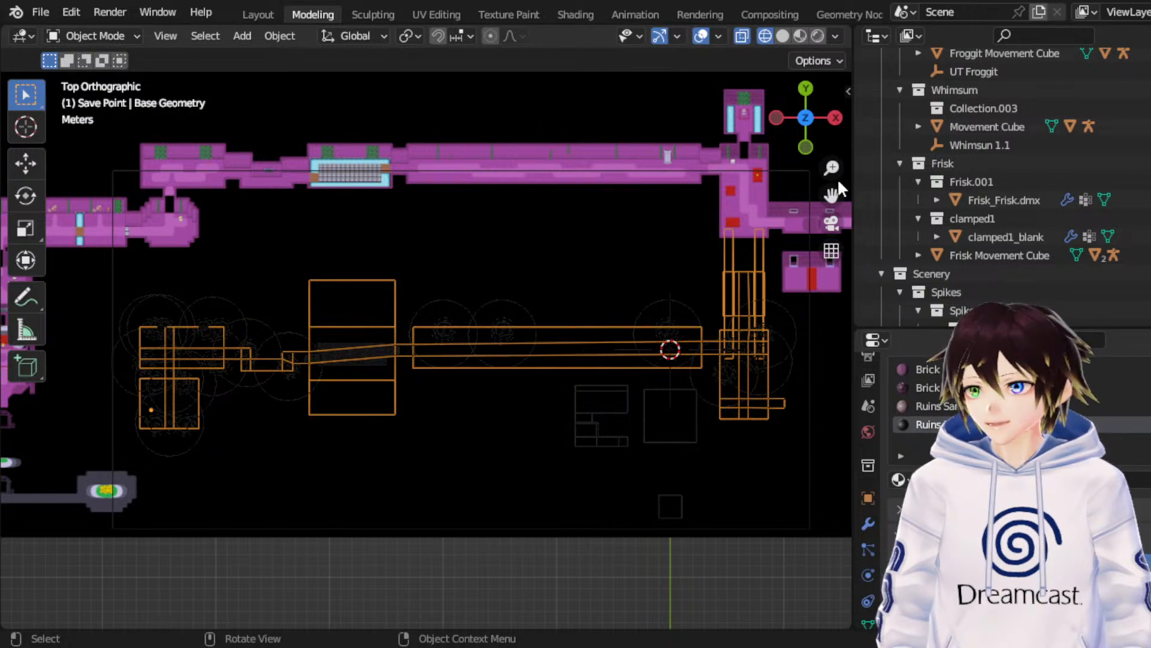
Step: Move the mushroom object Ruins Shroom.006 along the Y axis from the western room's upper edge to its lower edge
left_click(246, 351)
left_click(246, 351)
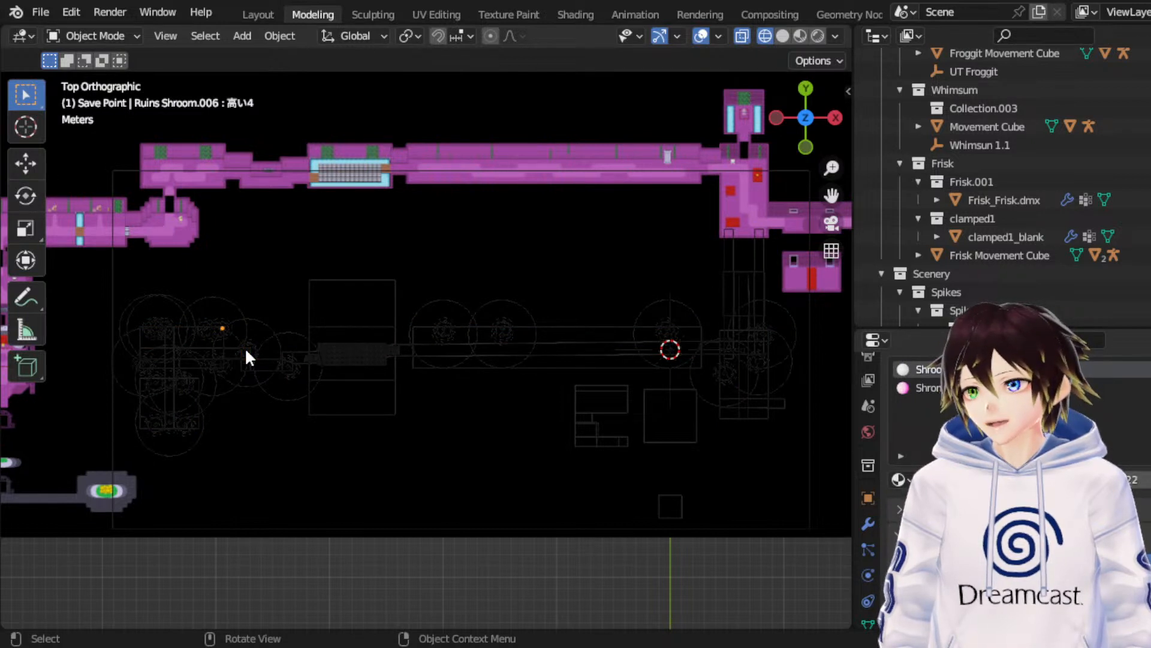
left_click(27, 157)
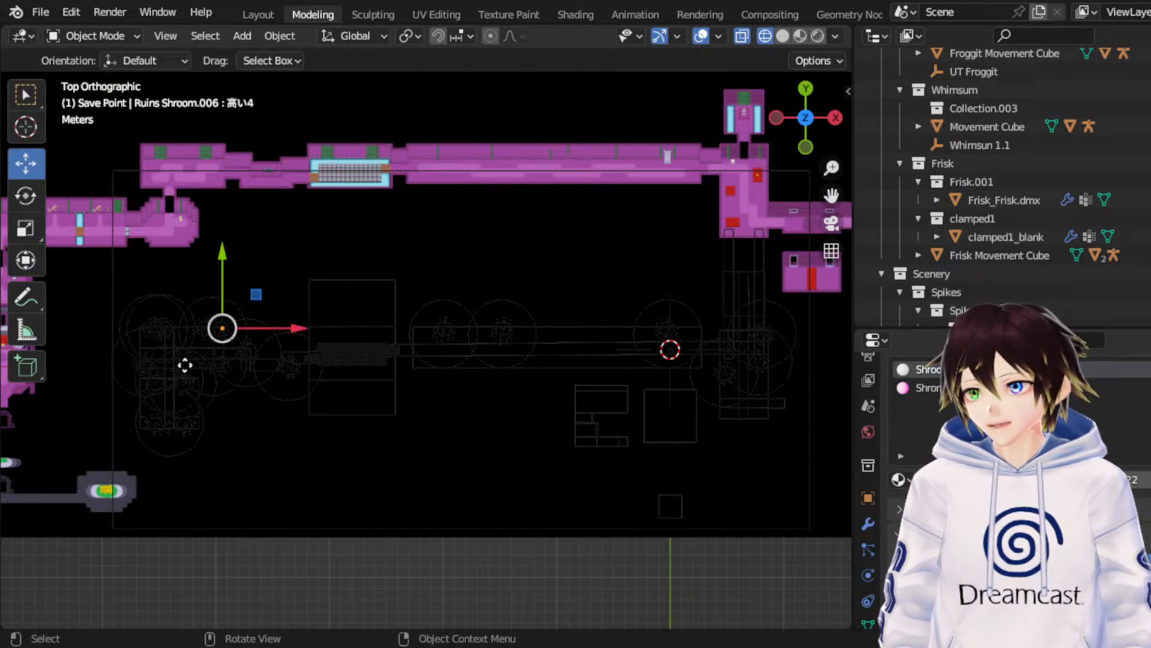
left_click_drag(185, 365, 654, 357)
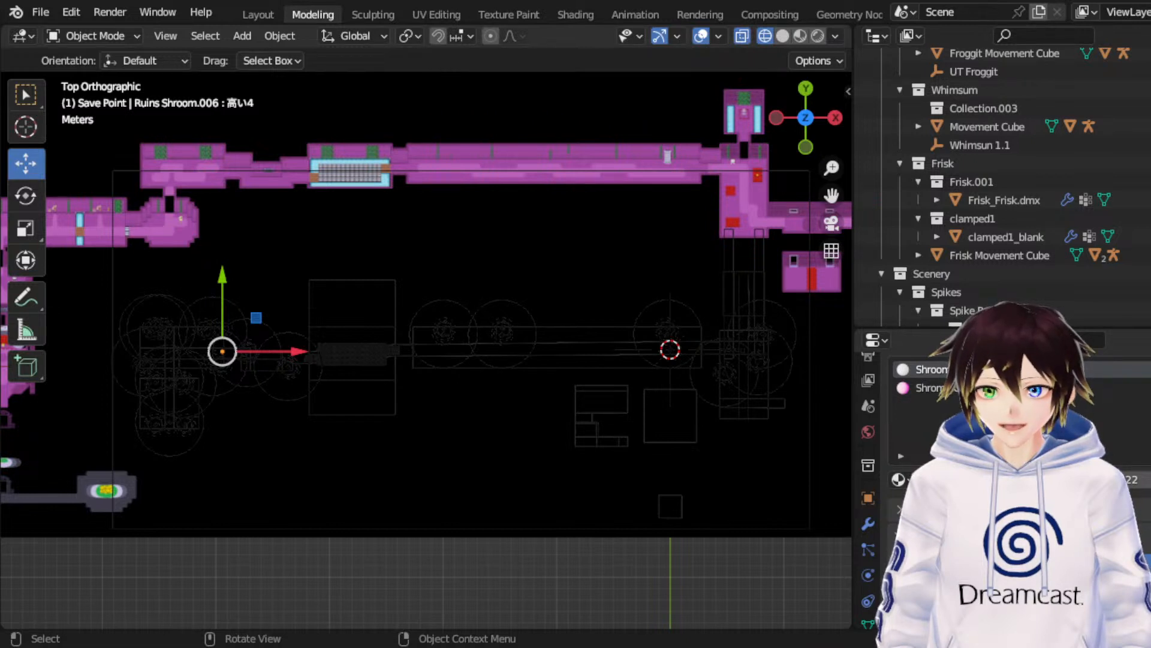
key("g")
key("y")
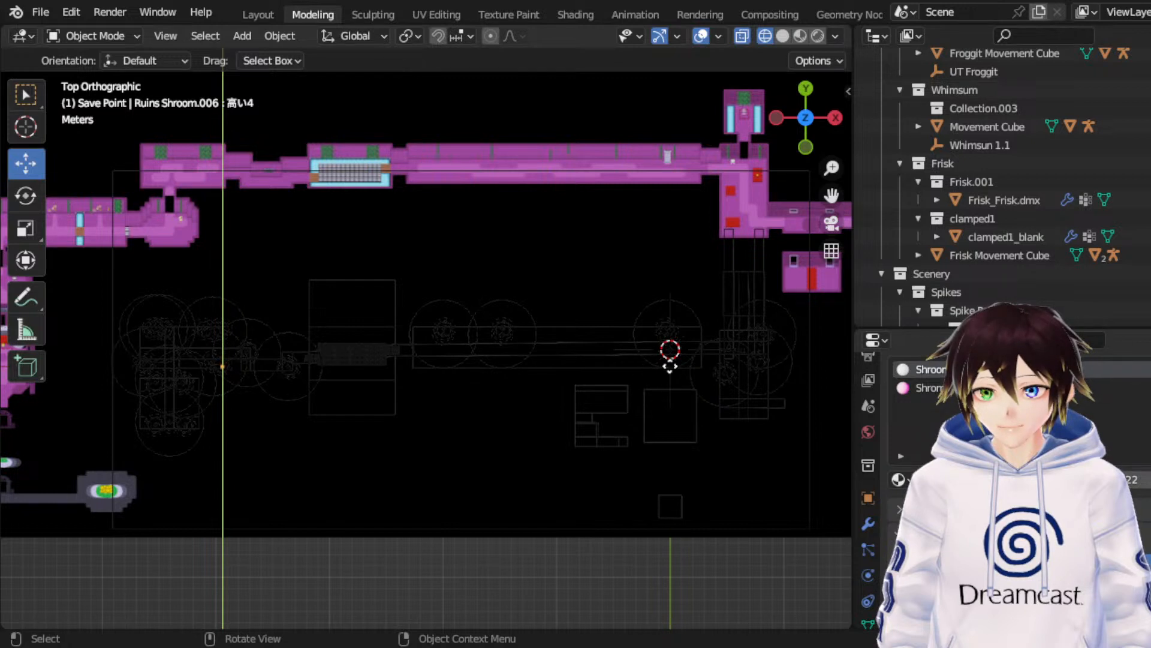
left_click(671, 367)
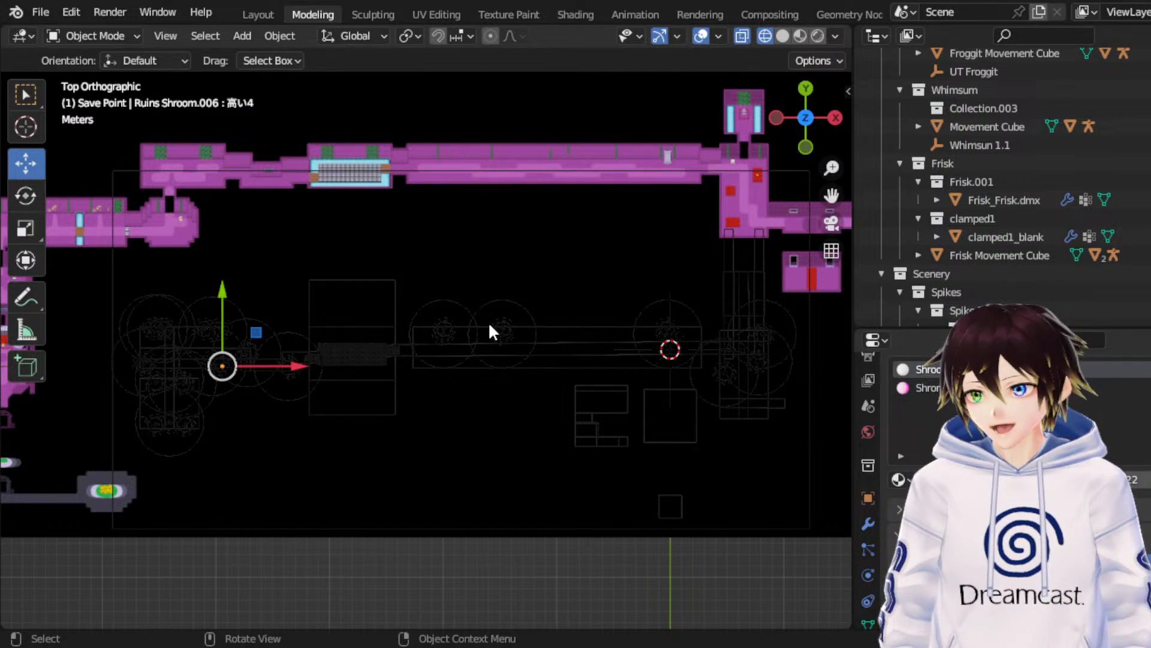
Step: Duplicate the small mushroom at the western room's upper edge and move the copy along Y next to the relocated Ruins Shroom
left_click(367, 383)
key("shift+d")
right_click(365, 382)
key("g")
key("y")
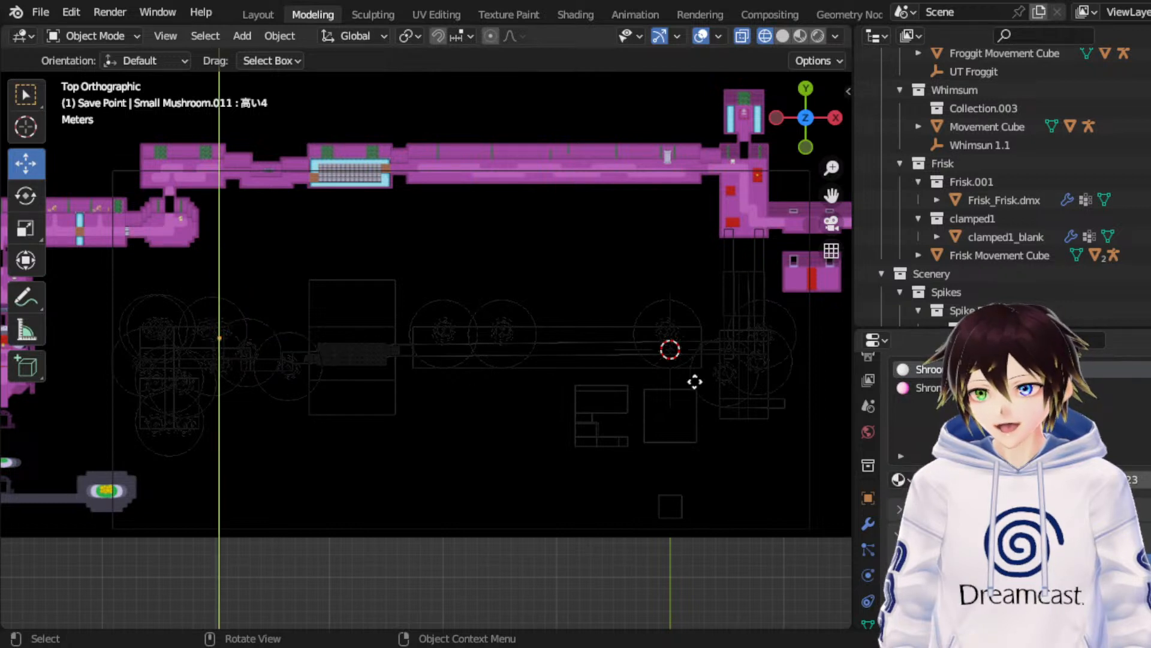
left_click(710, 382)
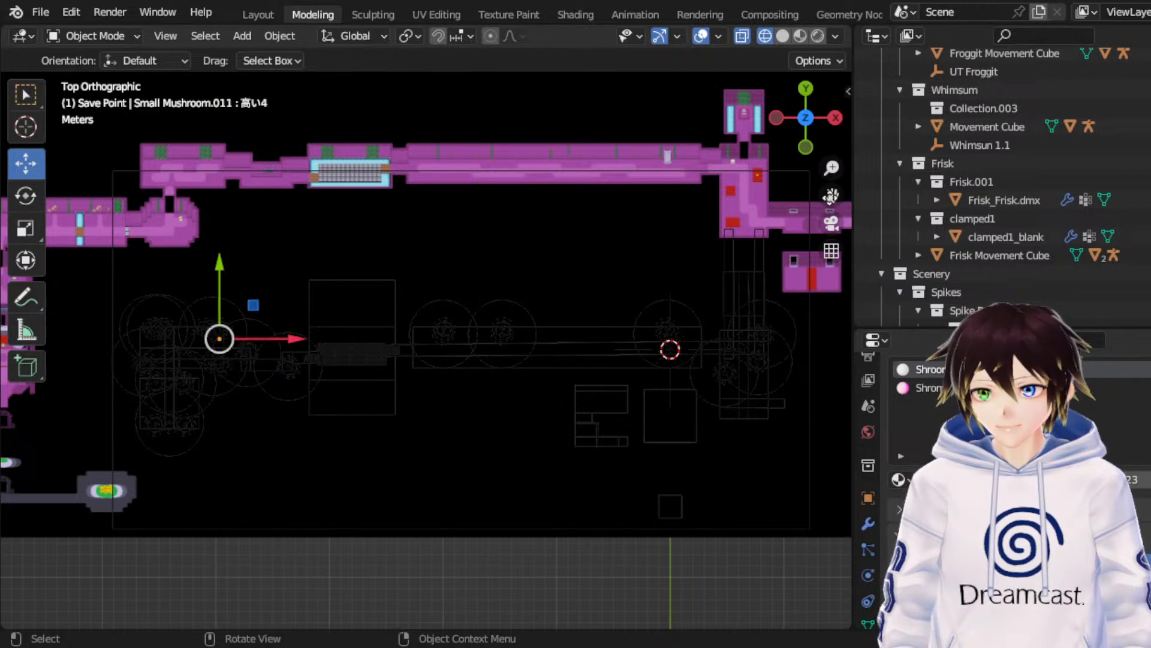
key("g")
key("y")
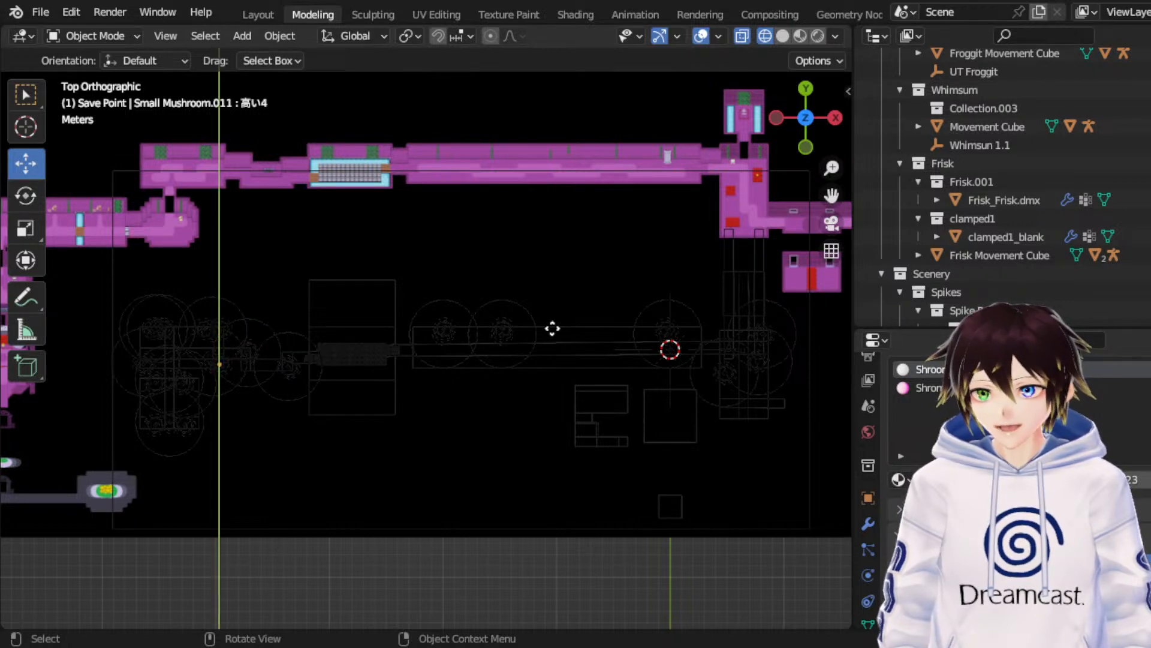
left_click(640, 354)
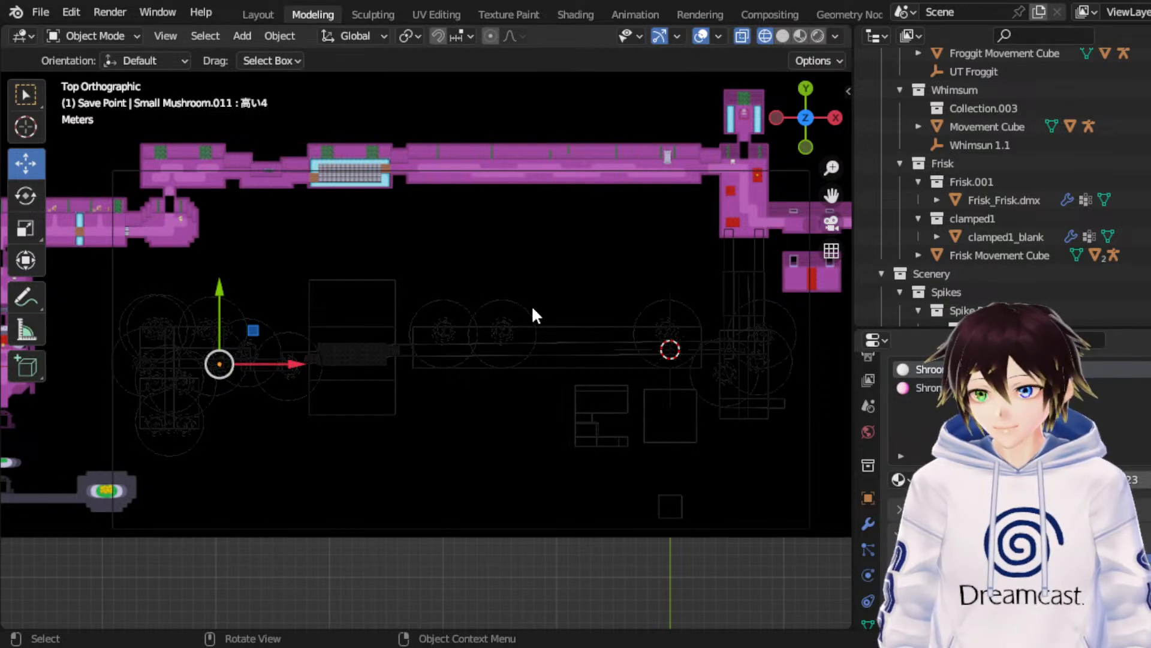
Step: Duplicate the relocated small mushroom and shift the copy slightly along Y and X beside the Ruins Shroom
key("shift+d")
right_click(586, 386)
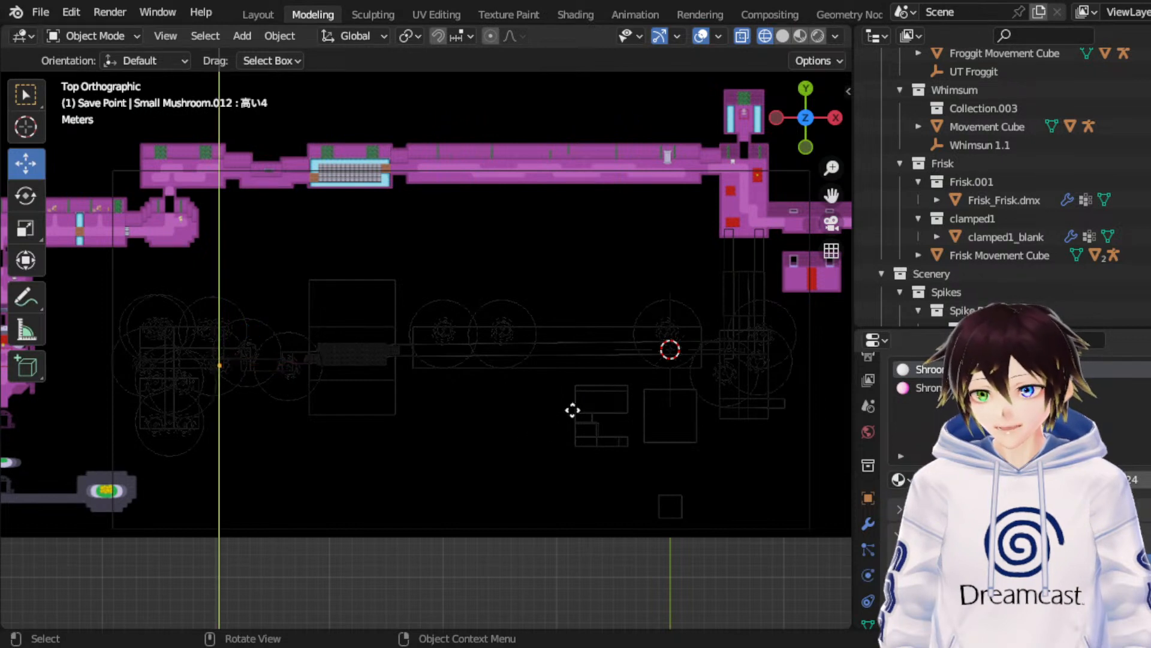
key("g")
key("x")
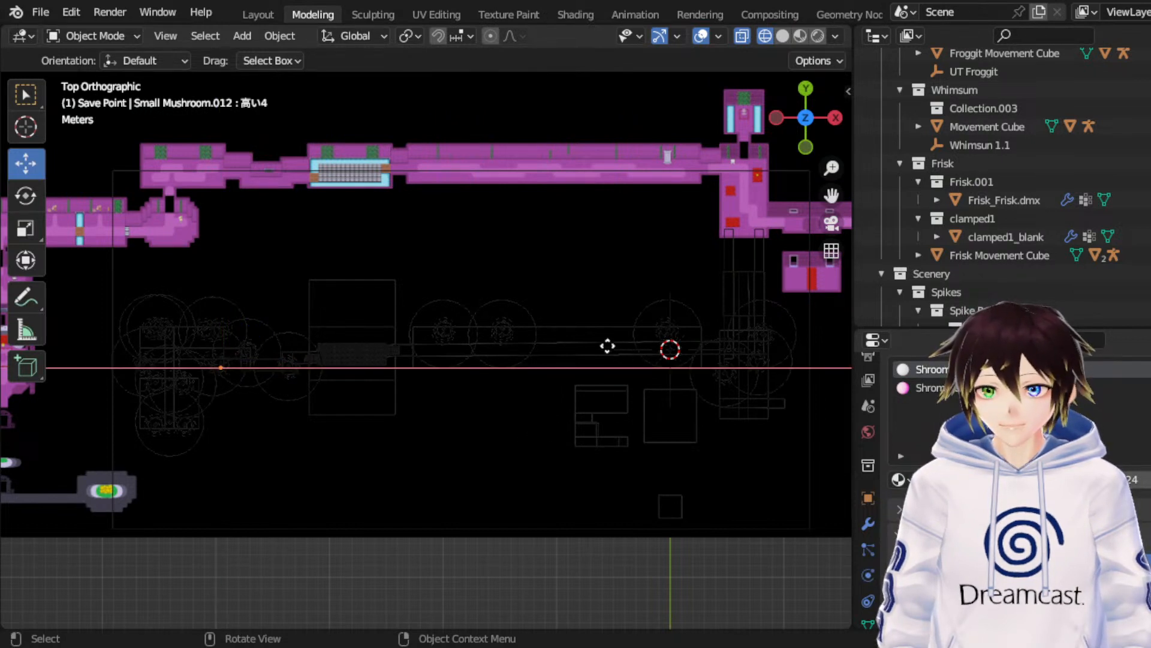
left_click(591, 343)
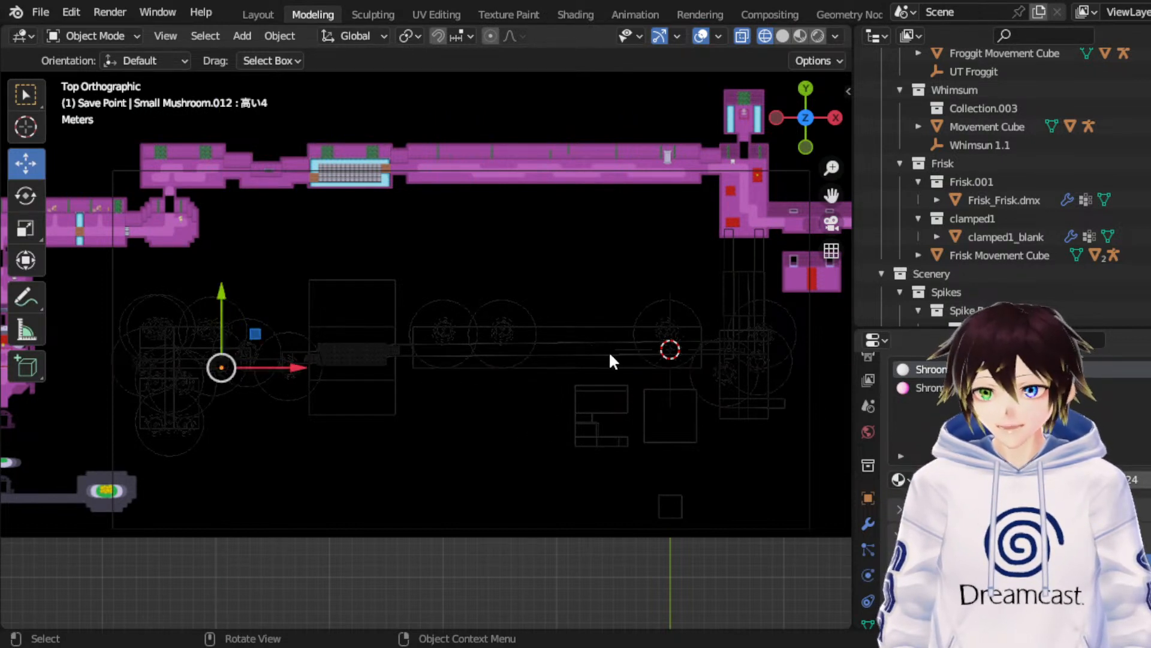
Step: Add another small mushroom copy to the lower-edge cluster, offsetting it slightly along Y and X
key("shift+d")
left_click(624, 353)
key("g")
key("y")
left_click(478, 376)
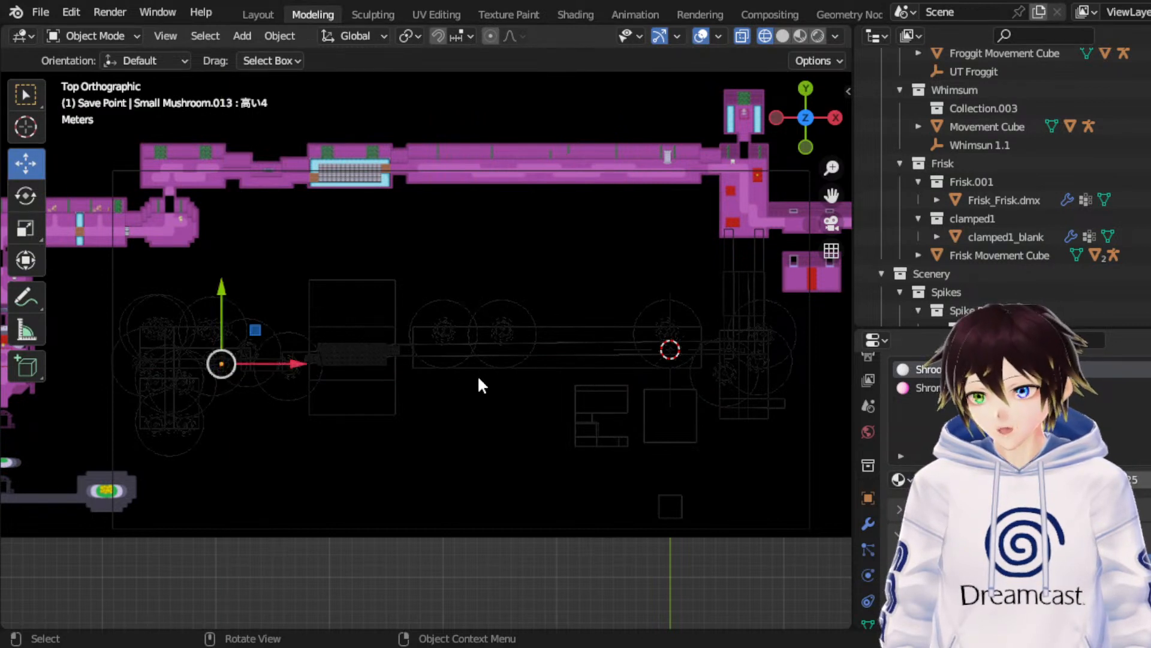
key("g")
key("x")
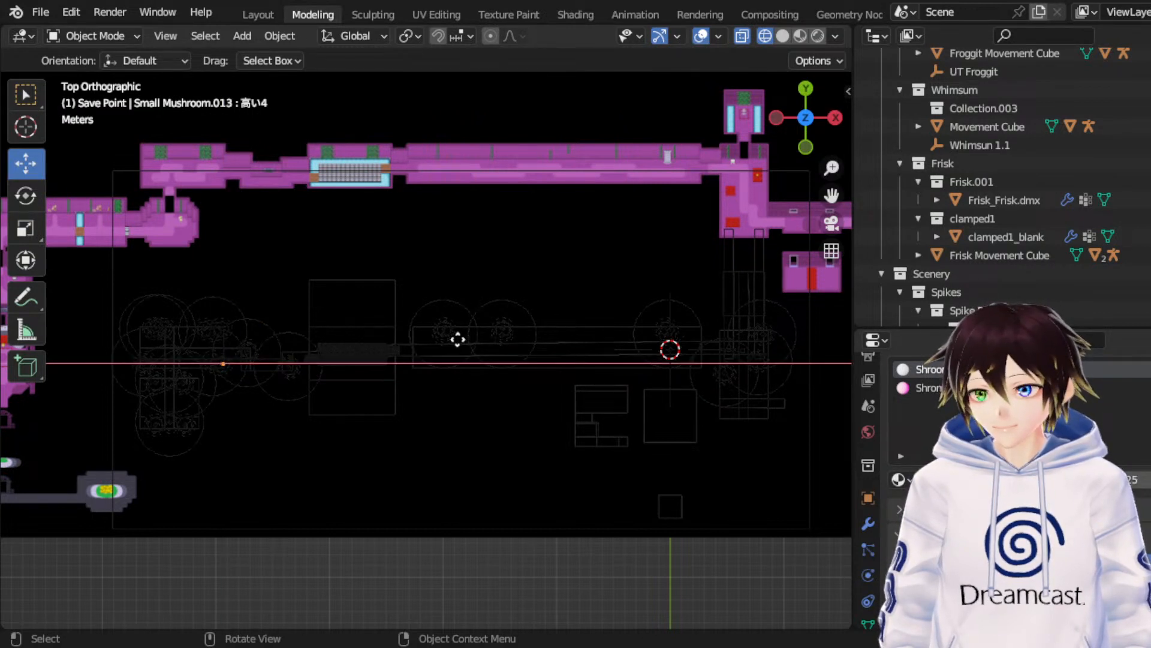
left_click(459, 343)
left_click(23, 234)
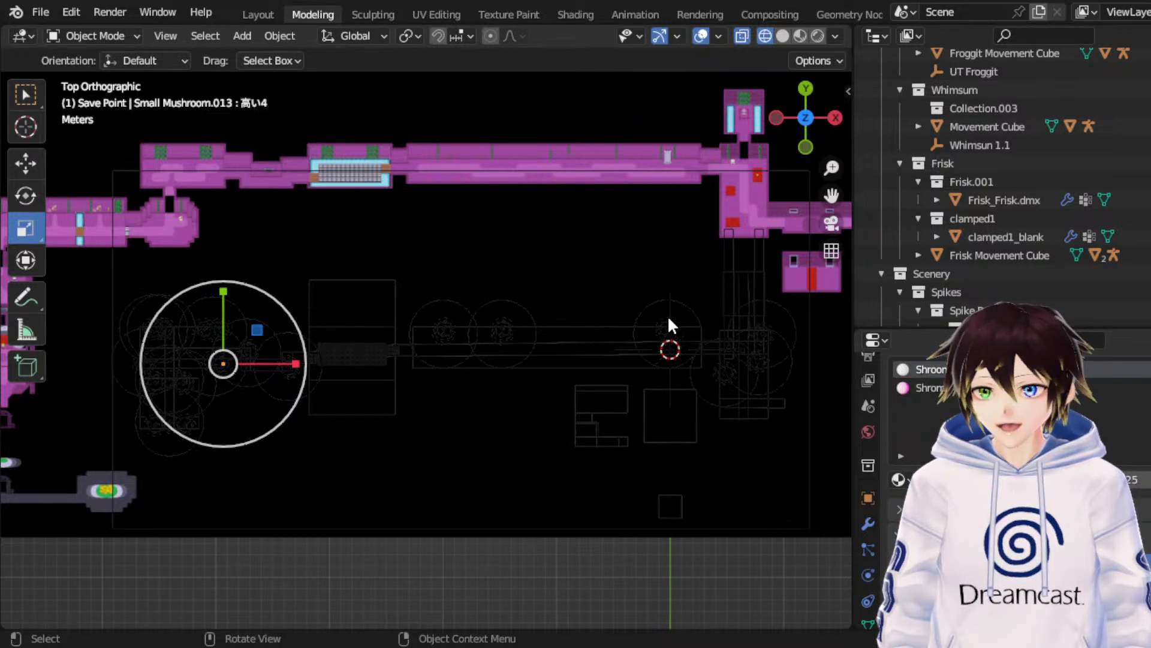
left_click(655, 329)
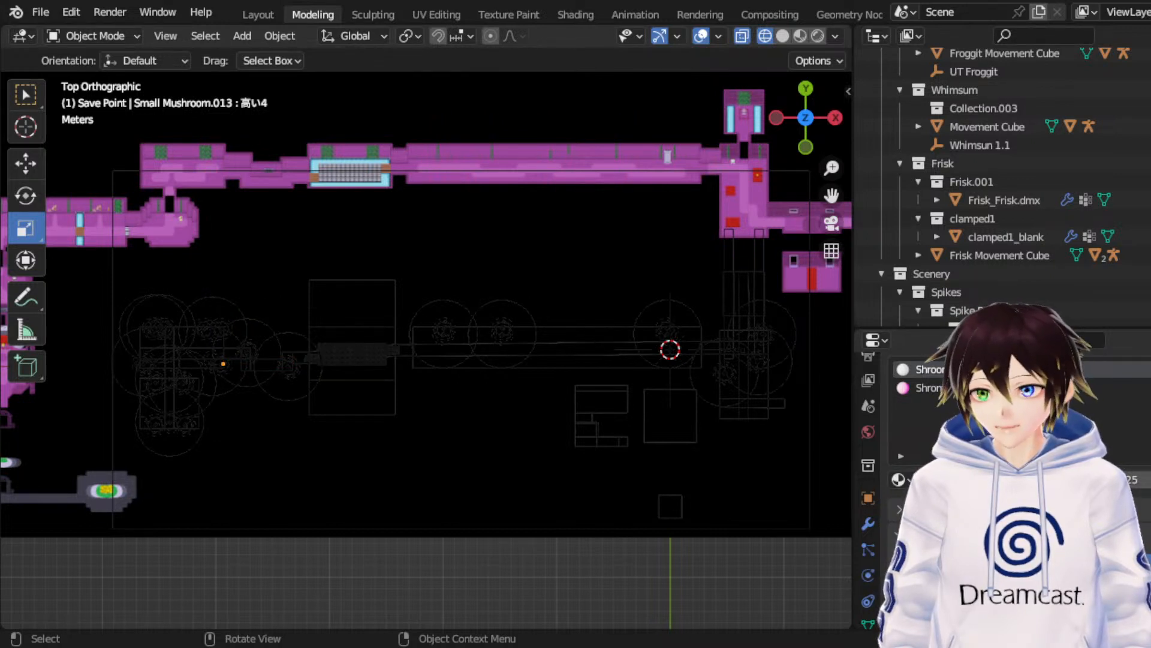
key("ctrl+z")
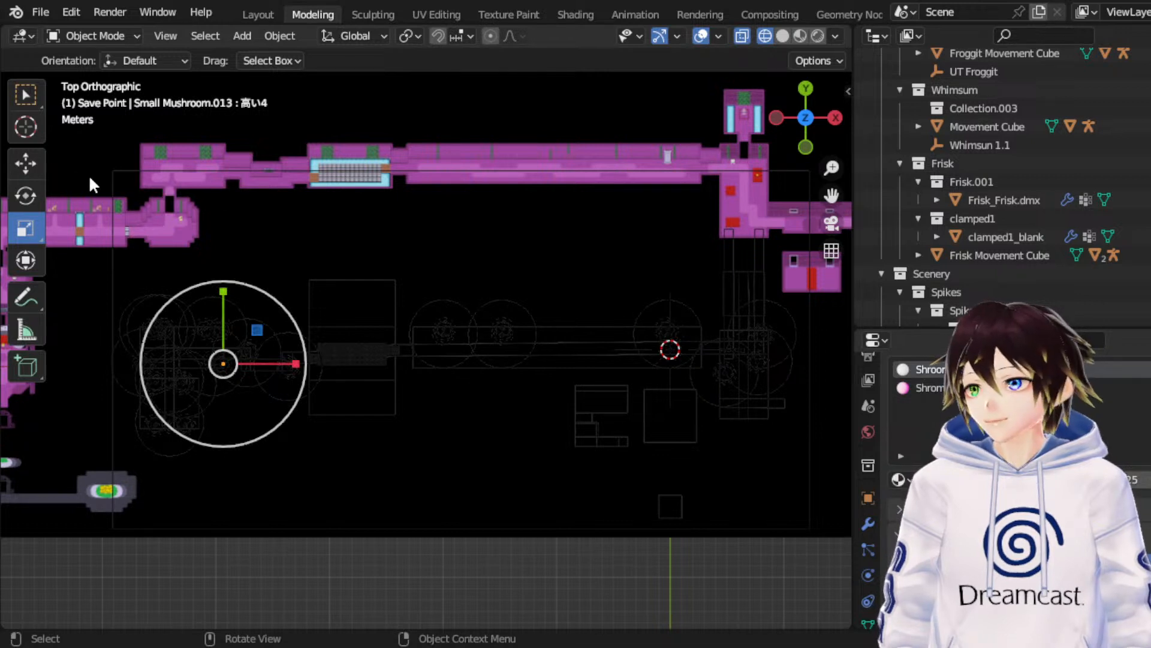
left_click(33, 172)
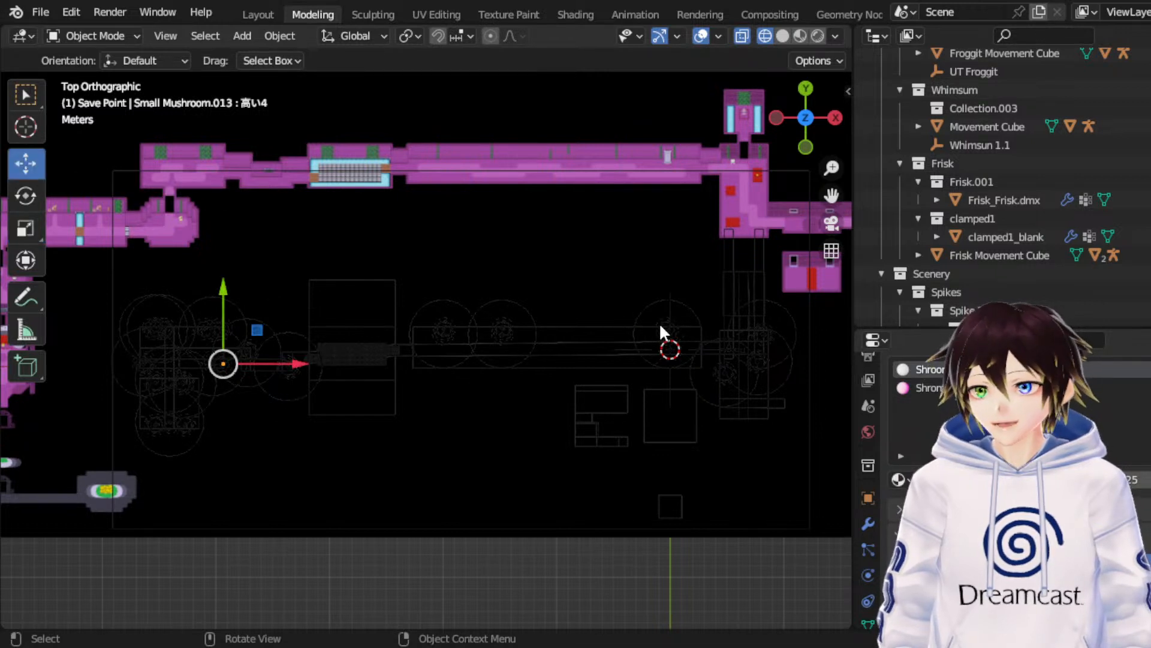
key("g")
key("x")
right_click(472, 324)
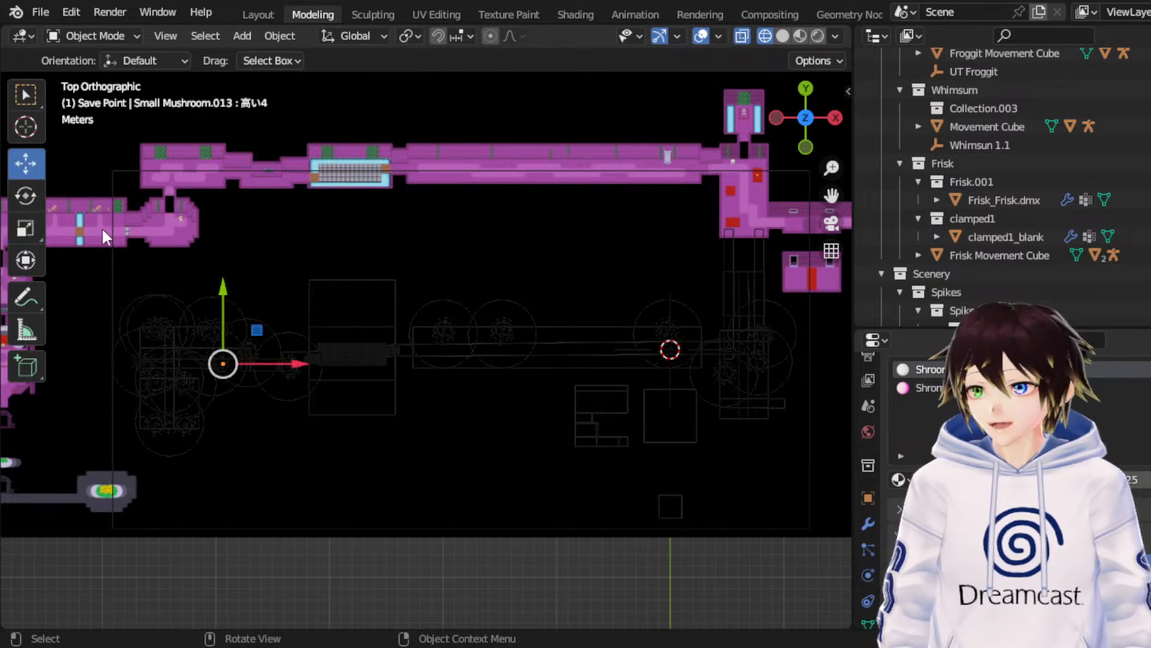
left_click(27, 229)
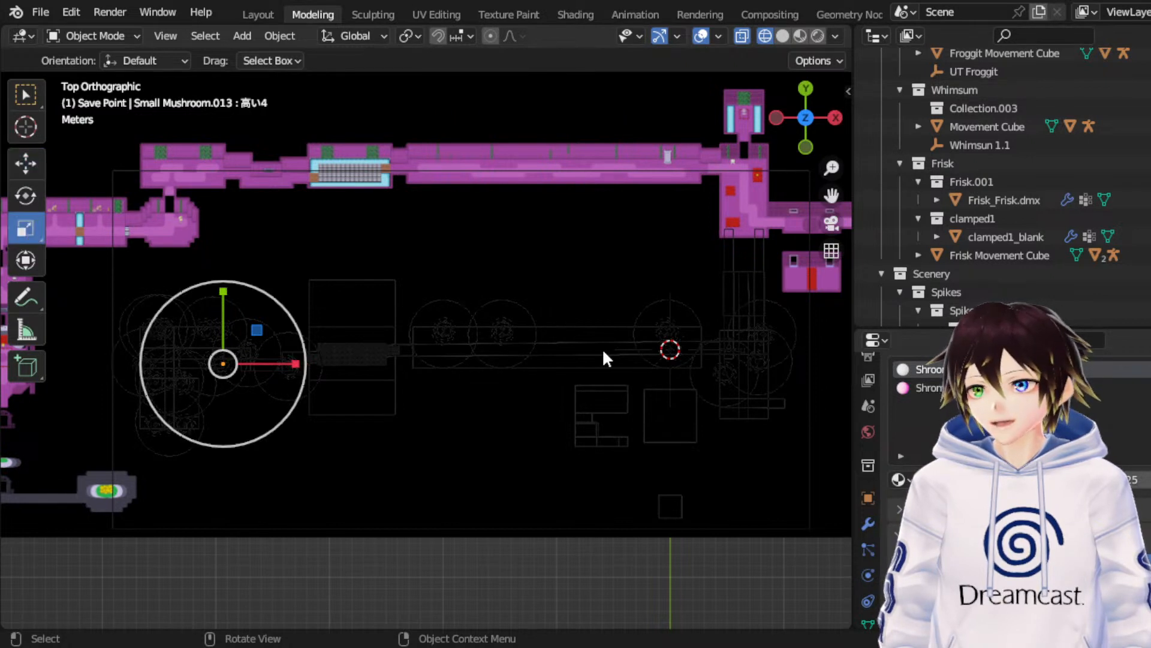
key("s")
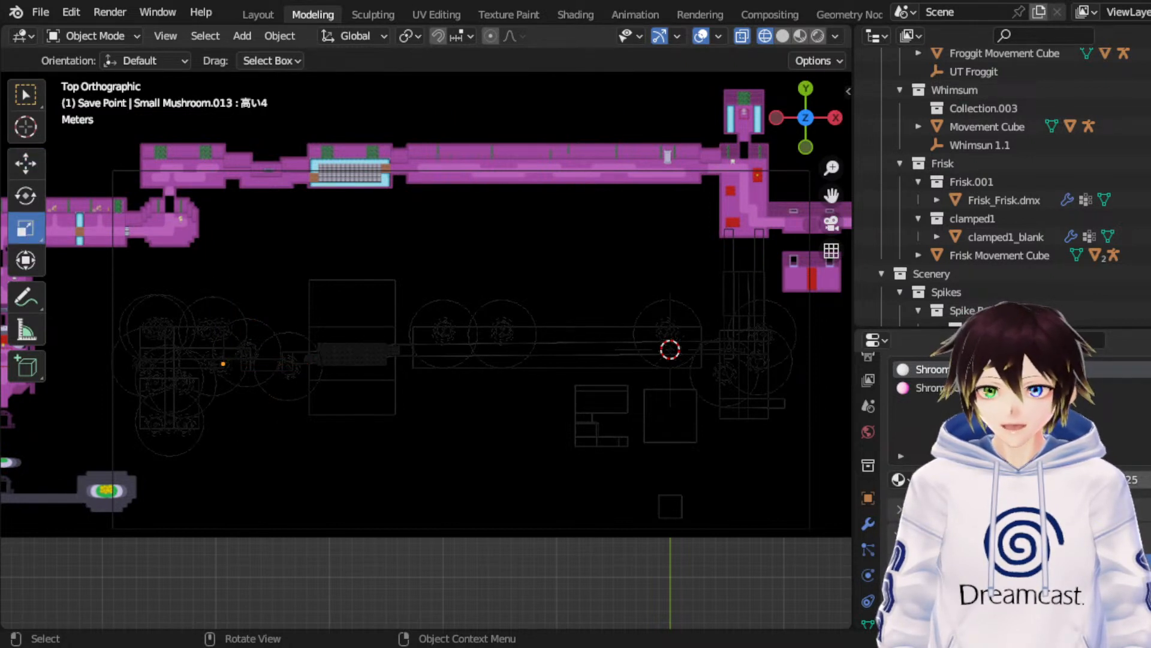
right_click(620, 325)
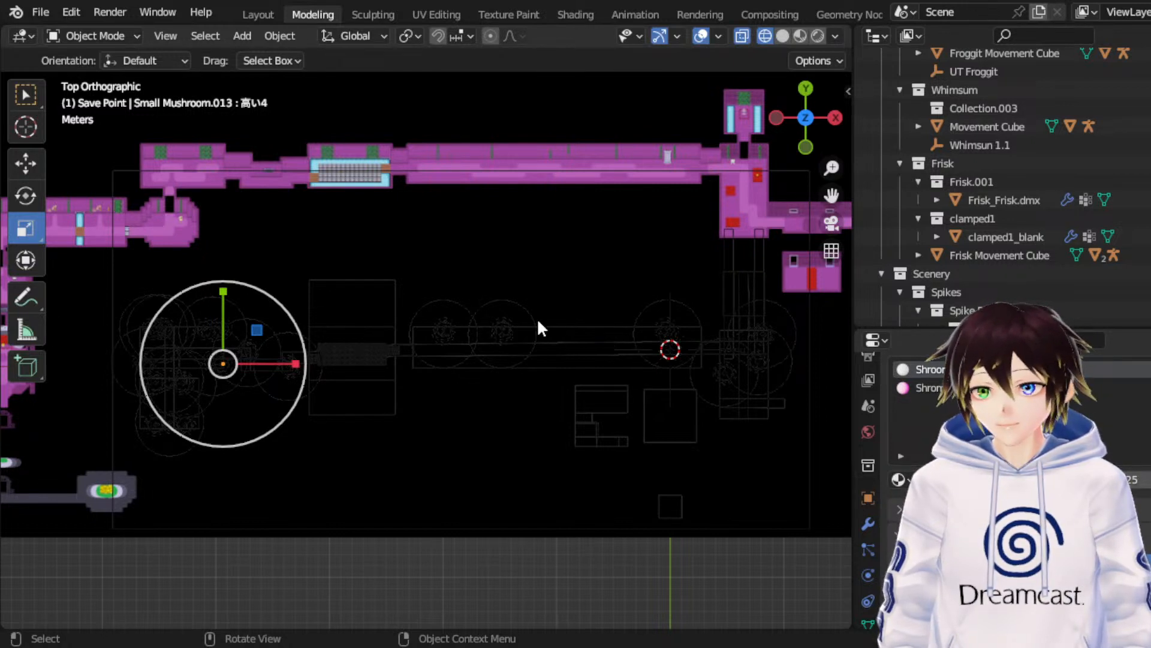
Step: Save the blend file
key("ctrl+s")
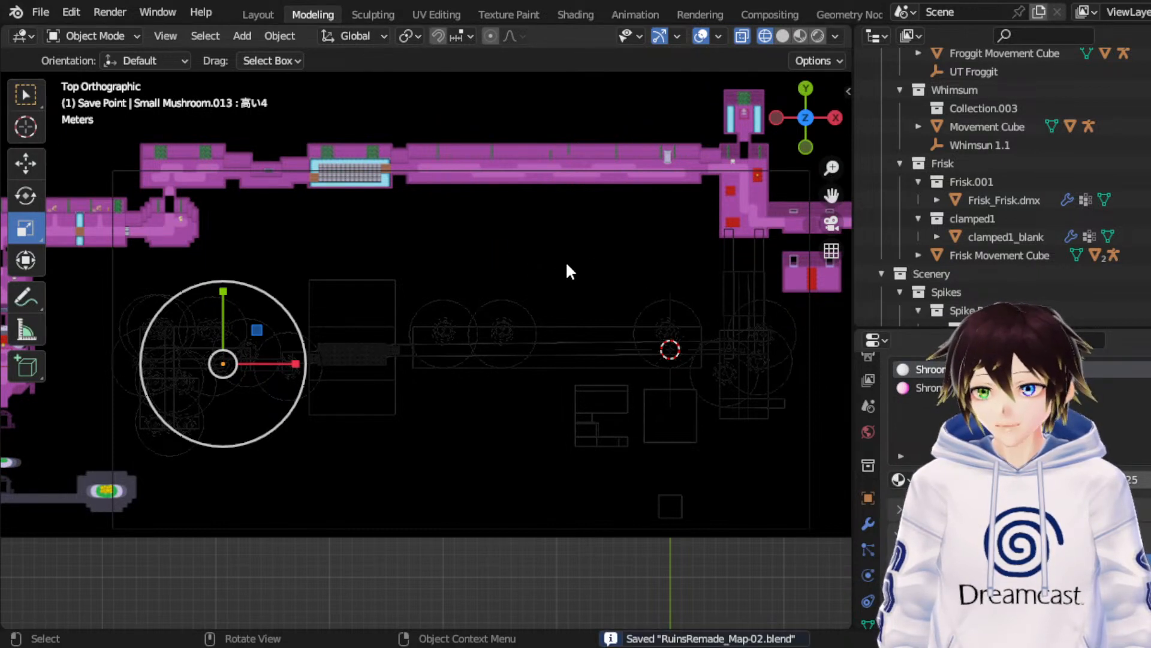
Step: Duplicate the Medium Mushrooms.003 object and move the copy along Y to the mushroom cluster at the western room's lower edge
left_click(26, 95)
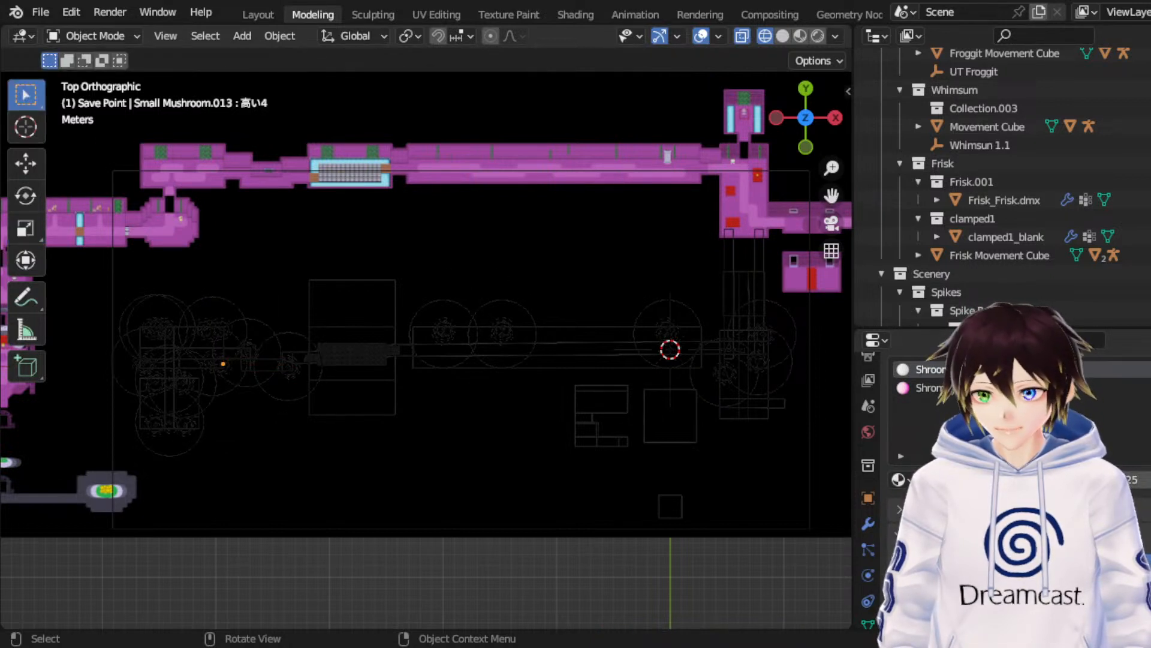
left_click(302, 322)
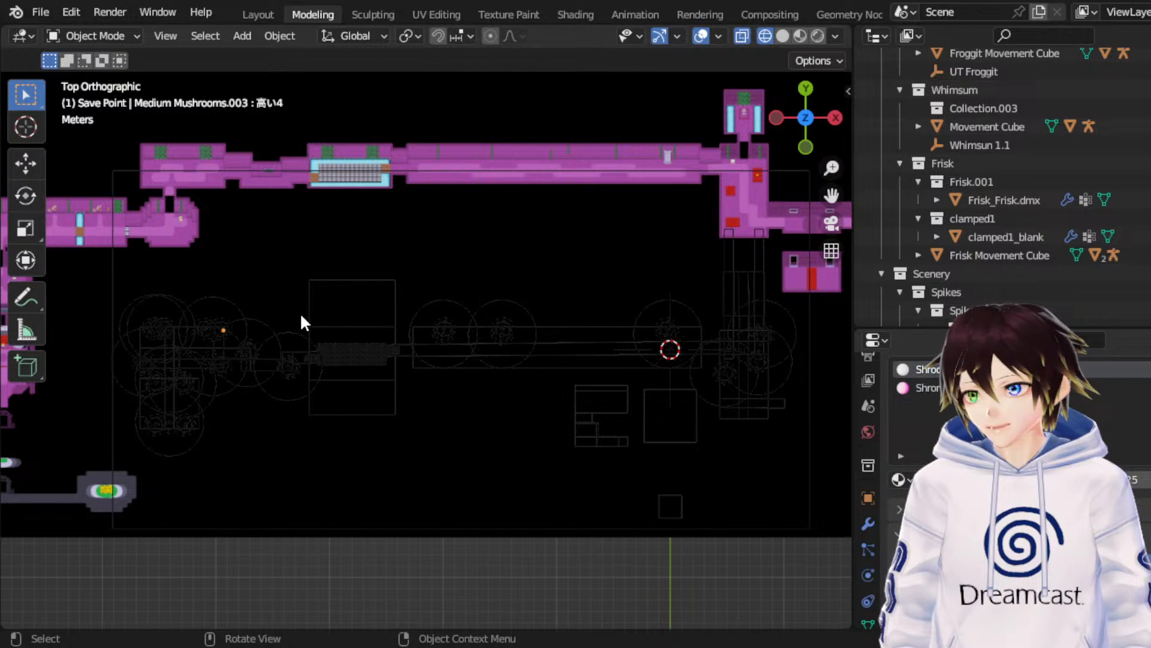
left_click(301, 322)
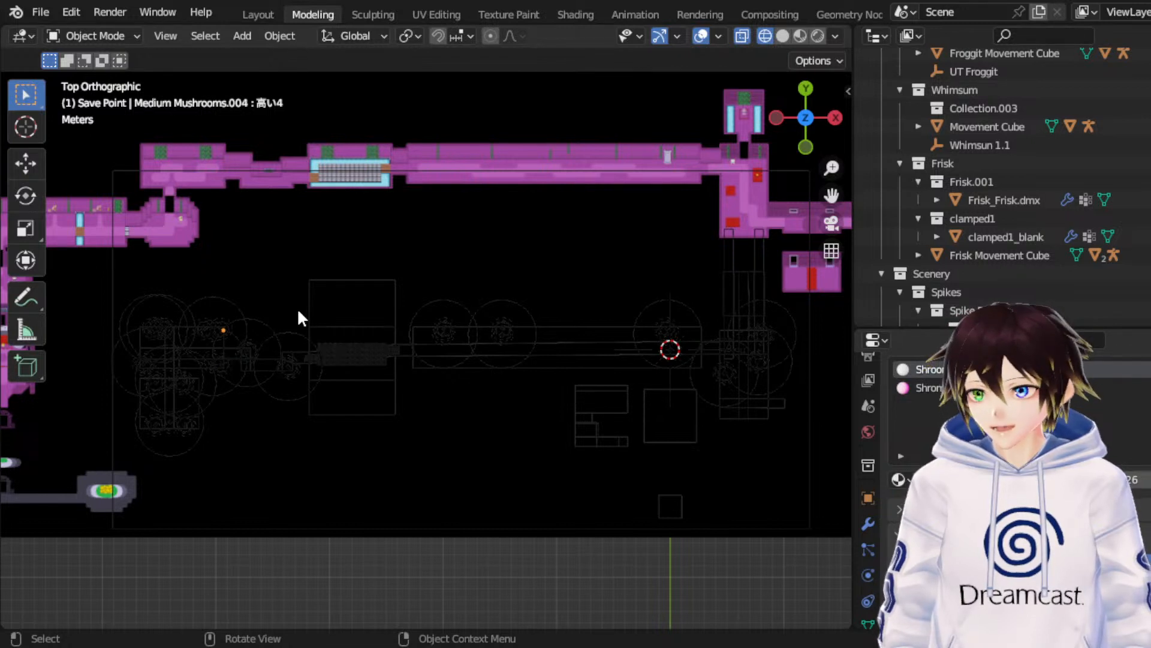
left_click(34, 151)
key("g")
key("y")
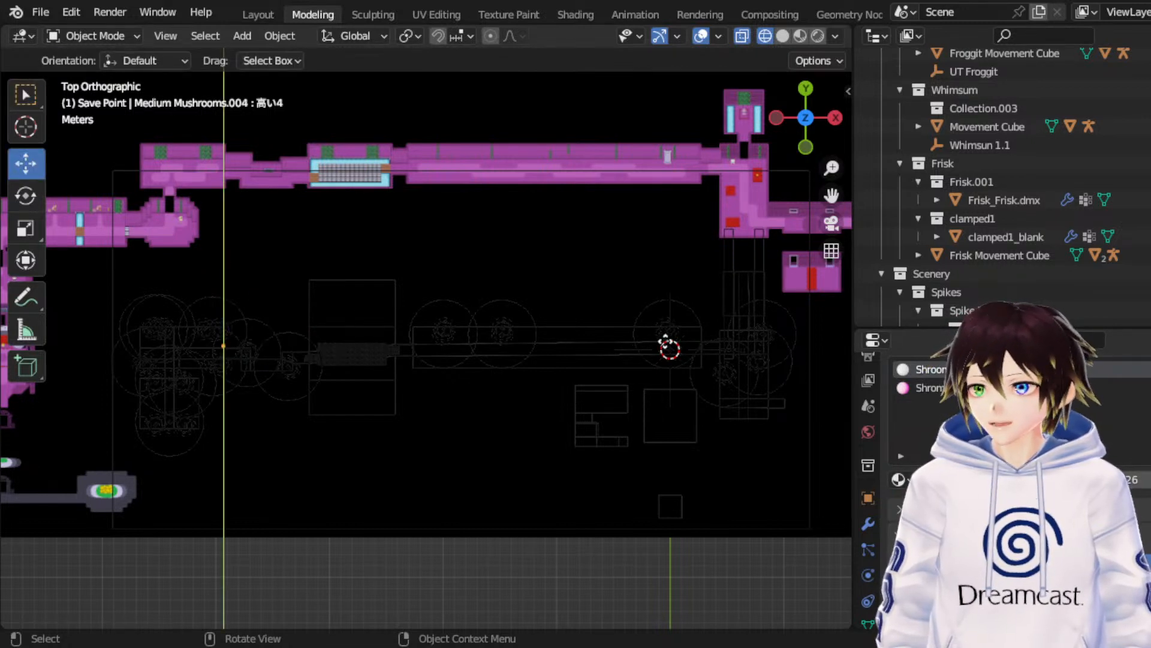
left_click(667, 348)
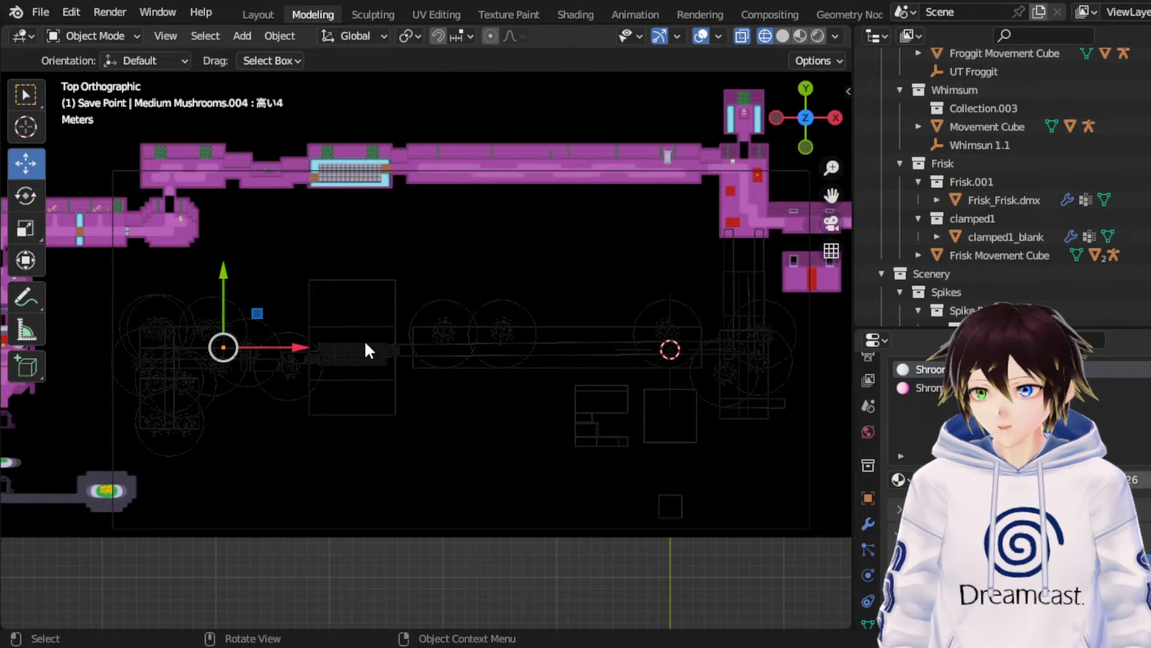
key("g")
key("y")
left_click(653, 319)
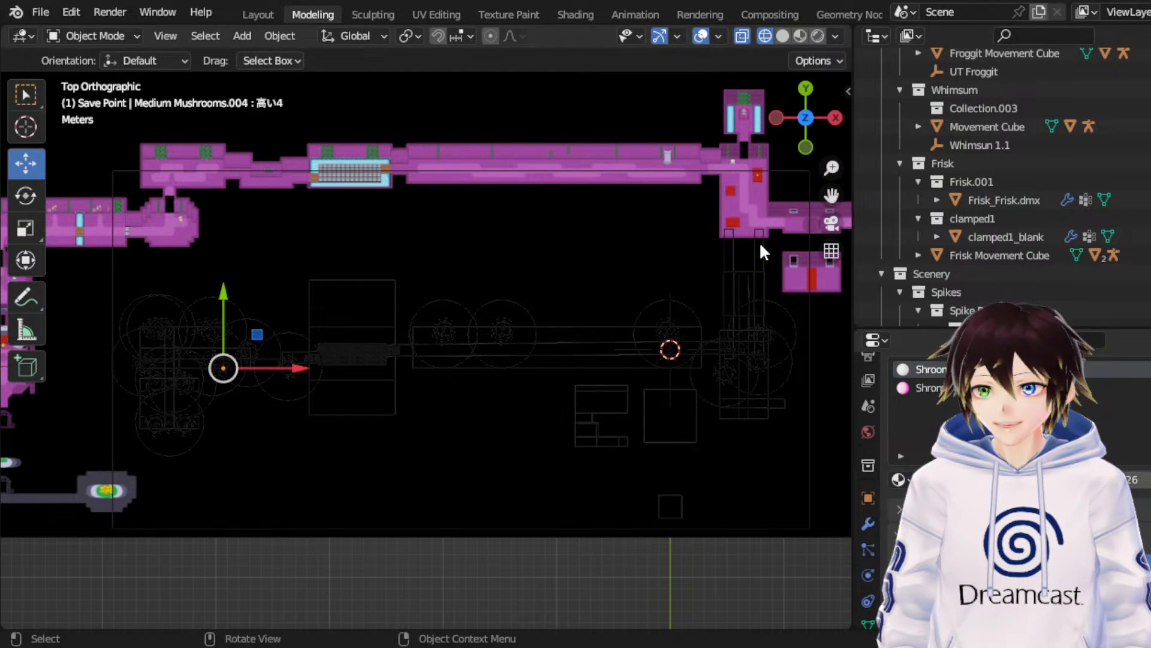
Step: Shift the medium mushrooms copy slightly along X within the lower cluster and rotate it
key("g")
key("x")
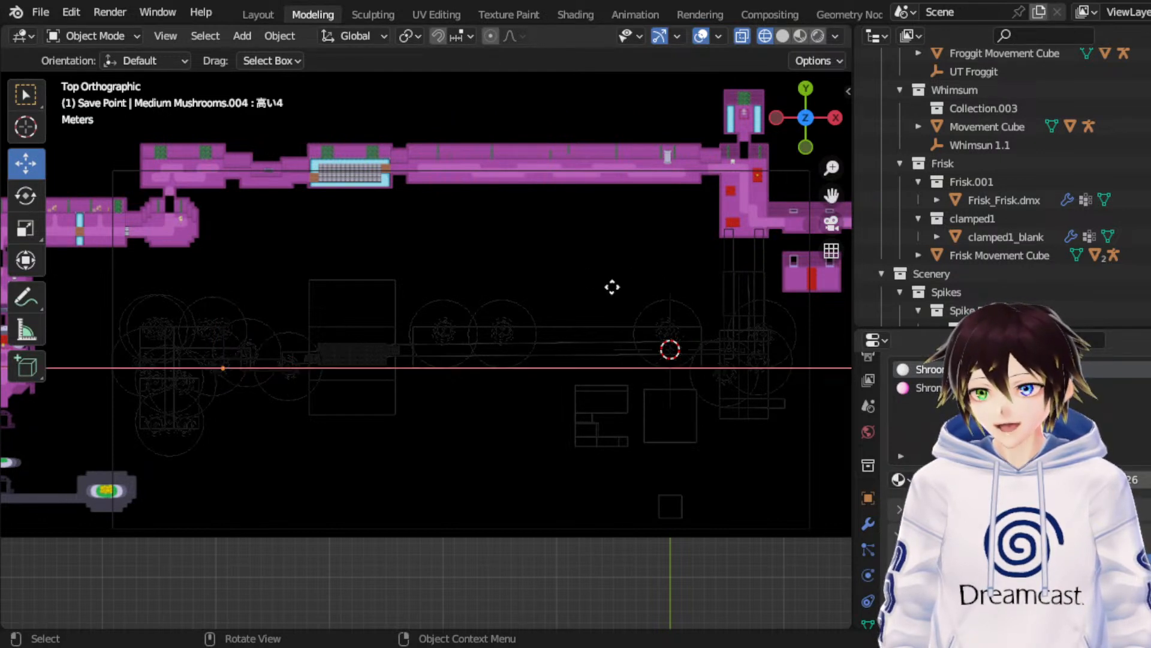
left_click(691, 321)
left_click(31, 202)
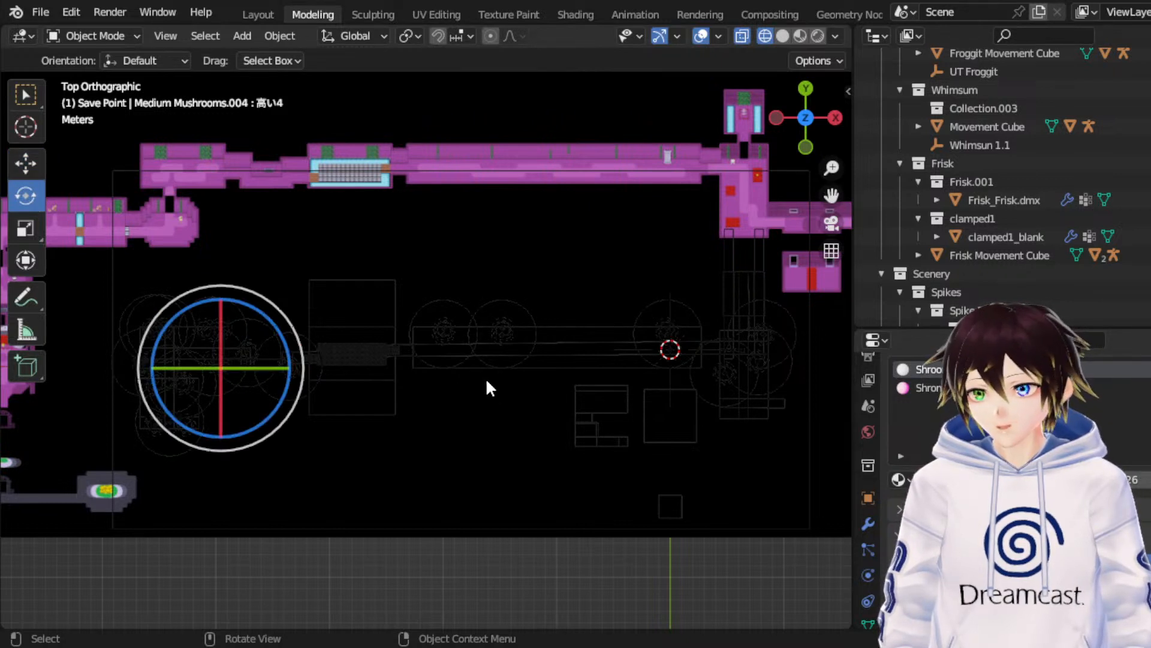
key("r")
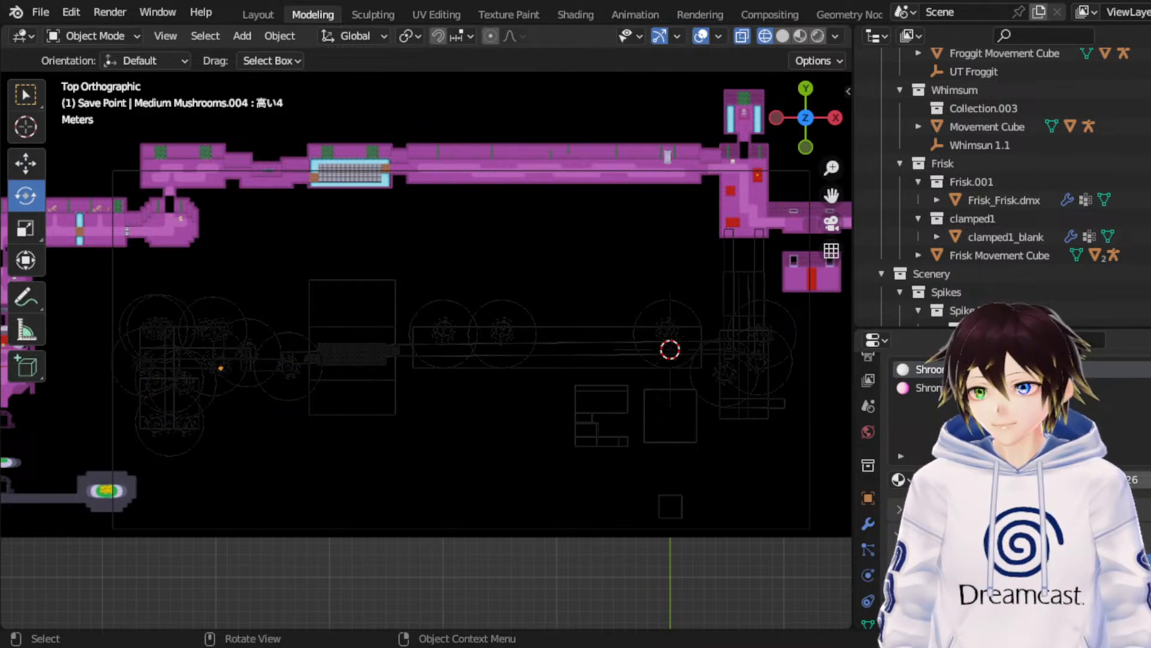
Step: Duplicate the Ruins Shroom.006 object and move the copy along negative X toward the western end of the room's lower edge
left_click(25, 162)
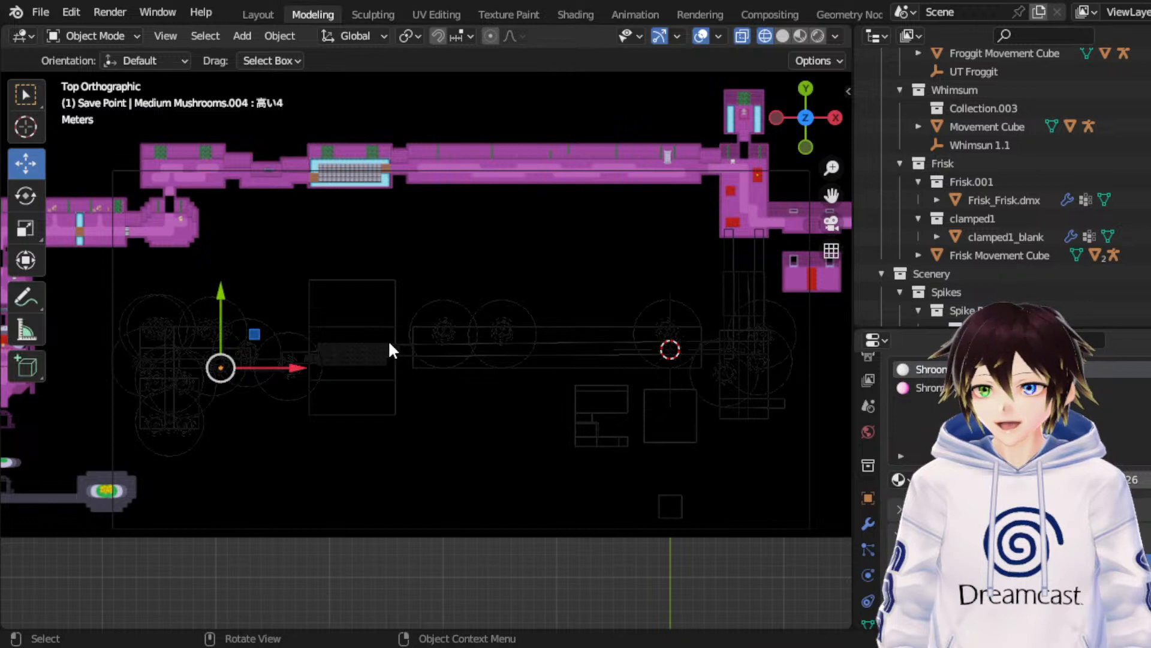
left_click(25, 195)
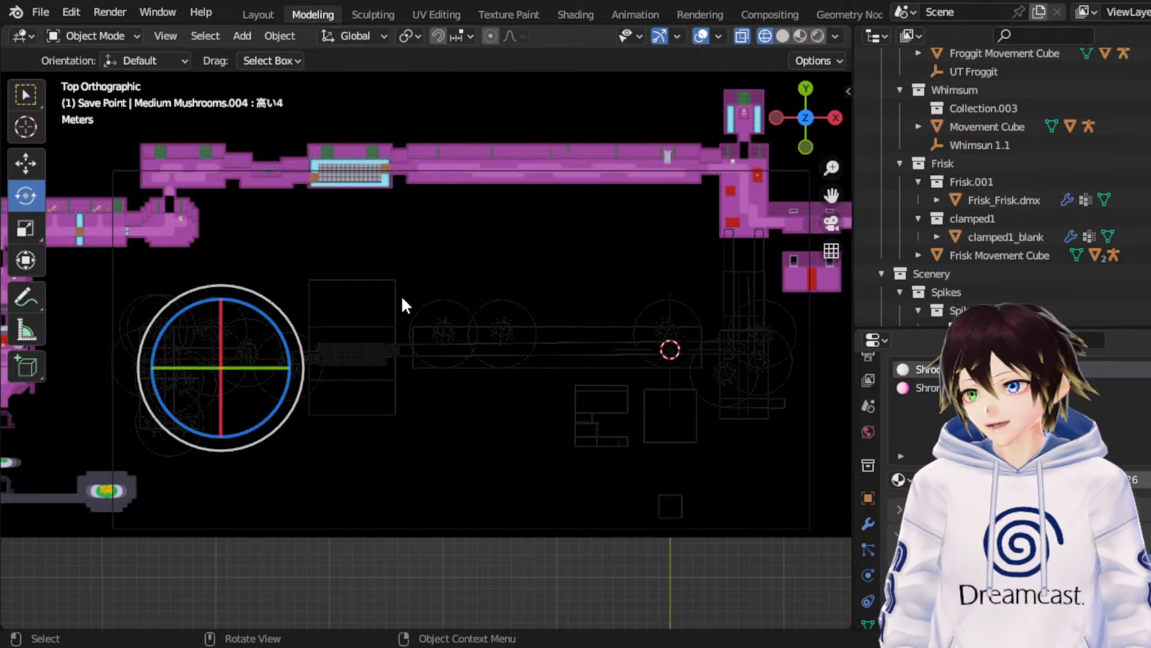
key("ctrl+z")
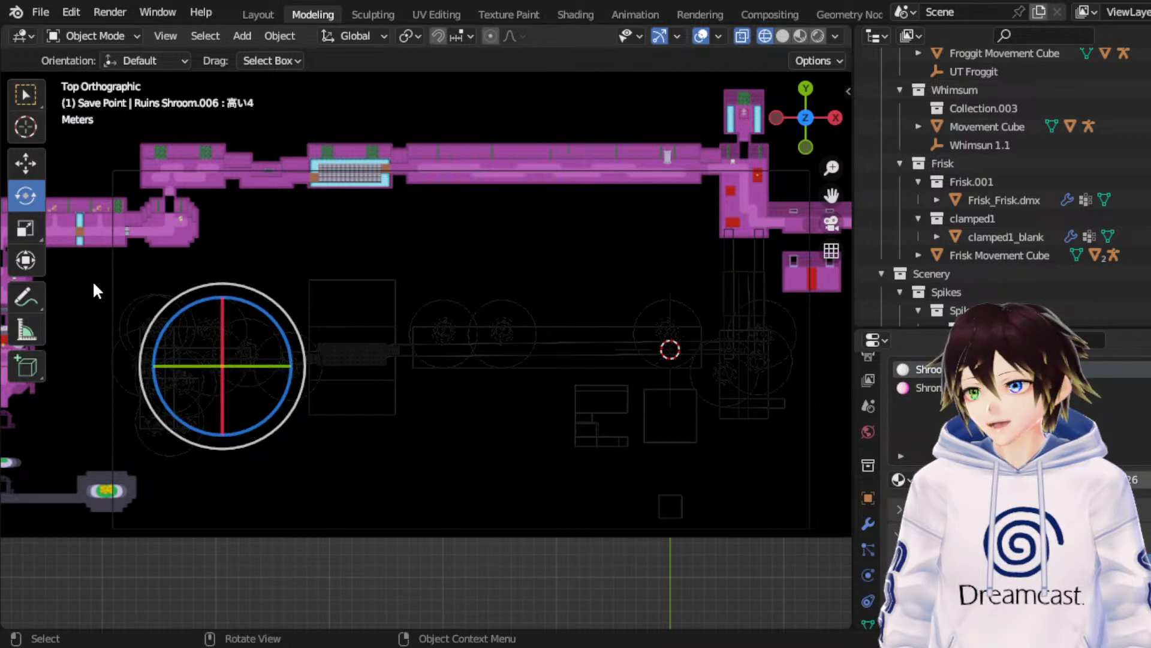
key("ctrl+v")
left_click(30, 169)
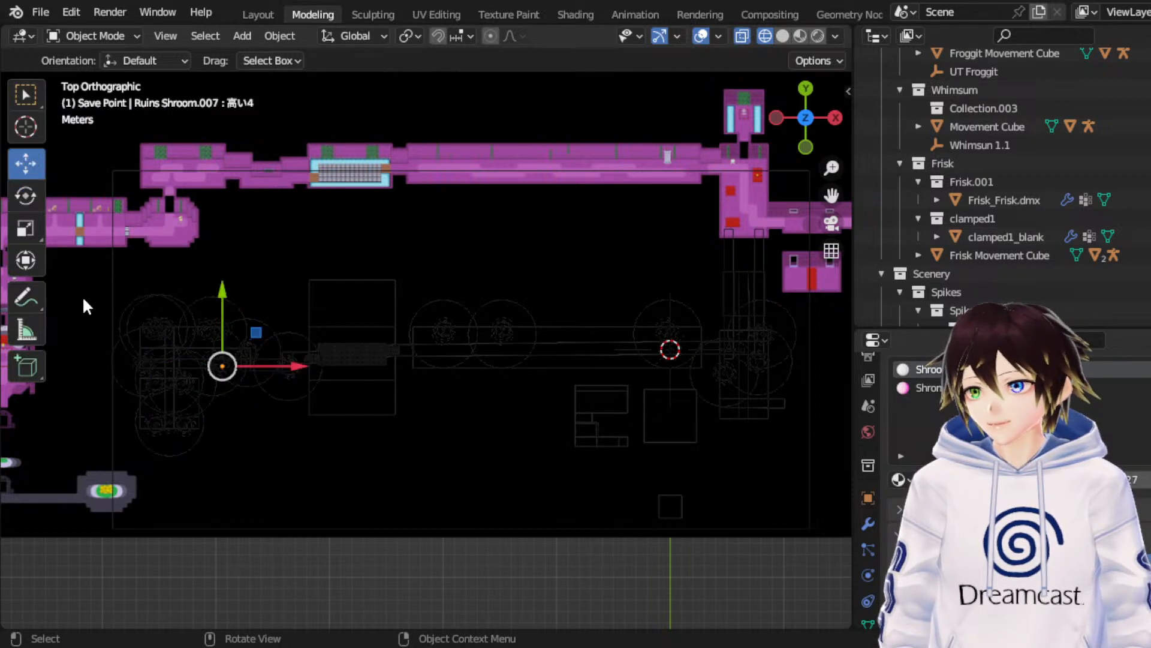
left_click_drag(76, 301, 599, 329)
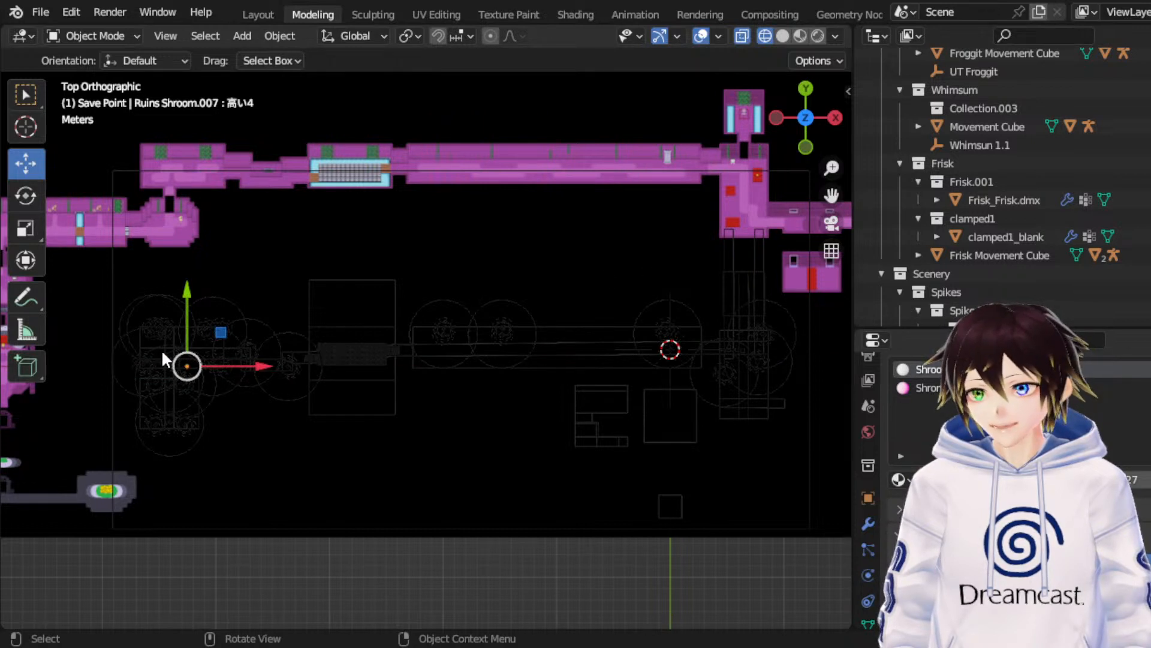
left_click_drag(237, 365, 671, 411)
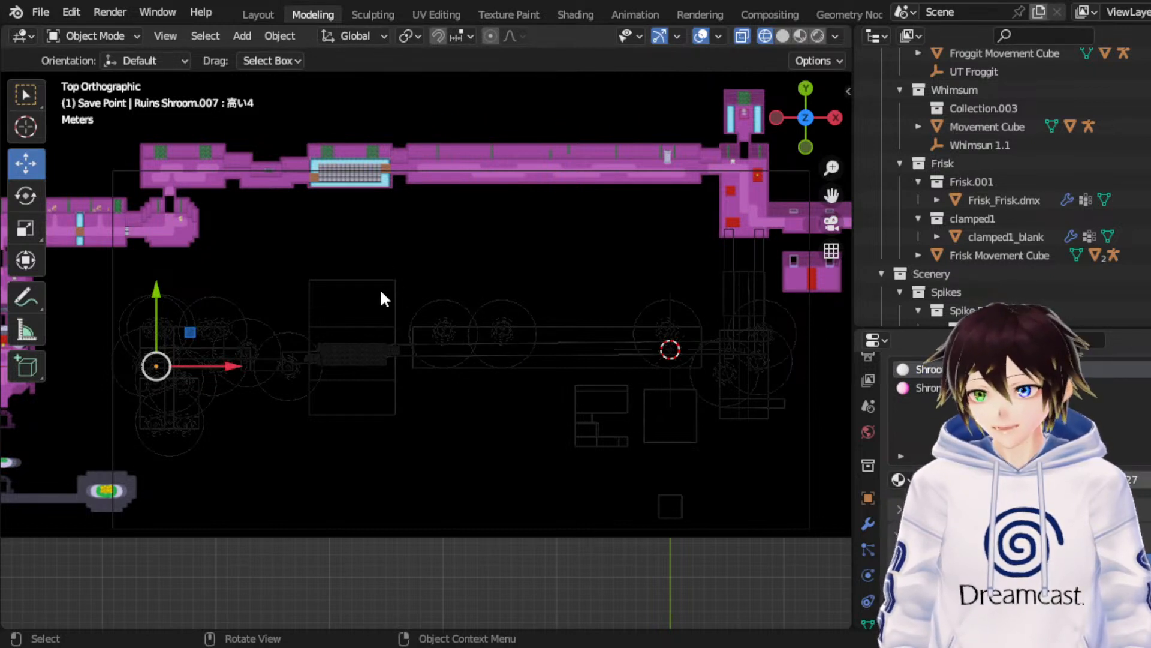
Step: Fine-tune the Ruins Shroom copy's position with small negative X moves at the western end of the lower edge
key("g")
key("x")
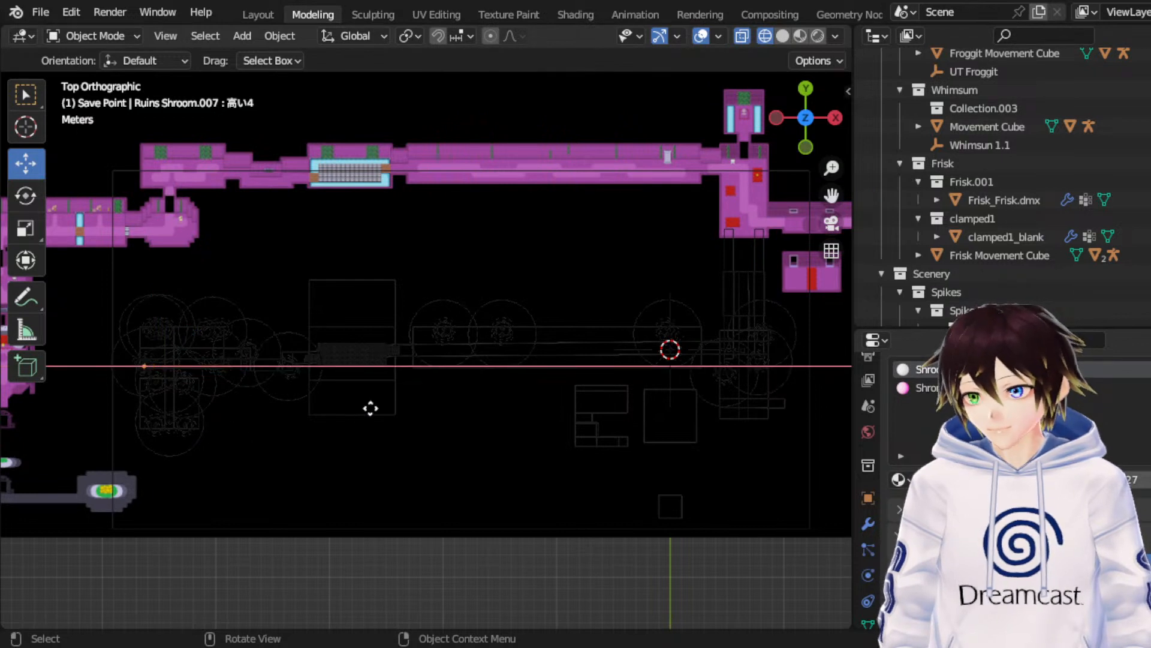
left_click(380, 406)
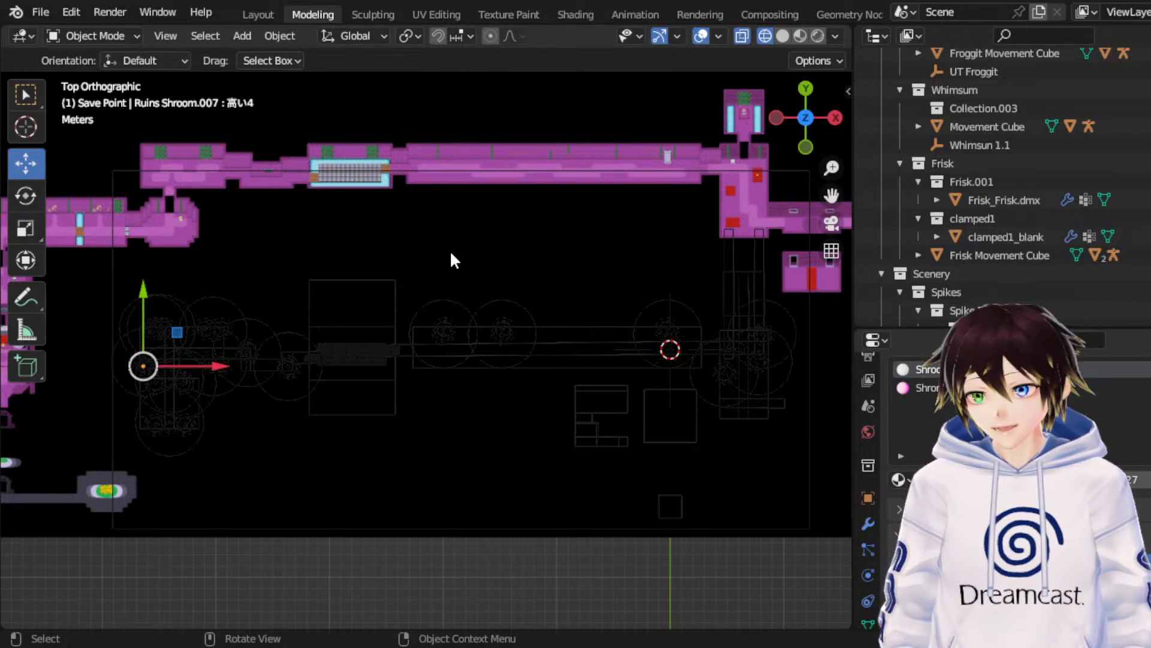
left_click(26, 196)
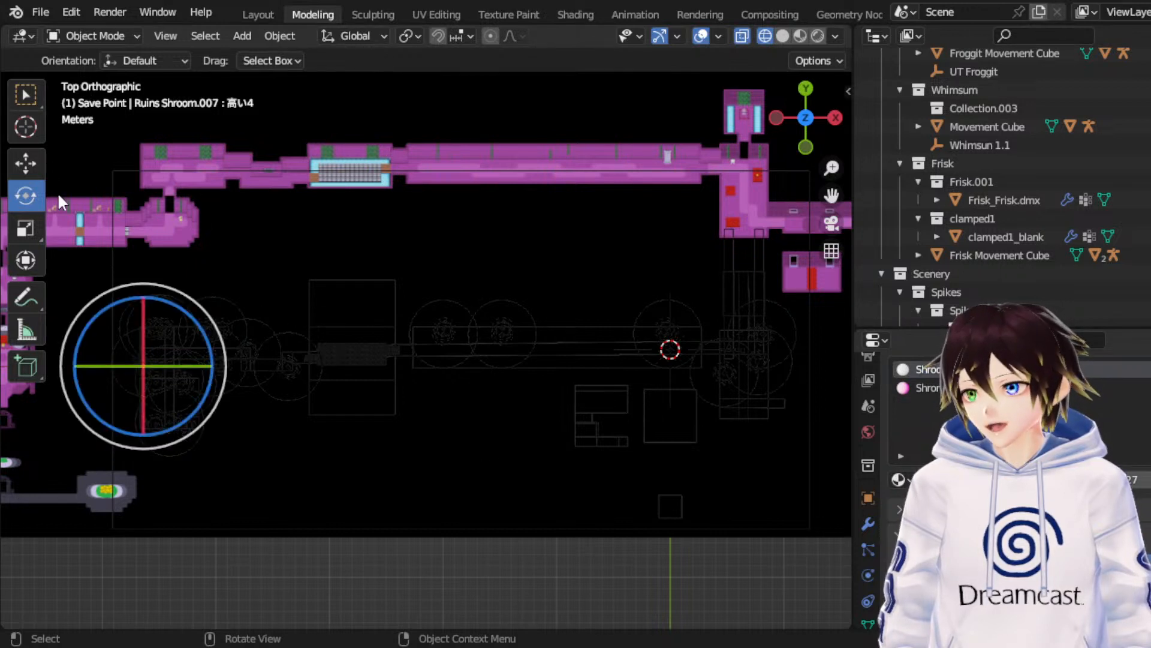
left_click(25, 163)
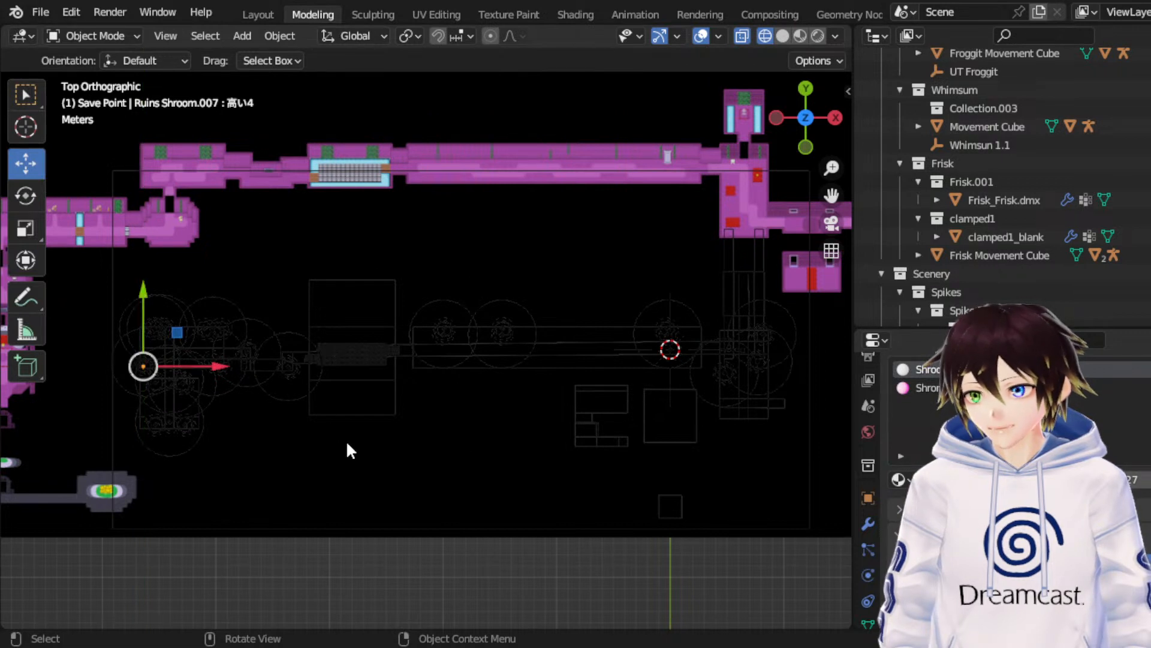
key("g")
key("x")
left_click(405, 436)
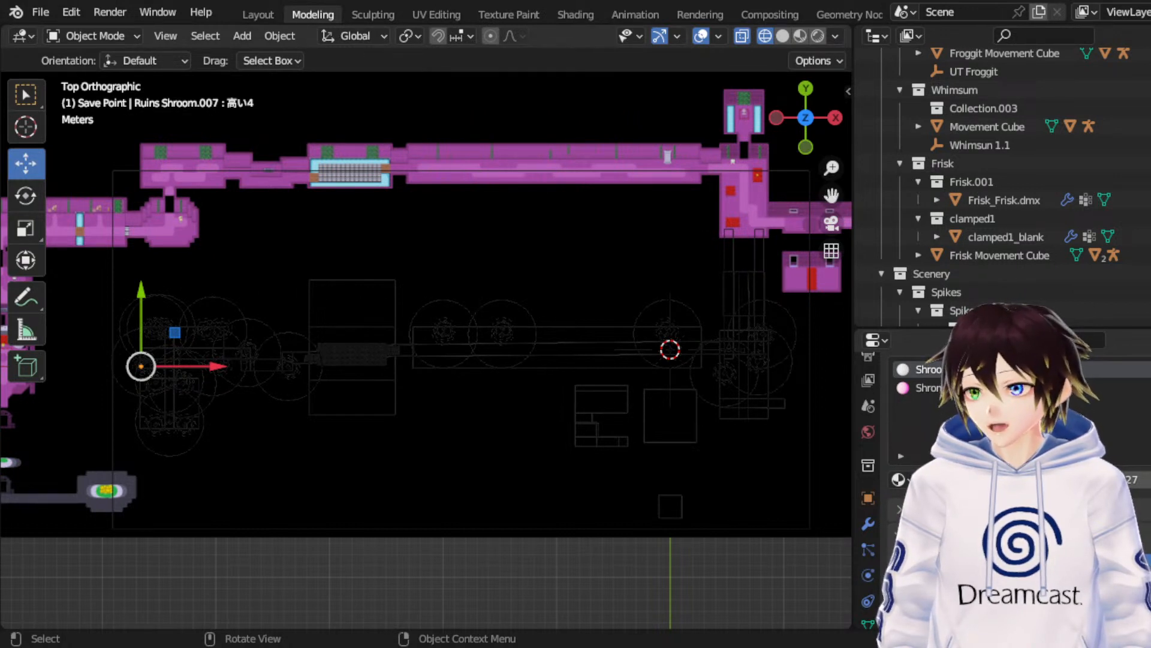
Step: Duplicate the Small Mushroom.011 object and move the copy along X by -1.75 m and a further -2.3 m
left_click(273, 261)
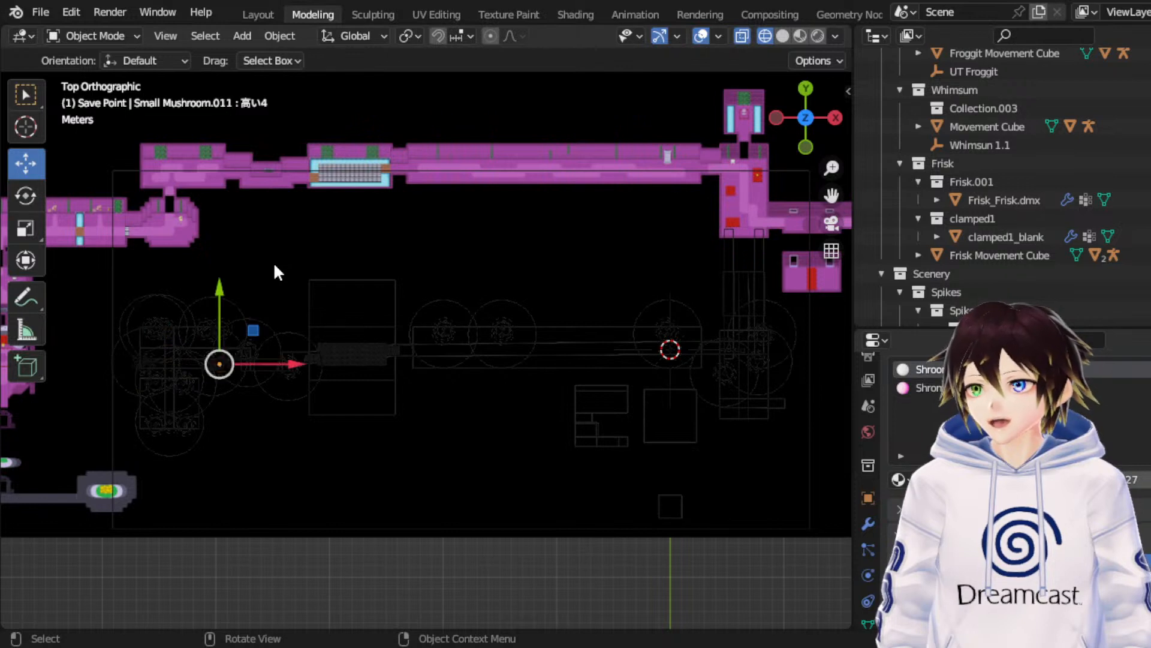
left_click(273, 262)
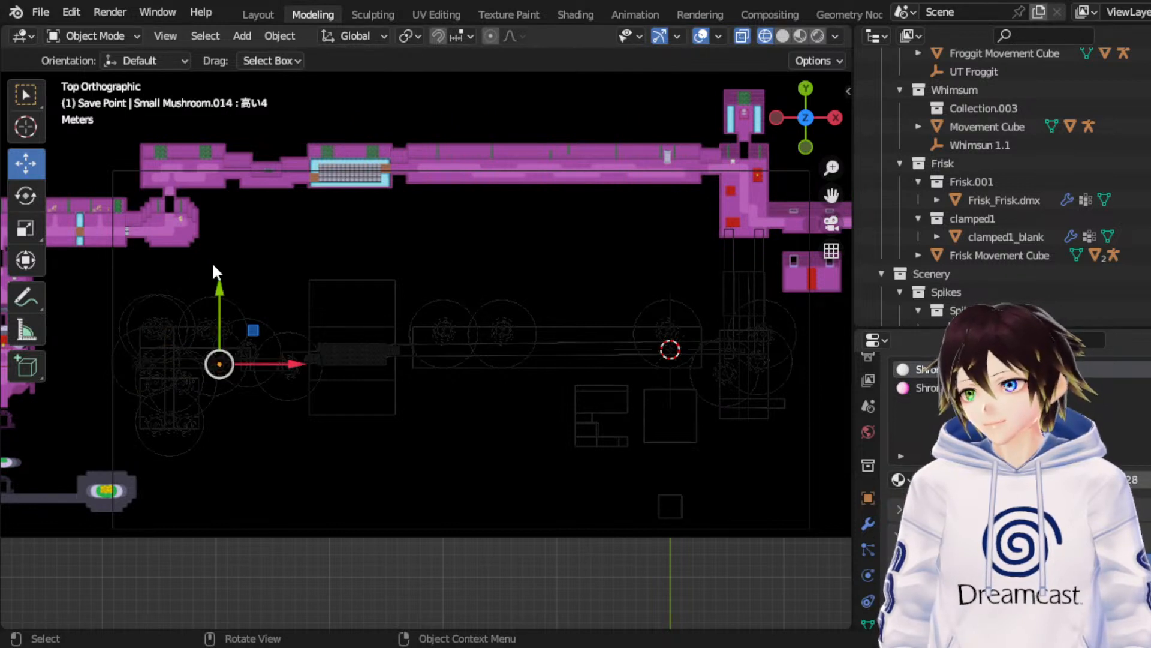
type("gx-1.75")
key("Return")
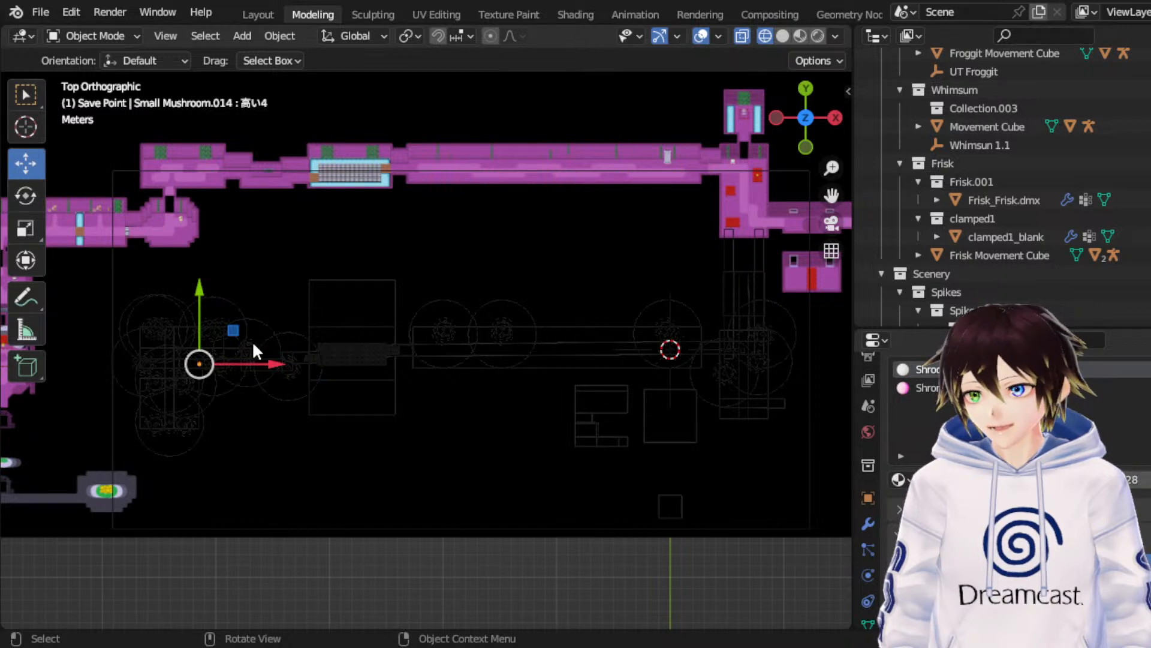
type("gx-2.3")
key("Return")
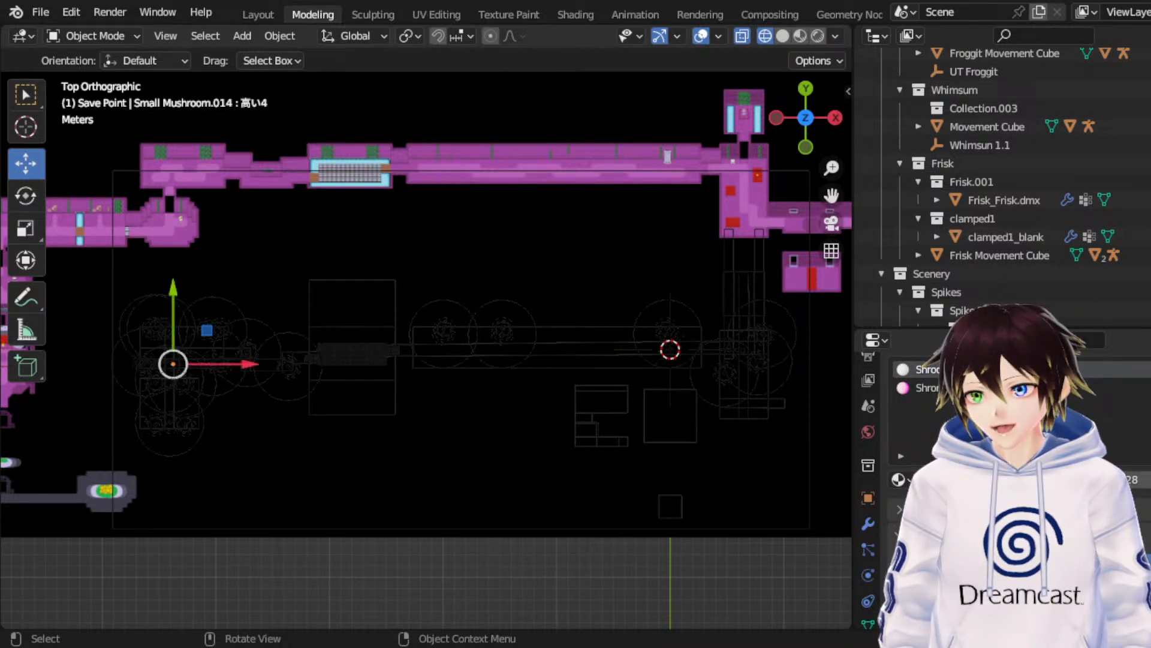
Step: Shift the small mushroom copy further along negative X to sit beside the Ruins Shroom copy at the western end
key("g")
key("x")
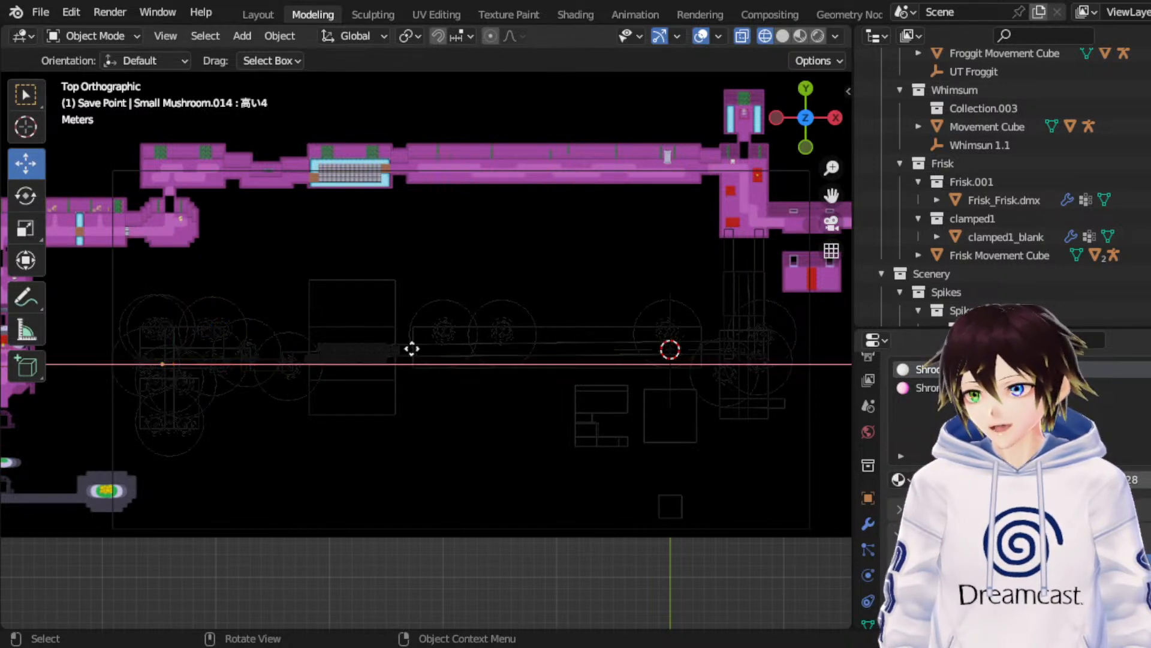
left_click(527, 321)
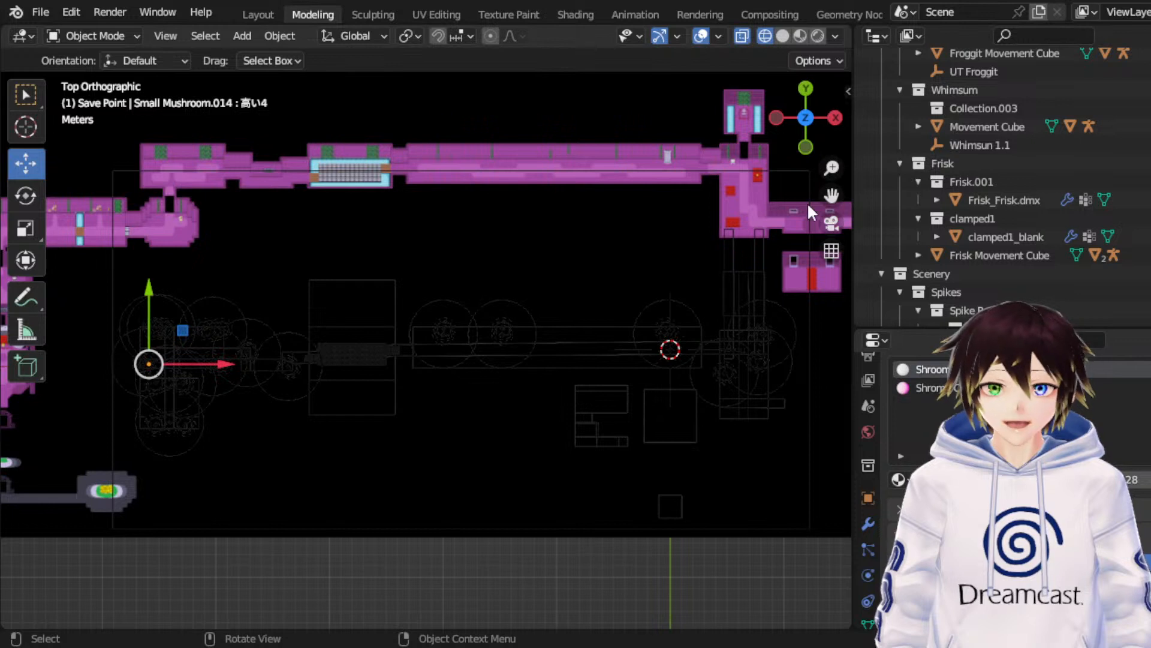
key("g")
key("x")
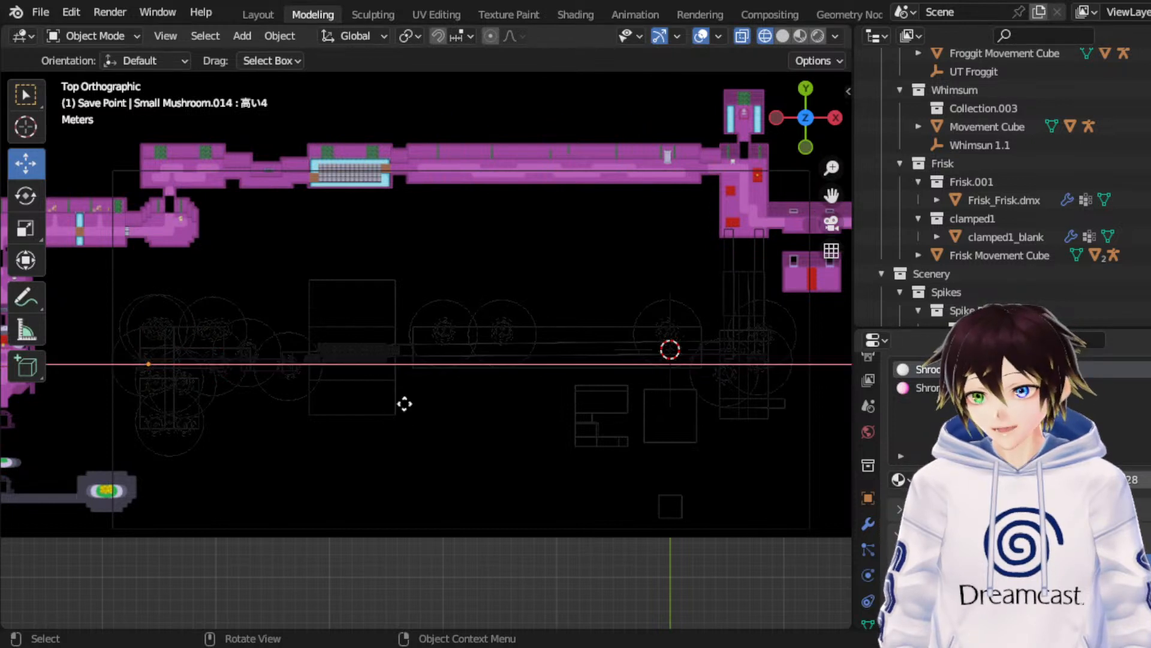
left_click(495, 401)
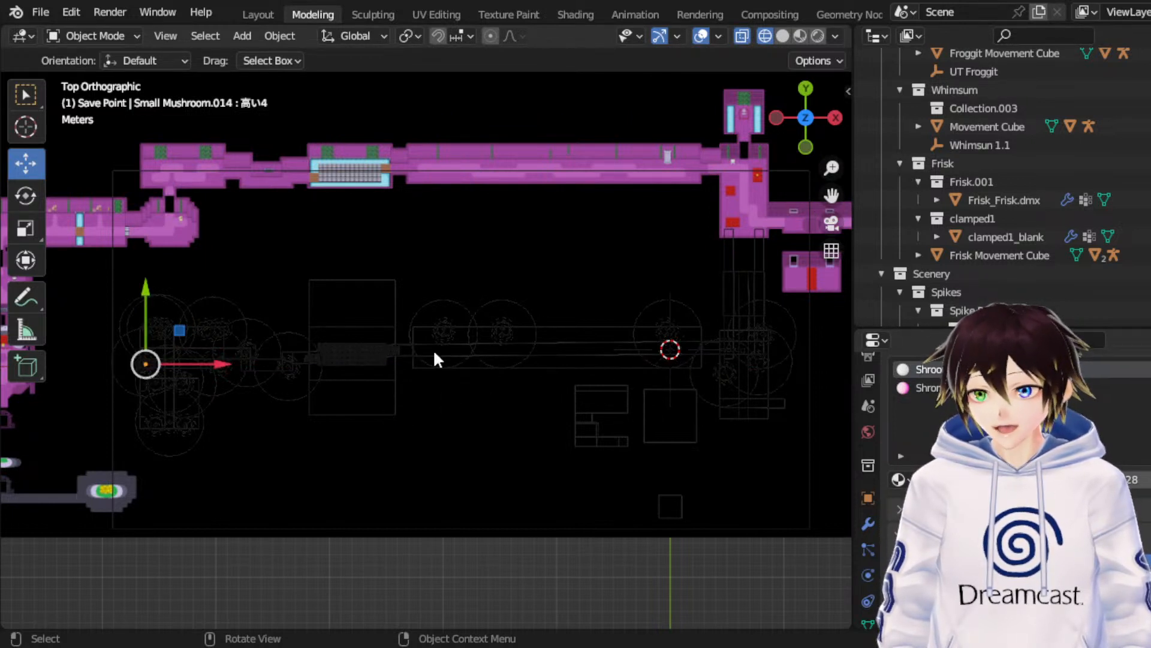
Step: Duplicate the Small Mushroom.014 object and offset the copy slightly along X and Y within the western cluster
key("shift+d")
right_click(243, 383)
key("g")
key("x")
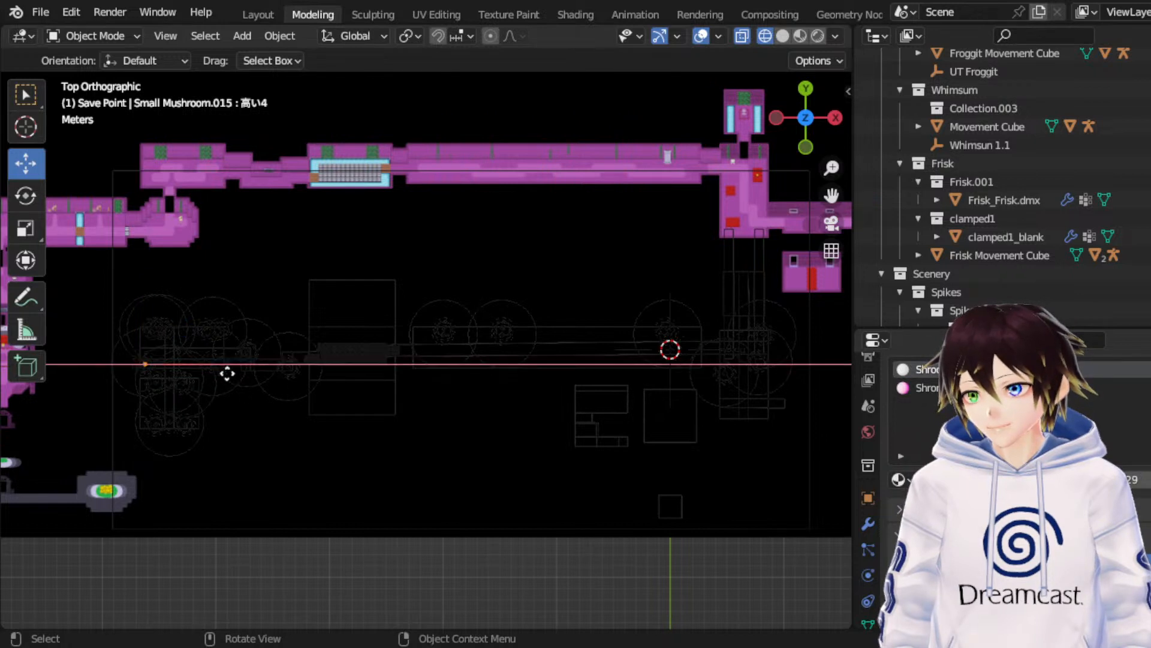
right_click(517, 391)
key("g")
key("y")
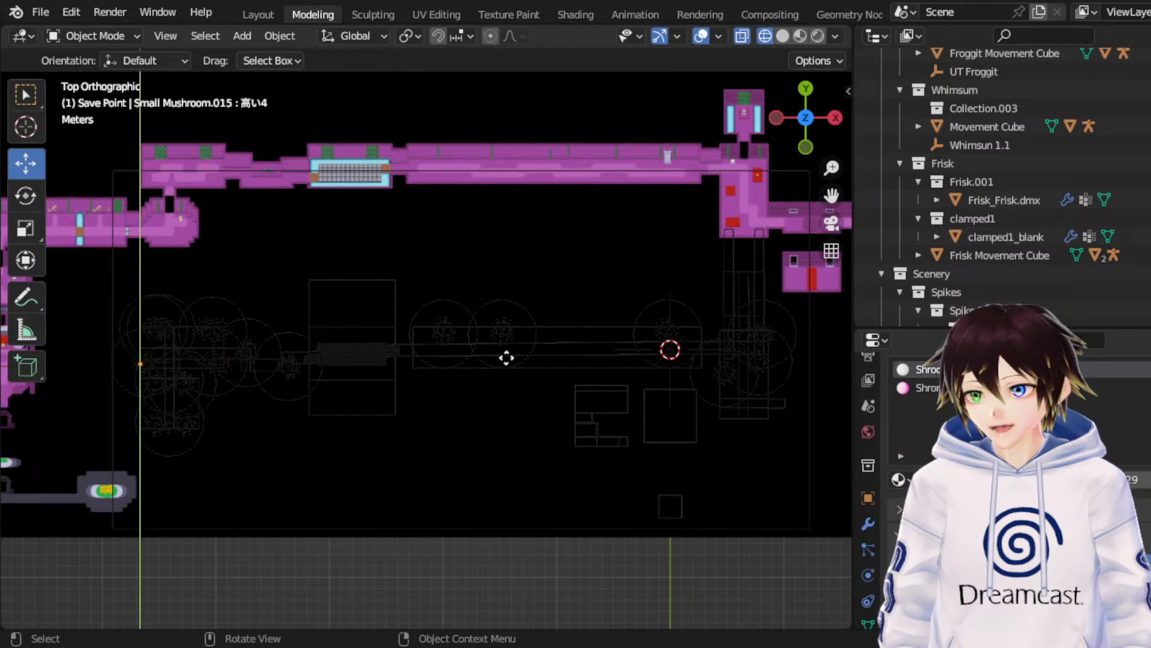
right_click(515, 363)
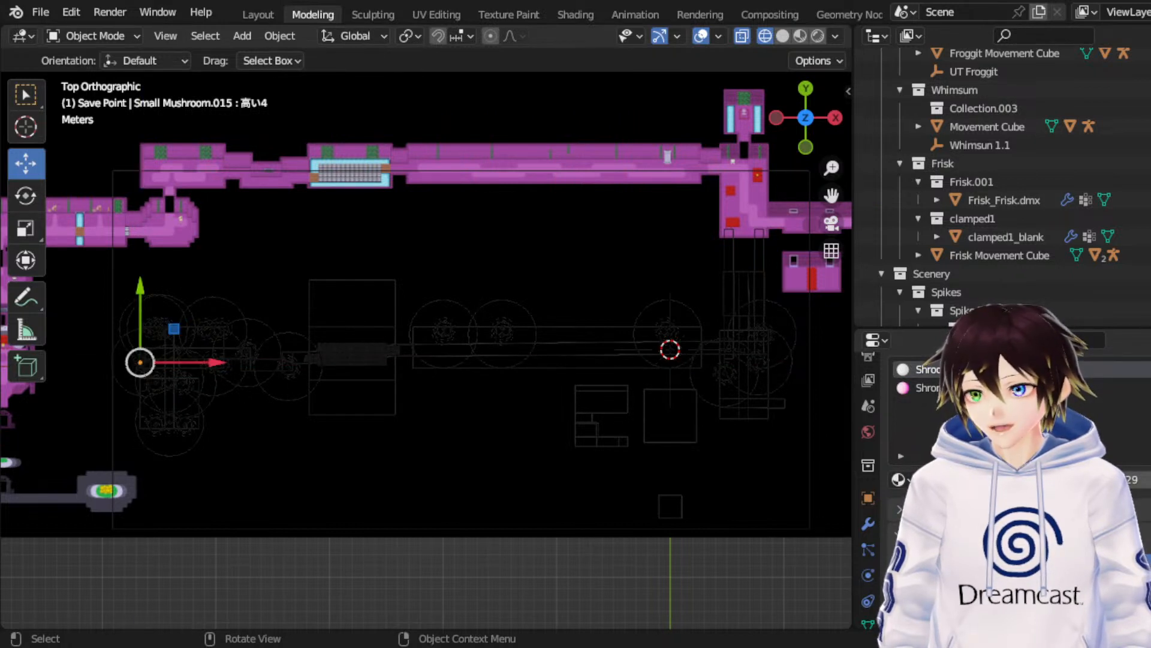
Step: Scale the newest small mushroom copy and save the blend file
left_click(25, 228)
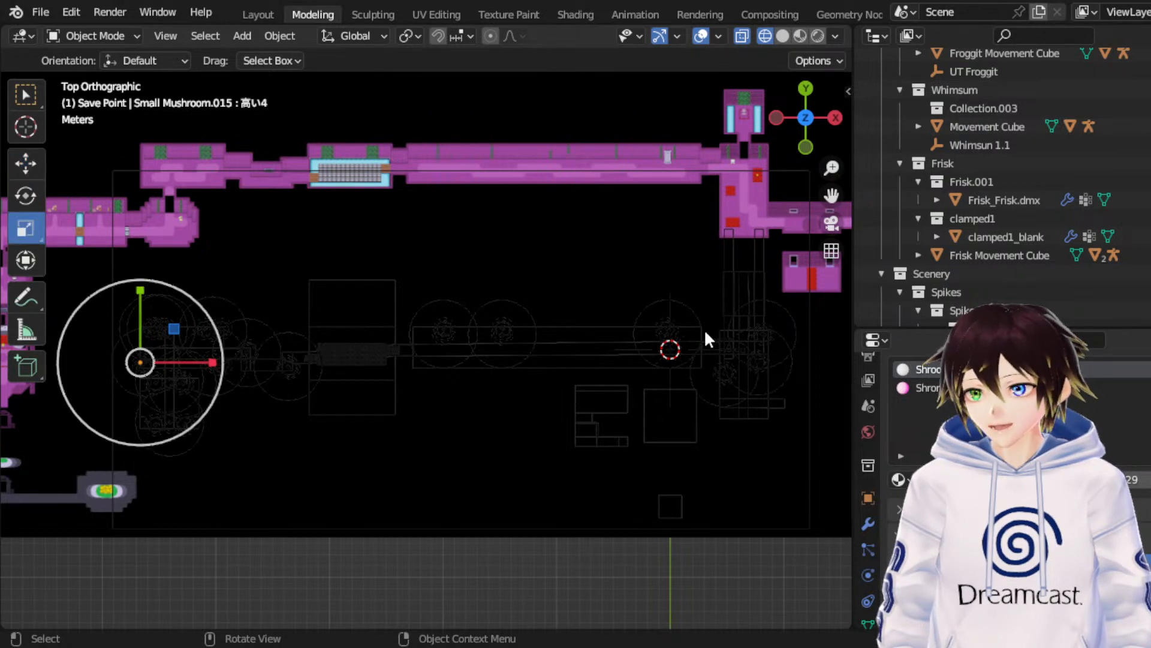
key("s")
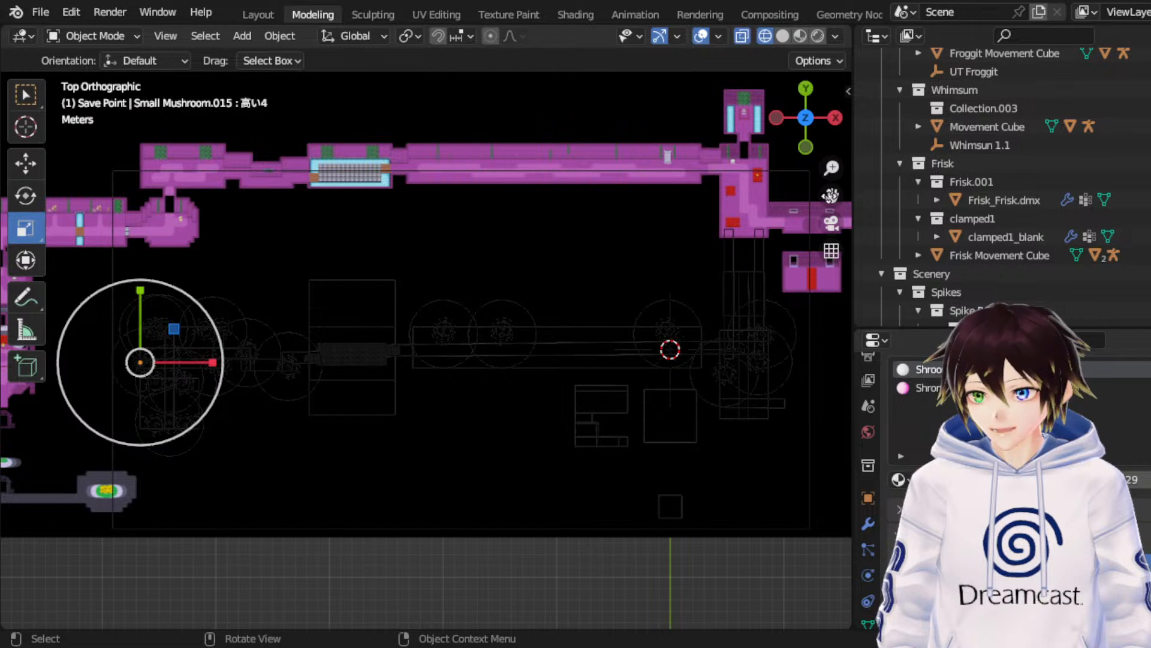
left_click(31, 158)
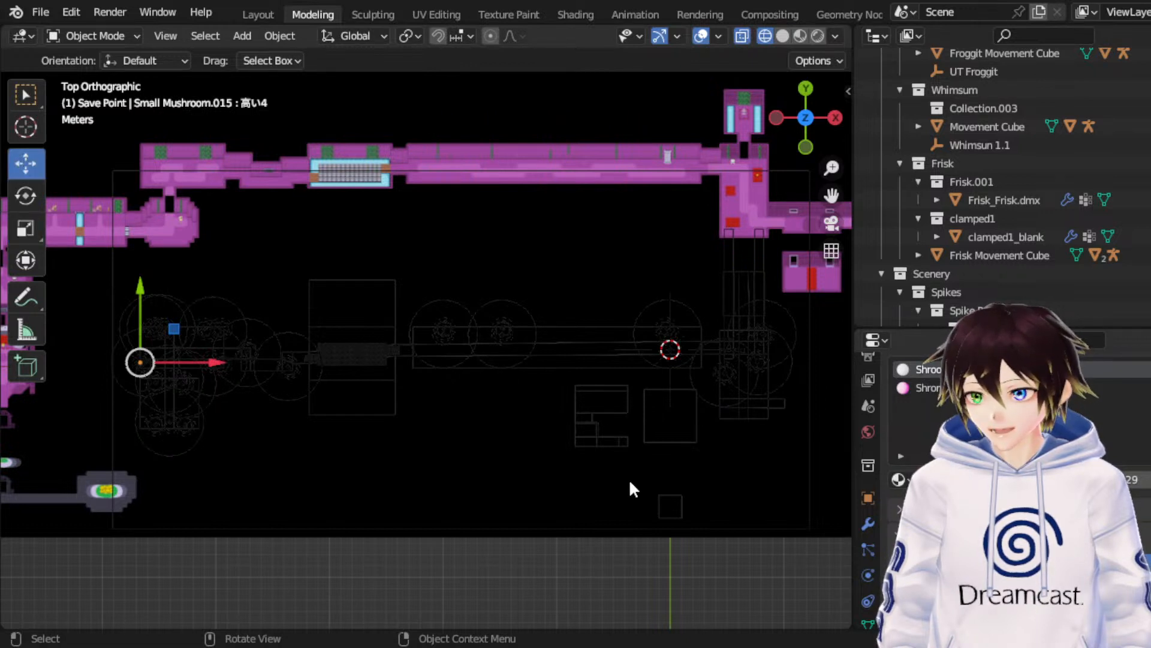
key("ctrl+s")
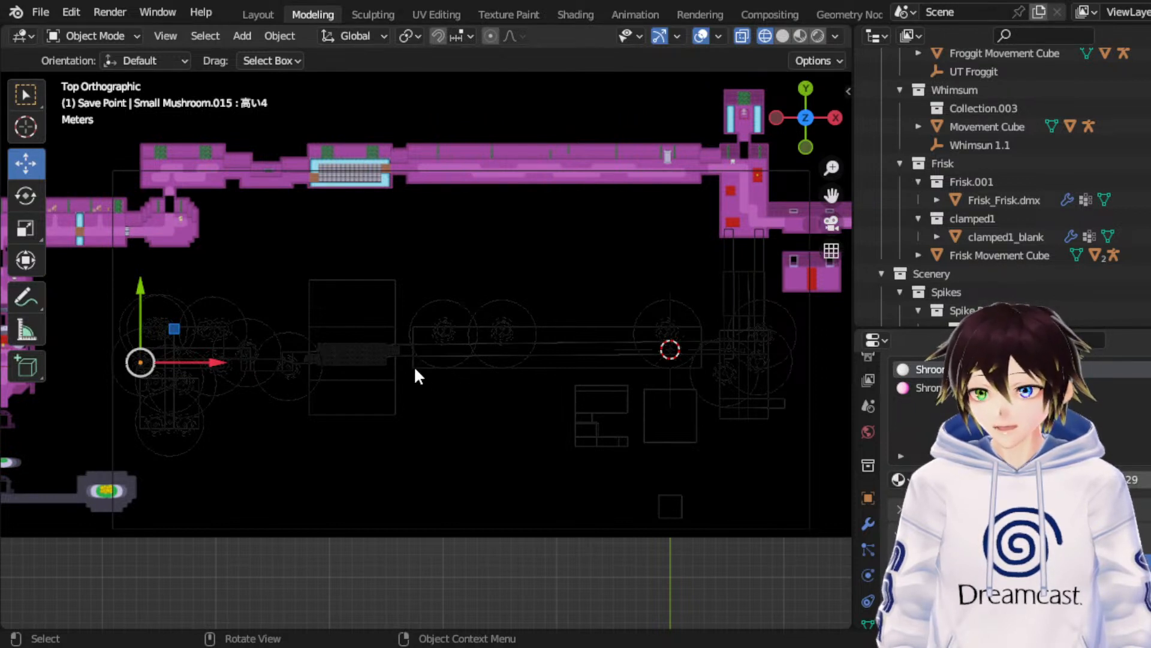
Step: Duplicate the Medium Mushrooms.004 object and move the copy along negative X to the western mushroom cluster
key("ctrl+z")
key("ctrl+shift+z")
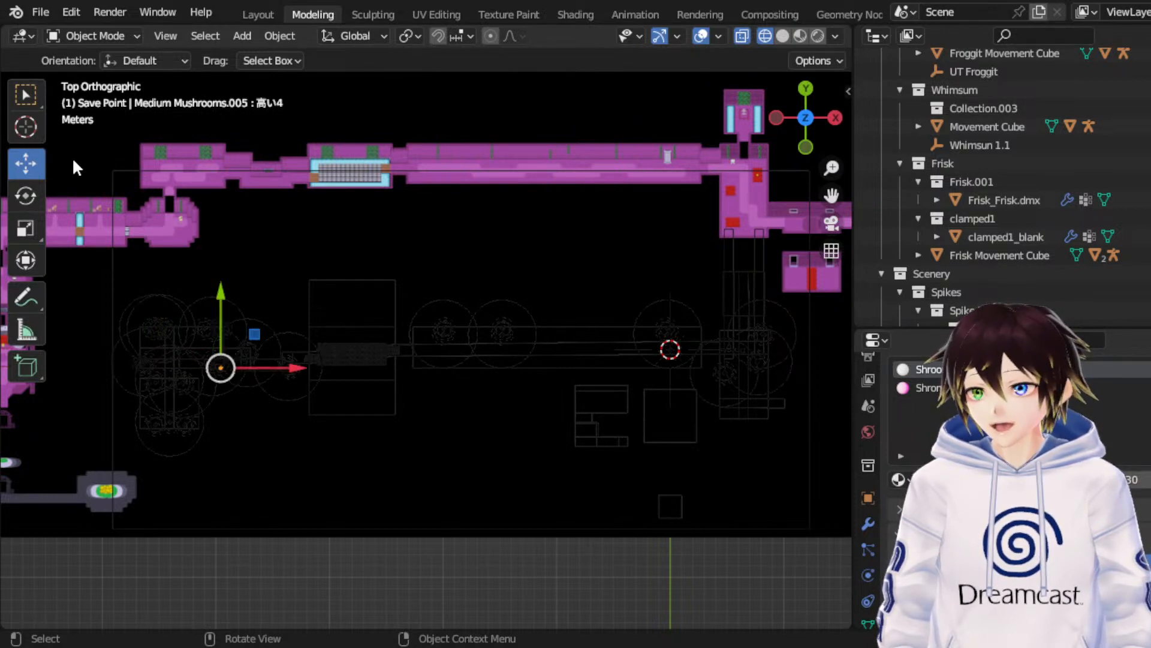
key("x")
left_click(613, 411)
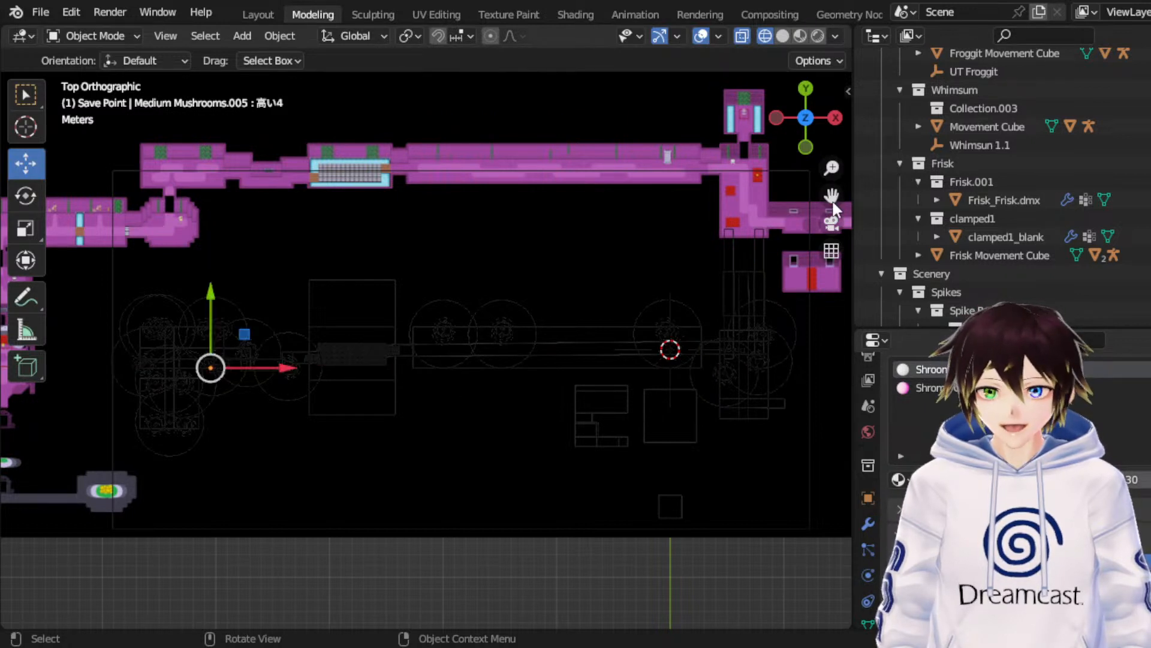
key("g")
key("x")
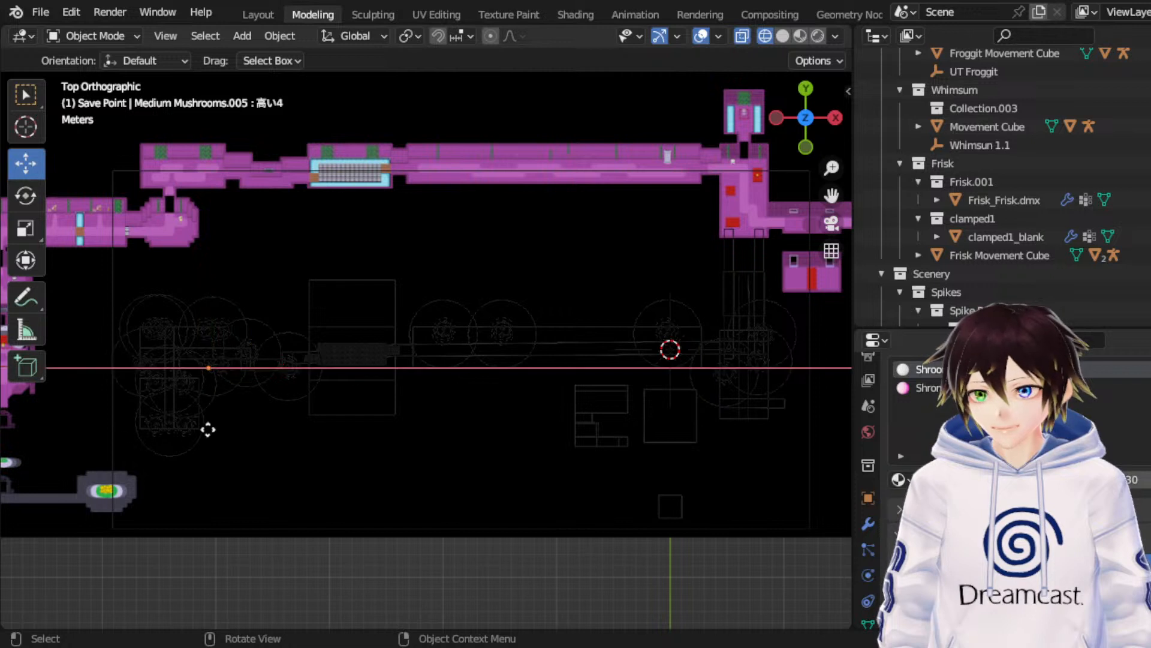
left_click(565, 416)
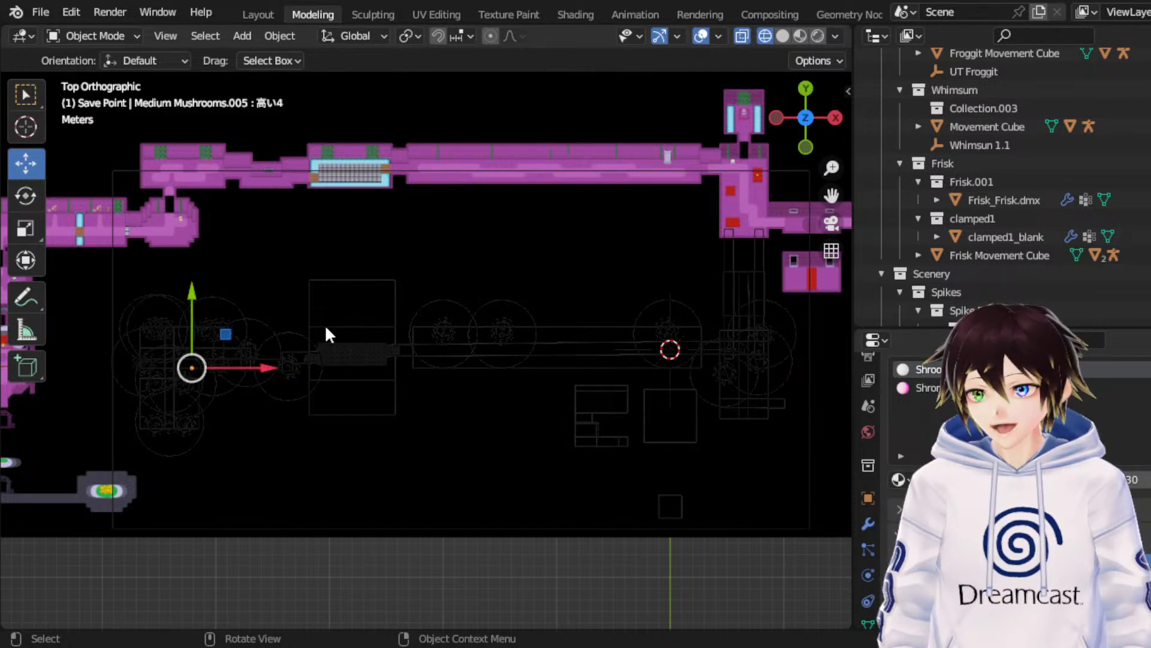
key("g")
key("x")
left_click(731, 350)
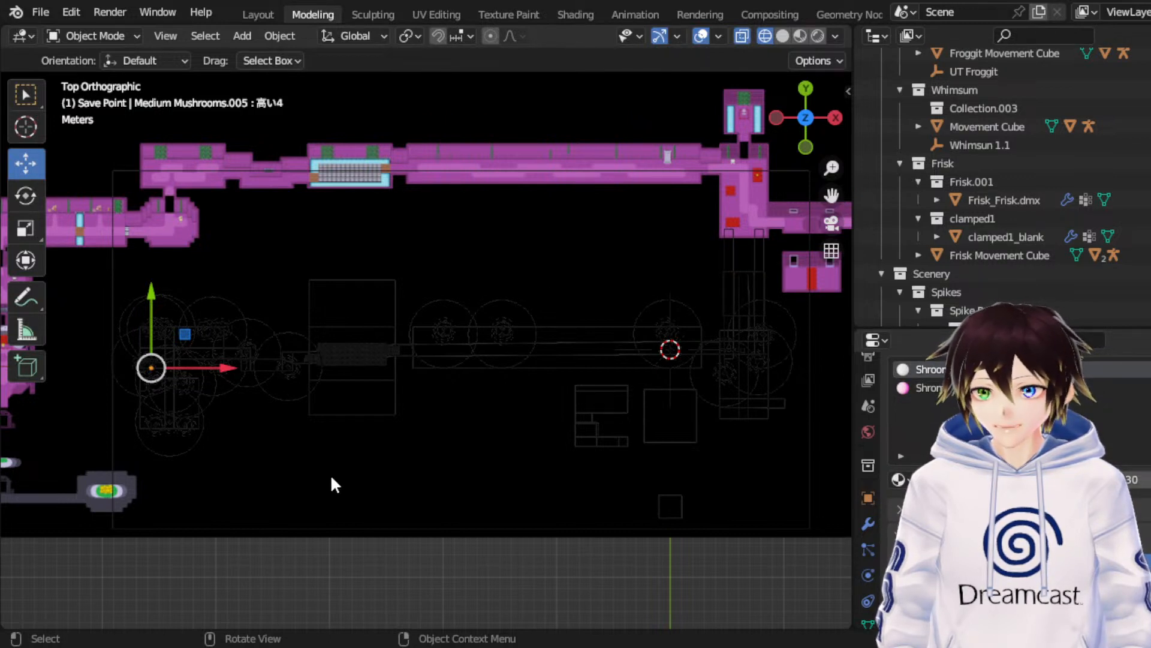
Step: Nudge the medium mushrooms copy slightly along negative X within the western cluster and rotate it
key("g")
key("x")
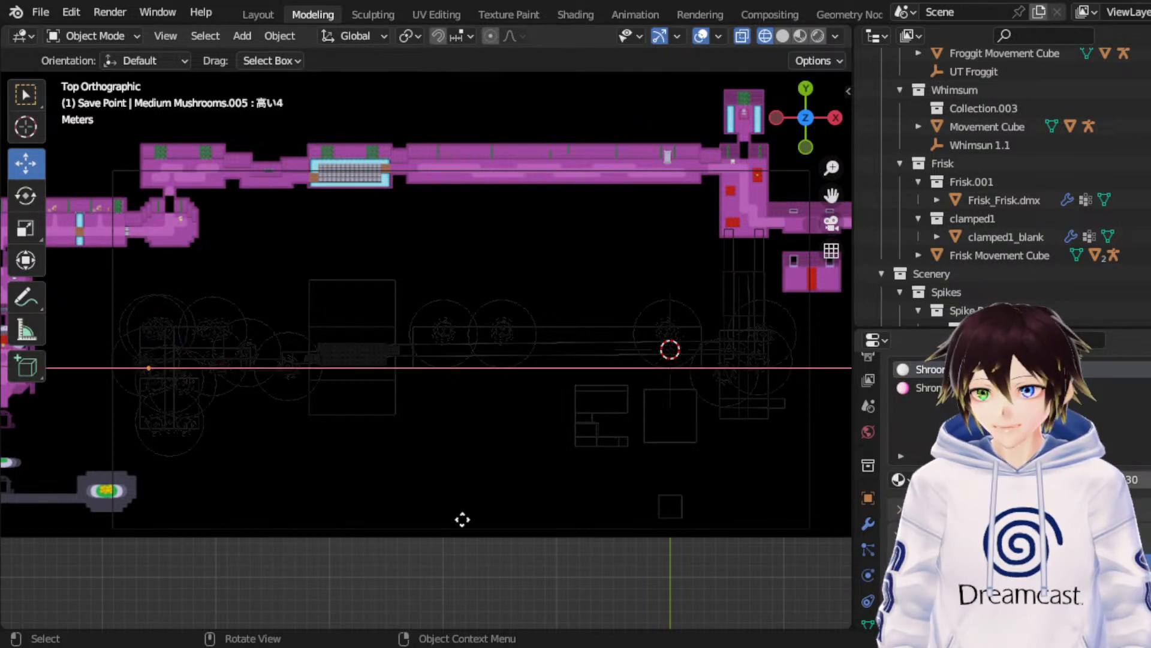
left_click(545, 517)
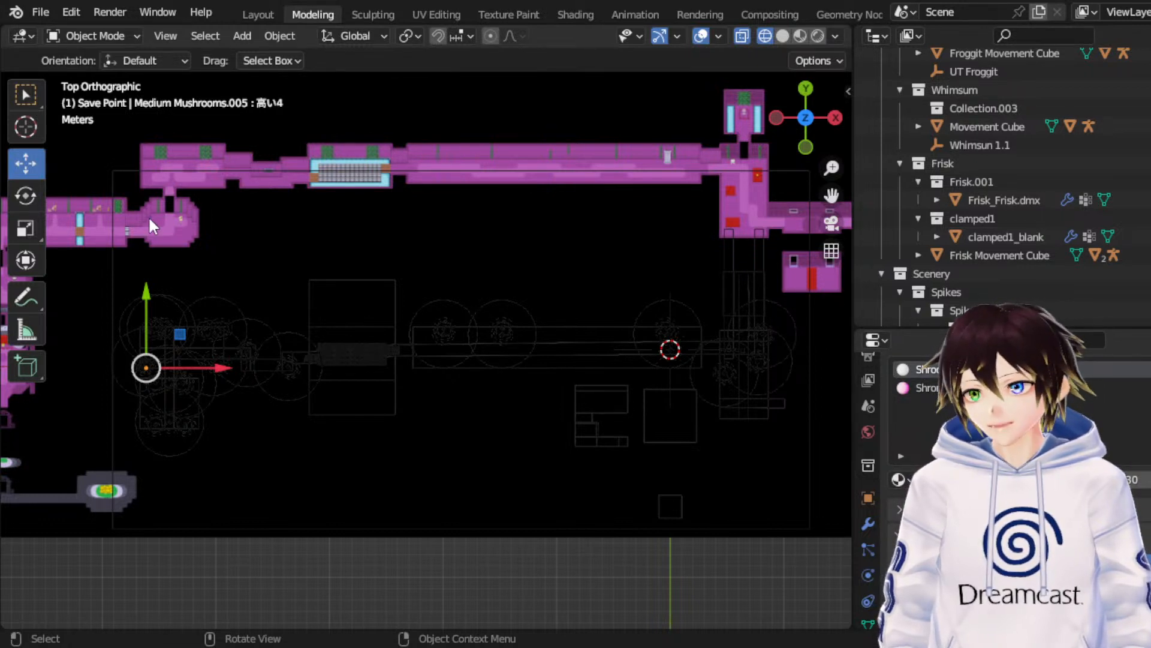
left_click(27, 196)
left_click(374, 426)
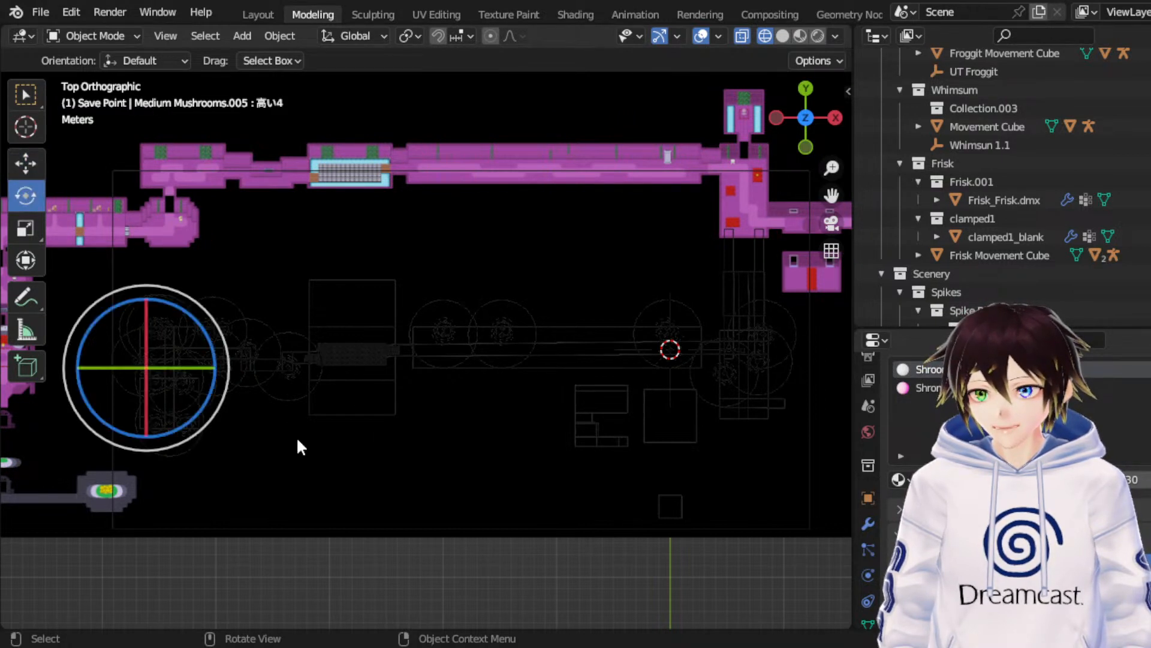
left_click(32, 158)
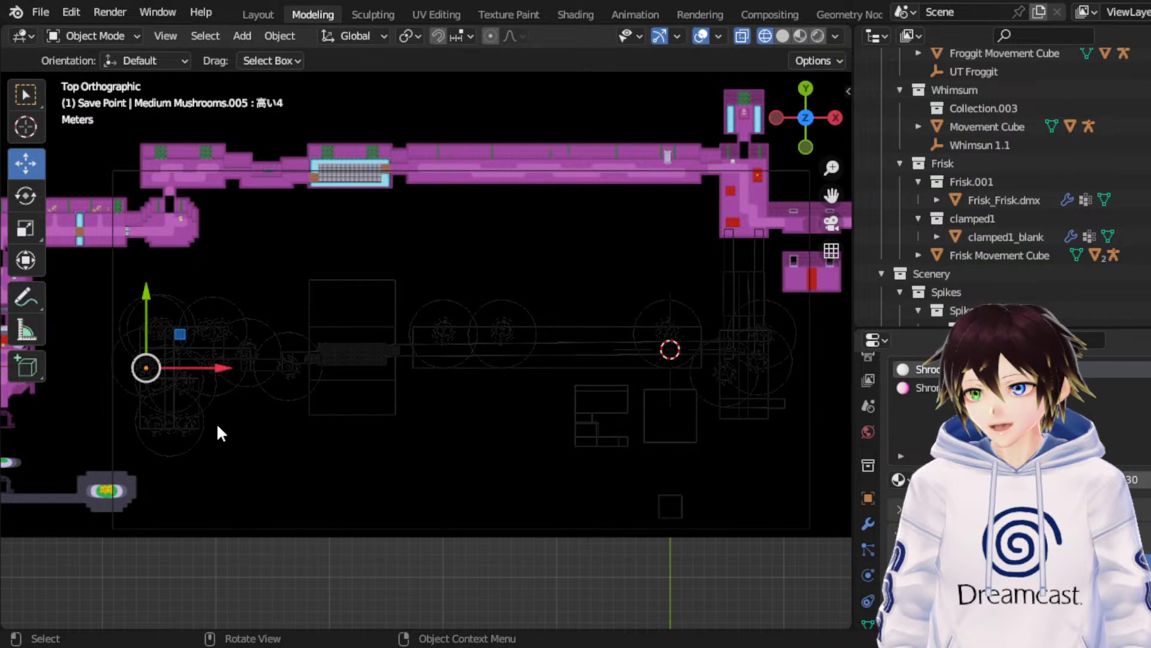
Step: Nudge the Medium Mushrooms.005 object along negative X in the western cluster, including a -0.2 m move, and rotate it
key("g")
key("x")
left_click(284, 410)
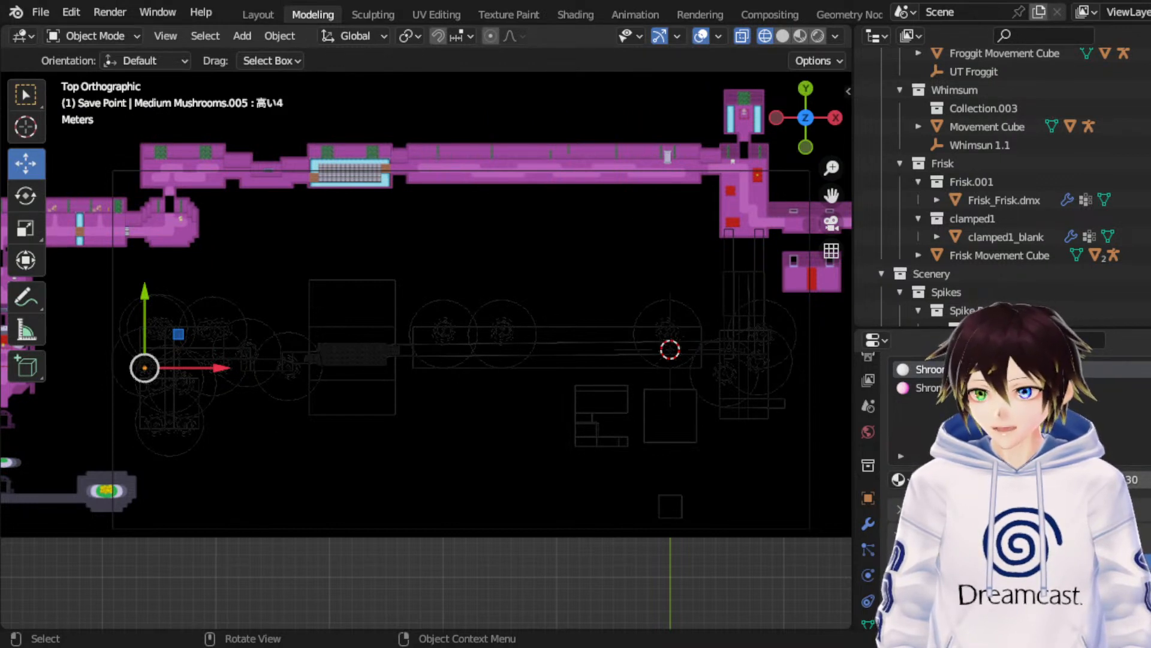
type("gx")
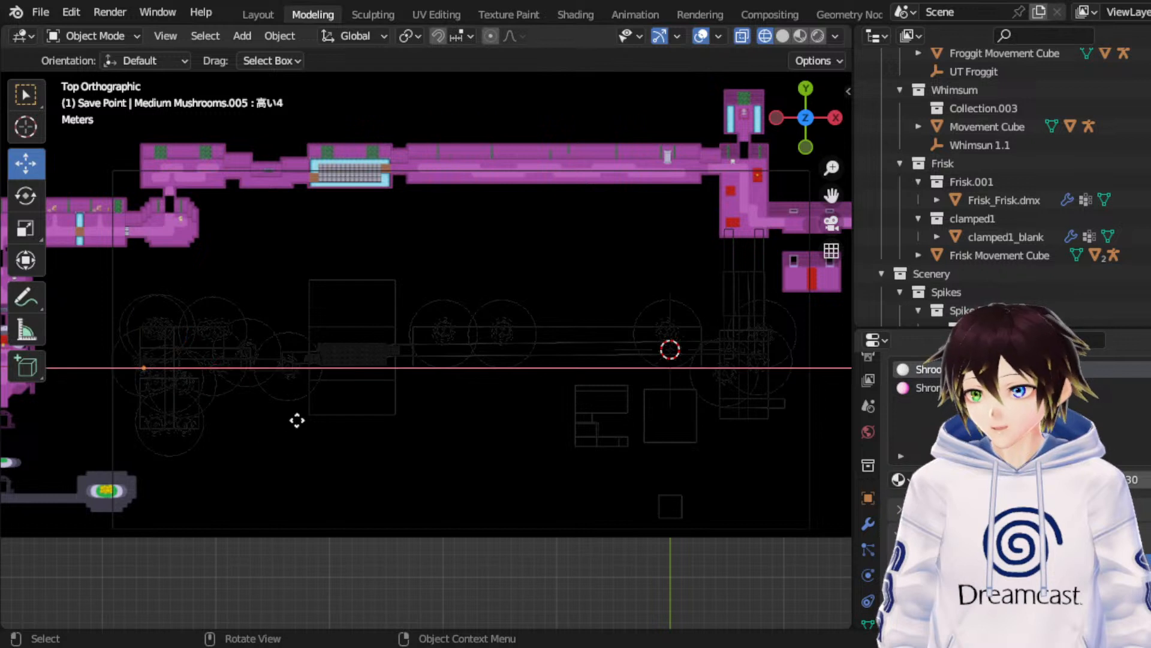
type("-.2")
key("Return")
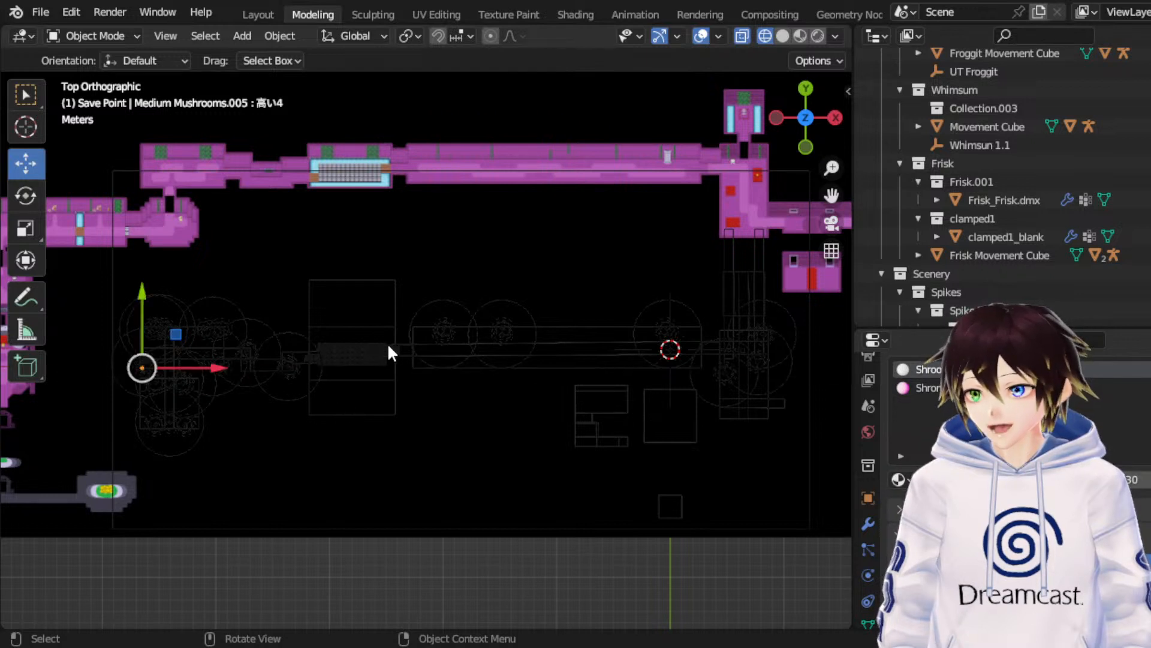
left_click(37, 196)
key("r")
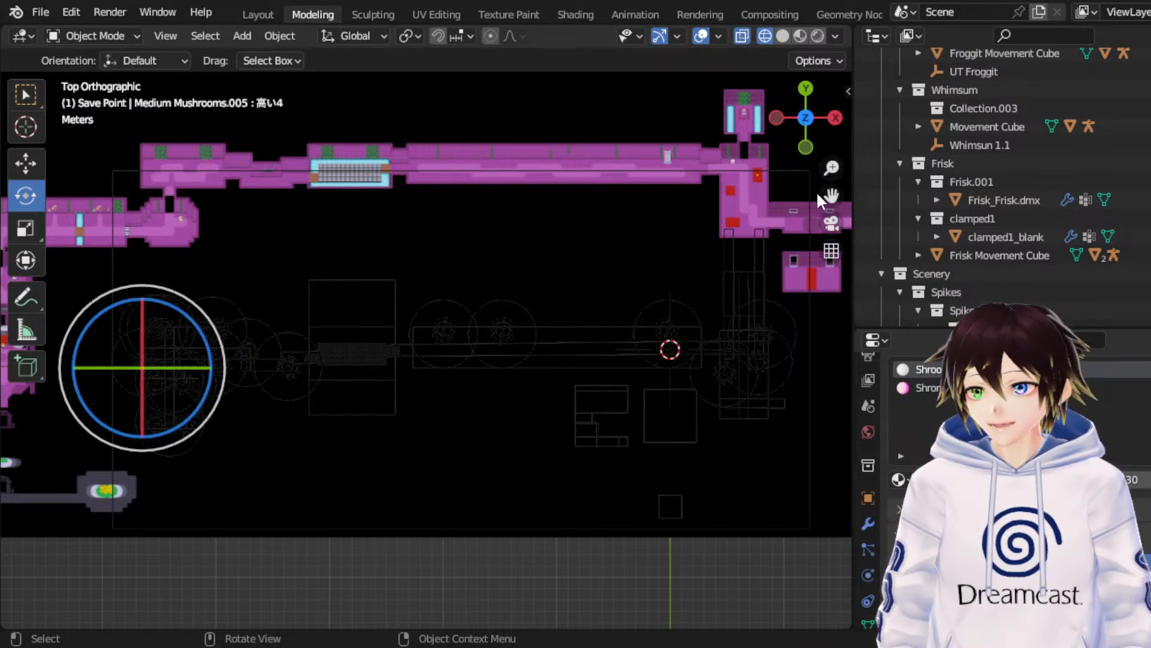
Step: Duplicate the Medium Mushrooms.005 object in place, scale the copy and rotate it
key("shift+d")
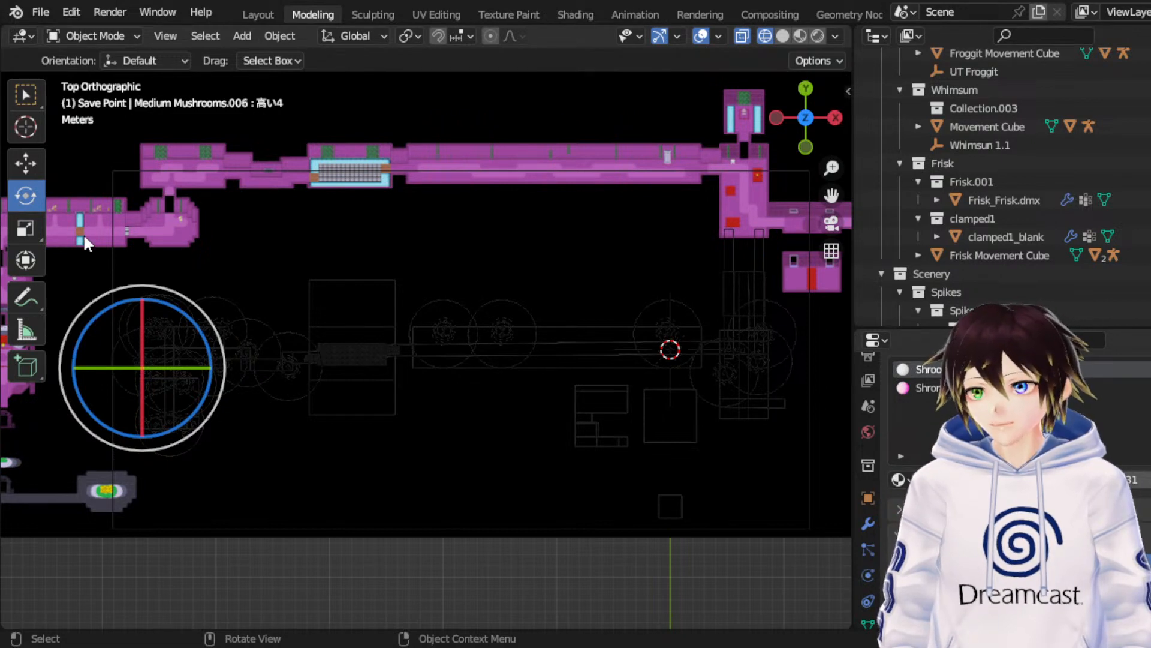
left_click(27, 228)
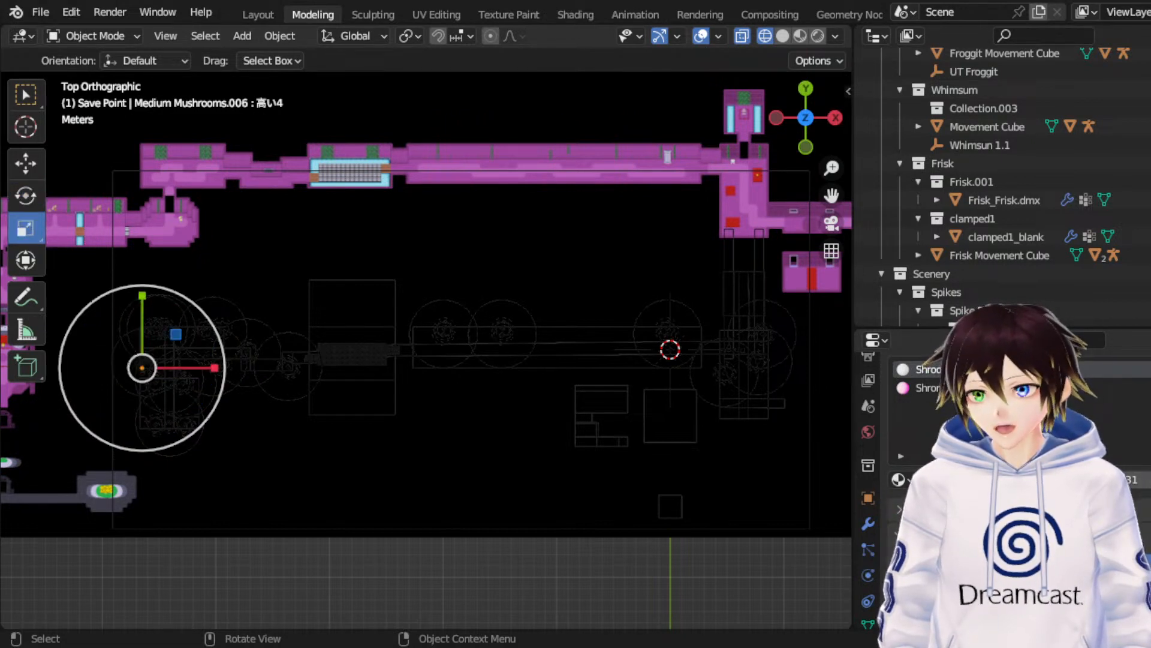
key("alt+a")
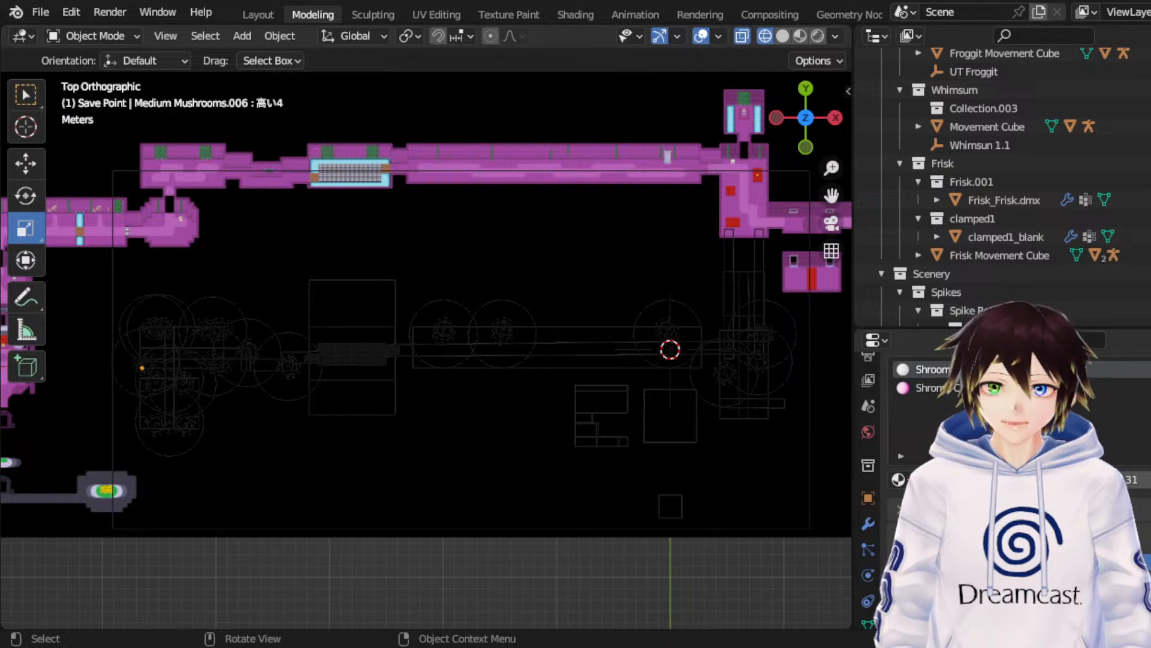
left_click(27, 196)
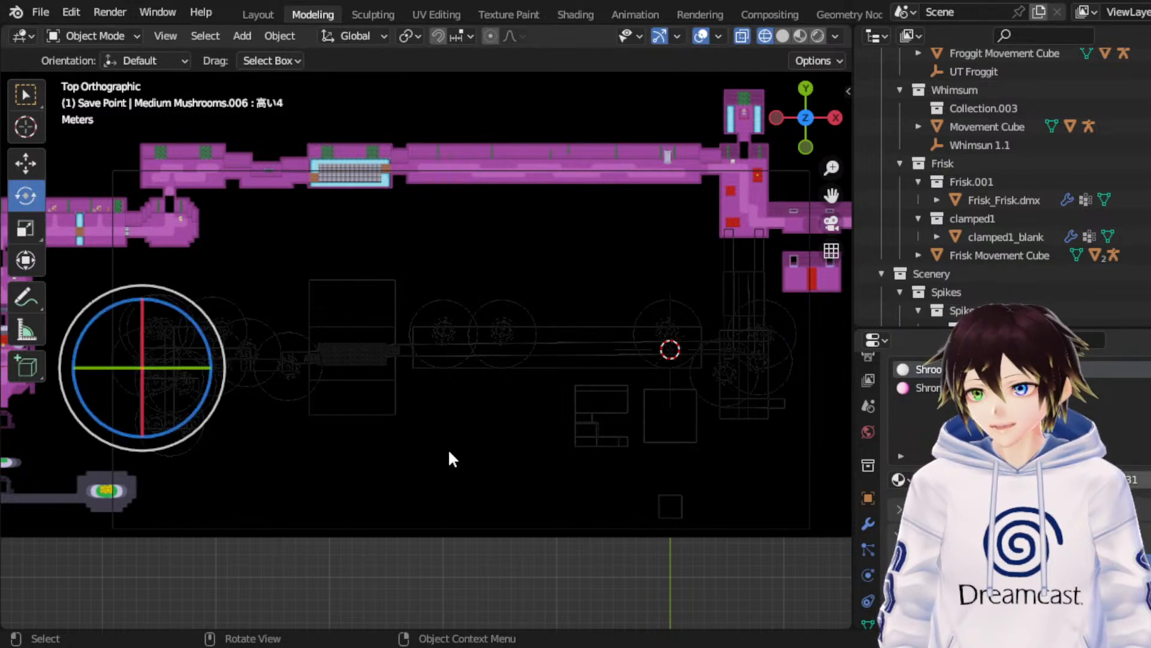
key("alt+a")
key("ctrl+z")
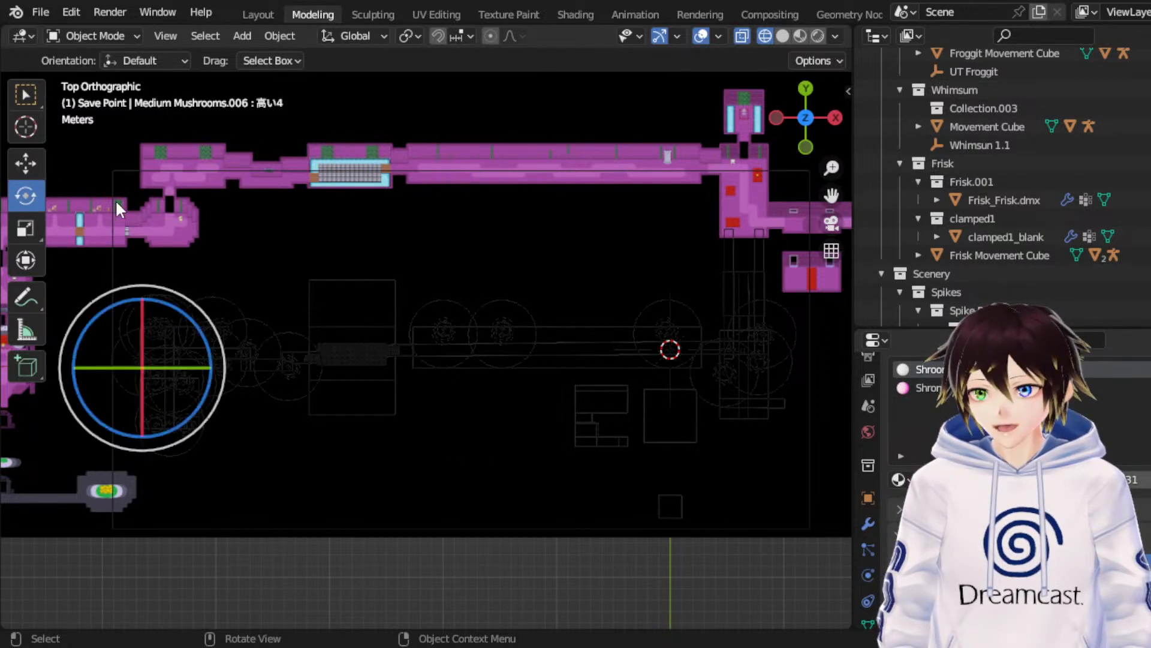
Step: Move the Medium Mushrooms.006 object slightly along positive Y and negative X in the western cluster and rotate it
left_click(24, 162)
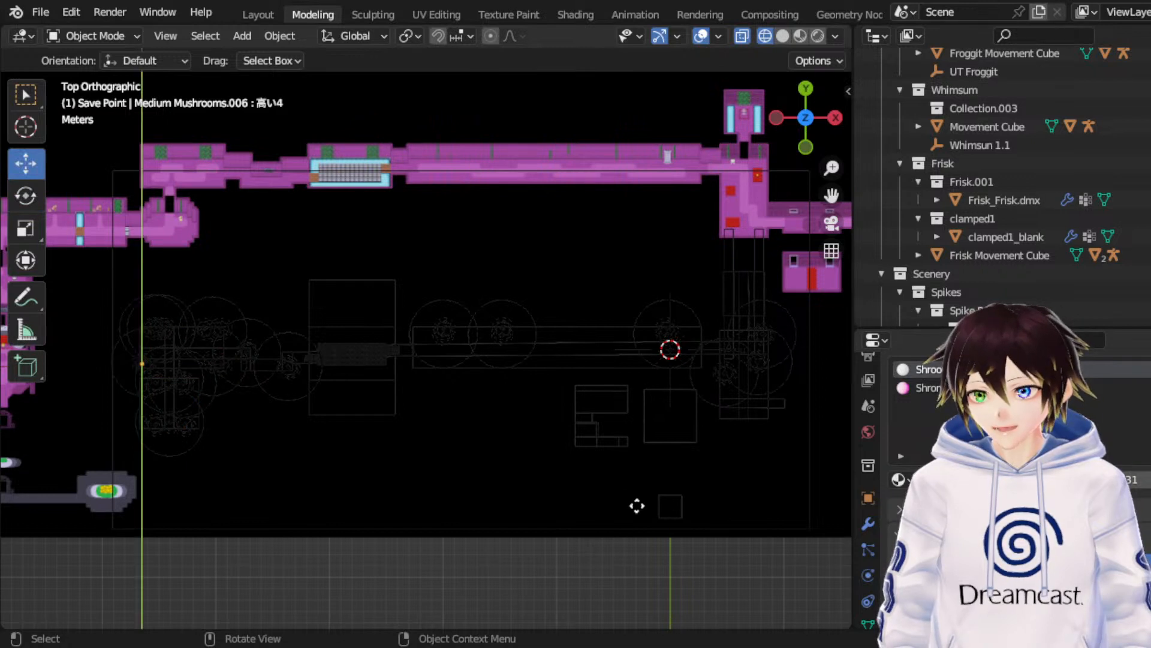
key("g")
key("x")
left_click(606, 501)
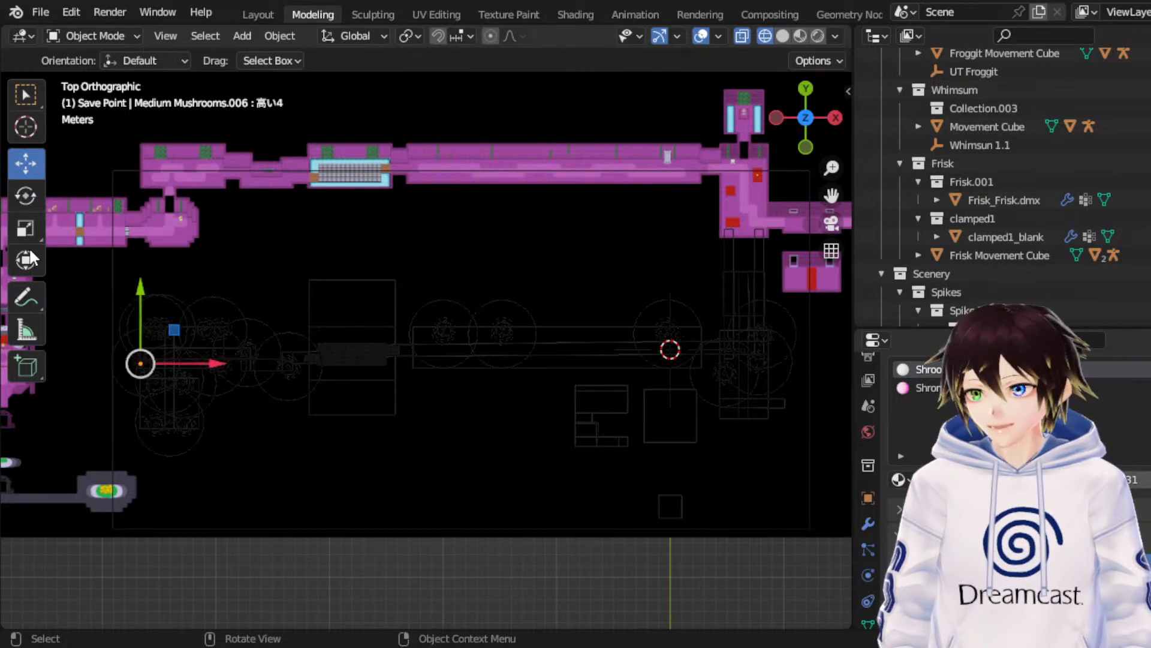
left_click(25, 201)
key("r")
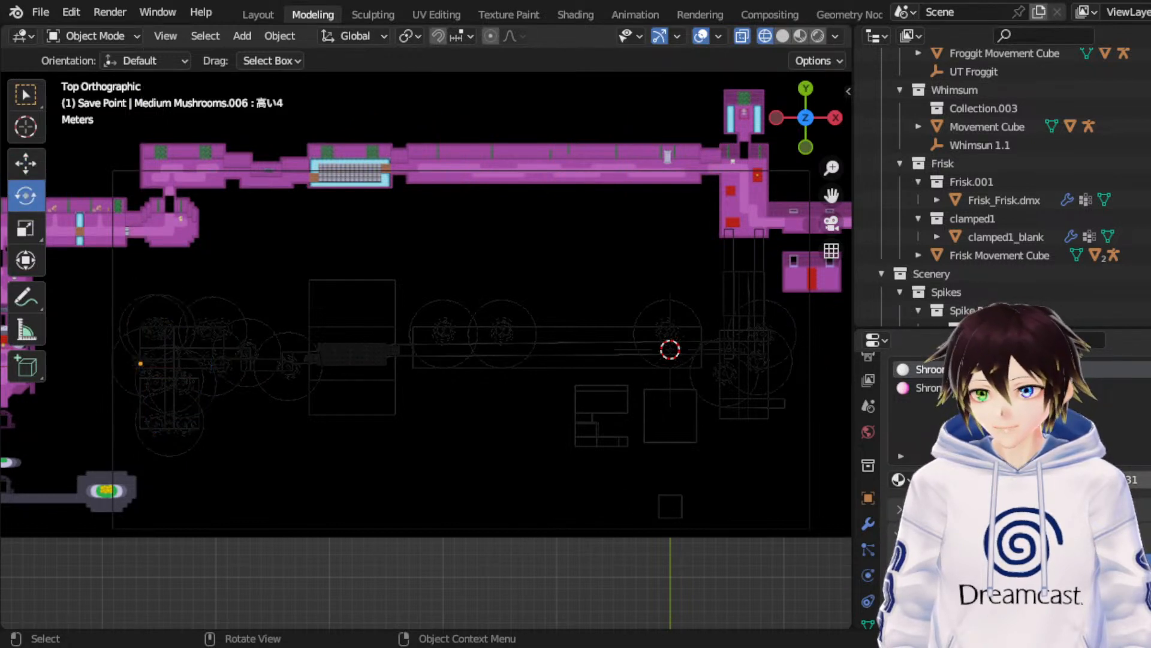
key("ctrl+z")
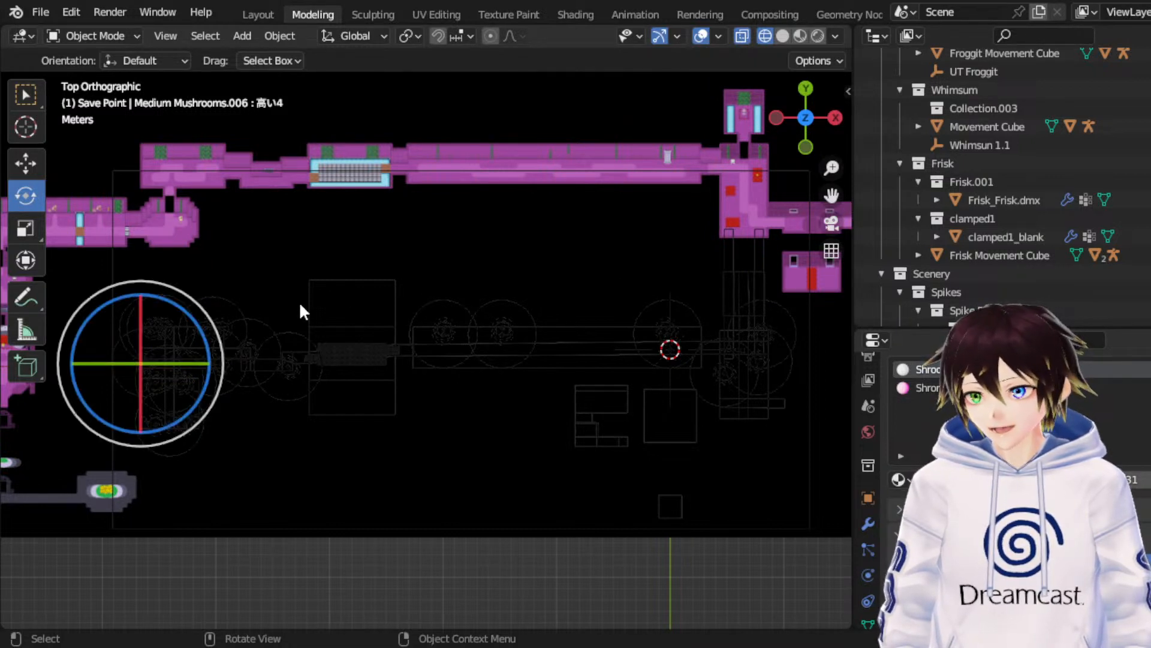
Step: Select the Small Mushroom.014 object and nudge it slightly along negative Y
left_click(25, 163)
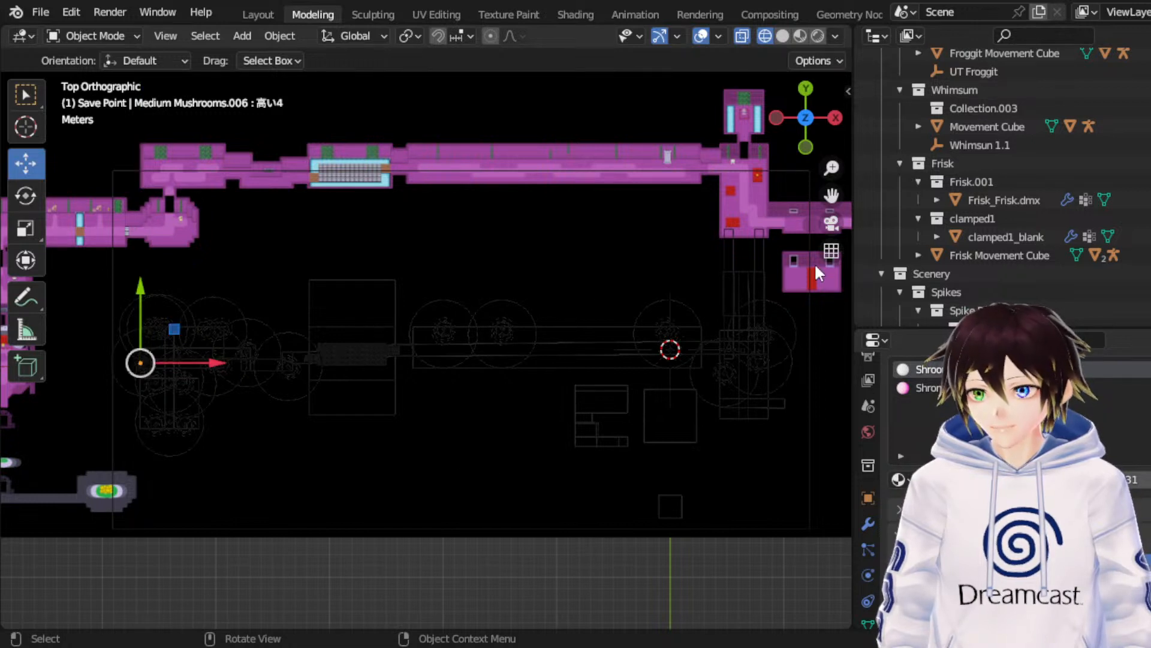
key("ctrl+z")
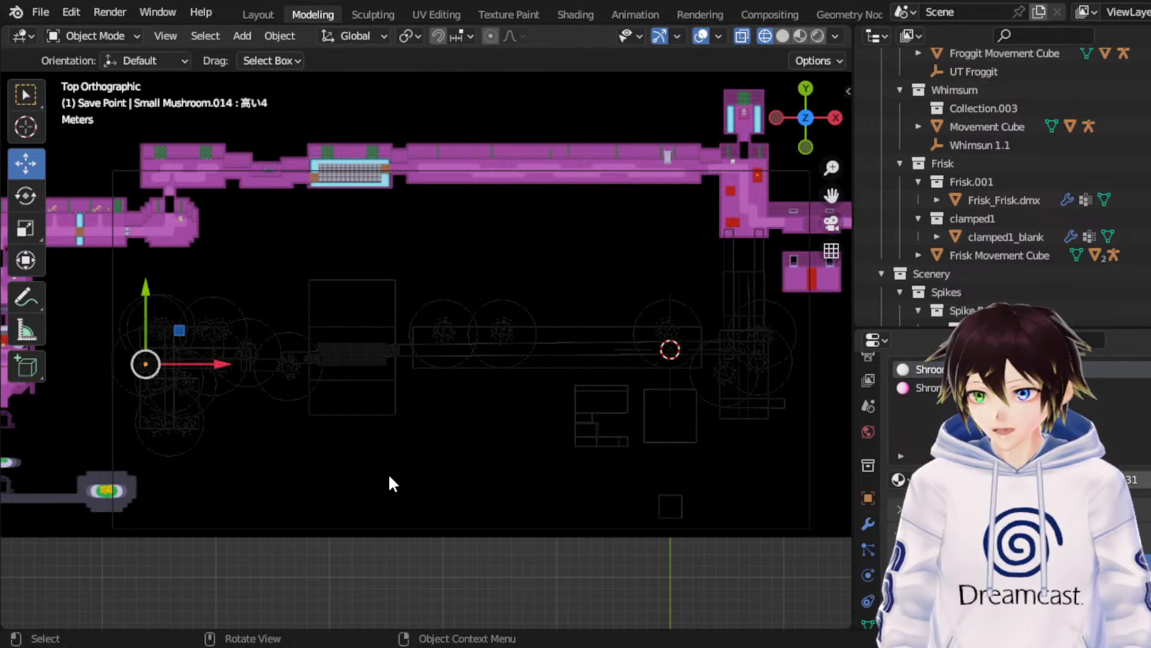
key("g")
key("y")
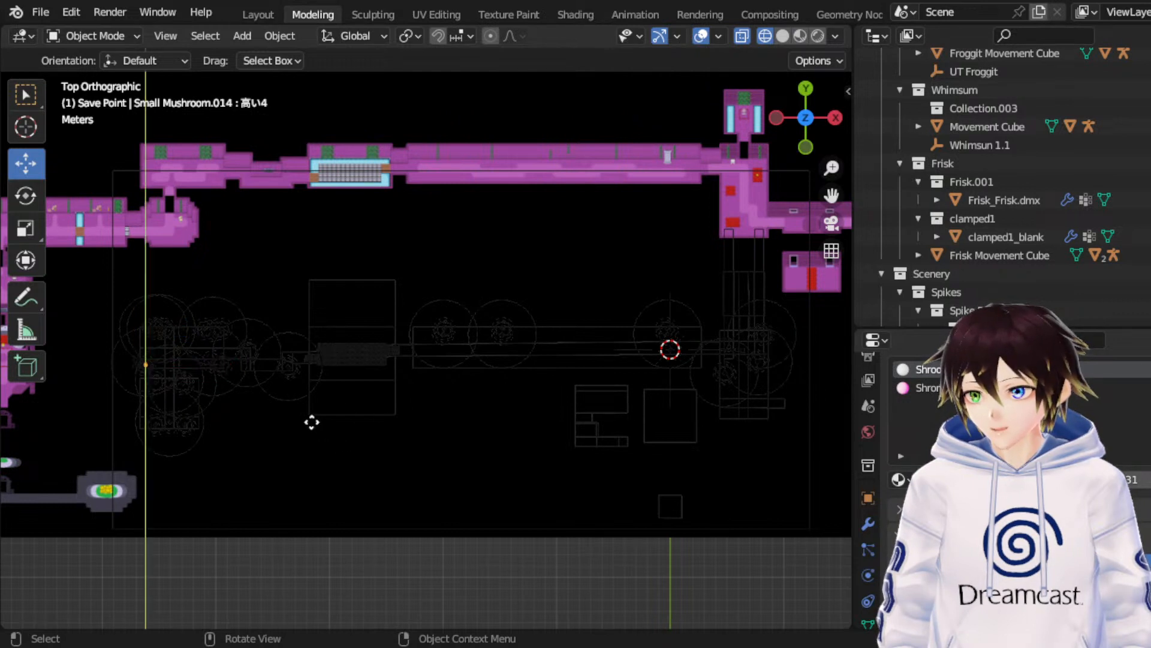
left_click(311, 421)
Step: Duplicate the Small Mushroom.014 object and offset the copy slightly along negative X and positive Y within the western cluster
key("shift+d")
right_click(295, 394)
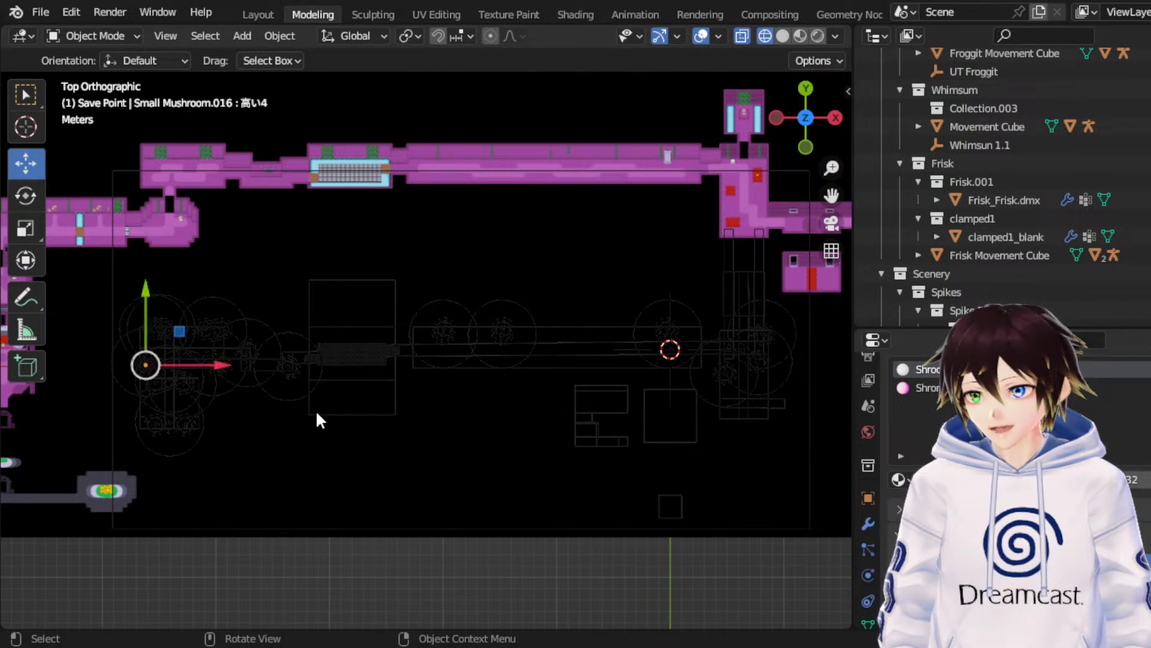
key("g")
key("y")
left_click(360, 424)
key("g")
key("x")
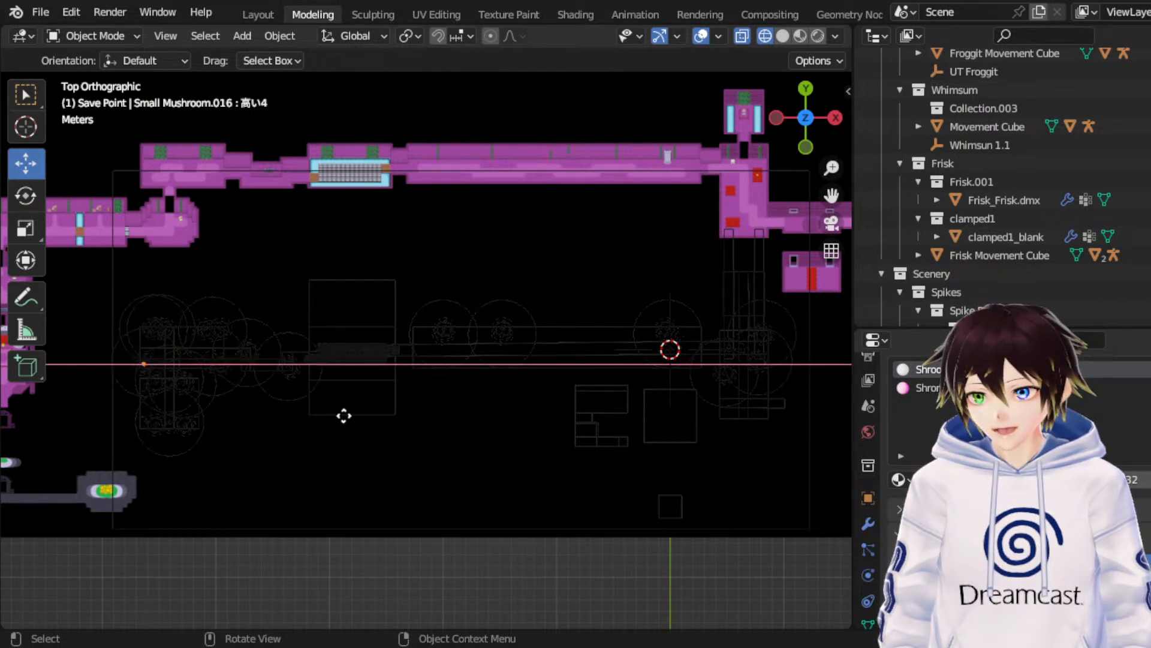
right_click(396, 404)
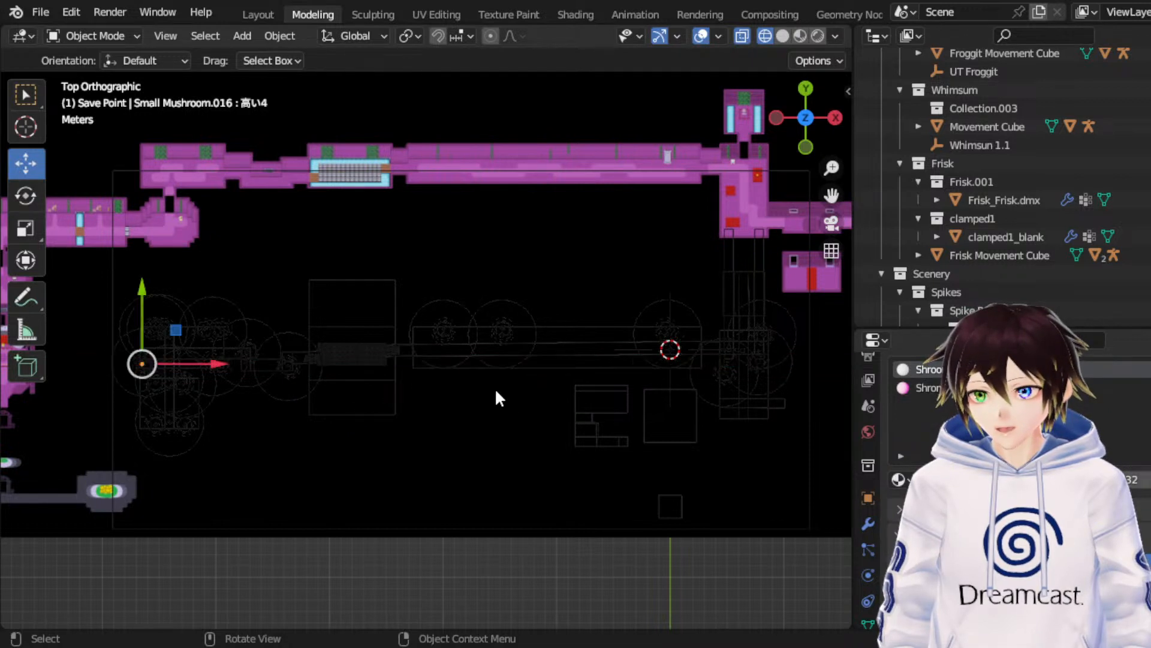
key("g")
key("y")
left_click(547, 402)
Step: Duplicate the Small Mushroom.016 object and offset the copy slightly along negative Y and positive X
key("shift+d")
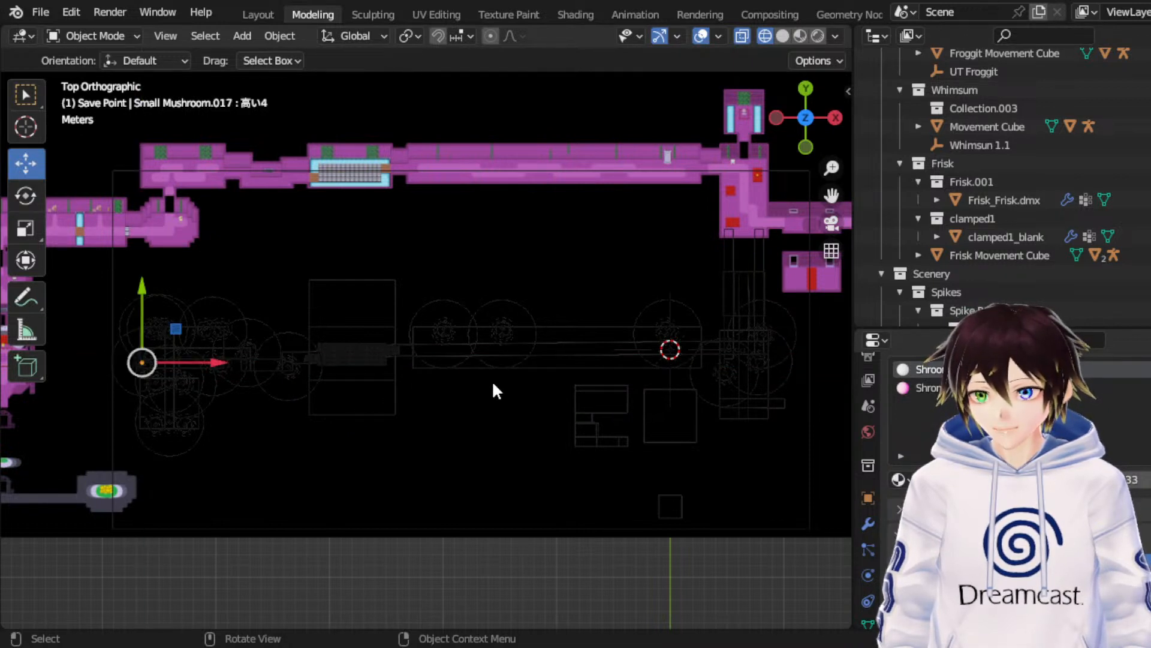
key("y")
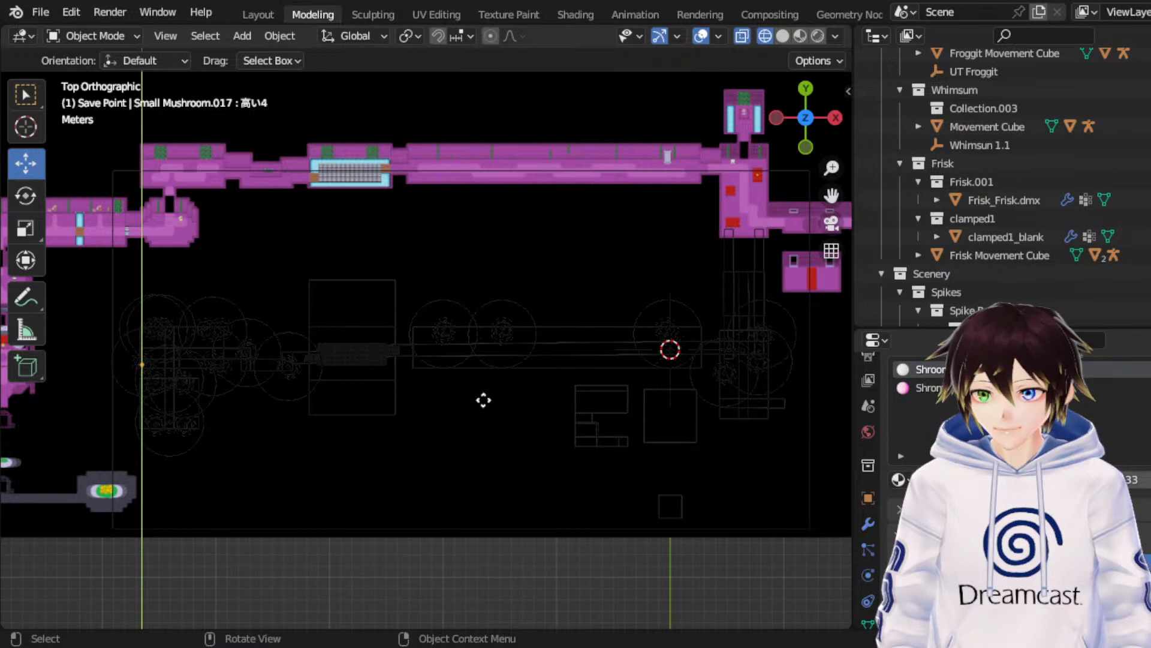
left_click(483, 401)
key("g")
key("x")
key("Escape")
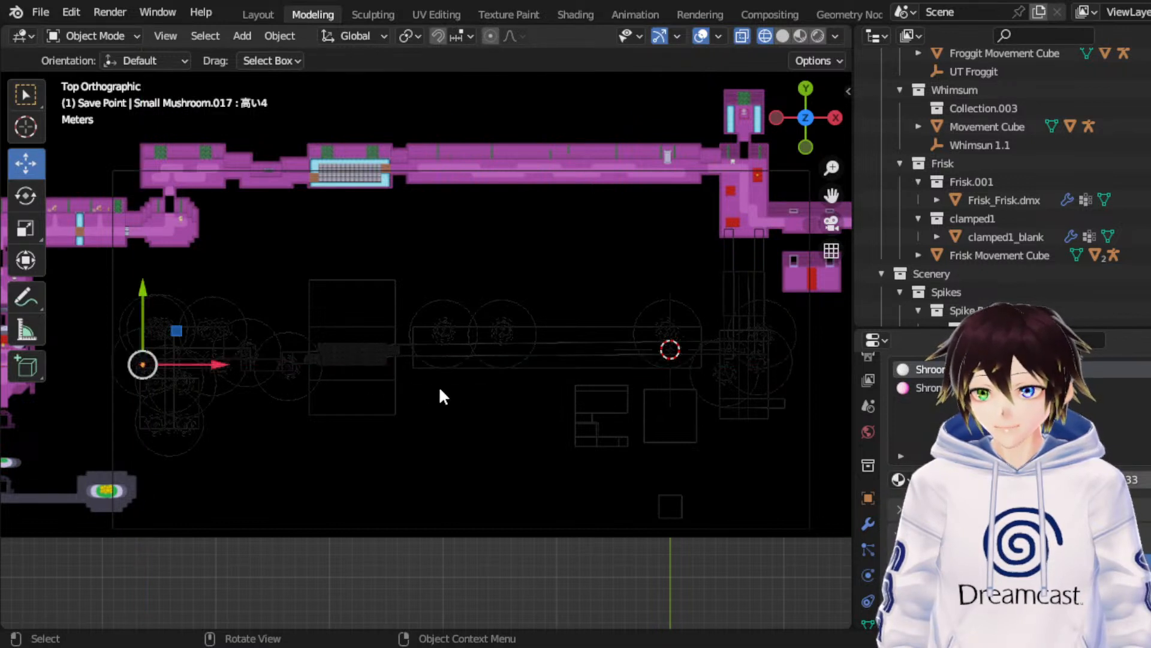
key("g")
key("y")
left_click(430, 386)
Step: Reselect the Small Mushroom.014 object and move it a little further along negative Y
left_click(281, 377)
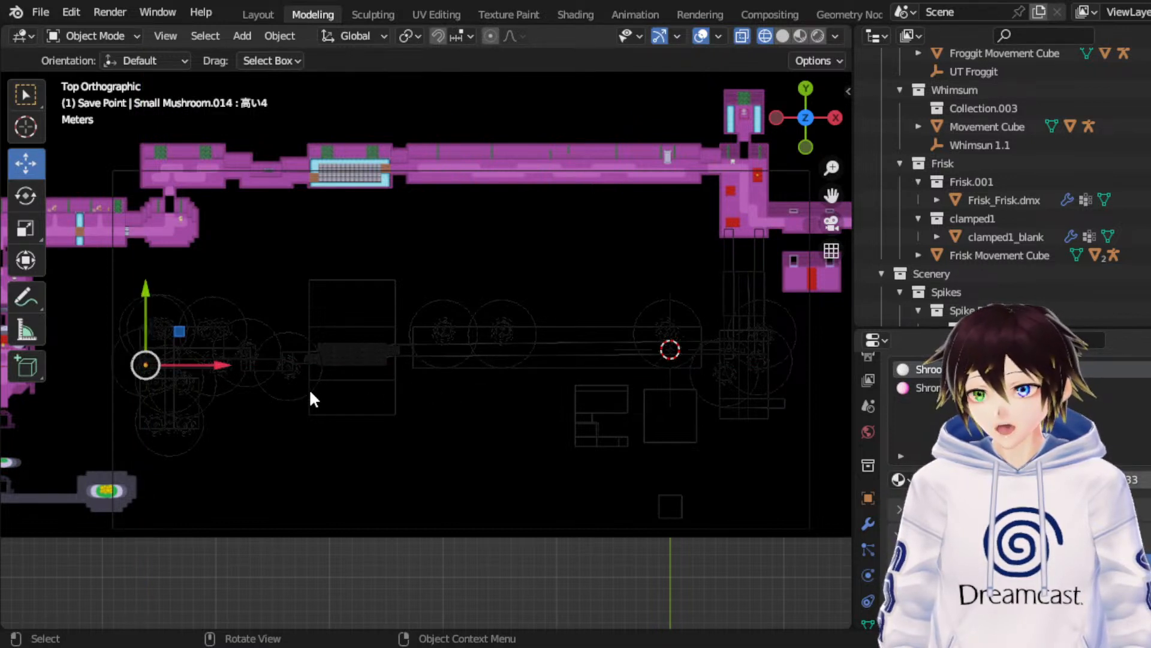
key("g")
key("y")
left_click(273, 381)
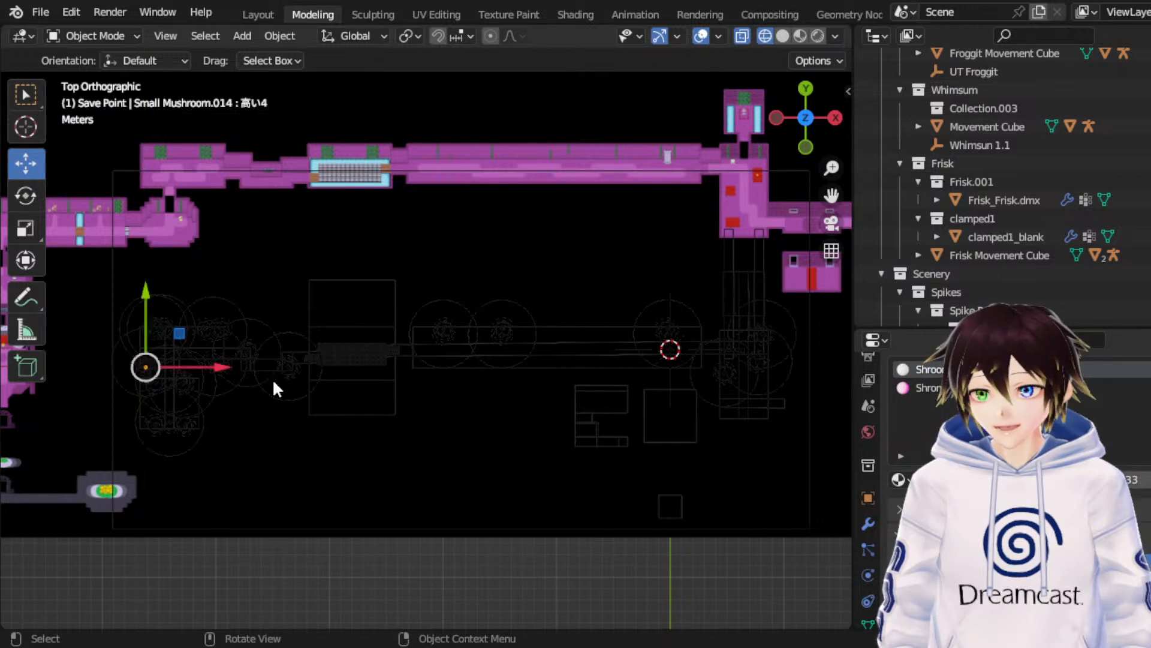
Step: Duplicate the Small Mushroom.016 object and offset the copy slightly along Y and negative X
left_click(496, 377)
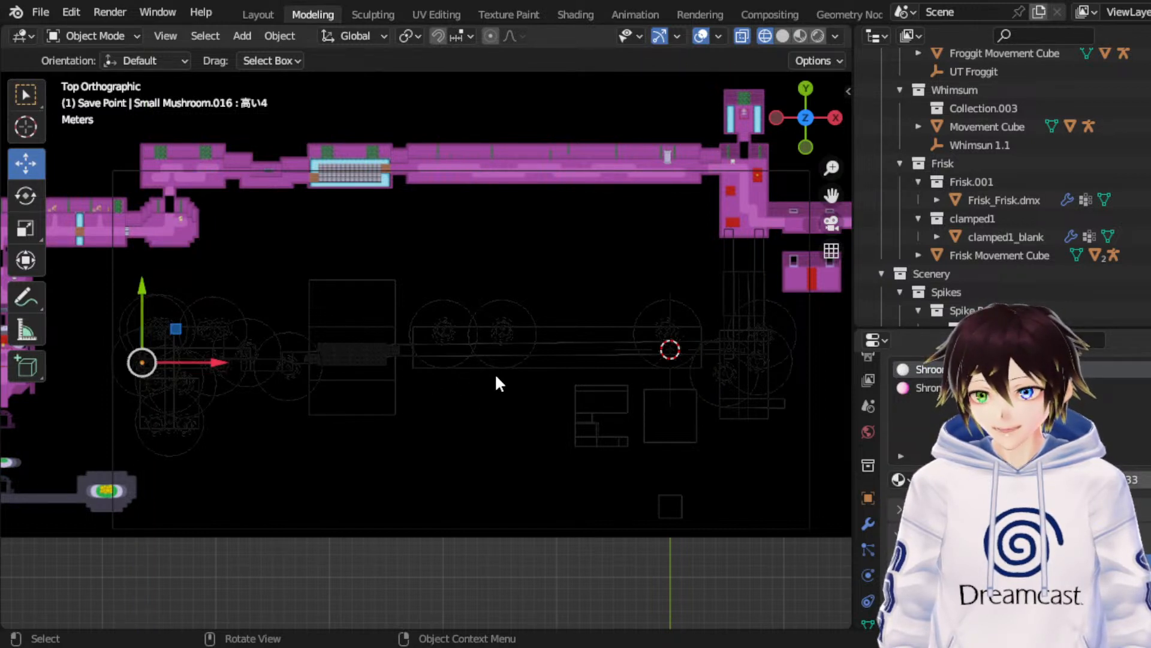
left_click(496, 376)
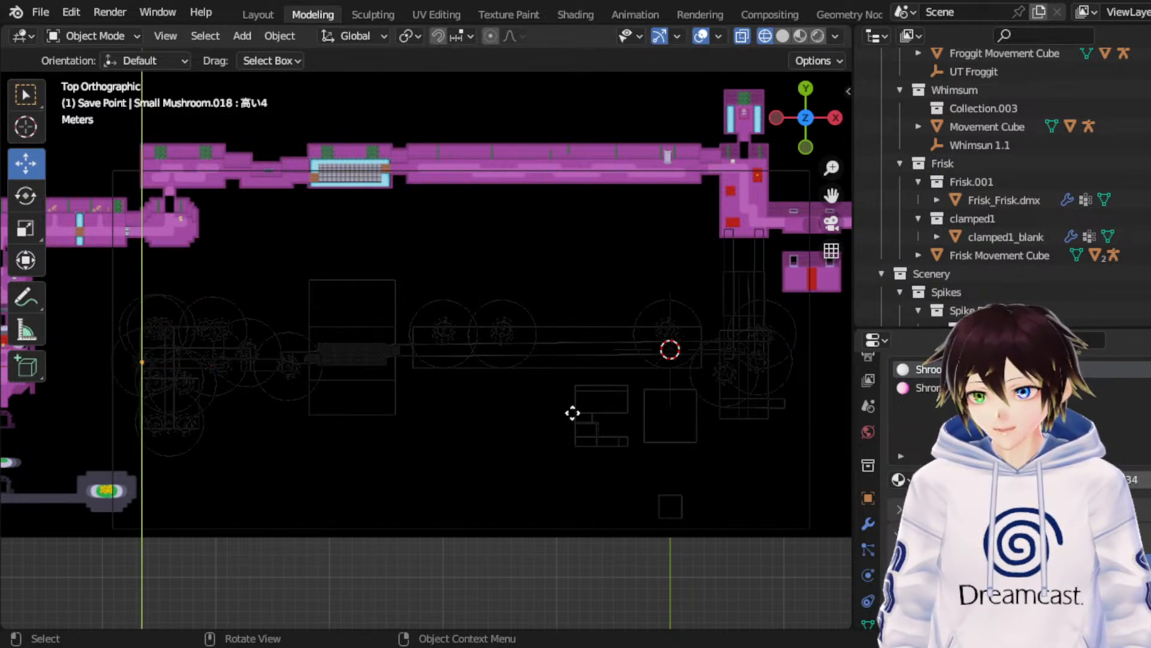
key("g")
key("x")
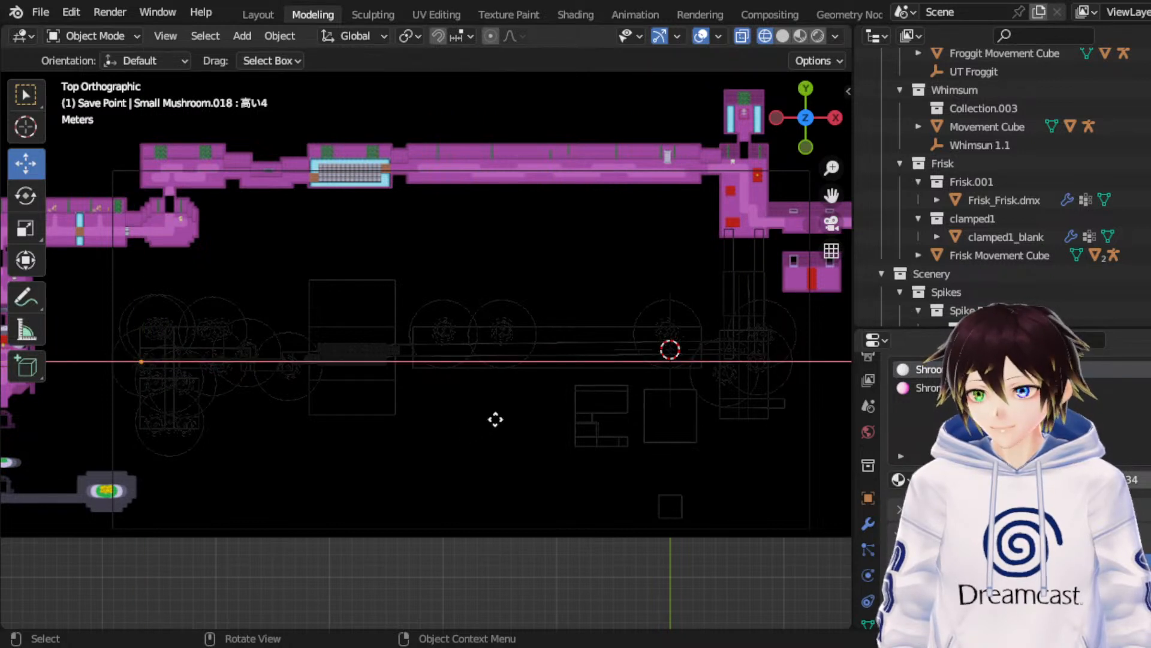
left_click(497, 419)
Step: Scale the Small Mushroom.018 object and nudge it further along negative X
left_click(28, 234)
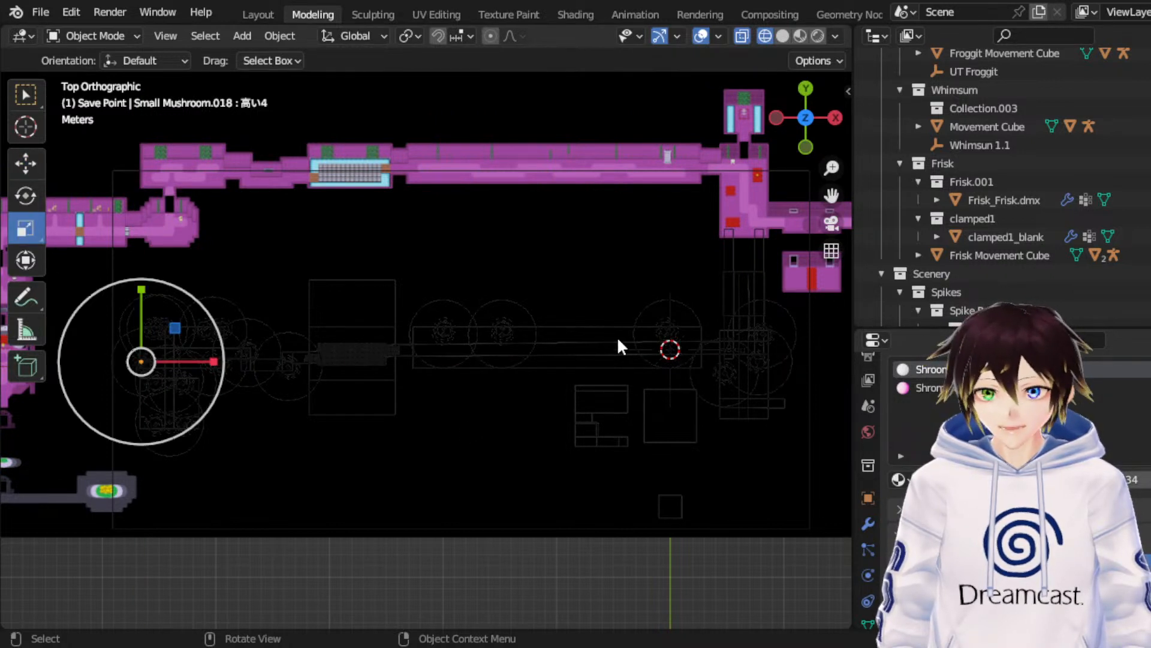
middle_click_drag(617, 339, 618, 339, "shift")
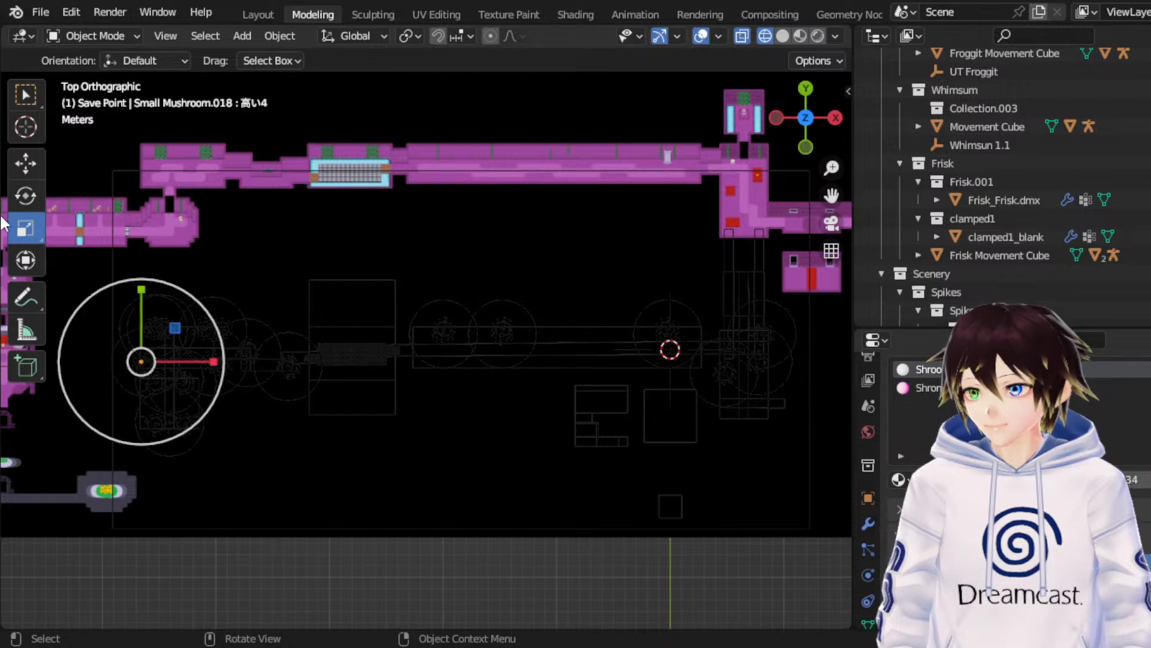
left_click(26, 163)
key("g")
key("x")
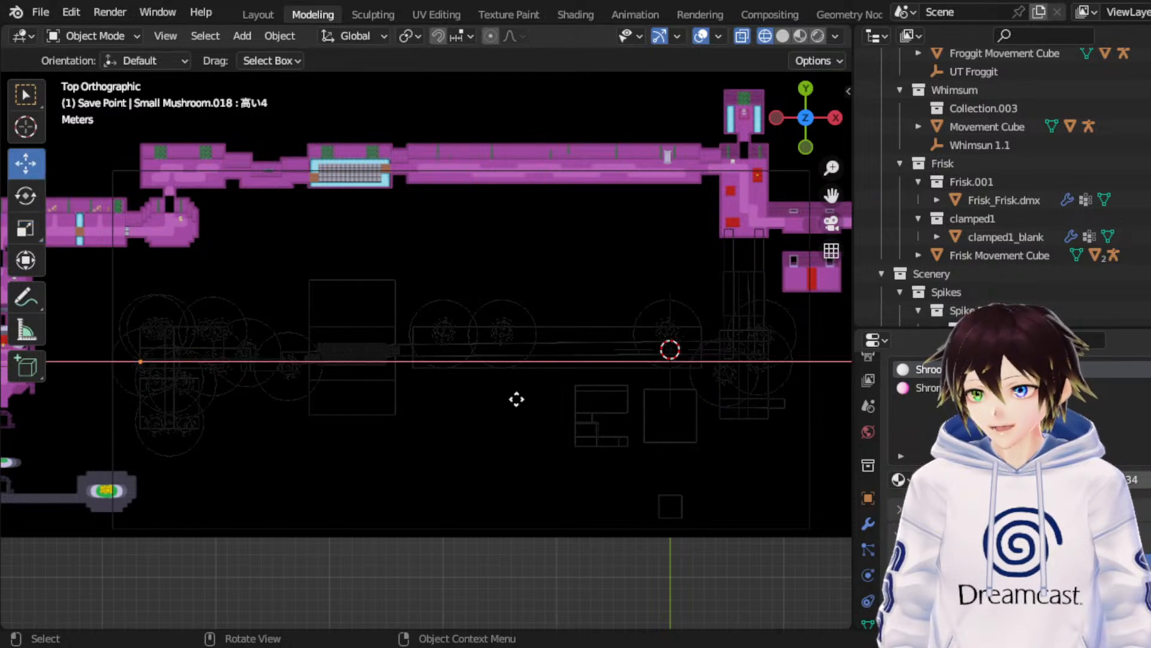
left_click(517, 400)
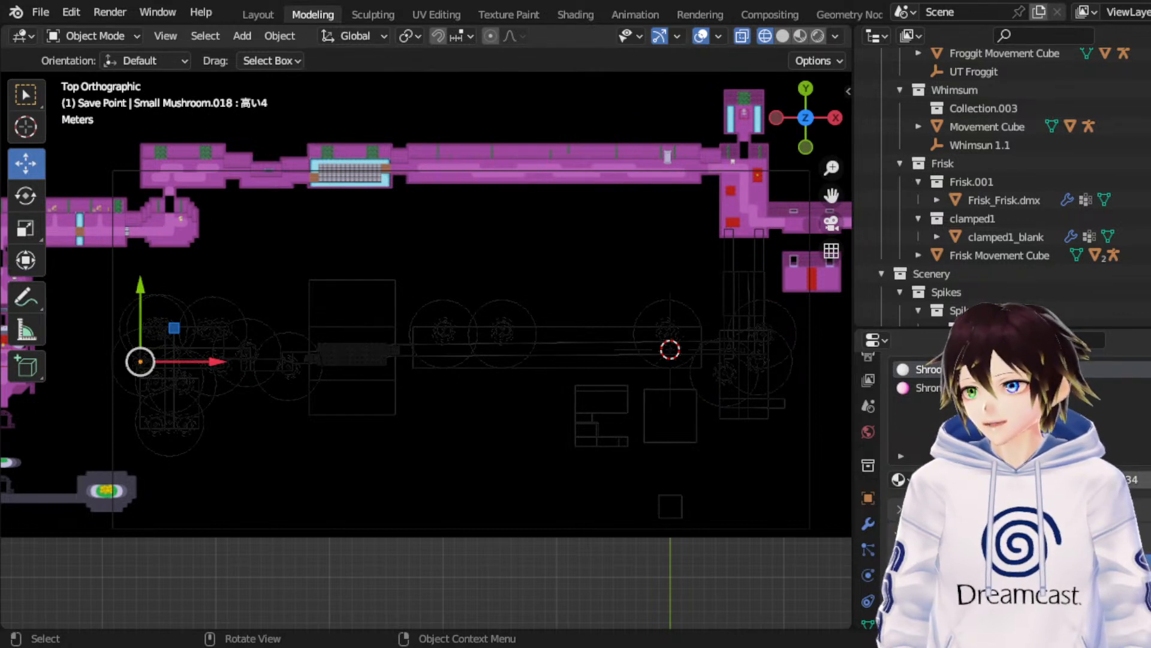
Step: Duplicate the Small Mushroom.017 object and offset the copy slightly along positive X
key("ctrl+z")
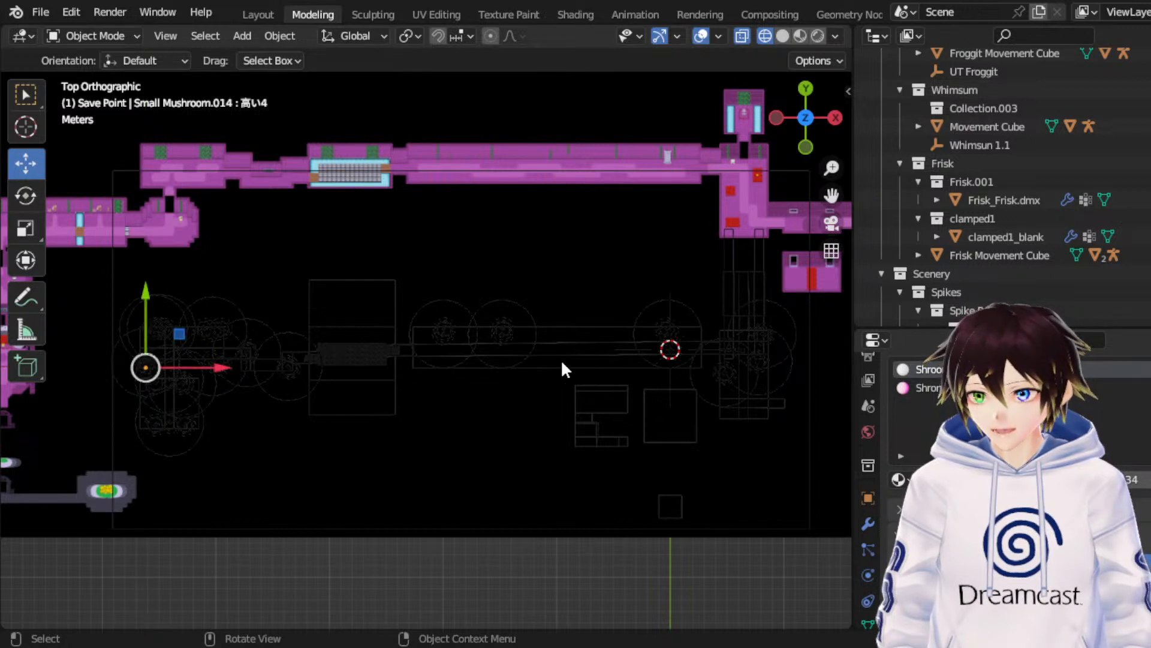
key("ctrl+z")
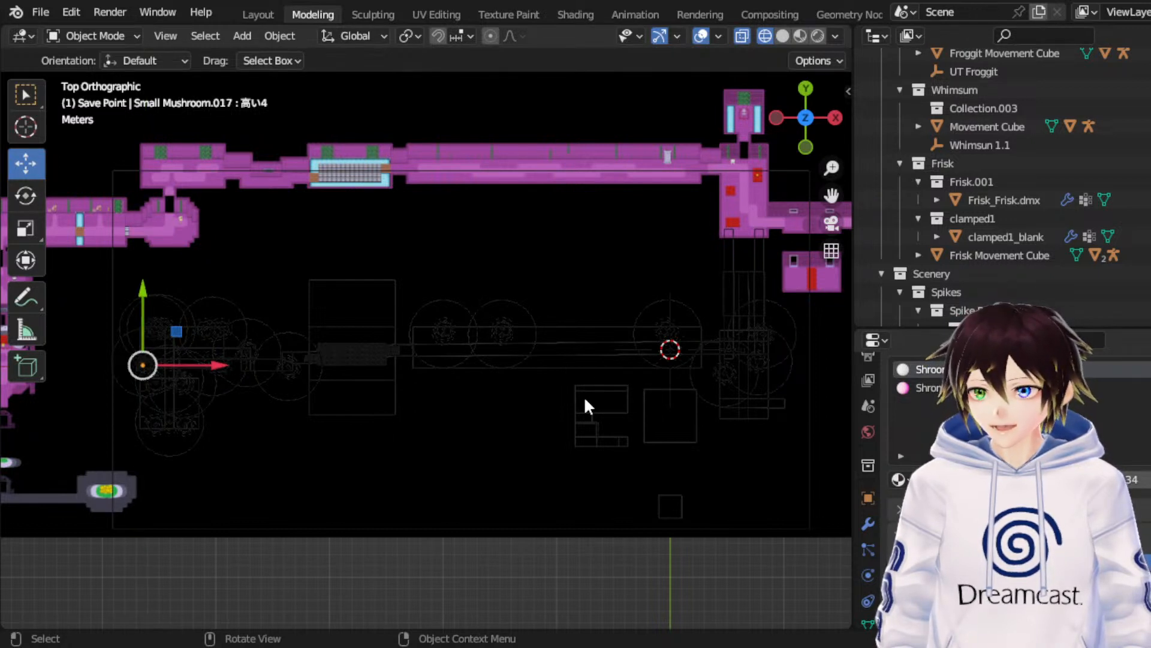
key("ctrl+v")
key("g")
key("x")
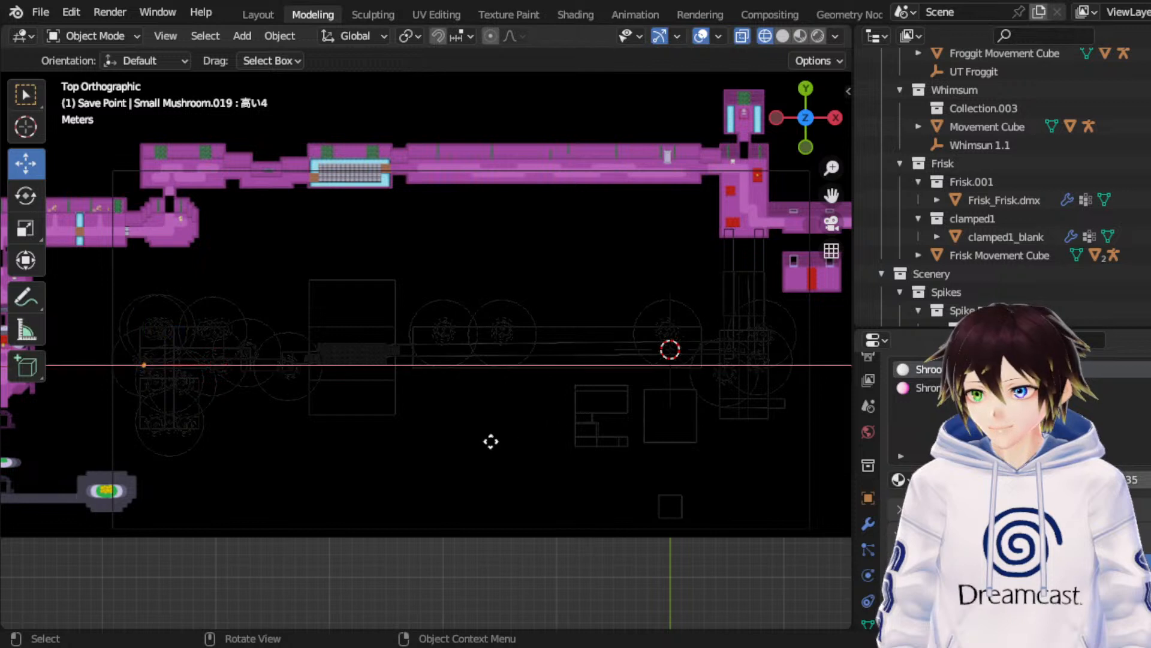
left_click(490, 442)
Step: Scale the Small Mushroom.019 object and nudge it slightly along negative X
left_click(25, 228)
middle_click_drag(604, 364, 605, 363, "shift")
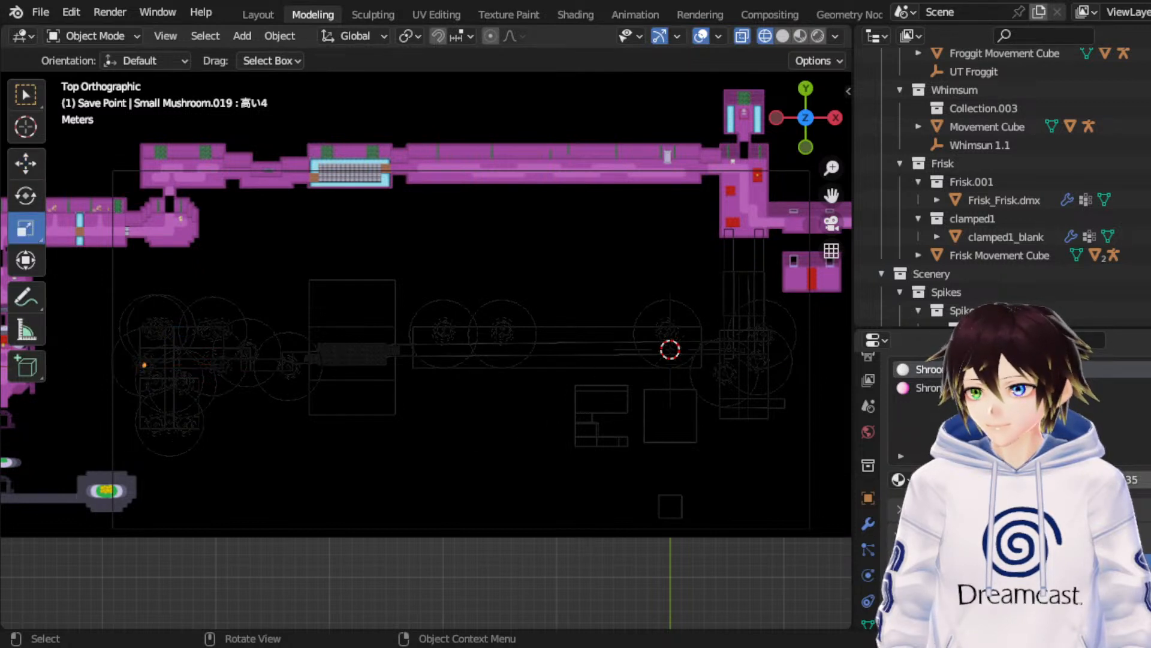
left_click(35, 165)
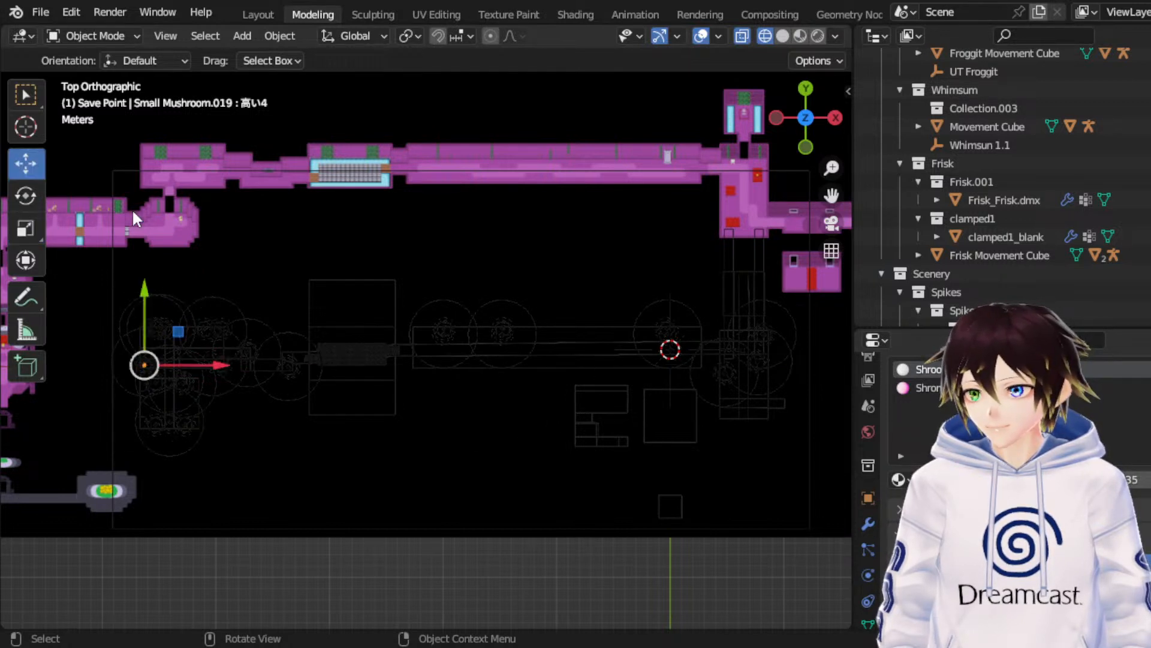
key("g")
key("x")
left_click(504, 427)
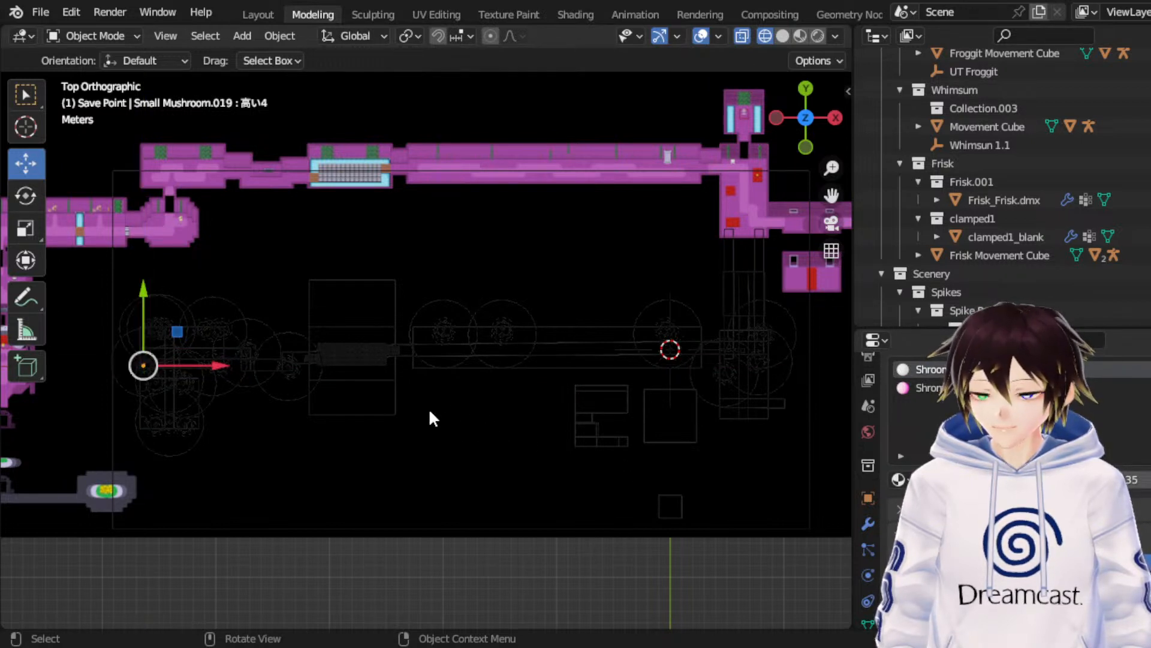
Step: Save the map file
key("ctrl+s")
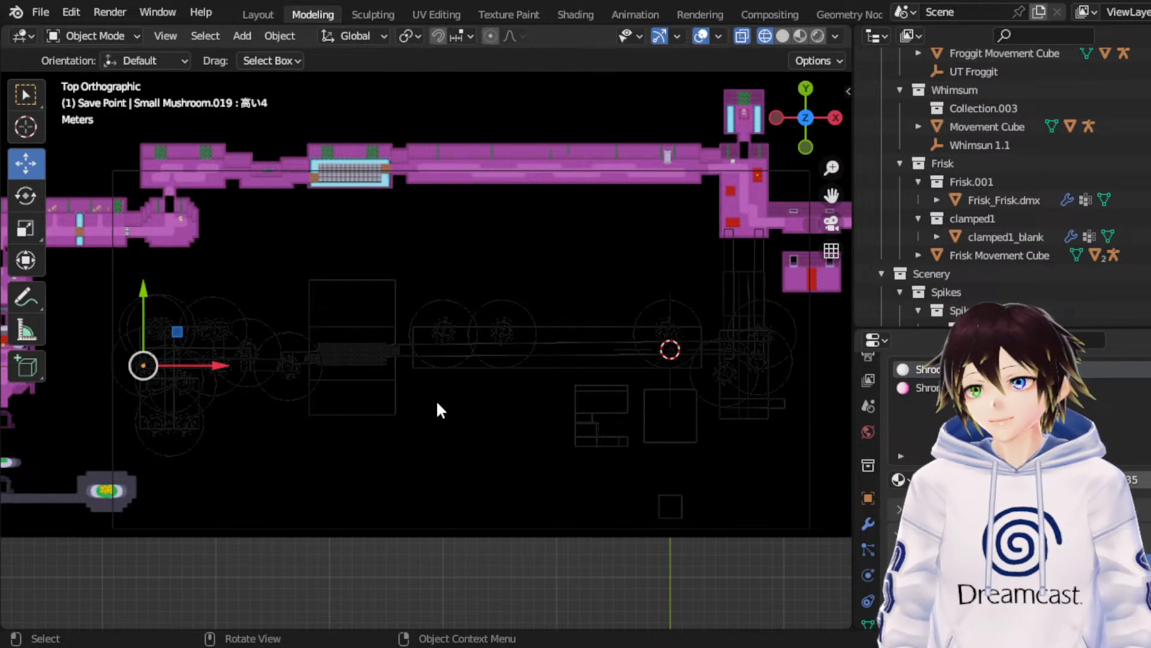
key("ctrl+s")
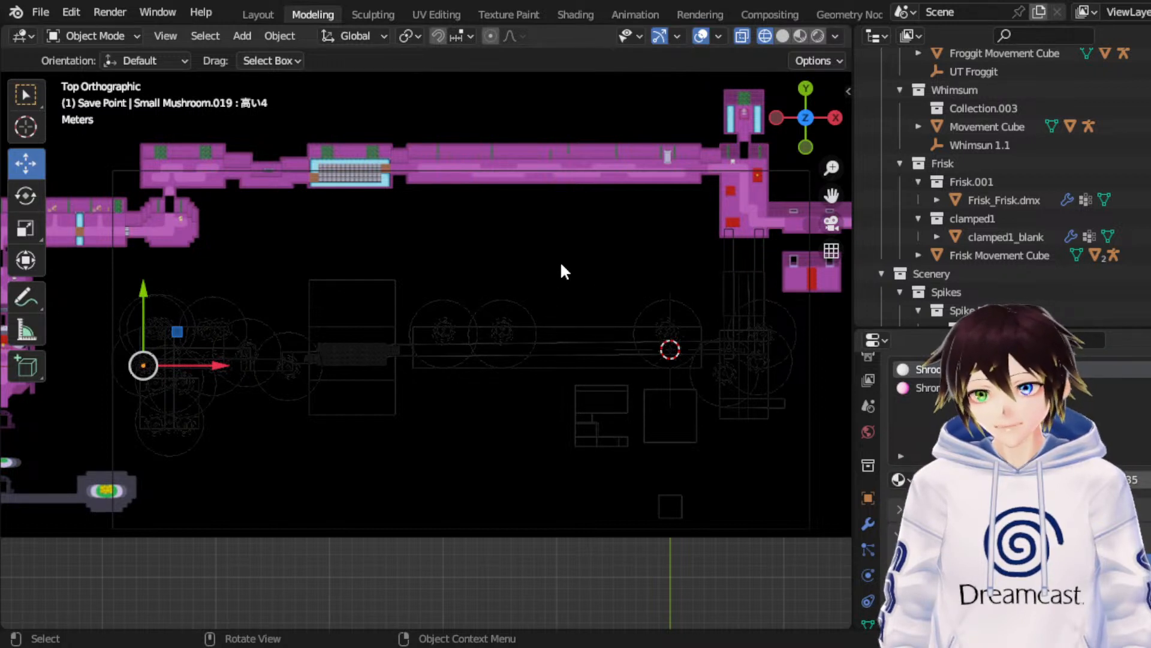
key("ctrl+s")
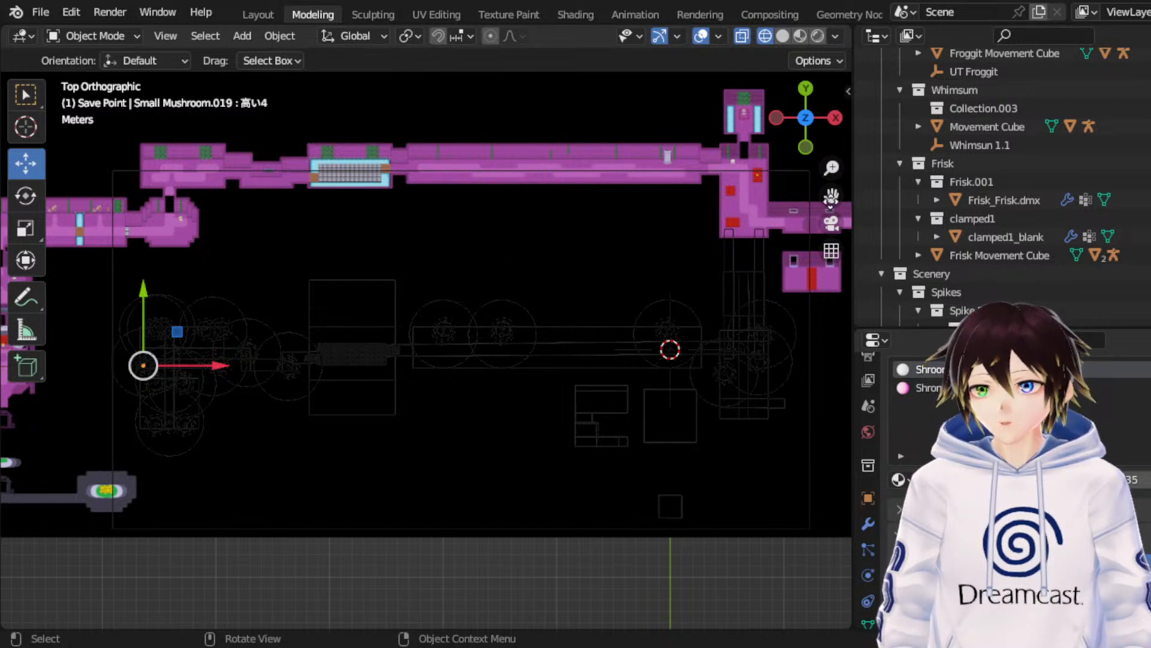
key("ctrl+s")
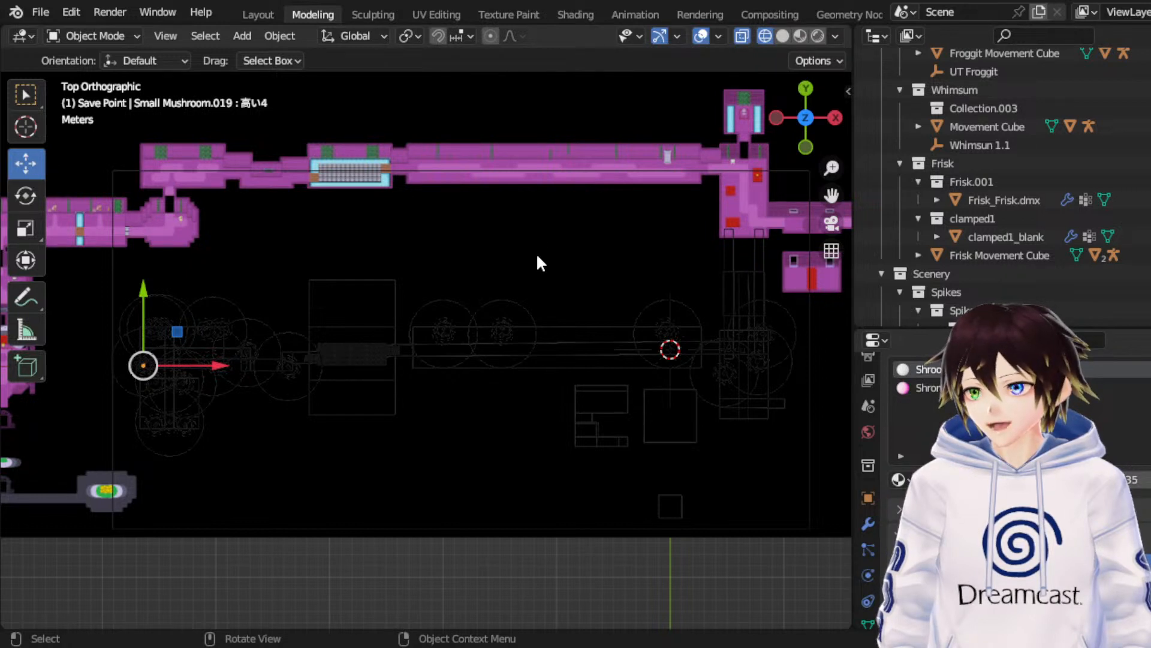
Step: Duplicate the Medium Moss, Small Vines and Large Vines objects together and move the copies along negative X, clear of the originals
key("ctrl+z")
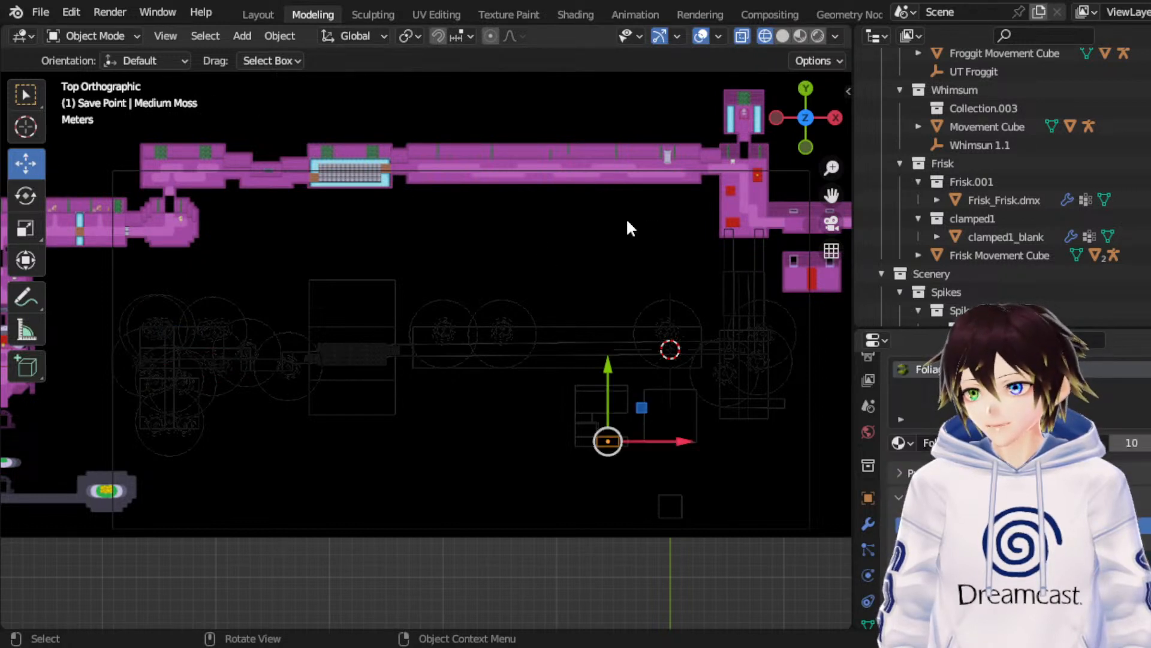
key("ctrl+z")
key("ctrl+z")
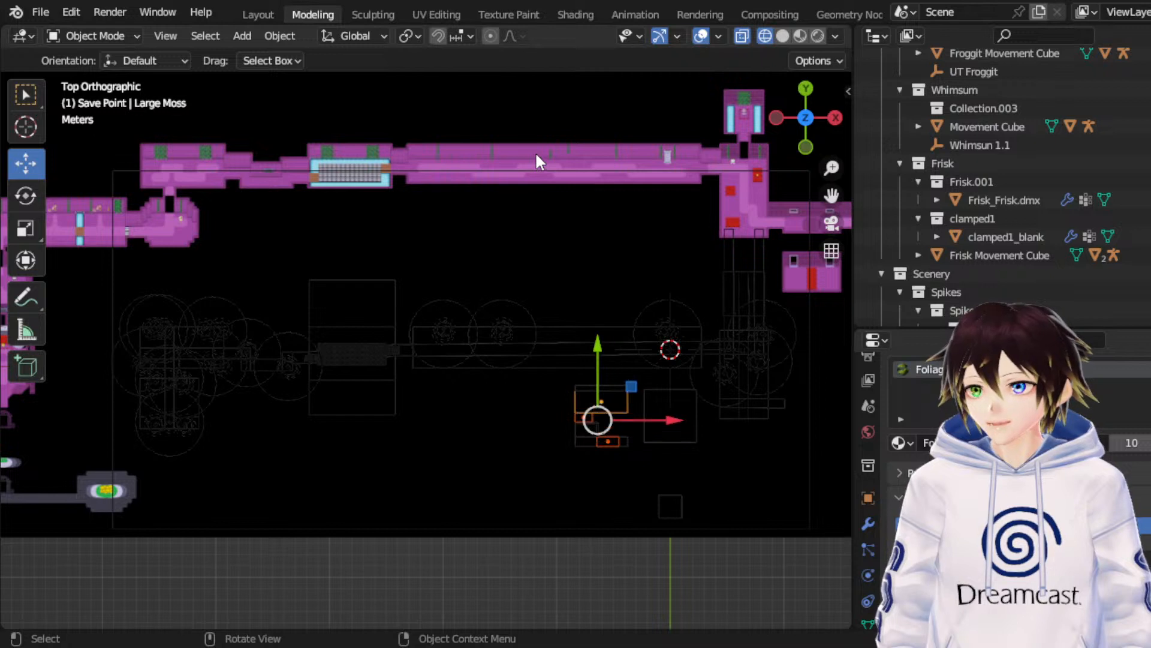
key("ctrl+z")
key("ctrl+z")
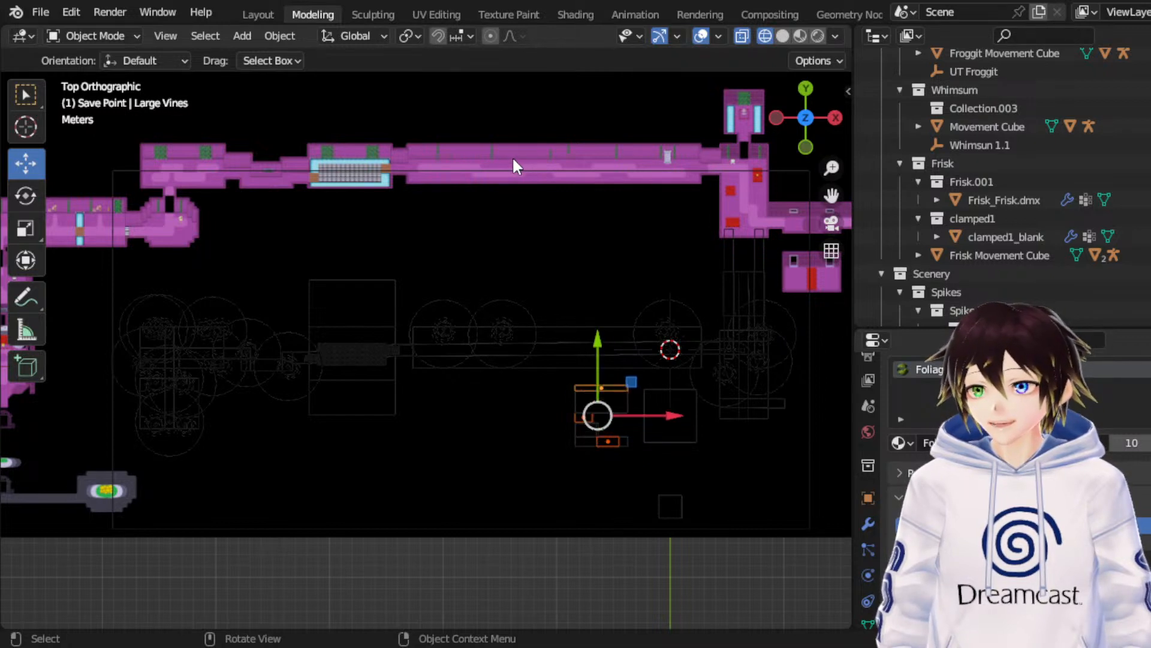
key("ctrl+z")
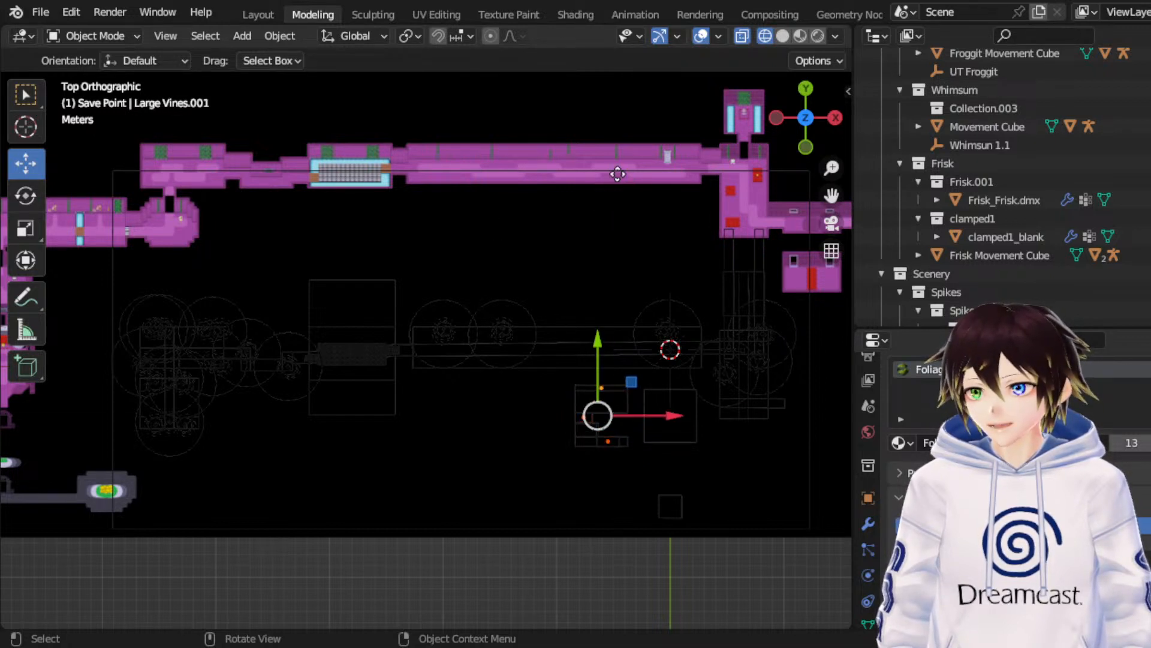
key("g")
key("x")
left_click(441, 283)
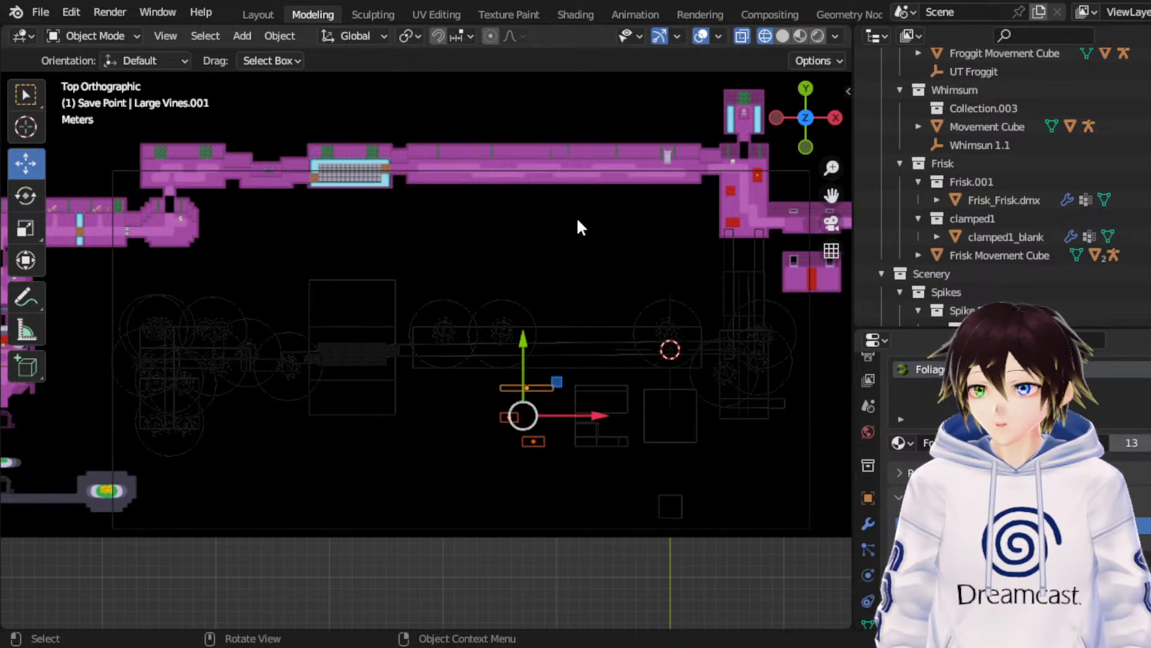
Step: Duplicate the Thicc Moss object and move the copy along negative X beside the other foliage copies
key("ctrl+z")
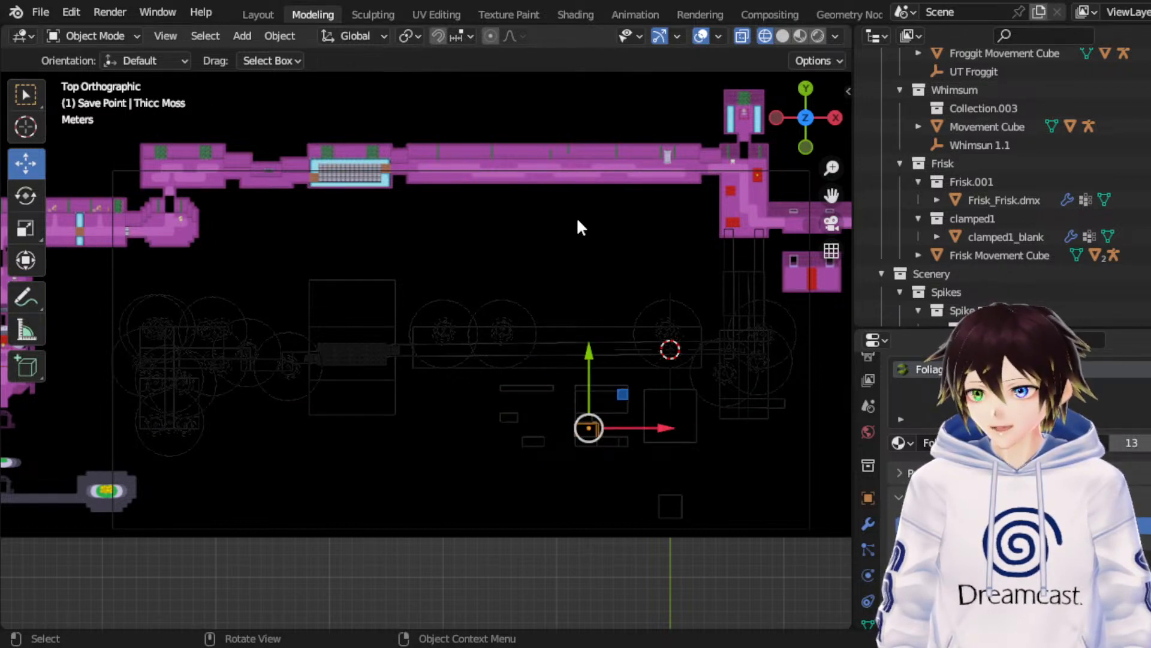
key("shift+d")
key("x")
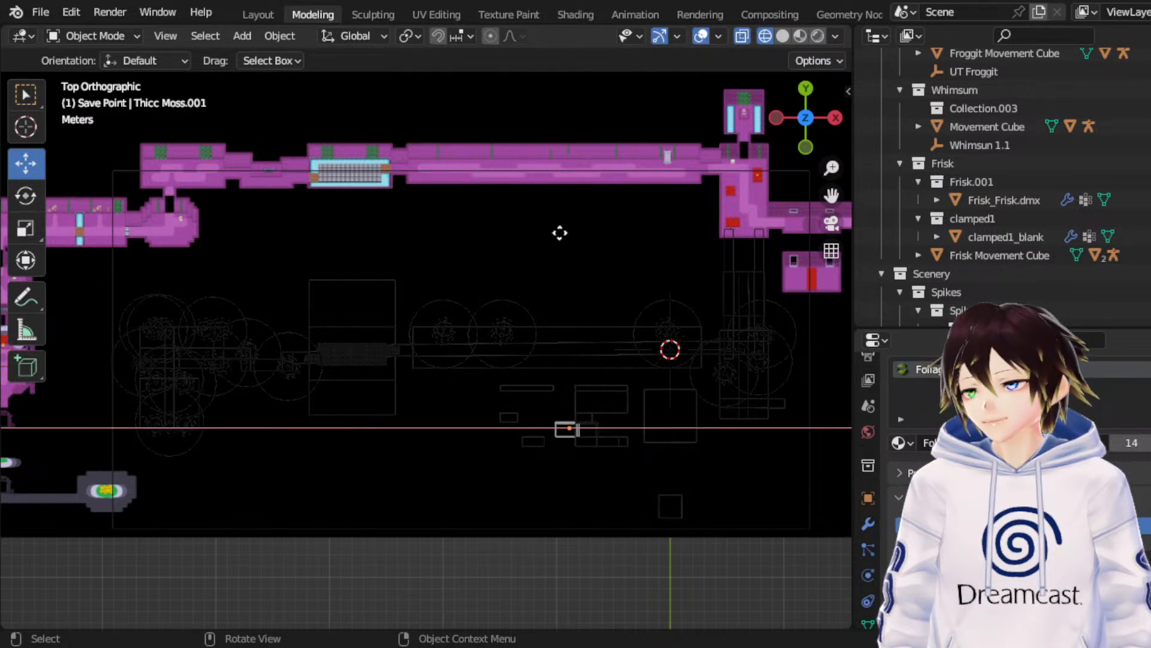
left_click(511, 244)
Step: Select all four moss and vine copies, move them along negative X to just below the western room, and save the file
left_click(395, 315, "shift")
left_click(356, 297, "shift")
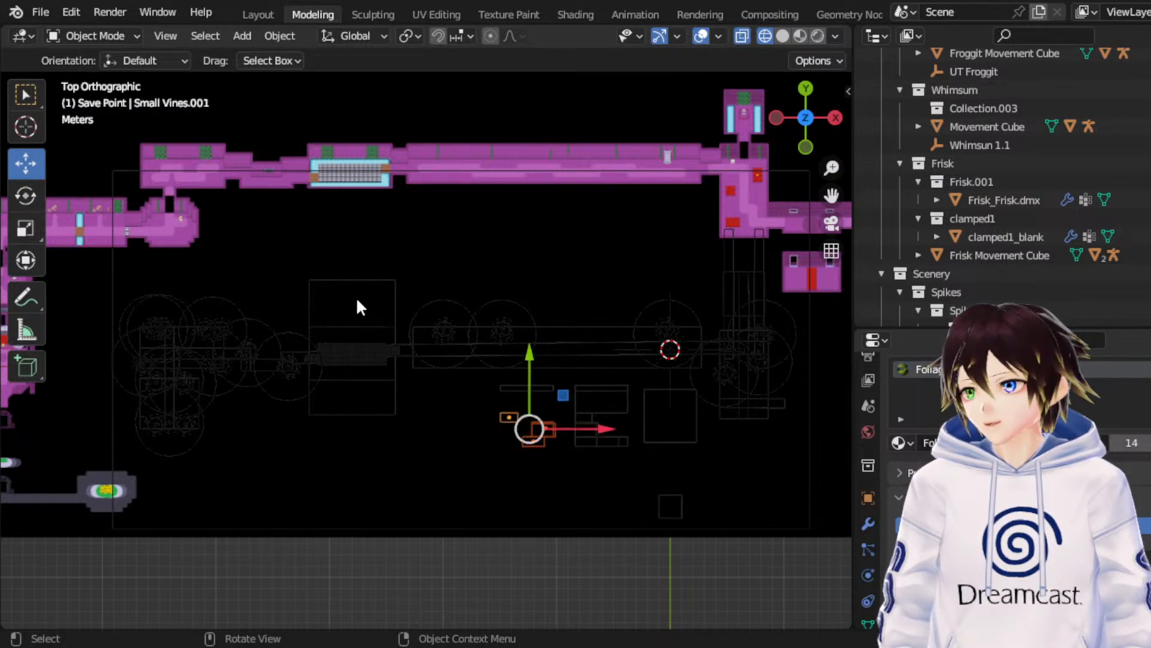
left_click(345, 240, "shift")
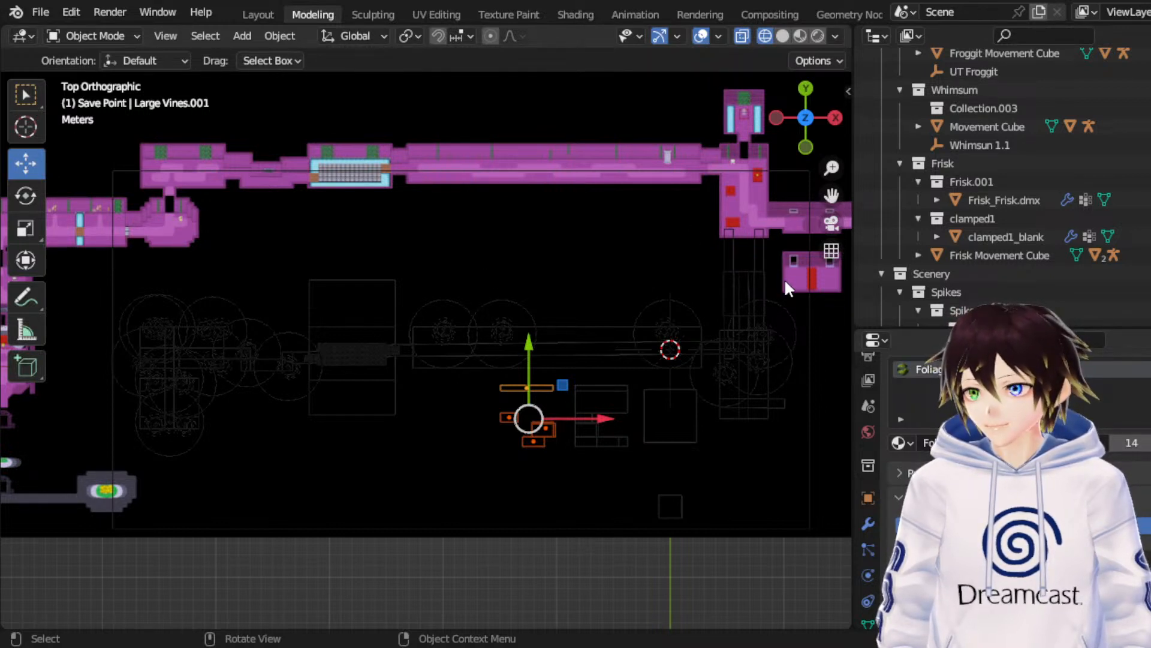
left_click_drag(585, 418, 302, 398)
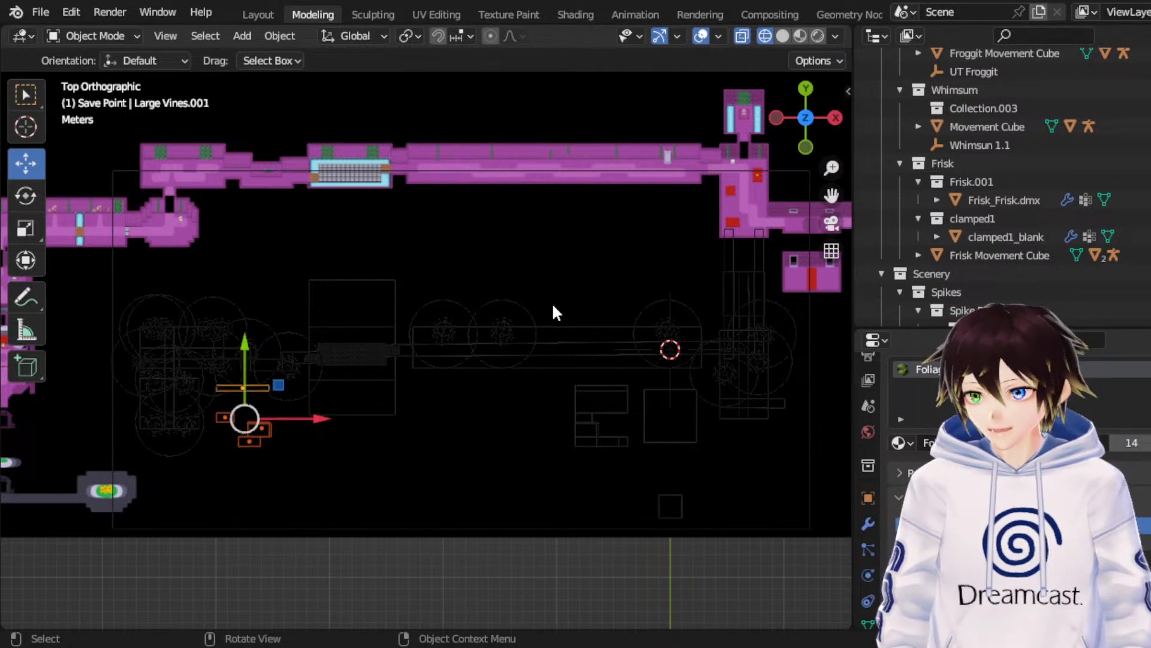
key("ctrl+s")
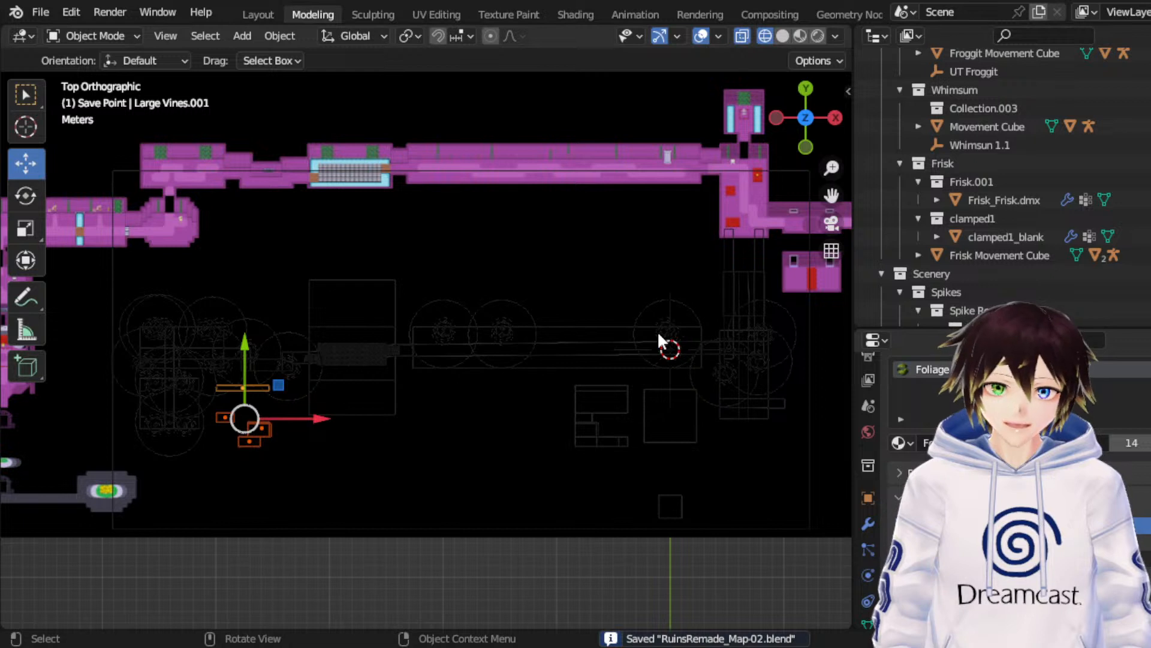
Step: Select the Medium Moss.001 object alone and rotate it about the X axis until it is edge-on in the top view
key("ctrl+z")
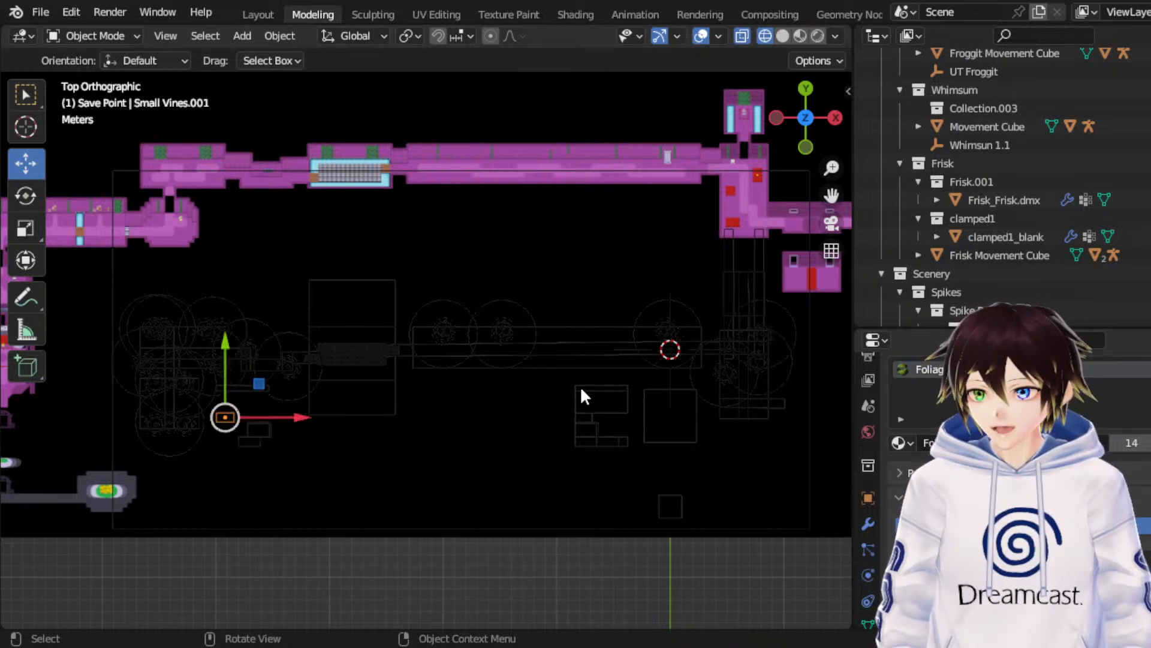
key("ctrl+z")
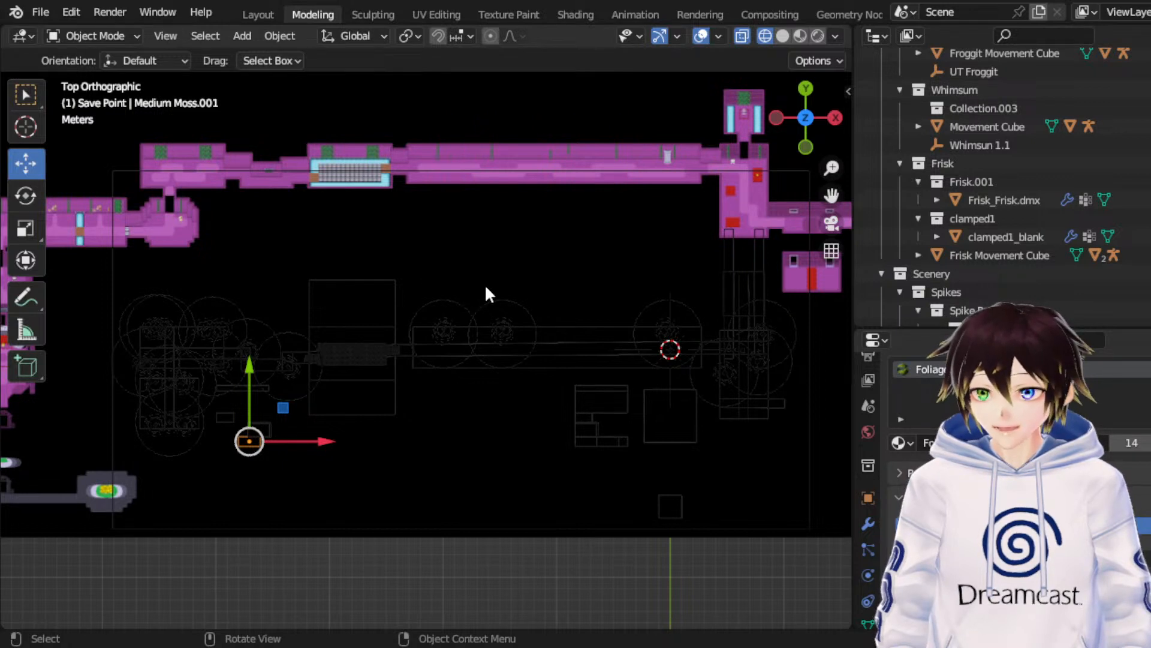
left_click(26, 196)
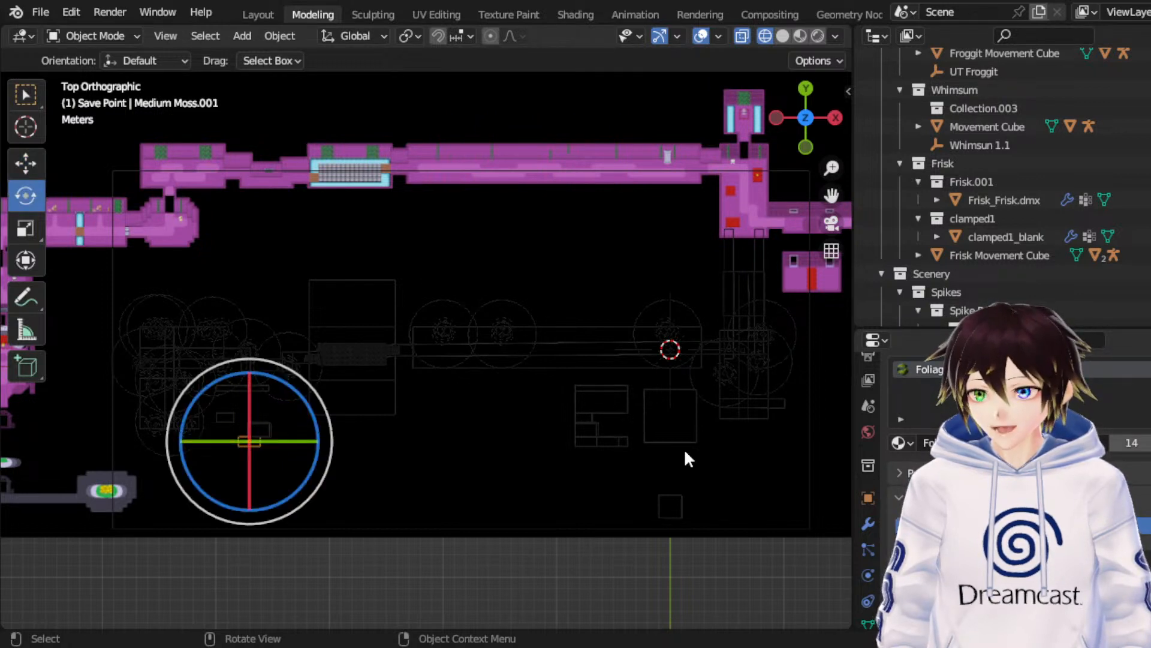
key("r")
key("x")
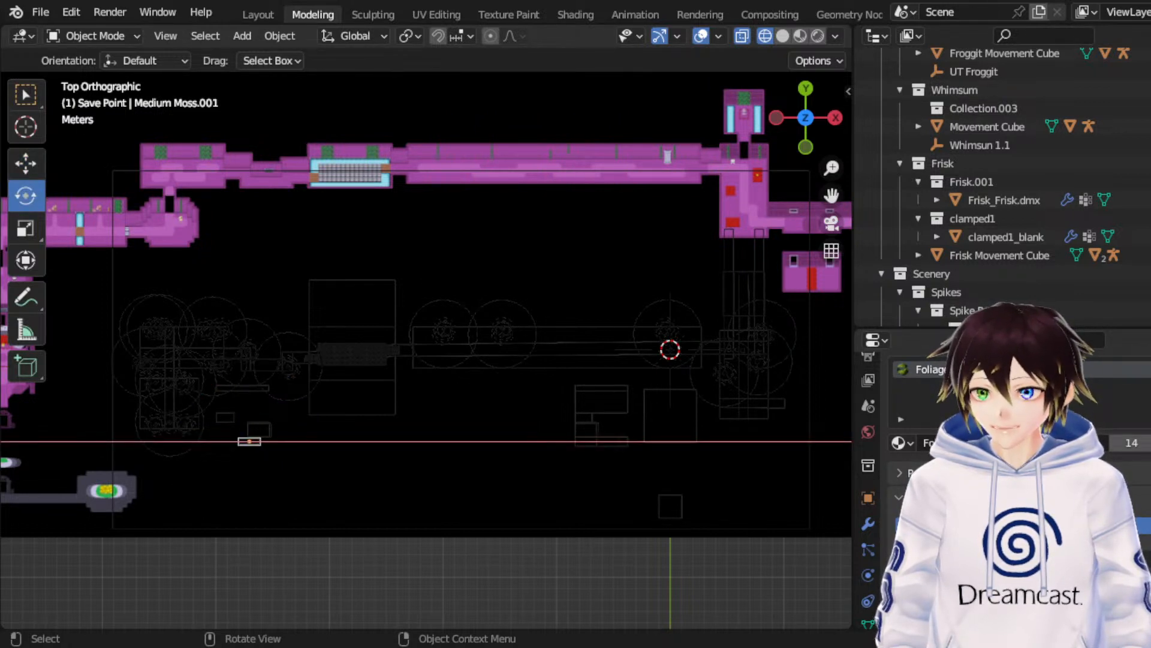
key("Return")
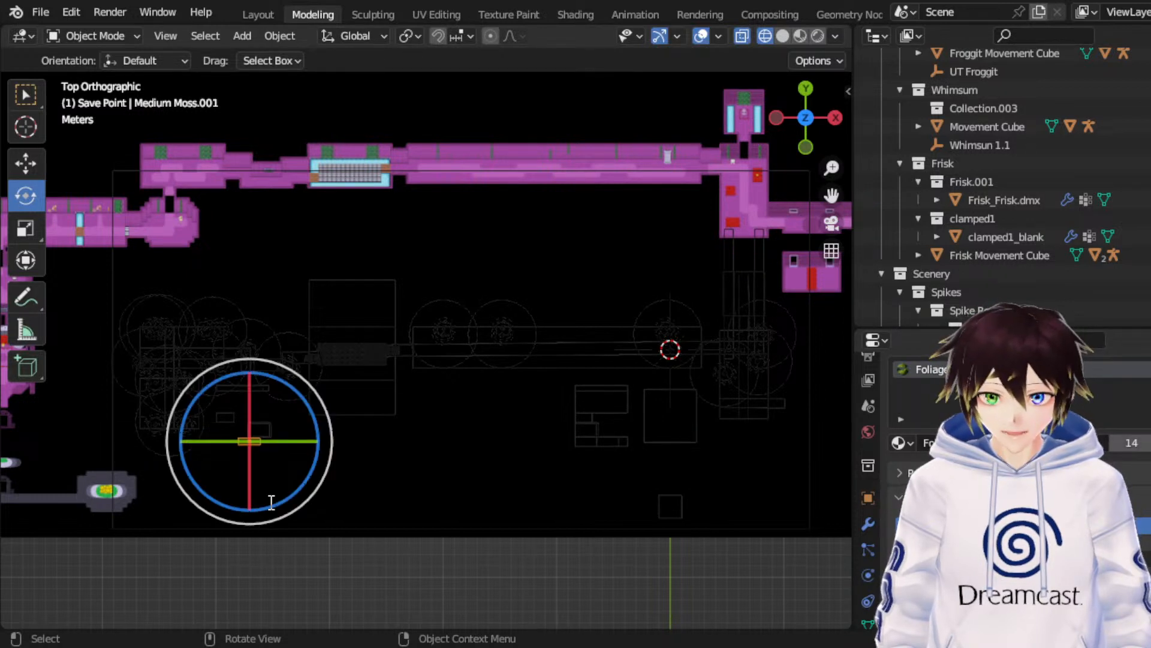
key("ctrl+z")
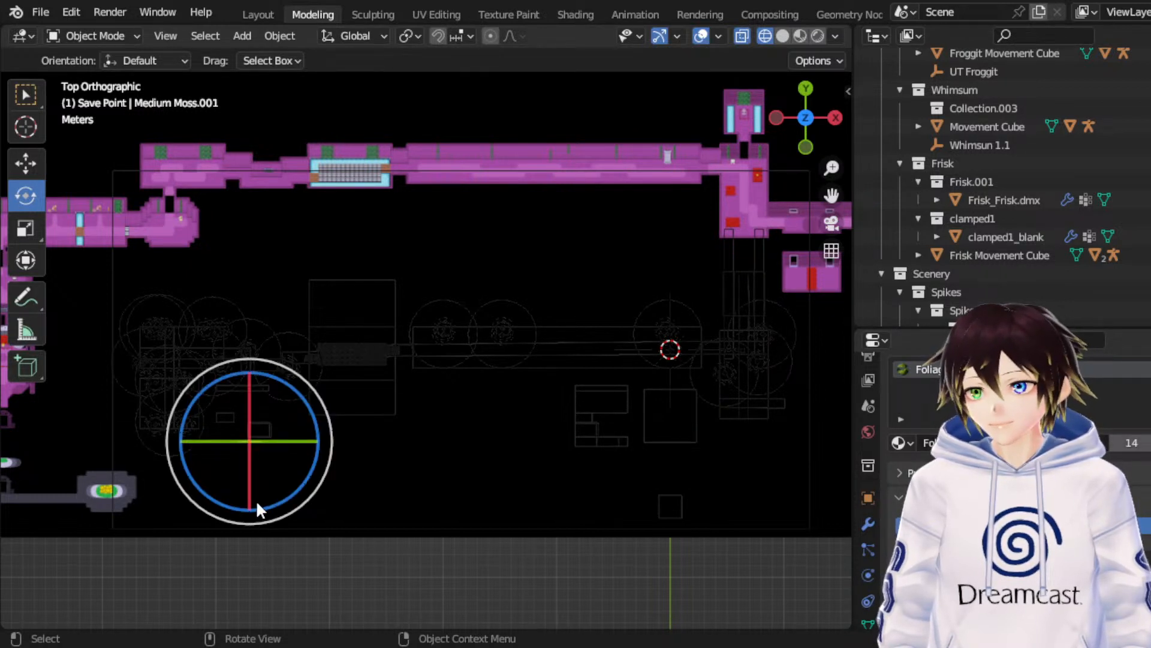
Step: Move the Medium Moss.001 object along negative X and positive Y into the upper part of the western room
left_click(27, 164)
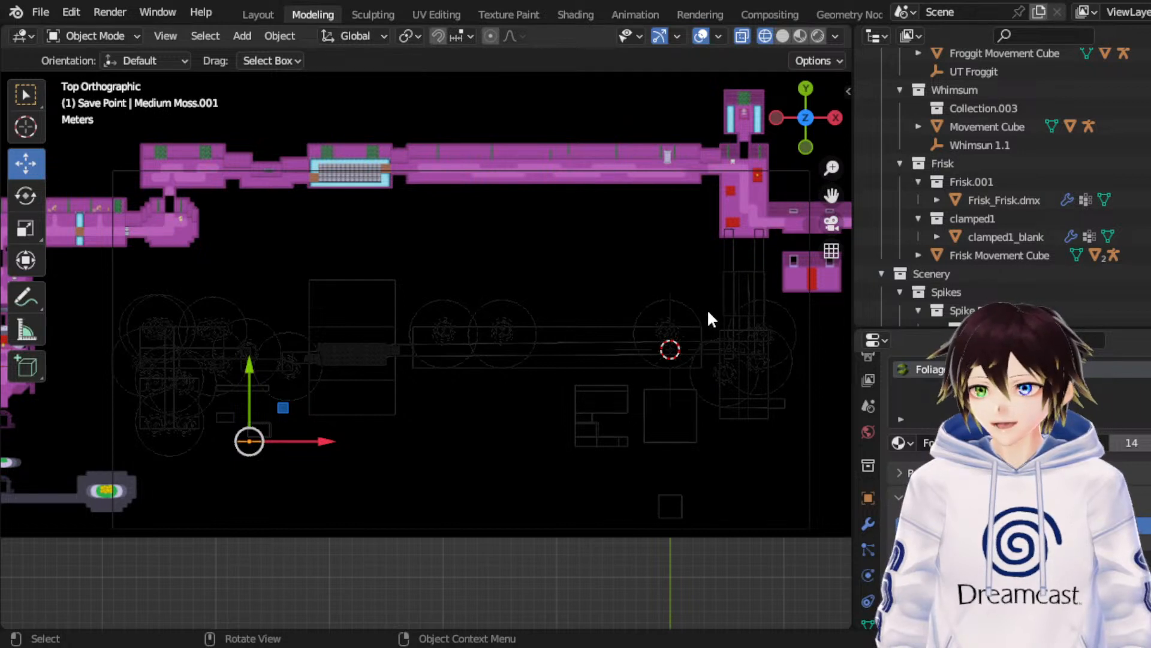
key("g")
key("x")
left_click(430, 312)
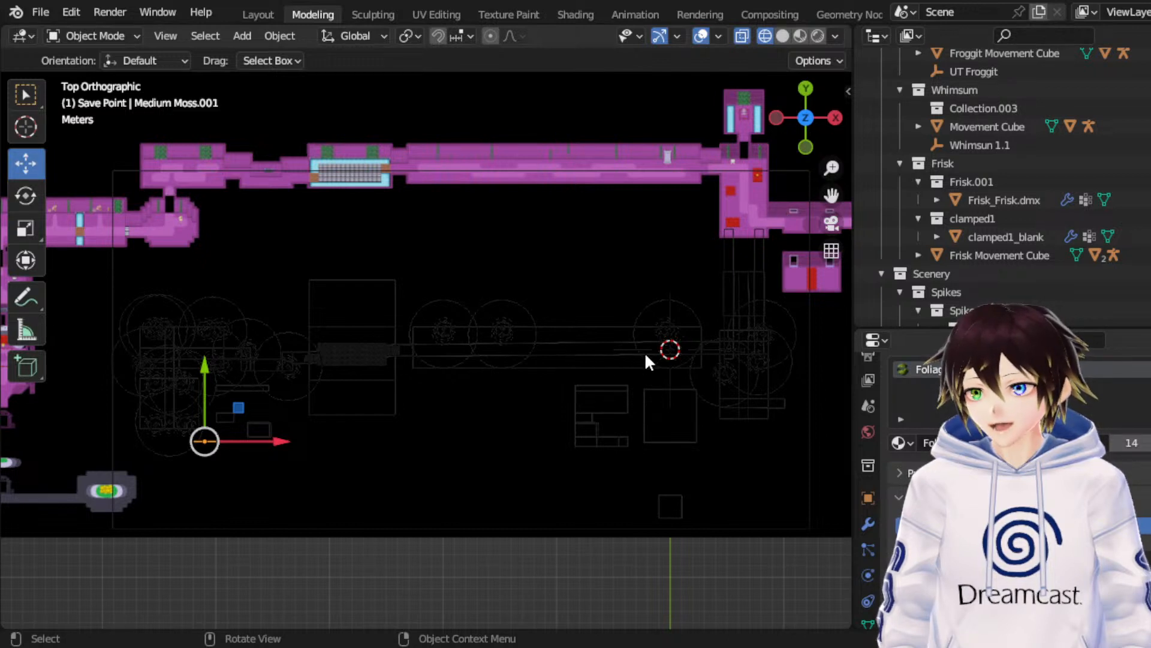
key("g")
key("y")
left_click(334, 215)
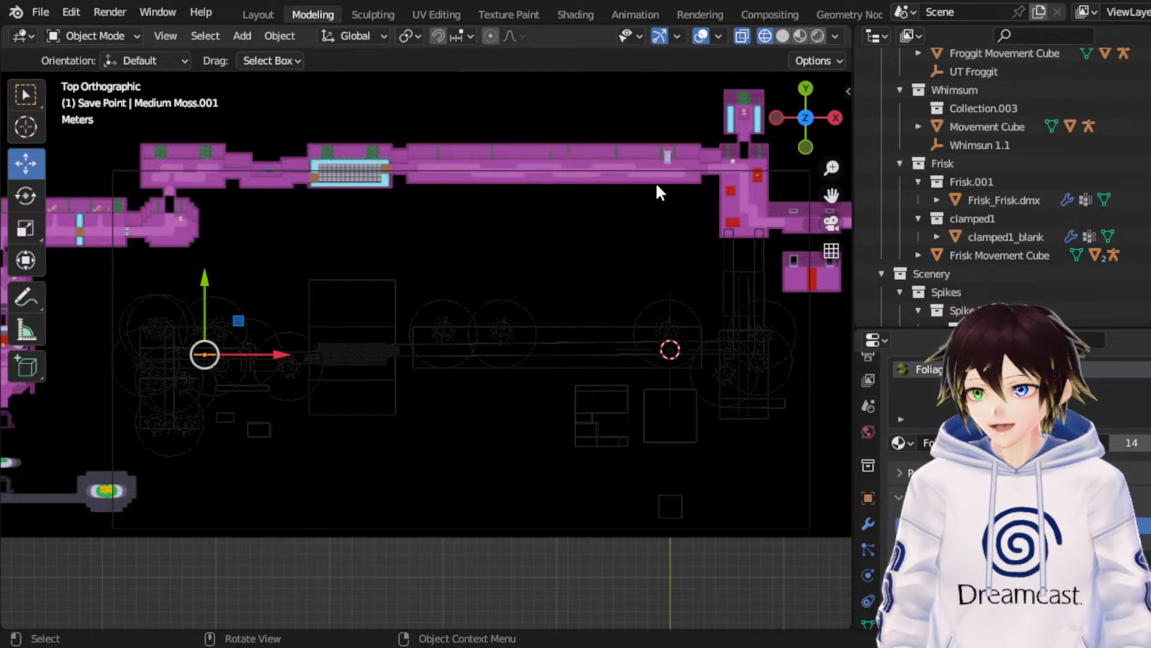
key("g")
key("y")
left_click(474, 162)
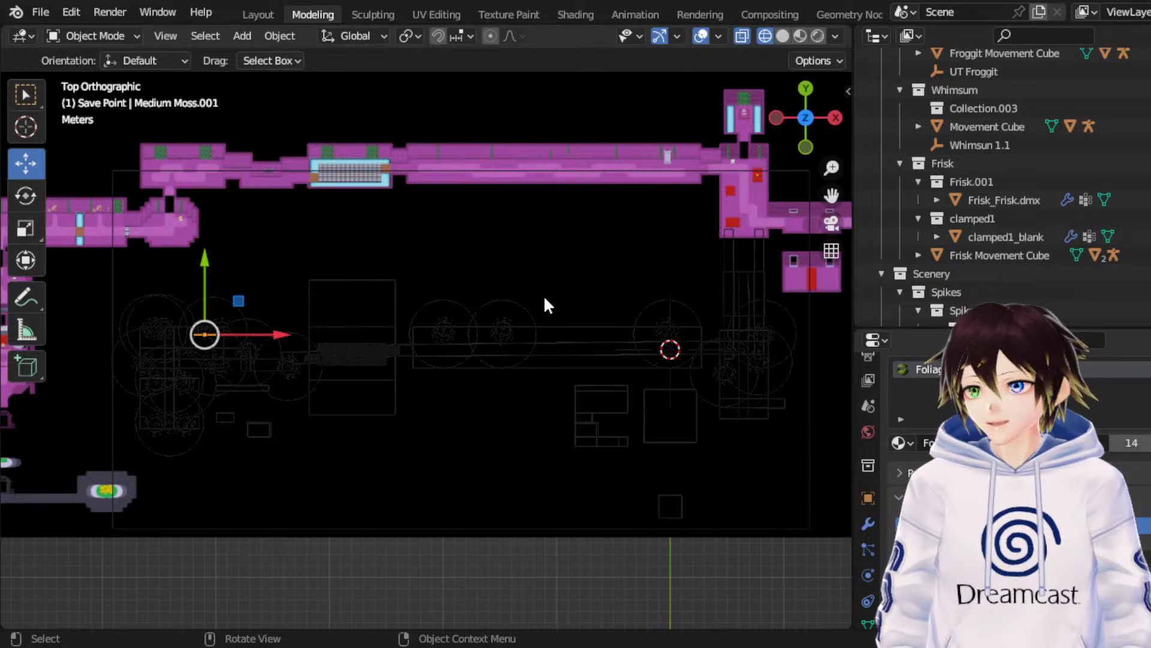
Step: Scale the Medium Moss.001 object down
left_click(26, 227)
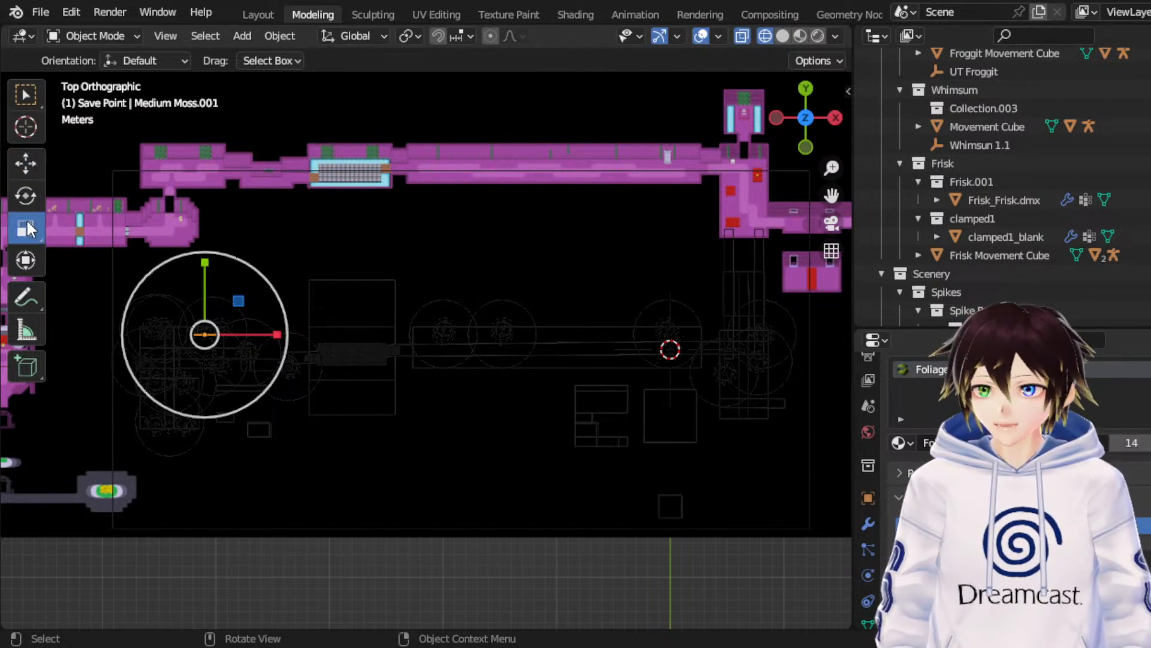
key("s")
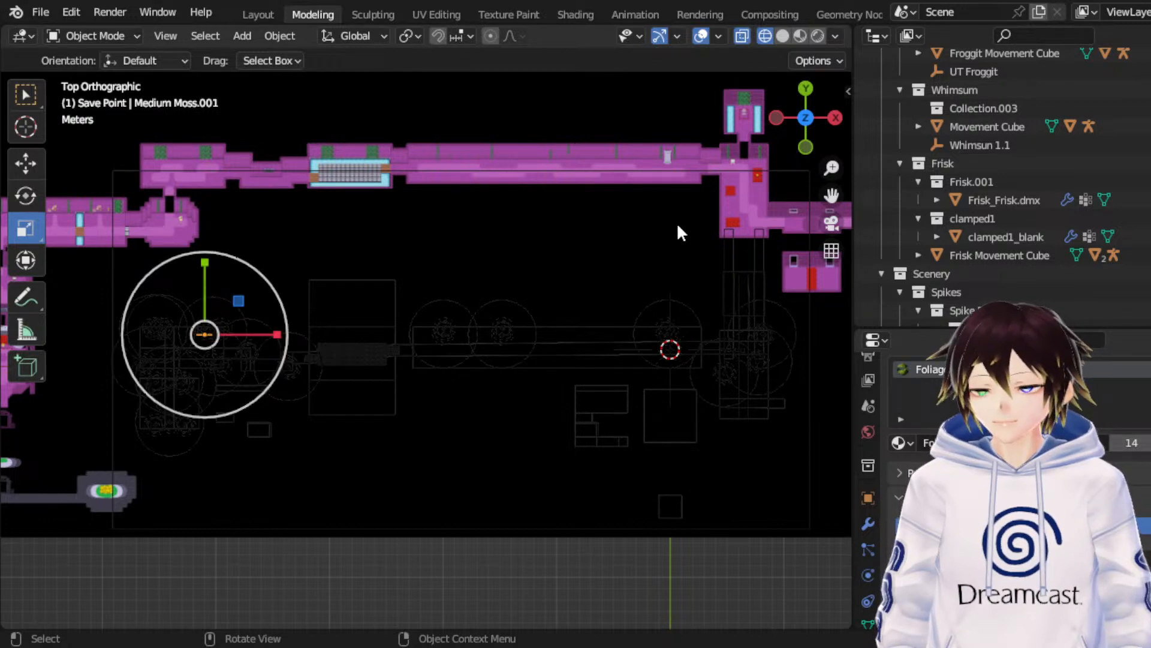
key("s")
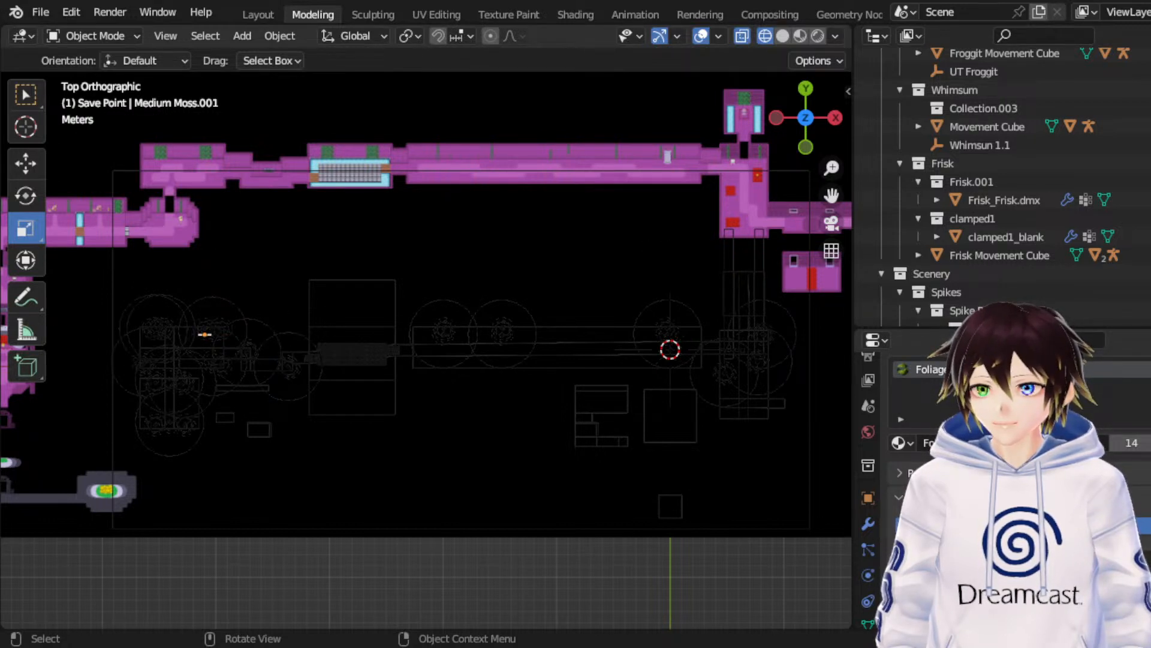
left_click(26, 163)
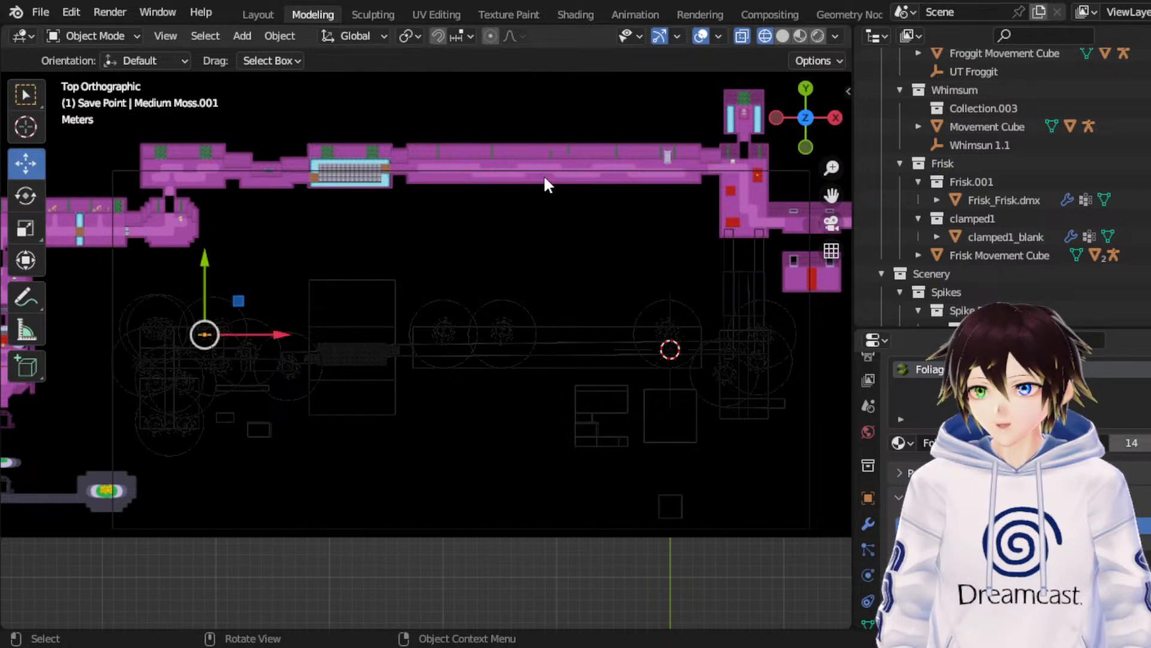
Step: Move the Medium Moss.001 object along positive Y onto the western room's upper wall and slightly along positive X
key("g")
key("y")
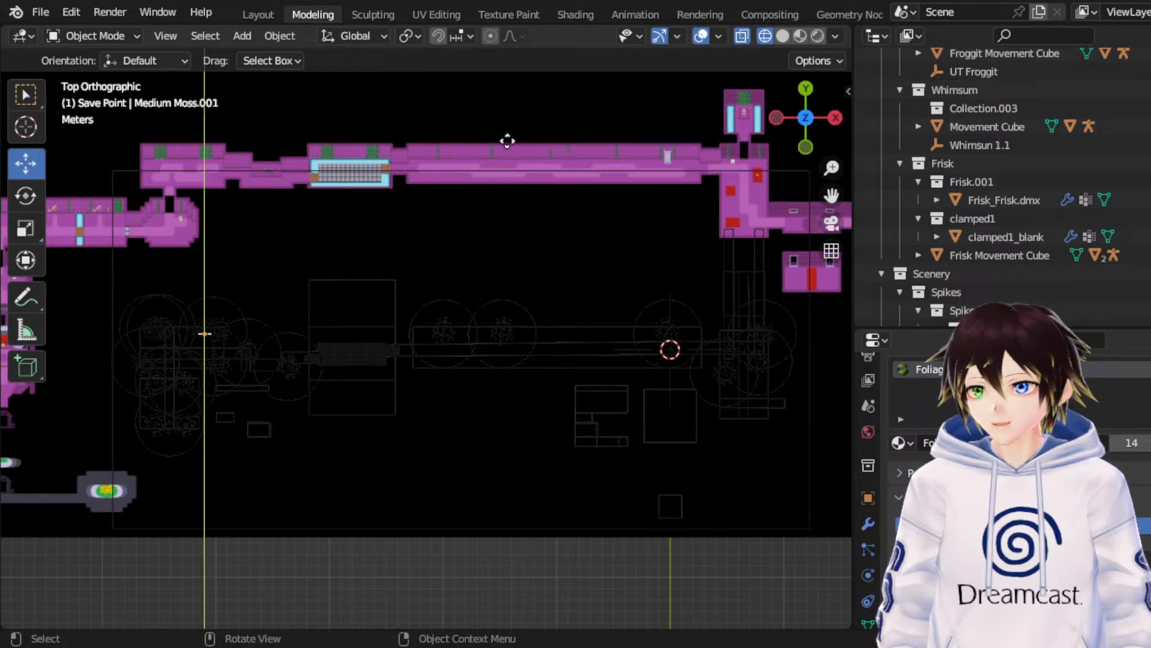
left_click(634, 113)
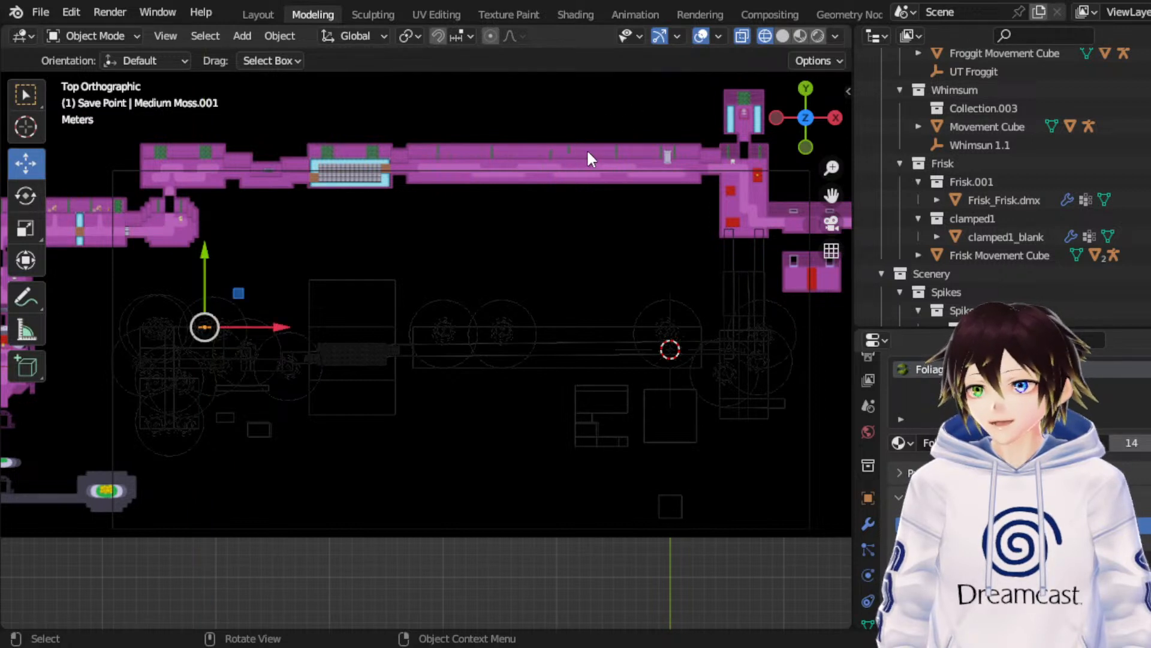
key("g")
key("x")
left_click(658, 155)
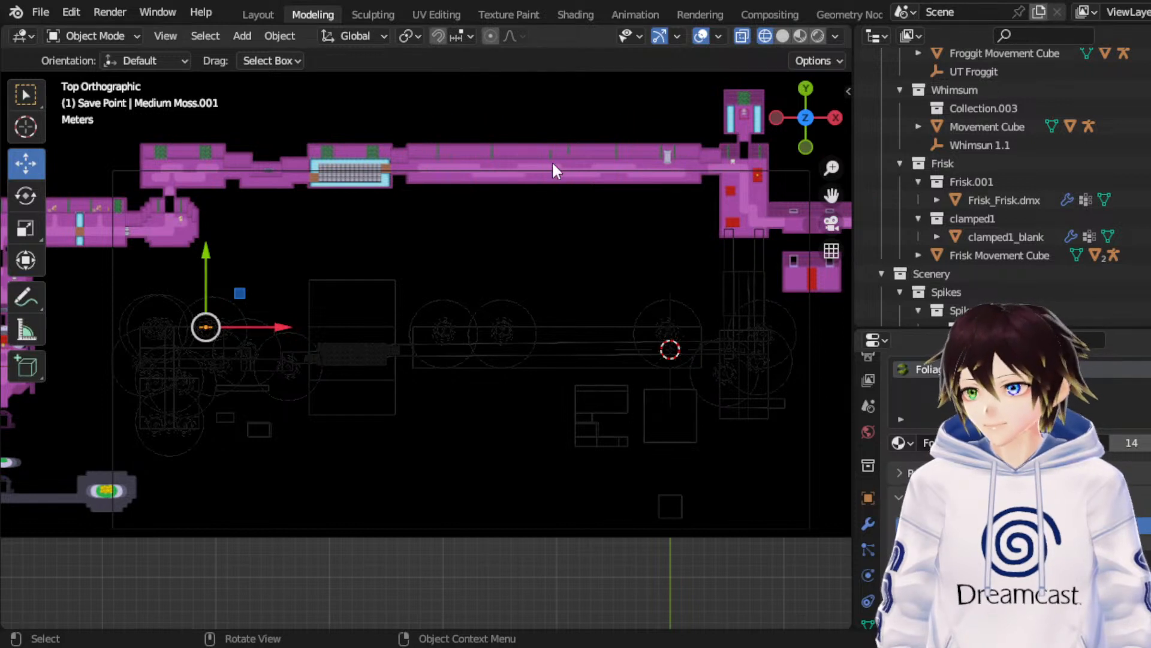
key("g")
key("x")
key("Escape")
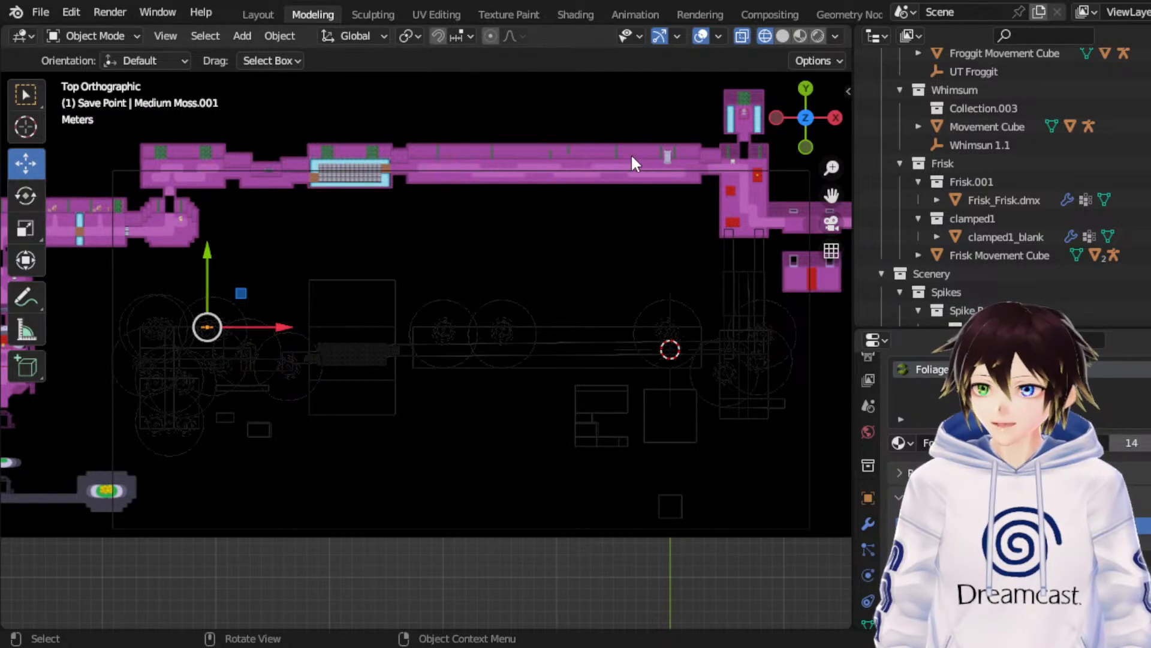
Step: Duplicate the Medium Moss.001 object and move the copy a short distance along negative X on the upper wall
key("shift+d")
key("Escape")
key("g")
key("x")
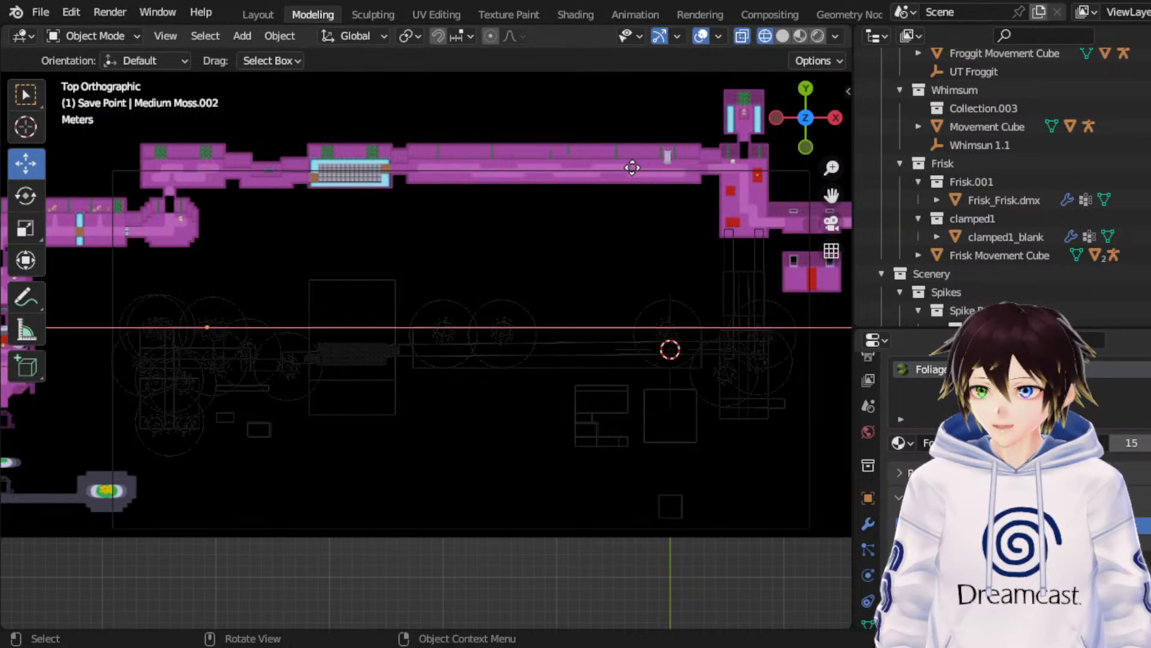
key("Escape")
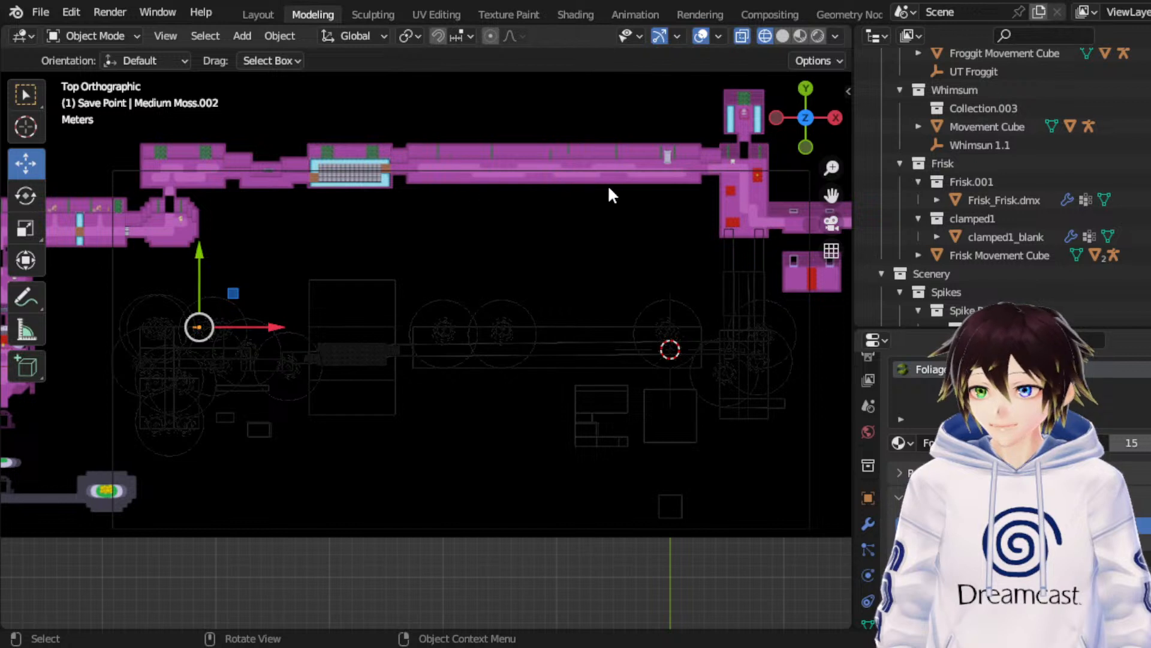
Step: Fine-tune the Medium Moss.002 copy with small moves along Y and positive X, and save the file
key("g")
key("y")
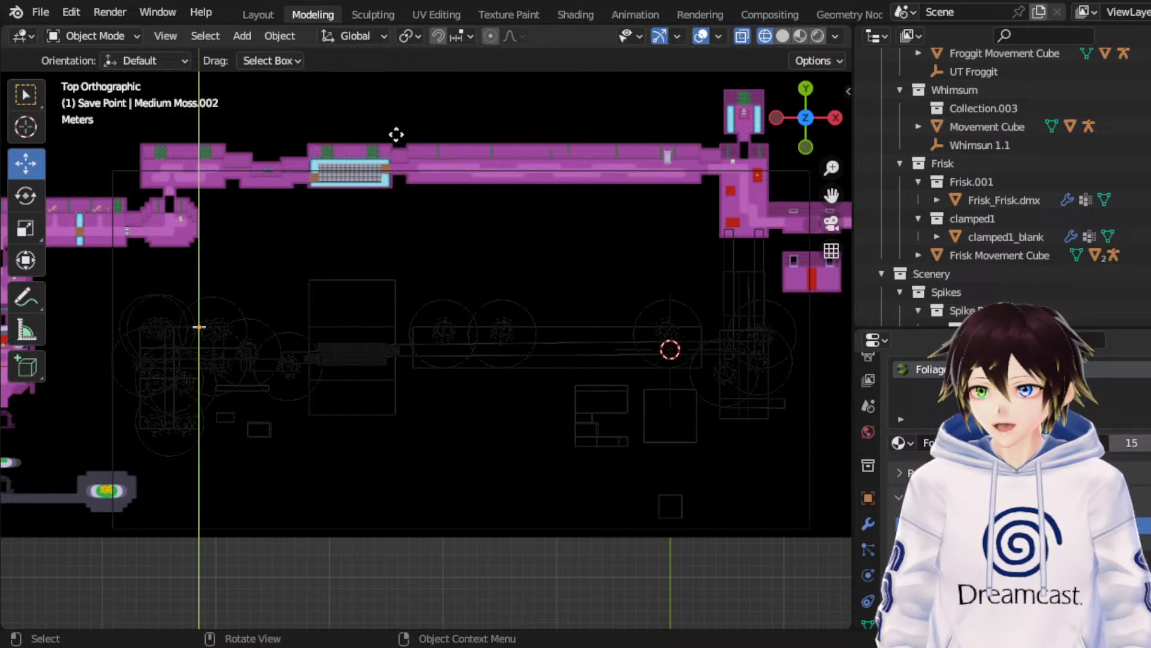
left_click(397, 134)
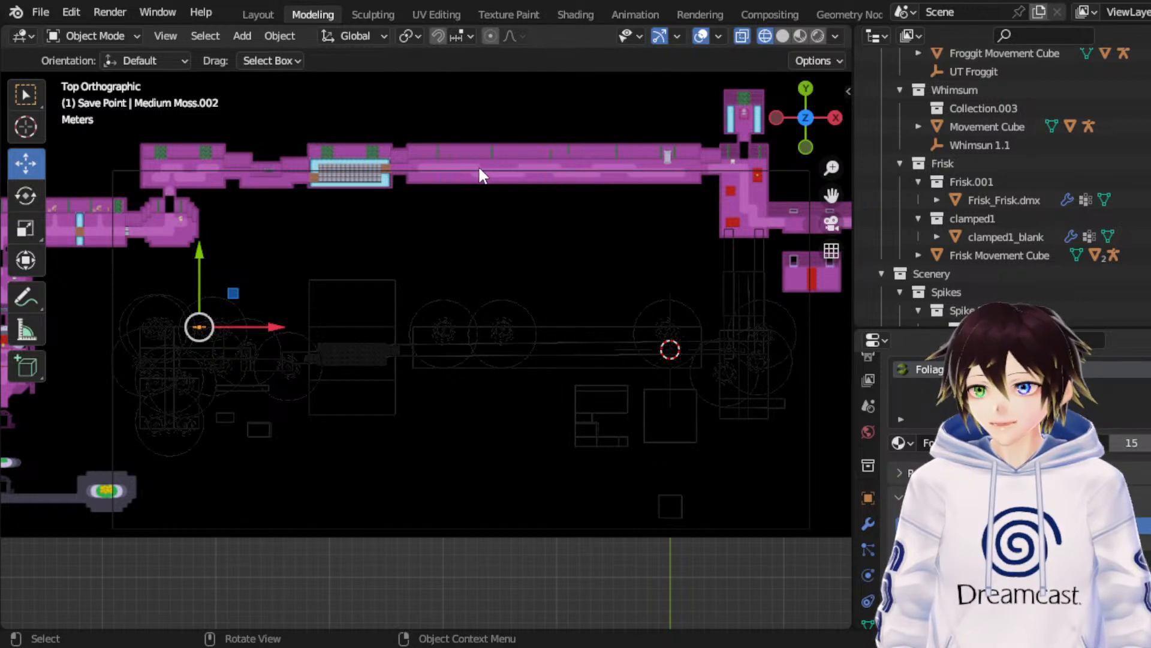
key("g")
key("x")
left_click(496, 193)
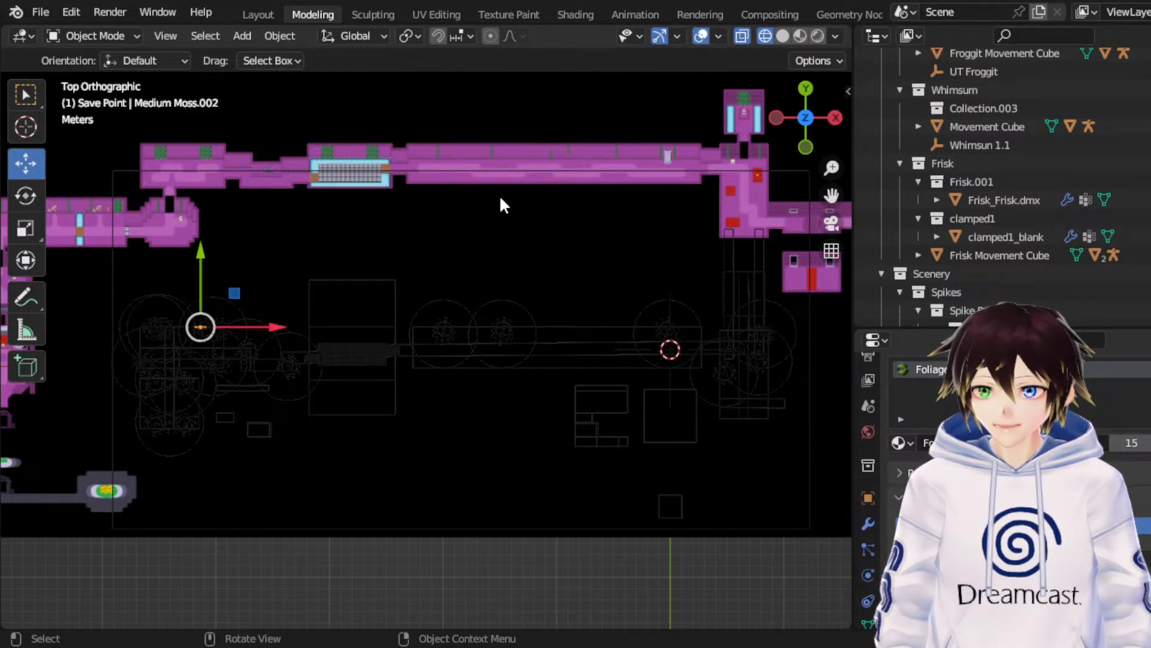
key("ctrl+s")
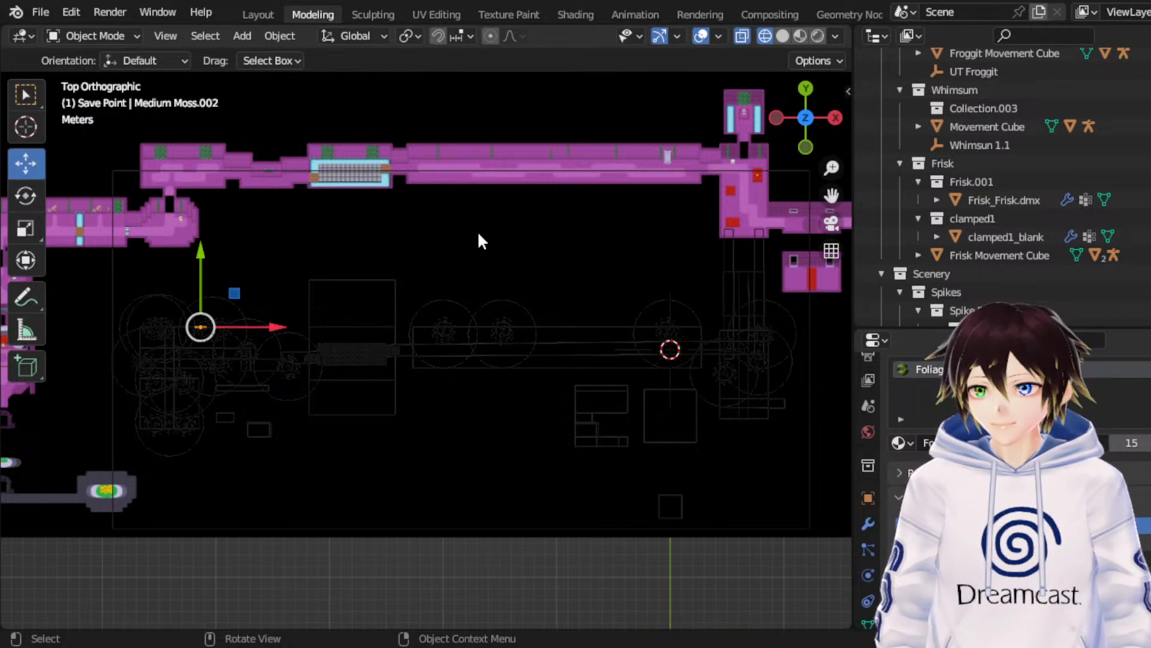
Step: Select the Large Moss.002 object on the western room's upper wall and move it slightly along negative X
key("ctrl+z")
key("g")
key("x")
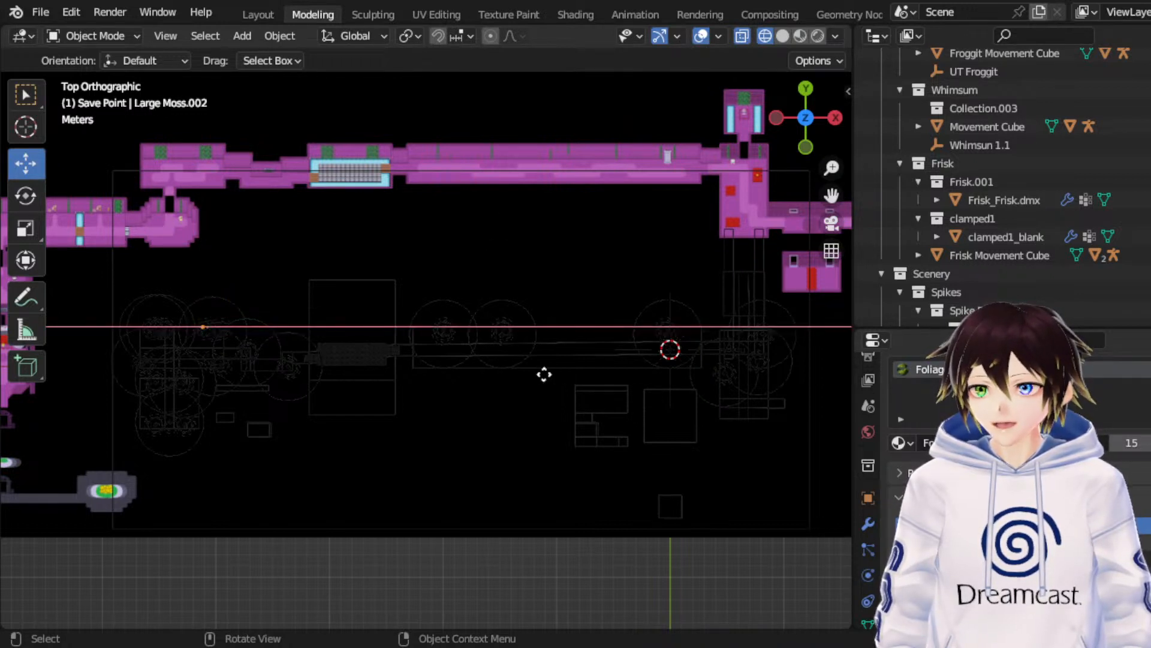
left_click(521, 373)
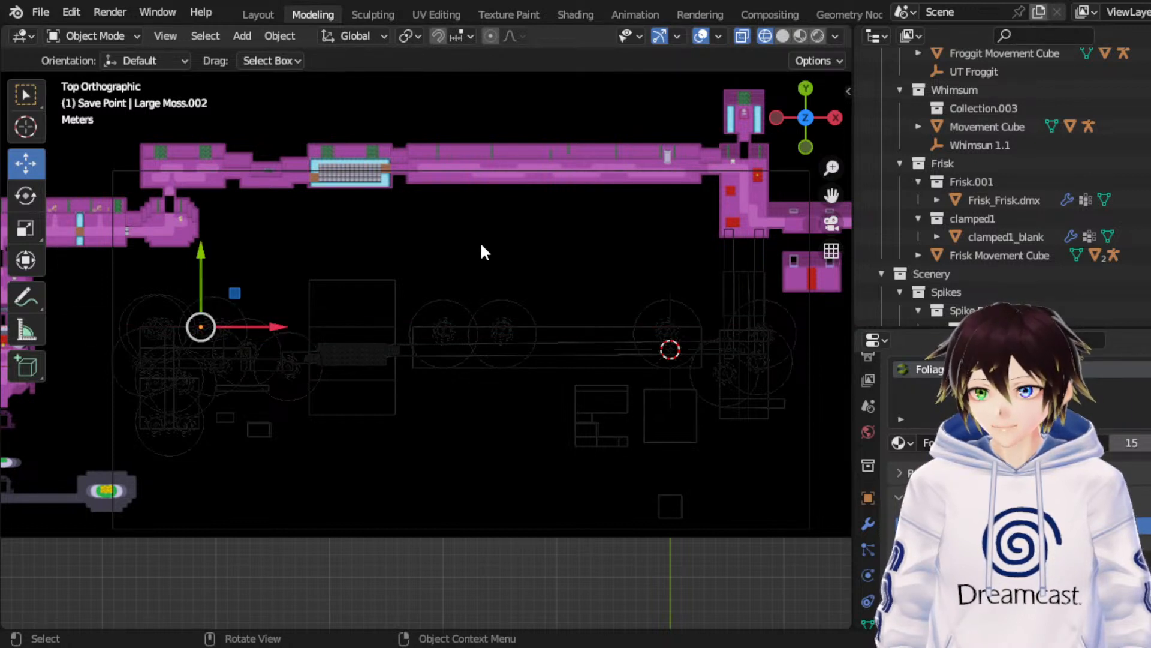
Step: Duplicate the Large Moss.002 object and move the copy along positive X, past the Medium Moss.001 object on the upper wall
key("g")
key("x")
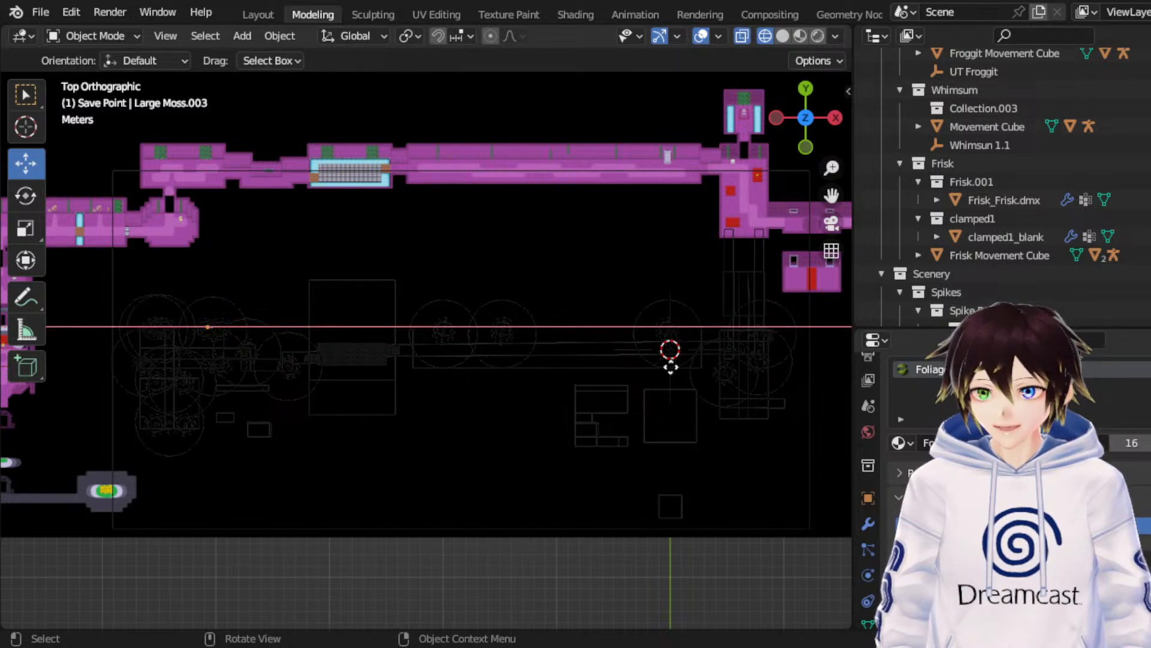
left_click(740, 359)
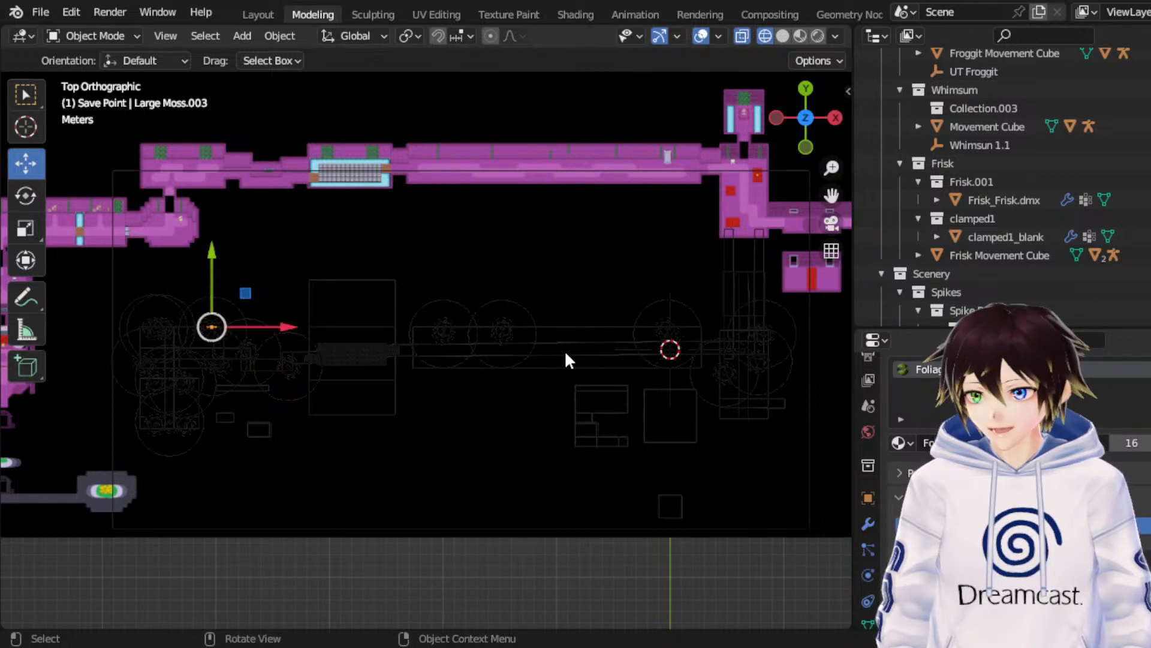
key("g")
key("x")
left_click(589, 348)
Step: Duplicate the Medium Moss.001 object, move the copy along positive X toward the upper wall's eastern end, and fine-tune it along Y
key("ctrl+z")
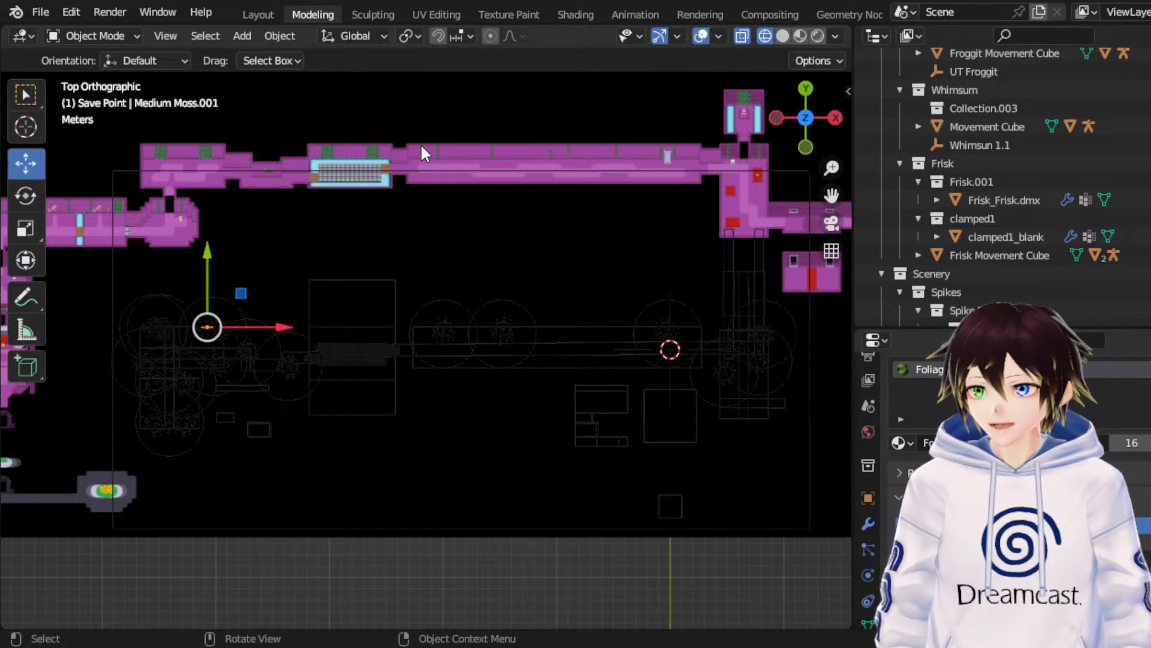
key("ctrl+z")
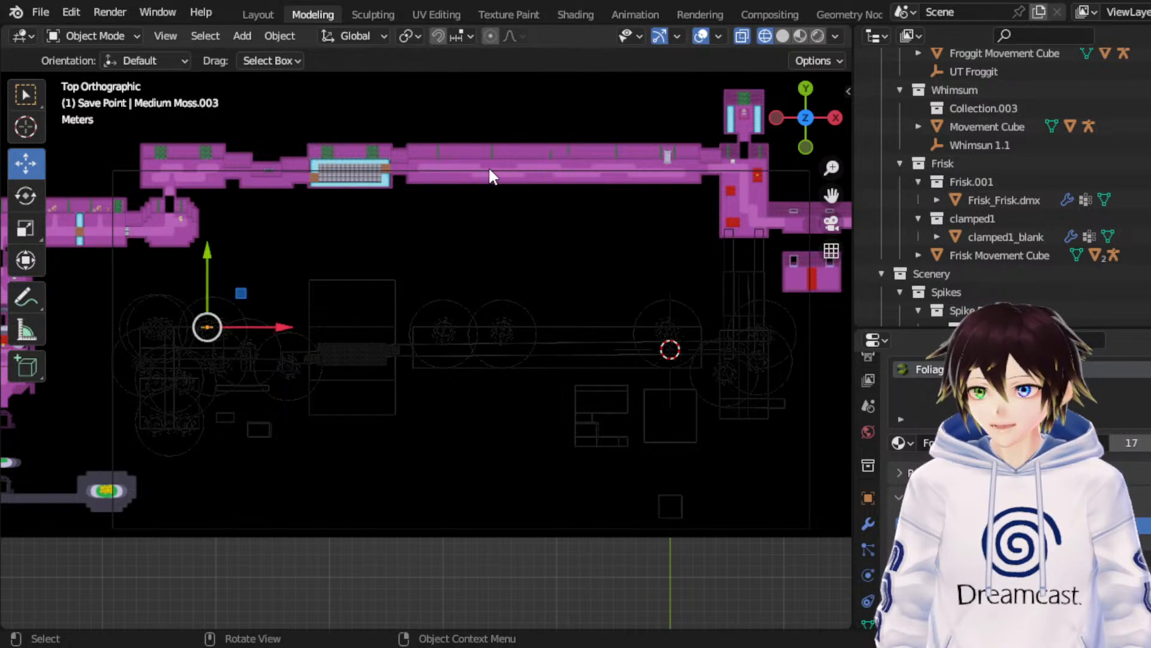
key("g")
key("x")
left_click(686, 154)
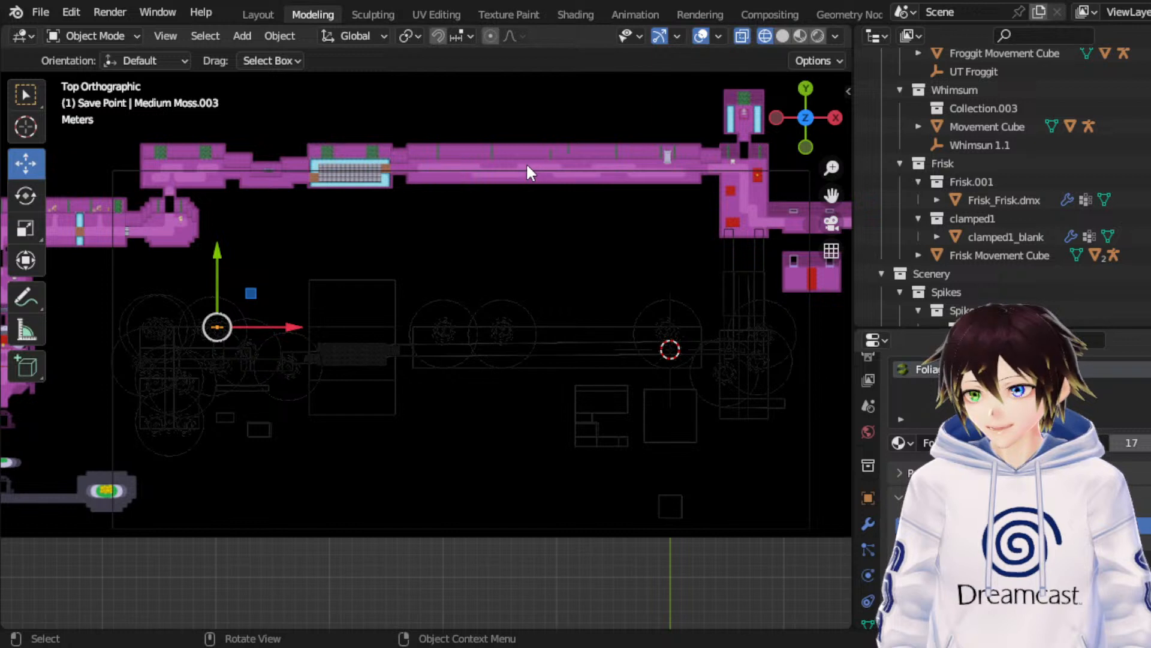
key("g")
key("y")
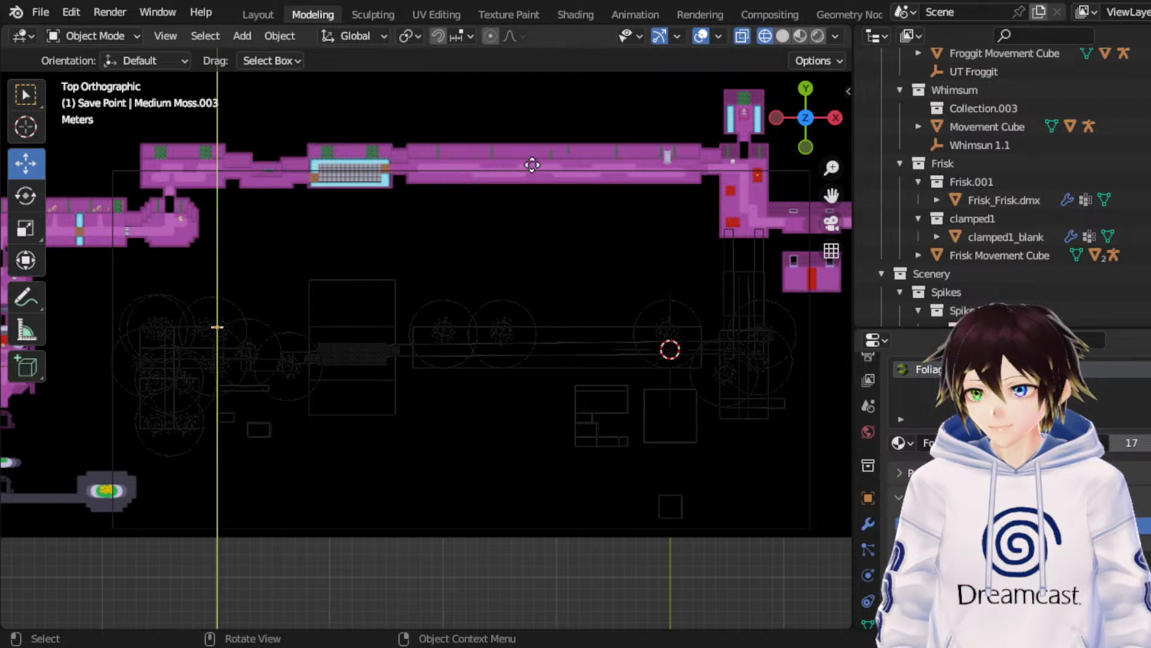
left_click(478, 169)
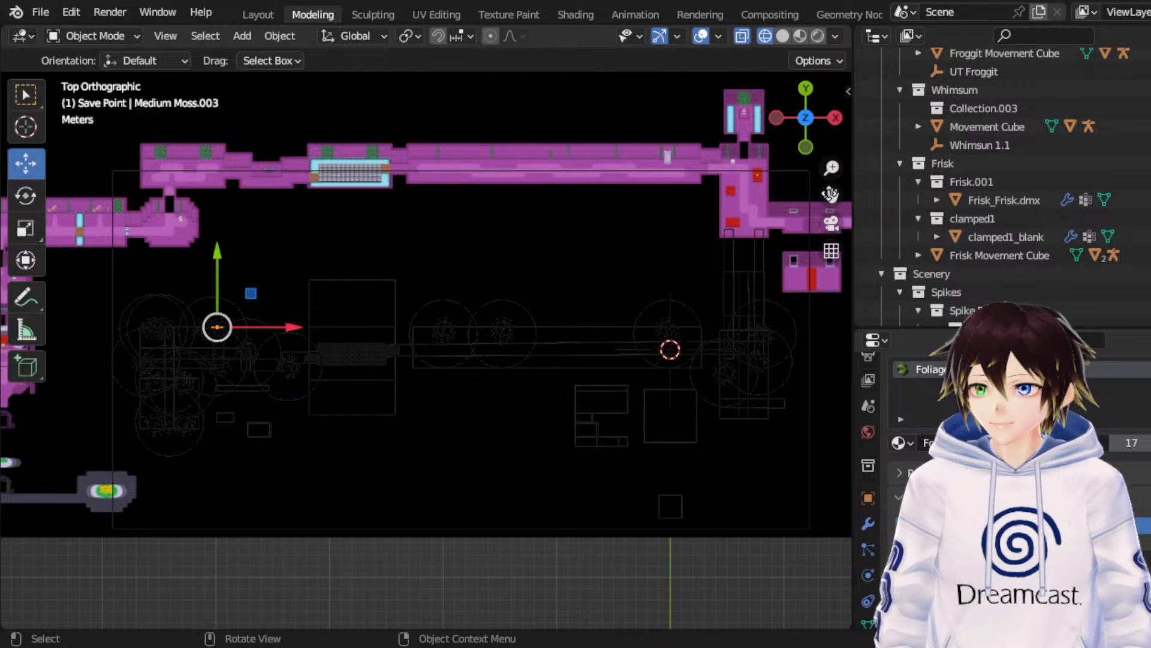
Step: Select the Medium Moss.002 object and shift it slightly along negative X in two small moves
left_click(333, 163)
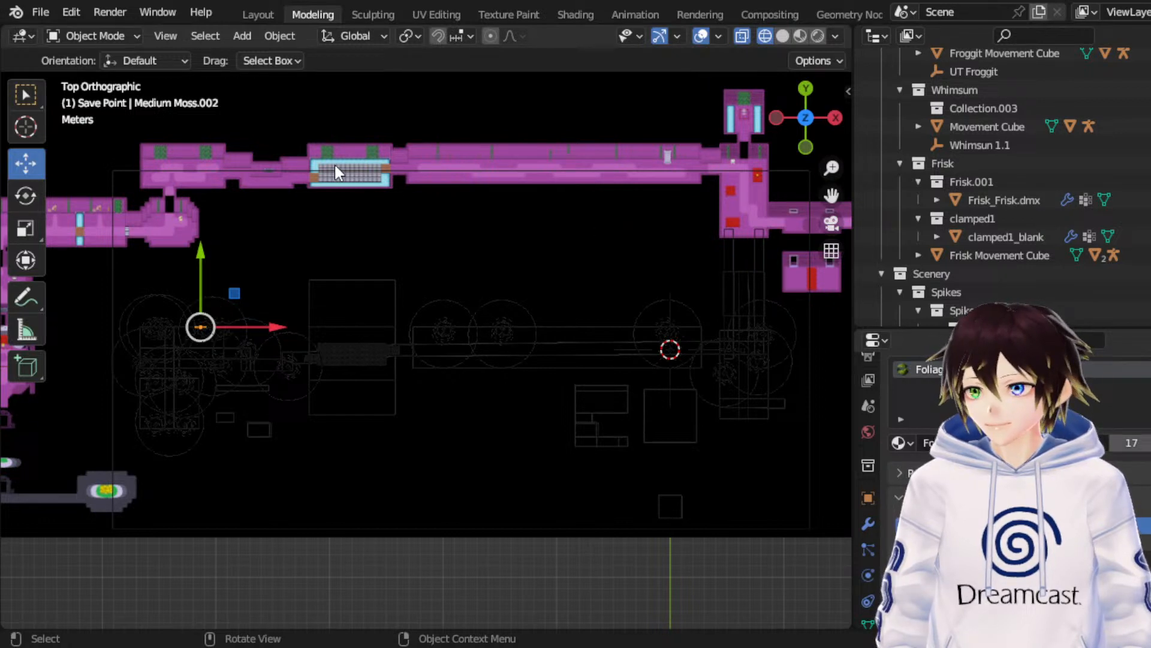
key("g")
key("x")
left_click(391, 167)
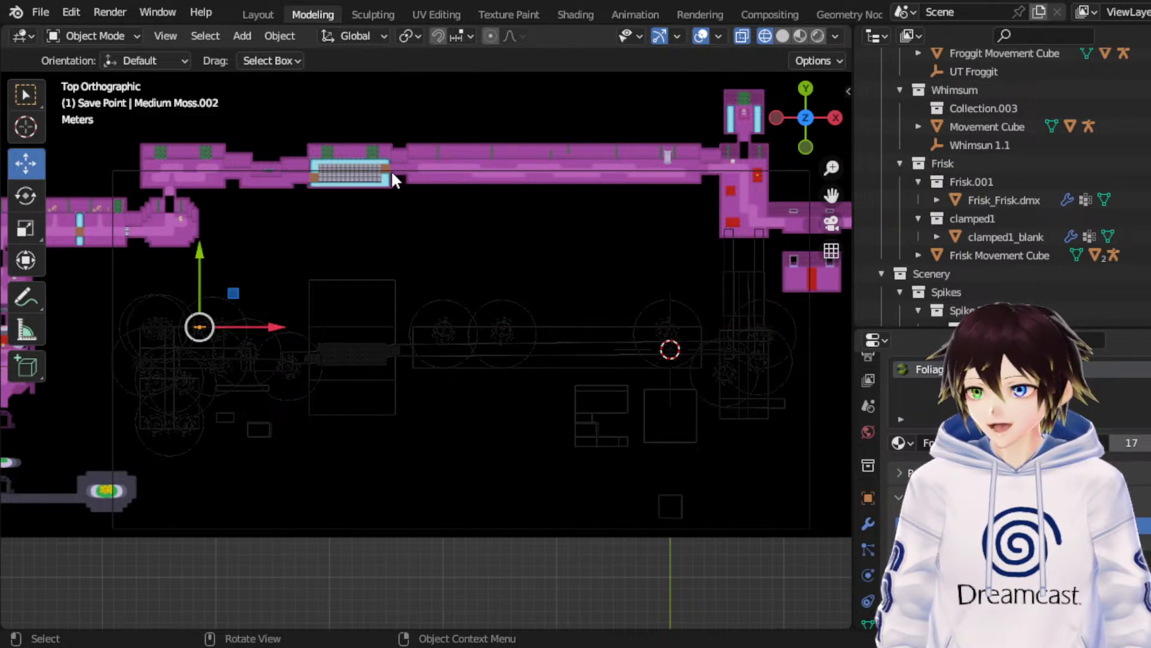
key("g")
key("x")
left_click(382, 171)
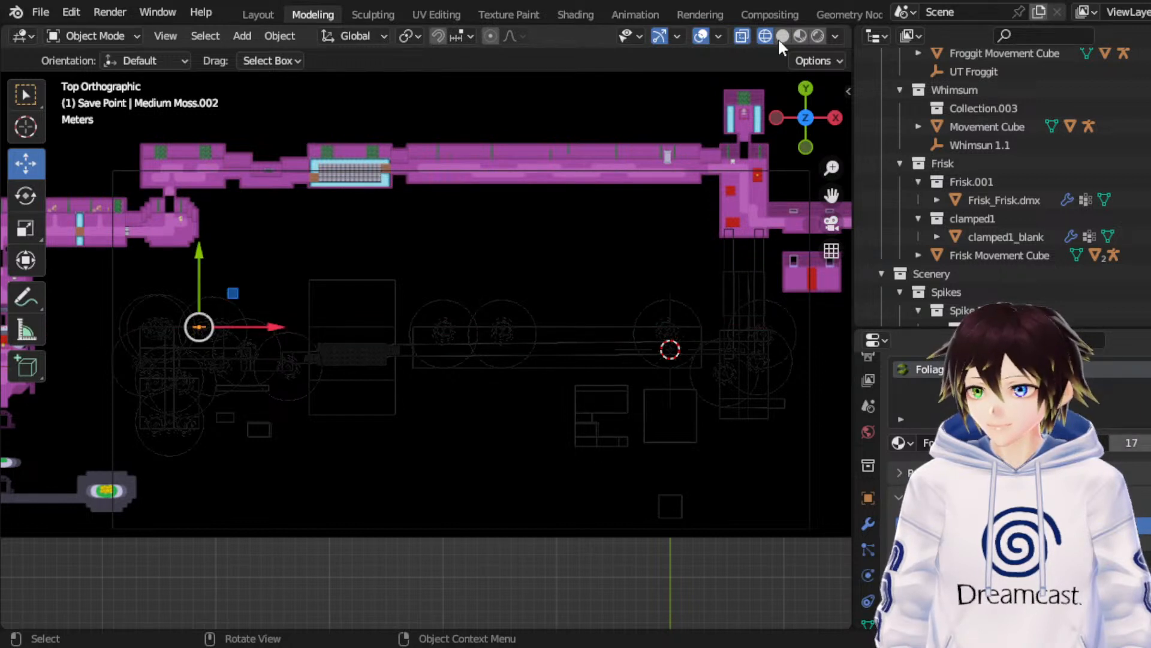
Step: Move the Large Moss.003 object and the Large Moss.002 object each slightly along positive X
left_click(588, 269)
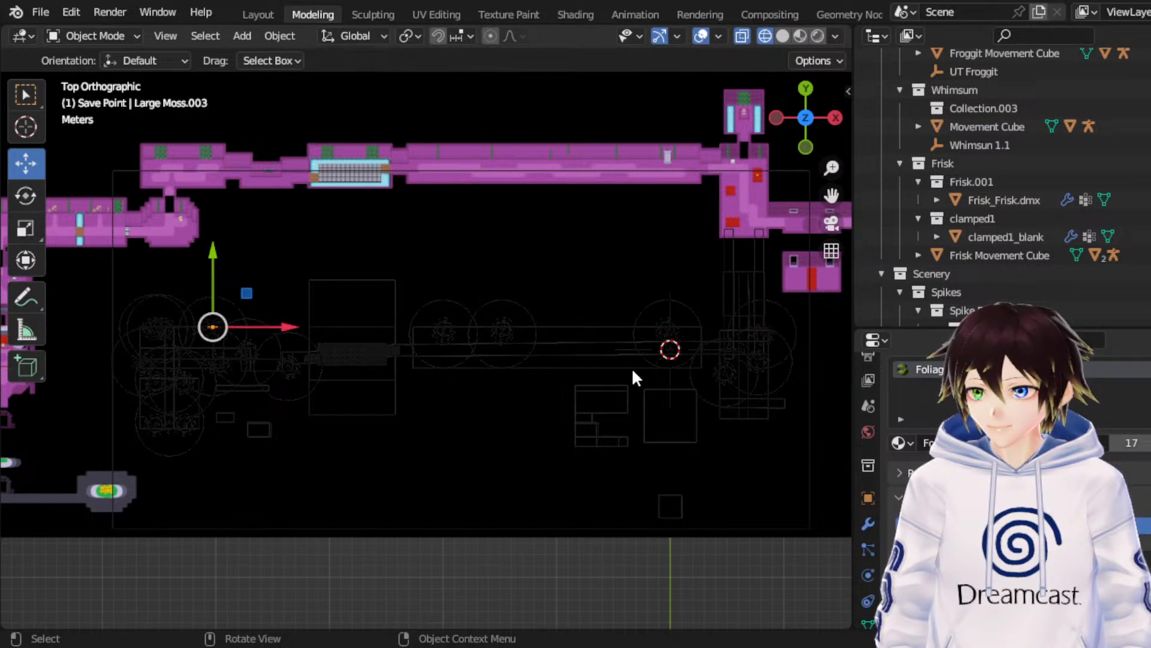
key("g")
key("x")
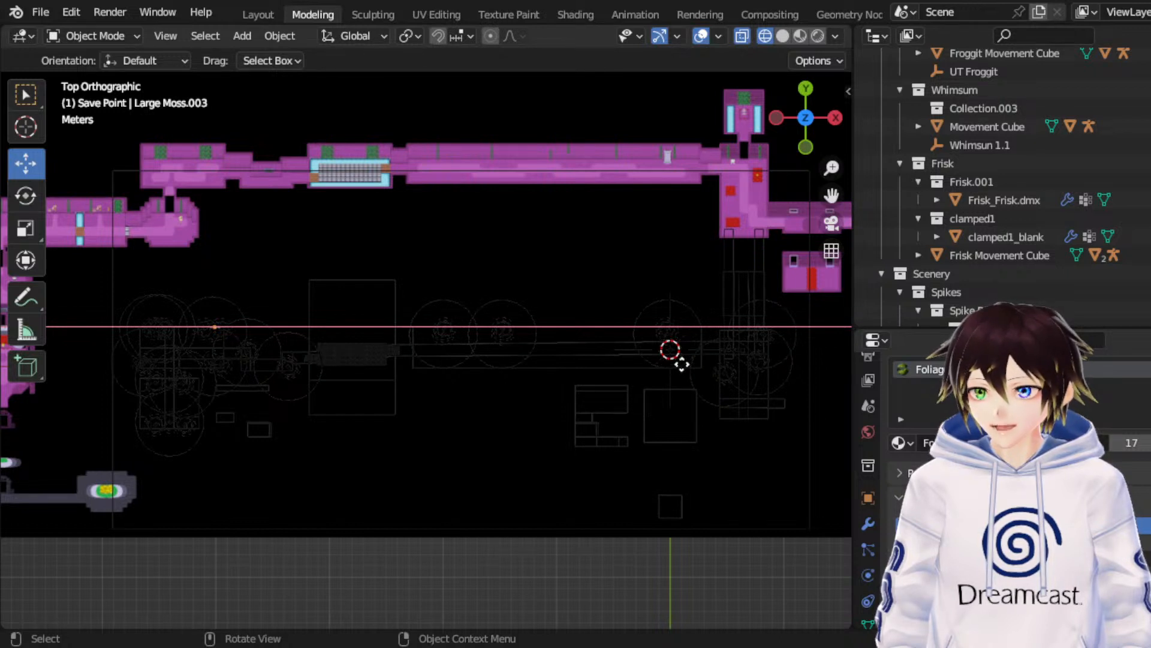
left_click(687, 364)
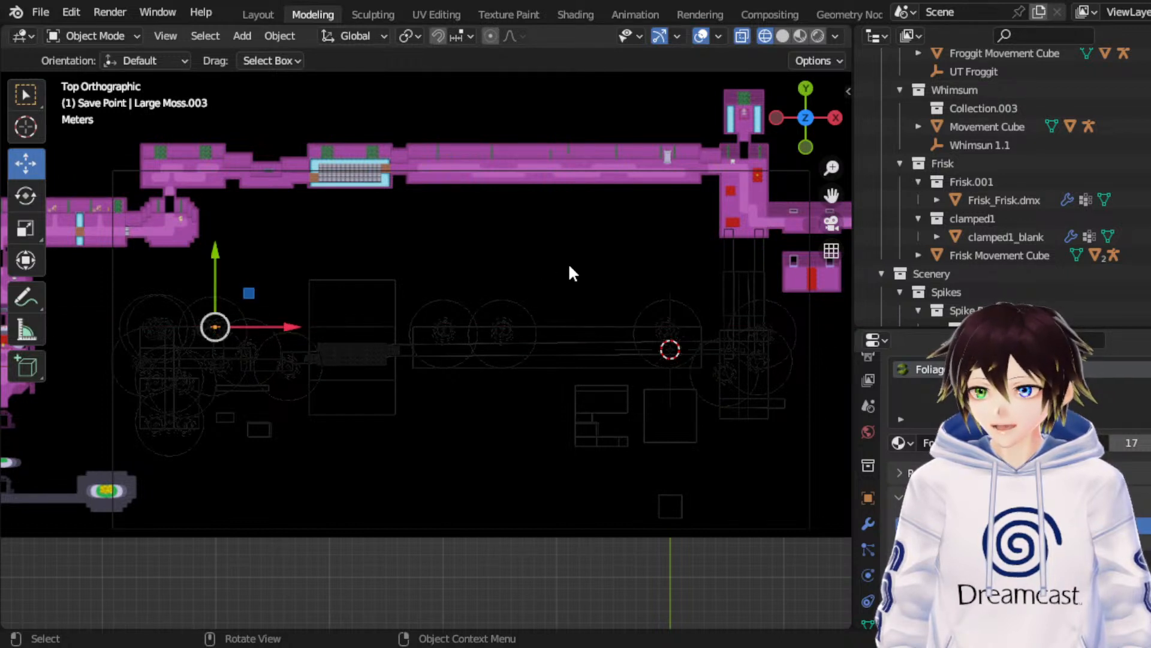
left_click(438, 329)
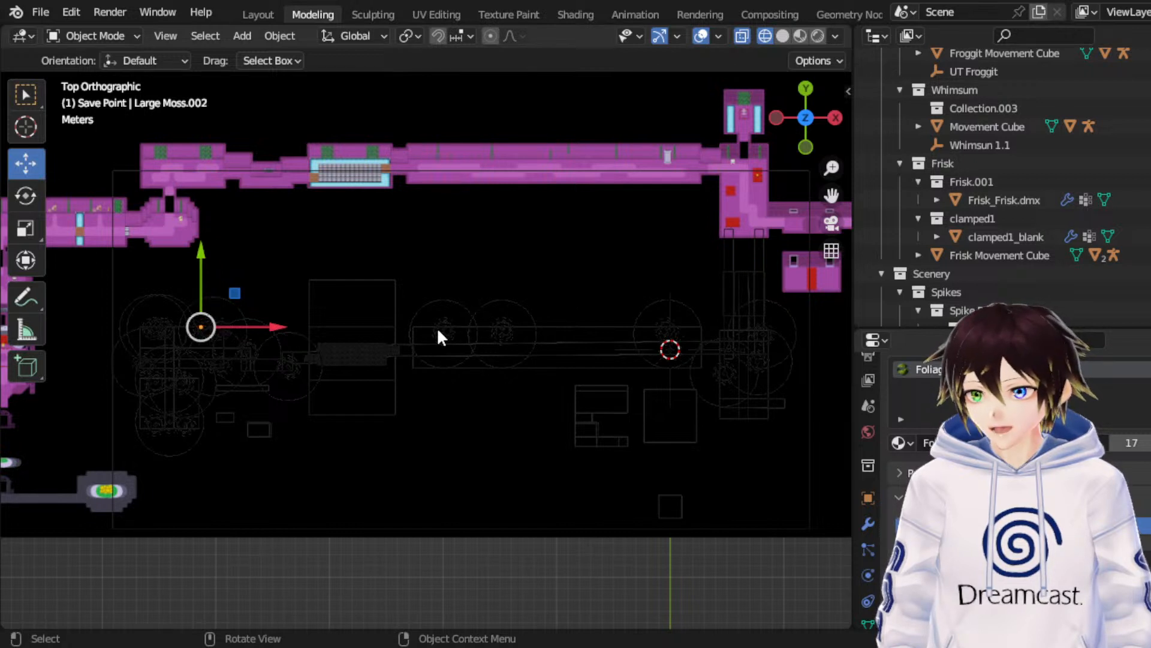
key("x")
left_click(455, 358)
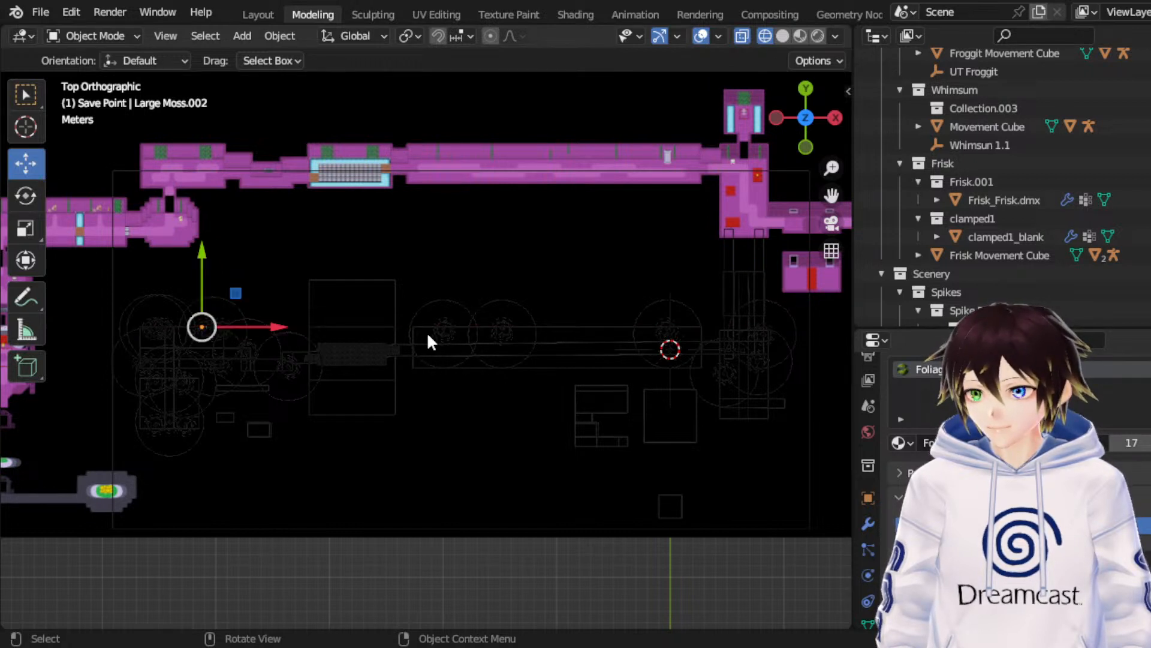
Step: Select the Medium Mushrooms.002 object between the moss pieces, adjust its position along X, and save the file
left_click(443, 417)
key("g")
key("x")
left_click(478, 412)
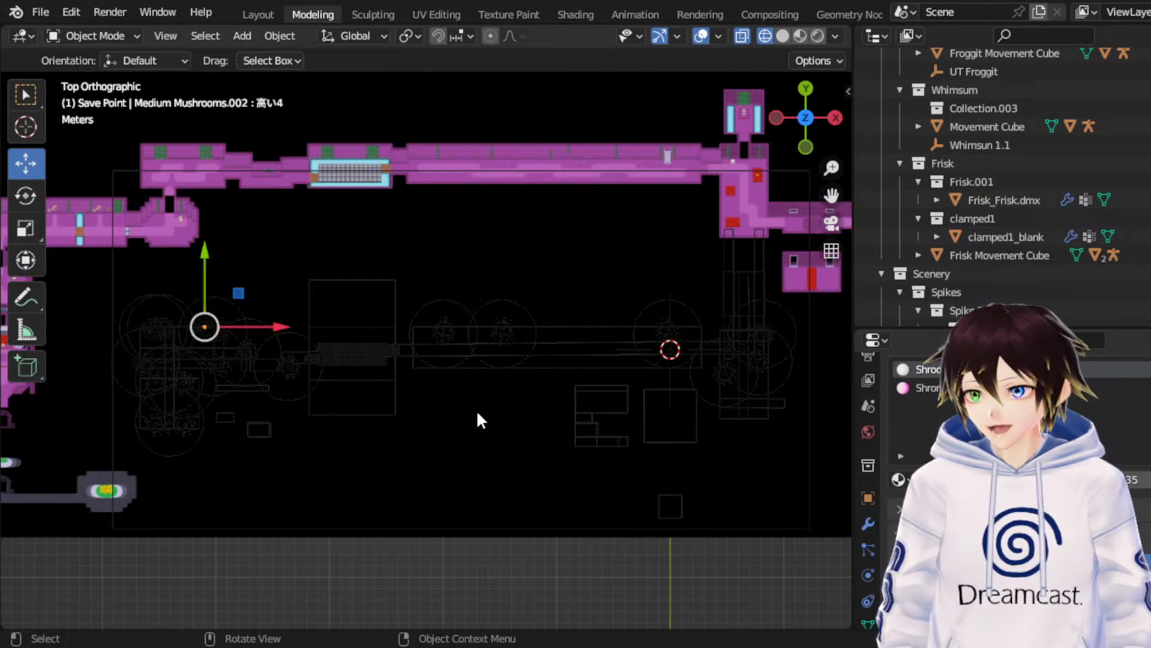
key("ctrl+s")
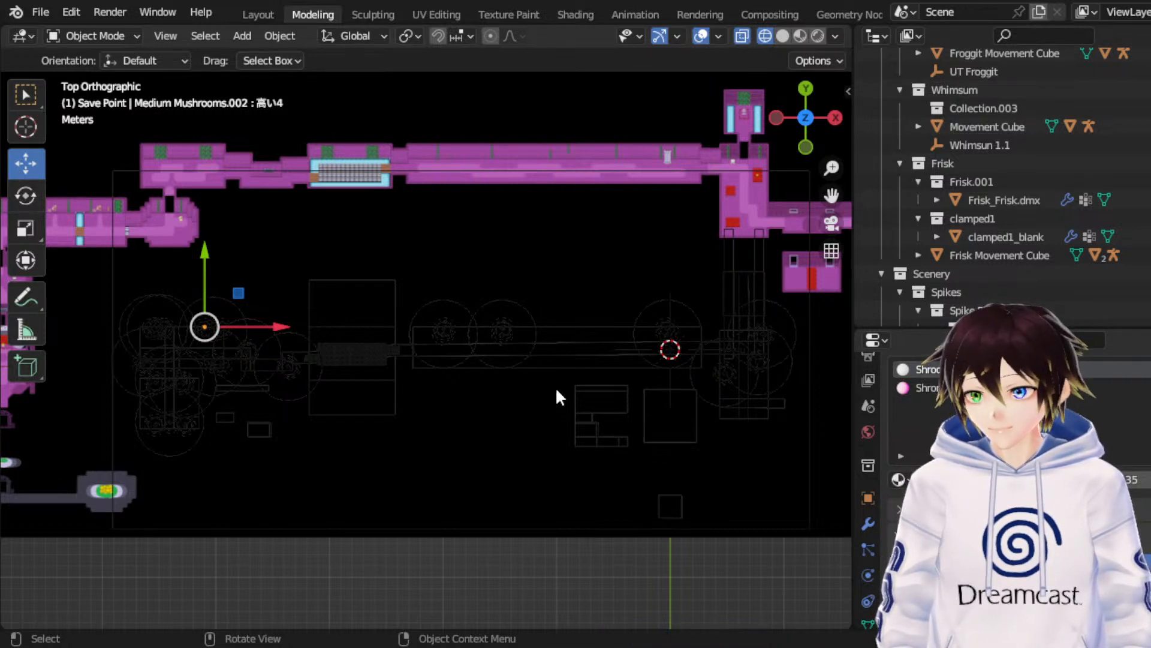
left_click(643, 327)
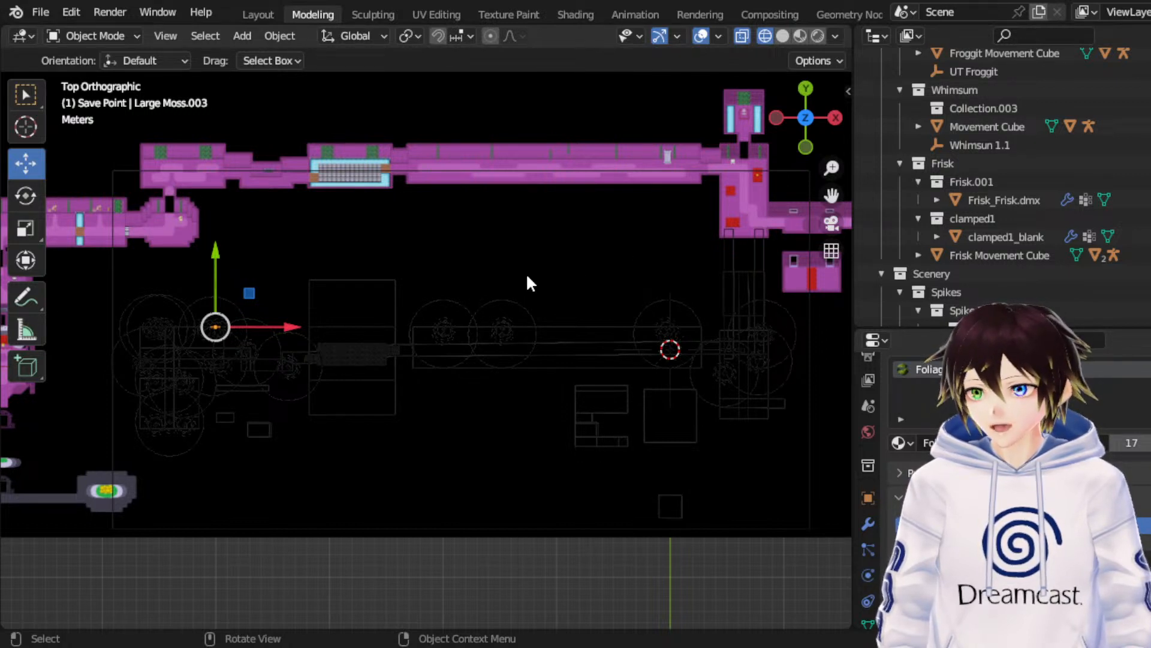
left_click(707, 157)
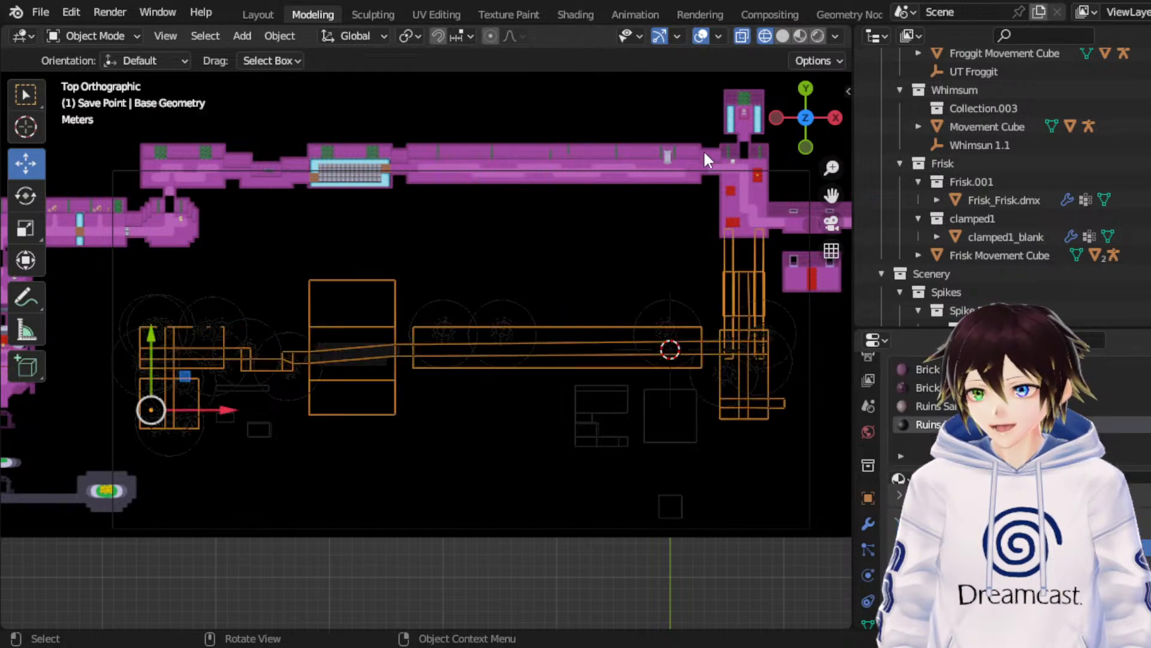
key("ctrl+z")
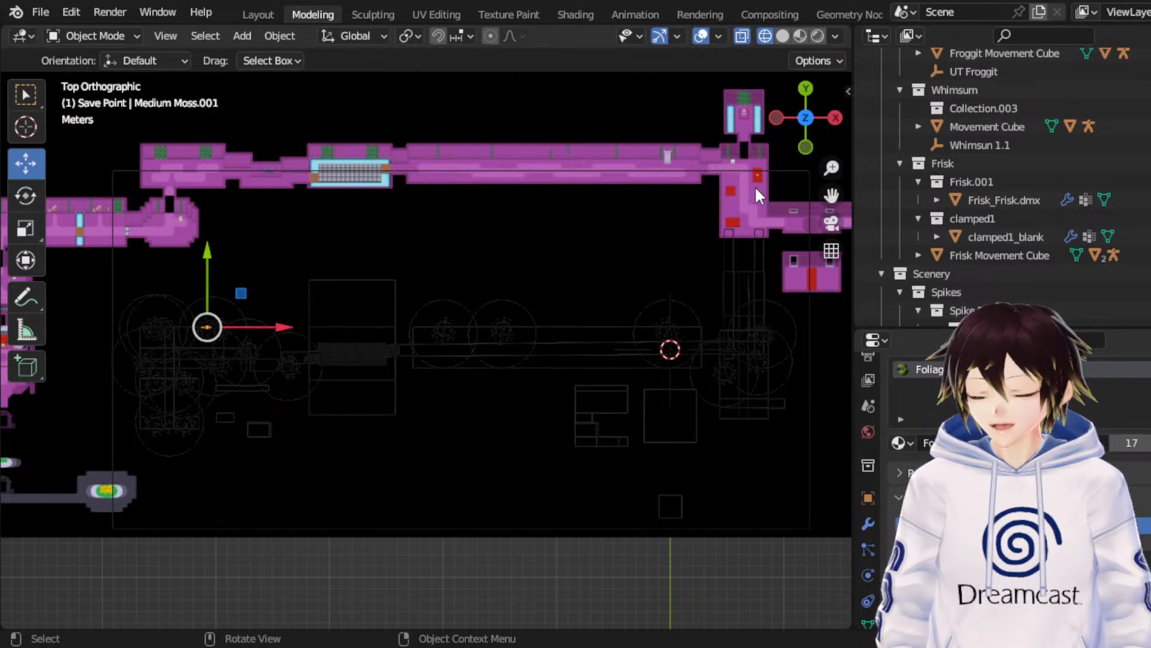
Step: Duplicate the Medium Moss.001 object and move the copy along negative X toward the upper wall's western end in two moves
key("ctrl+z")
key("g")
key("x")
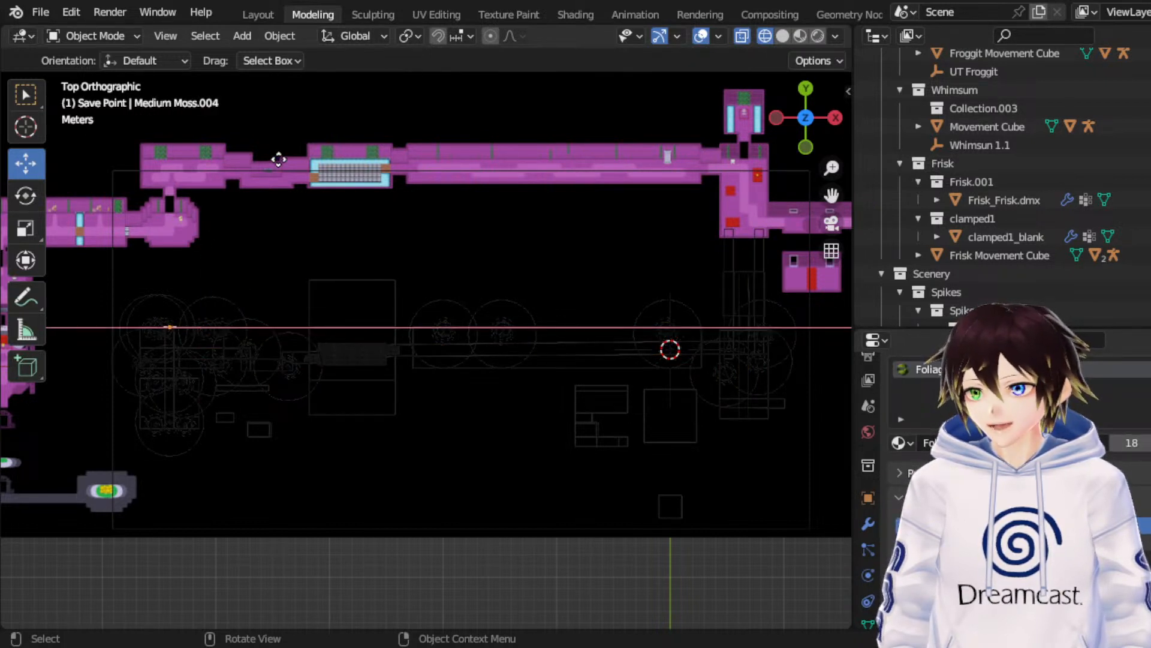
left_click(270, 160)
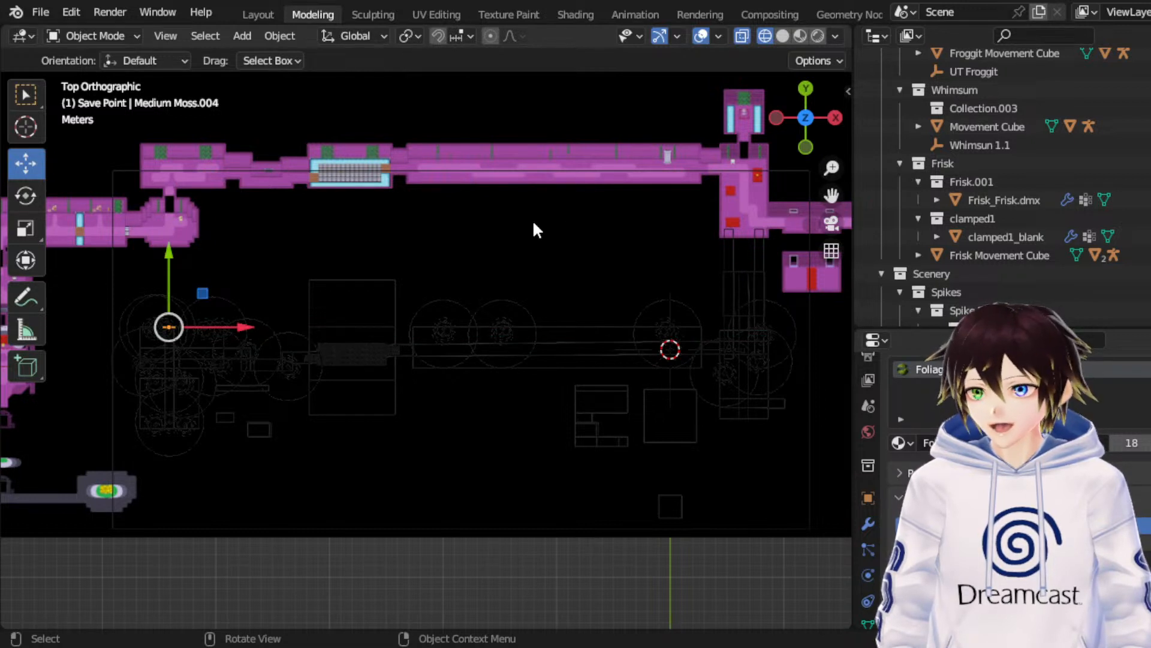
key("g")
key("x")
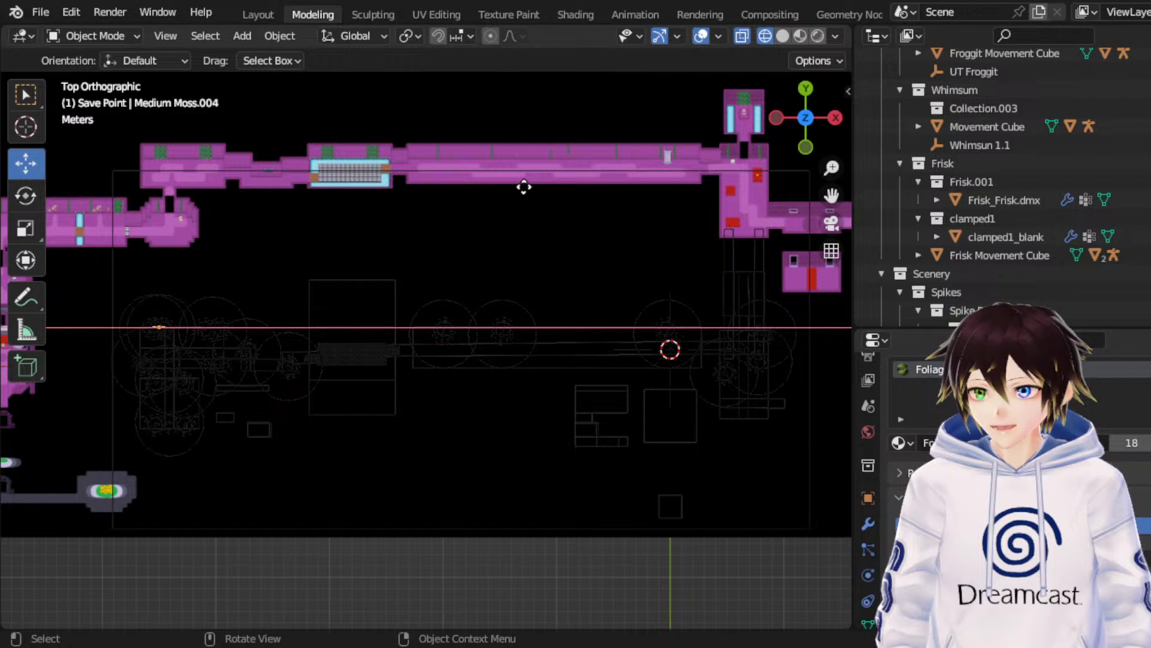
left_click(523, 186)
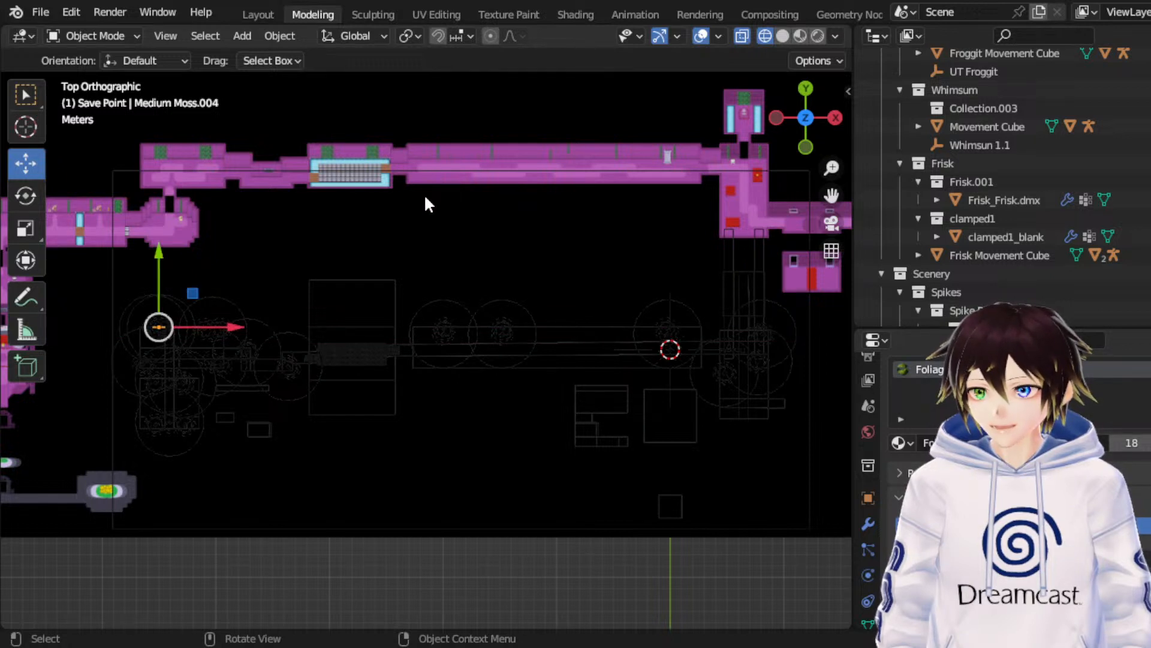
Step: Duplicate the Medium Moss.004 object, shift the copy slightly along positive X, and fine-tune its position along Y and X
key("shift+d")
key("x")
left_click(462, 163)
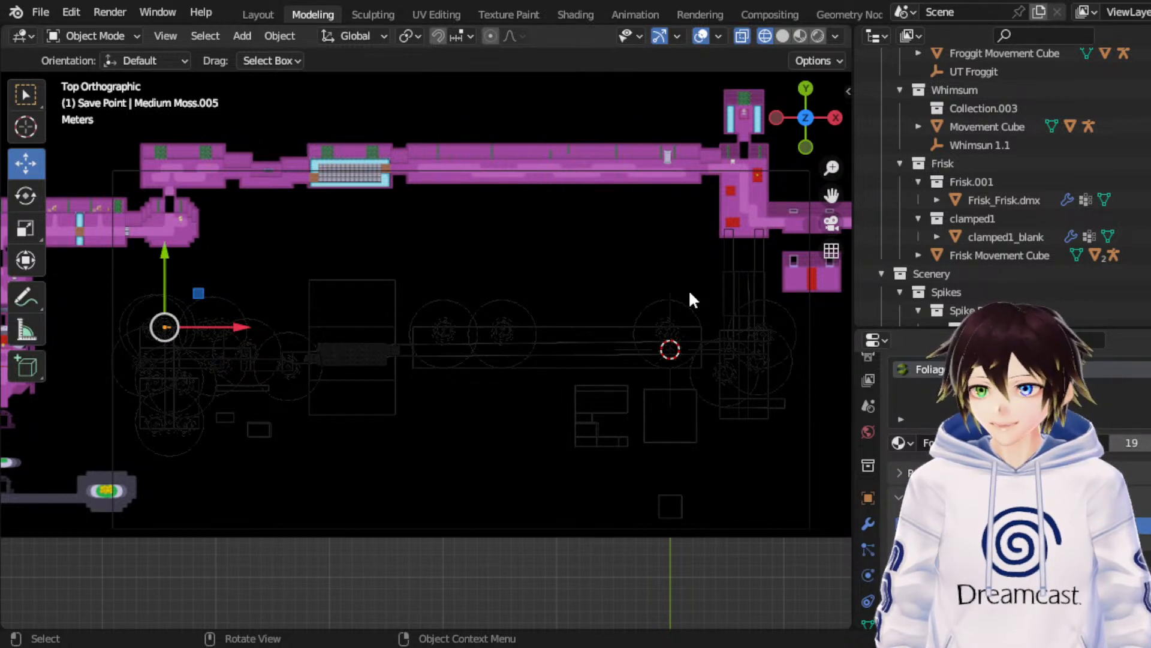
key("g")
key("y")
left_click(713, 191)
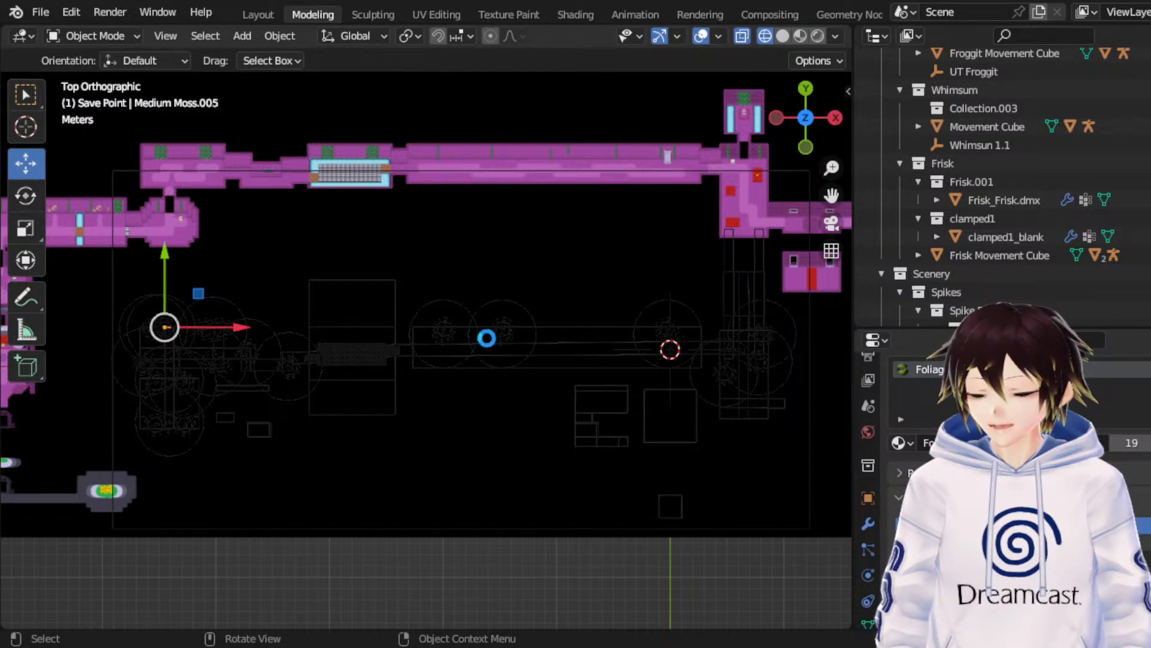
key("g")
key("x")
left_click(556, 192)
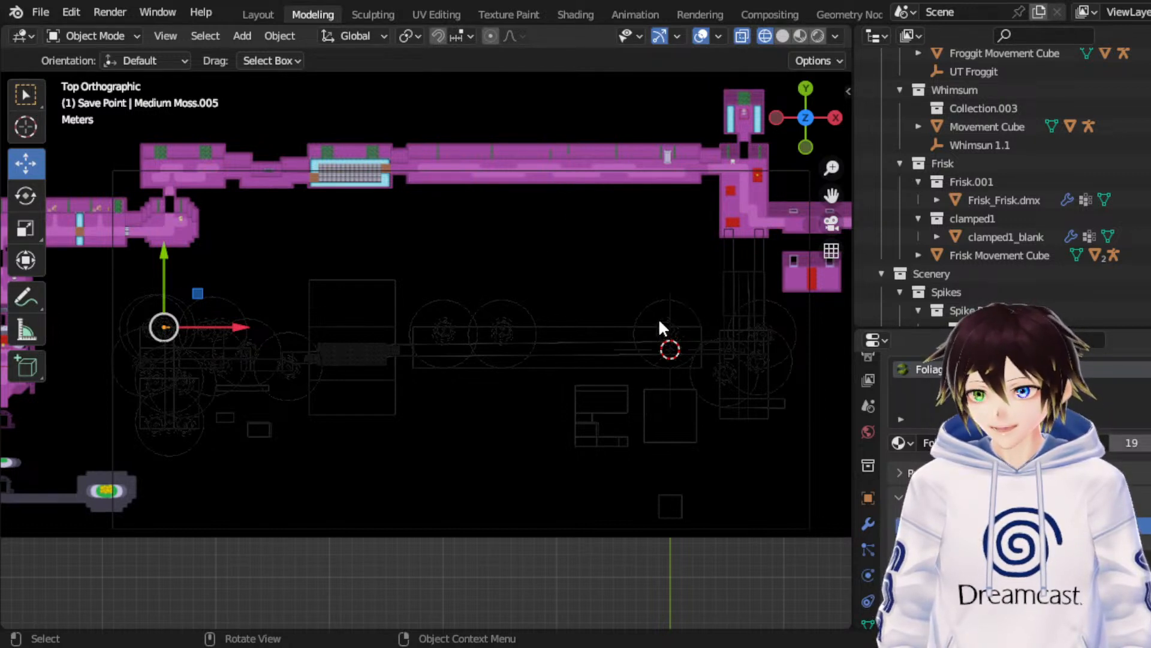
Step: Select the Large Vines.001 object and split its mesh, separating the eastern half into its own object
key("ctrl+z")
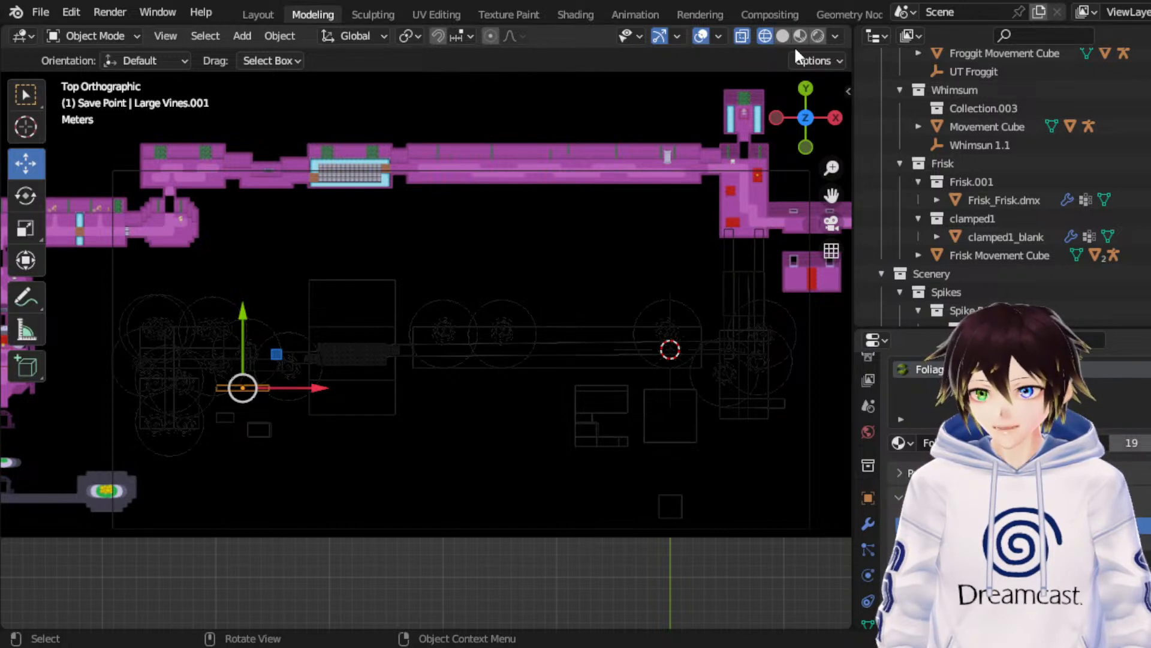
left_click(597, 422)
key("ctrl+z")
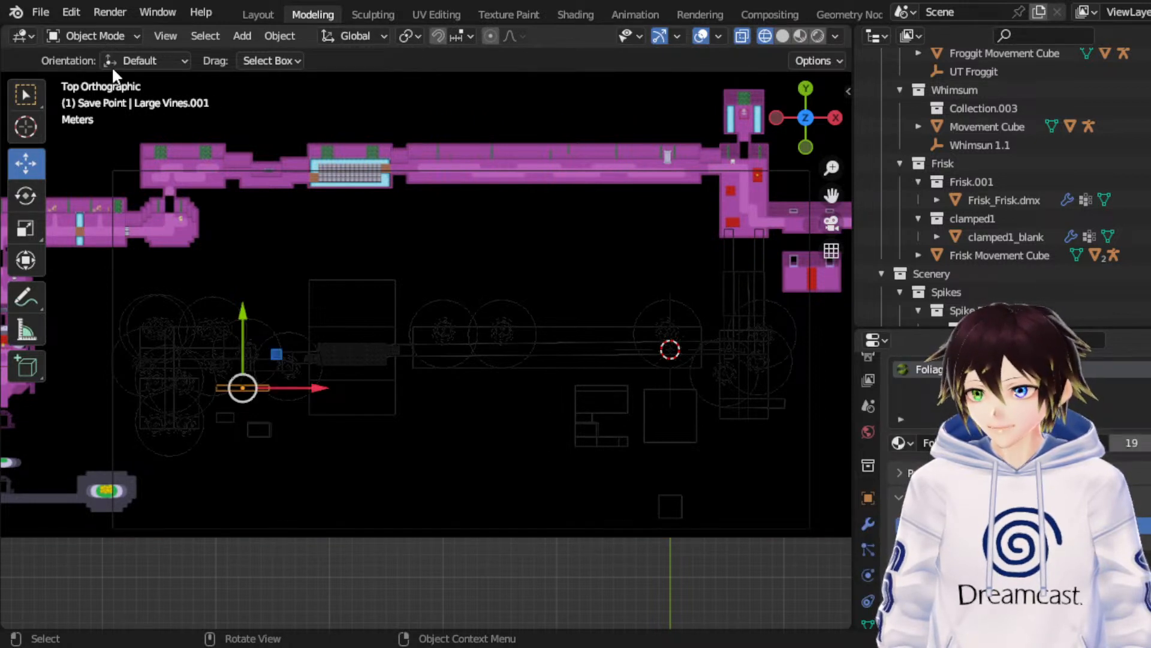
key("Tab")
left_click(176, 36)
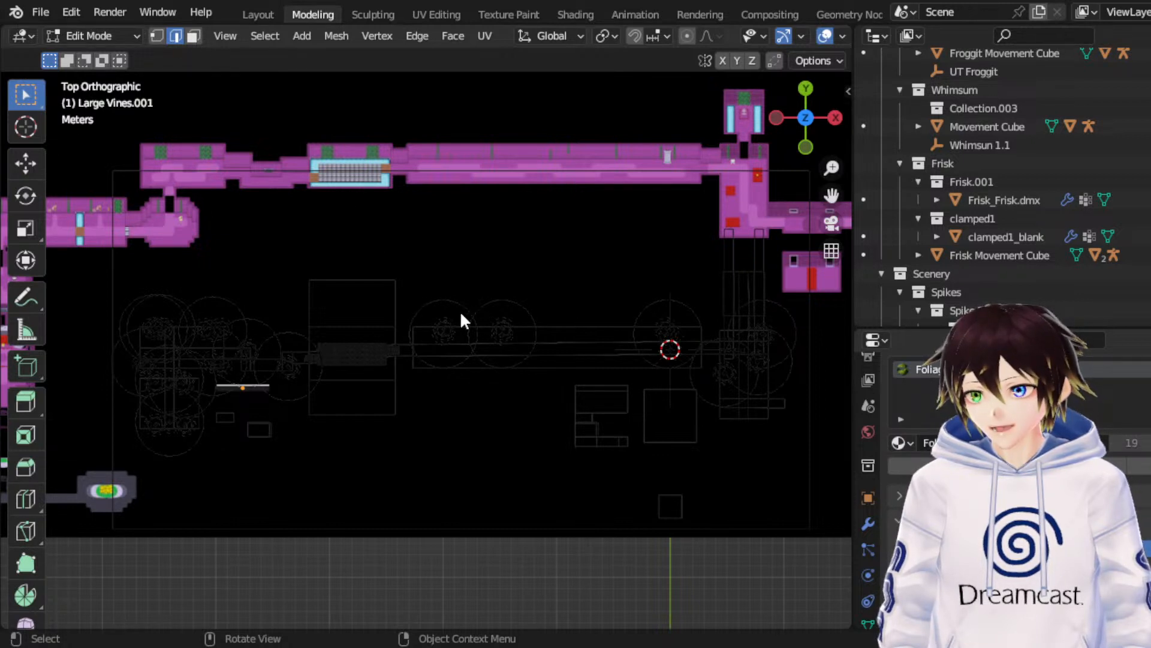
left_click(469, 238)
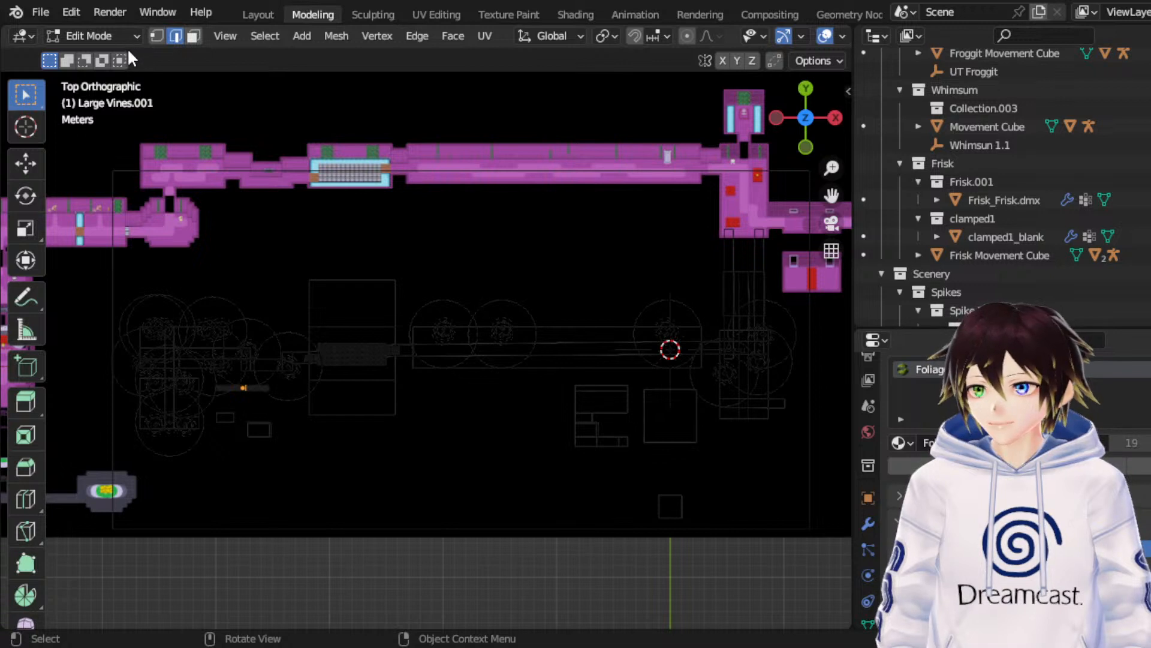
key("Tab")
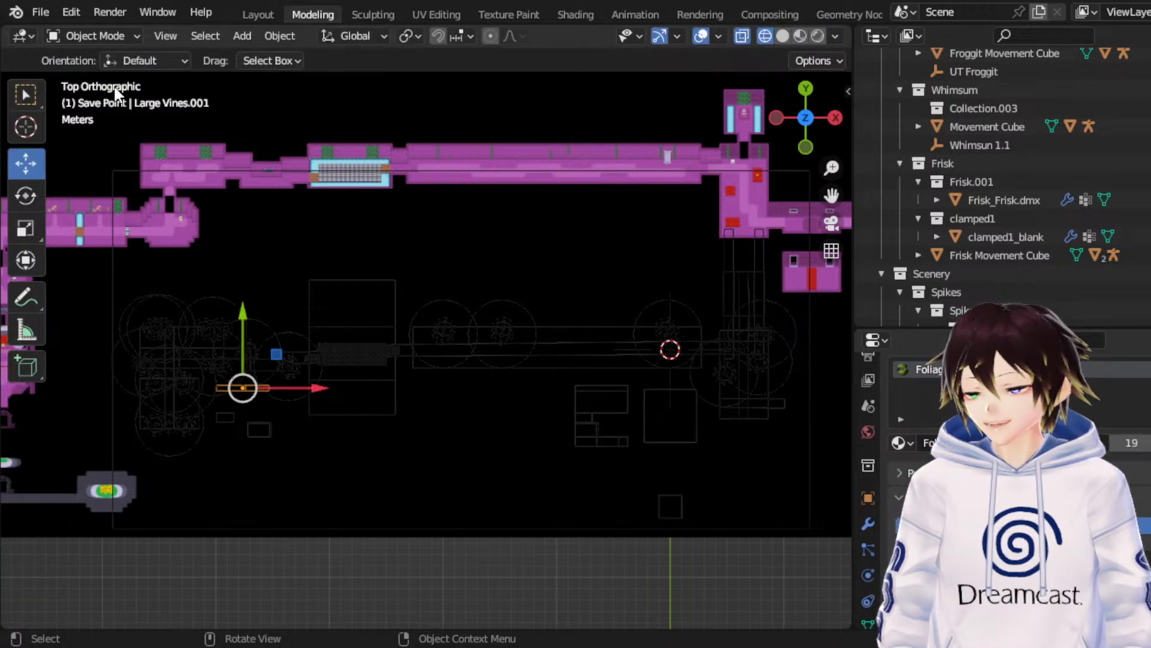
key("Tab")
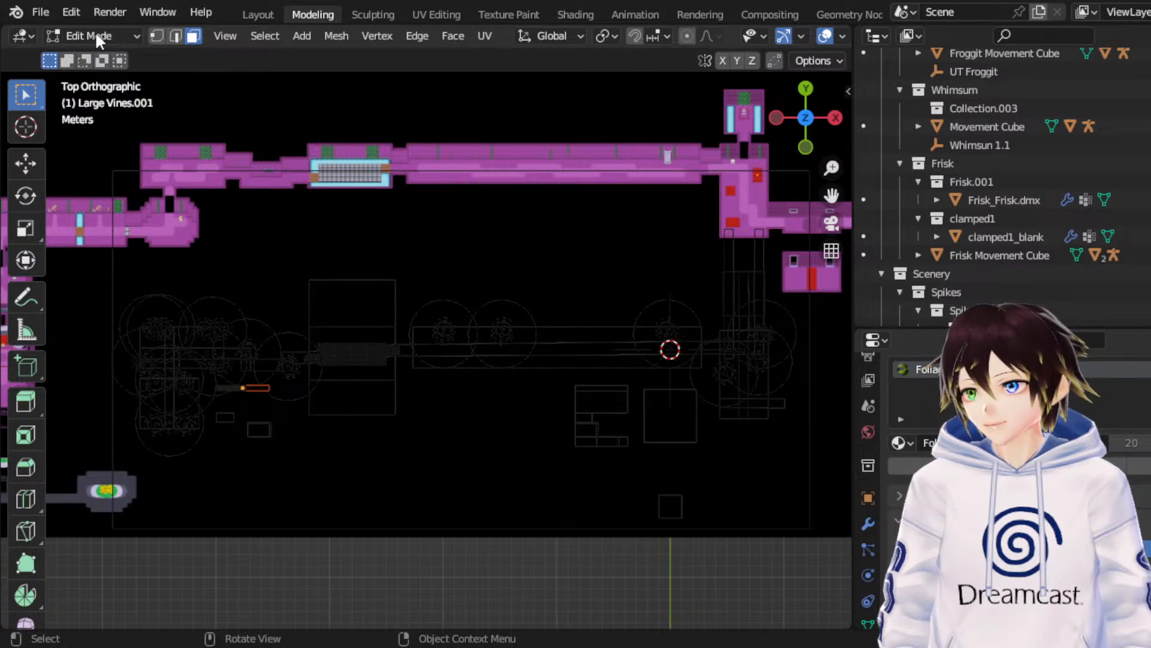
key("Tab")
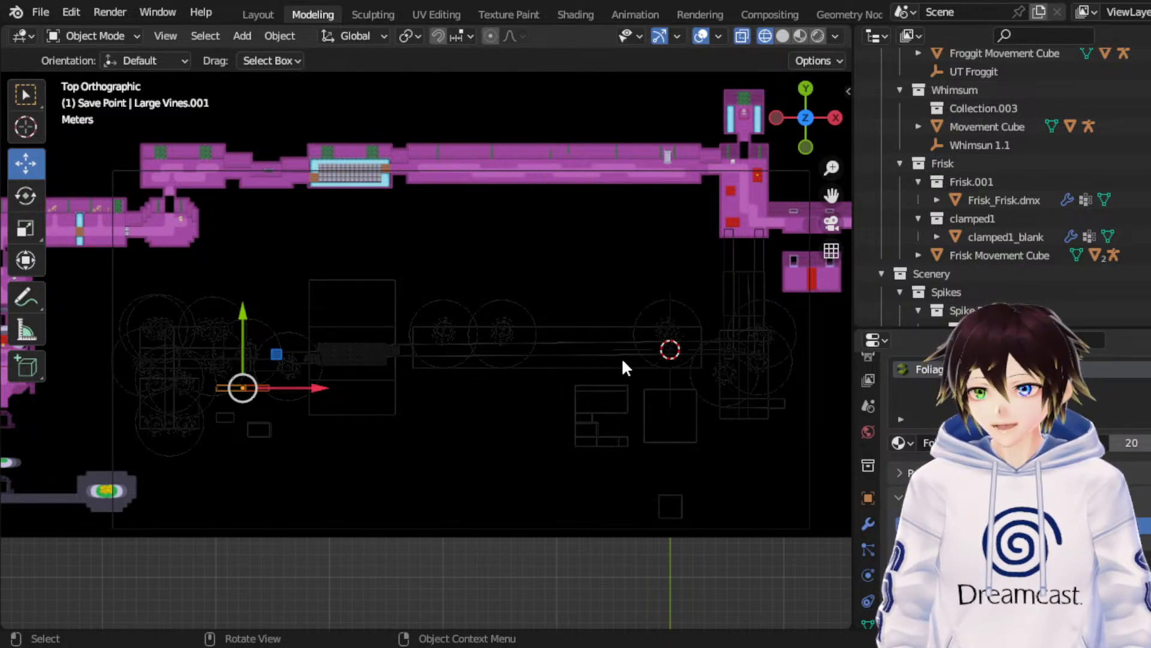
Step: Move the separated vine half, Large Vines.002, slightly along positive X, select Large Vines.001, and save the file
key("ctrl+z")
key("g")
key("x")
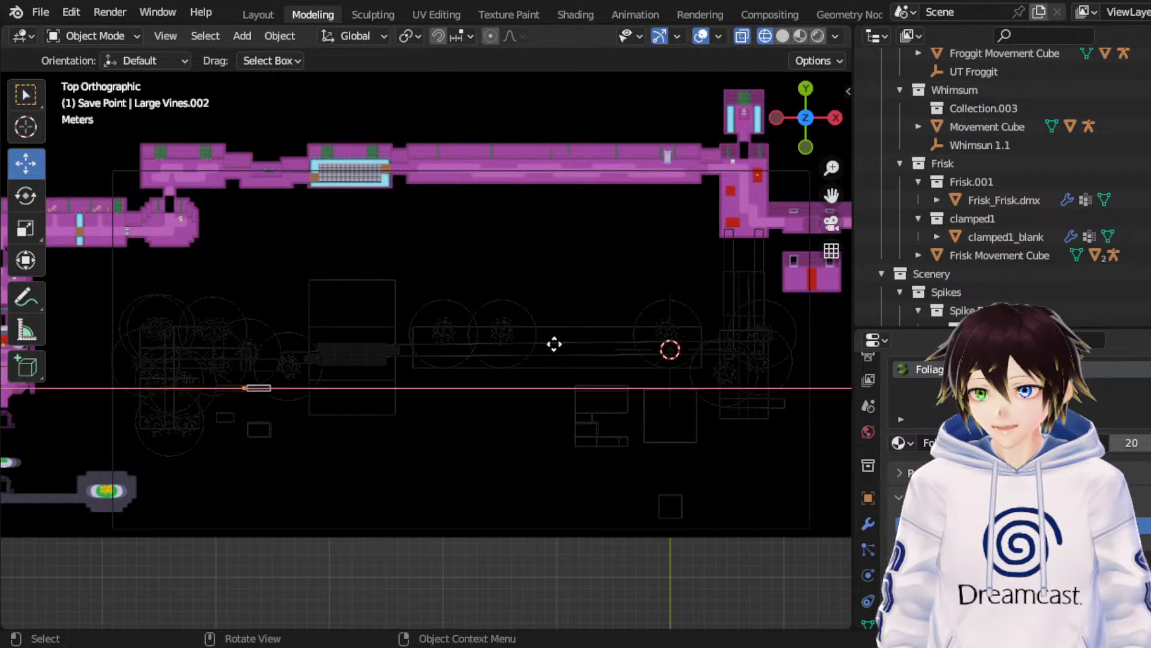
left_click(561, 342)
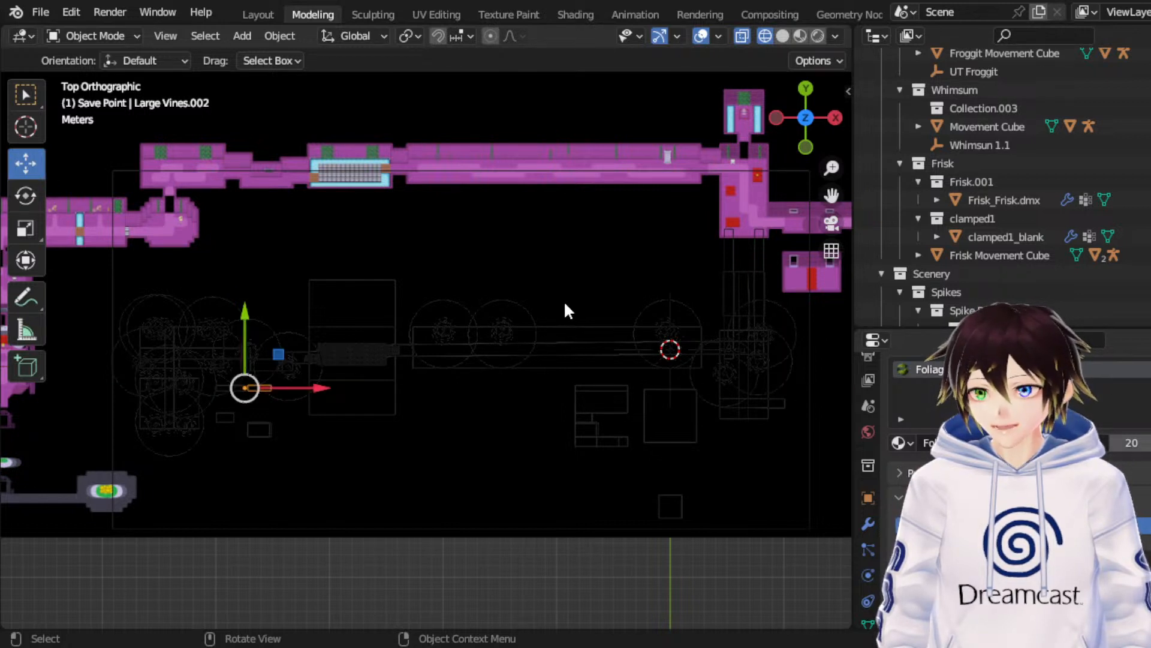
key("ctrl+z")
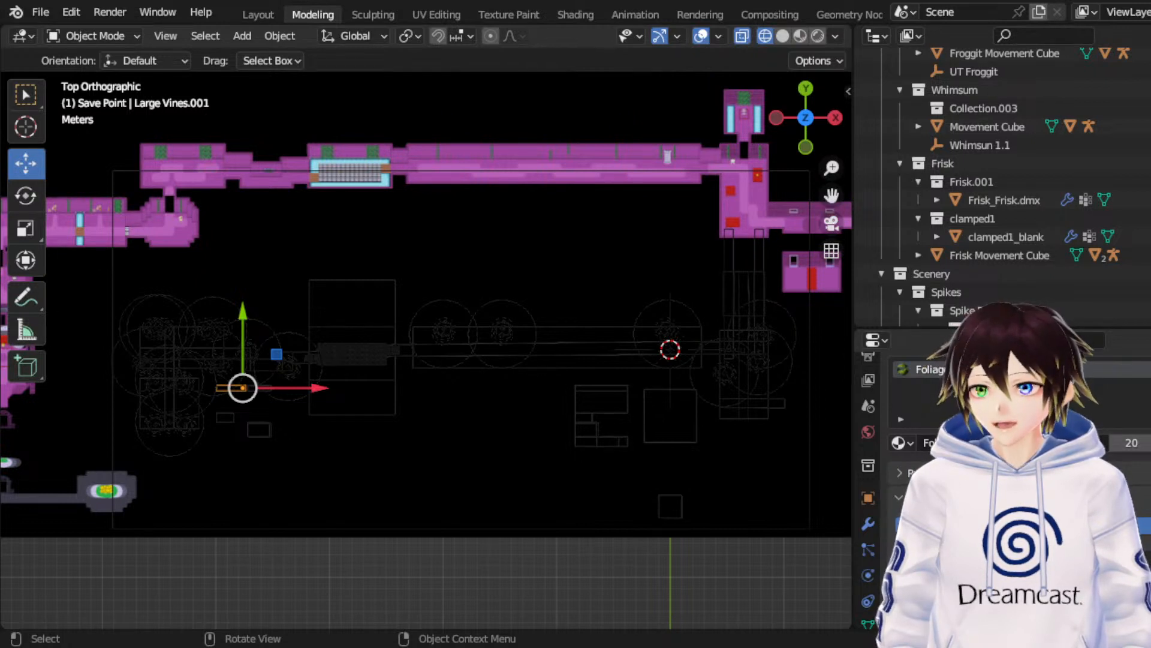
key("ctrl+s")
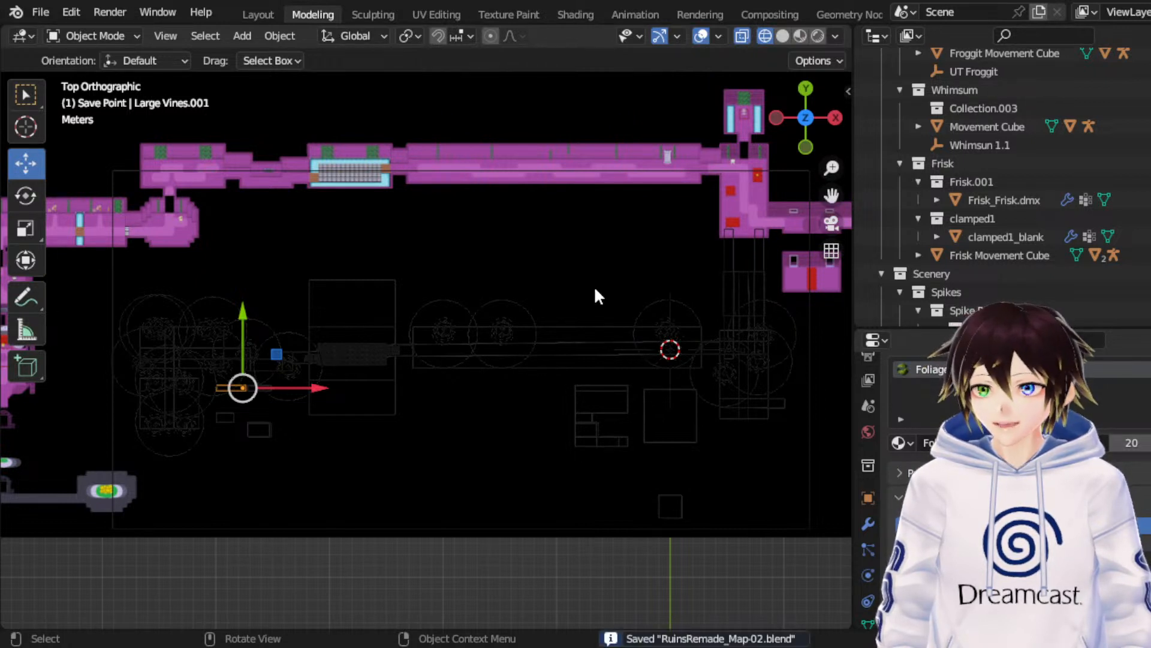
Step: Rotate the Large Vines.002 object on end and adjust its position slightly
left_click(33, 206)
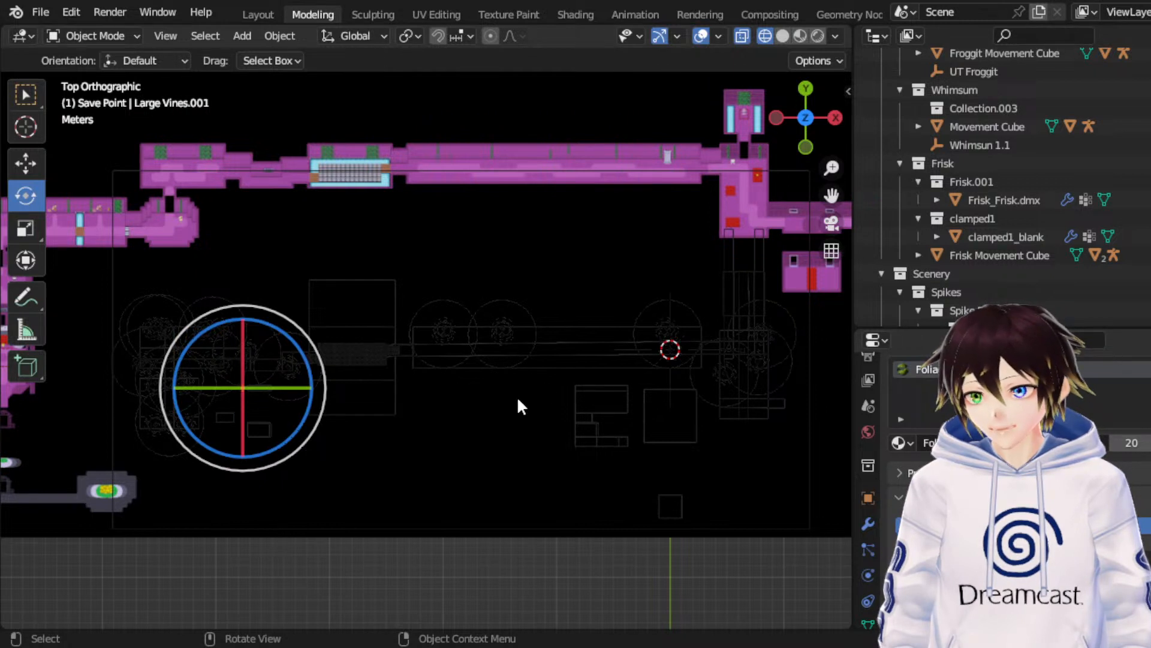
key("shift+d")
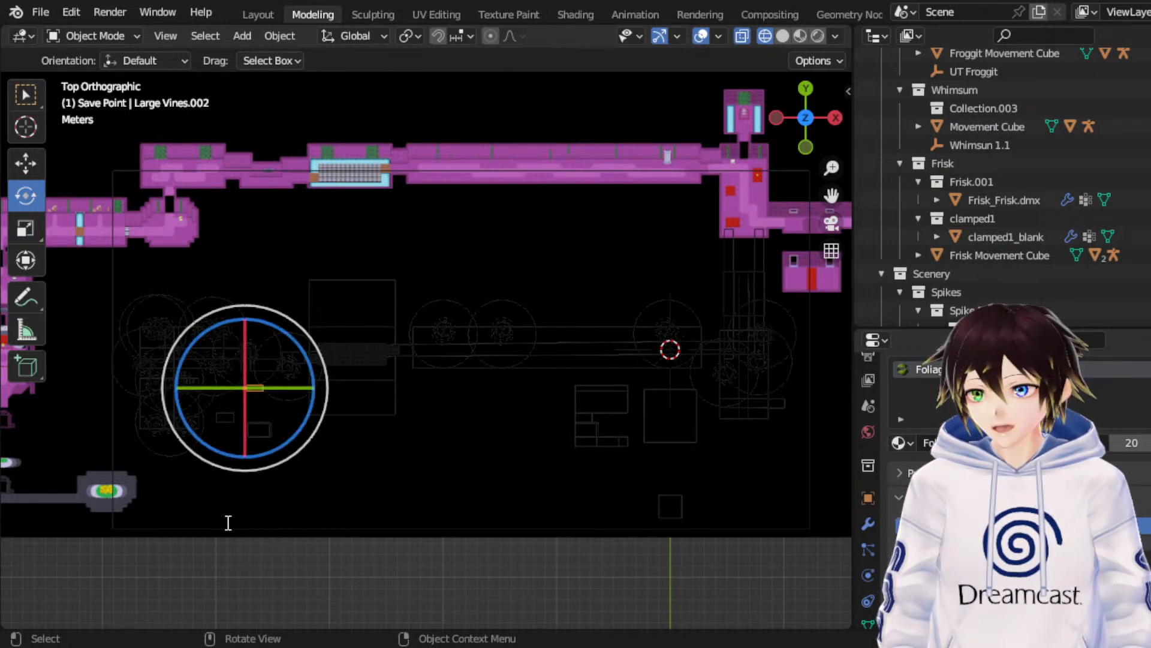
left_click(258, 519)
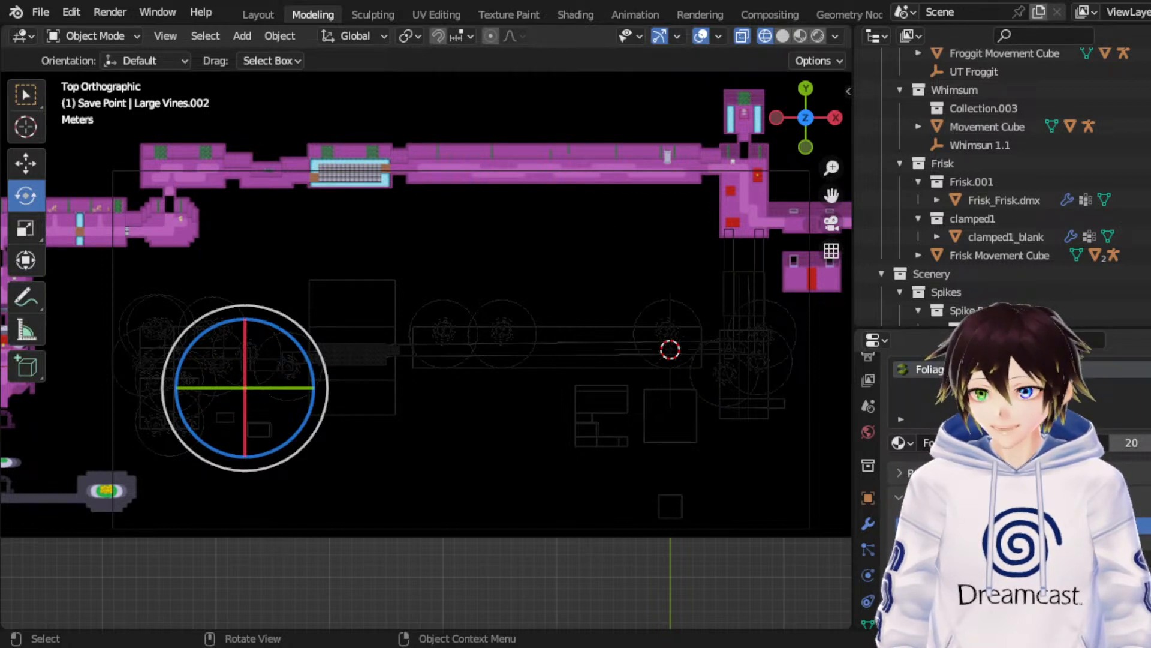
left_click(24, 157)
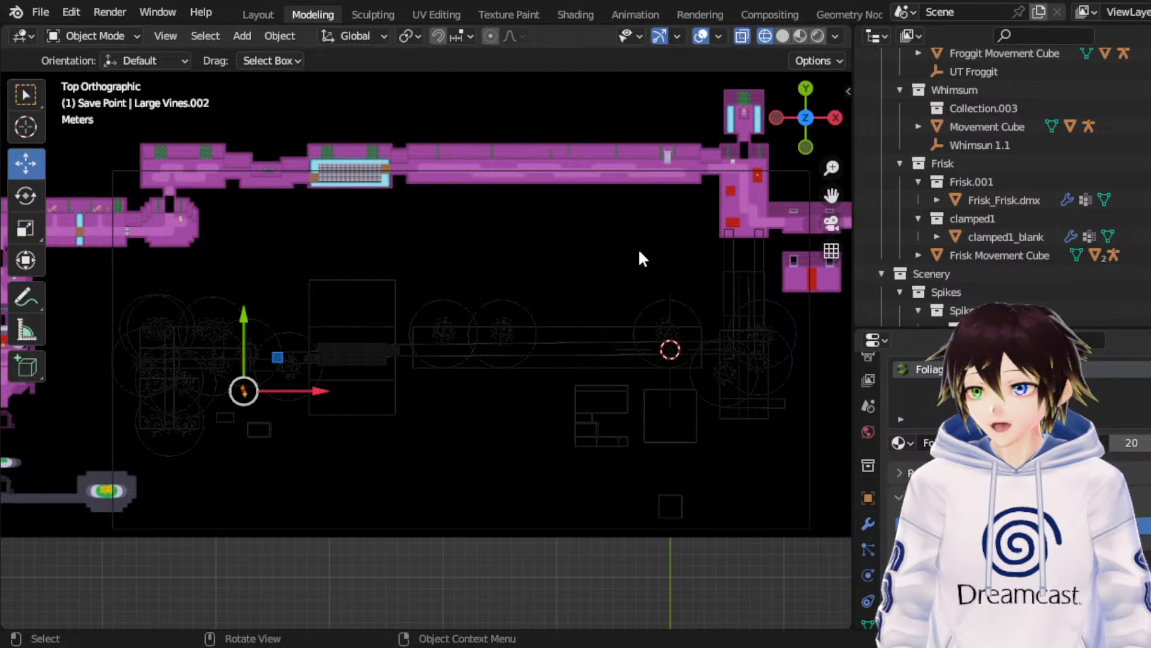
Step: Duplicate the Large Vines.002 piece and move the copy along positive Y and negative X toward the room's upper wall
key("shift+d")
right_click(493, 286)
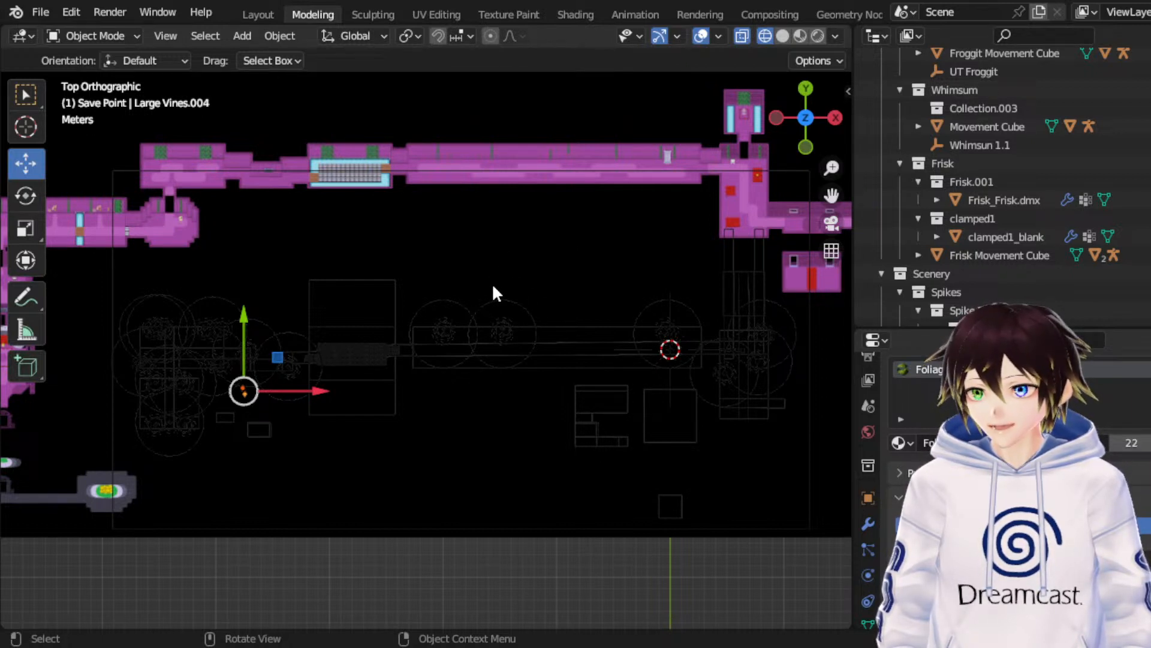
key("g")
key("y")
left_click(267, 334)
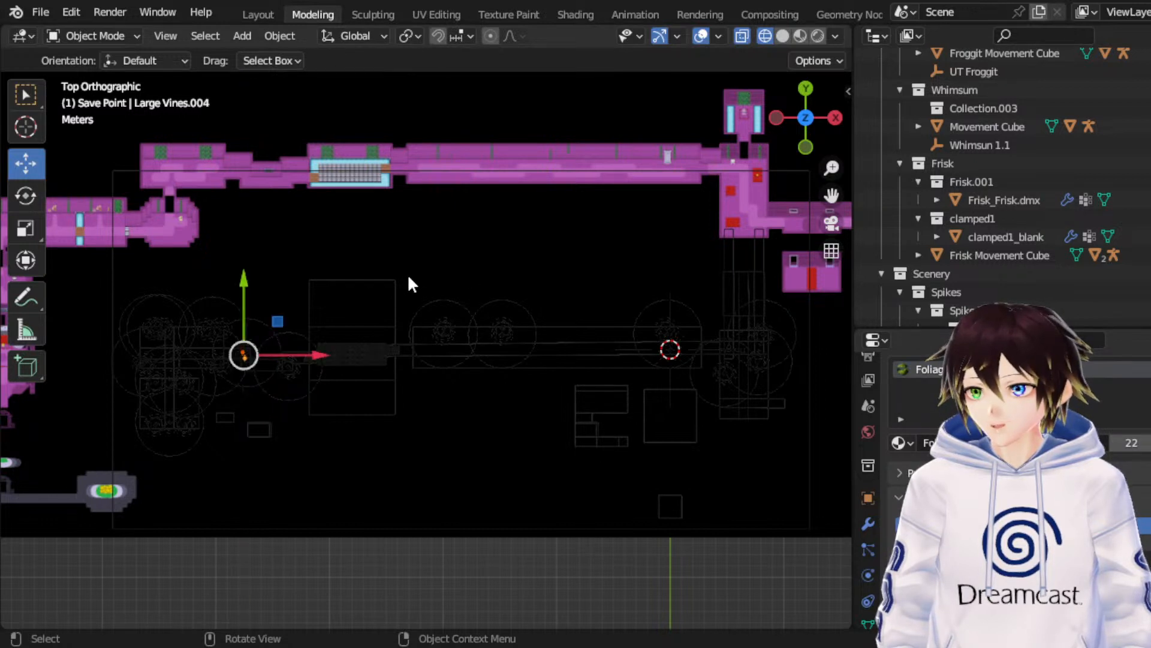
key("g")
key("x")
left_click(291, 309)
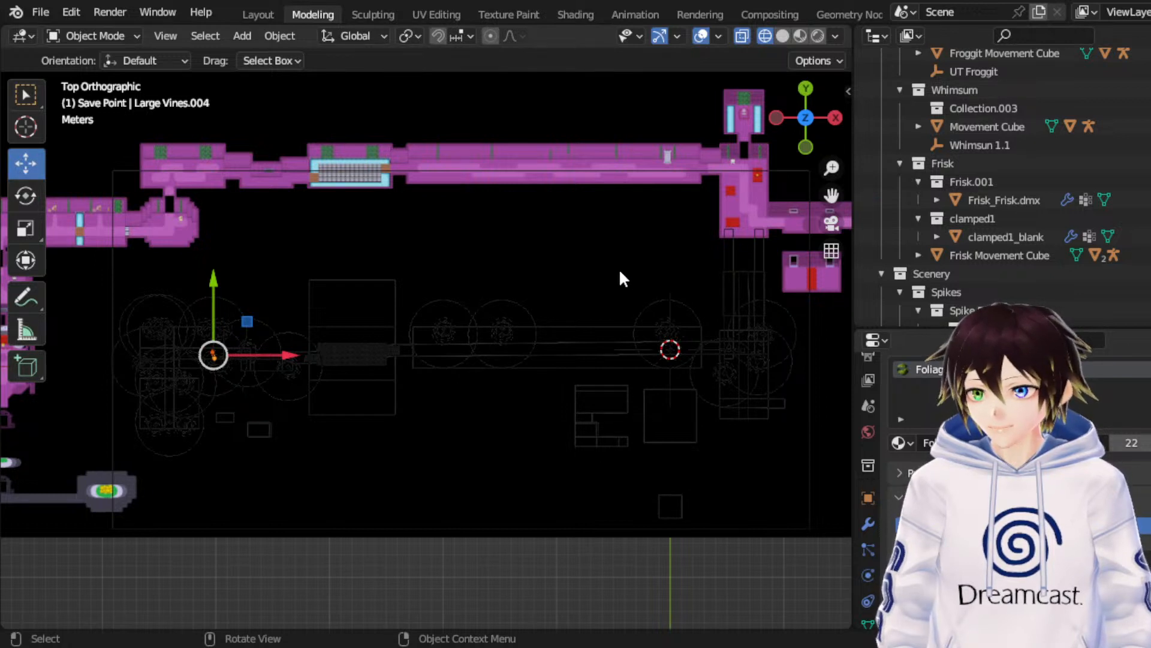
Step: Scale the Large Vines.004 object slightly and adjust its position along Y
left_click(24, 228)
key("s")
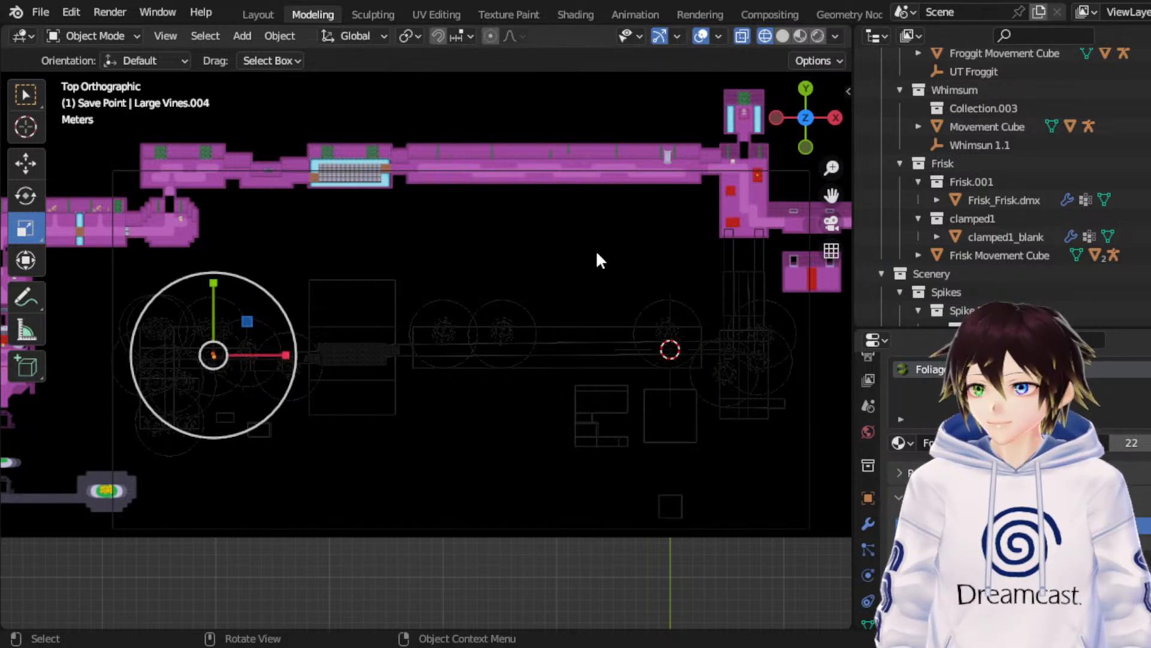
left_click(26, 164)
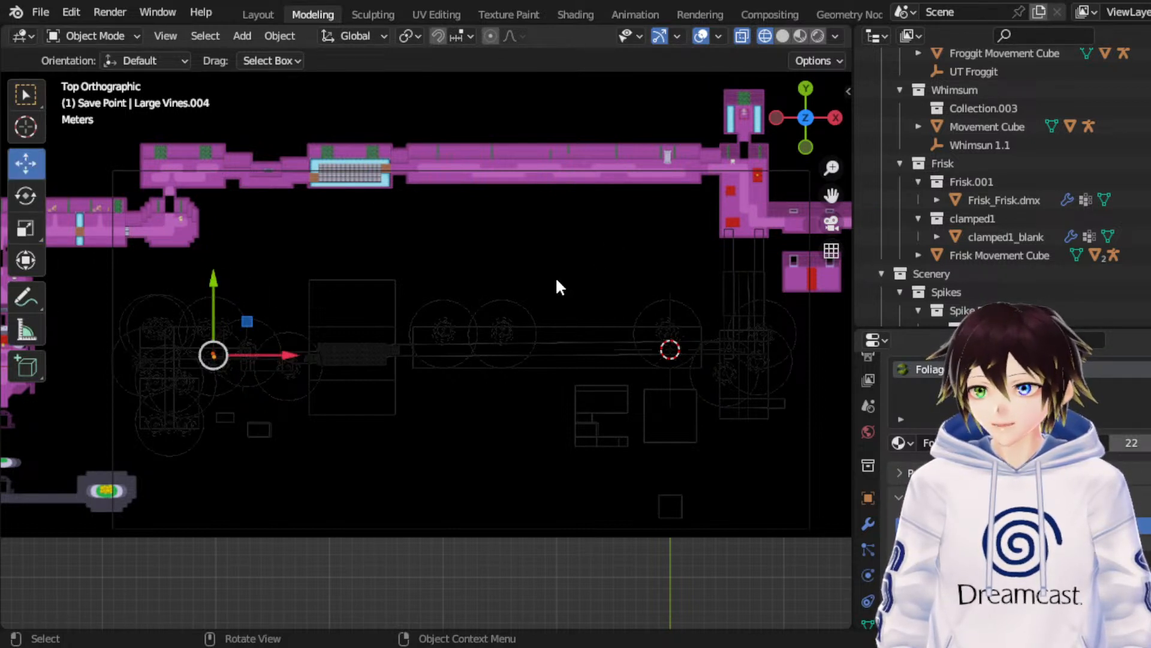
key("g")
key("y")
left_click(459, 274)
Step: Select the neighbouring Large Vines.003 object and try to move it
key("ctrl+z")
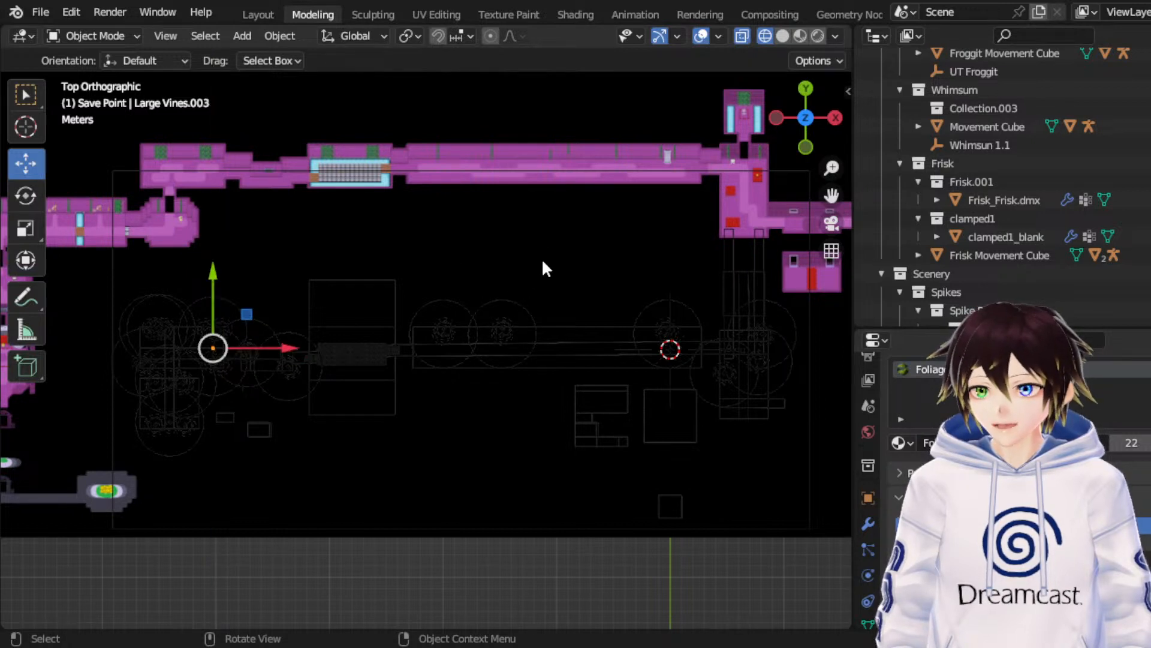
key("g")
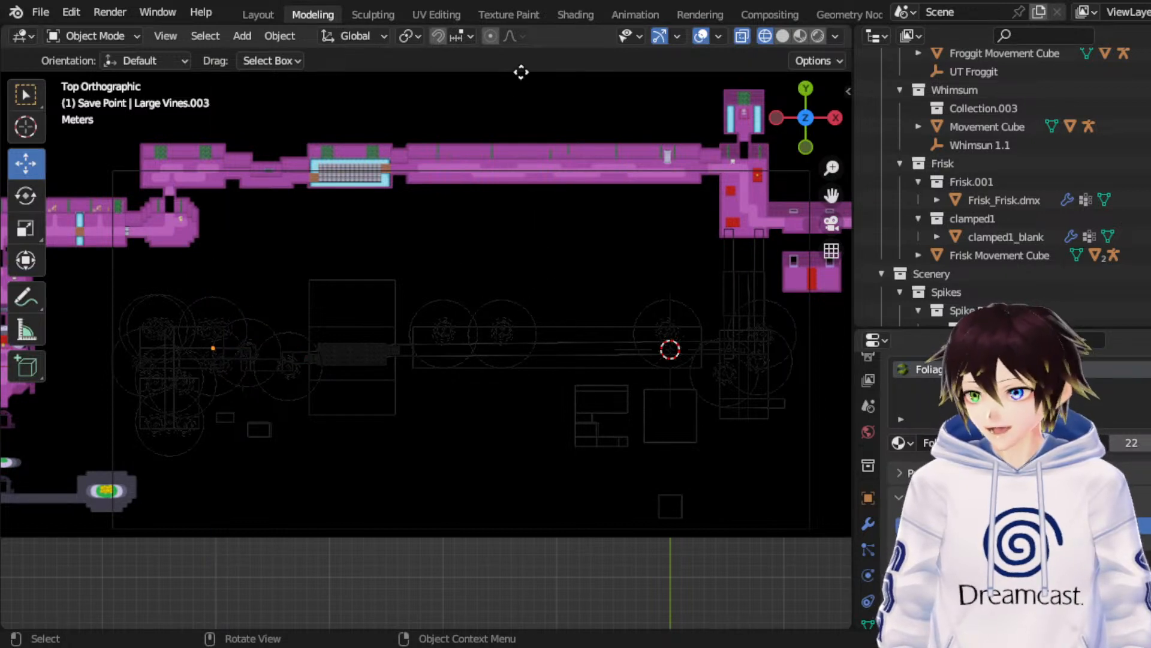
key("Escape")
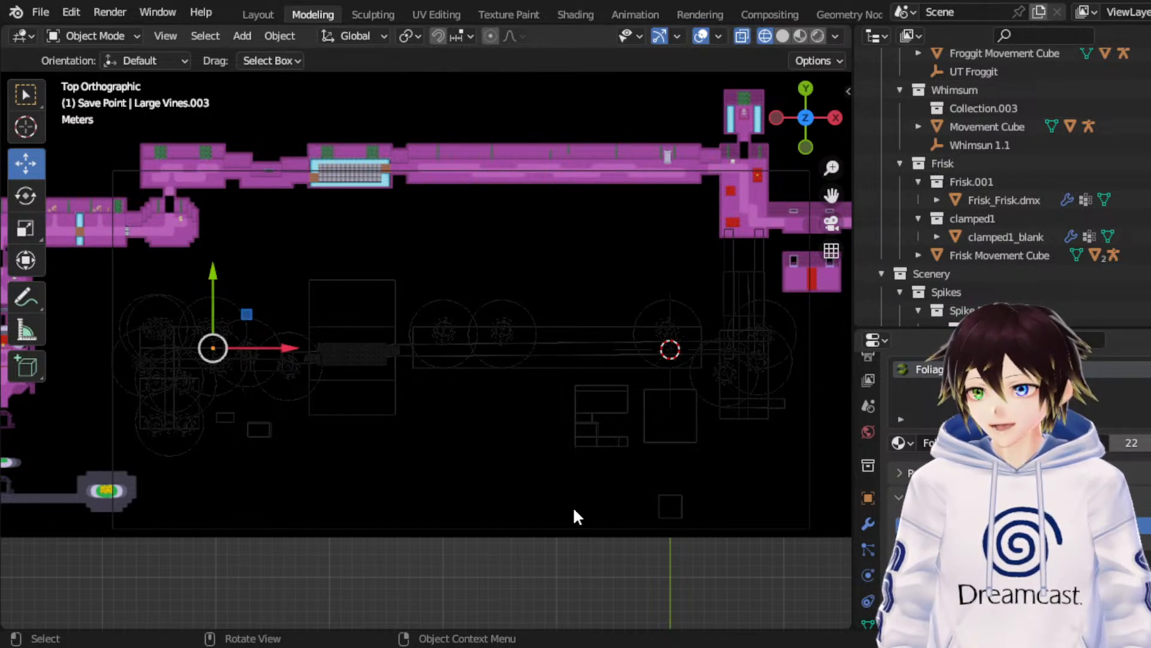
Step: Select the Small Vines.001 object and duplicate it in place
key("ctrl+z")
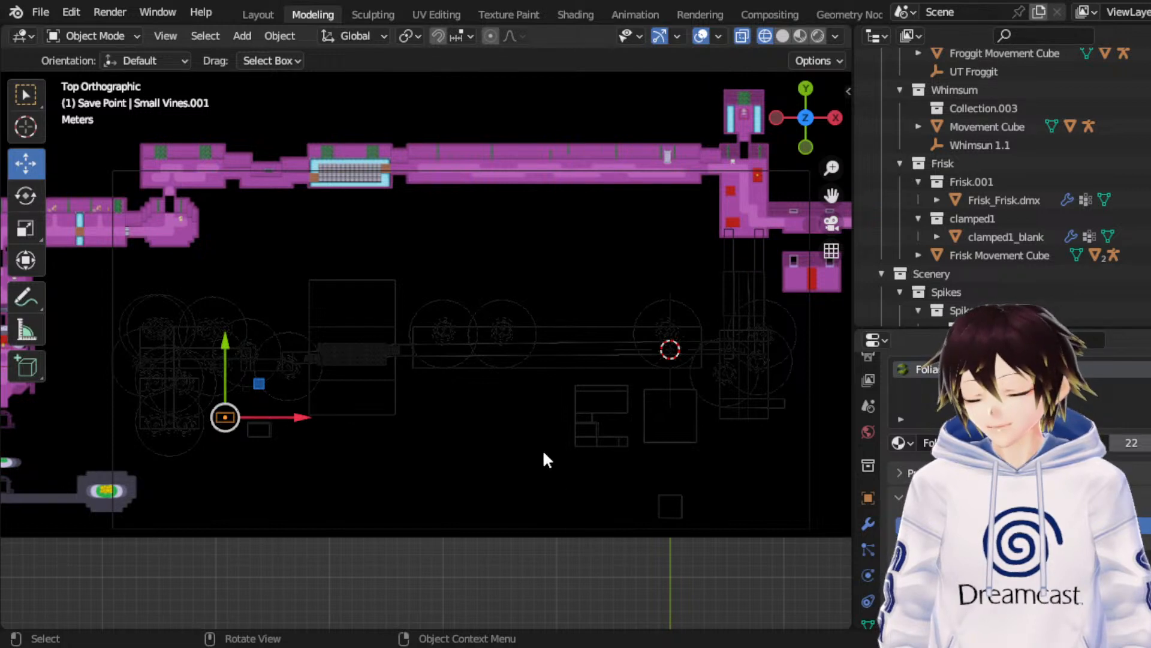
key("ctrl+z")
key("g")
right_click(558, 419)
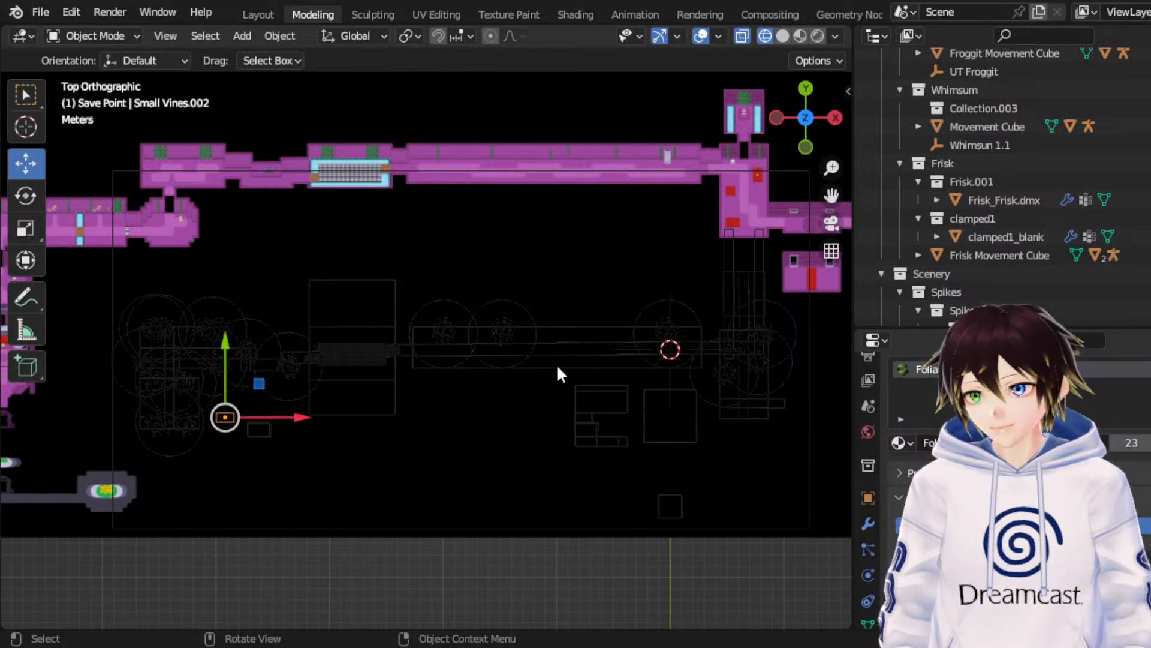
Step: Rotate the Small Vines.002 copy 90 degrees about Y and shift it slightly along negative X
left_click(24, 195)
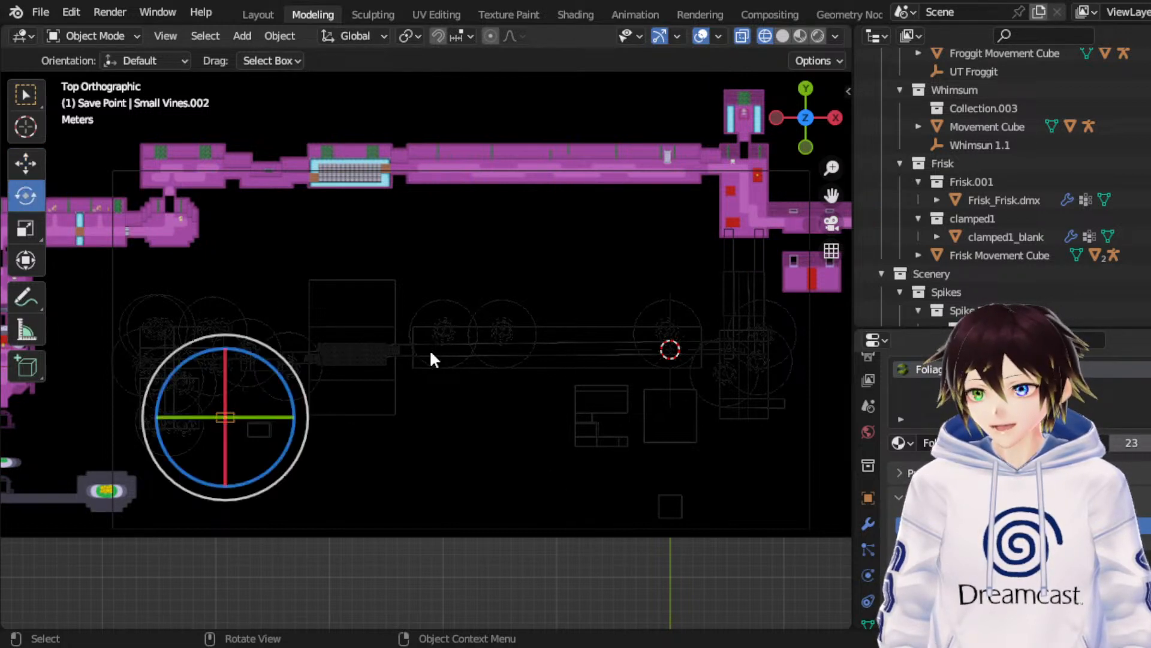
type("ry90")
left_click(401, 409)
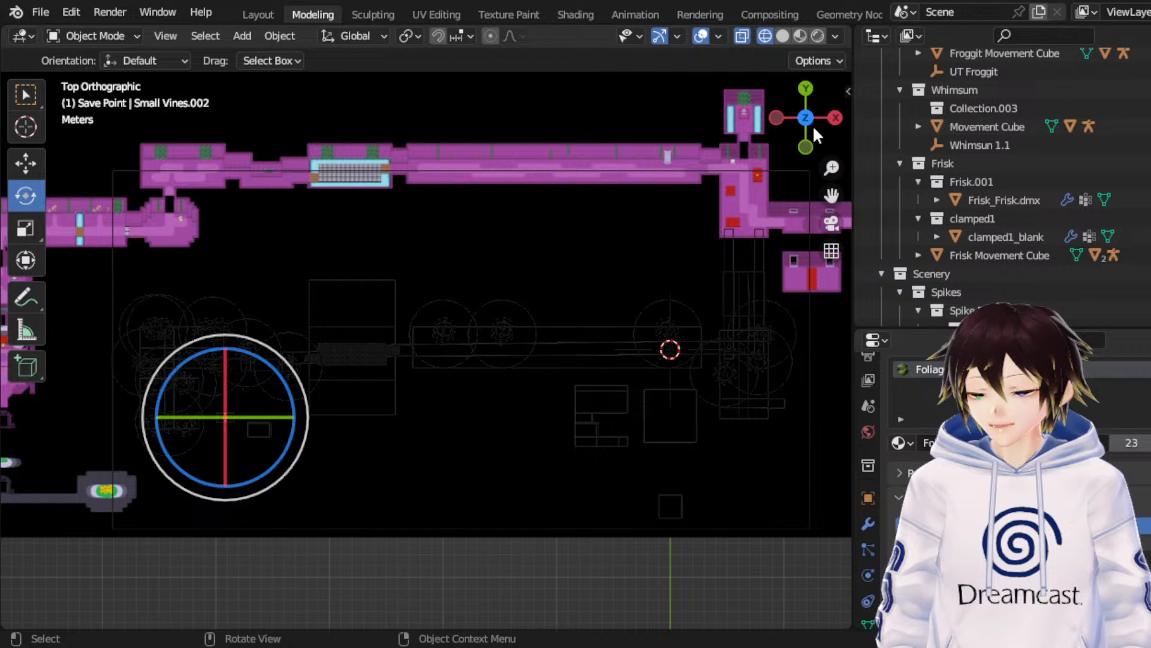
left_click(27, 160)
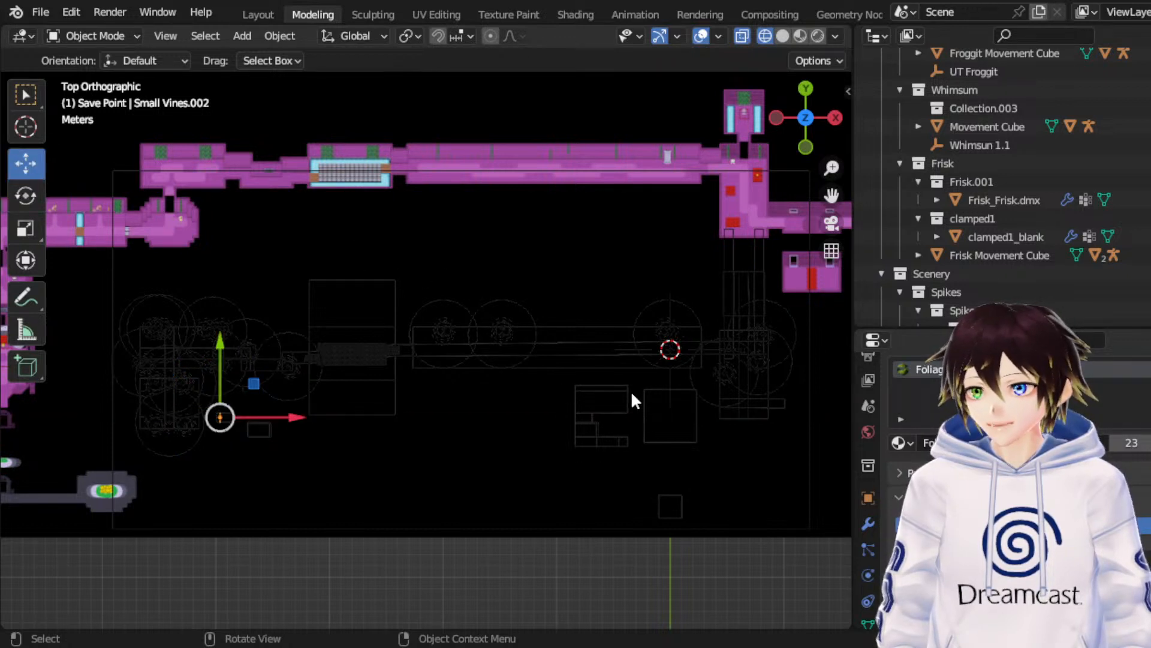
Step: Move the Small Vines.002 object along positive Y and adjust its height along Z
key("g")
key("y")
left_click(351, 351)
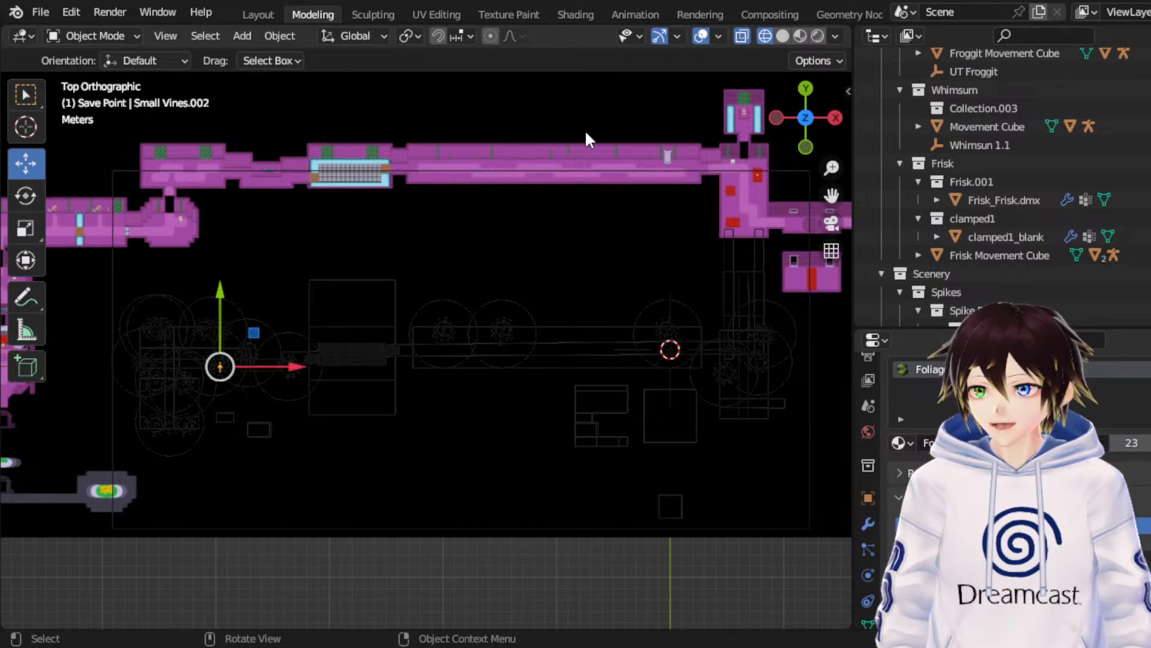
key("g")
key("z")
left_click(574, 193)
key("g")
key("y")
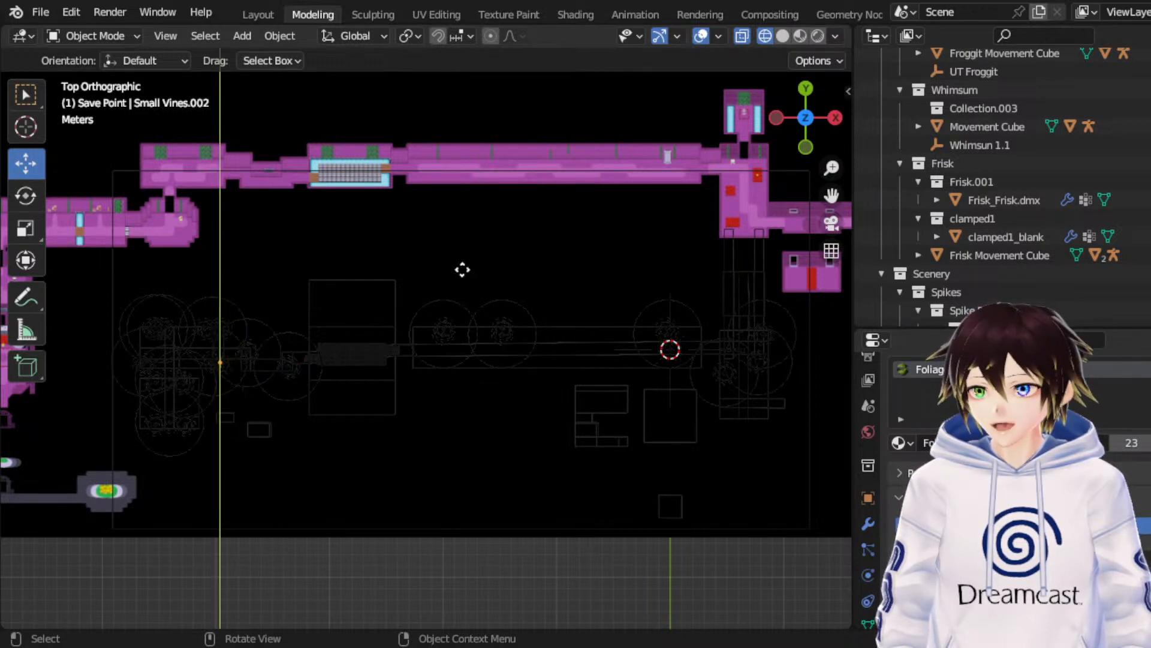
left_click(457, 268)
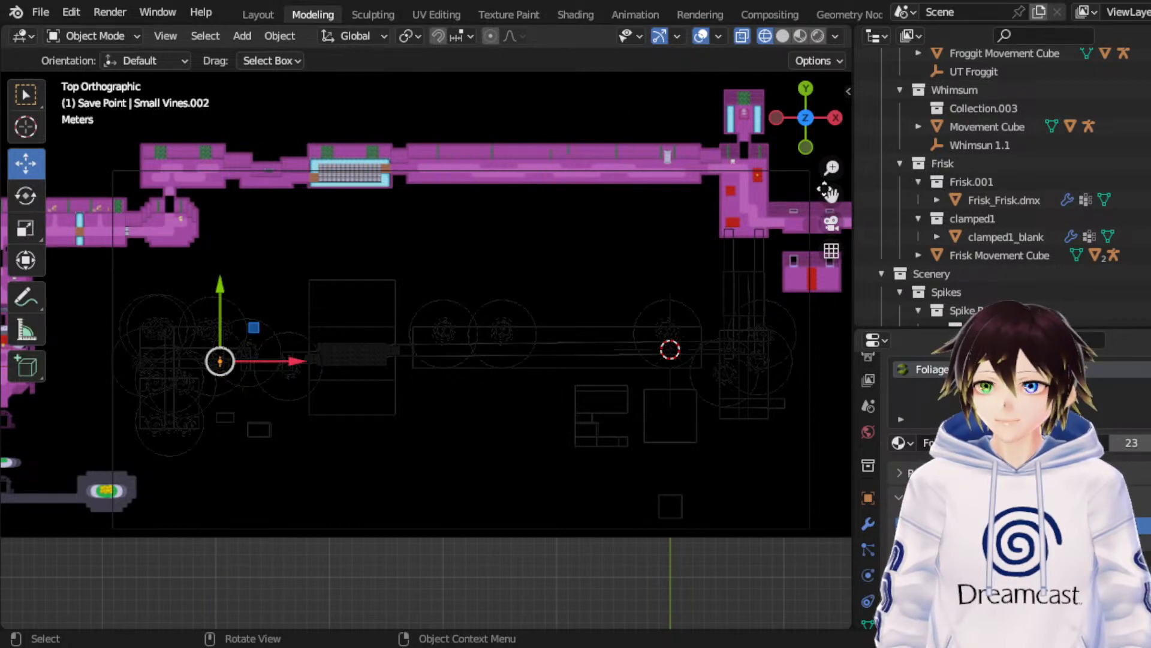
Step: Shift the Small Vines.002 object slightly along positive X
left_click(23, 223)
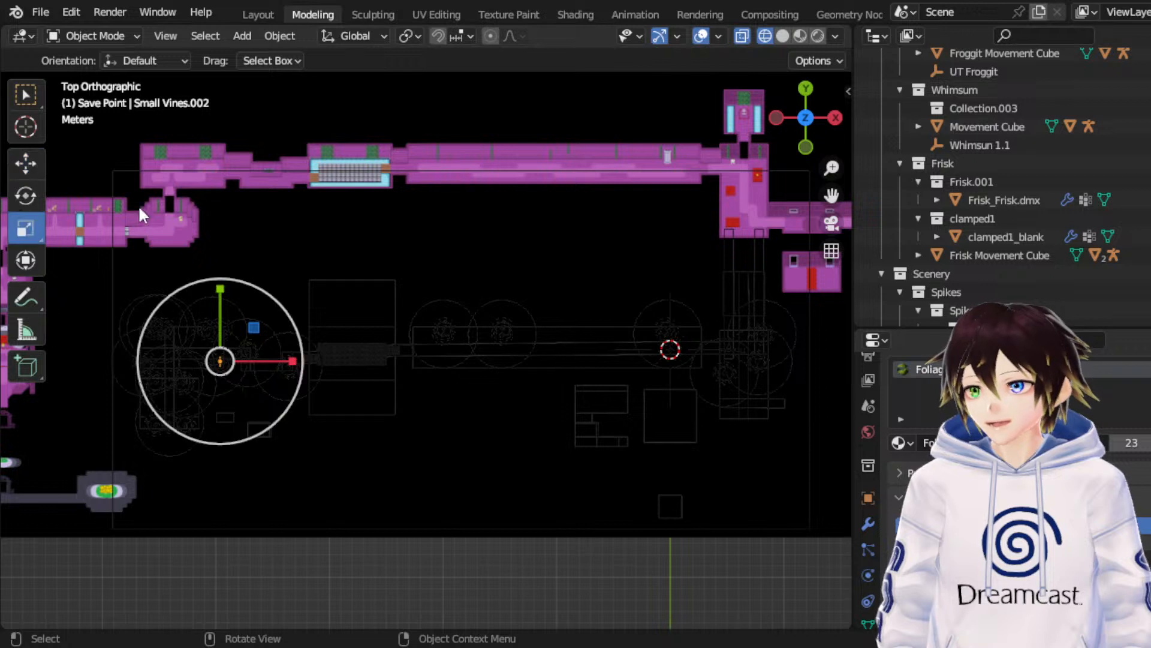
middle_click_drag(627, 146, 597, 158, "shift")
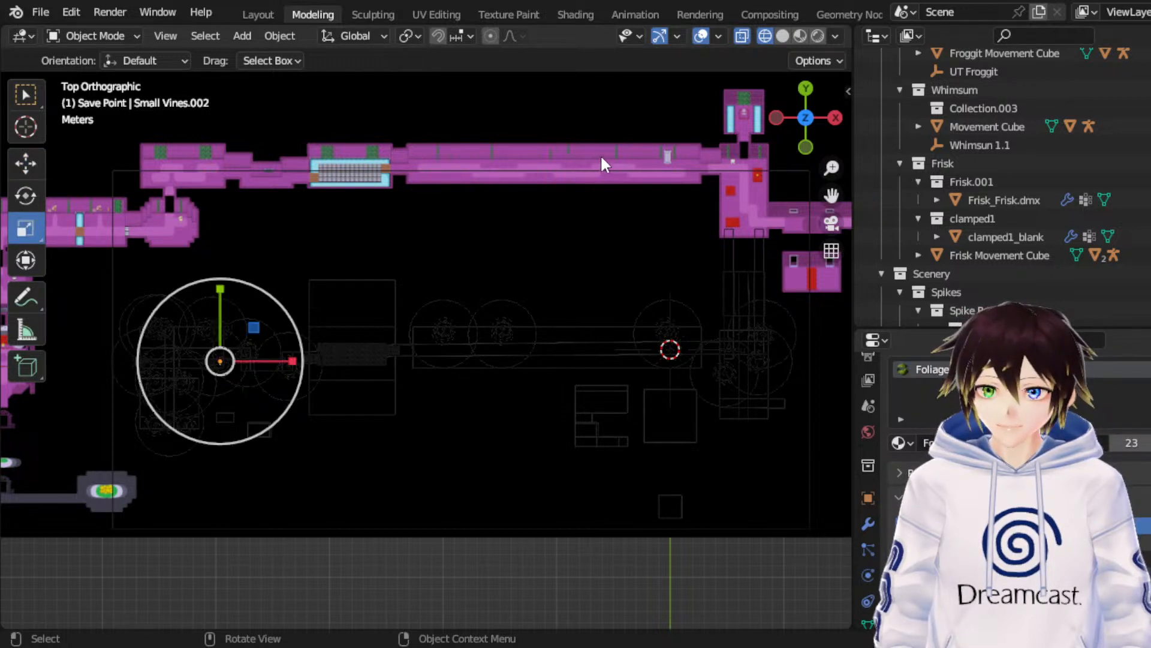
left_click(25, 164)
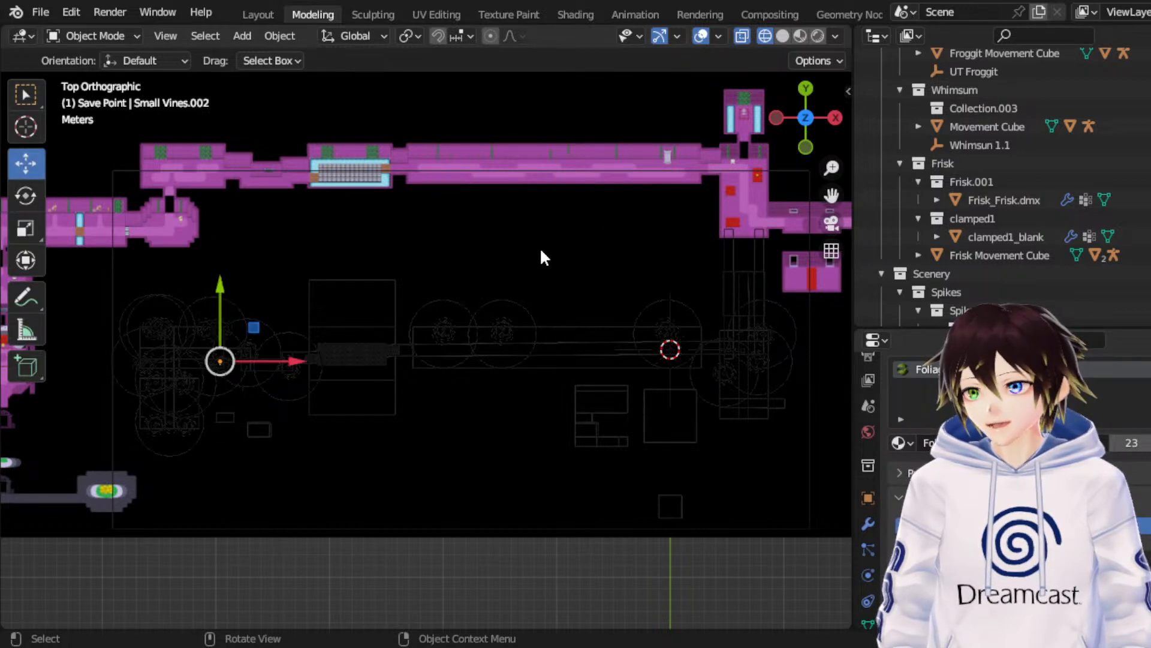
key("g")
key("x")
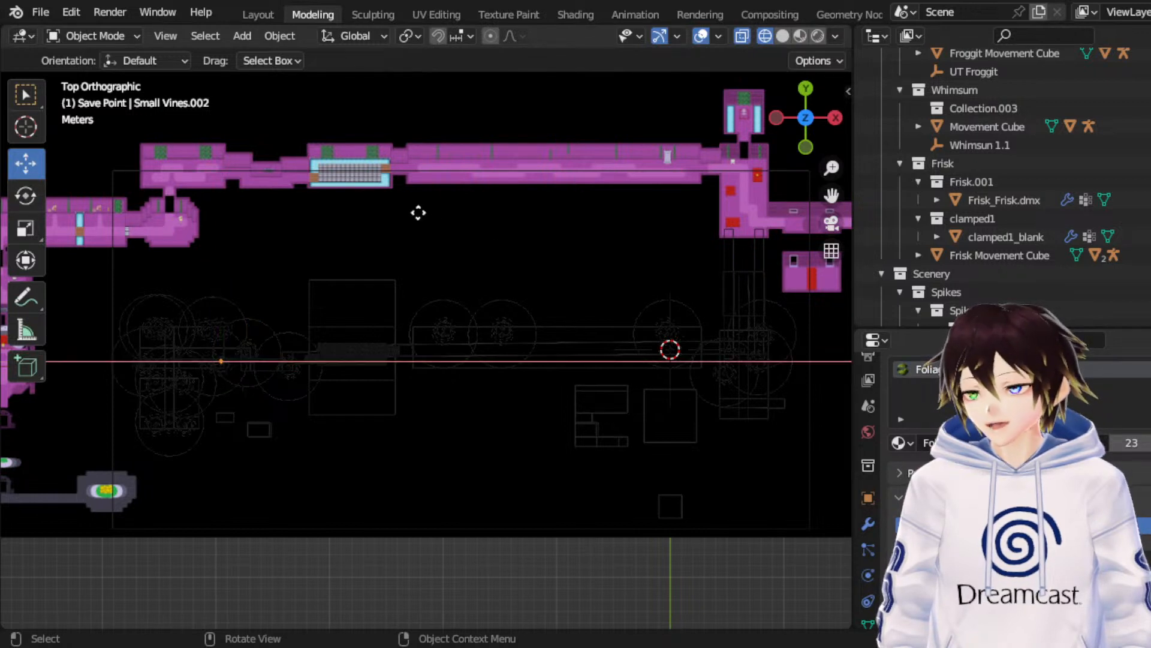
left_click(378, 210)
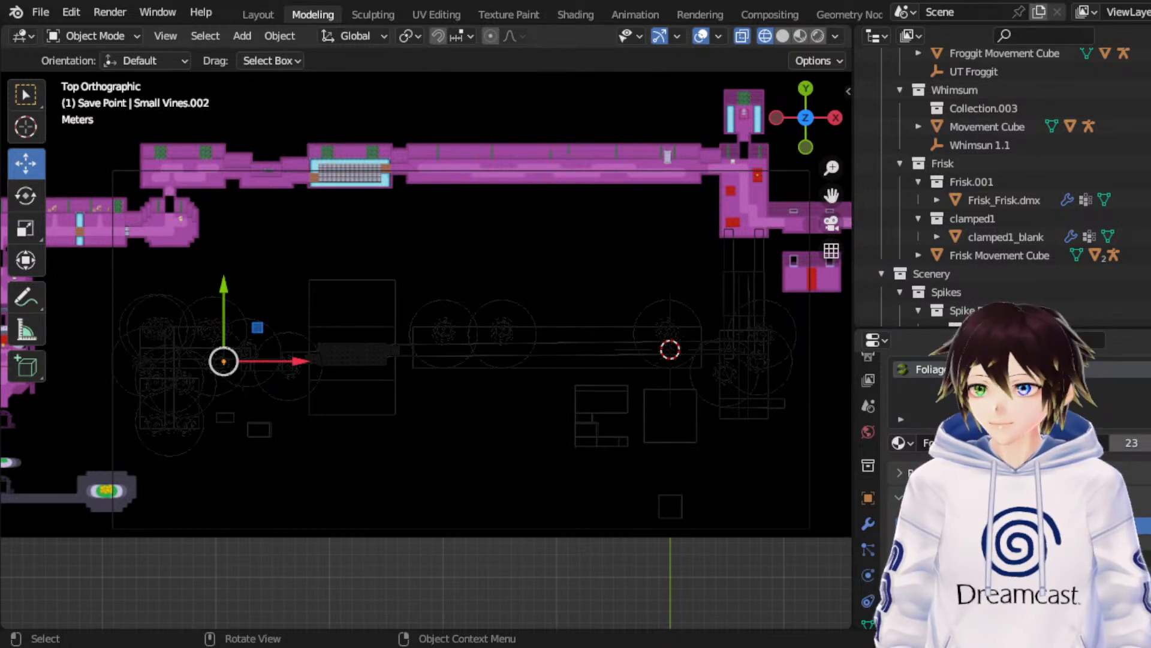
Step: Duplicate the Large Vines.003 object and move the copy along negative Y
left_click(409, 304)
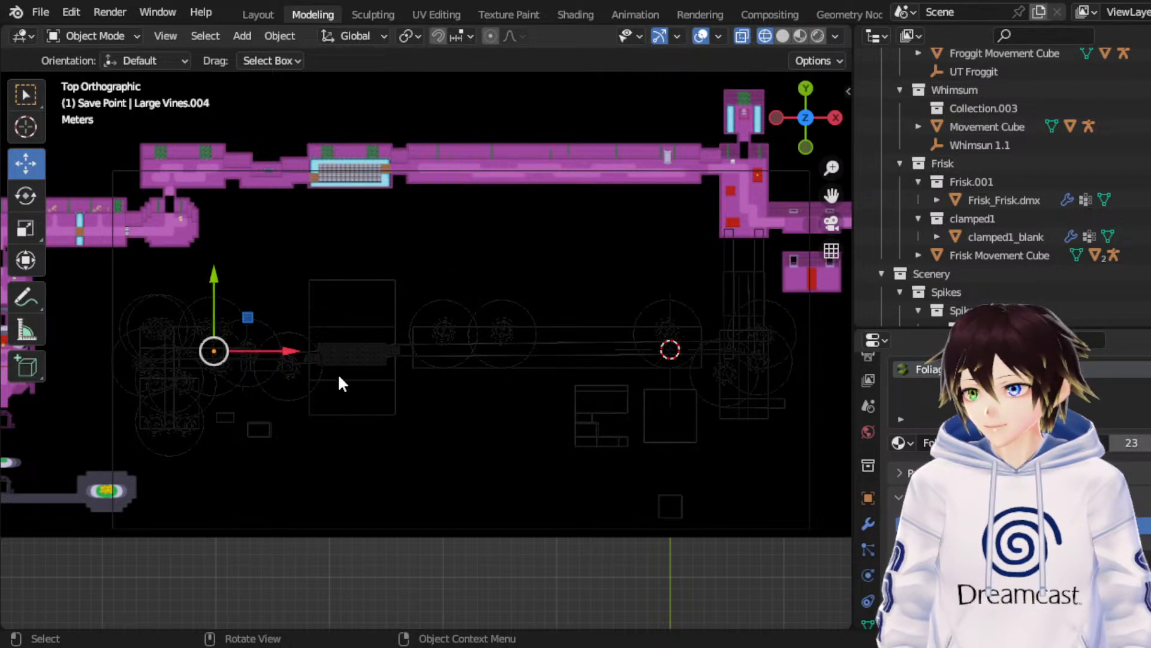
left_click(349, 319)
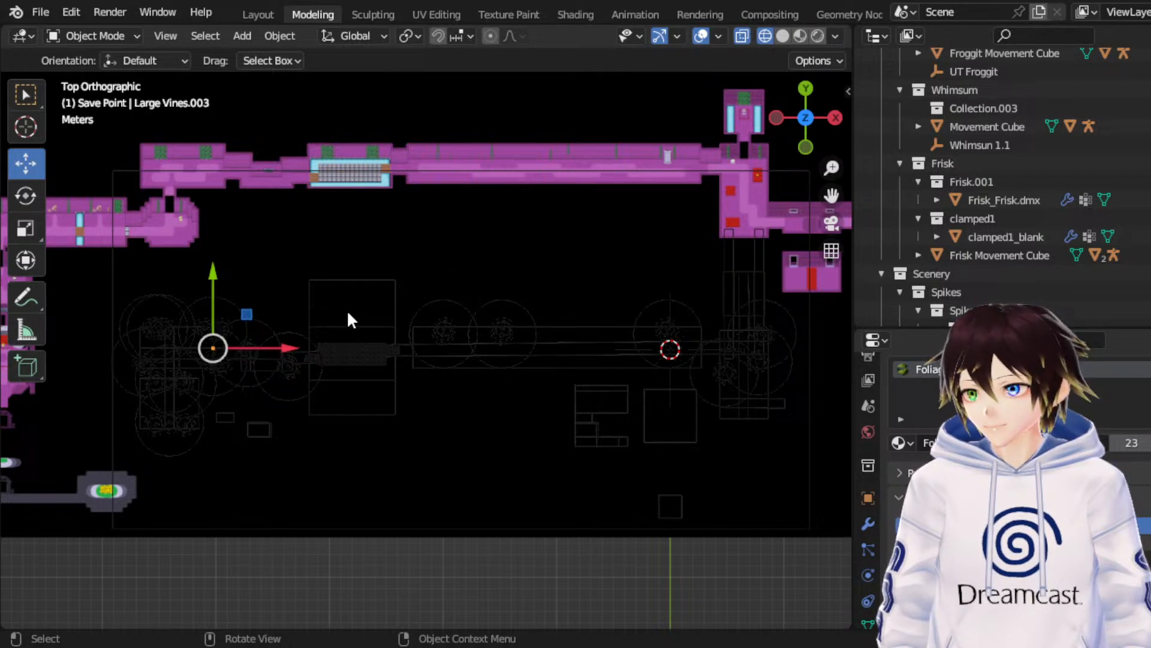
left_click(352, 208)
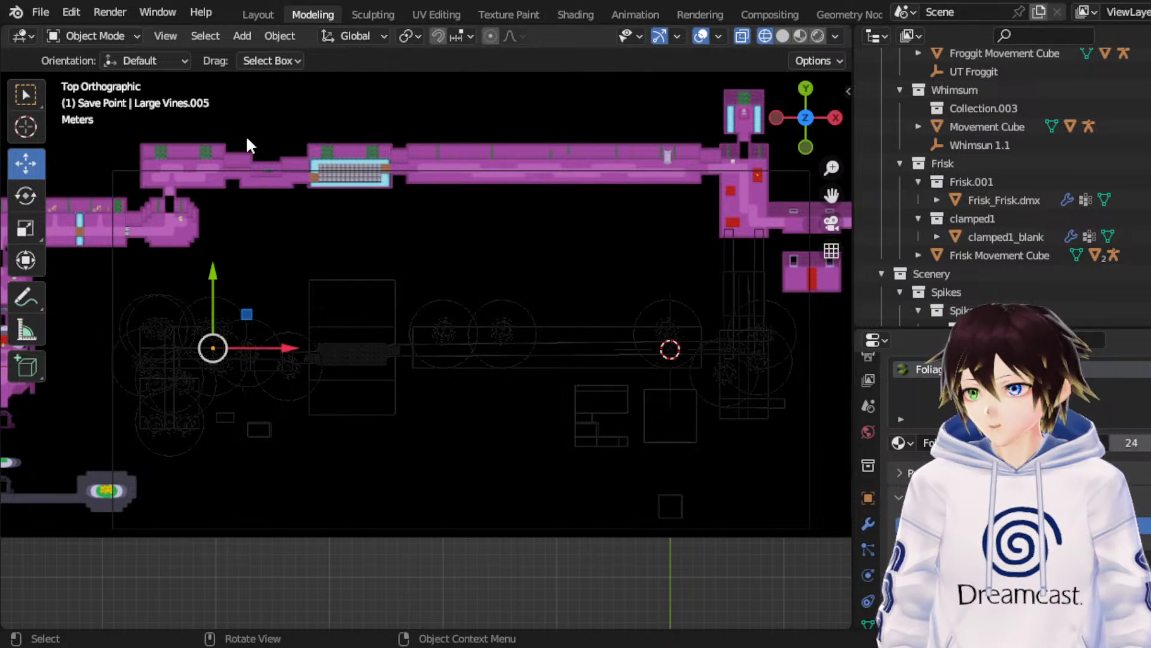
key("g")
key("y")
left_click(564, 175)
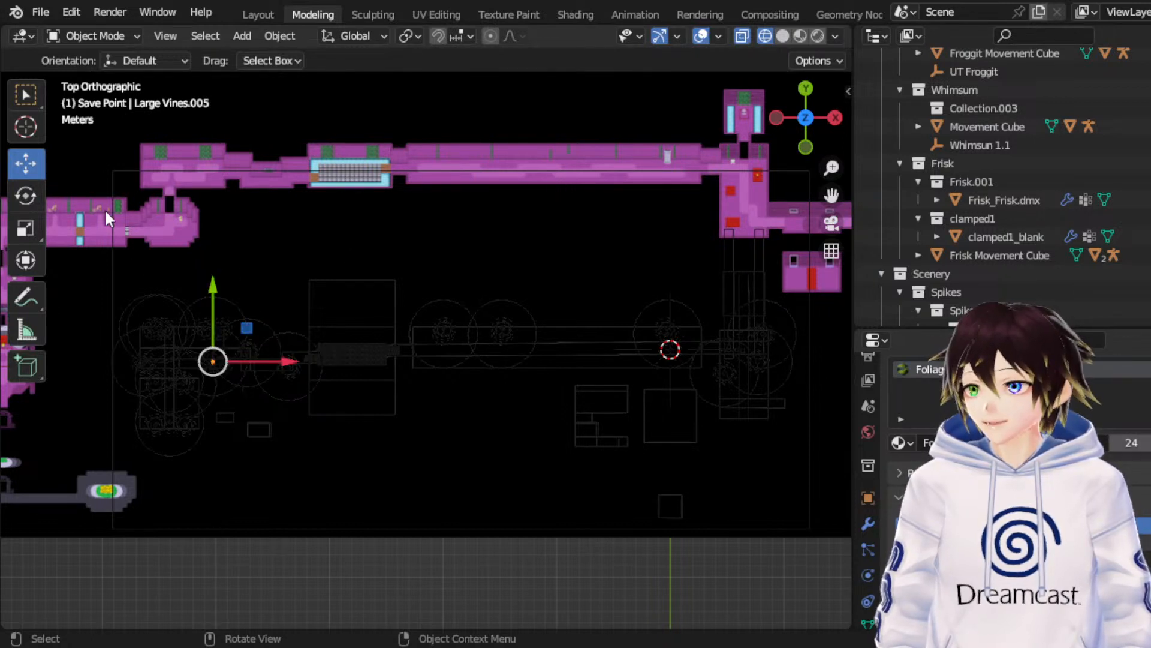
Step: Shift the Large Vines.005 copy along positive X and nudge it slightly along negative Y
left_click(26, 228)
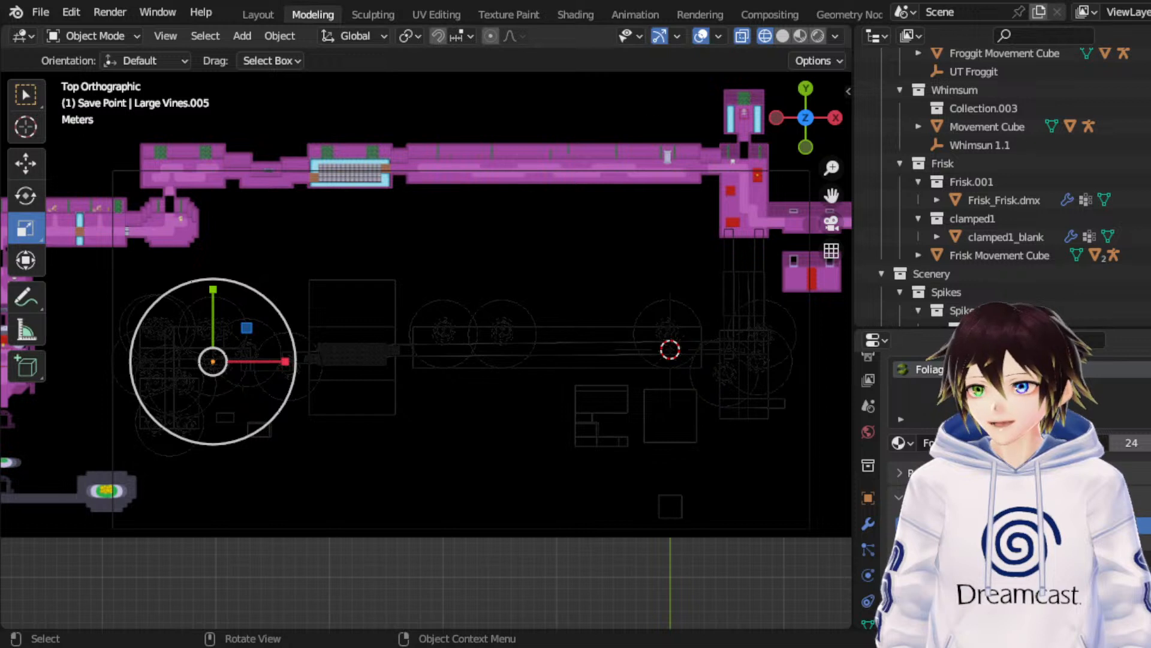
key("alt+a")
left_click(24, 164)
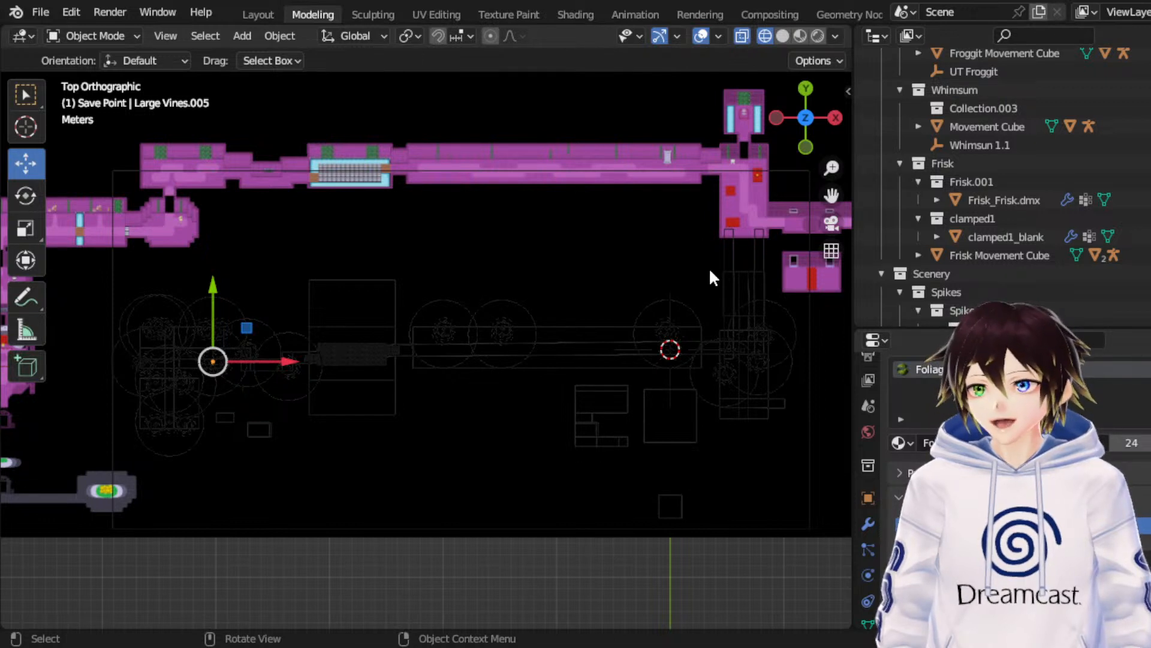
type("gx.5")
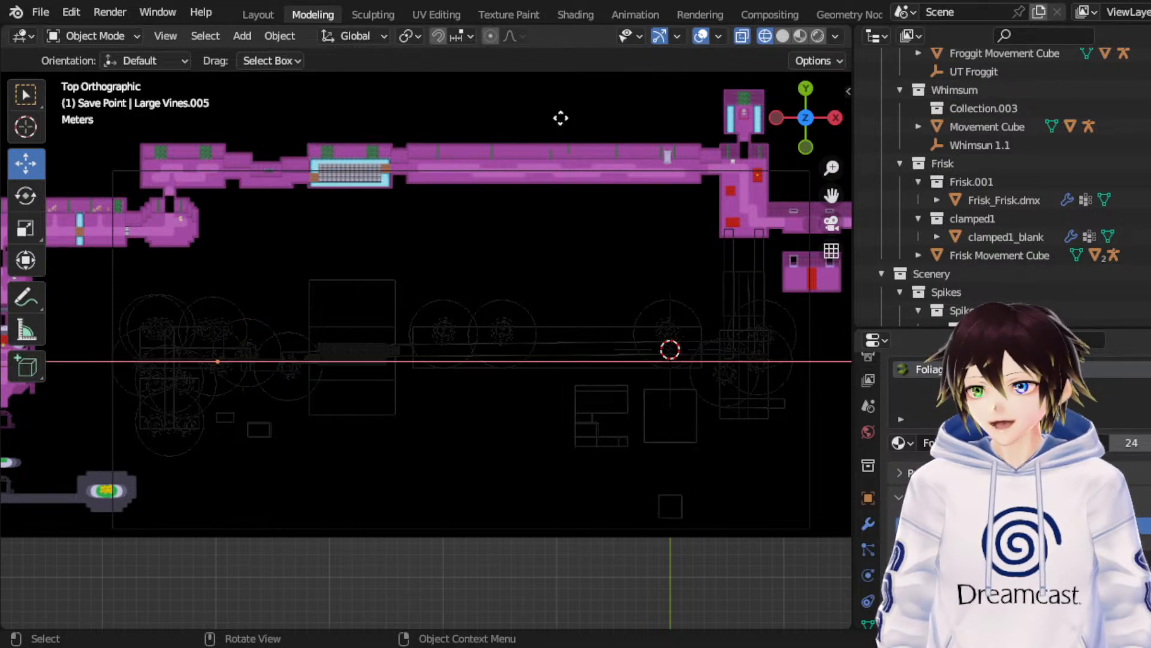
key("Return")
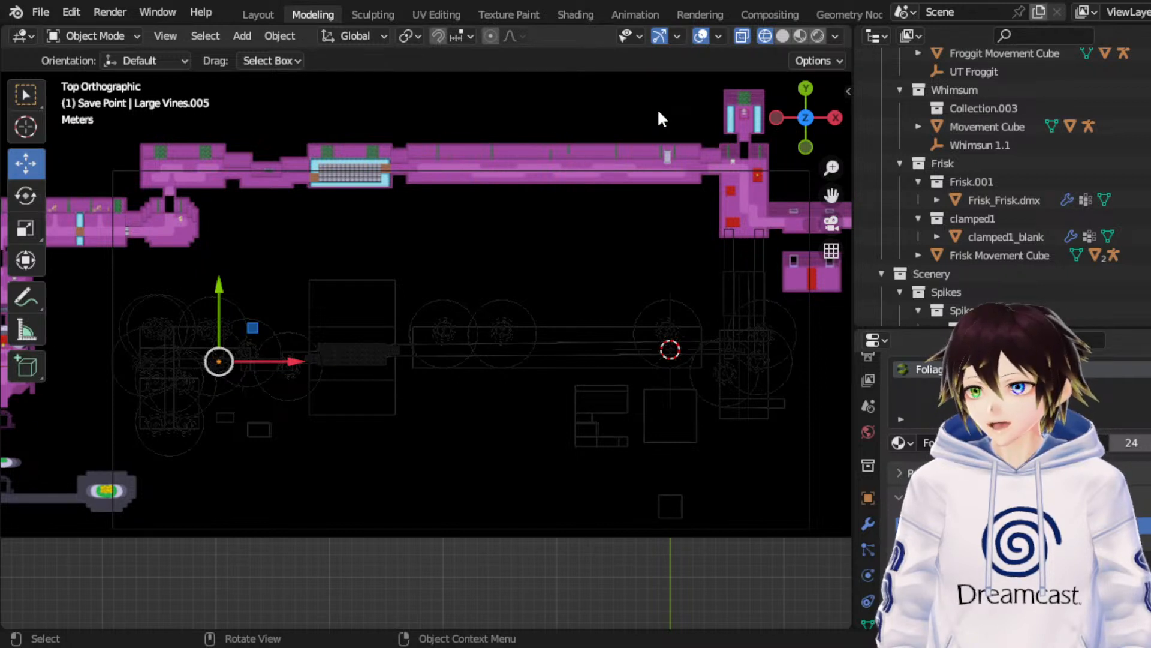
key("g")
key("x")
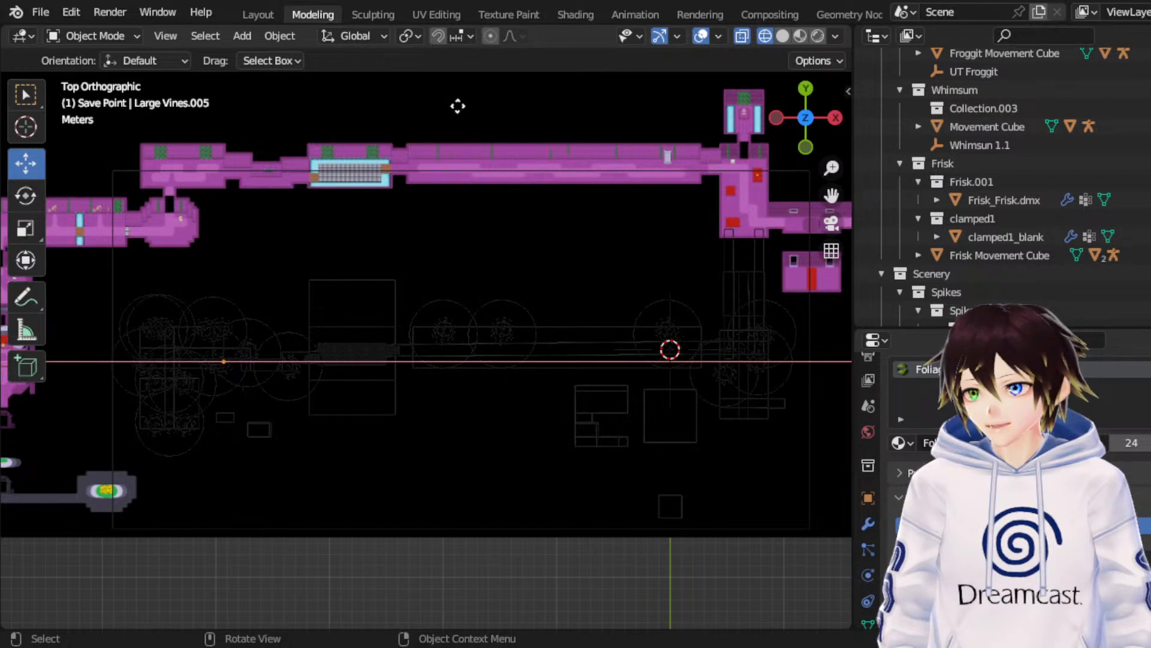
key("Escape")
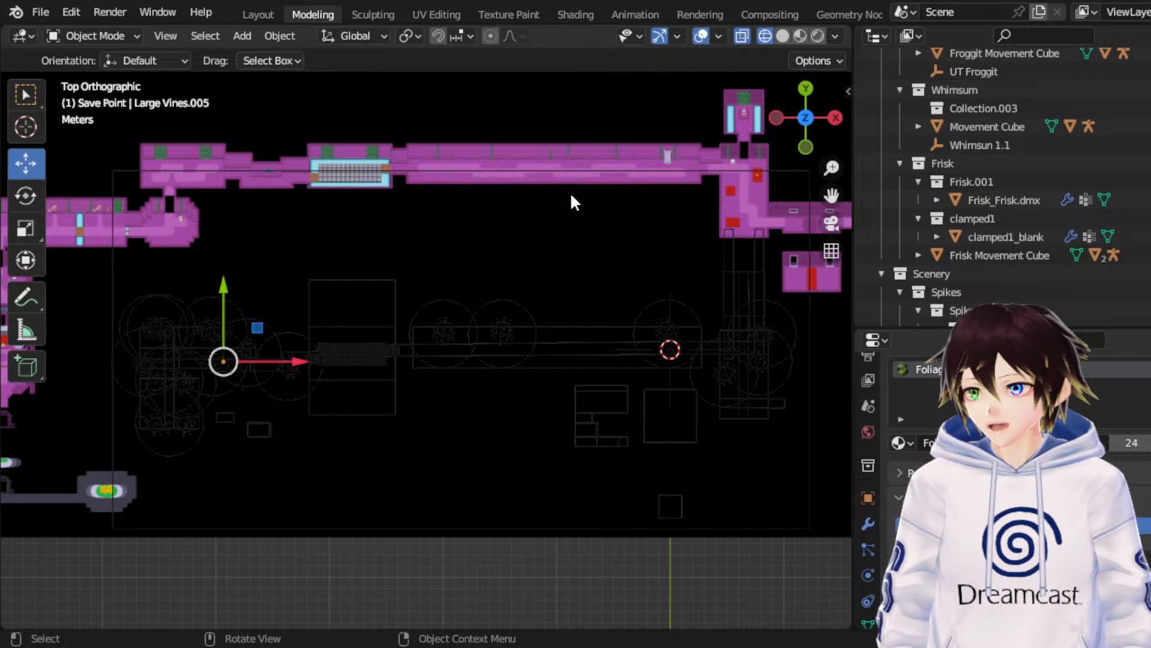
key("g")
key("y")
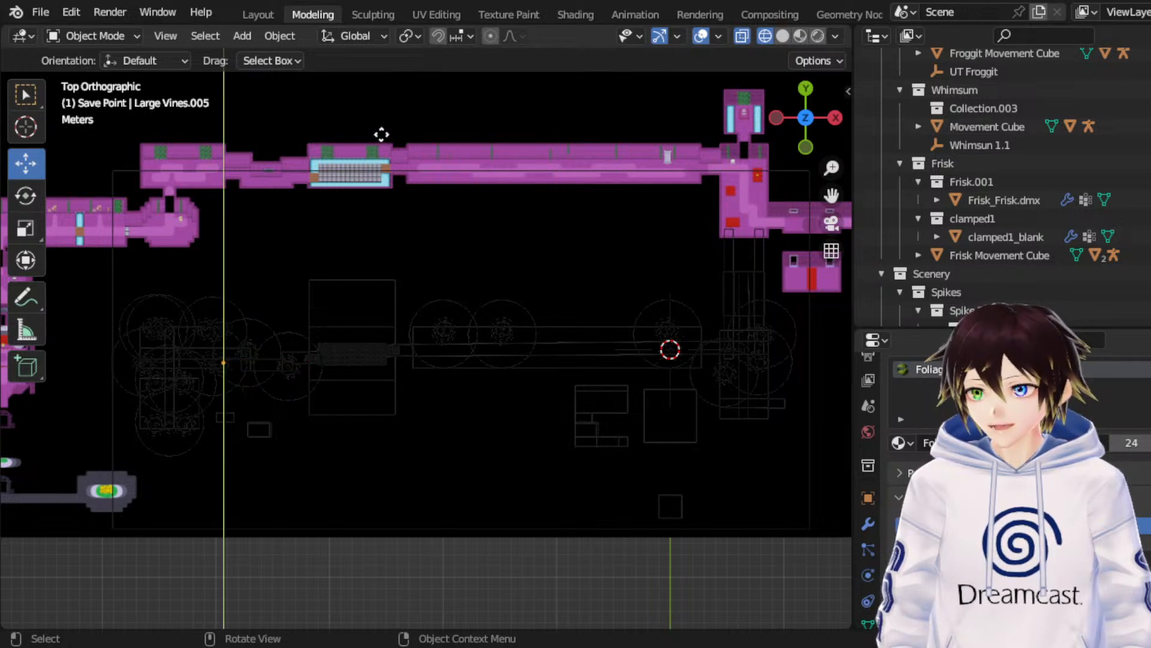
left_click(383, 132)
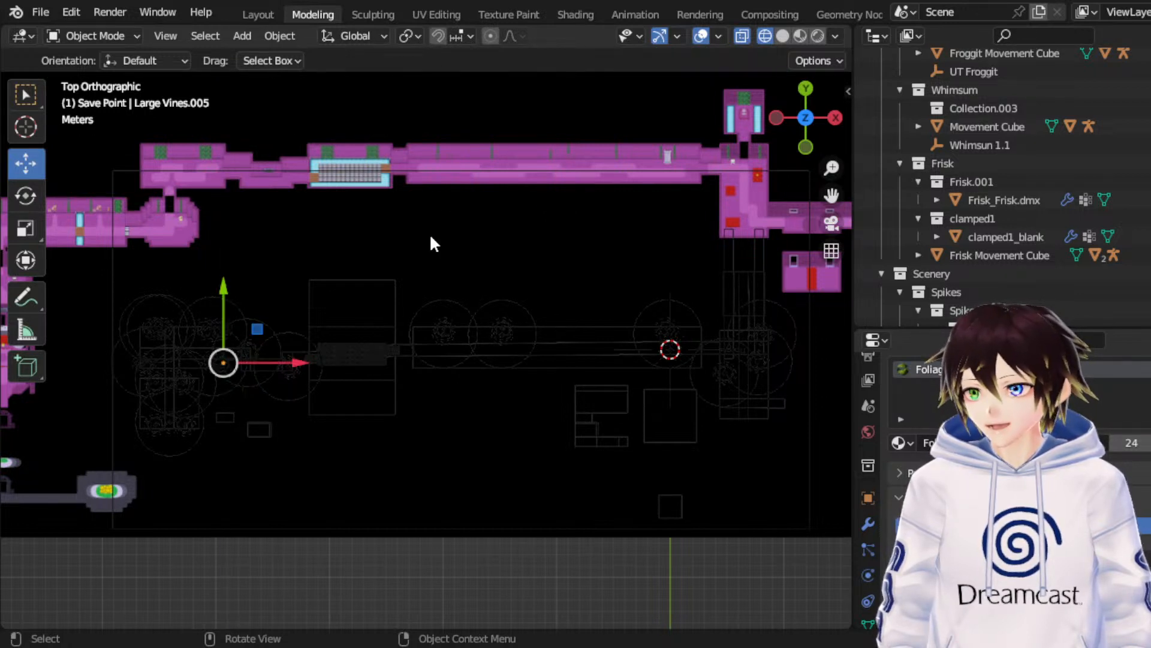
Step: Duplicate the Large Vines.004 object in place and move the copy slightly along negative Y
left_click(170, 258)
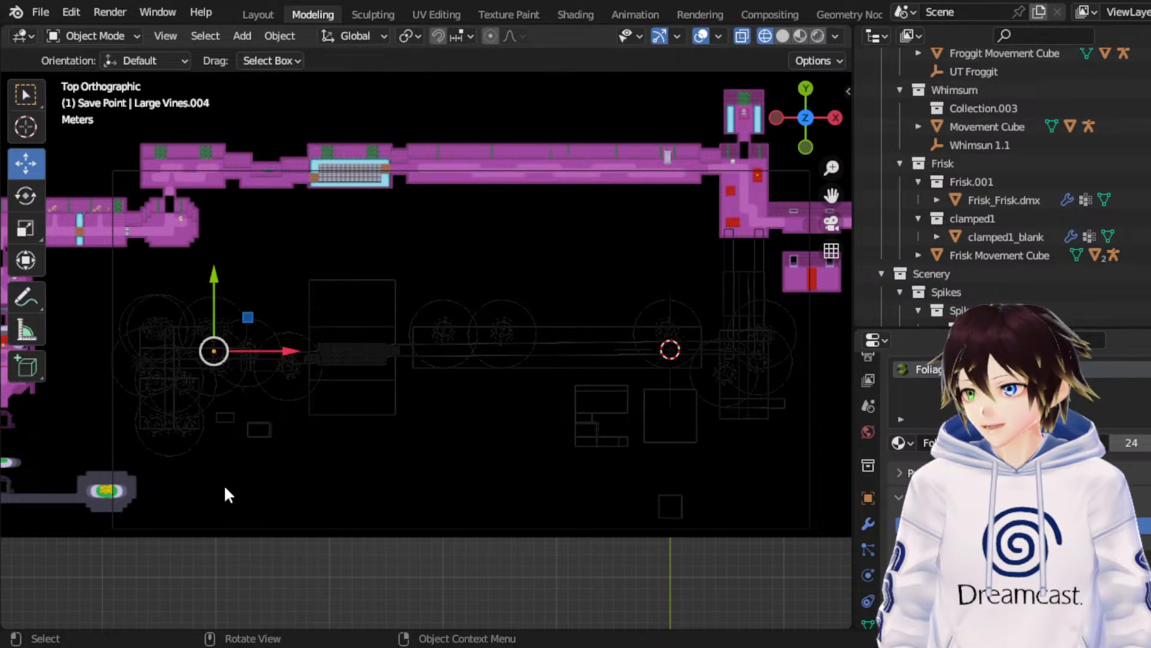
key("shift+d")
right_click(195, 301)
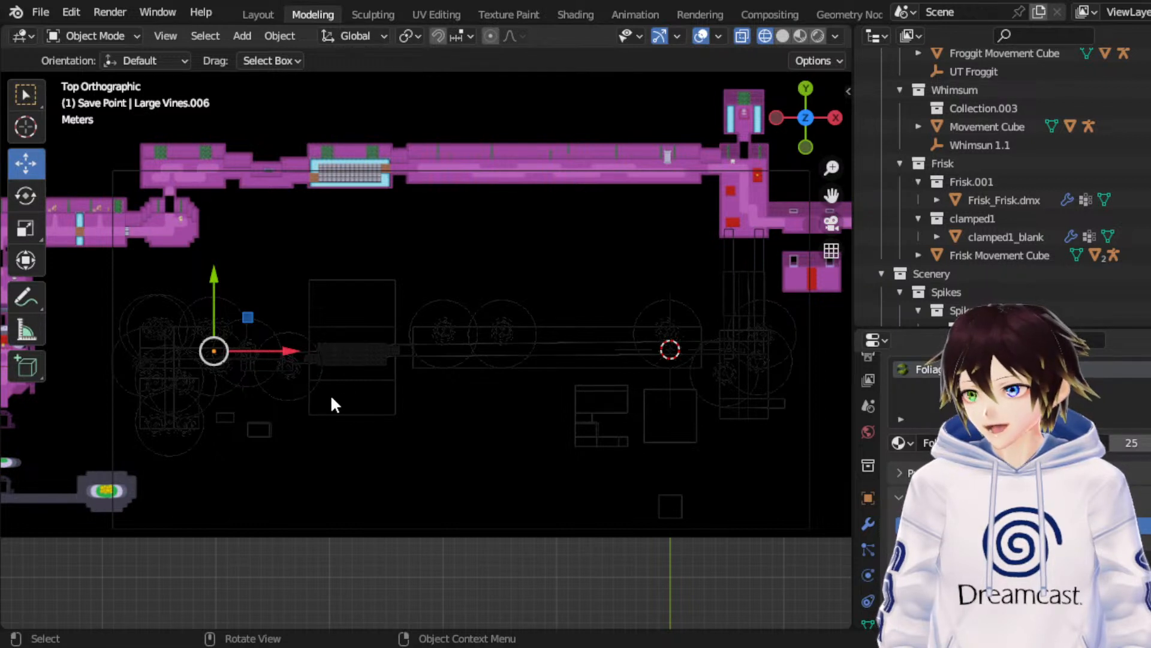
key("g")
key("y")
left_click(520, 385)
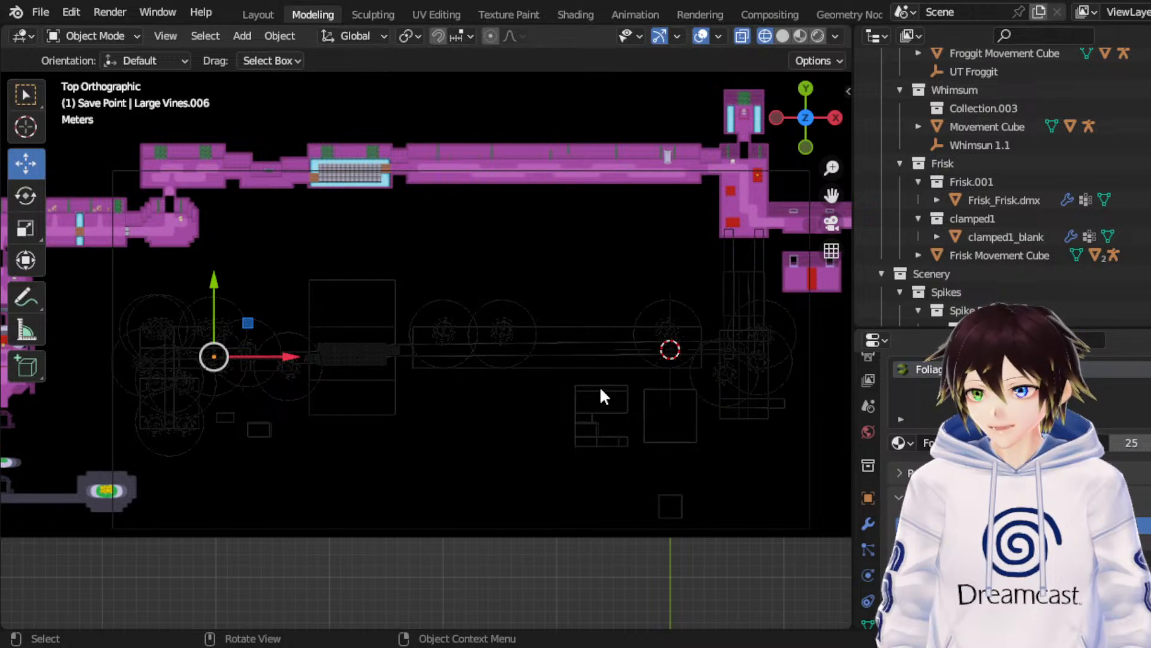
Step: Move the Large Vines.006 copy along positive X and farther along negative Y
key("g")
key("x")
left_click(558, 319)
key("g")
key("y")
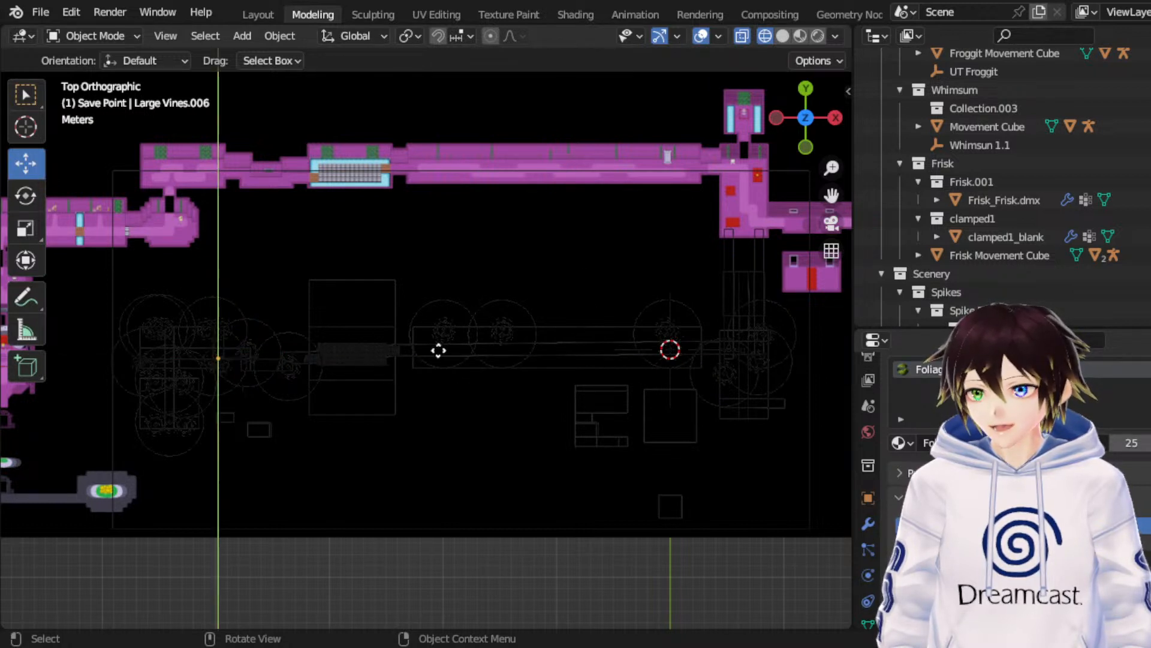
left_click(610, 234)
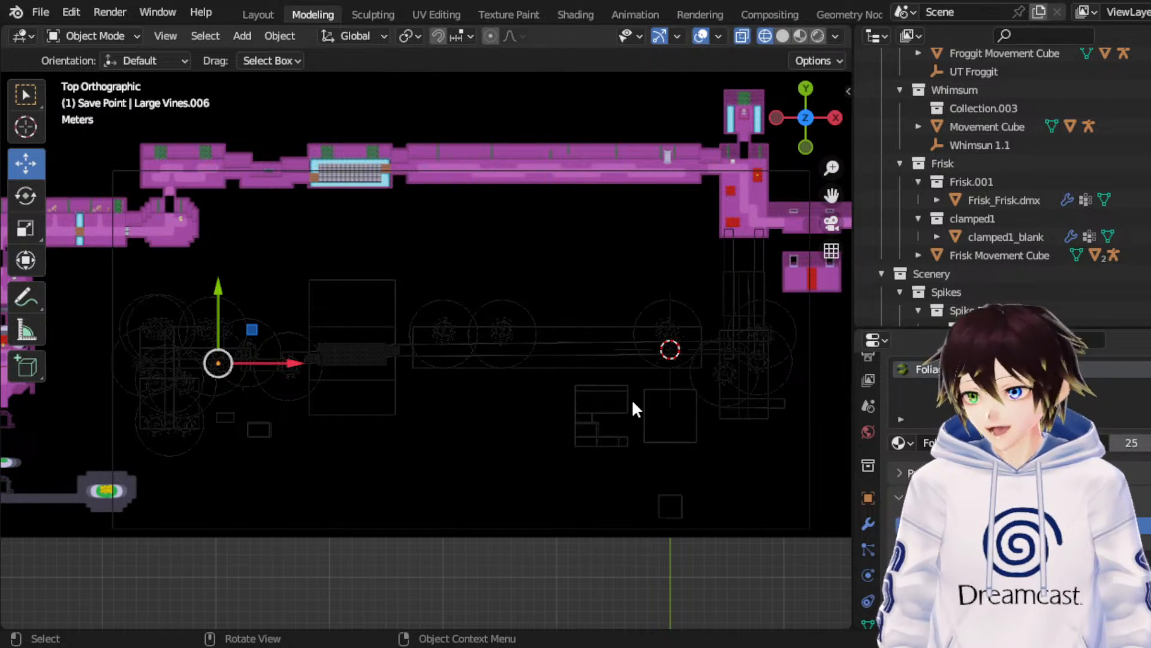
Step: Fine-tune the position of Large Vines.006 with small moves along positive X and negative Y
key("g")
key("x")
left_click(604, 402)
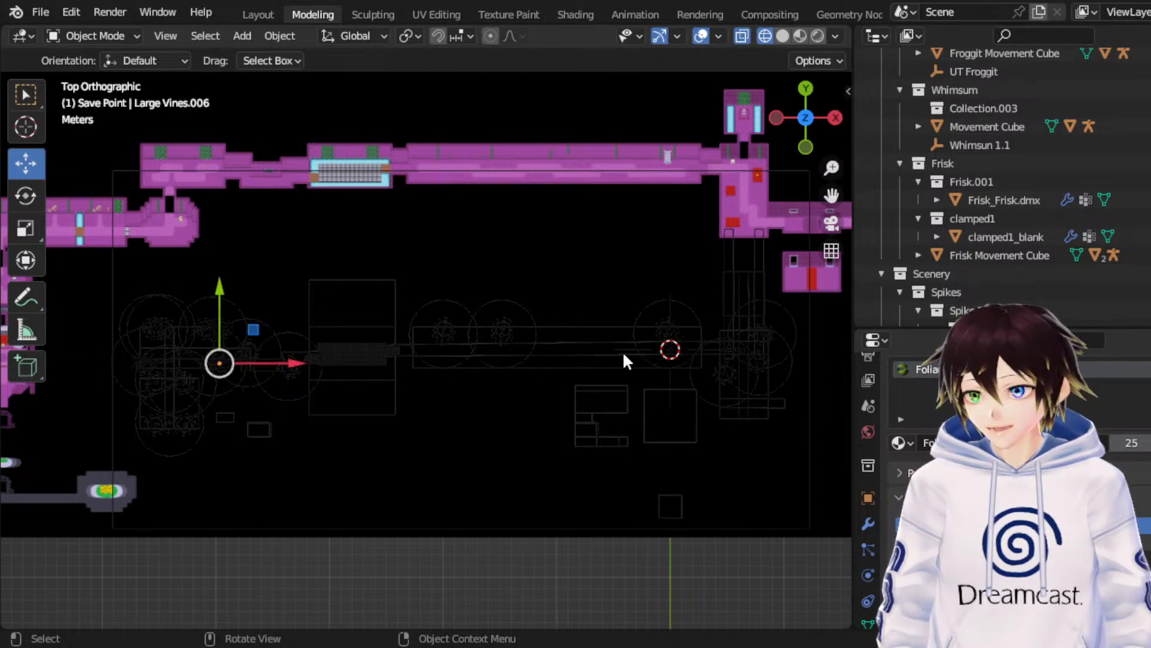
key("g")
key("y")
left_click(601, 429)
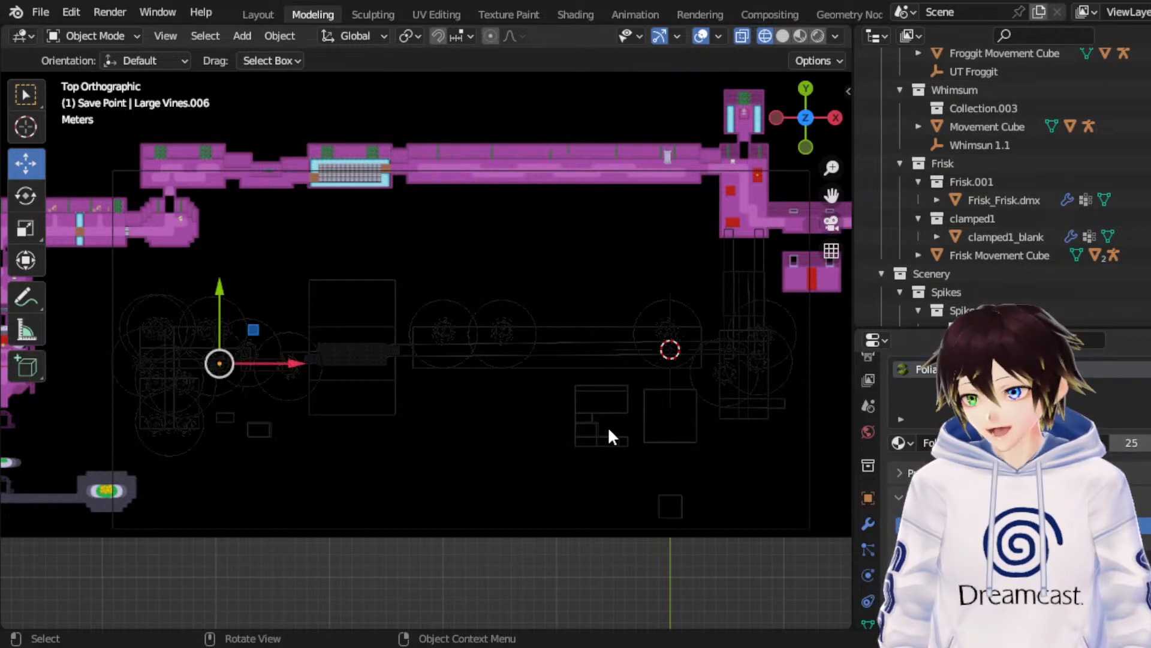
key("g")
key("x")
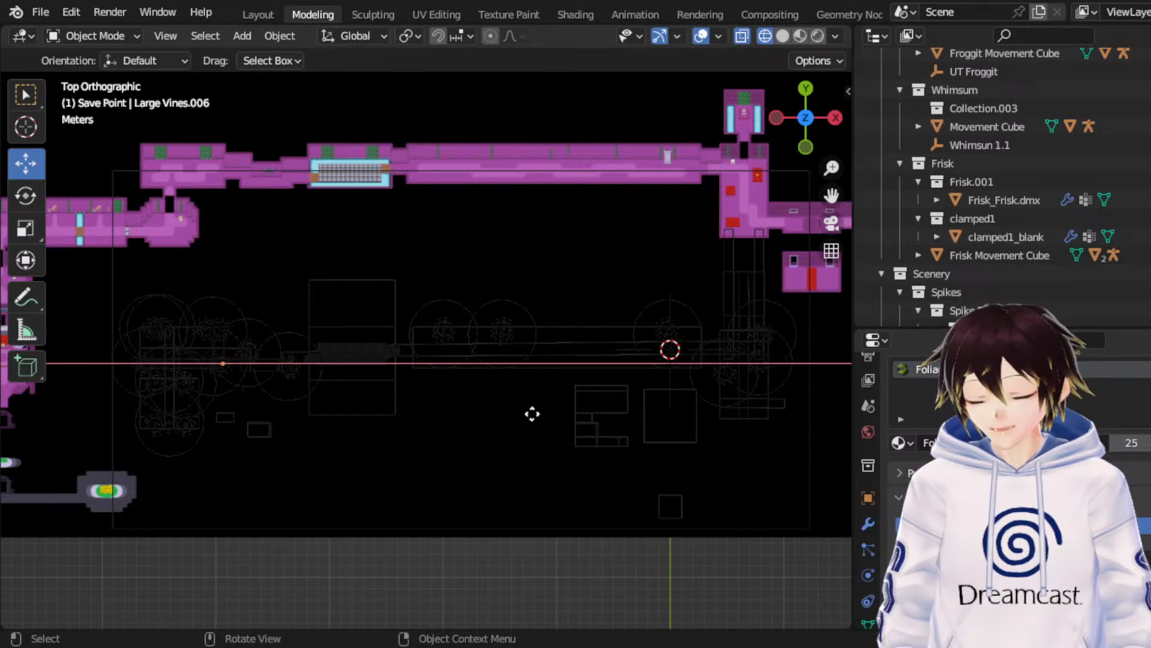
left_click(521, 418)
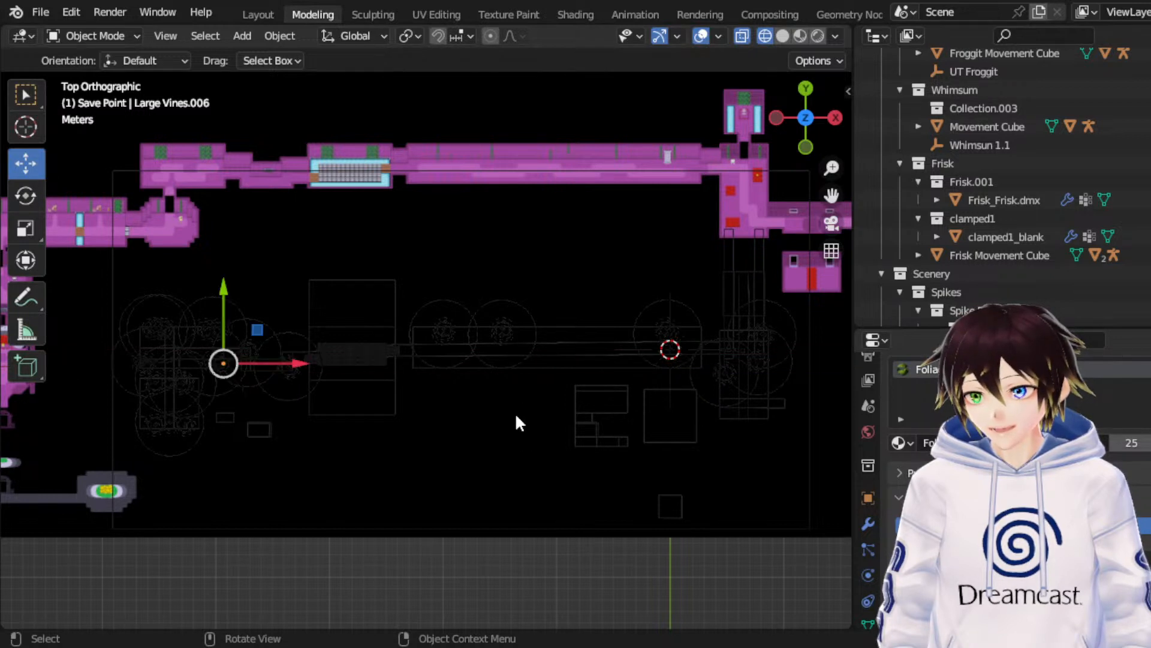
key("g")
key("y")
left_click(584, 404)
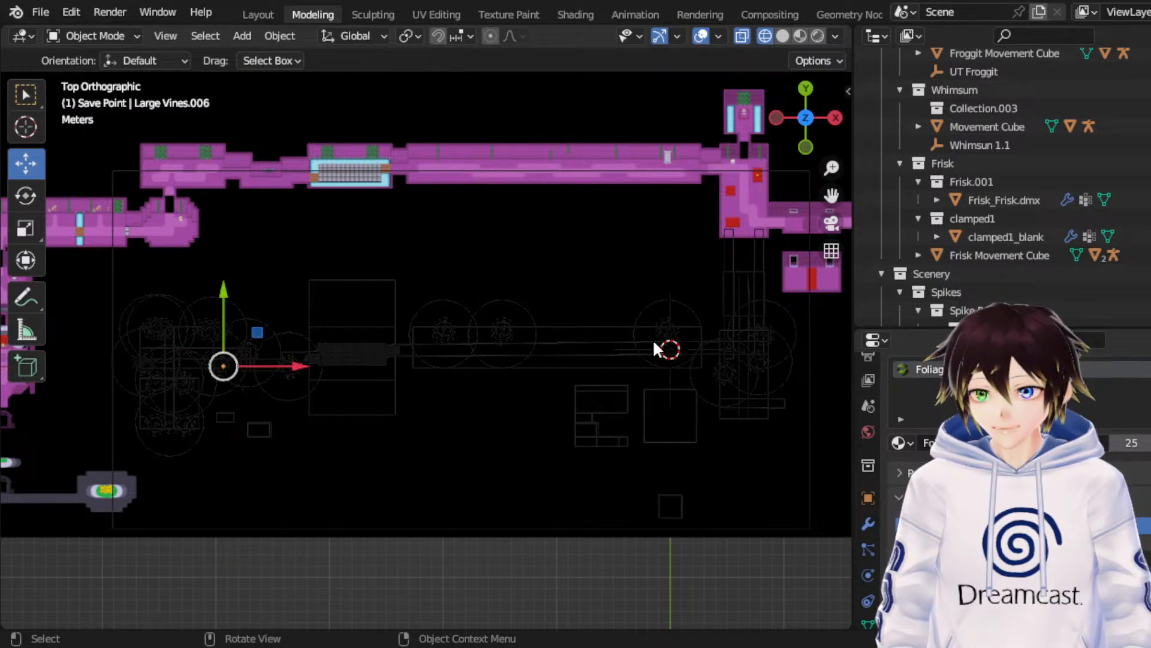
left_click(34, 237)
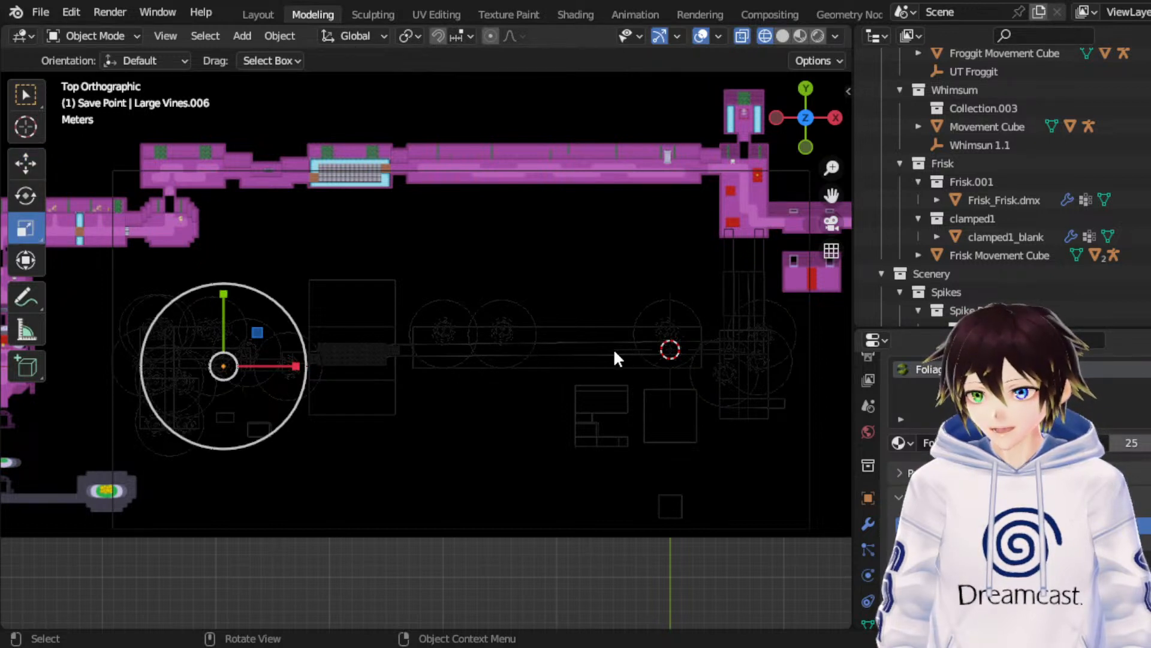
key("s")
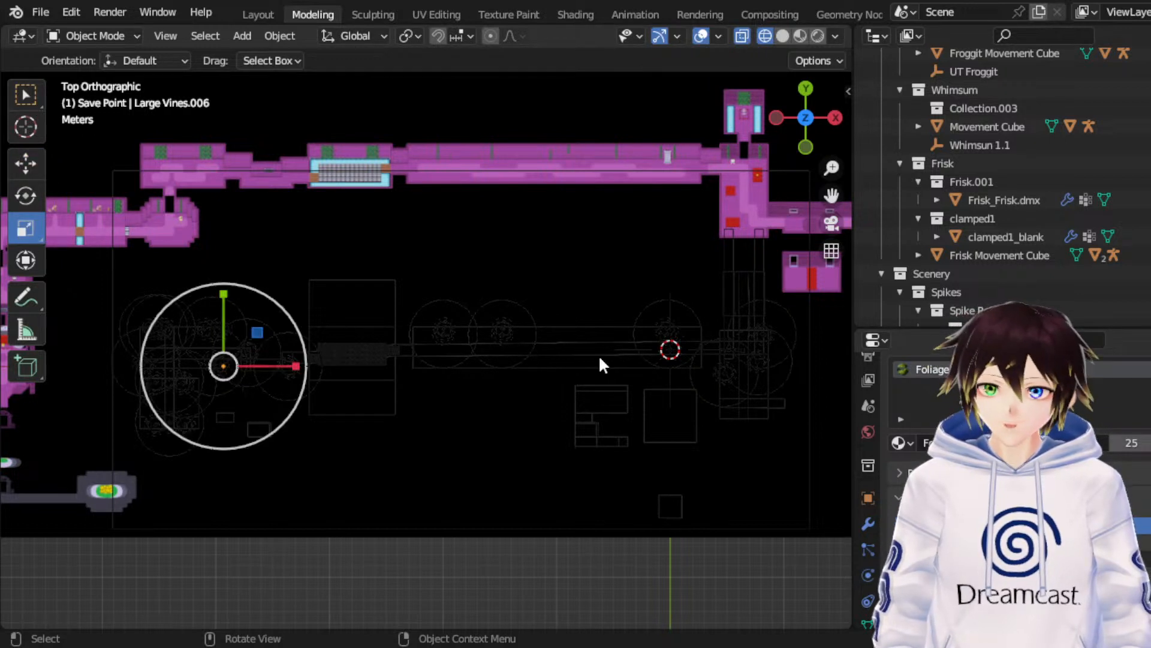
left_click(19, 157)
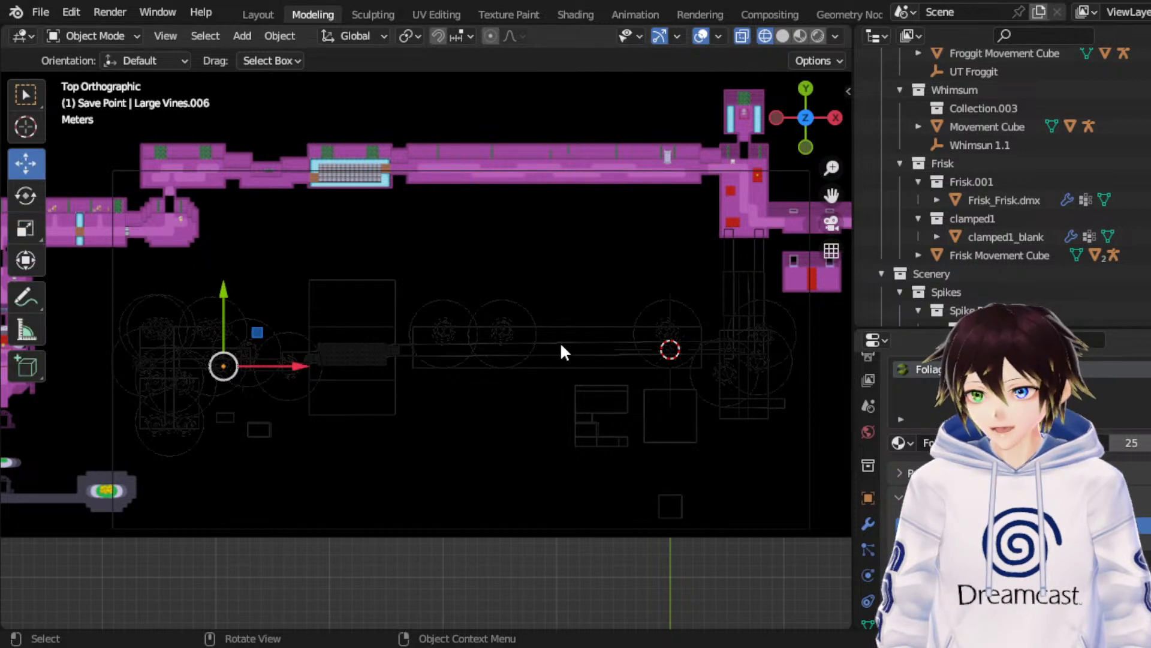
key("g")
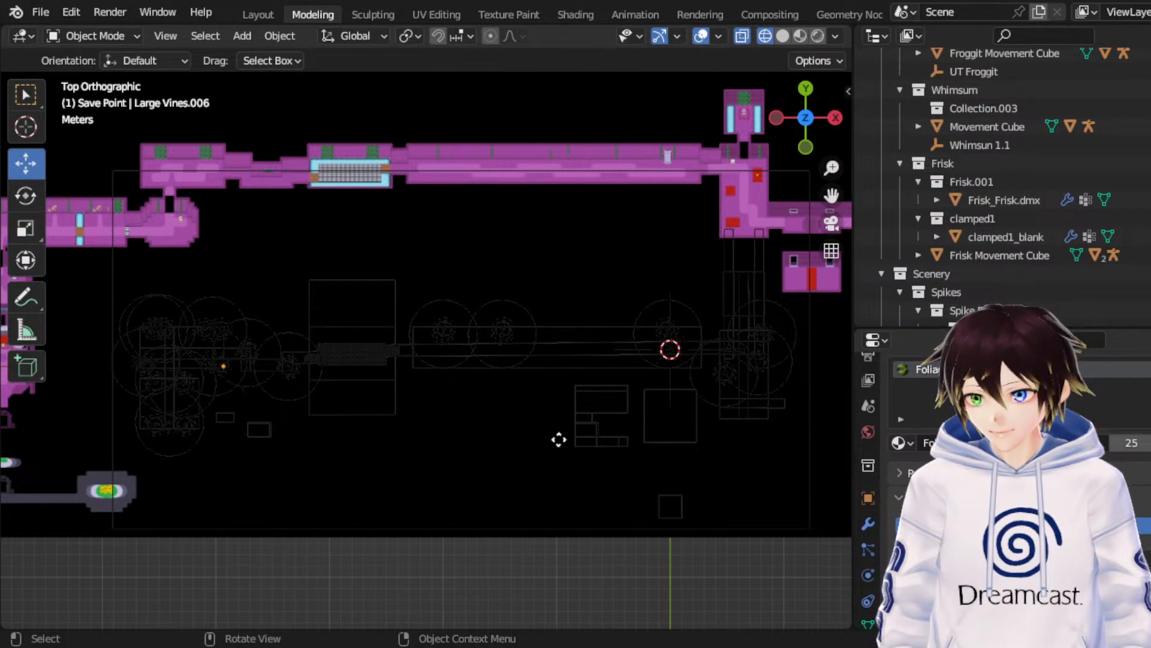
key("Escape")
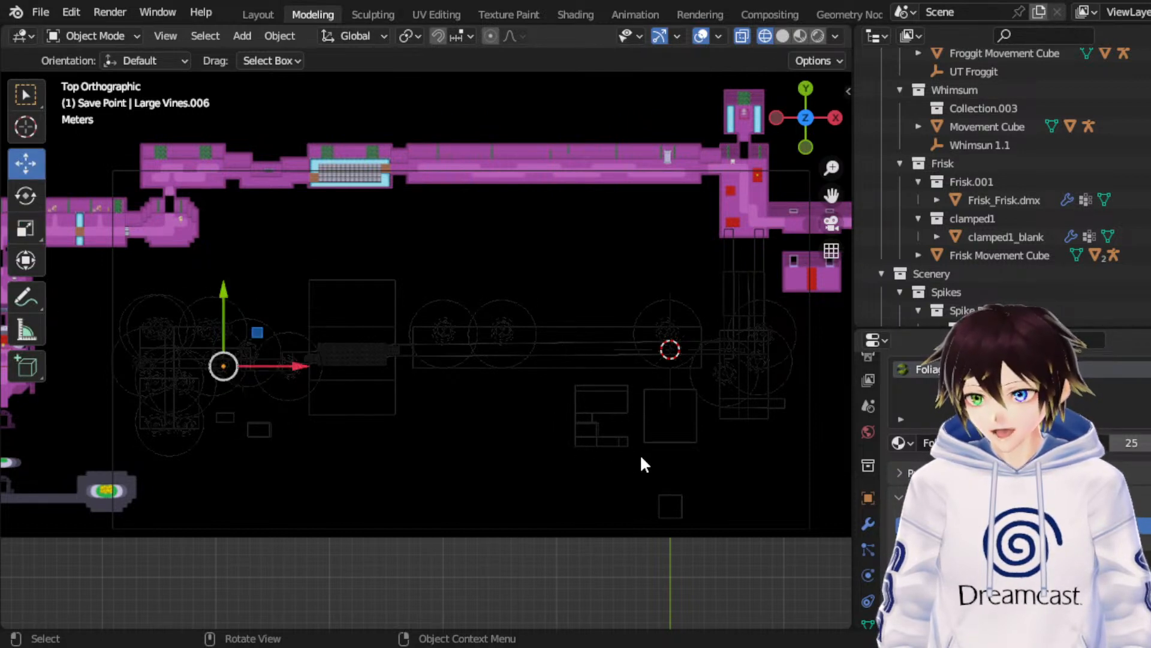
key("g")
key("x")
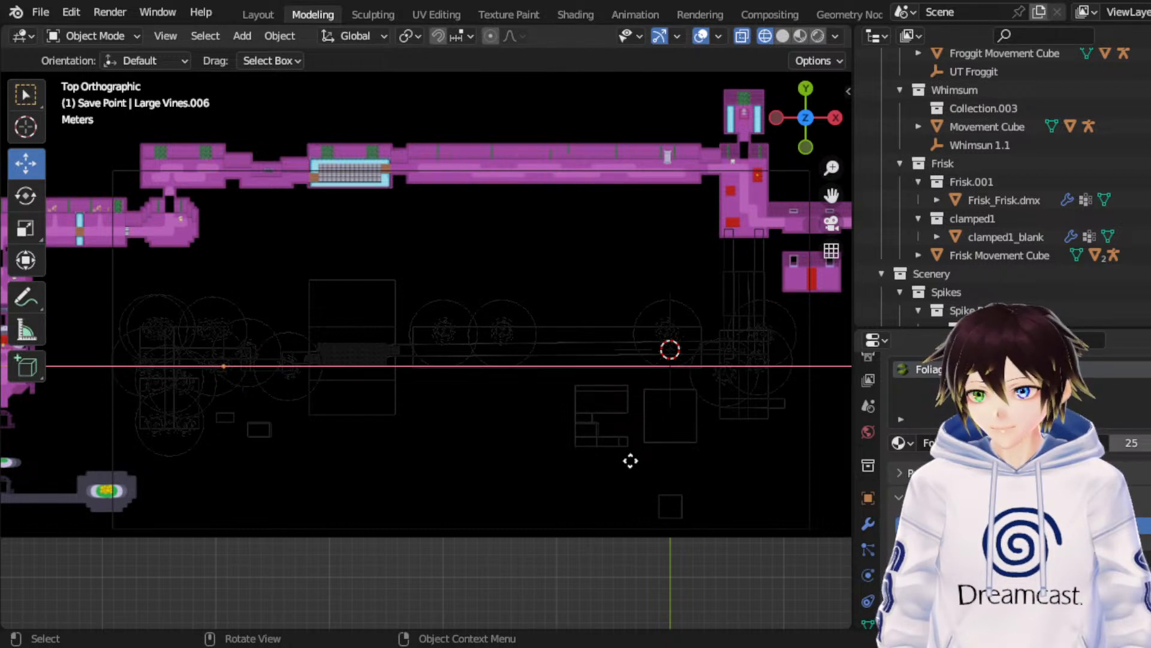
key("Escape")
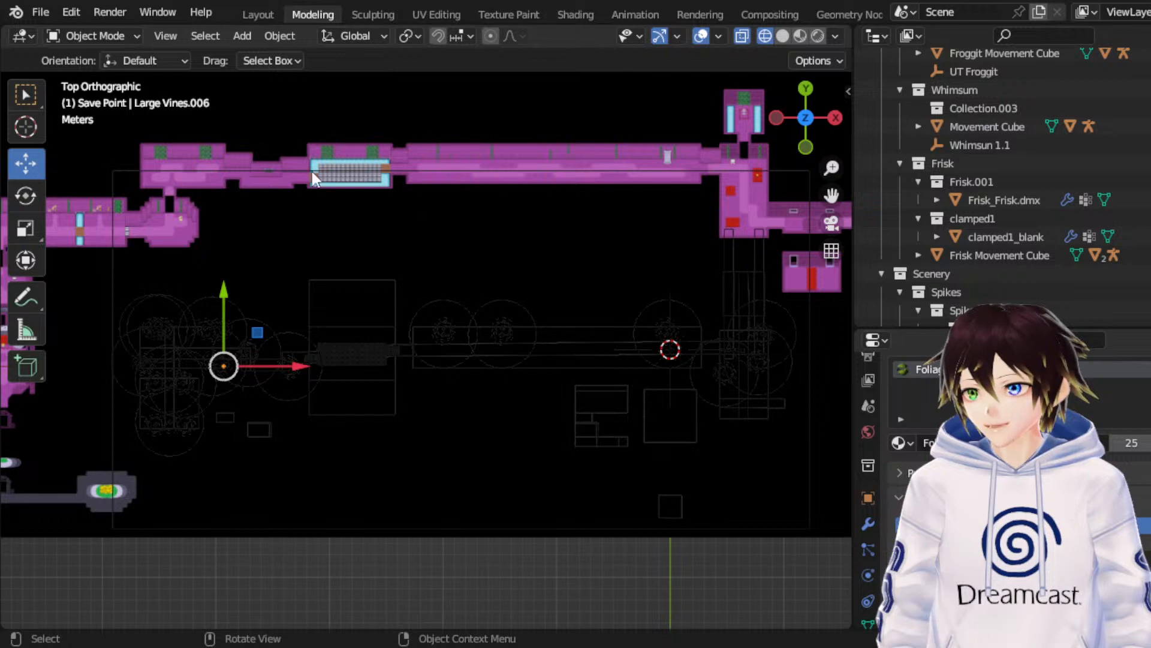
Step: Duplicate a Medium Moss piece near the western room's upper wall in place and move the copy slightly along negative Y
left_click(142, 149)
key("shift+d")
right_click(125, 196)
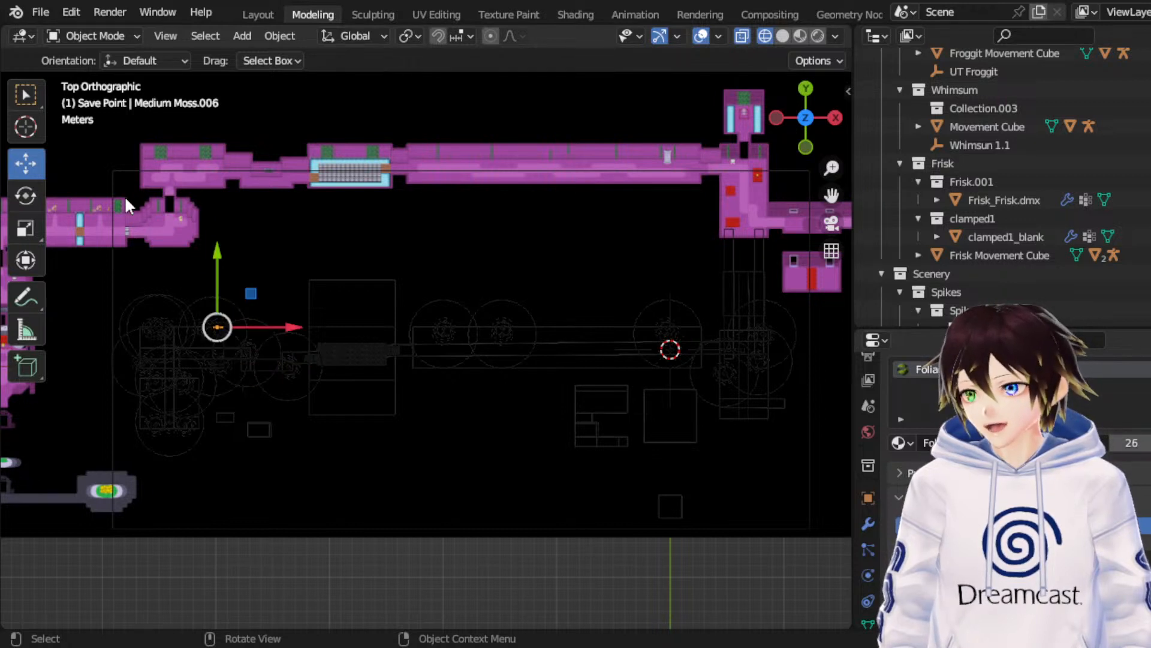
key("g")
key("y")
left_click(77, 159)
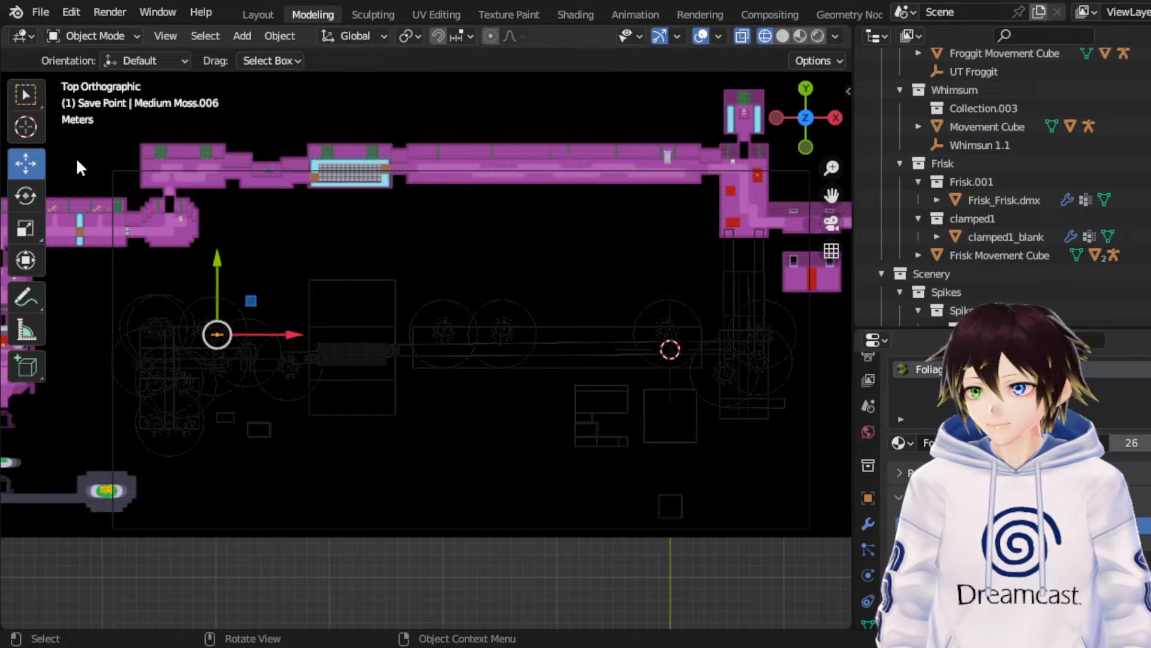
Step: Rotate the Medium Moss.006 copy about a quarter turn so its length runs along the Y axis
left_click(27, 191)
key("r")
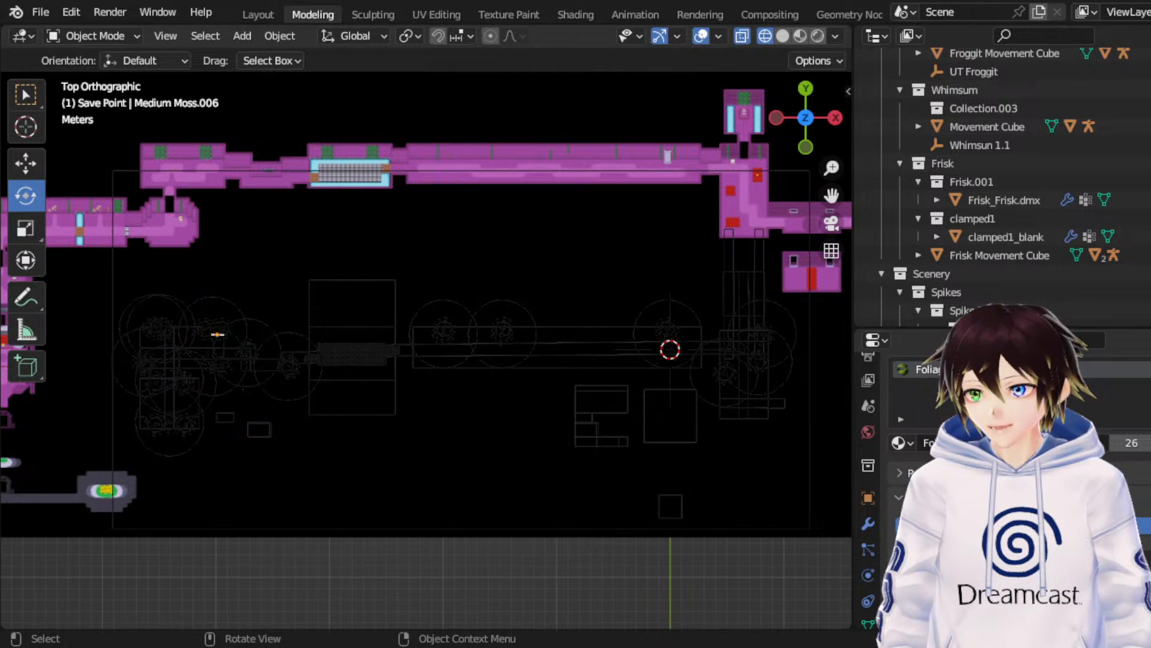
left_click(344, 151)
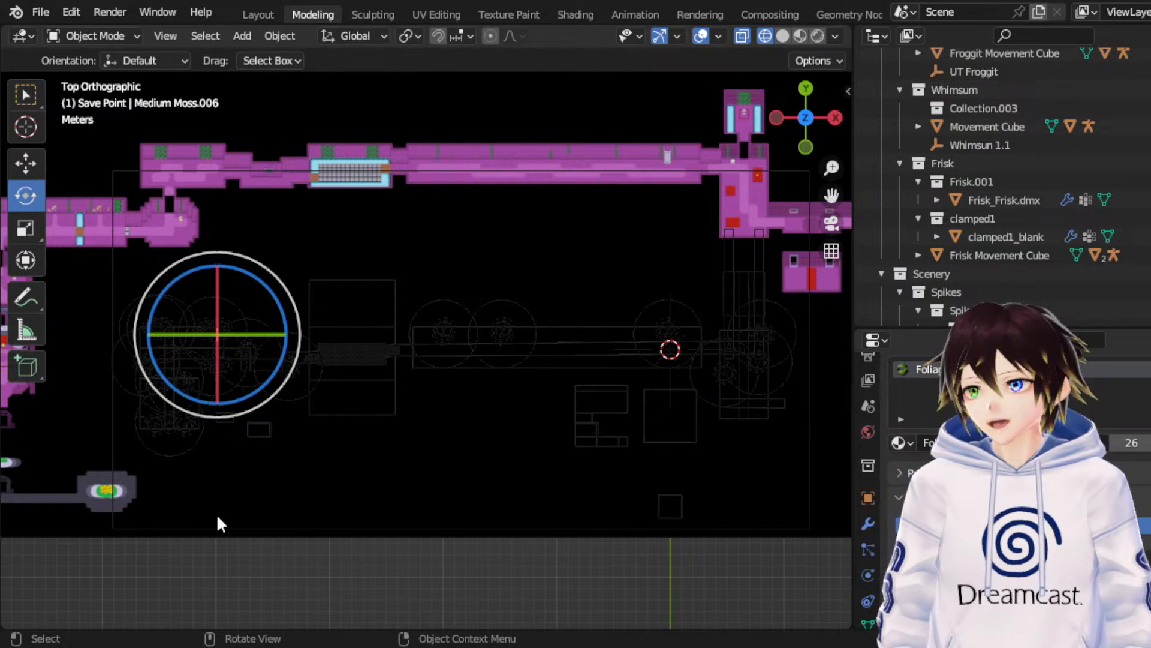
Step: Move Medium Moss.006 slightly along positive X and farther along negative Y, next to the lower vines
left_click(25, 163)
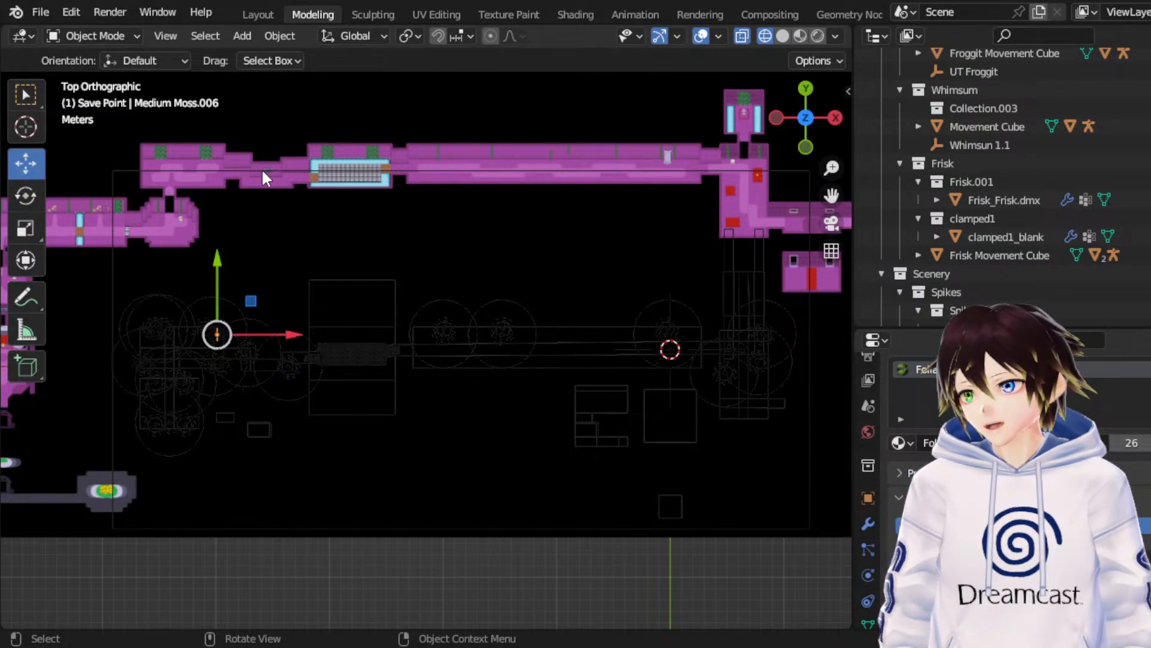
key("g")
key("x")
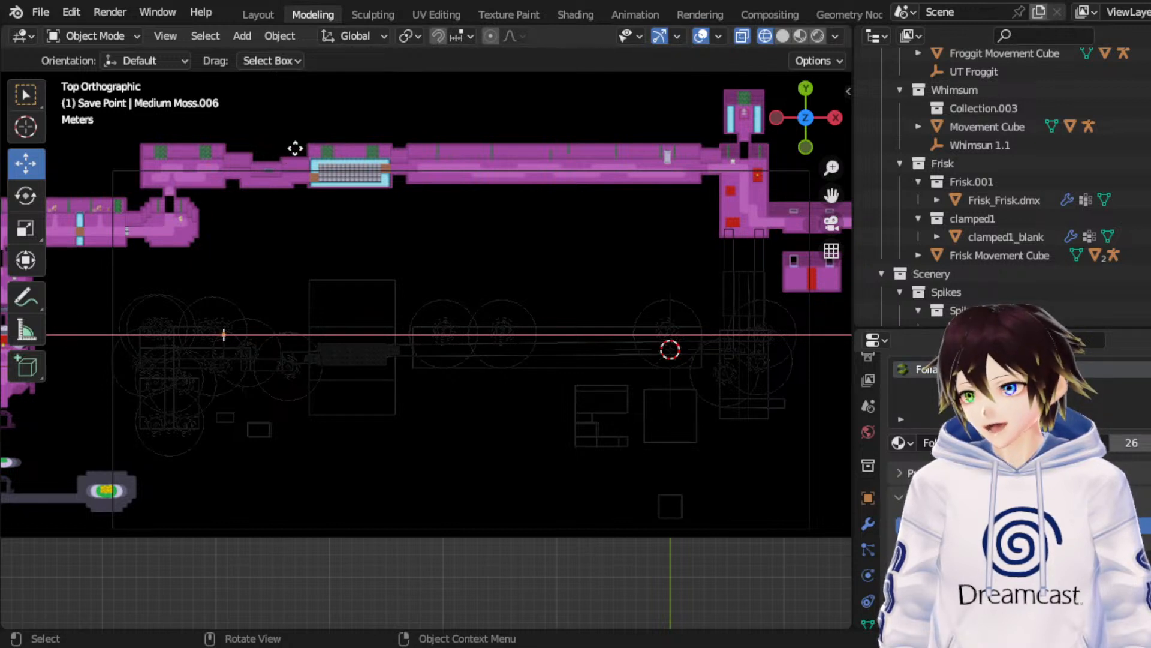
left_click(296, 148)
key("g")
left_click(248, 124)
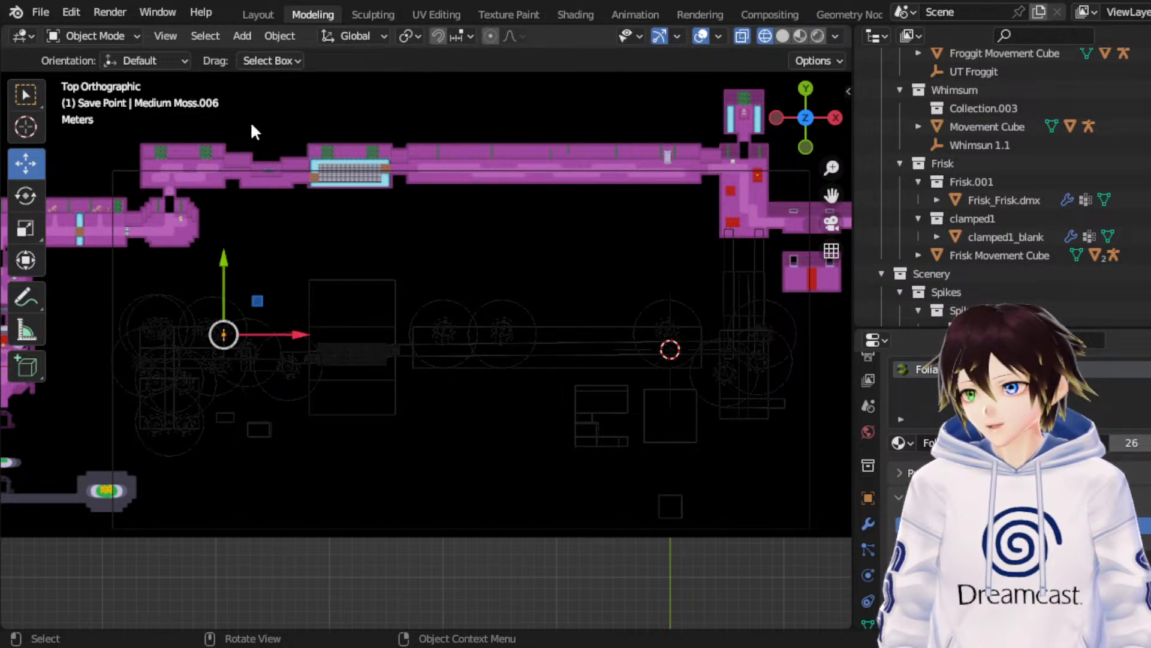
key("g")
key("y")
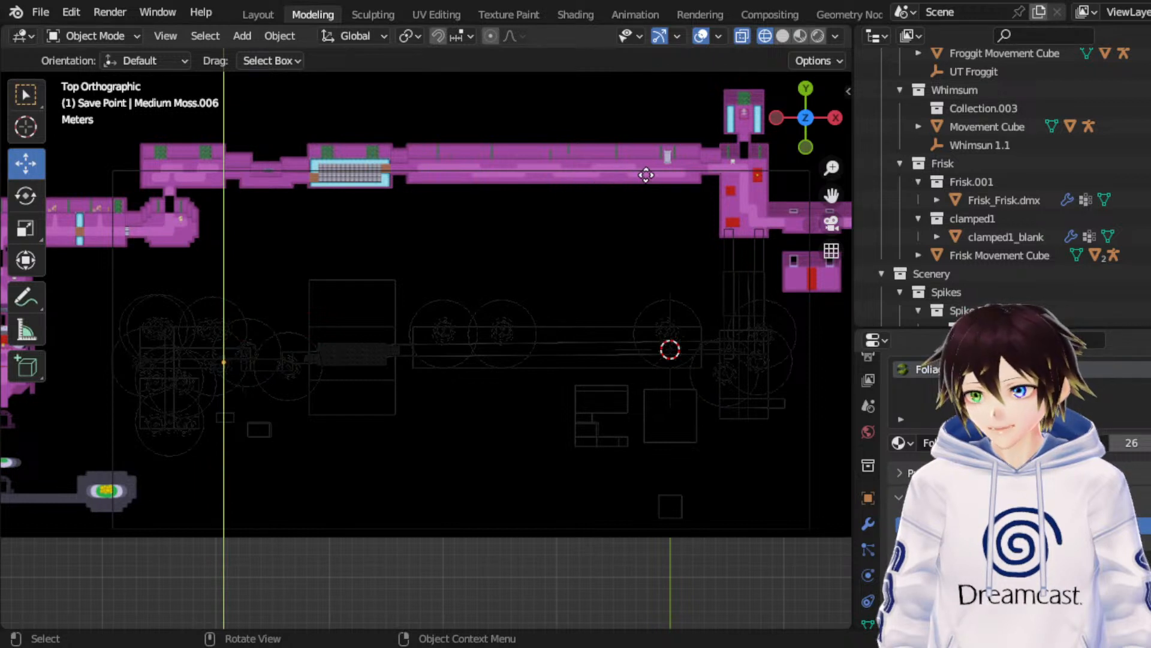
left_click(646, 174)
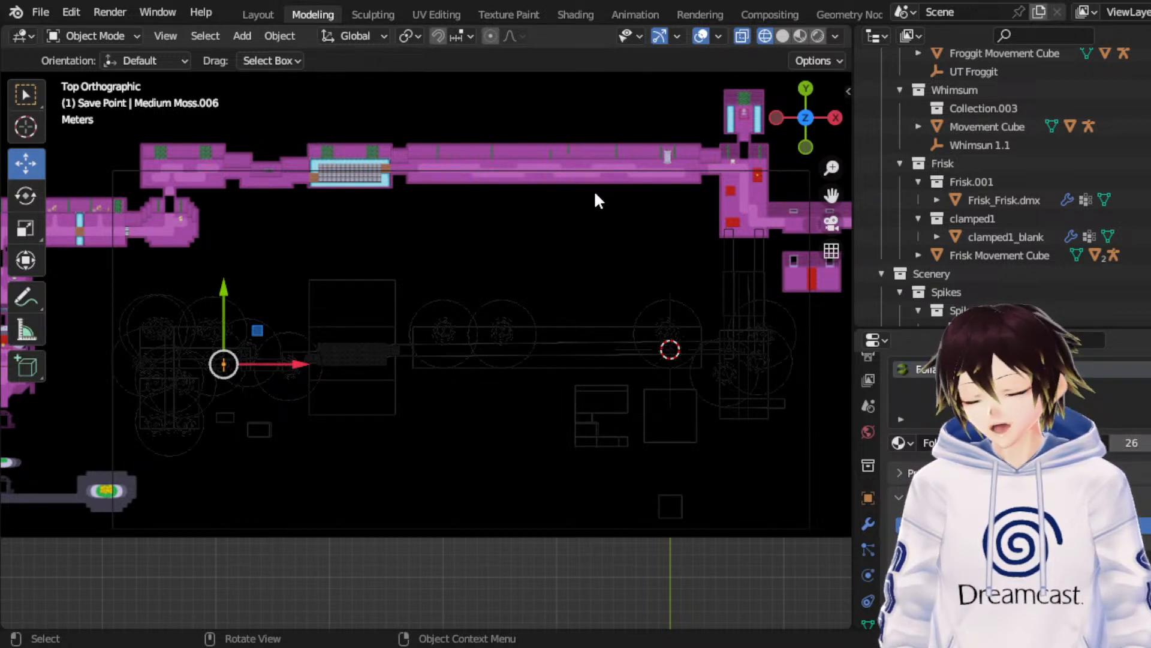
Step: Duplicate Medium Moss.006 in place and nudge the copy slightly along negative X
key("shift+d")
right_click(530, 200)
key("g")
key("x")
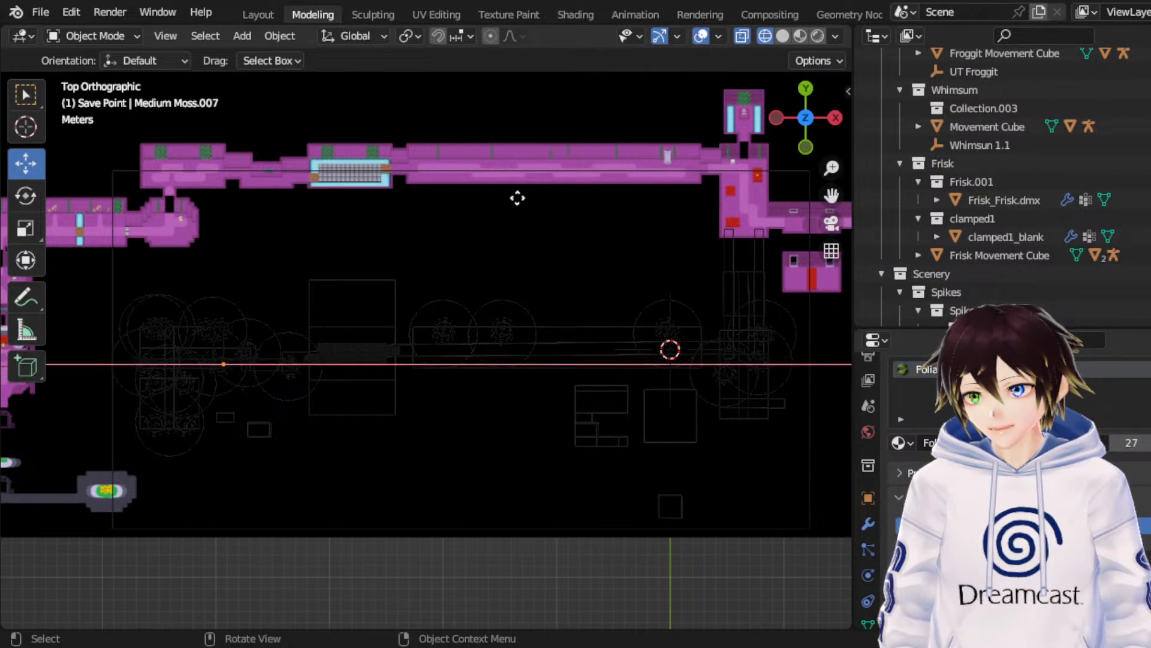
right_click(527, 198)
Step: Rotate Medium Moss.007 so its length runs along the X axis and move it slightly along negative Y
left_click(26, 196)
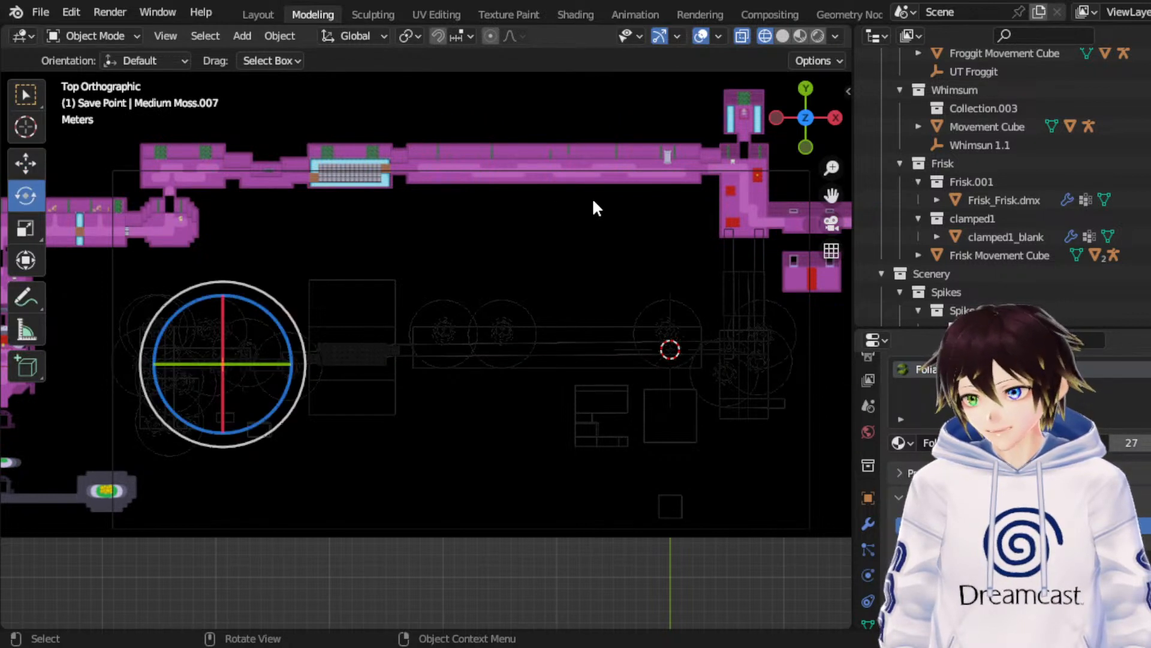
middle_click_drag(601, 182, 601, 181)
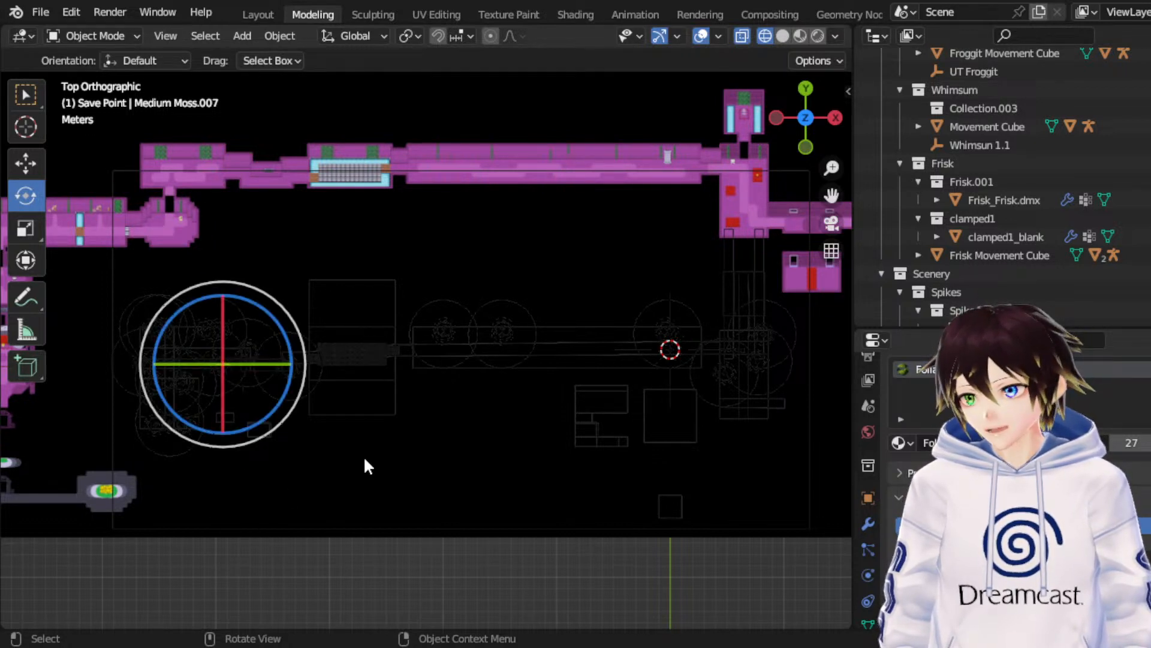
left_click(25, 163)
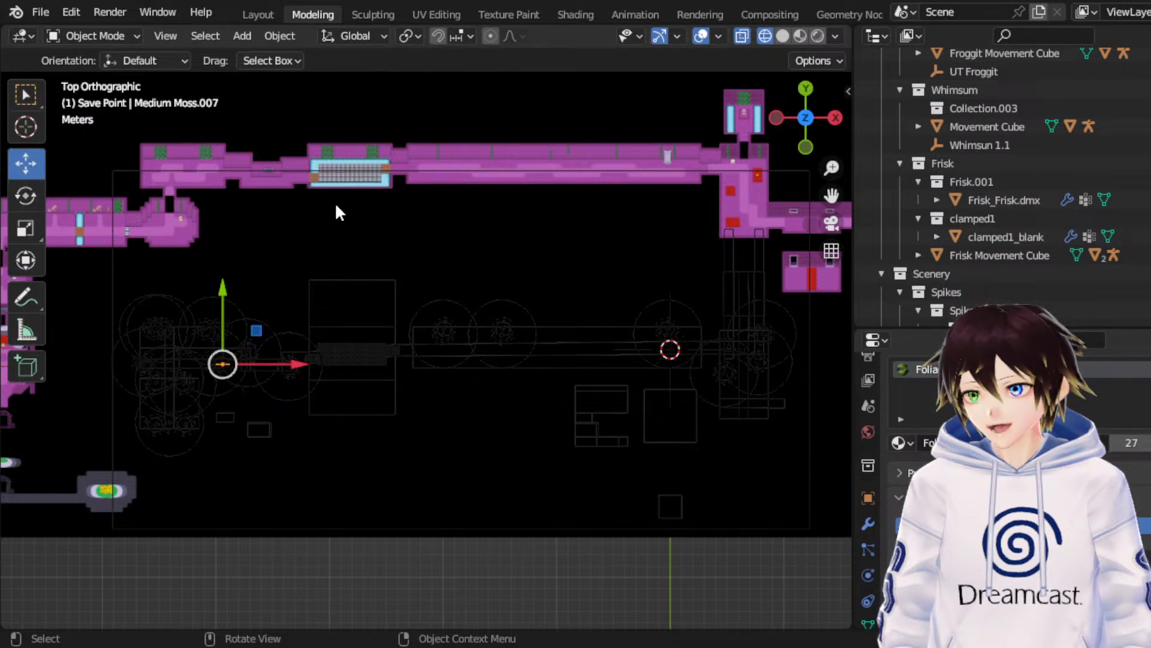
key("g")
key("y")
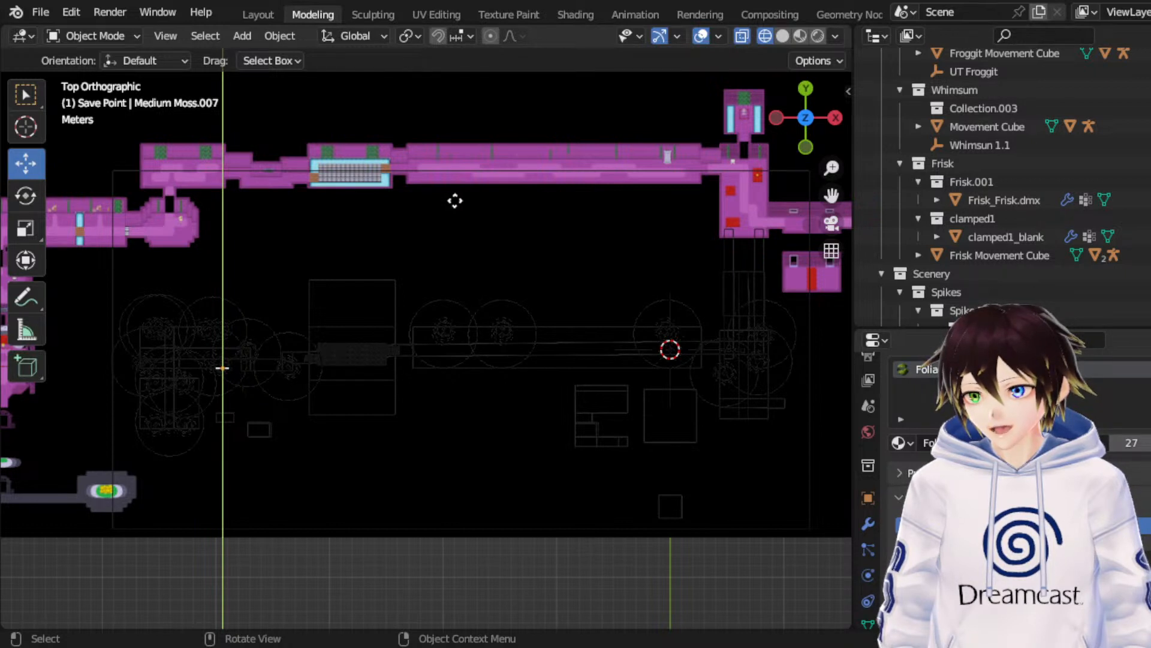
key("Escape")
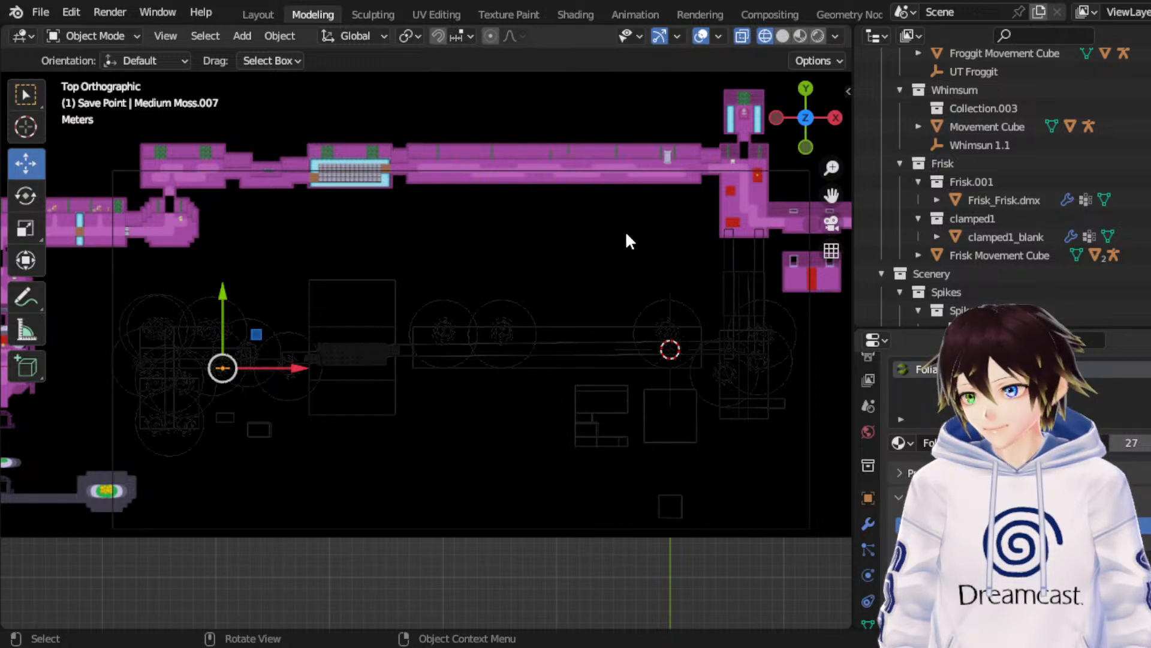
Step: Shift Medium Moss.007 along positive X in two small moves
key("g")
key("x")
left_click(569, 269)
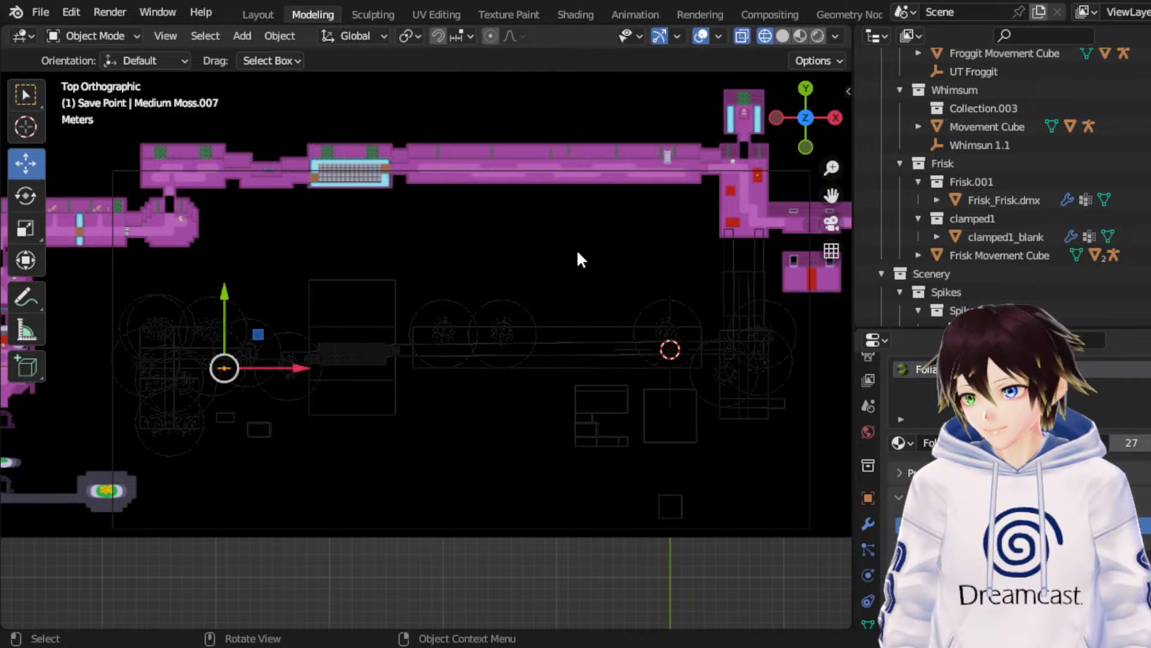
key("g")
key("x")
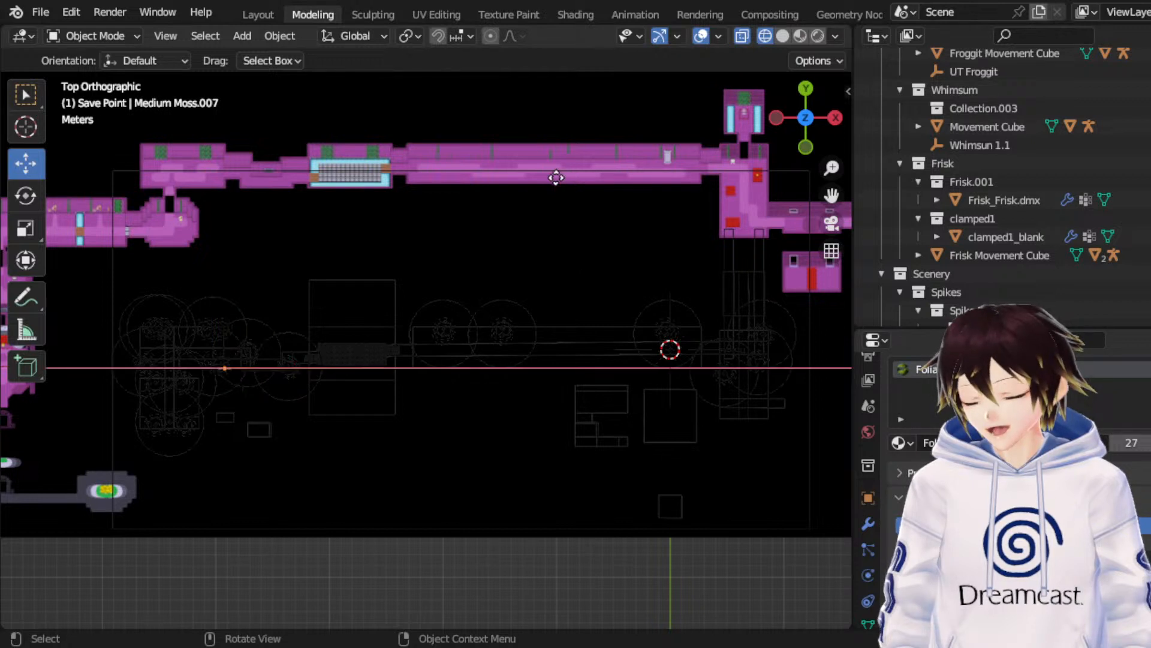
left_click(506, 201)
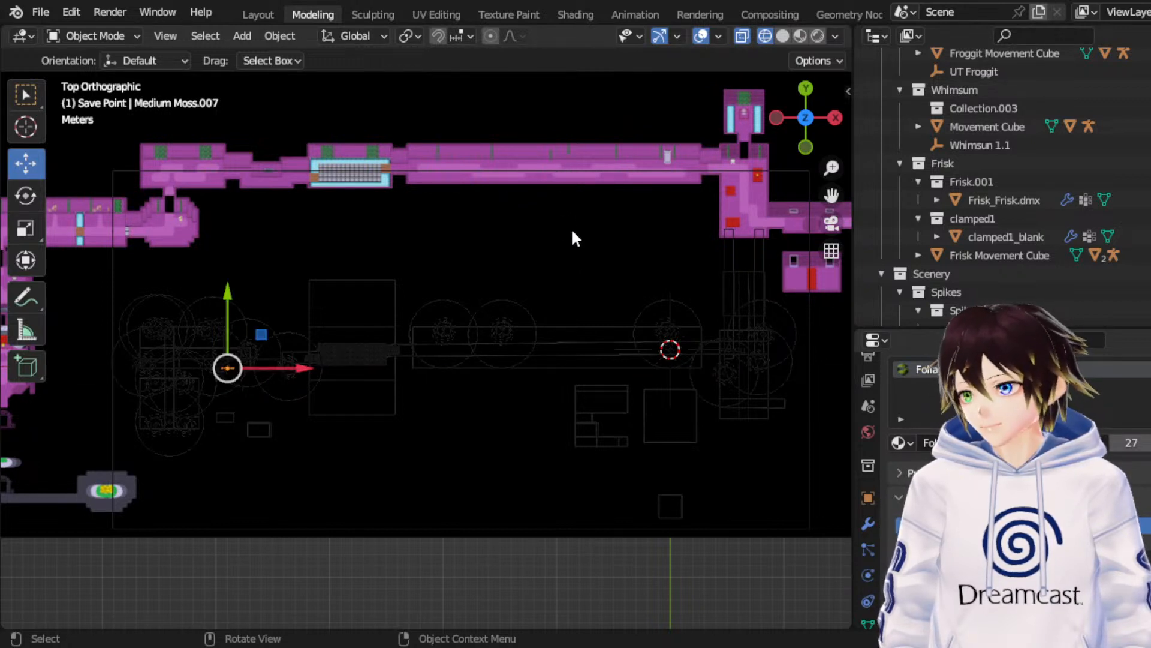
Step: Try edge and face selections on the Medium Moss.007 mesh in Edit Mode, and undo the last changes to the object
key("Tab")
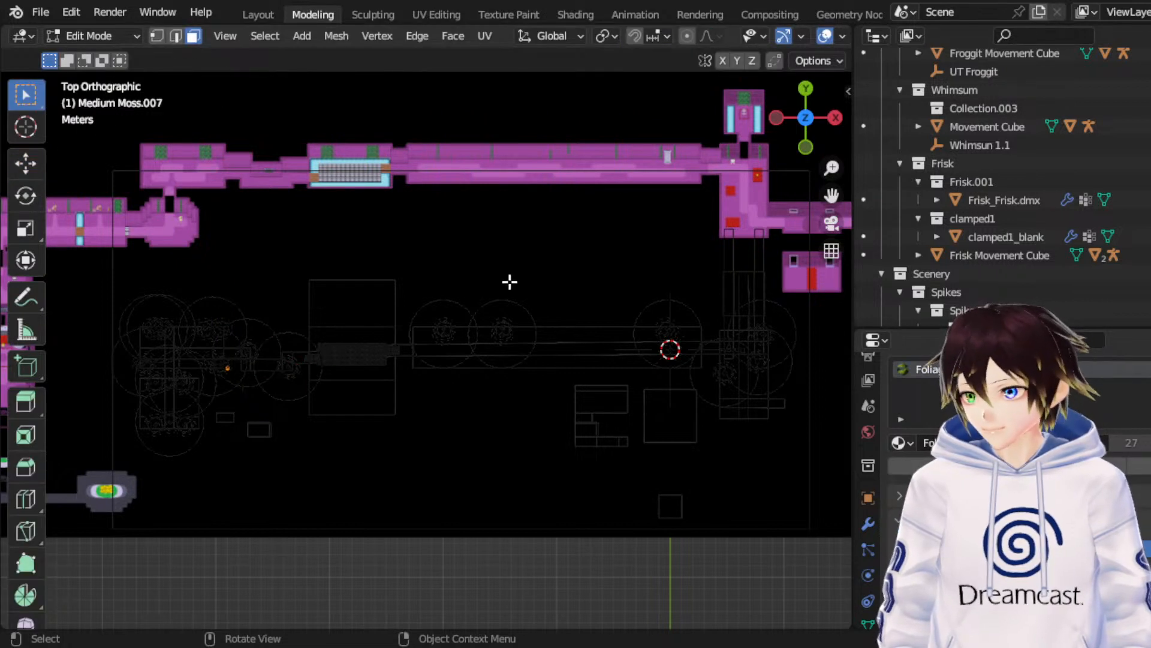
left_click(176, 36)
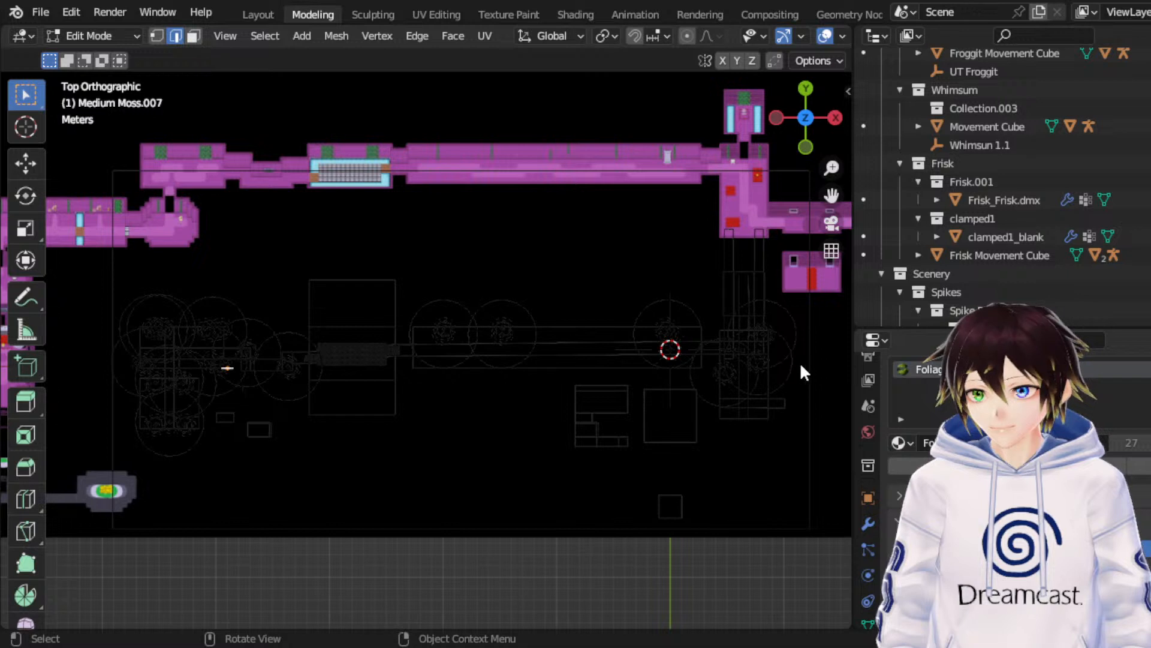
left_click(788, 362)
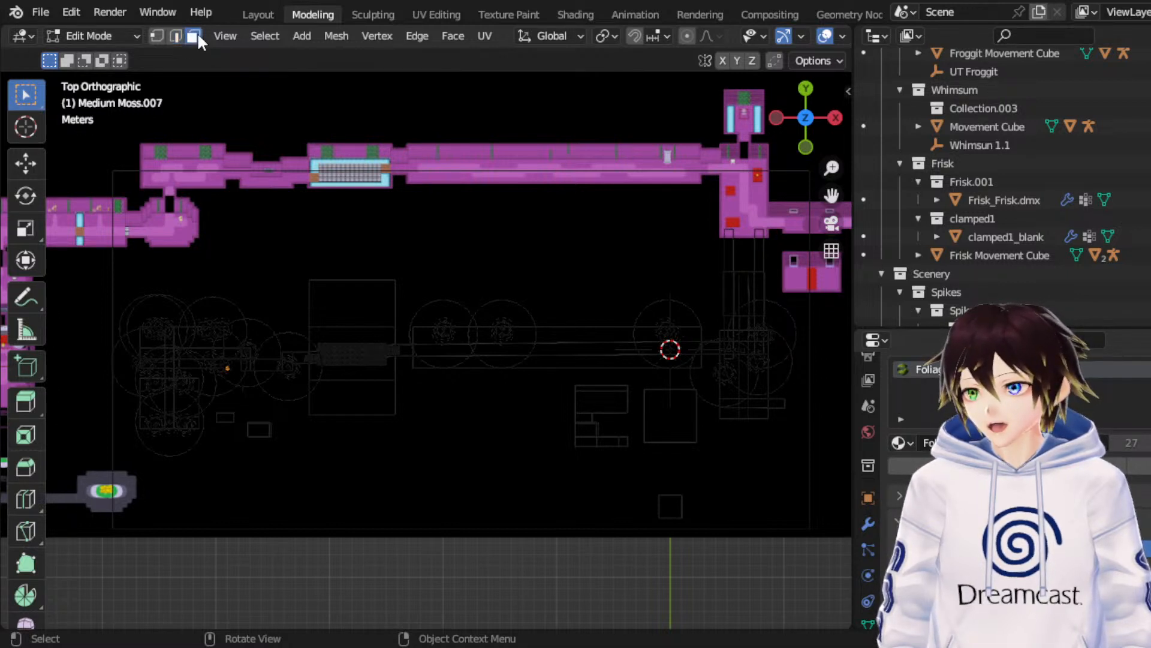
left_click(192, 36)
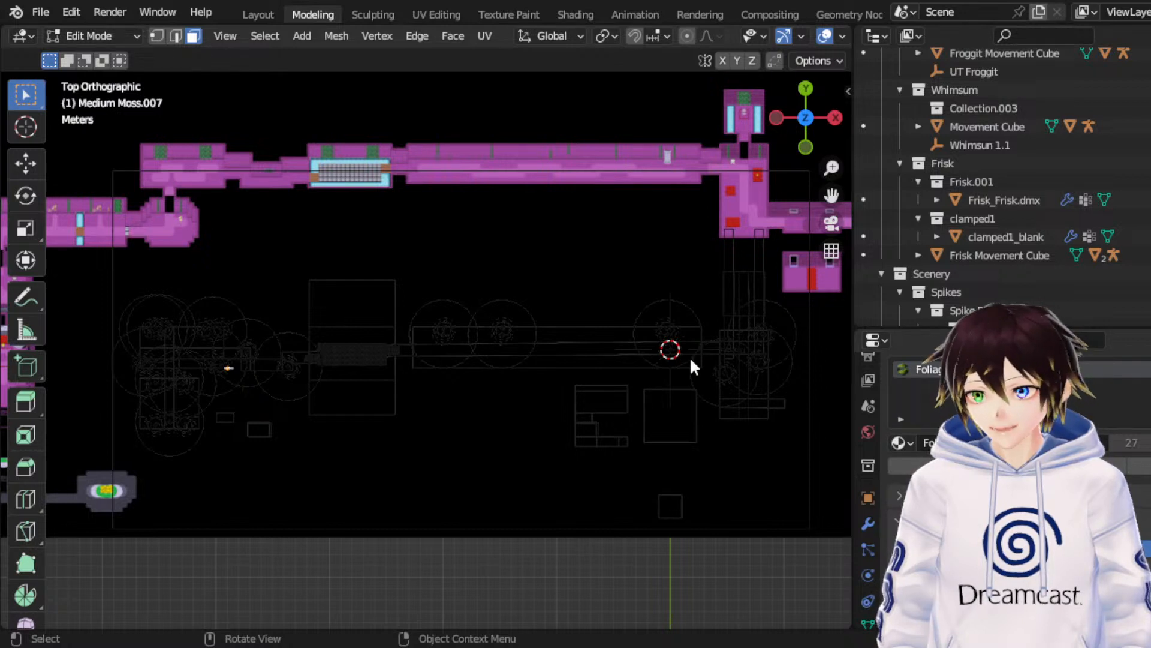
left_click(671, 393)
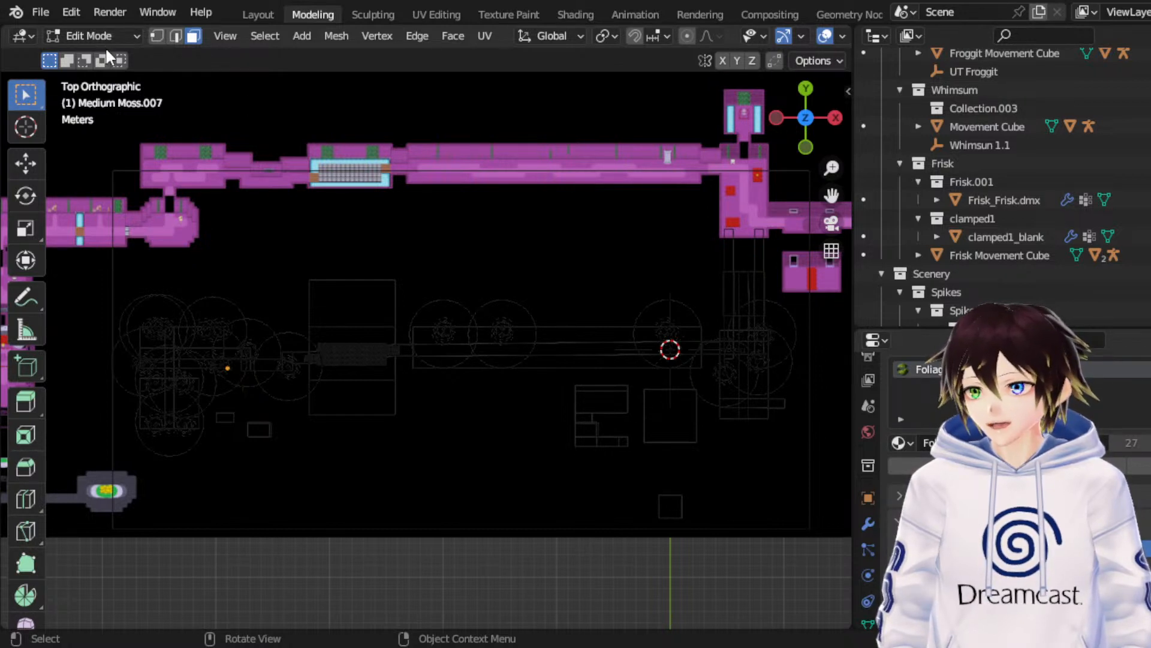
key("Tab")
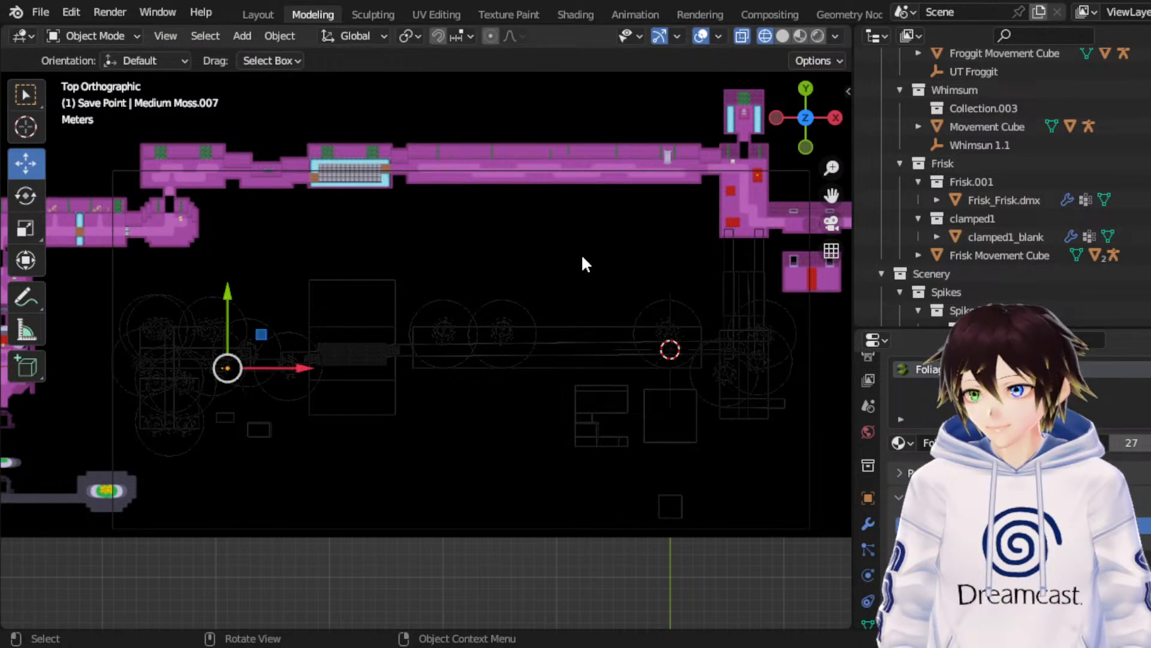
key("ctrl+z")
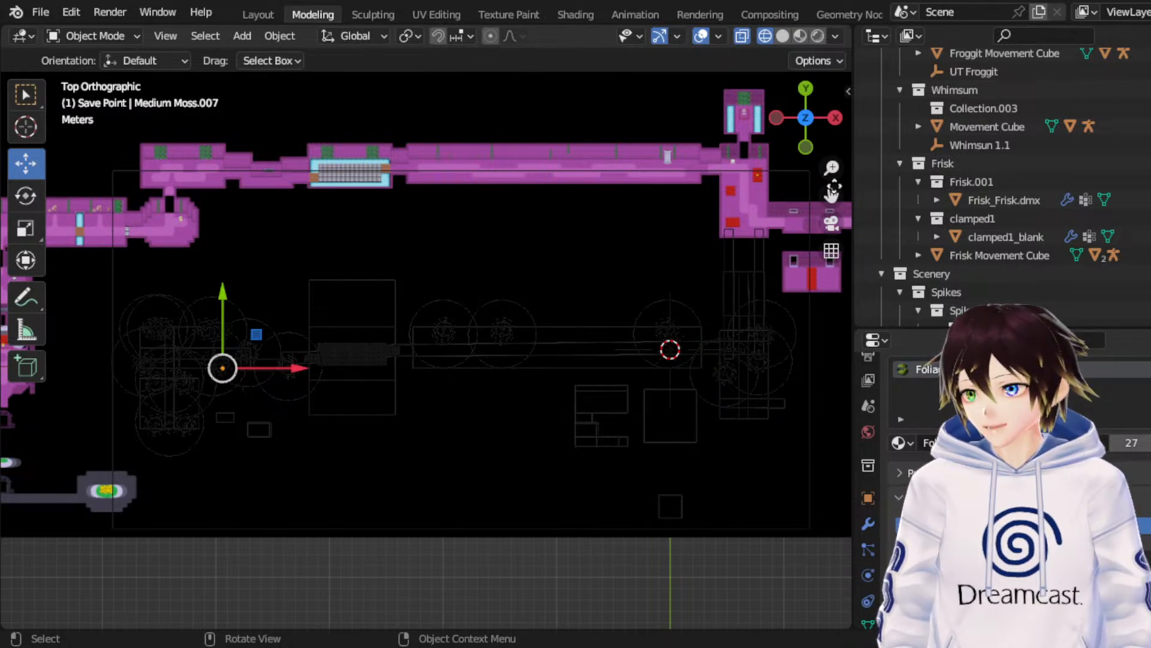
Step: Save the file and undo the last two operations
key("ctrl+s")
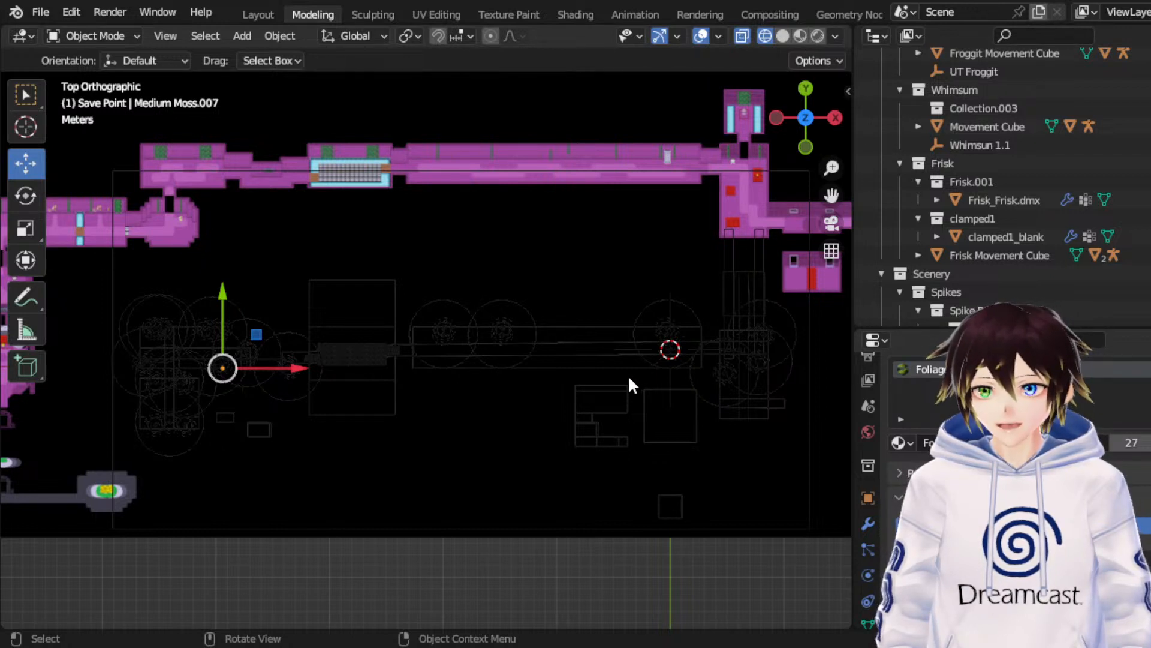
key("ctrl+z")
key("ctrl+z")
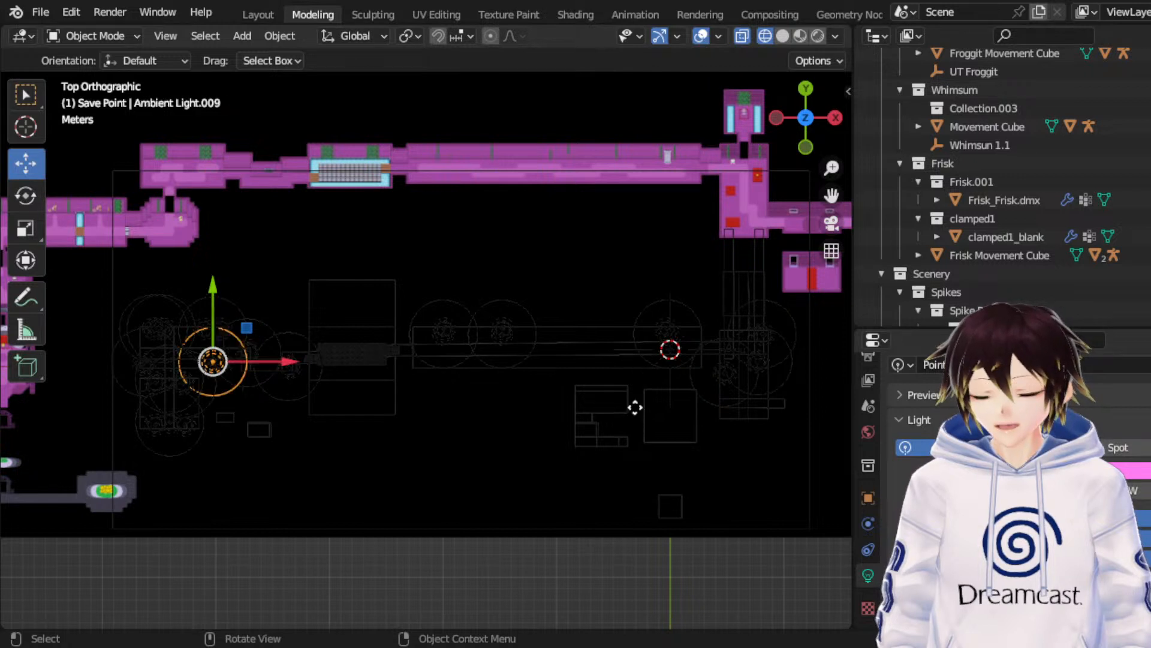
key("g")
key("Escape")
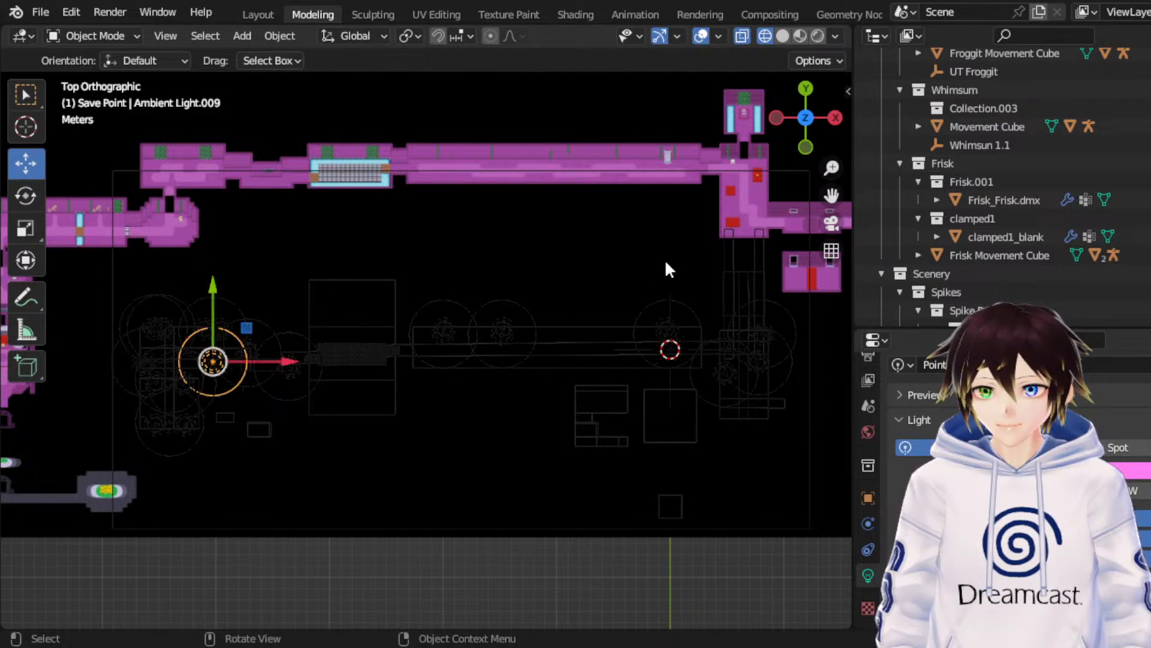
key("g")
key("Escape")
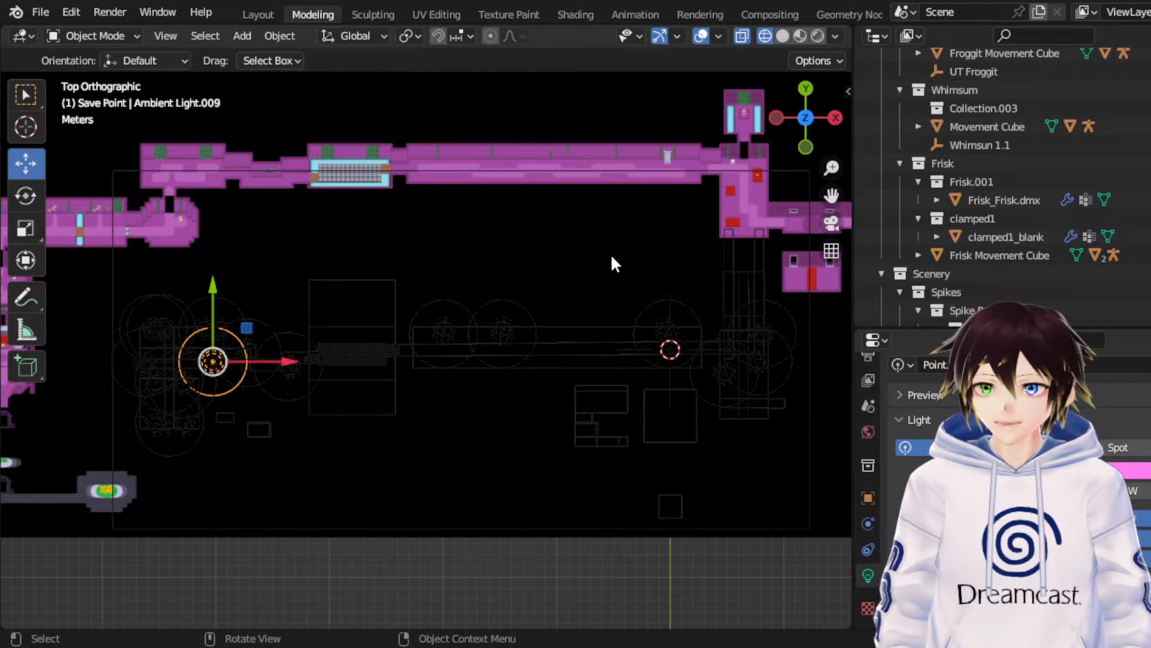
key("g")
key("y")
key("Escape")
Step: Nudge Mushroom Glow.008 slightly along negative X and positive Y
key("ctrl+z")
key("g")
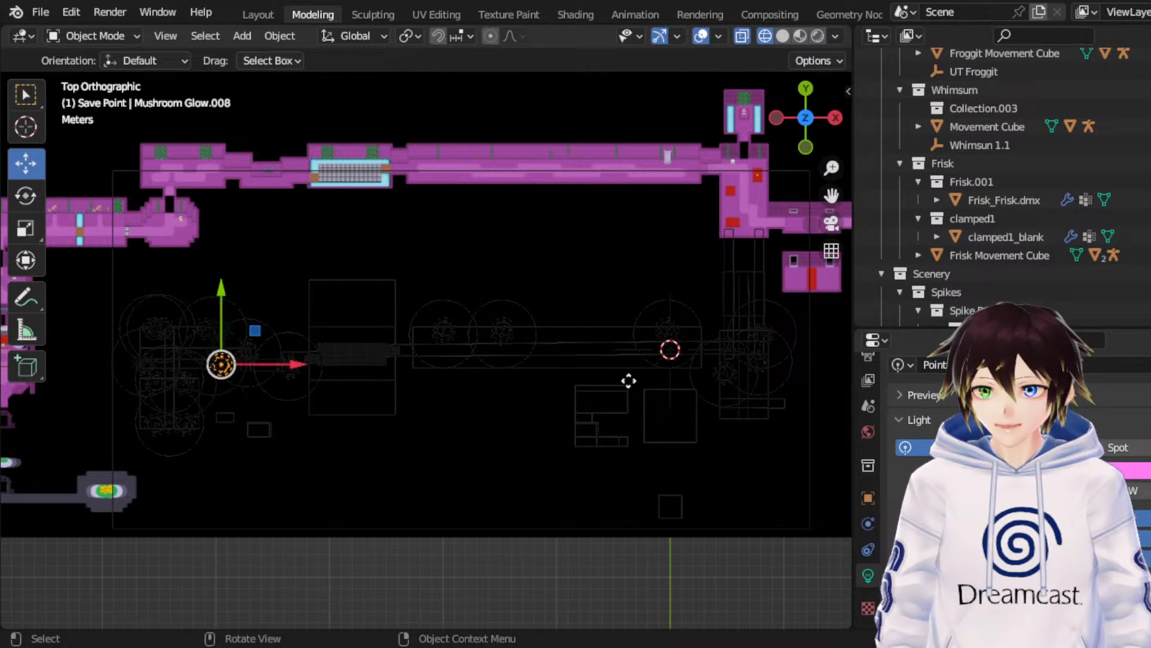
key("g")
key("x")
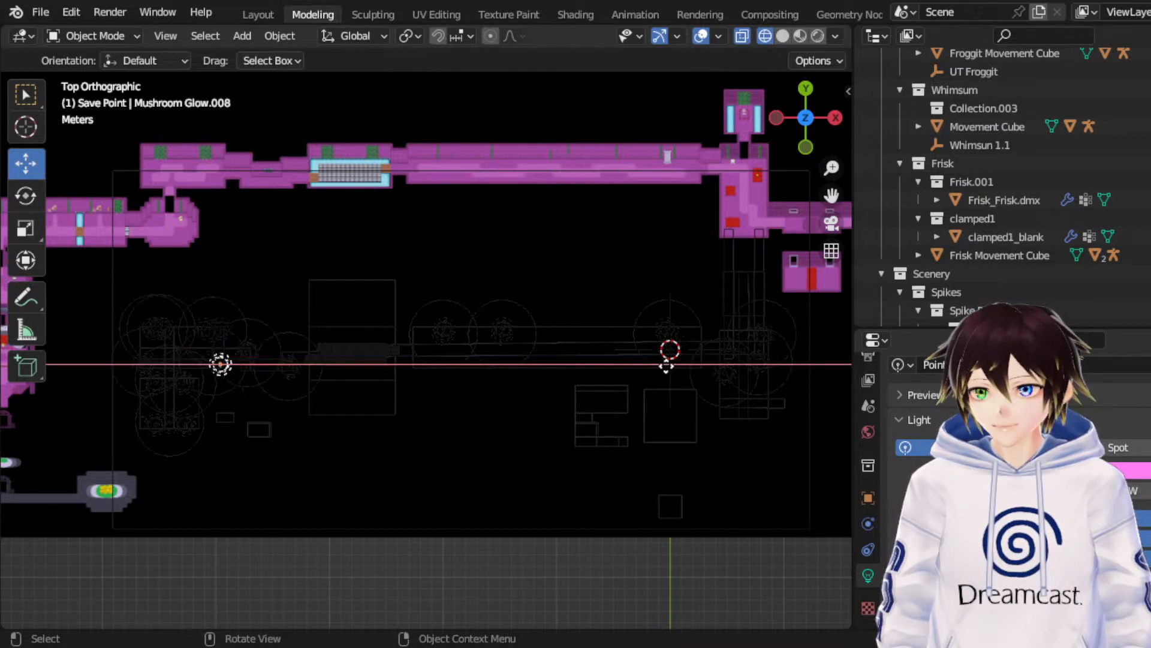
key("Escape")
key("g")
key("y")
key("Escape")
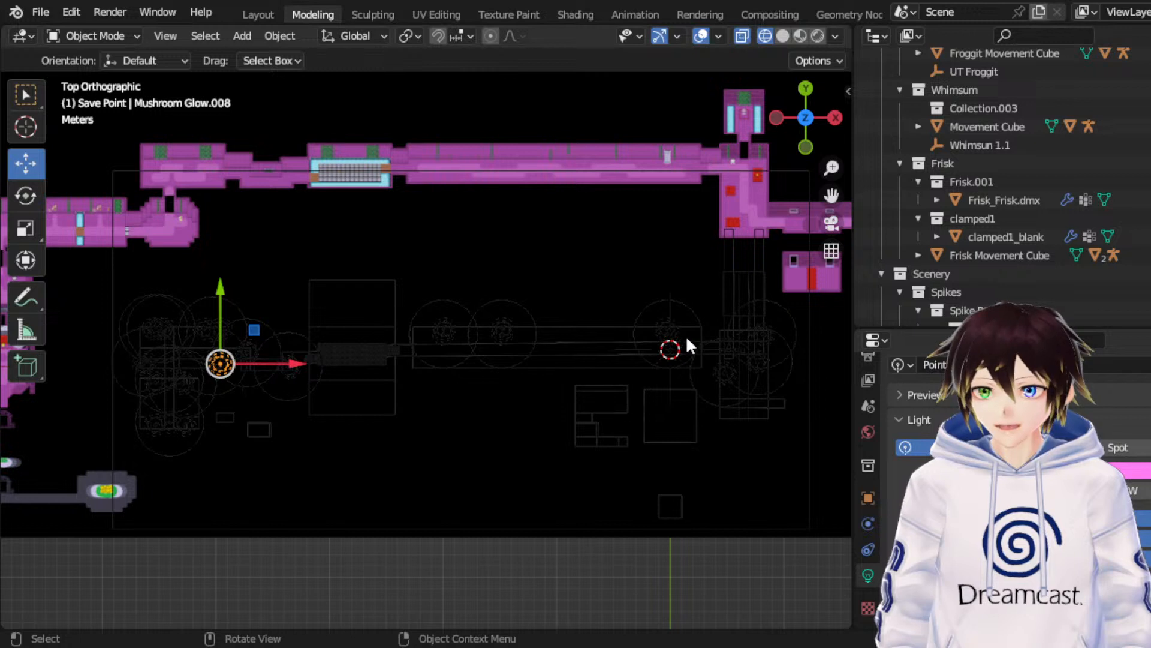
Step: Leave Mushroom Glow.008 in place and save the RuinsRemade_Map-02.blend file
key("g")
key("Escape")
key("g")
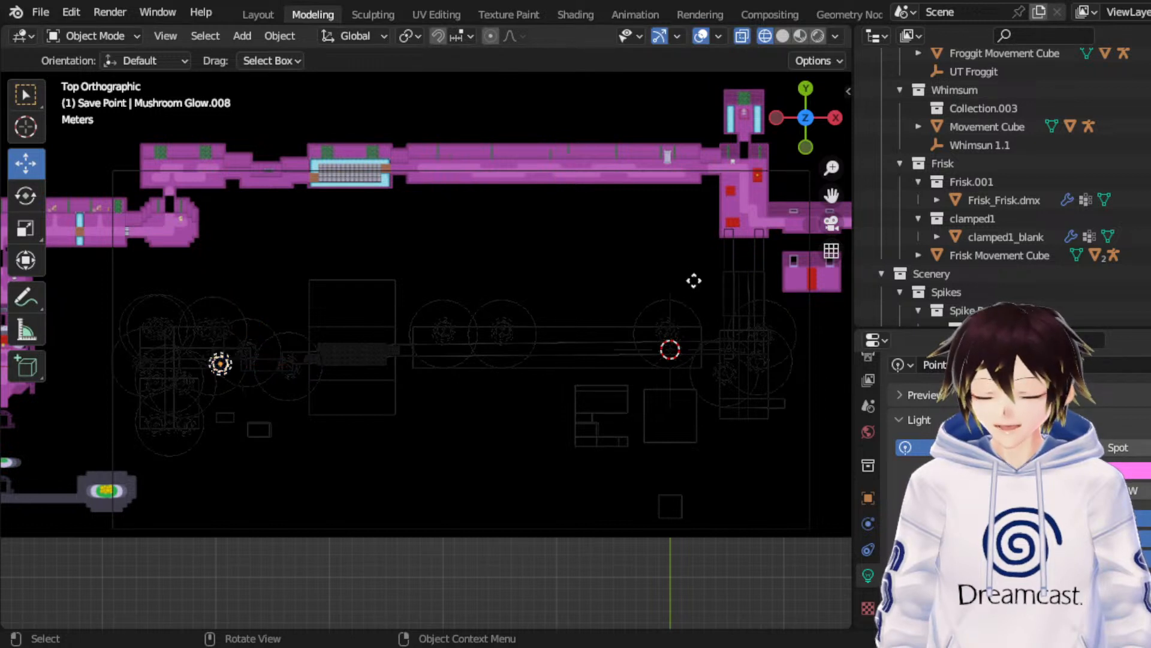
key("Escape")
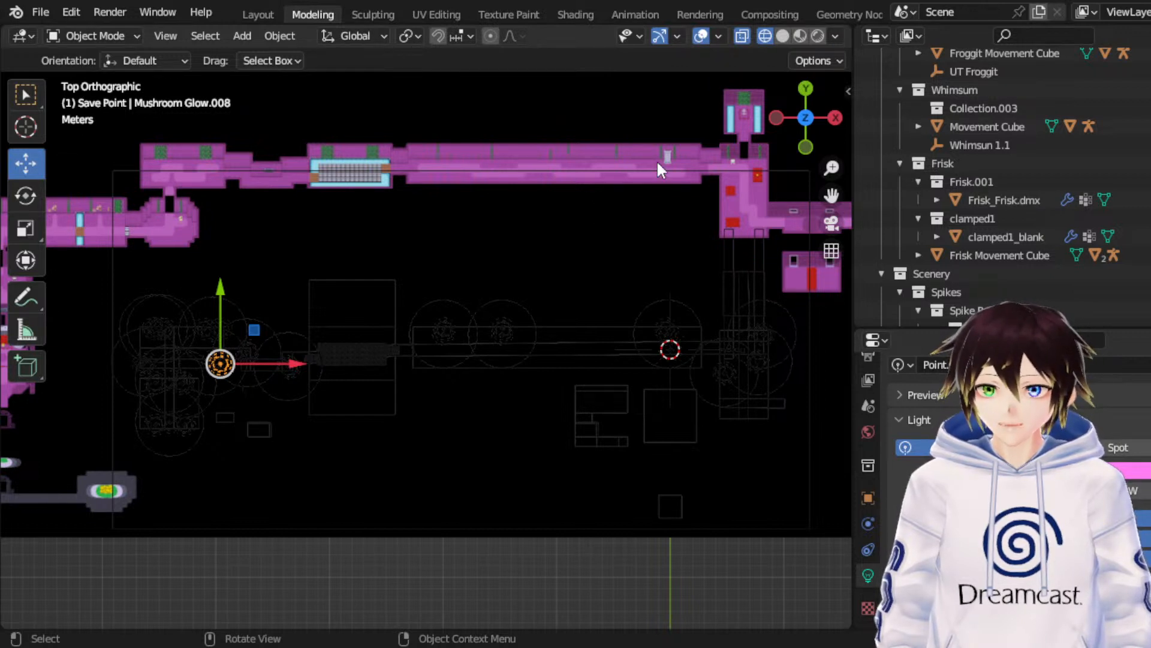
key("ctrl+s")
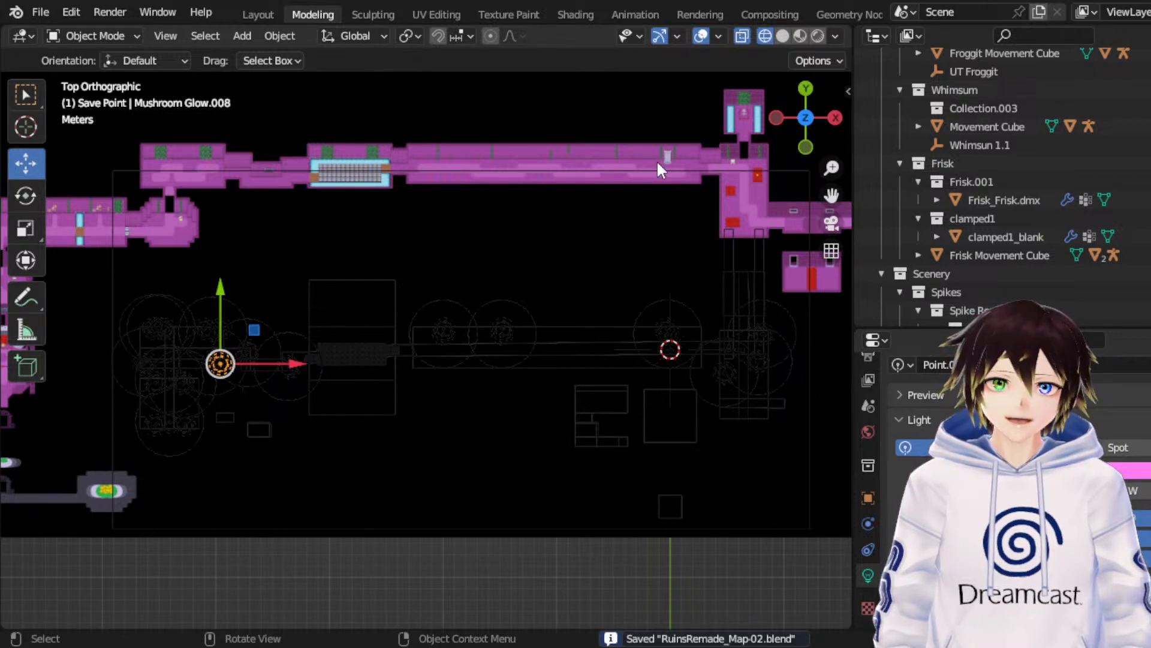
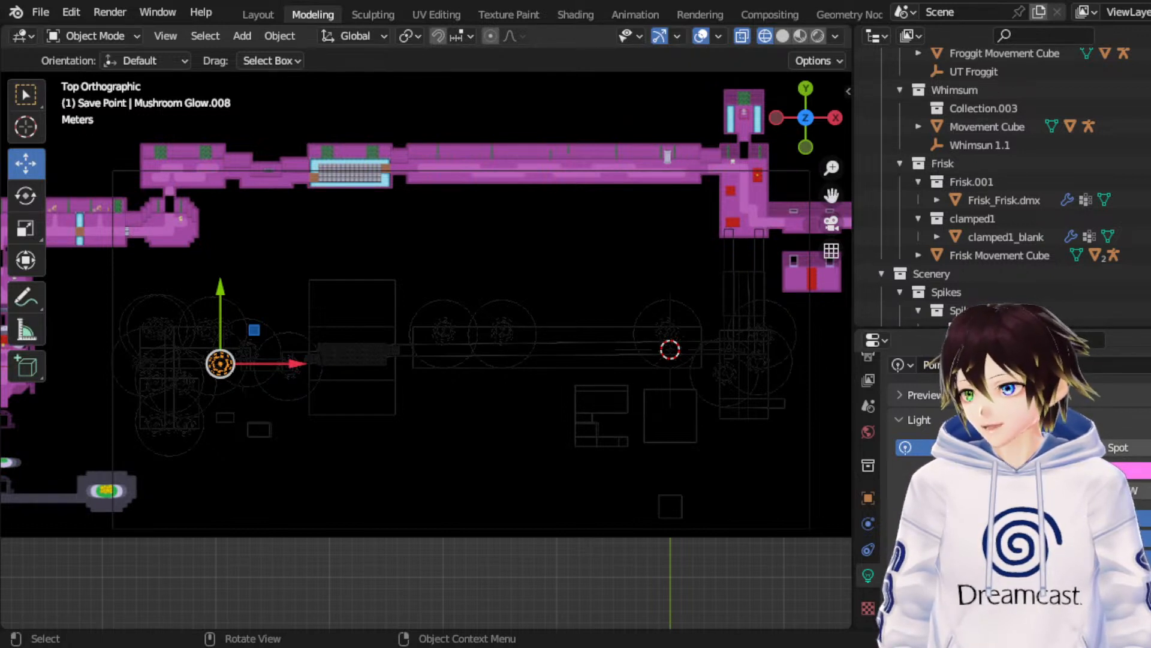
Step: Duplicate Medium Moss.006 and move the copy along positive Y to the northern part of the western room
key("ctrl+z")
key("ctrl+z")
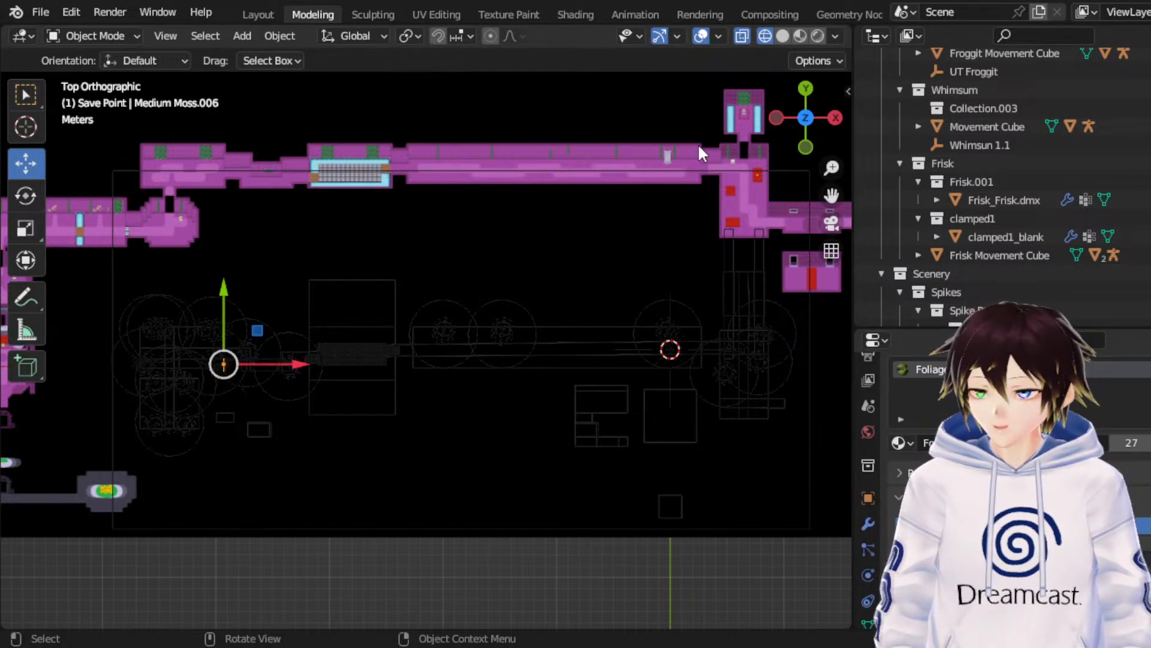
key("ctrl+z")
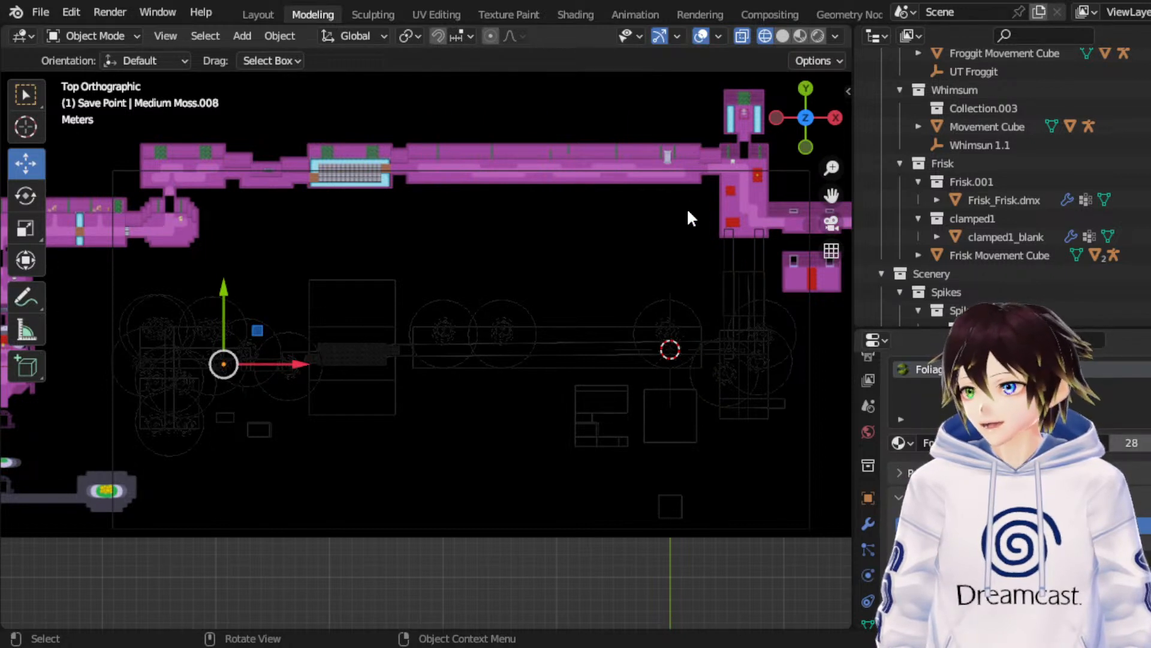
key("ctrl+z")
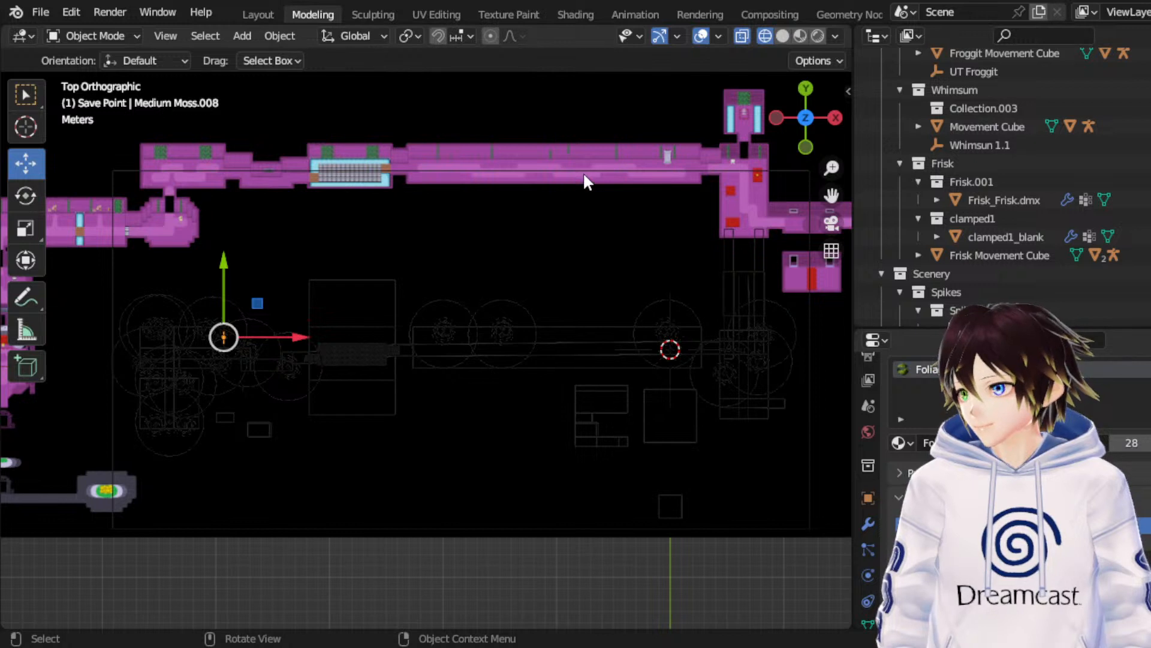
key("g")
key("y")
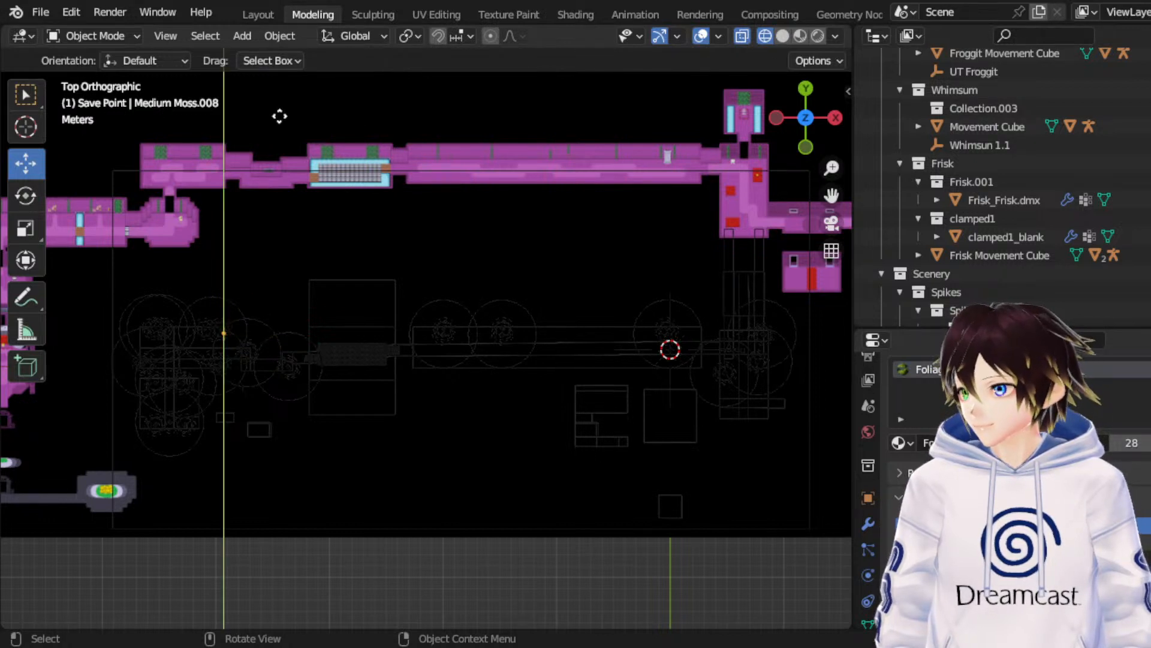
left_click(265, 117)
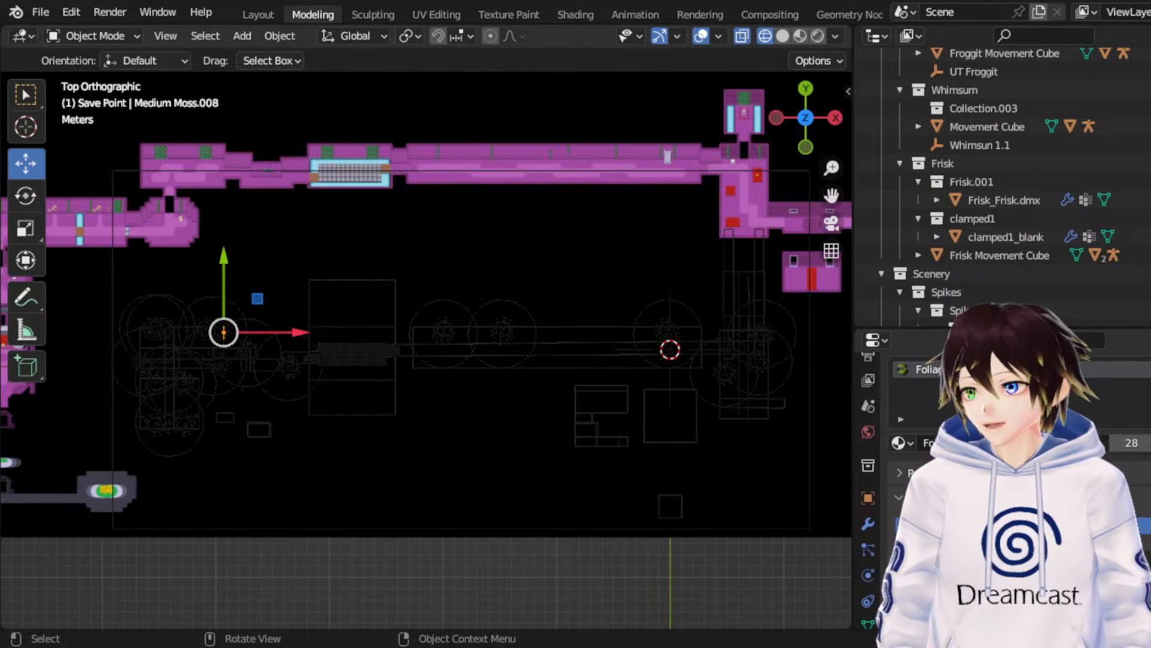
Step: Duplicate Large Vines.003 and move the copy along positive Y and positive X next to Medium Moss.008
left_click(722, 234)
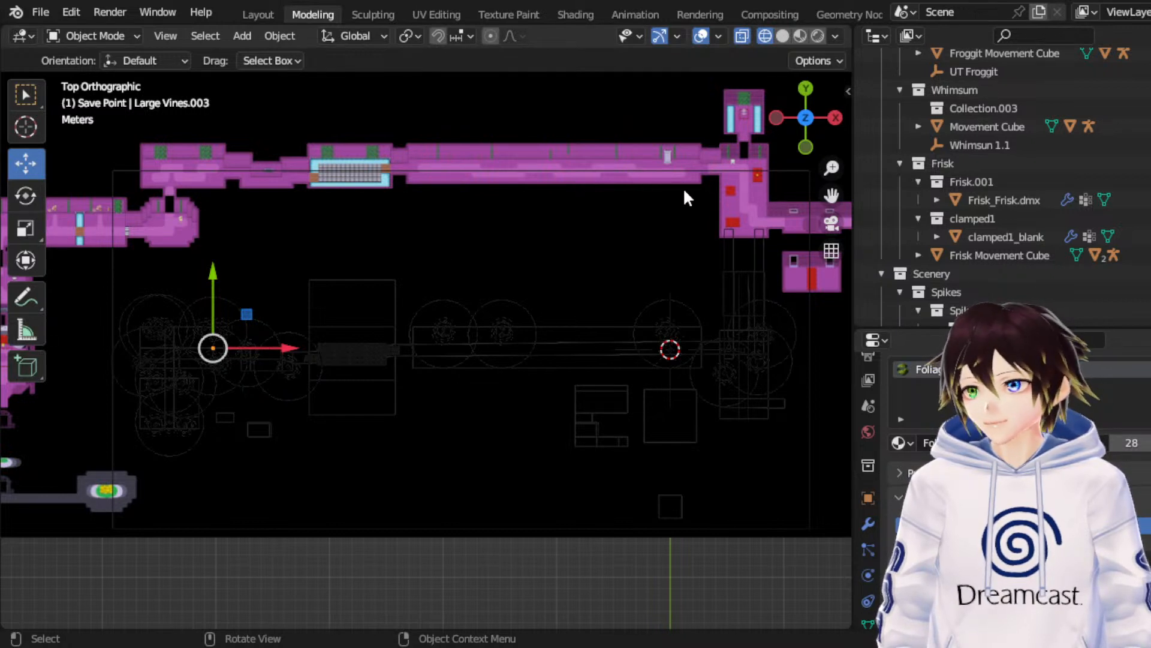
left_click(729, 202)
key("g")
key("y")
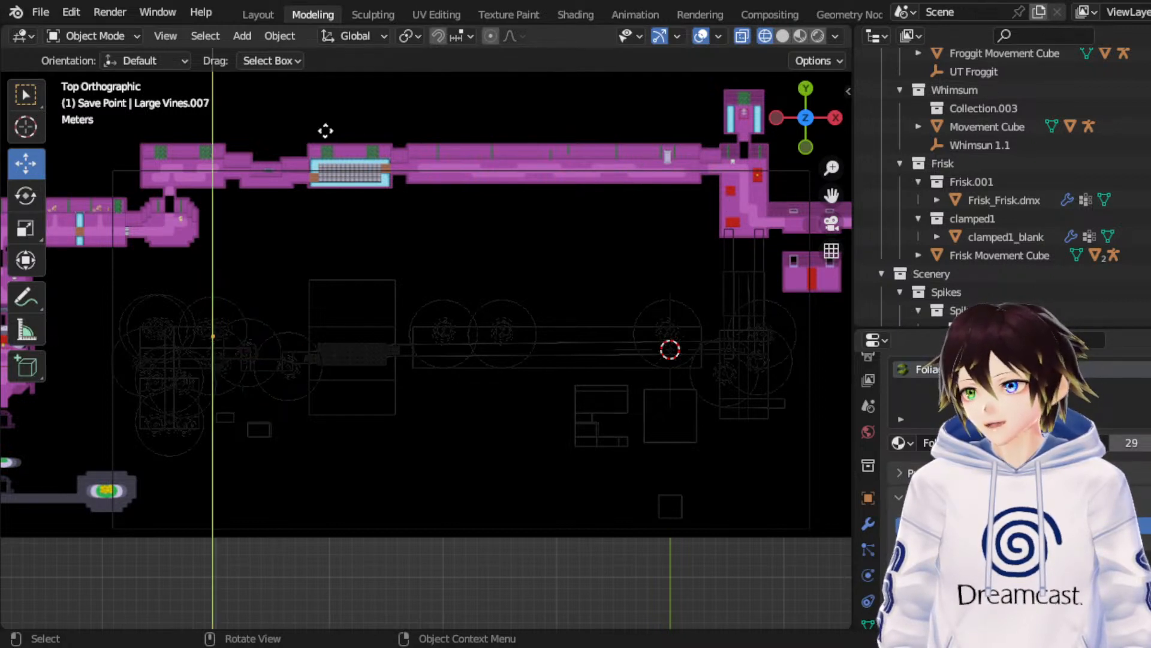
left_click(326, 131)
key("g")
key("x")
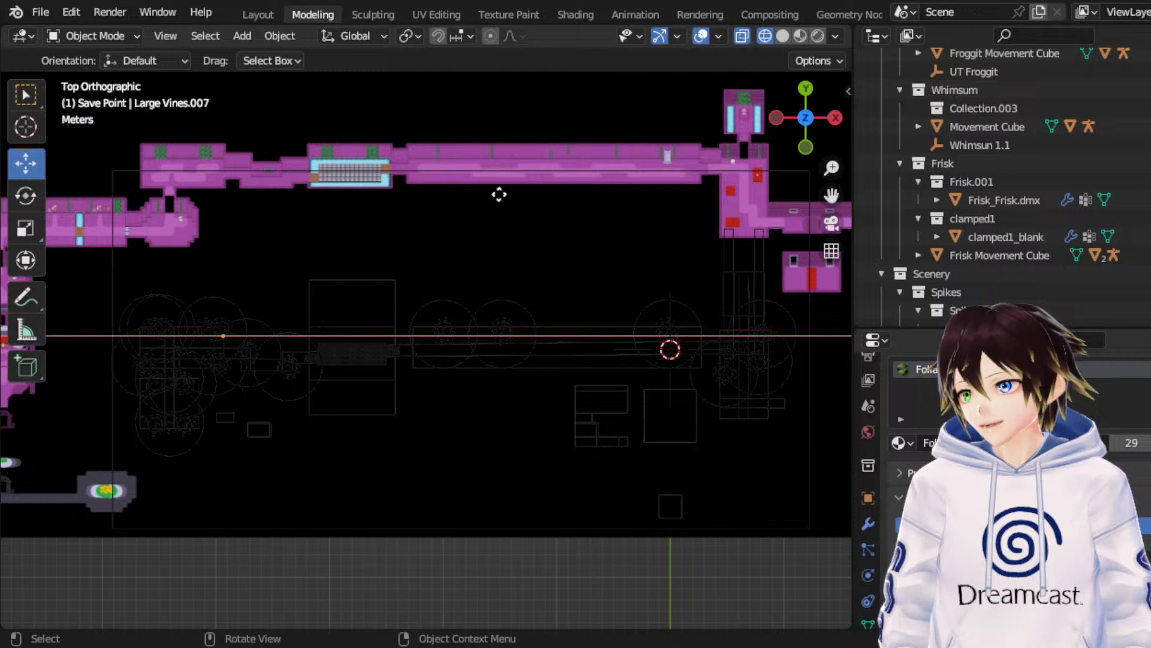
left_click(495, 192)
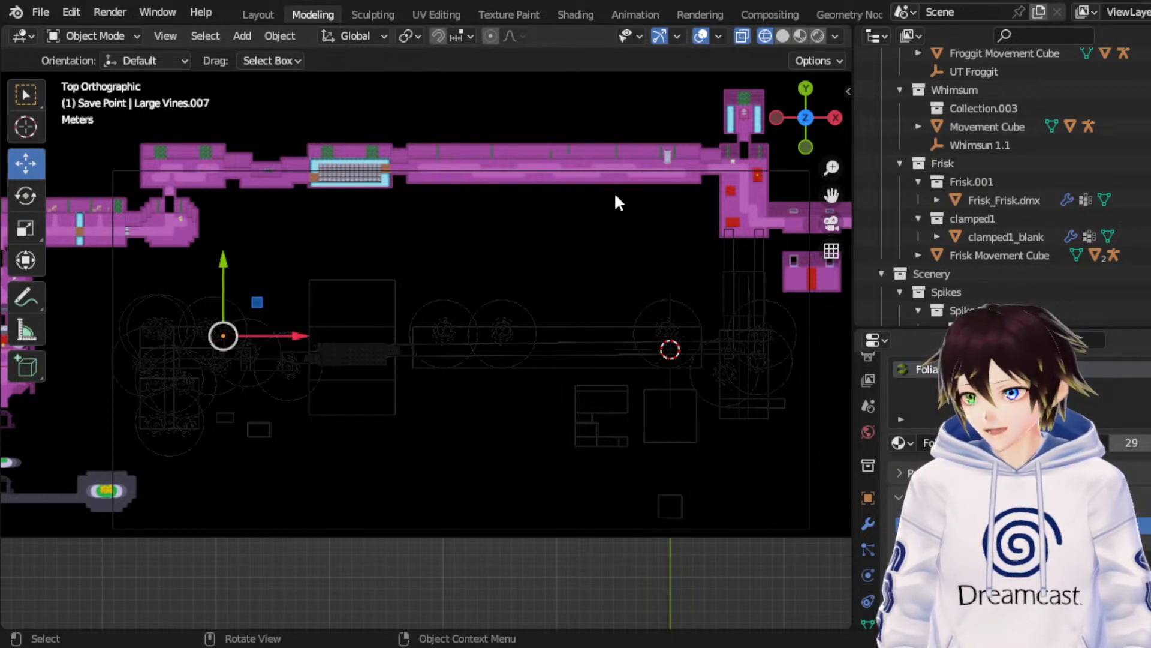
Step: Nudge Large Vines.007 slightly along positive X and adjust its scale
key("g")
key("x")
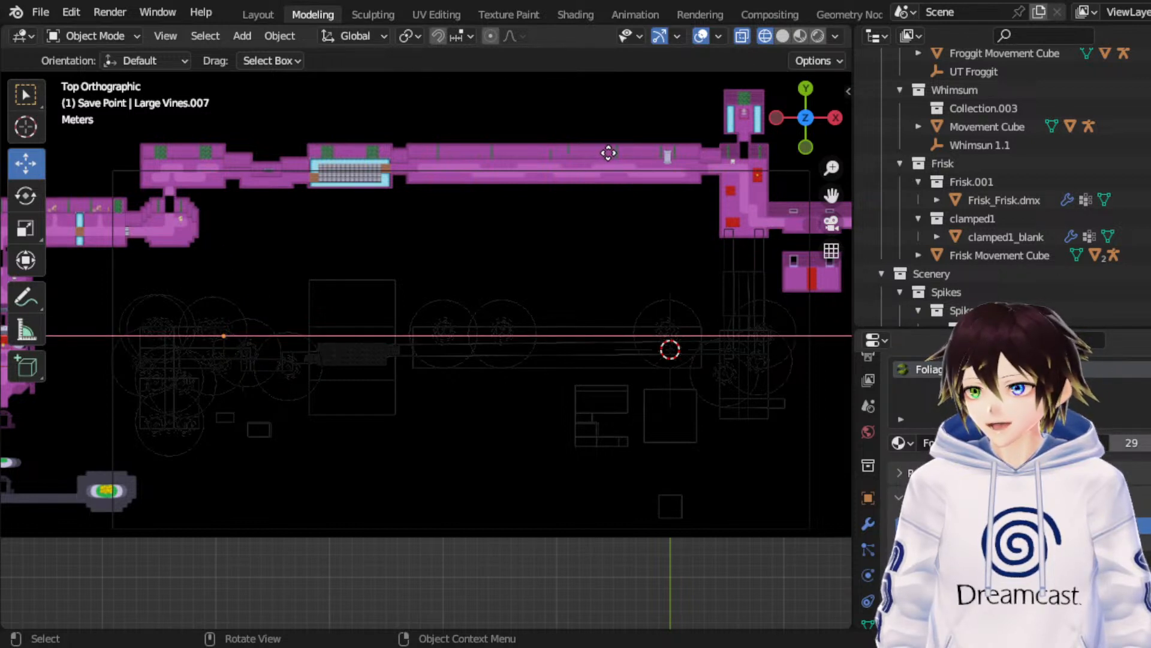
left_click(602, 154)
left_click(21, 228)
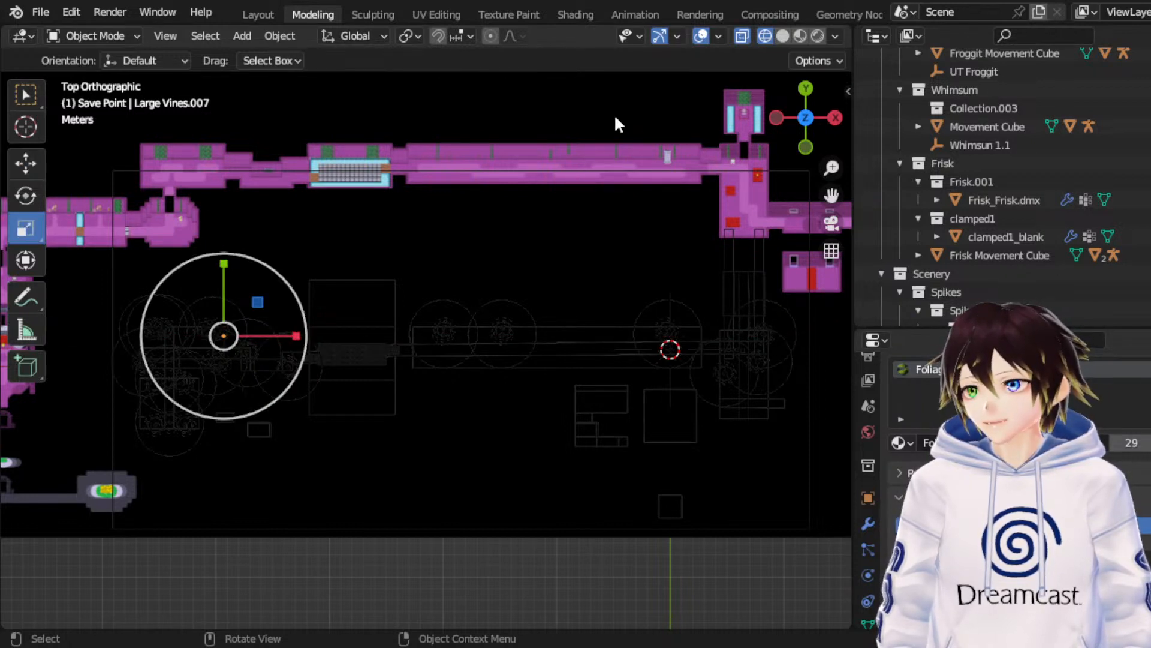
left_click(642, 100)
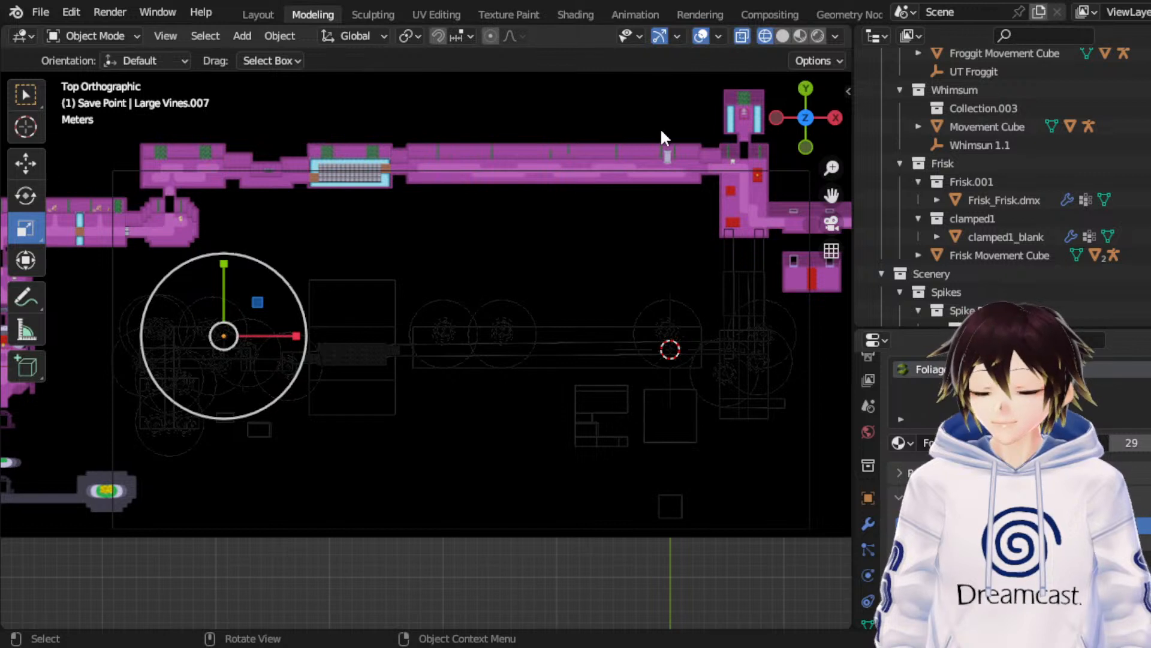
left_click(26, 163)
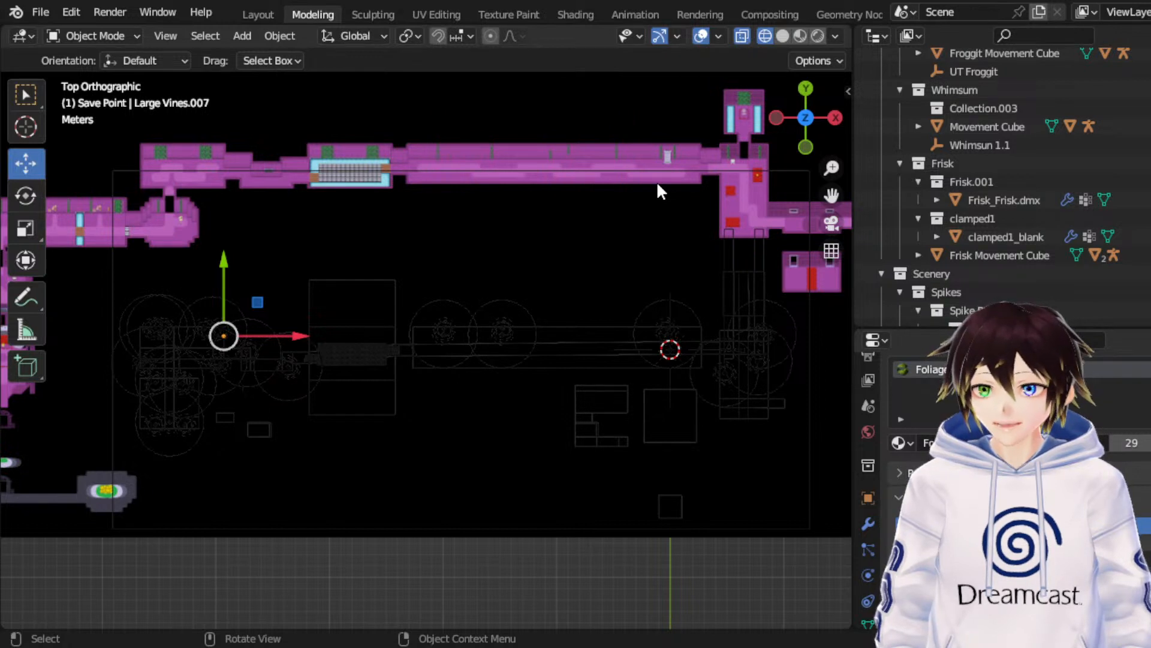
Step: Duplicate Large Vines.007 and move the copy slightly along positive Y
key("shift+d")
left_click(638, 207)
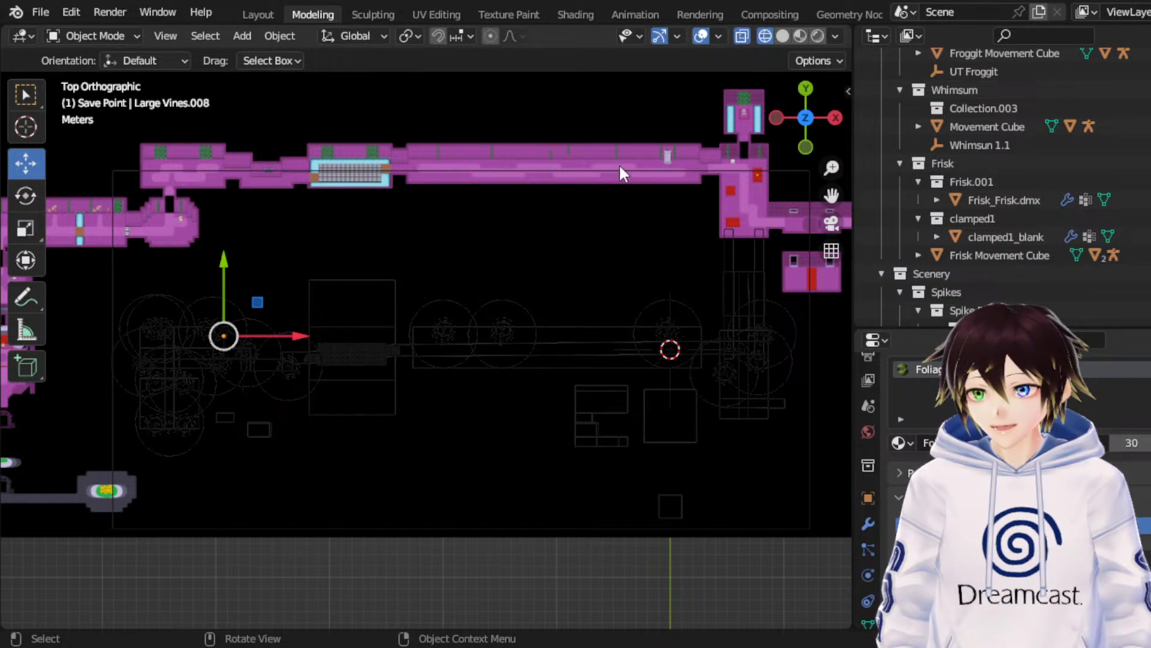
key("g")
key("y")
left_click(432, 106)
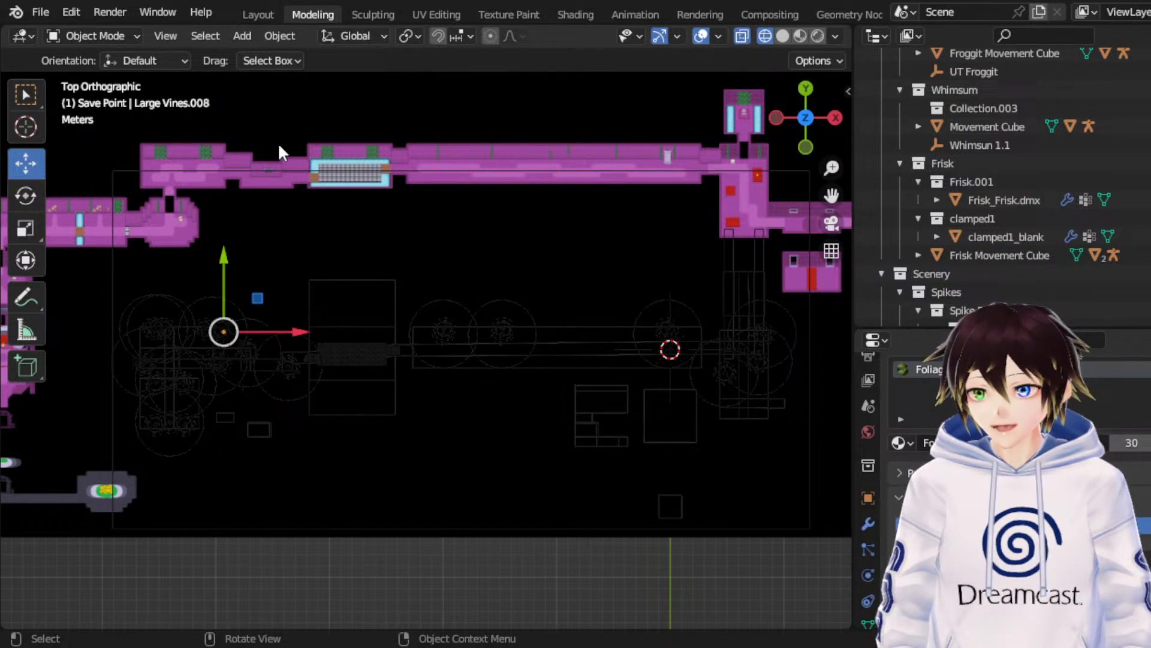
Step: Adjust the scale of Large Vines.008 and shift it a little further along positive Y
left_click(24, 219)
key("s")
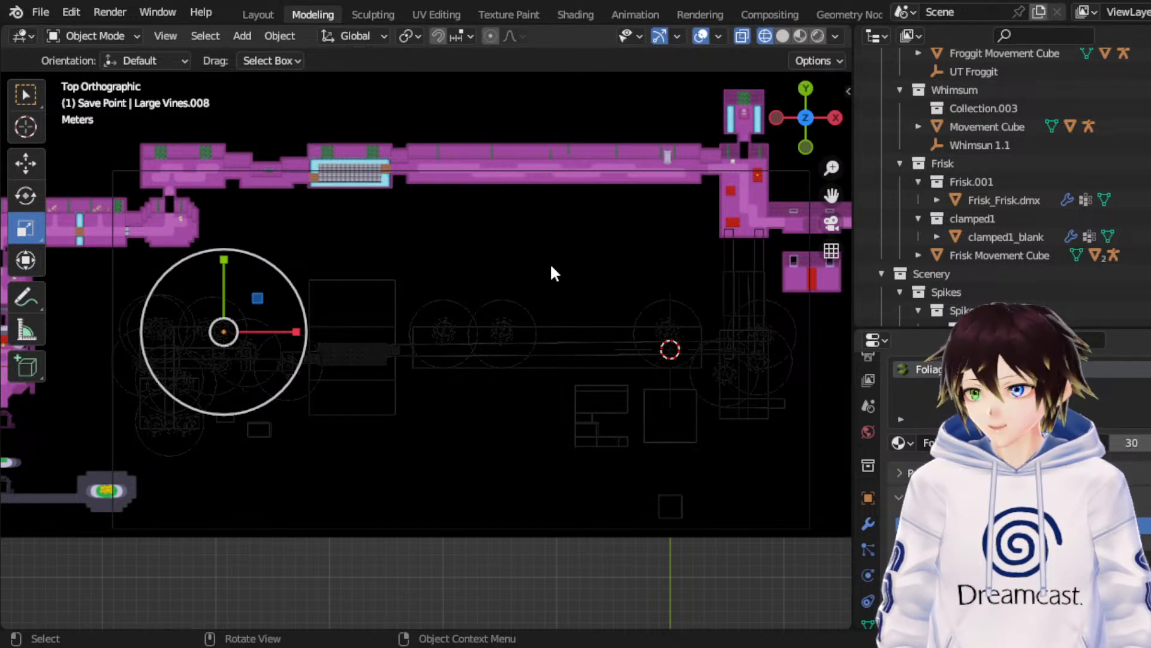
left_click(25, 163)
key("g")
key("y")
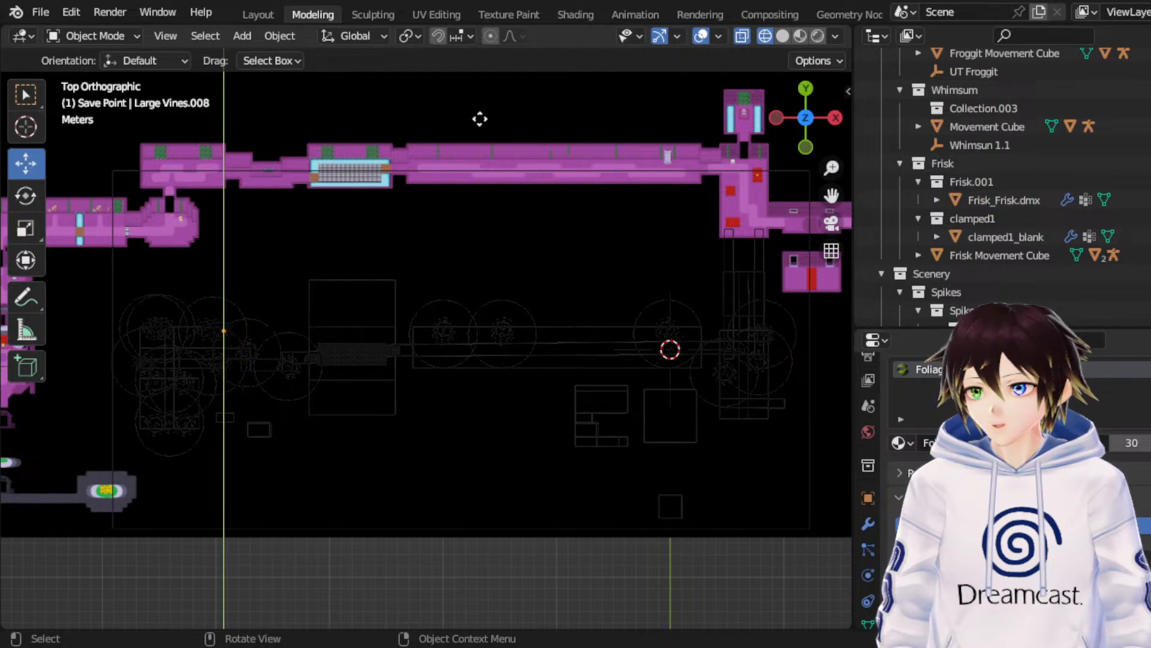
left_click(402, 122)
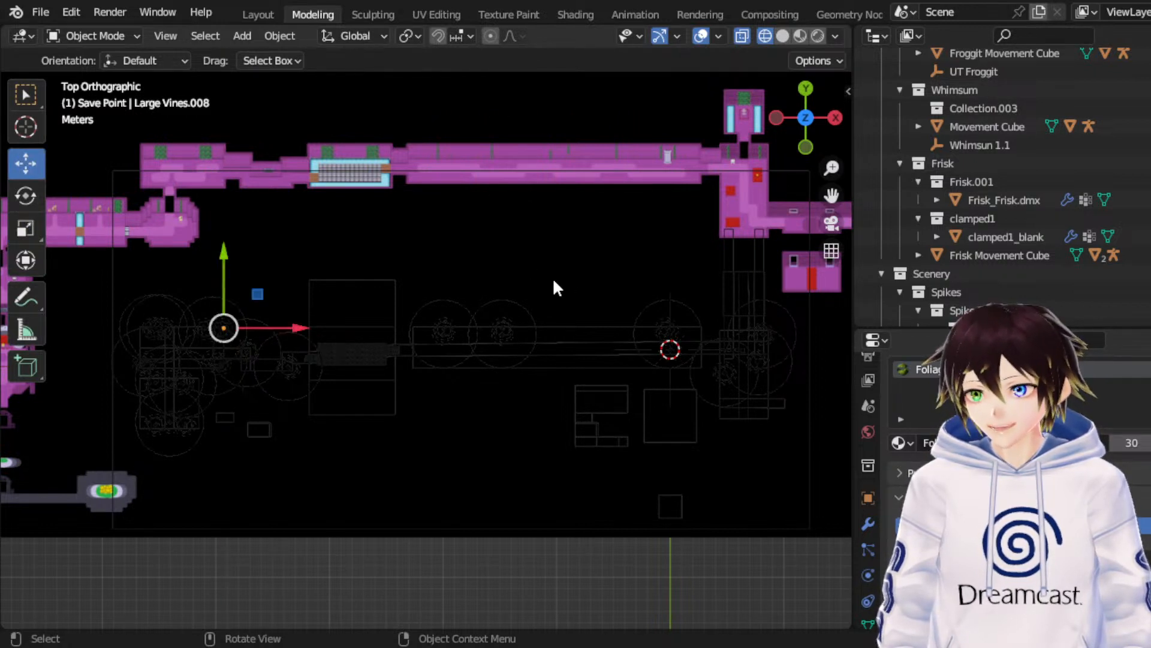
Step: Try moving the original Large Vines.004 along positive Y and positive X, and undo both moves
key("ctrl+z")
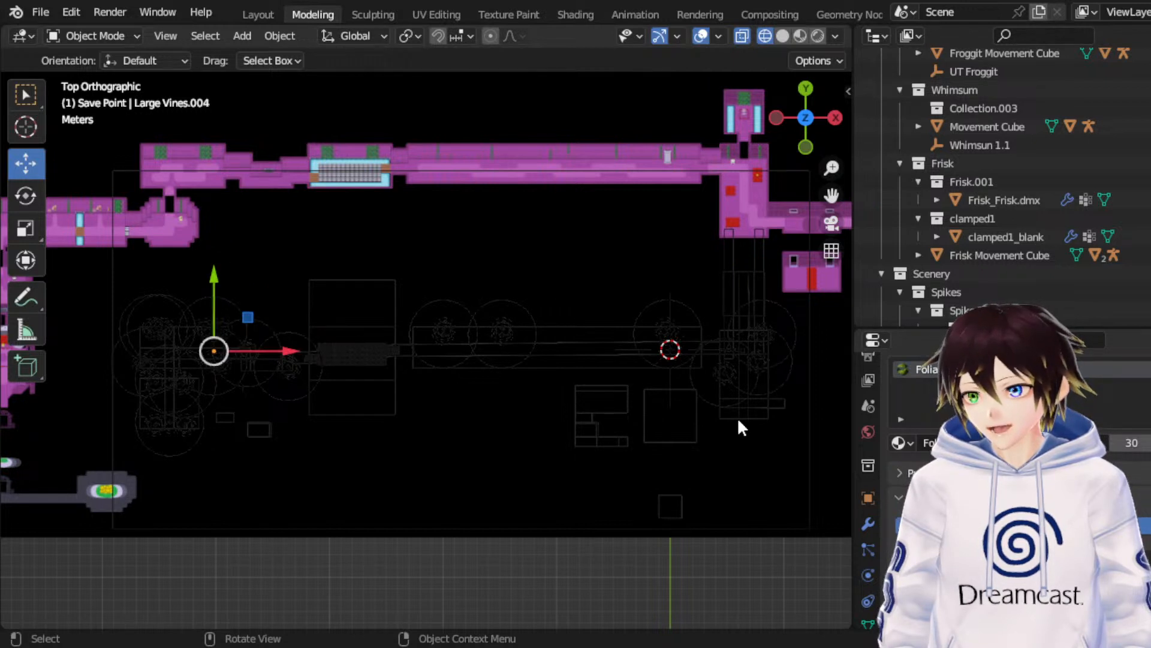
key("g")
key("y")
left_click(349, 455)
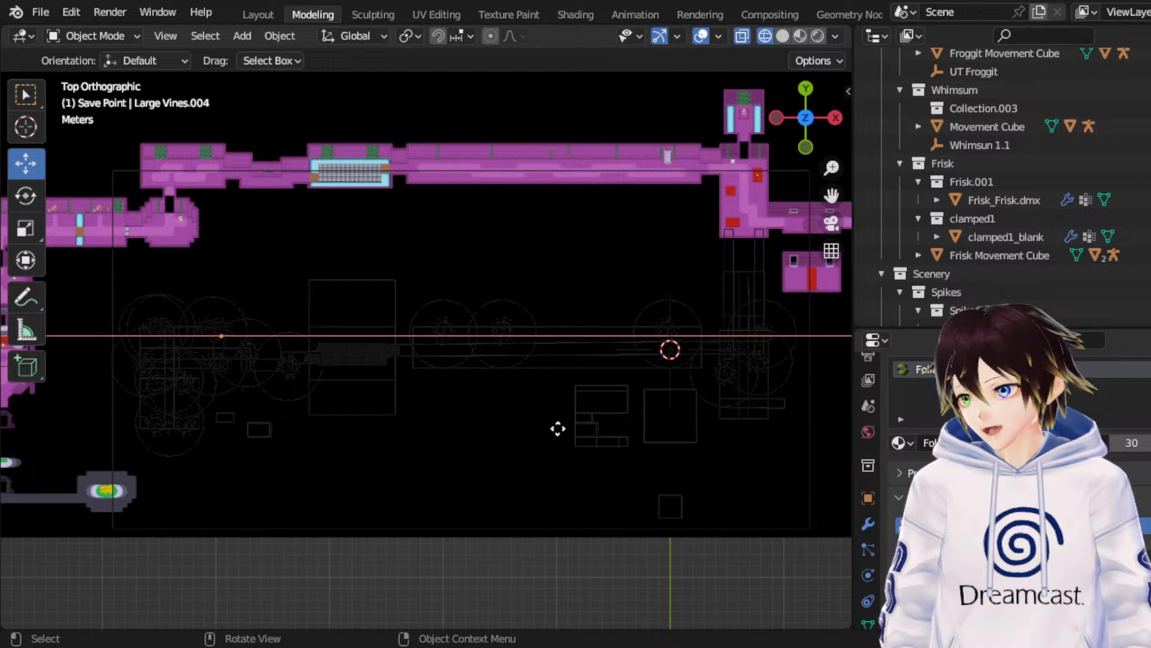
left_click(577, 415)
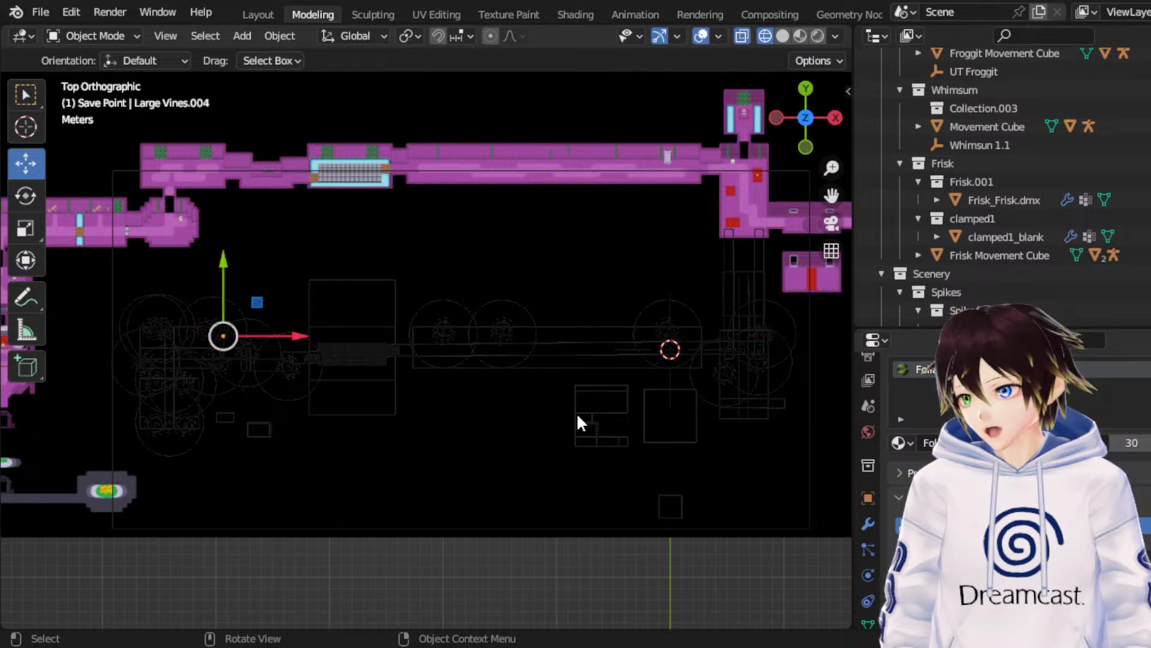
key("ctrl+z")
key("ctrl+z")
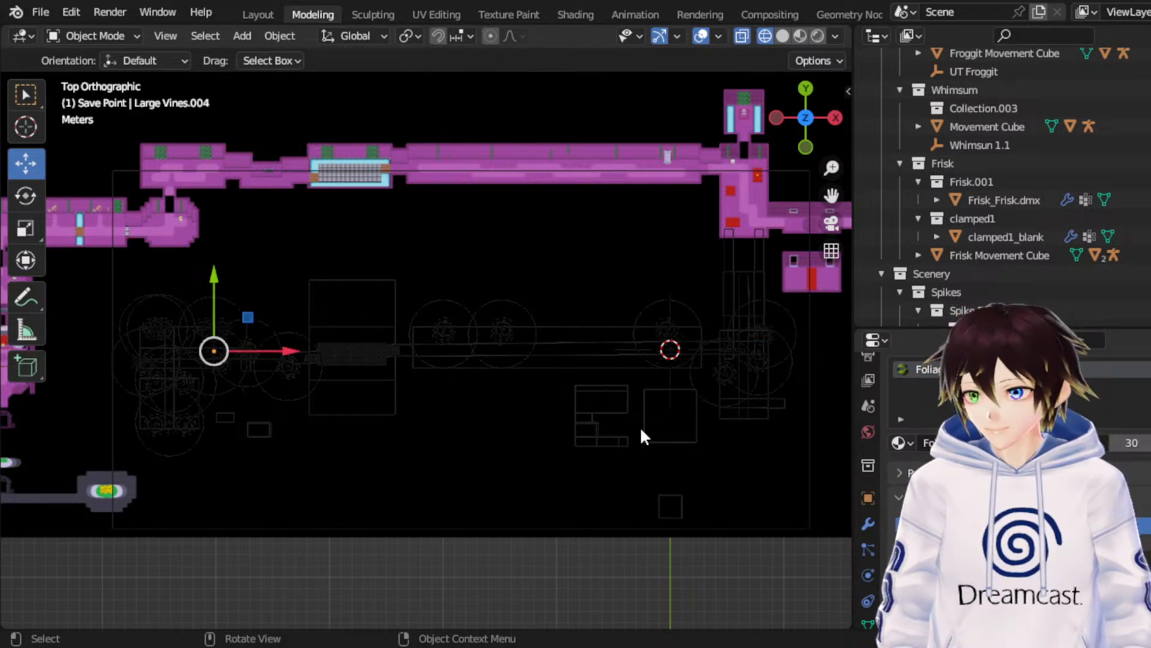
Step: Duplicate Large Vines.004 and move the copy along positive Y and positive X beside Large Vines.007
key("ctrl+shift+z")
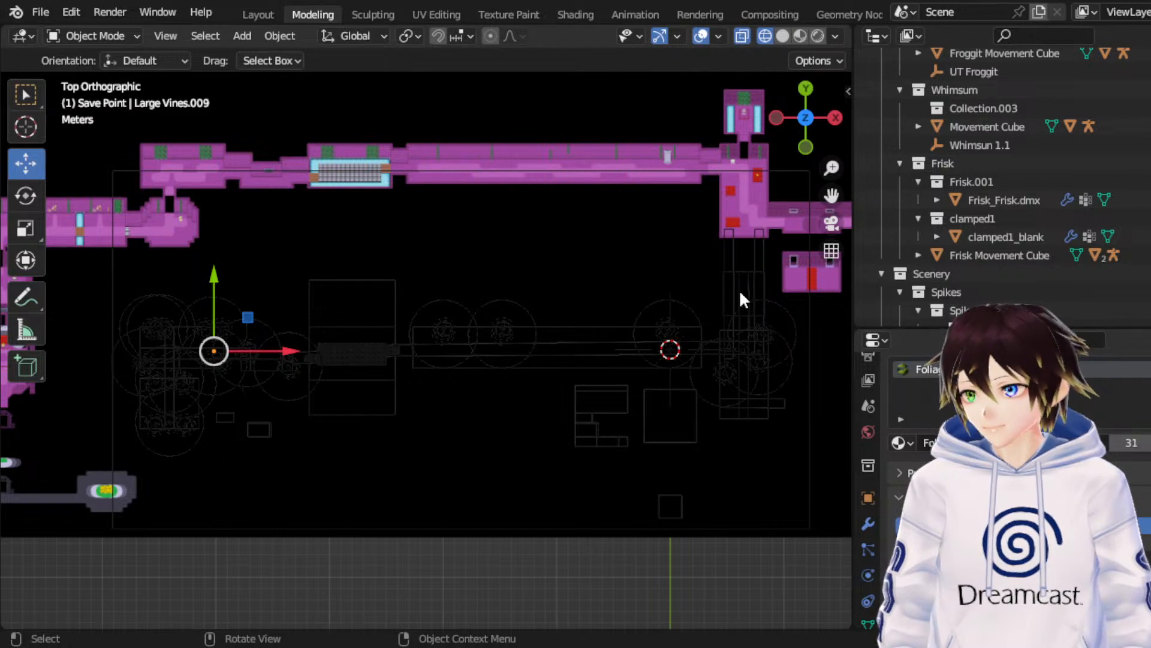
key("g")
key("y")
left_click(350, 423)
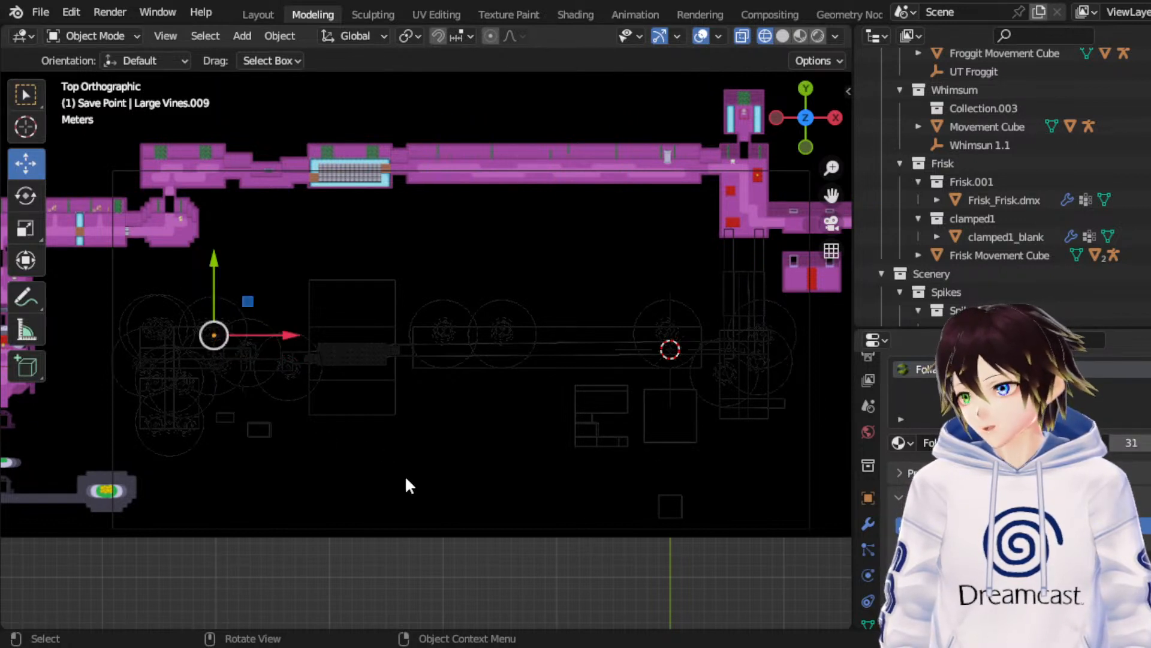
key("g")
key("x")
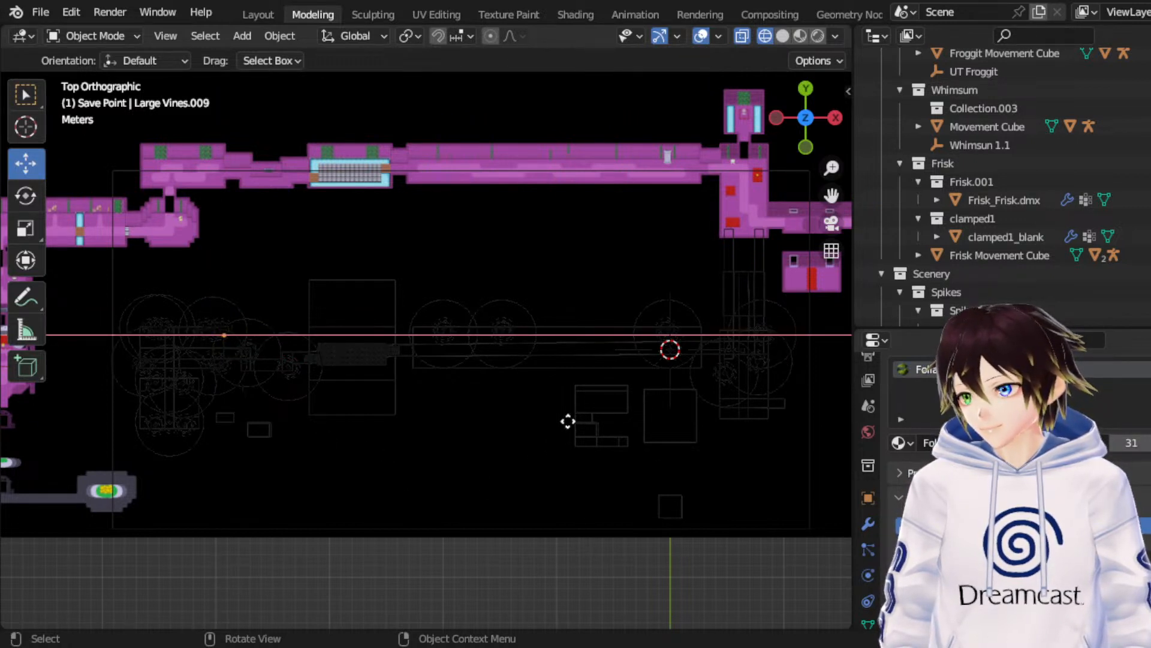
left_click(567, 427)
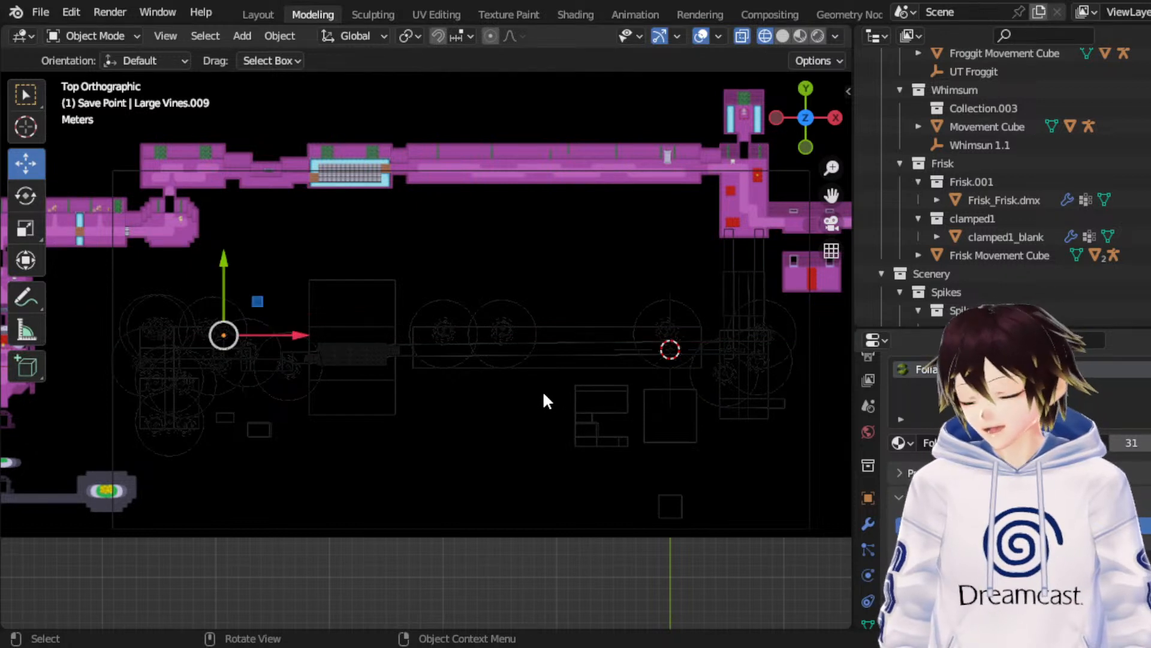
key("g")
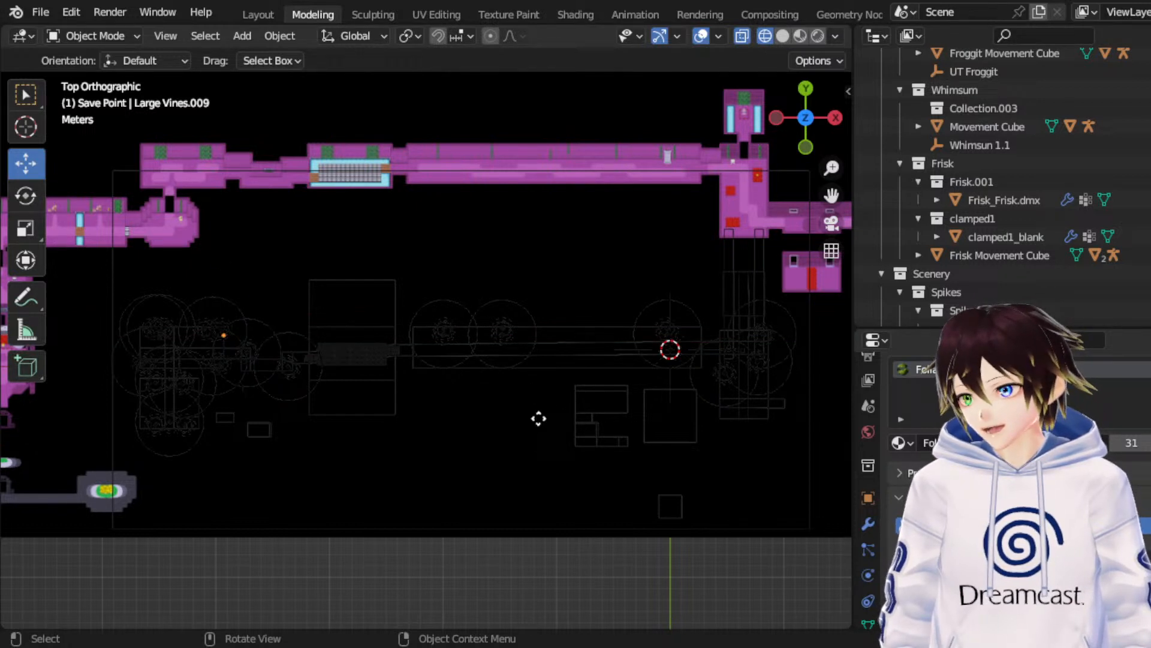
right_click(527, 489)
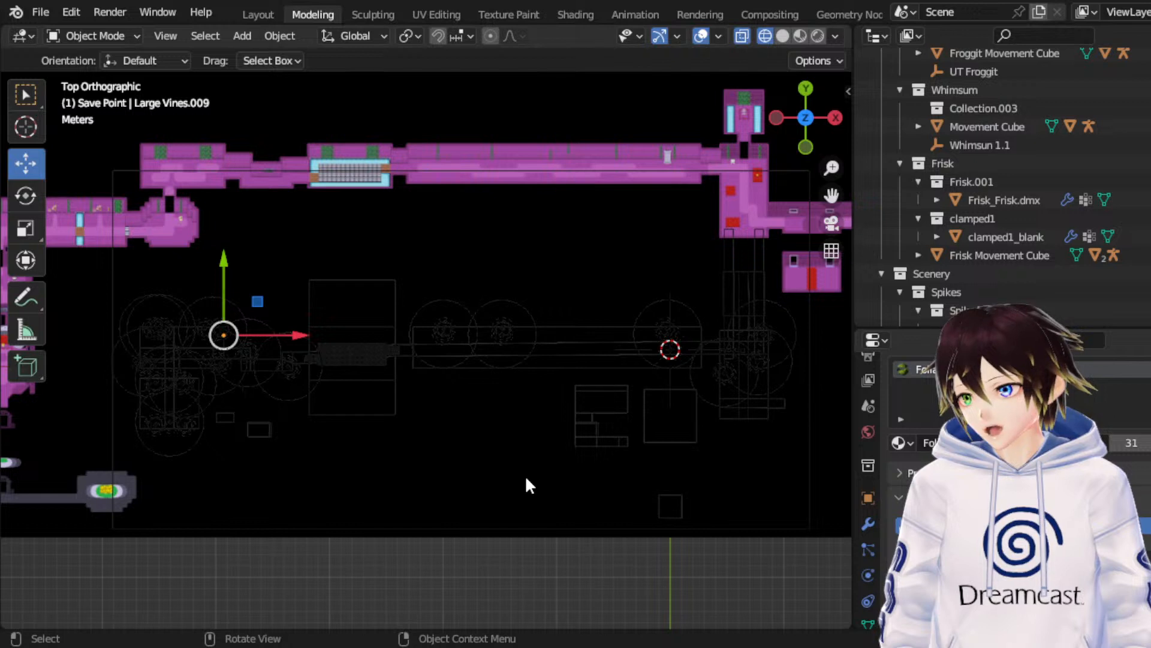
Step: Adjust the scale of Large Vines.009, shift it slightly along positive Y, and save the file
left_click(26, 228)
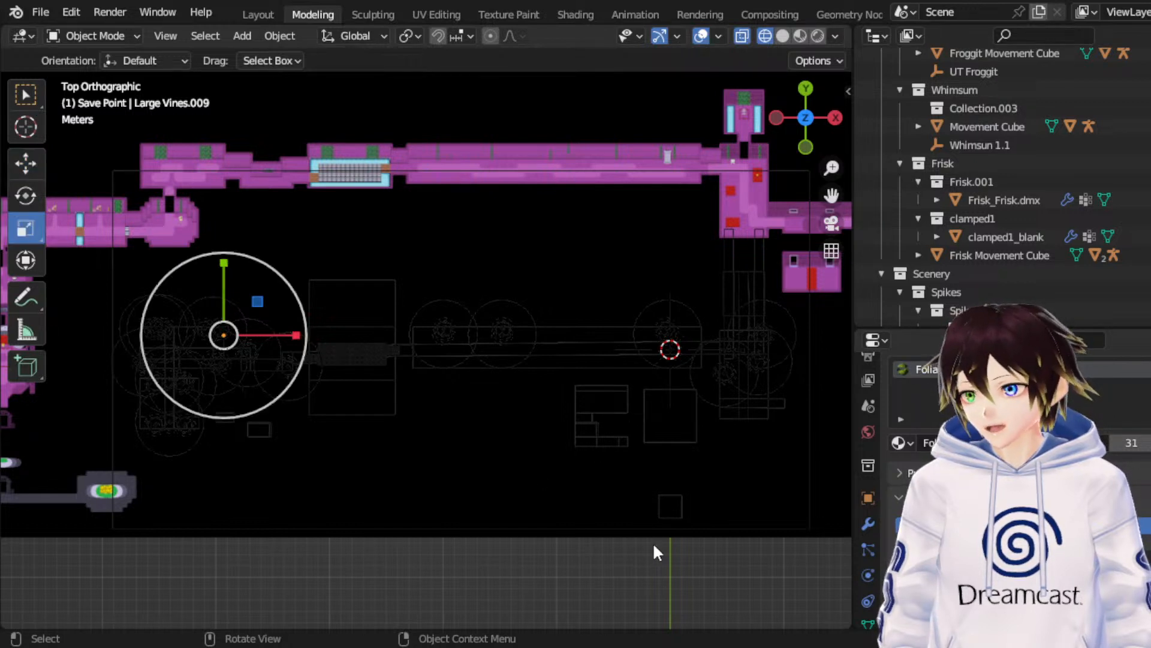
key("s")
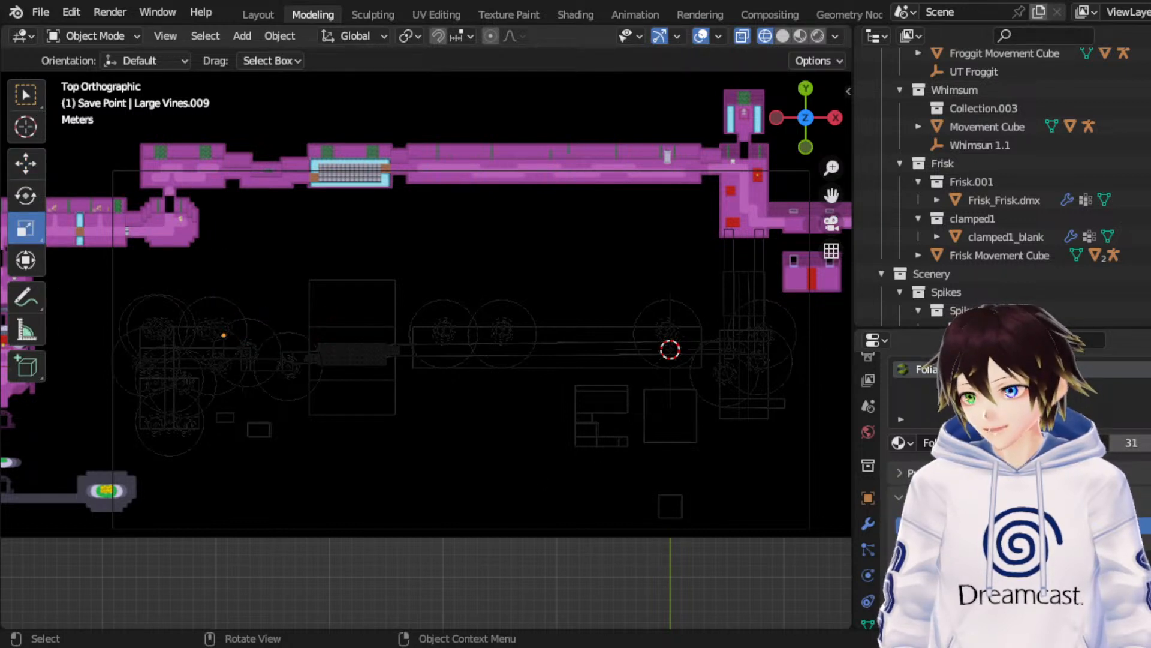
right_click(630, 576)
left_click(26, 163)
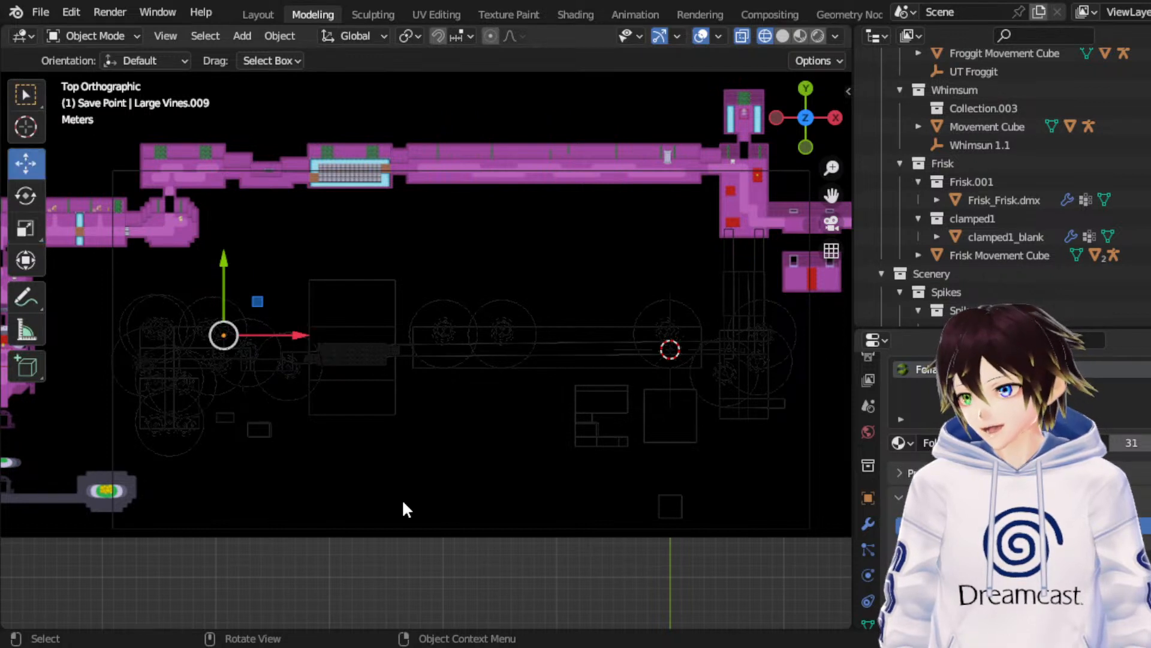
key("g")
key("y")
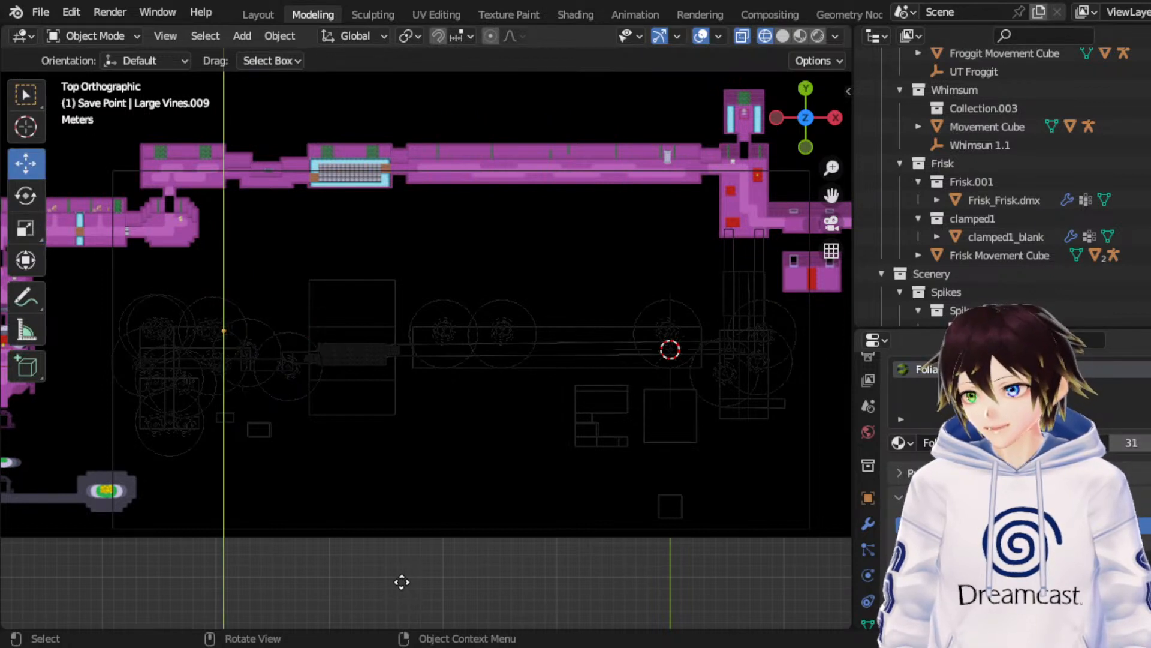
left_click(402, 581)
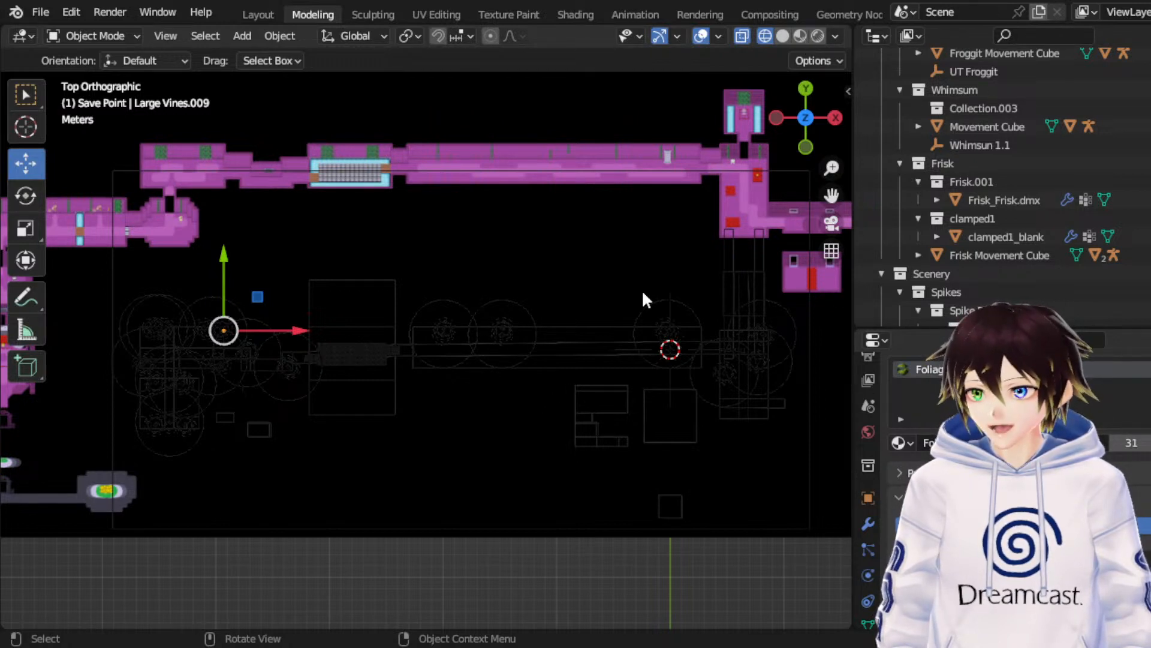
key("ctrl+s")
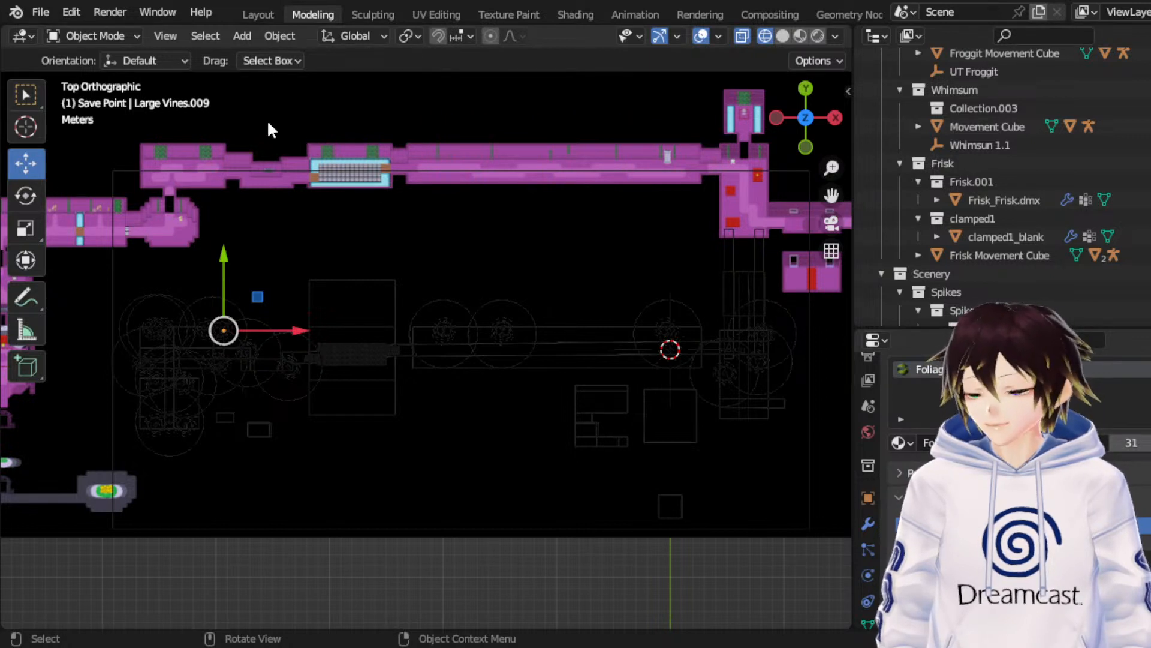
Step: Duplicate a medium moss piece in the western room and move the copy along positive X and slightly along negative Y
key("ctrl+z")
key("ctrl+z")
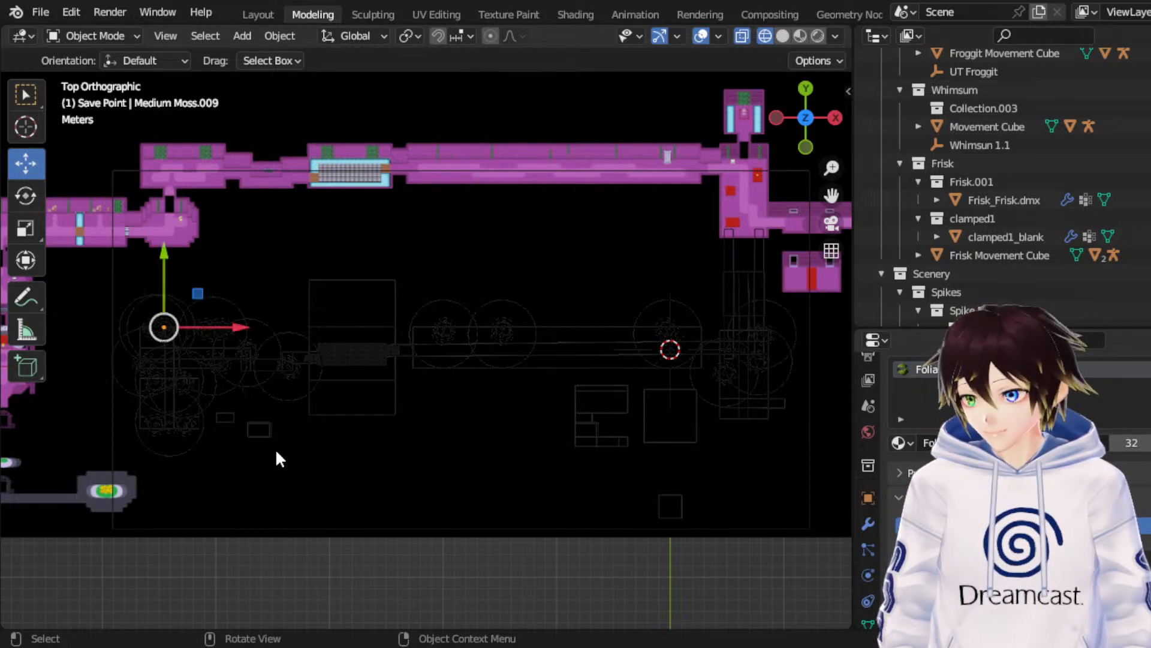
key("g")
key("x")
left_click(480, 423)
key("g")
key("y")
left_click(412, 414)
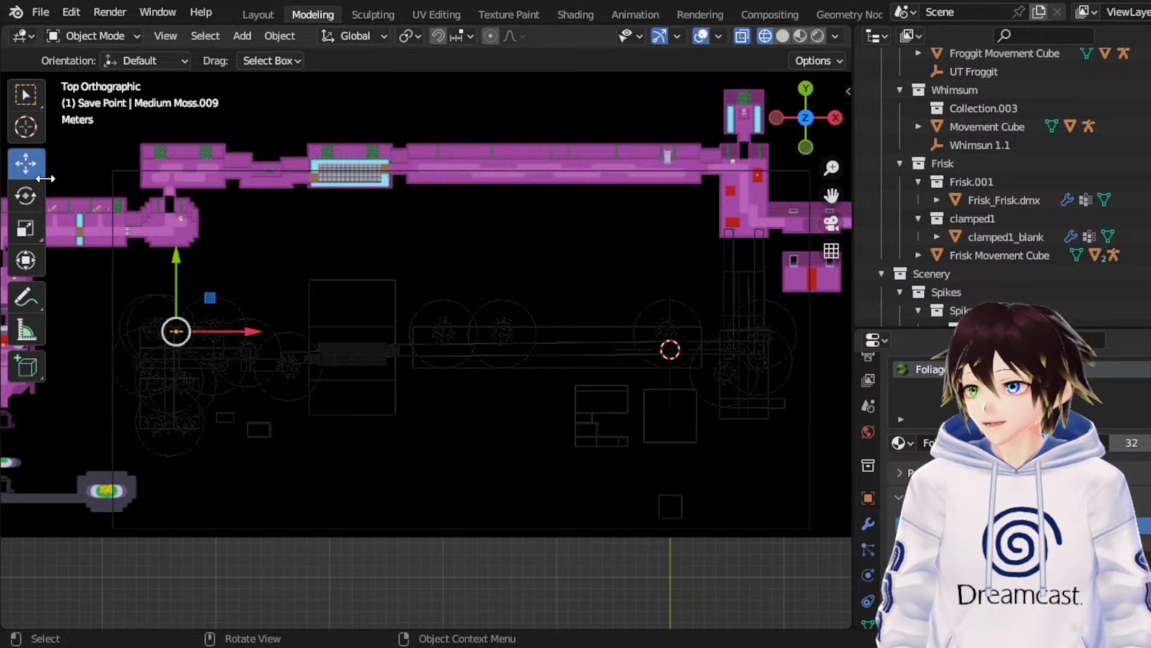
Step: Move Medium Moss.009 farther along positive X until it lines up with Large Vines.009
left_click(26, 196)
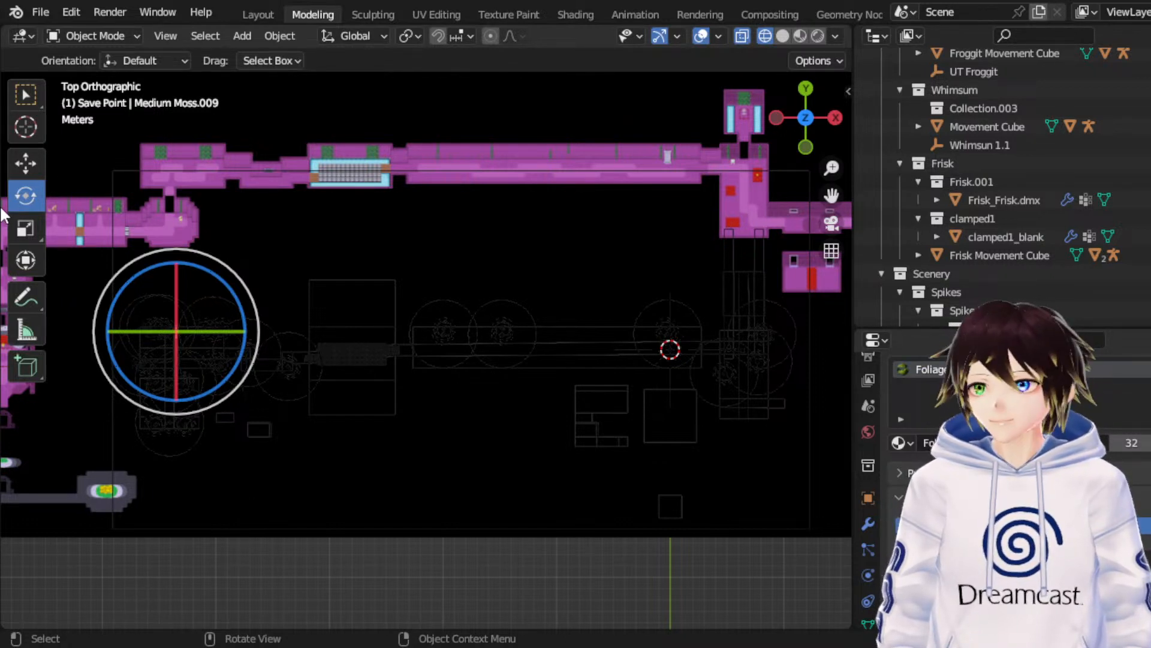
left_click(26, 163)
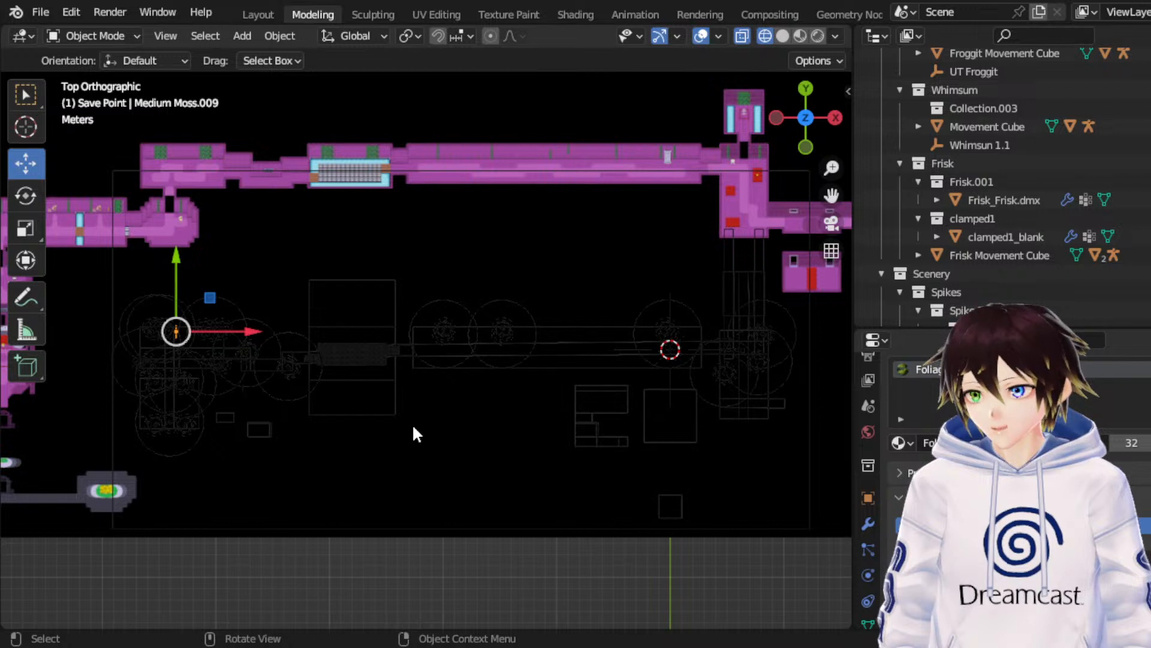
key("g")
key("x")
left_click(743, 350)
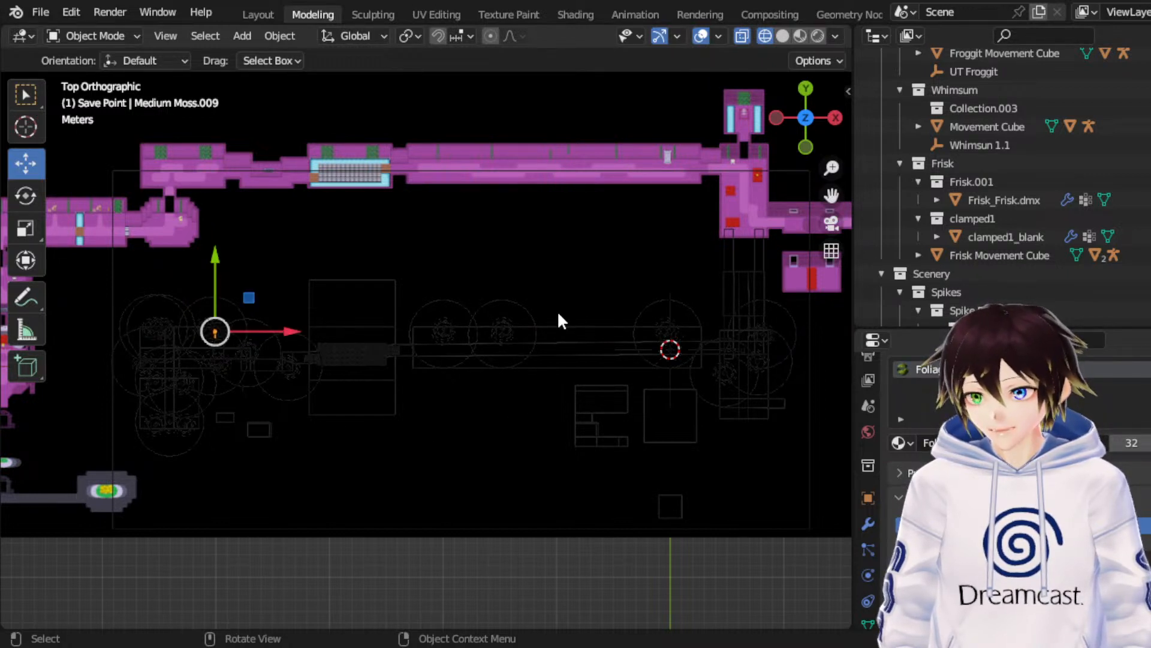
key("g")
key("x")
left_click(558, 412)
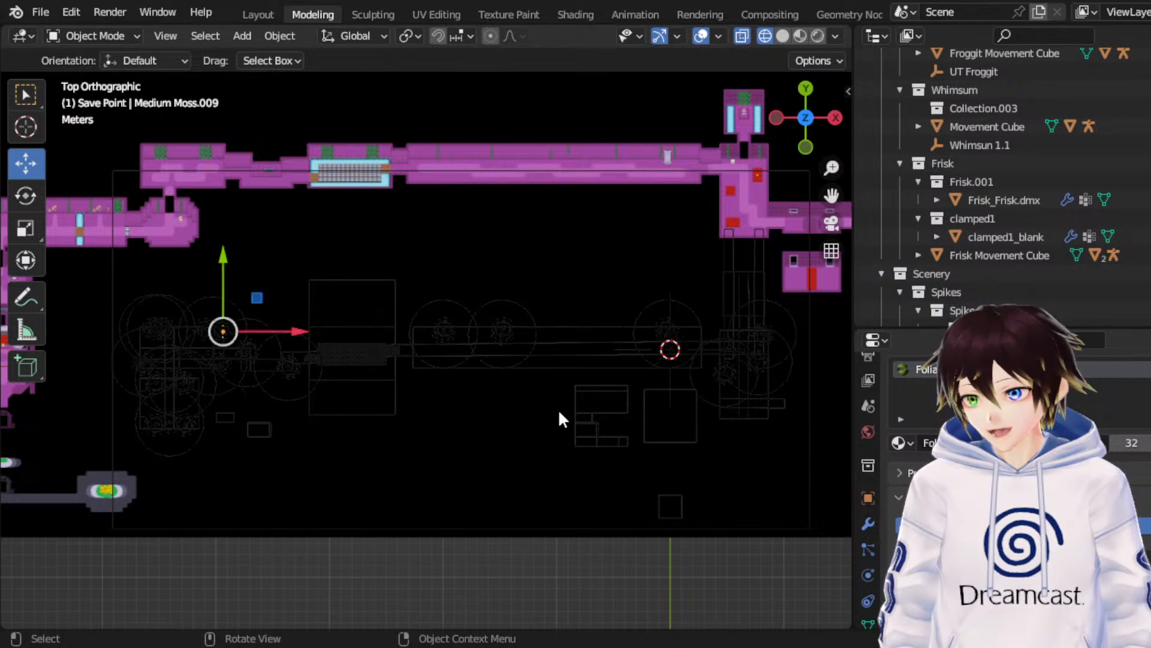
key("g")
key("x")
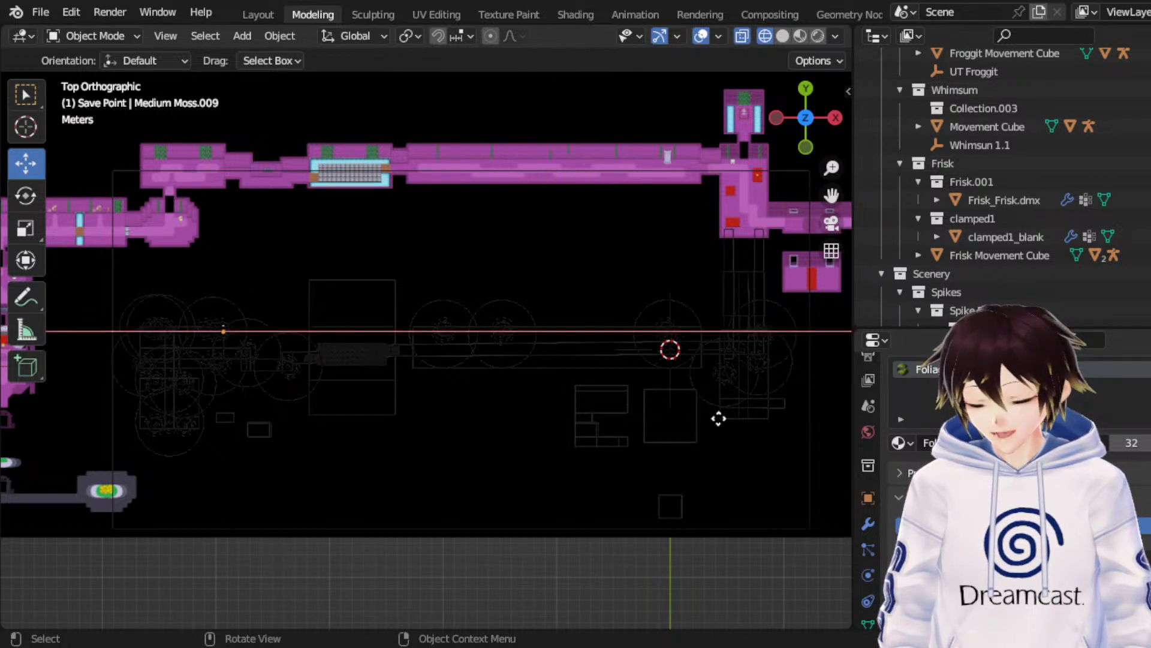
left_click(721, 416)
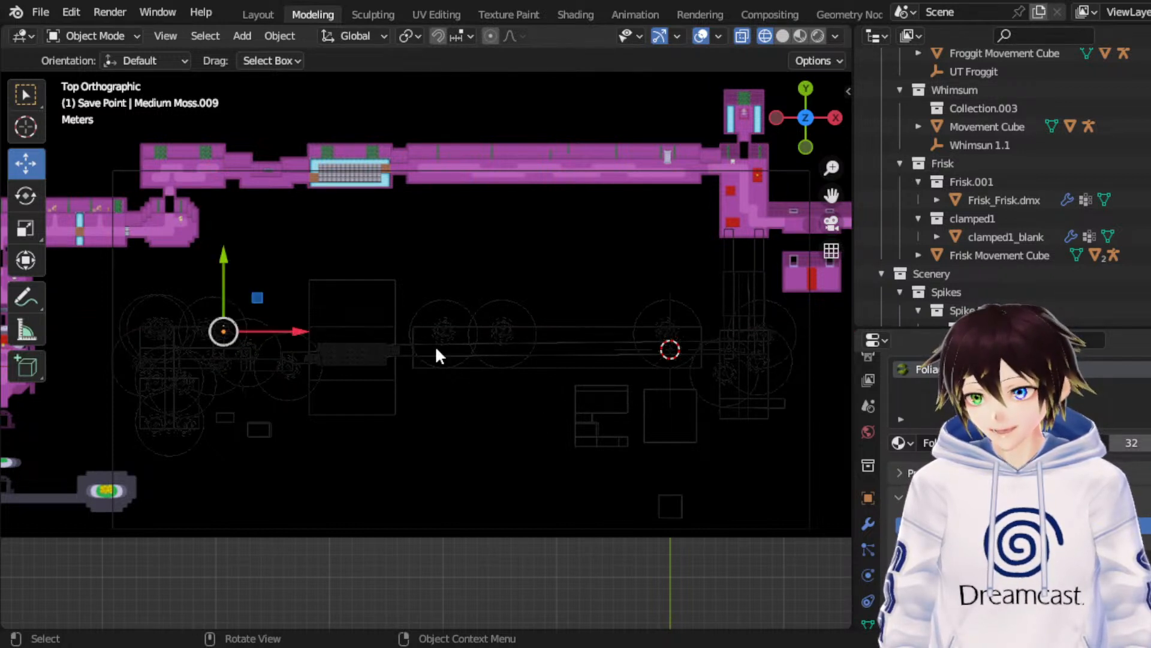
Step: Shift Medium Moss.009 slightly along positive Y
left_click(30, 233)
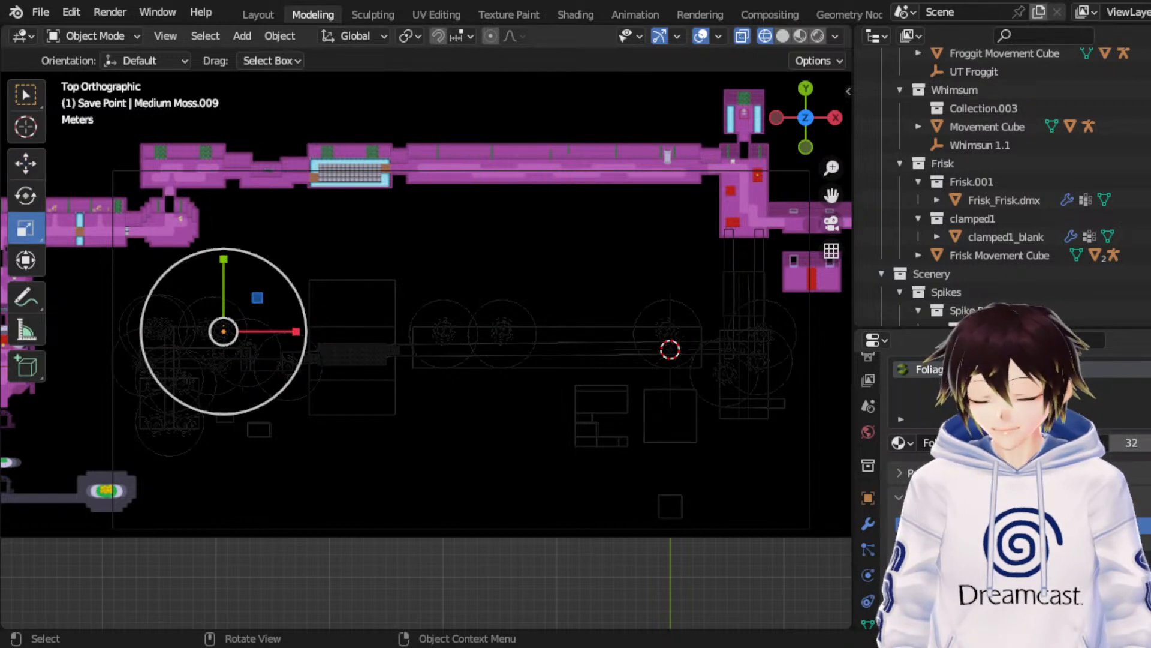
middle_click_drag(649, 317, 650, 318, "shift")
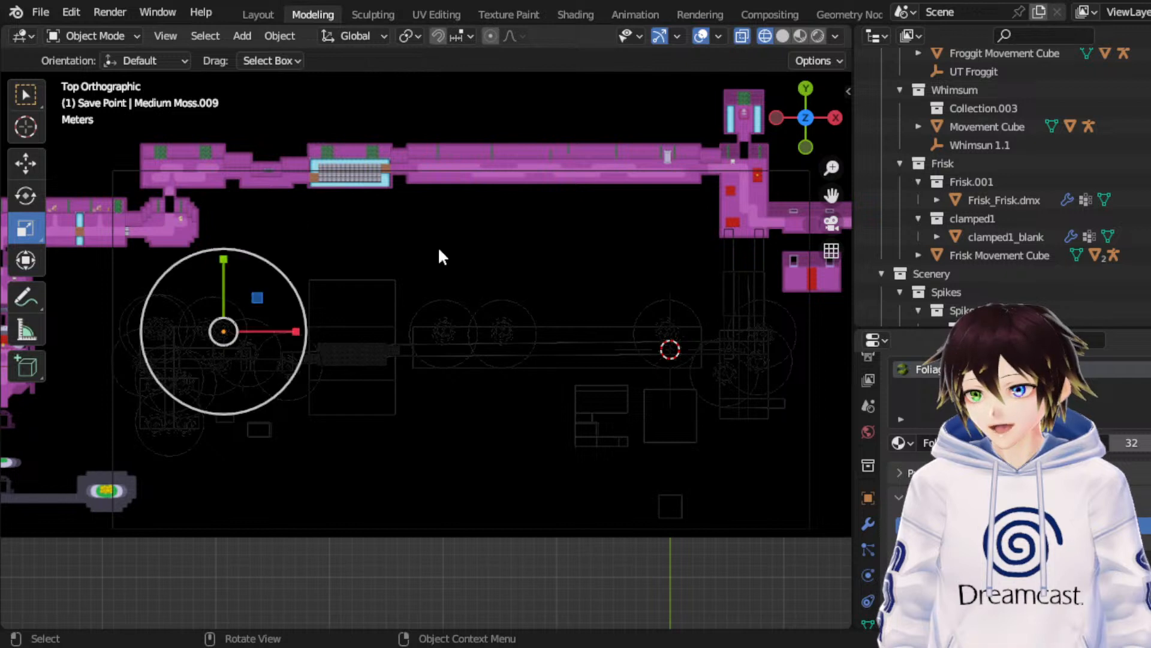
left_click(31, 171)
key("g")
key("y")
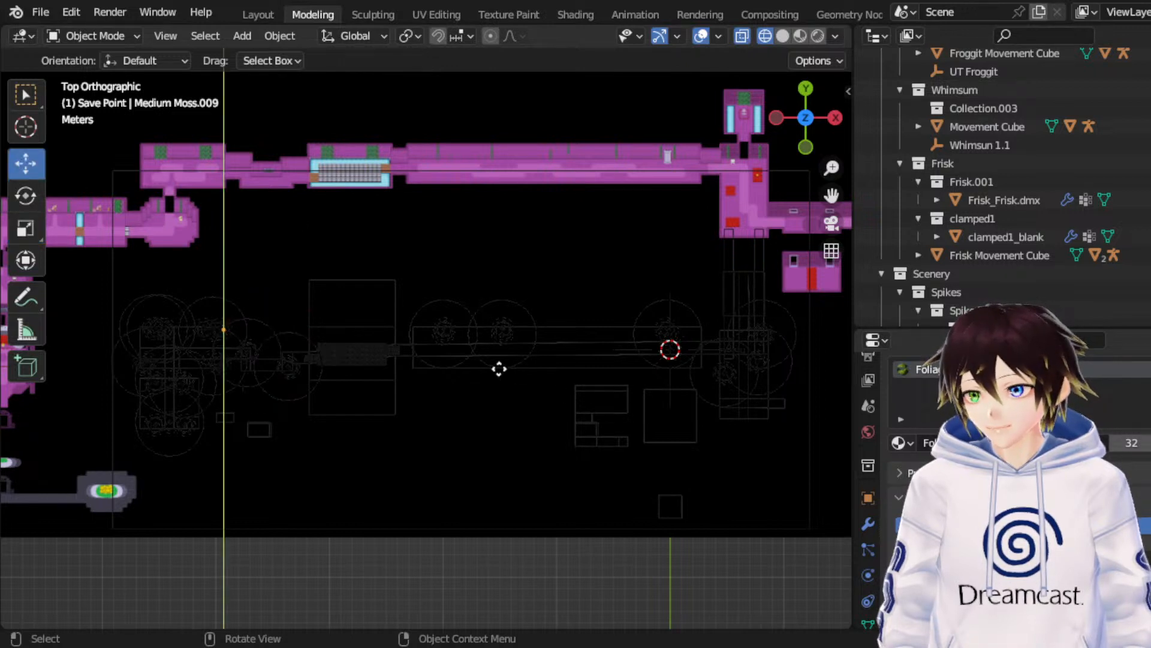
left_click(448, 358)
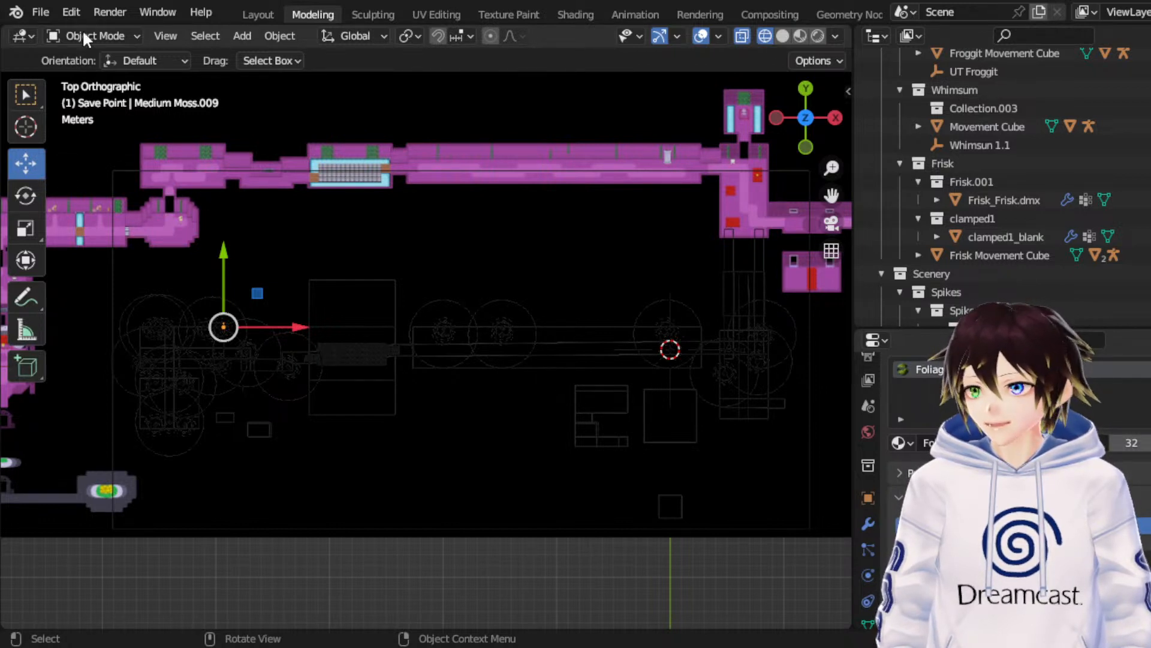
Step: Set mesh editing of Medium Moss.009 to face selection, return to Object Mode, and save the file
key("Tab")
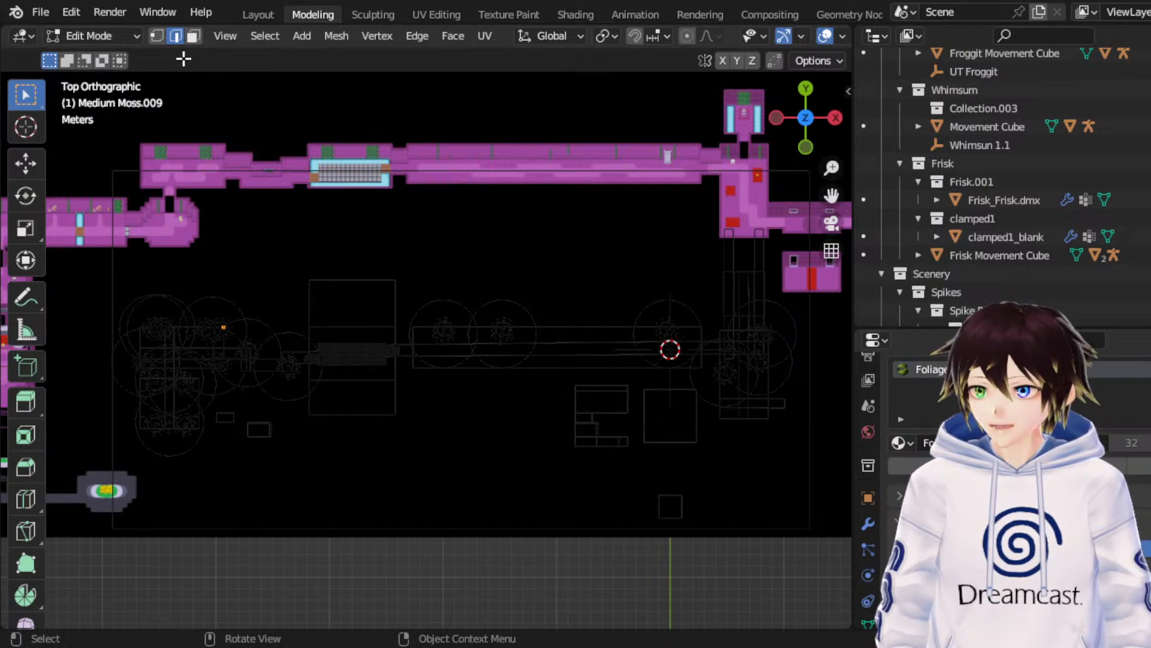
left_click(194, 36)
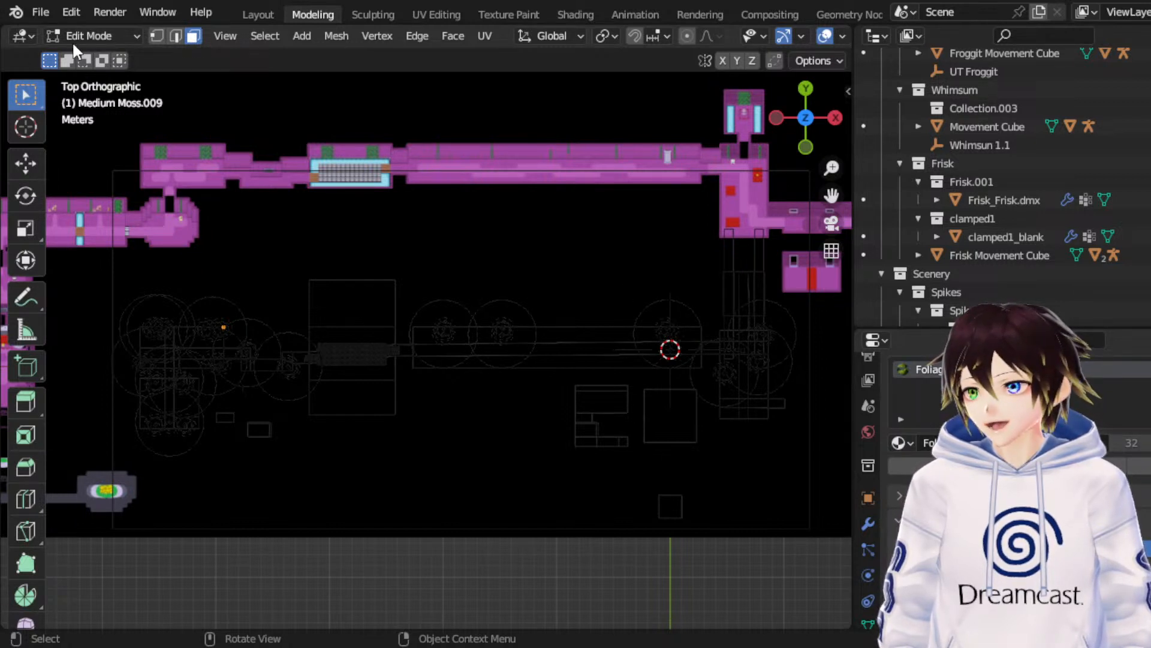
key("Tab")
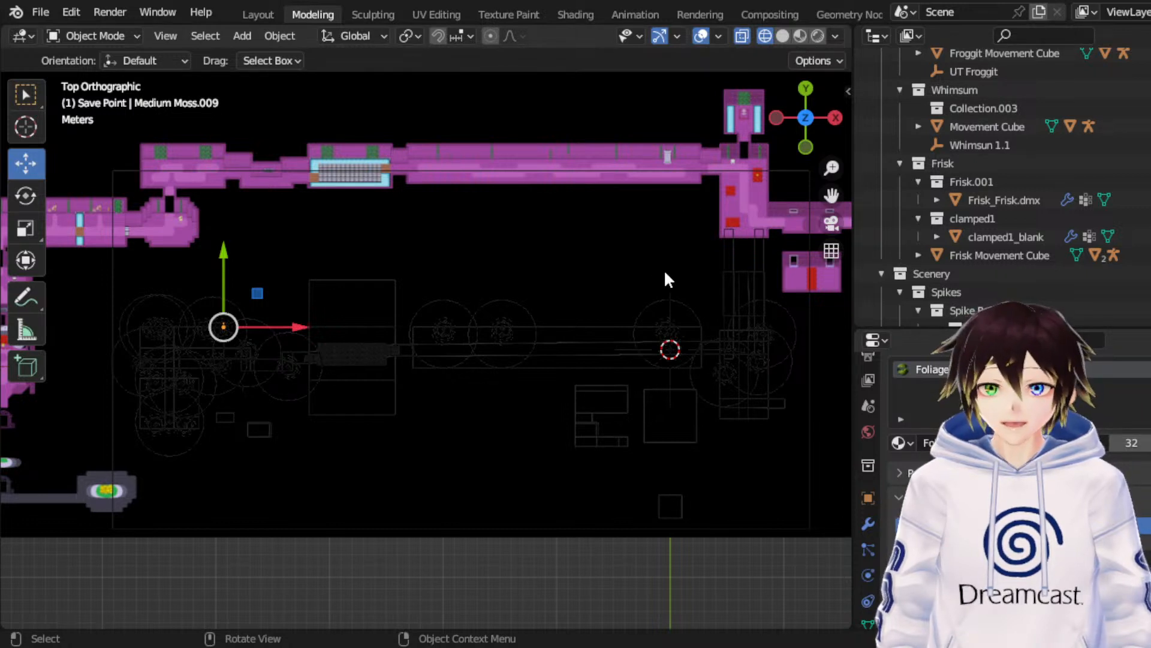
key("ctrl+s")
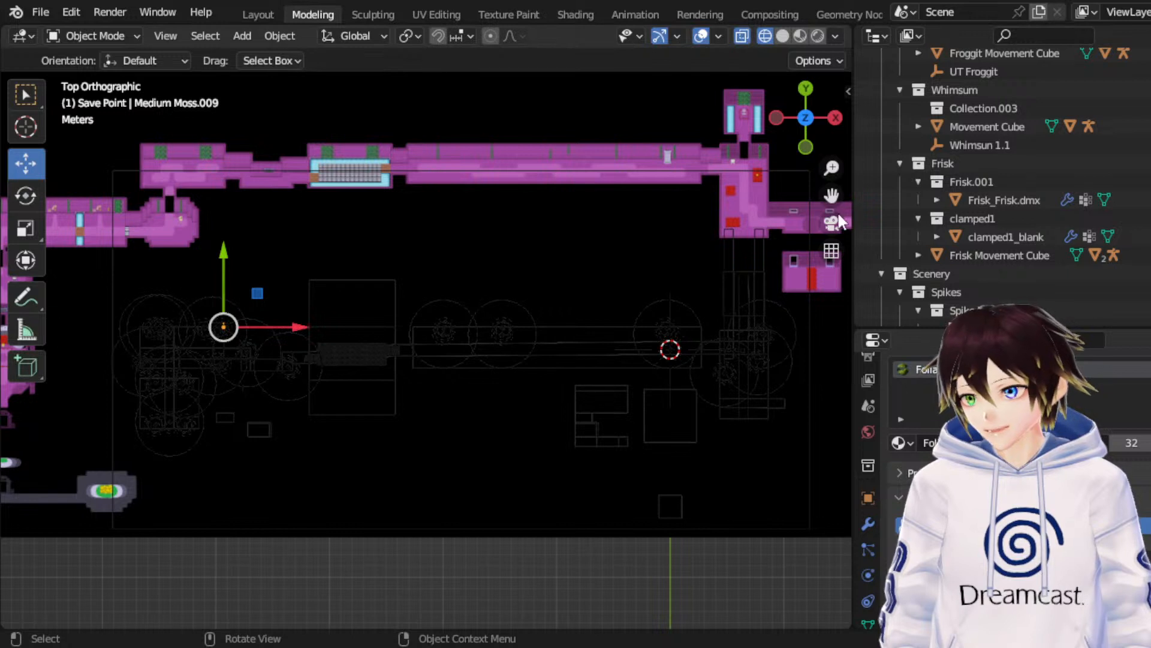
Step: Duplicate Thicc Moss.001 and move the copy along negative X and positive Y toward the western room
key("ctrl+z")
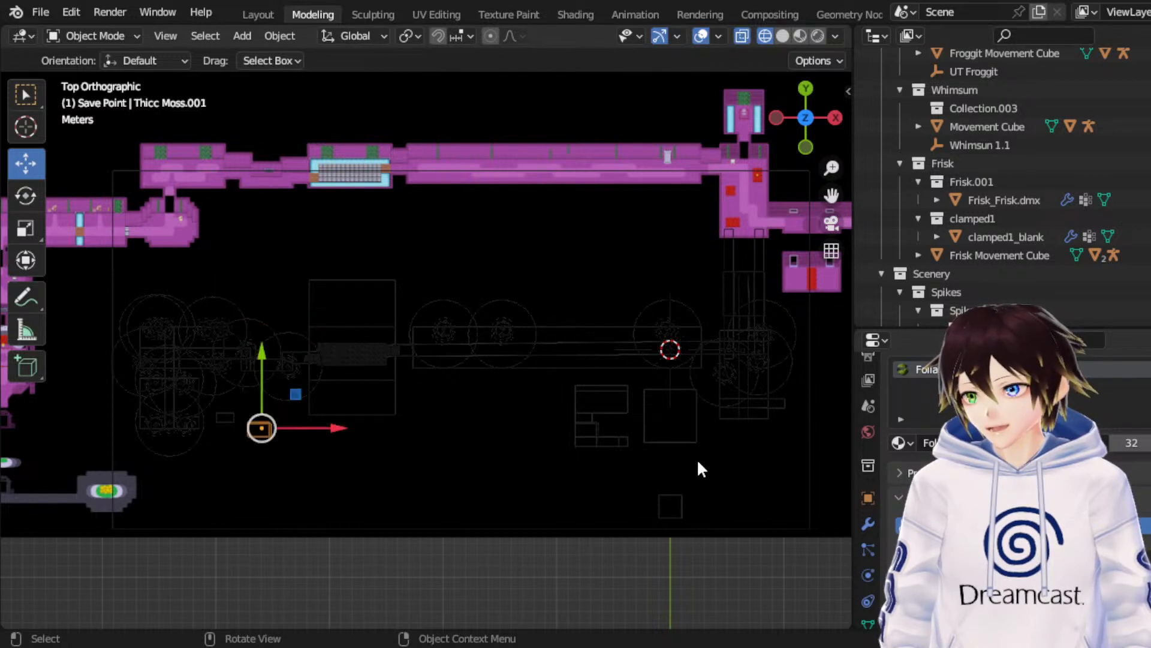
key("ctrl+shift+z")
key("g")
key("x")
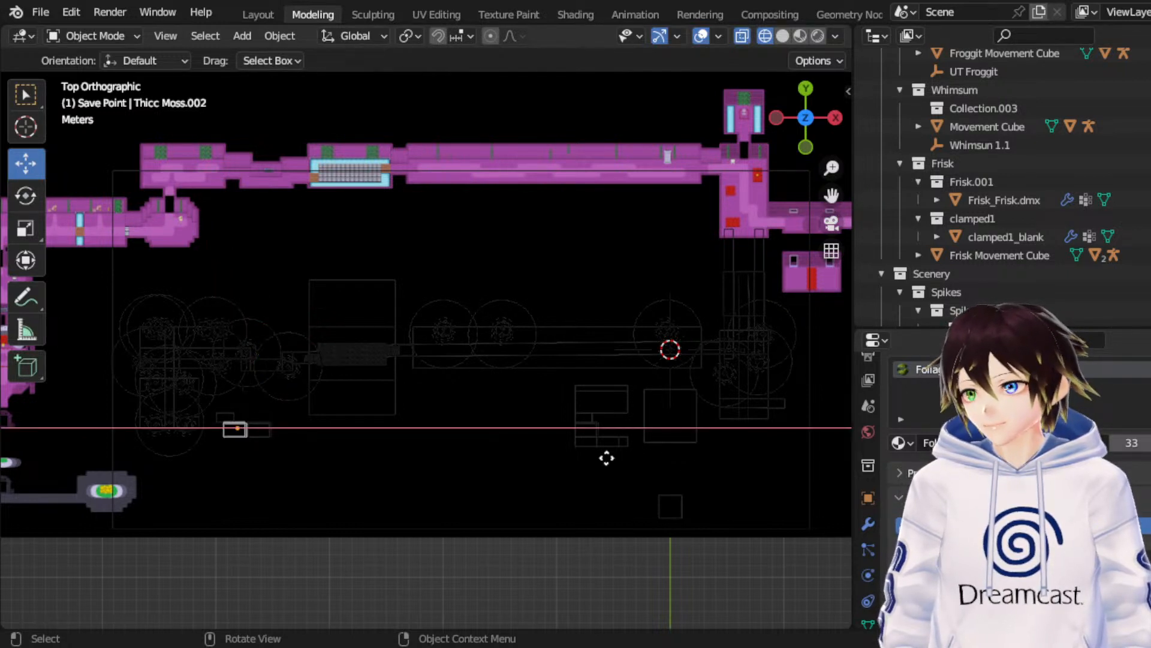
left_click(481, 462)
key("g")
key("y")
left_click(348, 343)
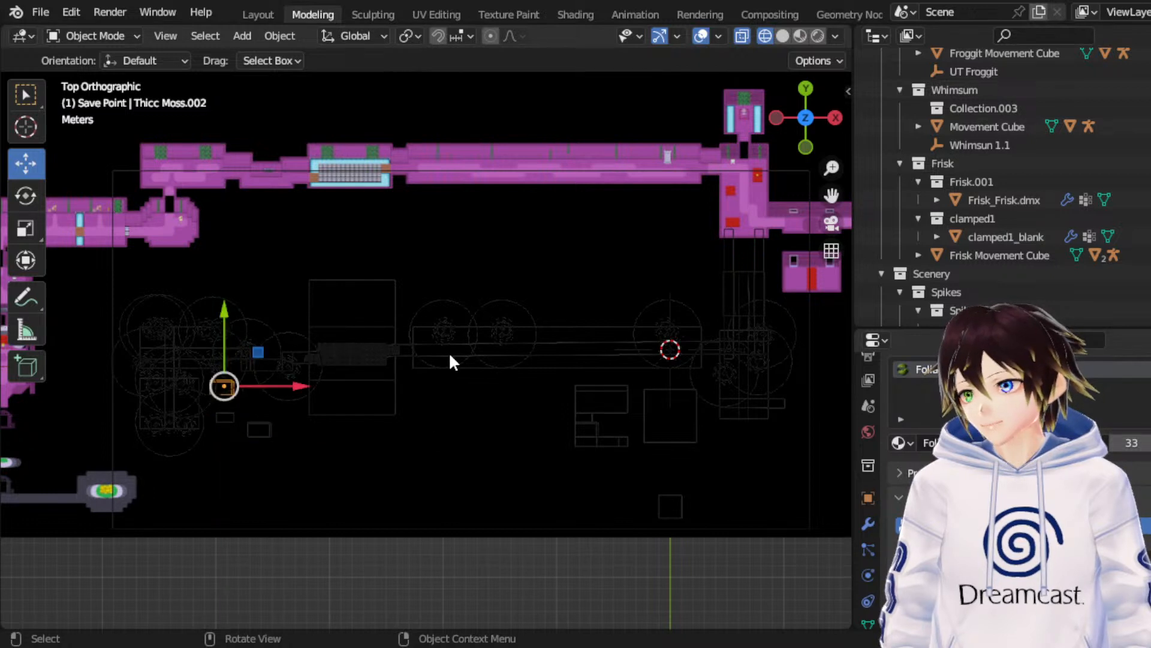
Step: Move Thicc Moss.002 farther along negative X and positive Y into the western room, near the vines
key("g")
key("x")
left_click(423, 353)
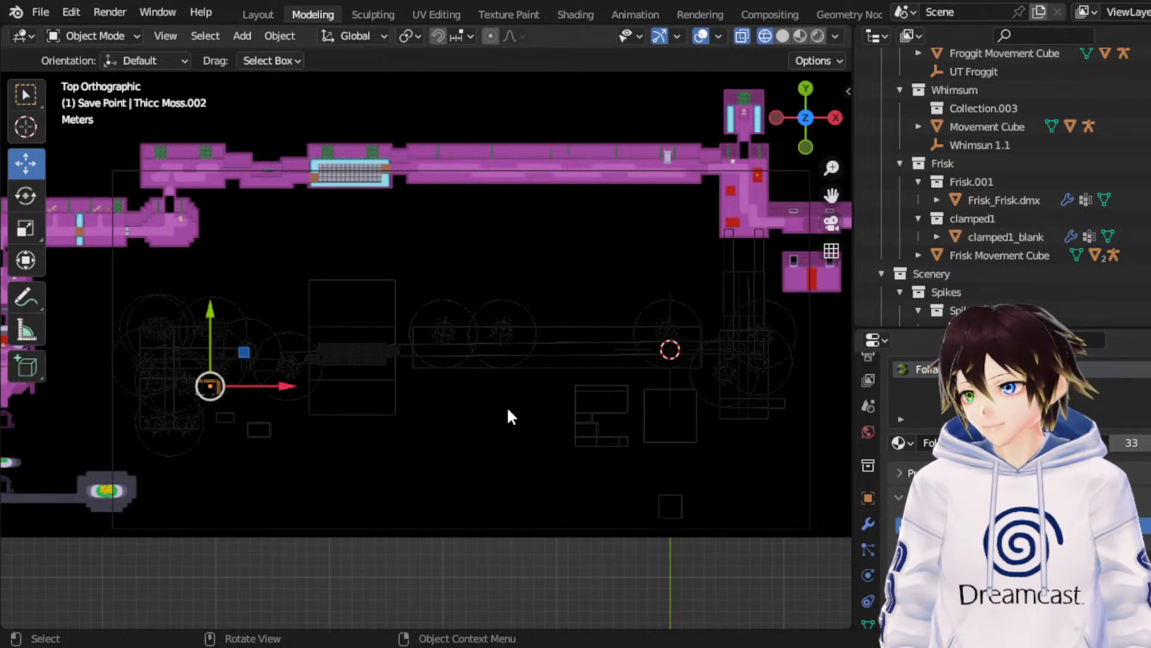
key("g")
key("y")
left_click(319, 278)
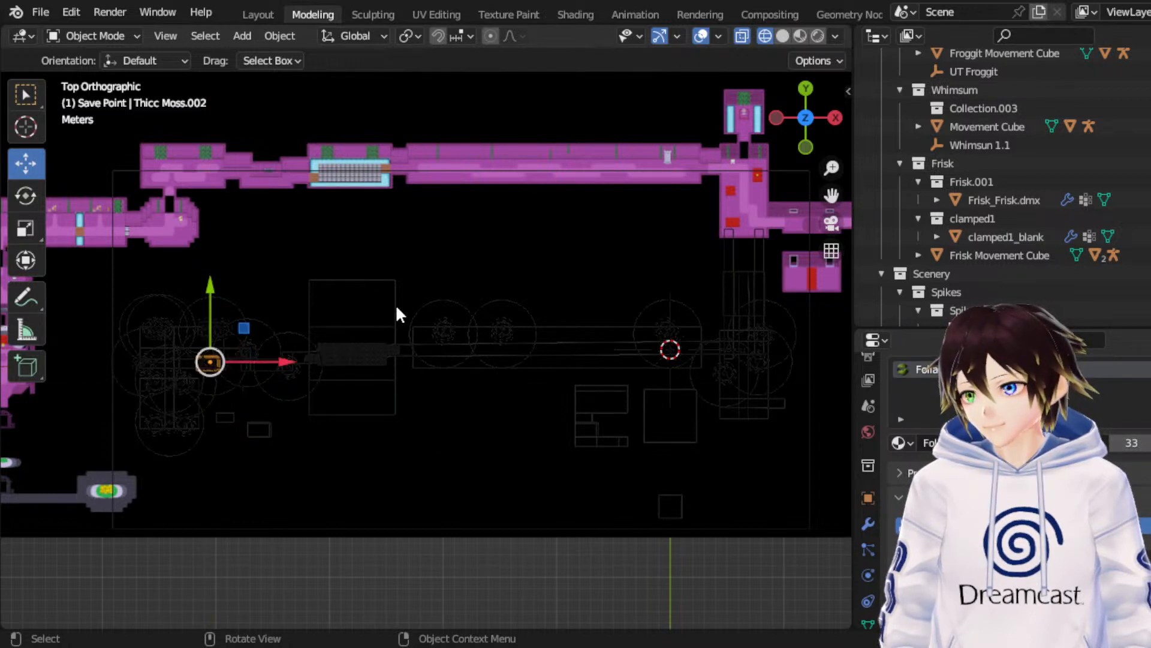
key("g")
key("y")
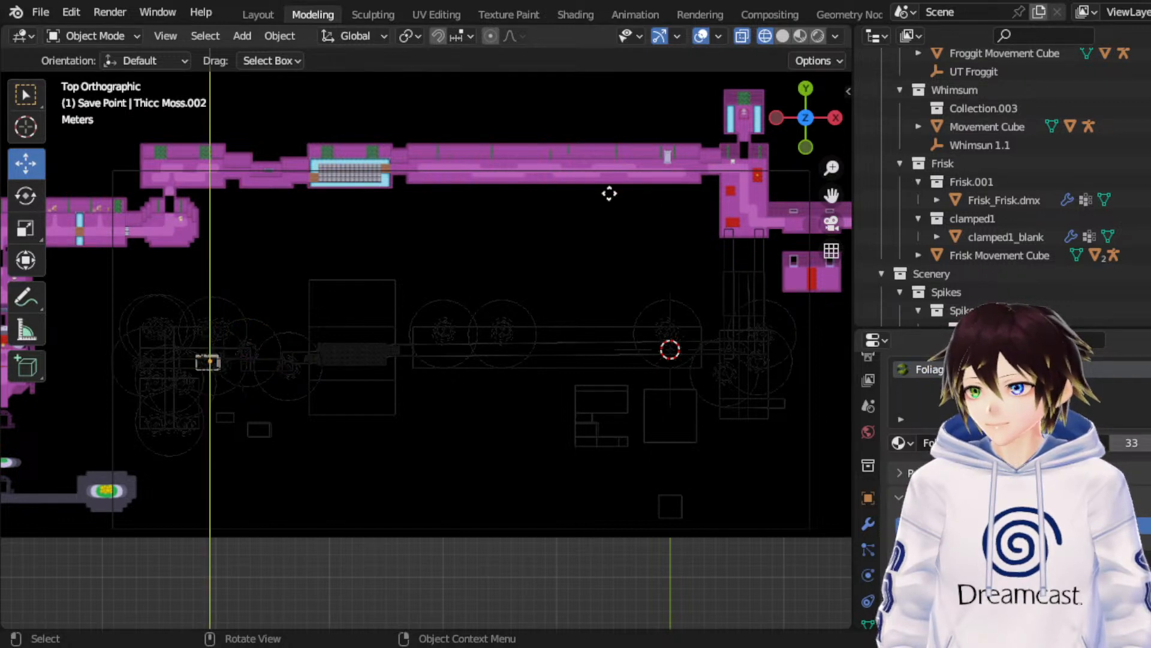
left_click(377, 154)
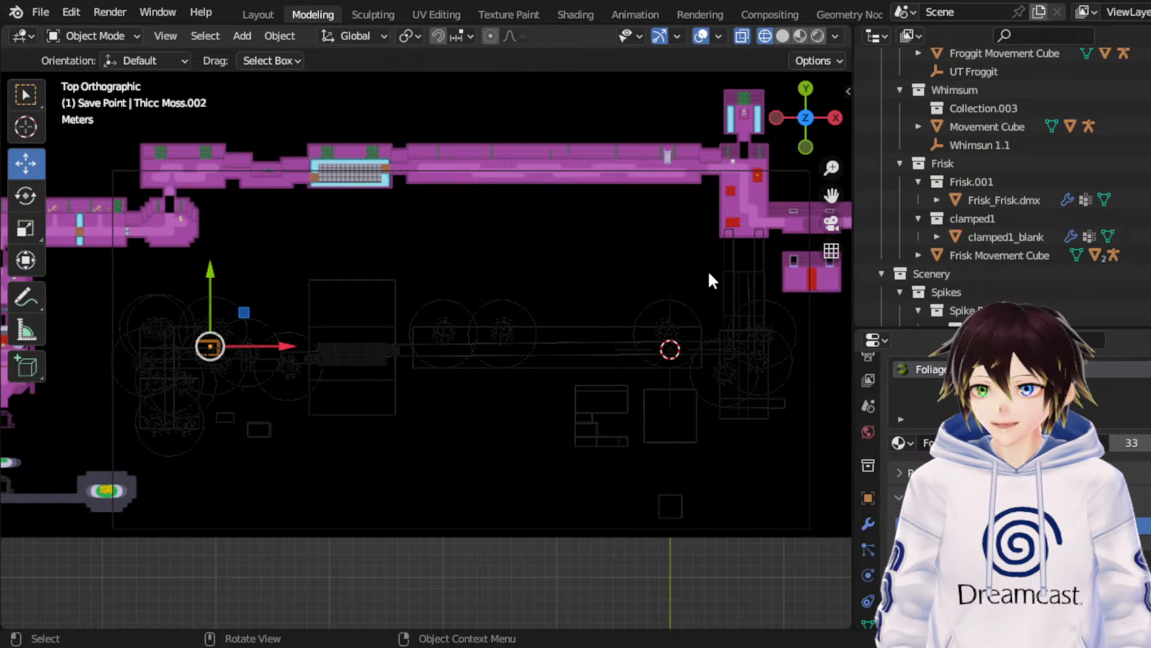
Step: Scale Thicc Moss.002 down to a small patch and shift it slightly along positive Y
key("g")
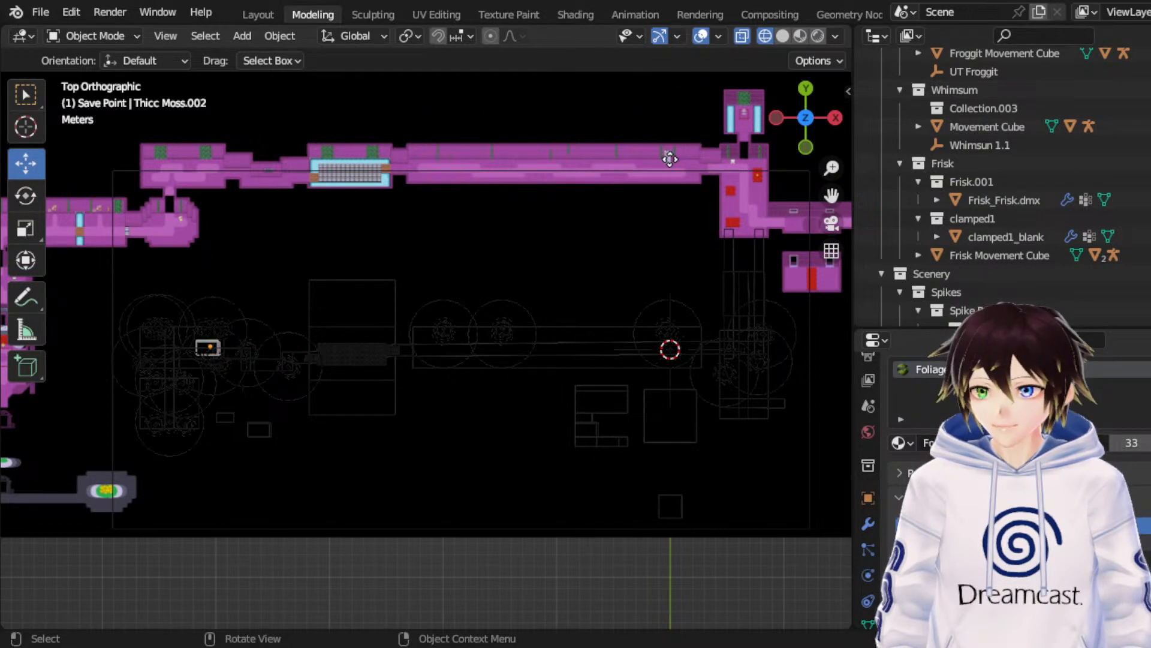
right_click(699, 262)
left_click(25, 228)
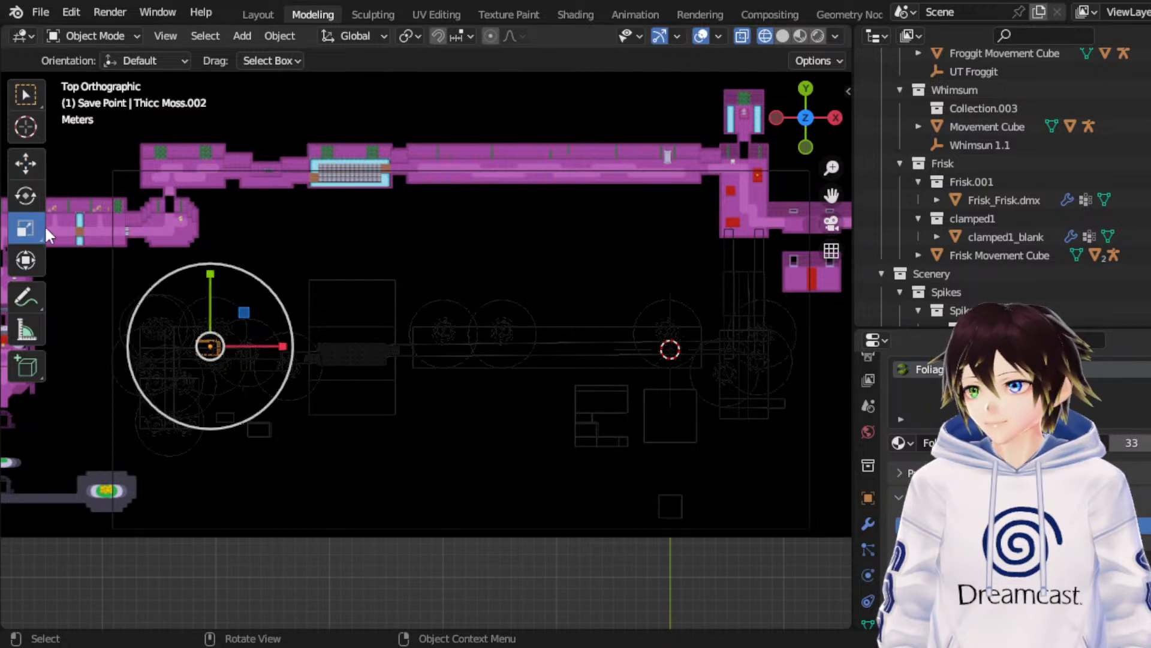
key("s")
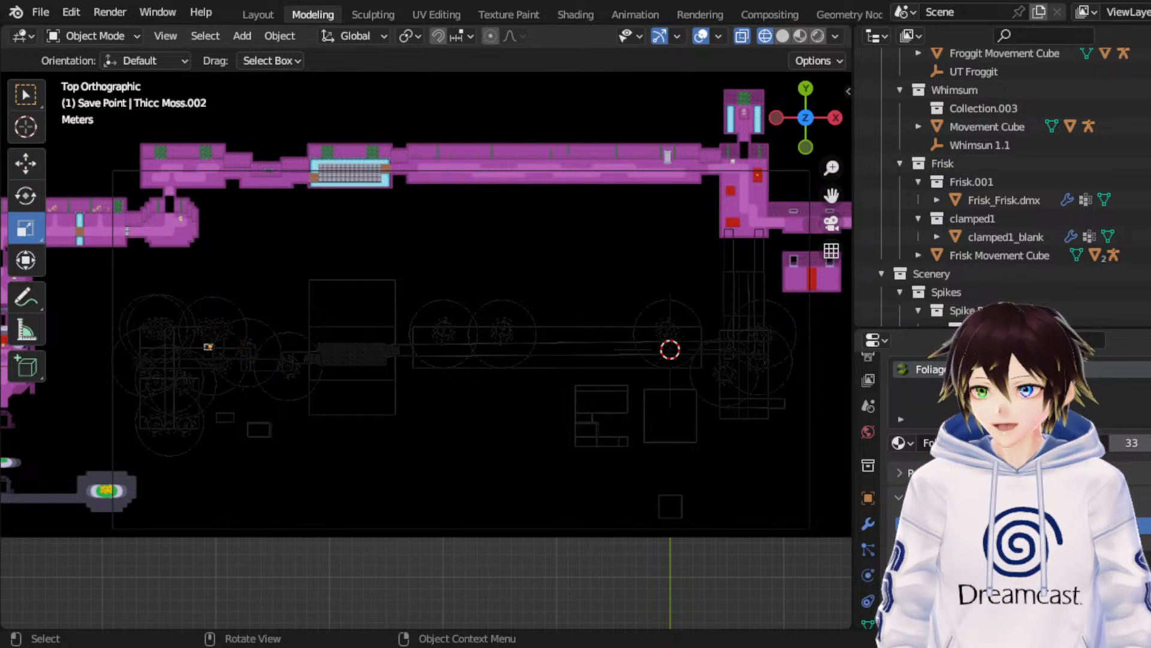
right_click(658, 336)
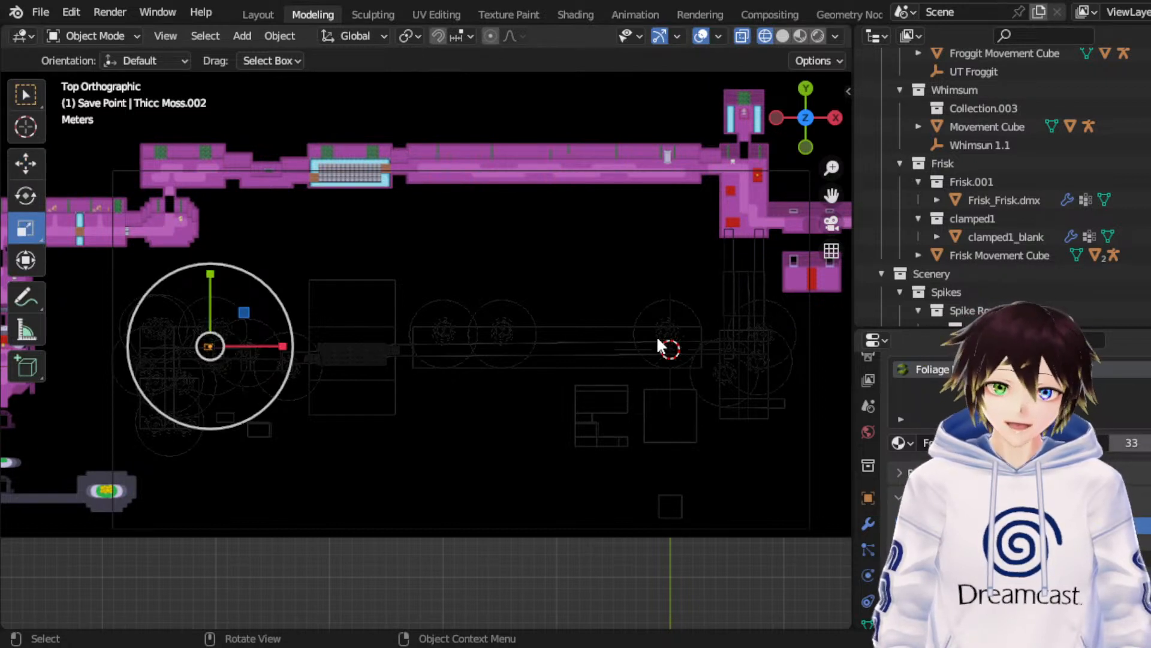
left_click(26, 171)
key("g")
key("y")
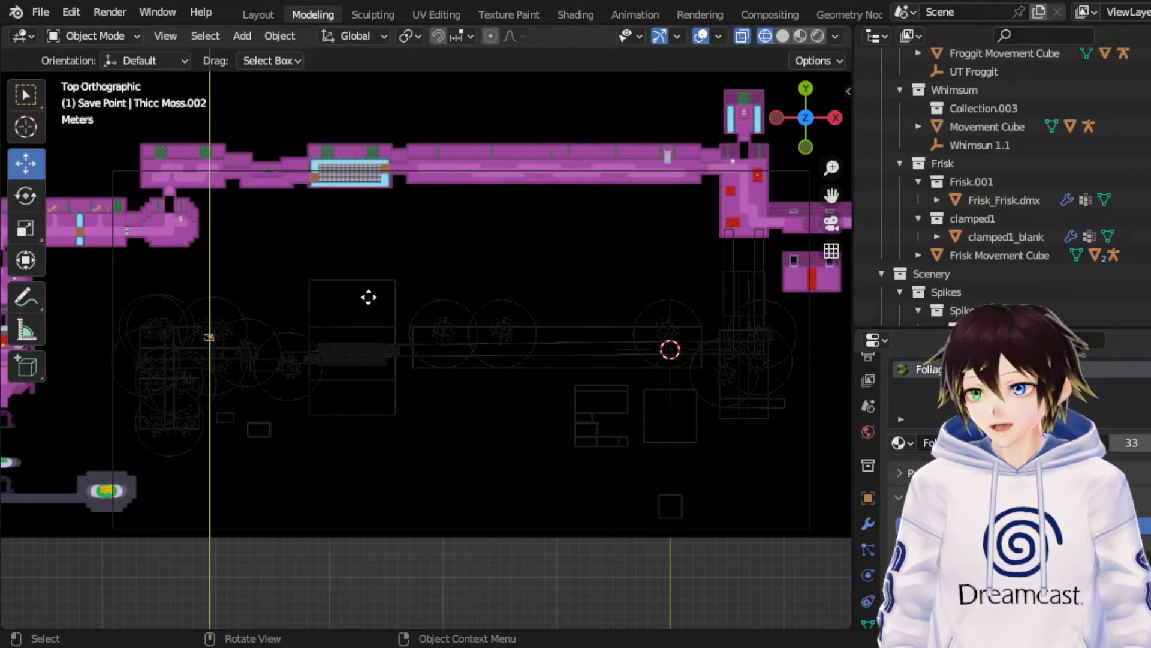
left_click(369, 297)
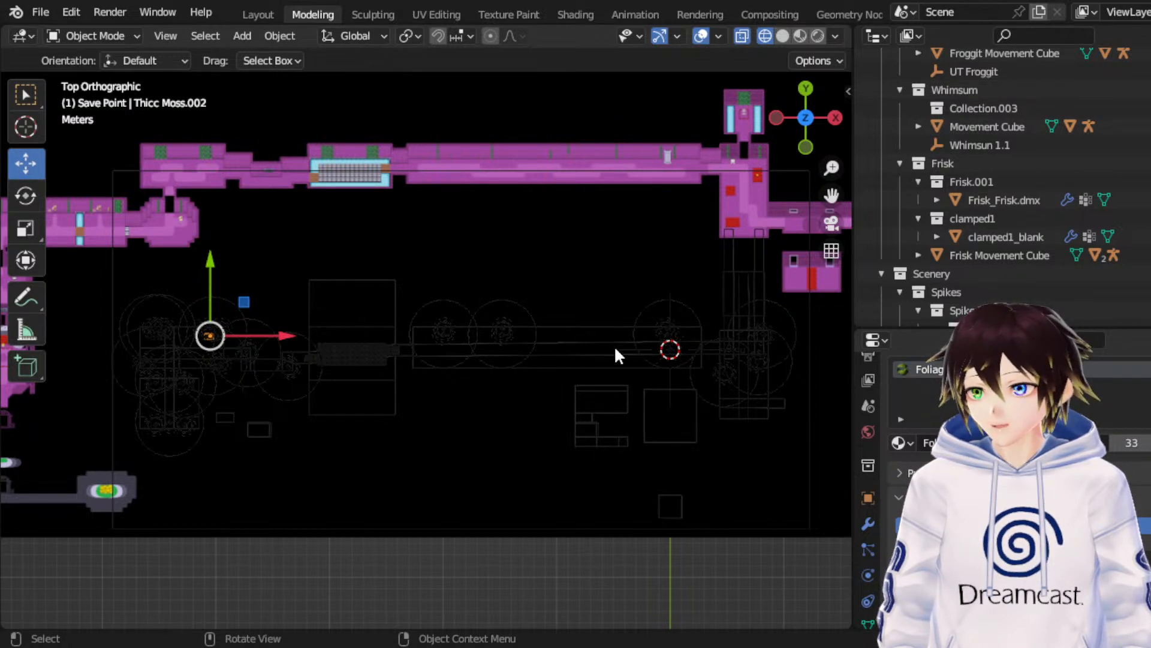
Step: Move Thicc Moss.002 along positive Y and a short distance along negative X in the western room
key("g")
key("y")
left_click(359, 288)
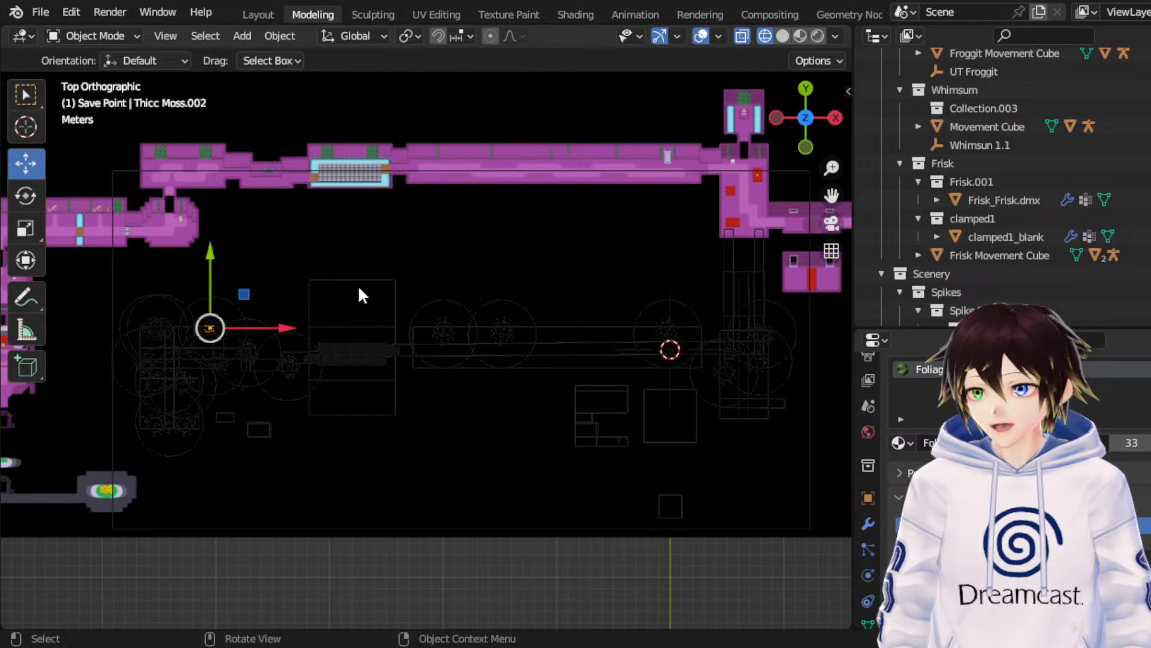
key("g")
key("x")
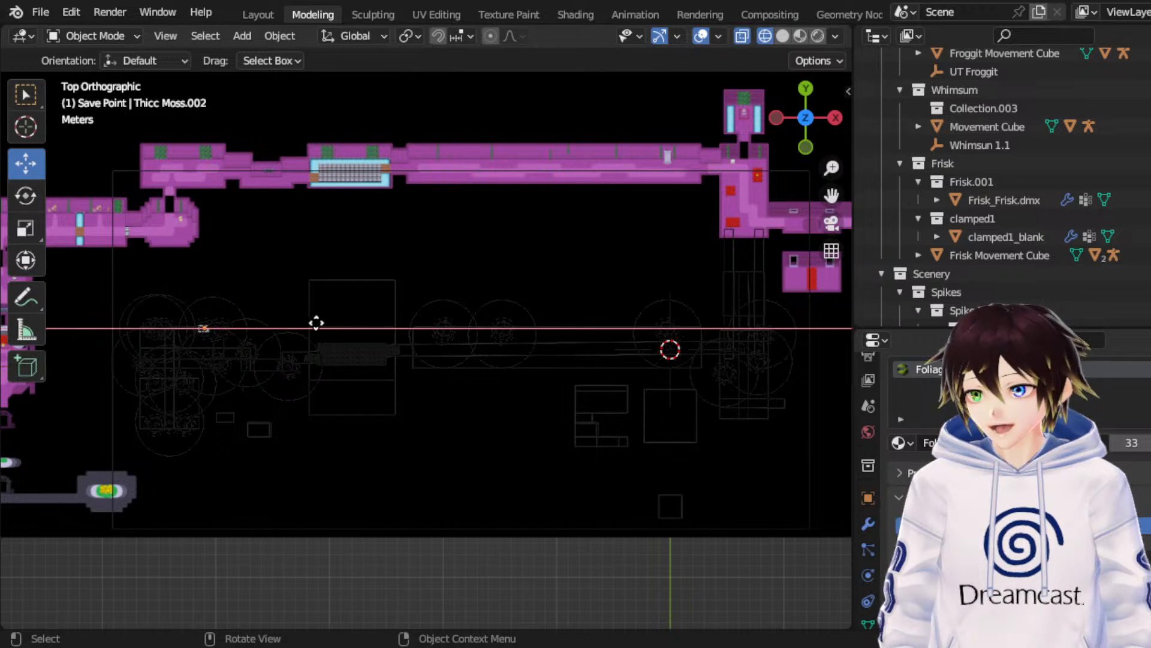
left_click(276, 335)
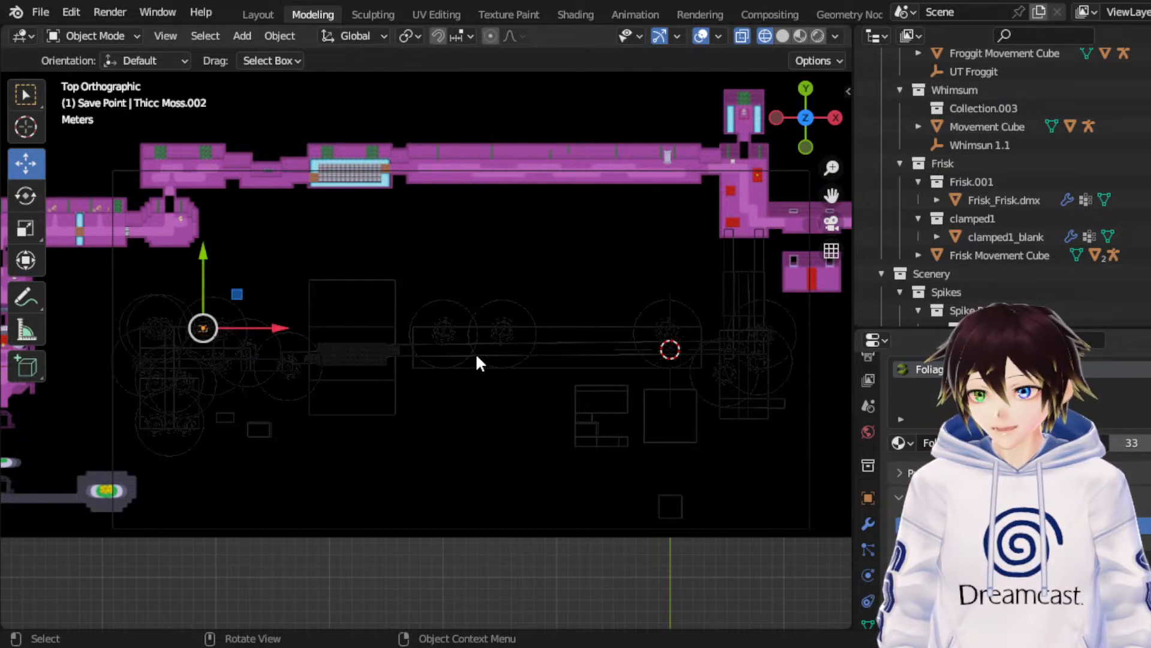
Step: Nudge Thicc Moss.002 slightly along positive Y and negative X to fine-tune its position
key("g")
key("y")
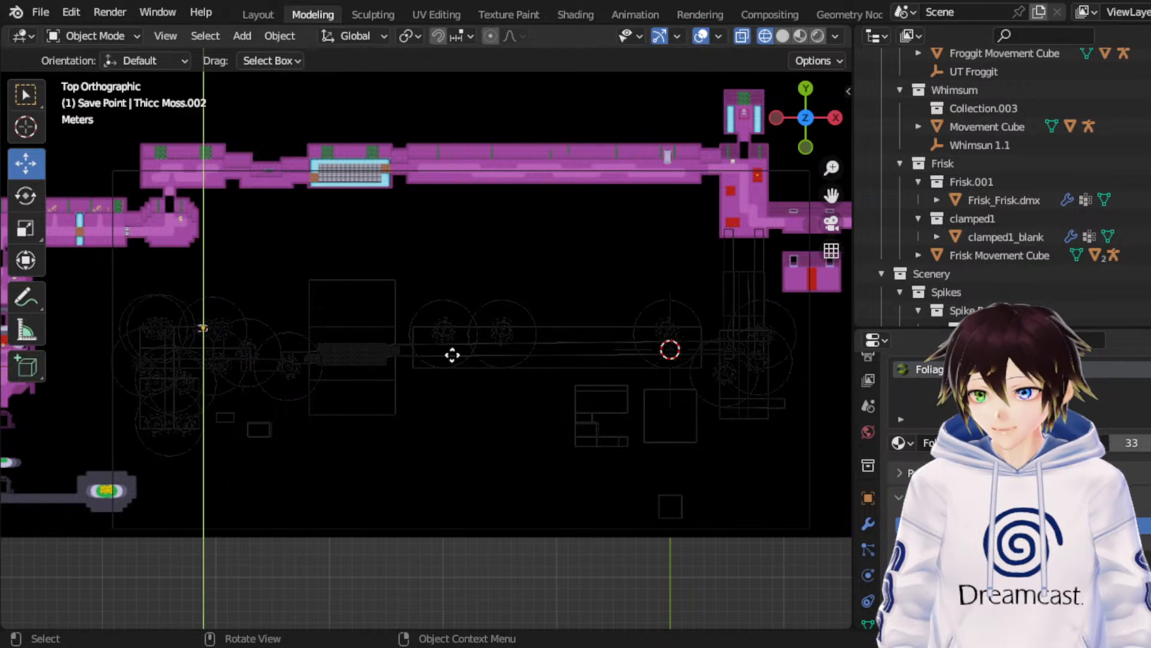
left_click(422, 366)
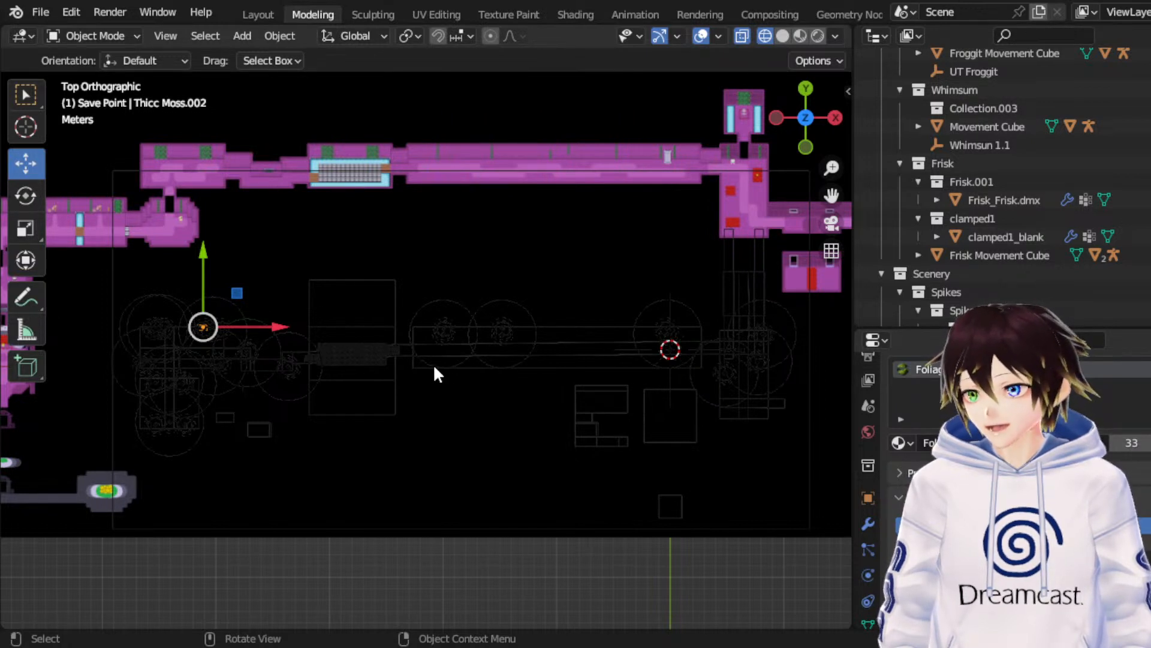
key("g")
key("x")
left_click(476, 325)
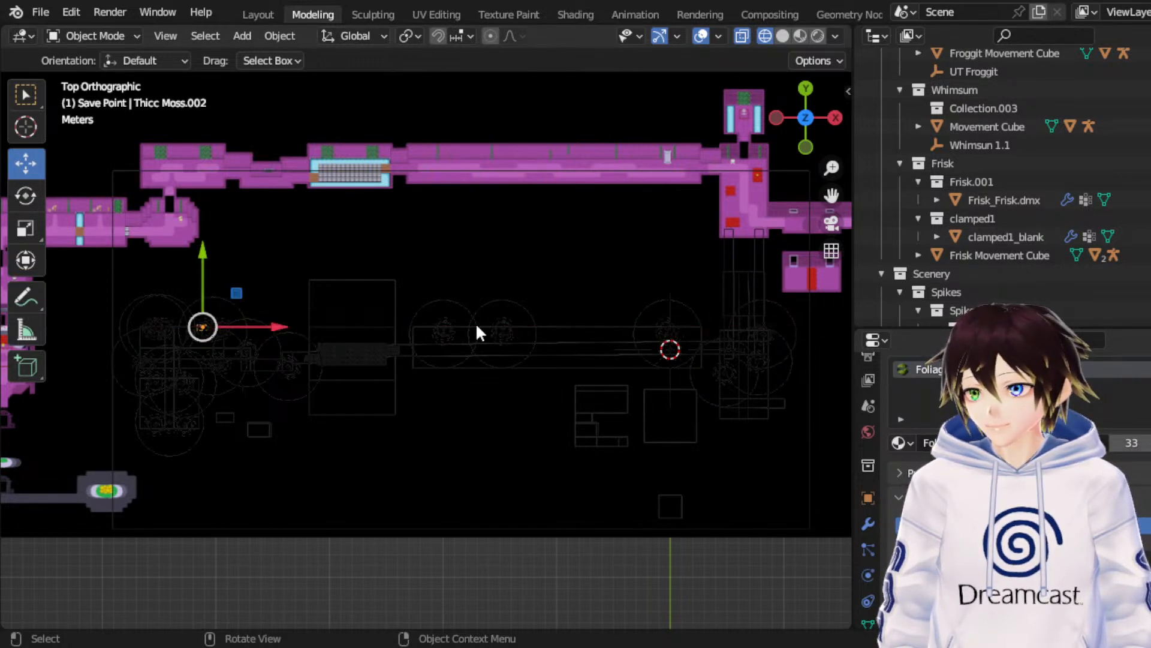
Step: Scale Thicc Moss.002 down slightly and return to the Move tool
left_click(25, 228)
key("s")
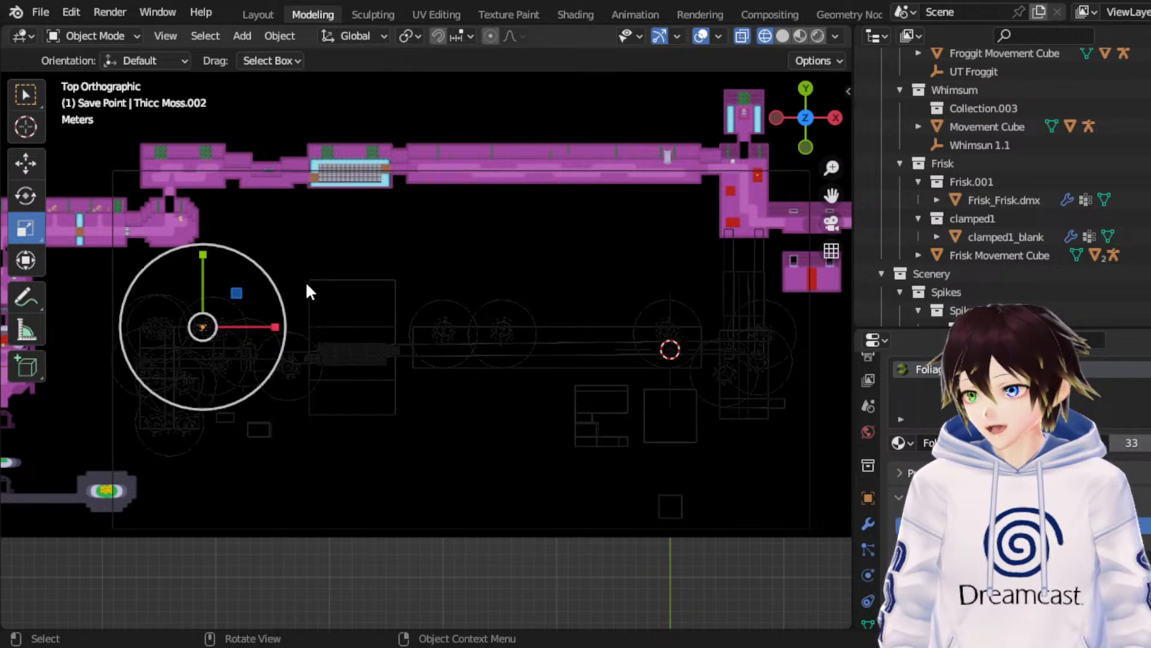
left_click(28, 164)
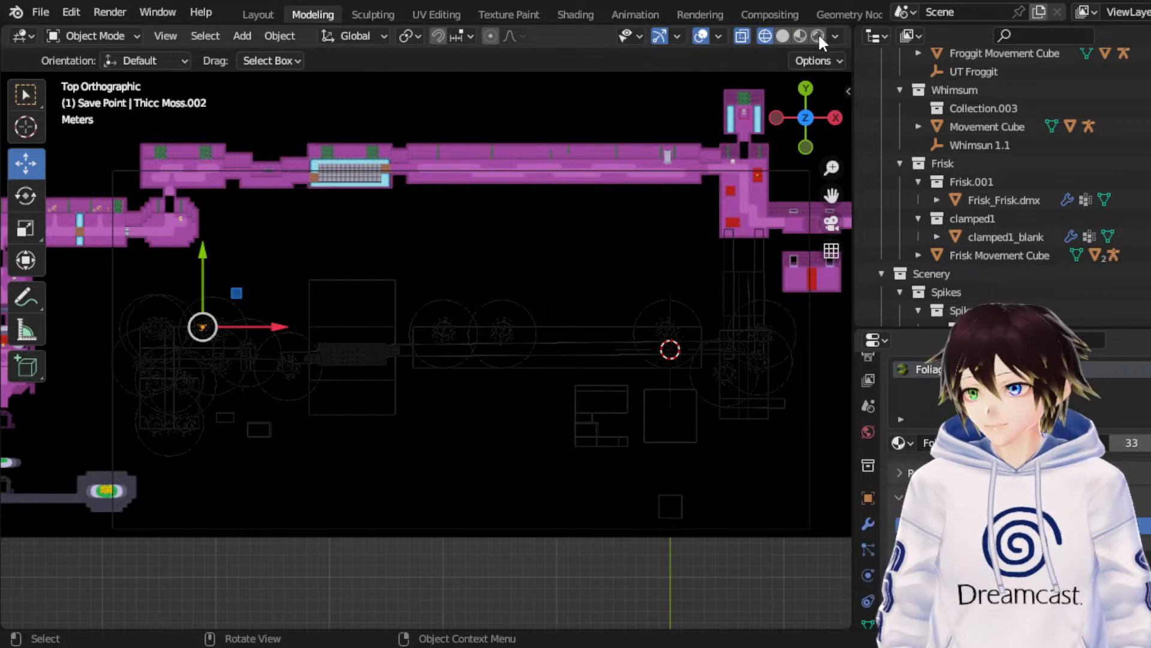
Step: Duplicate Thicc Moss.002 and move the copy along positive X and slightly along negative Y
key("shift+d")
right_click(301, 354)
key("g")
key("x")
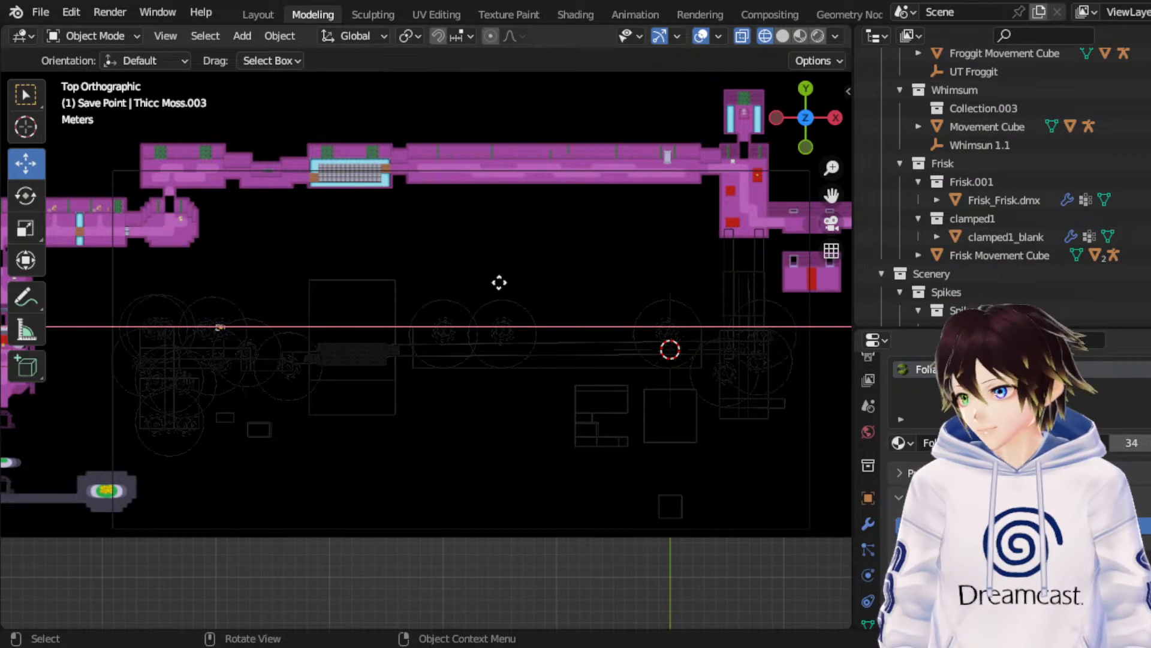
left_click(499, 282)
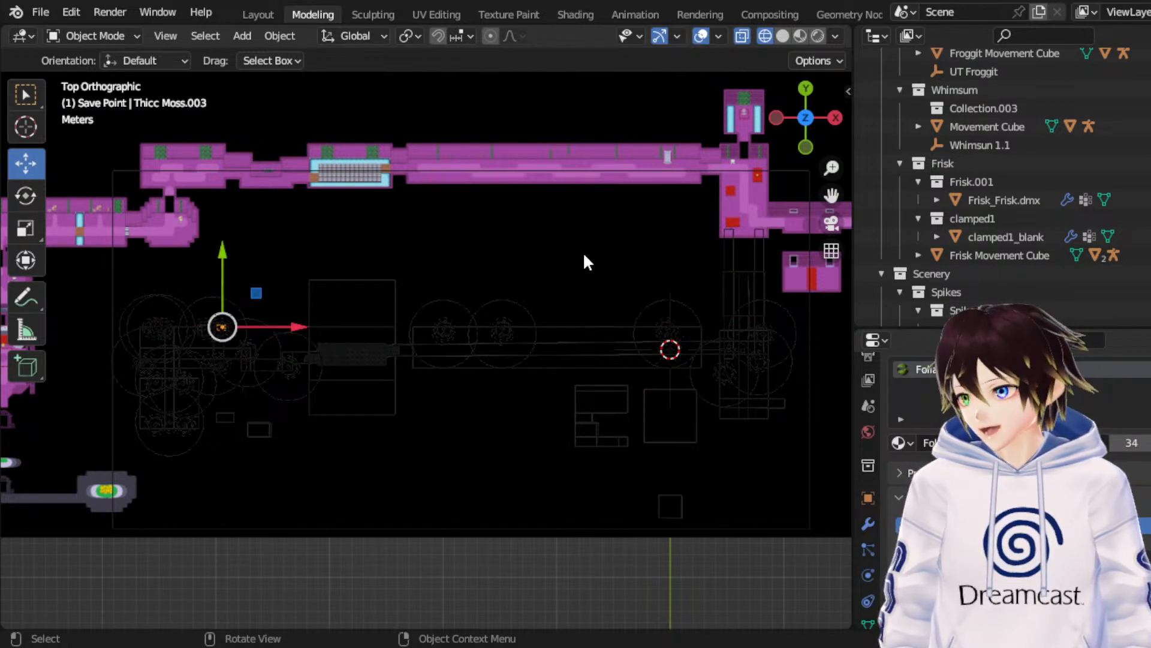
key("g")
key("y")
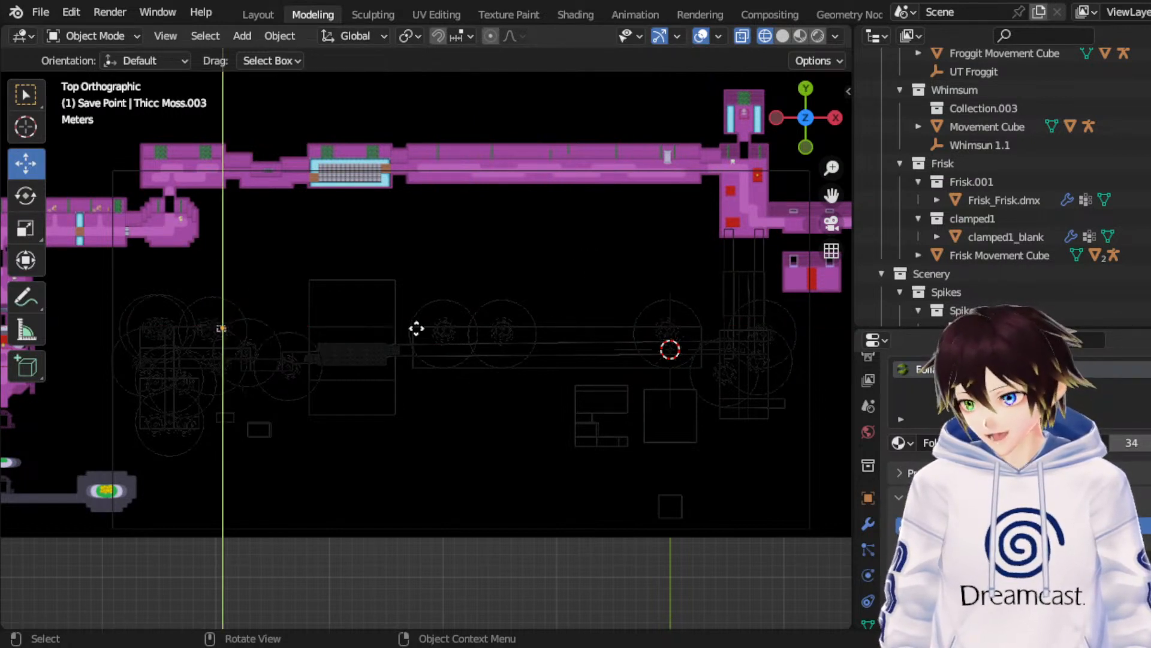
left_click(426, 329)
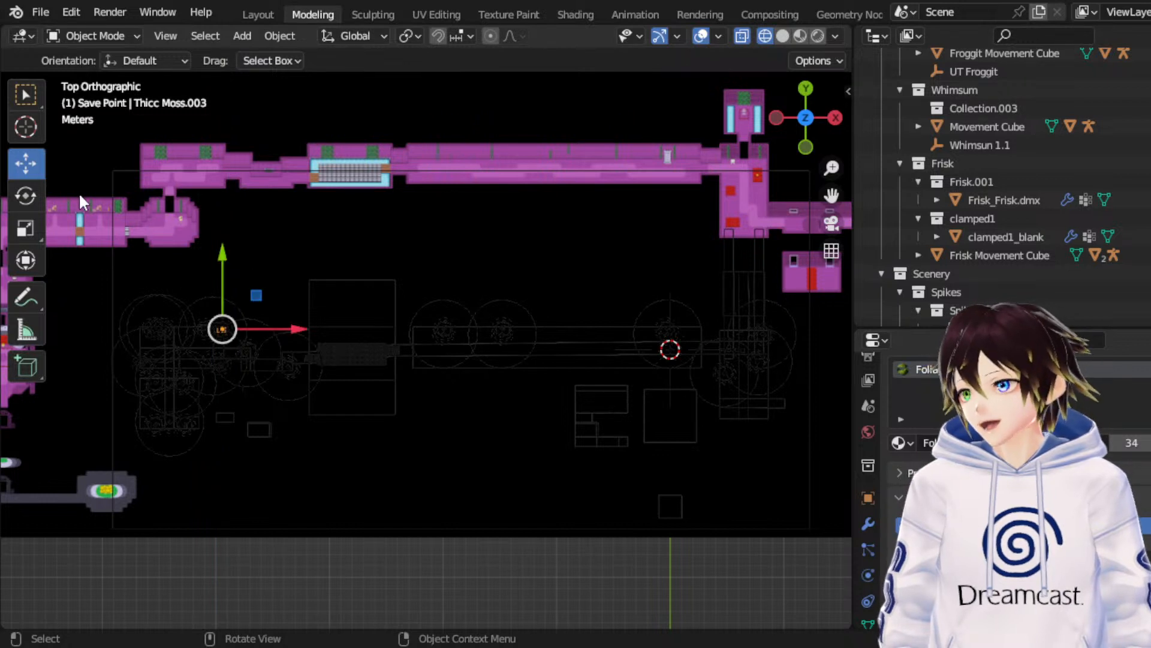
Step: Rotate Thicc Moss.003 in the top view and nudge it slightly along positive Y
left_click(25, 196)
key("r")
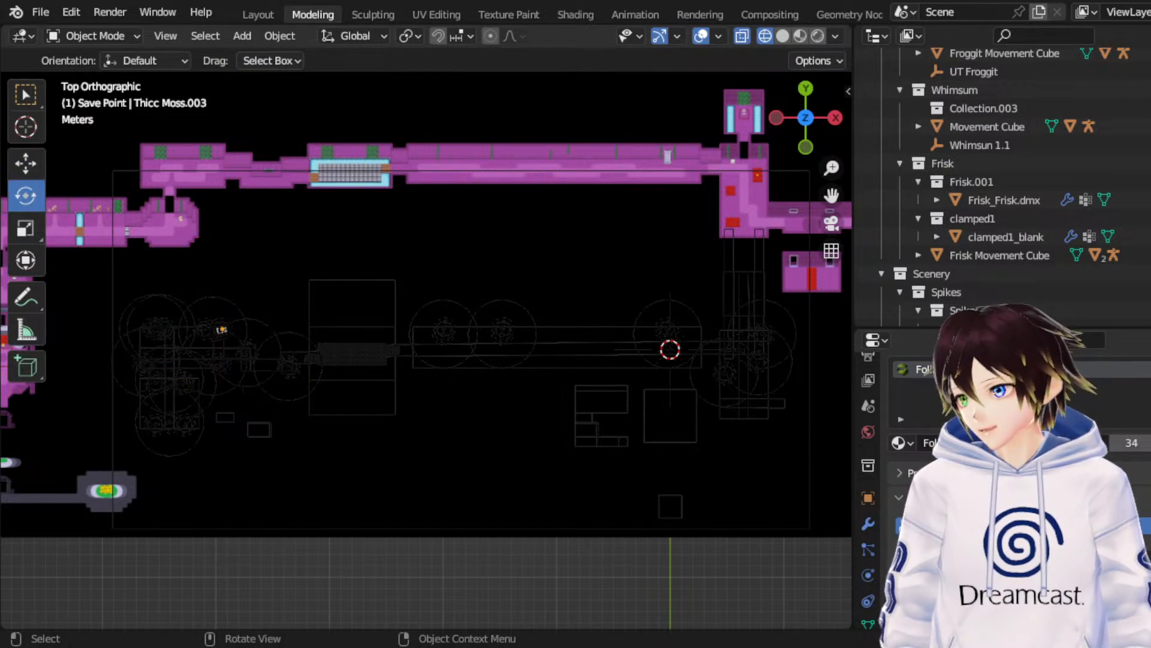
left_click(153, 211)
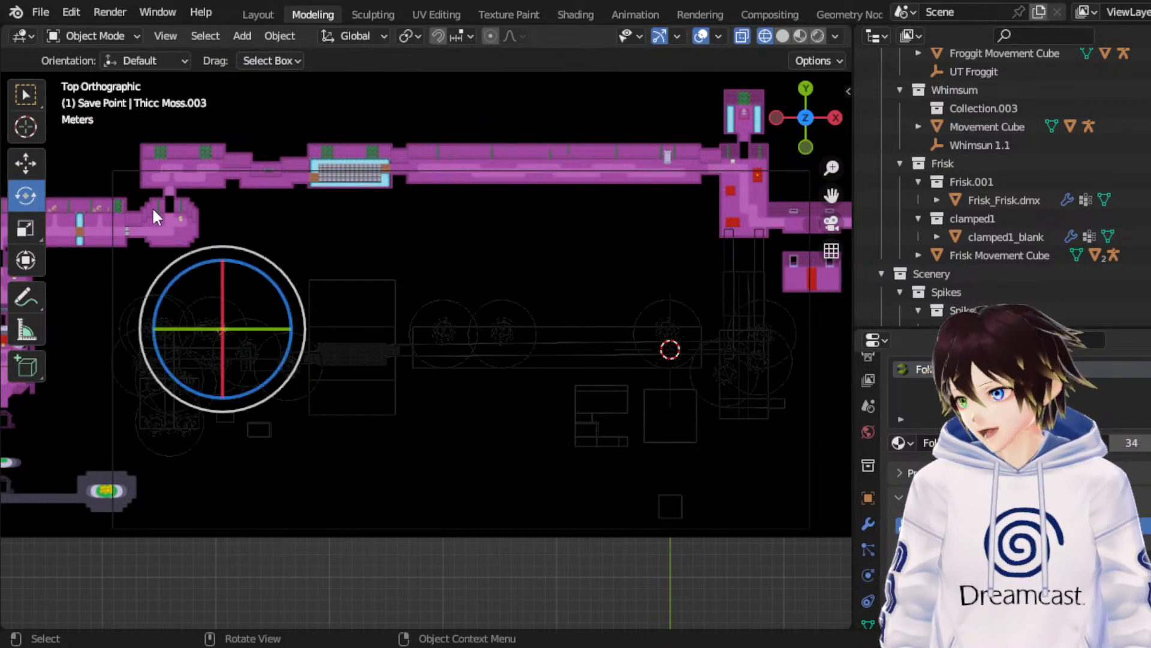
left_click(31, 170)
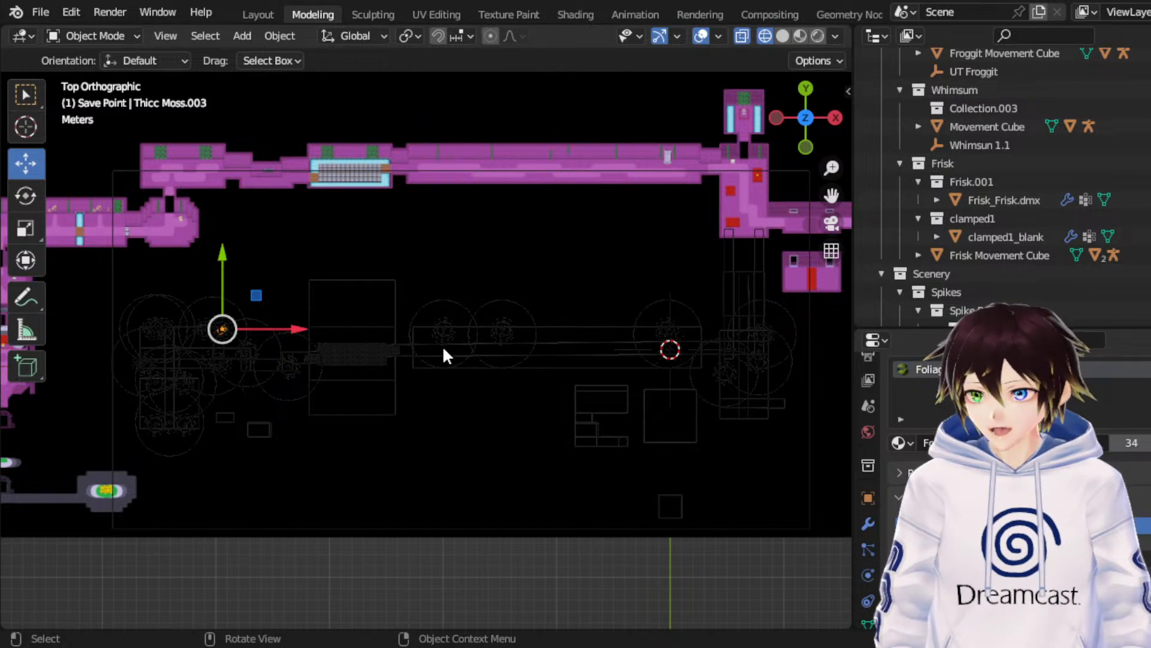
key("g")
key("y")
left_click(422, 345)
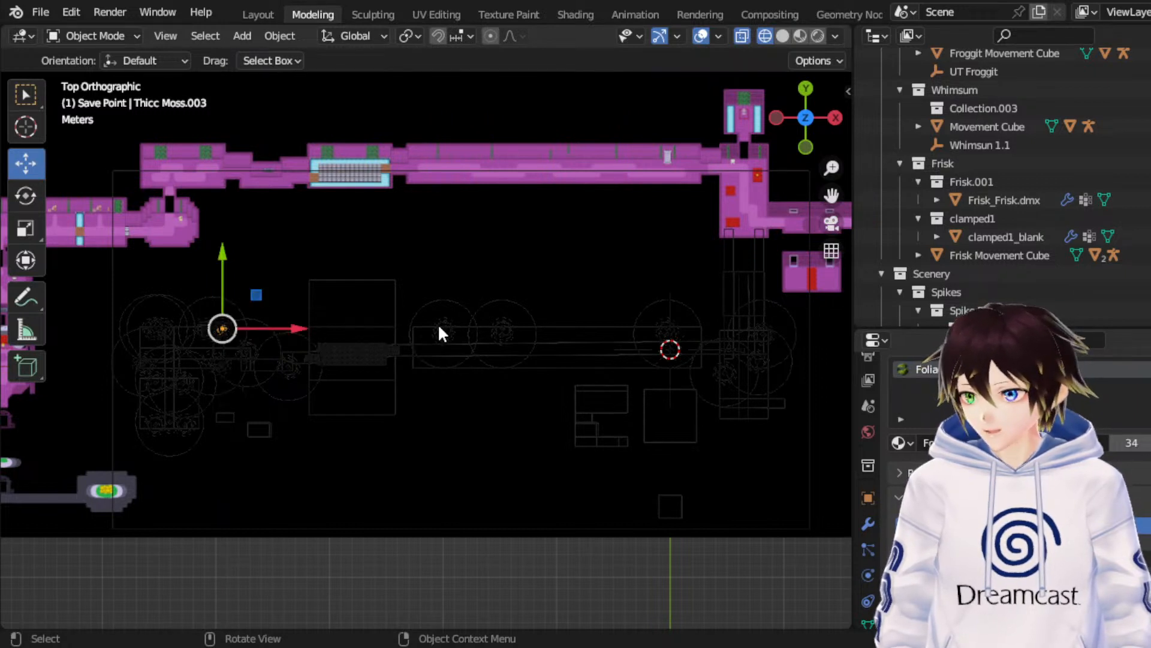
Step: Rotate Thicc Moss.003 further in the top view to adjust its orientation
left_click(25, 228)
left_click(23, 192)
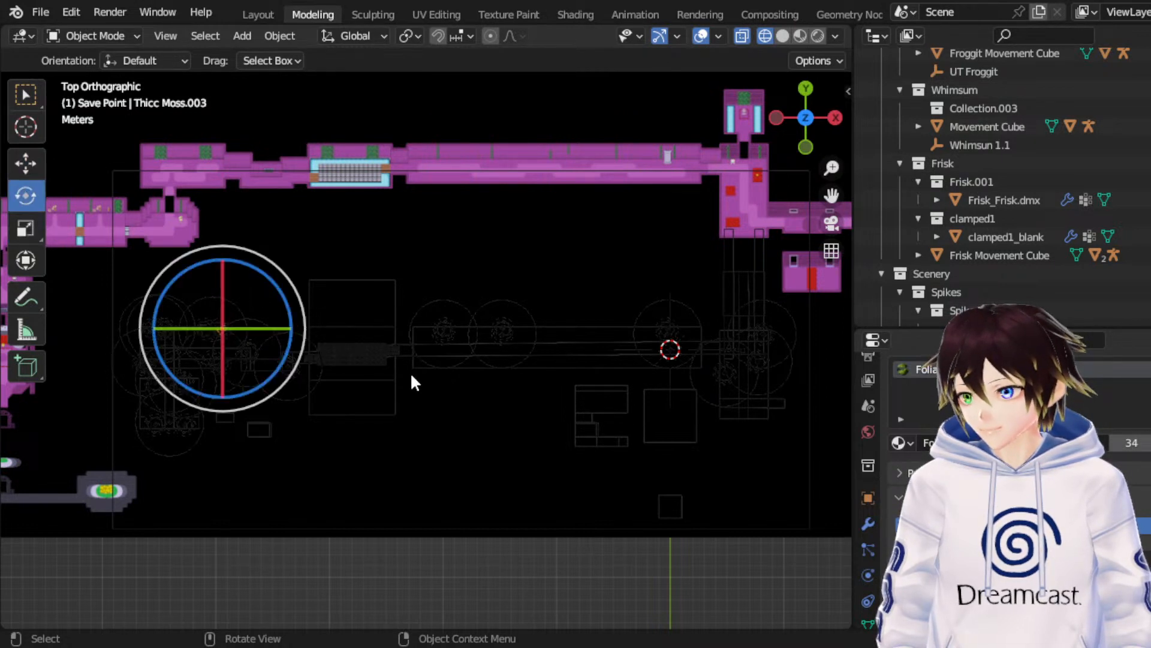
key("r")
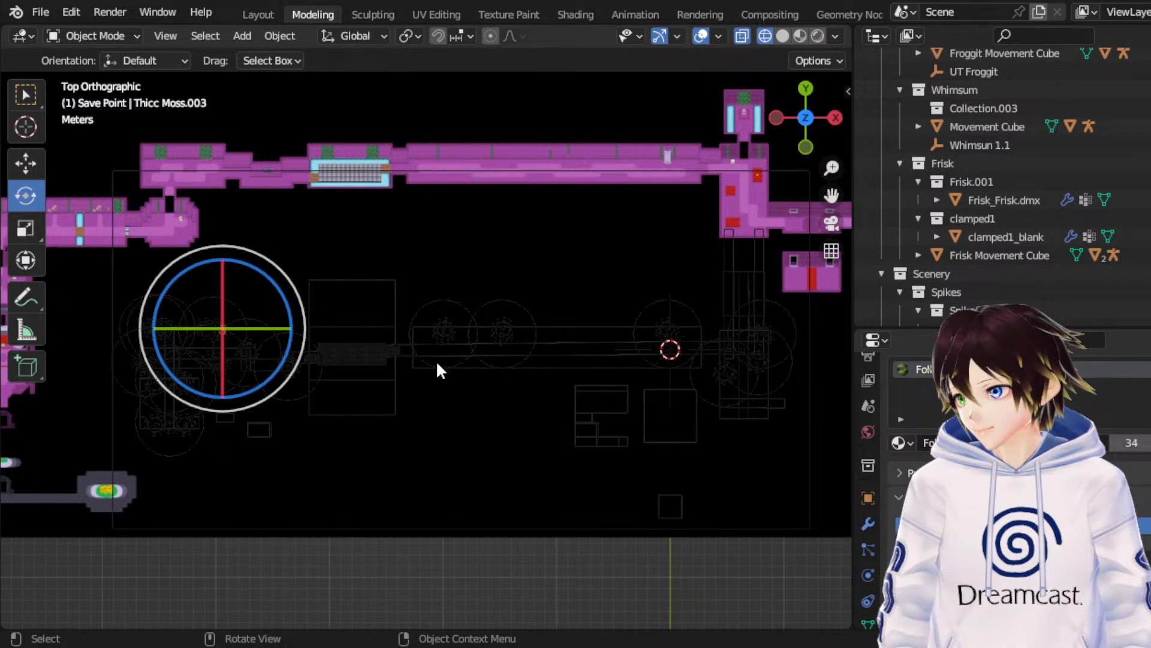
Step: Nudge Thicc Moss.003 and Small Mushroom.010 slightly along the X axis and save the file
left_click(35, 158)
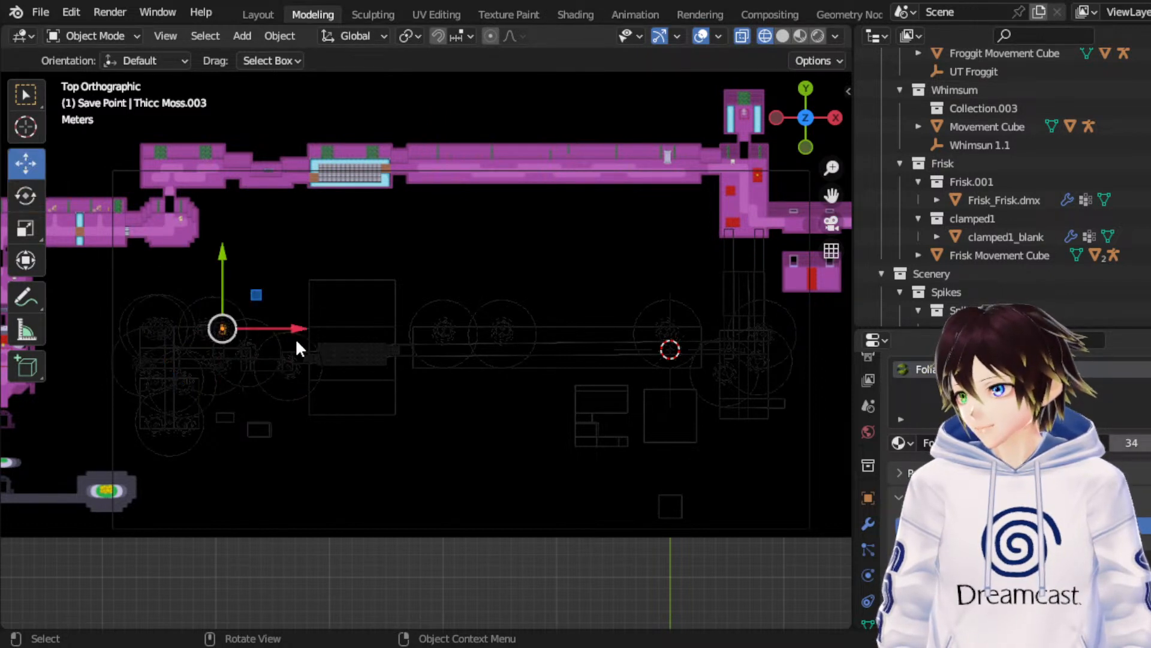
left_click_drag(293, 331, 287, 355)
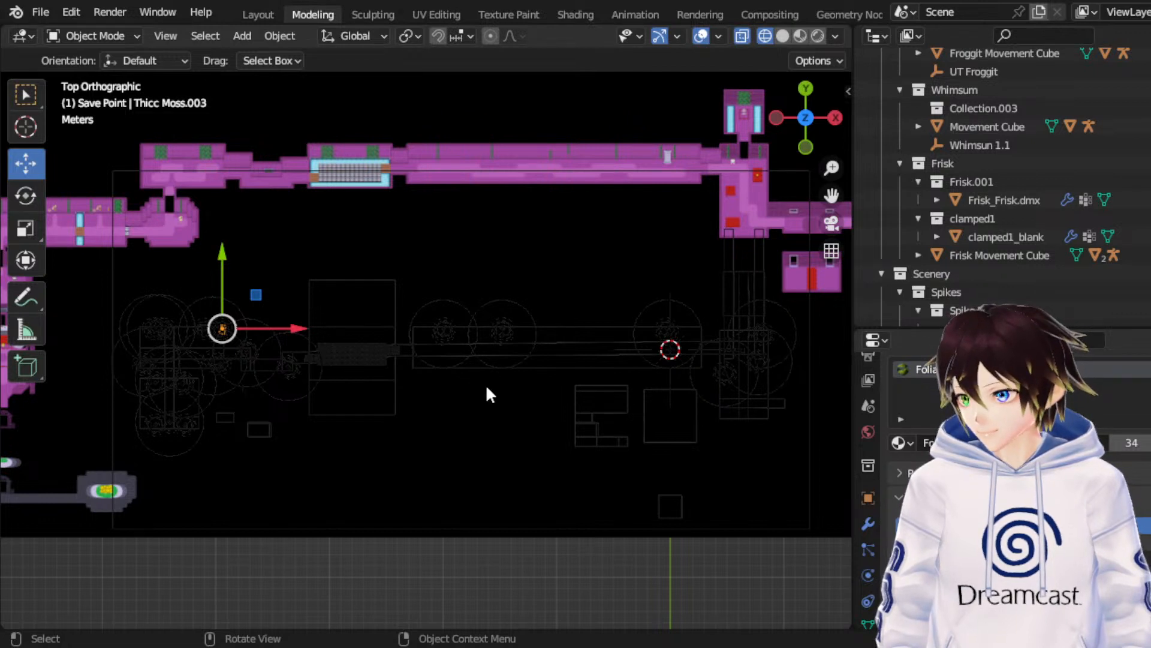
key("ctrl+z")
key("g")
key("x")
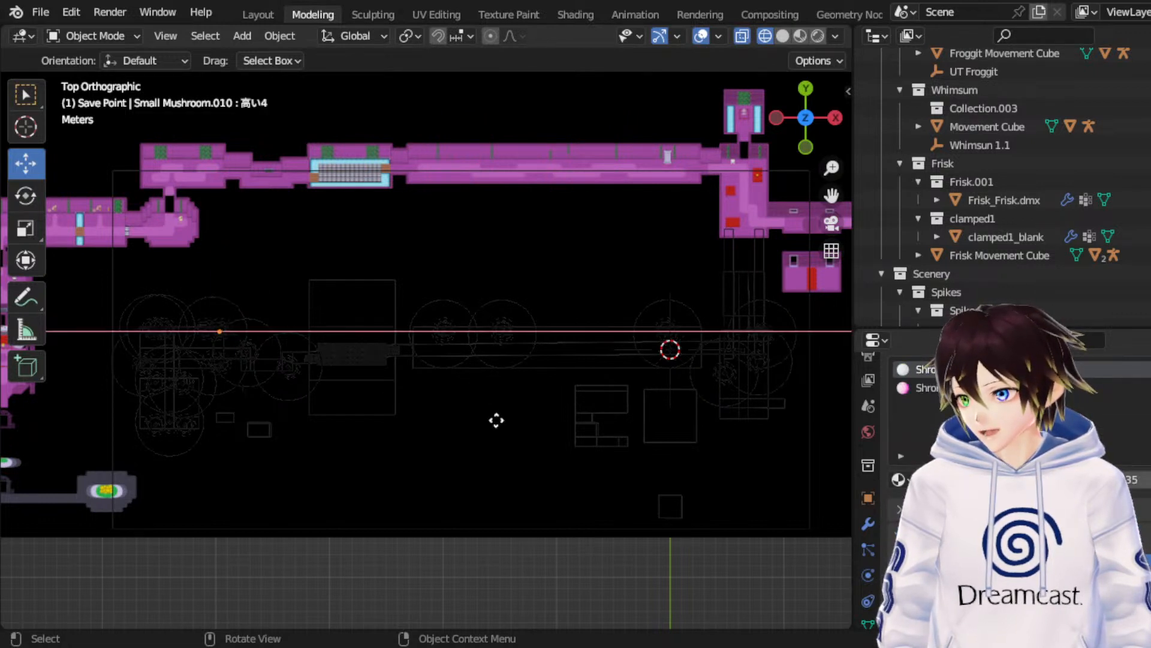
left_click(524, 400)
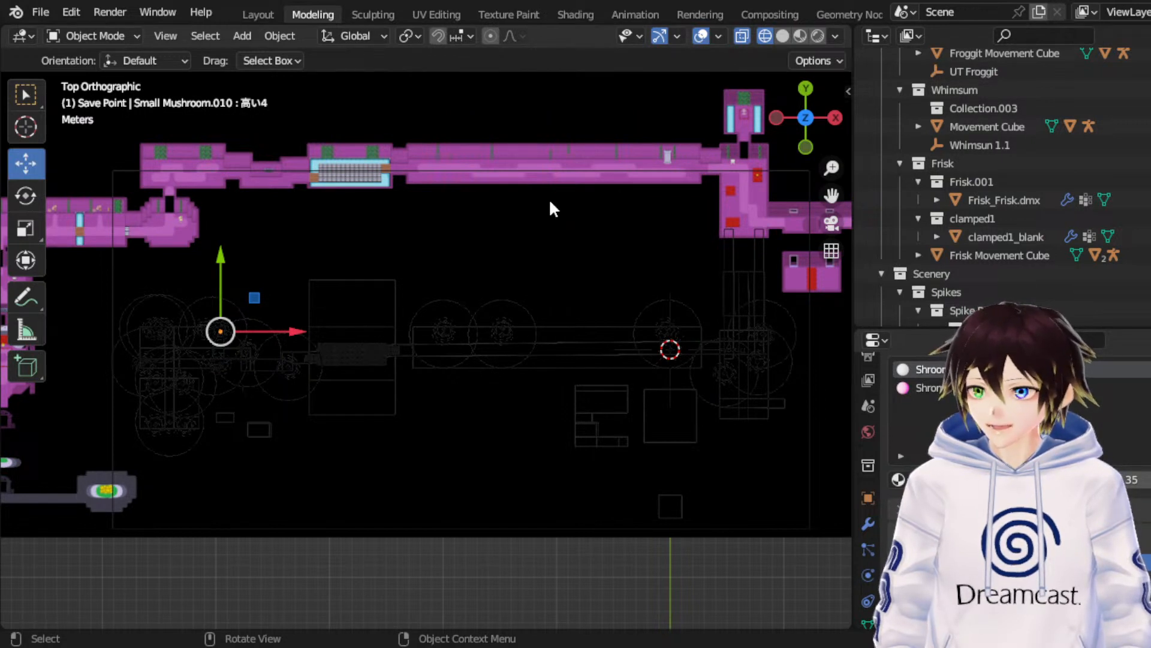
key("ctrl+s")
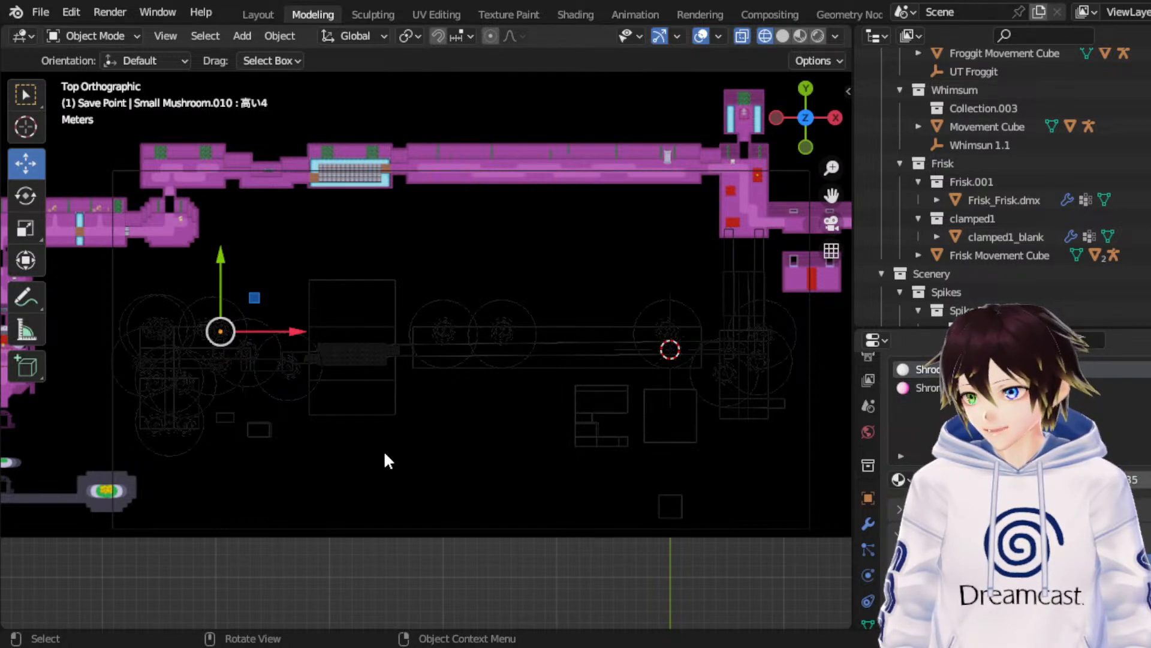
Step: Duplicate the Thicc Moss.002 clump and adjust the copy's height along the Z axis
key("ctrl+z")
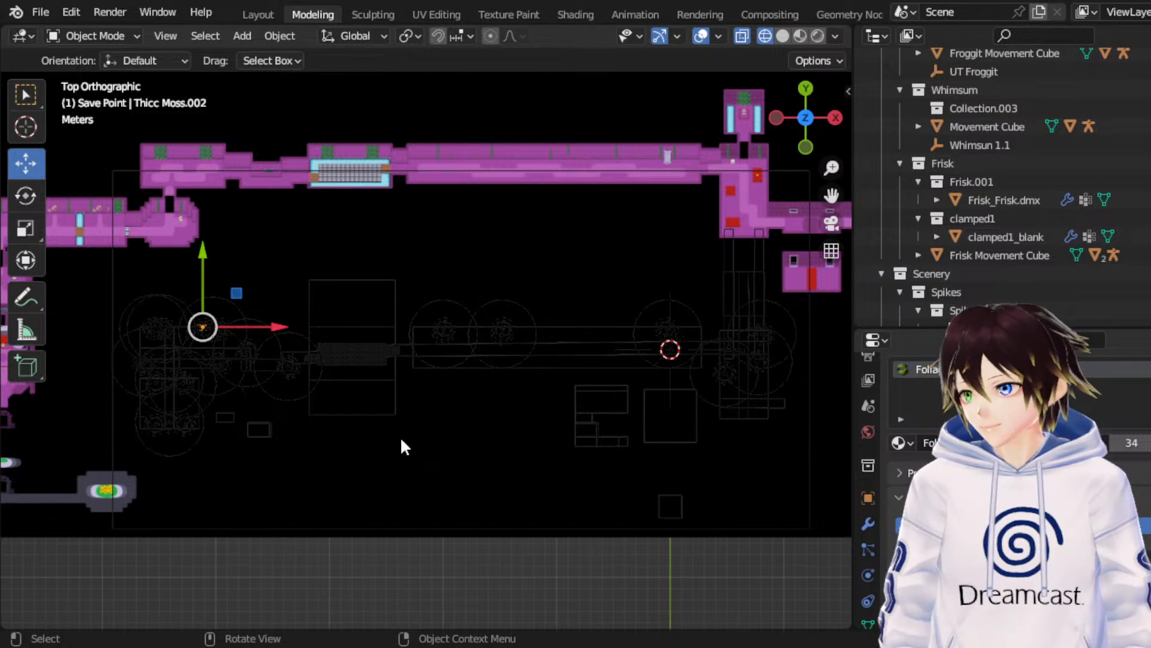
key("ctrl+z")
key("z")
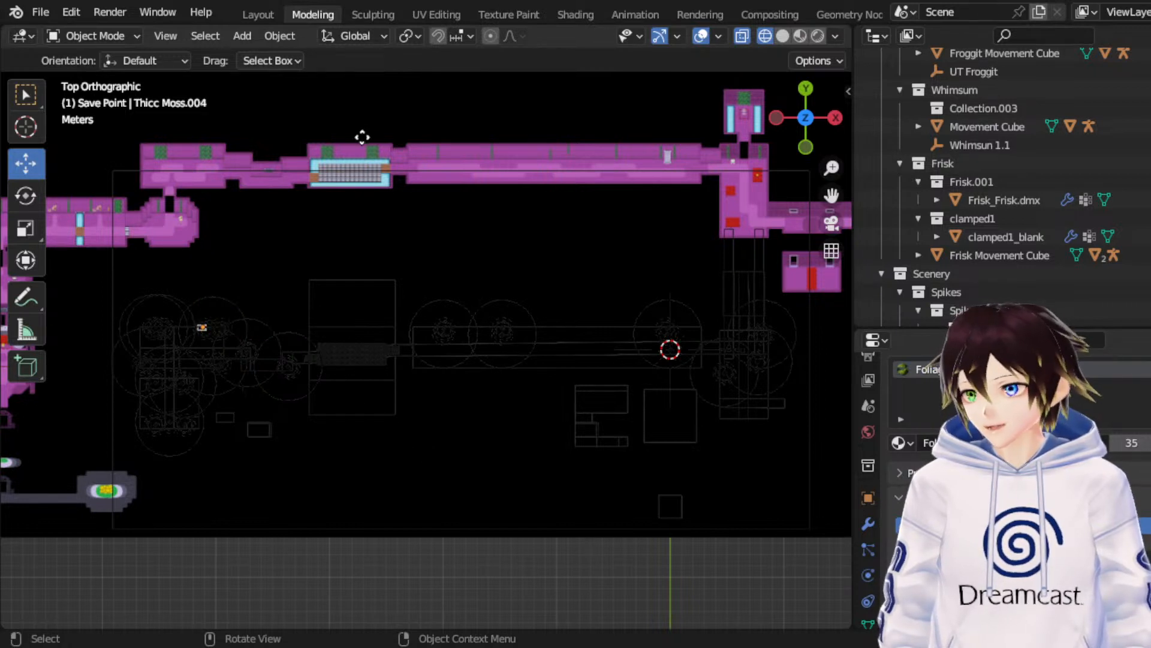
left_click(361, 98)
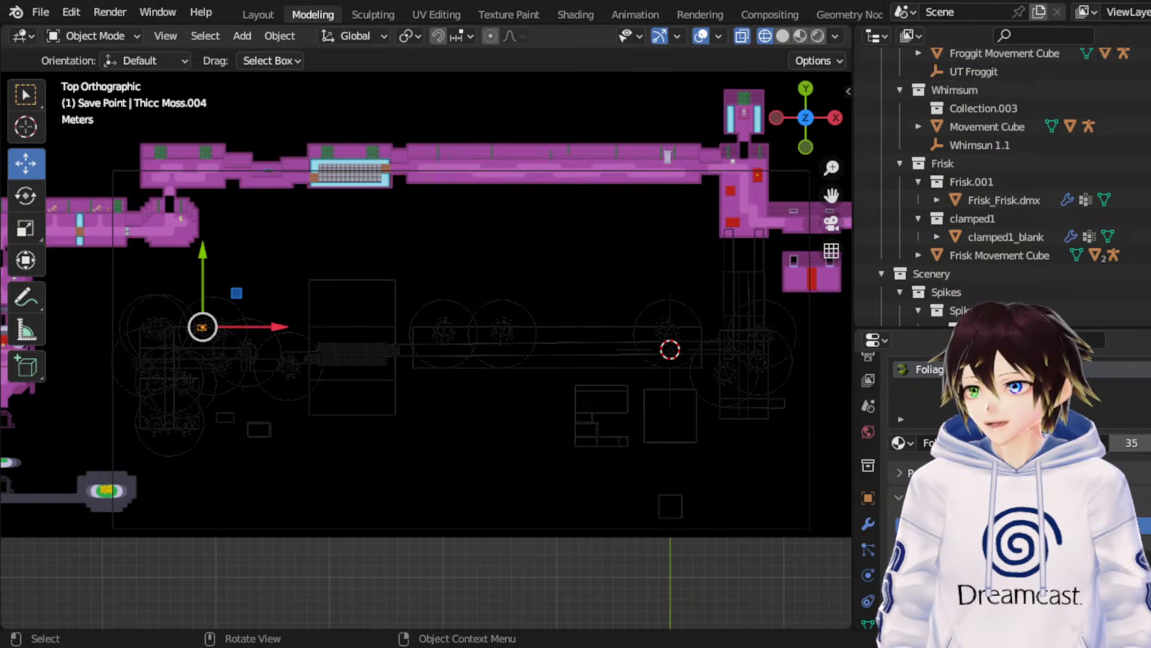
key("g")
key("z")
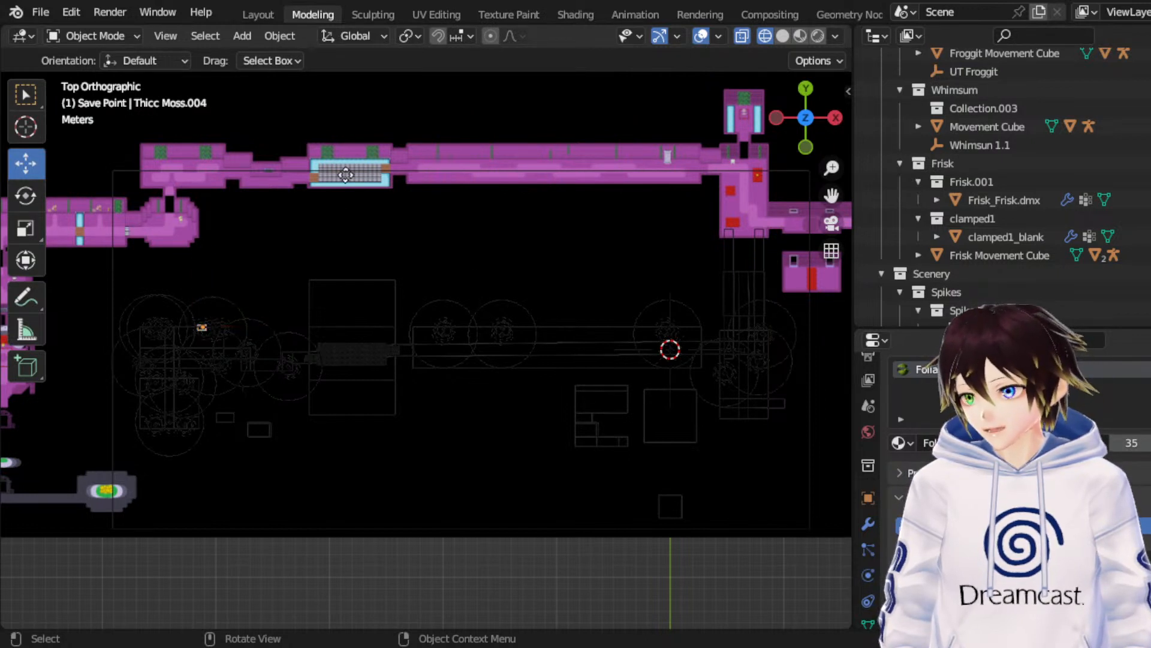
left_click(350, 127)
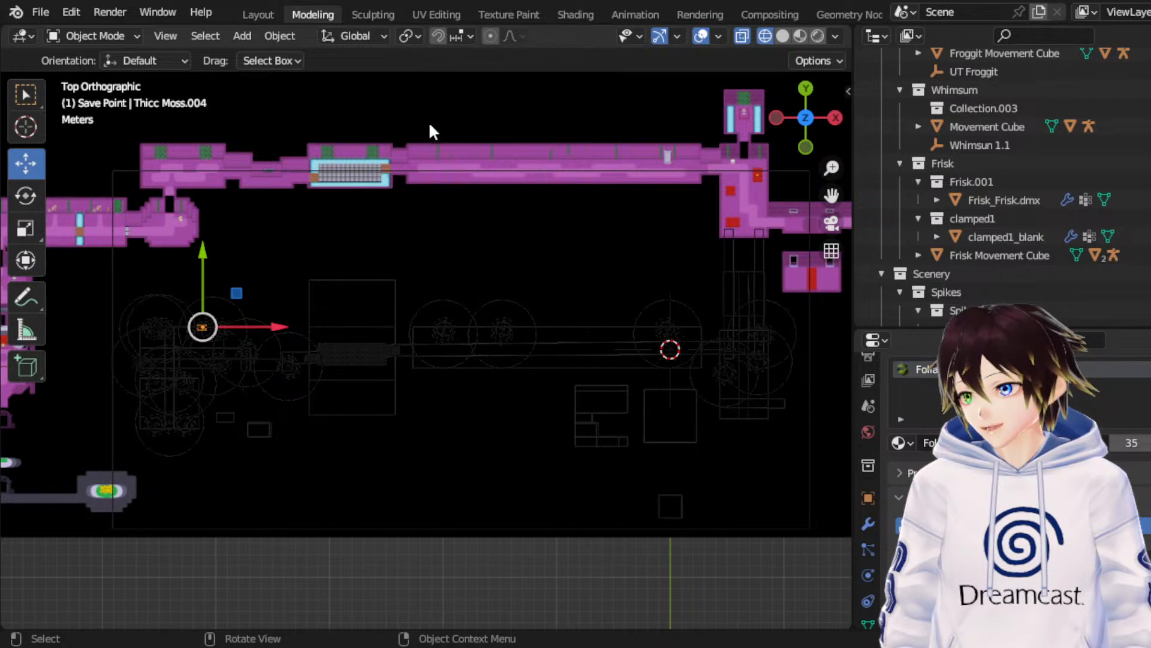
Step: Shift the moss copy along the positive X axis, away from the original clump
key("g")
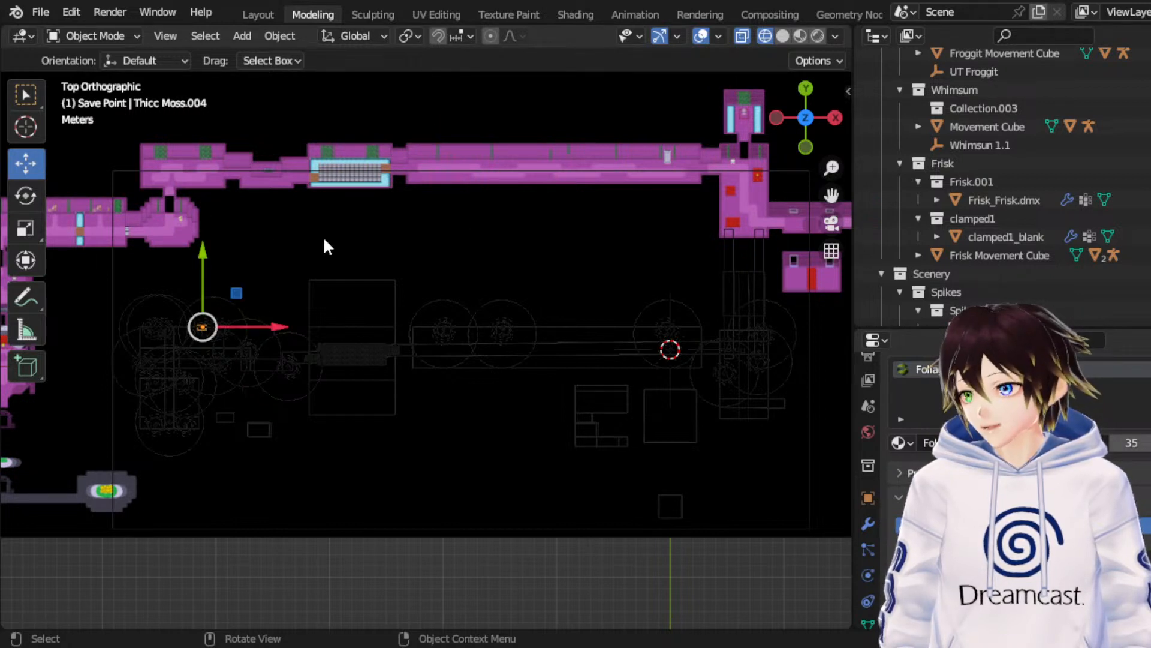
key("g")
key("x")
left_click(466, 225)
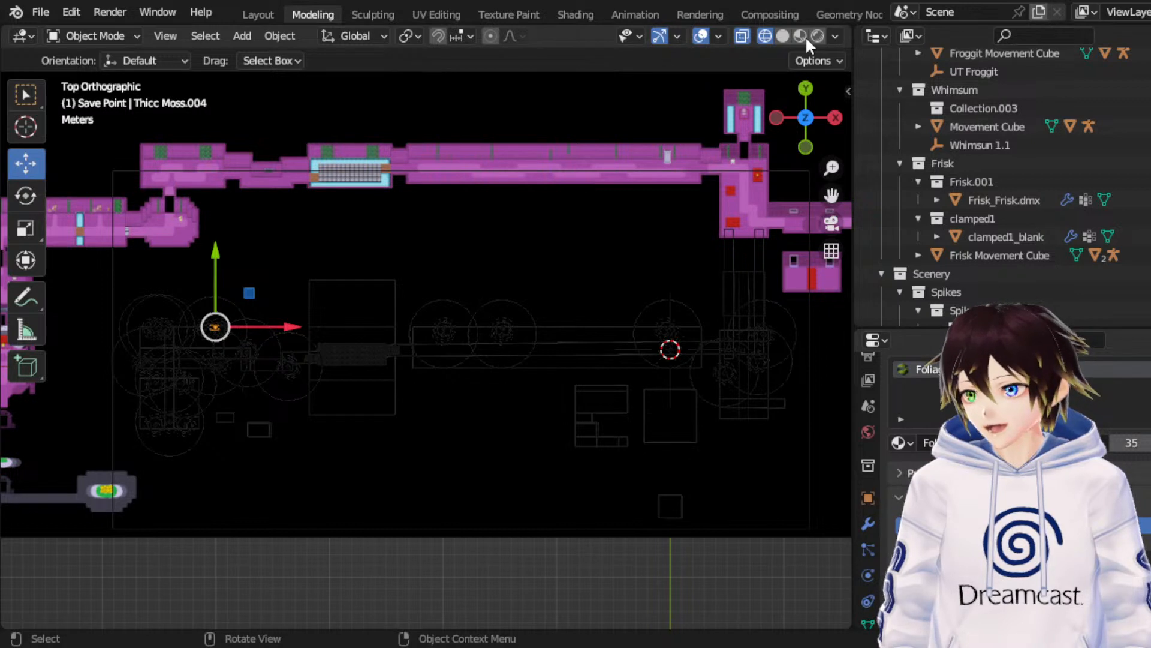
Step: Nudge the Thicc Moss.004 clump slightly along the positive Y axis
key("g")
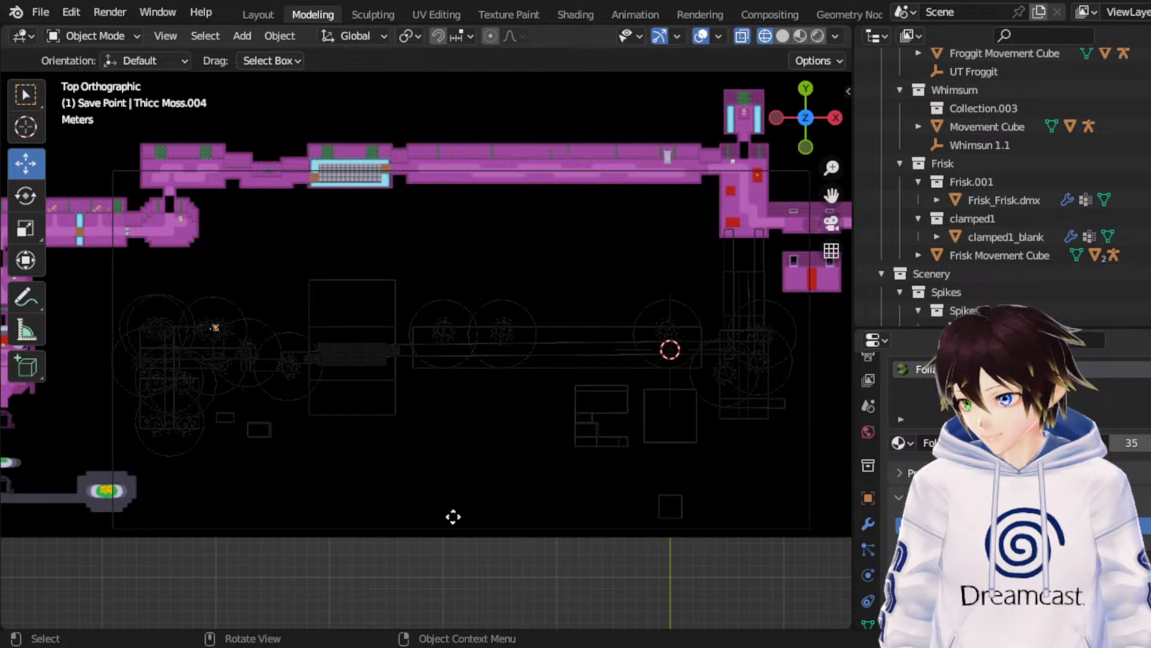
key("Escape")
key("g")
key("y")
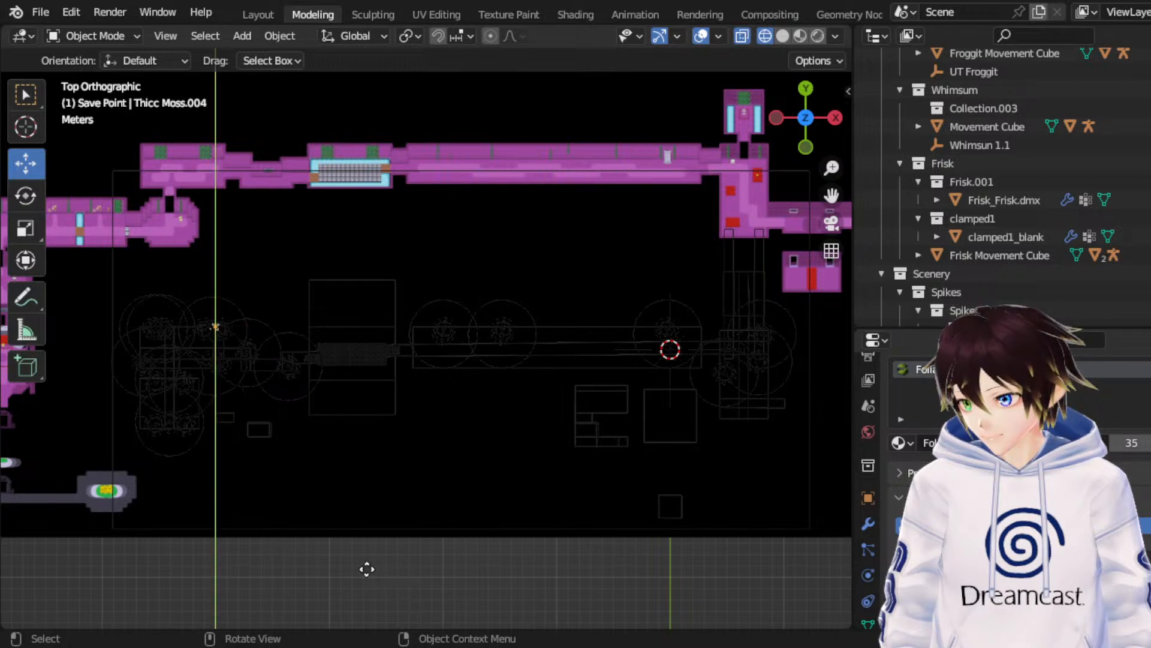
key("Escape")
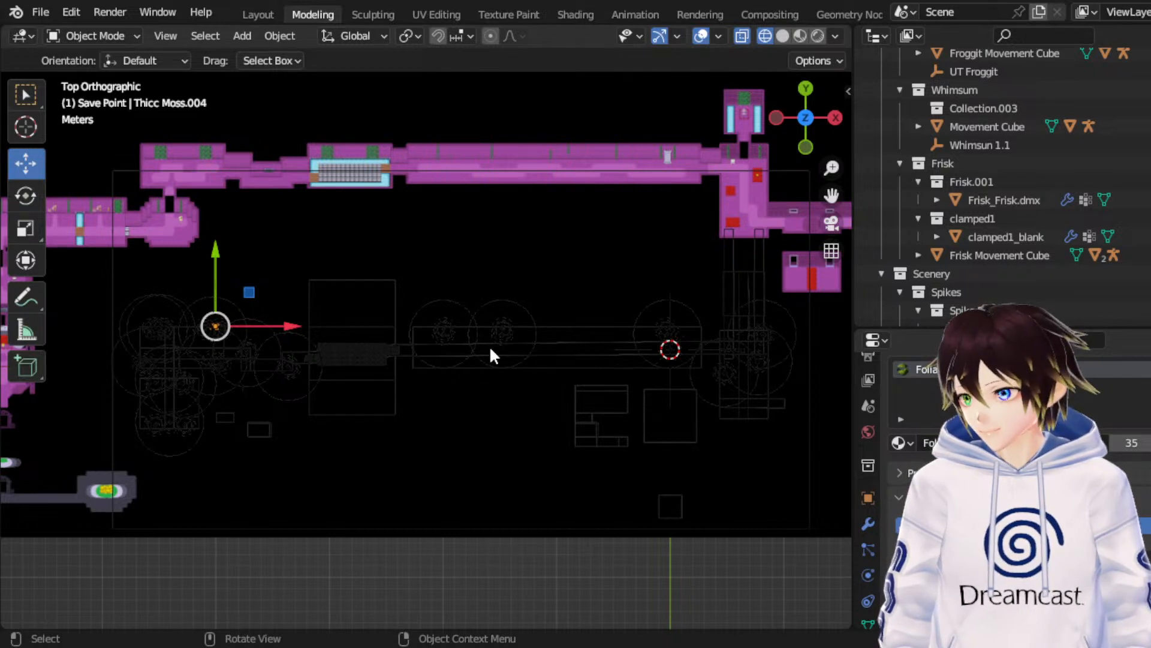
Step: Duplicate the Thicc Moss.004 clump in place and move the copy along the negative Y axis to the room's opposite side
left_click(22, 90)
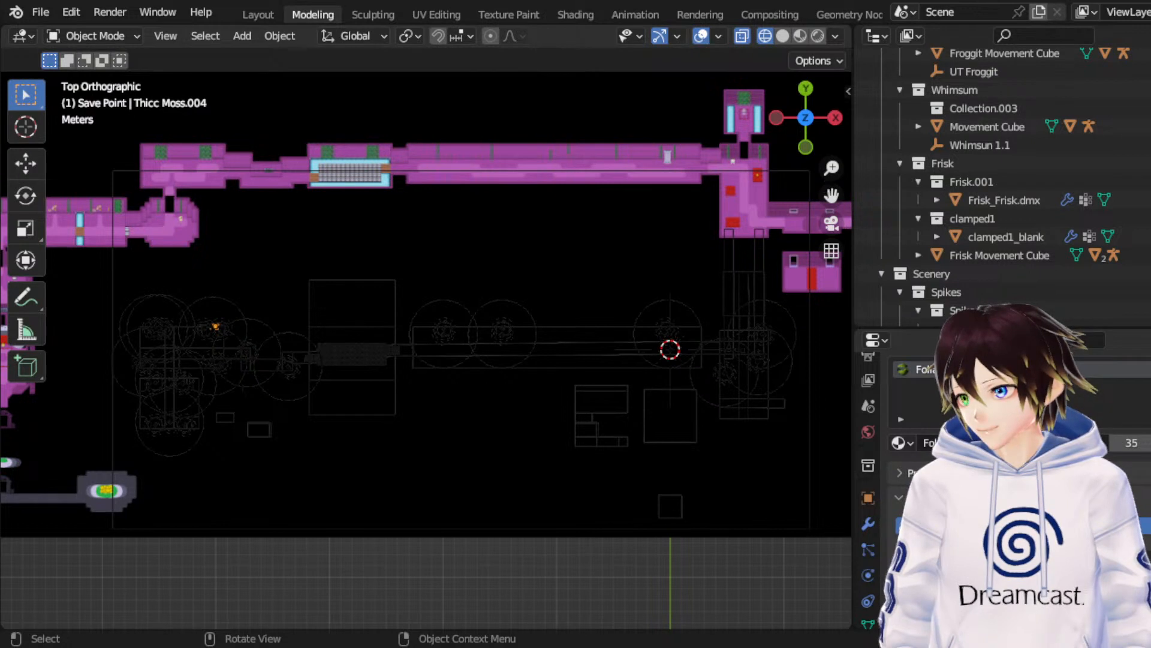
key("shift+d")
right_click(356, 381)
left_click(27, 170)
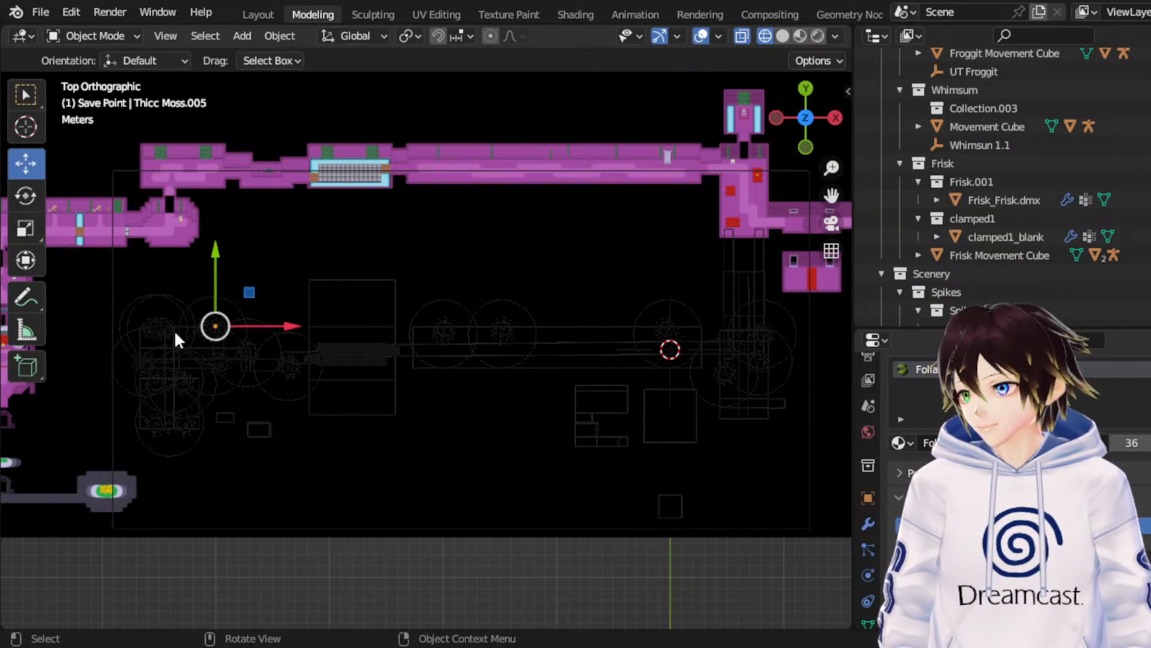
key("g")
key("y")
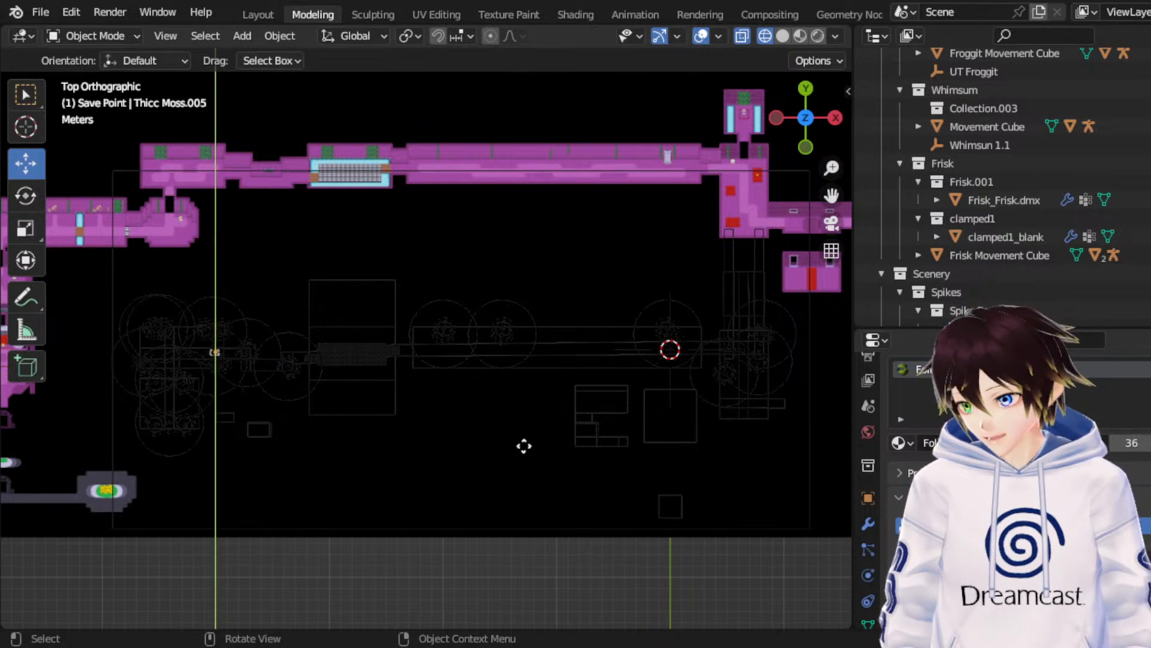
left_click(588, 457)
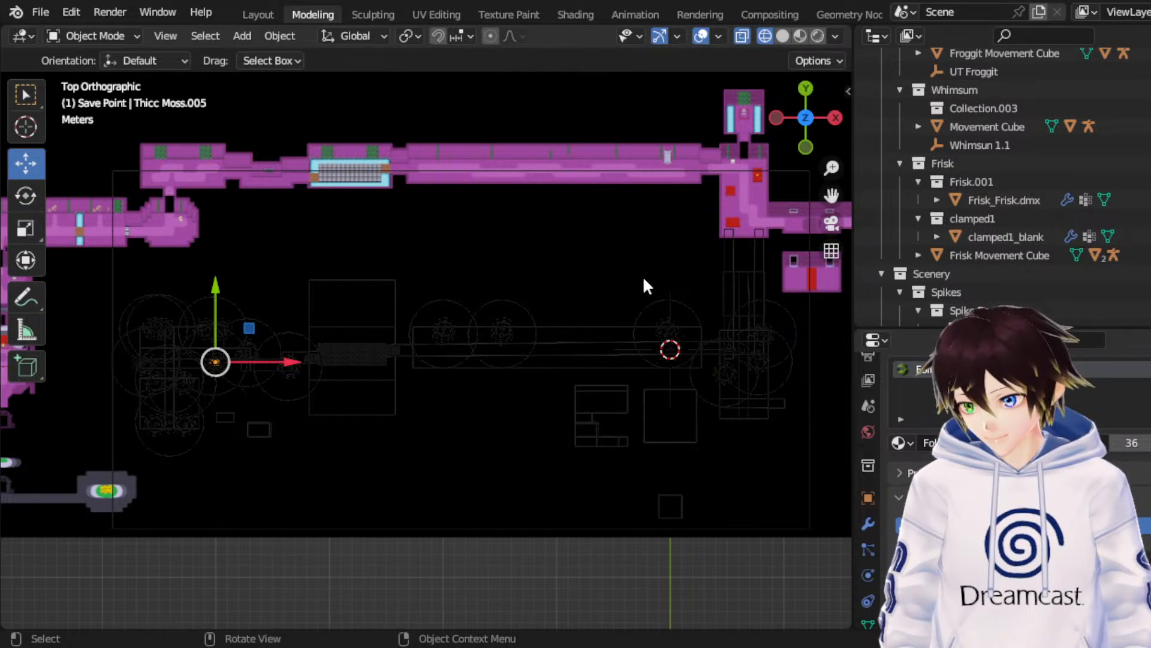
key("g")
key("y")
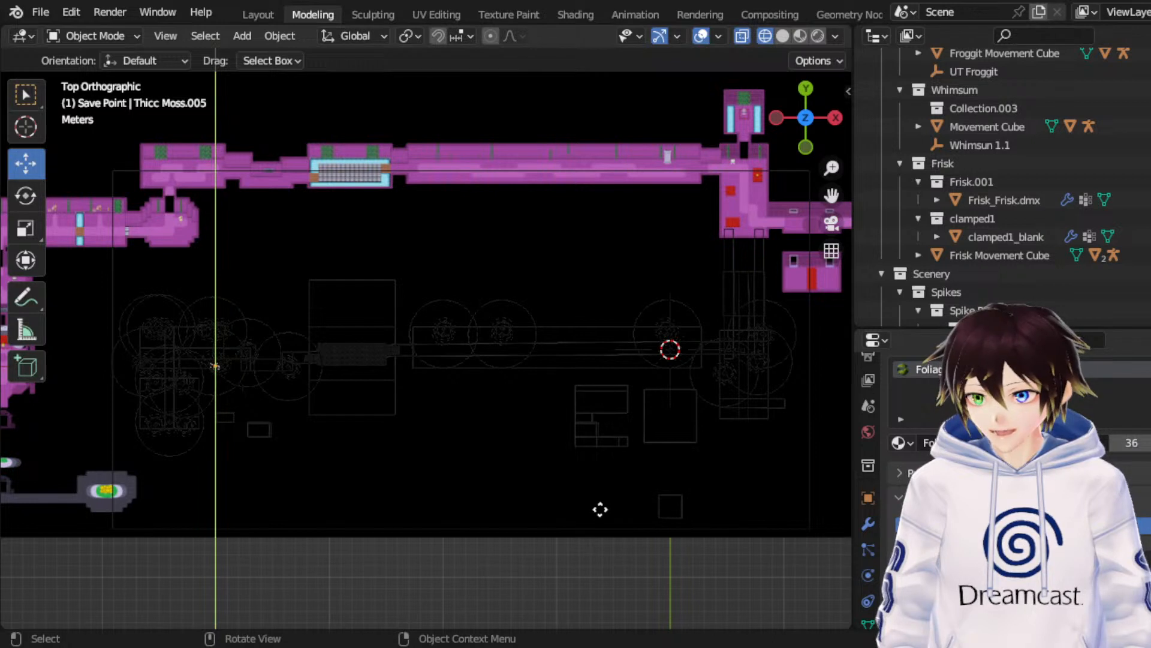
key("Escape")
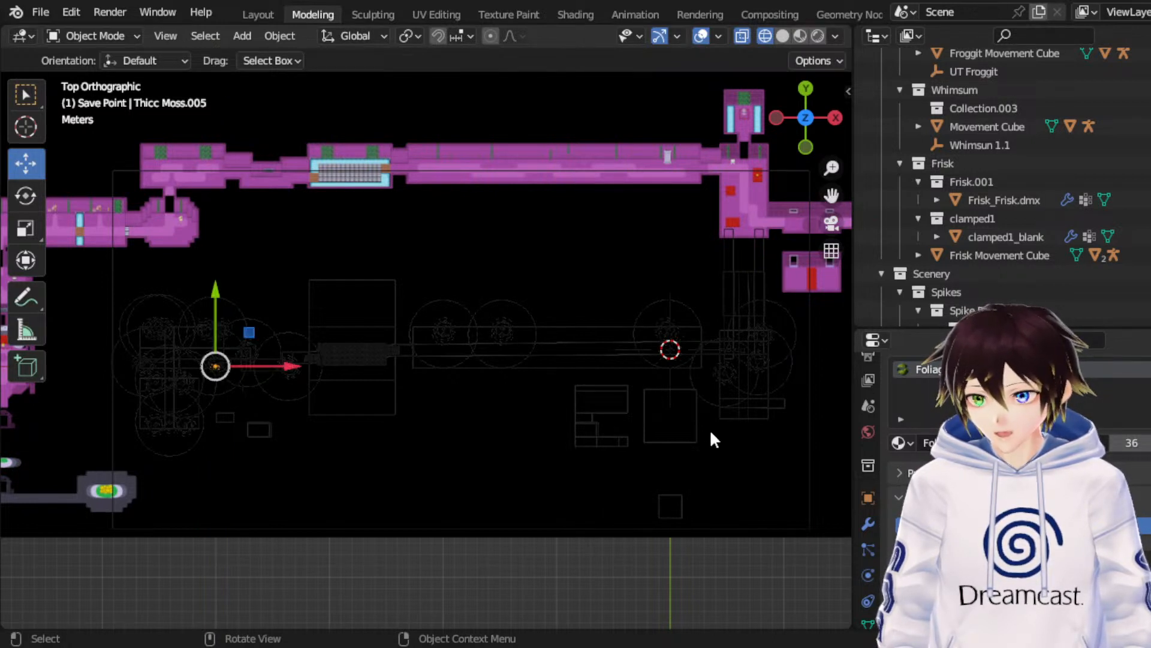
Step: Move the Thicc Moss.005 clump a short distance along the positive X axis
key("g")
key("x")
left_click(570, 370)
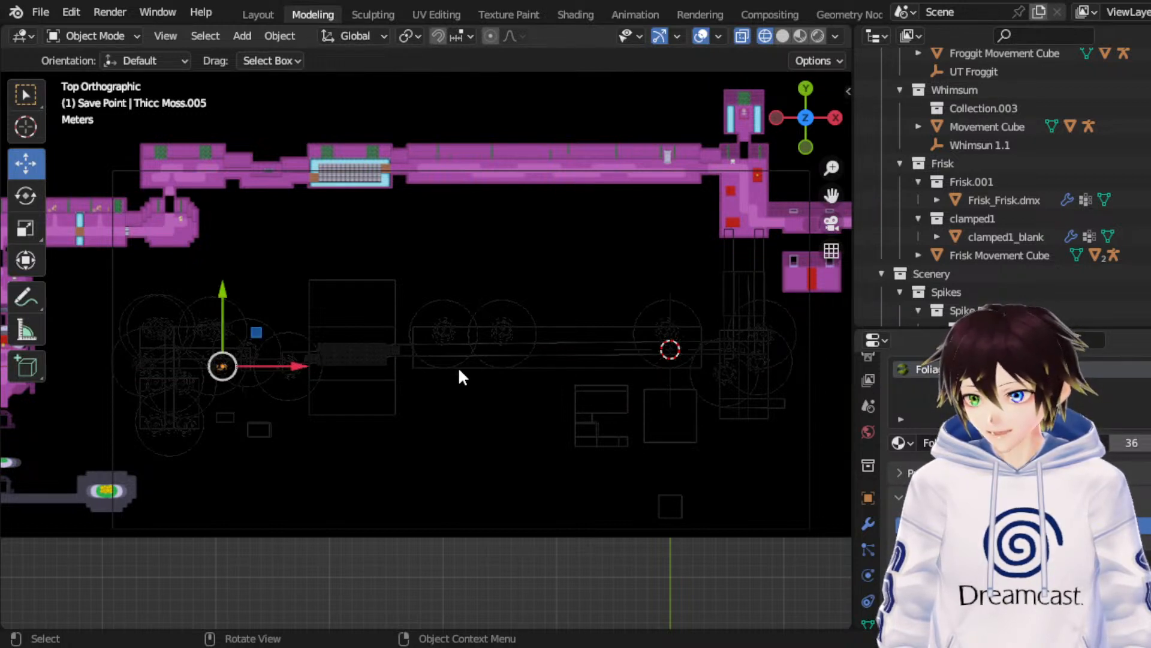
key("g")
key("x")
left_click(440, 359)
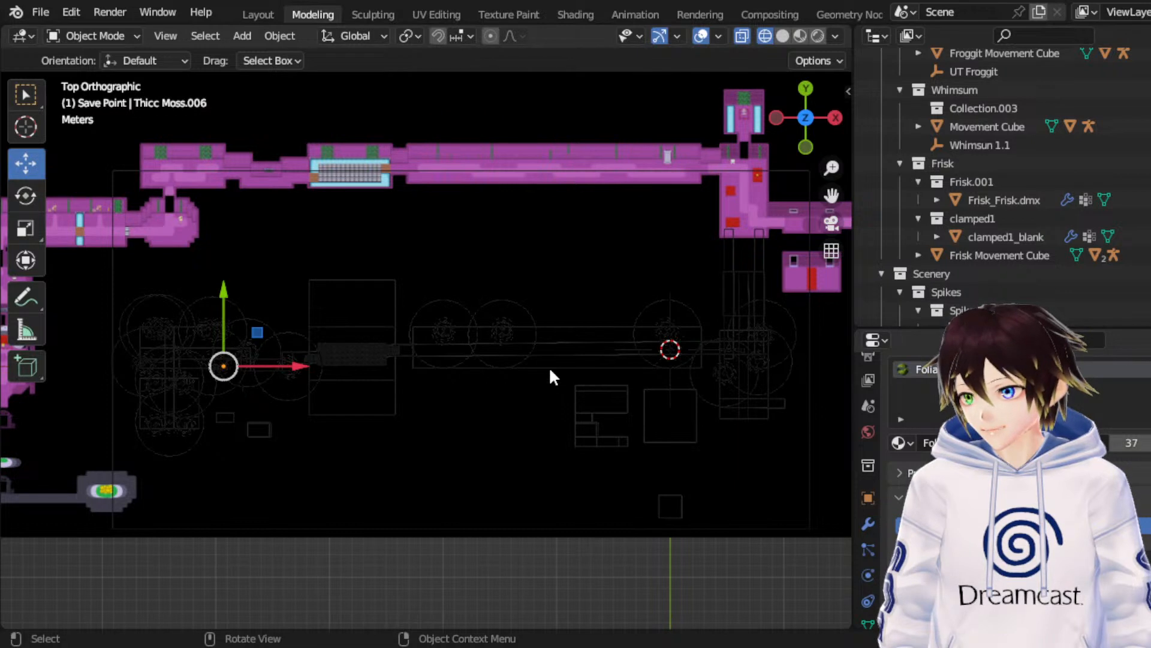
Step: Duplicate the Thicc Moss.005 clump and offset the copy slightly along positive Y and negative X
key("shift+d")
key("y")
left_click(416, 336)
key("g")
key("x")
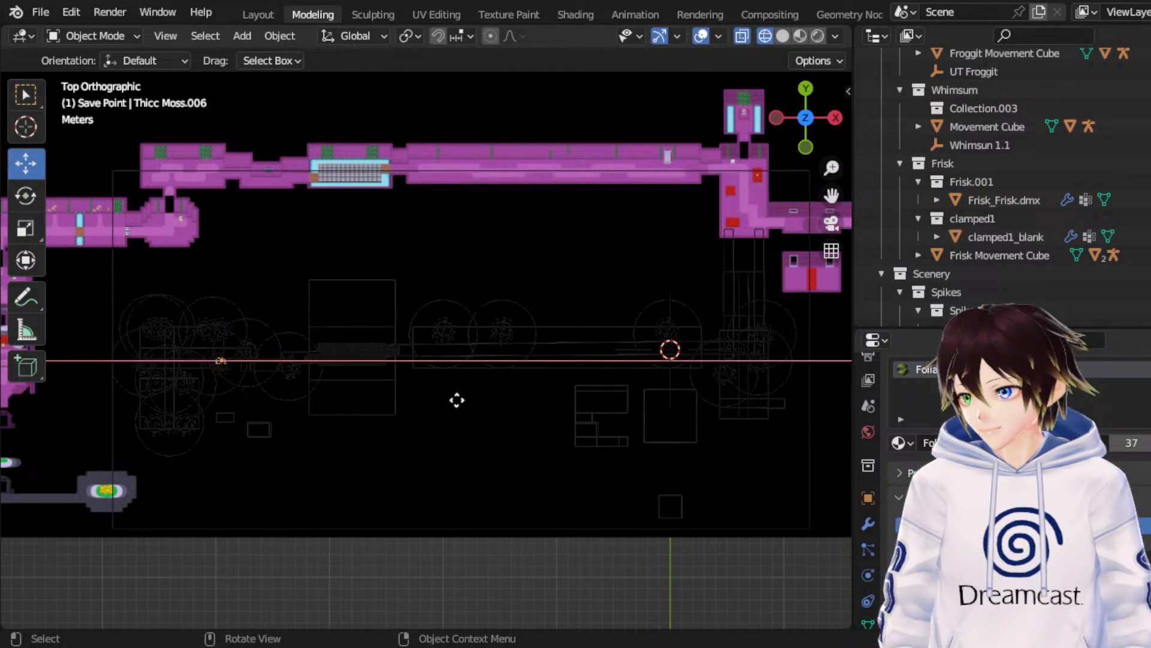
left_click(507, 414)
Step: Enter Edit Mode on Thicc Moss.006 with vertex selection and rotate its selected vertices about the Y axis
key("Tab")
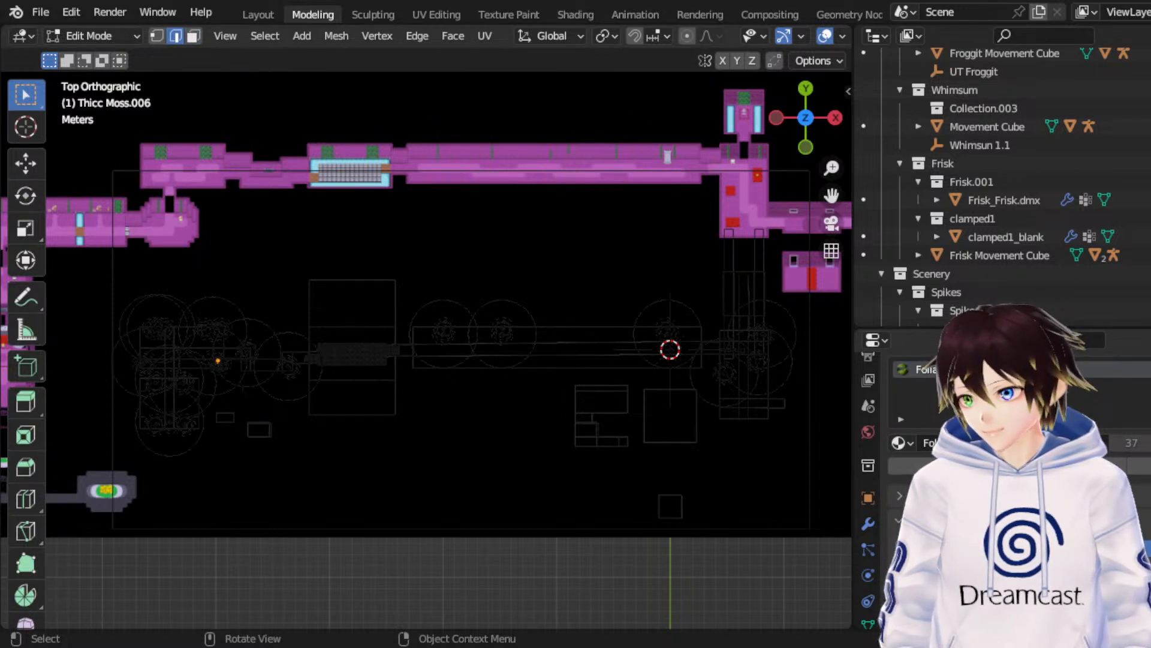
left_click(156, 36)
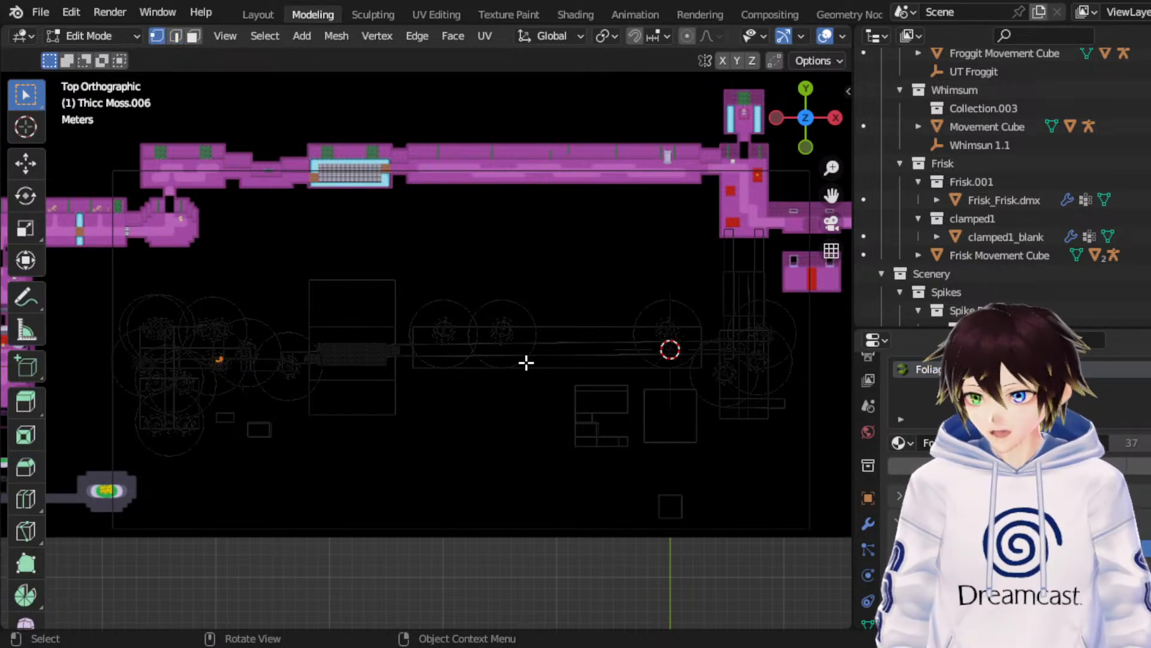
left_click(26, 161)
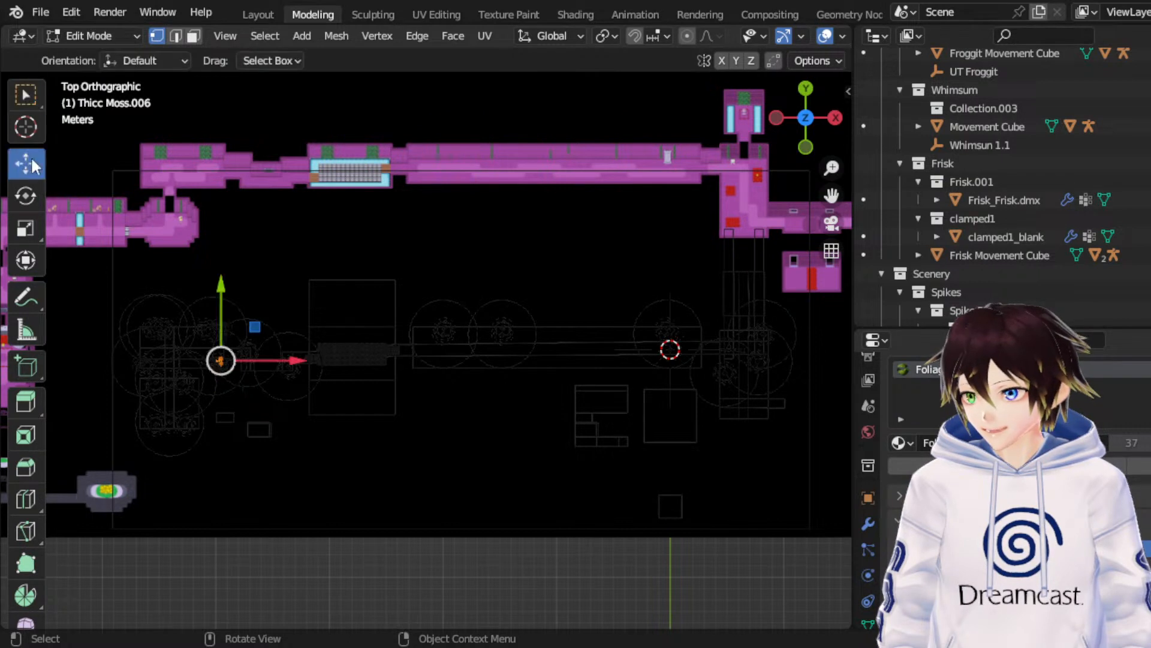
left_click(30, 201)
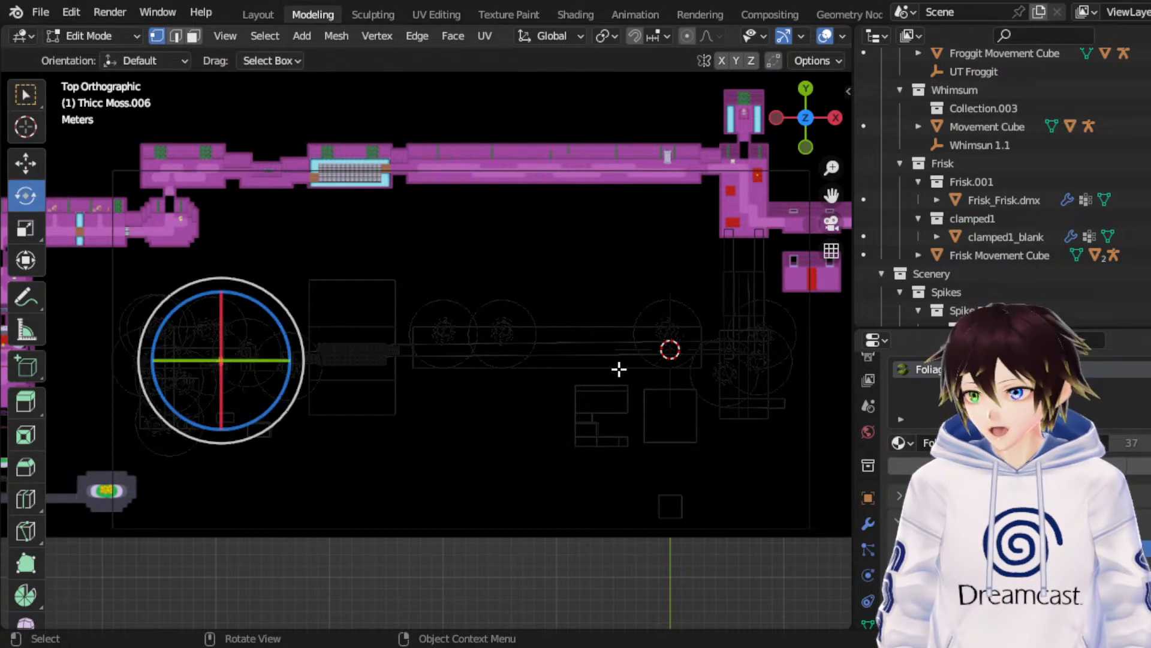
key("r")
key("y")
left_click(619, 434)
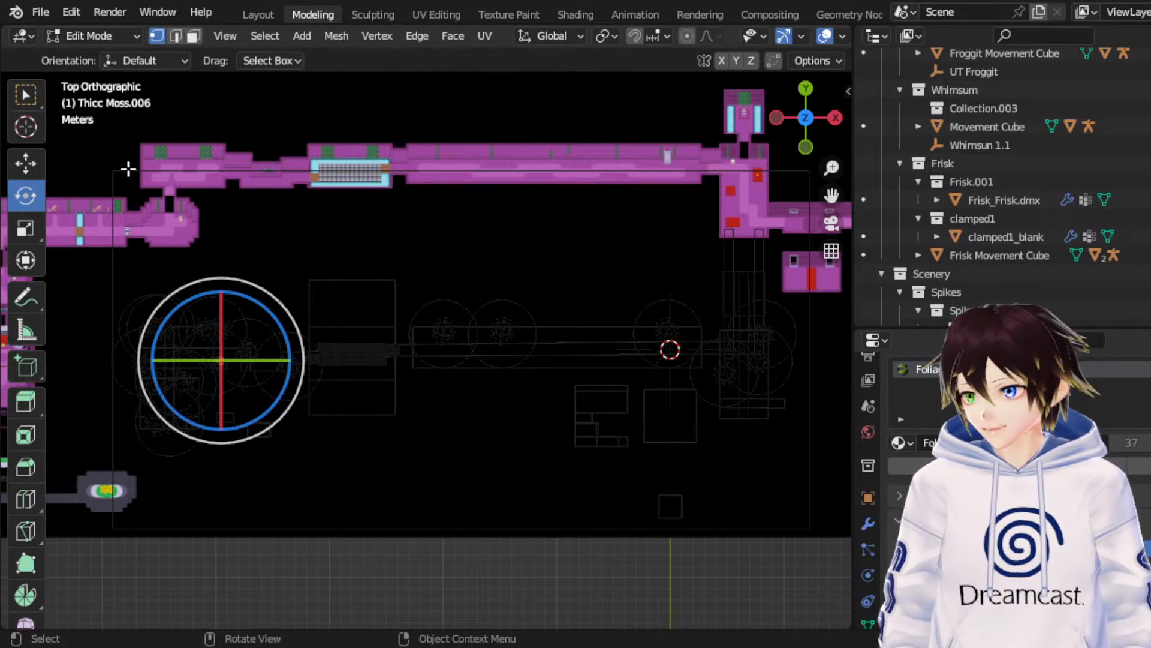
Step: Shift the selected vertices of Thicc Moss.006 slightly along the negative X axis
left_click(27, 167)
key("g")
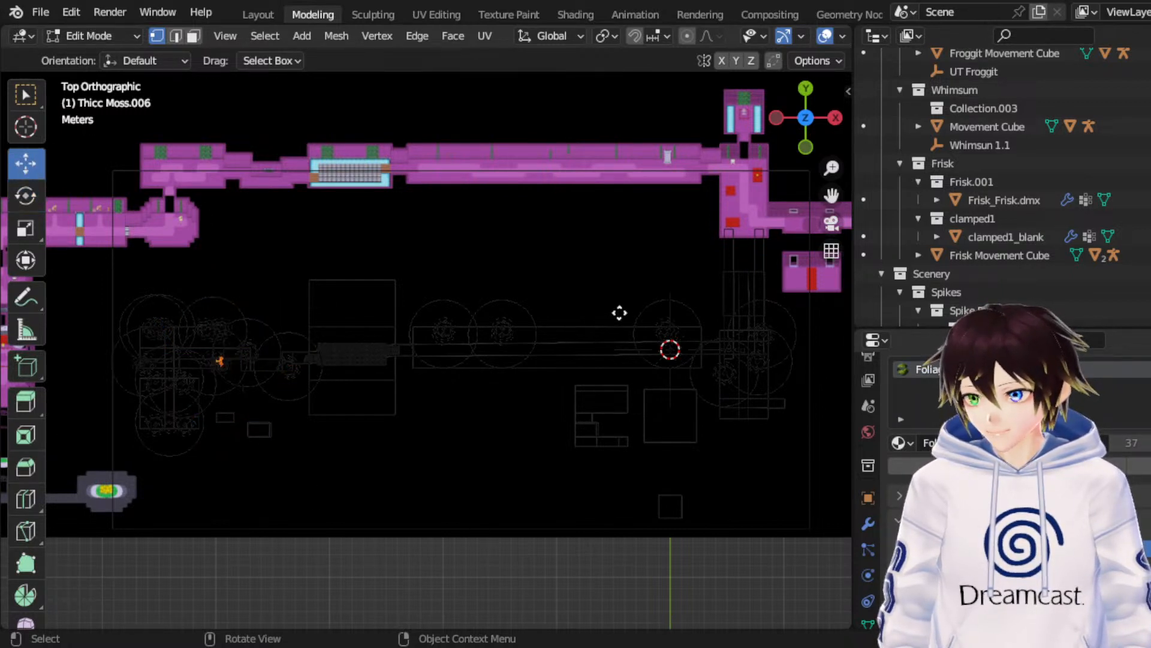
key("Escape")
key("g")
key("x")
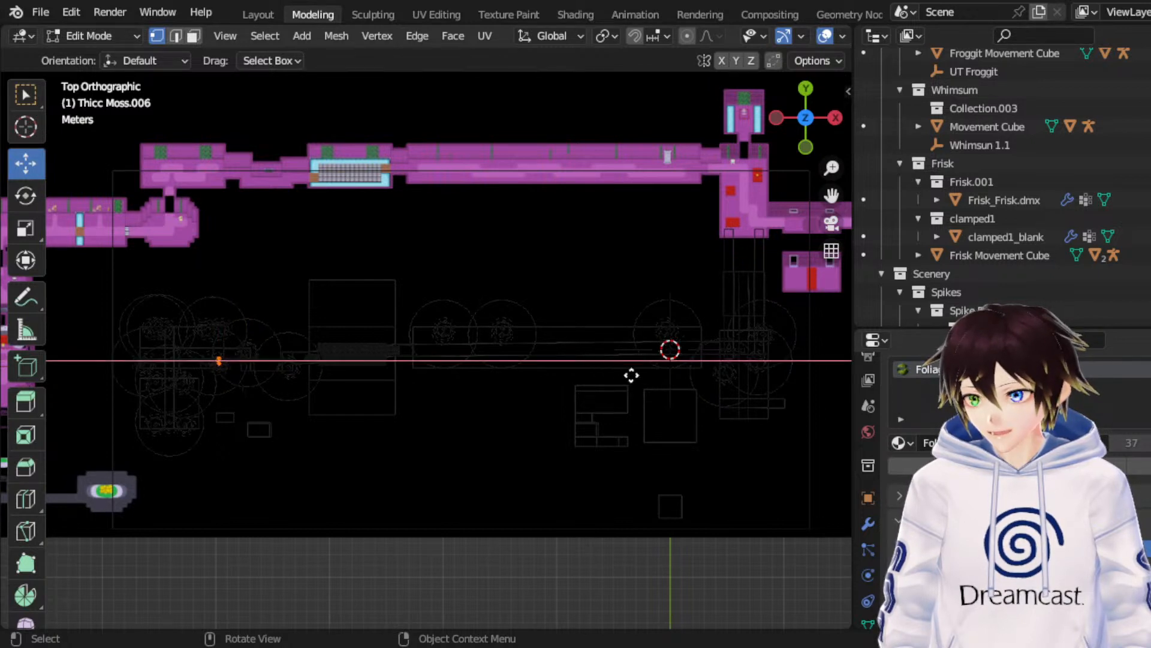
key("Escape")
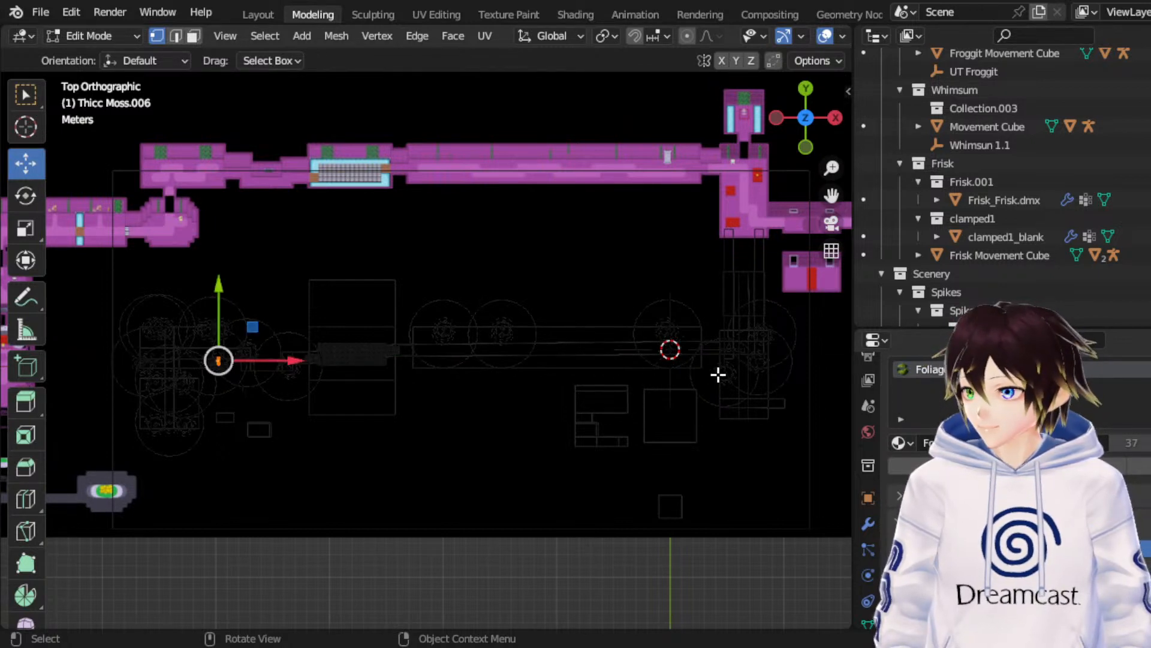
key("g")
key("Escape")
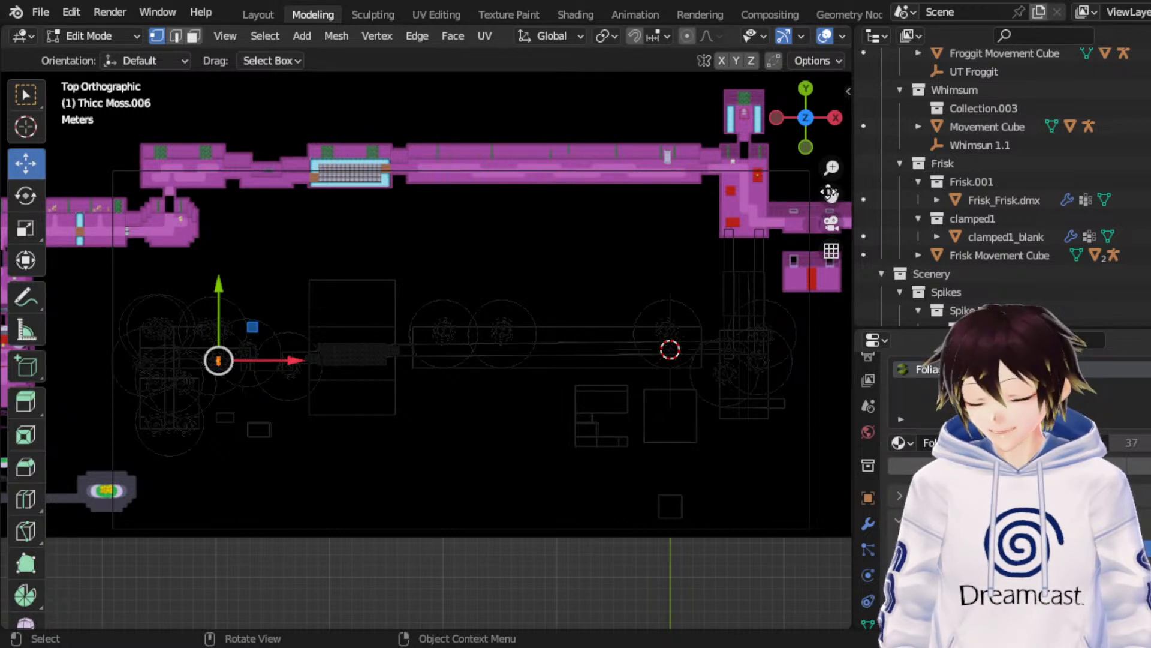
key("g")
key("x")
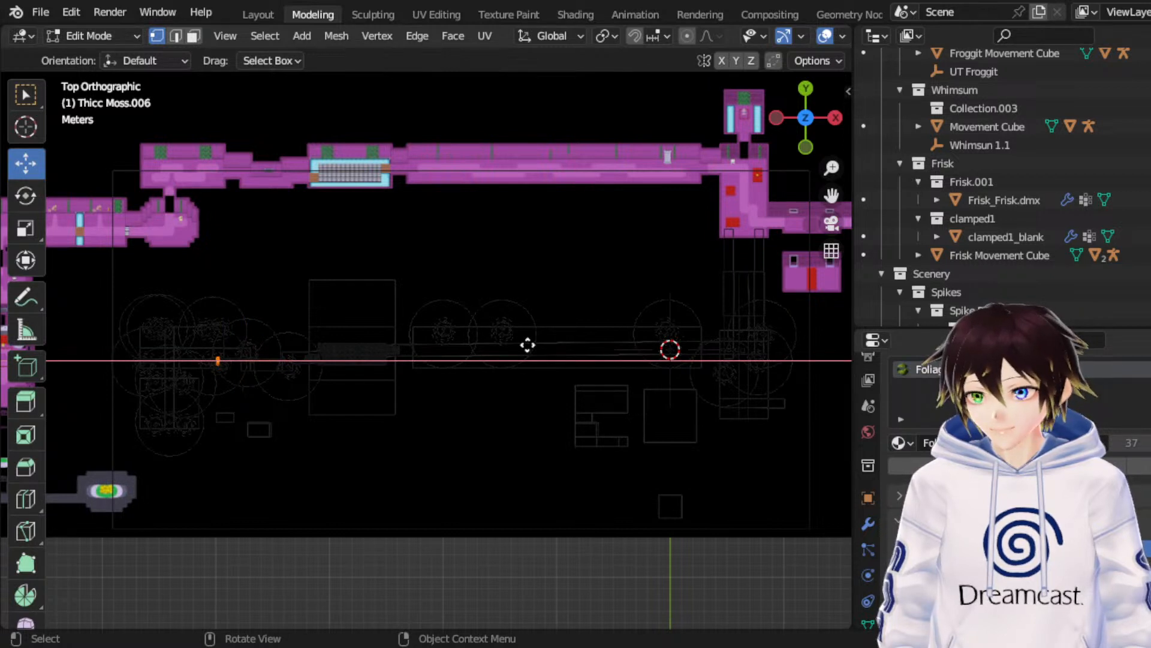
left_click(528, 344)
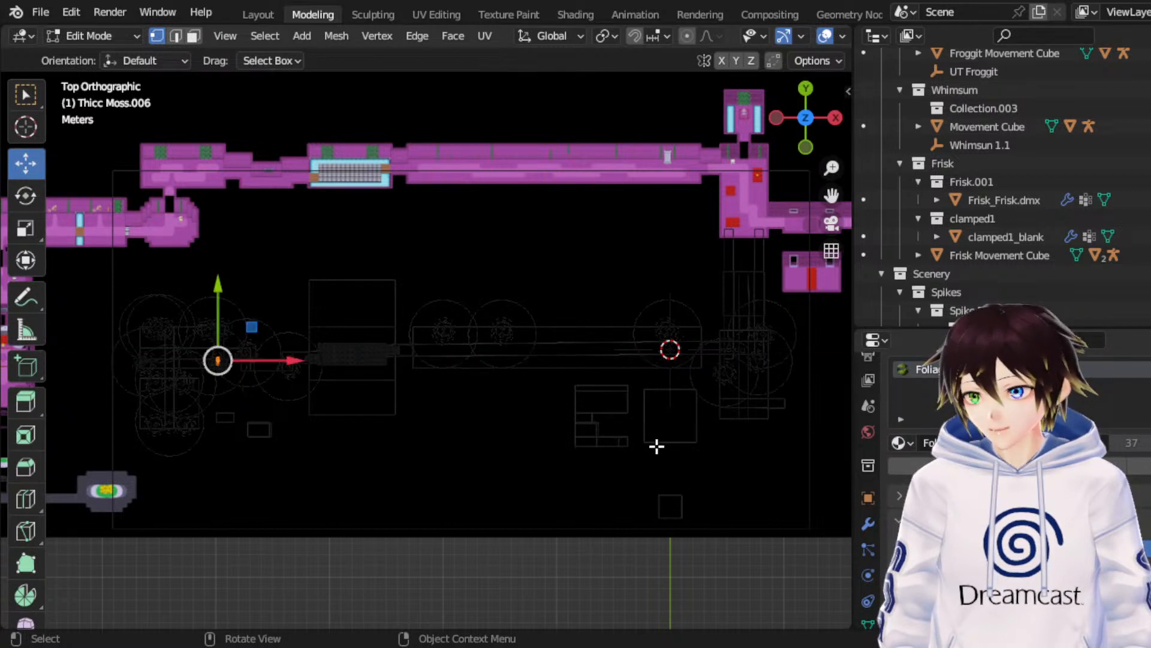
Step: Scale the selected vertices of Thicc Moss.006 along the X axis and return to Object Mode
left_click(25, 228)
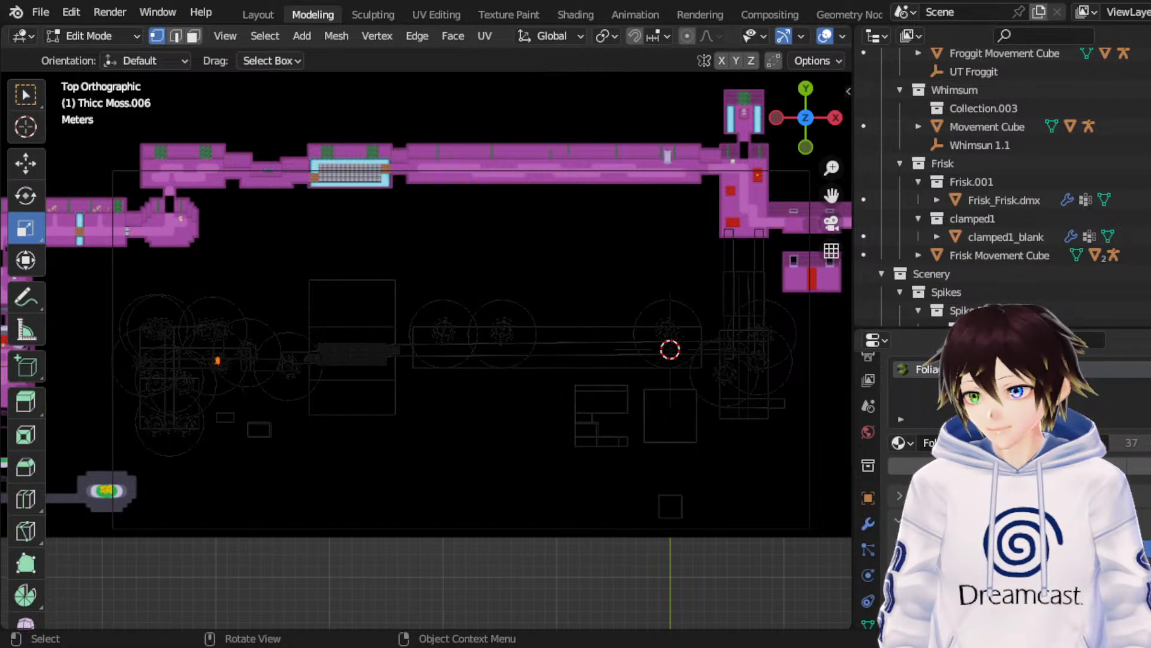
key("s")
key("x")
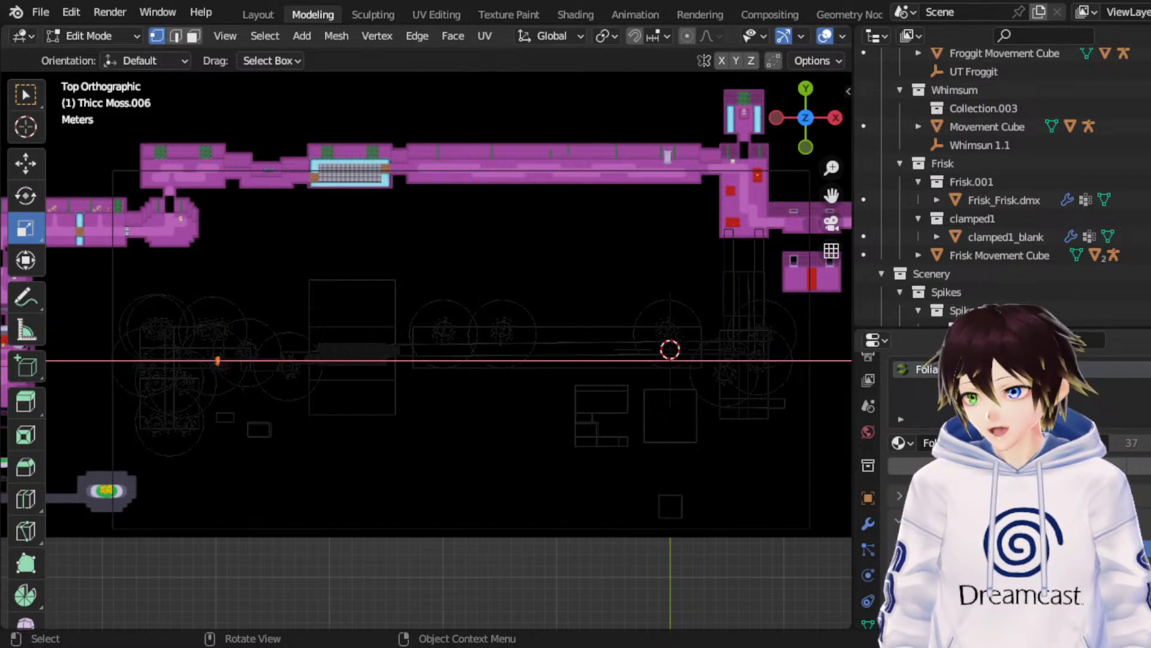
left_click(524, 376)
left_click(26, 164)
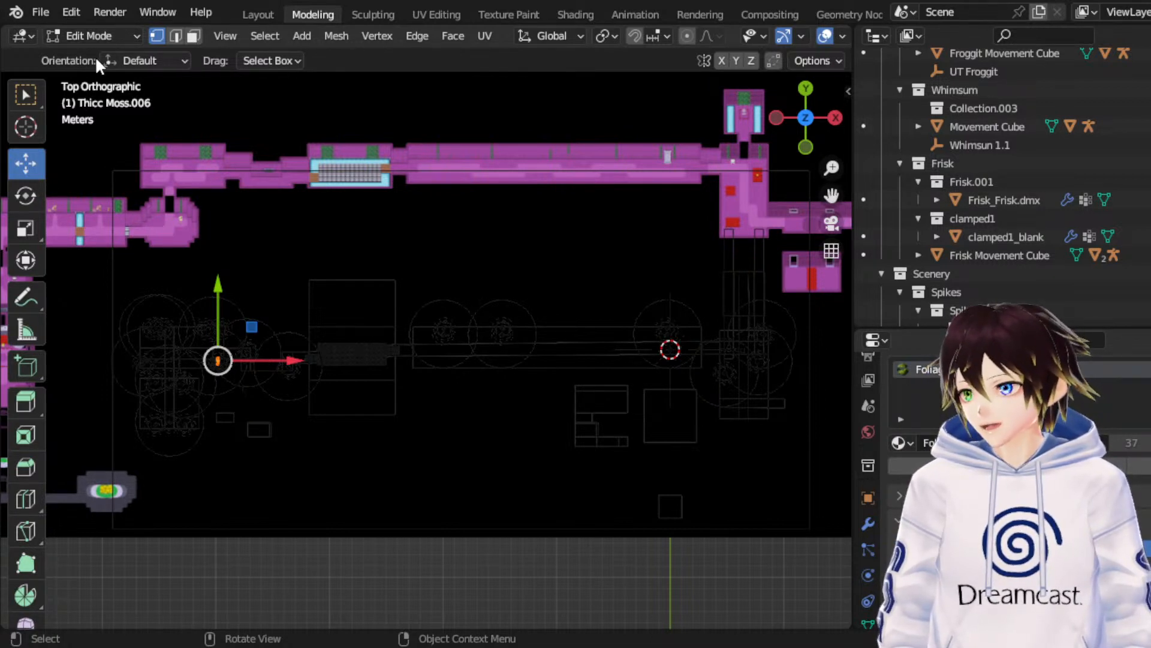
key("Tab")
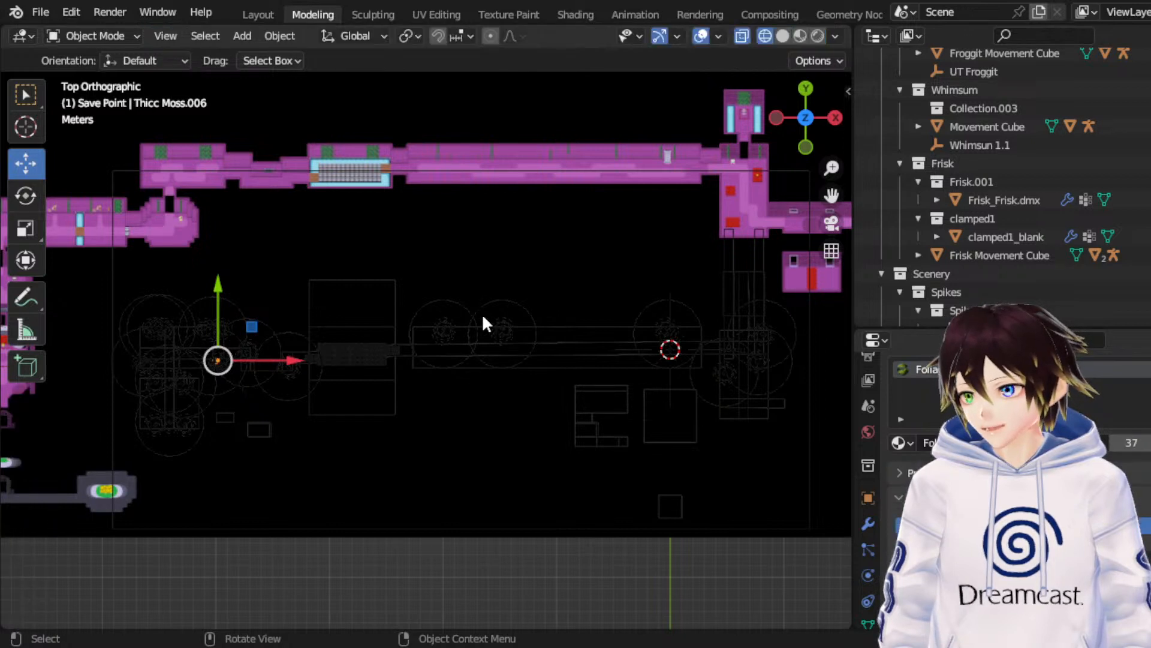
Step: Move the Thicc Moss.005 clump a short distance along negative X and nudge it slightly along positive Y
key("ctrl+z")
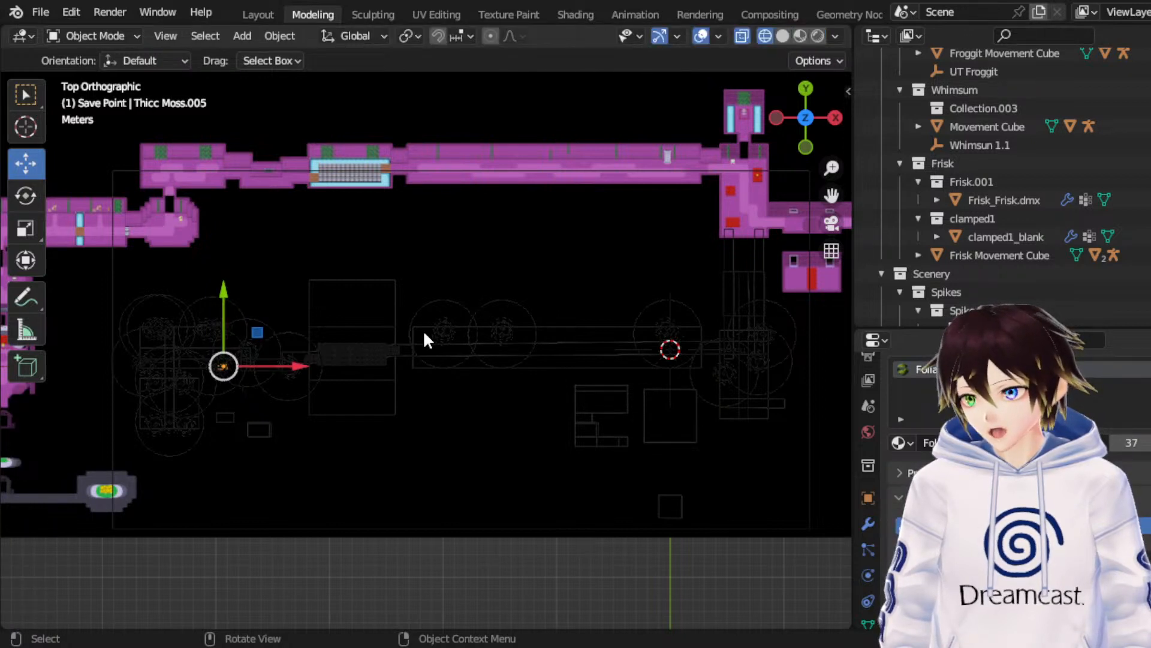
key("g")
key("x")
left_click(745, 374)
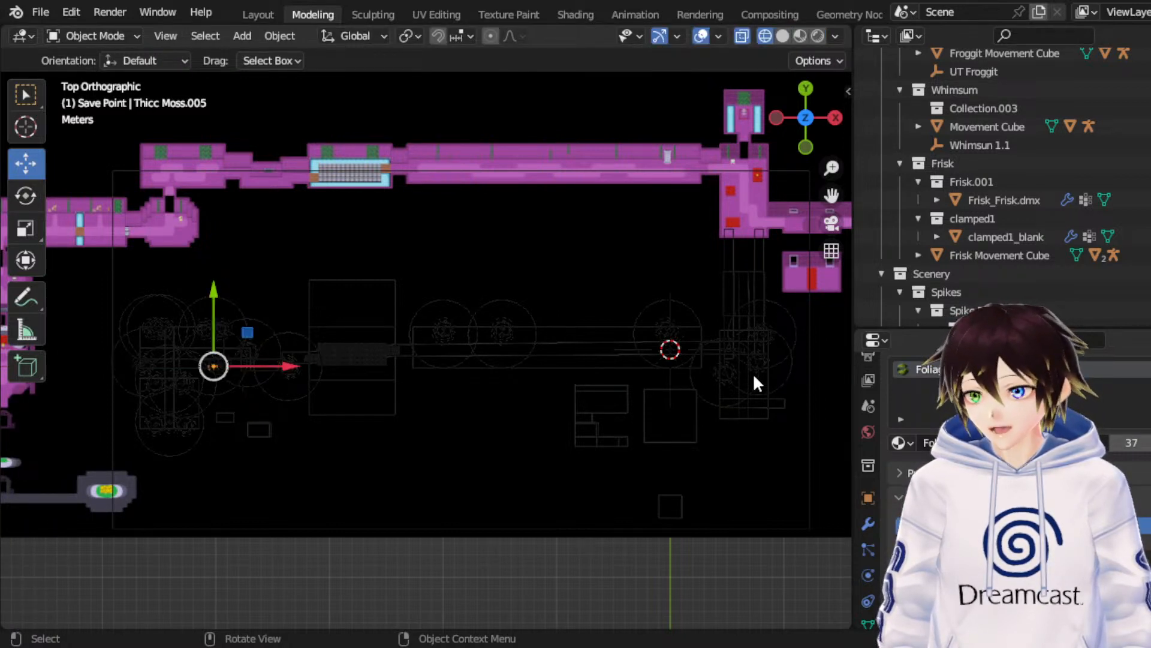
key("g")
key("y")
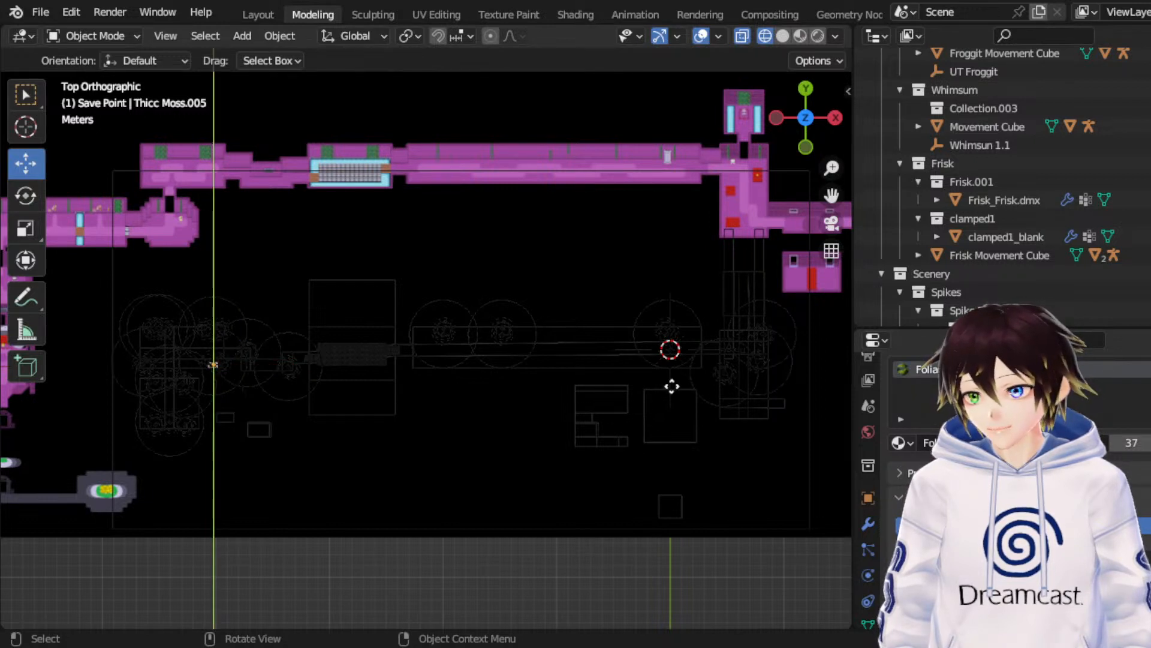
left_click(672, 386)
key("ctrl+z")
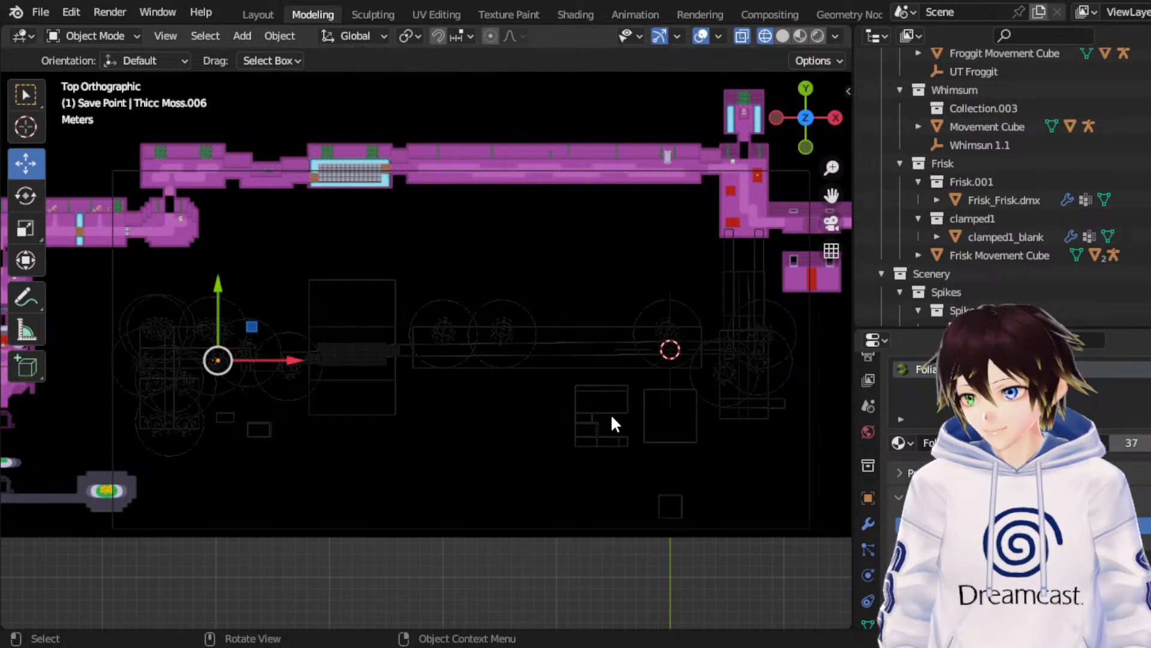
Step: Examine the moss and ivy source pieces up close in Material Preview shading and return to the wireframe overview of the map
left_click_drag(833, 197, 711, 141)
scroll(655, 307, "up", 4)
scroll(655, 308, "up", 5)
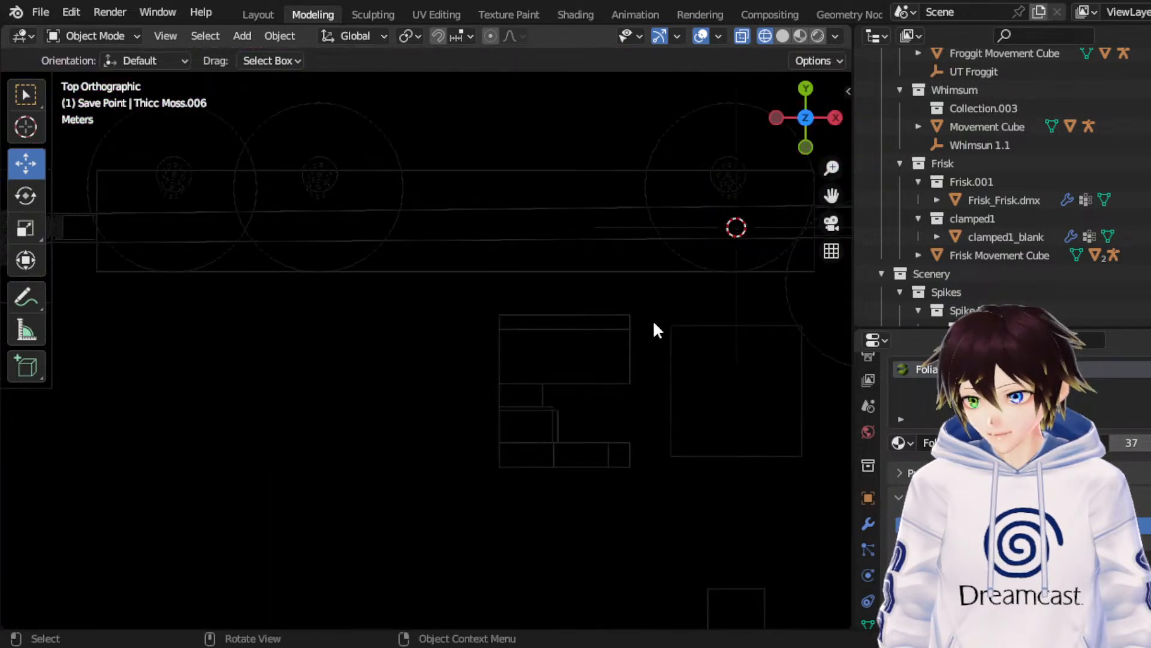
left_click_drag(832, 196, 504, 28)
scroll(574, 362, "up", 1)
left_click(800, 36)
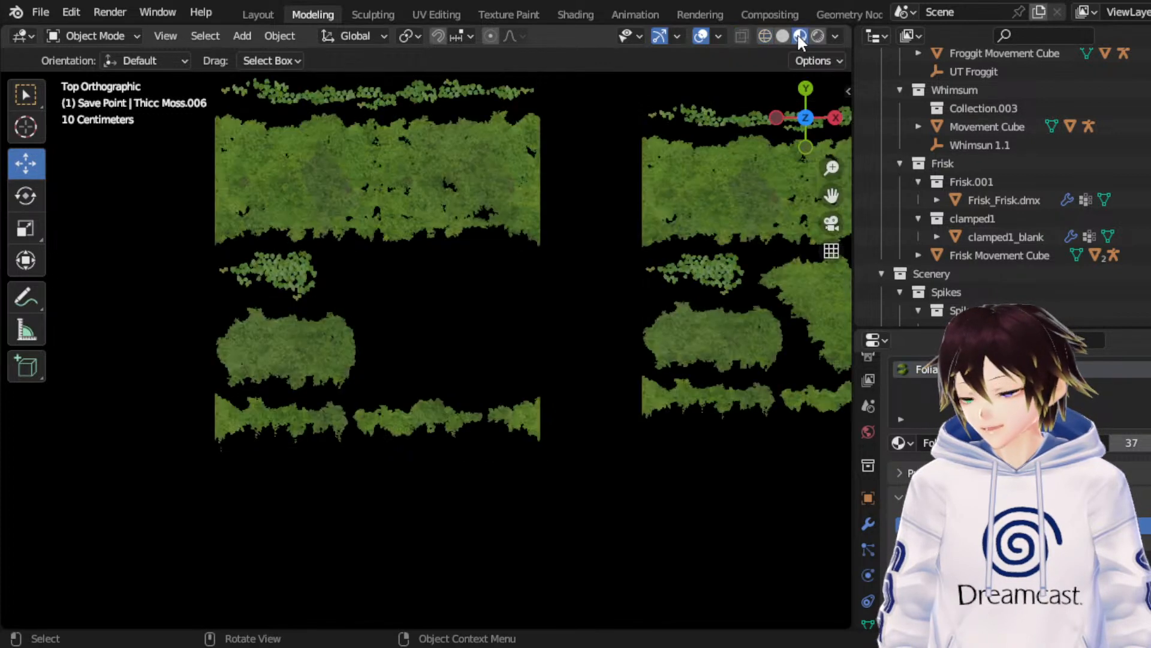
left_click_drag(832, 196, 900, 244)
scroll(658, 222, "up", 1)
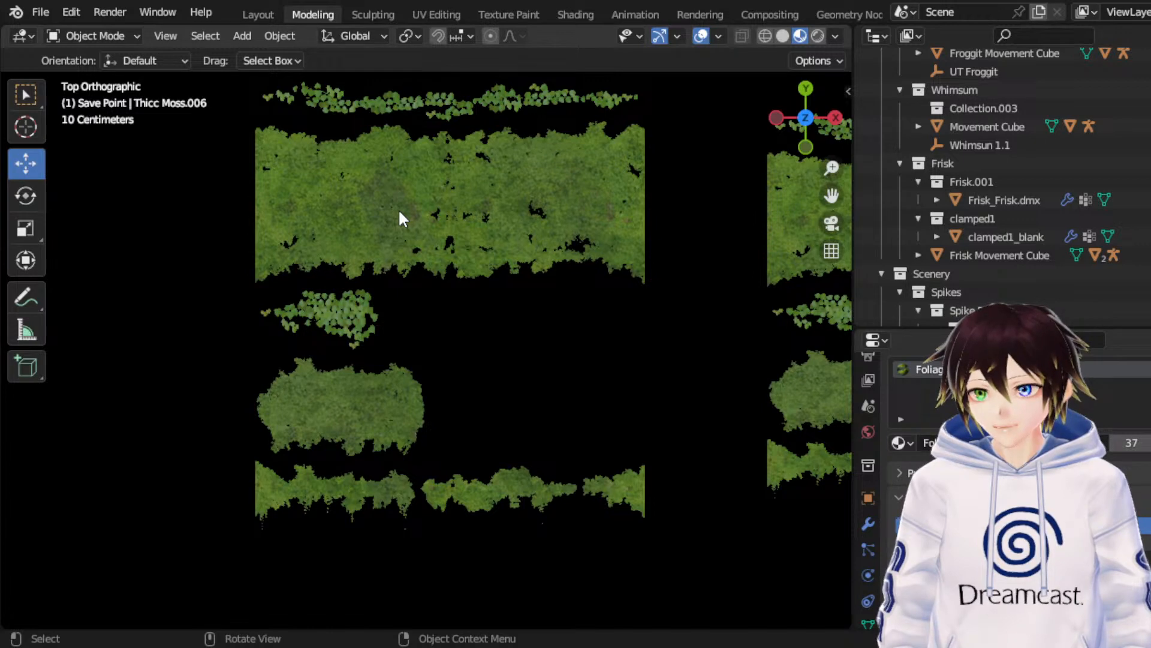
left_click(765, 36)
scroll(756, 161, "down", 6)
scroll(759, 206, "down", 3)
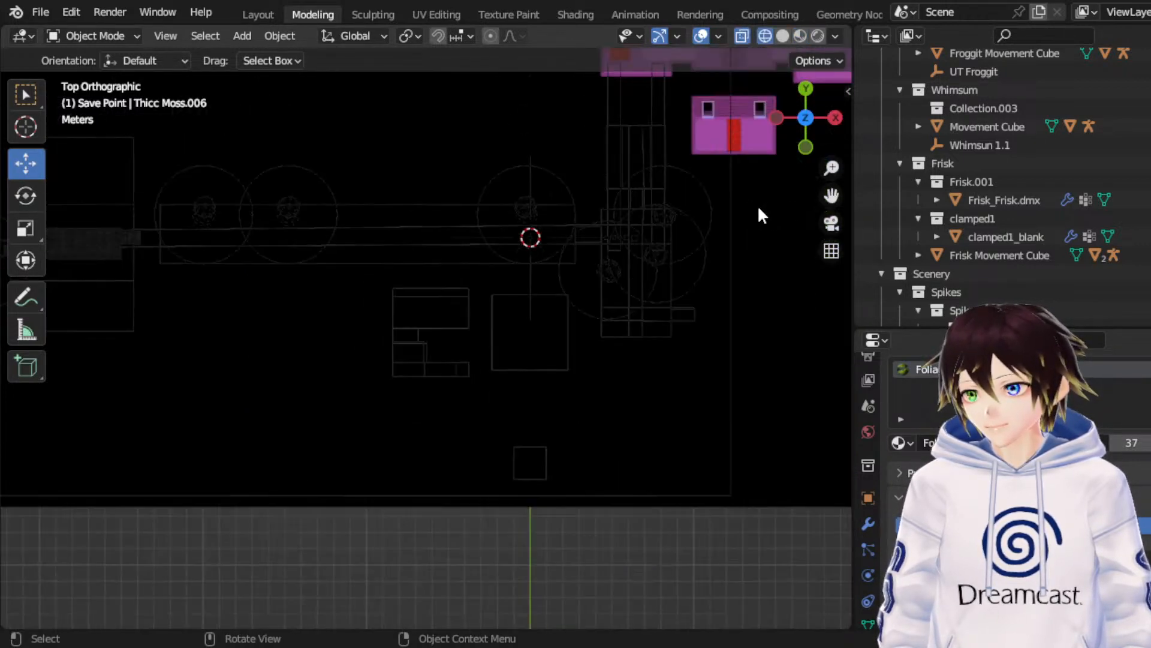
left_click_drag(832, 196, 1019, 259)
scroll(676, 221, "down", 2)
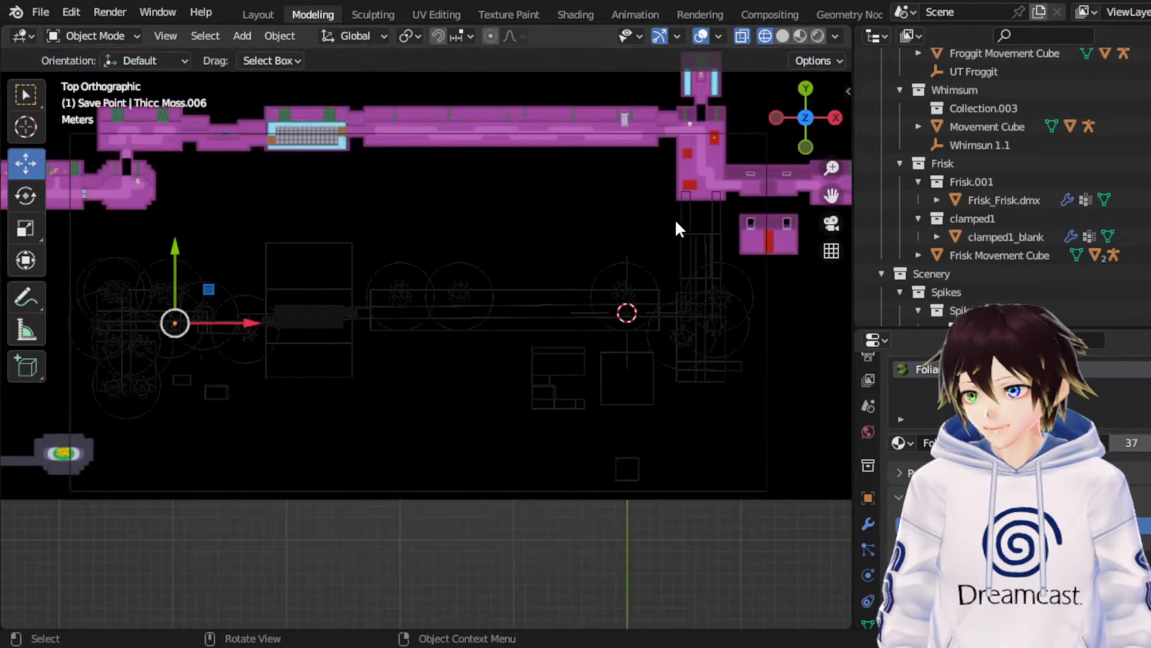
left_click_drag(832, 195, 878, 217)
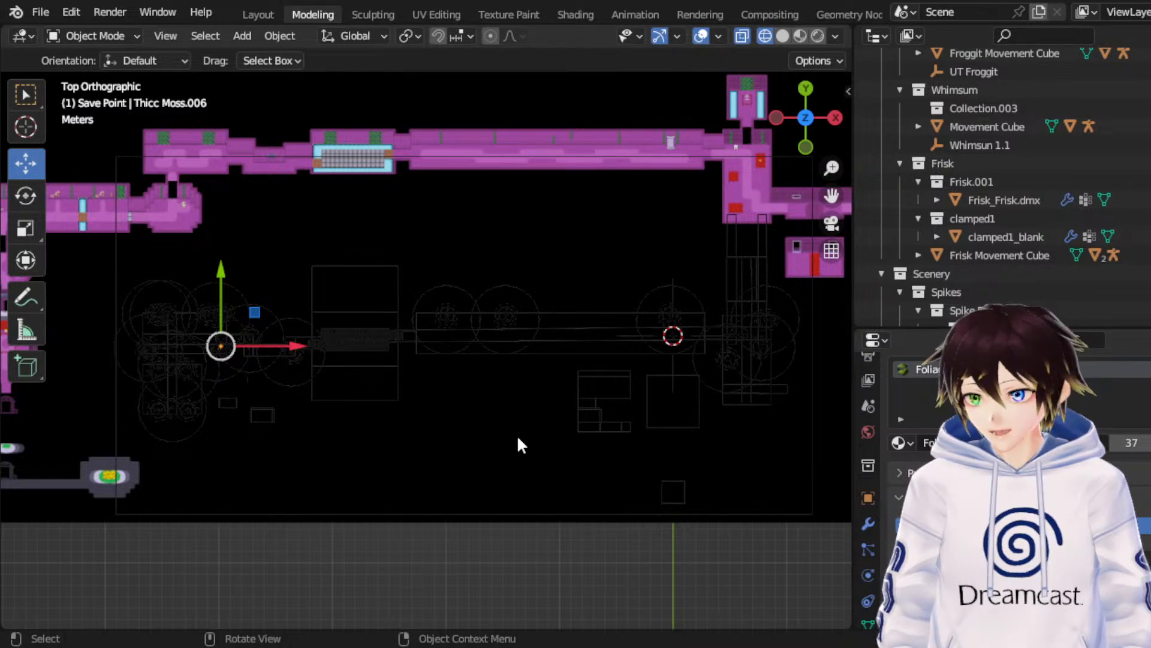
Step: Move the Thicc Moss.006 clump slightly along the positive X axis
key("g")
key("x")
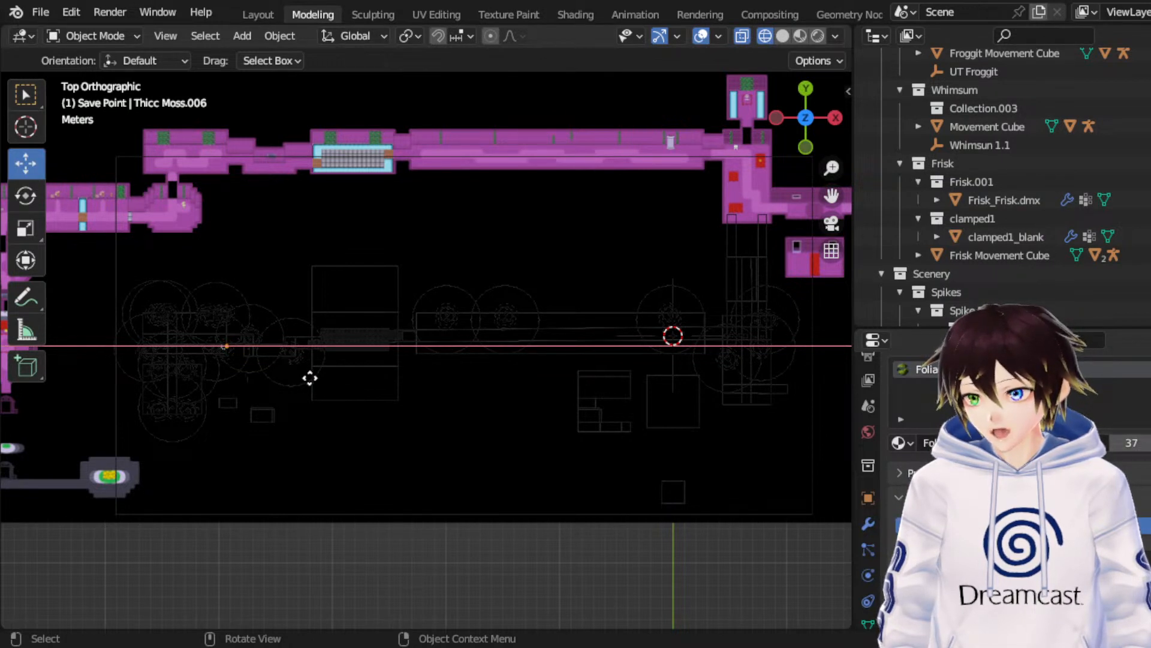
left_click(309, 379)
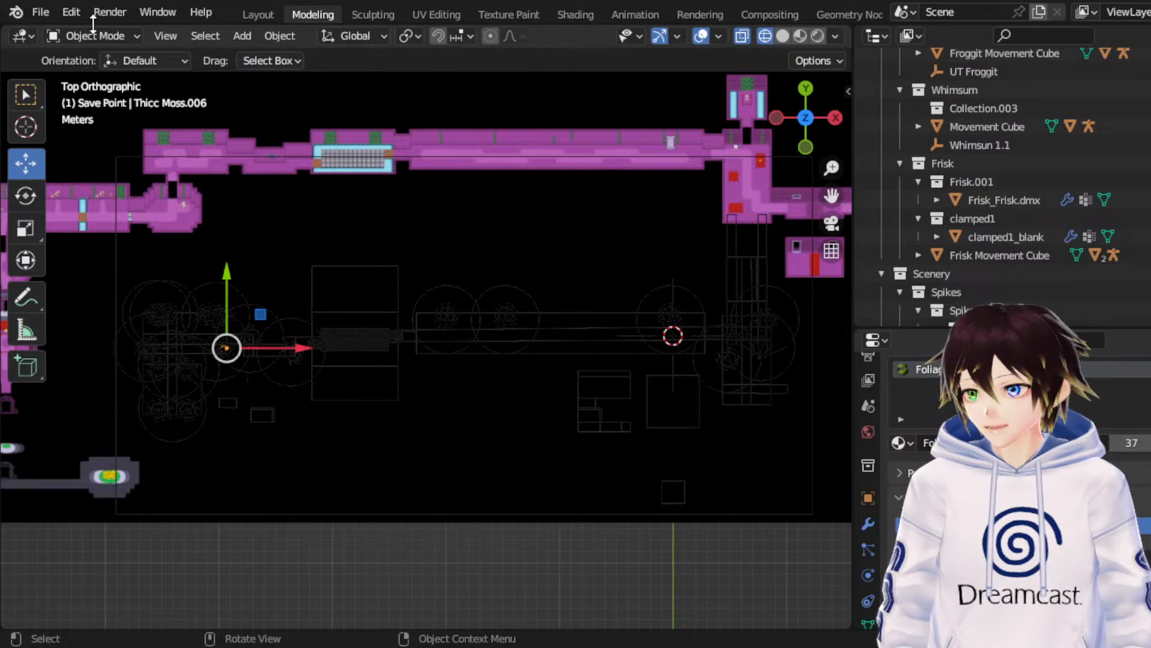
key("Tab")
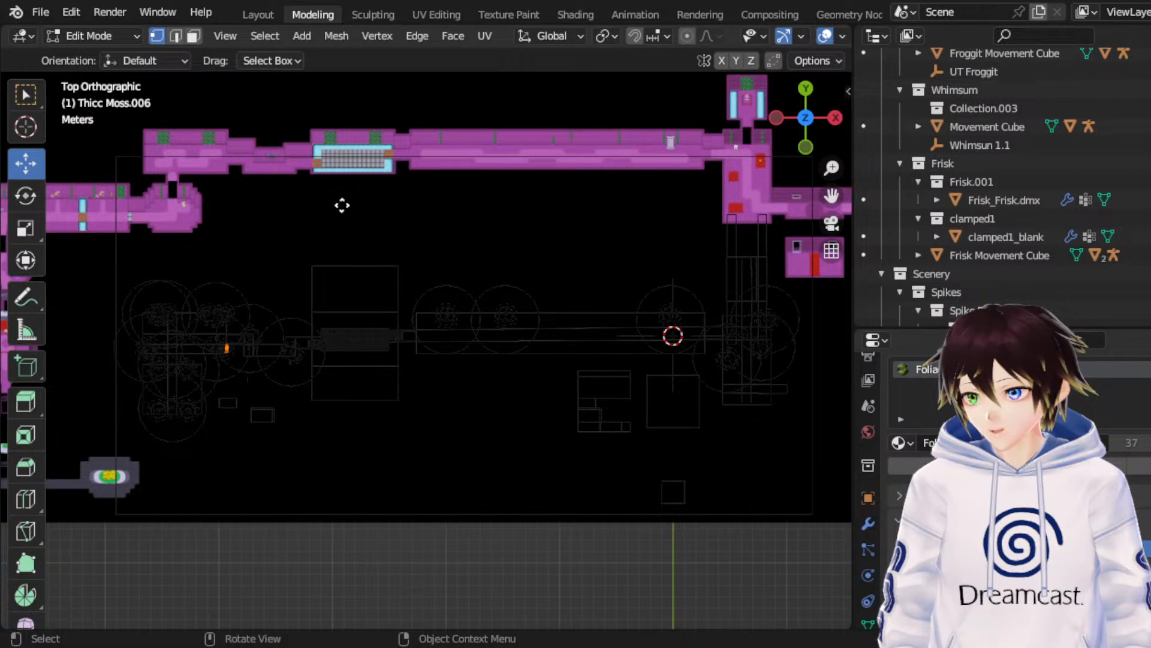
key("Tab")
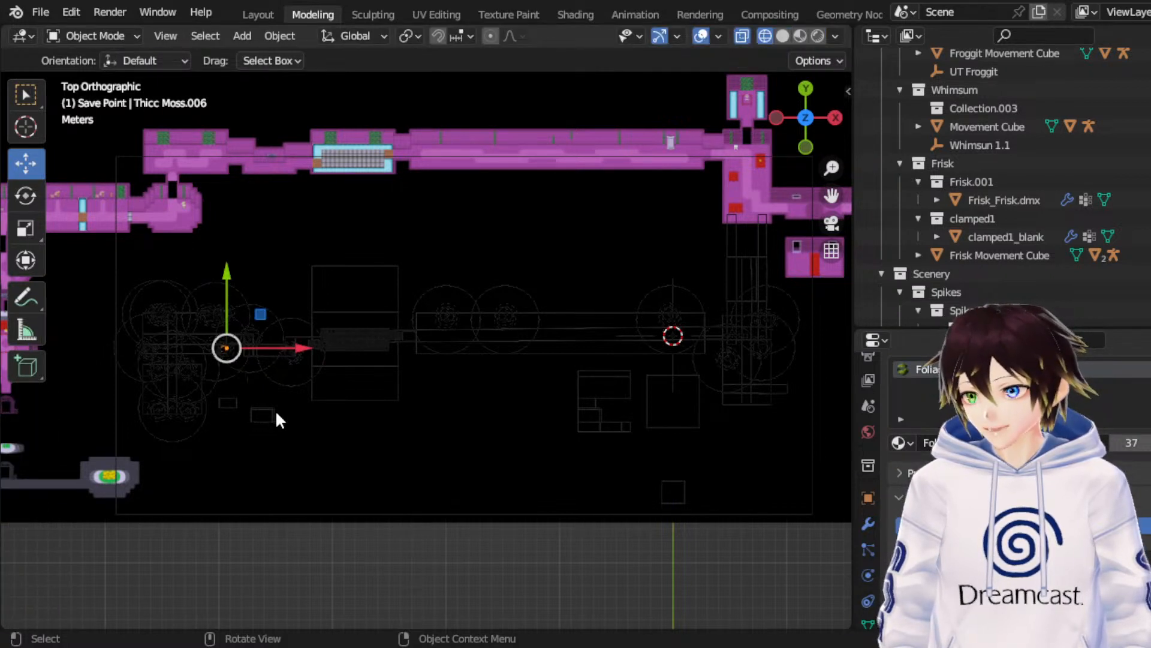
Step: Fine-tune the position of Thicc Moss.006 with a small shift along the negative Y axis
key("g")
key("y")
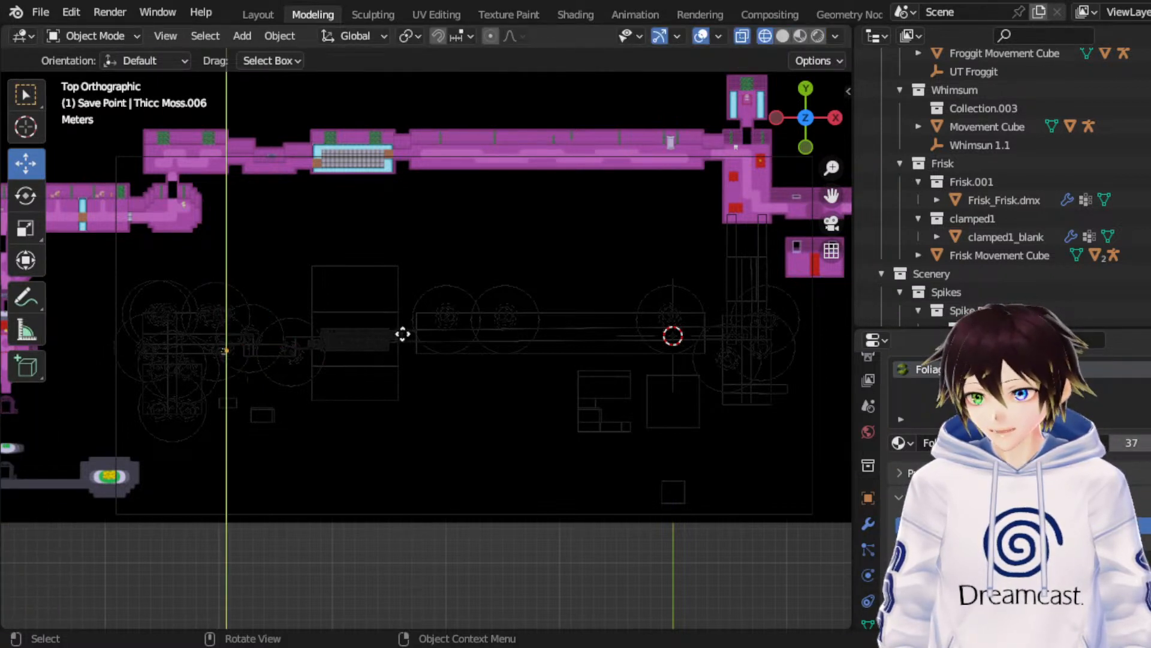
left_click(431, 310)
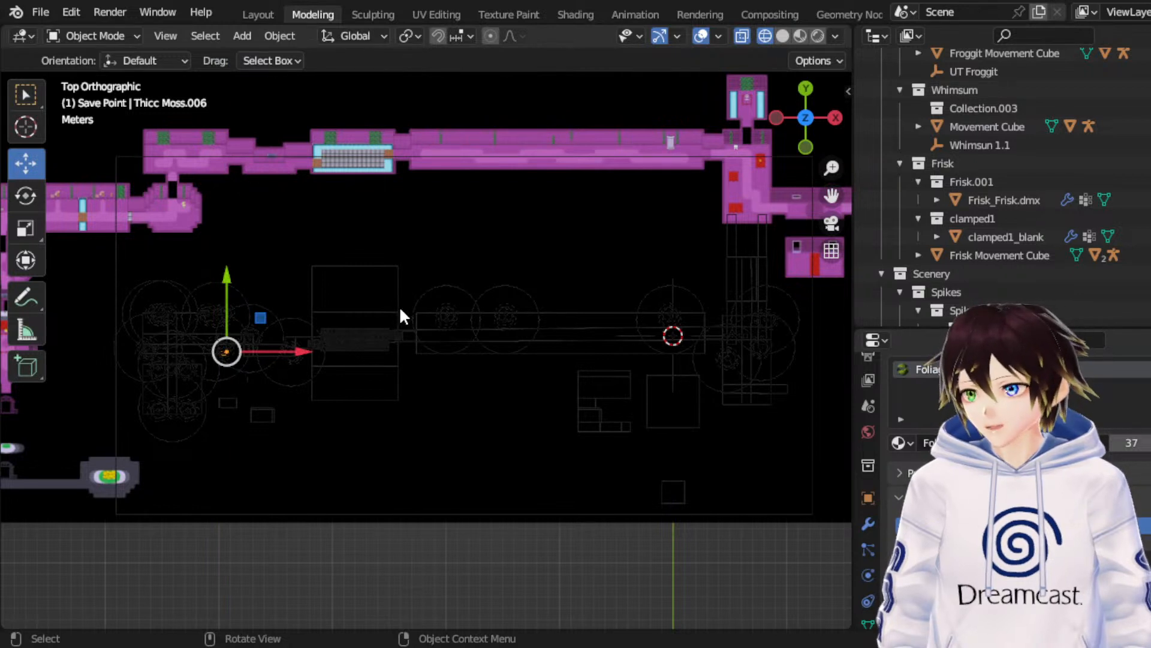
key("g")
key("y")
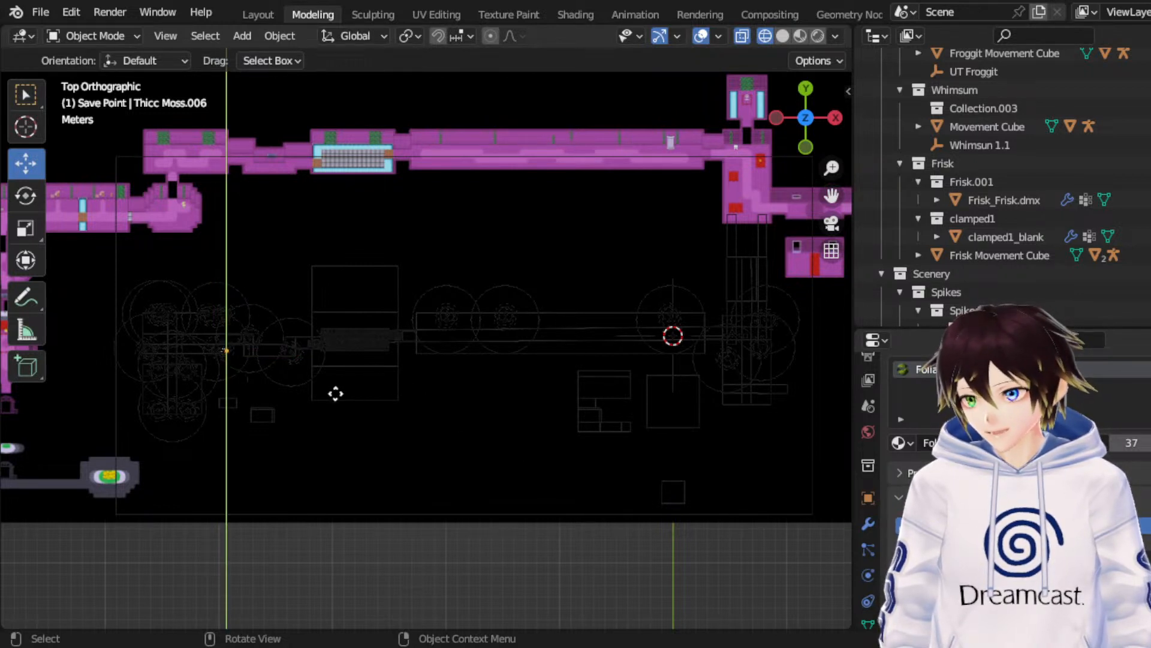
left_click(344, 393)
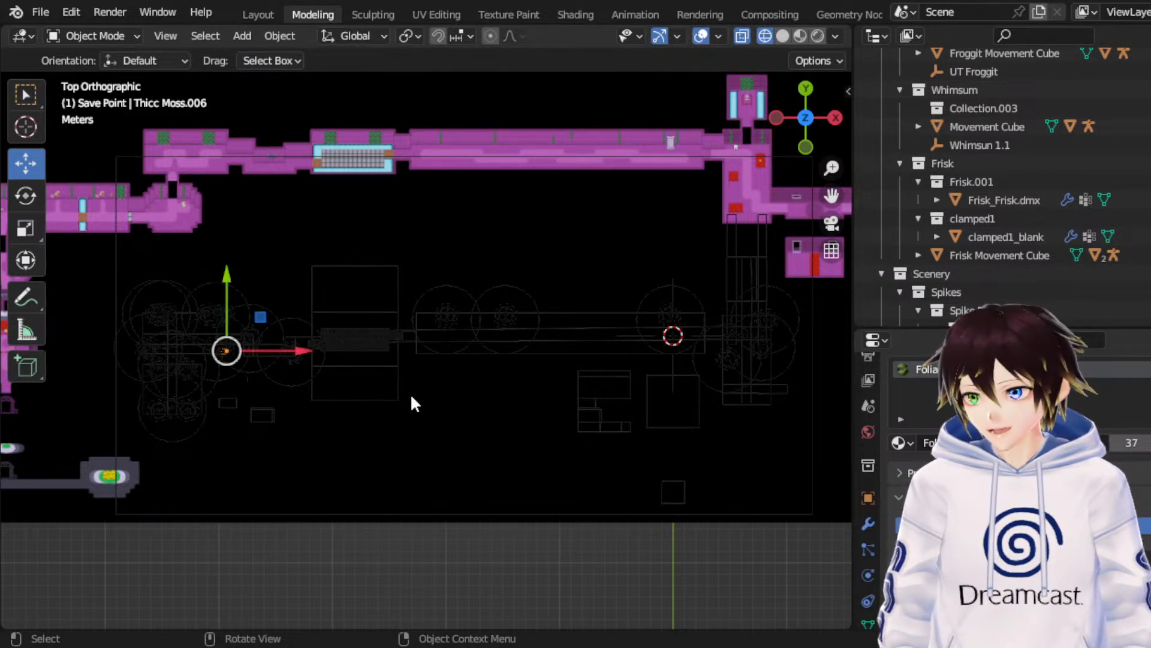
Step: Try to nudge Small Mushroom.011 slightly along the X and Y axes
key("ctrl+z")
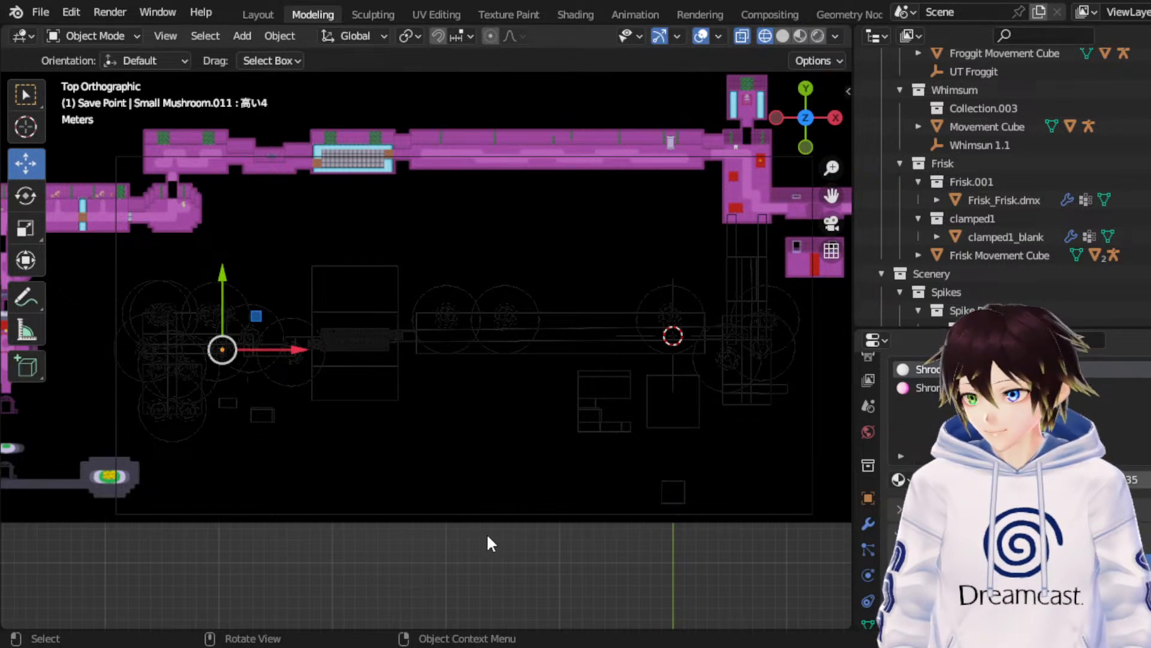
key("g")
key("x")
left_click(423, 504)
key("g")
key("y")
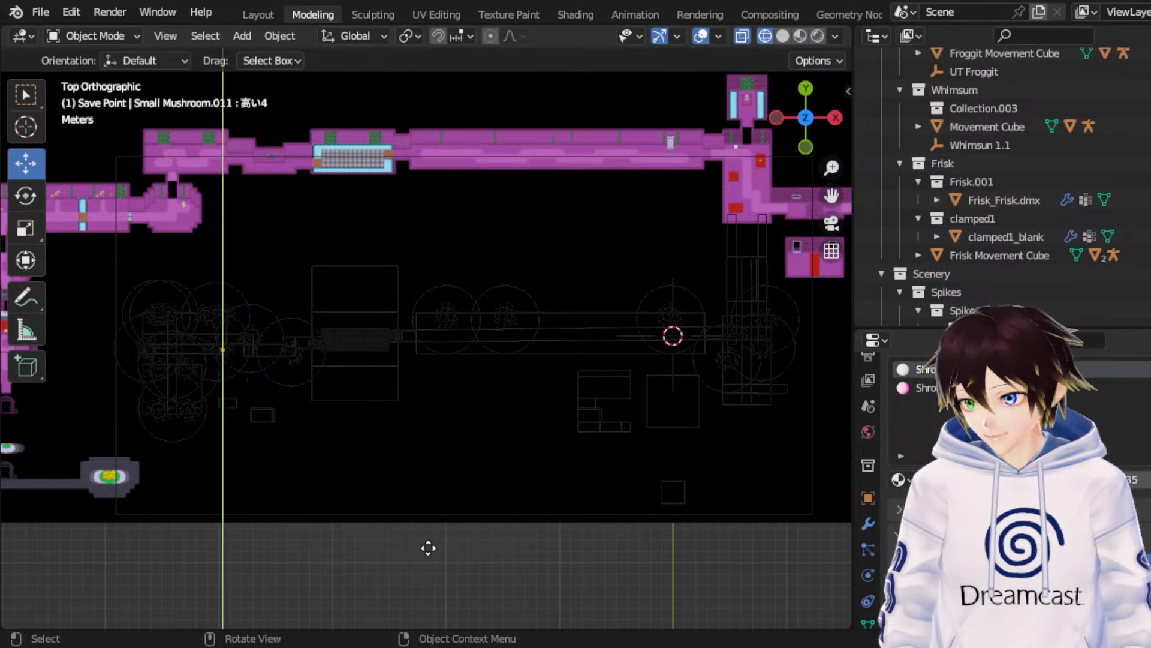
left_click(430, 546)
Step: Undo the latest moves of Small Mushroom.011
key("ctrl+z")
key("ctrl+z")
key("ctrl+z")
key("ctrl+z")
key("ctrl+z")
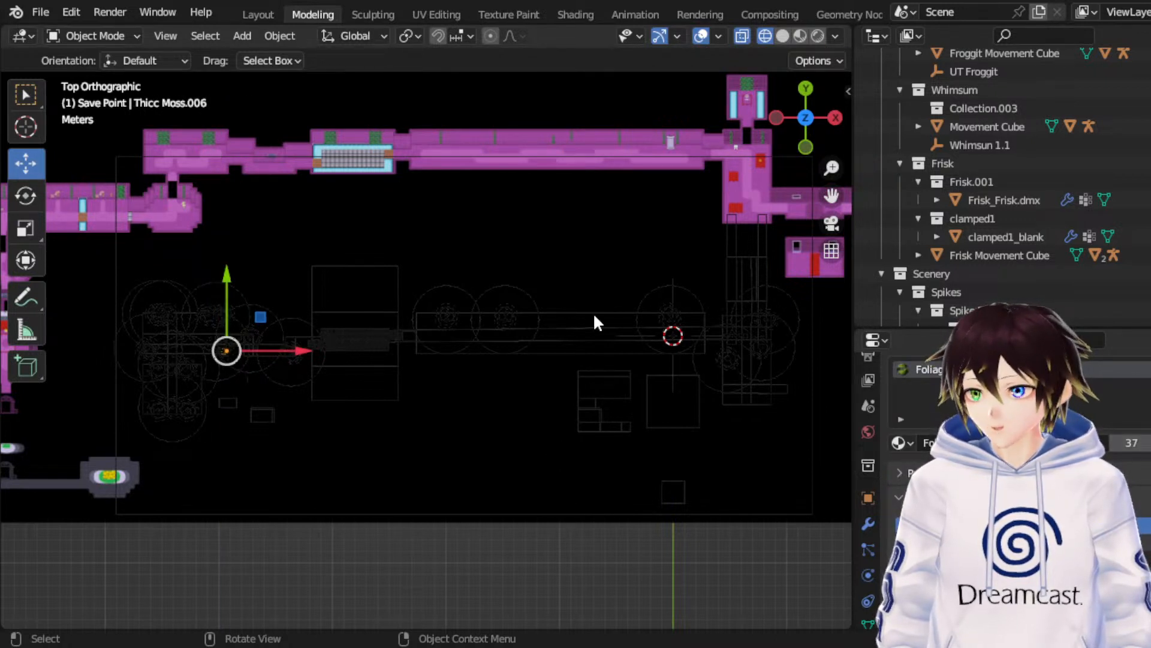
Step: Move the Thicc Moss.005 clump a little further along the negative X axis and save the file
key("ctrl+z")
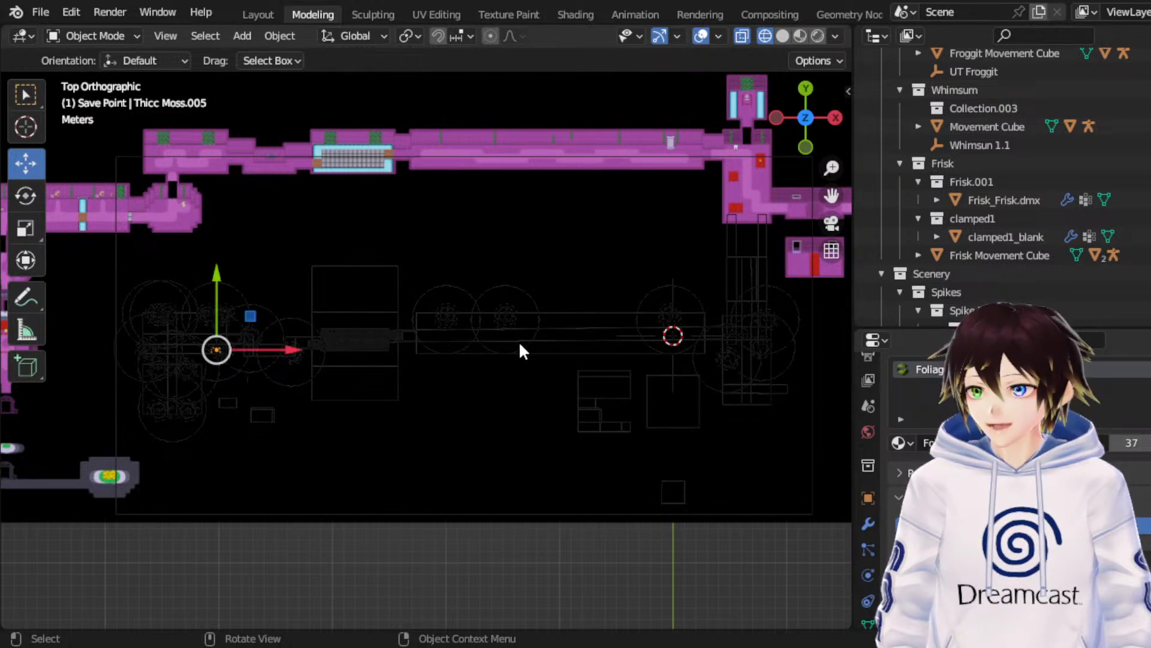
key("g")
key("x")
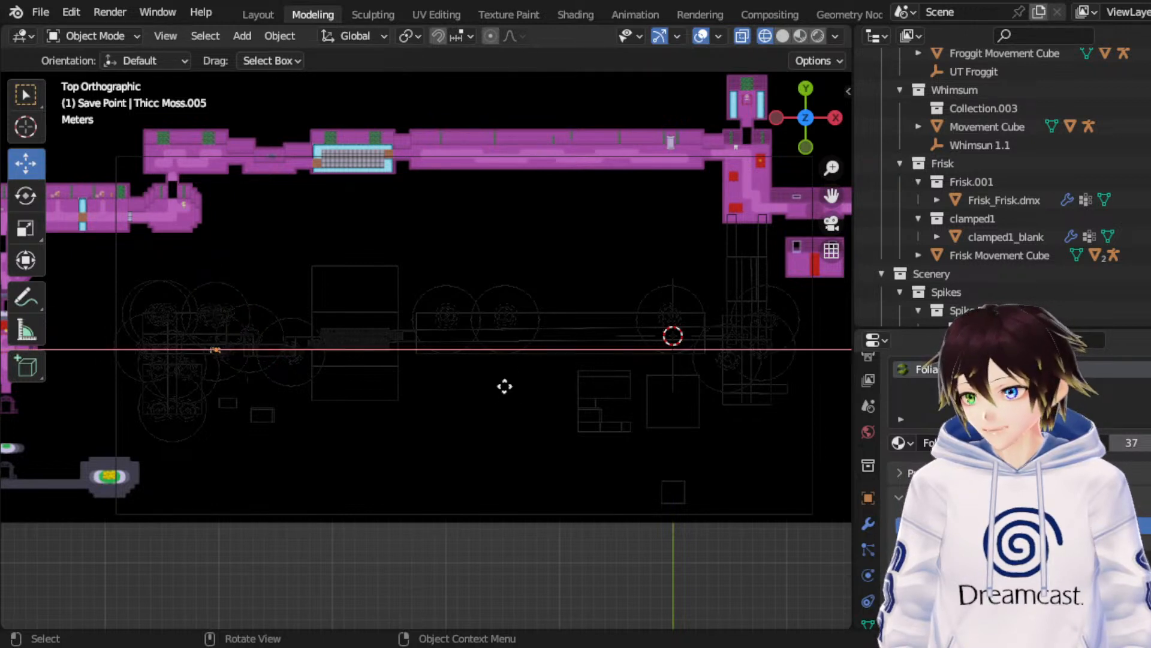
left_click(565, 354)
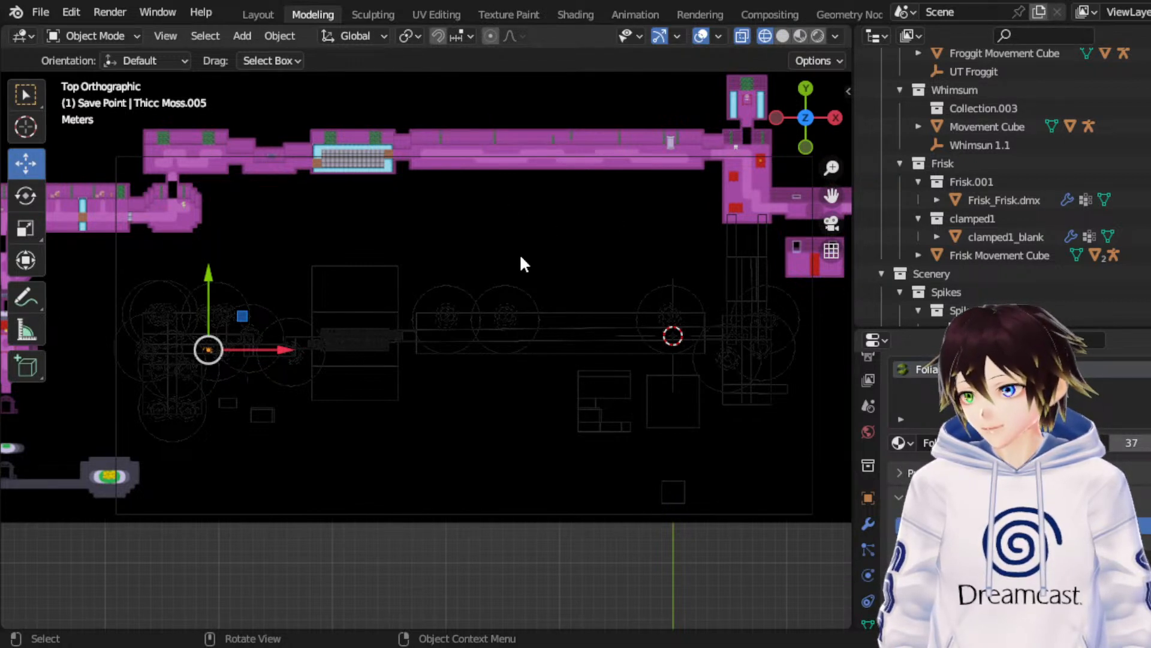
key("ctrl+s")
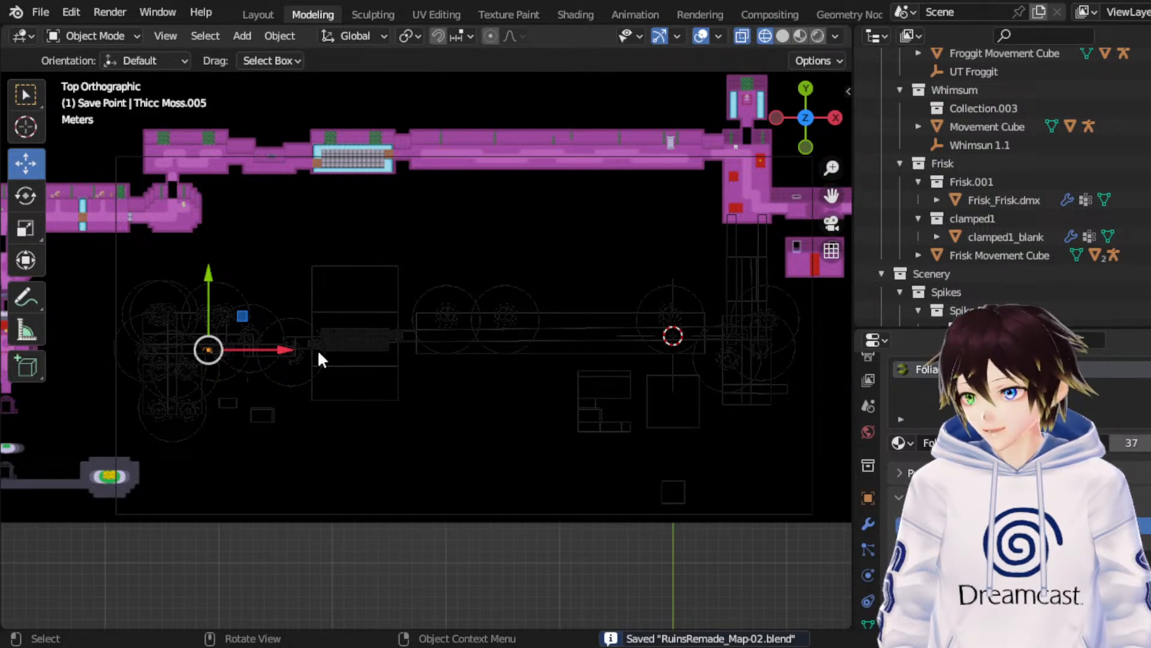
Step: Move the Medium Moss.010 clump along the negative Y axis until it lies near the lower edge of the save point corridor
left_click(148, 137)
left_click(136, 130)
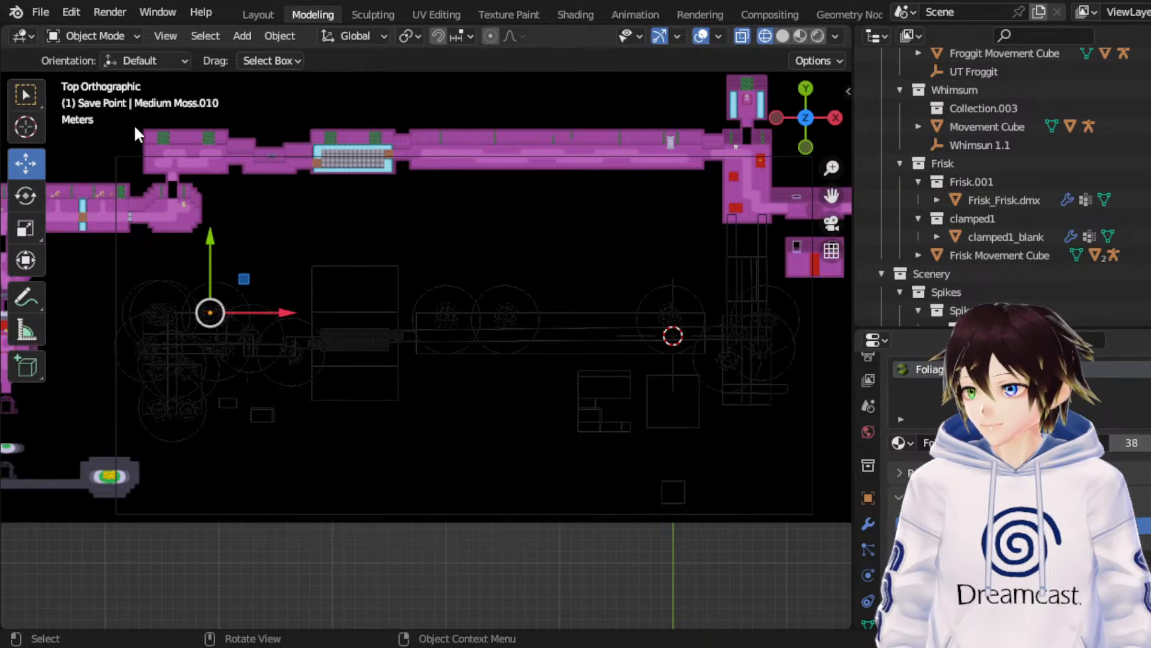
key("g")
key("y")
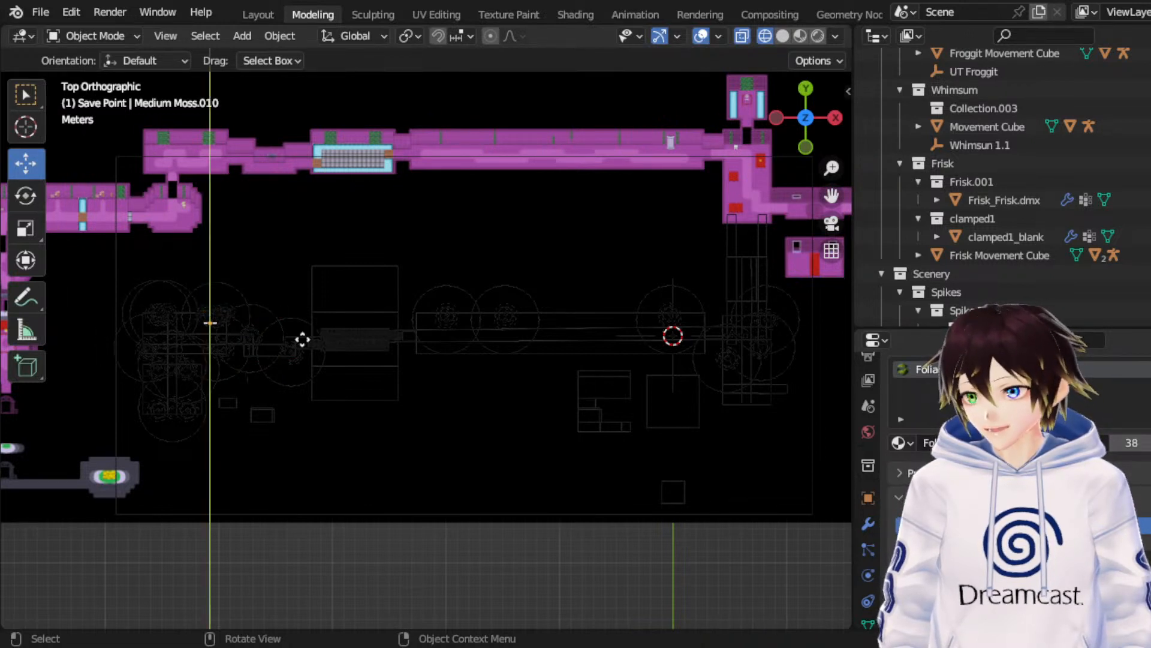
left_click(660, 333)
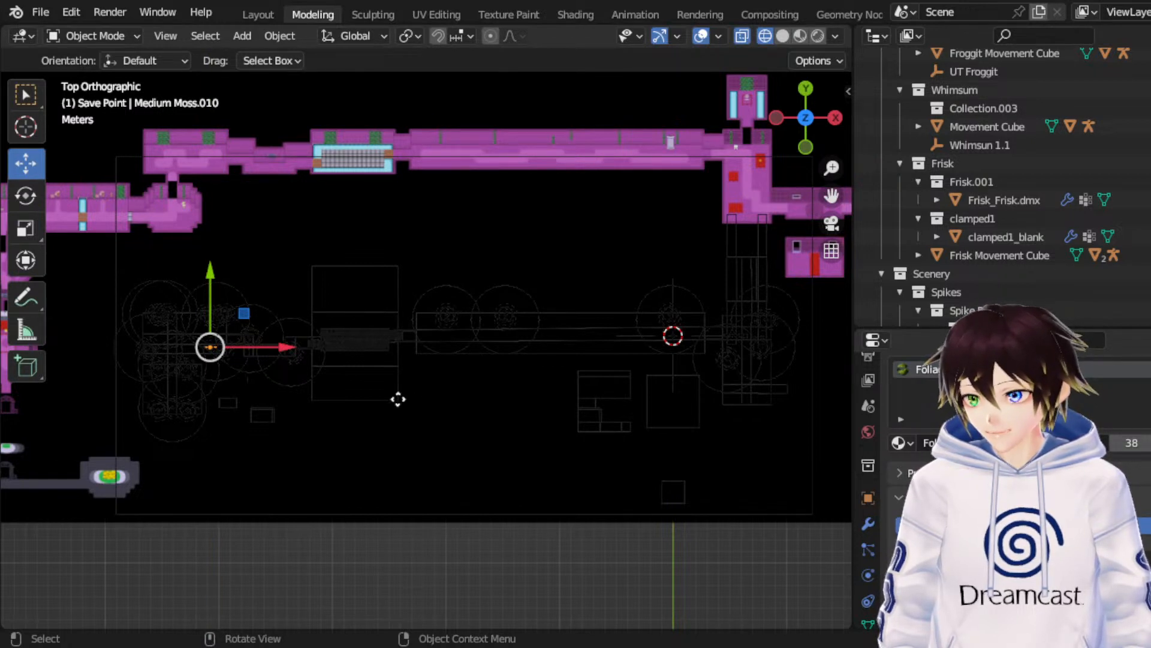
key("g")
key("y")
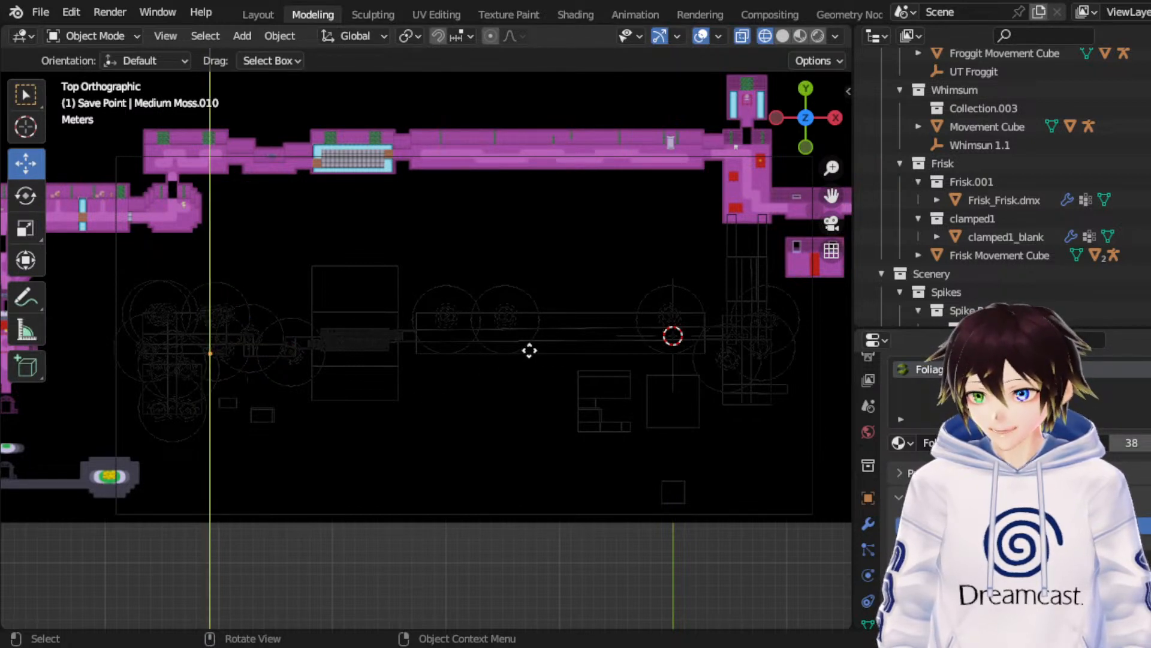
left_click(530, 350)
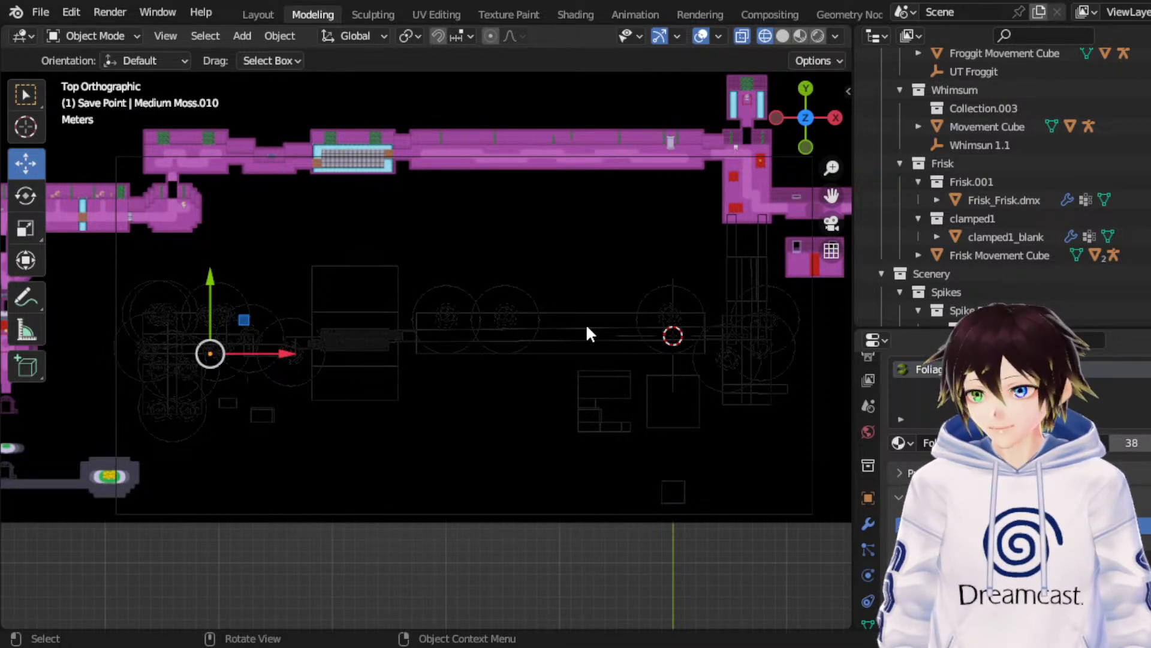
Step: Duplicate Medium Moss.010 in place and adjust the copy's height along the Z axis
key("g")
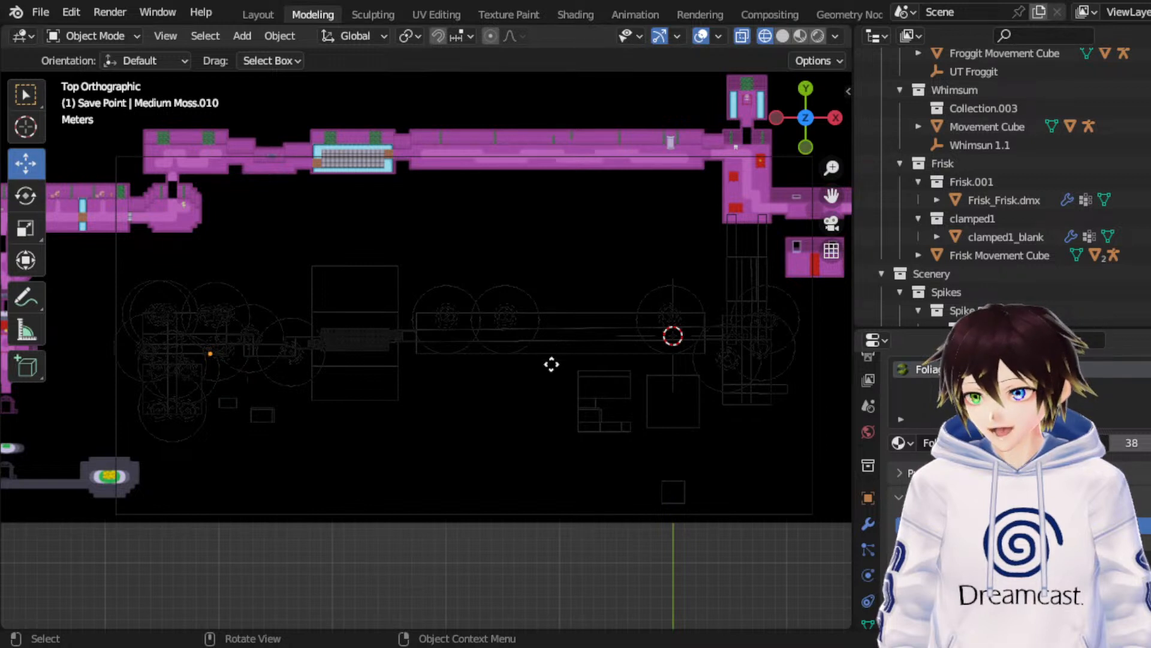
middle_click_drag(551, 365, 551, 366, "shift")
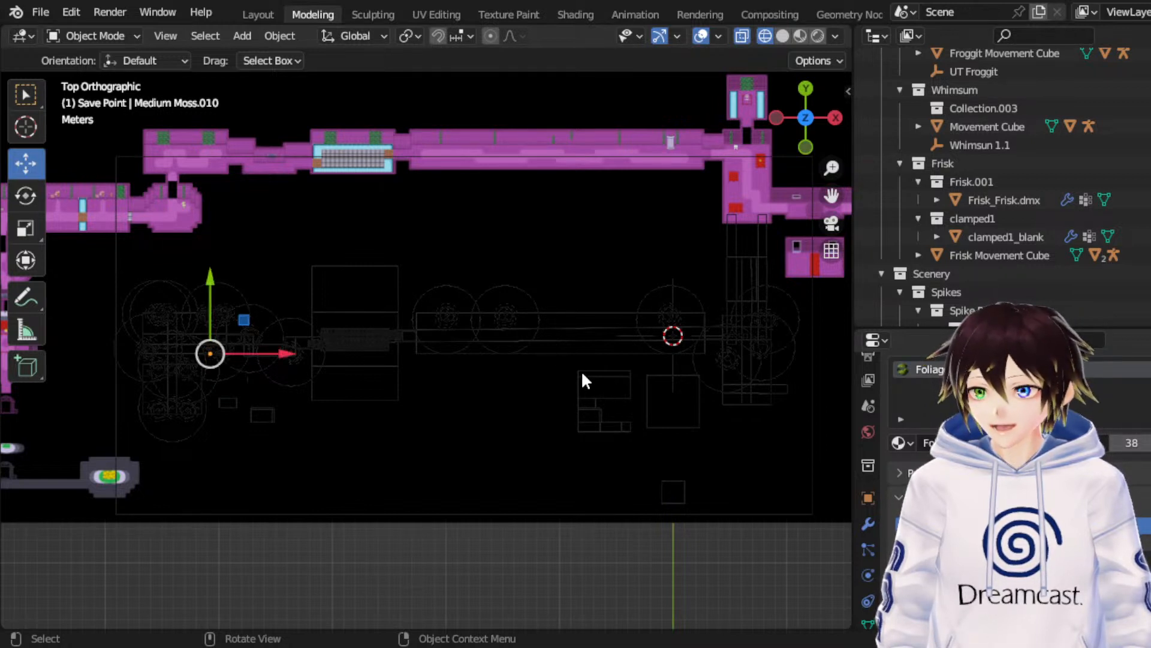
key("shift+d")
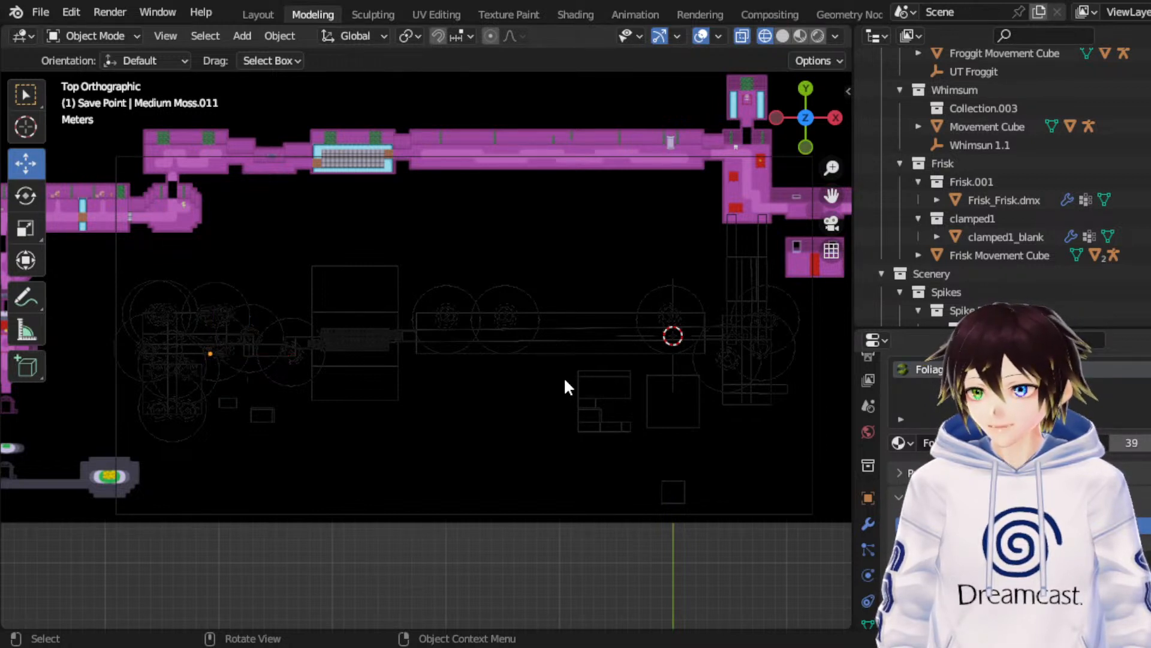
right_click(565, 378)
key("g")
key("z")
left_click(575, 104)
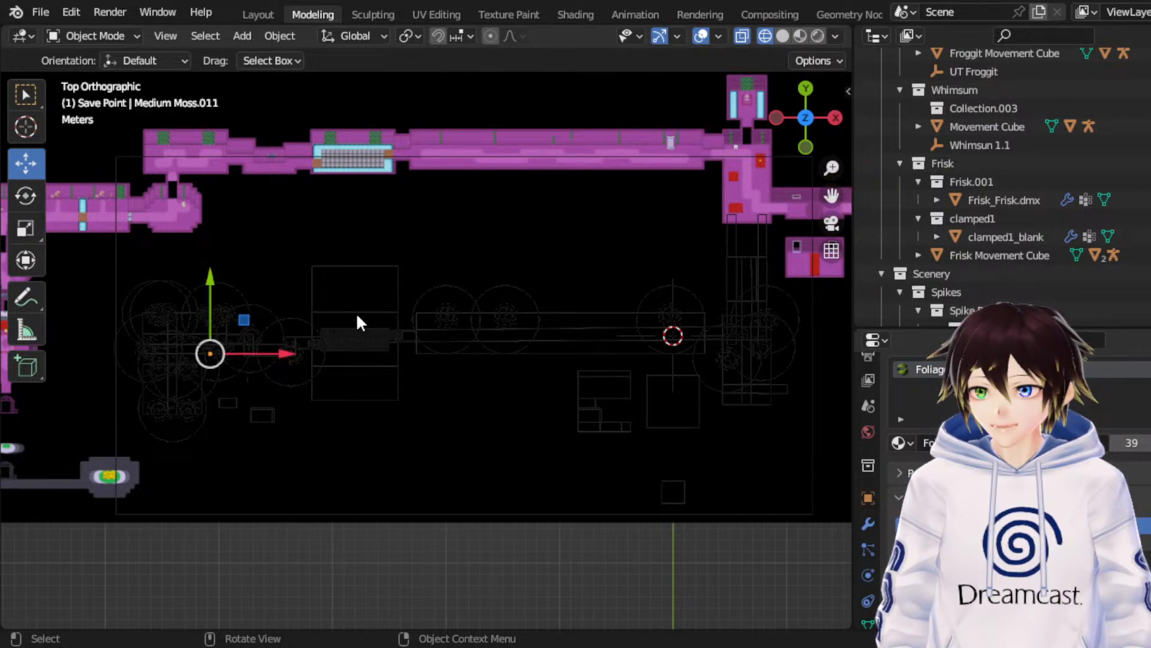
key("g")
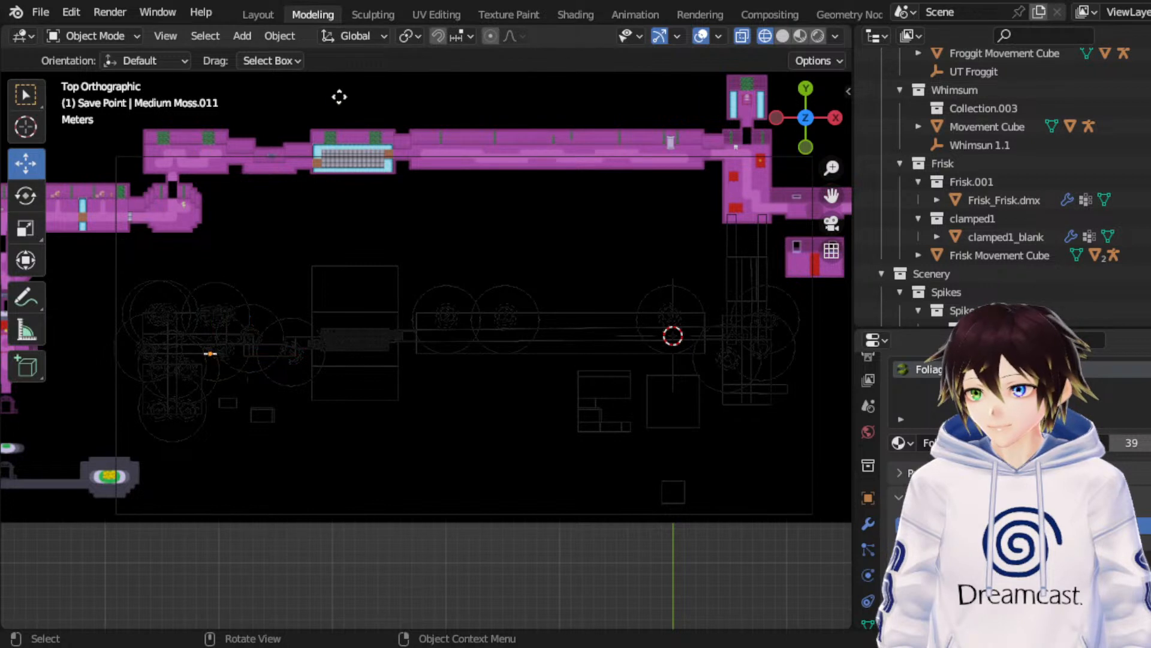
left_click(345, 75)
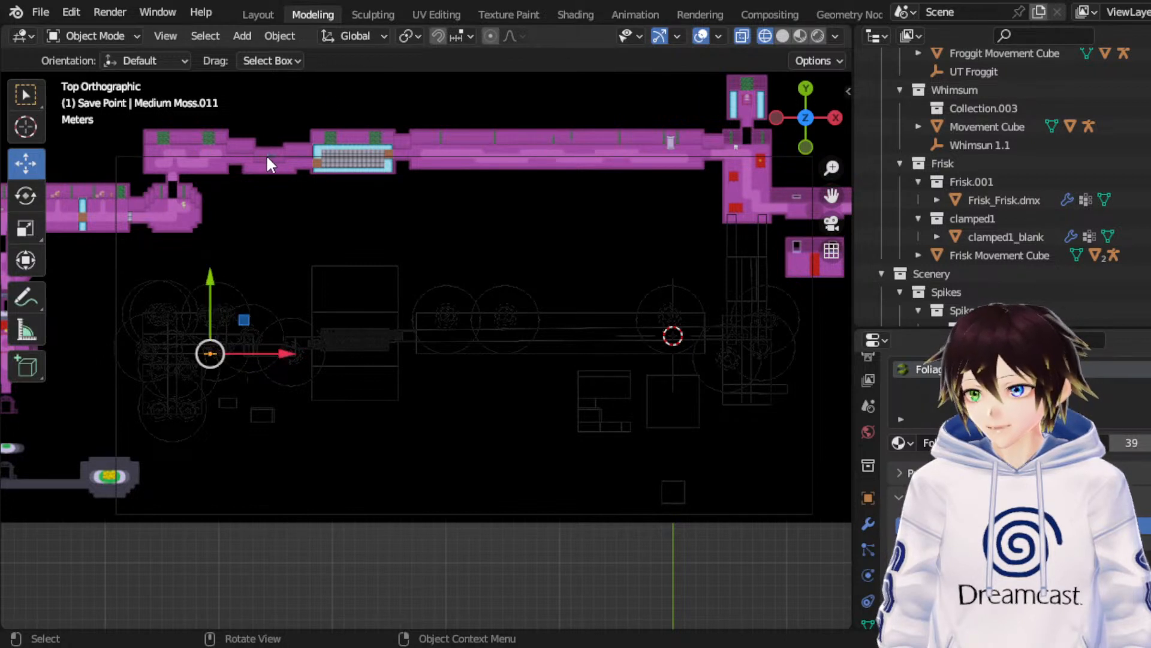
Step: Move Medium Moss.011 along the negative X axis, away from the original clump
key("g")
key("x")
left_click(690, 143)
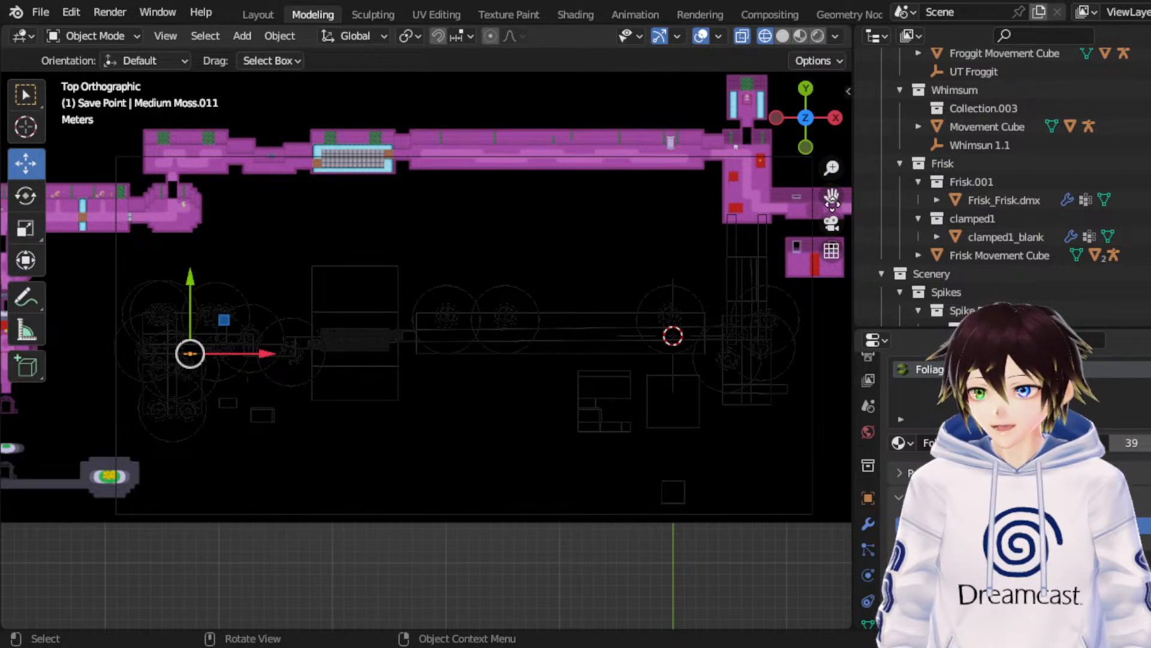
key("g")
key("x")
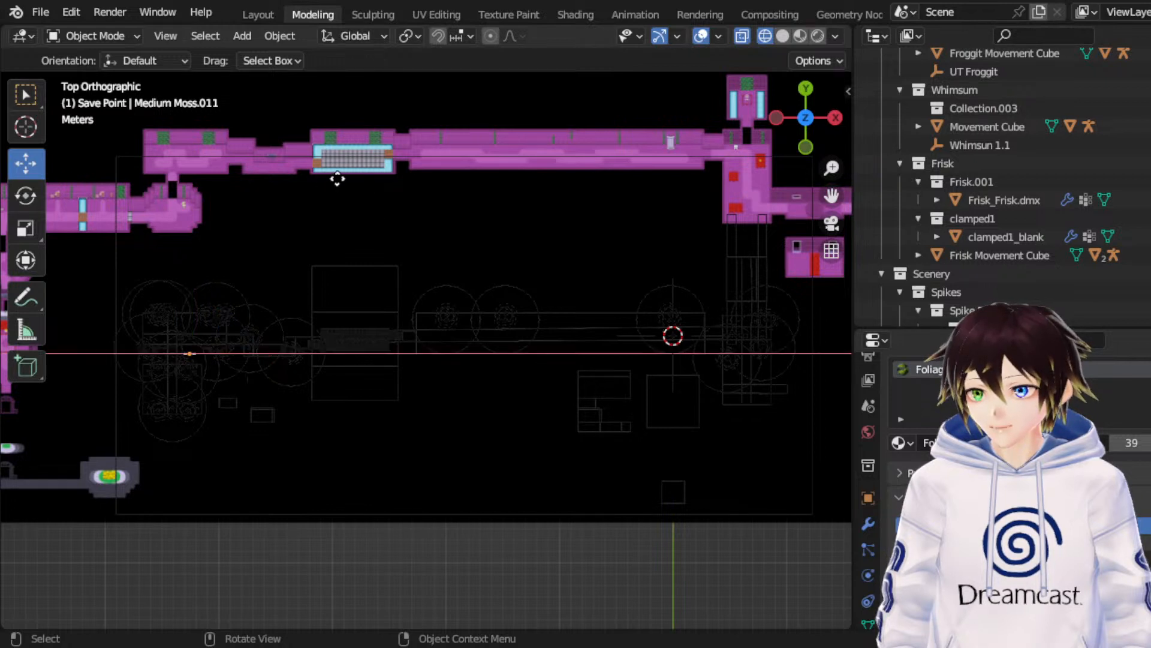
left_click(475, 171)
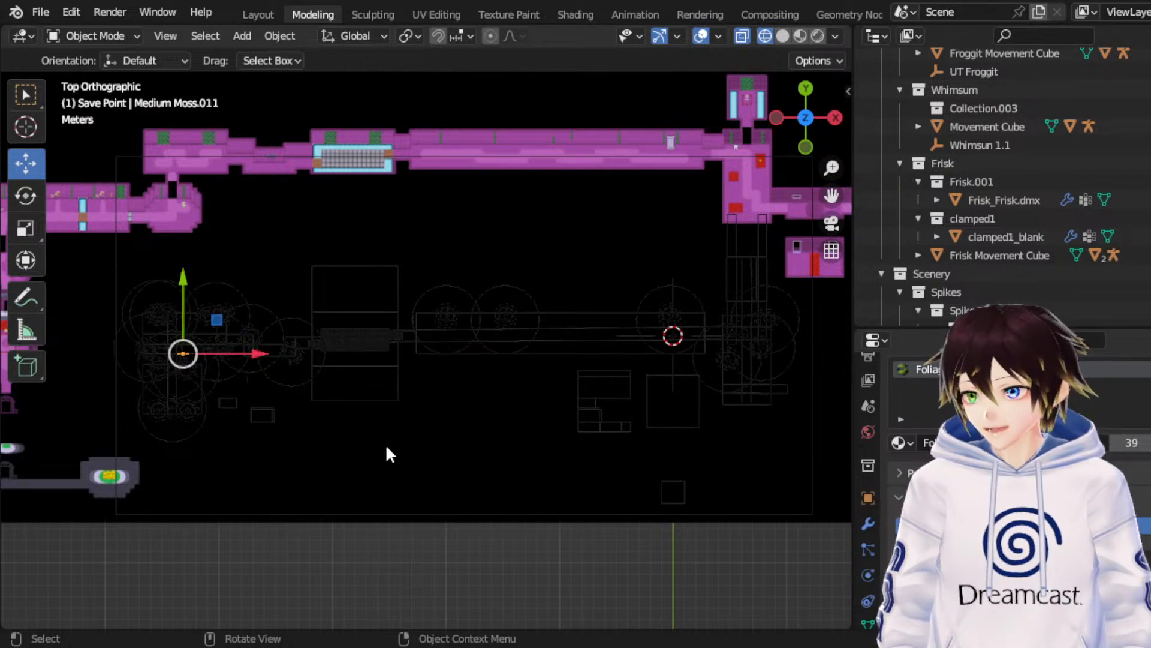
Step: Duplicate Medium Moss.010 again and move the new copy along the negative X axis to Medium Moss.011's X position
key("ctrl+z")
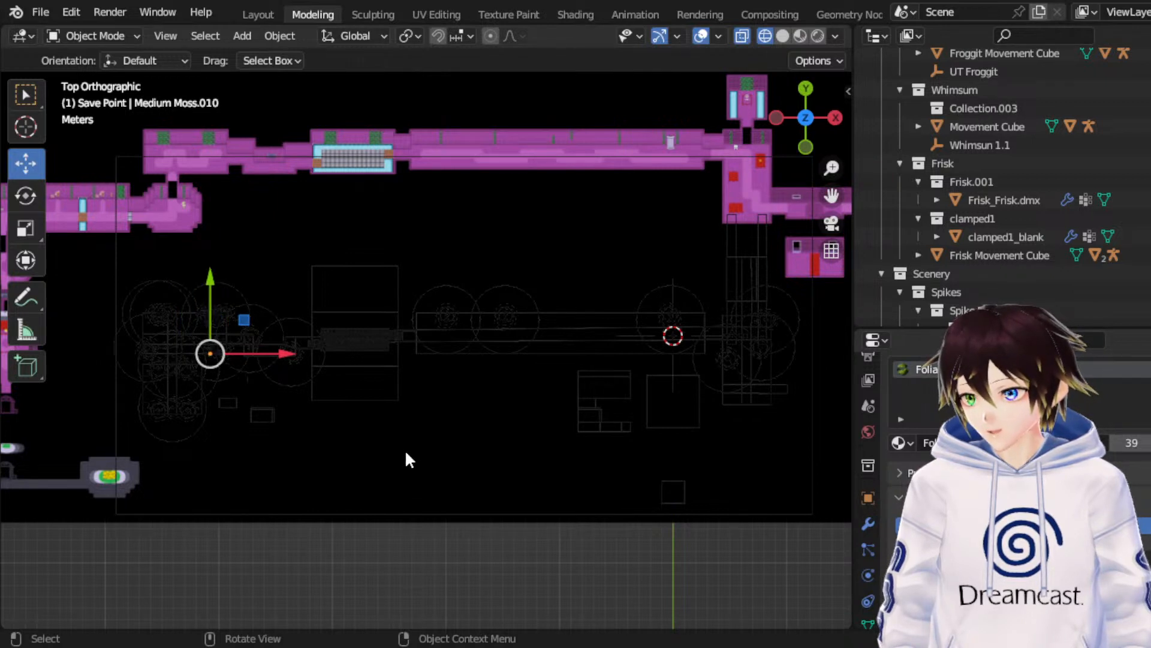
key("shift+d")
key("g")
key("x")
left_click(621, 445)
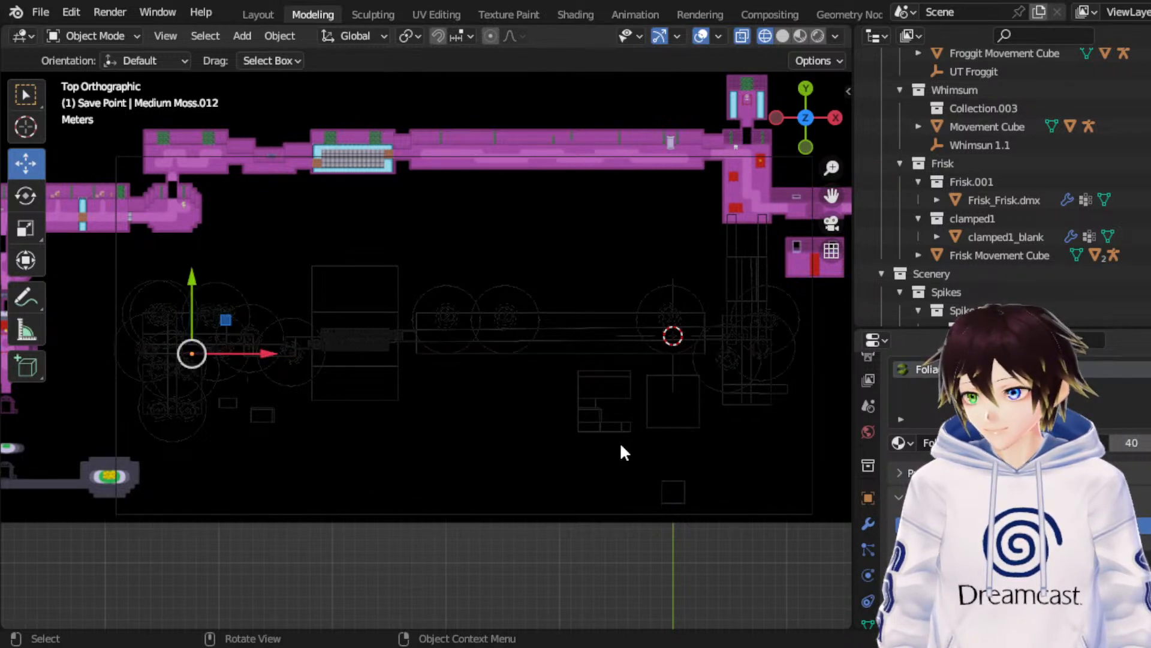
key("g")
key("x")
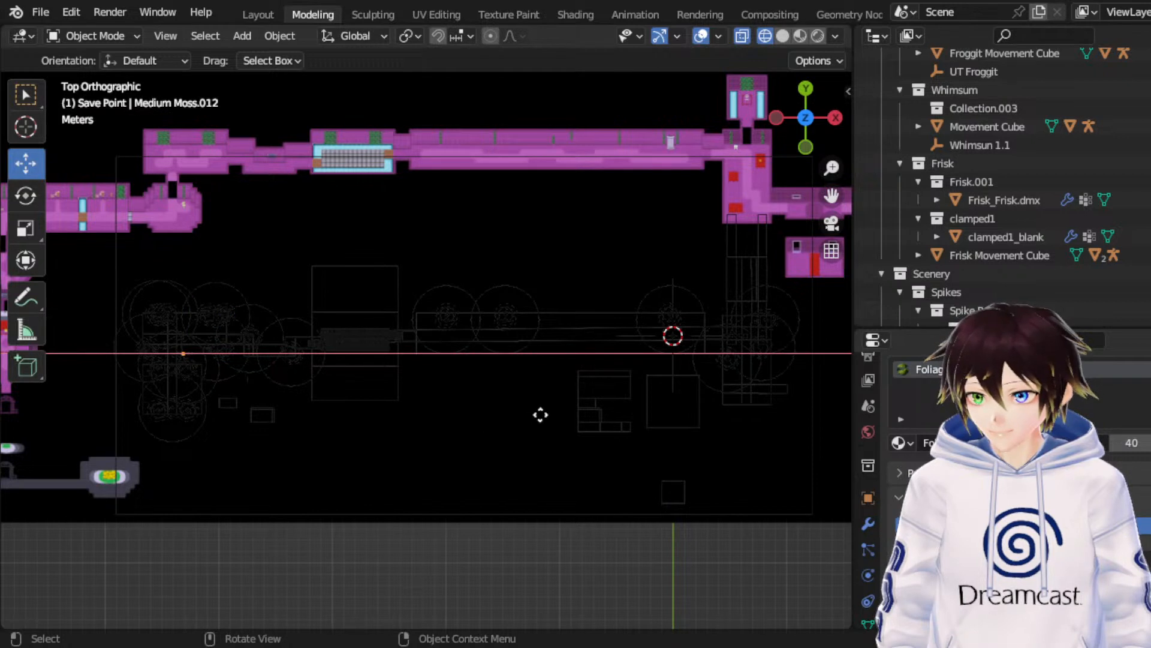
left_click(522, 387)
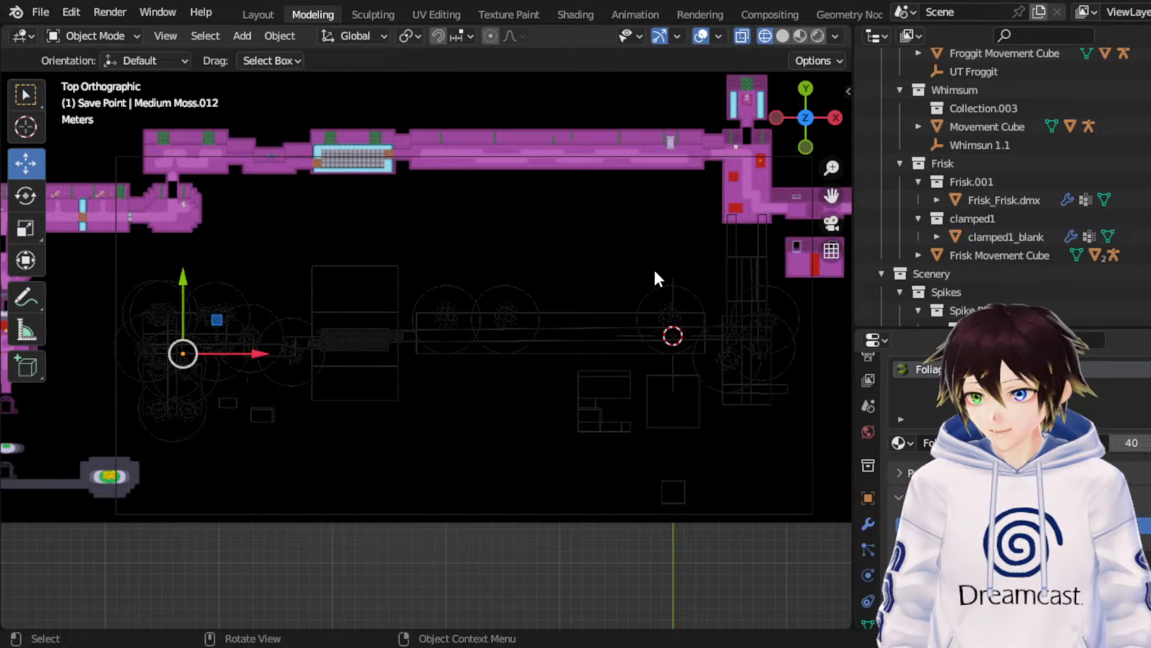
Step: Move the Thicc Moss.005 clump along the negative X axis, past the medium moss copies, to the far end of the corridor
left_click(399, 513)
key("g")
key("x")
right_click(489, 374)
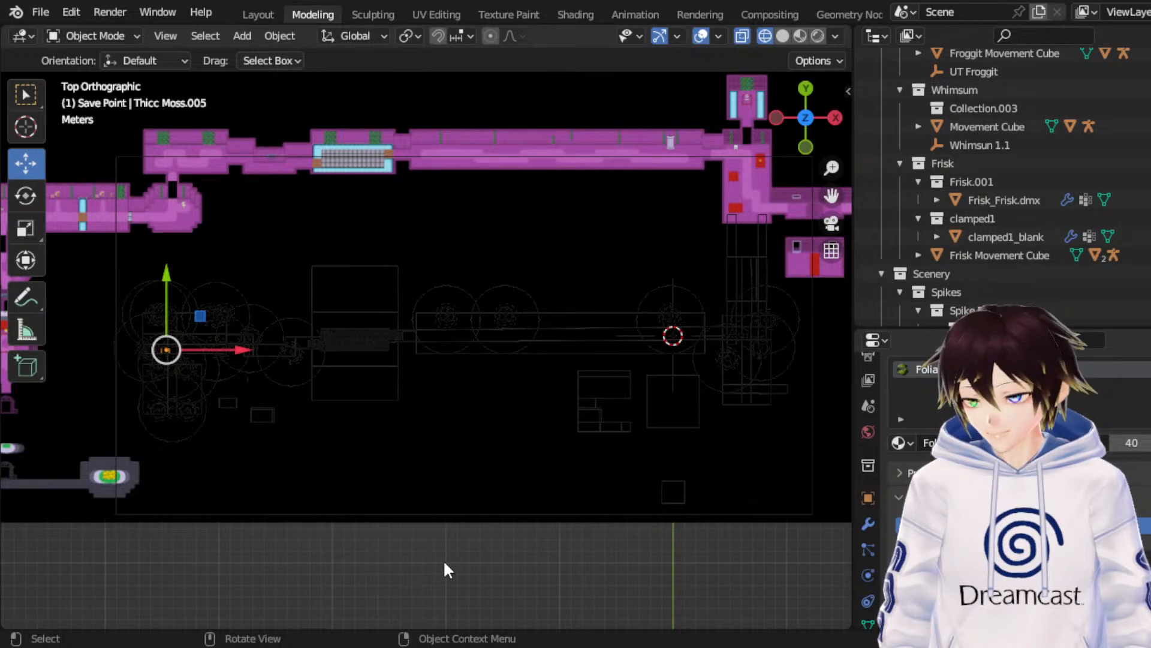
key("g")
key("x")
left_click(574, 449)
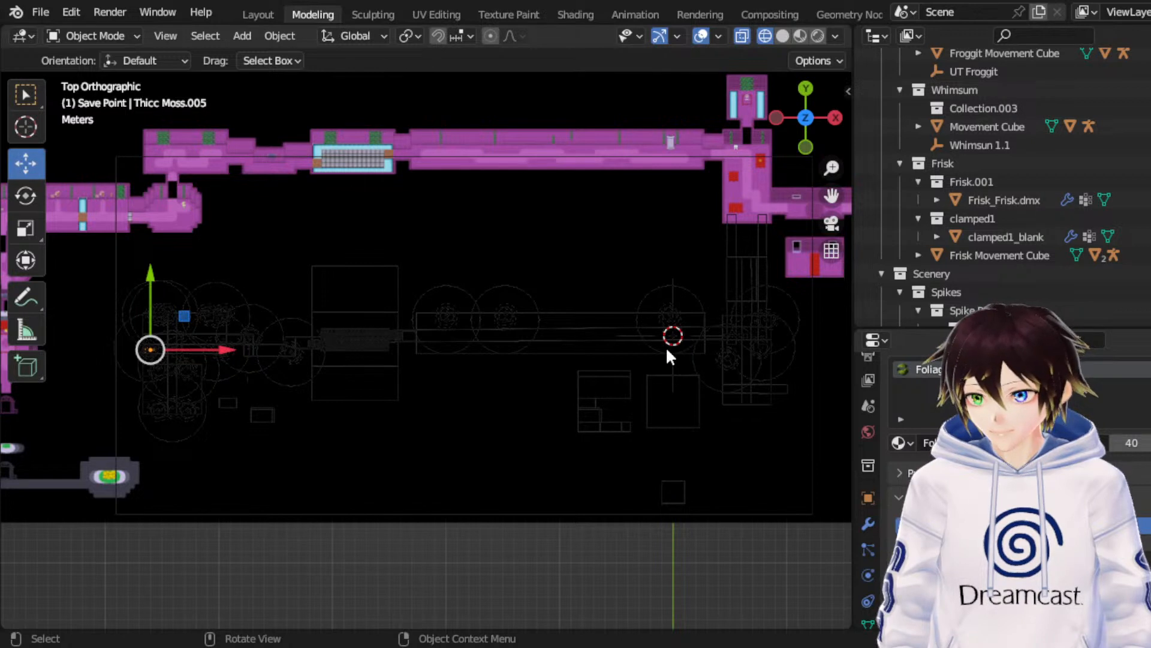
key("g")
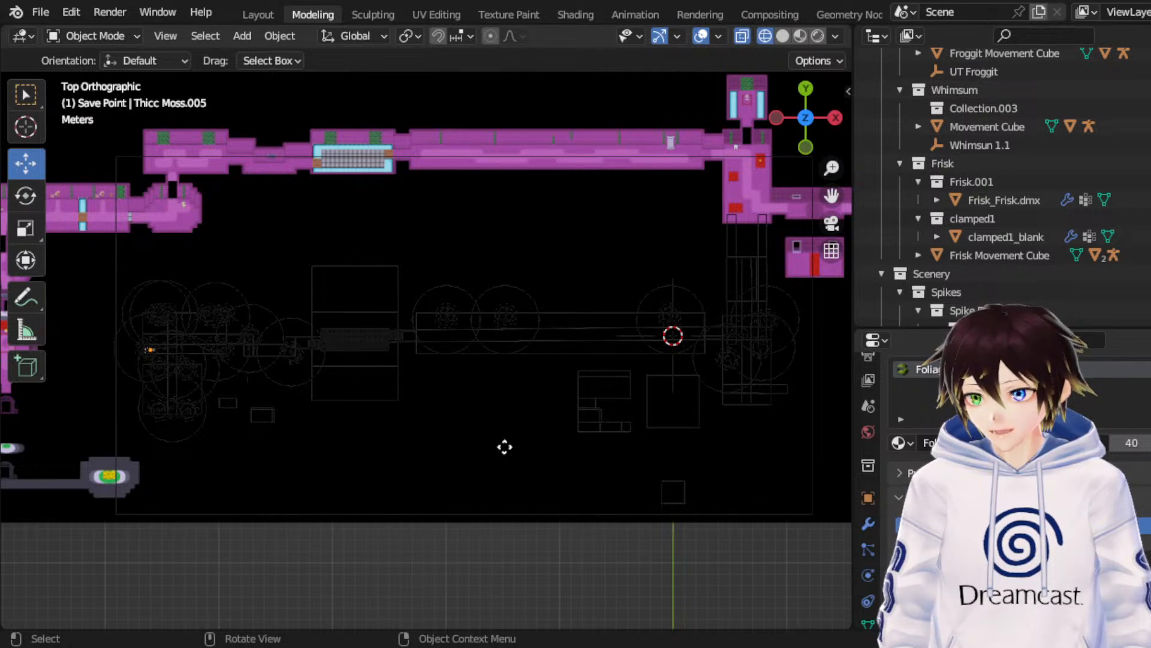
left_click(504, 447)
key("g")
key("x")
key("Escape")
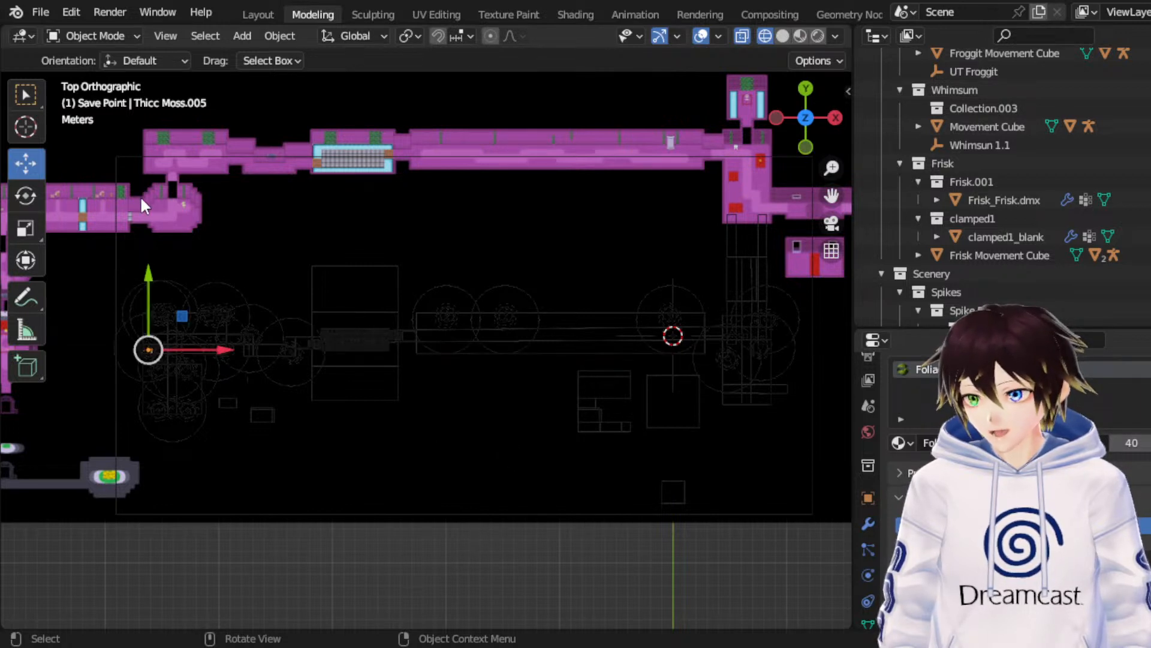
Step: Rotate Thicc Moss.005 and shift it slightly further along the negative X axis
left_click(26, 196)
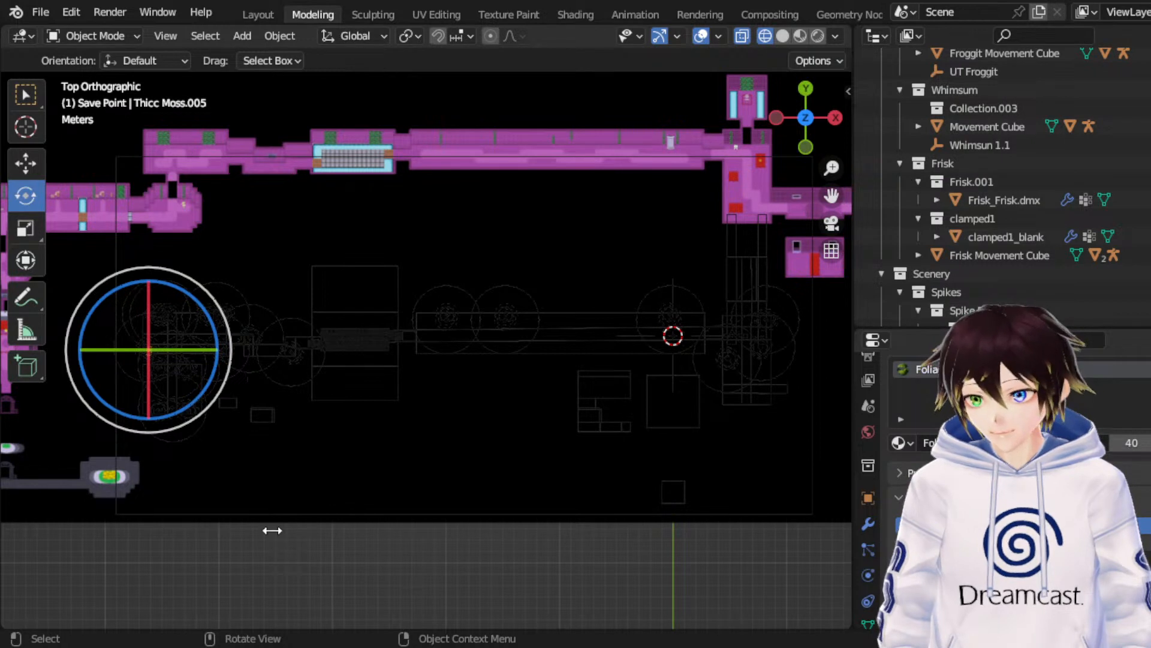
left_click(25, 167)
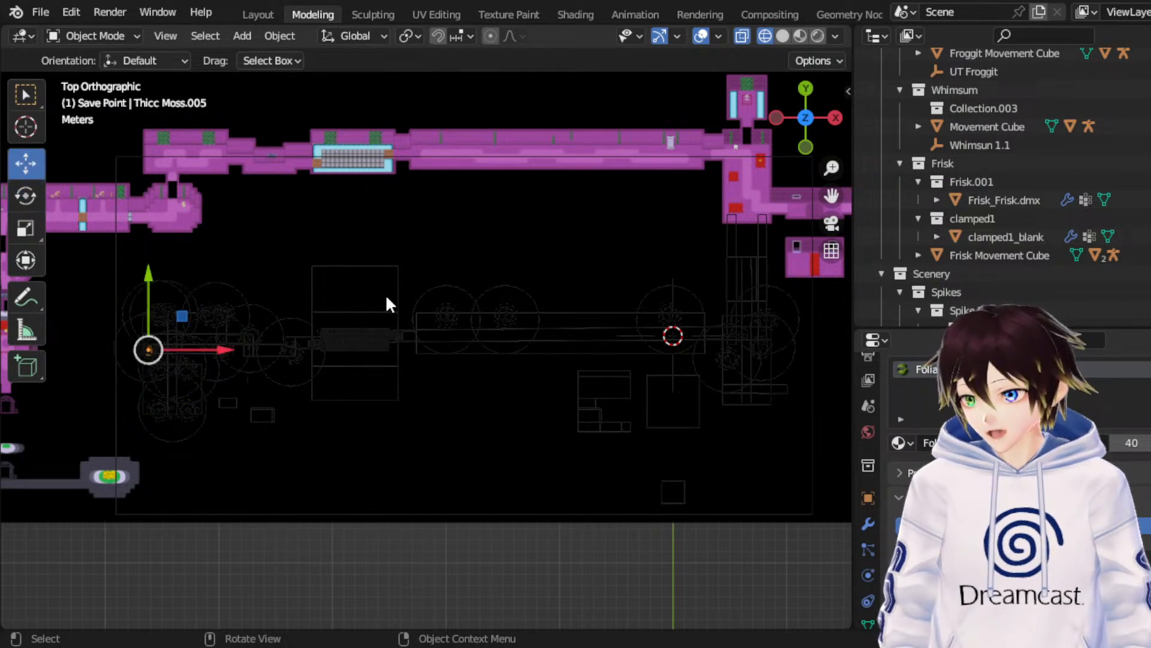
key("g")
key("x")
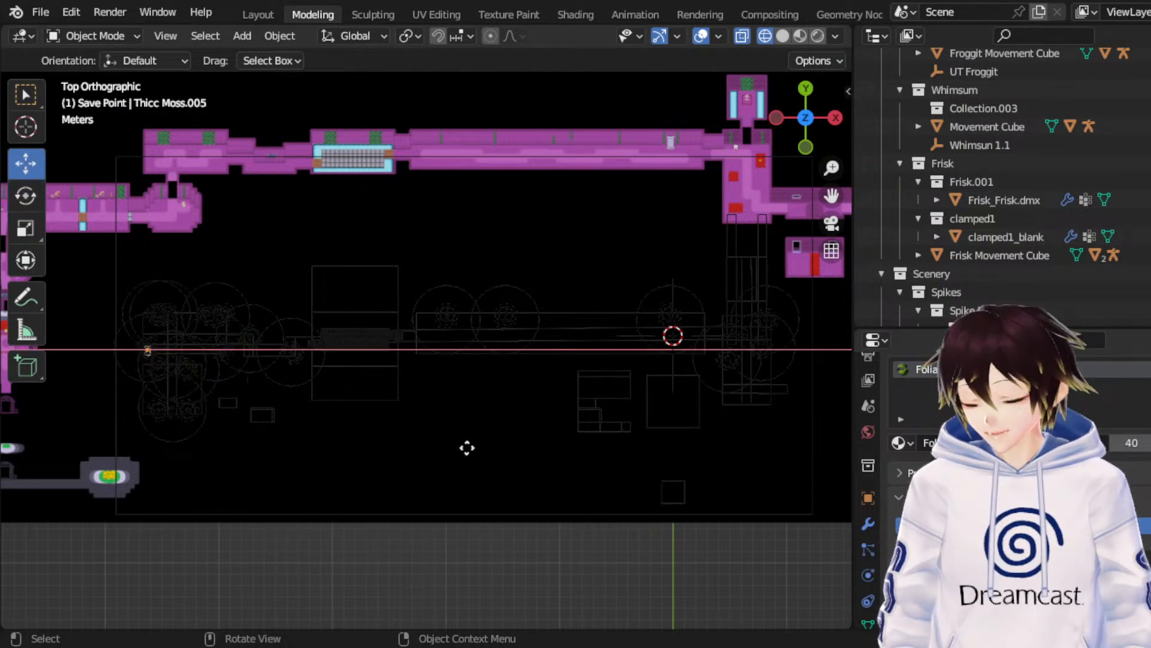
left_click(577, 420)
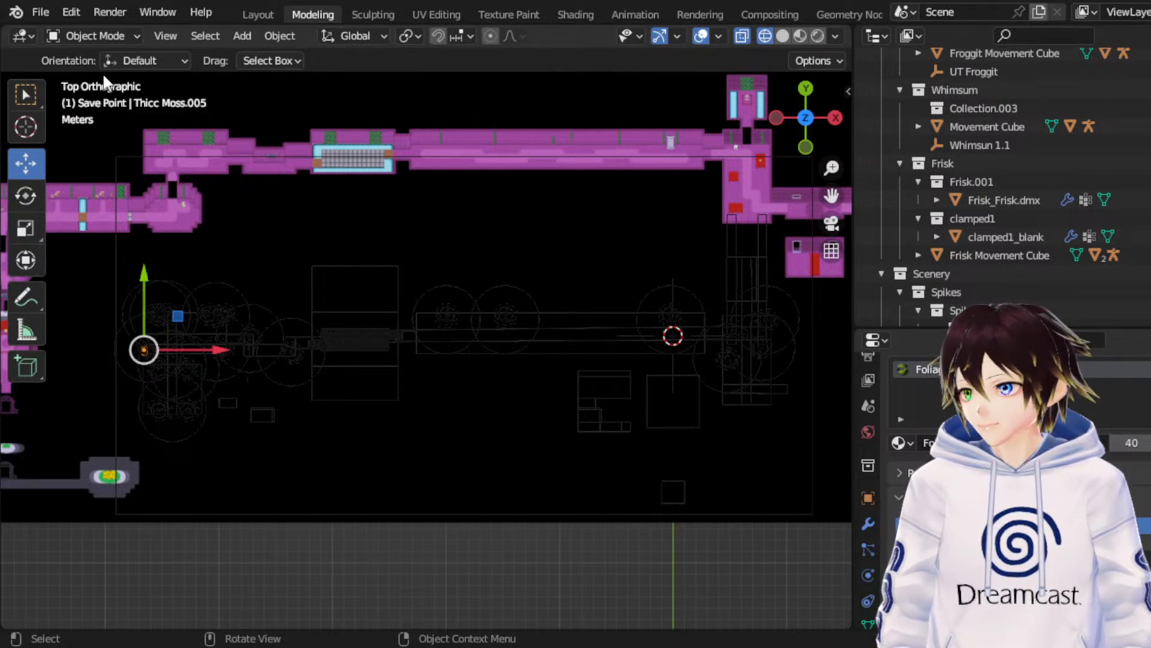
Step: Put Thicc Moss.005 in Edit Mode and select part of its mesh, ending in vertex selection mode
key("Tab")
left_click(176, 36)
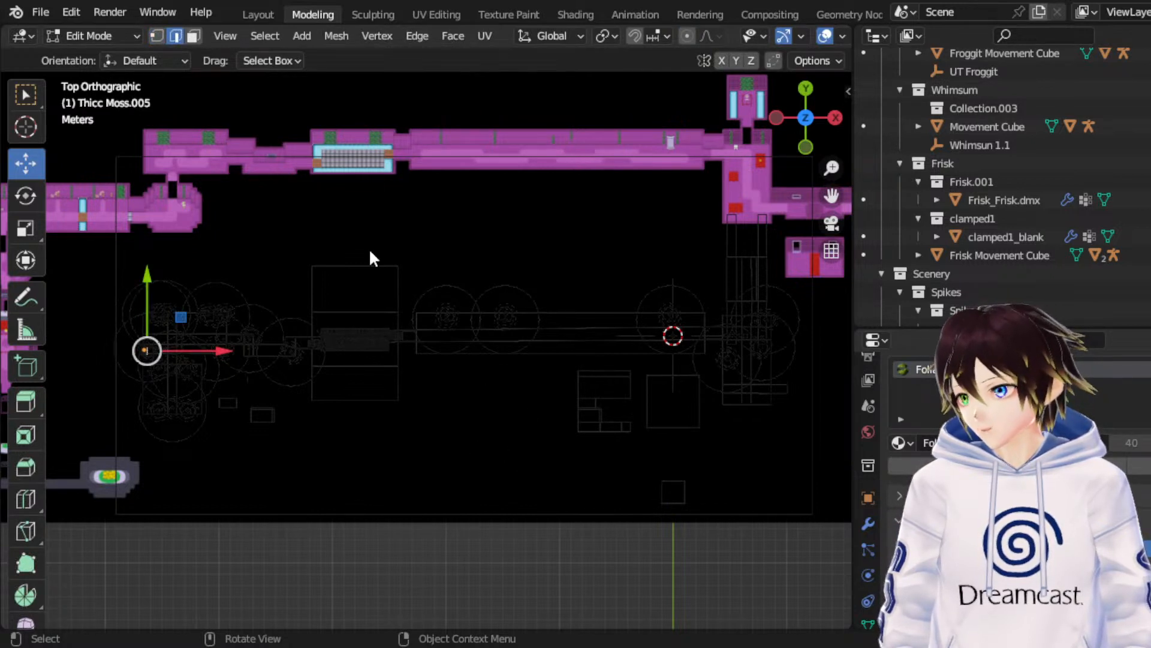
left_click(379, 419)
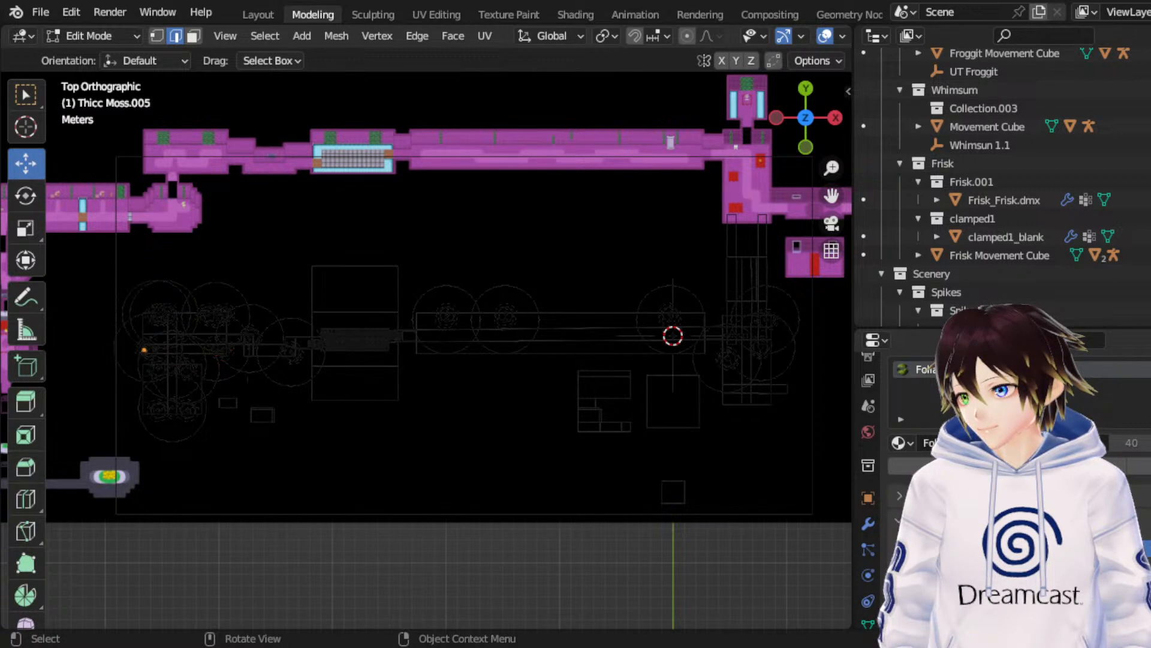
key("a")
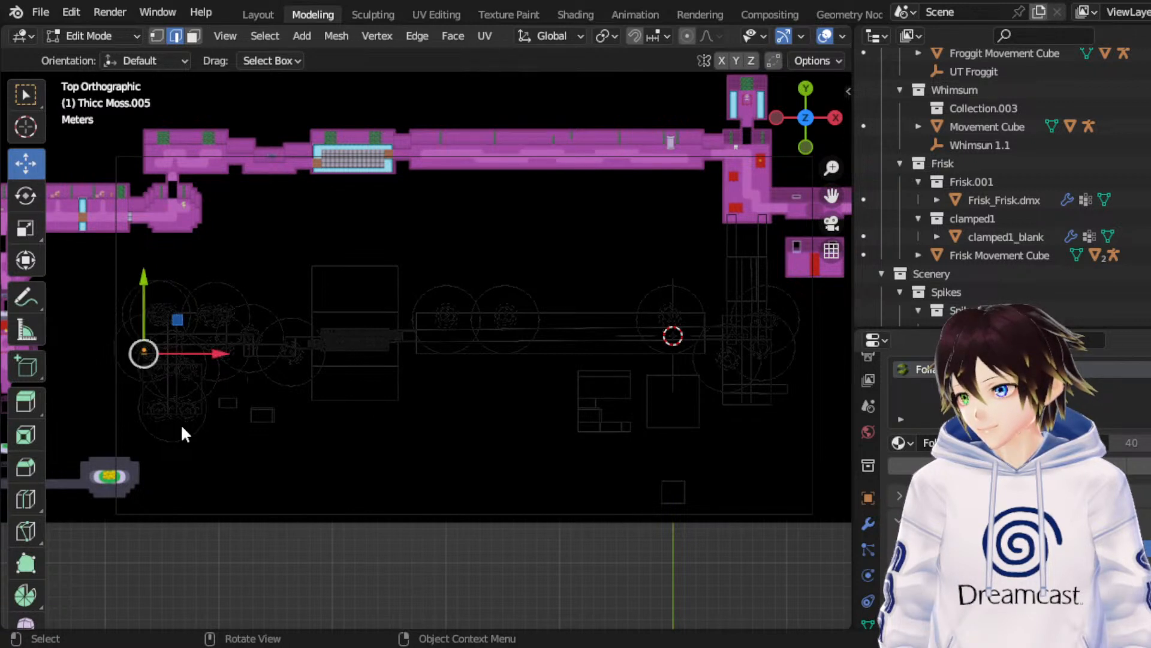
left_click(157, 36)
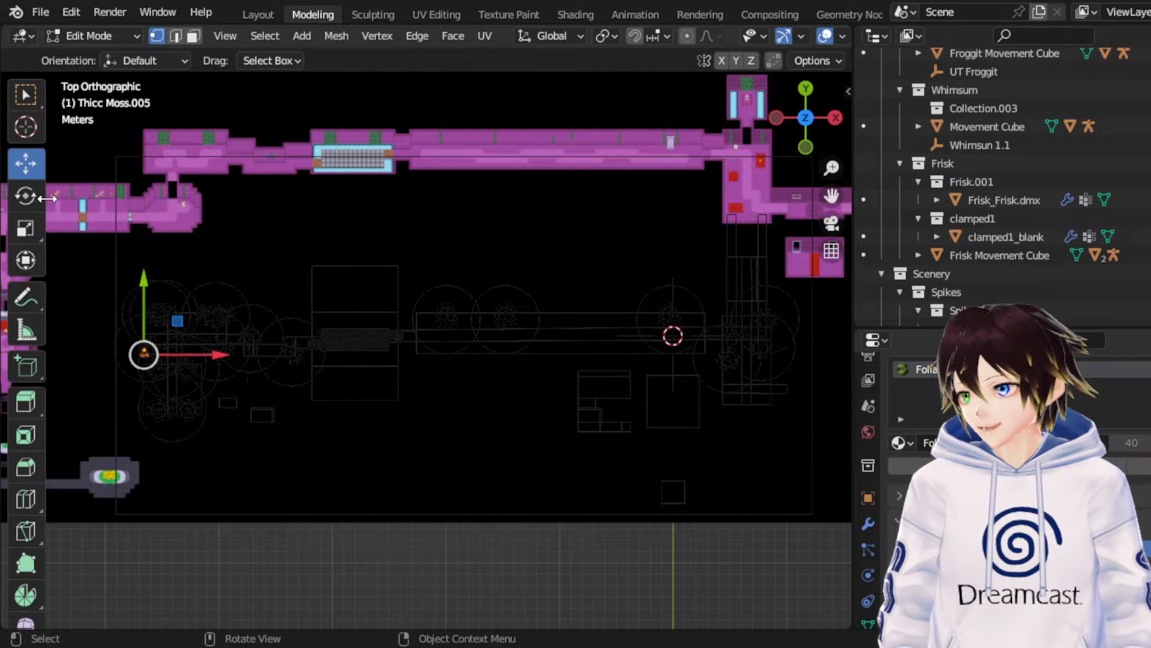
left_click(25, 195)
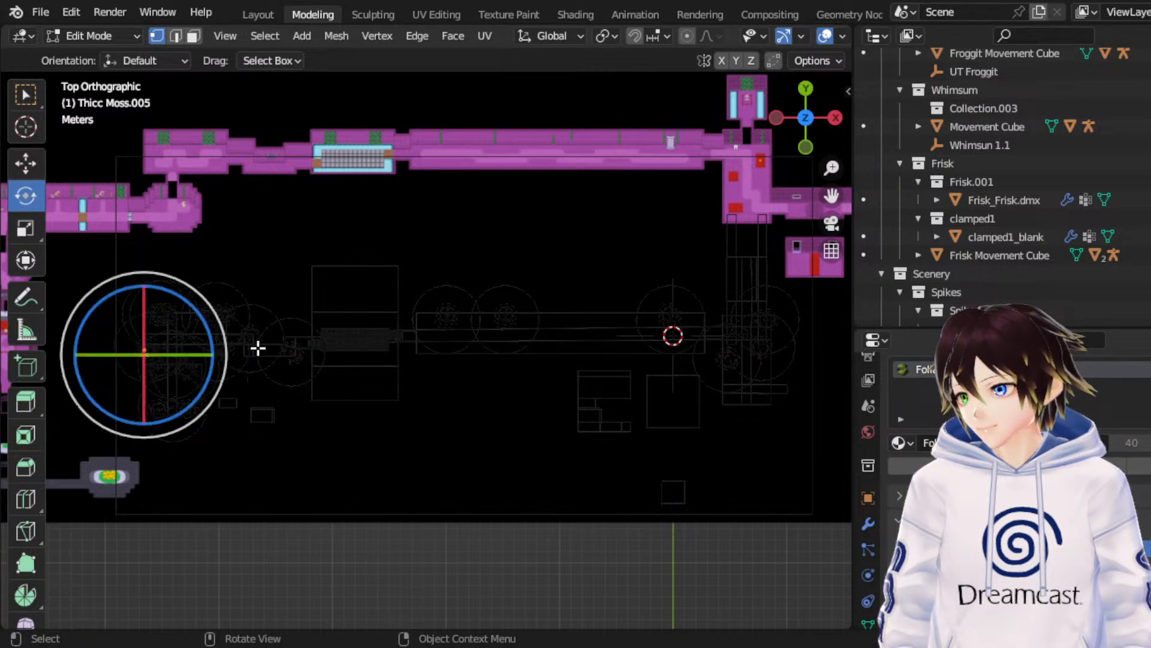
key("r")
key("x")
key("Escape")
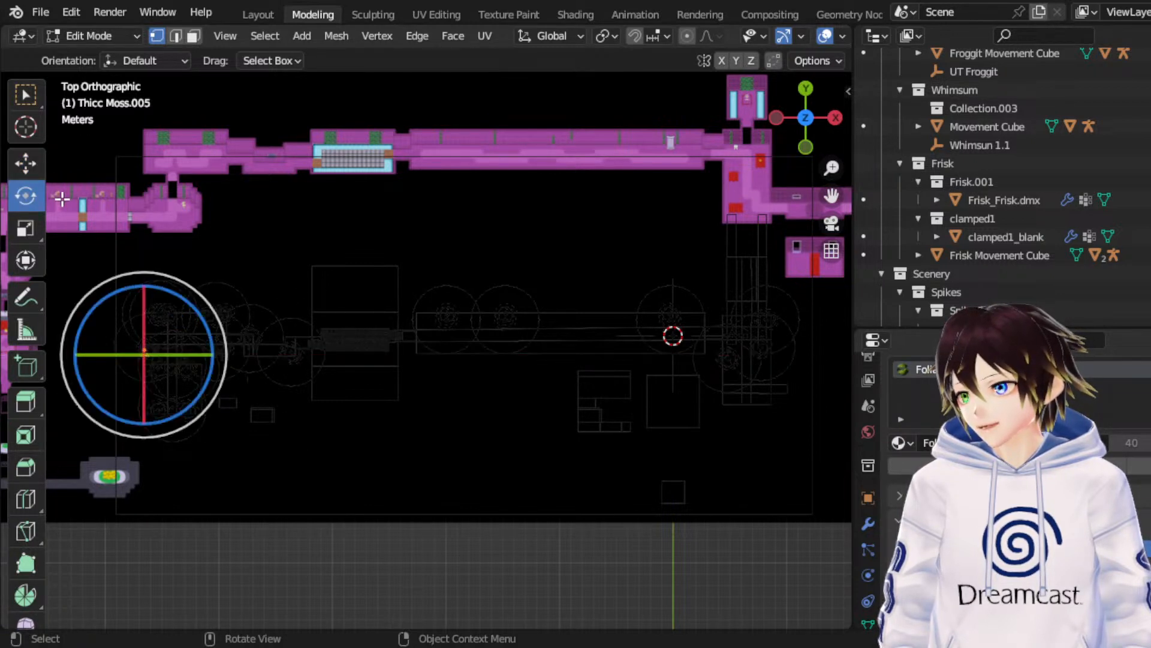
Step: Shift the selected vertices of Thicc Moss.005 slightly along the Y axis
left_click(25, 163)
left_click(287, 247)
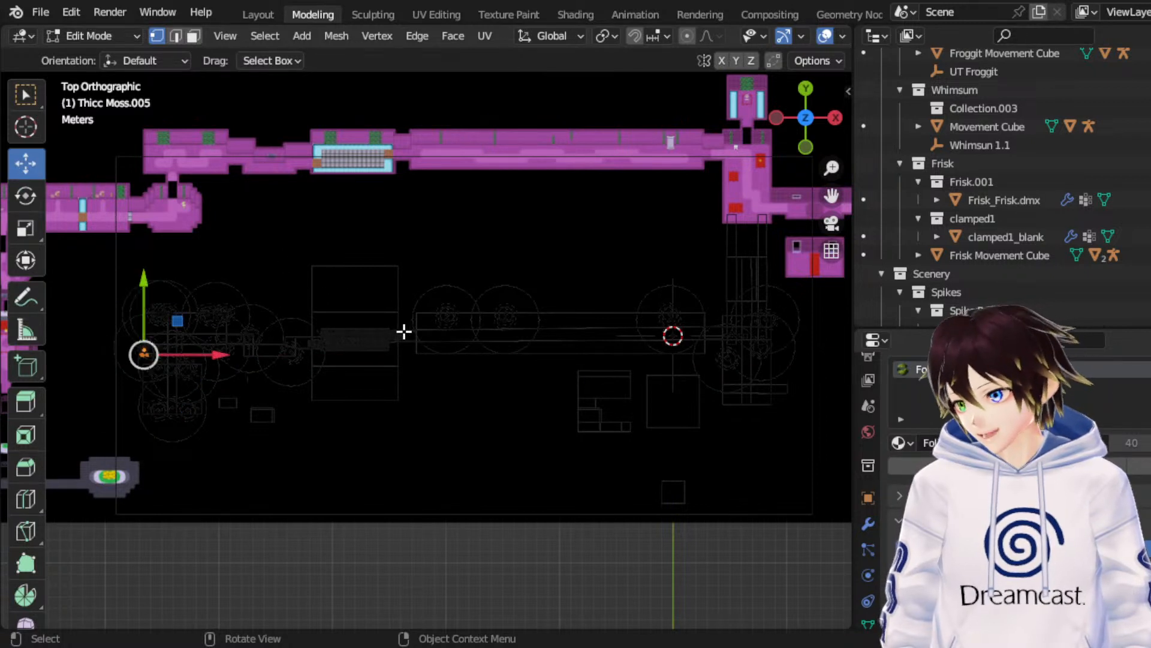
key("g")
key("y")
key("Escape")
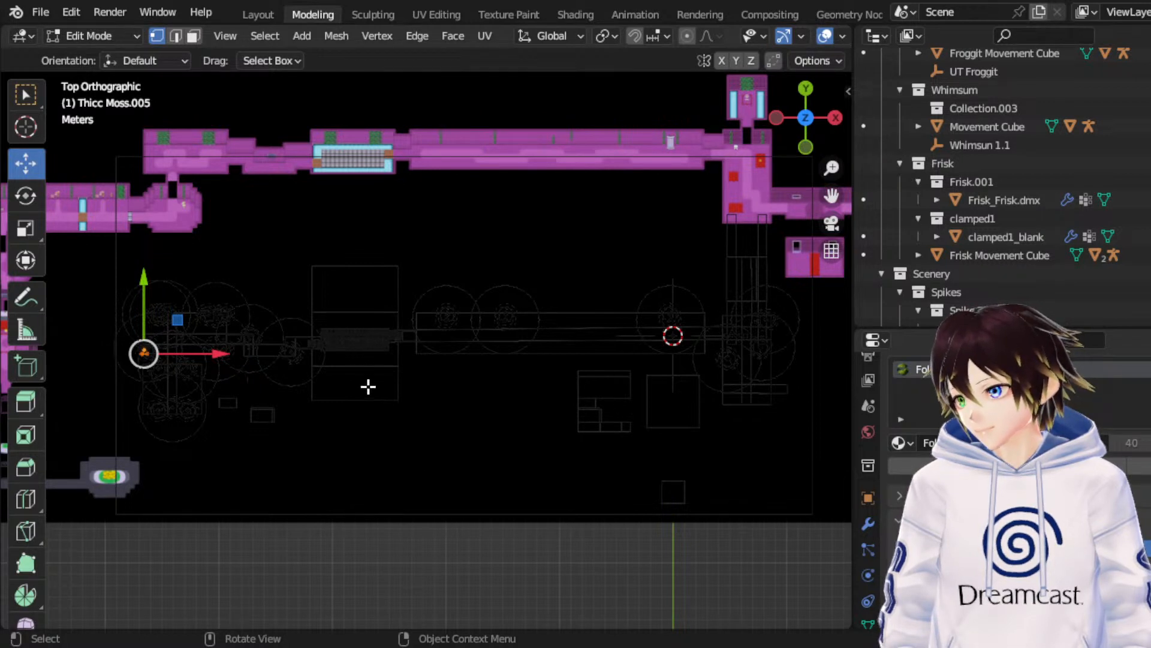
key("g")
key("y")
key("Escape")
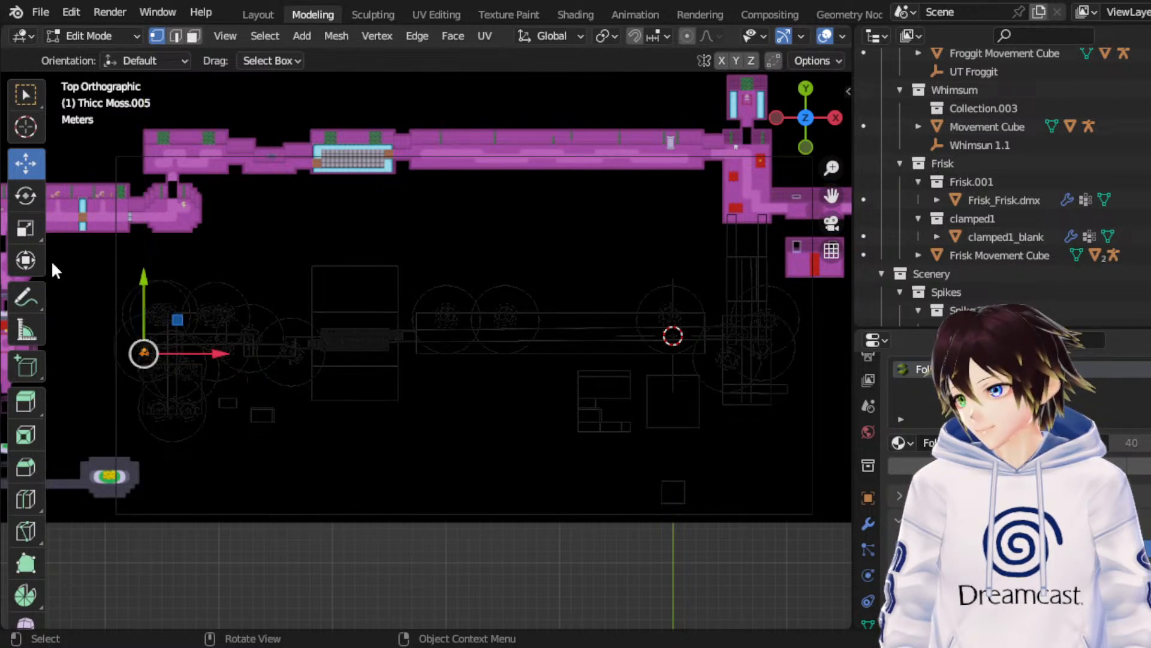
left_click(34, 240)
key("s")
key("y")
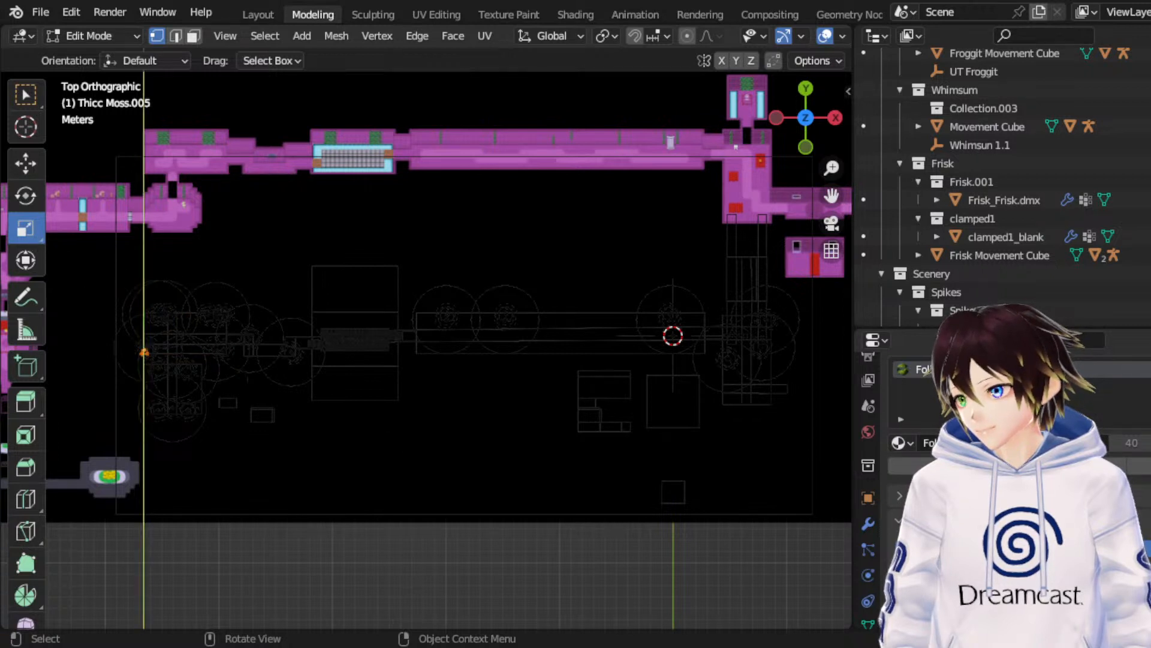
key("Escape")
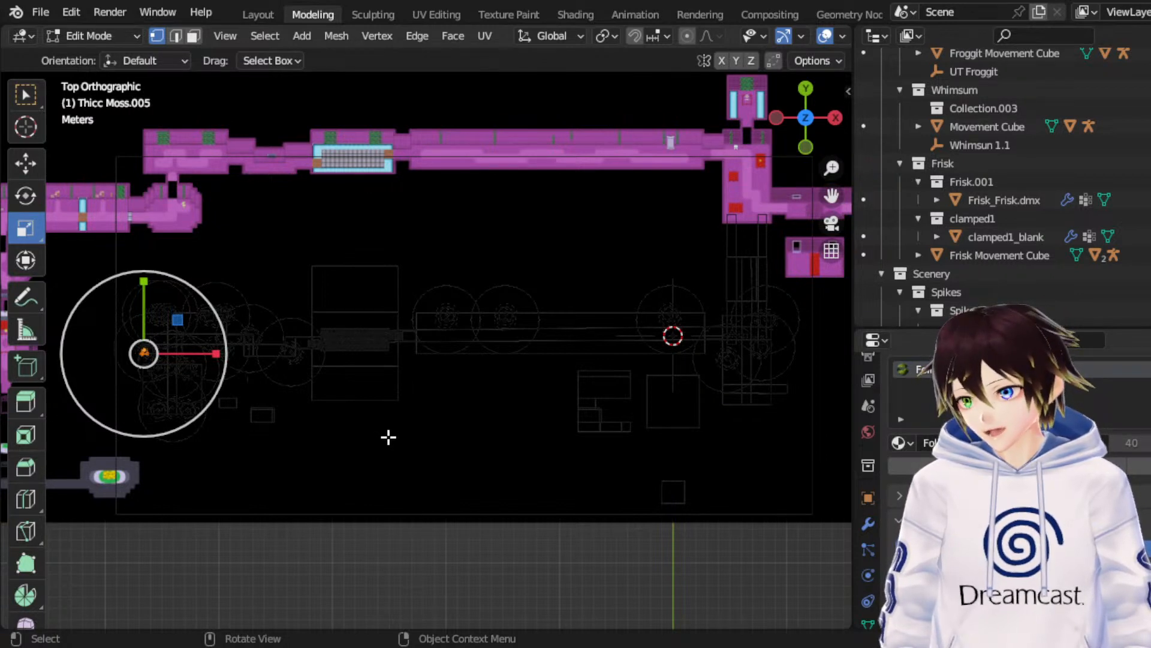
Step: Nudge the selected part of the Thicc Moss.005 mesh along the Y axis in small adjustments
key("g")
key("y")
left_click(734, 110)
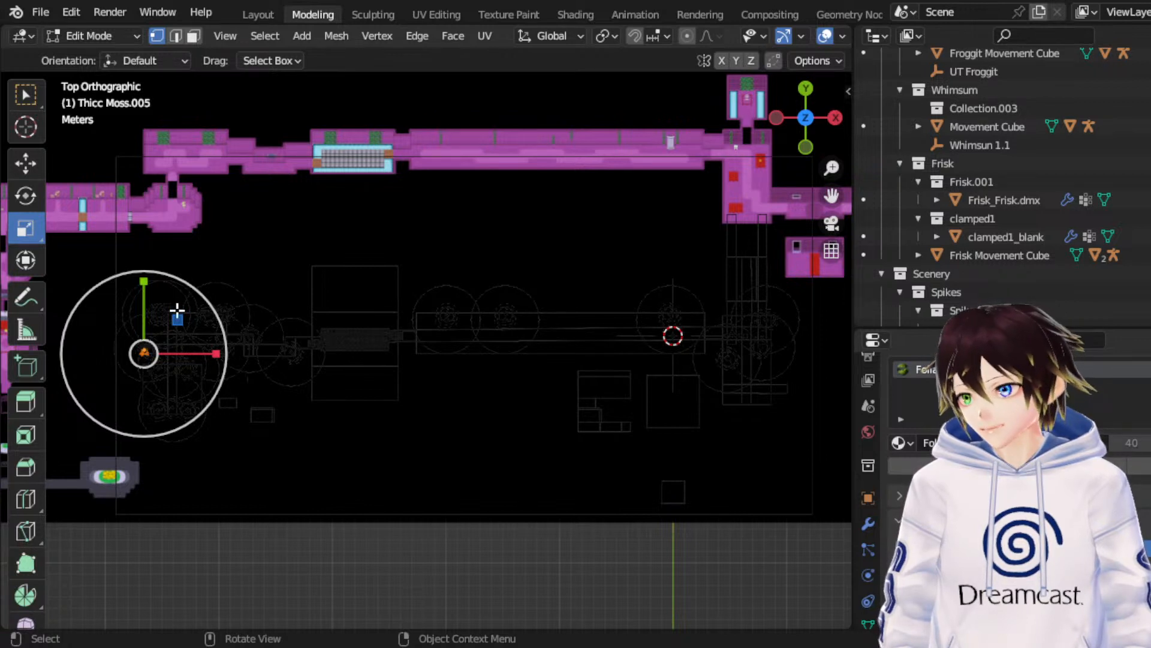
left_click(33, 172)
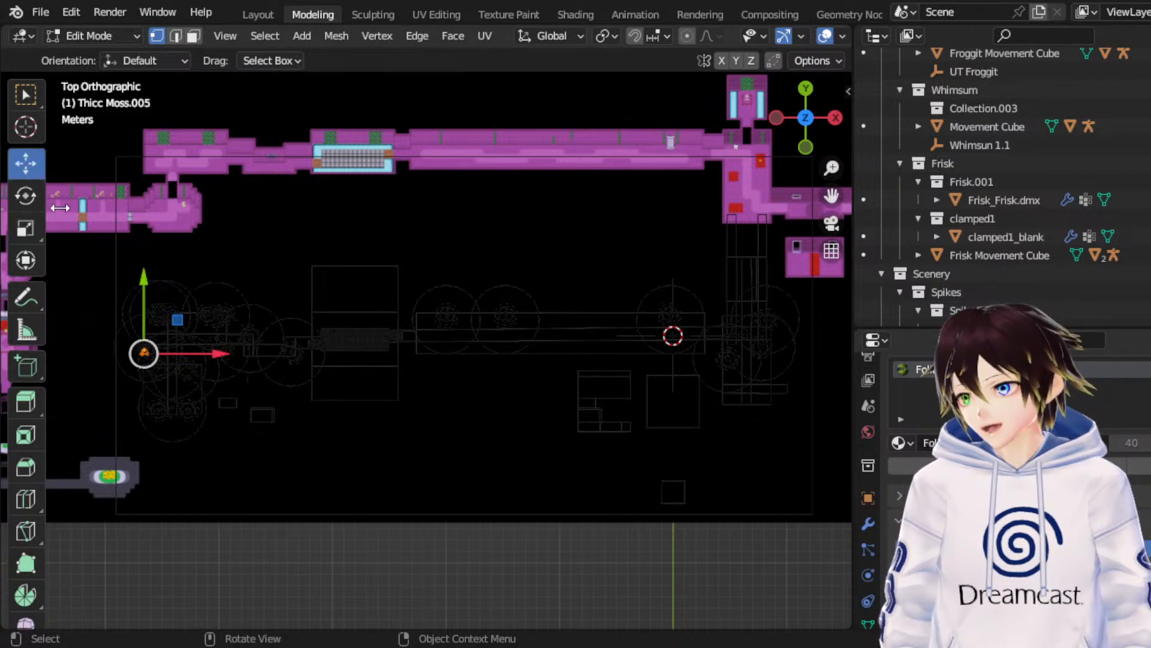
key("g")
key("y")
left_click(349, 424)
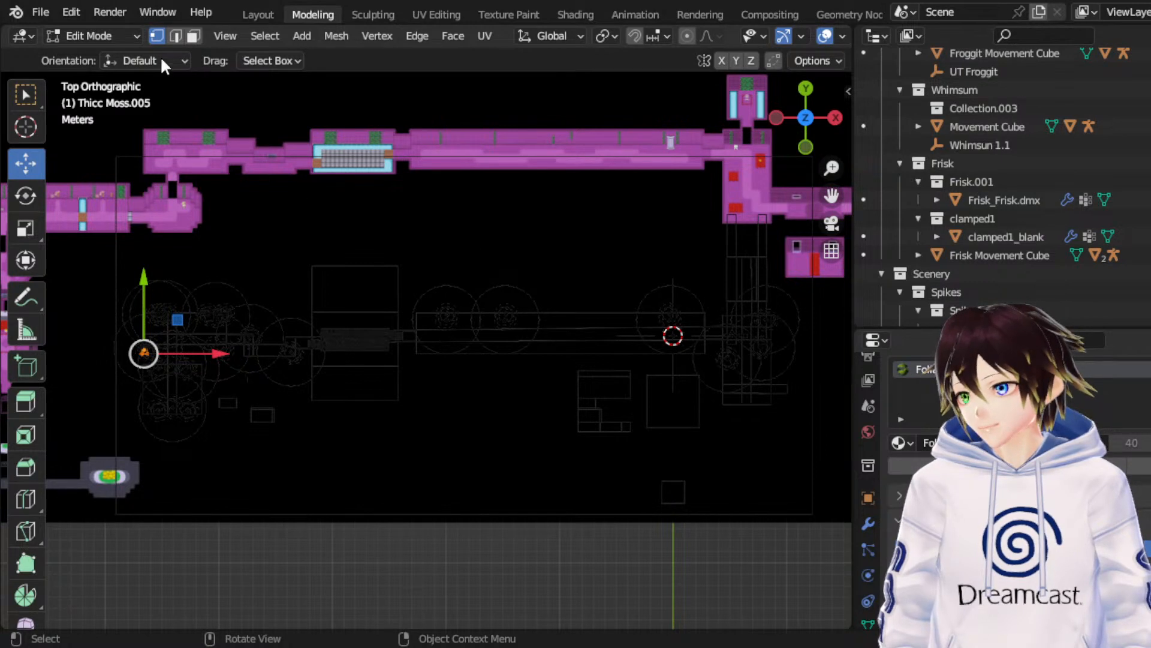
Step: Switch Thicc Moss.005 to edge selection, try moving the selected edges, and return to Object Mode
left_click(175, 36)
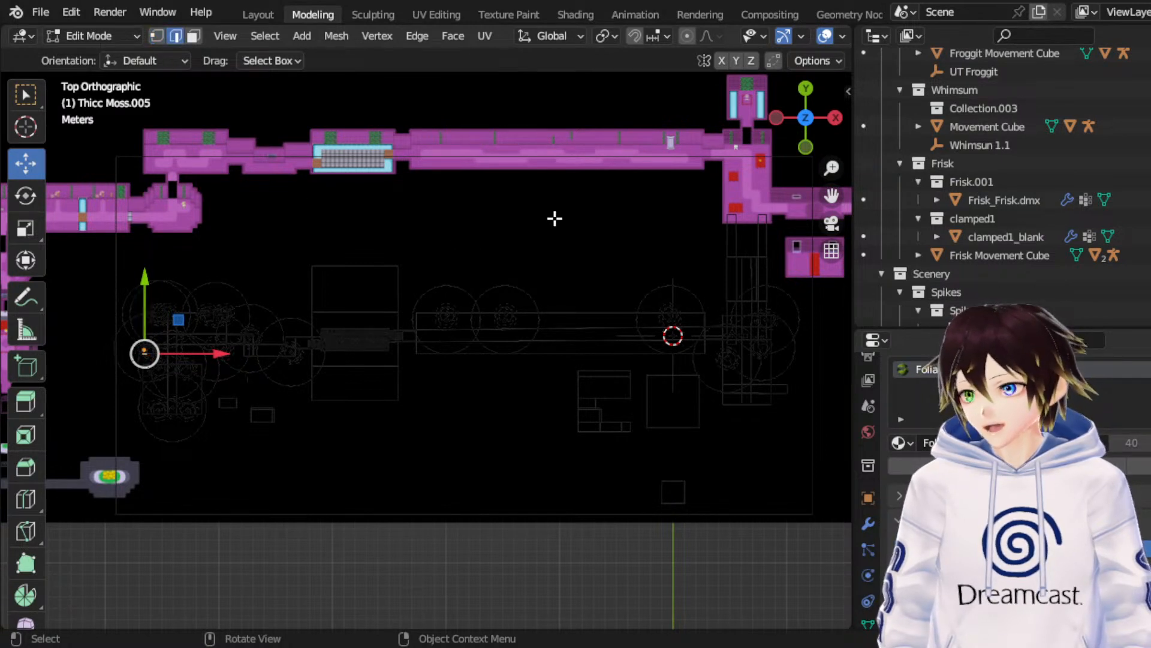
key("g")
right_click(550, 187)
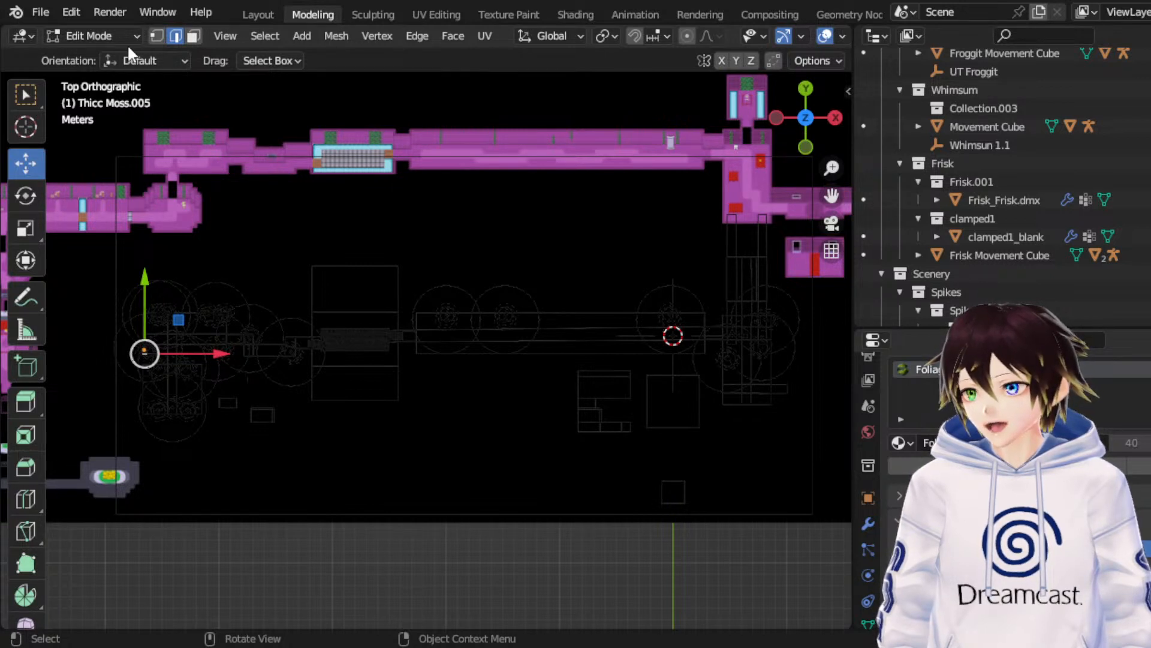
key("Tab")
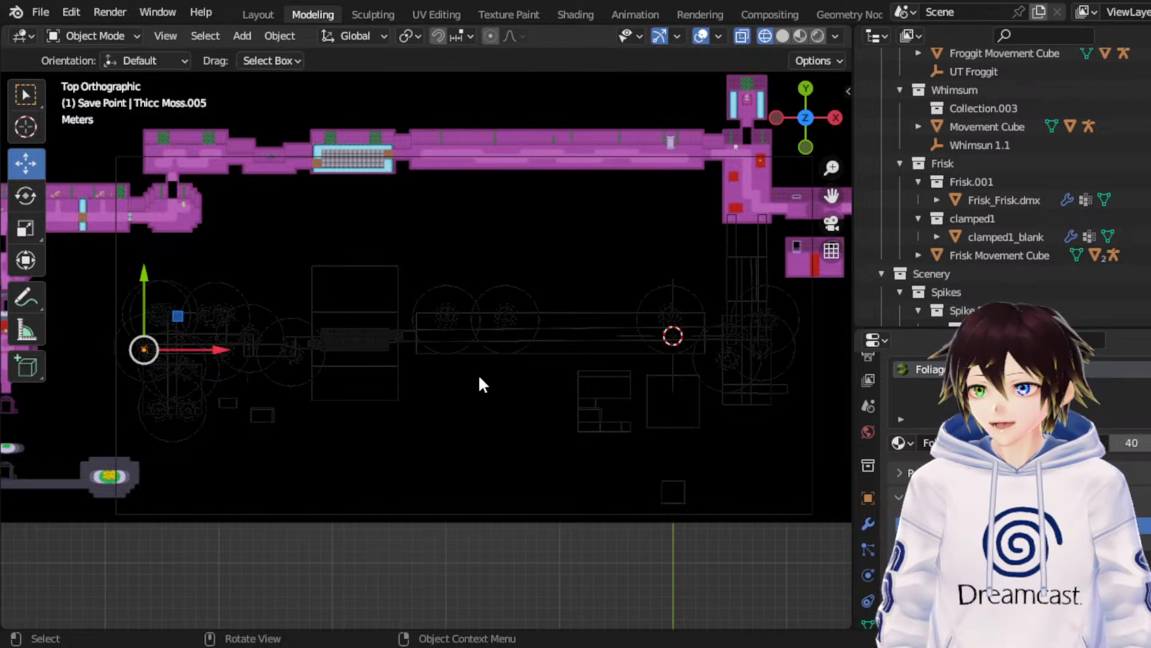
Step: Try a duplicate of Thicc Moss.005 offset slightly along the X and negative Y axes, and delete the copy
key("shift+d")
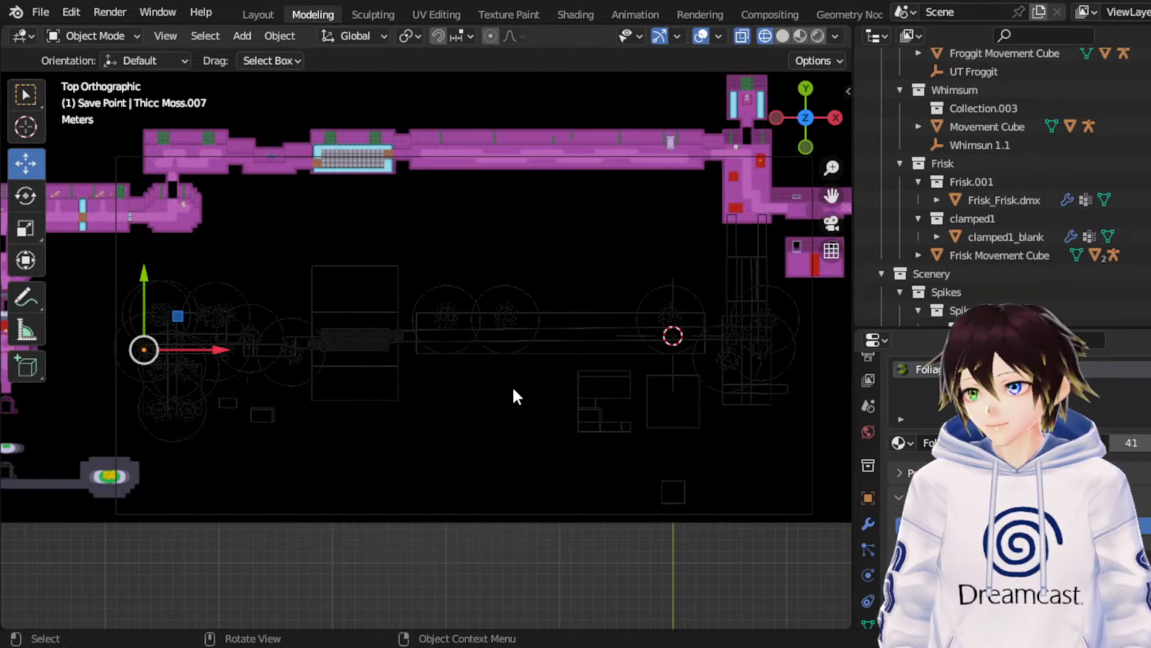
key("x")
left_click(355, 424)
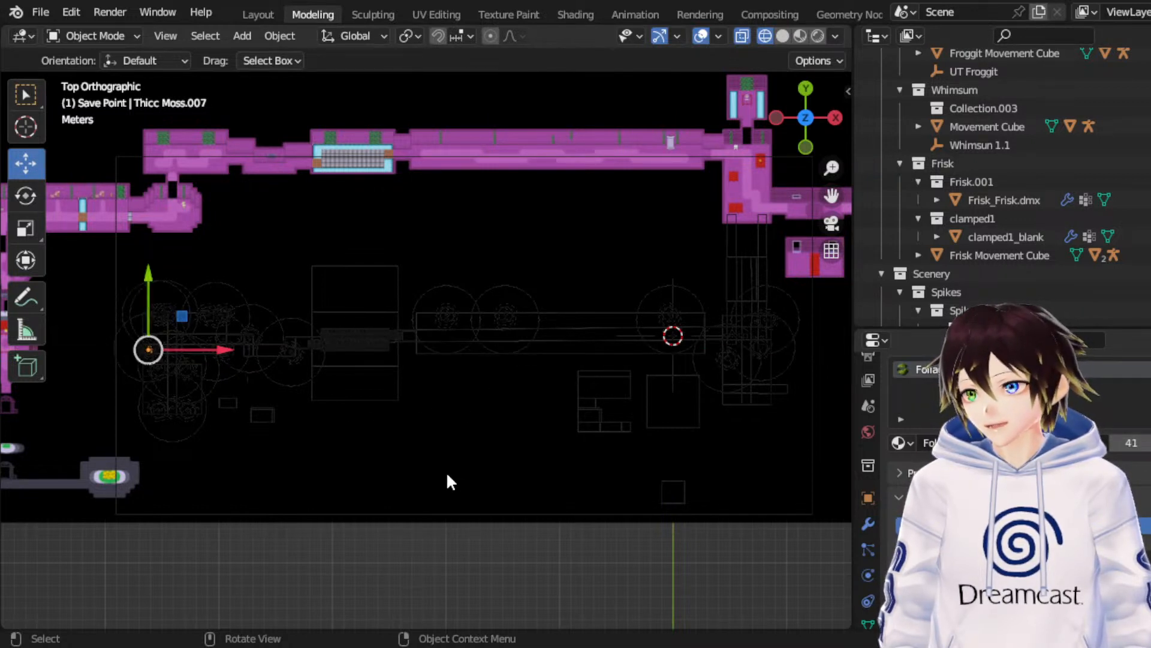
key("g")
key("y")
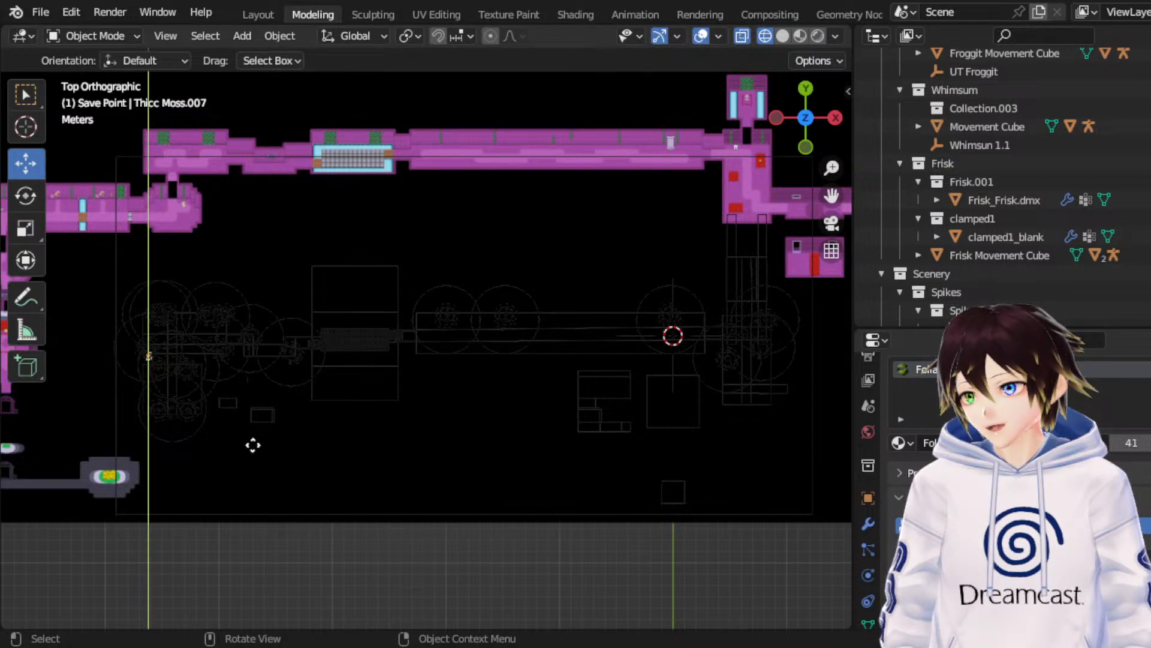
left_click(255, 445)
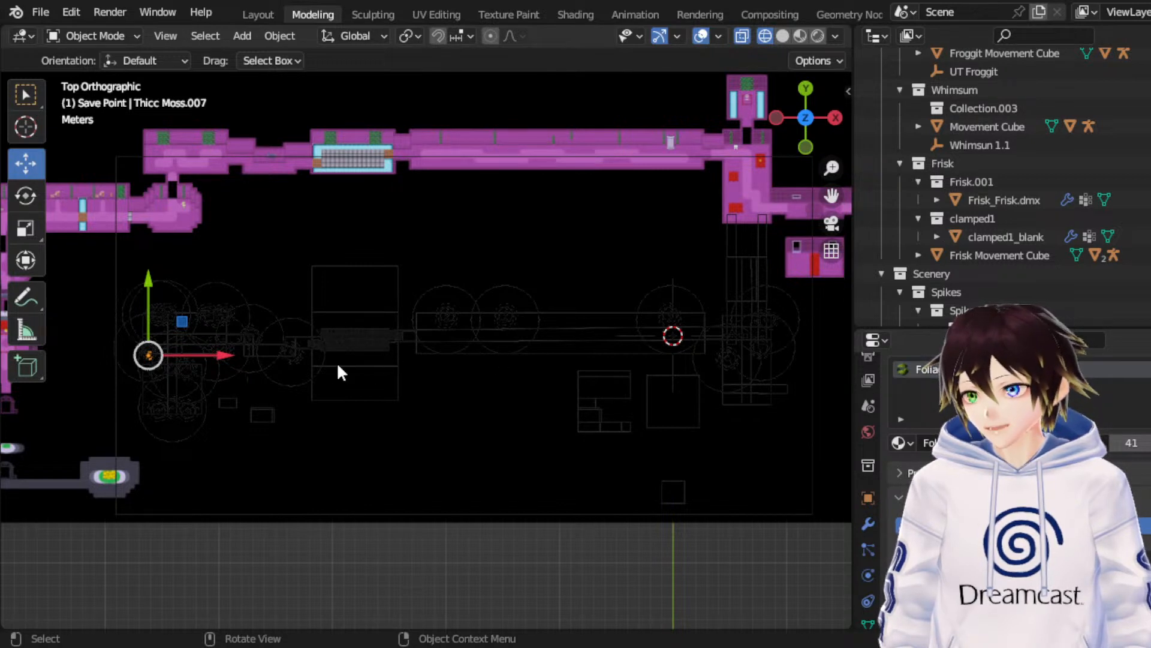
key("g")
key("x")
right_click(370, 337)
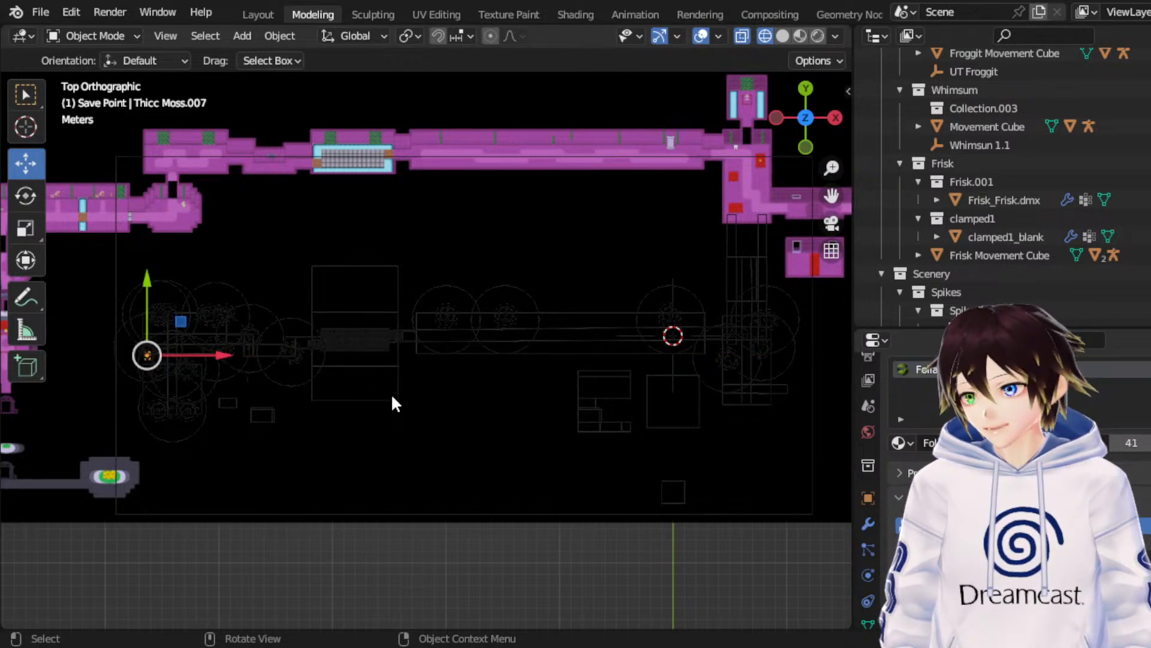
key("Delete")
key("ctrl+z")
Step: Move Small Mushroom.014 slightly along the X and Y axes beside Thicc Moss.005 and save the file
key("g")
key("x")
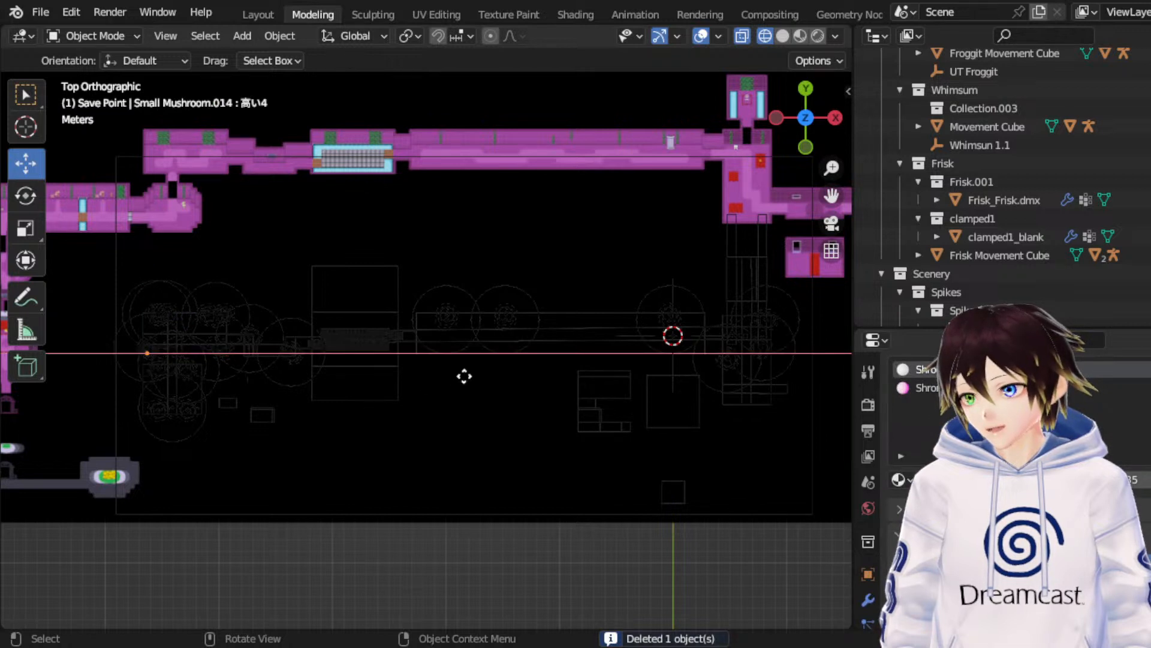
left_click(470, 376)
key("g")
key("y")
left_click(562, 391)
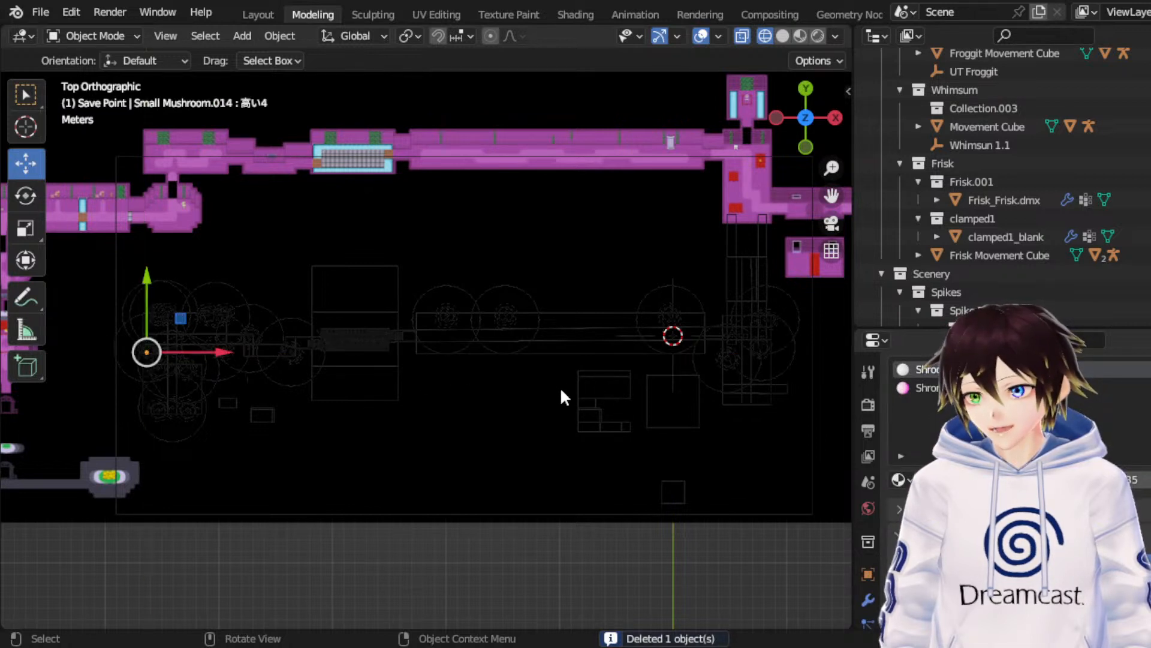
key("ctrl+s")
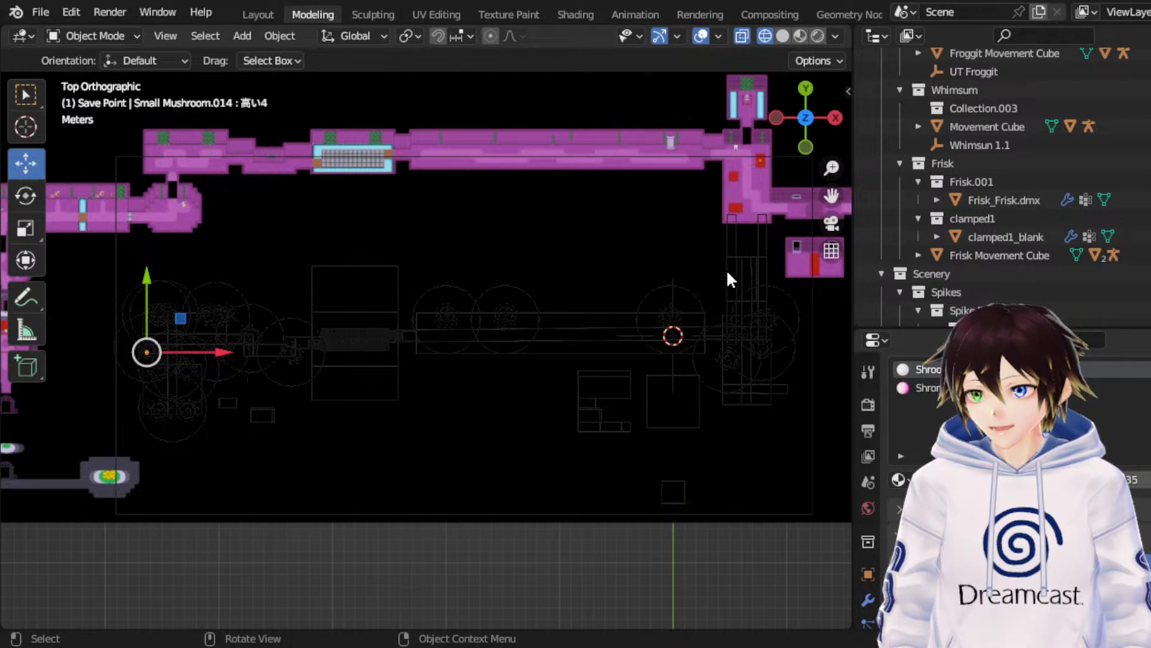
Step: Move the Thicc Moss.007 clump along the negative X axis toward the far end of the corridor
key("ctrl+z")
key("ctrl+z")
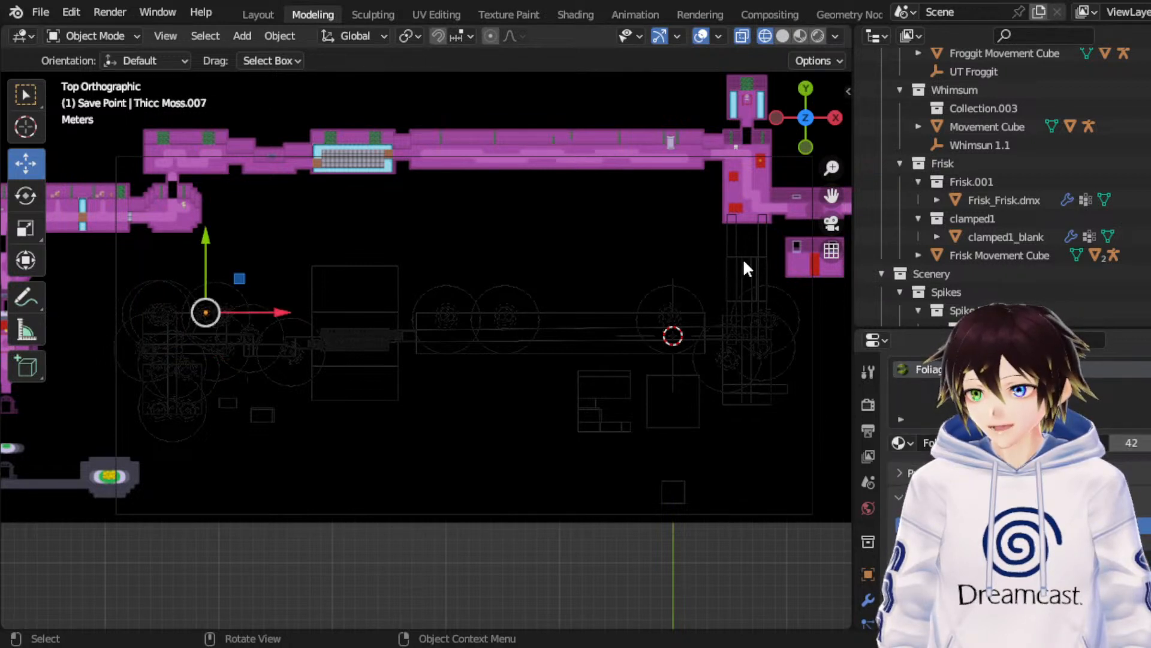
key("g")
key("x")
left_click(406, 396)
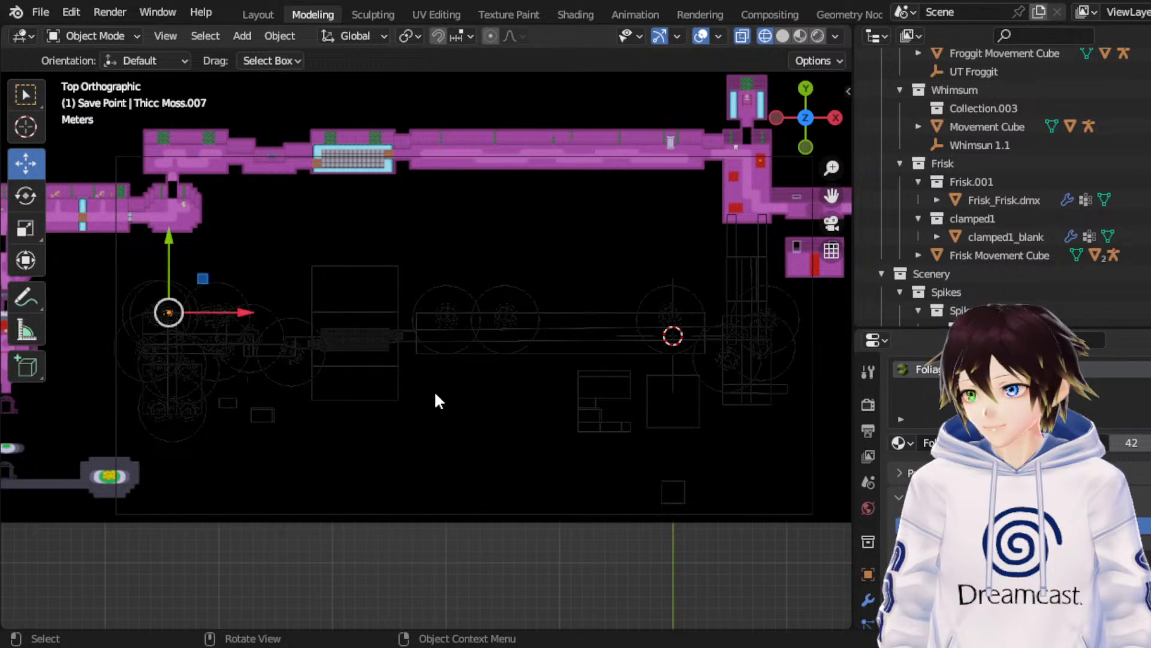
key("g")
key("x")
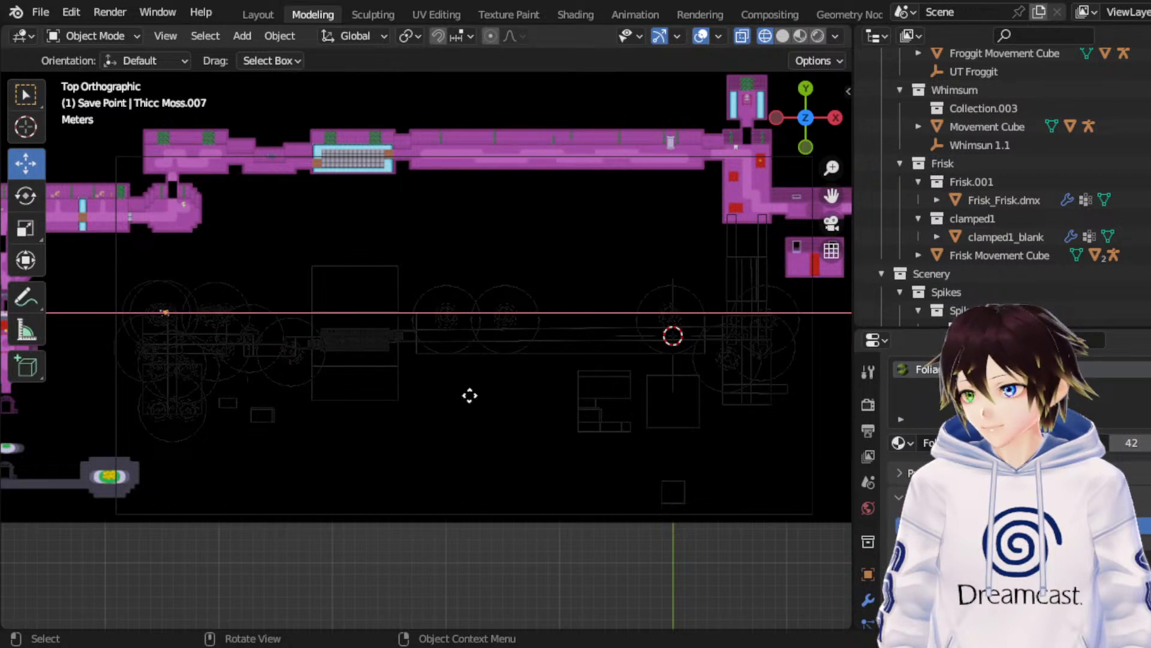
left_click(475, 396)
Step: Nudge Thicc Moss.007 slightly further along the negative X axis and adjust its scale
left_click(25, 228)
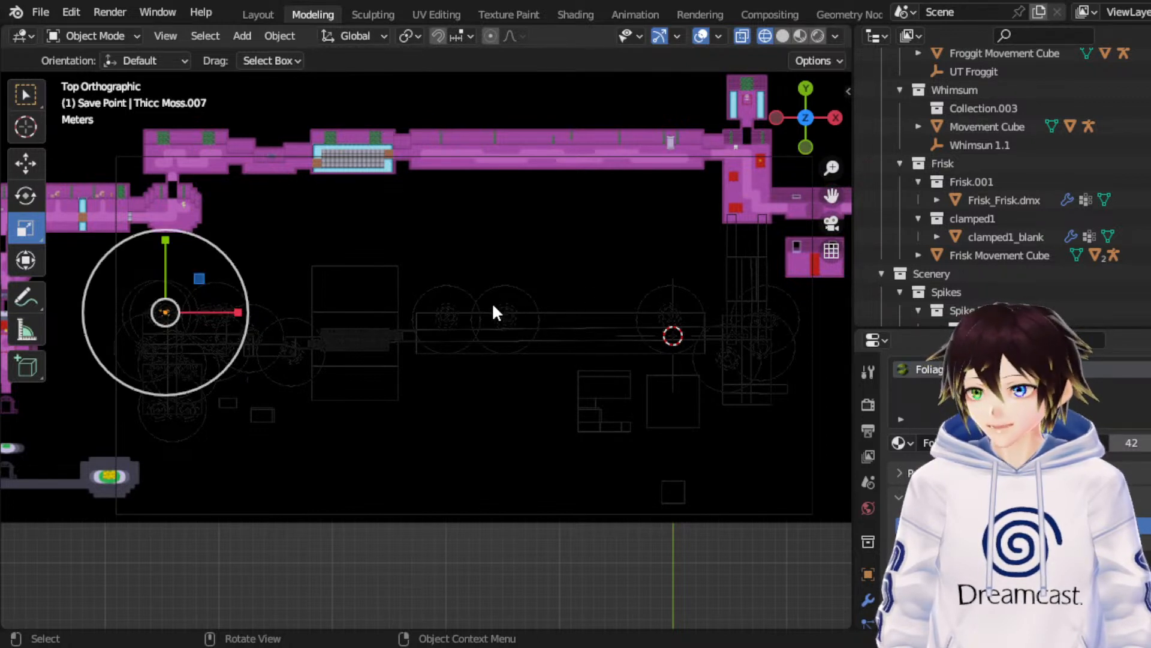
left_click(27, 165)
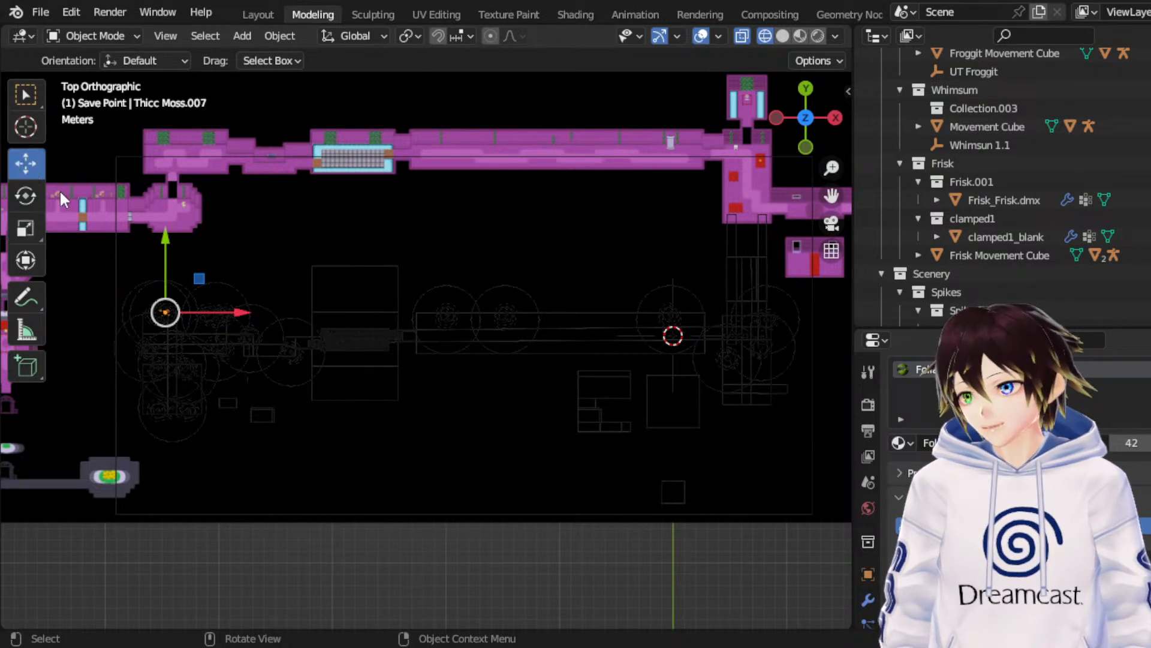
key("g")
key("x")
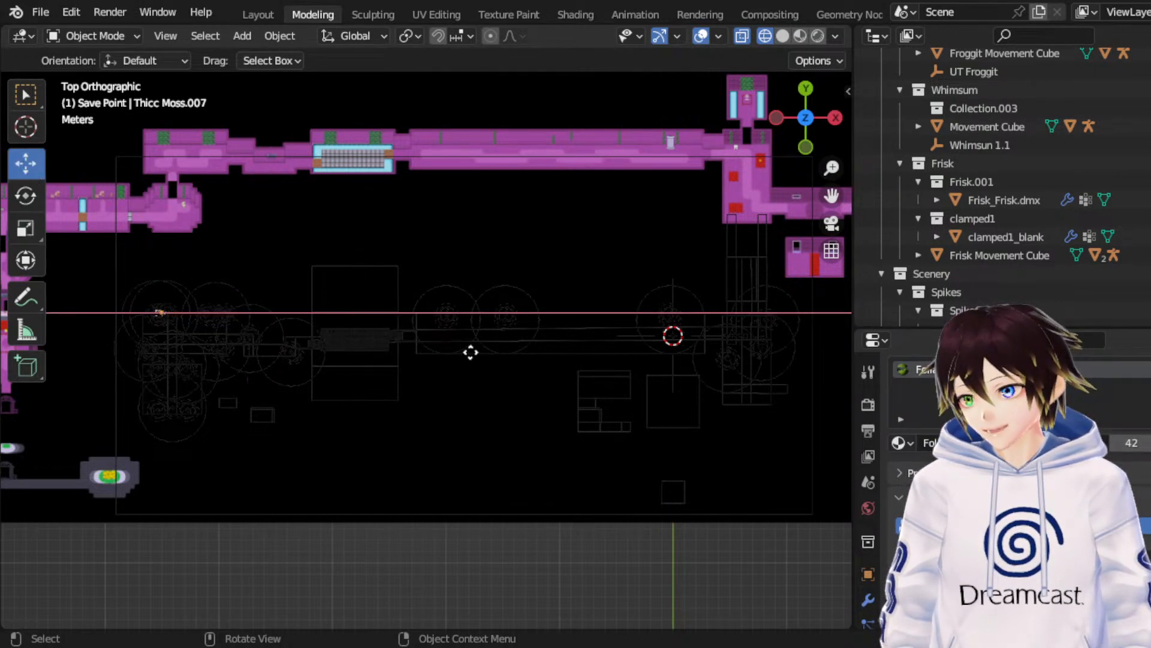
left_click(546, 358)
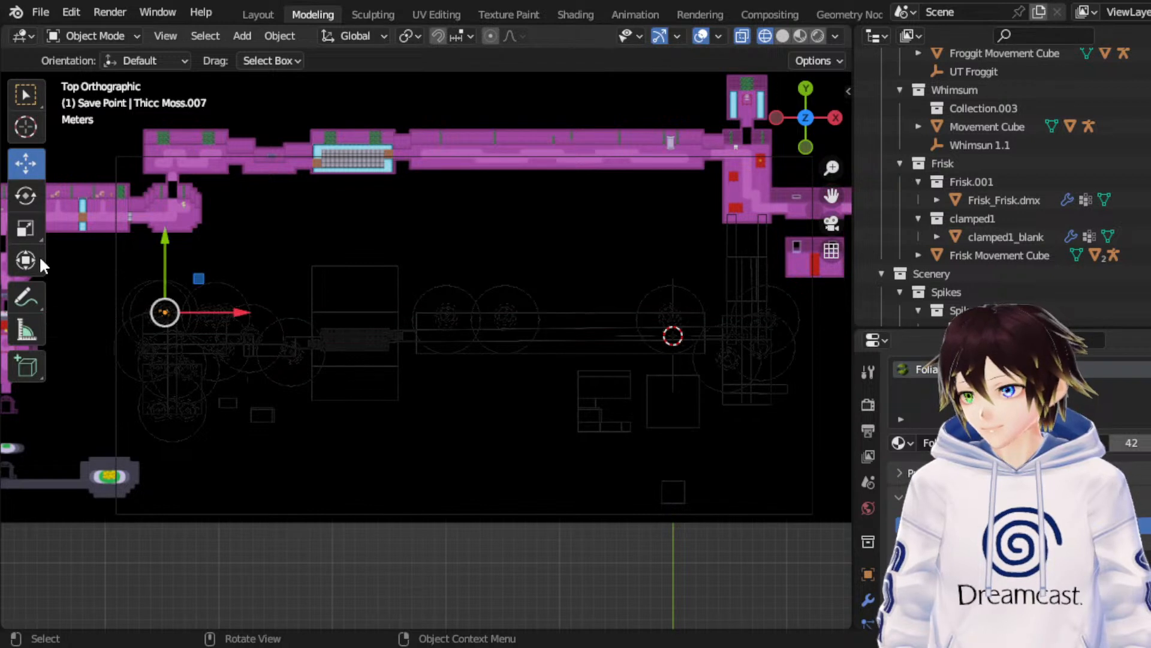
left_click(26, 230)
key("s")
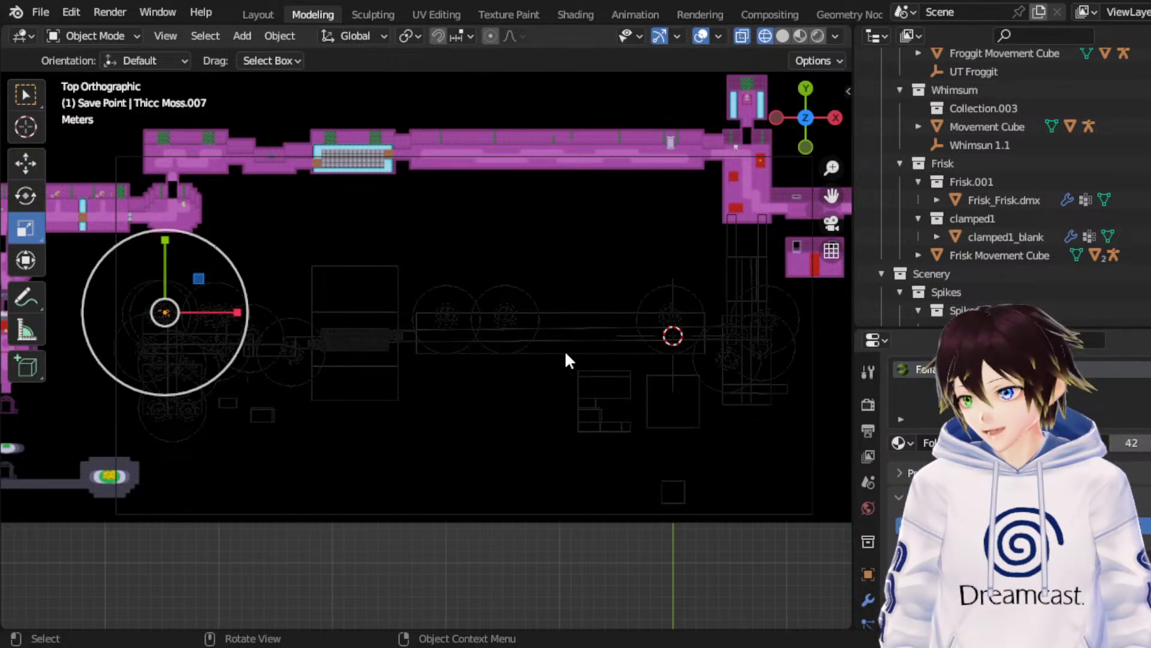
Step: Fine-tune the position of Thicc Moss.007 along the Y axis and save the file
left_click(25, 163)
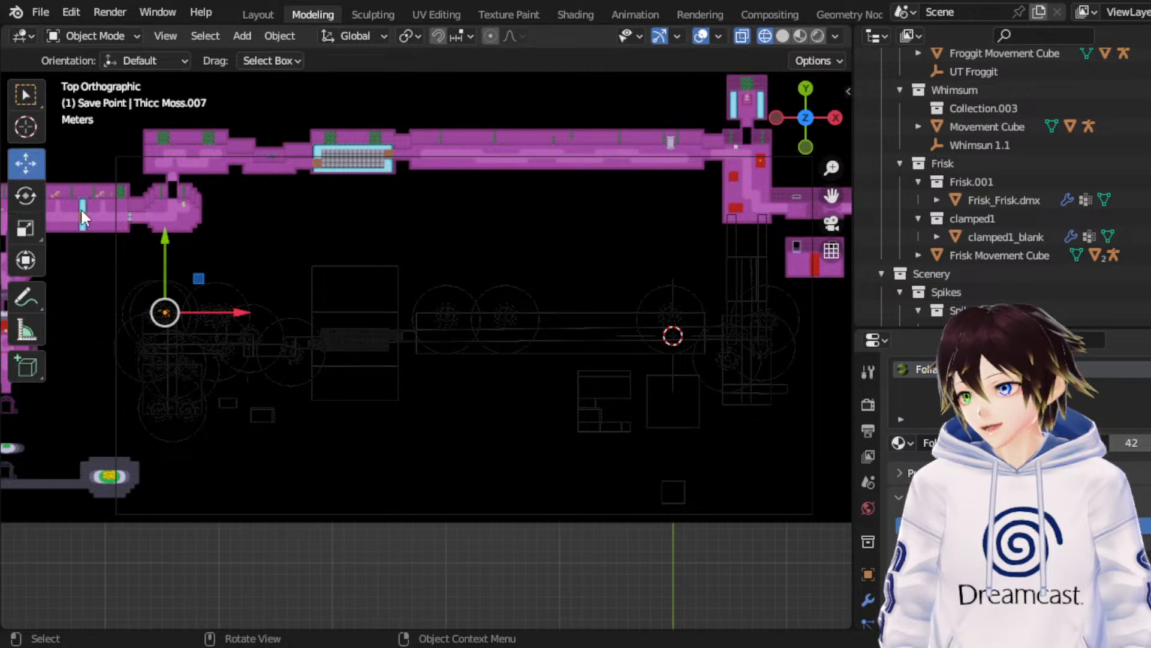
key("g")
key("y")
left_click(334, 348)
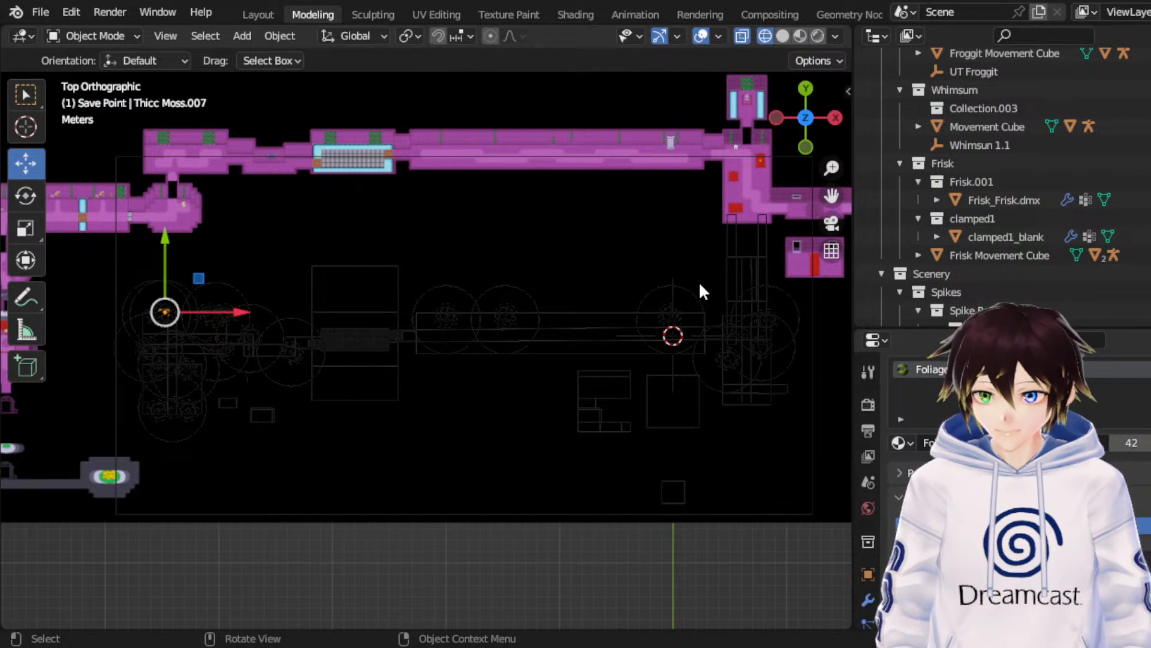
key("ctrl+s")
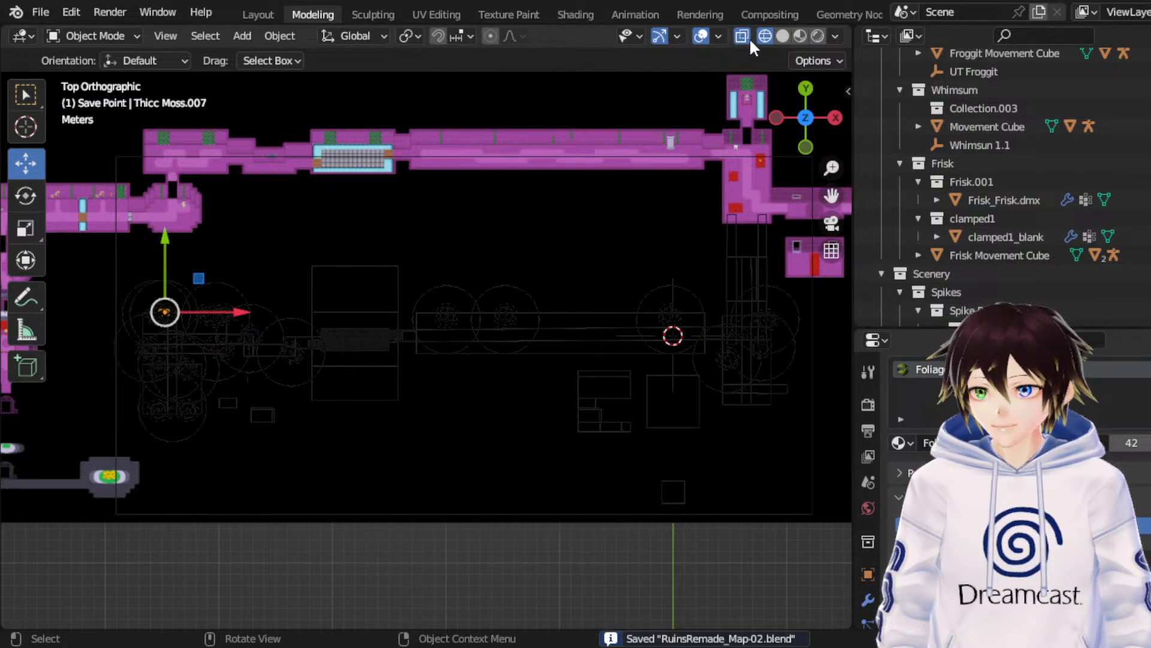
Step: Duplicate Medium Moss.005 and move the copy a short way along the negative Y axis
key("ctrl+z")
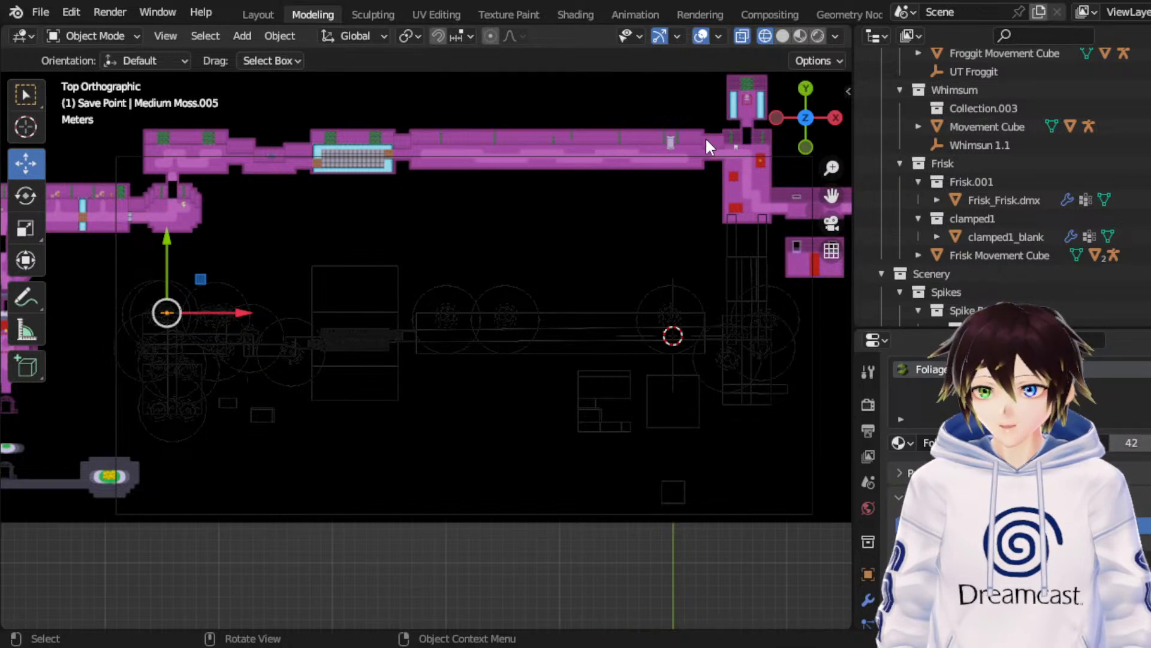
key("ctrl+z")
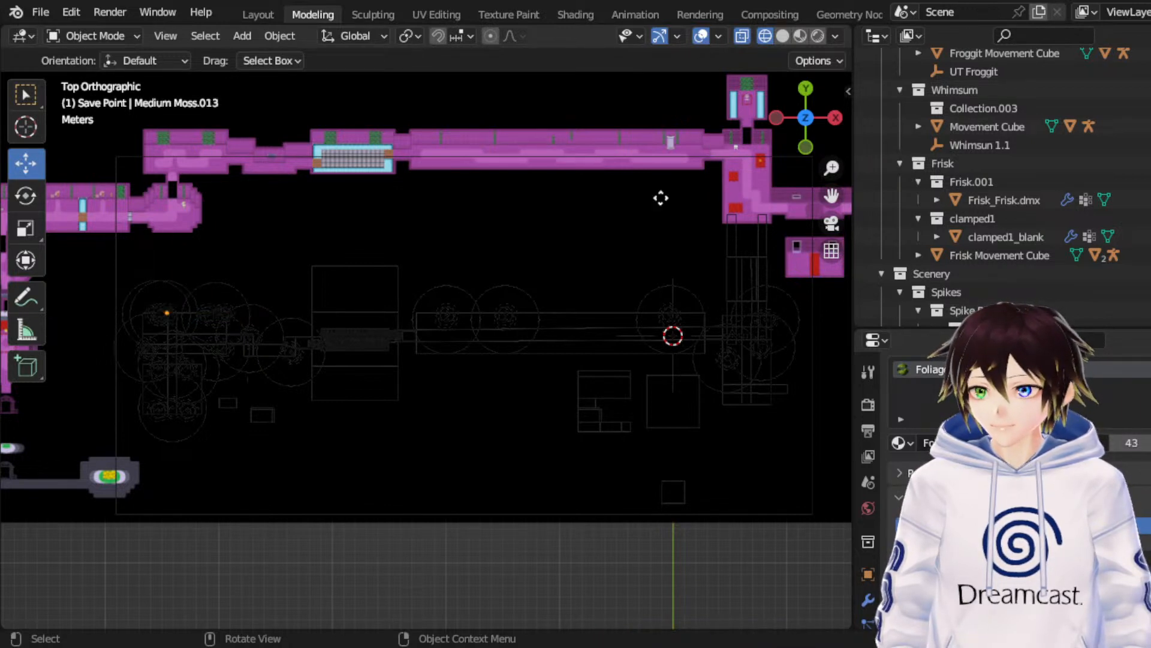
key("g")
key("y")
left_click(497, 154)
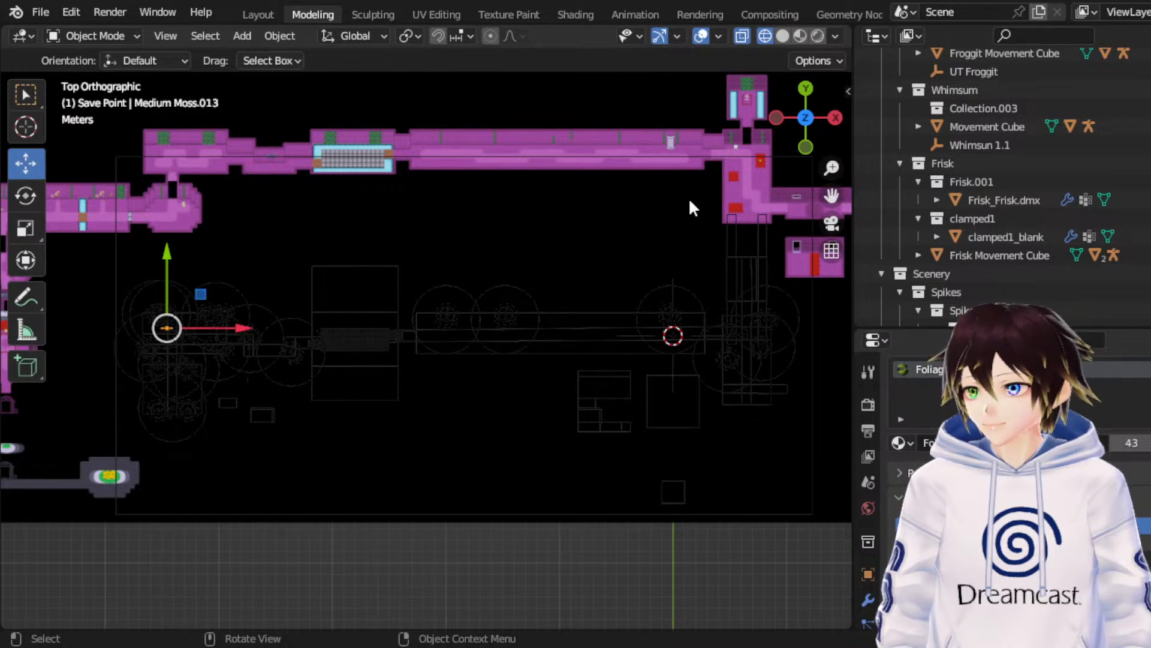
Step: Move Medium Moss.013 further along the negative Y axis until it is level with Thicc Moss.005
key("g")
key("y")
left_click(298, 183)
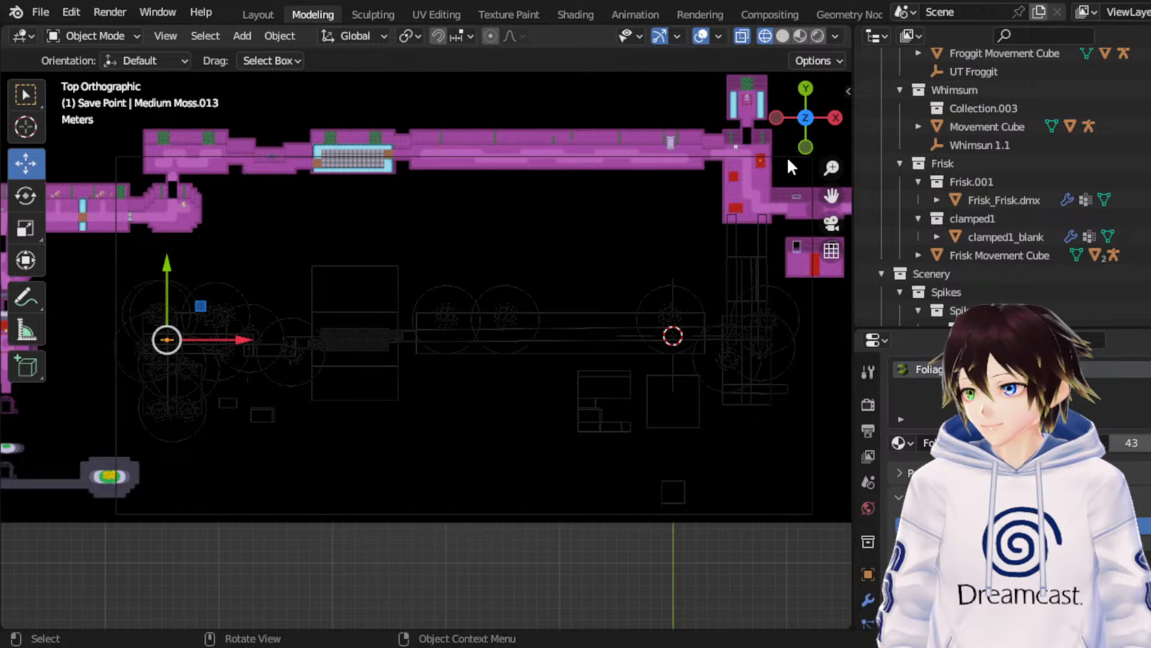
key("g")
key("y")
left_click(396, 178)
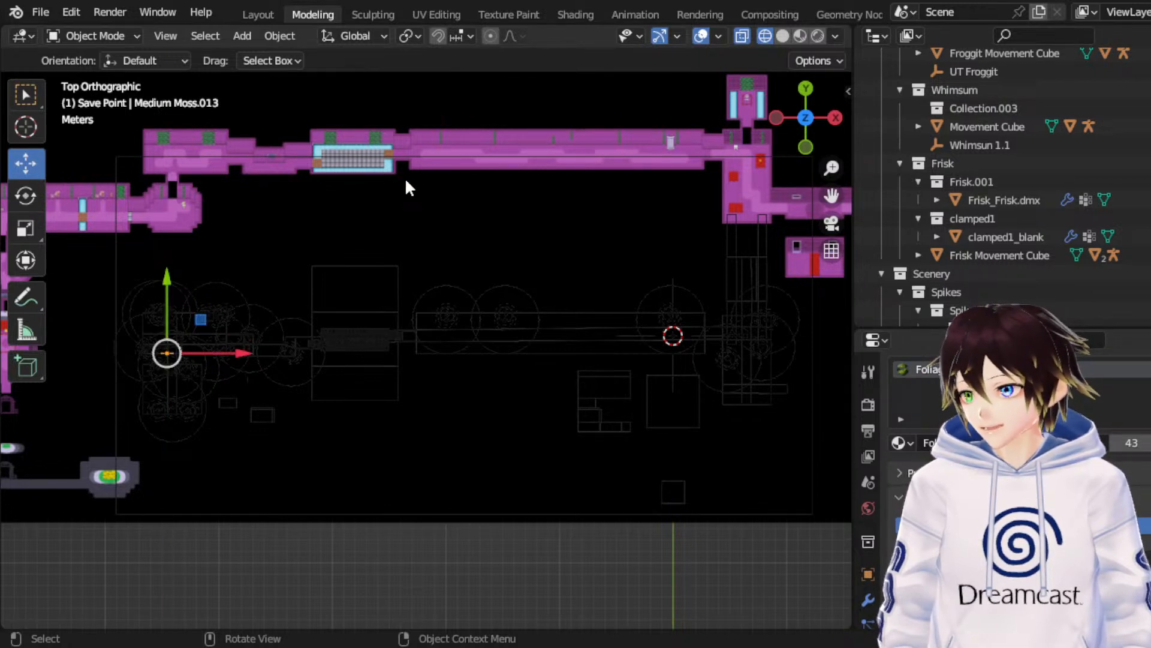
left_click(843, 204)
key("ctrl+z")
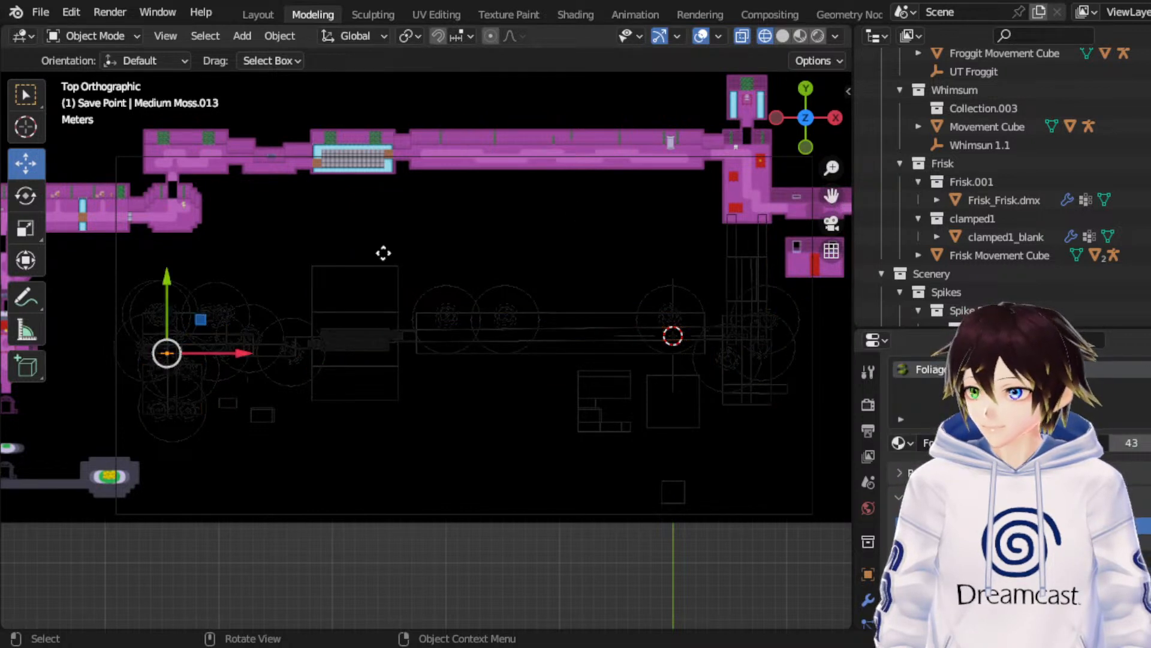
key("g")
key("y")
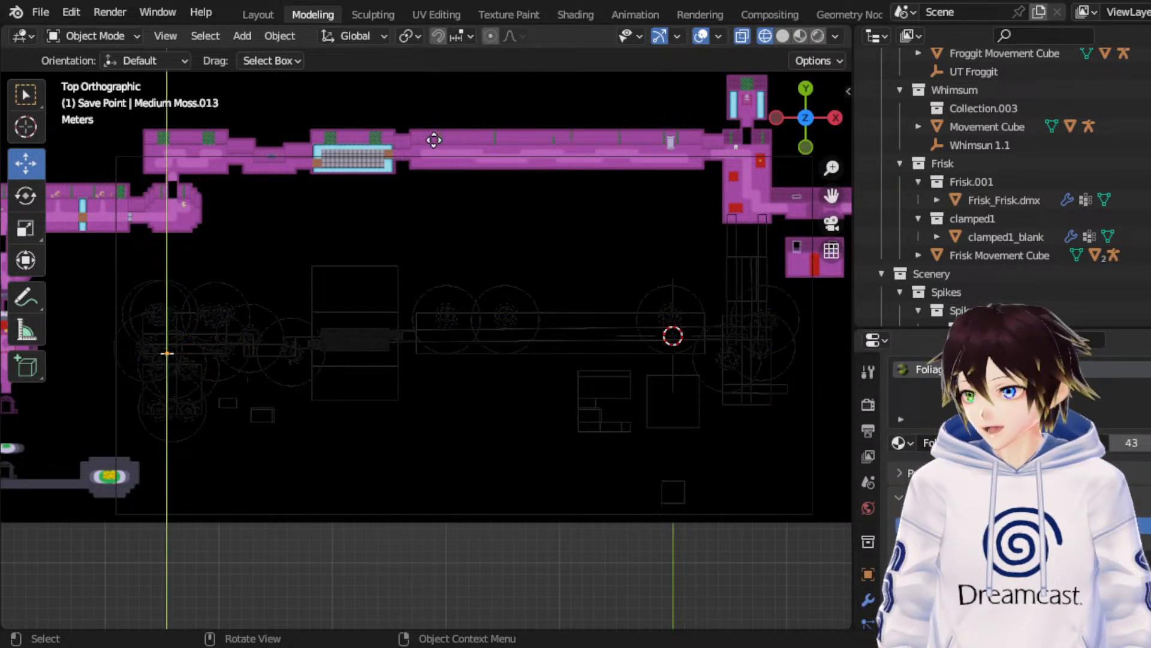
key("Escape")
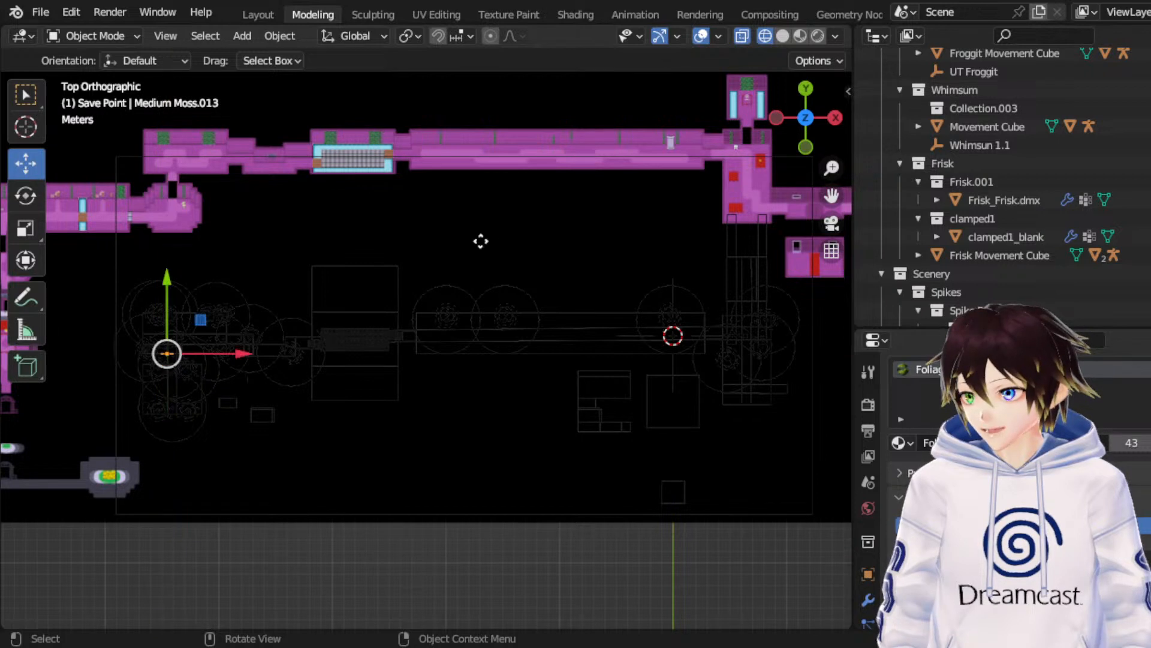
Step: Fine-tune the position of Medium Moss.013 with short moves along the X axis
key("g")
key("x")
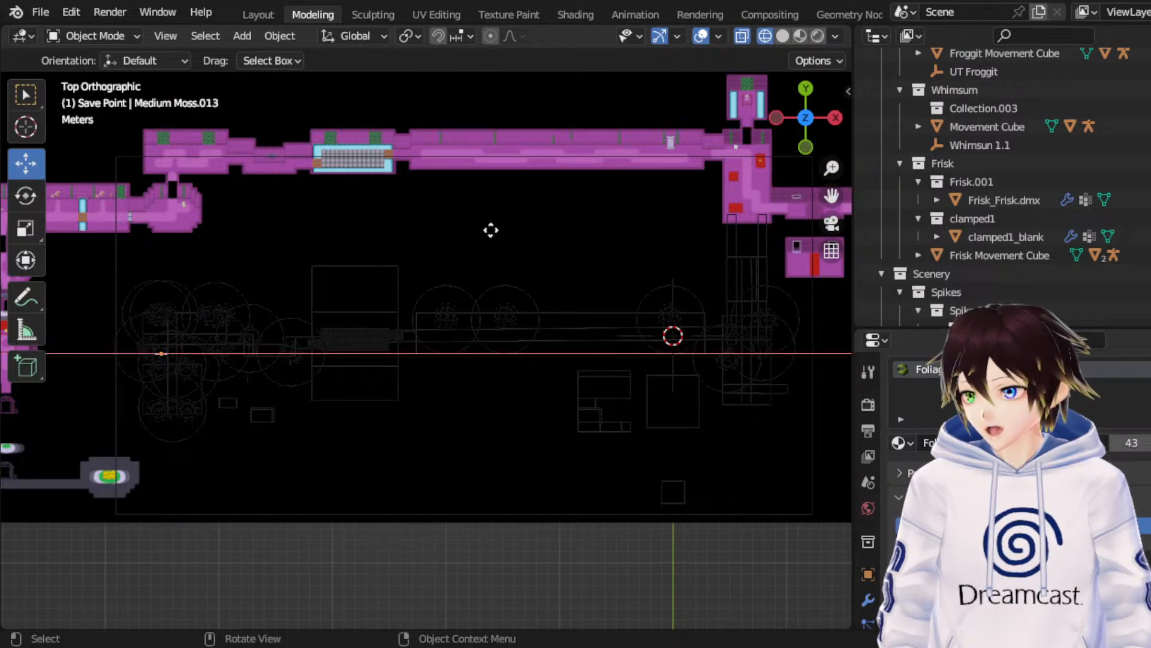
key("Escape")
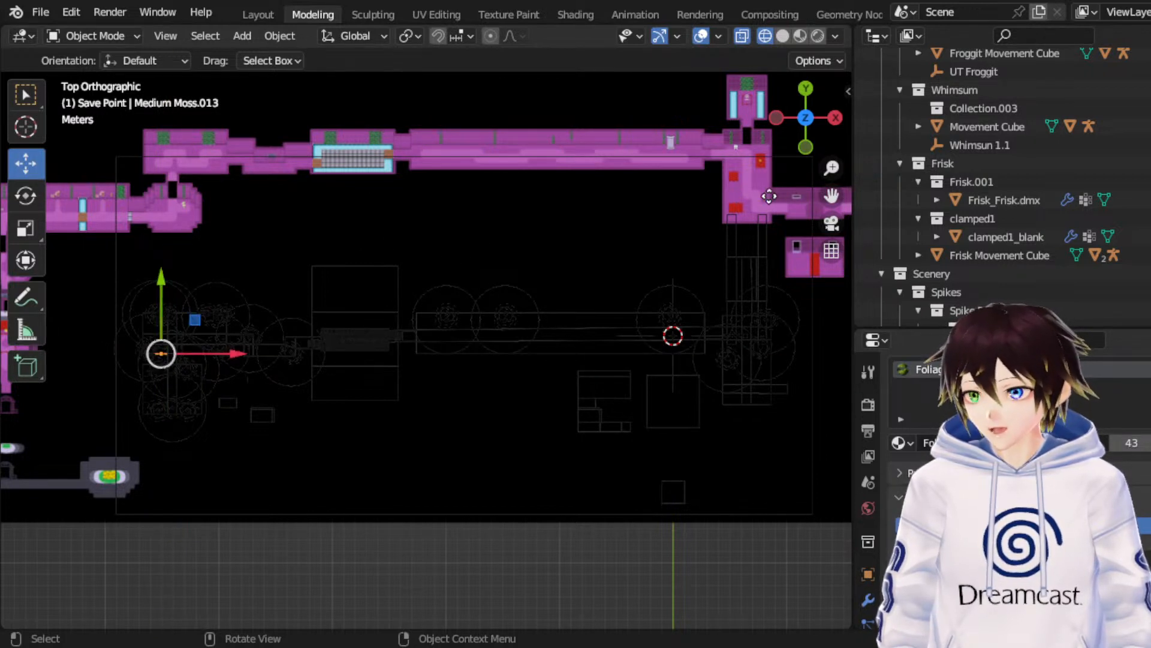
key("g")
key("x")
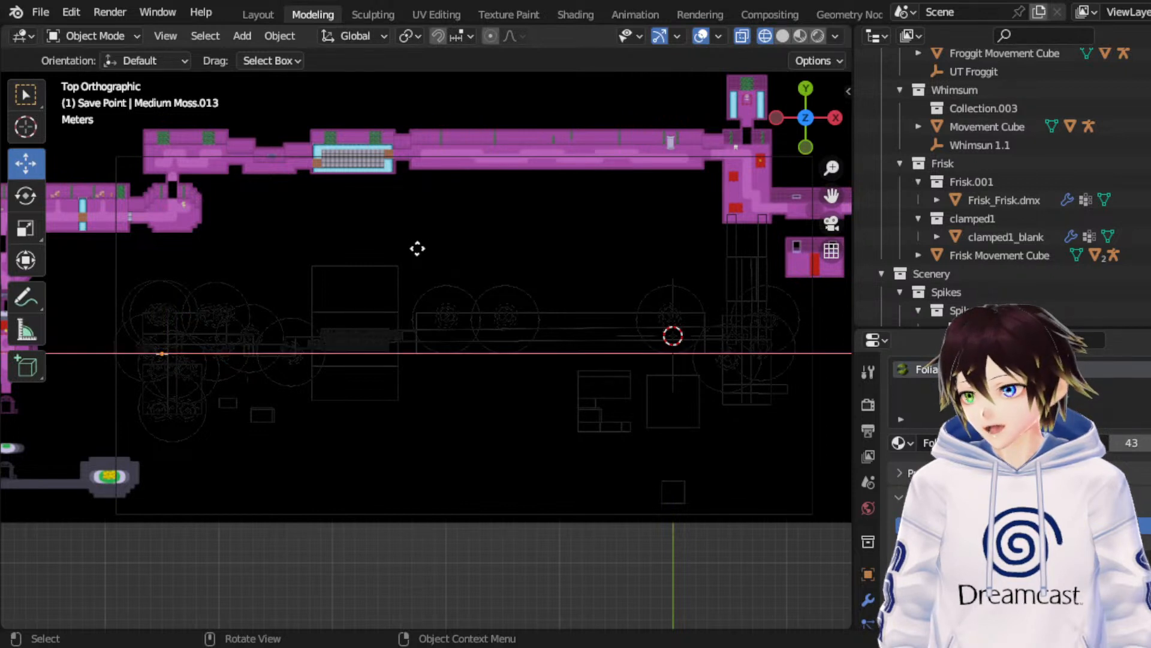
key("Escape")
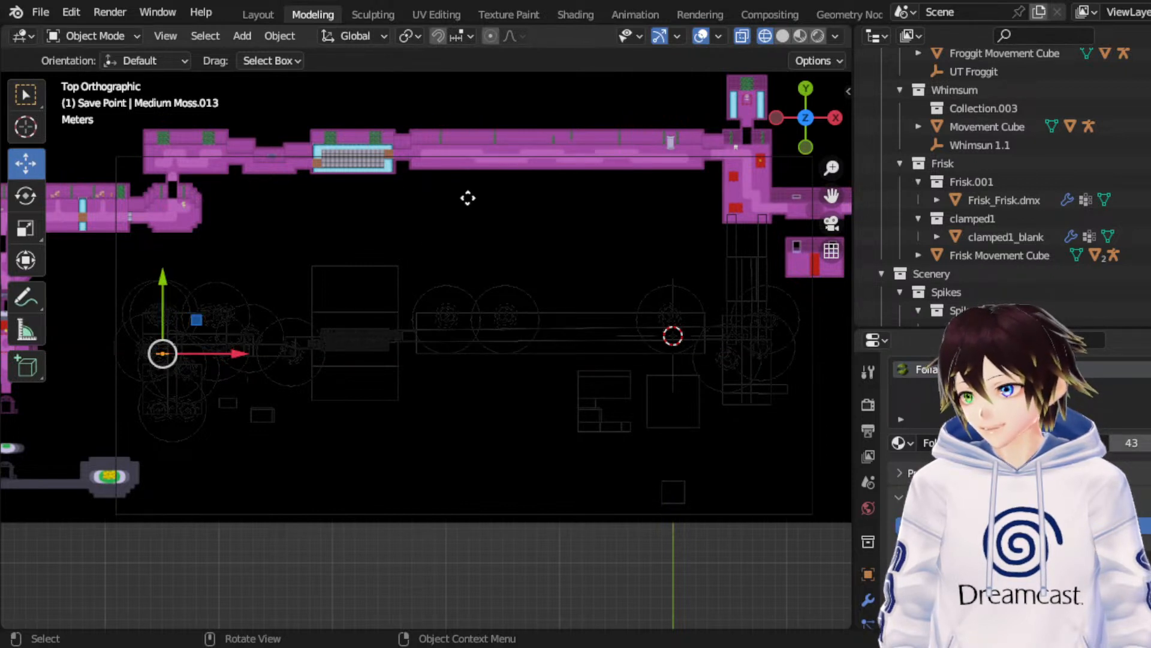
key("g")
key("Escape")
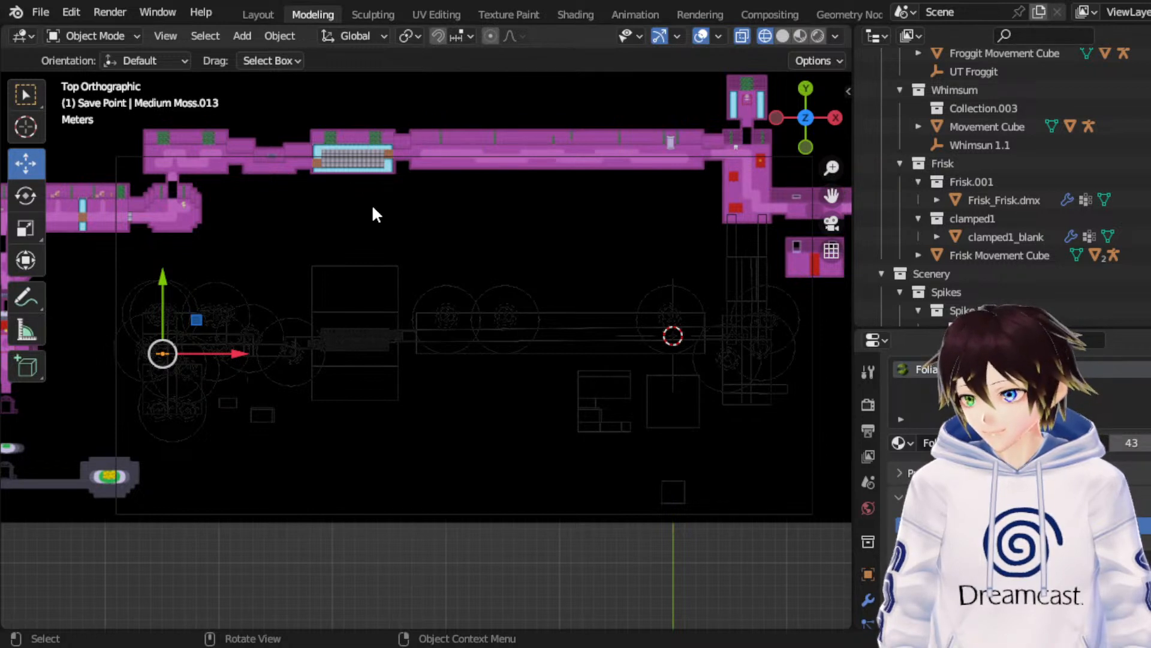
Step: Duplicate Medium Moss.013 and move the copy along the negative X axis
key("shift+d")
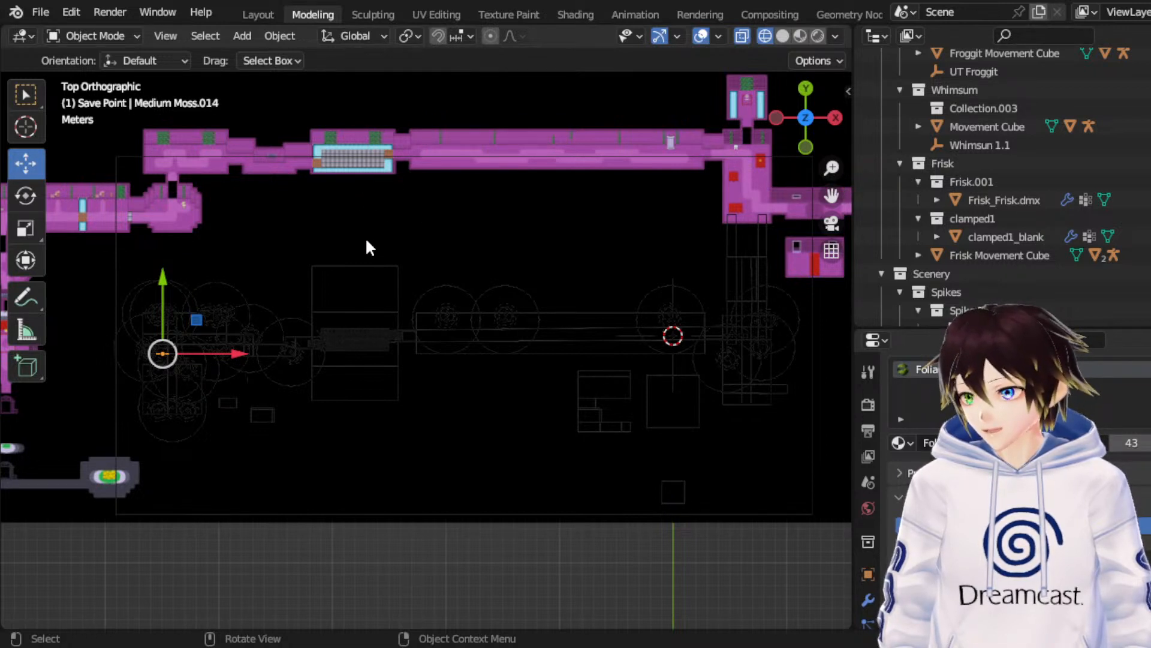
key("ctrl+z")
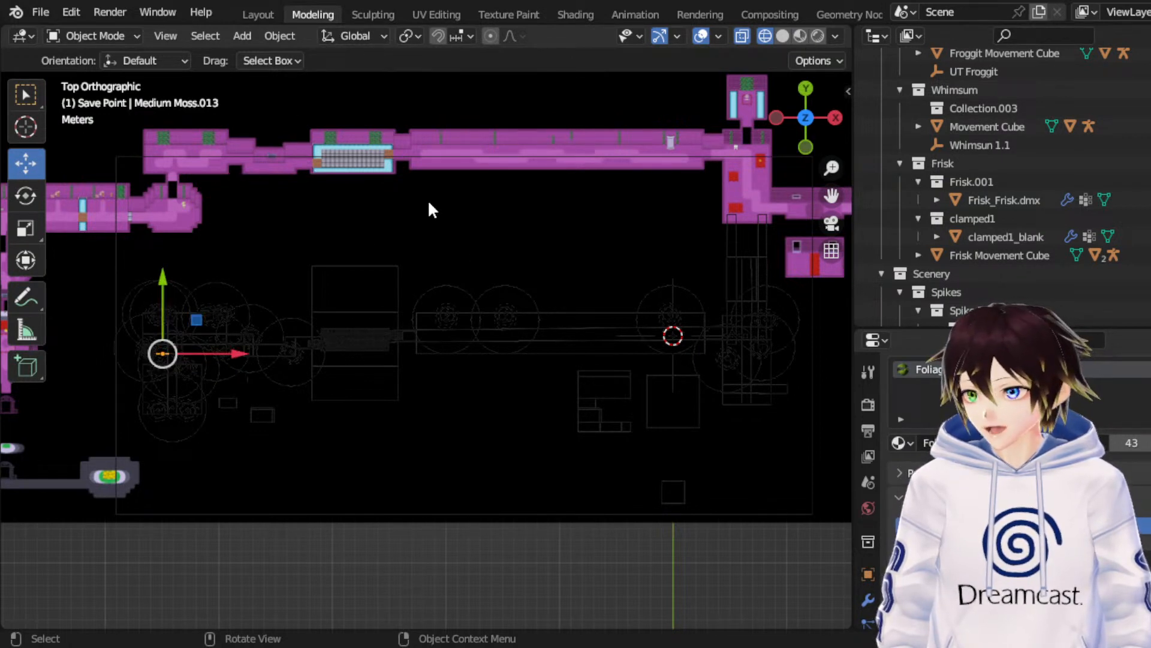
key("shift+d")
key("x")
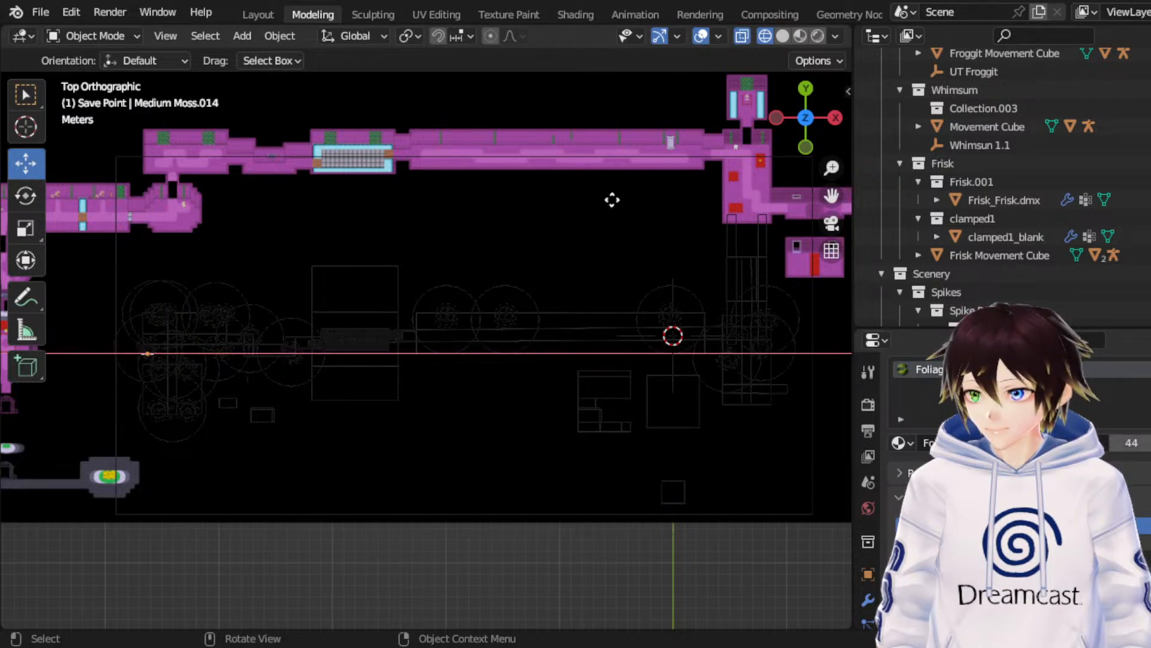
left_click(634, 196)
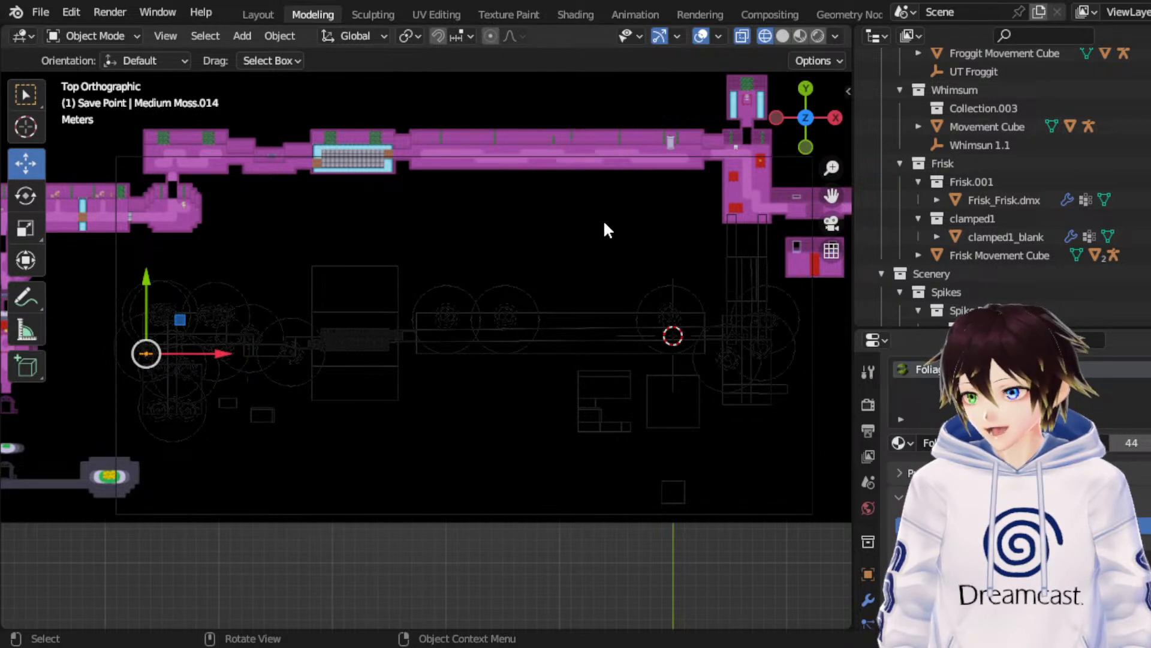
Step: Nudge Medium Moss.014 slightly further along the negative X axis
key("g")
key("x")
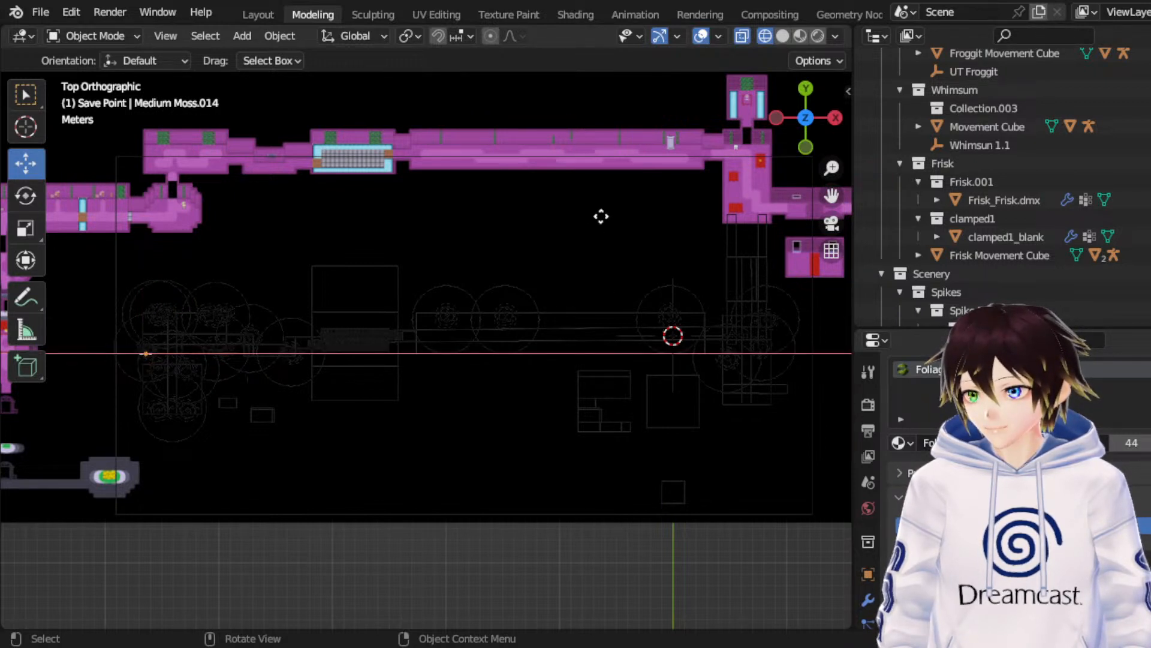
left_click(624, 211)
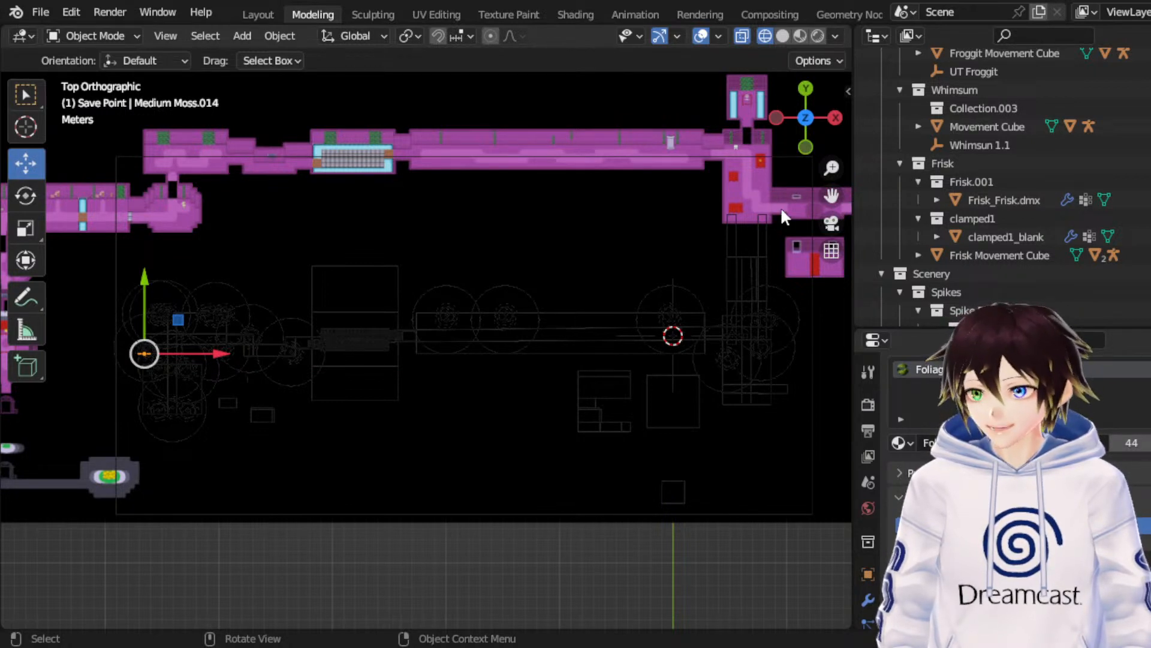
key("g")
key("x")
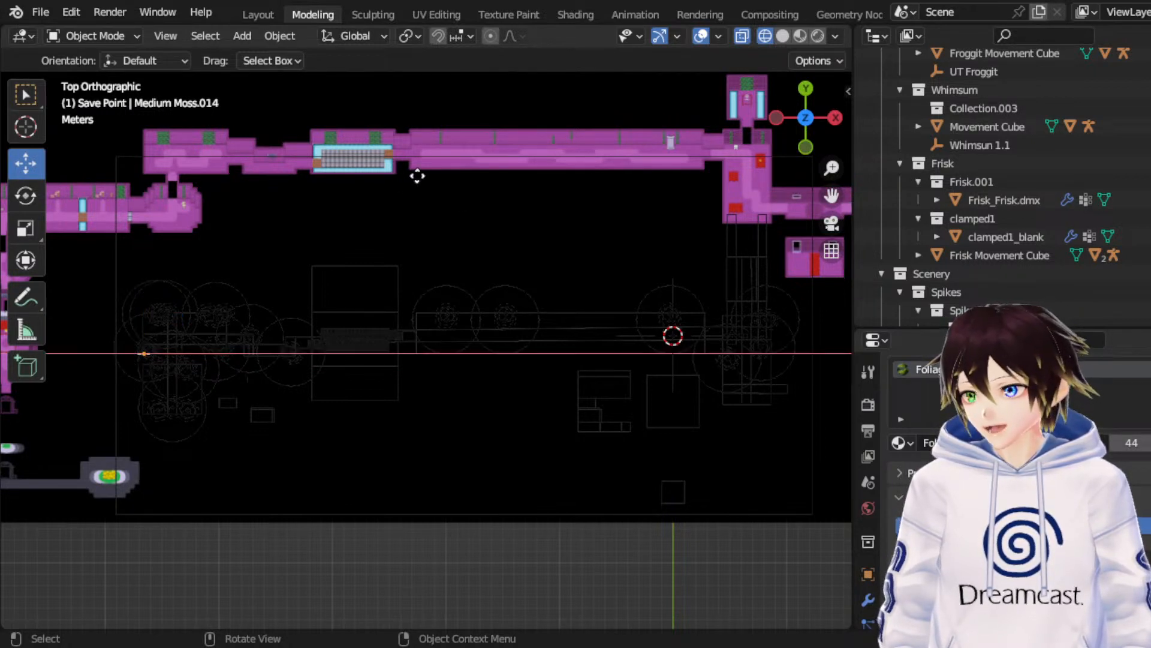
left_click(415, 176)
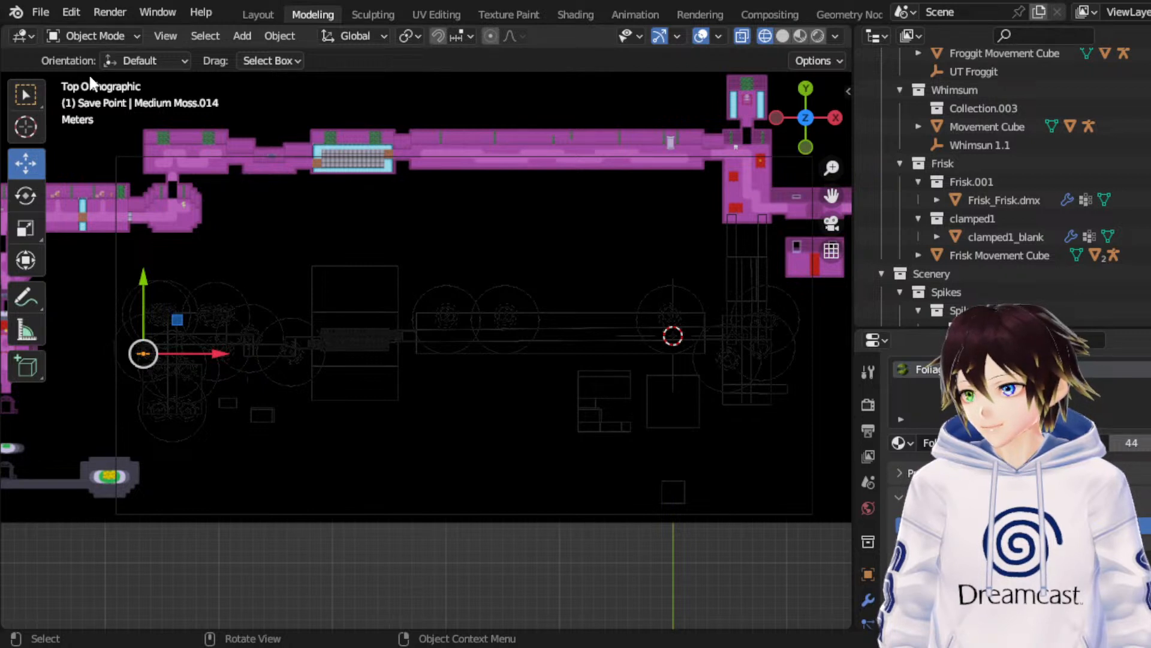
Step: Reshape the mesh of Medium Moss.014 in Edit Mode by adjusting its edges and faces, and duplicate the clump
key("Tab")
left_click(157, 36, "shift")
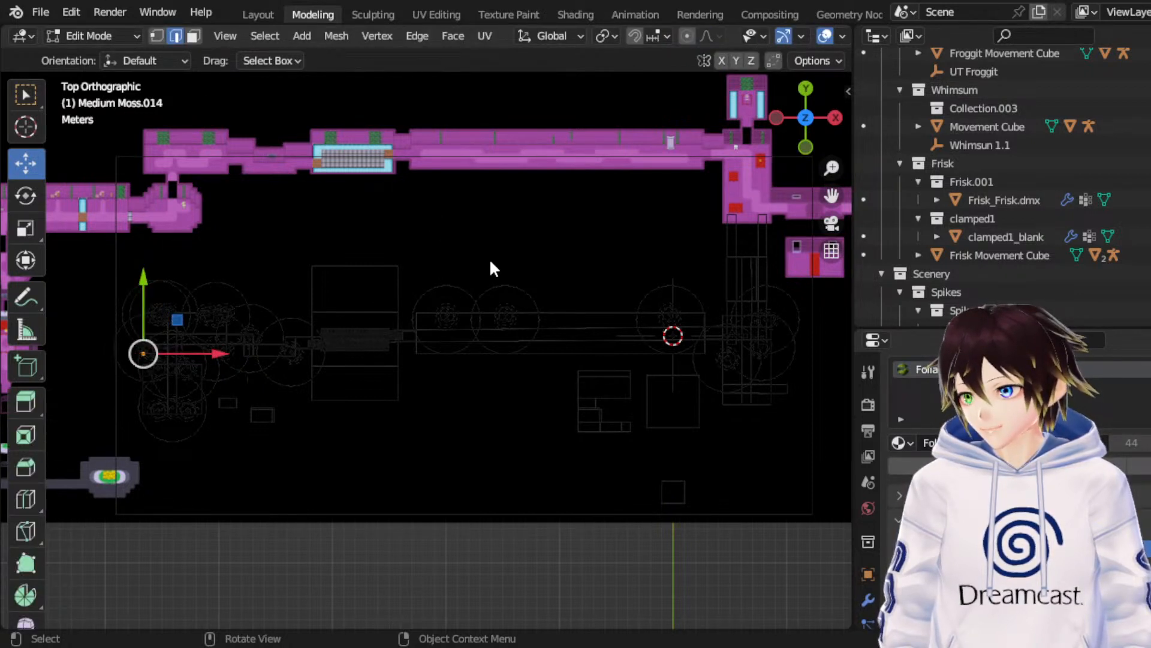
left_click(466, 291)
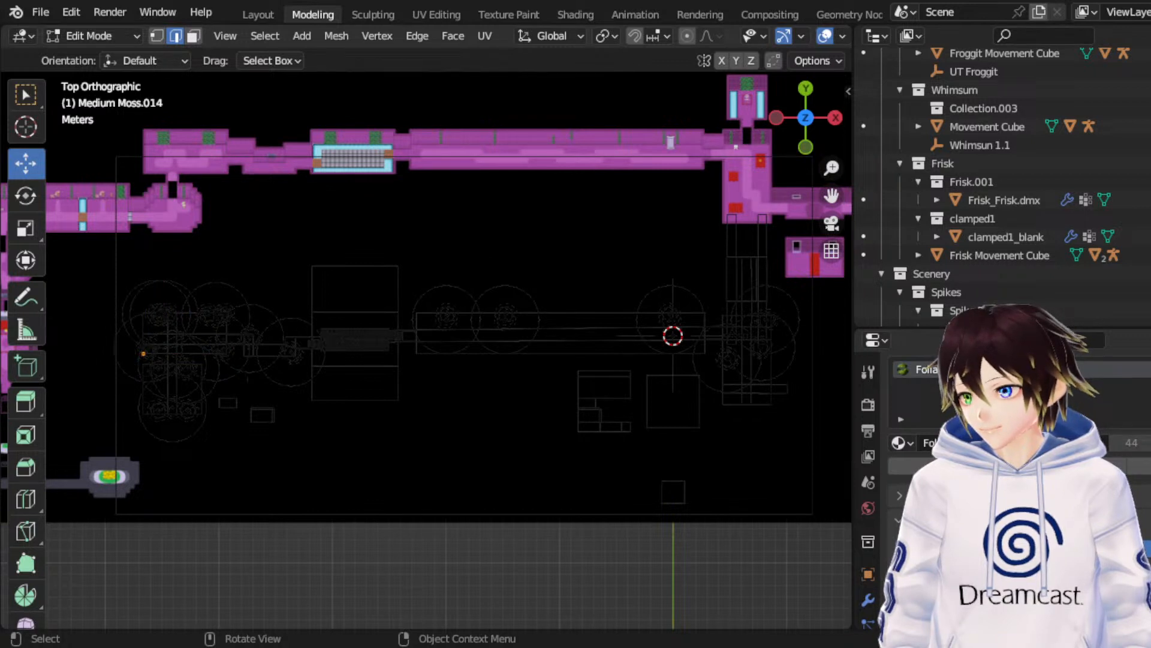
key("a")
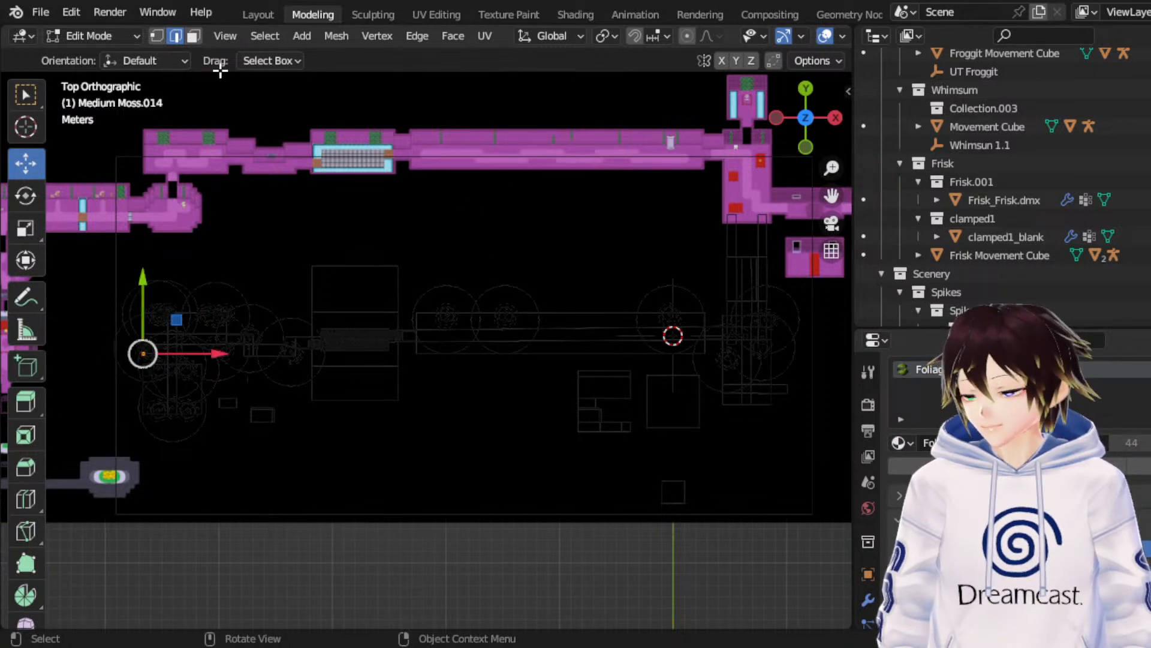
left_click(194, 37)
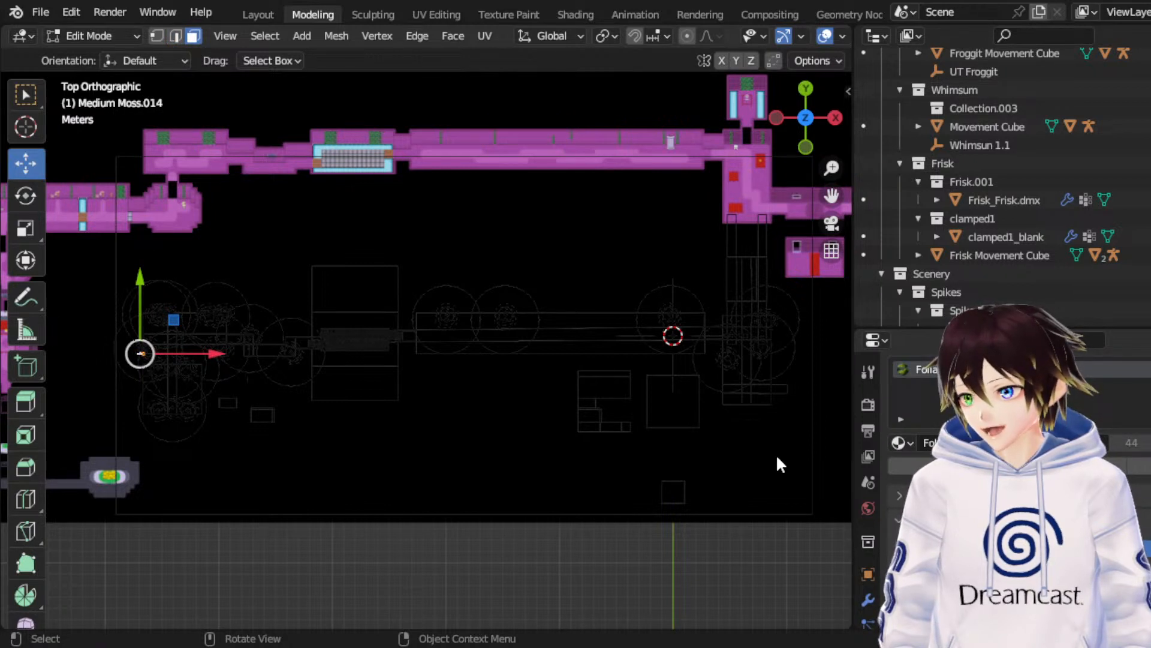
key("alt+a")
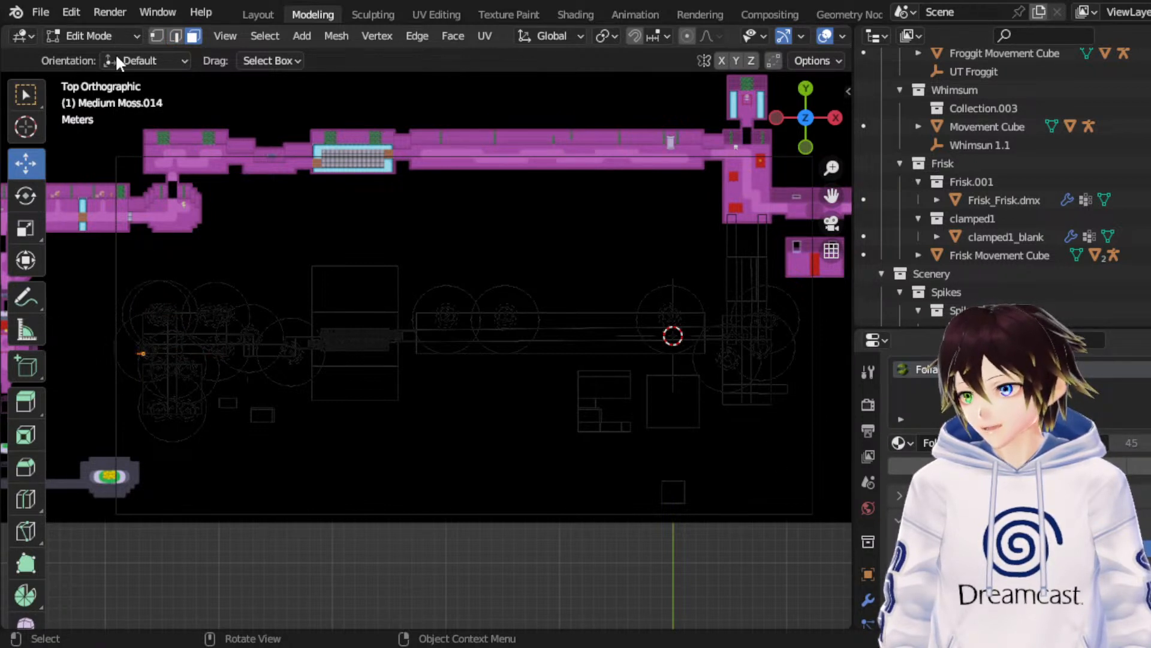
key("Tab")
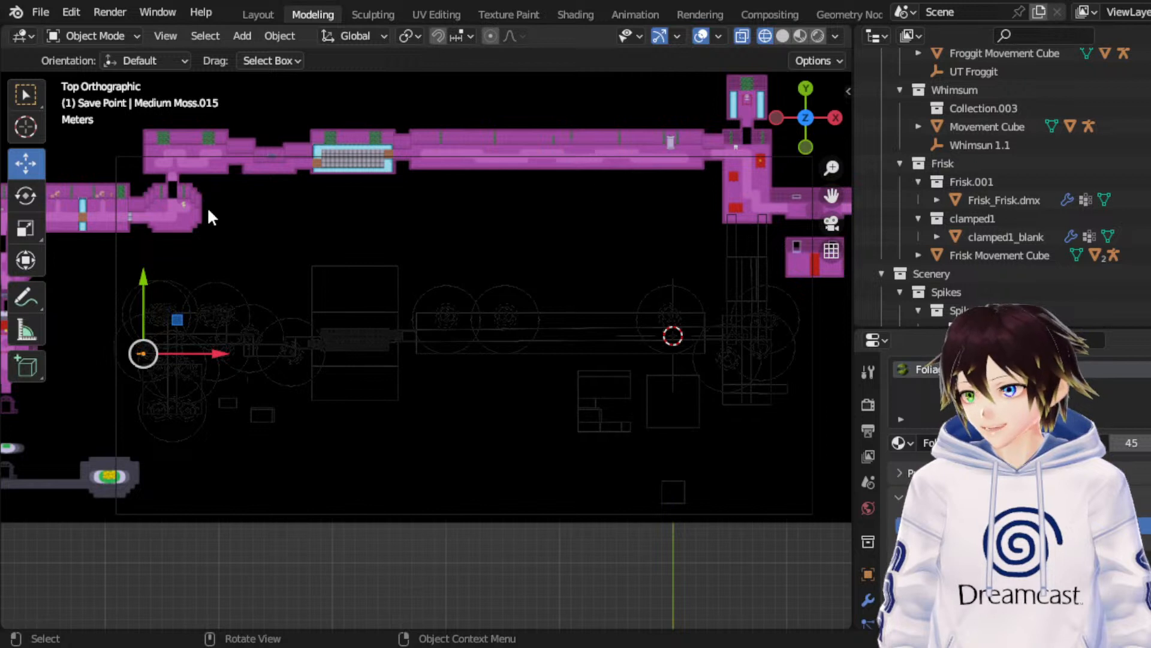
Step: Rotate Medium Moss.015 about the Z axis and nudge it slightly along the negative X axis
left_click(28, 198)
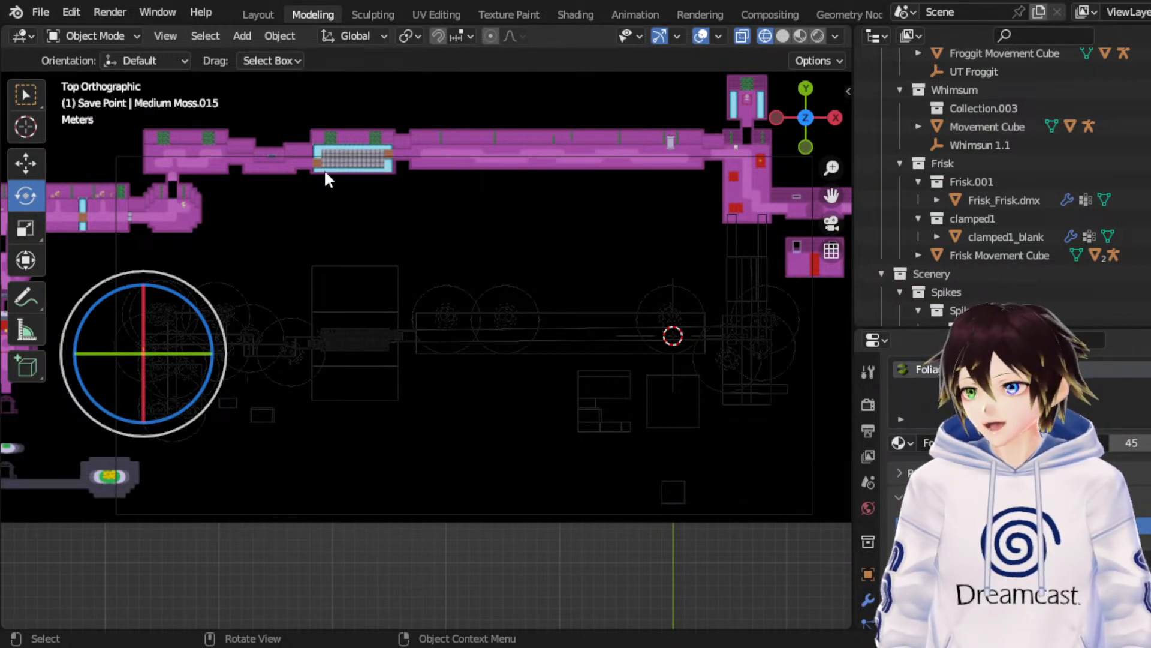
key("shift+space")
key("g")
key("g")
key("x")
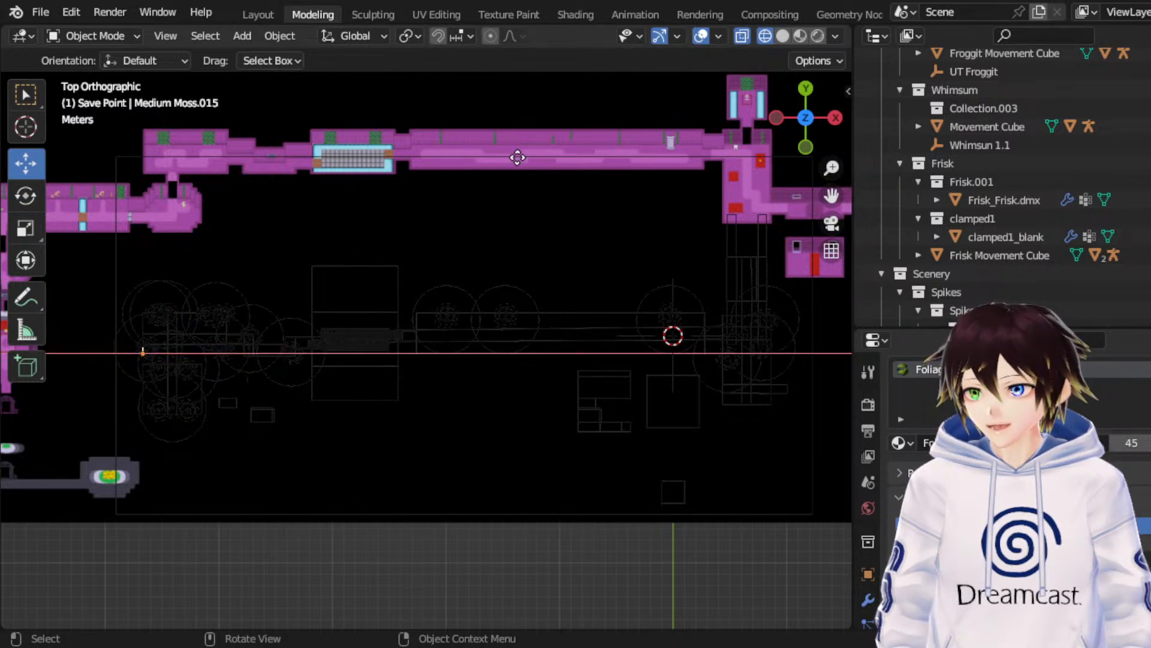
key("Escape")
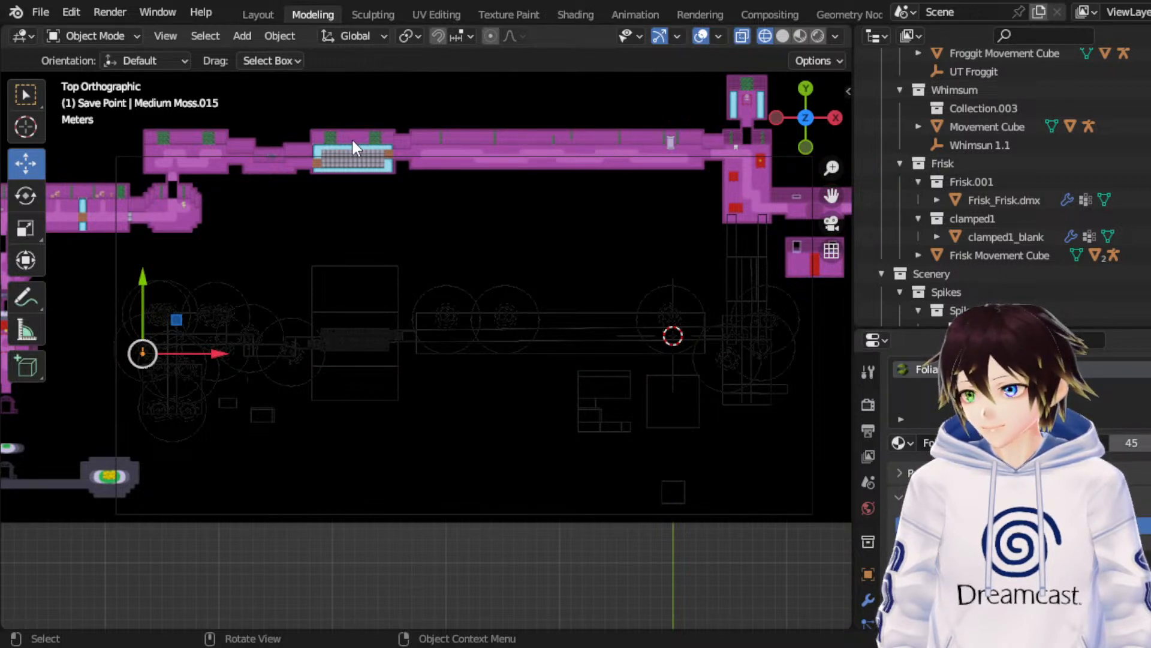
key("g")
key("x")
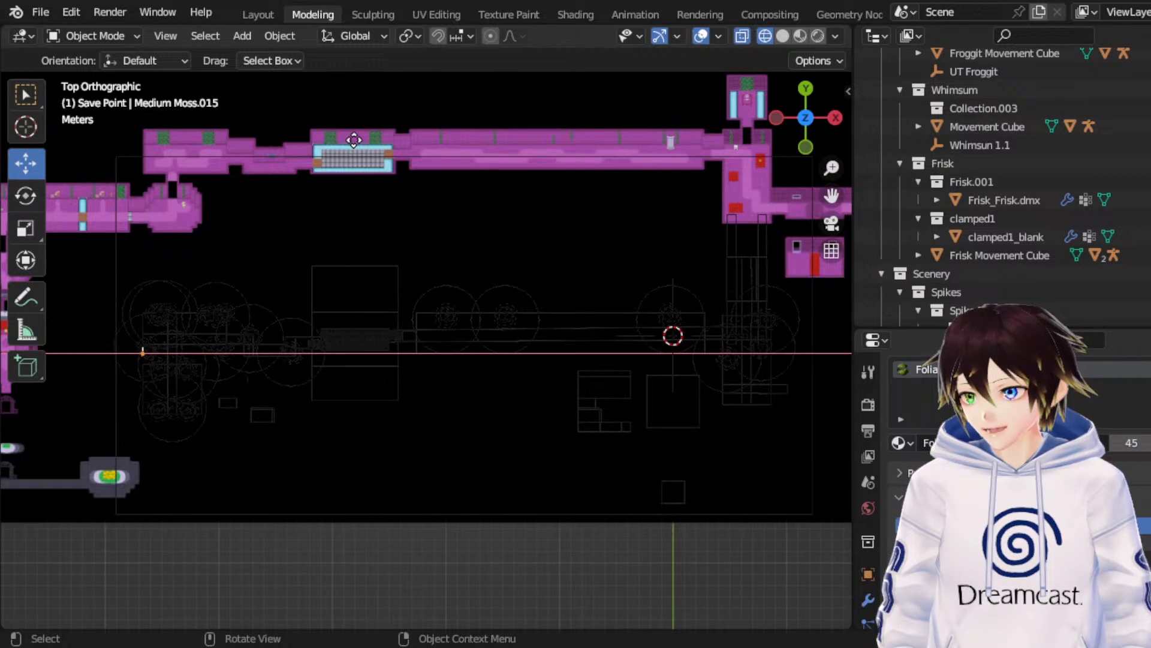
key("Escape")
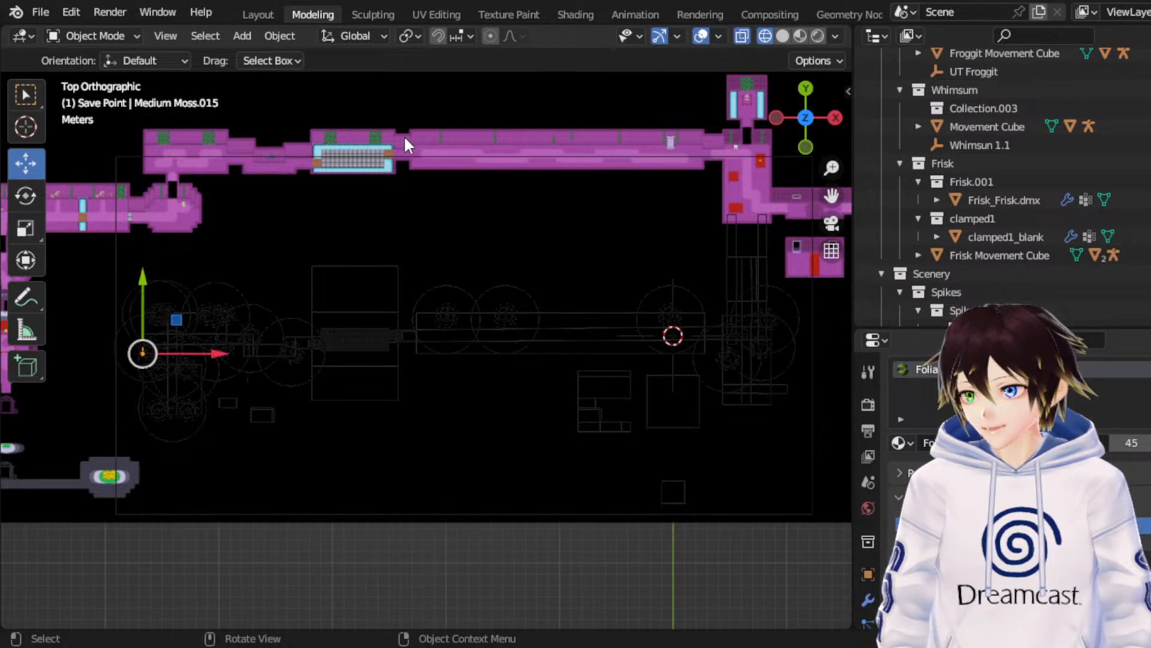
Step: Fine-tune the position of Medium Moss.015 along the Y and X axes and save the file
key("g")
key("y")
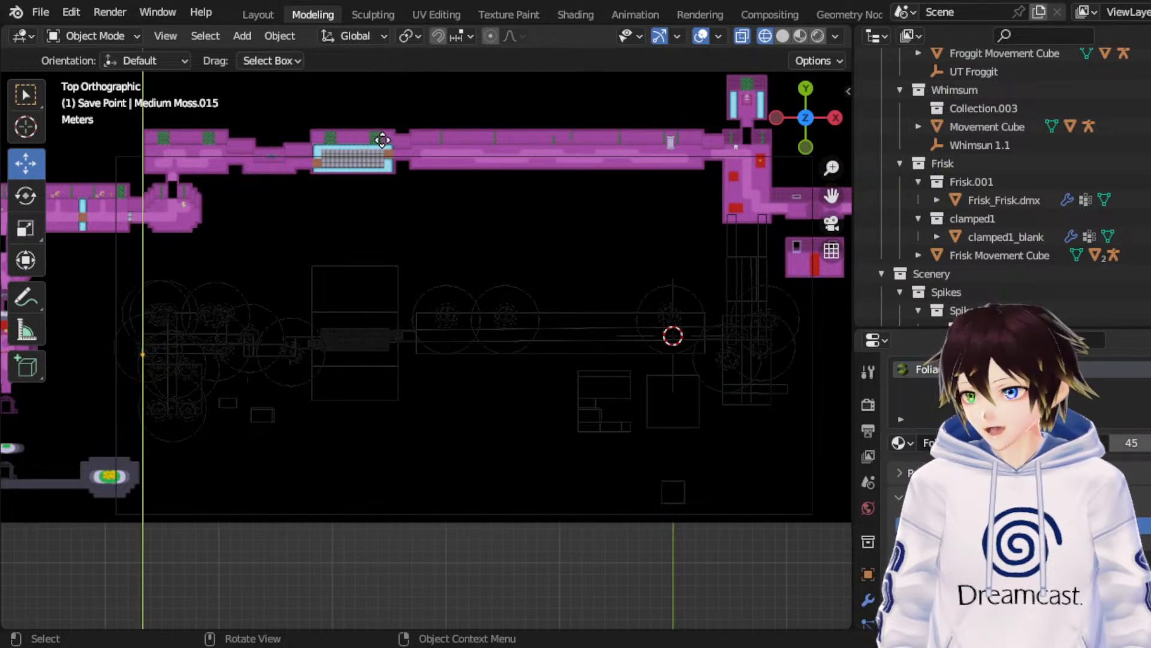
key("Escape")
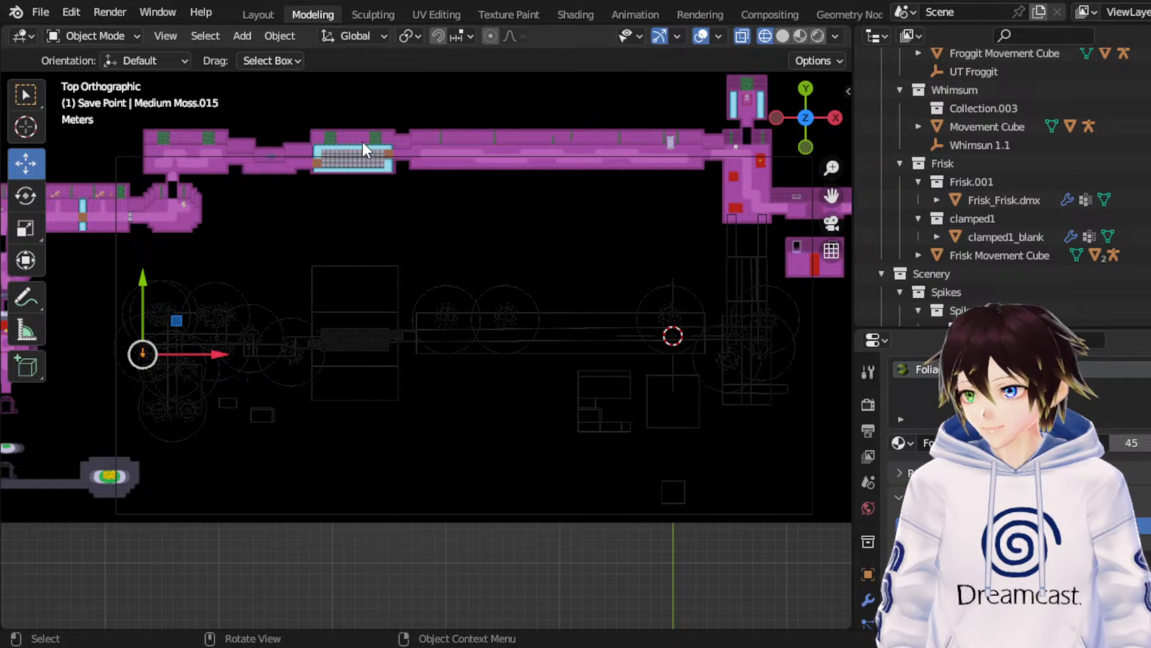
key("g")
key("x")
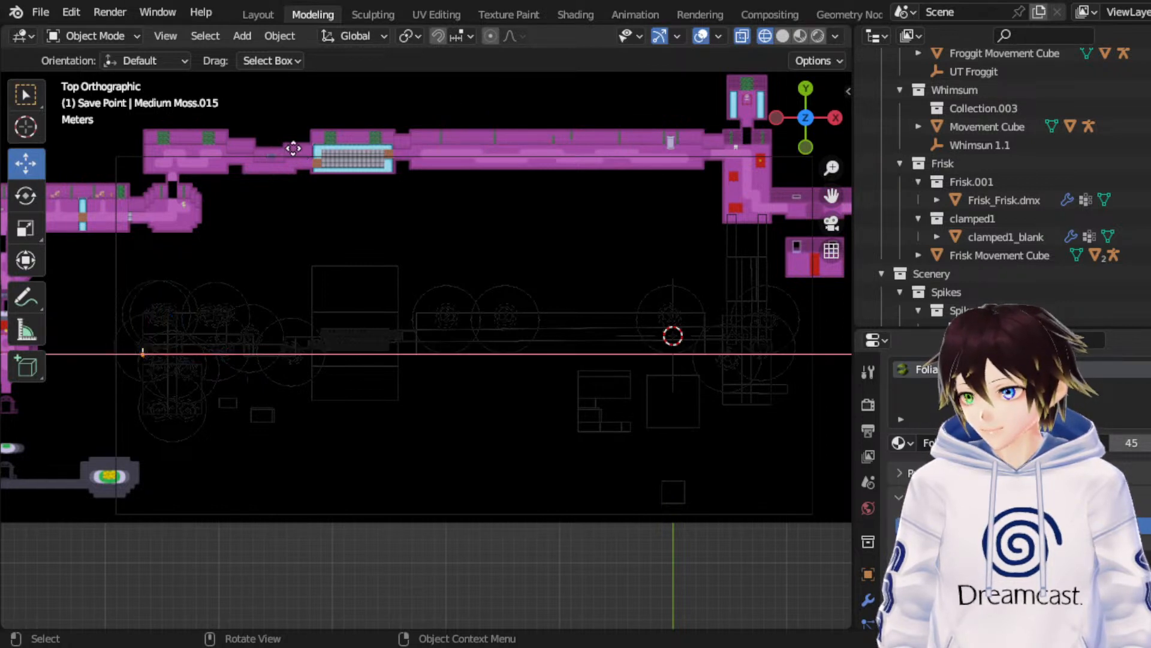
key("Escape")
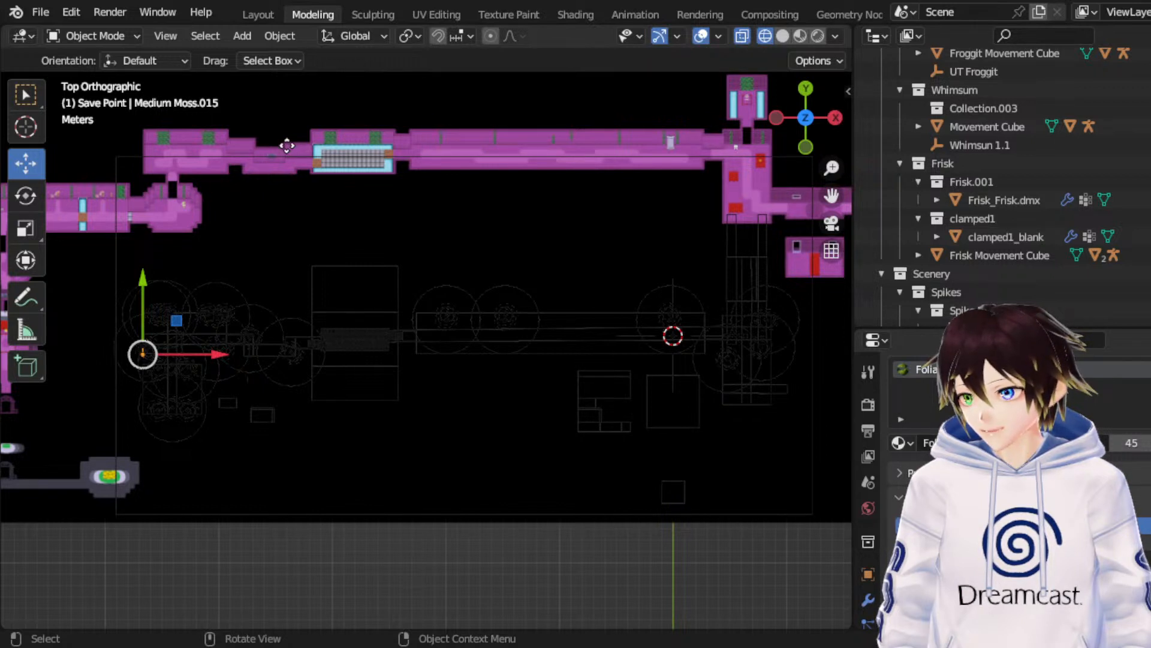
key("g")
key("x")
key("Escape")
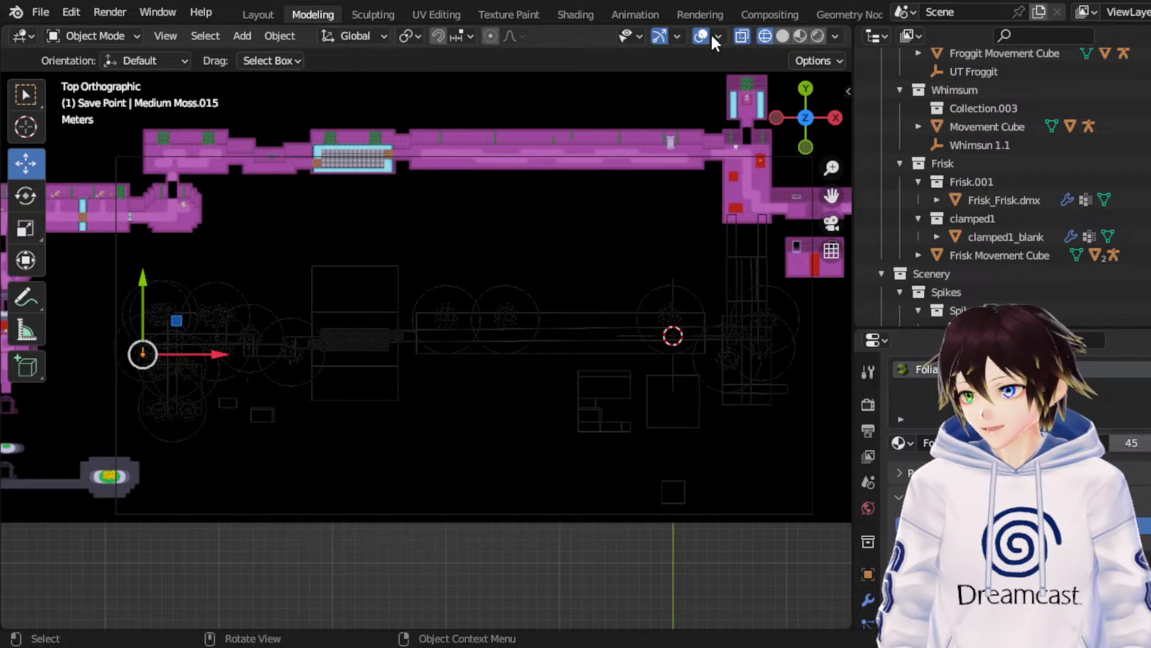
left_click(23, 98)
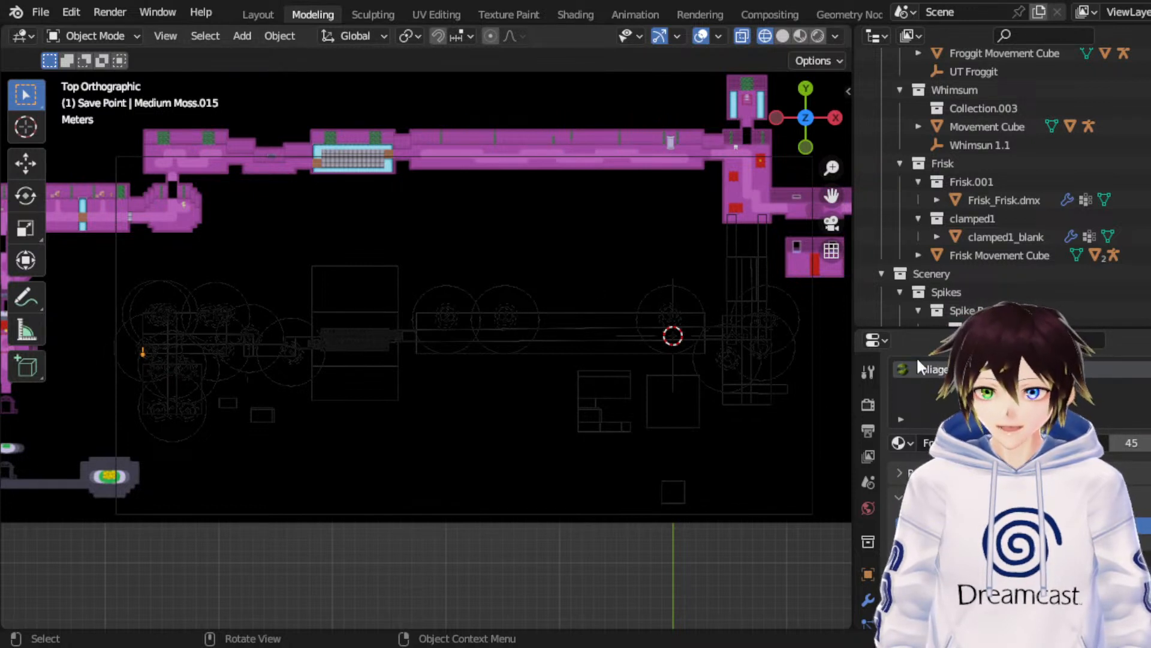
key("ctrl+s")
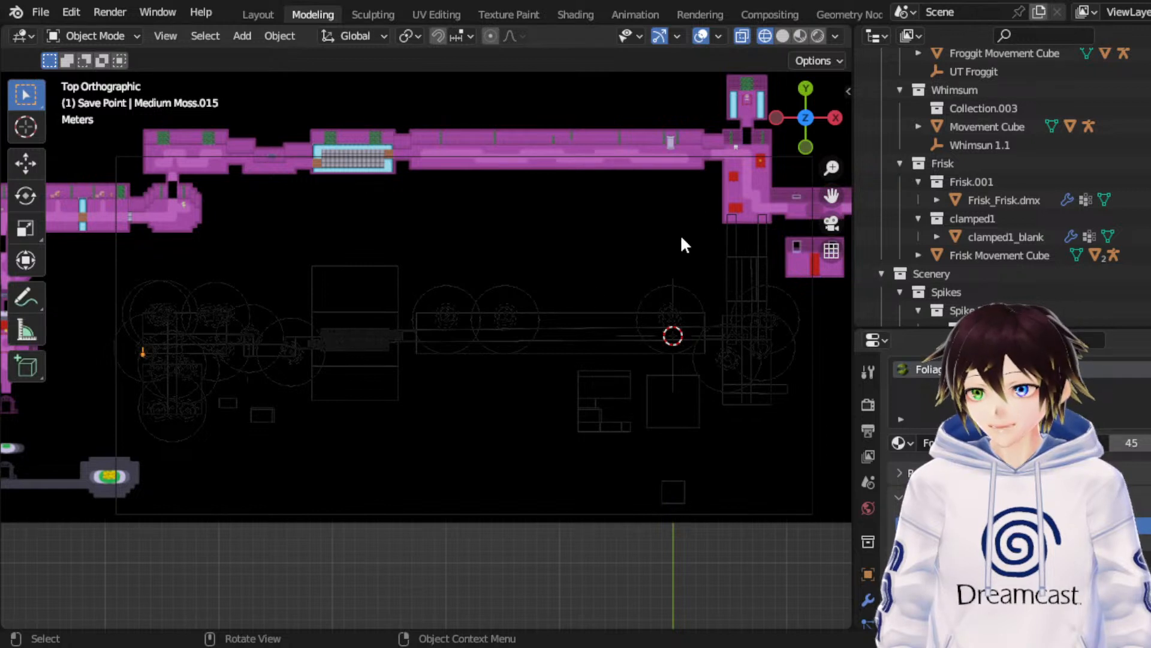
Step: Duplicate Medium Moss.005 and rotate the copy about the Z axis
key("ctrl+z")
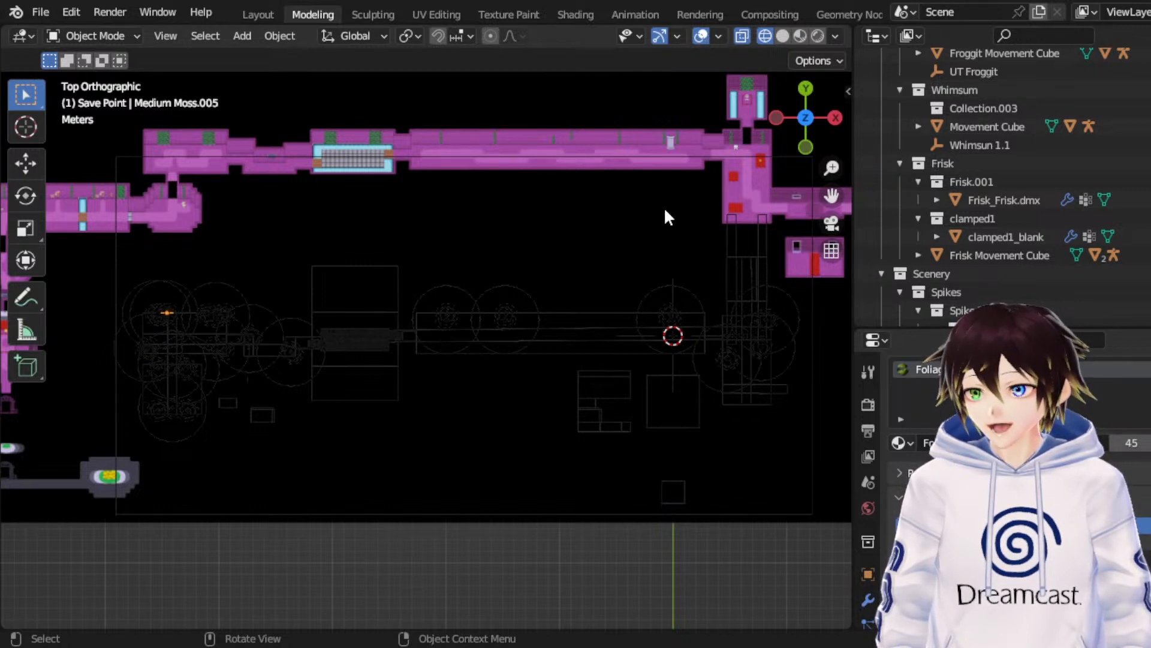
key("ctrl+z")
left_click(25, 196)
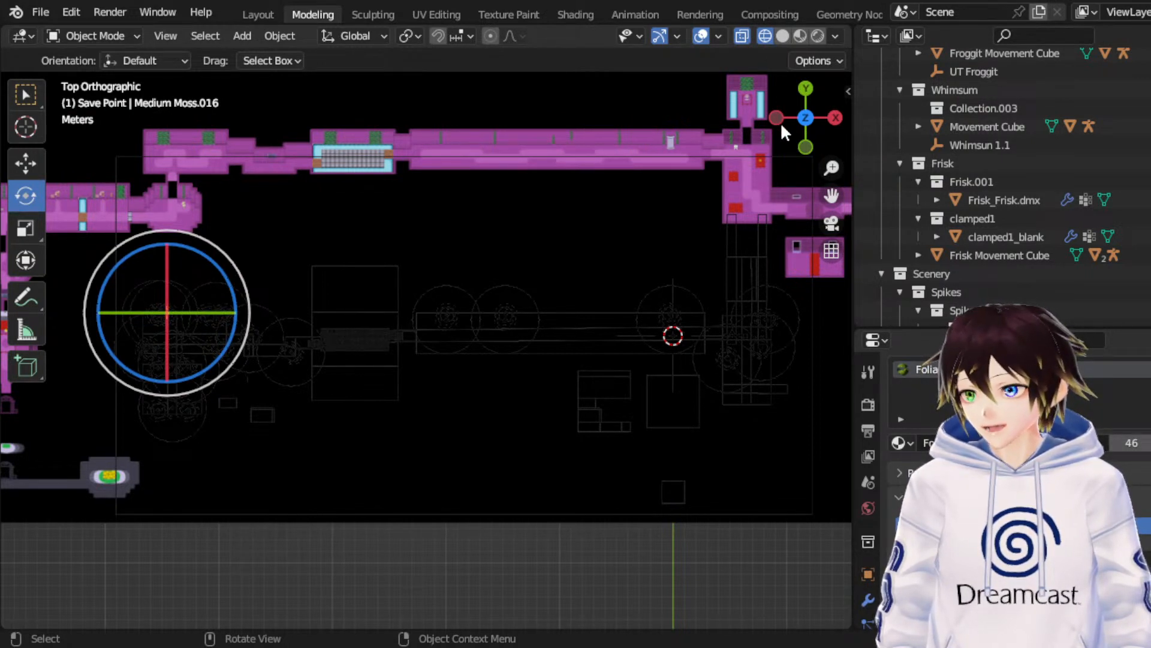
Step: Move Medium Moss.016 along the negative X axis until it lines up with Medium Moss.015
left_click(24, 164)
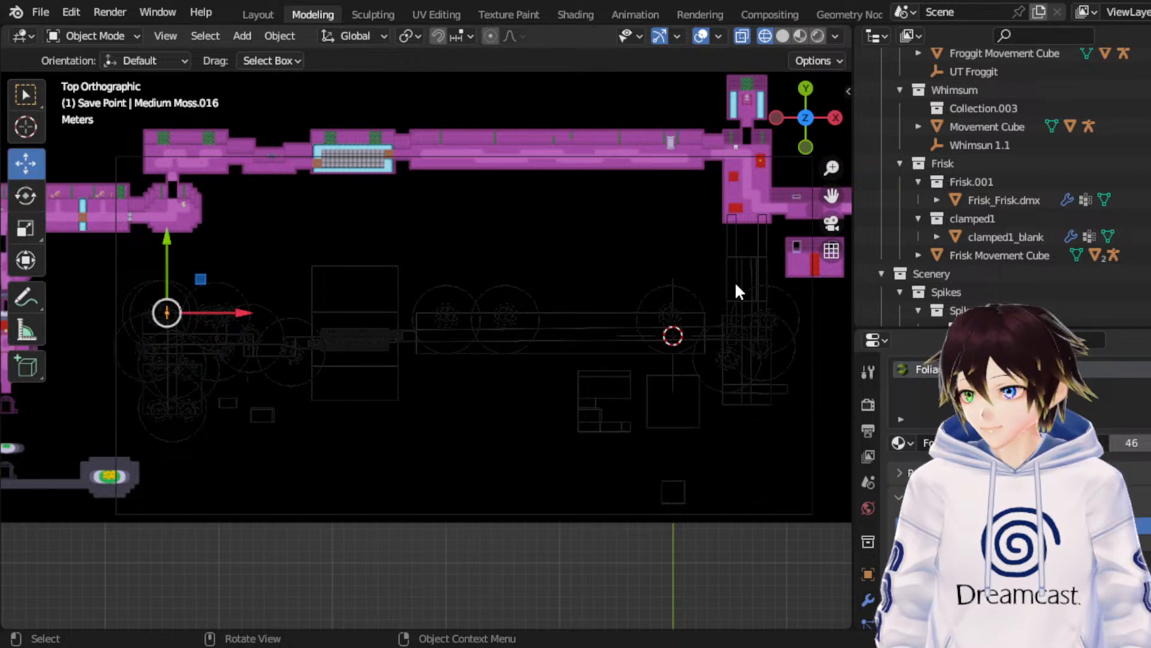
key("g")
key("x")
left_click(438, 294)
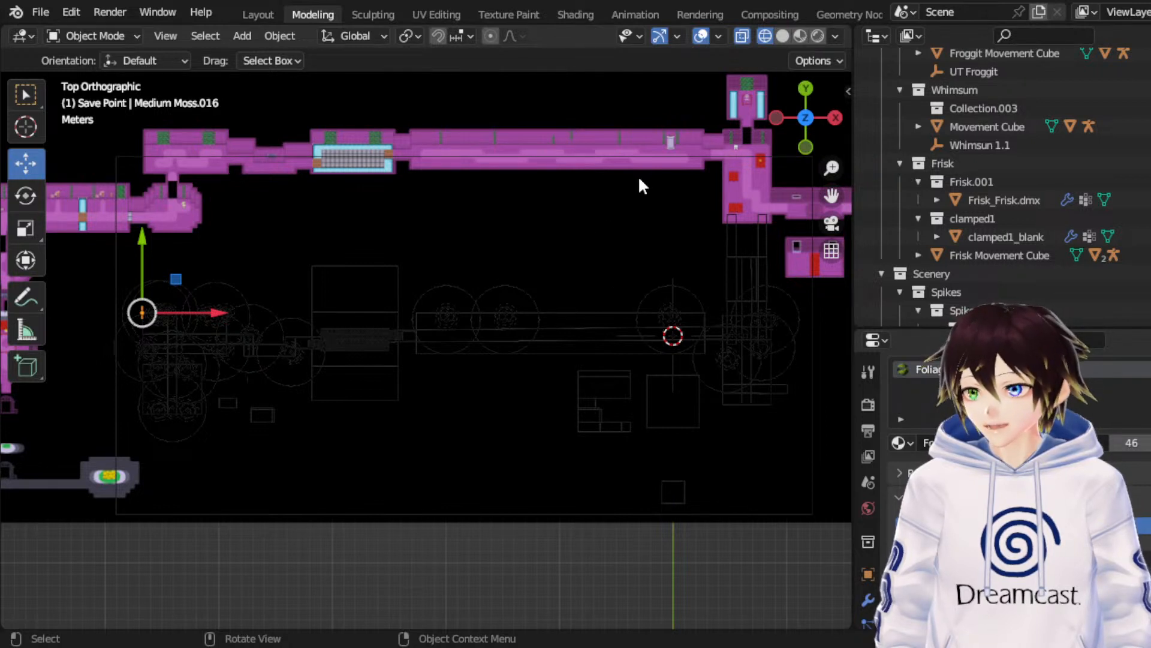
Step: Nudge Medium Moss.016 along the negative Y axis and slightly along the positive X axis
key("g")
key("y")
left_click(502, 273)
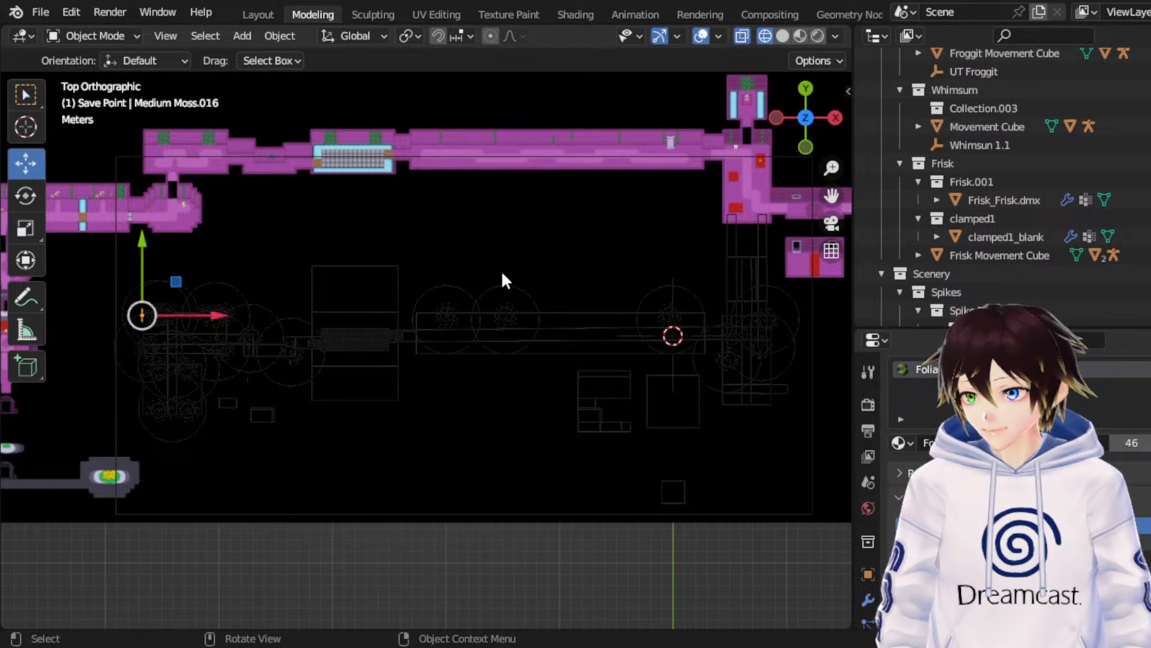
key("g")
key("x")
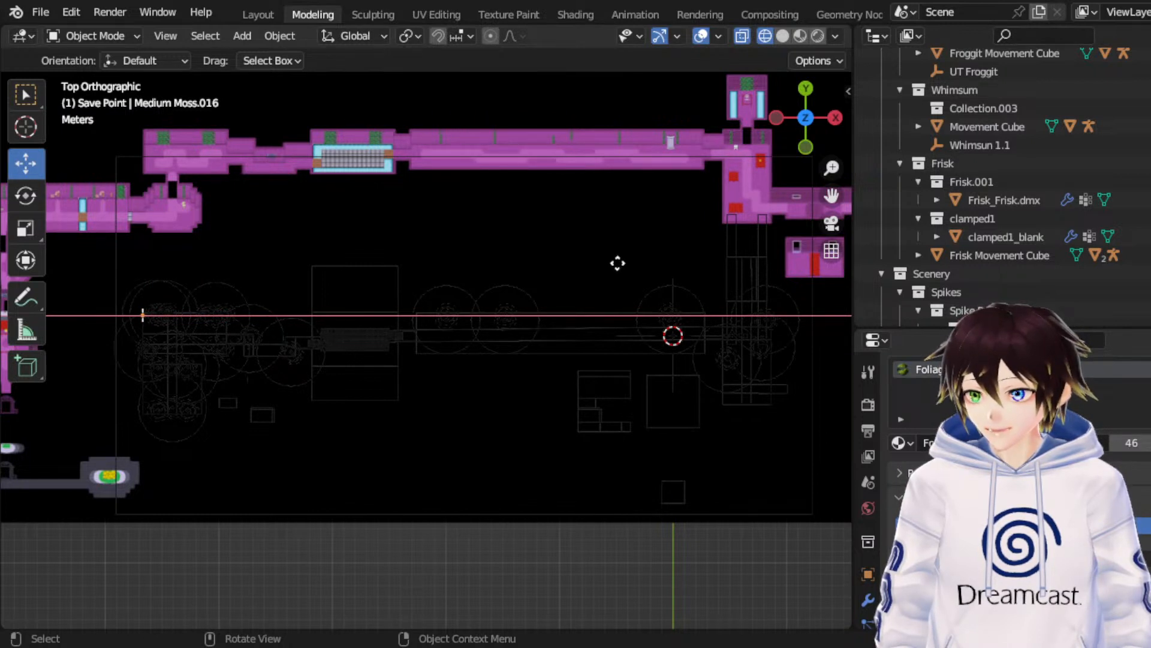
left_click(619, 263)
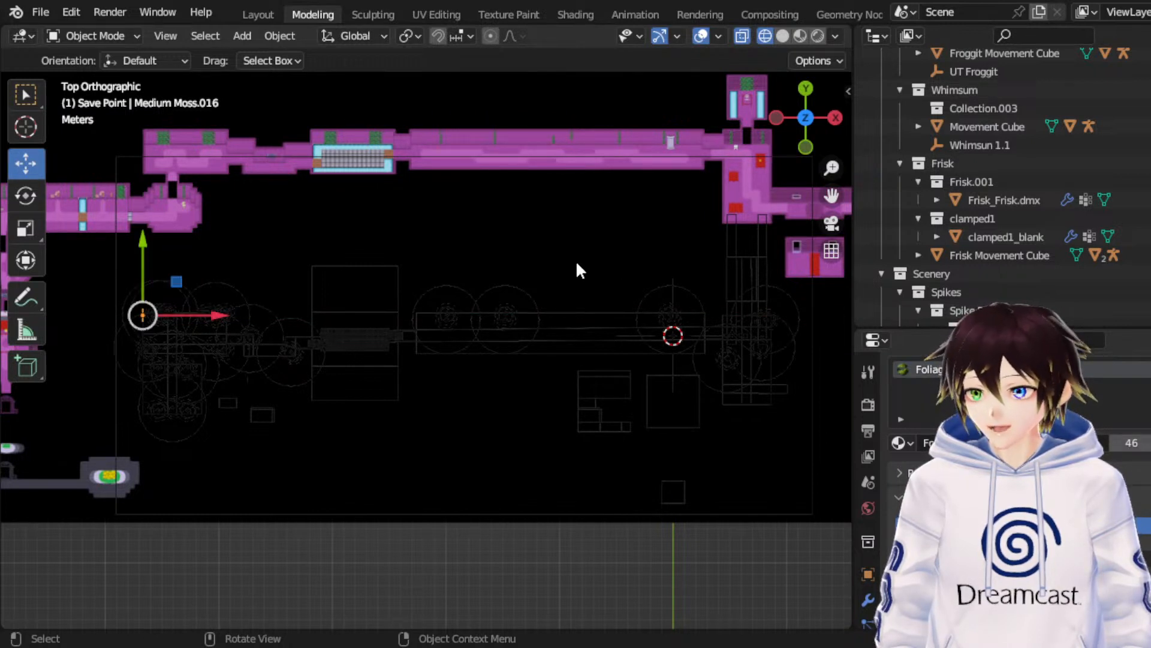
Step: Move Medium Moss.016 a little further along the negative Y axis and save the file
key("g")
key("y")
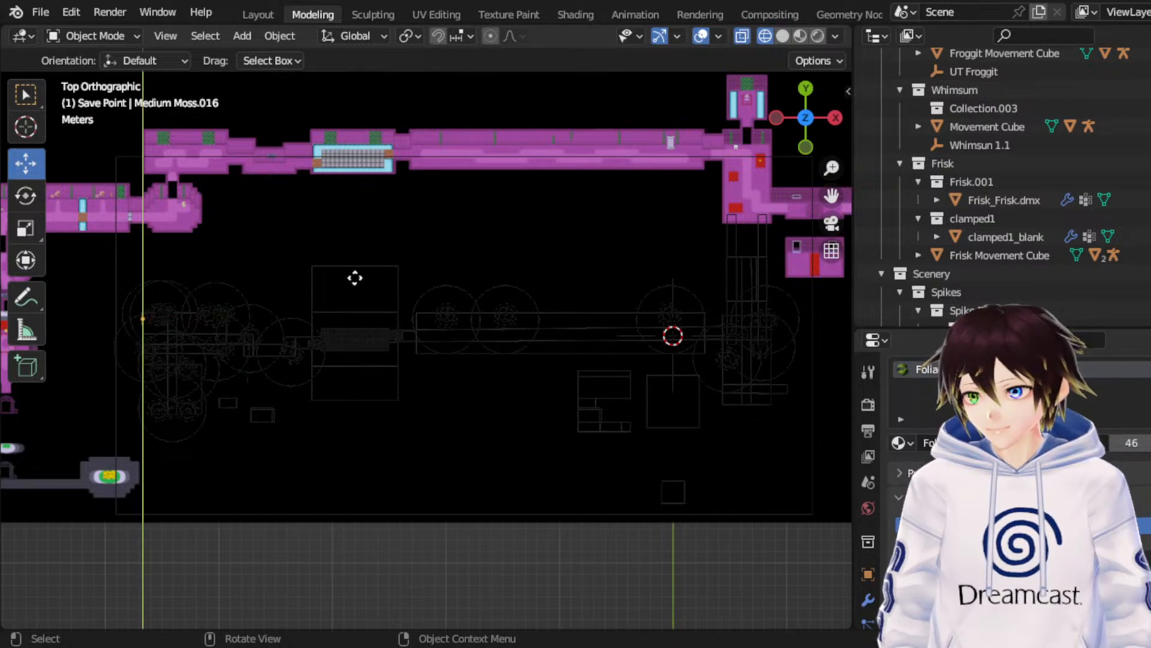
left_click(374, 275)
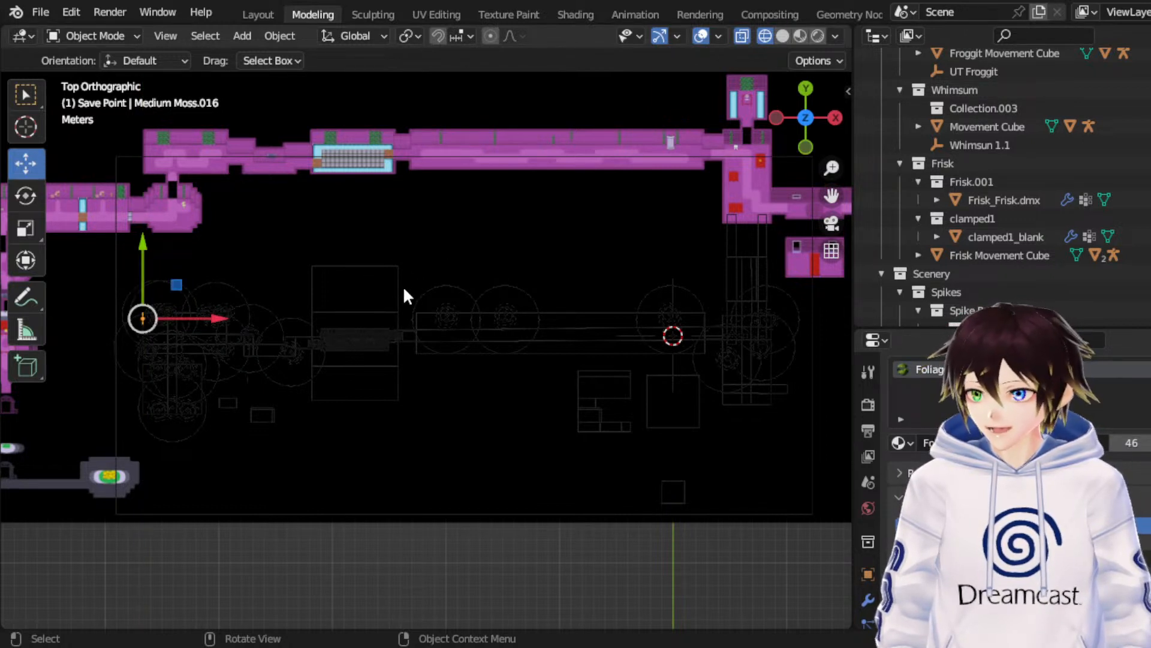
key("g")
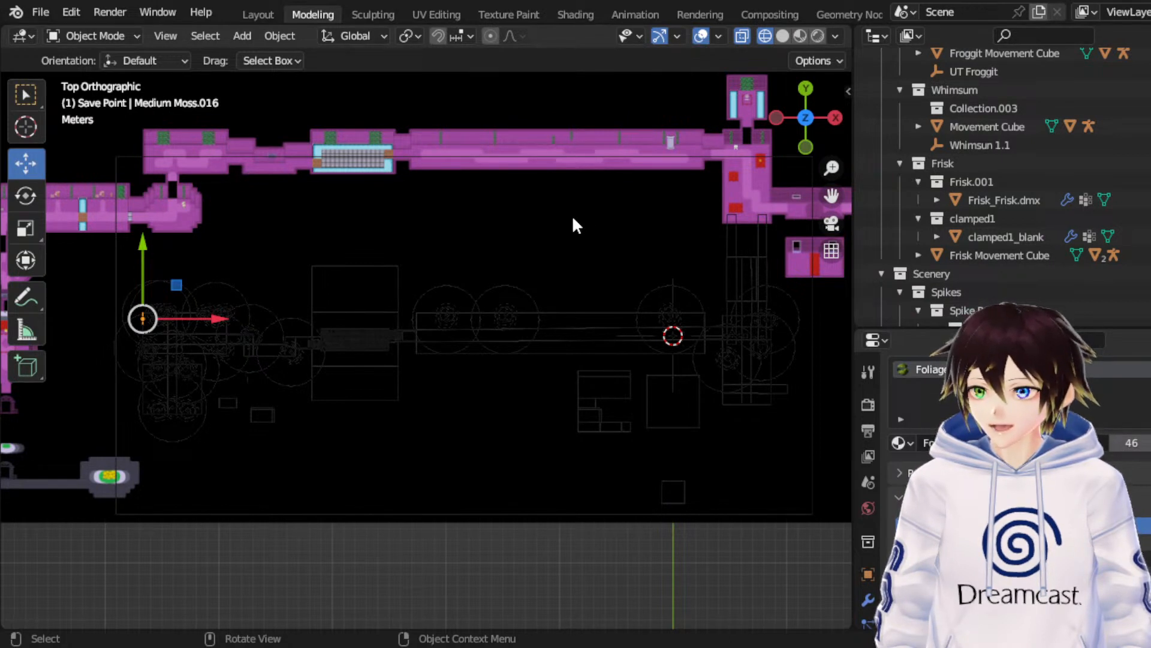
left_click(25, 95)
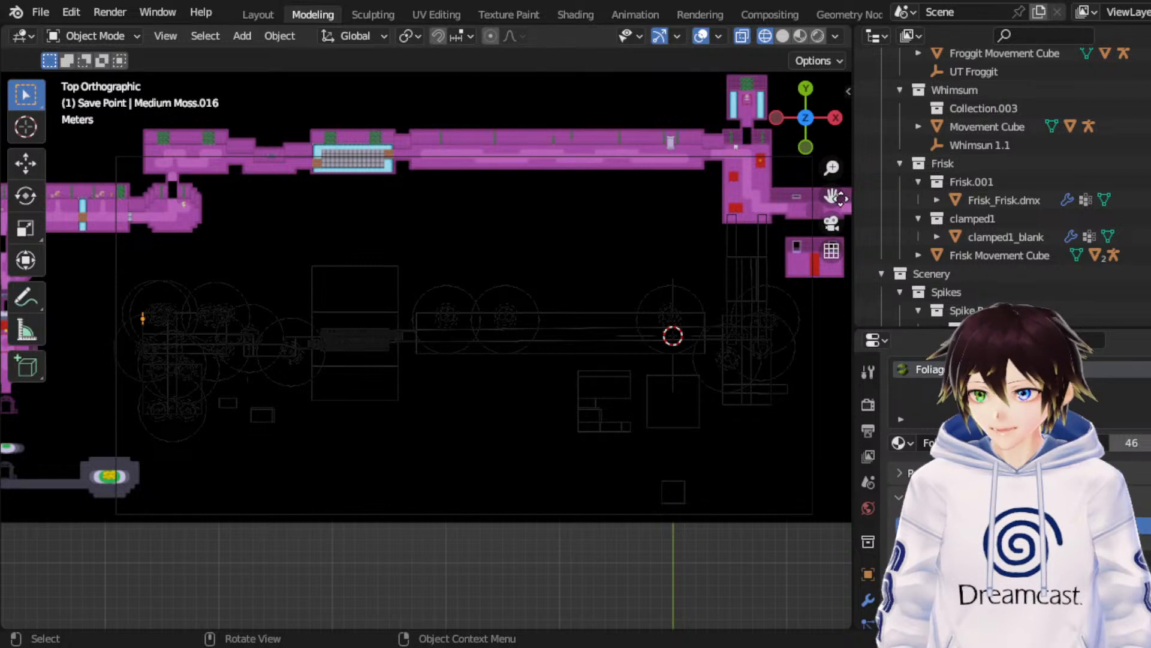
key("ctrl+s")
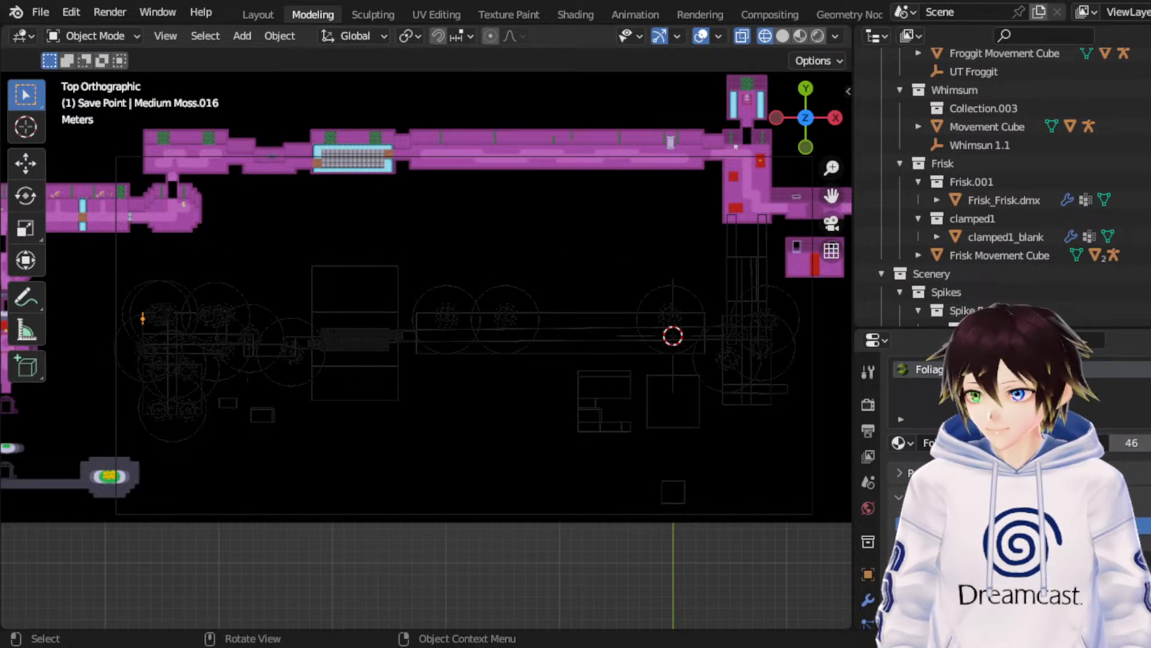
Step: Duplicate Large Vines.005 and move the copy along the negative X axis
key("ctrl+z")
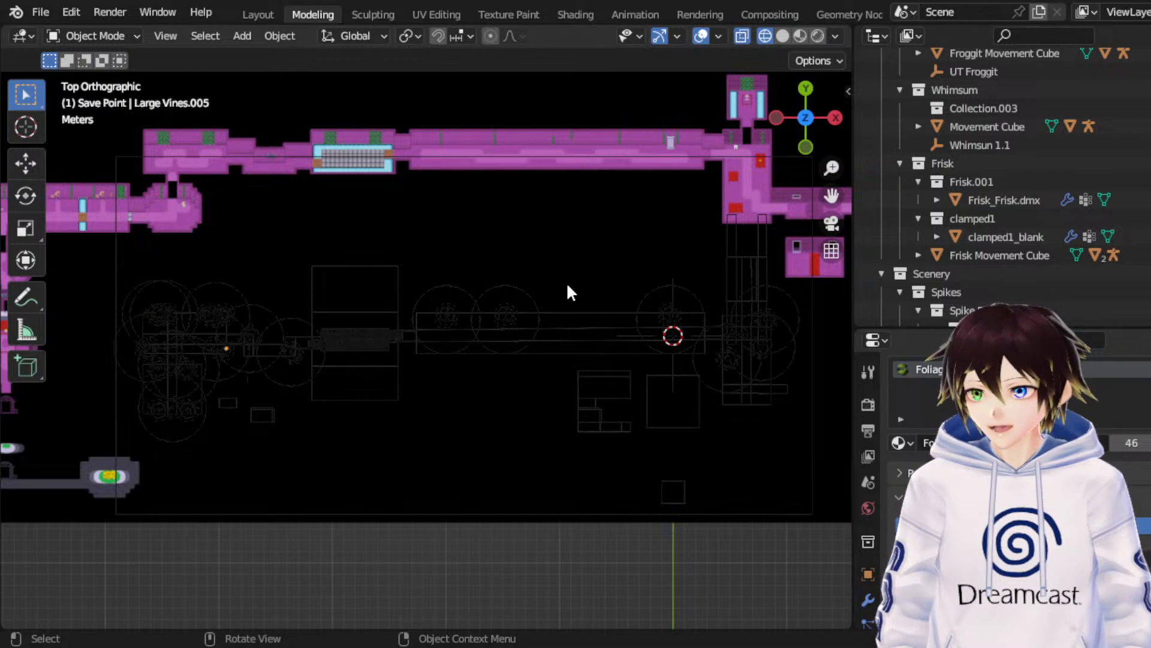
key("ctrl+z")
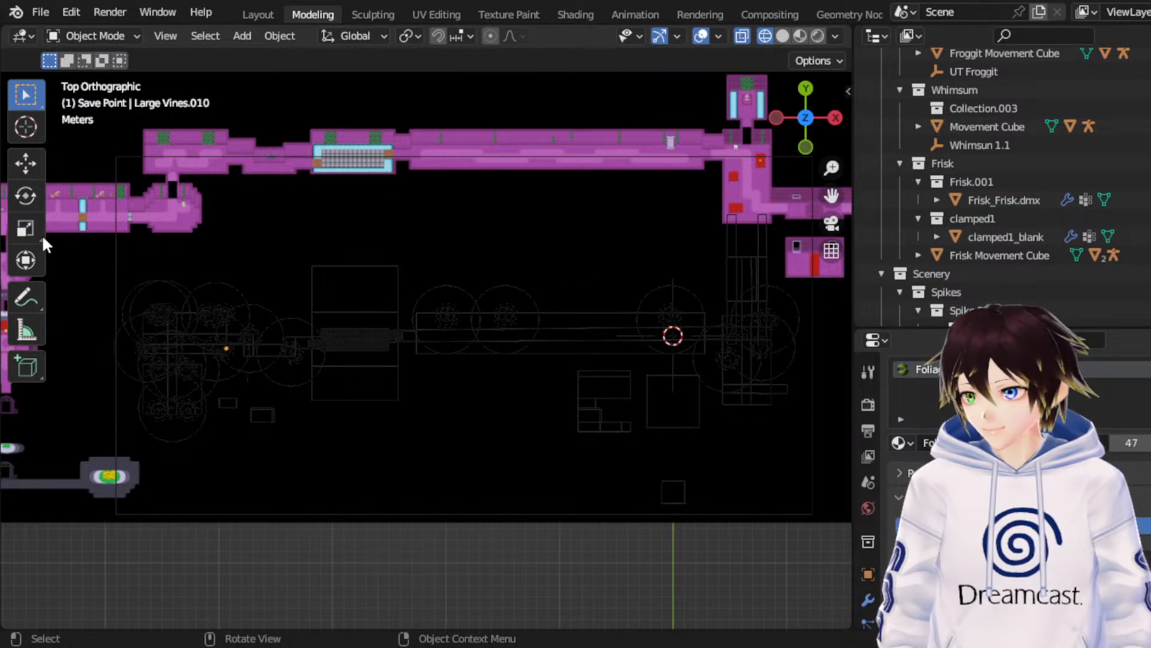
left_click(21, 163)
key("g")
key("x")
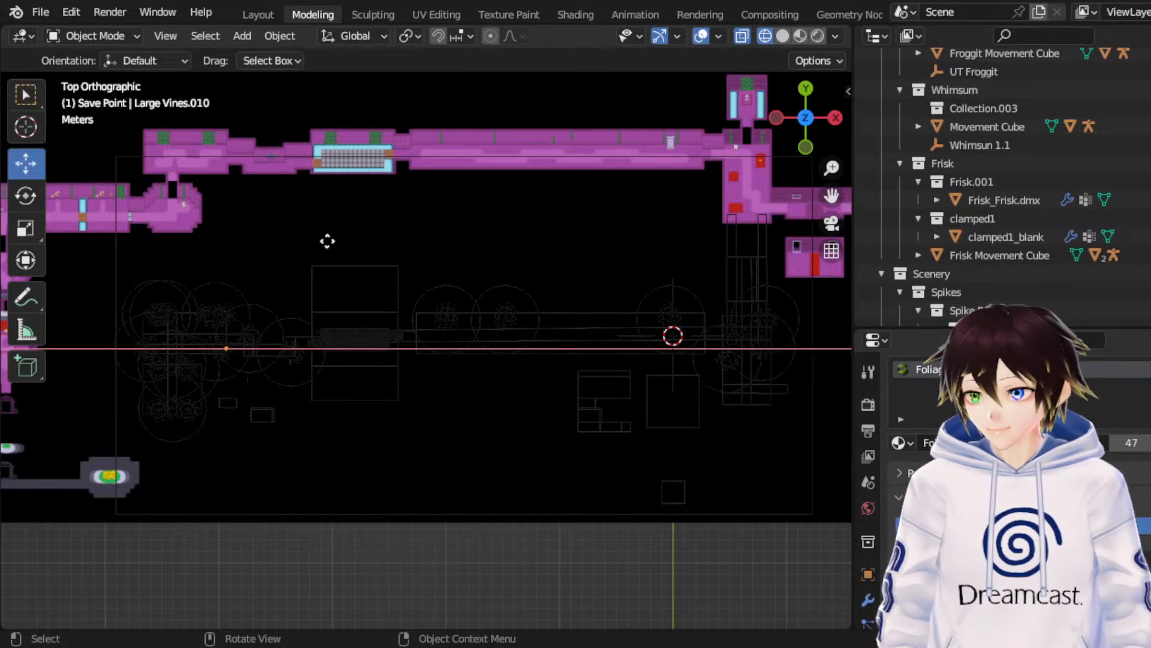
left_click(409, 265)
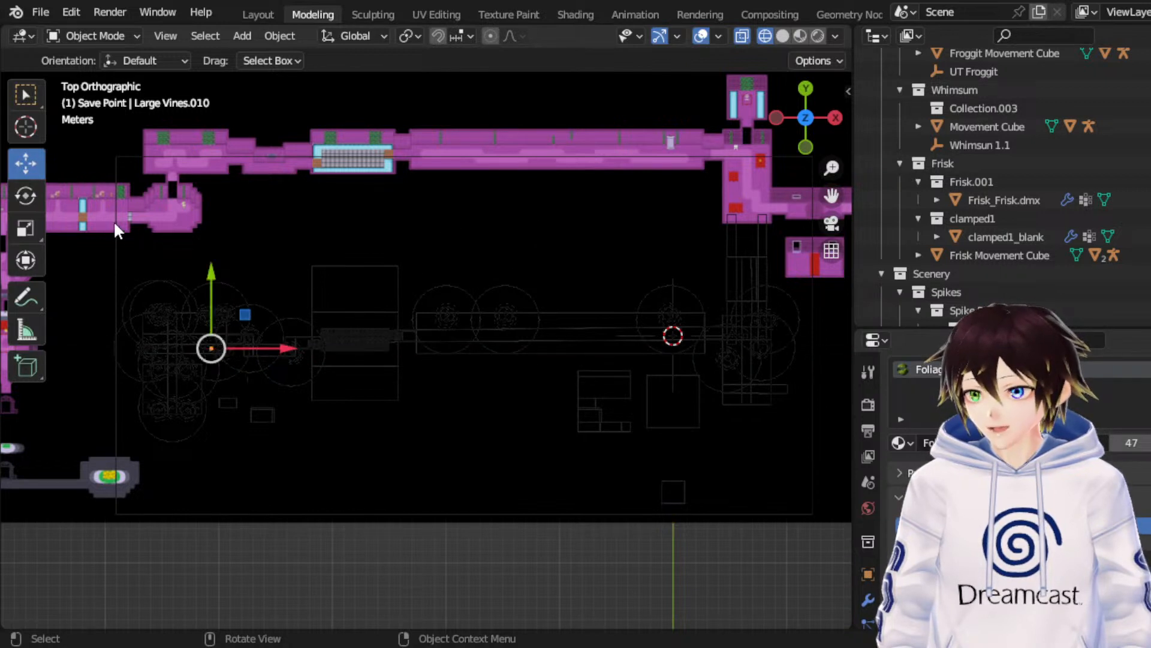
Step: Shift Large Vines.010 further along the negative X axis in two moves, into the area around the vertical corridor
key("g")
key("x")
left_click(708, 243)
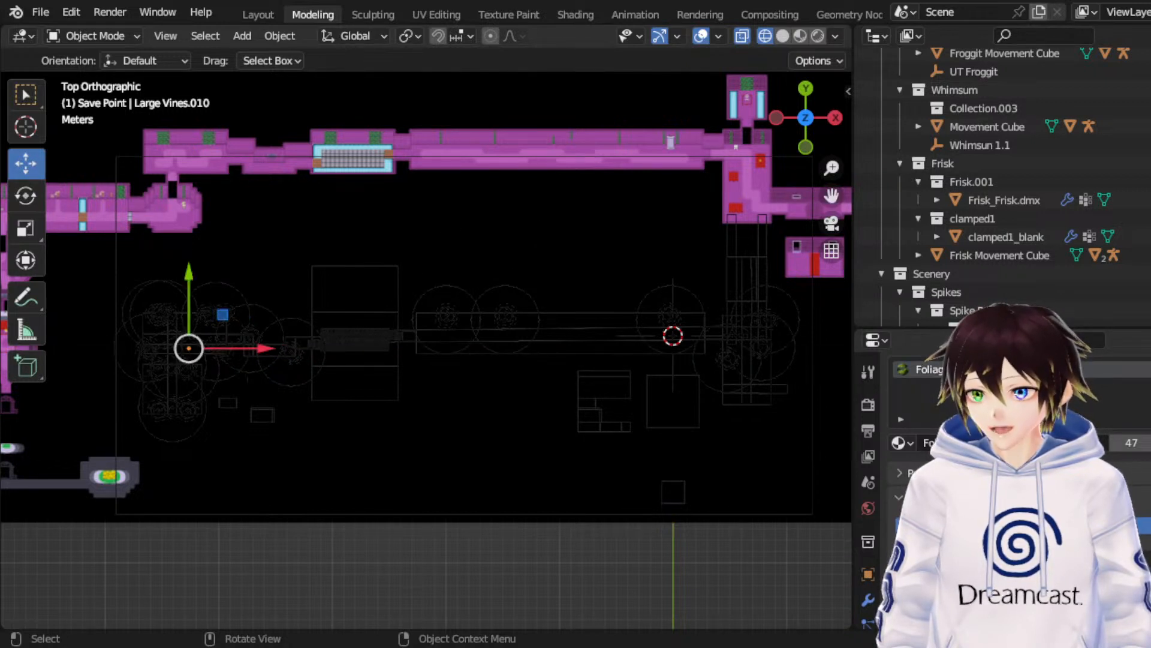
key("g")
key("x")
left_click(318, 300)
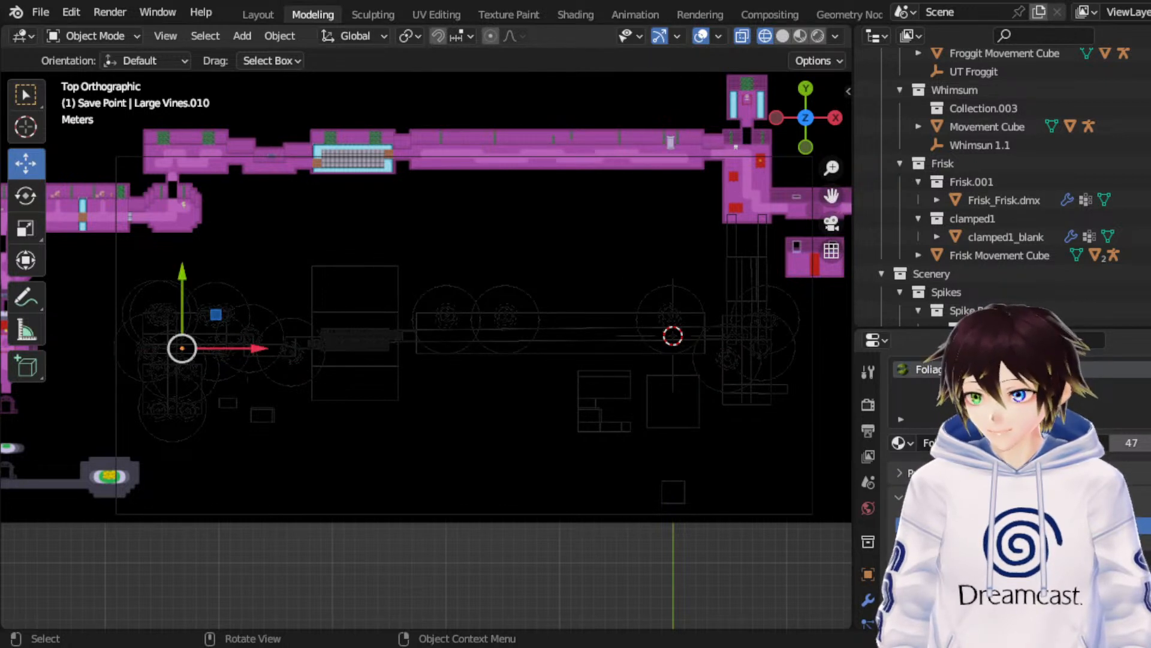
Step: Move Large Vines.010 along the negative Y axis and slightly along the negative X axis
left_click(25, 196)
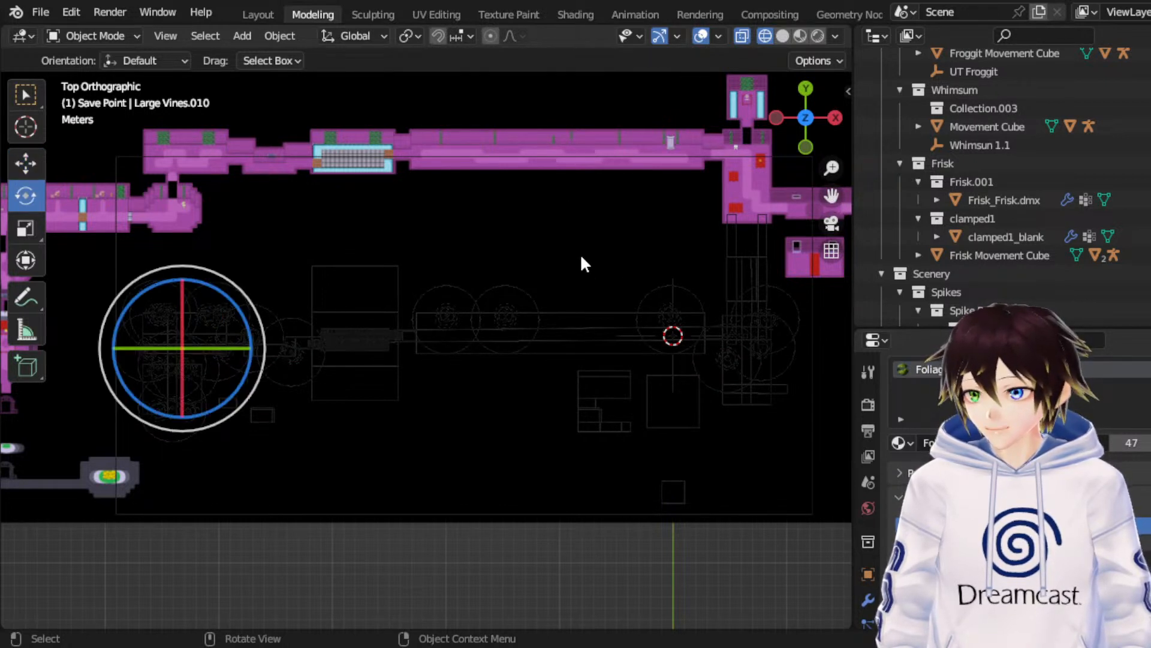
middle_click_drag(581, 258, 580, 258, "shift")
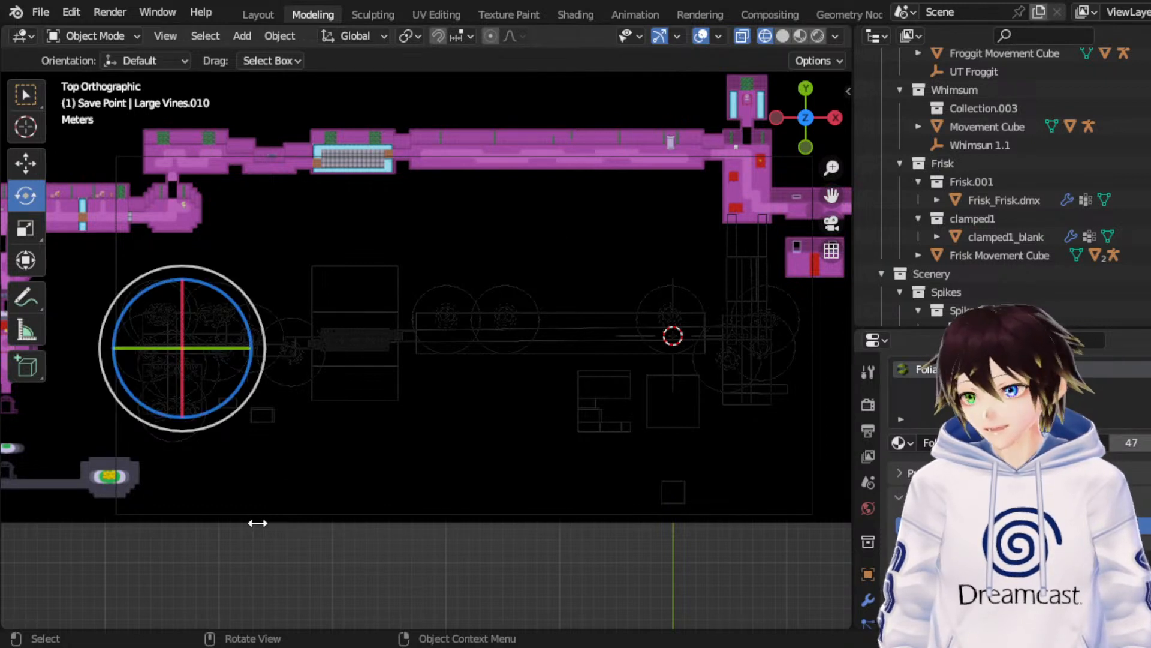
left_click(36, 170)
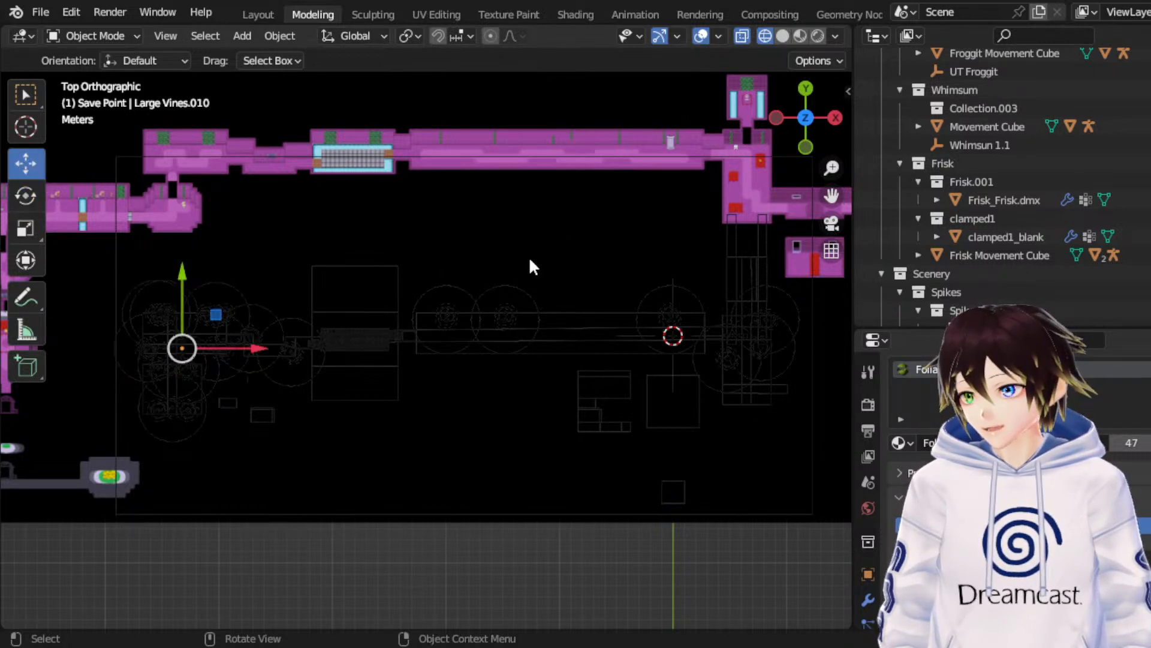
left_click_drag(182, 274, 182, 278)
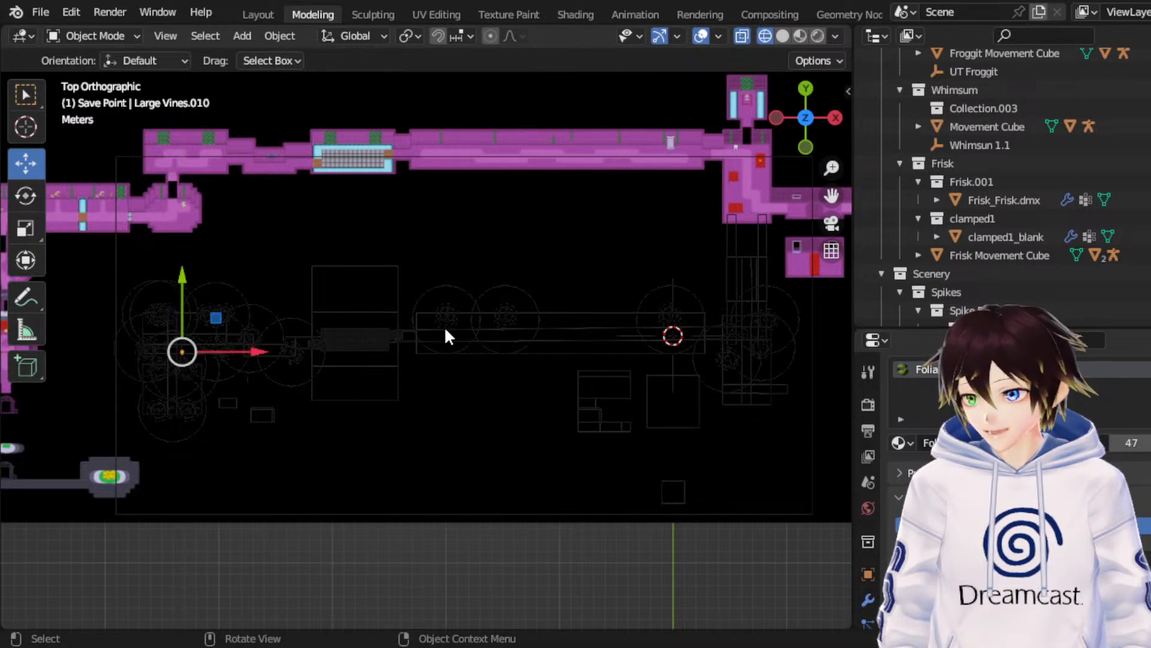
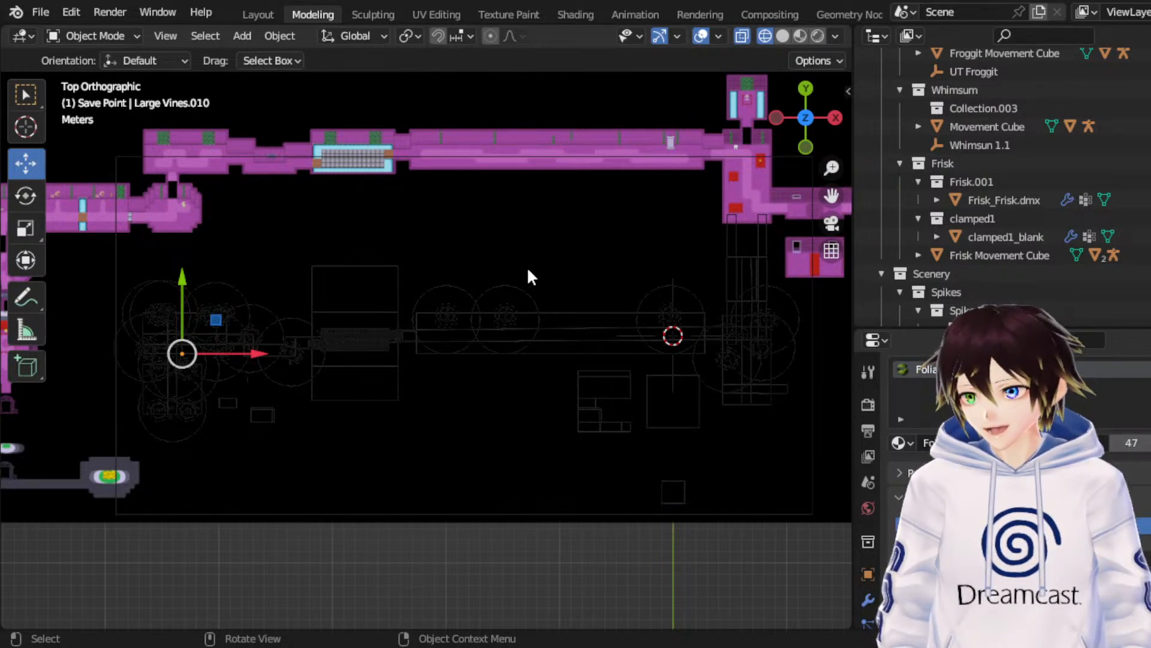
key("g")
key("x")
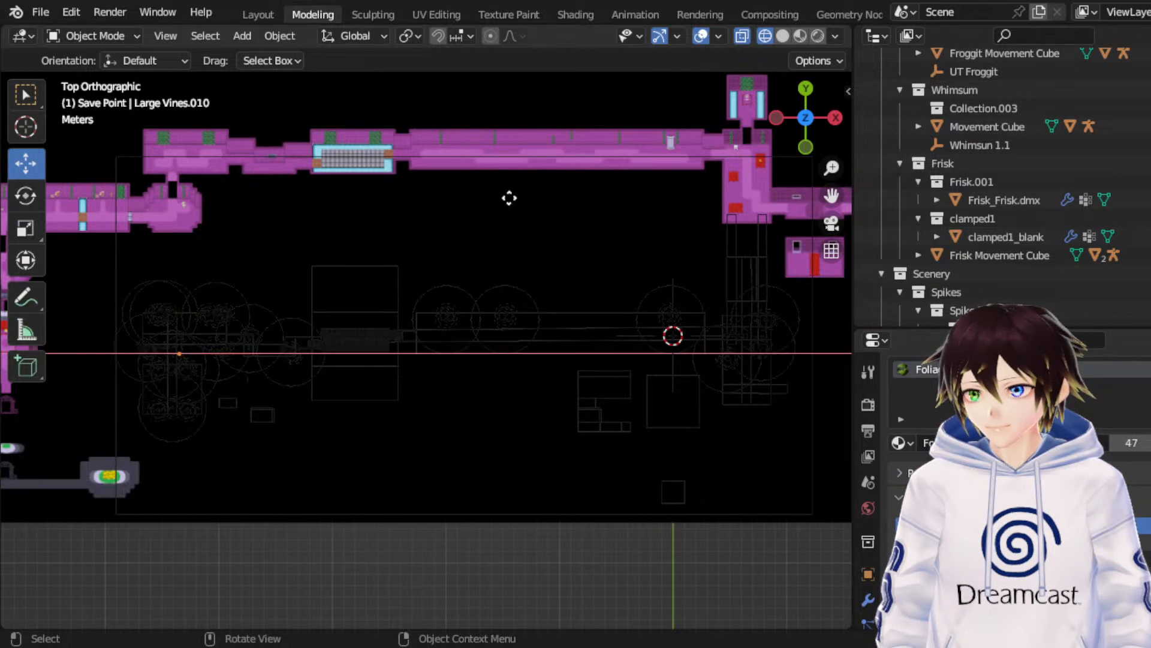
left_click(509, 198)
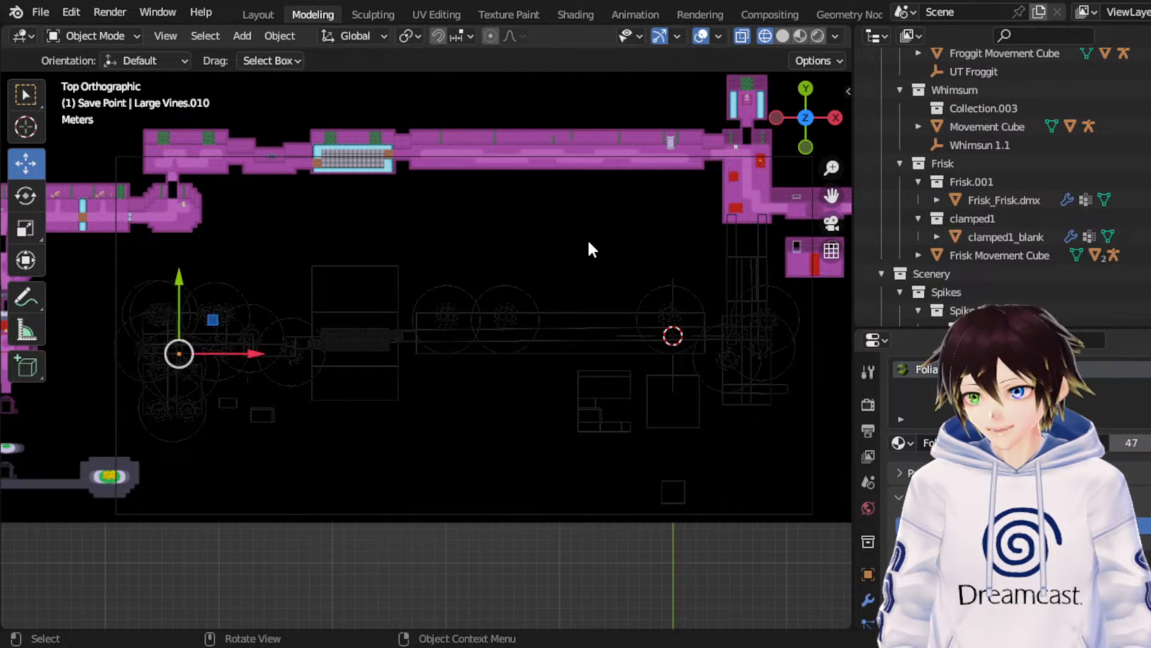
Step: Duplicate Large Vines.010 and move the copy a short distance along the positive X axis
key("shift+d")
right_click(589, 242)
key("g")
key("x")
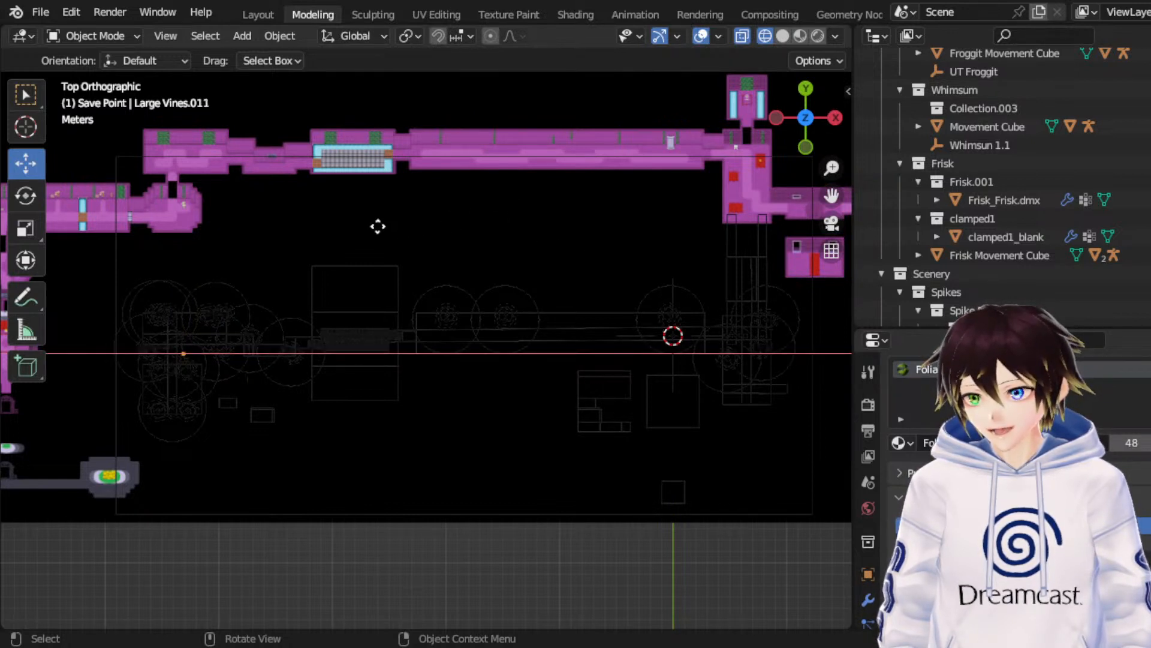
left_click(378, 227)
left_click(39, 231)
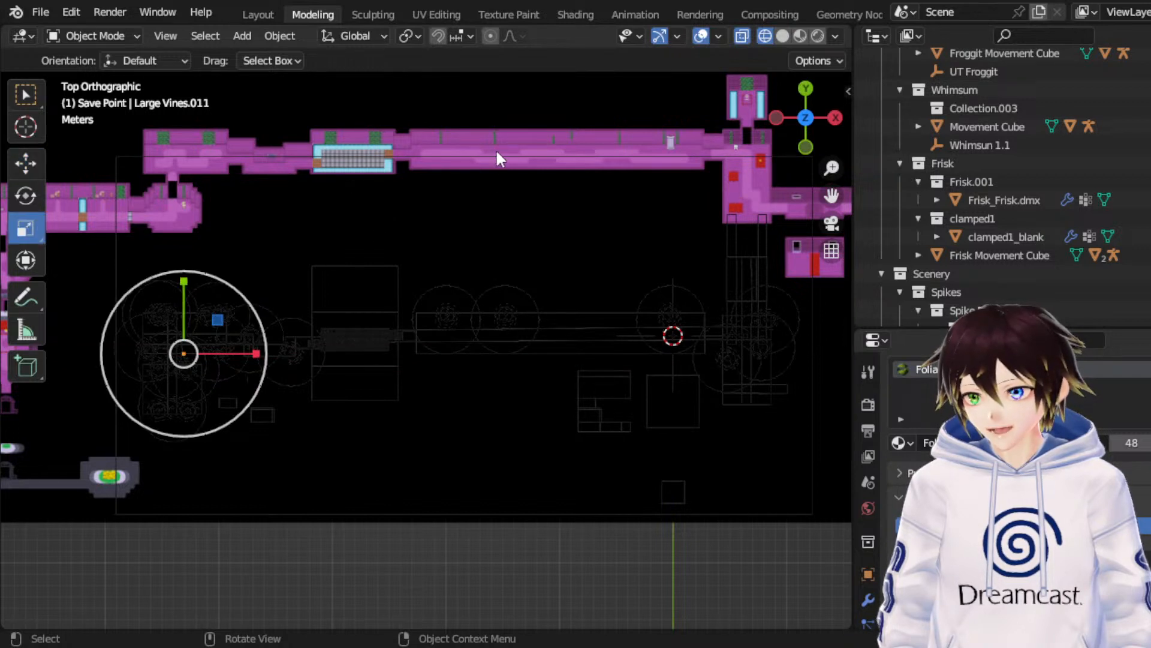
middle_click_drag(496, 151, 497, 153, "shift")
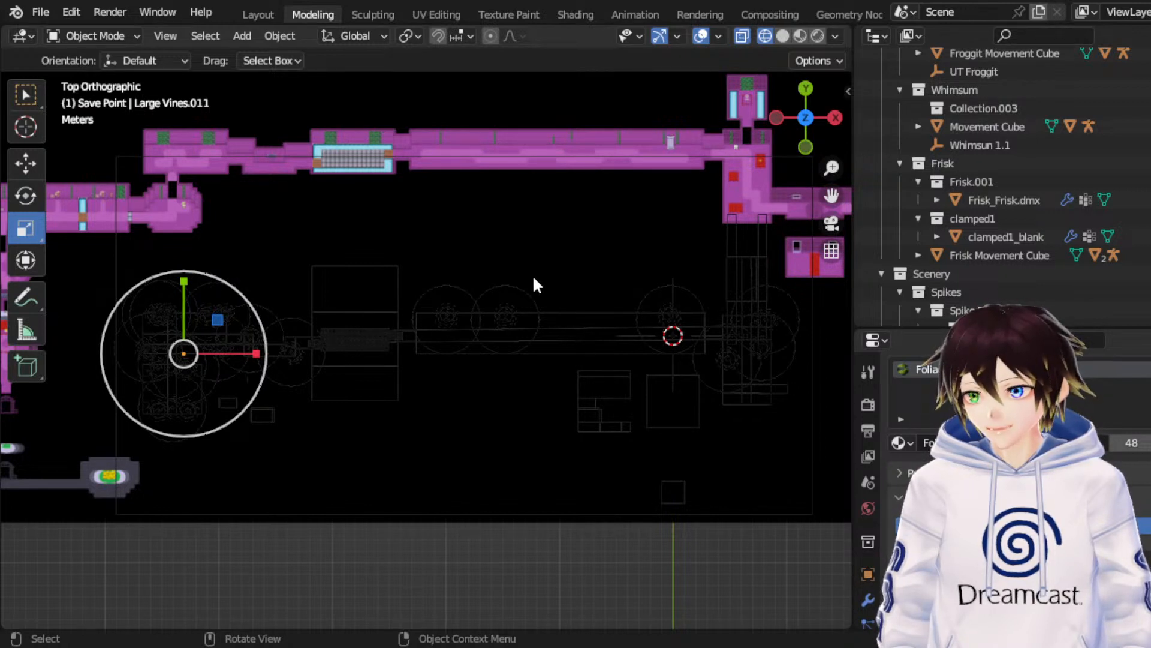
Step: Select Medium Moss.011 and try to move it along the X axis
left_click(23, 94)
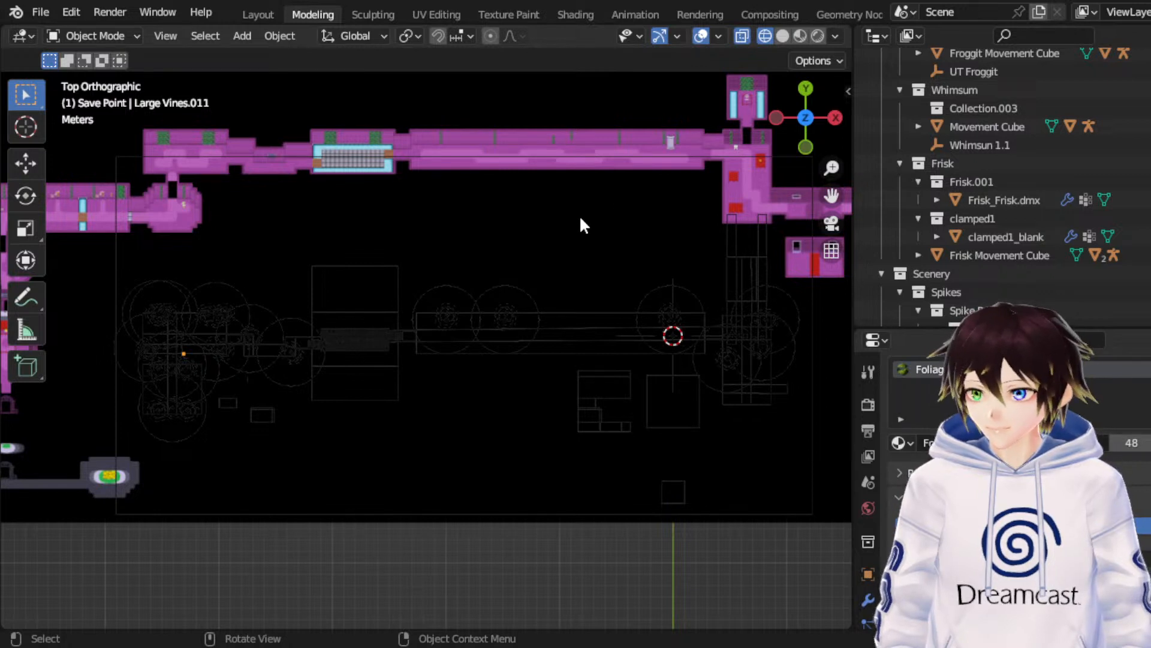
key("ctrl+z")
key("ctrl+z")
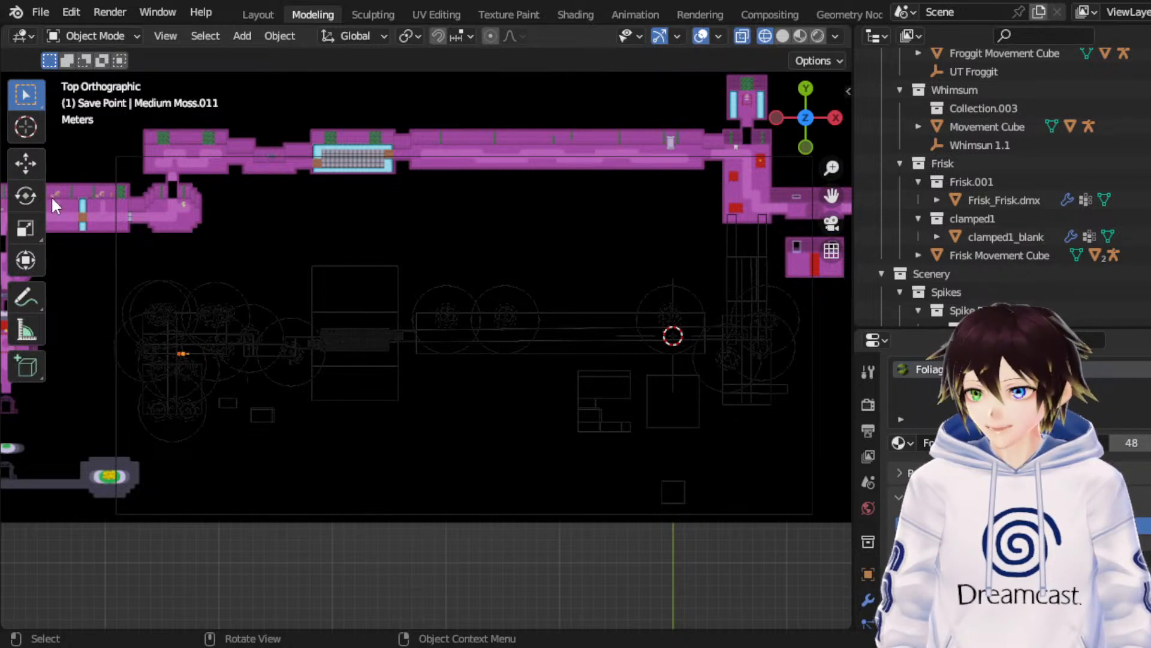
left_click(25, 162)
key("g")
key("x")
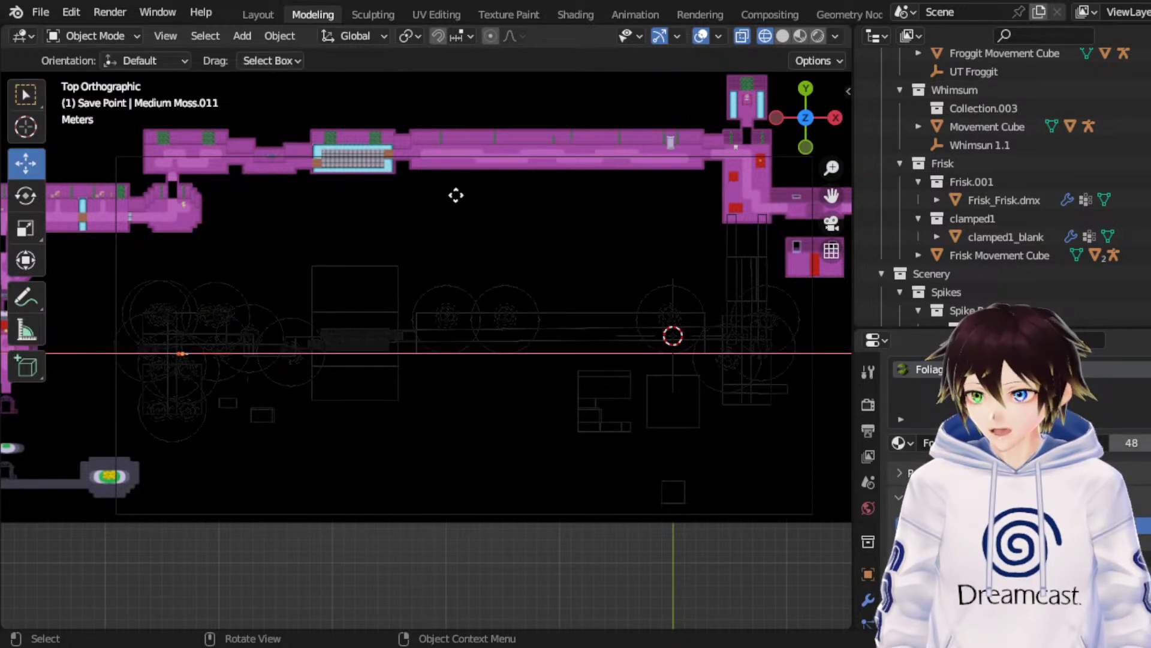
key("Escape")
Step: Select Large Vines.010 and nudge it slightly along the negative X axis
key("ctrl+z")
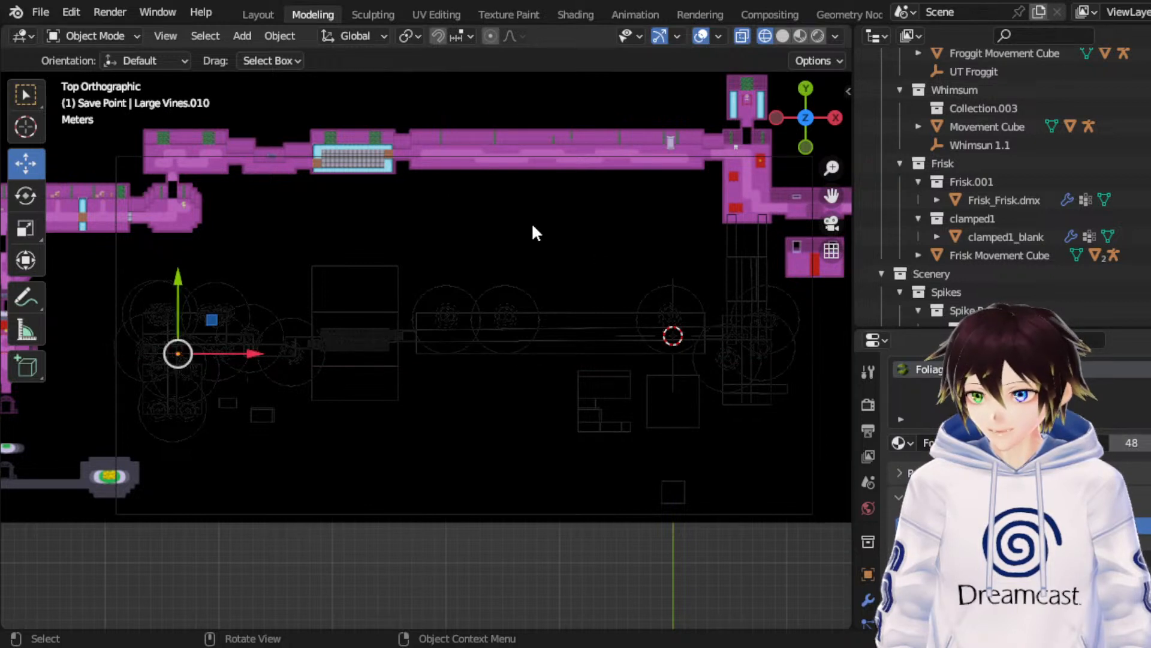
key("g")
key("x")
key("Escape")
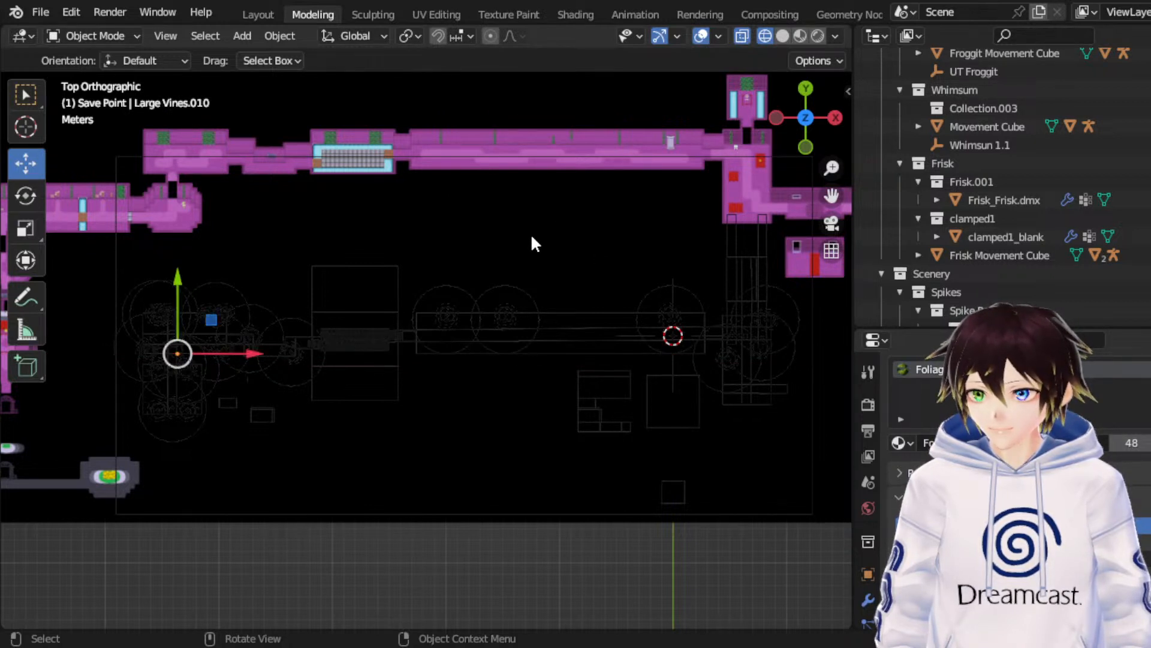
Step: Select Large Vines.011 and move it along the negative X axis to the spot occupied by Large Vines.010
key("shift+d")
key("x")
left_click(463, 228)
key("g")
key("x")
left_click(464, 270)
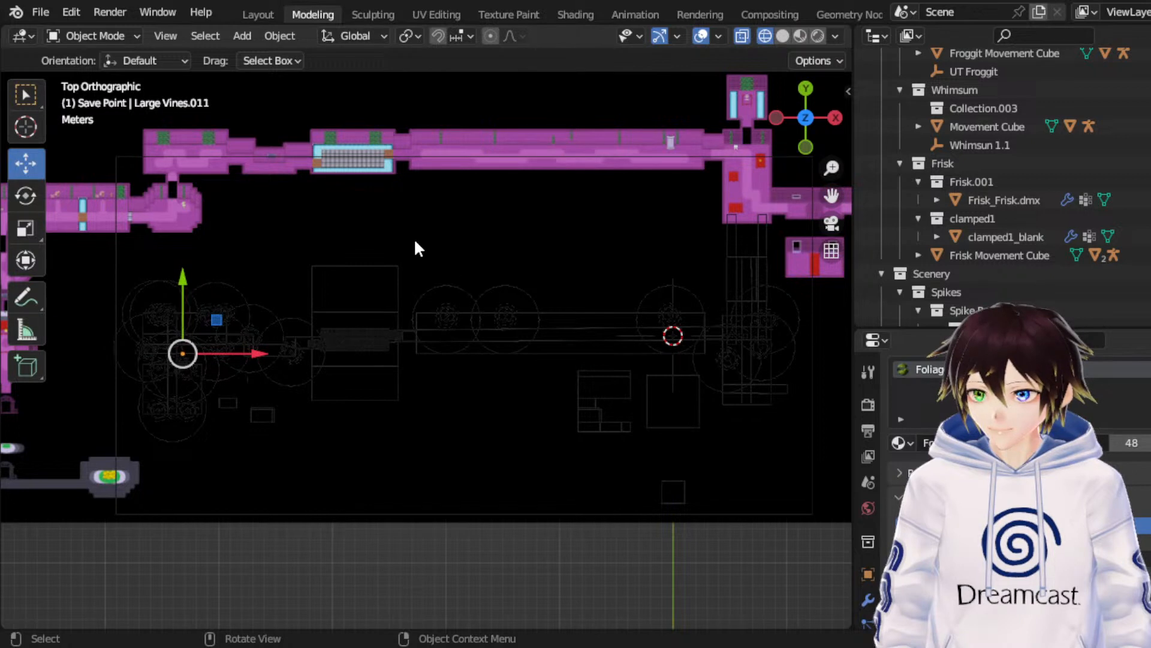
key("g")
key("x")
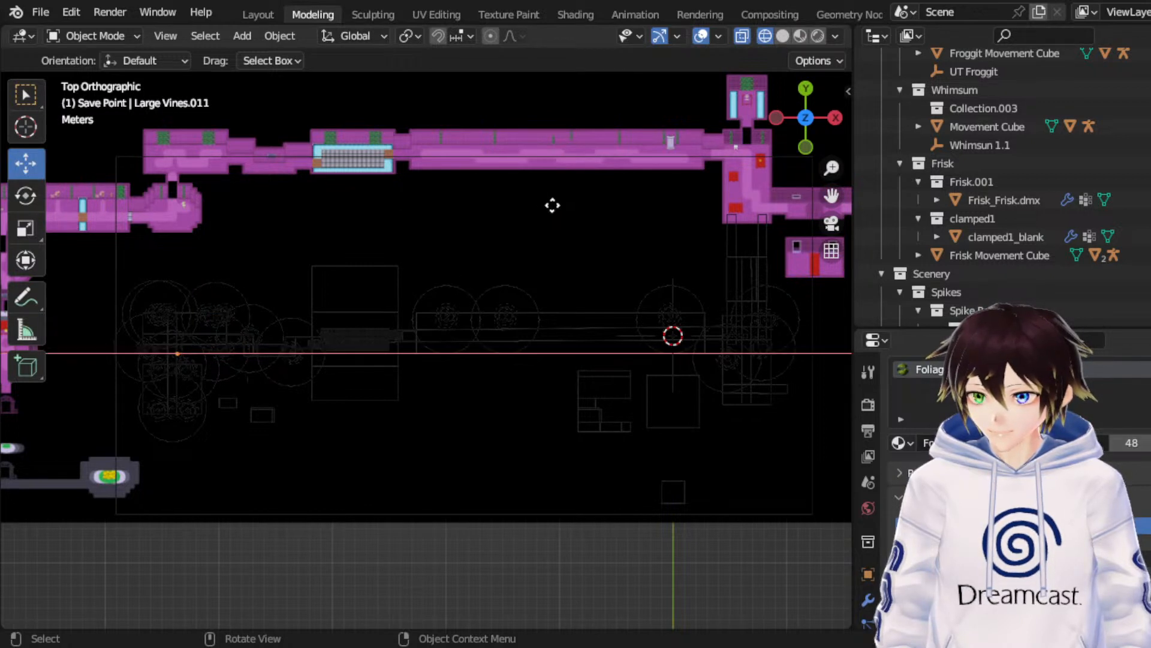
key("Escape")
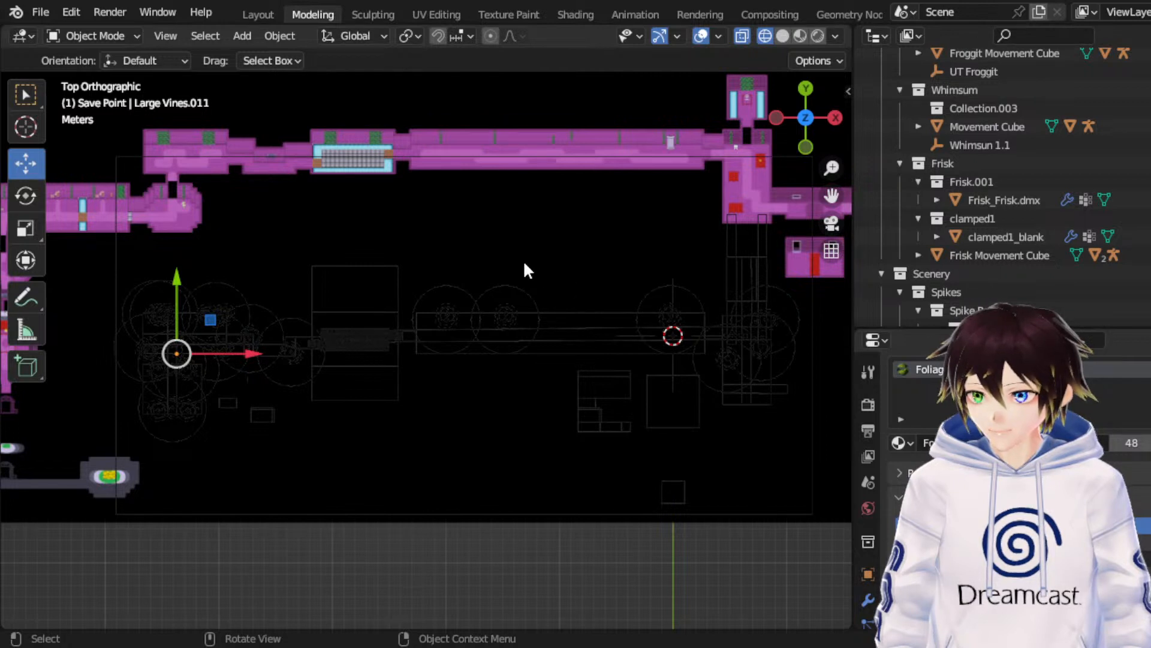
Step: Move Large Vines.010 along the positive X axis to the spot where Large Vines.011 stood
key("ctrl+z")
key("g")
key("x")
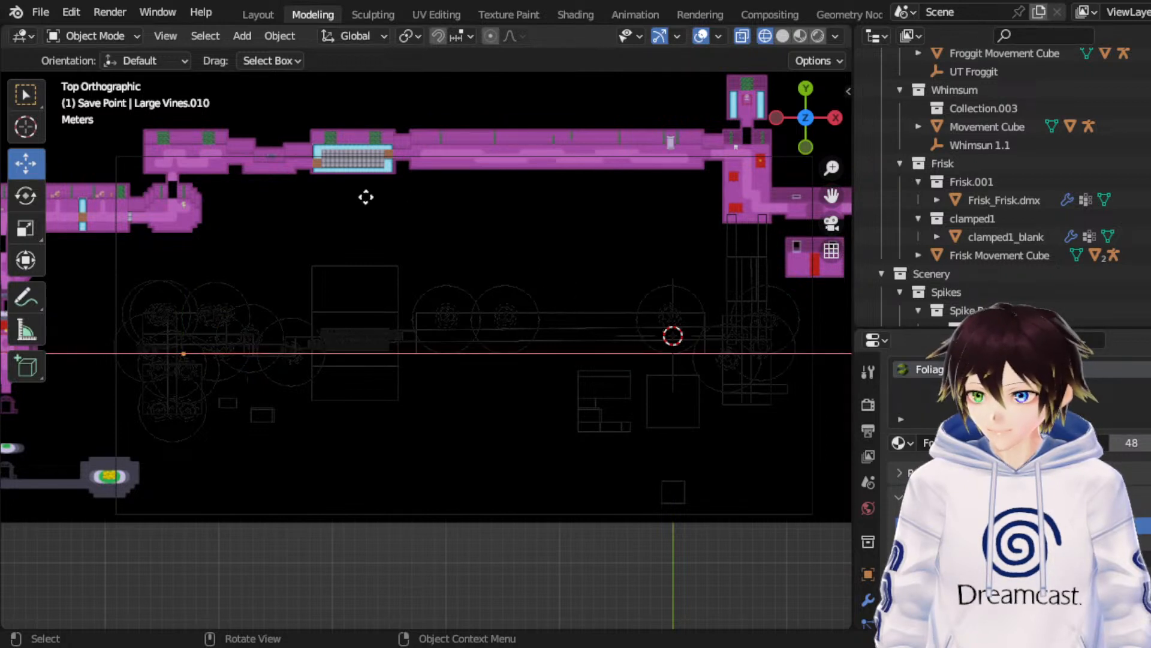
key("Escape")
key("g")
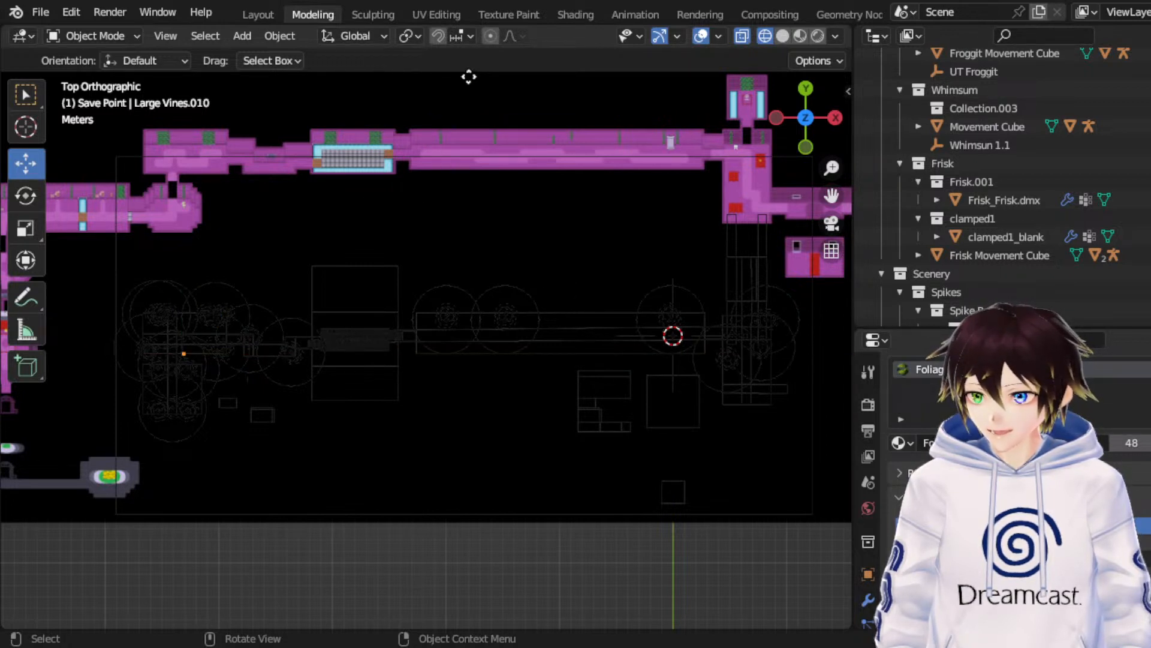
key("Escape")
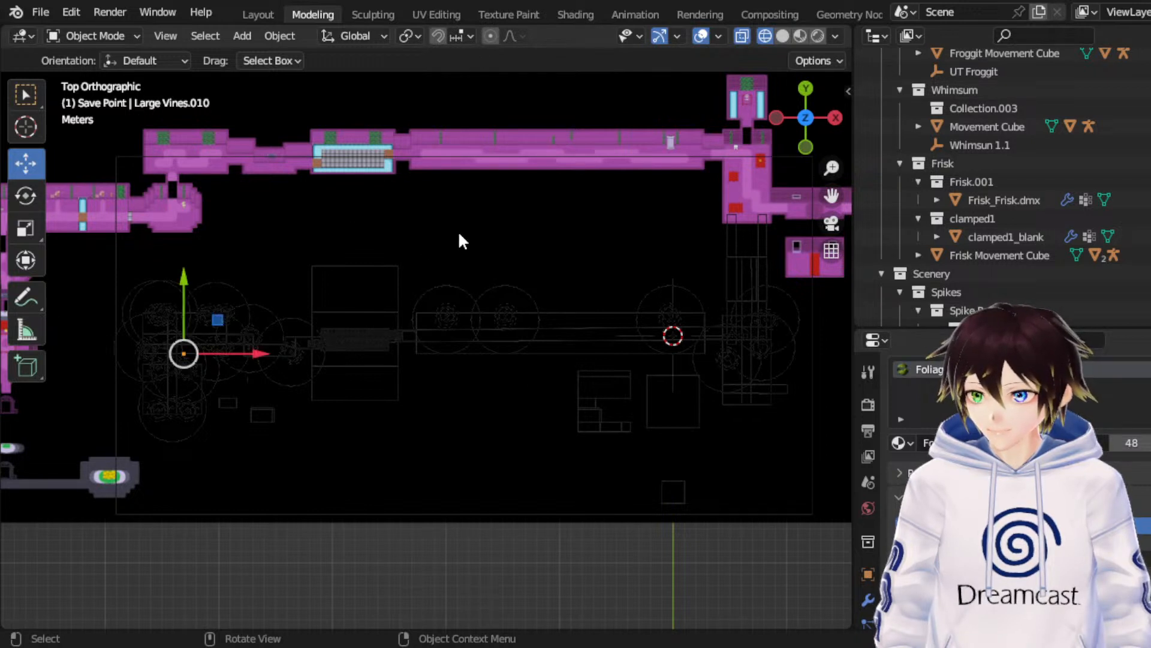
Step: Duplicate Large Vines.010 and move the copy slightly along the negative X axis
key("alt+d")
key("Escape")
key("g")
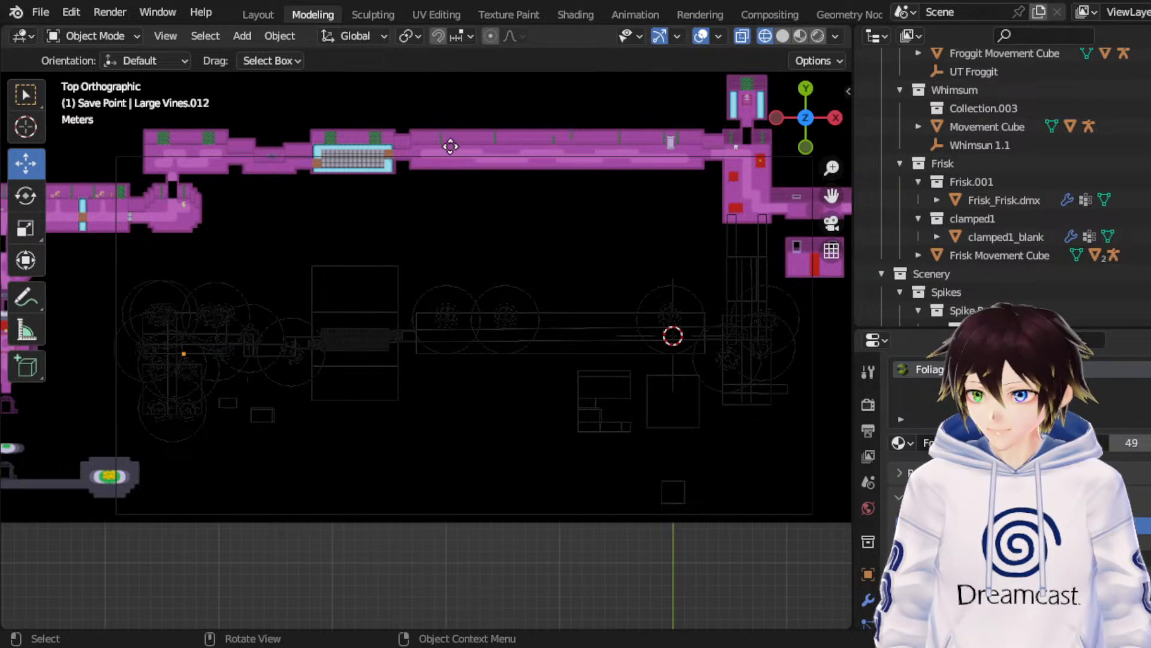
key("Escape")
key("g")
key("x")
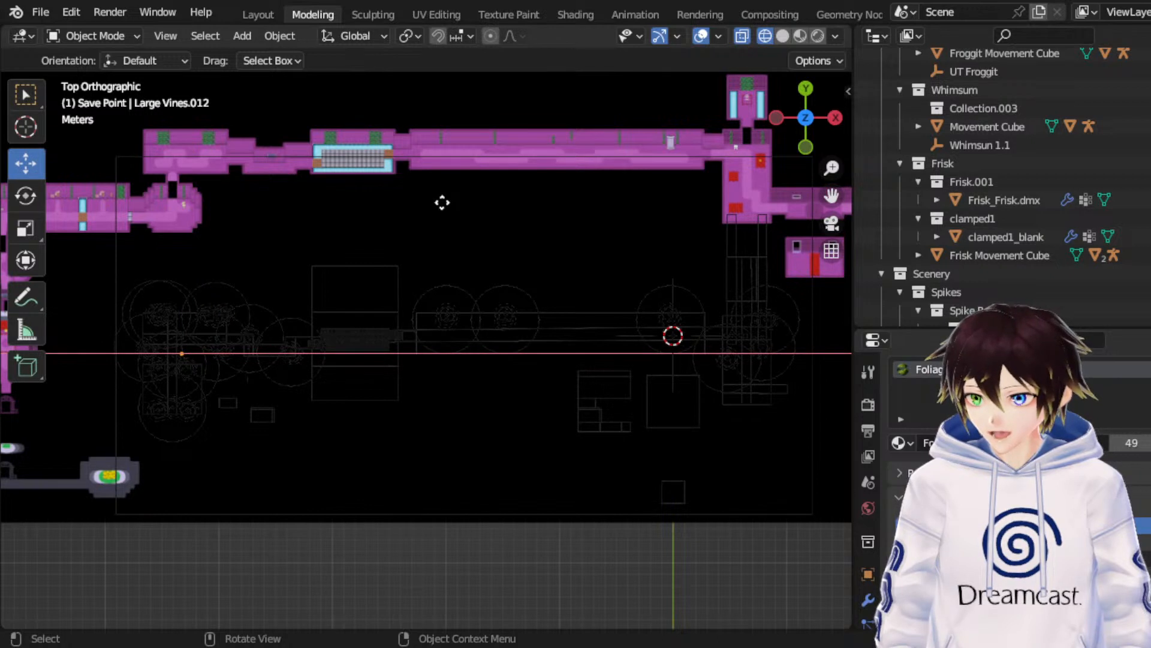
left_click(441, 204)
key("g")
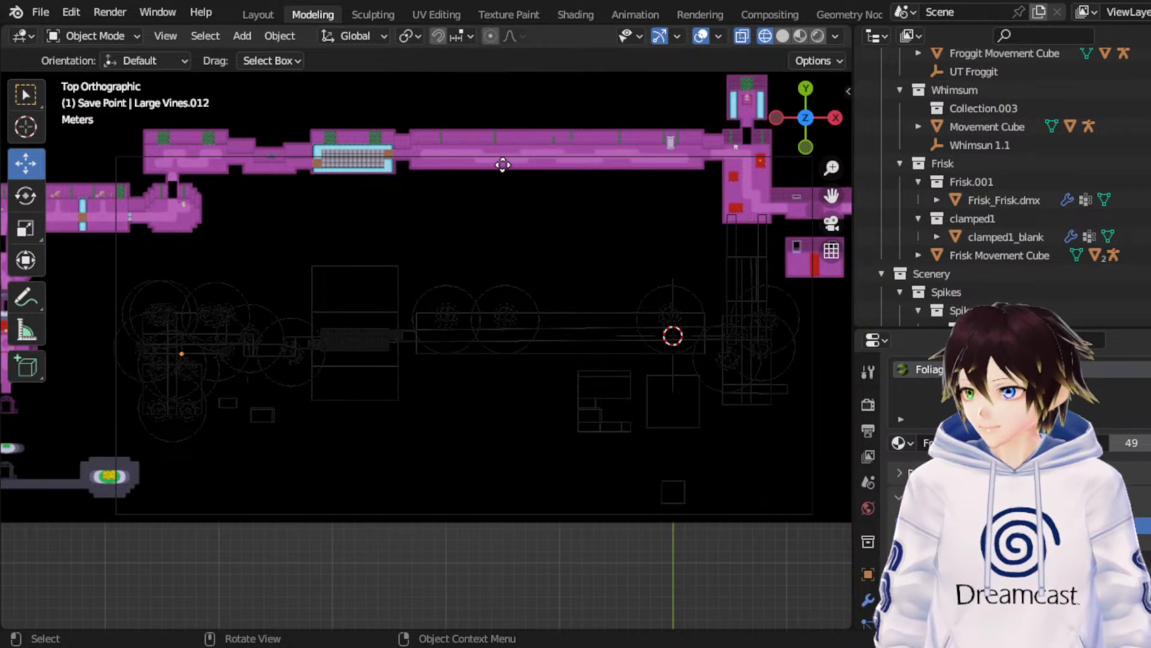
key("Escape")
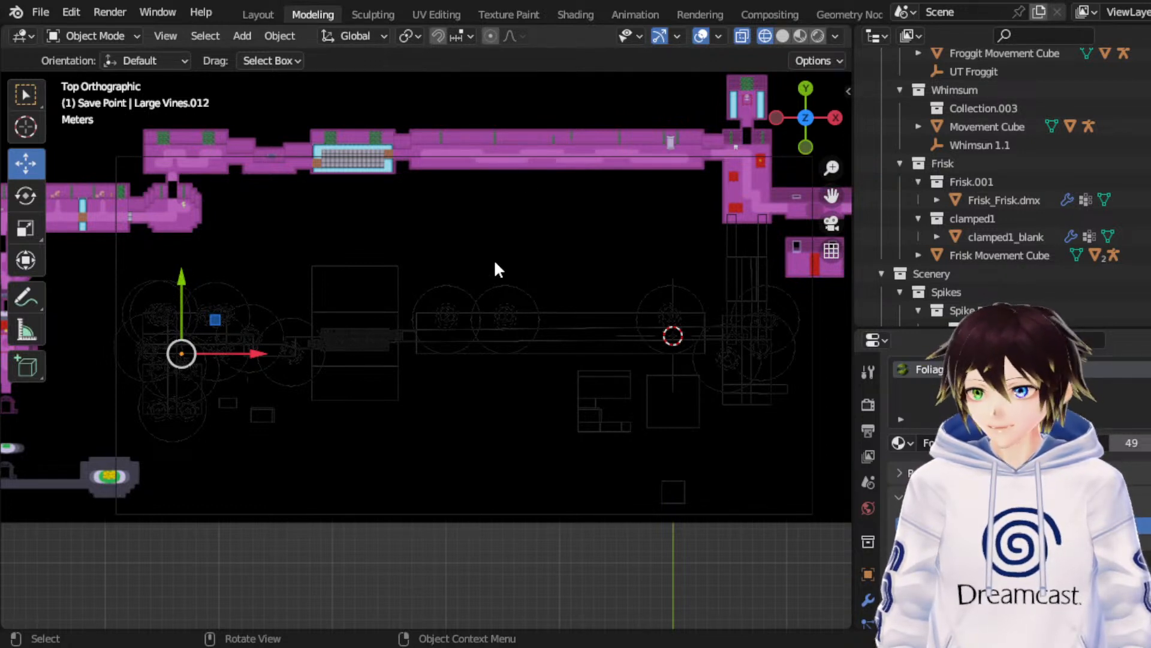
Step: Nudge the duplicated vines a little further along the negative X axis
key("g")
key("x")
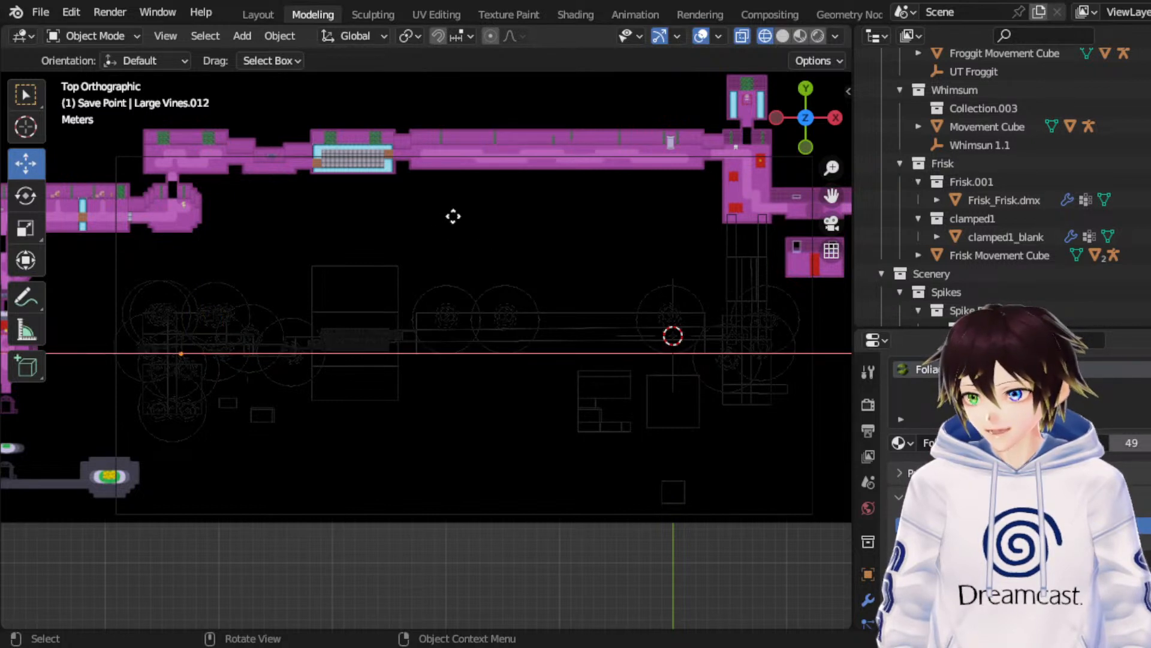
key("Escape")
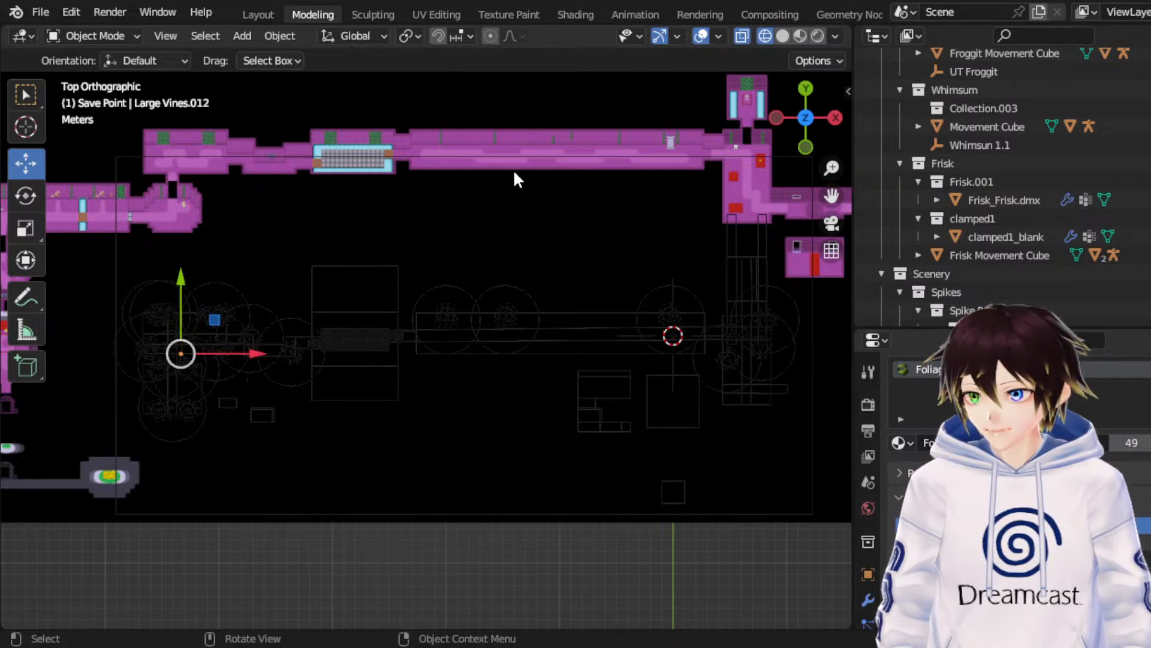
left_click(27, 217)
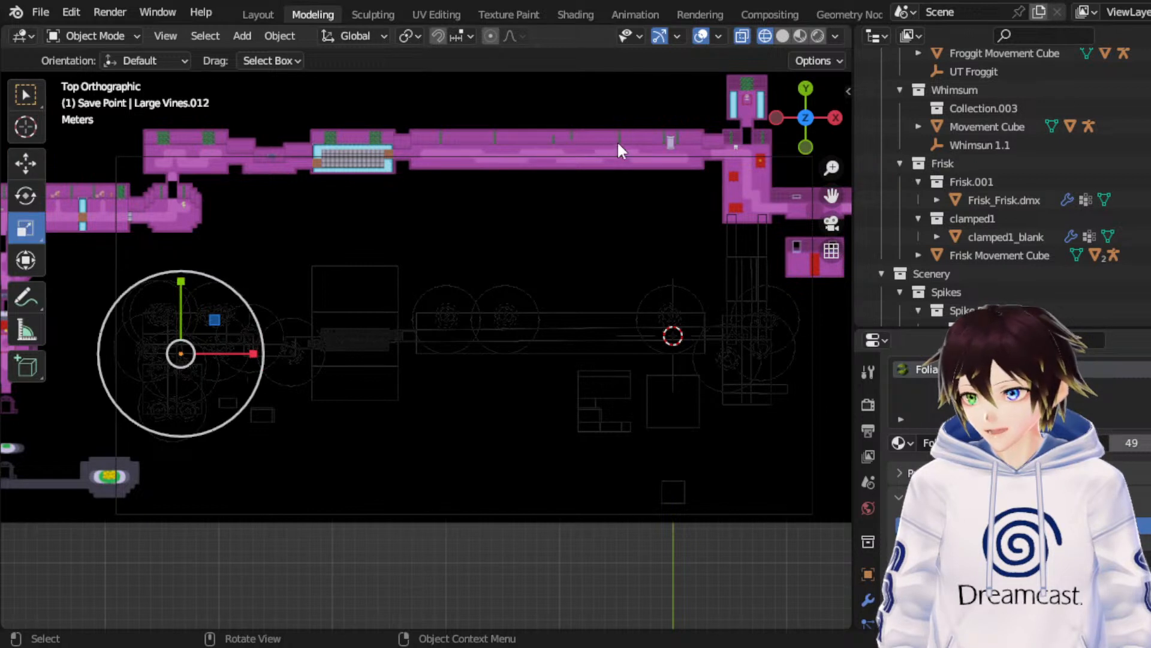
left_click(27, 162)
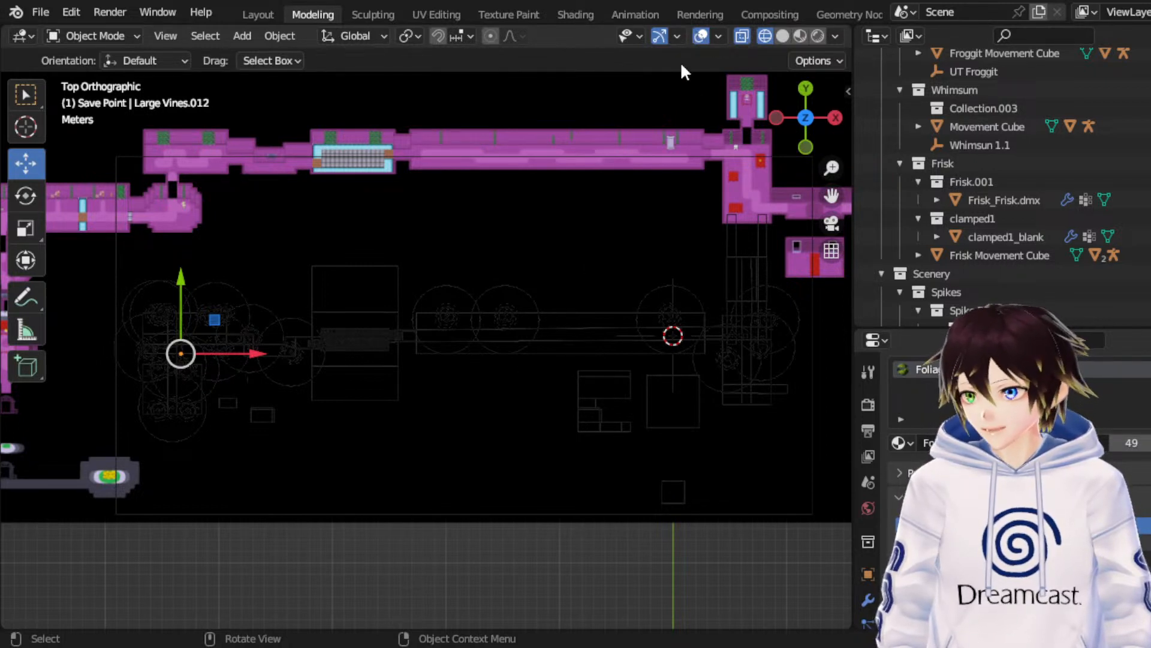
left_click(502, 135)
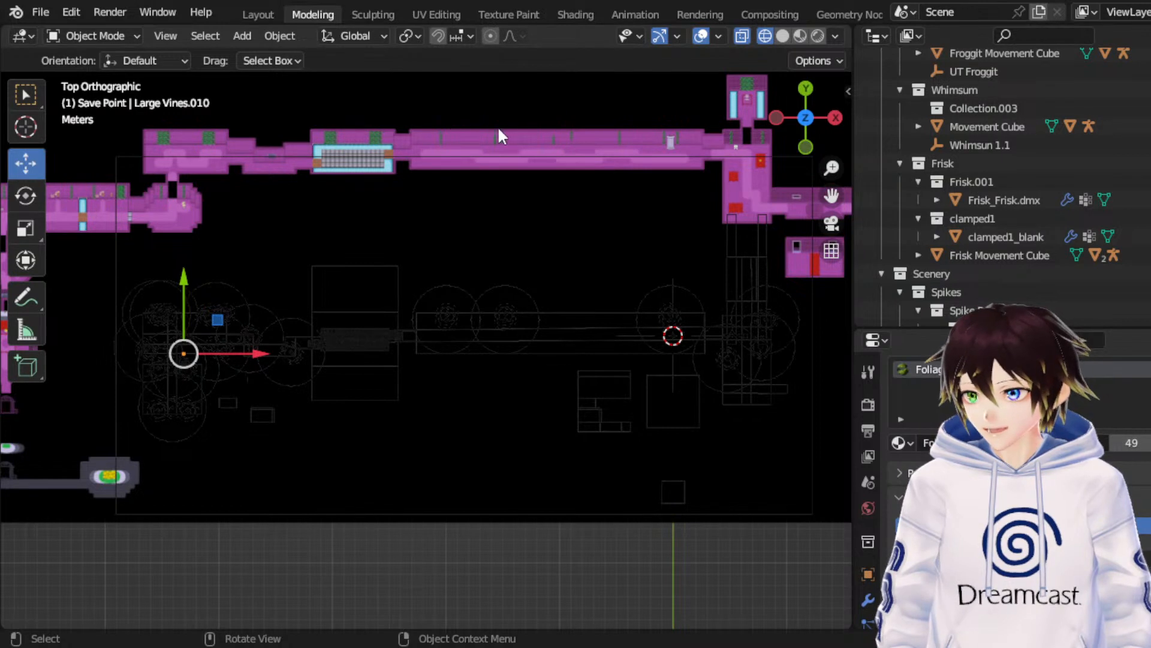
key("Tab")
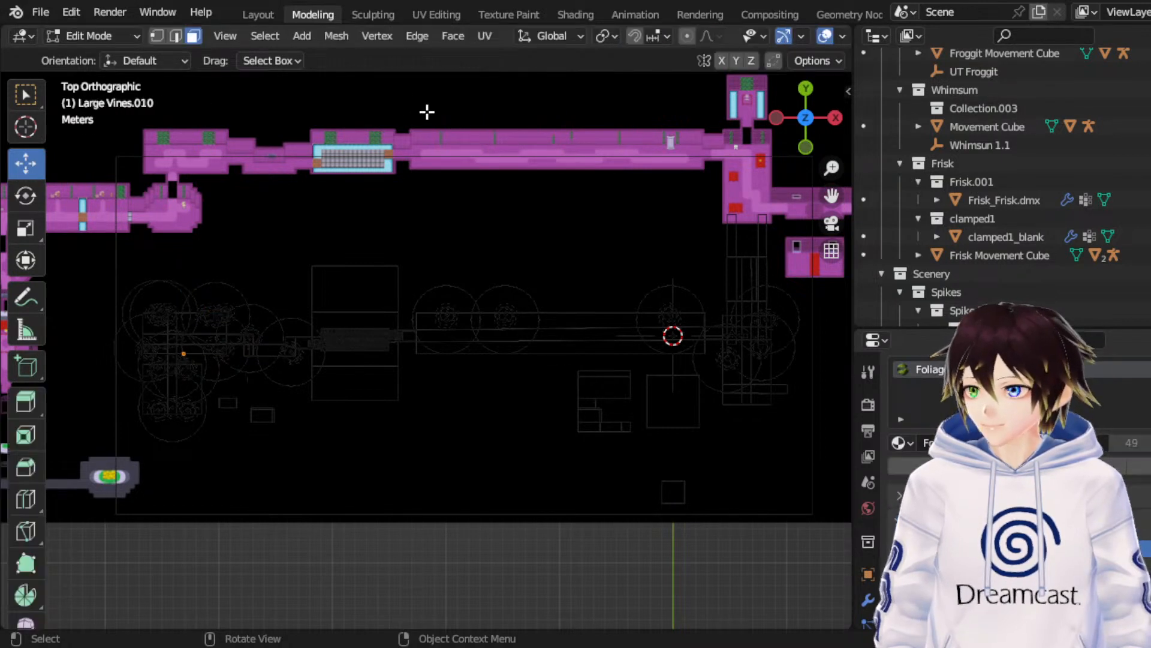
key("a")
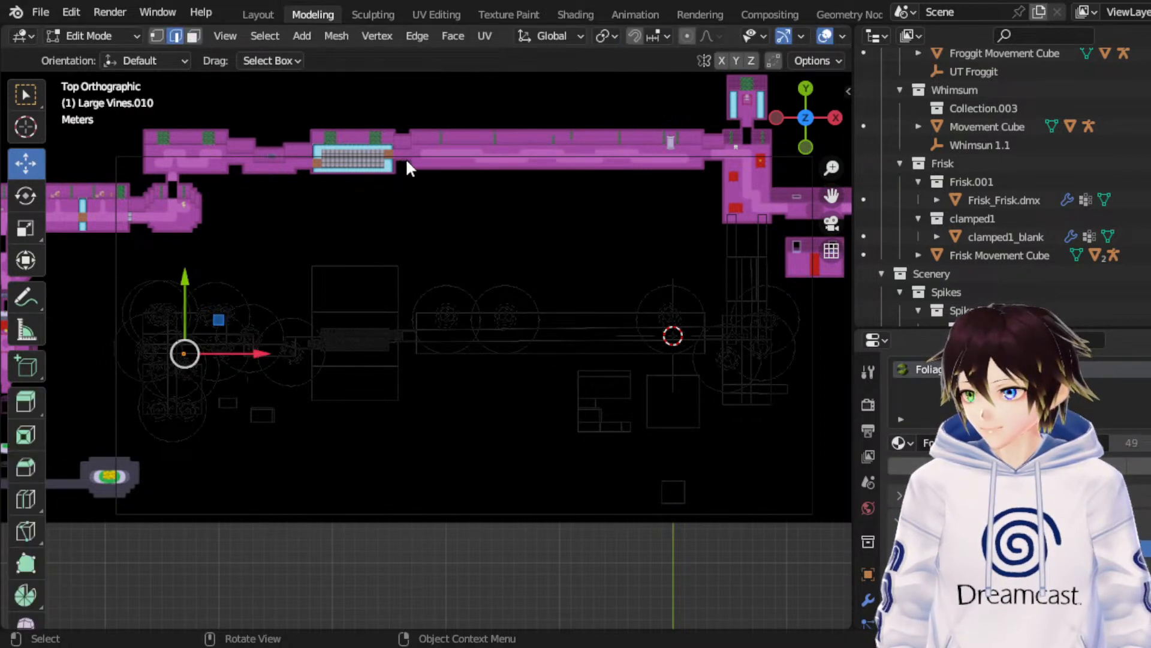
key("alt+a")
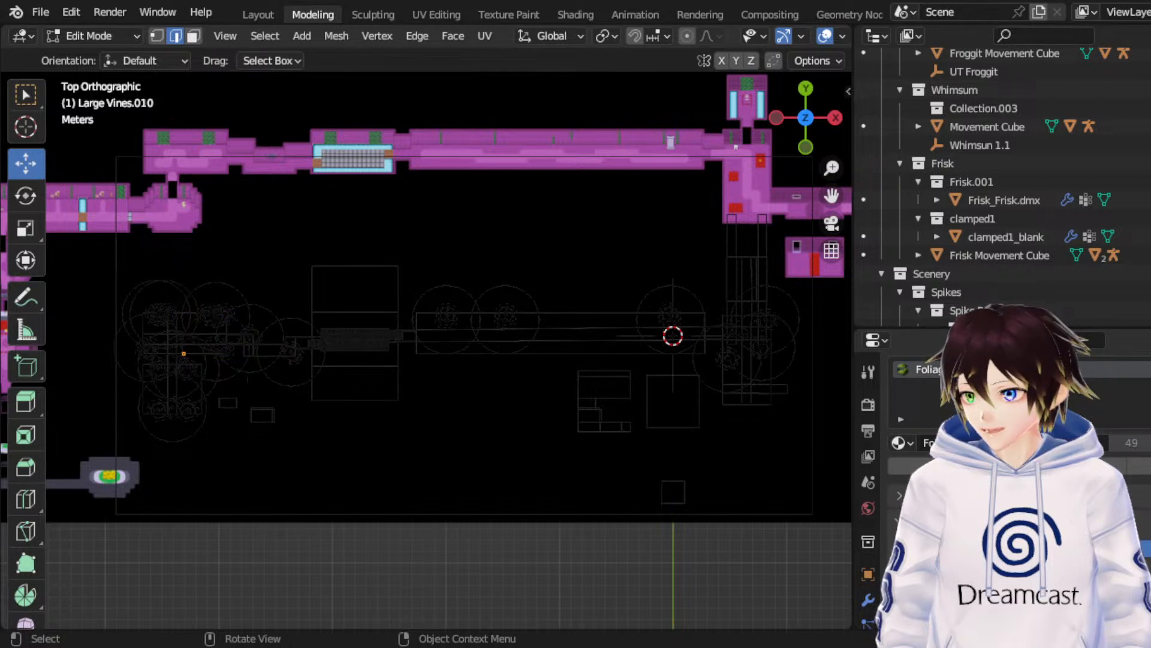
key("a")
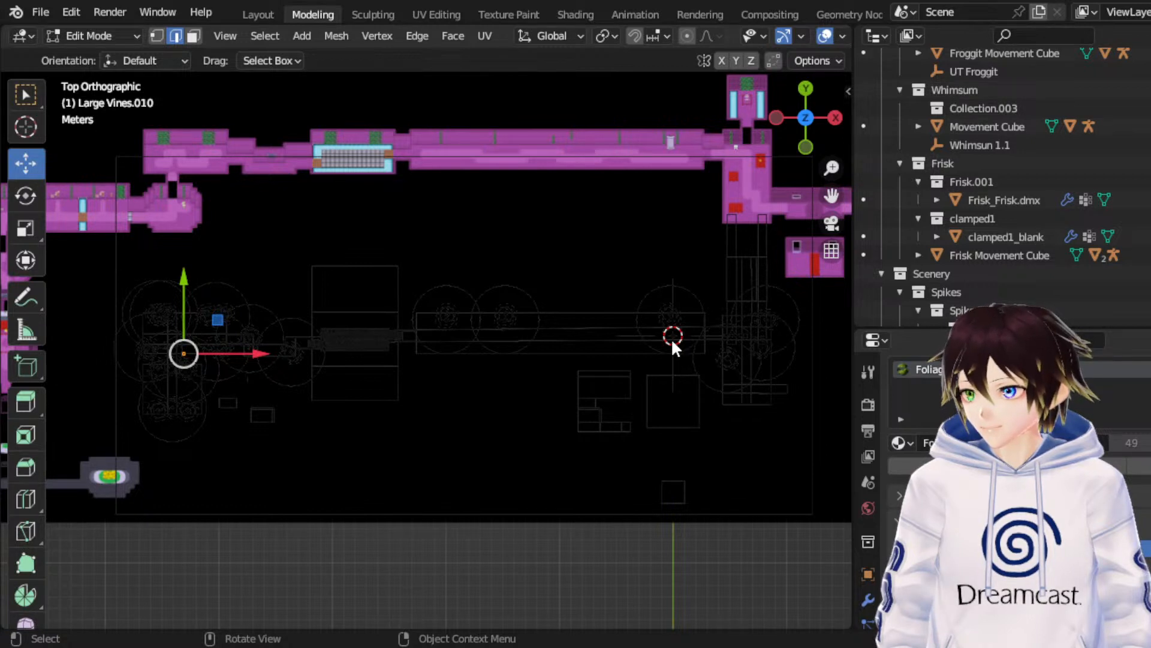
key("alt+a")
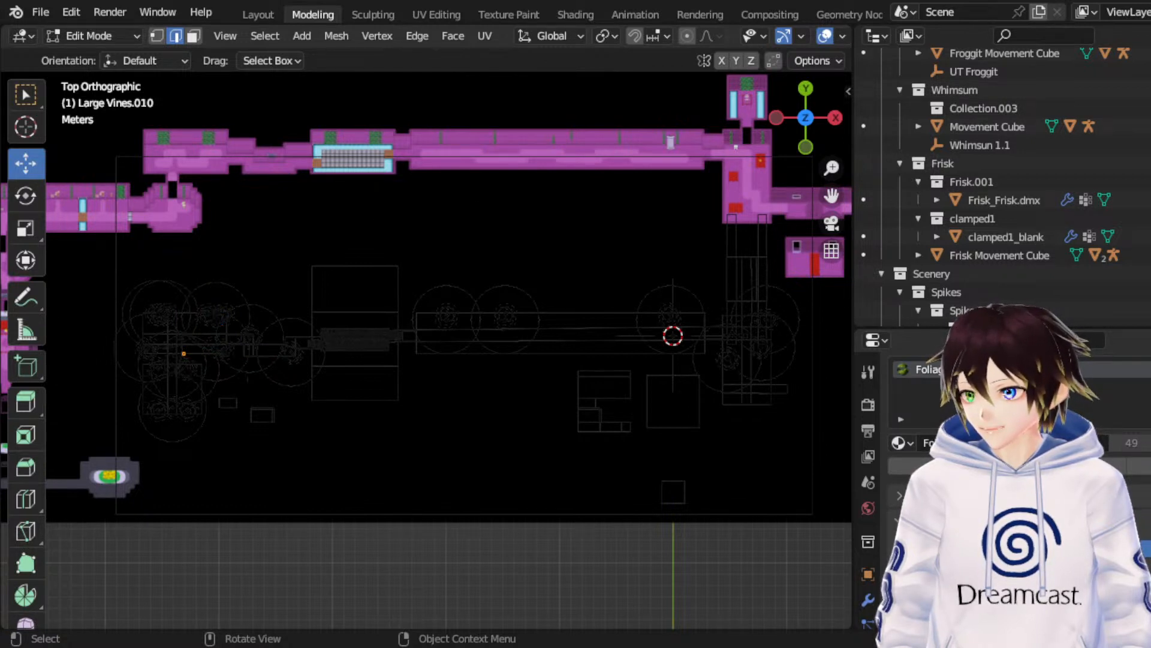
key("a")
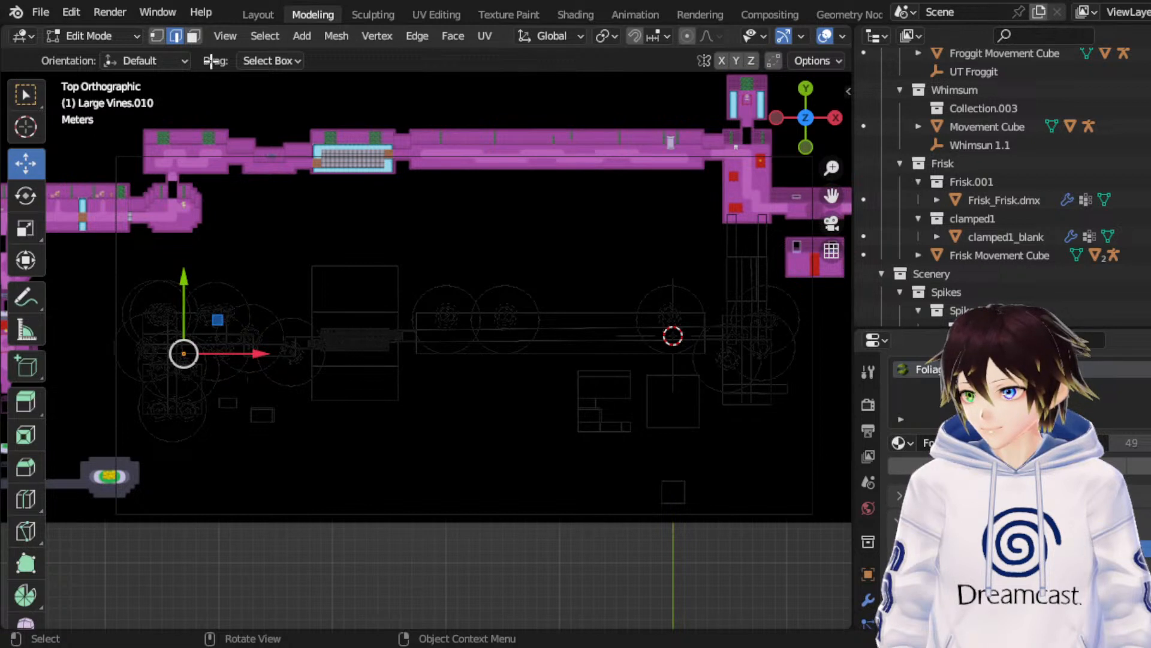
key("3")
key("a")
key("alt+a")
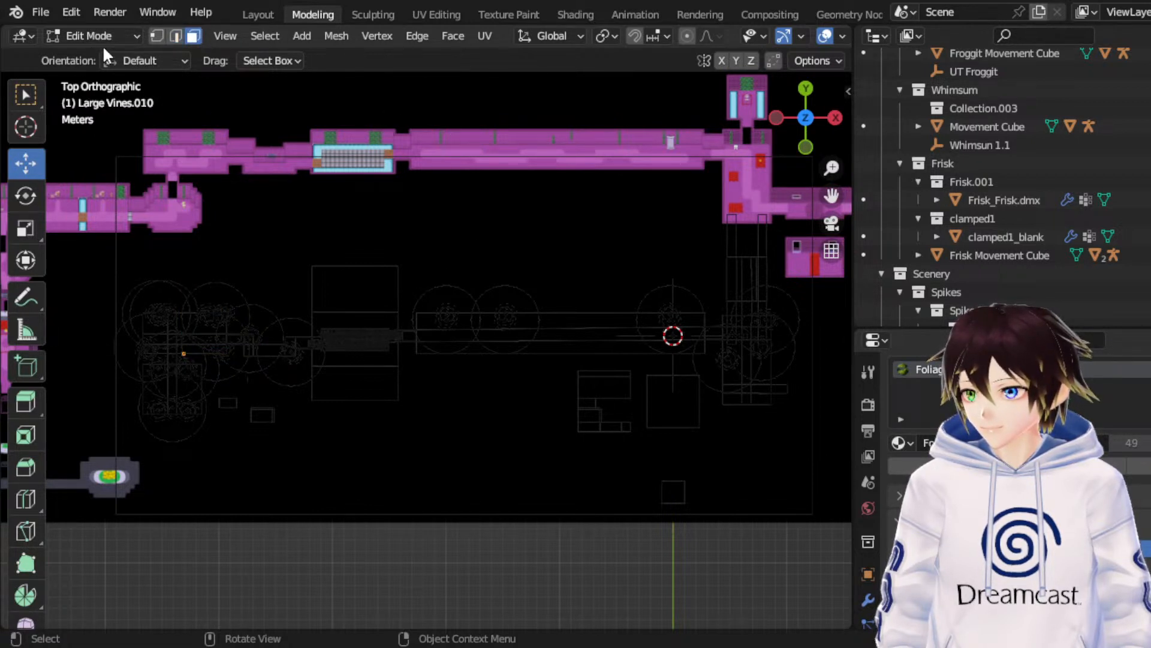
key("Tab")
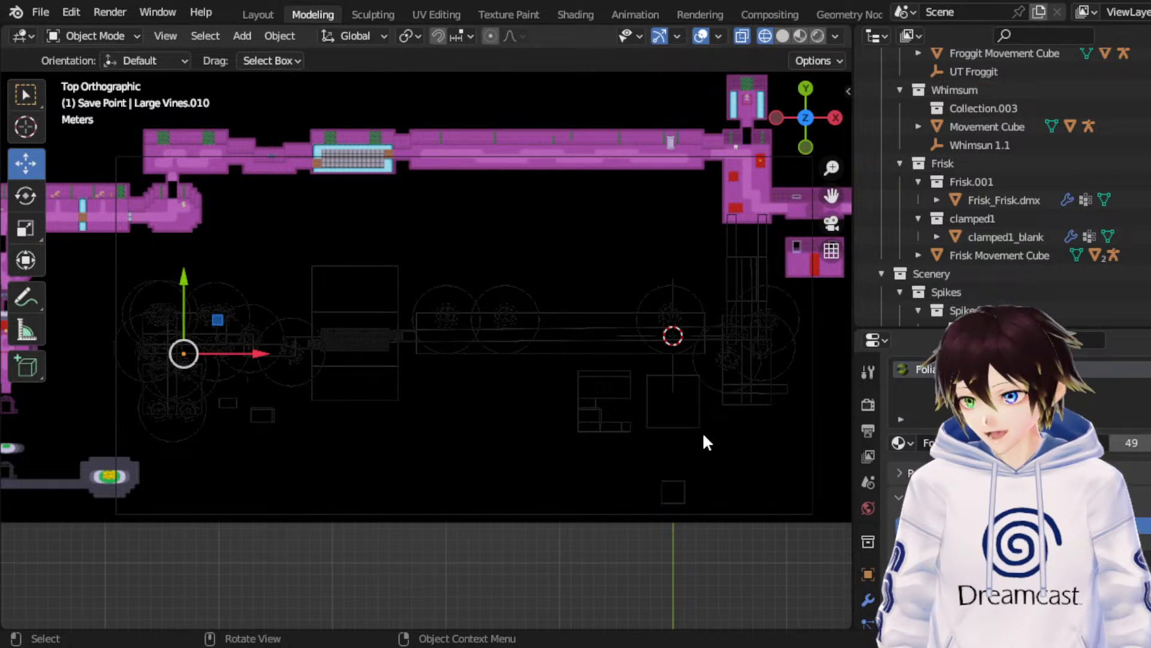
Step: Duplicate the small mushroom Ruins Shroom.007 and move the copy along the positive X axis to beside the large vines
key("ctrl+z")
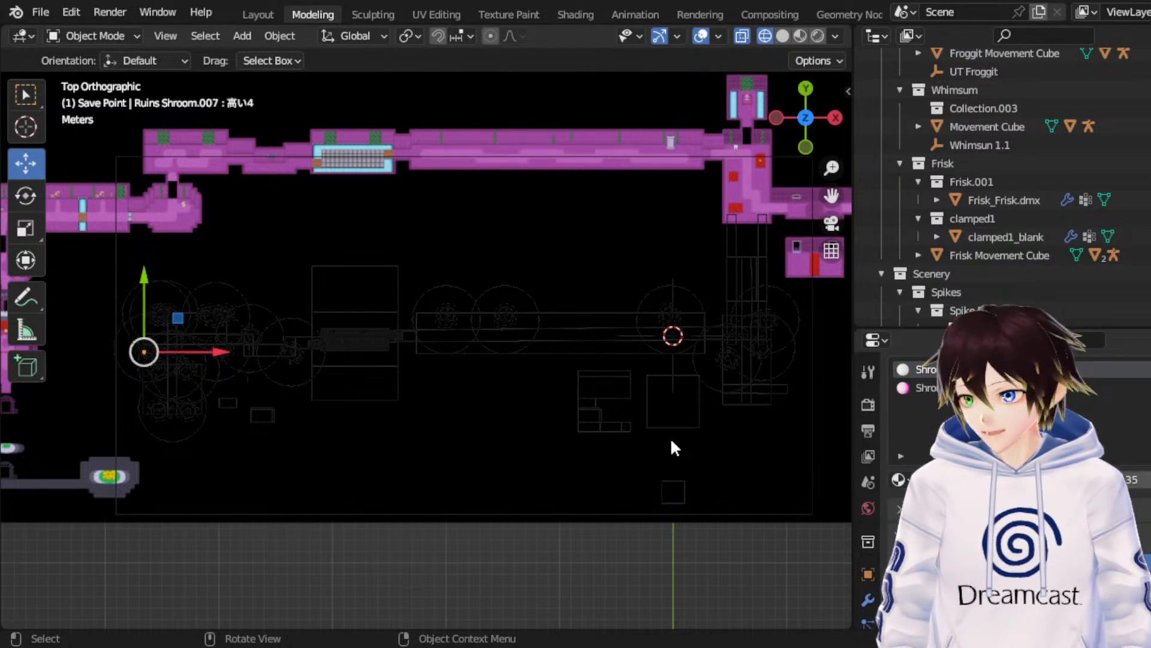
key("ctrl+v")
key("g")
key("x")
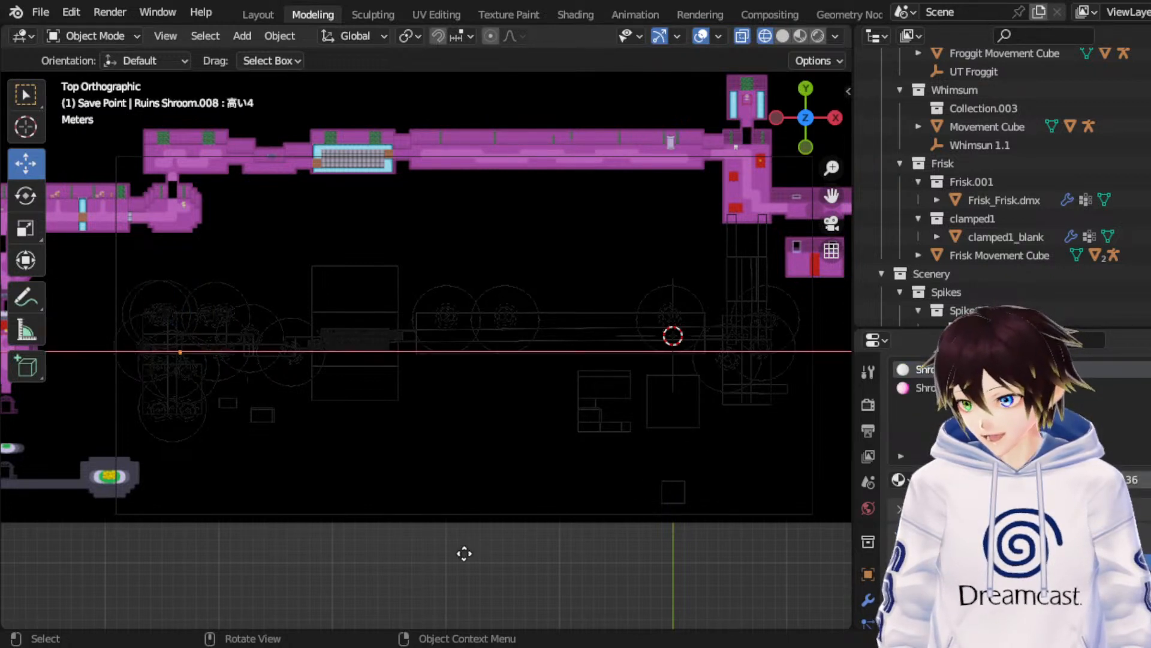
left_click(453, 556)
key("g")
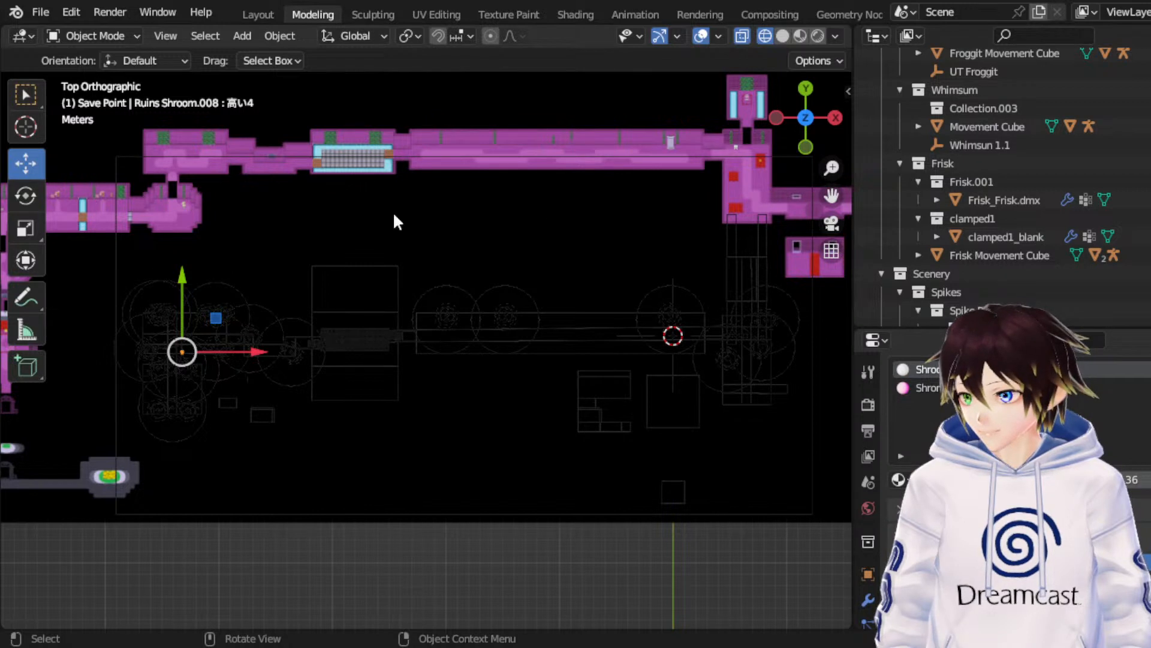
Step: Rotate the duplicated mushroom about the X axis and scale it
left_click(14, 190)
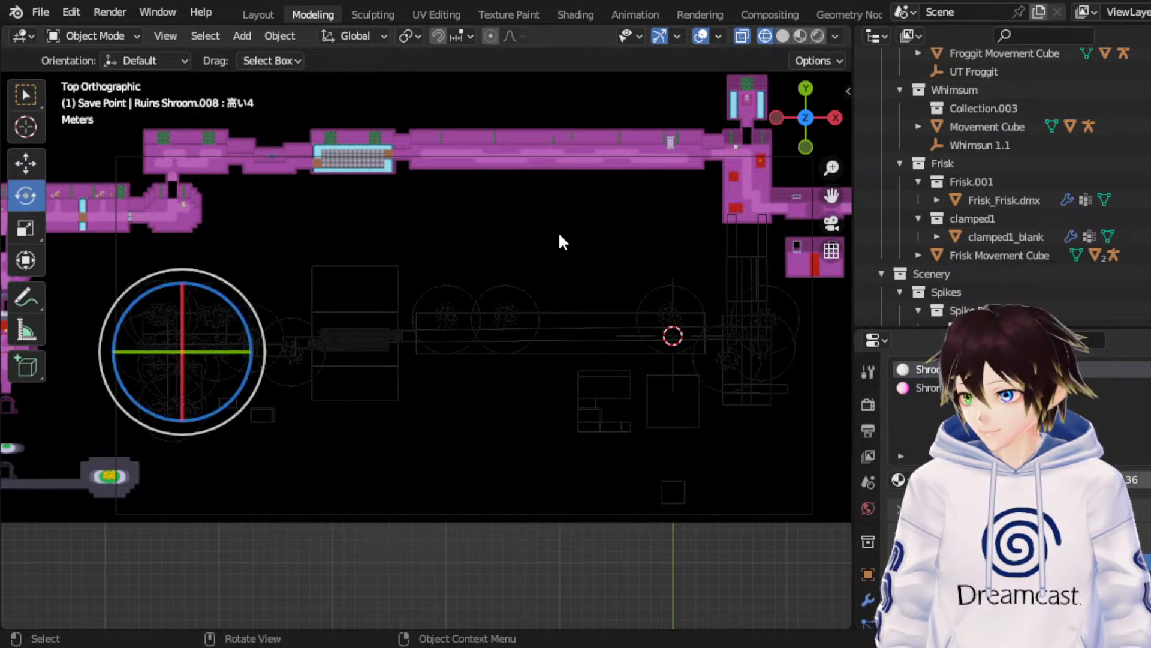
key("r")
key("x")
left_click(529, 316)
left_click(28, 232)
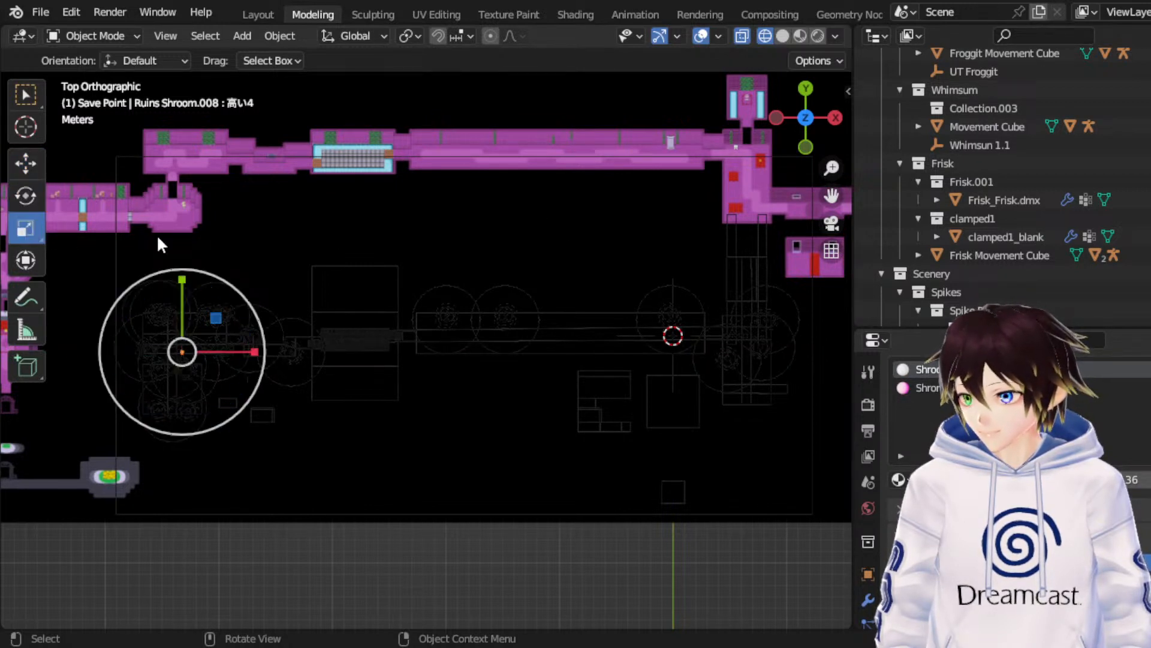
key("s")
left_click(24, 164)
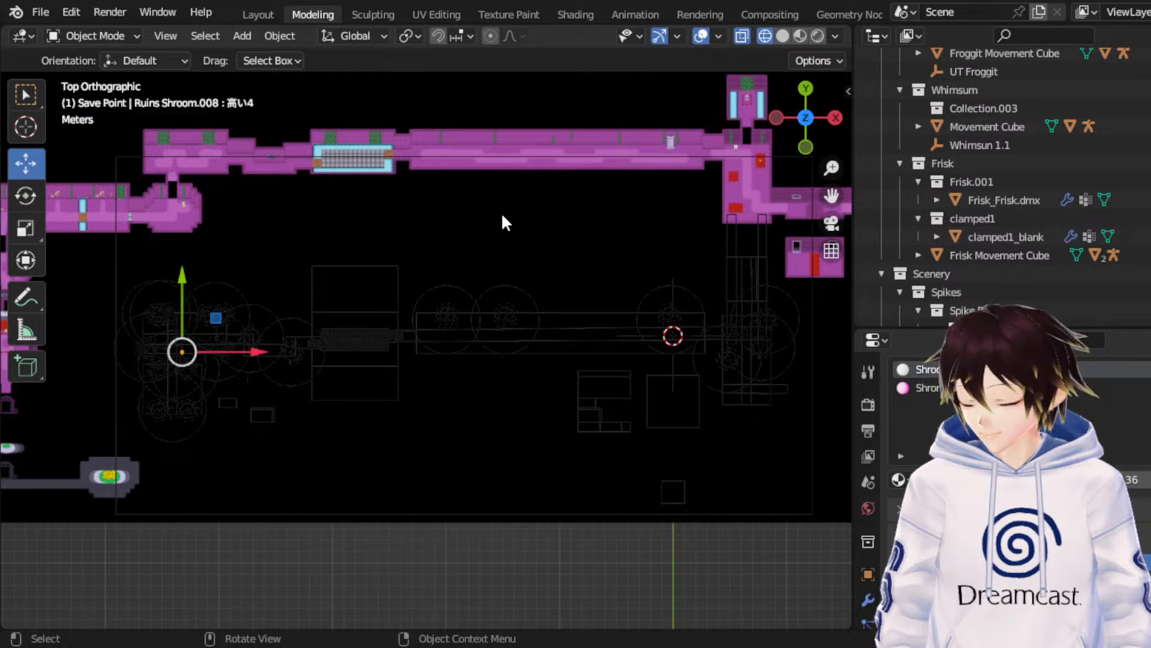
Step: Move the duplicated mushroom slightly along the negative X axis and the negative Y axis
key("g")
key("x")
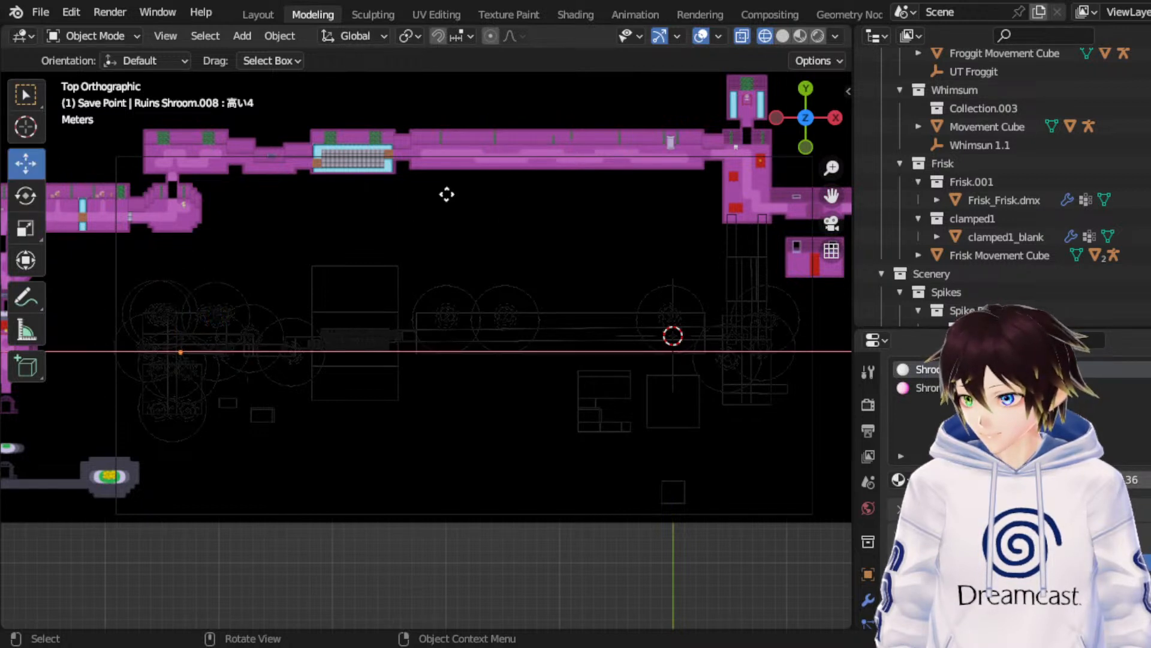
left_click(447, 194)
key("g")
key("y")
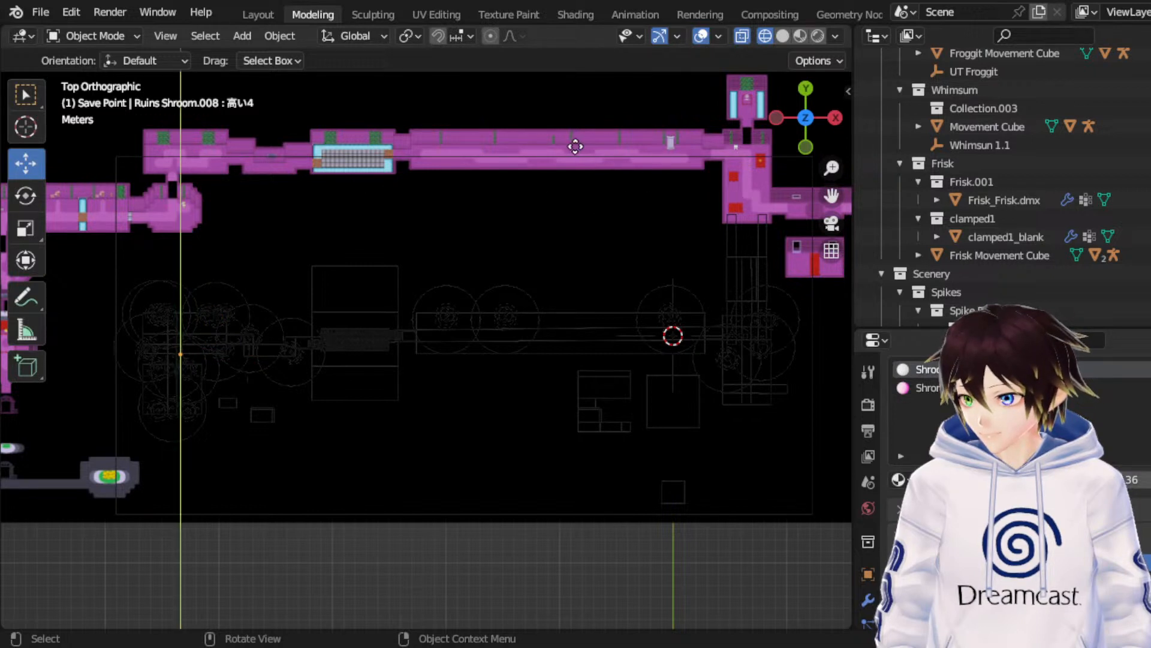
left_click(577, 159)
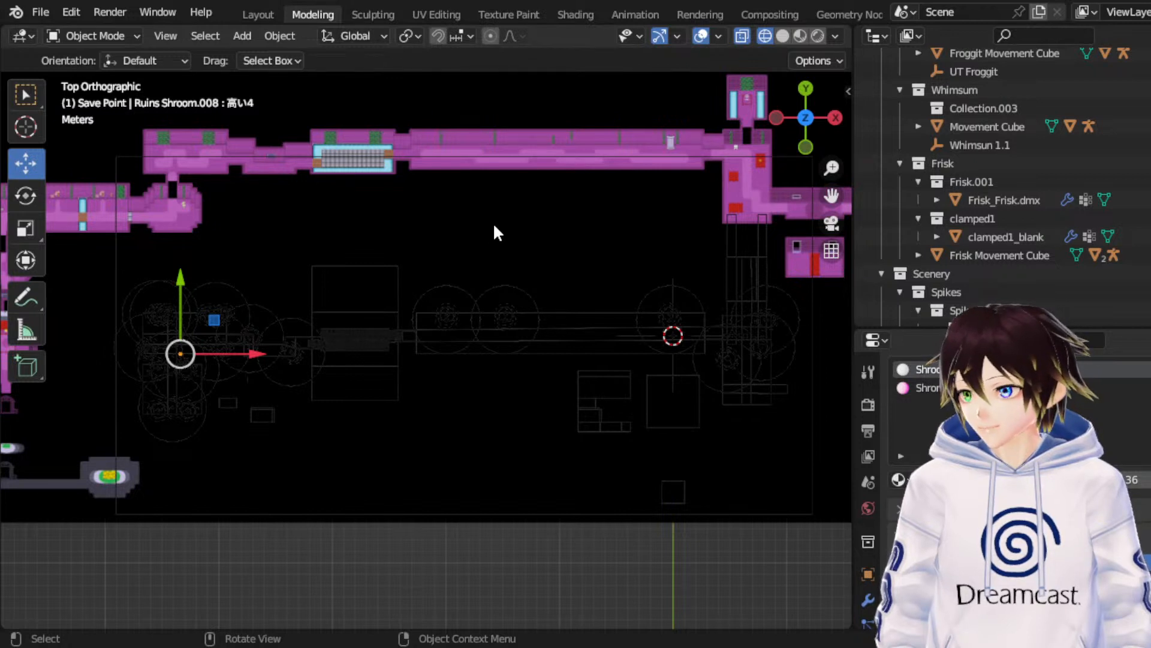
left_click(25, 228)
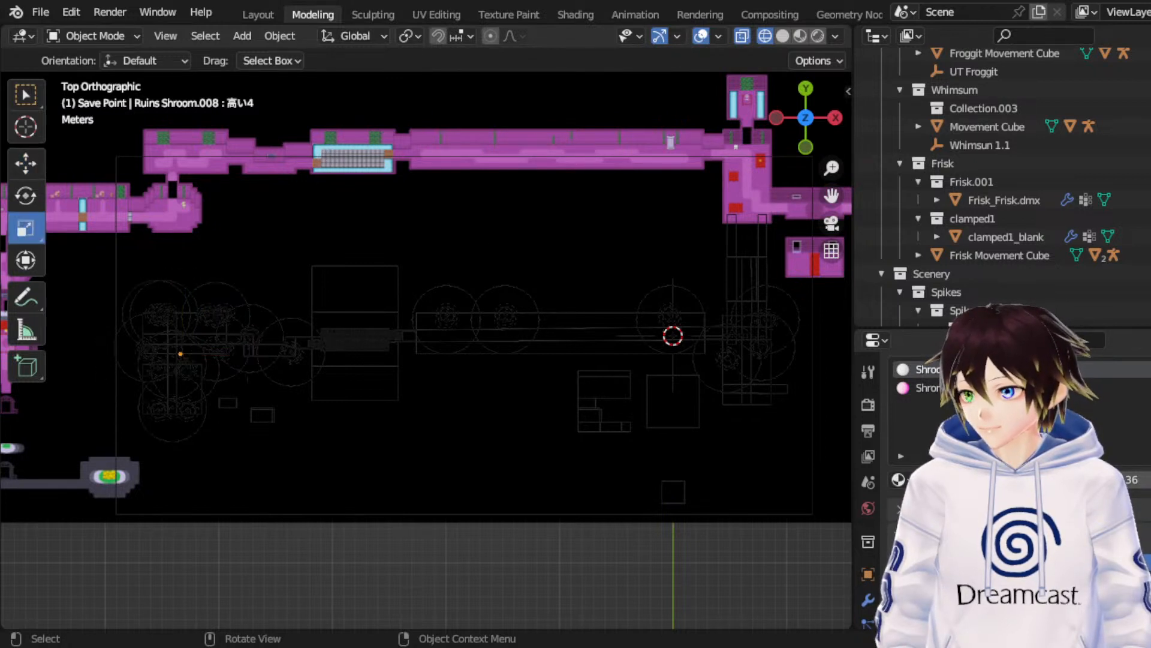
left_click(27, 162)
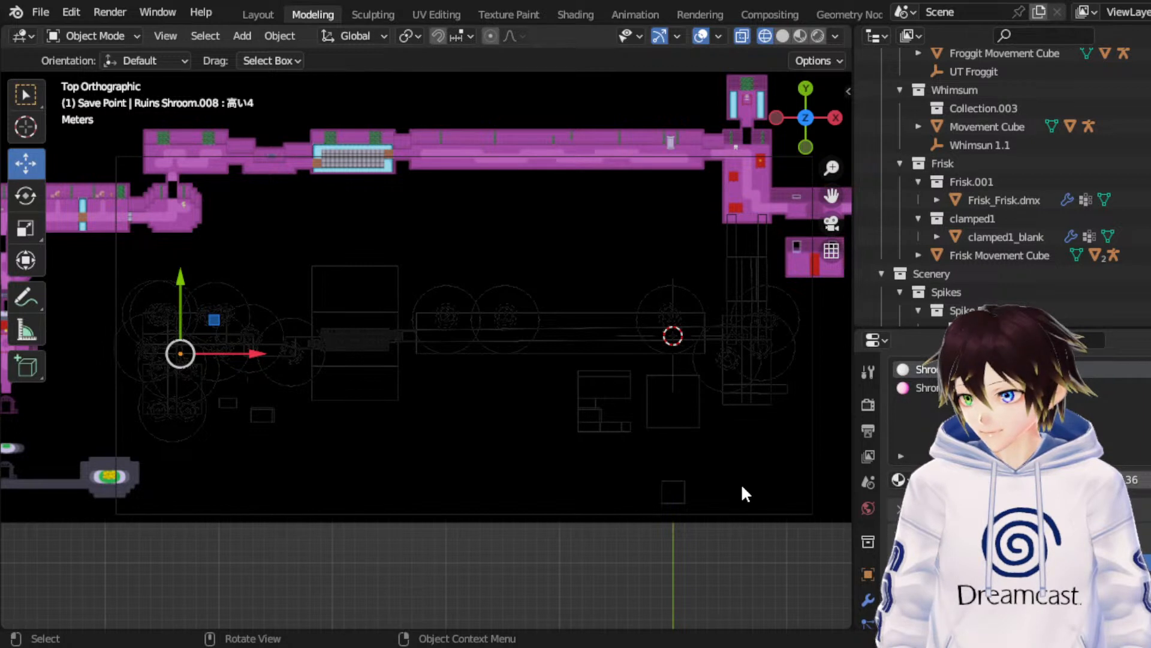
Step: Duplicate the point light Mushroom Glow.009 and move the copy along the positive X axis to the duplicated mushroom
key("ctrl+z")
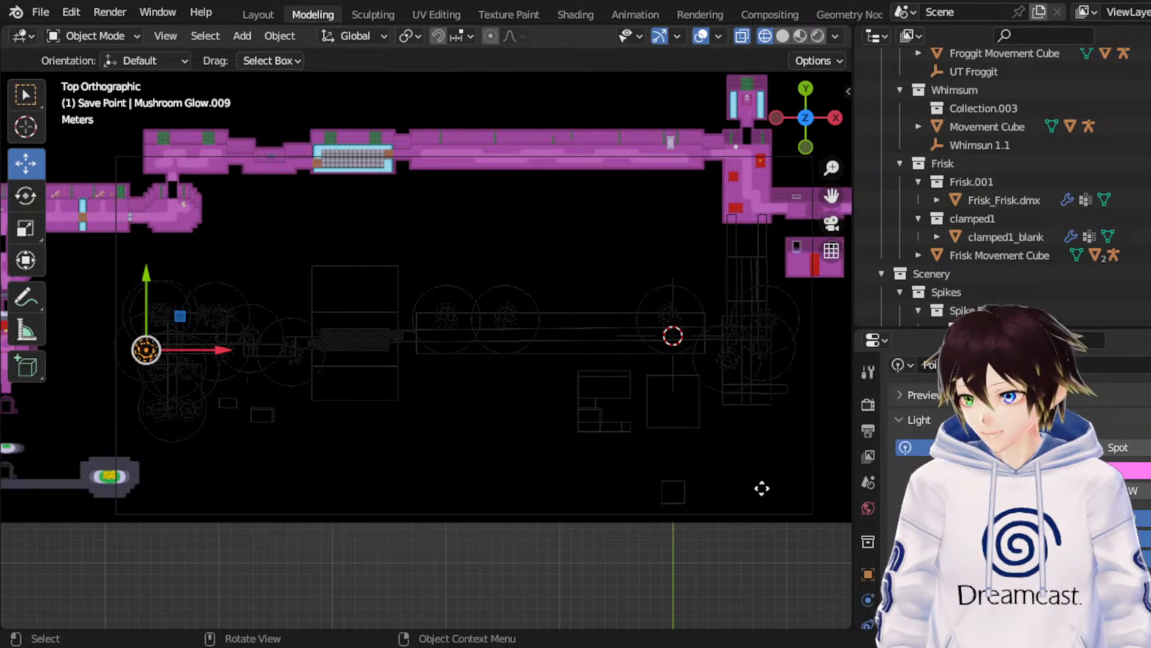
key("ctrl+z")
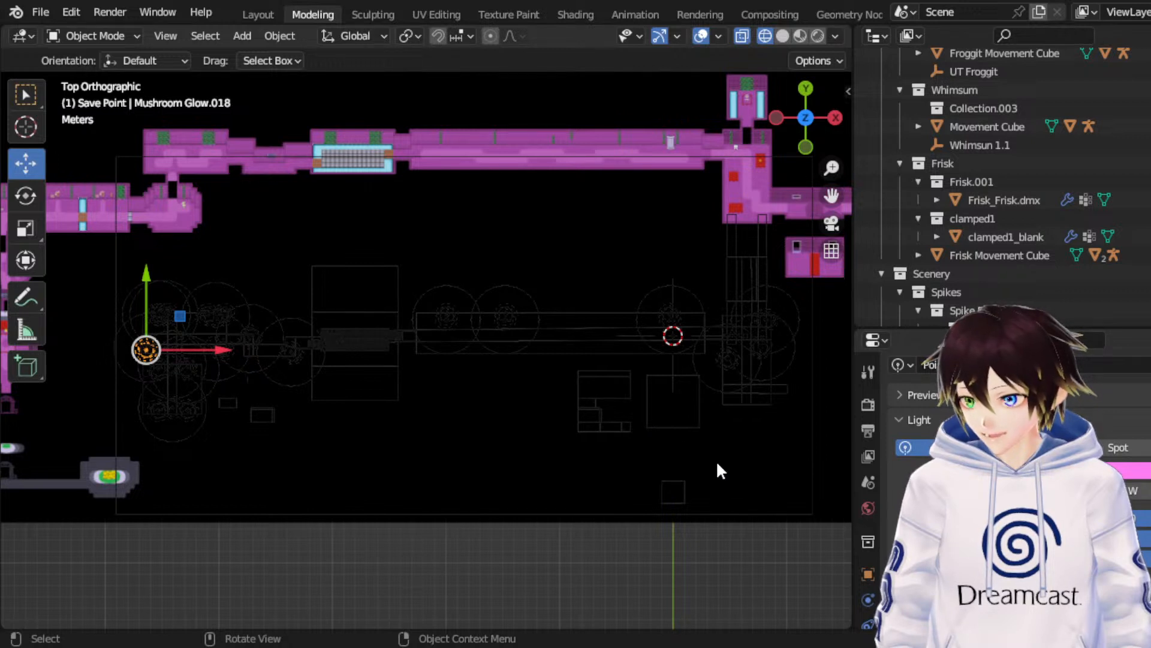
key("g")
key("x")
left_click(751, 484)
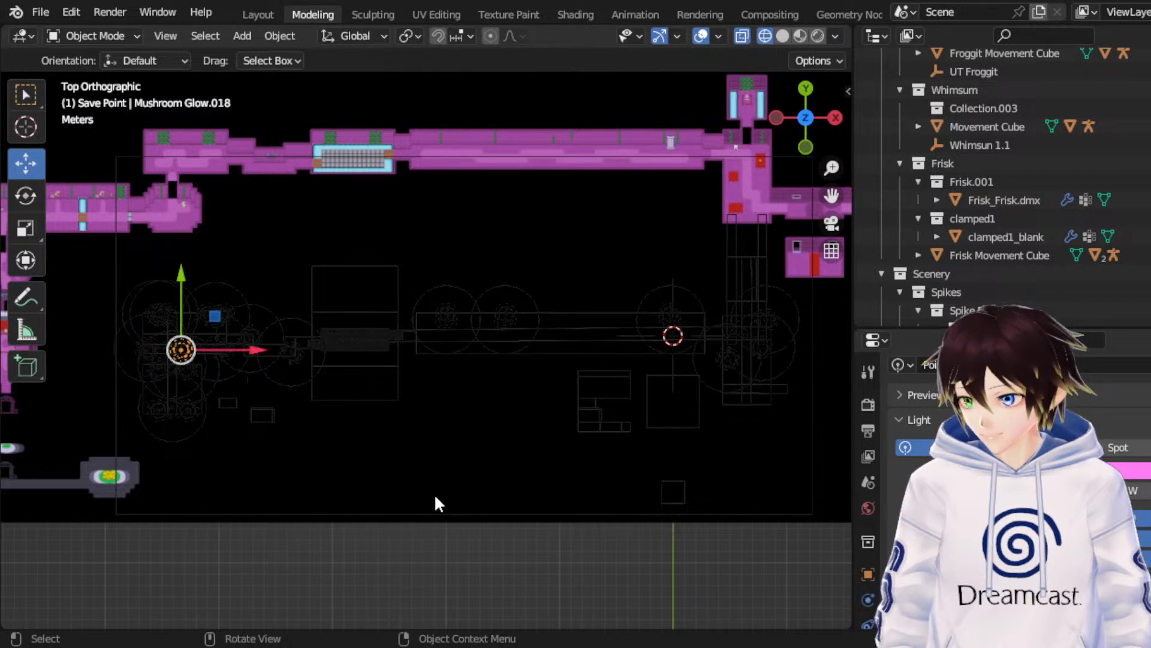
Step: Adjust the height of the duplicated mushroom glow light along the Z axis
key("g")
key("z")
left_click(413, 265)
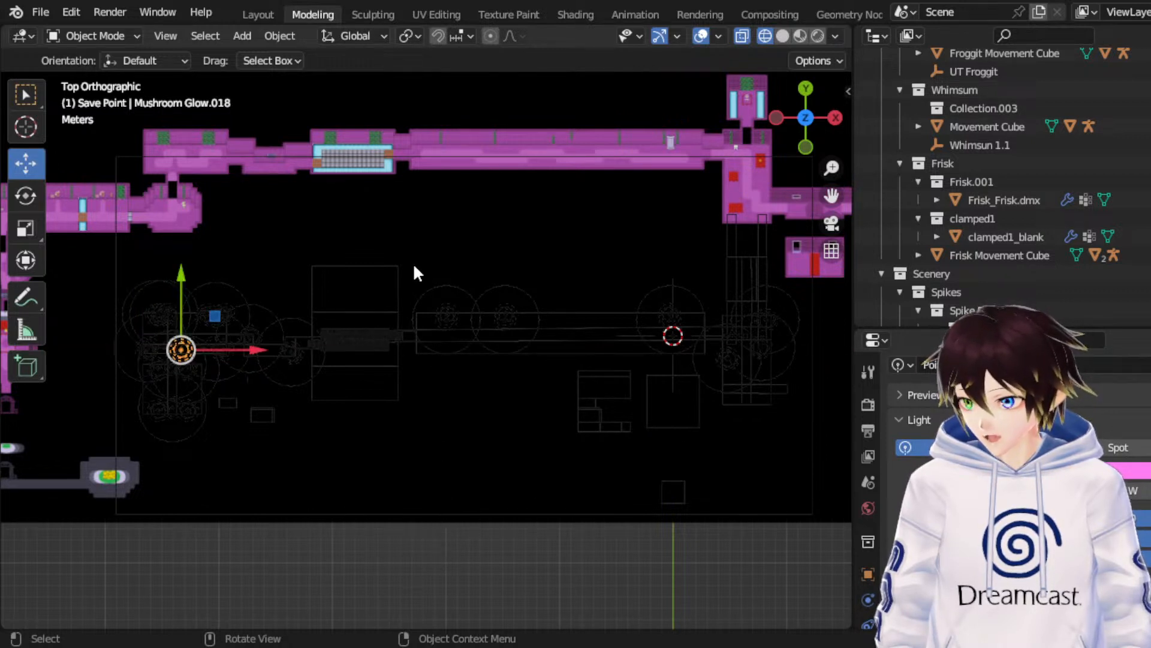
key("g")
key("z")
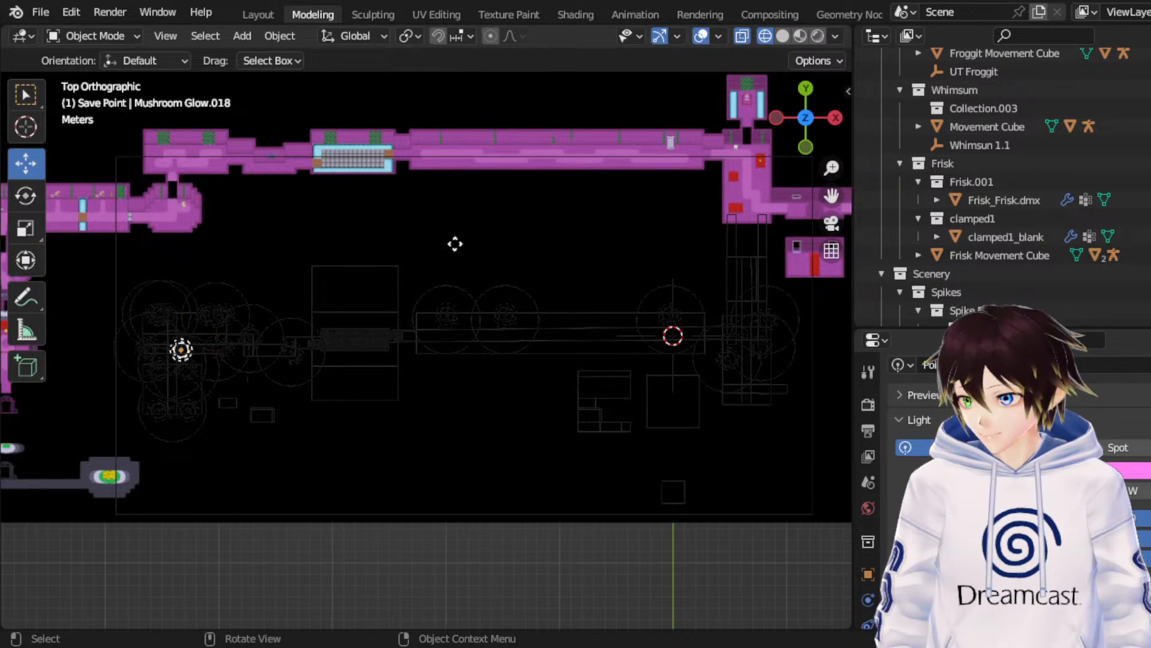
left_click(455, 240)
Step: Move the duplicated glow light slightly along the negative Y axis and fine-tune its position along the Z axis
key("g")
key("y")
left_click(442, 292)
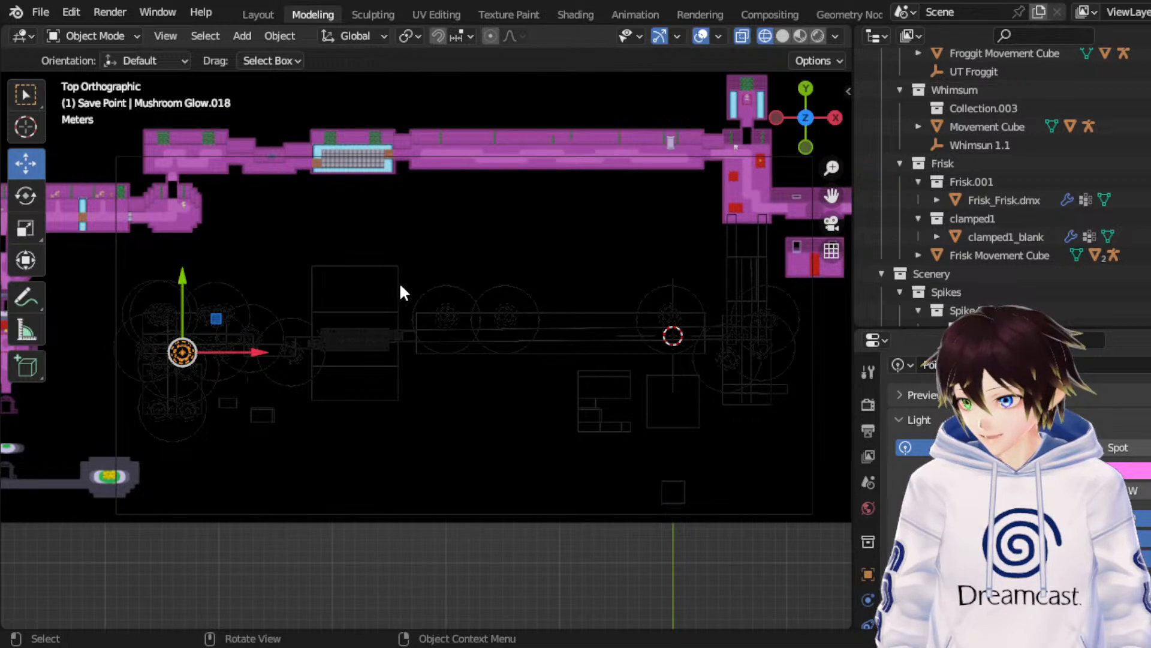
key("g")
key("y")
left_click(423, 270)
key("g")
key("z")
left_click(359, 248)
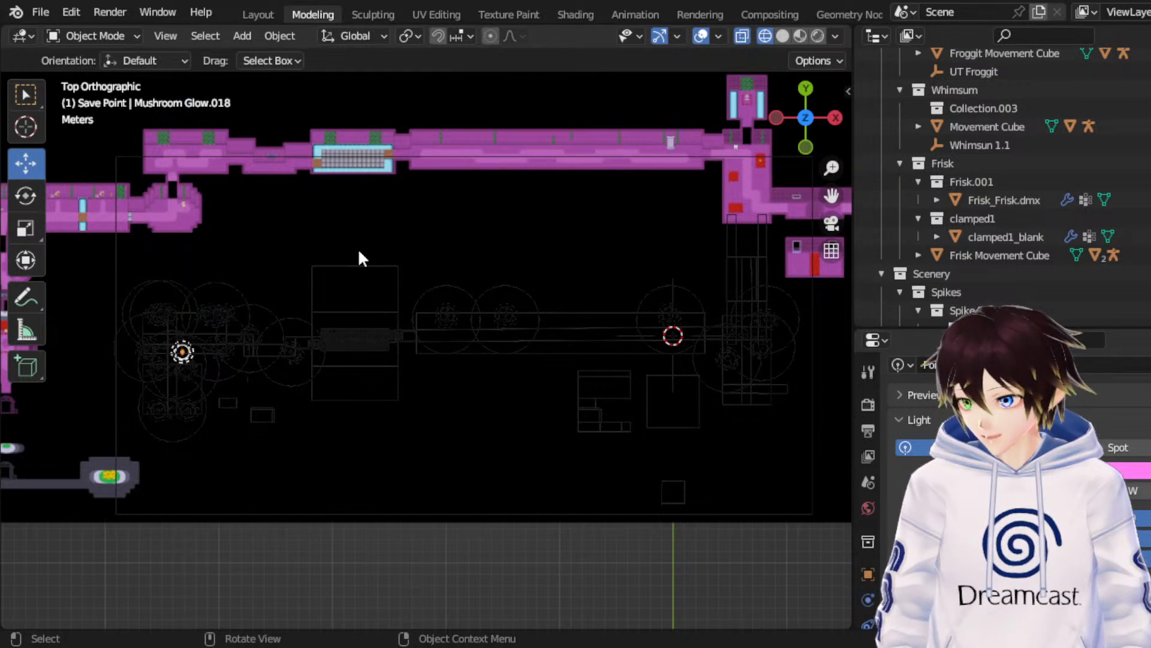
Step: Fine-tune the position of the glow light Mushroom Glow.018 along the X axis
key("g")
key("x")
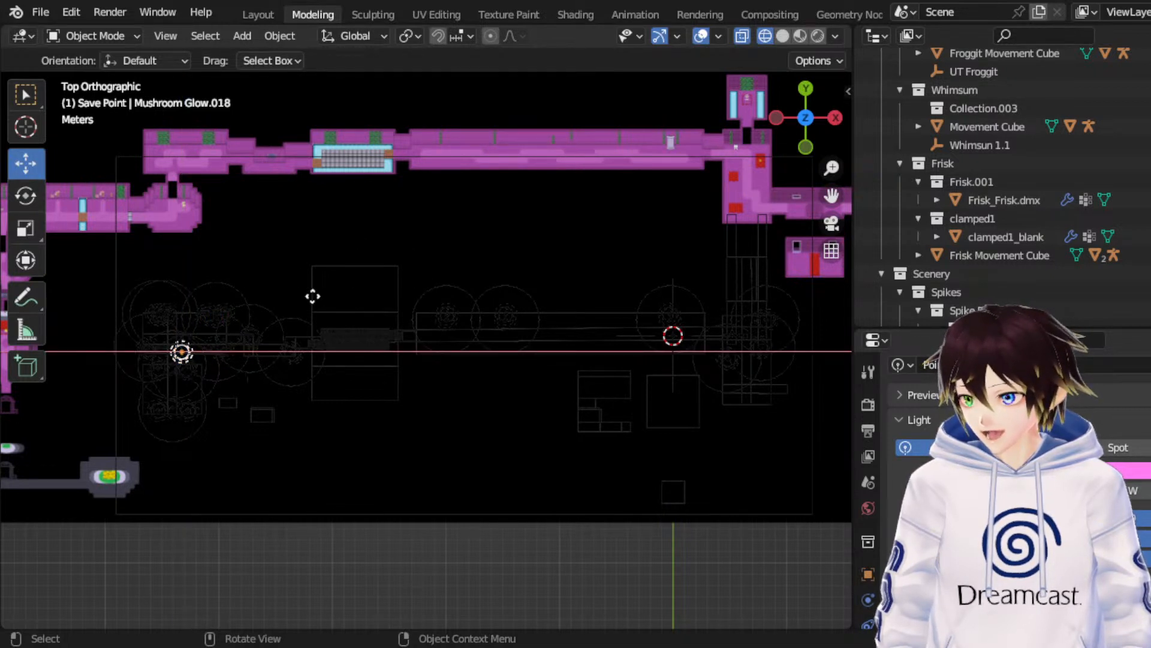
left_click(350, 341)
Step: Duplicate the point light Ambient Light.011 and move the copy along the positive X axis to the duplicated mushroom
key("ctrl+z")
key("ctrl+z")
key("ctrl+z")
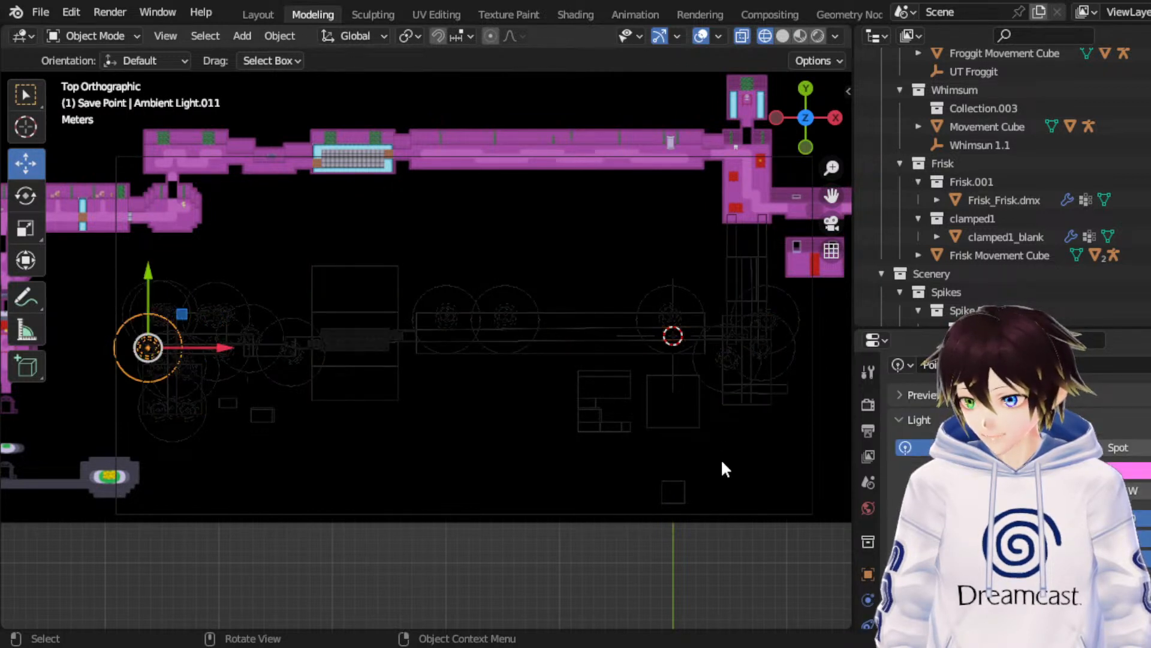
key("ctrl+z")
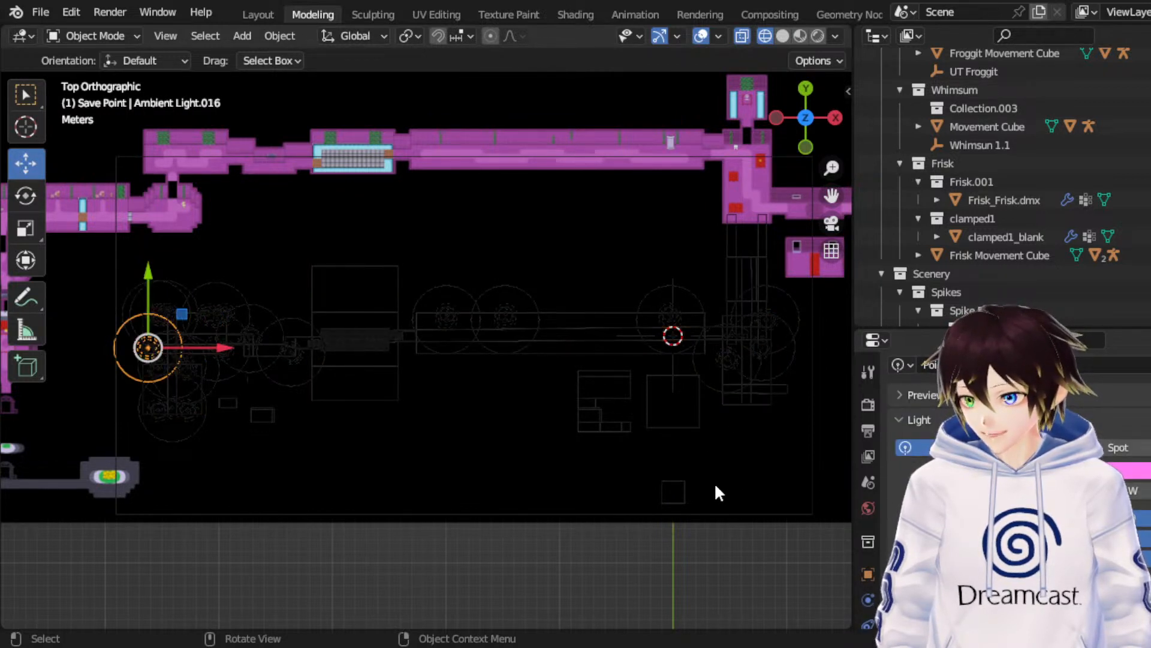
key("g")
key("x")
left_click(399, 593)
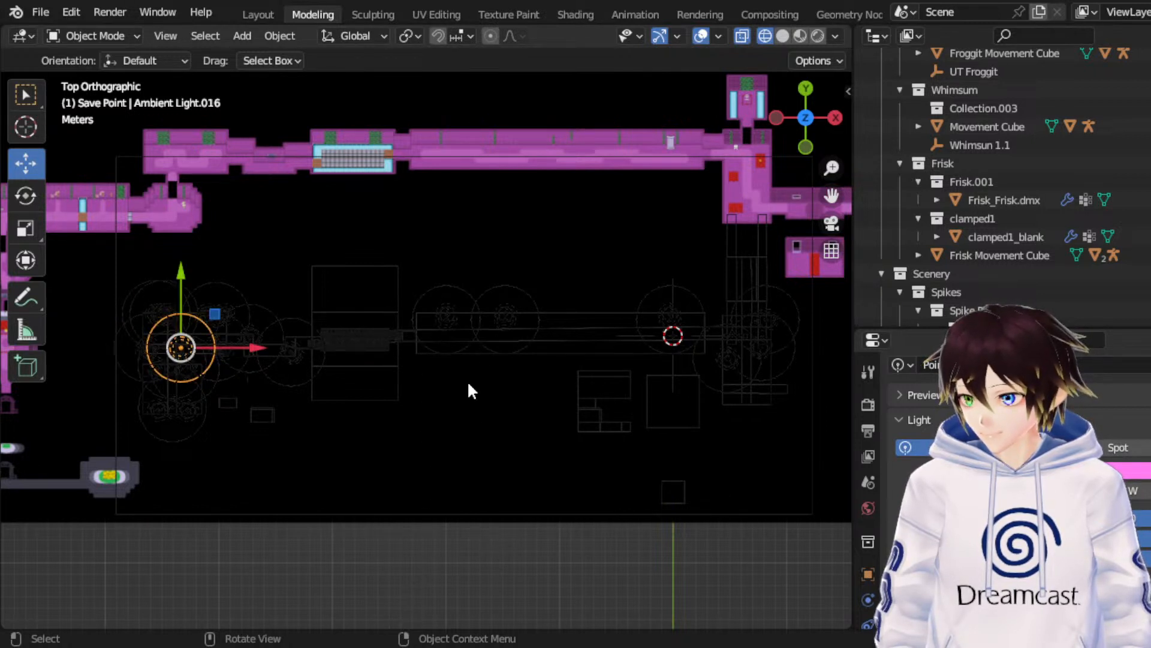
Step: Move the duplicated ambient light slightly along the negative Y axis and fine-tune its position along the X axis
key("g")
key("y")
left_click(491, 391)
key("g")
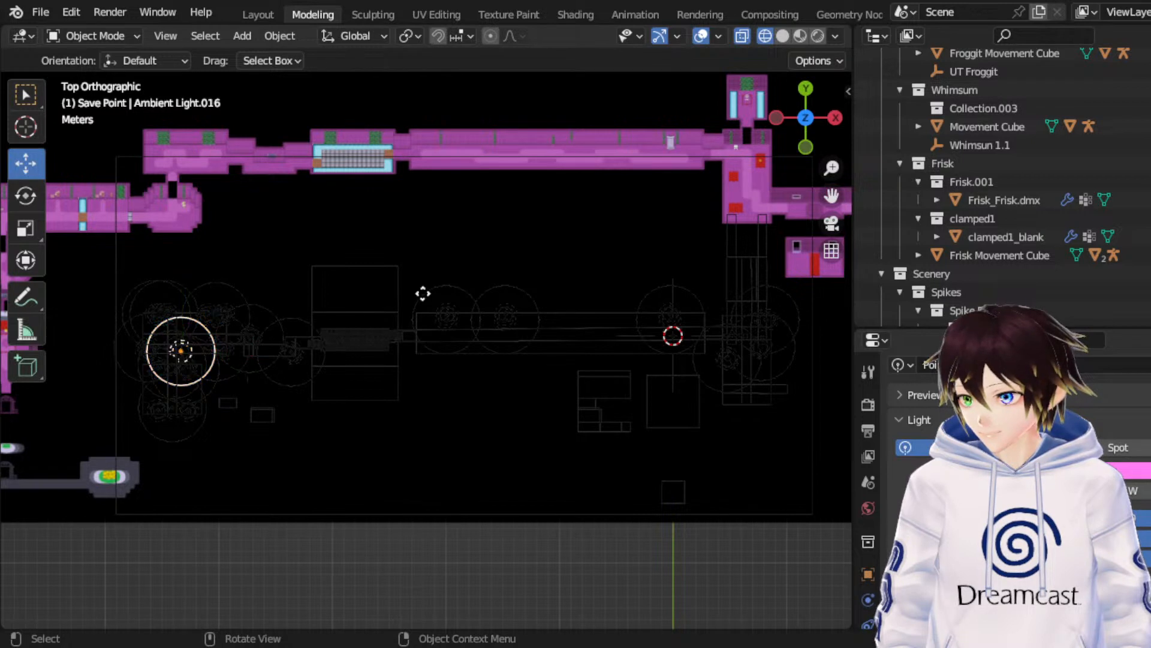
left_click(420, 293)
key("g")
key("x")
left_click(327, 340)
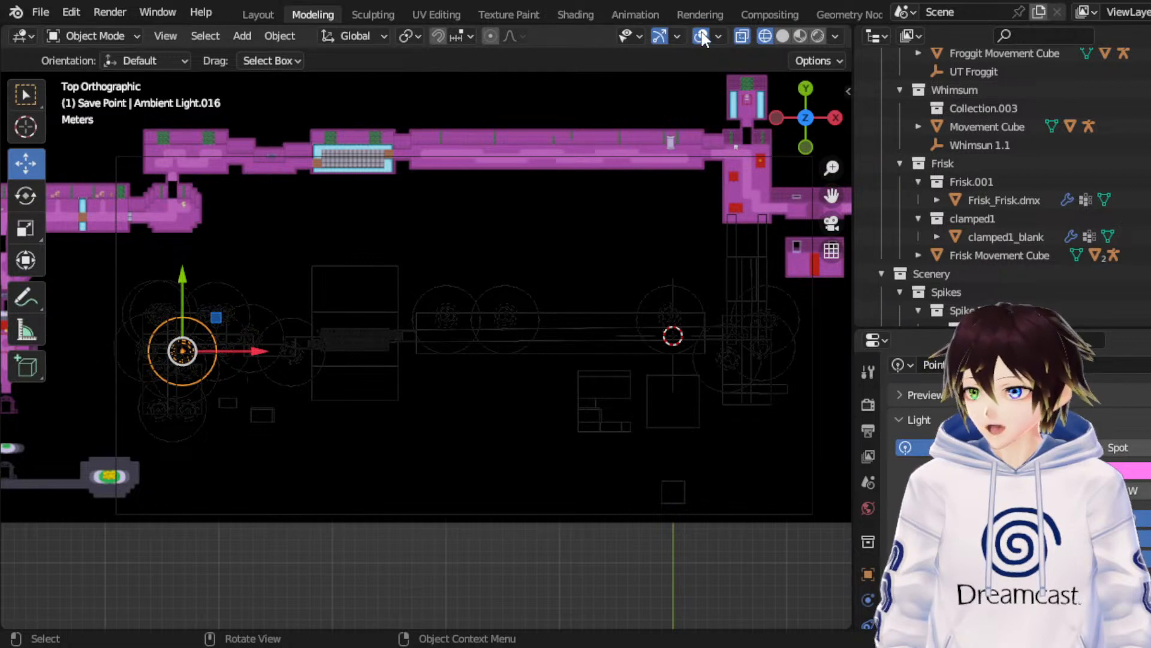
Step: Adjust the height of the duplicated ambient light Ambient Light.016 along the Z axis
key("ctrl+z")
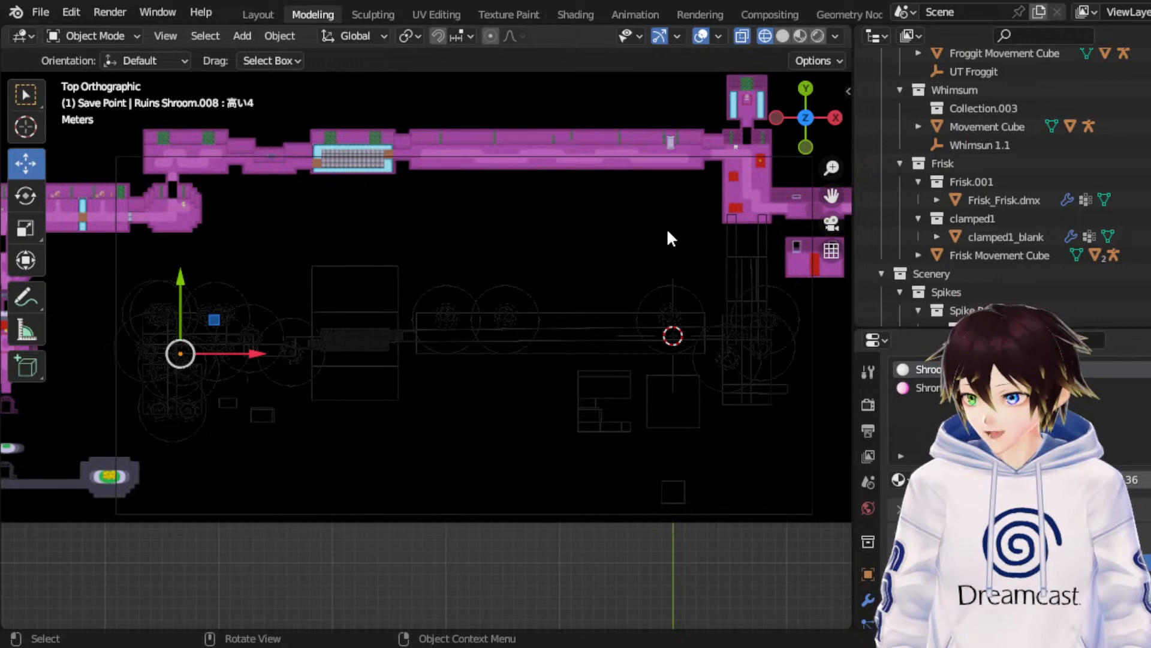
key("ctrl+z")
key("ctrl+z")
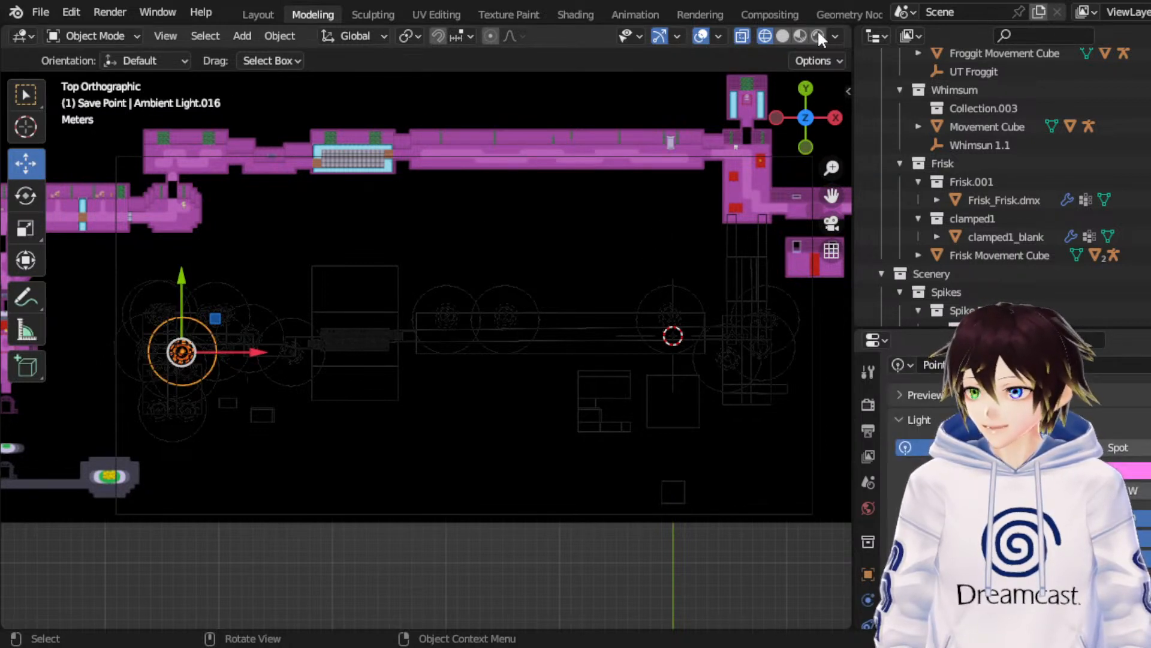
key("g")
key("z")
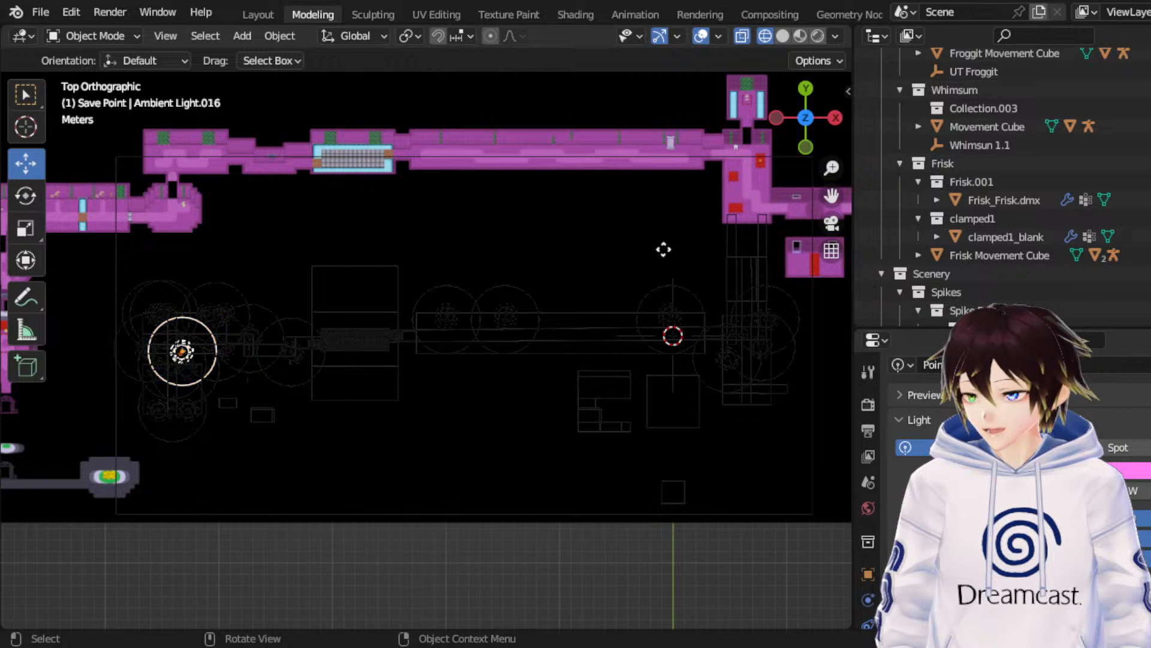
left_click(616, 474)
key("g")
key("z")
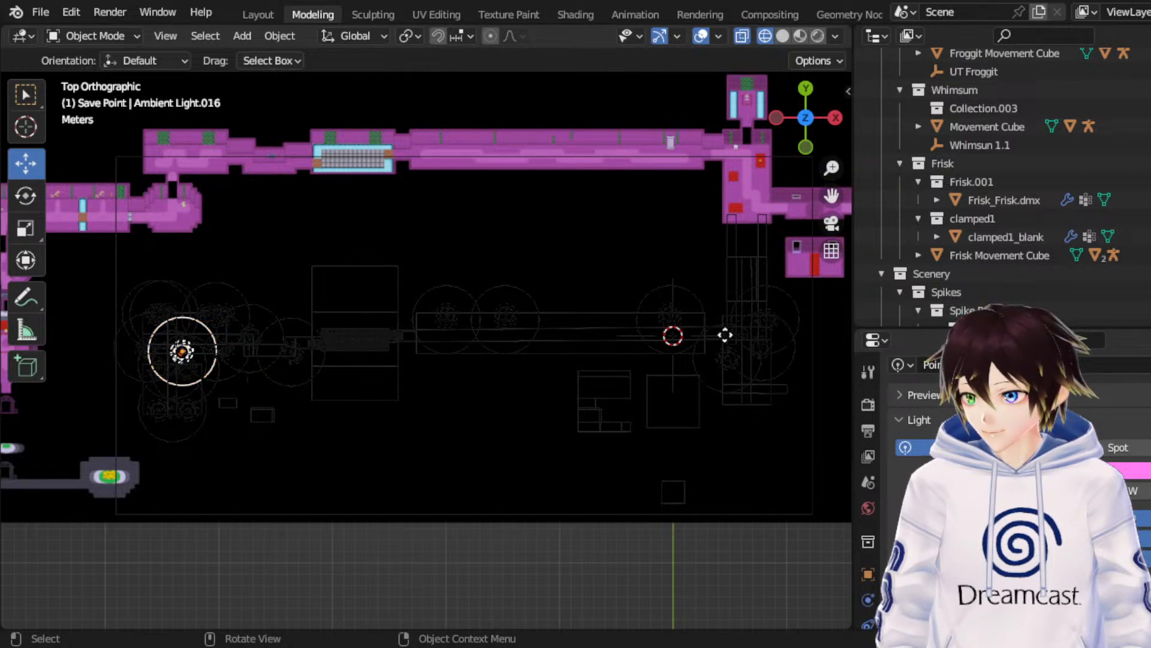
left_click(724, 327)
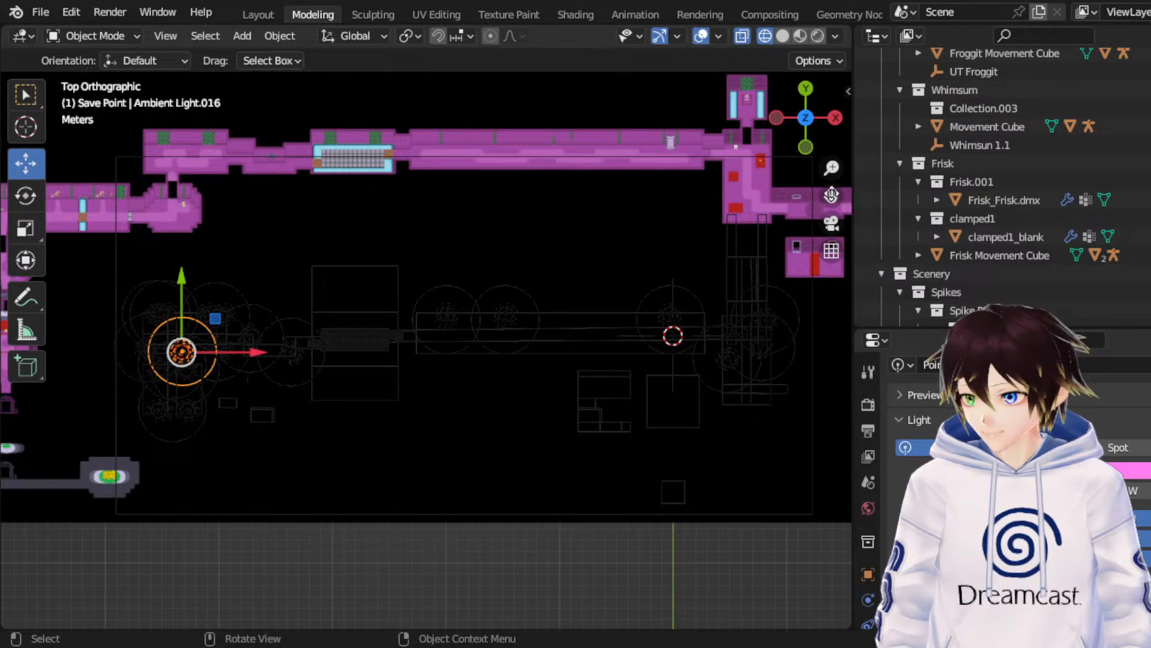
Step: Nudge the duplicated ambient light along the X axis and refine its placement around the mushroom glow
key("g")
key("x")
left_click(575, 392)
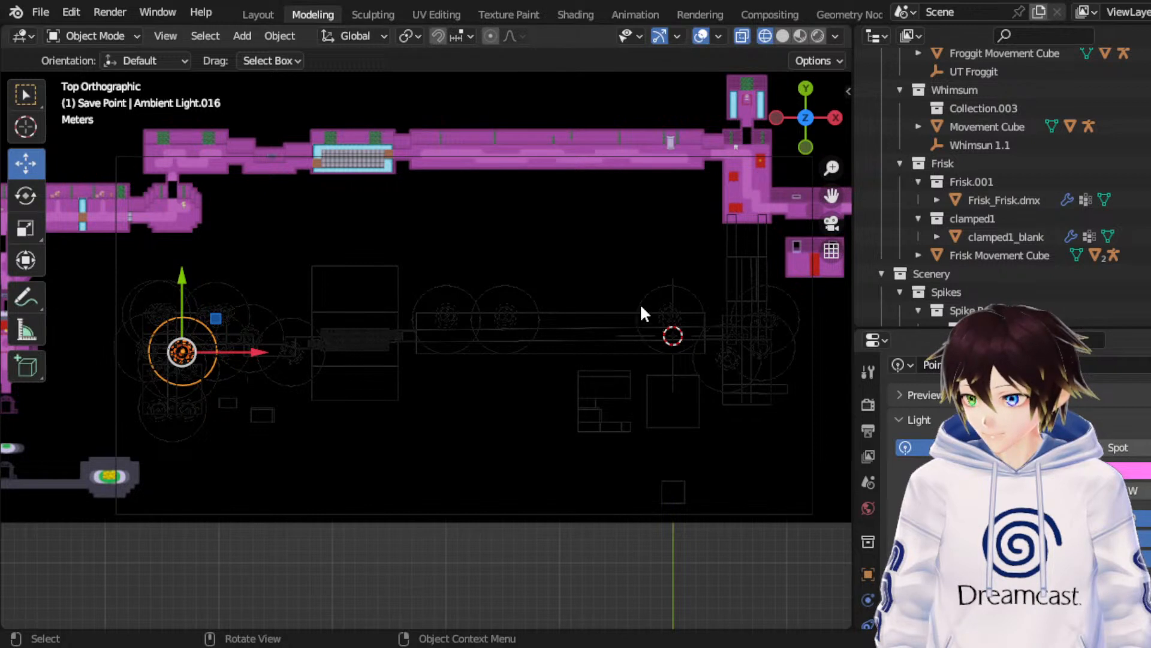
key("g")
right_click(537, 337)
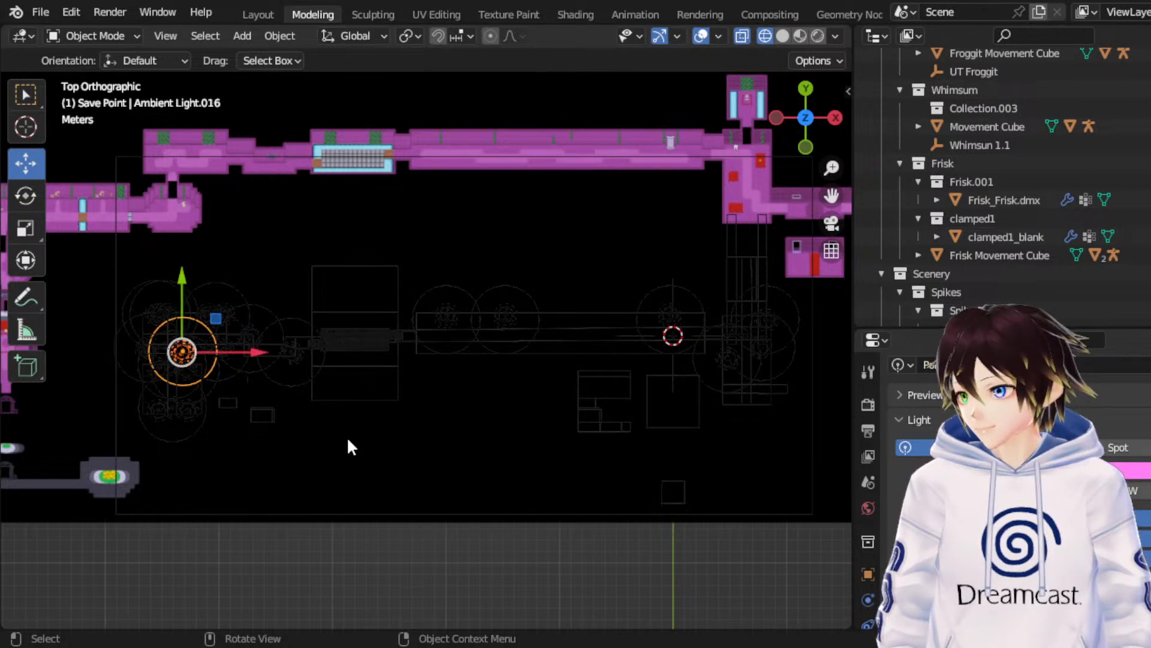
key("ctrl+z")
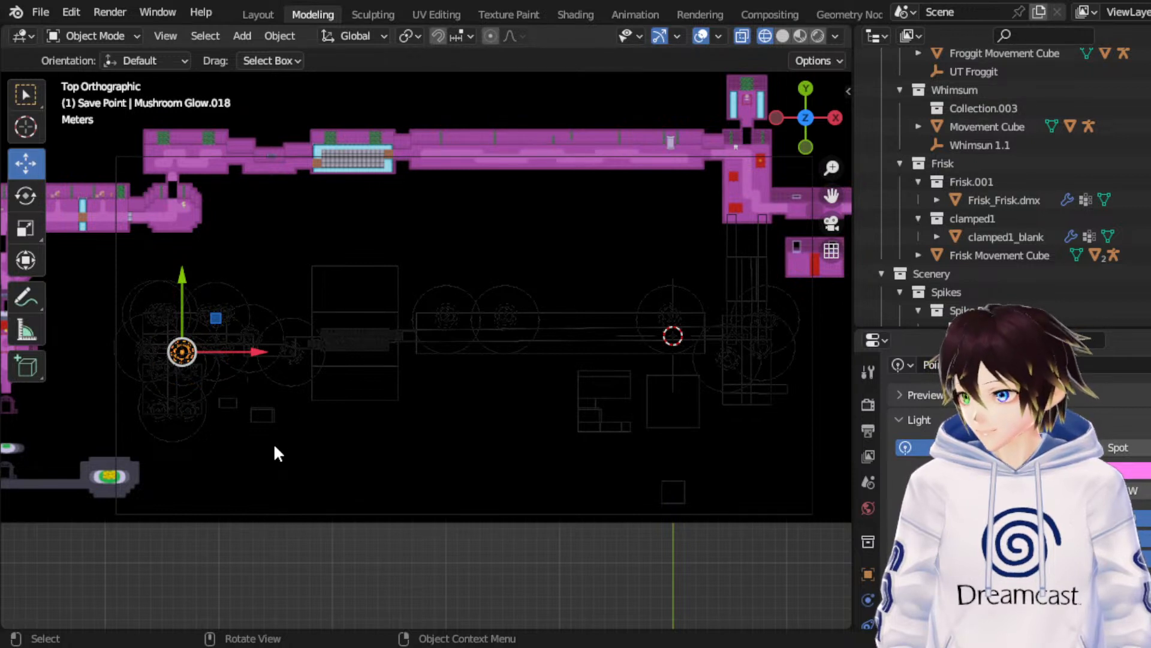
key("ctrl+z")
key("g")
left_click_drag(247, 352, 246, 364)
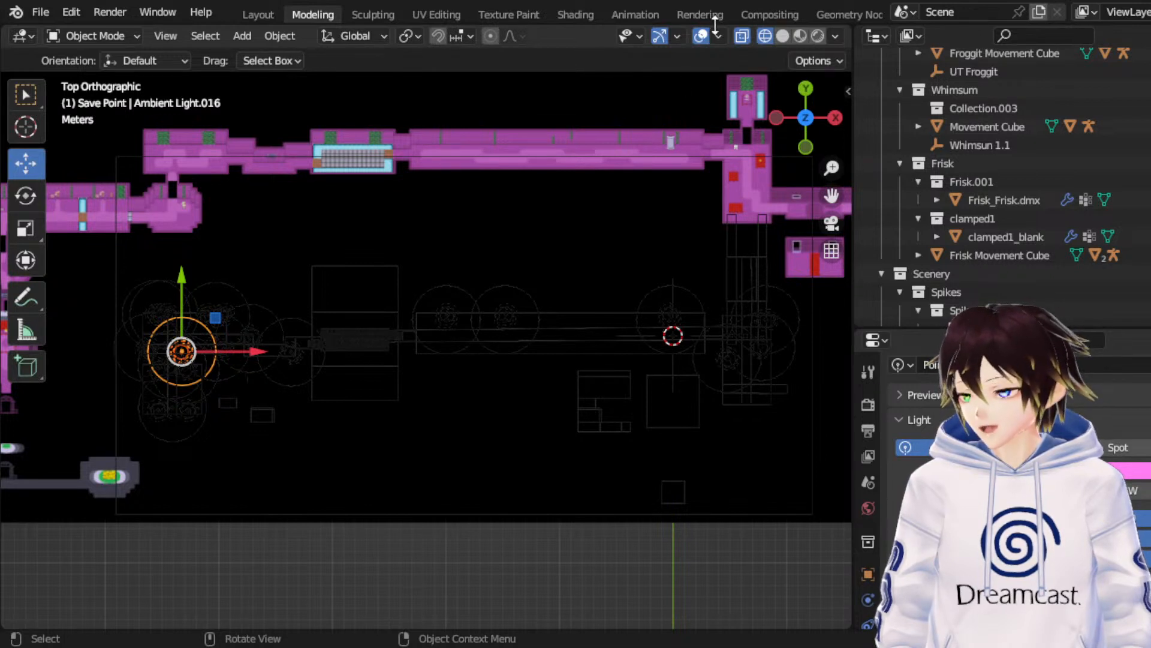
Step: Adjust the position of the original ambient light Ambient Light.011 along the Y axis
left_click(325, 377)
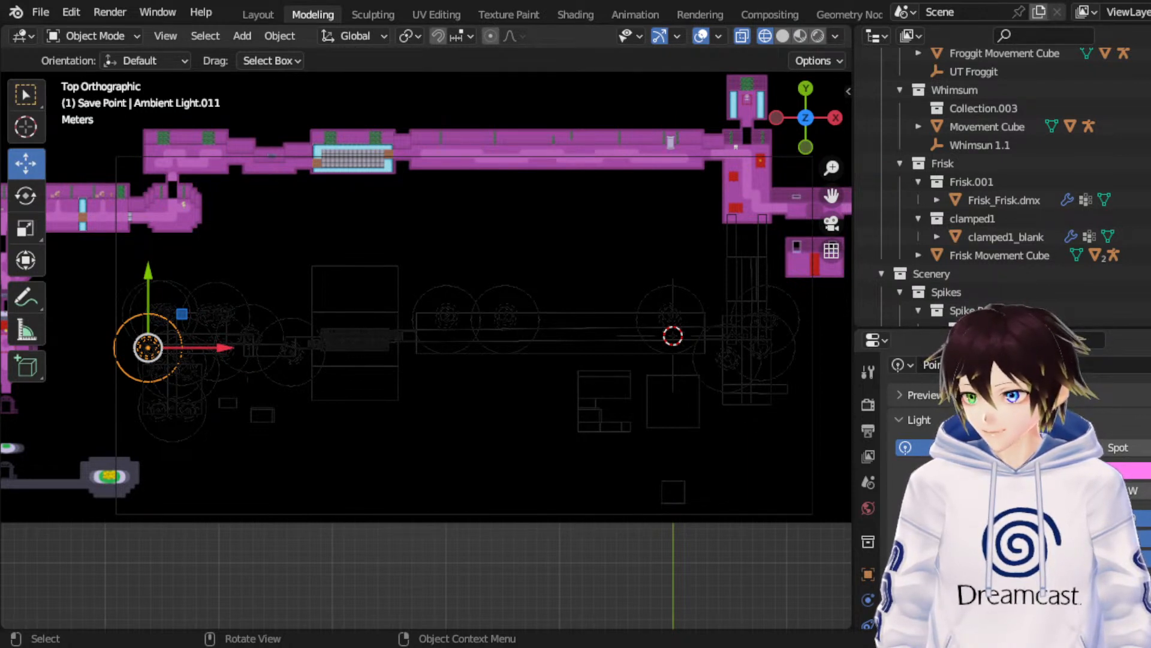
key("g")
key("y")
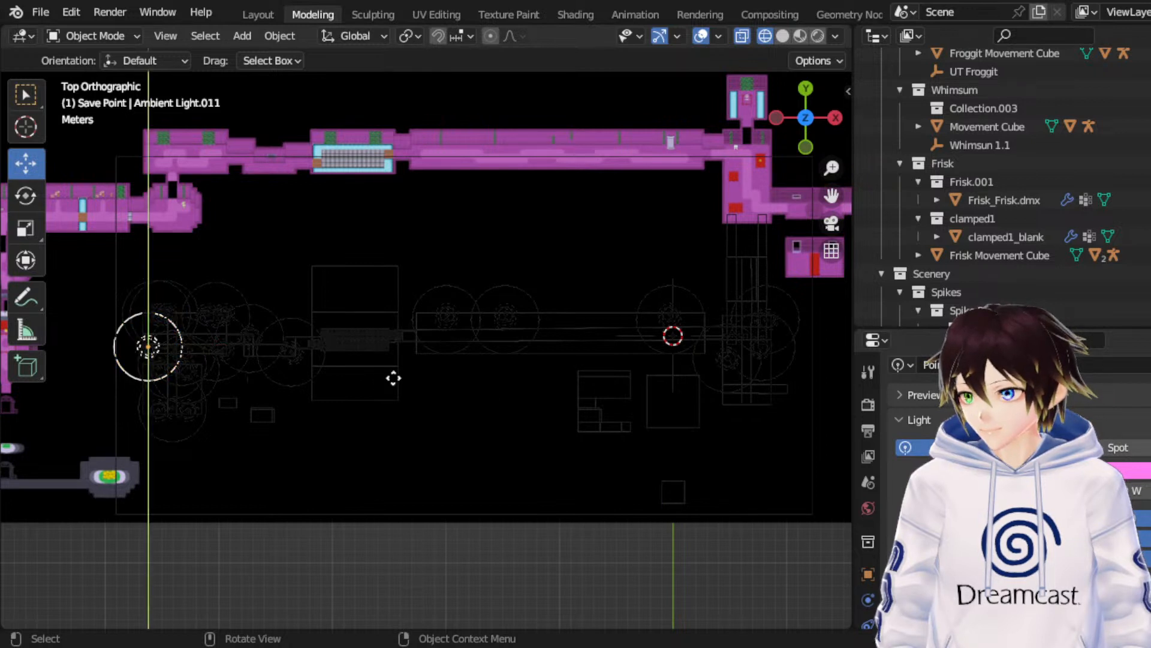
left_click(416, 370)
key("g")
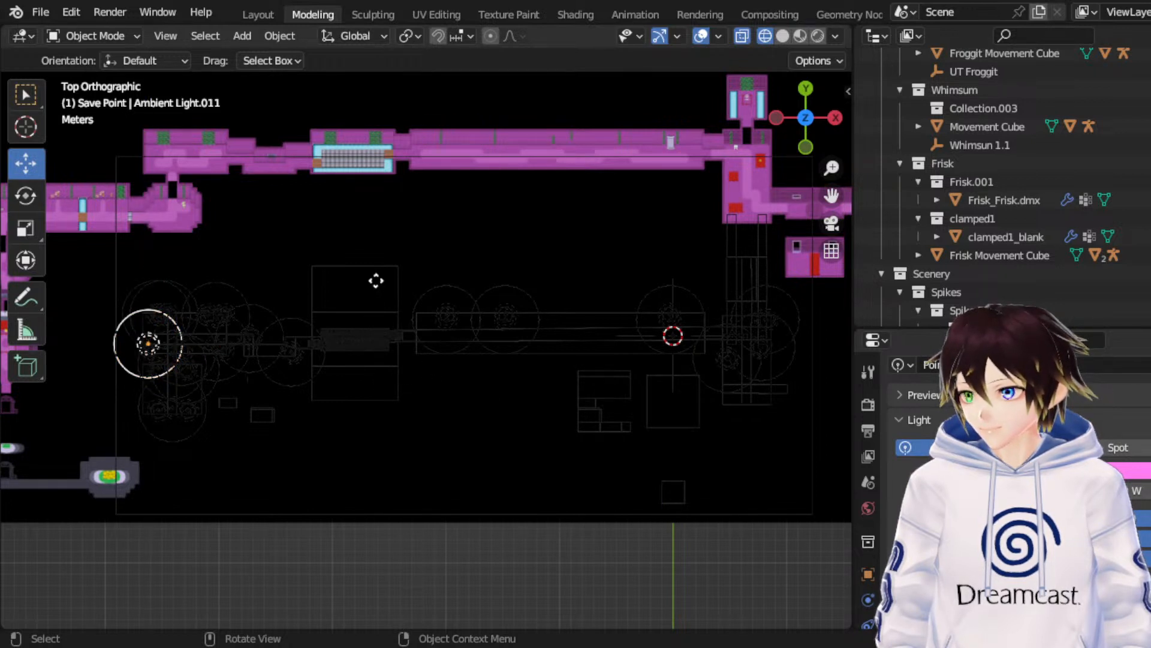
right_click(375, 281)
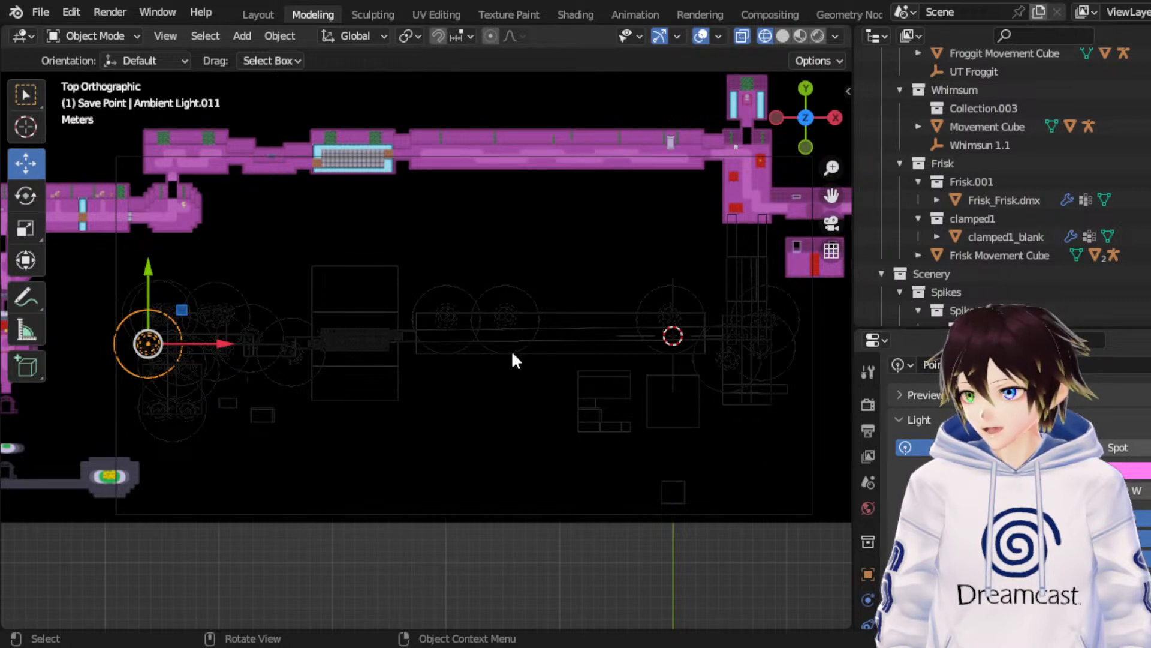
key("g")
key("y")
left_click(401, 355)
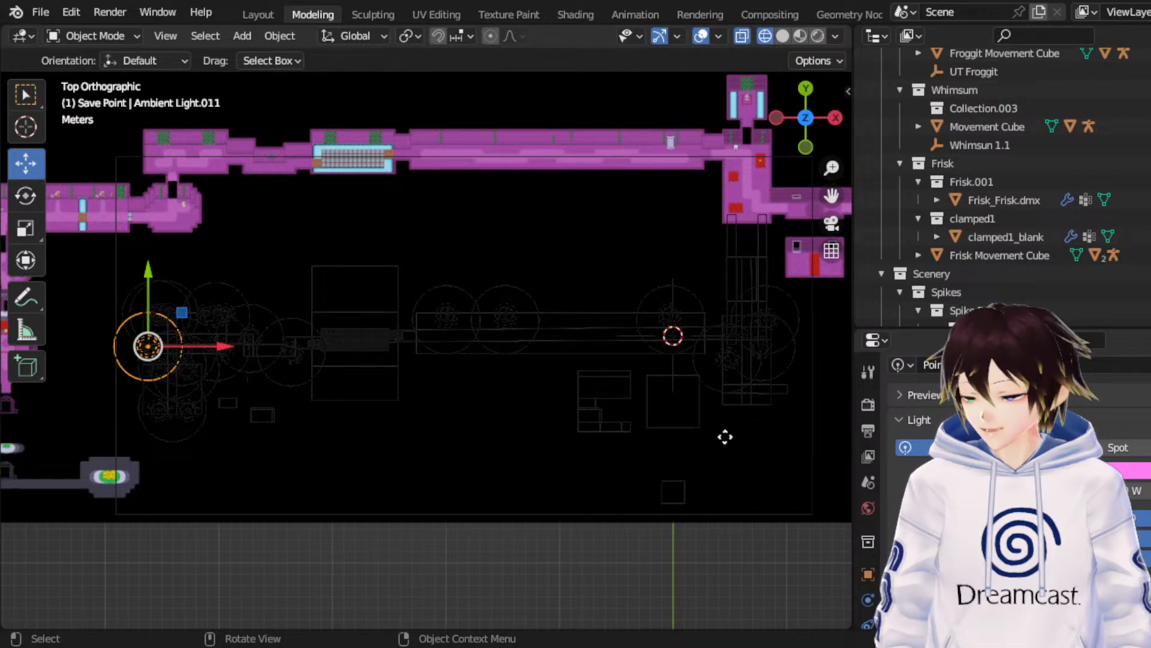
Step: Try placing a copy of Ambient Light.008 farther along the negative Y axis and delete the copy
key("shift+d")
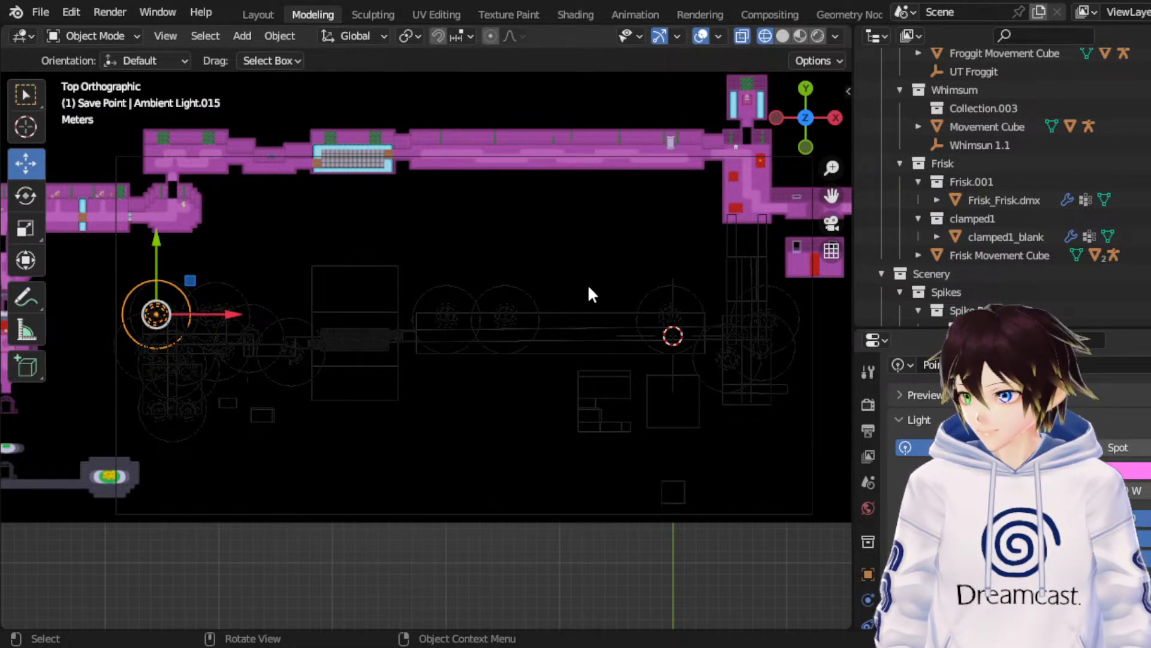
left_click(290, 321)
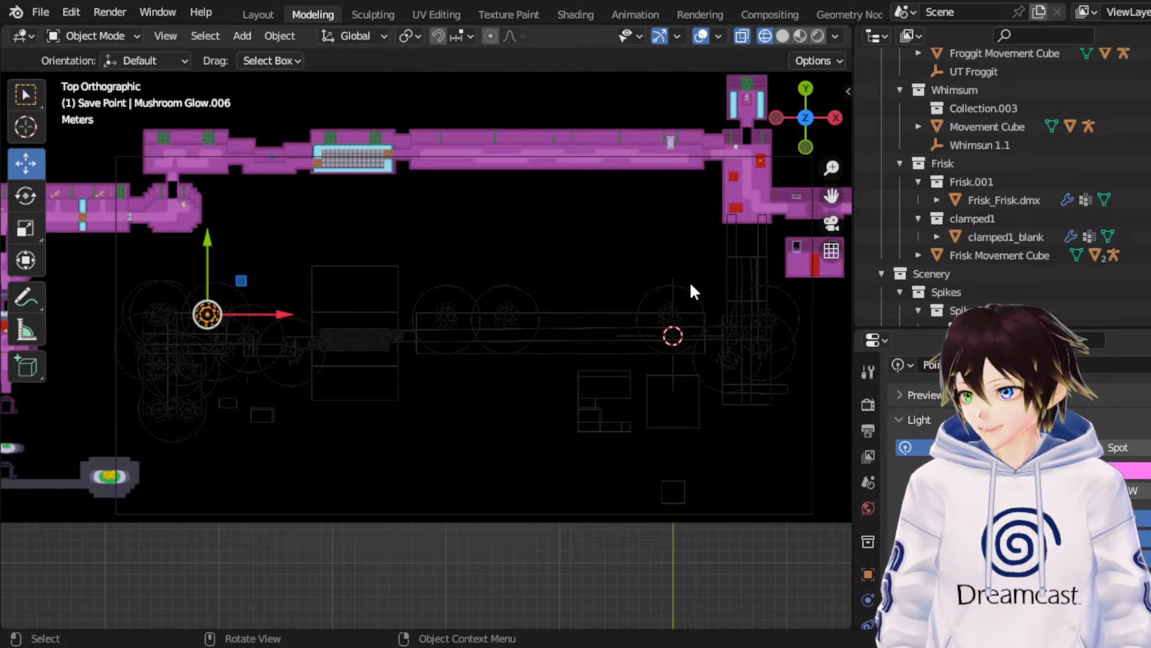
left_click(487, 340)
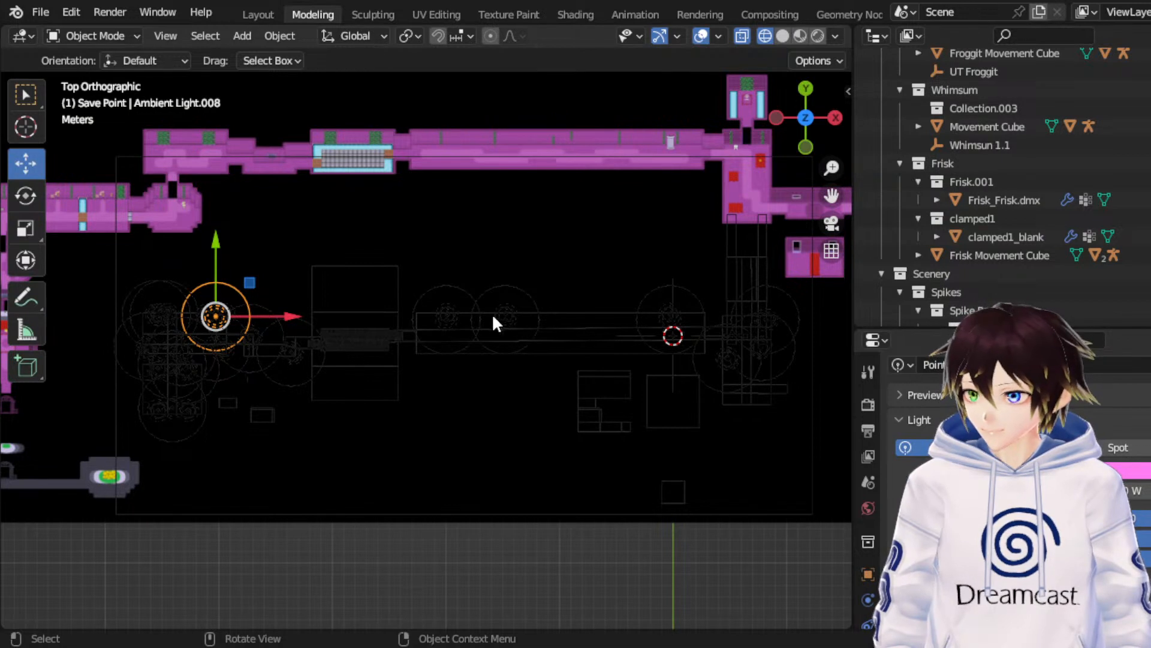
left_click(481, 267)
left_click(481, 267)
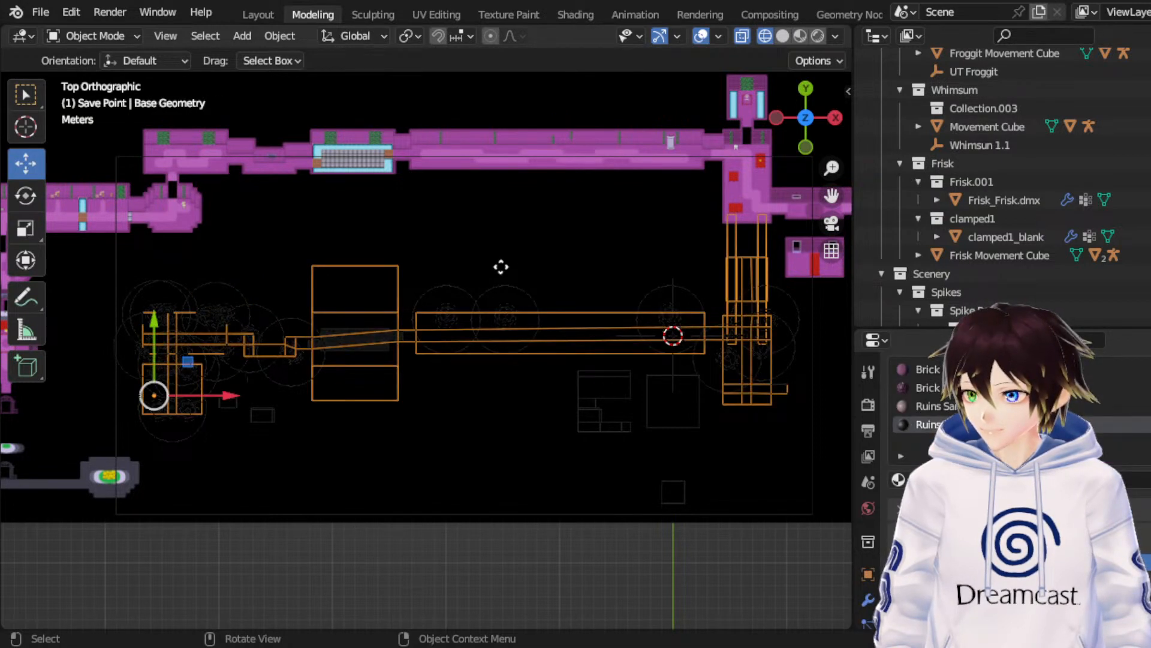
left_click(510, 234)
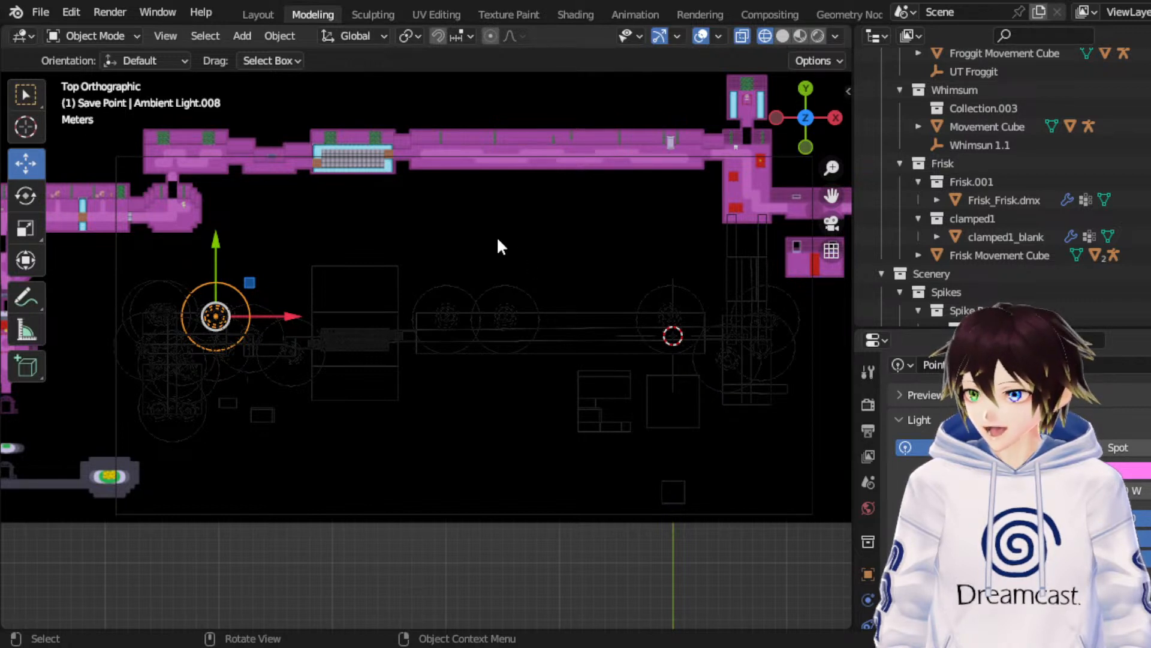
left_click(534, 250)
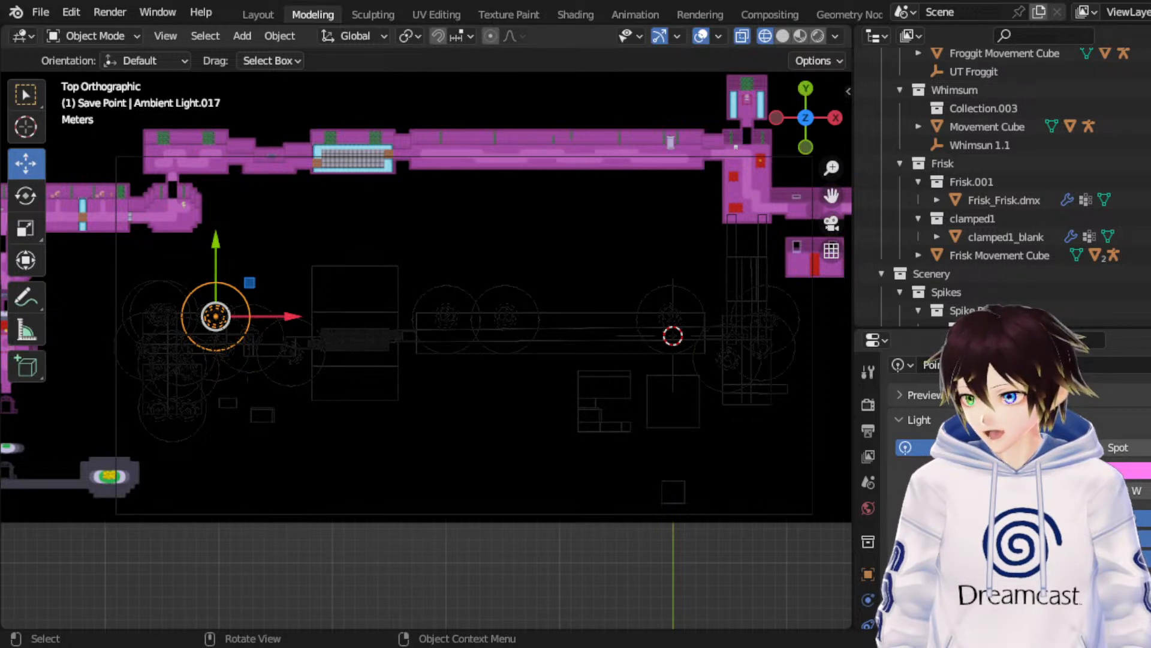
key("g")
key("y")
left_click(496, 342)
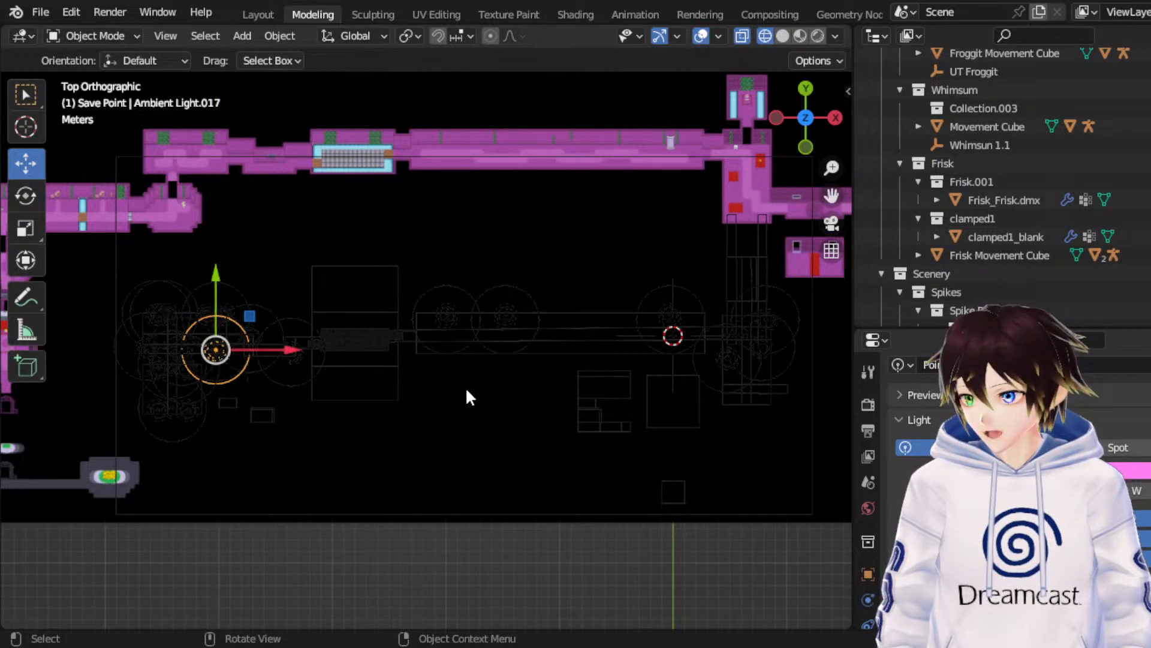
key("Delete")
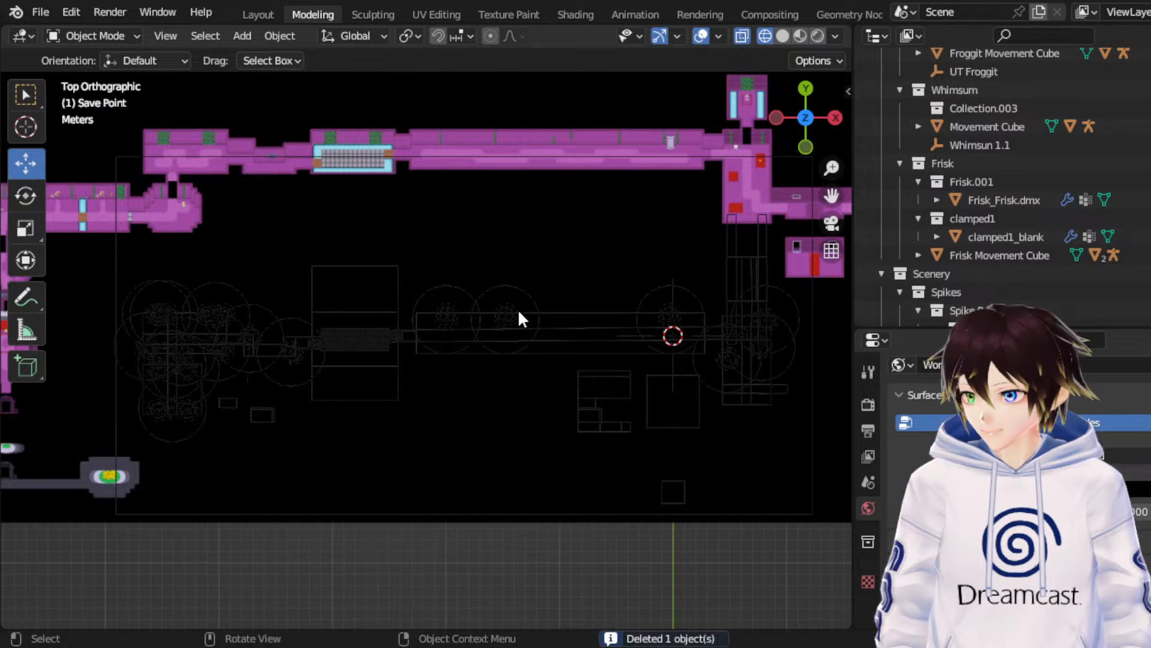
Step: Select the existing point light Ambient Light.009 and save the file
left_click(517, 308)
key("ctrl+z")
key("ctrl+z")
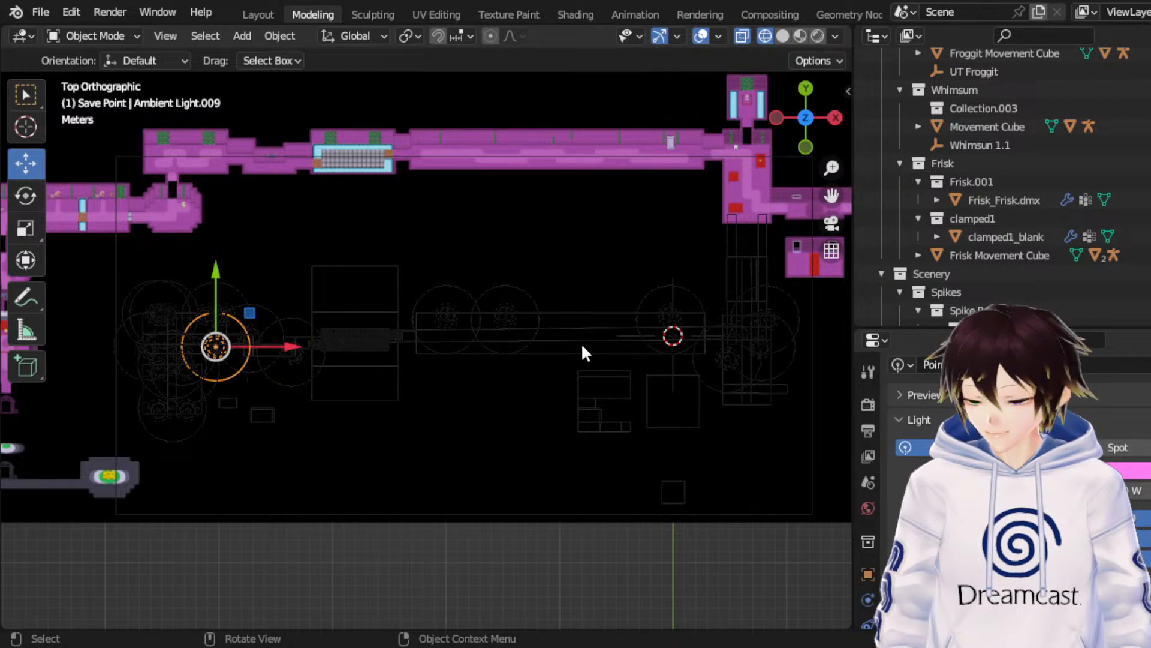
key("ctrl+s")
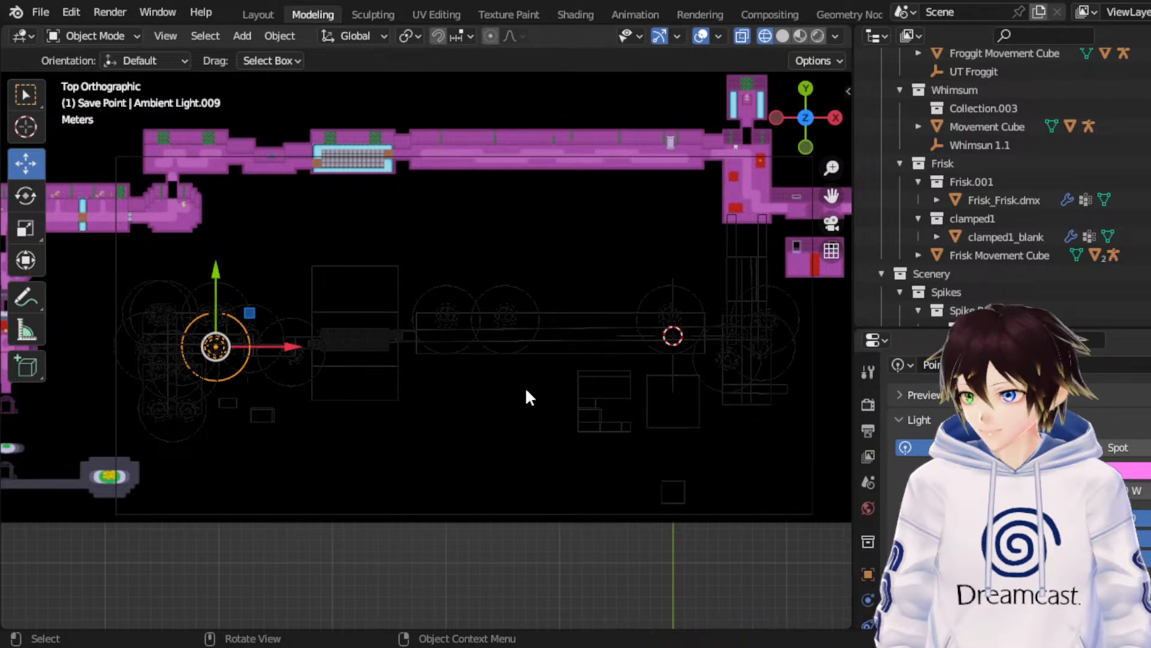
Step: Duplicate the moss object Medium Moss.012 and move the copy along the positive Y axis
key("ctrl+z")
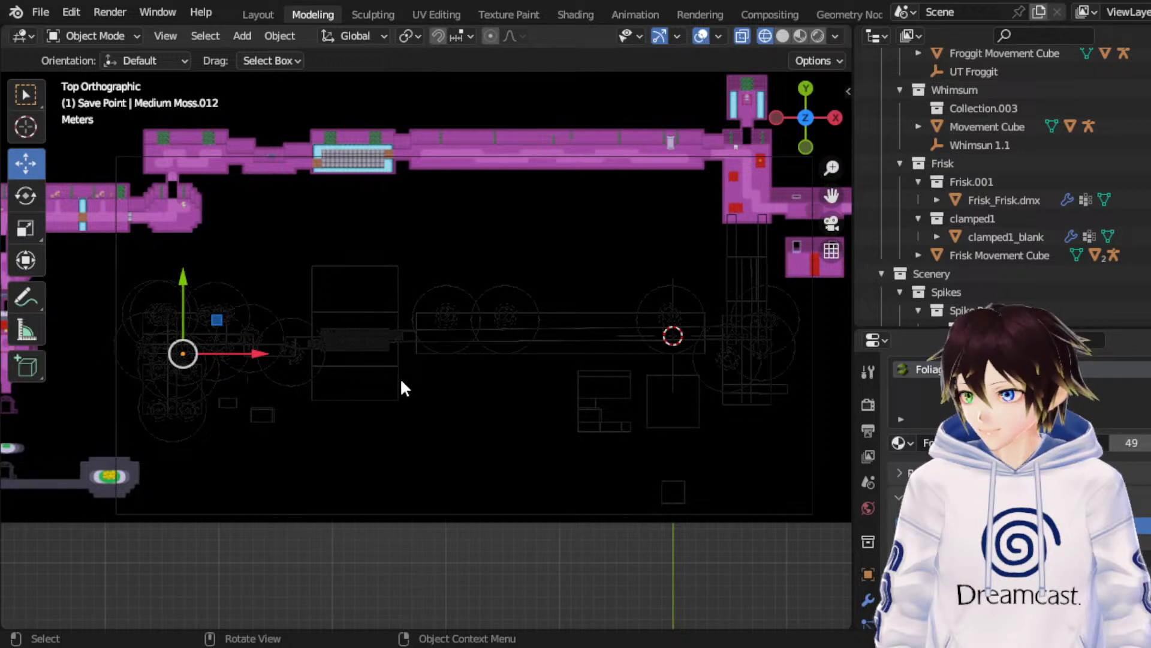
key("ctrl+shift+z")
type("y2")
key("Return")
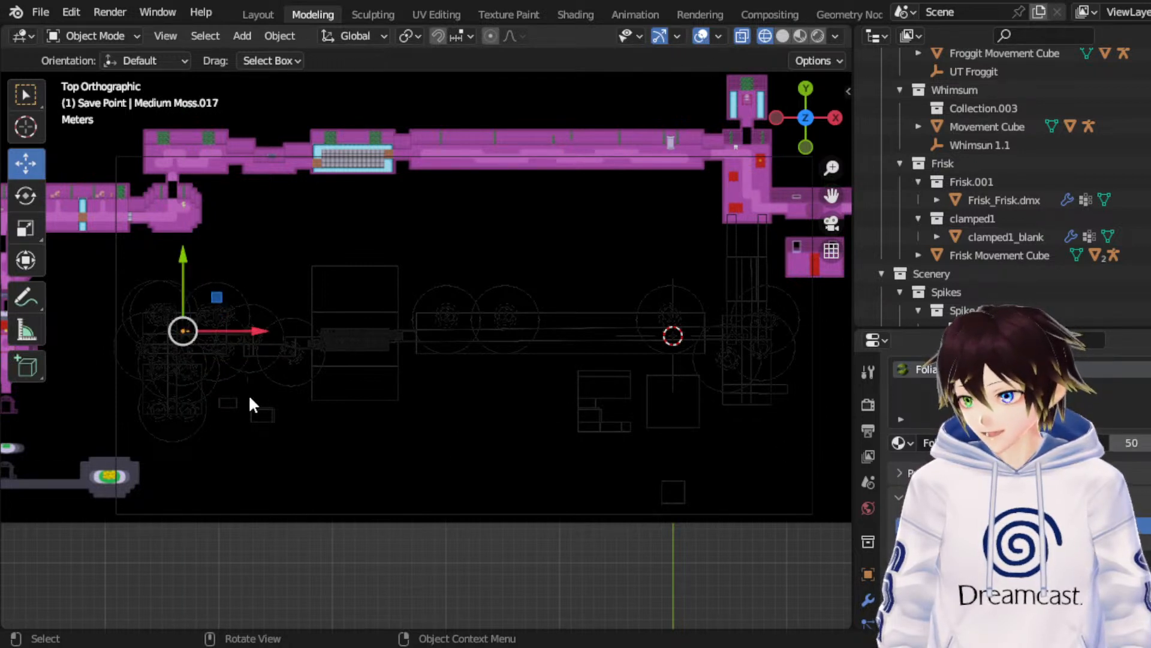
Step: Move the duplicated moss farther along the positive Y axis and fine-tune it slightly back along the same axis
key("g")
key("y")
left_click(585, 385)
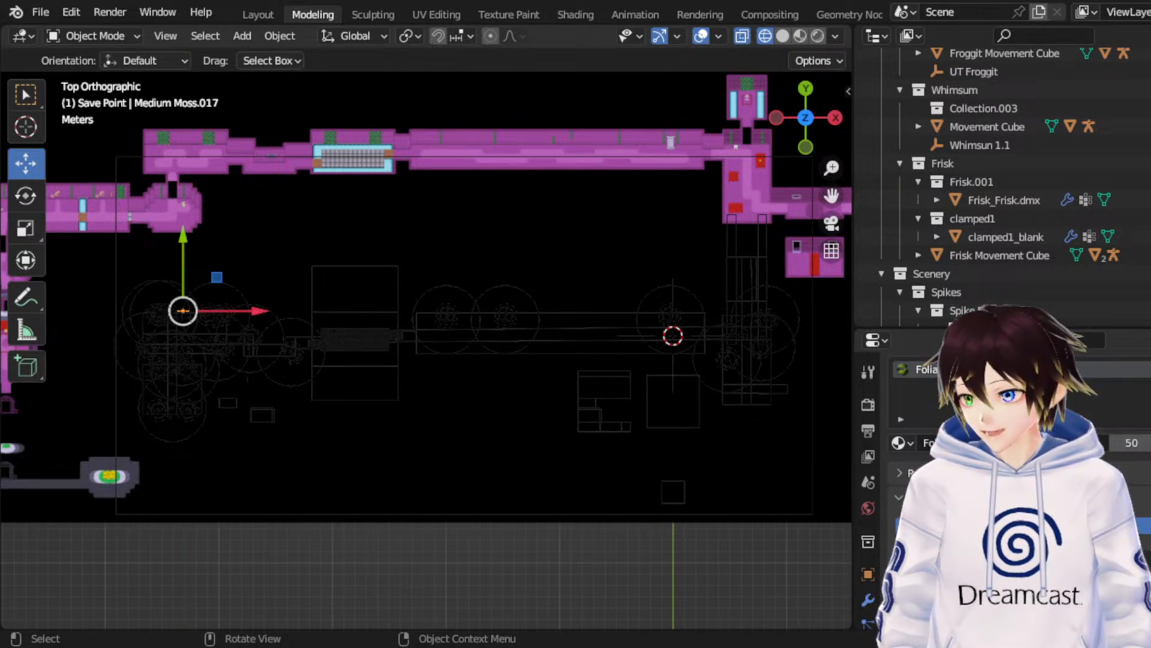
key("g")
key("y")
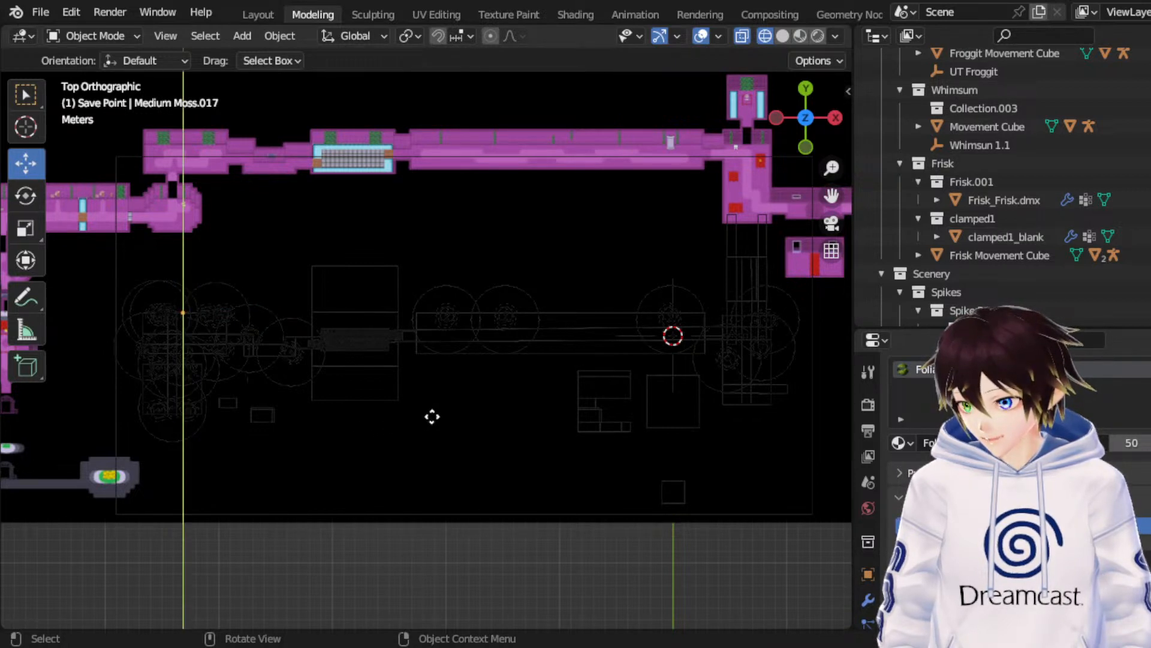
left_click(424, 416)
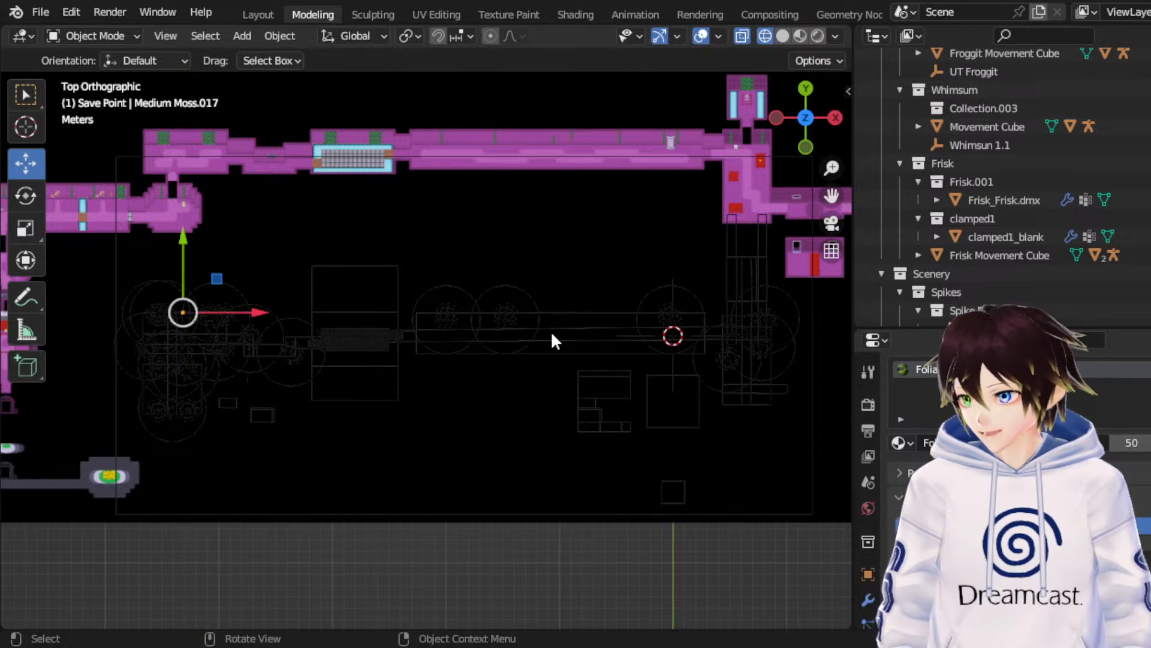
key("g")
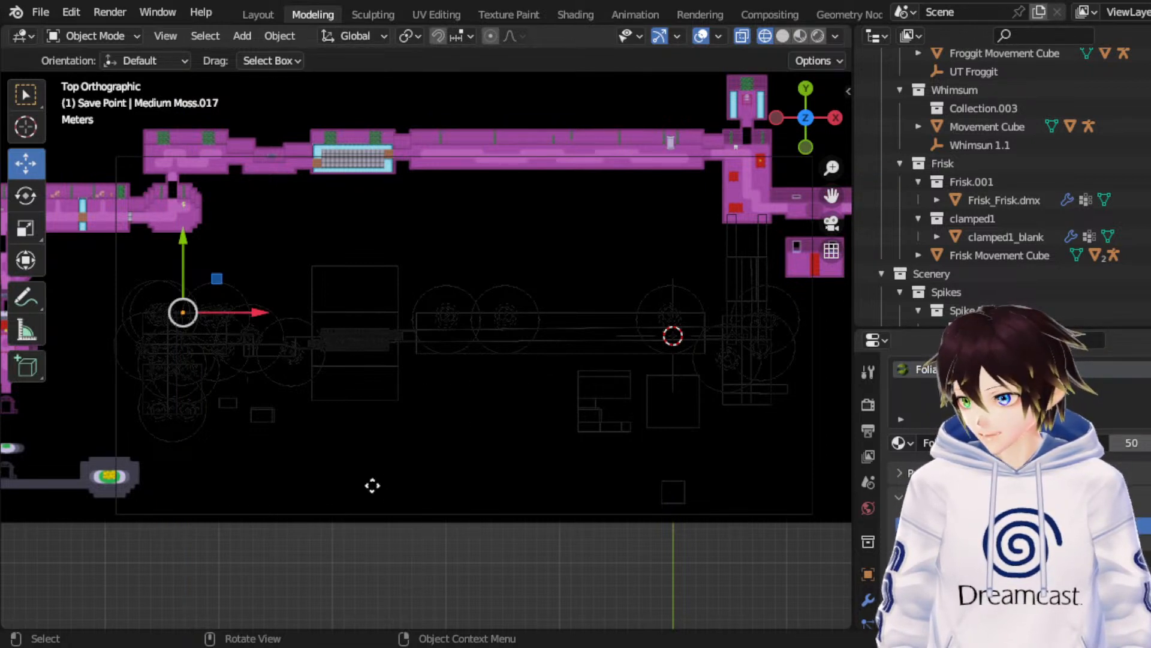
key("y")
right_click(406, 435)
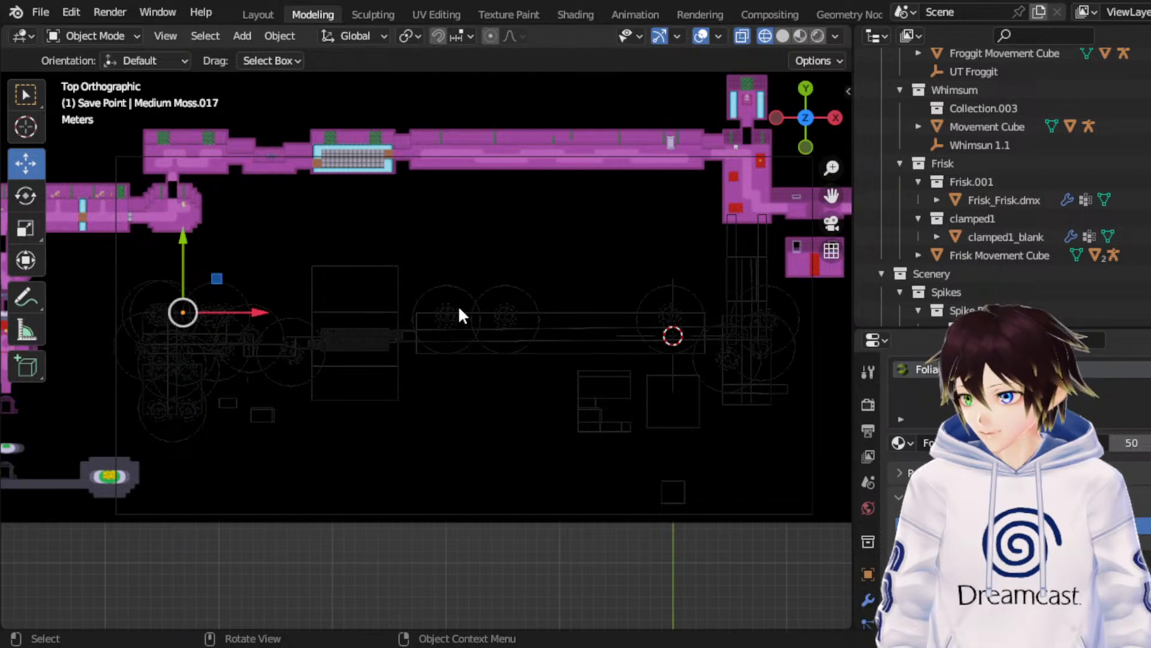
Step: Duplicate the moss object Medium Moss.006 in place, ready for moving
key("w")
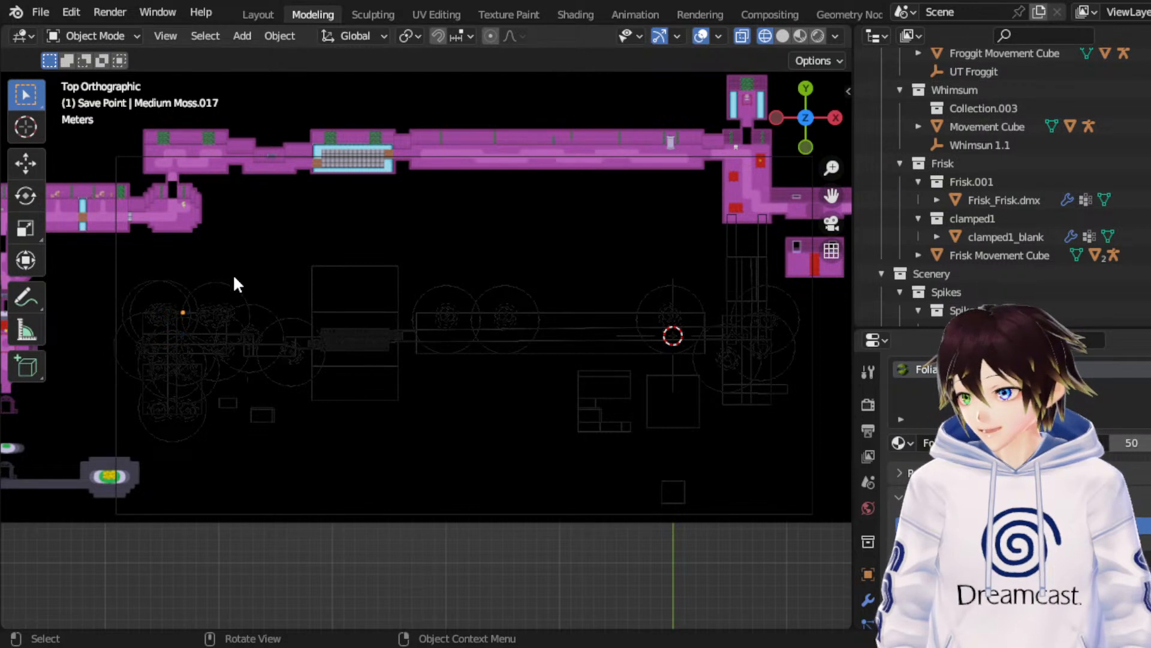
key("ctrl+z")
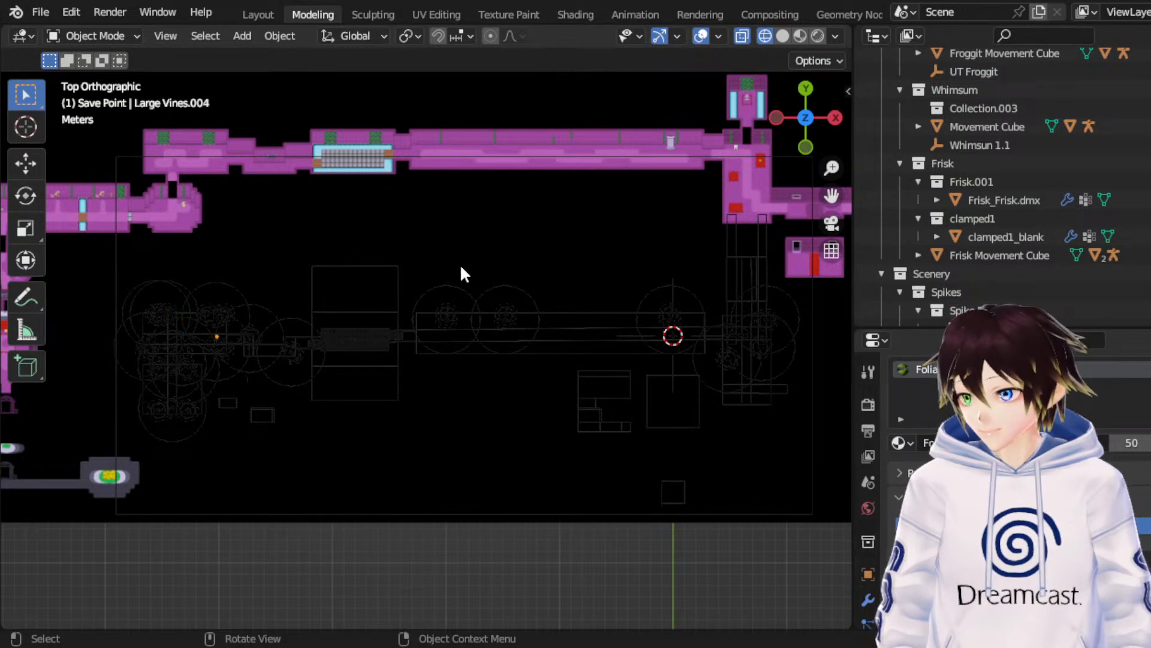
key("ctrl+z")
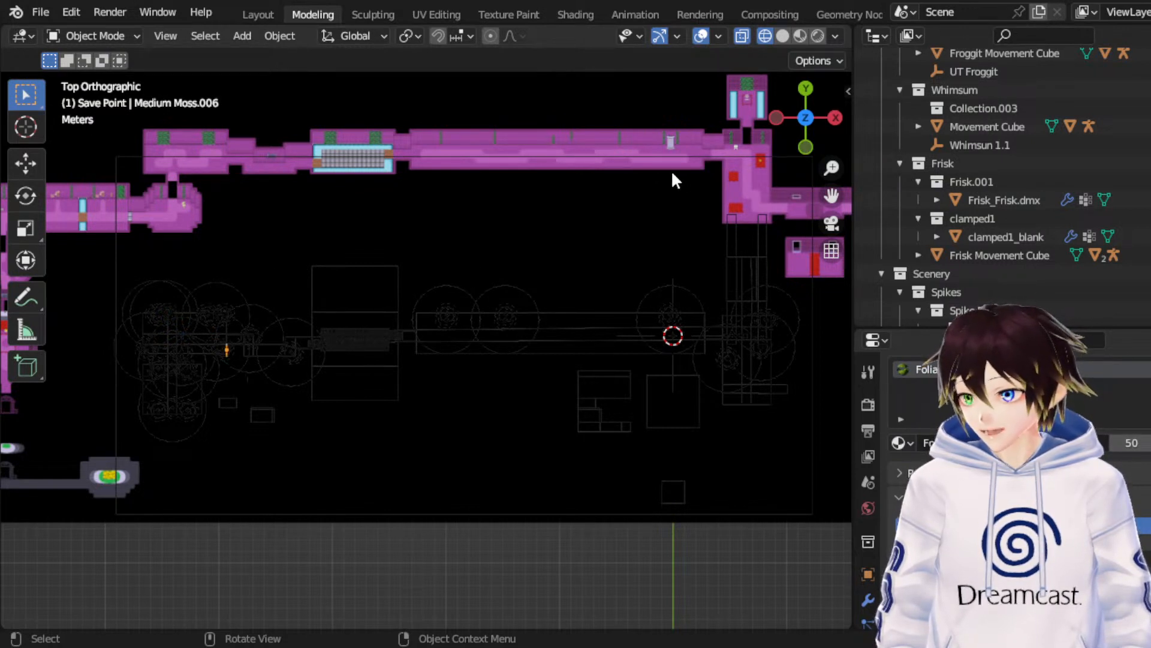
key("ctrl+z")
left_click(35, 171)
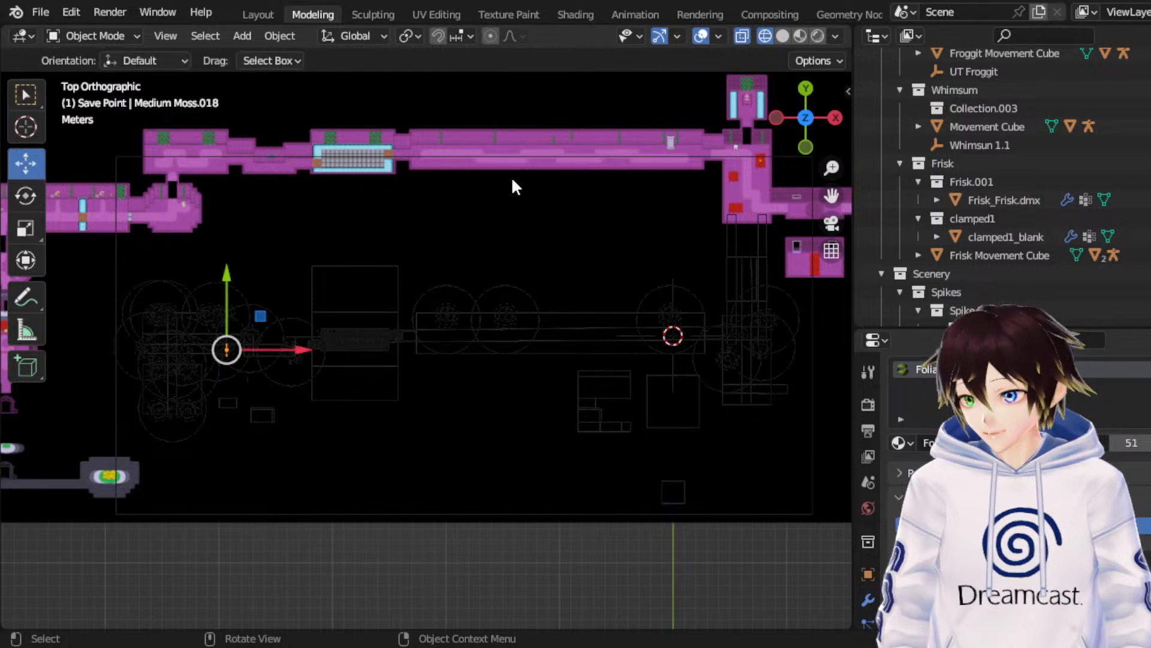
Step: Move the new moss copy along the positive Y axis in two passes
key("g")
key("y")
left_click(499, 210)
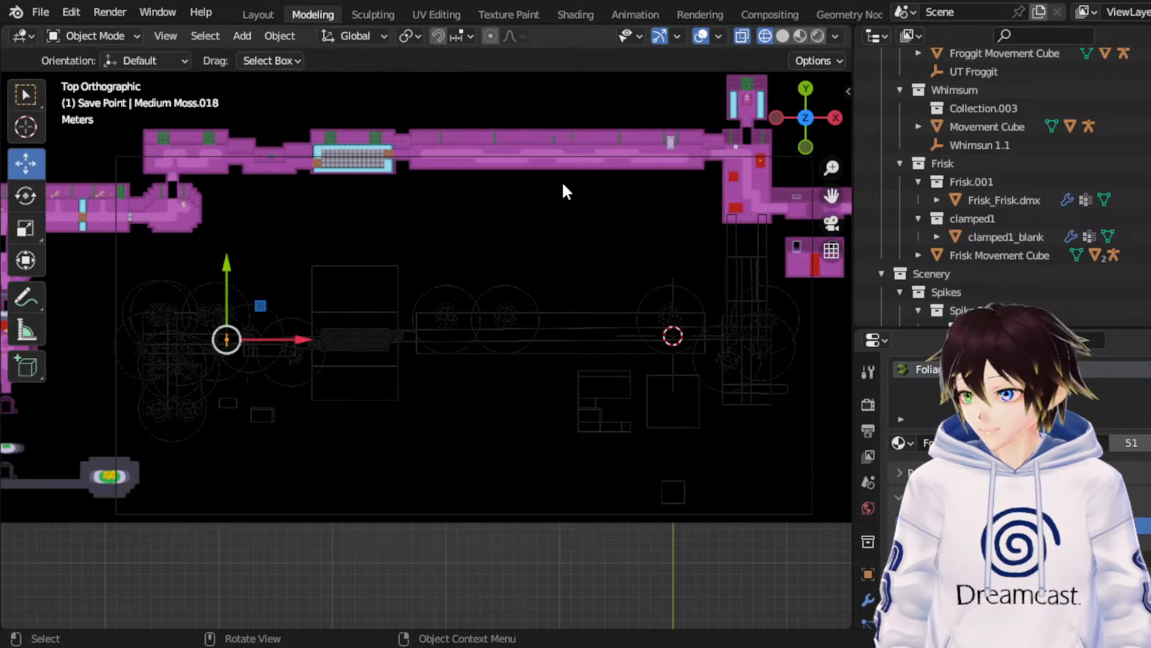
key("g")
key("y")
left_click(167, 191)
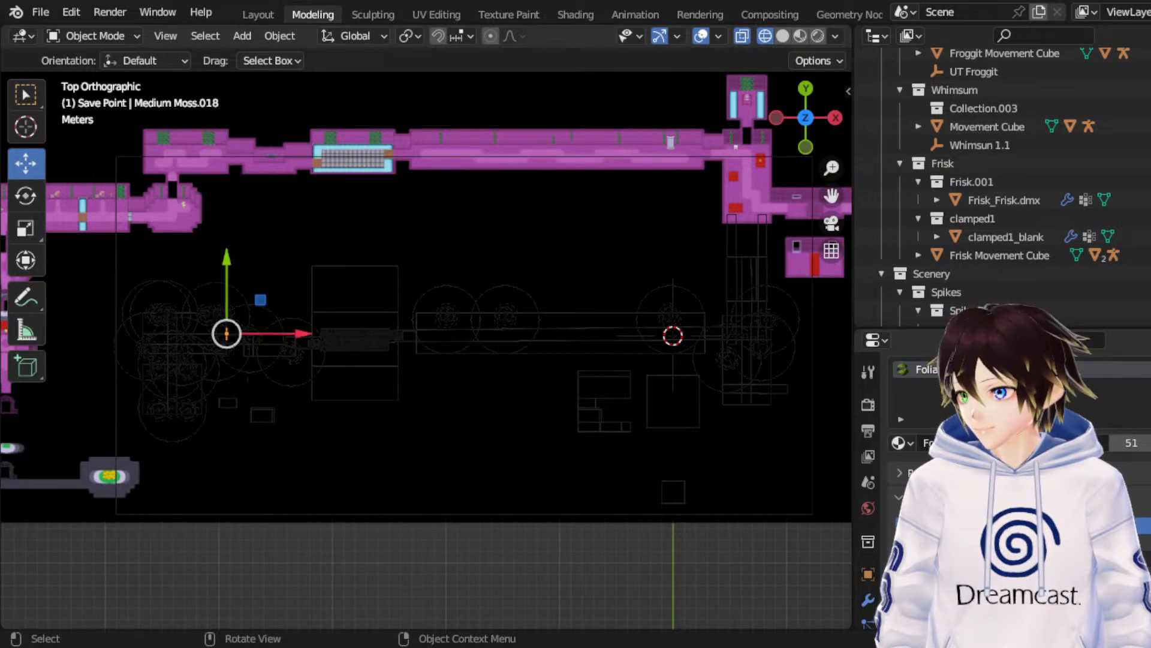
Step: Duplicate the moved moss in place and rotate the copy 90 degrees about the Y axis
left_click(24, 196)
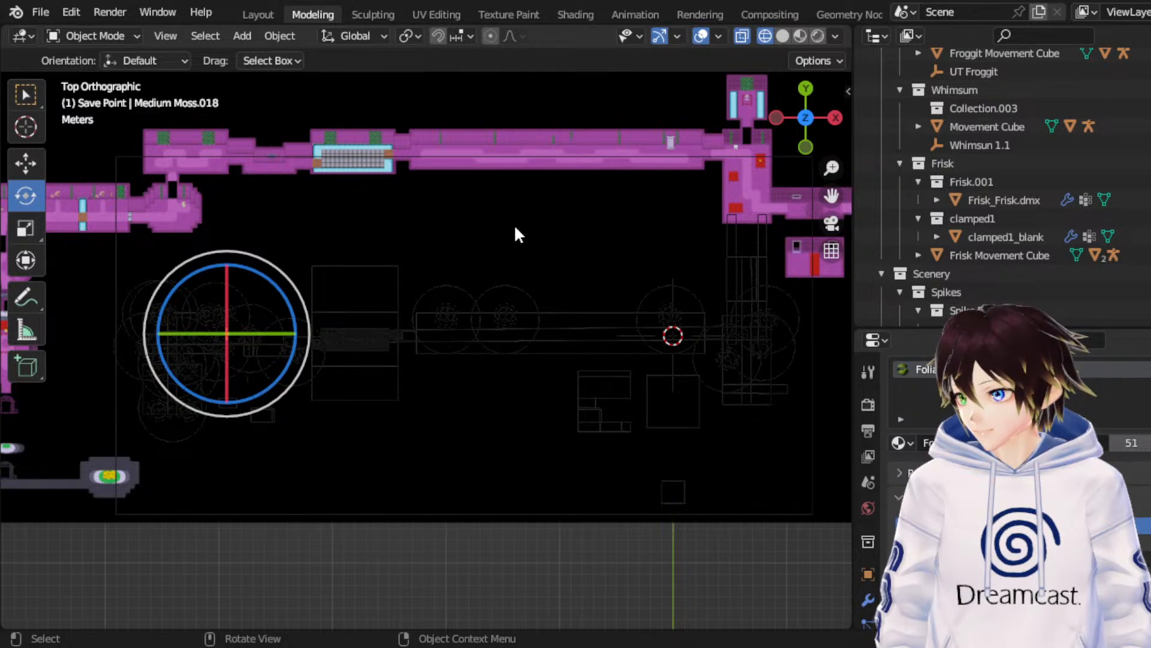
key("shift+d")
right_click(463, 202)
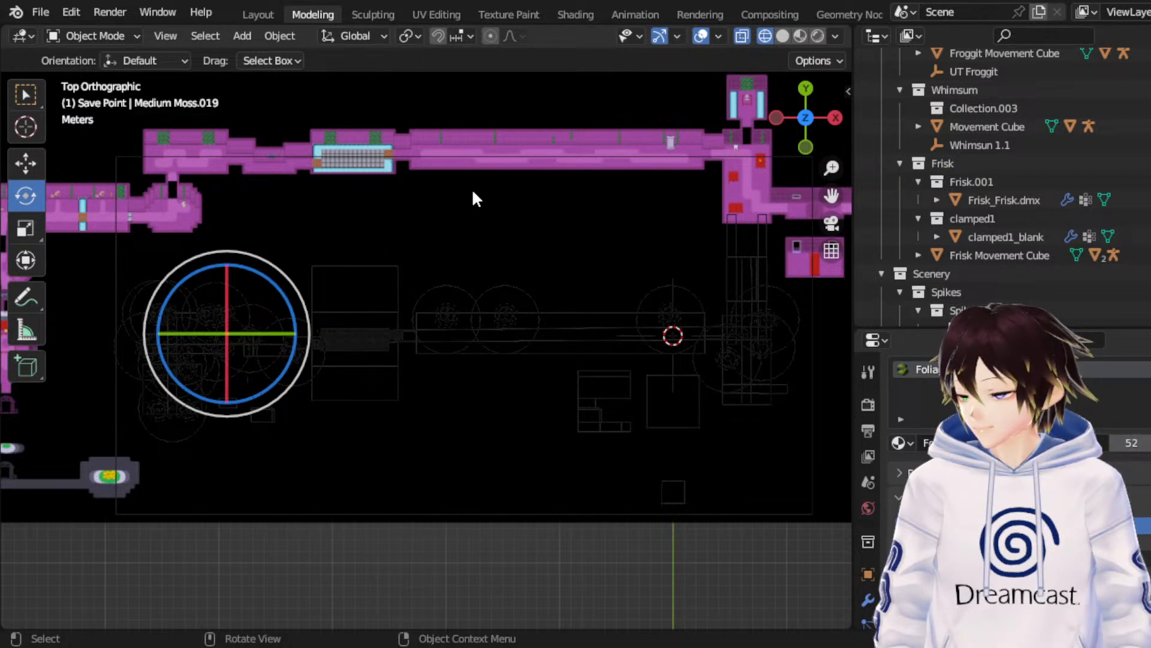
type("ry90")
key("Return")
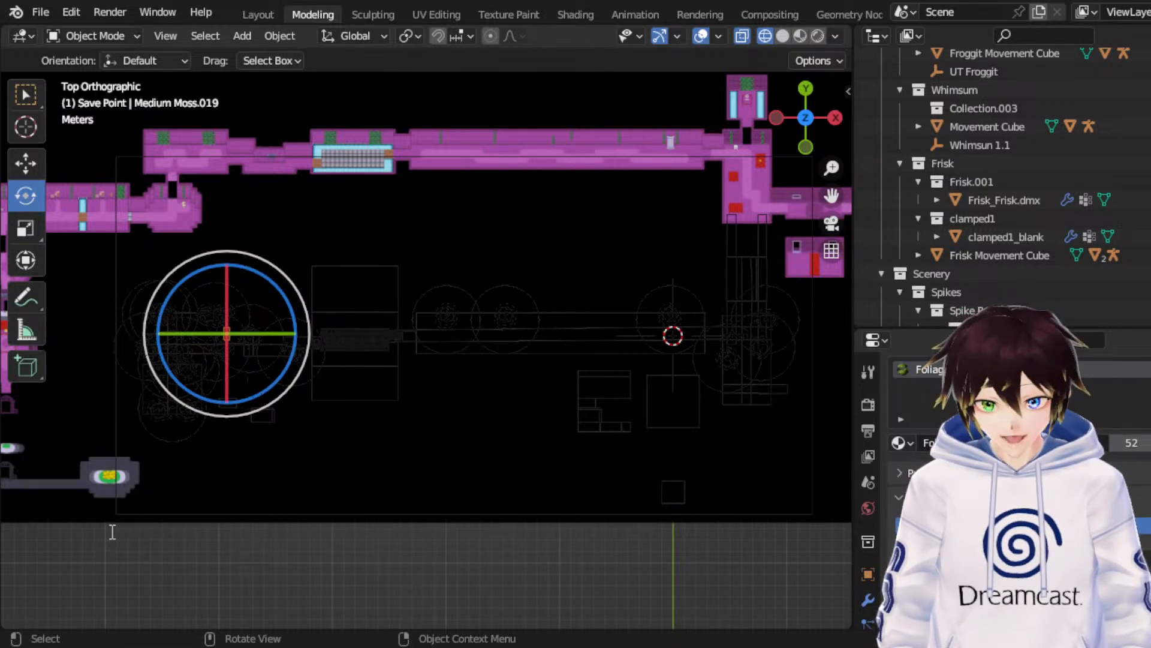
left_click(26, 163)
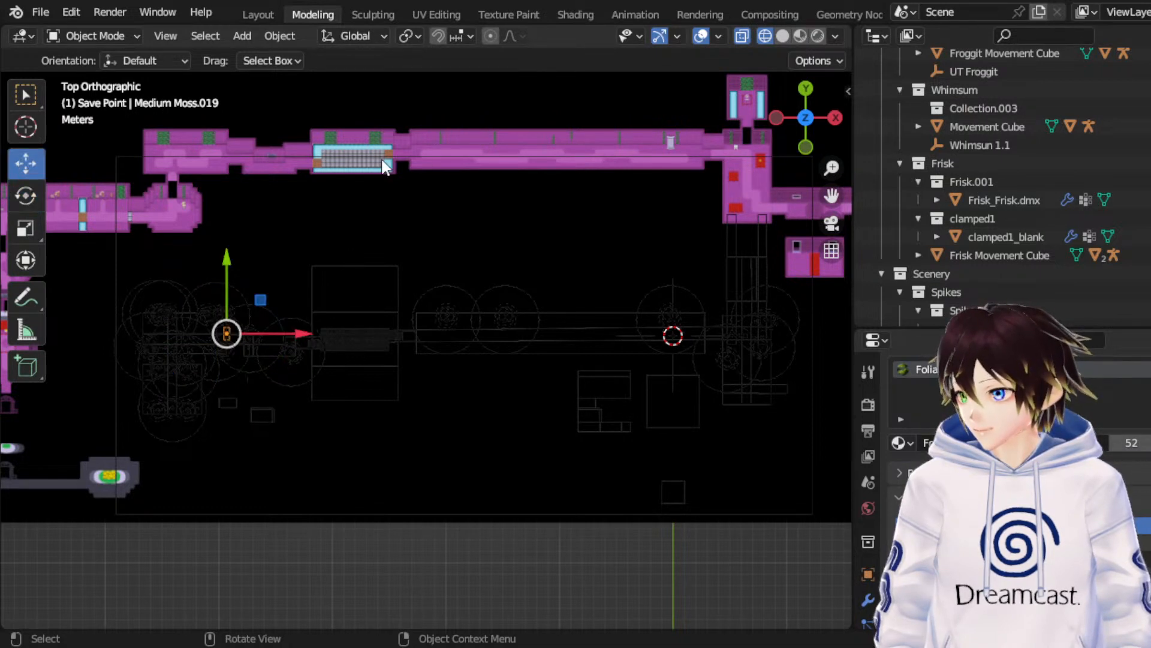
key("g")
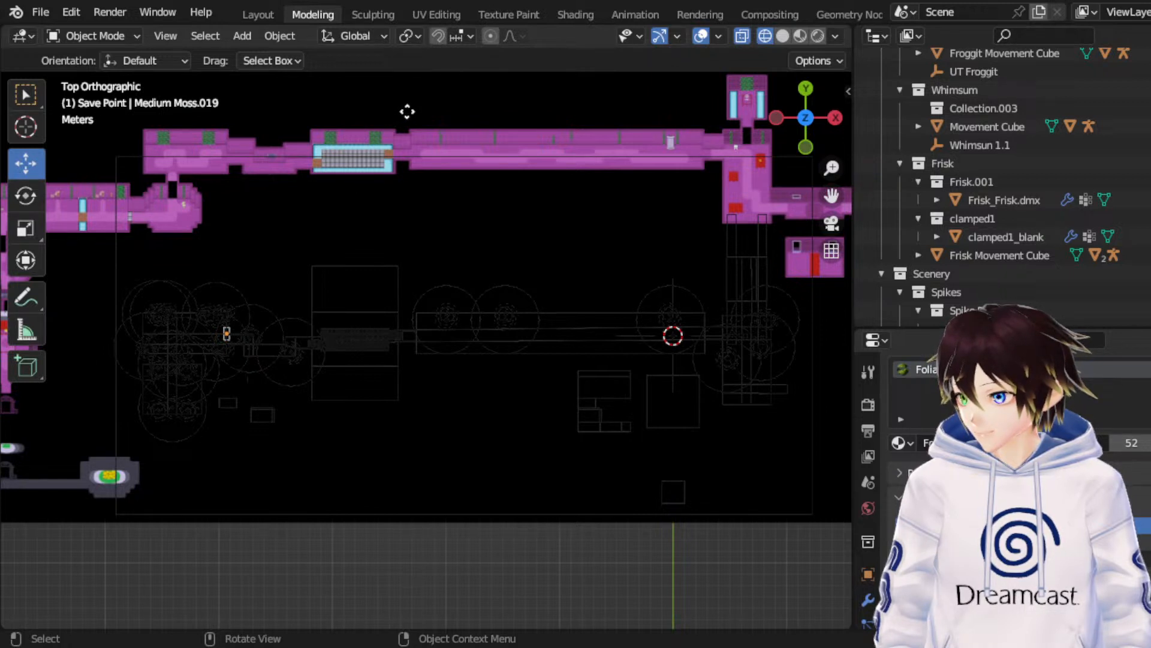
right_click(407, 111)
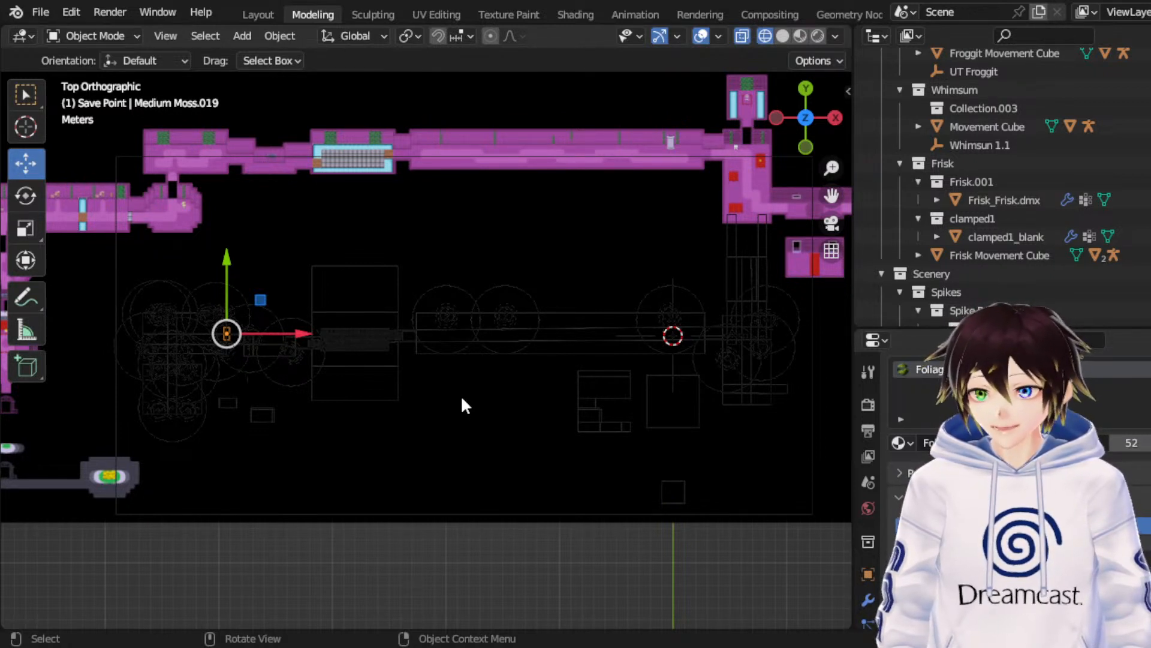
Step: Select the vines object Large Vines.003 and move it along the positive X axis
left_click(470, 330)
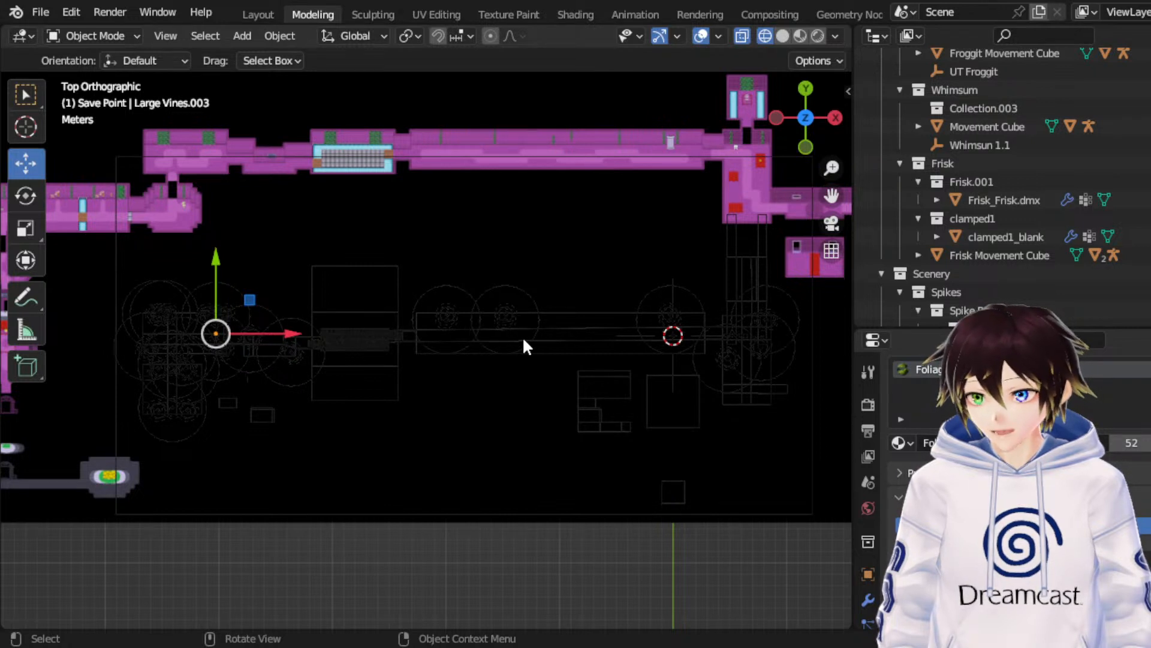
left_click(36, 233)
middle_click_drag(516, 189, 516, 189)
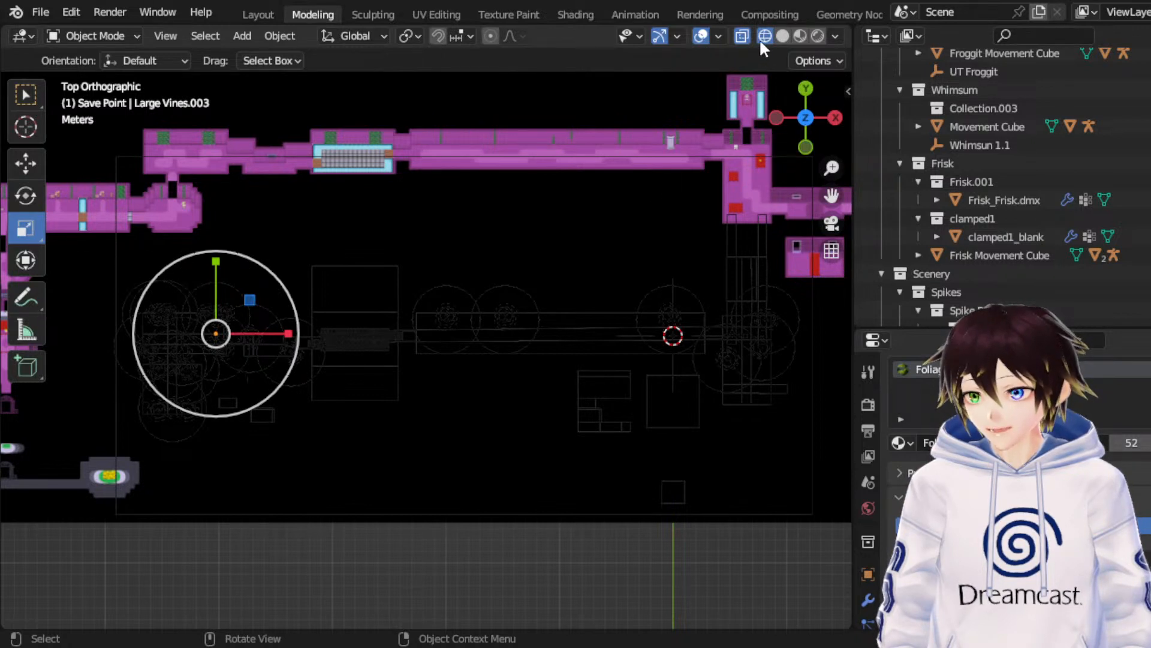
middle_click_drag(538, 209, 537, 209, "shift")
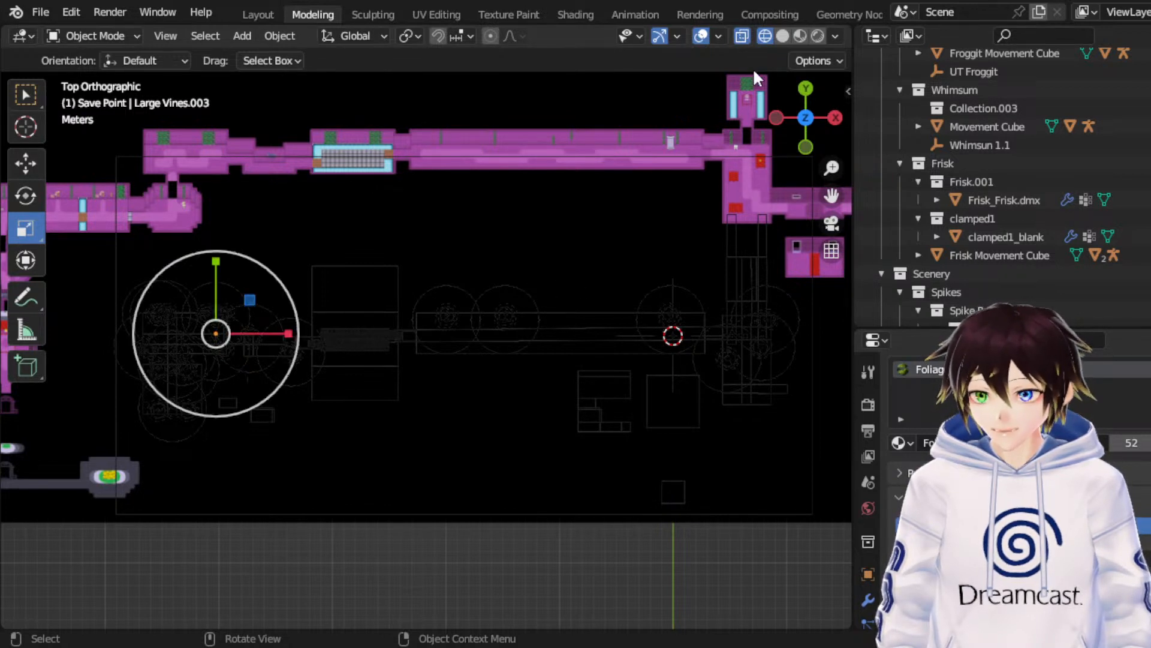
left_click(39, 171)
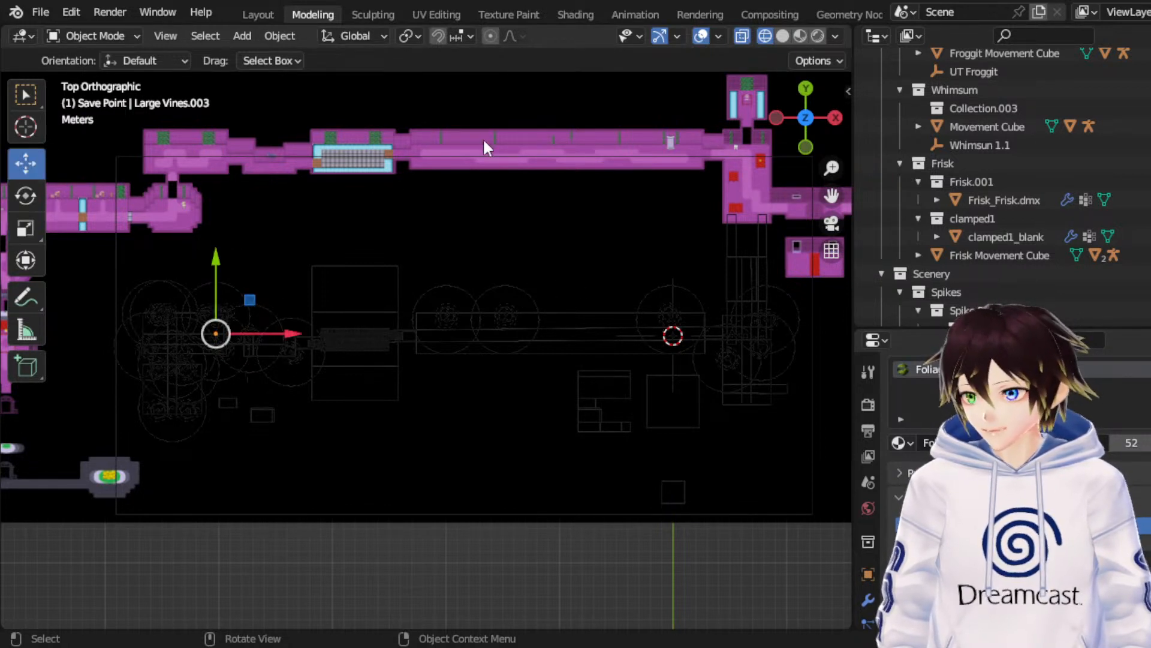
key("g")
key("x")
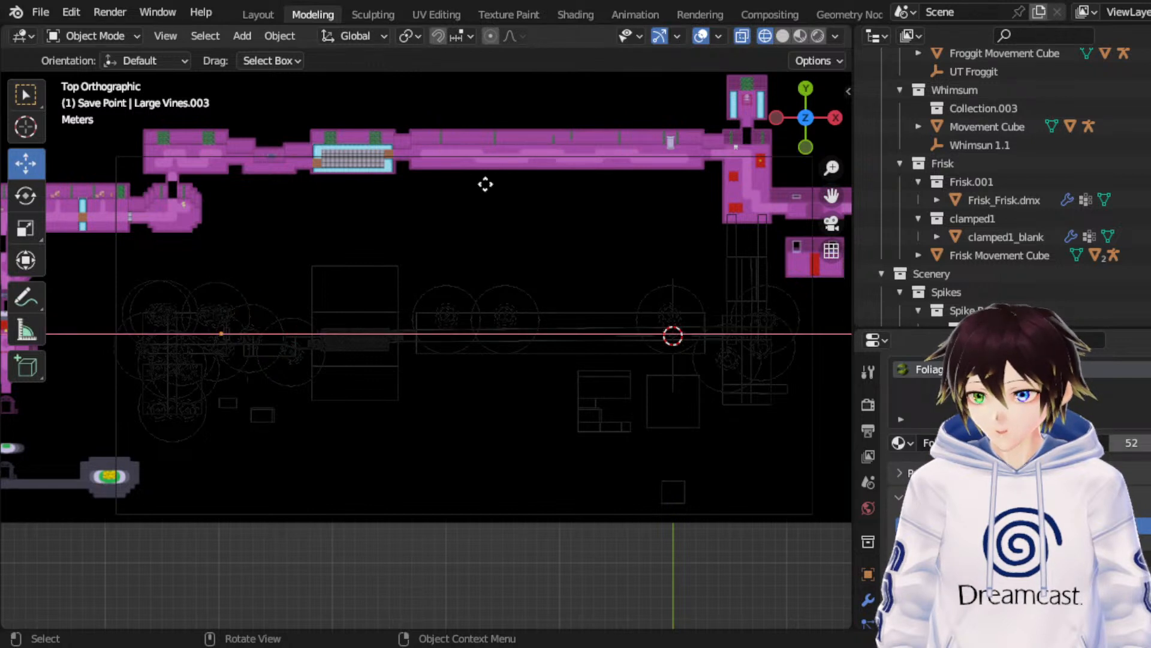
left_click(461, 193)
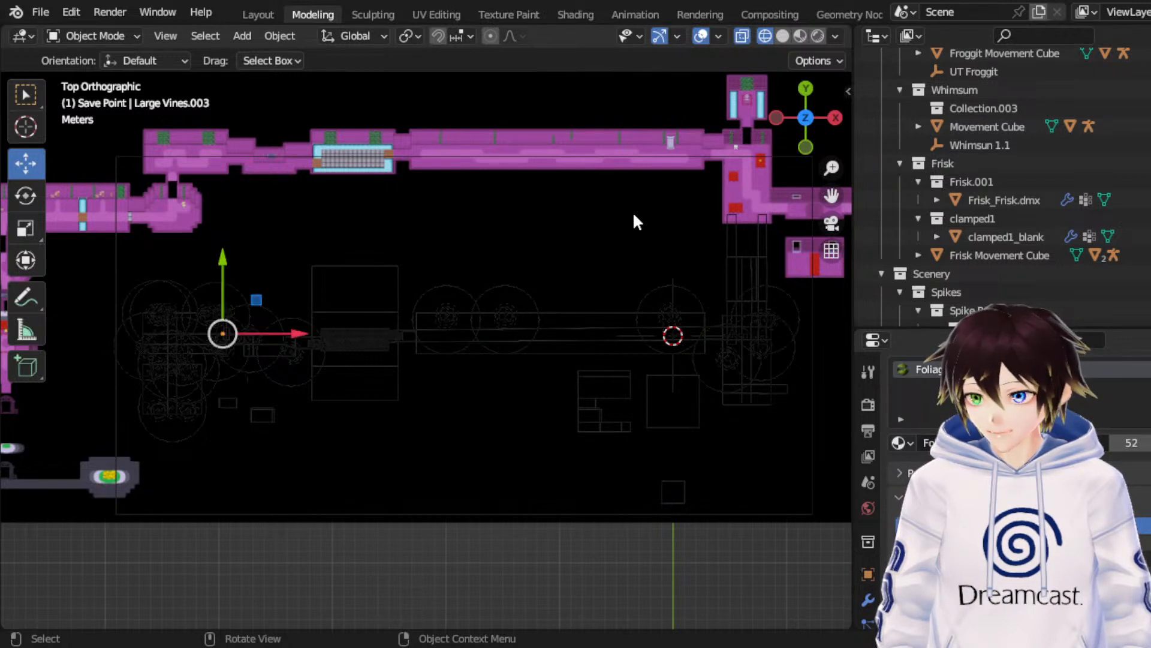
Step: Move the large vines farther along the positive X axis and fine-tune them along the same axis
key("g")
key("x")
left_click(360, 230)
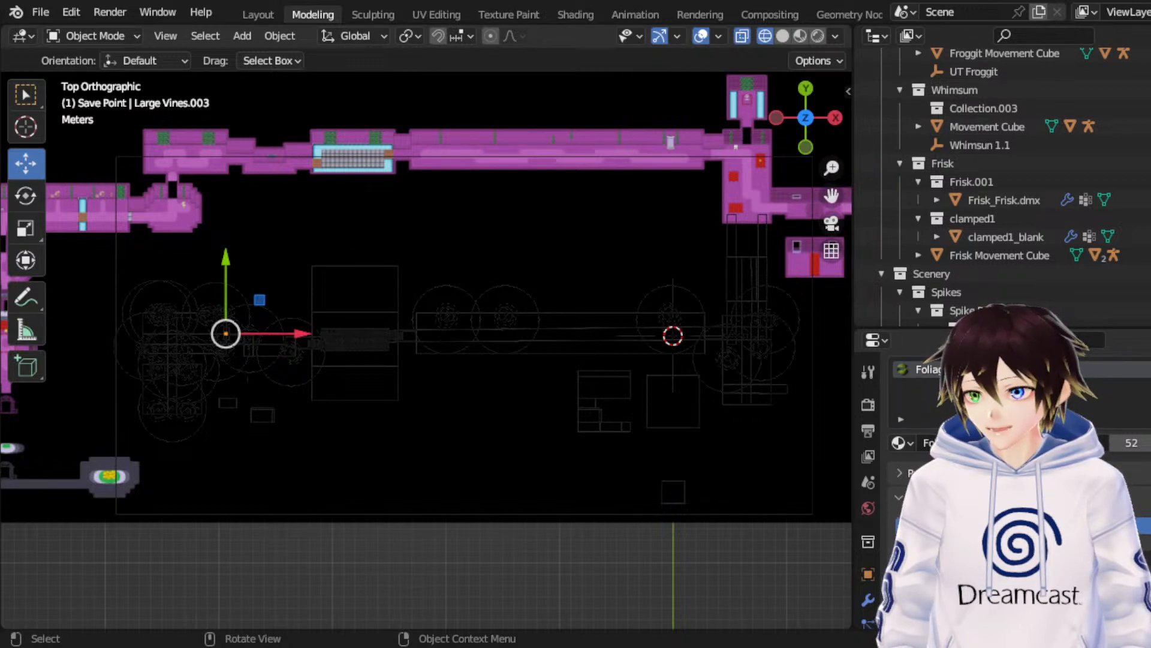
key("g")
key("x")
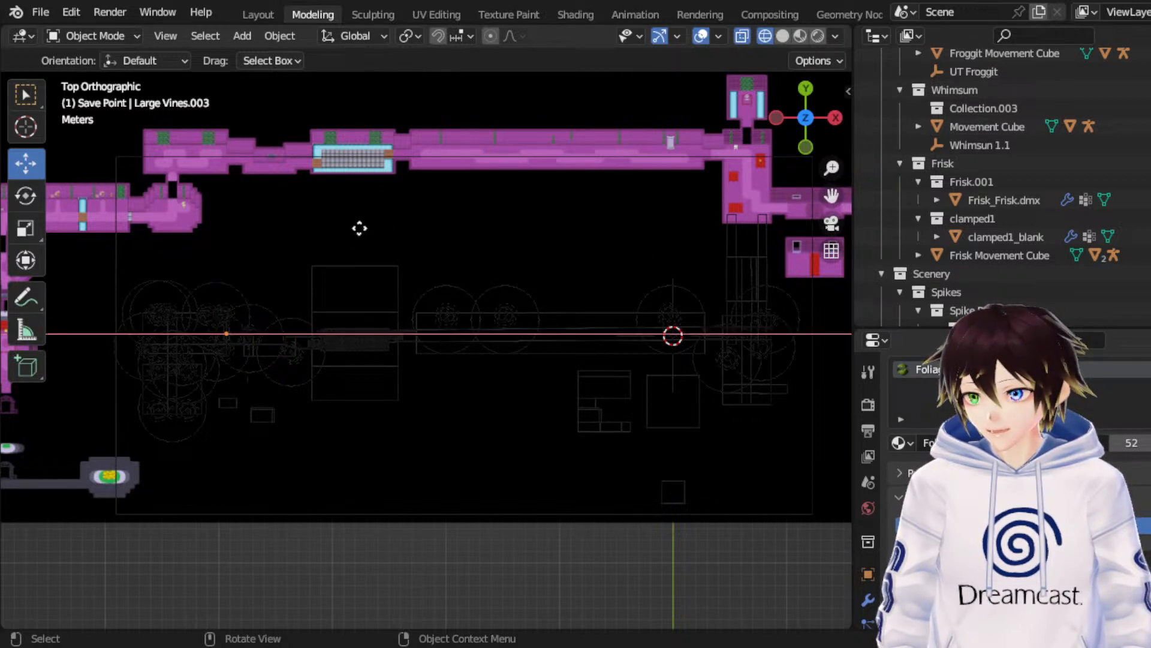
left_click(383, 223)
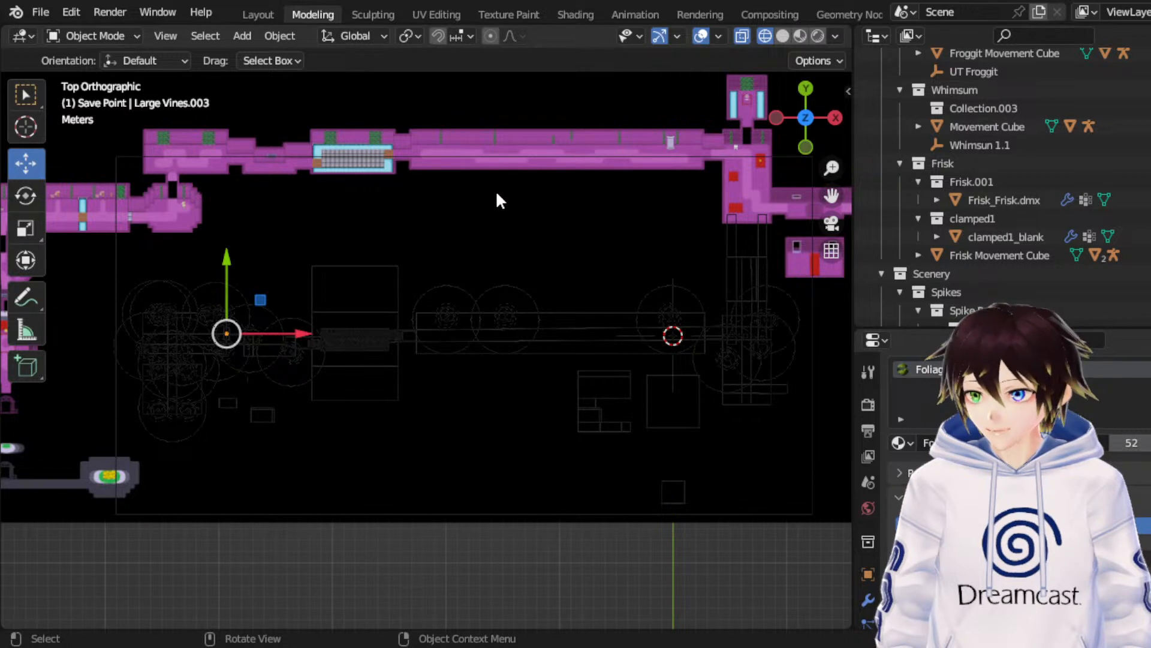
Step: Adjust the height of the large vines along the Z axis and nudge them slightly along the positive Y axis
key("g")
key("z")
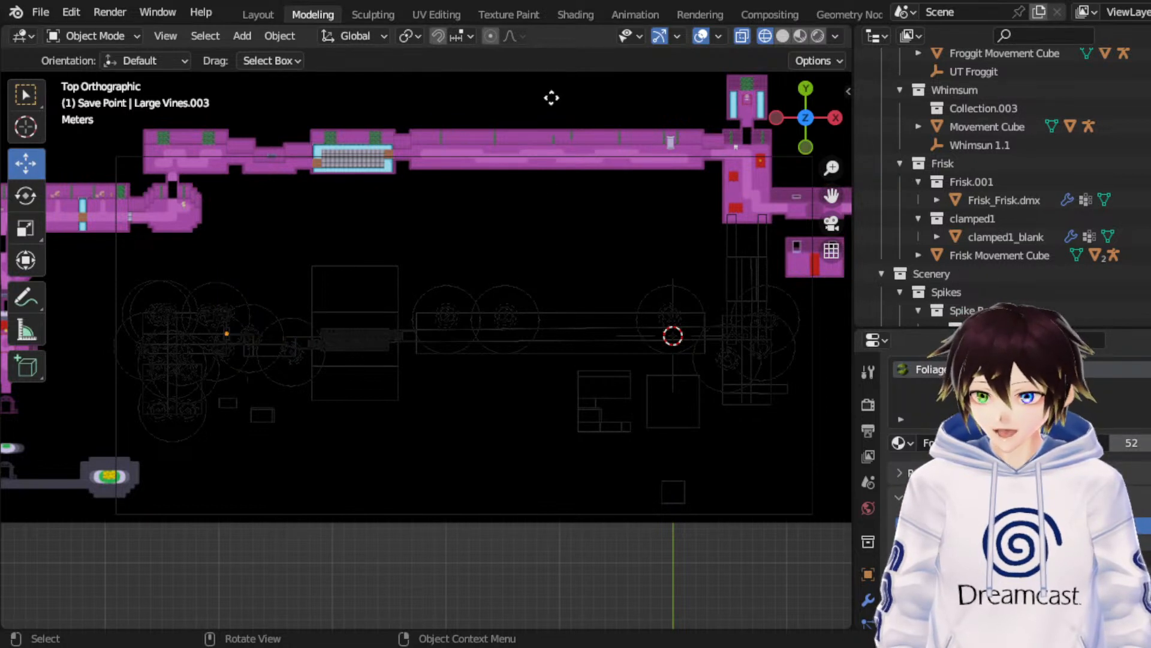
left_click(554, 96)
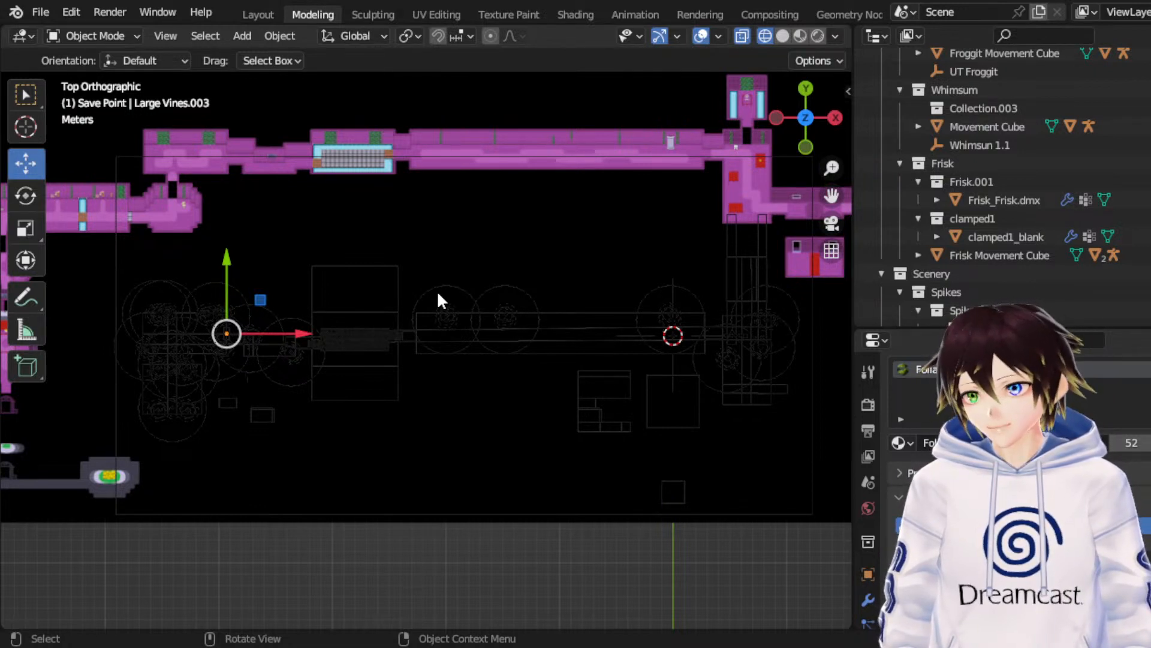
key("g")
key("y")
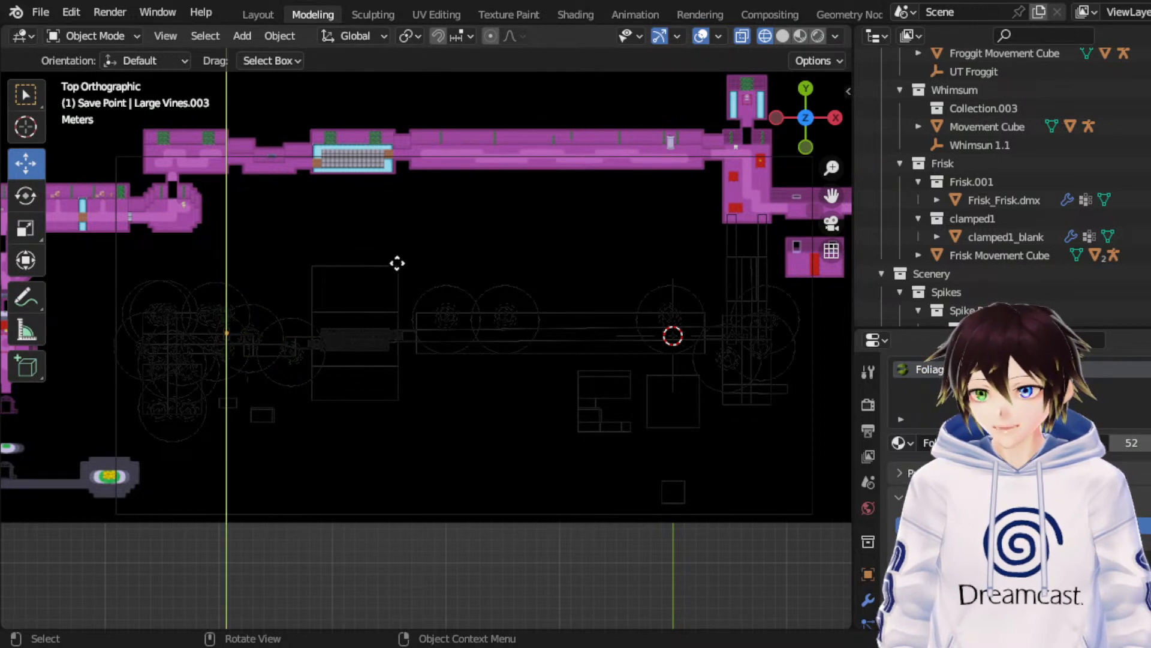
left_click(399, 262)
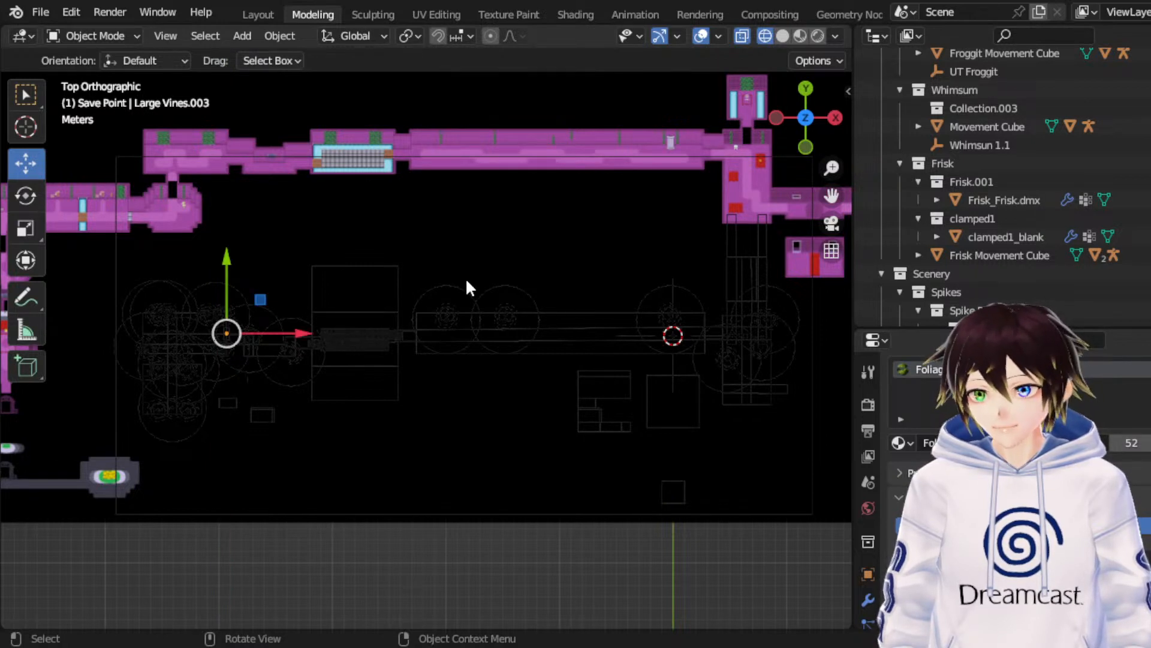
Step: Try placing a copy of Large Vines.003 along the positive Y axis and delete the copy
key("shift+d")
key("y")
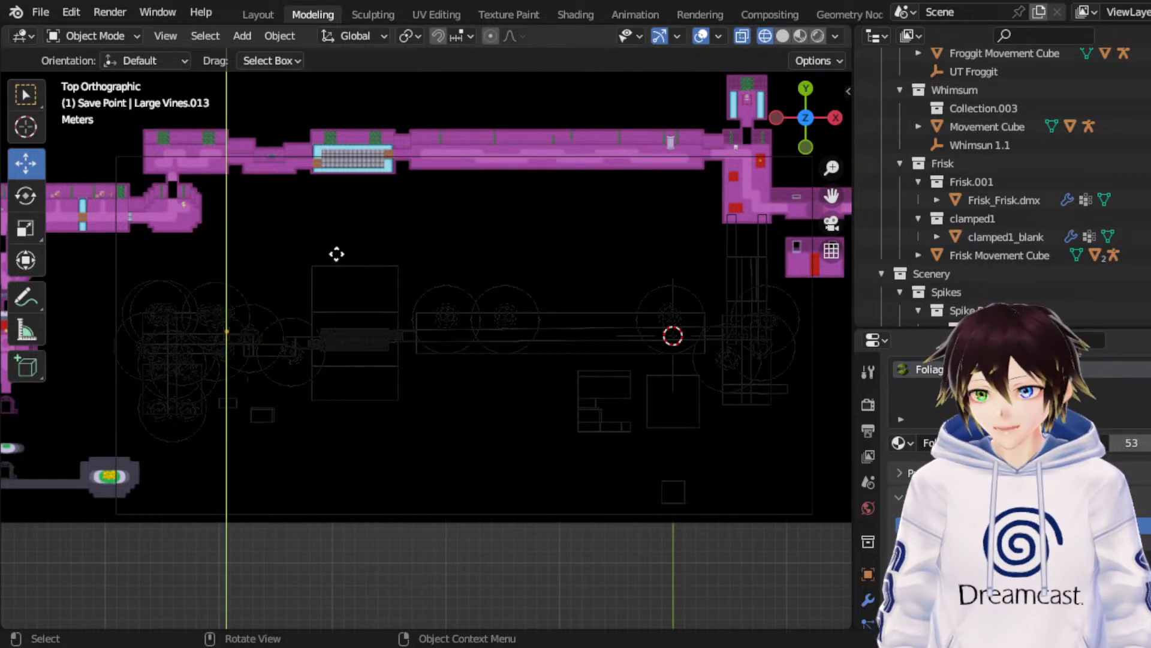
left_click(323, 254)
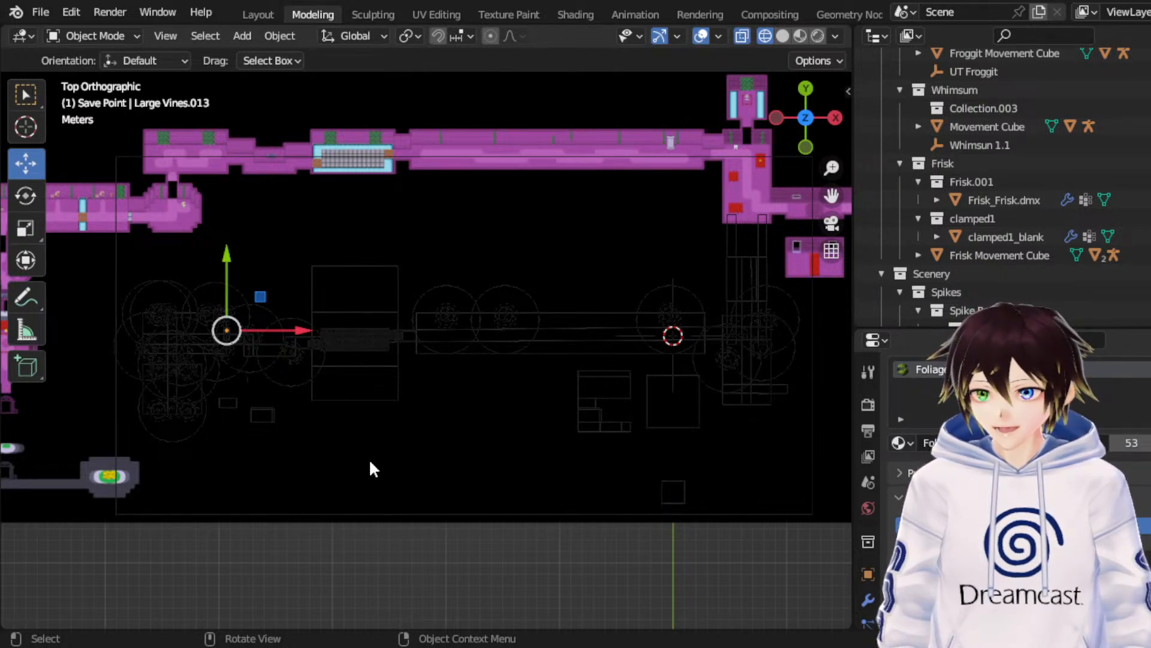
key("Delete")
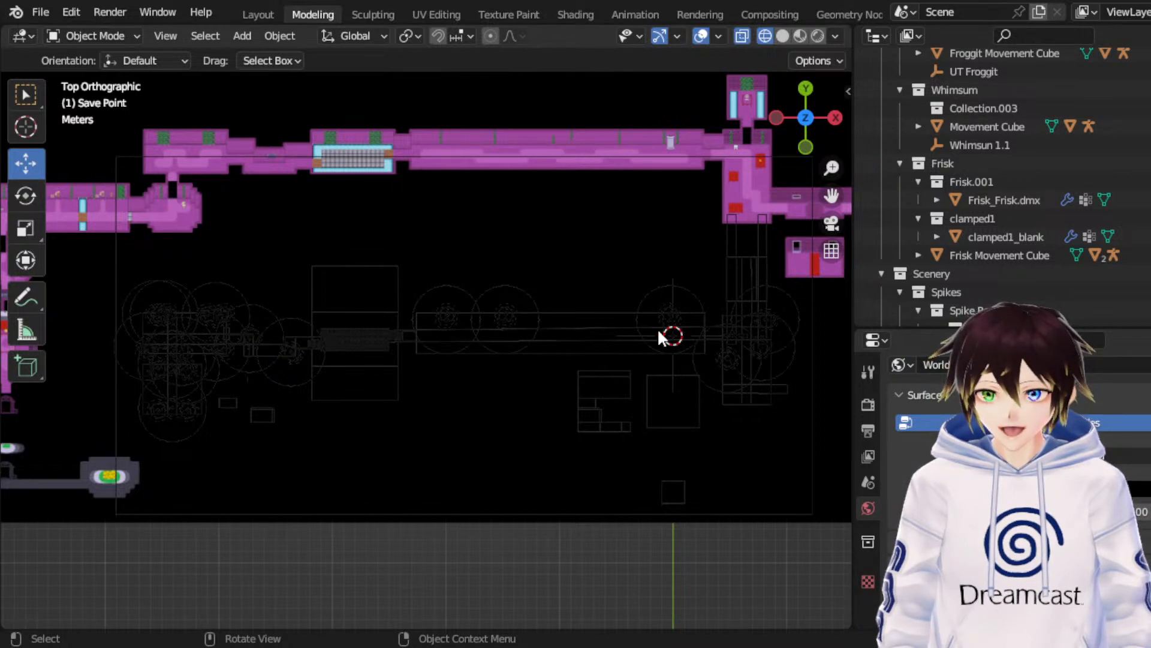
Step: Duplicate the vines object Small Vines.002 and move the copy along the positive Y axis
left_click(695, 327)
left_click(694, 323)
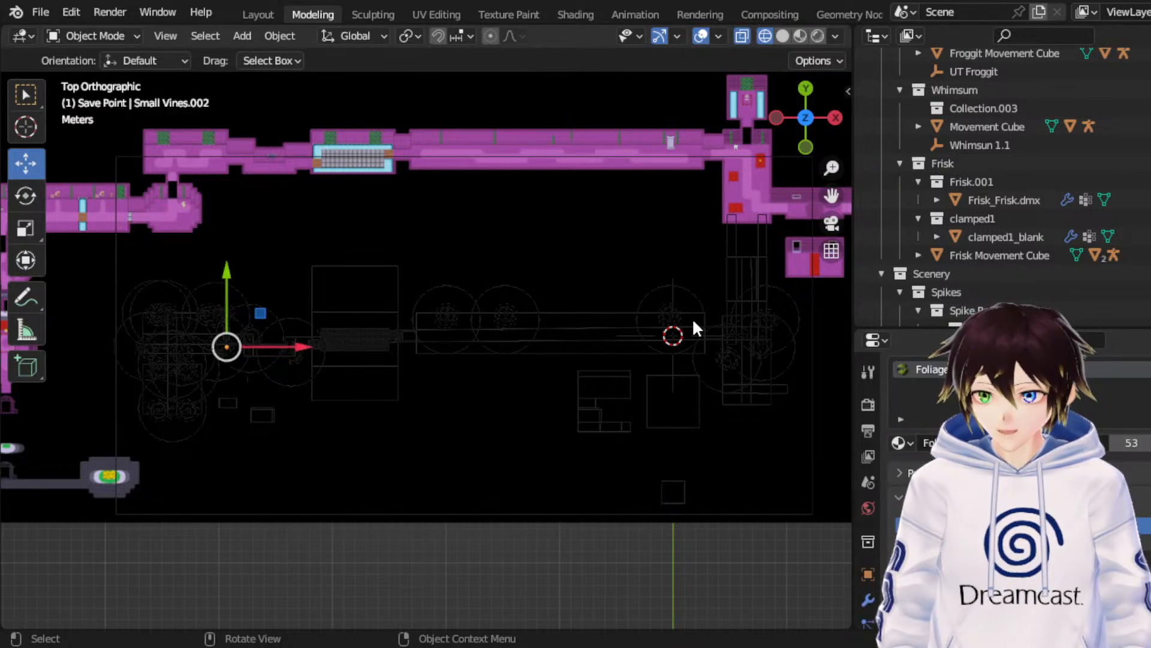
key("shift+d")
key("Escape")
key("g")
key("y")
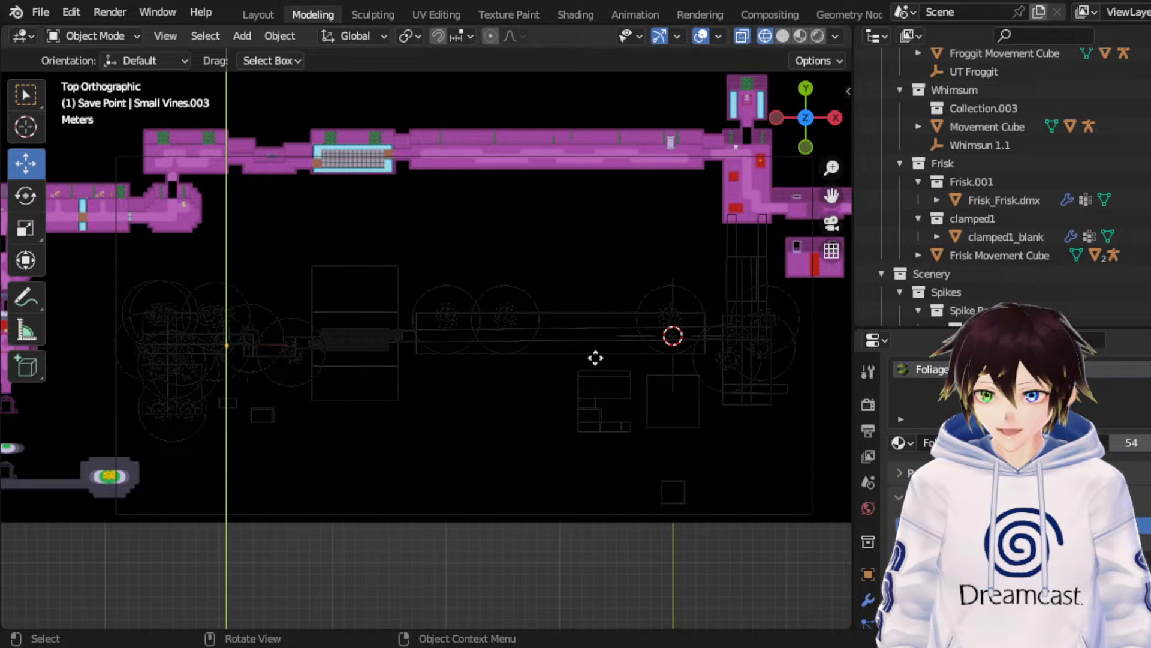
left_click(324, 371)
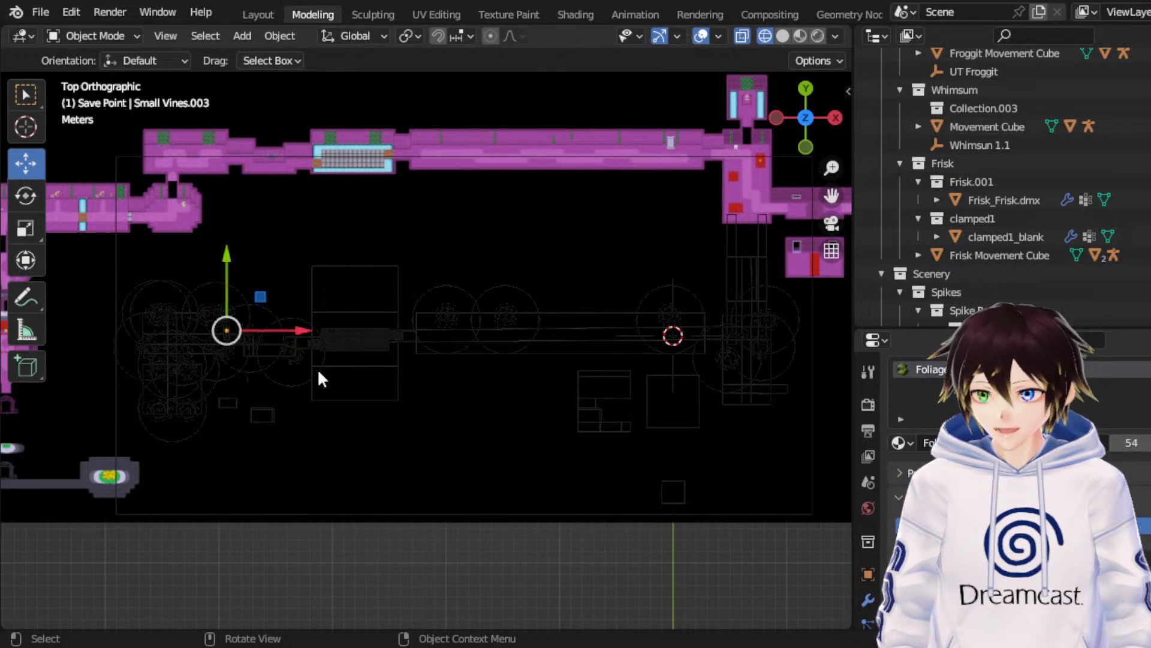
Step: Scale the newly copied vines object Small Vines.003
left_click(39, 226)
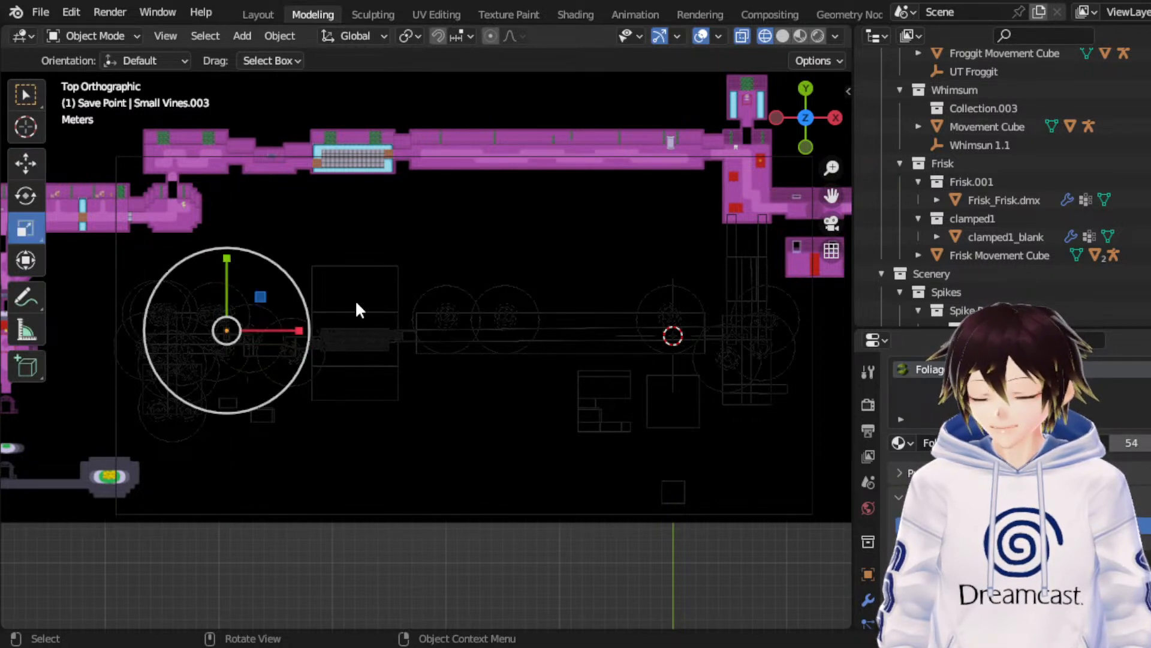
left_click(424, 301)
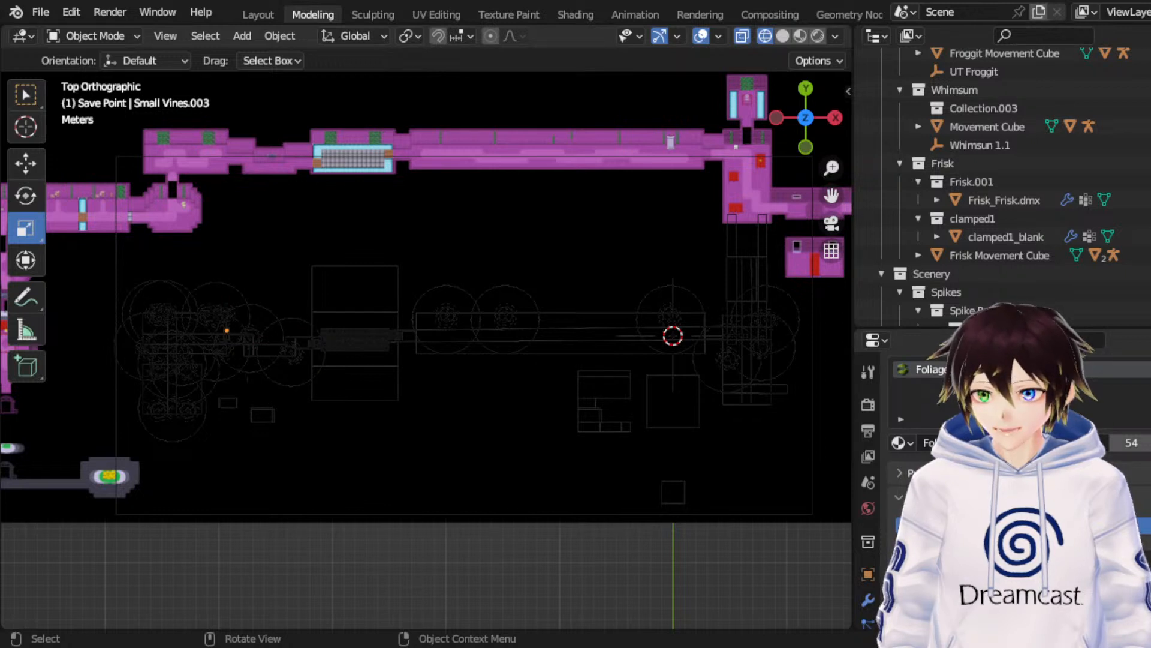
left_click(25, 163)
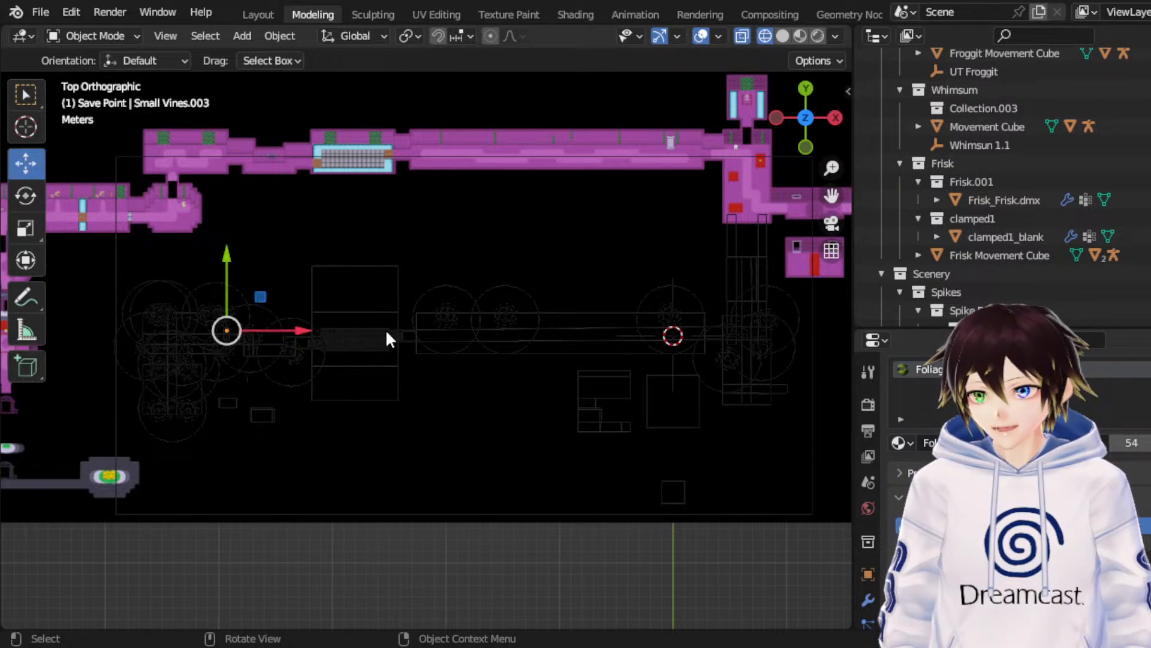
key("g")
right_click(393, 283)
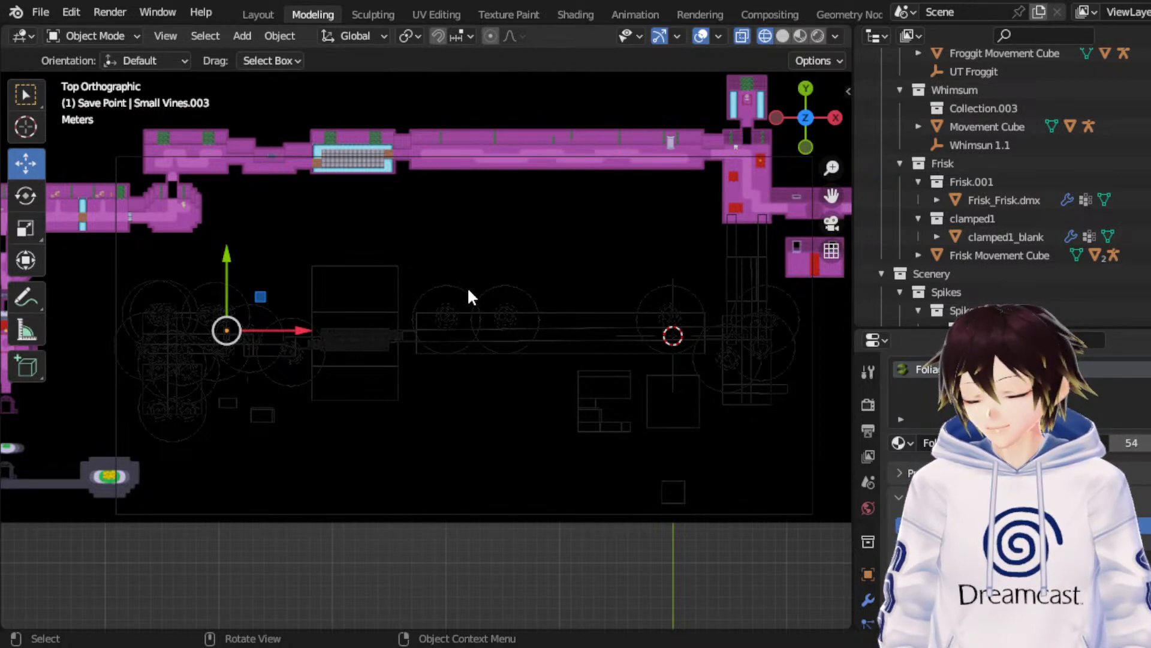
key("g")
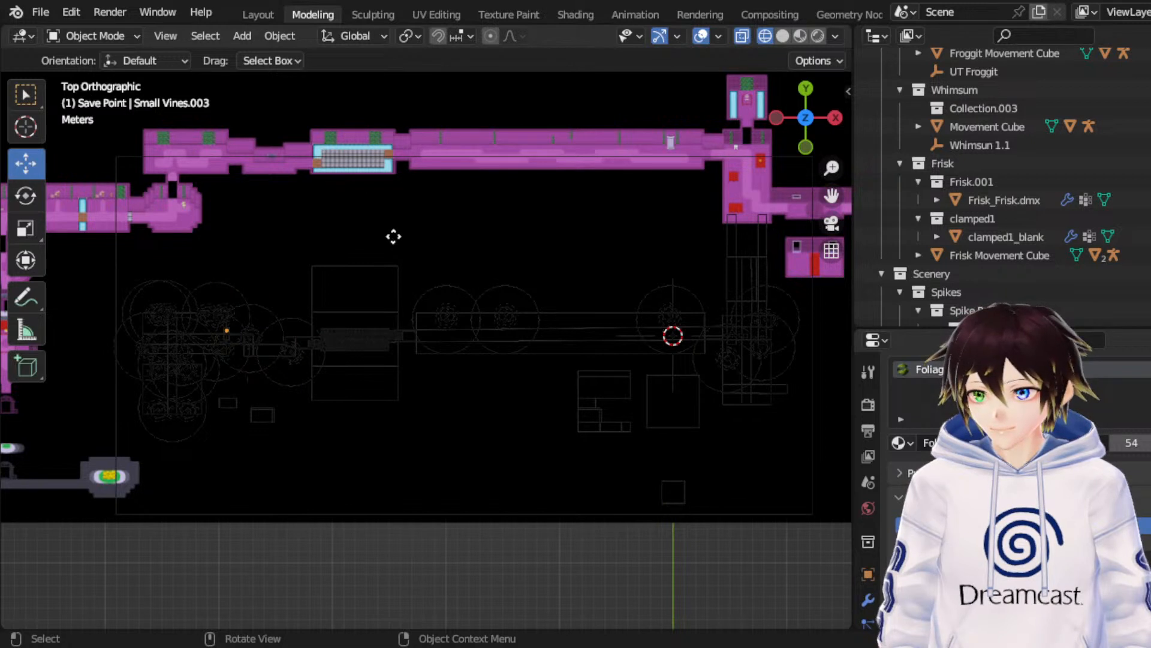
right_click(409, 258)
Step: Scale the vines object Large Vines.003 and save the file
key("ctrl+z")
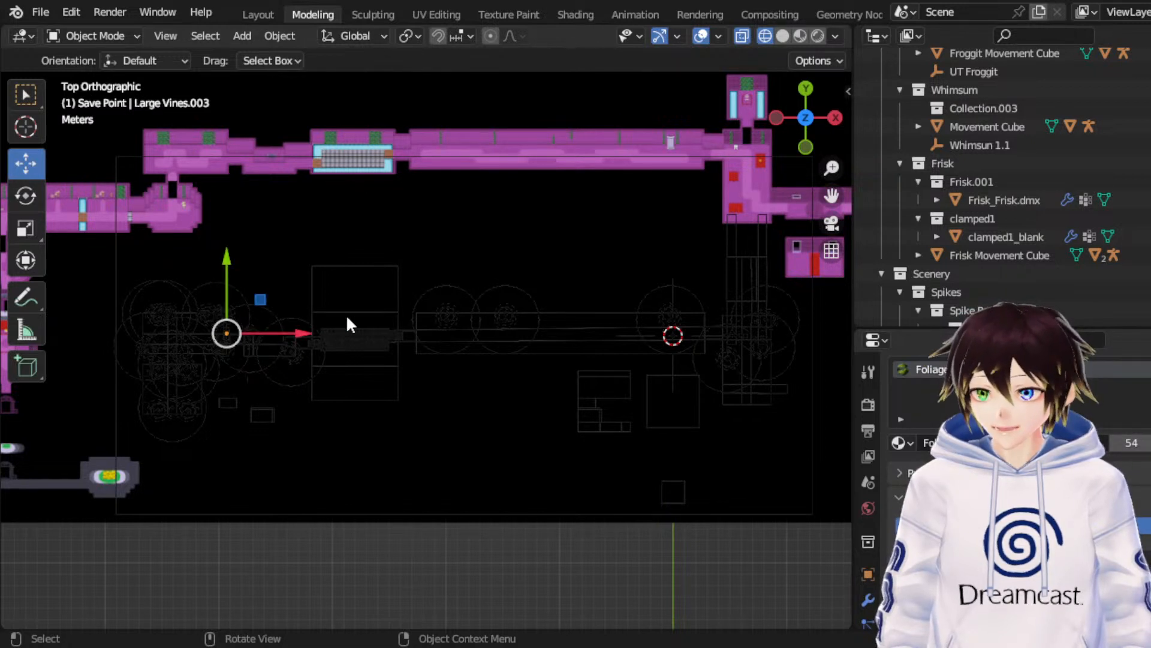
left_click(27, 228)
key("s")
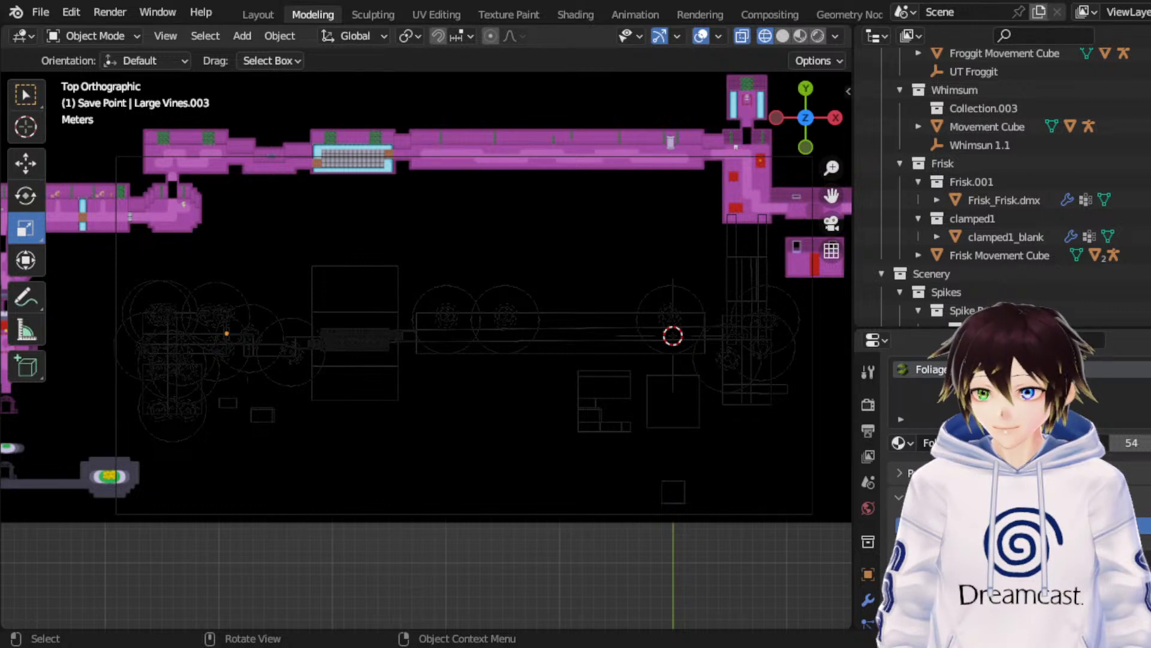
left_click(27, 95)
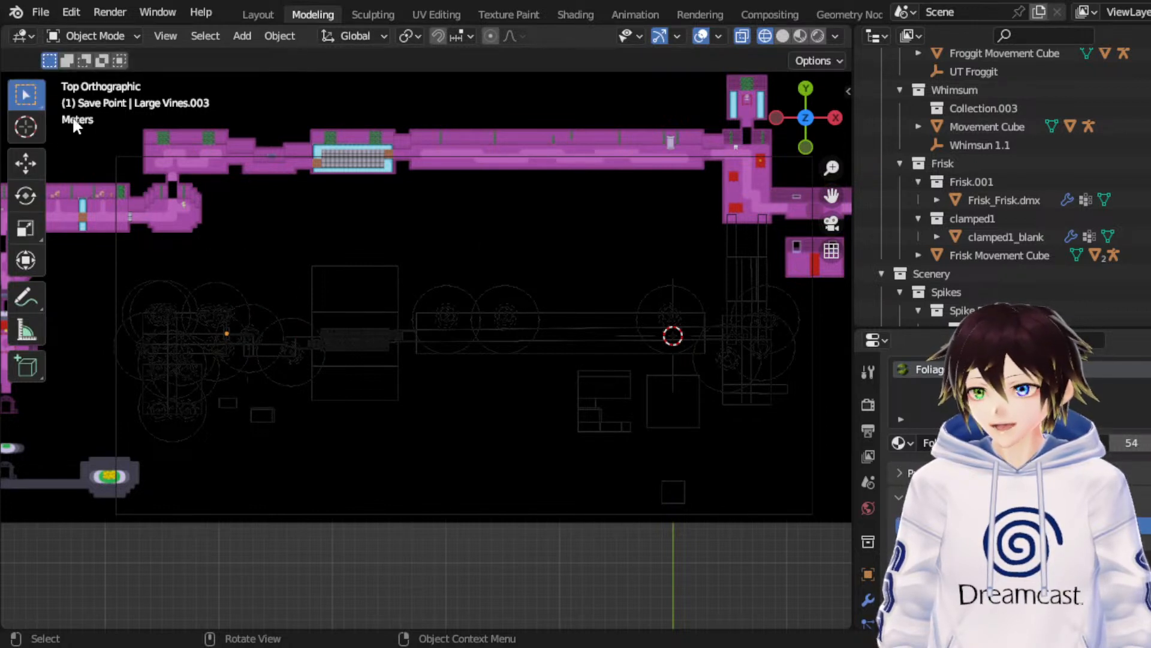
key("ctrl+s")
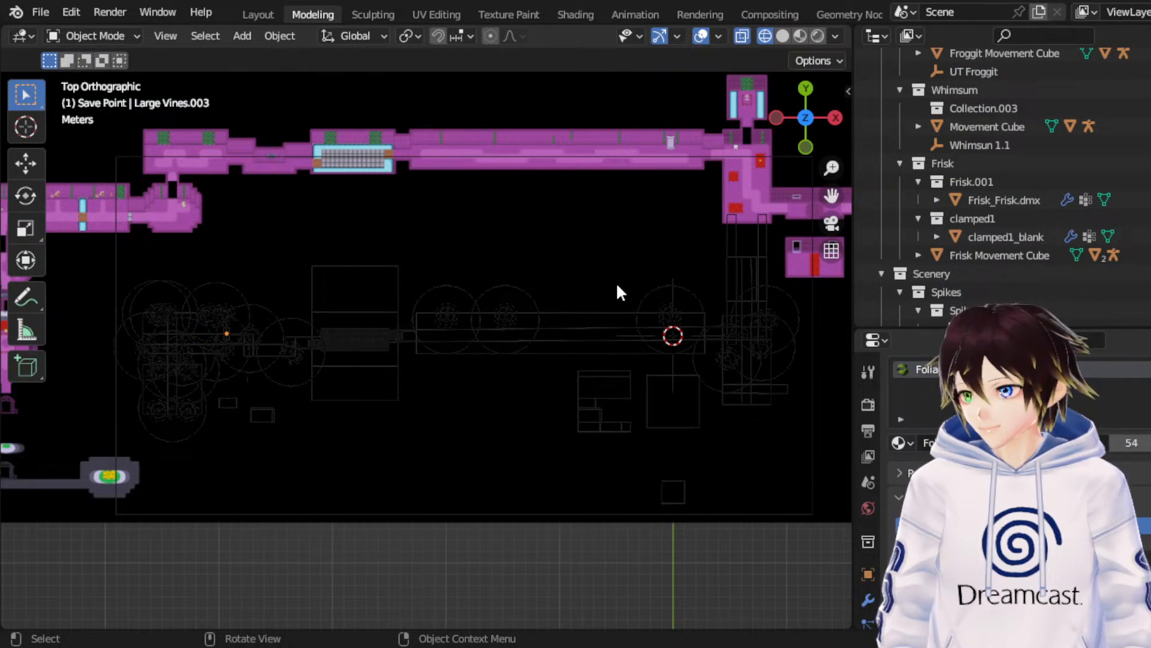
Step: Duplicate the vines object Small Vines.003 and move the copy along the positive Y axis
key("ctrl+z")
key("ctrl+z")
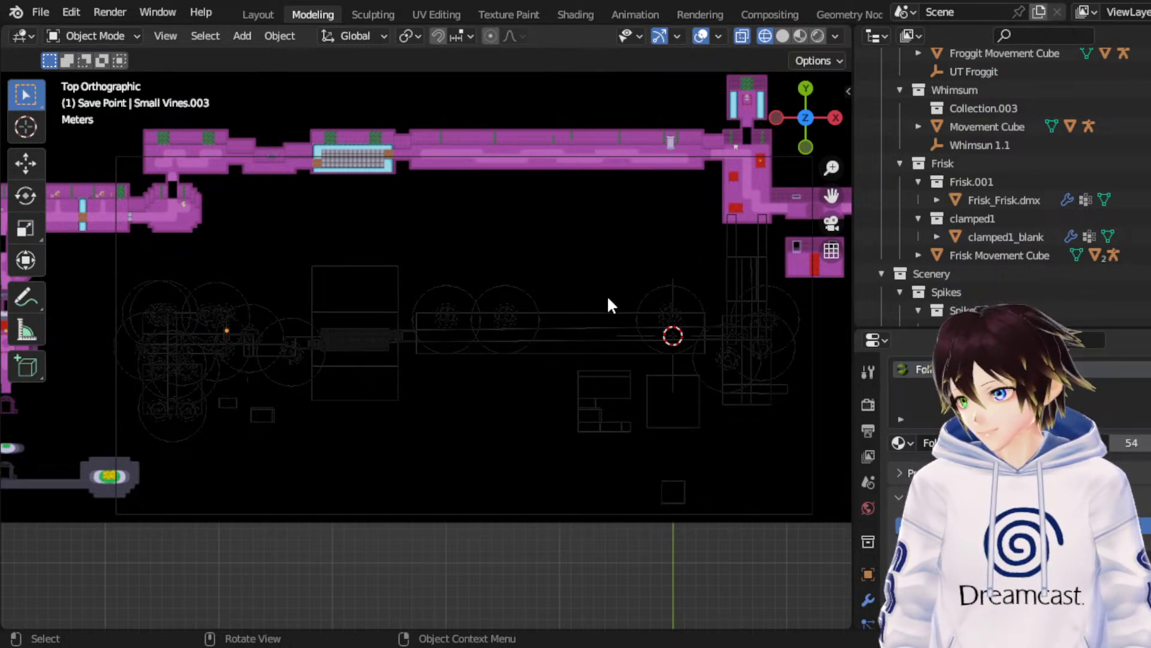
key("ctrl+z")
left_click(25, 164)
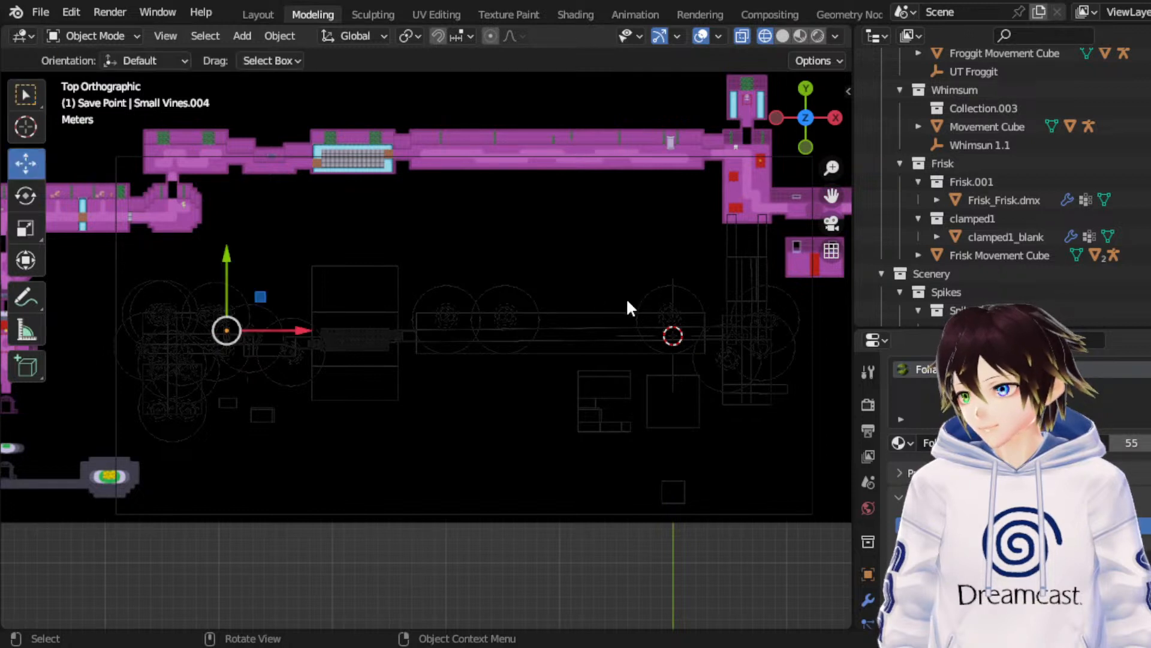
key("g")
key("y")
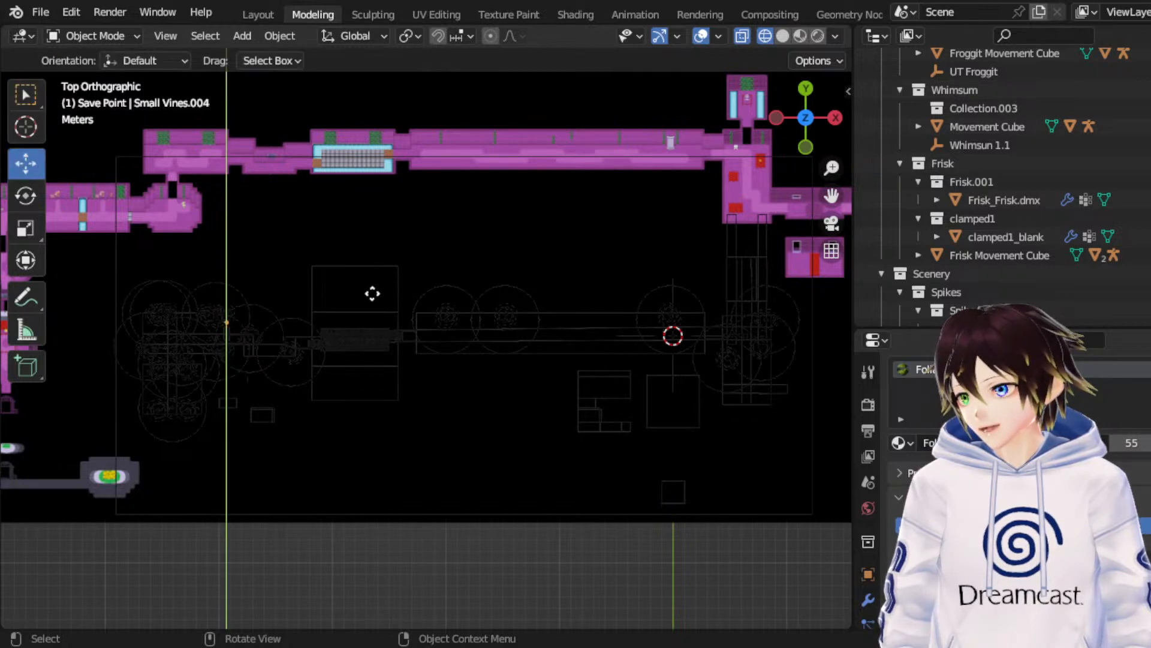
left_click(342, 298)
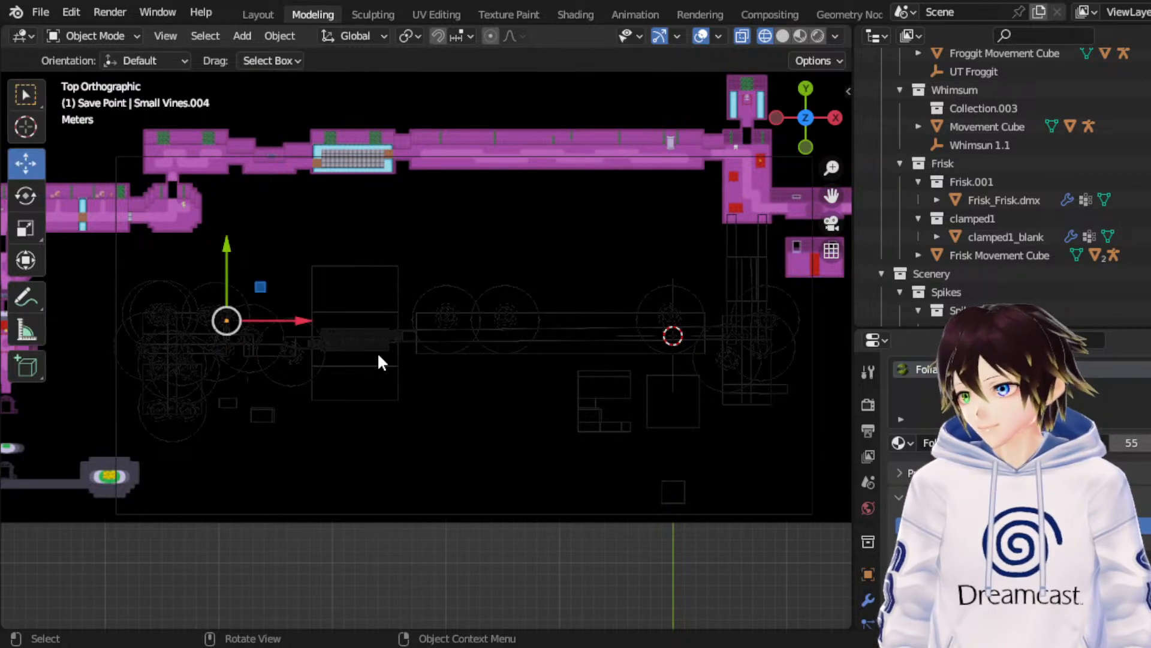
Step: Duplicate the moved small vines copy and place the new copy farther along the positive Y axis
key("shift+d")
right_click(402, 307)
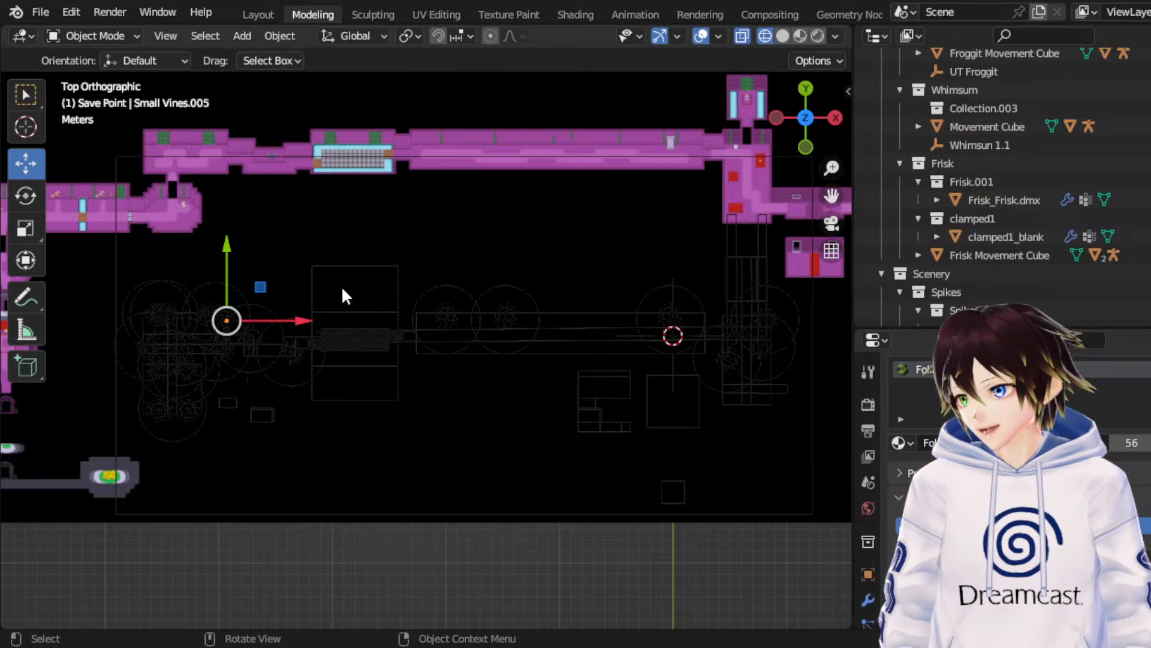
key("g")
key("y")
left_click(192, 307)
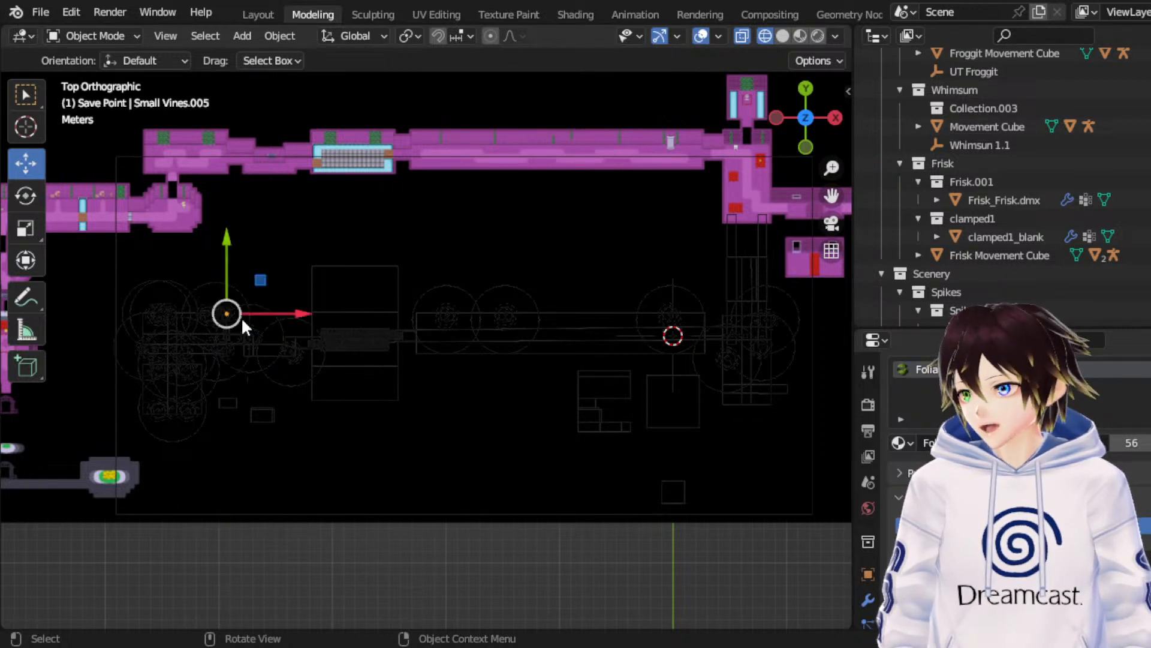
Step: Fine-tune the position of the newest small vines copy along the Y and Z axes
key("g")
key("y")
left_click(247, 299)
key("g")
key("z")
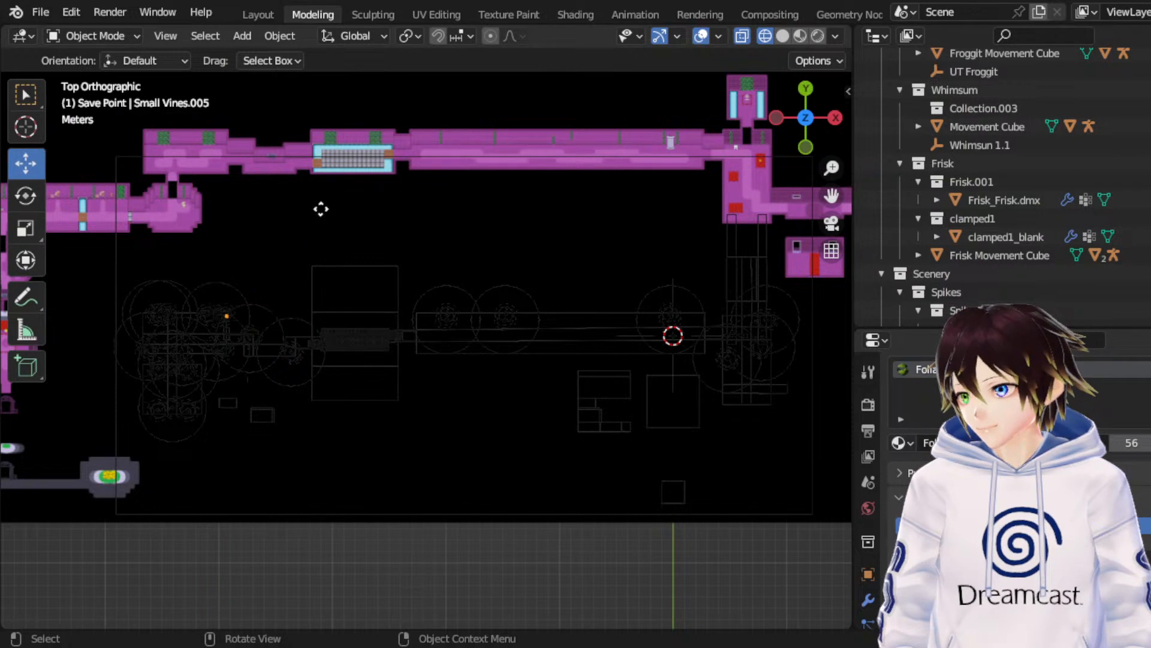
left_click(300, 389)
key("g")
key("y")
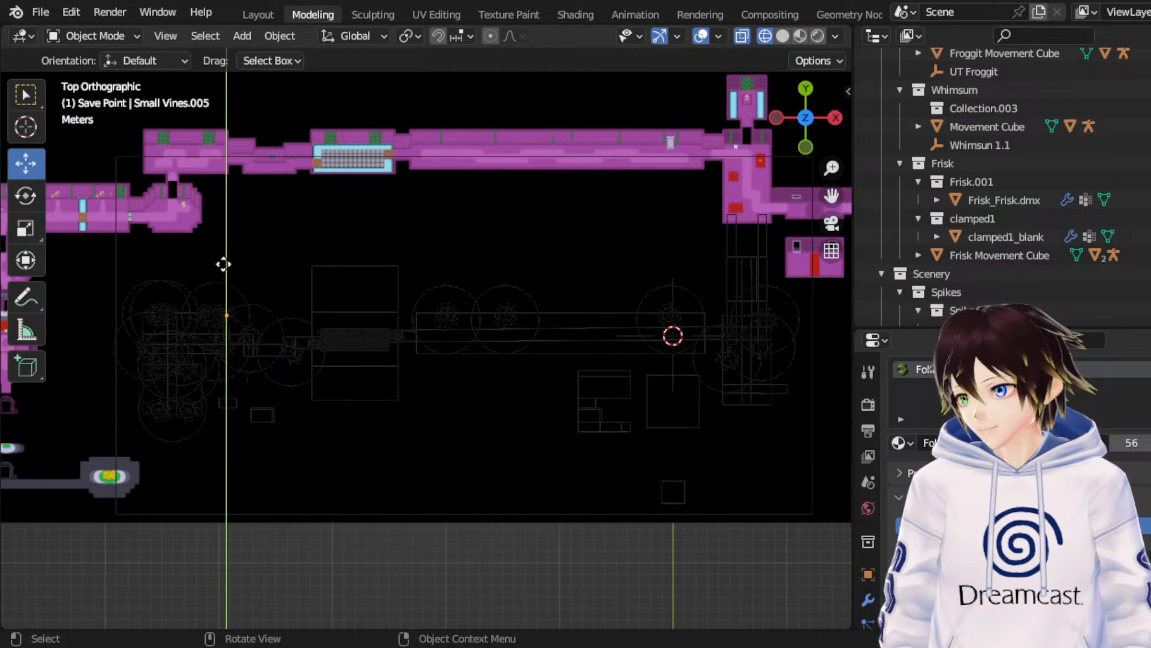
left_click(238, 292)
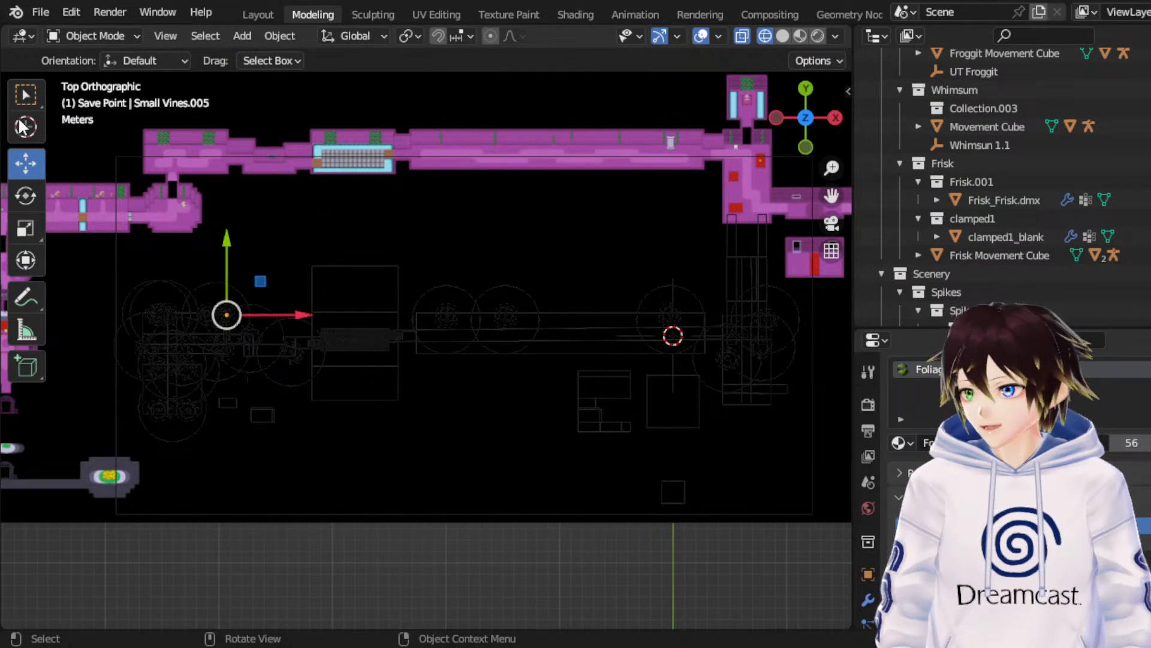
Step: Make another copy of Small Vines.003 and shift it along the positive Y axis
key("w")
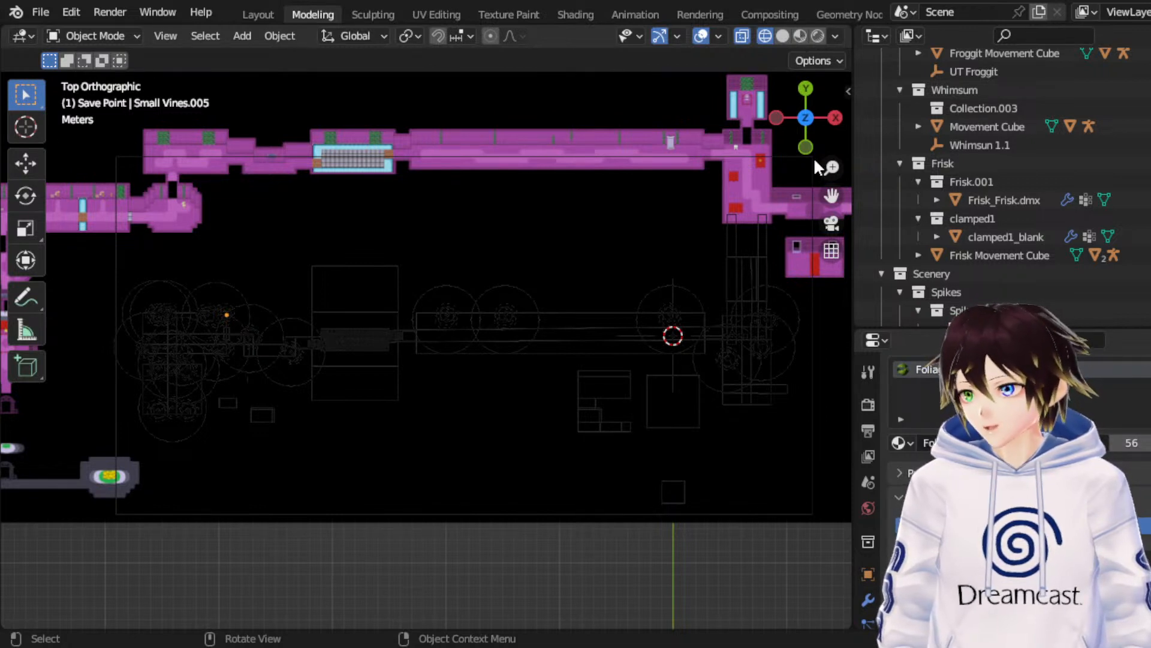
left_click(579, 278)
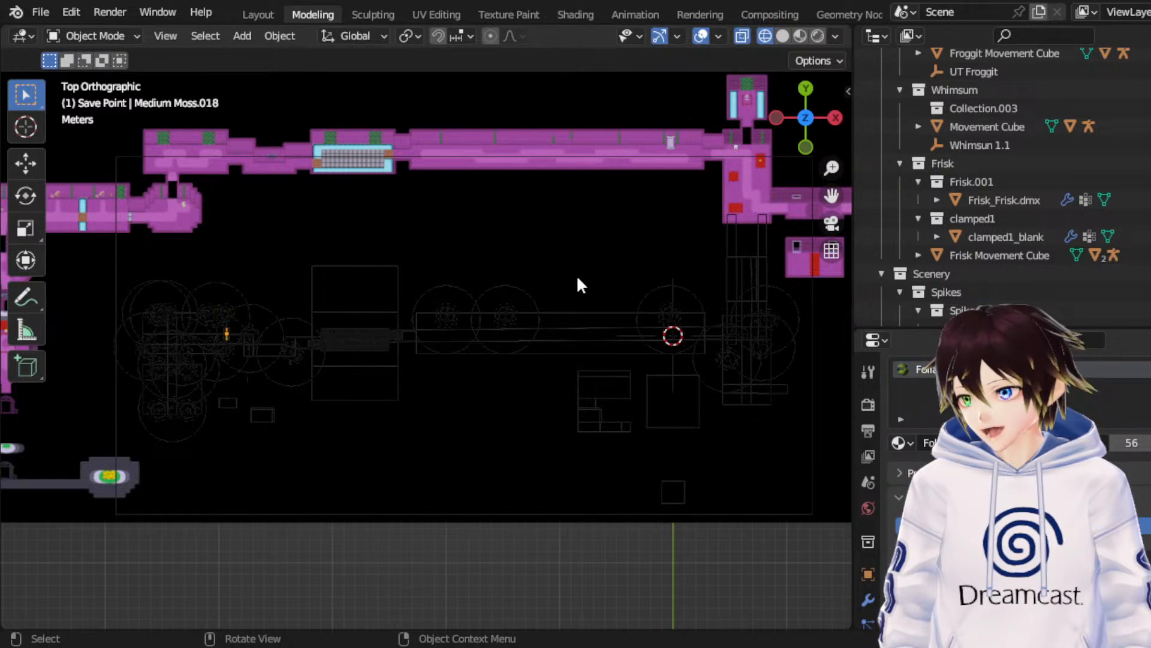
left_click(578, 279)
left_click(578, 279)
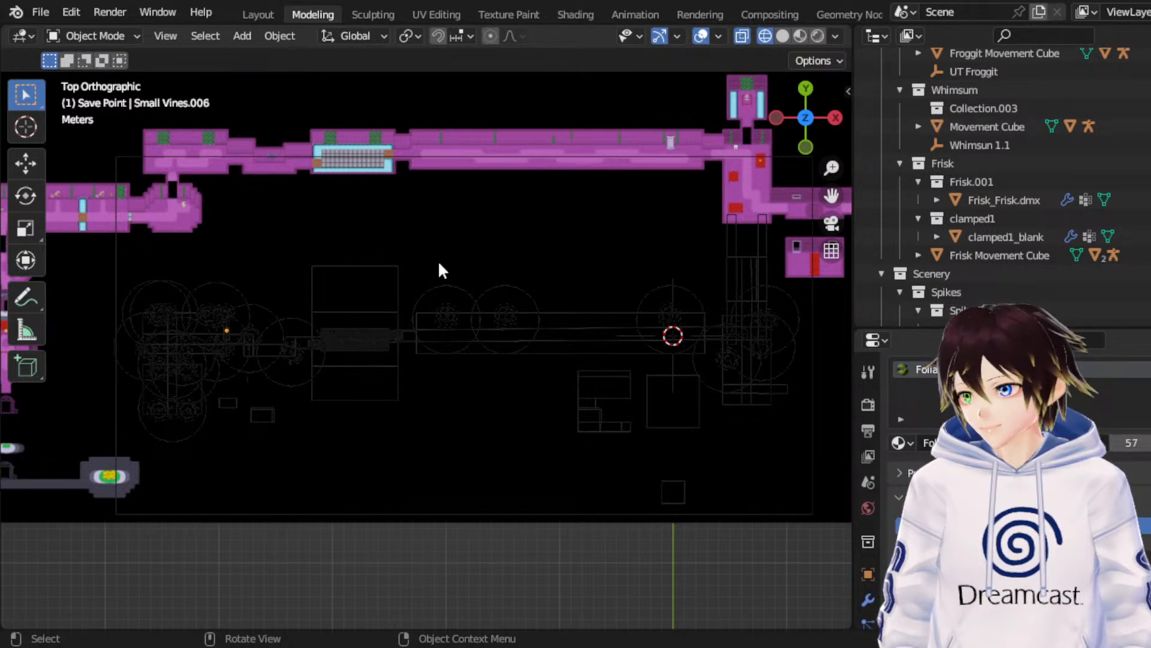
left_click(25, 163)
key("g")
key("y")
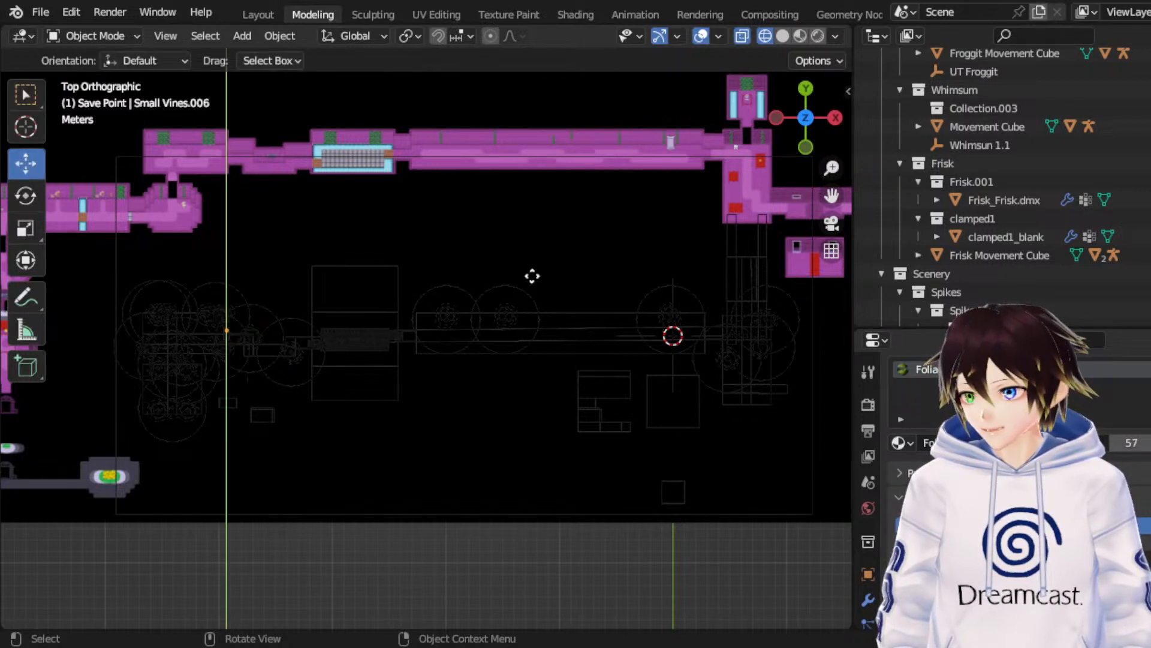
left_click(417, 282)
Step: Fine-tune this small vines copy along the Y axis, keeping it close to Small Vines.003
key("g")
key("y")
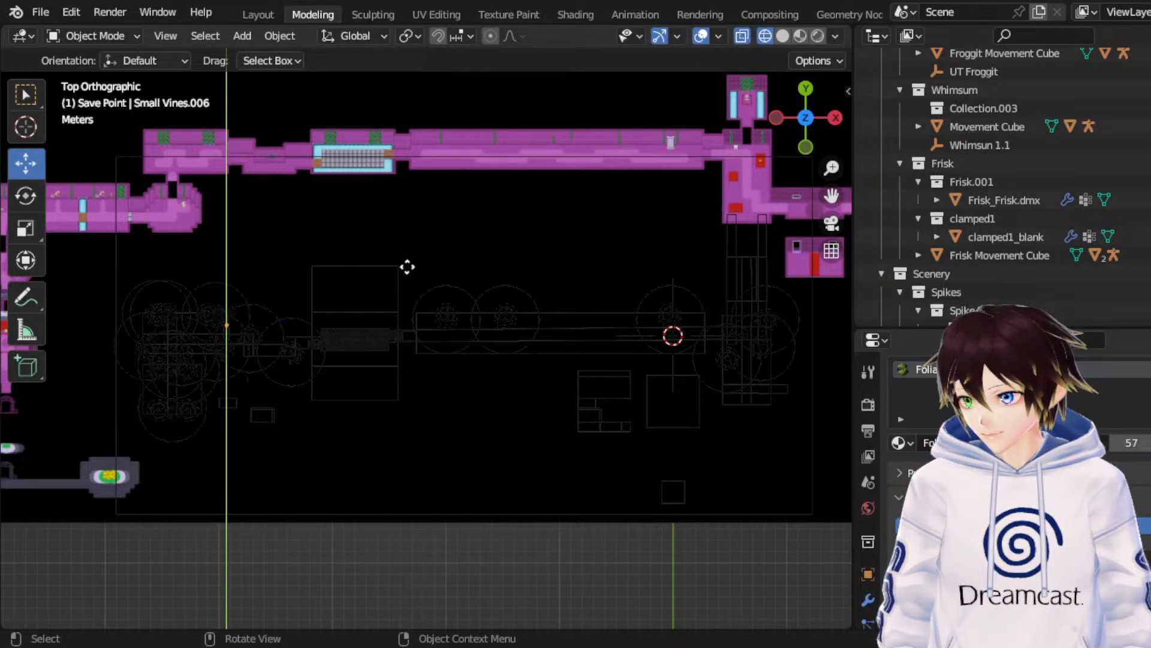
left_click(495, 272)
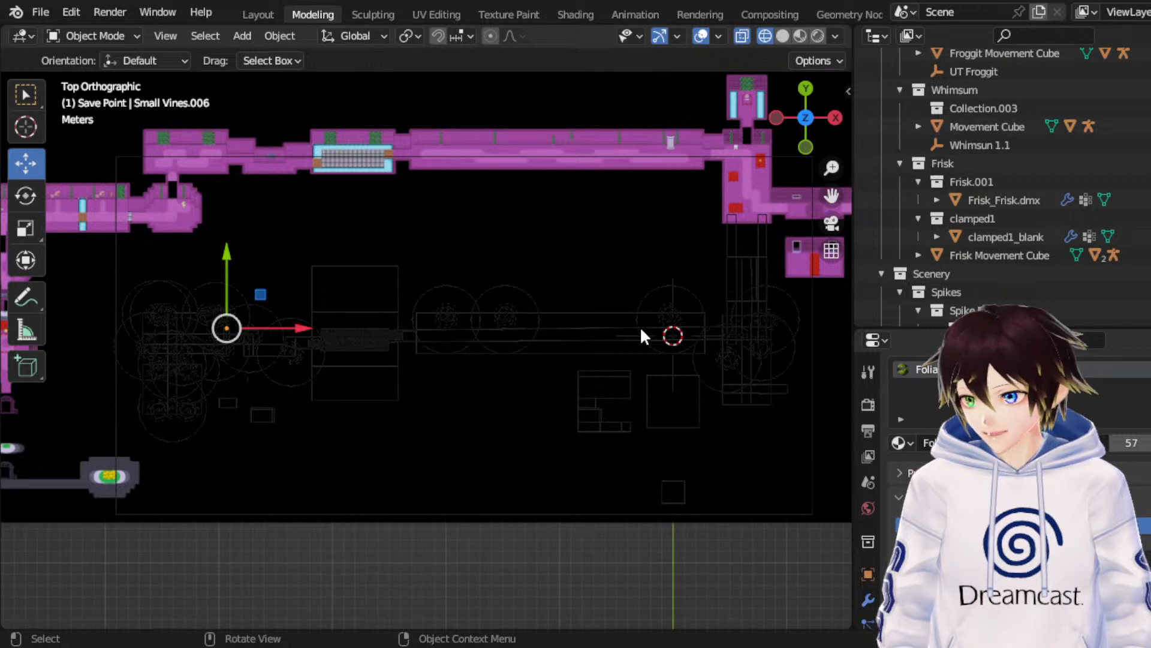
key("g")
key("y")
left_click(541, 212)
key("g")
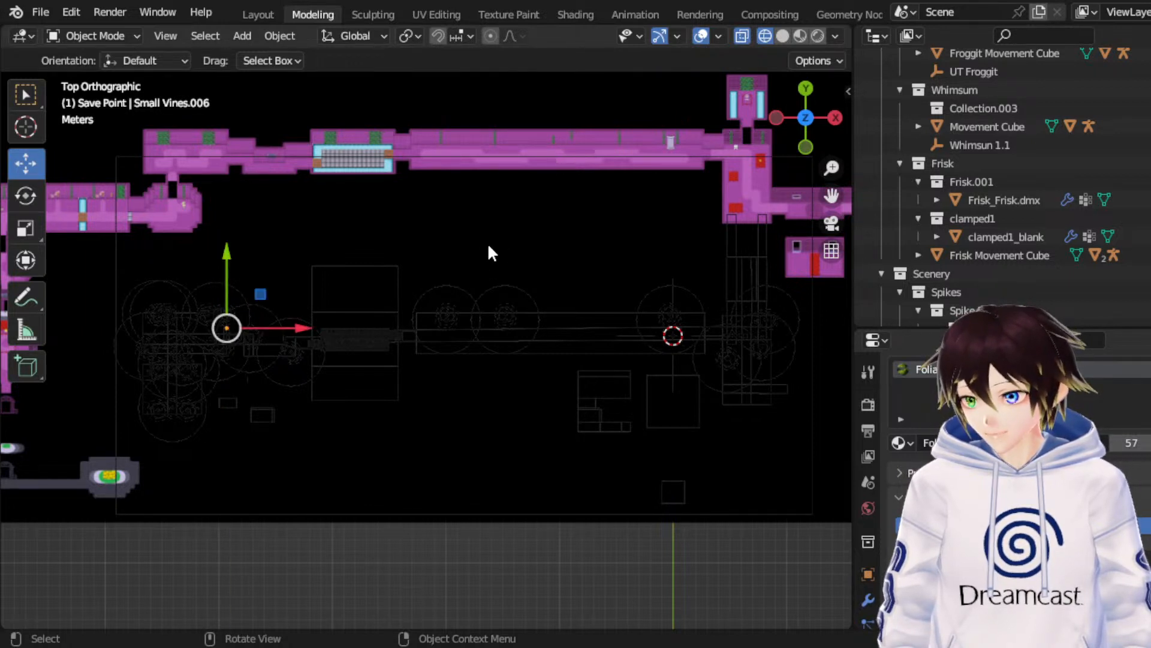
key("g")
key("y")
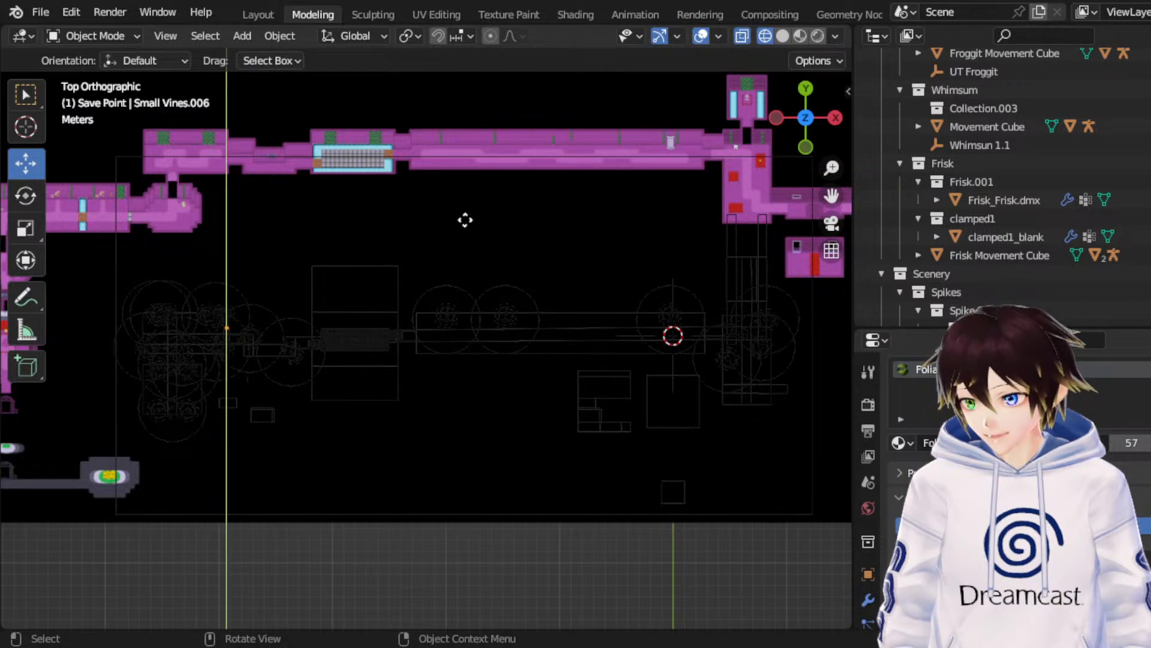
left_click(462, 221)
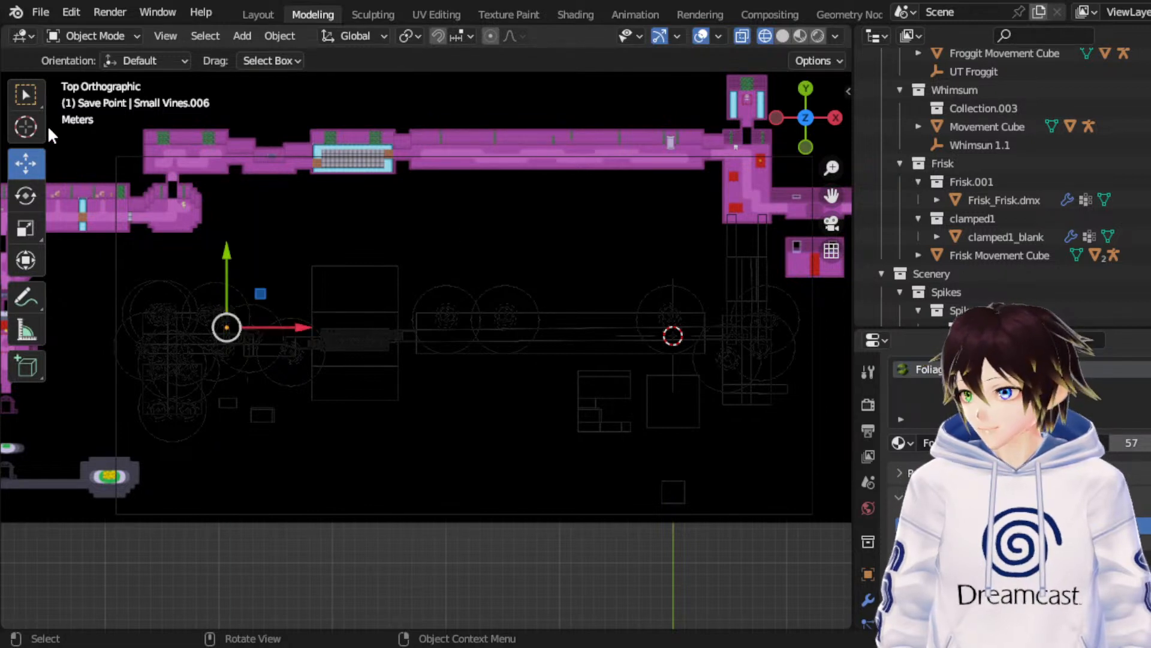
Step: Select the vines object Large Vines.004 and delete it
key("w")
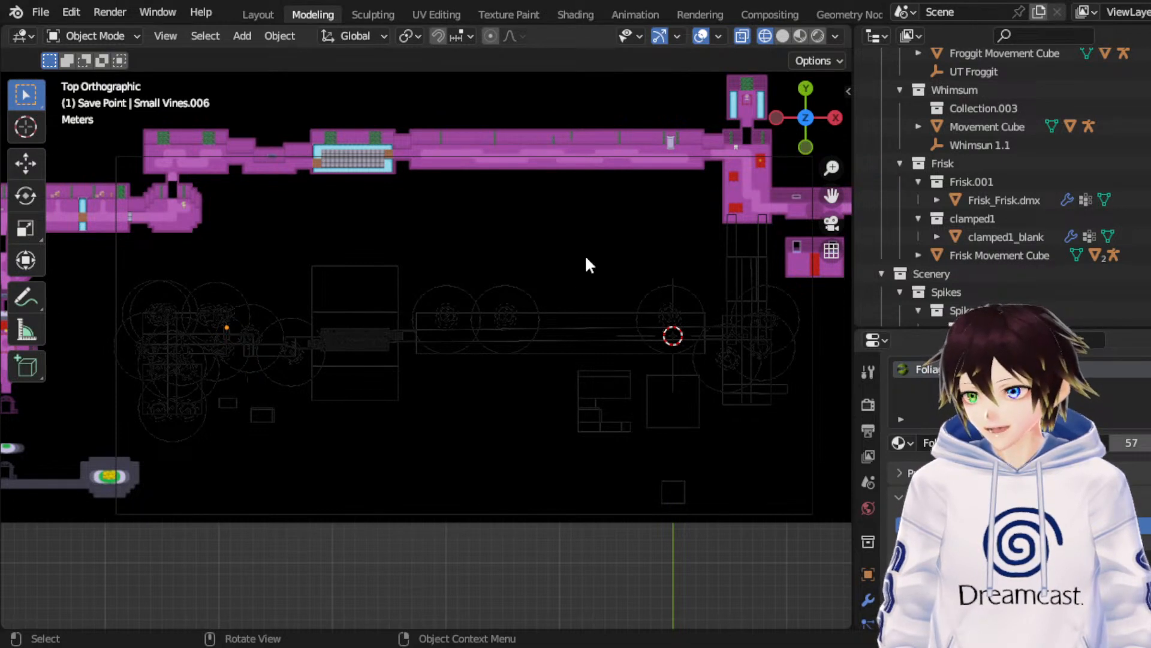
left_click(566, 300)
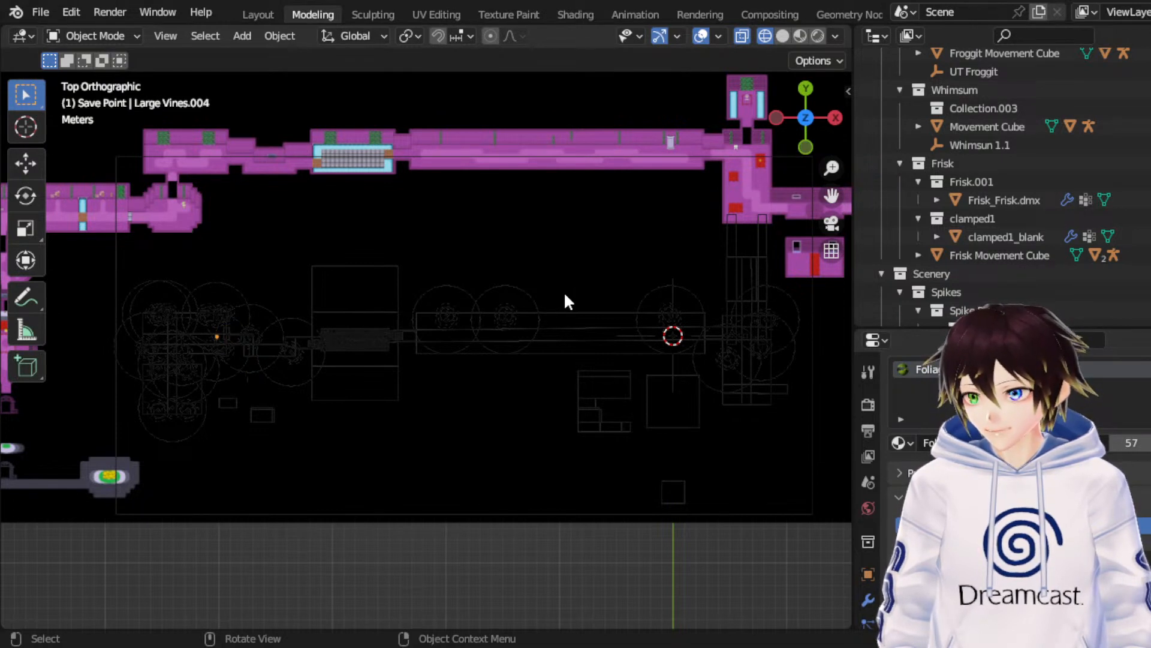
left_click(24, 239)
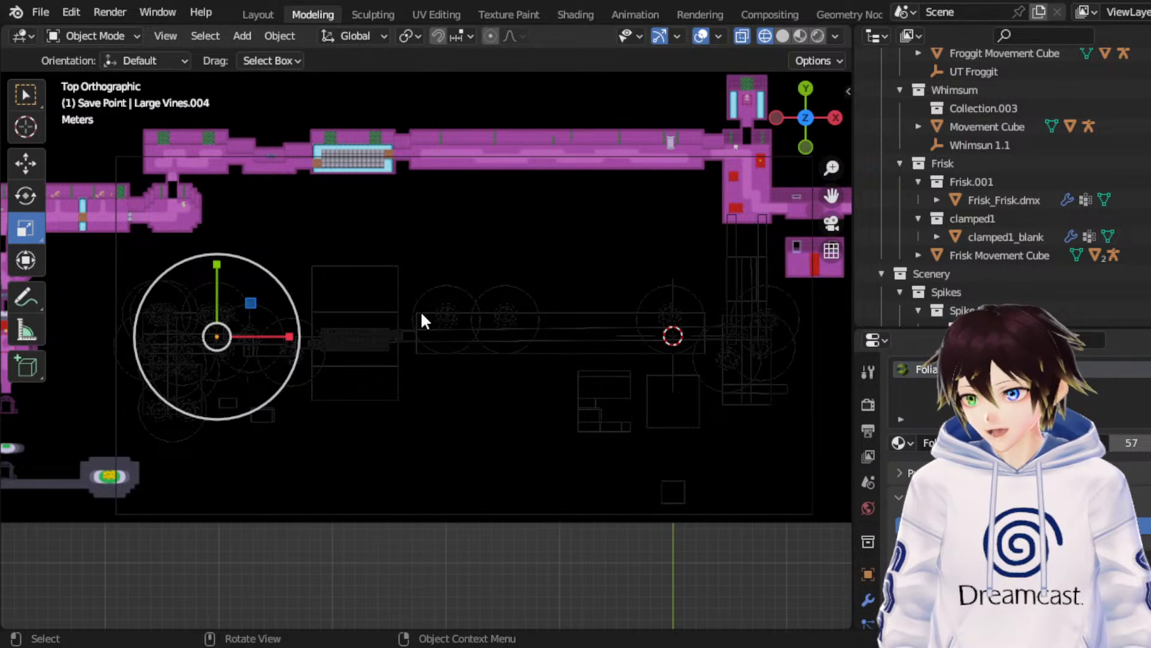
middle_click_drag(624, 462, 632, 477)
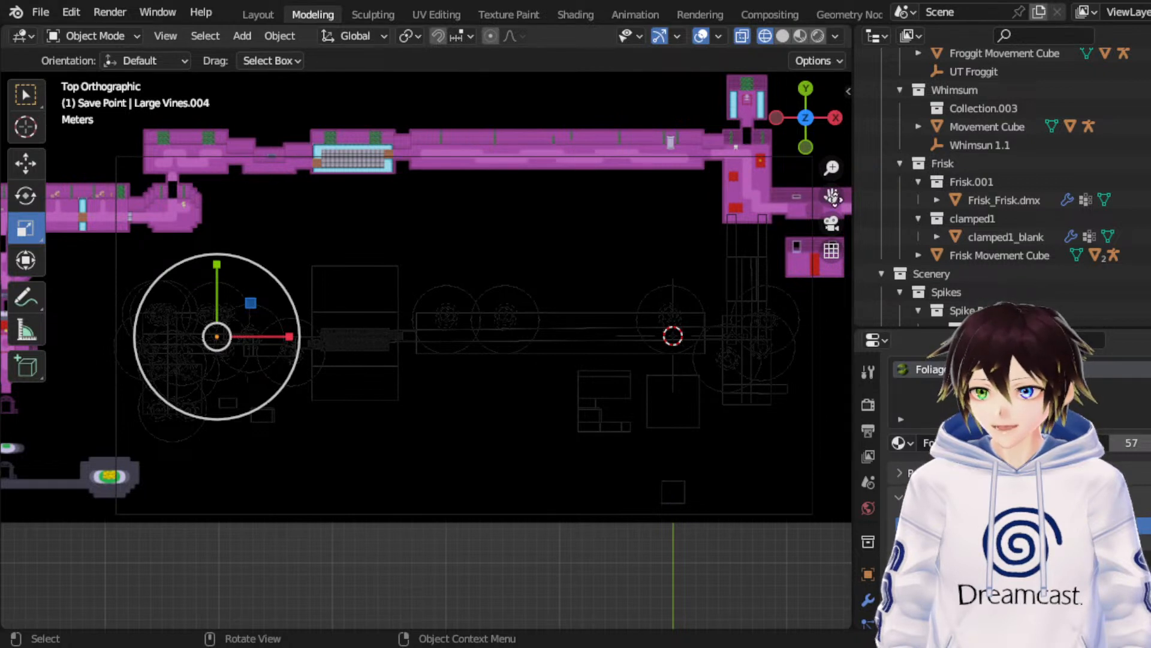
key("Delete")
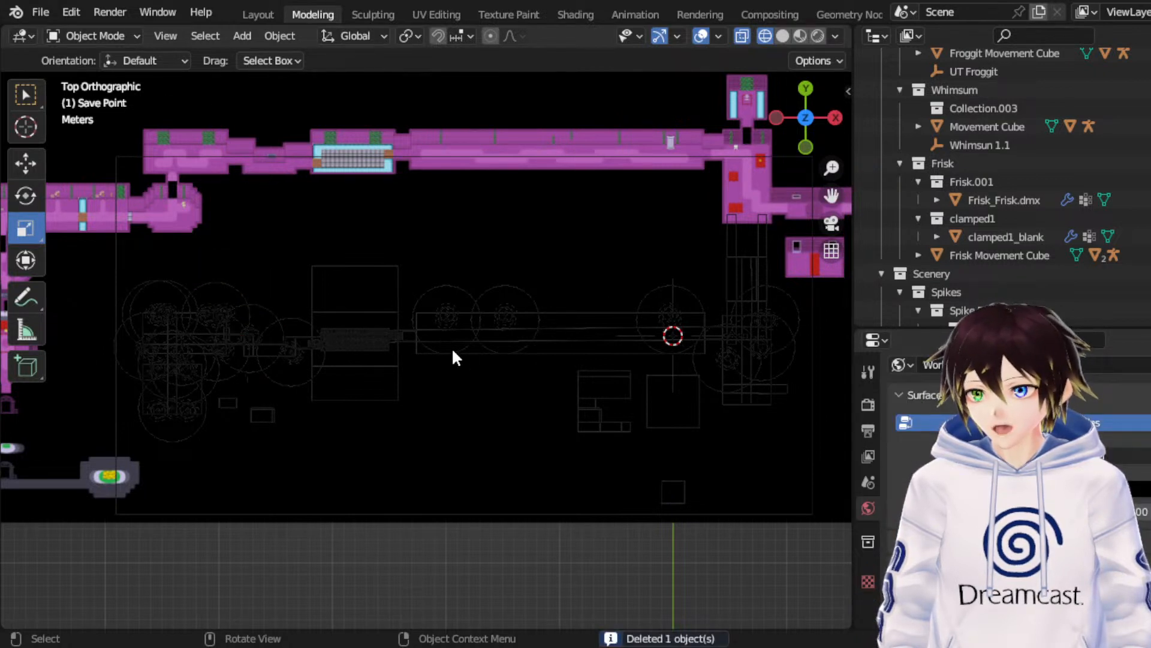
Step: Duplicate the vines object Large Vines.003 and move the copy along the negative Y axis
left_click(313, 341)
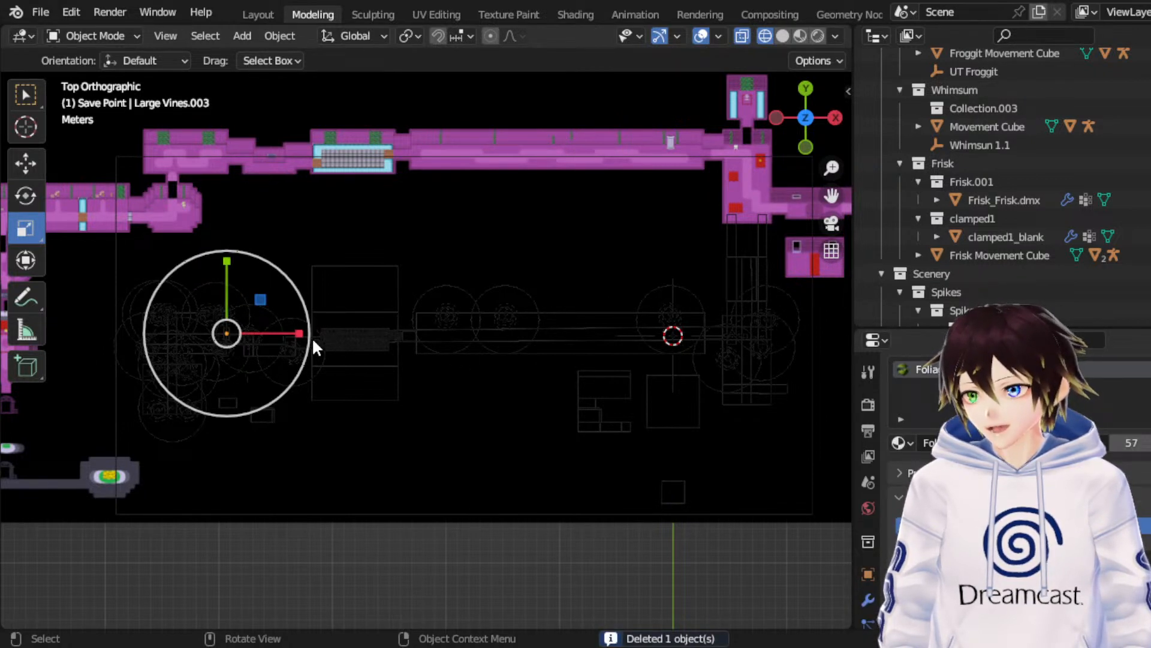
key("shift+d")
right_click(274, 263)
left_click(20, 155)
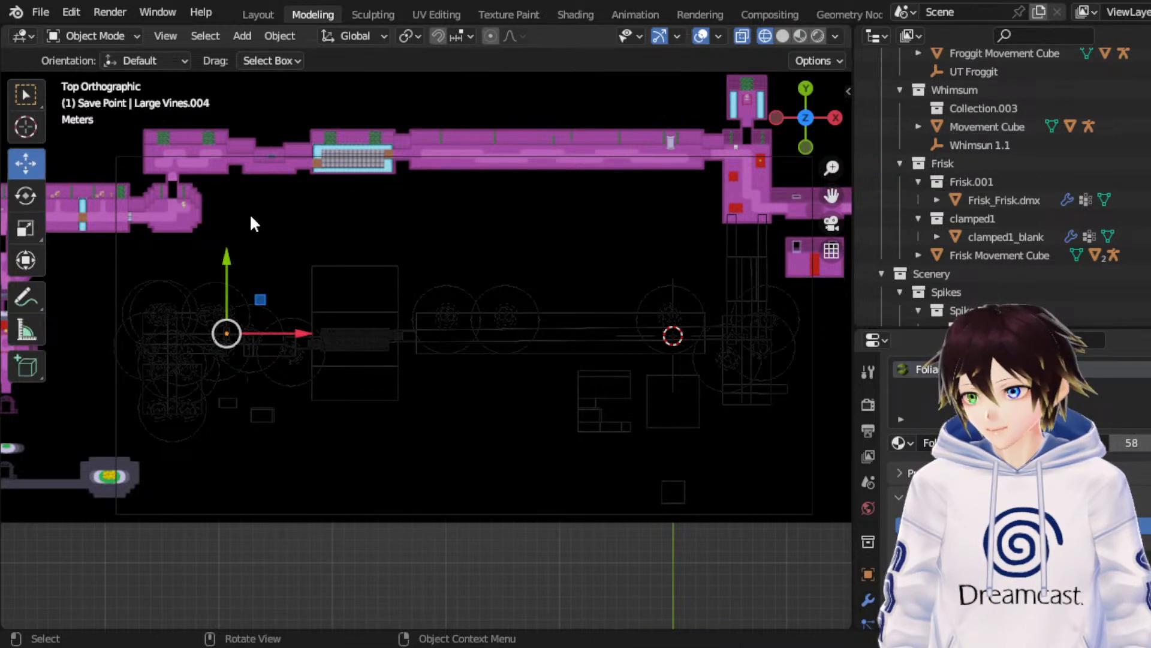
key("g")
key("y")
left_click(374, 212)
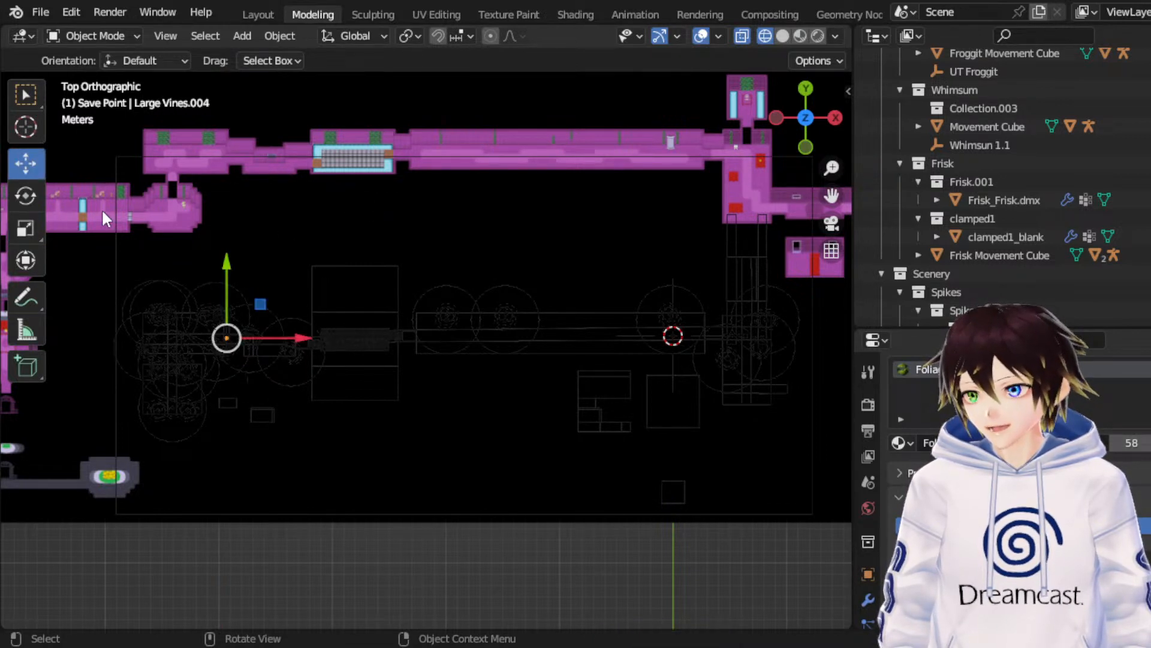
Step: Duplicate the vines object Large Vines.006 and move the copy along the negative X axis
left_click(29, 225)
middle_click_drag(485, 142, 485, 142, "shift")
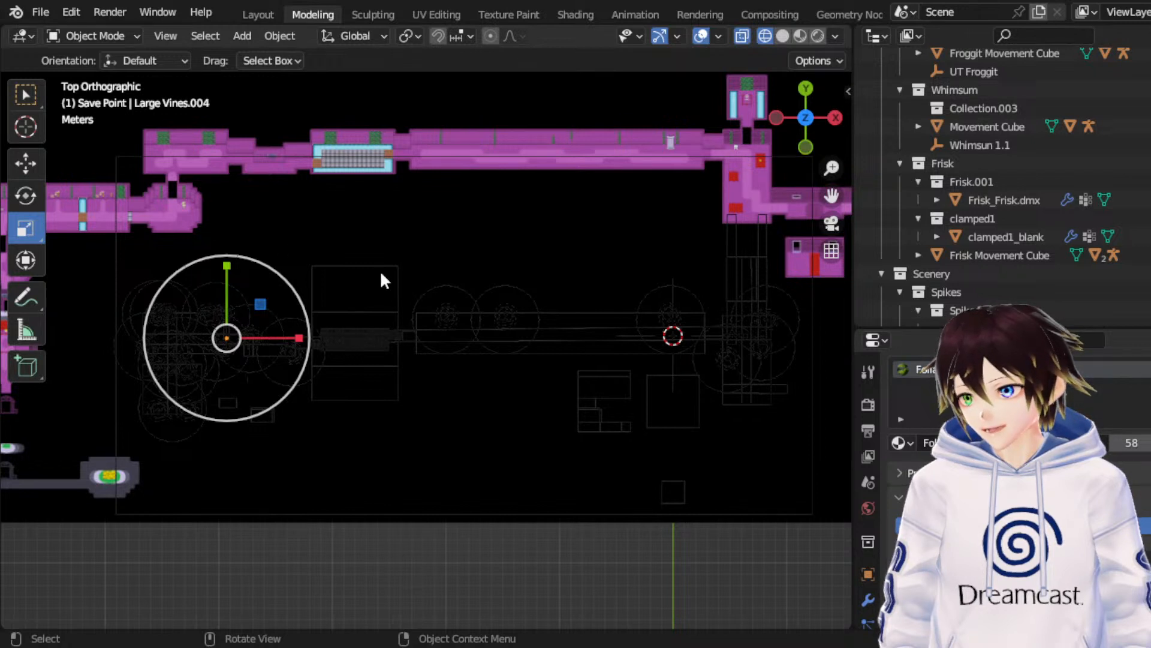
left_click(387, 459)
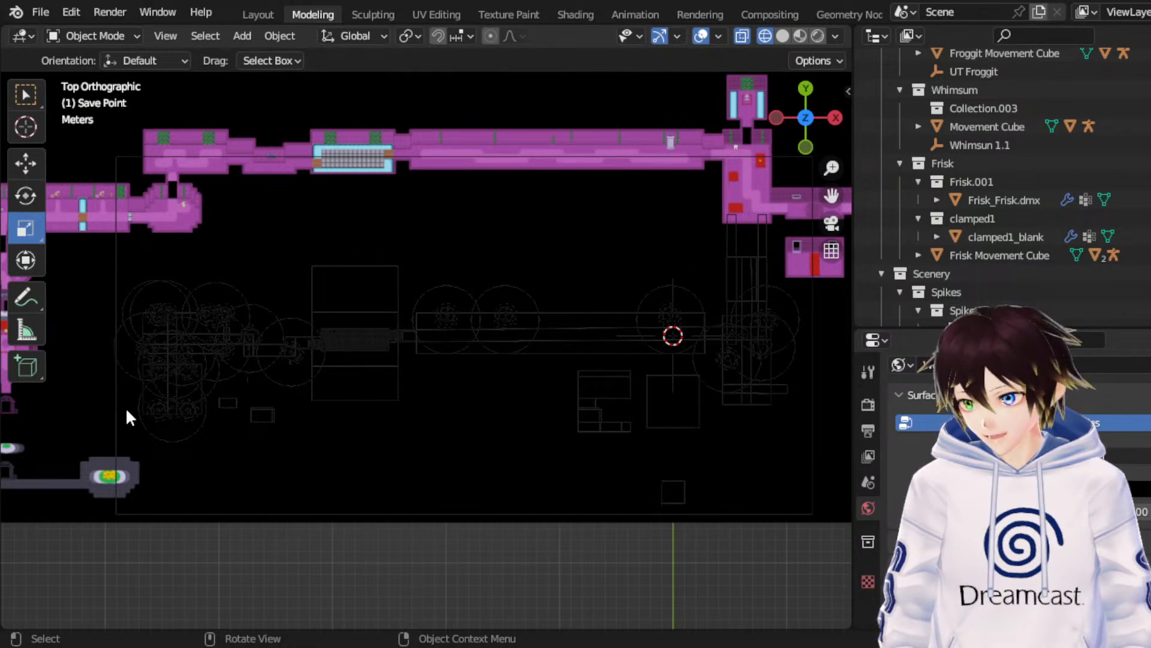
left_click(165, 403)
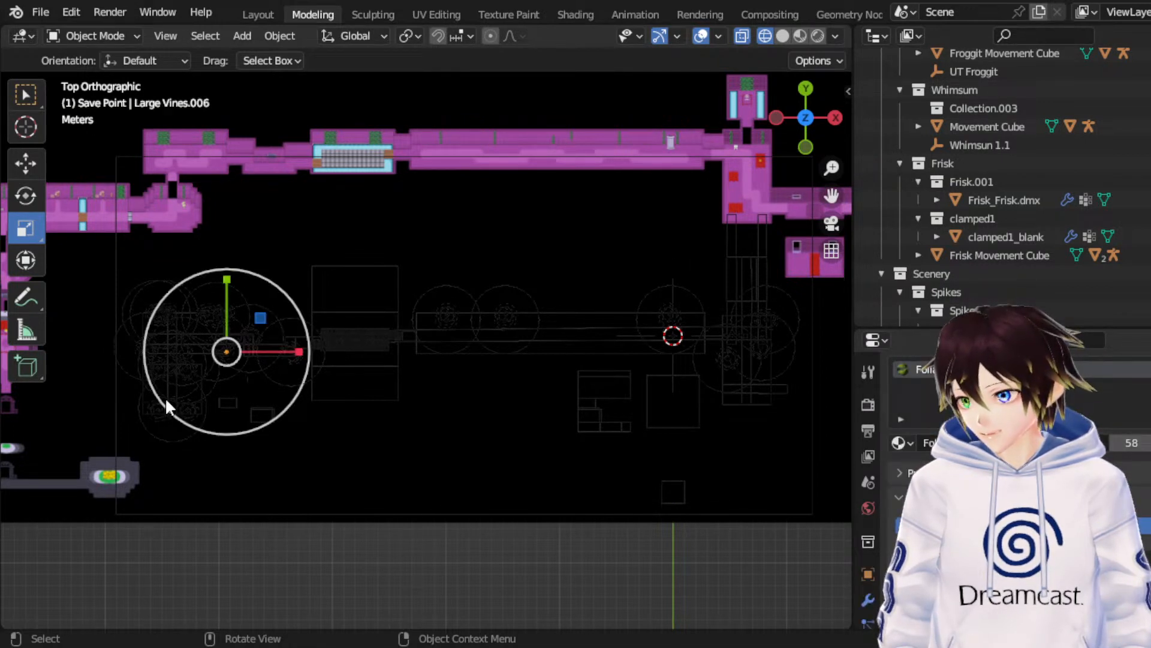
left_click(144, 225)
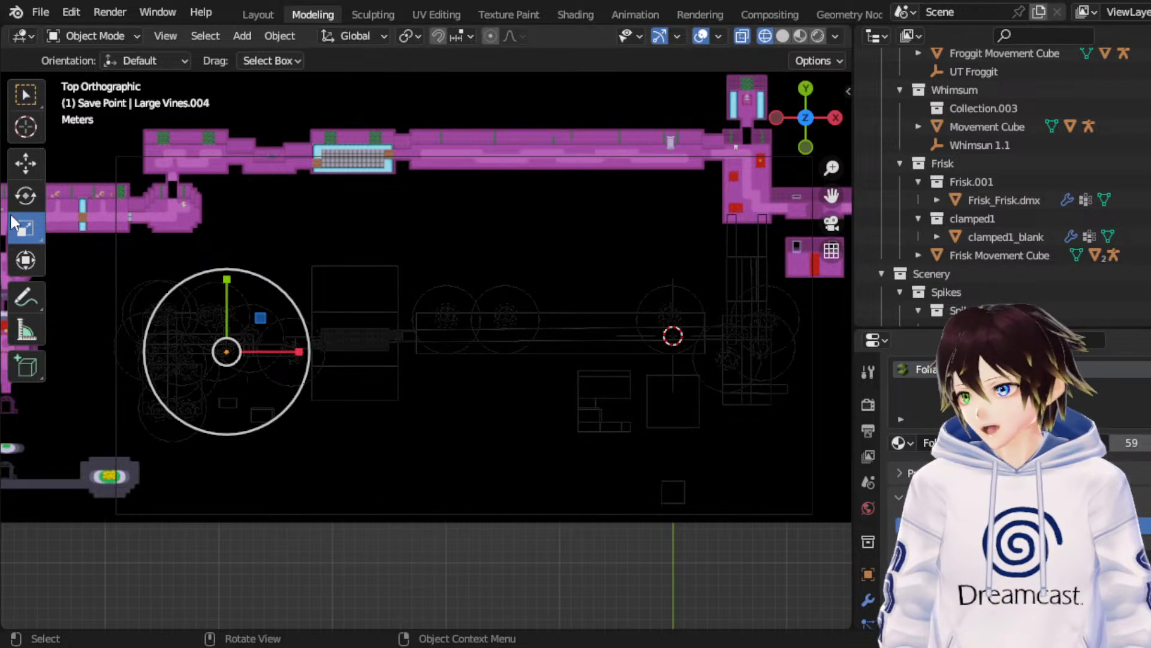
left_click(25, 162)
key("g")
key("x")
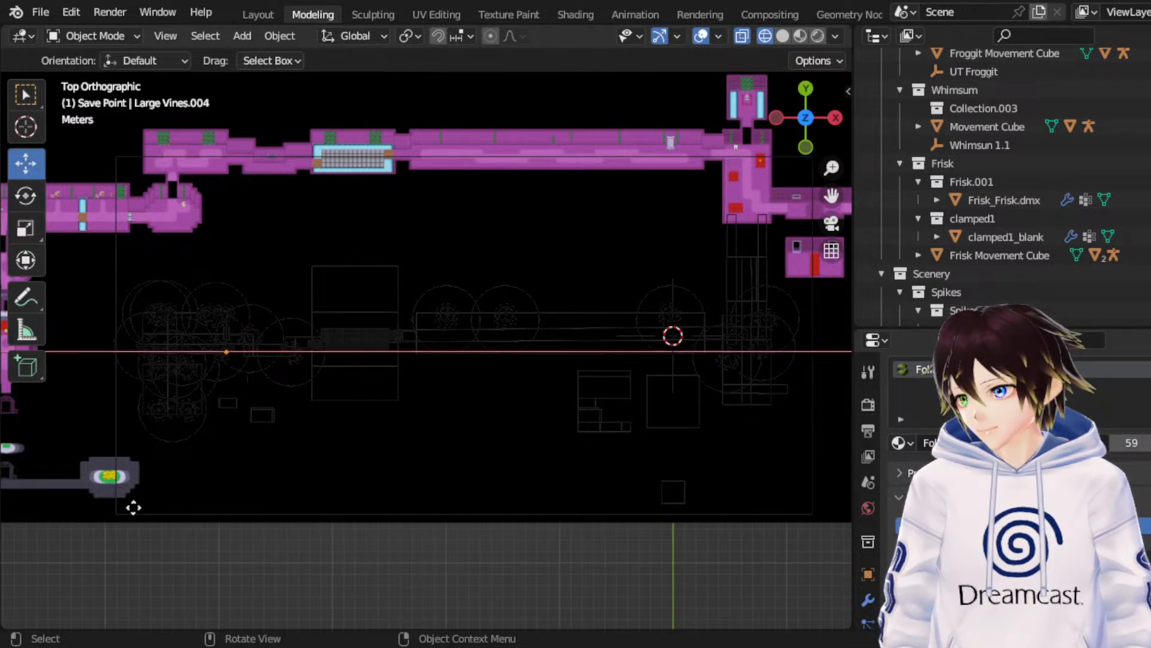
left_click(365, 547)
Step: Fine-tune the position of this large vines copy along the Y axis
left_click(26, 196)
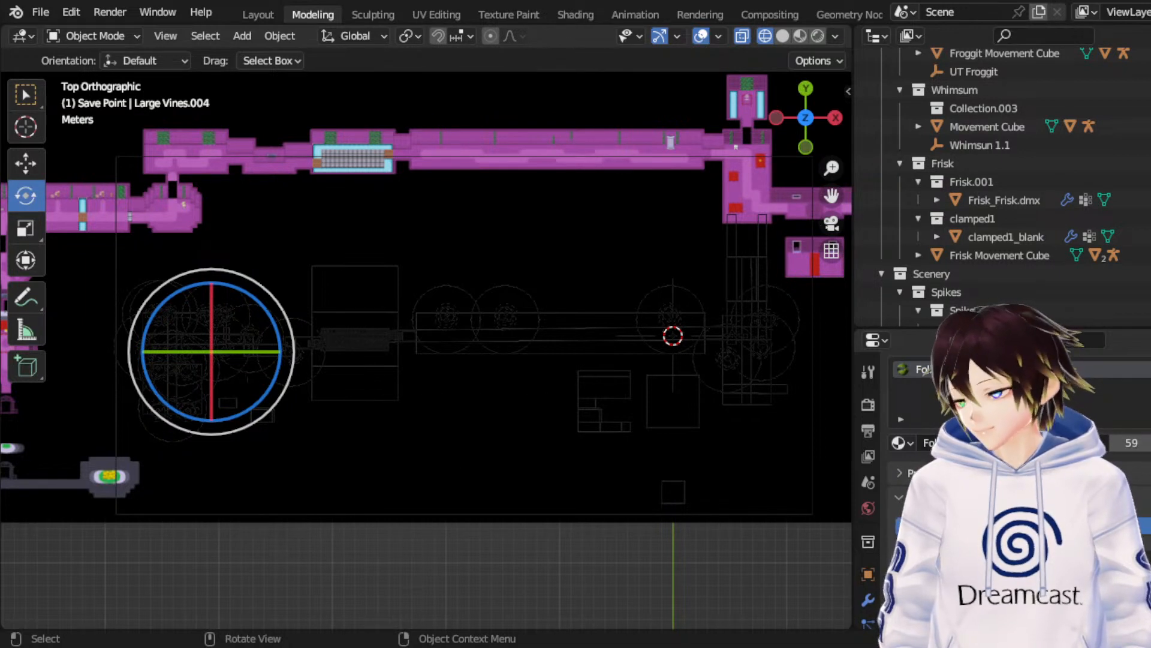
left_click(25, 163)
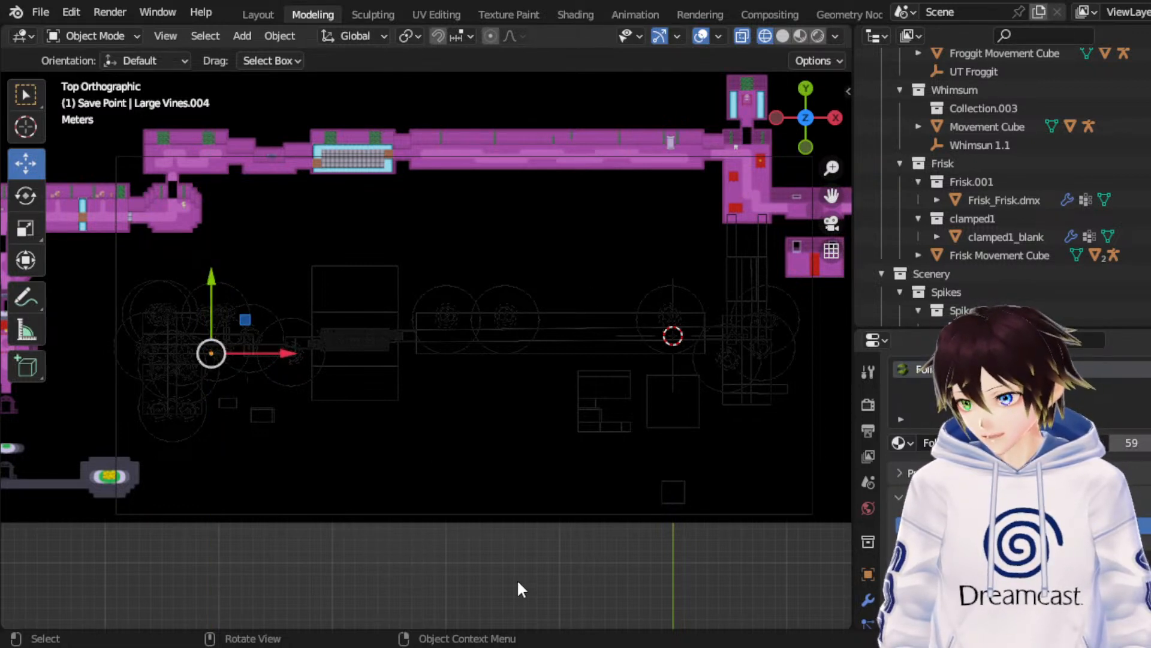
key("g")
key("y")
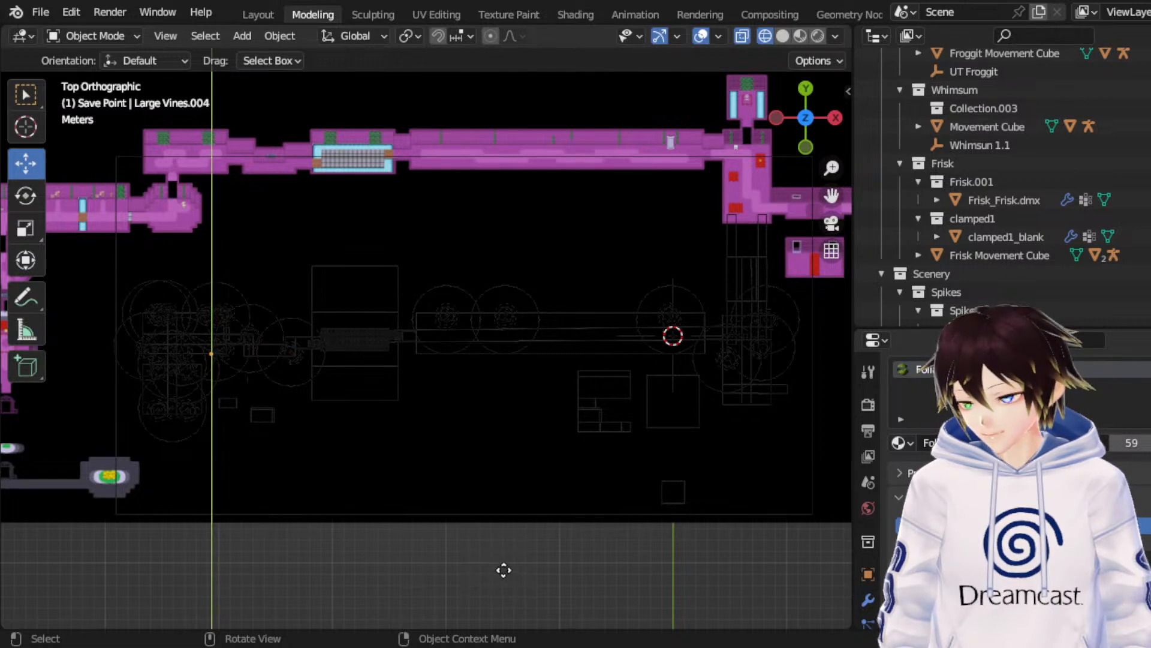
left_click(505, 567)
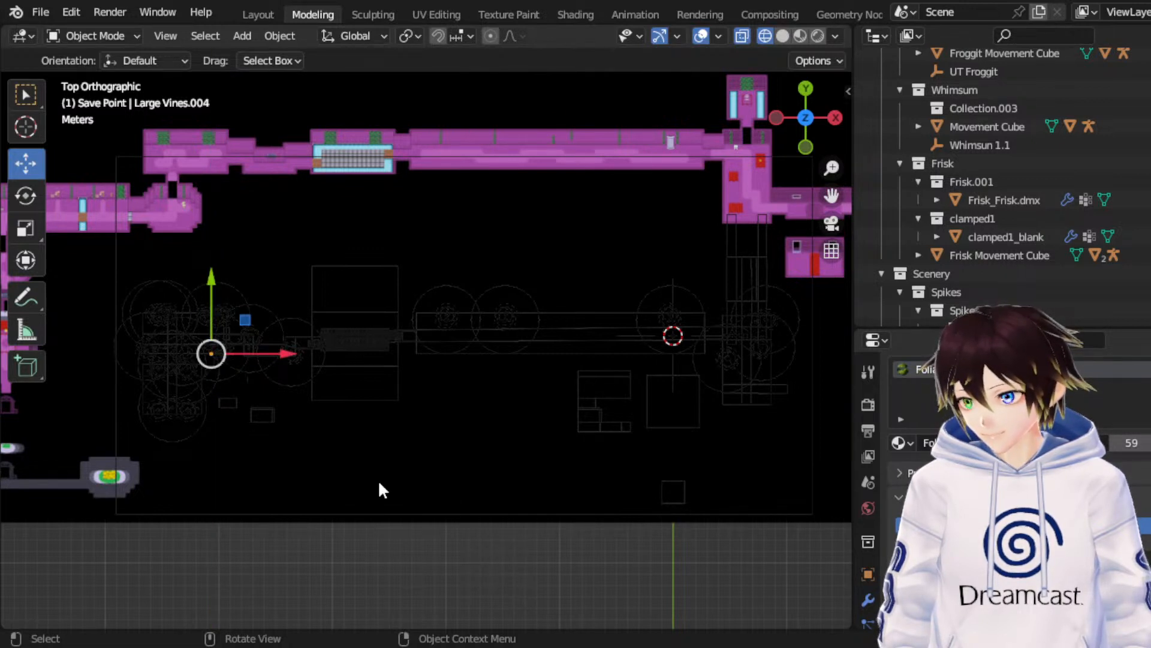
Step: Duplicate the large vines copy Large Vines.004 in place and rescale the new duplicate
key("shift+d")
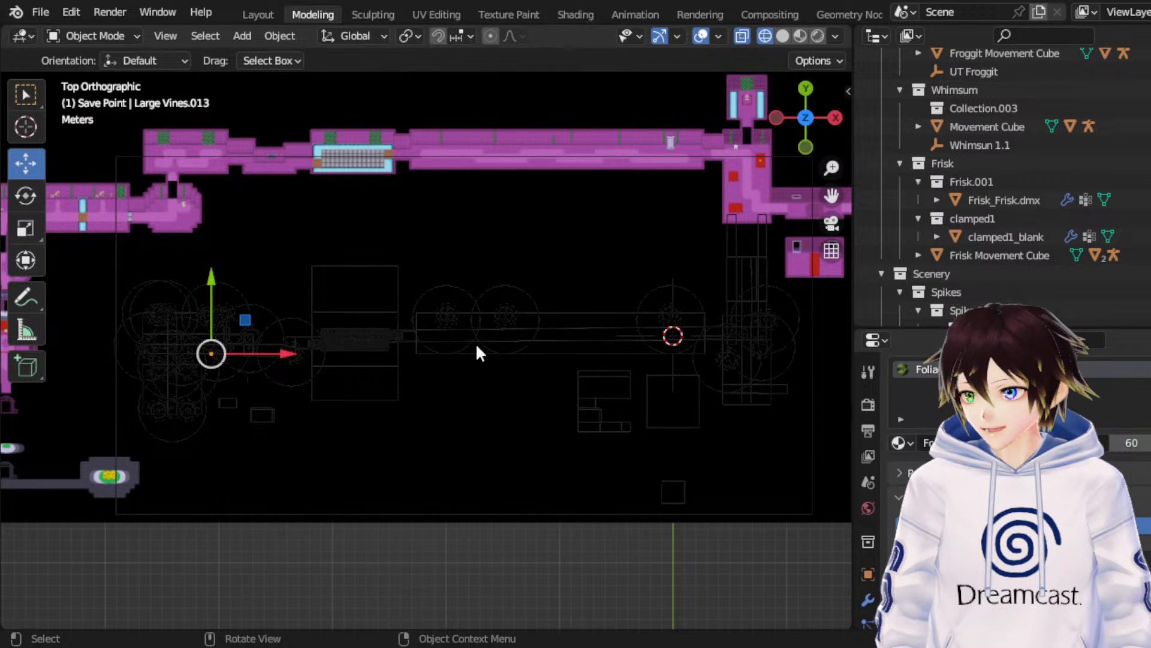
left_click(26, 219)
left_click_drag(264, 377, 262, 376)
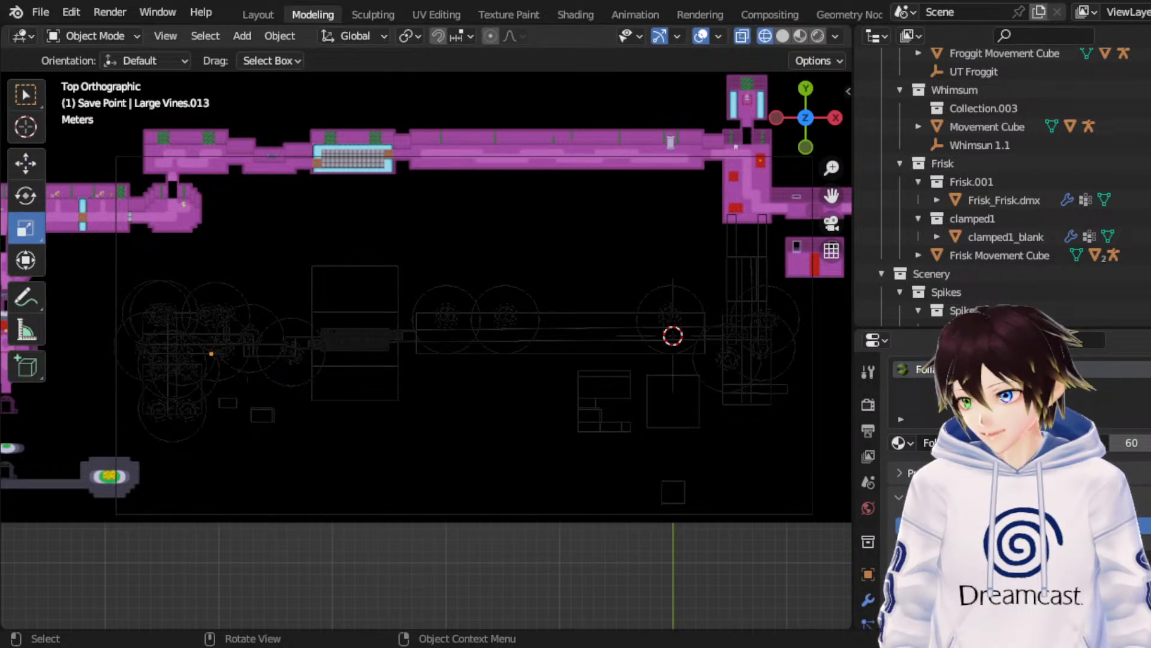
left_click(26, 164)
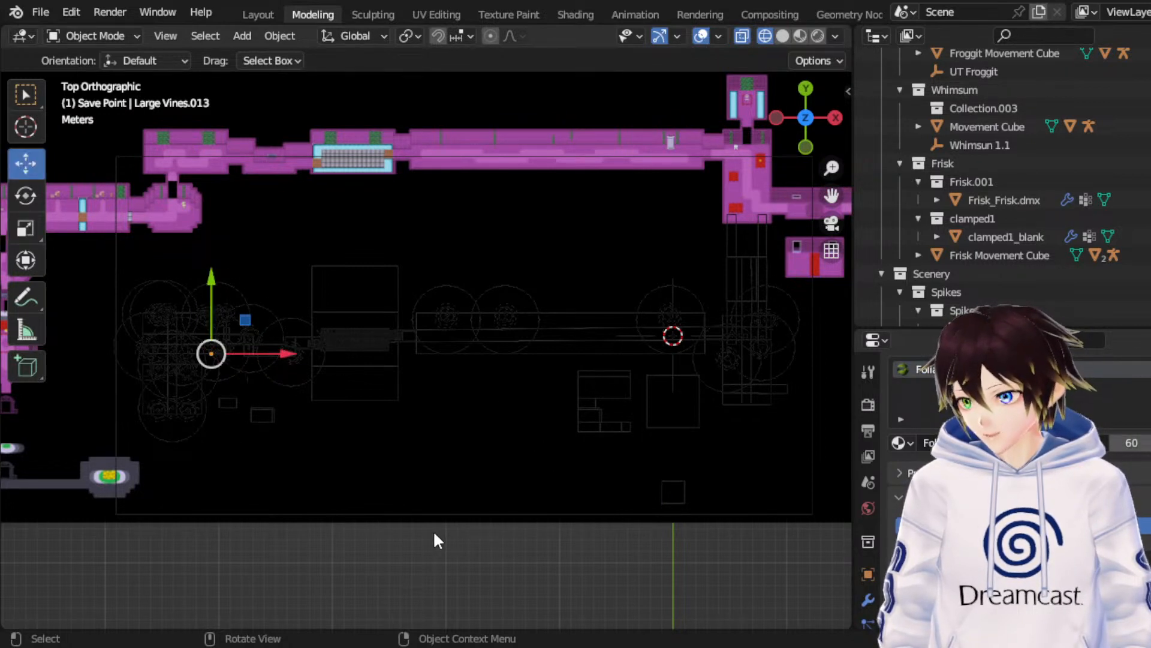
Step: Fine-tune the position of Large Vines.013 along the X axis, ending slightly toward negative X within the western room
key("g")
key("x")
left_click(586, 516)
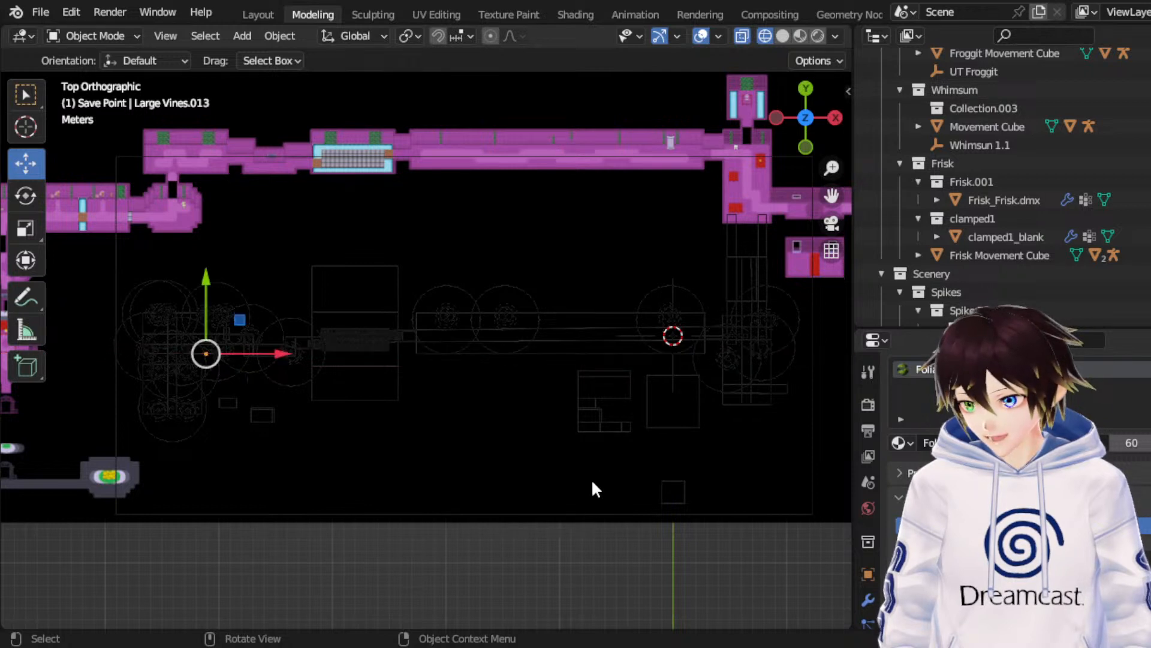
left_click(26, 95)
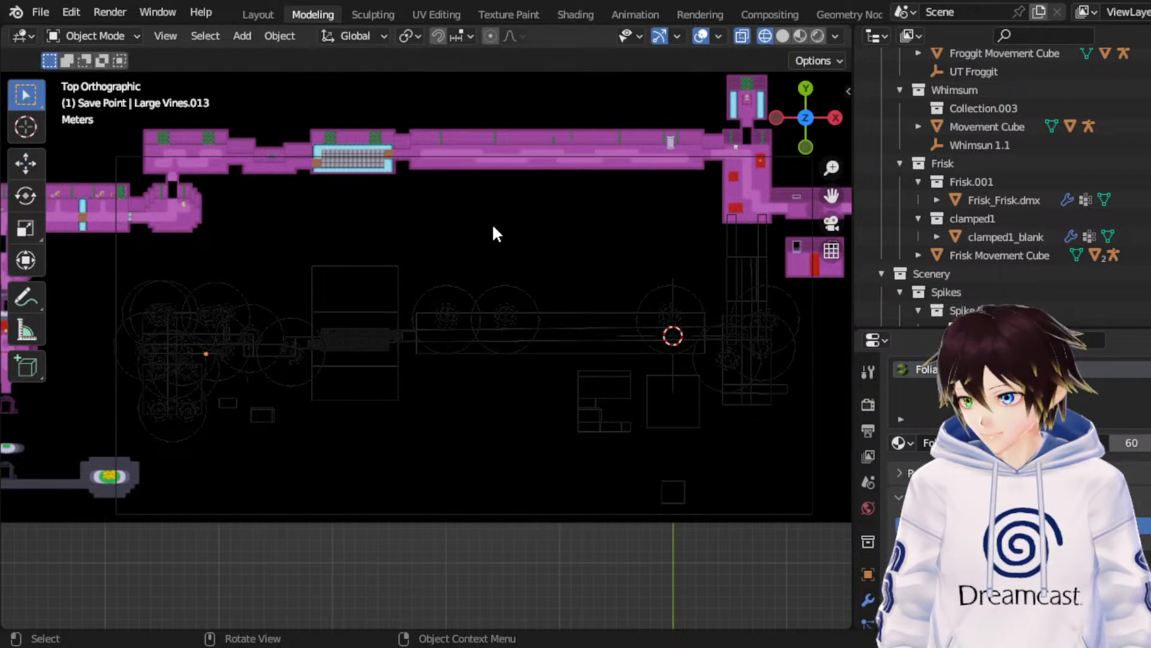
left_click(25, 174)
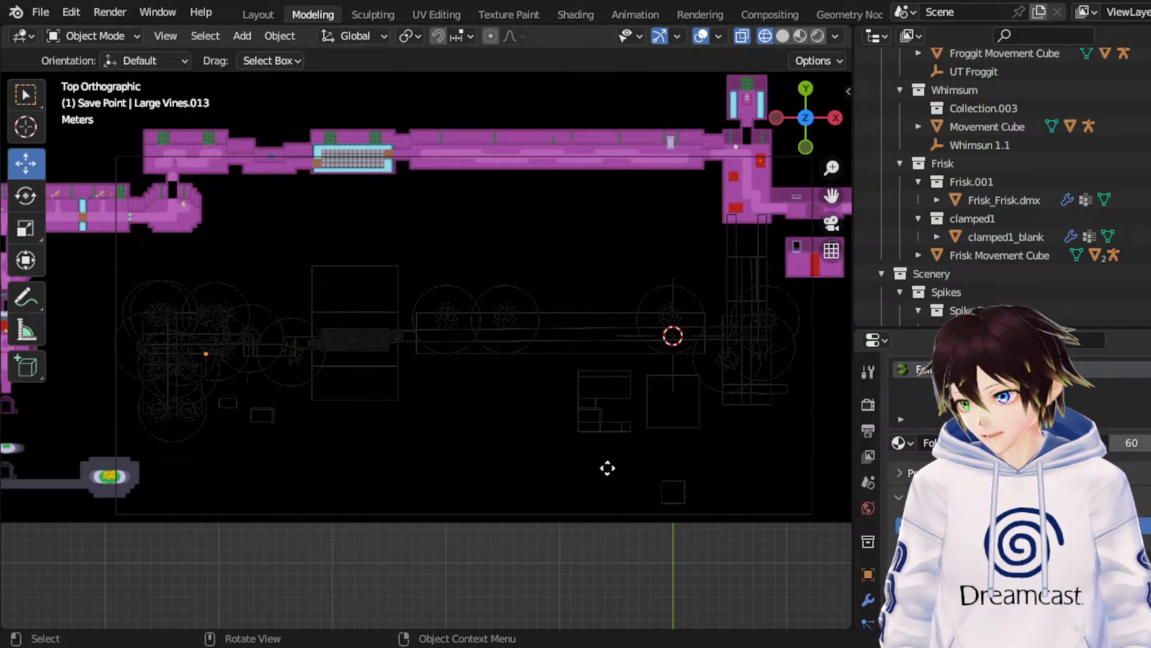
key("g")
key("x")
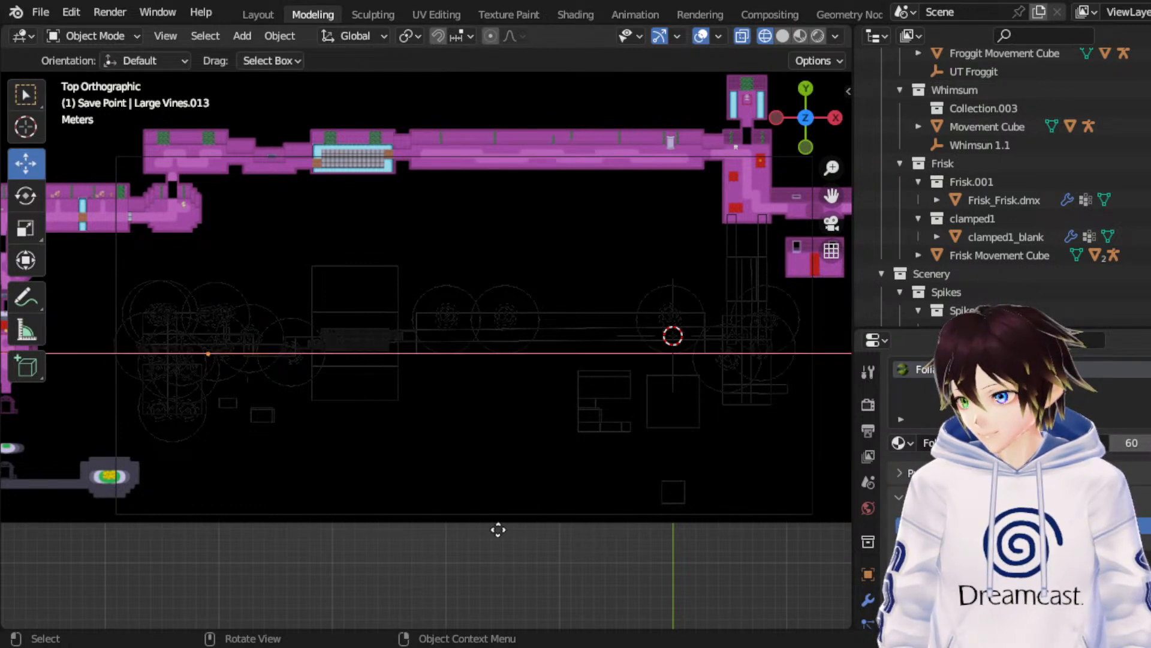
left_click(466, 524)
key("g")
key("x")
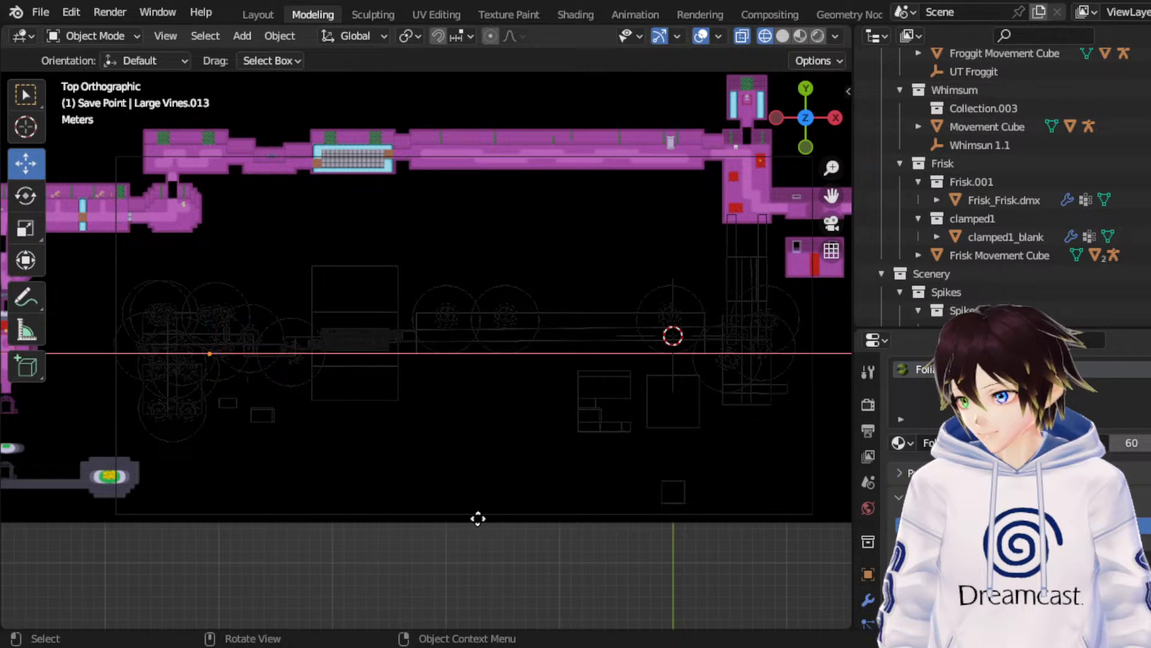
key("Escape")
key("w")
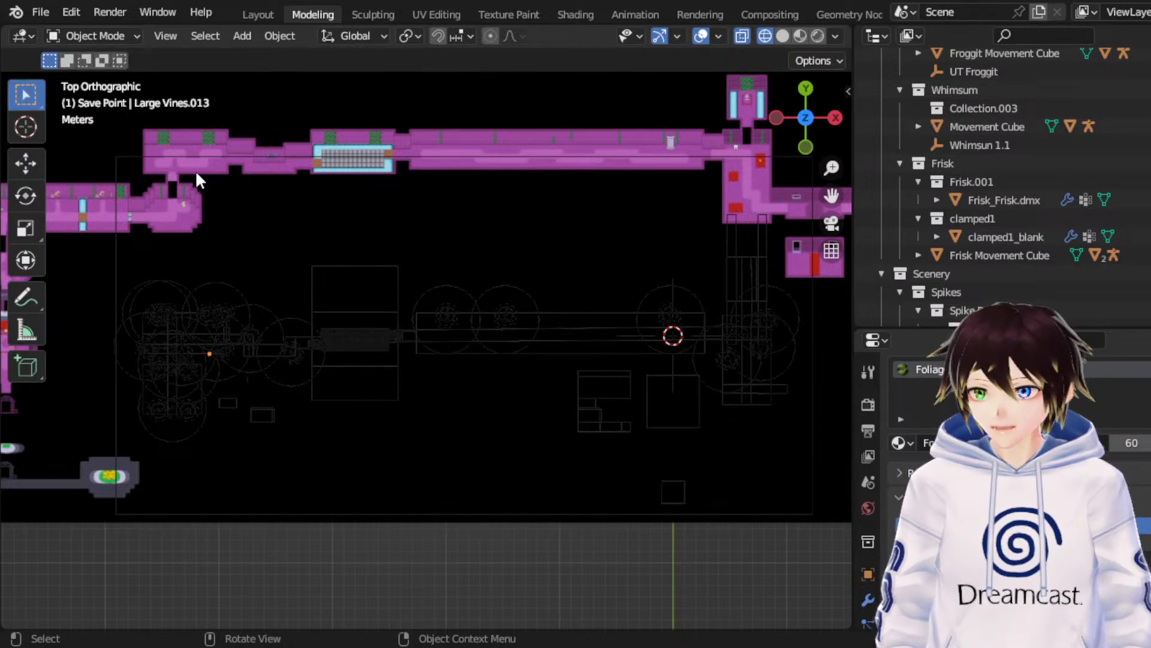
Step: Duplicate Medium Moss.010 and rotate the copy 90 degrees about the X axis
left_click(344, 243)
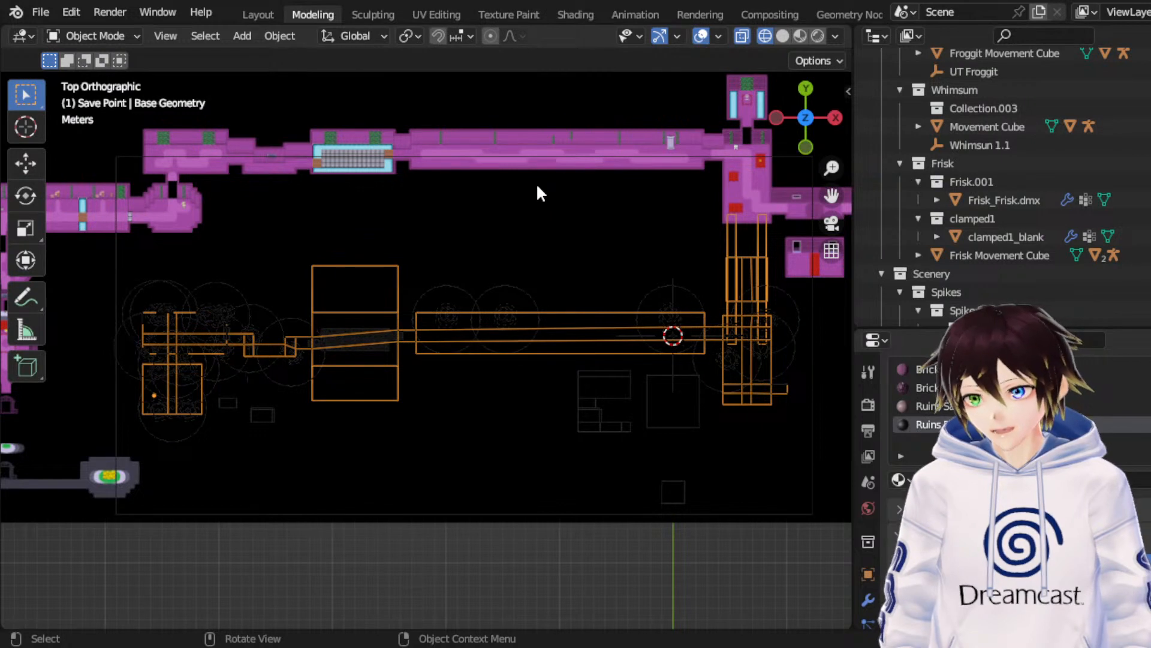
left_click(567, 480)
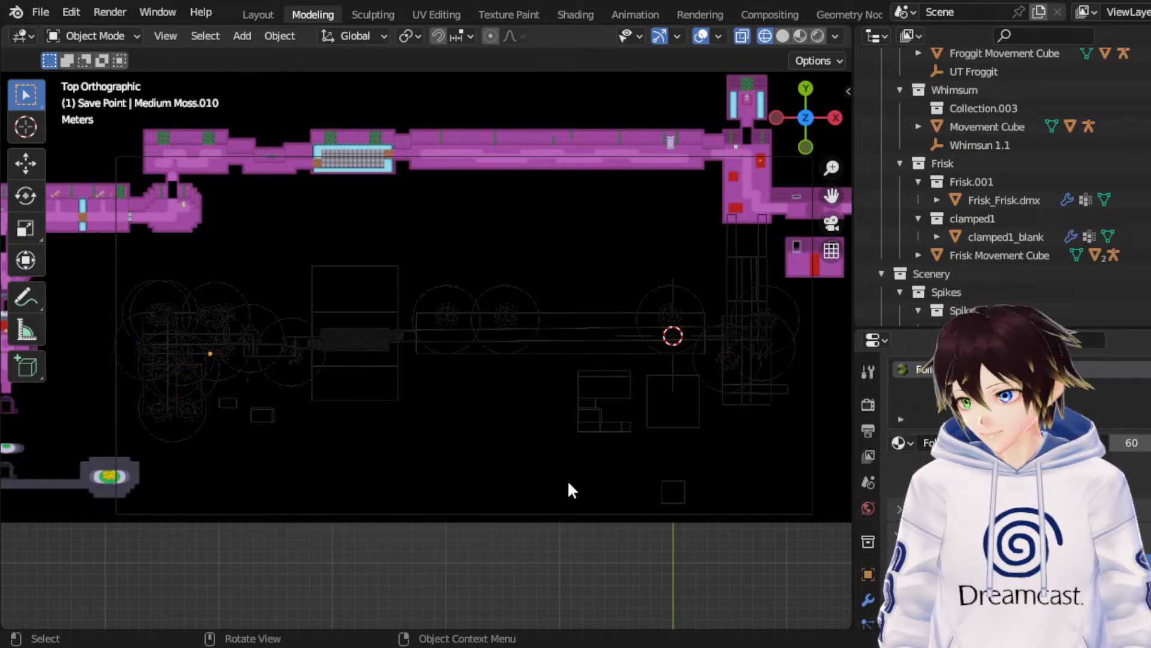
left_click(623, 440)
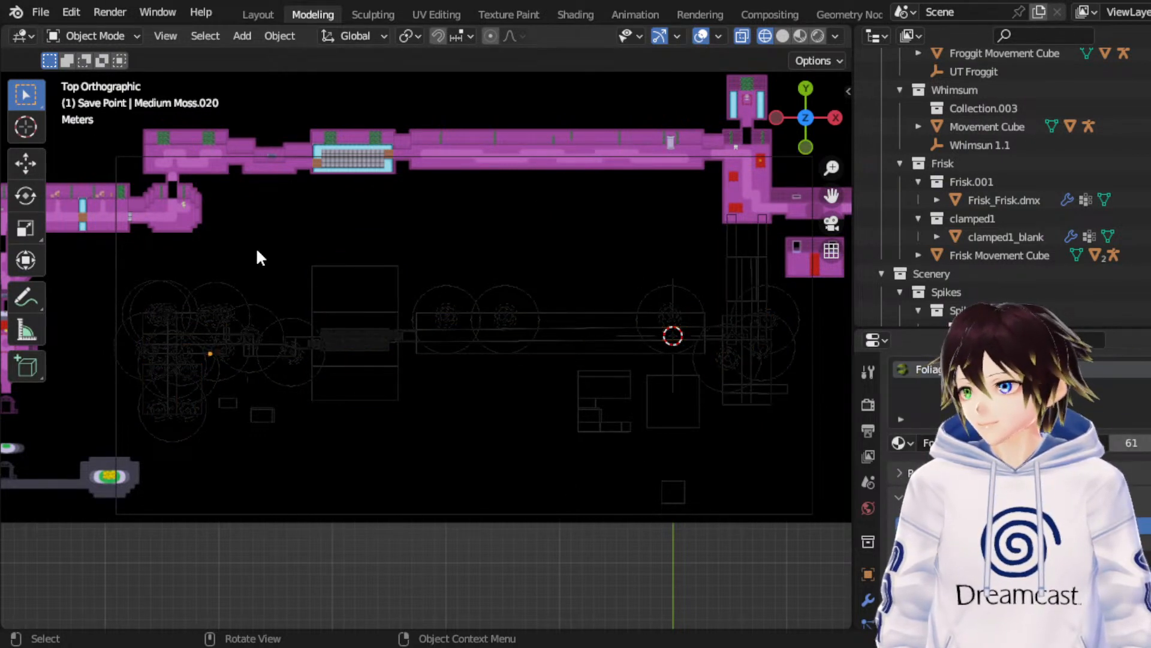
left_click(25, 195)
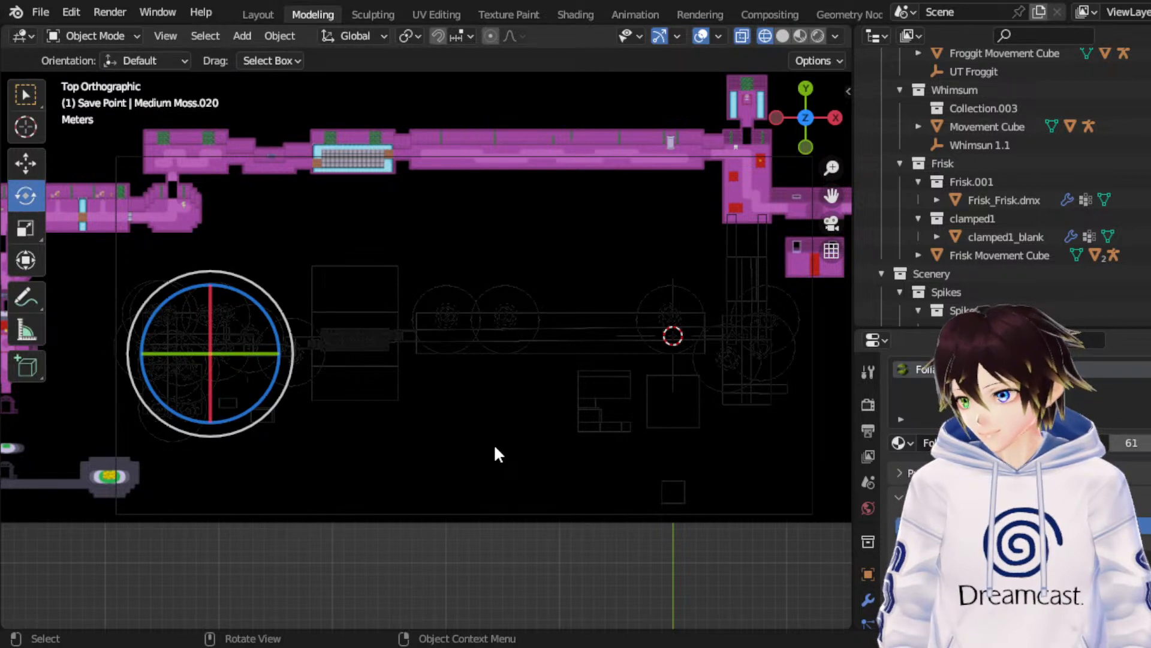
type("rx90")
key("Return")
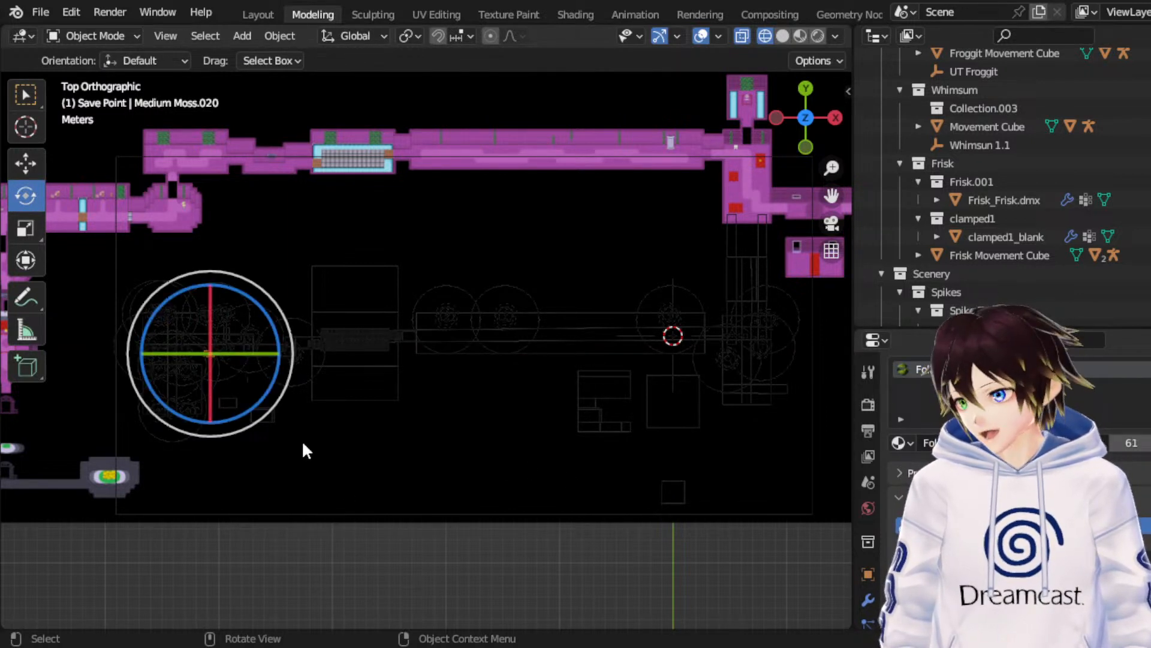
Step: Adjust the rotated moss copy's position slightly along the Y and X axes beside the large vines
left_click(35, 159)
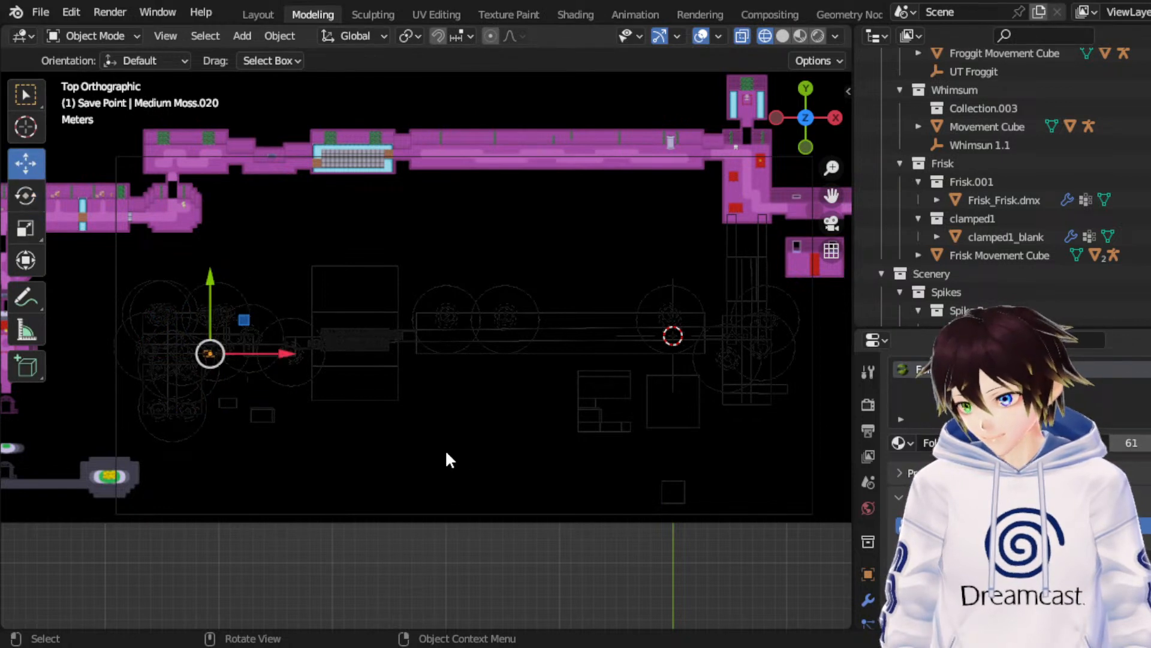
key("g")
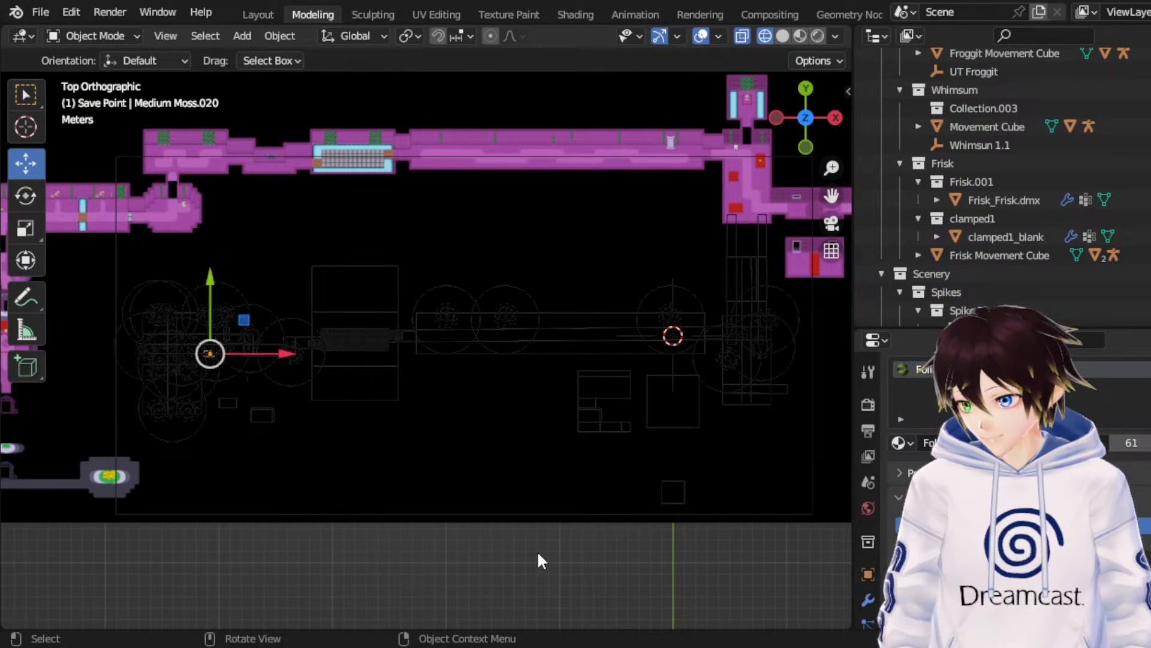
key("g")
key("y")
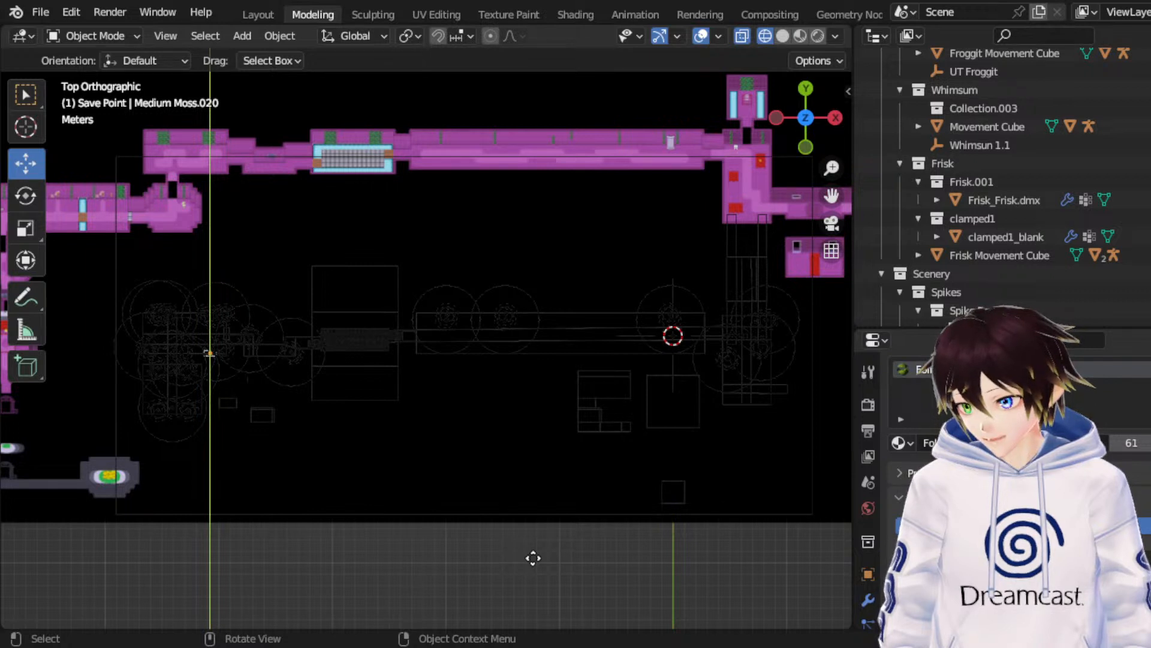
left_click(531, 557)
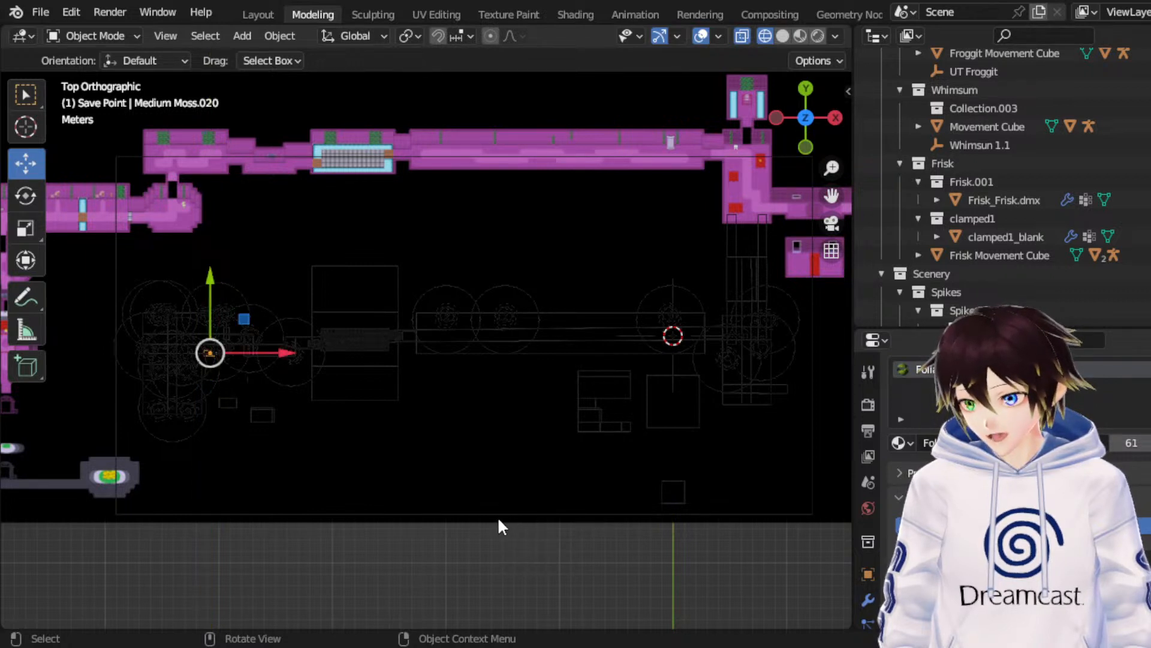
key("g")
key("x")
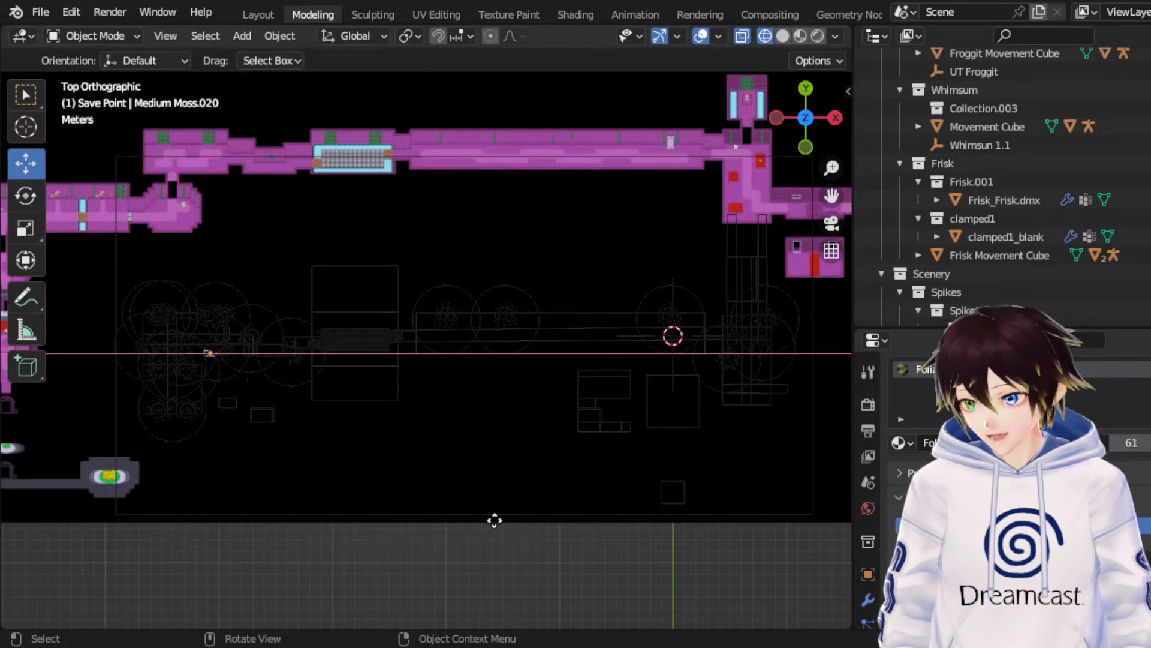
left_click(494, 520)
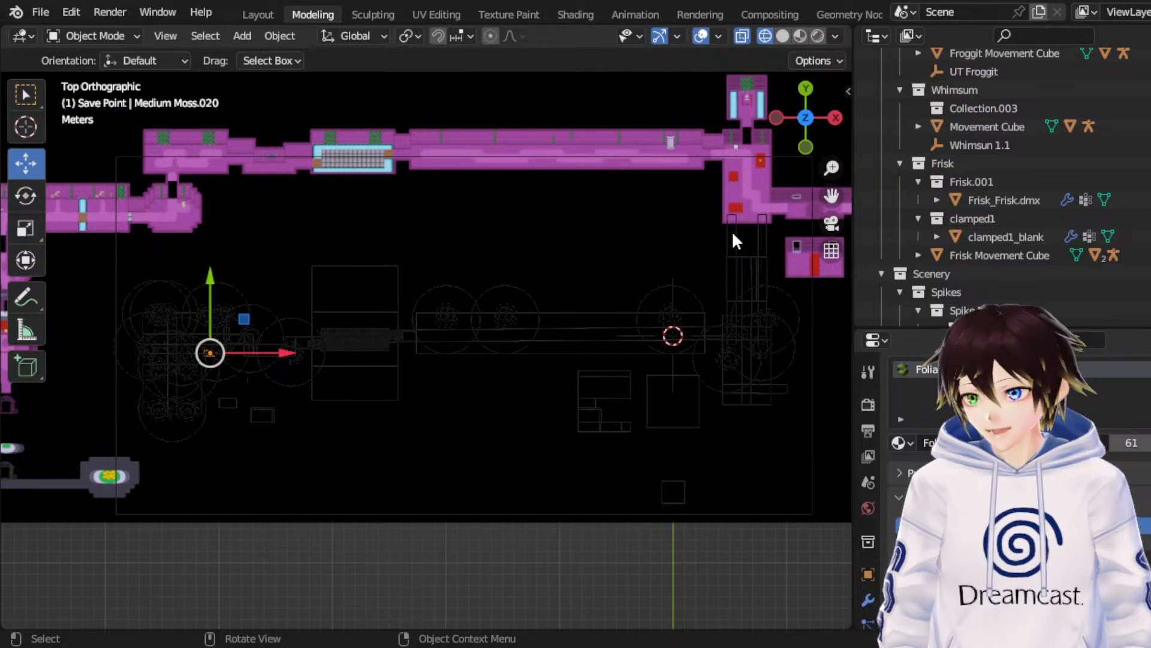
Step: Duplicate Small Vines.006 and move the copy along negative X across the western room
key("ctrl+z")
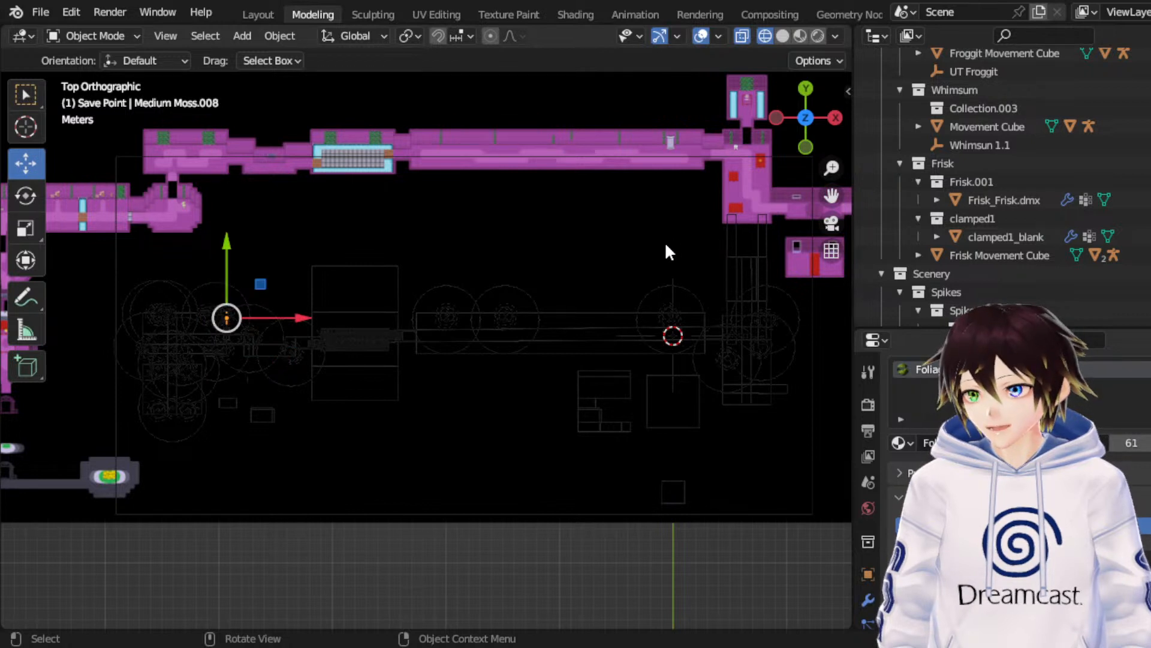
key("ctrl+z")
key("ctrl+z")
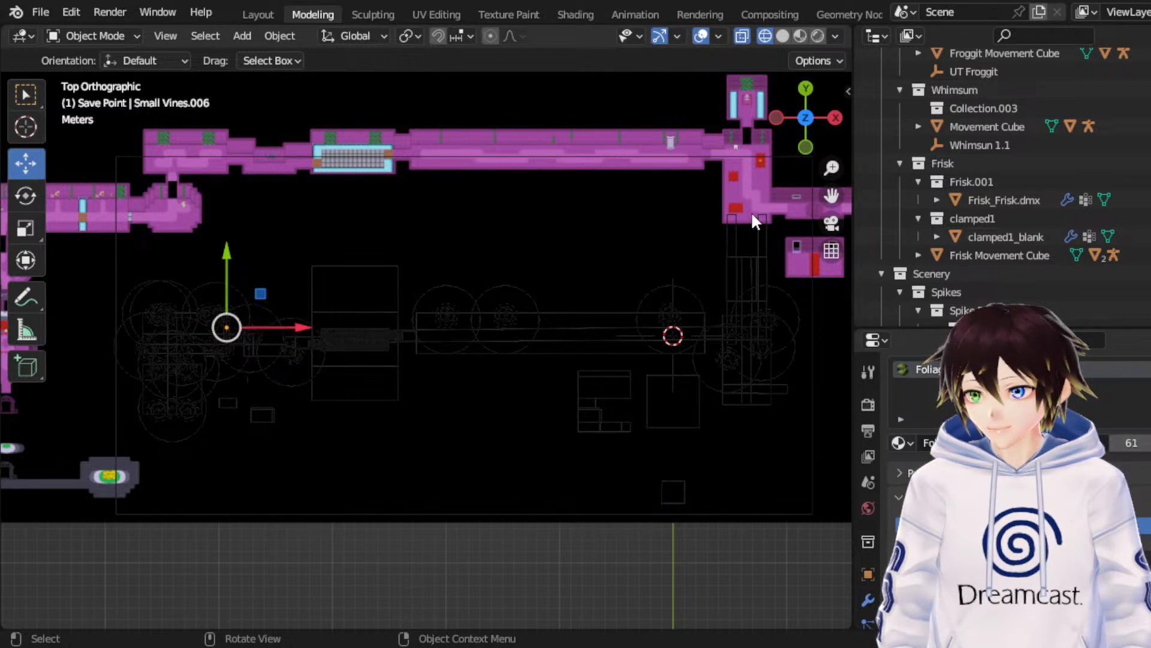
key("ctrl+z")
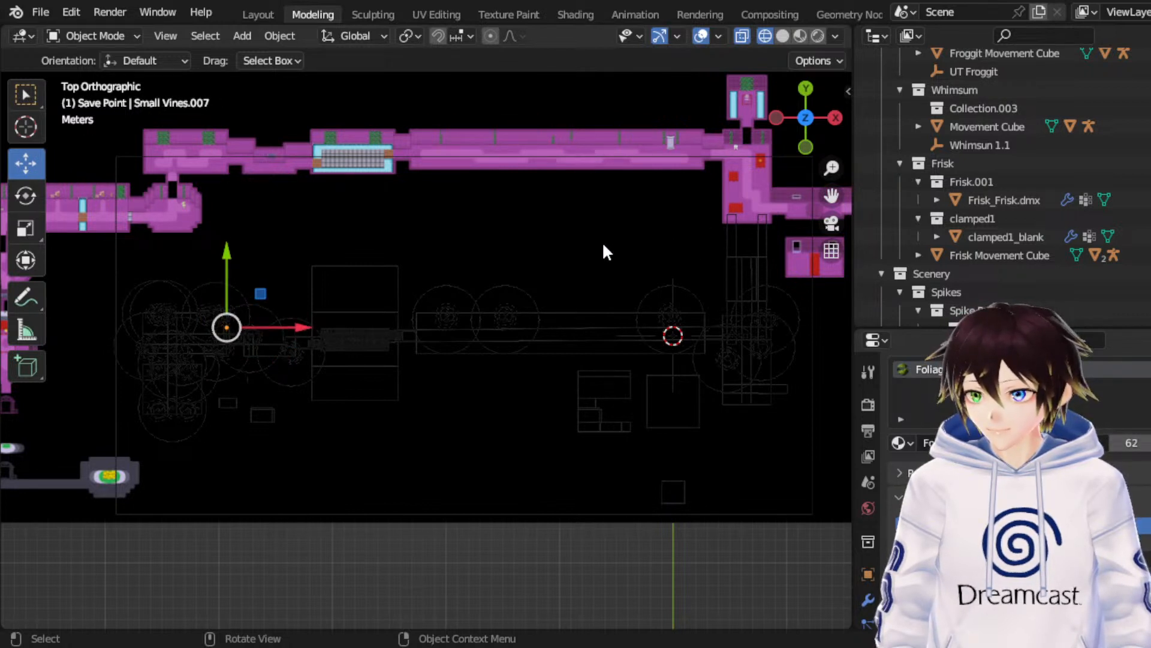
key("x")
left_click(332, 250)
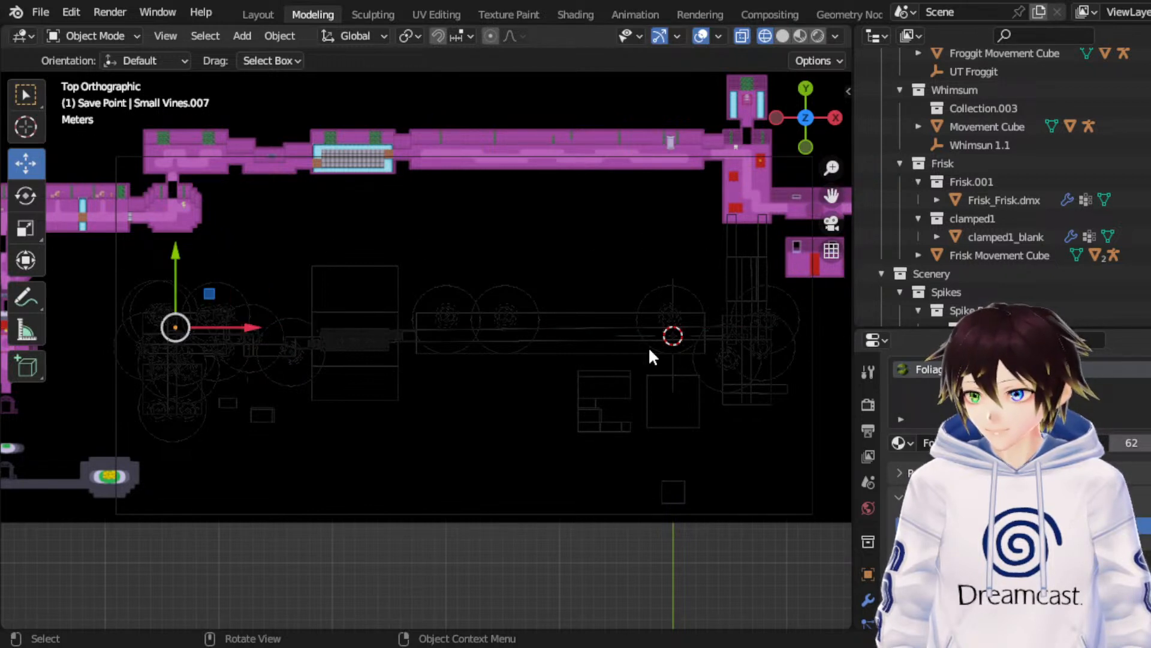
Step: Shift the small vines copy farther along negative X to the western room's outer wall
key("g")
key("x")
left_click(508, 330)
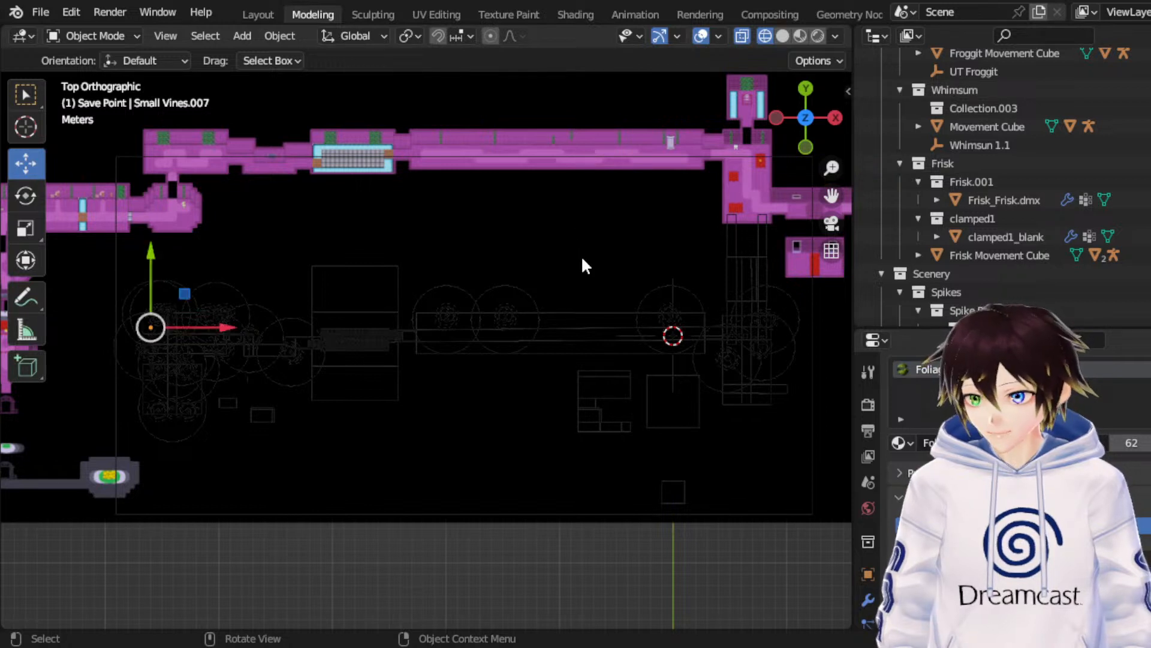
key("g")
key("x")
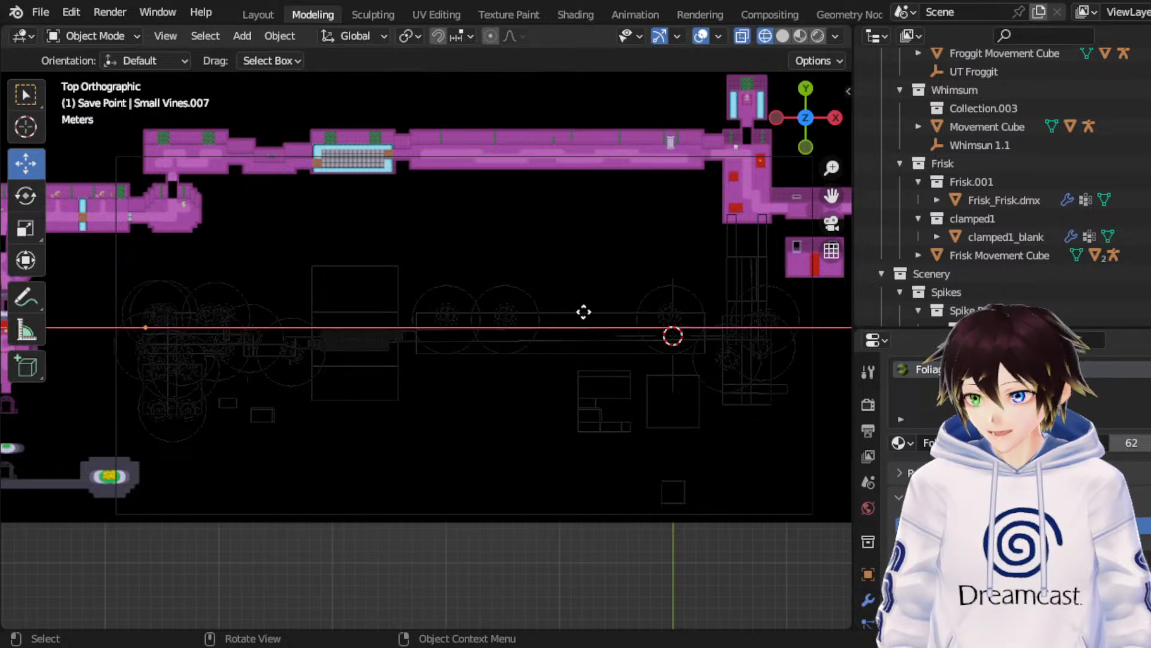
left_click(550, 317)
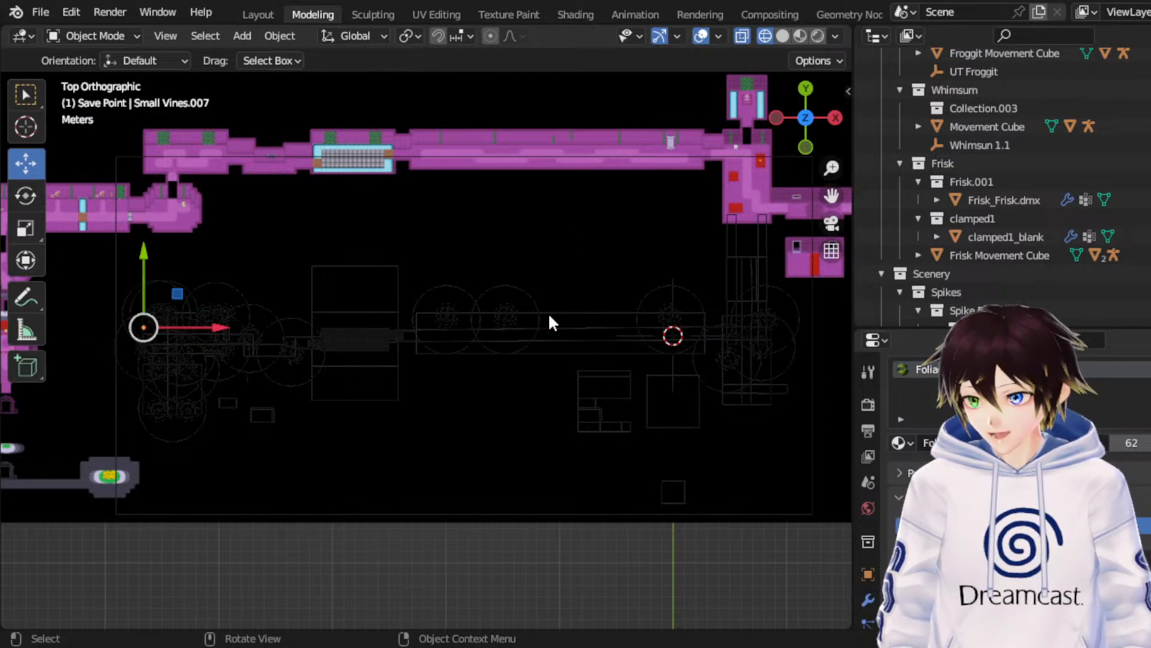
Step: Nudge Small Vines.007 slightly toward negative X, and shift it a little toward positive Y along the outer wall
left_click(32, 228)
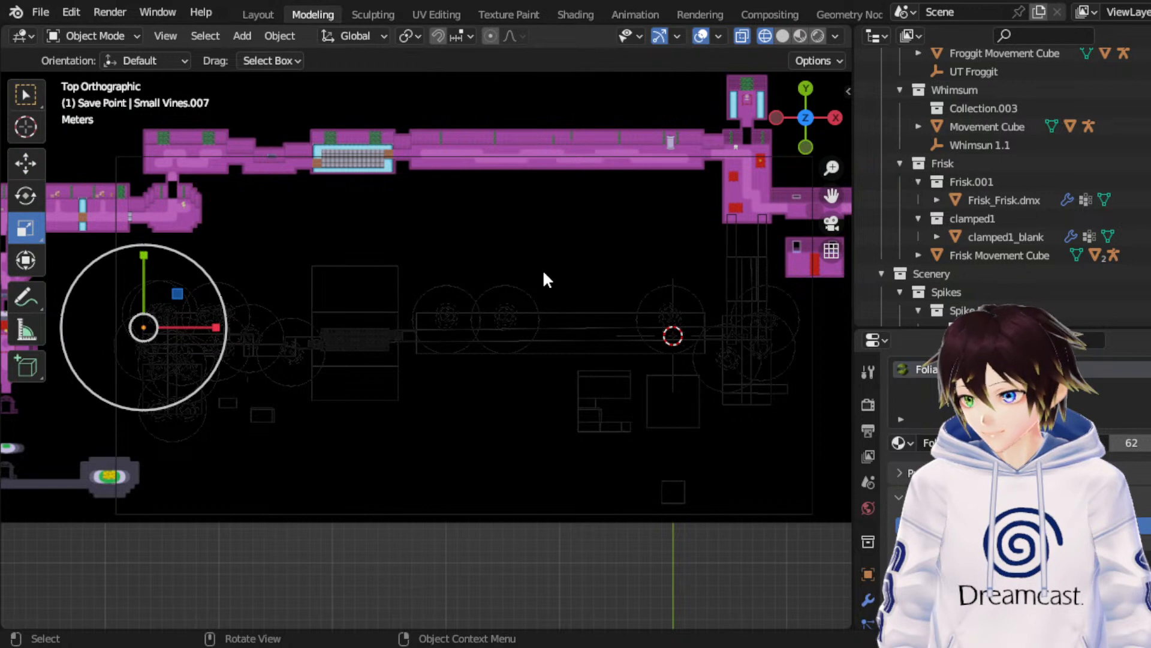
left_click(36, 163)
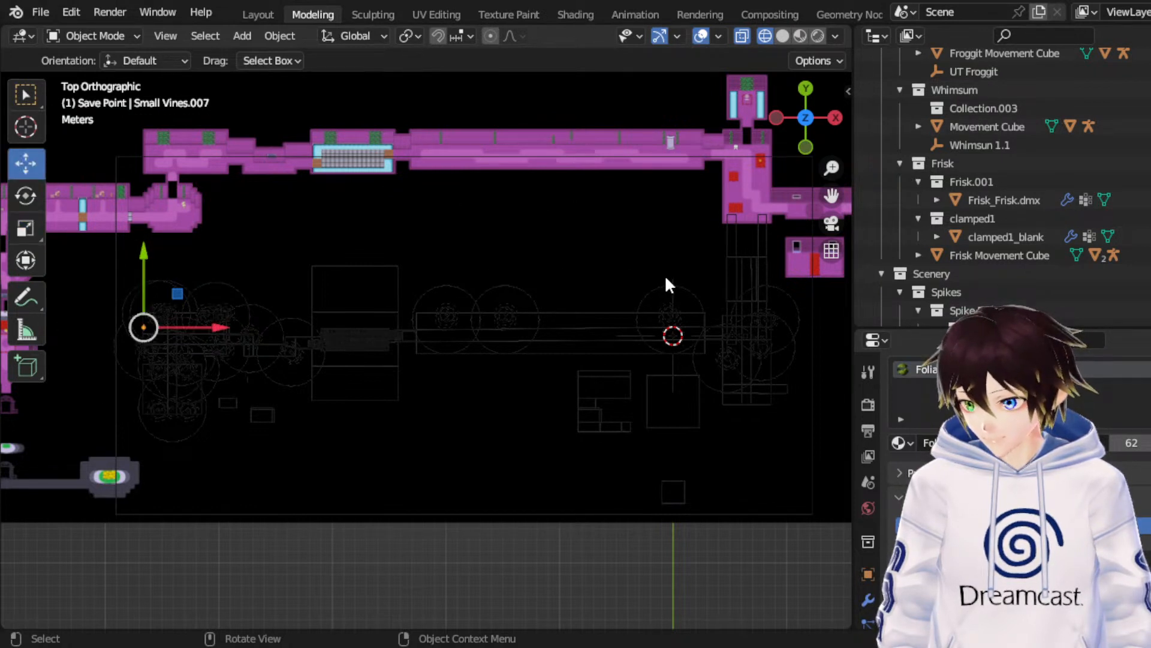
key("g")
key("x")
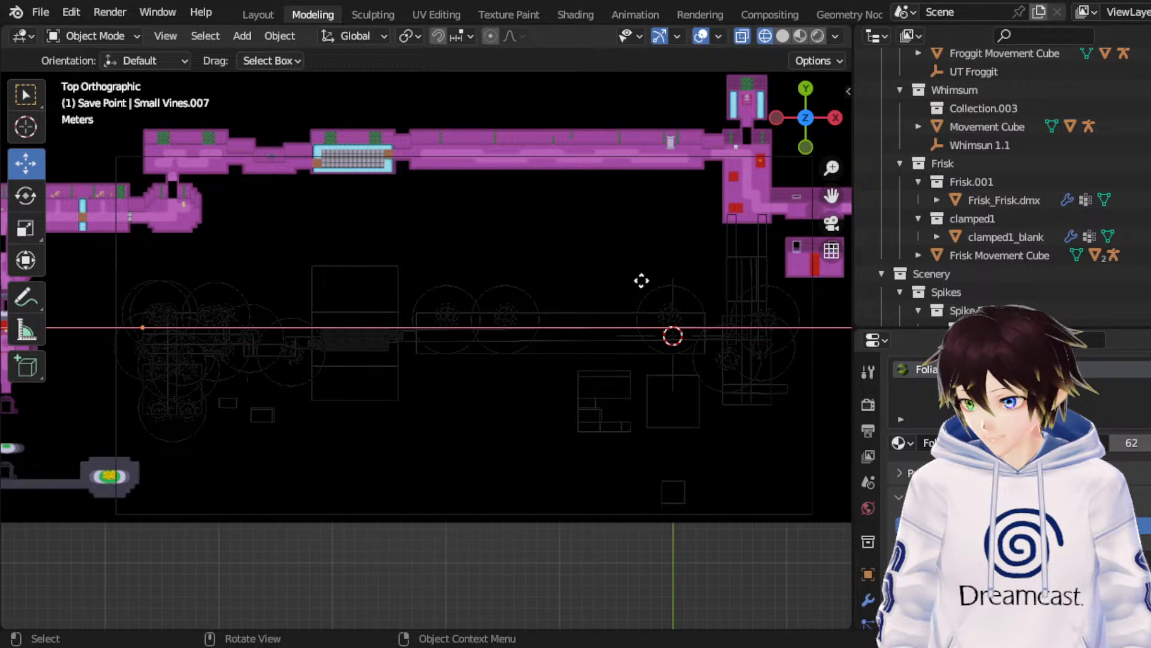
left_click(641, 281)
key("g")
key("y")
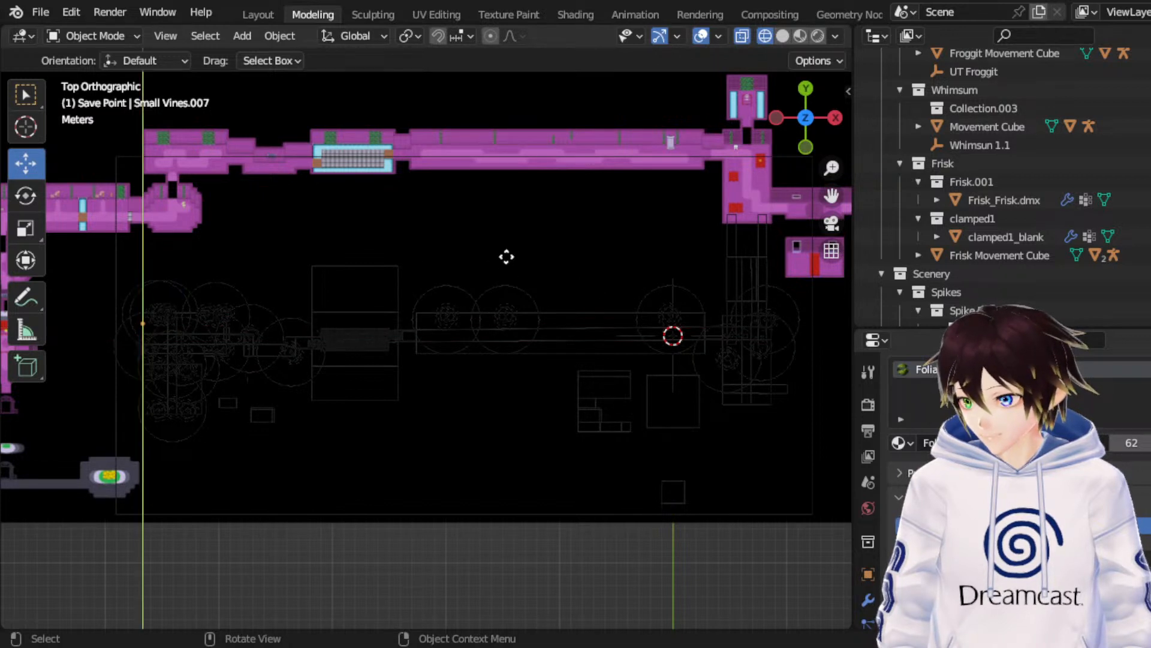
left_click(506, 254)
key("g")
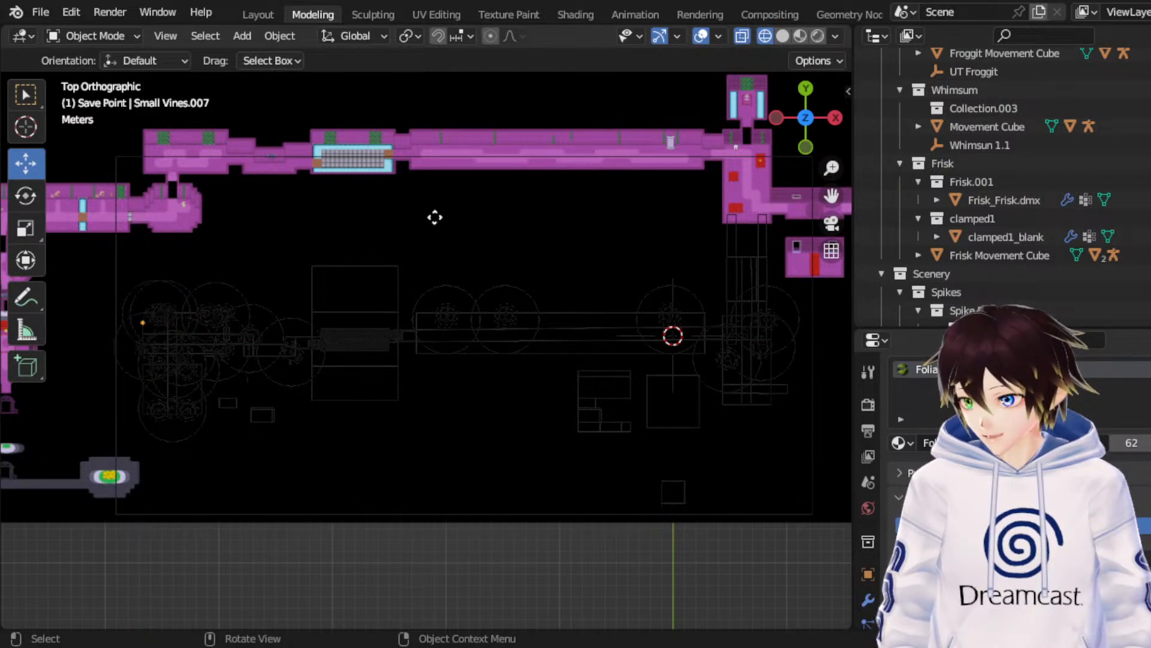
right_click(444, 210)
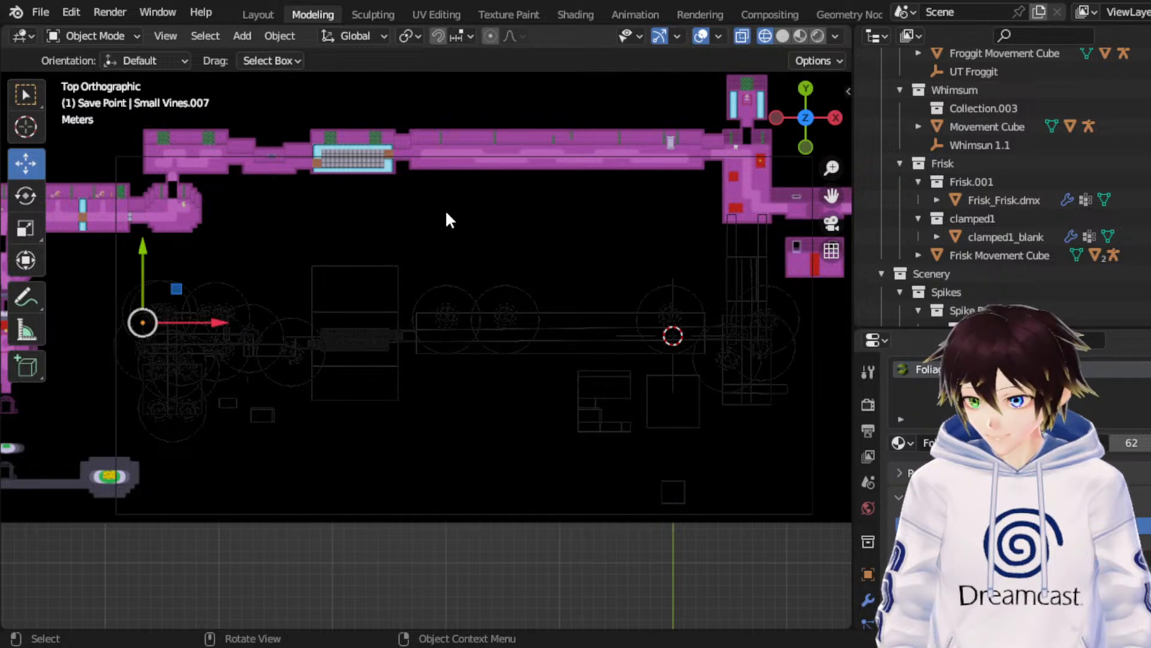
Step: Duplicate Small Vines.007 in place and move the new copy toward positive Y along the same wall
key("shift+d")
right_click(431, 225)
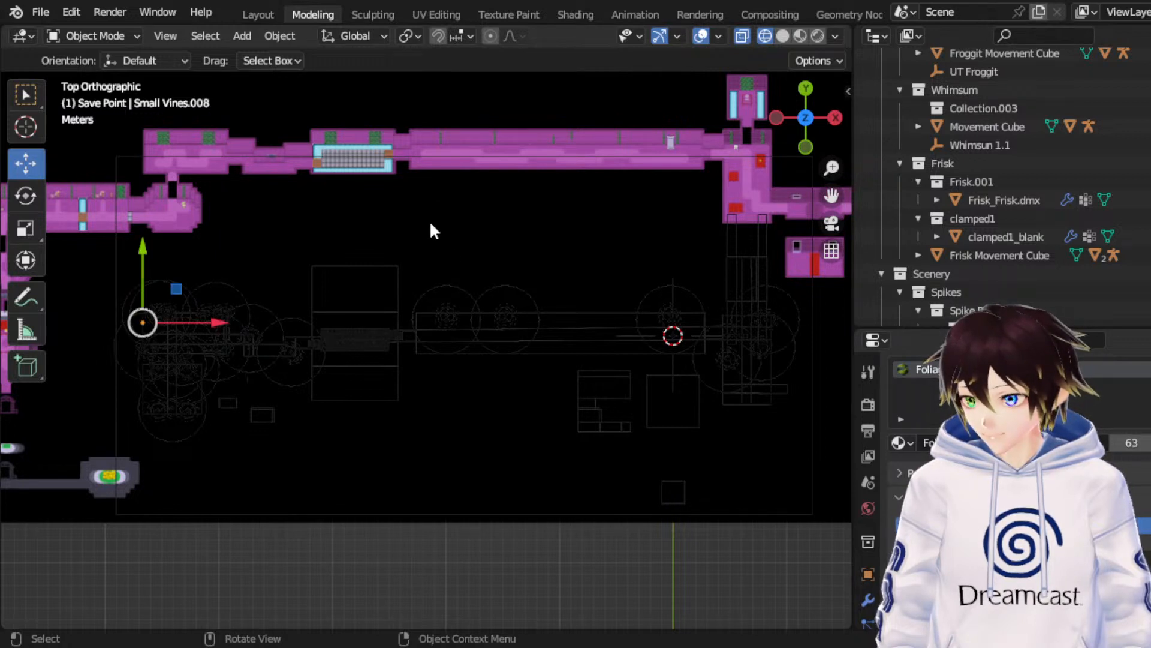
key("g")
key("y")
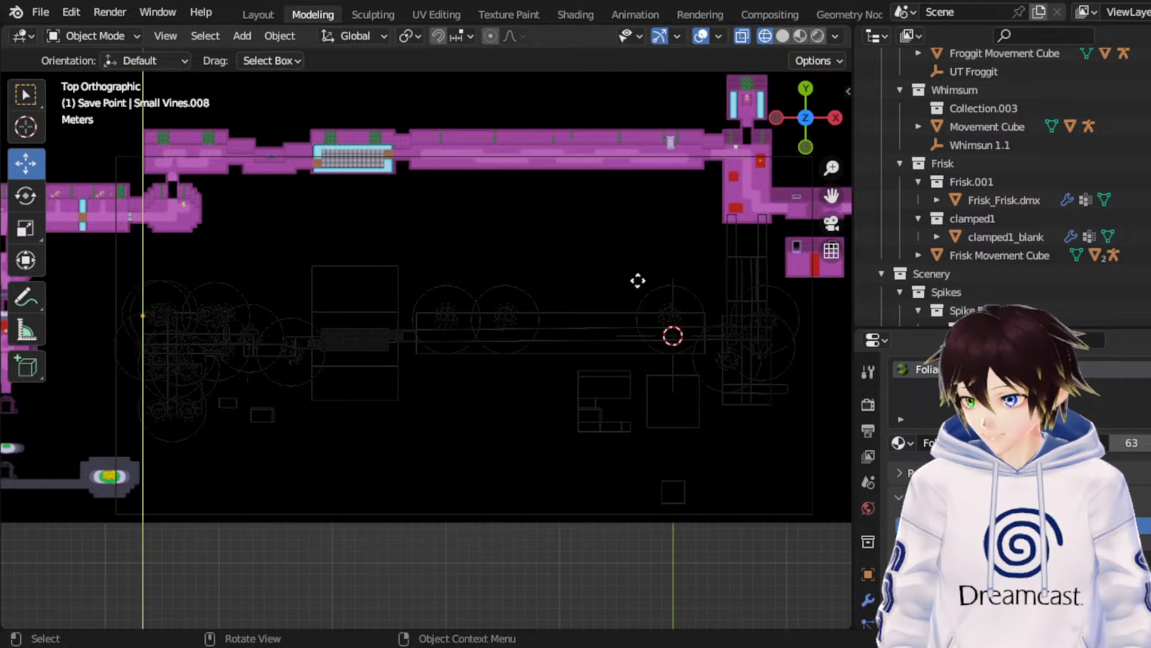
right_click(680, 274)
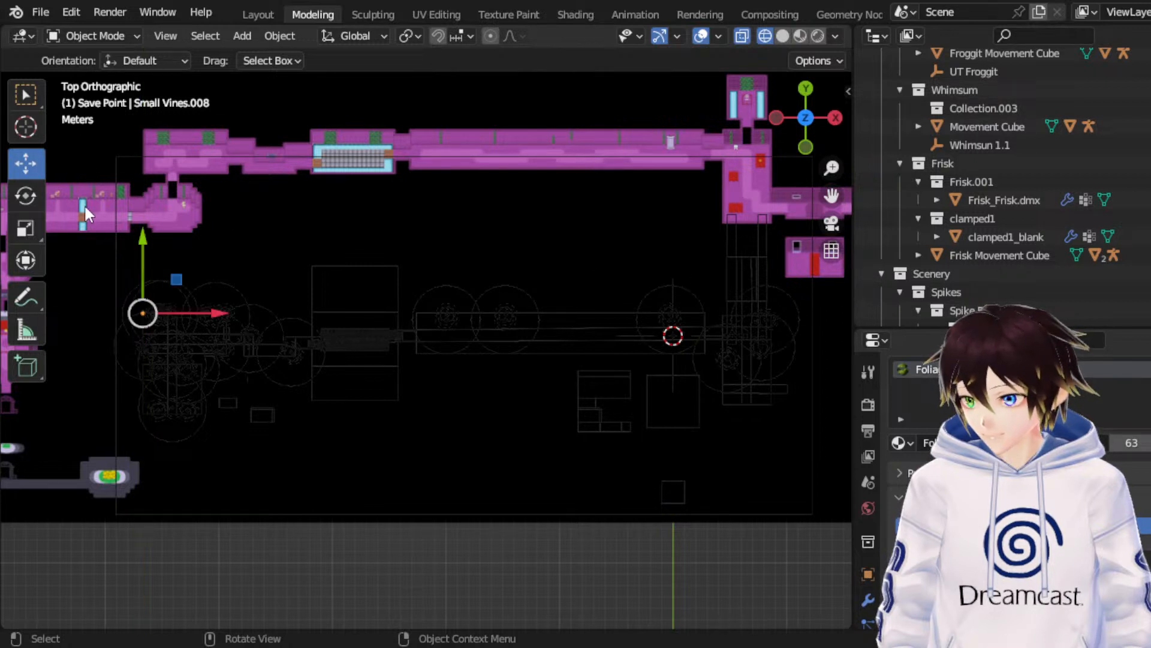
left_click(26, 197)
left_click(26, 229)
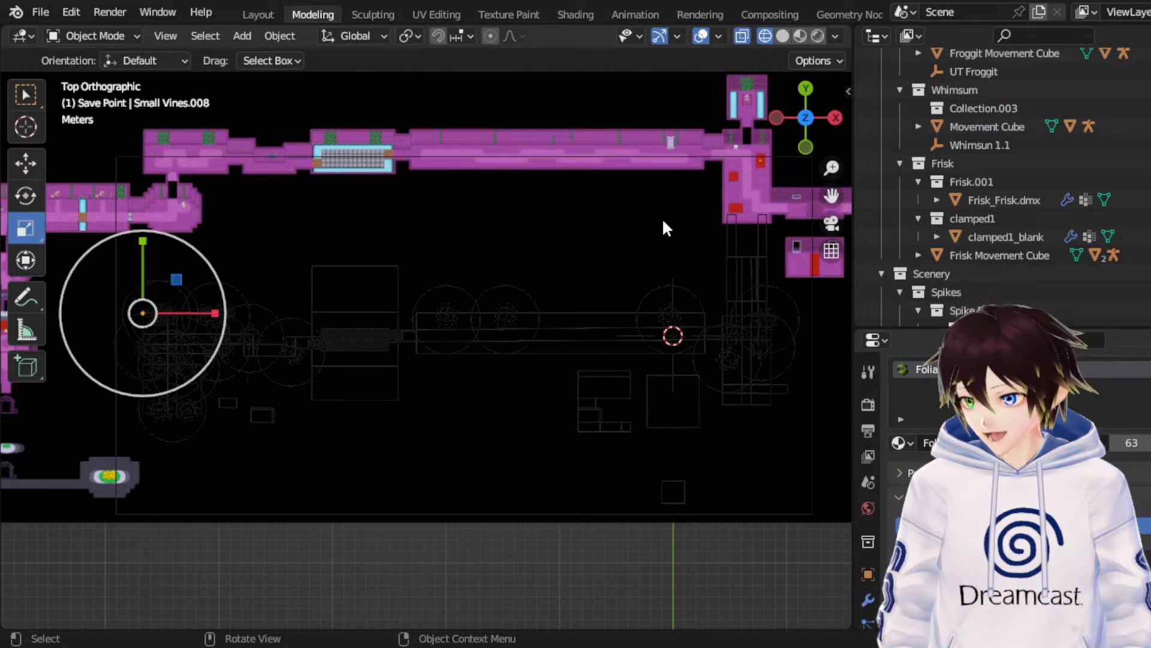
left_click(25, 163)
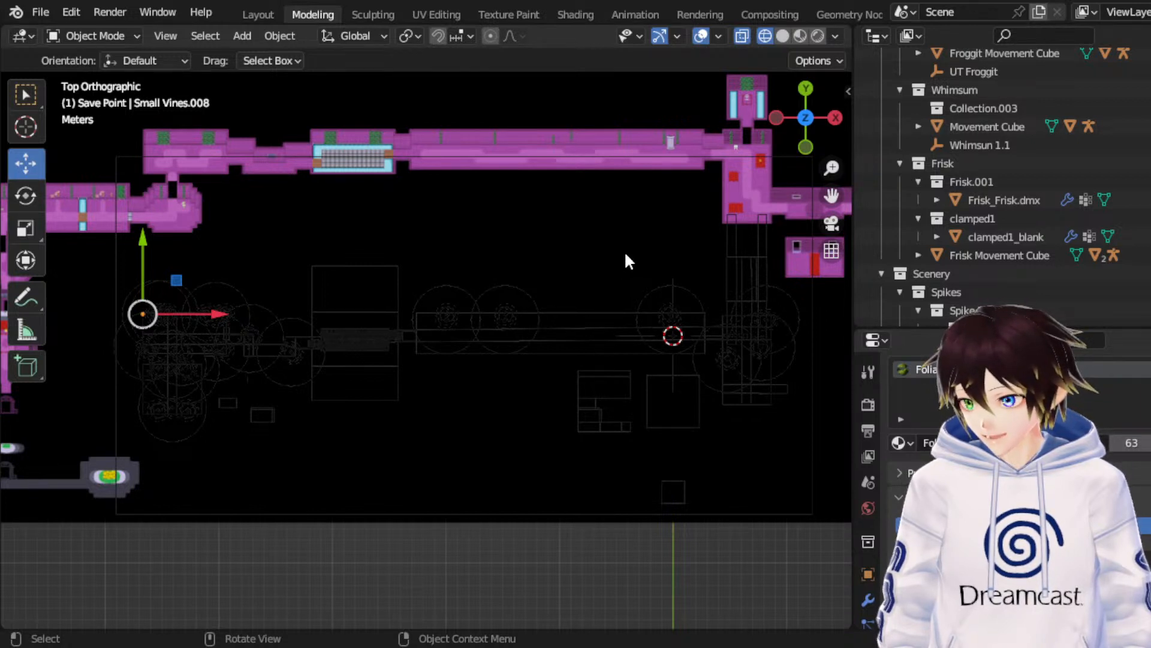
Step: Duplicate the small vines on the western room's outer wall and move the new copy toward negative Y along that wall
key("w")
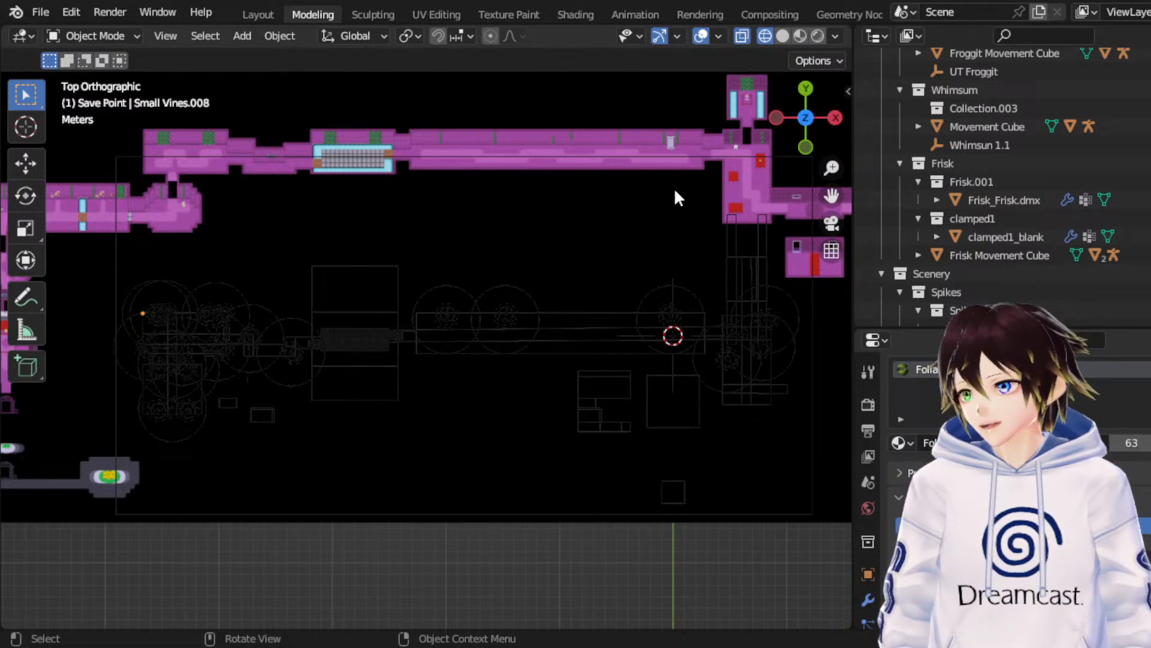
key("ctrl+z")
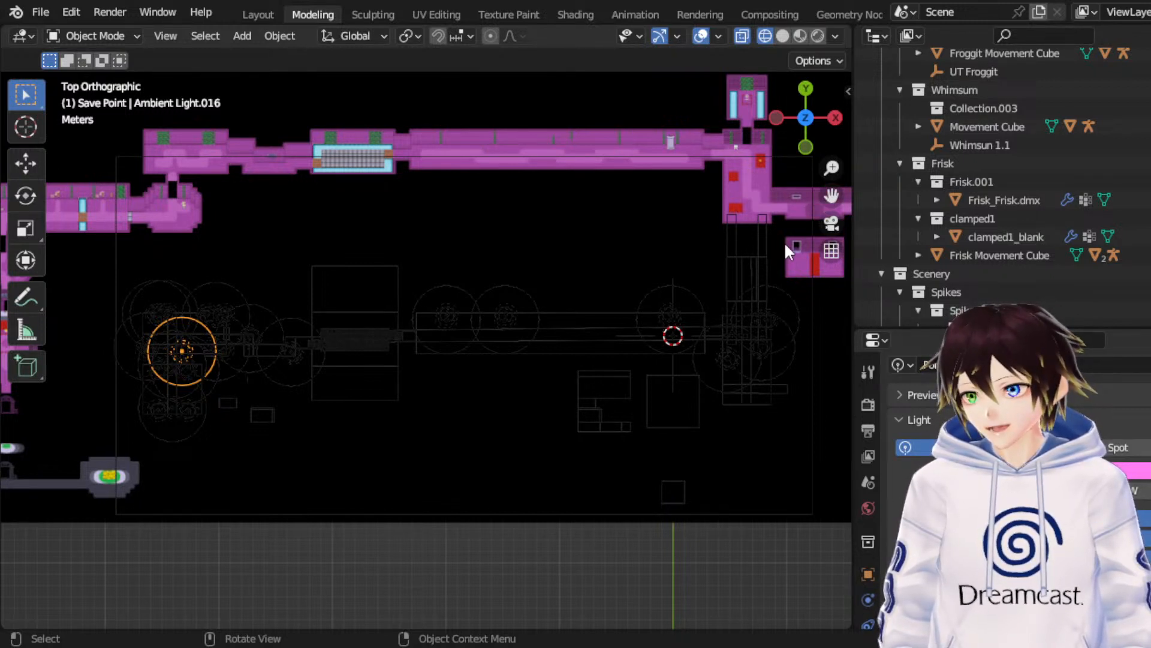
left_click(750, 240)
left_click(703, 205)
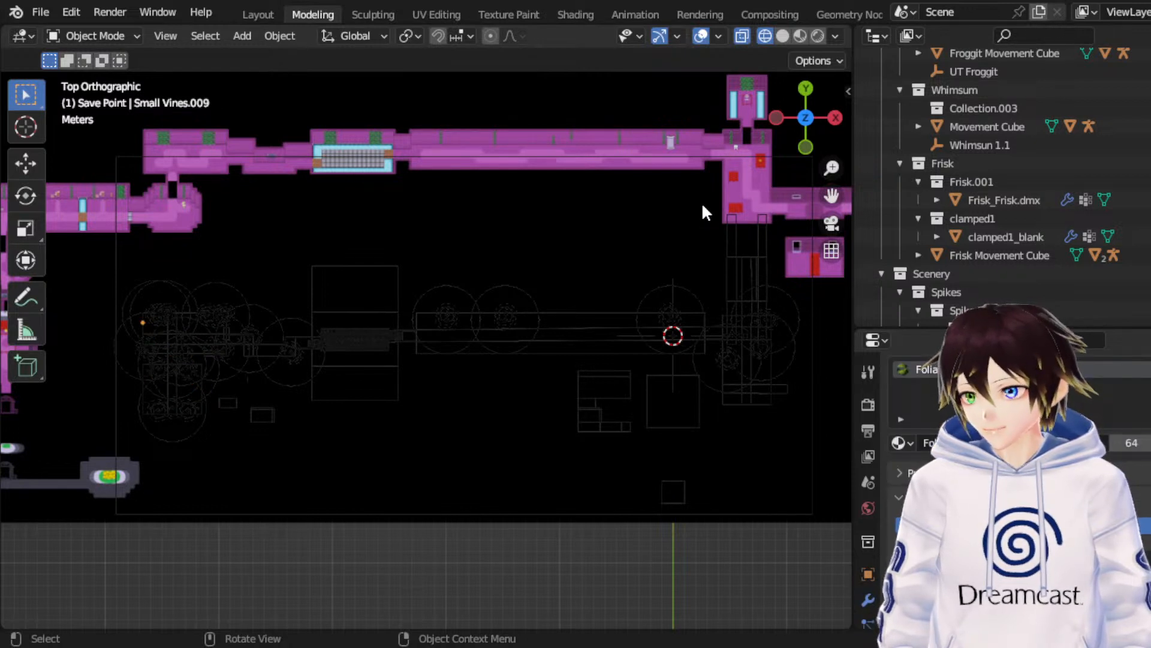
left_click(22, 159)
key("g")
key("y")
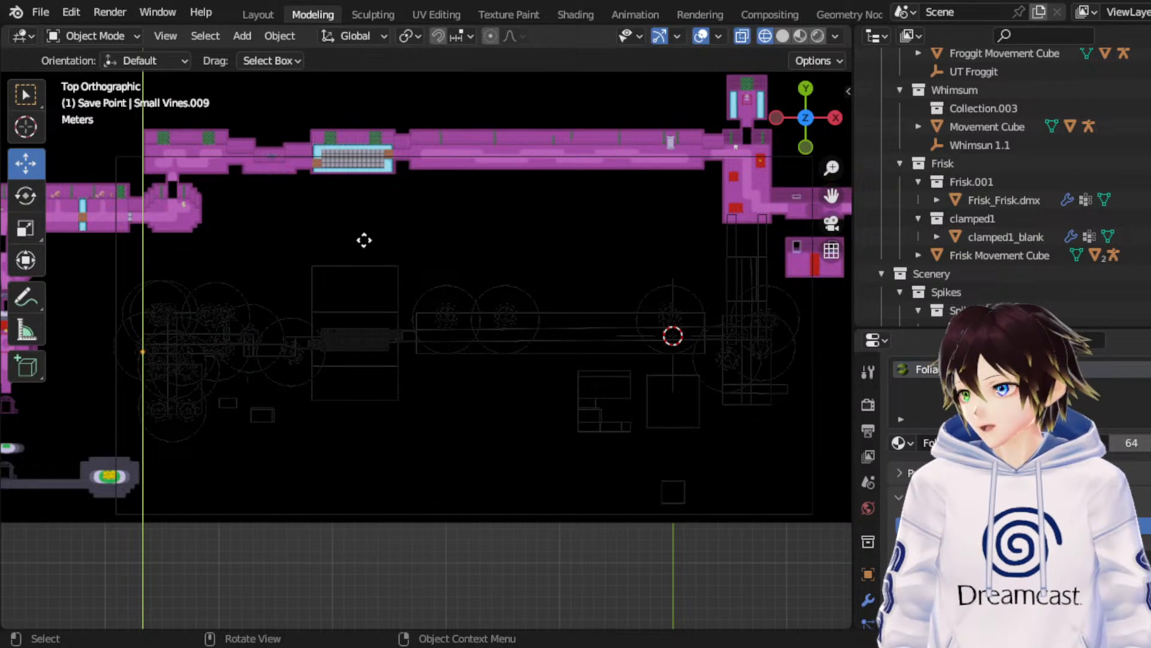
left_click(367, 241)
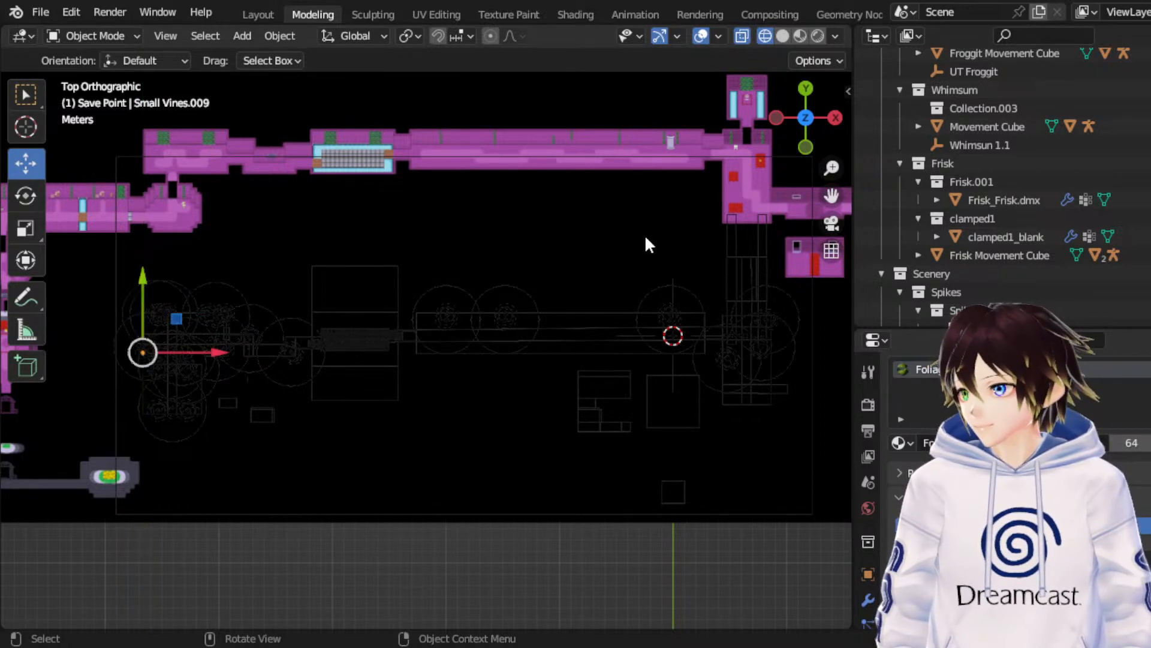
Step: Scale Small Vines.009 at its place on the outer wall
left_click(34, 227)
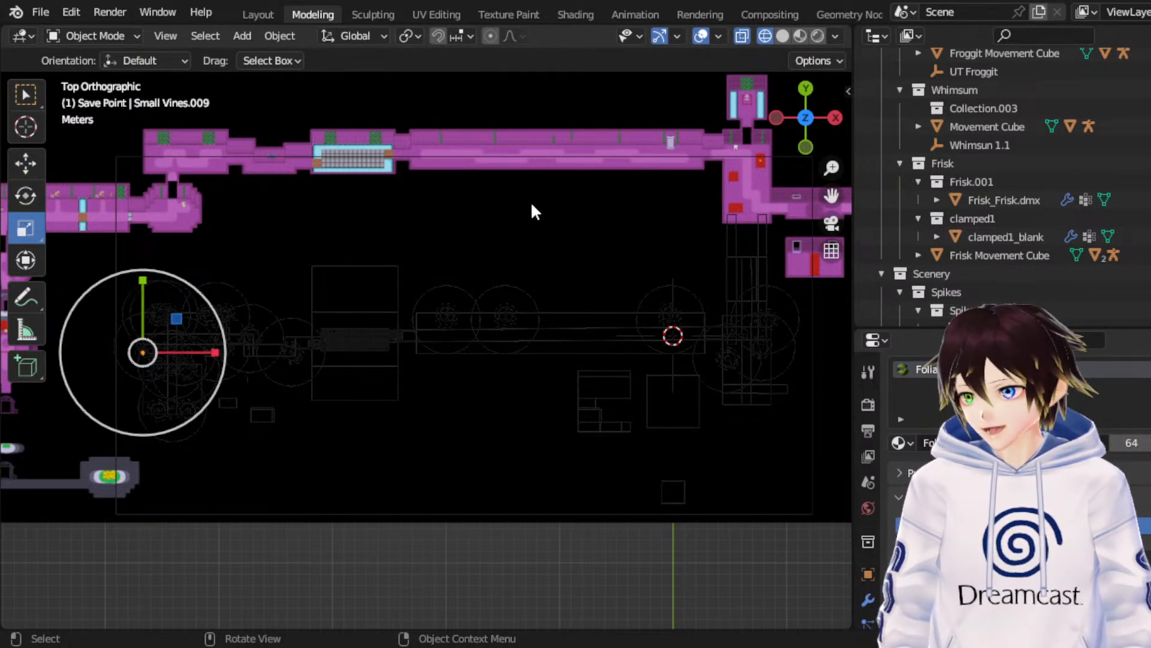
key("s")
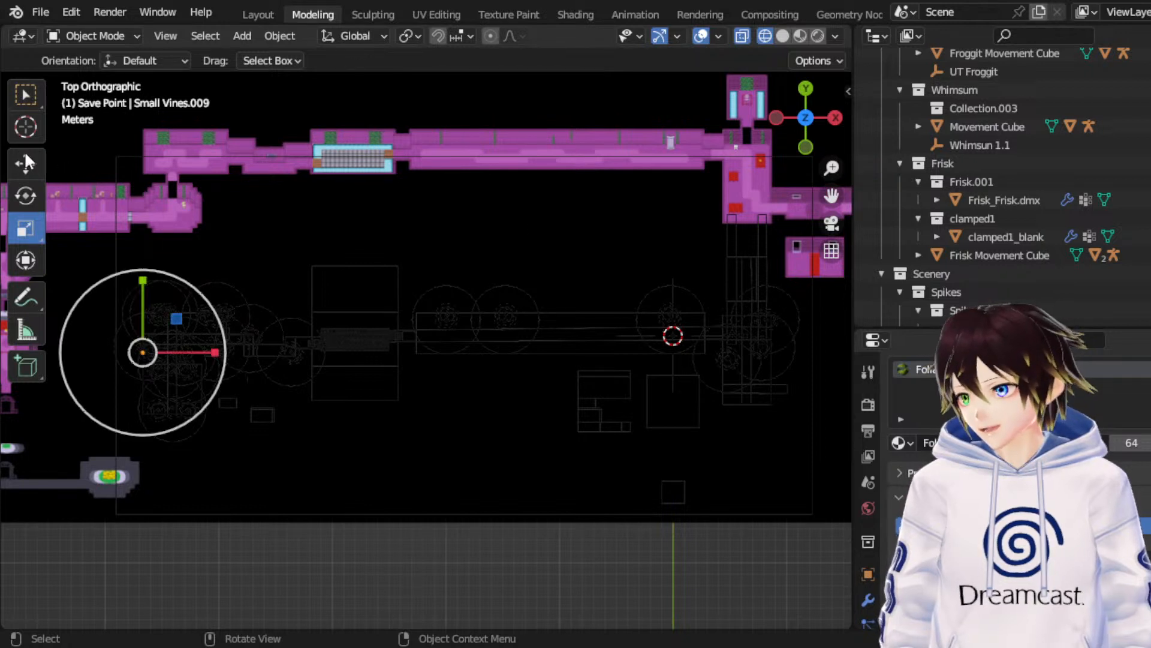
left_click(25, 162)
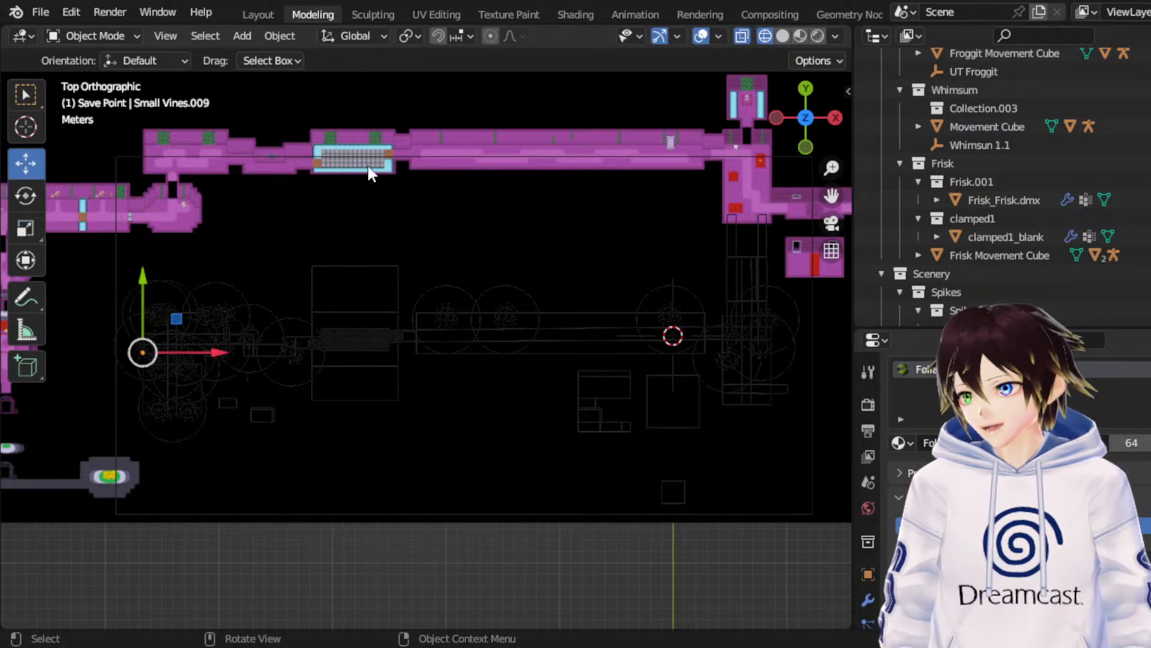
key("g")
right_click(474, 176)
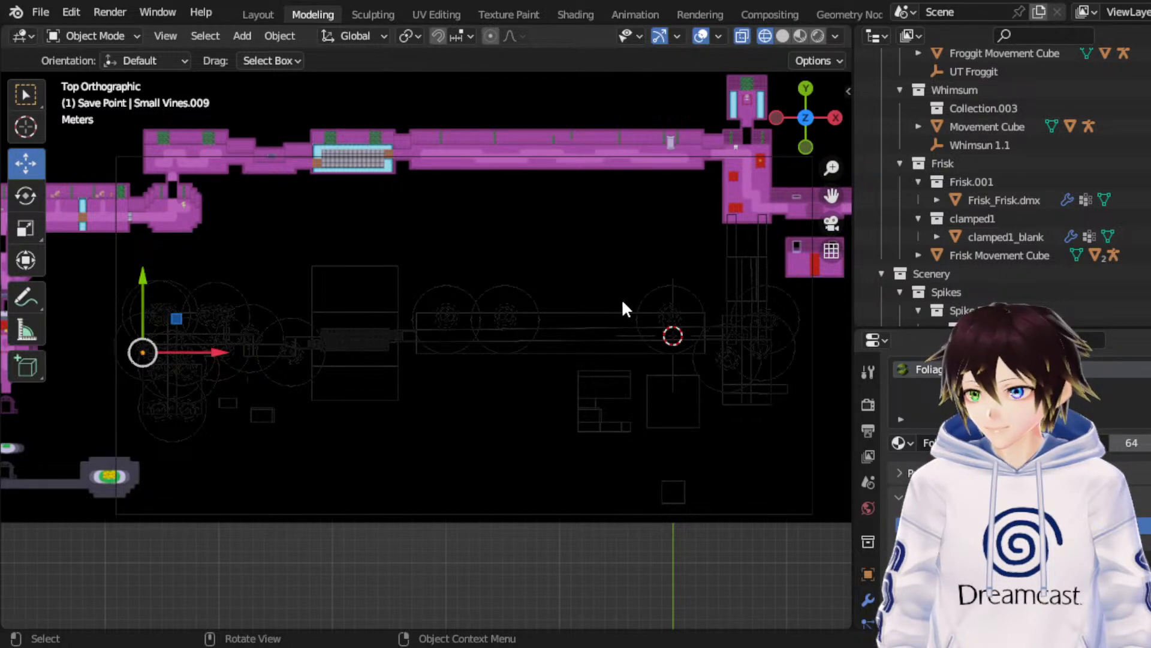
Step: Duplicate Small Mushroom.011 in the western room and move the copy slightly toward positive X
left_click(18, 103)
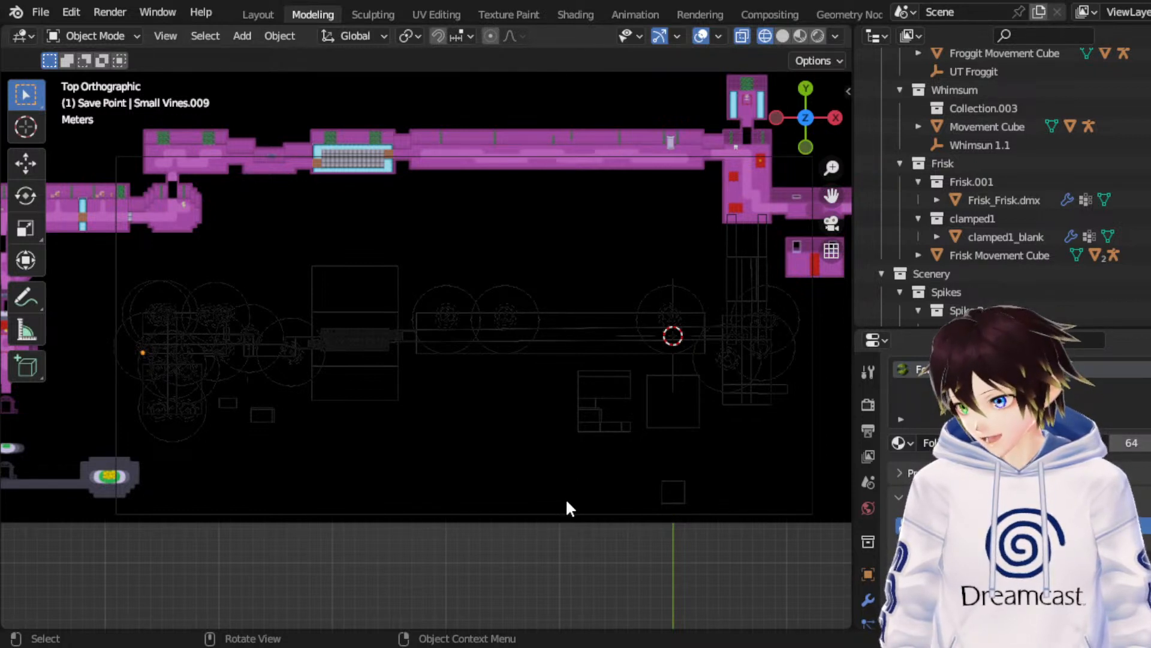
left_click(686, 163)
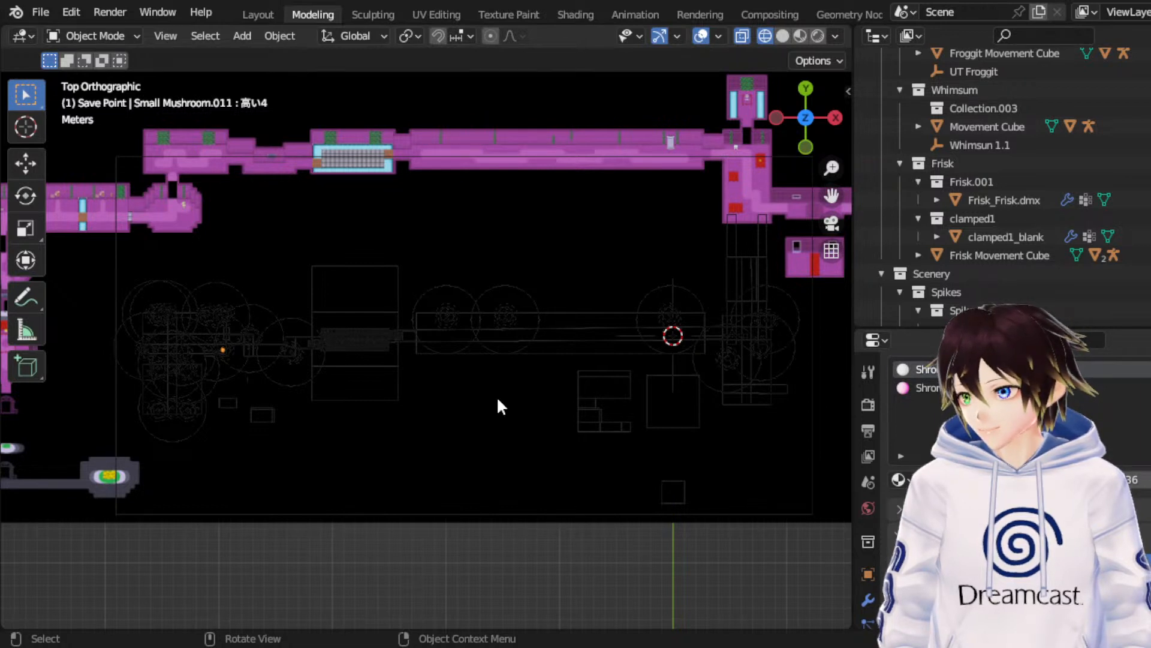
left_click(501, 435)
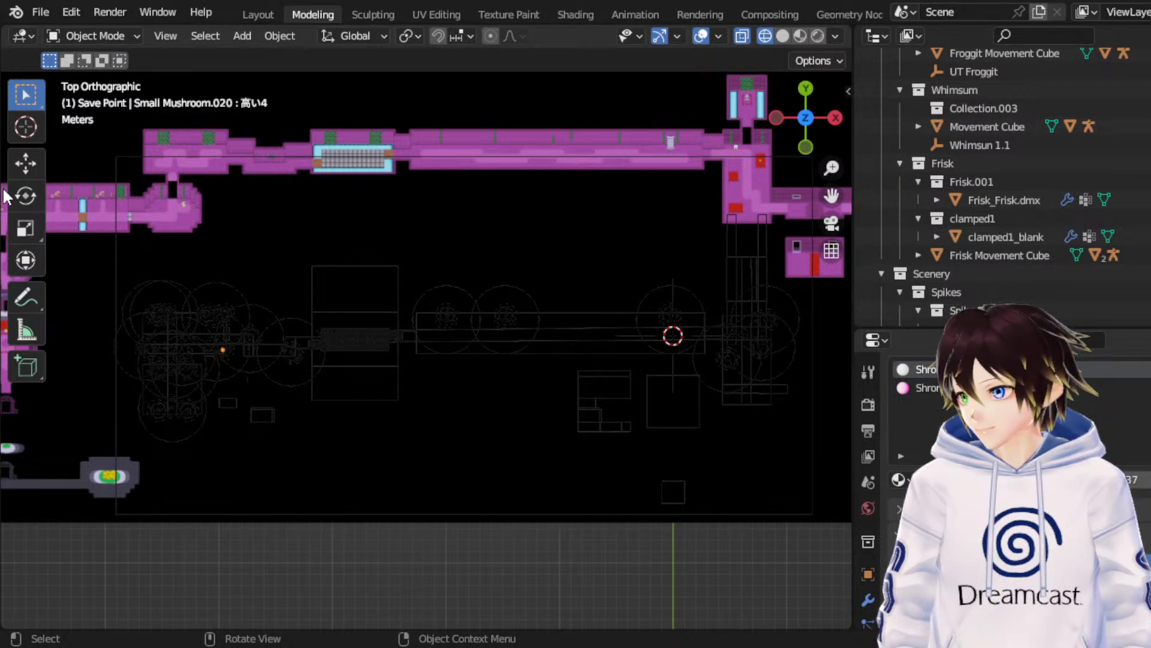
left_click(26, 164)
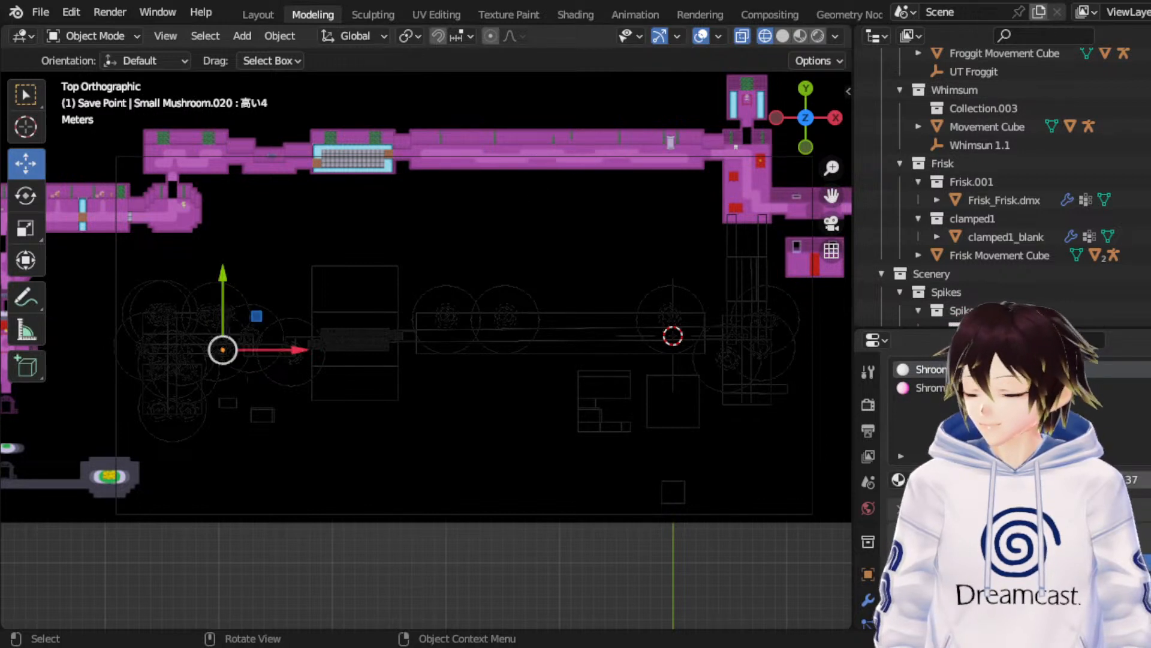
left_click(27, 195)
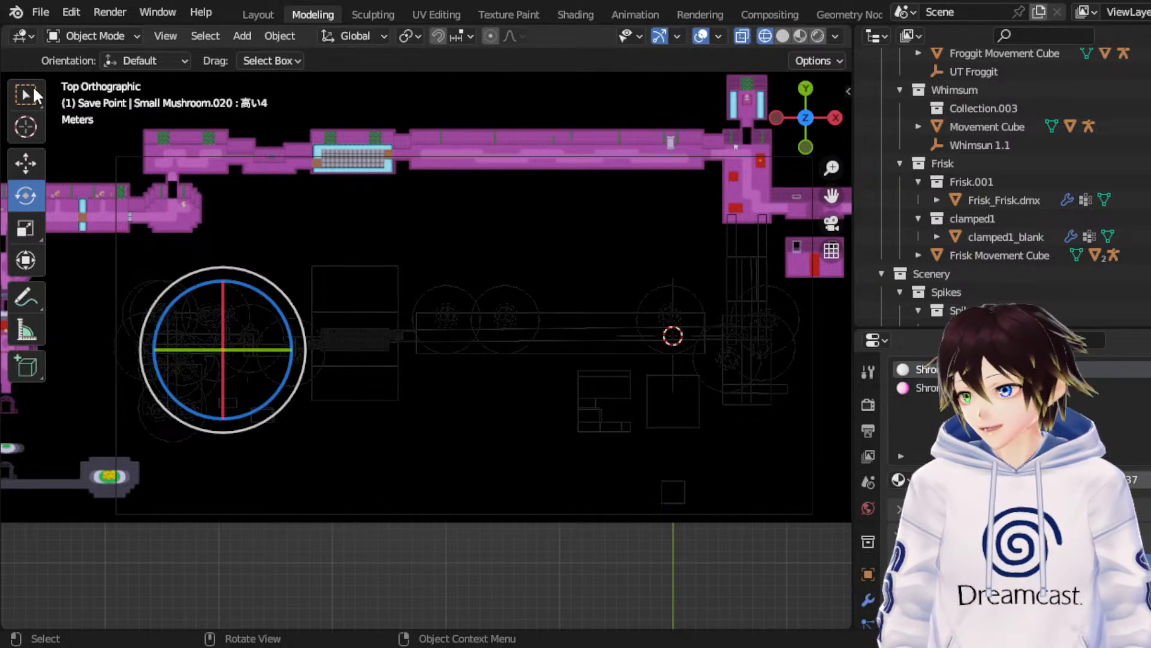
left_click(23, 166)
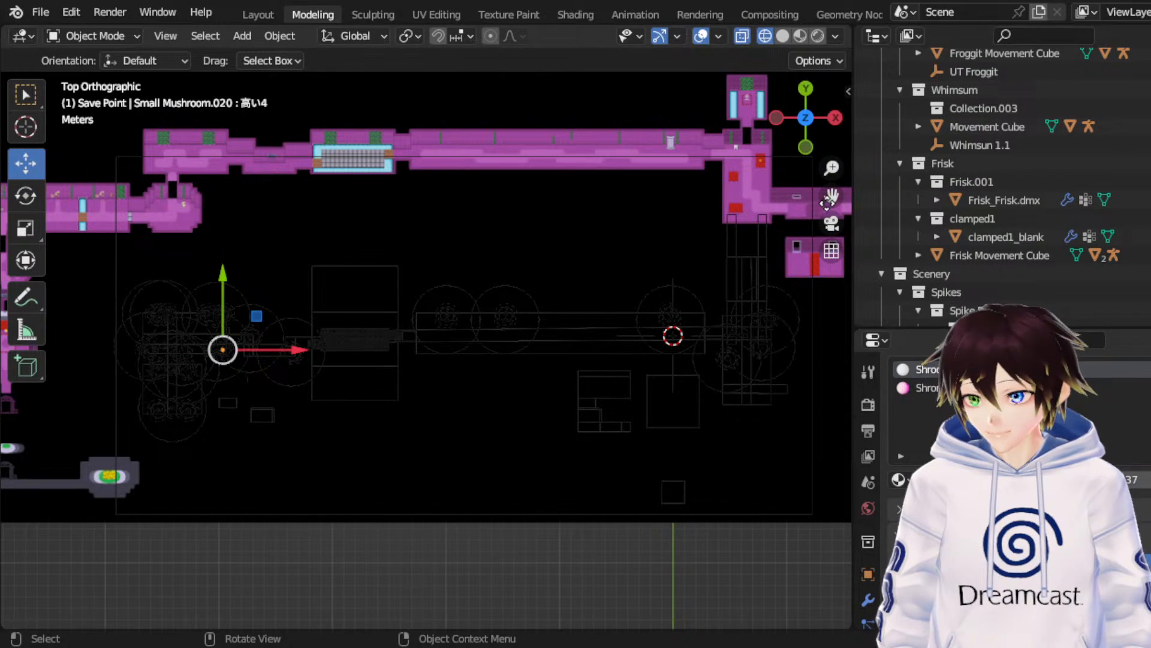
key("g")
key("x")
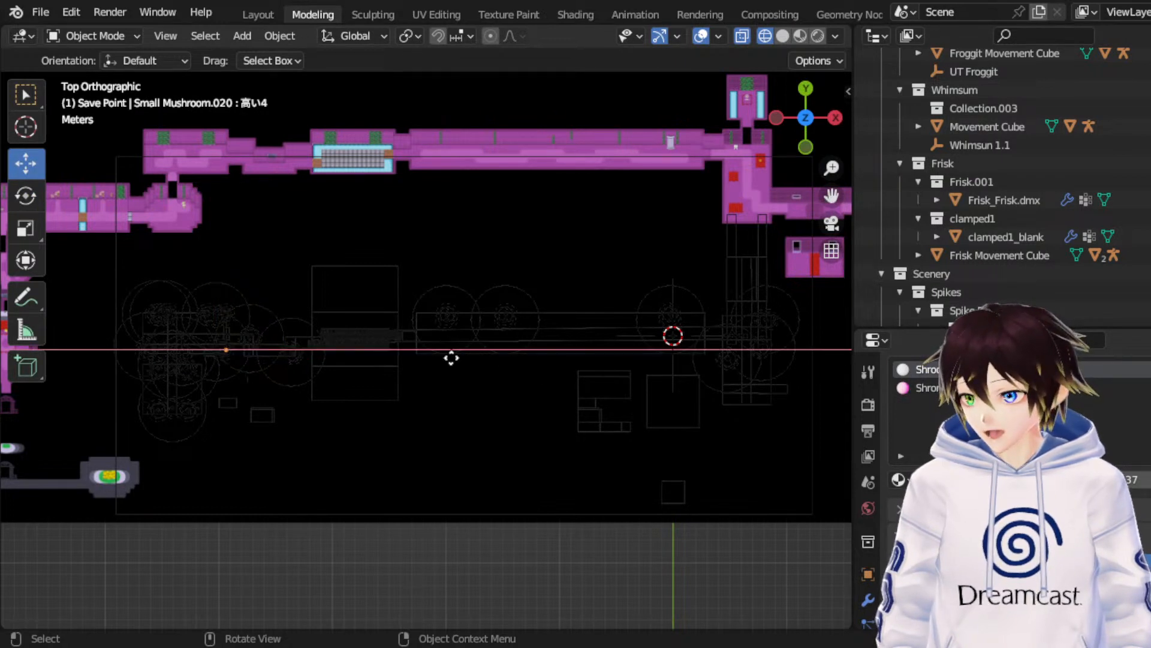
left_click(450, 357)
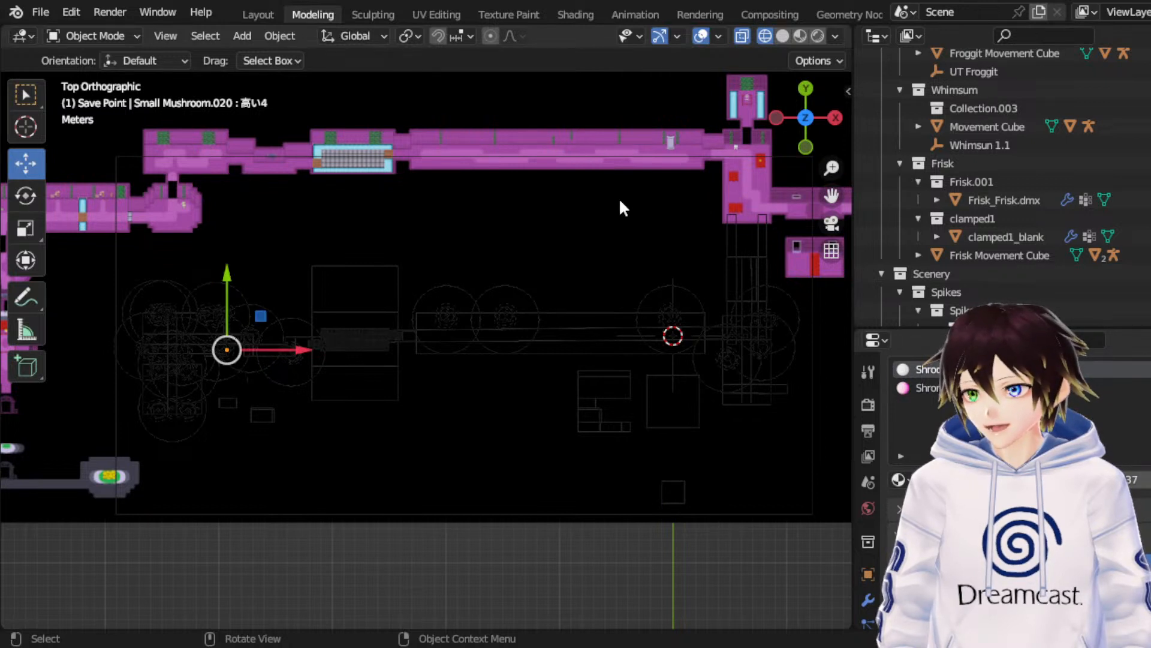
Step: Shift Small Mushroom.020 slightly toward positive Y and fine-tune its position along X
left_click(514, 309)
key("g")
key("y")
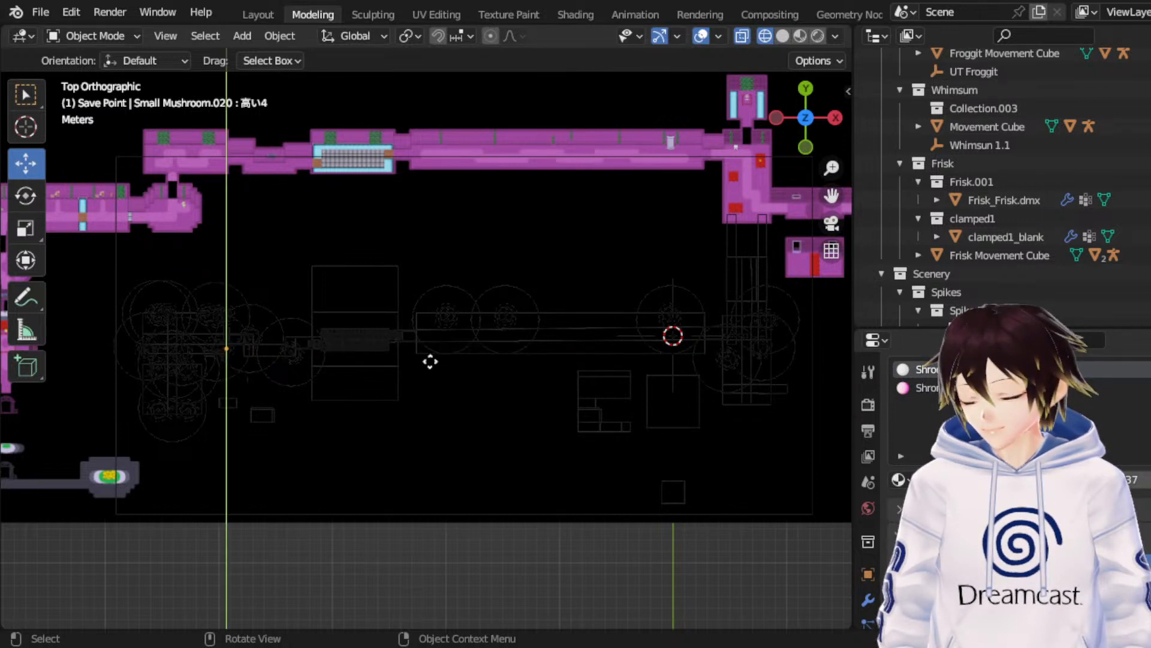
left_click(328, 379)
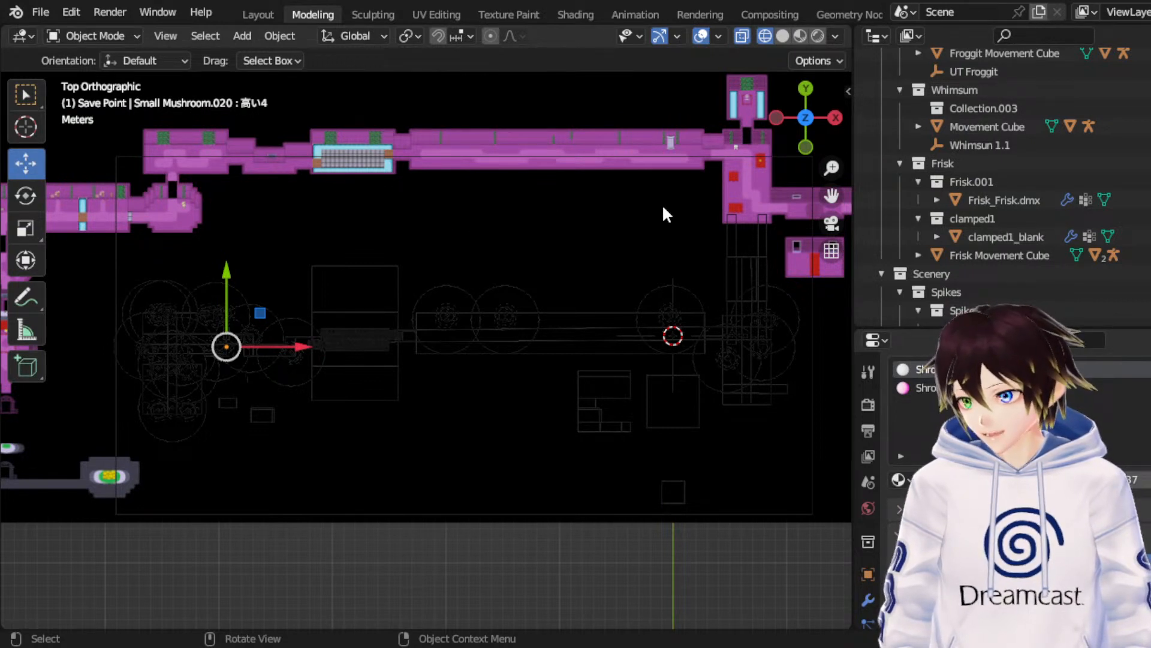
key("g")
key("x")
right_click(701, 209)
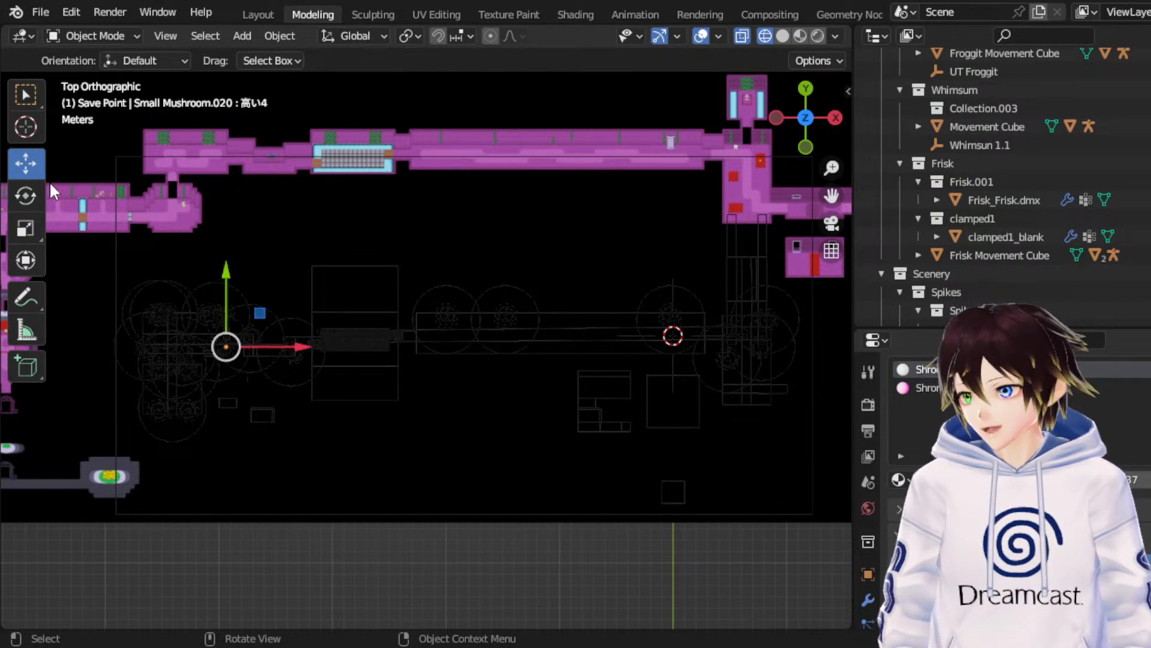
Step: Rotate Small Mushroom.020 and nudge it slightly toward positive X
left_click(29, 193)
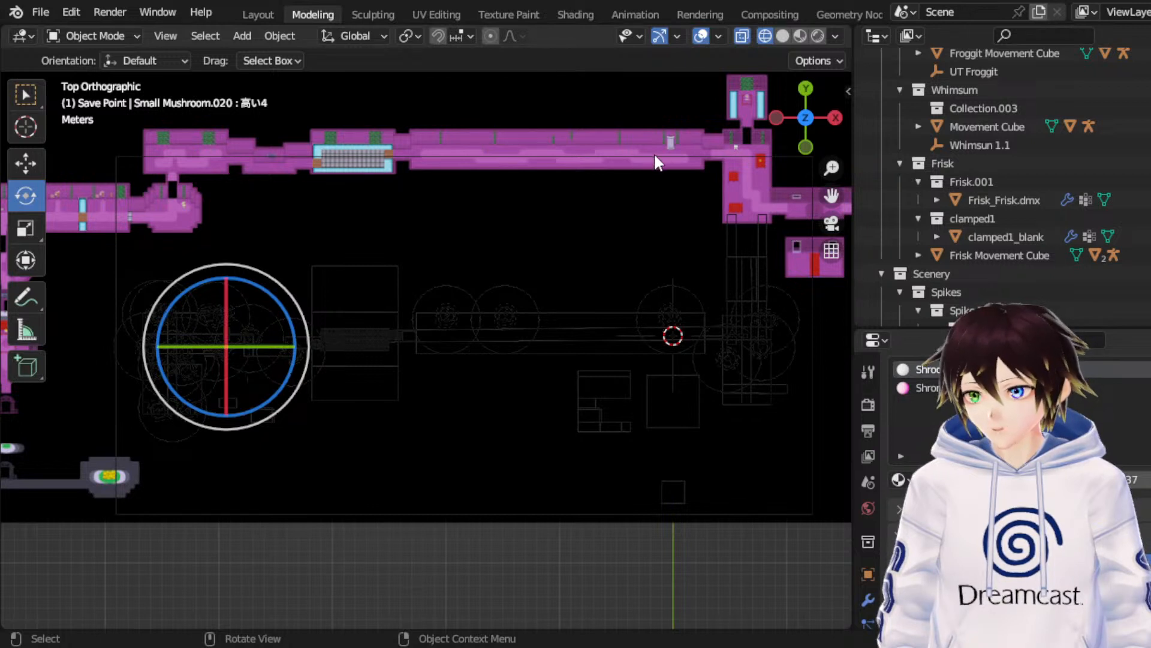
key("g")
key("y")
right_click(278, 465)
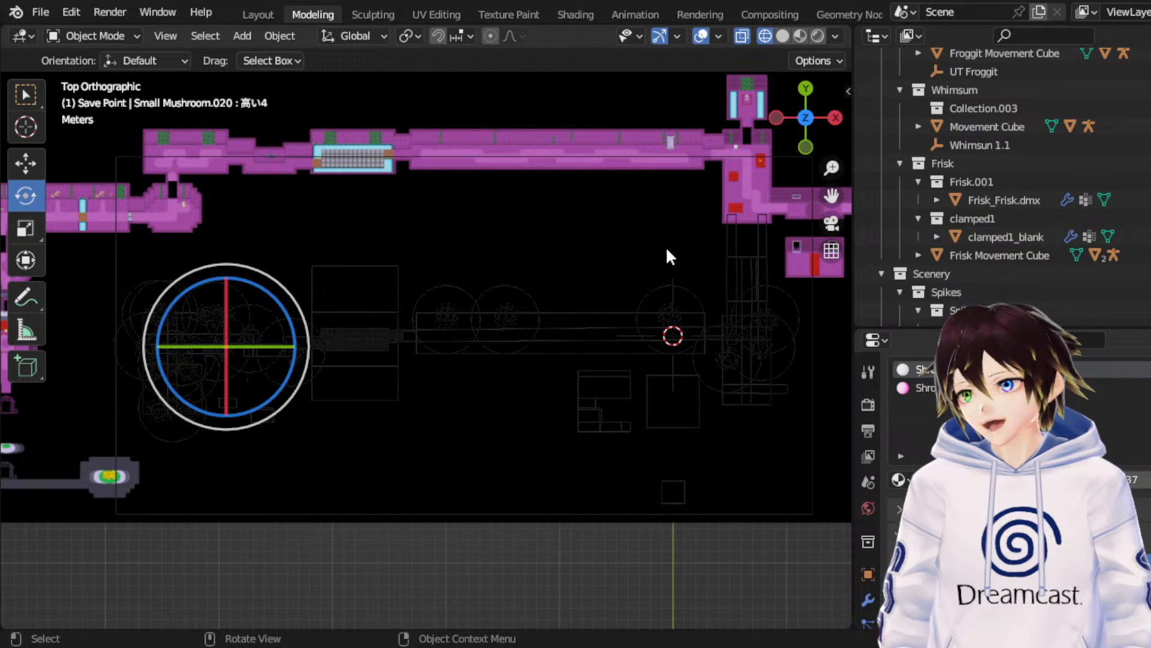
left_click(30, 166)
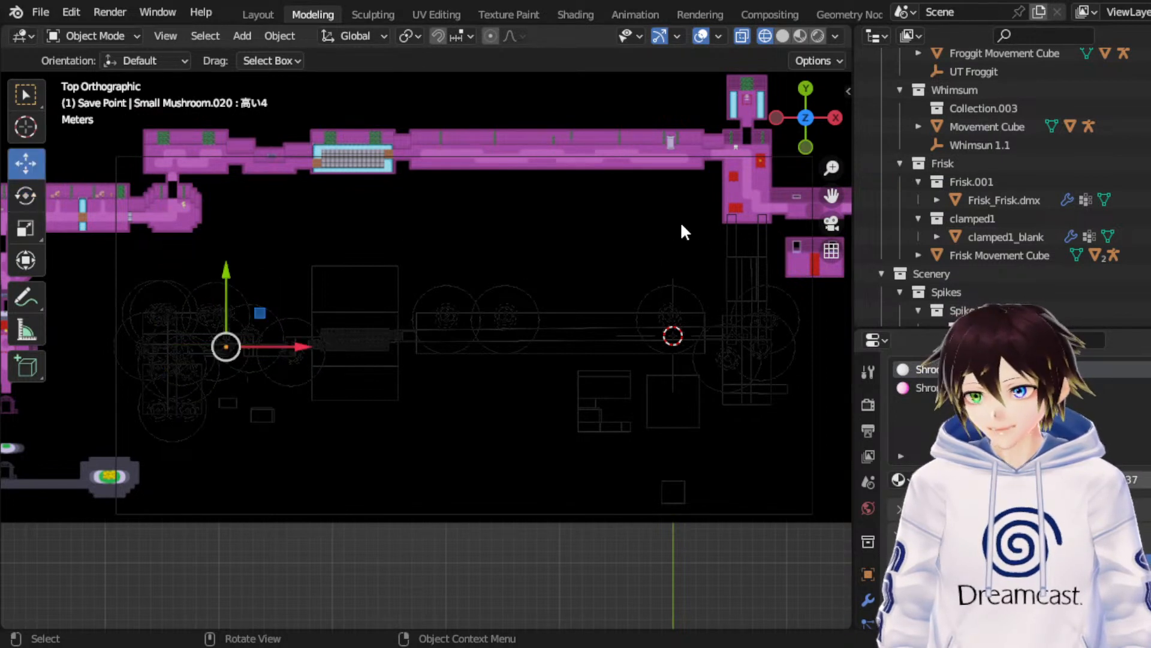
key("g")
key("x")
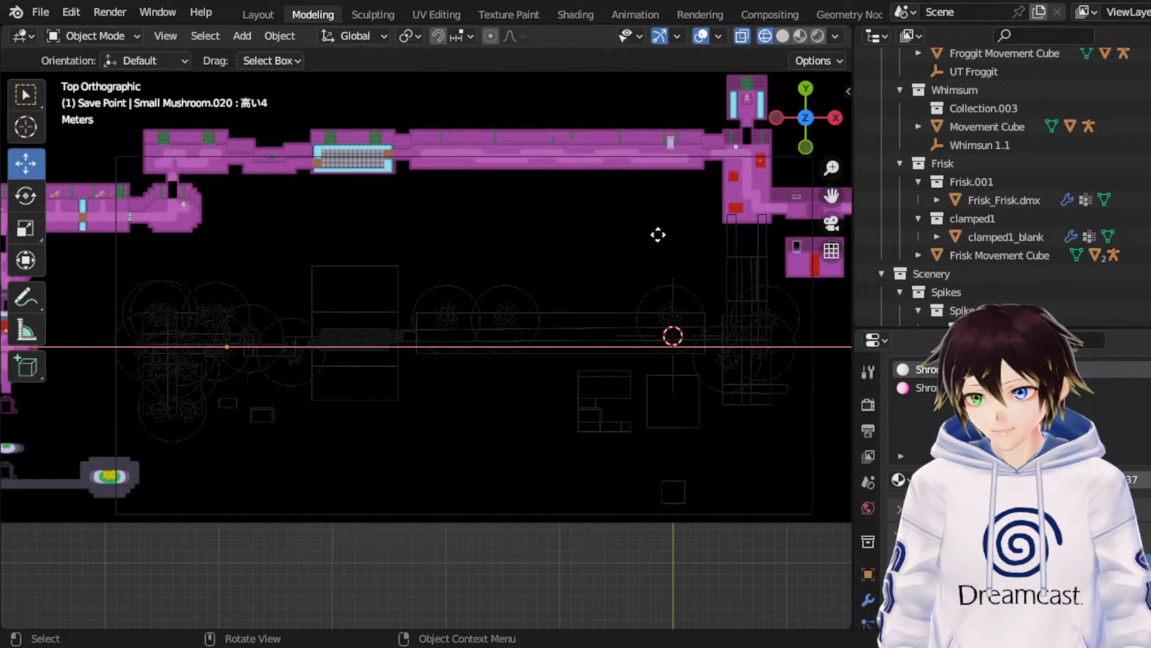
left_click(658, 235)
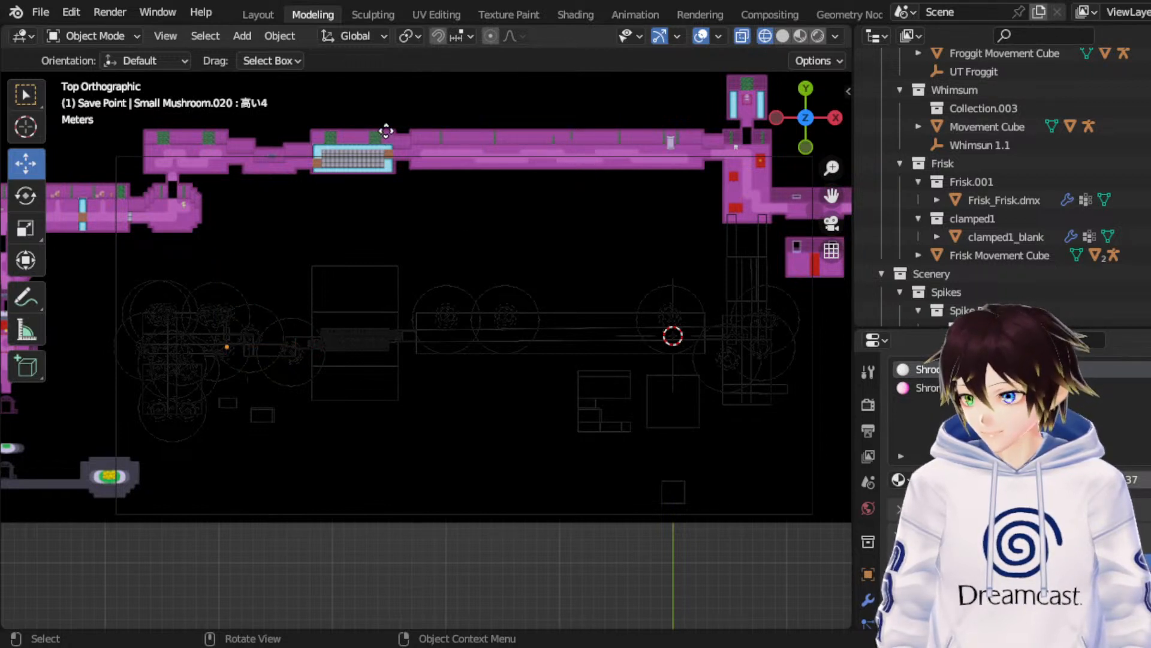
Step: Duplicate Small Mushroom.020, scale the copy, and shift it slightly toward negative Y beside the original
key("shift+d")
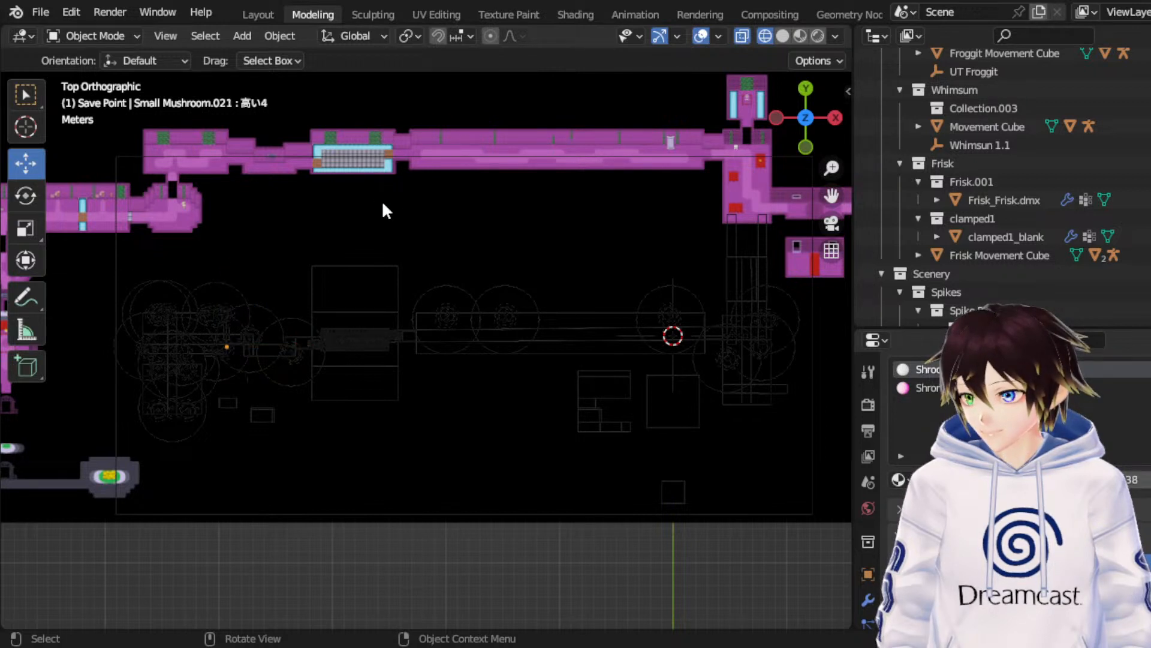
left_click(383, 204)
left_click(25, 228)
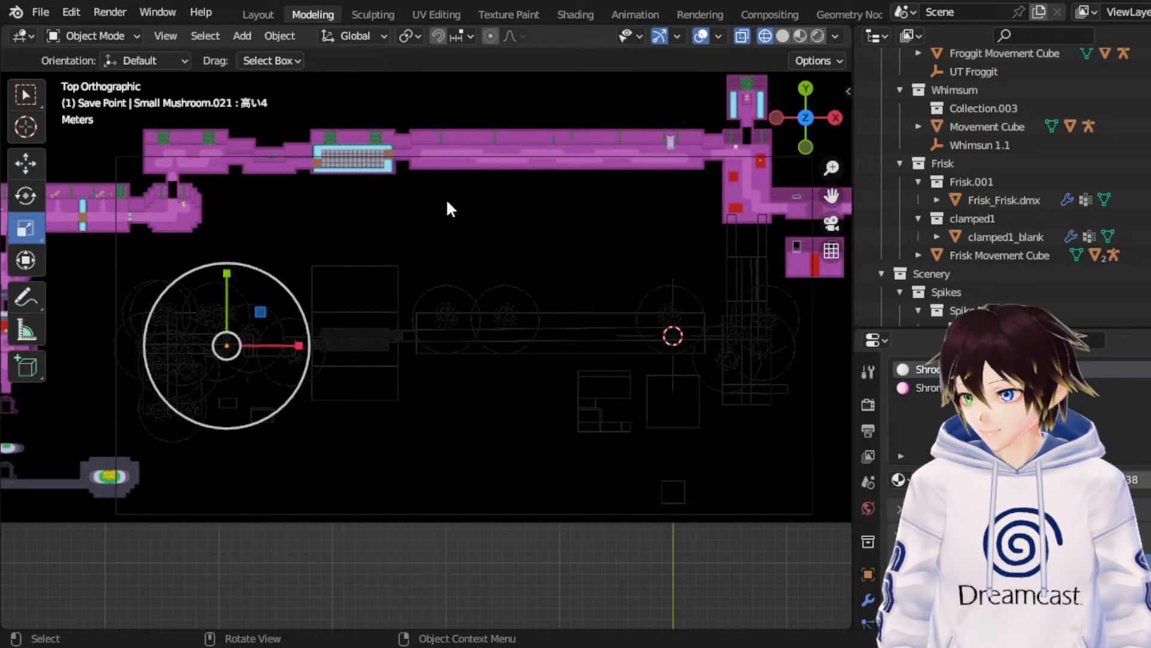
middle_click_drag(402, 164, 403, 163, "shift")
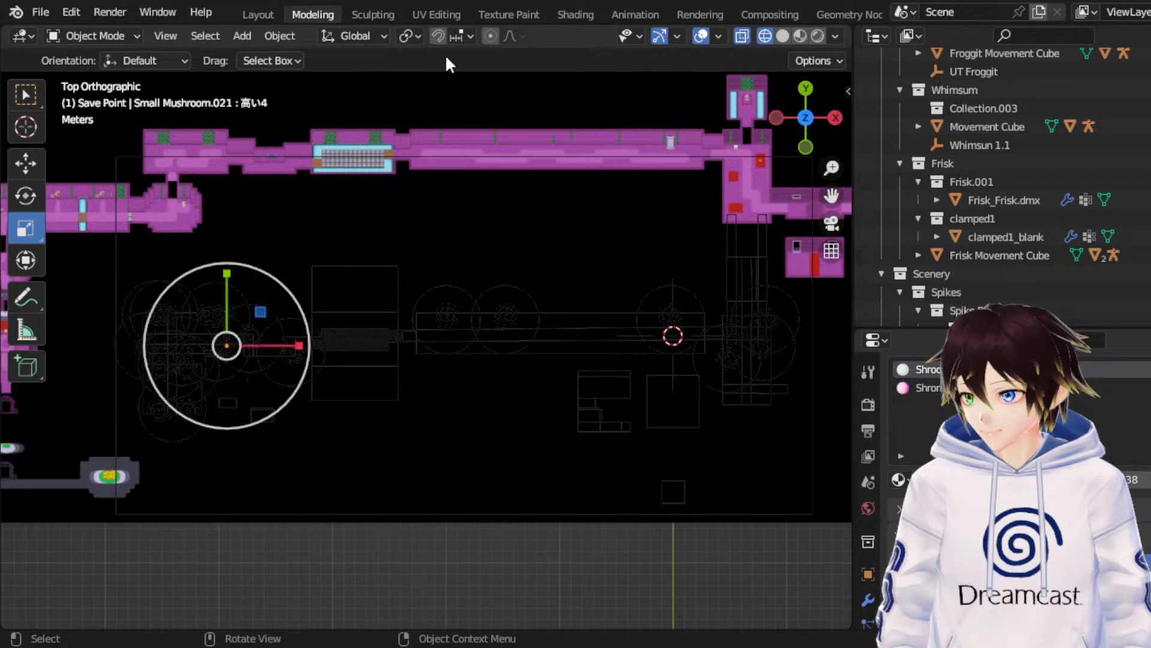
left_click(43, 172)
key("g")
key("y")
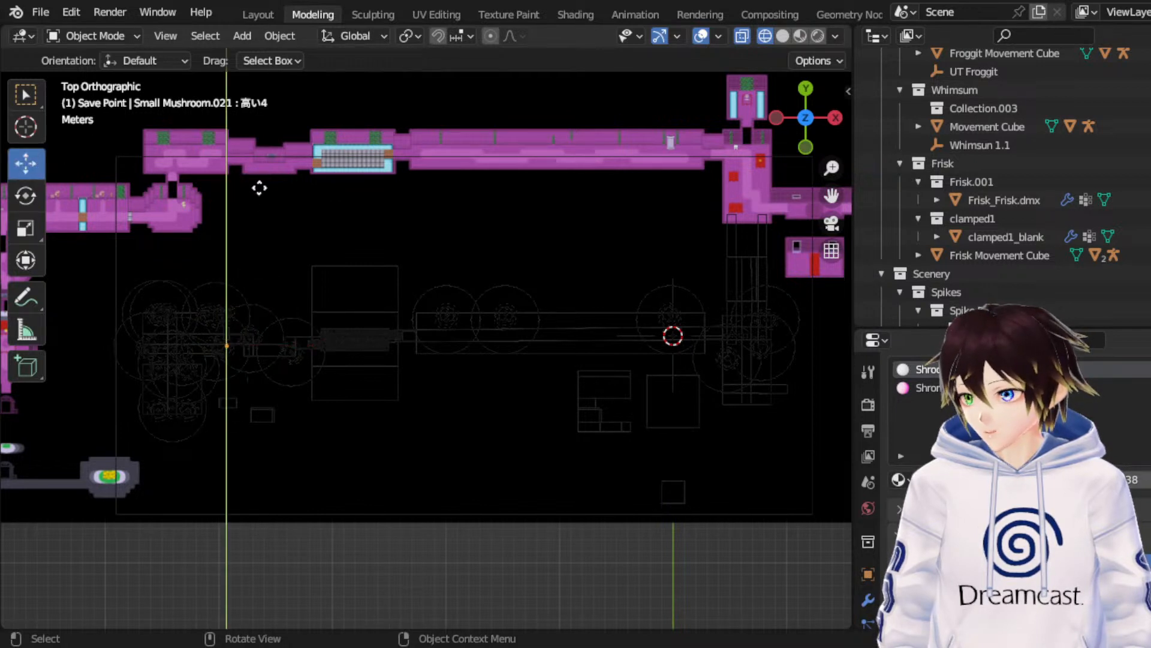
left_click(271, 185)
key("g")
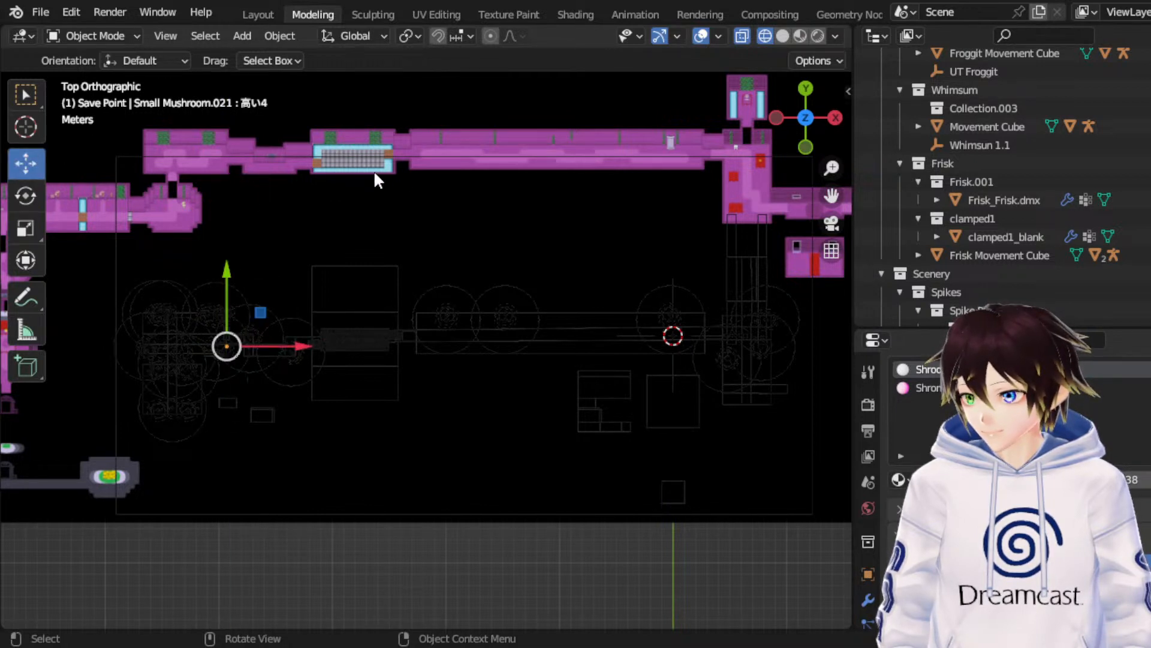
Step: Select Small Mushroom.020 again and duplicate it to add another mushroom to the cluster
key("ctrl+z")
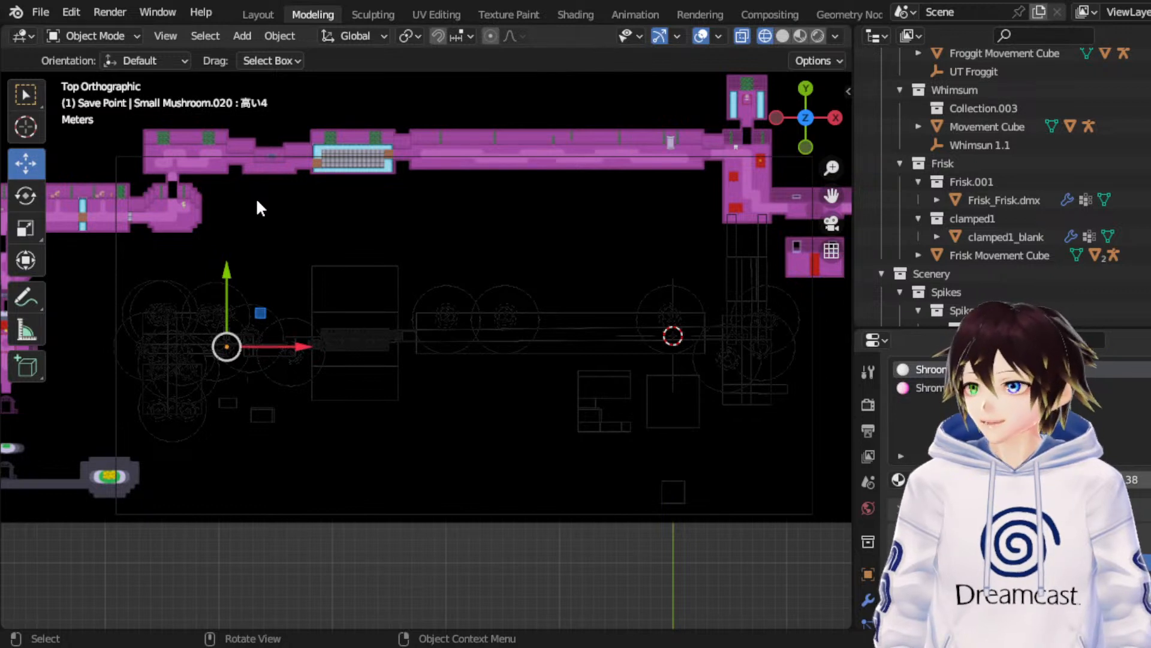
key("shift+d")
key("g")
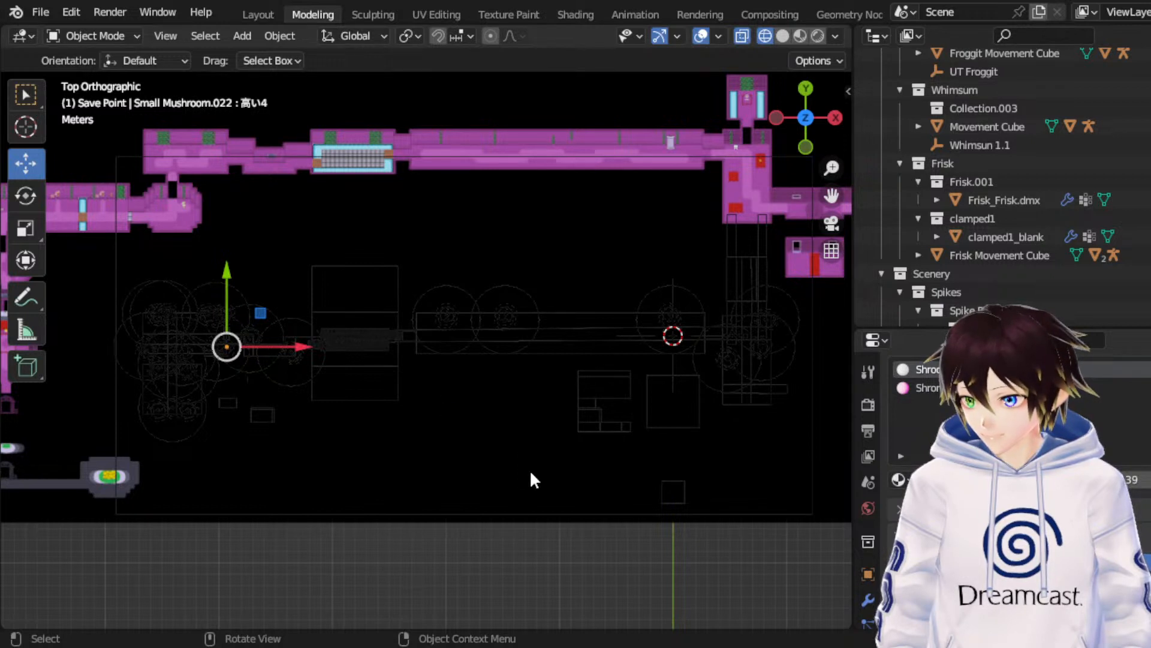
Step: Duplicate the Mushroom Glow.008 light and move the copy slightly toward positive Y to the new mushroom cluster
key("ctrl+z")
key("ctrl+z")
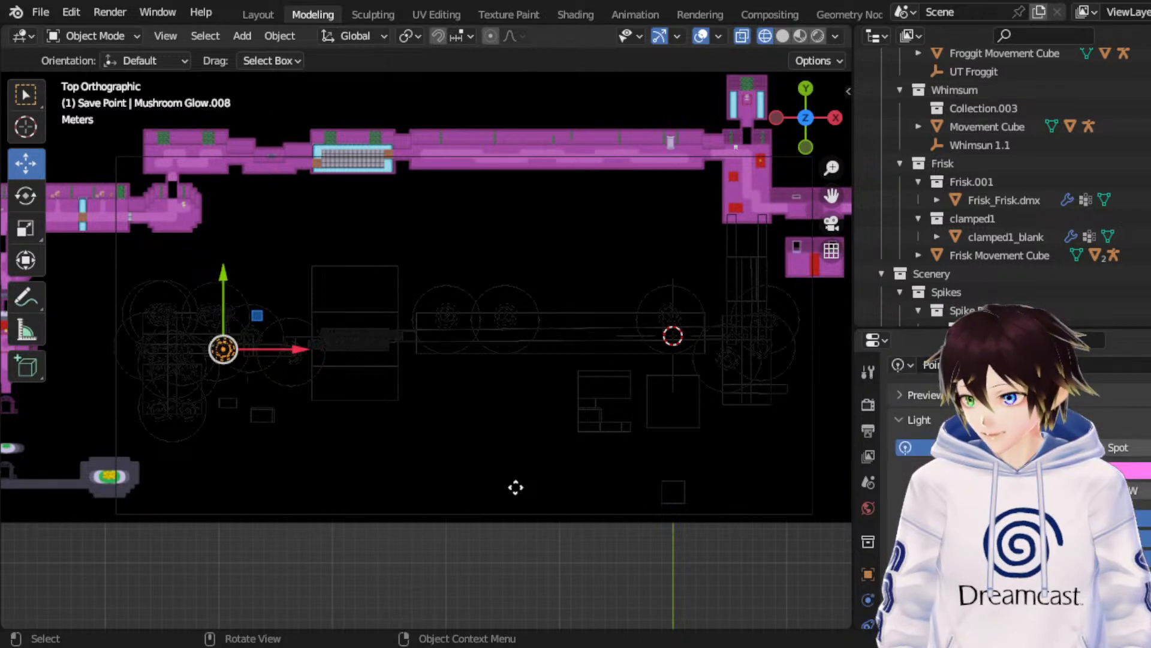
key("ctrl+z")
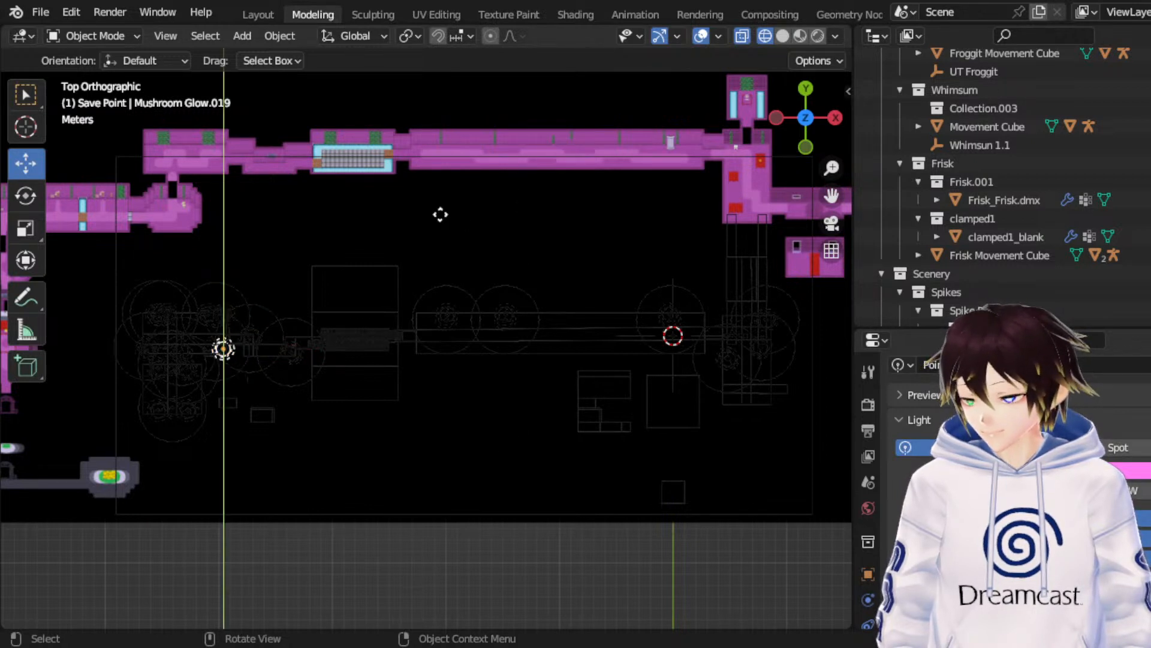
key("ctrl+z")
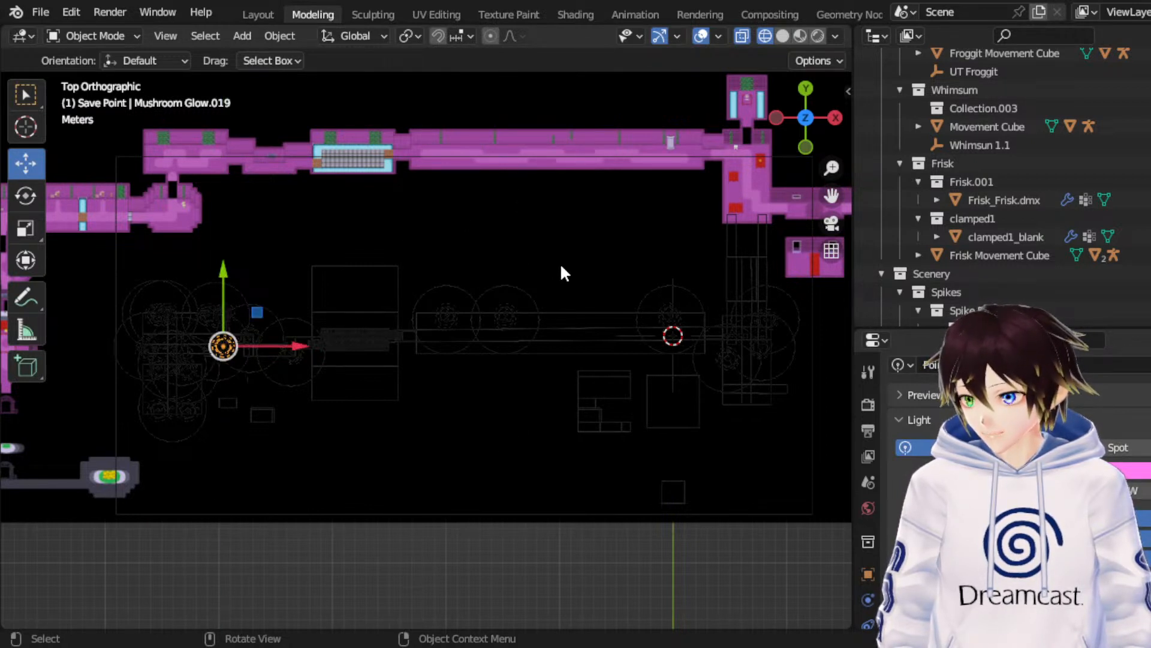
Step: Nudge the Mushroom Glow.019 light slightly toward positive X and save the file
key("g")
key("x")
left_click(513, 275)
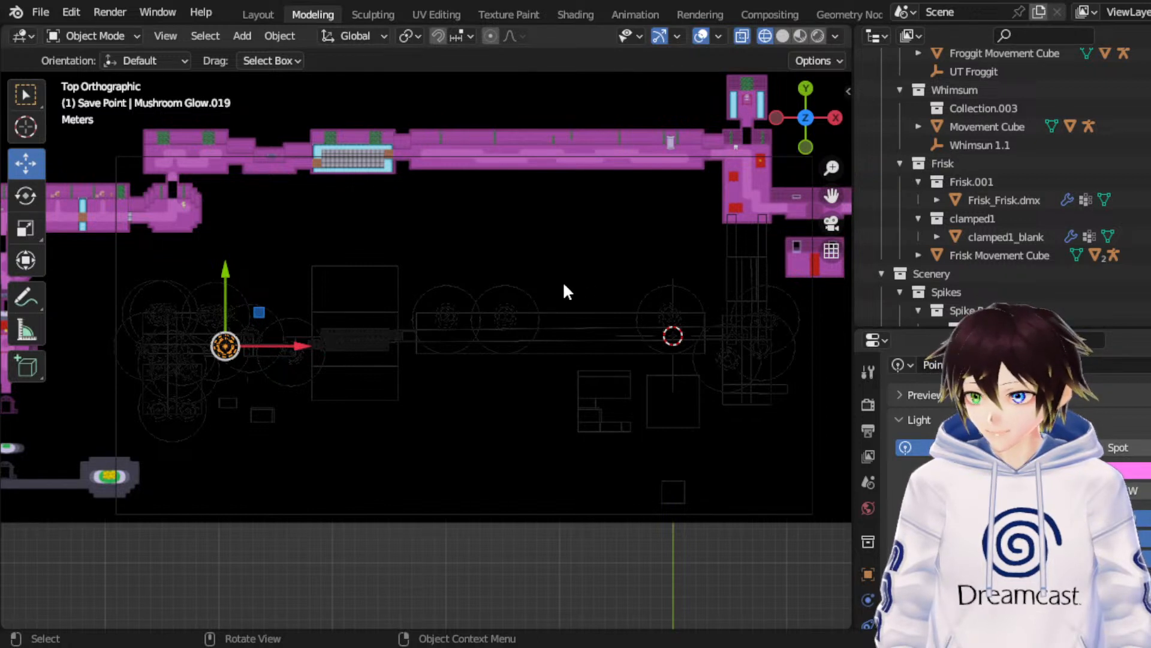
key("w")
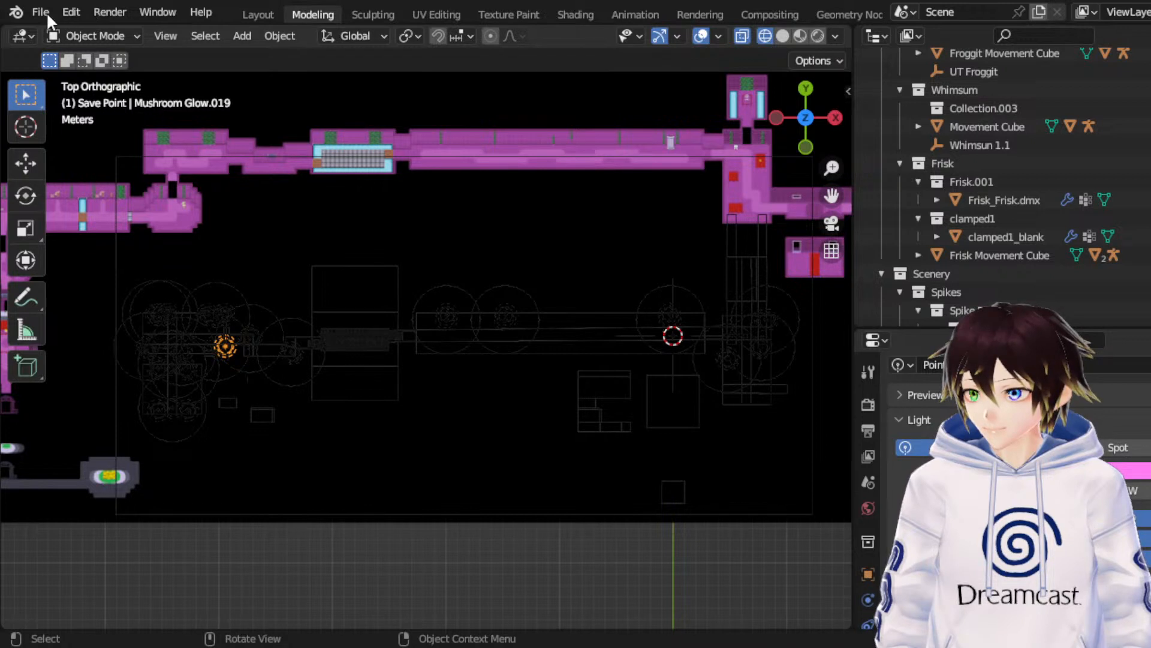
key("ctrl+s")
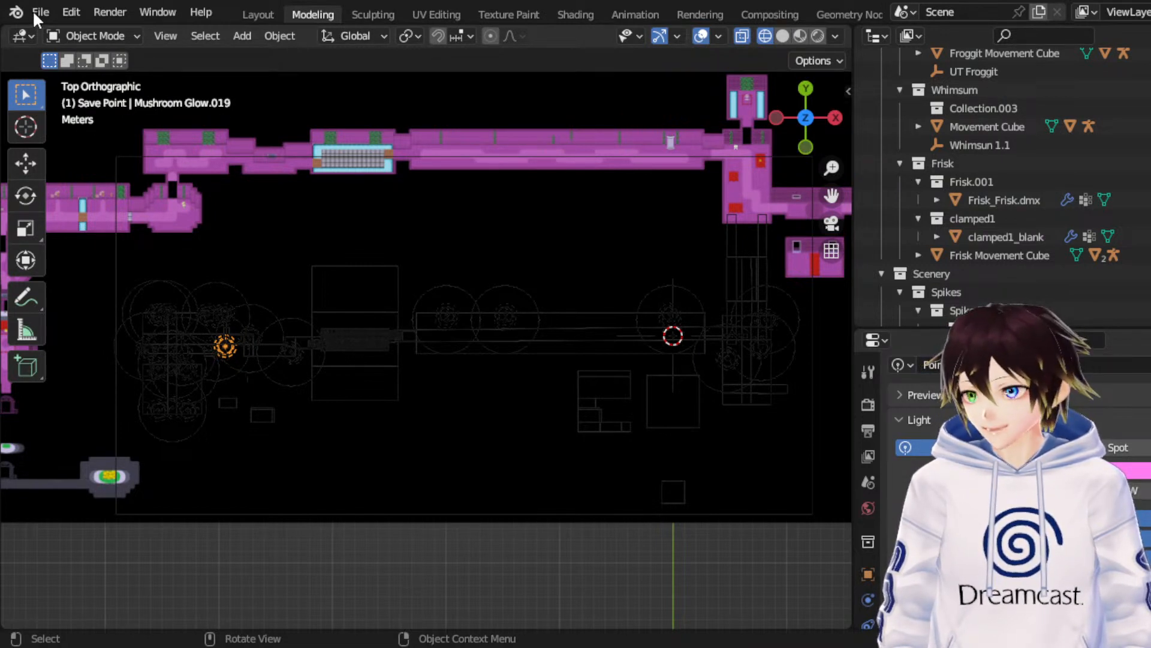
key("ctrl+s")
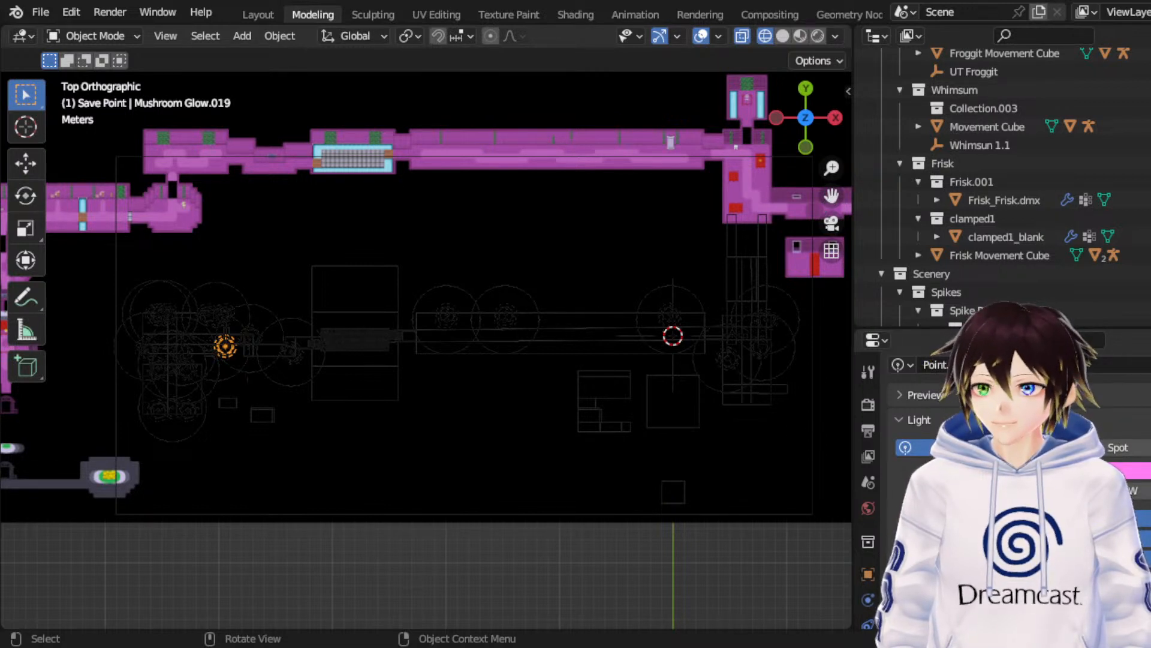
Step: Select Ruins Shroom.006, Medium Mushrooms.004 and the small mushroom of the same cluster, and duplicate them
left_click(596, 482)
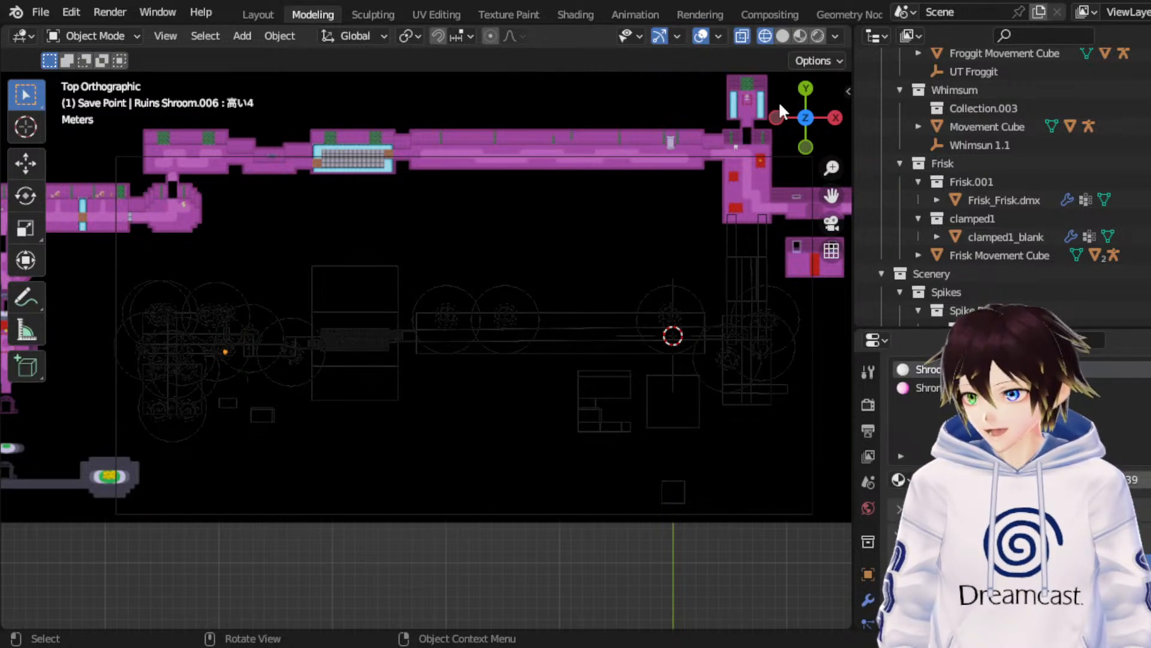
left_click(610, 489)
left_click(656, 481)
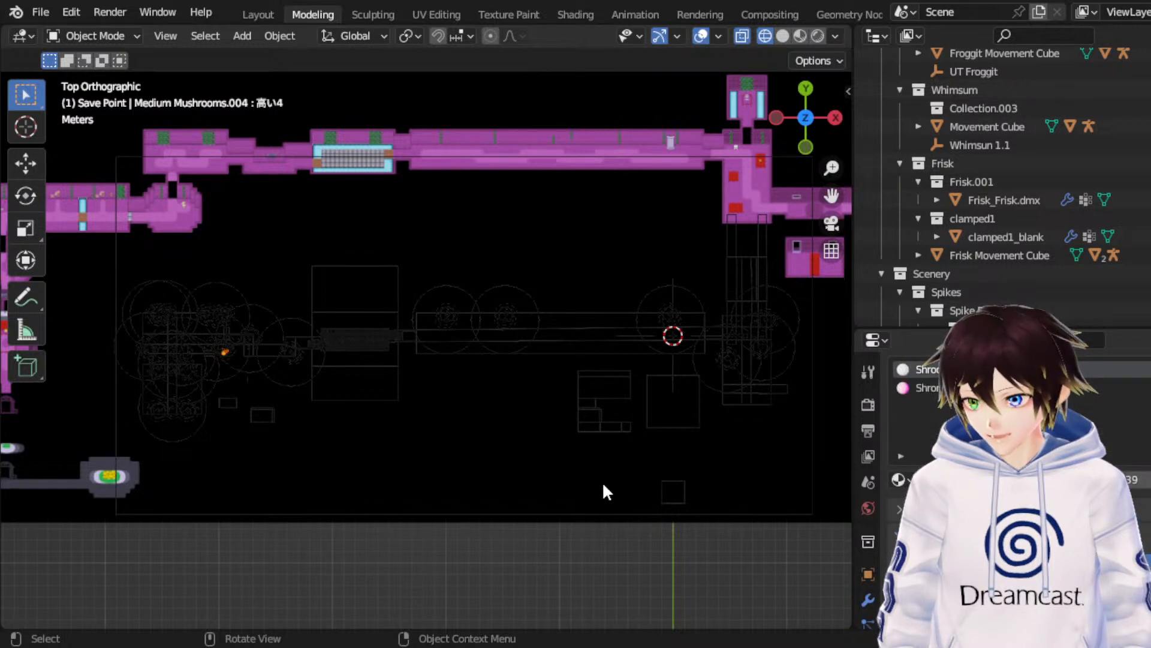
left_click(570, 469)
left_click(570, 469)
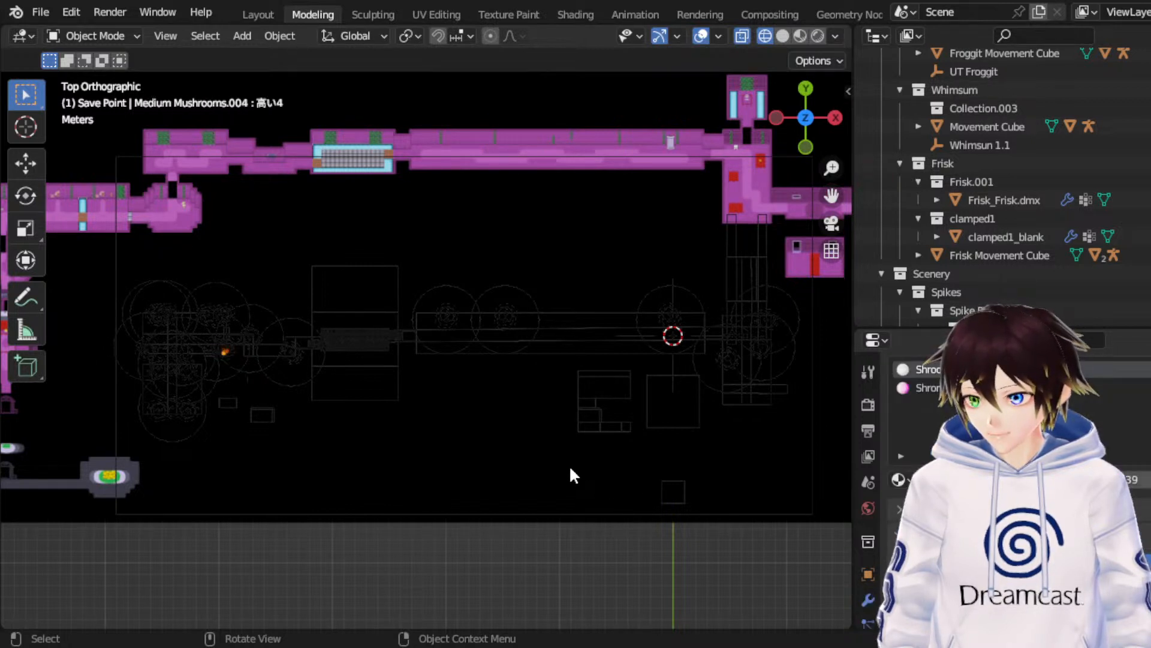
left_click(570, 469)
left_click(571, 483)
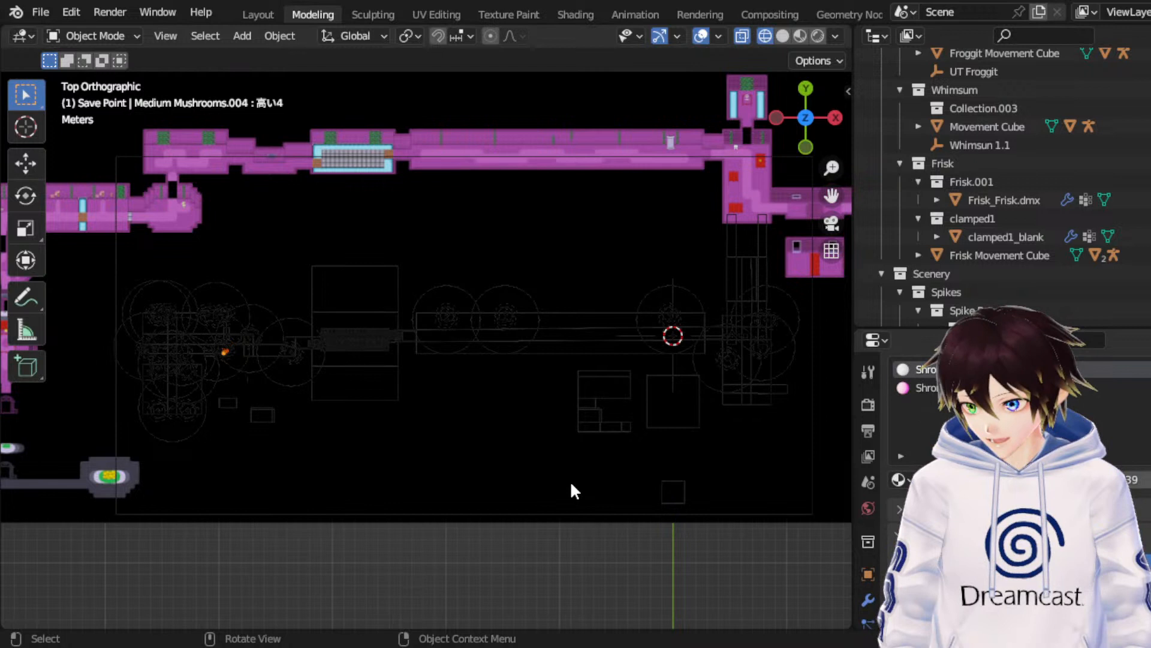
left_click(630, 531)
left_click(666, 449)
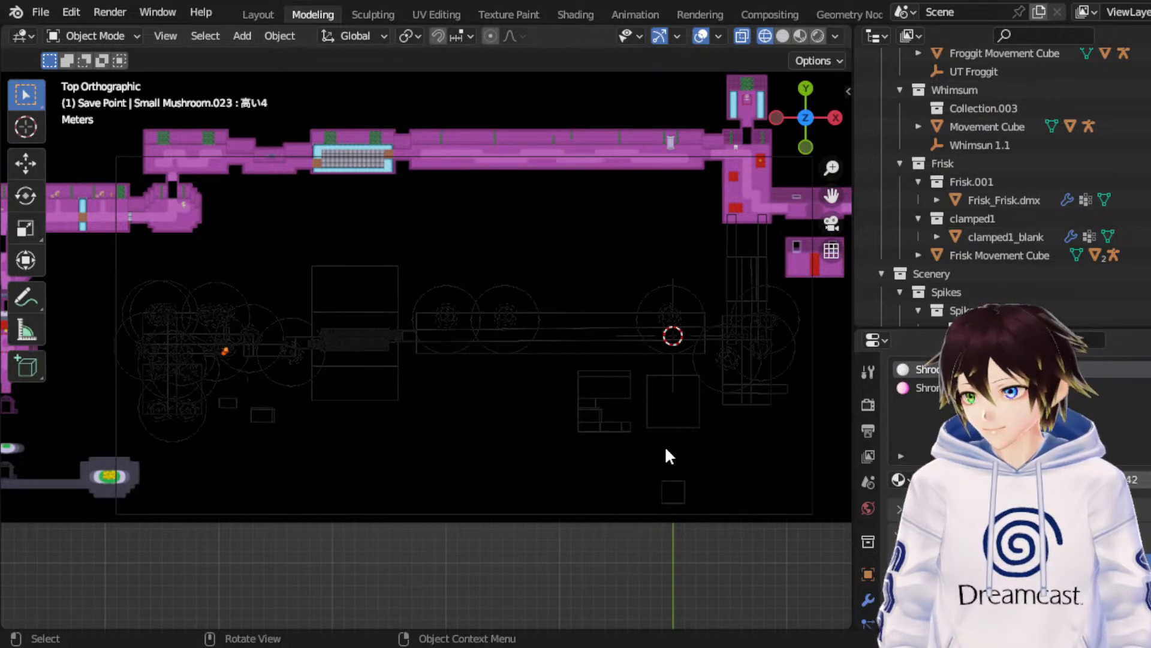
Step: Move the duplicated mushroom cluster toward positive Y, across to the opposite side of the western corridor
left_click(26, 165)
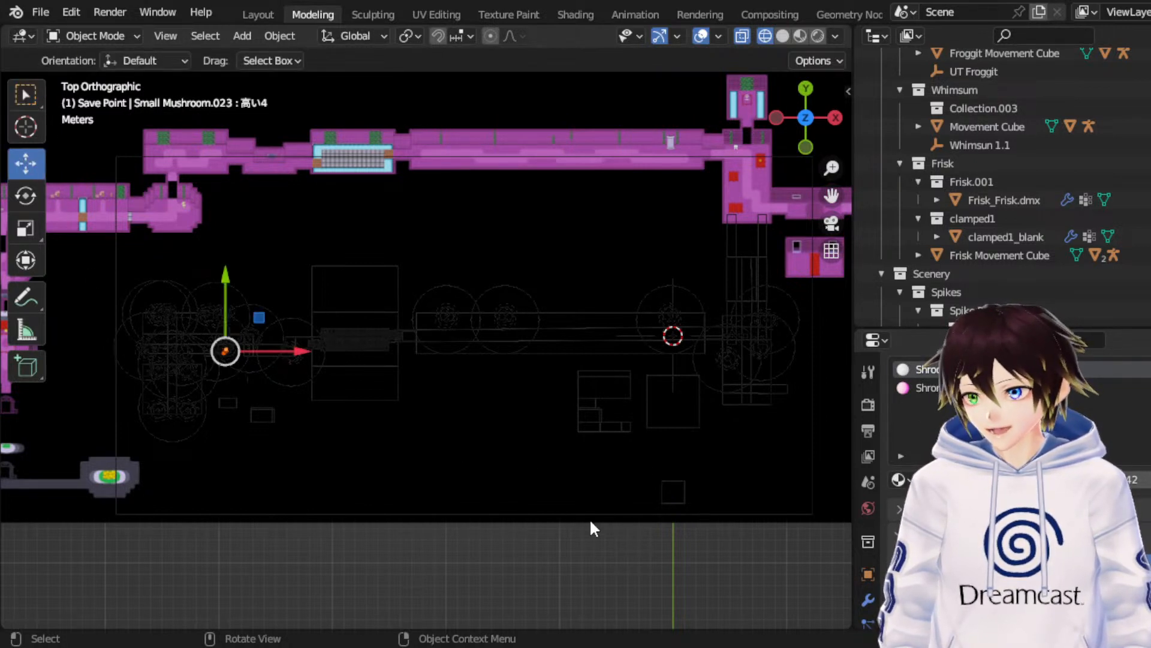
key("g")
key("y")
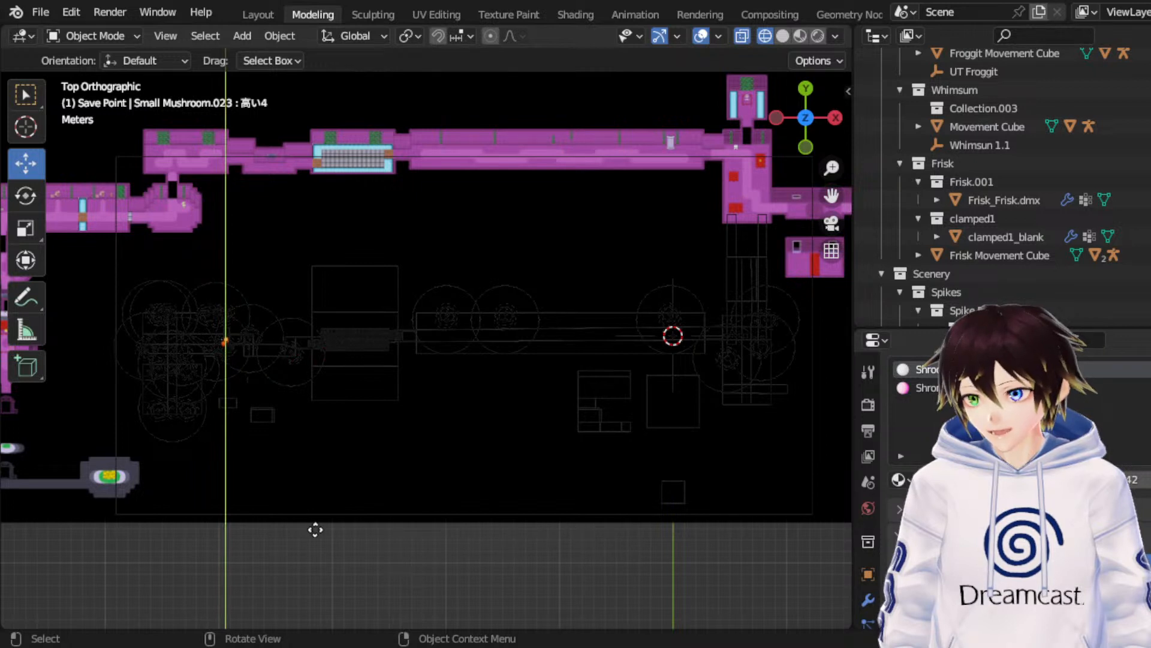
left_click(315, 530)
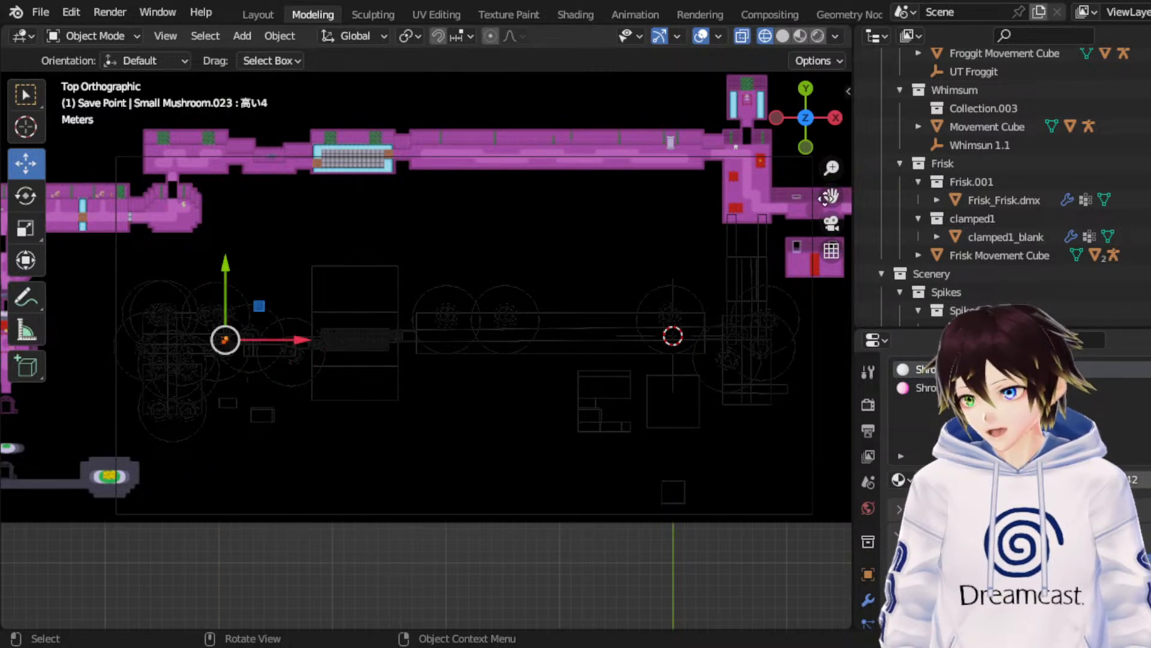
key("g")
key("y")
left_click(421, 505)
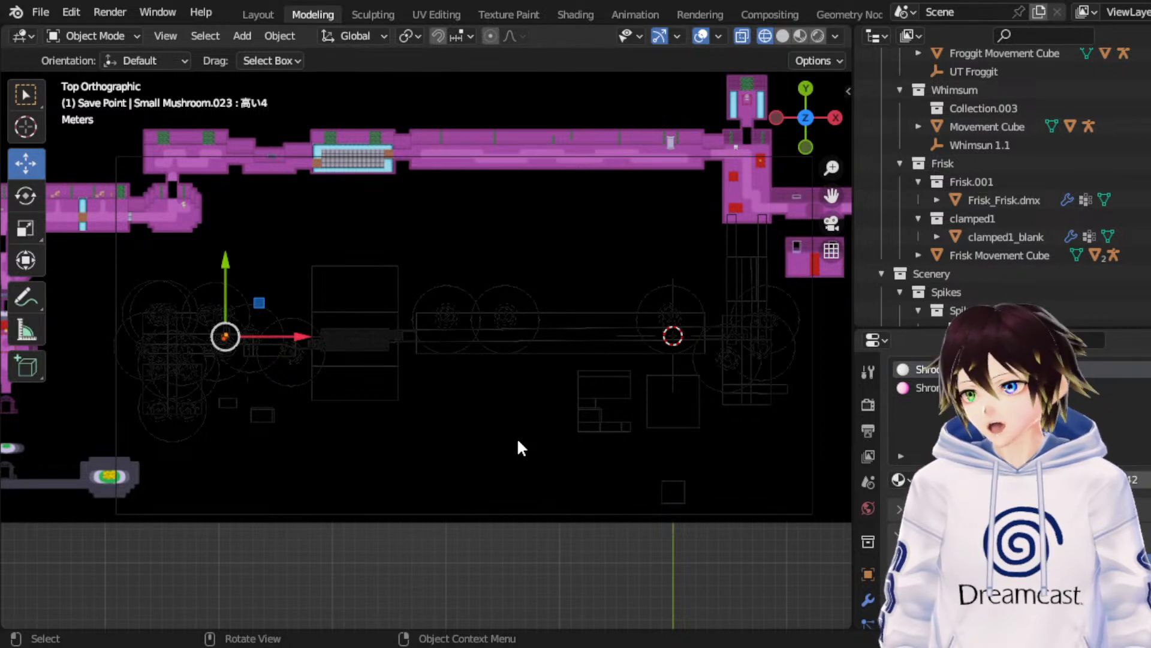
Step: Shift the duplicated mushroom cluster toward positive X to the corridor's eastern end and fine-tune its position along Y
key("g")
key("x")
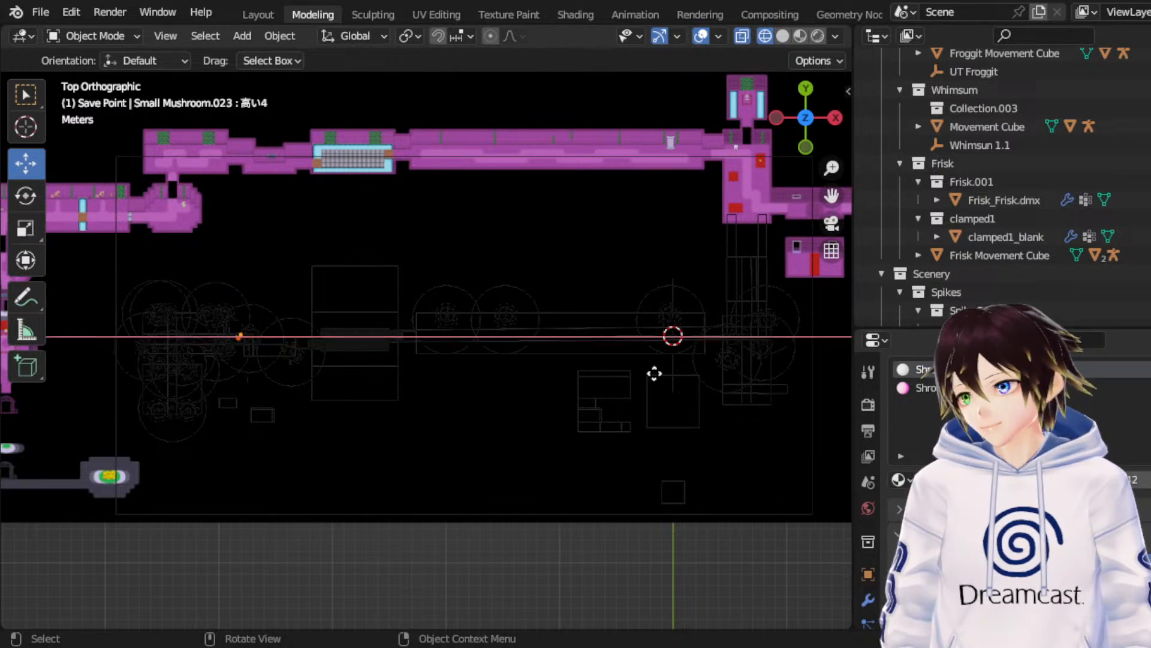
left_click(586, 376)
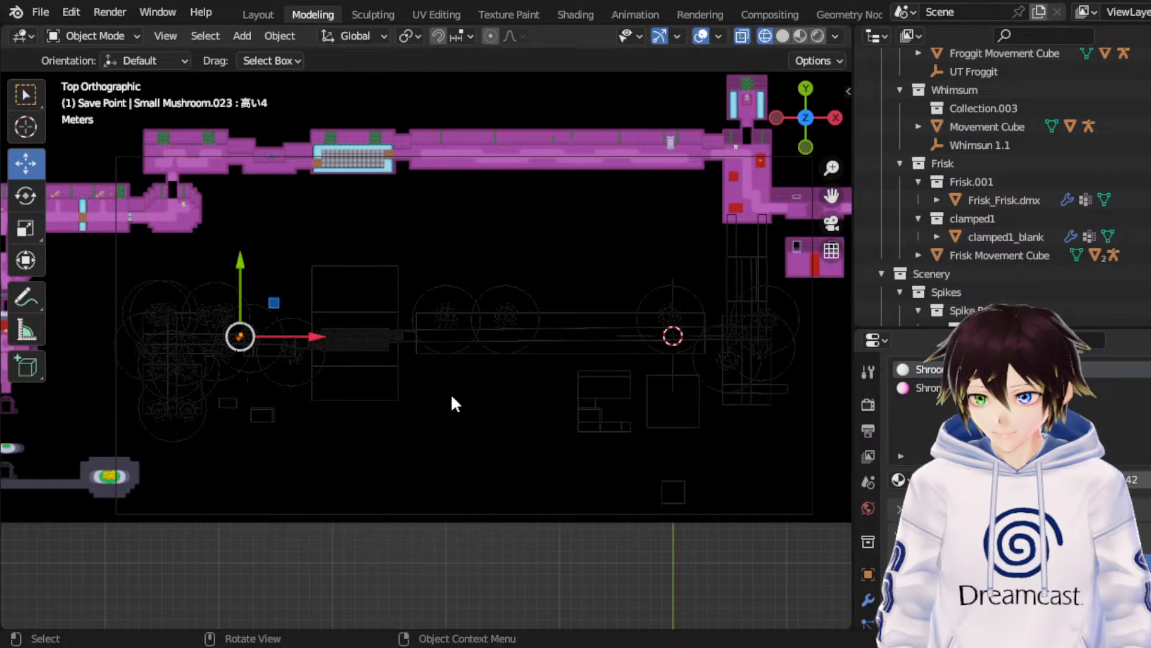
key("g")
key("x")
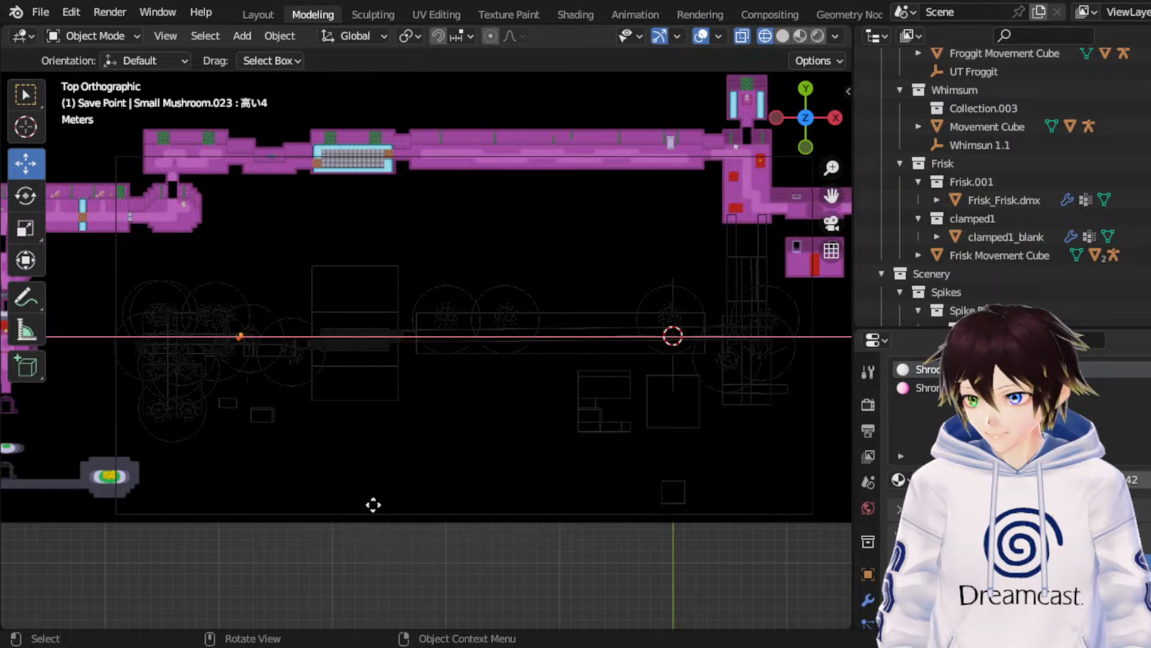
left_click(753, 504)
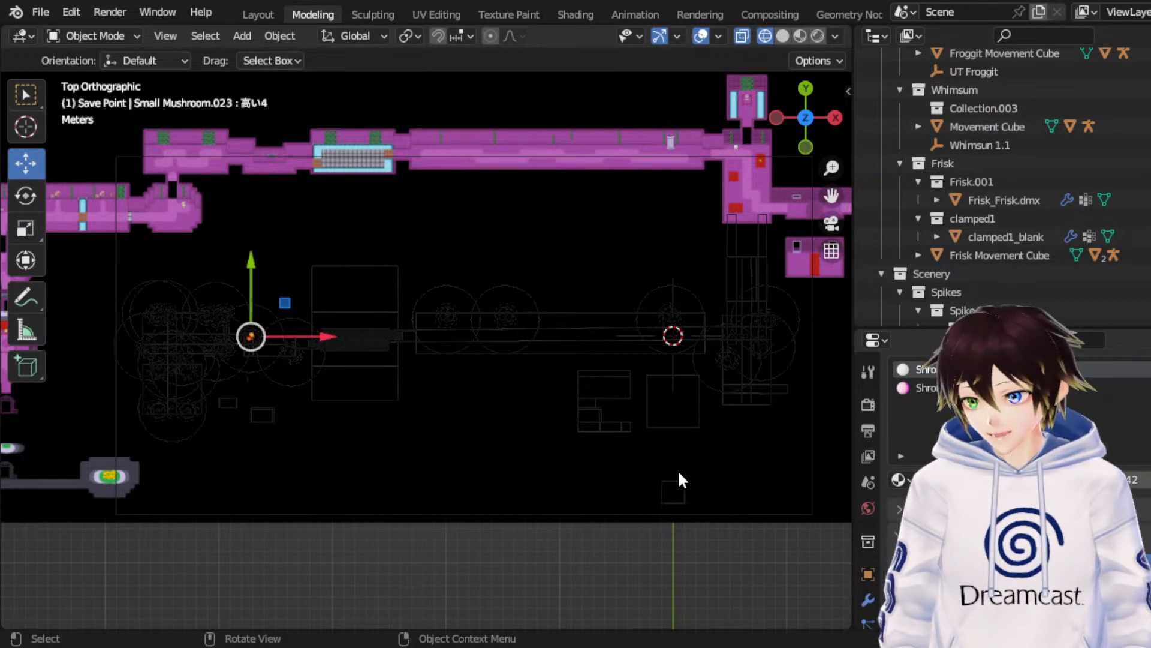
key("g")
key("x")
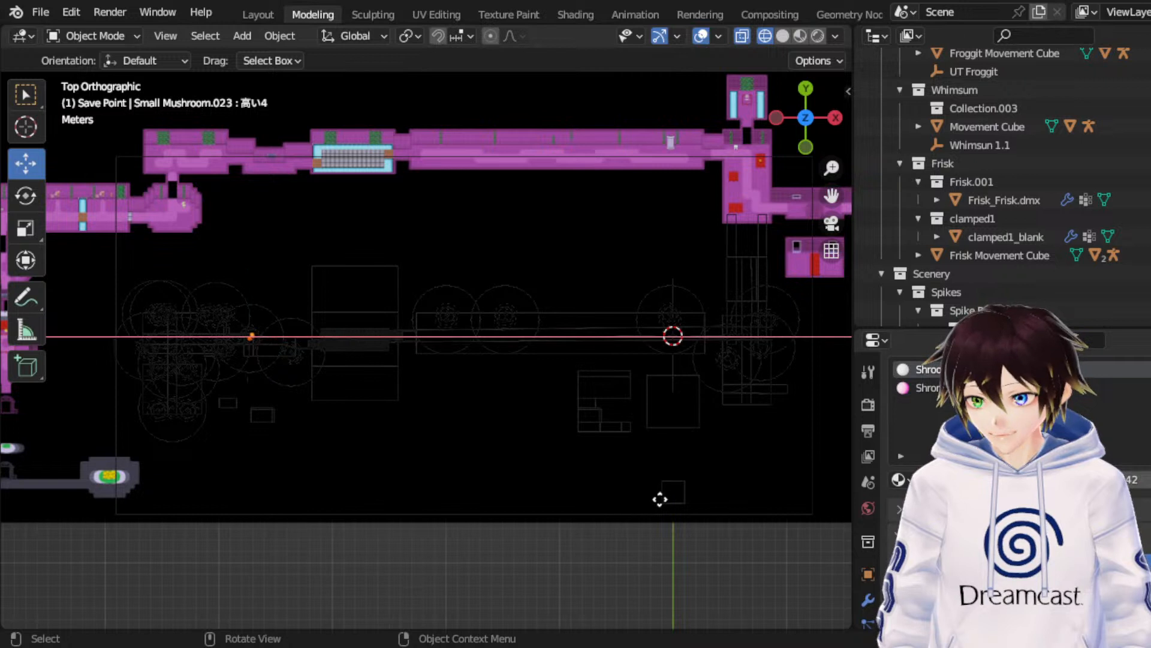
left_click(689, 491)
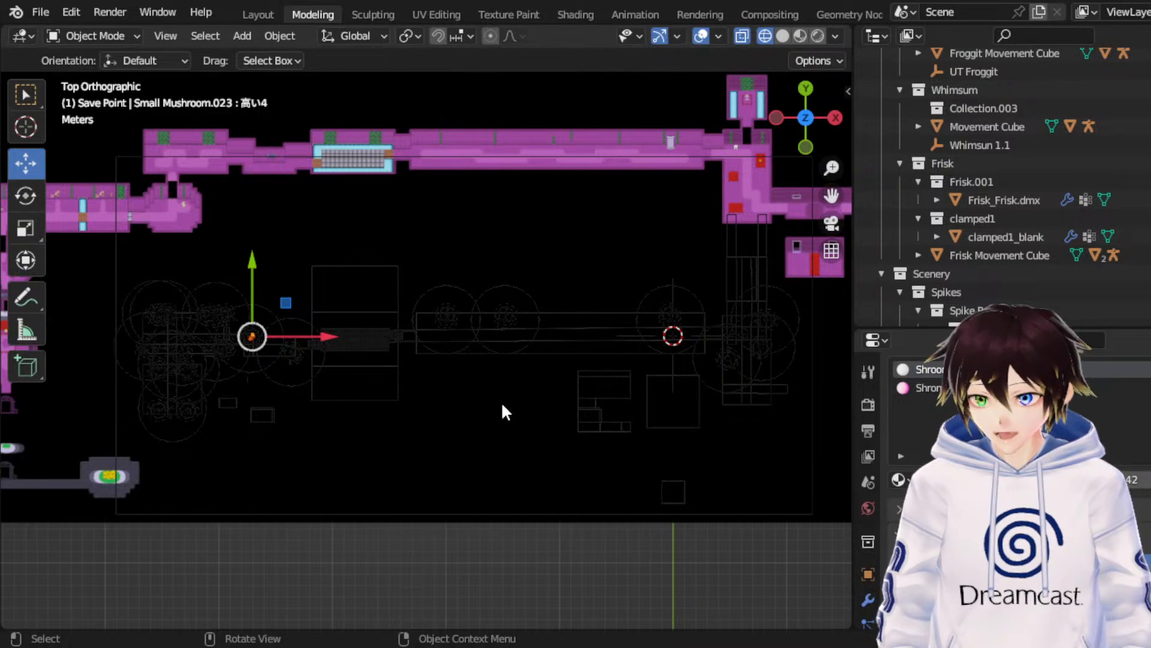
key("g")
key("y")
left_click(594, 508)
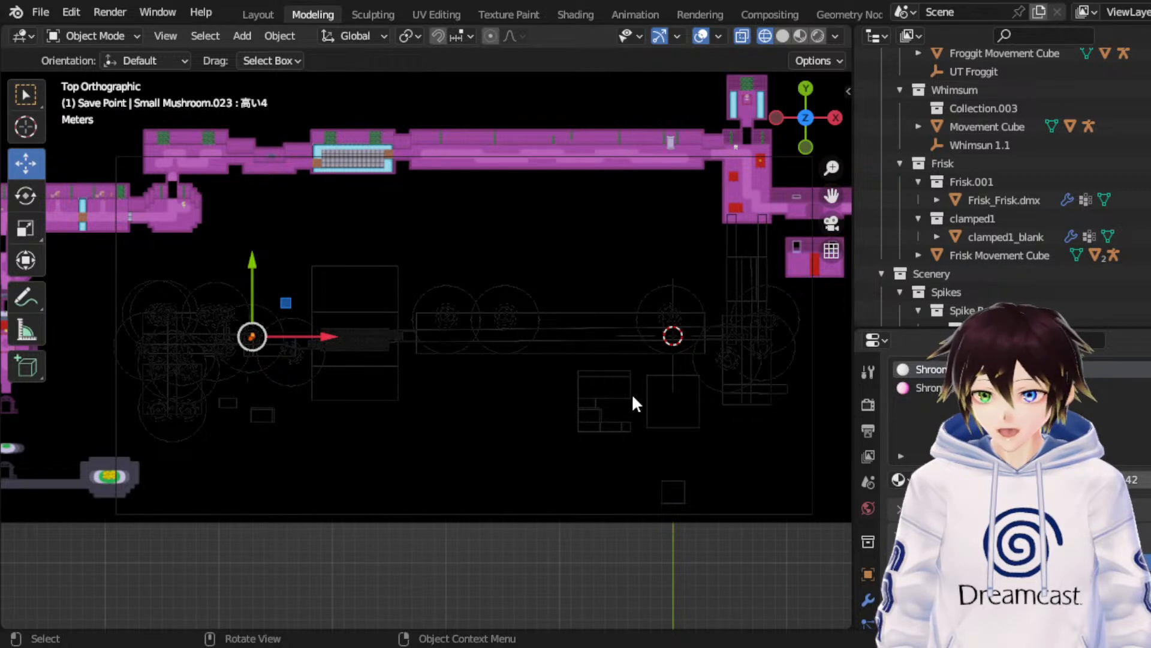
Step: Select the Base Geometry object and save the file
left_click(11, 99)
left_click(384, 266)
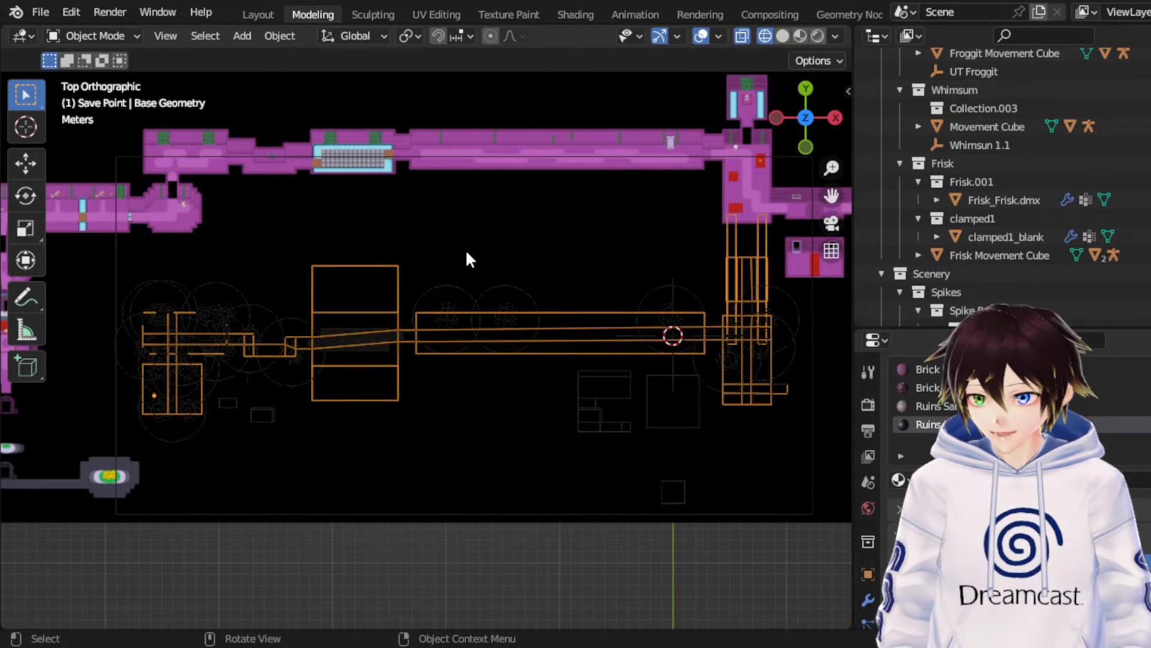
key("ctrl+s")
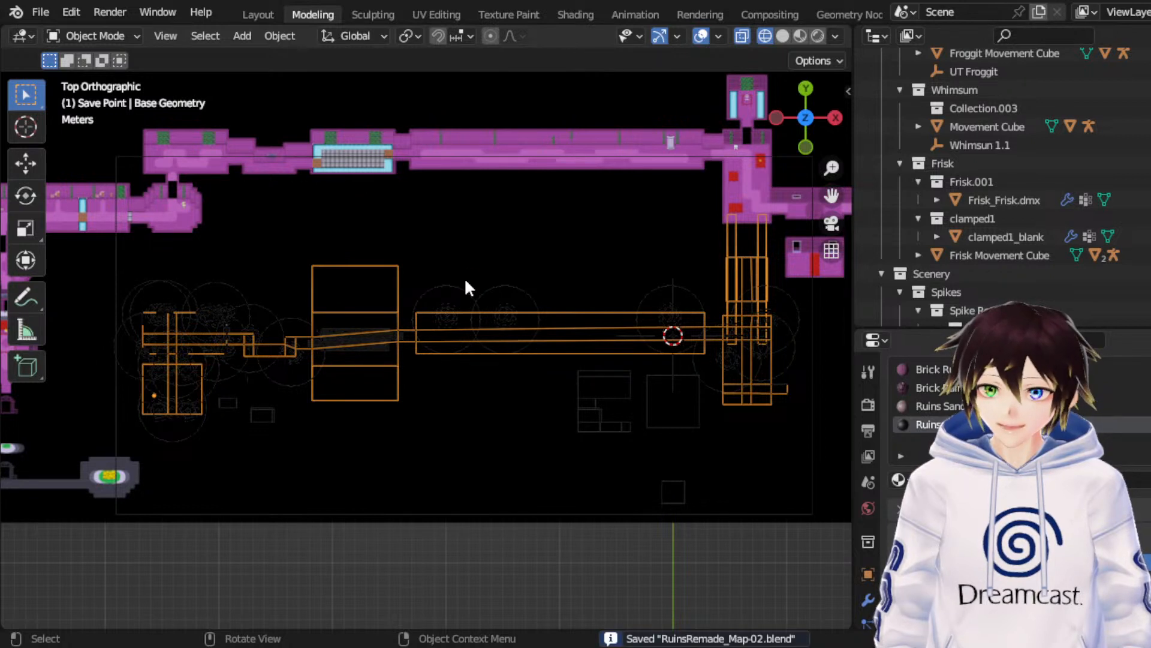
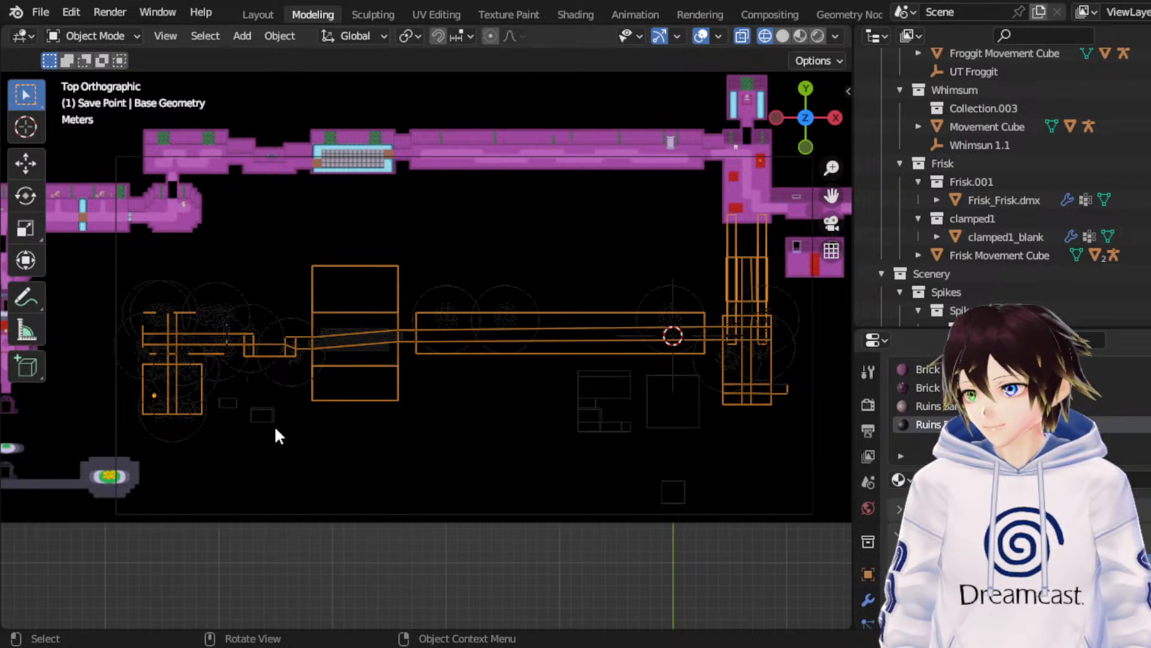
Step: Select the northern cluster with Medium Mushrooms.003, Thicc Moss.003 and Ruins Shroom.005, and duplicate it
left_click(301, 422)
left_click(263, 395)
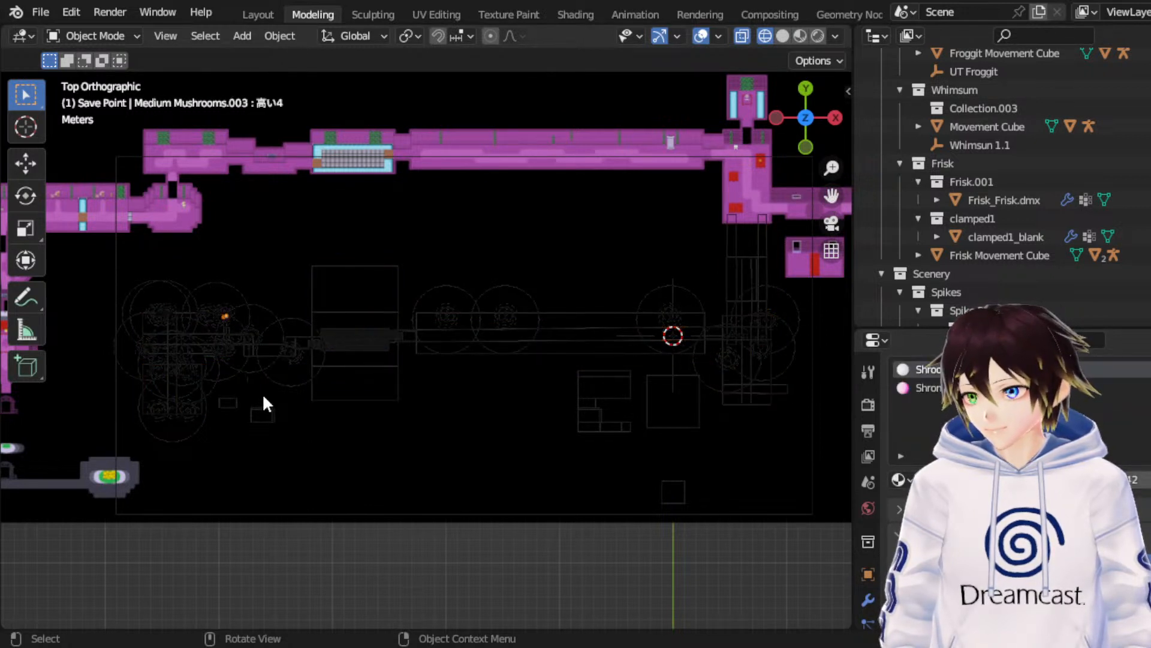
left_click(286, 411)
left_click(215, 421)
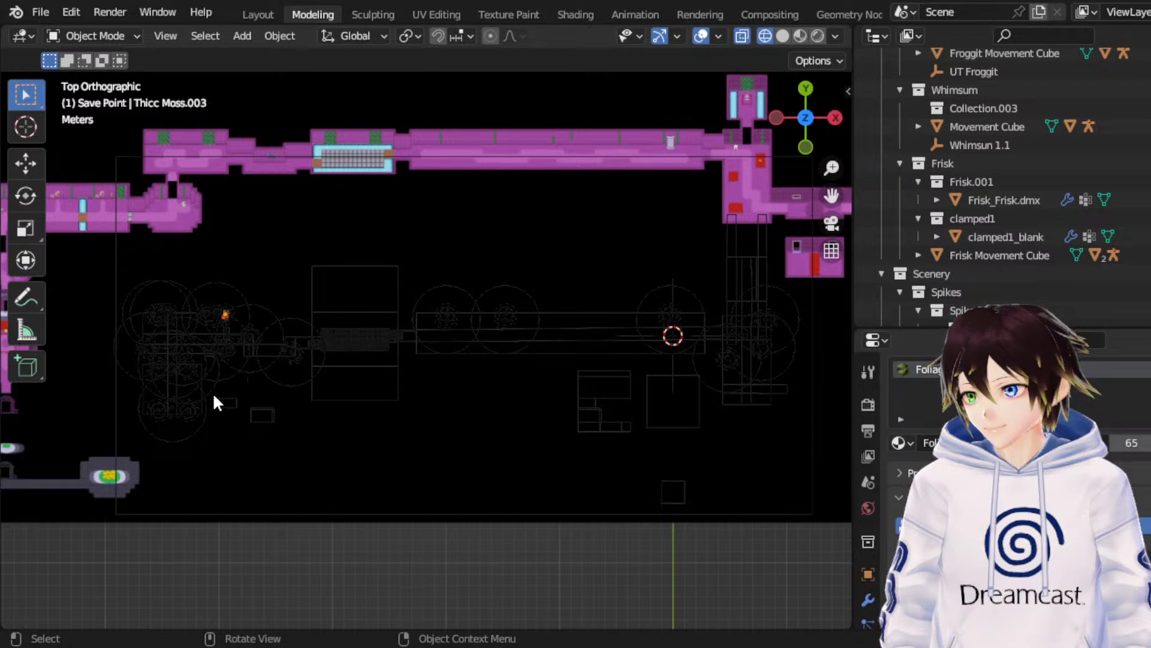
left_click(215, 359)
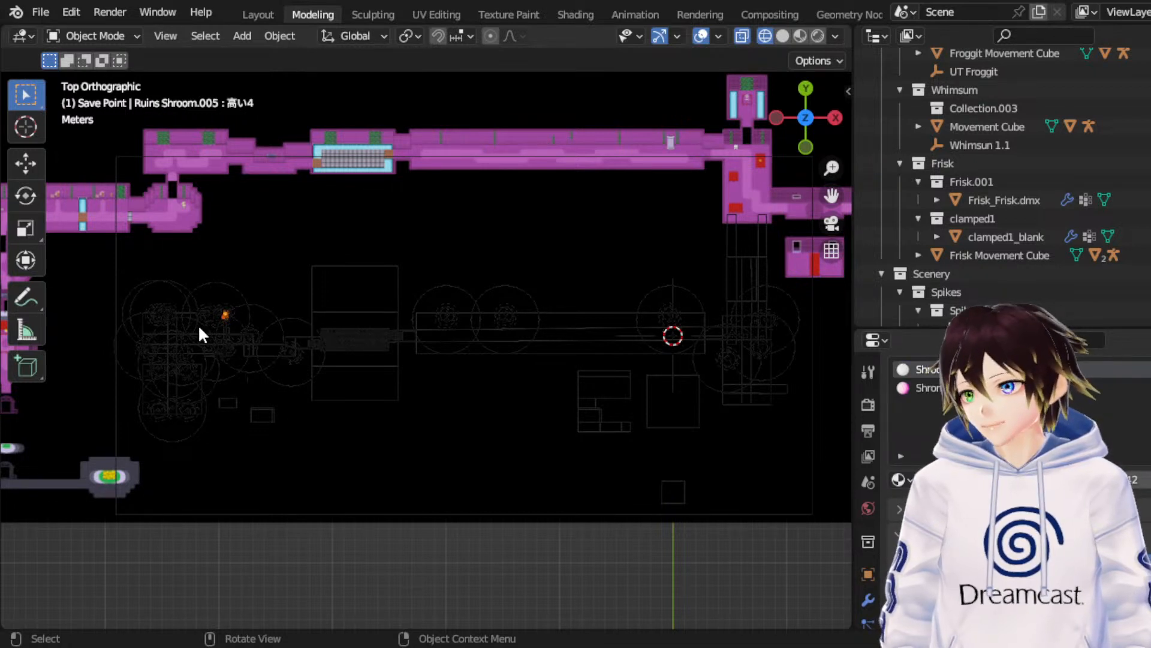
left_click(193, 371)
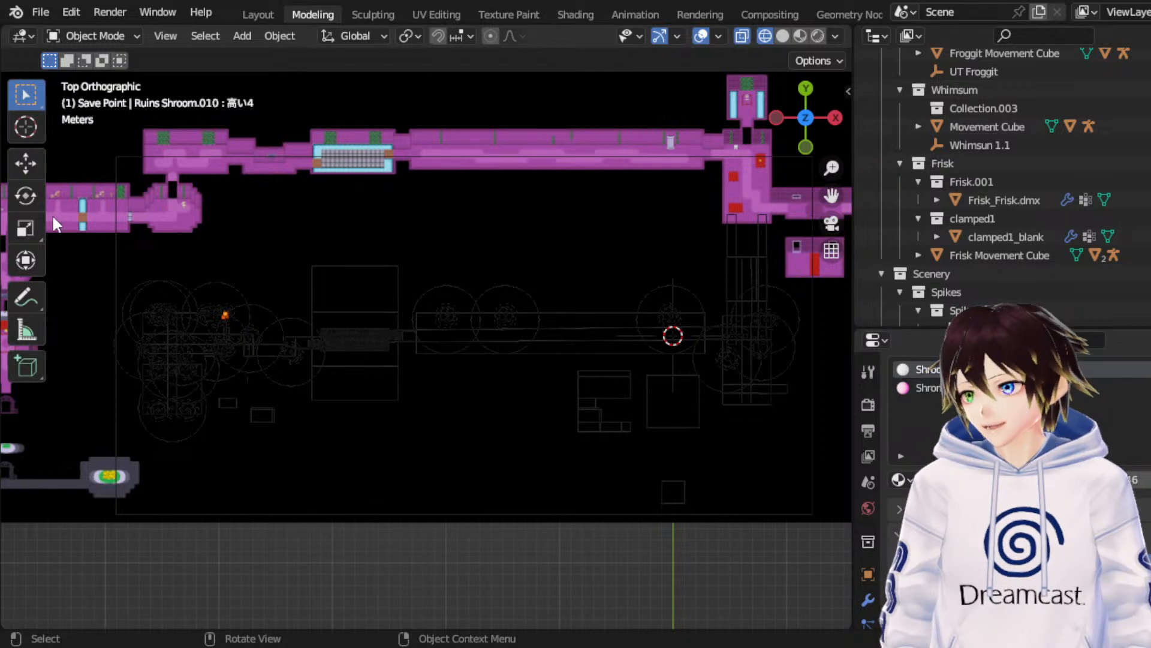
Step: Move the duplicated mushroom and moss cluster toward negative Y into the western corridor
left_click(23, 165)
key("g")
key("y")
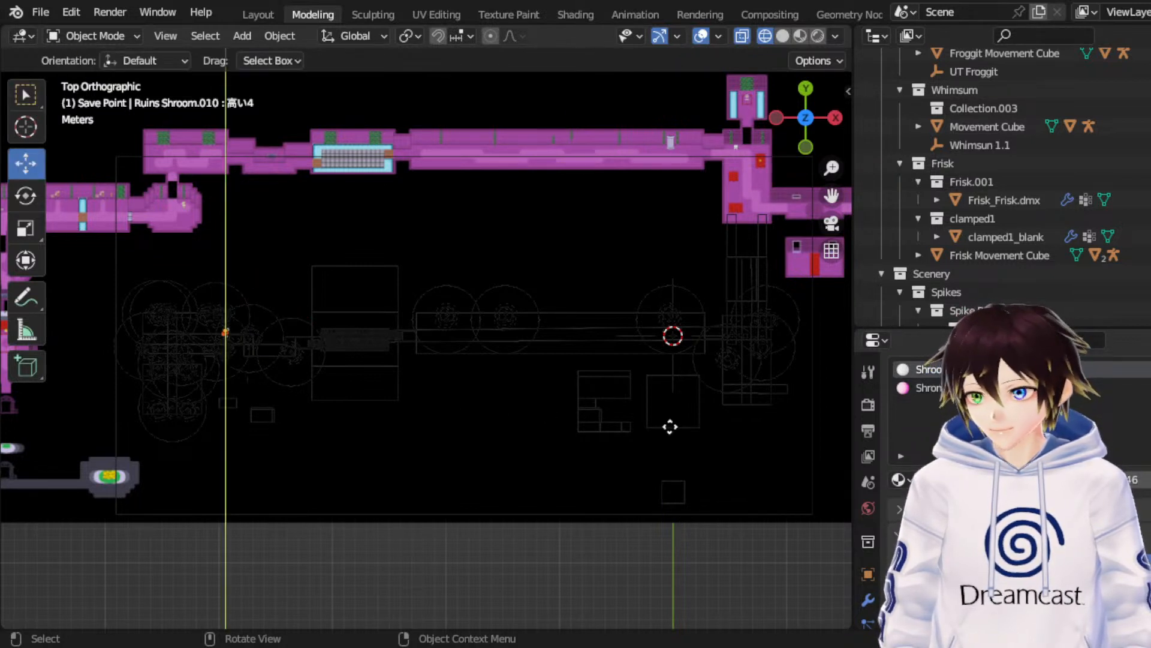
left_click(670, 427)
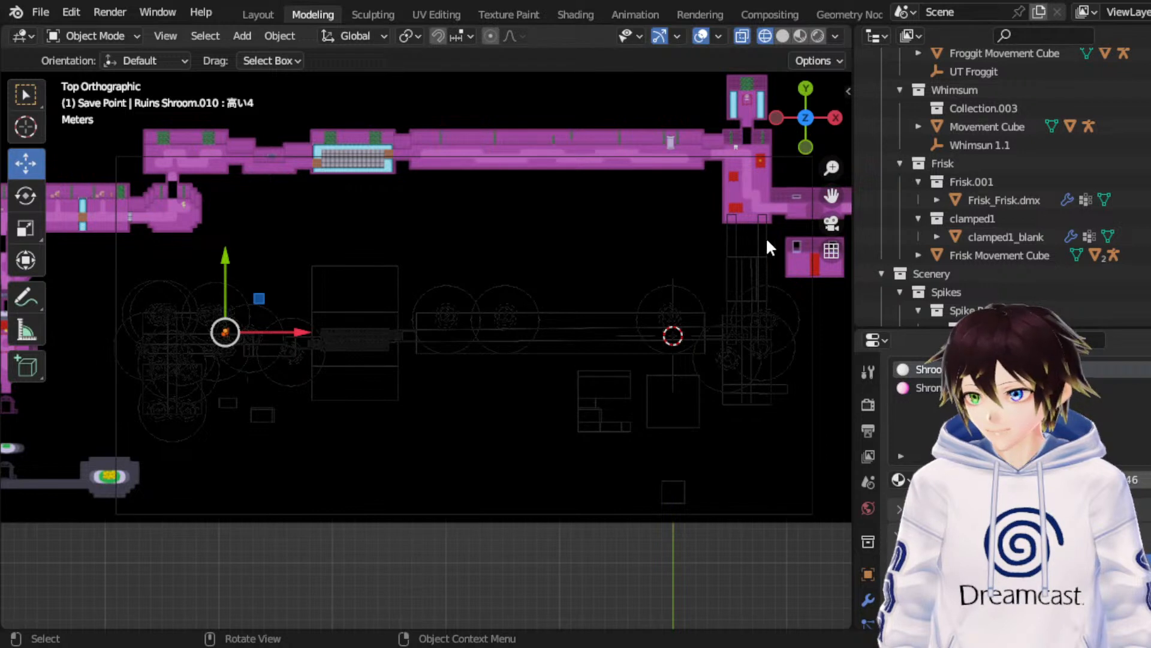
key("g")
key("y")
left_click(451, 412)
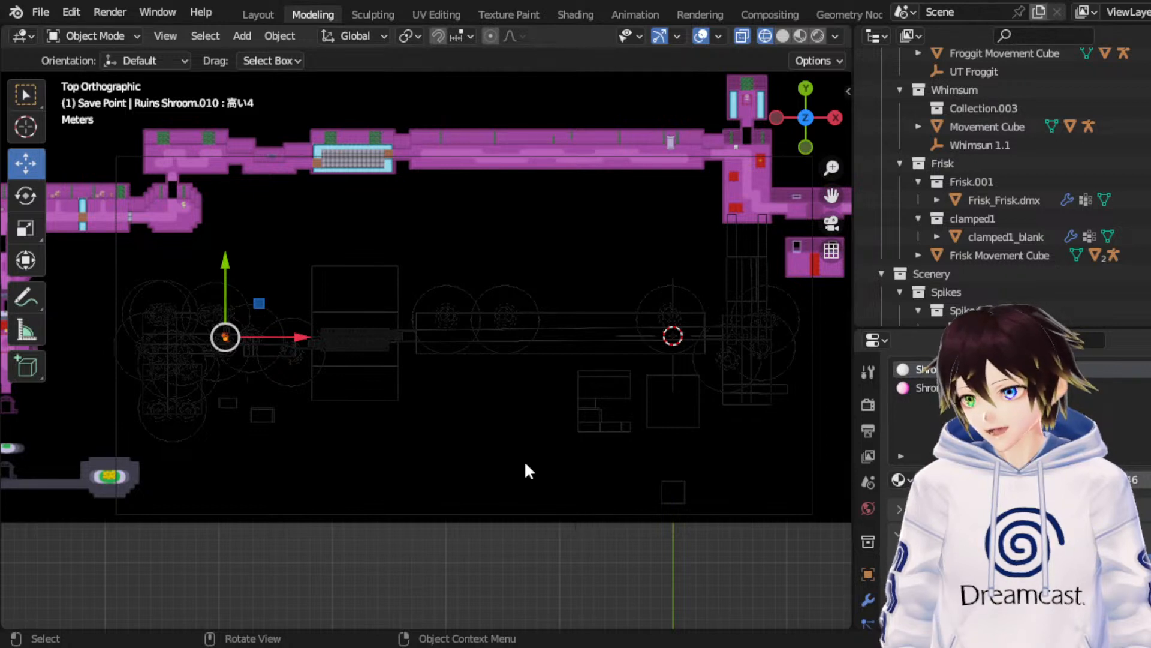
key("g")
key("y")
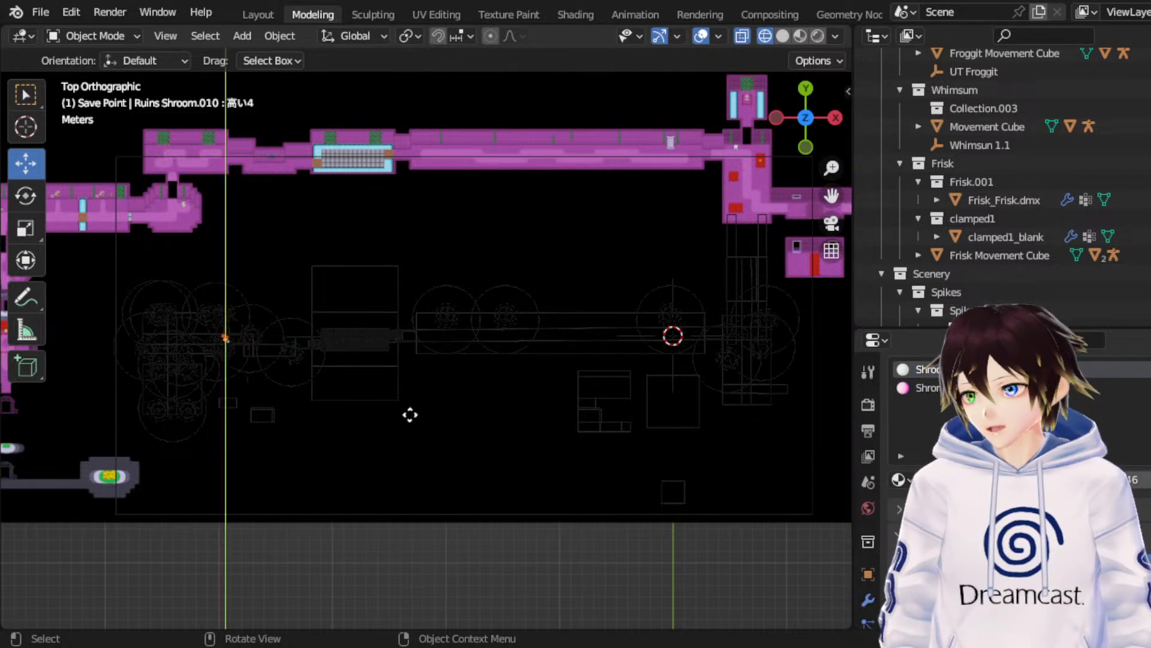
left_click(468, 406)
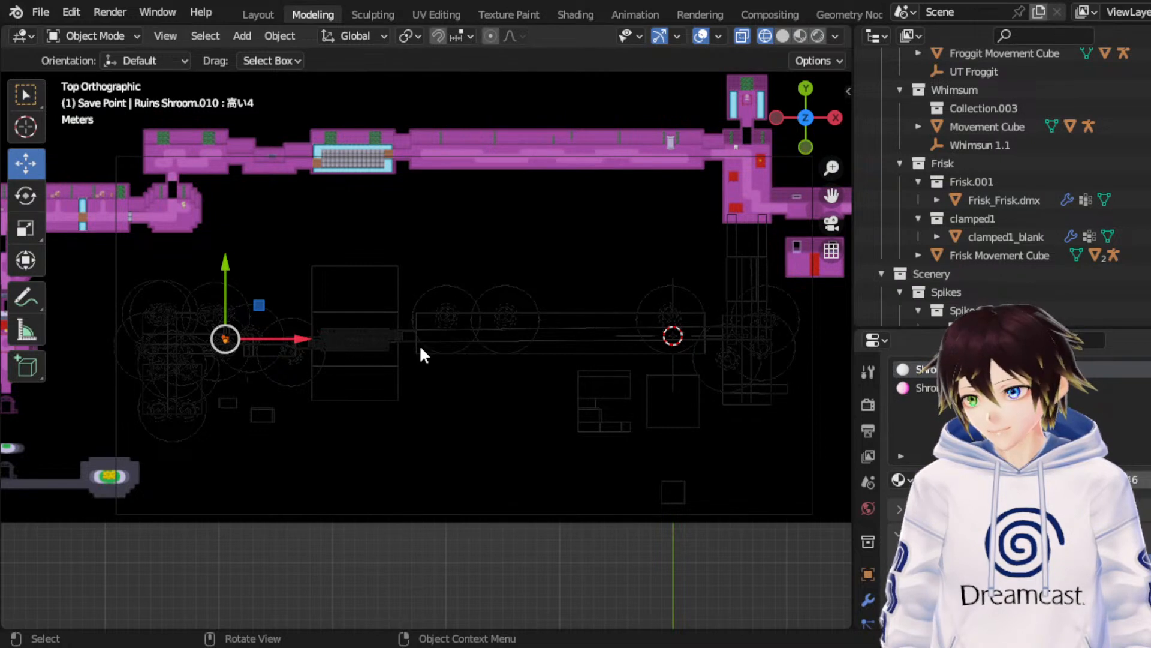
Step: Move the duplicated mushroom and moss cluster horizontally to the passage just west of the large square room
key("g")
key("shift+z")
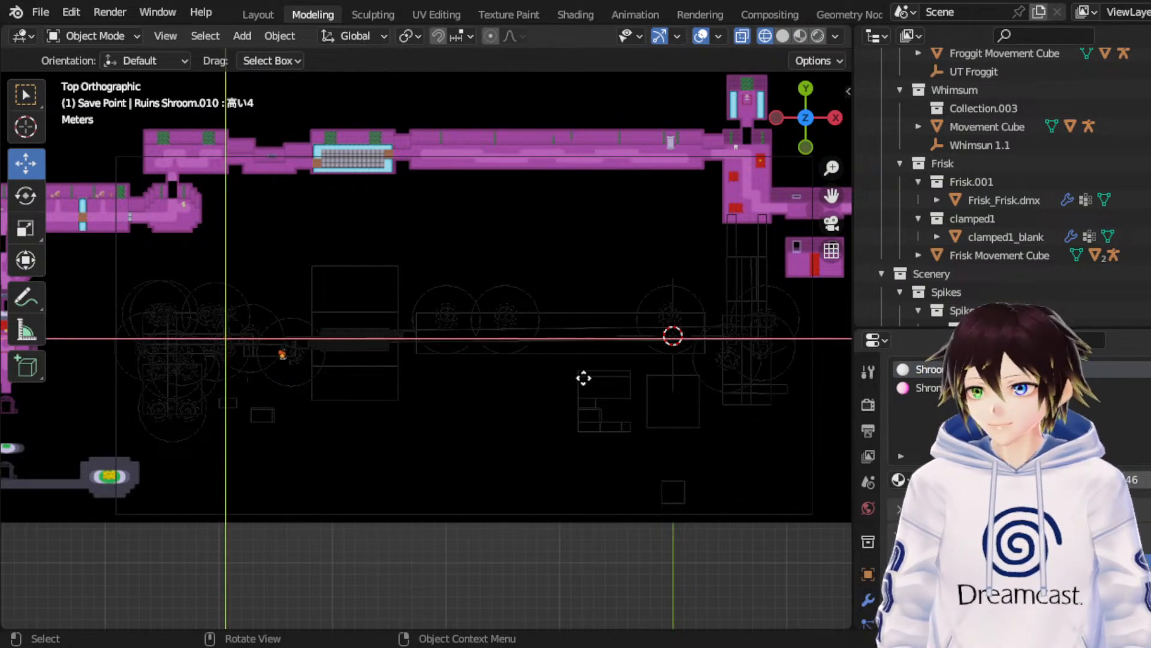
left_click(617, 370)
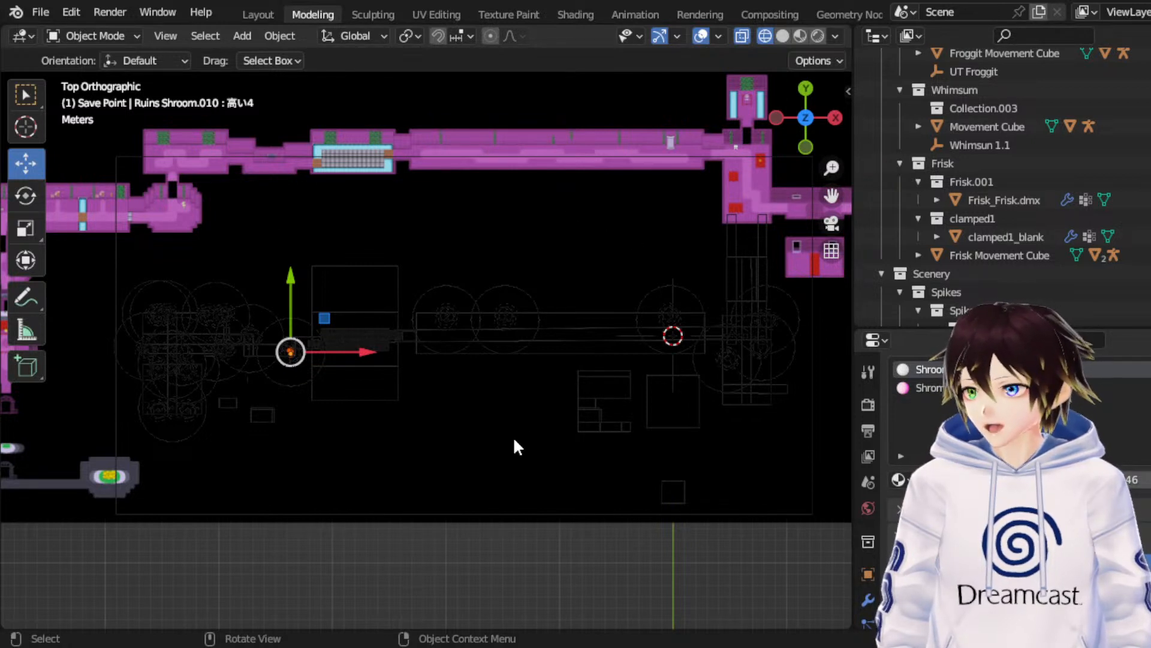
key("g")
key("x")
left_click(304, 430)
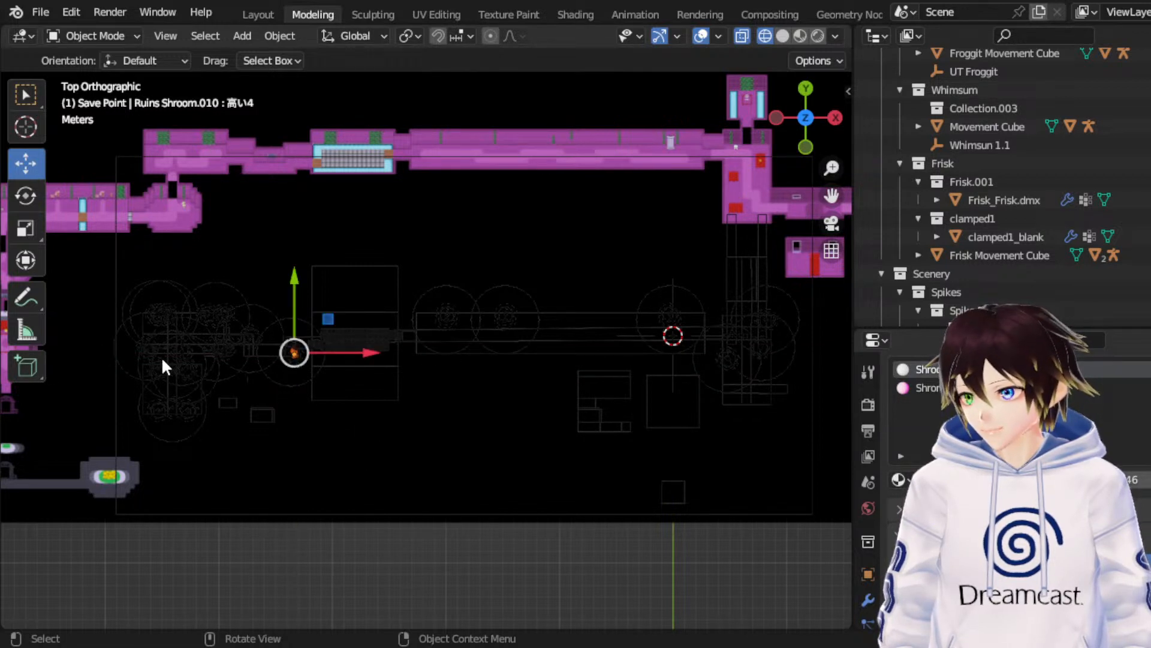
Step: Adjust Ruins Shroom.010 along the Y axis in the passage just west of the large square room
key("g")
key("y")
left_click(369, 408)
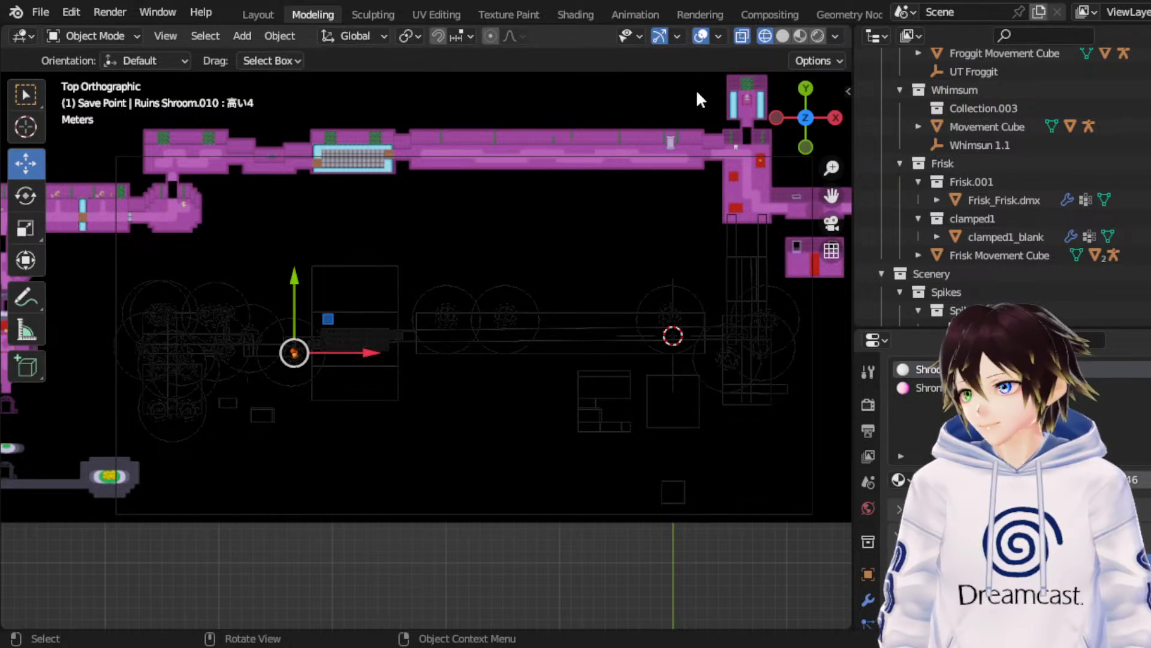
Step: Select the passage's glow light Ambient Light.006, switch to Ambient Light.007 farther west, and save the file
key("ctrl+z")
key("ctrl+z")
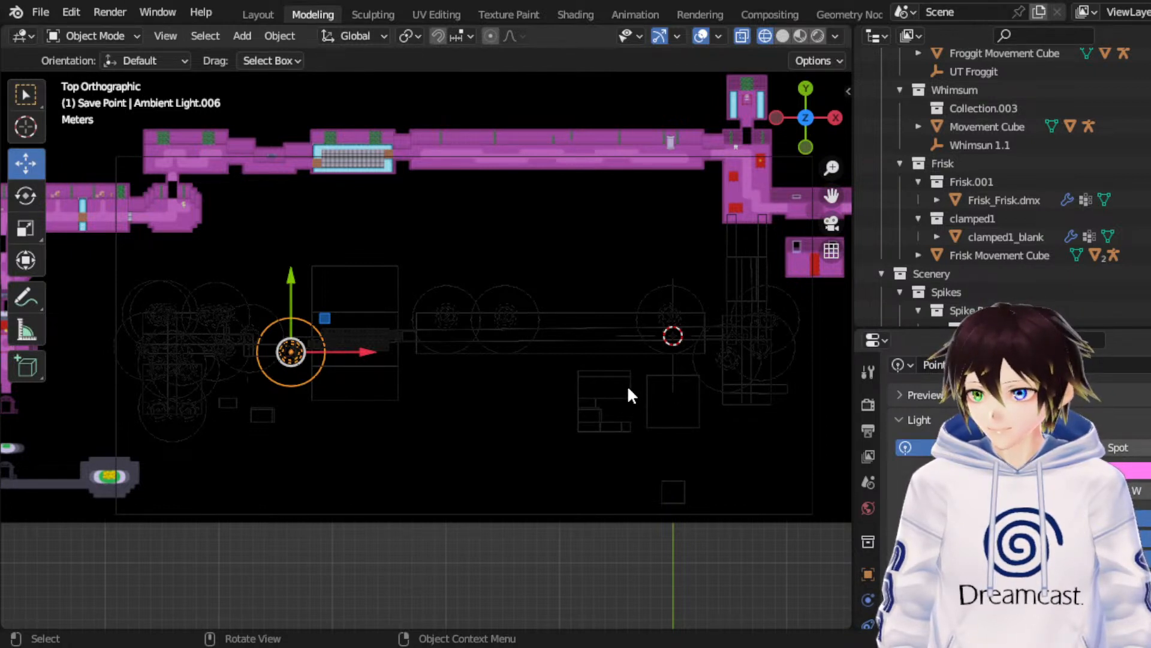
key("ctrl+z")
key("ctrl+z")
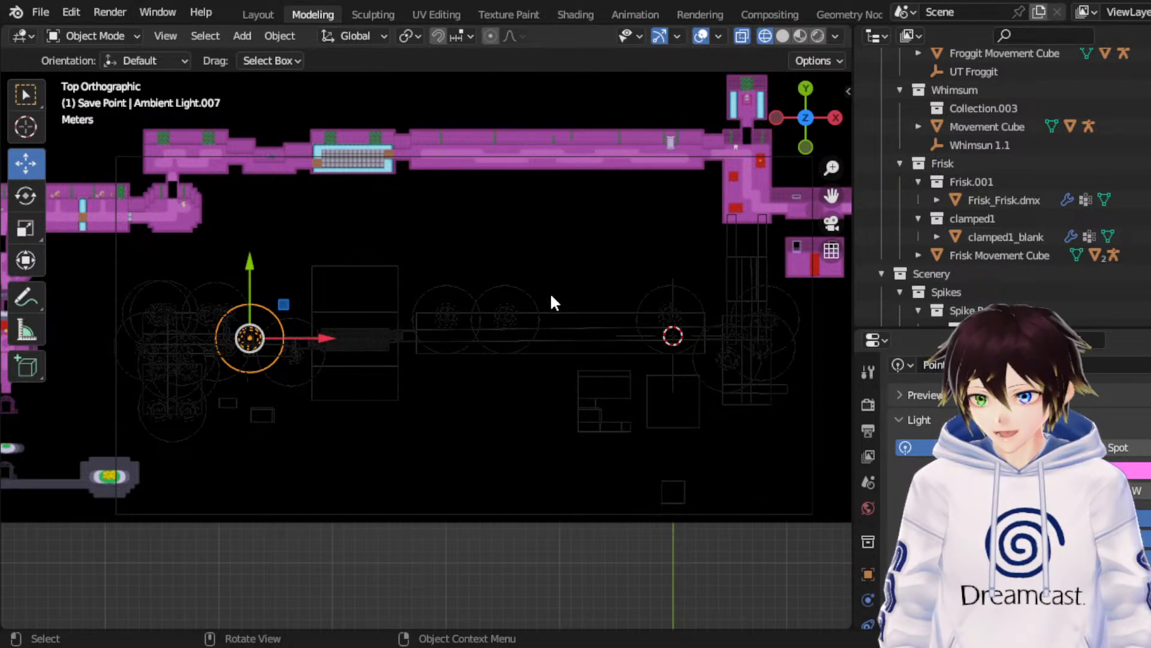
key("ctrl+s")
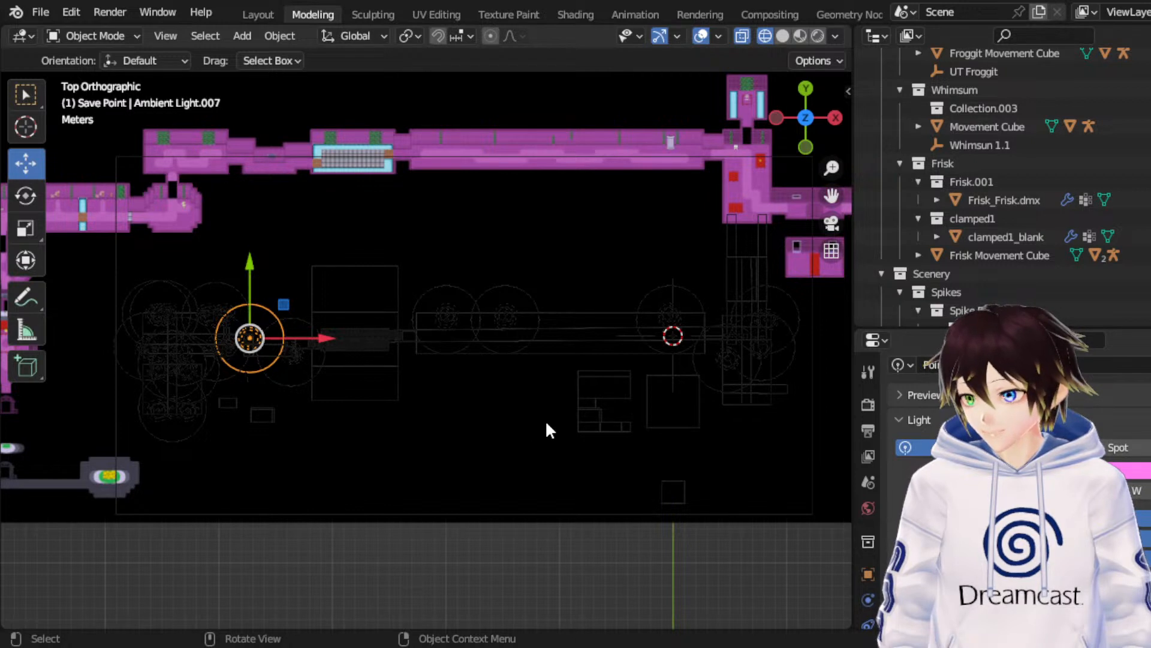
Step: Clear the light selection, select Medium Mushrooms.008 in the passage west of the square room, and duplicate it
key("ctrl+z")
key("ctrl+z")
key("ctrl+z")
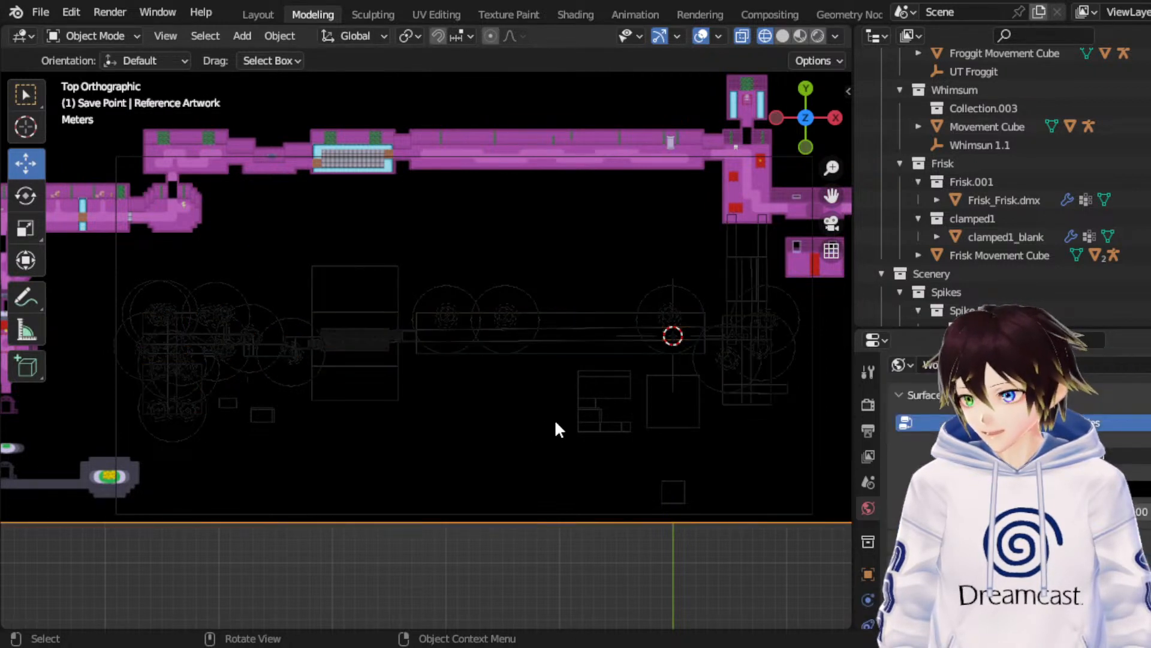
key("ctrl+z")
key("ctrl+z")
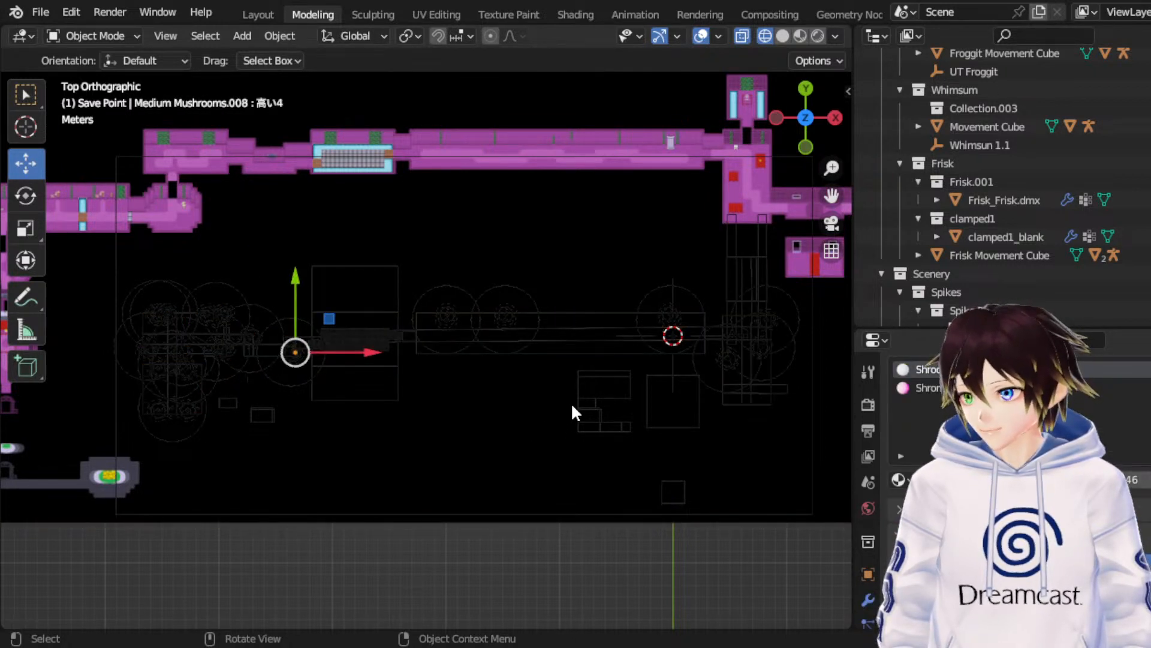
key("ctrl+z")
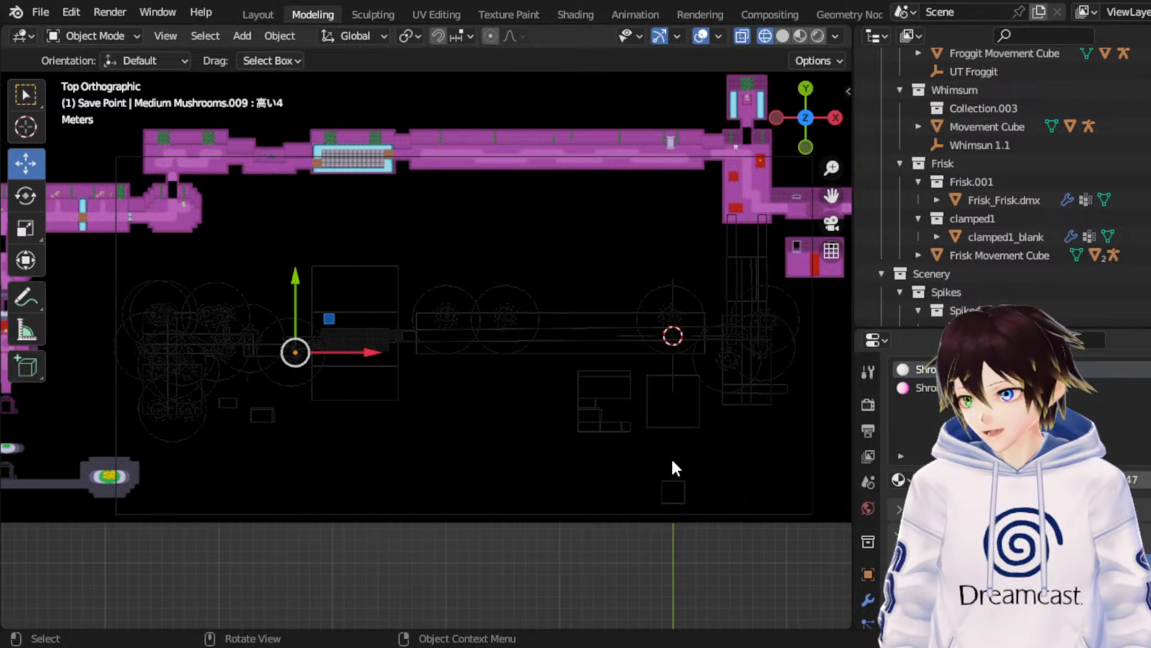
Step: Move the duplicated medium mushrooms toward negative X, to the western part of the passage
key("g")
key("x")
left_click(333, 502)
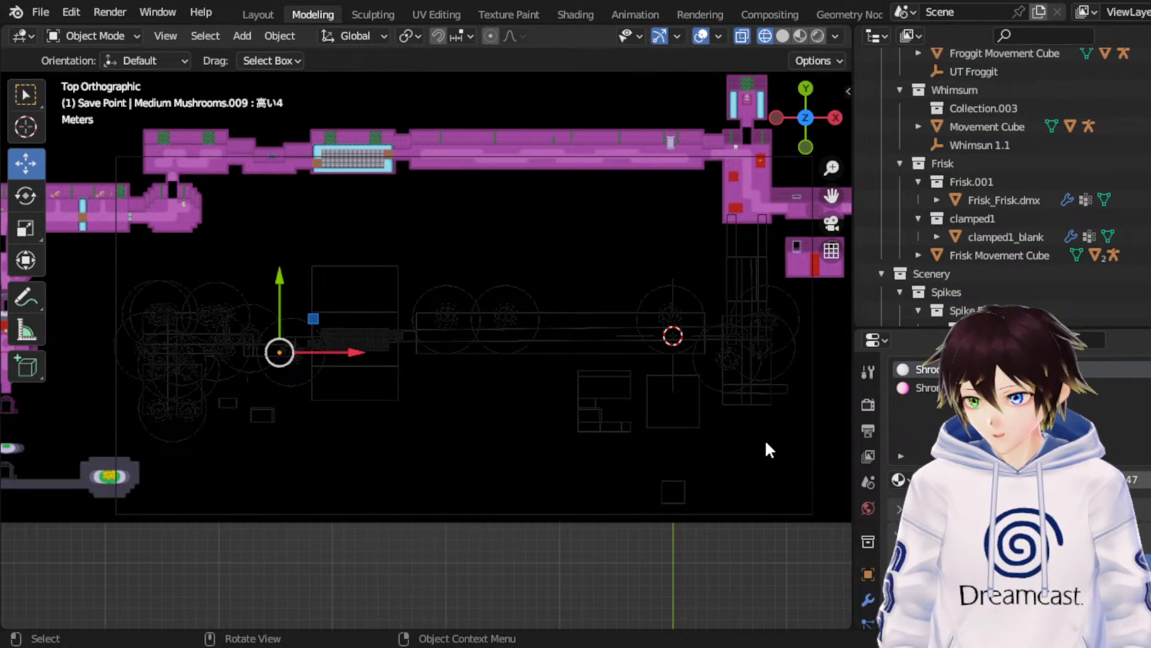
key("g")
key("x")
left_click(654, 514)
key("g")
right_click(639, 412)
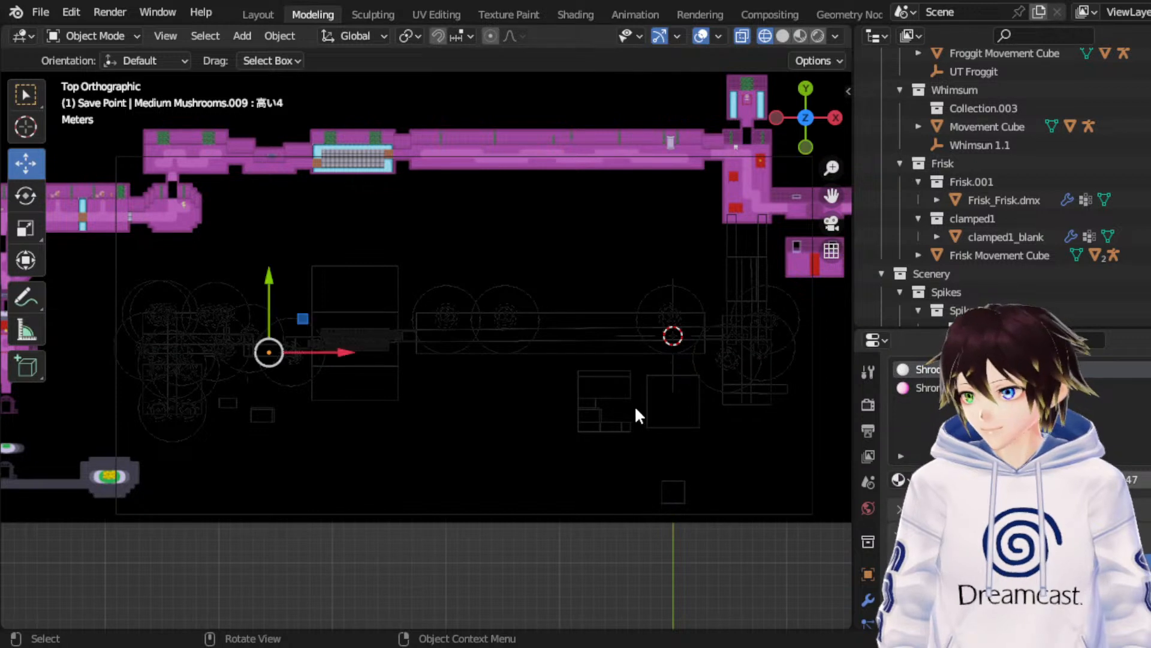
Step: Move the duplicated medium mushrooms toward positive Y and adjust their height in the passage
key("g")
key("y")
left_click(466, 370)
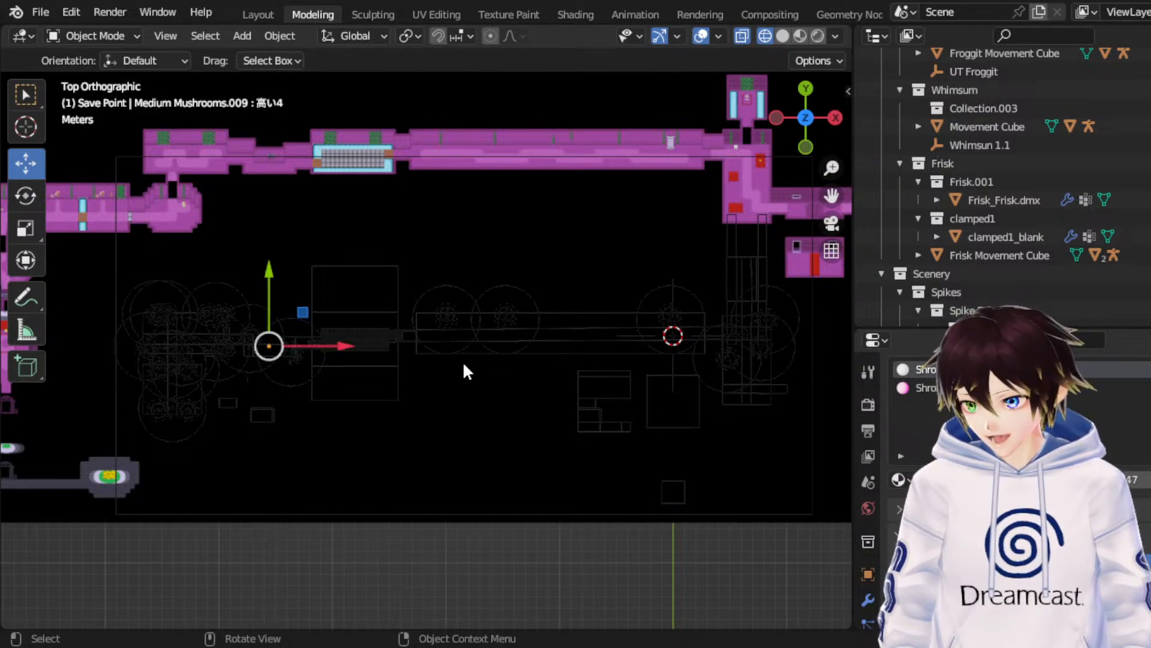
key("g")
key("z")
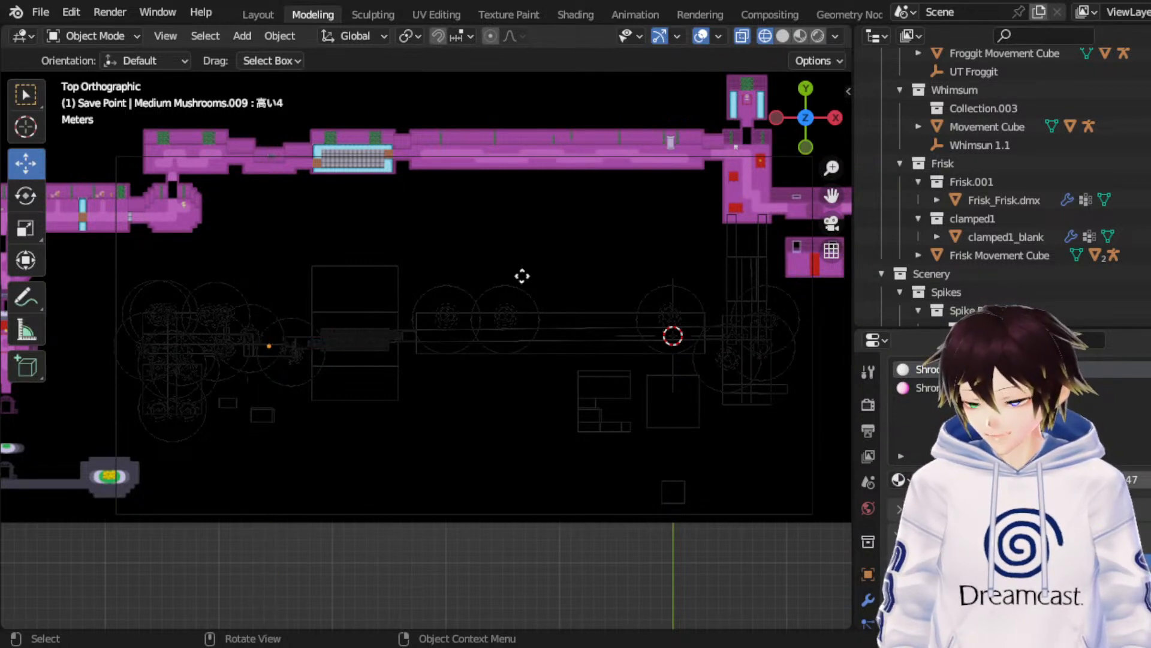
left_click(536, 182)
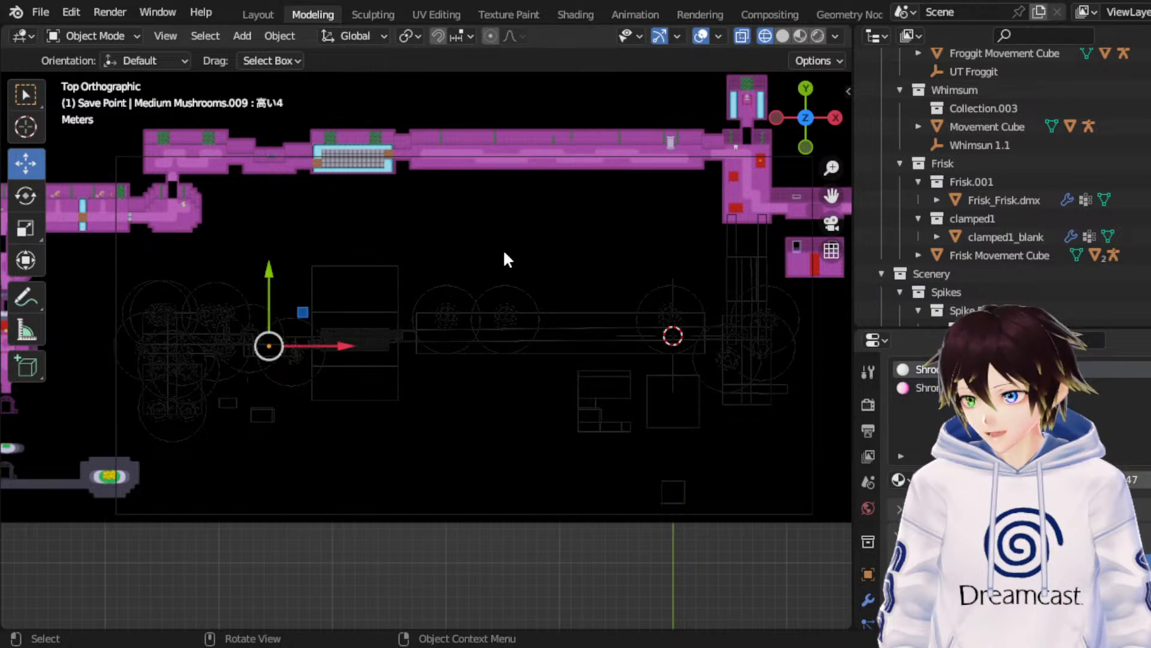
key("g")
key("y")
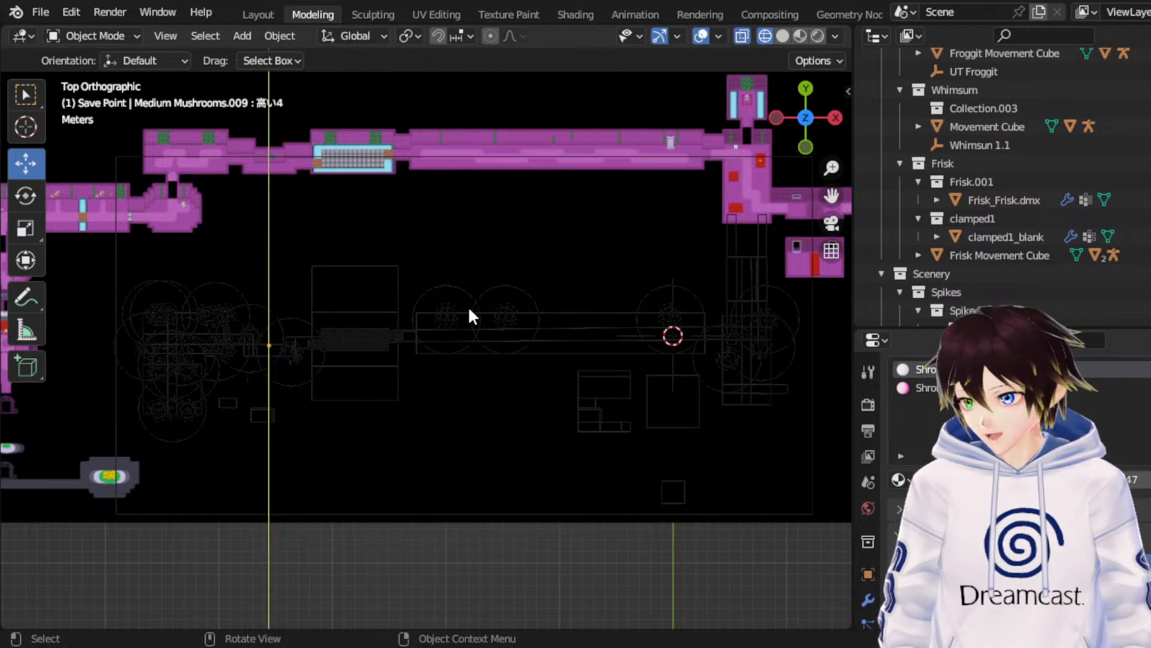
left_click(462, 308)
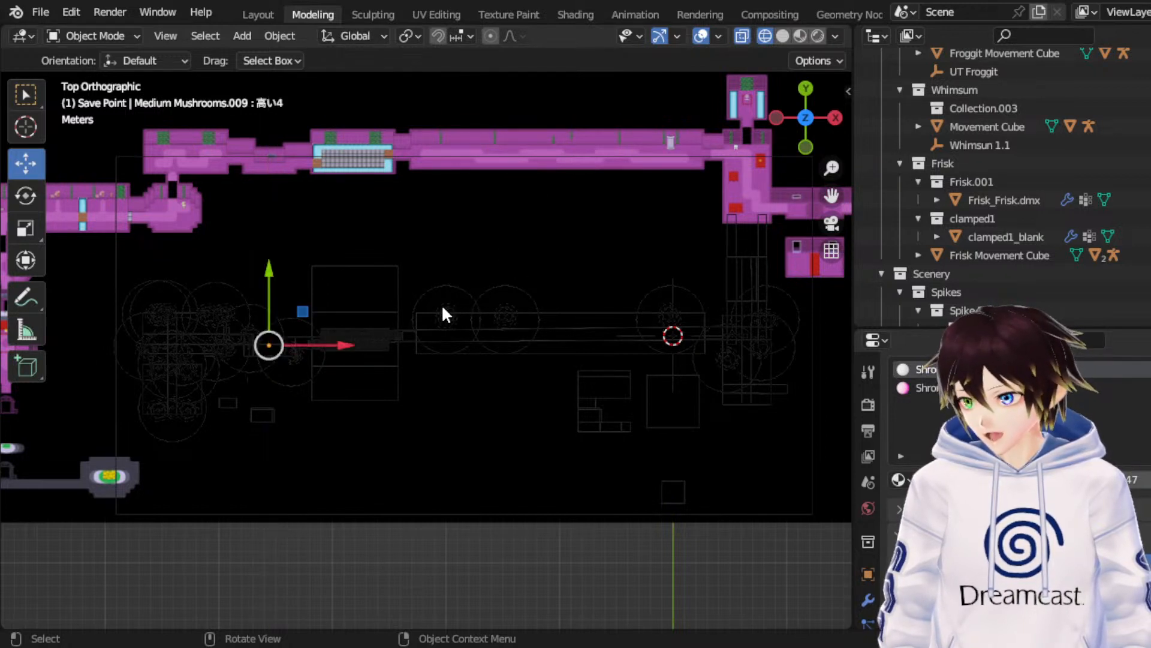
Step: Rotate the duplicated medium mushrooms about the X axis
left_click(34, 198)
key("r")
key("x")
left_click(181, 277)
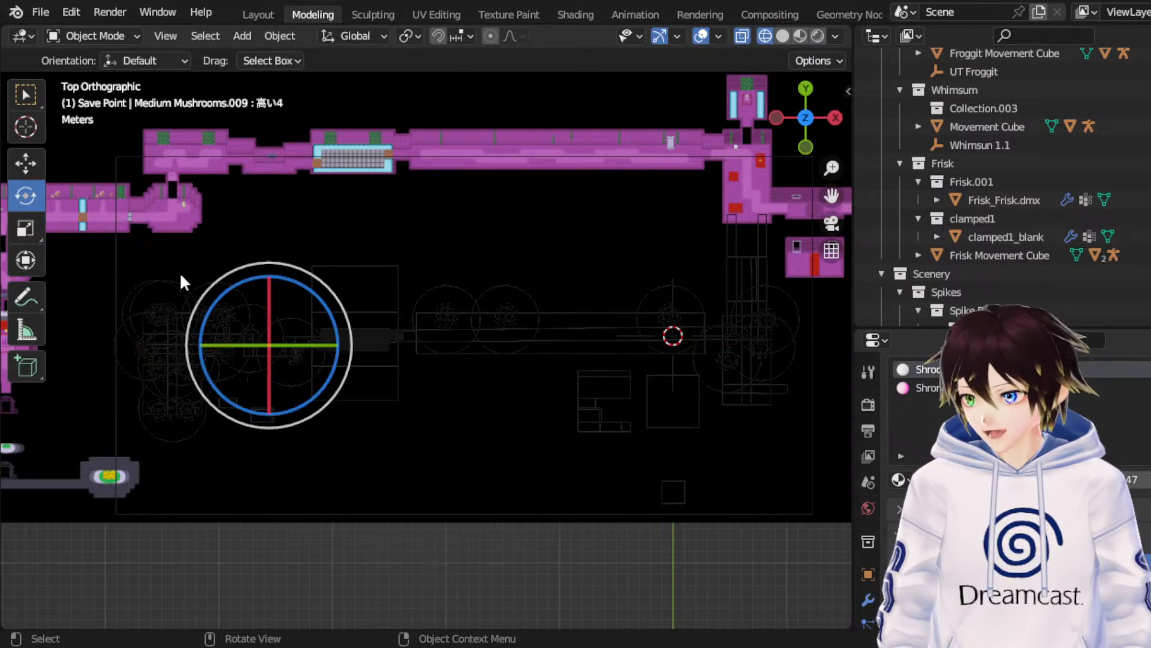
left_click(26, 166)
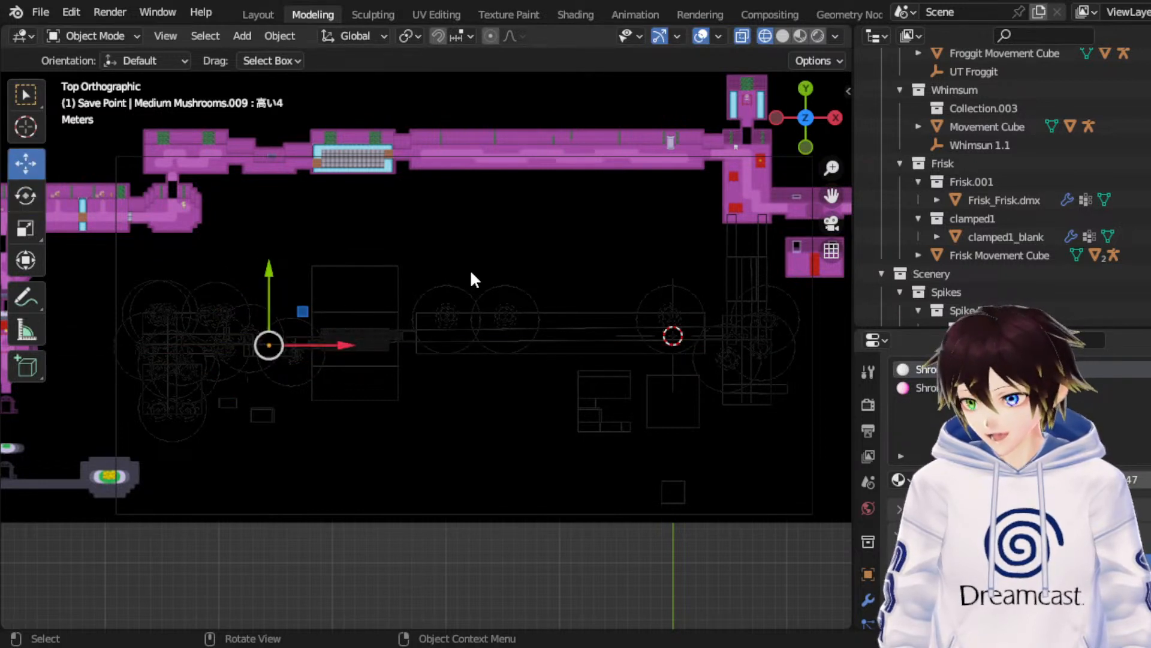
Step: Nudge the duplicated medium mushrooms slightly toward positive X in the passage
key("g")
key("y")
right_click(526, 291)
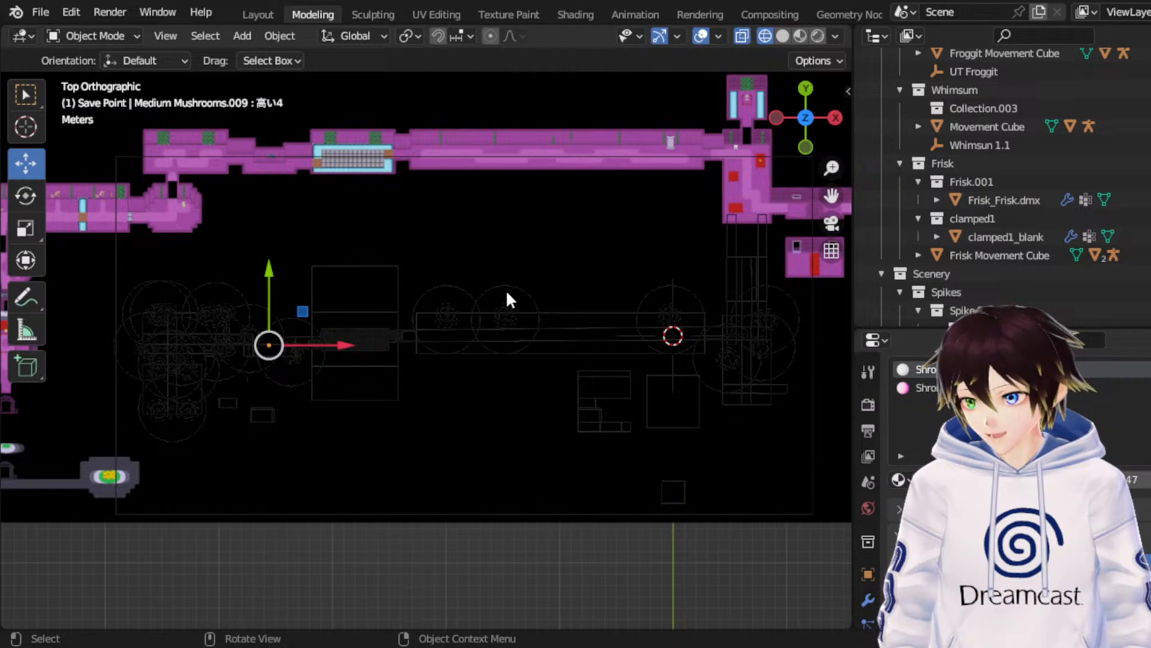
key("g")
key("x")
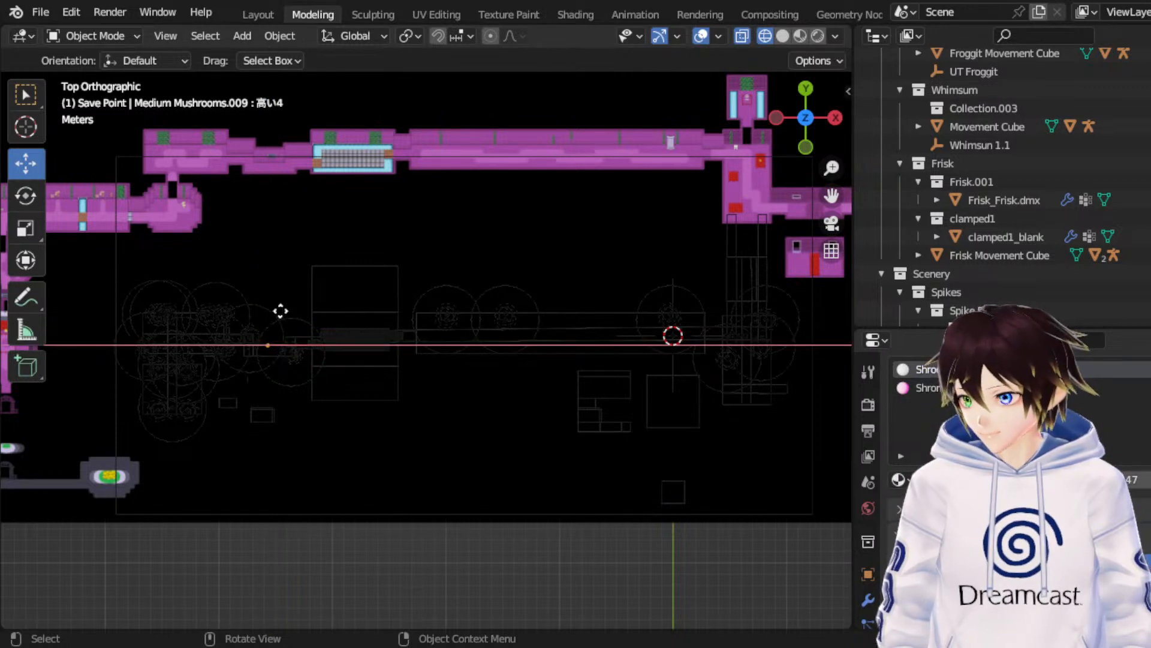
right_click(481, 281)
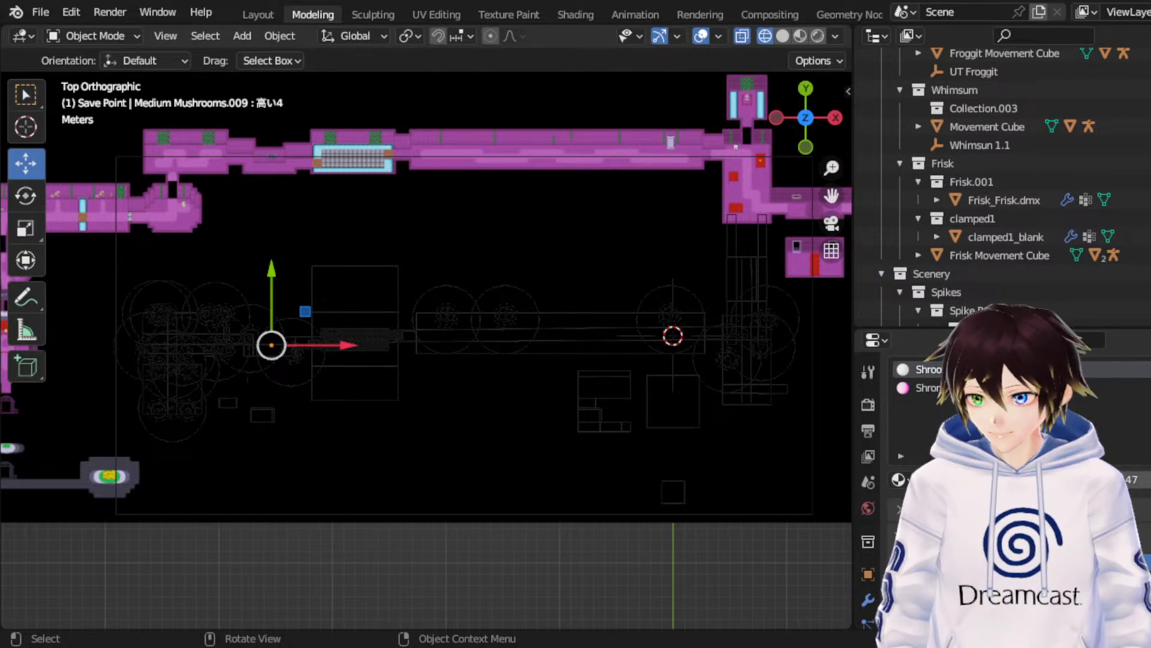
Step: Select Small Mushroom.025 in the passage just west of the square room and duplicate it
key("ctrl+z")
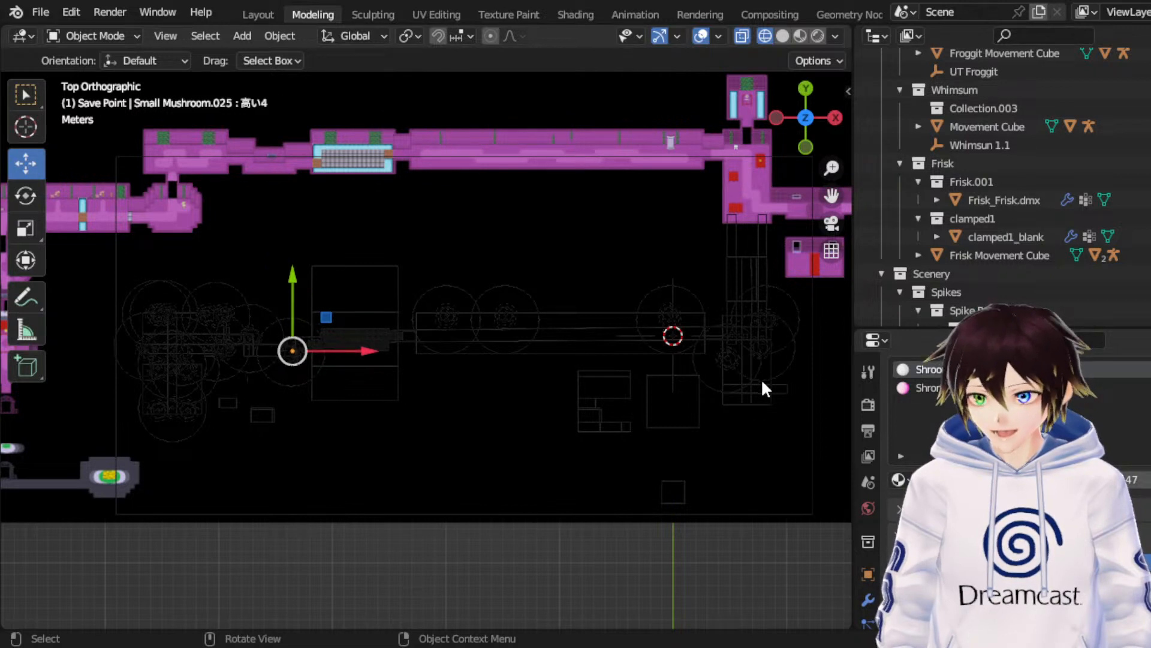
key("ctrl+z")
key("ctrl+z")
key("ctrl+z")
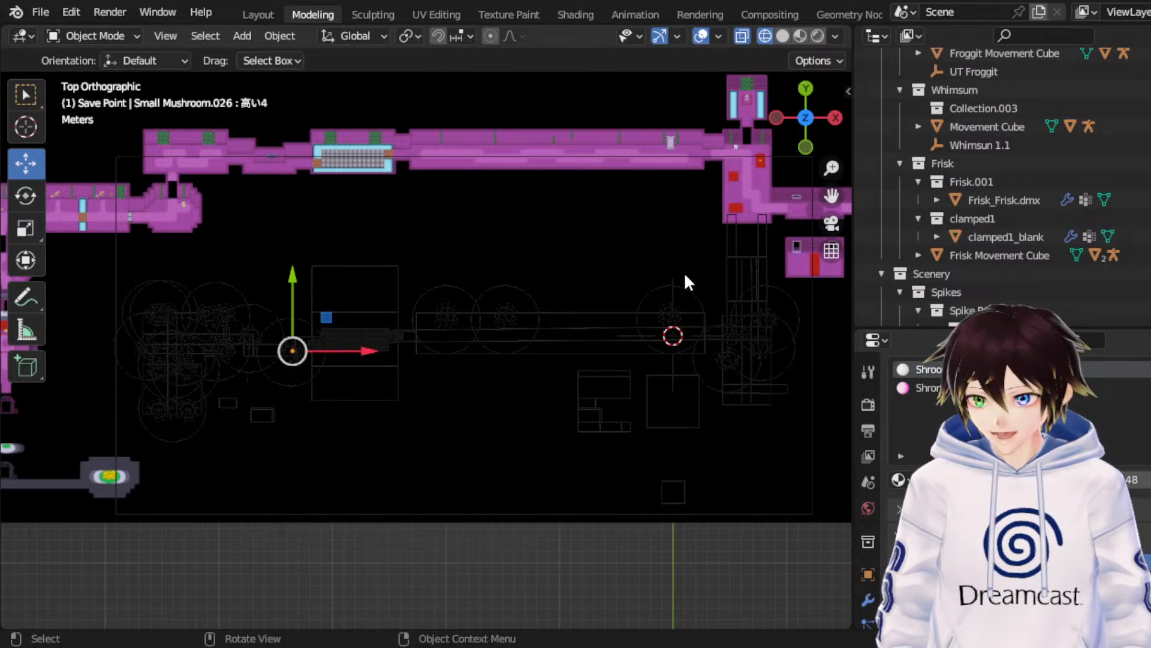
Step: Move the duplicated small mushroom toward negative X and slightly toward positive Y in the passage
key("g")
key("x")
left_click(415, 410)
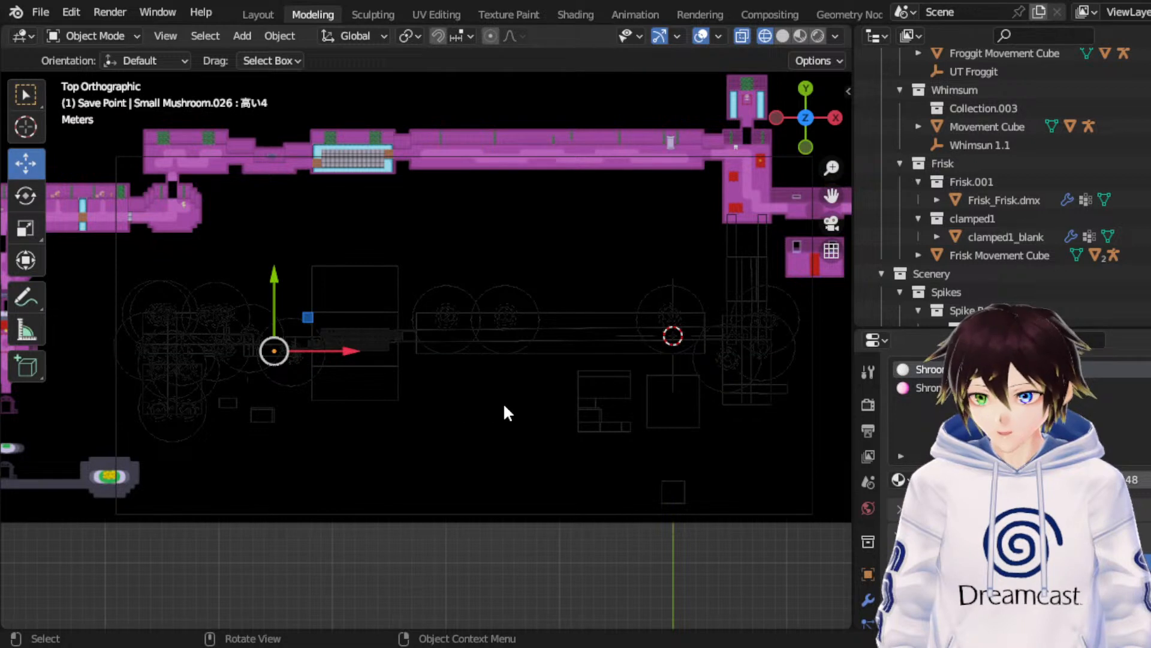
key("g")
key("y")
left_click(465, 440)
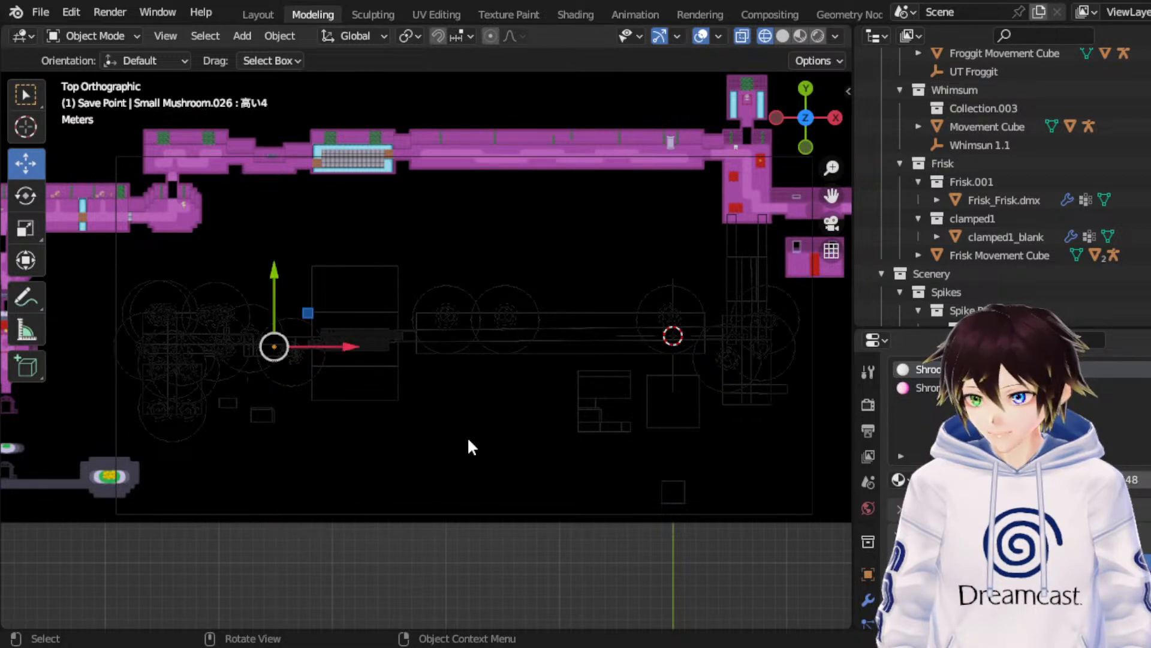
Step: Adjust the duplicated small mushroom's height and shift it farther toward negative X, beside the duplicated medium mushrooms
key("g")
key("z")
left_click(568, 221)
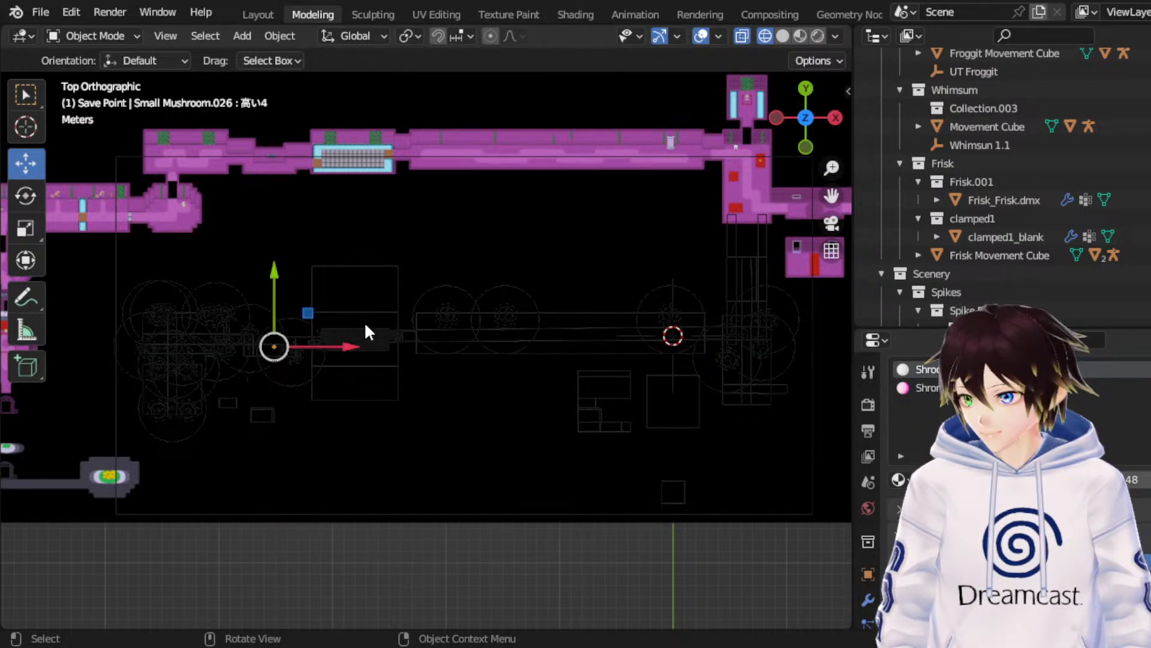
key("g")
key("x")
left_click(314, 331)
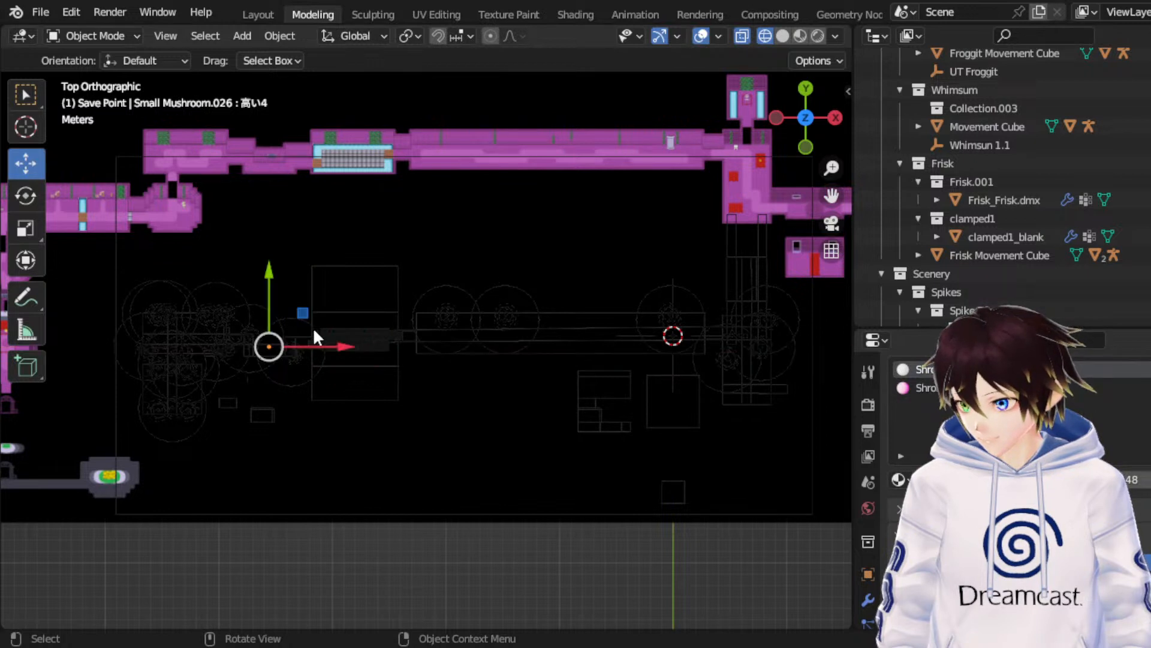
Step: Fine-tune the duplicated small mushroom's position, nudging it slightly toward positive Y
key("g")
key("y")
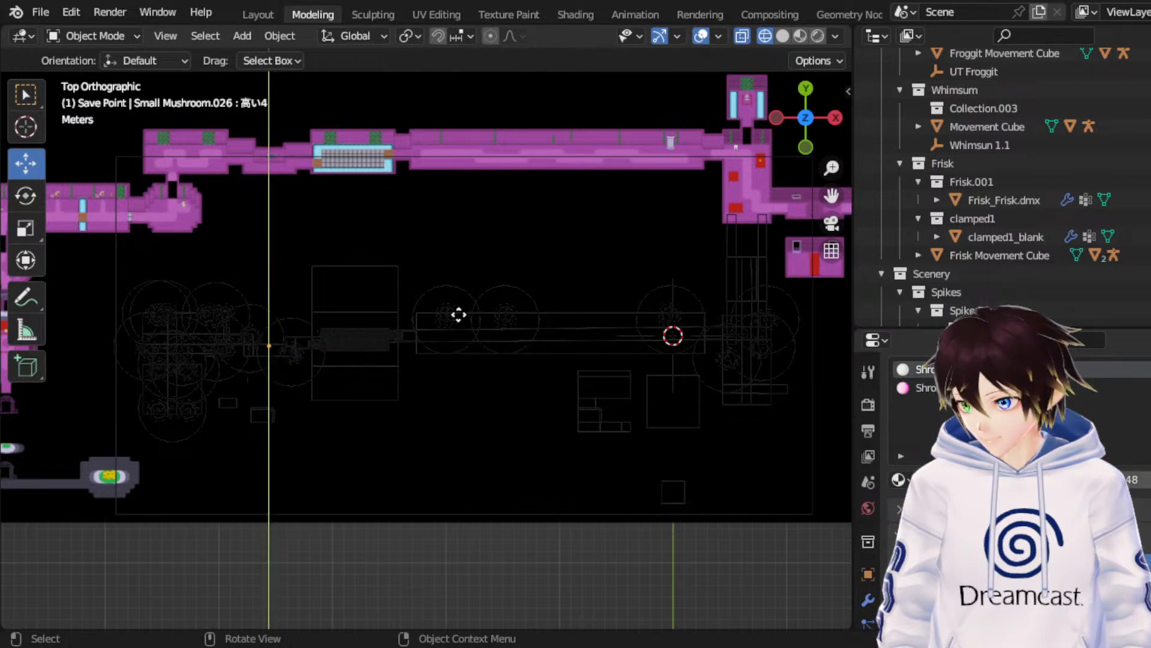
left_click(459, 314)
key("g")
left_click(533, 219)
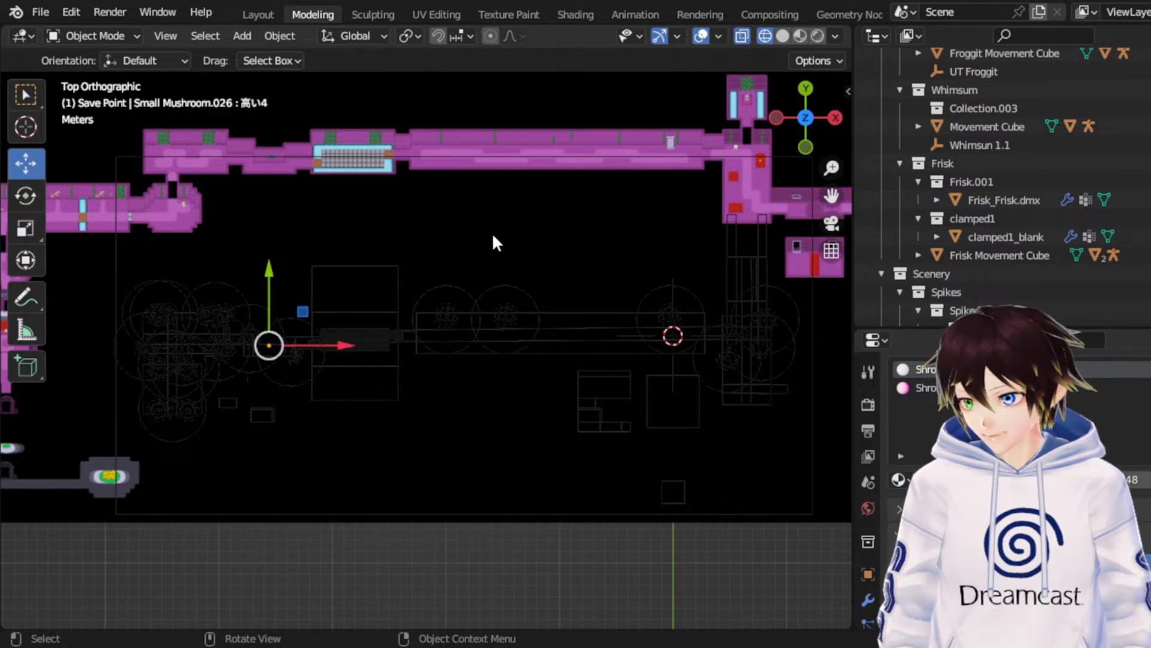
key("g")
key("y")
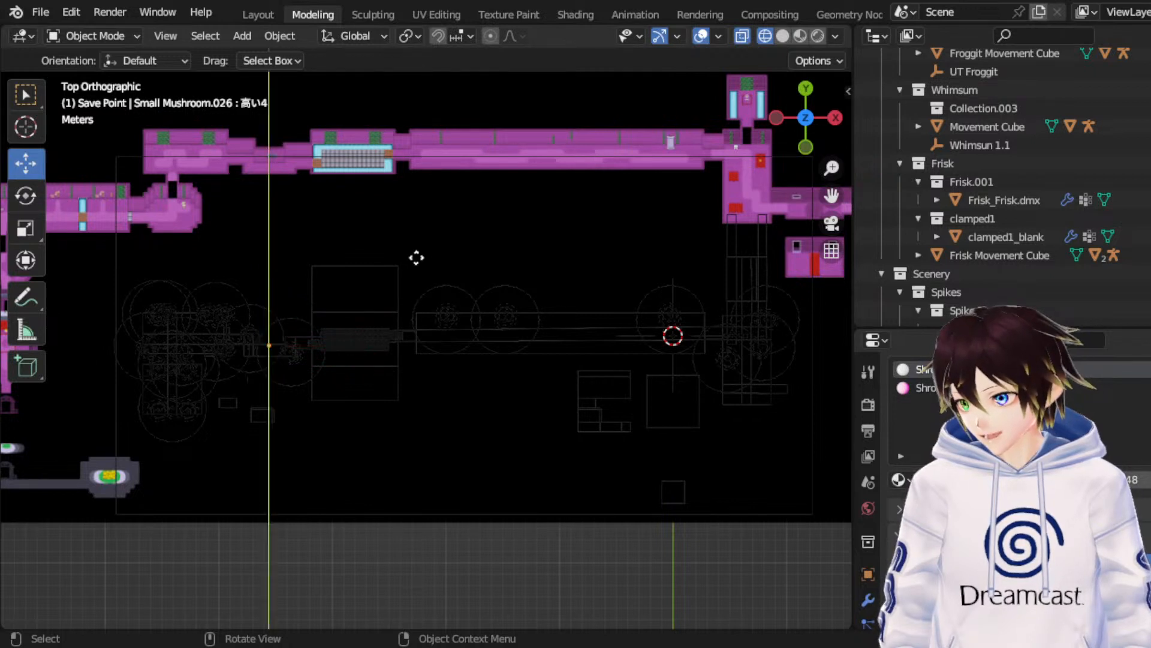
left_click(409, 257)
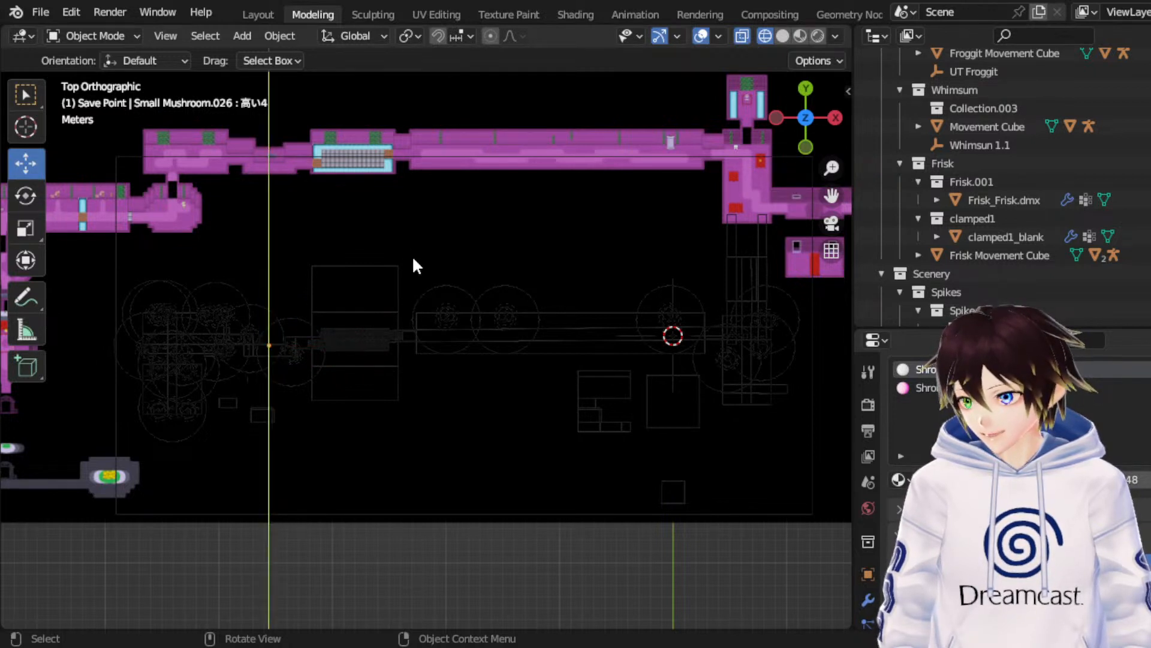
Step: Rotate the duplicated small mushroom about the X axis
left_click(25, 196)
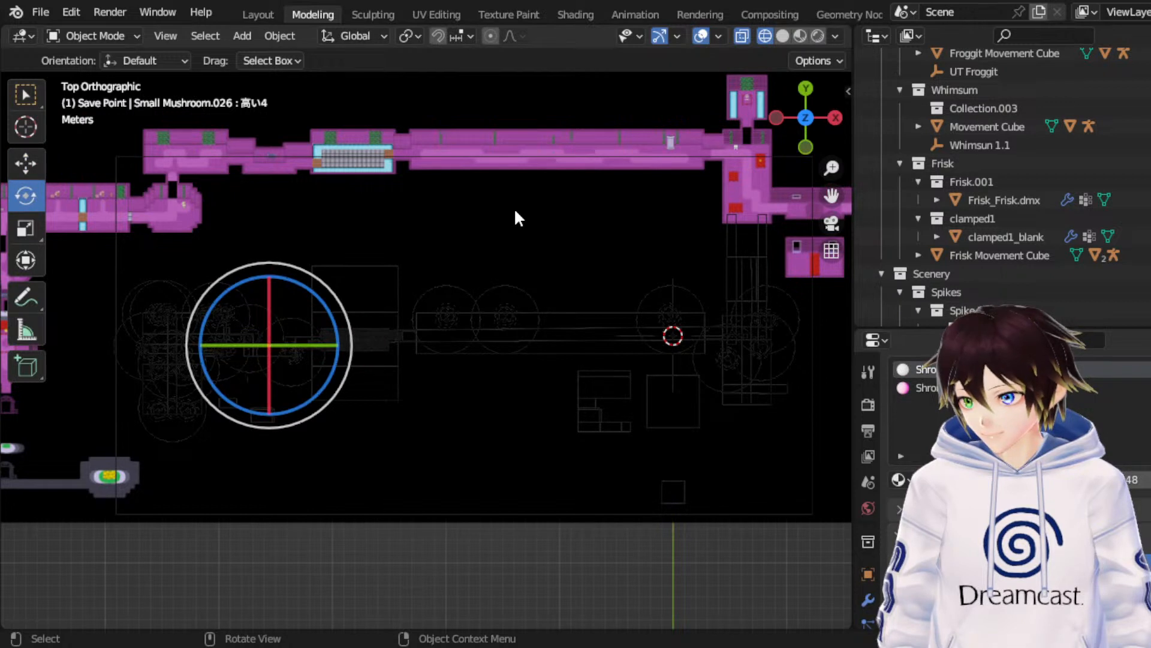
middle_click_drag(517, 201, 517, 201)
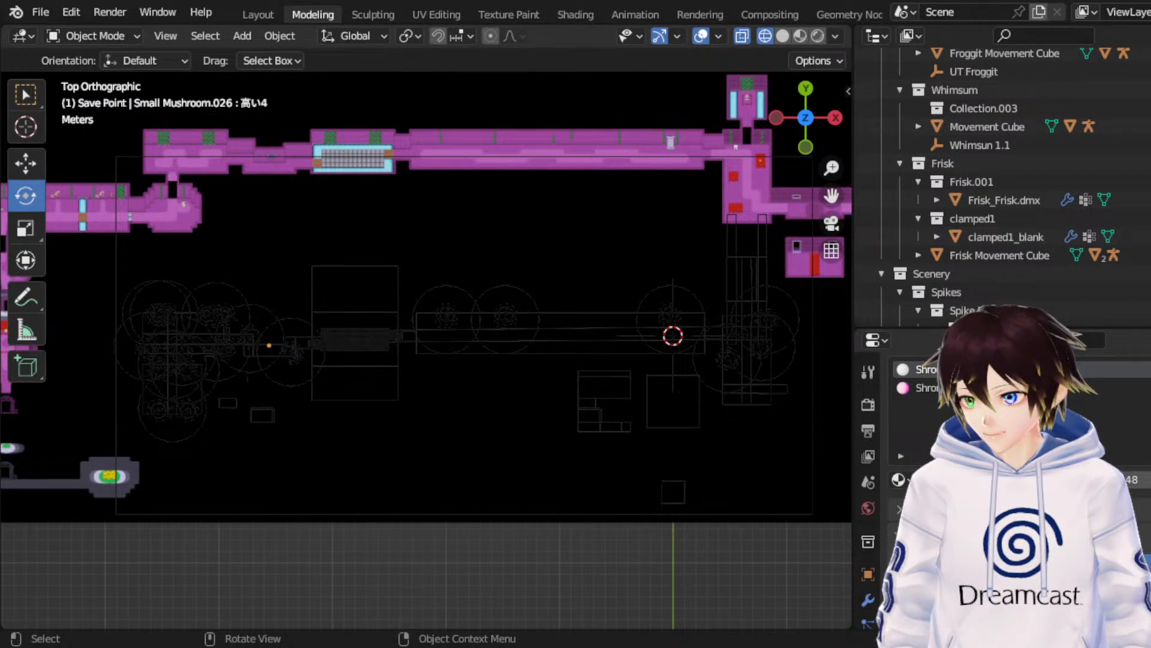
key("r")
key("x")
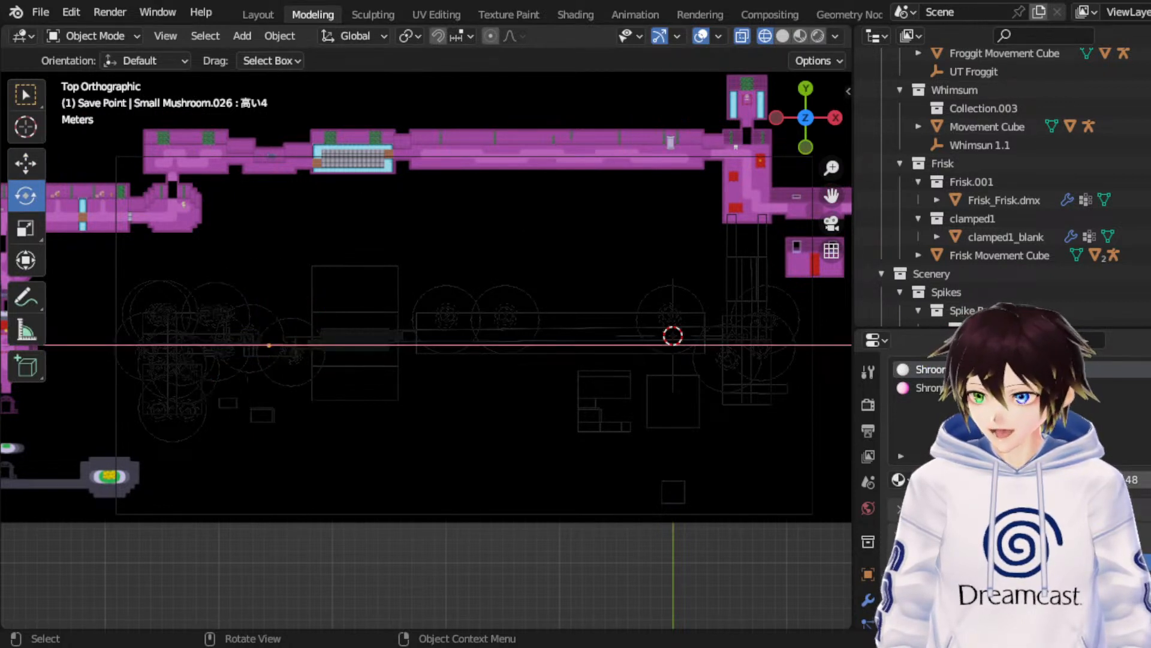
left_click(485, 242)
left_click(26, 161)
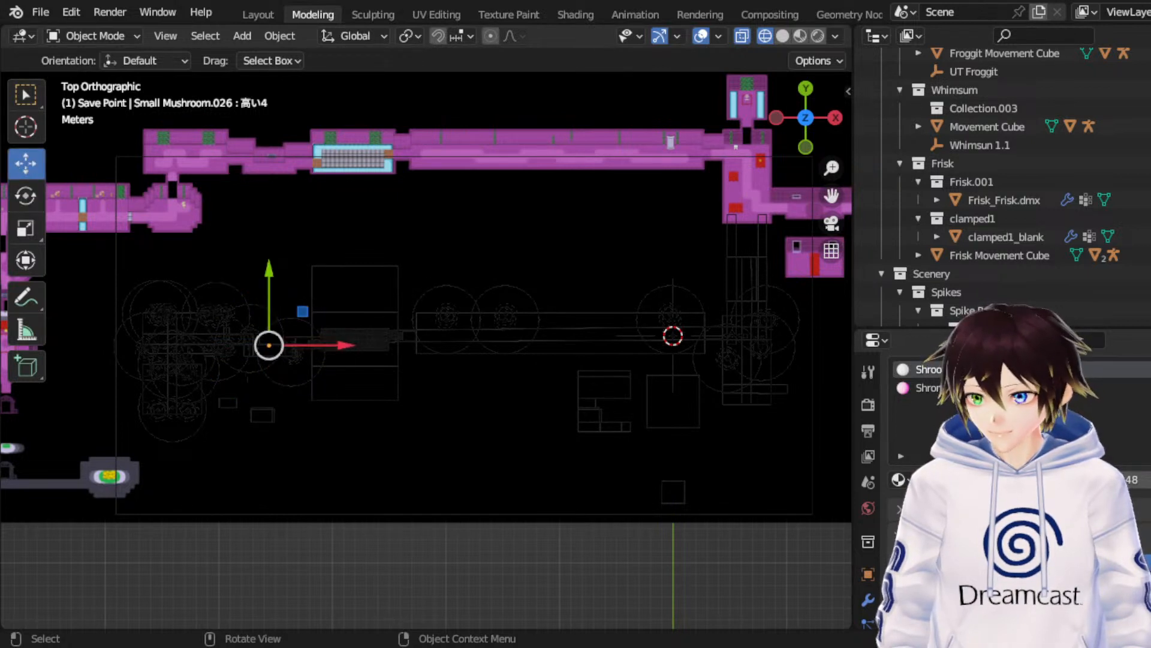
Step: Nudge the rotated small mushroom slightly toward negative X in the passage
key("g")
key("x")
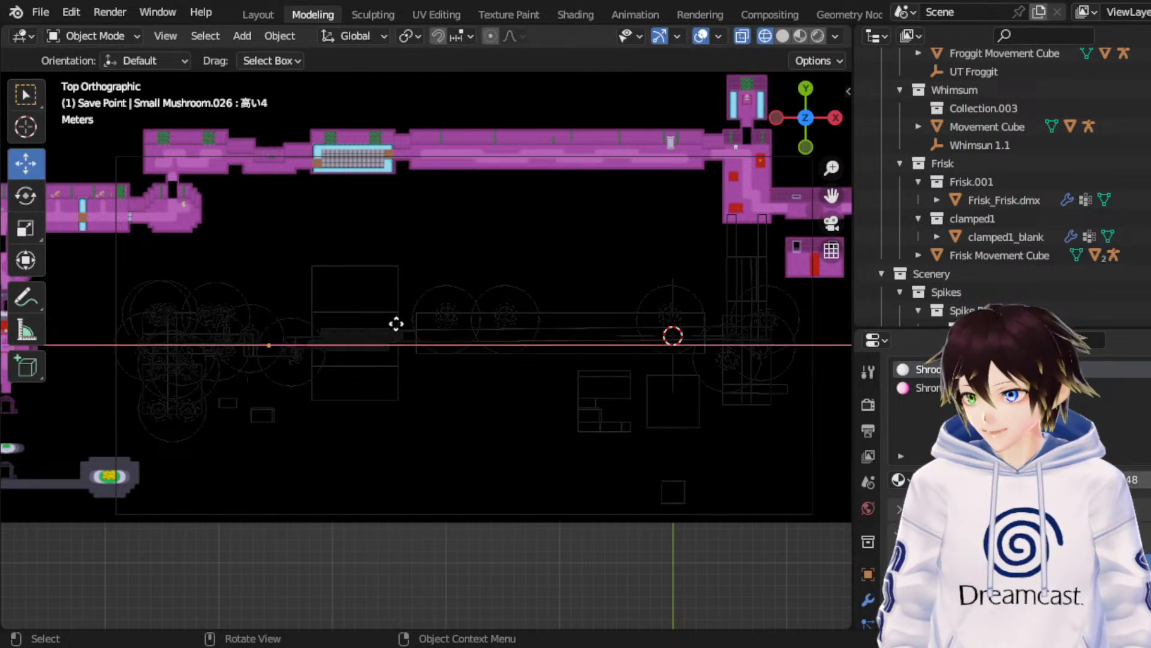
left_click(312, 336)
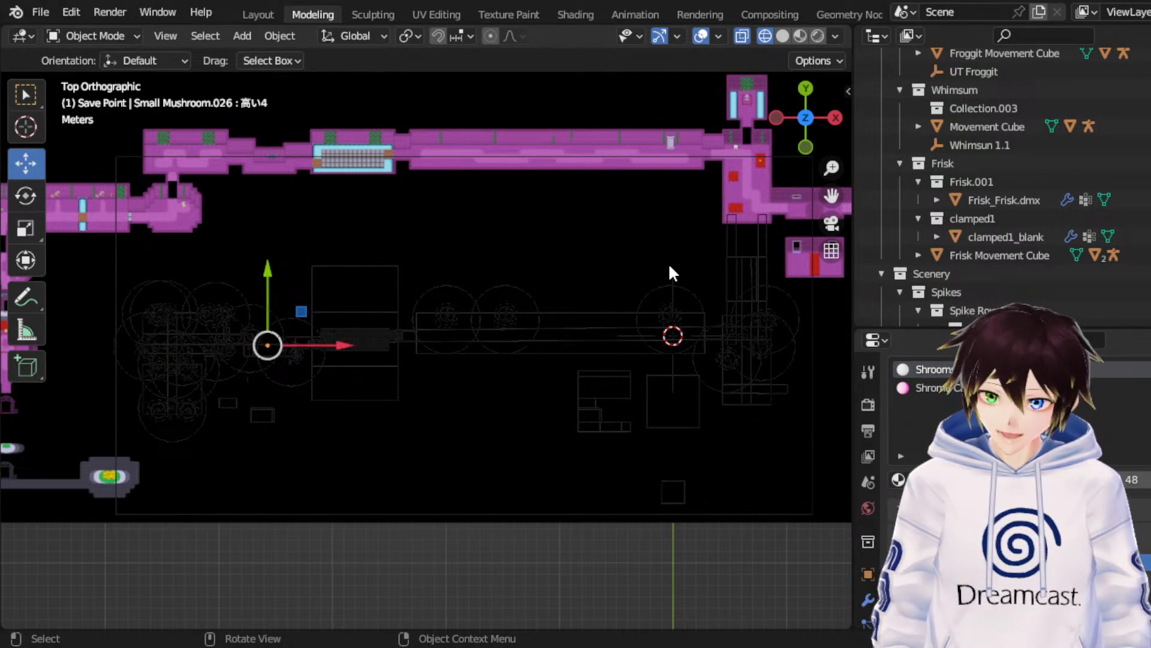
Step: Select the duplicated medium mushrooms in the passage, adjust their rotation, and save the file
key("ctrl+z")
left_click(36, 193)
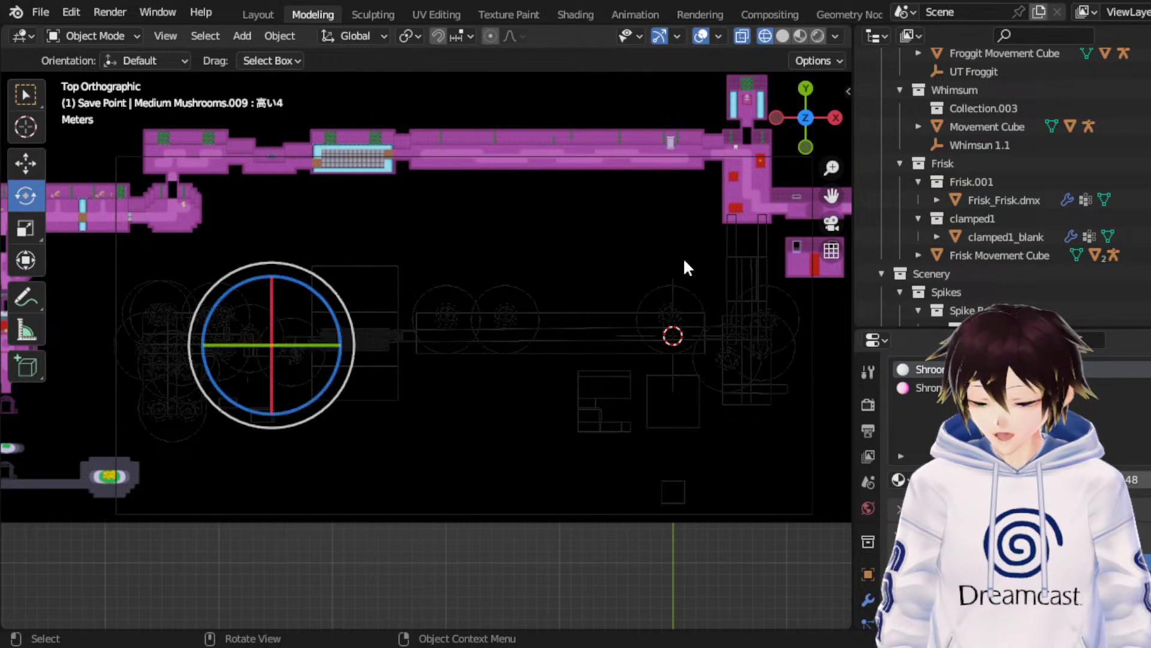
left_click(42, 165)
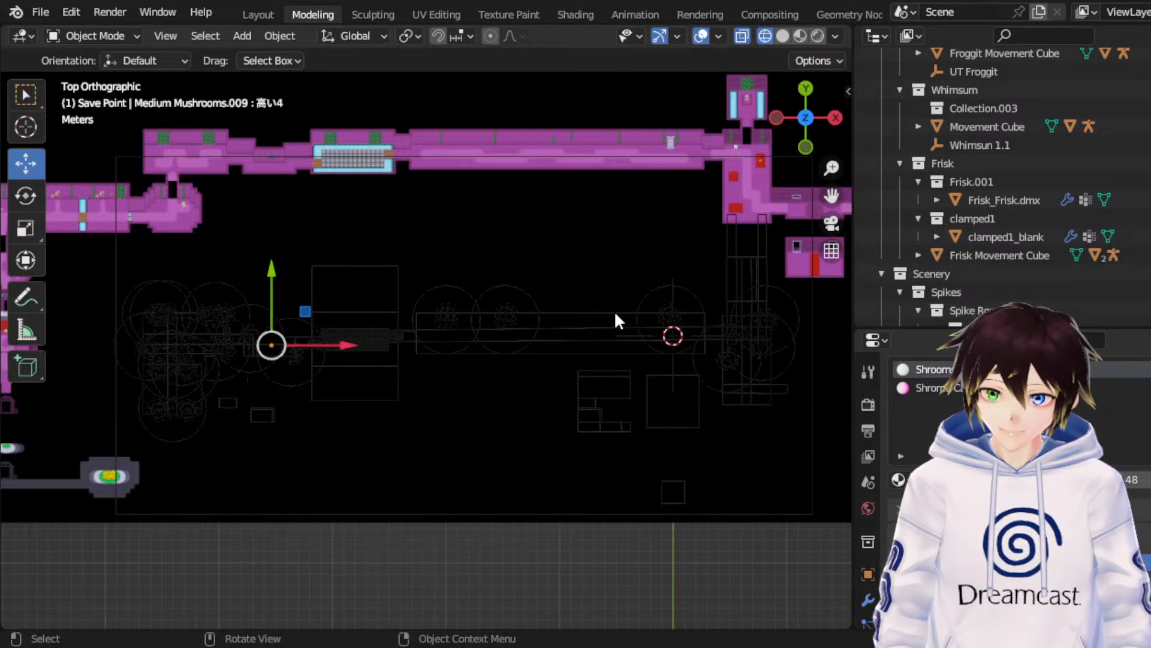
key("ctrl+s")
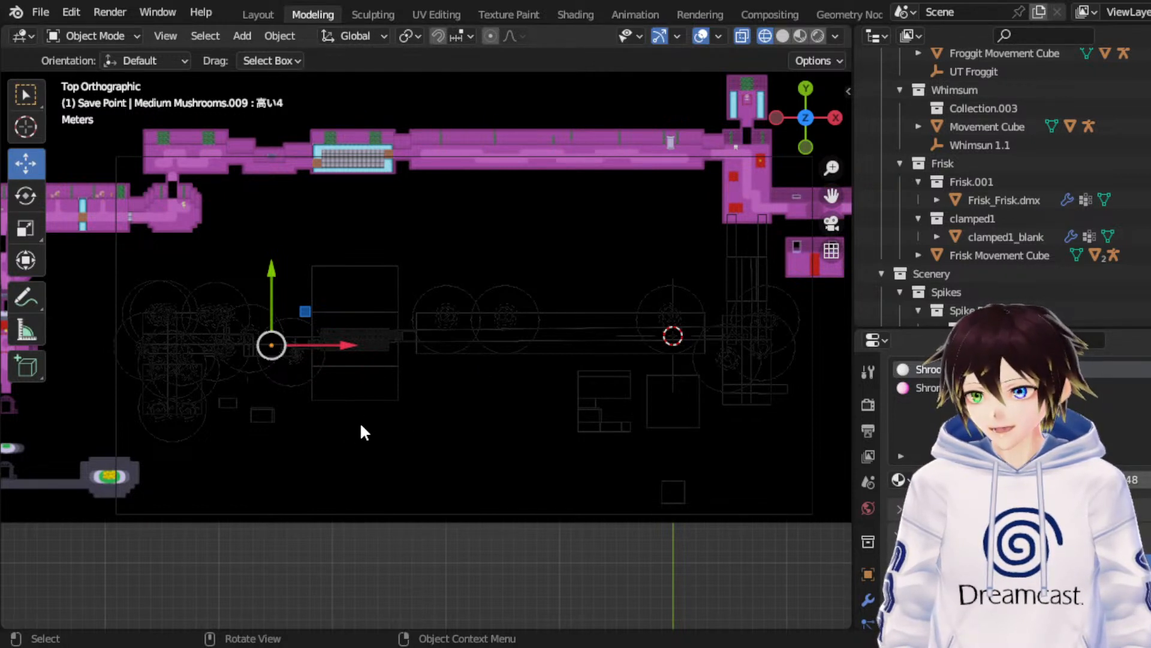
Step: Duplicate the passage's mushroom glow light and shift the copy toward negative Y and slightly toward positive X
key("ctrl+z")
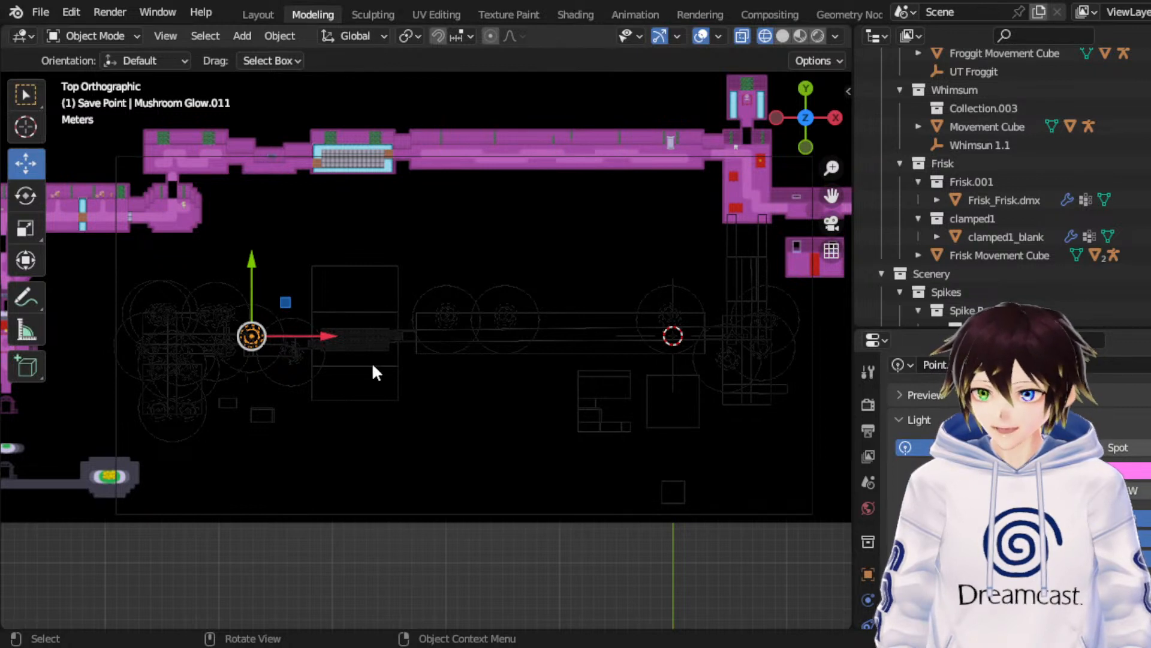
key("shift+d")
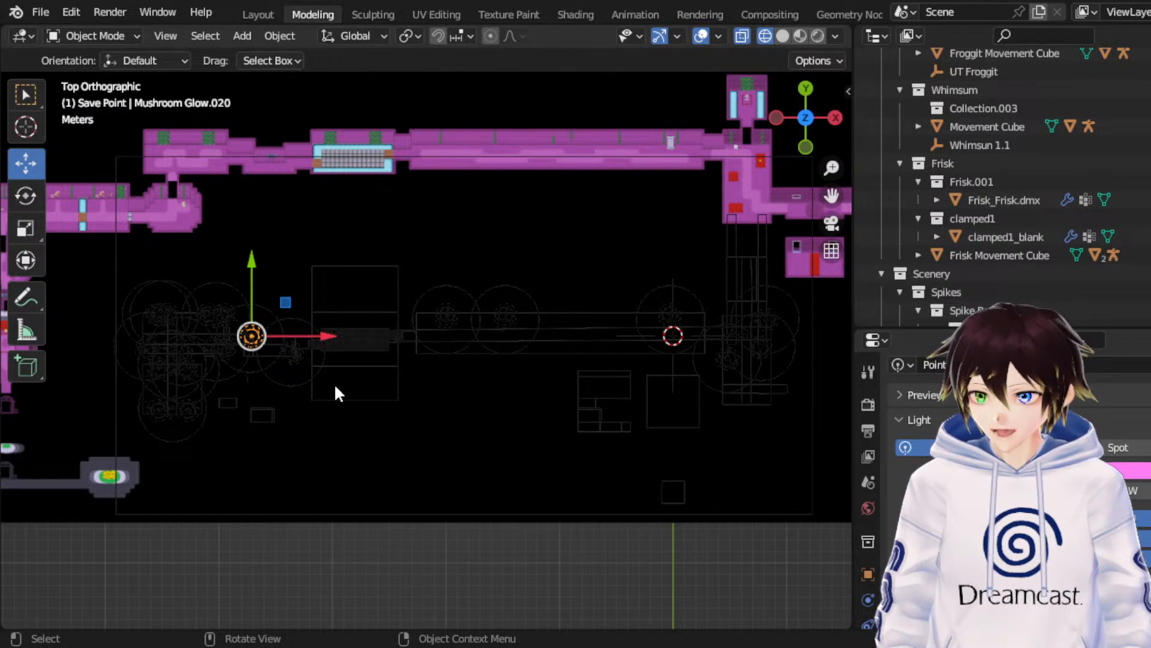
right_click(313, 214)
left_click_drag(255, 266, 263, 280)
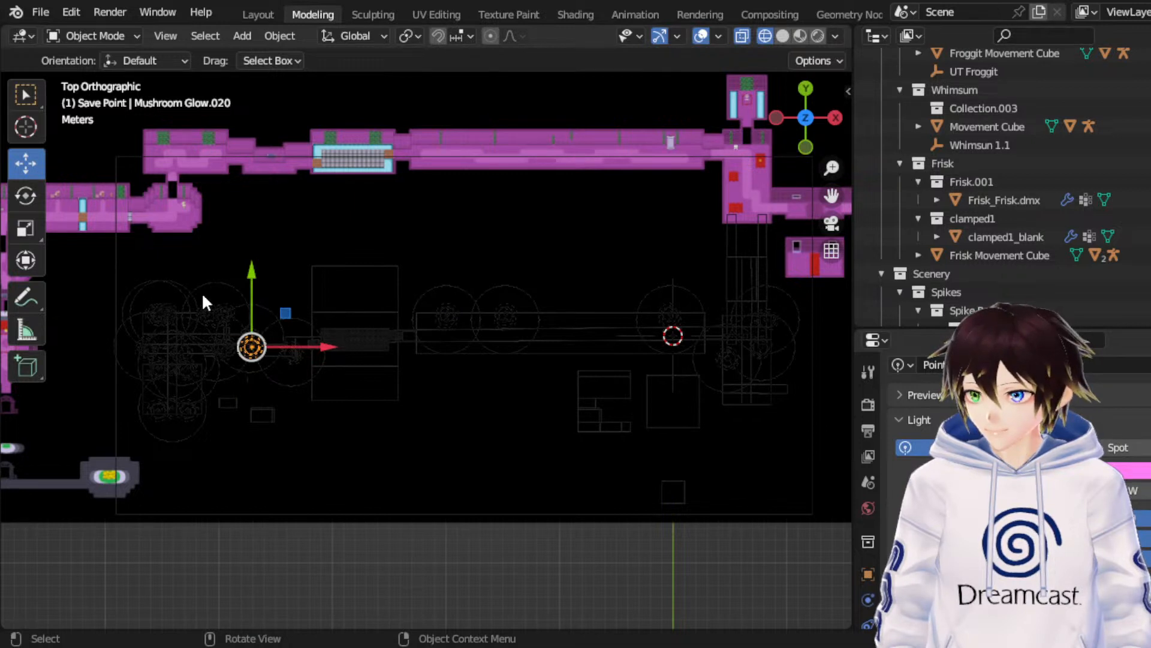
left_click(307, 264)
key("ctrl+z")
left_click_drag(328, 346, 330, 346)
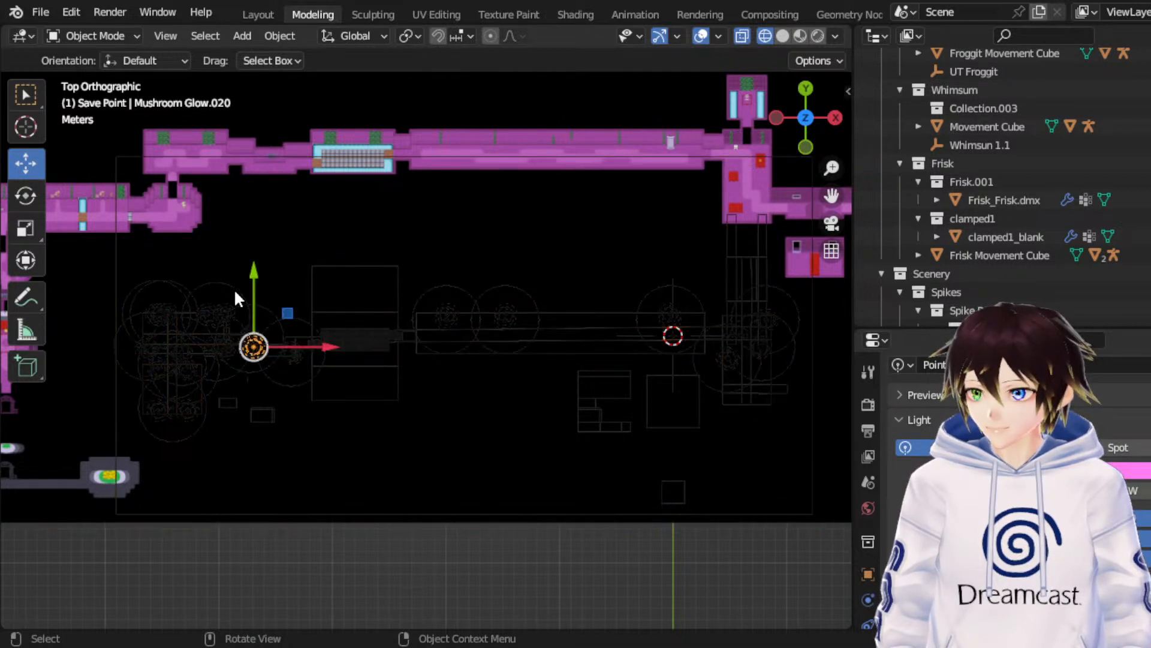
Step: Move the duplicated mushroom glow light farther toward positive X, to the duplicated mushrooms
key("g")
key("x")
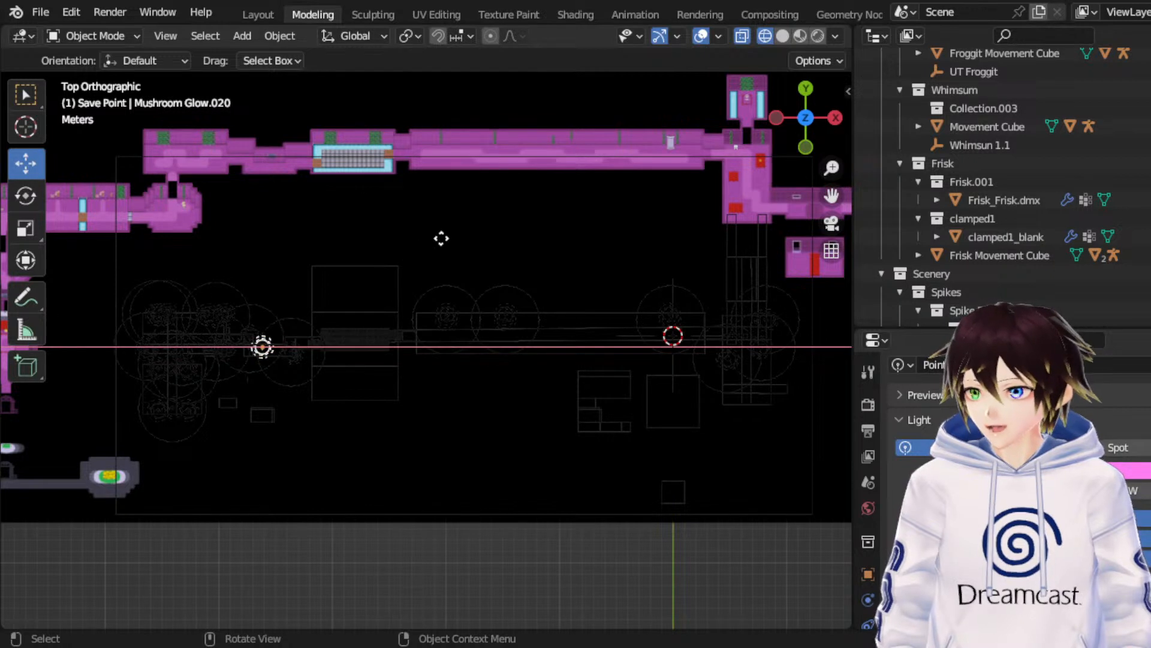
left_click(451, 242)
key("g")
key("x")
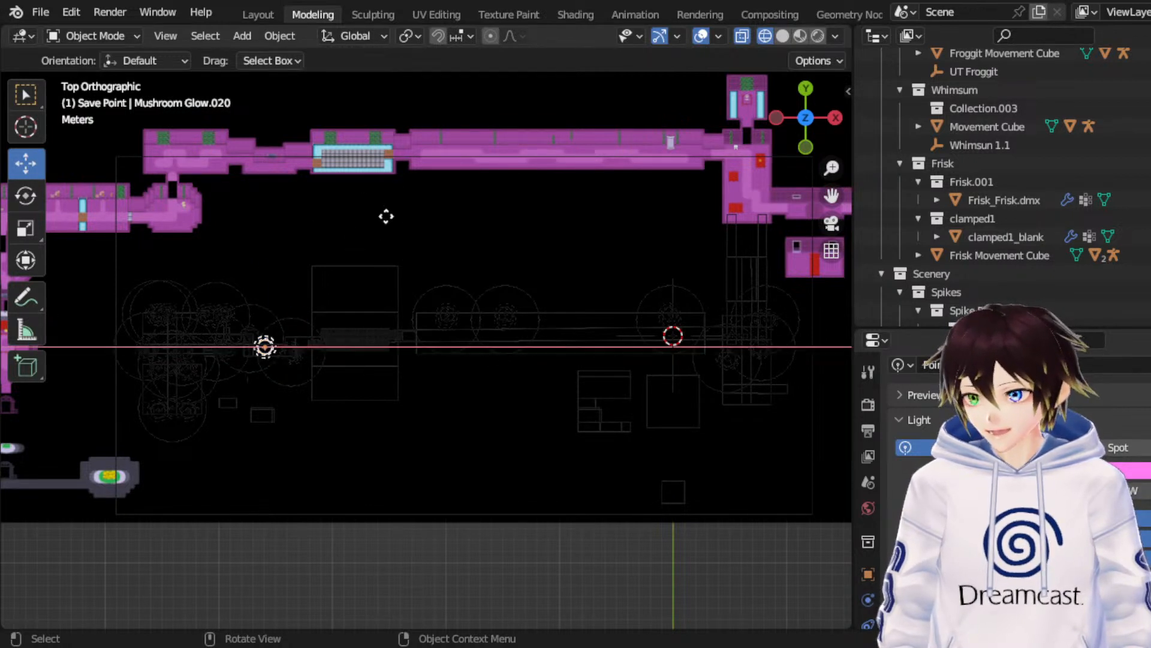
left_click(416, 233)
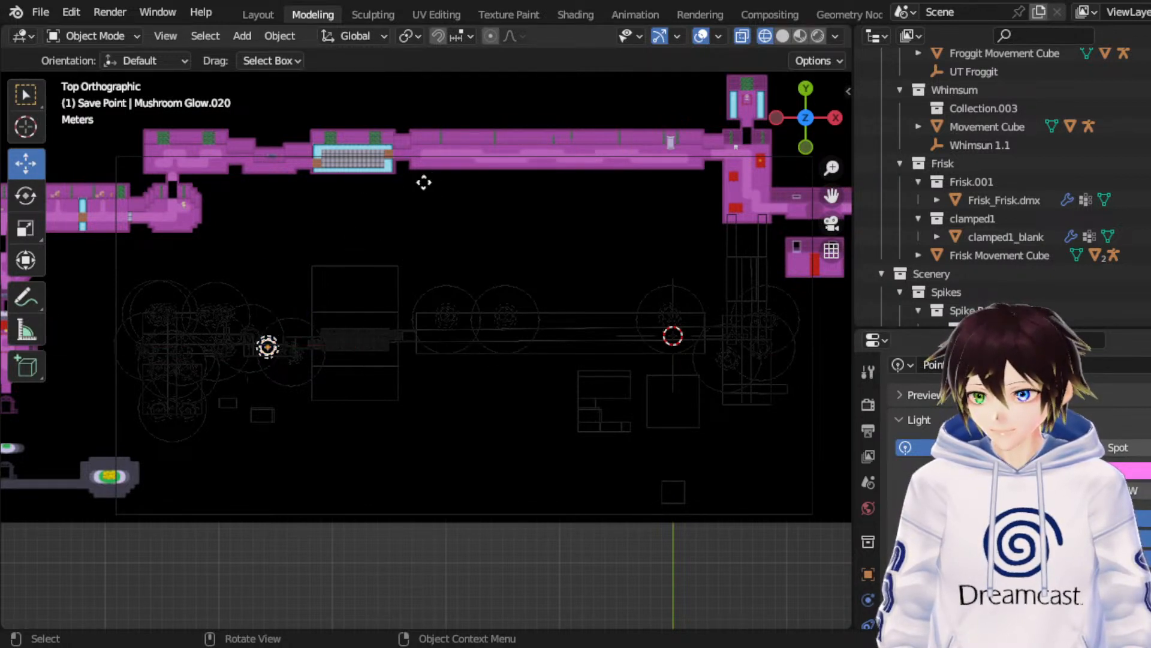
Step: Fine-tune the duplicated glow light's position along Y and nudge it slightly toward positive X
key("g")
key("y")
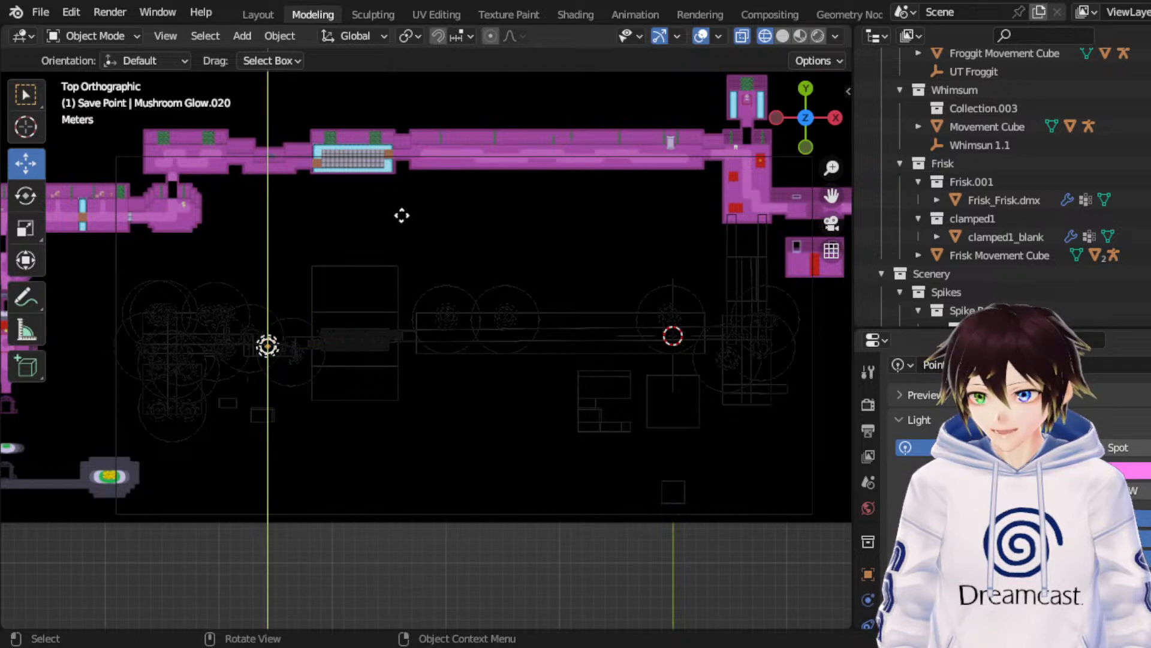
left_click(415, 219)
key("g")
key("x")
left_click(425, 211)
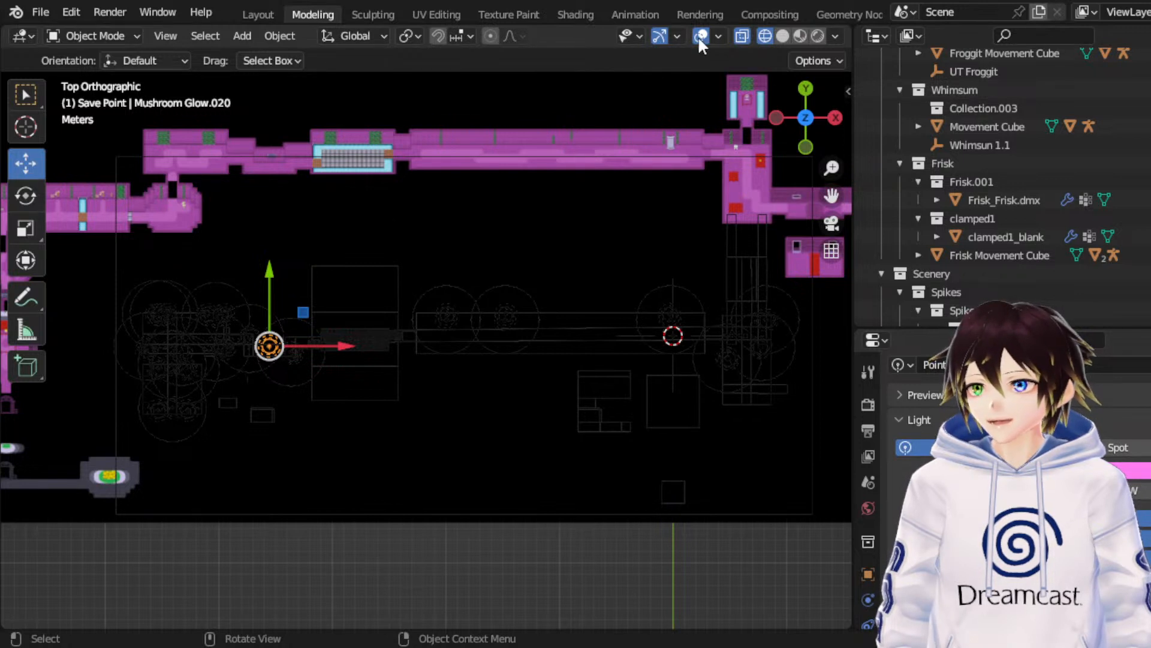
Step: Duplicate the ambient light around the passage's existing mushroom glow and move the copy toward negative Y
key("shift+d")
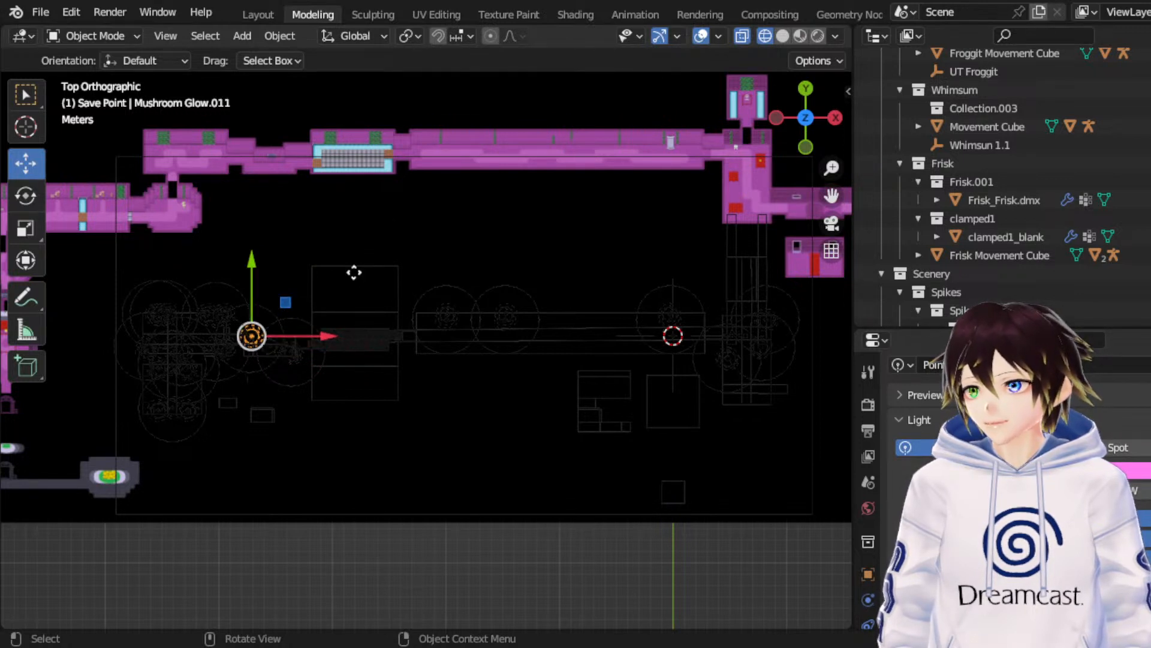
key("ctrl+z")
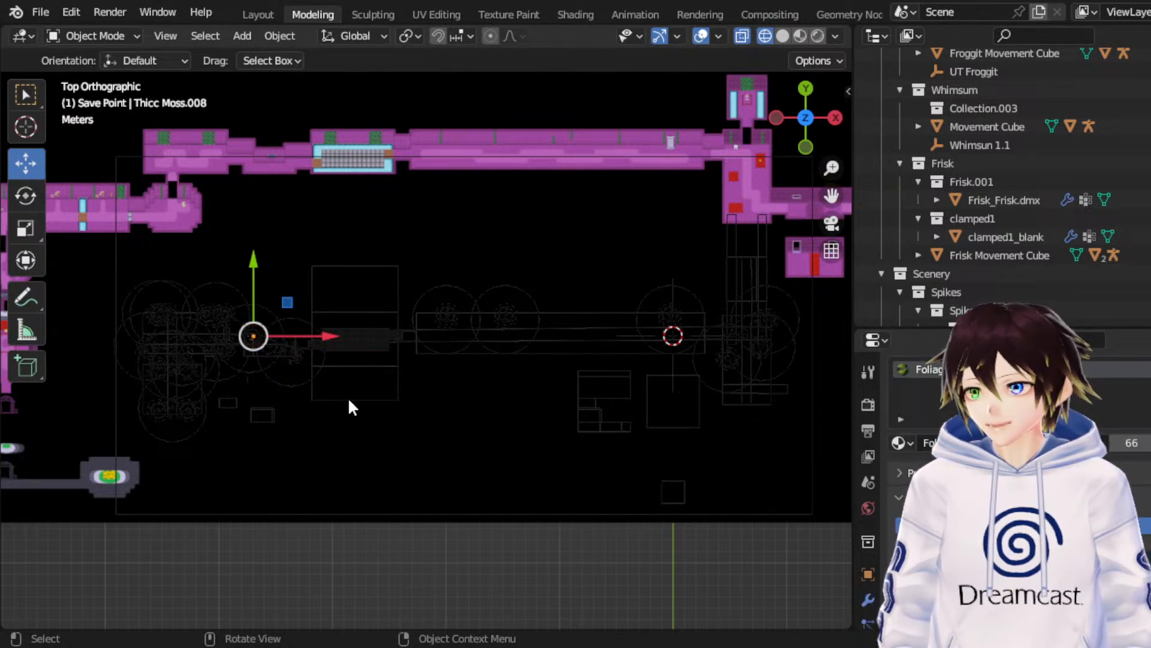
key("shift+d")
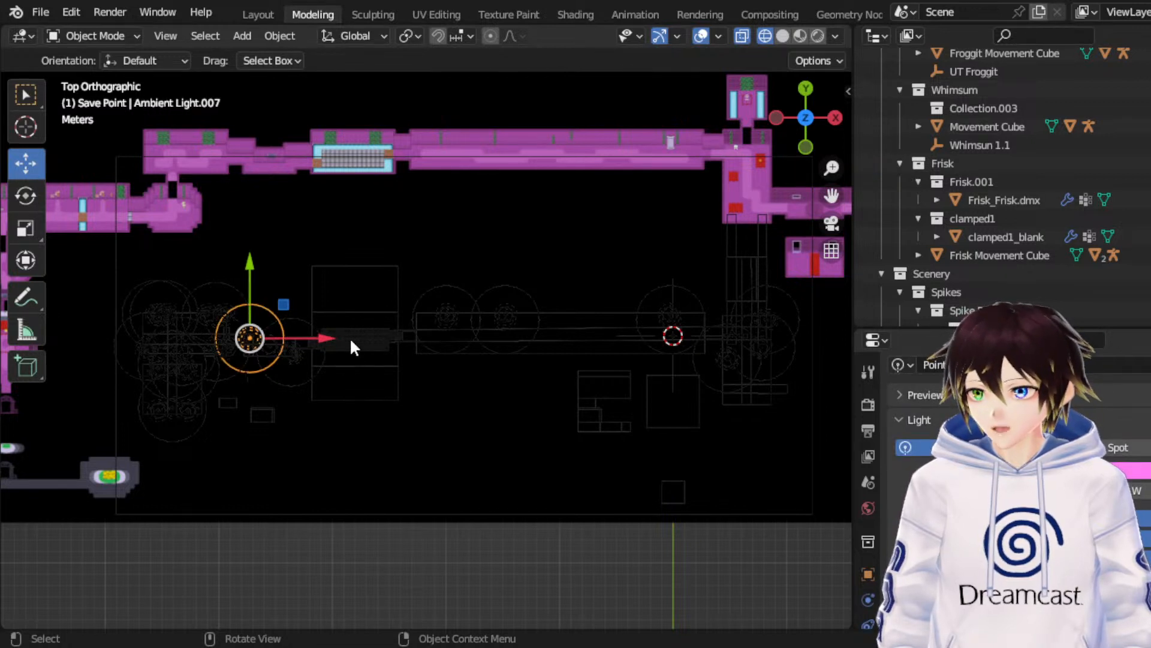
key("shift+d")
left_click(382, 317)
key("g")
key("y")
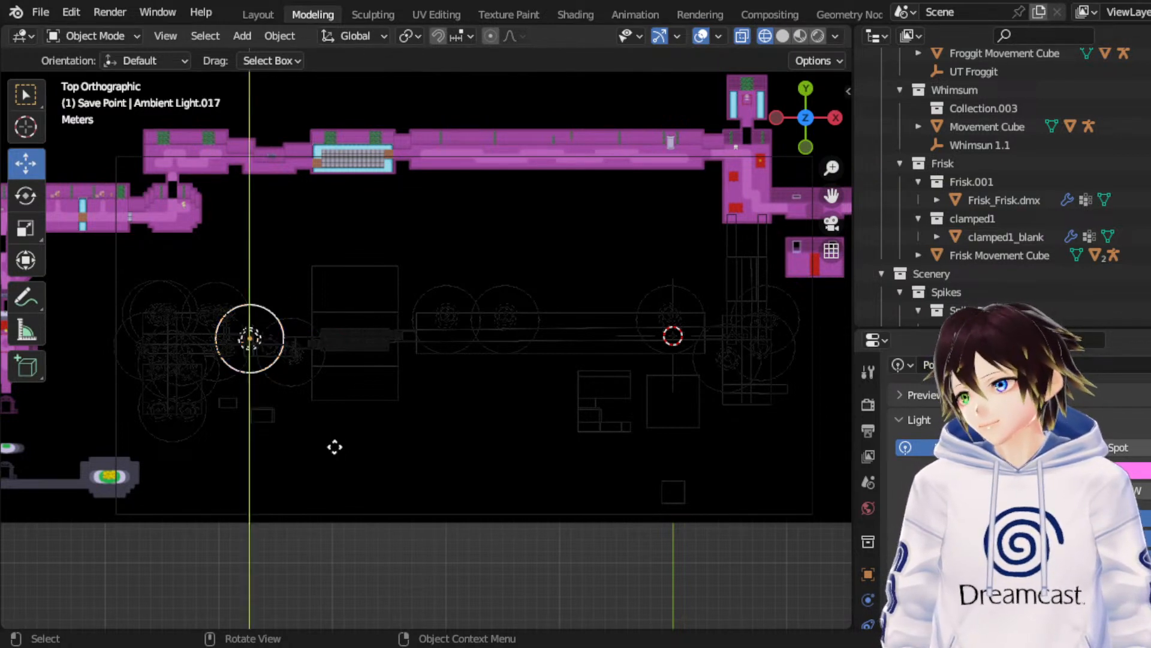
left_click(453, 448)
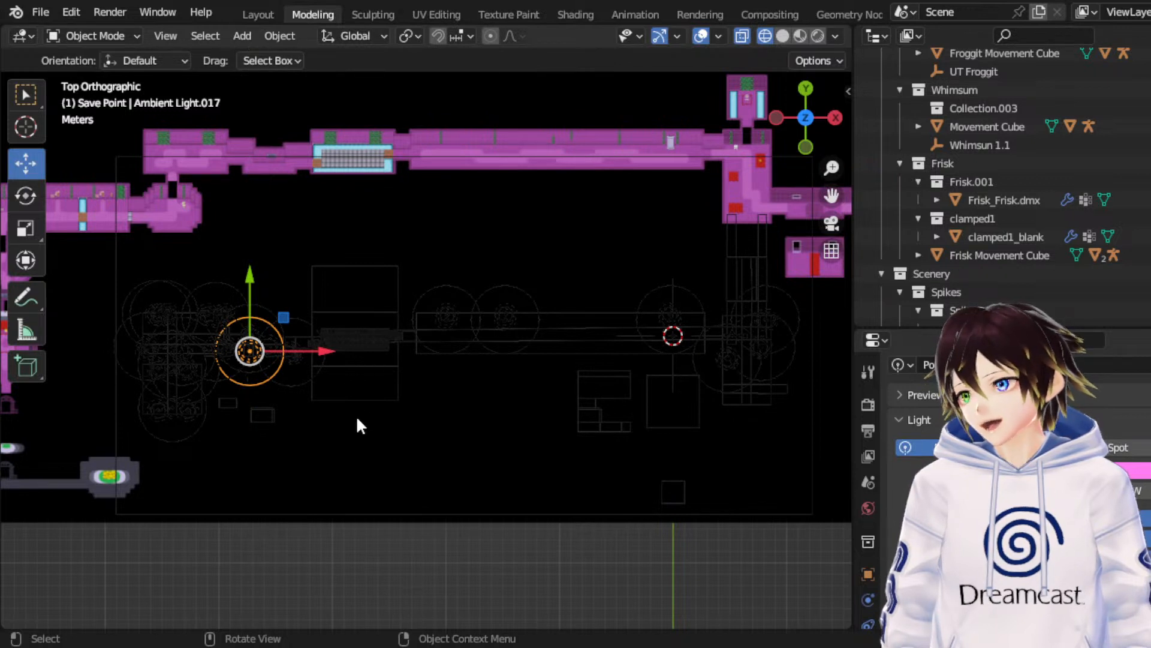
Step: Move the duplicated ambient light toward positive X to the duplicated mushrooms, then slightly toward positive Y
key("g")
key("x")
left_click(454, 377)
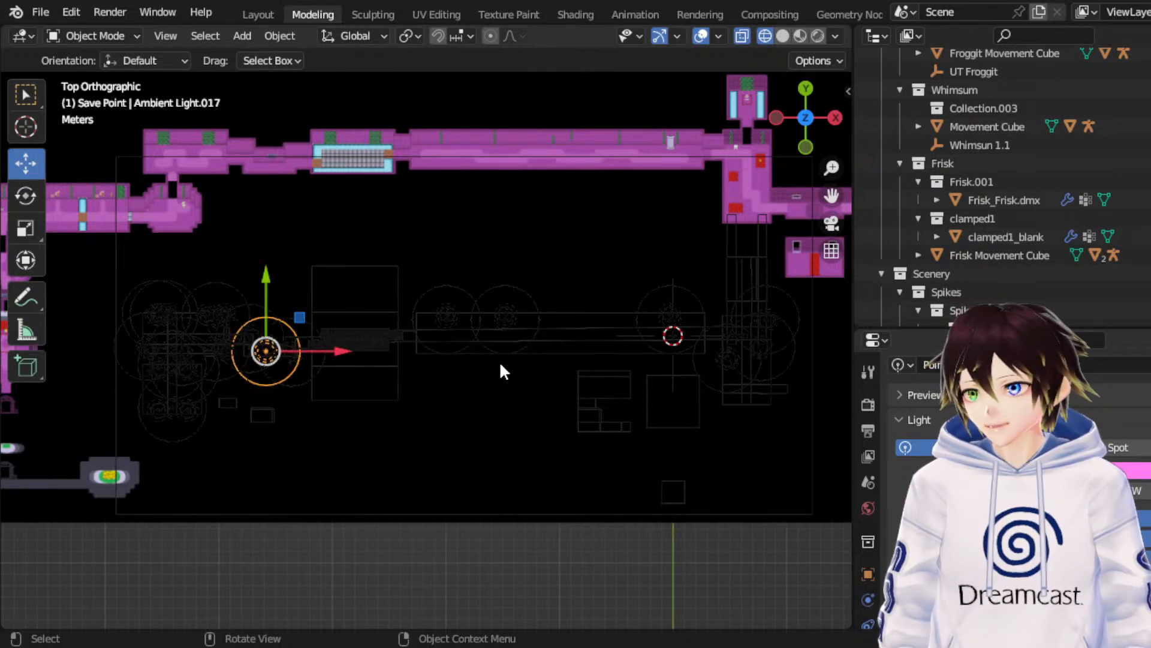
key("g")
key("y")
left_click(380, 428)
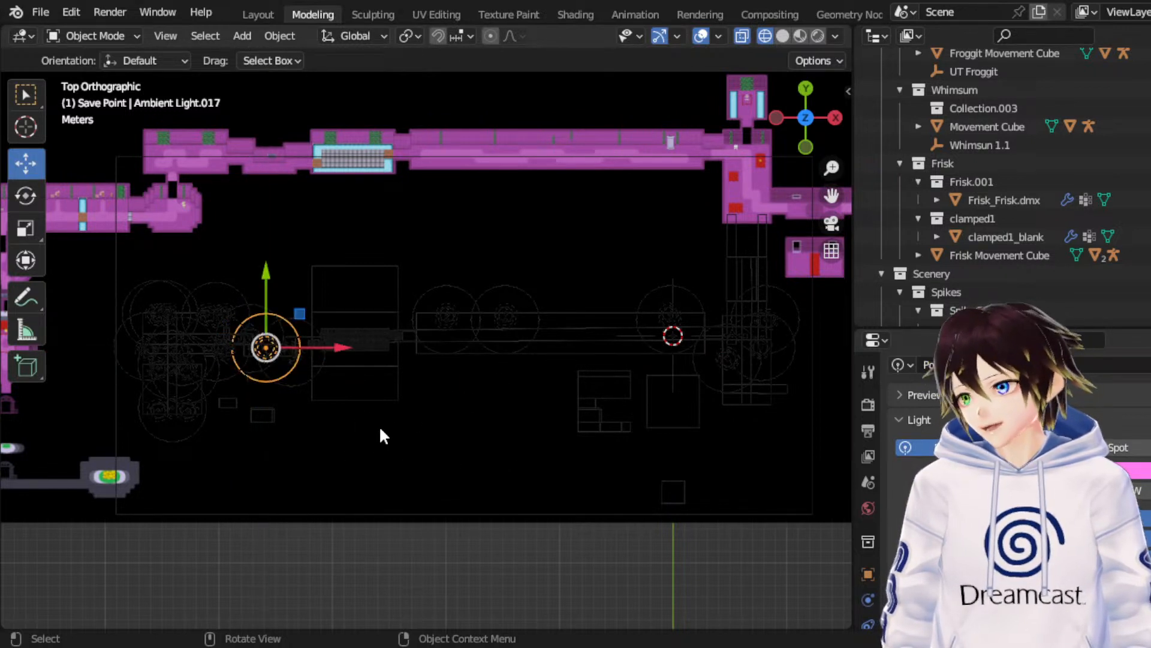
Step: Adjust the duplicated ambient light's height and nudge it slightly toward positive X
key("g")
key("z")
left_click(413, 226)
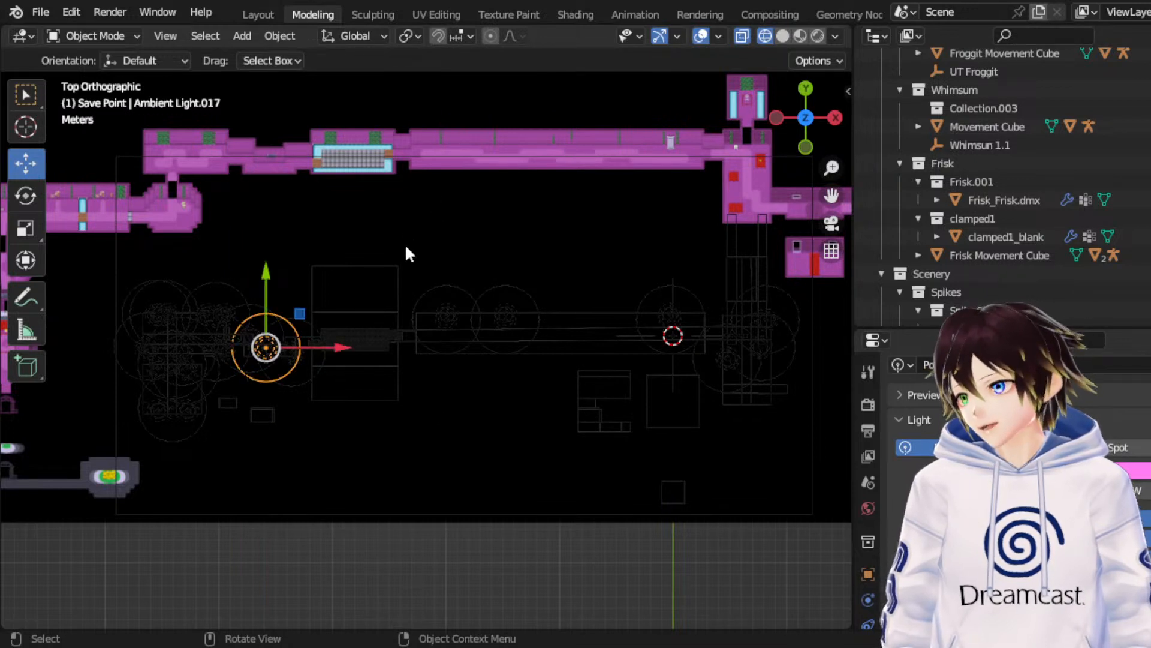
key("g")
key("x")
left_click(376, 168)
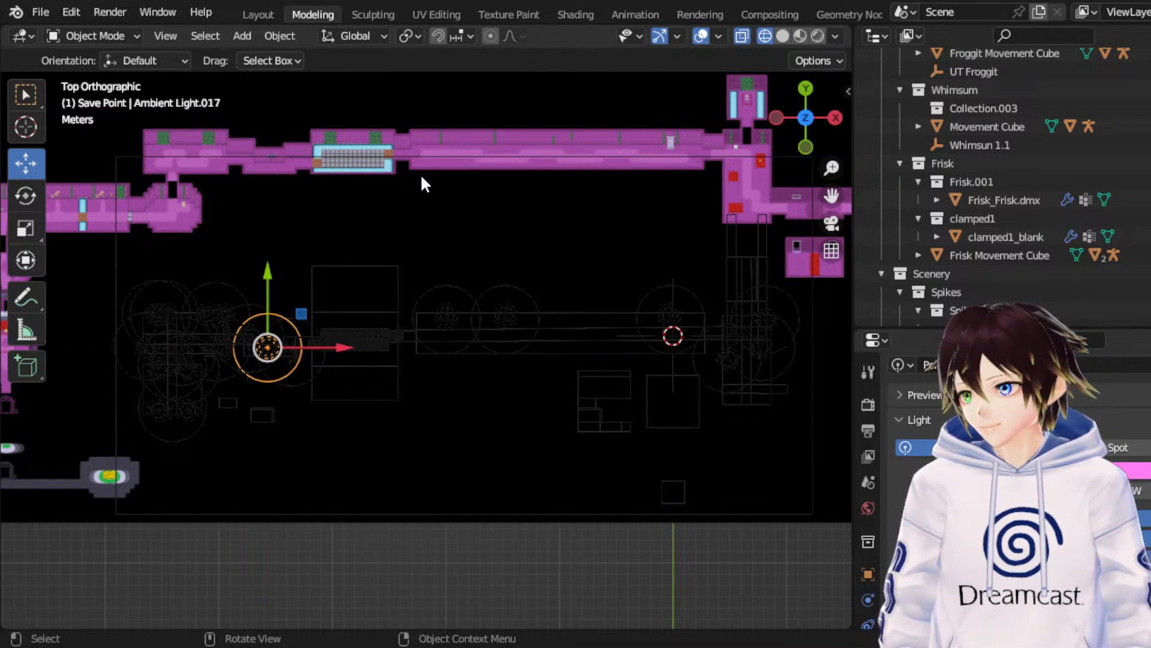
Step: Fine-tune the duplicated ambient light slightly toward positive Y and positive X, and save the file
key("g")
key("y")
left_click(434, 240)
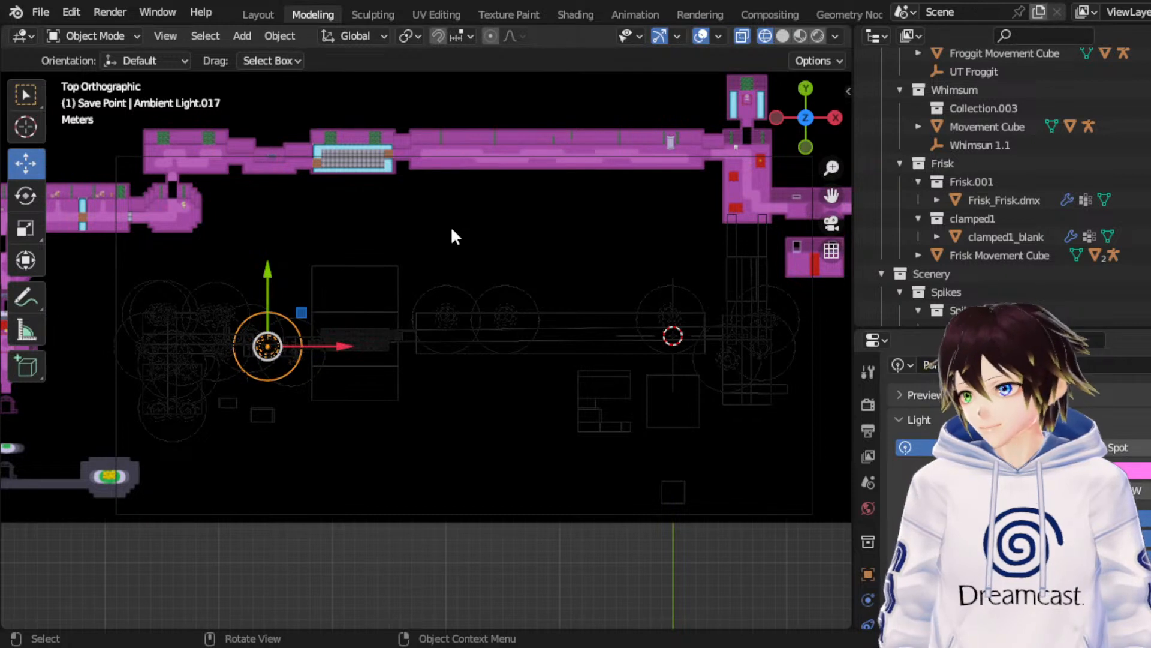
key("g")
key("x")
left_click(396, 210)
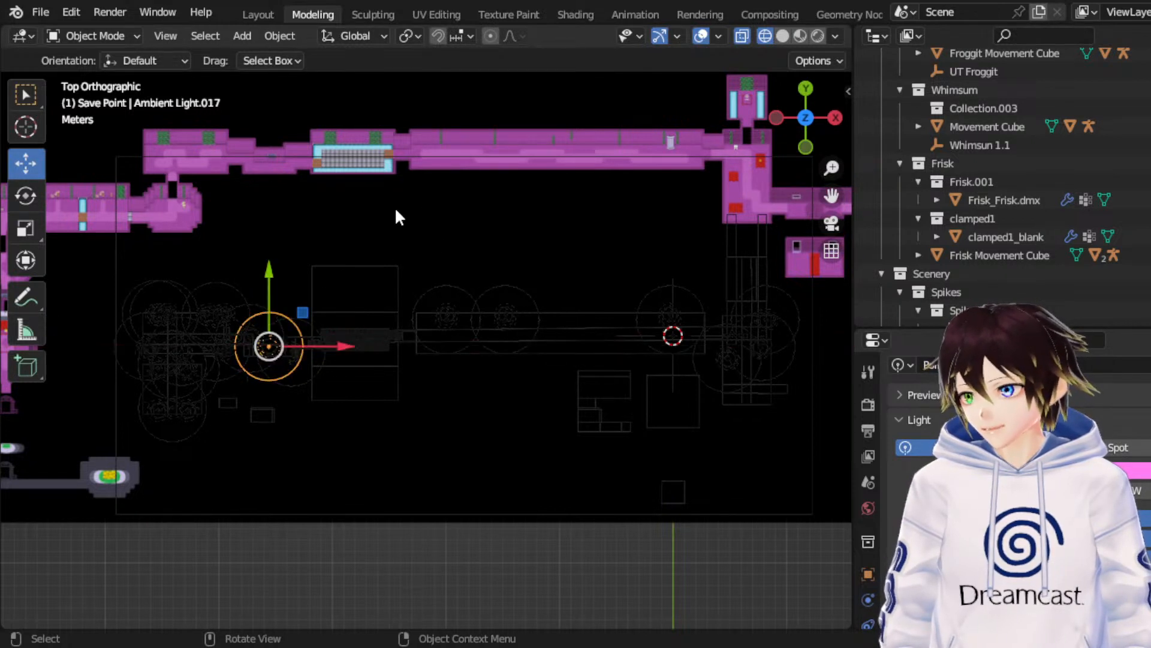
key("g")
key("x")
left_click(320, 231)
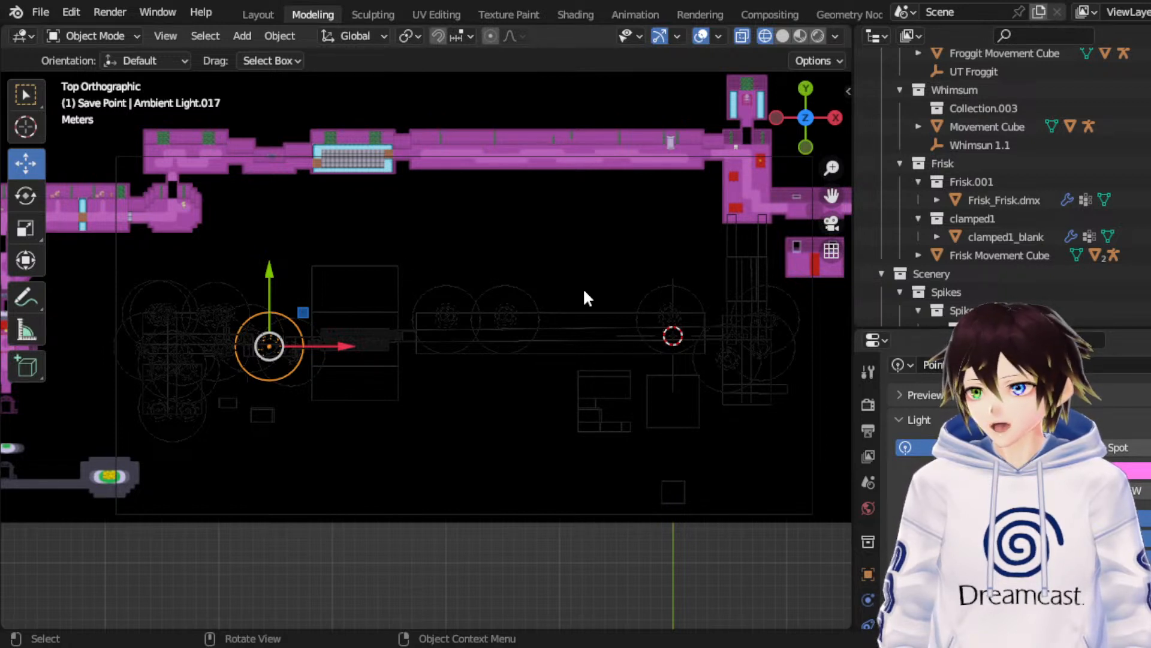
key("ctrl+s")
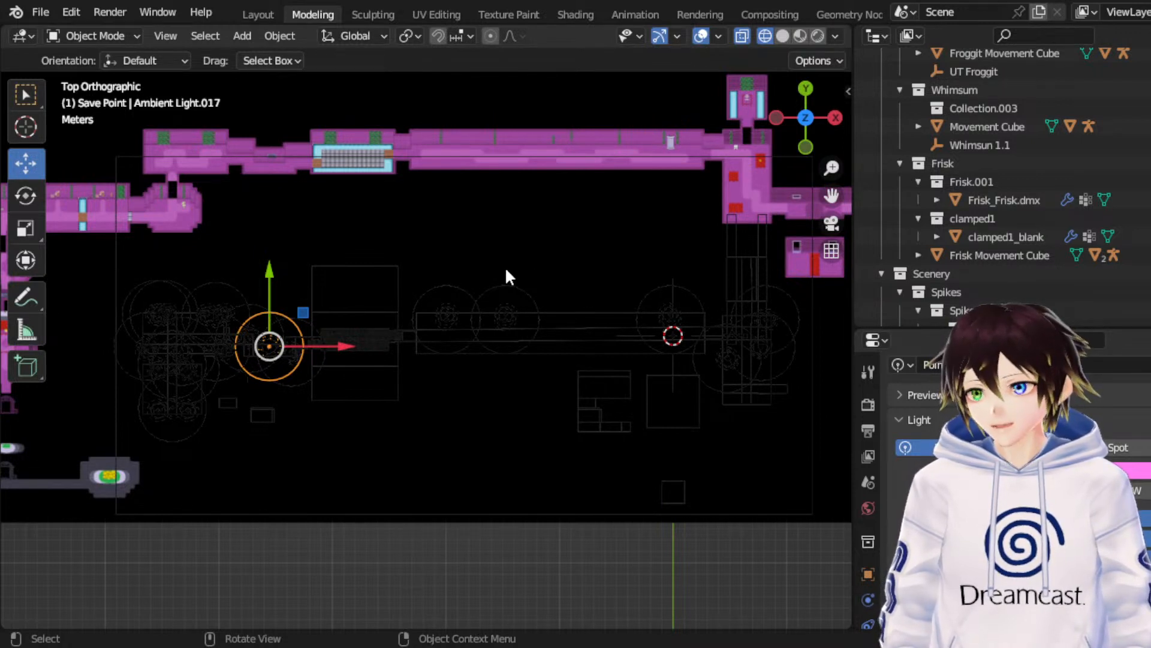
key("ctrl+s")
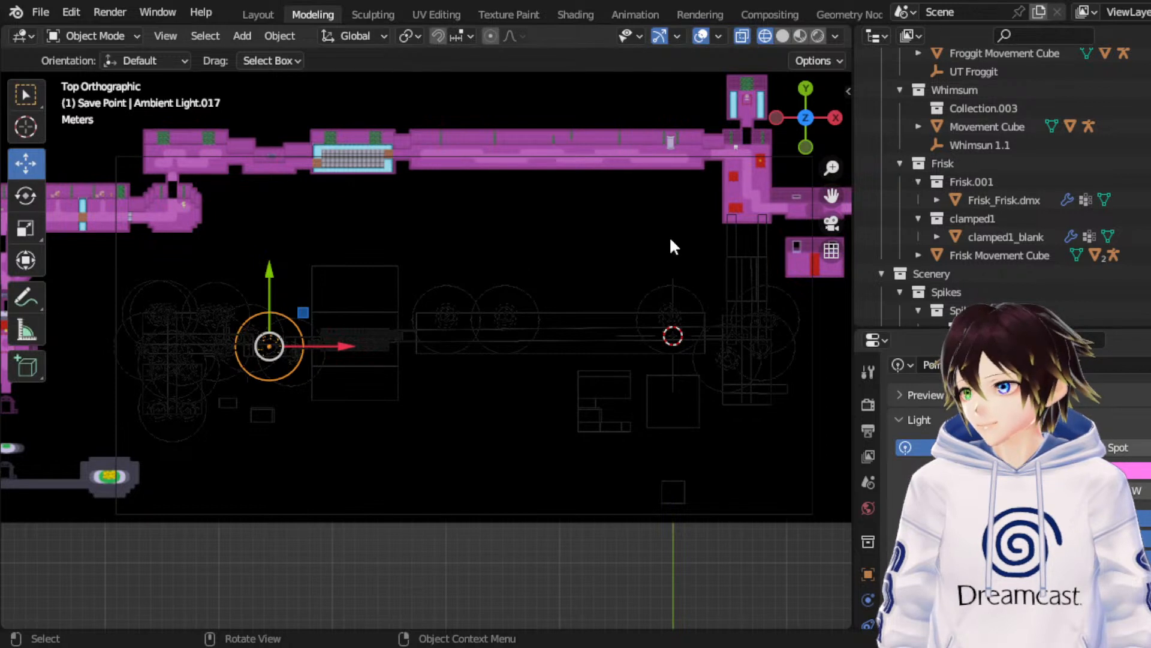
Step: Duplicate the medium moss at the passage's western end and rotate the copy
left_click(442, 143)
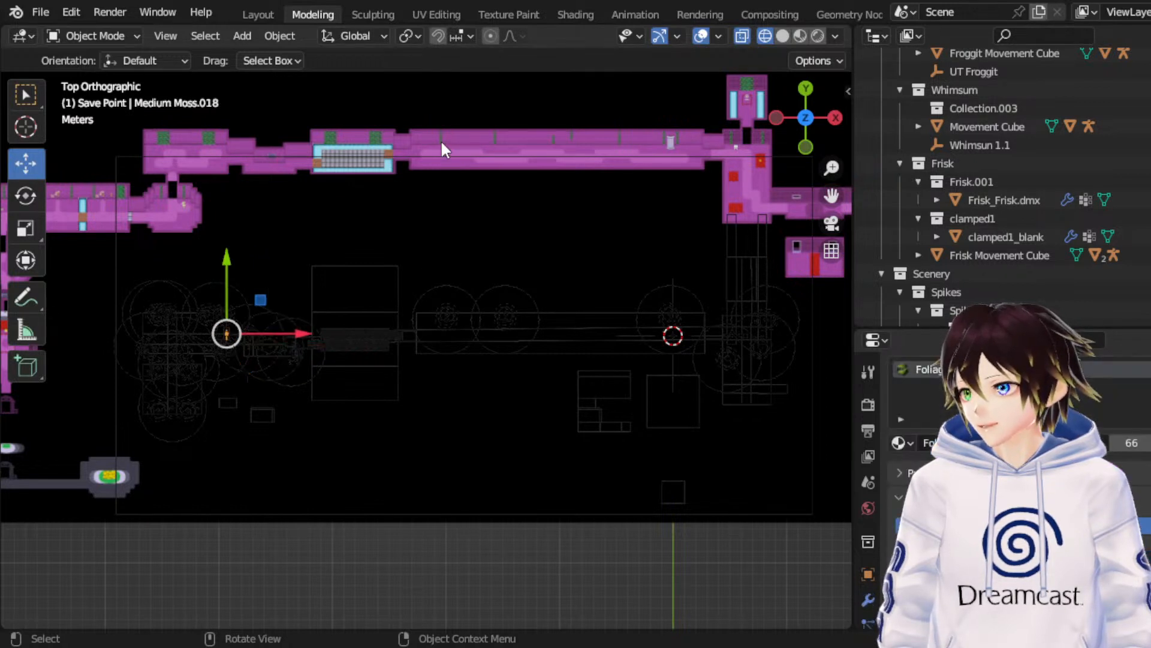
key("shift+d")
right_click(416, 197)
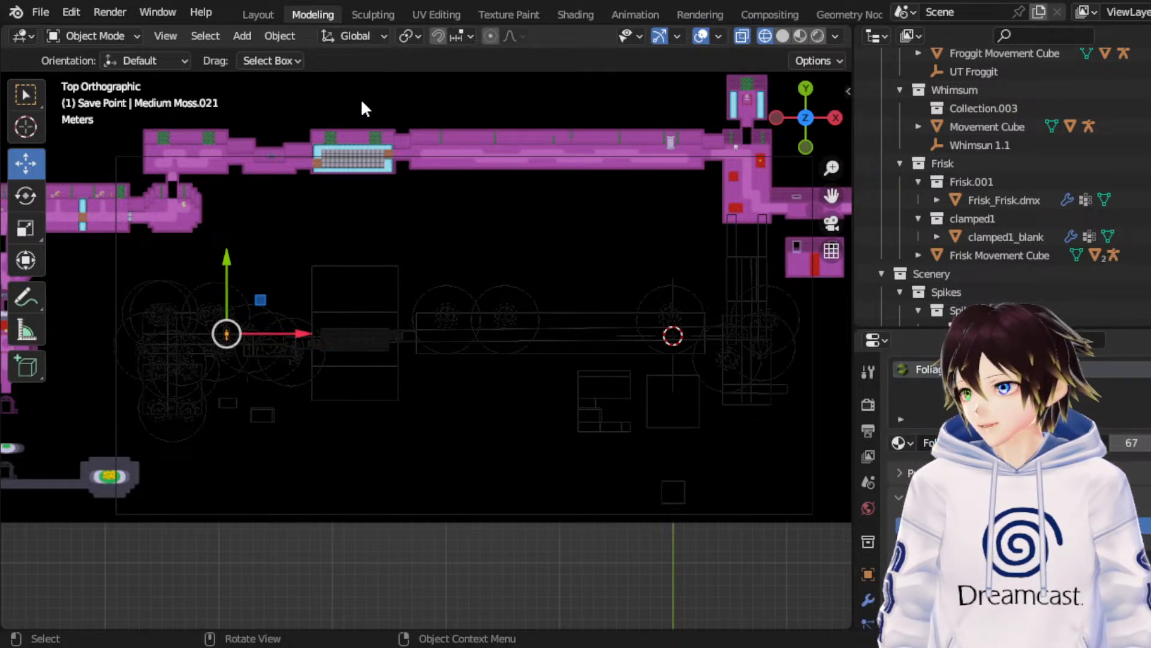
key("g")
left_click(33, 198)
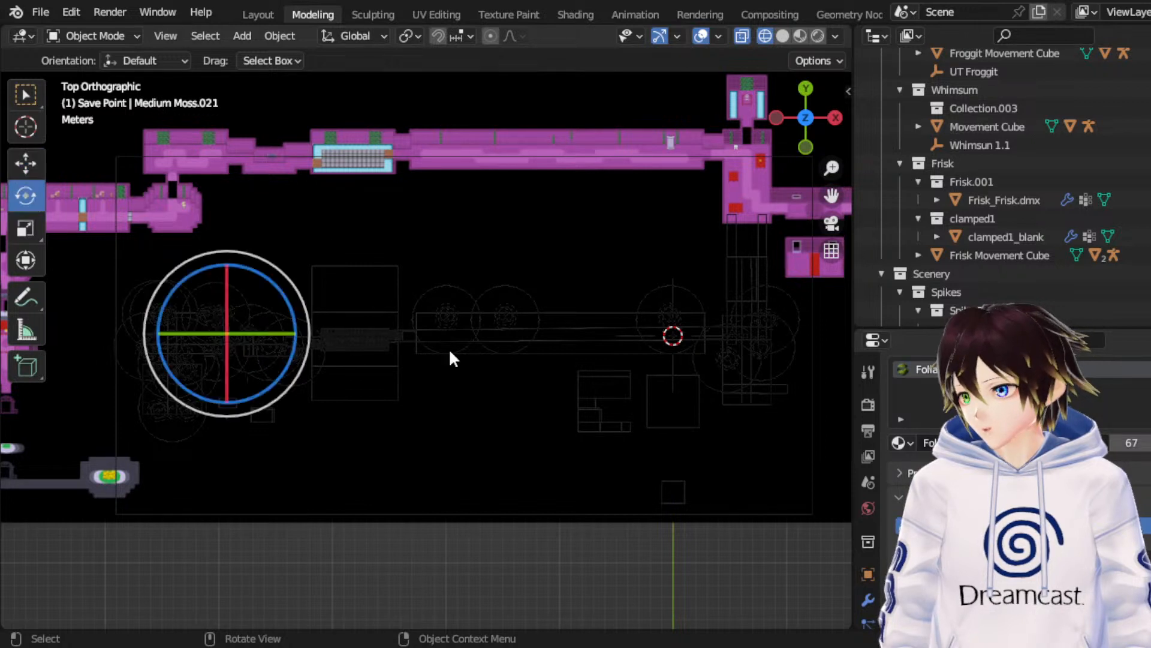
key("r")
left_click(319, 496)
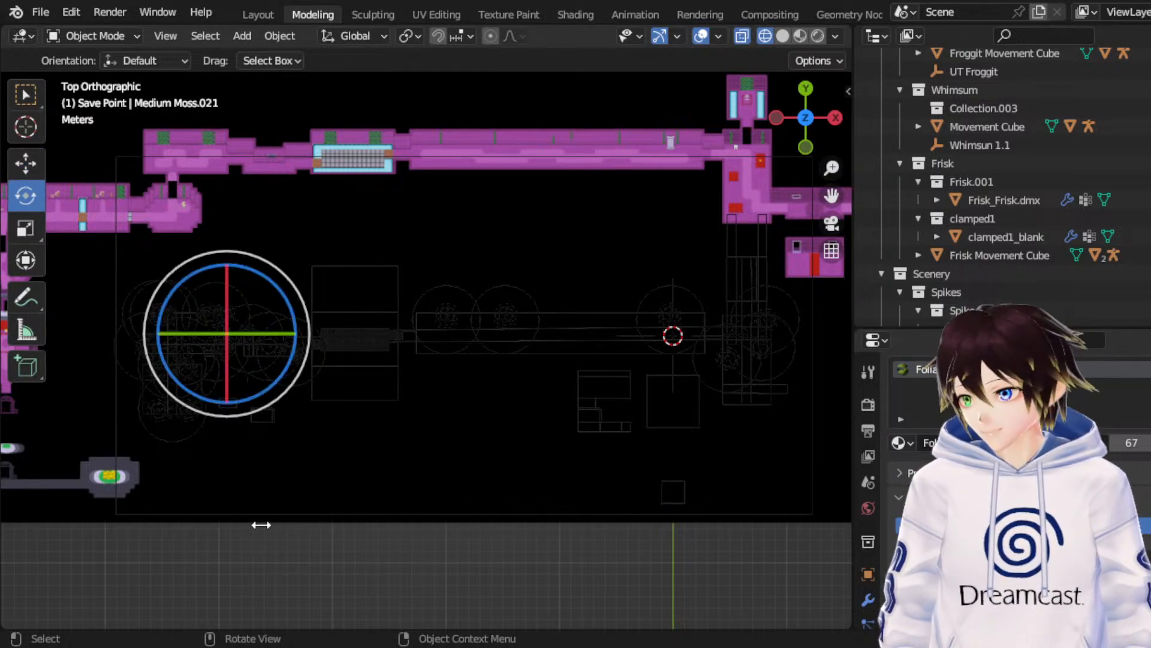
left_click(22, 163)
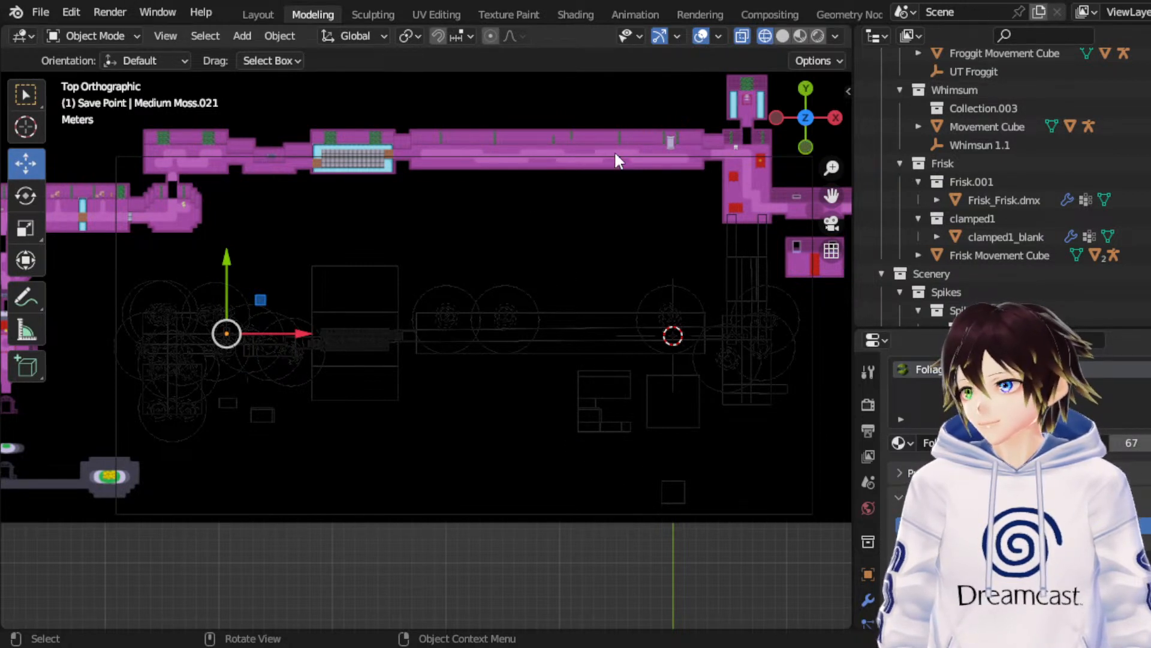
Step: Move the rotated medium moss copy toward negative Y
key("g")
key("y")
left_click(414, 251)
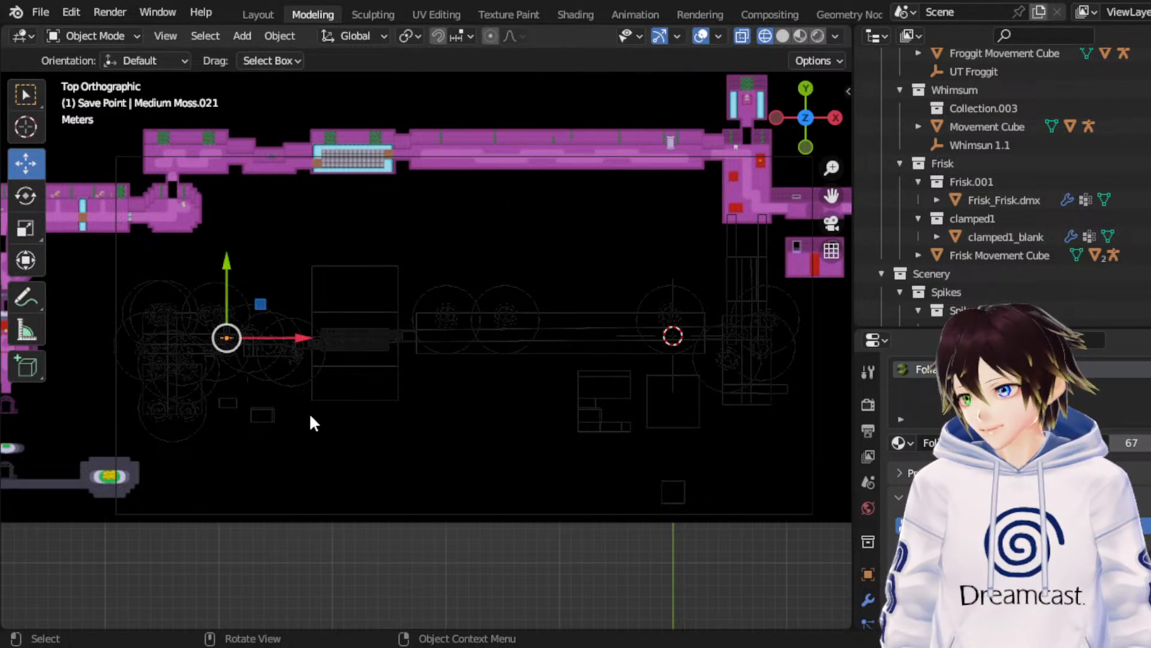
key("g")
key("Escape")
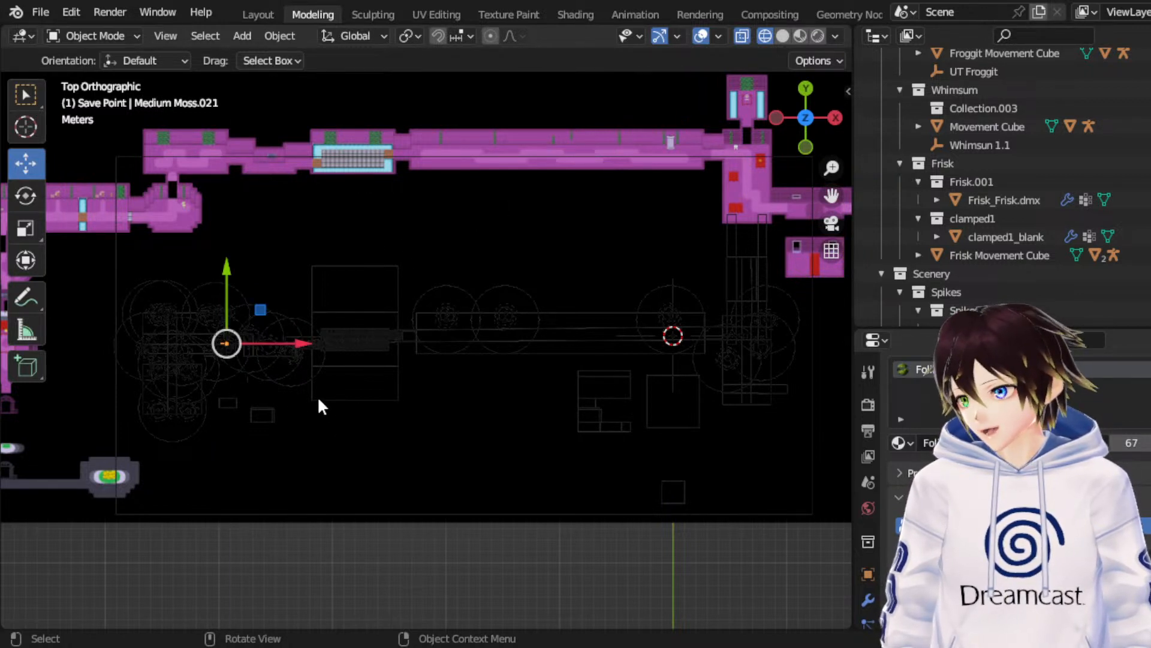
Step: Move the duplicated medium moss toward positive X into the passage and nudge it slightly toward negative Y
key("g")
key("x")
left_click(511, 340)
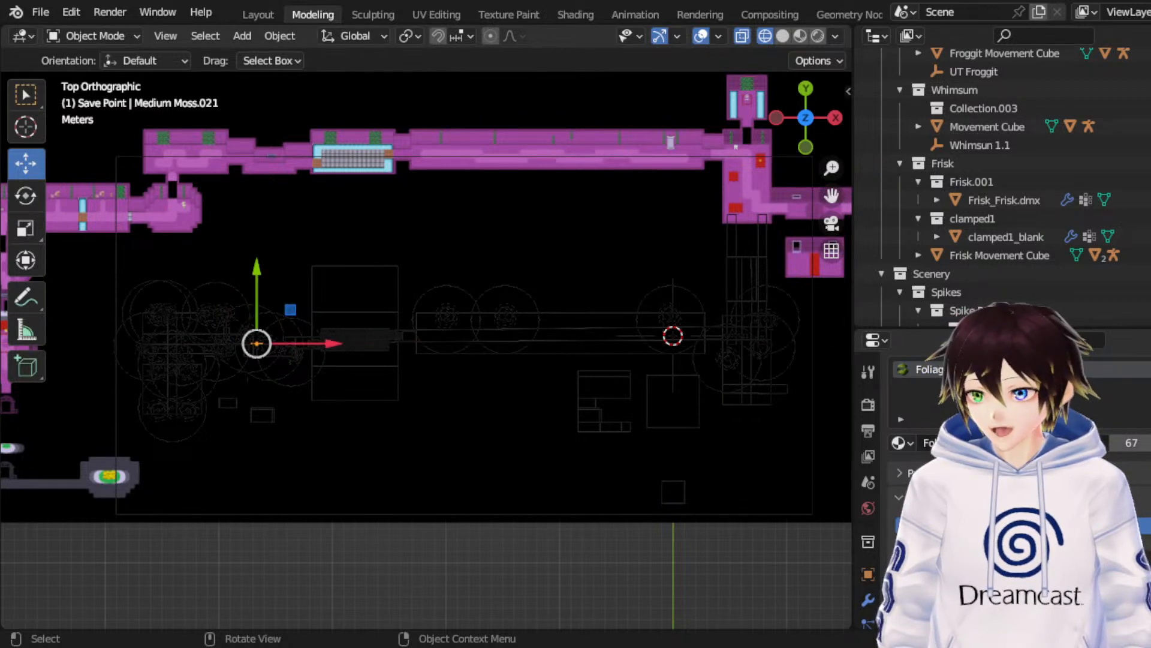
key("g")
key("y")
left_click(571, 175)
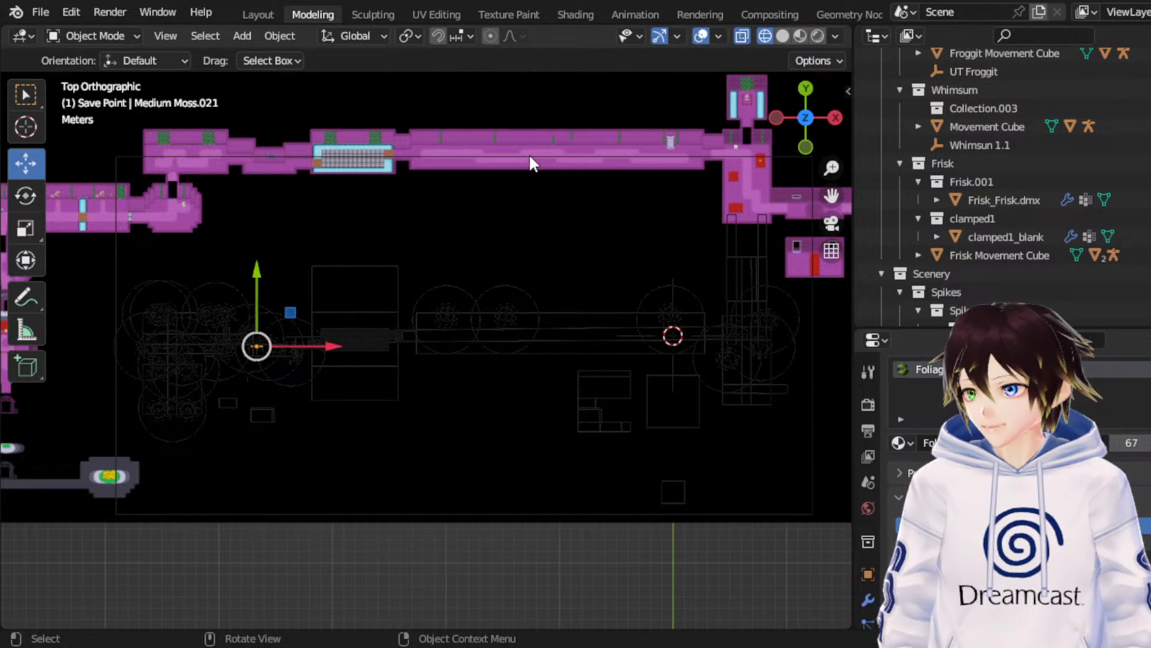
Step: Move the duplicated medium moss further toward positive X along the passage in two small shifts
key("g")
key("x")
left_click(701, 145)
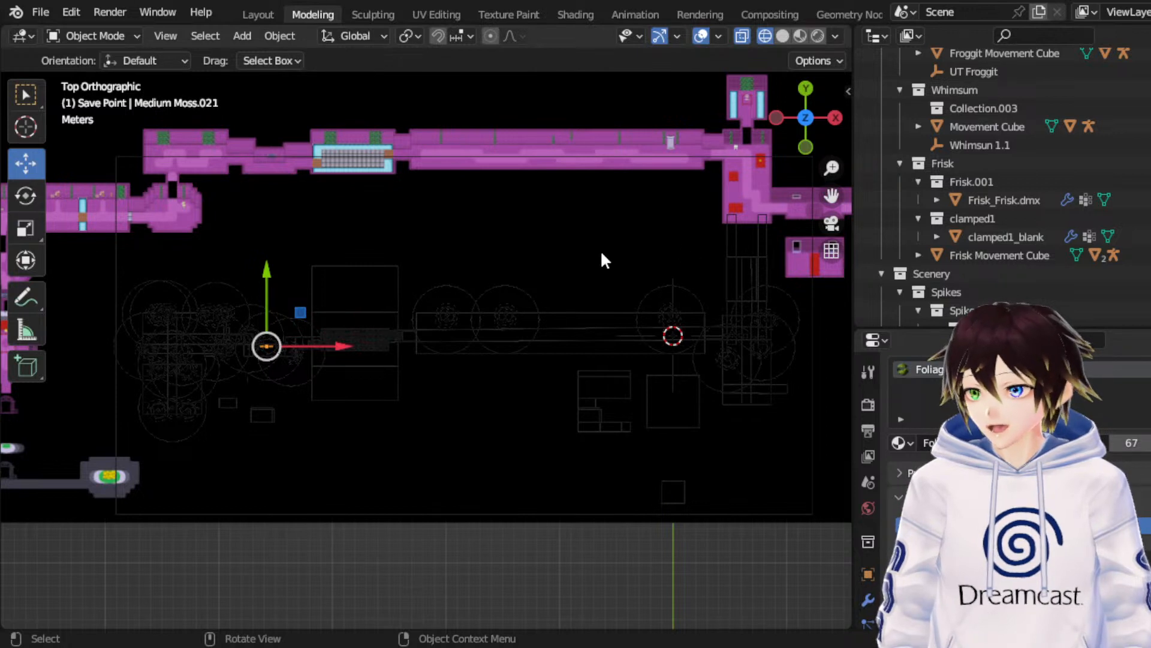
key("g")
key("x")
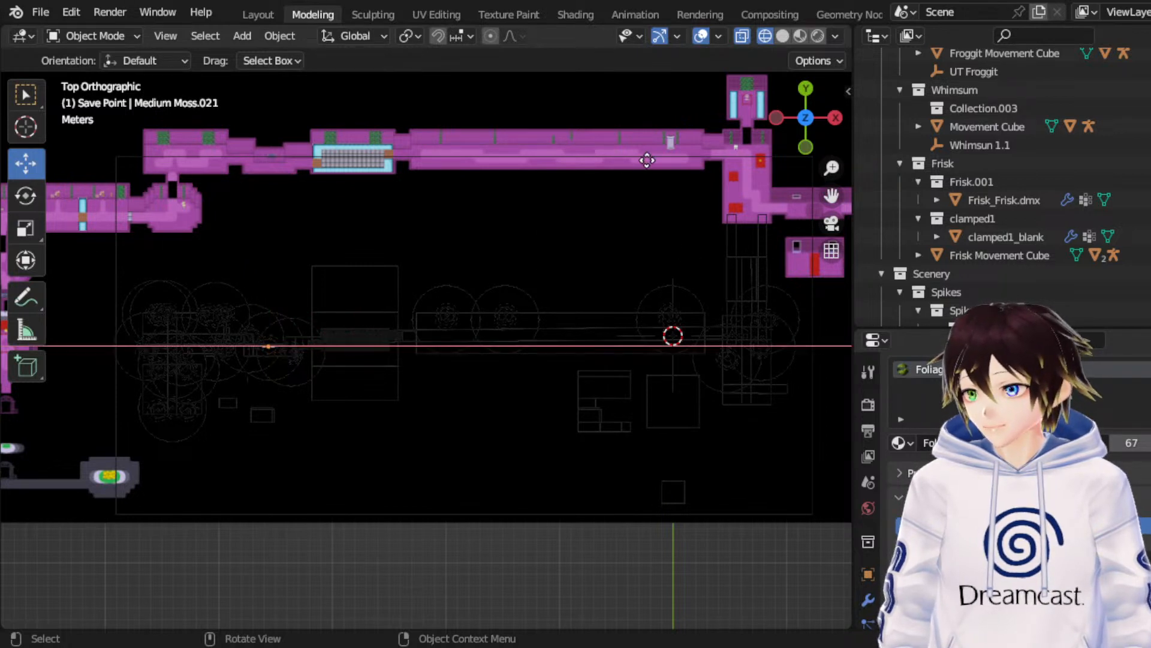
left_click(624, 155)
left_click(28, 222)
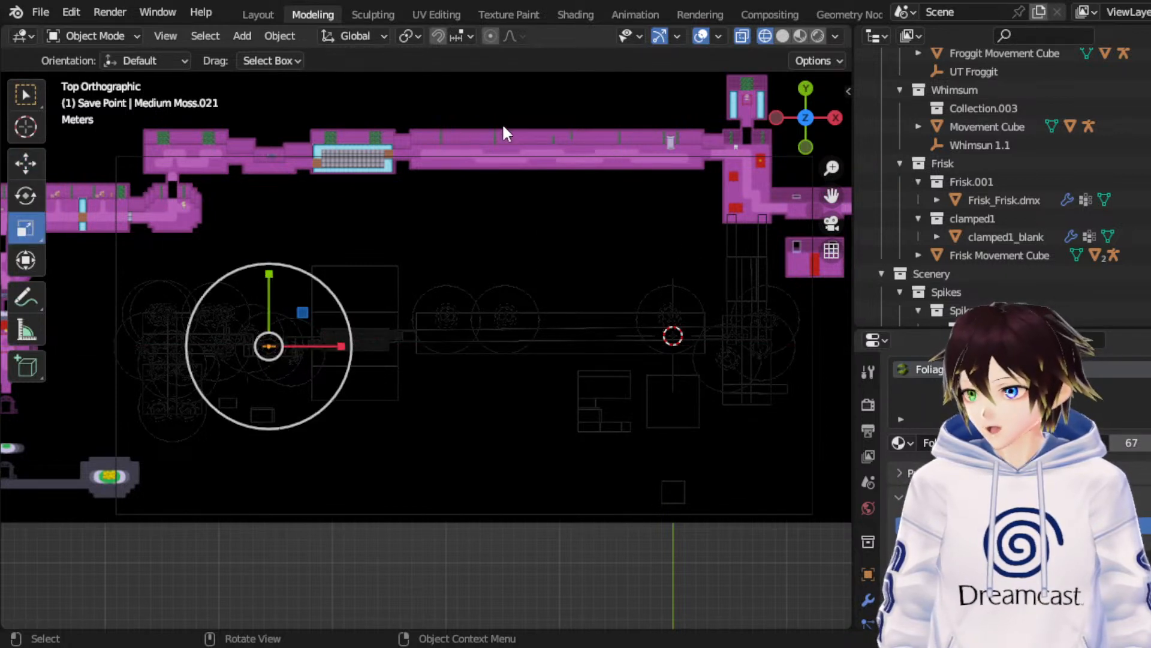
key("s")
key("Escape")
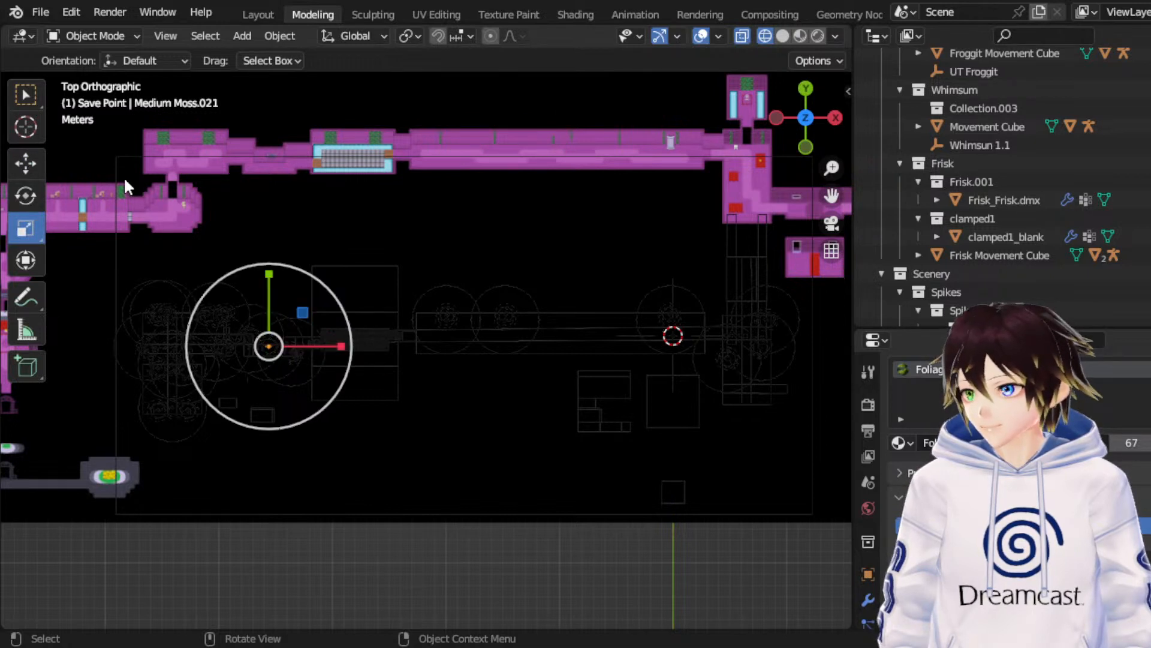
left_click(25, 163)
key("g")
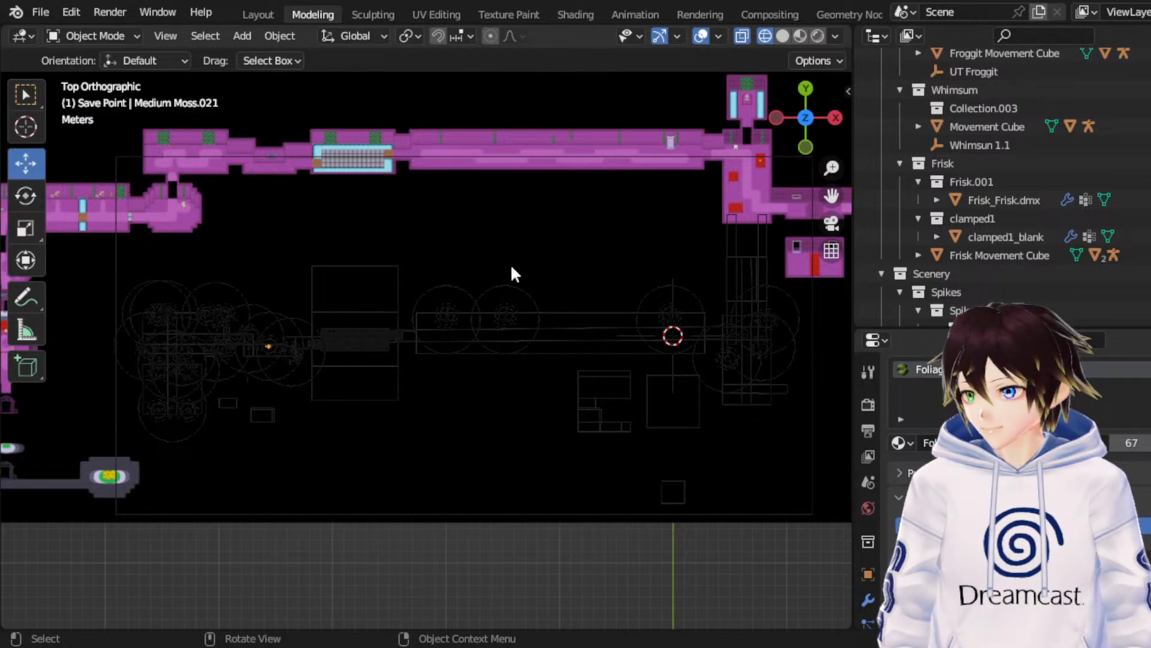
key("Escape")
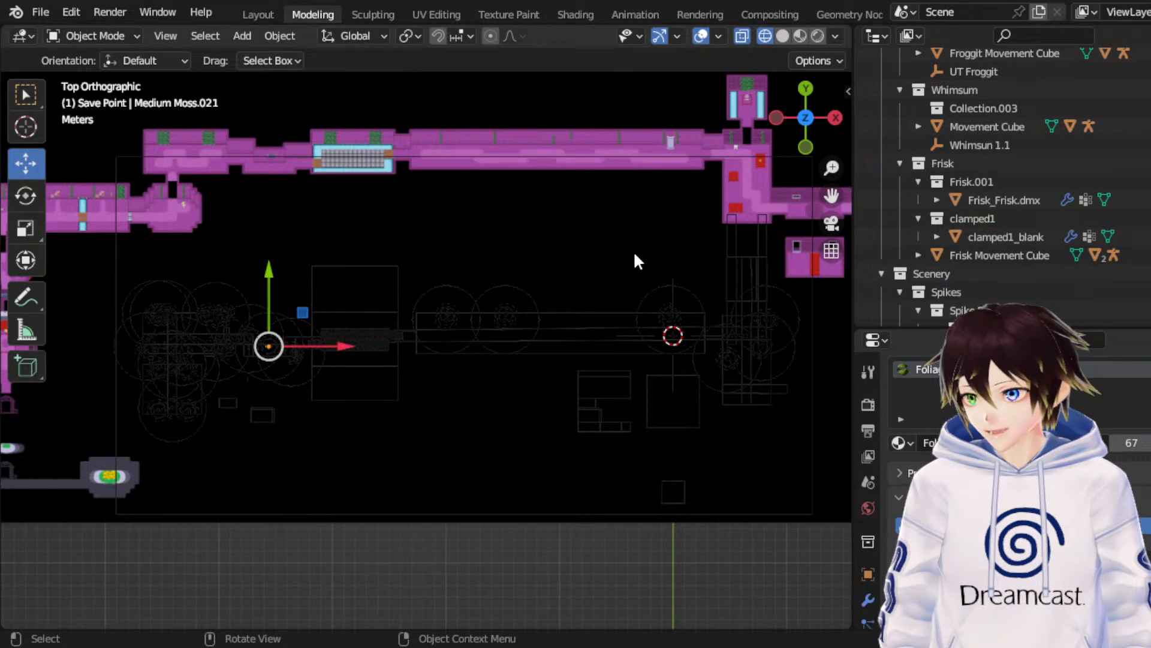
Step: Nudge the duplicated medium moss slightly toward positive Y and positive X, and fine-tune its position freely
key("g")
key("y")
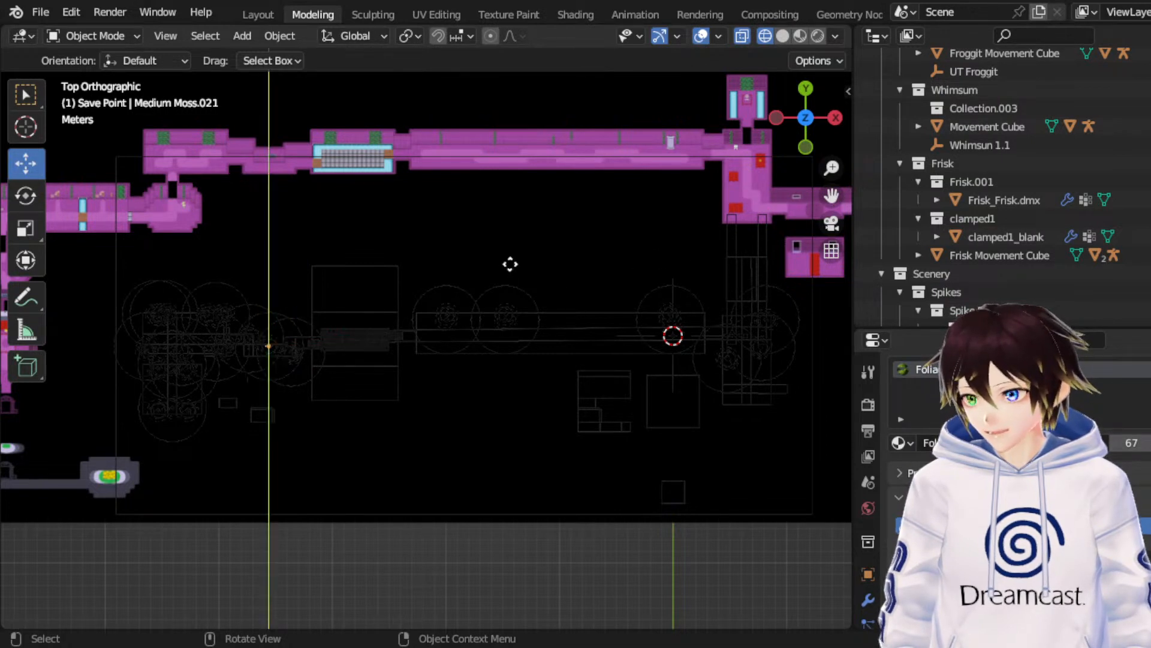
key("Escape")
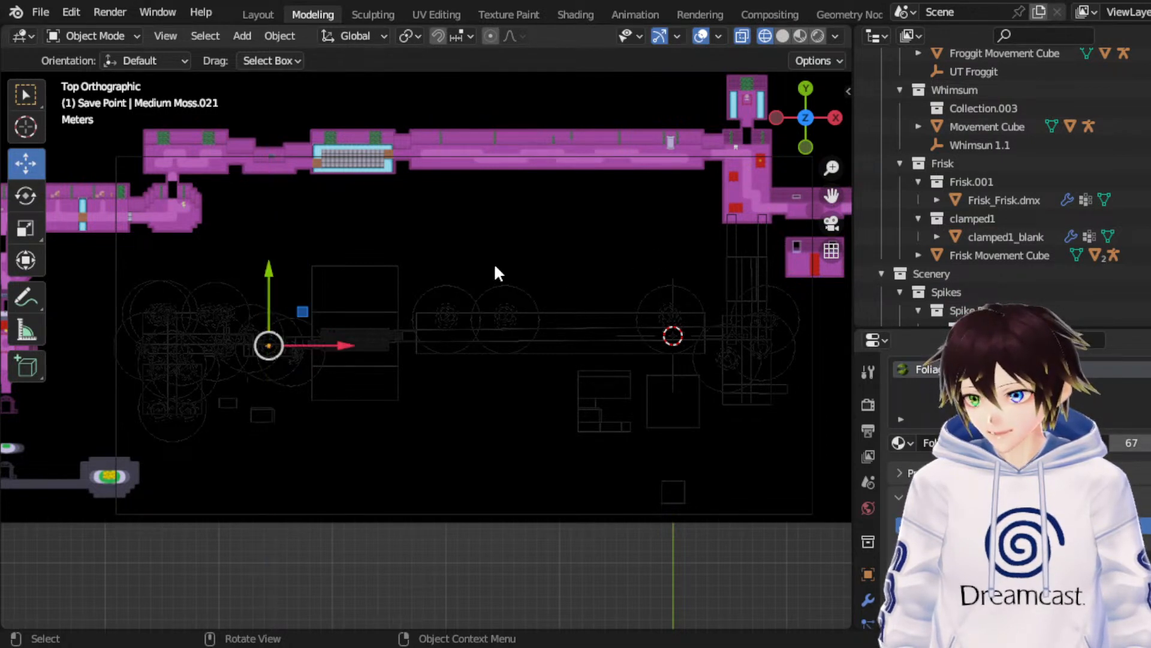
key("g")
key("x")
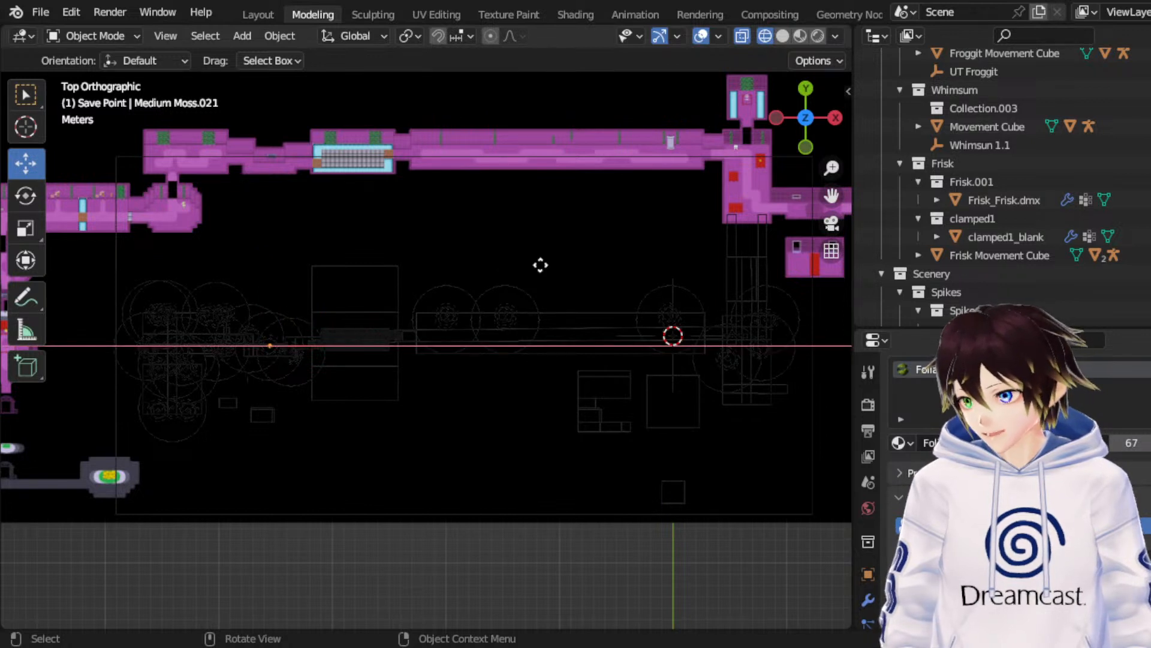
left_click(530, 266)
key("g")
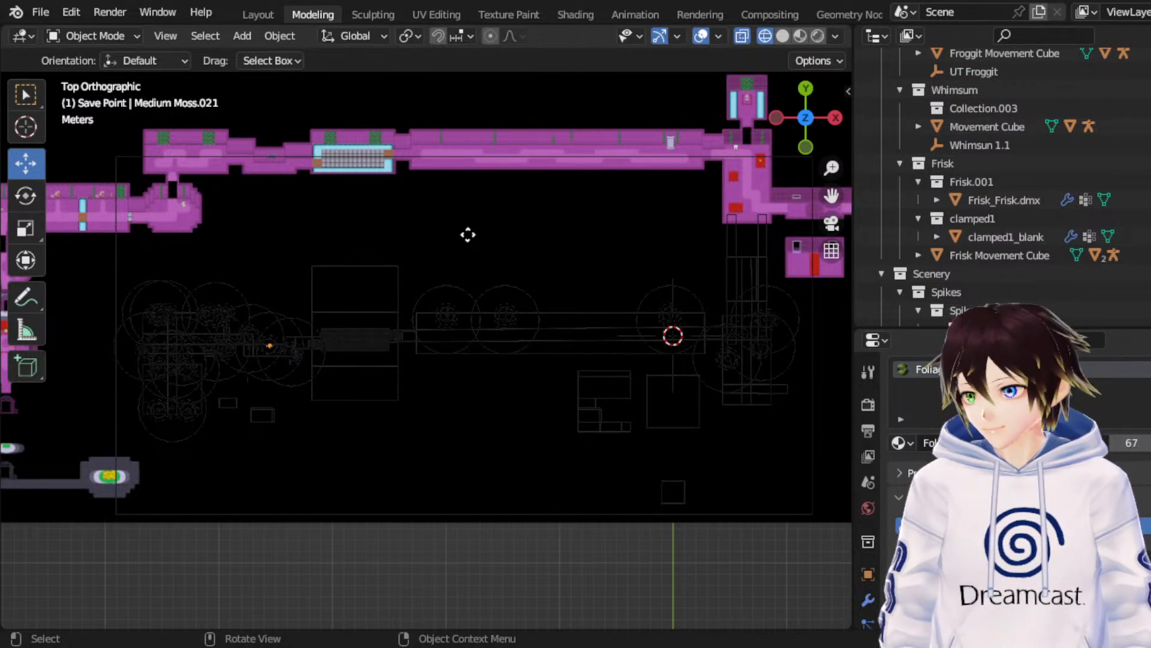
left_click(469, 235)
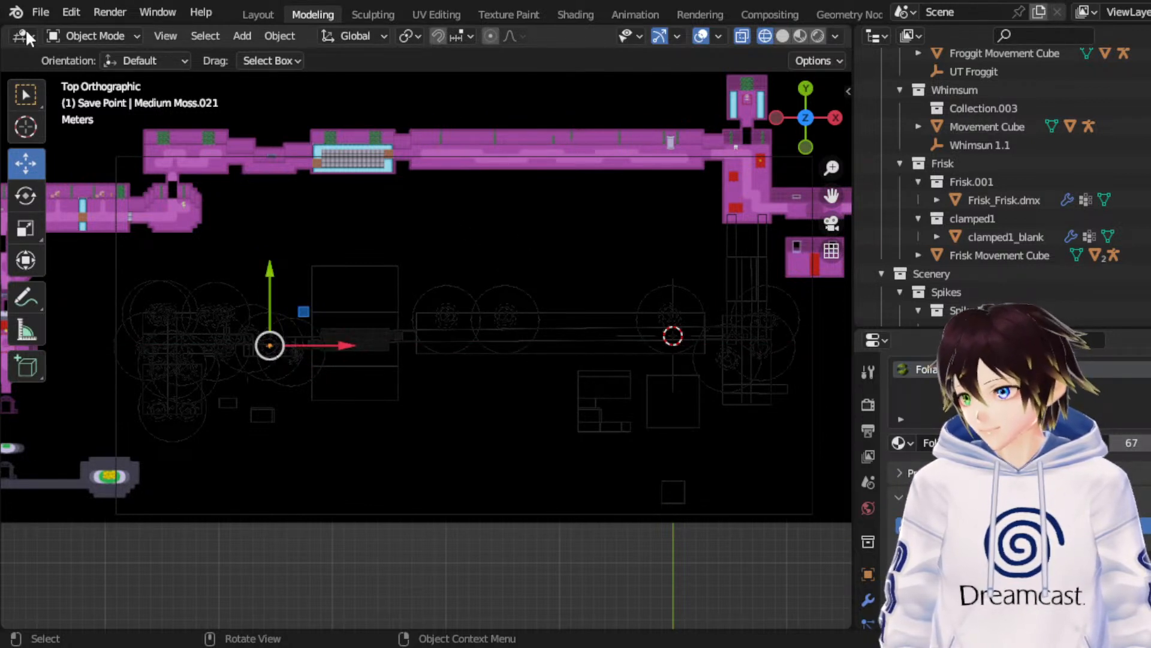
Step: Enter Edit Mode on the medium moss, select mesh edges and move them slightly along the Y axis
key("Tab")
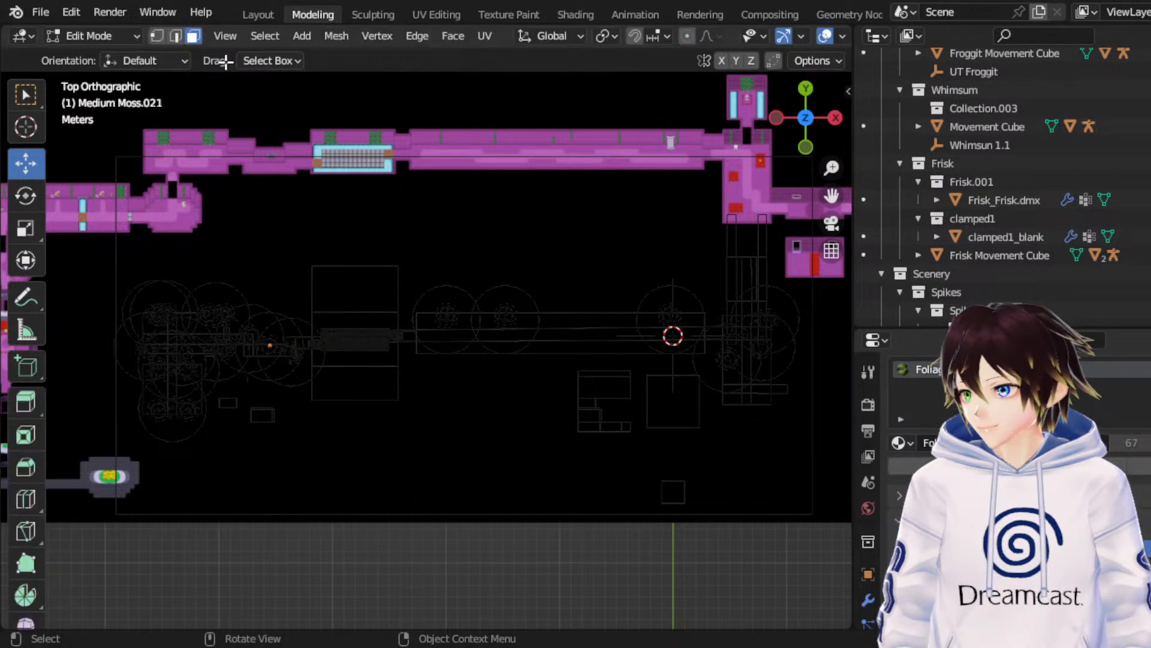
left_click(175, 36)
left_click(401, 300)
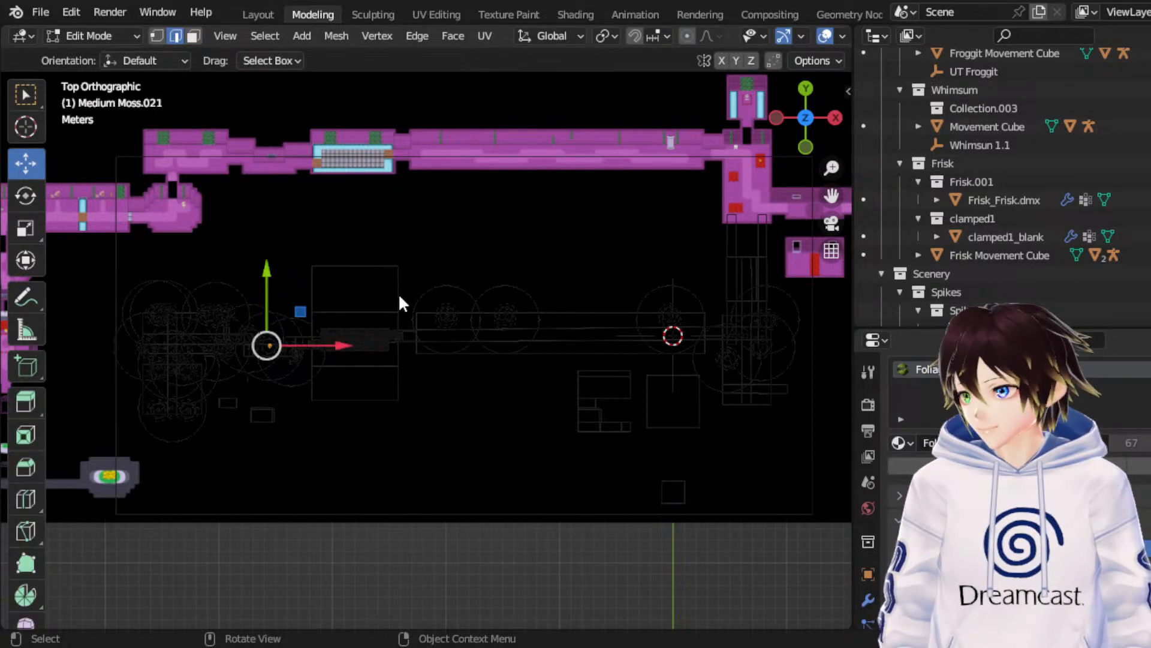
left_click(424, 324)
key("a")
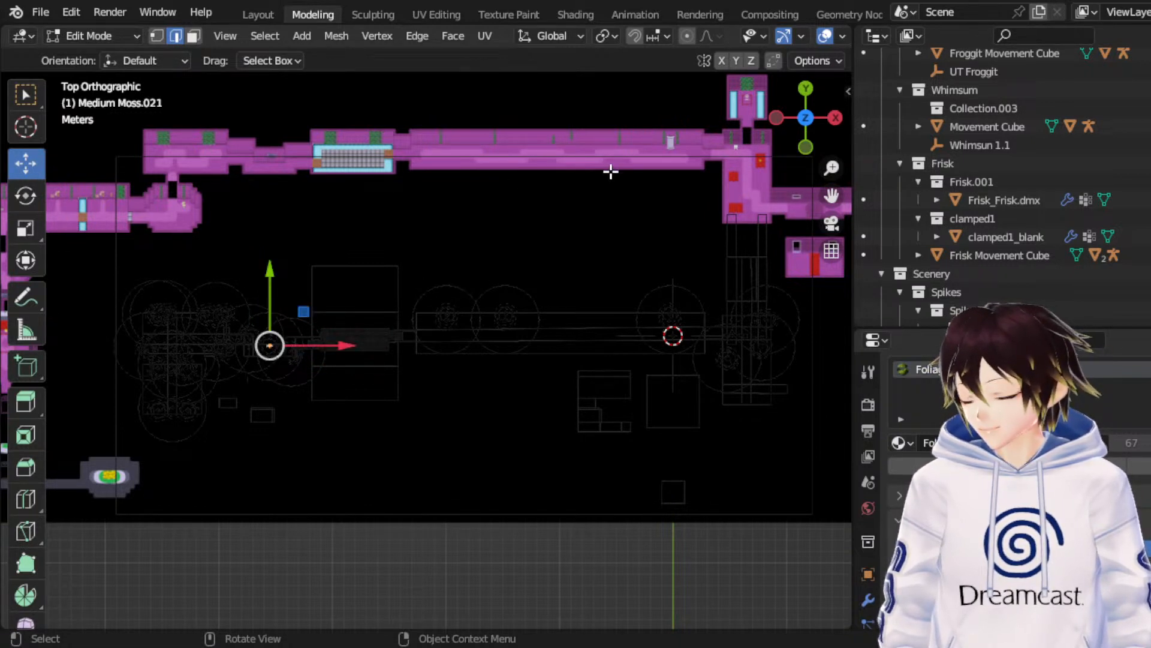
left_click(614, 153)
left_click(600, 195)
key("g")
key("y")
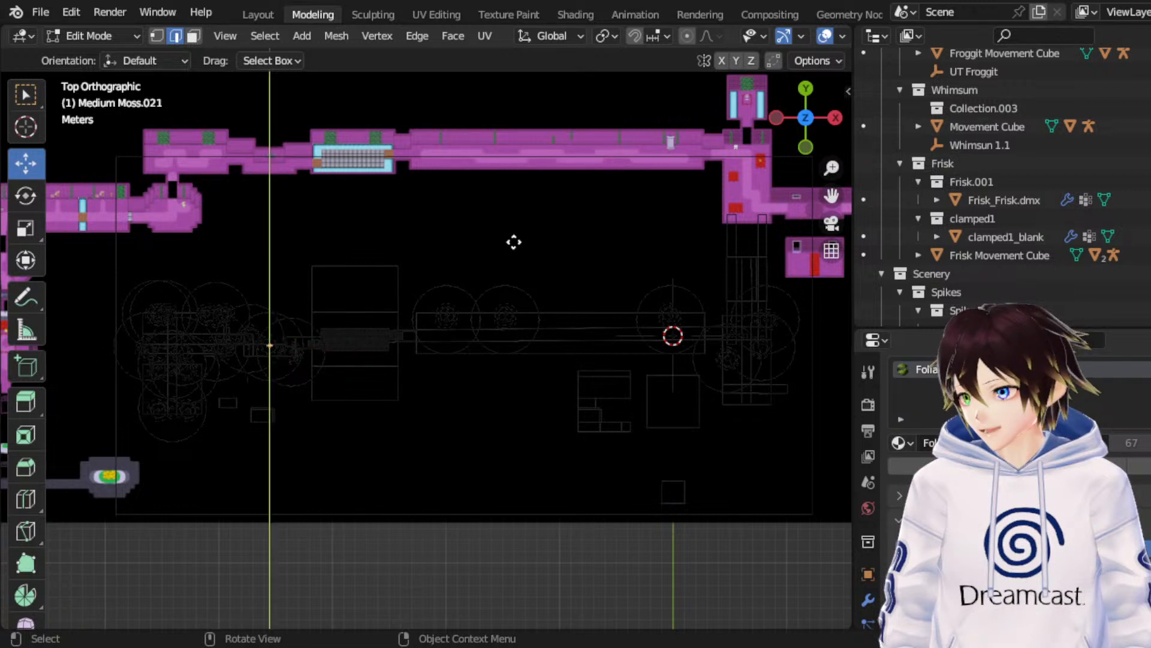
left_click(514, 241)
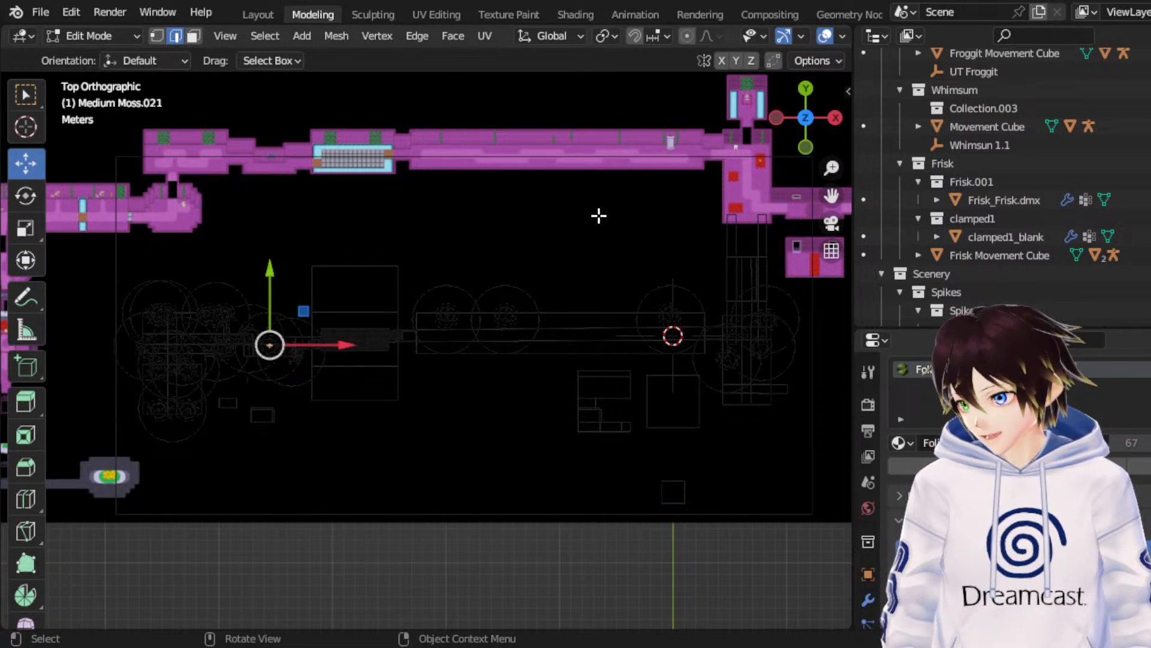
Step: Switch the medium moss mesh to vertex selection and clear the current selection
left_click(157, 37)
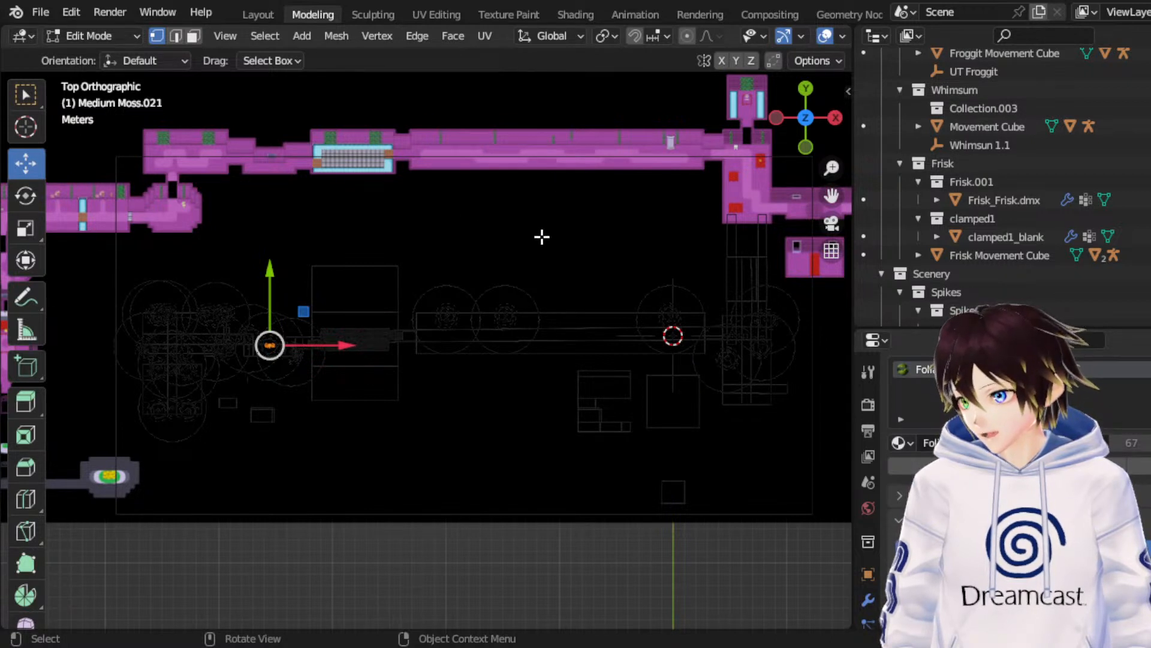
key("g")
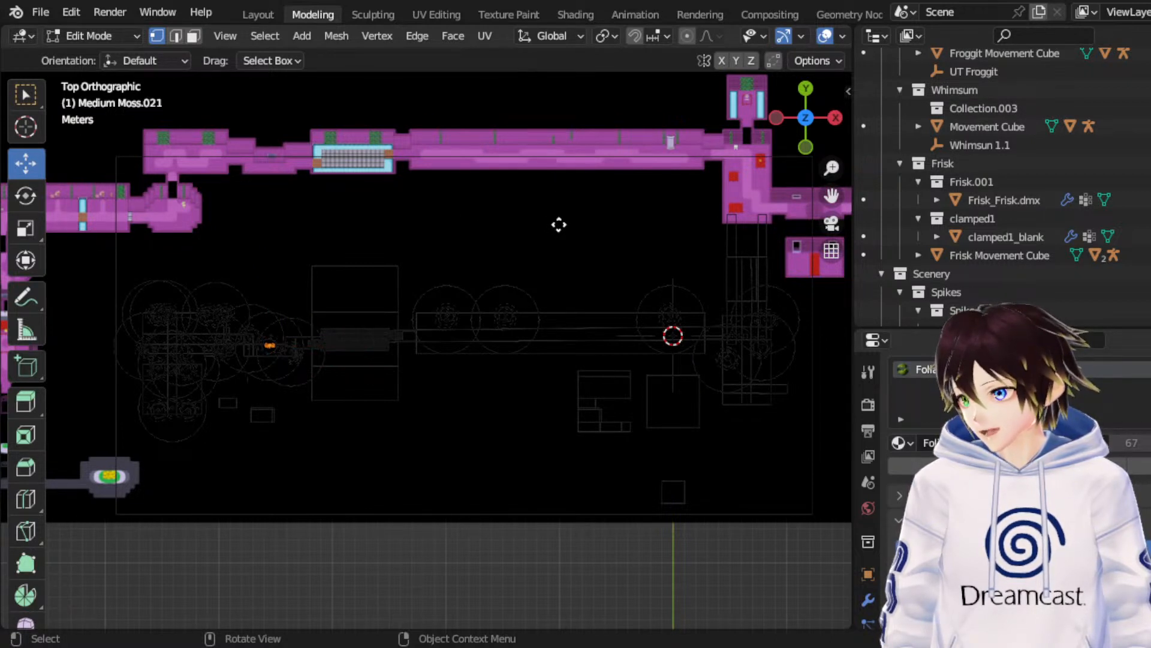
right_click(556, 226)
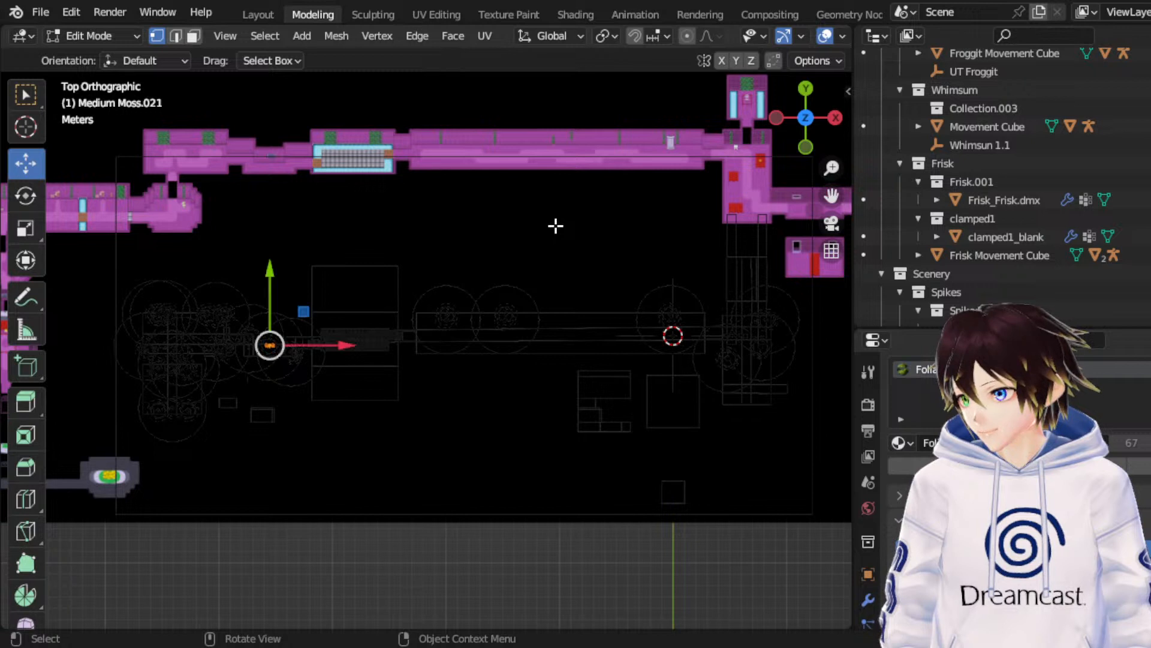
left_click(573, 287)
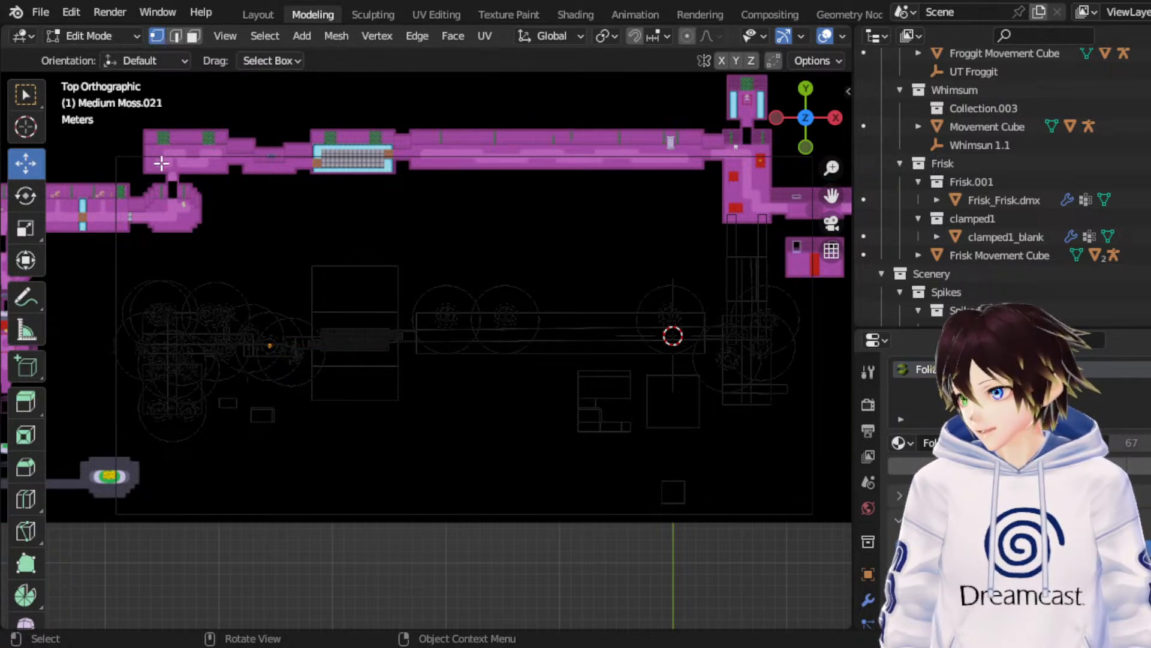
Step: Try to move a vertex of the medium moss along the X axis, and undo the move
left_click(269, 345)
key("g")
key("x")
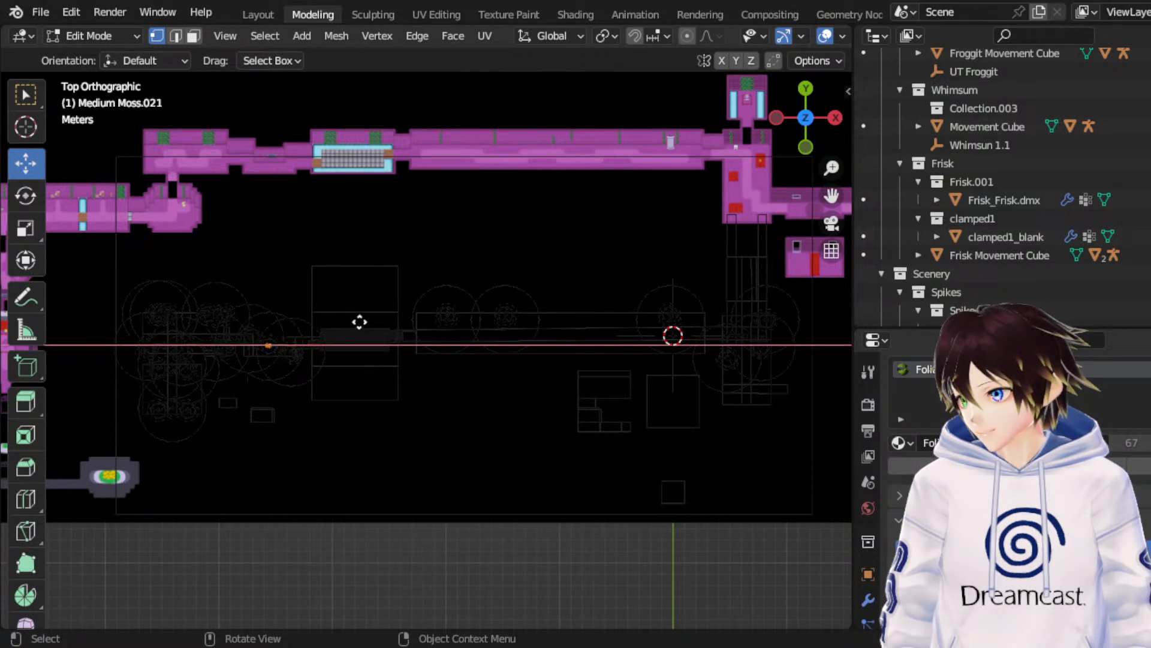
left_click(362, 322)
key("ctrl+z")
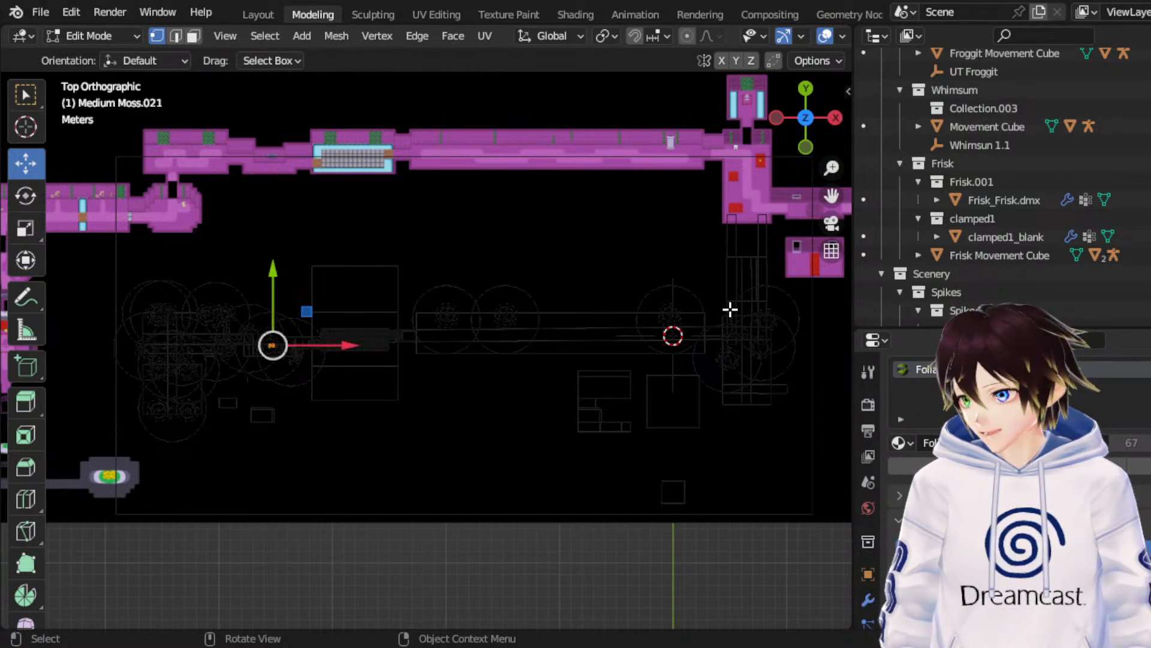
Step: Shift selected vertices of the medium moss slightly toward negative X and freely reposition its selected geometry
key("g")
key("x")
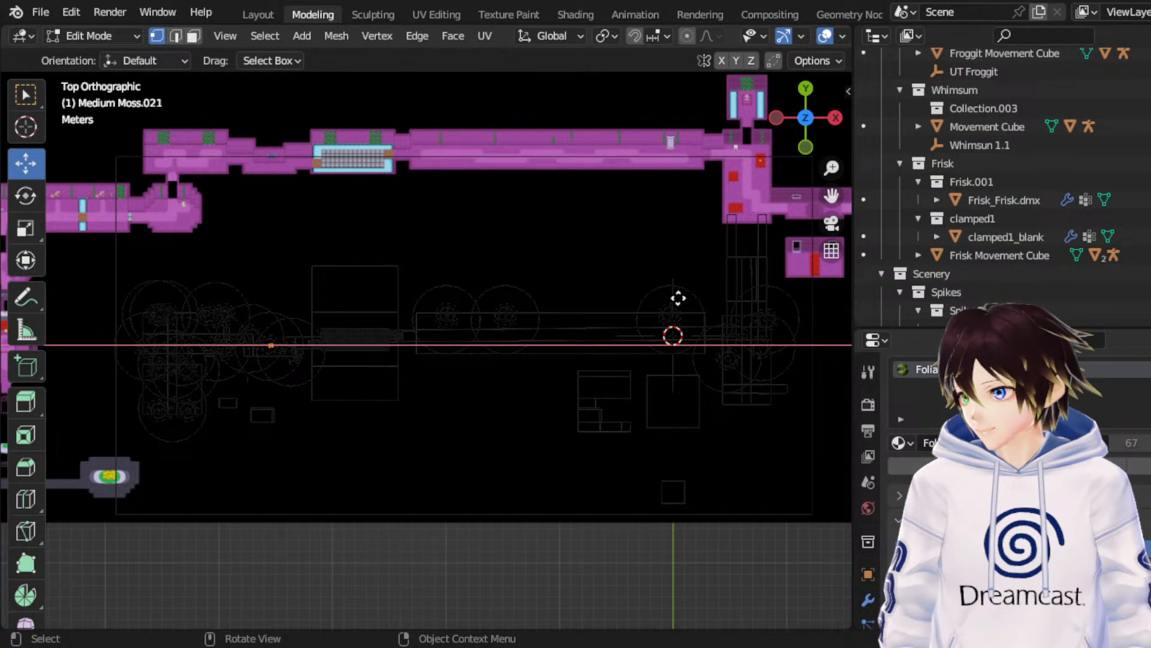
left_click(679, 298)
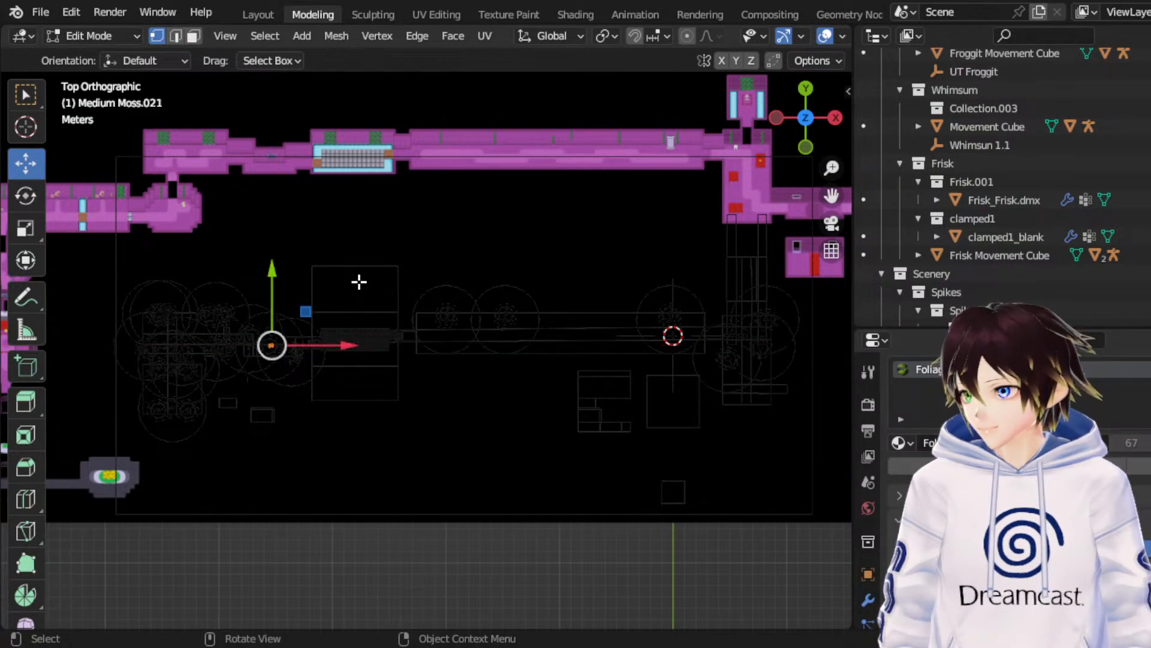
key("g")
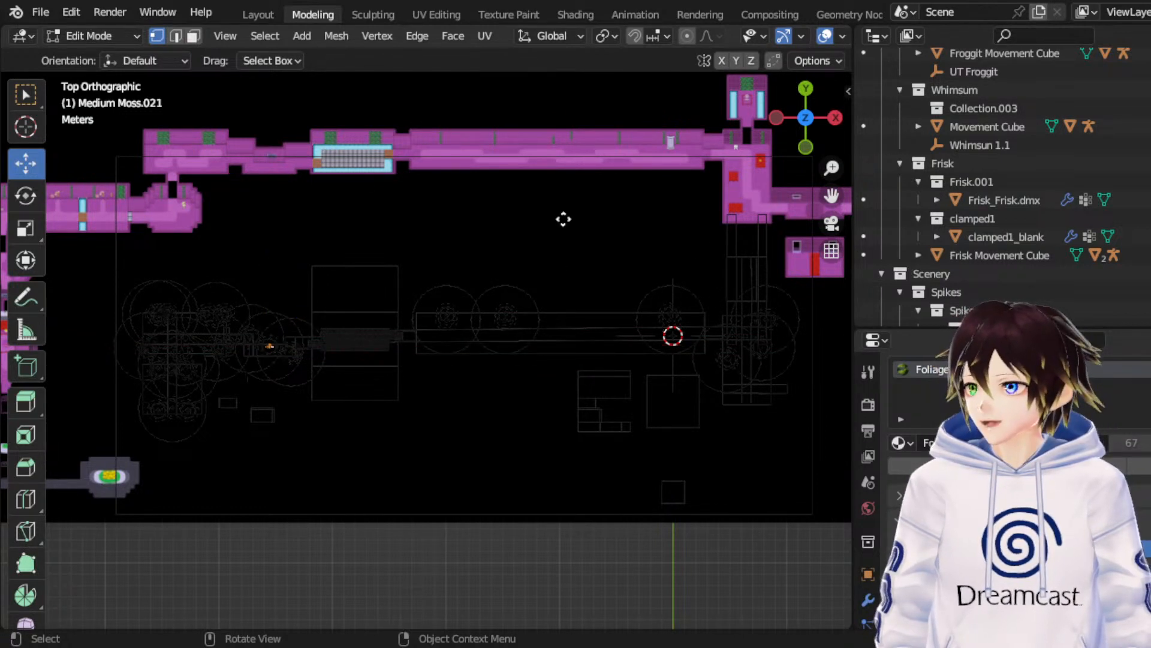
left_click(570, 218)
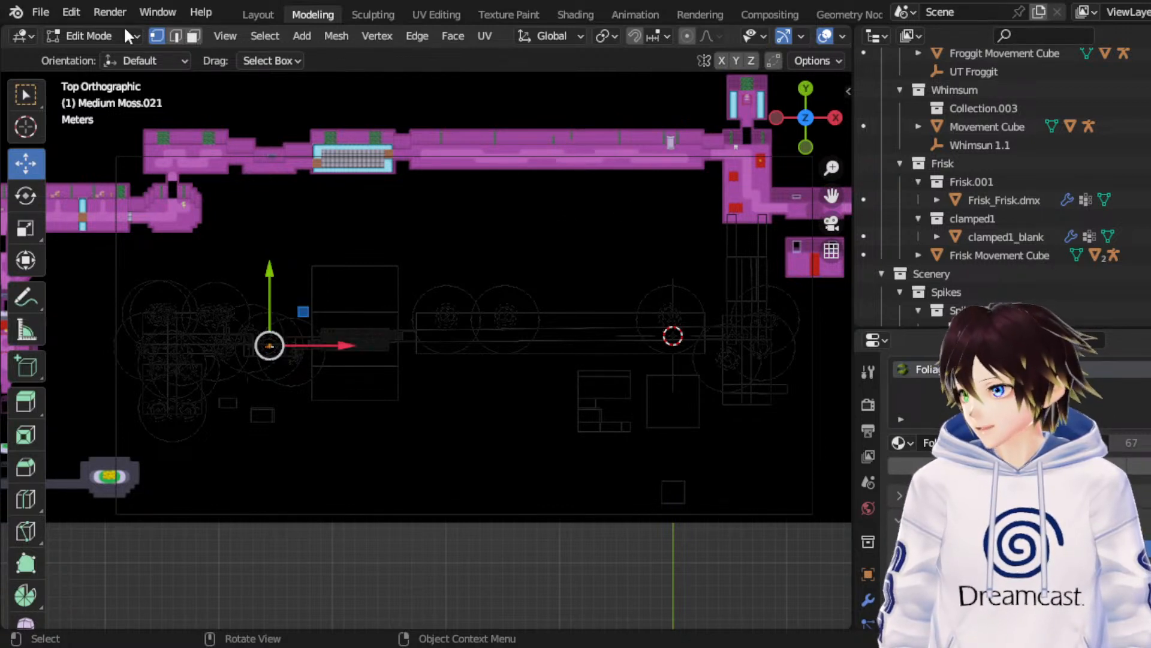
Step: Switch to edge selection and bevel the selected edges of the medium moss with 2 segments
key("2")
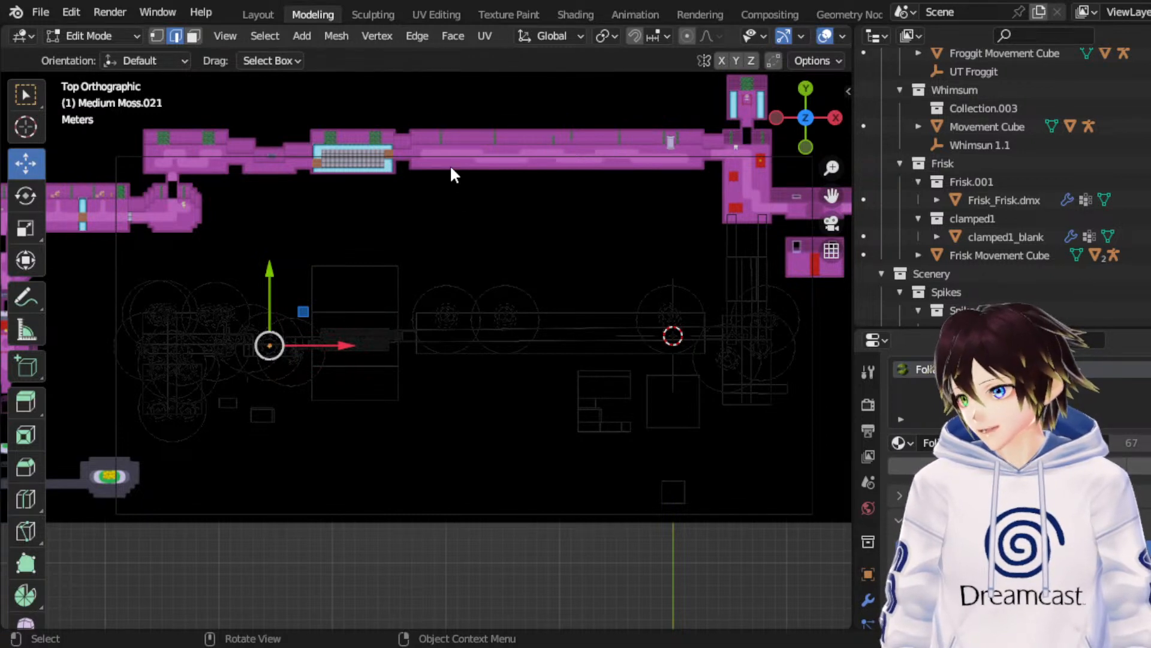
key("ctrl+b")
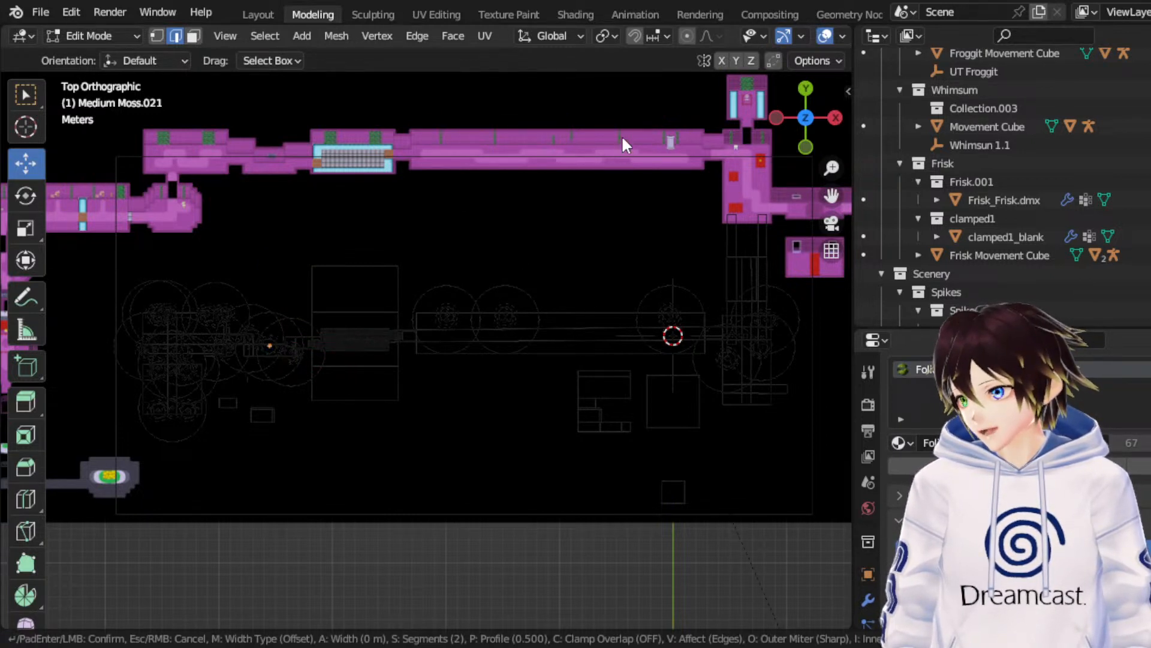
left_click(614, 621)
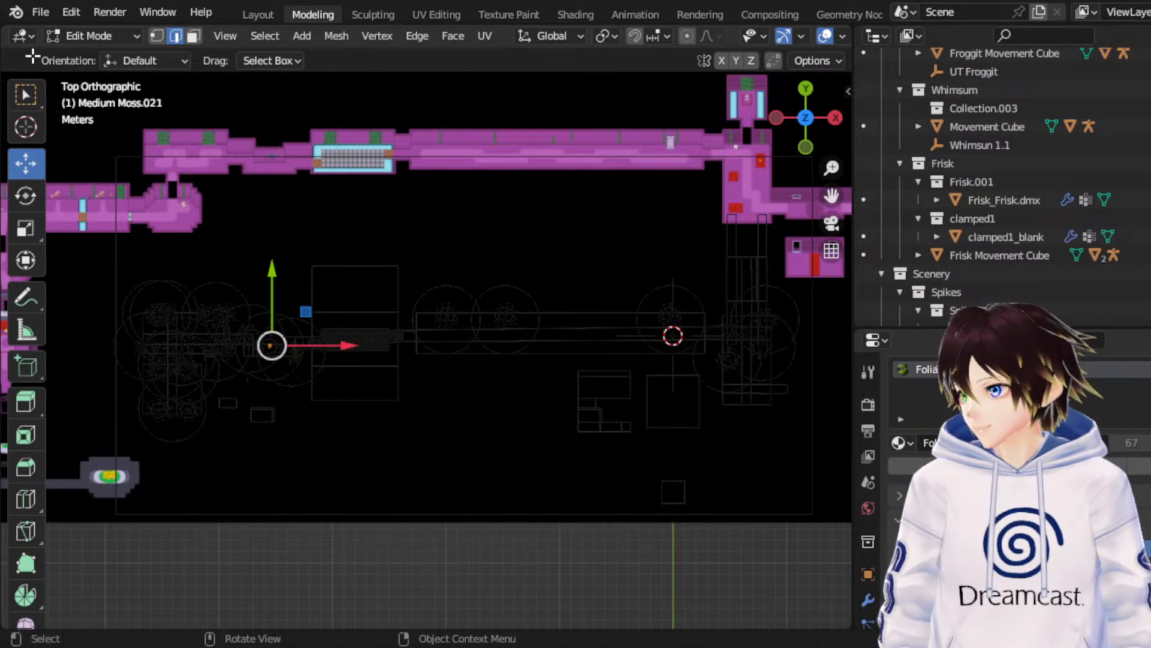
Step: Return from face selection in Edit Mode to Object Mode and save the file
left_click(193, 36)
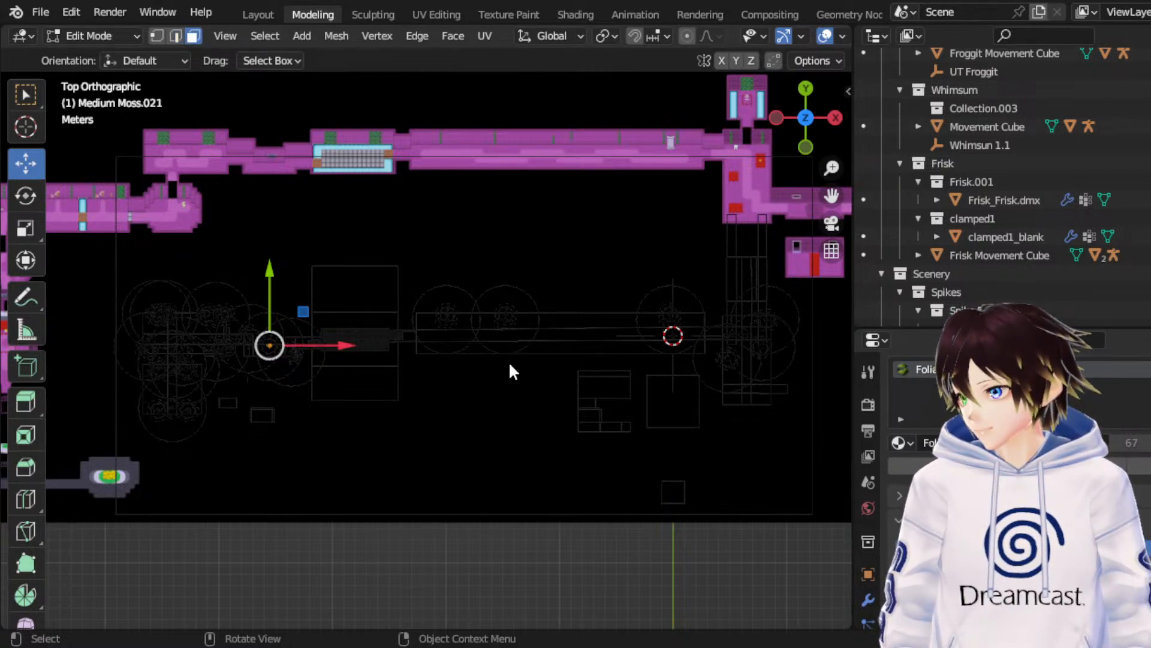
key("Tab")
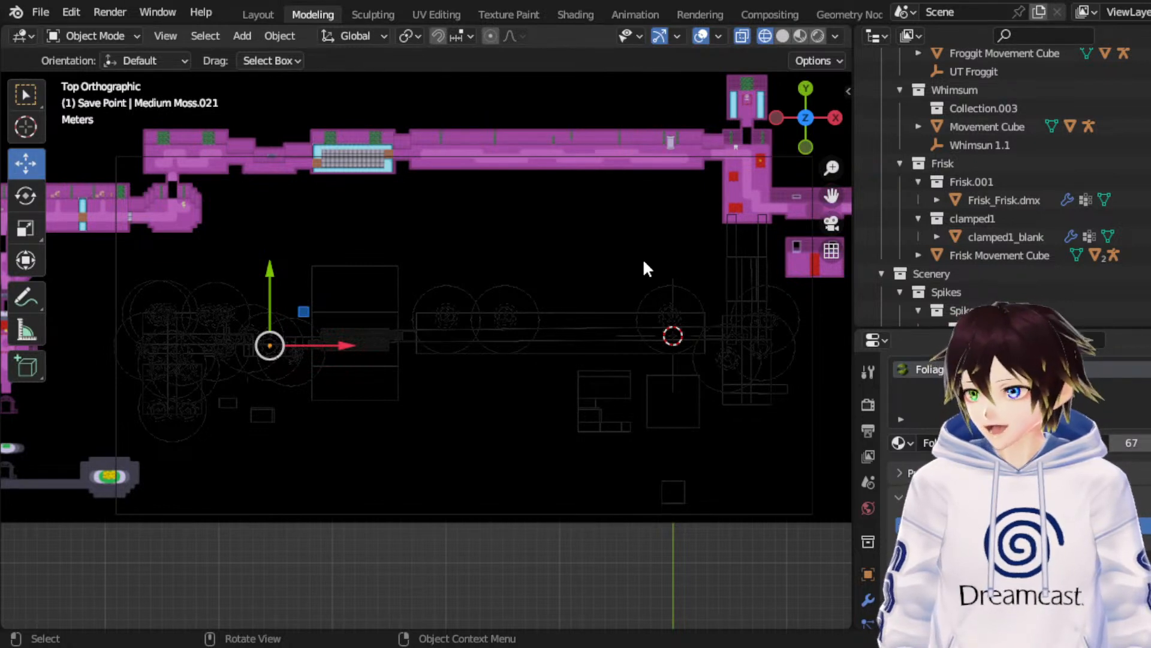
key("ctrl+s")
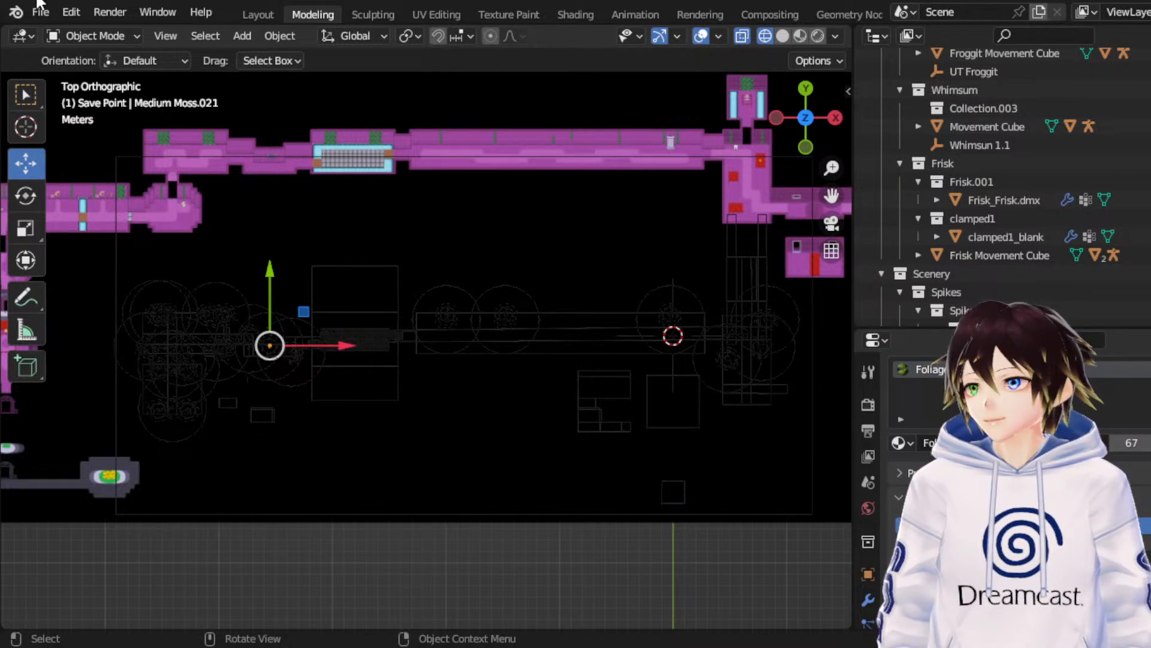
key("ctrl+s")
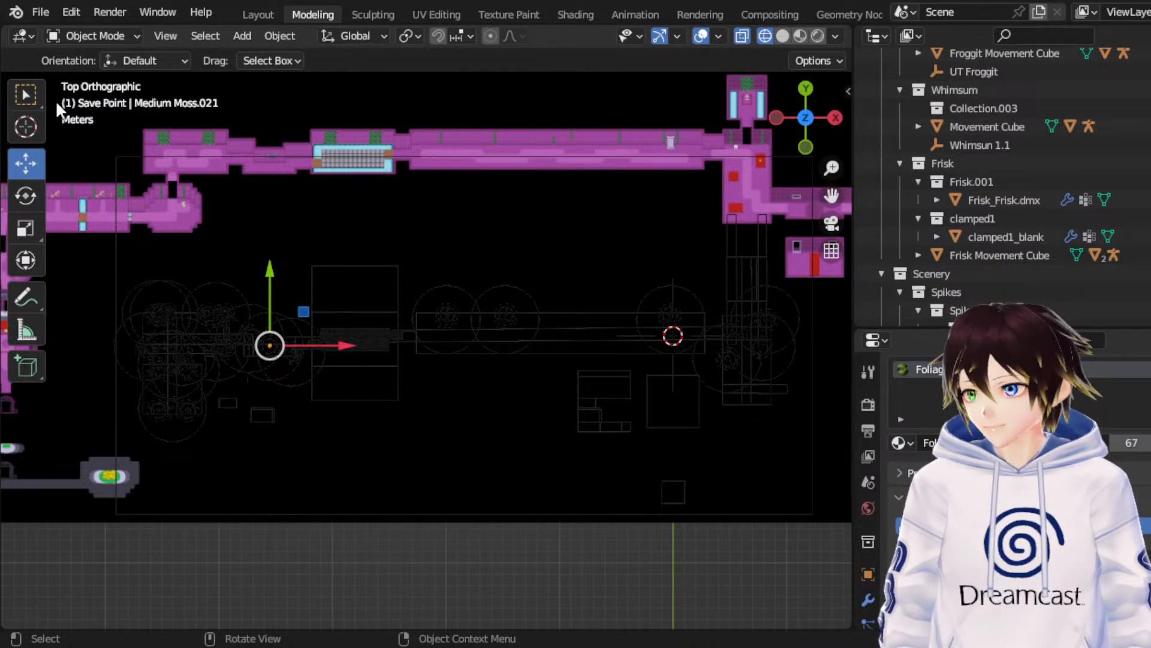
Step: Inspect the room's foliage, mushrooms and lights from inside in material preview shading
left_click(27, 95)
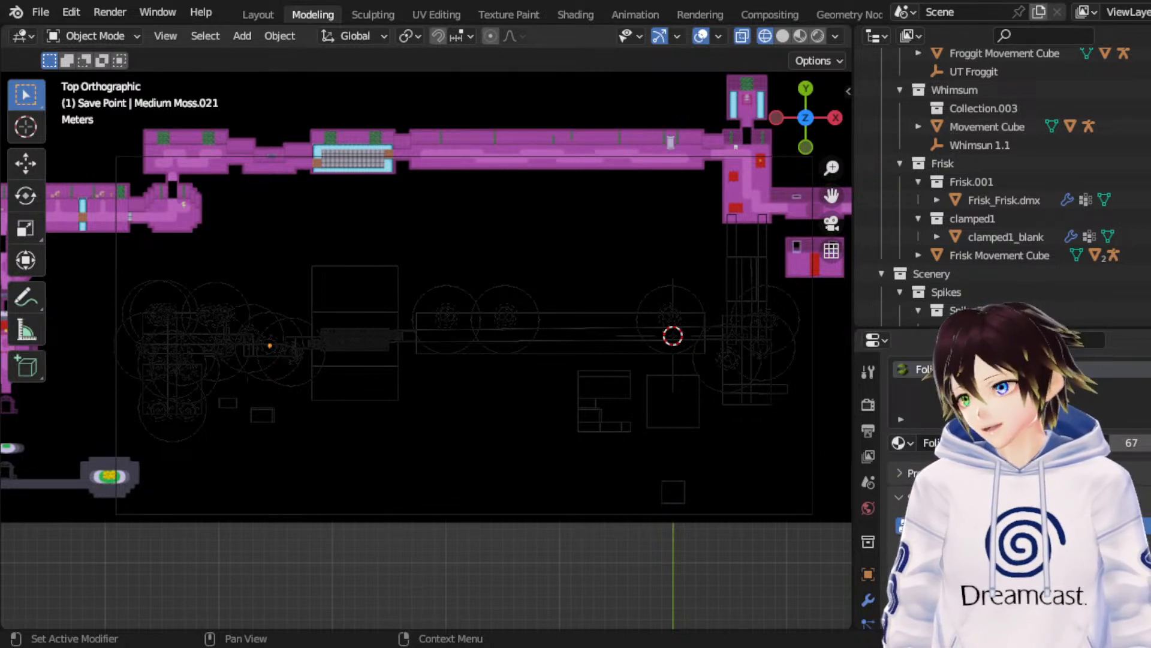
middle_click_drag(498, 360, 474, 303)
left_click_drag(830, 195, 1034, 147)
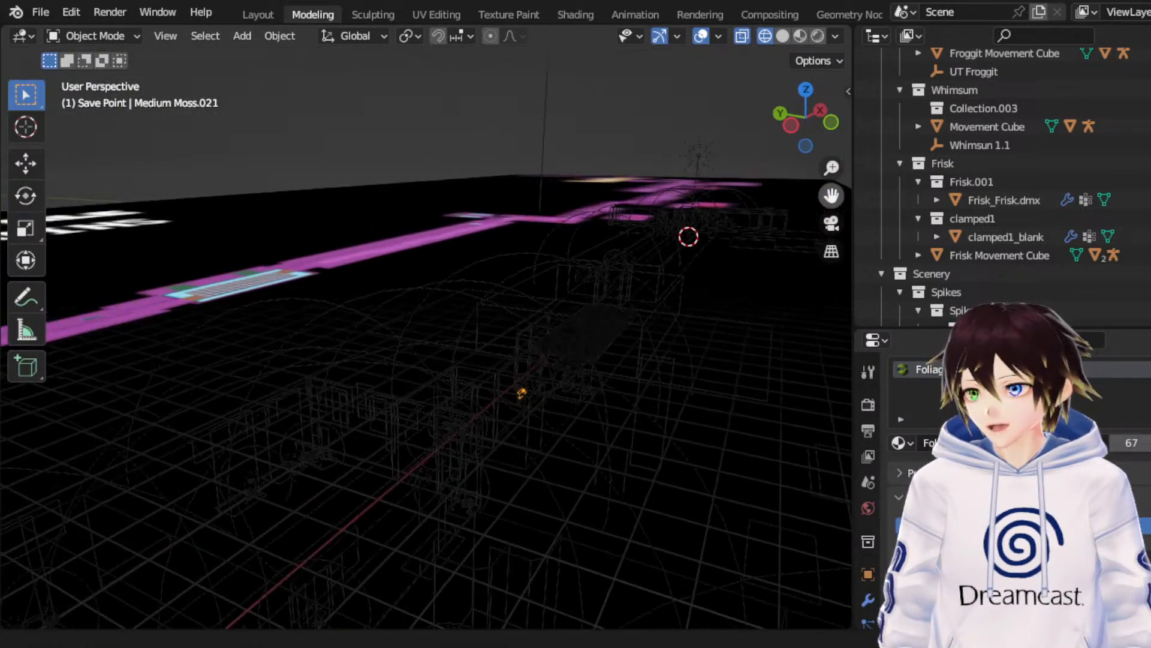
scroll(629, 364, "up", 2)
middle_click_drag(628, 364, 645, 347)
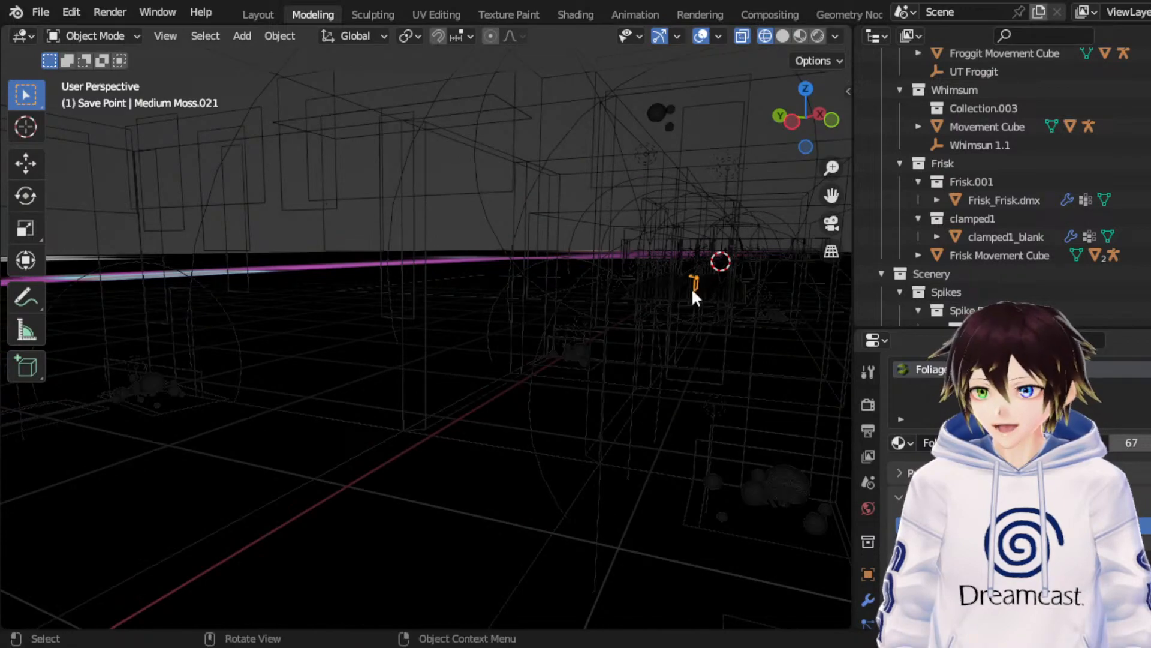
left_click(800, 36)
left_click_drag(831, 195, 540, 300)
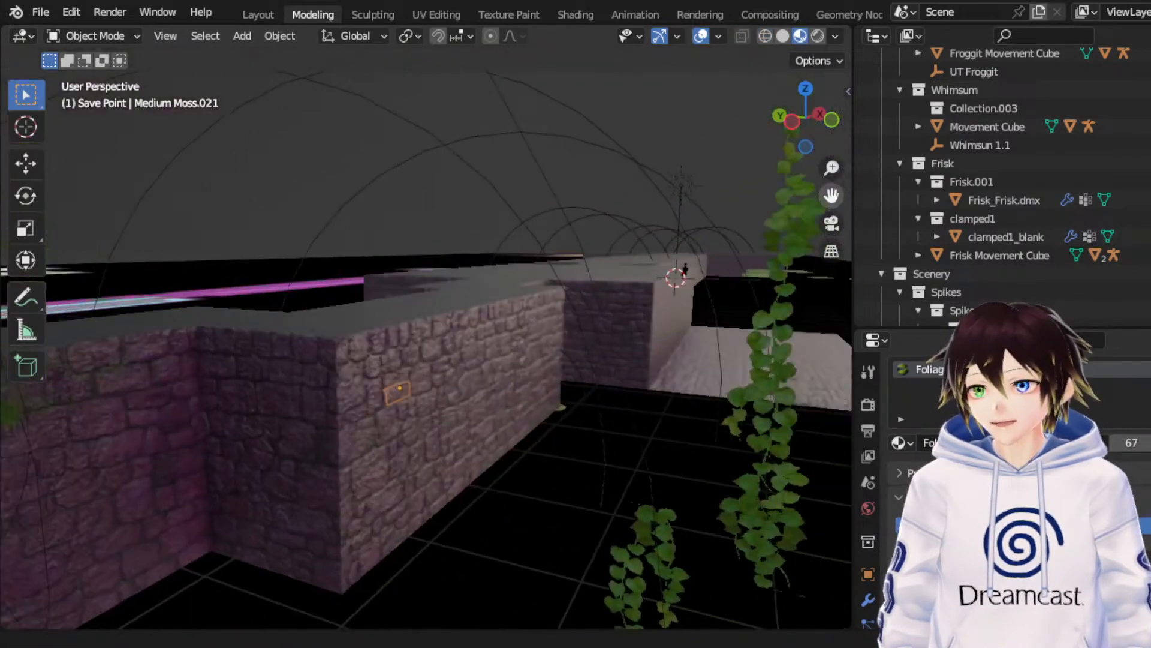
middle_click_drag(539, 302, 619, 321)
scroll(571, 303, "down", 4)
scroll(712, 366, "up", 4)
mouse_move(712, 366)
middle_mouse_down()
mouse_move(706, 354)
mouse_move(720, 356)
middle_mouse_up()
left_click_drag(832, 195, 678, 196)
scroll(831, 195, "down", 4)
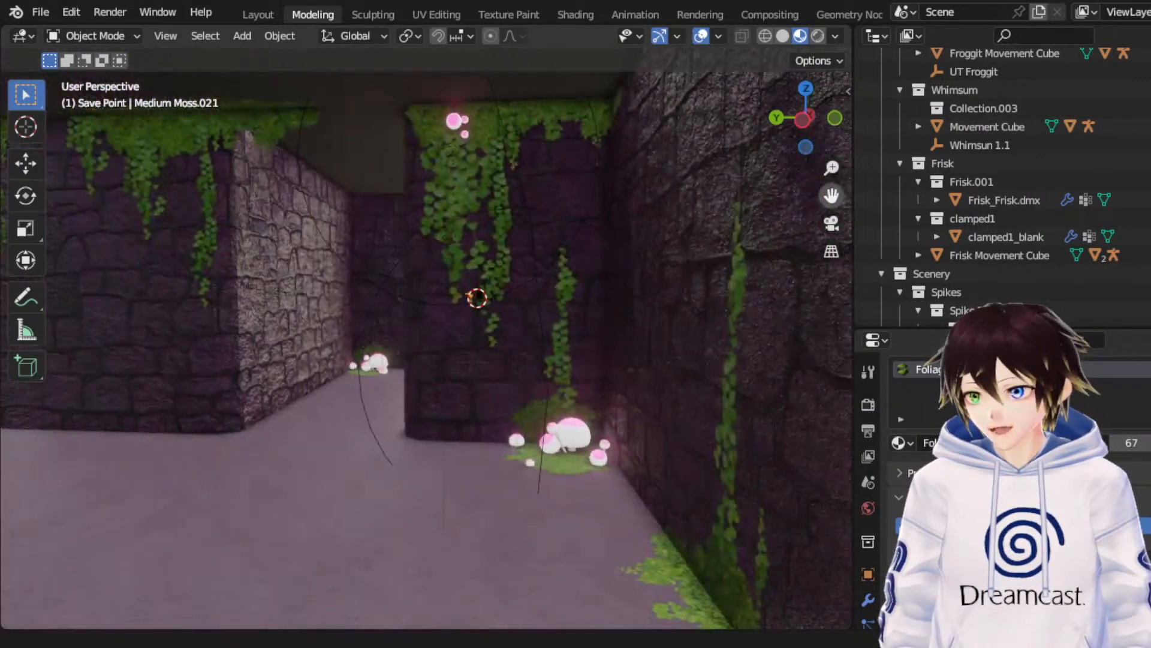
middle_click_drag(645, 293, 681, 297)
scroll(682, 297, "down", 3)
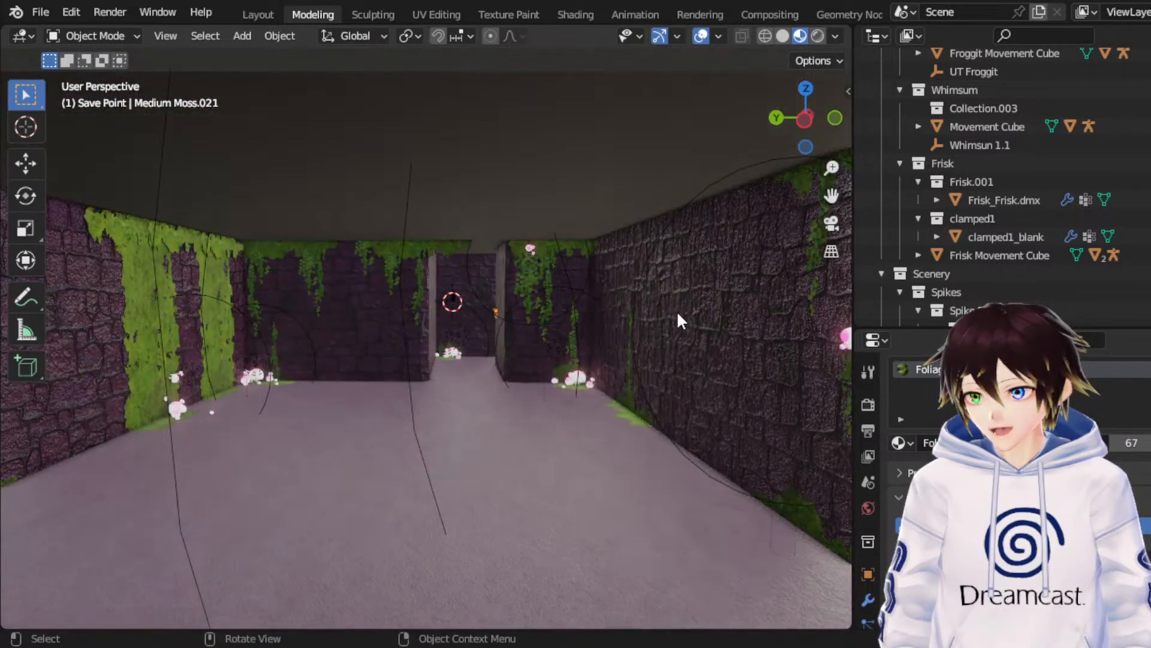
Step: Duplicate the medium moss at the base of the room's side wall and move the copy about 0.76 m along Y
left_click(643, 421)
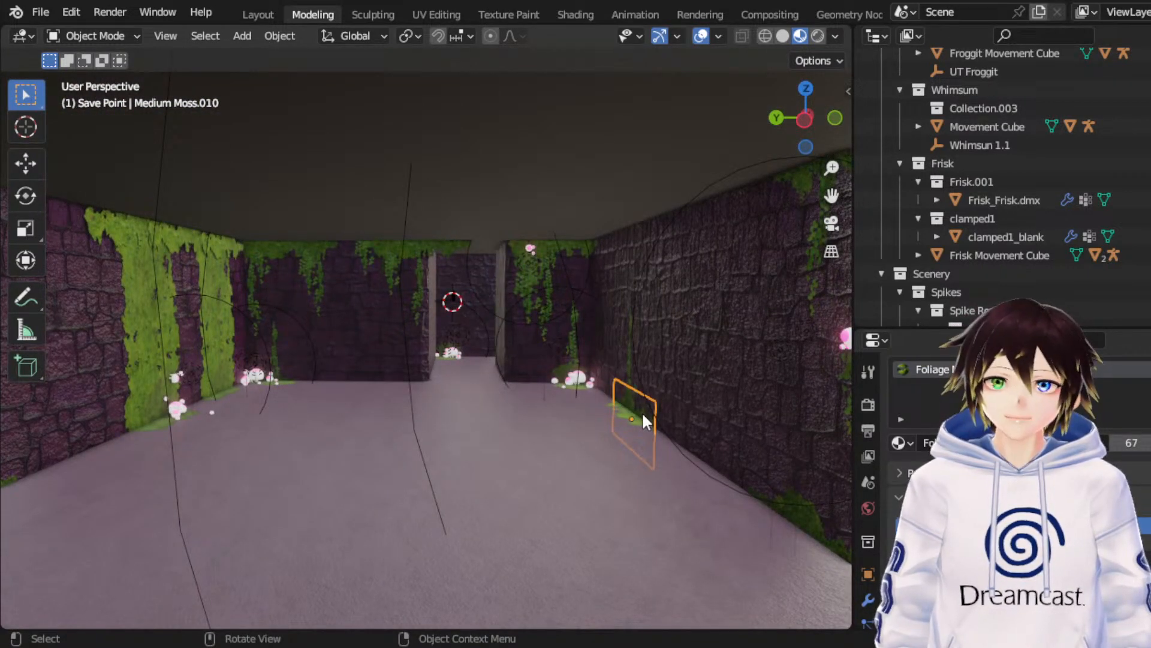
right_click(641, 411)
left_click(642, 417)
key("Escape")
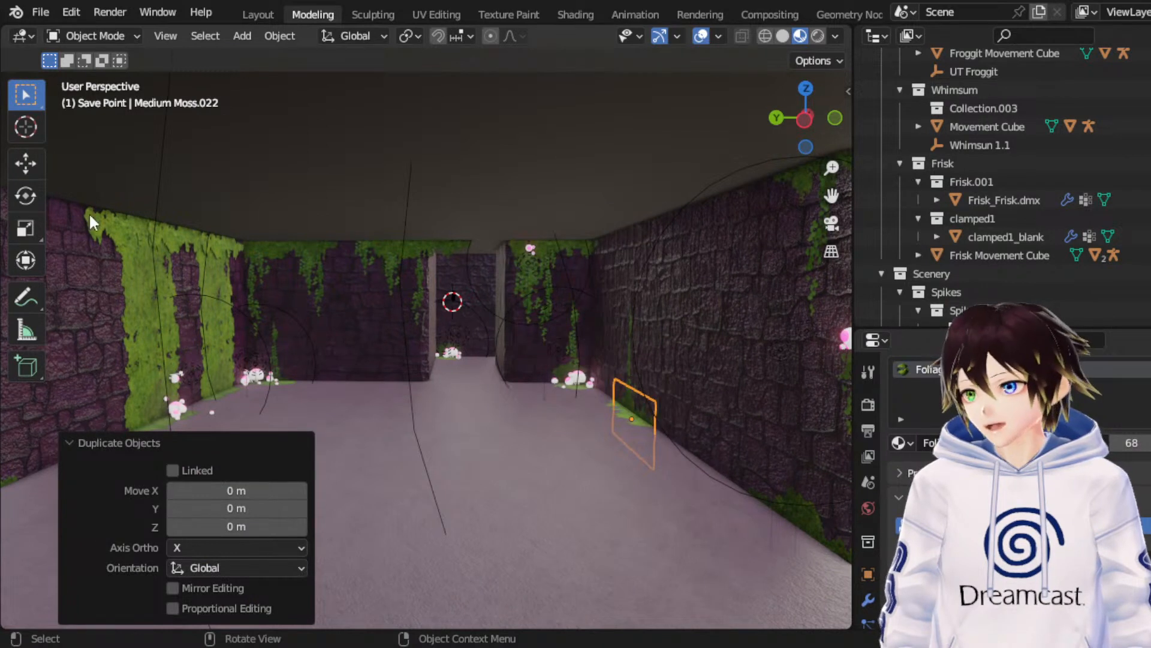
left_click(30, 157)
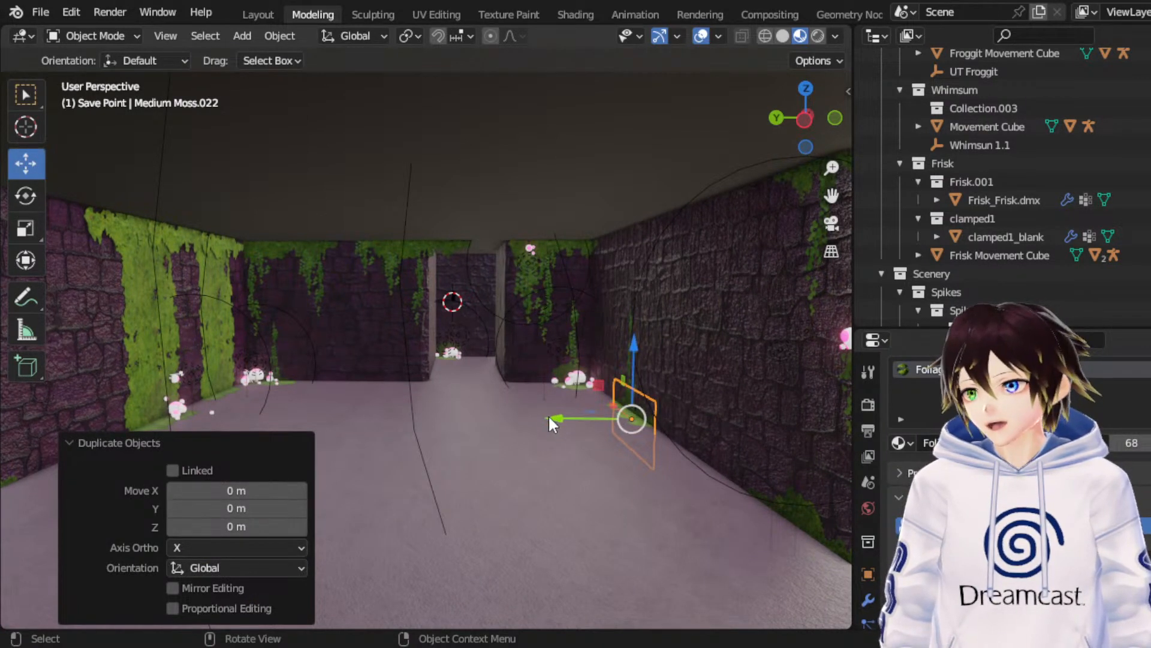
left_click_drag(549, 415, 456, 409)
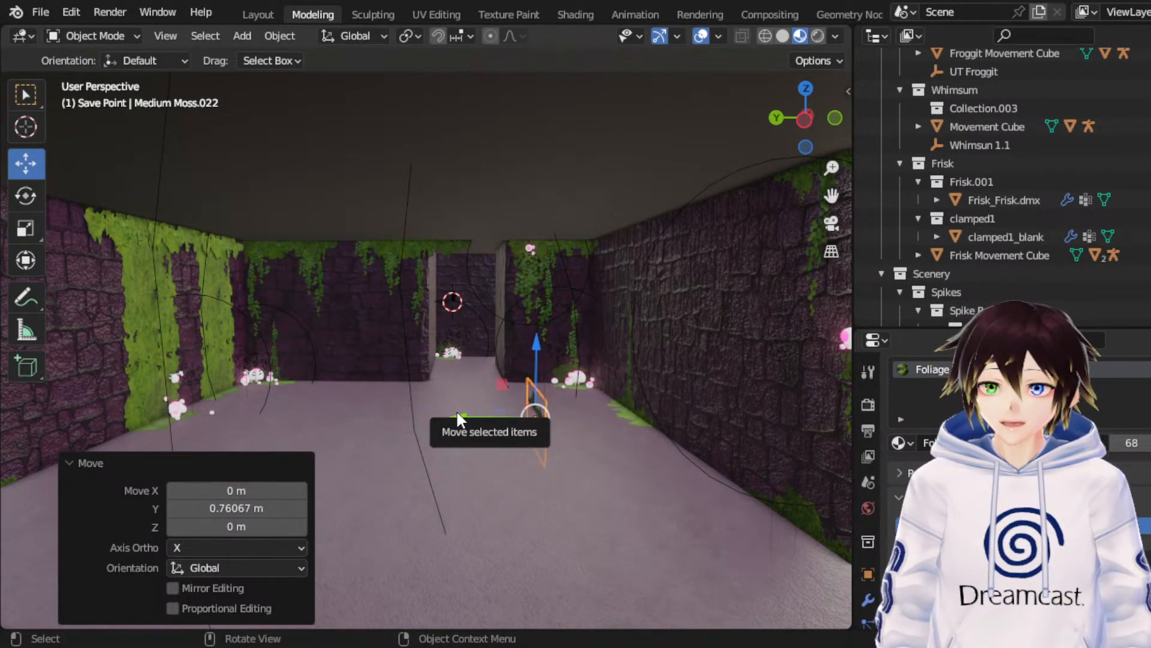
scroll(489, 388, "up", 4)
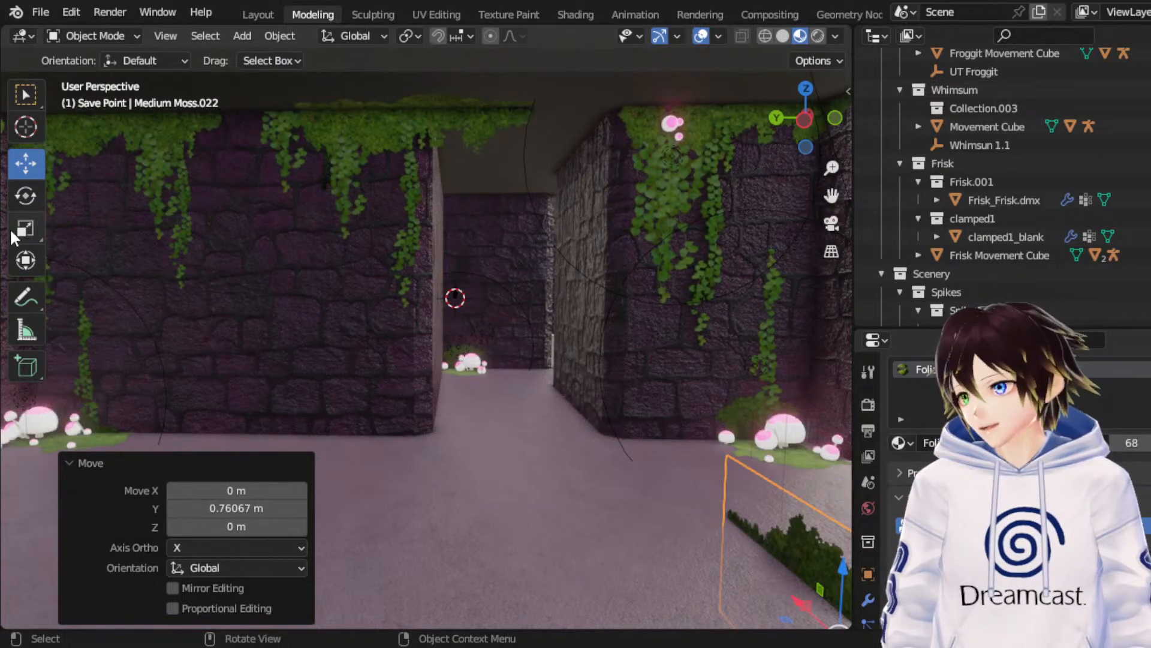
Step: Raise the duplicated medium moss about 0.72 m along Z
left_click(27, 204)
scroll(454, 412, "down", 4)
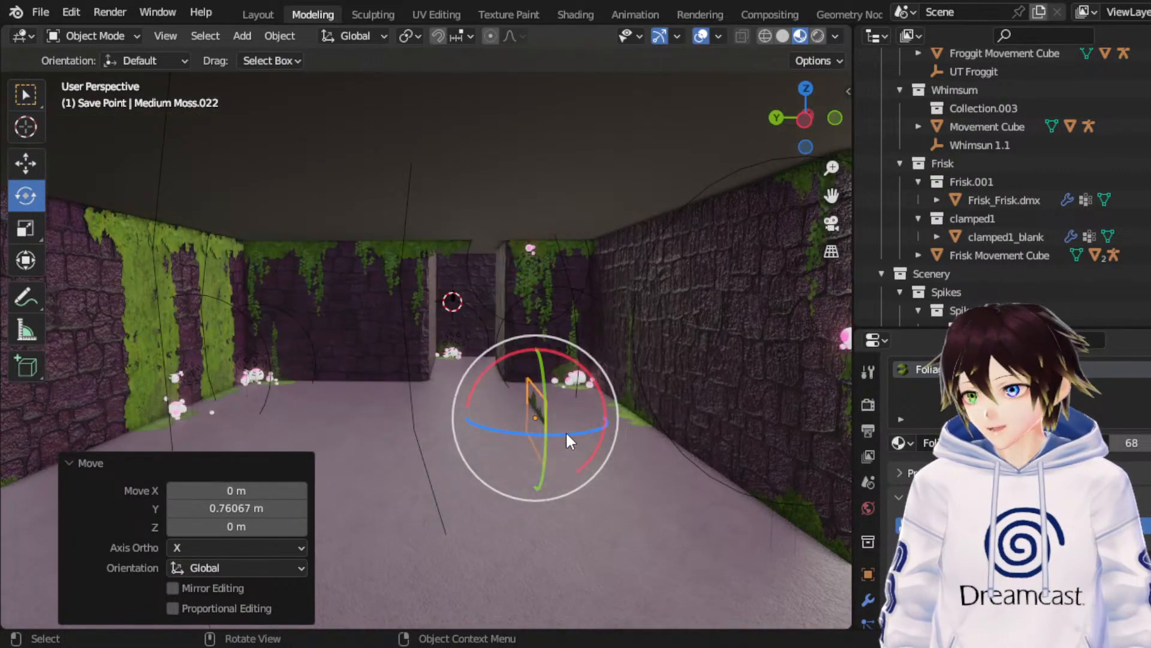
middle_click_drag(547, 418, 540, 418)
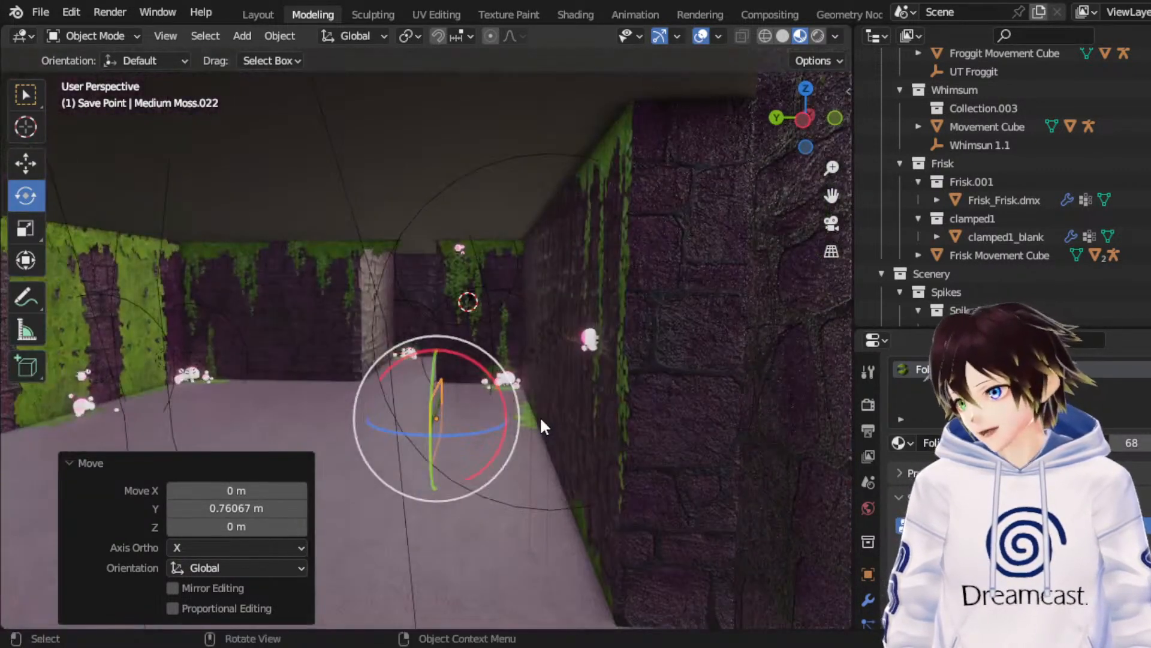
left_click(23, 171)
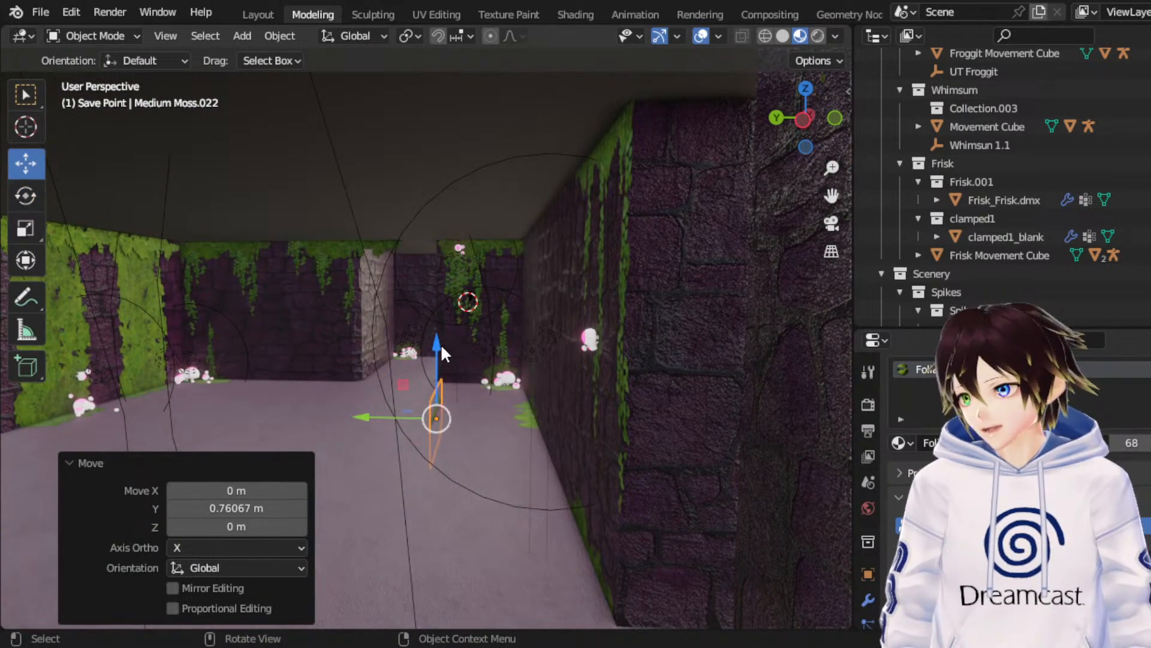
left_click_drag(441, 343, 440, 280)
middle_click_drag(439, 280, 431, 259)
scroll(420, 259, "up", 6)
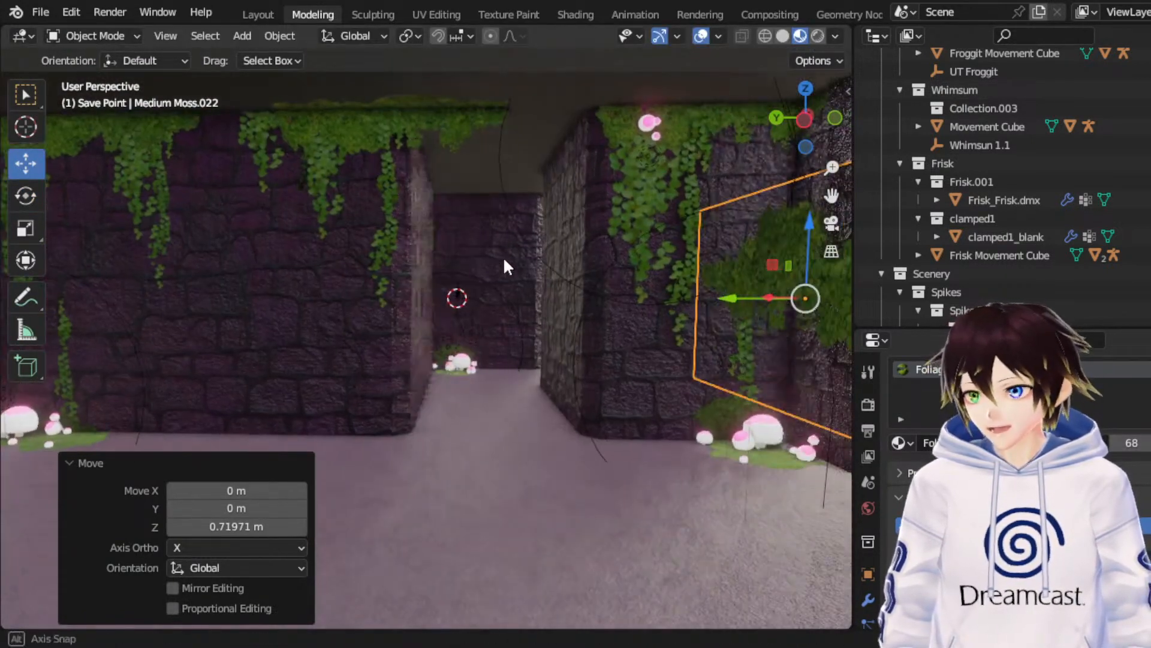
Step: Move the duplicated medium moss about 0.5 m along Y, into the opposite wall
middle_click_drag(748, 296, 742, 367)
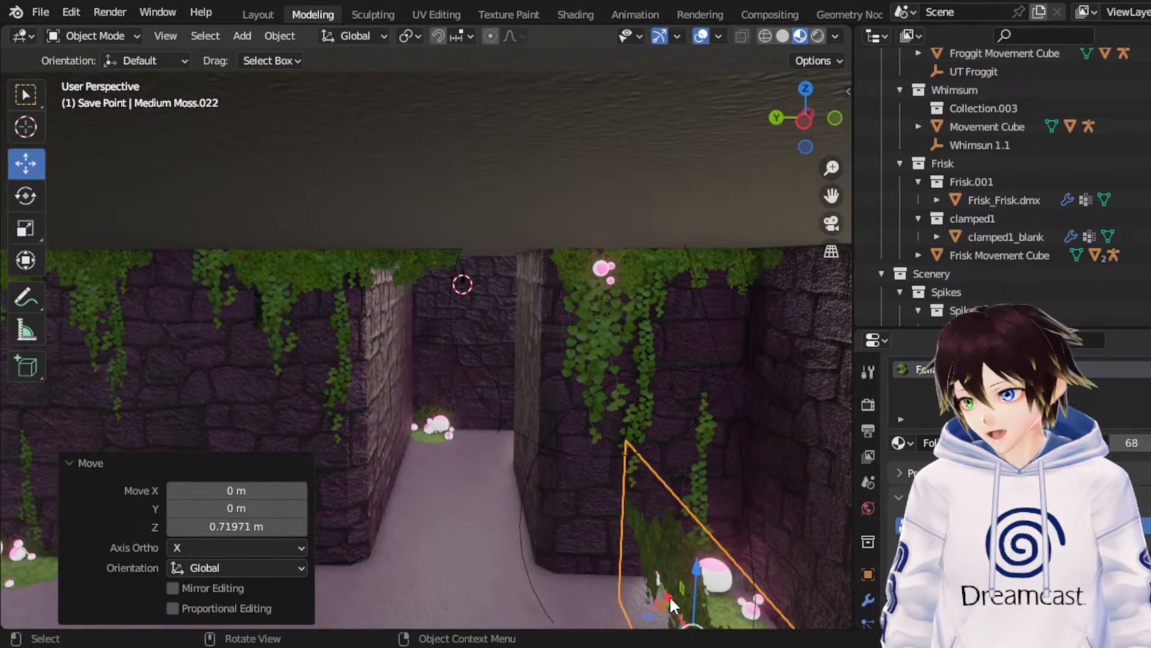
left_click_drag(669, 595, 378, 451)
middle_click_drag(378, 451, 496, 424)
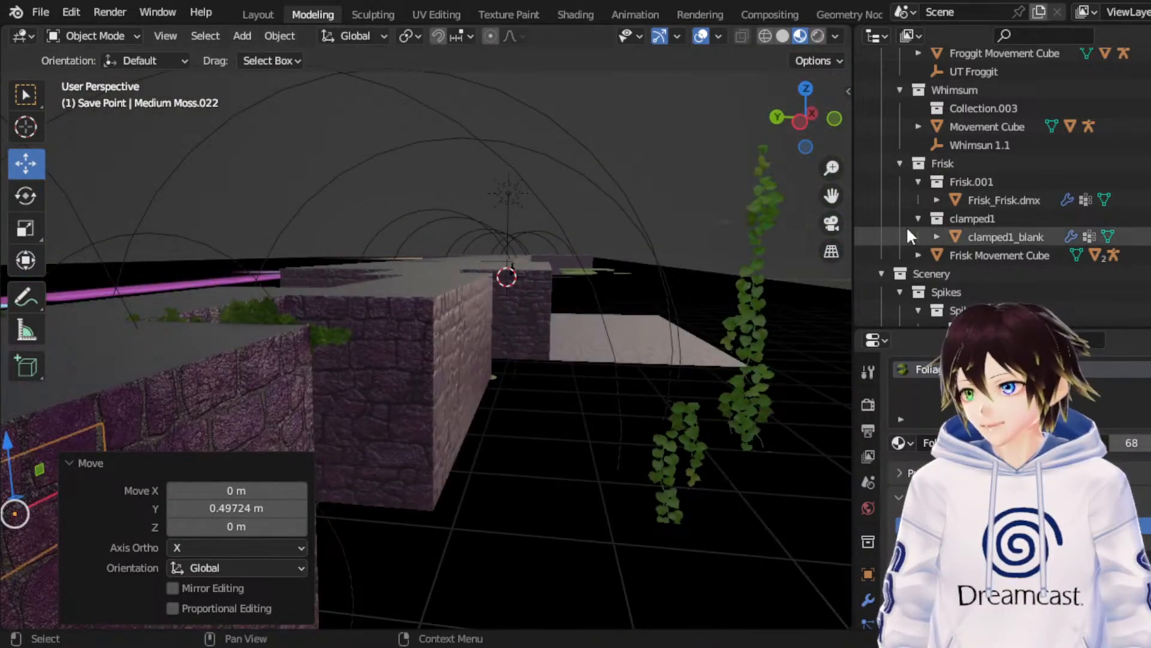
Step: Move the moss copy about 1.73 m along X on the passage wall and lower it about 0.5 m to the floor
left_click_drag(832, 195, 781, 228)
middle_click_drag(779, 225, 330, 325, "shift")
left_click_drag(316, 347, 228, 339)
left_click_drag(316, 336, 434, 294)
scroll(434, 294, "up", 3)
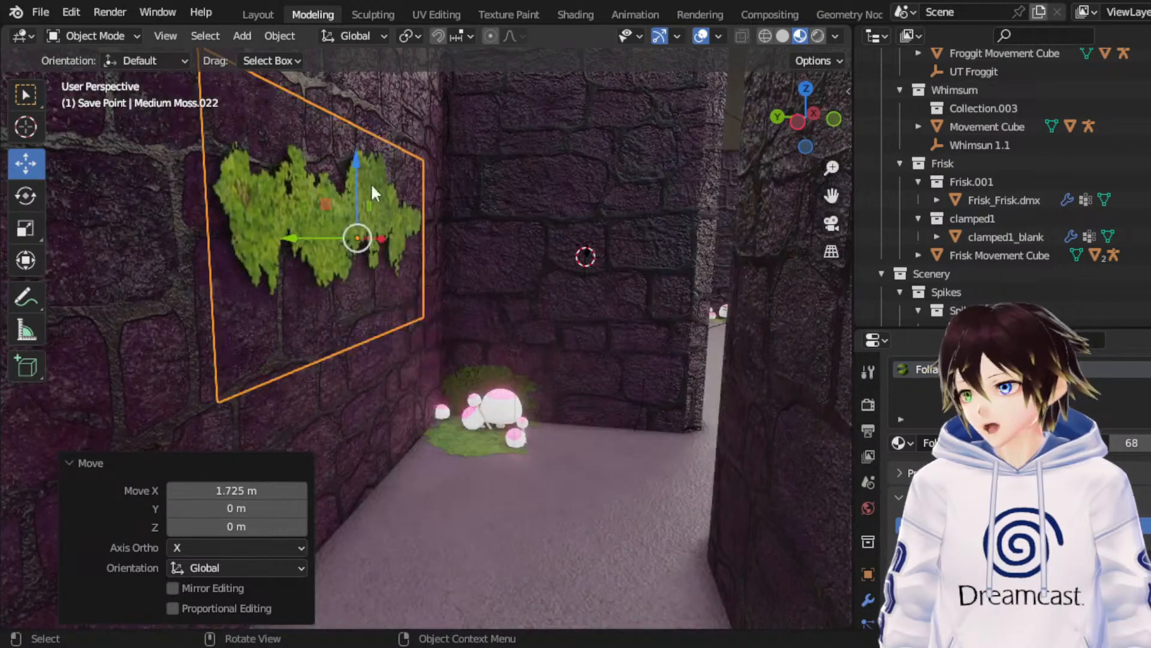
left_click_drag(356, 167, 380, 387)
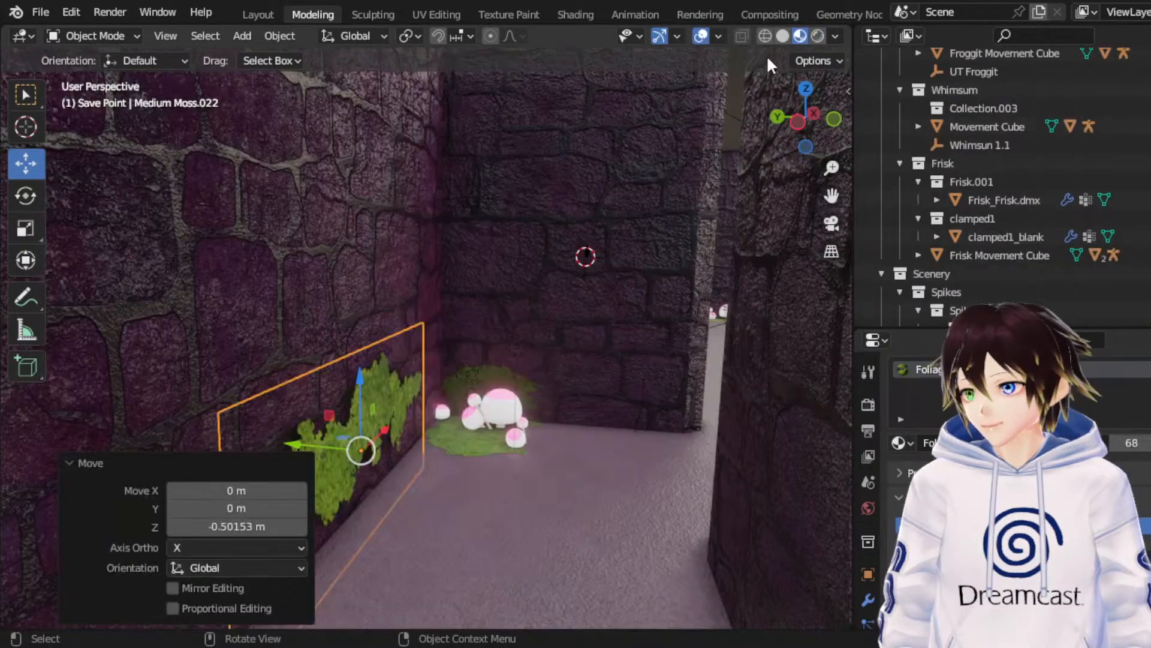
Step: Show the whole map from the top in wireframe shading and collapse the Move operation settings
left_click(765, 37)
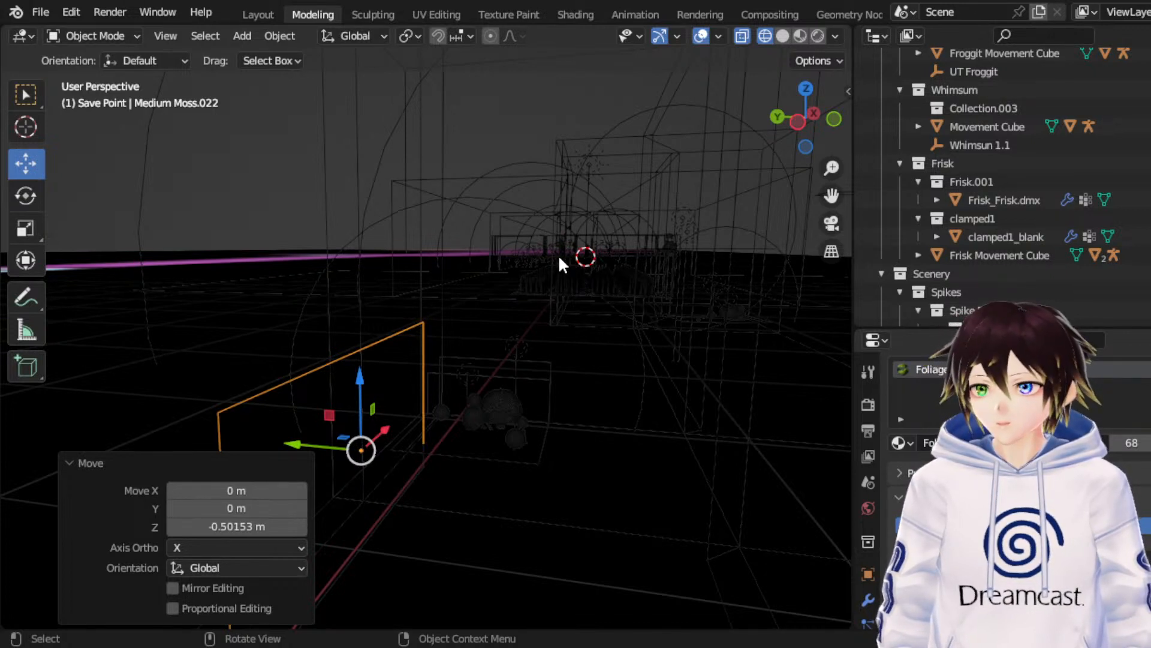
left_click(804, 89)
scroll(653, 232, "down", 8)
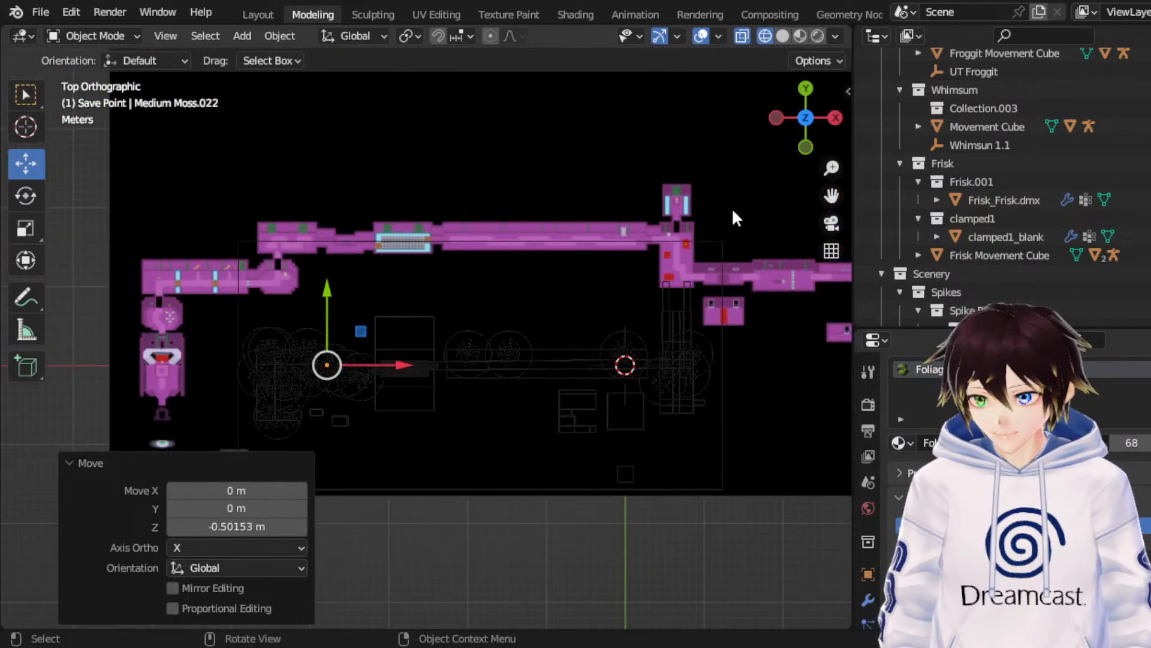
left_click_drag(814, 196, 757, 291)
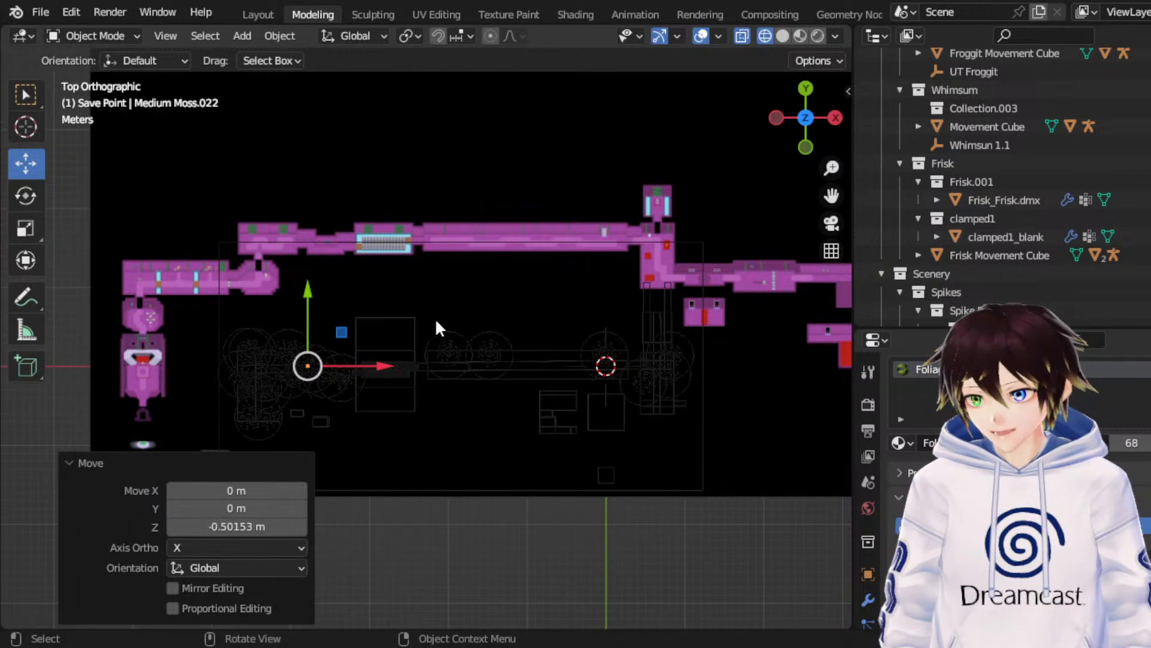
left_click(87, 464)
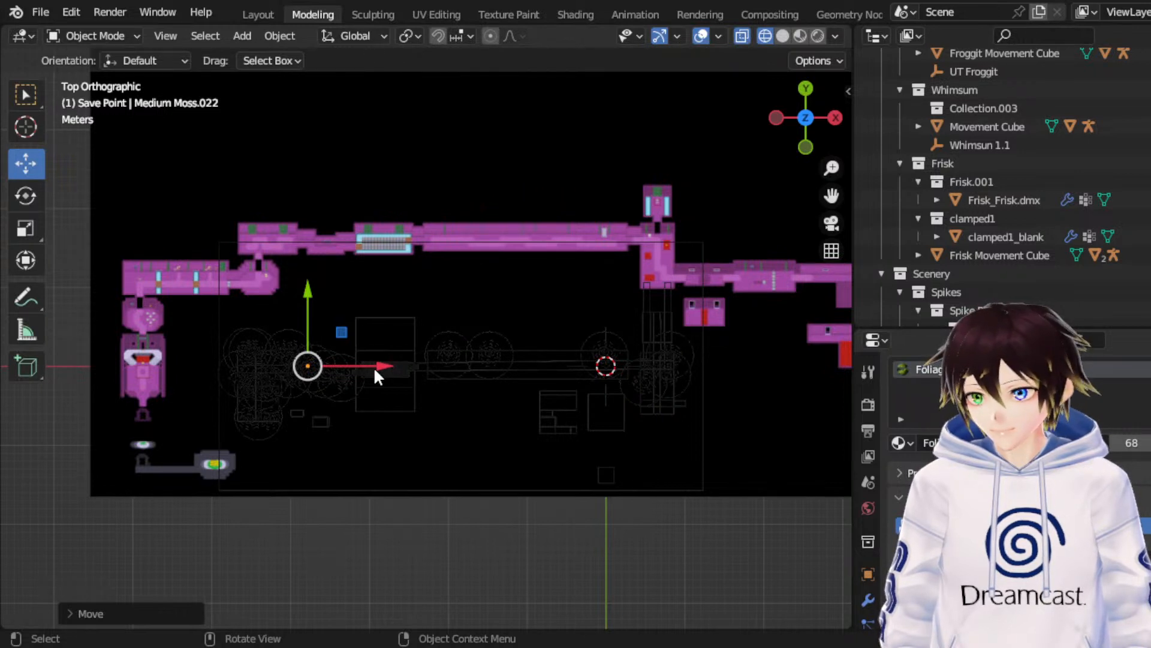
key("g")
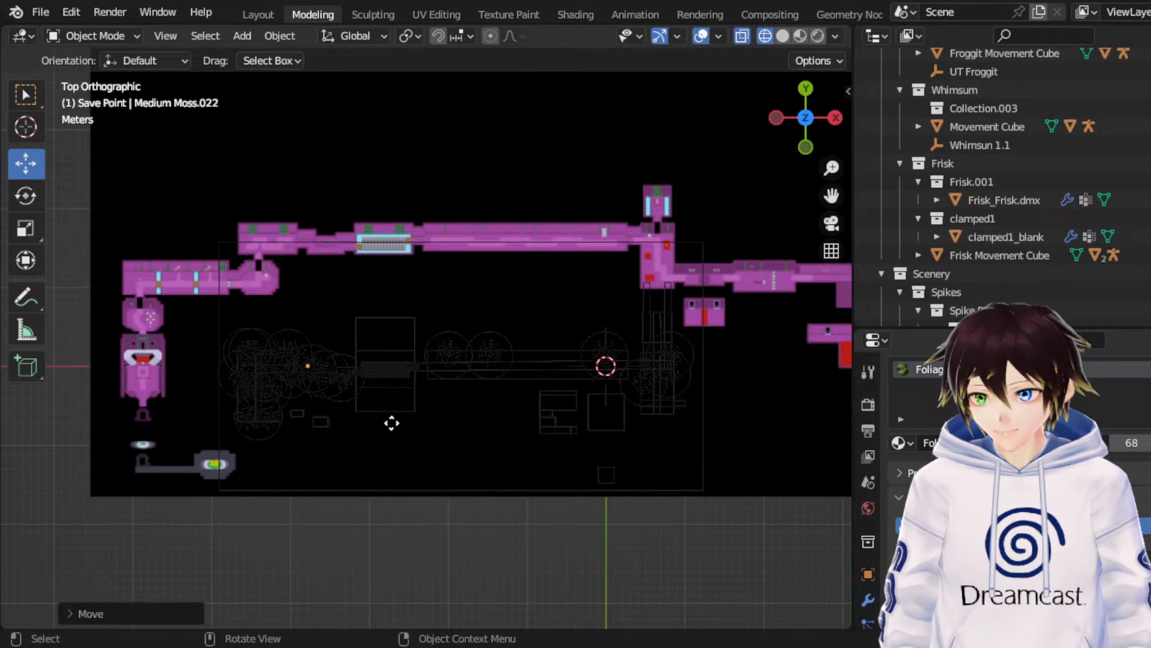
key("ctrl+z")
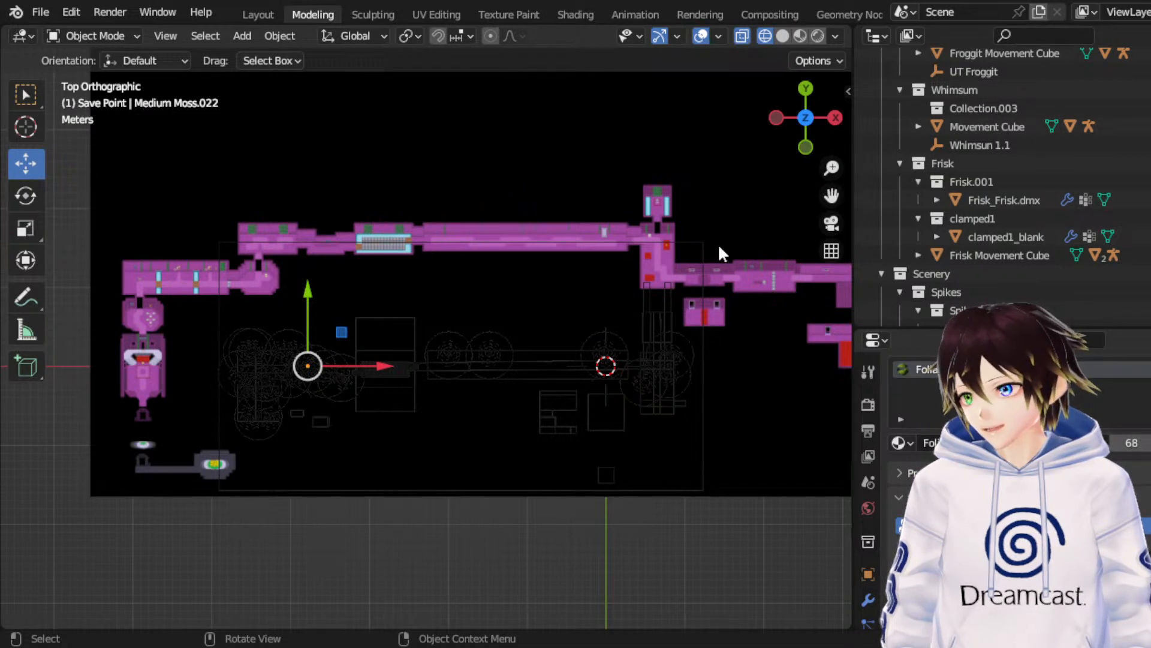
key("g")
key("y")
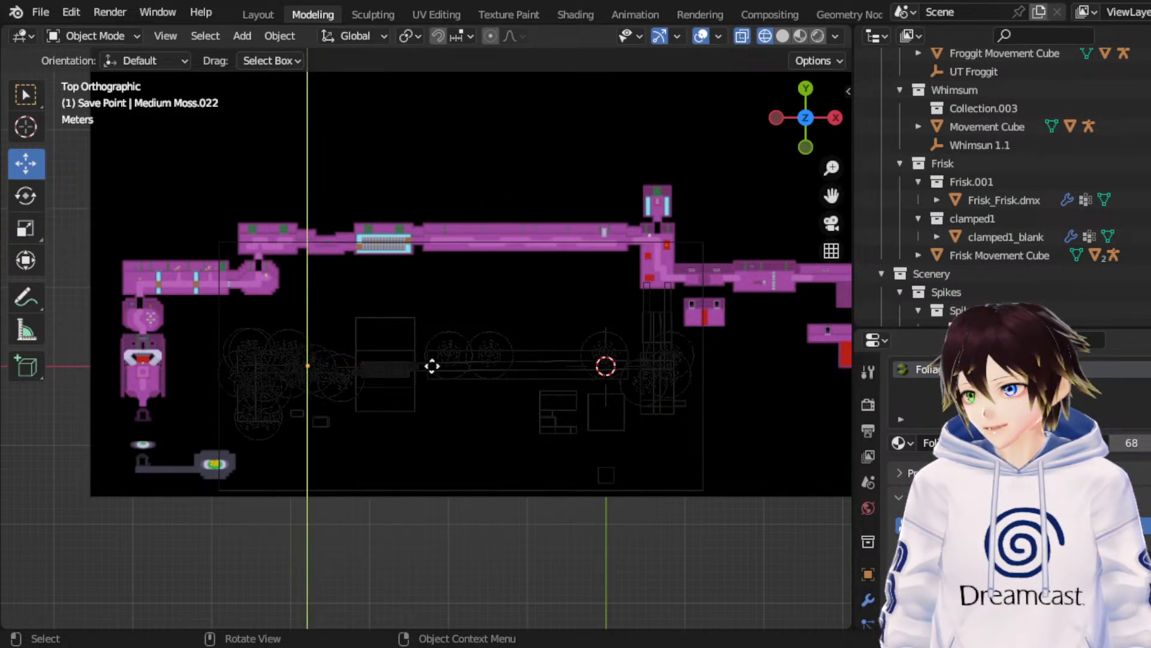
right_click(432, 366)
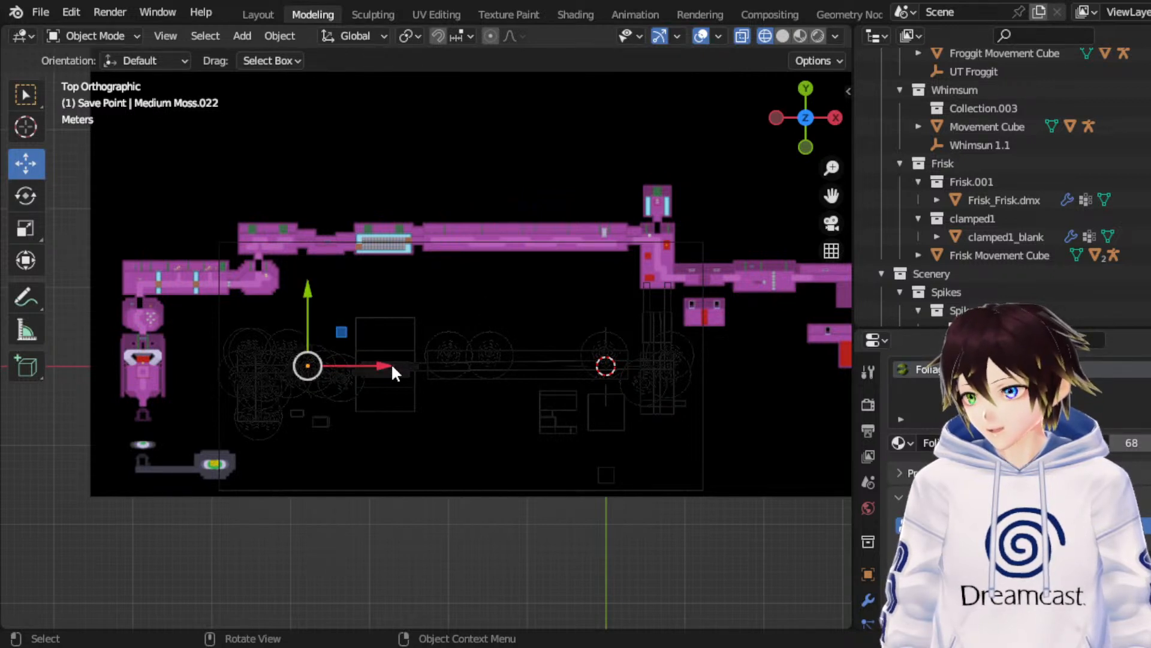
Step: Shift the moss copy slightly toward positive X
key("g")
key("x")
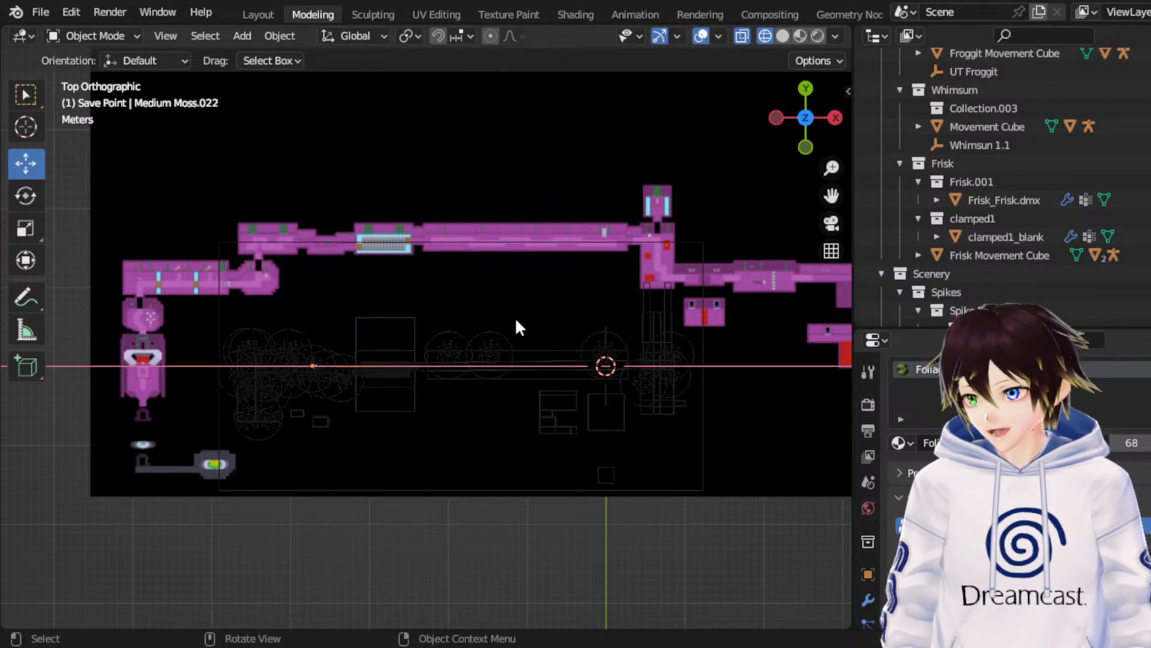
right_click(516, 320)
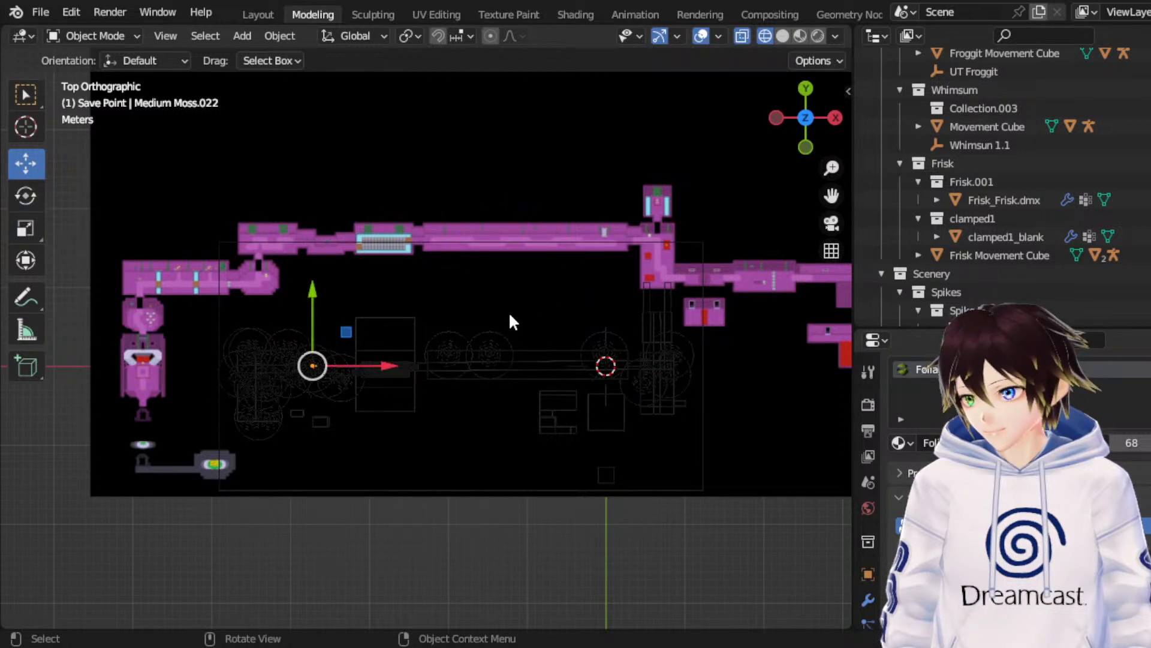
Step: Duplicate the medium moss again and offset the new copy slightly along the X axis
key("shift+d")
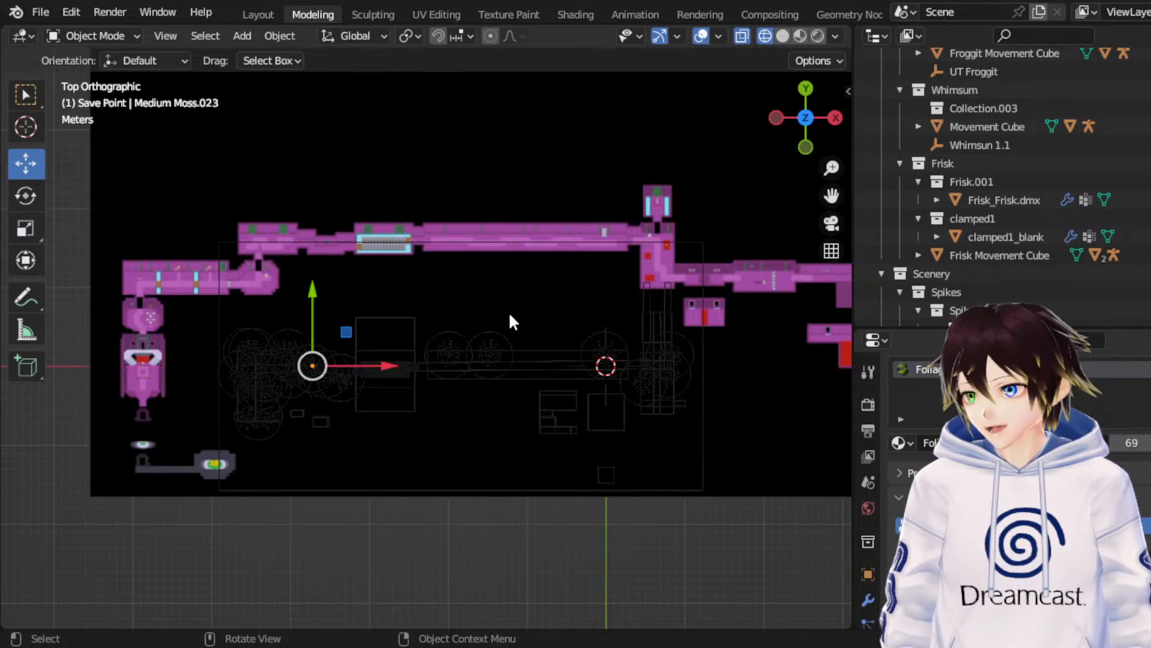
left_click(34, 188)
key("g")
key("x")
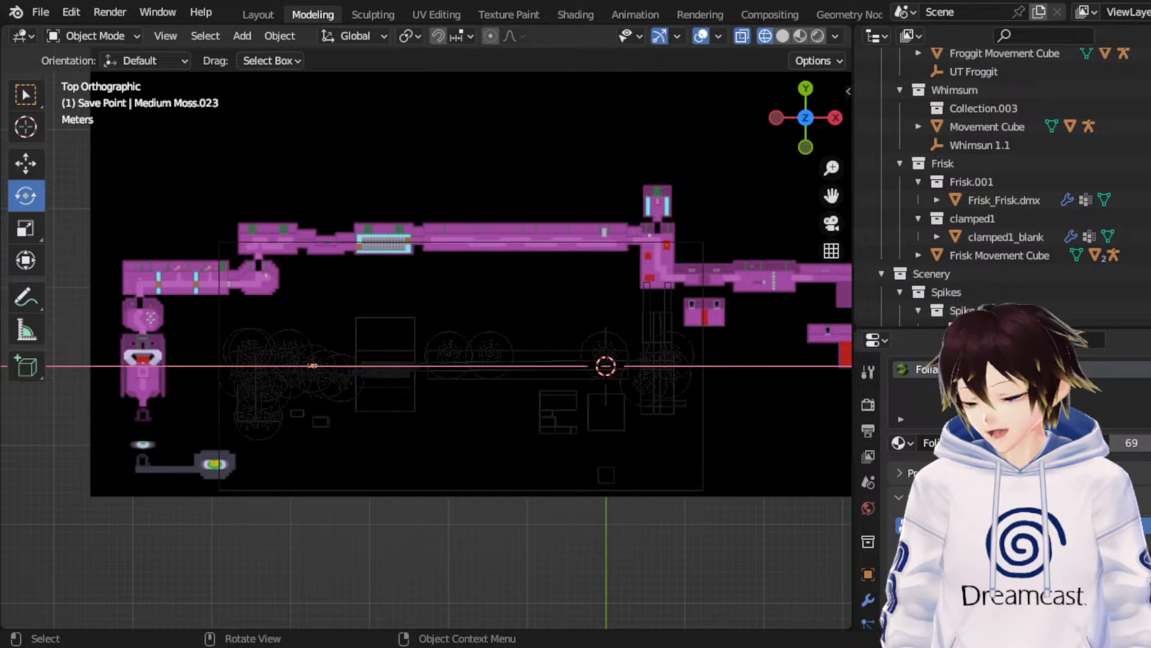
left_click_drag(313, 413, 312, 427)
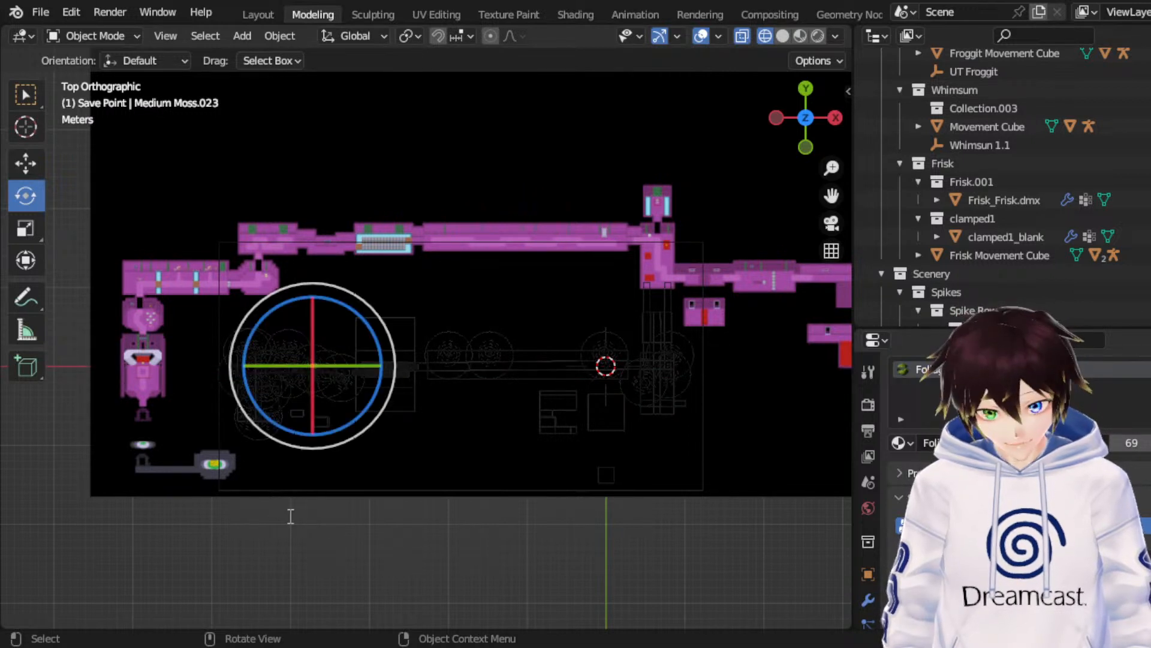
Step: Return to the Move tool, save the file and make the neighbouring medium moss the active object
left_click(25, 167)
key("g")
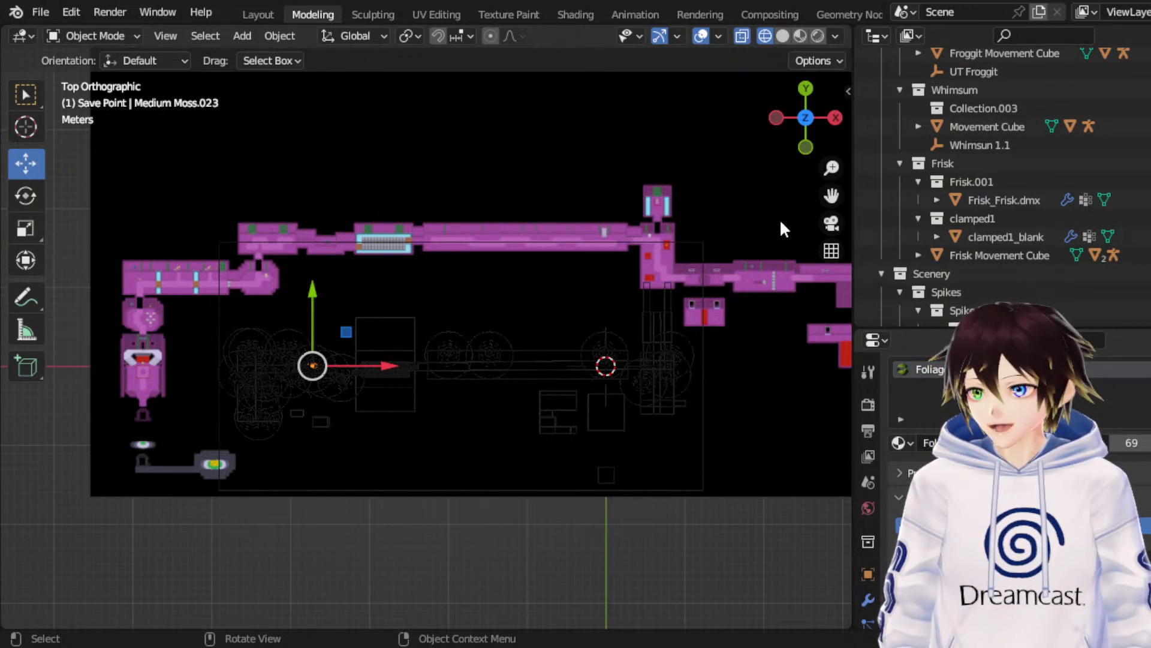
key("ctrl+s")
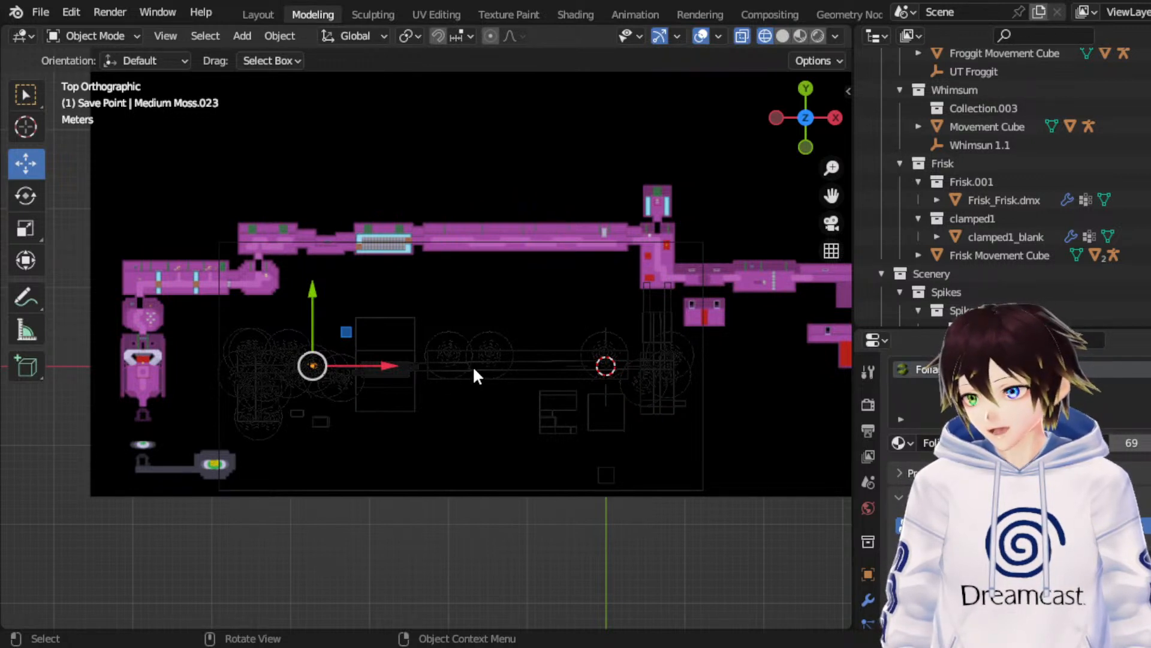
key("ctrl+z")
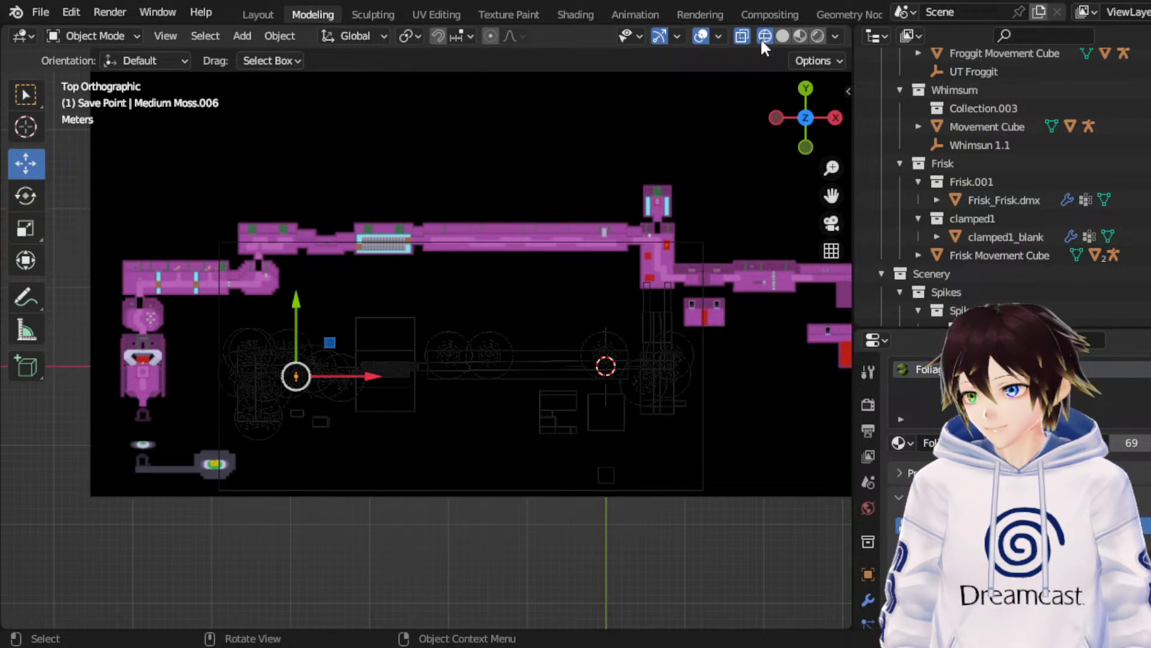
Step: Duplicate the small vines beside the western room and move the copy slightly toward positive Y
key("ctrl+z")
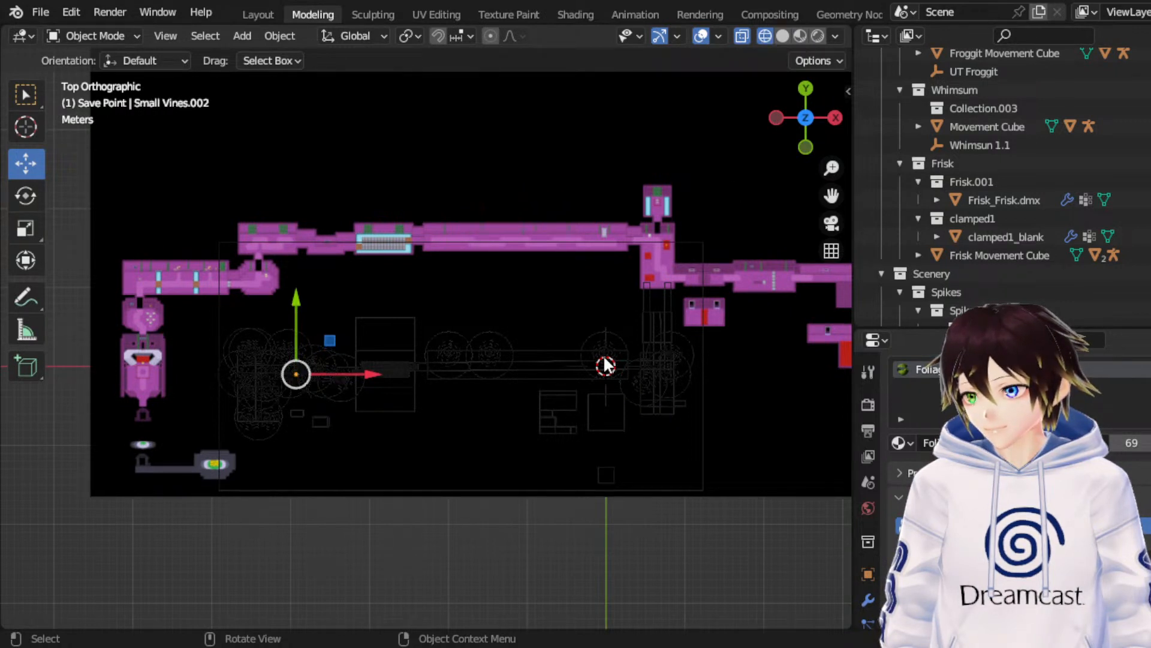
key("ctrl+z")
key("g")
key("y")
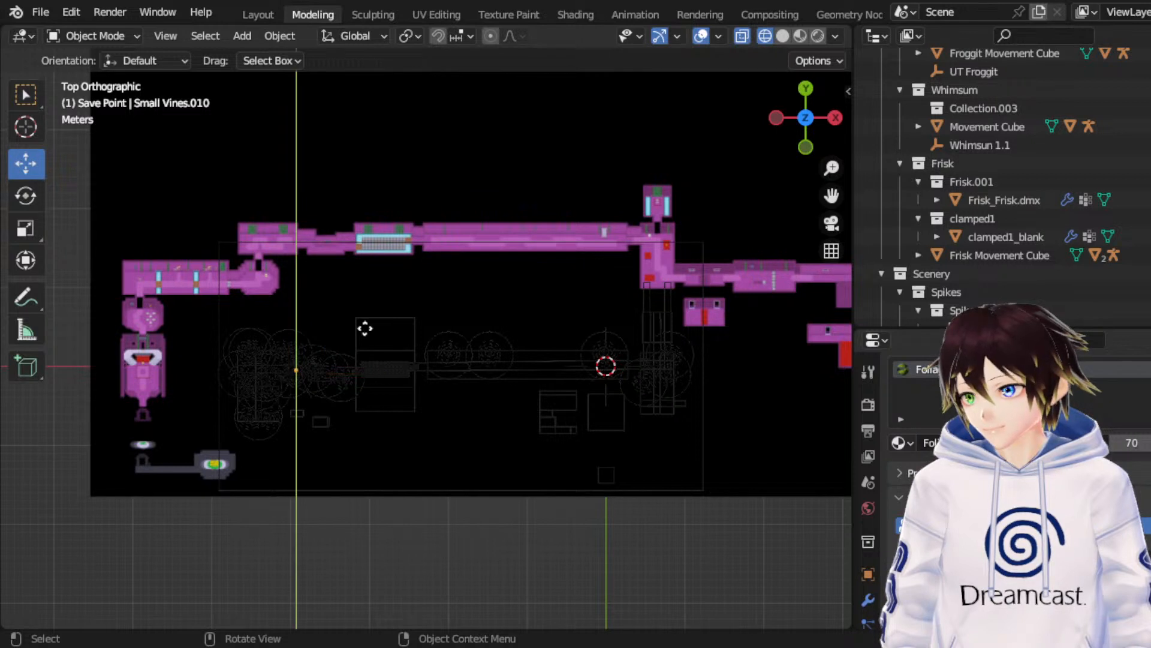
left_click(352, 329)
Step: Nudge the small vines copy a little further toward positive Y and slightly toward positive X
left_click(25, 197)
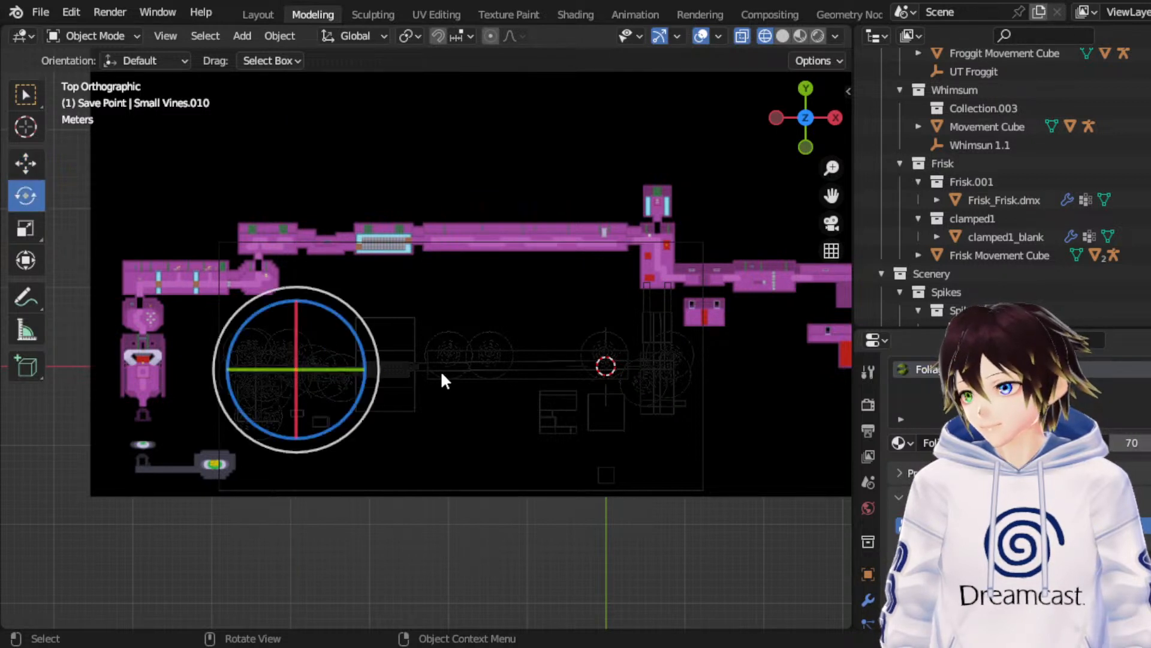
middle_click_drag(465, 327, 464, 327)
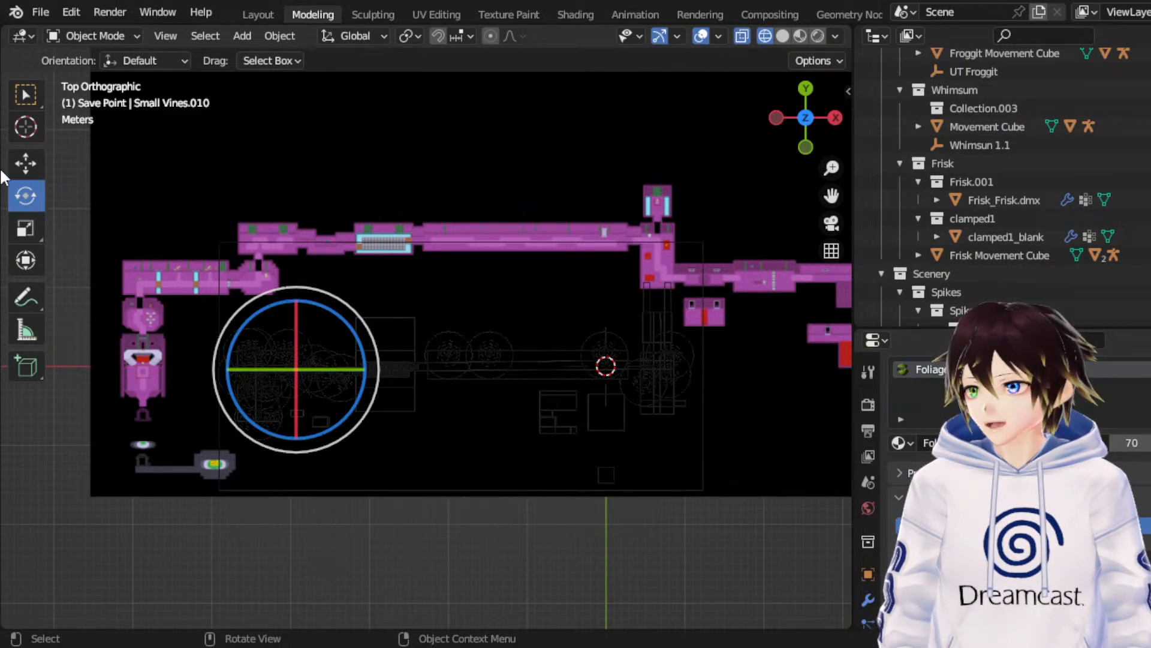
left_click(24, 166)
left_click_drag(296, 322, 232, 318)
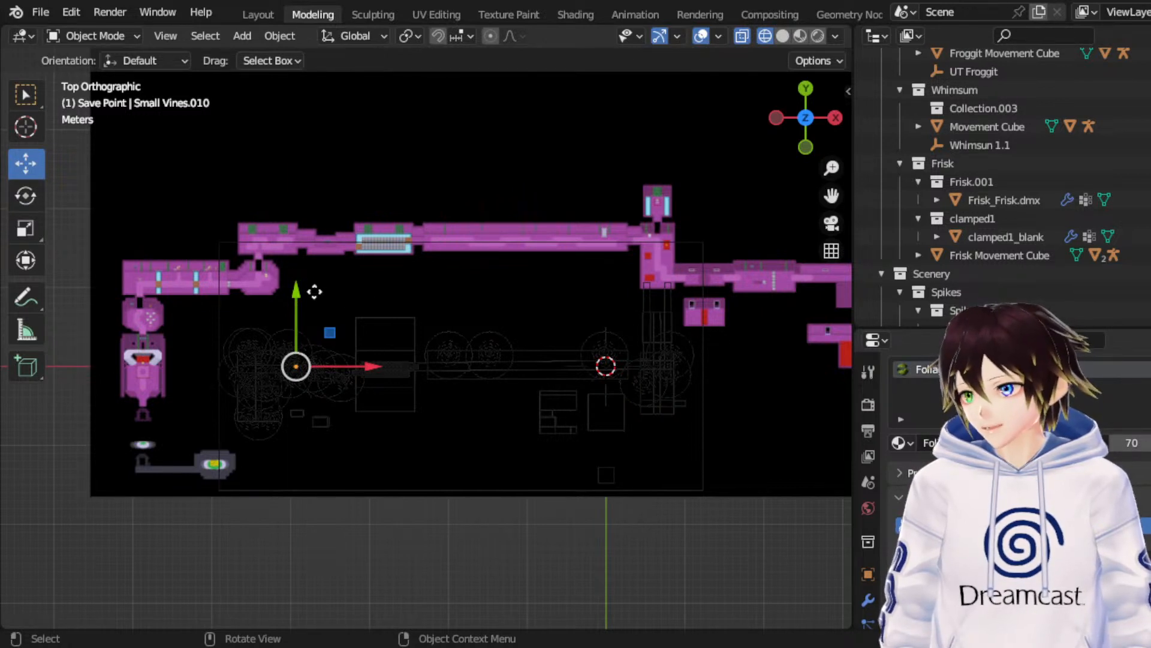
key("g")
key("x")
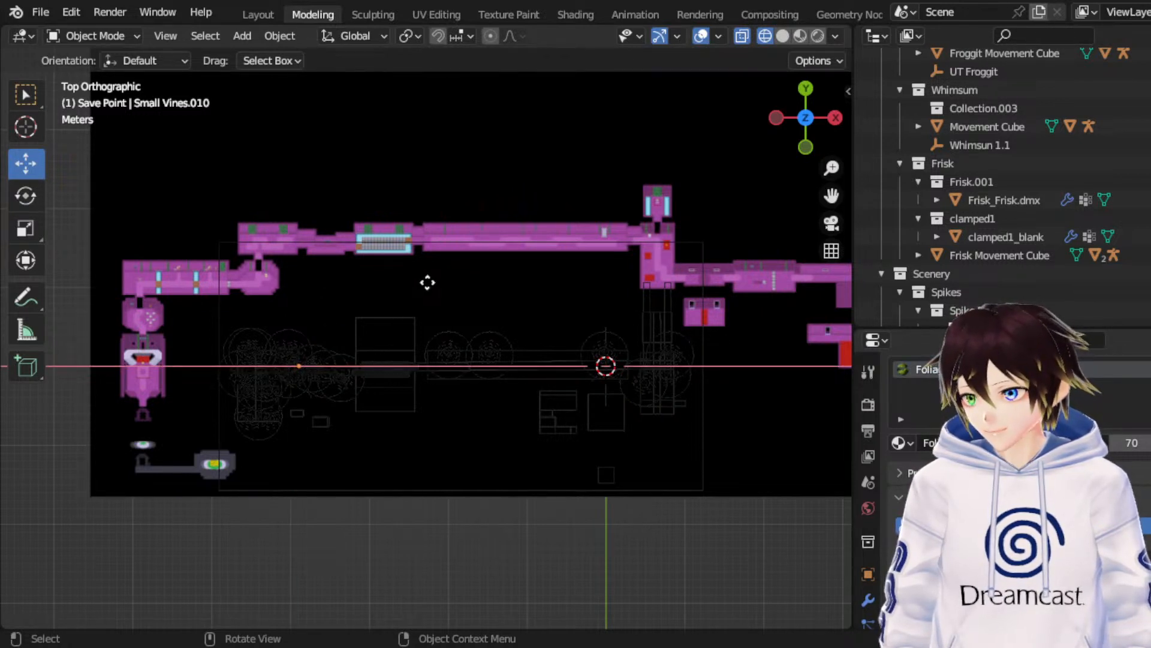
left_click(436, 273)
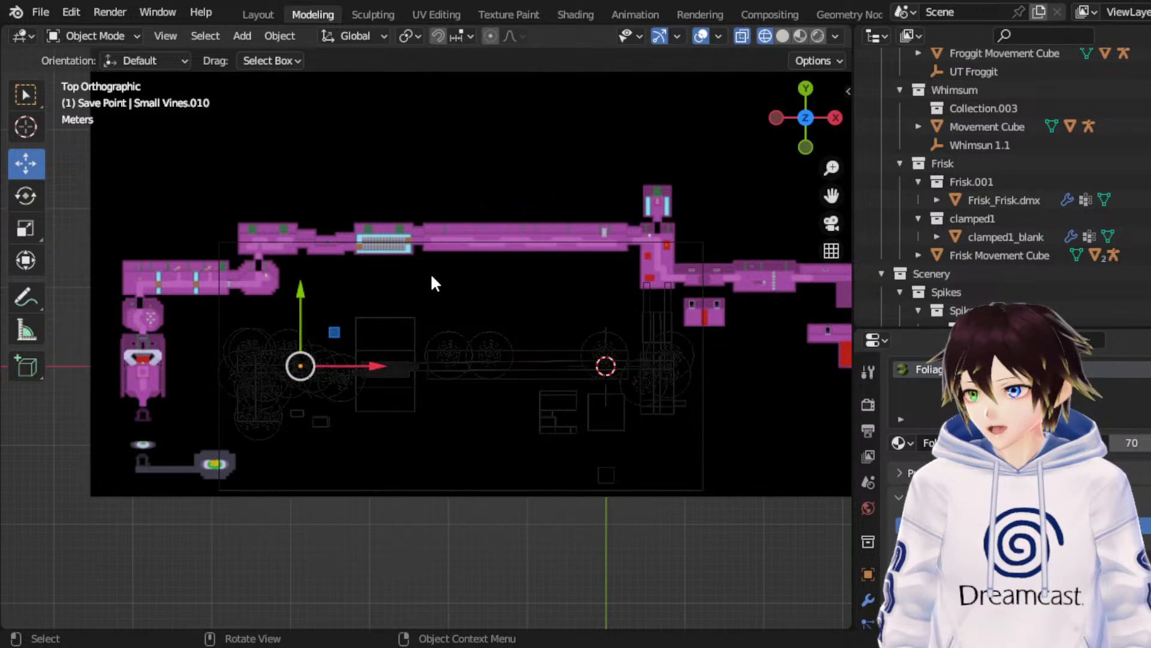
Step: Shift the small vines copy along the X axis, further into the passage in the positive direction
key("g")
key("y")
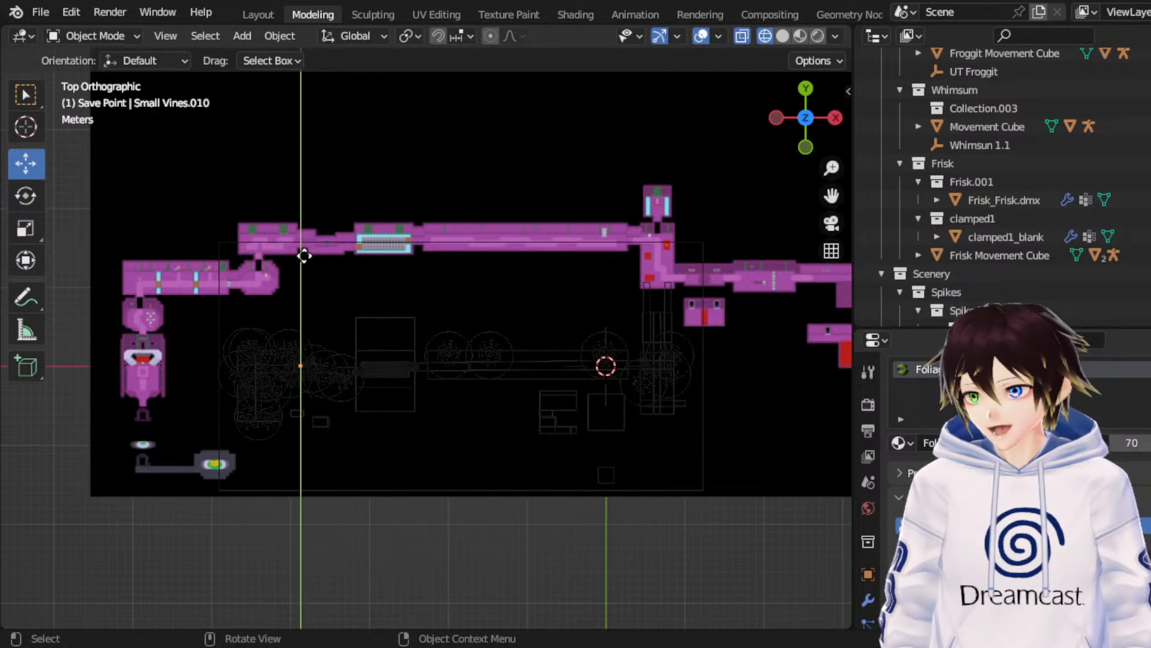
key("Escape")
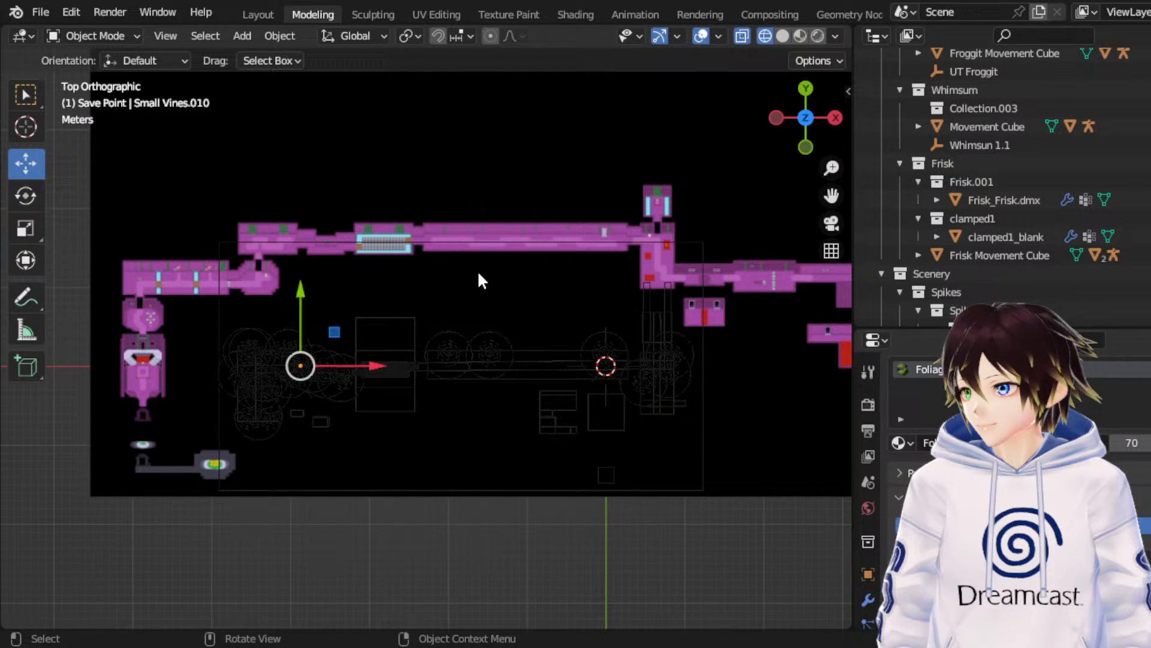
key("g")
key("x")
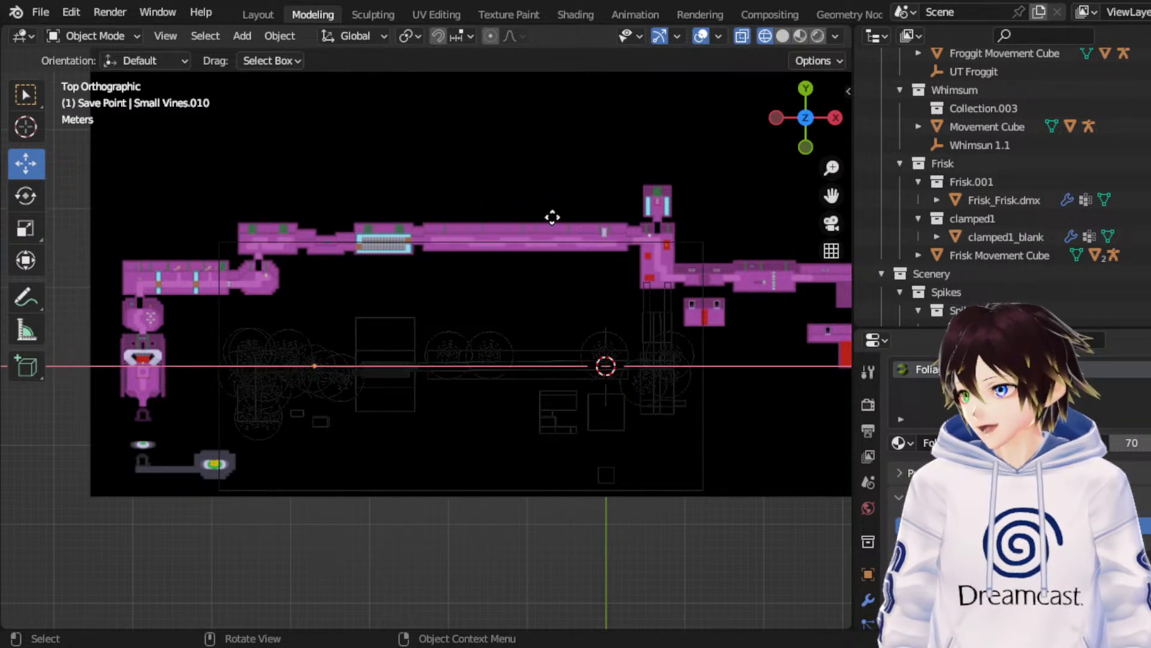
left_click(538, 223)
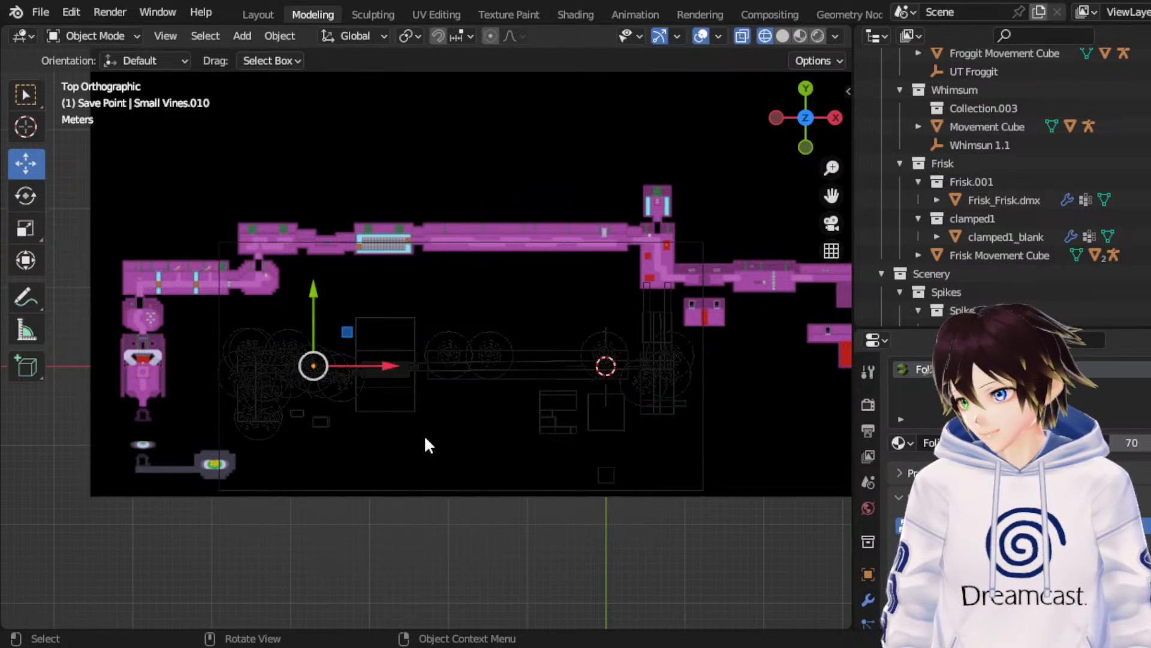
Step: Duplicate the medium moss next to the small vines and offset the copy slightly toward positive X
key("ctrl+z")
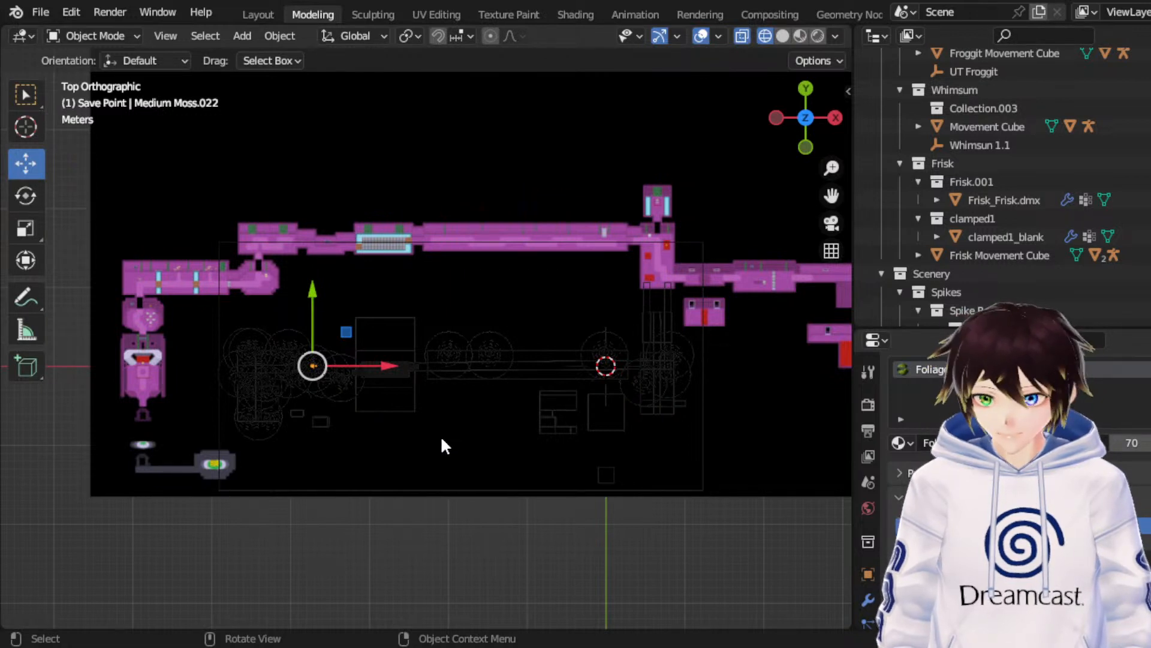
key("ctrl+z")
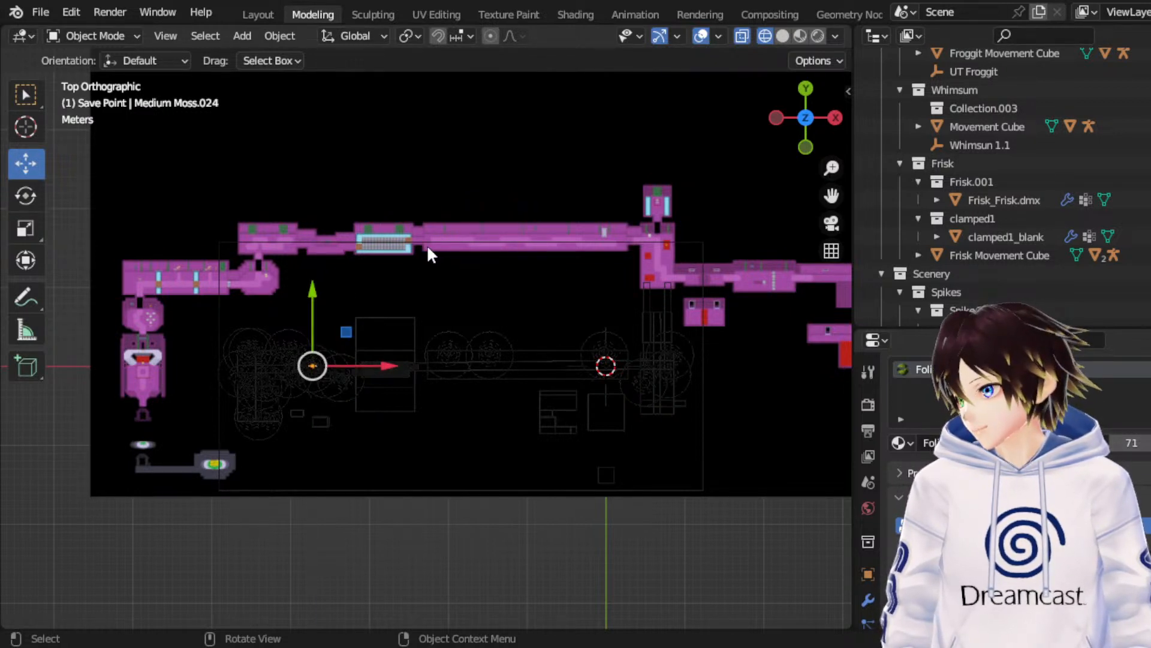
left_click(360, 103)
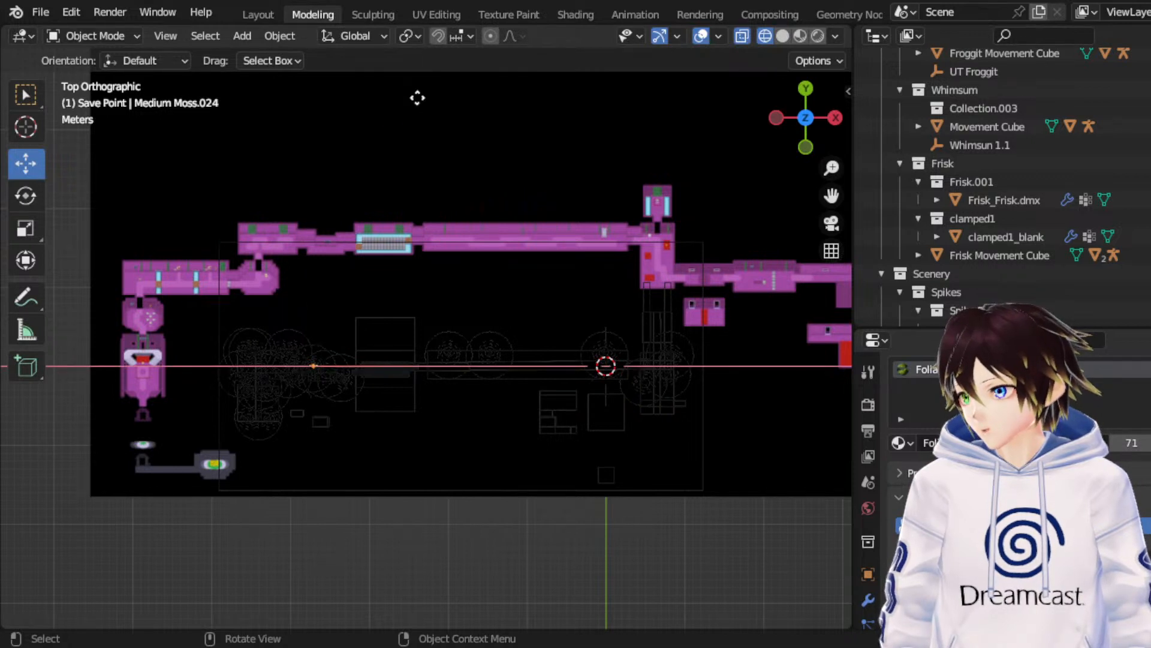
key("ctrl+z")
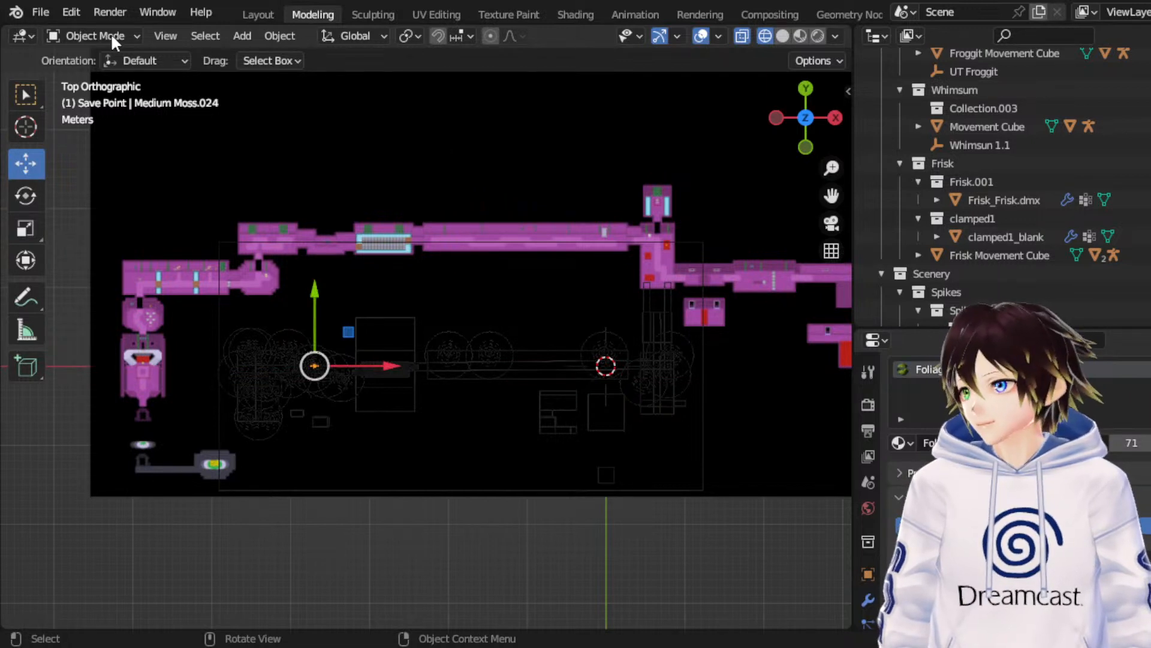
Step: Enter Edit Mode on the medium moss copy, switch to vertex selection and adjust its geometry along the X axis
key("Tab")
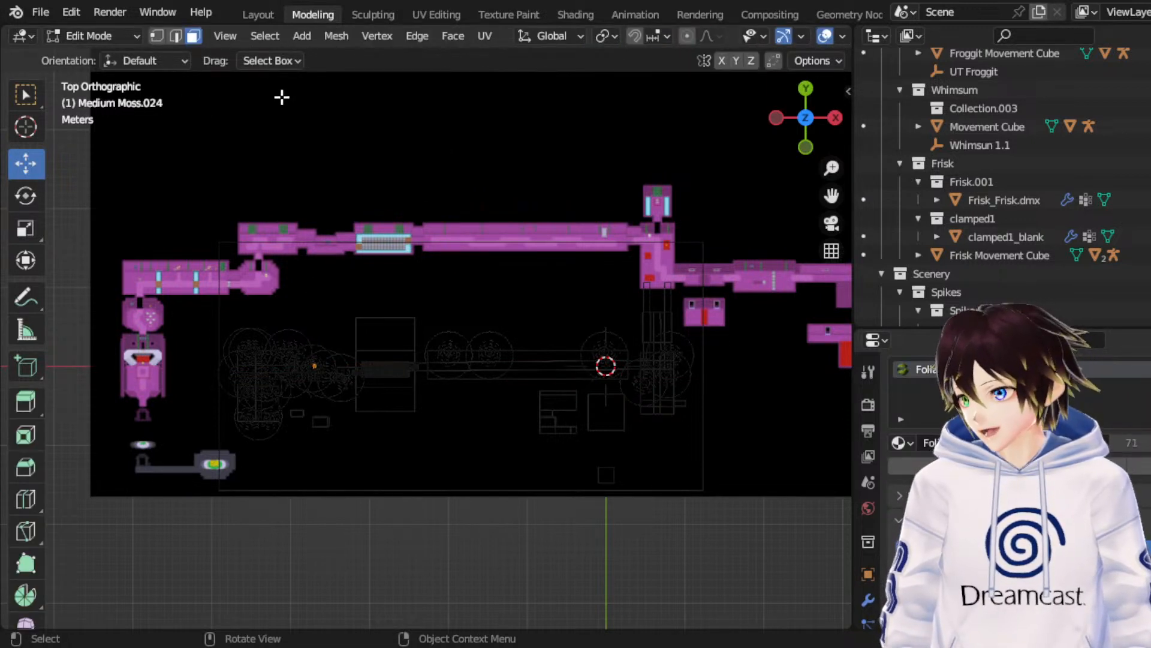
key("2")
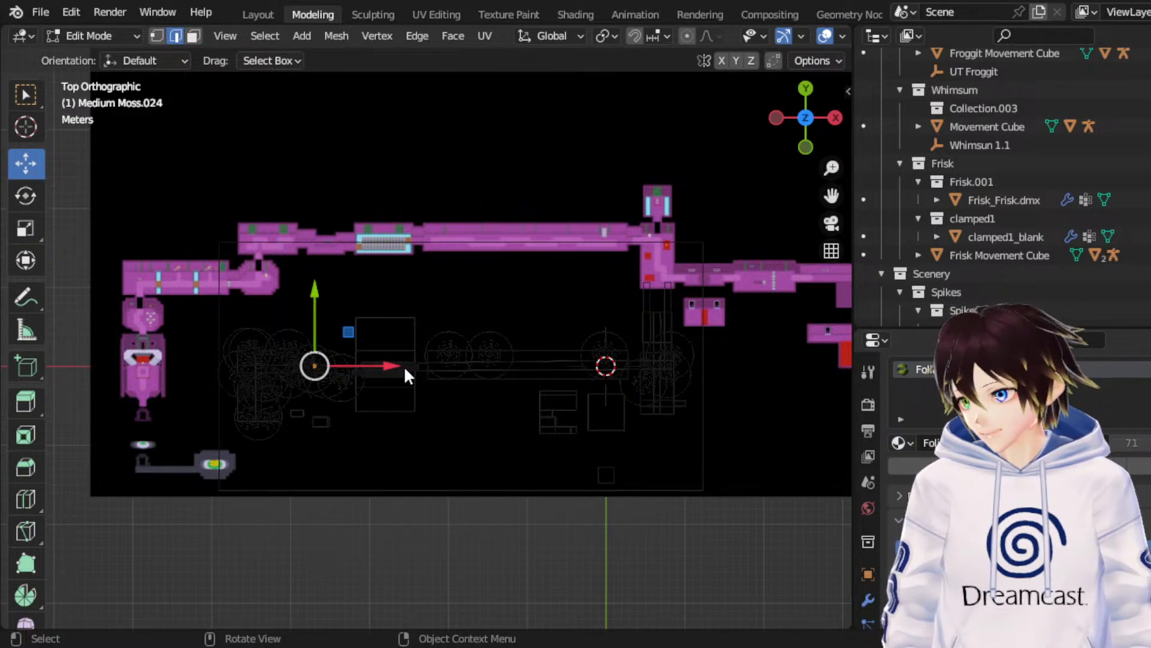
key("alt+a")
key("a")
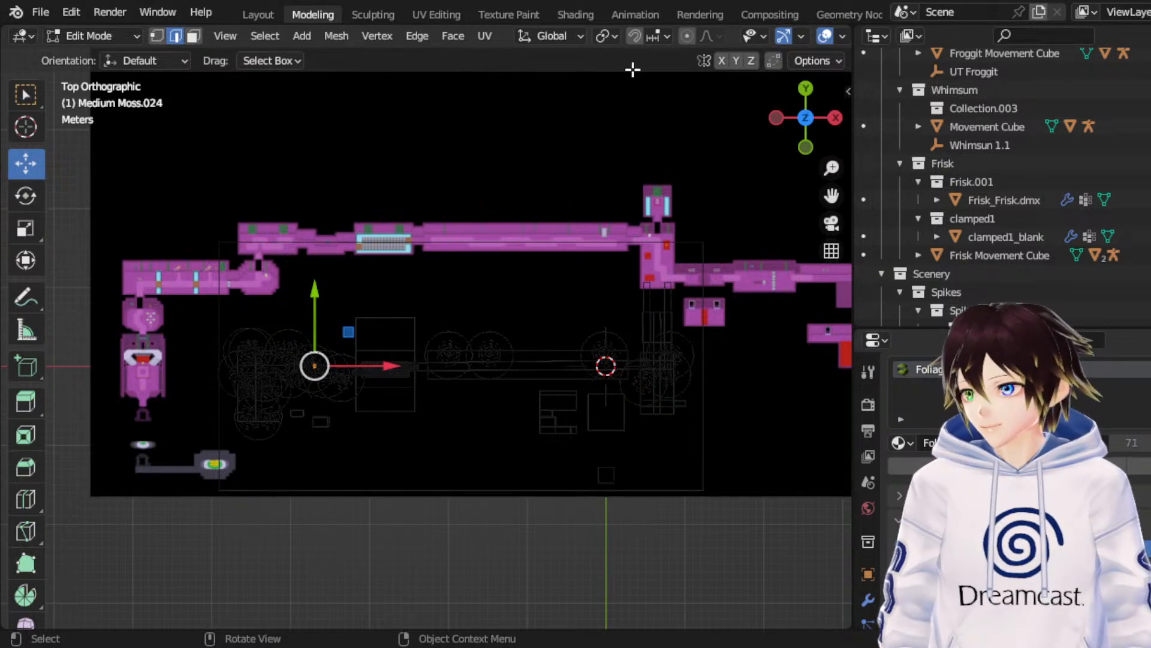
key("1")
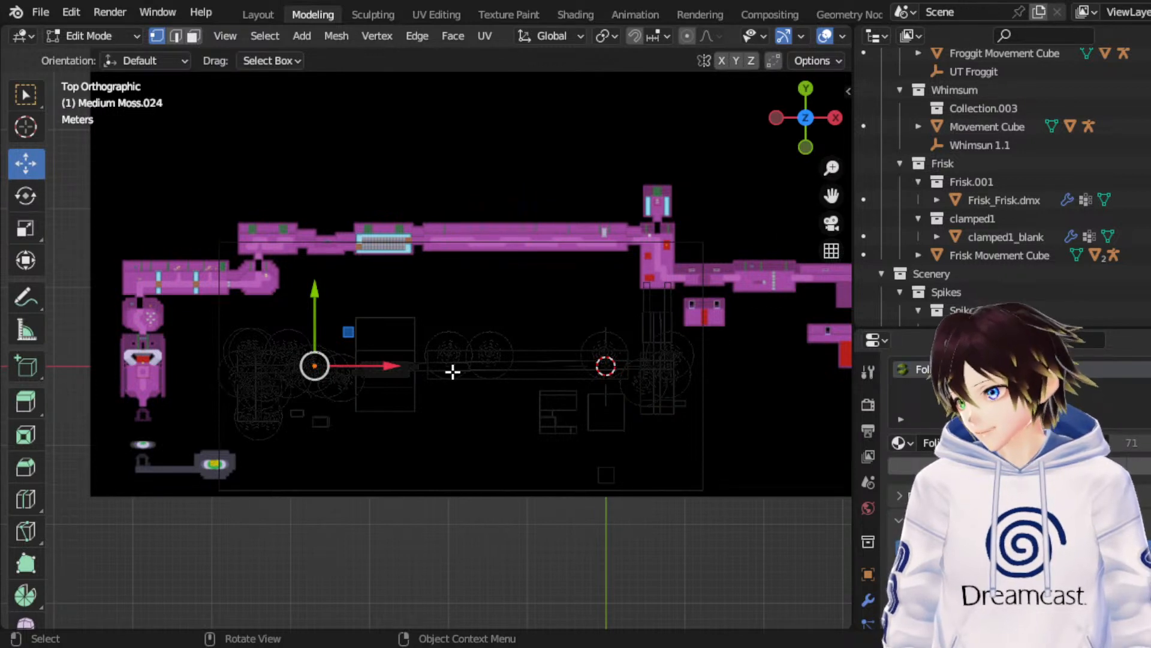
key("a")
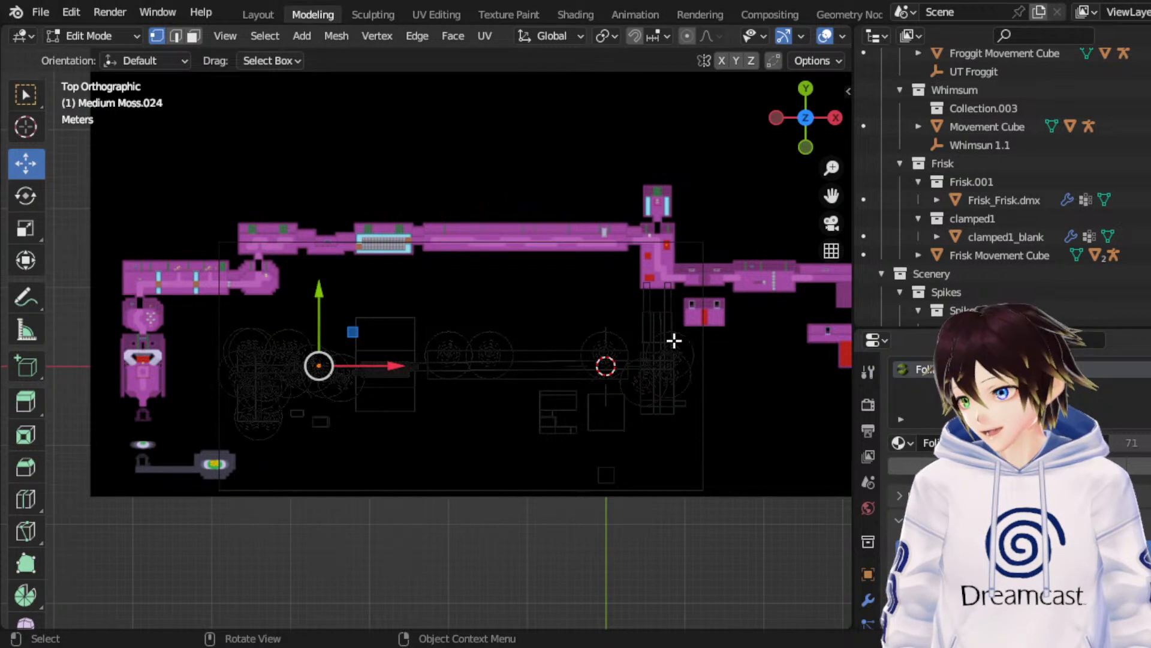
Step: Reshape the medium moss copy by moving its selected vertices in the horizontal plane and along Y, and return to Object Mode
key("g")
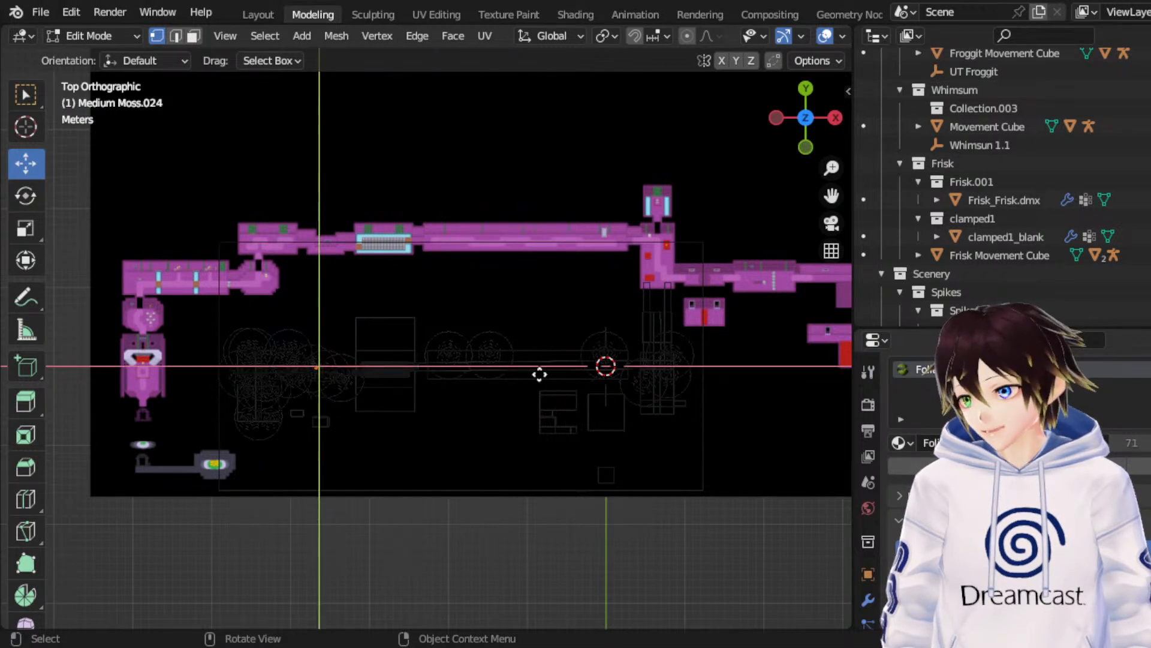
left_click(498, 391)
key("ctrl+z")
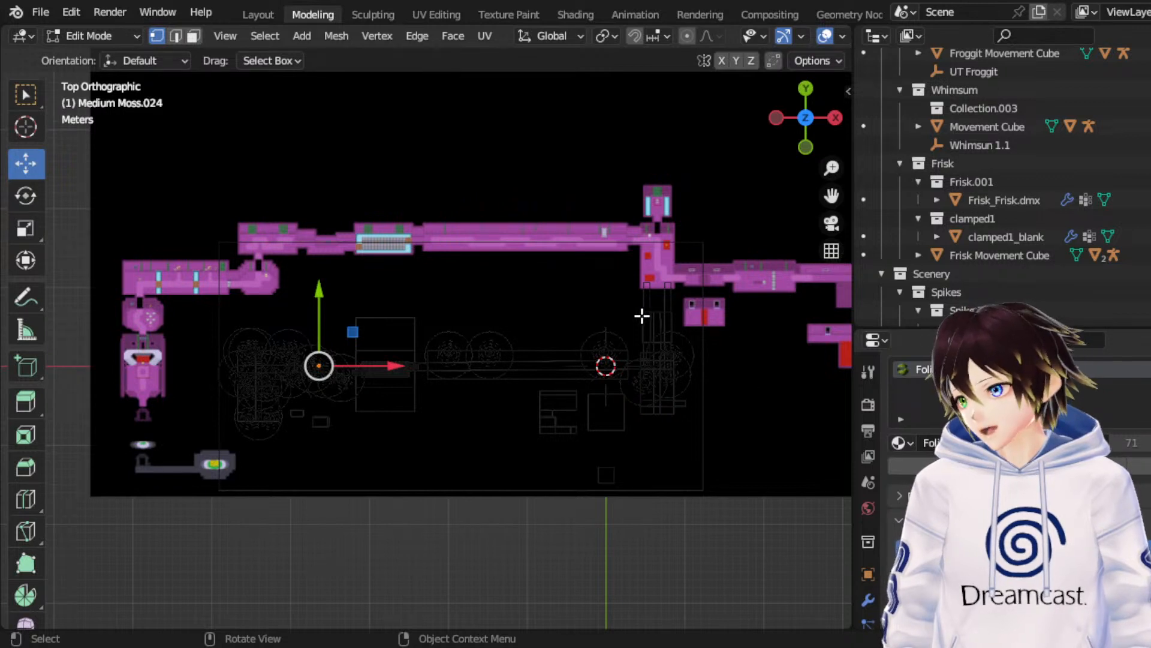
key("g")
key("shift+z")
left_click(488, 412)
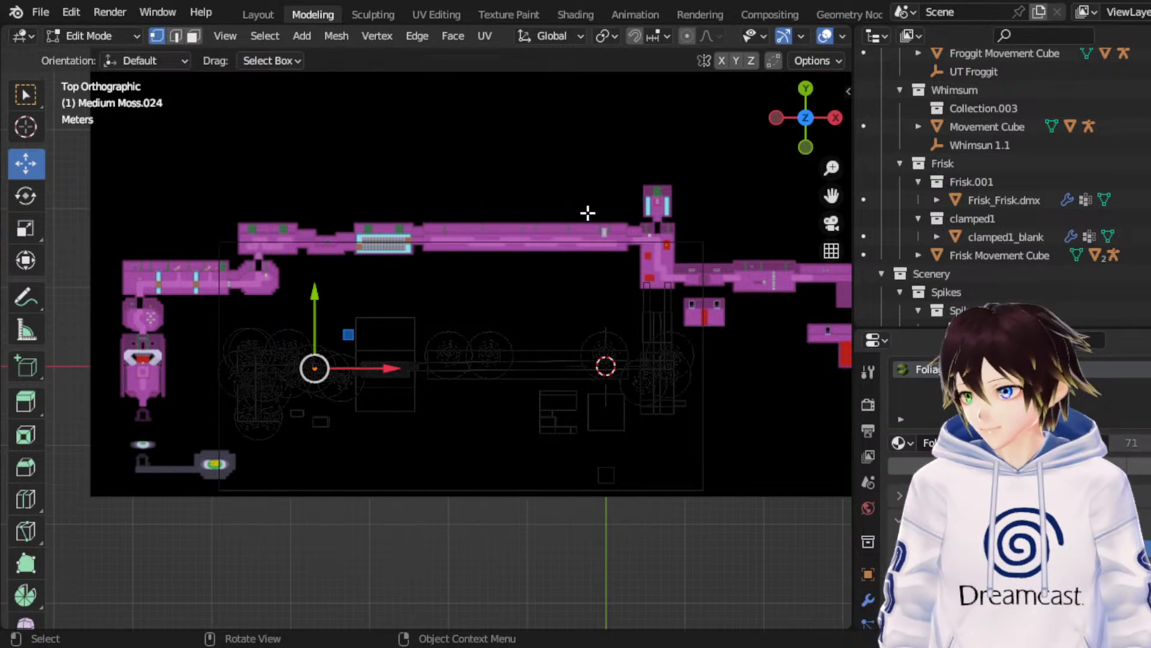
key("g")
key("y")
left_click(366, 228)
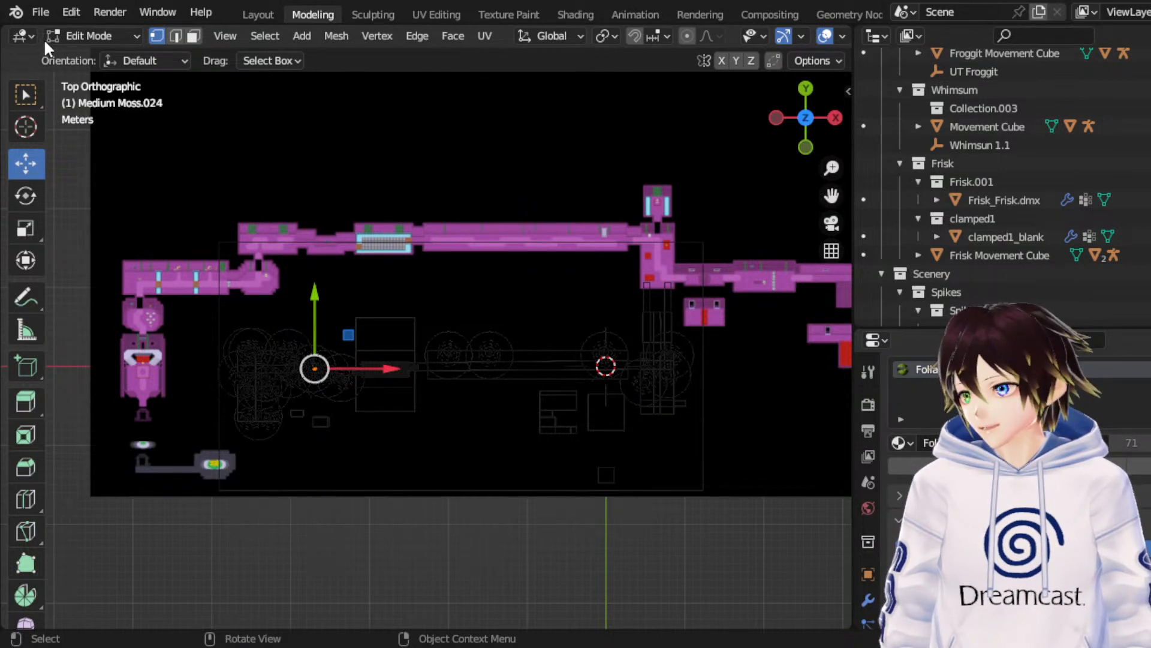
key("Tab")
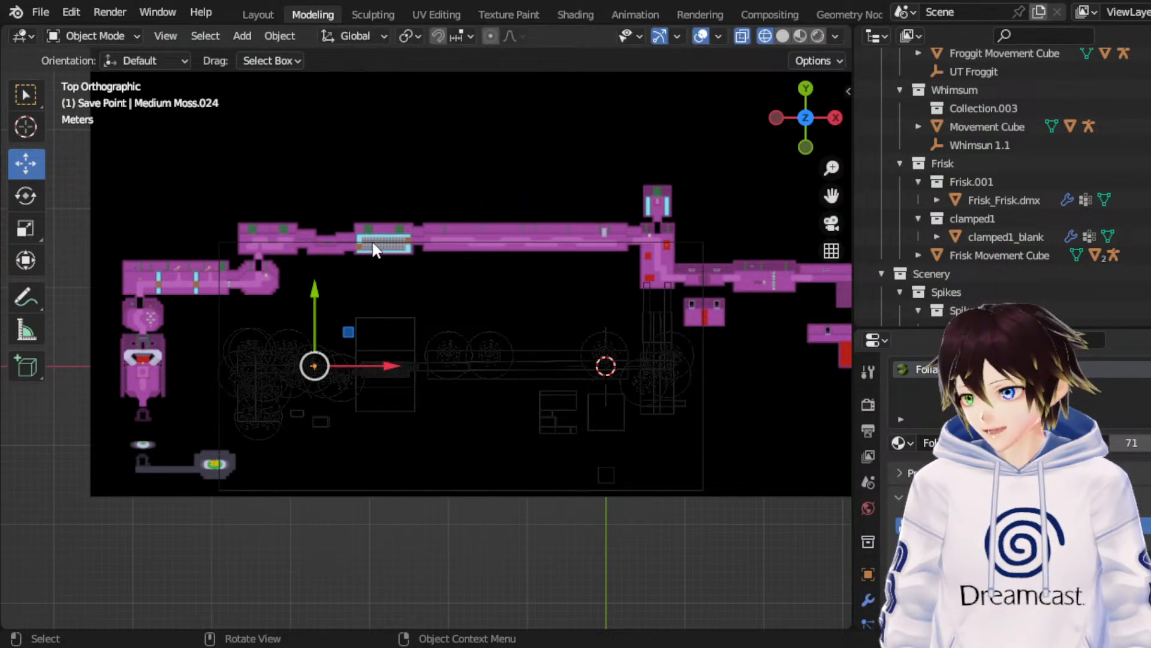
Step: Adjust the medium moss copy's position and use the Scale tool on the neighbouring small vines copy
left_click(27, 217)
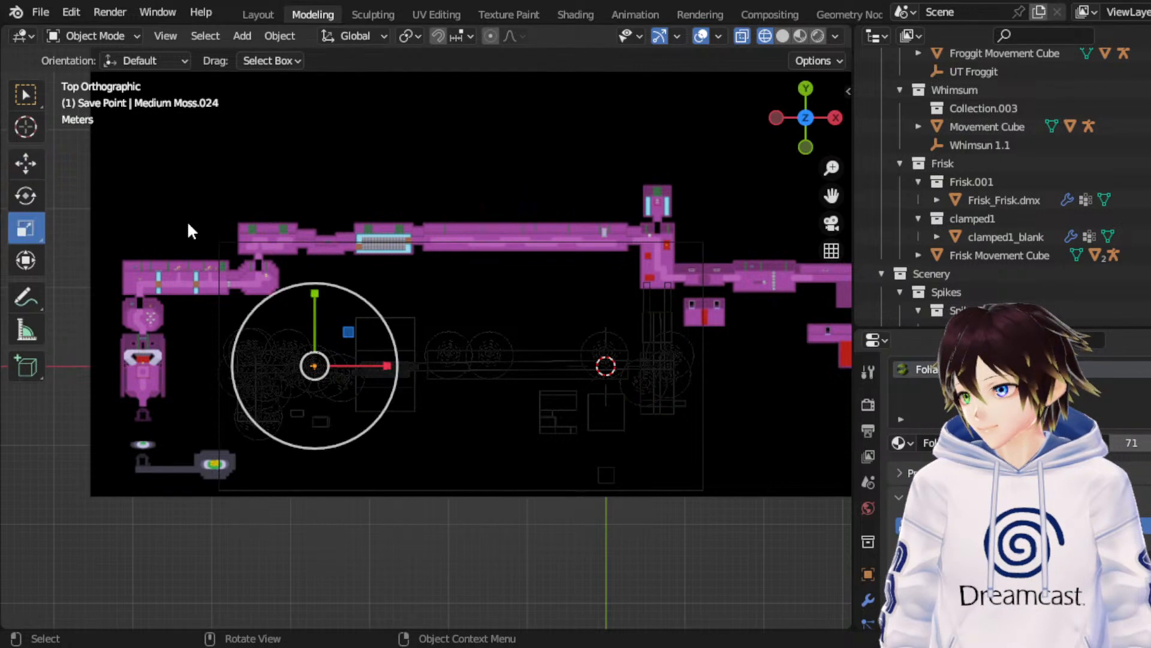
left_click(26, 163)
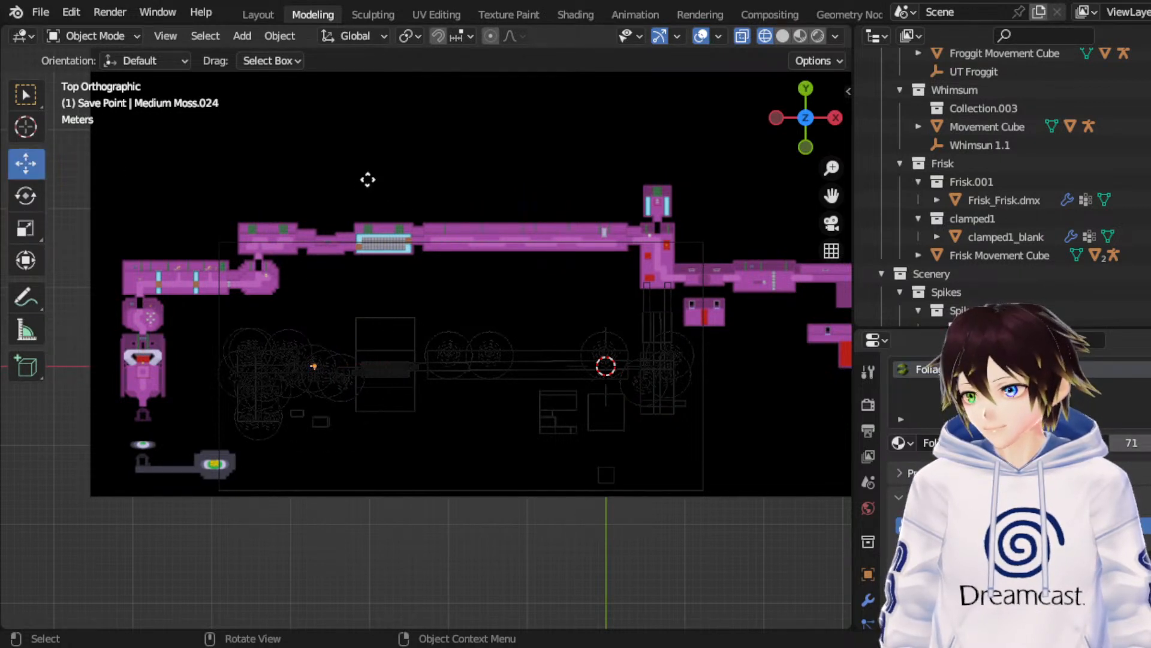
left_click(350, 398)
left_click(38, 218)
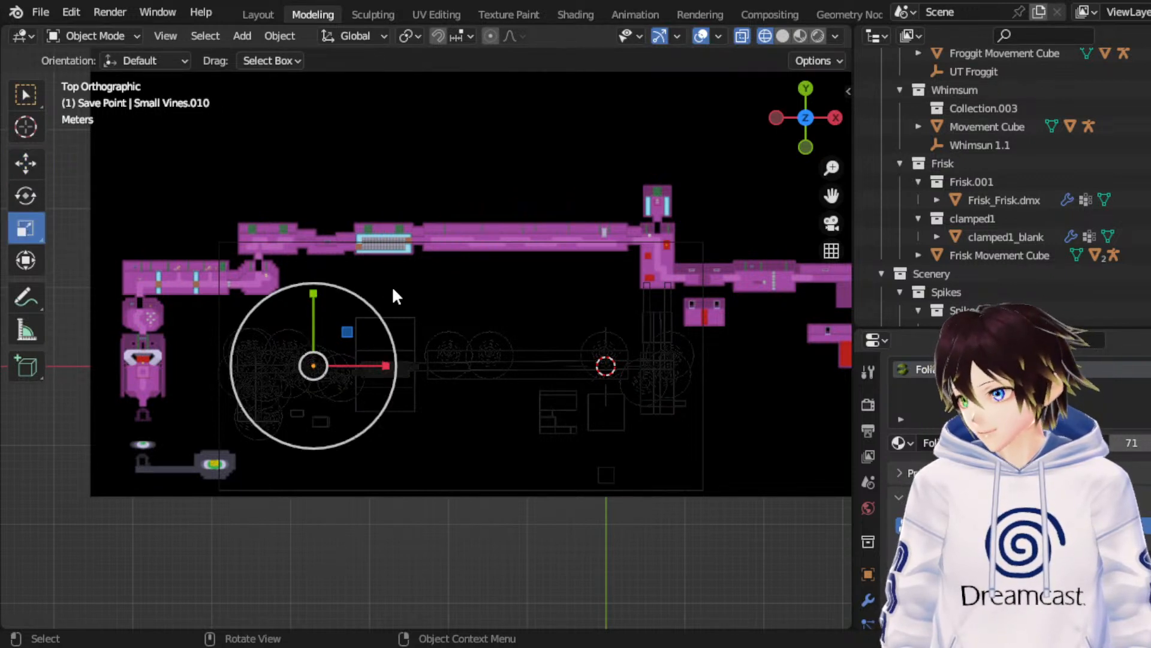
left_click(376, 332)
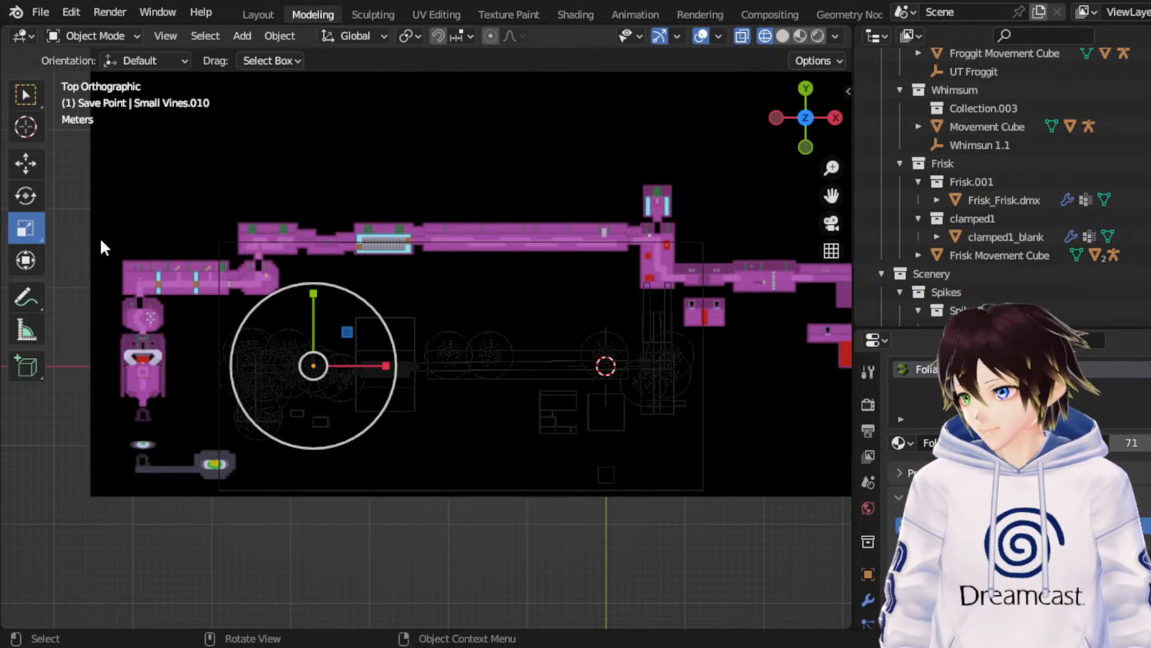
left_click(21, 168)
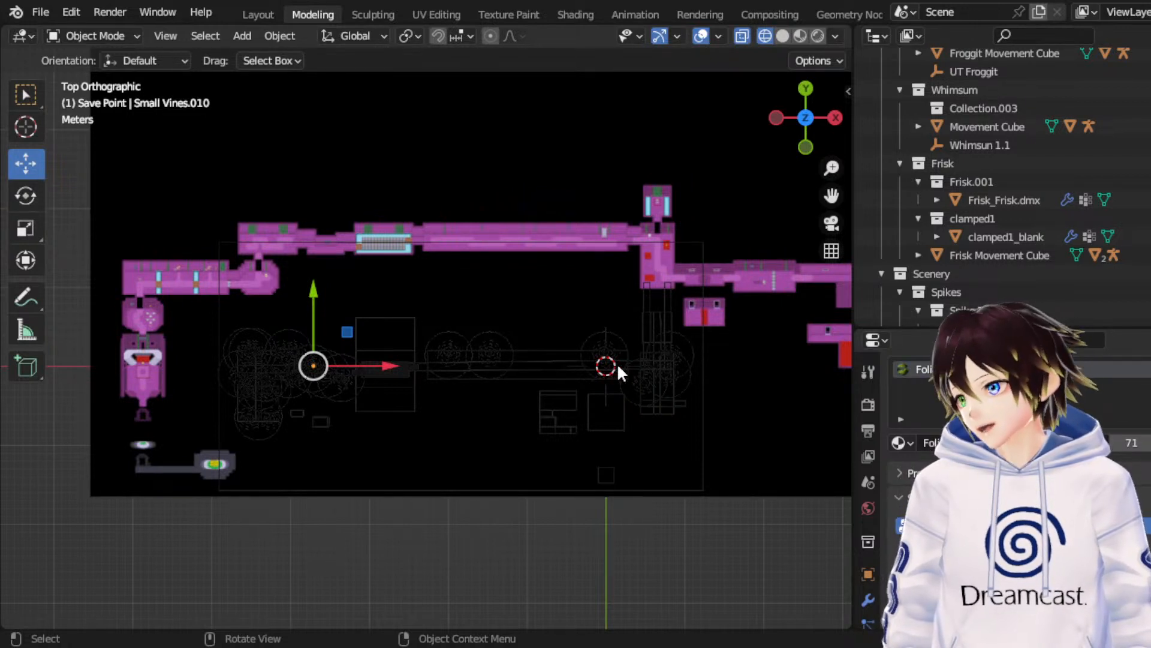
Step: Duplicate the large vines beside the western room and move the copy slightly along the Y axis
left_click(266, 360)
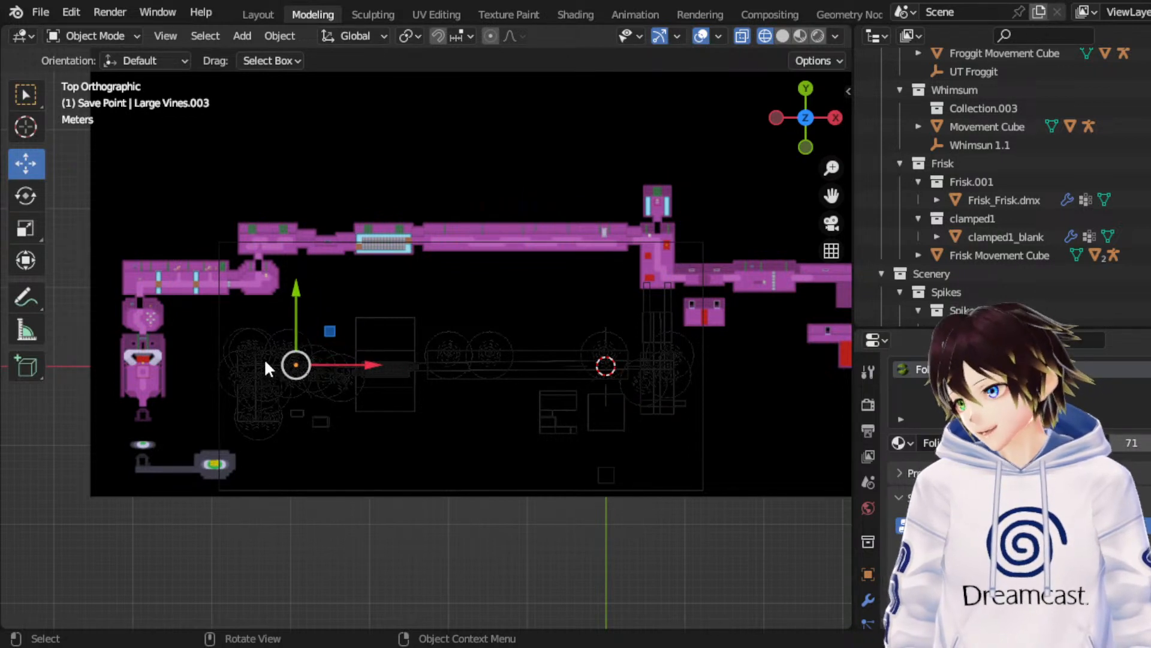
key("shift+d")
right_click(265, 360)
key("g")
key("y")
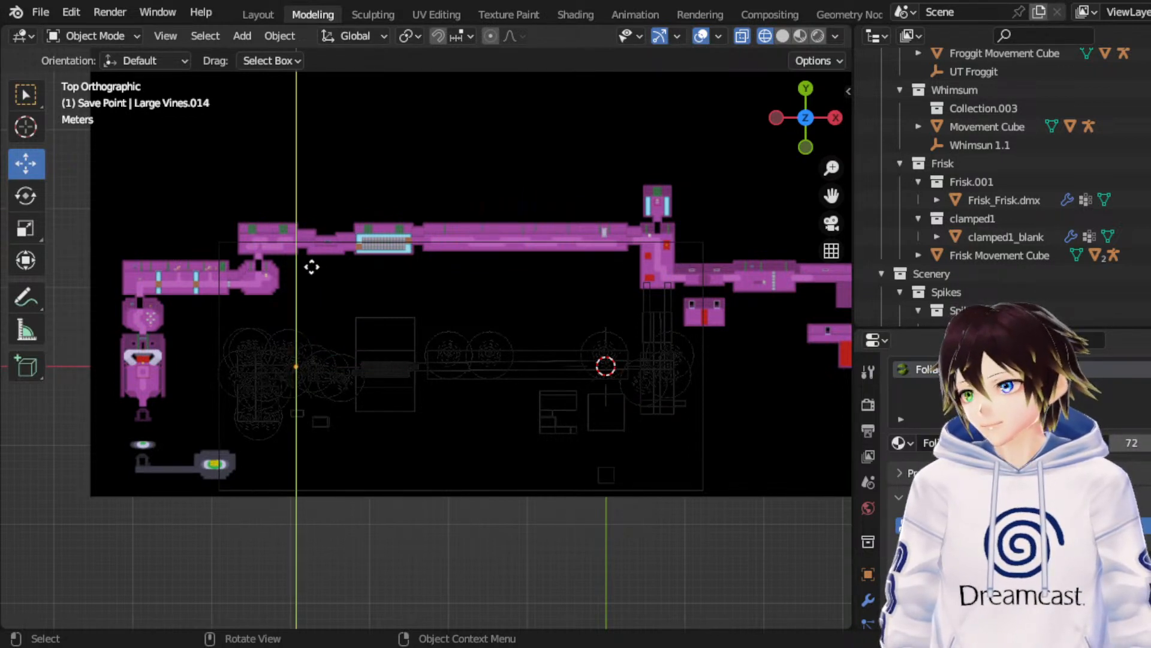
right_click(312, 267)
Step: Move the large vines copy along the X axis into the passage beside the western room, switch to the Select Box tool and save
key("g")
key("x")
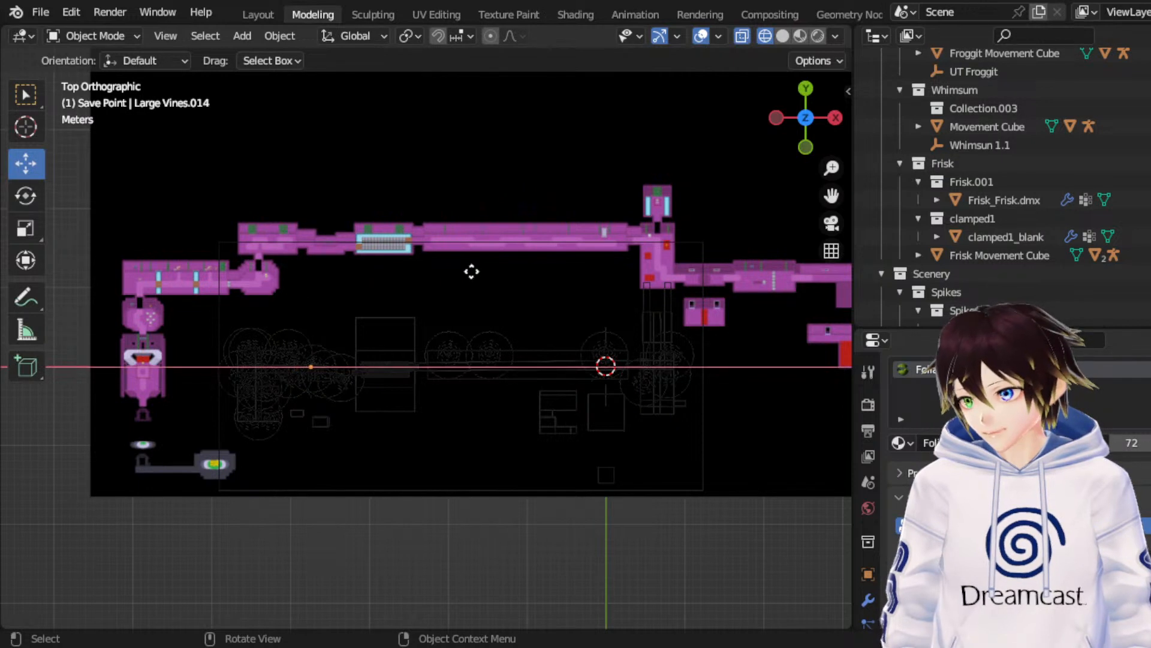
left_click(475, 273)
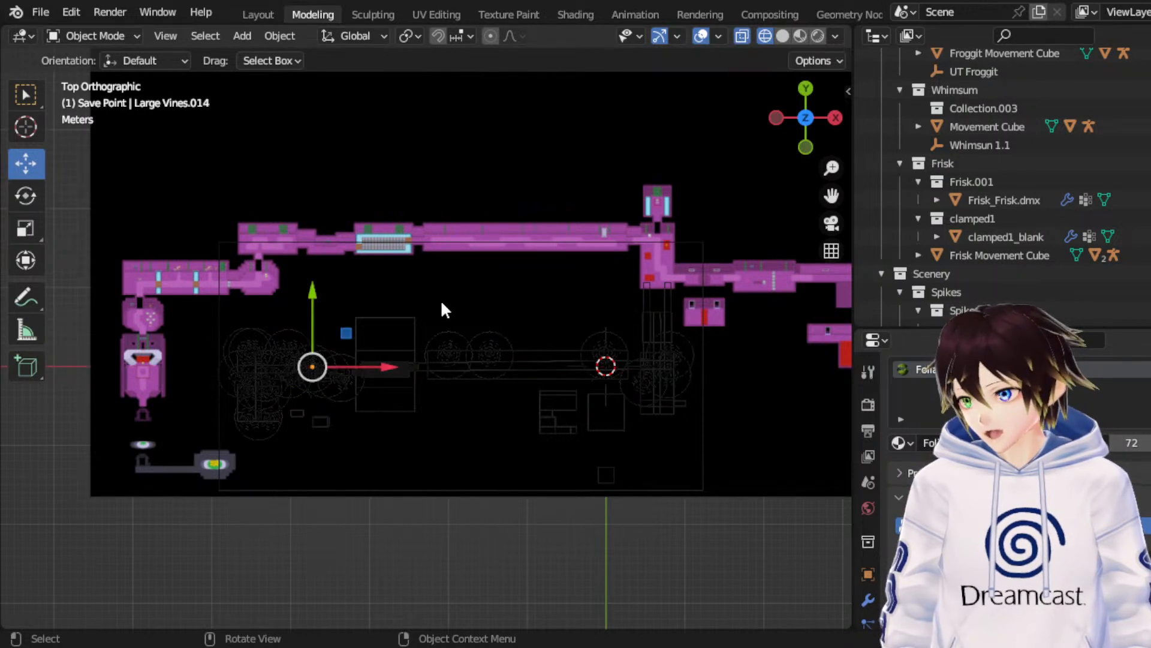
key("g")
key("x")
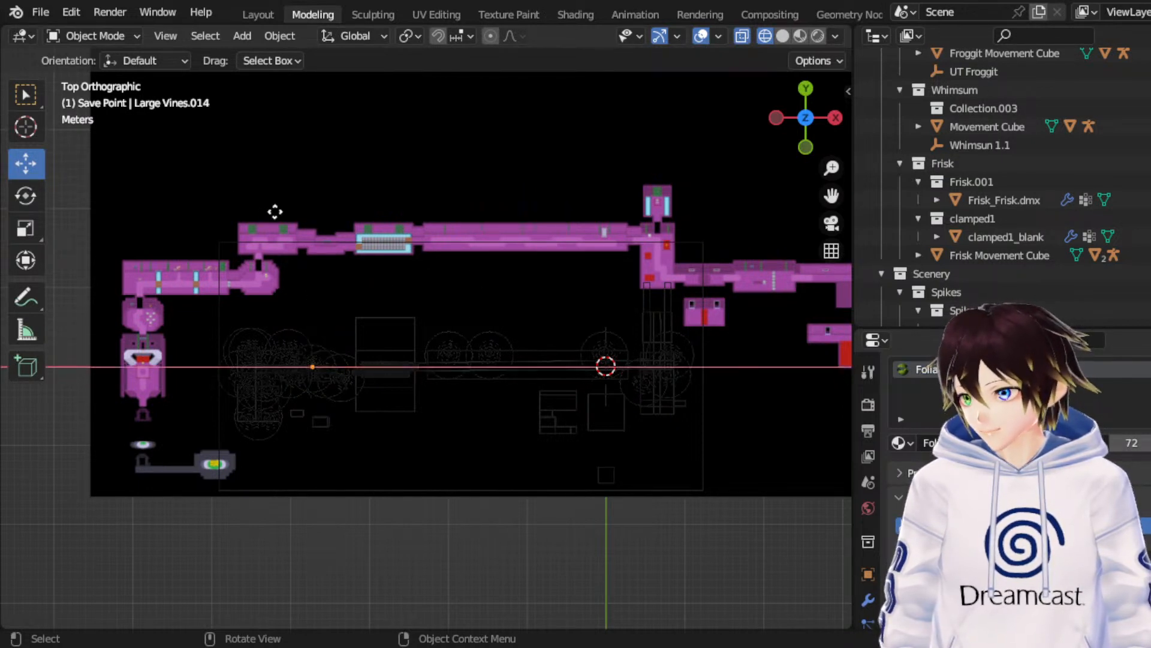
left_click(437, 212)
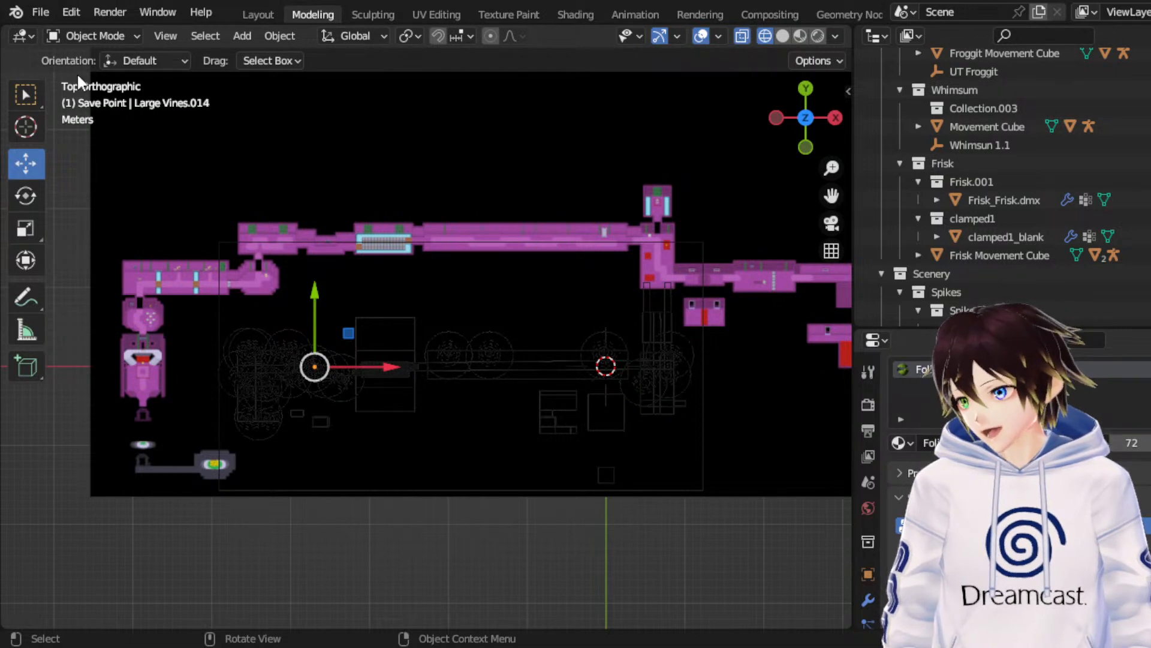
left_click(25, 94)
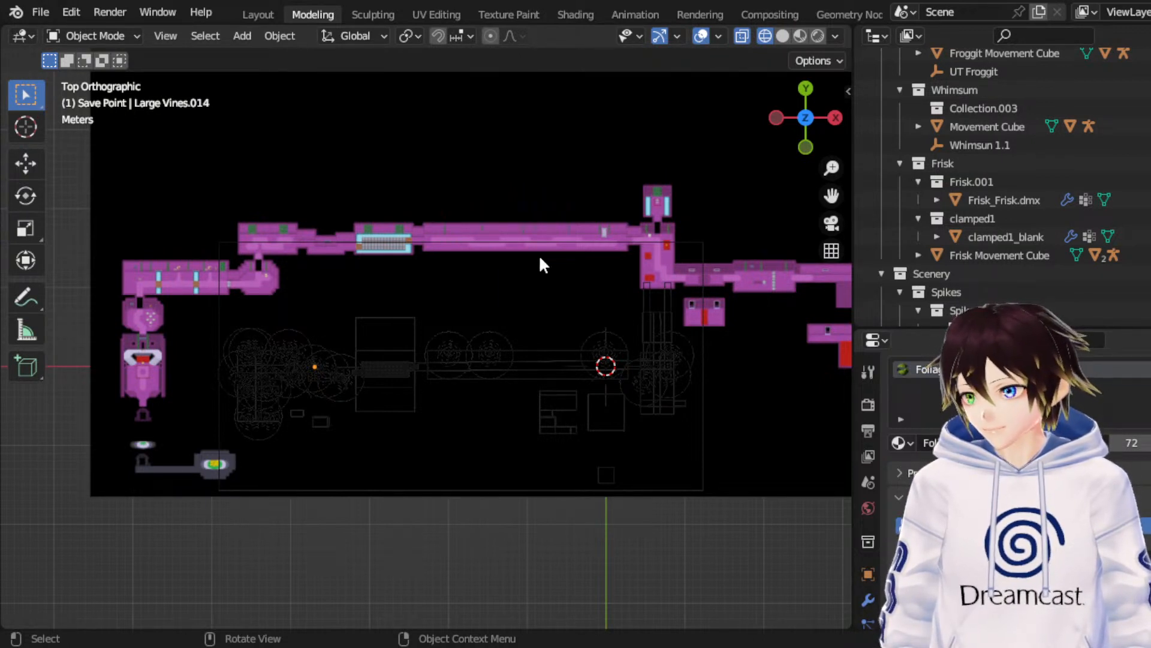
key("ctrl+s")
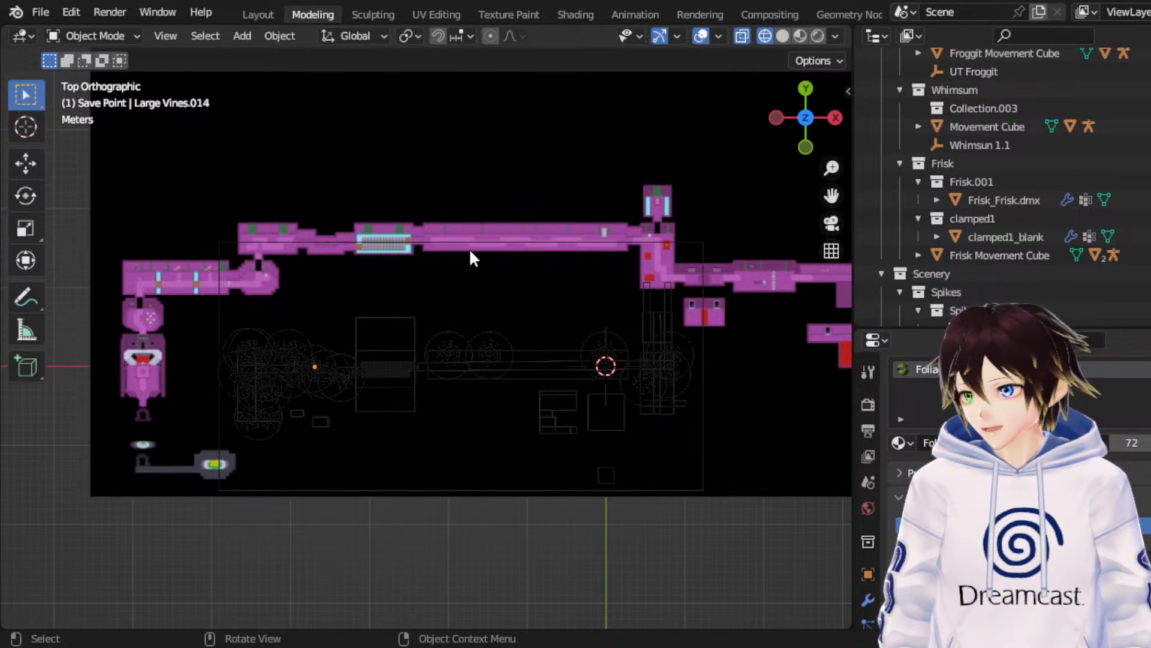
Step: Activate the Move tool, reselect the large vines copy in the passage and save the map file
left_click(24, 159)
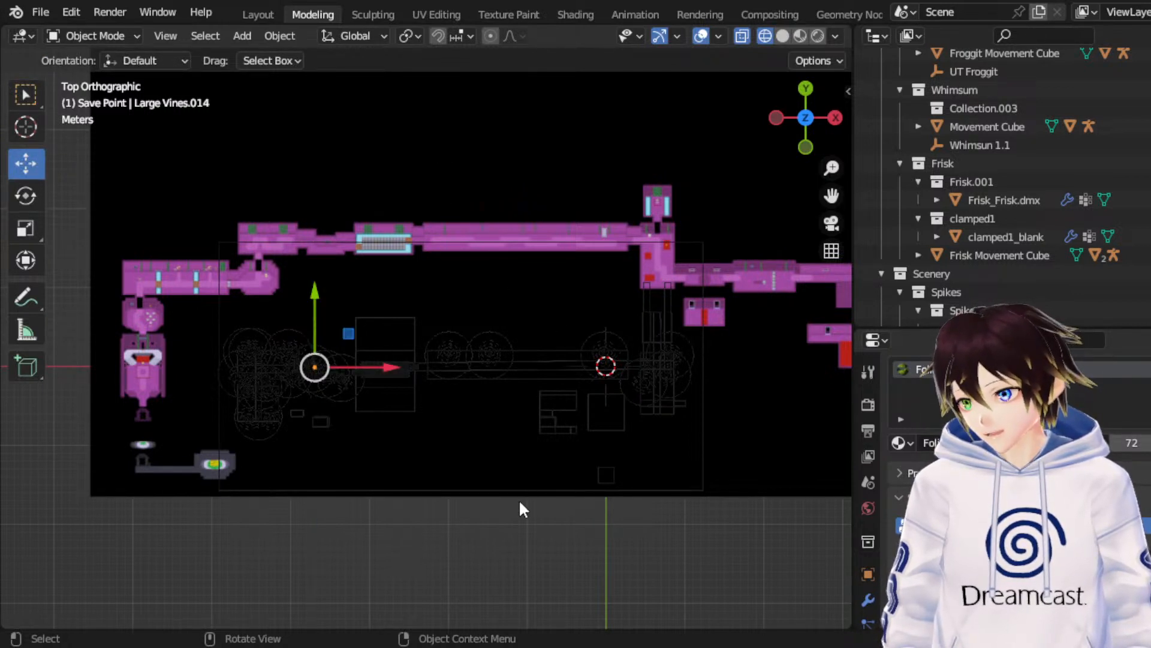
key("ctrl+z")
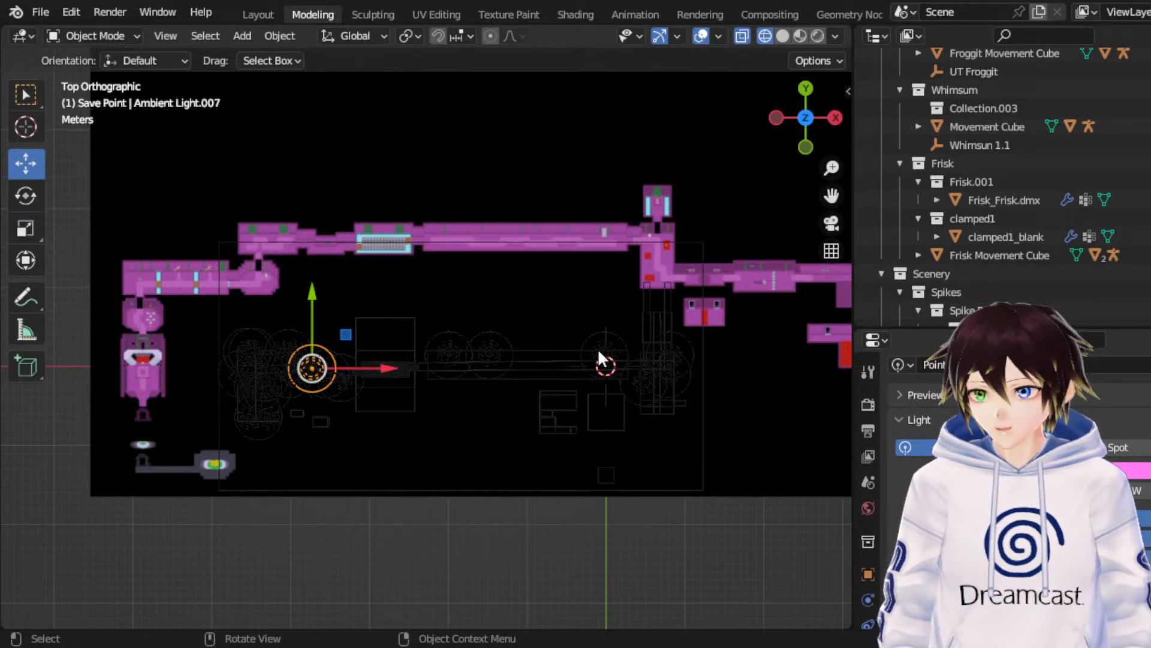
key("ctrl+s")
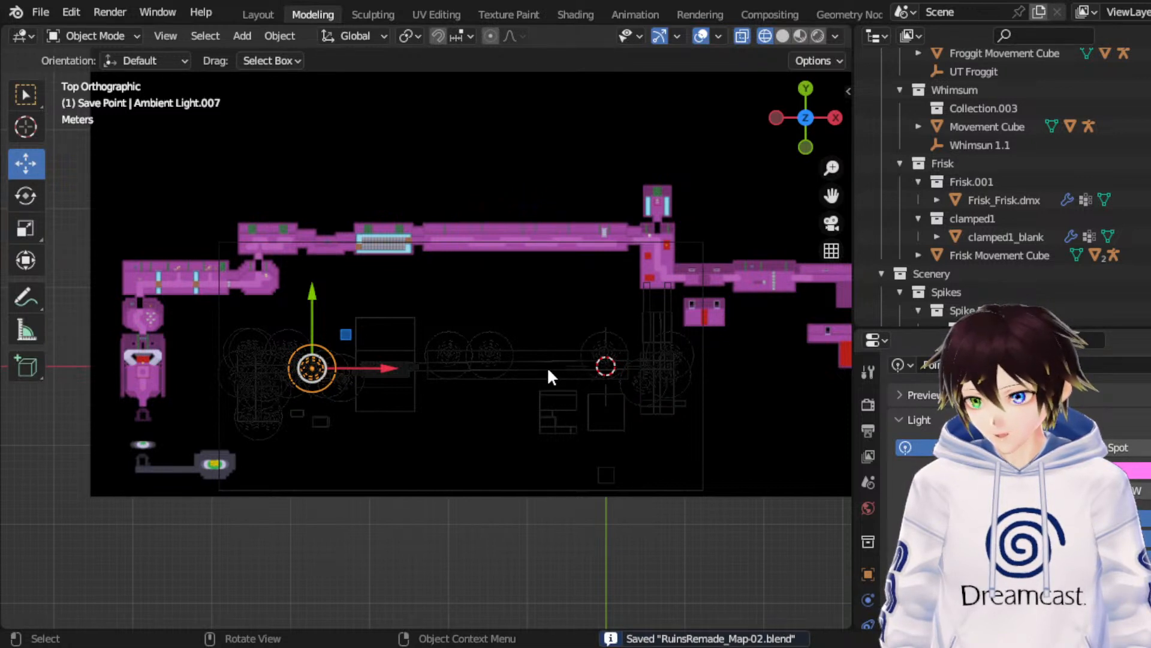
left_click(486, 332)
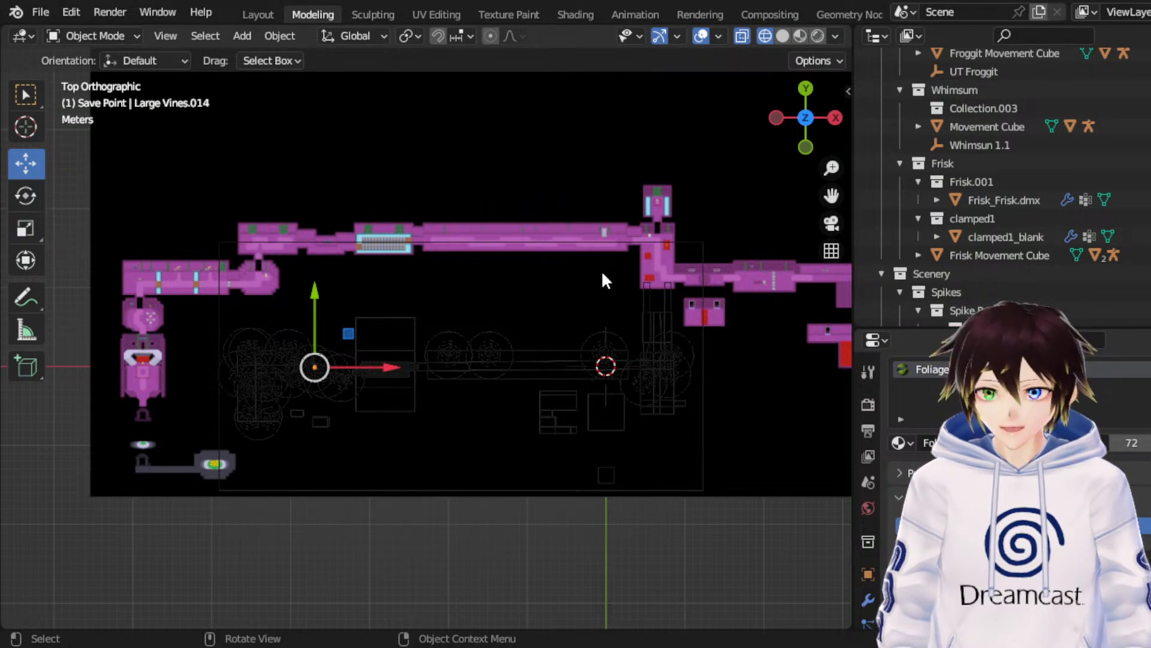
key("ctrl+s")
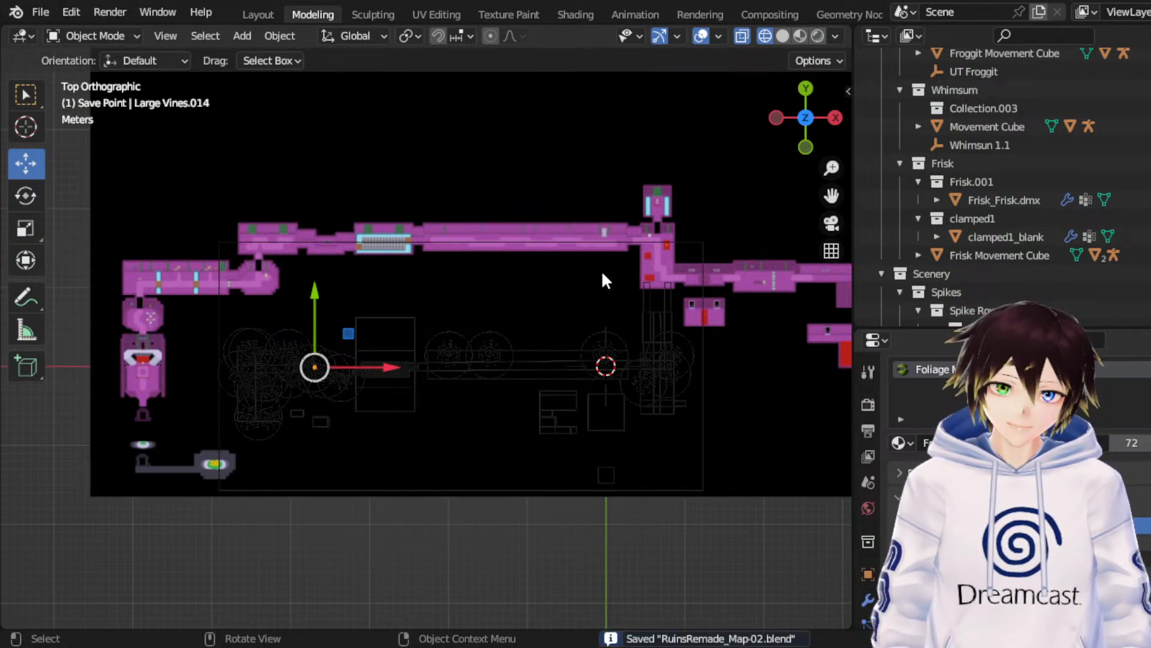
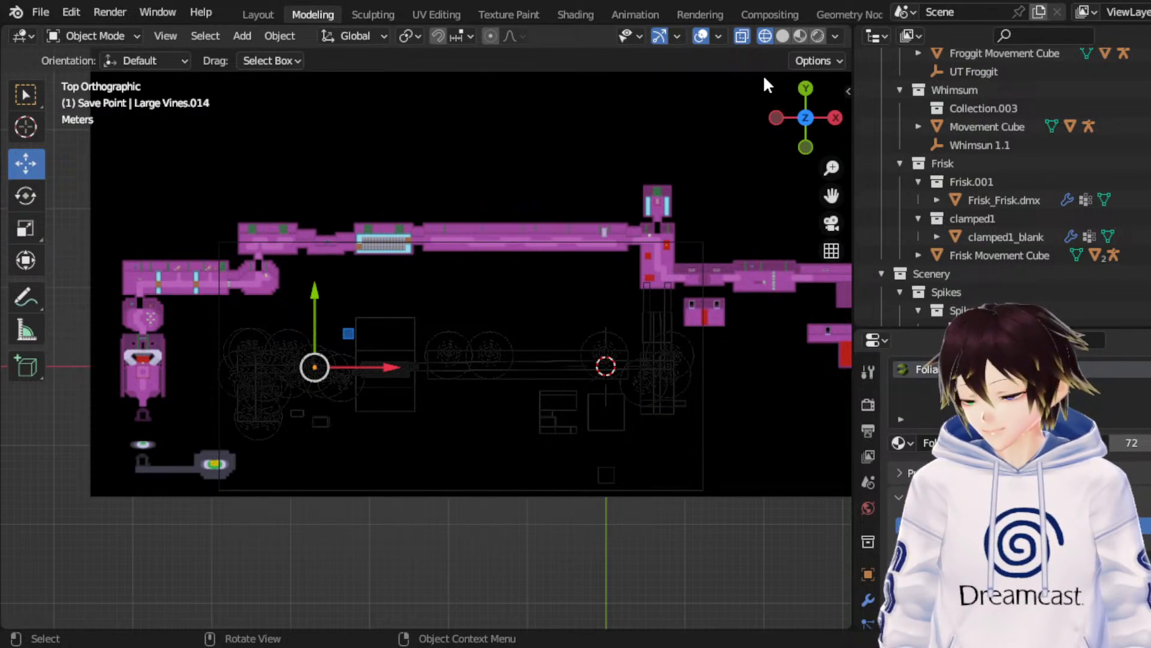
Step: Duplicate the medium moss pieces in the western room and move the copies along the X axis into the adjoining passage
key("ctrl+z")
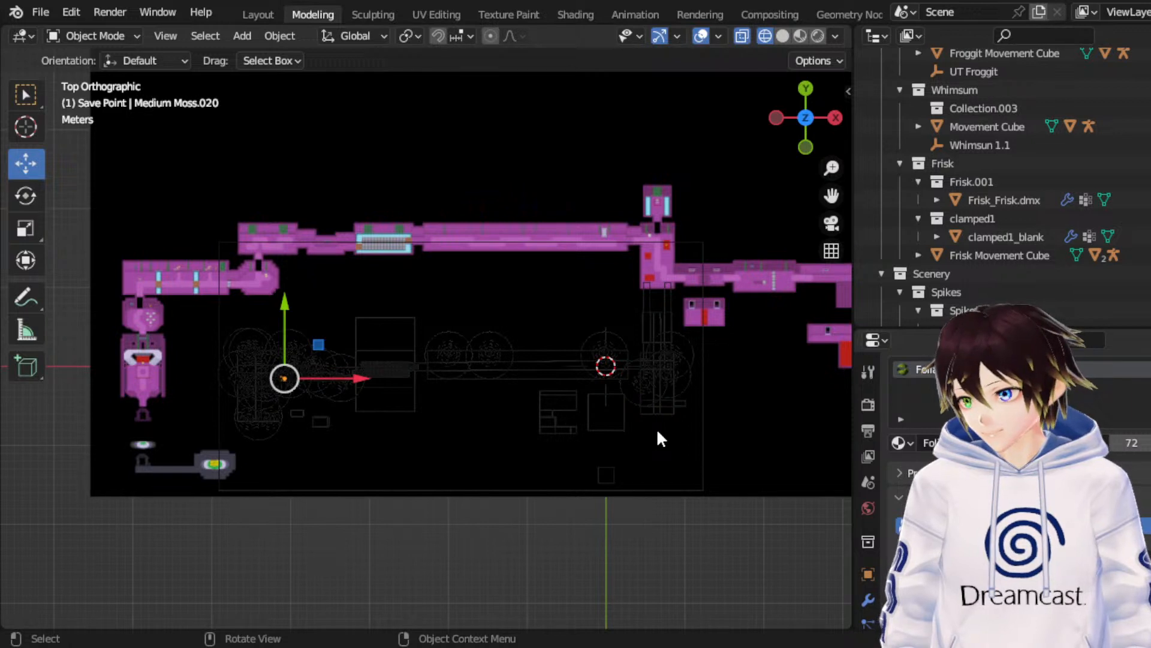
key("ctrl+z")
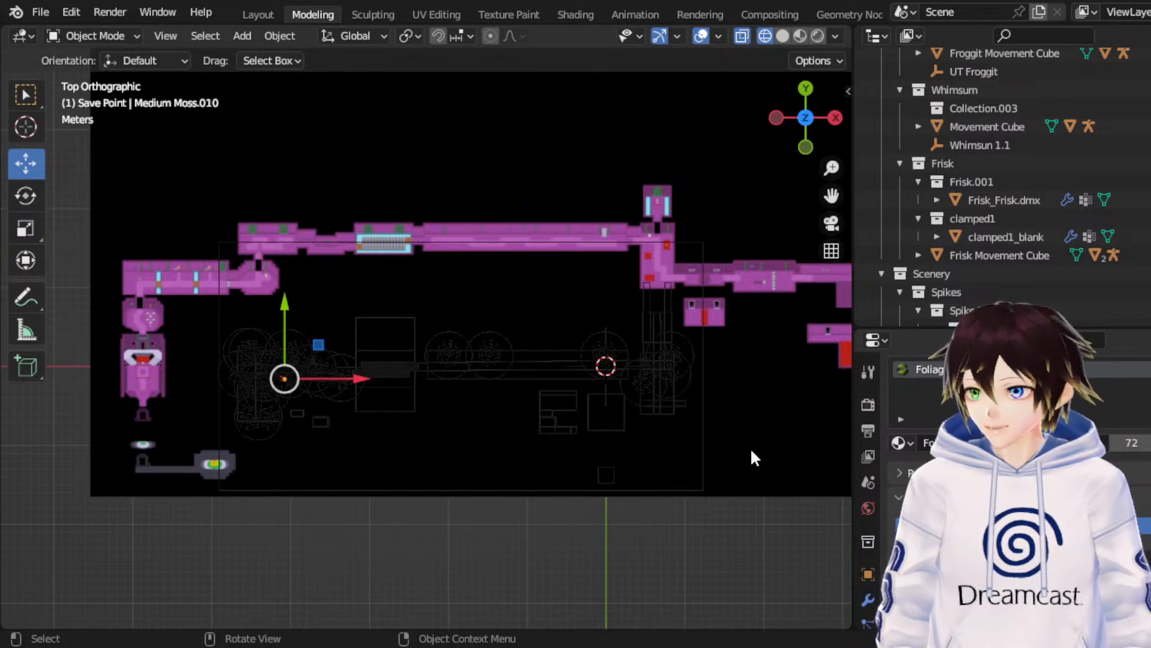
key("ctrl+z")
key("ctrl+z")
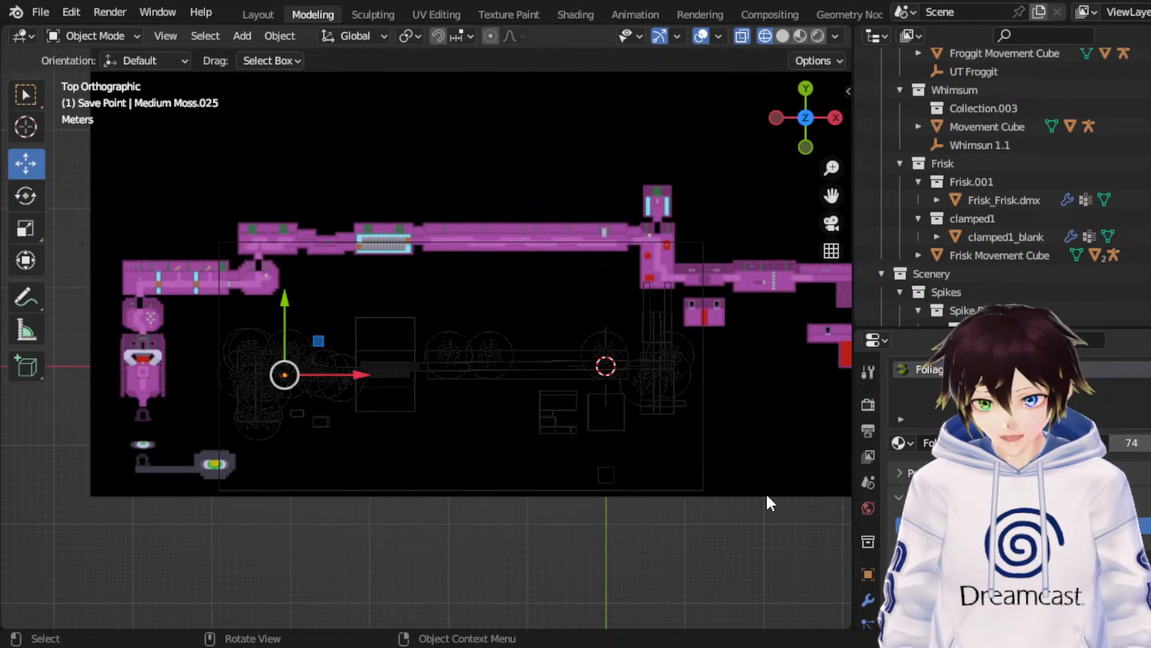
key("g")
key("x")
left_click(506, 444)
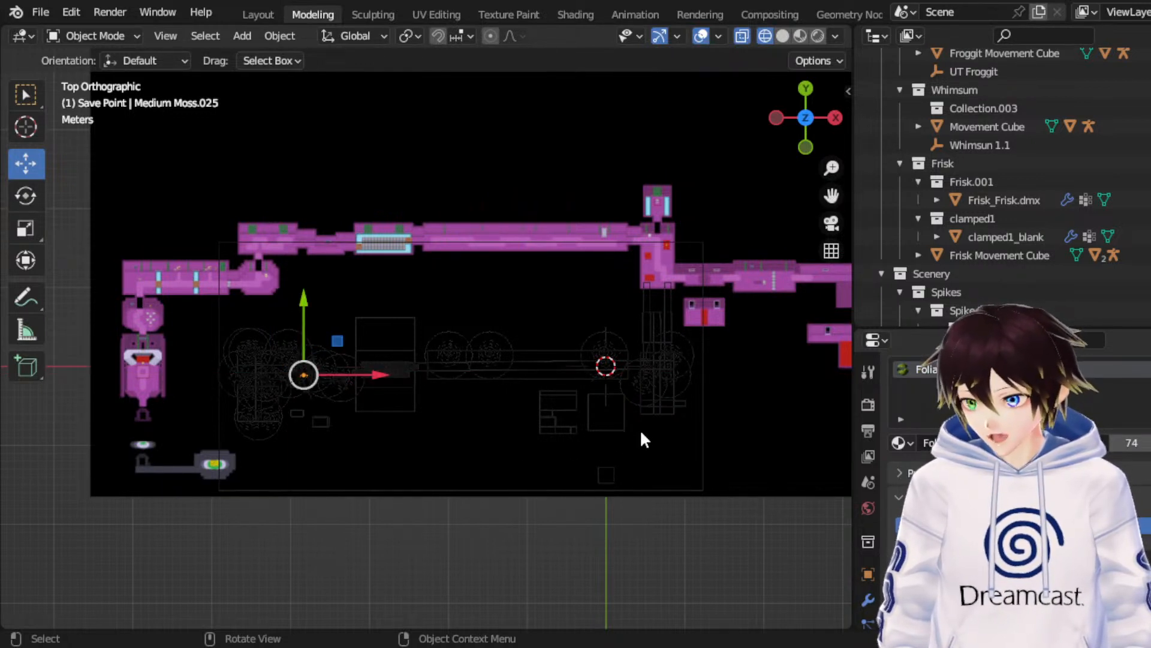
Step: Adjust the medium moss copies along the Y axis to fit them against the passage
key("g")
key("y")
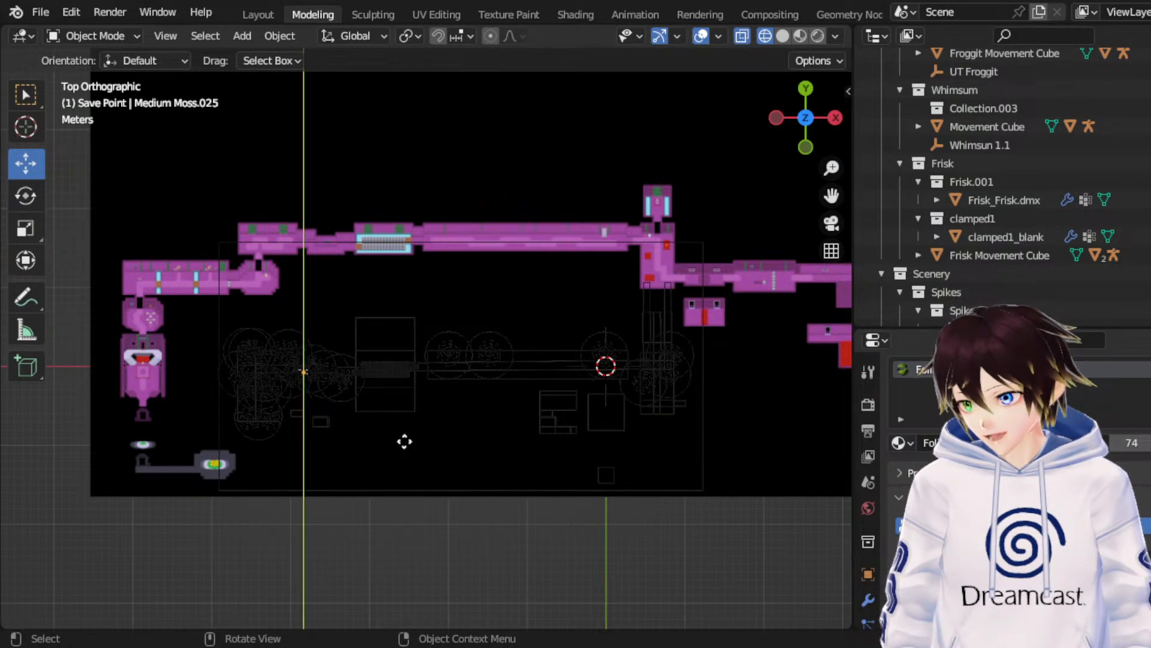
left_click(404, 441)
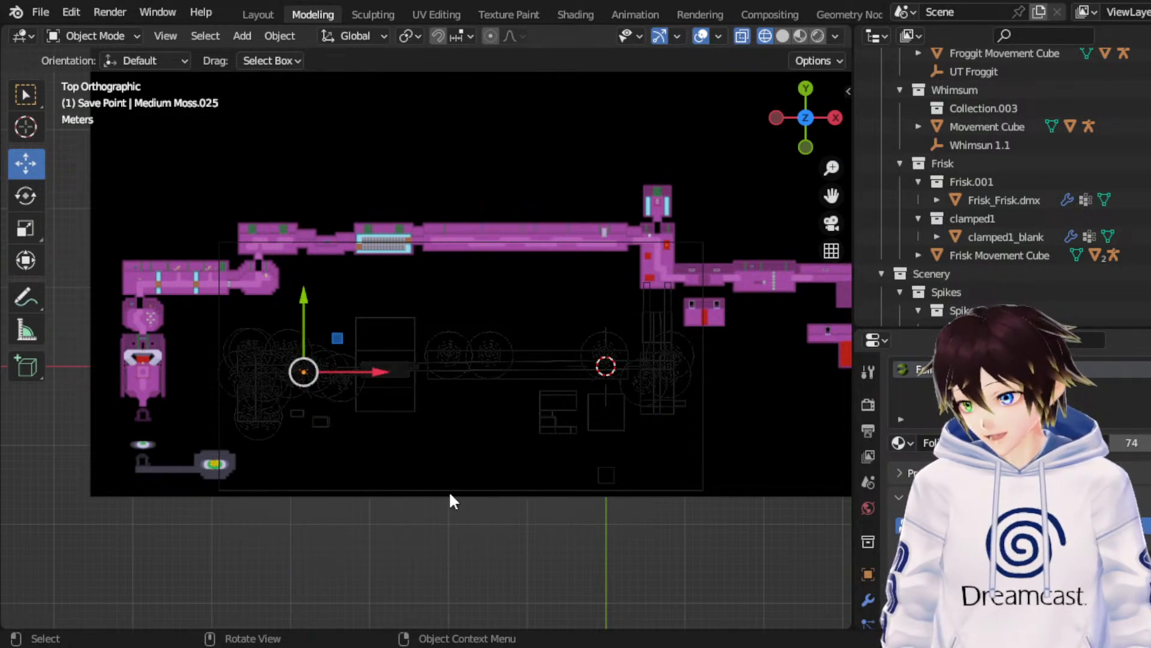
key("g")
key("y")
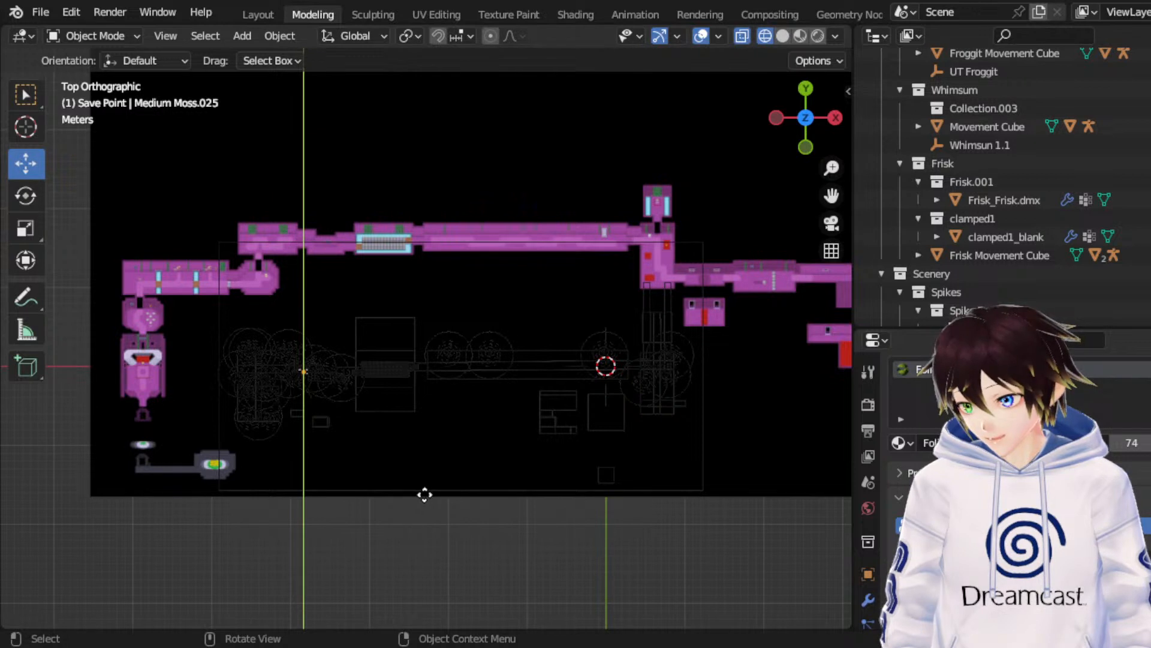
left_click(426, 495)
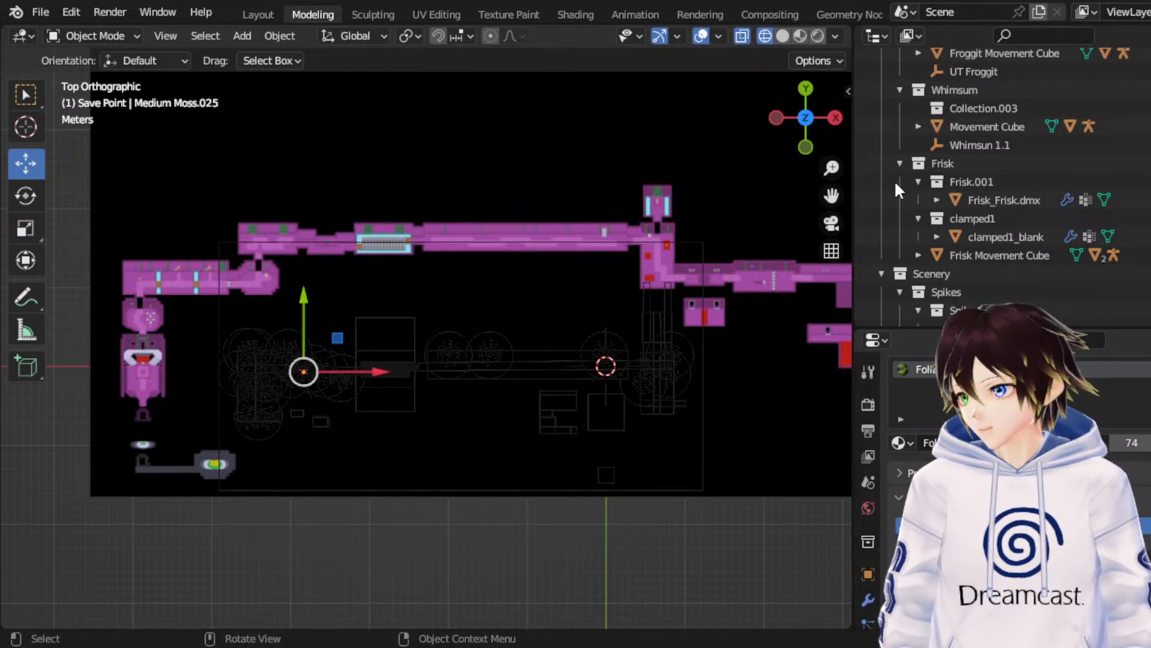
key("ctrl+z")
key("ctrl+shift+z")
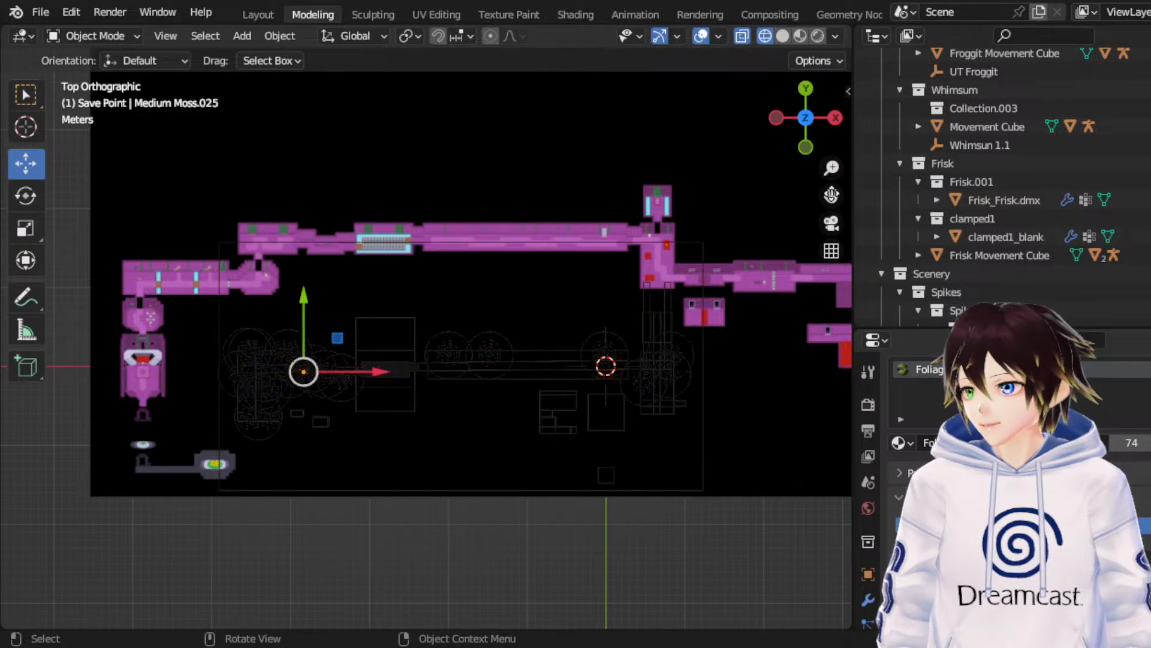
Step: Duplicate the medium moss in the passage and move the new copies along the Y axis towards the passage's northern side
key("shift+d")
right_click(618, 423)
key("g")
key("y")
left_click(510, 478)
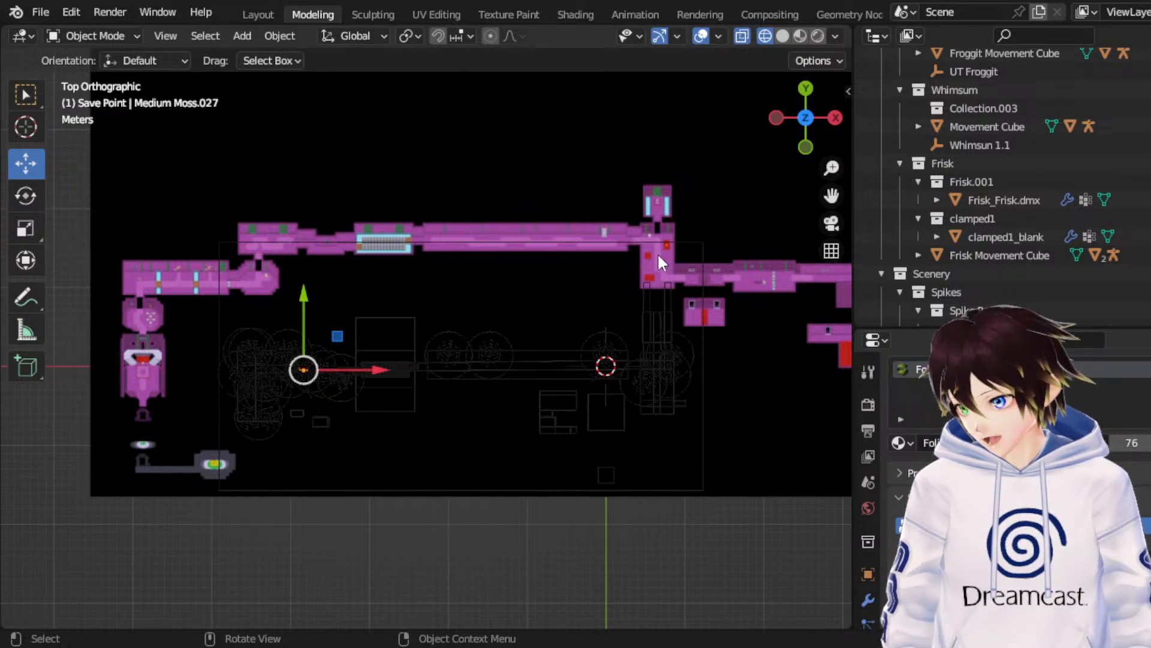
key("g")
key("y")
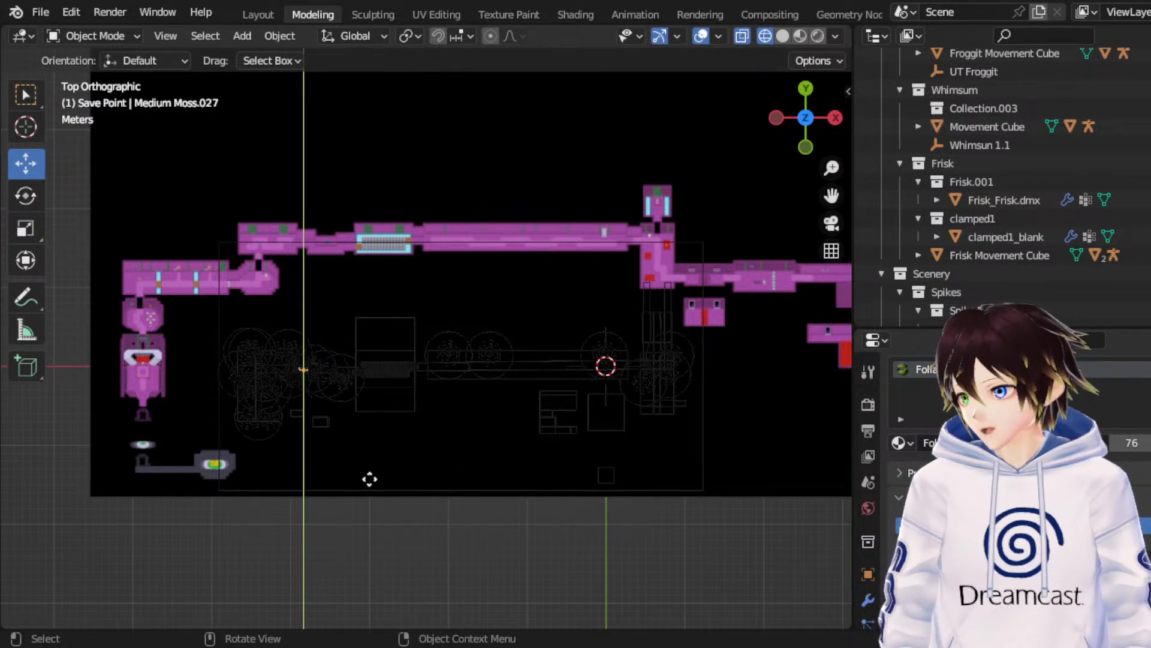
left_click(256, 467)
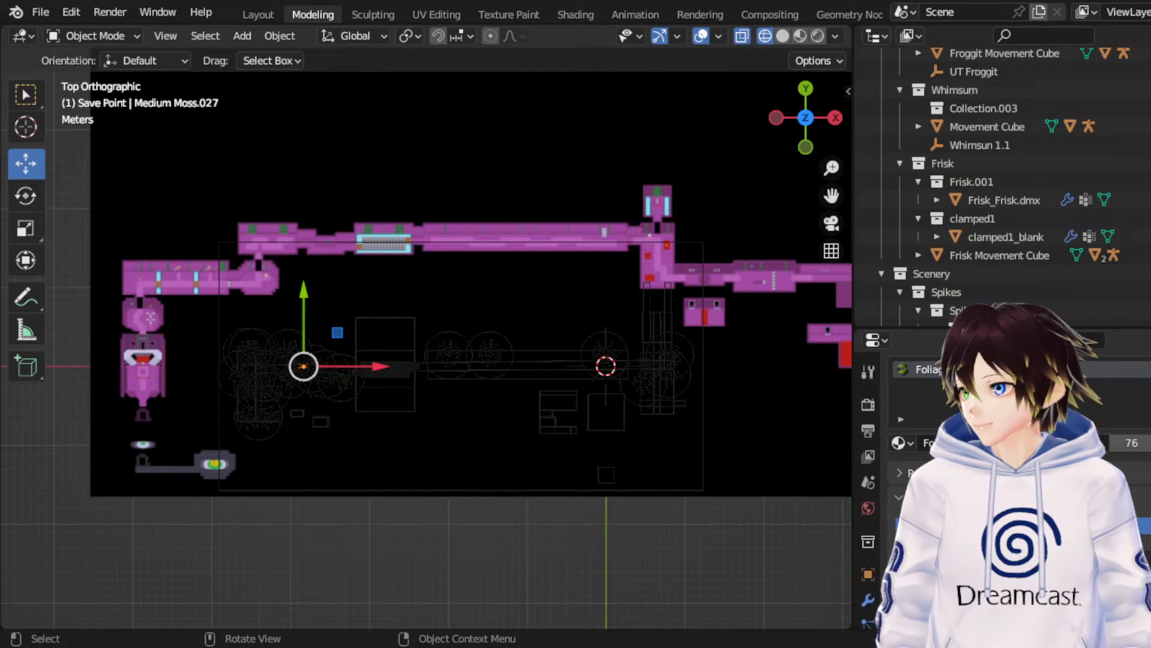
Step: Fine-tune the northern medium moss copies' position in the passage with small moves along the Y axis
key("g")
key("y")
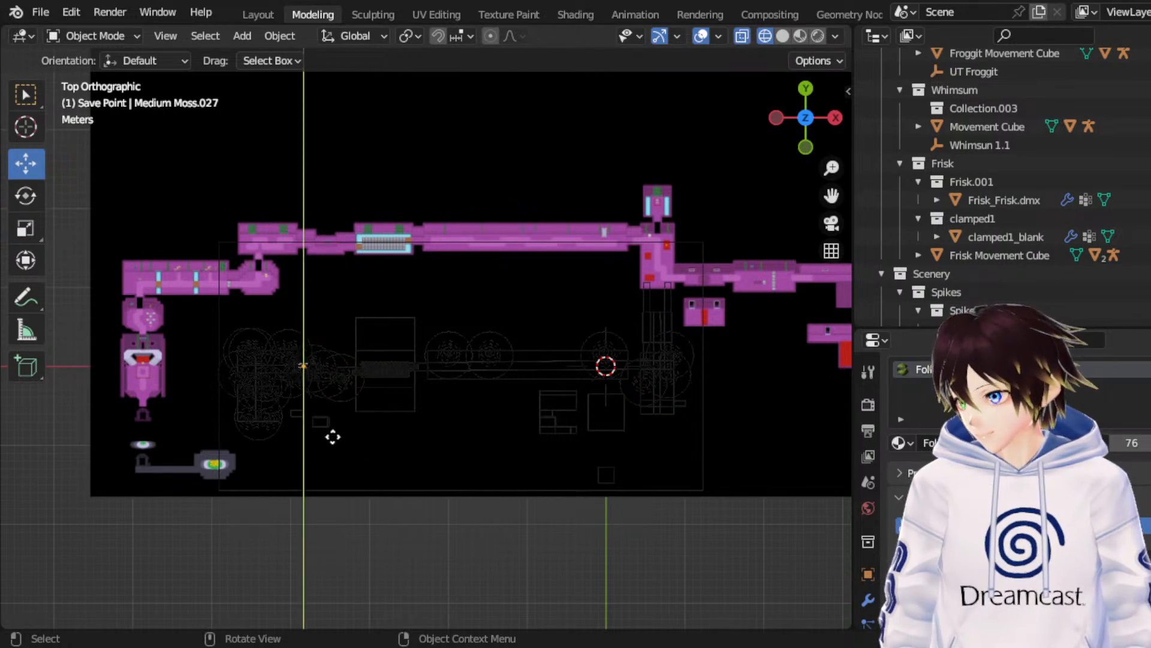
left_click(331, 438)
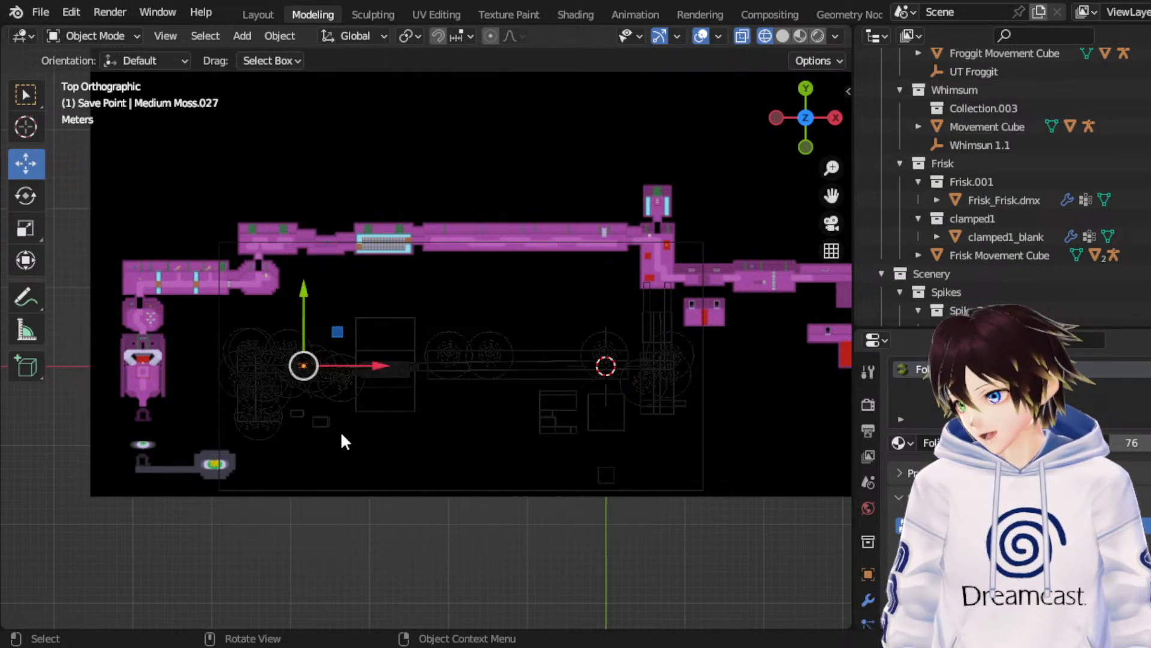
key("g")
key("y")
left_click(392, 459)
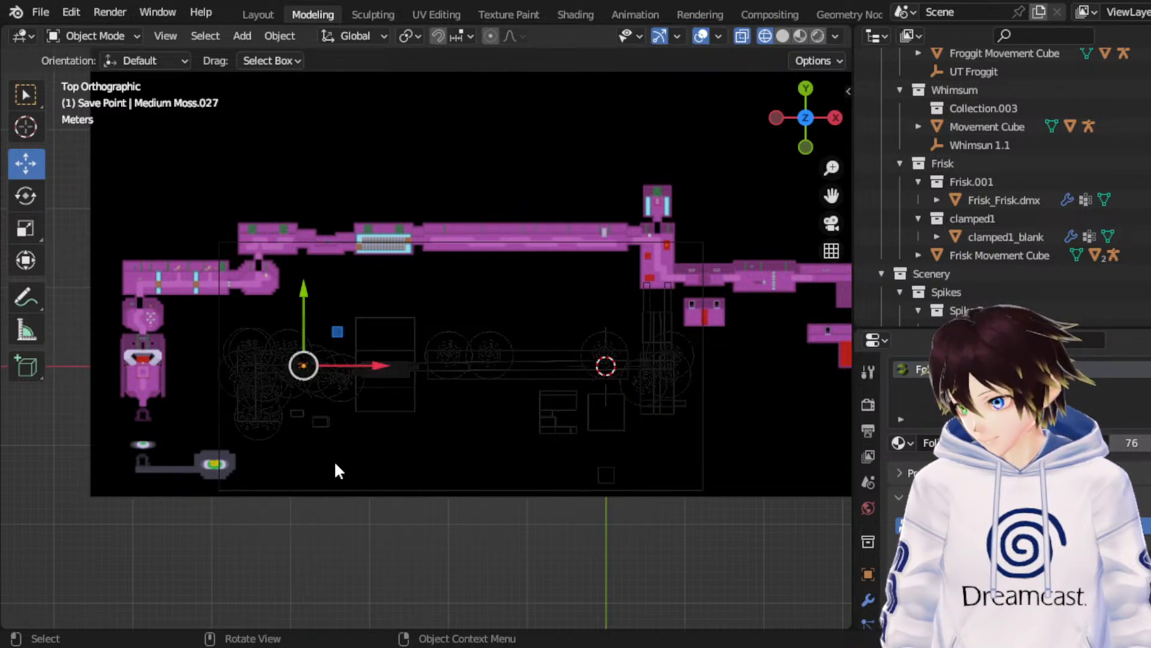
key("g")
key("y")
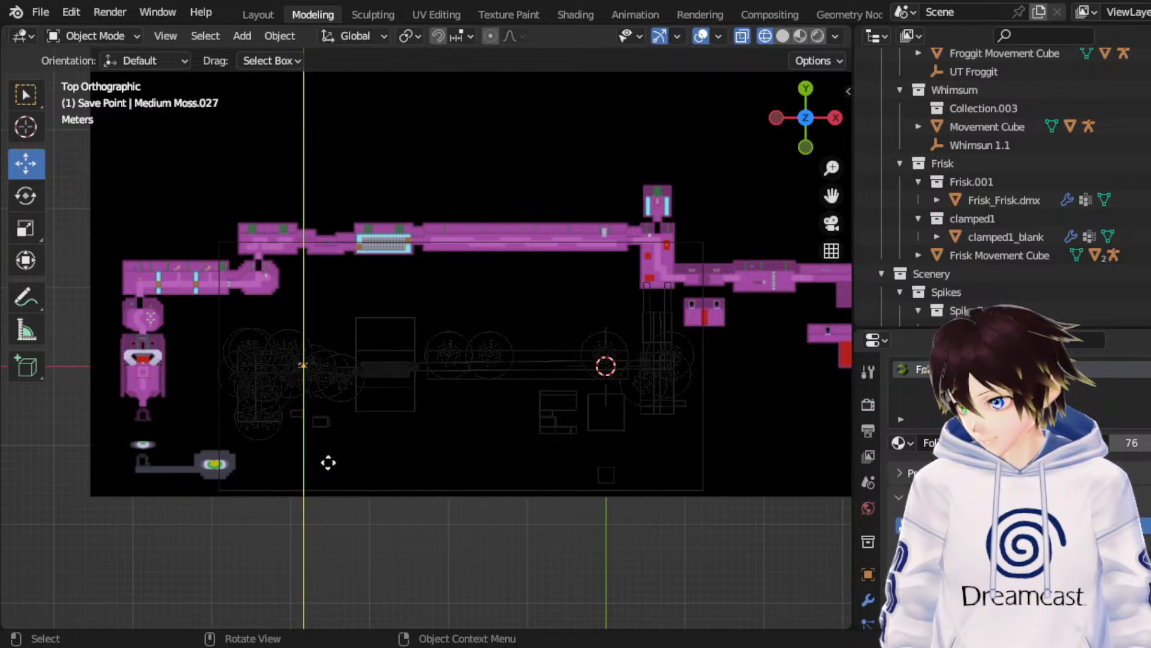
left_click(332, 460)
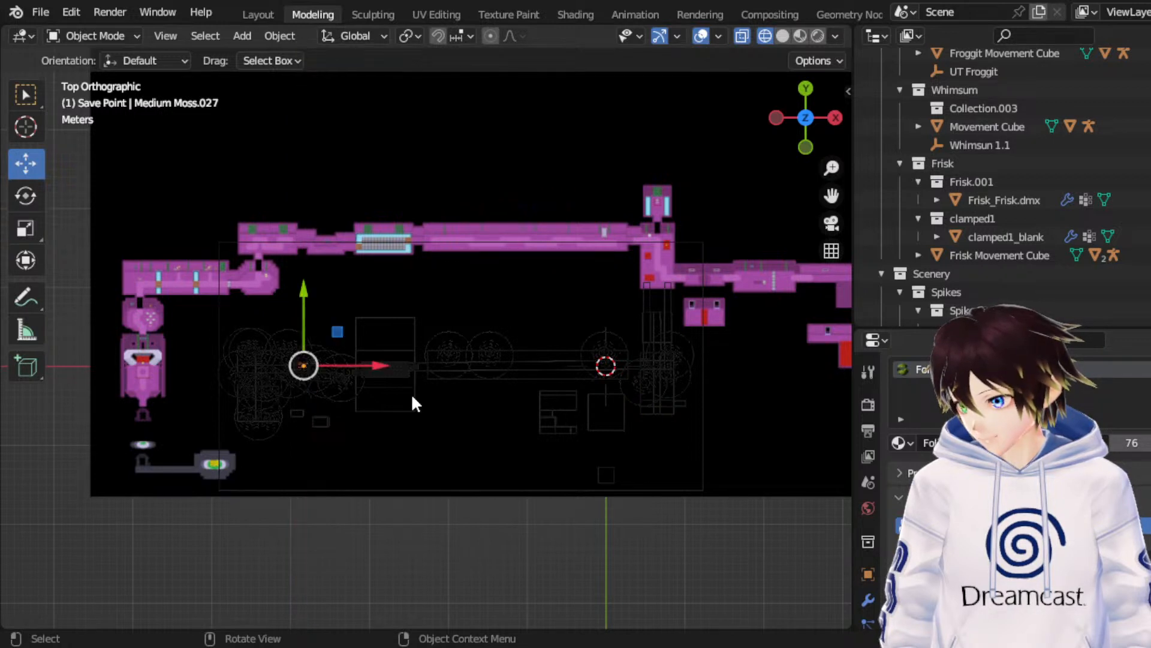
Step: Select the medium moss pieces in the passage, duplicate them and adjust the new copies with the Move tool
left_click(34, 93)
left_click(569, 214)
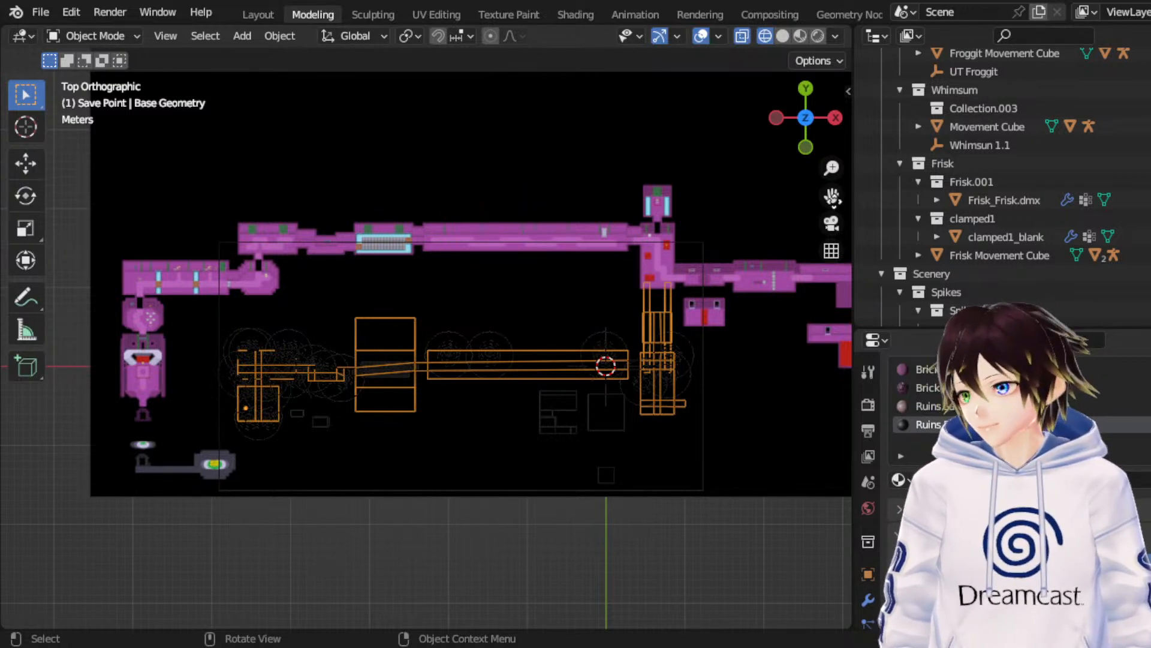
key("ctrl+z")
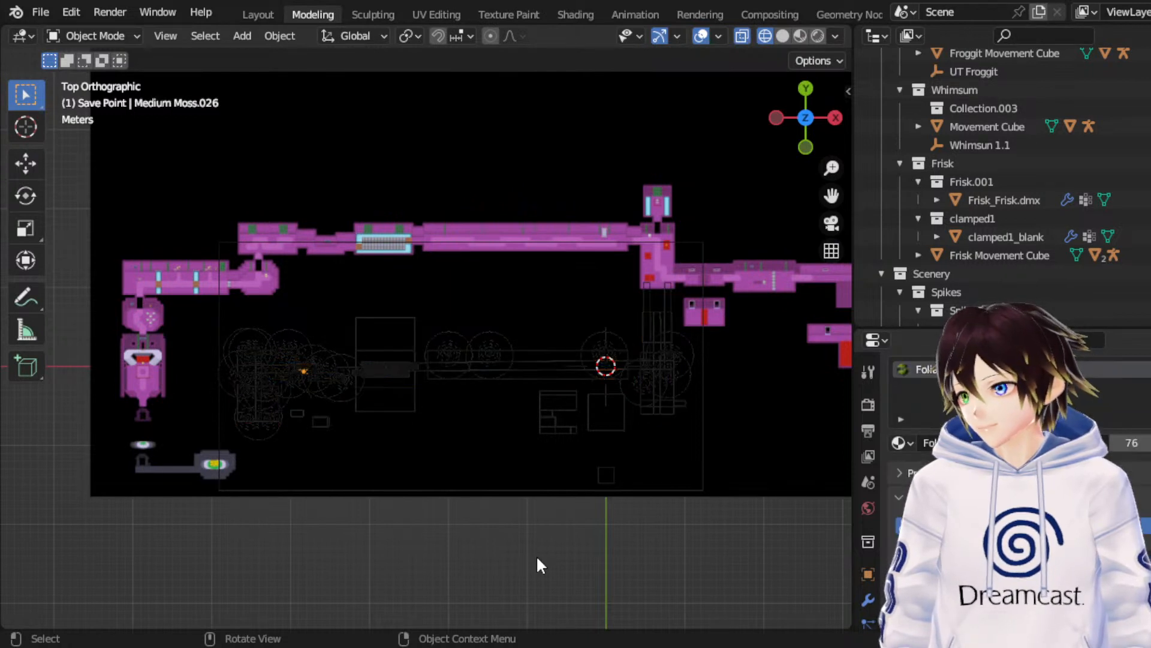
key("ctrl+z")
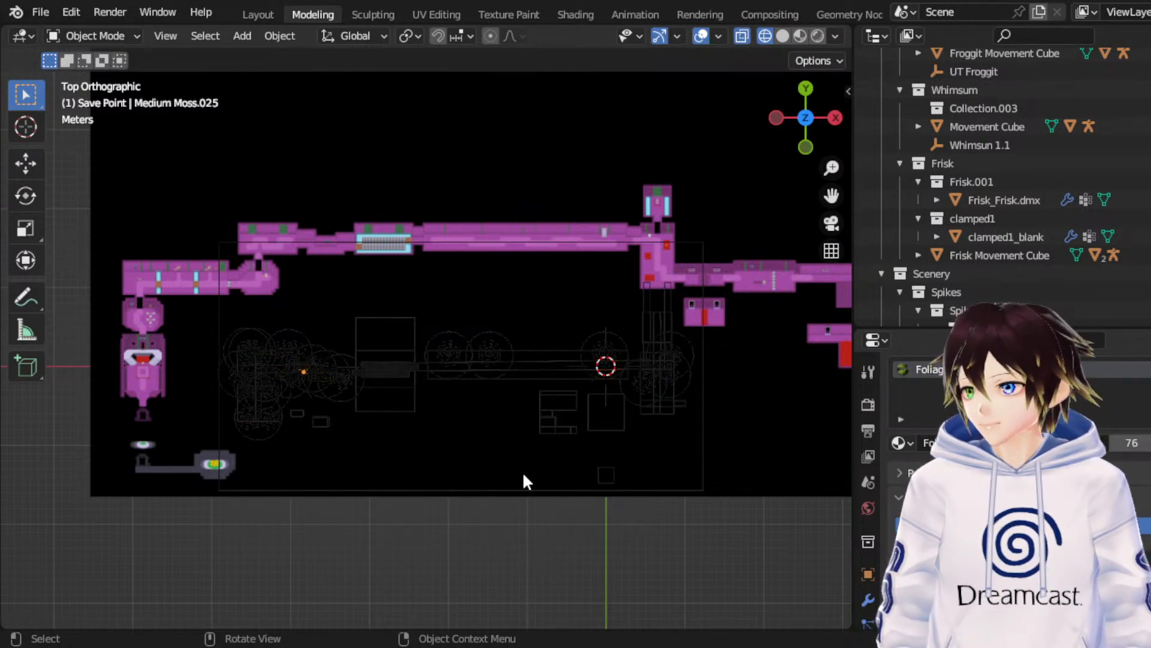
key("ctrl+z")
left_click(25, 163)
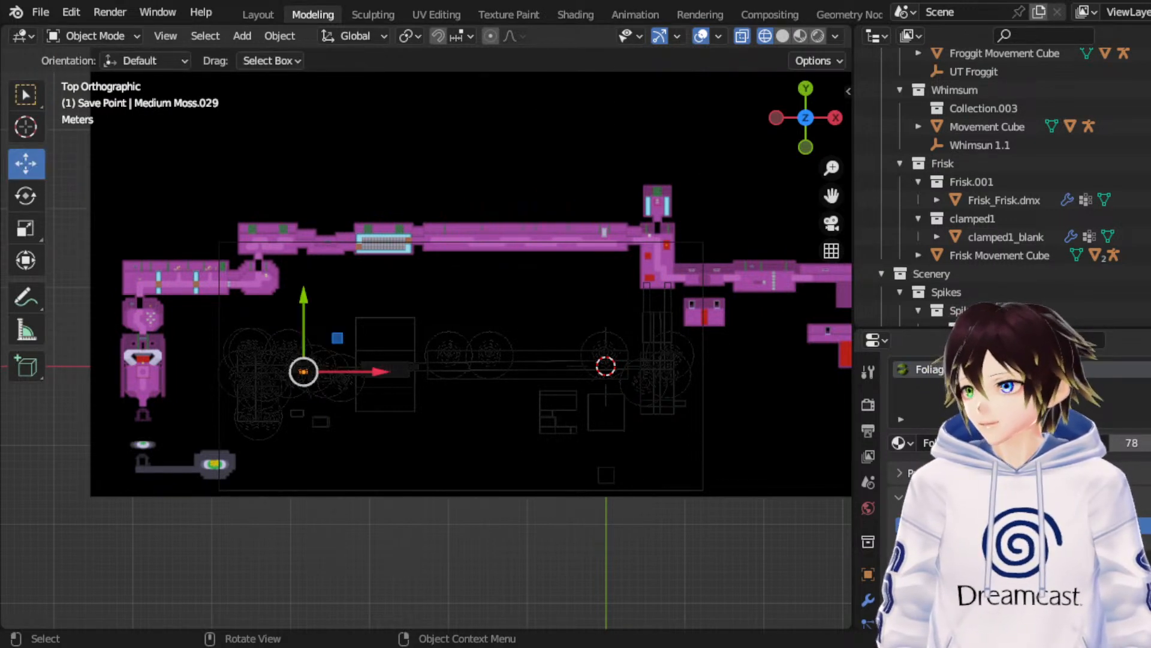
key("g")
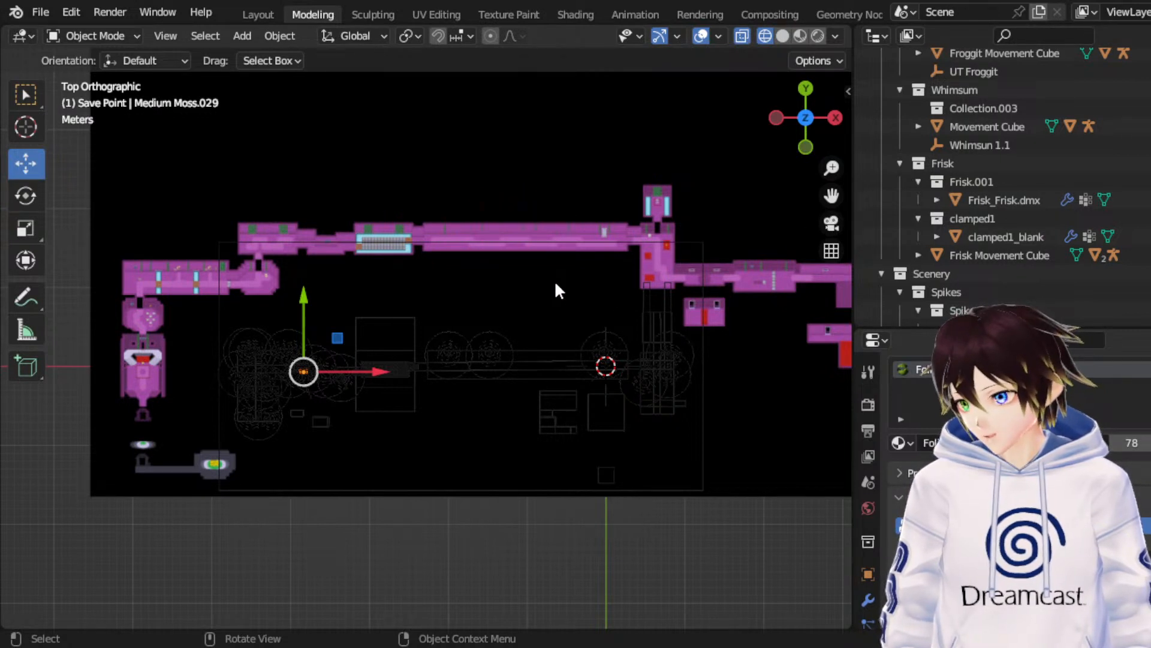
key("ctrl+z")
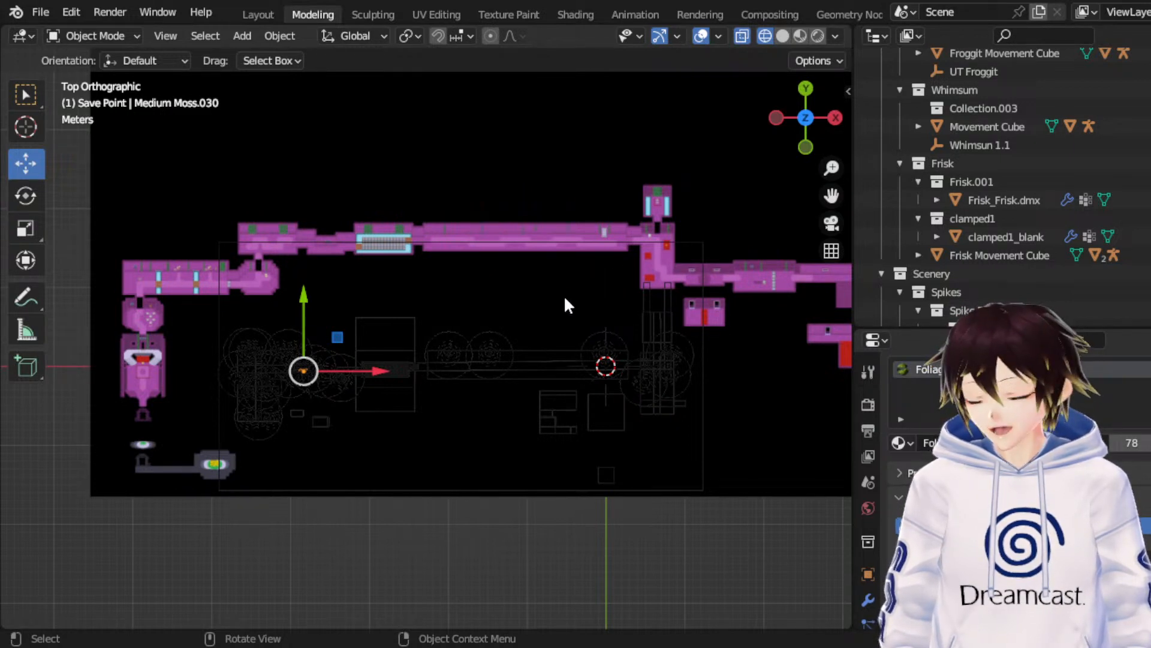
Step: Save the file, duplicate the Small Vines.002 piece in the western room and move the copy along the Y axis
key("ctrl+s")
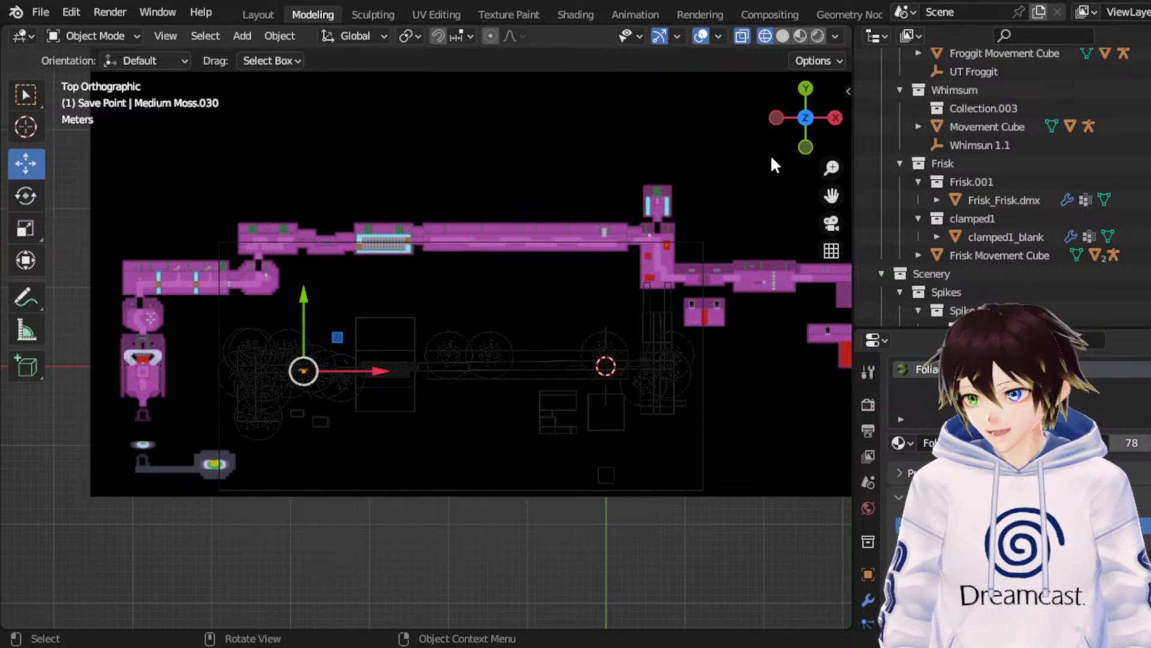
left_click(689, 302)
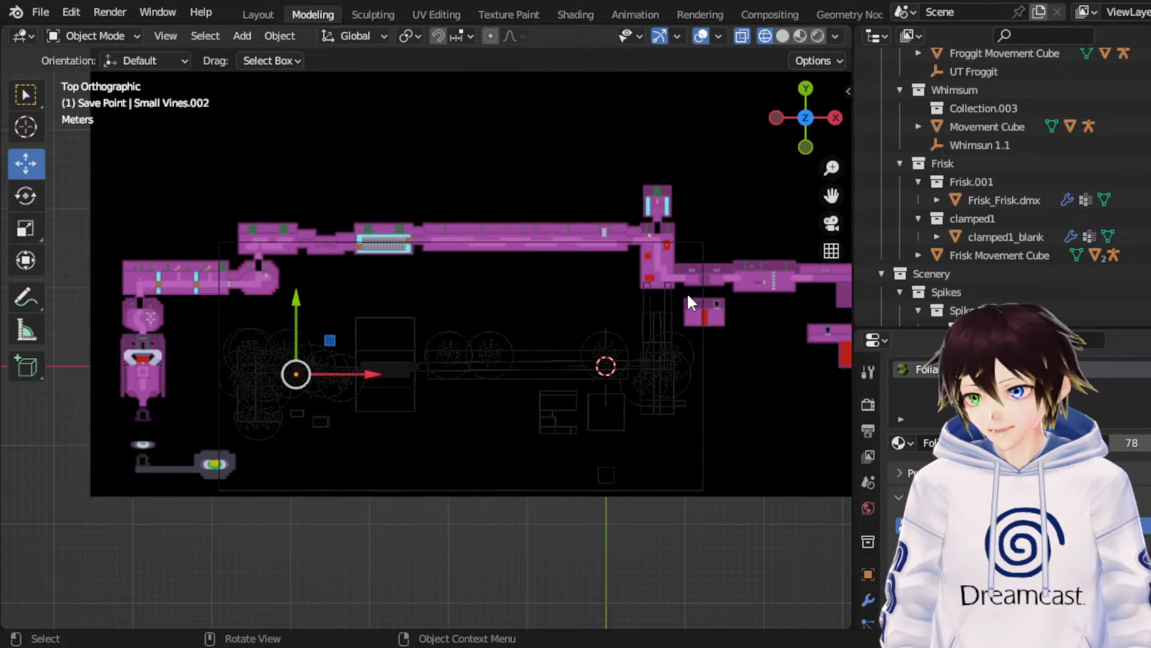
left_click(647, 333)
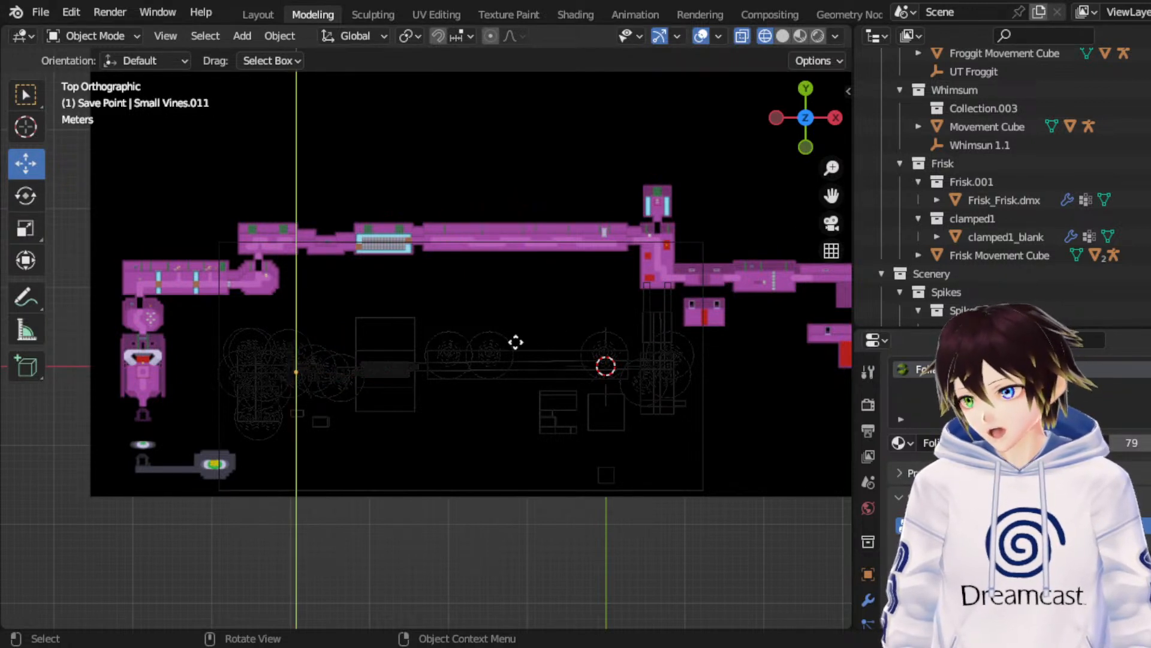
Step: Adjust the scale and rotation of the new small vines copy
left_click(25, 229)
middle_click_drag(572, 263, 572, 264, "shift")
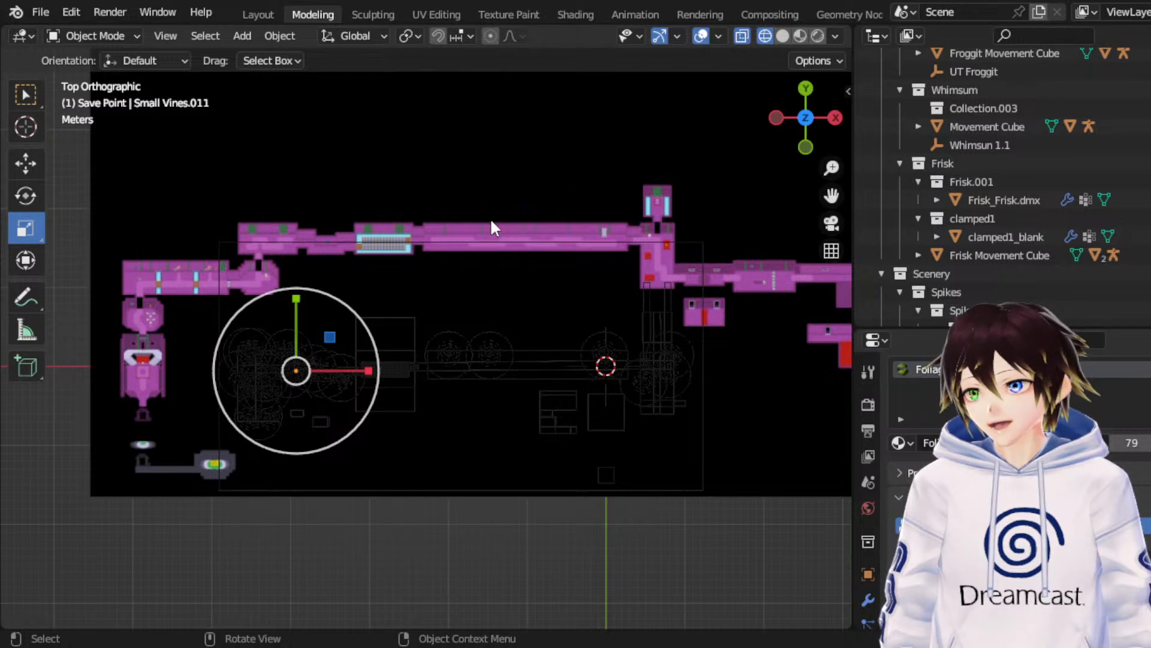
left_click(26, 195)
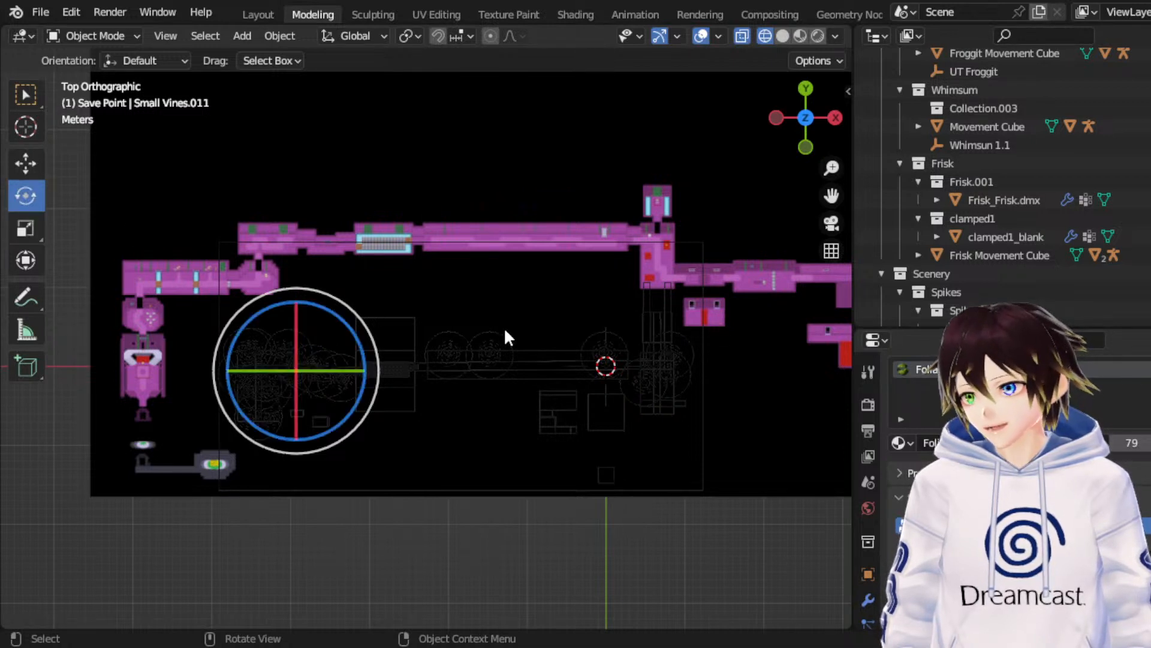
left_click(589, 323)
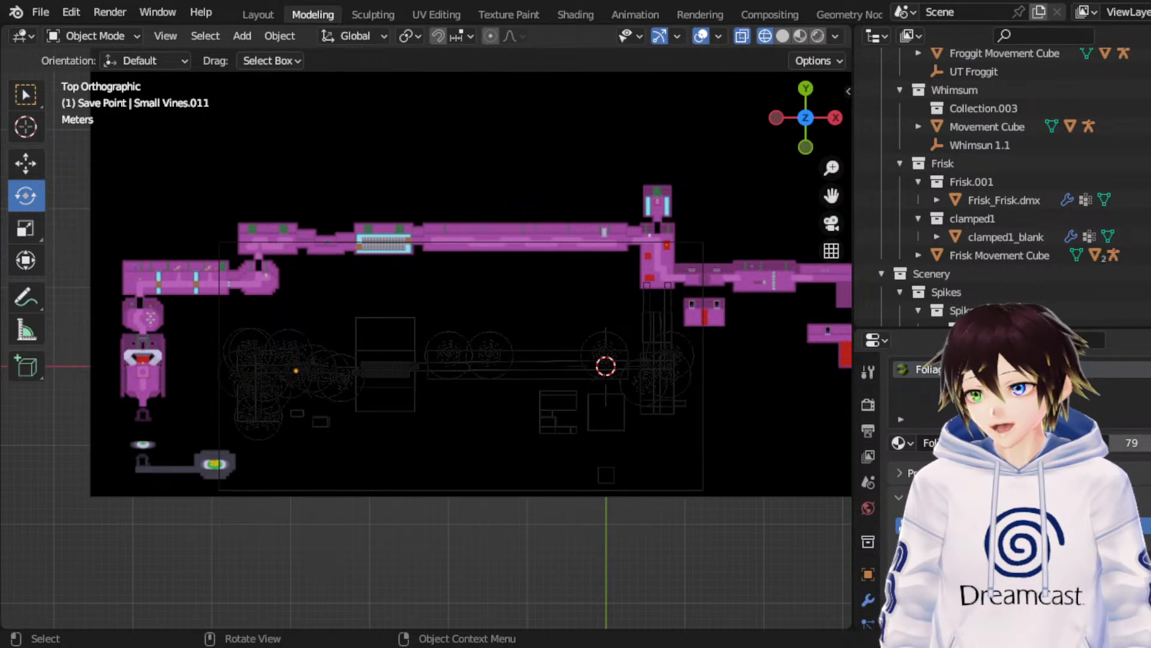
left_click(304, 389)
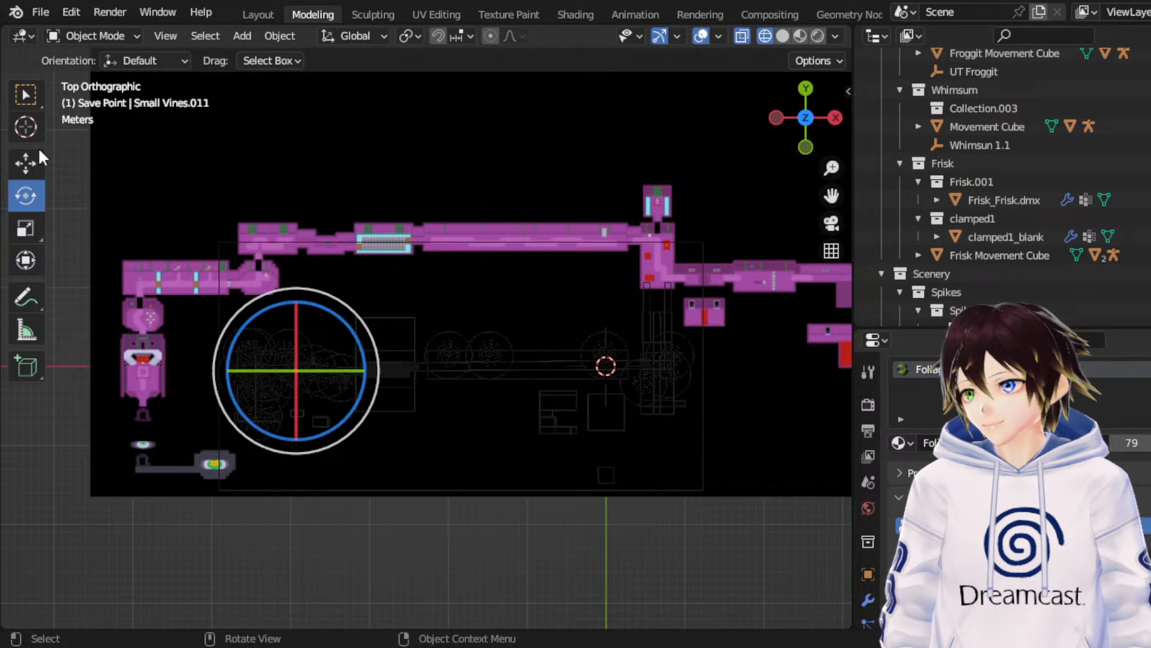
Step: Move the small vines copy slightly along the Y axis and shift it eastwards along the X axis
left_click(26, 163)
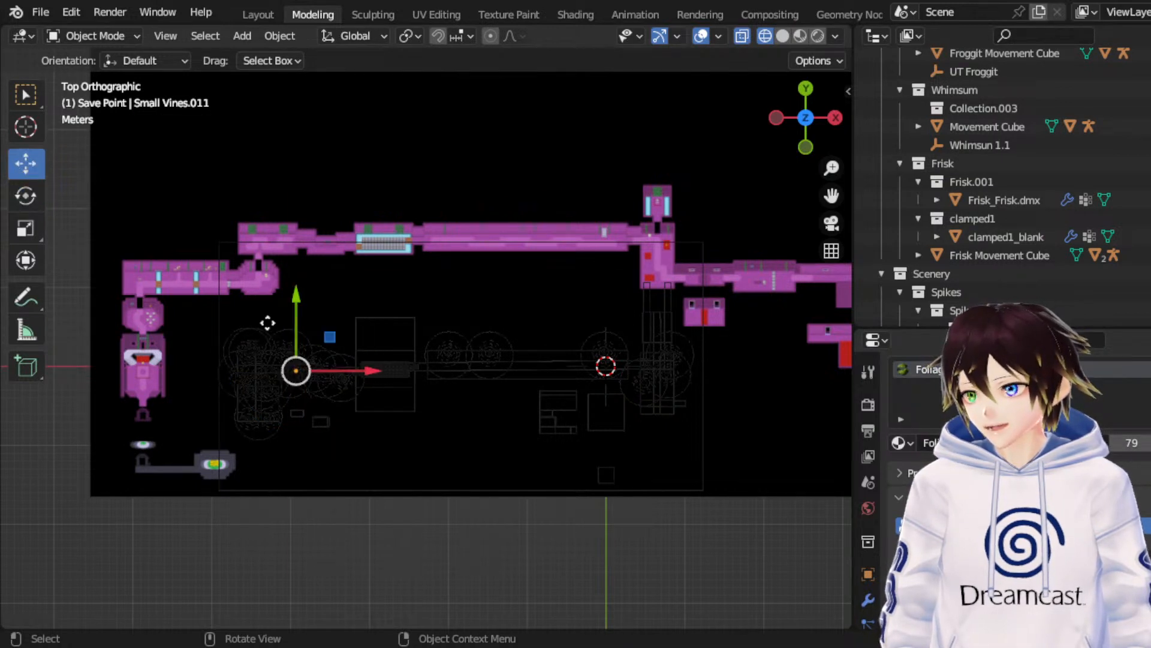
left_click_drag(295, 319, 320, 313)
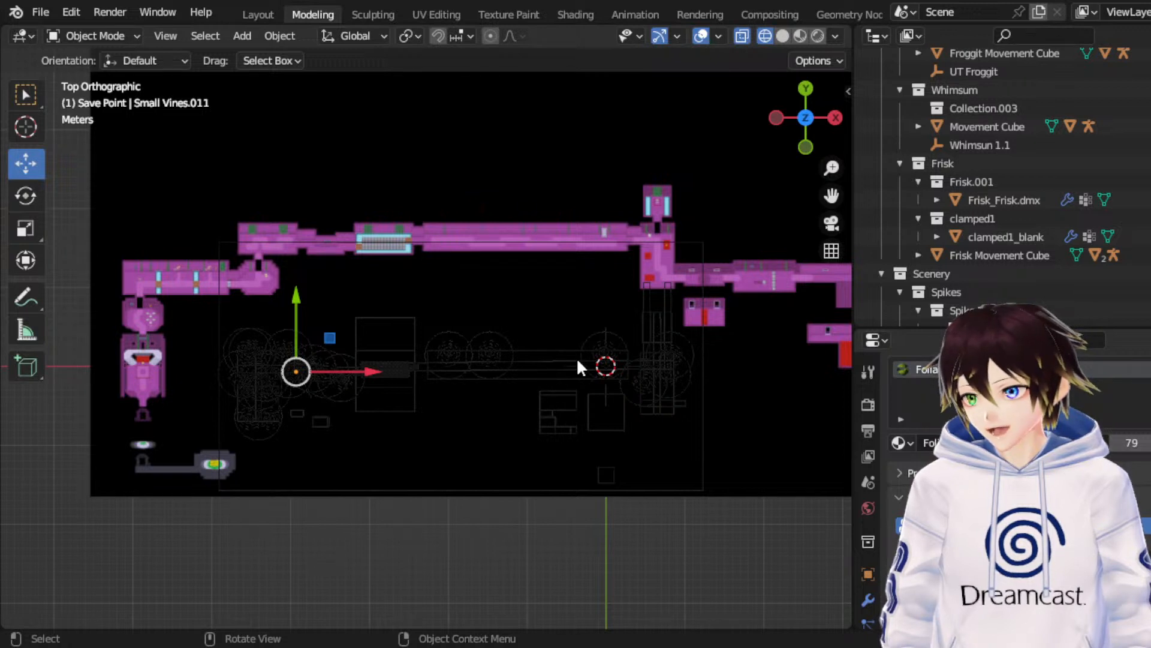
key("g")
key("x")
left_click(538, 388)
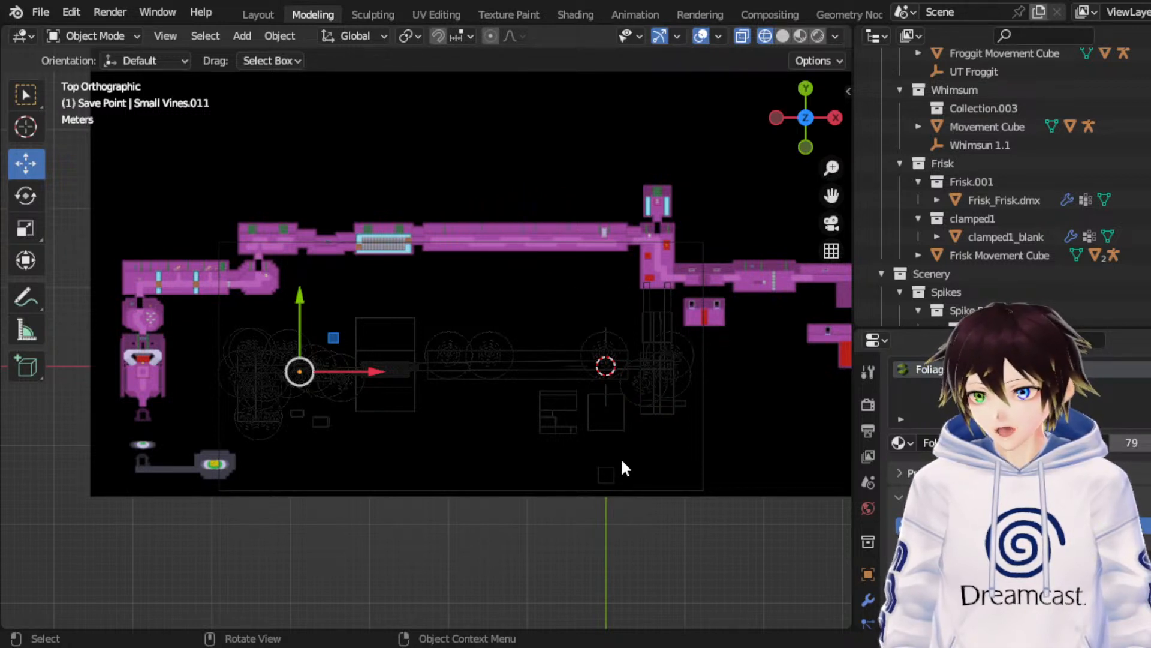
key("g")
key("x")
left_click(447, 429)
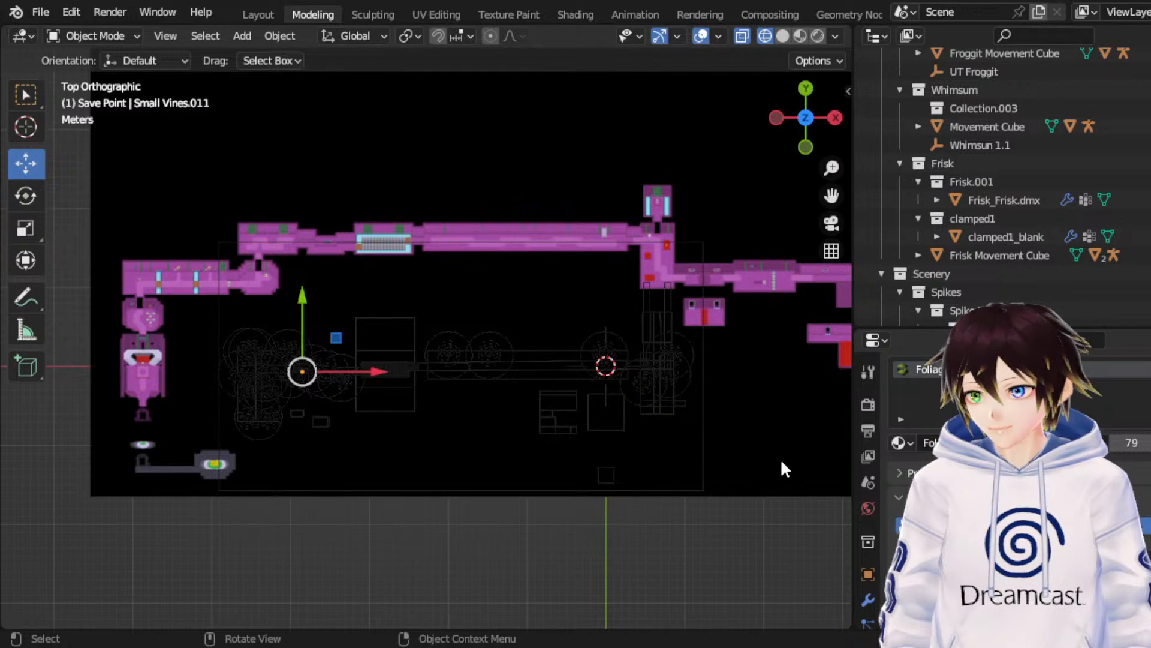
Step: Fine-tune the small vines copy's position along the Y axis and its height along the Z axis
key("g")
key("y")
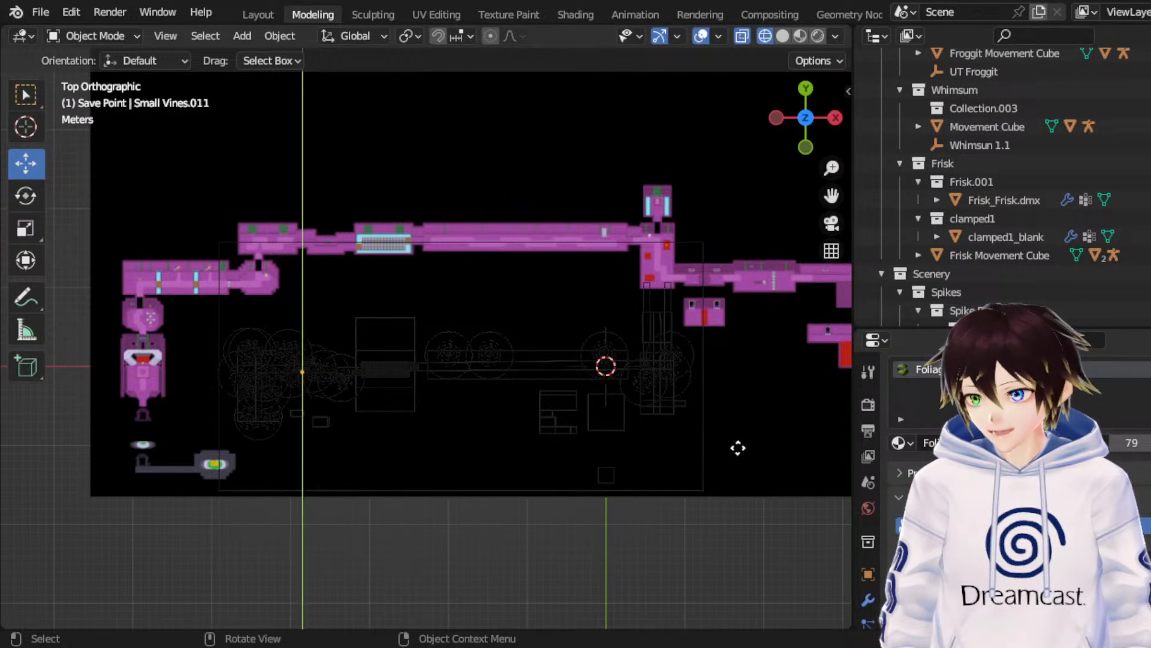
left_click(738, 448)
key("g")
key("z")
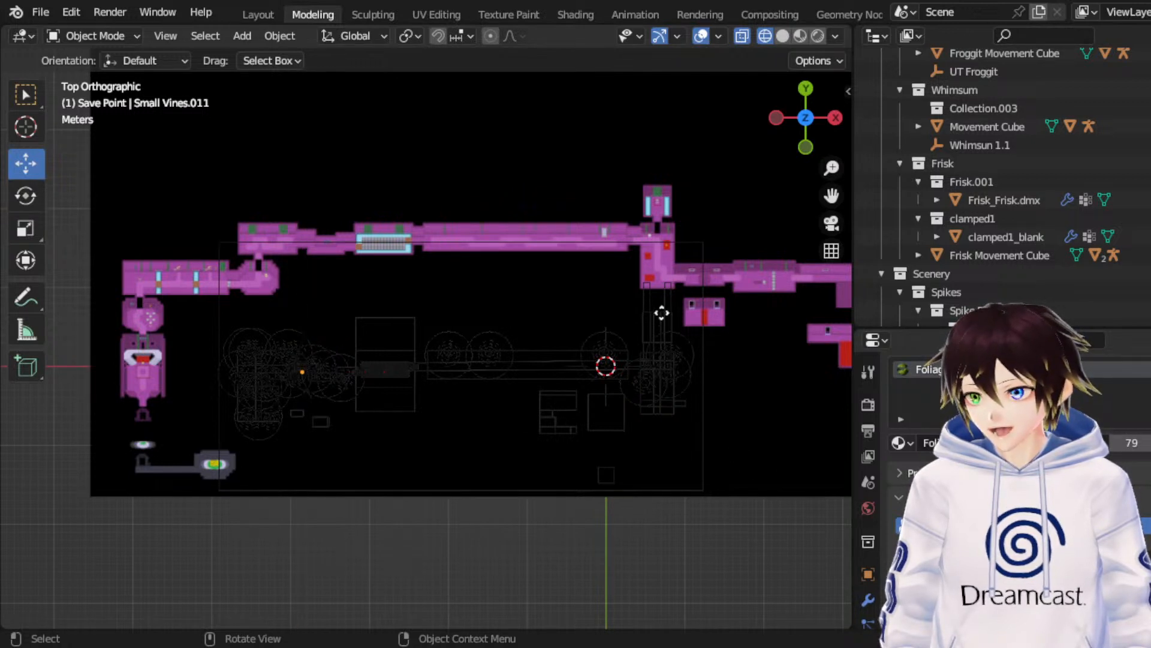
left_click(667, 230)
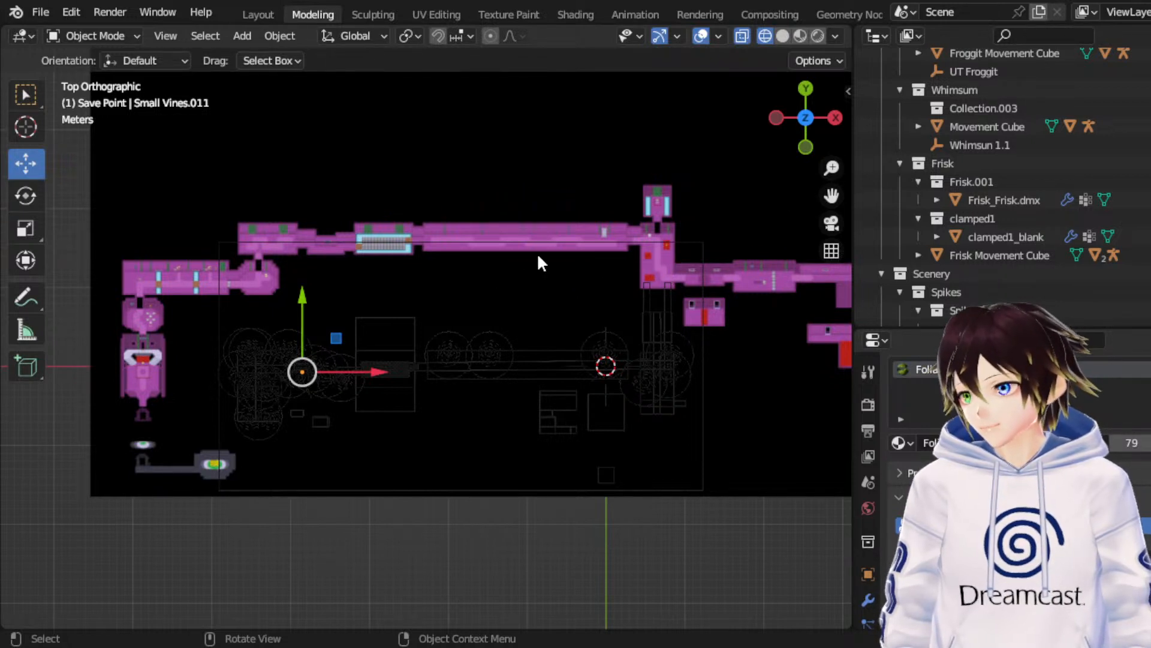
Step: Duplicate the Large Vines.005 piece and position the copy along the X and Y axes
left_click(566, 286)
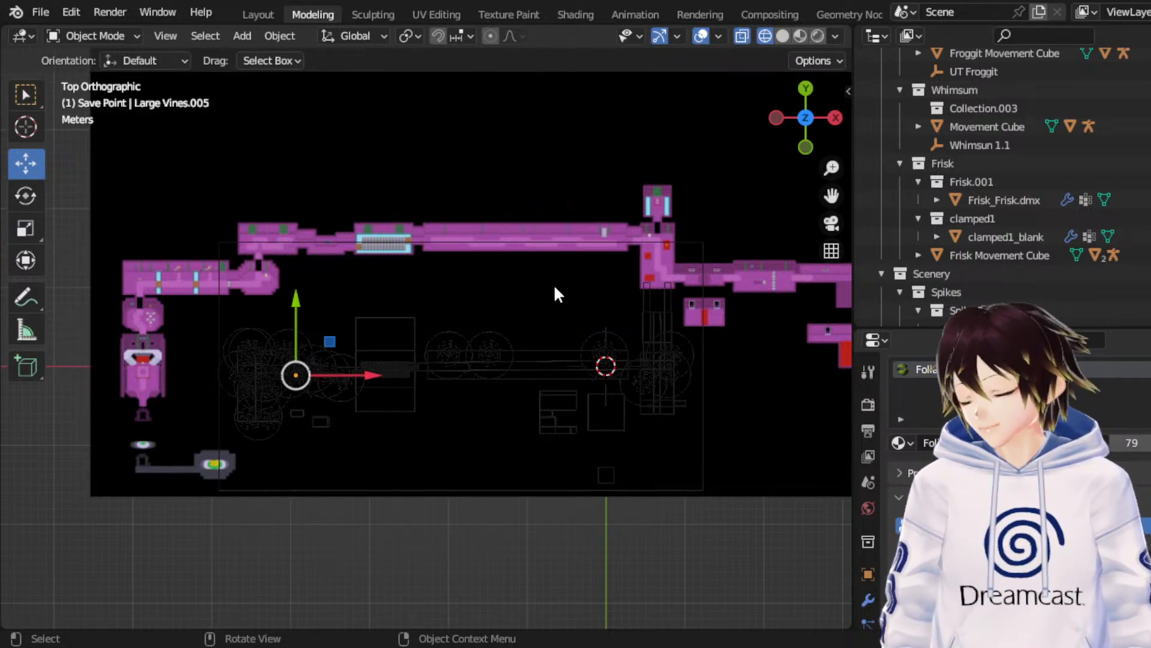
left_click(623, 251)
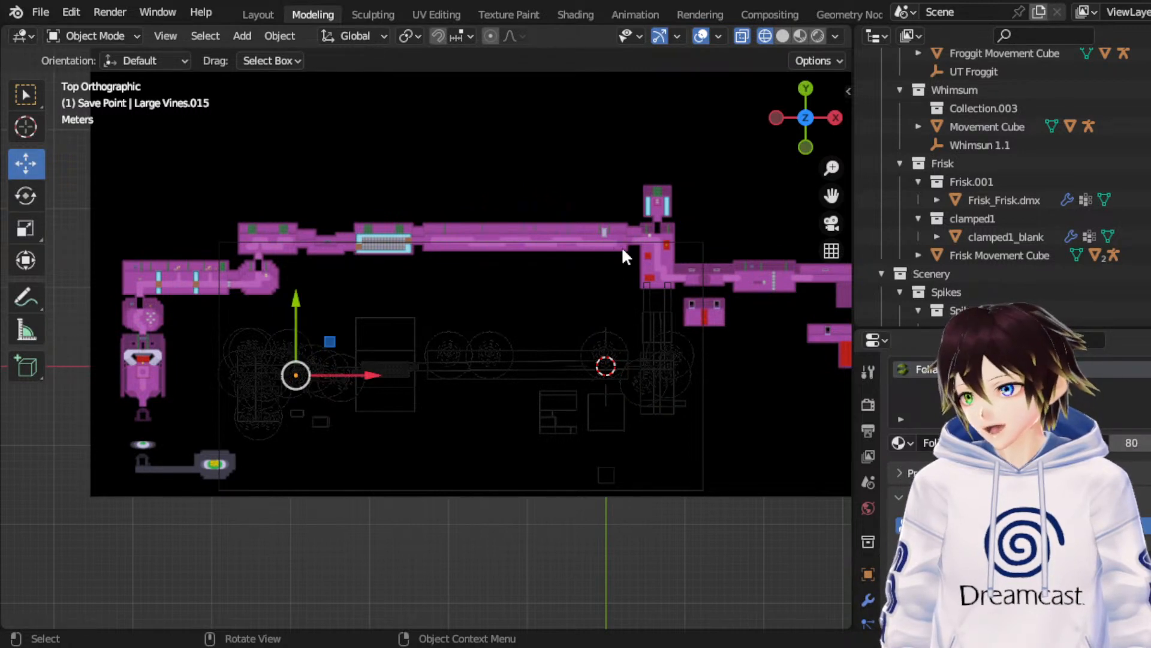
key("g")
key("x")
left_click(585, 196)
key("g")
key("y")
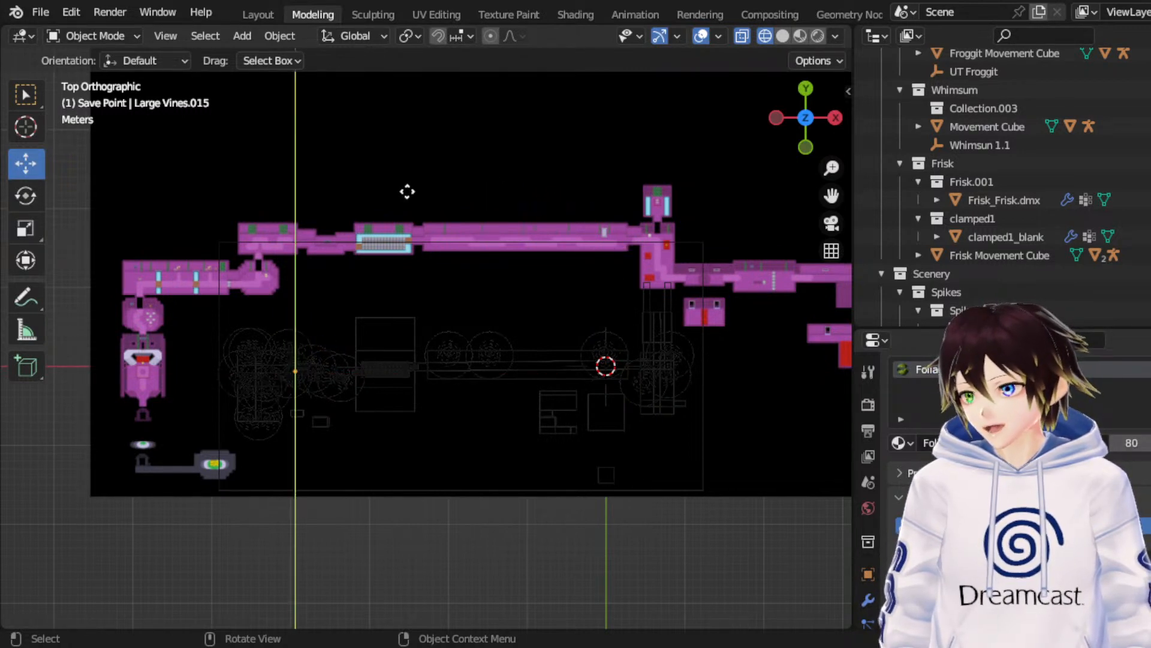
left_click(406, 190)
Step: Rotate the new large vines copy and shift it eastwards along the X axis
left_click(26, 197)
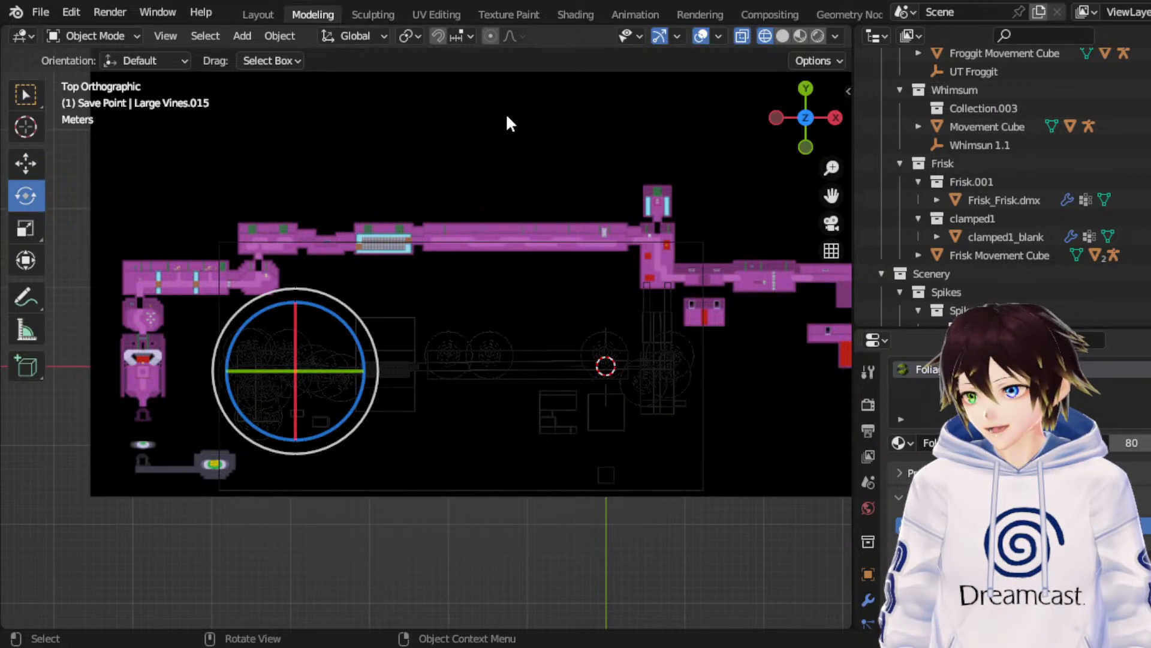
key("r")
left_click(229, 484)
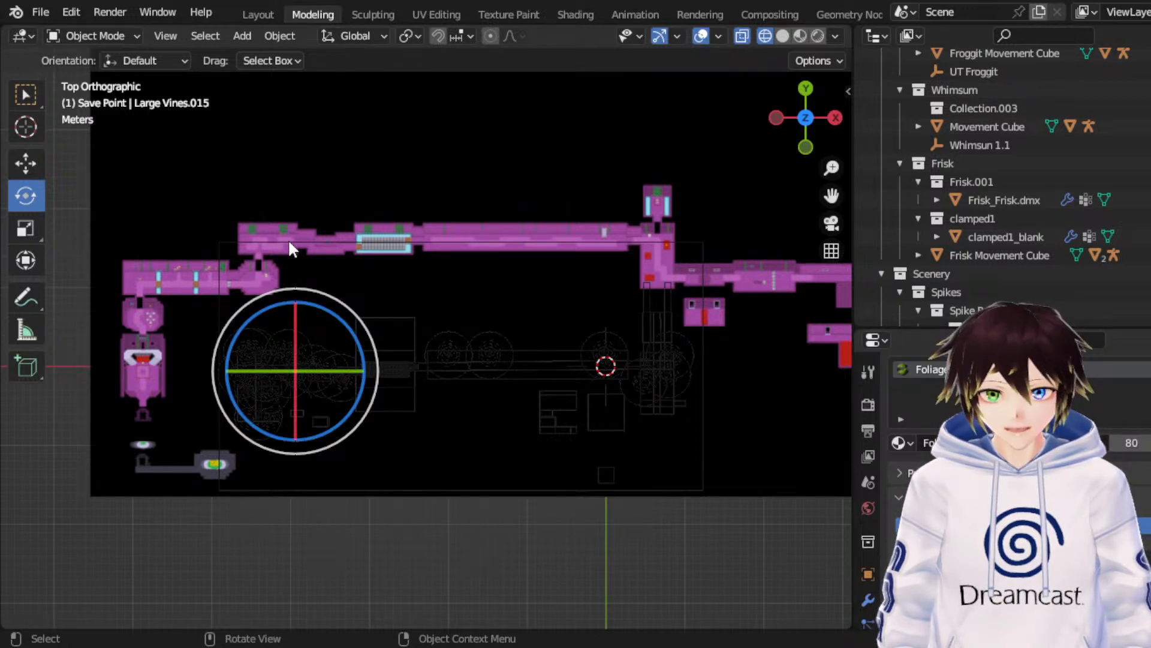
left_click(25, 163)
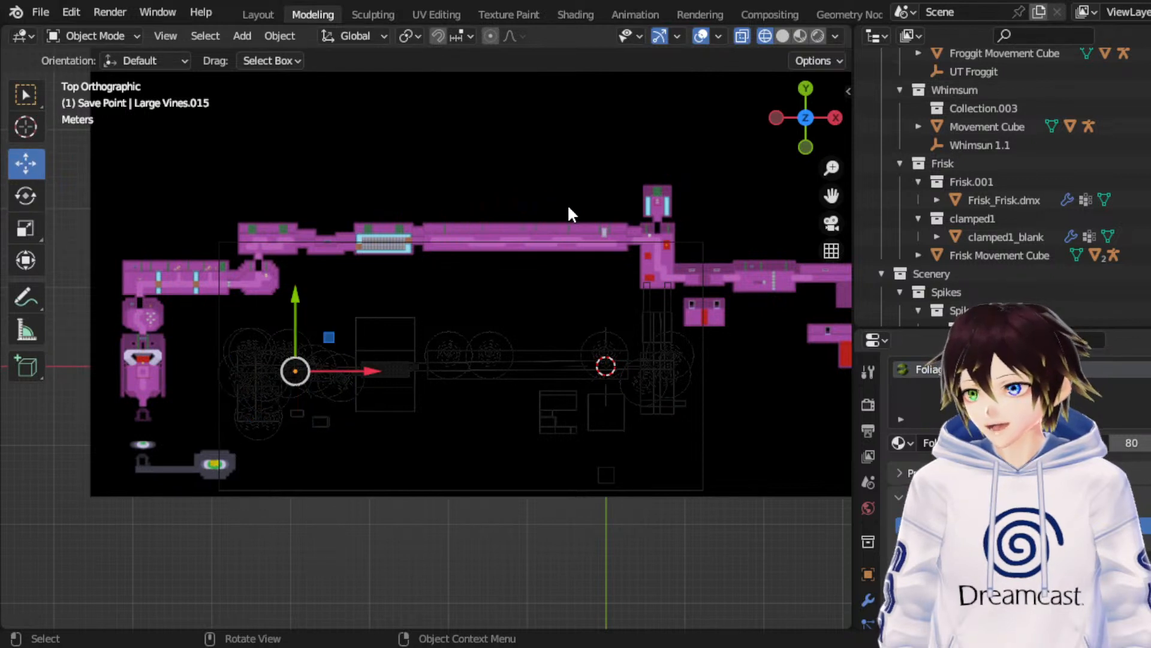
key("g")
key("x")
right_click(324, 168)
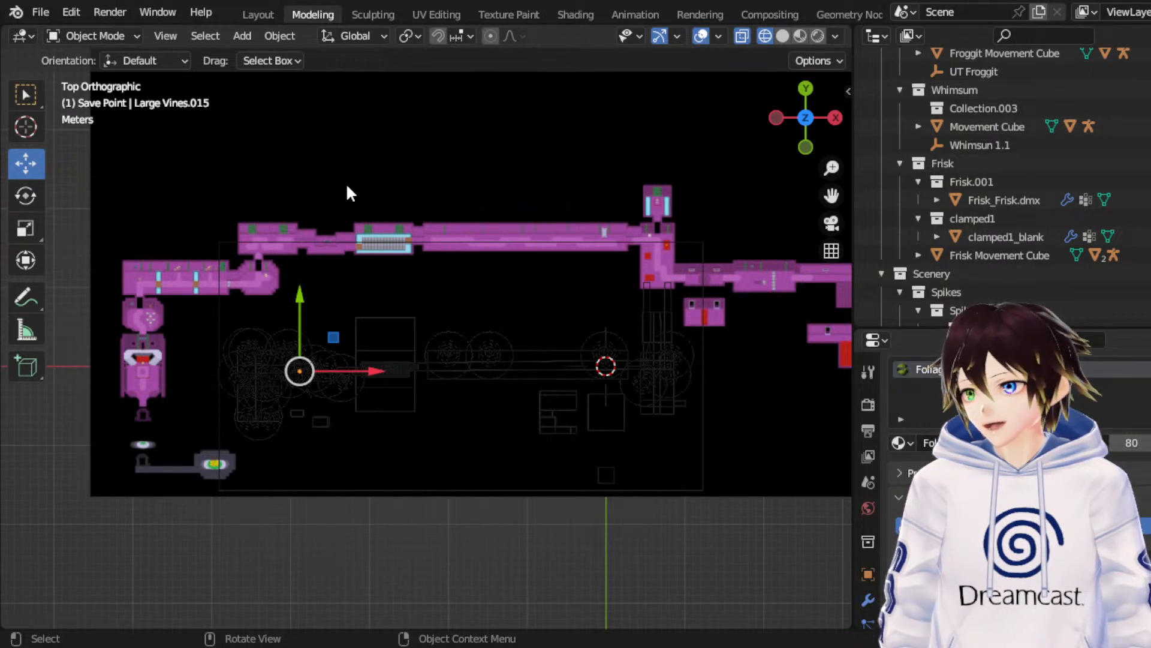
Step: Rescale the large vines copy and refine its placement along the X and Y axes
left_click(25, 229)
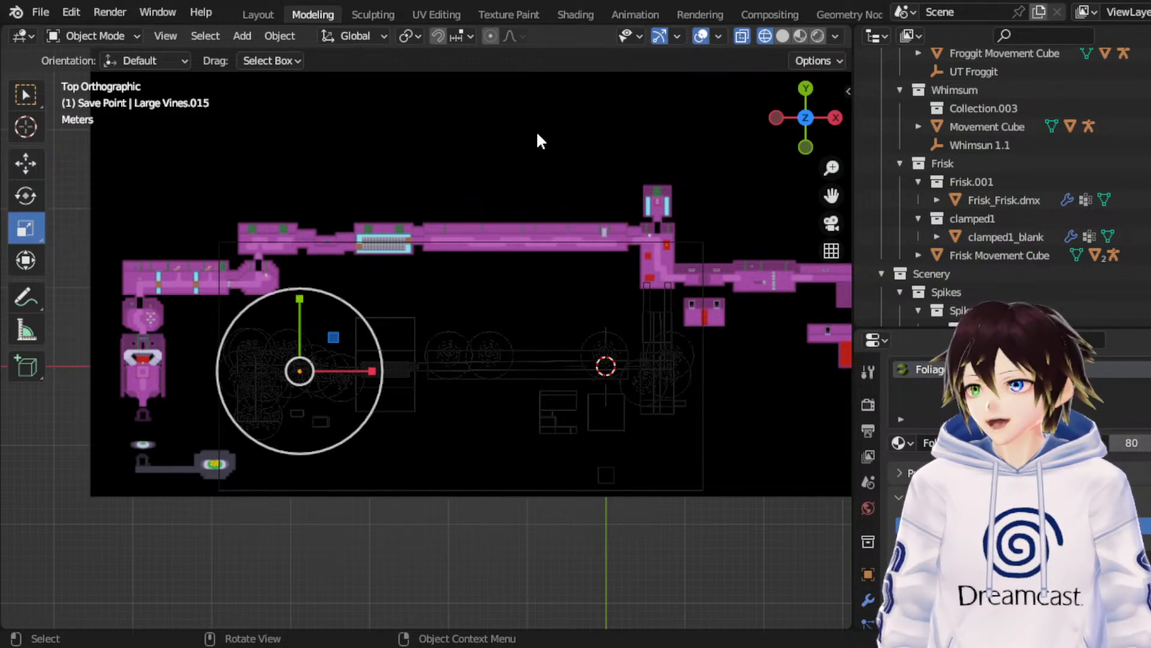
left_click_drag(832, 195, 831, 195)
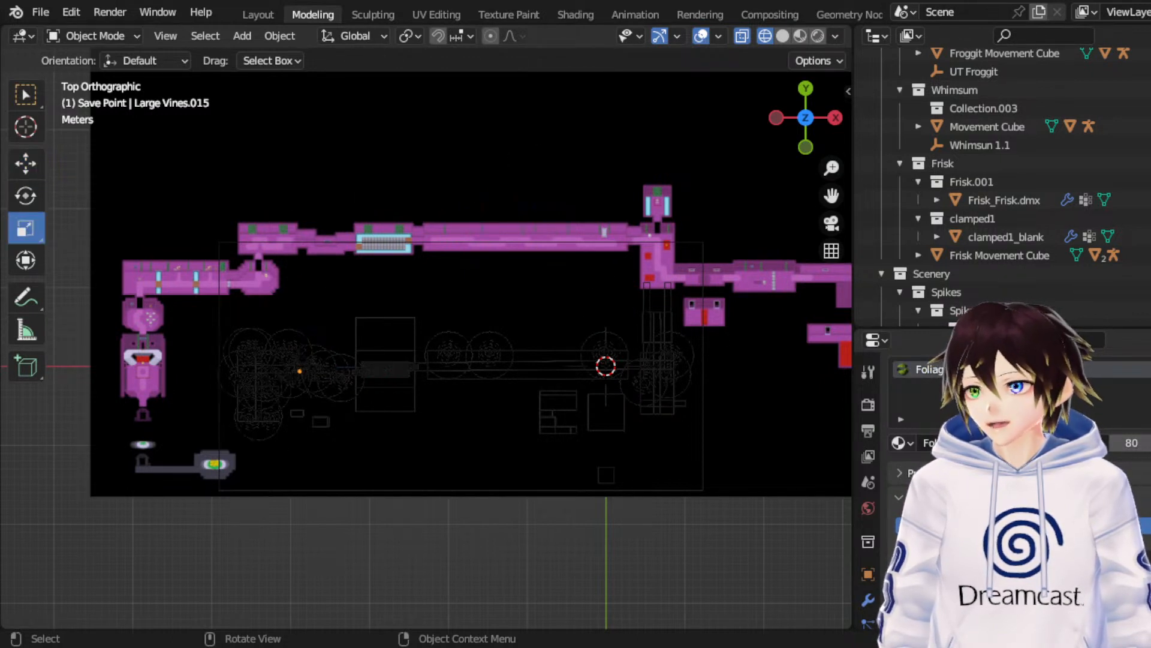
left_click(27, 162)
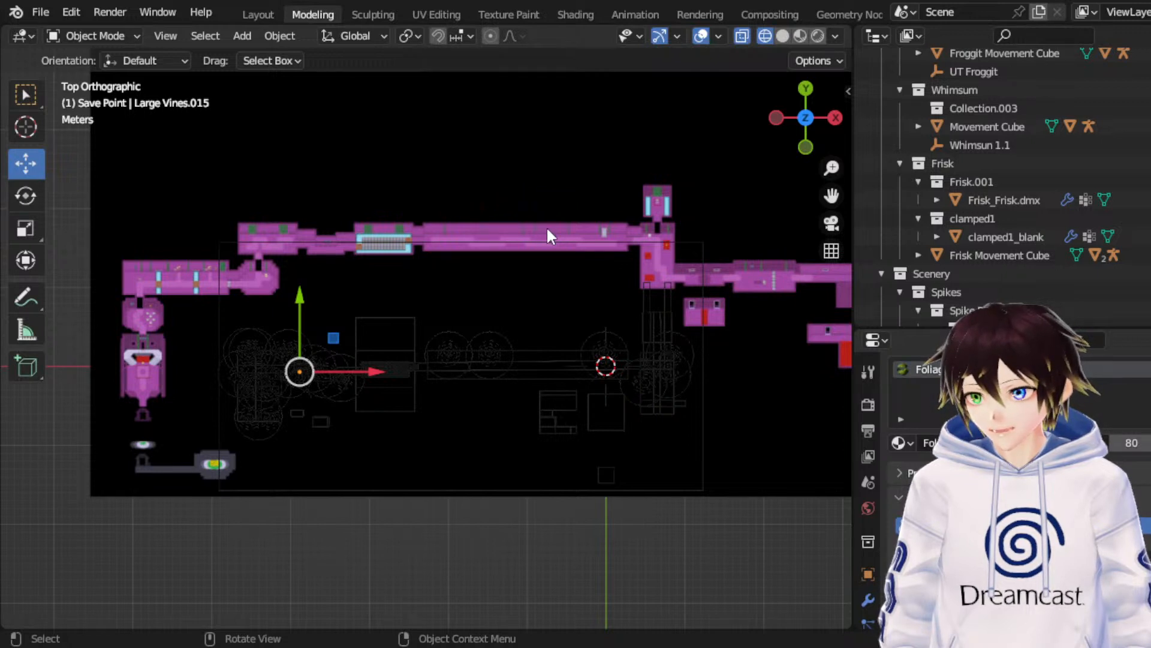
key("g")
key("x")
left_click(363, 257)
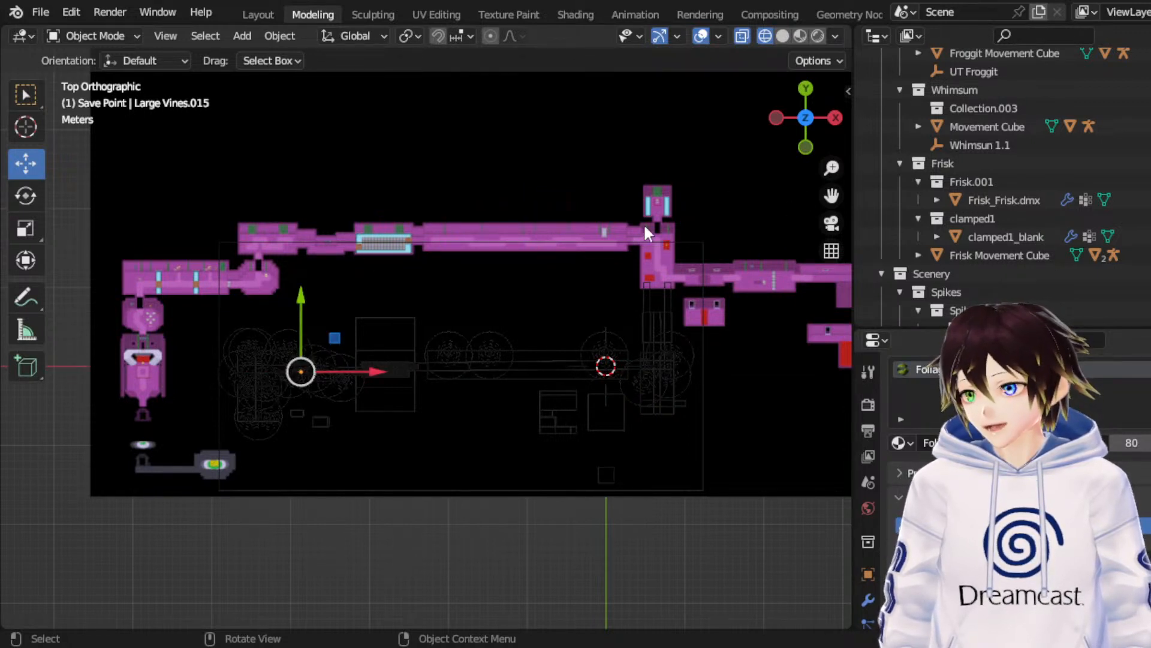
key("g")
key("y")
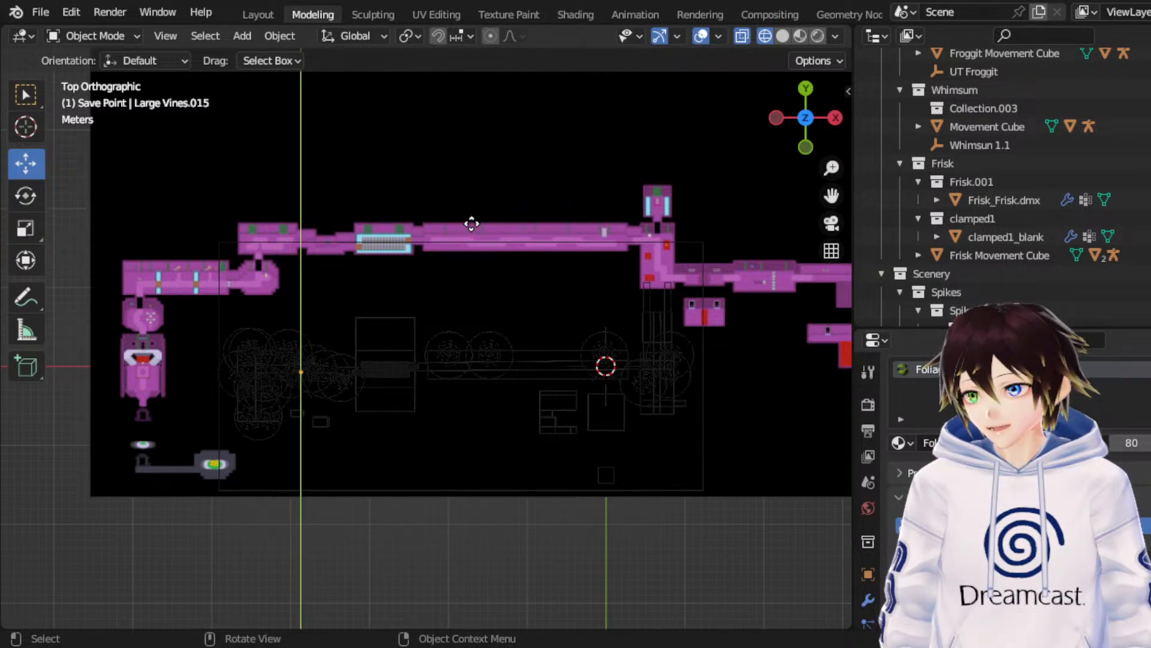
left_click(471, 225)
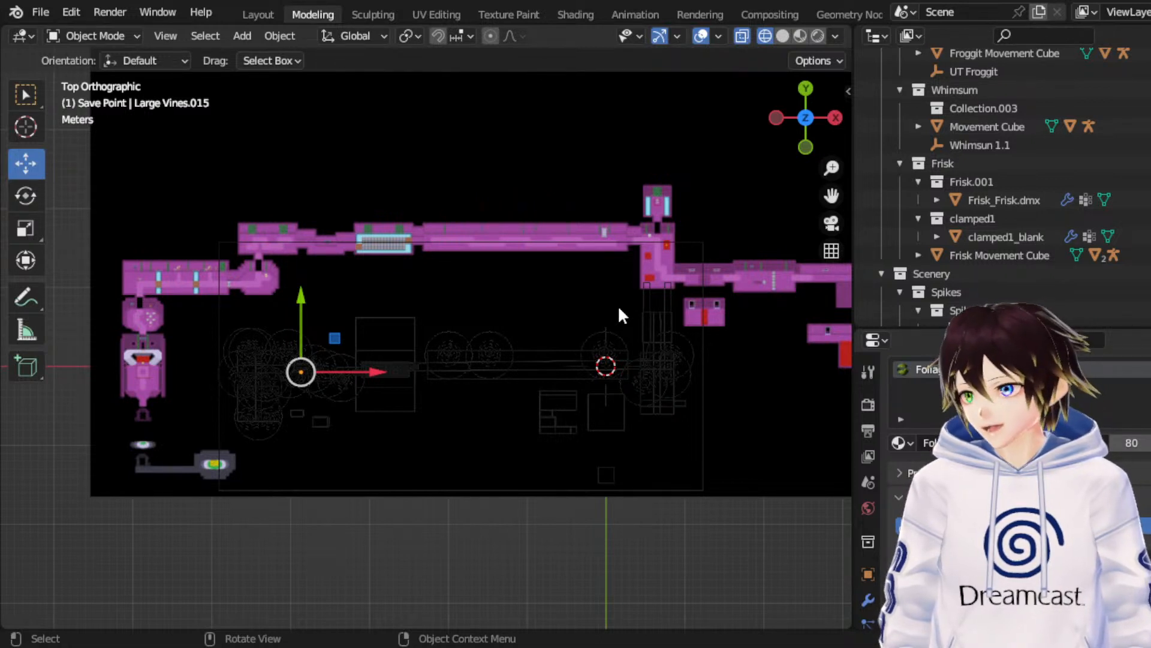
Step: Duplicate the Large Vines.006 piece and move the copy northwards along the Y axis
key("ctrl+z")
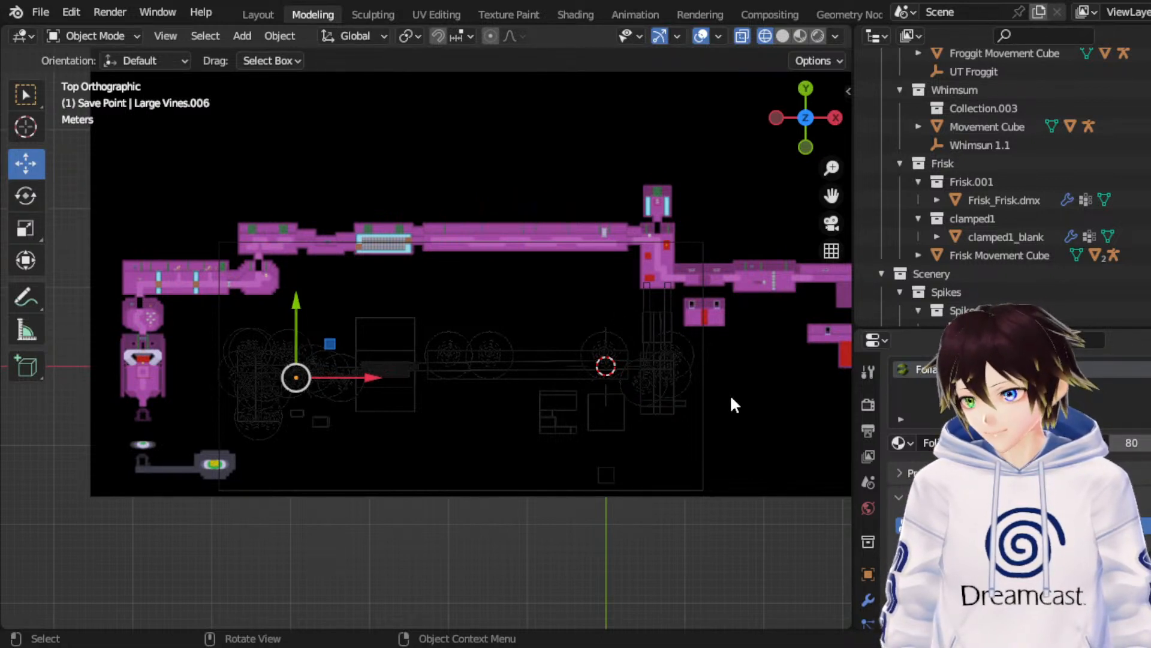
key("ctrl+z")
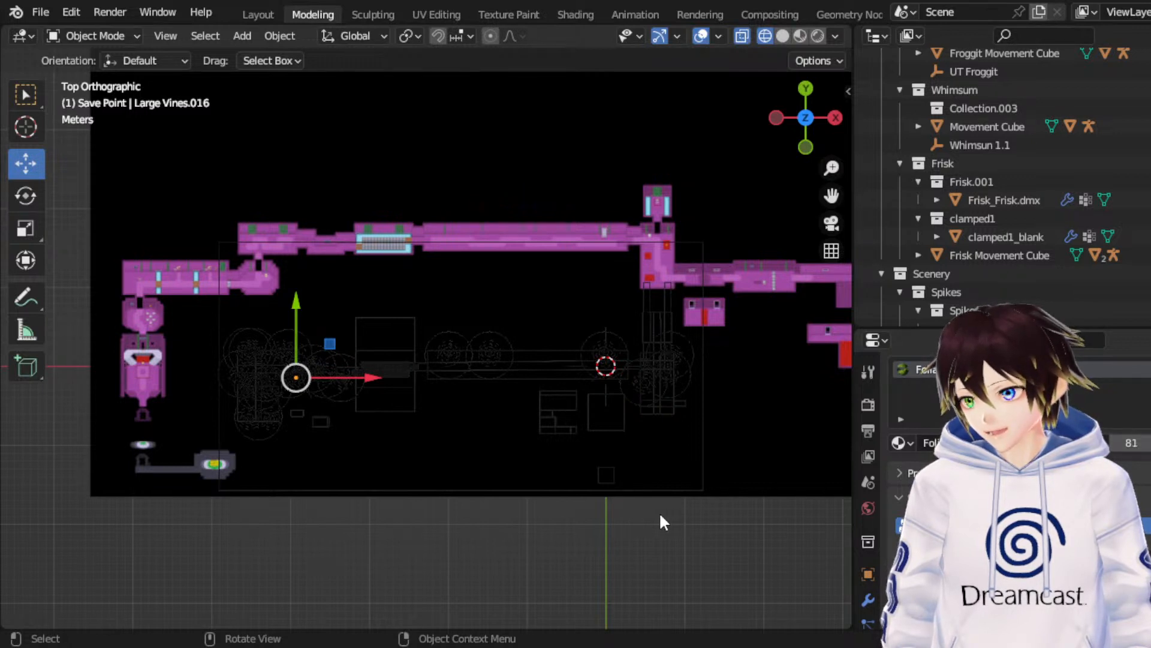
key("g")
key("y")
left_click(319, 521)
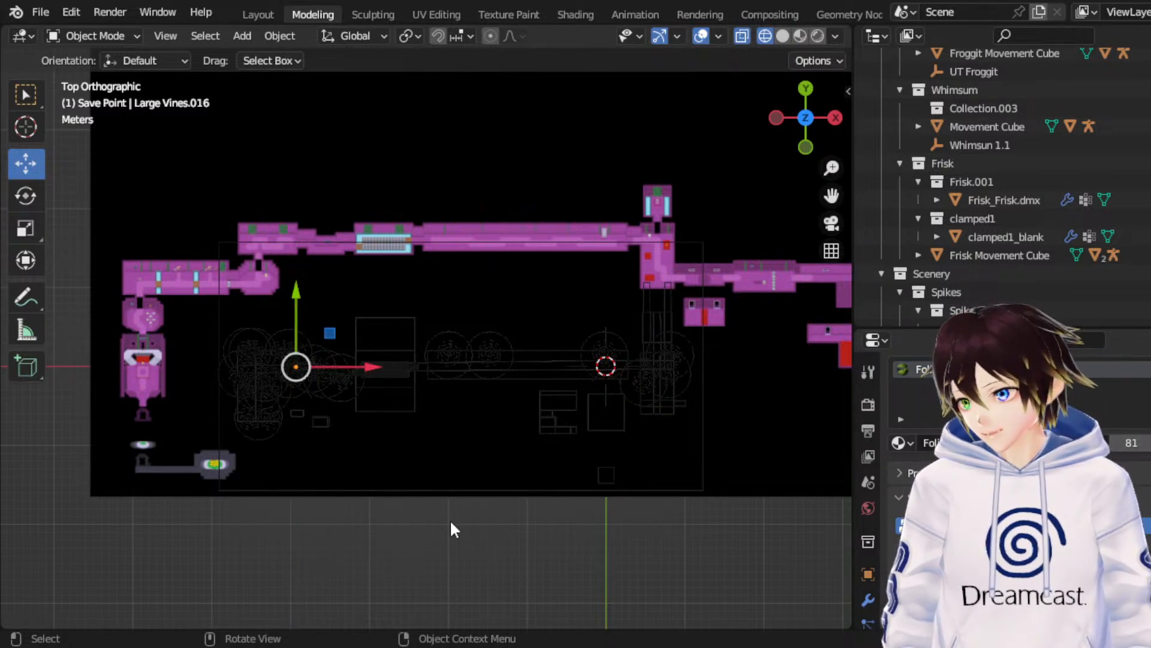
Step: Move the northern large vines copy eastwards along the X axis towards the passage in successive adjustments
key("g")
key("x")
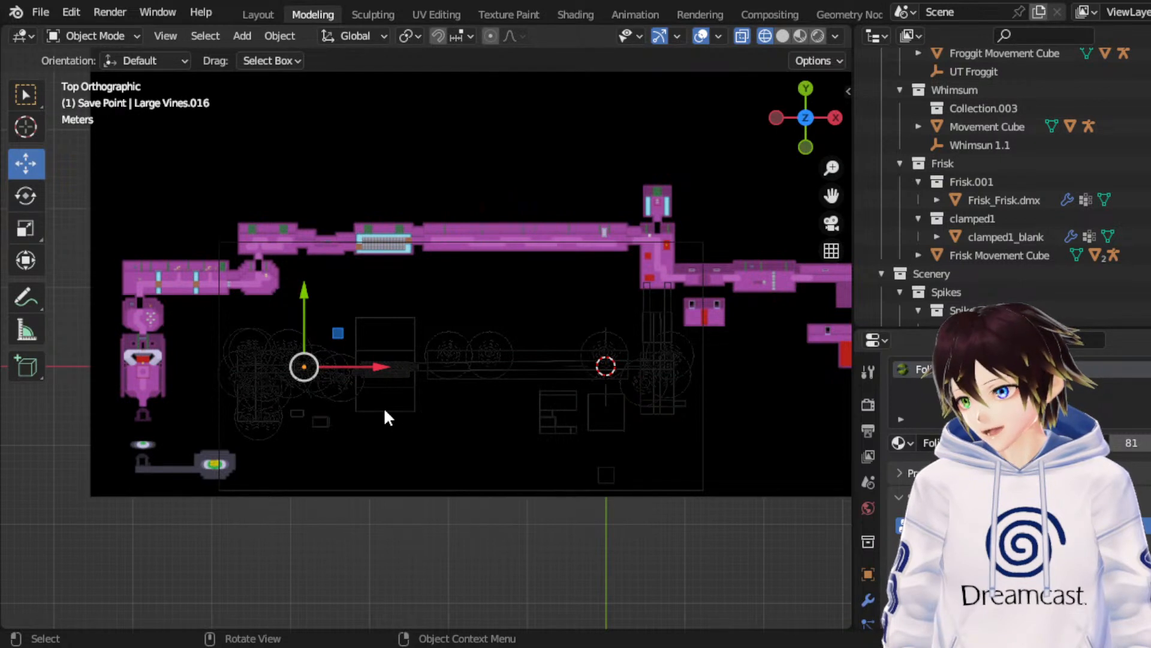
key("g")
key("x")
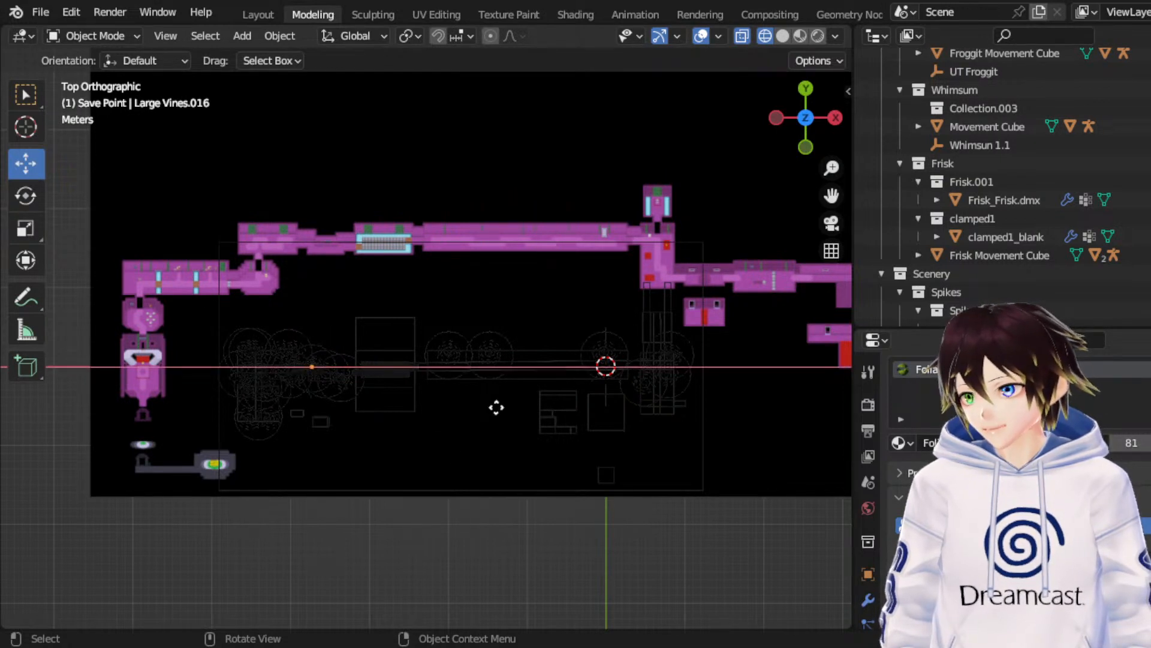
left_click(497, 410)
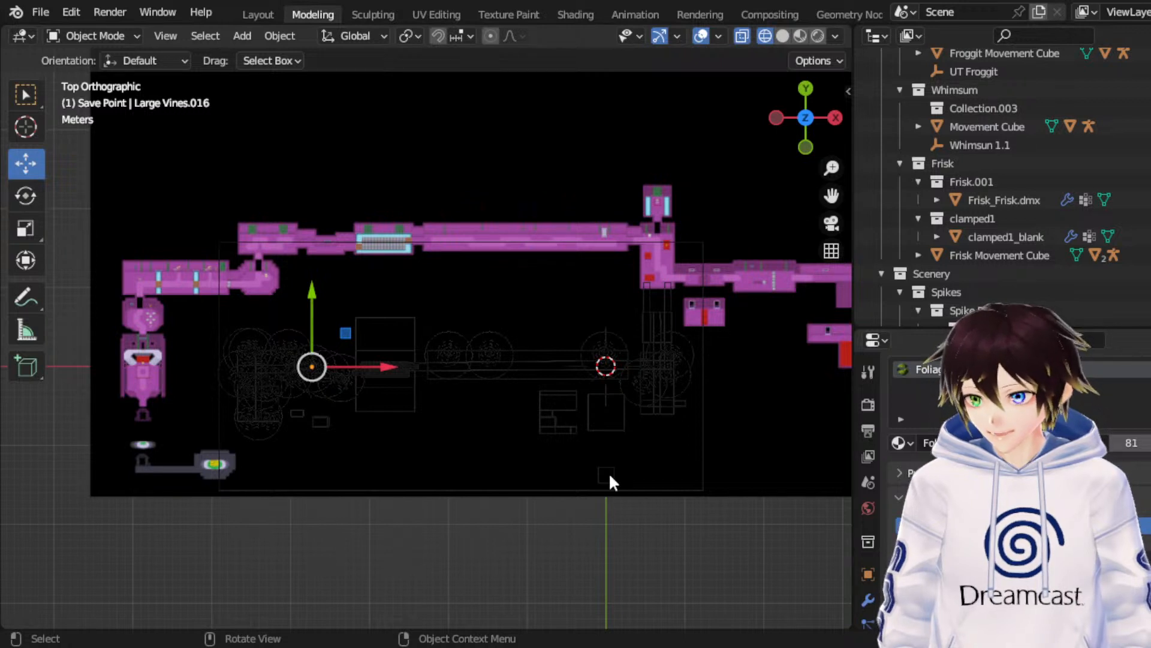
key("g")
key("x")
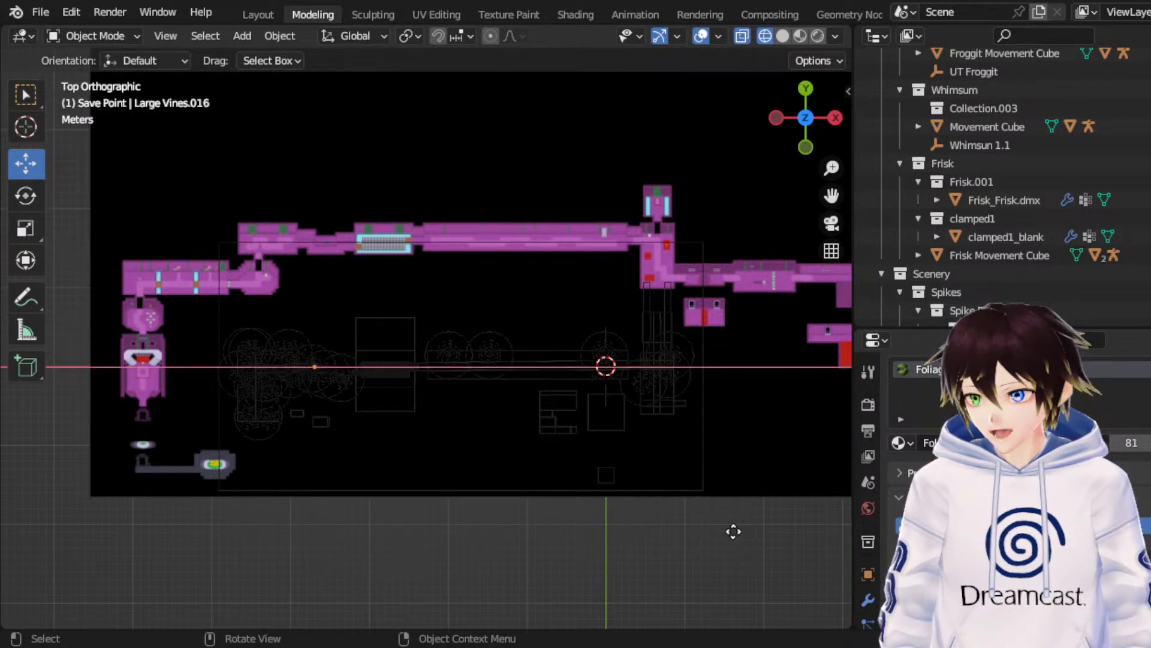
left_click(733, 532)
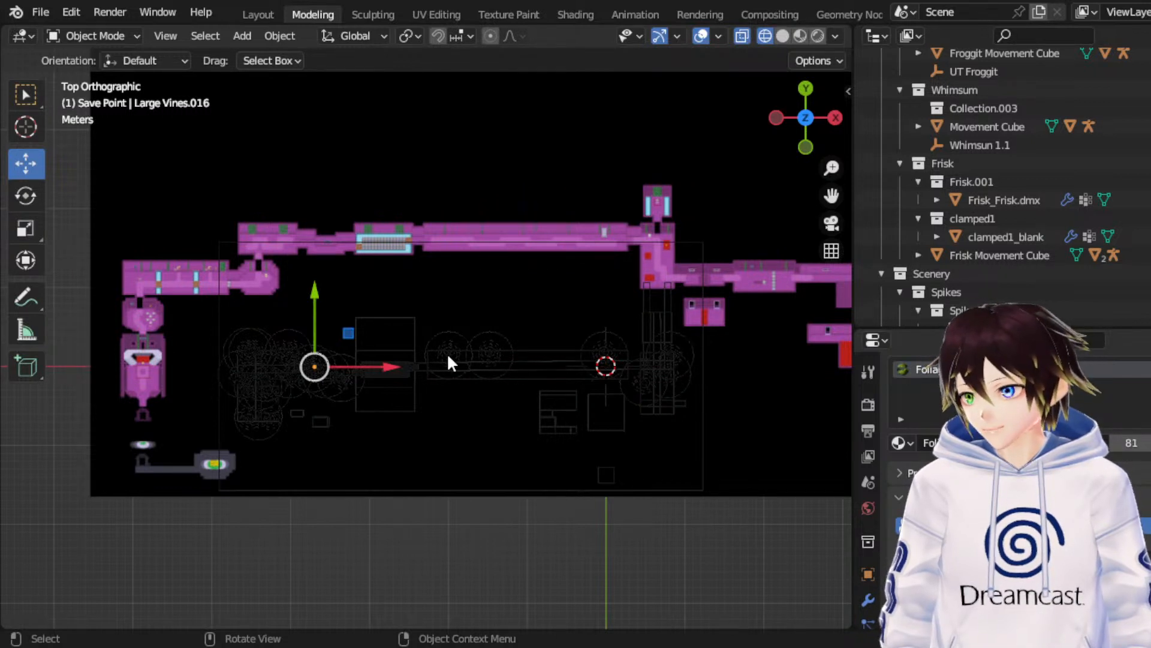
left_click(27, 229)
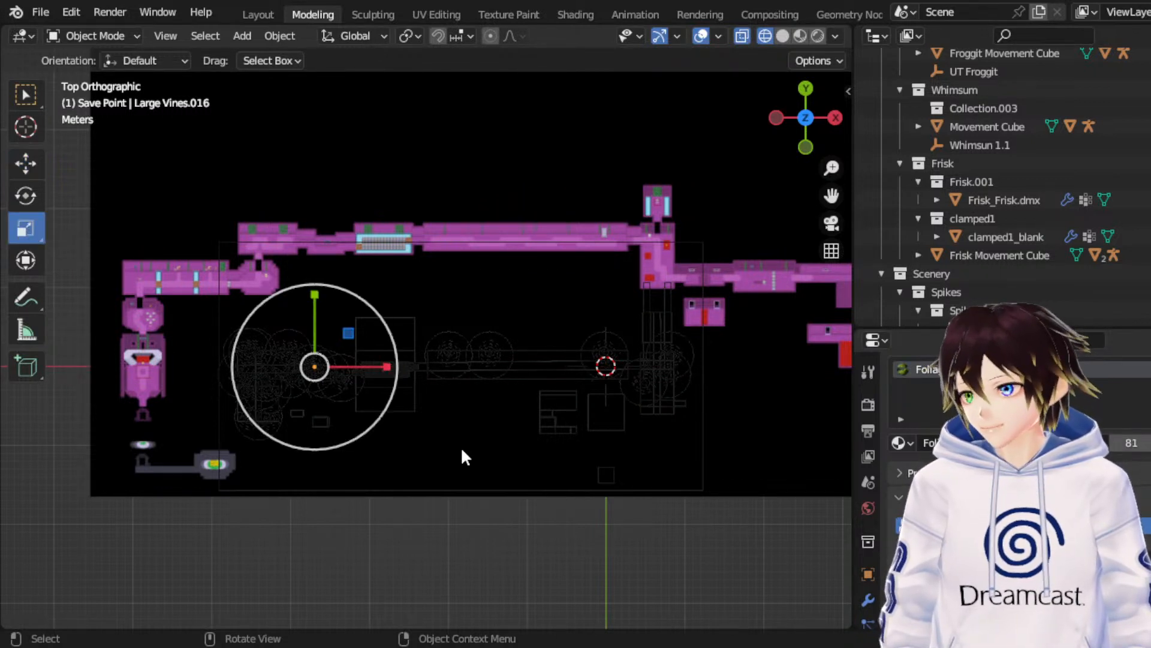
left_click(493, 505)
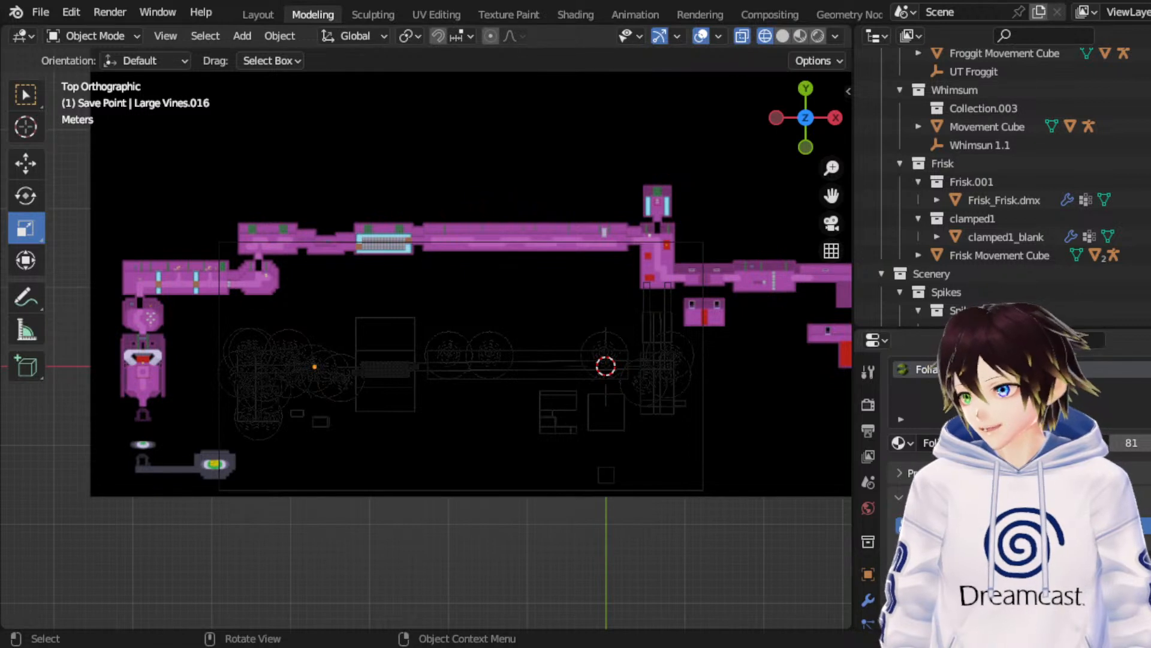
key("ctrl+z")
Step: Duplicate the Large Vines.016 piece and shift the copy slightly westwards along the X axis
left_click(24, 164)
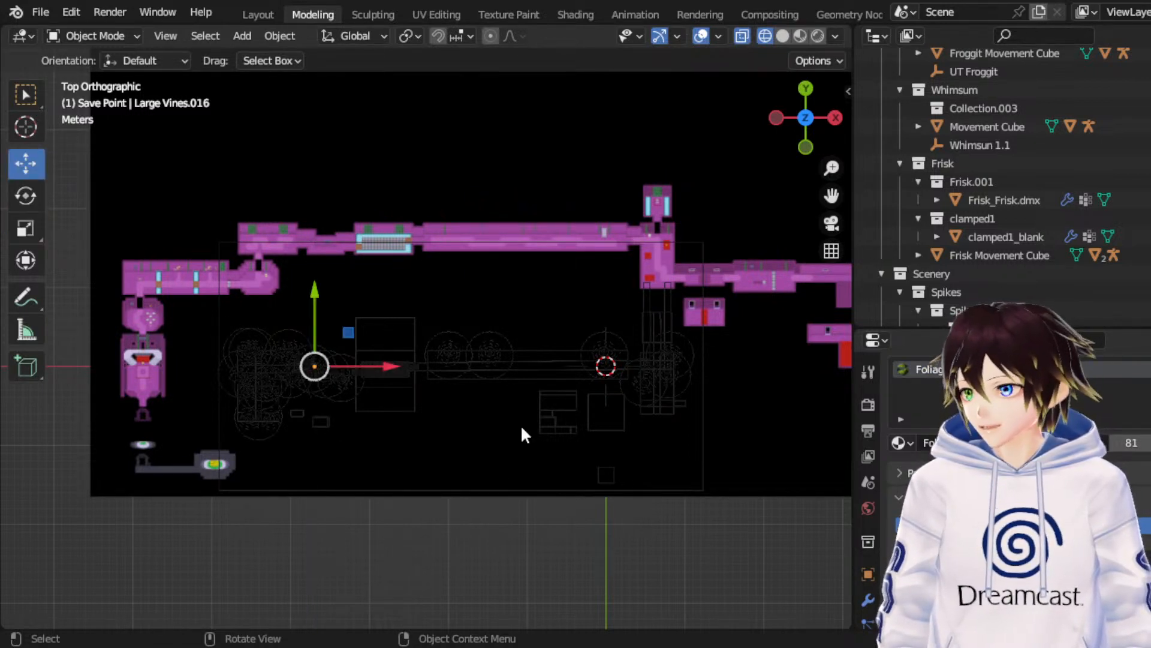
key("shift+d")
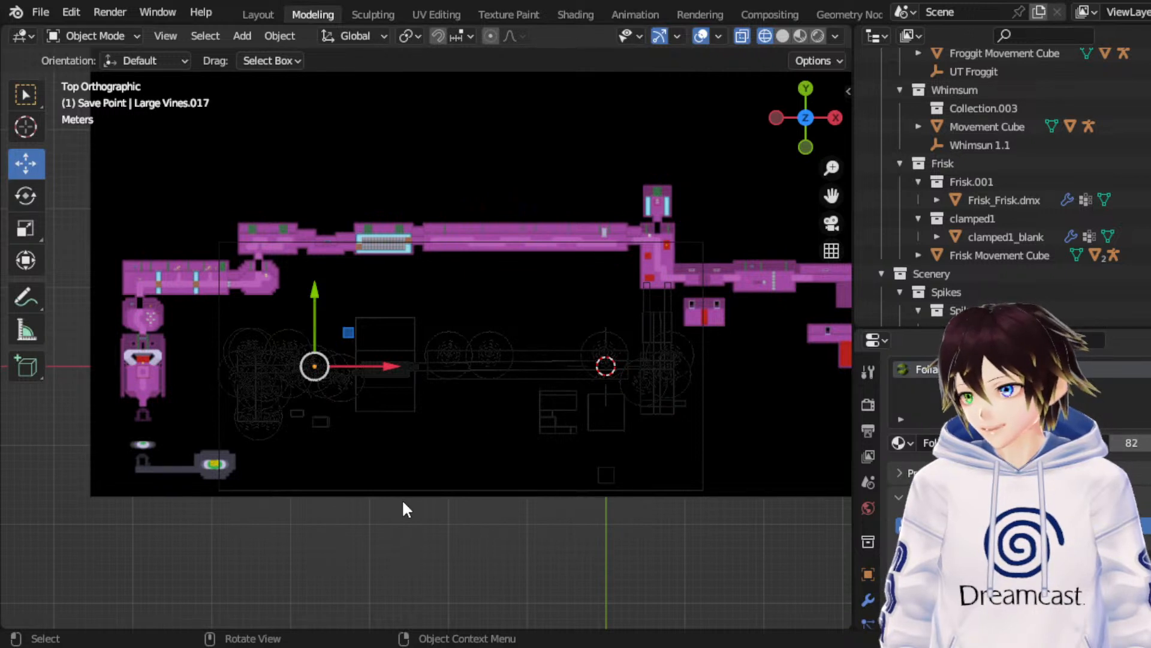
key("g")
key("x")
left_click(410, 517)
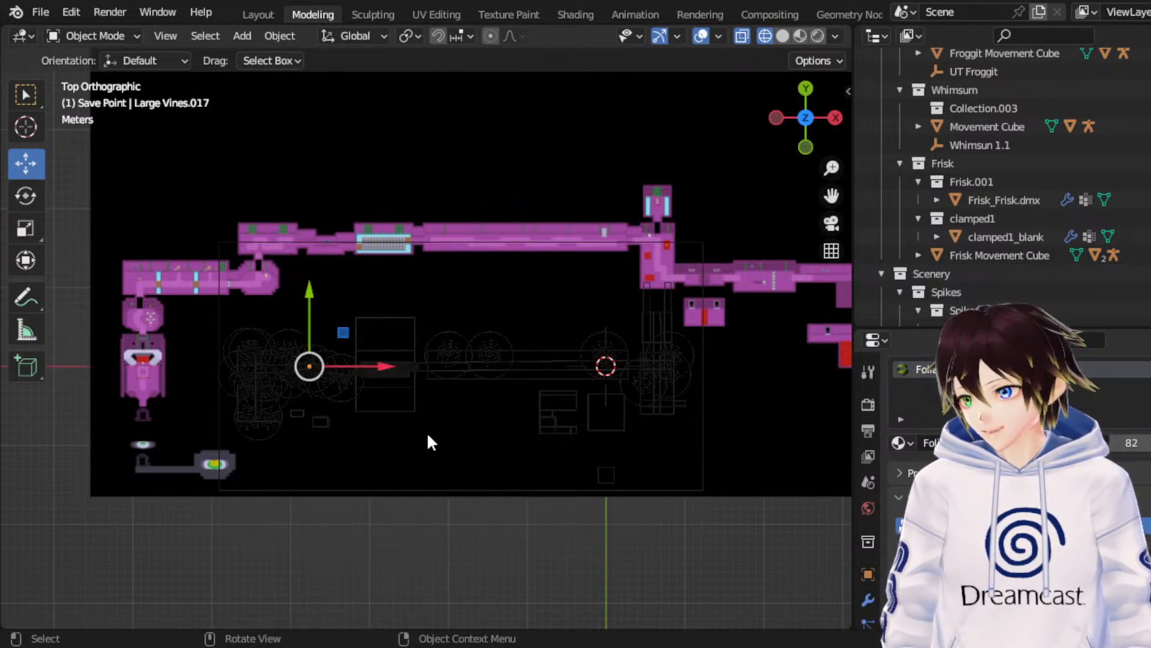
Step: Move the new large vines copy further westwards along the X axis and slightly southwards along the Y axis
key("g")
key("x")
left_click(347, 516)
key("g")
key("y")
left_click(510, 519)
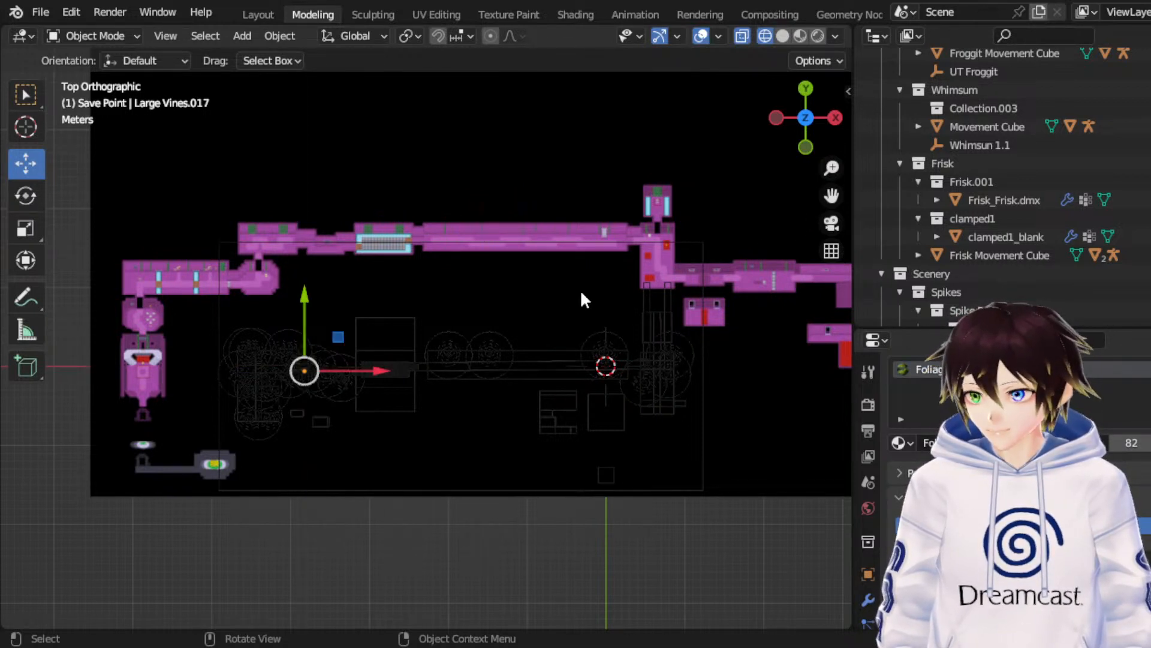
Step: Rotate the new large vines copy and adjust its position along the Y axis
left_click(25, 203)
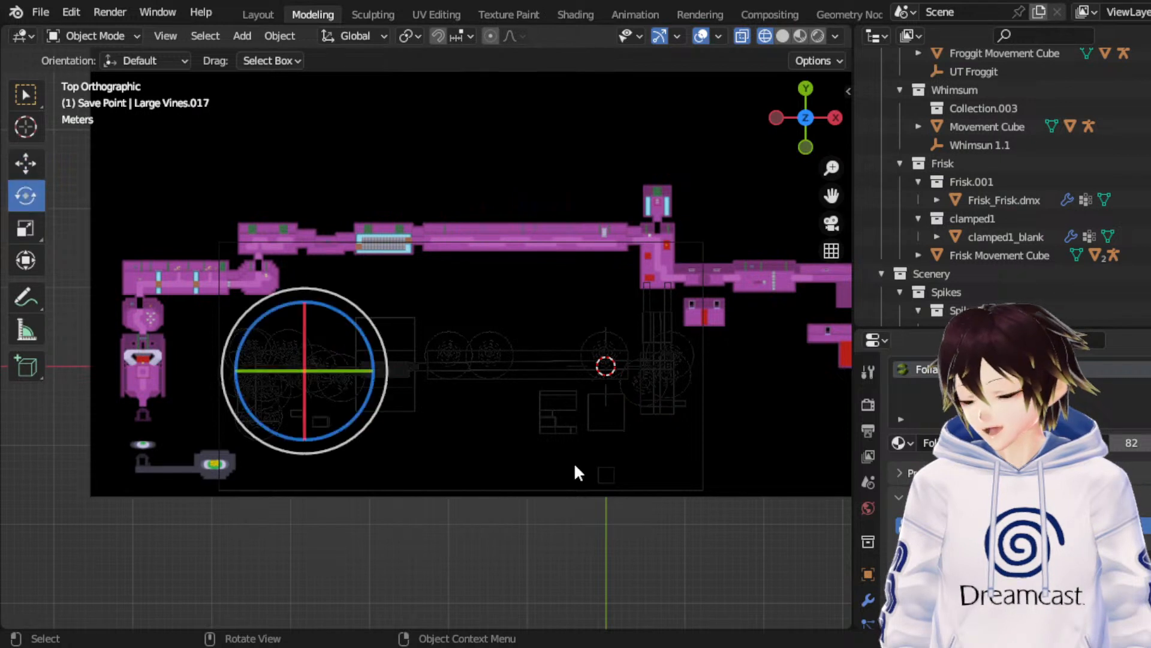
key("r")
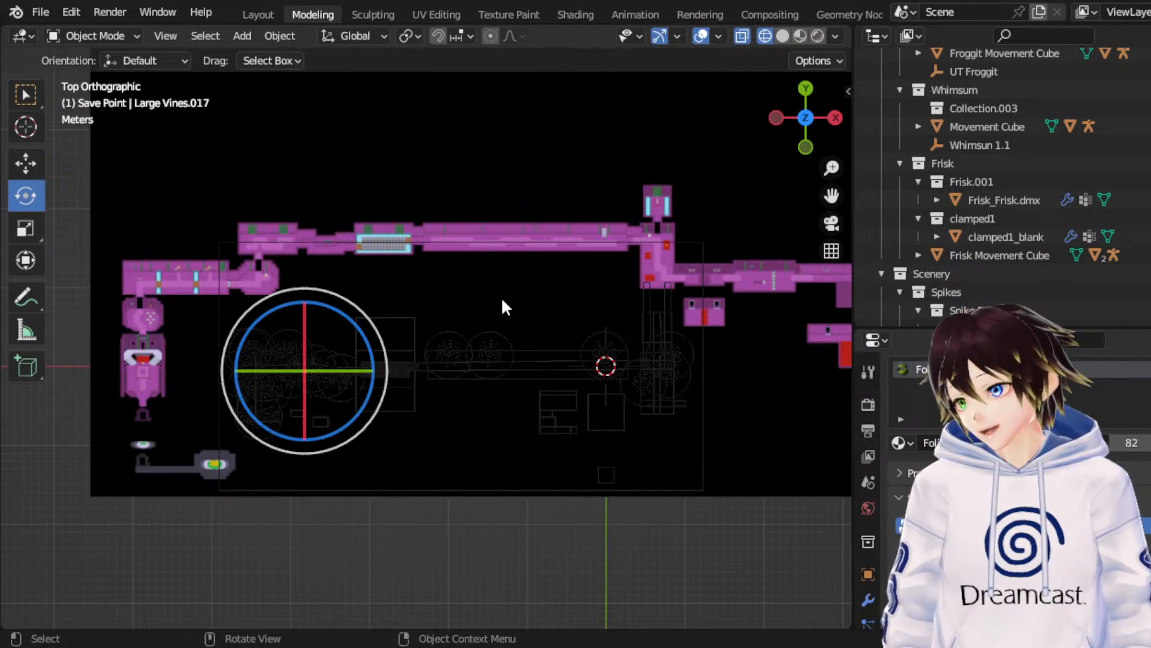
left_click(27, 166)
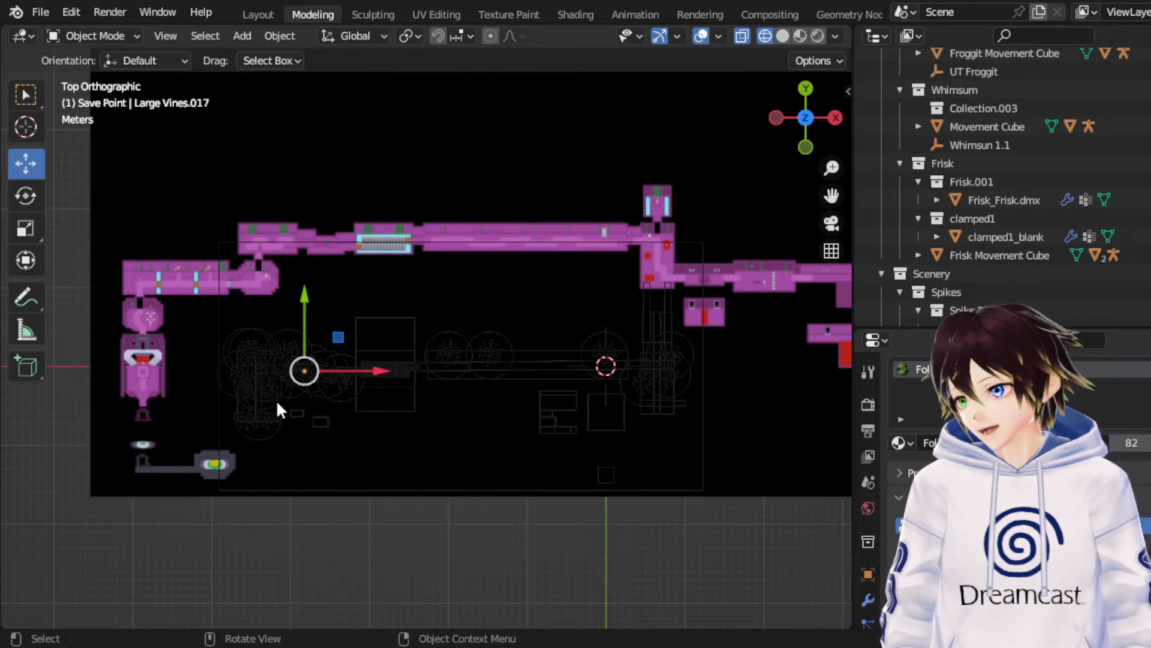
key("g")
key("y")
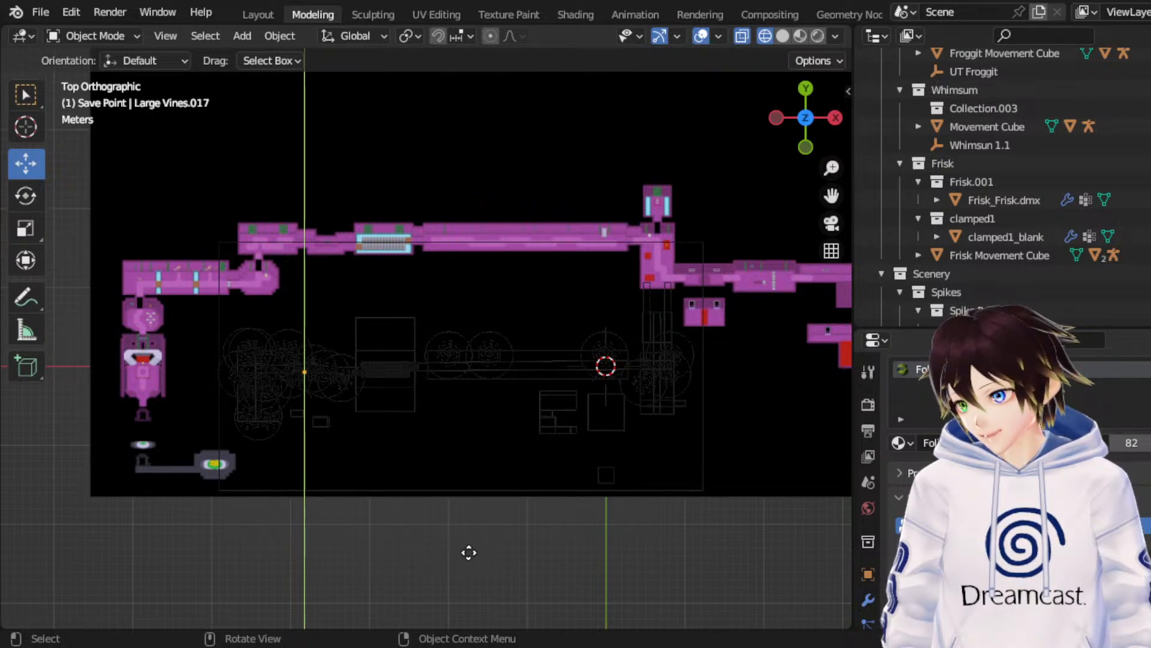
Step: Reposition the selected large vines (Large Vines.017) along the Y axis in two passes
left_click(467, 554)
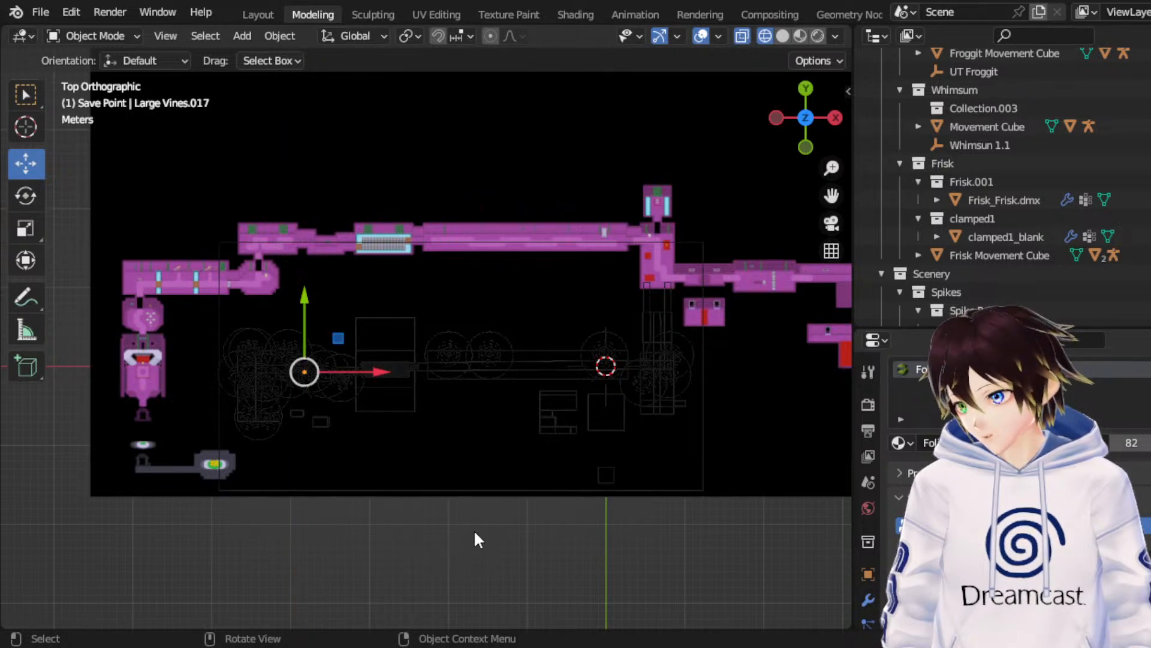
key("g")
key("y")
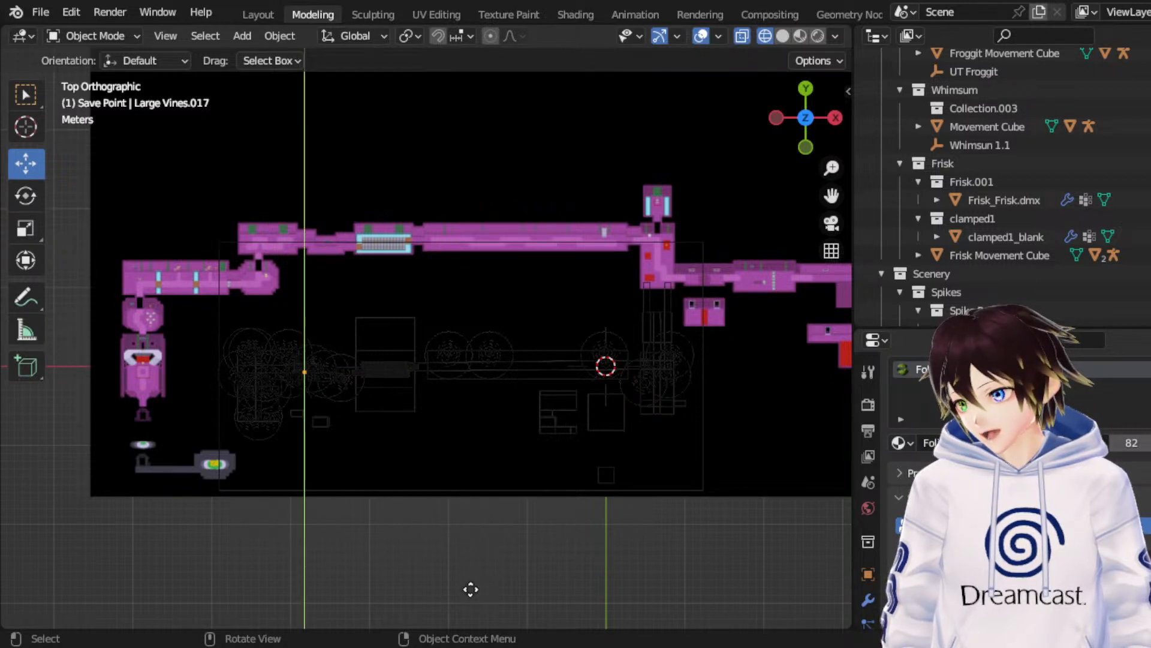
left_click(468, 587)
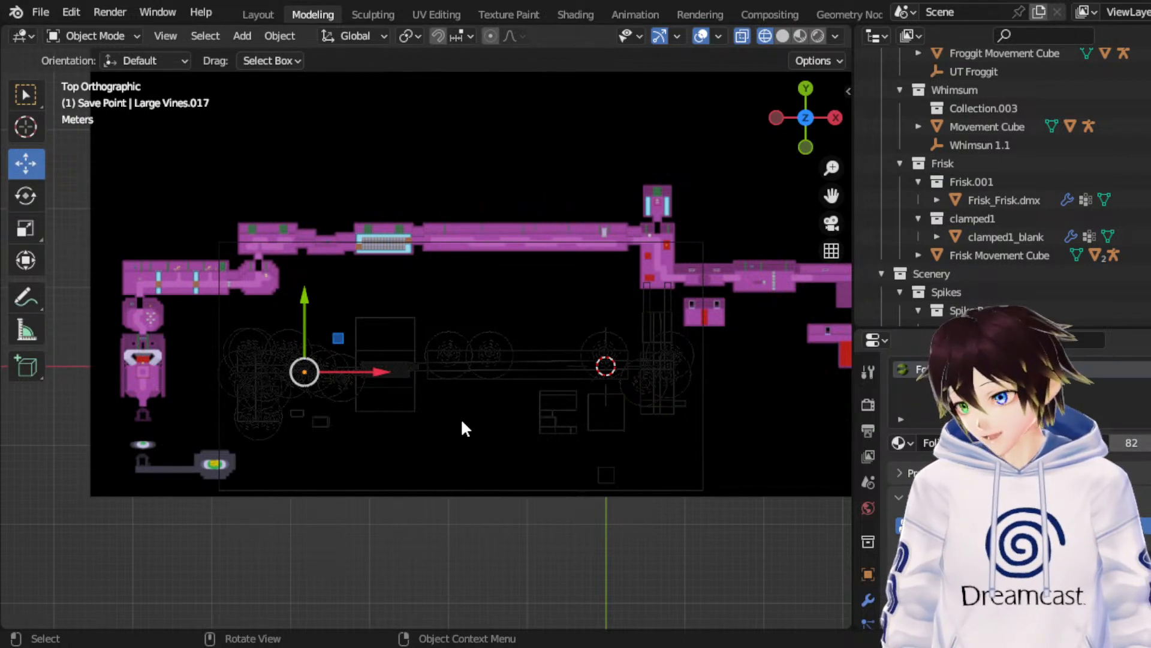
Step: Try to shift Large Vines.017 slightly along the X axis and undo the move
key("g")
key("x")
left_click(502, 473)
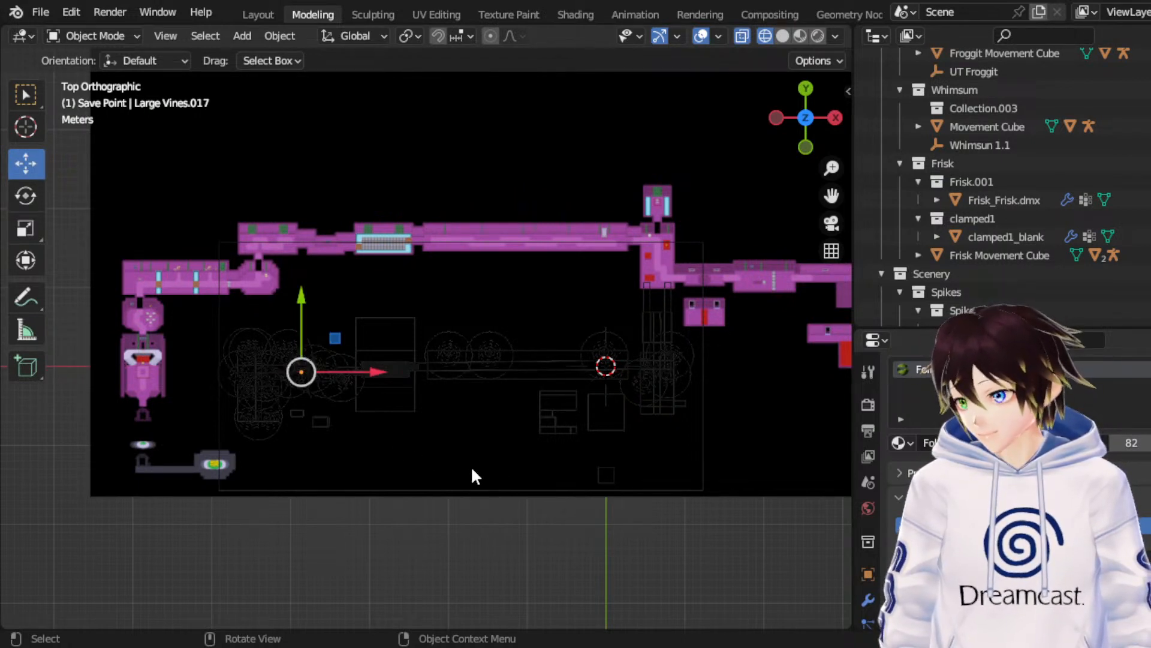
key("g")
right_click(495, 543)
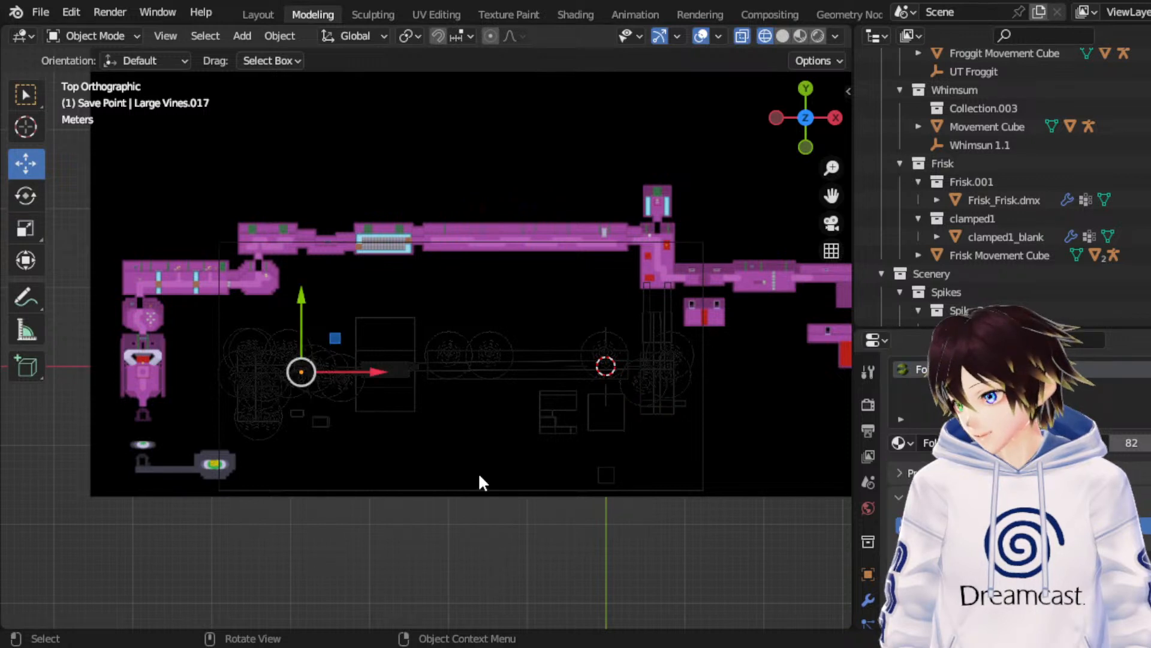
key("ctrl+z")
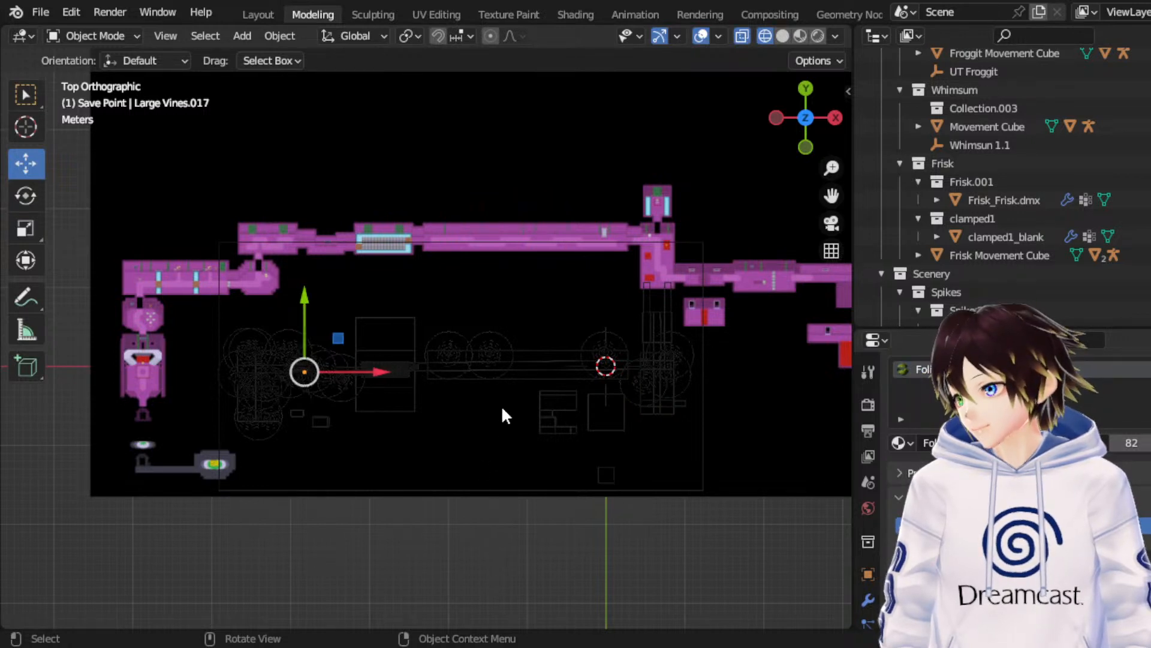
Step: Duplicate Large Vines.017 and move the copy slightly along the negative X axis, adjusting its height along Z
key("ctrl+shift+z")
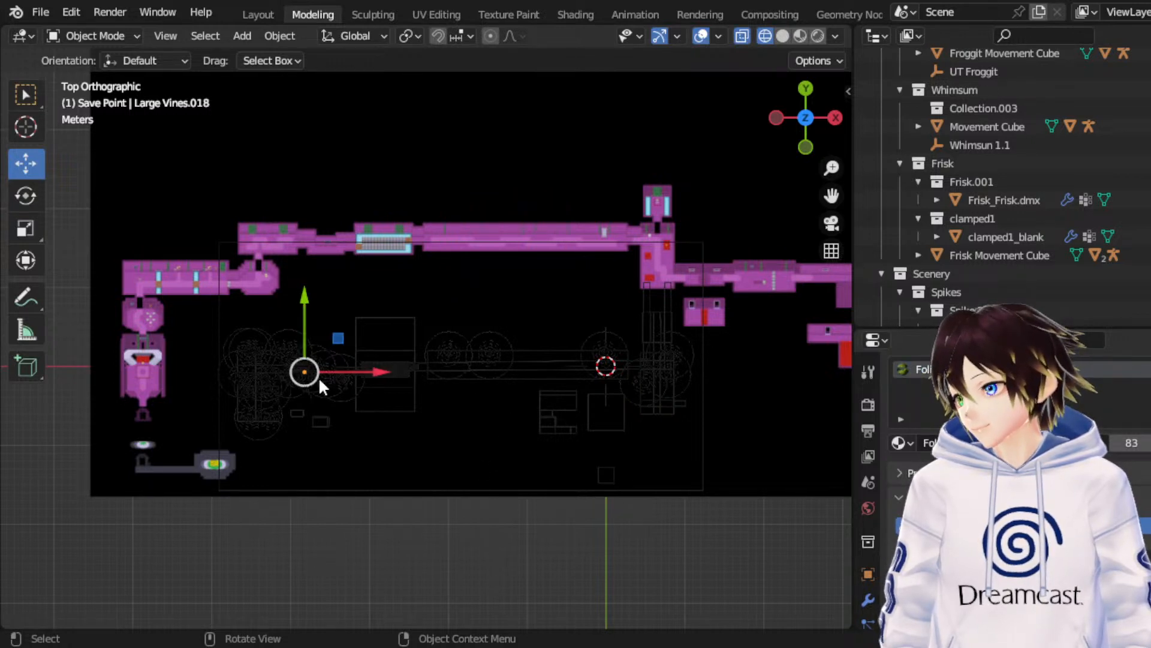
key("g")
key("x")
left_click(384, 435)
key("g")
key("z")
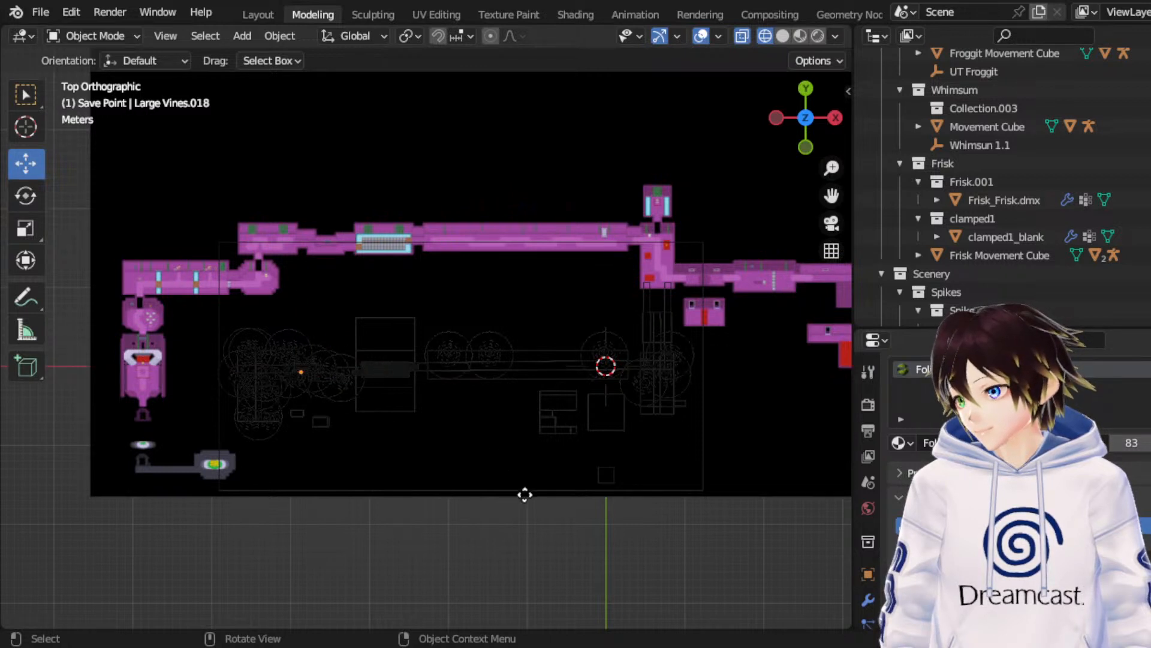
left_click(523, 515)
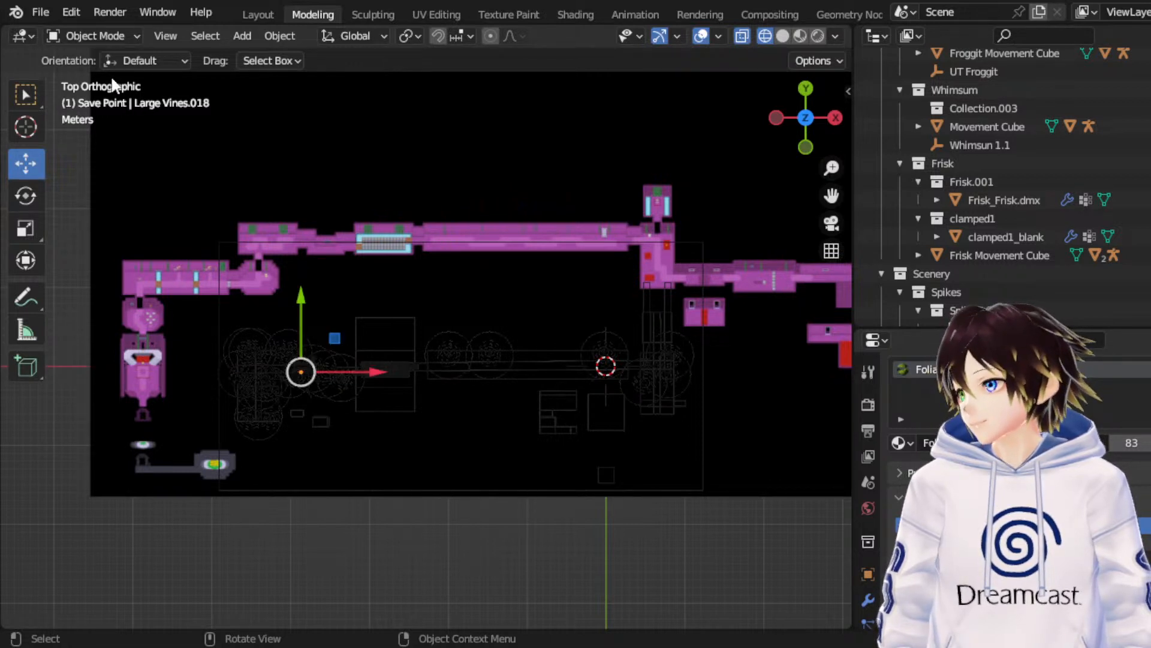
Step: Examine the copied vines' mesh in Edit Mode using face selection and return to Object Mode
key("Tab")
key("a")
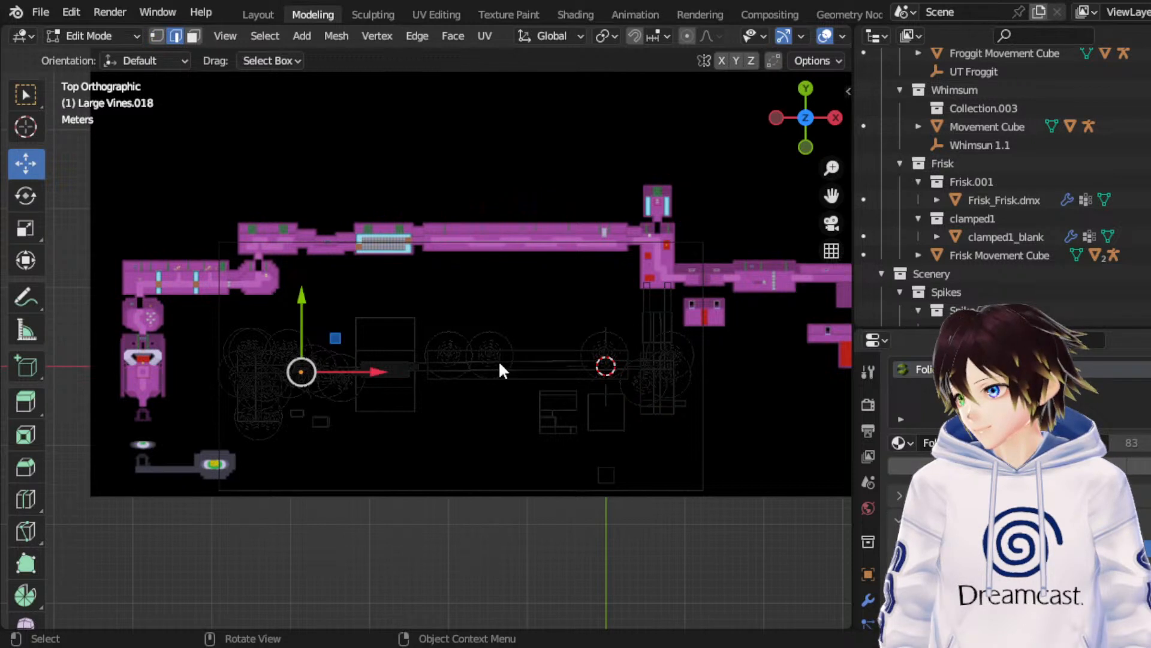
key("alt+a")
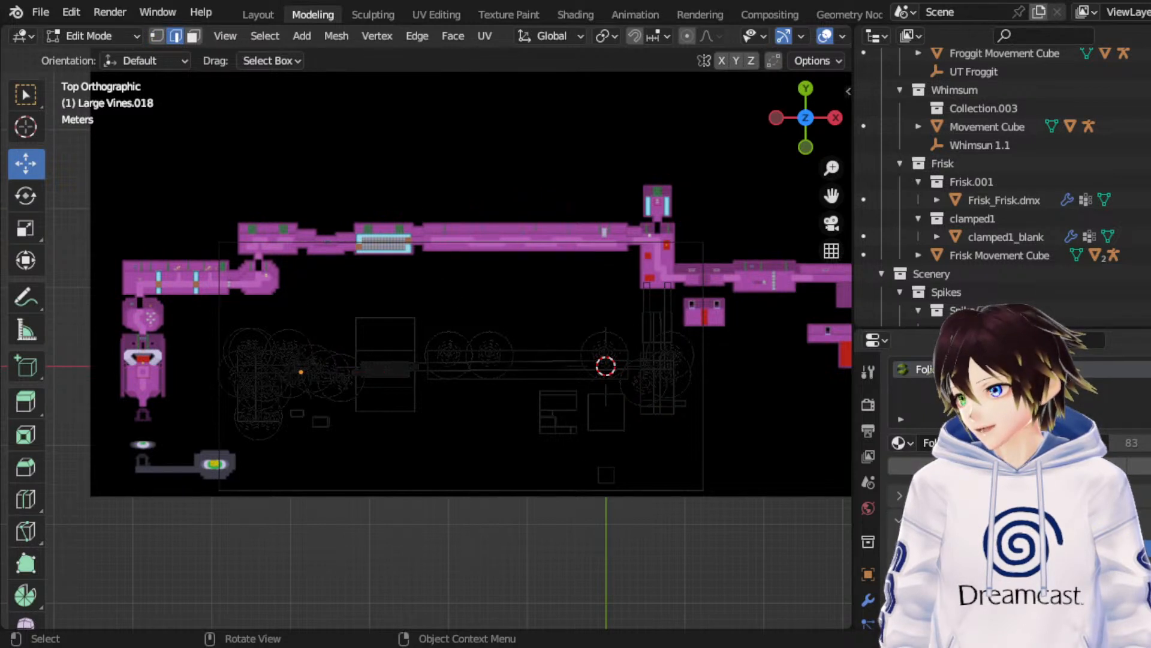
key("a")
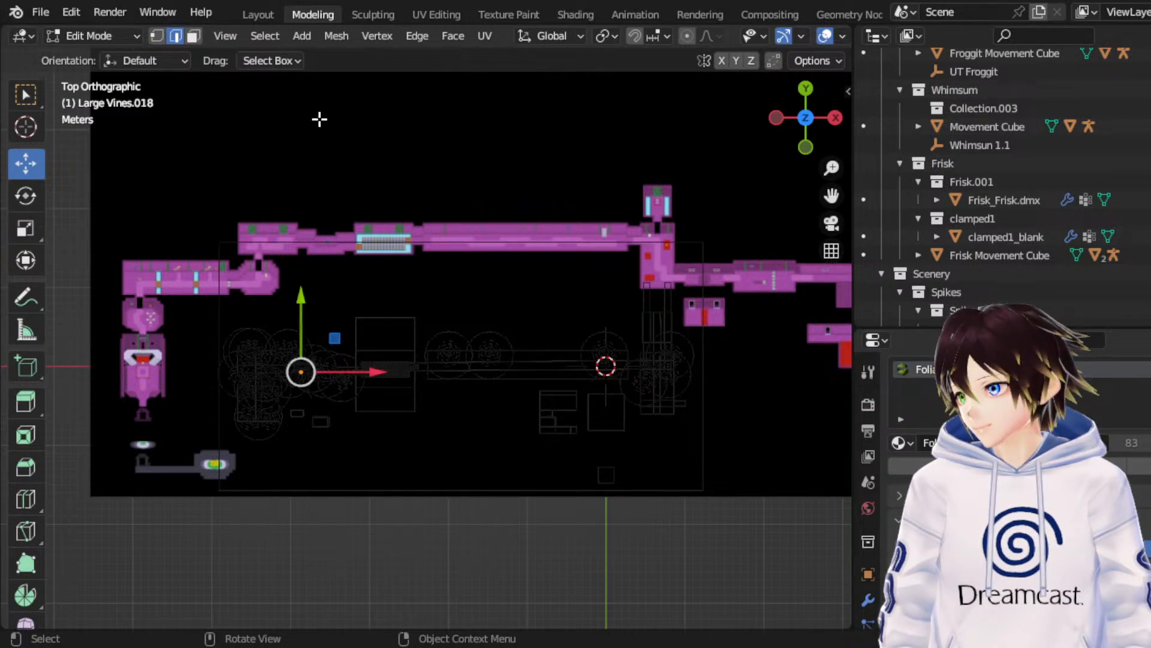
left_click(198, 36)
key("a")
key("alt+a")
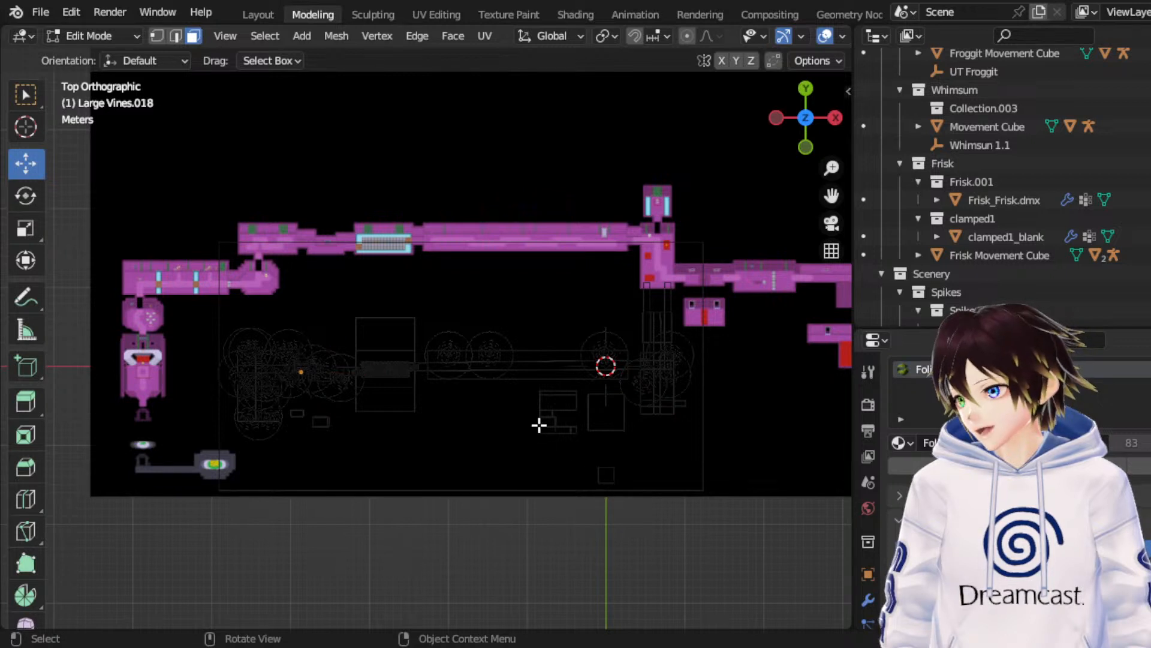
left_click(84, 36)
left_click(101, 63)
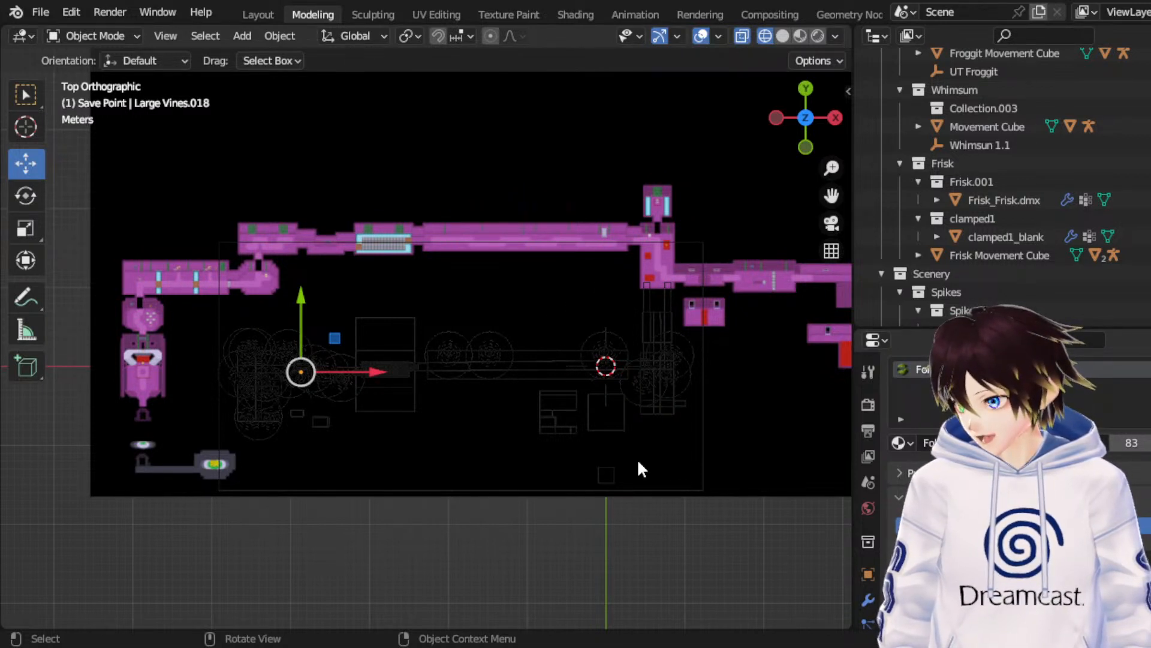
Step: Shift the copied large vines slightly along the positive X axis and save the file
key("g")
key("x")
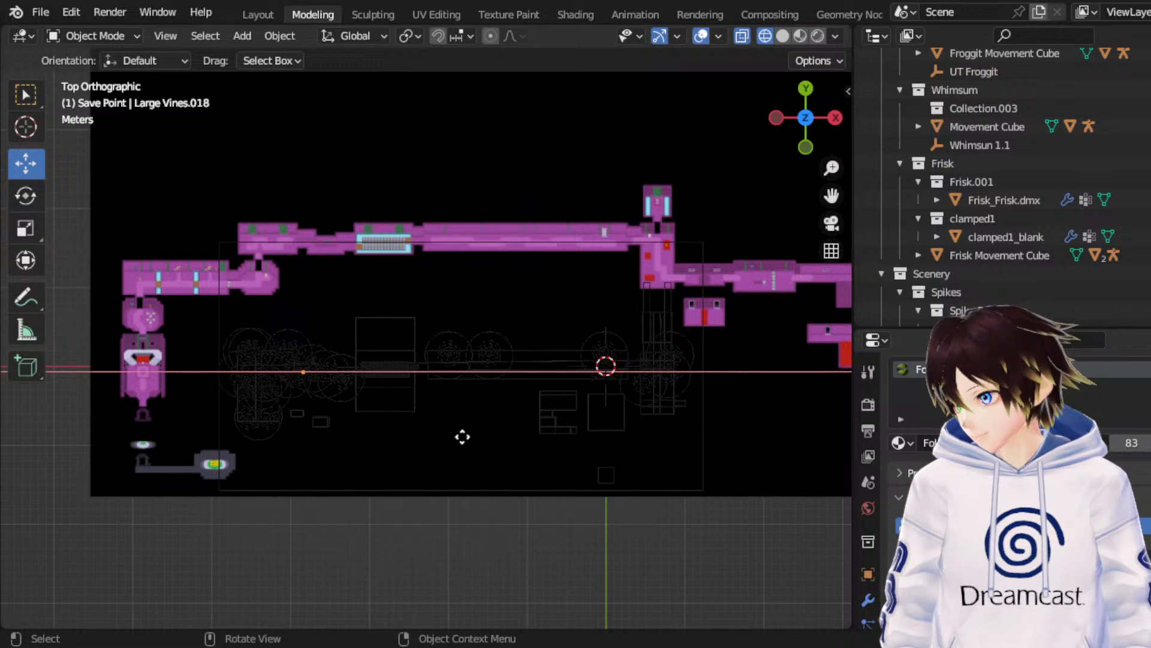
key("Escape")
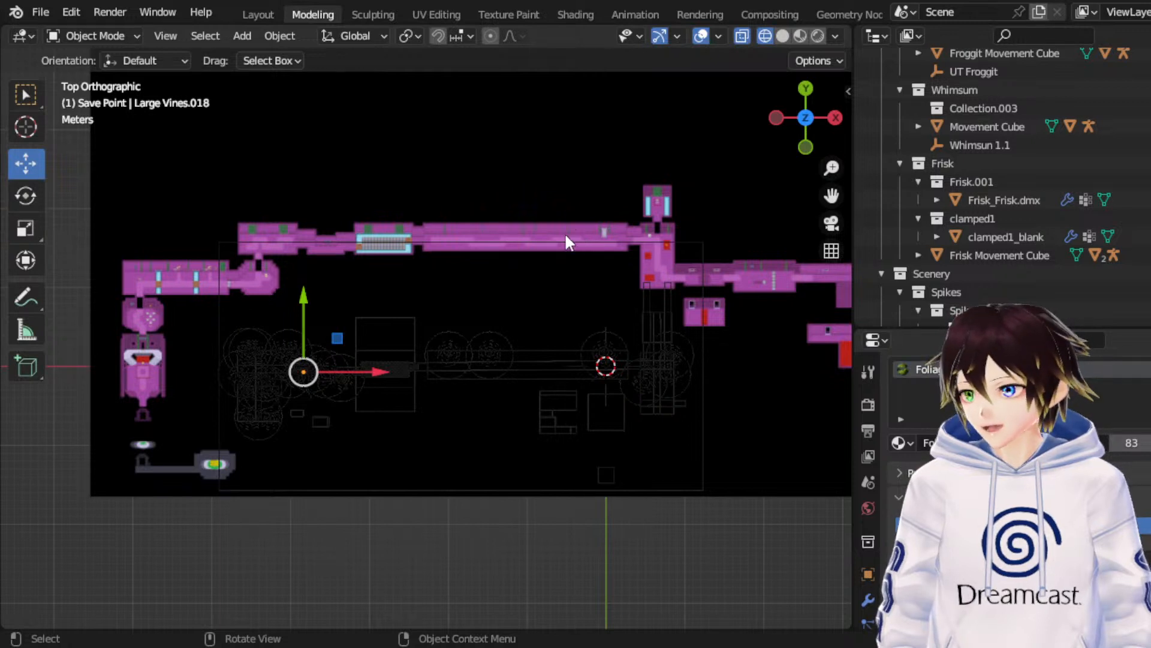
key("ctrl+s")
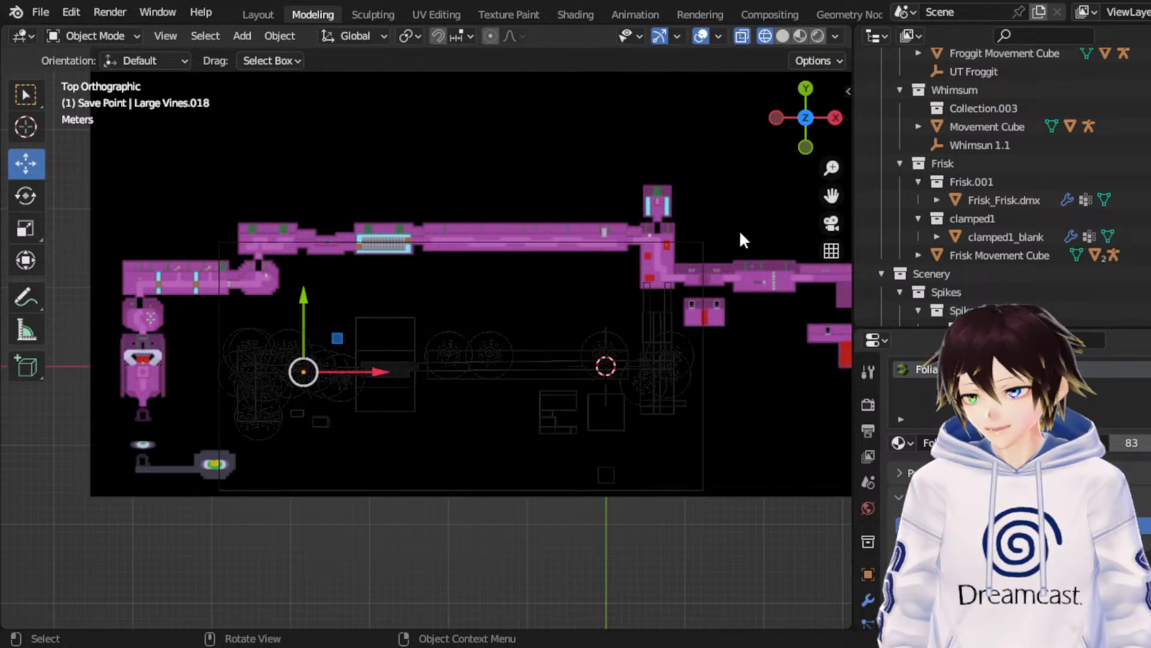
key("ctrl+s")
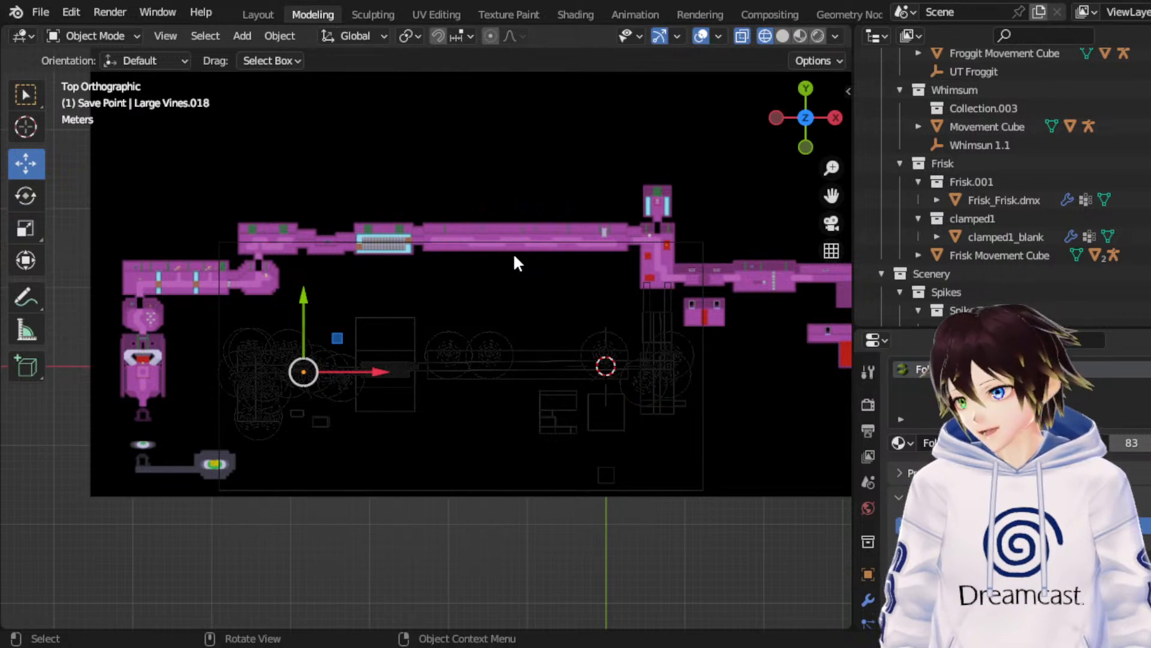
Step: Duplicate the neighbouring large vines and Medium Moss.025 and .026 together and move the copies along the negative Y axis
key("w")
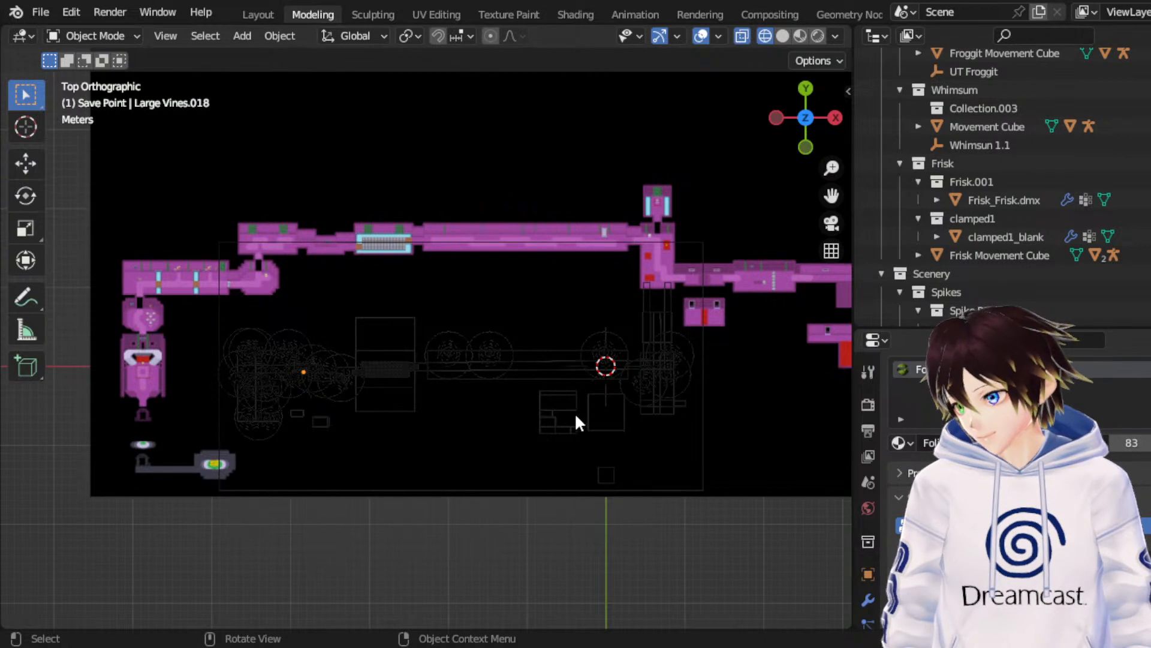
key("ctrl+z")
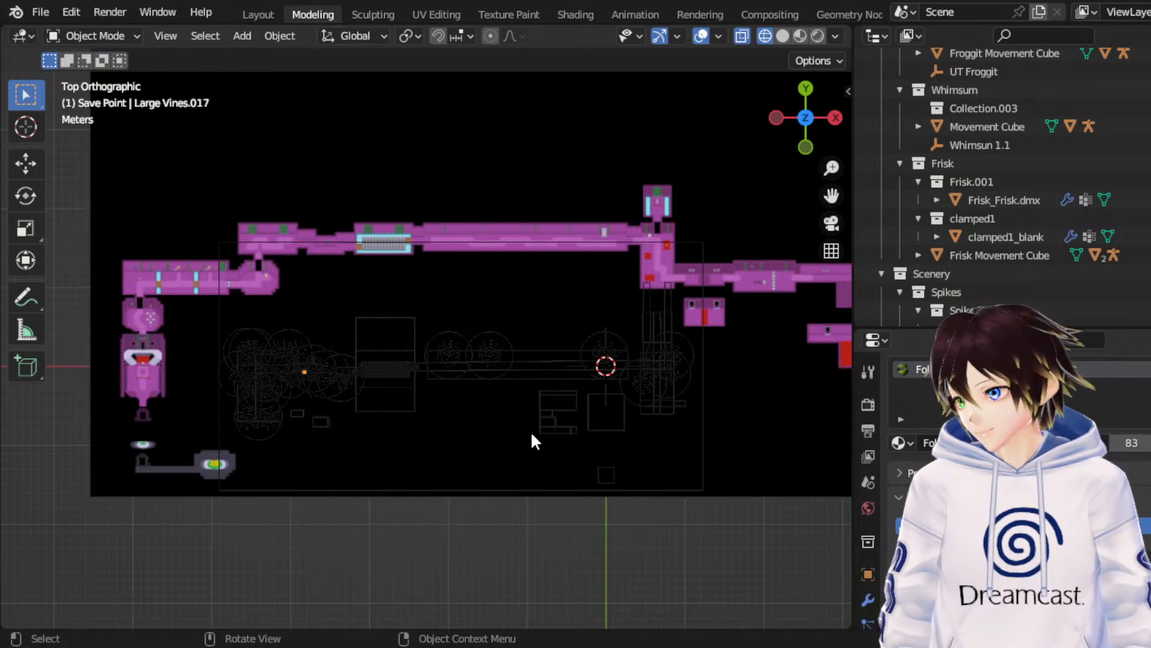
key("ctrl+z")
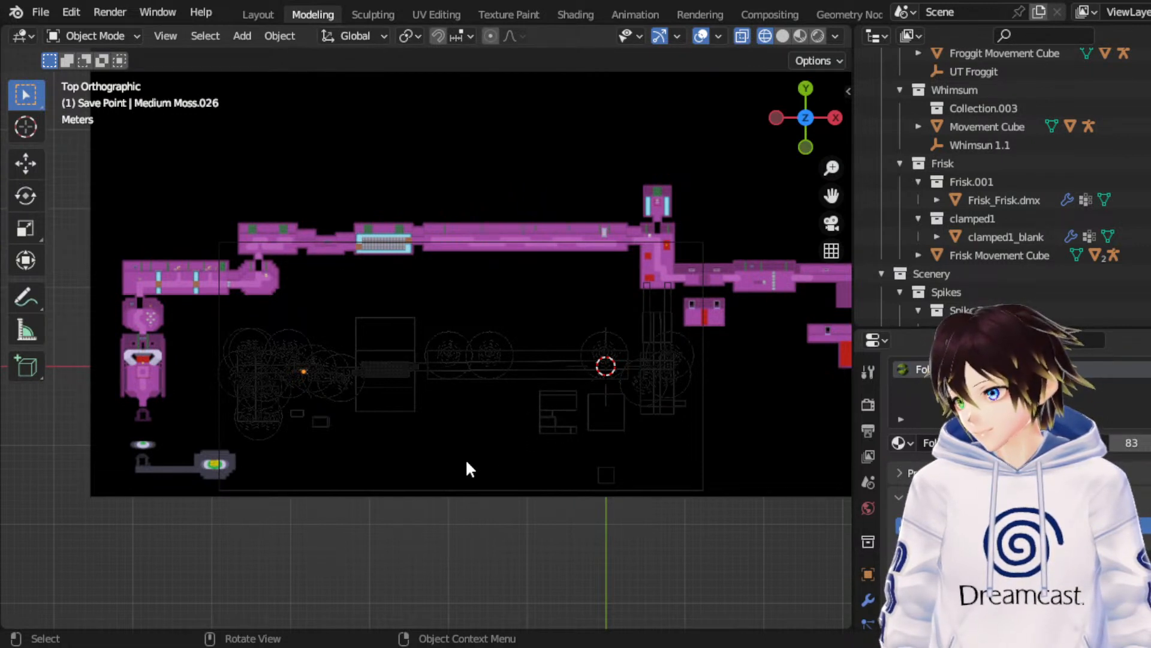
key("ctrl+z")
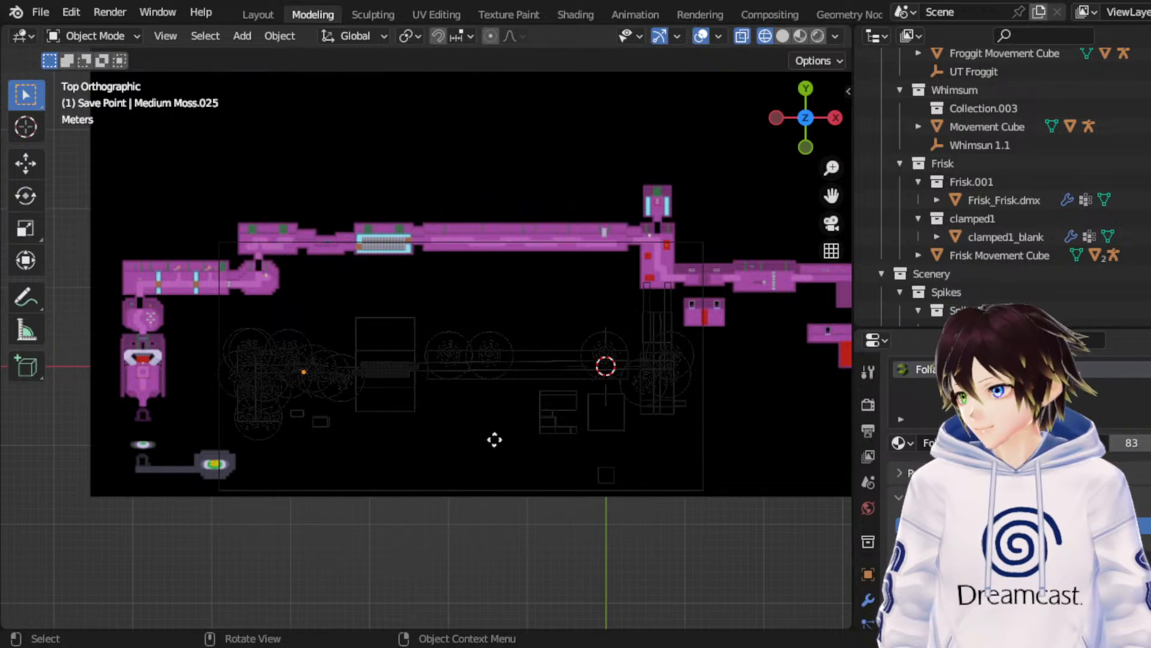
key("ctrl+z")
left_click(24, 161)
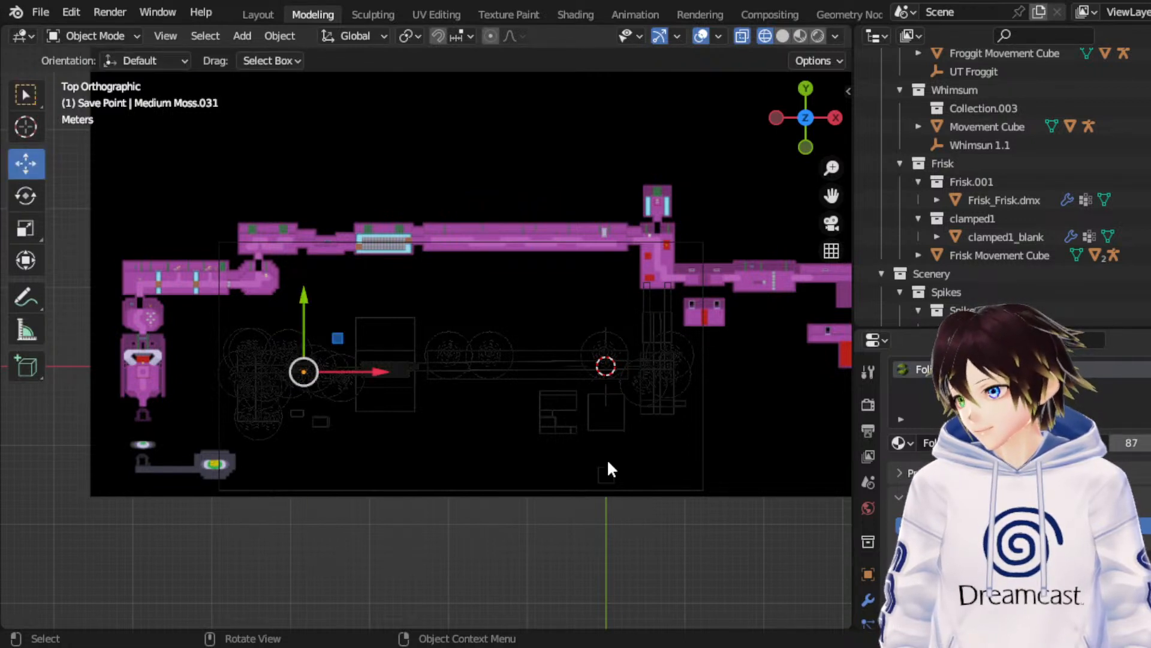
key("ctrl+z")
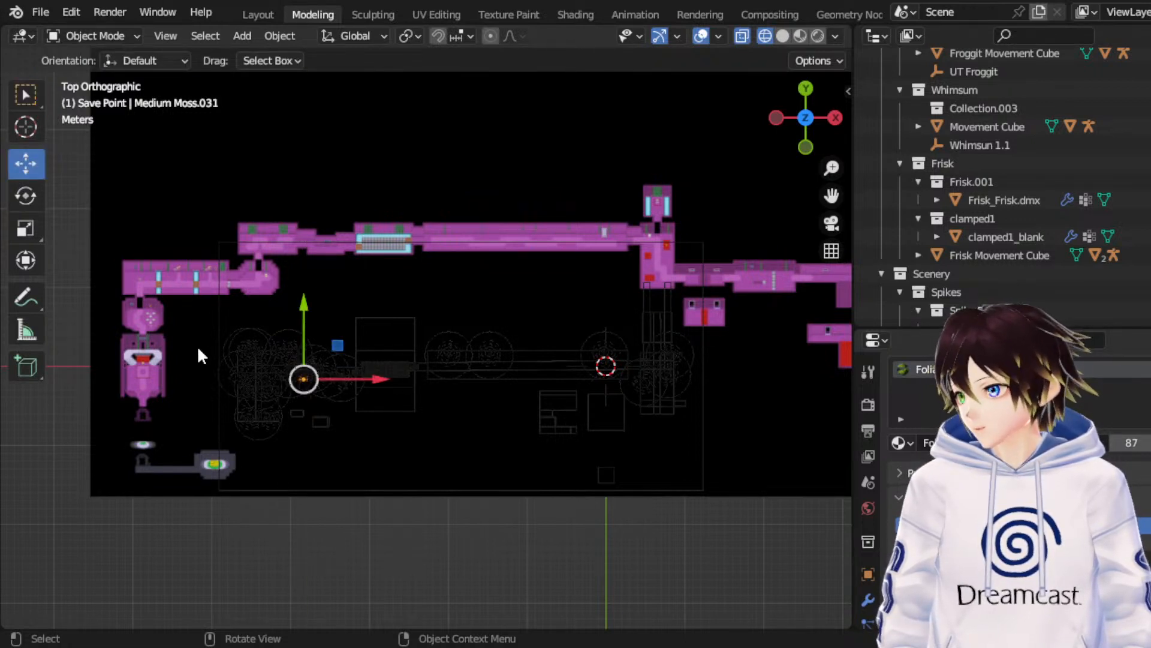
Step: Move the duplicated vines and moss further along the positive X axis and fine-tune their position along Y
key("g")
key("x")
left_click(78, 348)
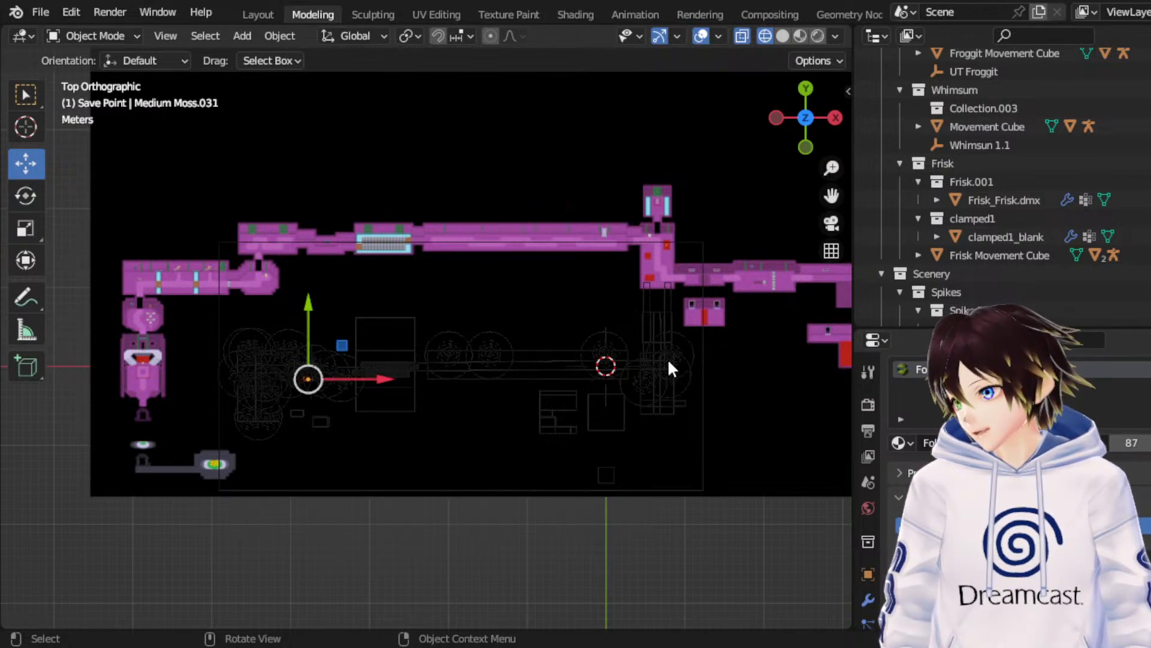
key("g")
key("x")
left_click(420, 437)
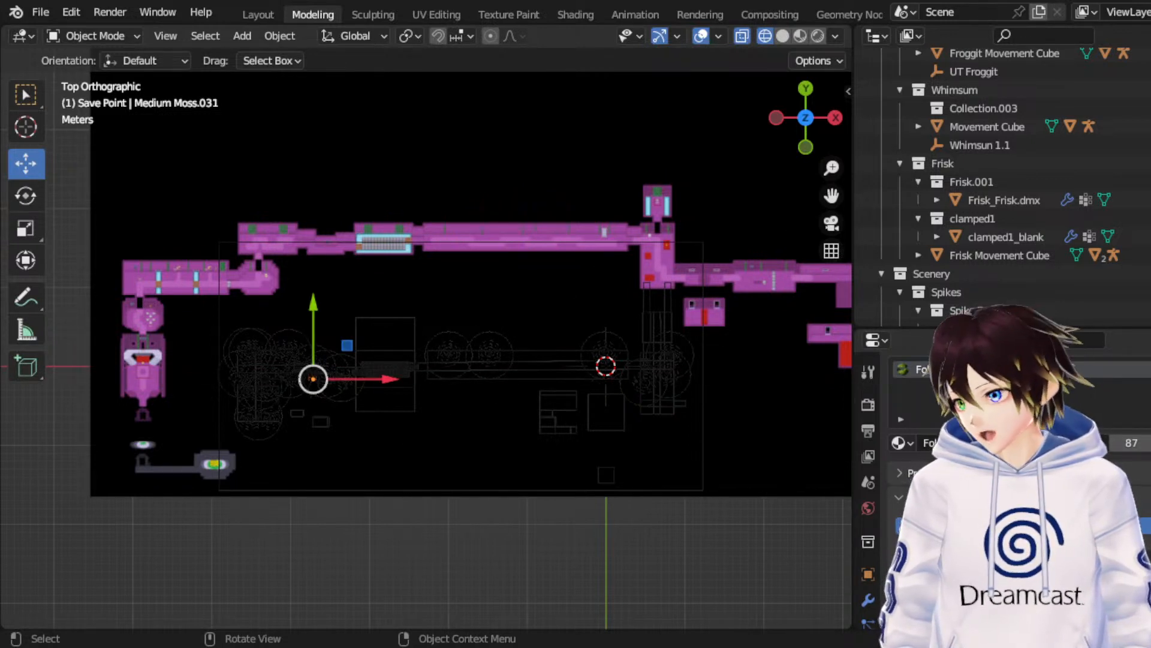
key("g")
key("y")
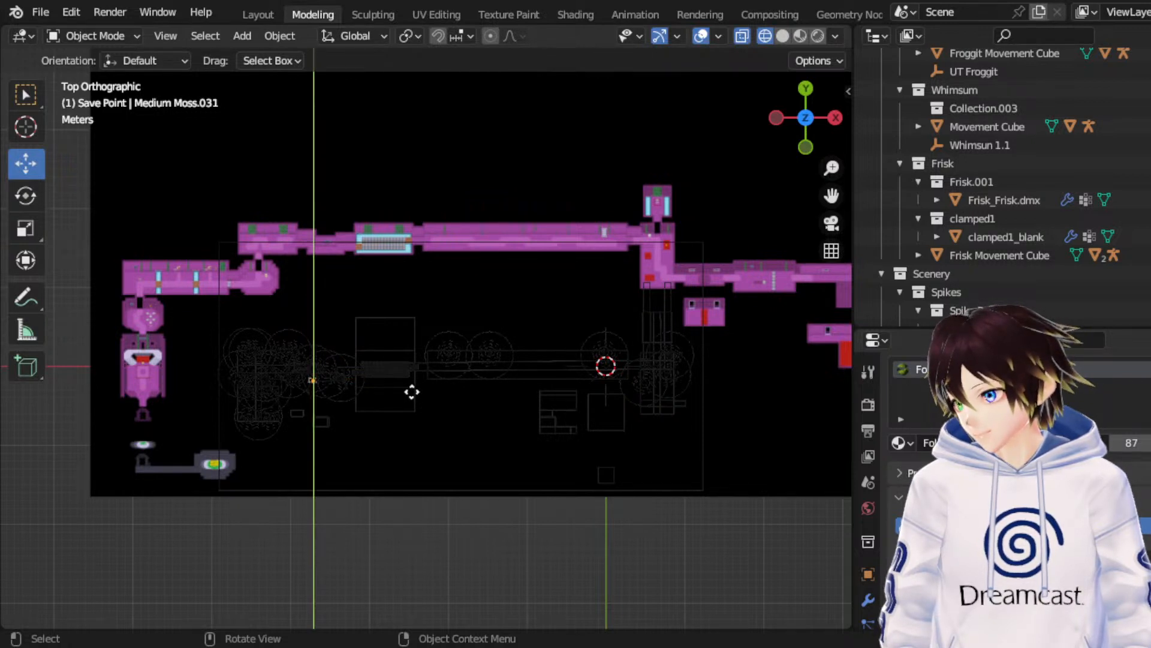
left_click(413, 391)
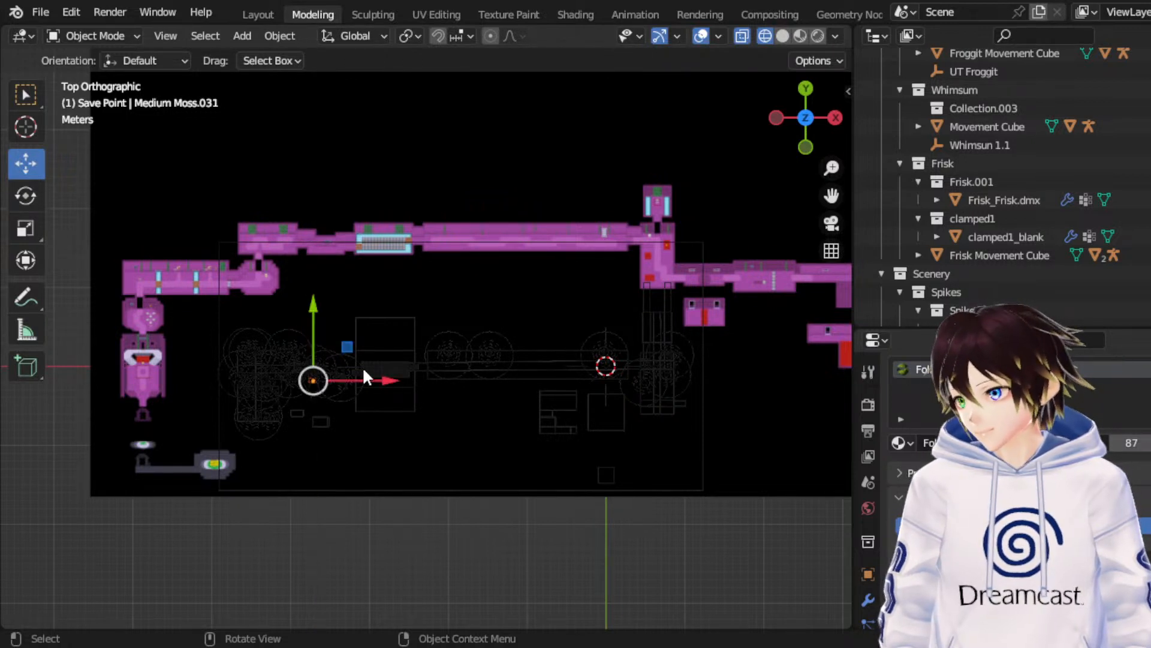
Step: Select Large Vines.020 and shift it slightly along the negative X axis
left_click(508, 236)
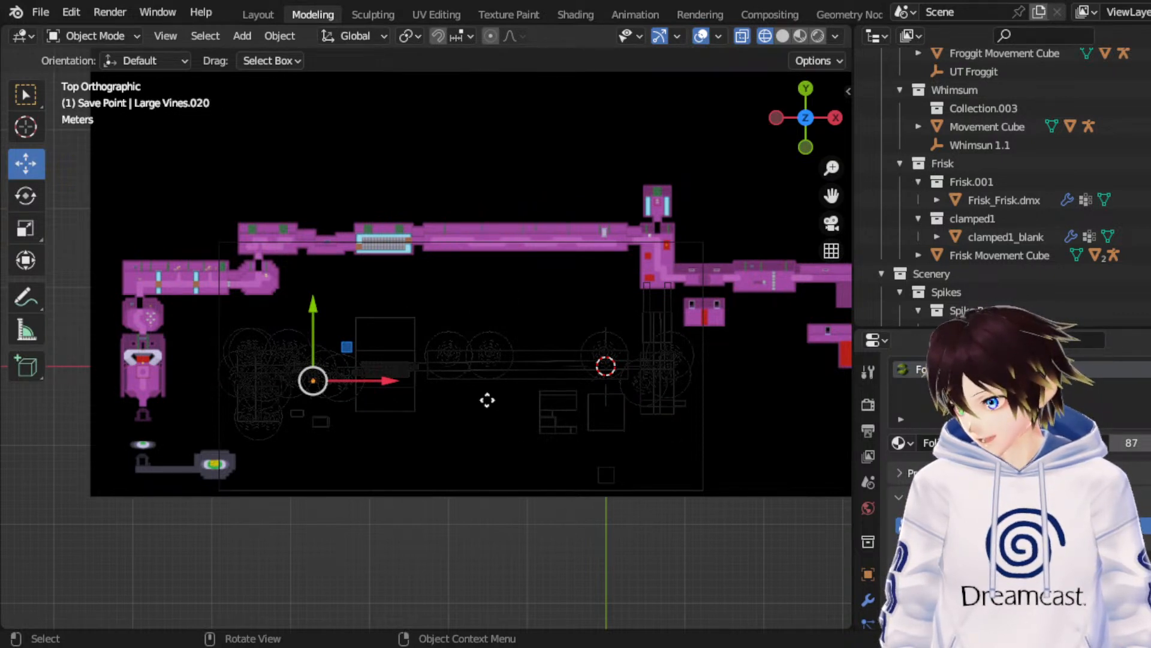
key("g")
key("x")
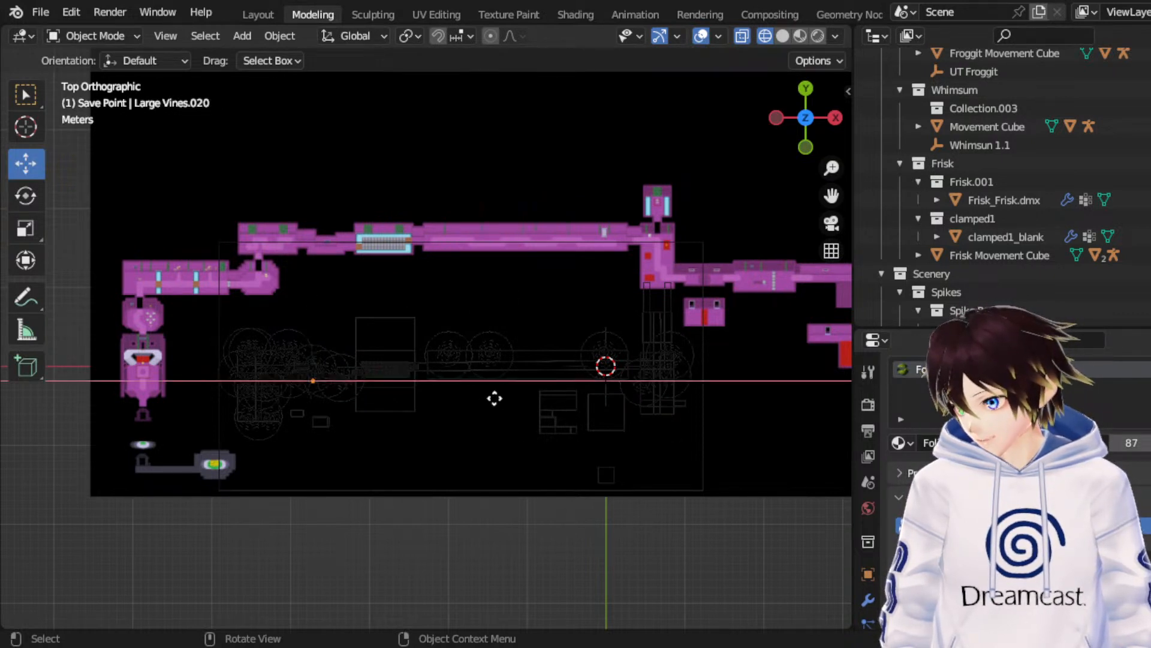
left_click(525, 386)
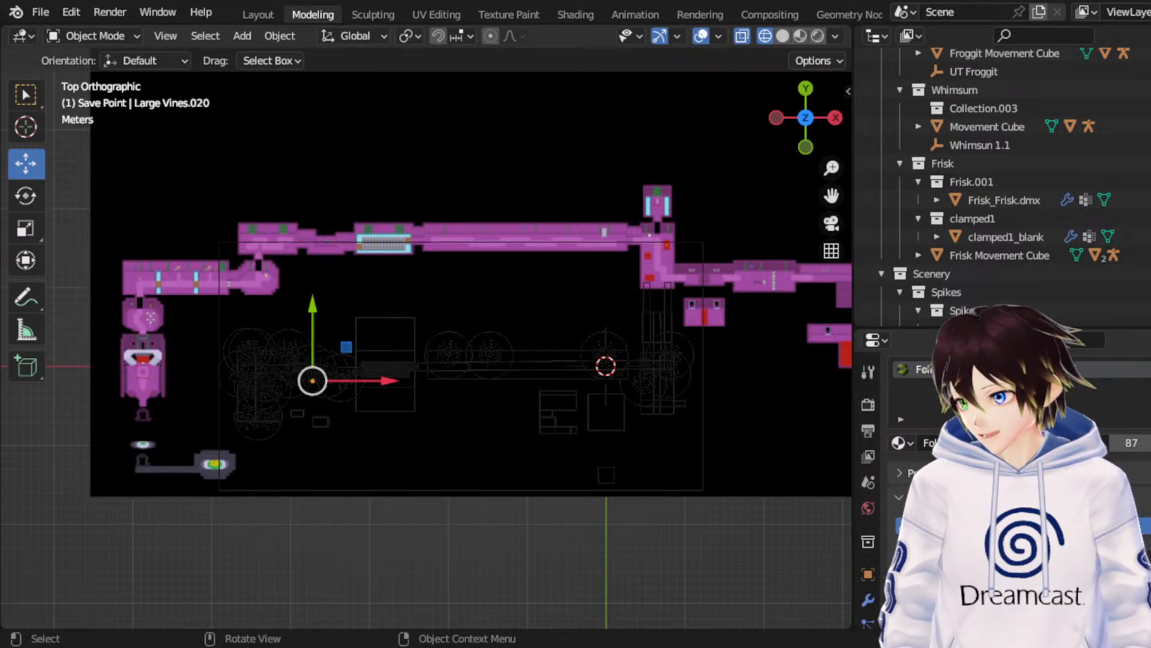
Step: Save the file and place a duplicate of Large Vines.018 a short distance away toward negative X and positive Y
left_click(527, 339)
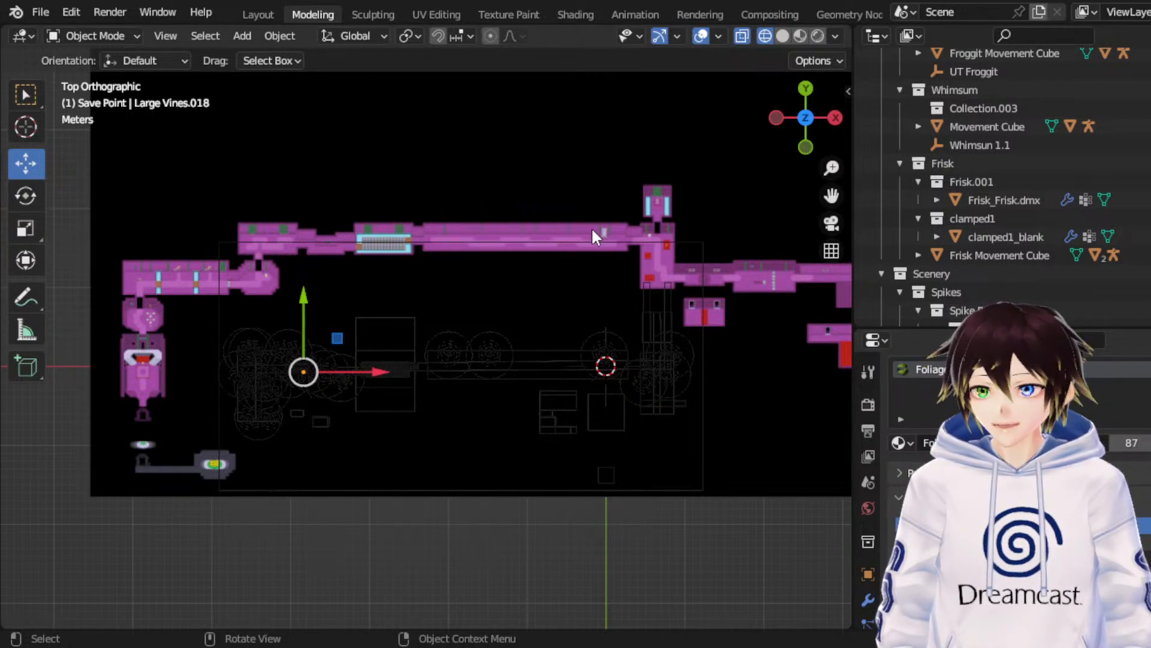
key("ctrl+s")
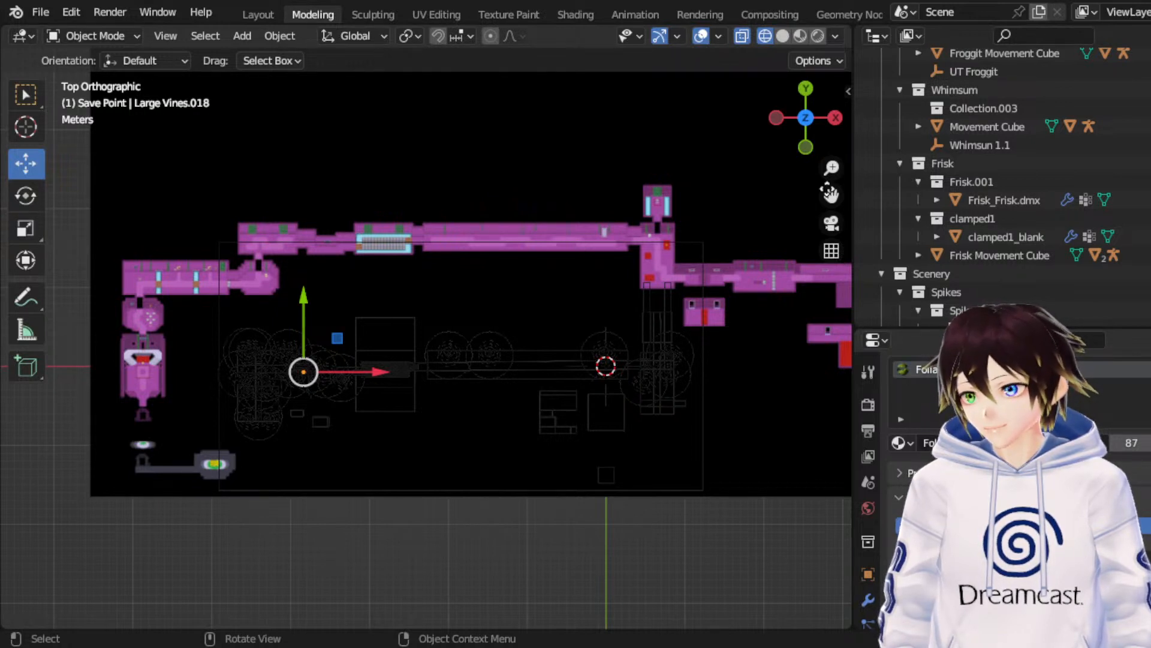
key("ctrl+s")
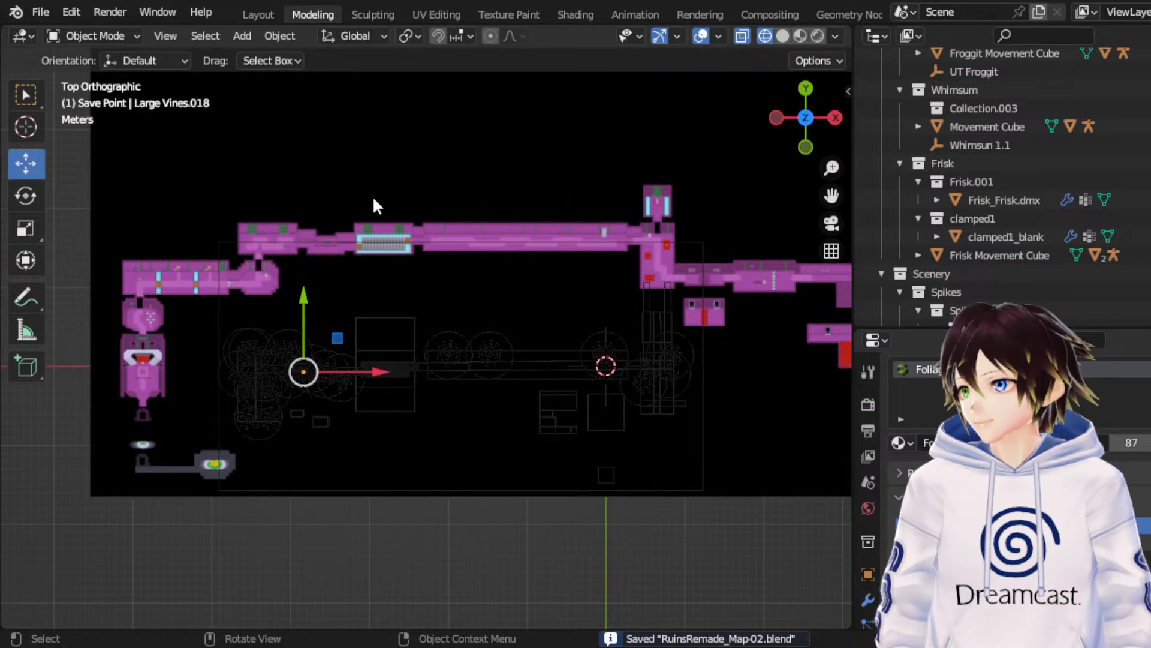
left_click(325, 212)
left_click(324, 207)
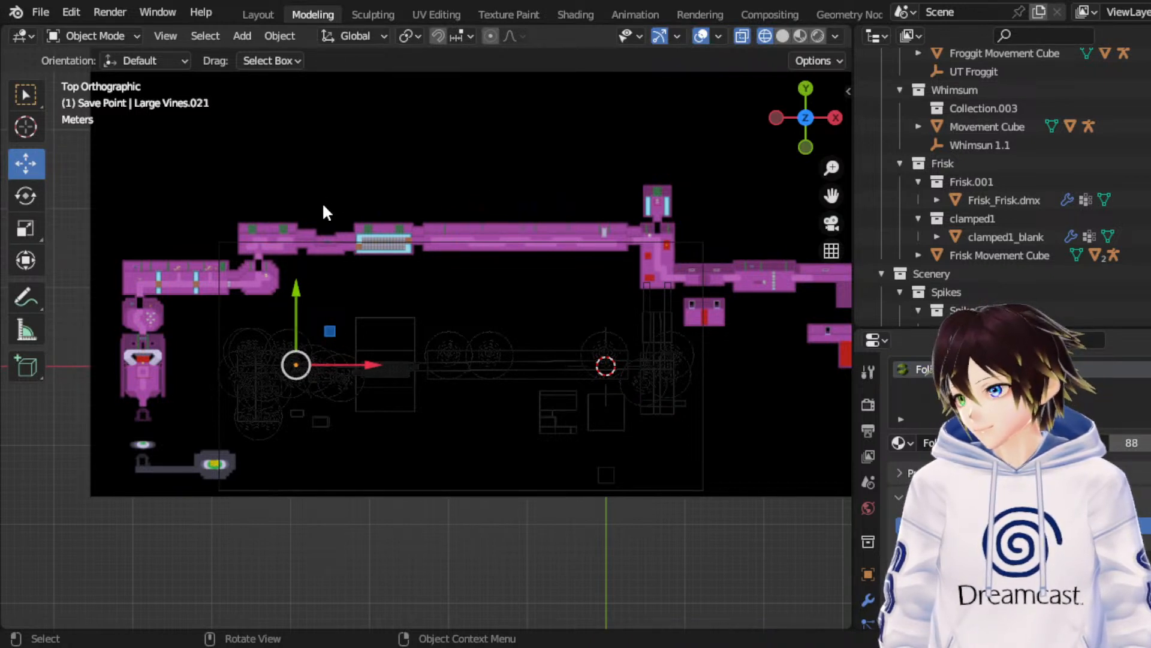
Step: Move Large Vines.021 a short distance along the negative Y axis
key("g")
key("y")
left_click(454, 160)
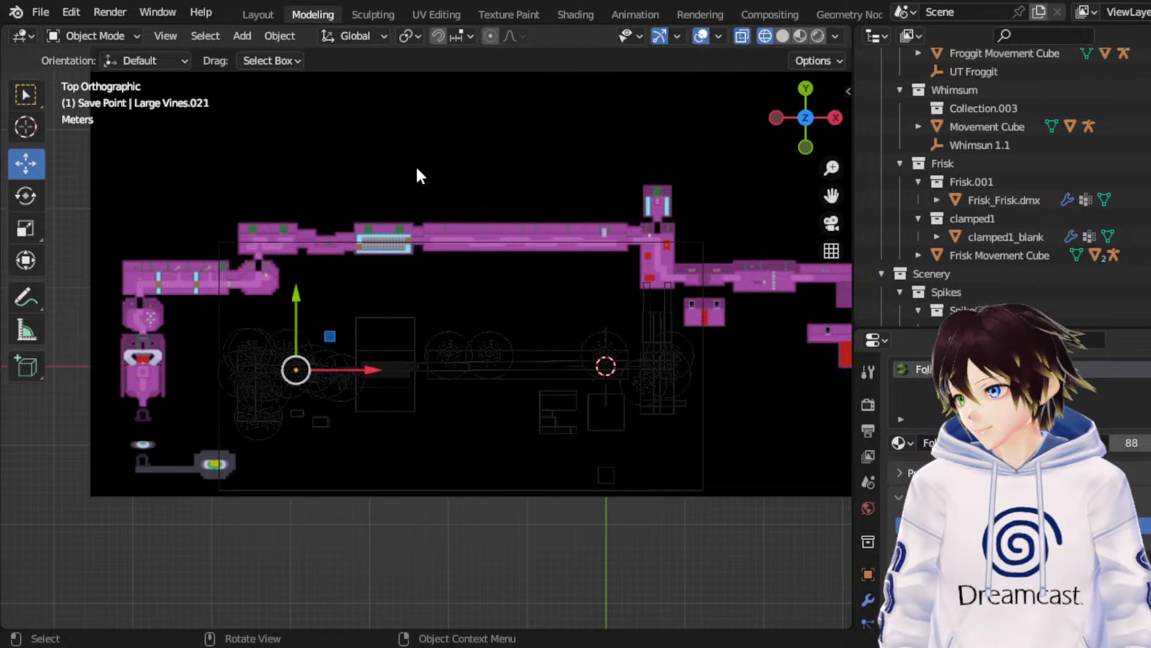
left_click(25, 228)
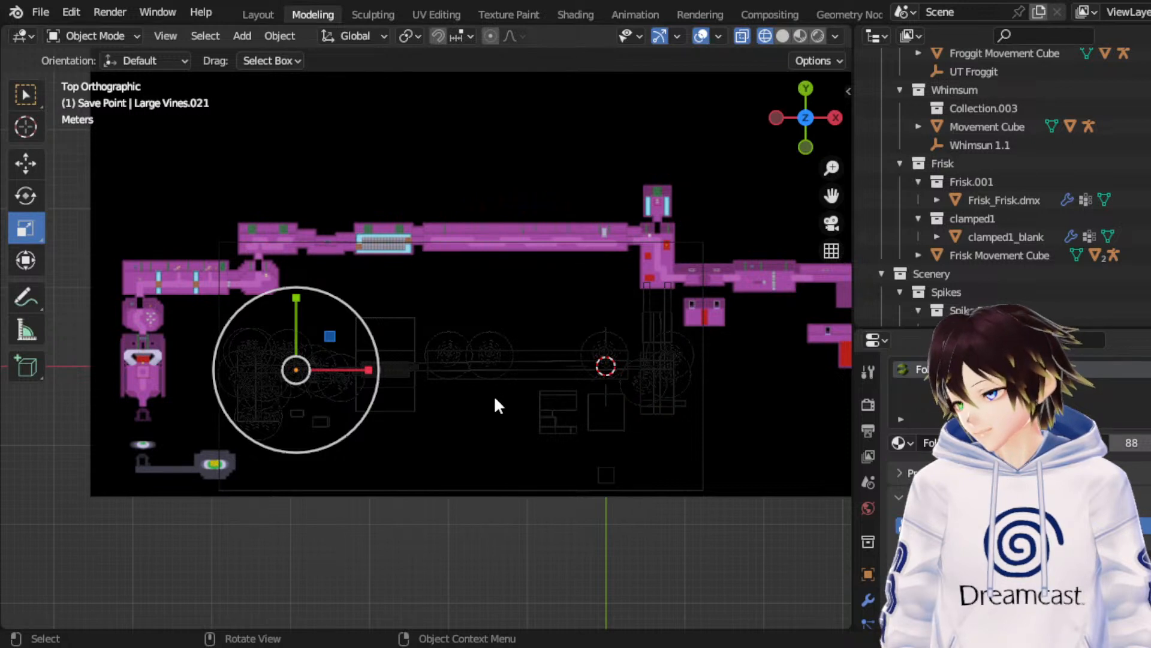
left_click(42, 170)
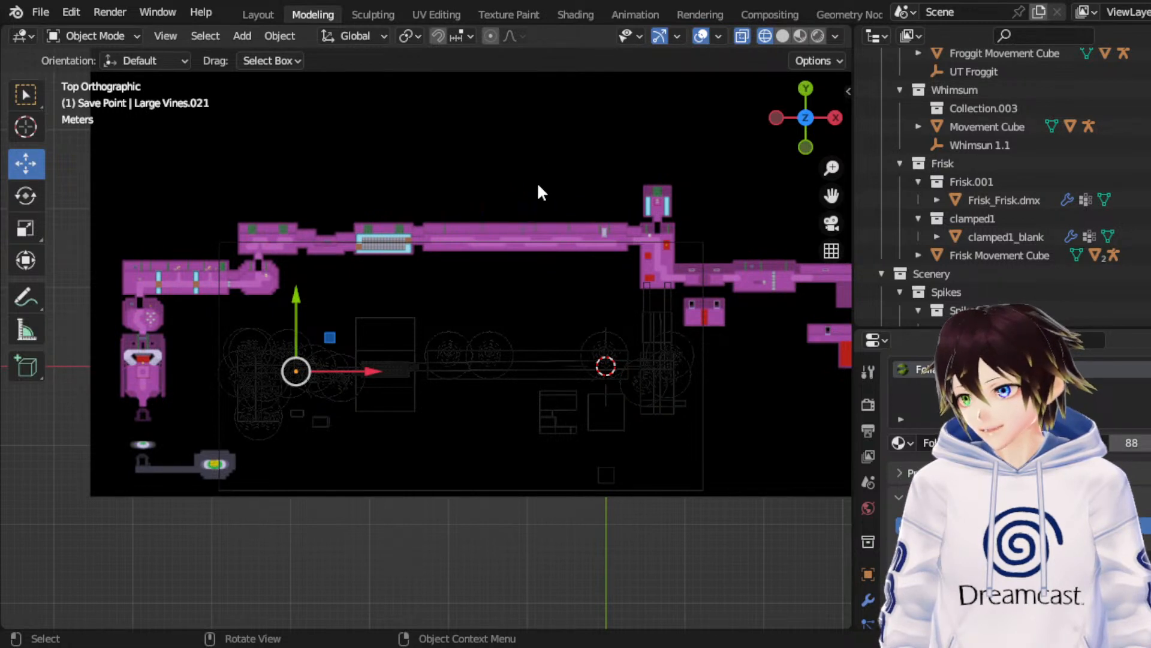
Step: Shift Large Vines.021 slightly along the positive X axis and nudge it along the Y axis
key("g")
key("x")
left_click(485, 219)
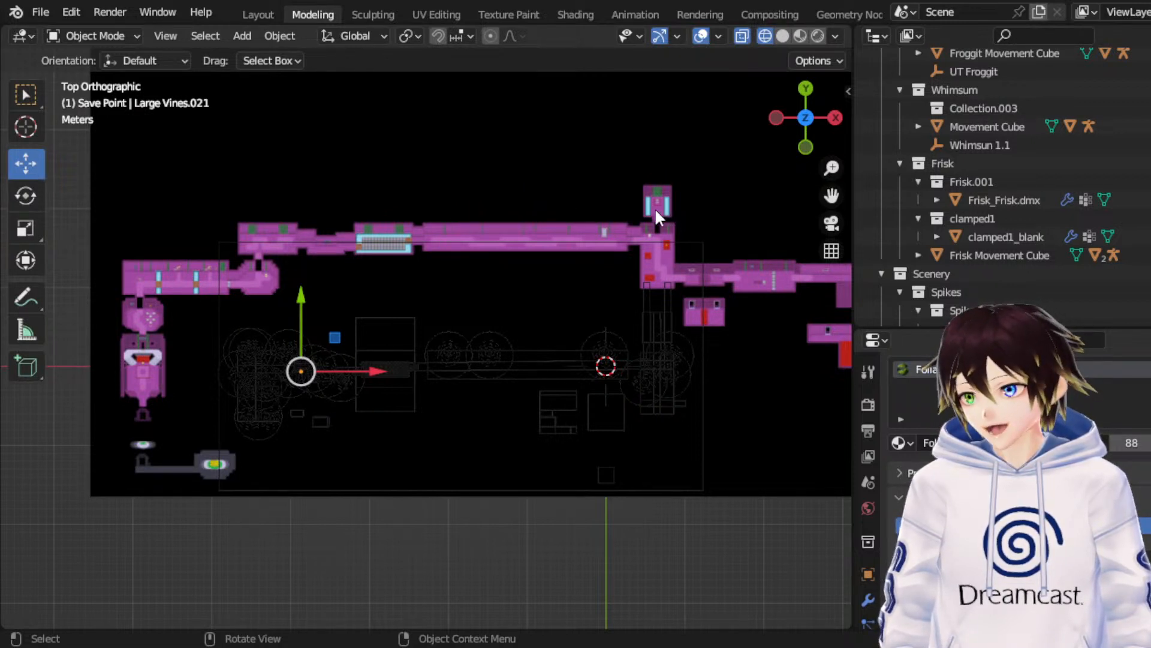
key("g")
key("y")
left_click(229, 173)
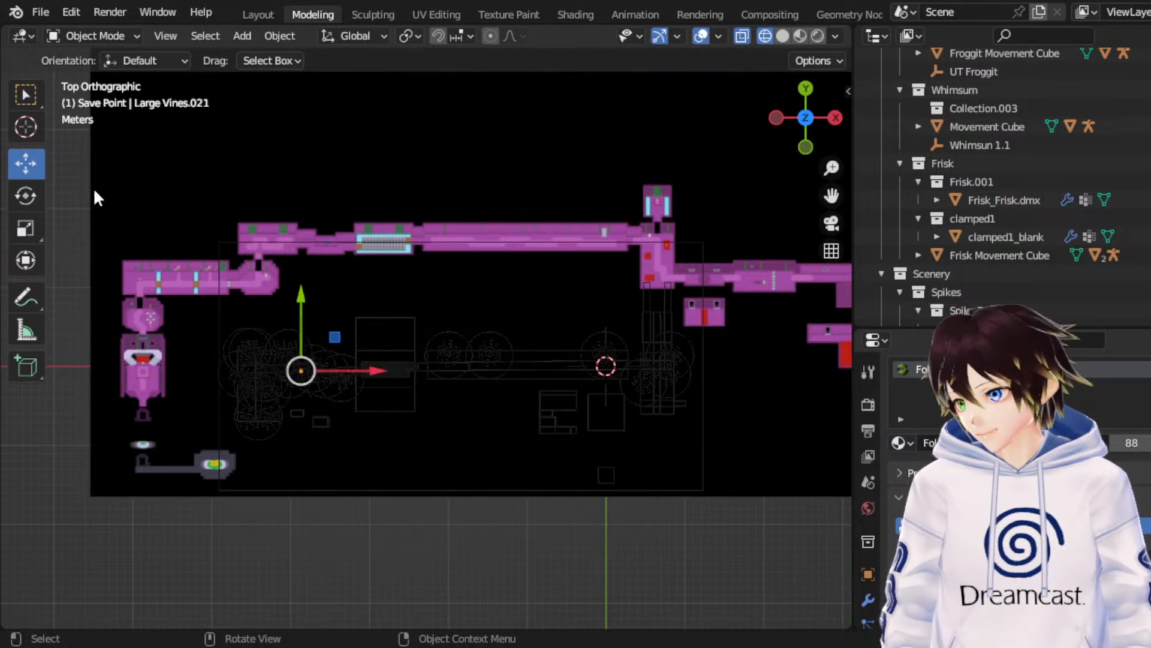
Step: Fine-tune the placement of Large Vines.021 with one more small move along Y
left_click(26, 229)
left_click(444, 105)
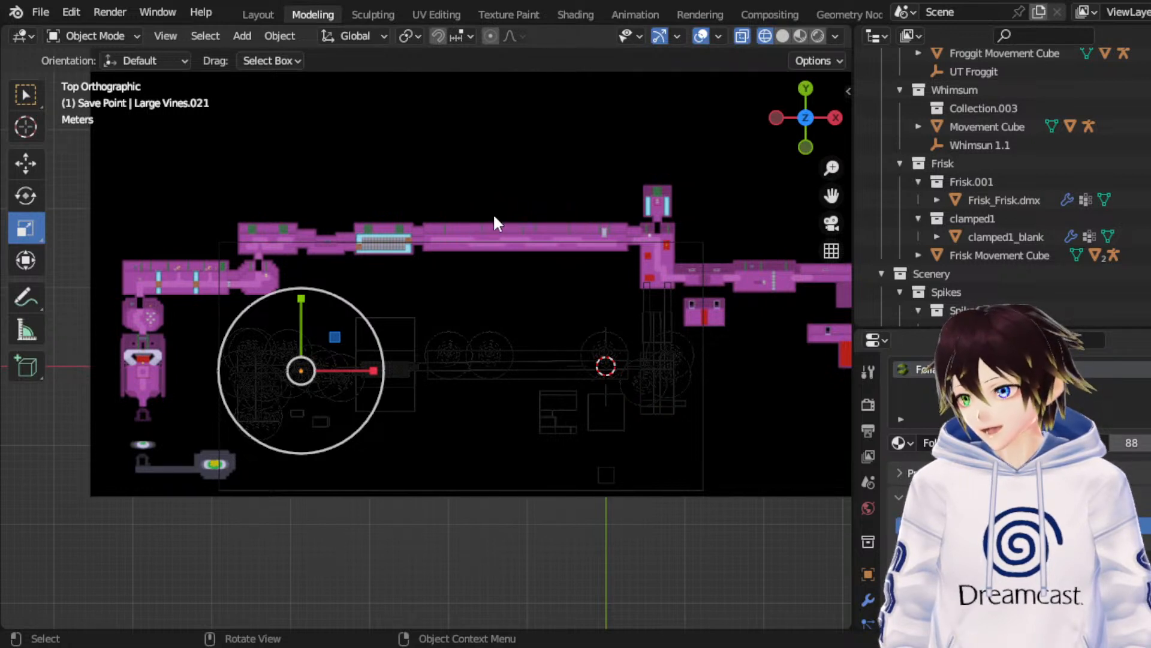
left_click(25, 163)
key("g")
key("y")
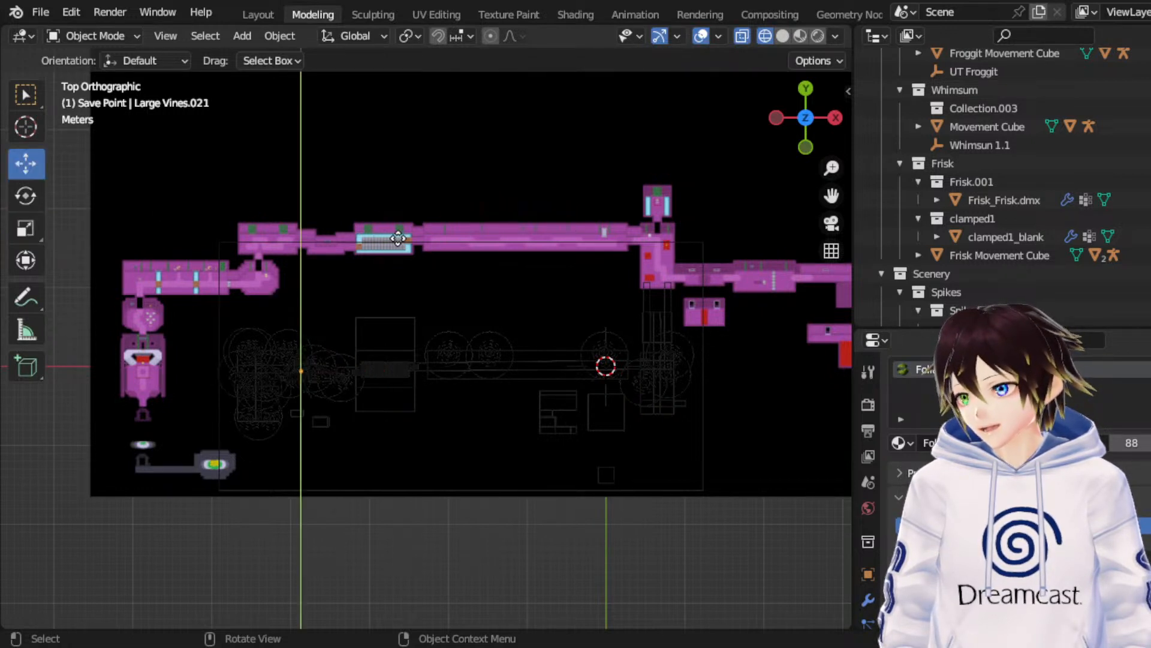
left_click(407, 237)
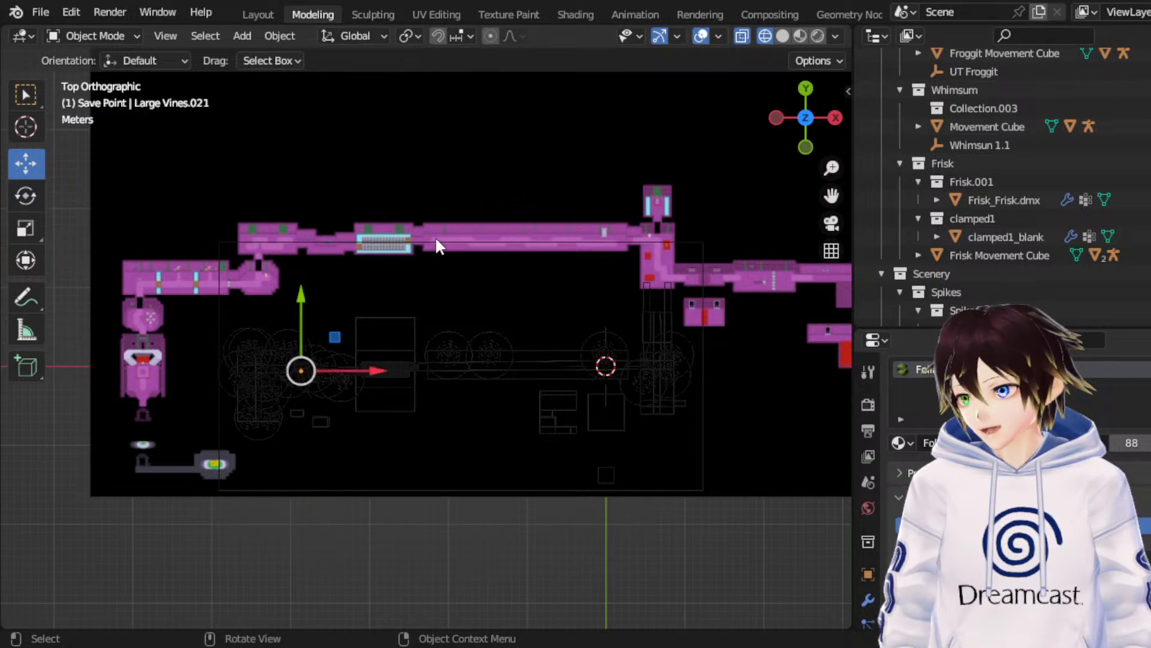
Step: Duplicate Small Vines.002 and move the copy a short distance along the positive Y axis
left_click(612, 311)
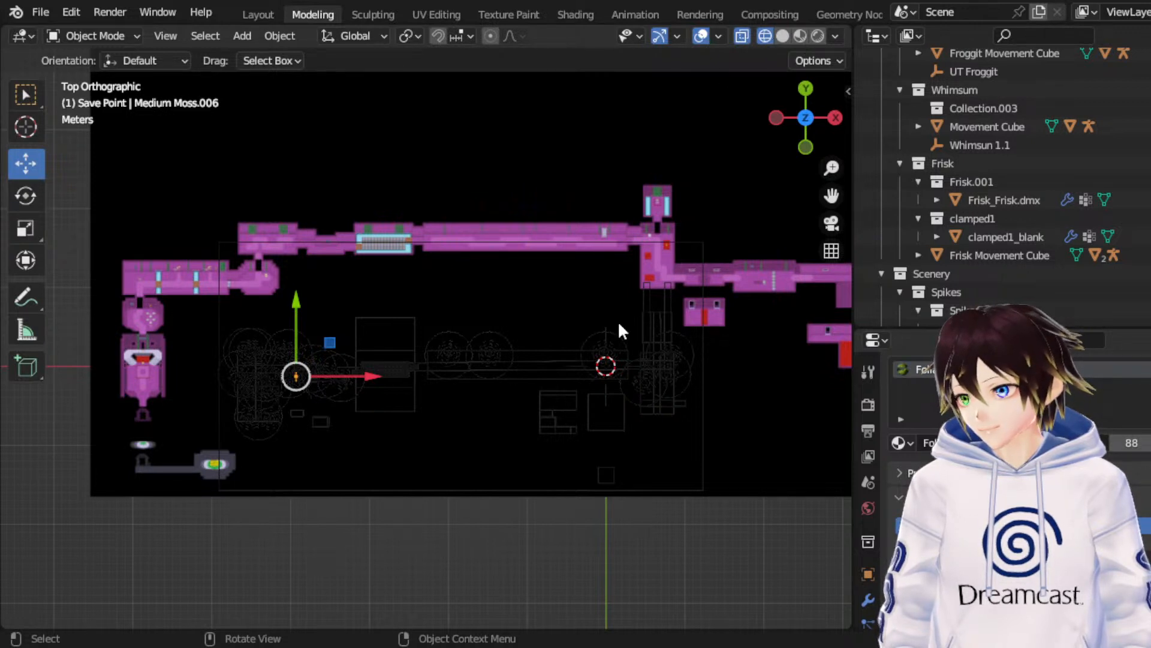
left_click(647, 430)
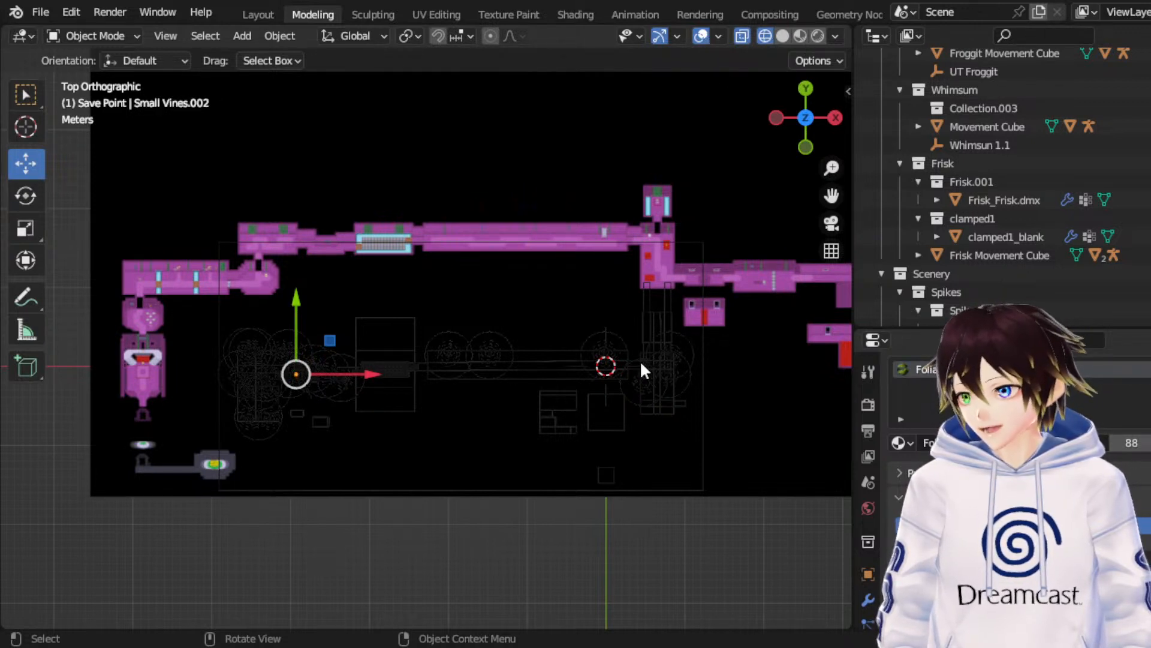
left_click(625, 304)
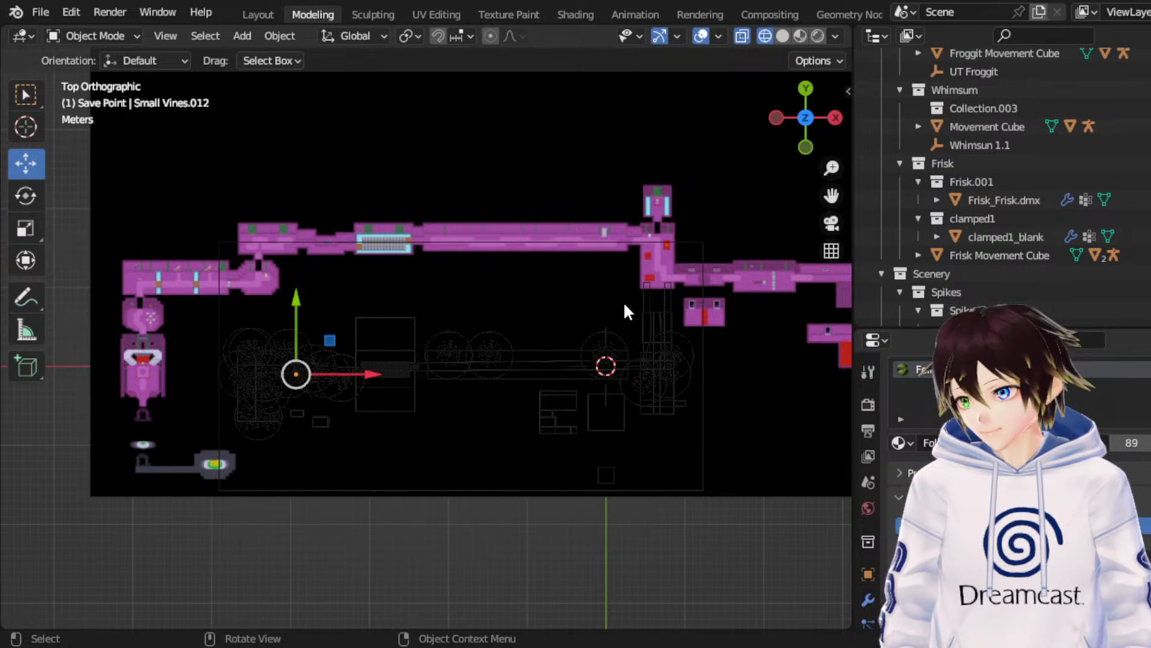
key("g")
key("y")
left_click(367, 375)
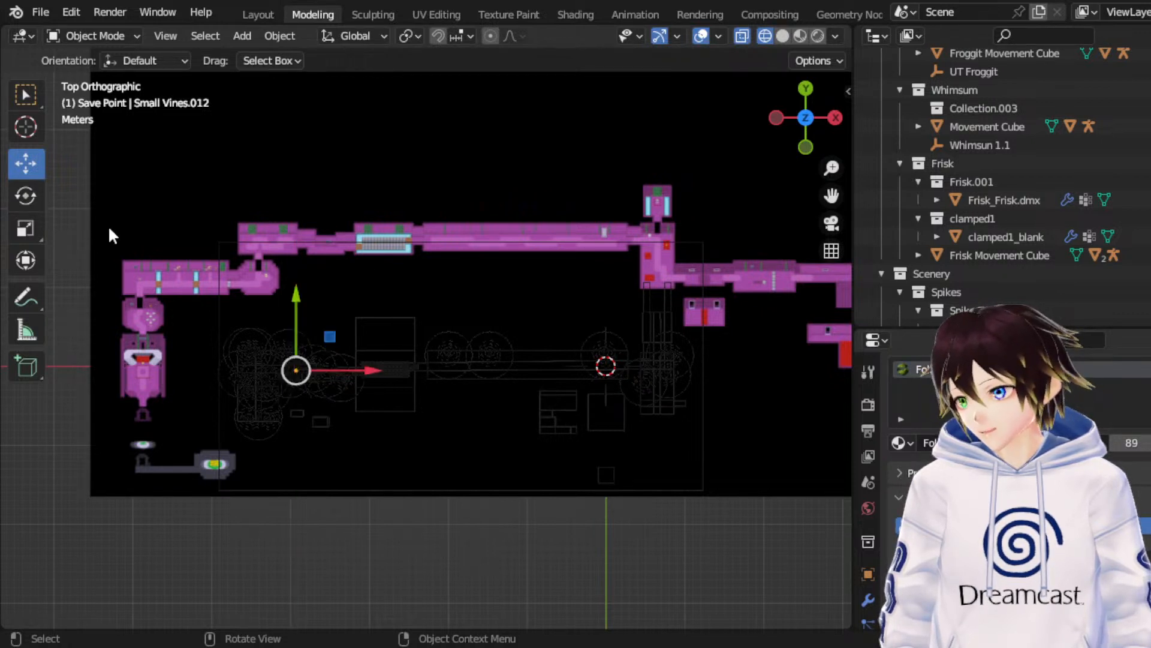
Step: Shift the duplicated small vines slightly along the positive X axis
left_click(27, 225)
left_click(497, 319)
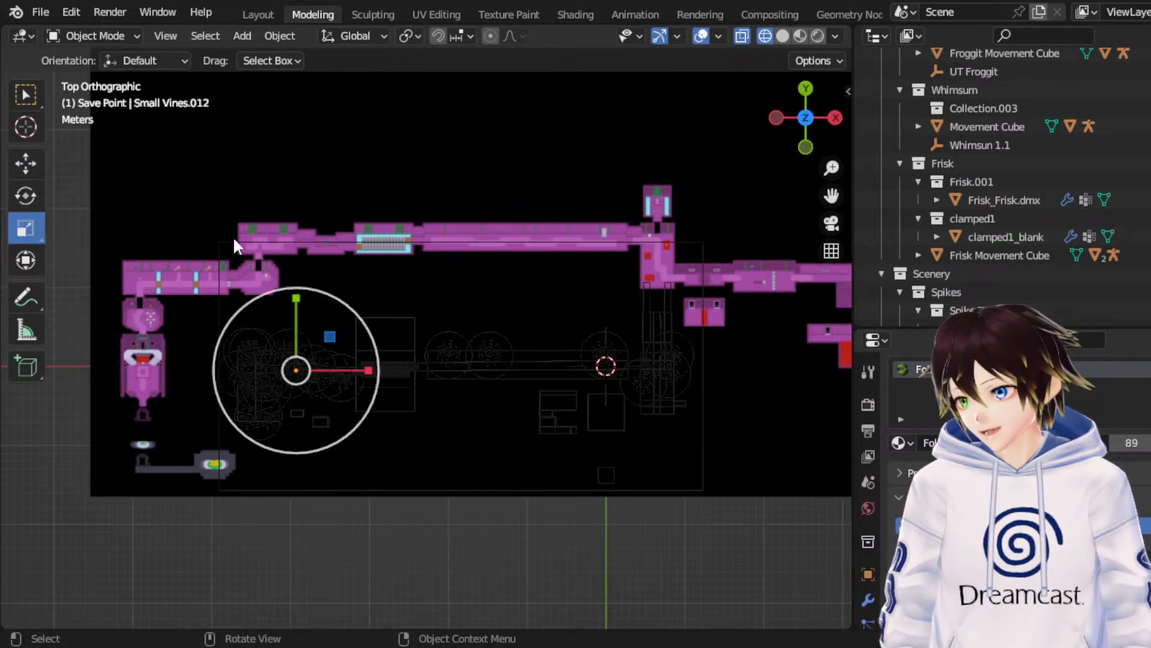
left_click(25, 164)
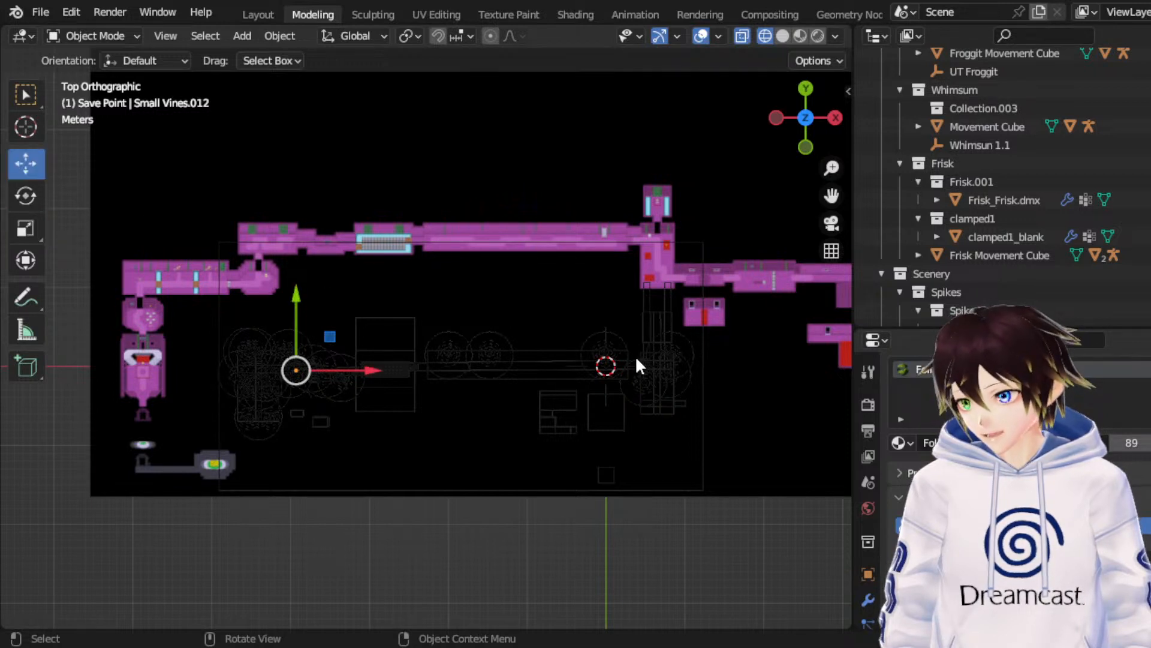
key("g")
key("x")
left_click(546, 350)
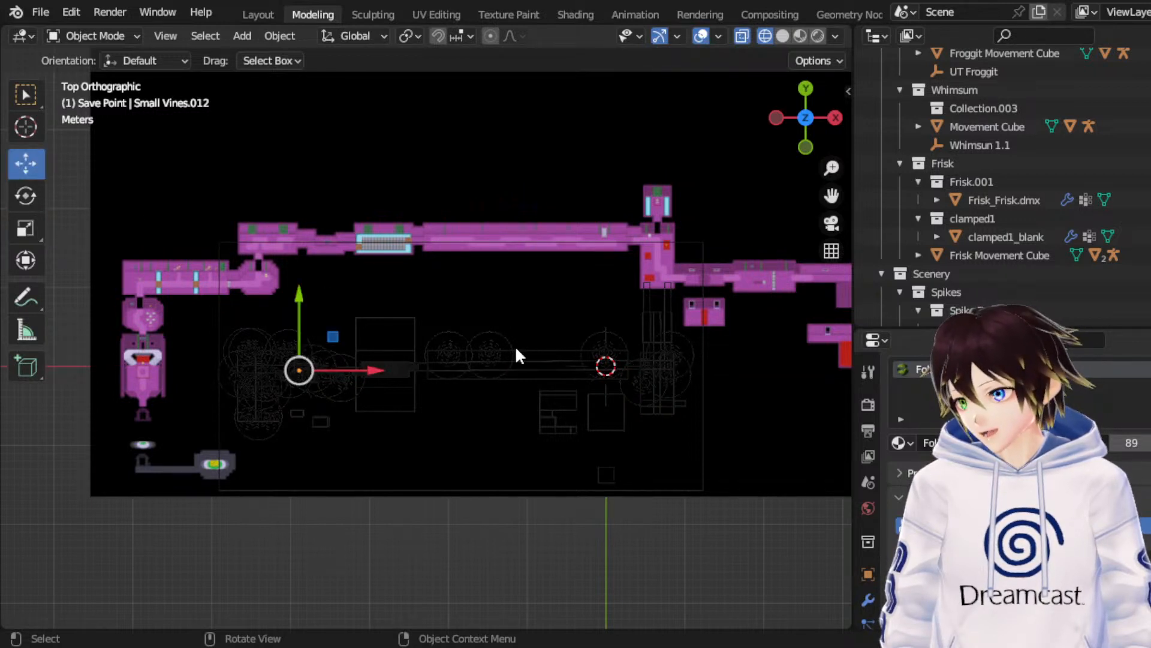
left_click(26, 228)
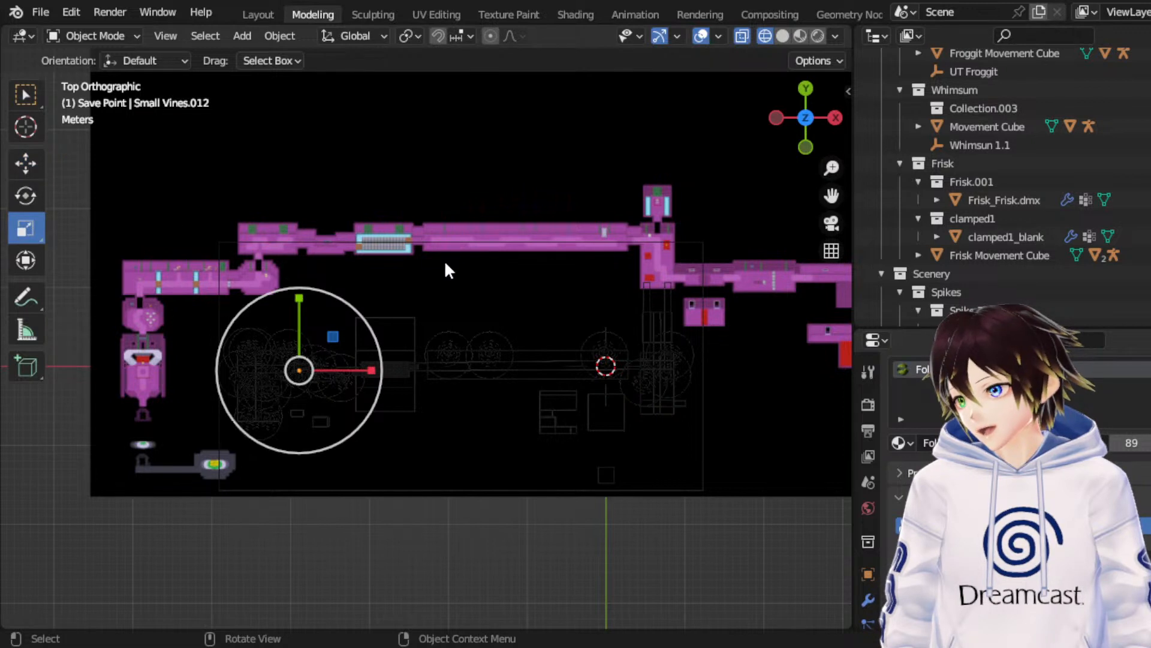
key("s")
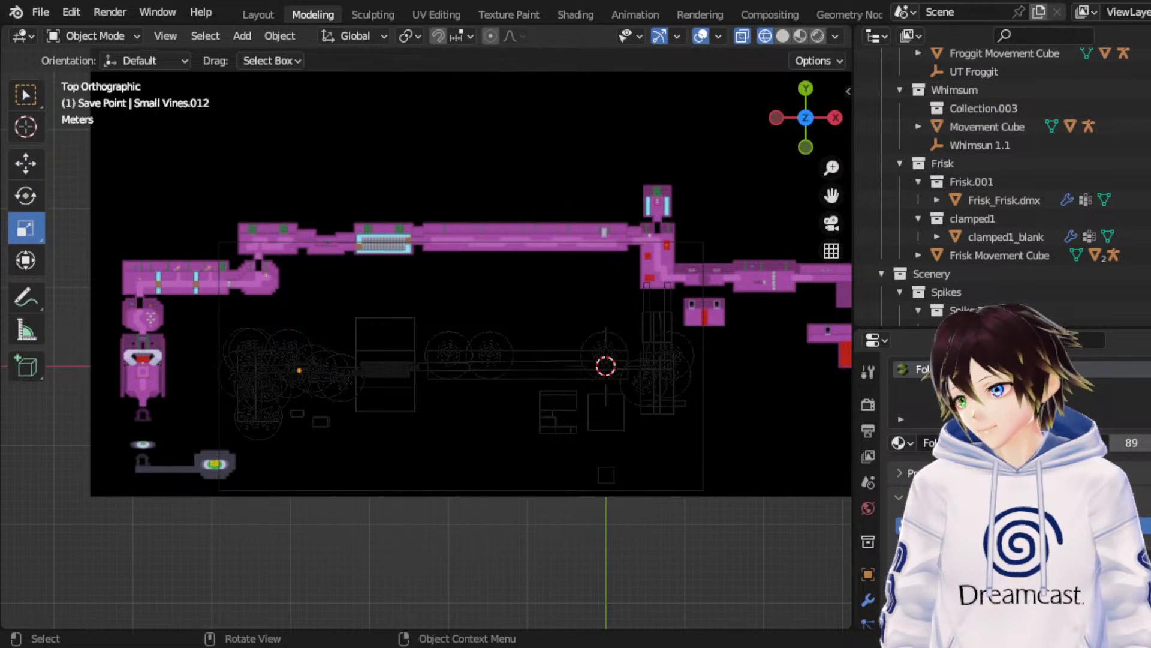
key("Escape")
Step: Move Small Vines.012 a little further along positive X and nudge it along negative Y
left_click(25, 164)
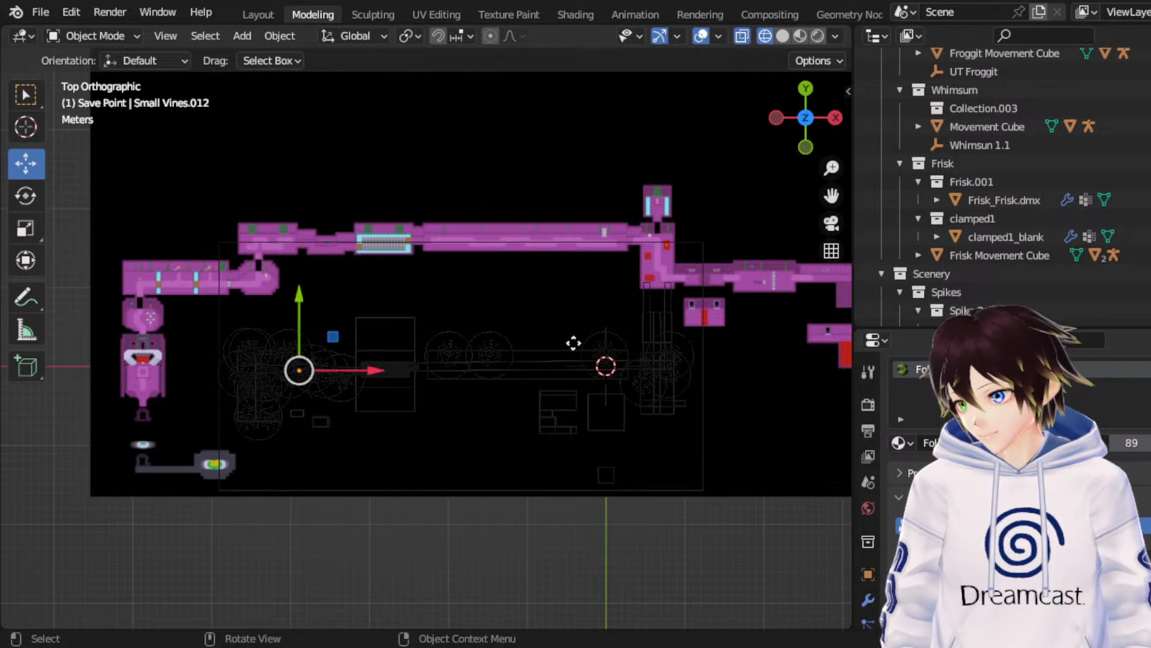
key("g")
key("x")
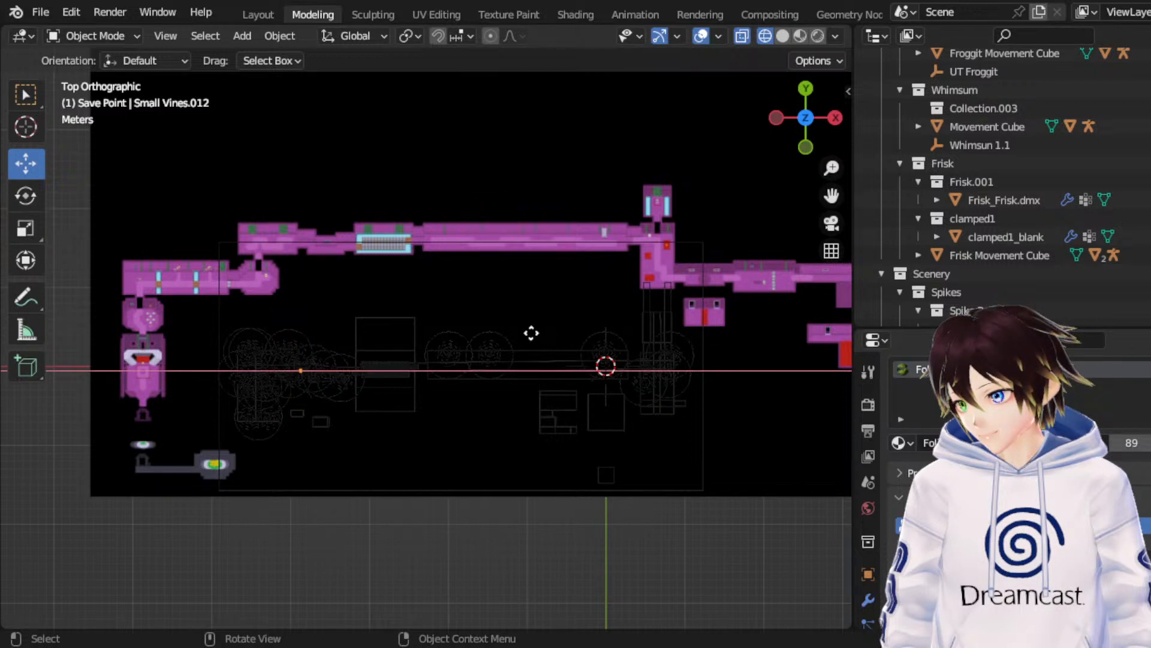
left_click(524, 329)
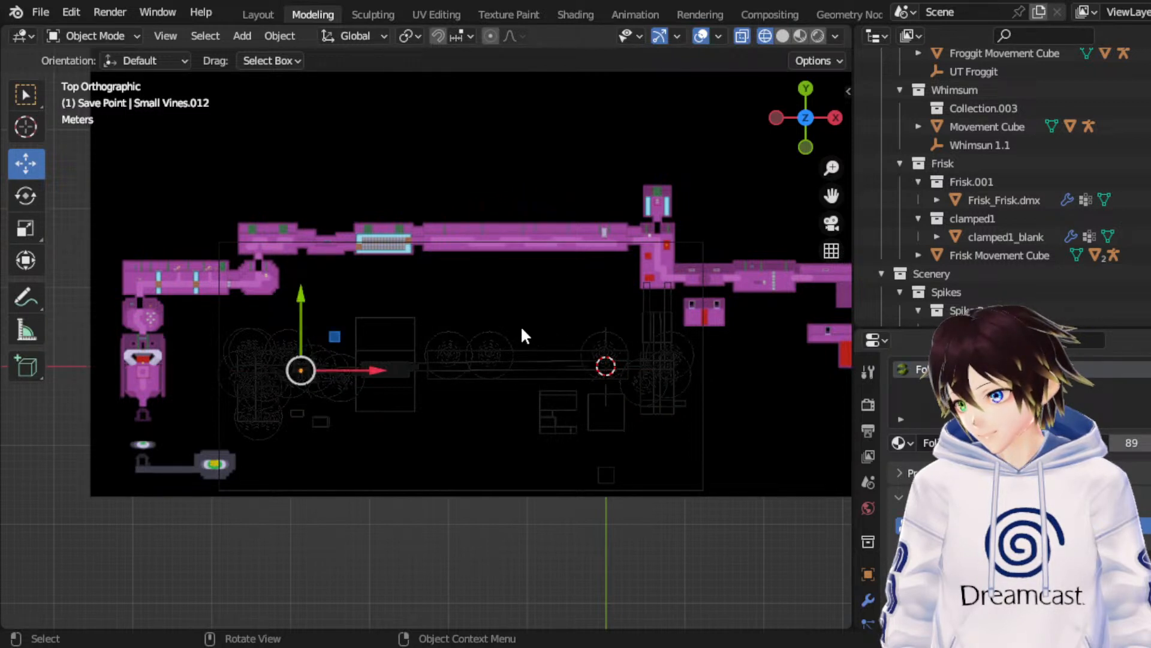
key("g")
key("y")
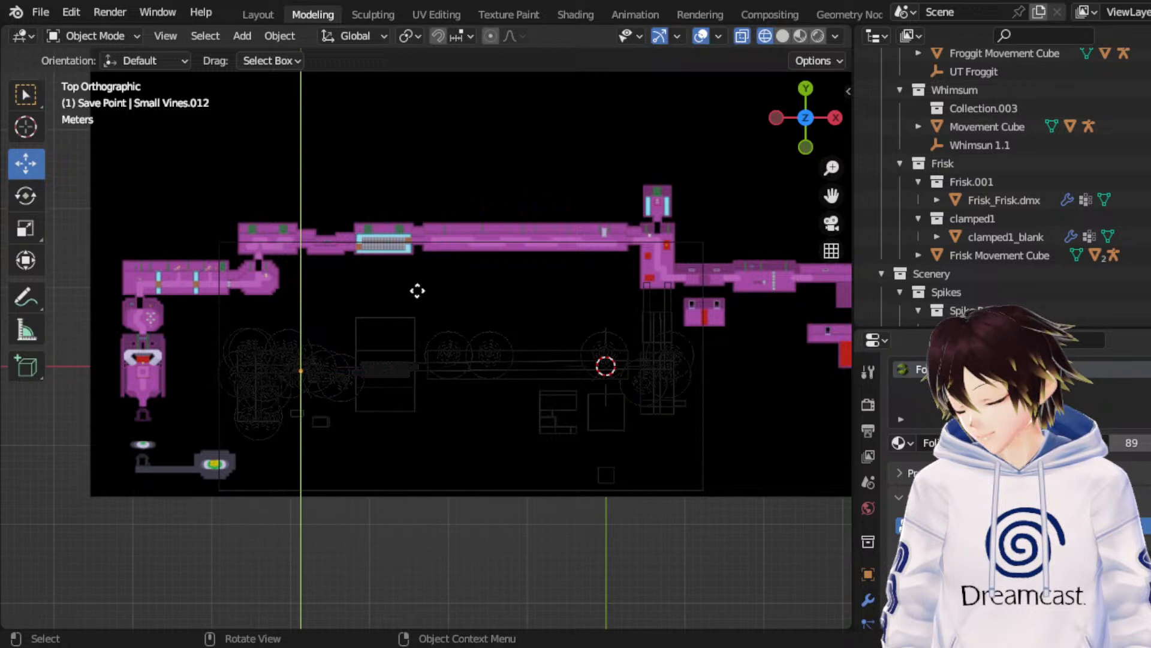
left_click(450, 290)
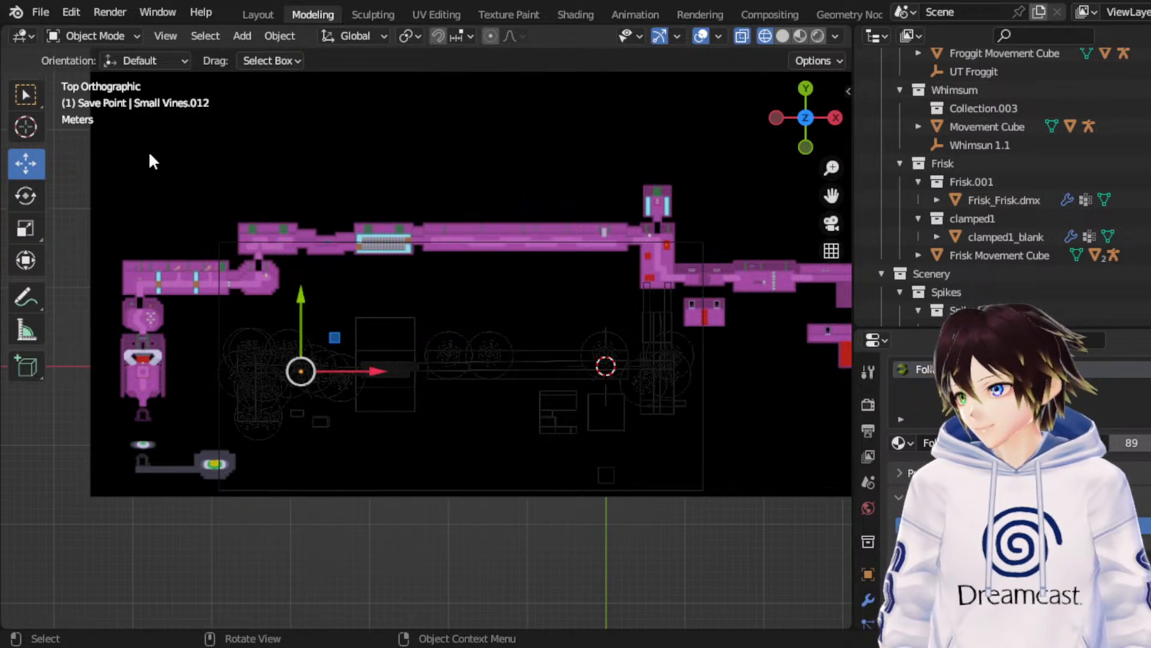
Step: Switch to the Select Box tool and save the file
key("w")
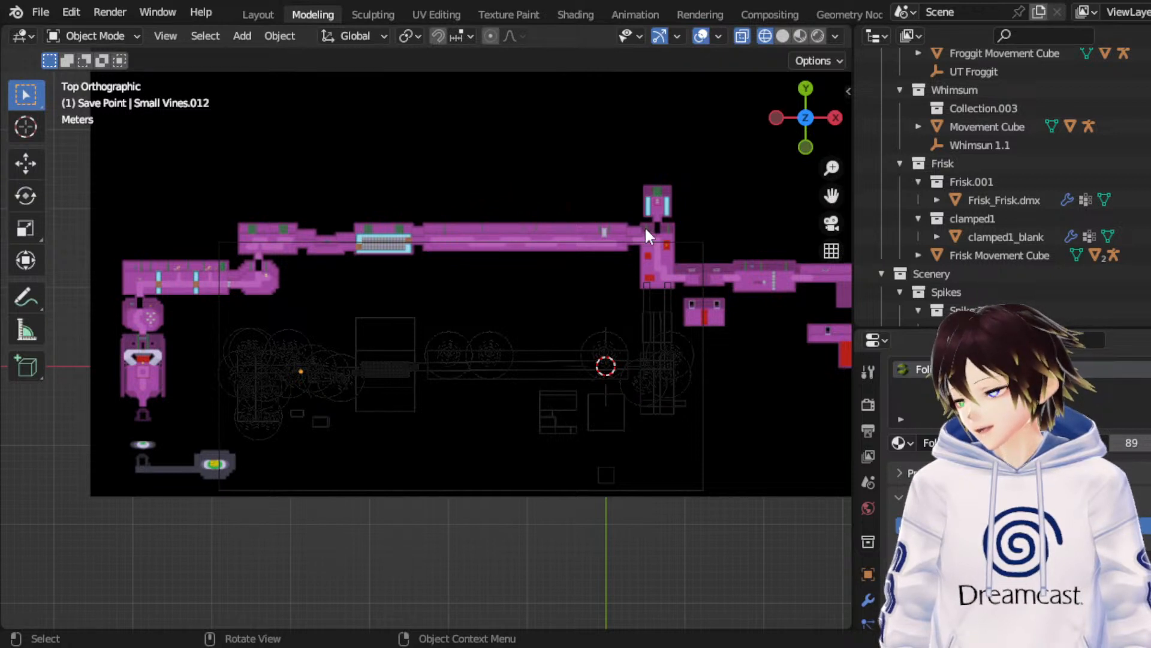
key("ctrl+s")
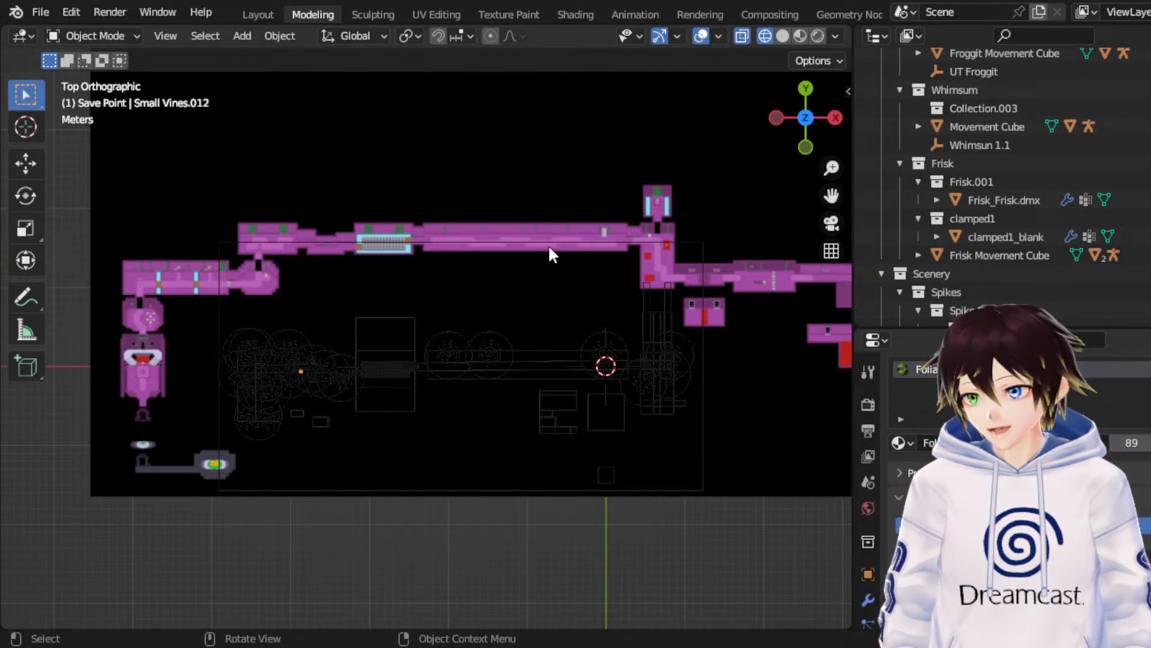
key("ctrl+s")
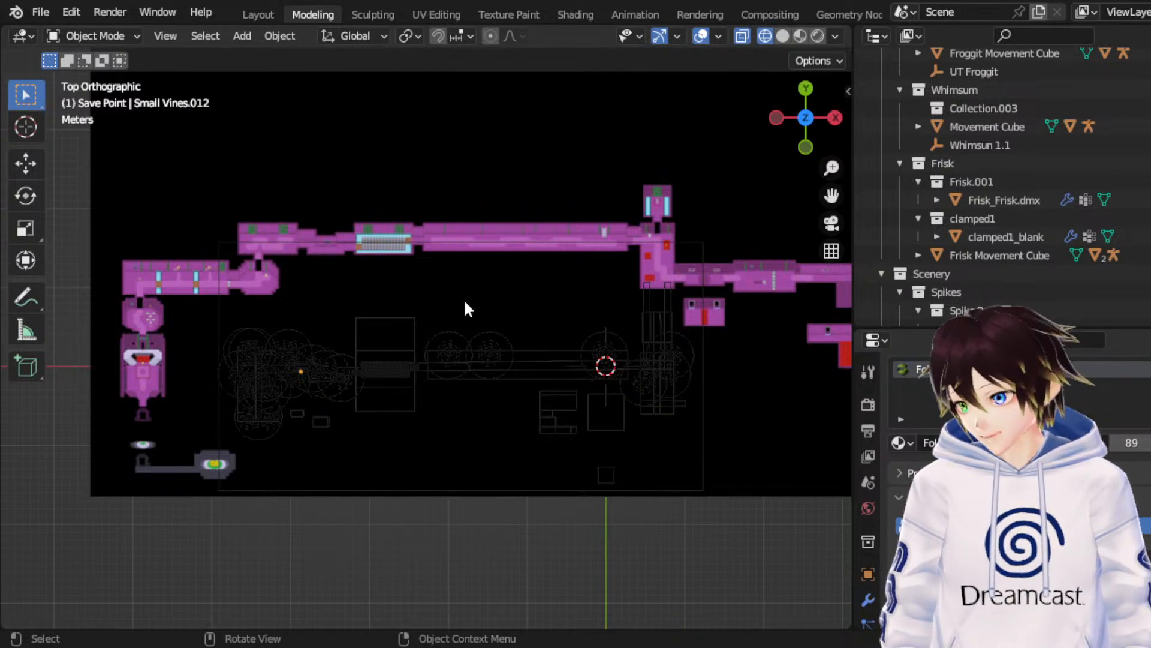
Step: Duplicate Medium Moss.027 and Medium Moss.028 together and move the copies along the negative Y axis
left_click(525, 538)
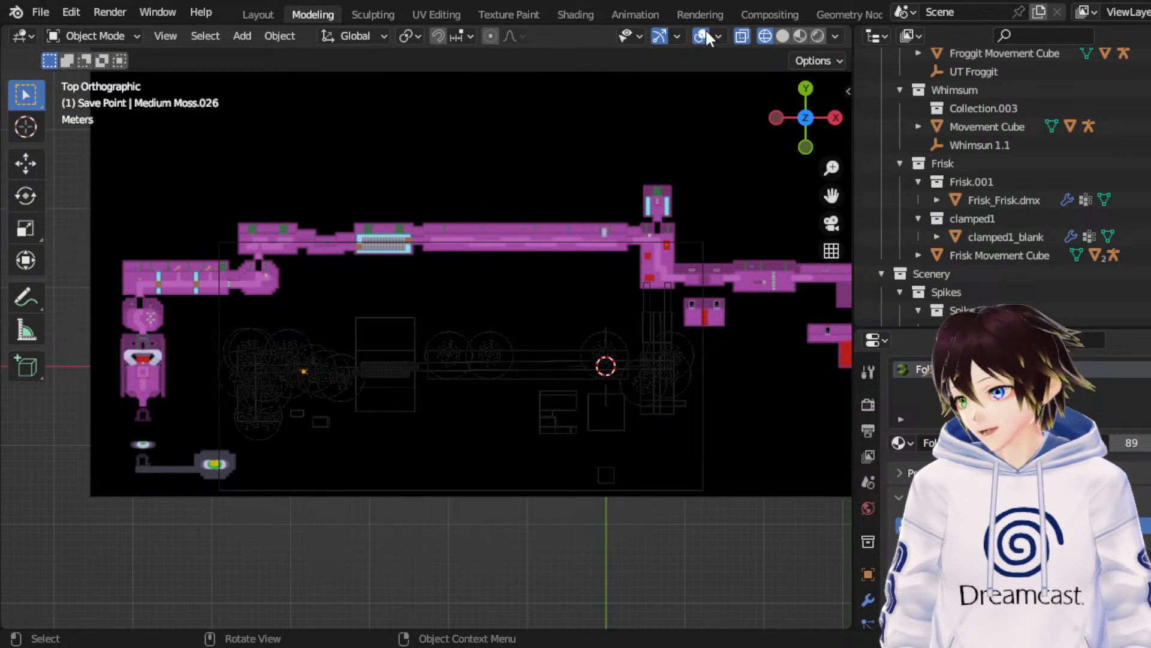
left_click(366, 492)
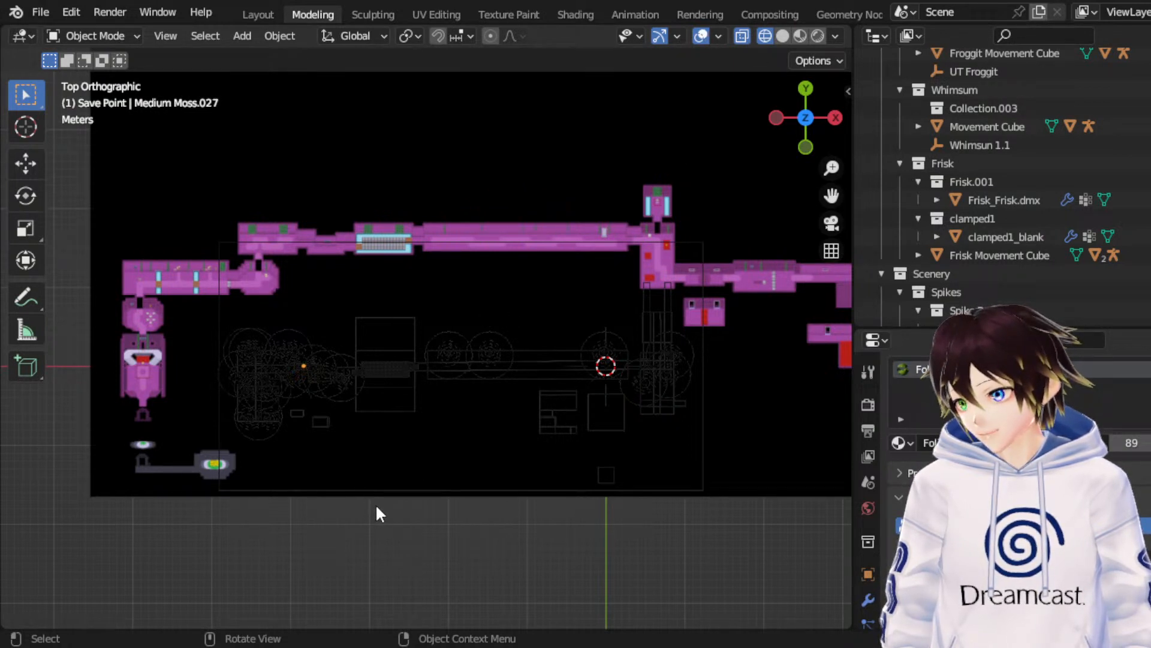
left_click(403, 495)
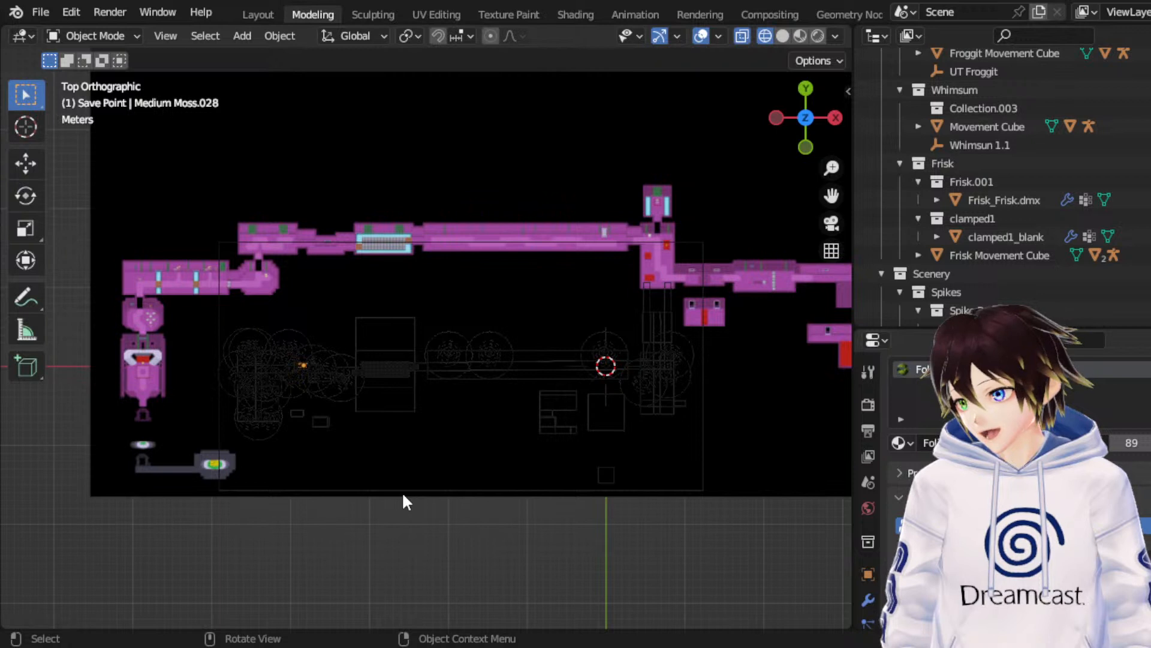
left_click(362, 446)
left_click(24, 157)
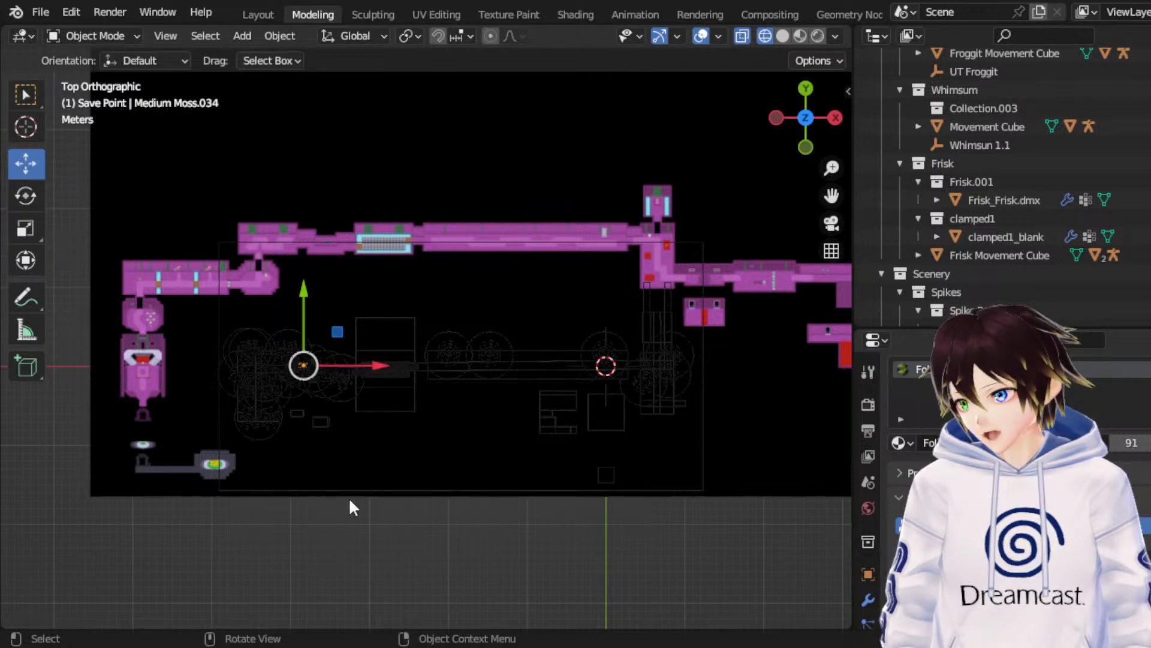
key("g")
key("y")
left_click(435, 510)
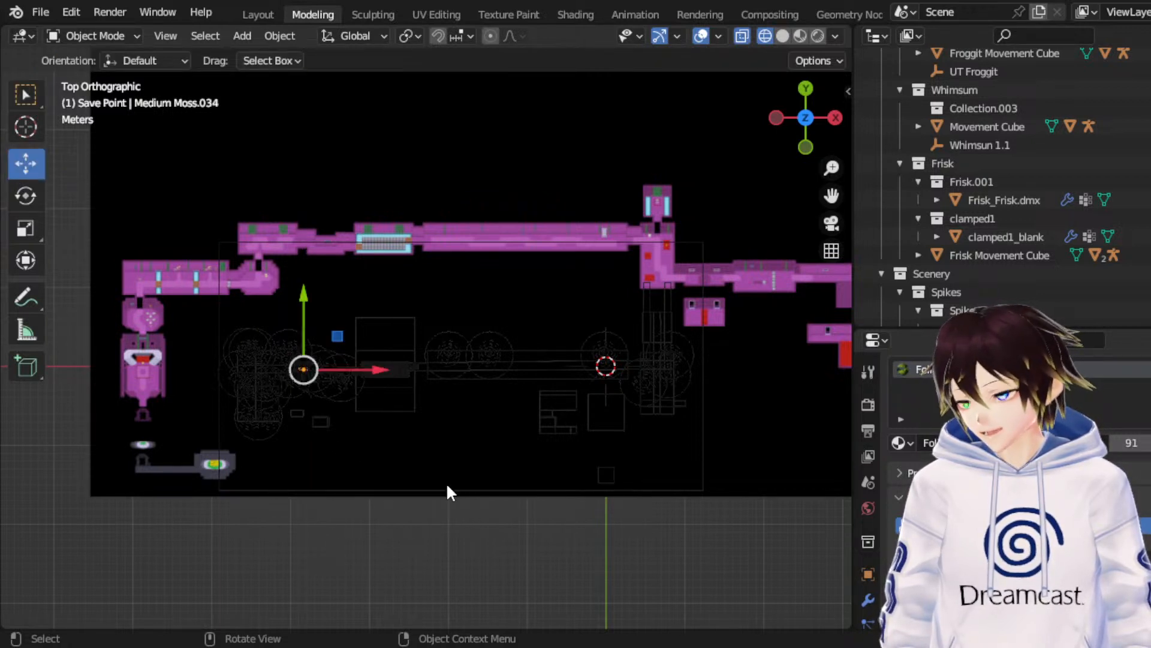
Step: Move the duplicated moss pair along the positive X axis, then fine-tune its position toward negative Y
key("g")
key("x")
left_click(494, 421)
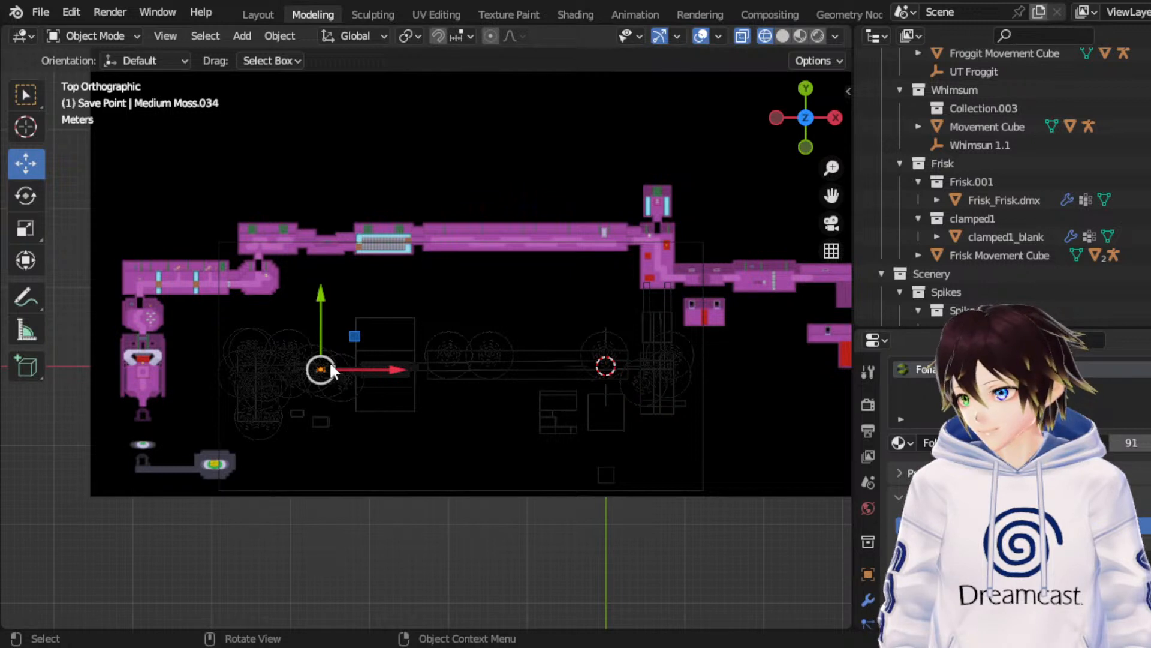
key("g")
key("y")
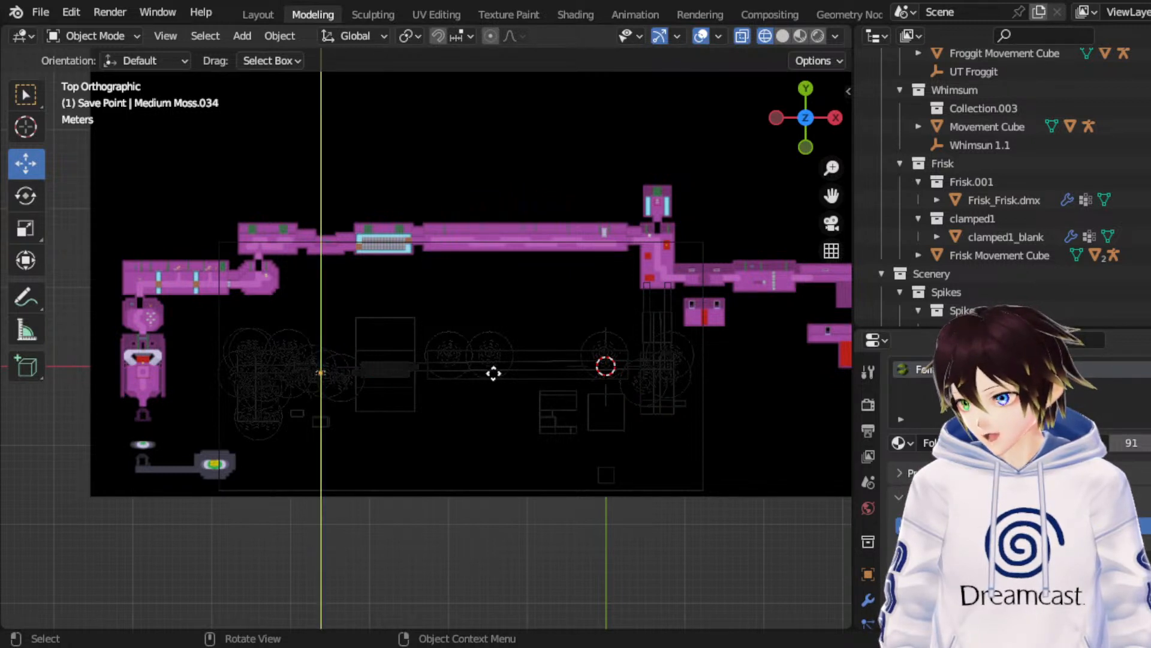
left_click(484, 373)
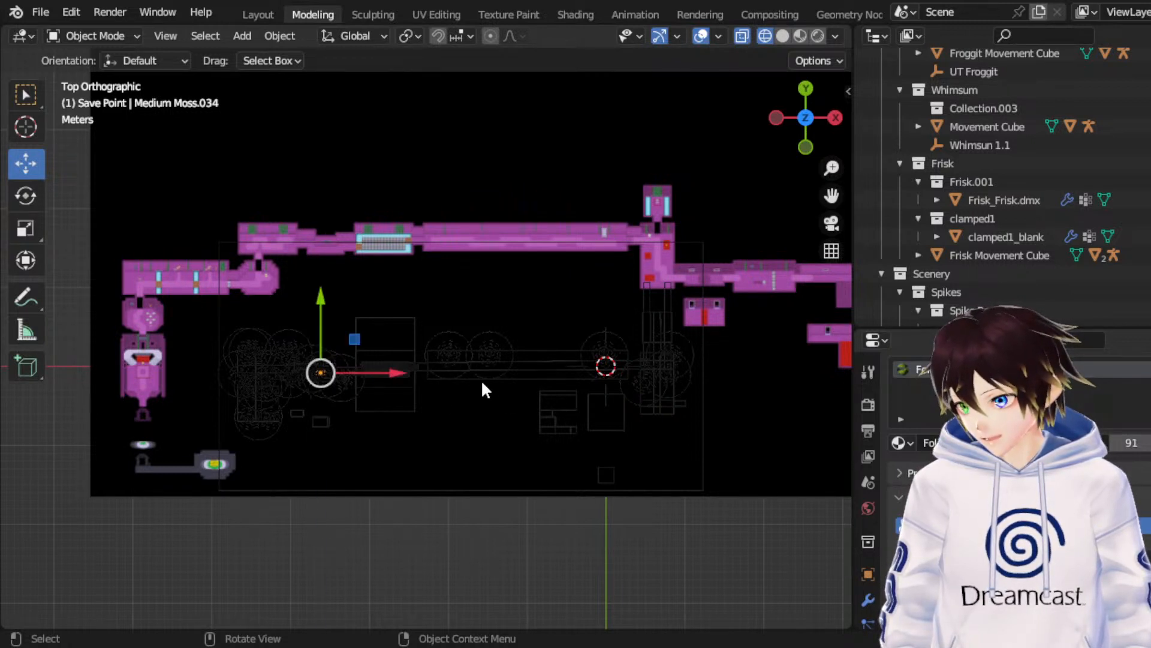
key("g")
key("y")
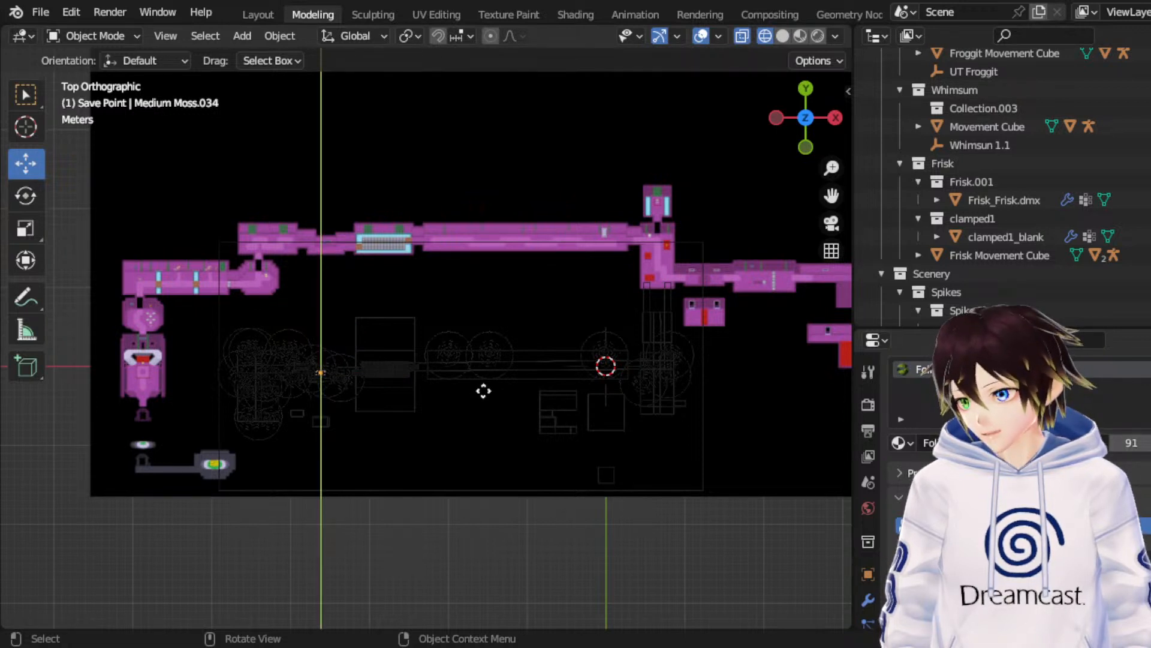
left_click(485, 392)
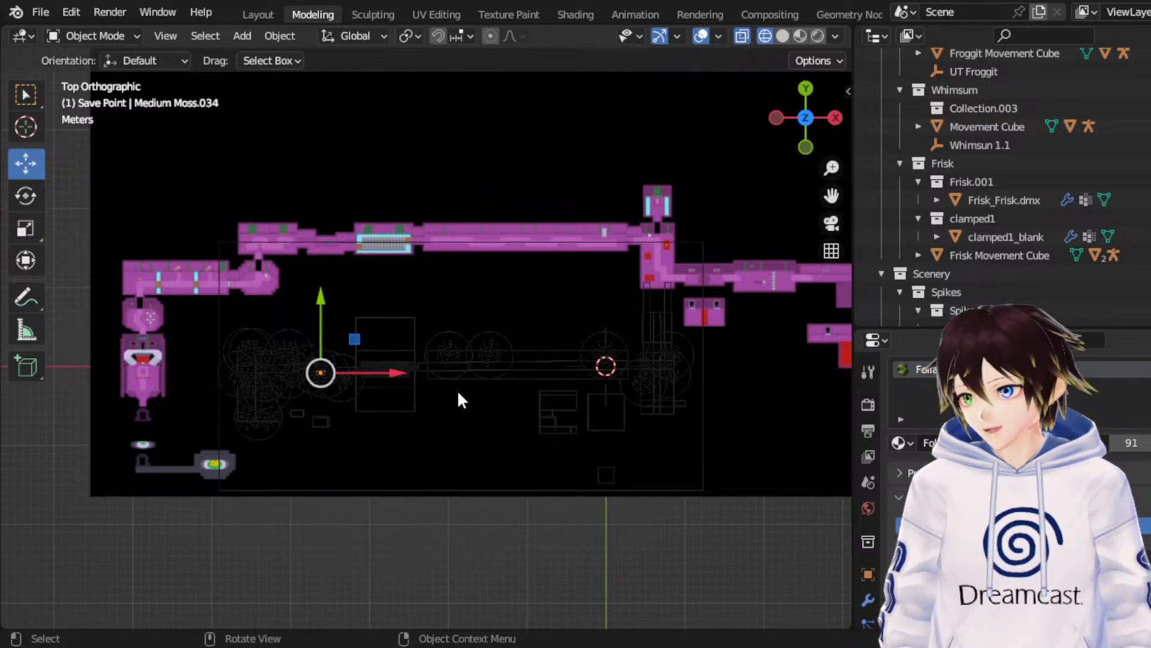
Step: Move the Medium Moss.034 pair a little further along the positive X axis
key("g")
key("x")
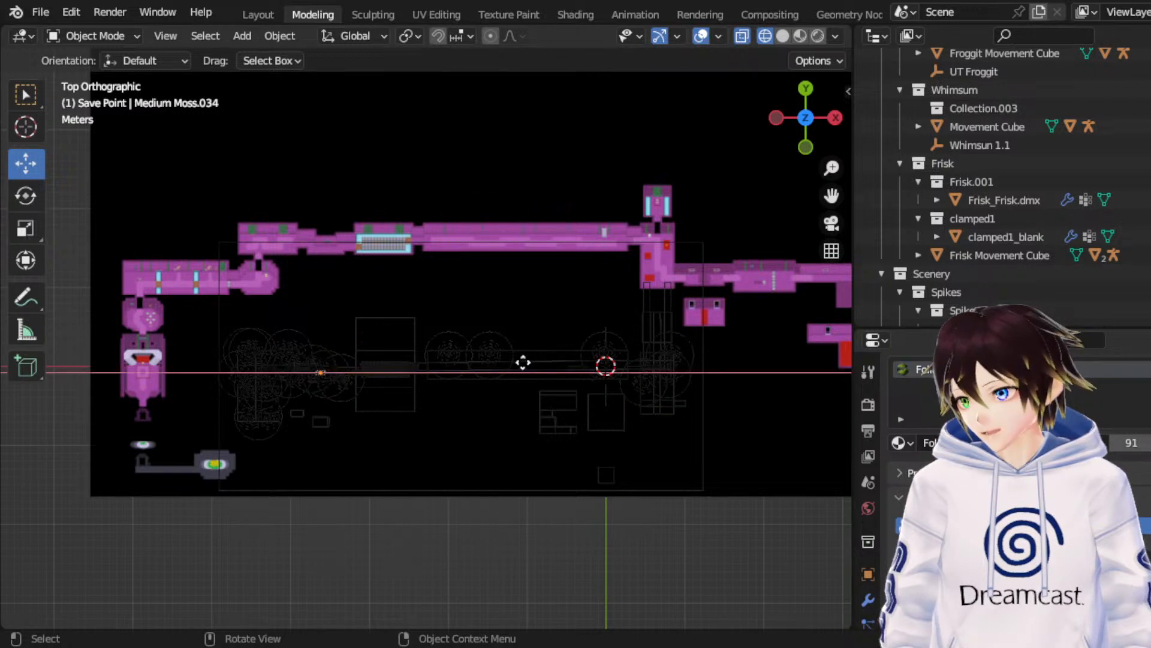
left_click(503, 374)
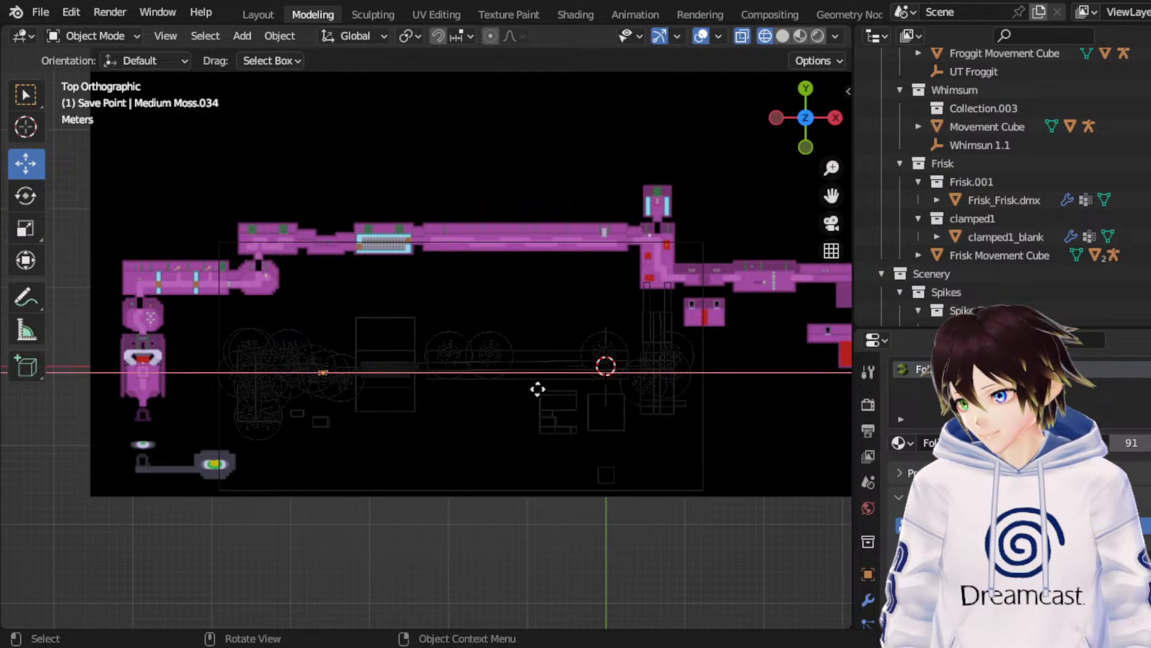
left_click(581, 364)
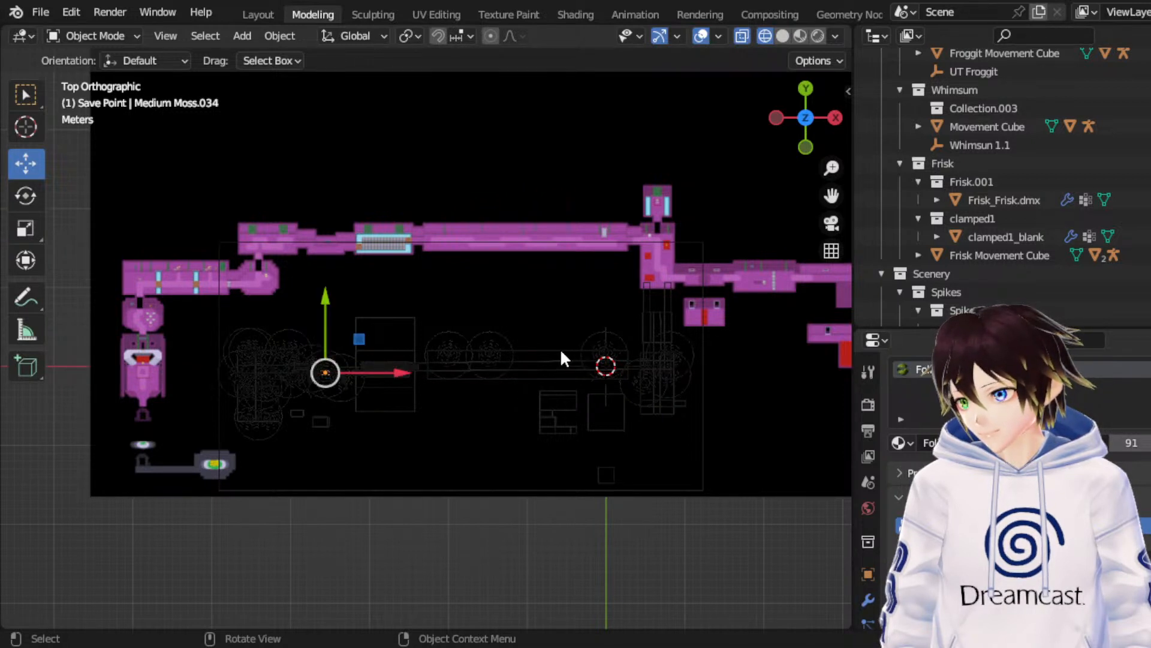
Step: Duplicate the Medium Moss.034 pair, leaving the copies at the same X and Y position
key("shift+d")
right_click(527, 98)
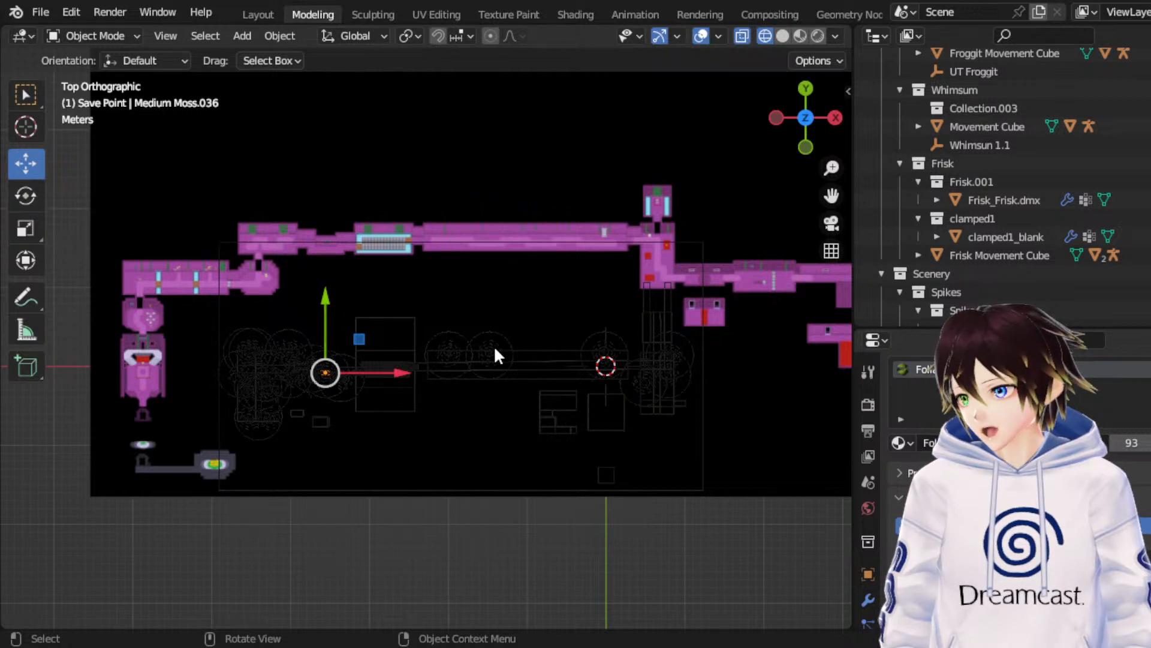
key("g")
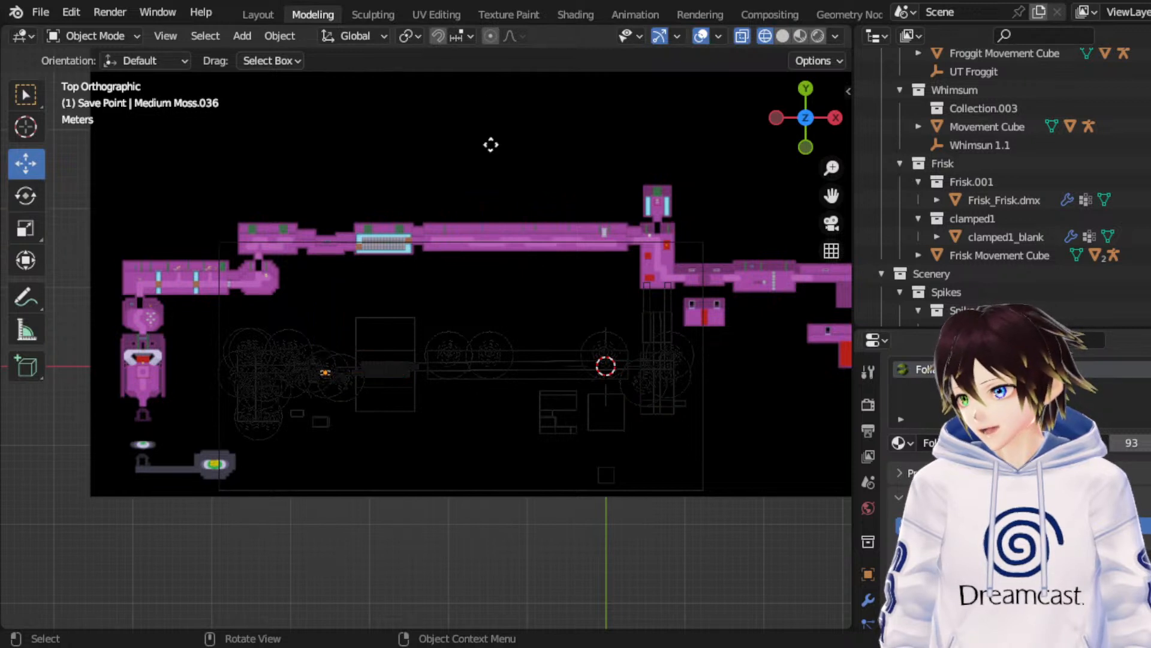
right_click(516, 78)
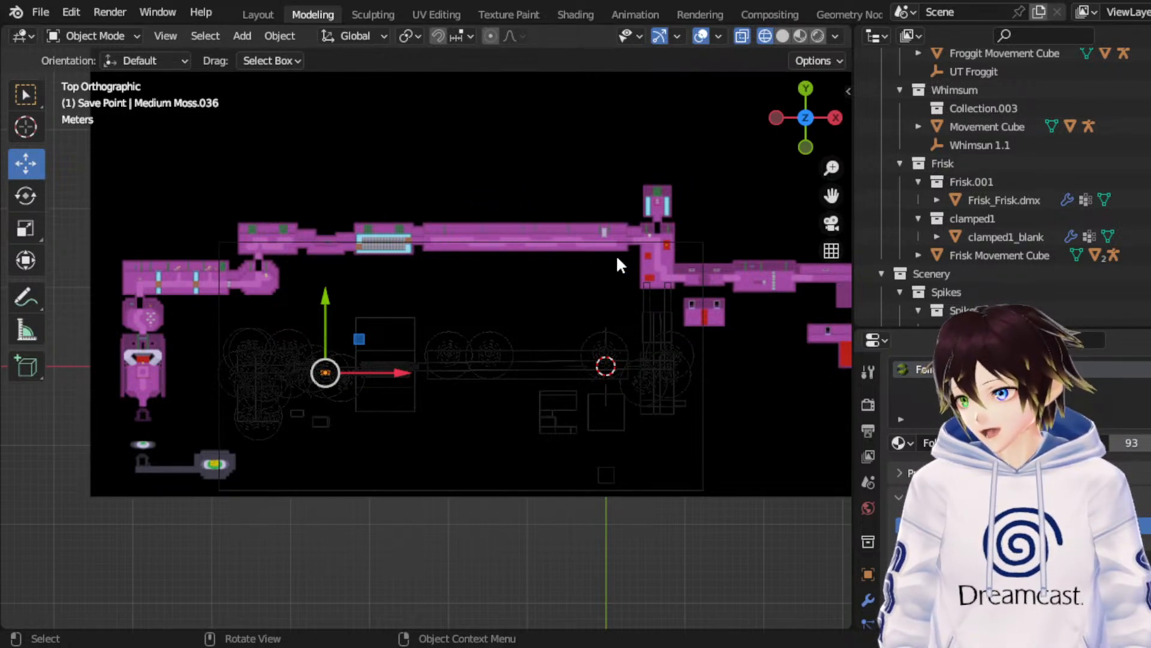
Step: Duplicate the Medium Moss.036 pair and move the copies along the negative Y axis
left_click(527, 216)
key("g")
key("y")
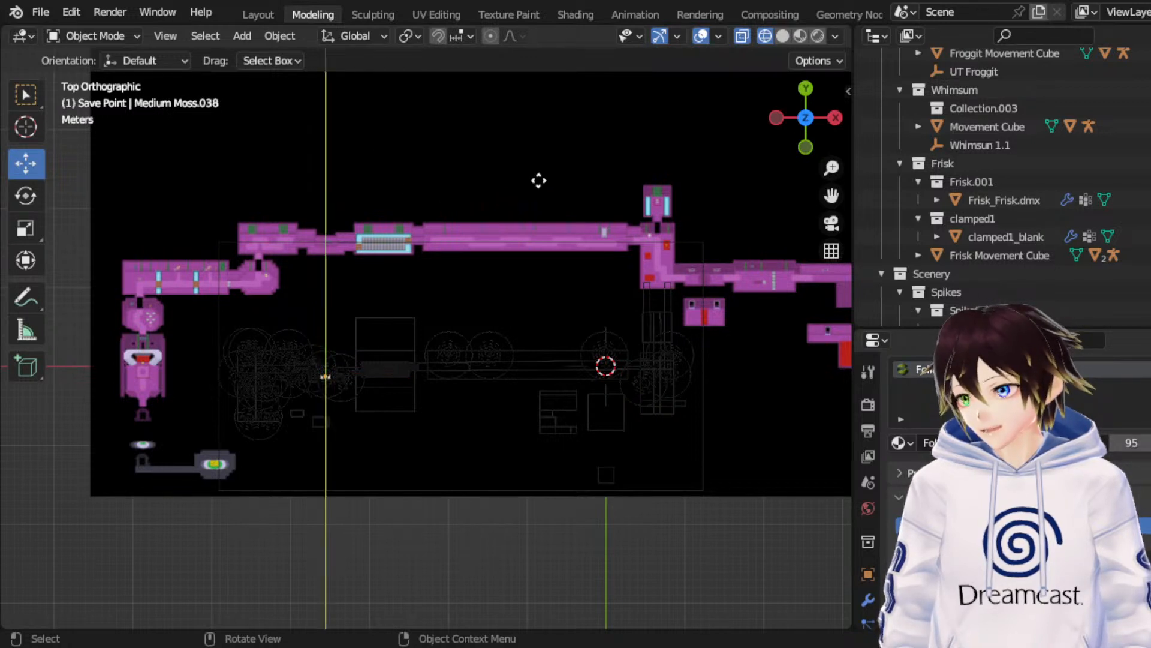
left_click(675, 185)
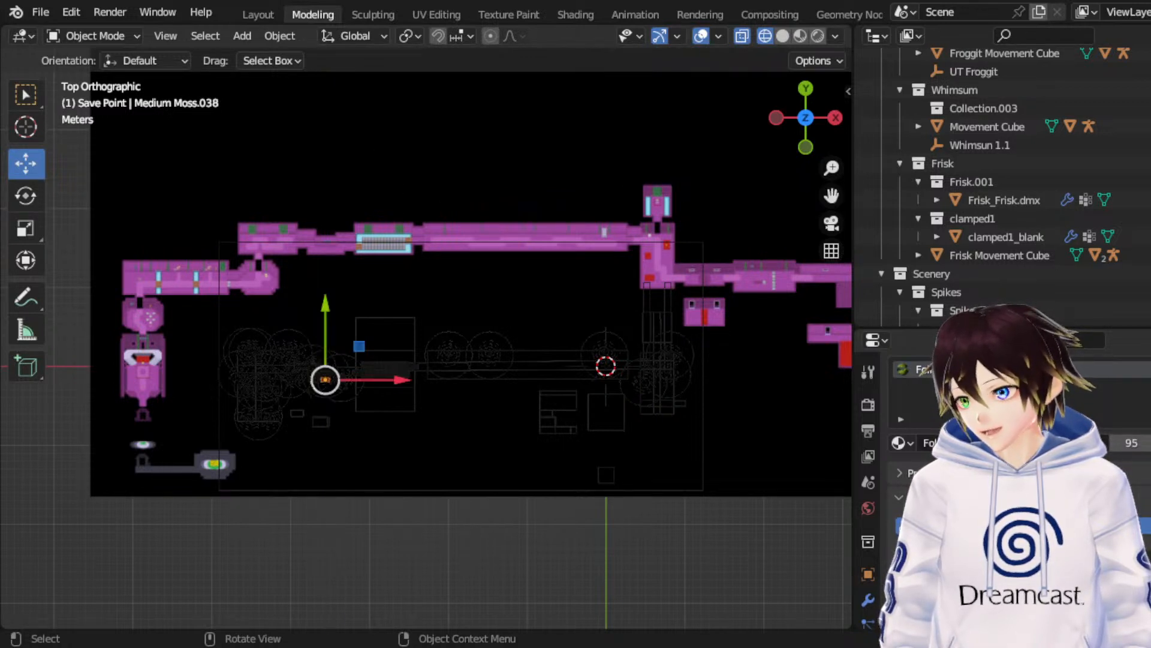
Step: Fine-tune the position of the Medium Moss.038 pair along the Y axis
key("g")
key("y")
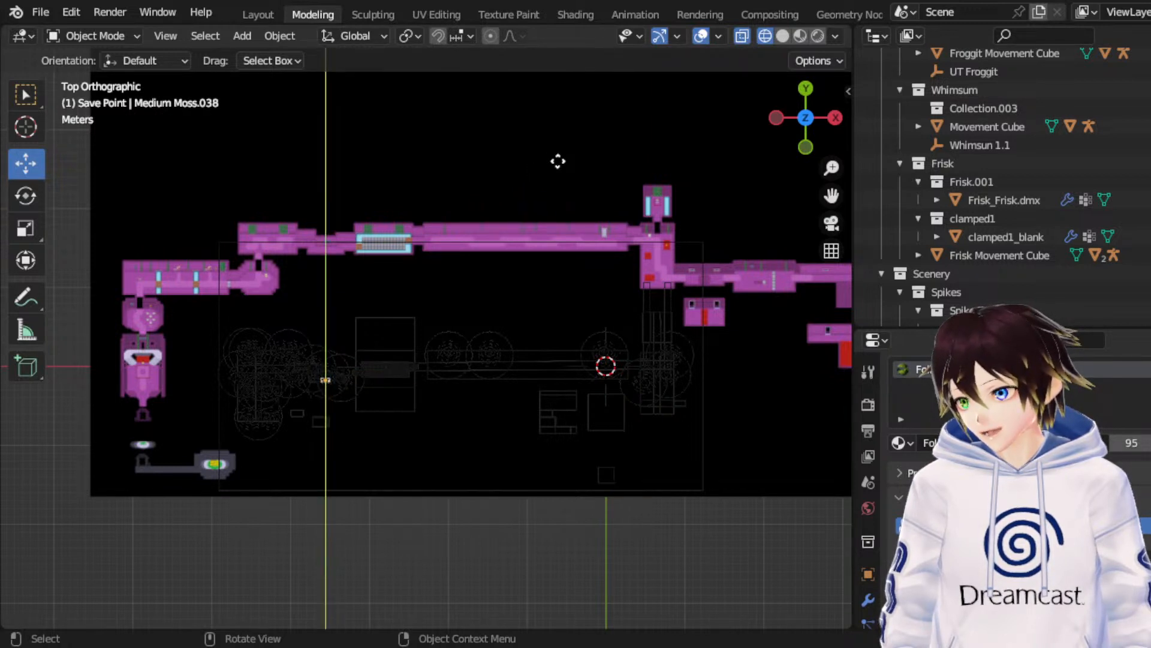
left_click(557, 162)
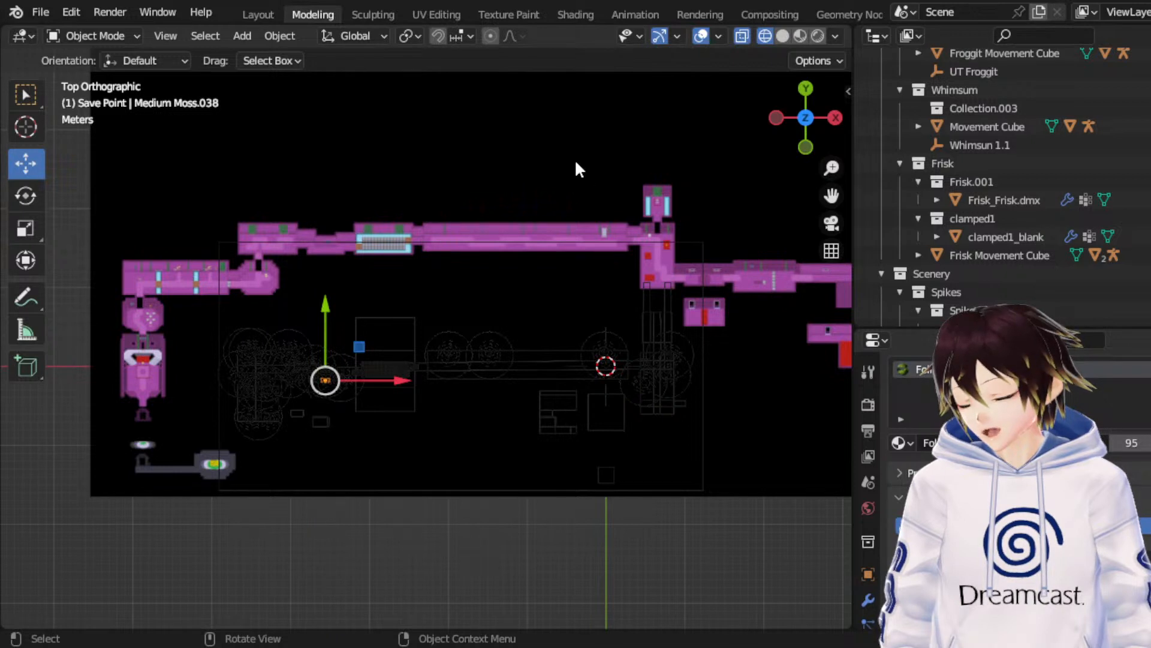
key("g")
key("y")
left_click(570, 161)
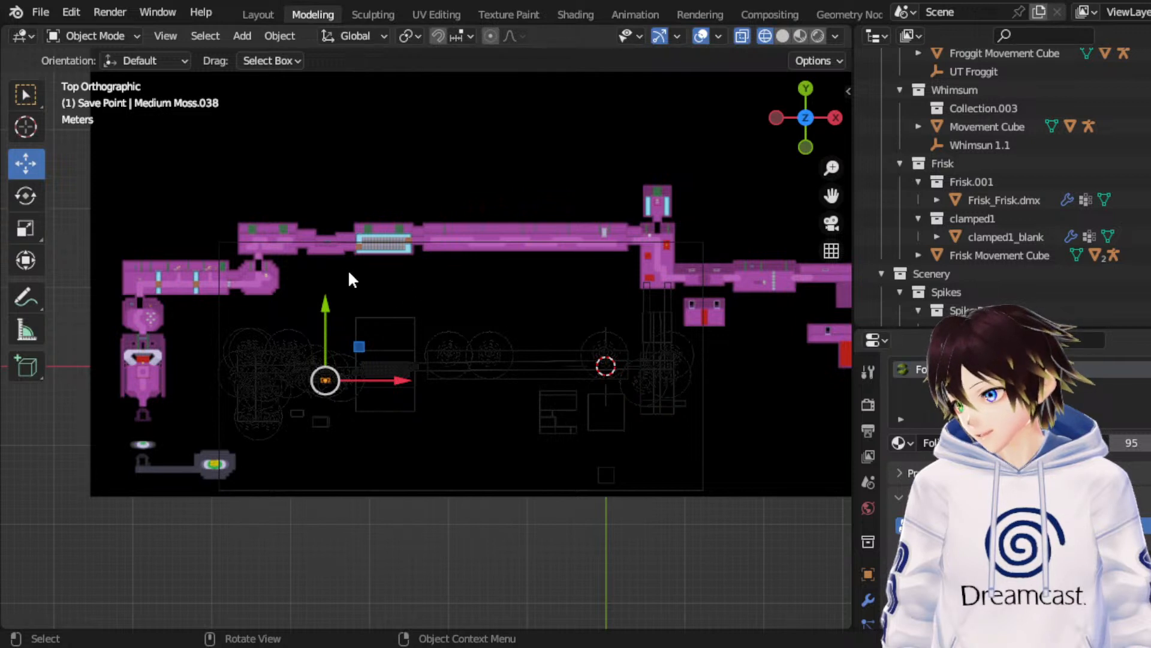
Step: Move the Medium Moss.038 pair along the negative X axis and nudge it slightly further the same way
key("g")
key("x")
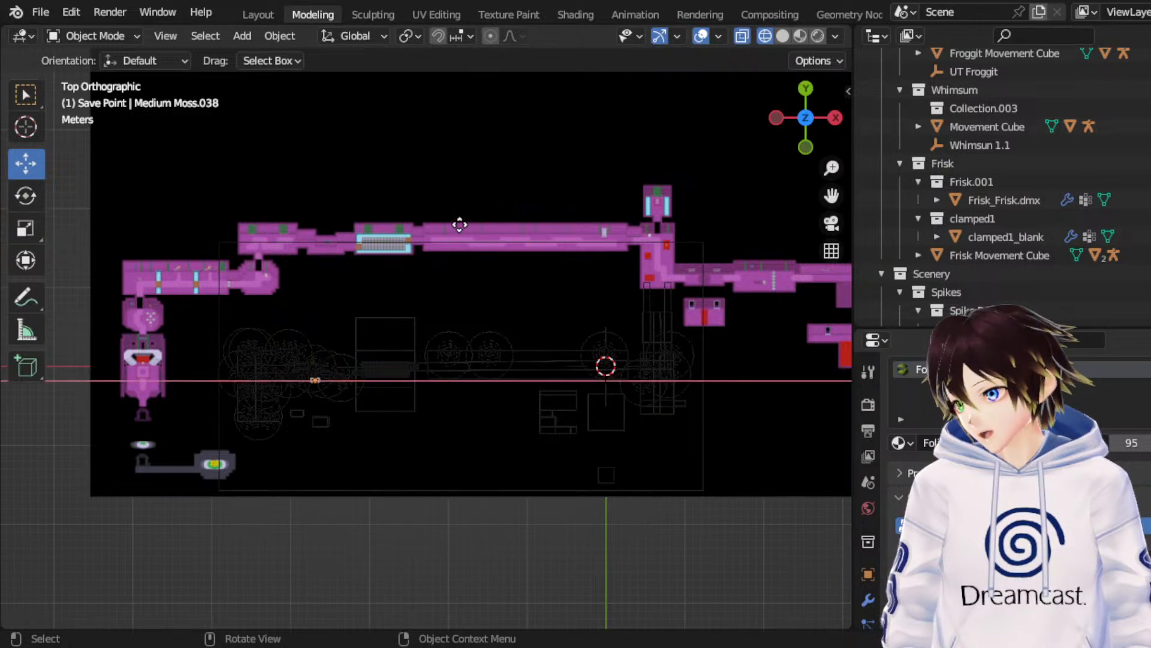
left_click(469, 224)
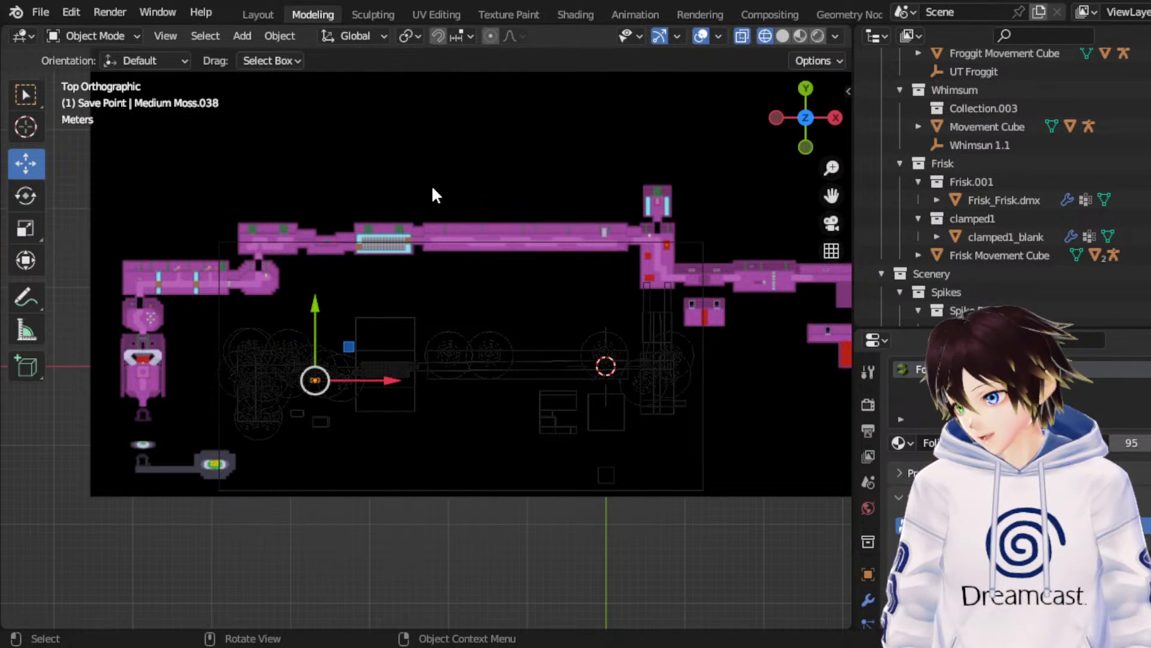
key("g")
key("x")
left_click(479, 222)
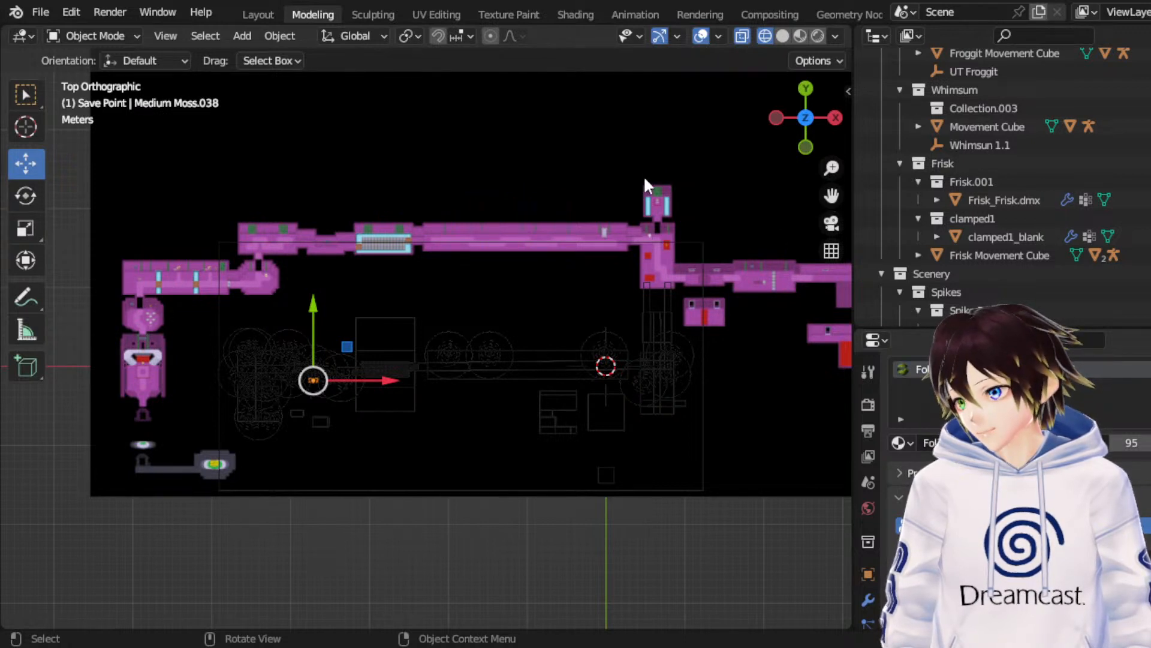
Step: Duplicate the Medium Moss.038 pair and move the copies along the positive X axis
left_click(642, 217)
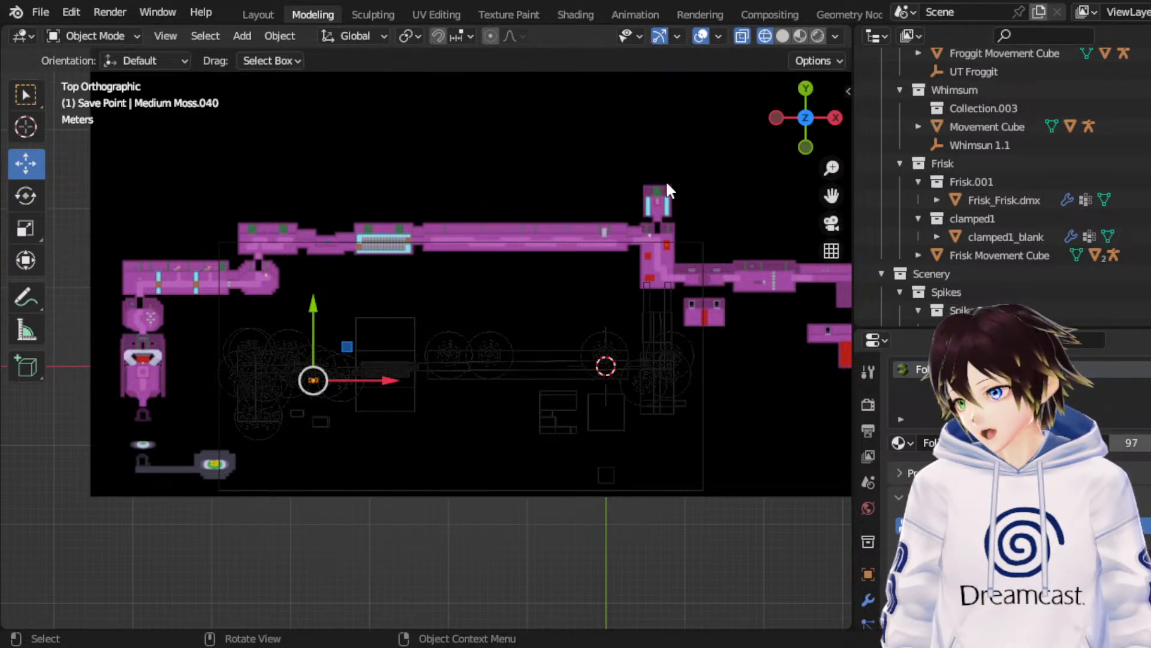
key("g")
key("x")
left_click(359, 228)
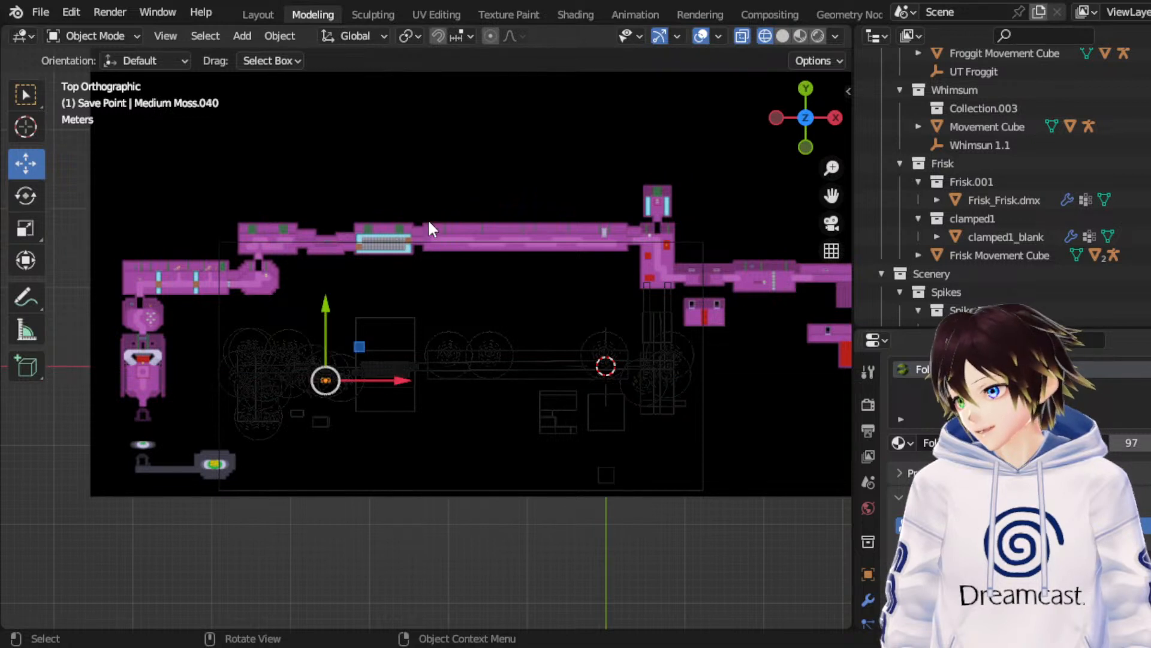
key("g")
key("x")
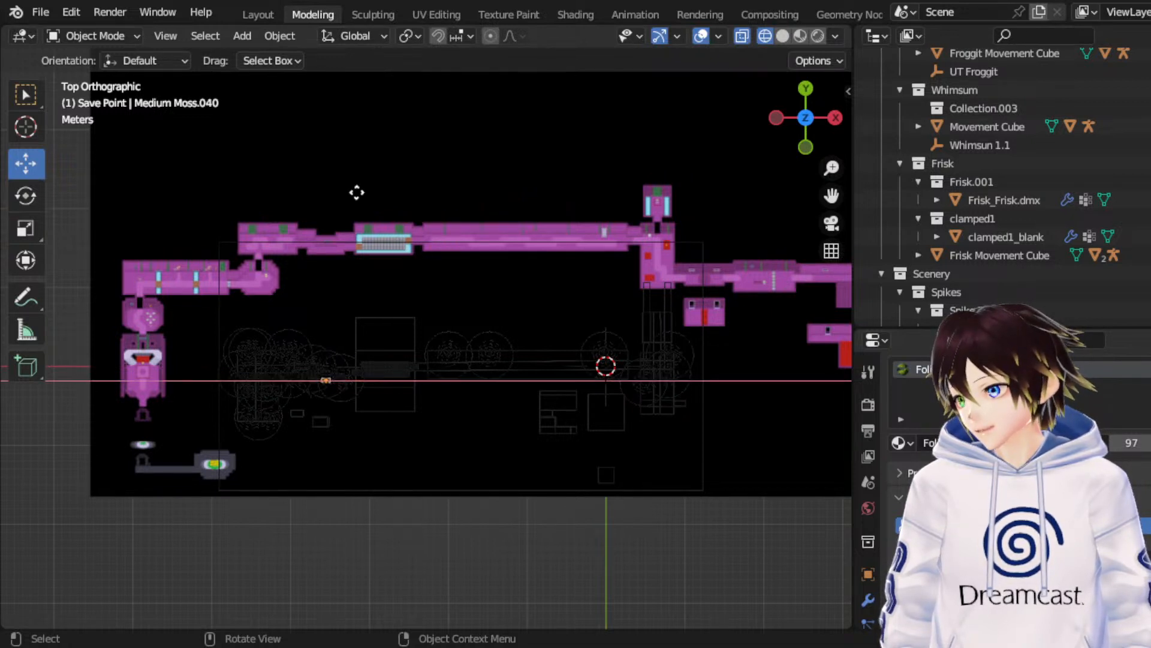
left_click(413, 224)
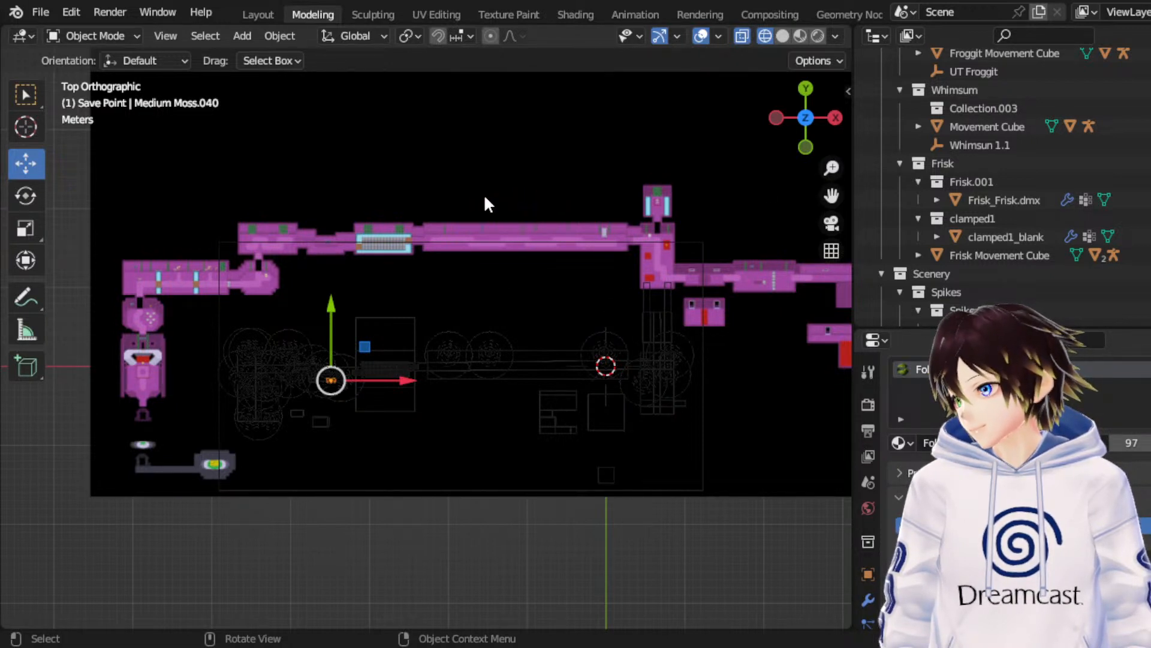
Step: Move the Medium Moss.040 pair further along positive X and fine-tune its position on that axis
key("g")
key("x")
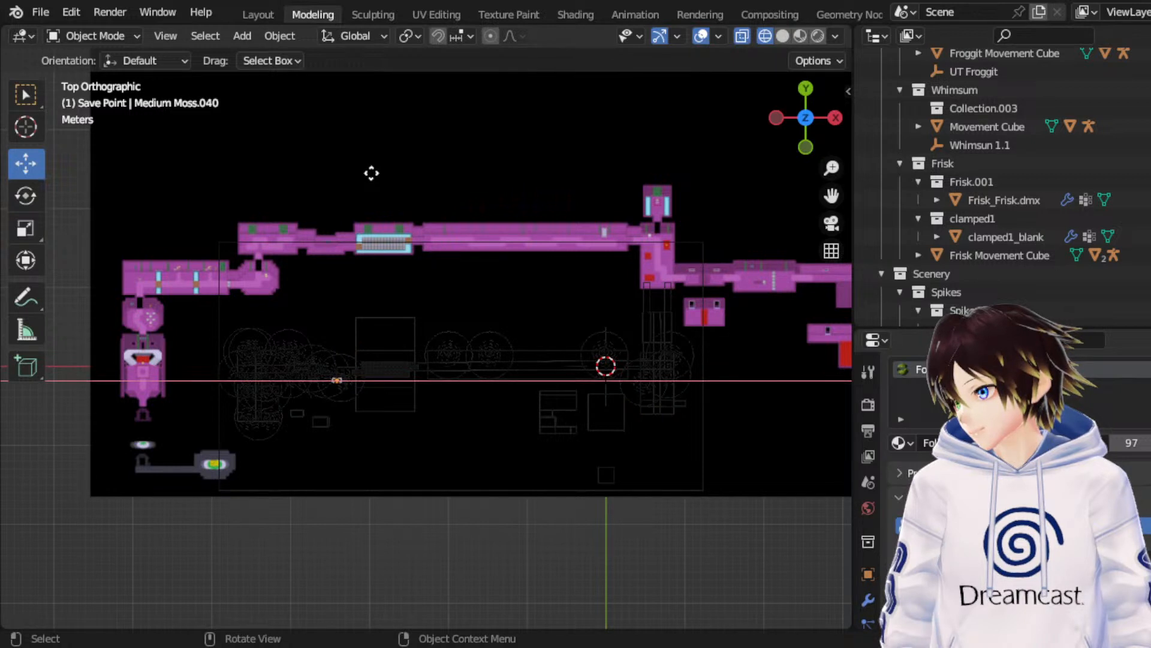
left_click(370, 173)
key("g")
key("x")
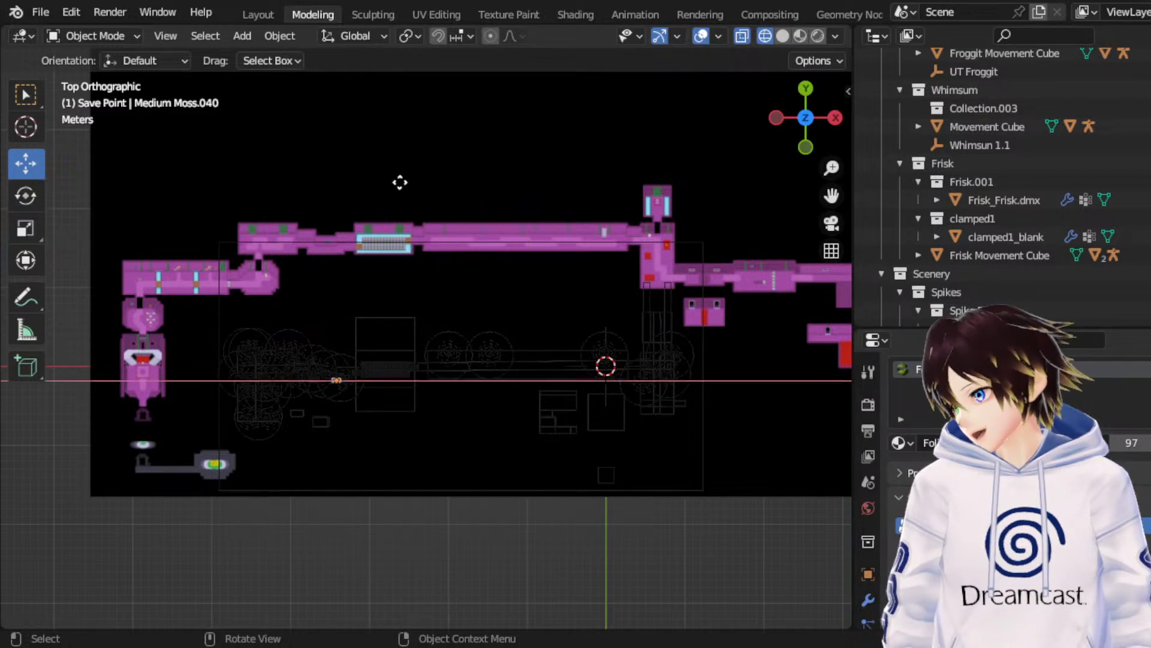
left_click(397, 183)
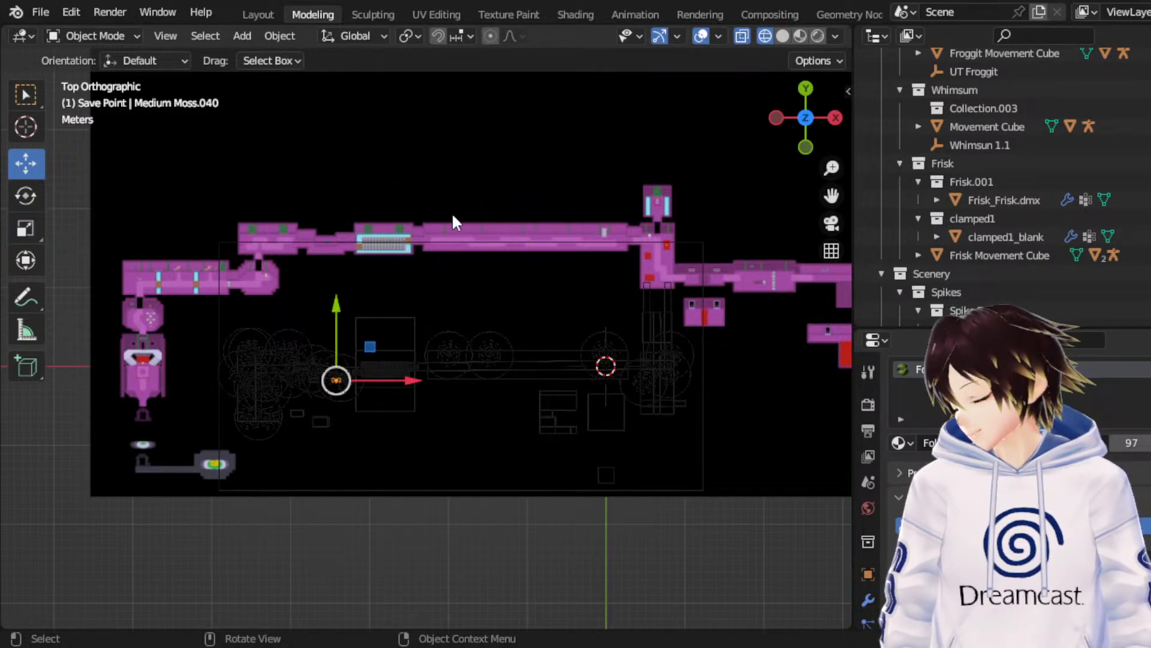
Step: Duplicate the Medium Moss.040 pair and adjust the height of the copies along the Z axis
key("shift+d")
key("z")
left_click(418, 403)
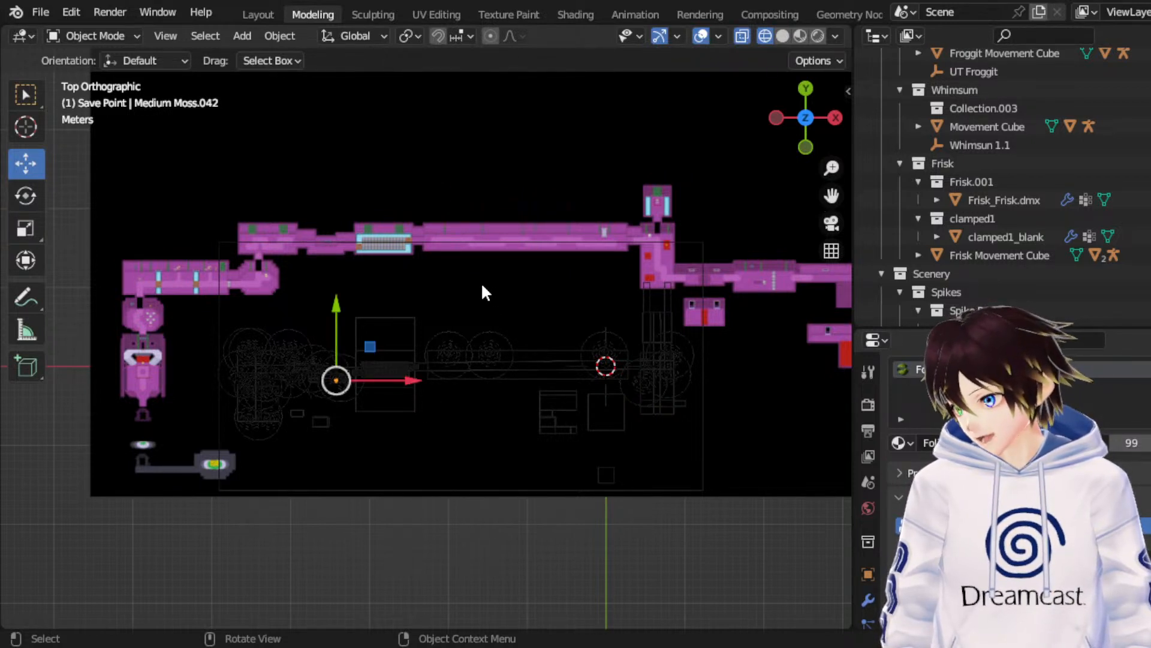
key("g")
key("z")
left_click(474, 382)
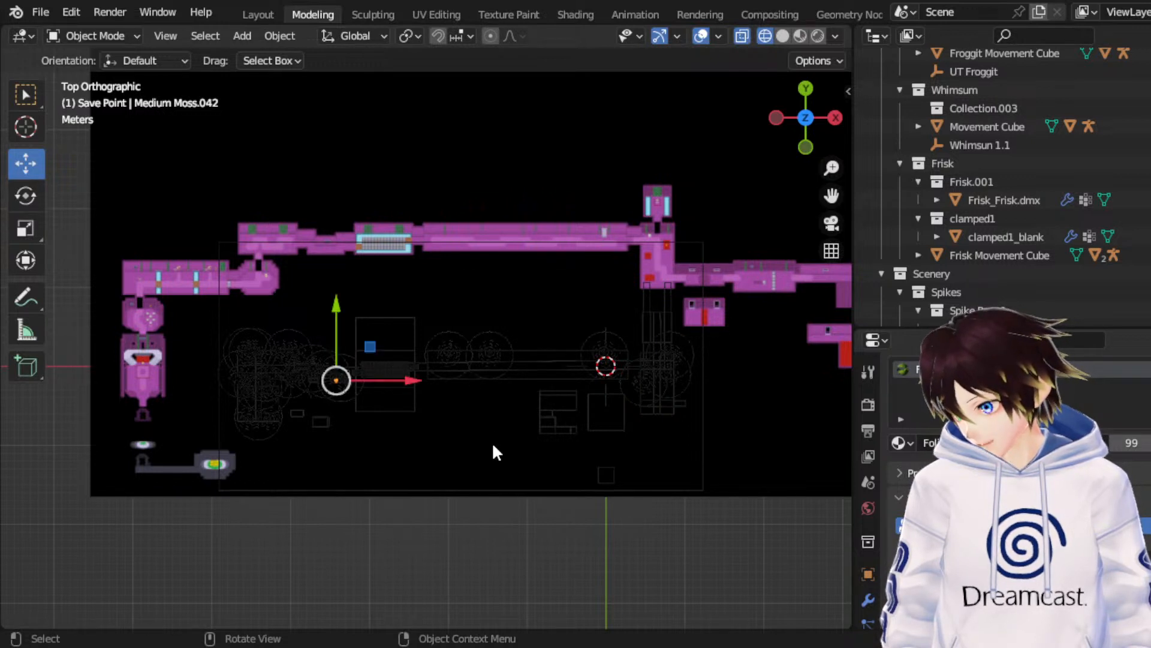
Step: Move the Medium Moss.042 pair a little along the negative X axis
key("g")
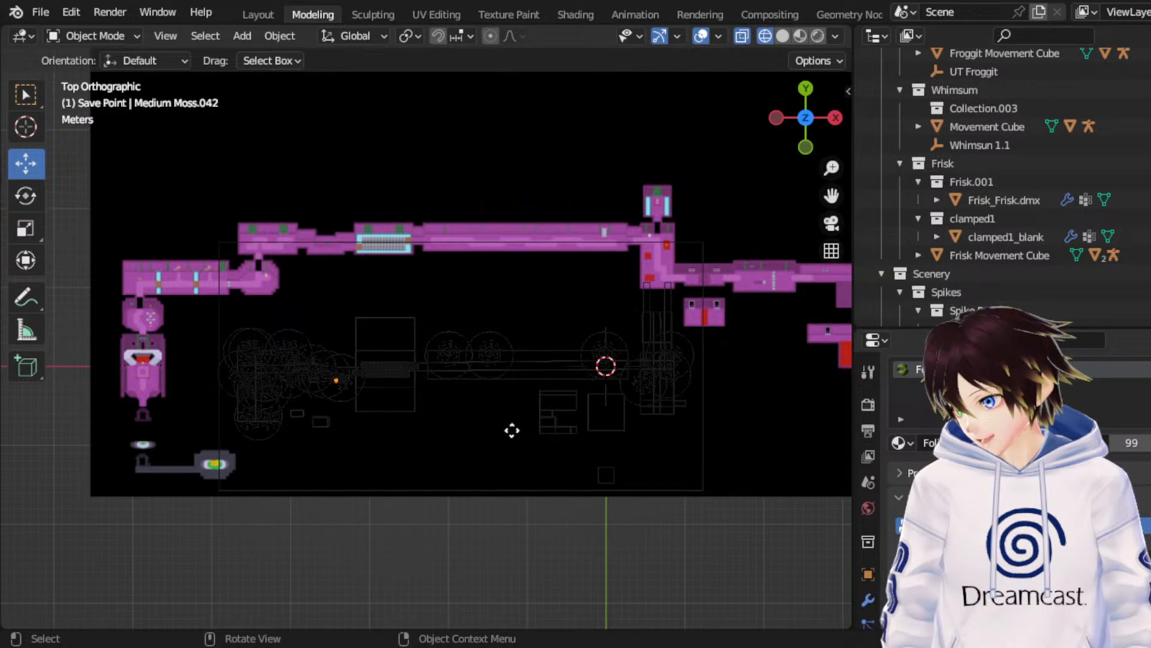
left_click(509, 431)
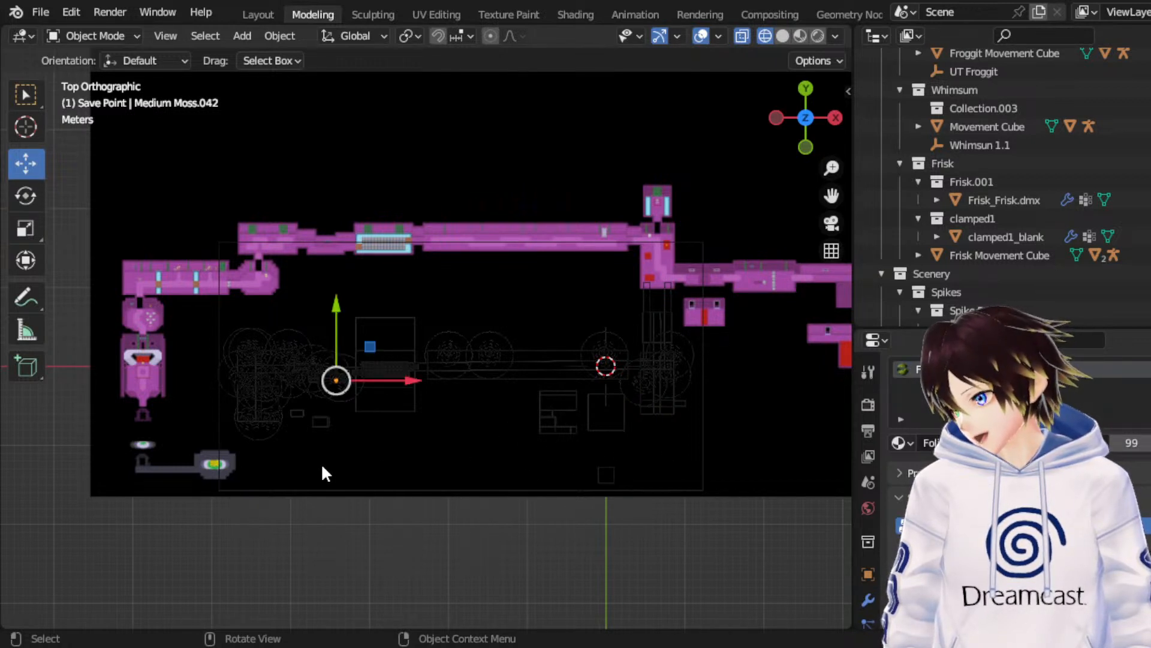
key("g")
key("x")
left_click(407, 390)
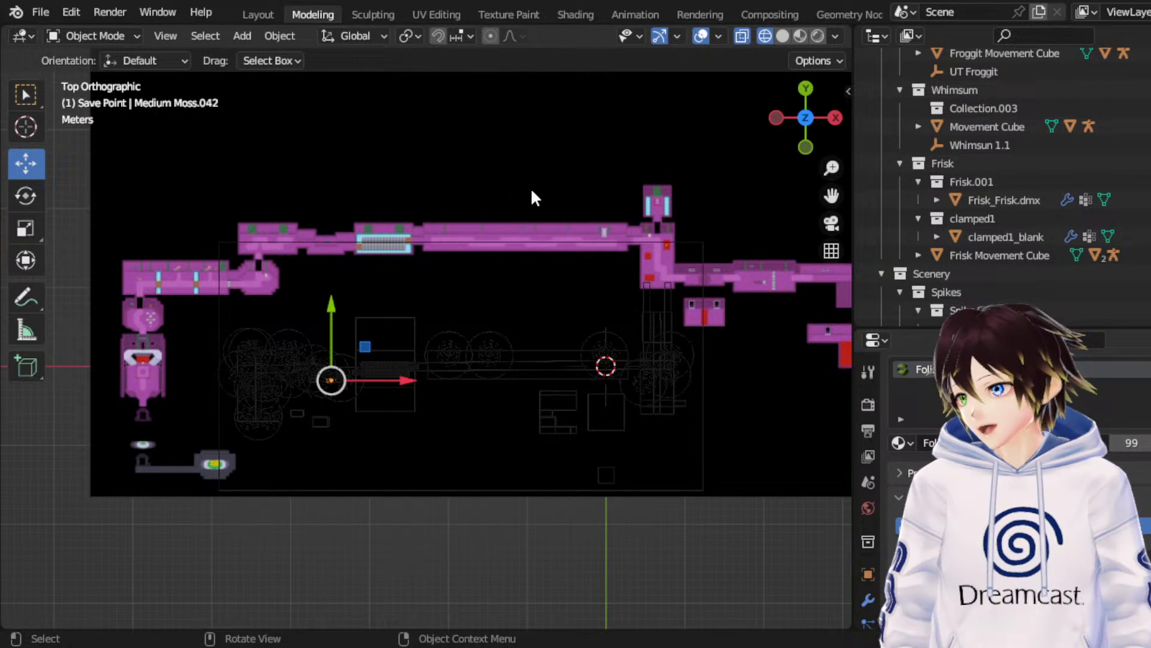
Step: Select Medium Moss.036 and nudge it slightly along the Y axis
key("ctrl+z")
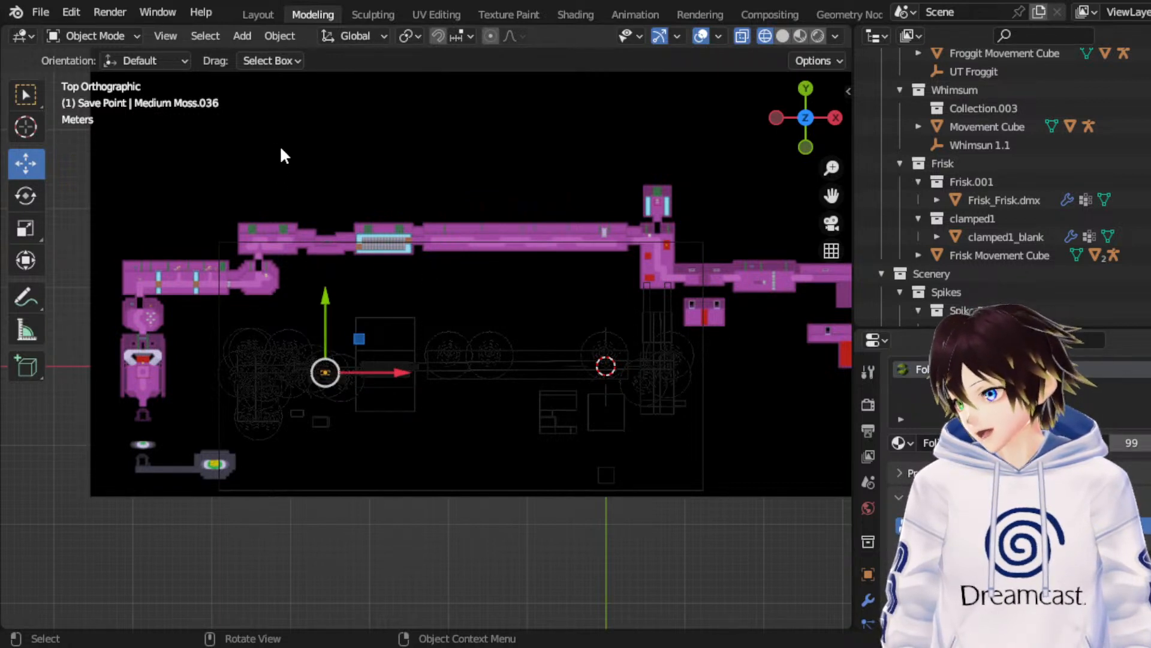
key("g")
key("y")
left_click(301, 148)
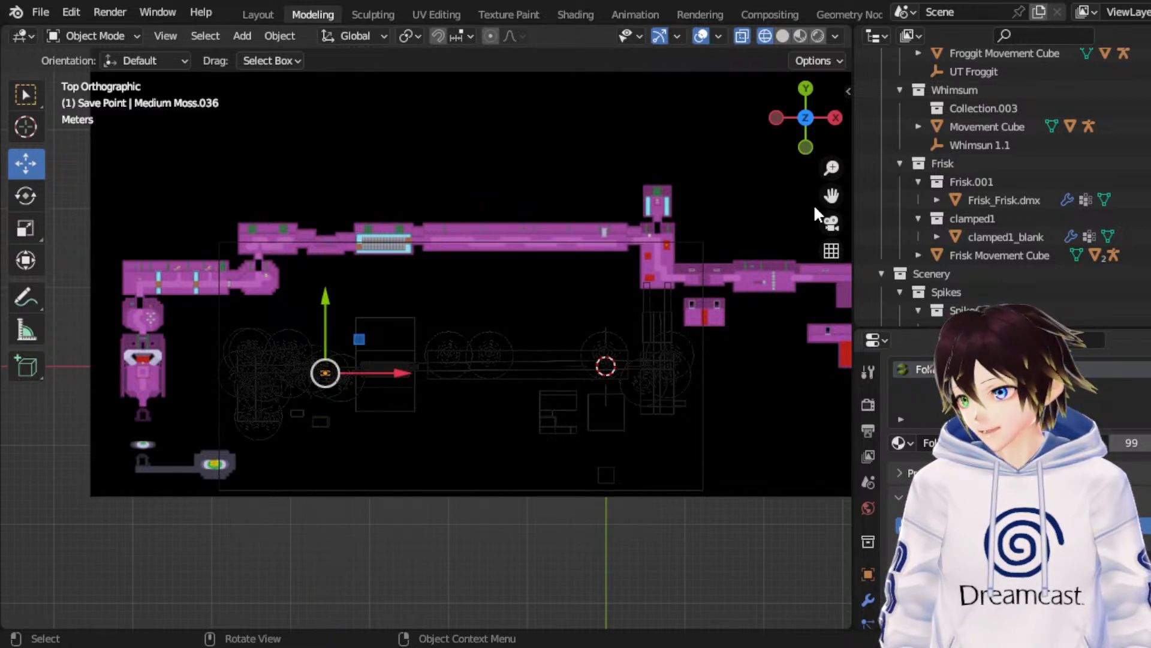
Step: Select Medium Moss.038 and nudge it slightly along the Y axis
key("ctrl+z")
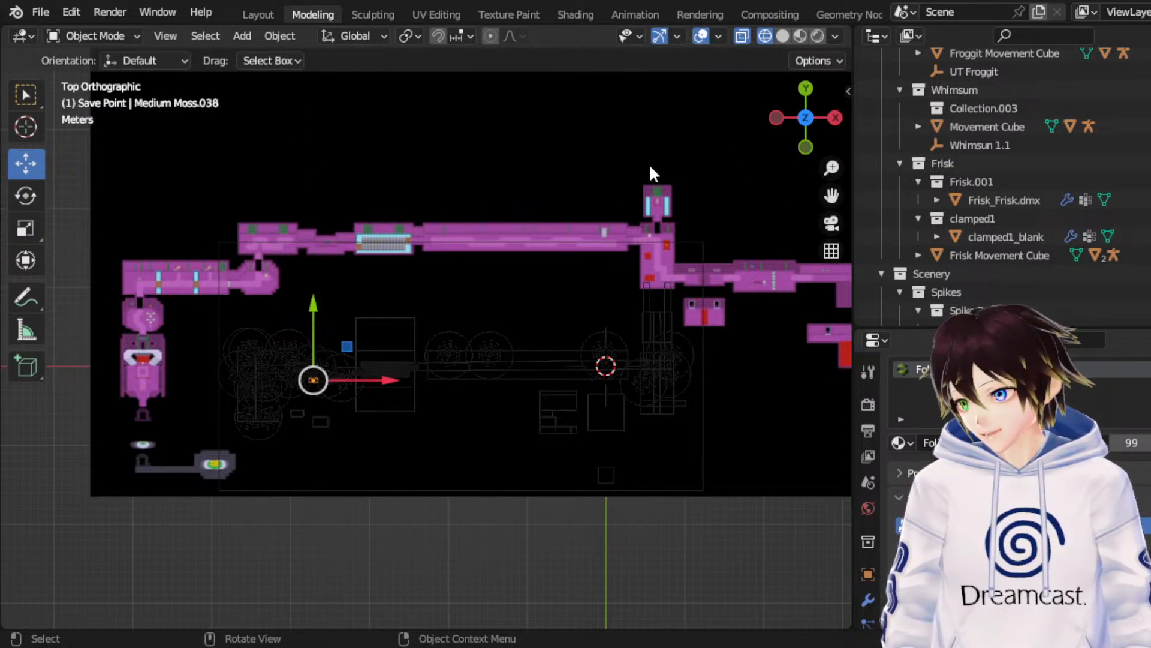
key("g")
key("y")
left_click(342, 437)
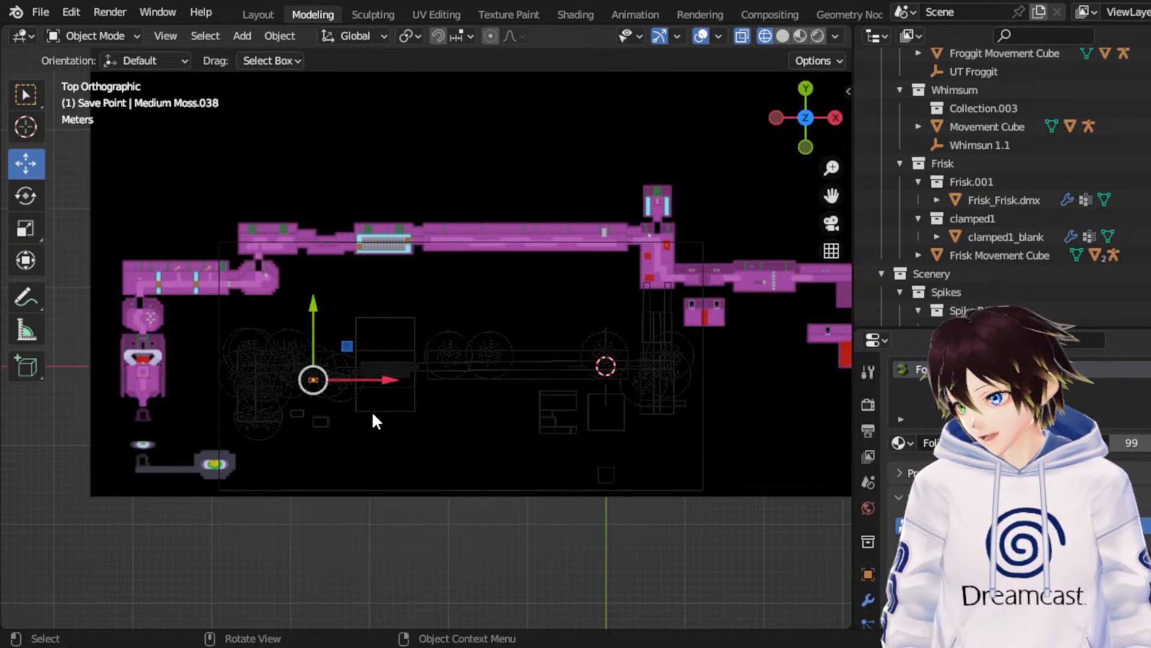
Step: Select Medium Moss.040, nudge it slightly along the Y axis and save the file
key("ctrl+z")
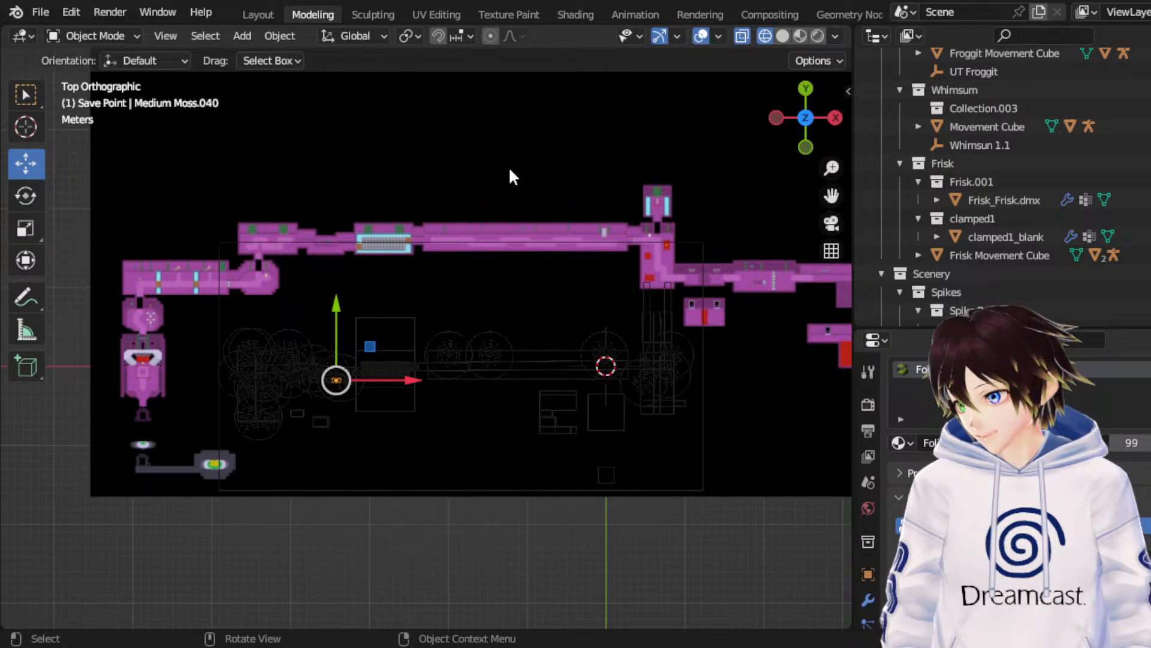
key("g")
key("y")
left_click(426, 201)
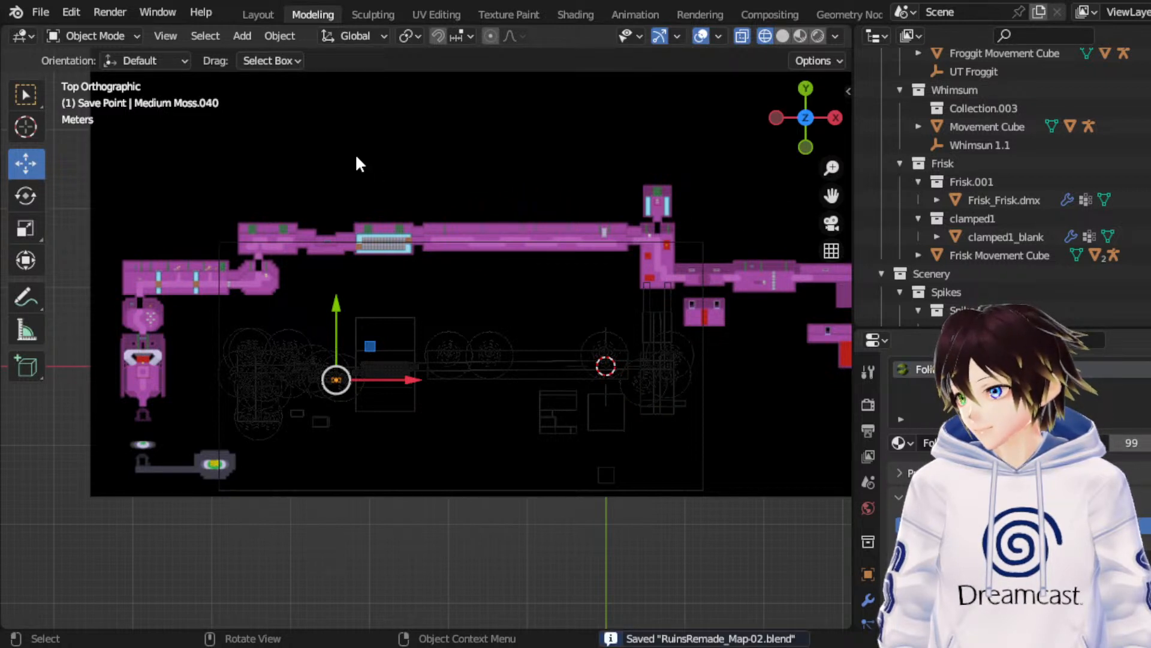
Step: Select Medium Moss.036 and duplicate it in place
key("ctrl+z")
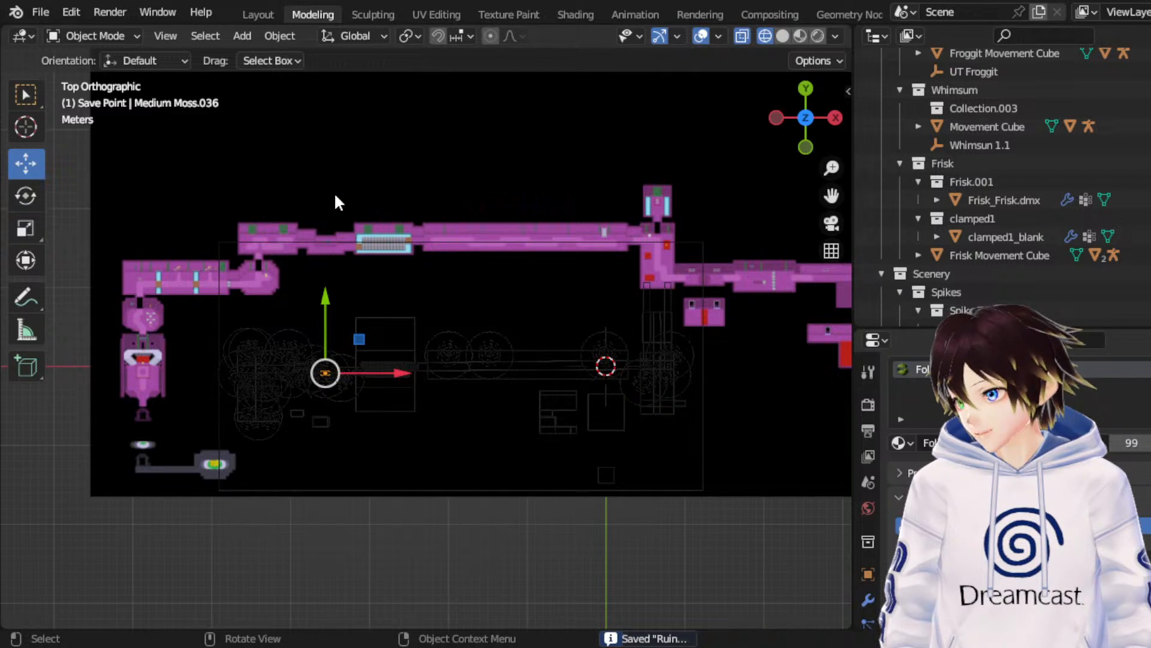
key("ctrl+z")
key("ctrl+z")
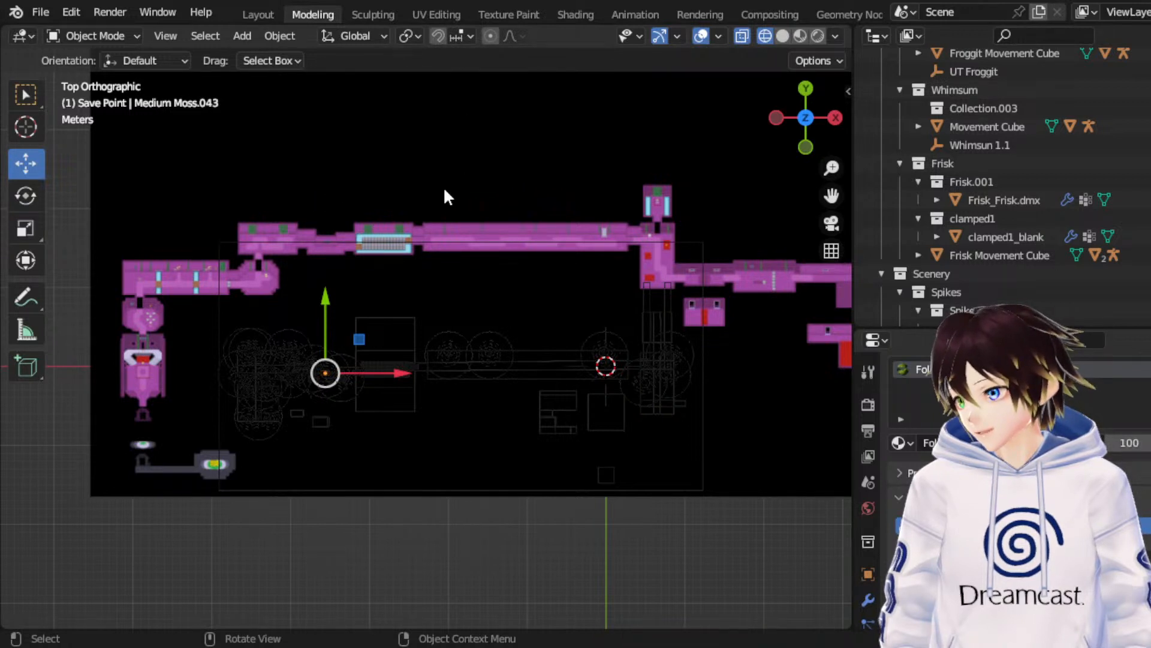
Step: Move the new moss copy a little along the negative Y axis and slightly along the positive X axis
left_click(17, 201)
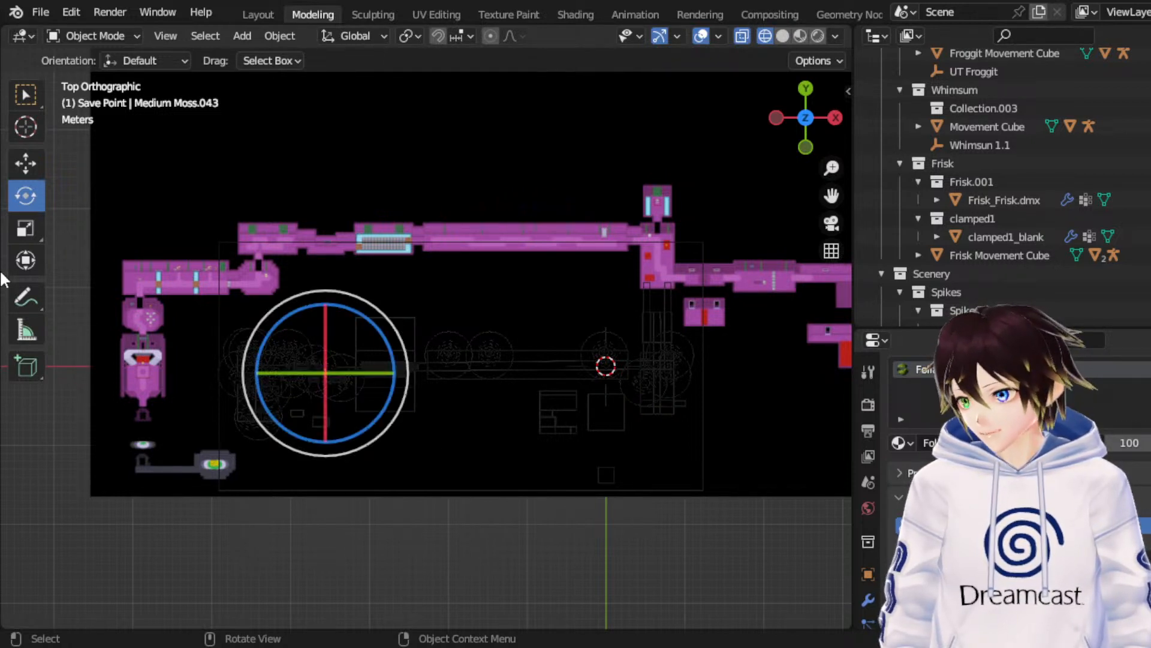
left_click(18, 167)
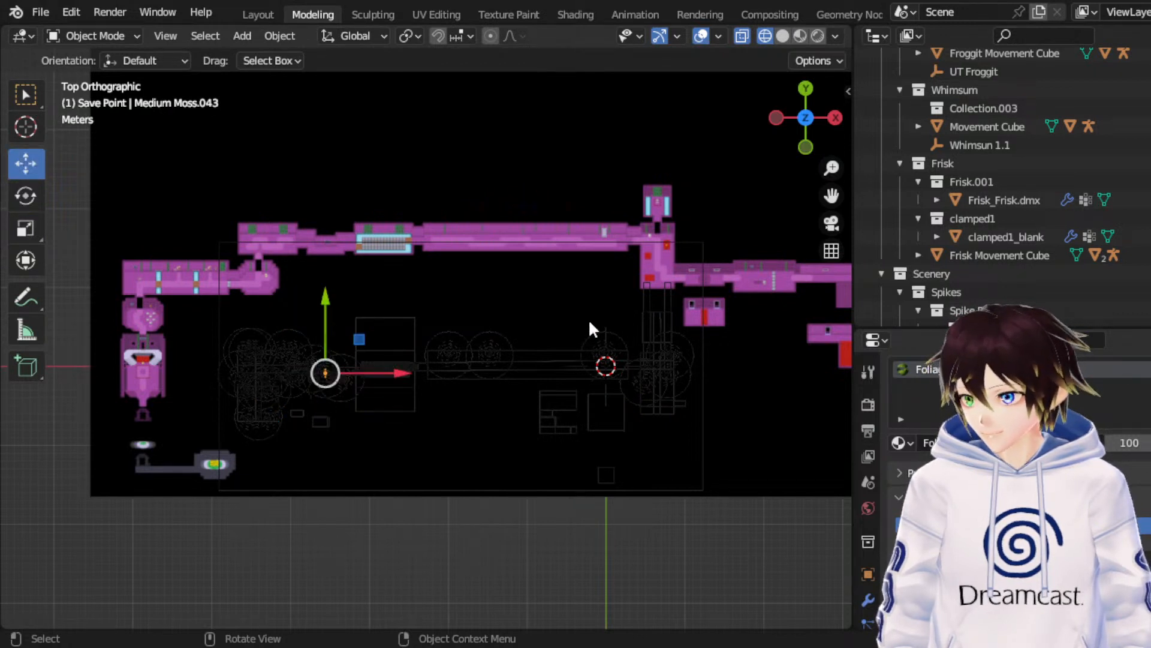
key("g")
key("y")
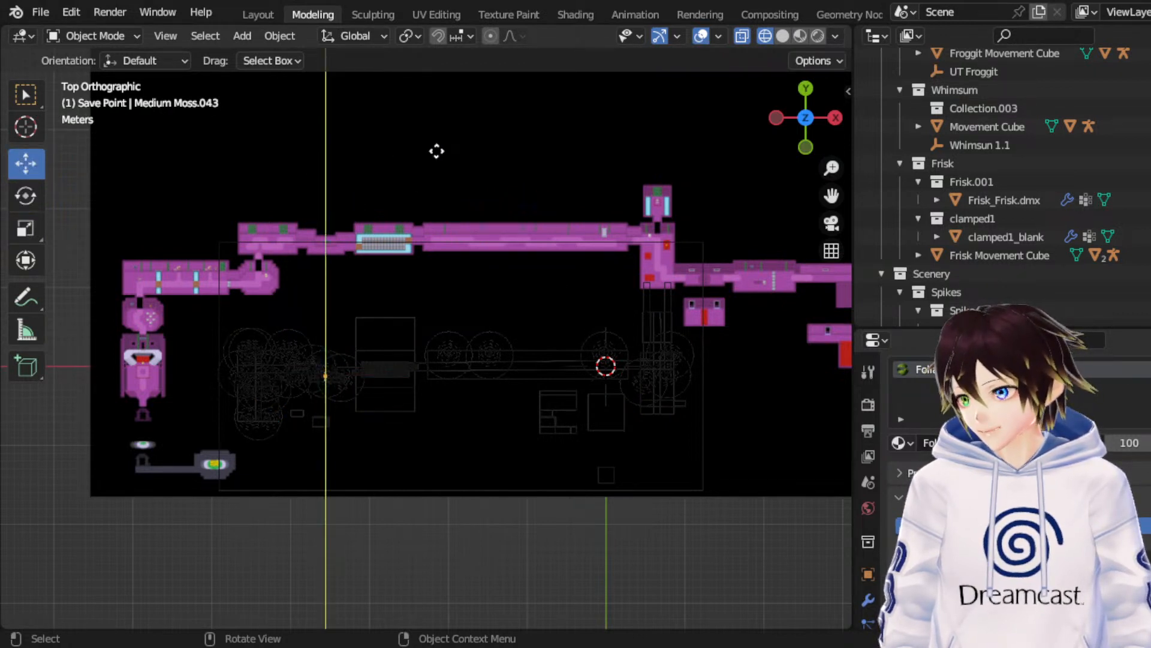
right_click(465, 144)
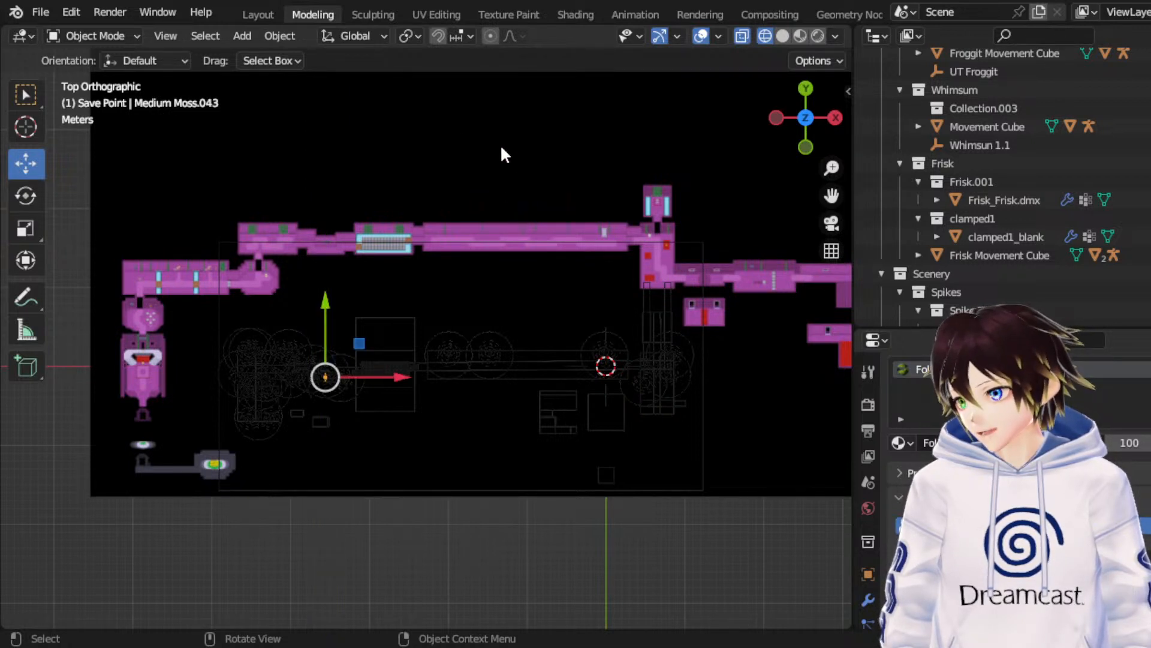
key("g")
key("x")
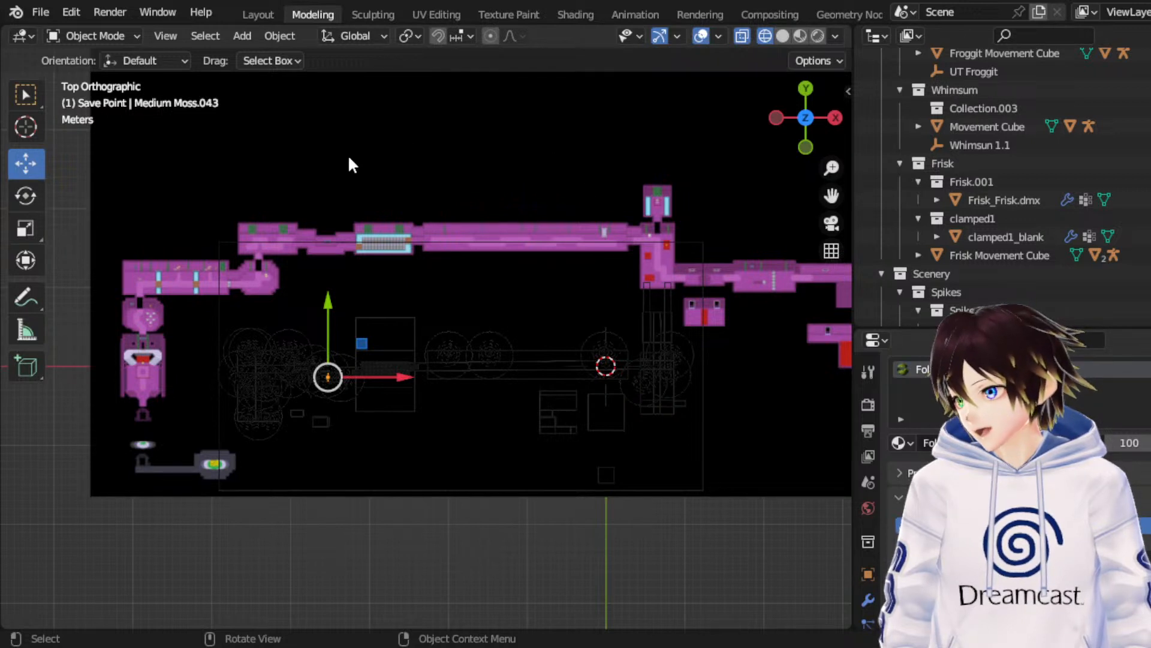
Step: Duplicate Medium Moss.035 and Medium Moss.036 together and move the copied pair along the negative Y axis
key("ctrl+z")
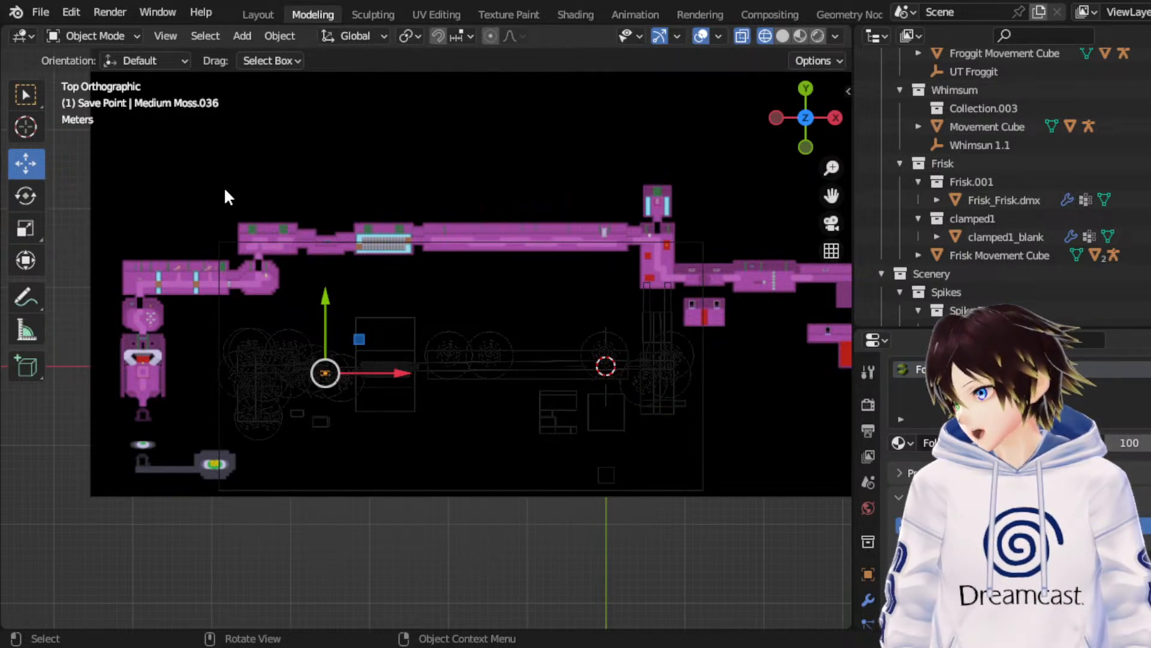
key("ctrl+z")
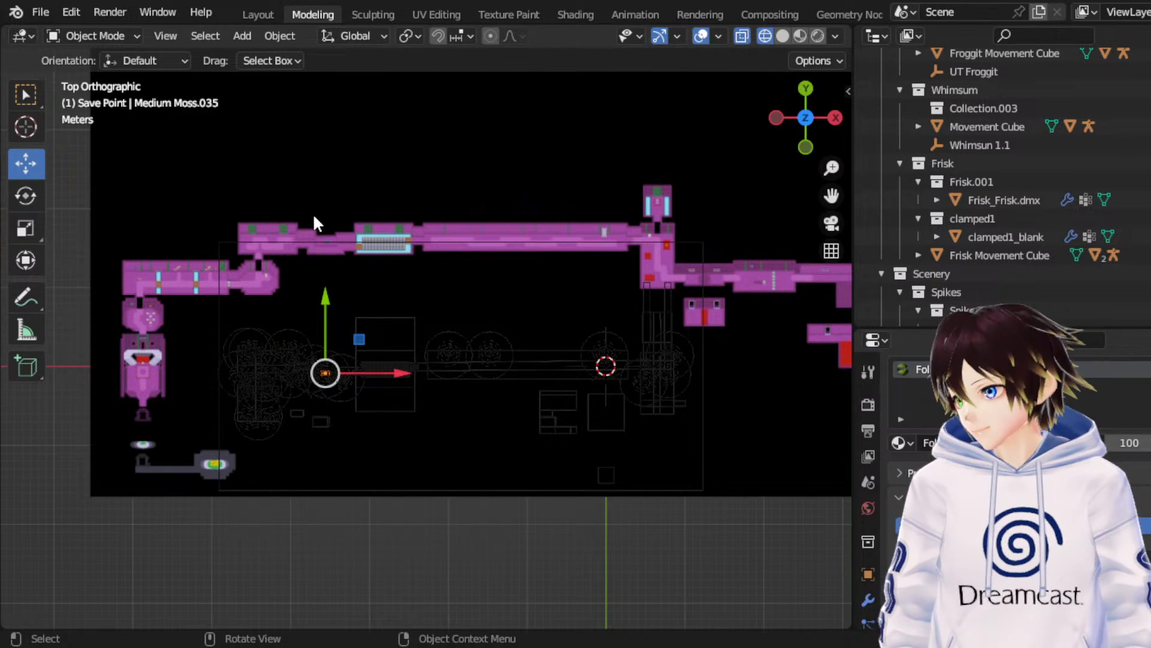
key("ctrl+z")
key("g")
key("y")
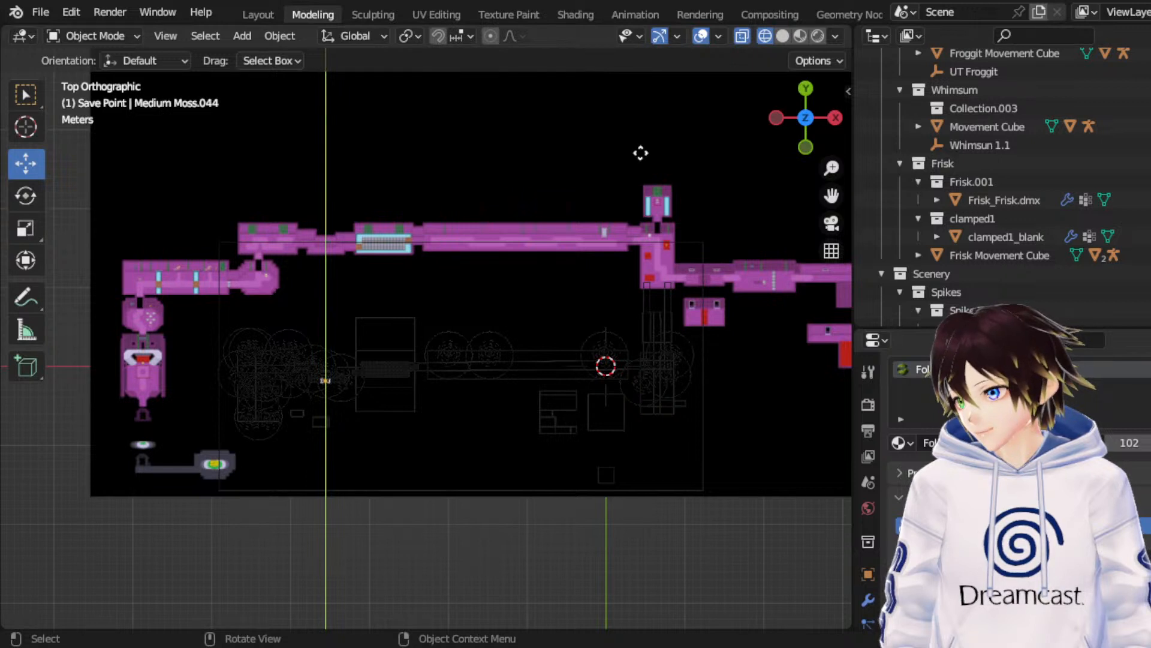
left_click(640, 153)
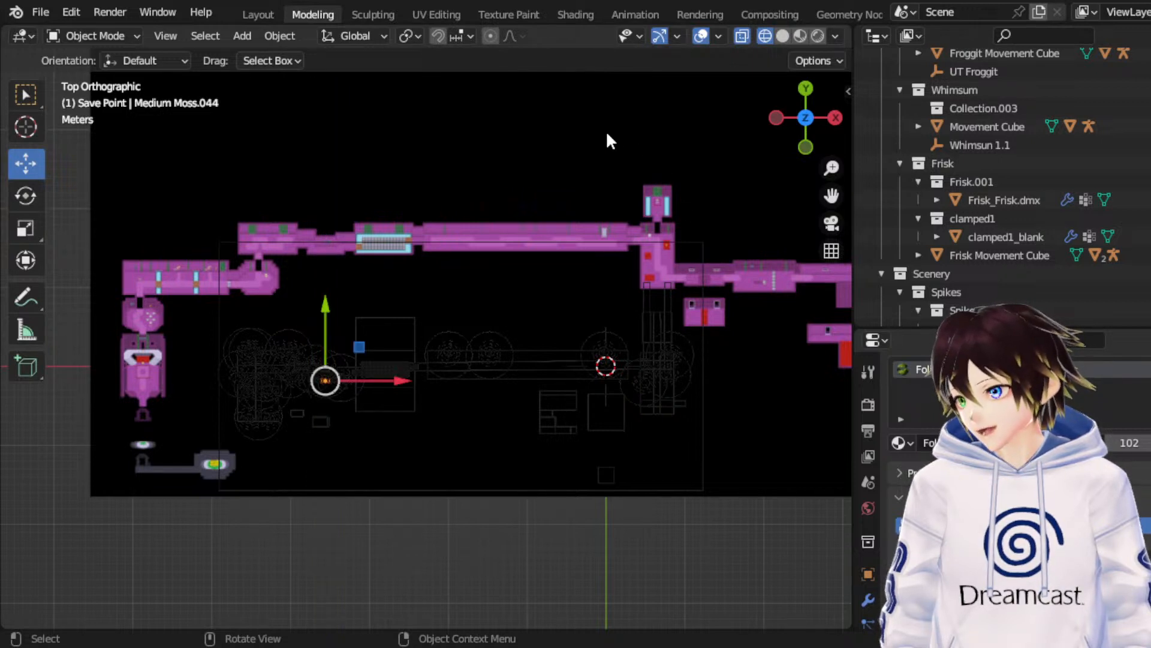
key("g")
key("y")
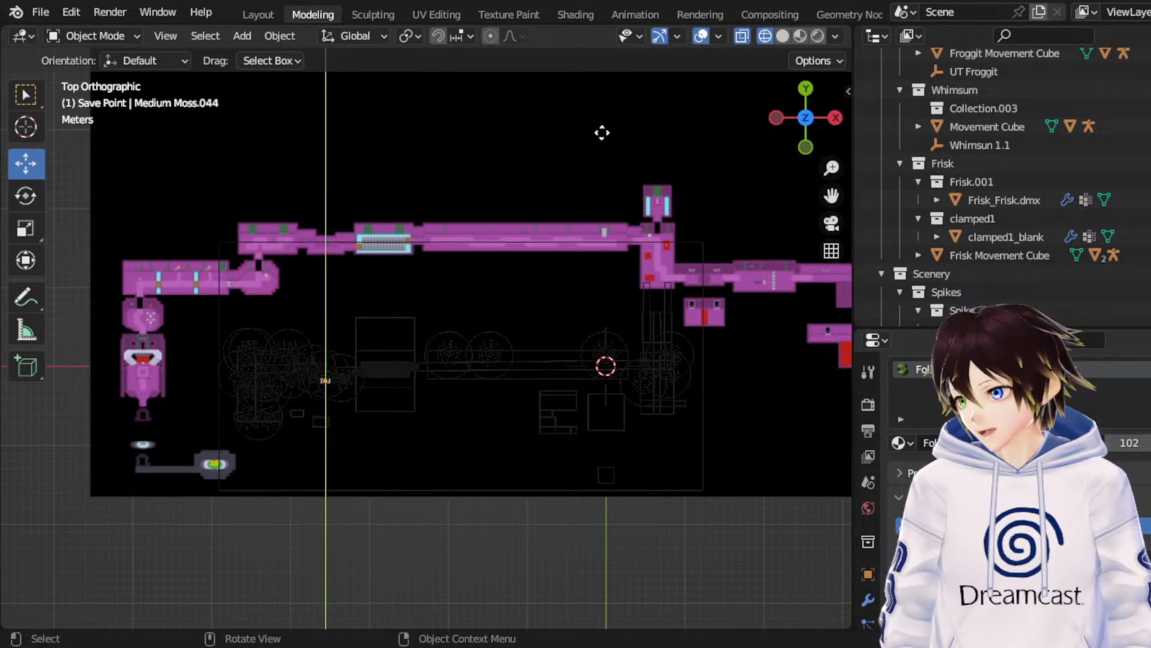
left_click(601, 133)
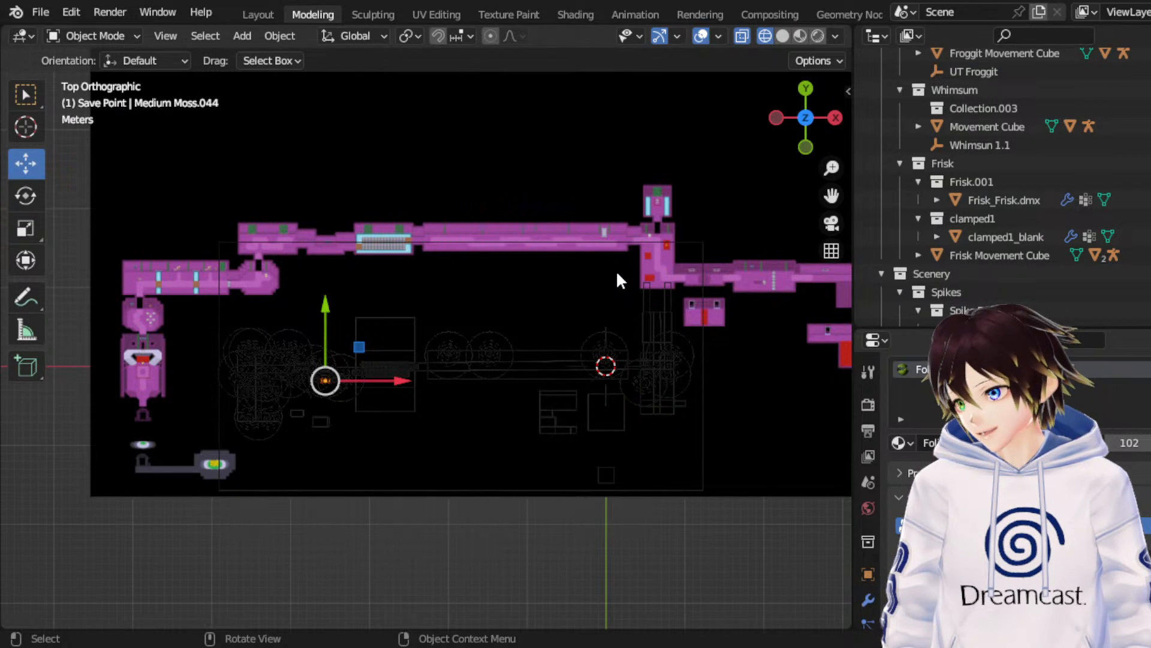
Step: Shift the copied moss pair slightly along the positive X axis
key("g")
key("x")
left_click(455, 206)
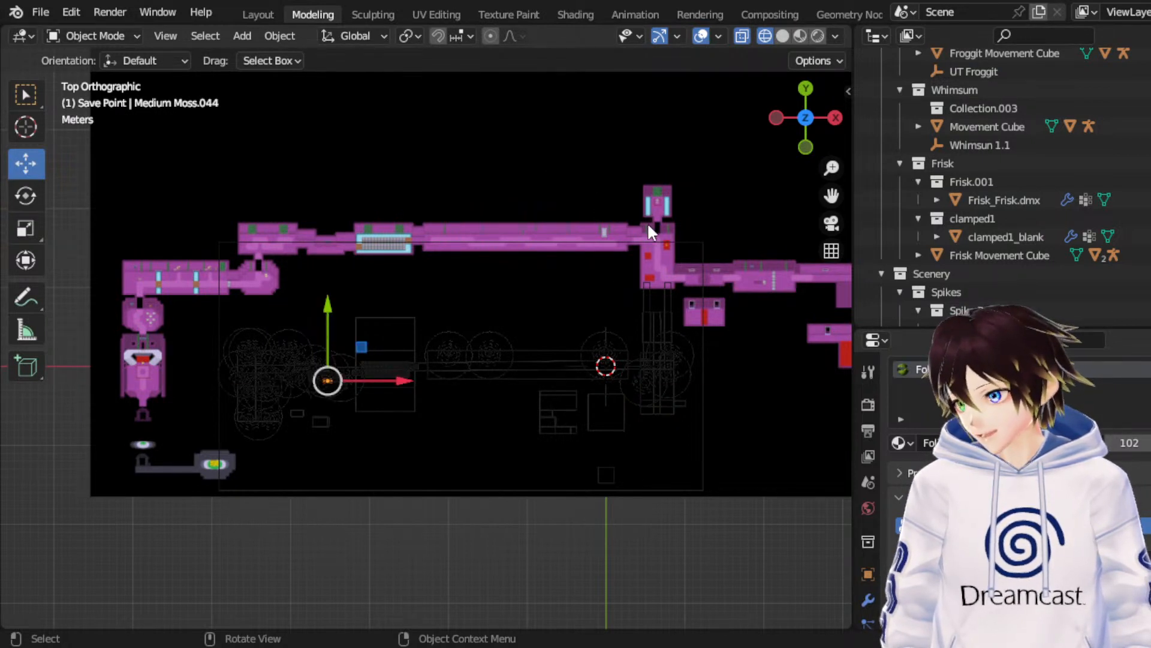
key("g")
key("x")
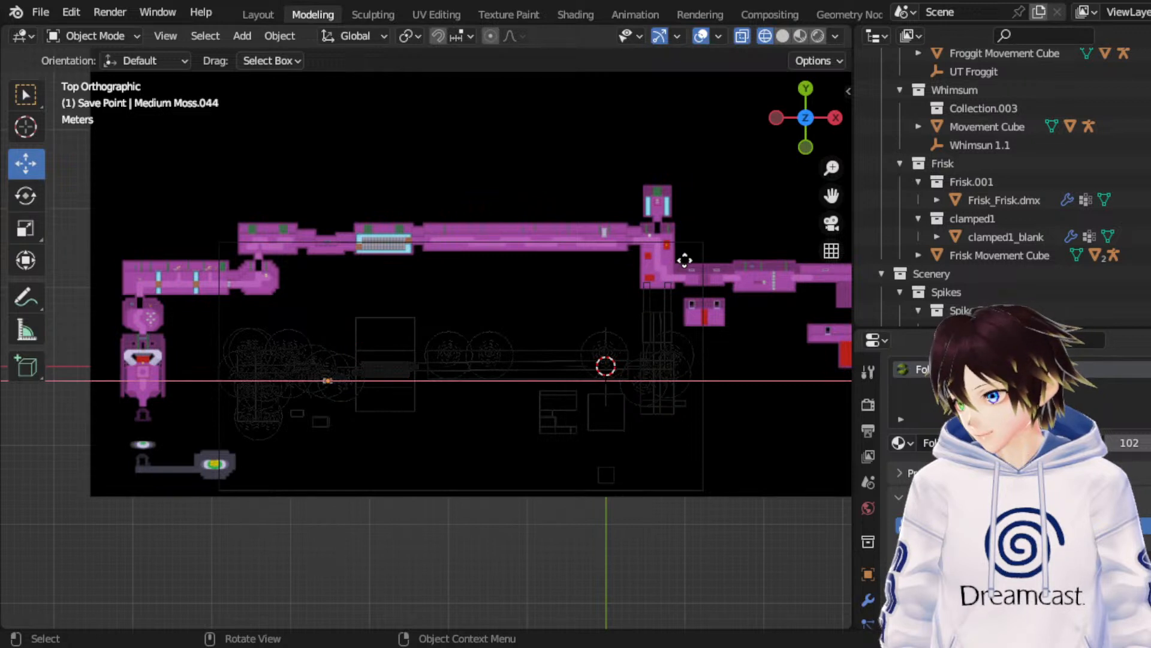
left_click(685, 260)
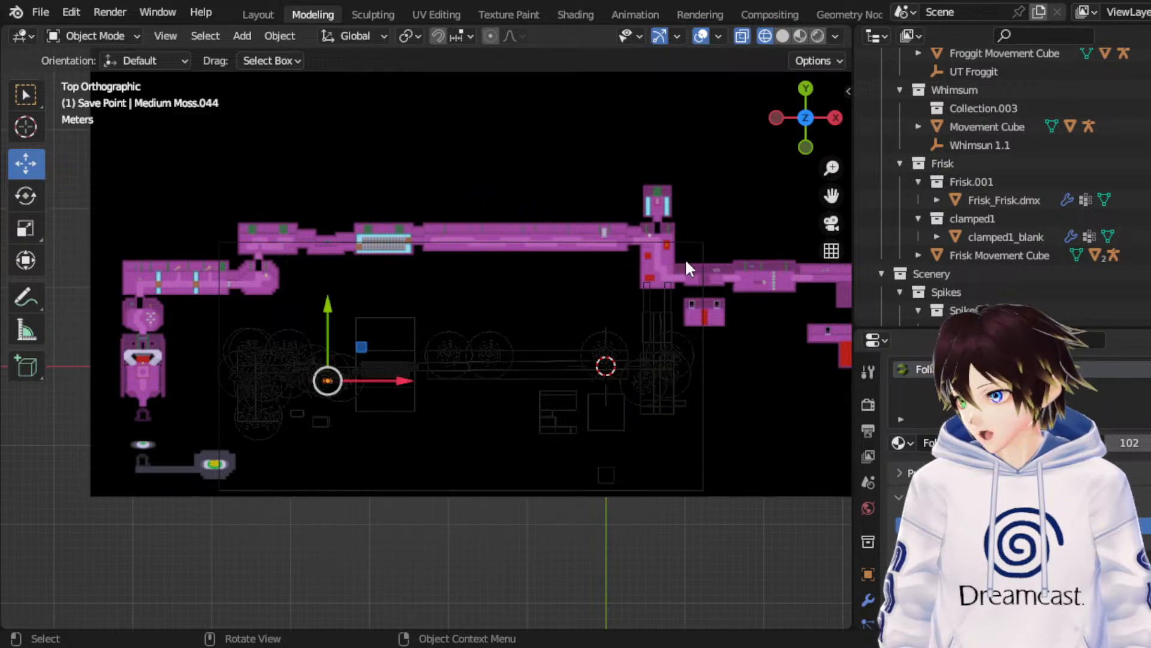
Step: Select Medium Moss.039, move it a little along the positive X axis and save the file
left_click(750, 281)
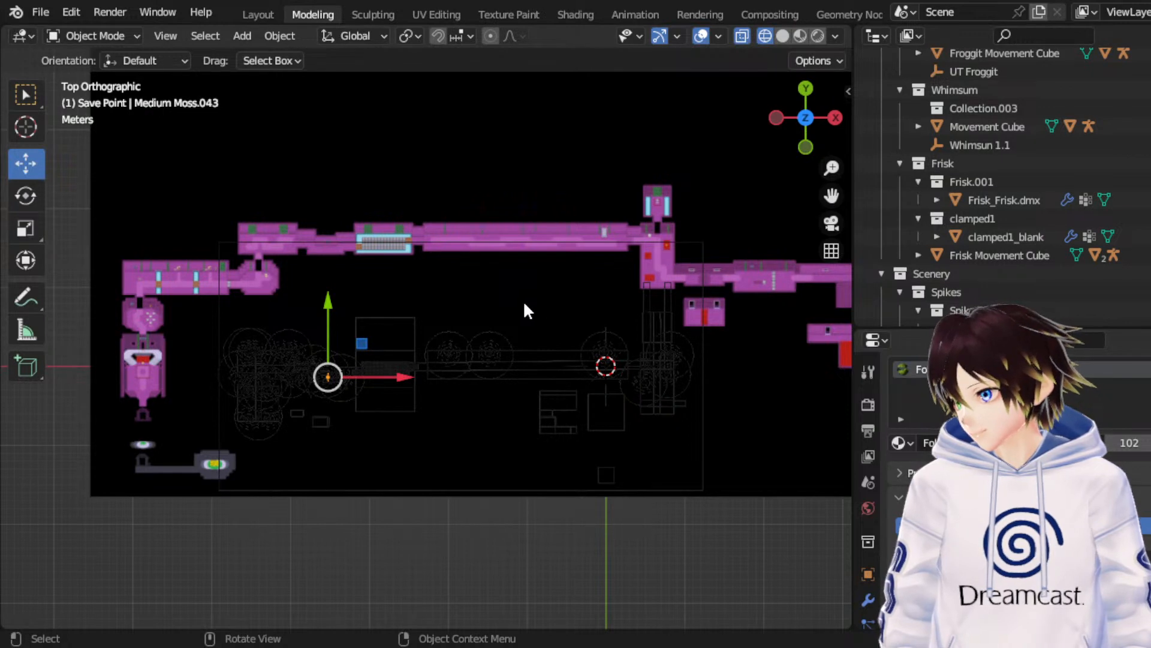
left_click(584, 265)
left_click(631, 276)
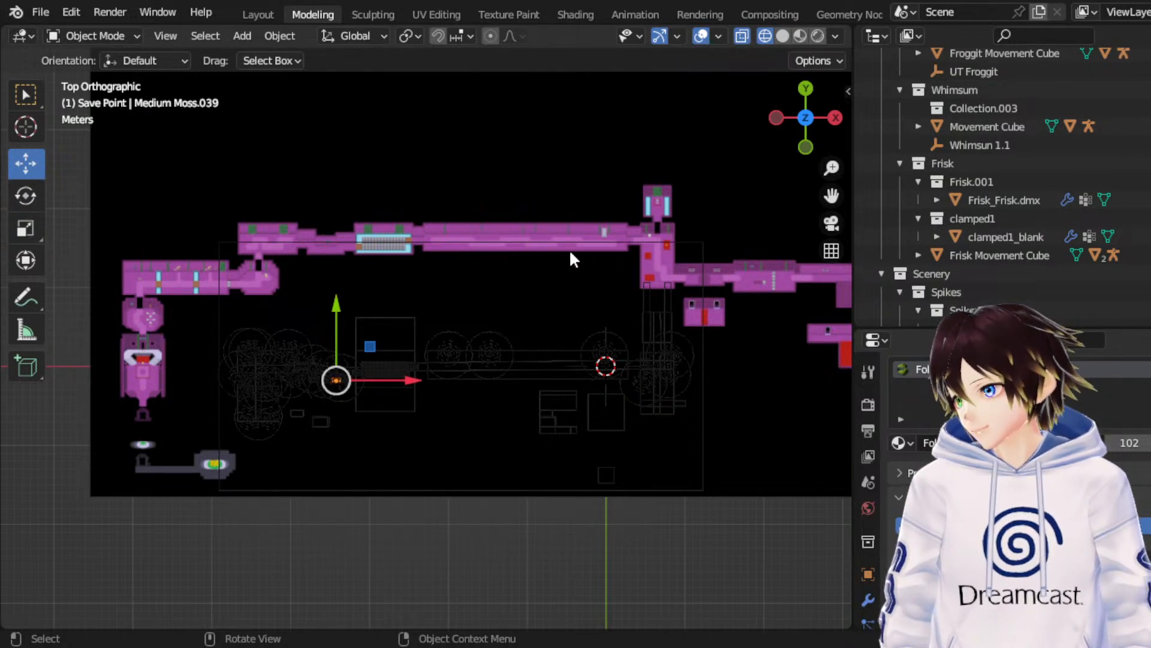
key("g")
key("x")
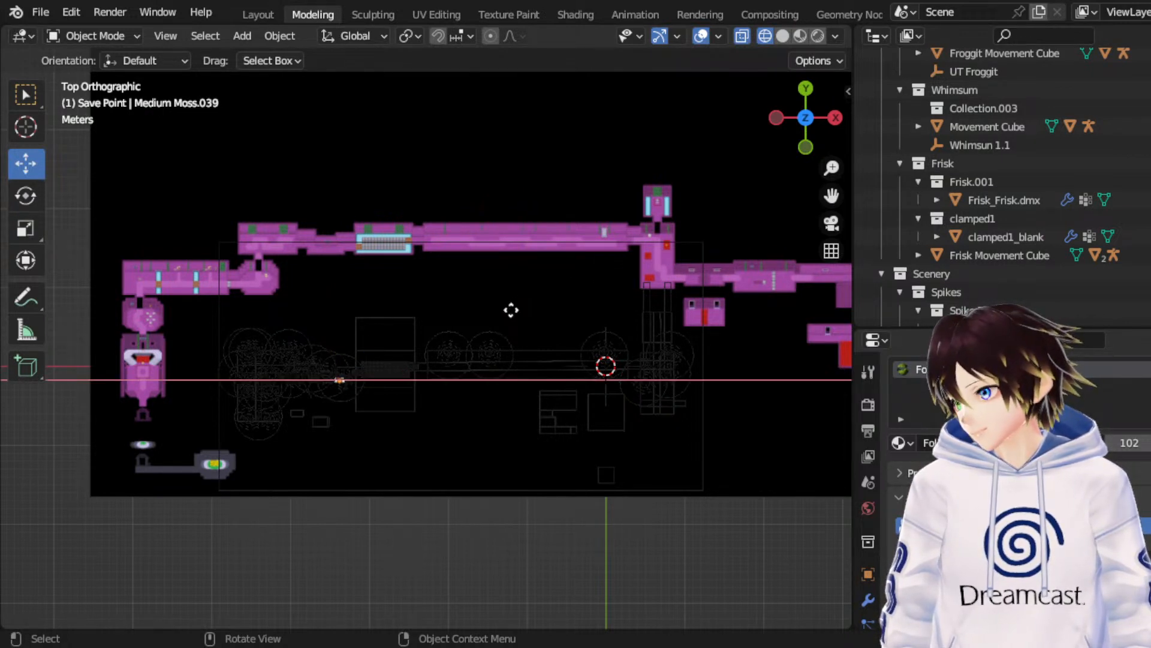
left_click(511, 310)
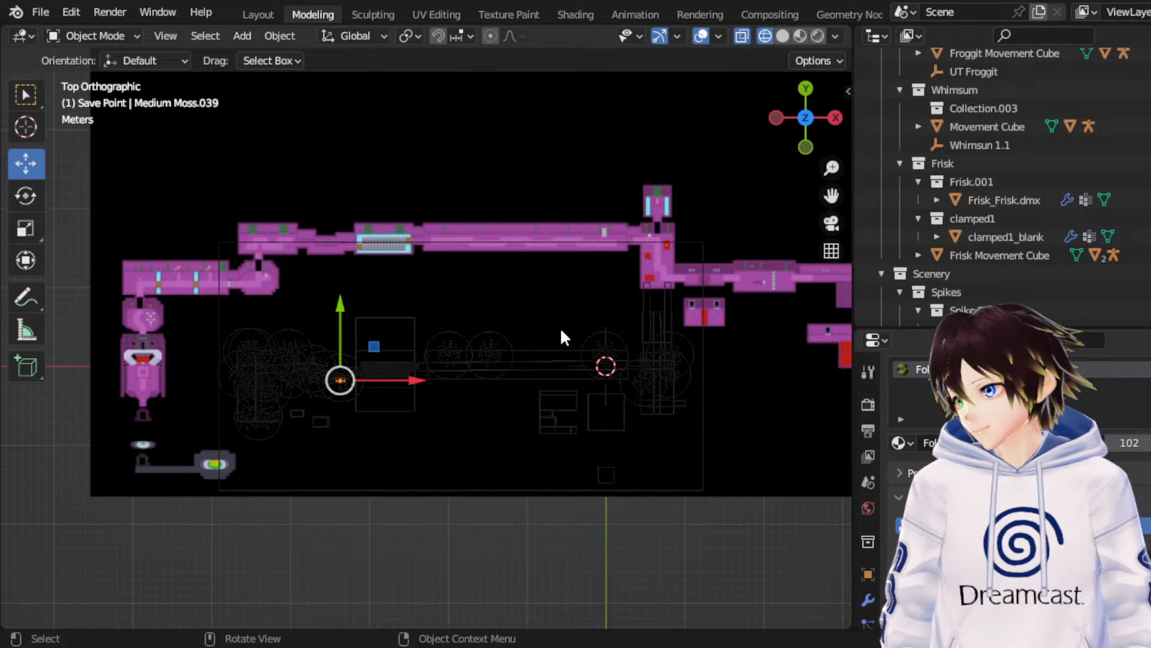
key("ctrl+s")
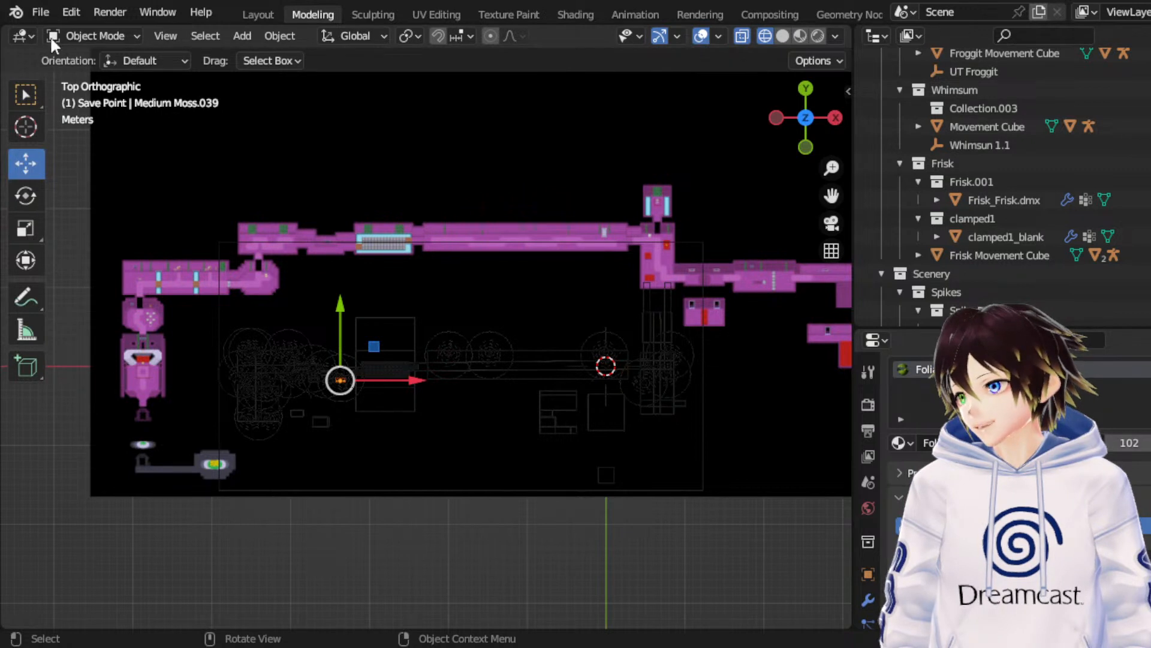
key("ctrl+s")
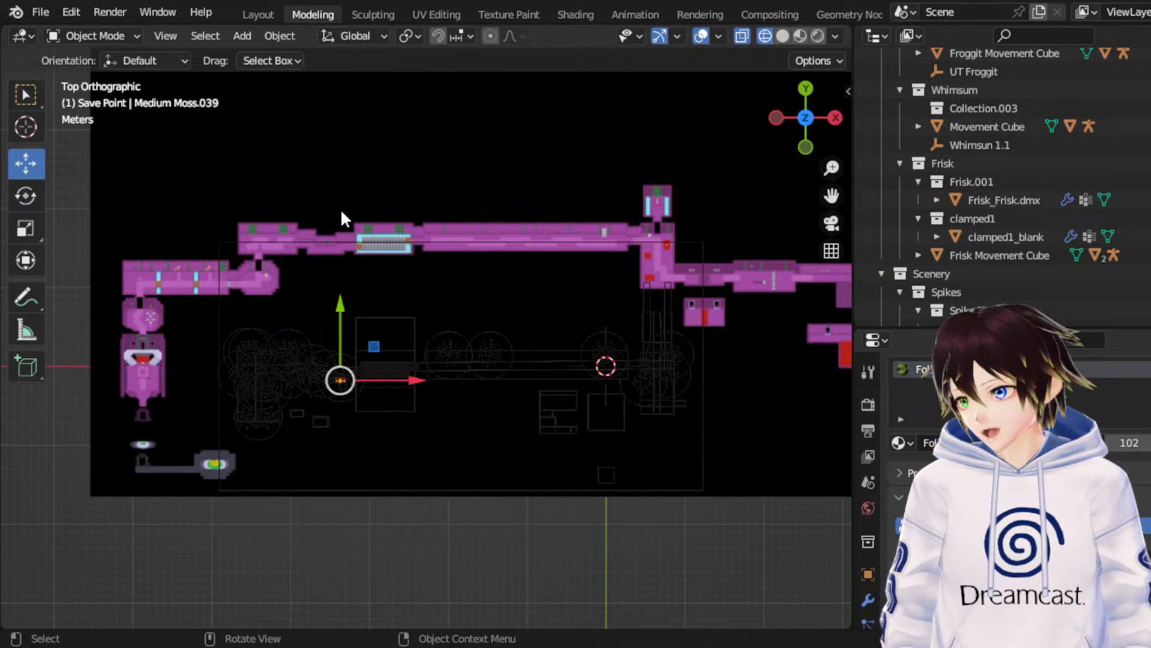
Step: Pick Small Vines.012 among the overlapping foliage pieces and duplicate it
left_click(324, 208)
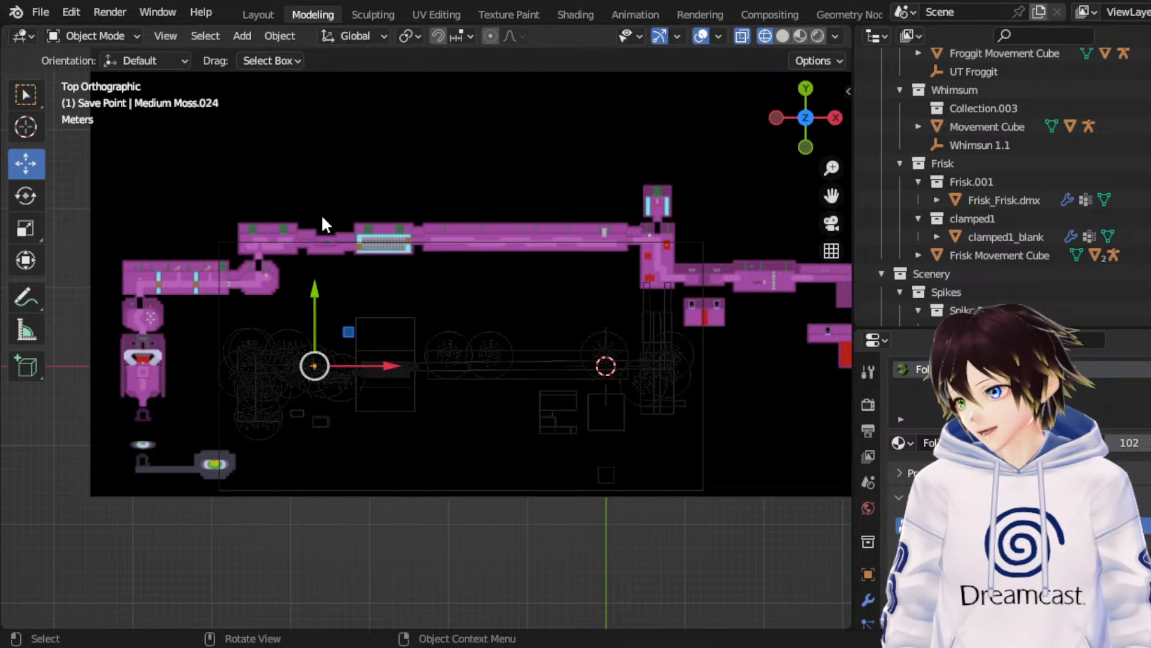
left_click(344, 221)
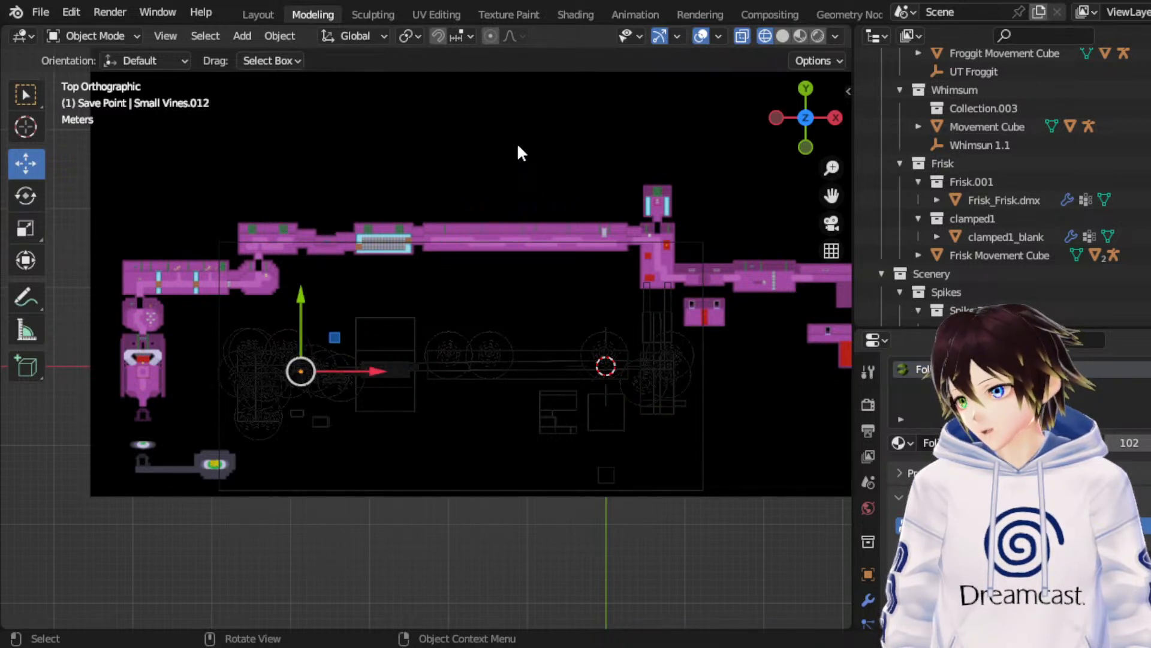
left_click(492, 116)
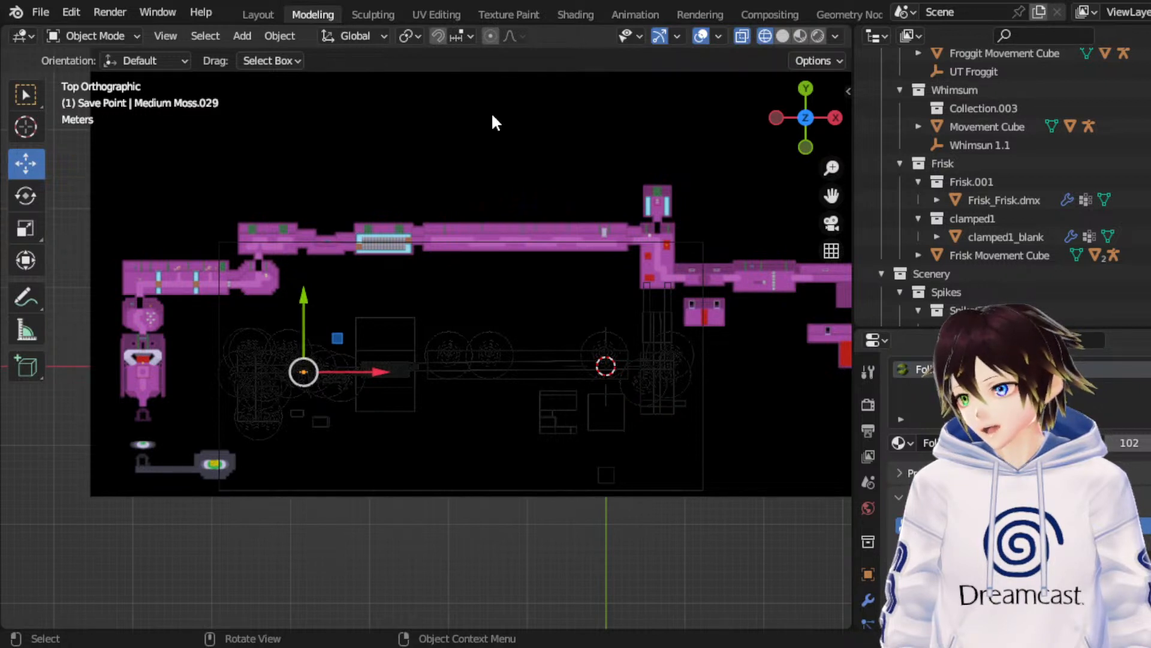
left_click(491, 143)
left_click(467, 132)
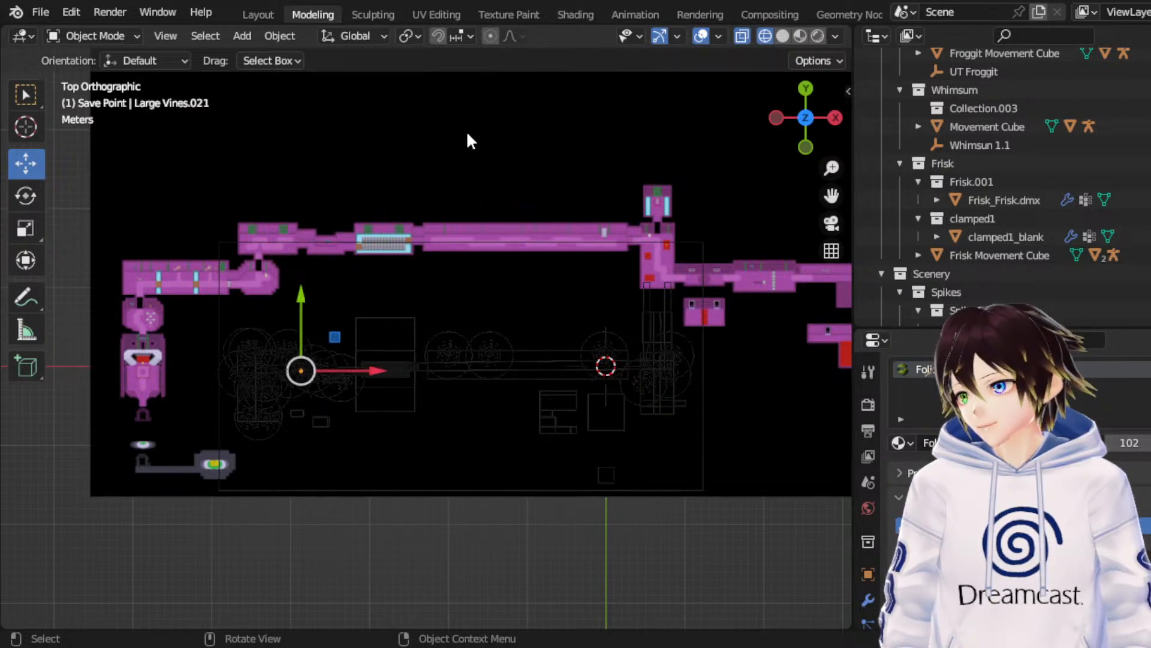
left_click(478, 128)
left_click(430, 126)
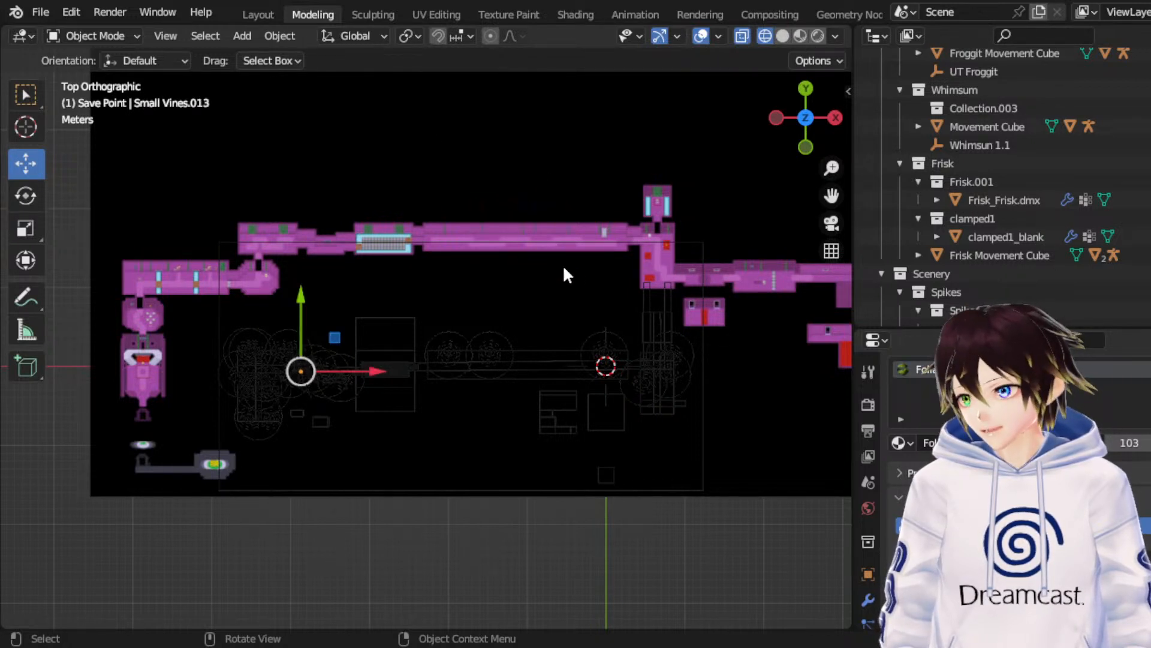
Step: Move the duplicated small vines along the positive X axis and nudge them slightly along the negative Y axis
key("g")
key("x")
left_click(465, 273)
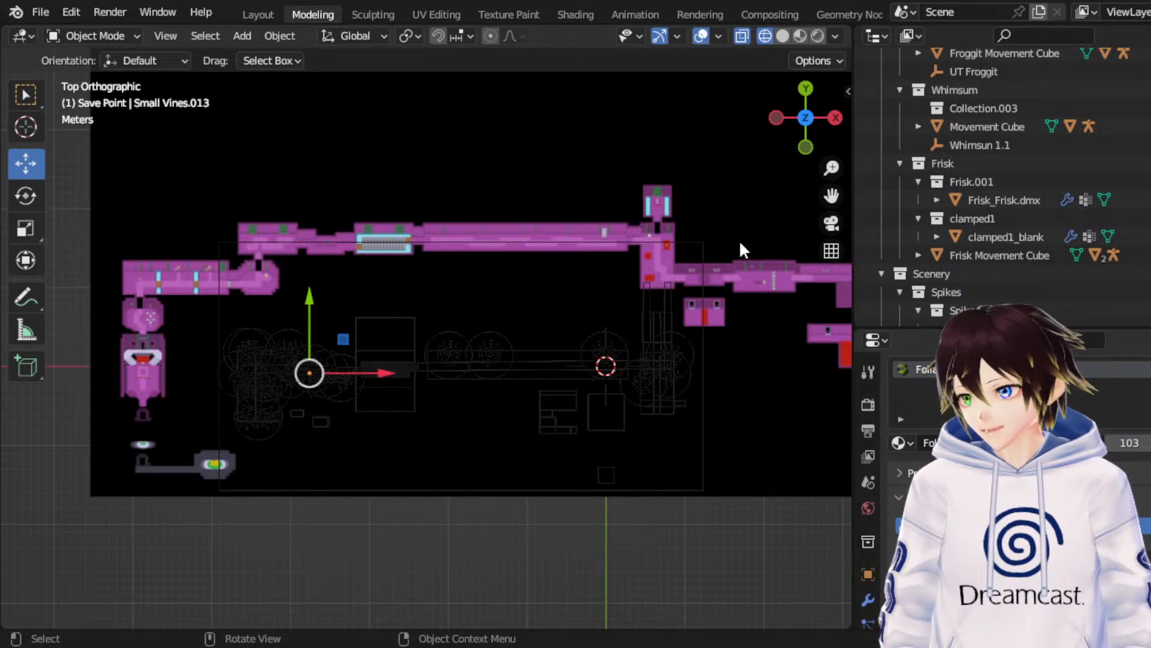
key("g")
key("x")
left_click(571, 263)
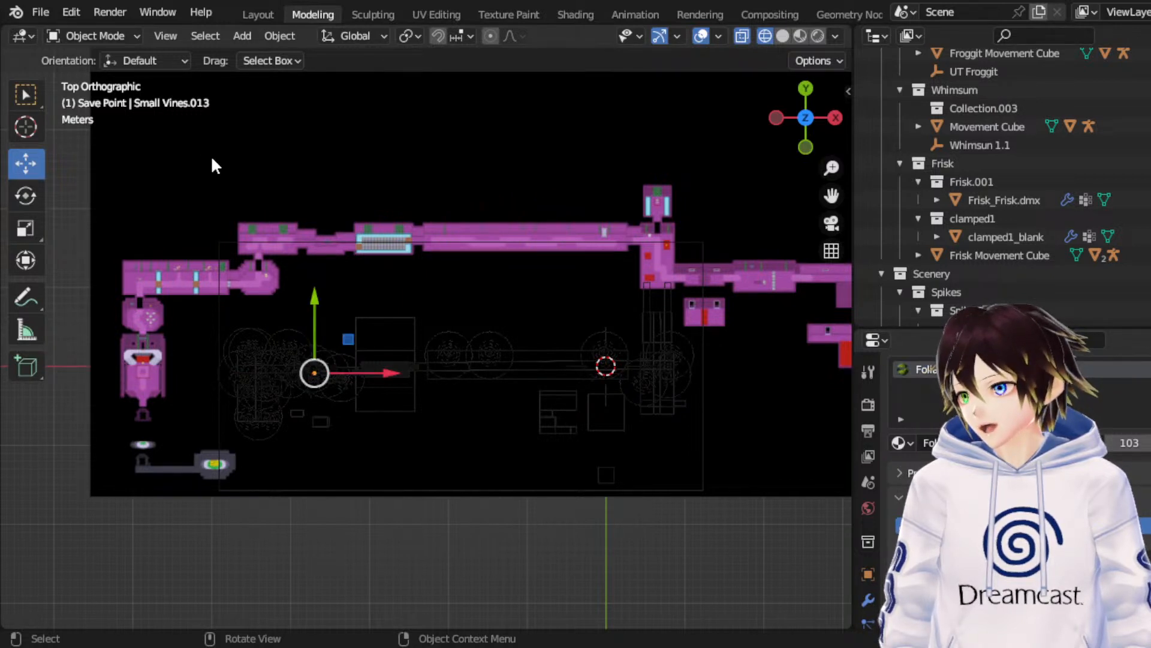
key("g")
key("y")
left_click(304, 125)
key("g")
key("x")
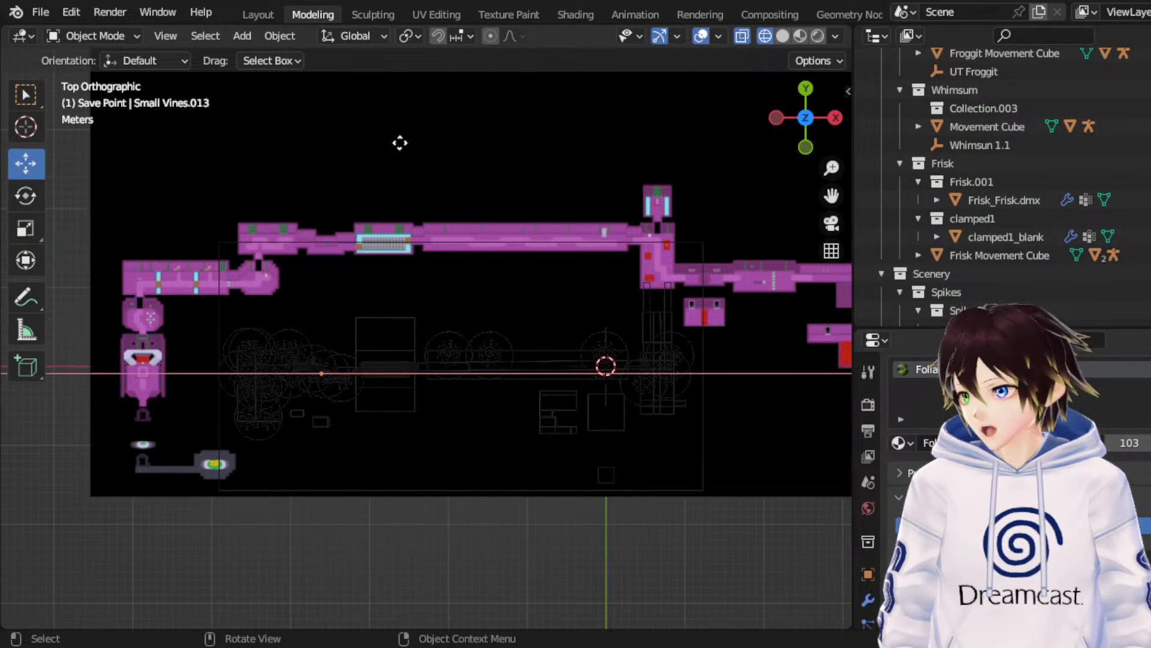
left_click(401, 146)
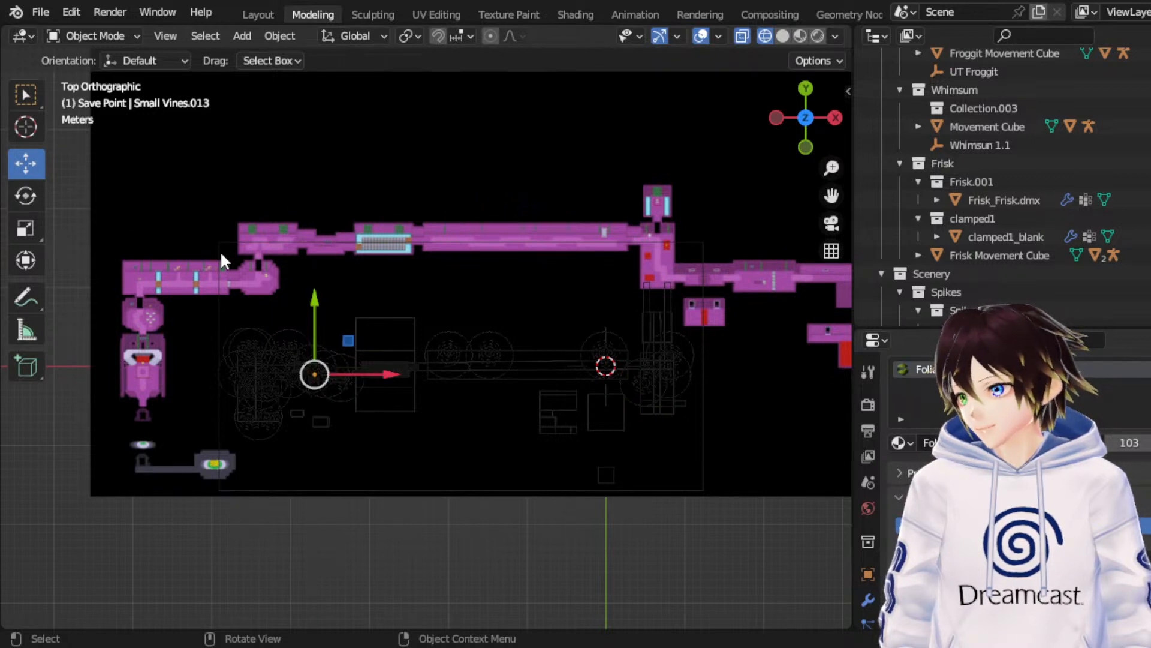
Step: Move the duplicated small vines farther along the positive X axis, towards the newly placed moss pieces
key("g")
key("x")
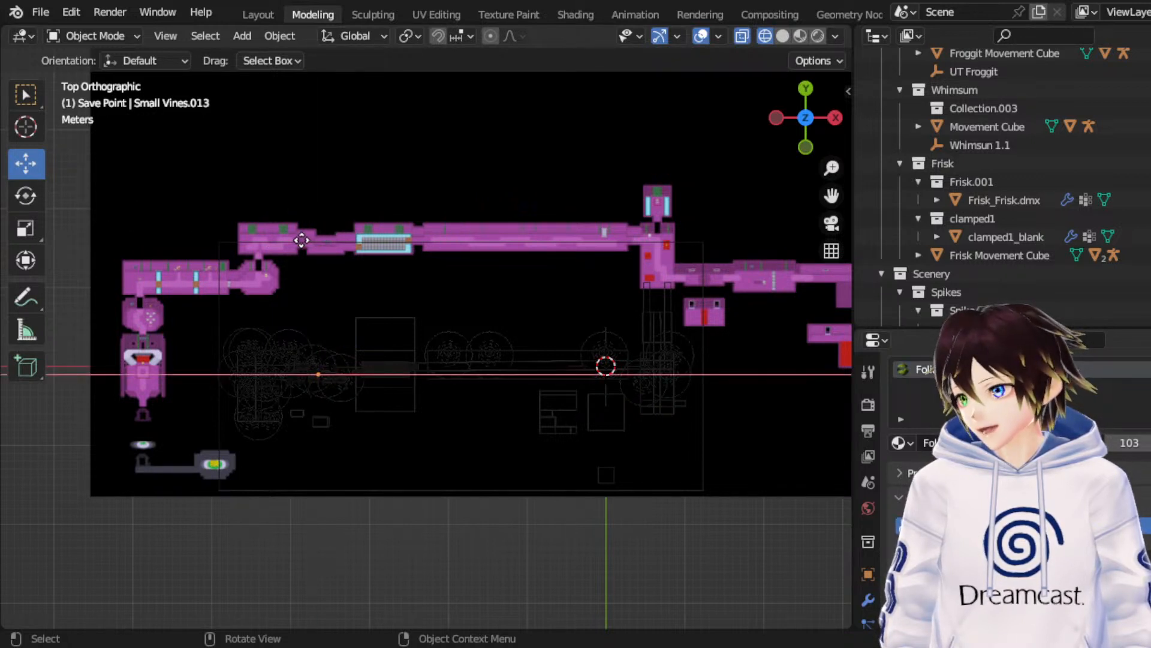
left_click(376, 194)
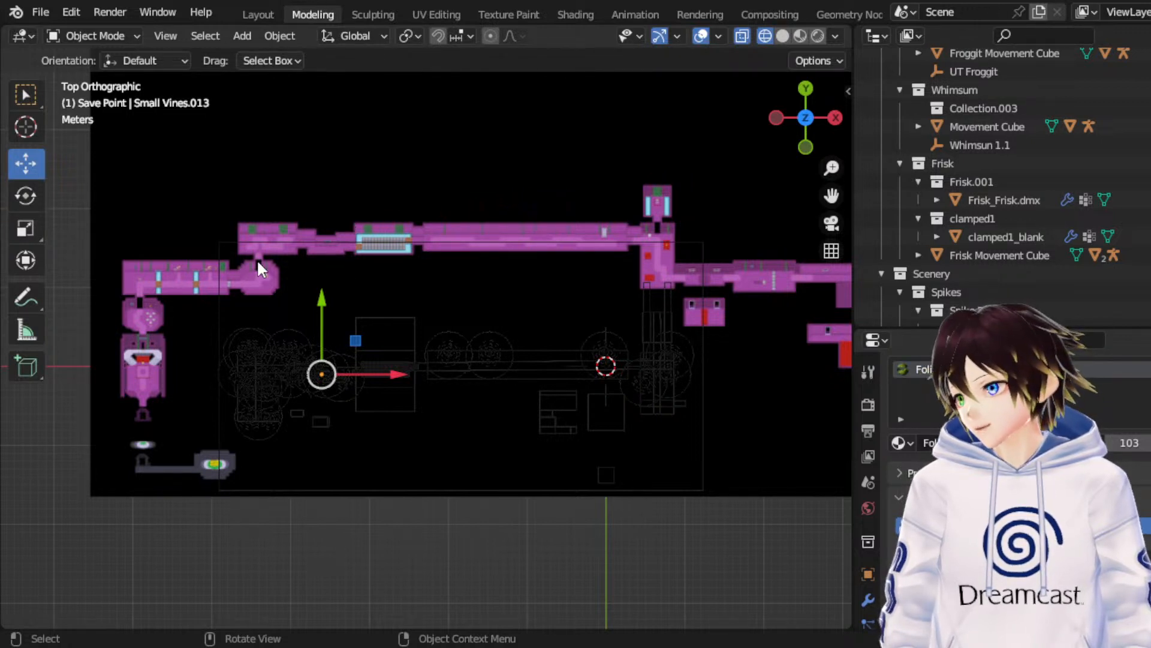
key("g")
key("x")
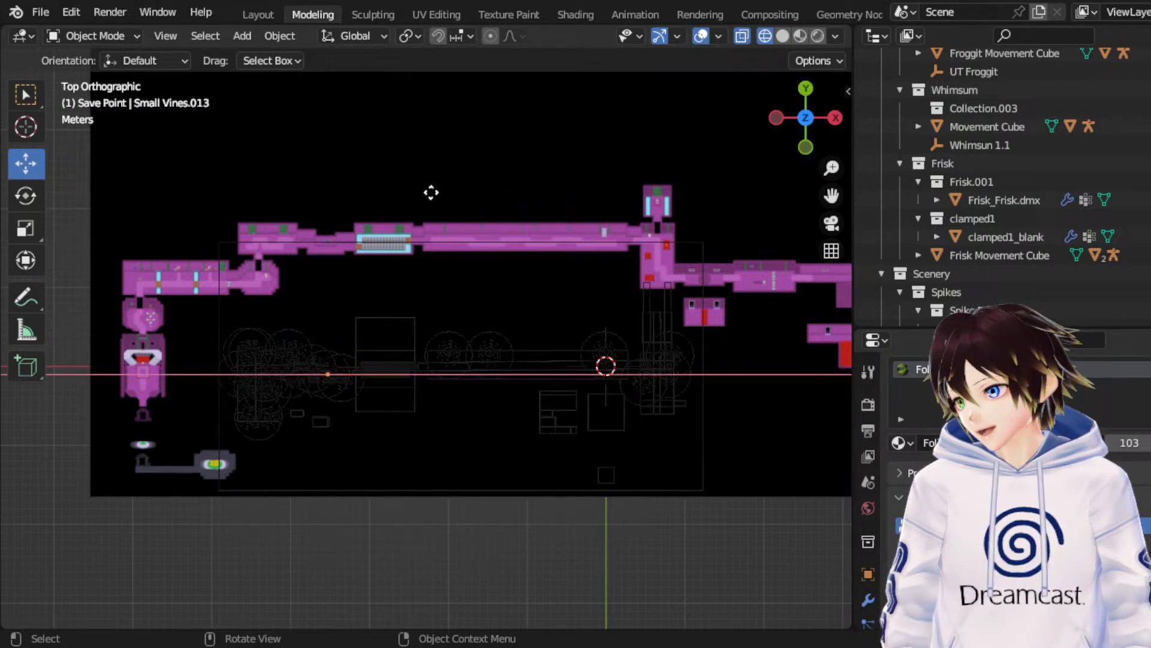
left_click(429, 193)
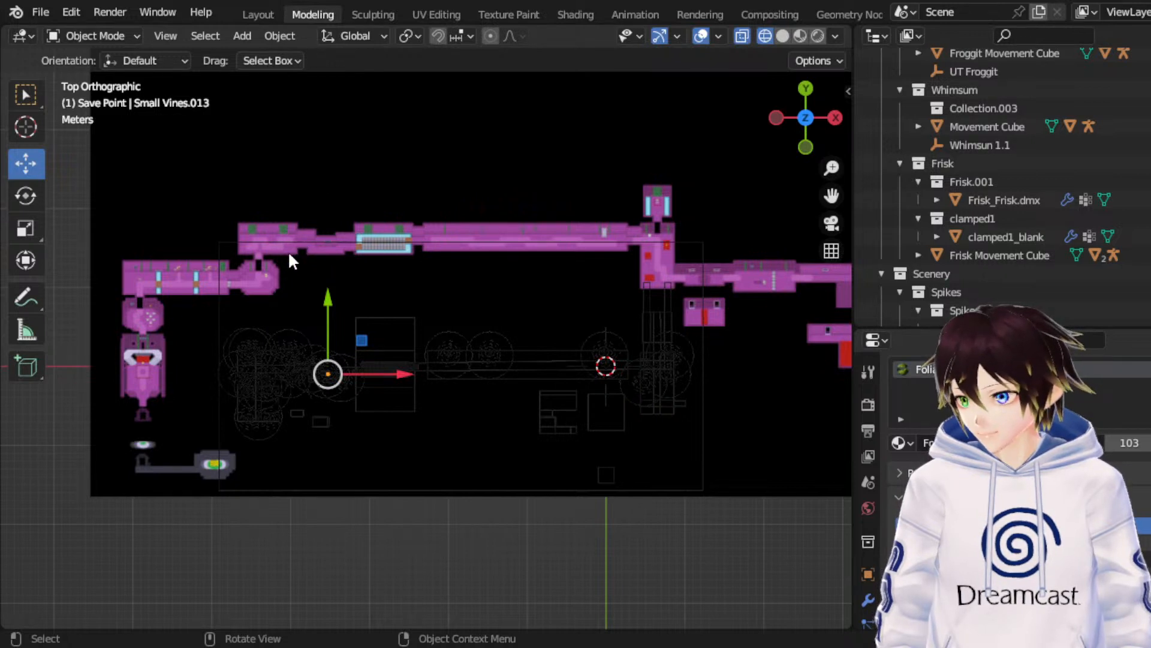
Step: Fine-tune the position of Small Vines.013 along the X axis and save the file
key("g")
key("x")
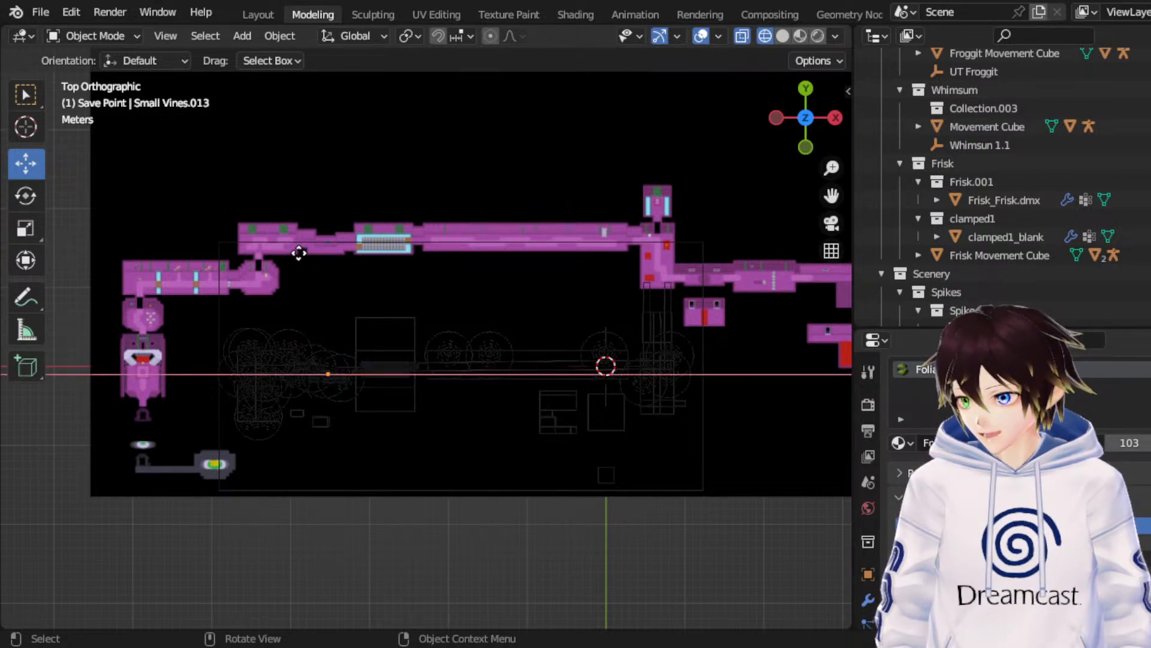
left_click(298, 253)
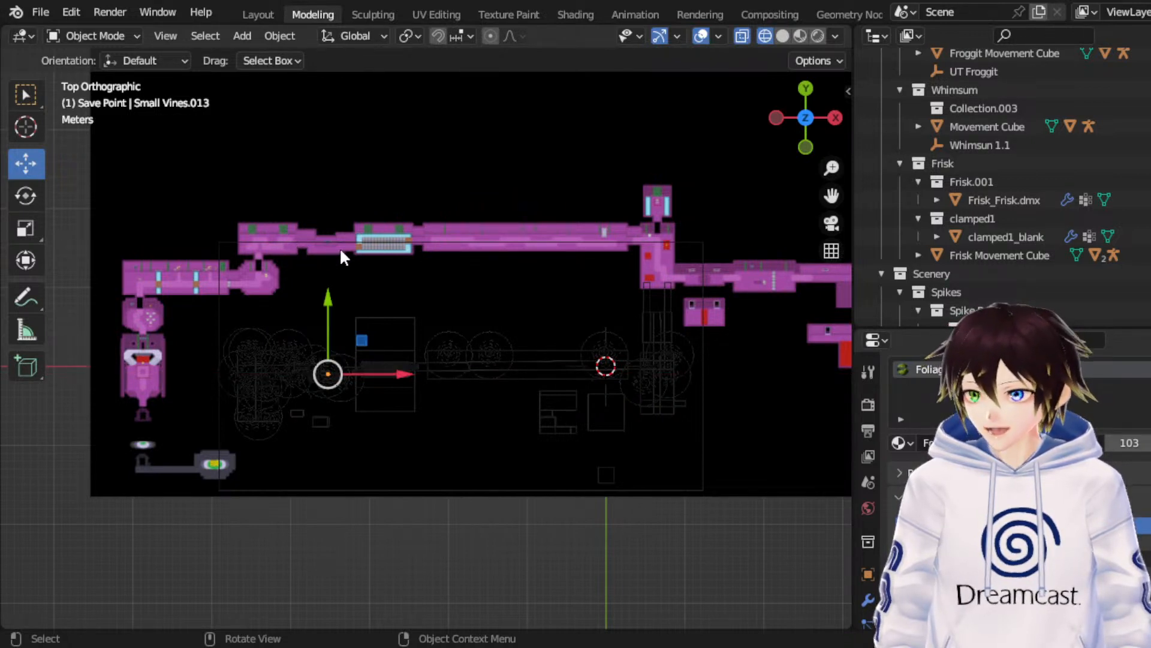
left_click(25, 229)
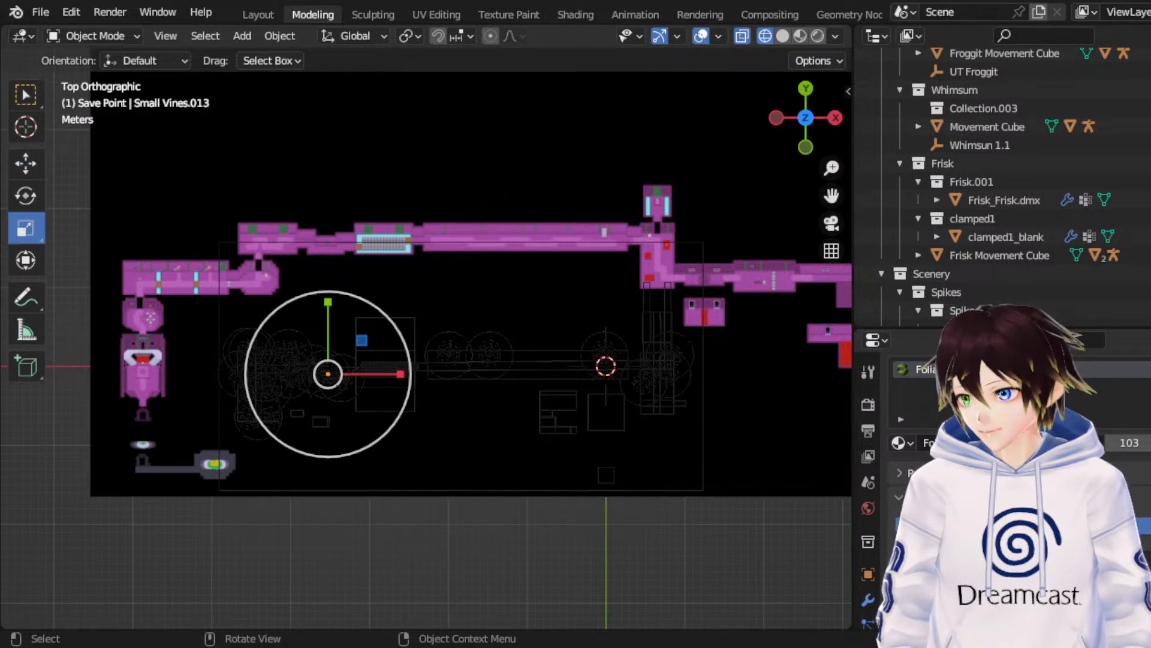
key("s")
key("Escape")
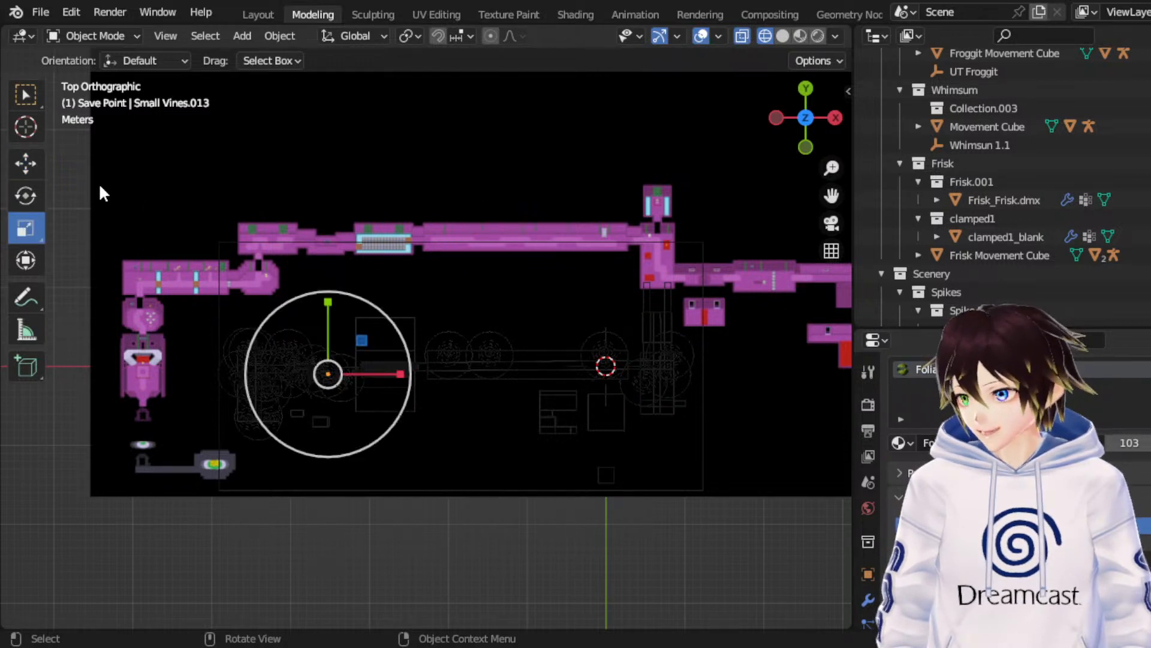
left_click(27, 159)
key("g")
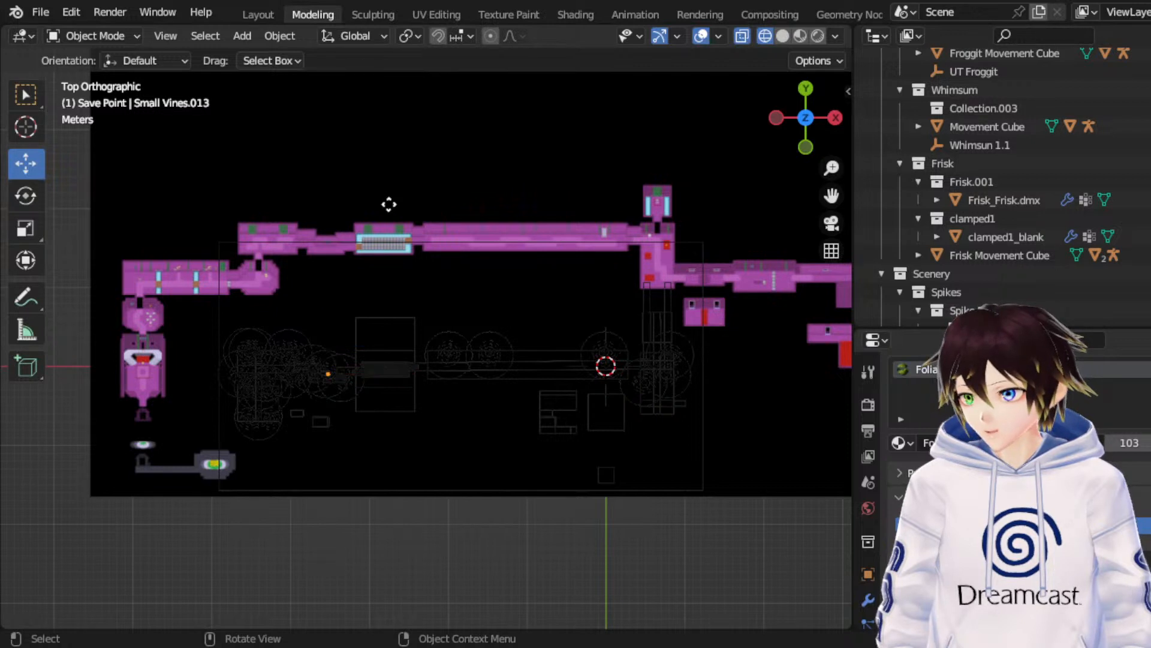
key("Escape")
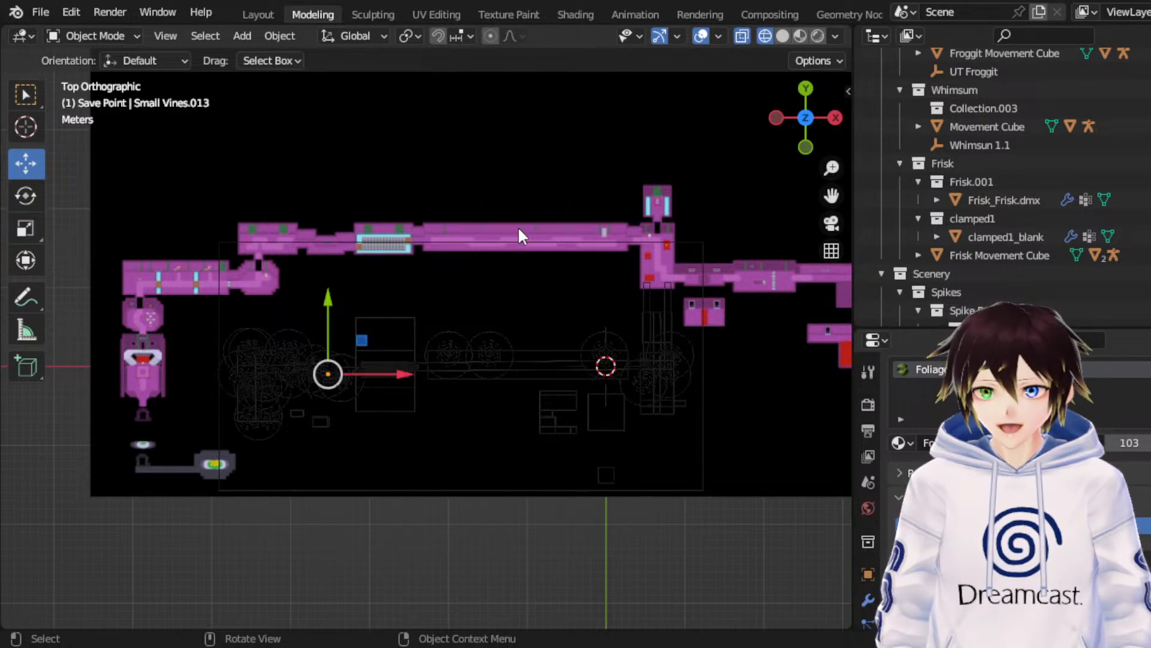
key("ctrl+s")
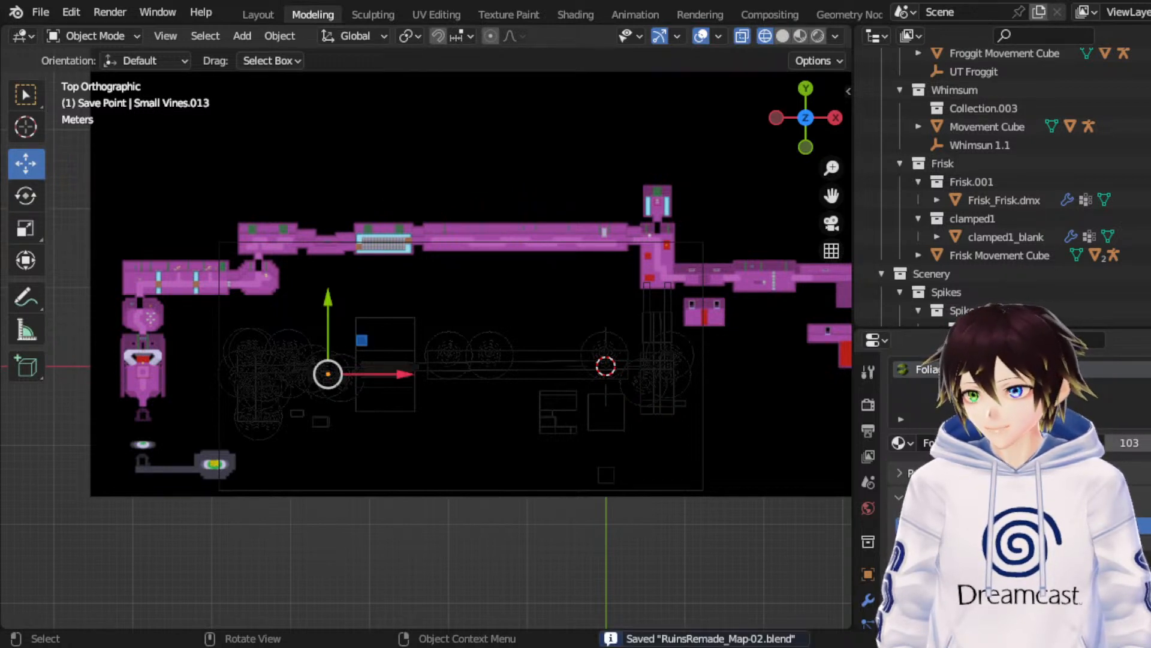
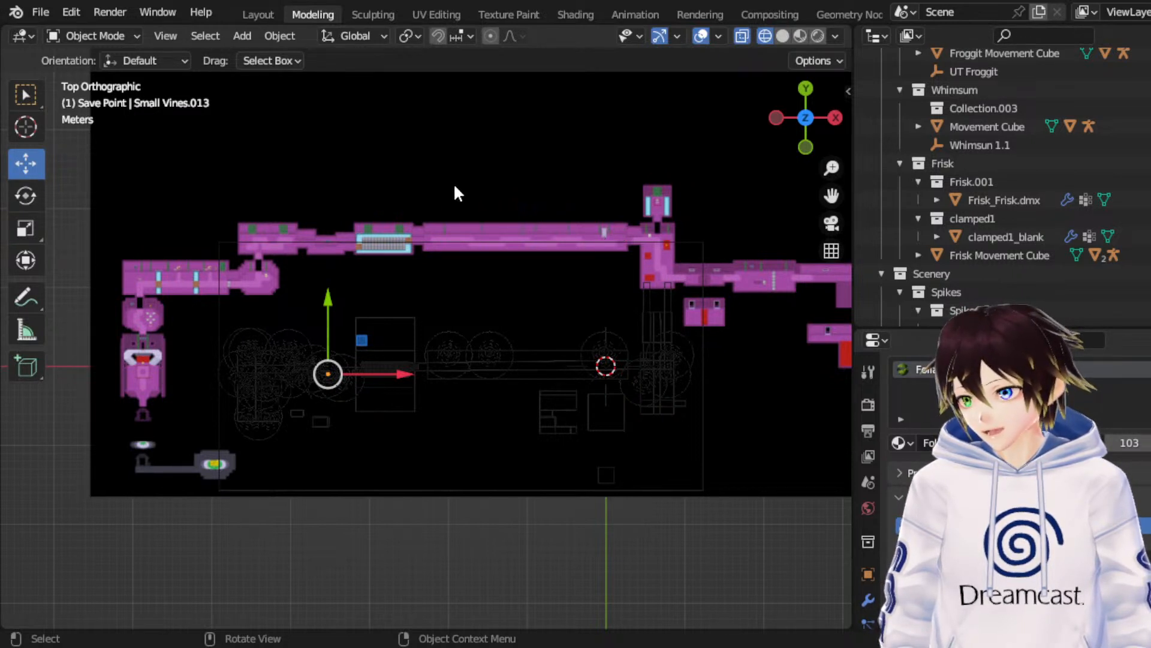
Step: Duplicate Small Vines.013 and move the copy a short distance along the negative Y axis
left_click(25, 228)
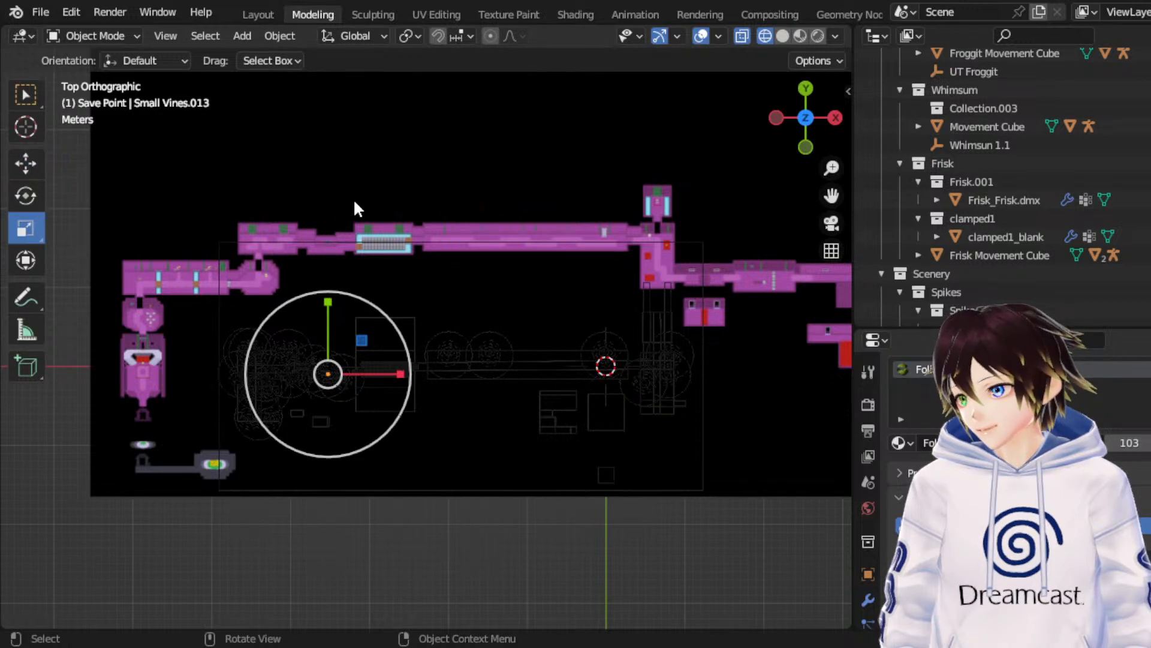
middle_click_drag(355, 202, 355, 201, "shift")
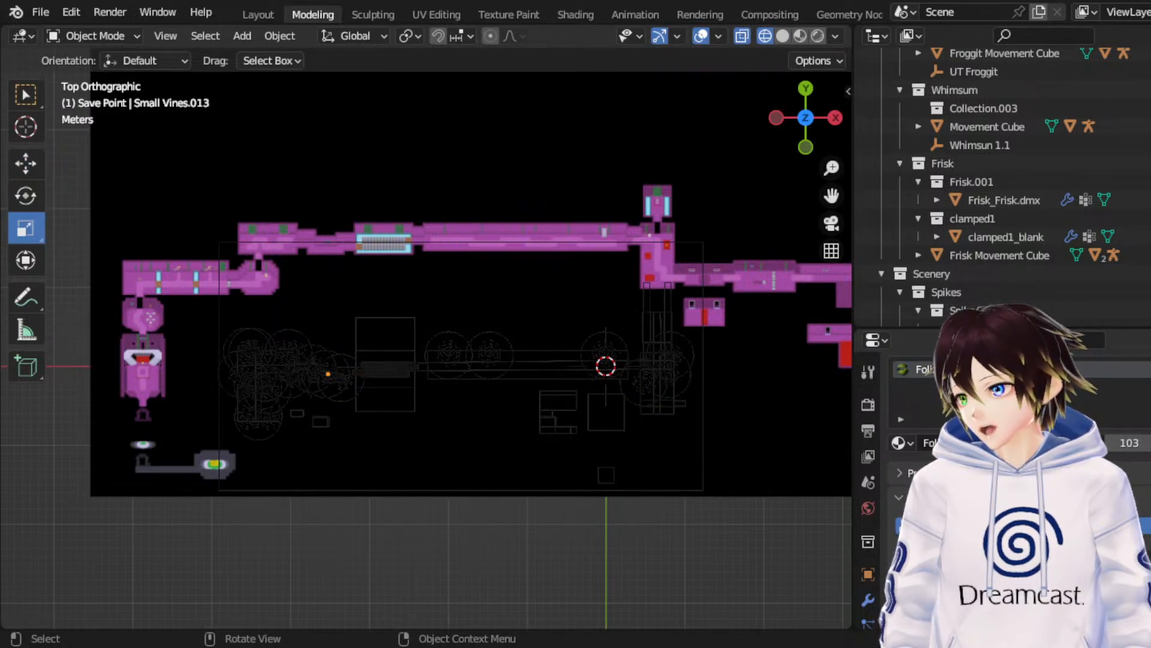
left_click(27, 161)
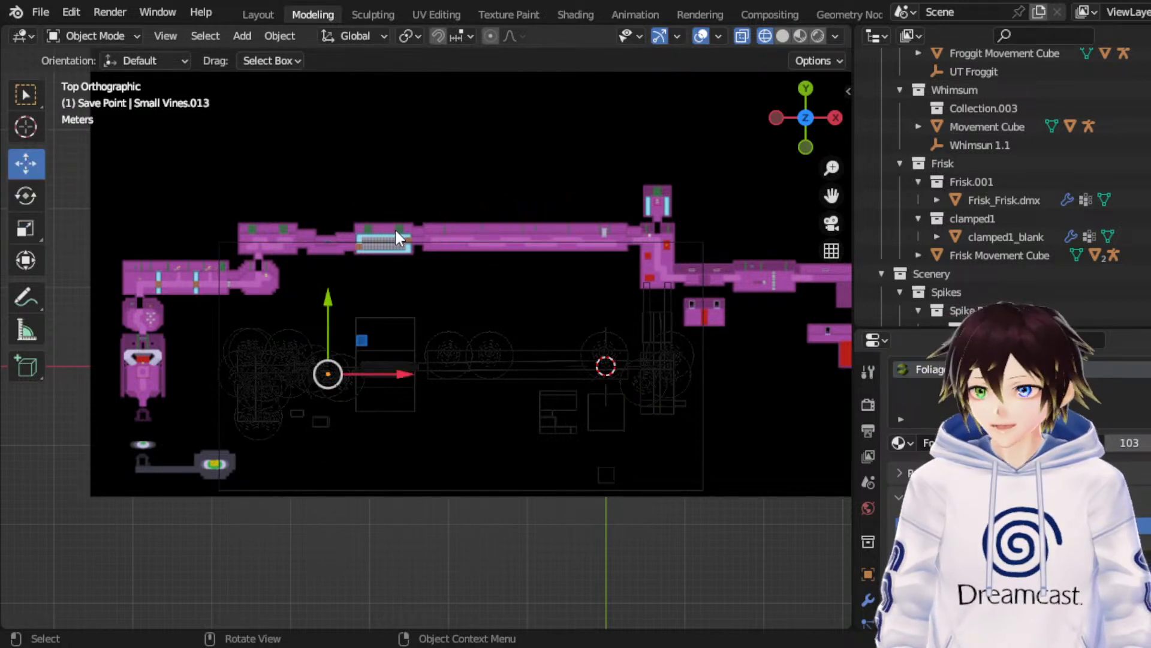
key("shift+d")
right_click(334, 227)
key("g")
key("y")
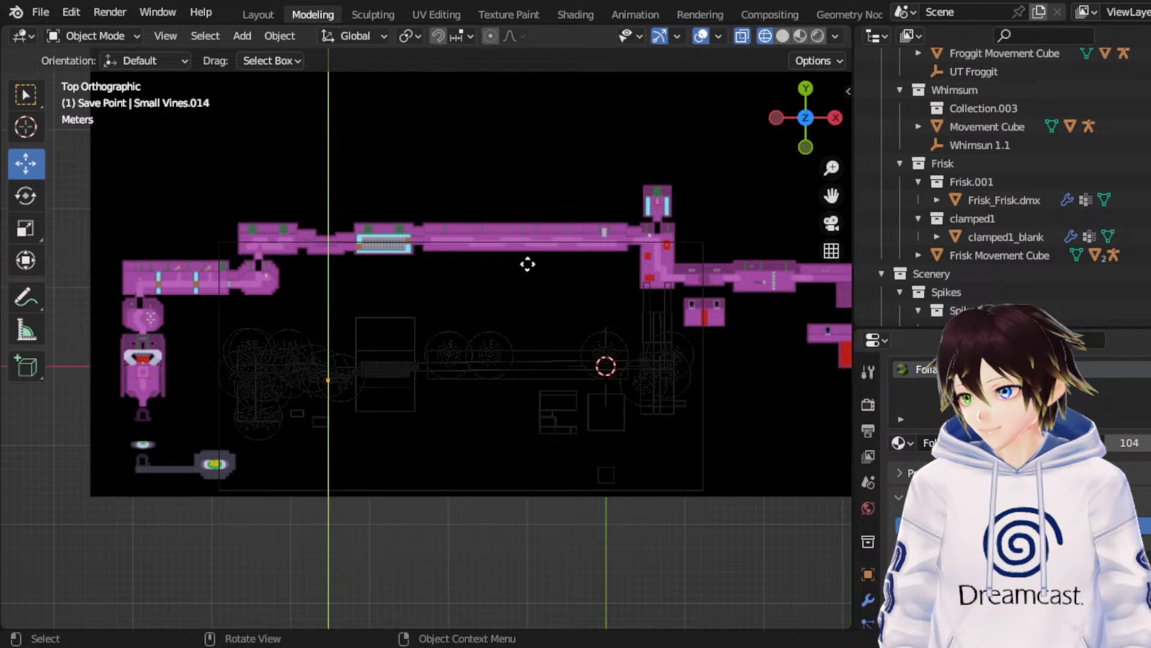
left_click(557, 262)
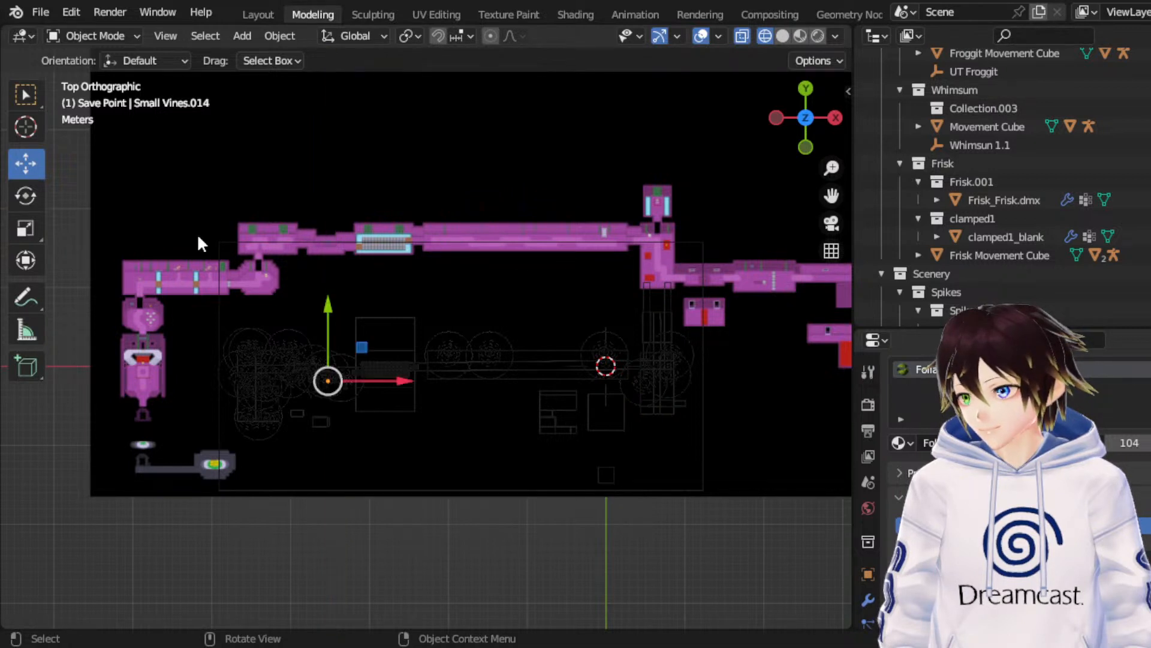
Step: Try another Y-axis adjustment of the copied small vines, cancel it and save the file
left_click(25, 228)
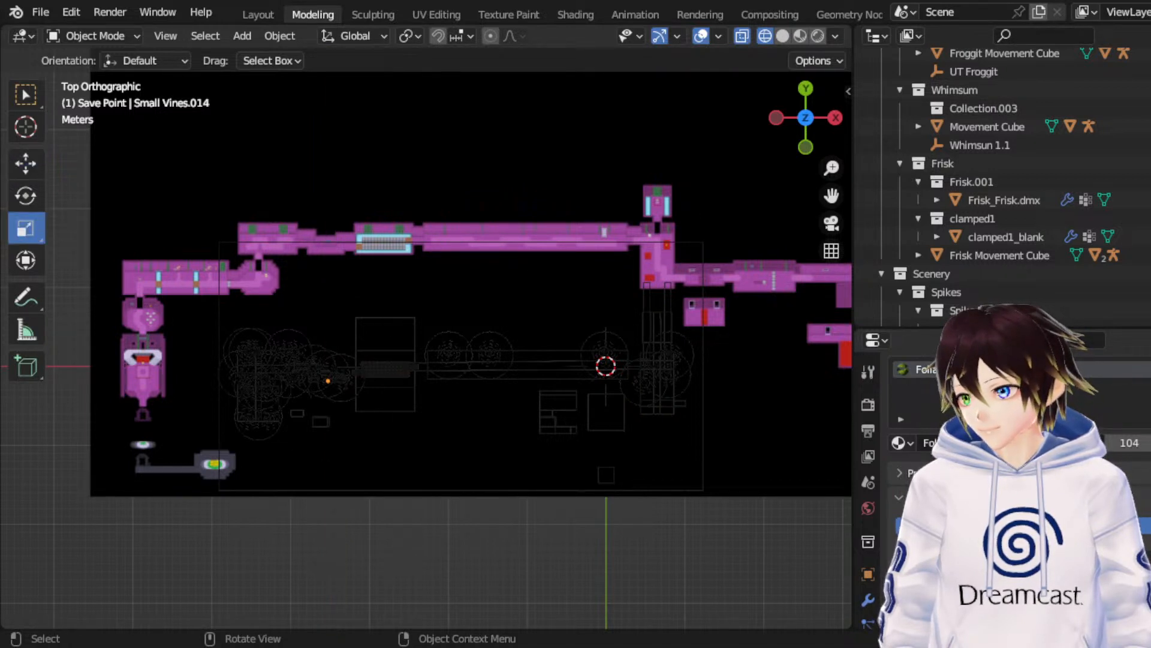
left_click(25, 167)
key("g")
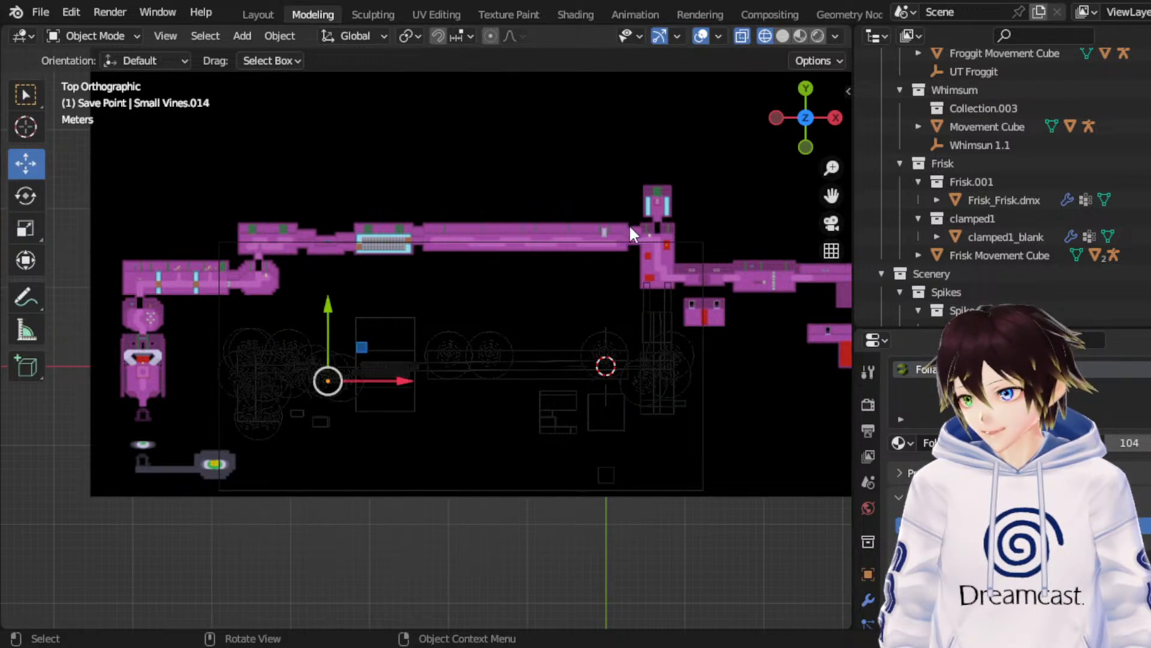
key("g")
key("y")
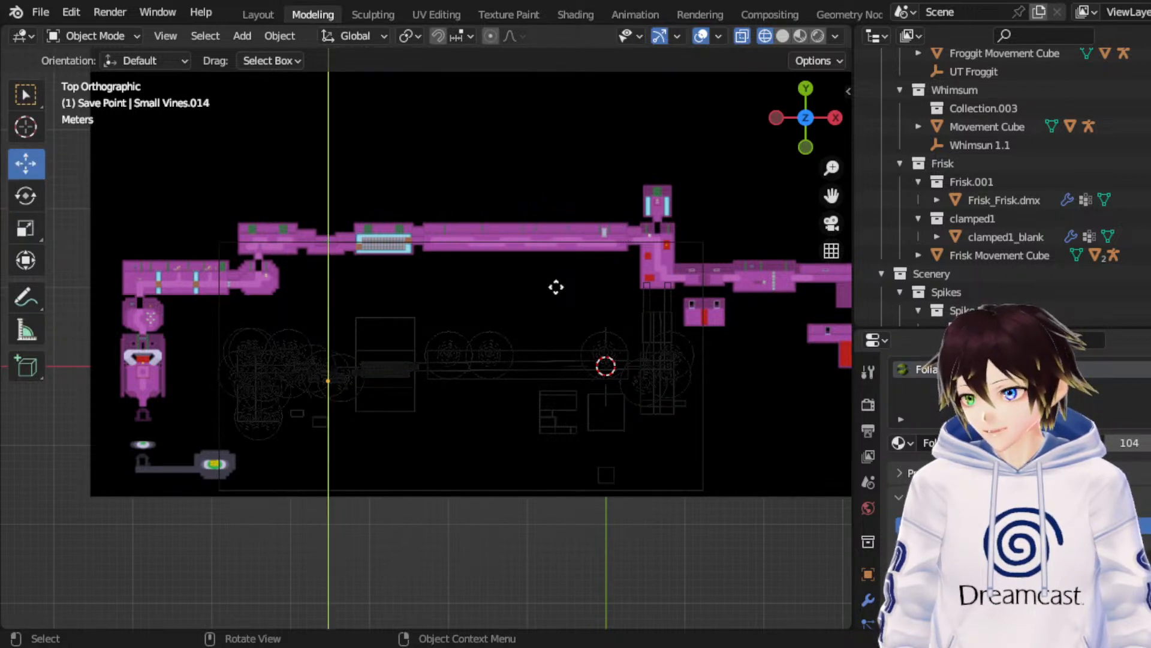
right_click(556, 287)
key("ctrl+s")
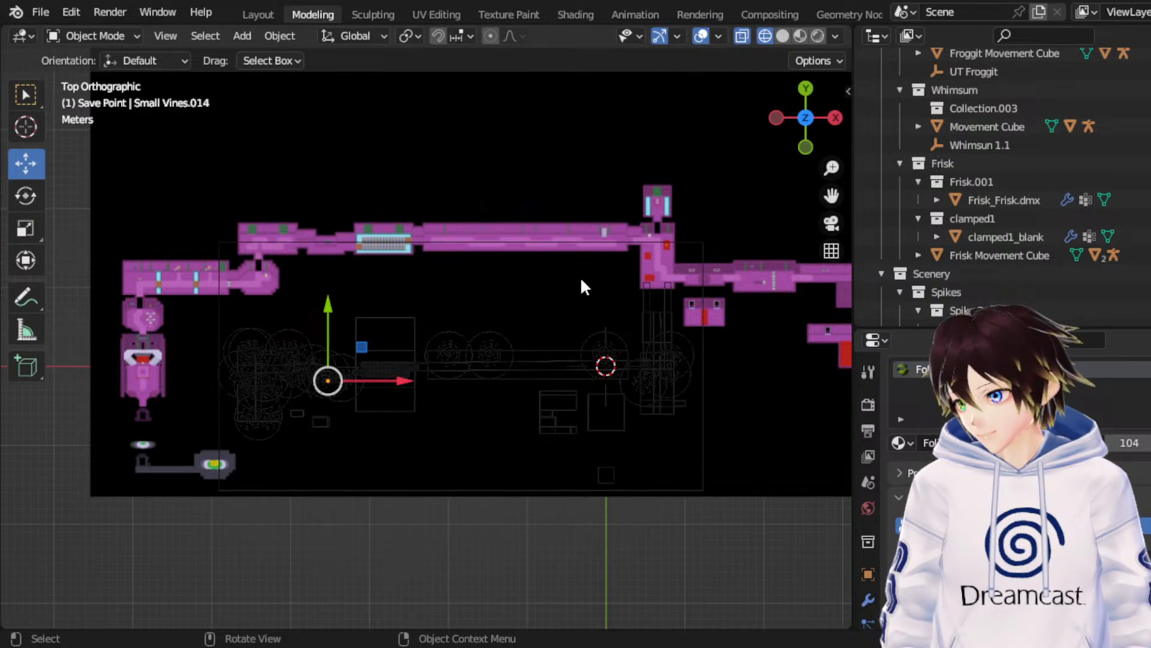
Step: Duplicate Small Vines.014 and shift the copy slightly along the negative X axis
key("shift+d")
right_click(599, 252)
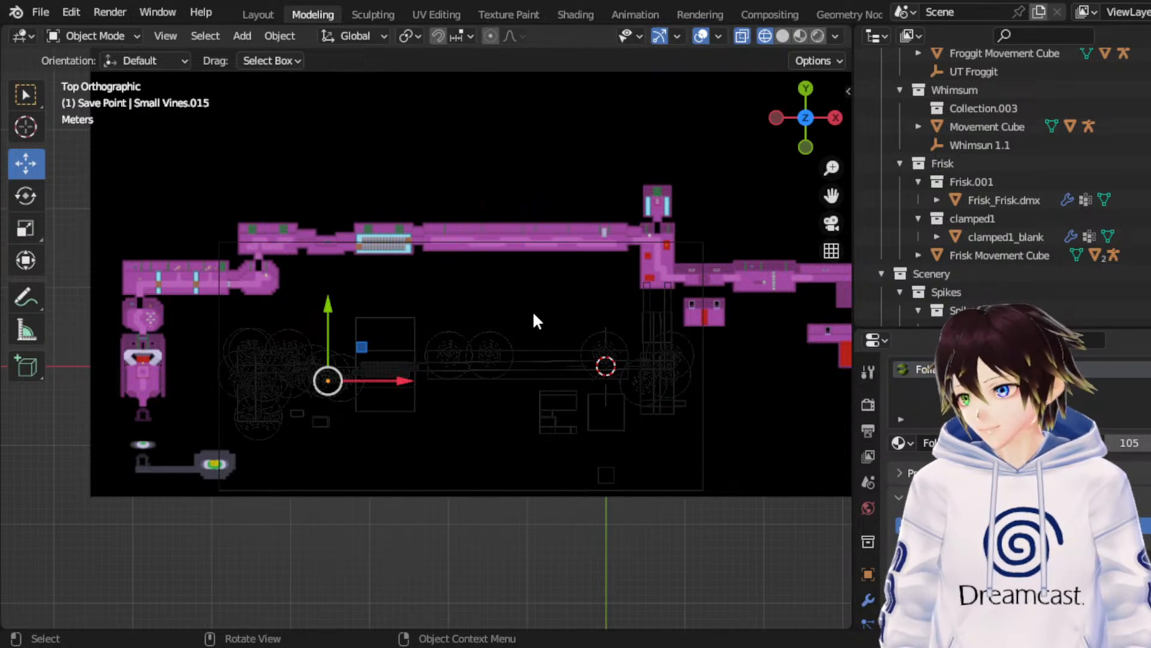
key("g")
key("x")
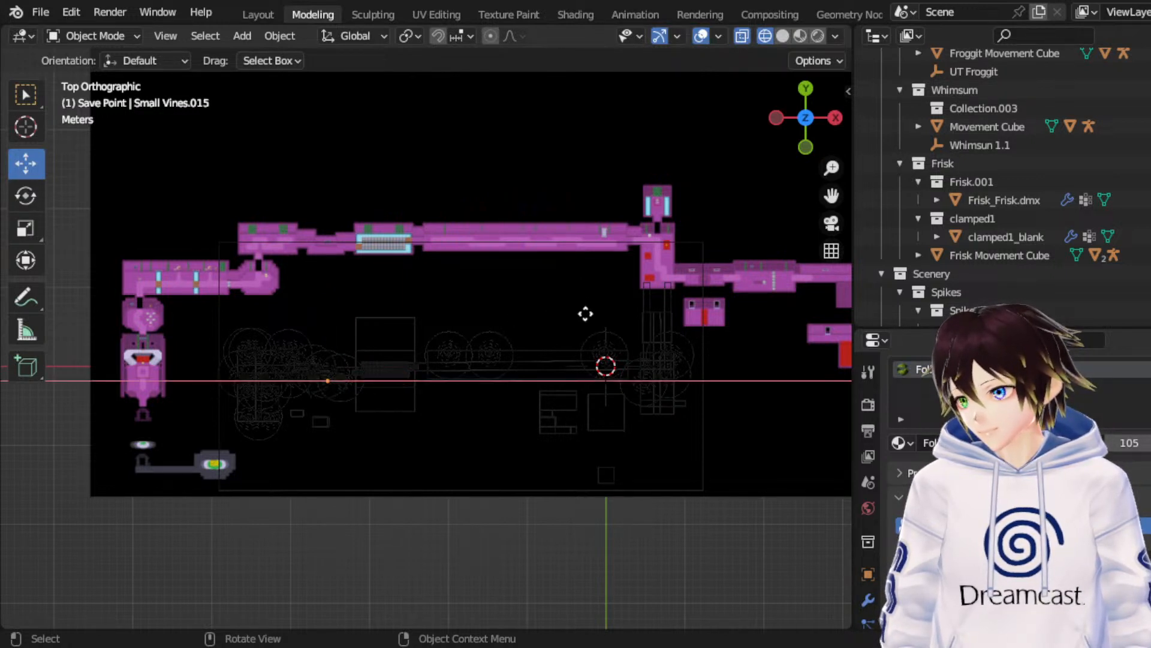
left_click(512, 313)
Step: Nudge the newest small vines copy very slightly along the Y axis in two small moves
left_click(26, 229)
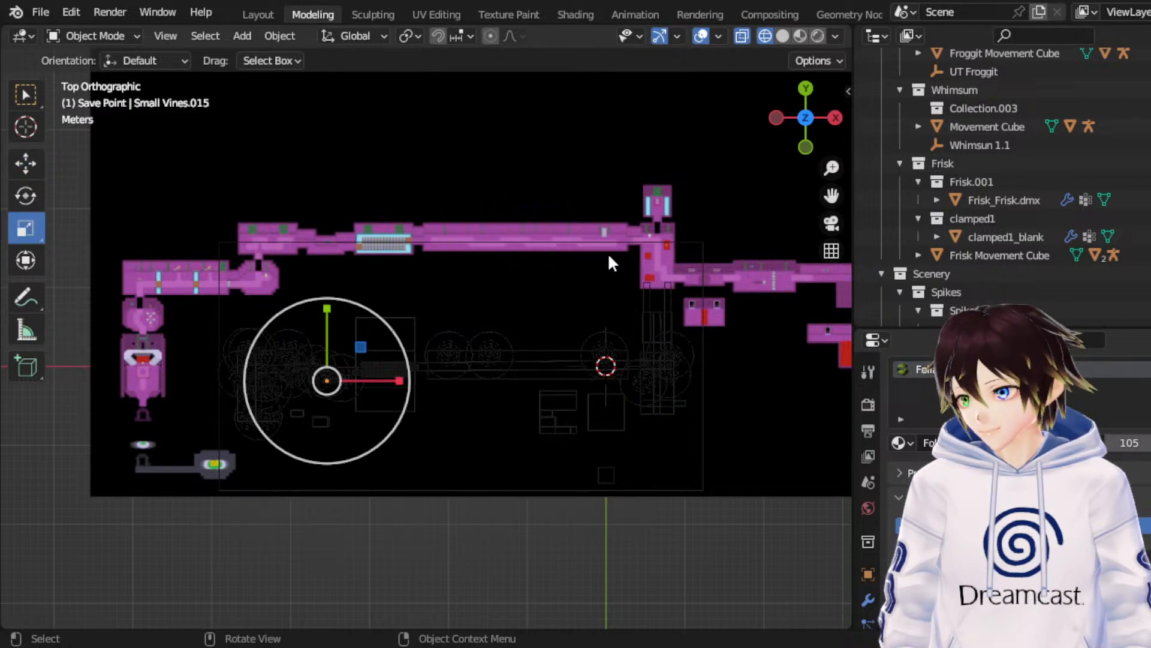
left_click(25, 195)
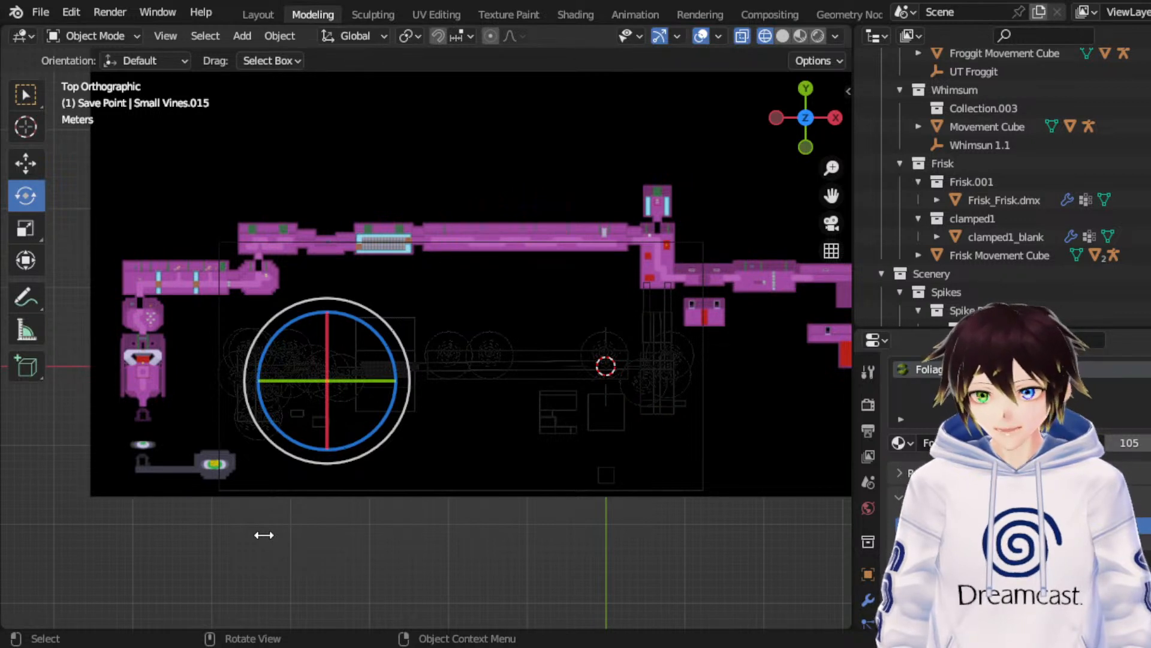
left_click(26, 163)
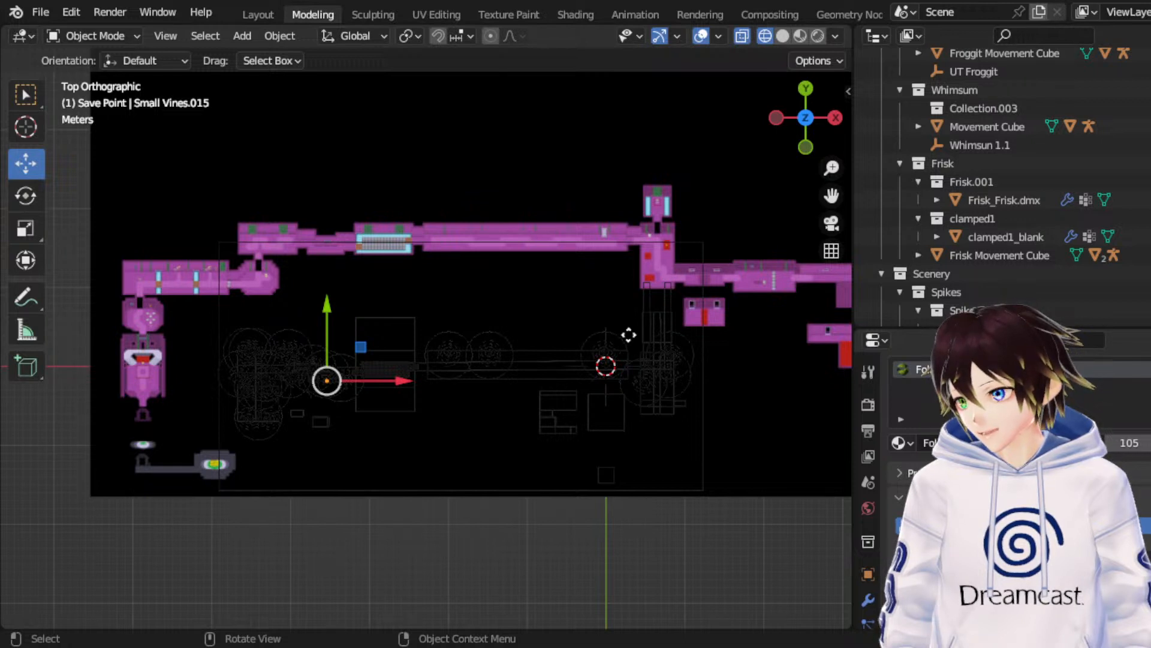
key("g")
key("y")
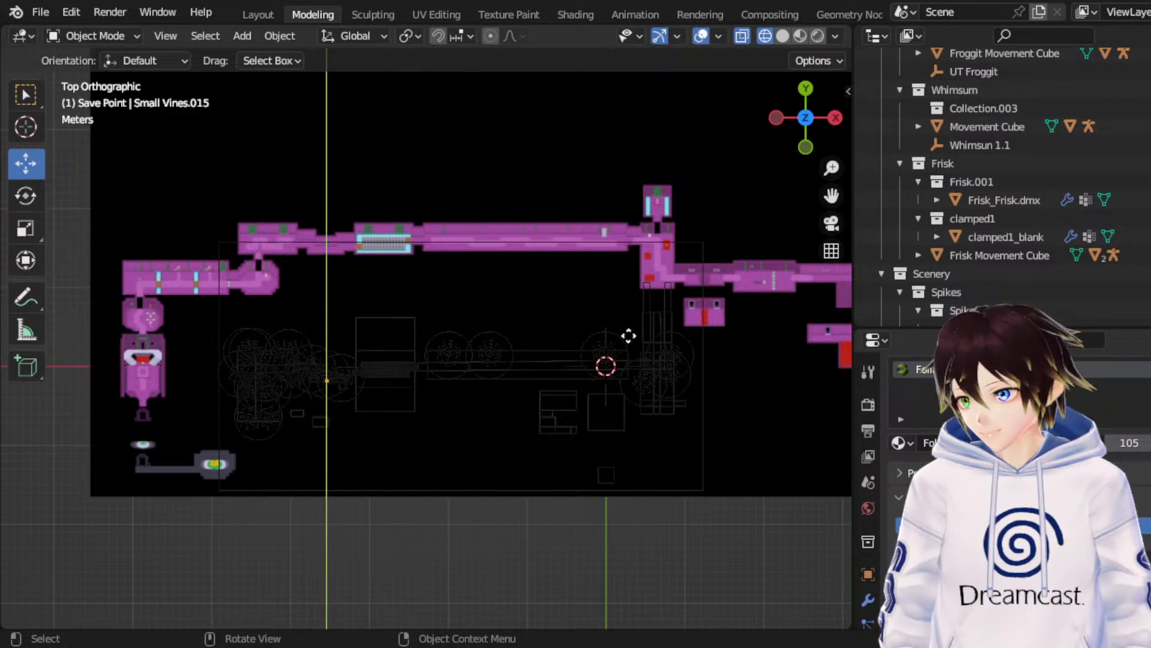
left_click(628, 336)
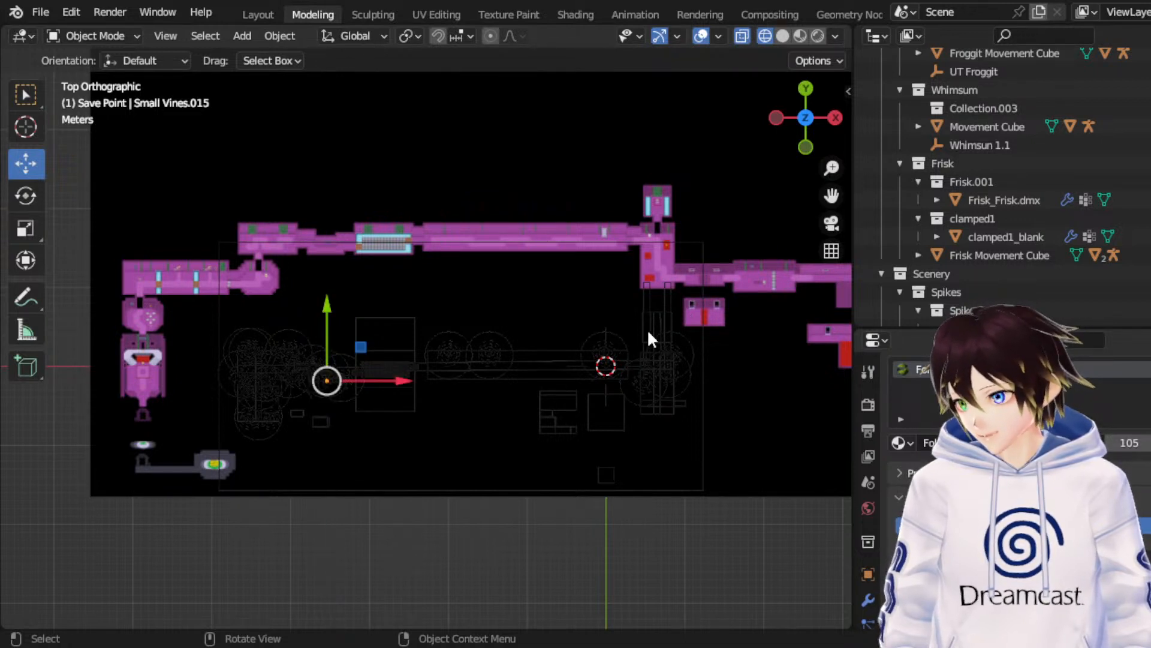
key("g")
key("y")
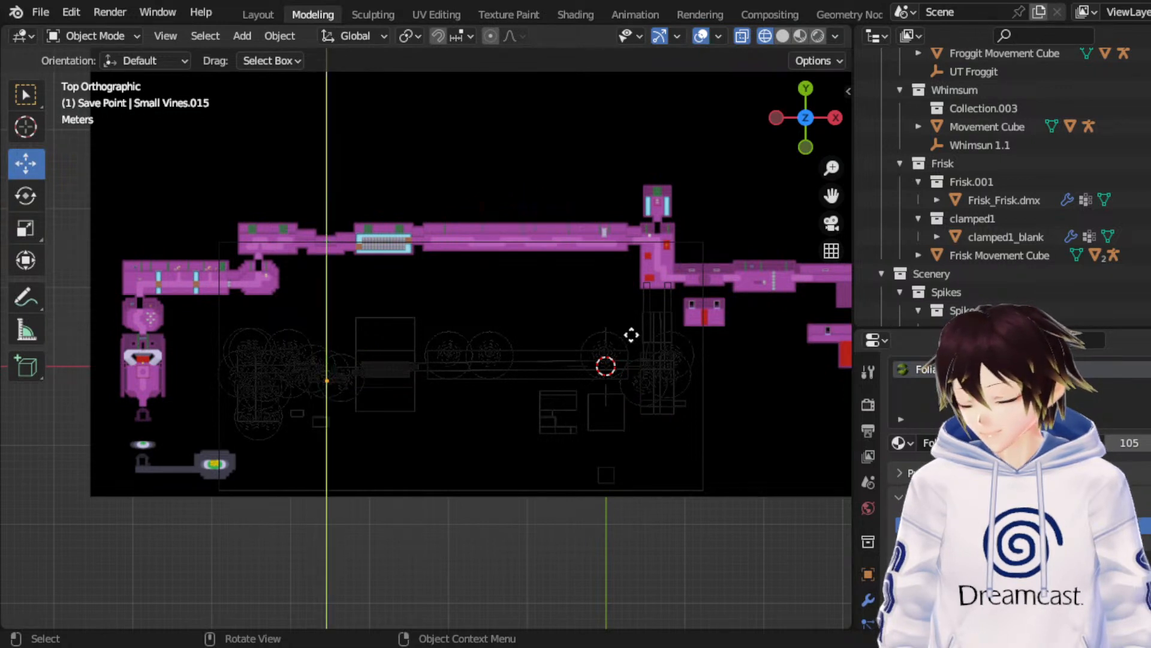
left_click(632, 335)
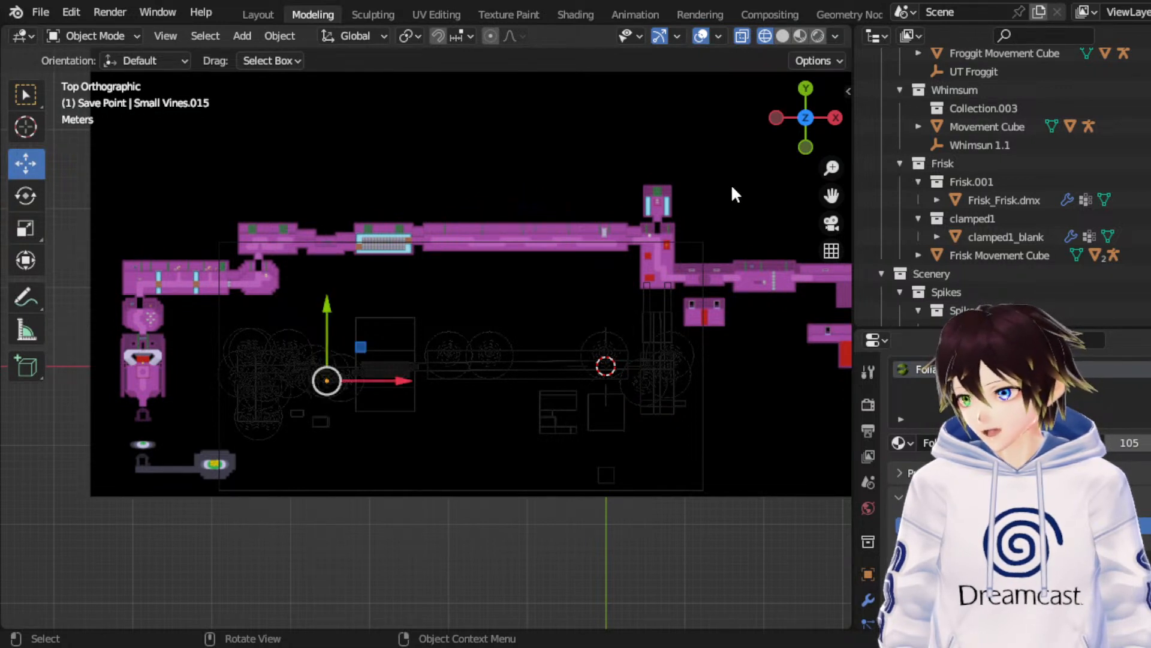
Step: Try to move Medium Moss.044 along the Y axis and undo the change
key("ctrl+z")
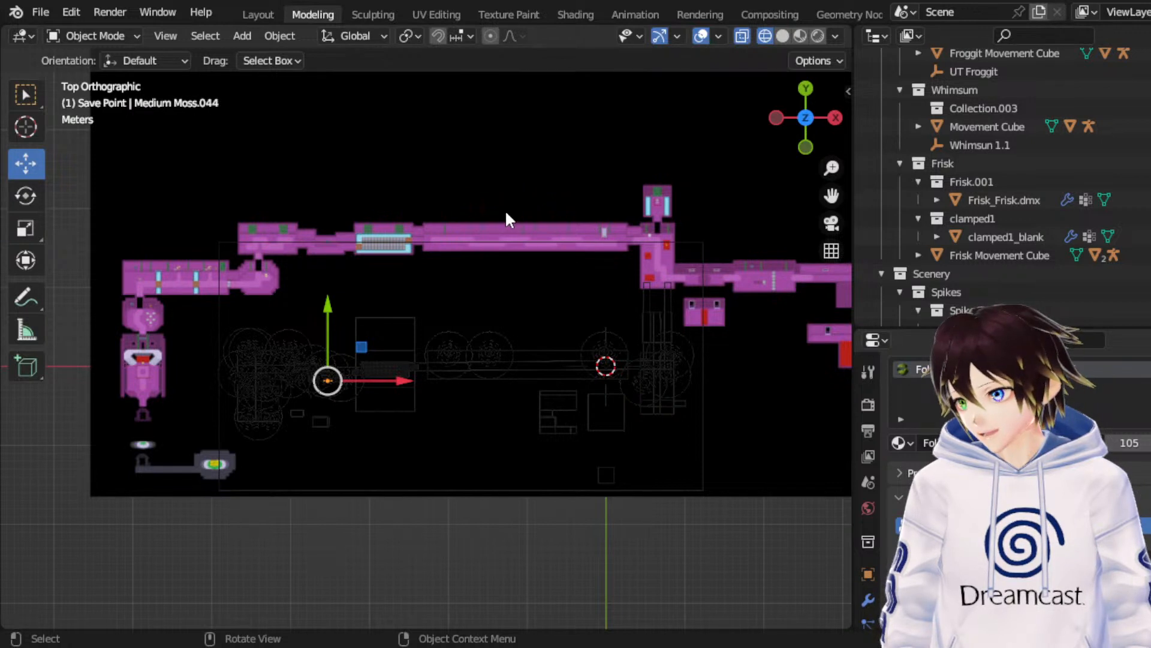
key("g")
key("y")
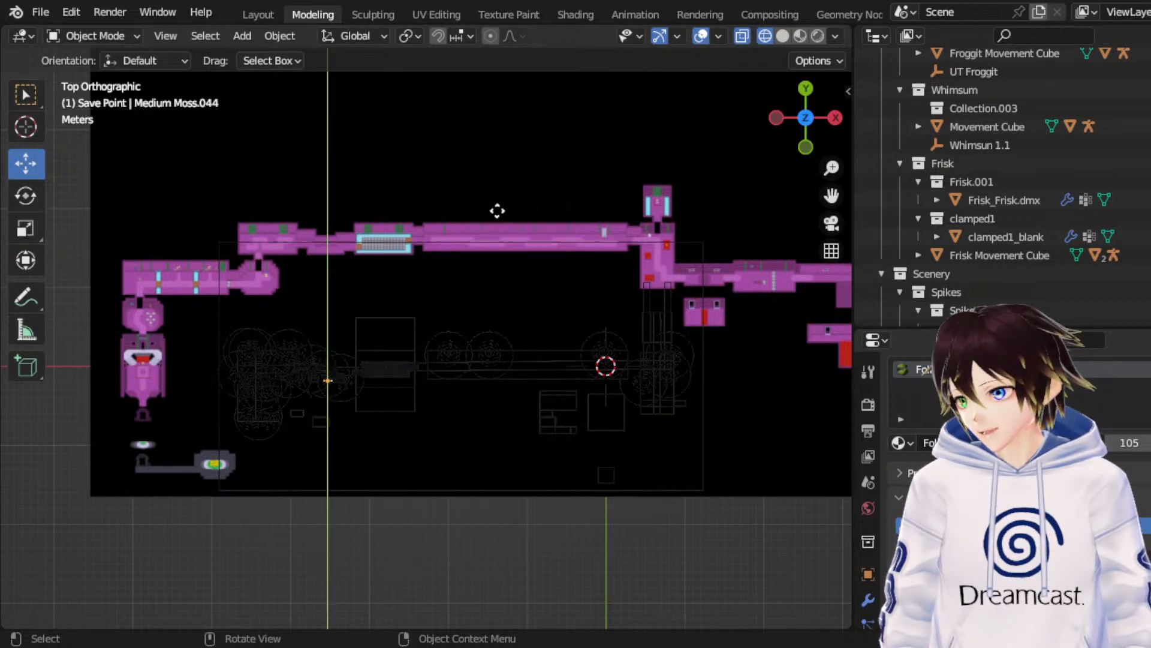
left_click(497, 210)
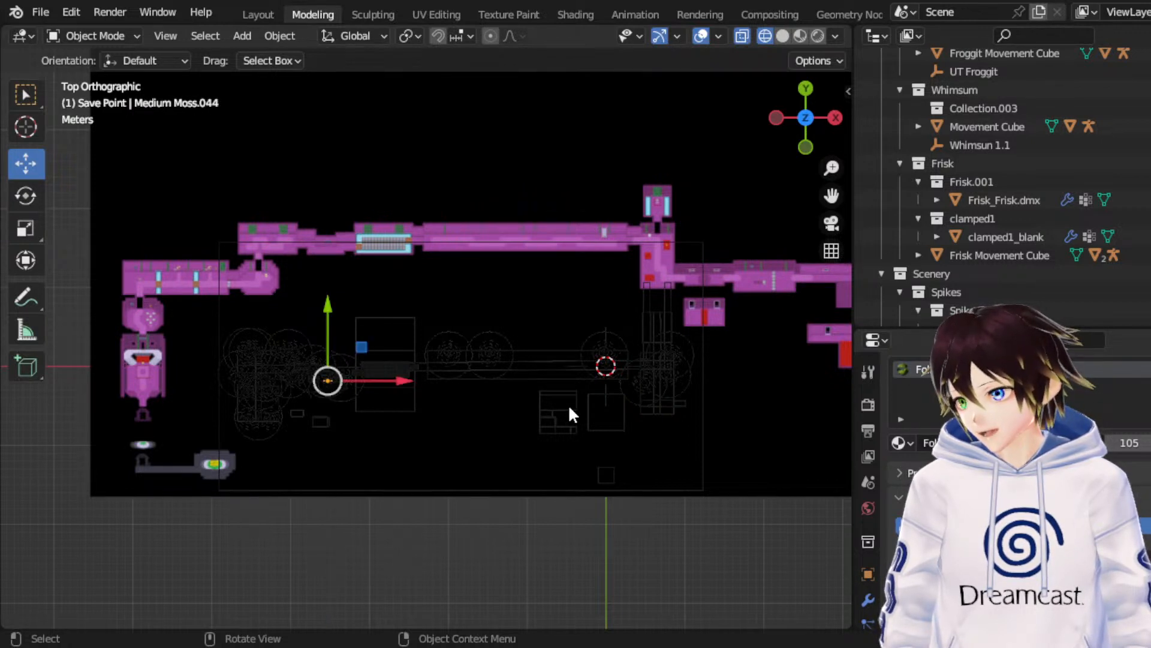
key("ctrl+z")
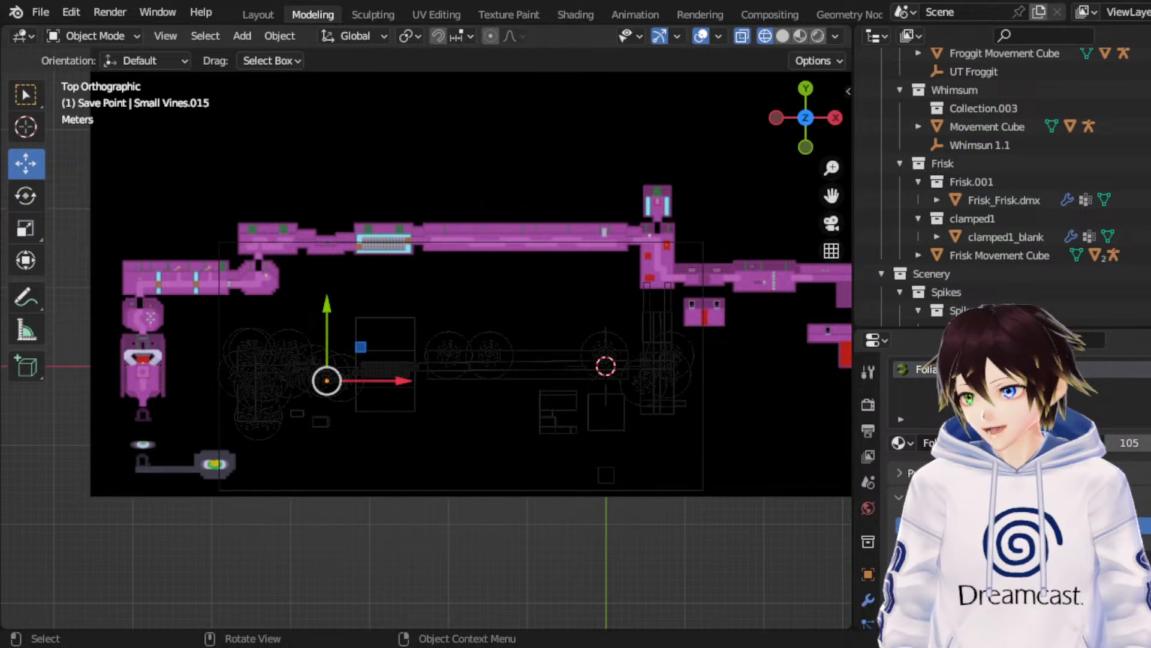
Step: Move Small Vines.015 a little farther along the negative X axis
key("g")
key("x")
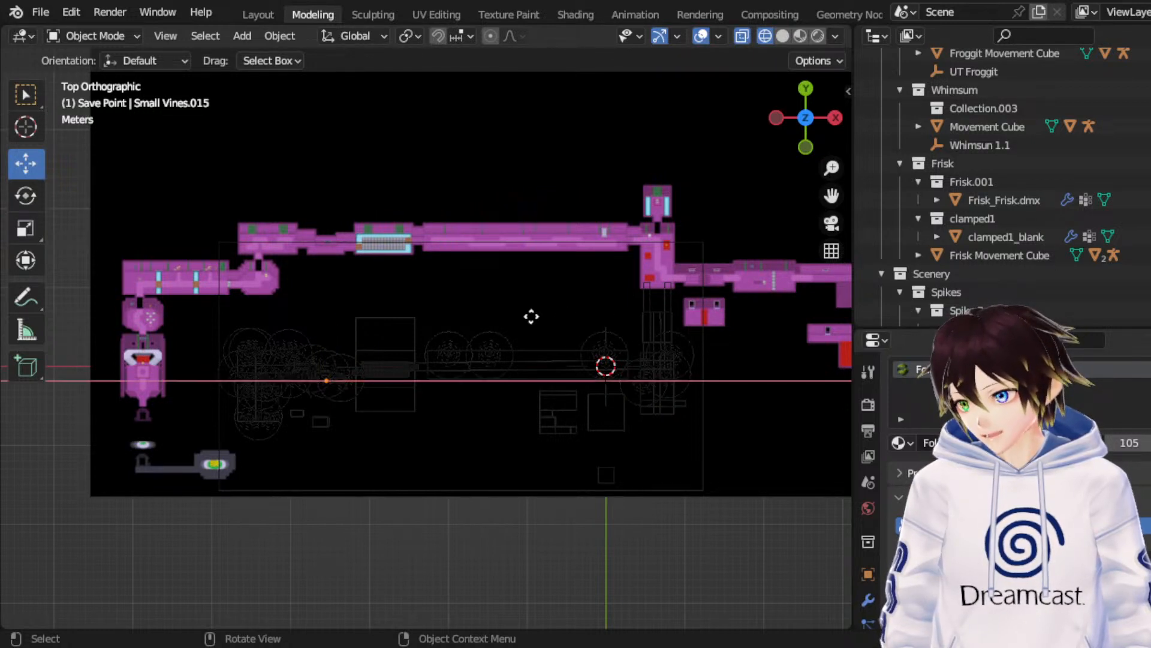
left_click(677, 310)
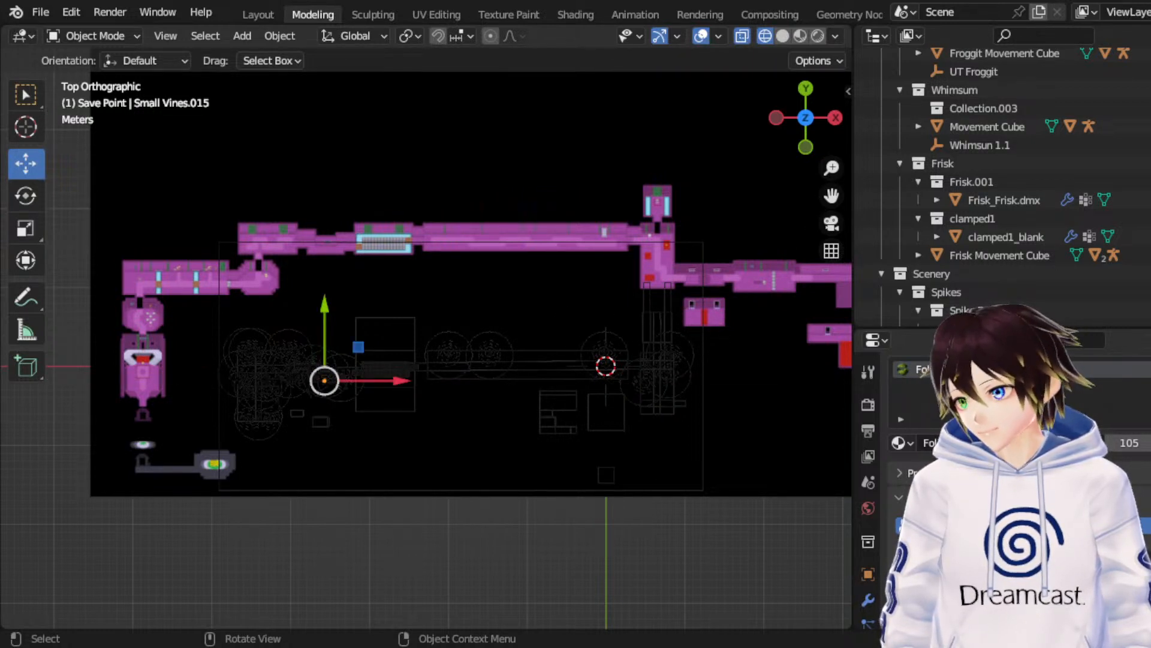
key("g")
key("x")
key("Escape")
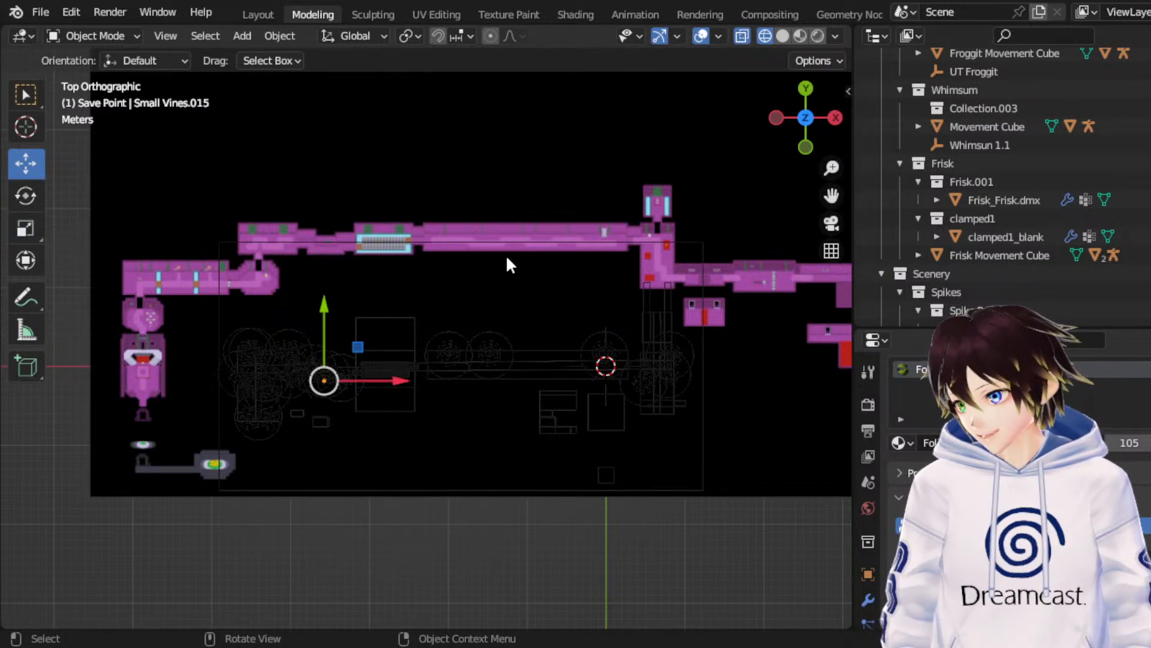
Step: Duplicate Small Vines.015 and shift the copy slightly along the negative X axis
key("shift+d")
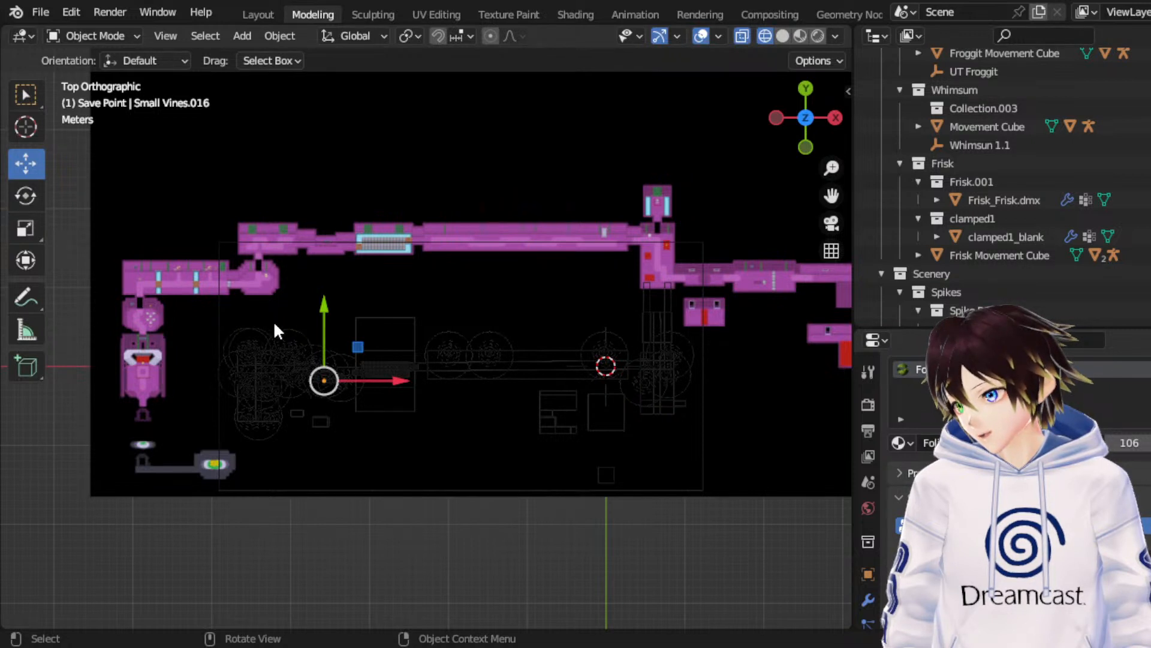
key("g")
key("x")
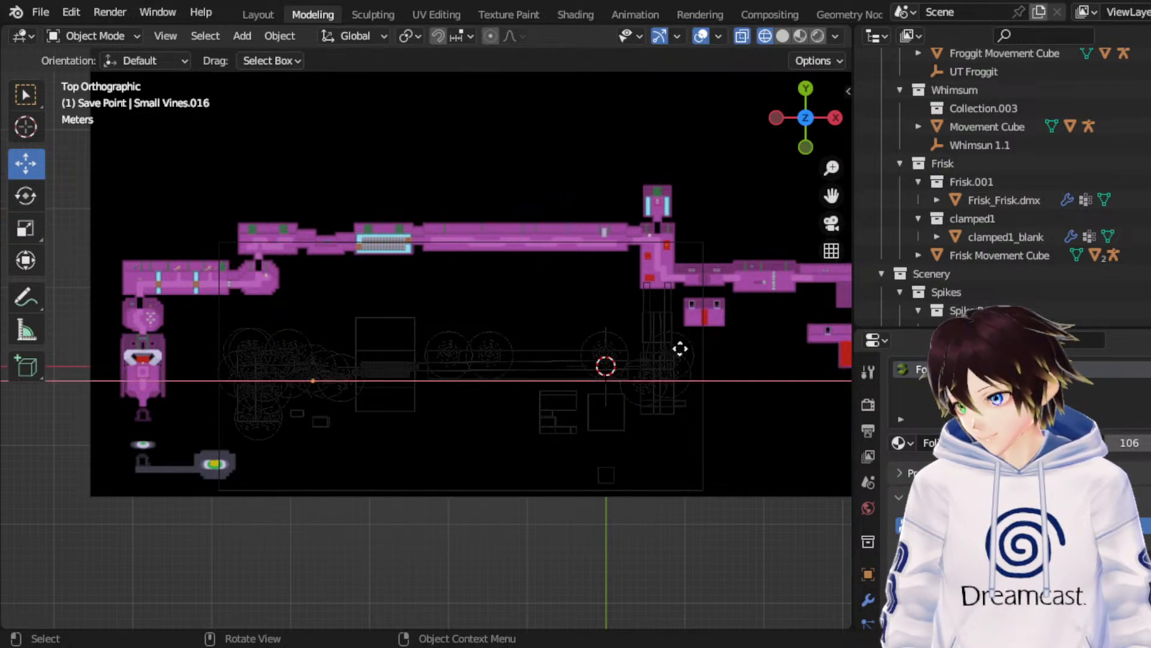
left_click(679, 348)
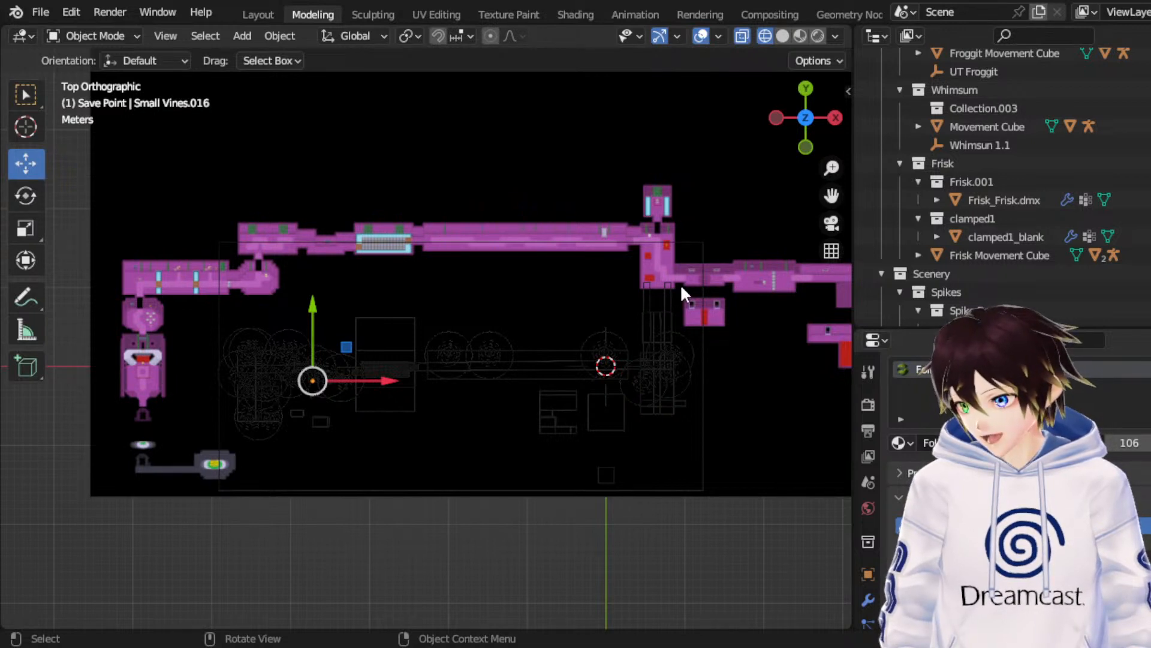
key("g")
key("x")
left_click(465, 352)
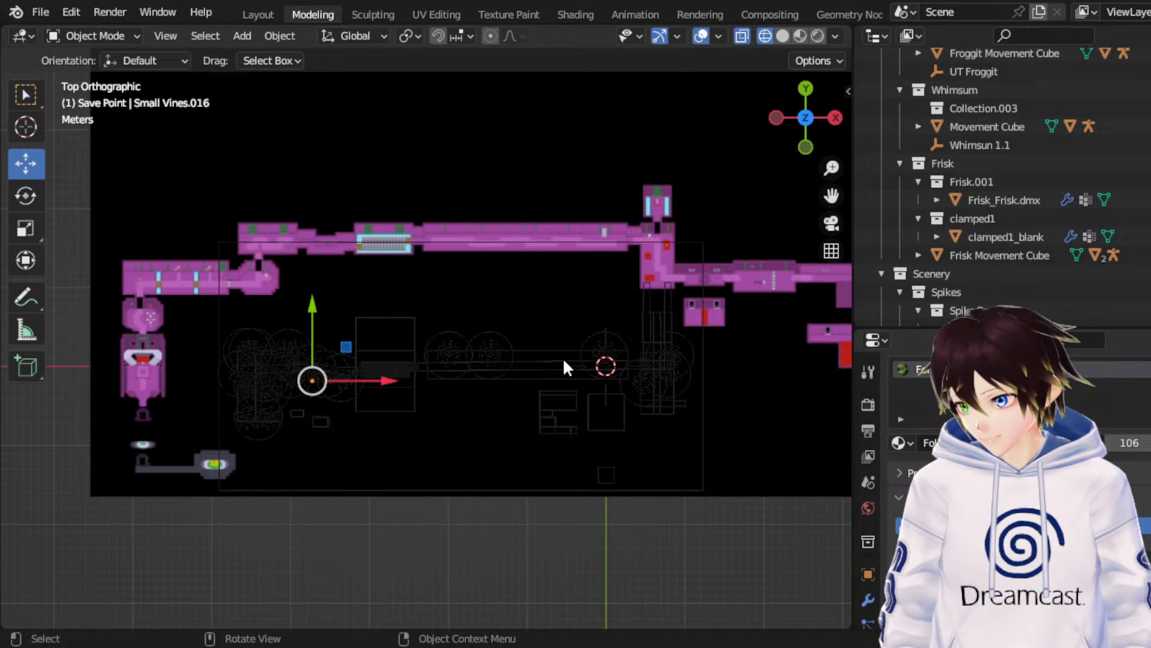
Step: Duplicate Large Vines.015 and move the copy slightly along the positive X axis
left_click(373, 400)
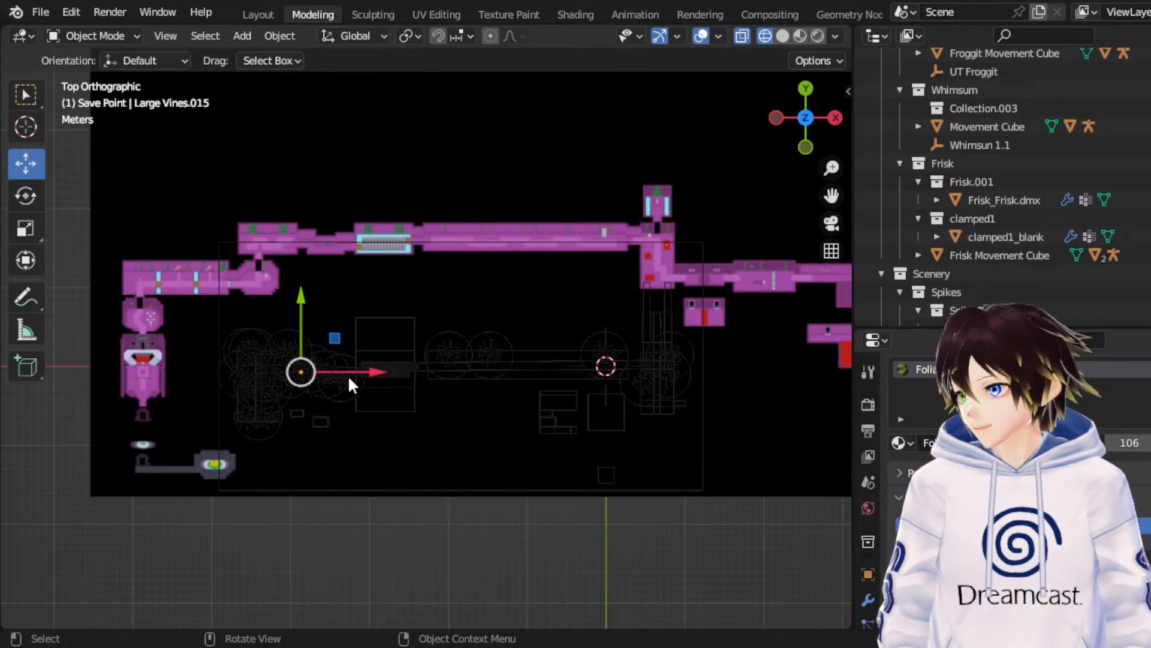
left_click(347, 388)
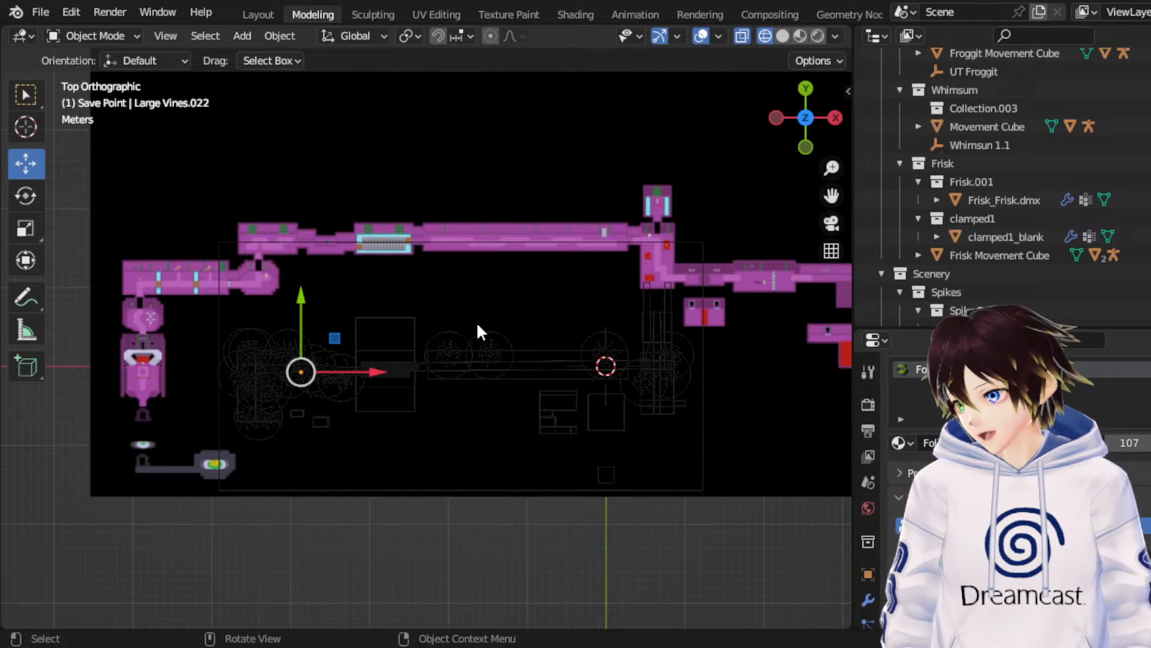
left_click_drag(376, 372, 389, 372)
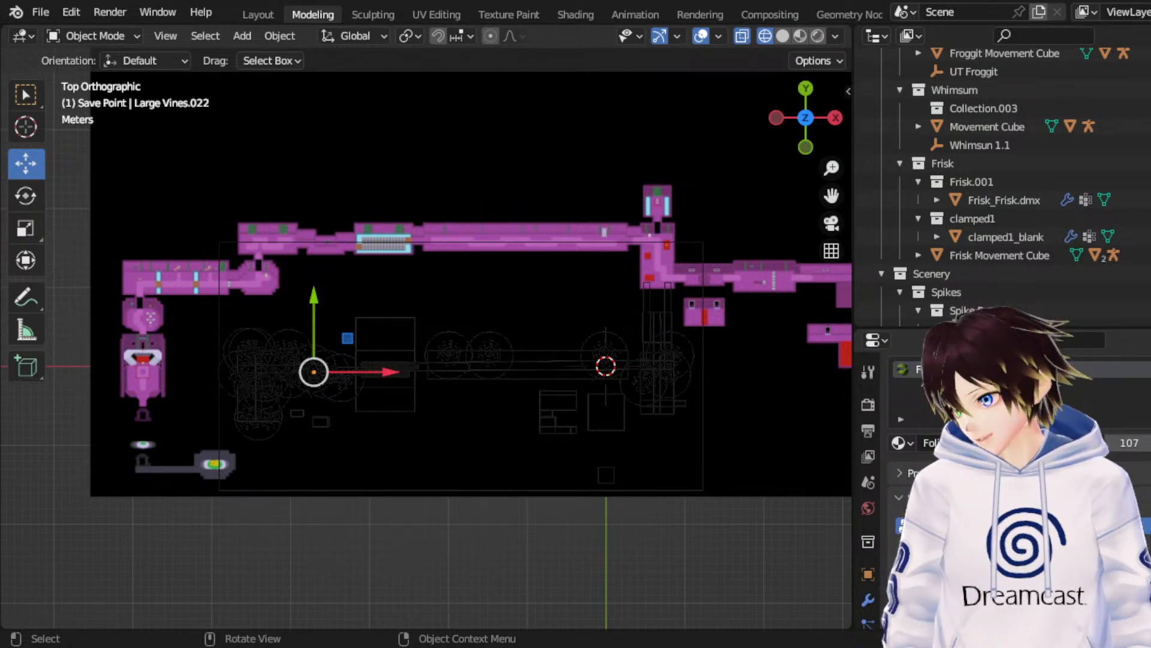
Step: Move Large Vines.022 along the negative Y axis in two small moves and nudge it slightly along the positive X axis
key("g")
key("y")
left_click(560, 386)
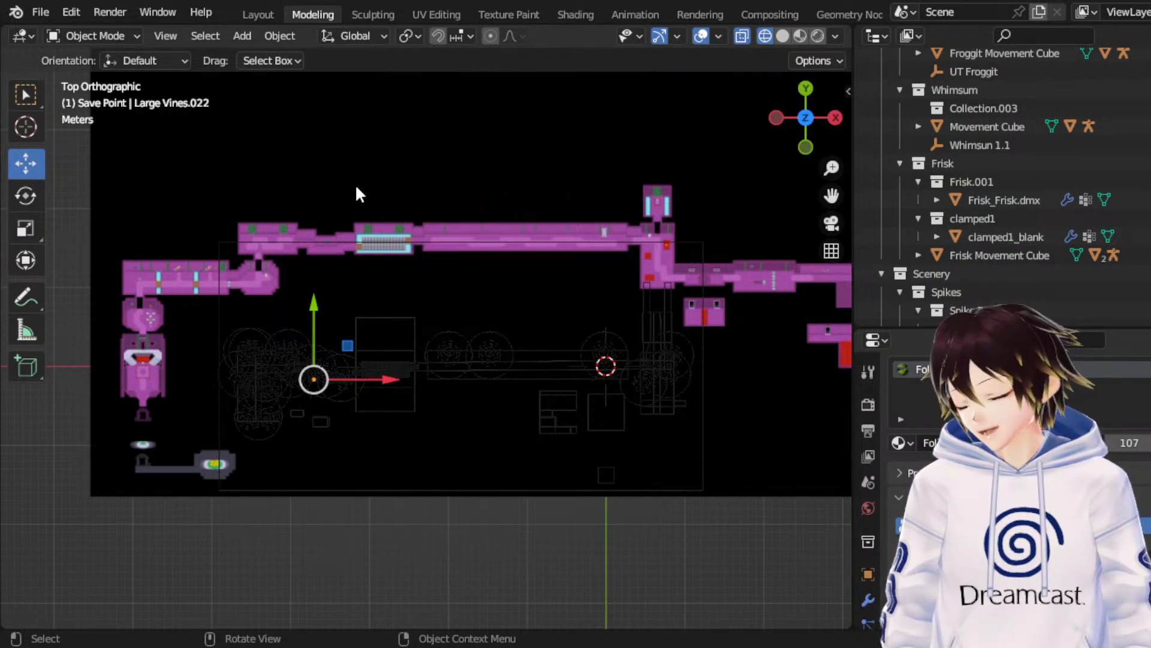
key("g")
key("y")
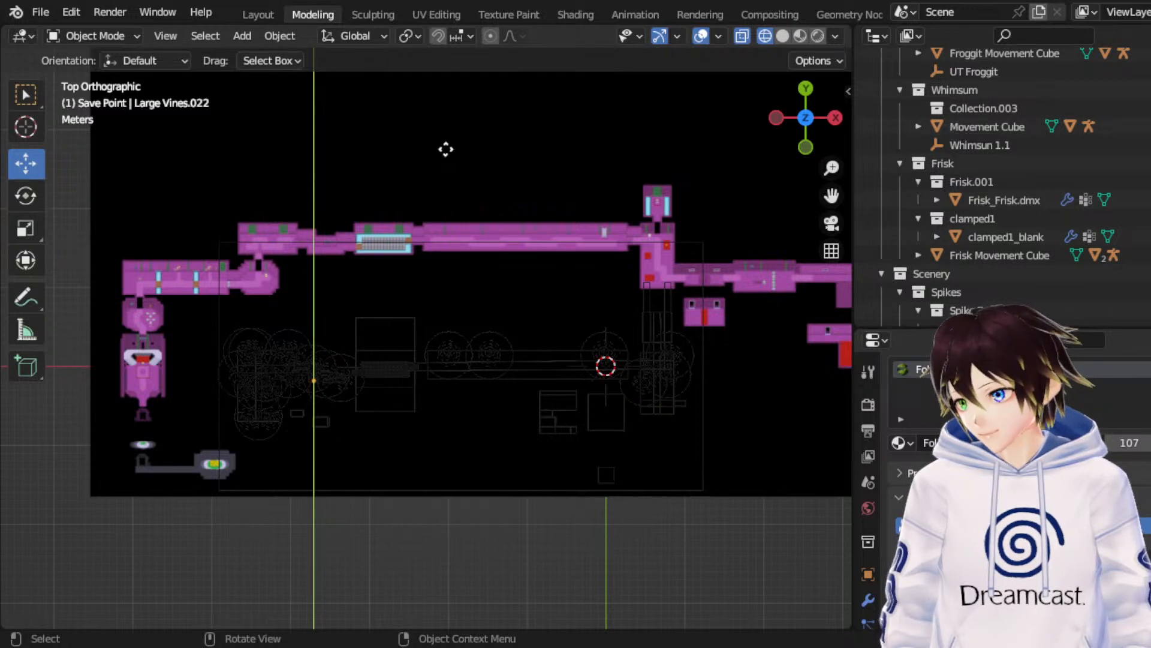
left_click(447, 150)
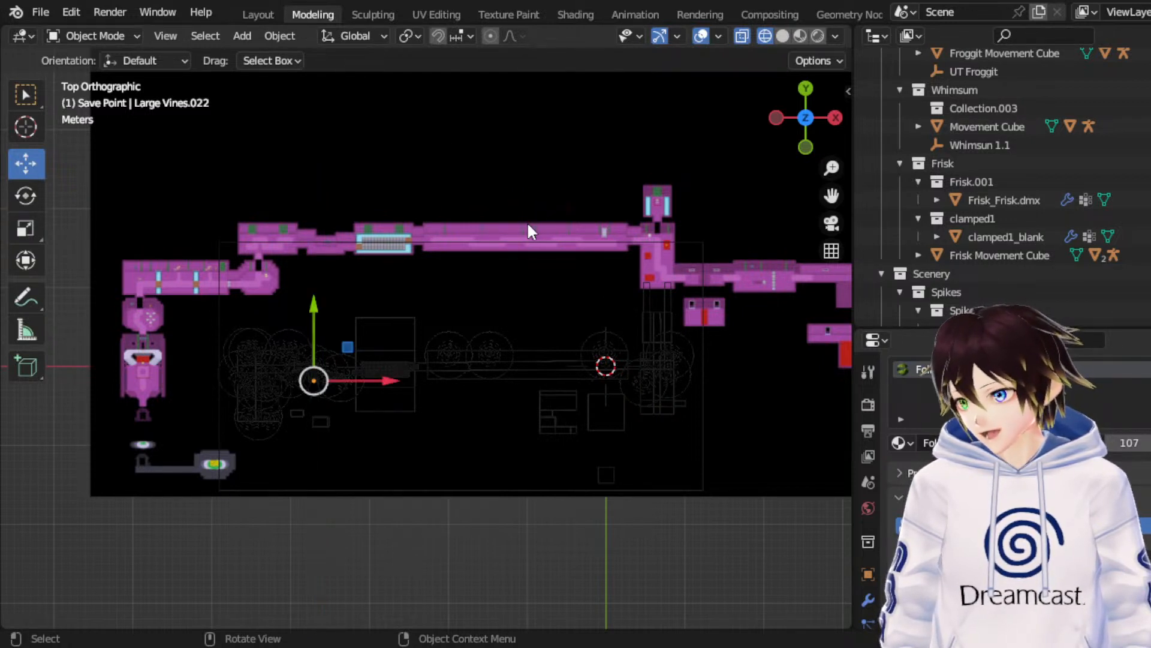
key("g")
key("x")
left_click(507, 241)
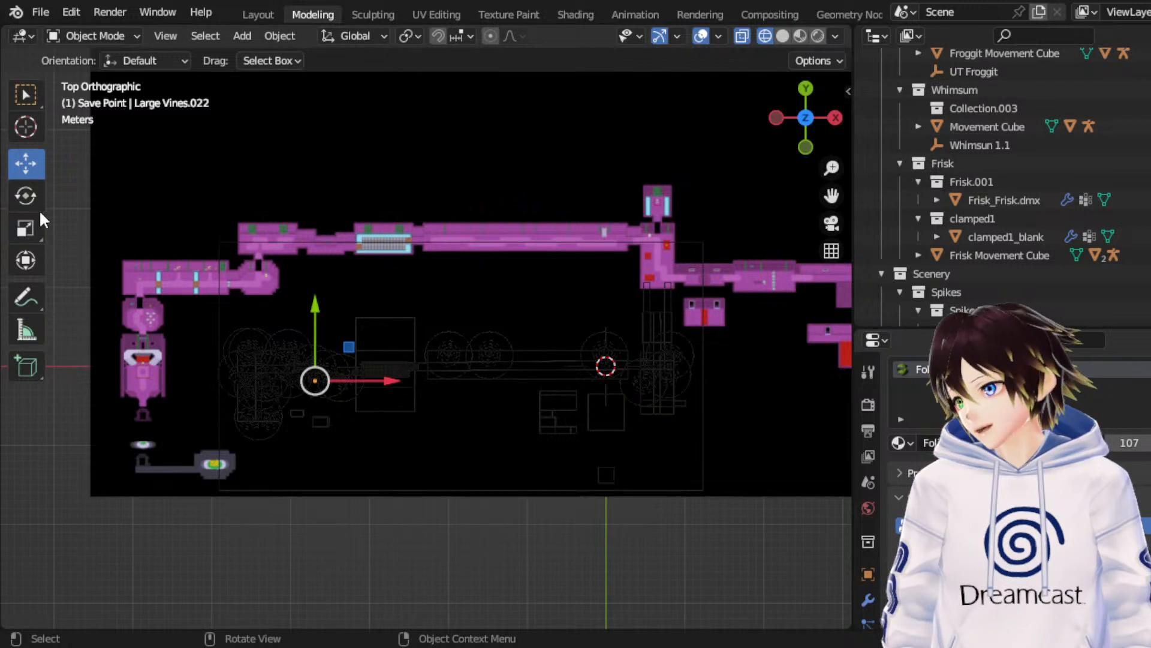
Step: Duplicate Large Vines.022 and shift the copy along the positive X axis in two moves
left_click(26, 228)
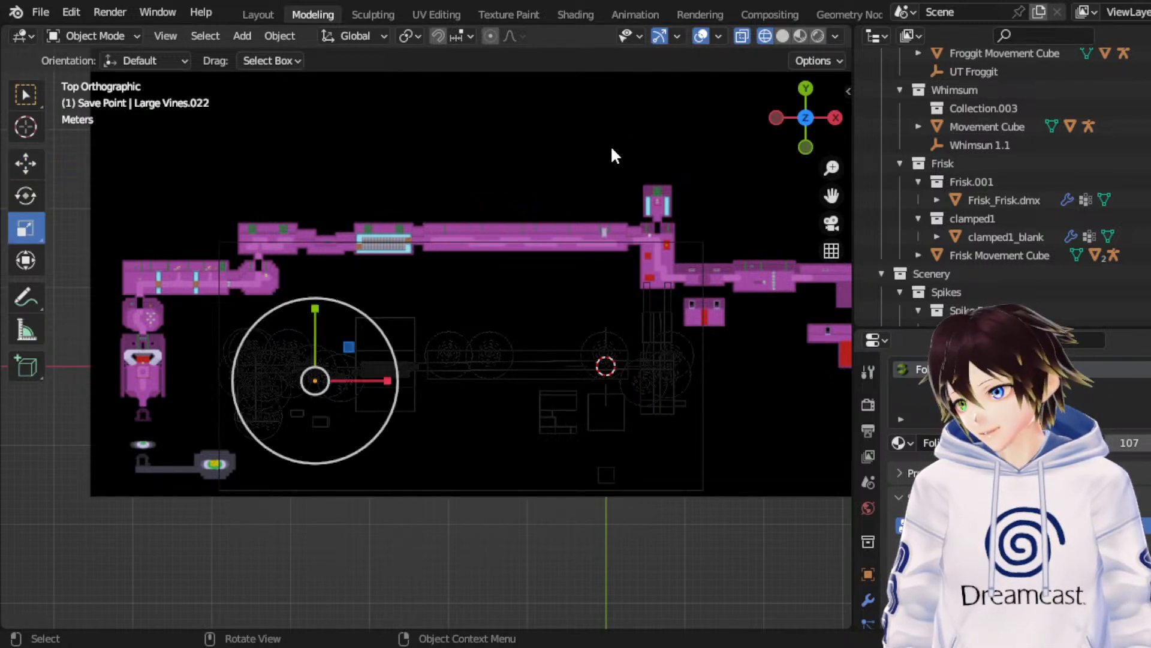
key("shift+d")
left_click(41, 171)
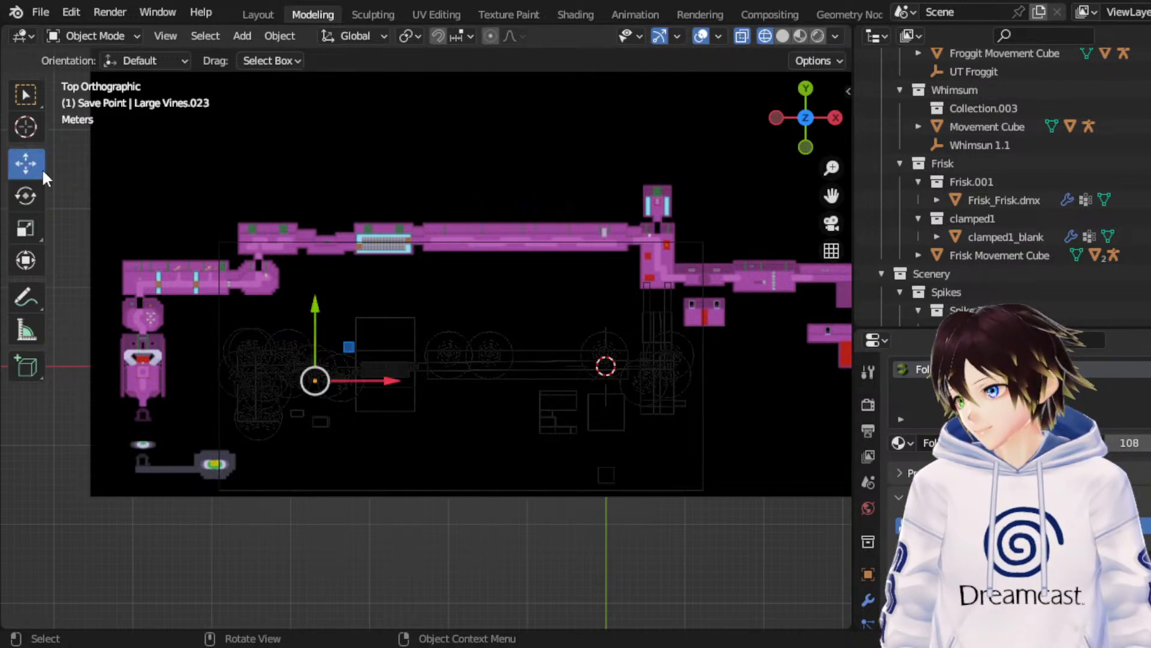
key("g")
key("x")
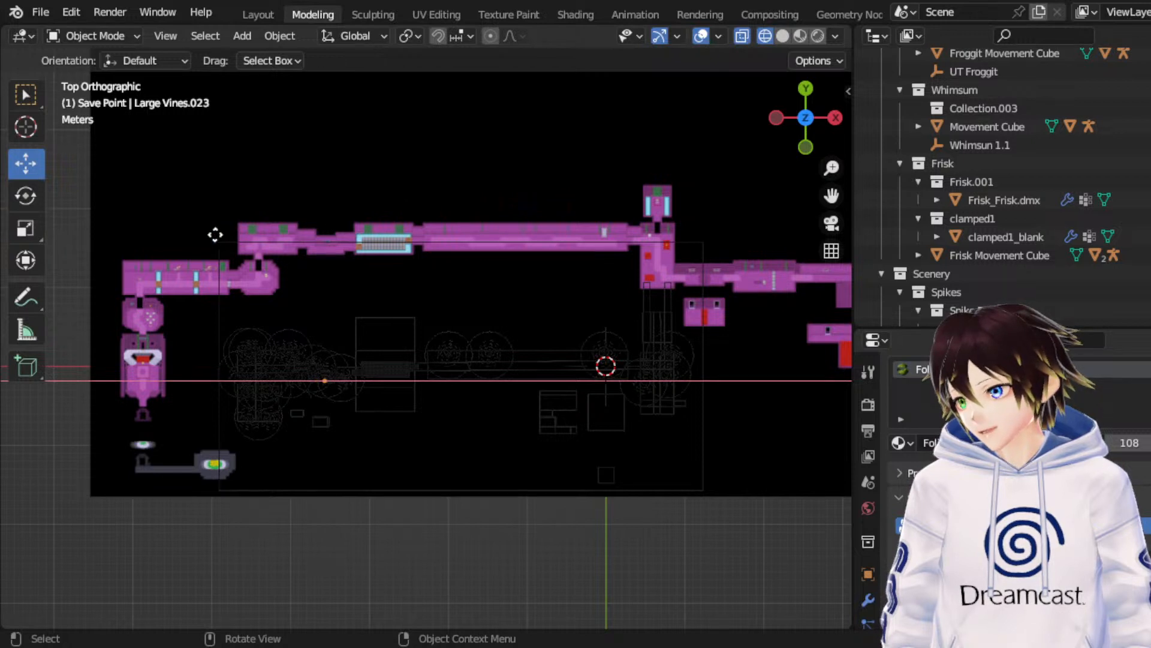
left_click(202, 236)
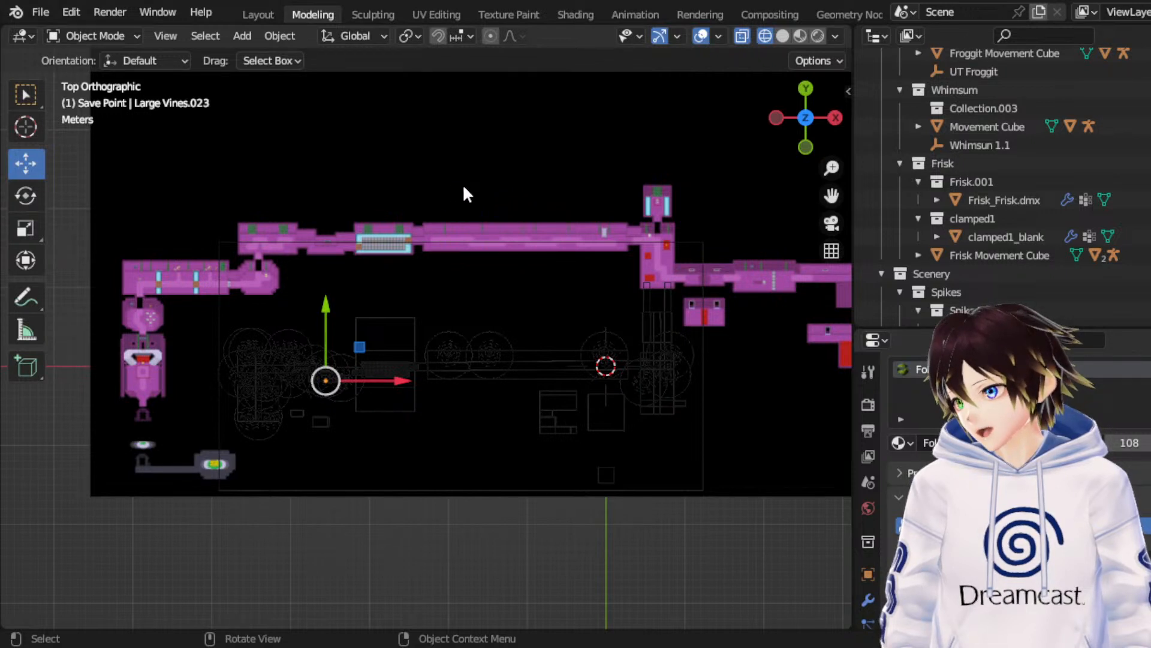
key("g")
key("x")
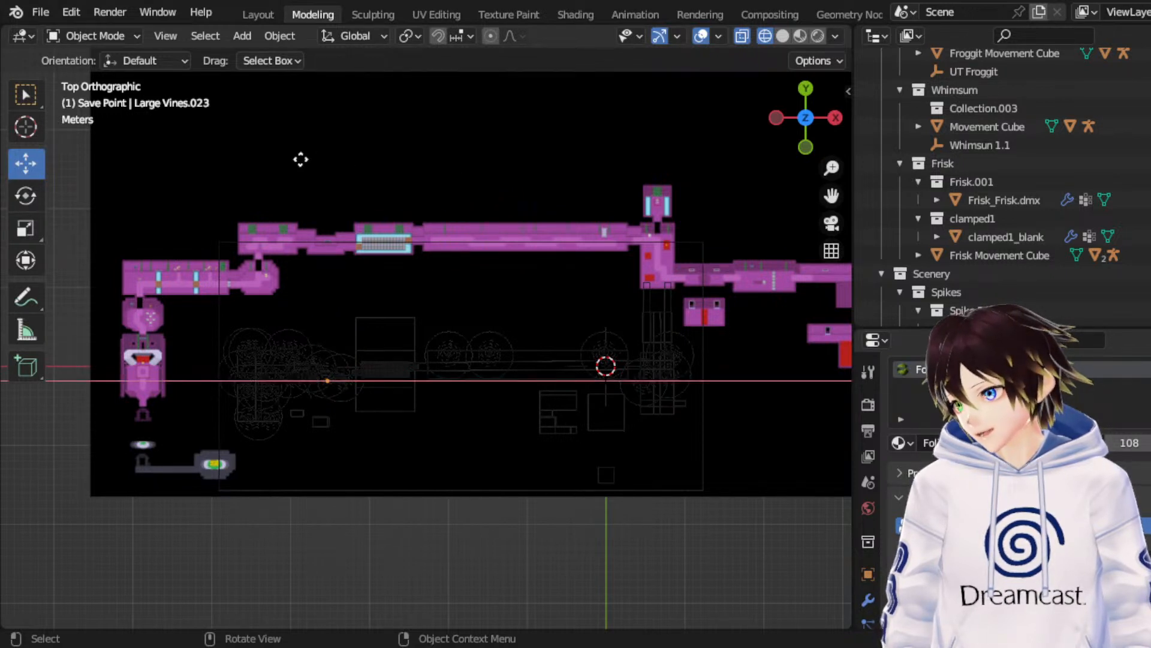
key("Escape")
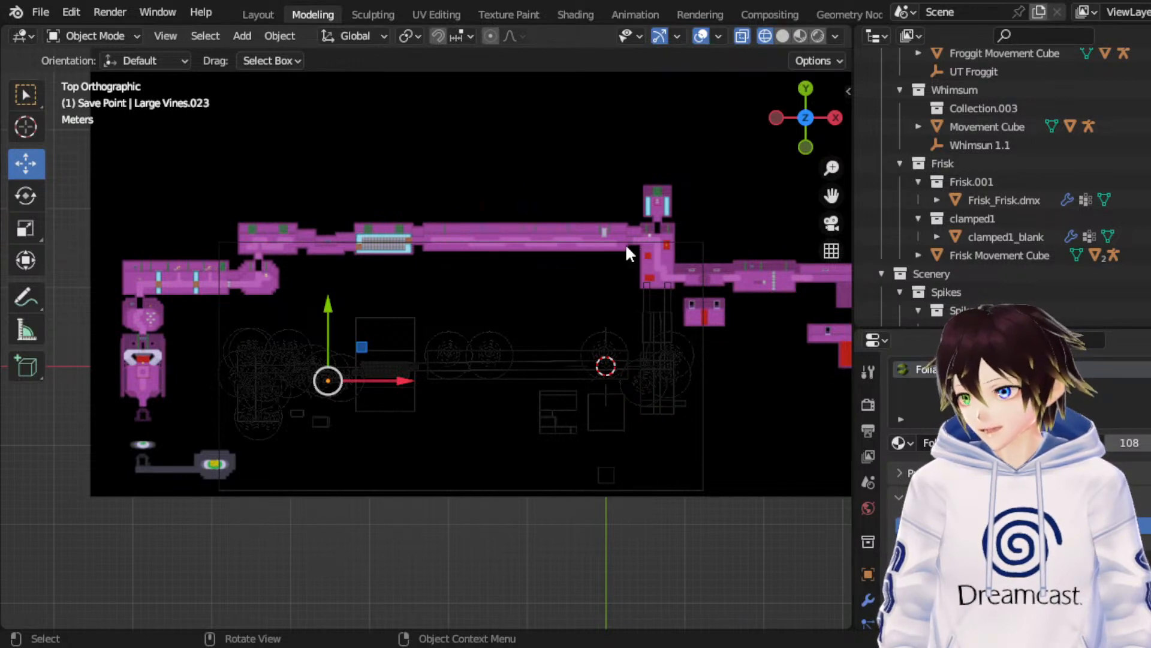
Step: Adjust the scale of Large Vines.023 and save the map file
key("ctrl+s")
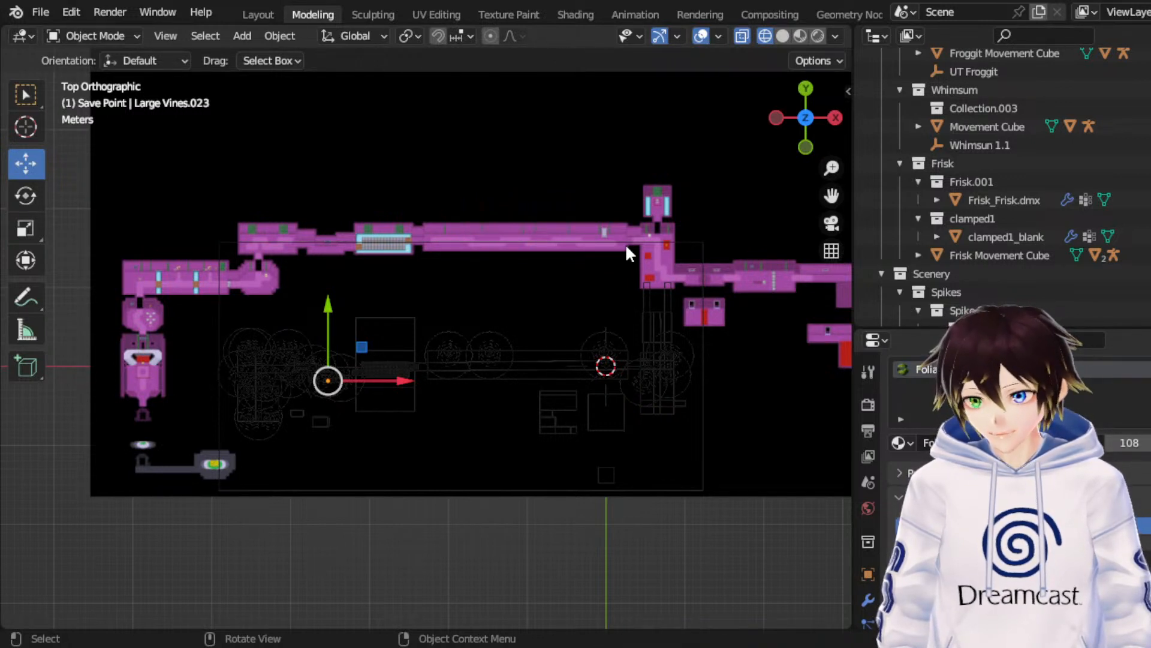
left_click(27, 228)
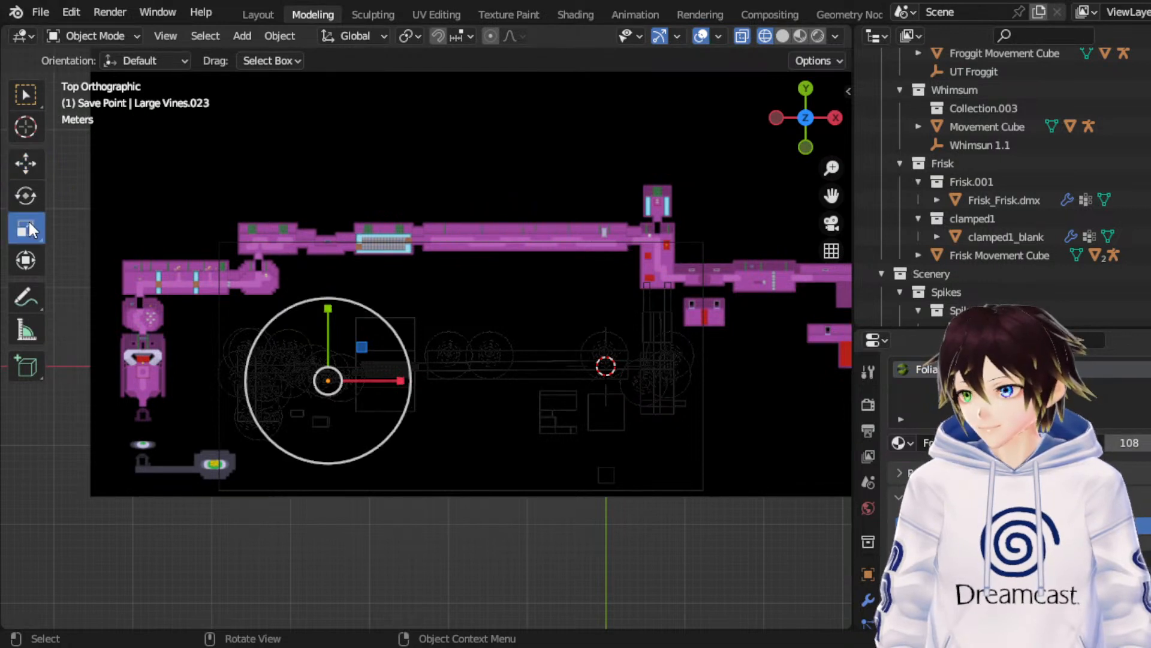
left_click(513, 122)
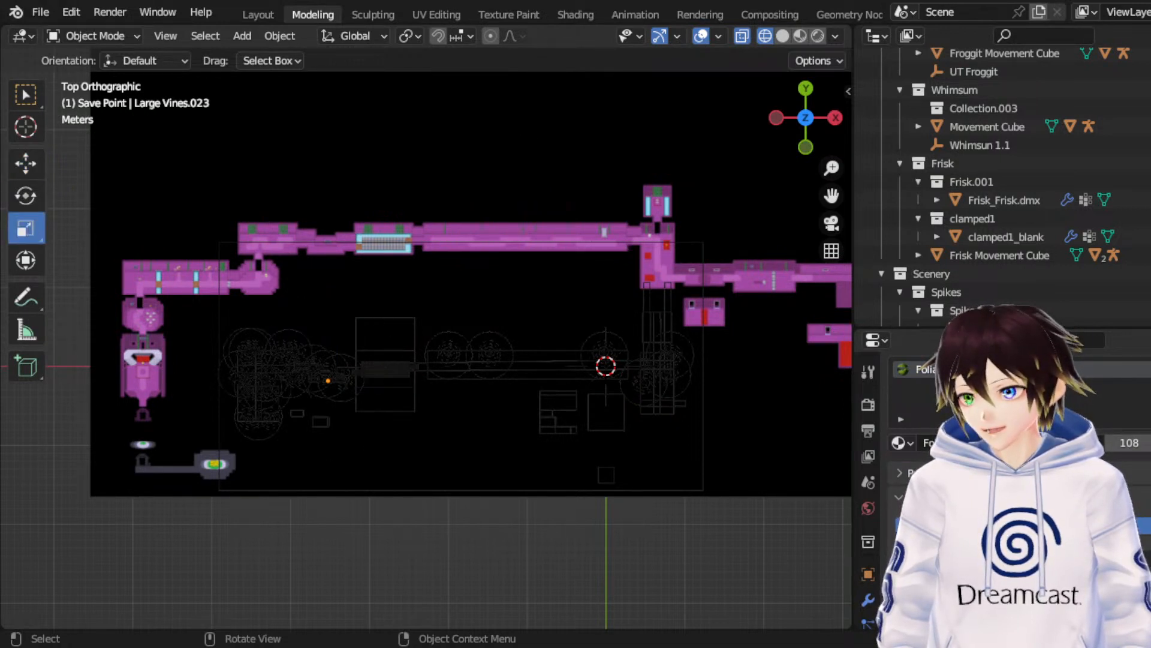
key("ctrl+z")
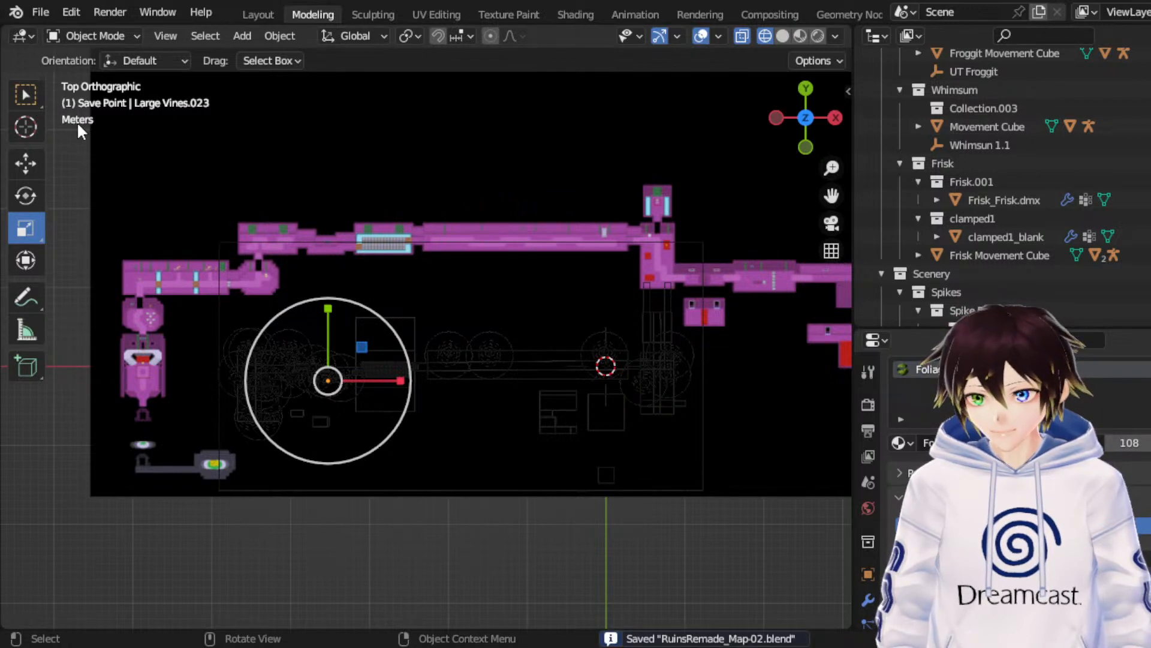
Step: Select Small Vines.015 and adjust its scale
left_click(35, 157)
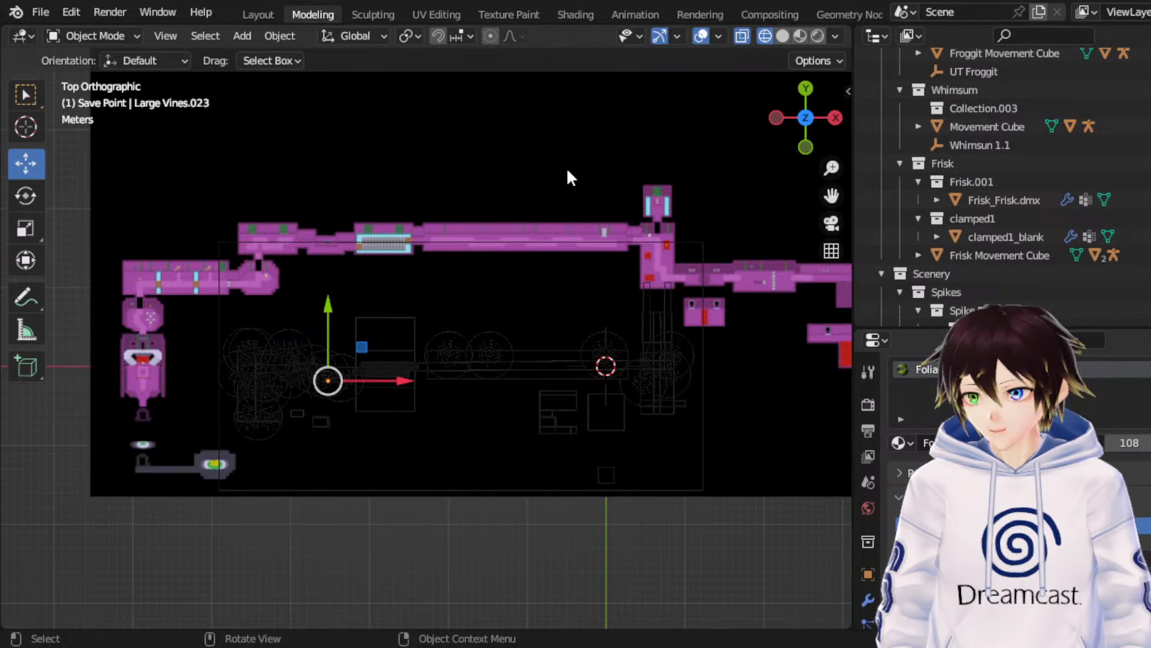
left_click(656, 234)
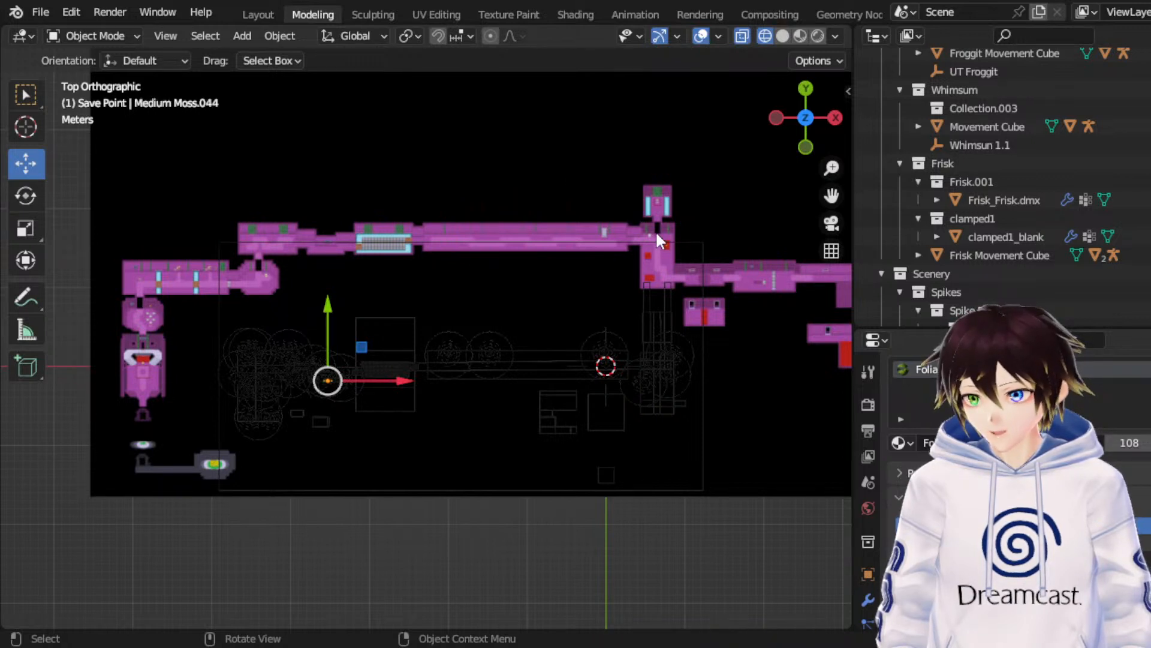
left_click(660, 343)
left_click(25, 230)
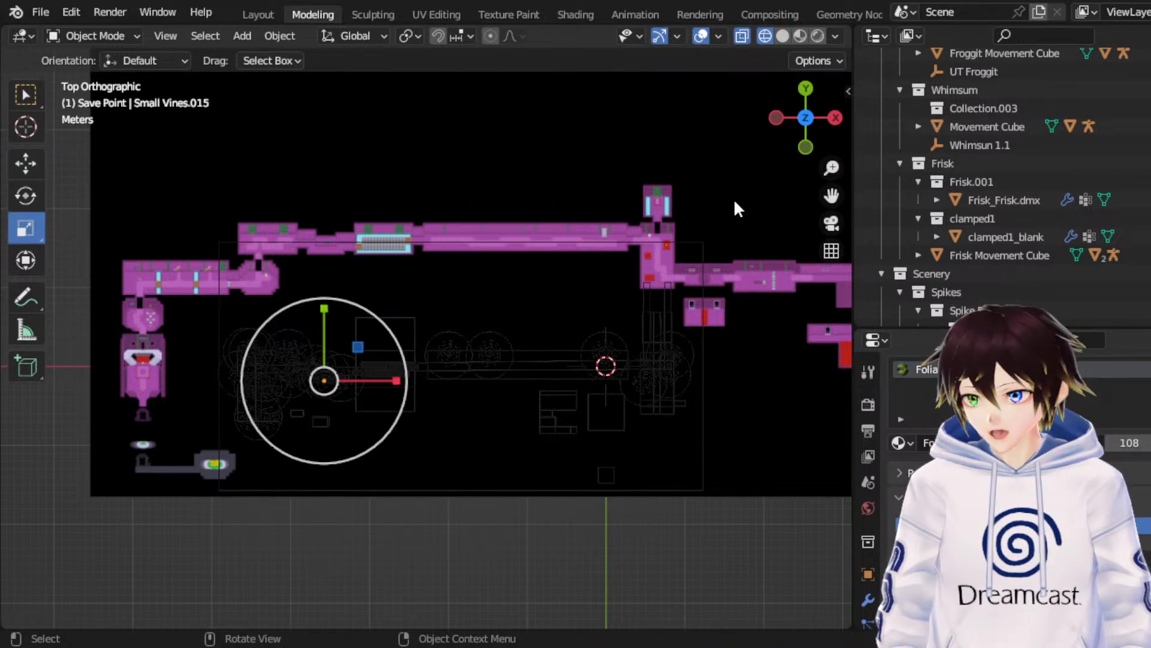
middle_click_drag(735, 203, 735, 203, "shift")
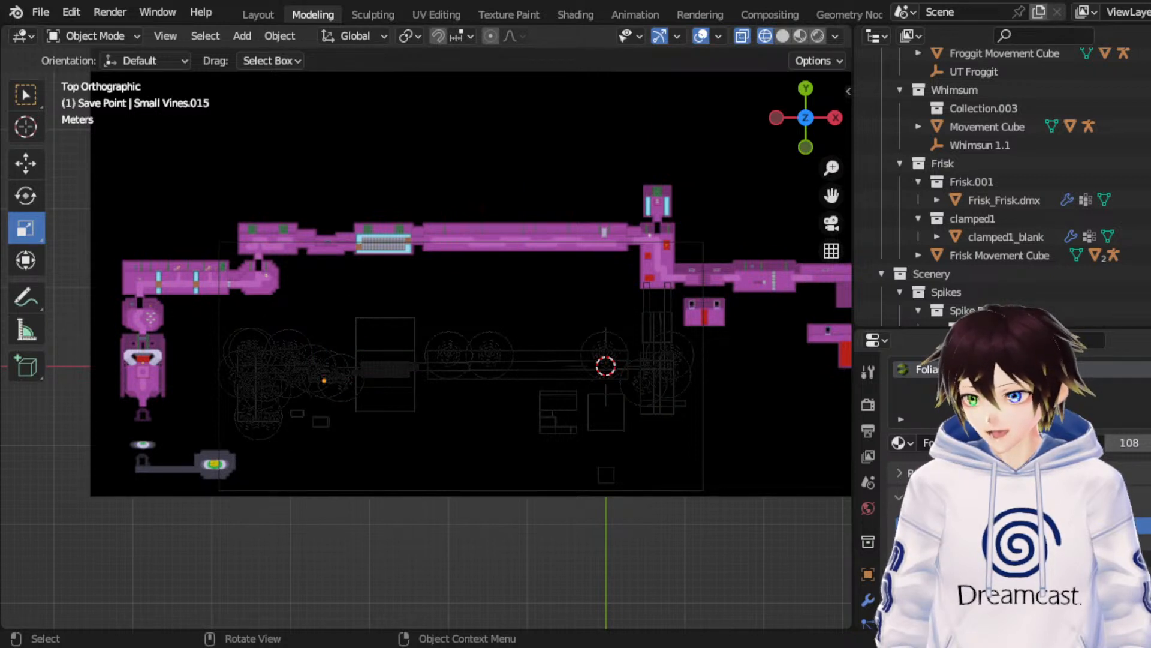
left_click(25, 163)
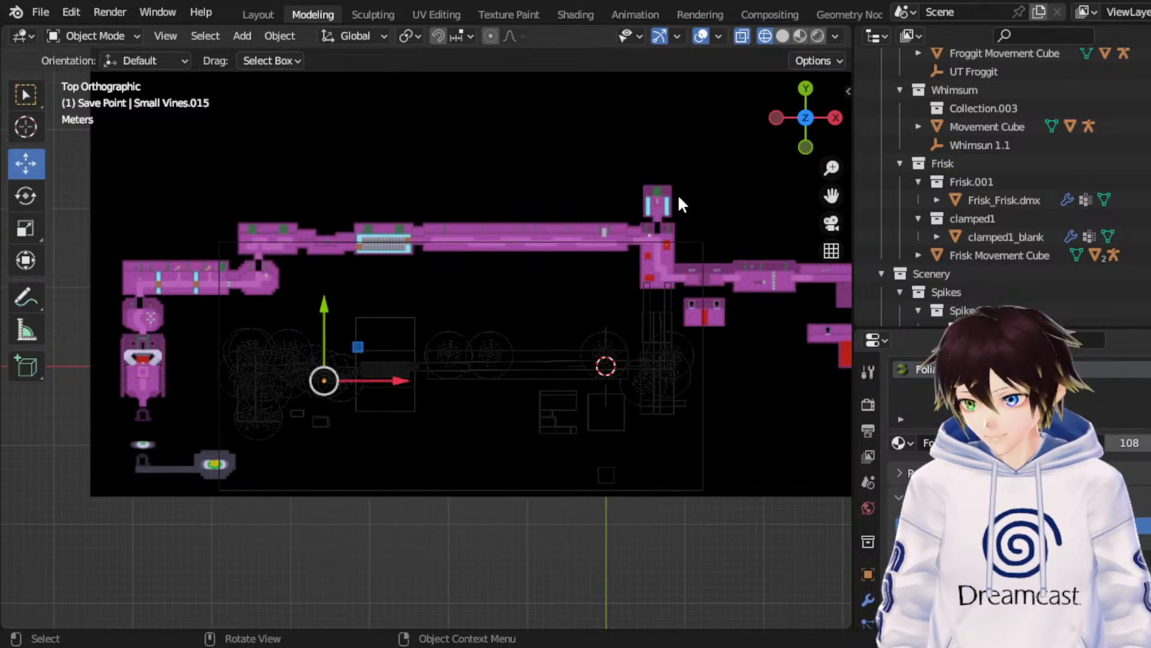
Step: Duplicate Large Vines.023 and shift the copy slightly along the positive X axis
middle_click_drag(678, 193, 677, 194, "shift")
left_click(448, 367, "shift")
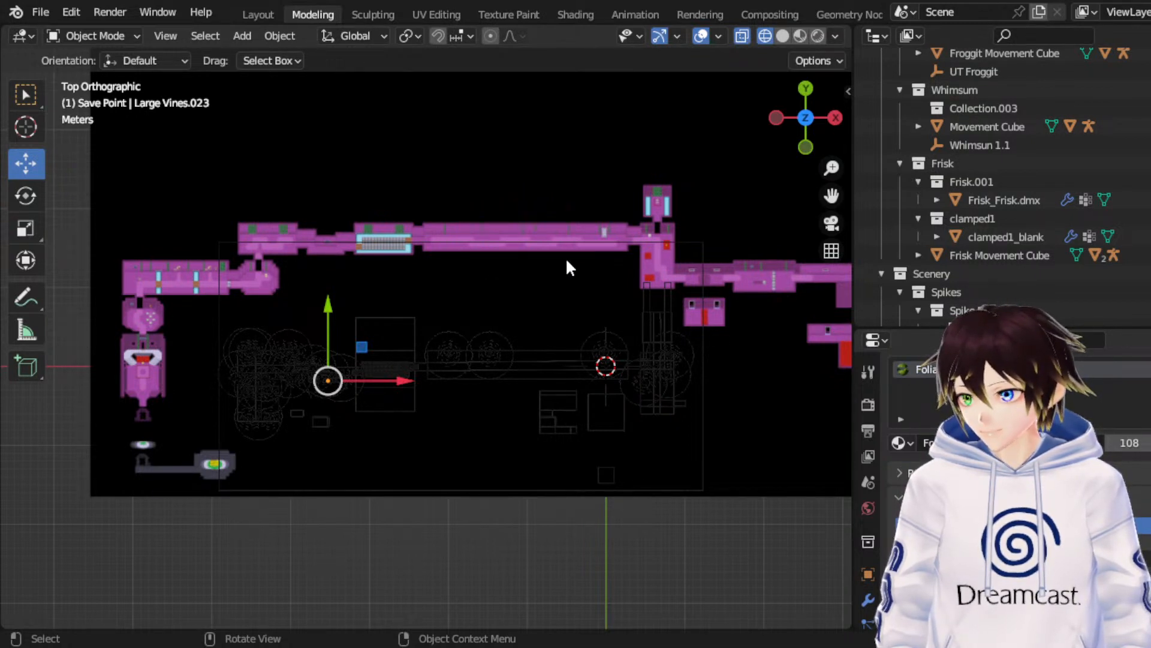
left_click(631, 213)
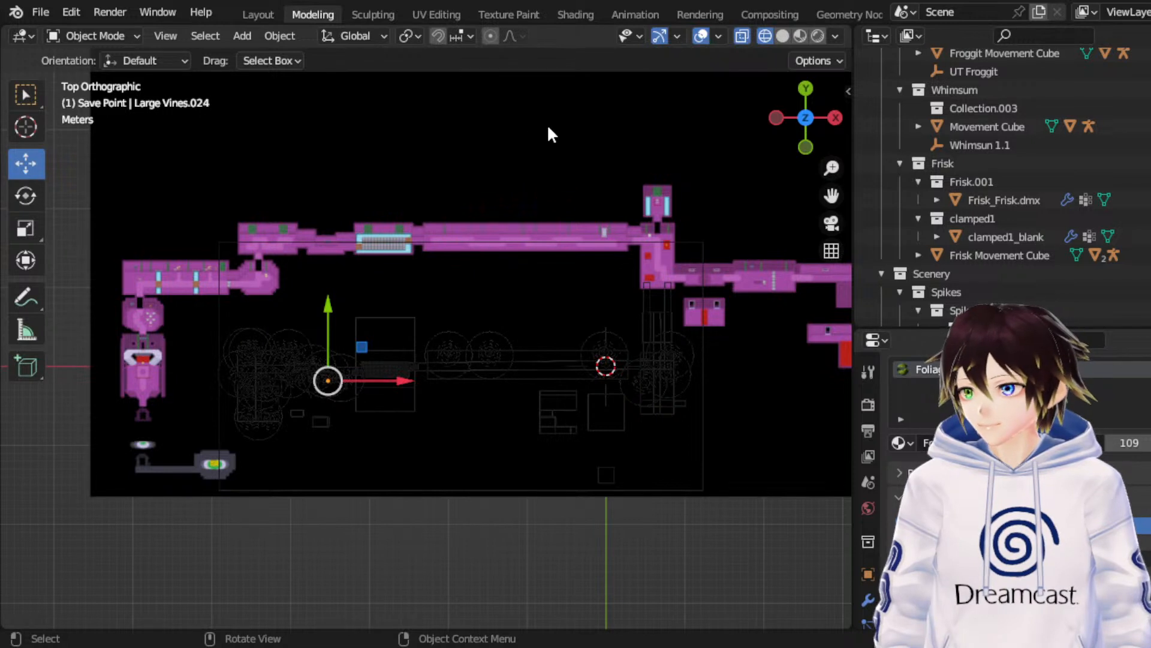
left_click(26, 226)
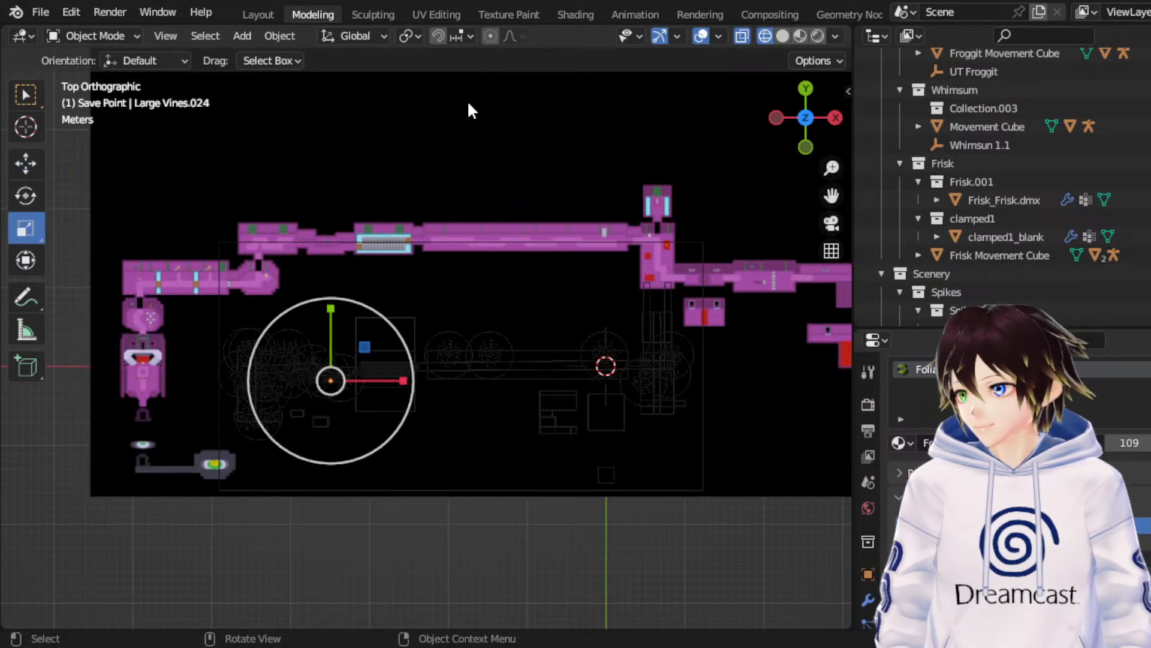
Step: Rescale Large Vines.024 and undo the last scaling
key("s")
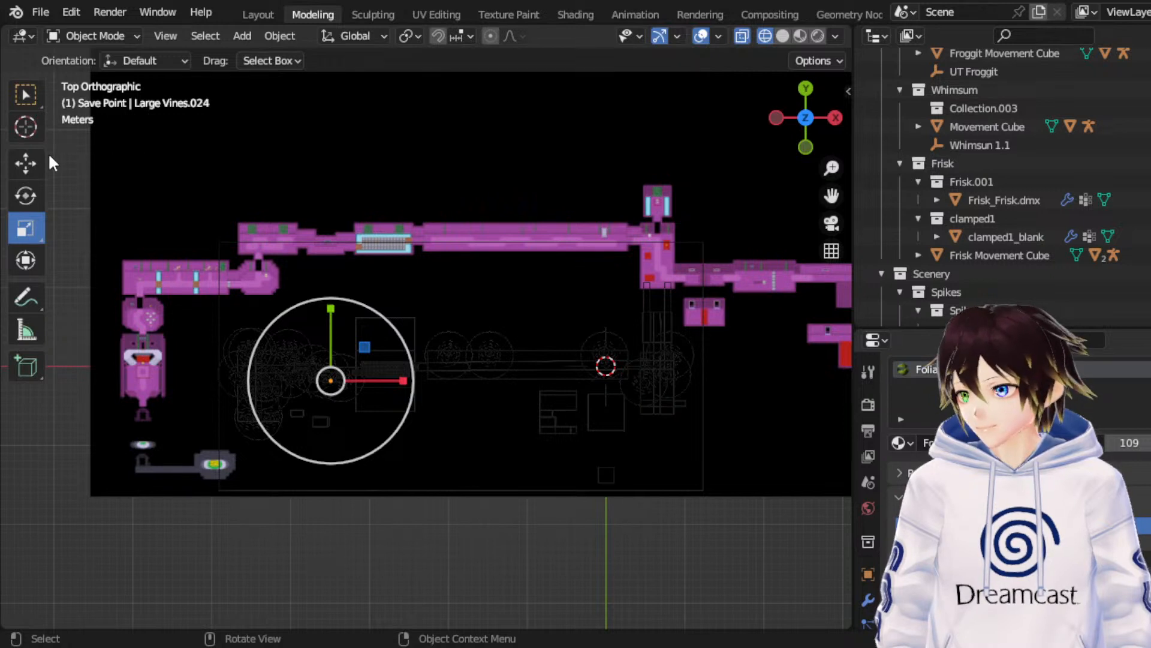
left_click(25, 162)
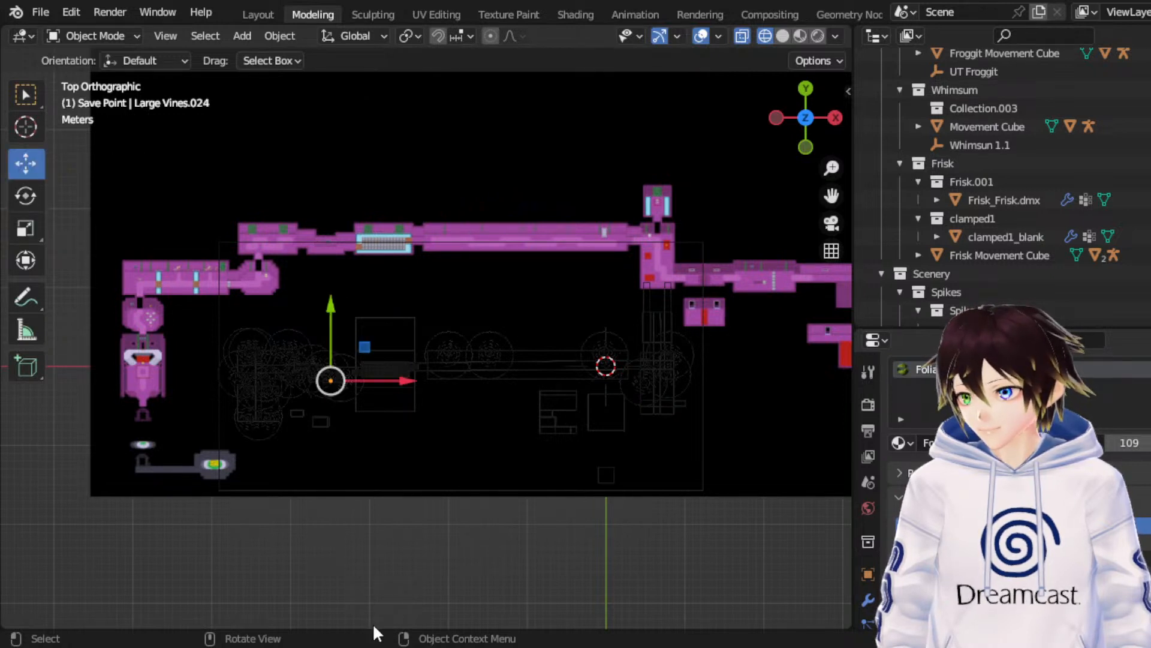
left_click(25, 225)
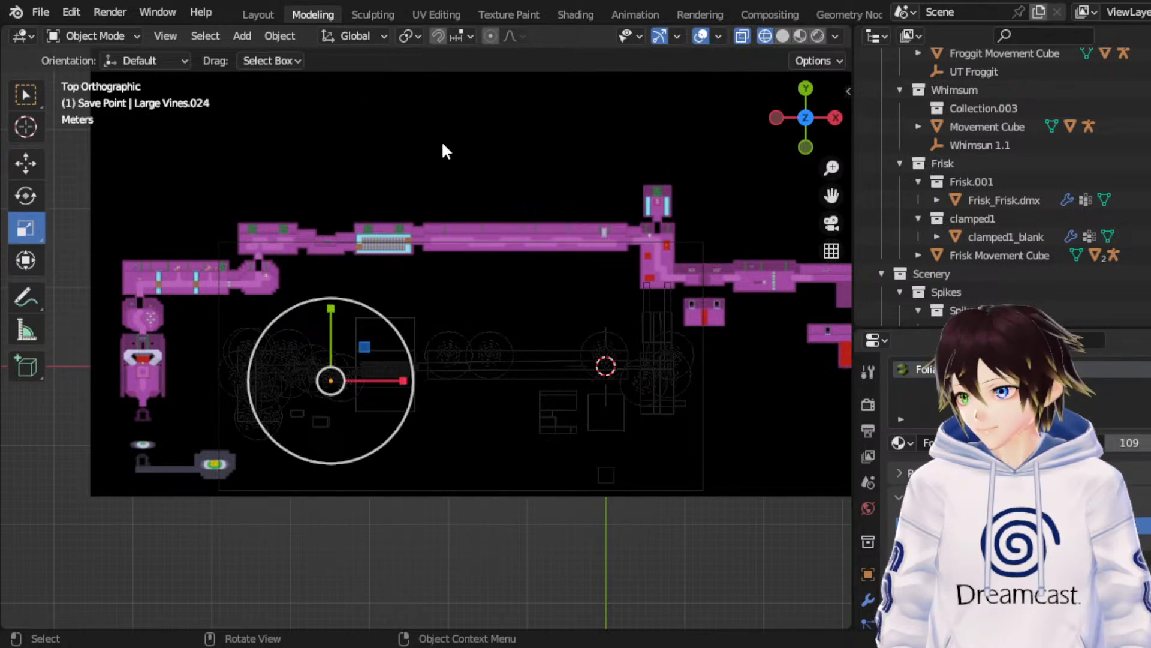
left_click(442, 145)
key("ctrl+z")
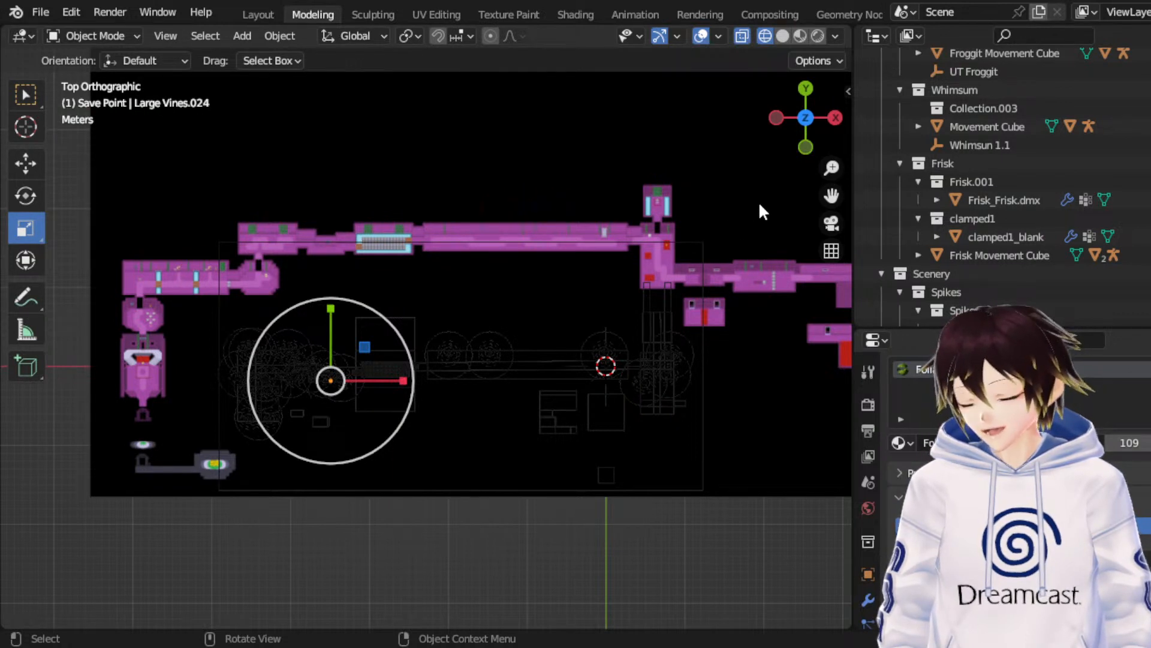
Step: Select Small Vines.015 again and duplicate it
key("ctrl+z")
key("ctrl+z")
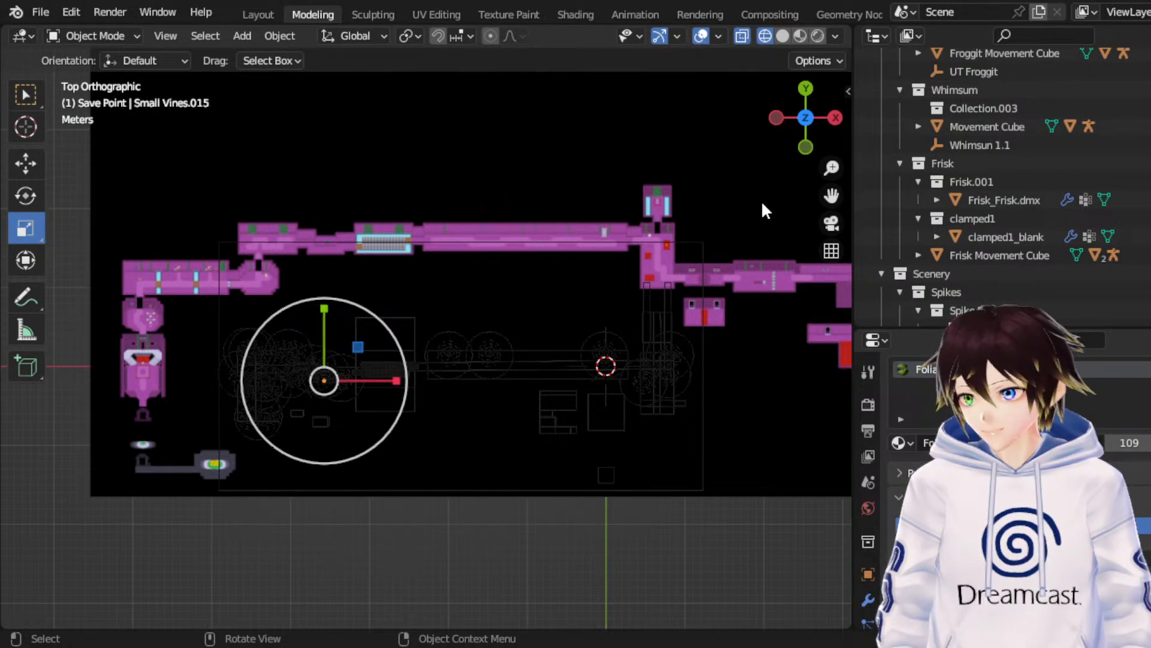
key("ctrl+z")
left_click(28, 155)
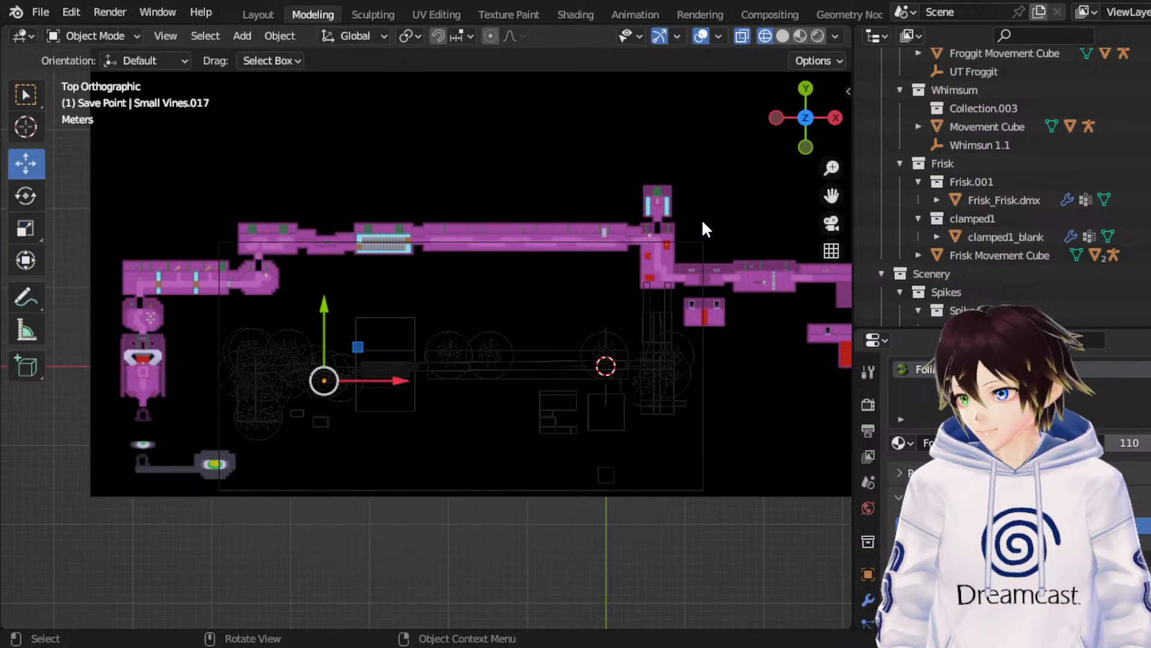
Step: Move Small Vines.017 along the positive X axis in several small adjustments
key("g")
key("x")
left_click(450, 234)
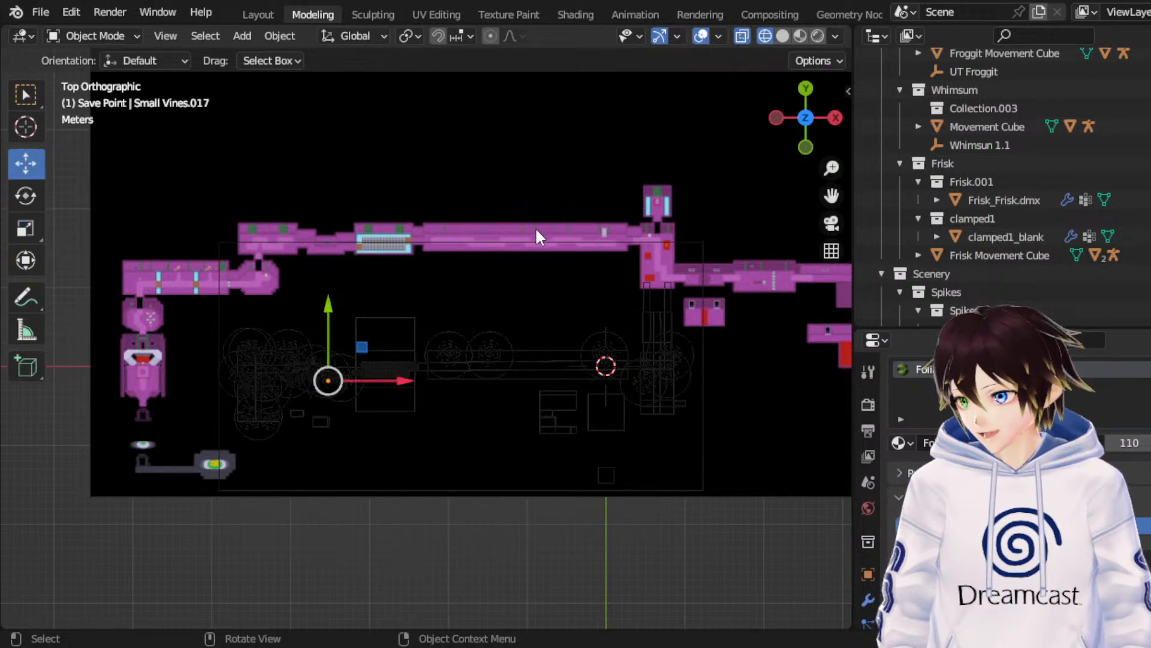
key("g")
key("x")
left_click(391, 168)
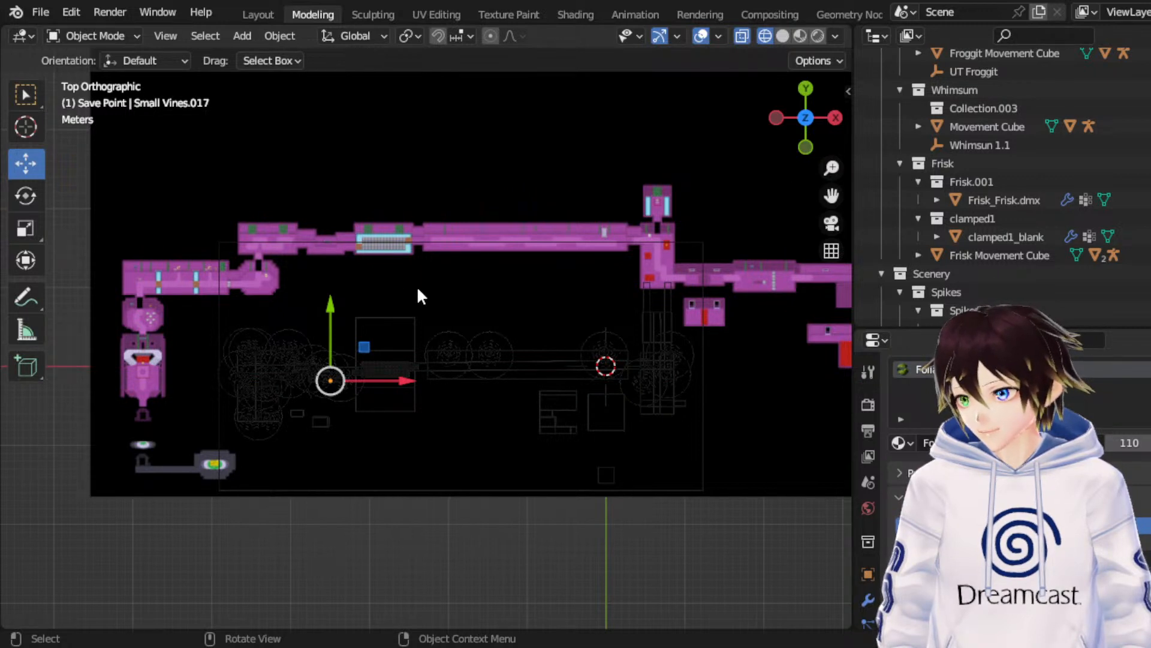
key("g")
key("x")
left_click(378, 290)
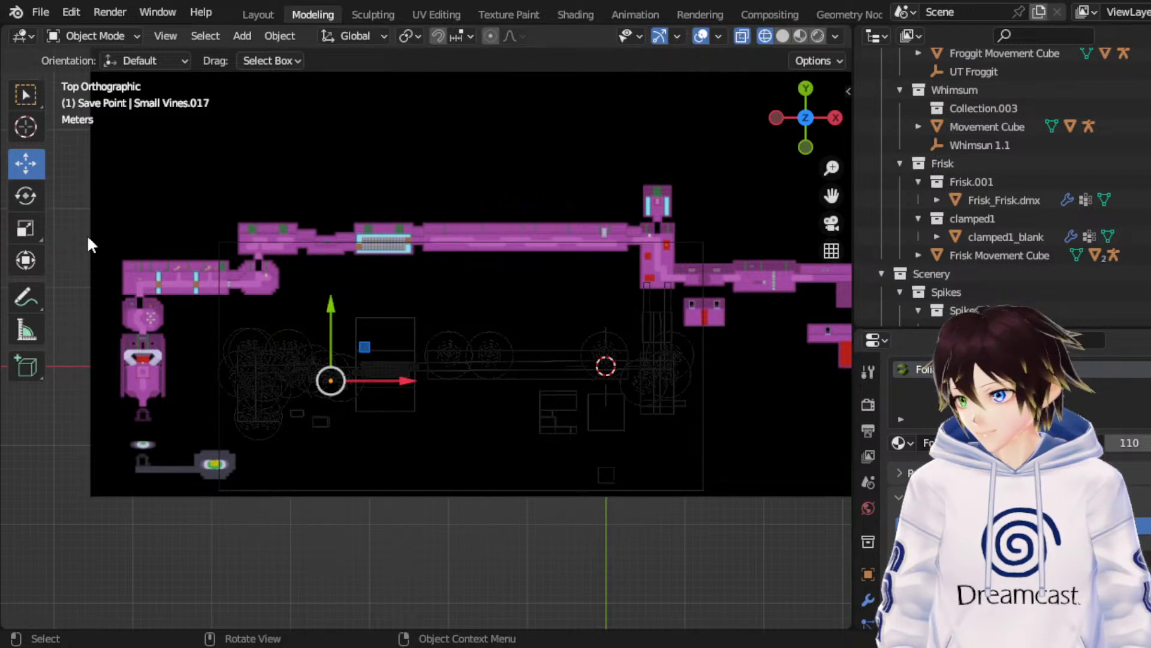
key("g")
key("x")
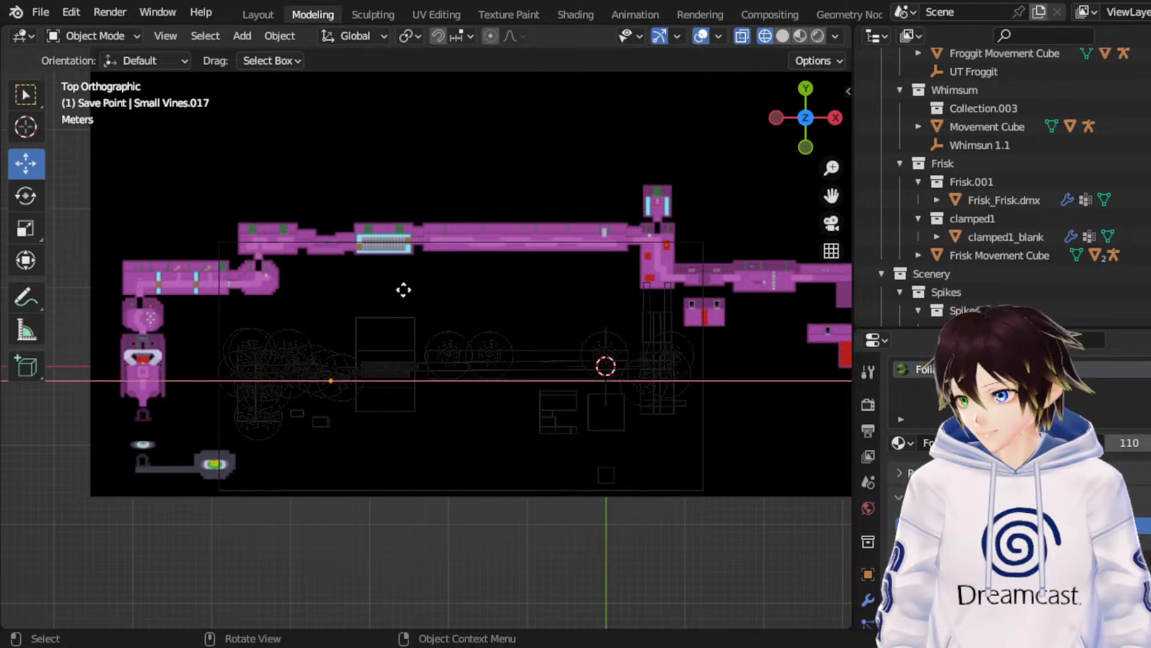
left_click(371, 290)
Step: Rescale Small Vines.017 and fine-tune its position along the X axis
left_click(26, 228)
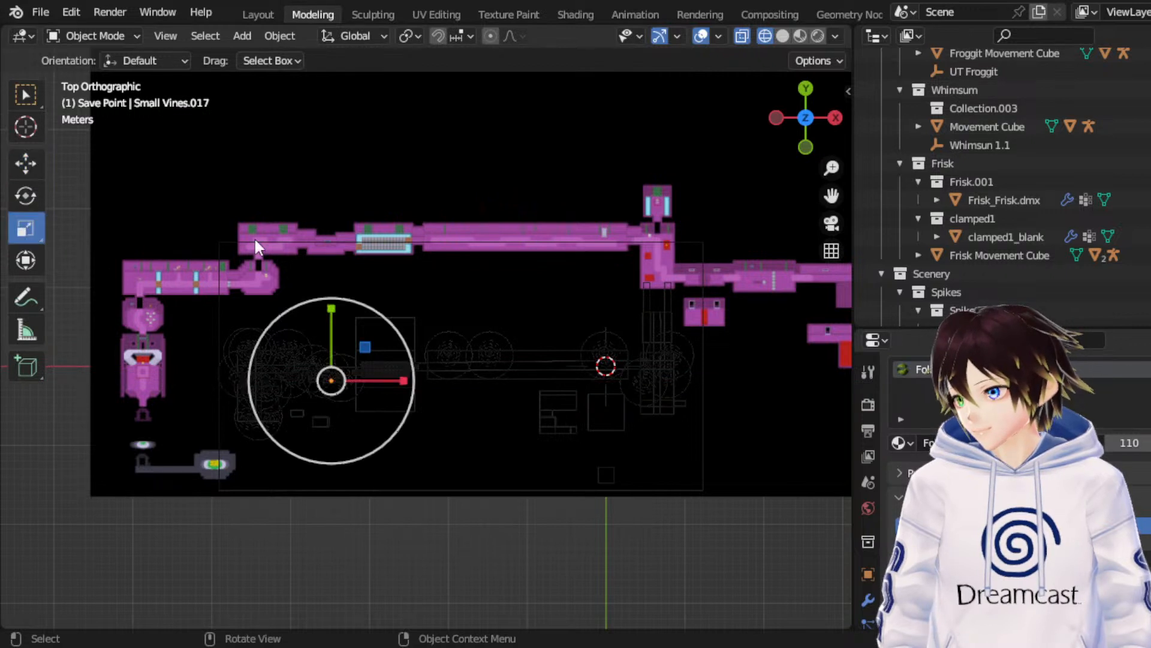
middle_click_drag(474, 228, 473, 228)
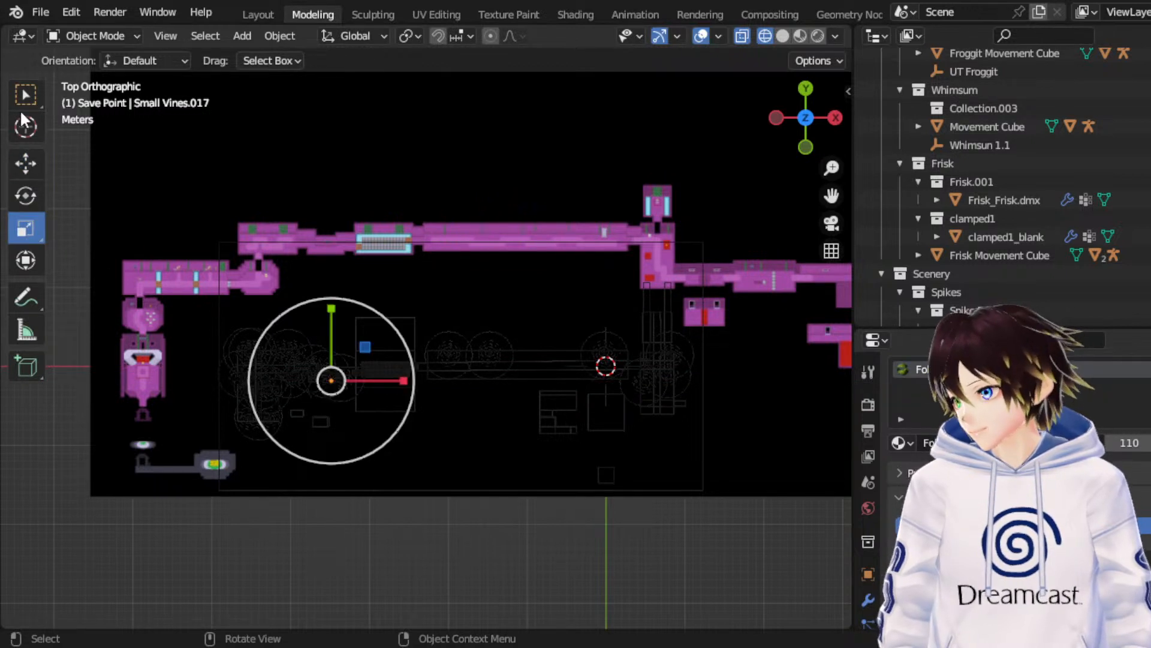
left_click(26, 163)
key("g")
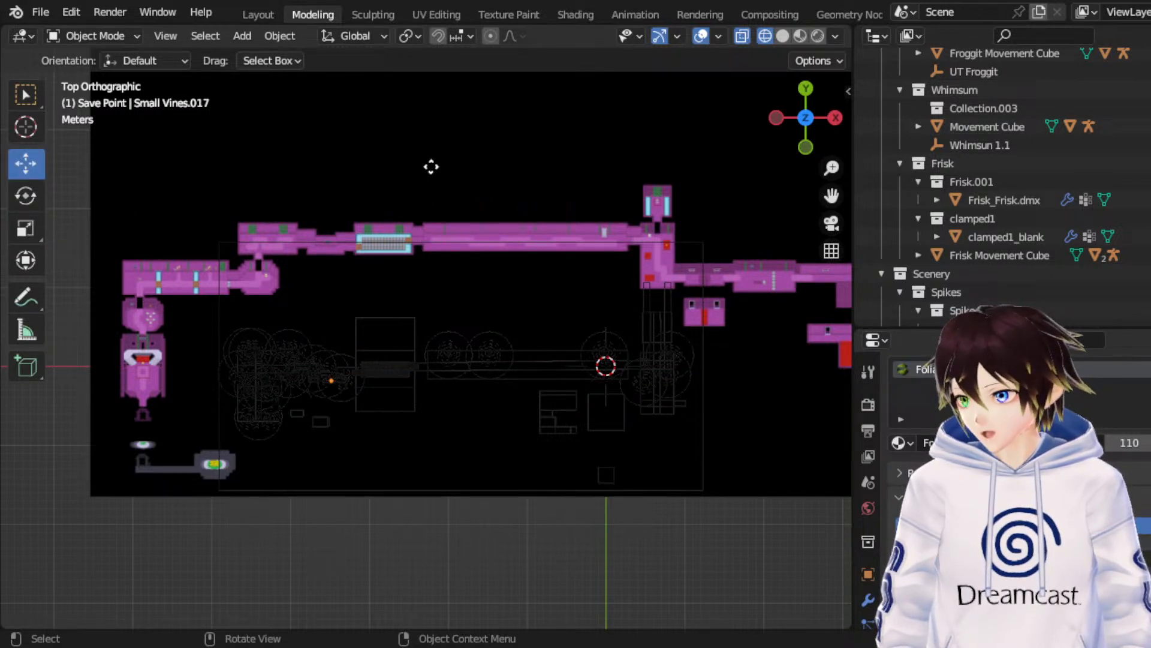
right_click(429, 160)
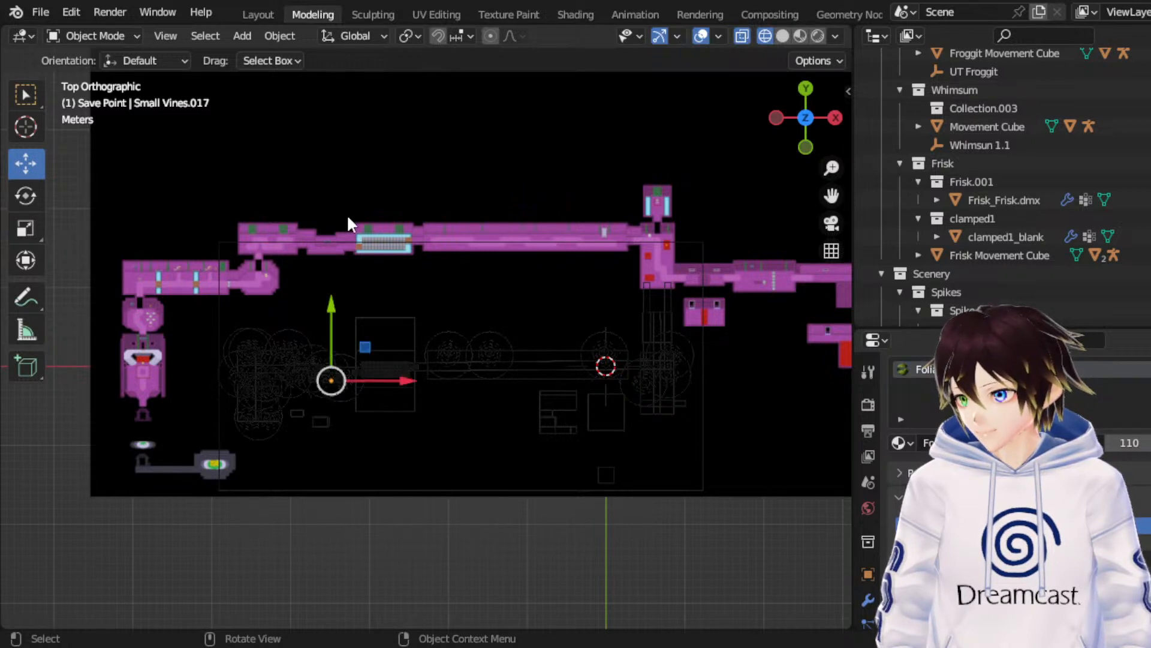
key("g")
key("x")
right_click(324, 225)
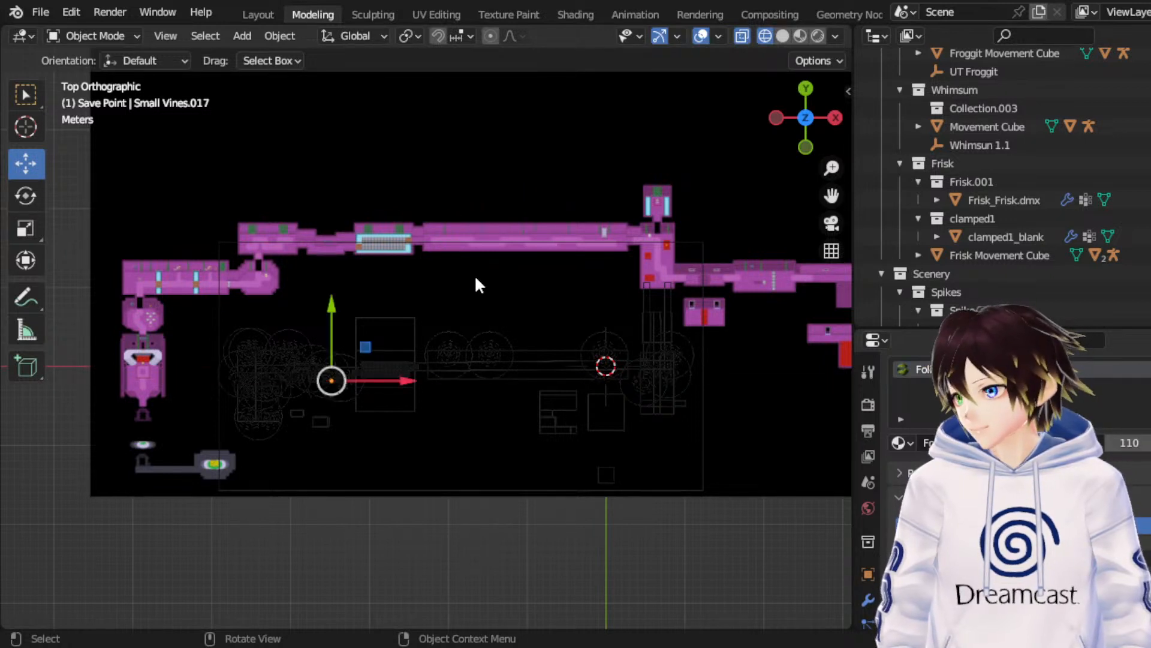
Step: Select Large Vines.024, adjust its scale and save the file
key("ctrl+z")
left_click(27, 228)
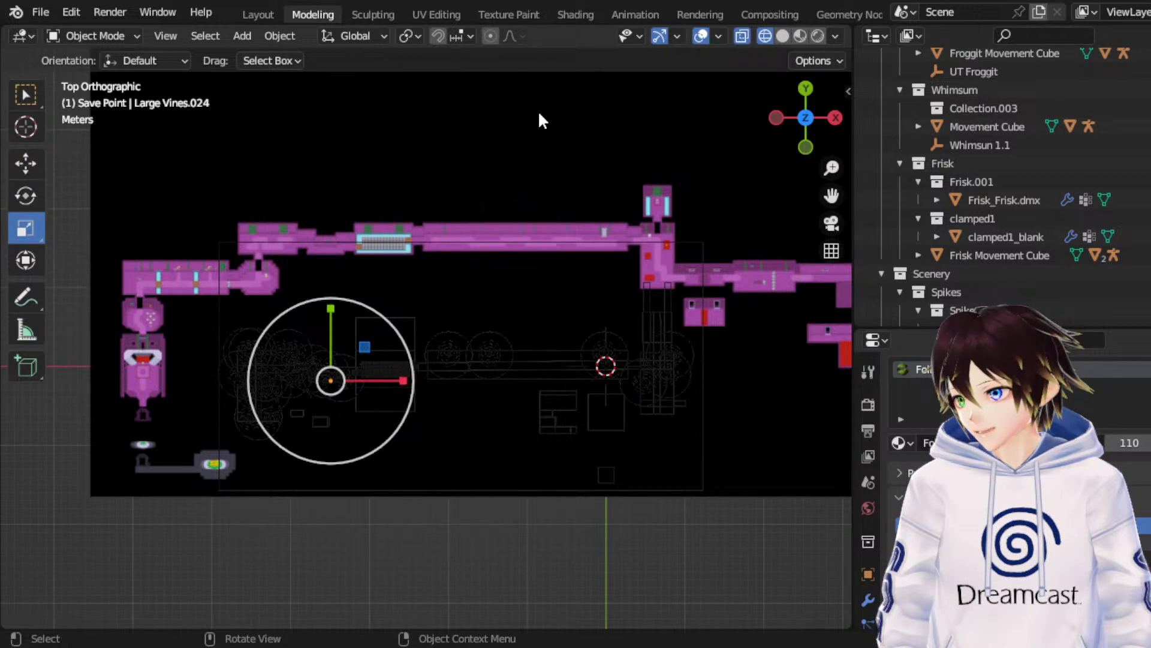
middle_click_drag(539, 114, 539, 114, "shift")
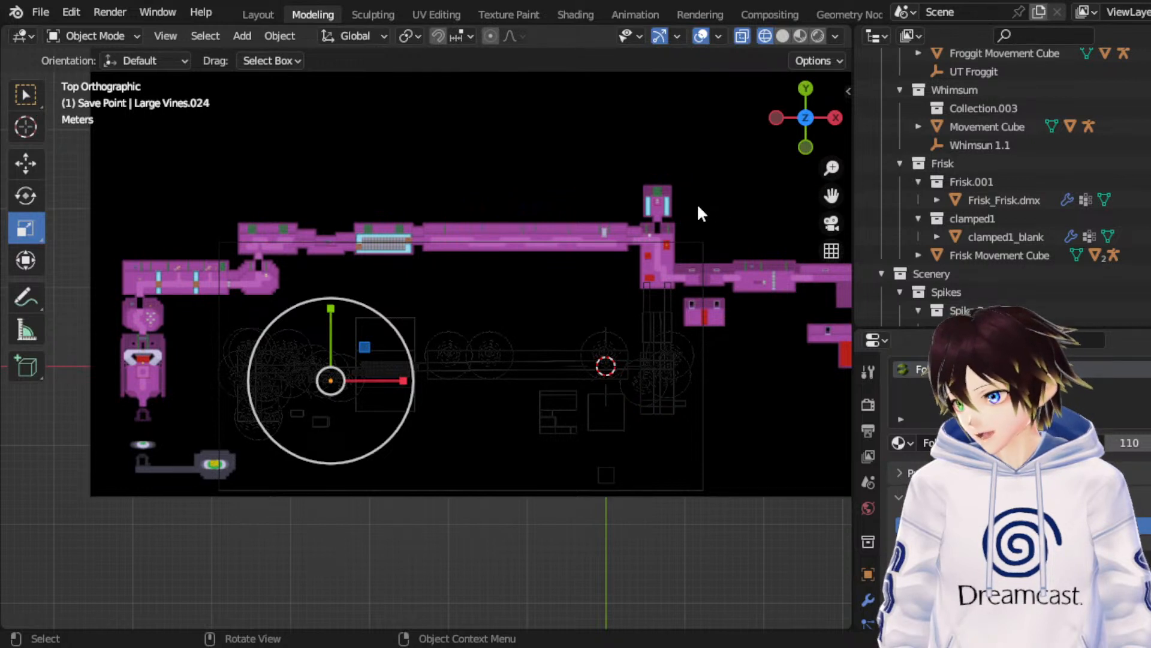
left_click(26, 95)
key("ctrl+s")
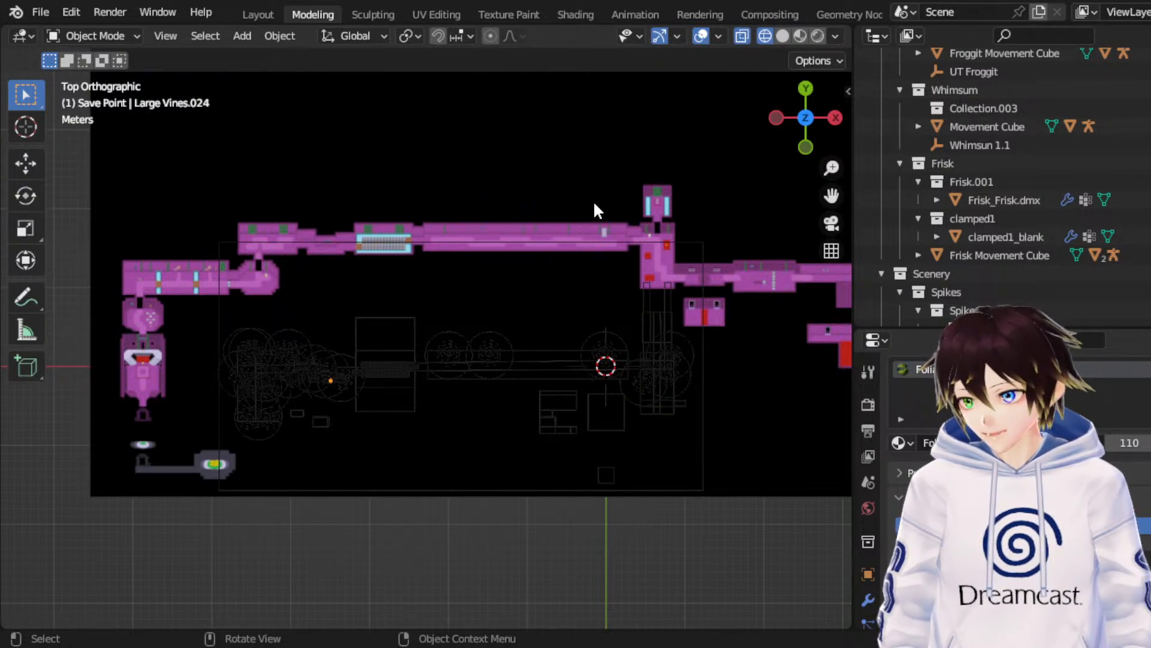
Step: Select Small Vines.017, duplicate it, and move the copy along the X axis by 0.5 m and another 0.2 m
key("ctrl+z")
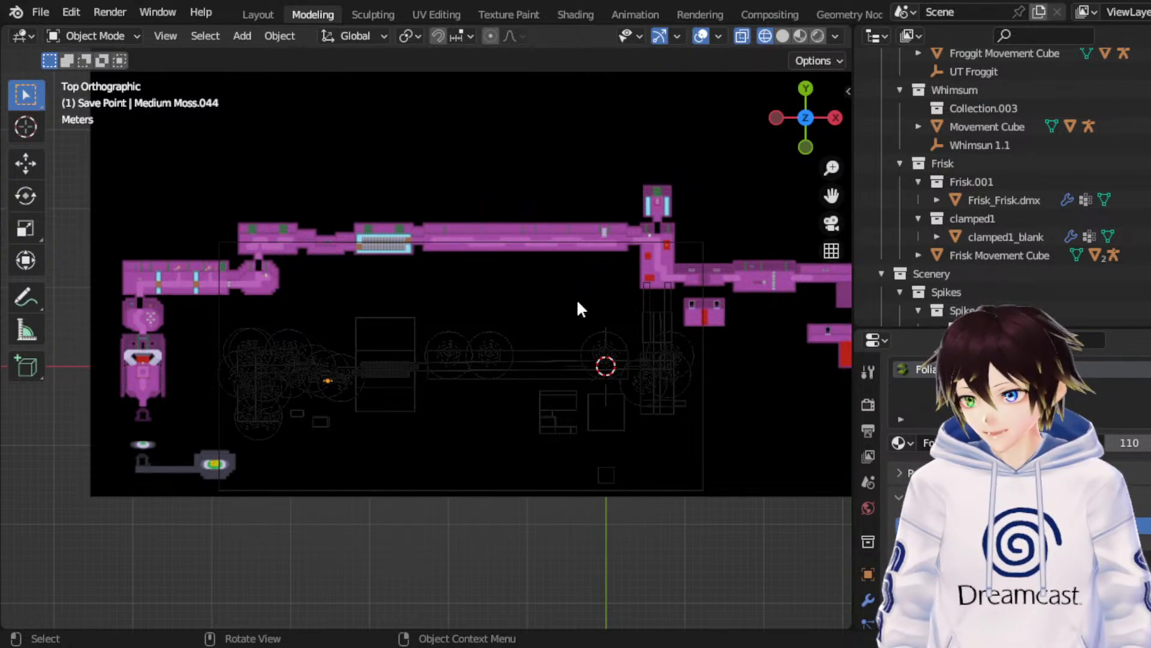
key("ctrl+z")
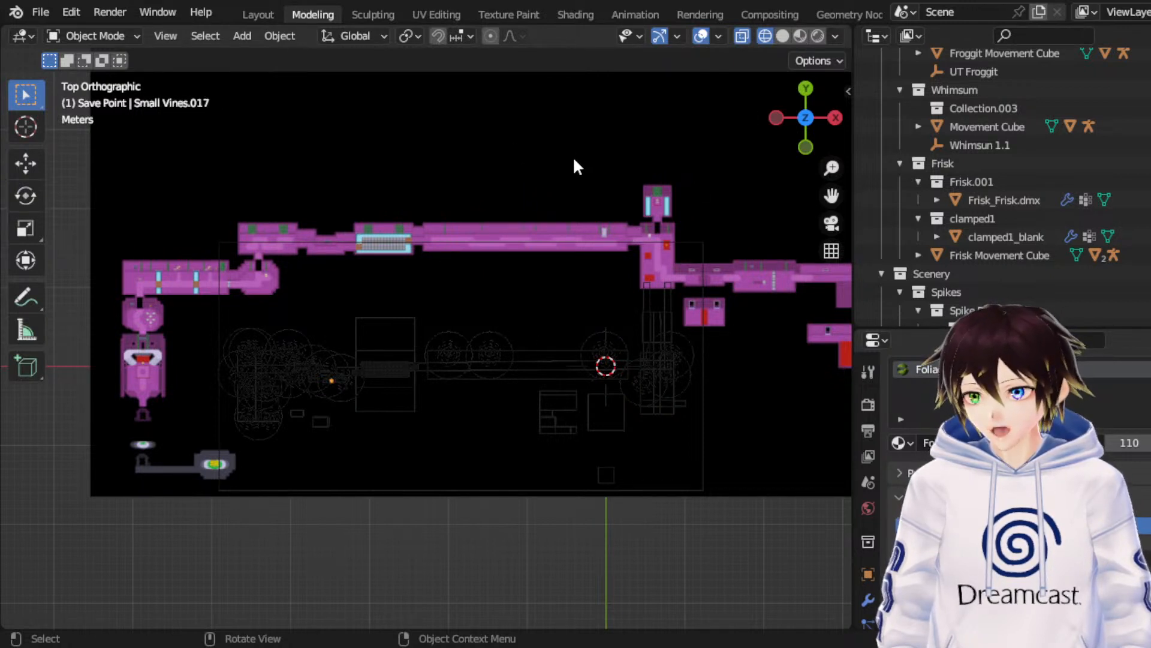
key("shift+d")
right_click(556, 198)
left_click(26, 164)
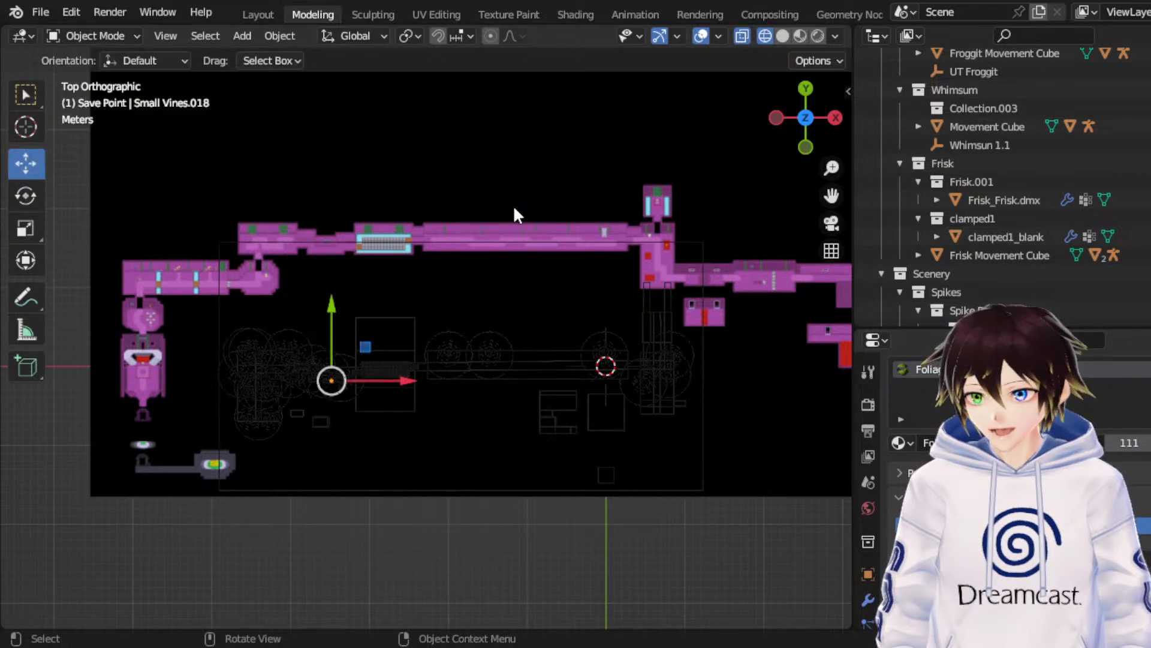
type("gx.5")
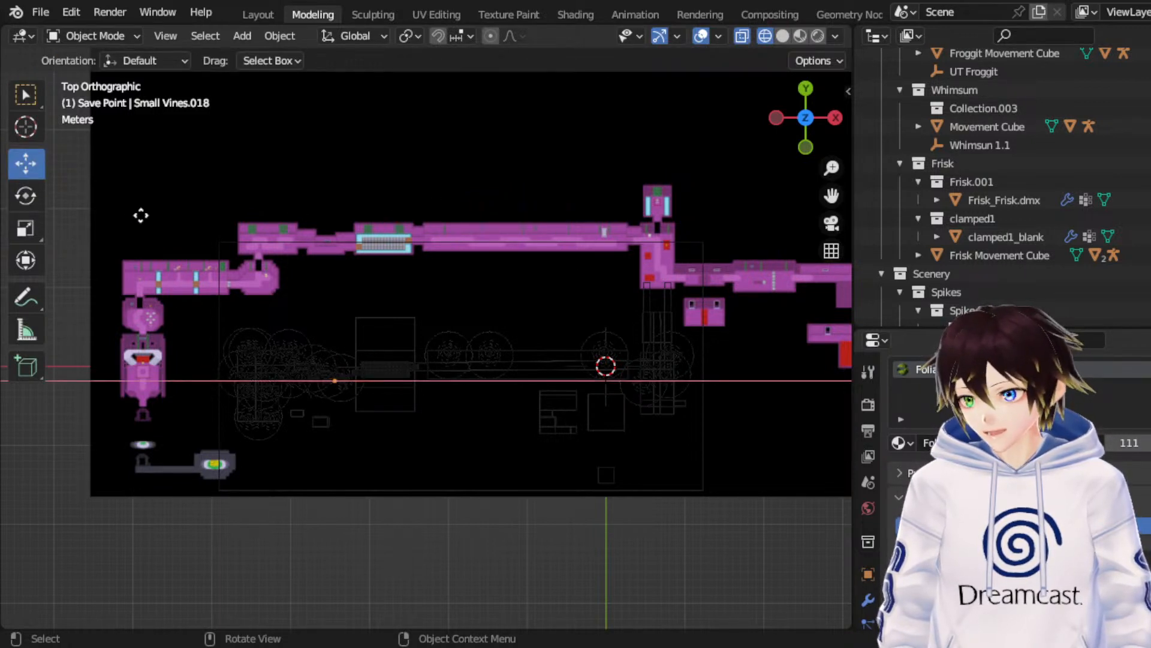
key("Return")
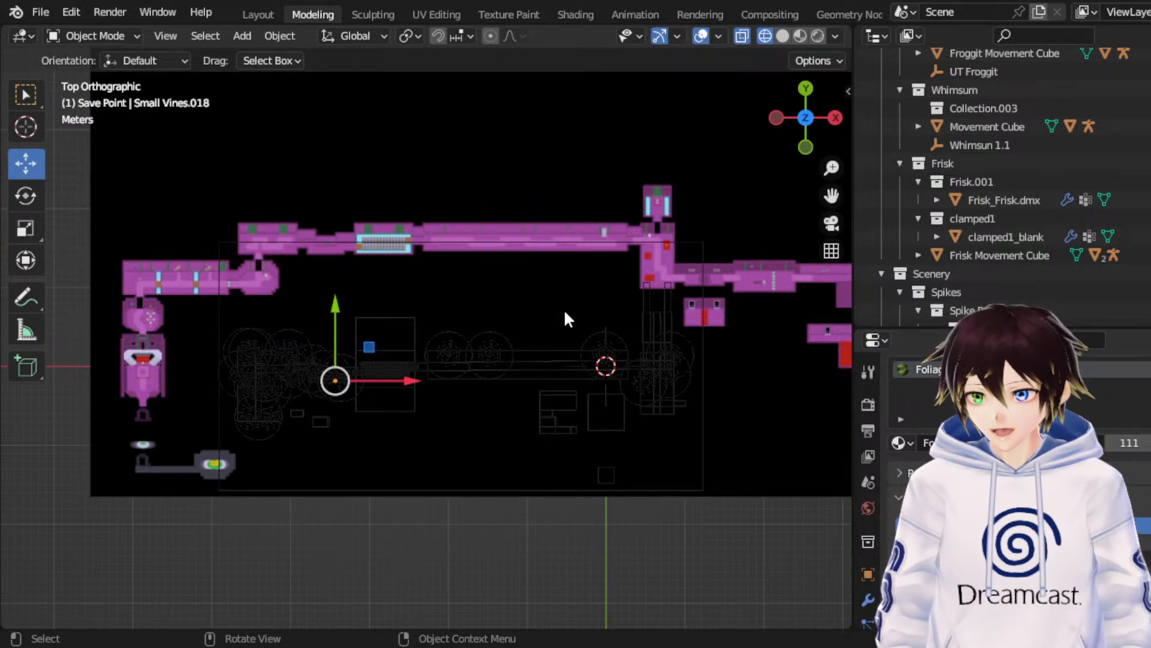
type("gx.2")
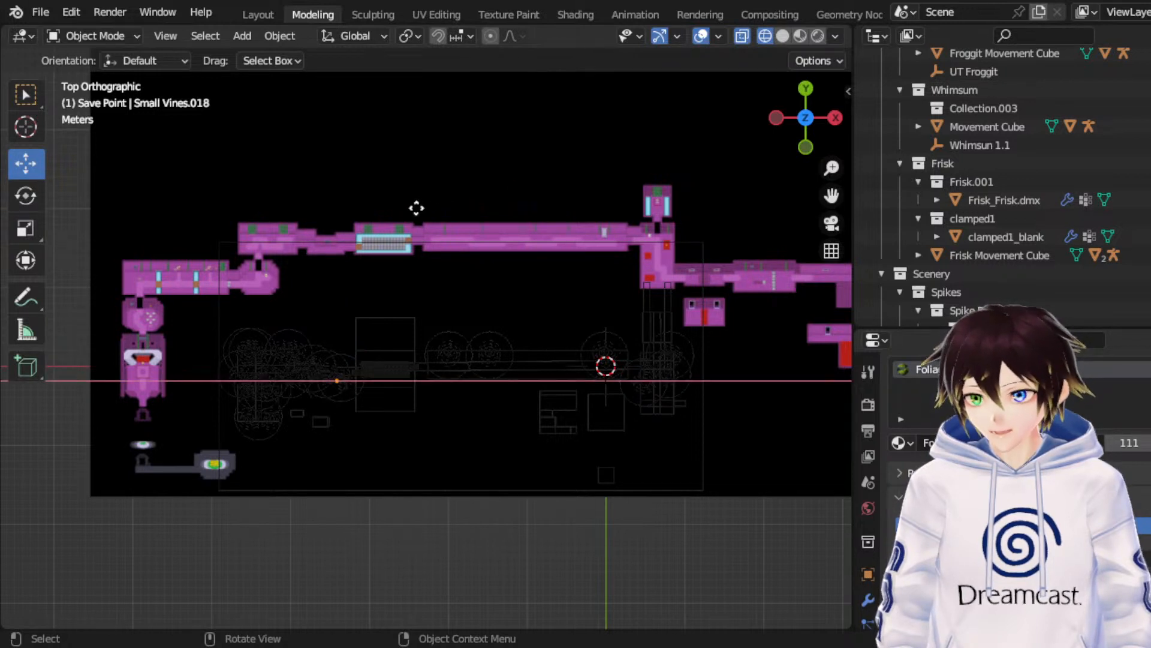
key("Return")
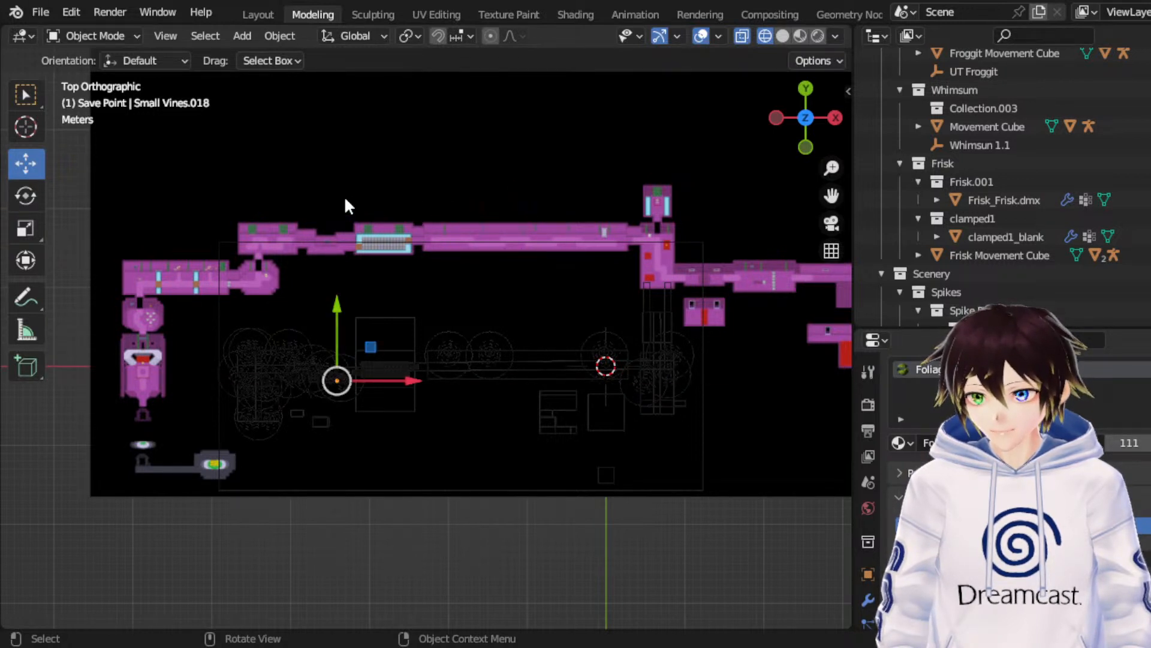
Step: Select Small Vines.018 again and adjust its scale
key("ctrl+z")
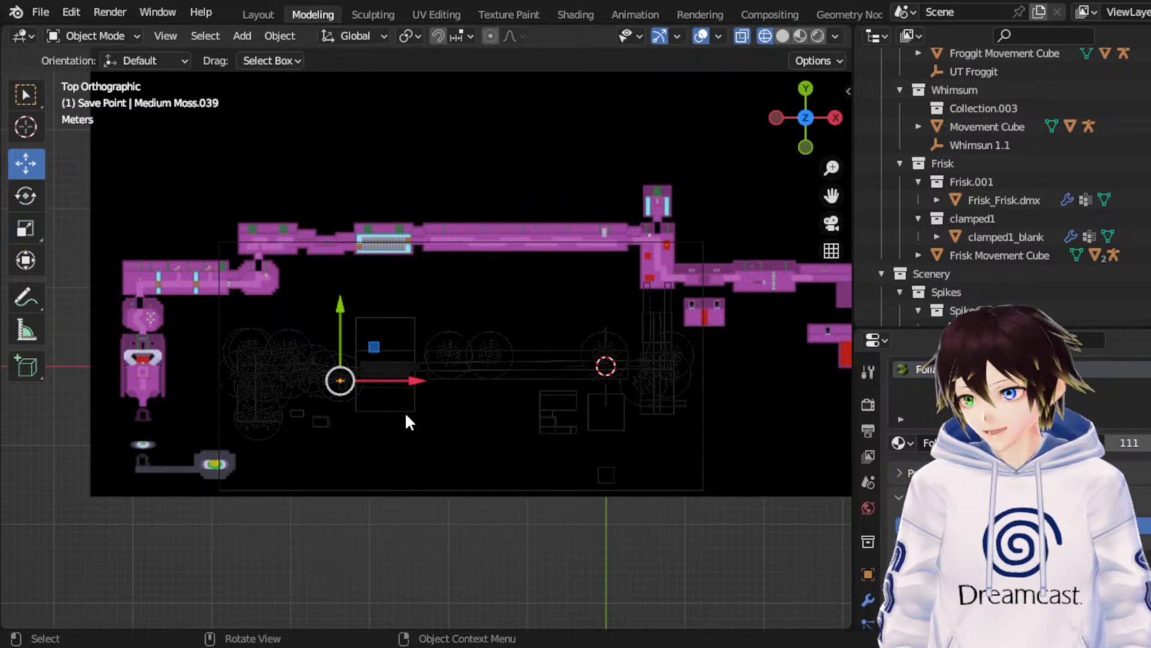
key("ctrl+shift+z")
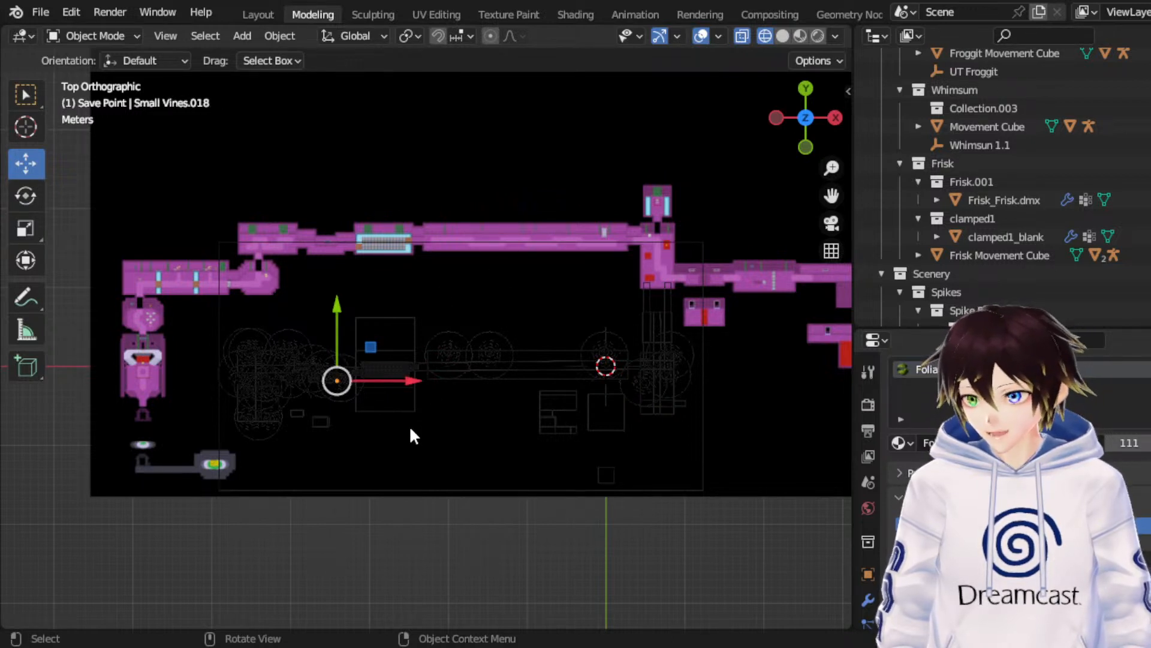
left_click(24, 229)
left_click(443, 199)
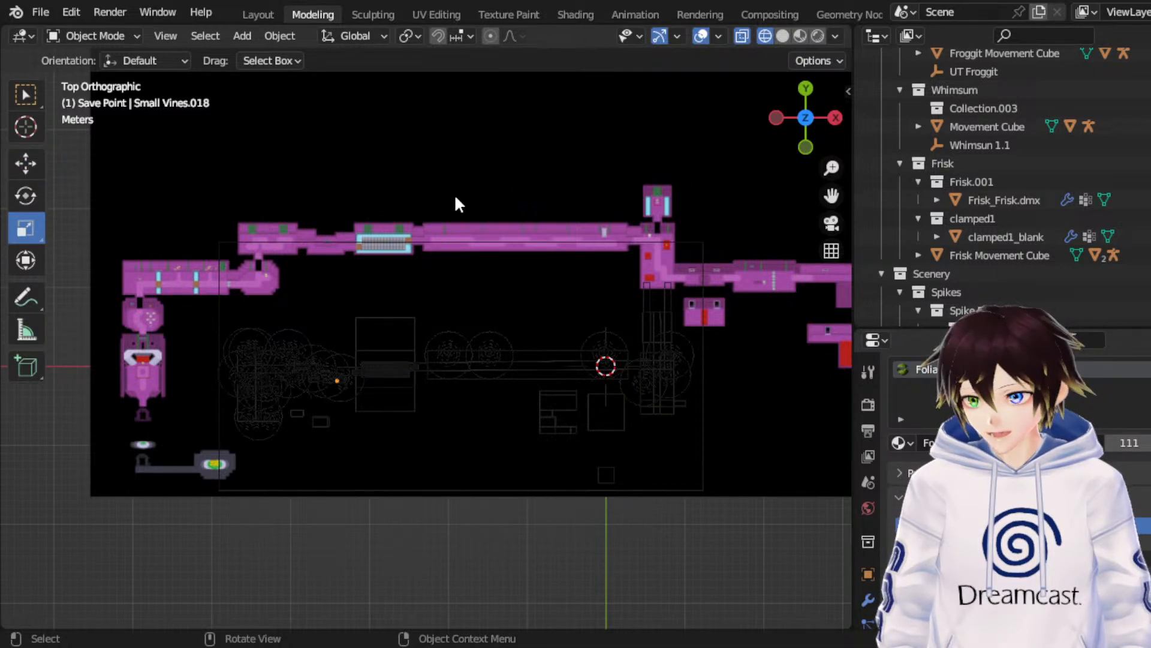
key("ctrl+z")
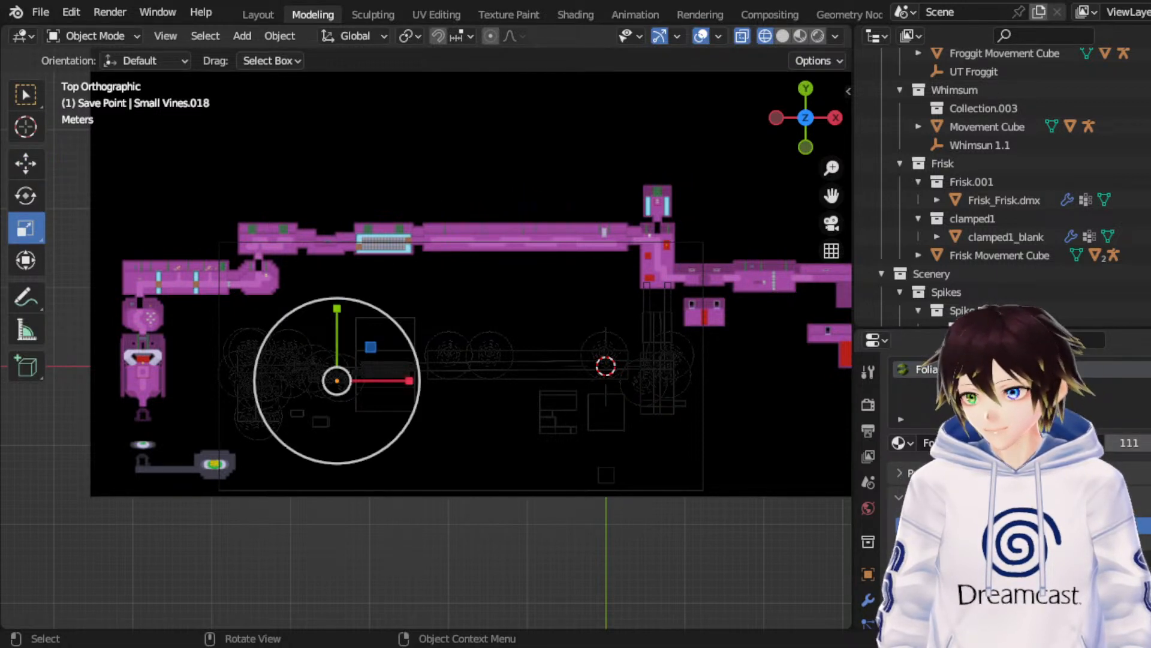
Step: Duplicate Small Vines.018, shift the copy slightly along the positive X axis, and save the file
key("shift+d")
right_click(697, 255)
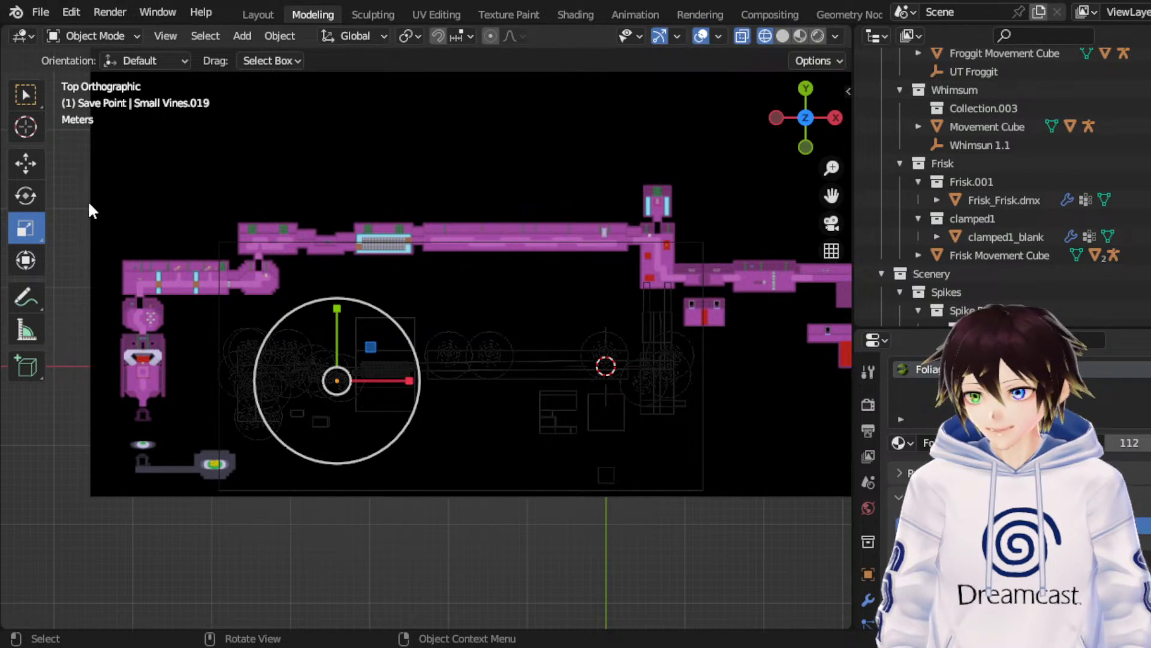
left_click(24, 159)
key("g")
key("x")
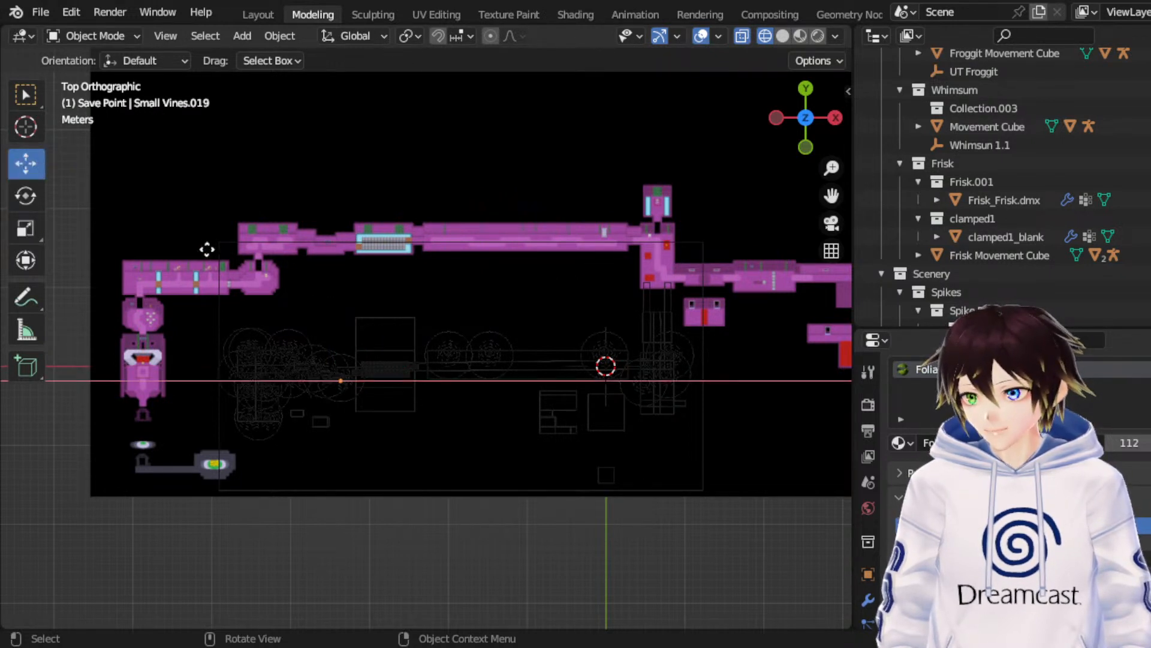
left_click(122, 241)
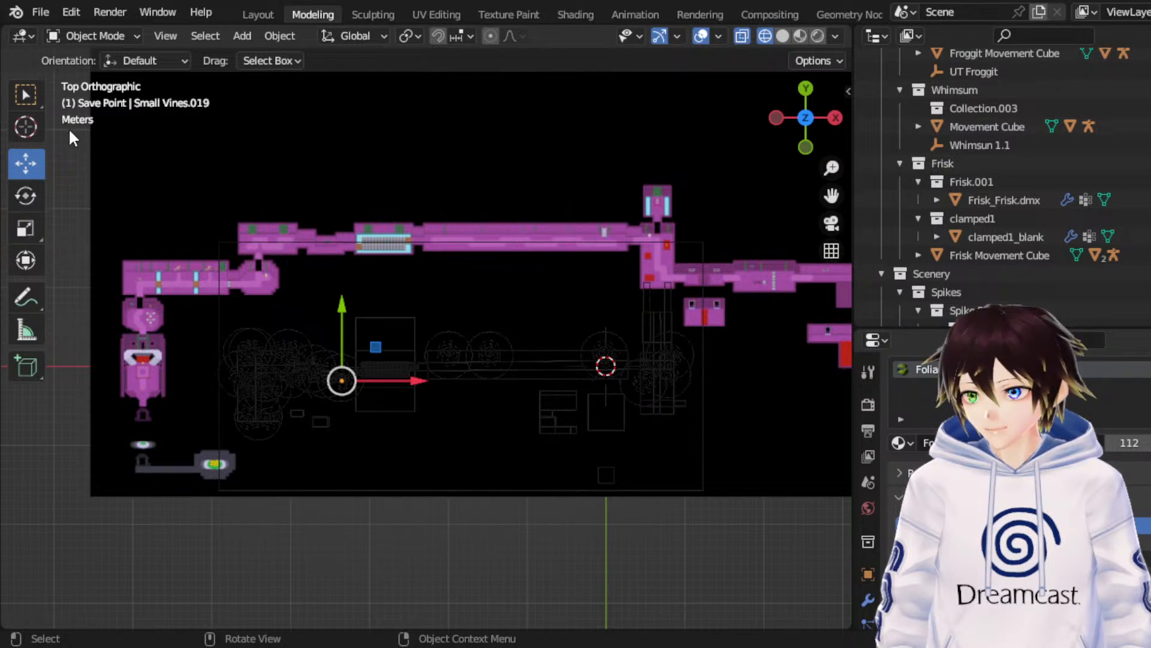
key("ctrl+s")
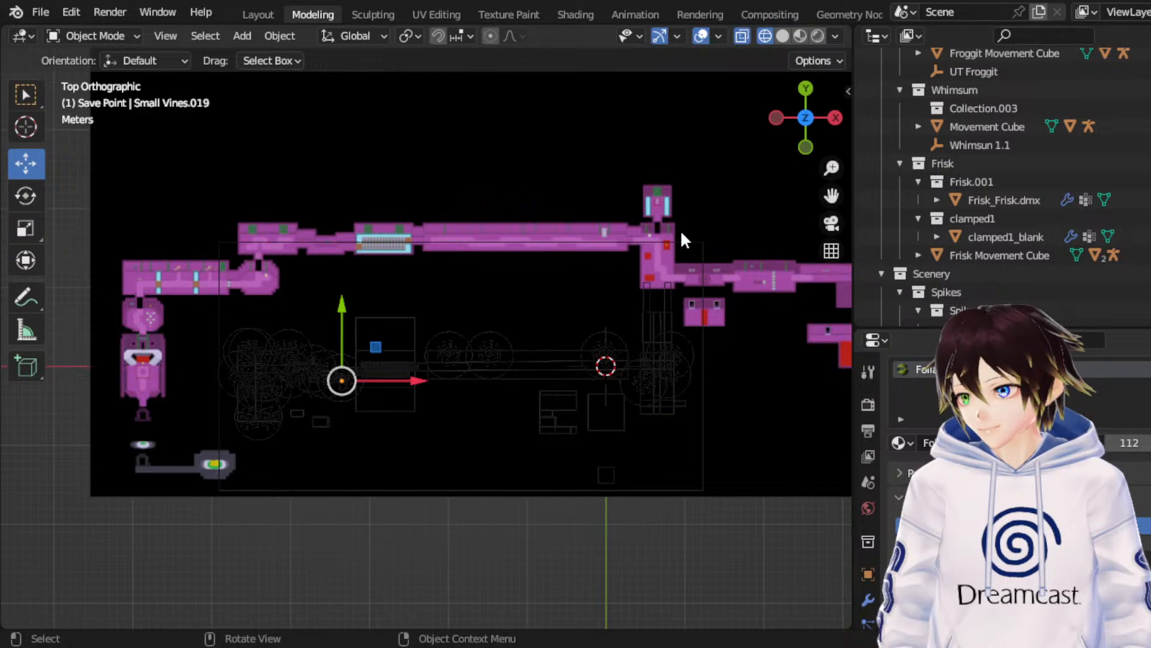
Step: Duplicate a large vines piece and move the copy 1 m along the positive X axis
key("ctrl+z")
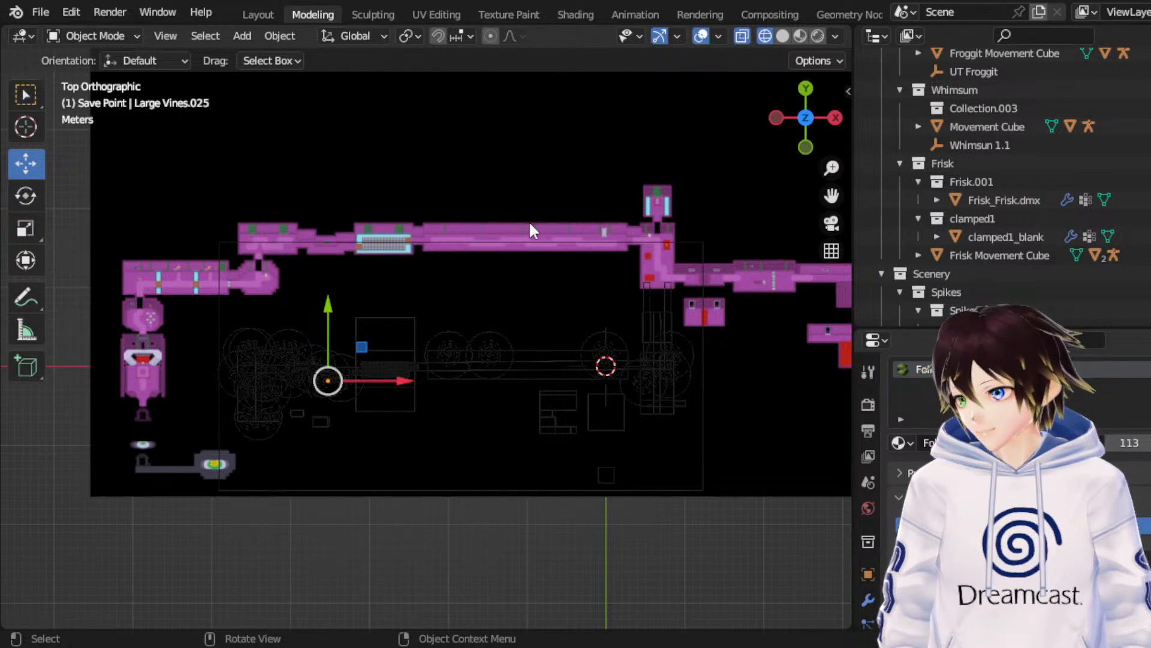
key("g")
key("x")
key("1")
left_click(193, 203)
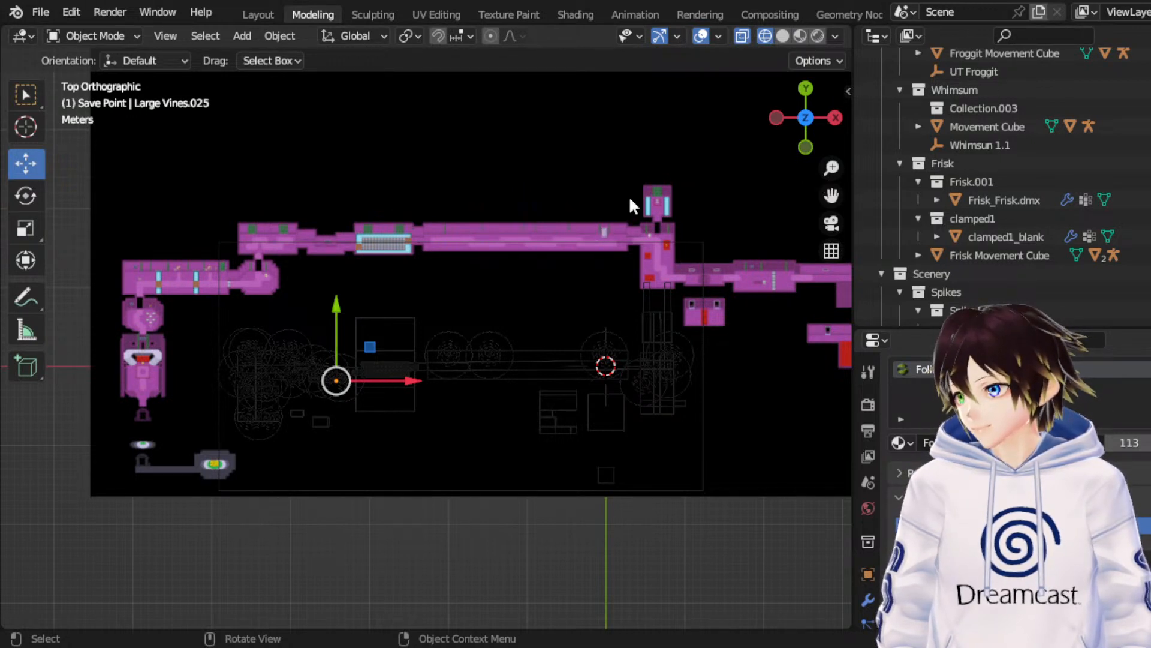
Step: Duplicate Large Vines.025 and shift the new copy slightly along the positive X axis
key("shift+d")
key("g")
key("x")
key("1")
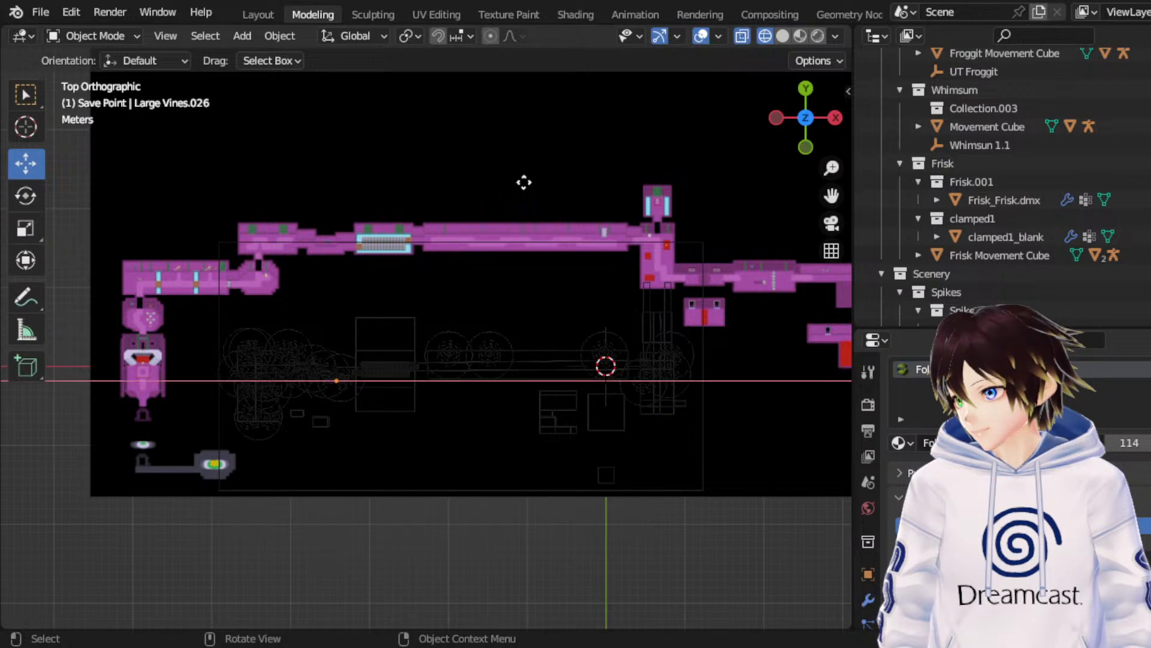
left_click(125, 243)
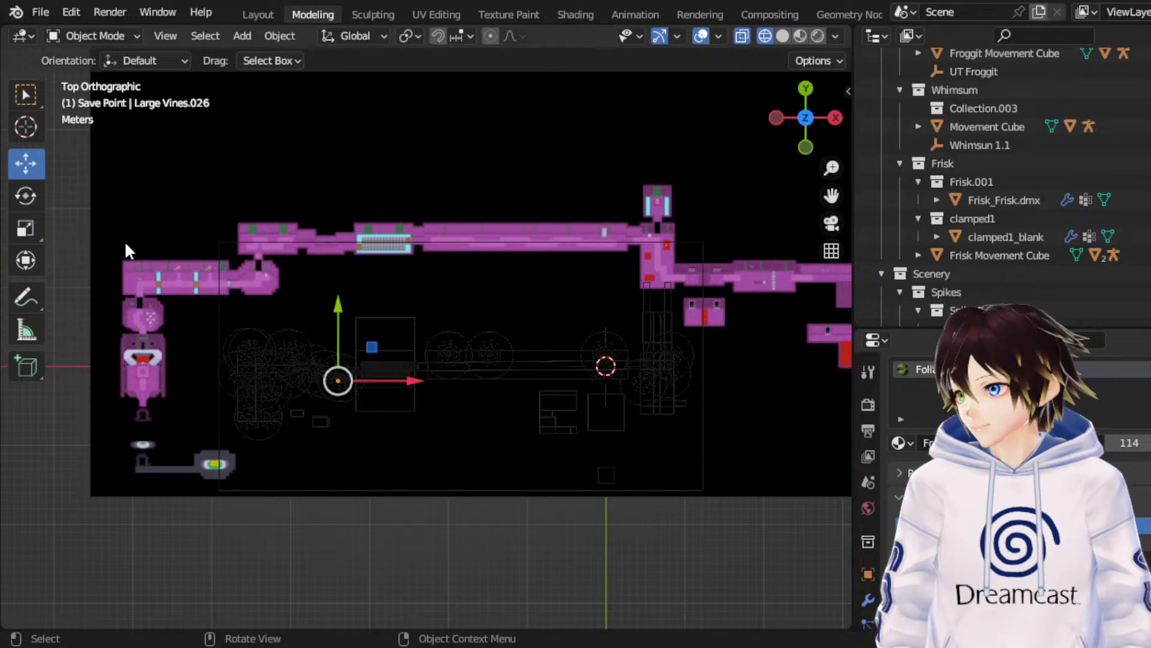
Step: Adjust the scale of Large Vines.026
left_click(26, 229)
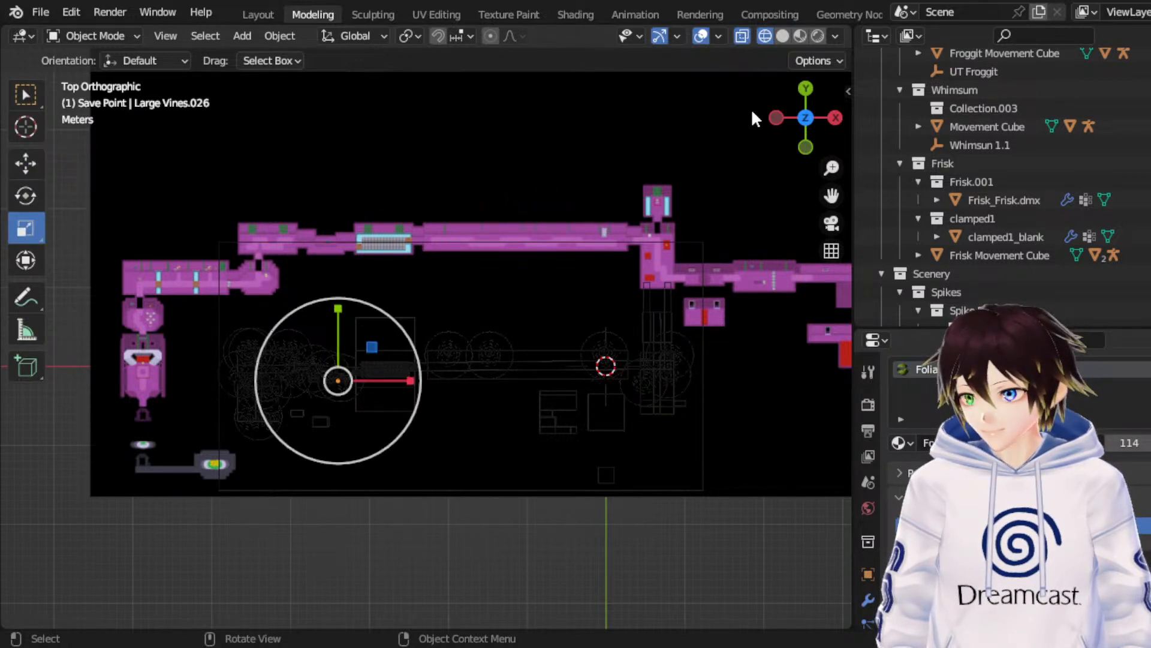
key("s")
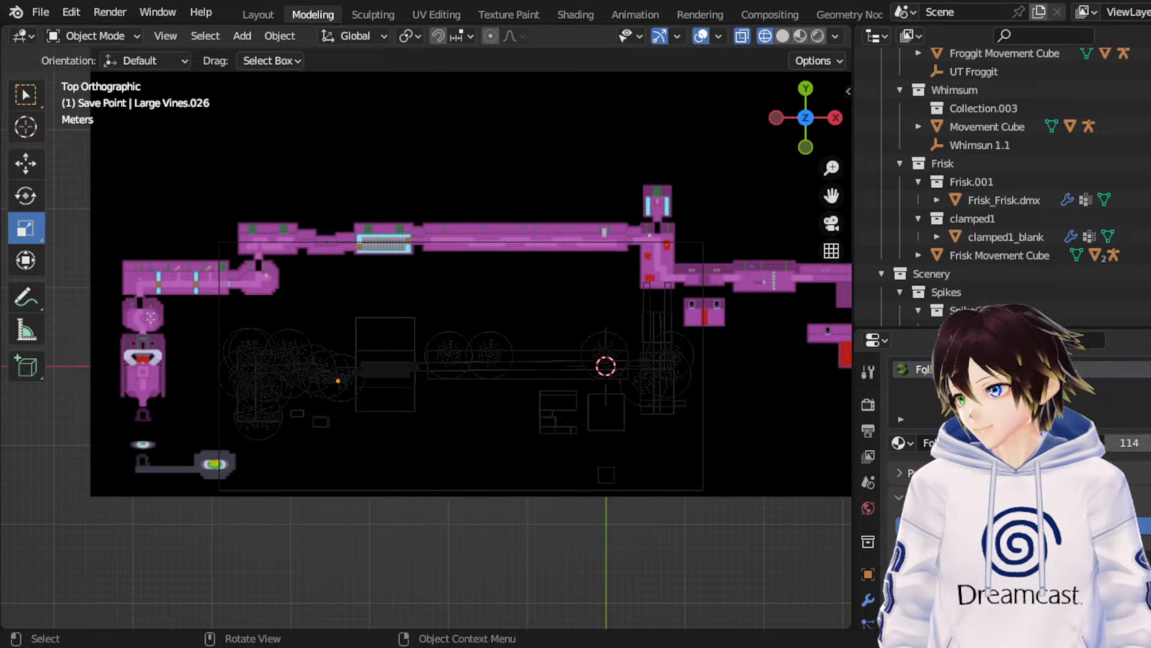
left_click(26, 163)
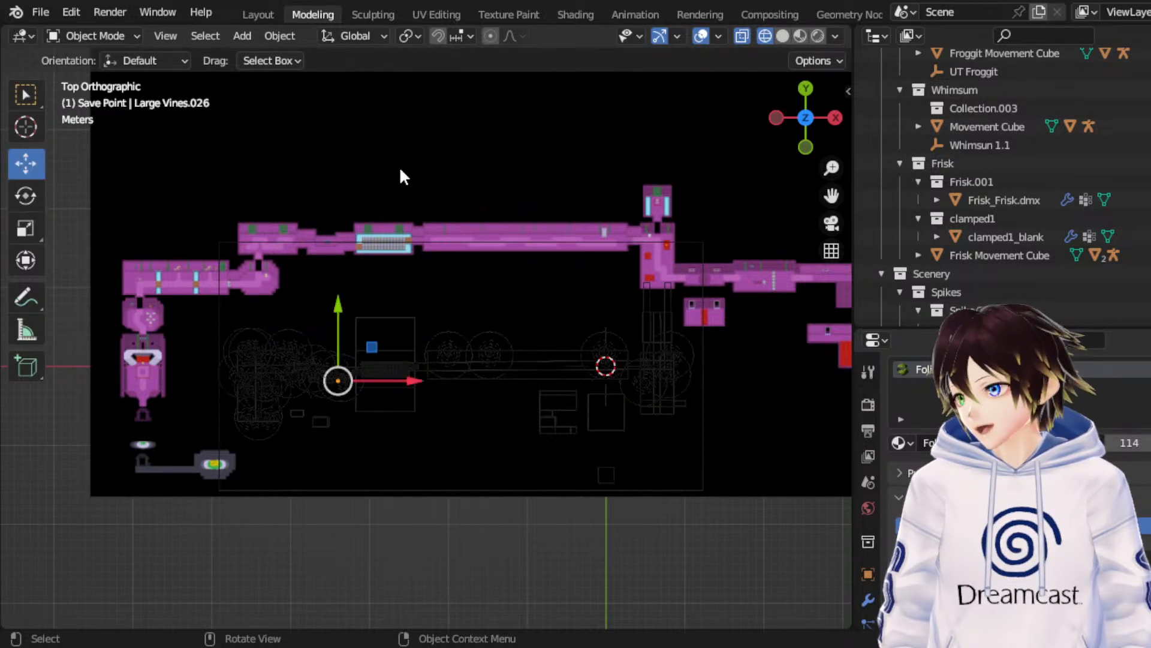
Step: Duplicate Large Vines.026, shift the copy slightly along the positive X axis, and save the file
key("g")
key("x")
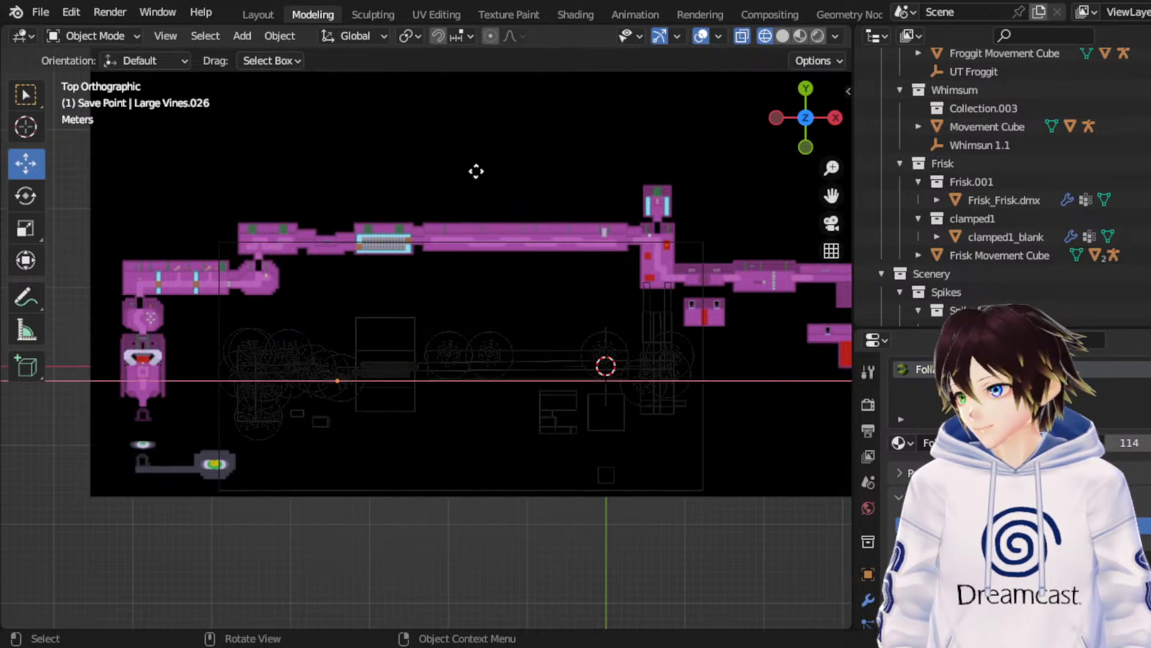
key("Escape")
key("shift+d")
key("x")
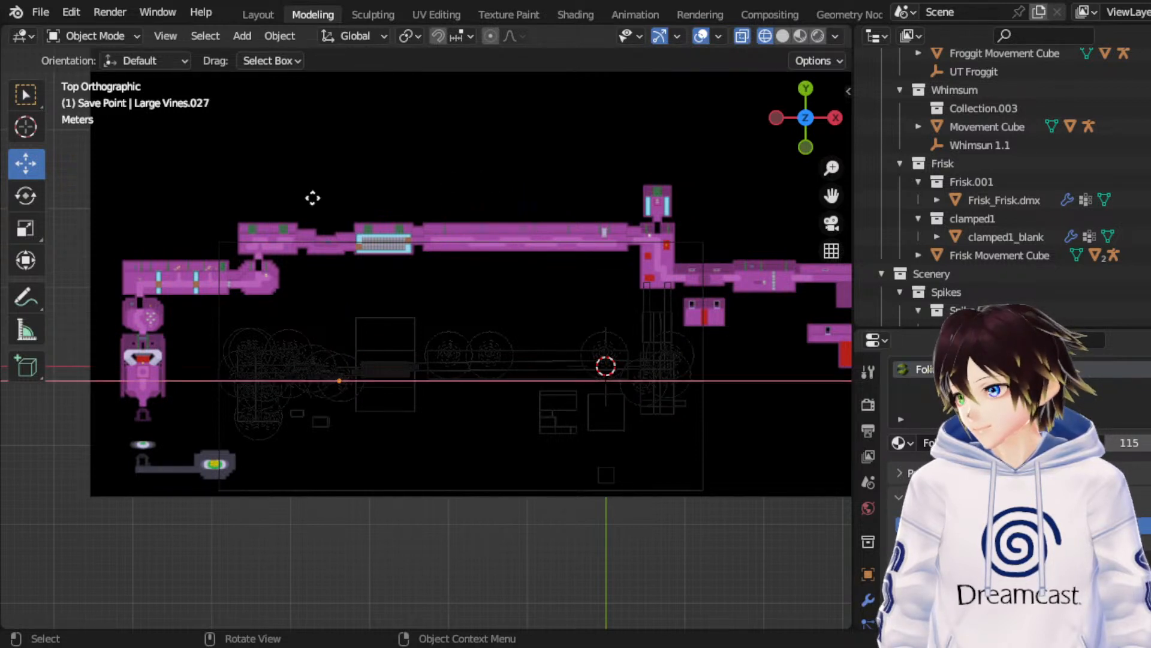
left_click(170, 206)
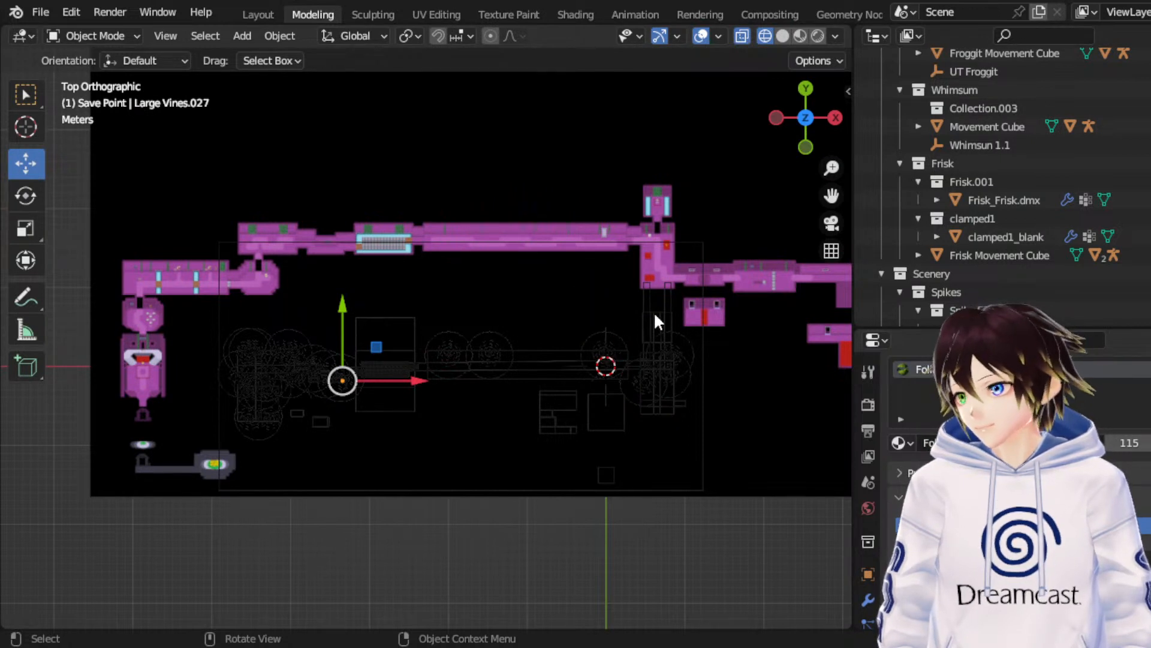
key("ctrl+z")
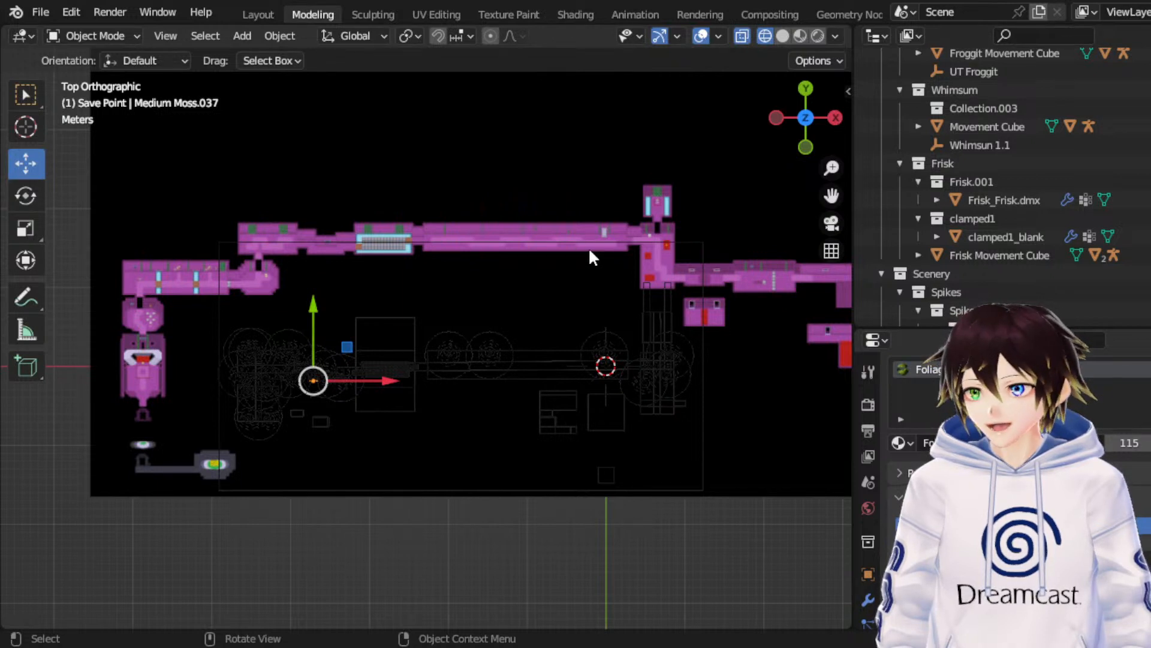
key("ctrl+s")
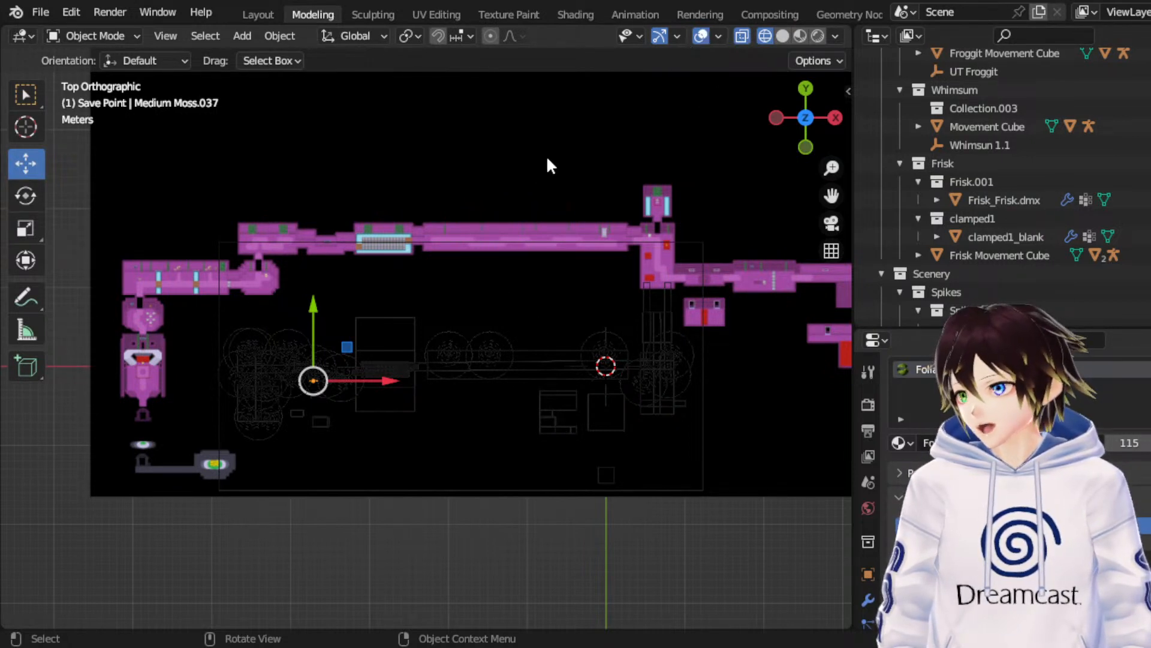
Step: Duplicate Large Vines.023, shift the copy slightly along the positive Y axis, and adjust its rotation
left_click(353, 229)
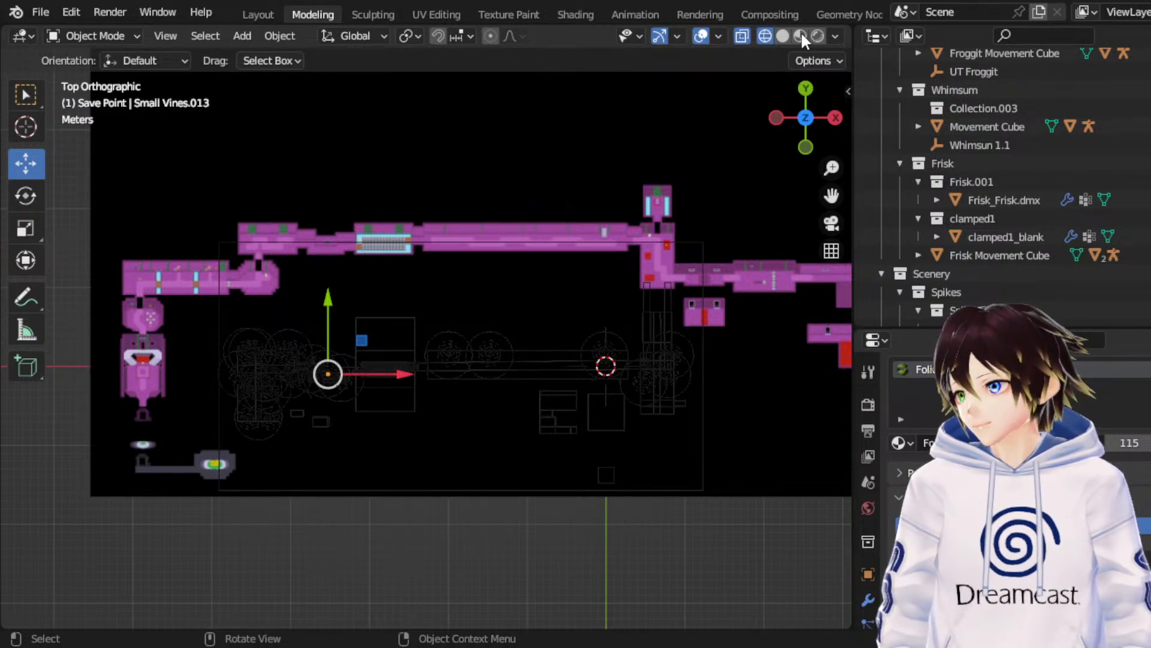
left_click(589, 193)
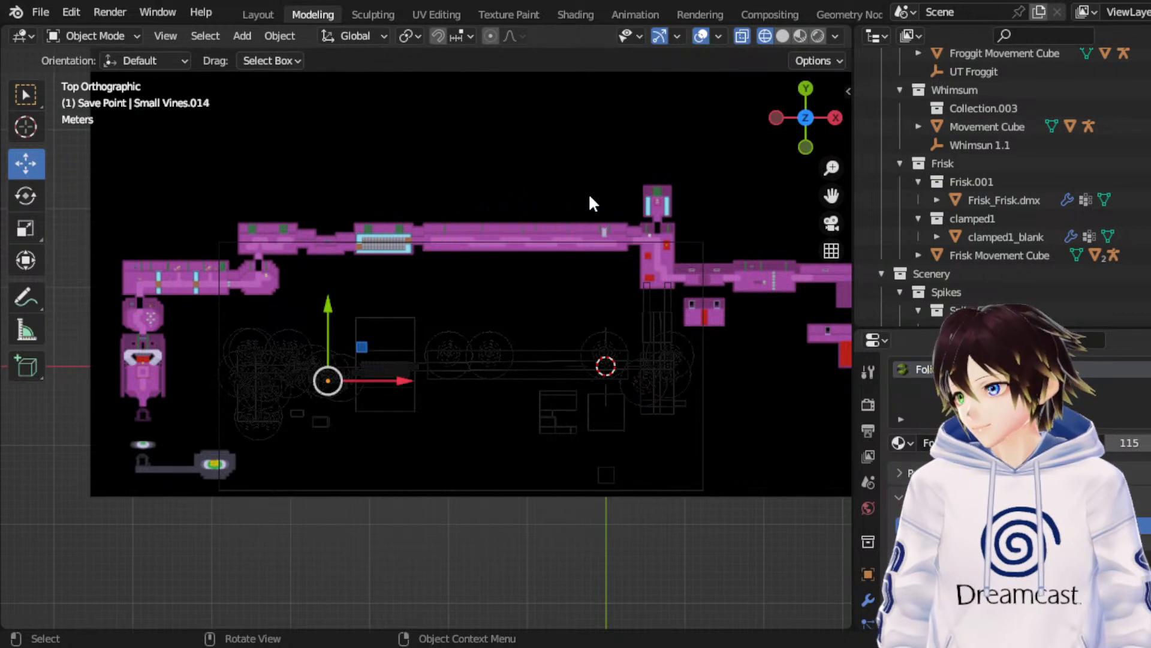
left_click(603, 264)
left_click(601, 291)
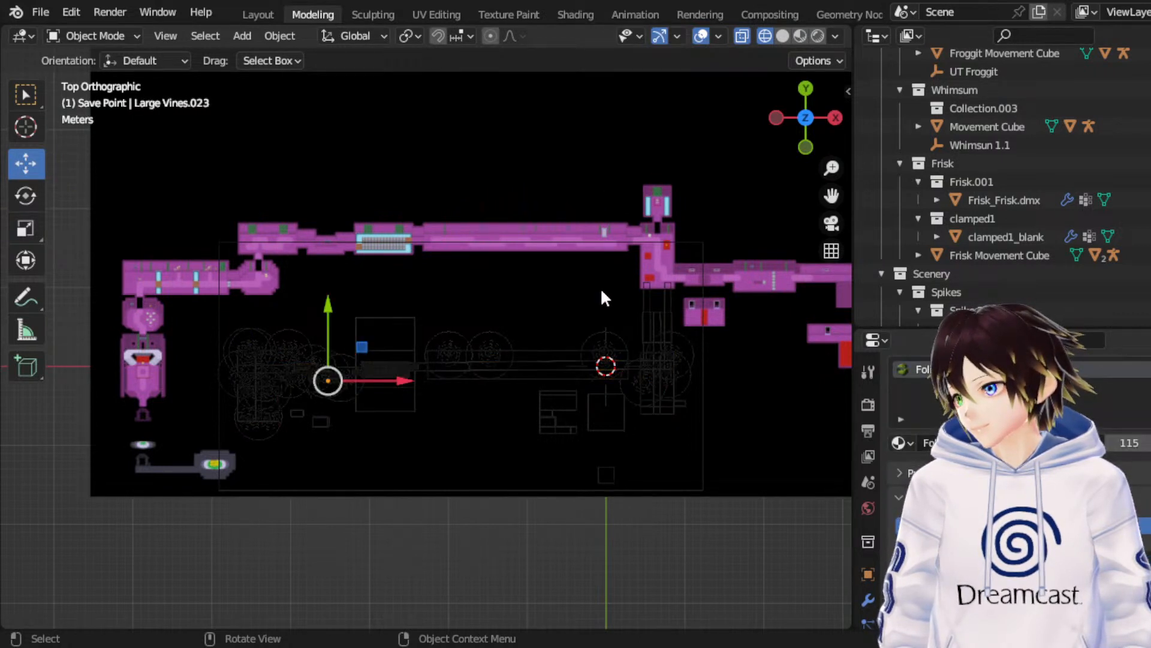
left_click(602, 291)
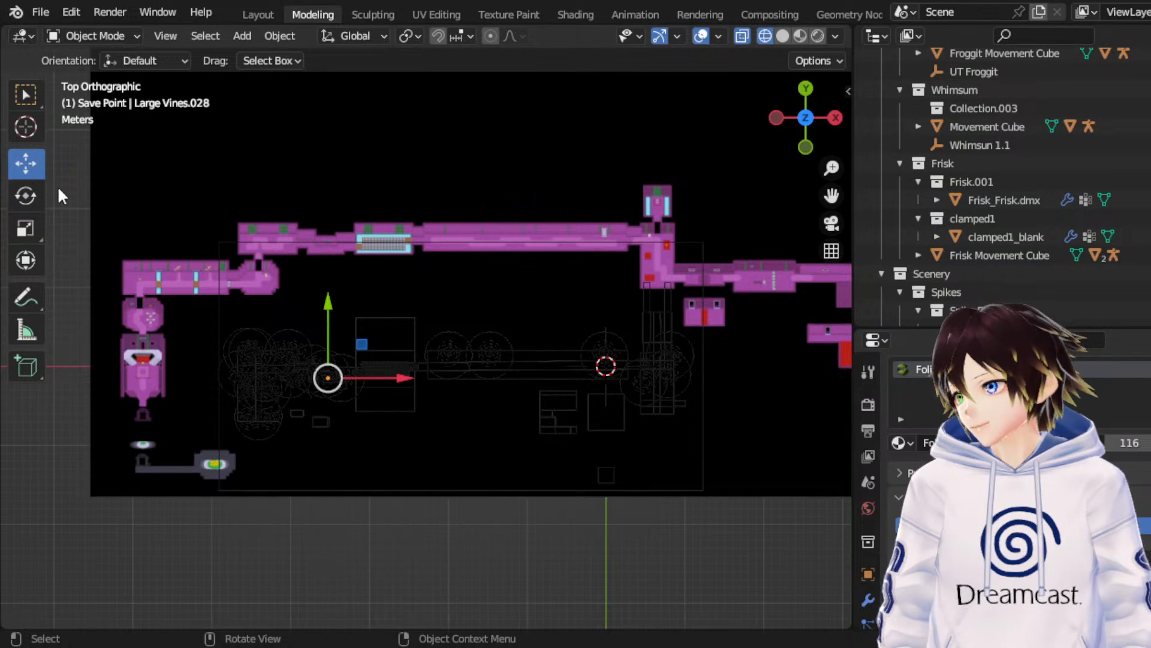
left_click(24, 196)
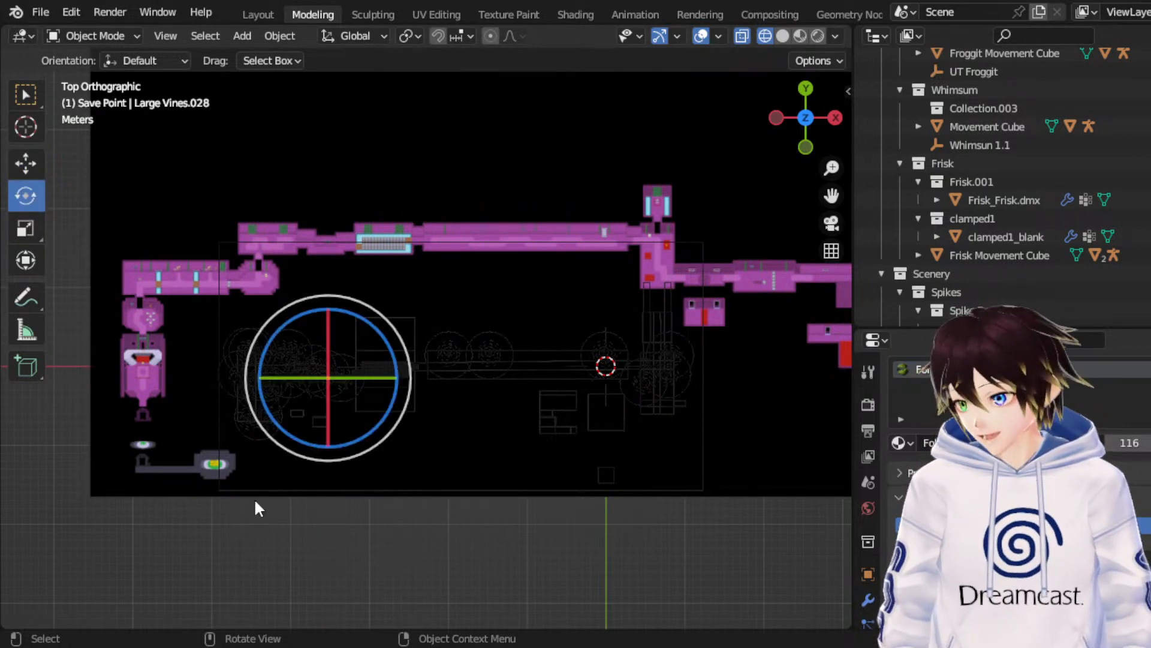
left_click(25, 163)
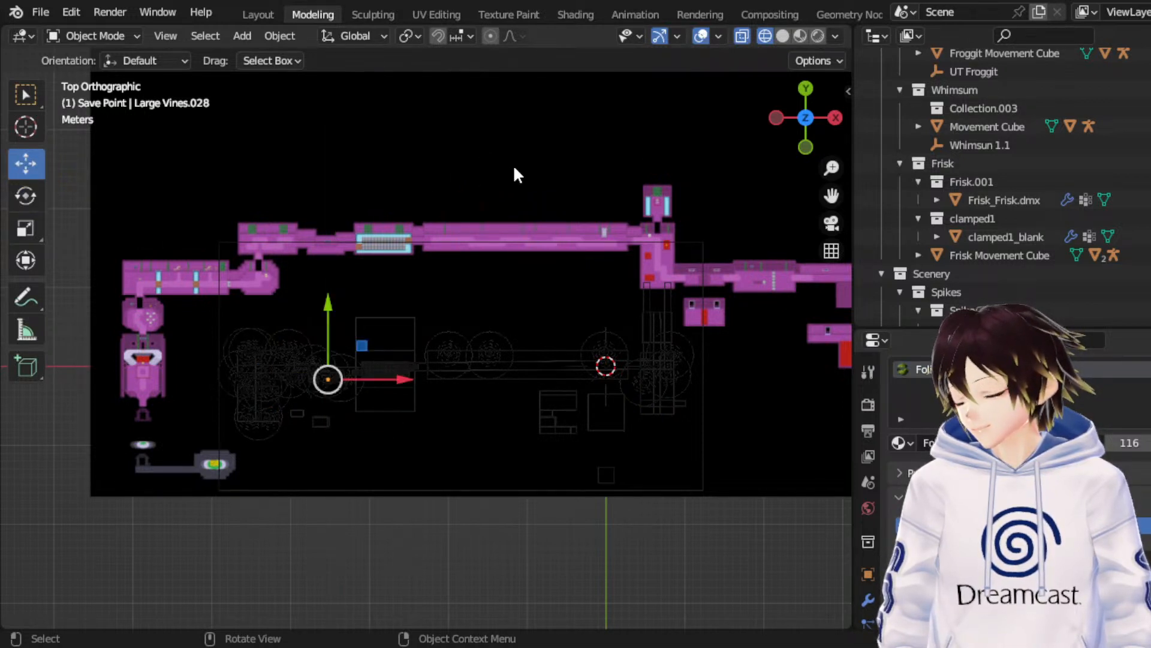
Step: Copy and paste Large Vines.028, and move the pasted piece a short distance along the positive Y axis
key("ctrl+c")
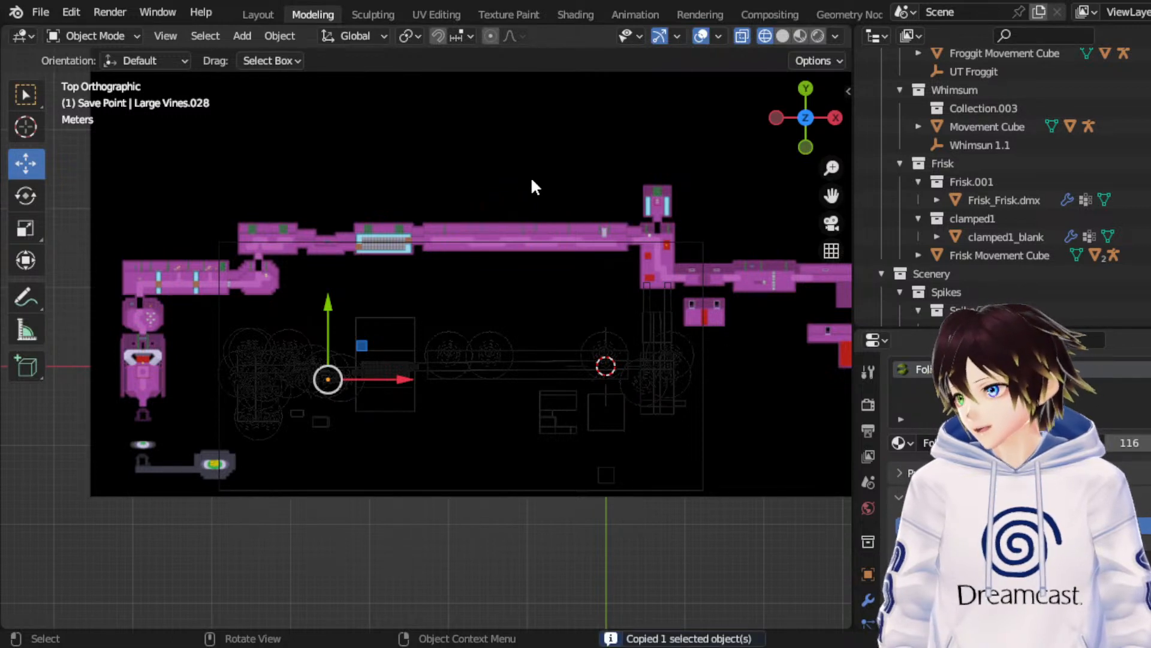
key("ctrl+v")
key("g")
key("y")
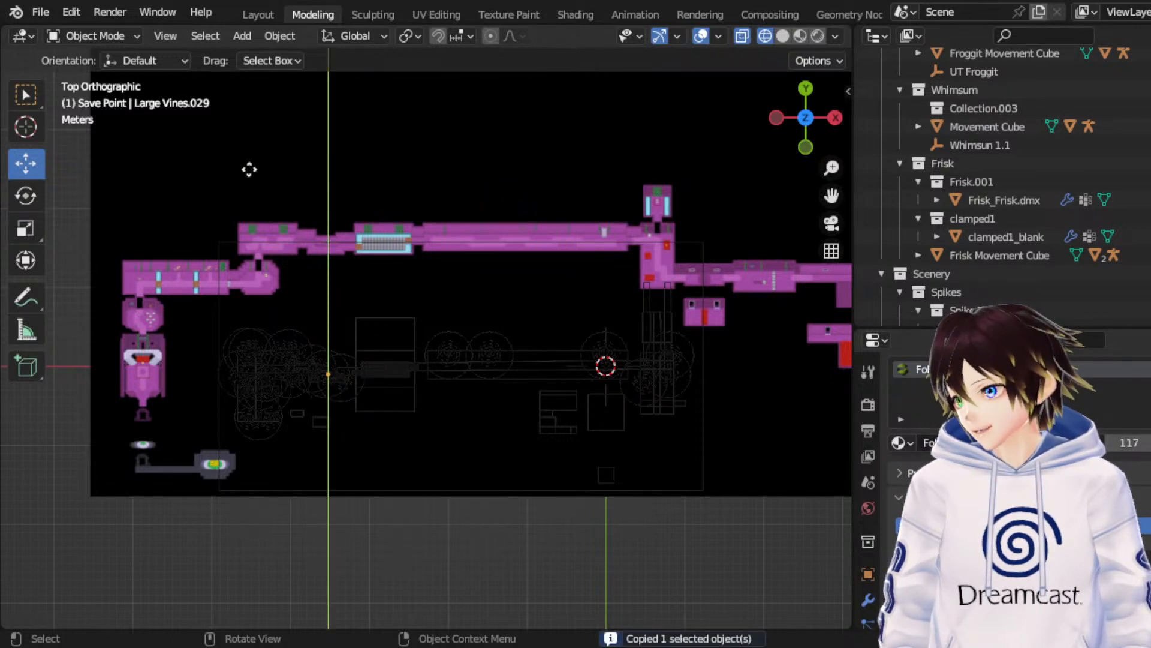
left_click(252, 170)
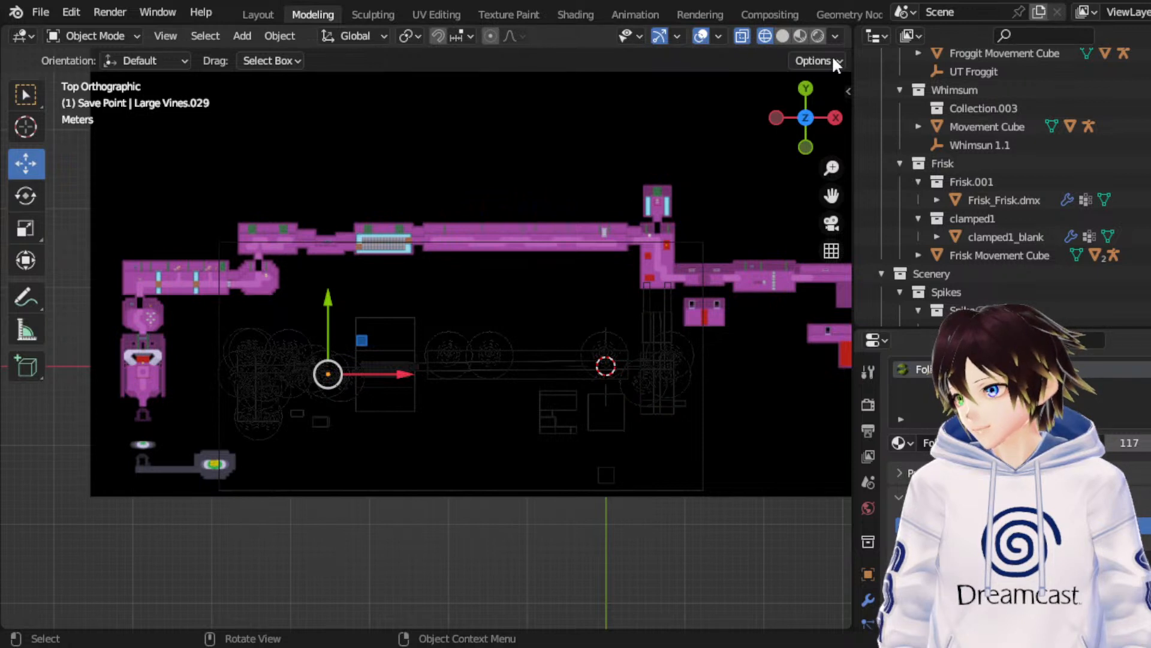
Step: Return to Large Vines.028 and duplicate it in place
key("ctrl+z")
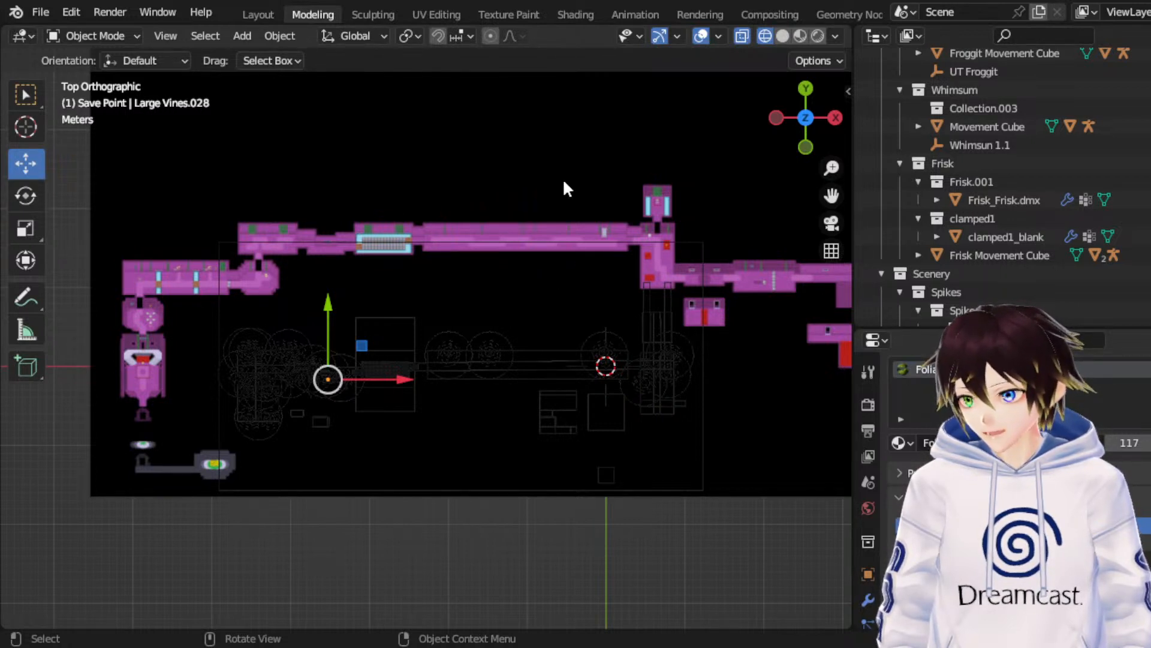
key("shift+d")
right_click(563, 203)
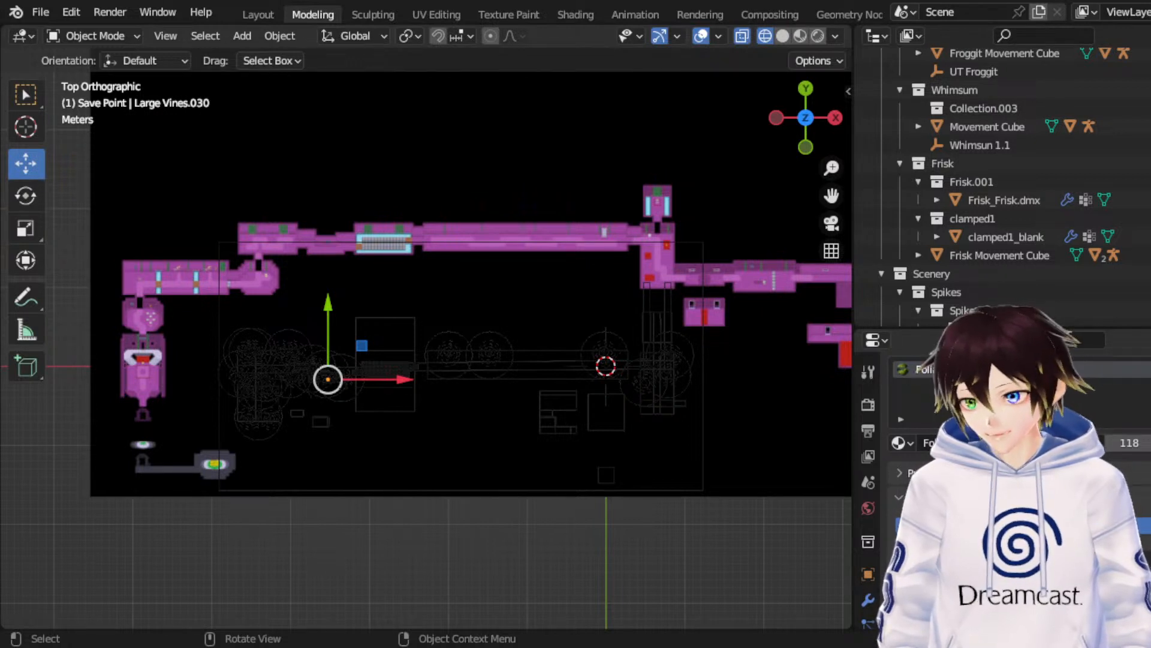
key("g")
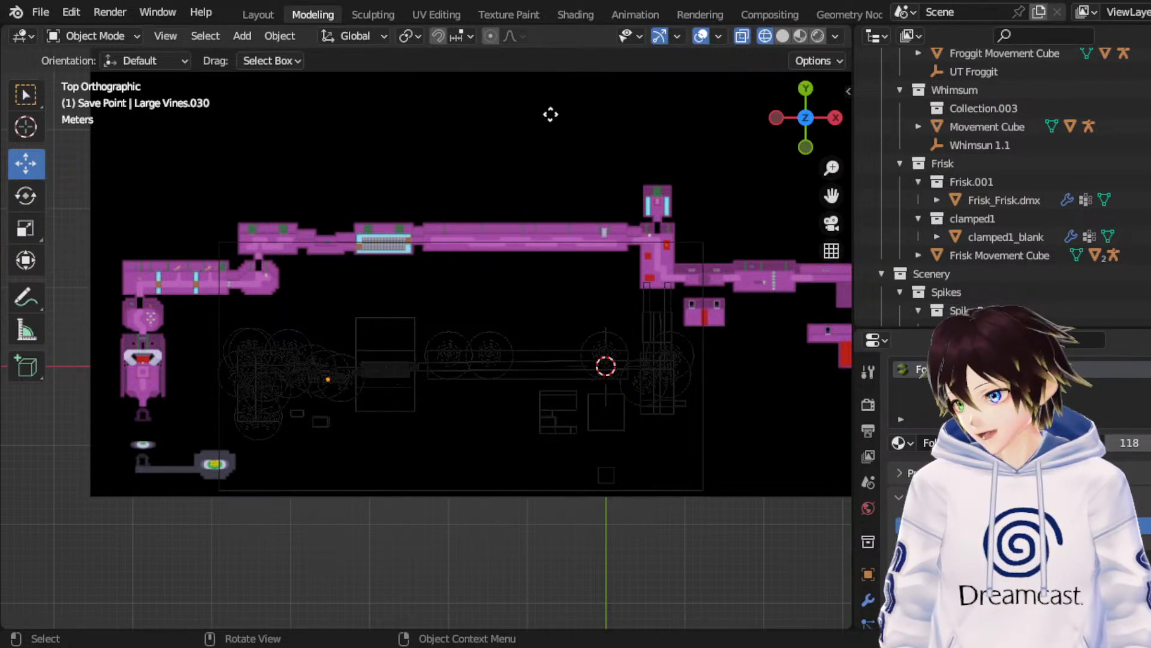
right_click(542, 332)
key("g")
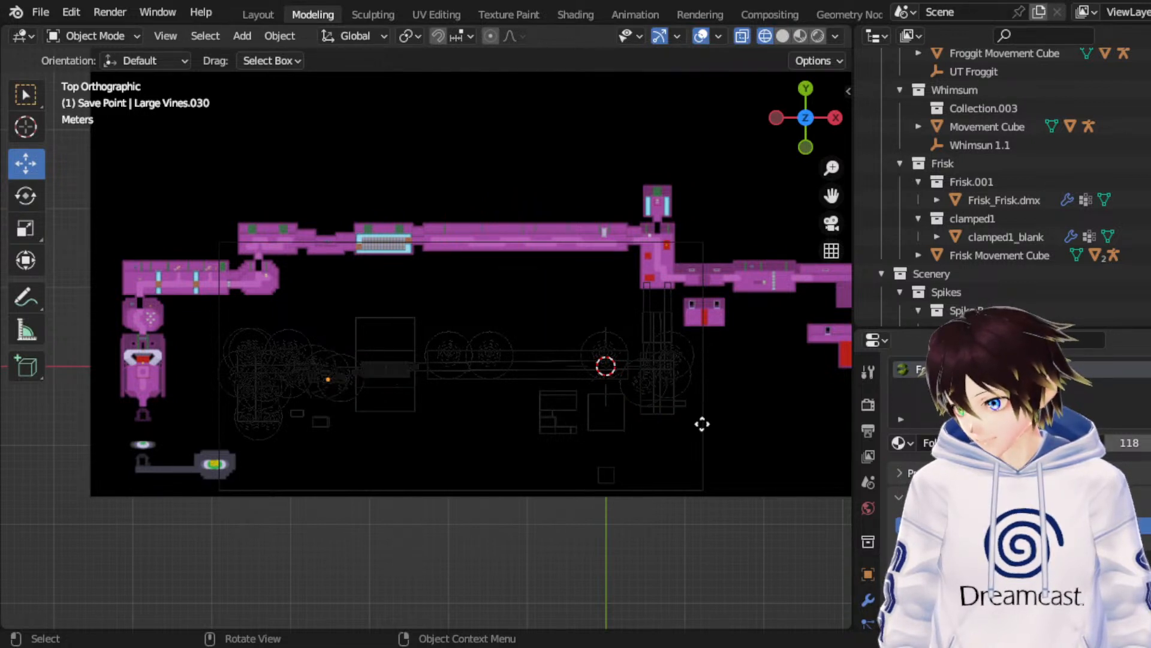
right_click(702, 420)
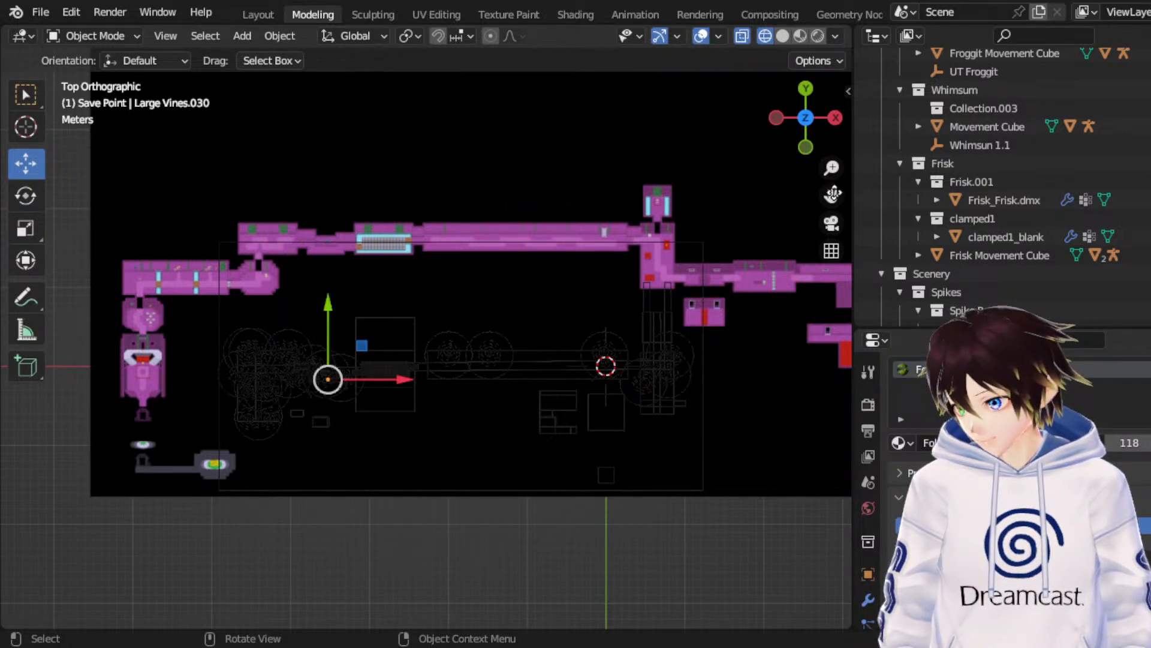
key("g")
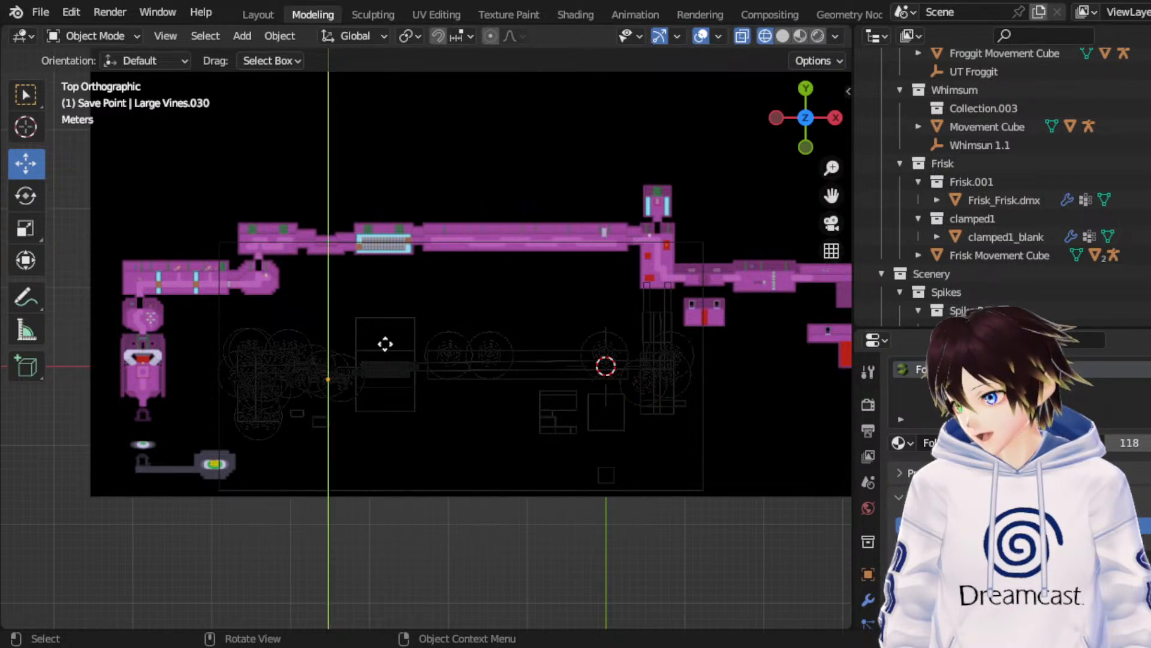
right_click(376, 339)
key("g")
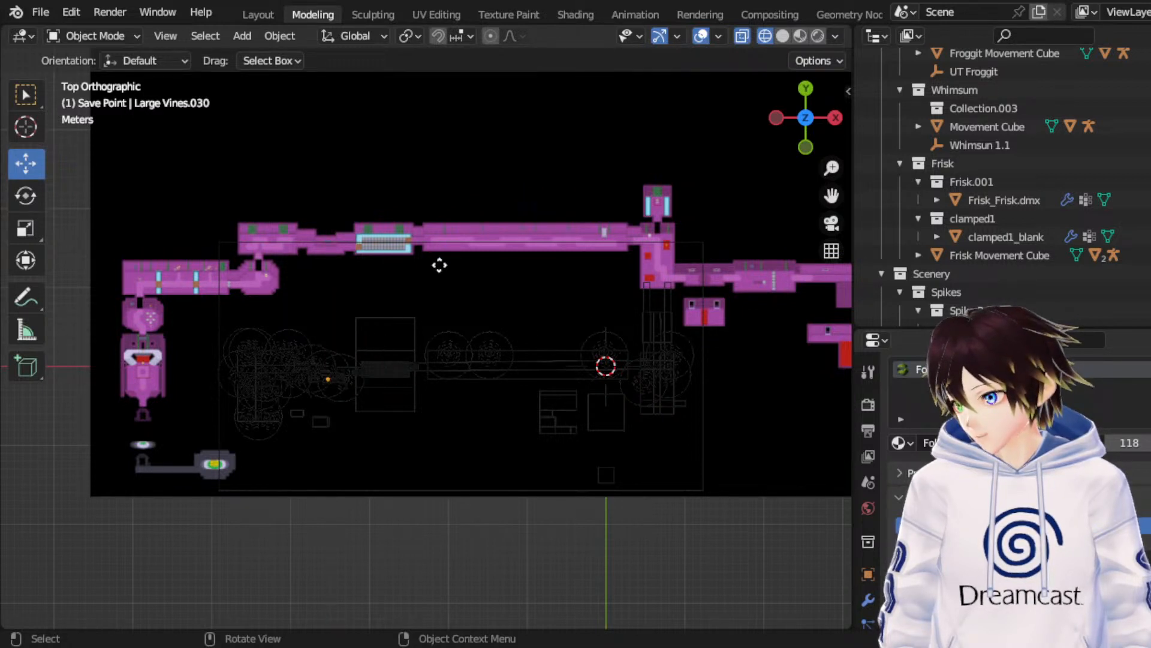
right_click(440, 273)
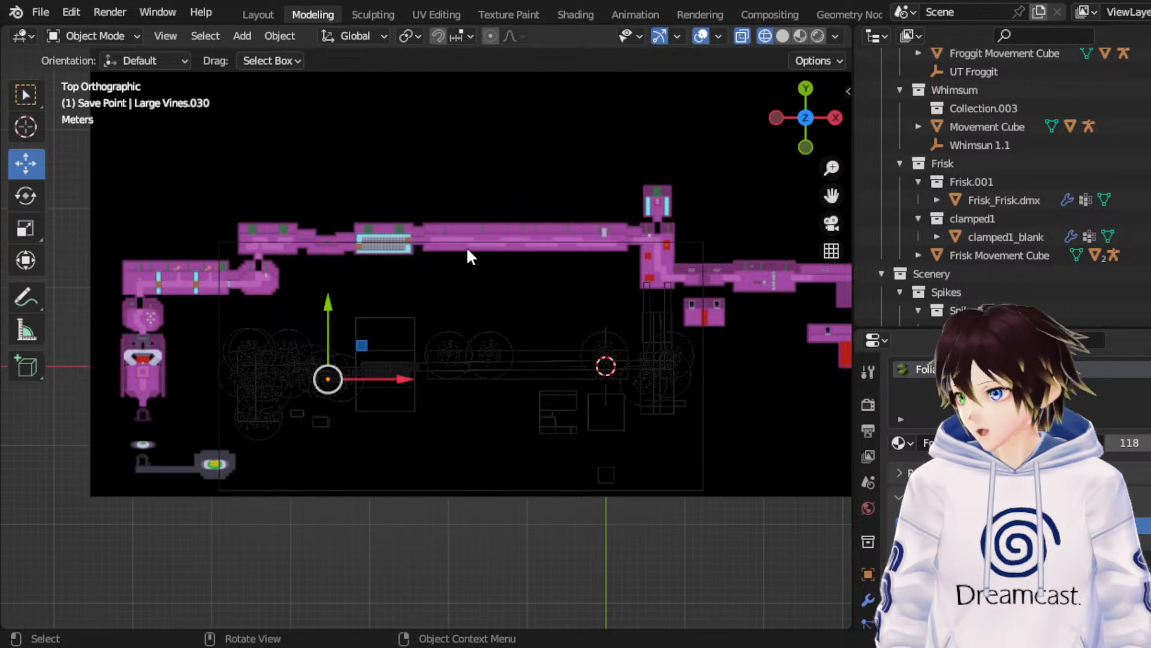
Step: Check the mesh of Large Vines.028 in Edit Mode using edge and face selection, and return to Object Mode
left_click(467, 250)
key("Tab")
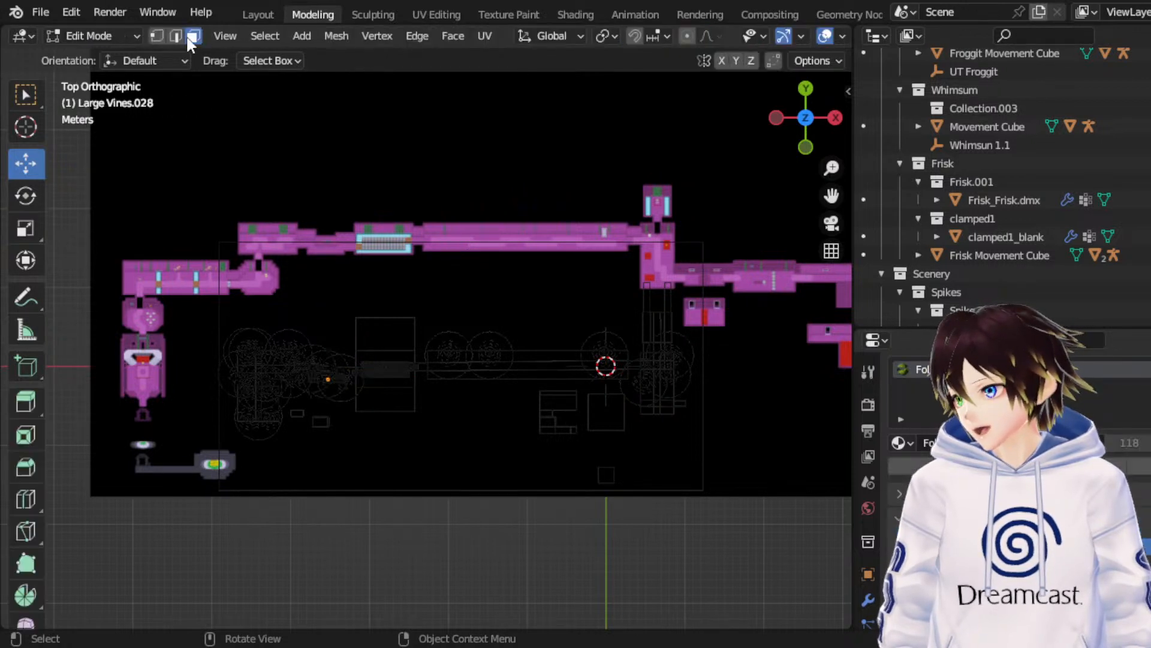
left_click(179, 36)
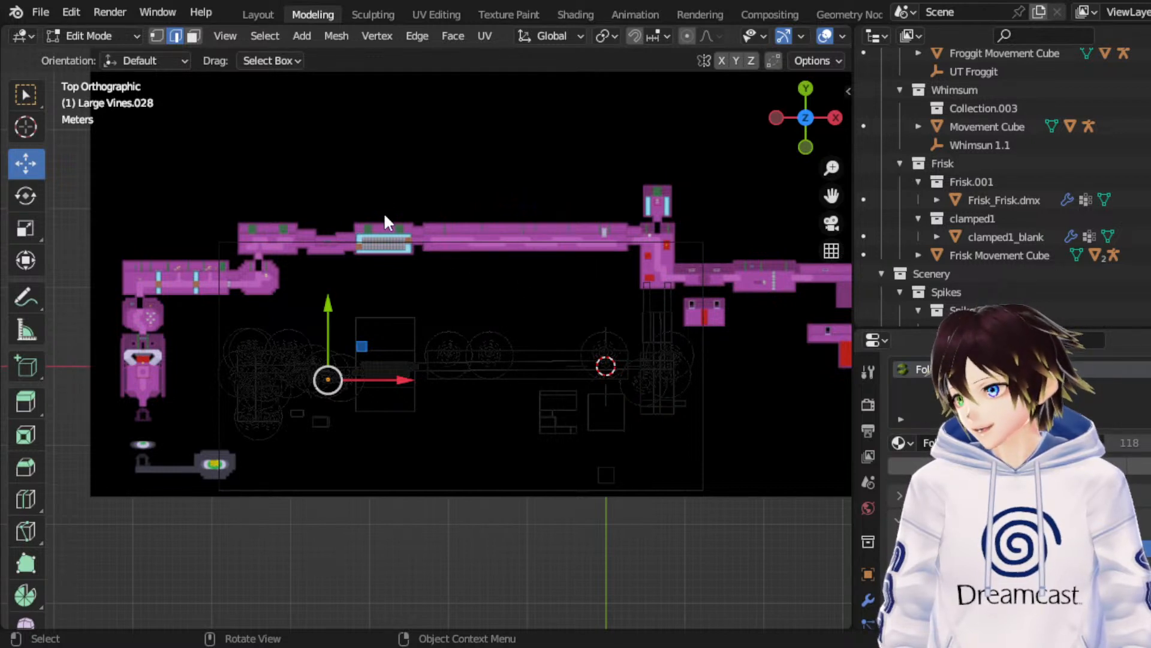
key("alt+a")
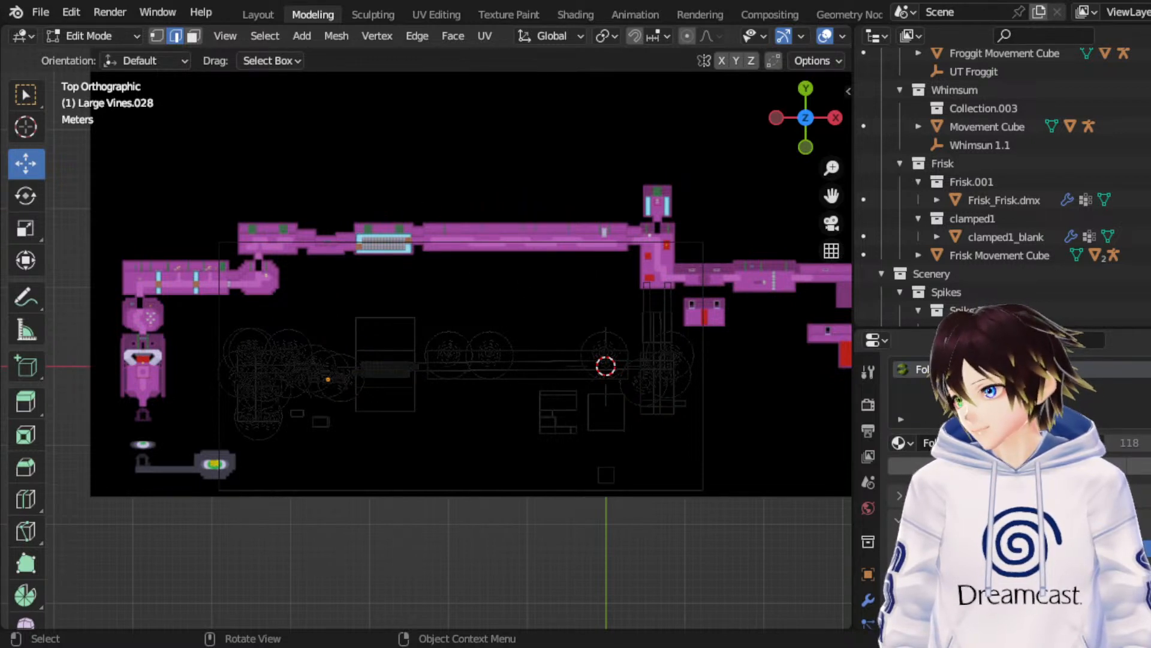
key("ctrl+z")
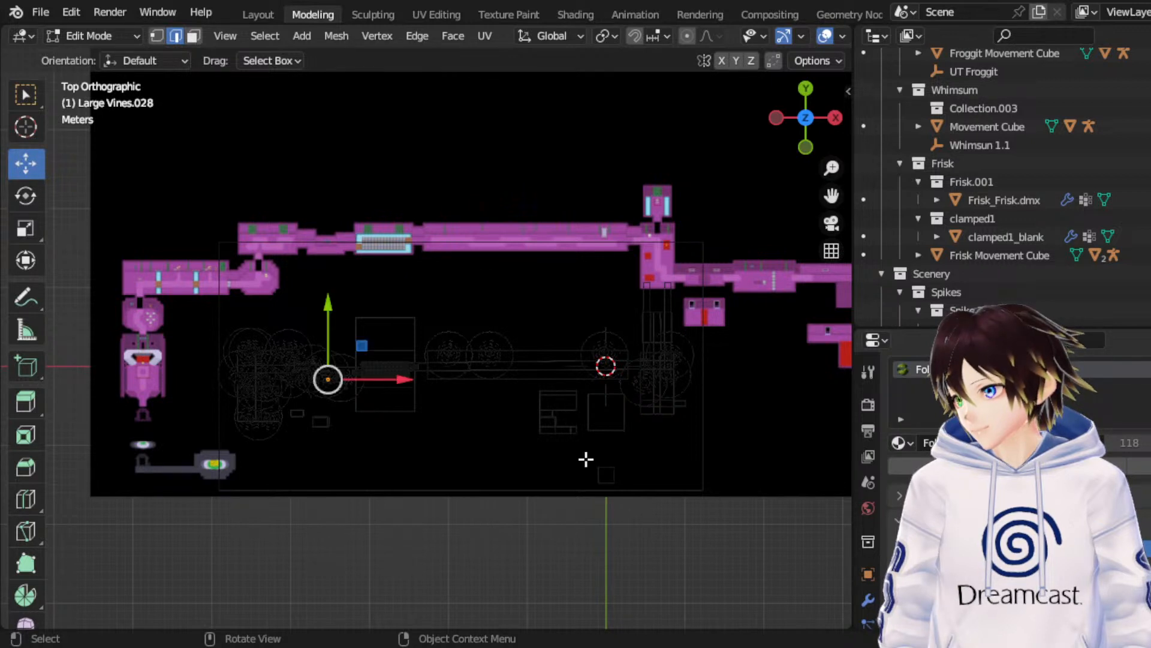
left_click(192, 36)
key("a")
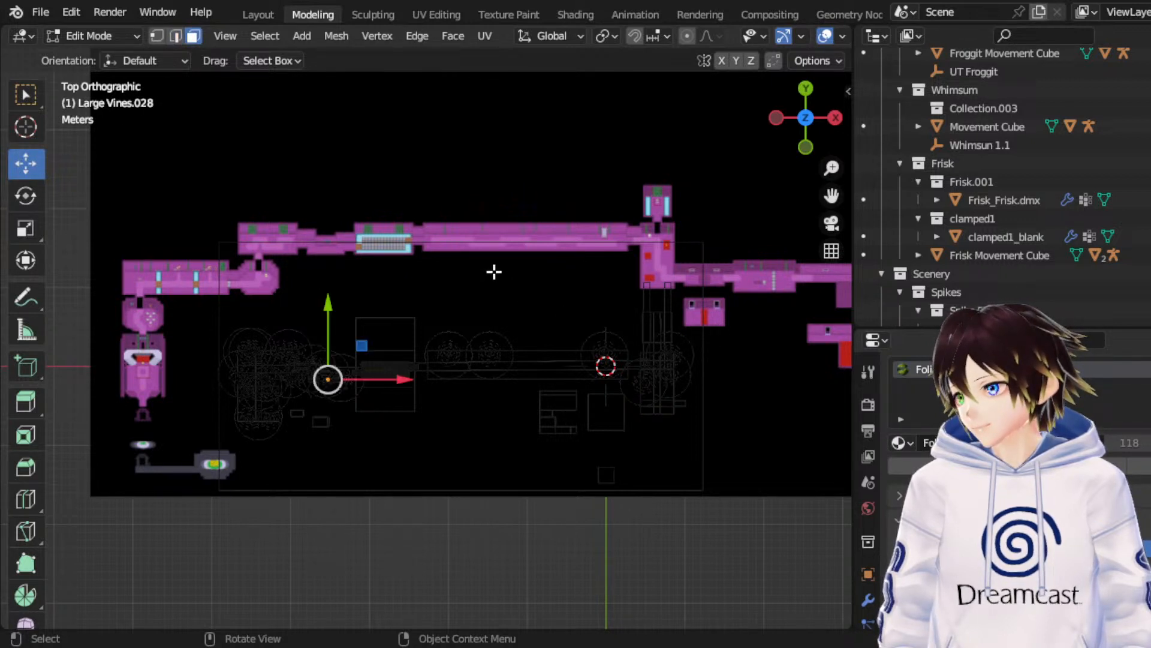
key("alt+a")
left_click(109, 33)
left_click(107, 54)
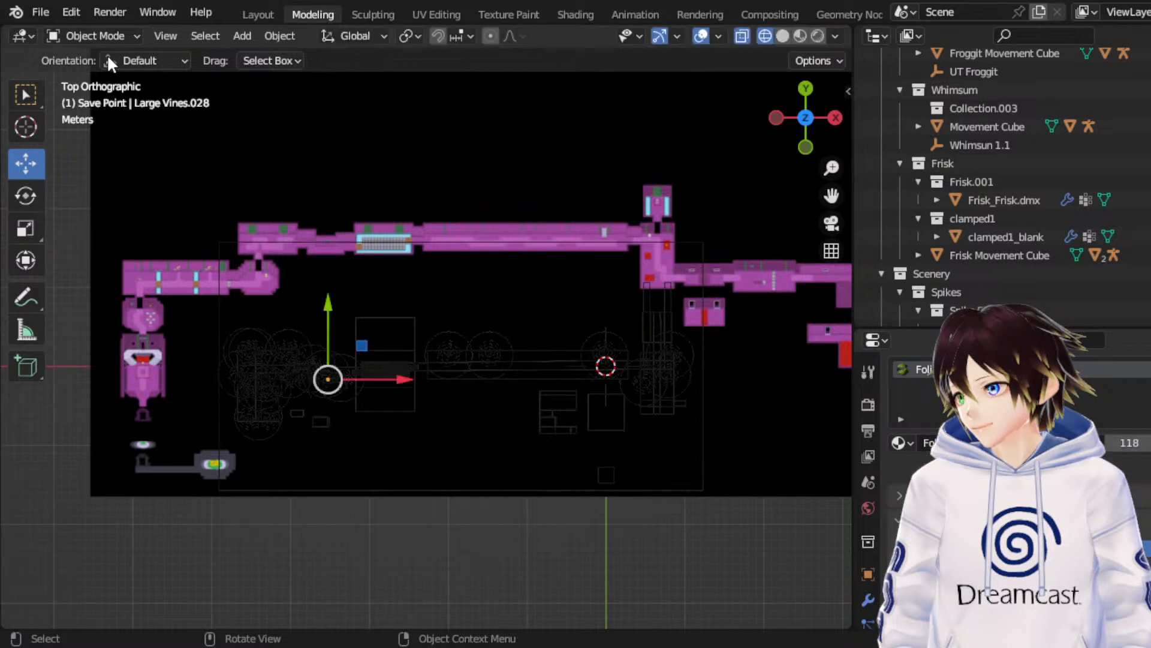
left_click(466, 303)
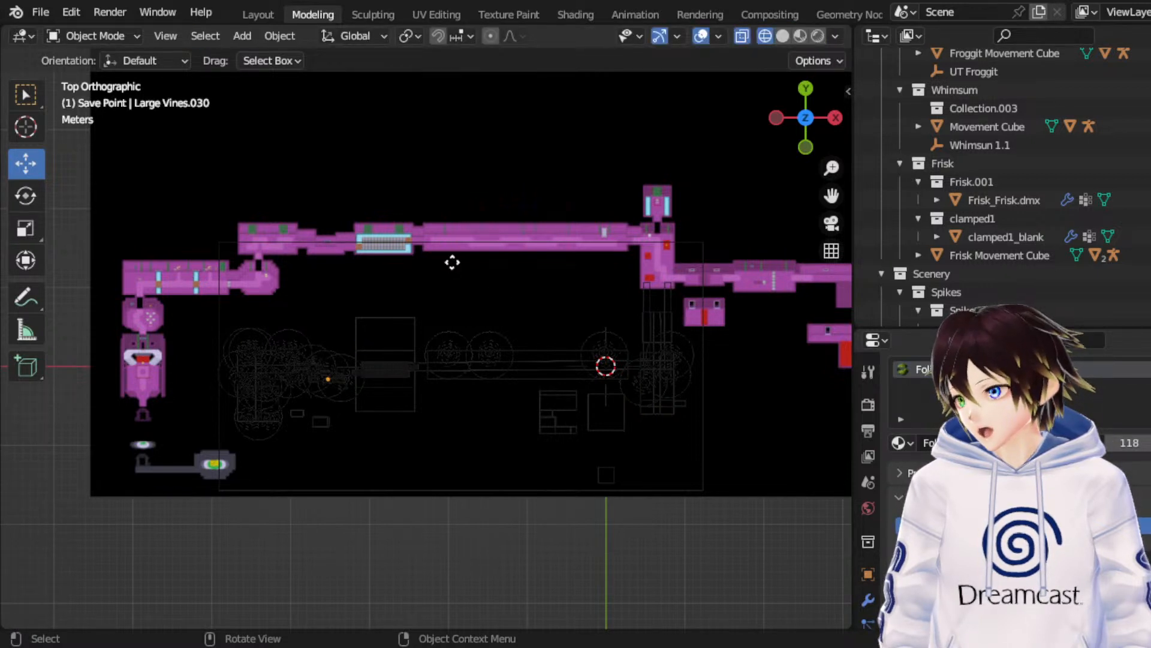
right_click(456, 257)
key("g")
key("y")
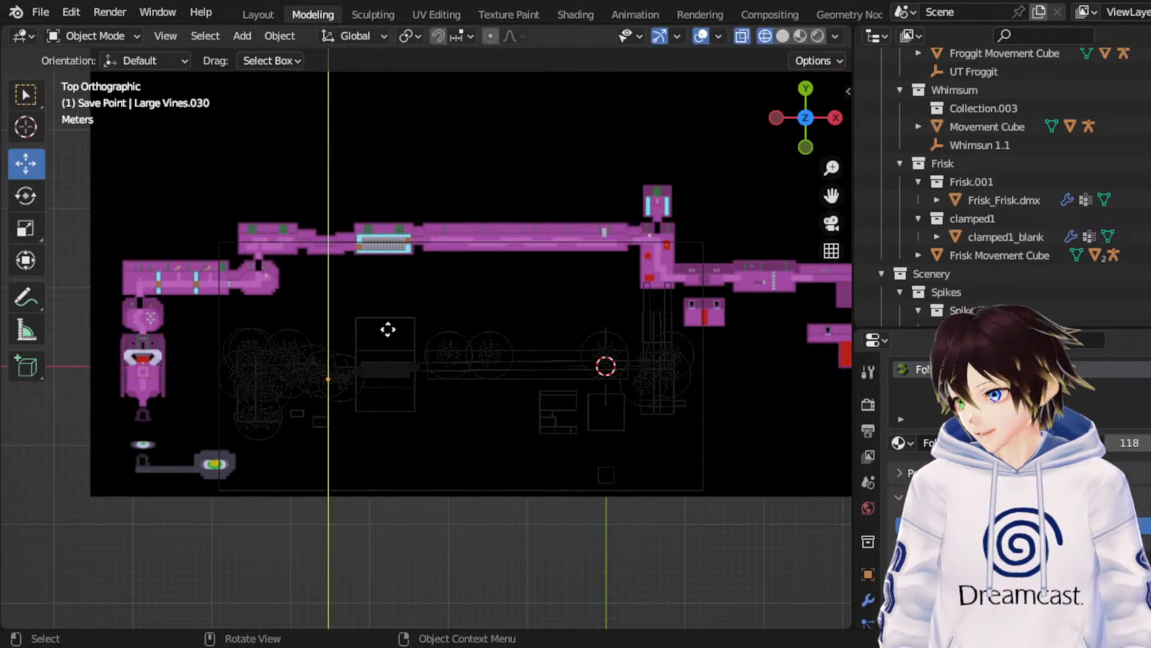
right_click(388, 330)
key("g")
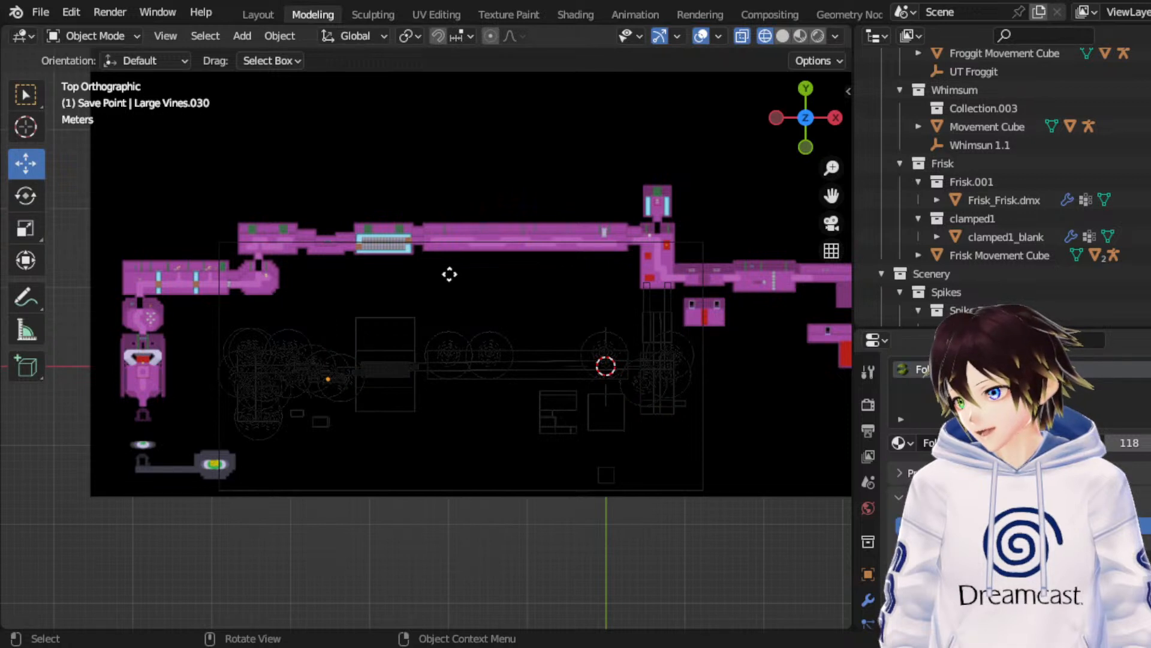
right_click(450, 274)
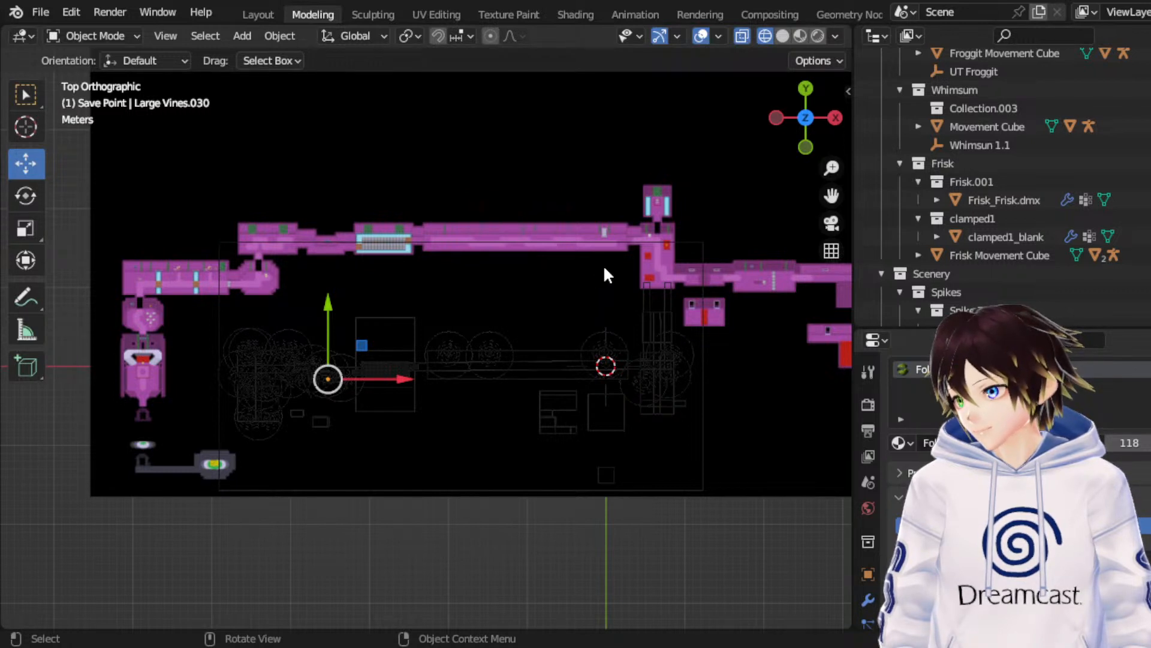
Step: Adjust the rotation of Large Vines.030 and nudge it slightly along the X axis
left_click(30, 194)
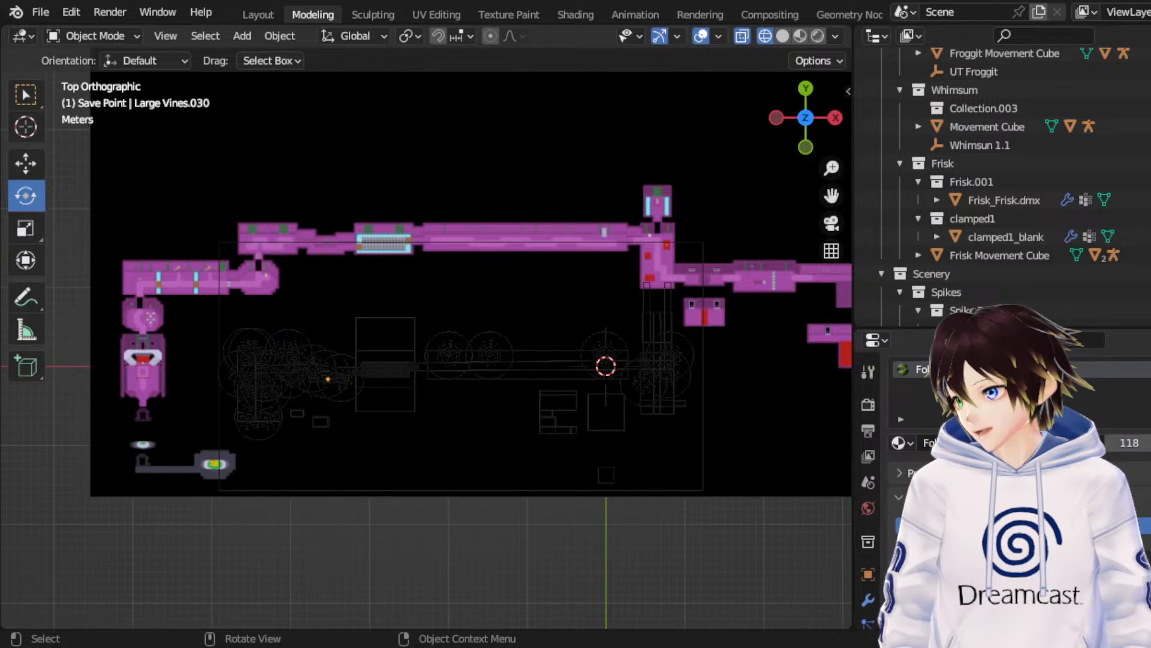
left_click(26, 163)
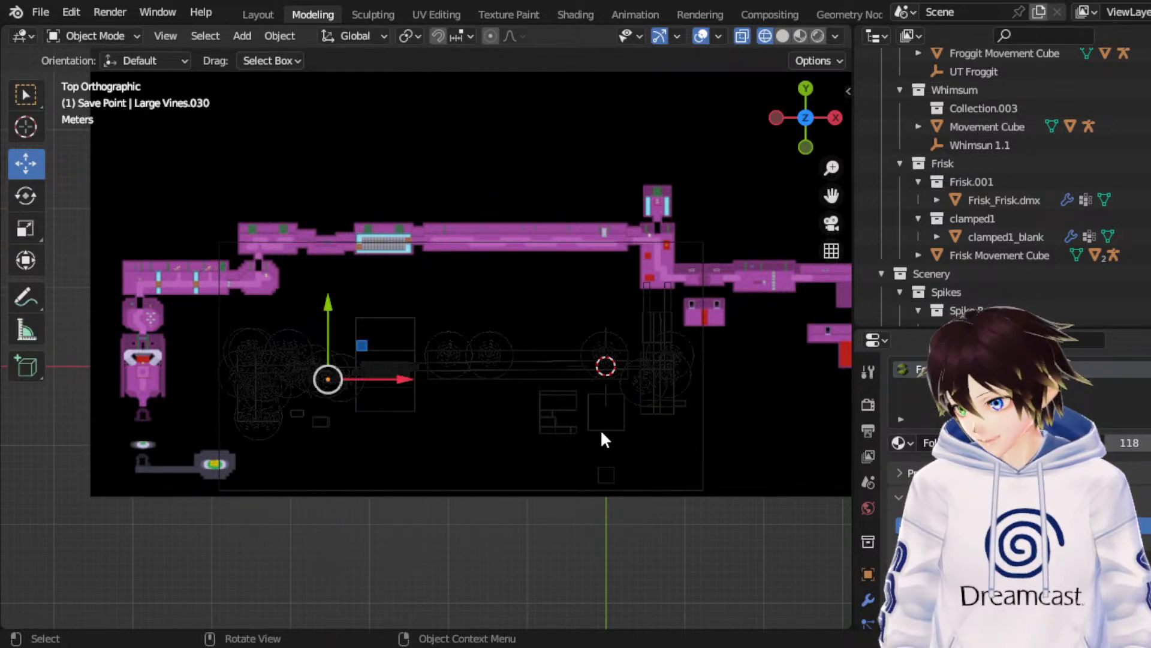
key("g")
key("x")
left_click(575, 426)
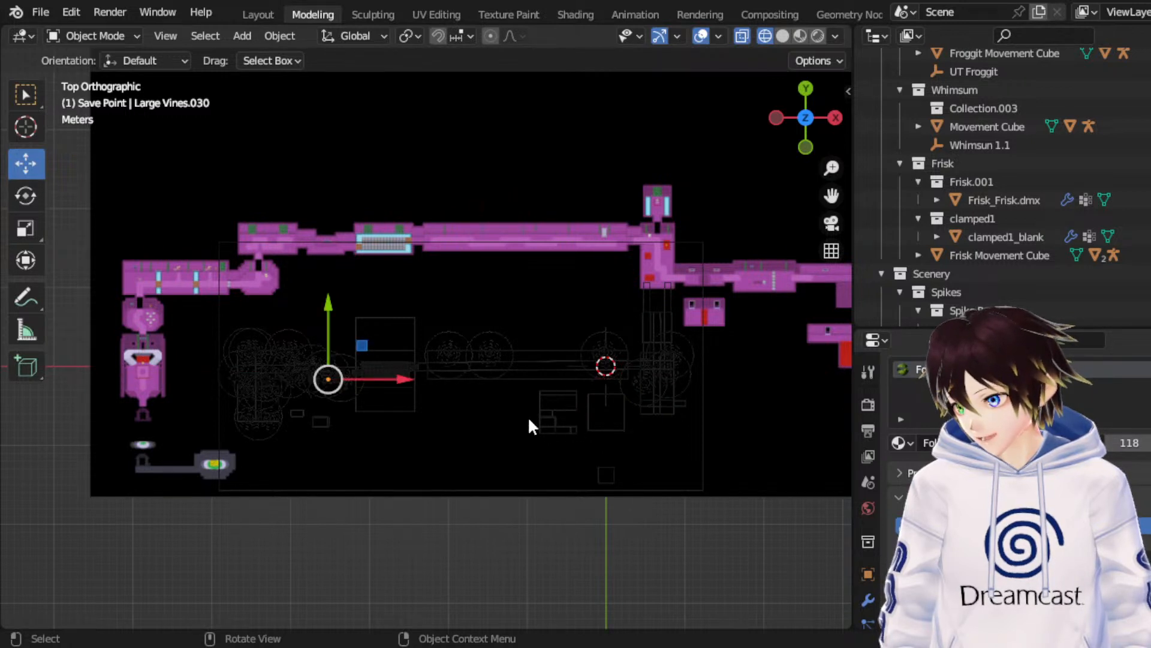
key("g")
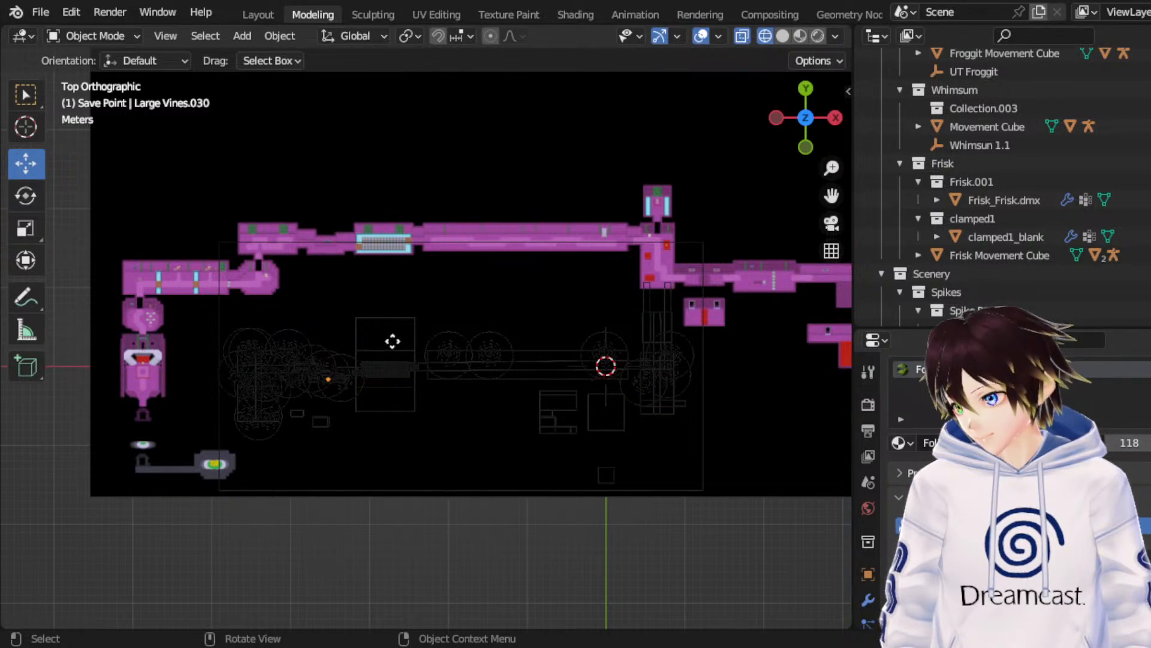
right_click(392, 342)
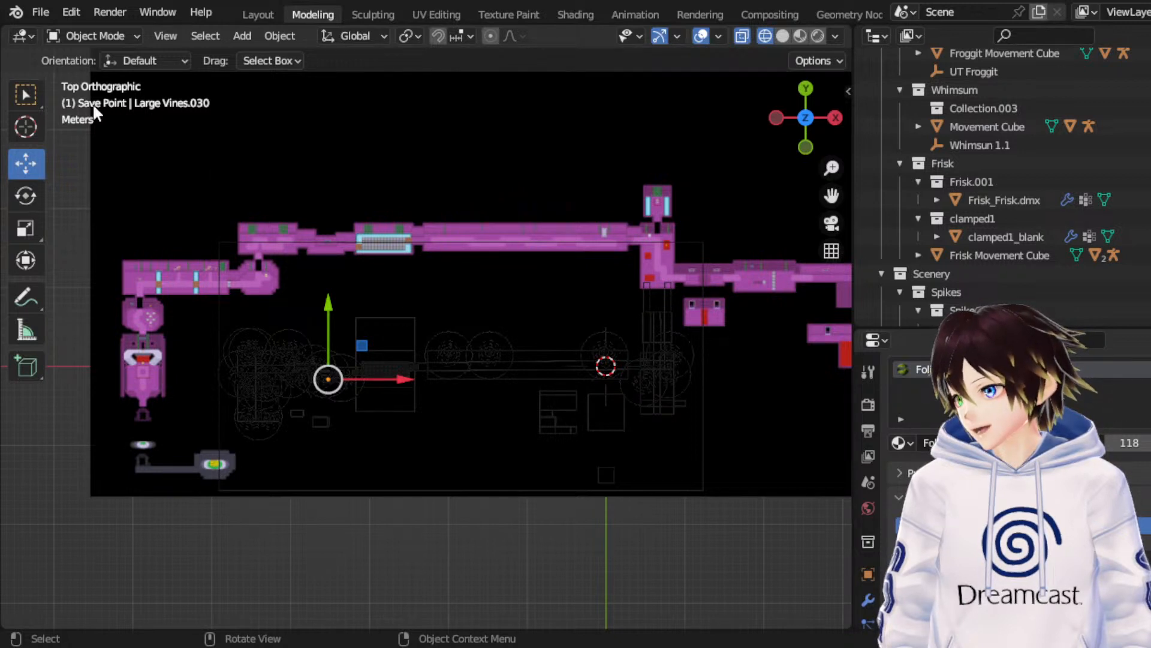
Step: Switch to the Select Box tool and save the map file RuinsRemade_Map-02.blend
key("w")
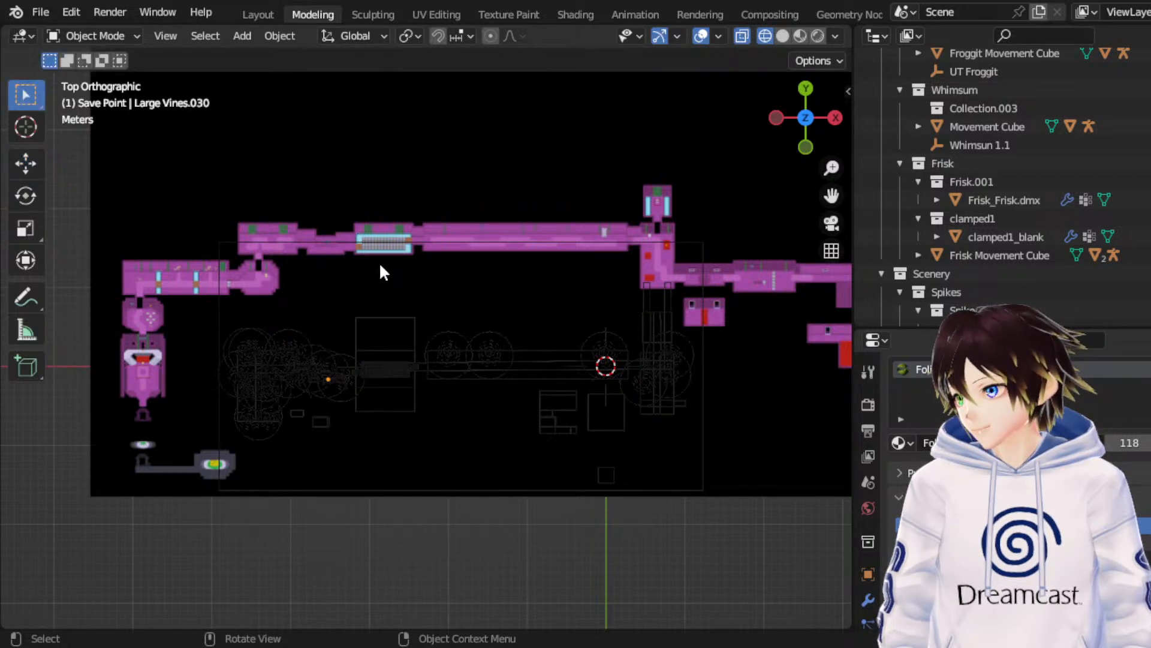
key("ctrl+s")
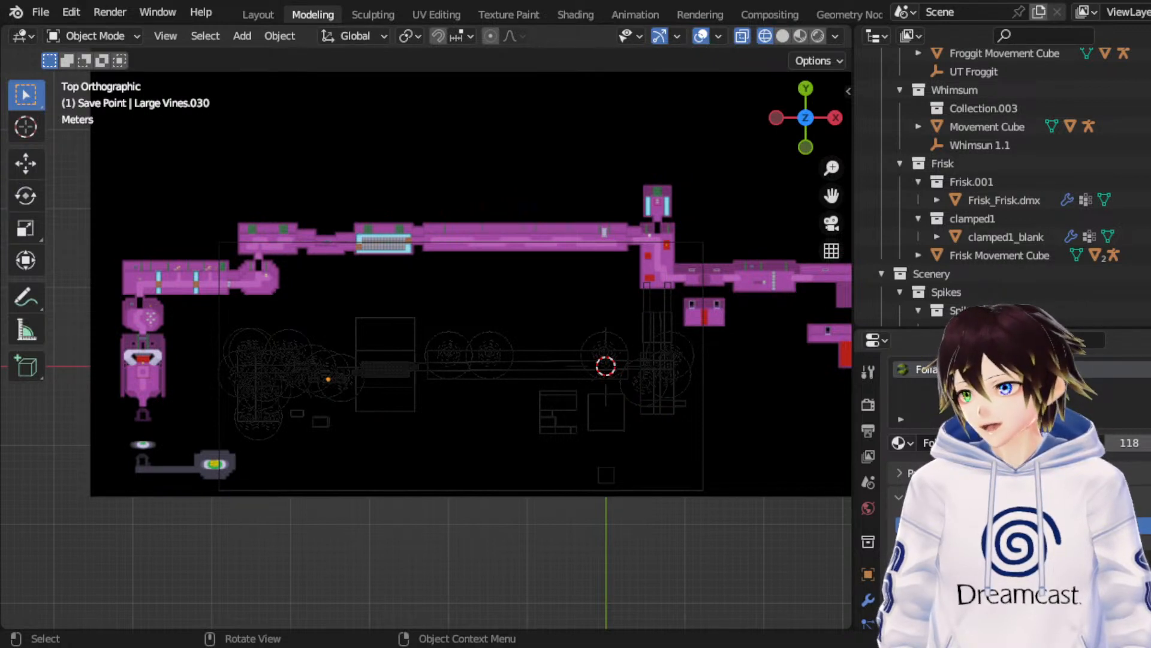
key("ctrl+s")
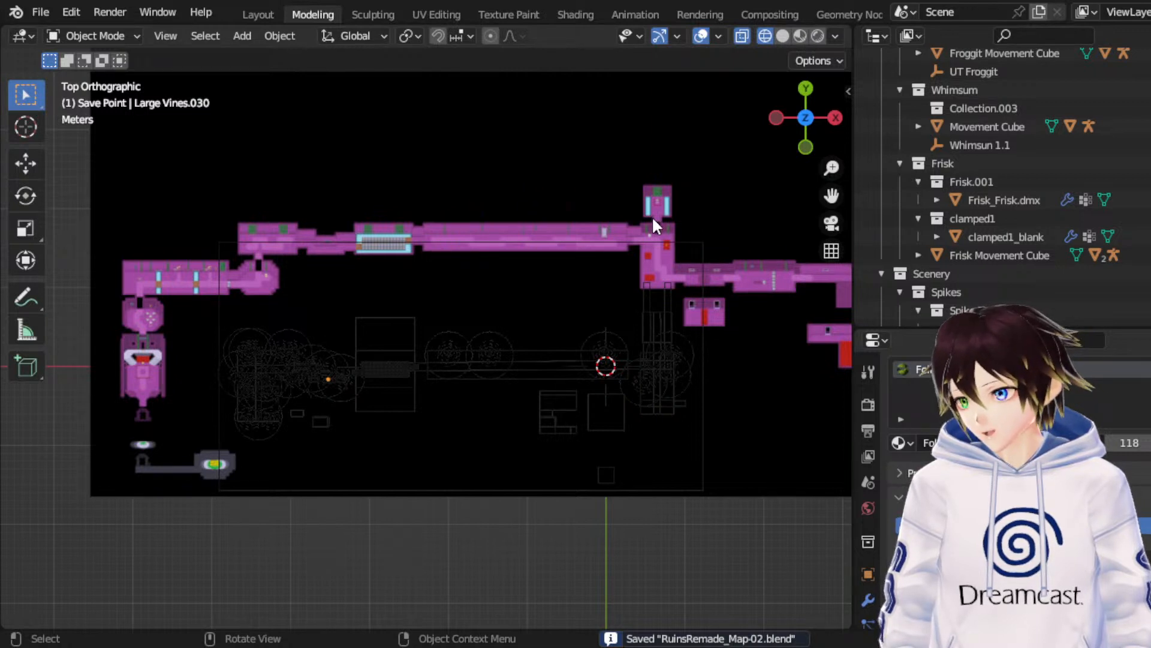
Step: Duplicate Small Vines.015 and move the copy a short distance along the positive Y axis
left_click(745, 265)
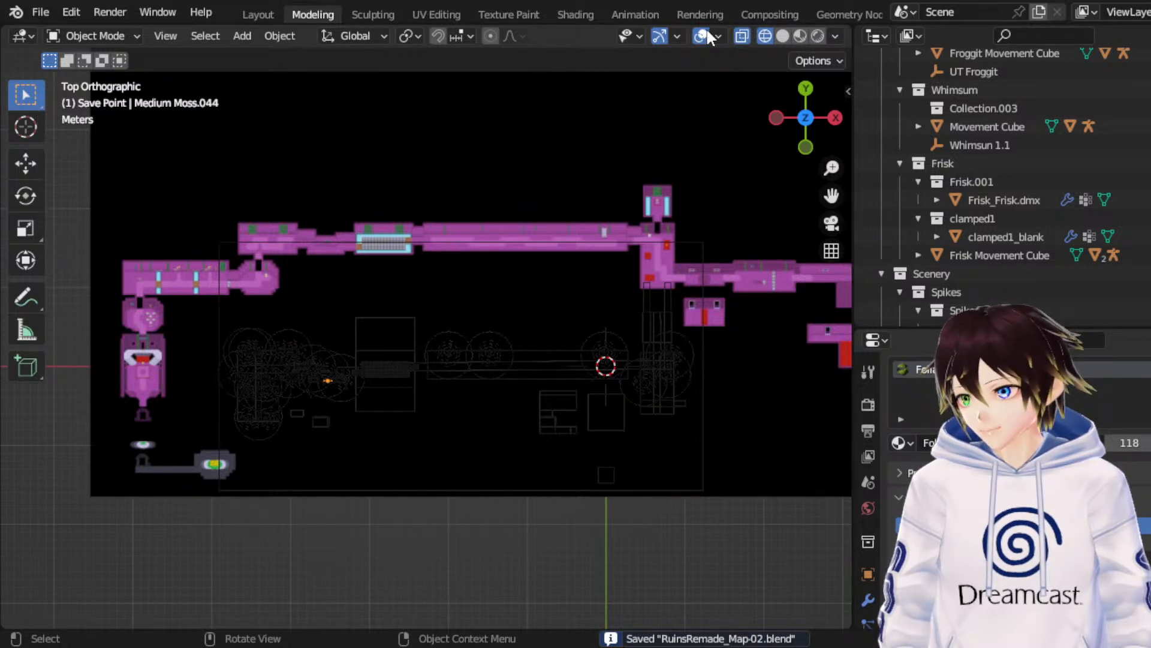
left_click(738, 264)
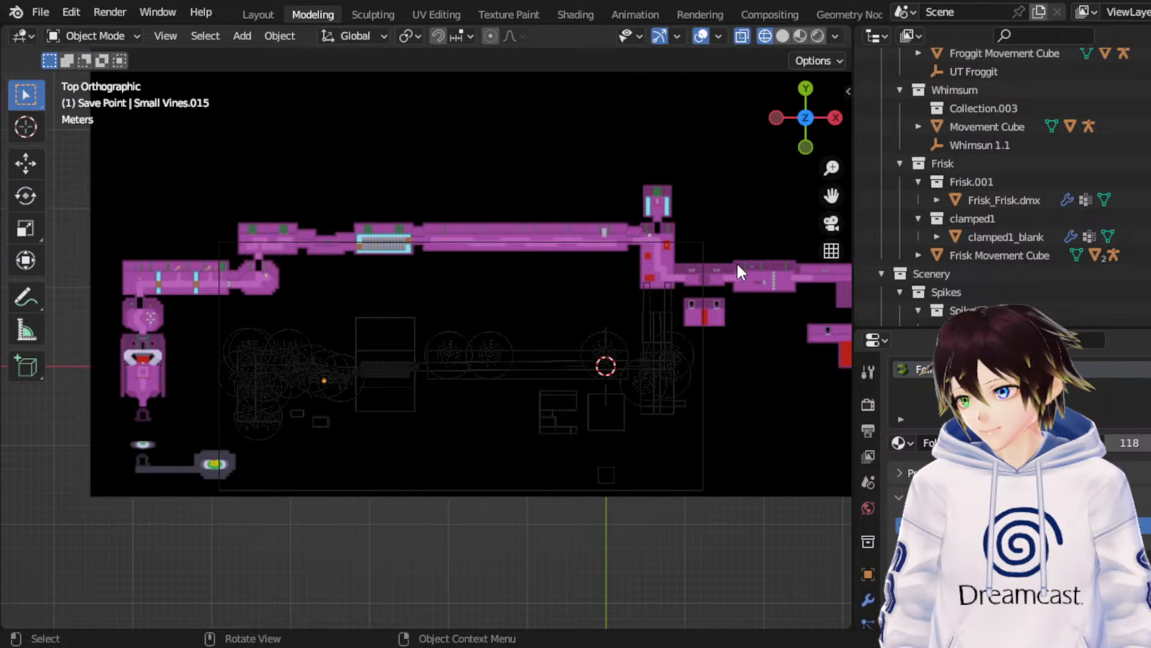
left_click(738, 264)
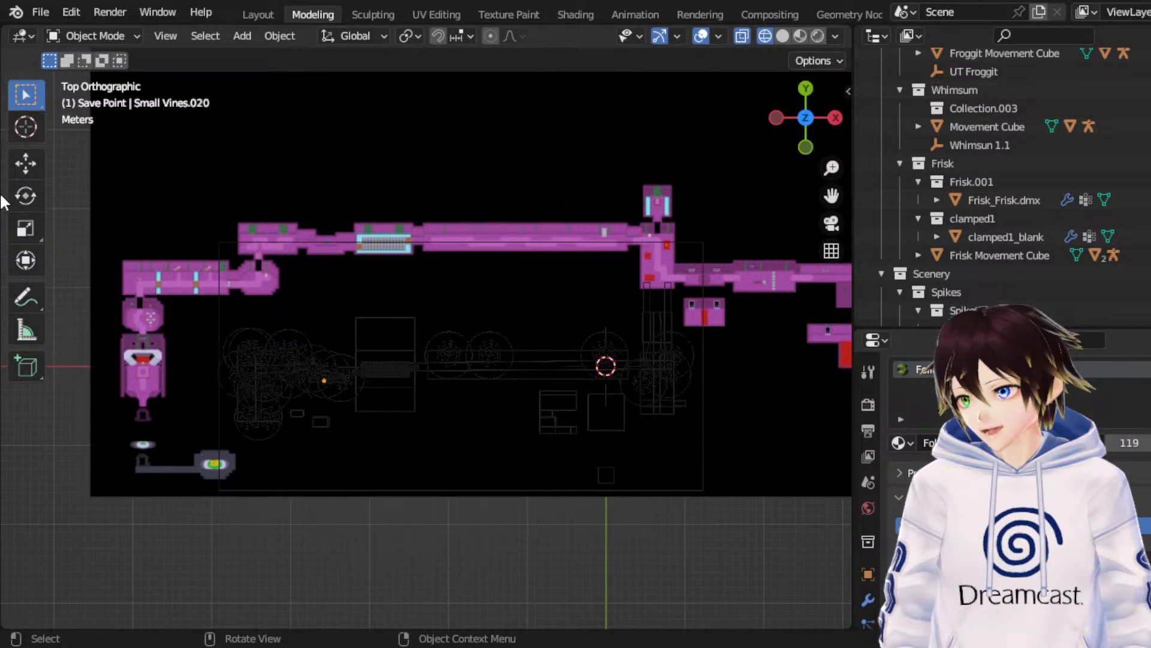
left_click(29, 165)
key("g")
key("y")
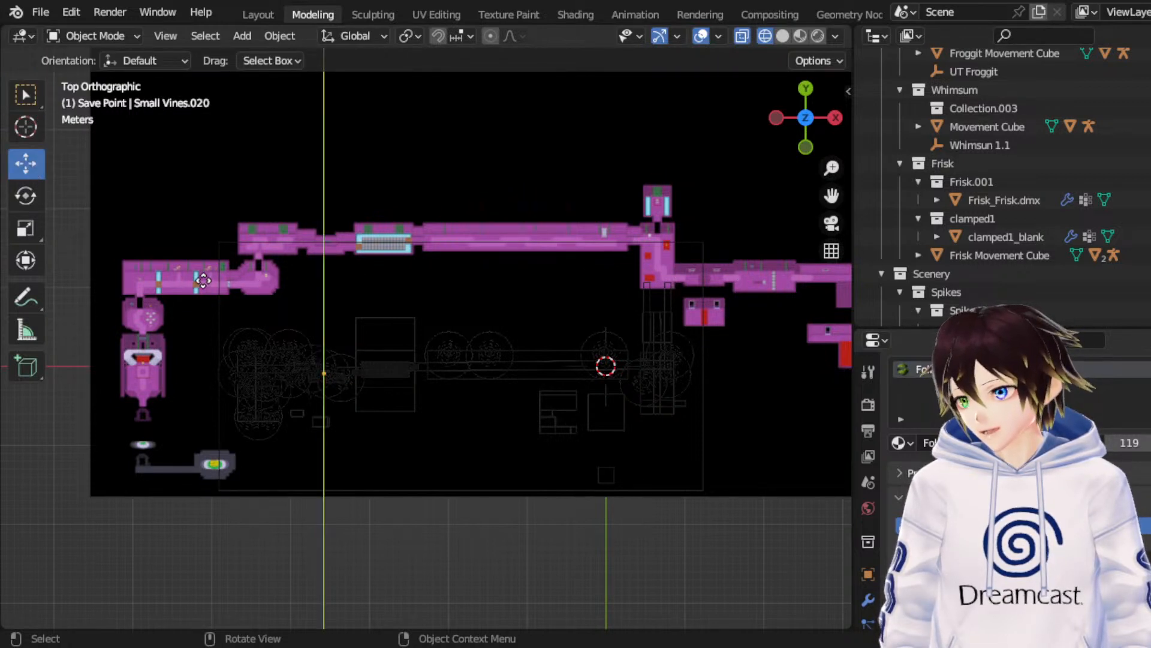
left_click(209, 281)
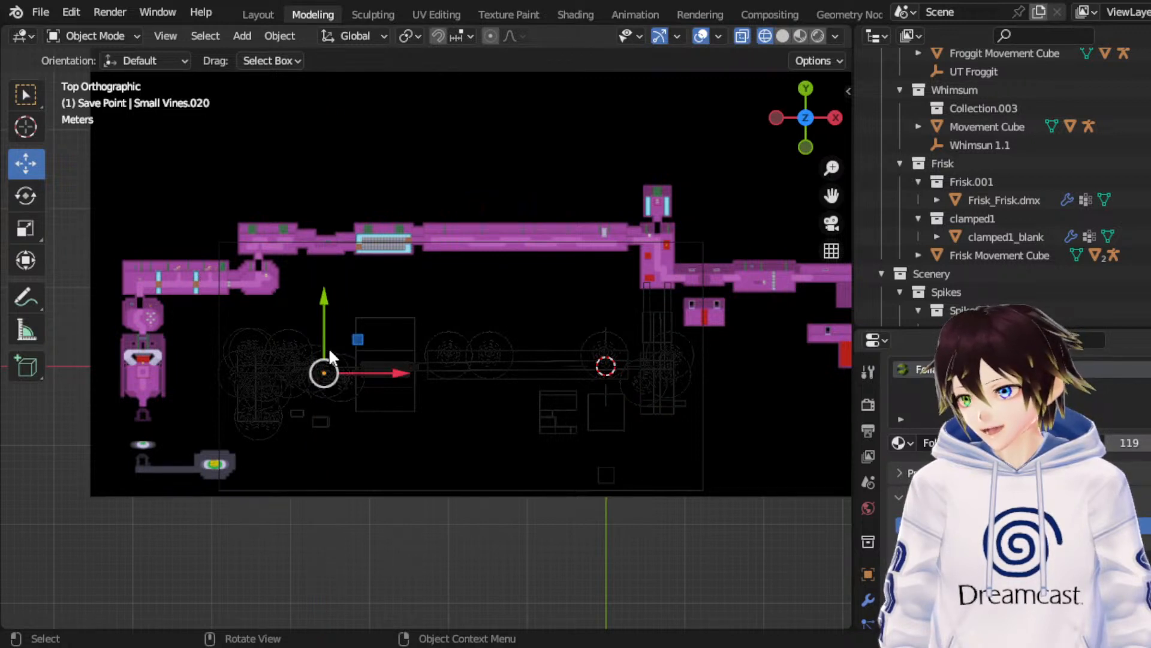
left_click_drag(326, 350, 317, 187)
key("ctrl+z")
key("ctrl+z")
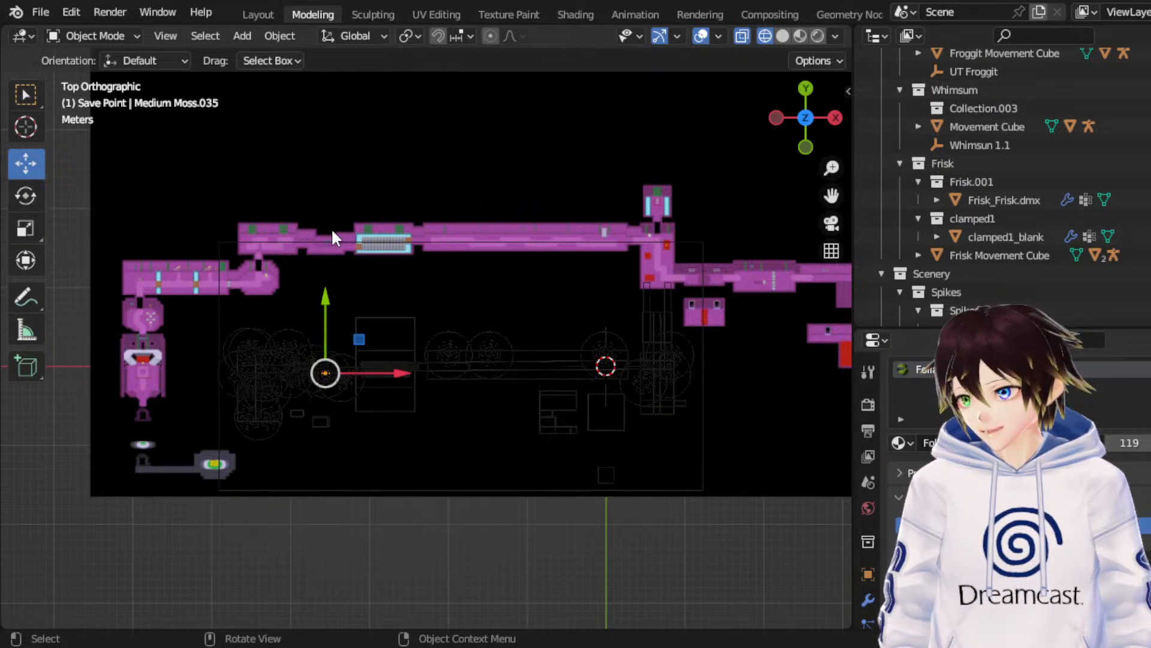
key("g")
key("y")
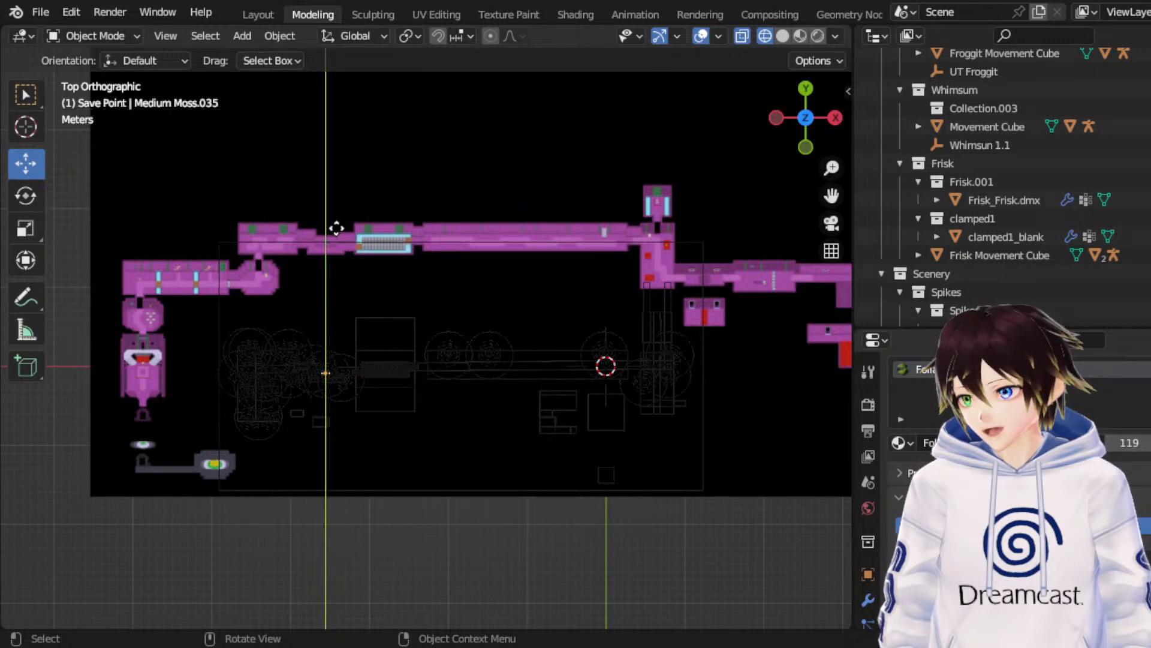
right_click(337, 228)
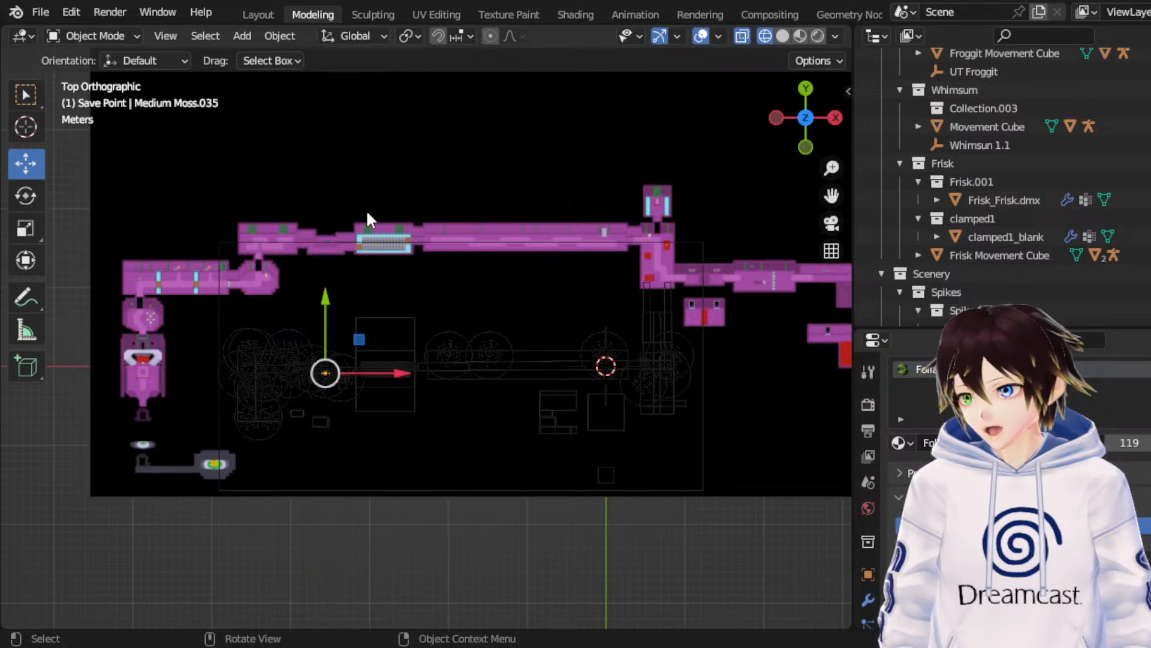
Step: Reselect Small Vines.020 and move it slightly along the positive X axis
left_click(334, 419)
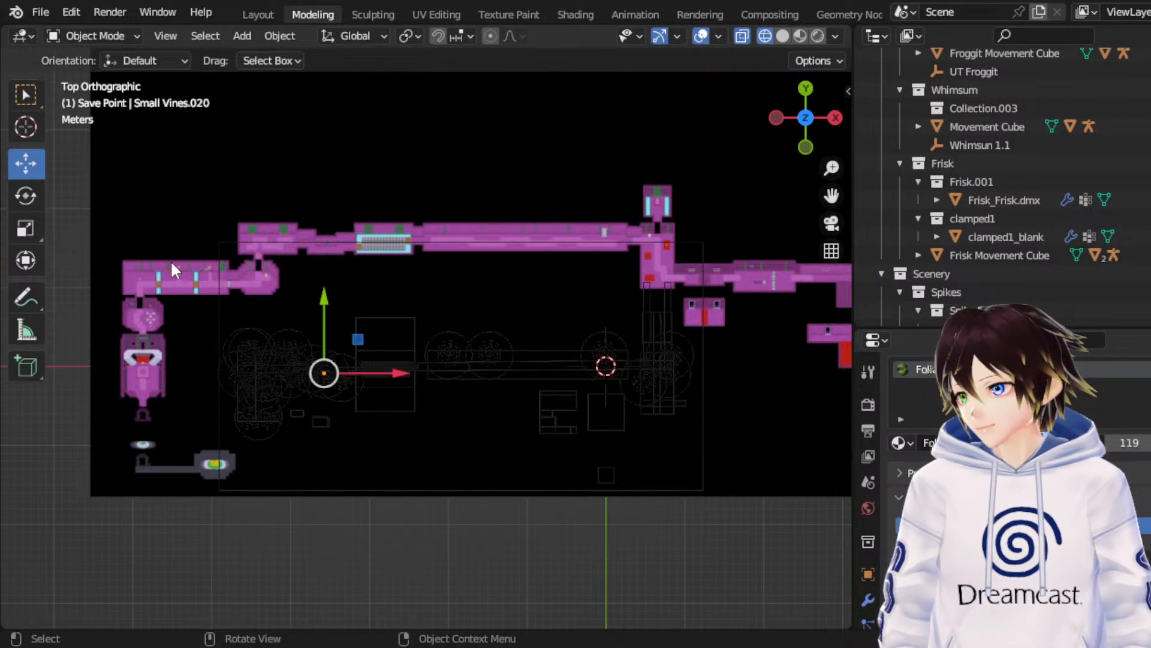
key("g")
key("x")
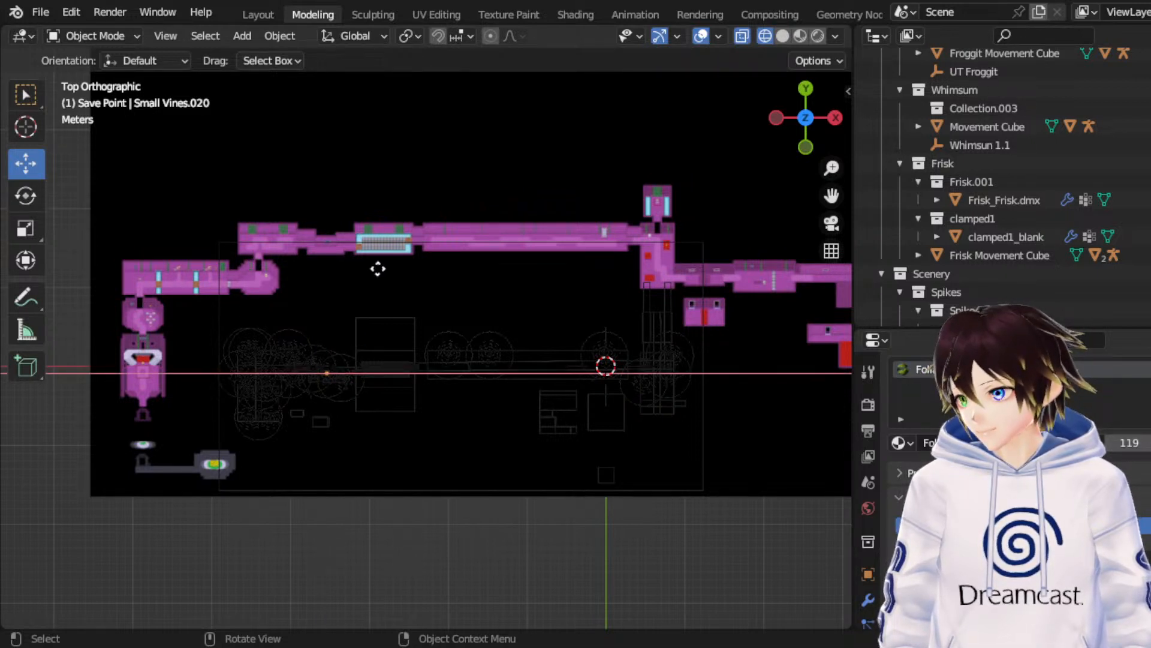
left_click(349, 262)
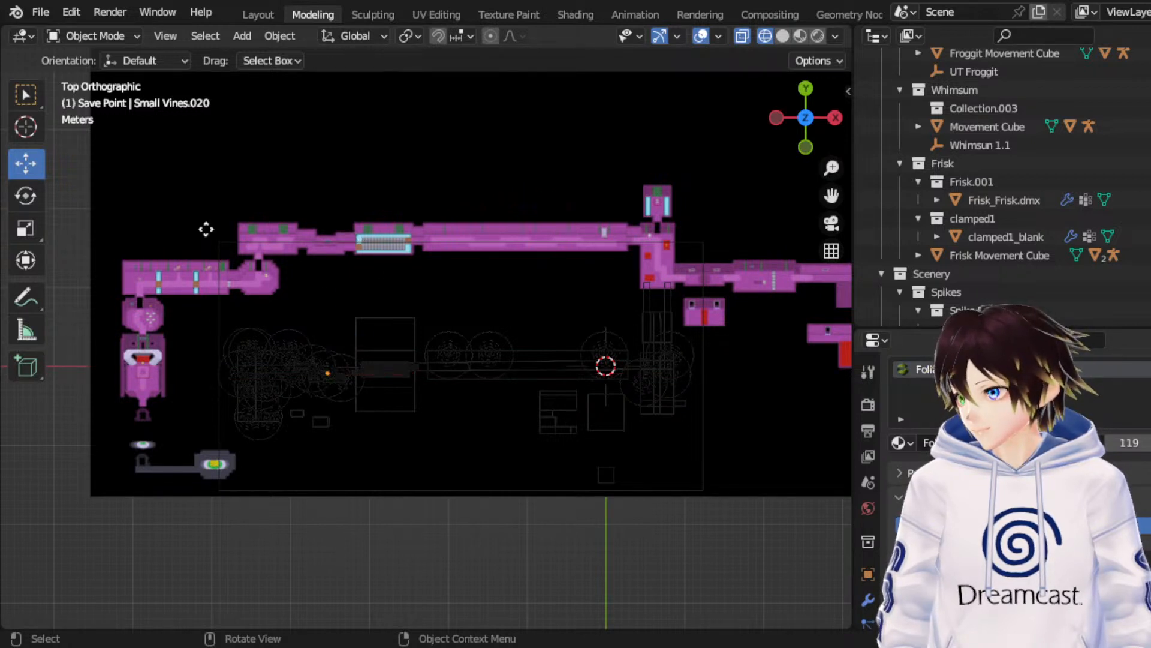
Step: Duplicate Small Vines.020 in place and move the copy a short distance along the negative X axis
key("shift+d")
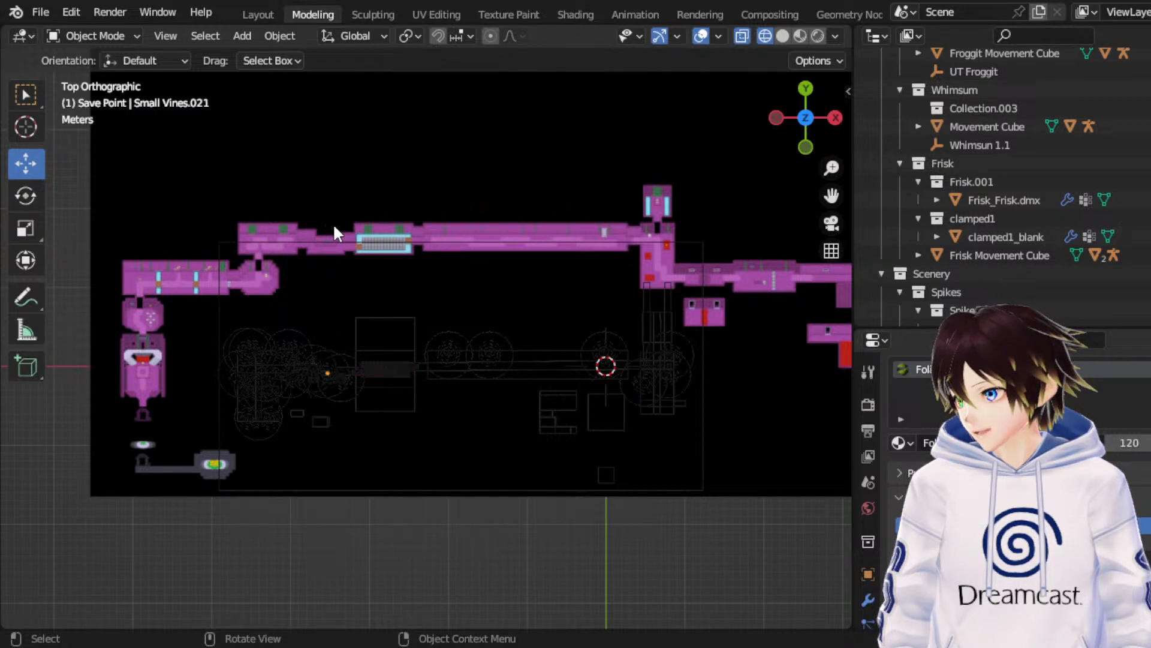
key("Escape")
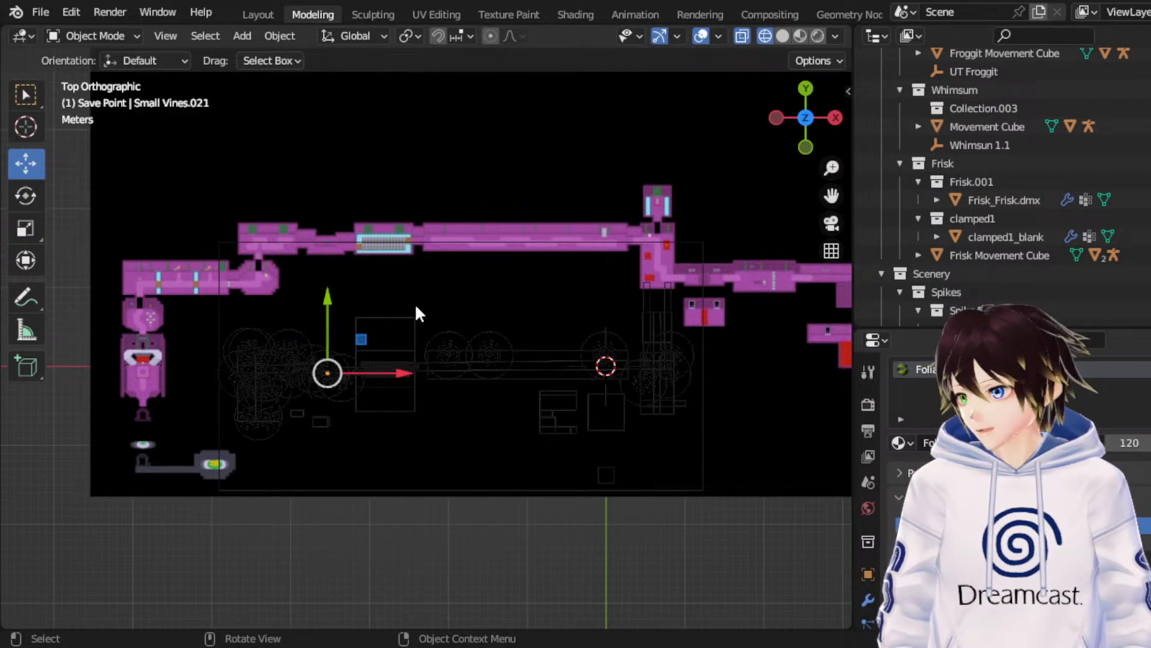
key("g")
key("x")
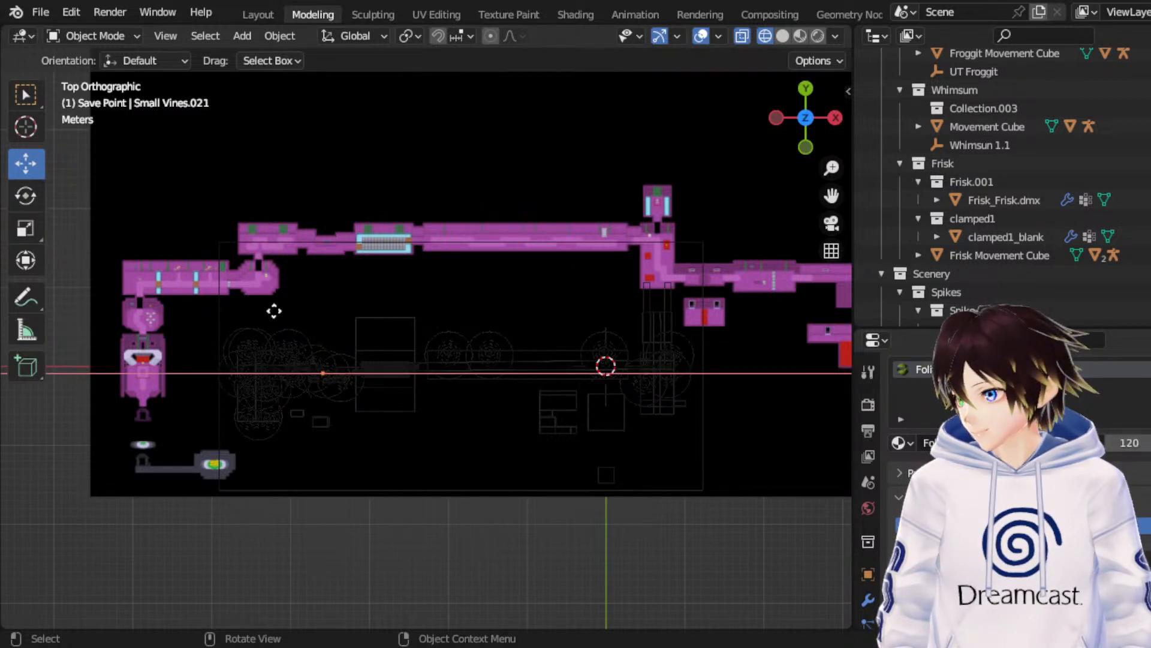
left_click(274, 311)
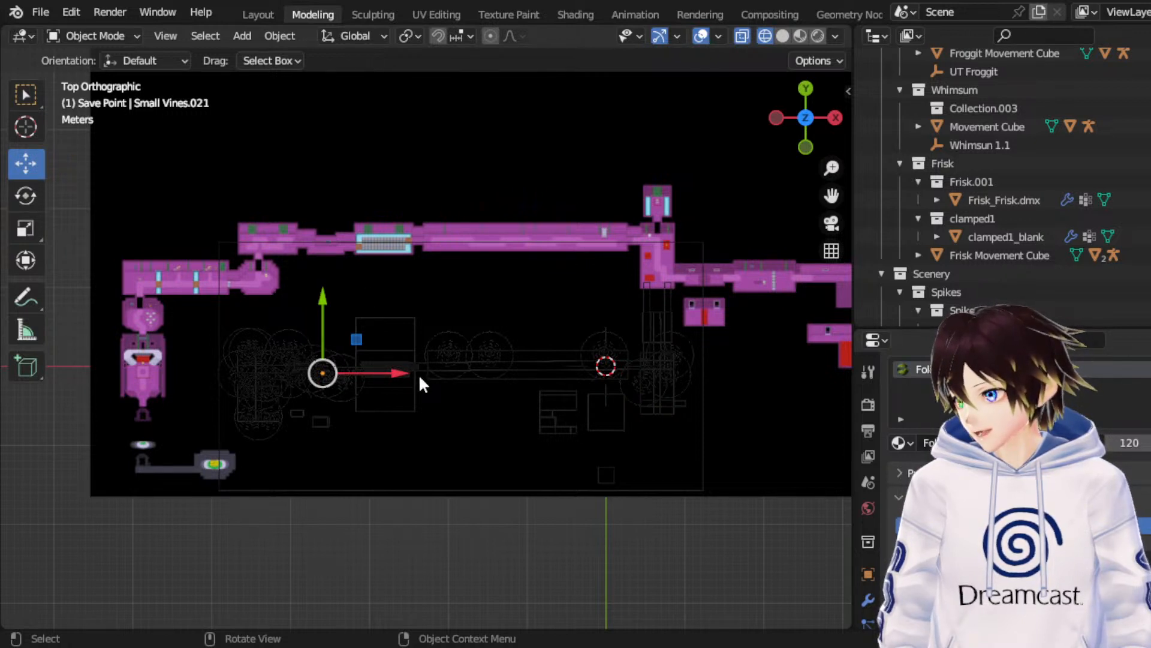
Step: Check the new small vines copy with the Scale tool, return to the Move tool, and save the map file
left_click(14, 231)
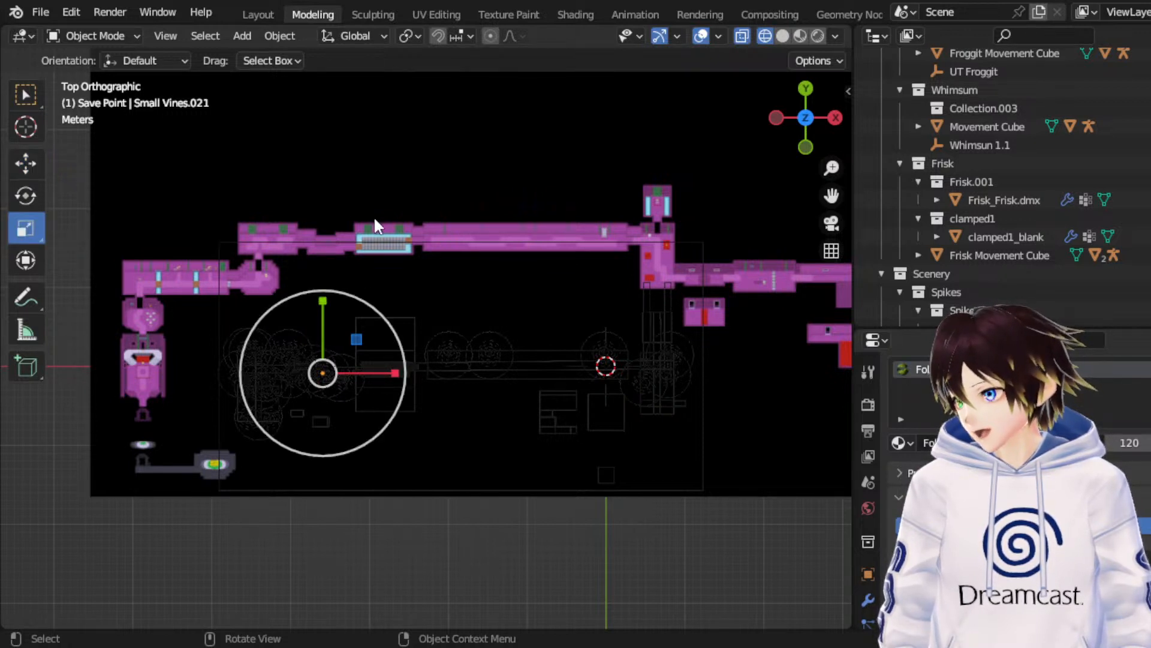
left_click(34, 174)
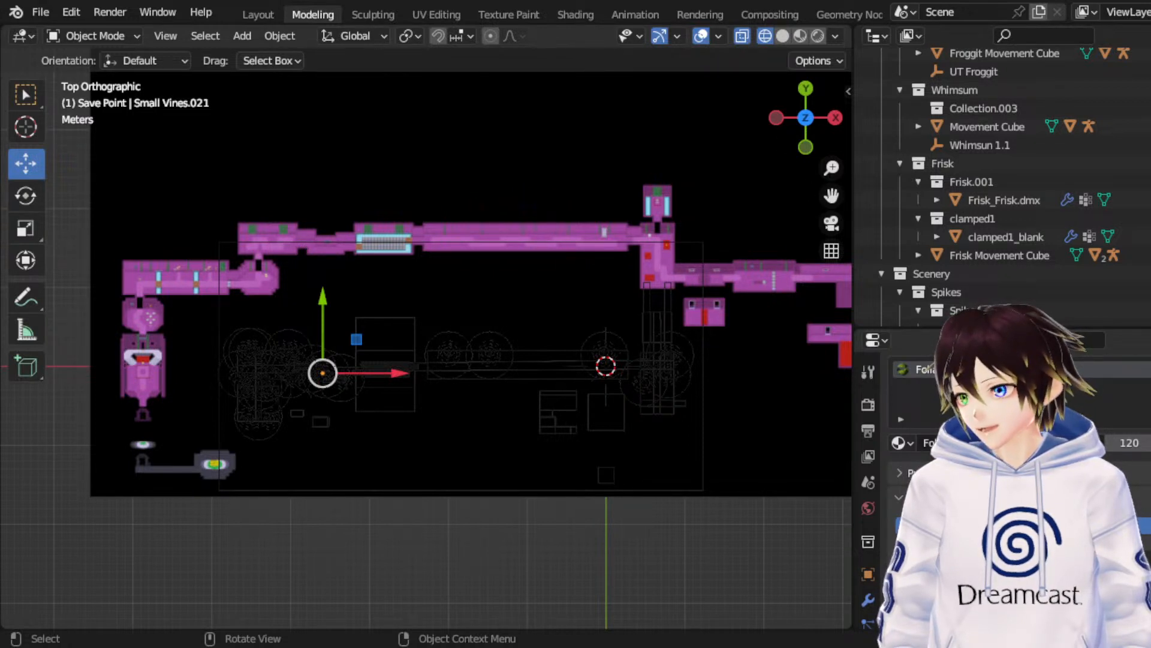
key("ctrl+s")
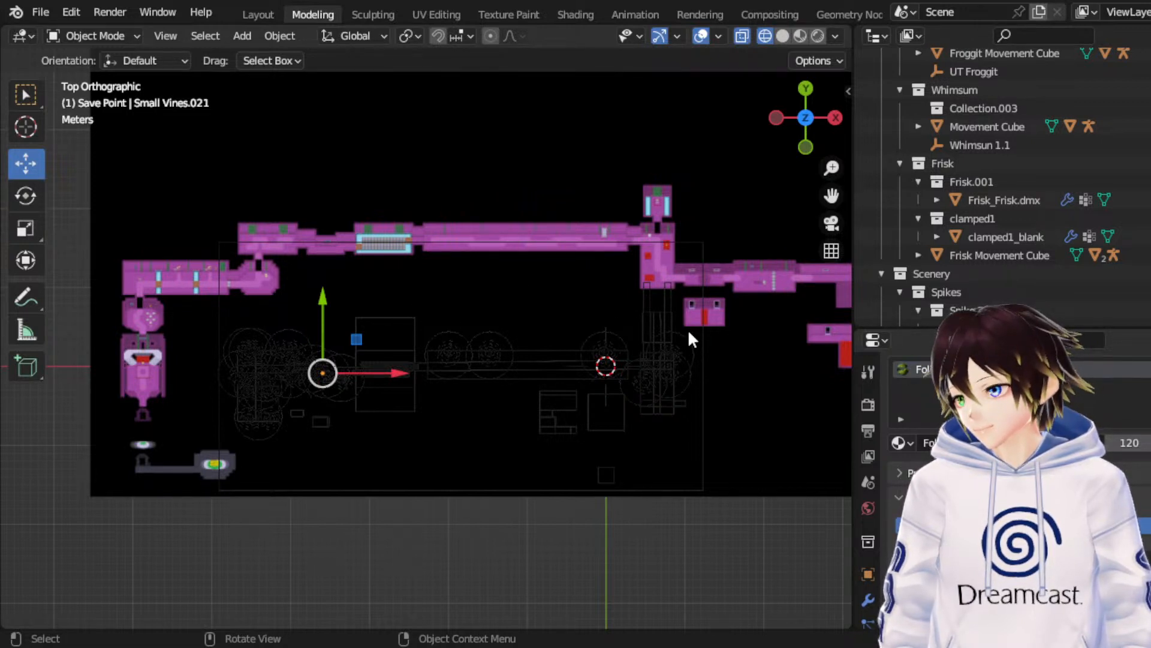
Step: Duplicate Large Vines.023 and move the copy a short distance along the positive Y axis
left_click(701, 351, "shift")
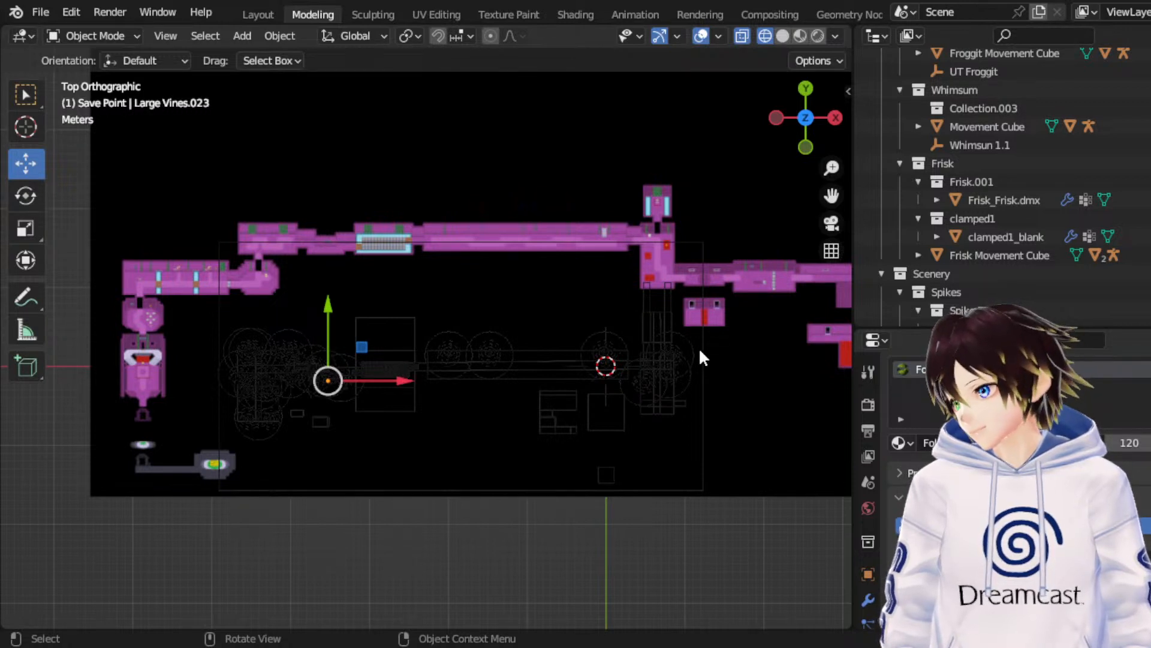
left_click(680, 287, "shift")
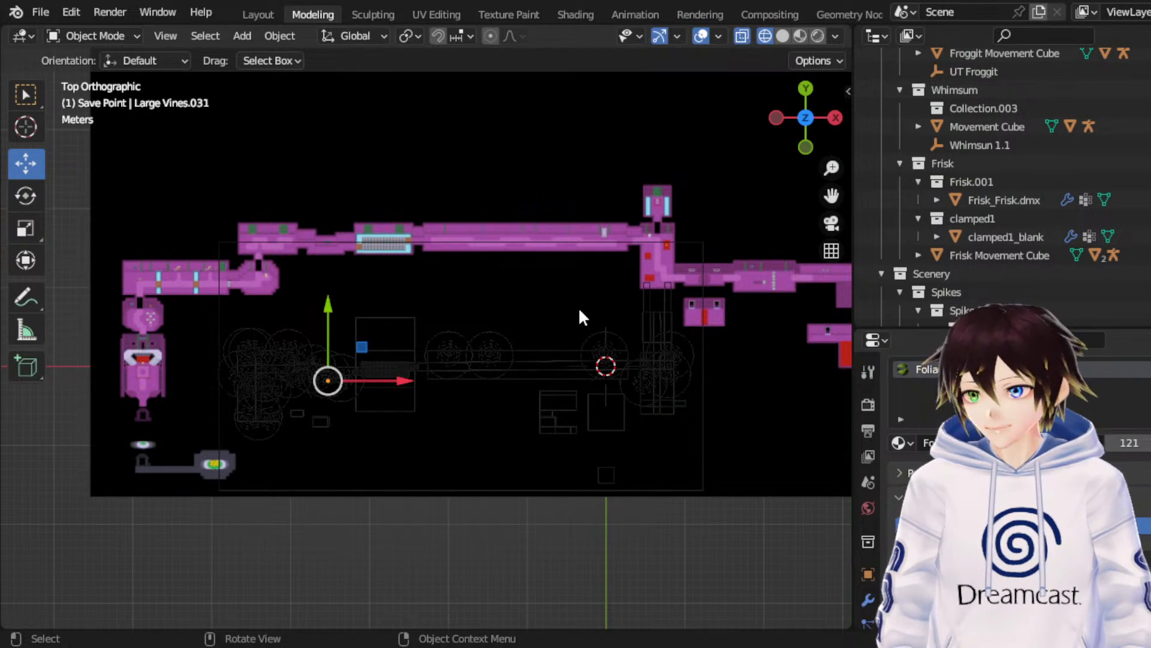
key("g")
key("y")
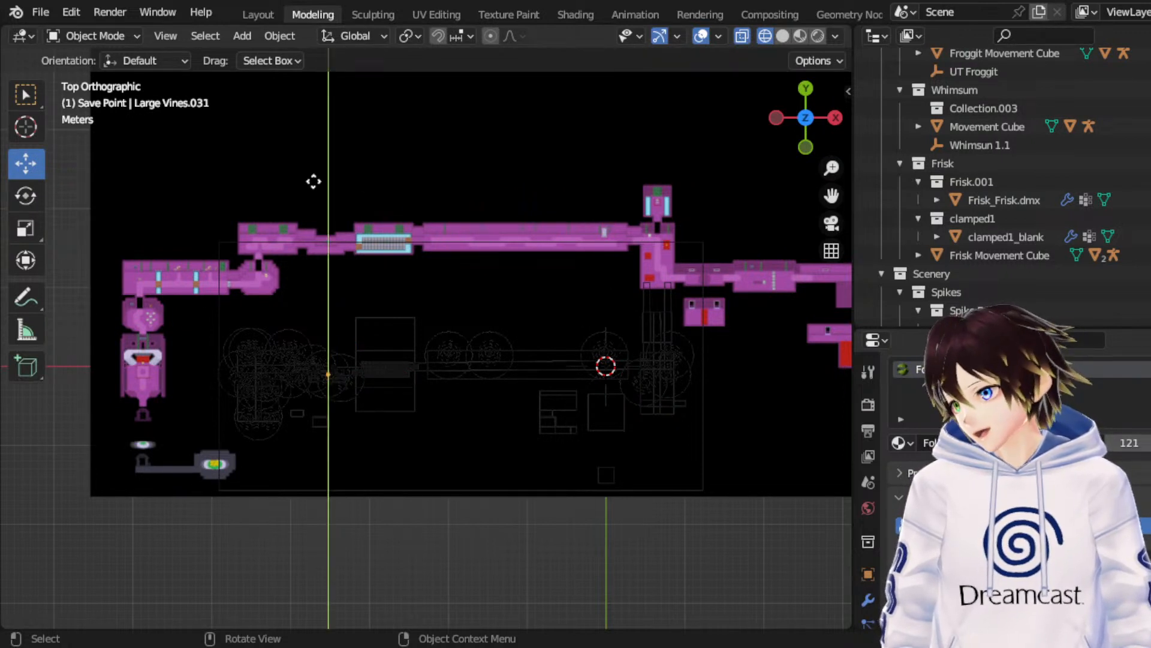
left_click(334, 214)
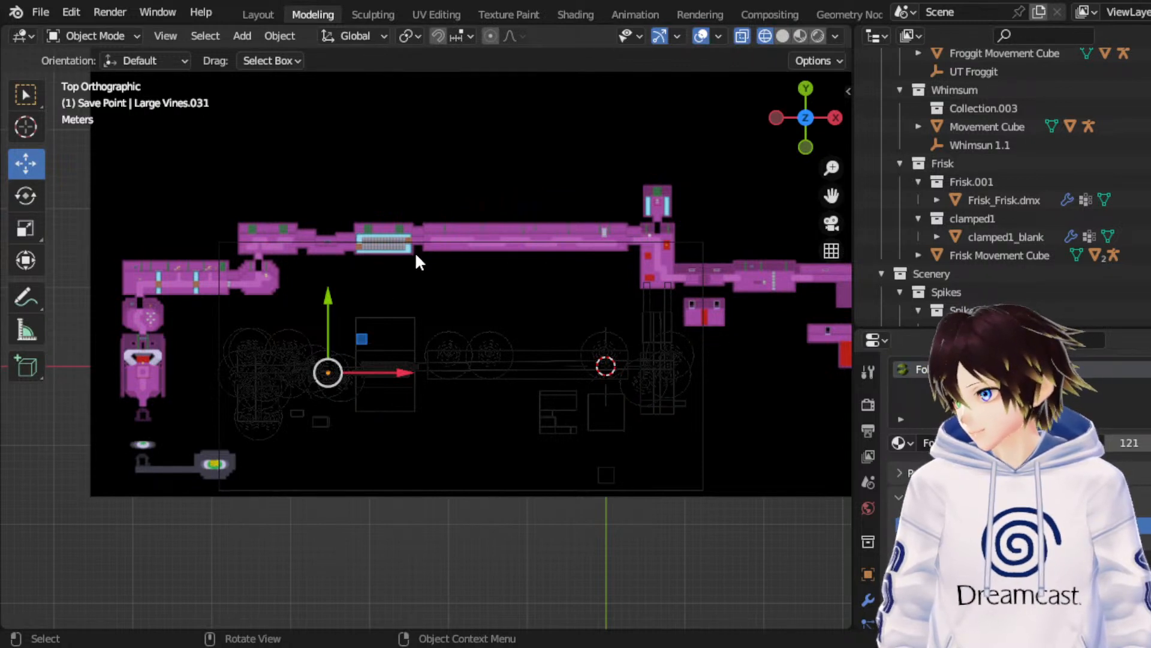
Step: Shift the new large vines copy slightly along the negative X axis and save the map file
key("g")
key("x")
key("Escape")
key("g")
key("y")
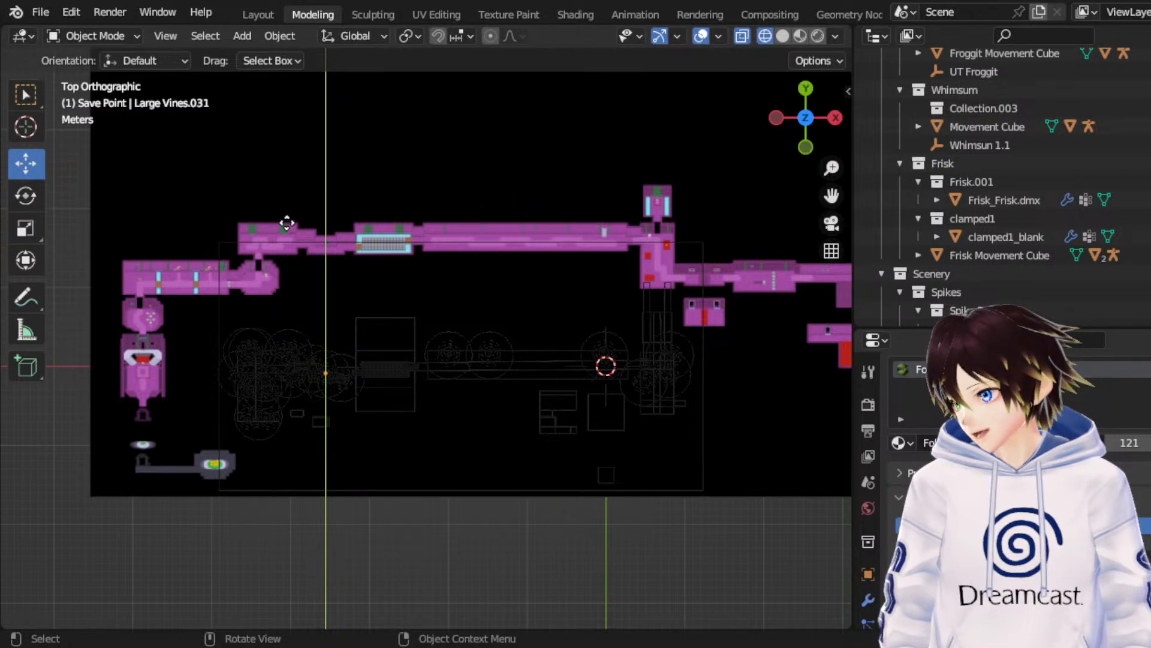
key("Escape")
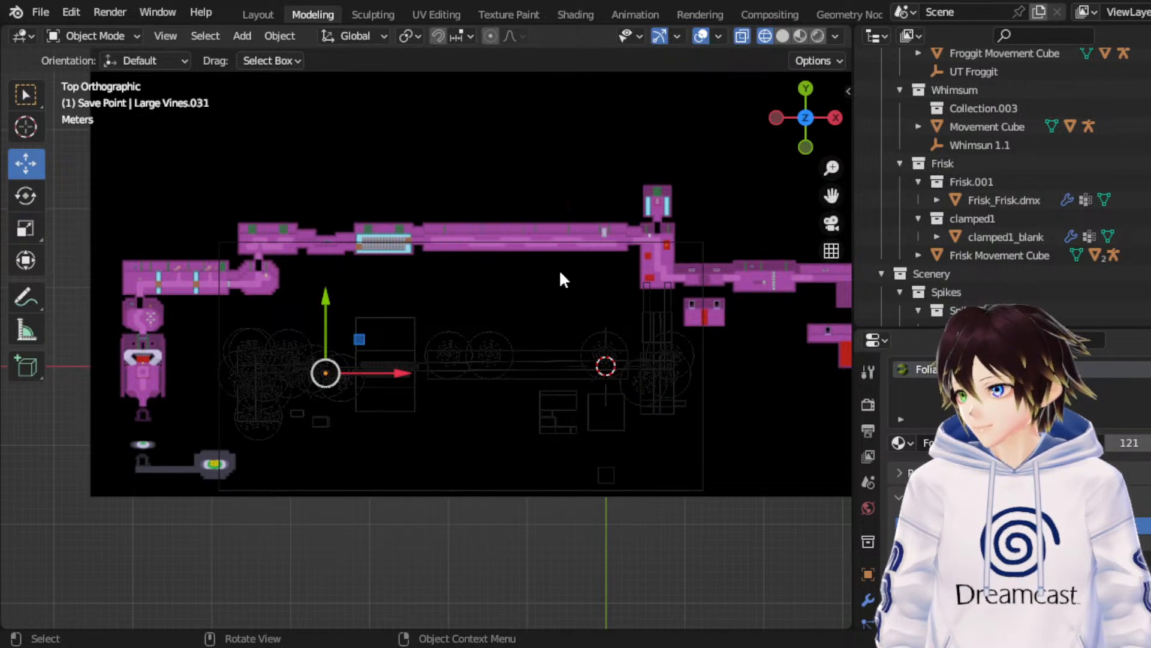
key("g")
key("x")
left_click(329, 219)
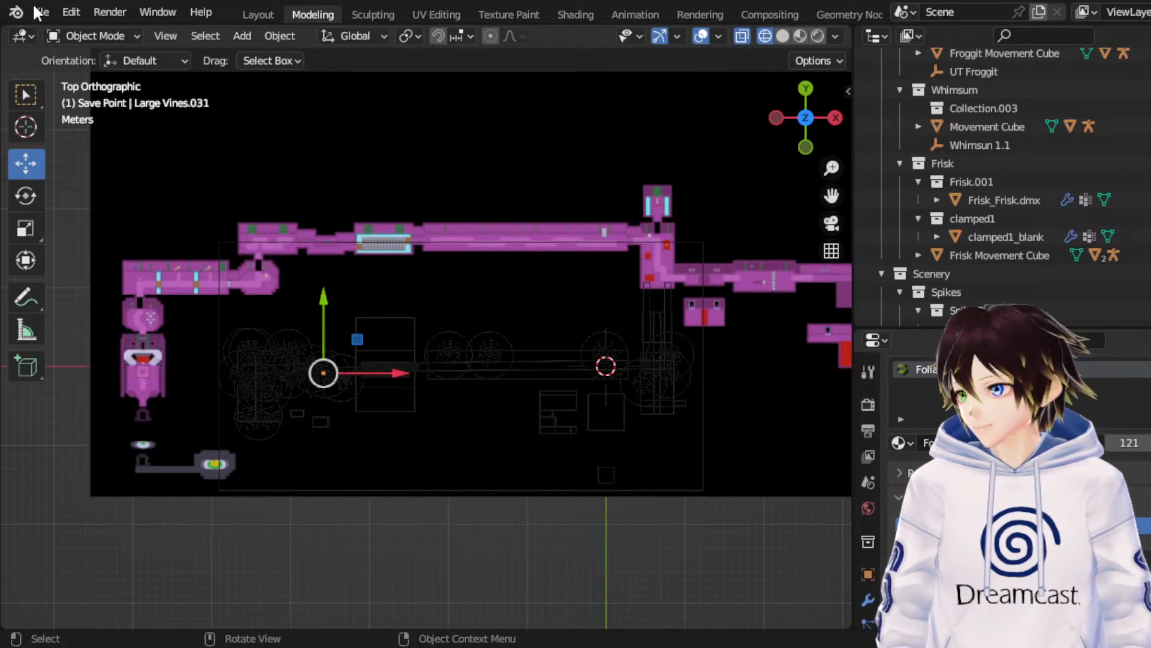
key("ctrl+s")
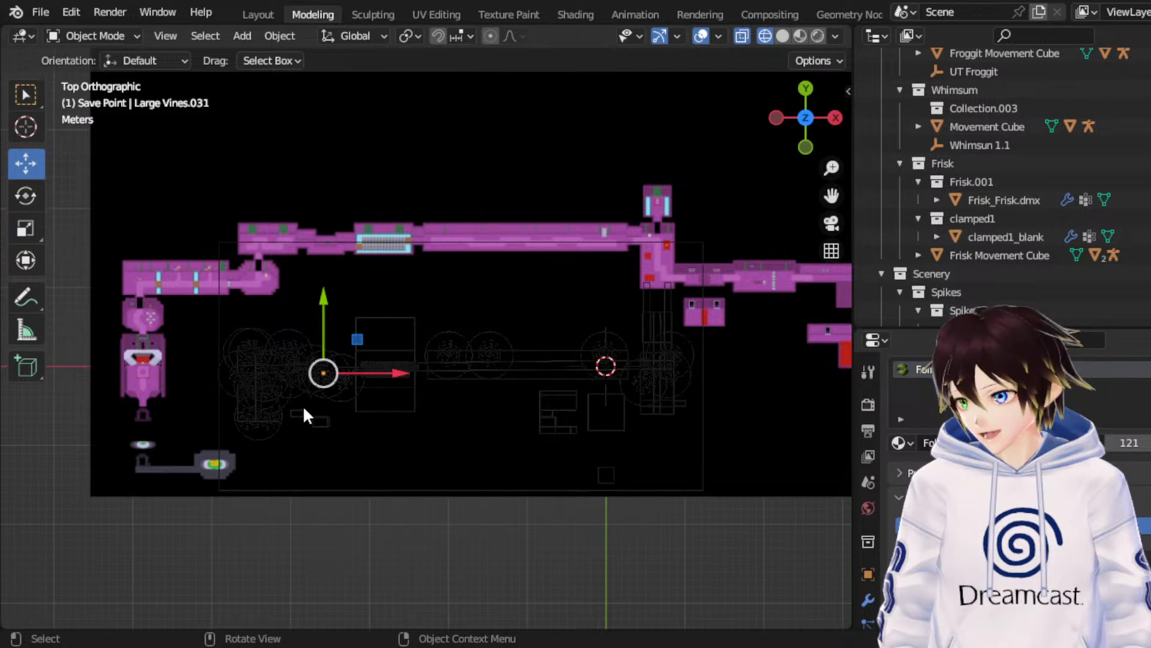
Step: Duplicate the large vines piece near the current one and move the copy a short distance along the negative Y axis
left_click(300, 376)
left_click(299, 375)
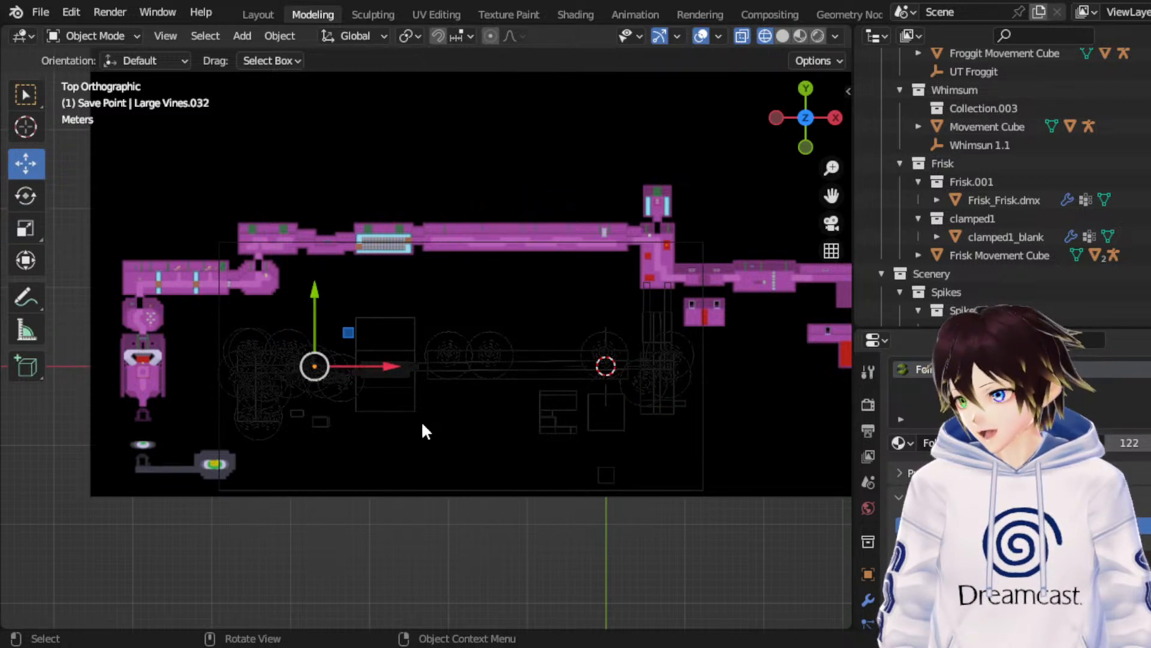
key("g")
key("y")
left_click(568, 463)
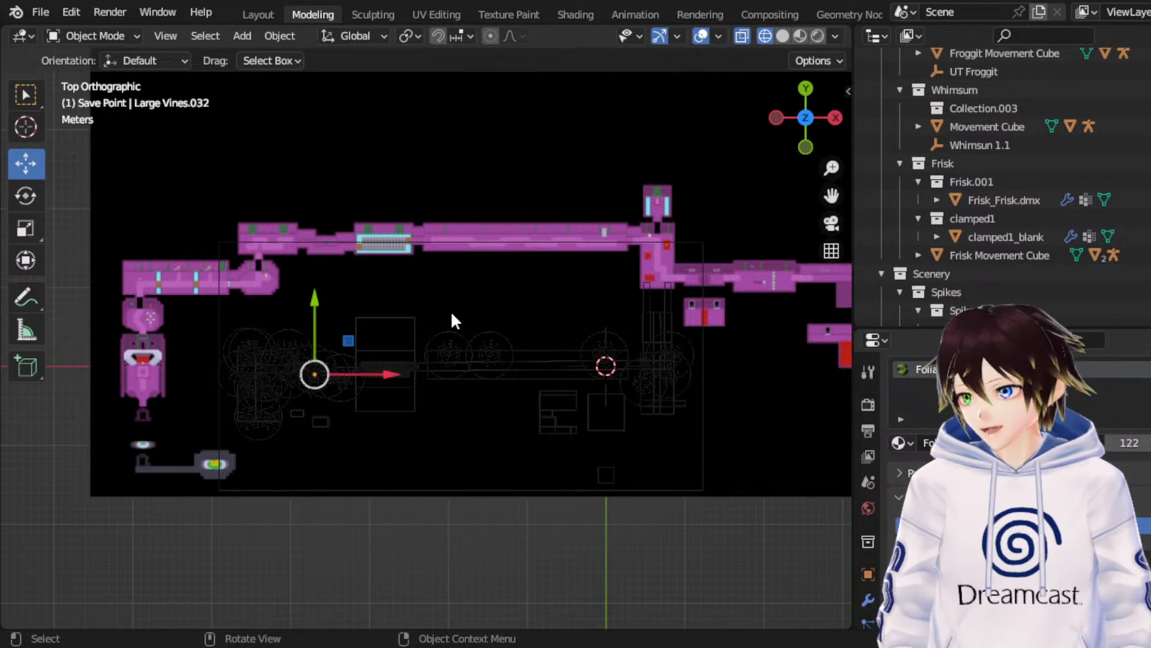
Step: Shift the new large vines copy slightly further along negative Y and a short distance along positive X
key("g")
key("y")
left_click(610, 563)
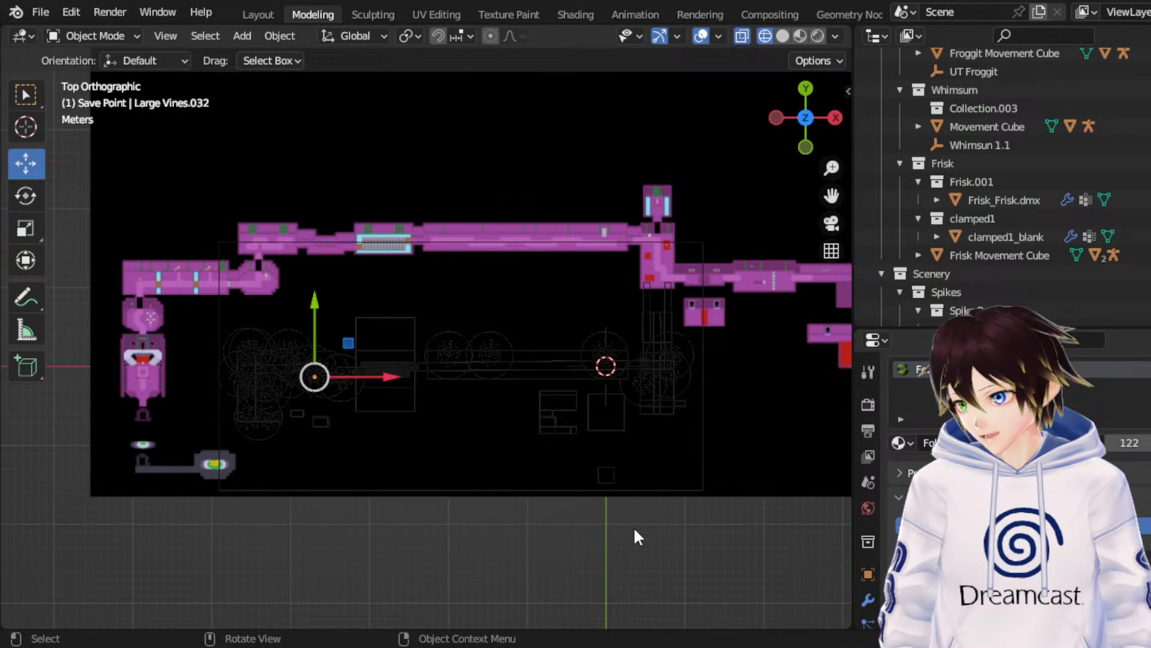
key("g")
key("x")
left_click(523, 472)
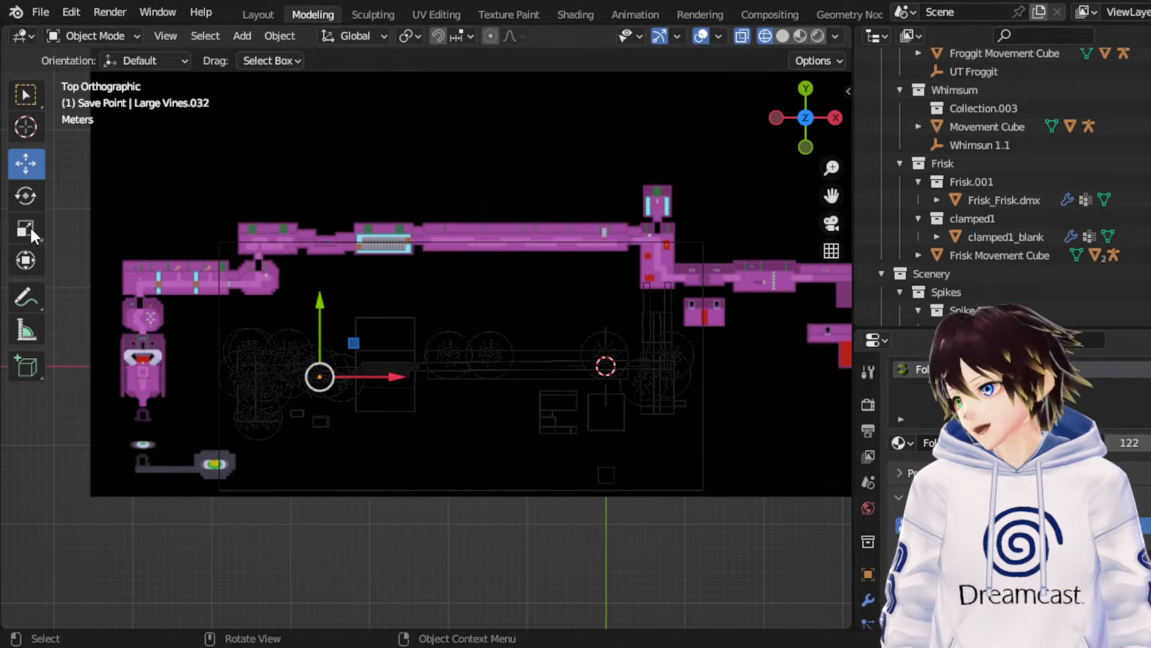
Step: Try to rotate the new large vines copy
left_click(24, 200)
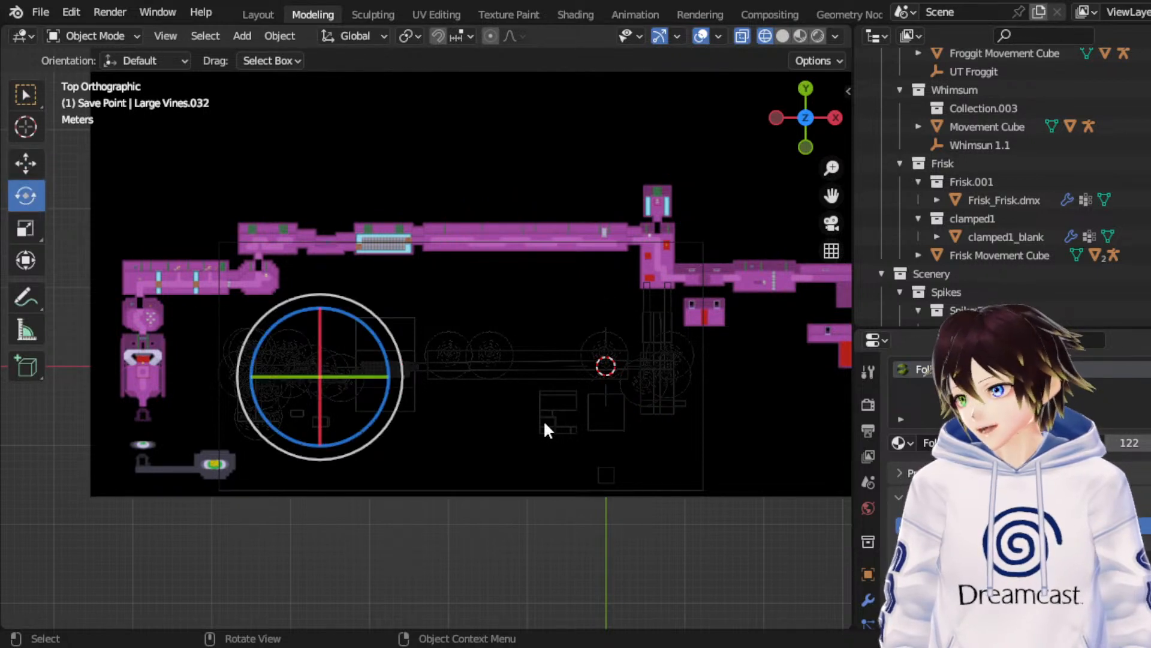
left_click(514, 544)
key("ctrl+z")
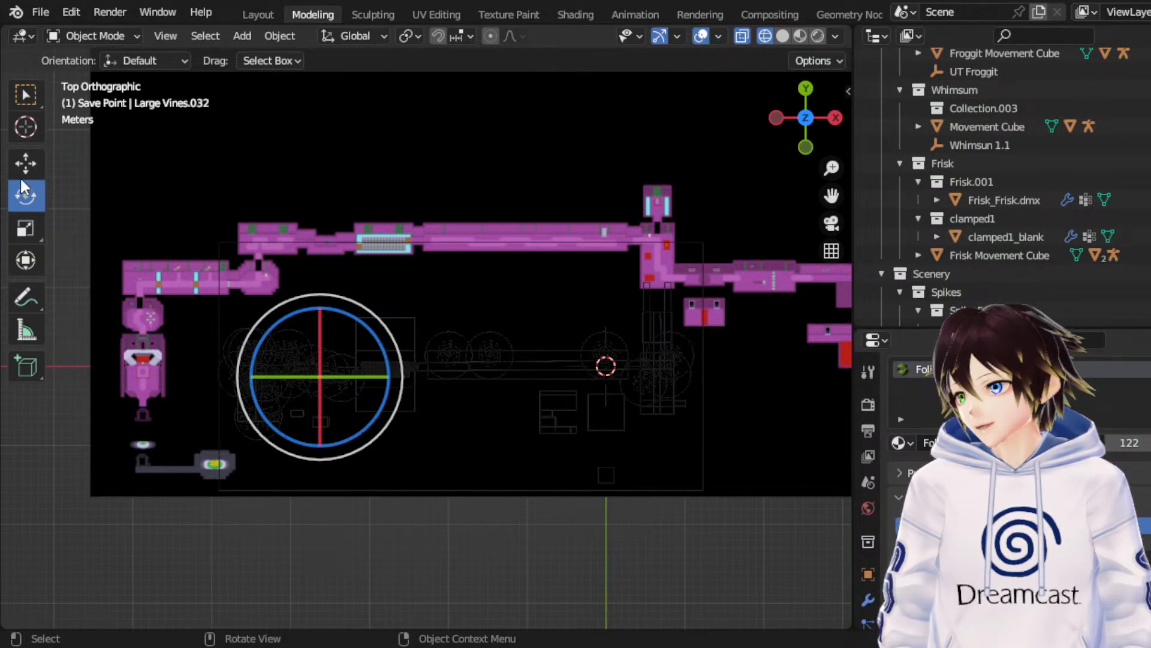
Step: Return to the Move tool and fine-tune Large Vines.032 with small moves along the positive Y and positive X axes
left_click(29, 162)
key("g")
key("y")
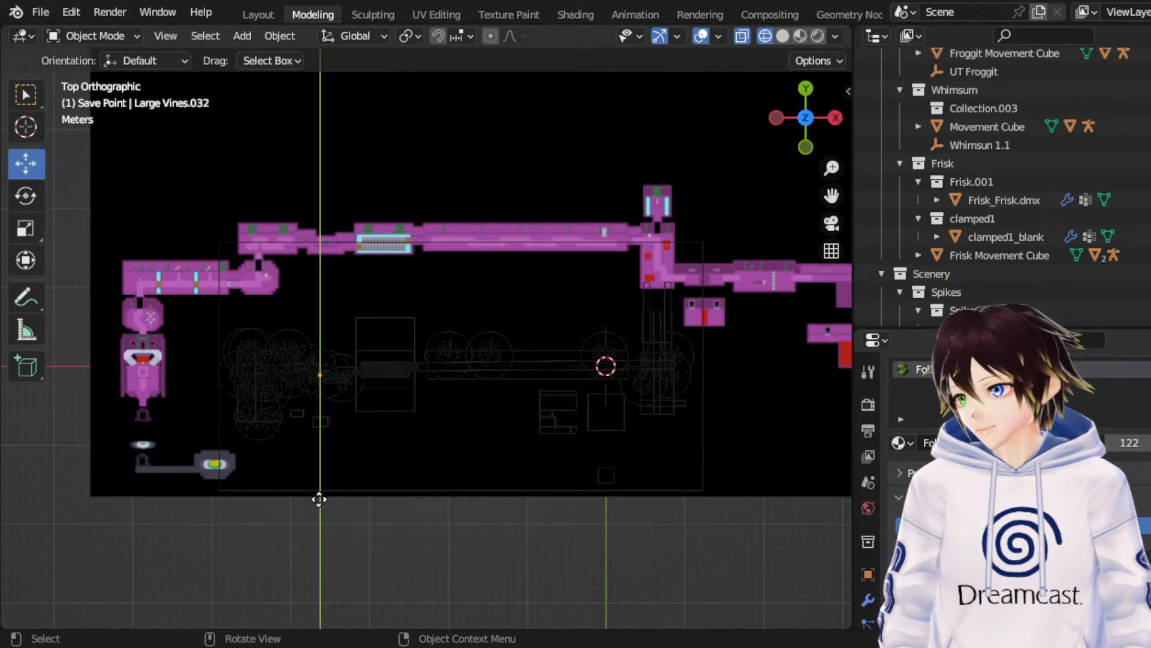
left_click(319, 499)
key("g")
key("x")
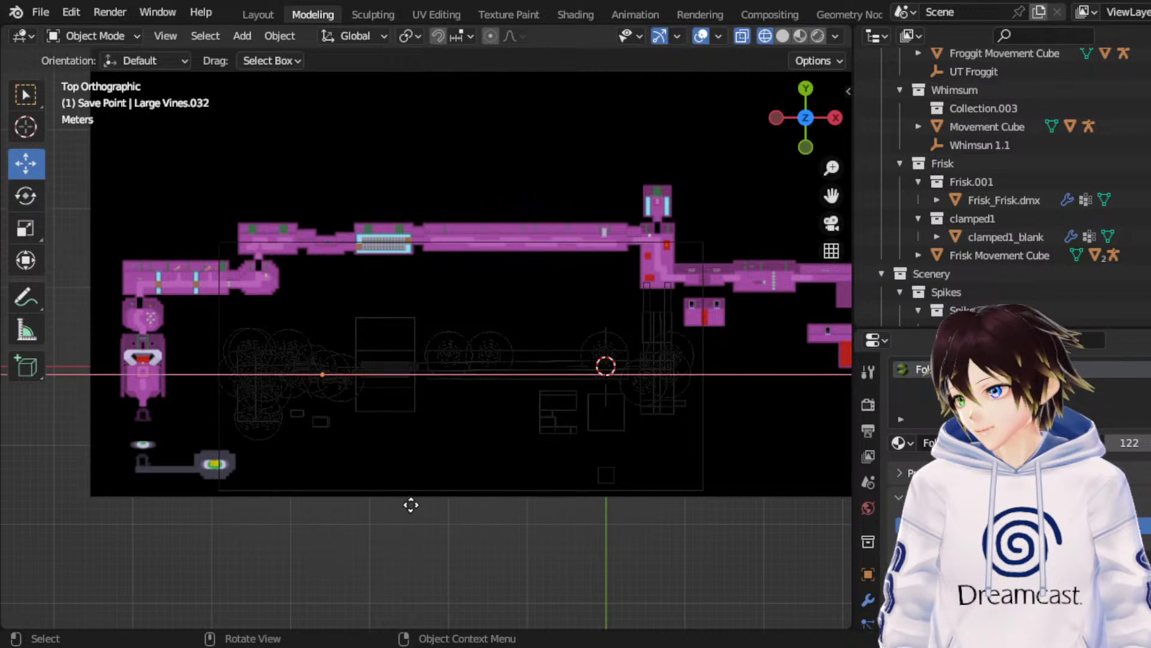
left_click(398, 517)
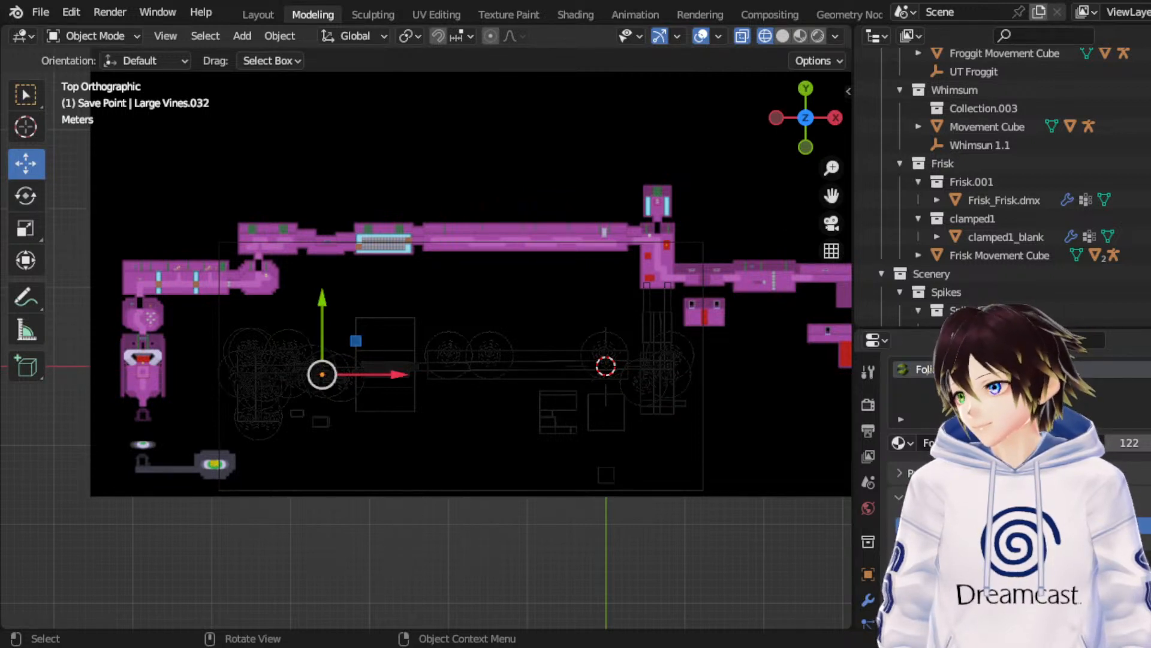
key("g")
key("y")
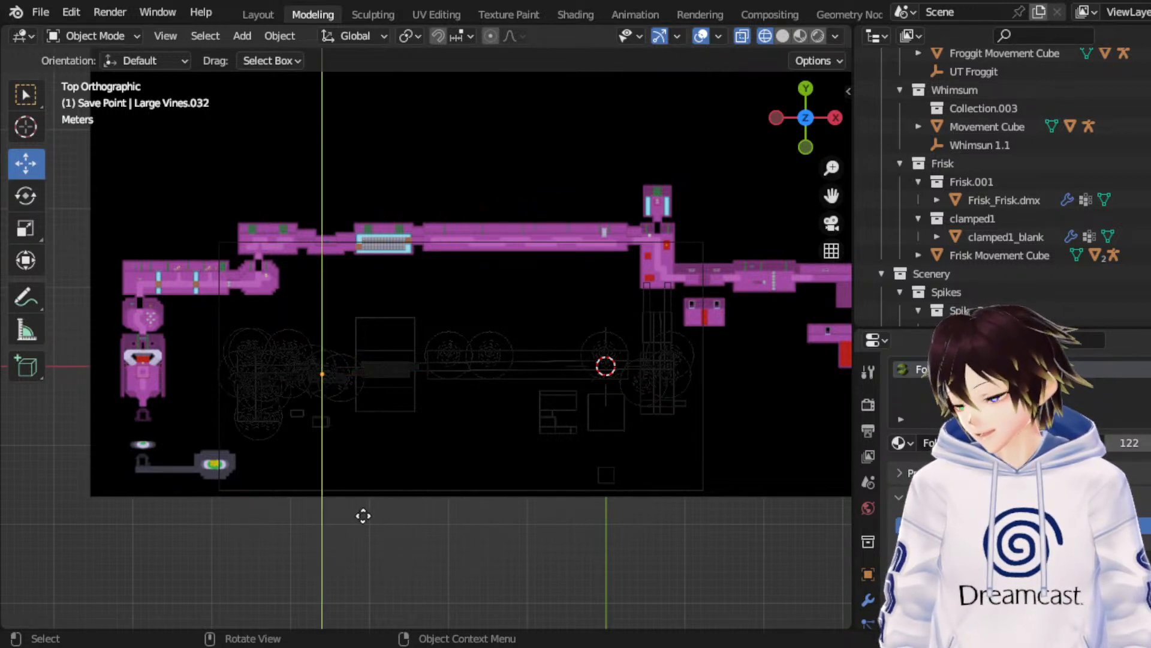
left_click(316, 521)
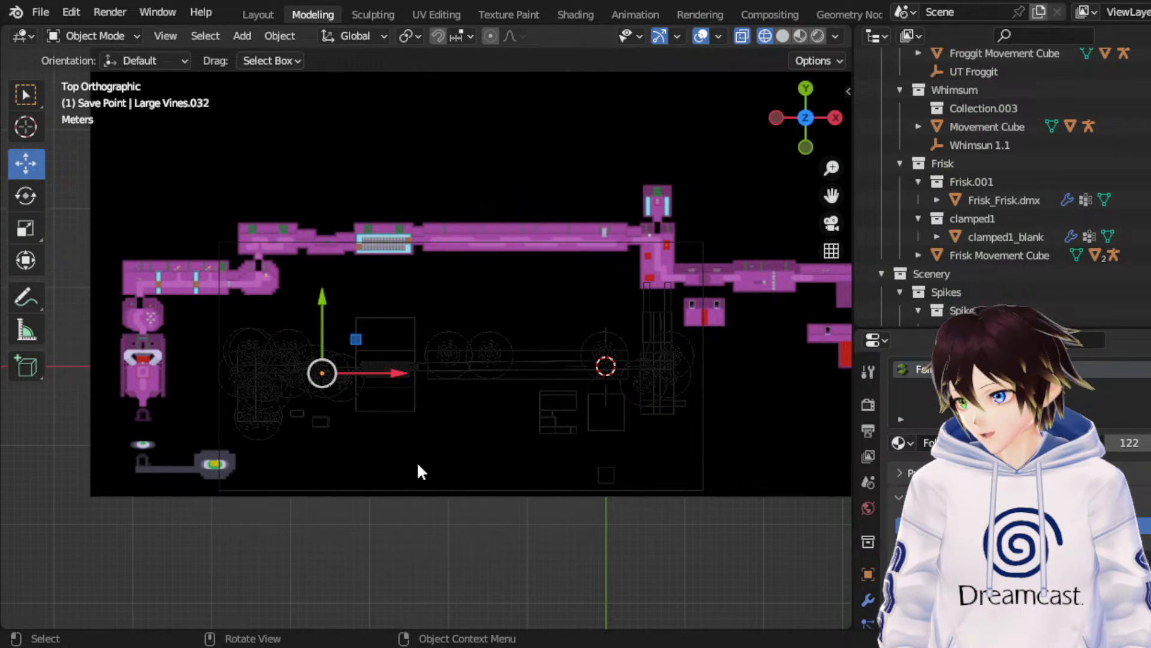
Step: Select Medium Moss.033 beside the vines and adjust its position slightly along the Y axis
left_click(444, 446)
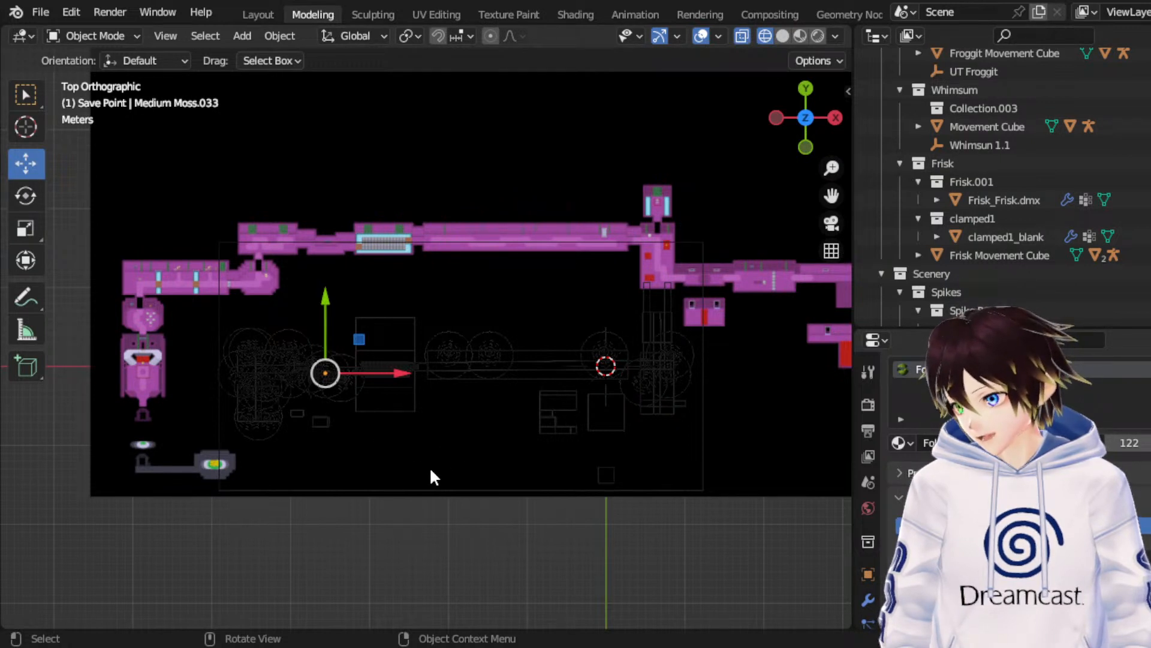
key("g")
key("y")
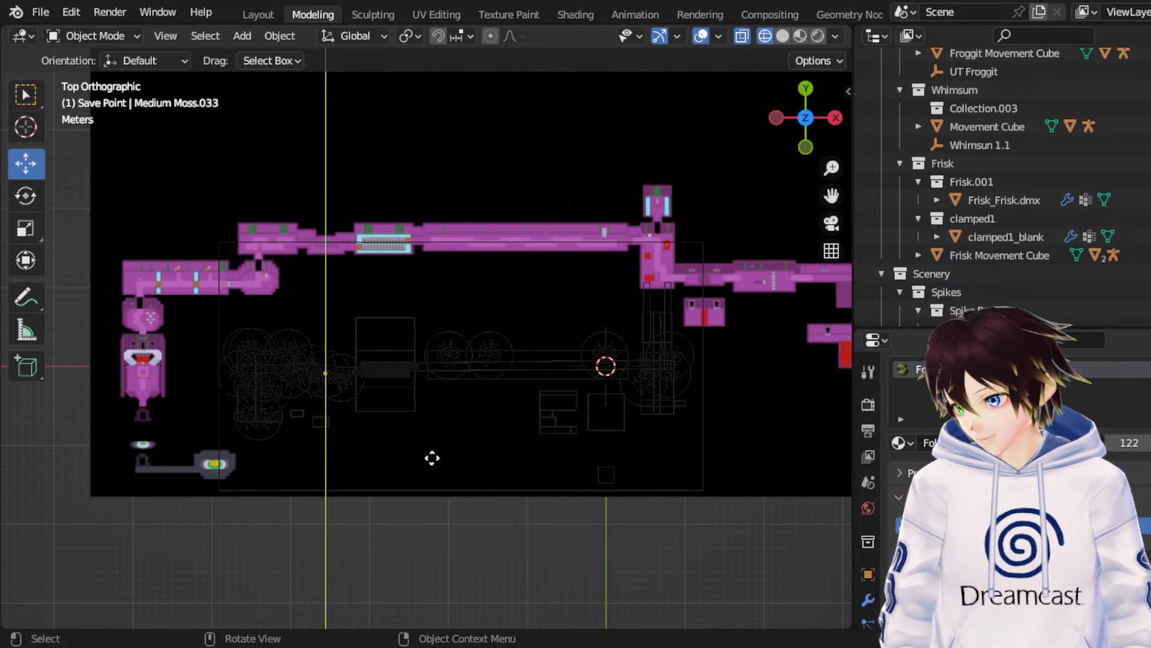
left_click(432, 457)
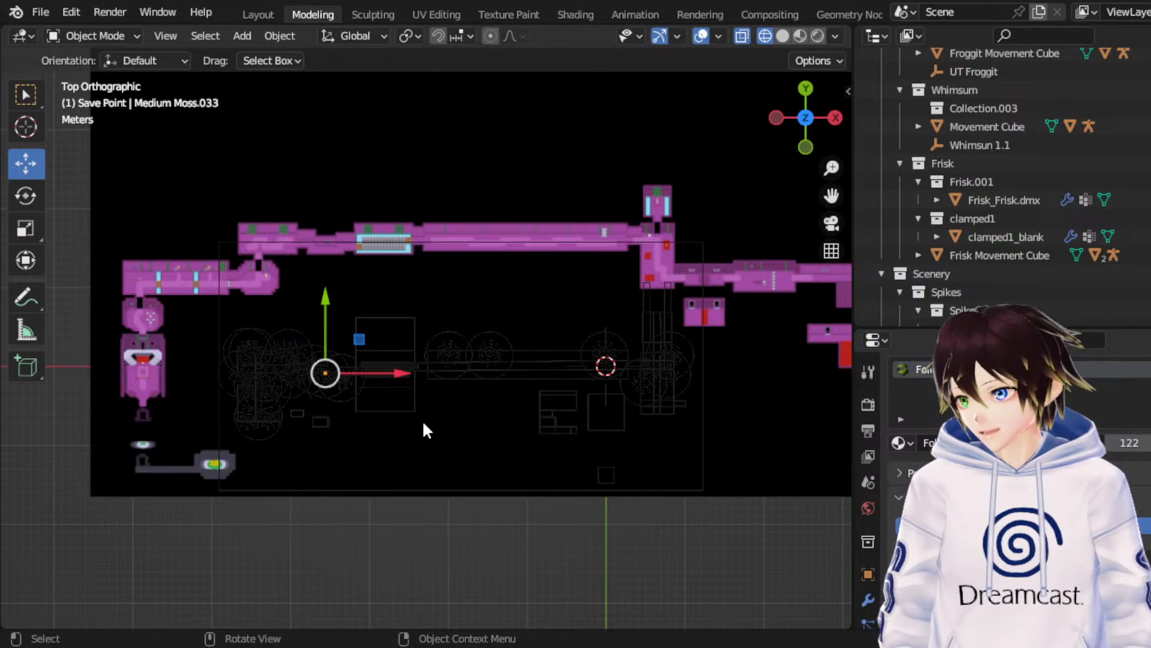
Step: Reselect Large Vines.032, nudge it slightly along the Y axis, finish its placement and save the map file
left_click(416, 389)
key("g")
key("y")
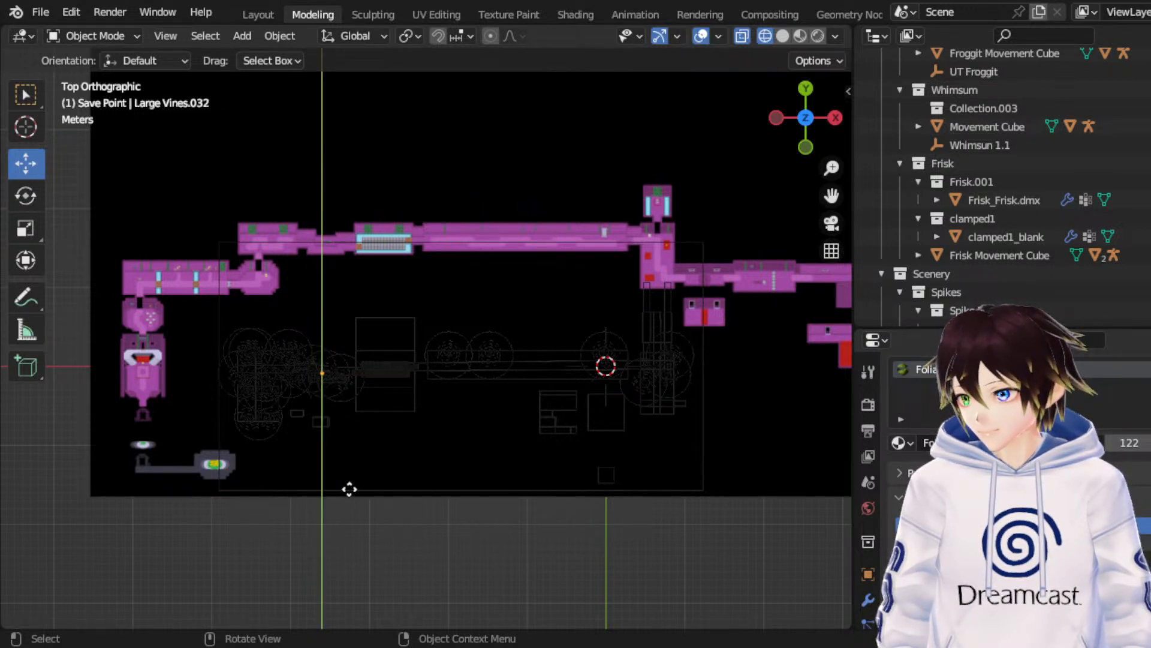
left_click(350, 489)
key("g")
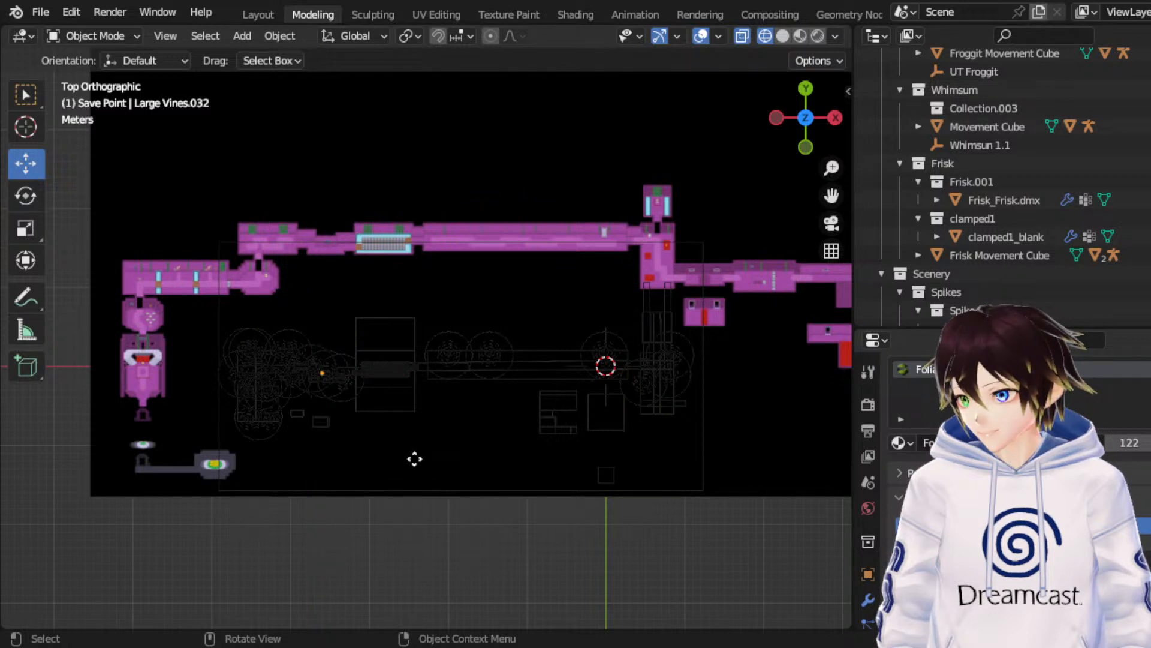
left_click(411, 461)
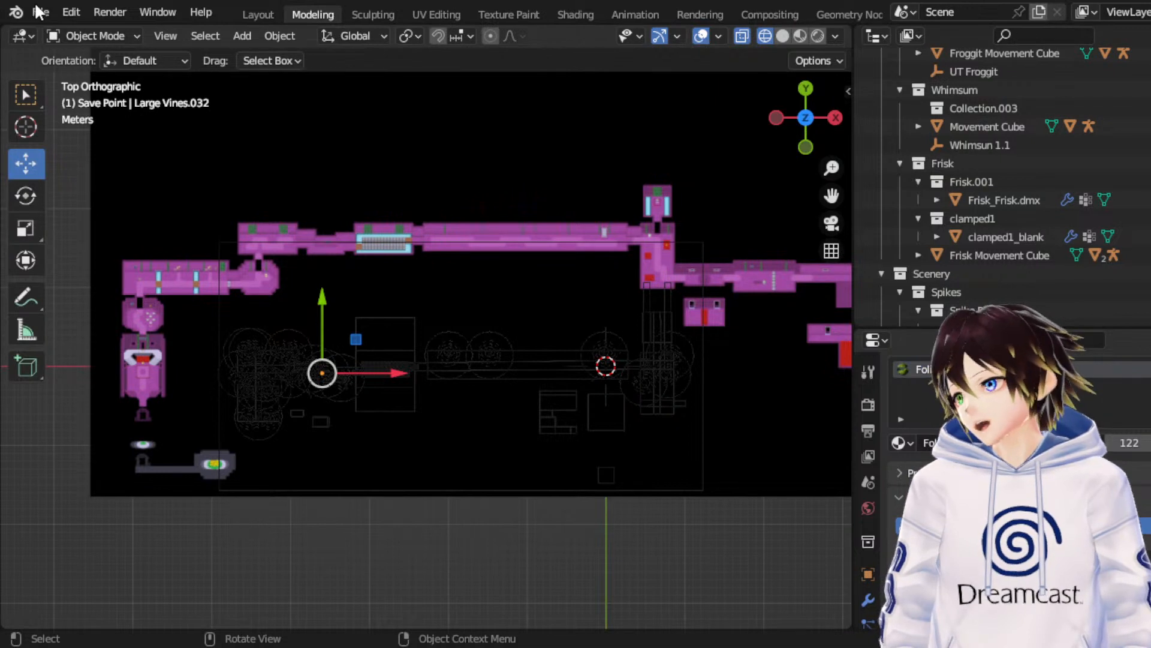
key("ctrl+s")
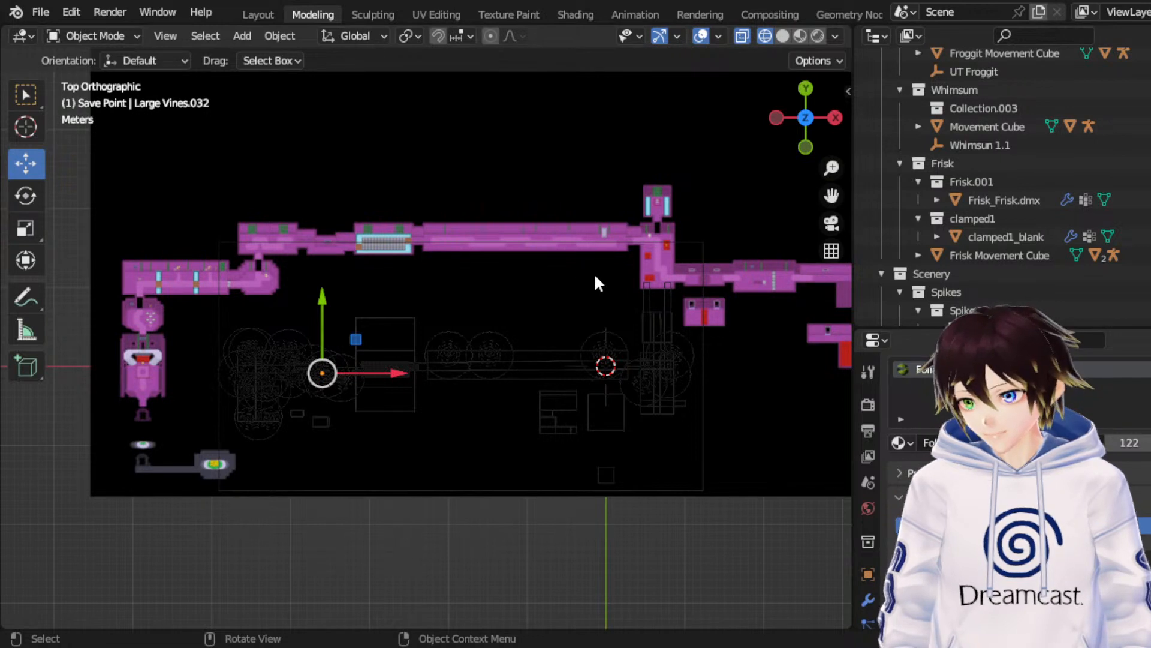
Step: Duplicate Large Vines.032 in place and move the copy a short distance along the negative Y axis
key("shift+d")
right_click(532, 298)
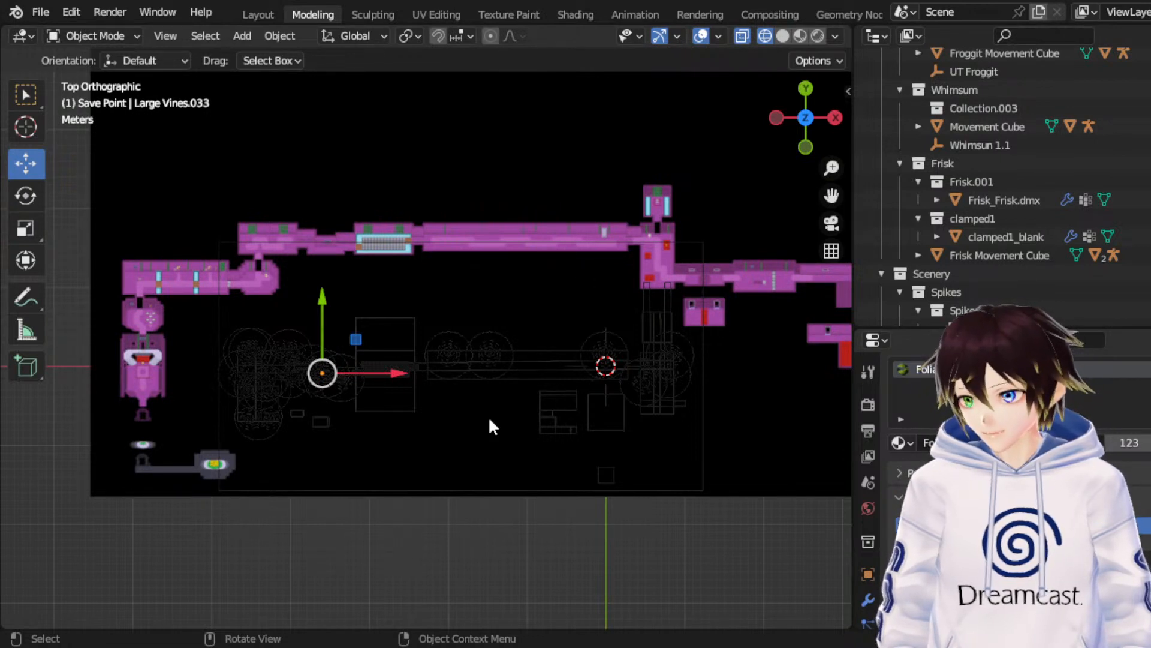
key("g")
key("y")
left_click(720, 510)
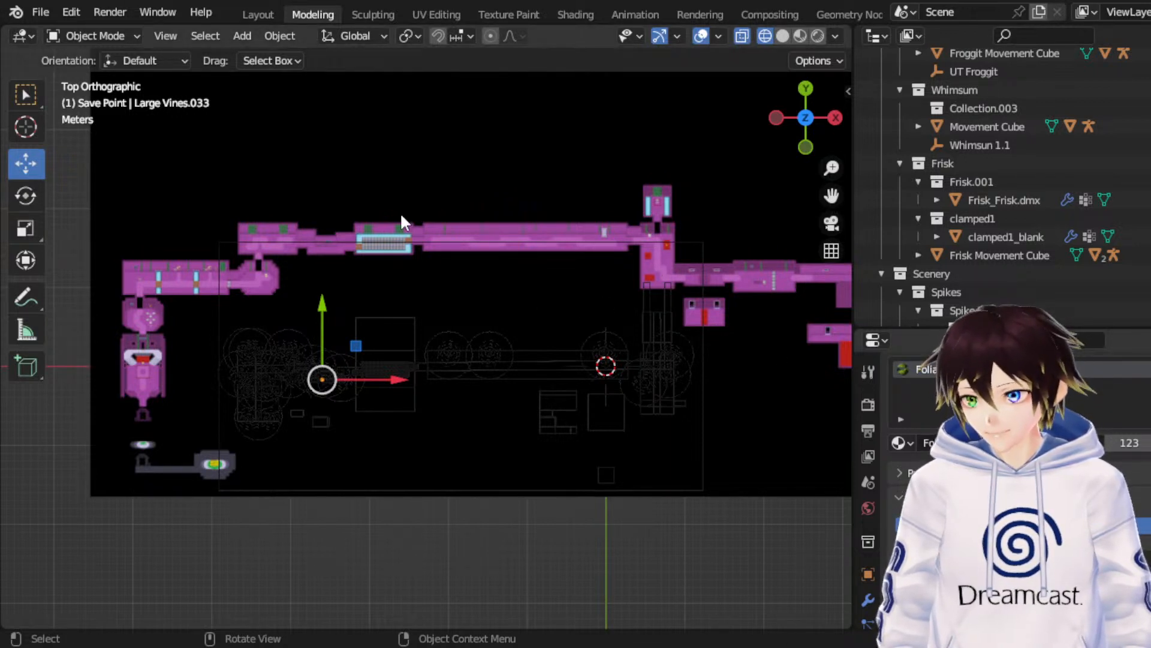
Step: Examine the Ruins reference map against the wireframe rooms, from the starting area along the long corridor to the eastern rooms
scroll(252, 242, "up", 4)
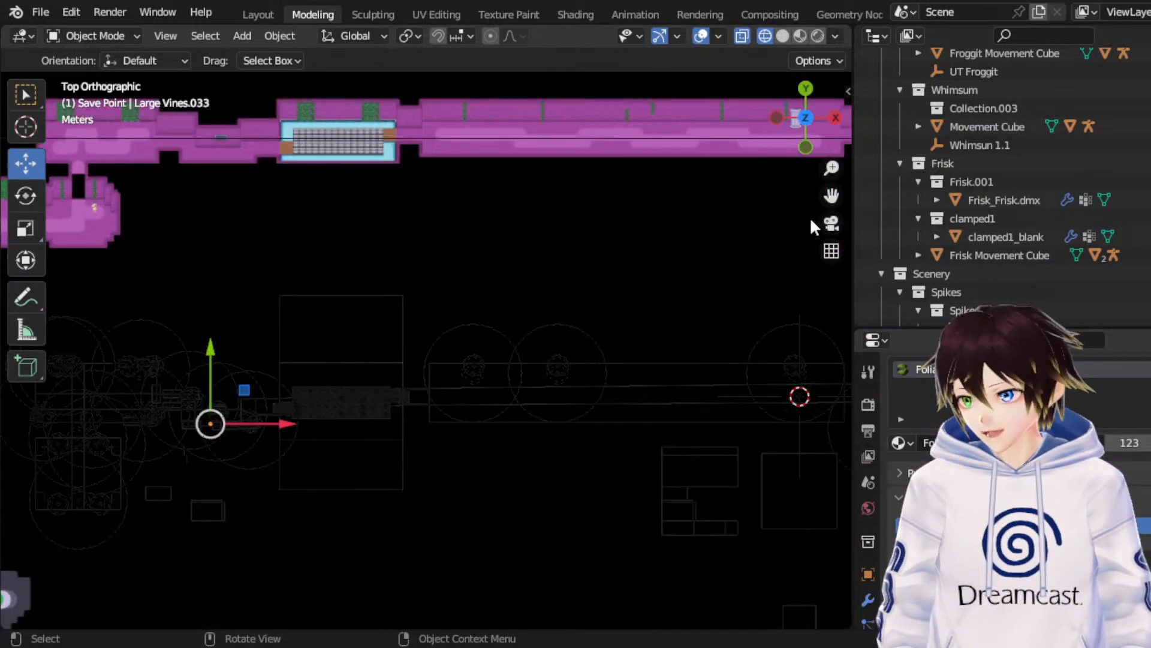
left_click_drag(832, 196, 975, 313)
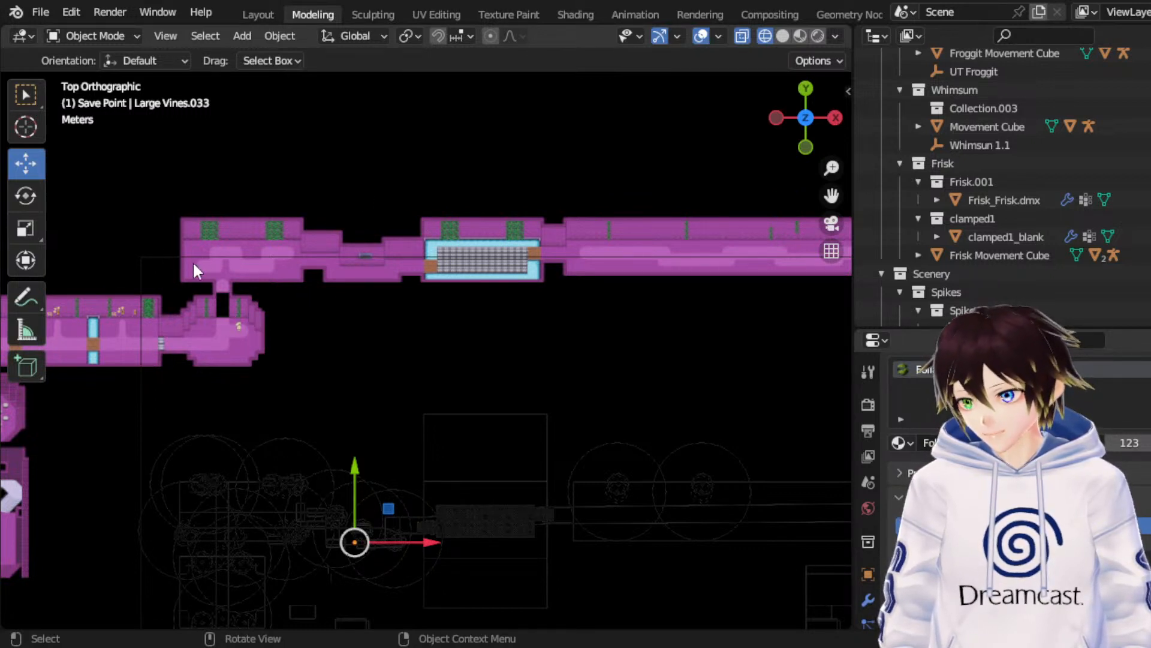
left_click_drag(831, 196, 962, 55)
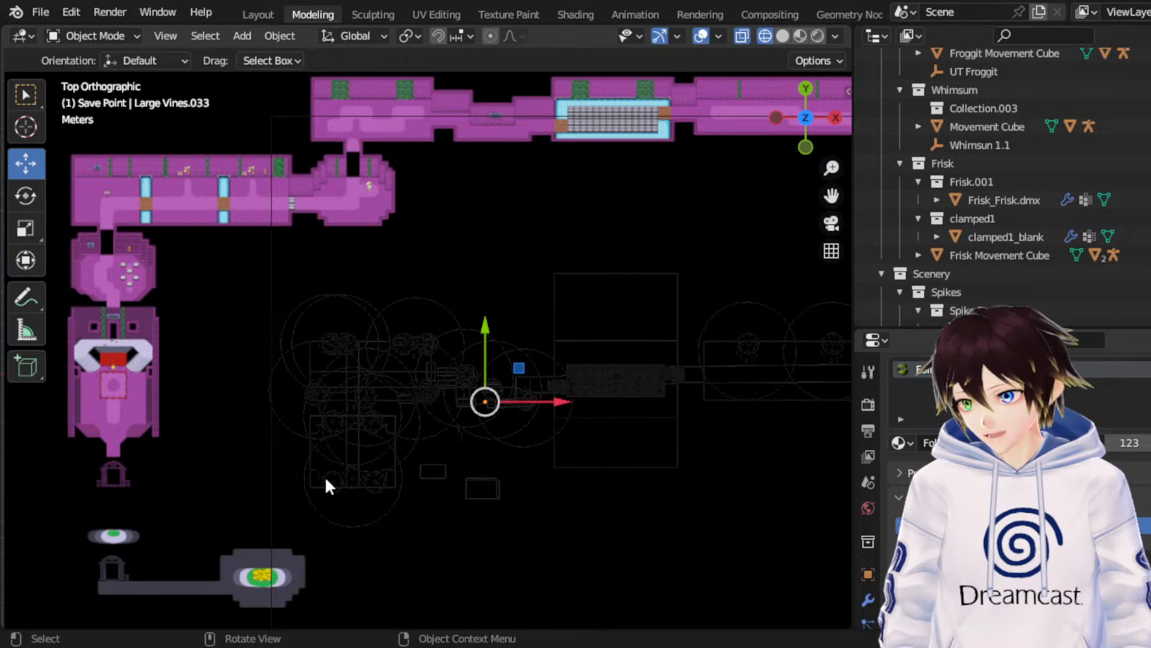
left_click_drag(831, 196, 279, 192)
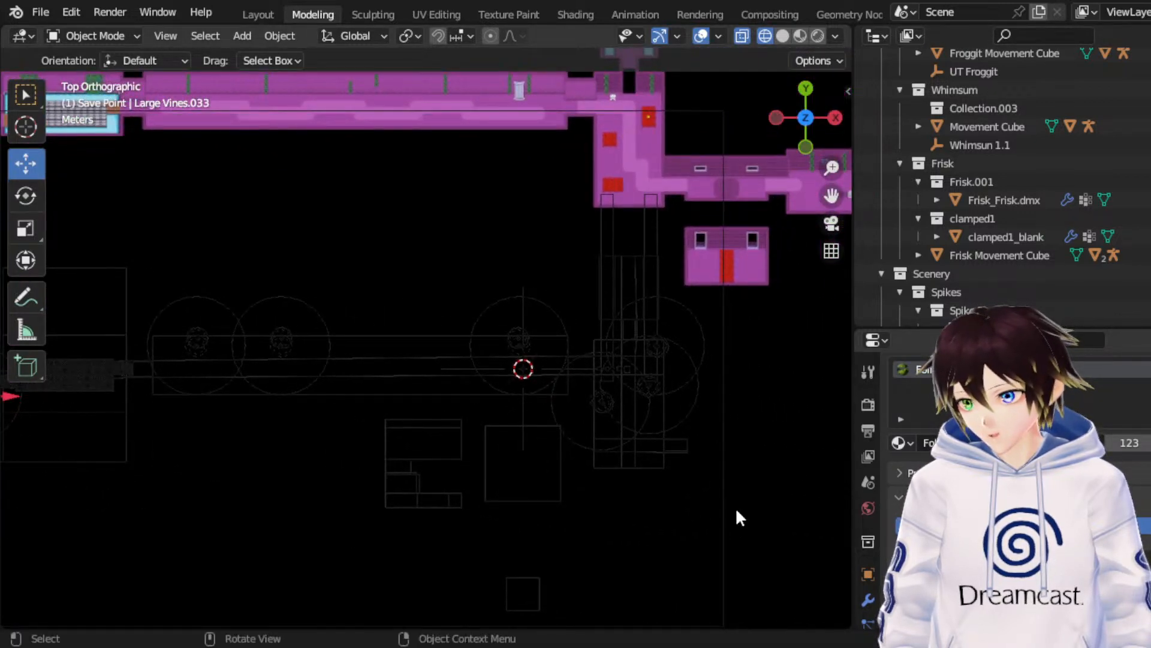
left_click_drag(831, 196, 1057, 292)
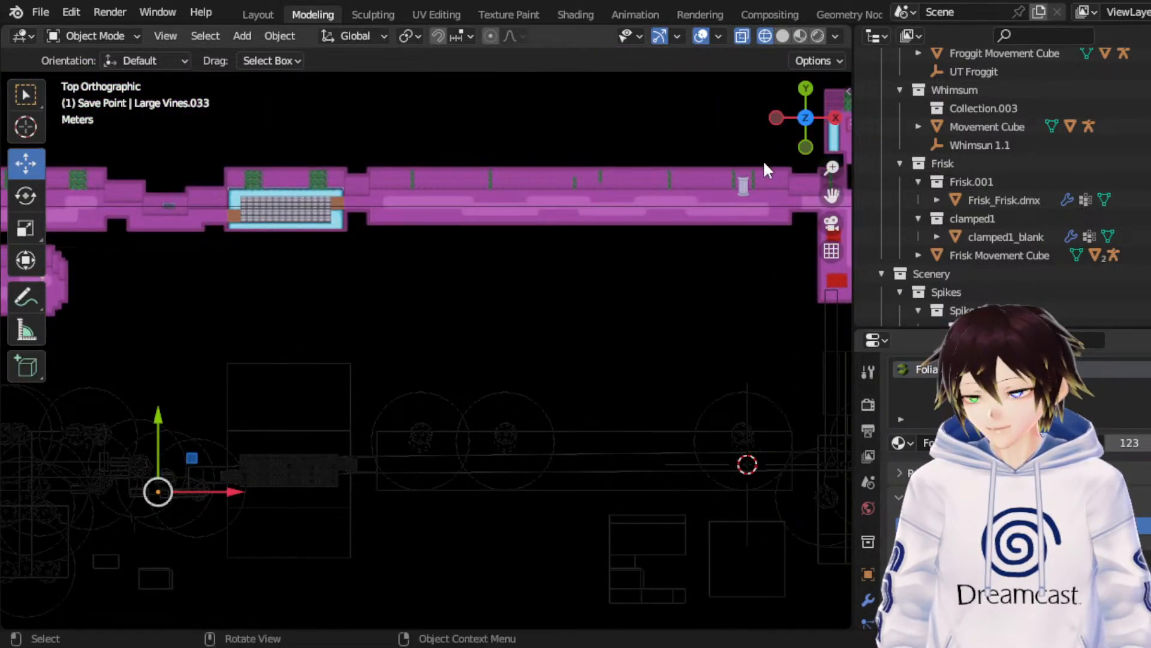
left_click_drag(831, 195, 650, 185)
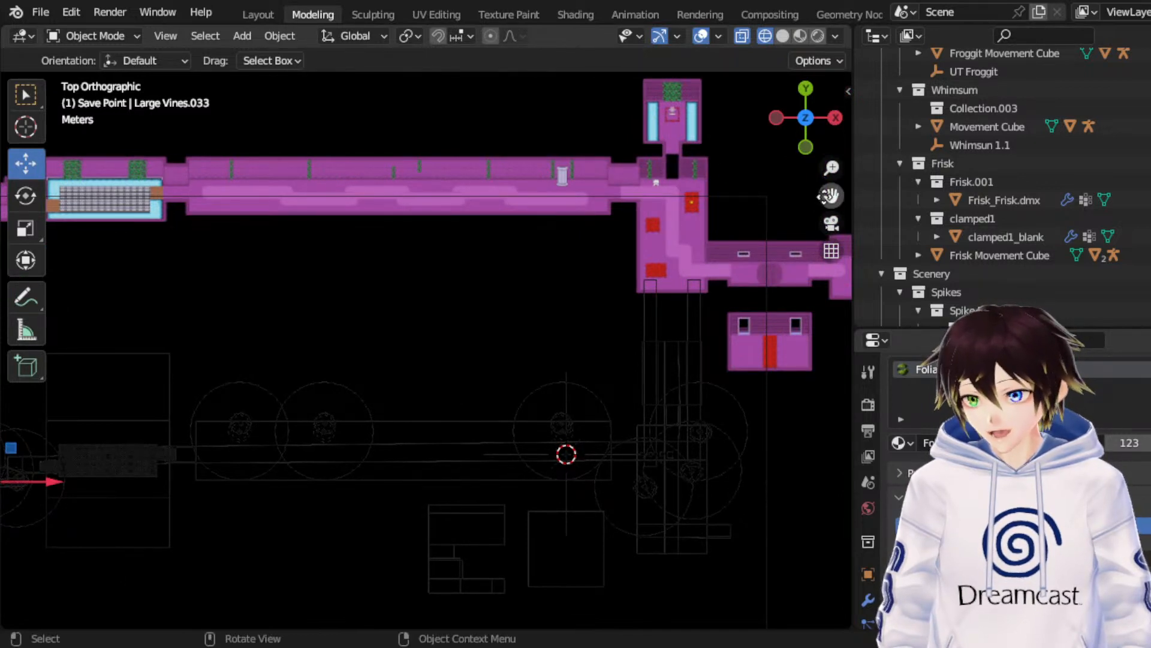
left_click_drag(831, 195, 1132, 91)
scroll(446, 309, "up", 2)
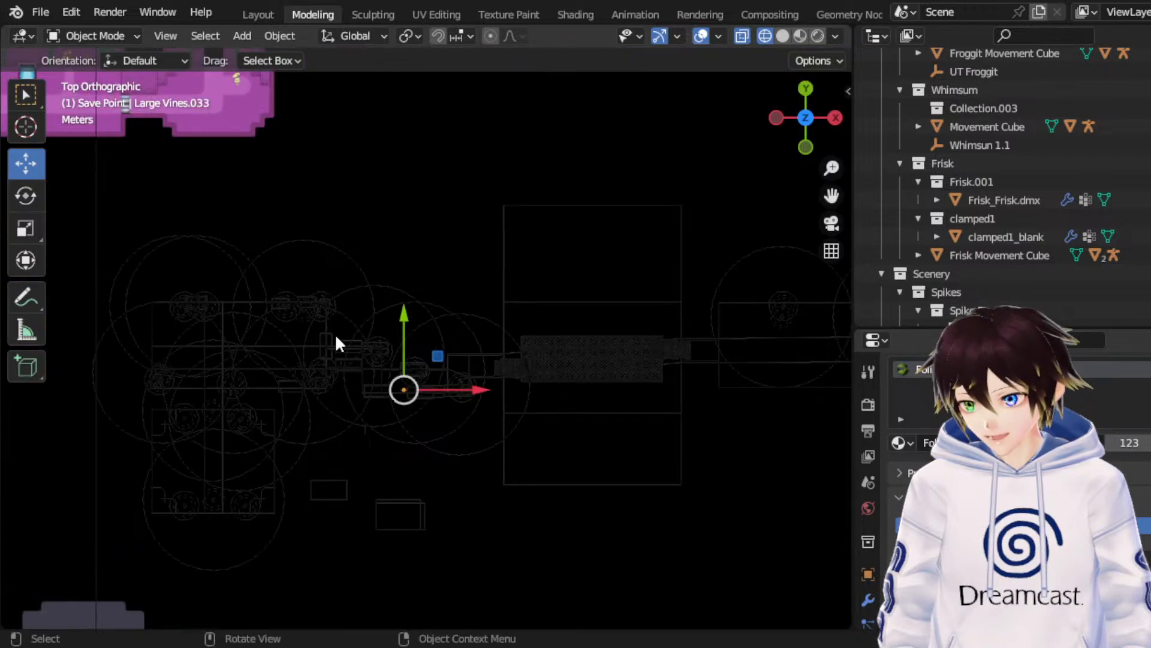
scroll(437, 375, "up", 3)
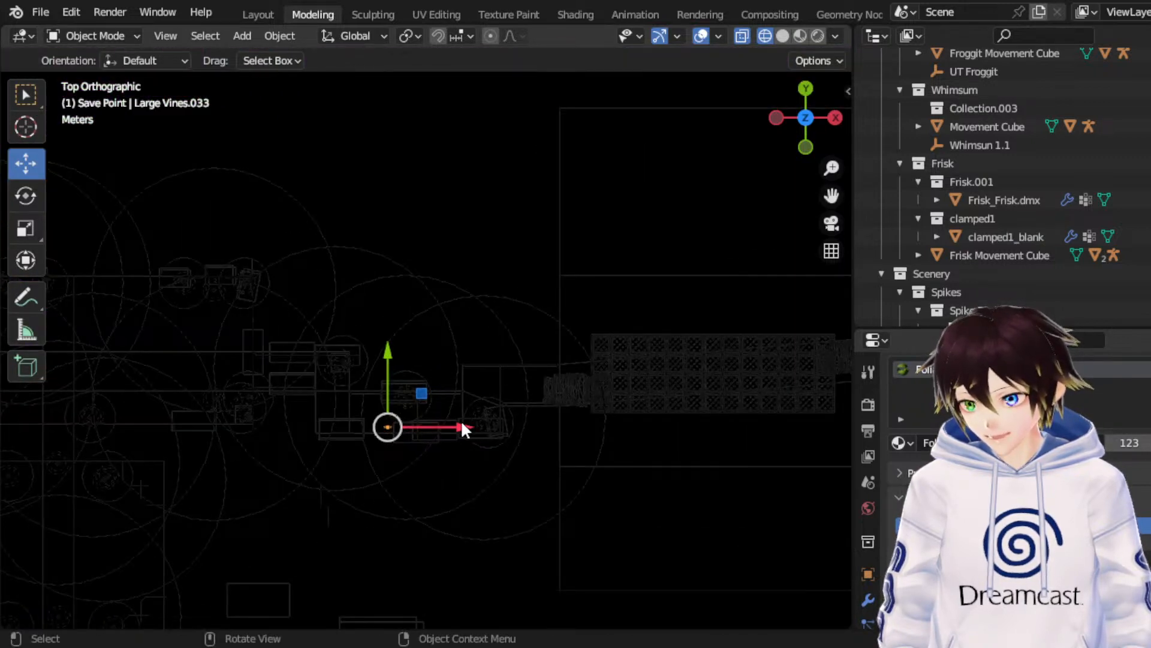
scroll(462, 430, "up", 2)
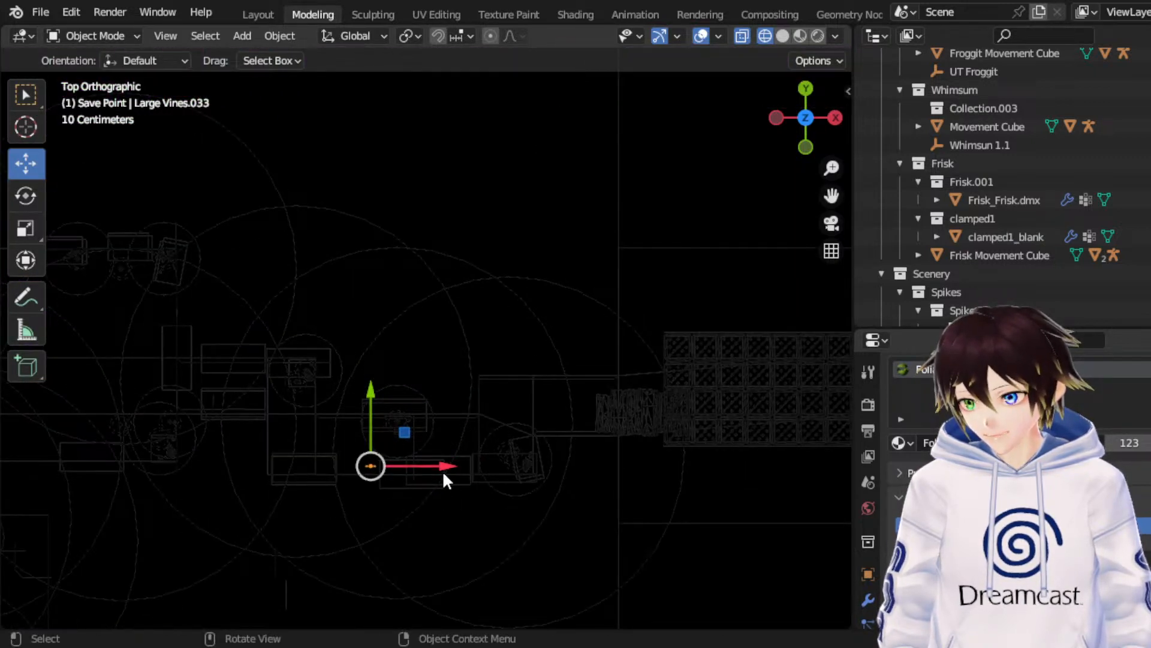
scroll(617, 372, "down", 5)
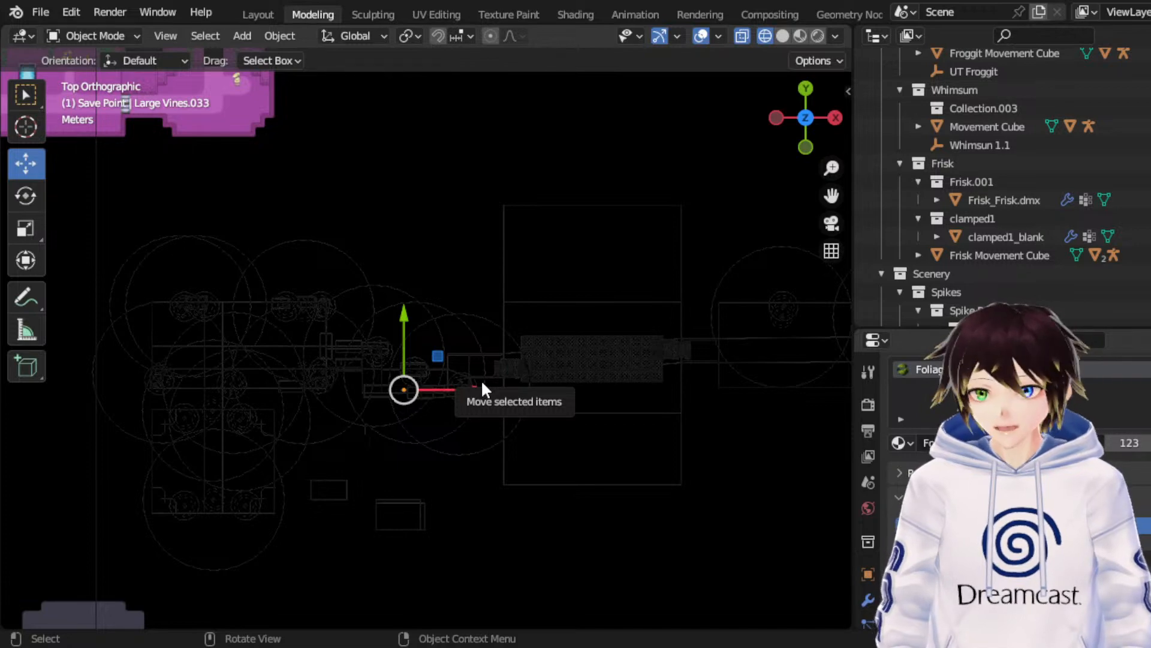
scroll(481, 379, "down", 3)
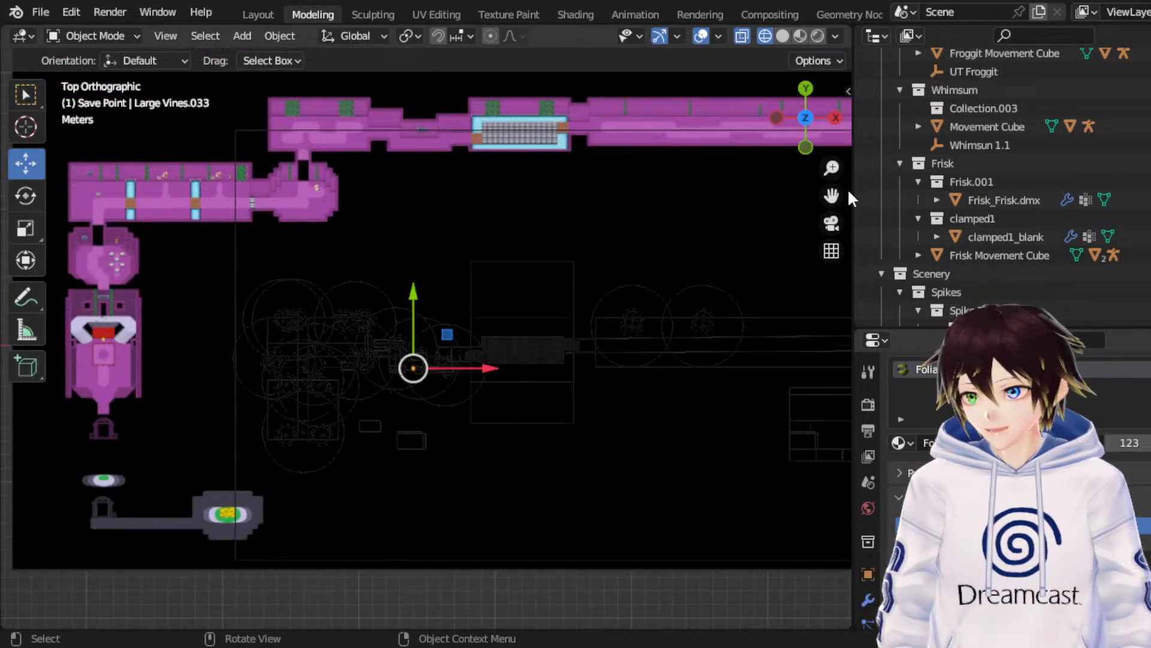
left_click_drag(847, 189, 682, 332)
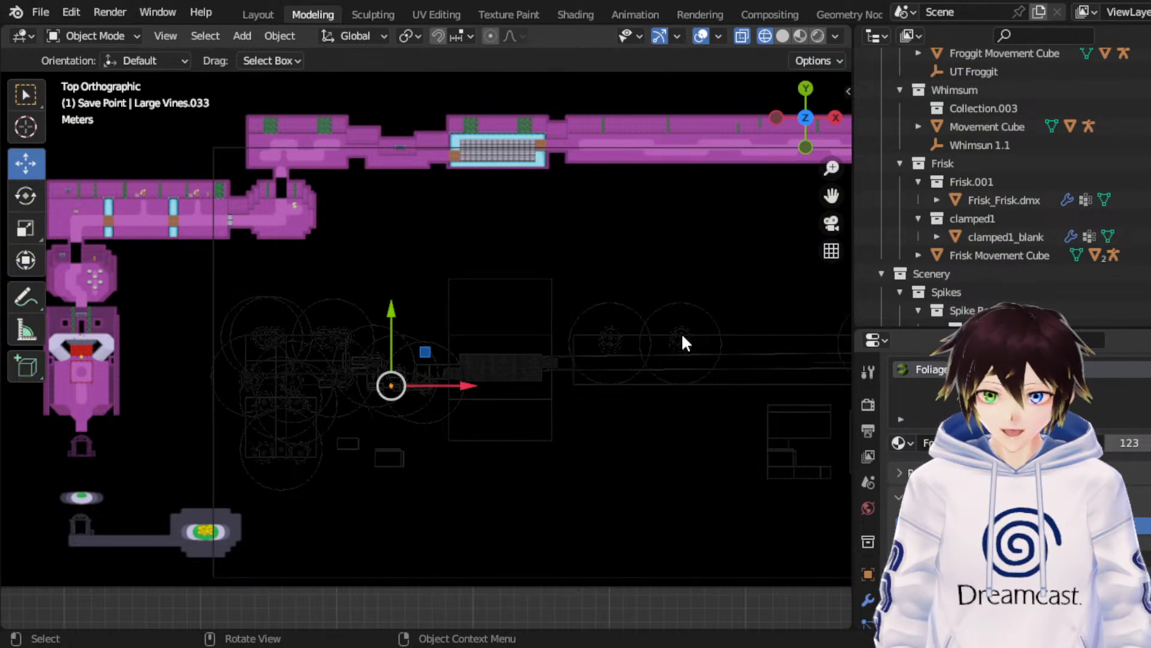
scroll(681, 332, "down", 1)
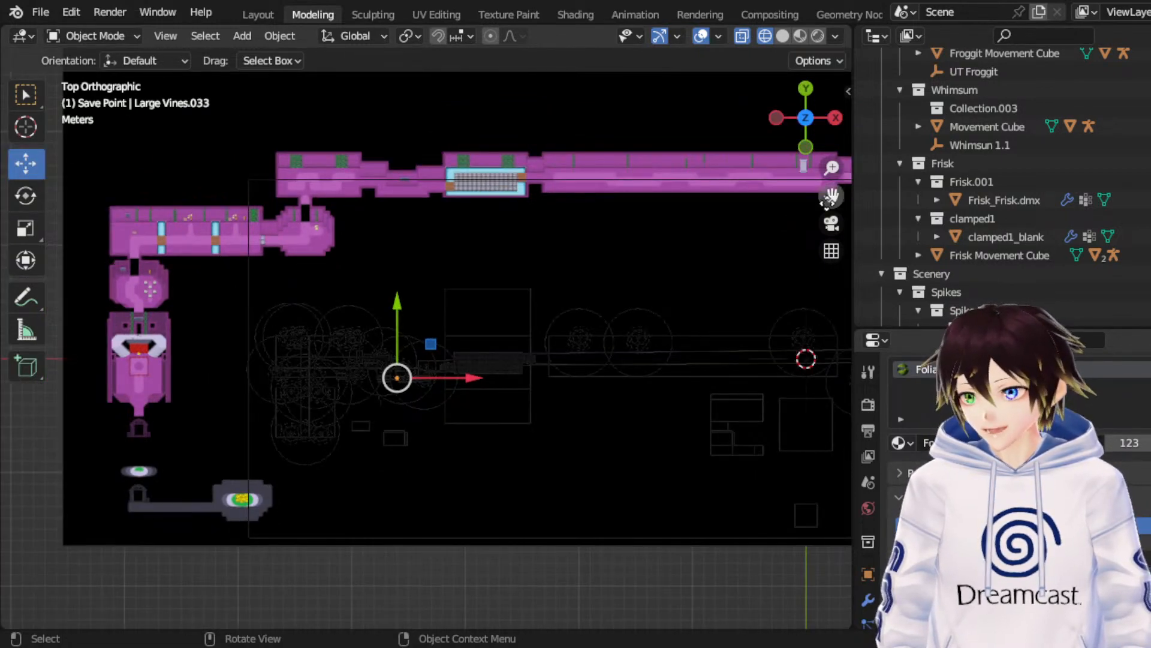
left_click_drag(832, 196, 684, 191)
scroll(751, 330, "up", 1)
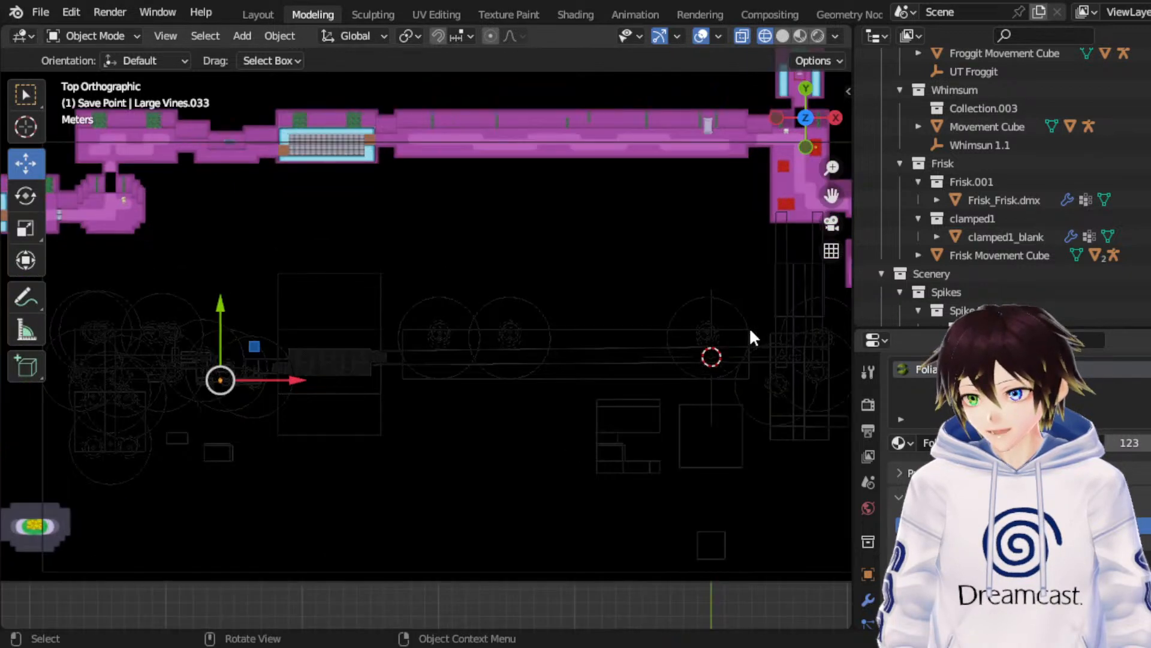
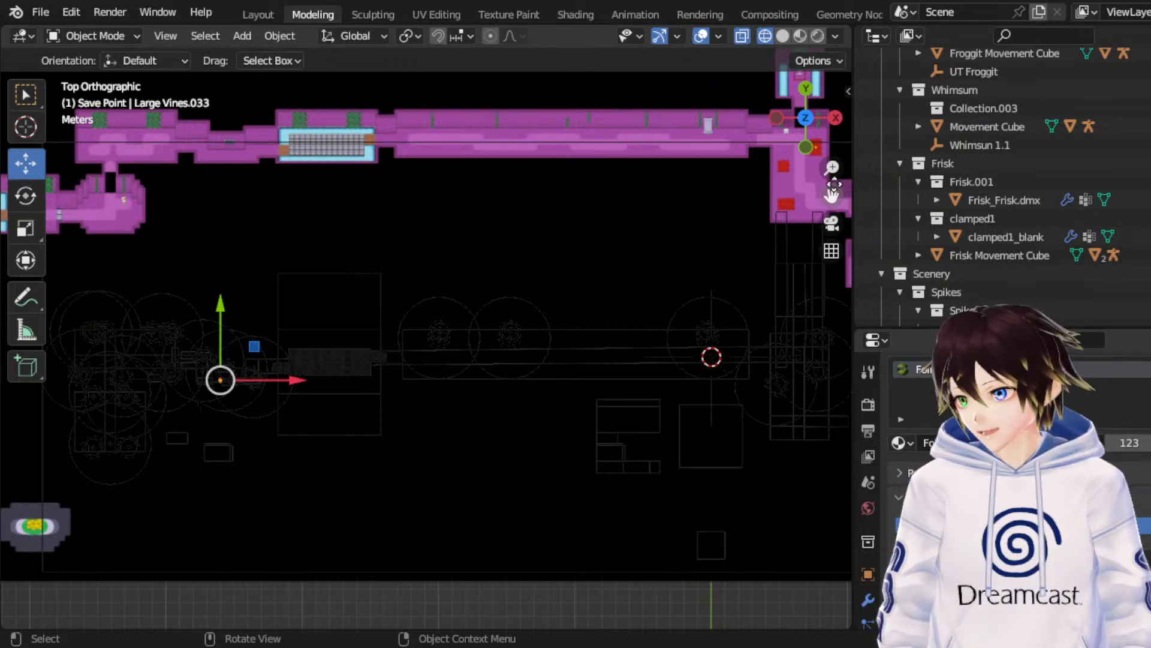
Step: Move Large Vines.033 slightly along the negative Y axis and a short distance along the positive X axis
middle_click_drag(834, 185, 796, 189, "shift")
scroll(727, 231, "down", 1)
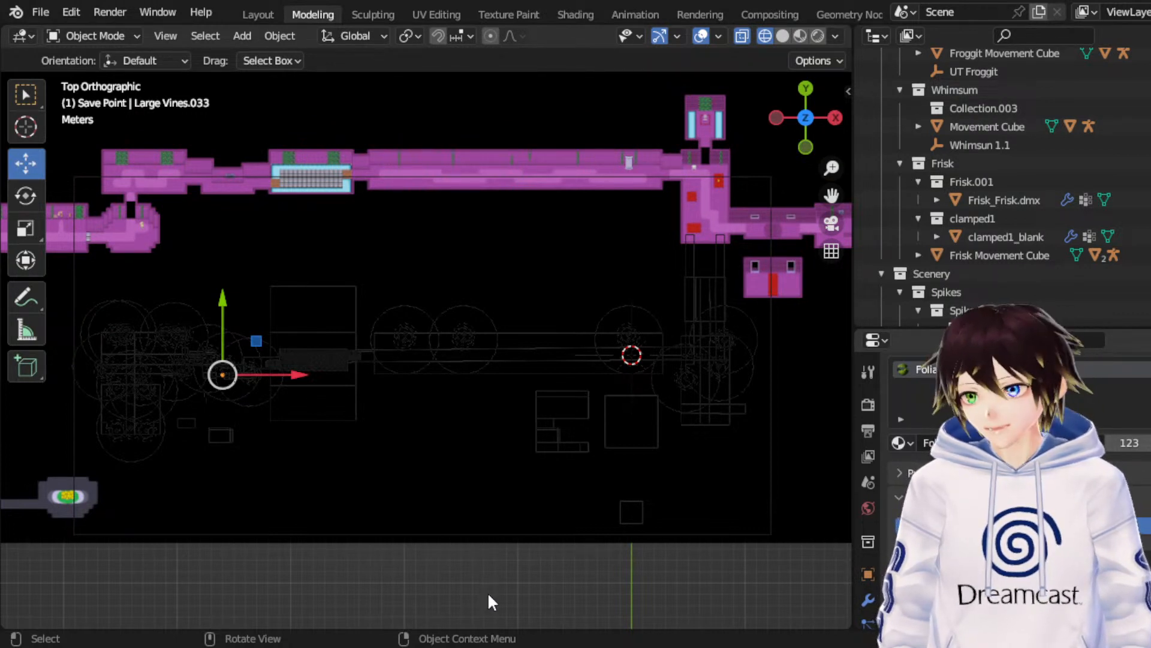
key("g")
key("y")
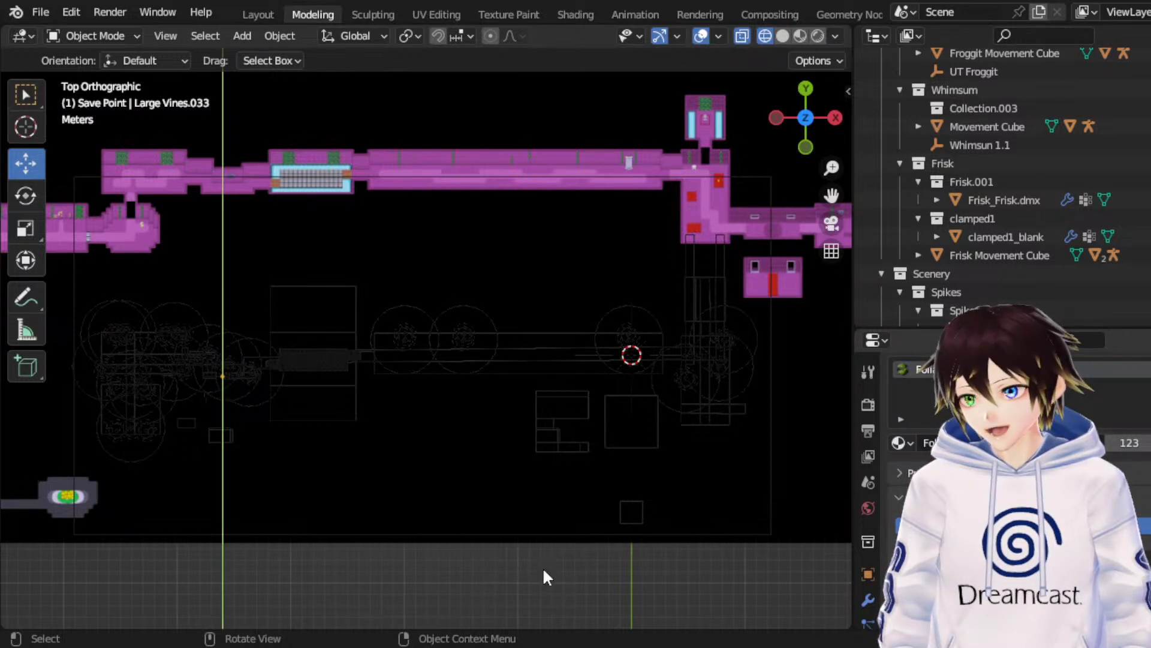
left_click(542, 567)
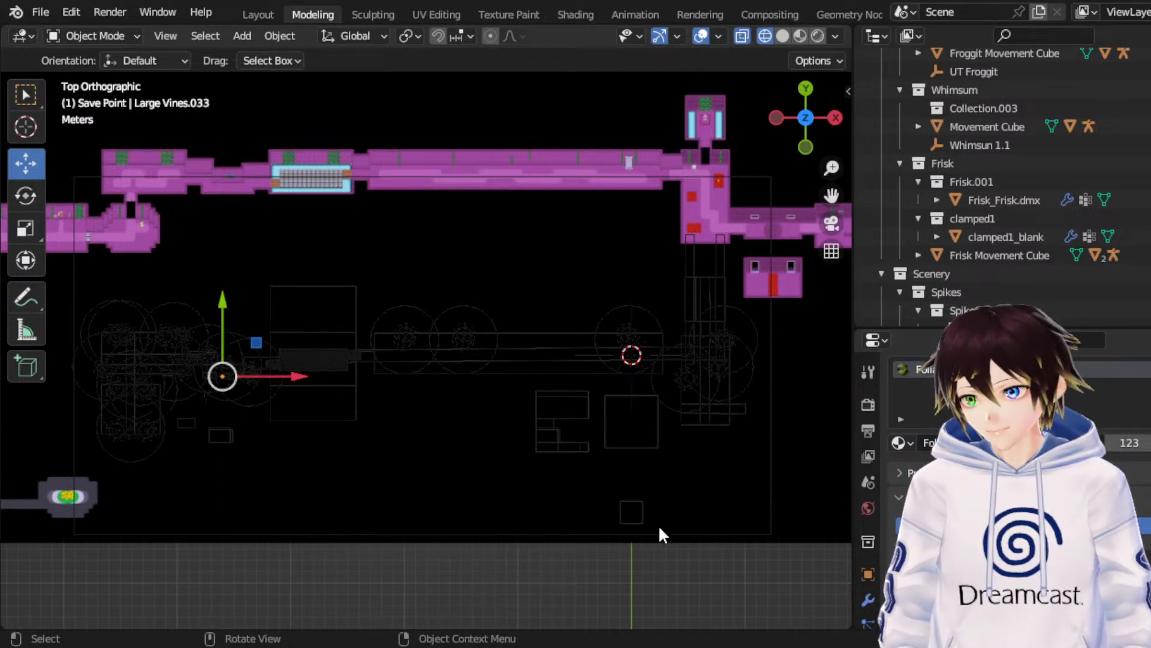
key("g")
key("x")
left_click(479, 443)
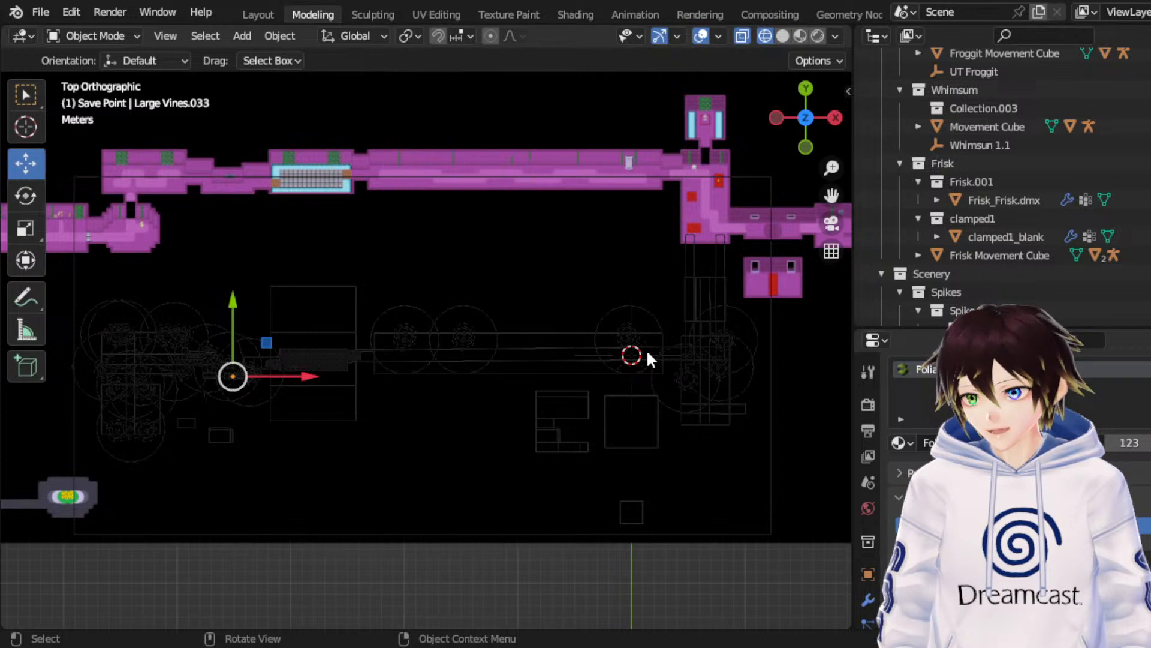
Step: Fine-tune the placement of Large Vines.033 with another small Y-axis adjustment and a slight positive X-axis nudge
key("g")
key("y")
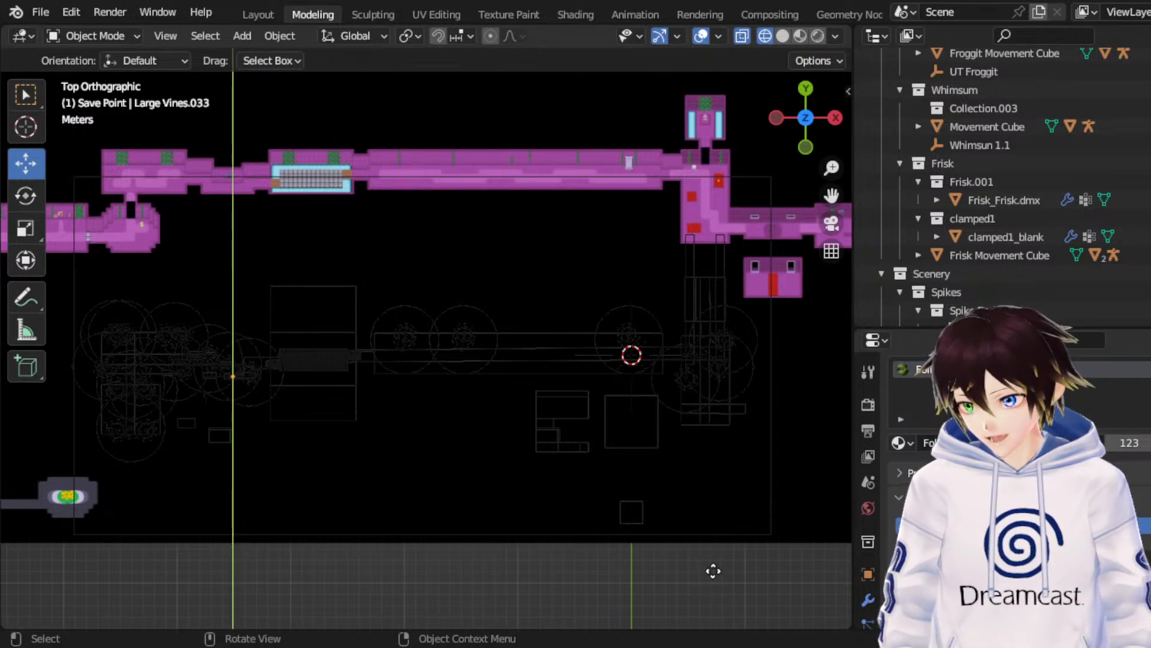
left_click(712, 571)
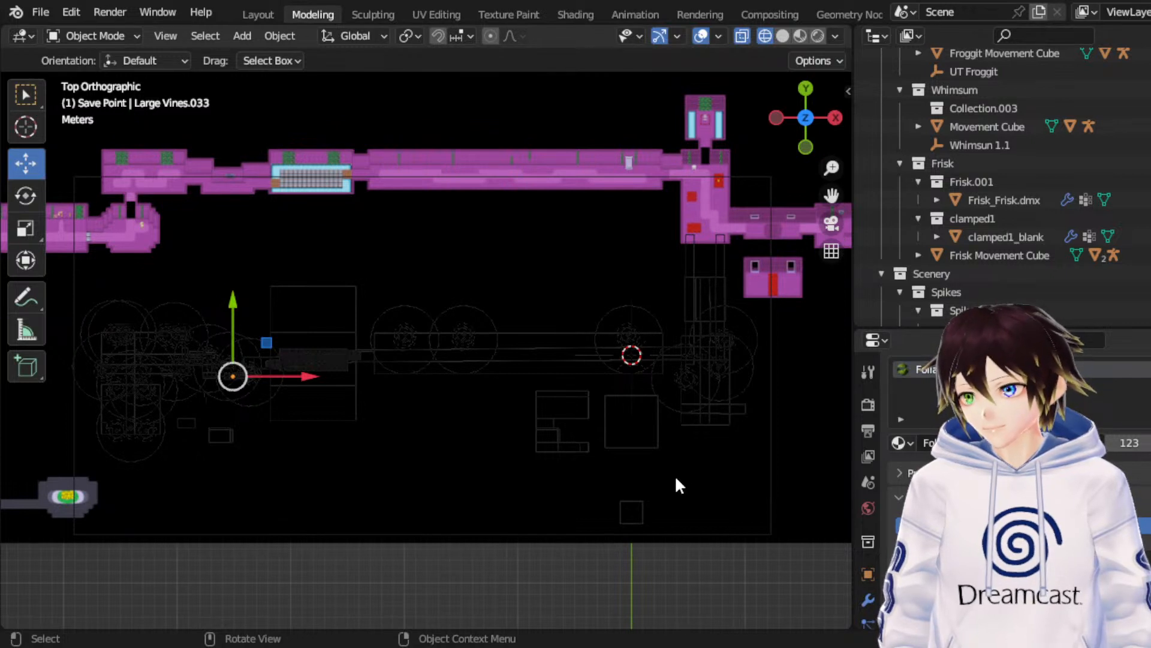
key("g")
key("x")
left_click(607, 491)
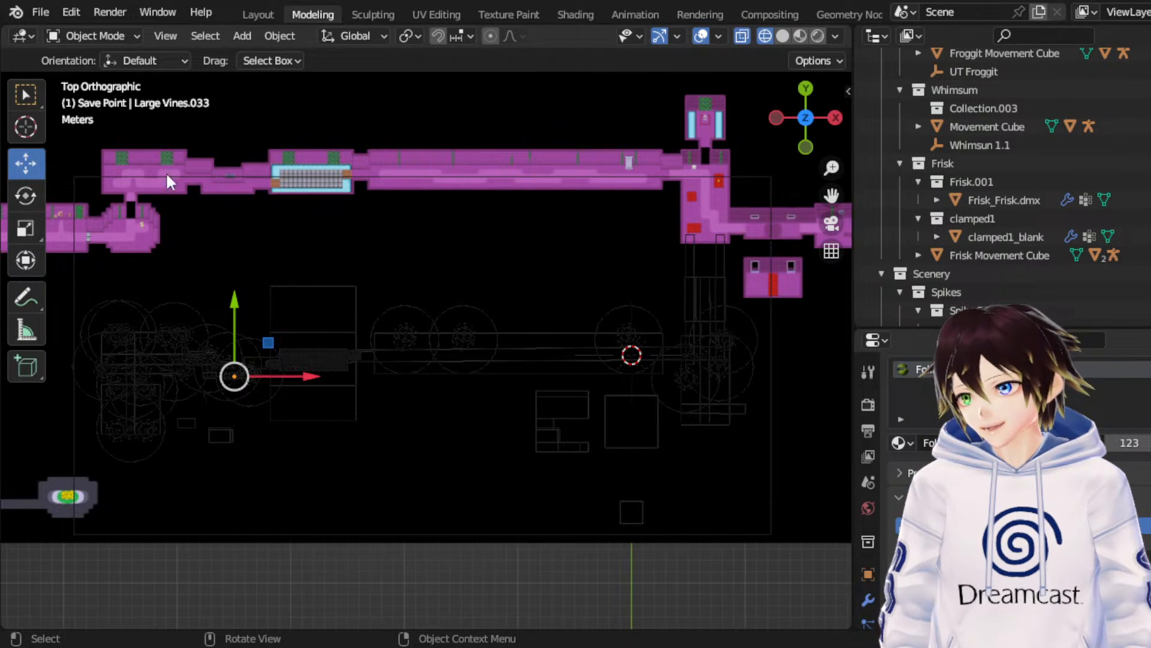
Step: Try scaling Large Vines.033 and undo the change
left_click(27, 227)
left_click(708, 411)
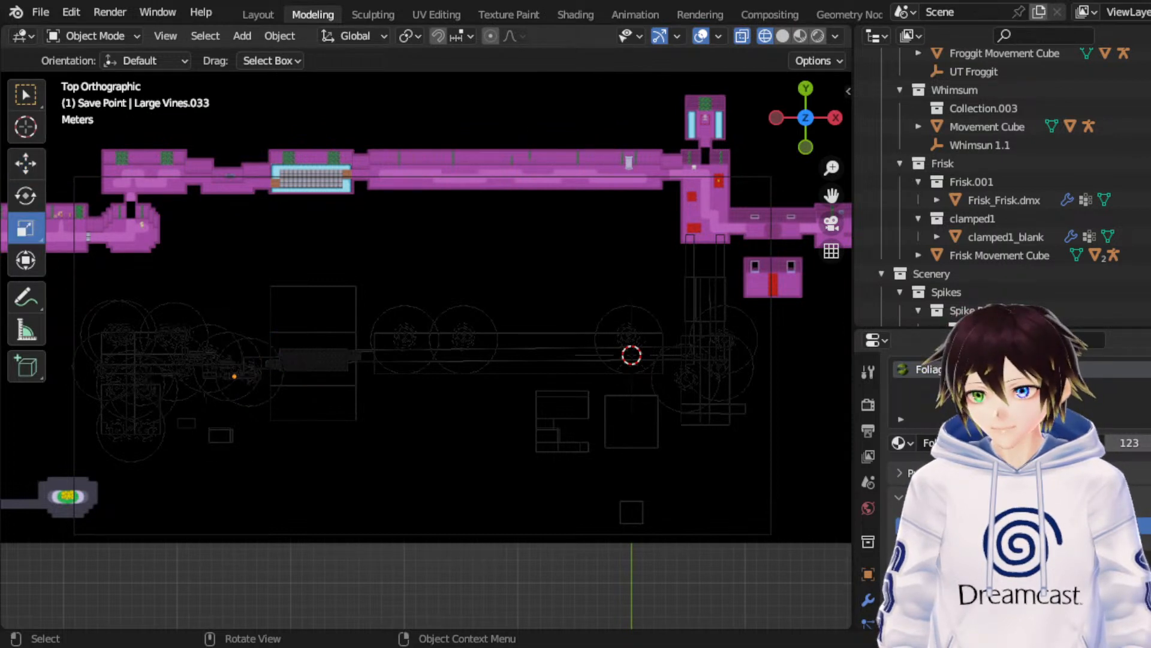
key("ctrl+z")
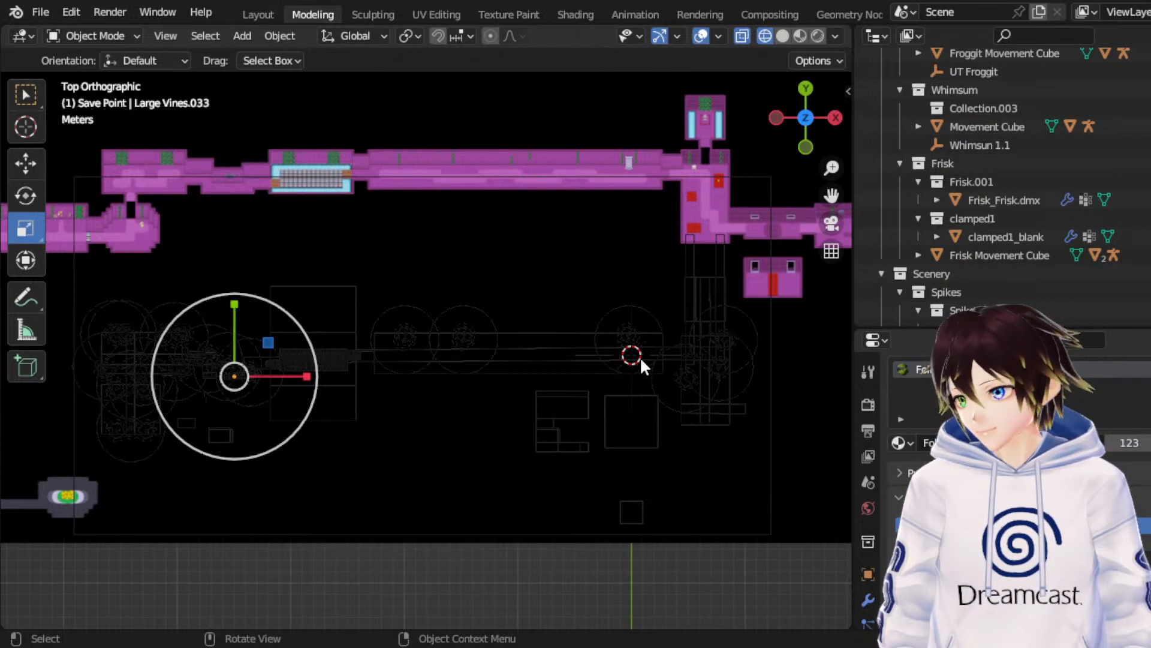
Step: Duplicate Large Vines.033 in place and move the copy a short distance along the positive X axis
key("shift+d")
right_click(650, 338)
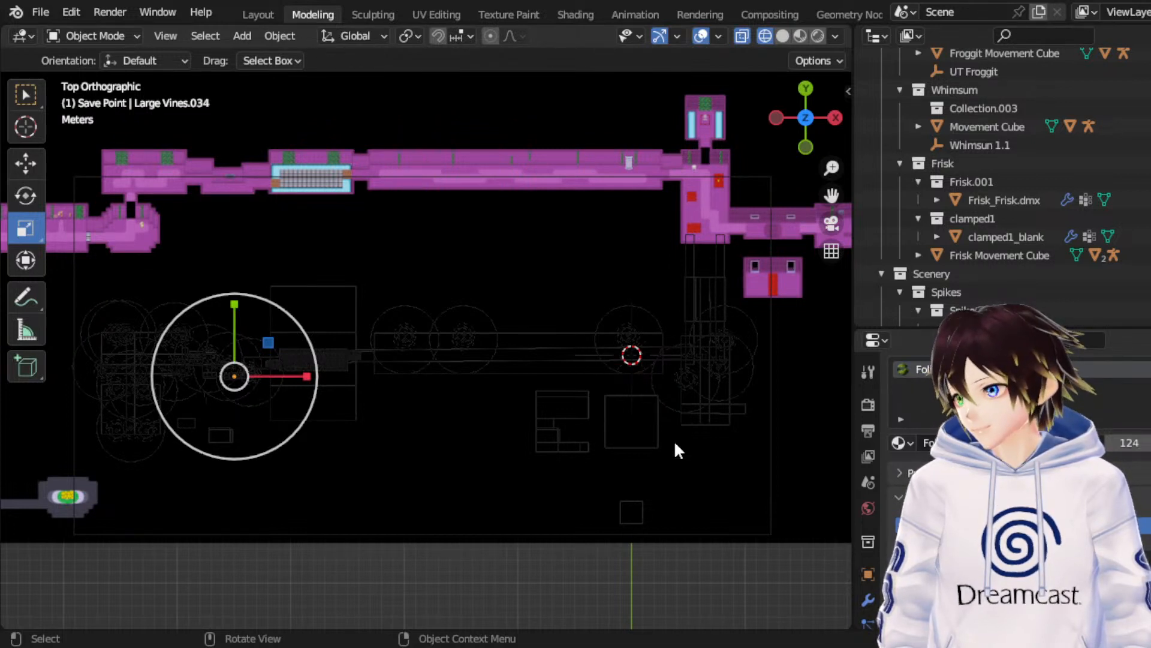
left_click(25, 163)
key("g")
key("x")
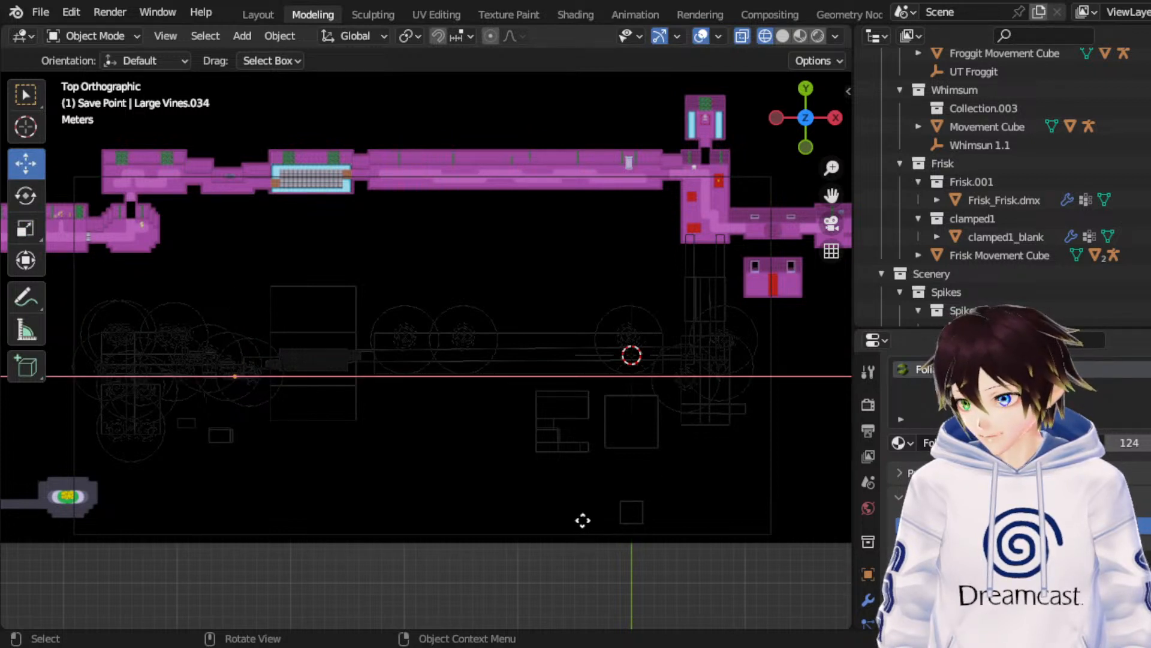
left_click(367, 496)
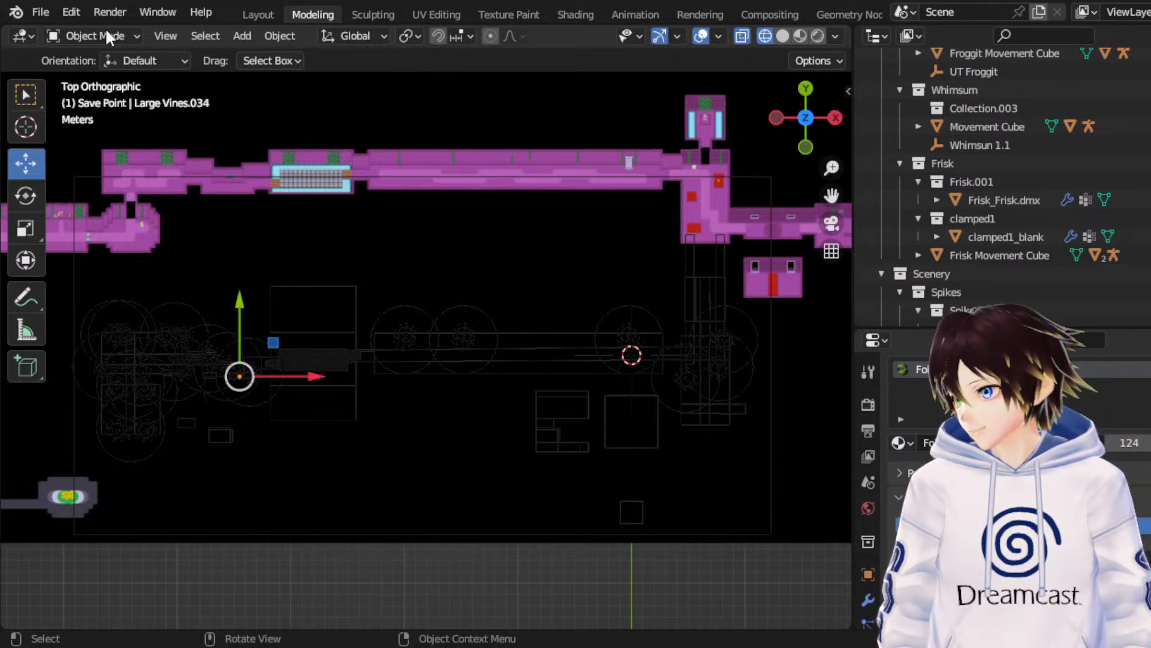
Step: Open the mesh of Large Vines.034 for editing in edge selection mode
key("Tab")
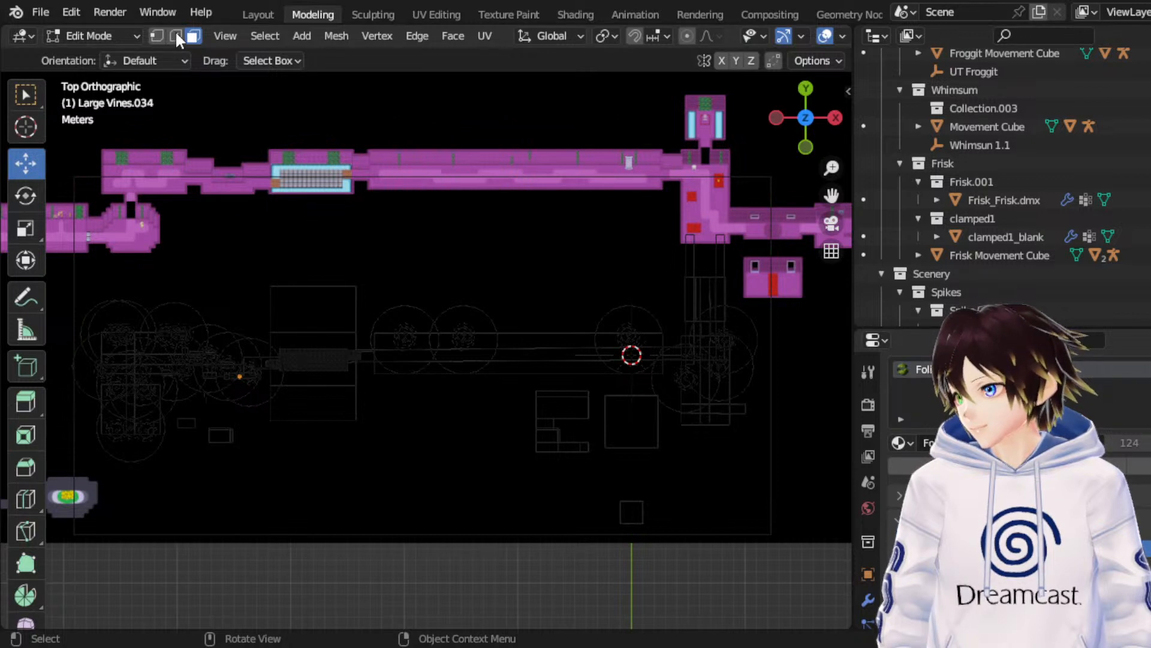
key("Tab")
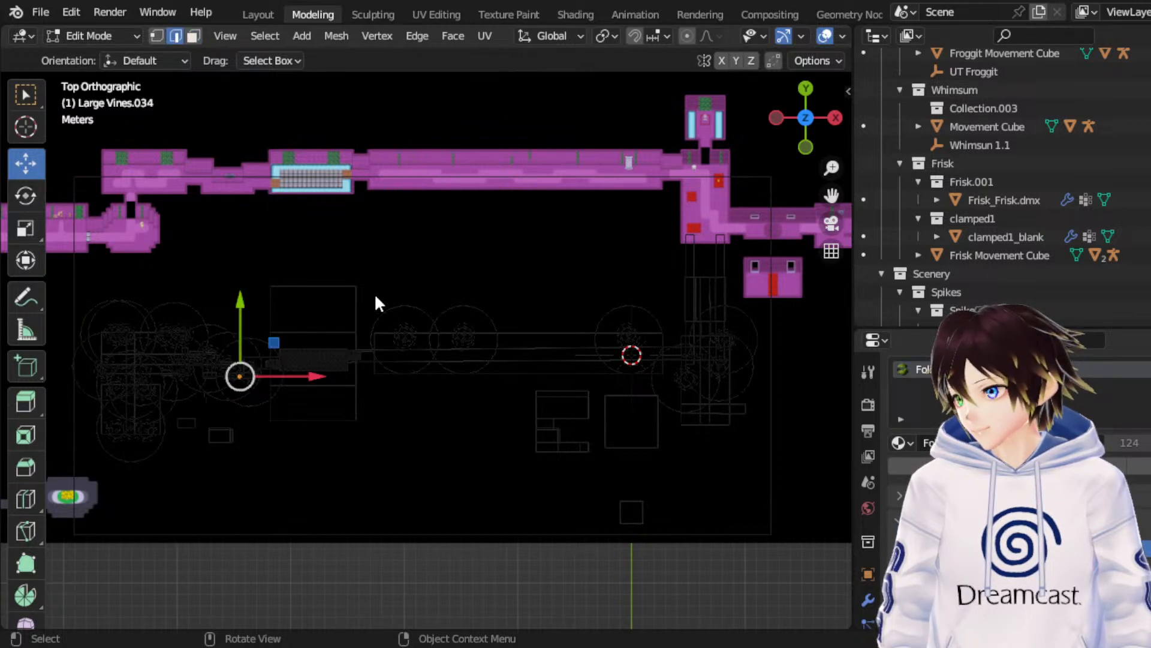
Step: Switch the Large Vines.034 mesh to face selection, return to Object Mode and save the file
key("Tab")
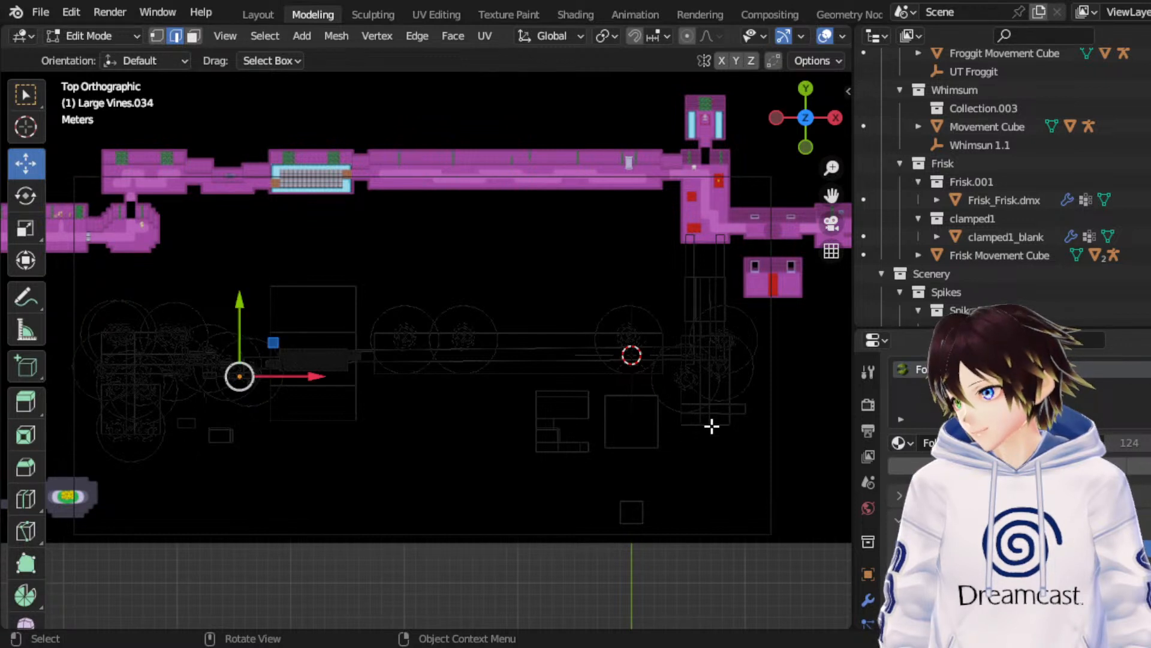
key("Tab")
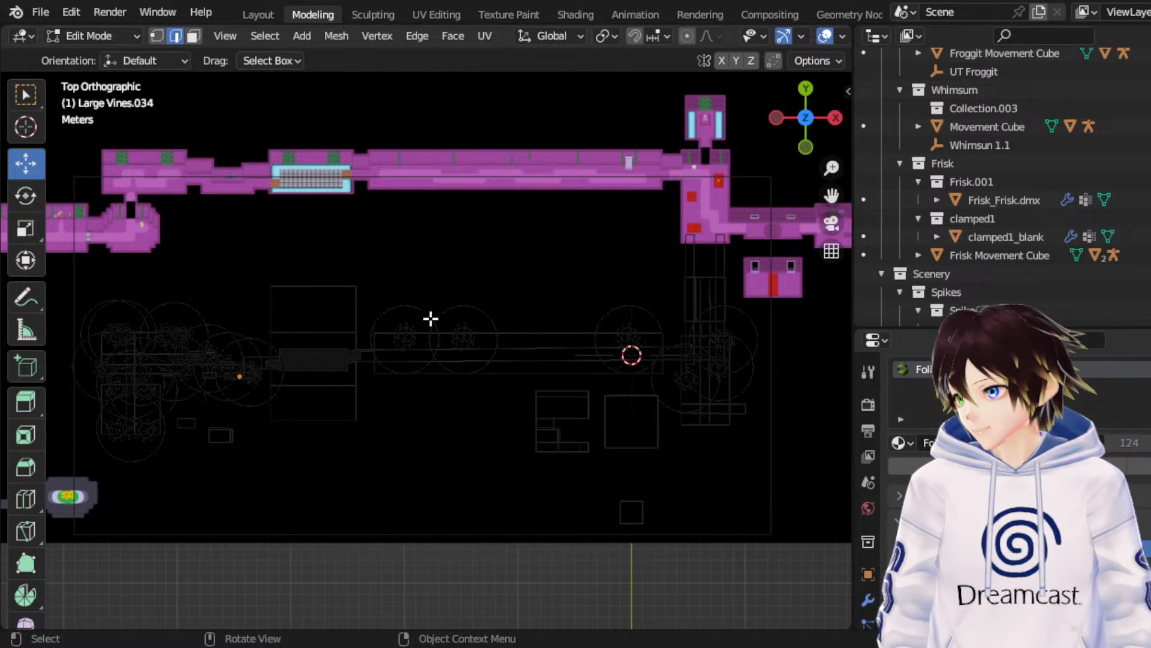
key("Tab")
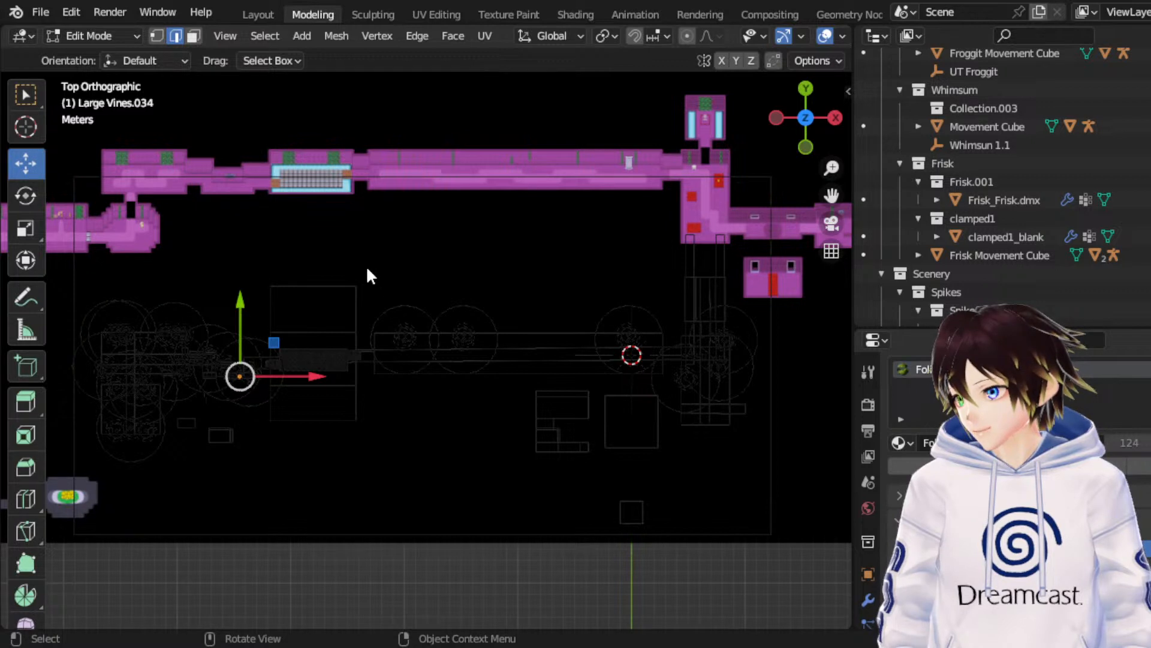
key("Tab")
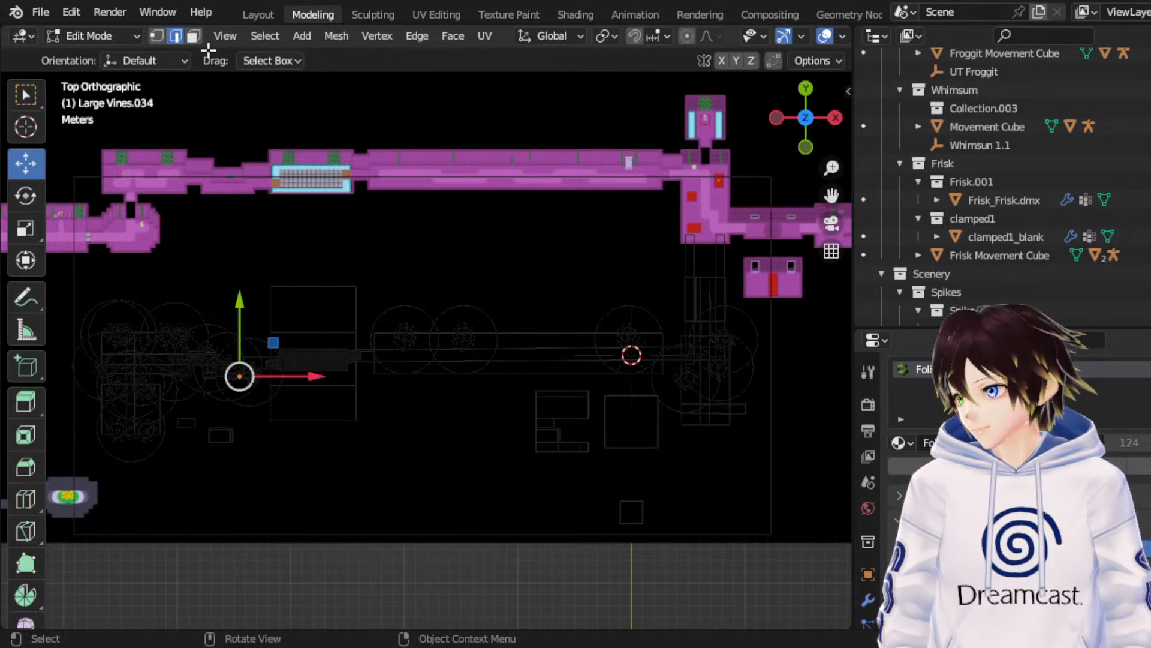
left_click(193, 36)
key("Tab")
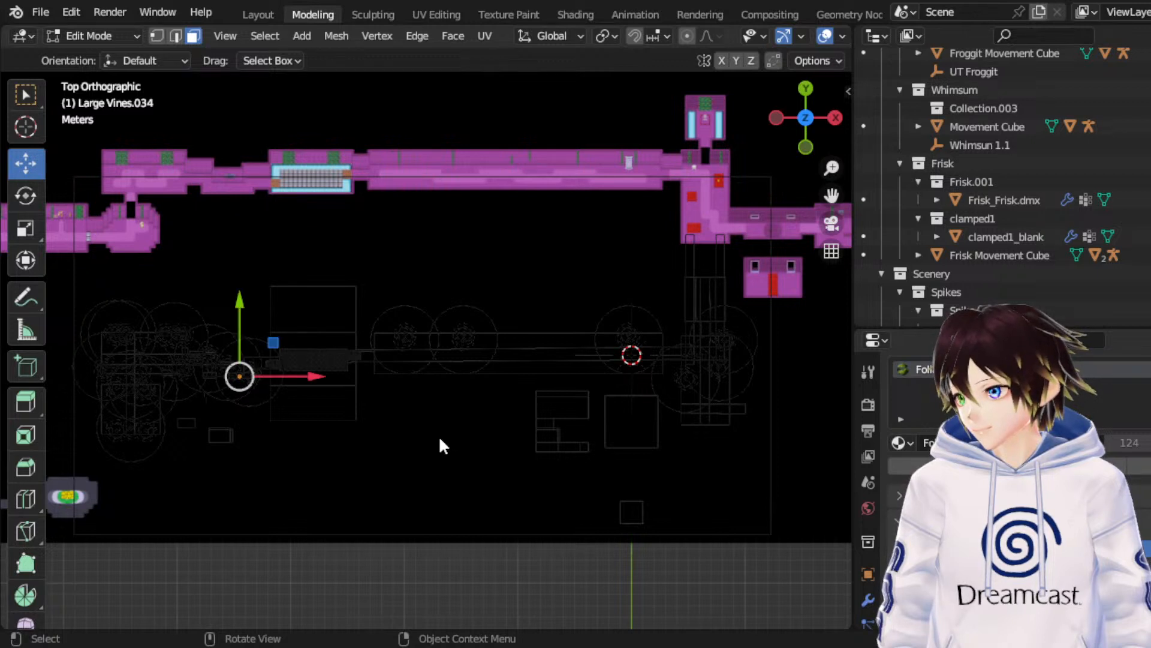
key("Tab")
key("Tab")
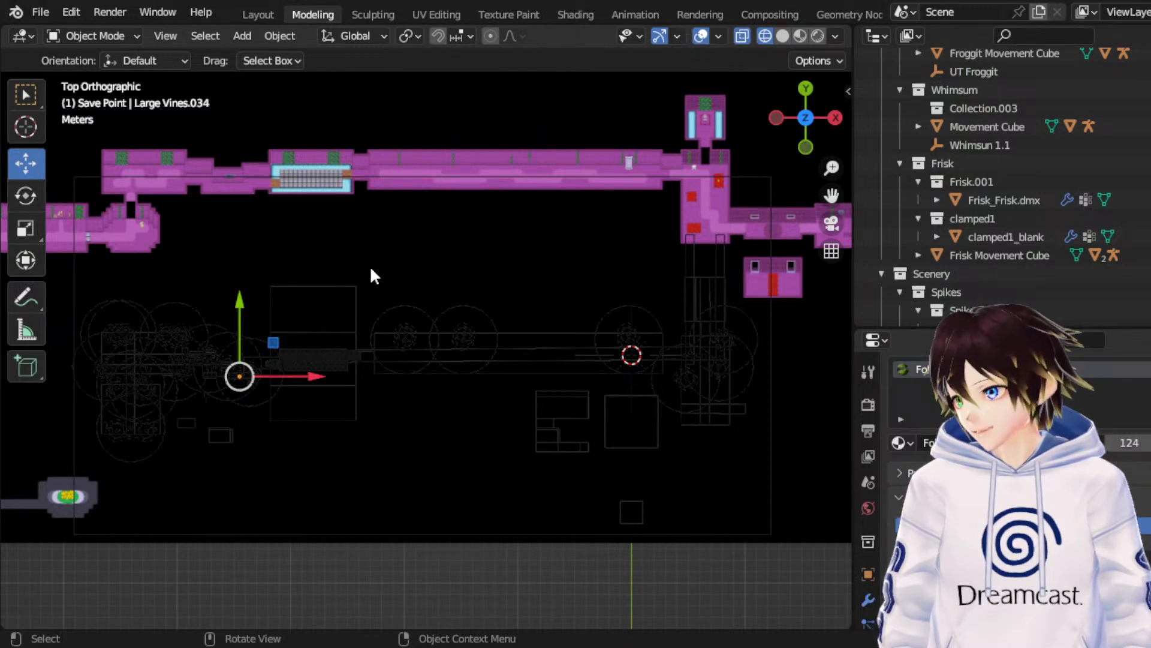
left_click(27, 94)
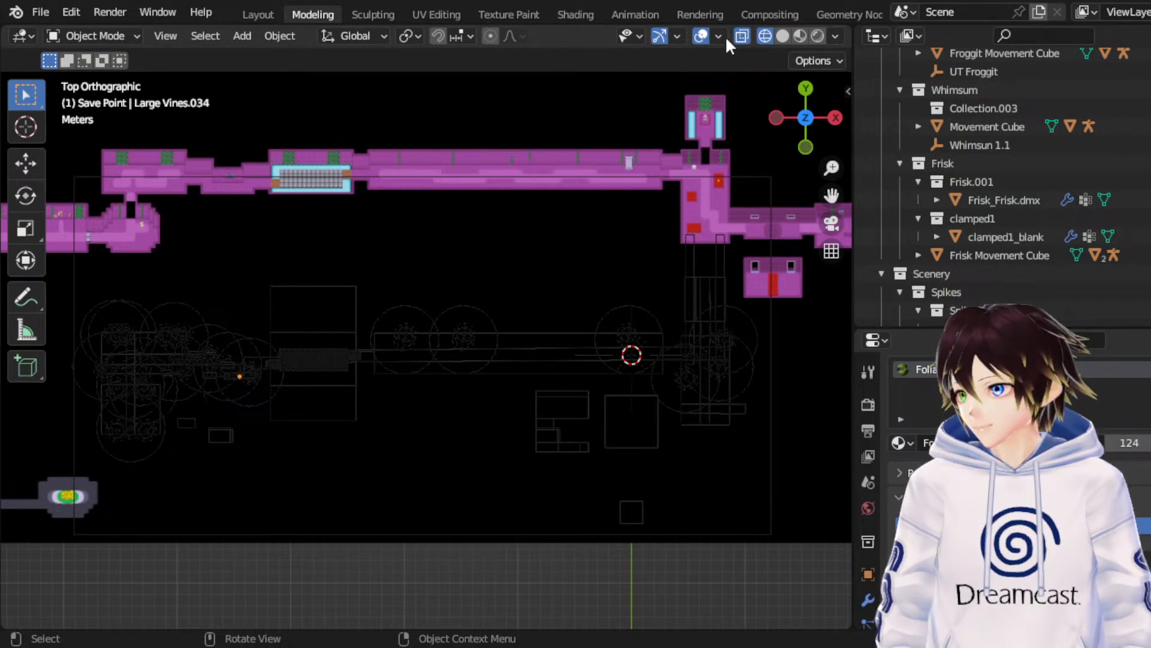
key("ctrl+s")
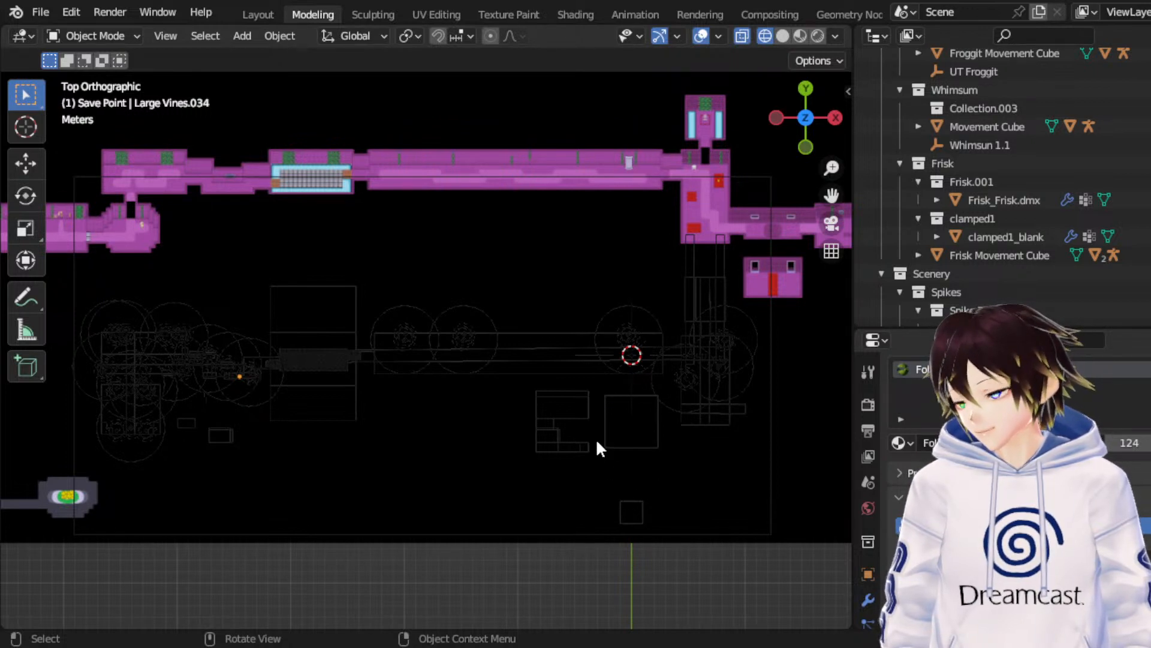
Step: Duplicate the Large Vines.034 object and shift the copy slightly along the positive X axis
key("shift+d")
left_click(26, 163)
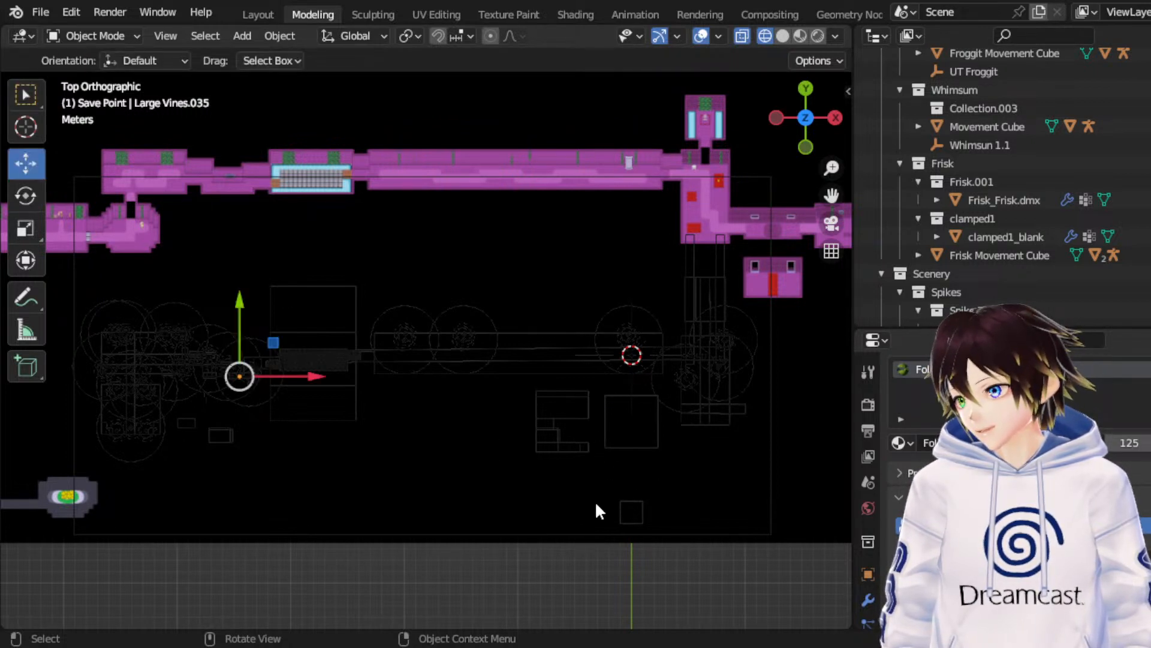
key("g")
key("x")
left_click(479, 422)
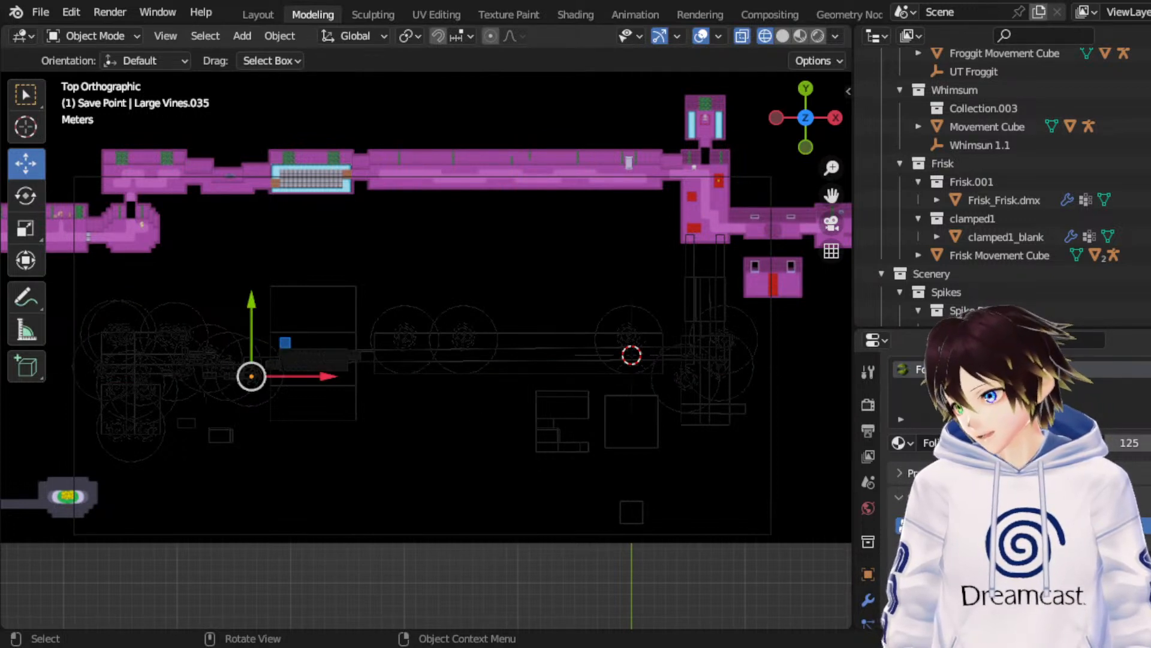
key("g")
key("x")
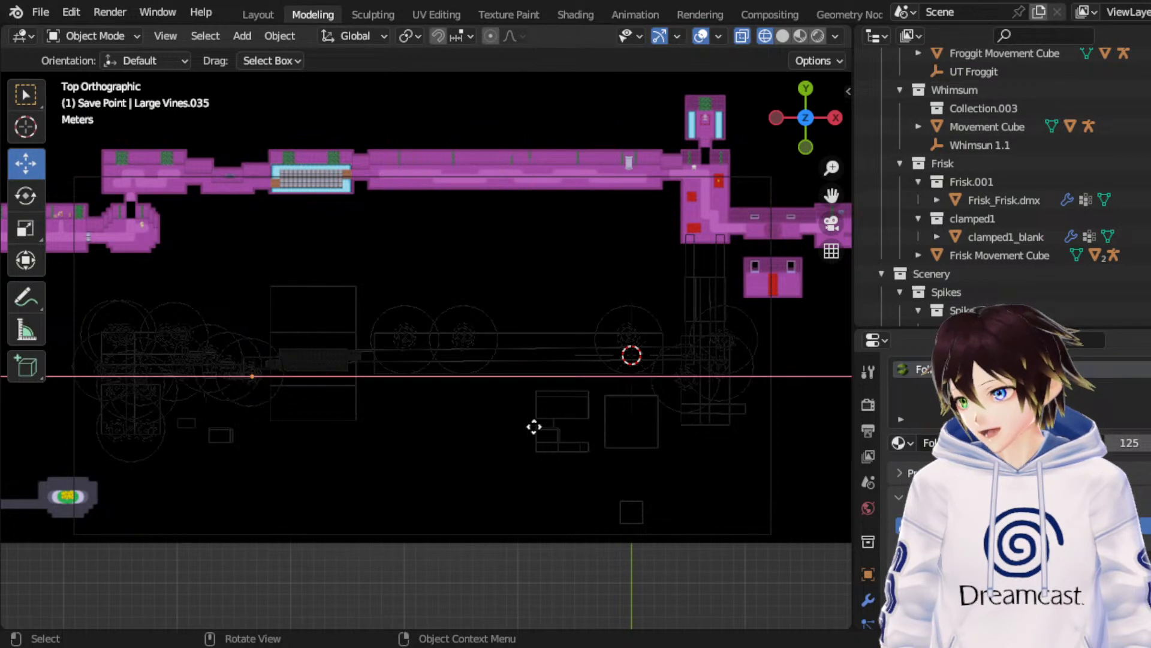
left_click(523, 392)
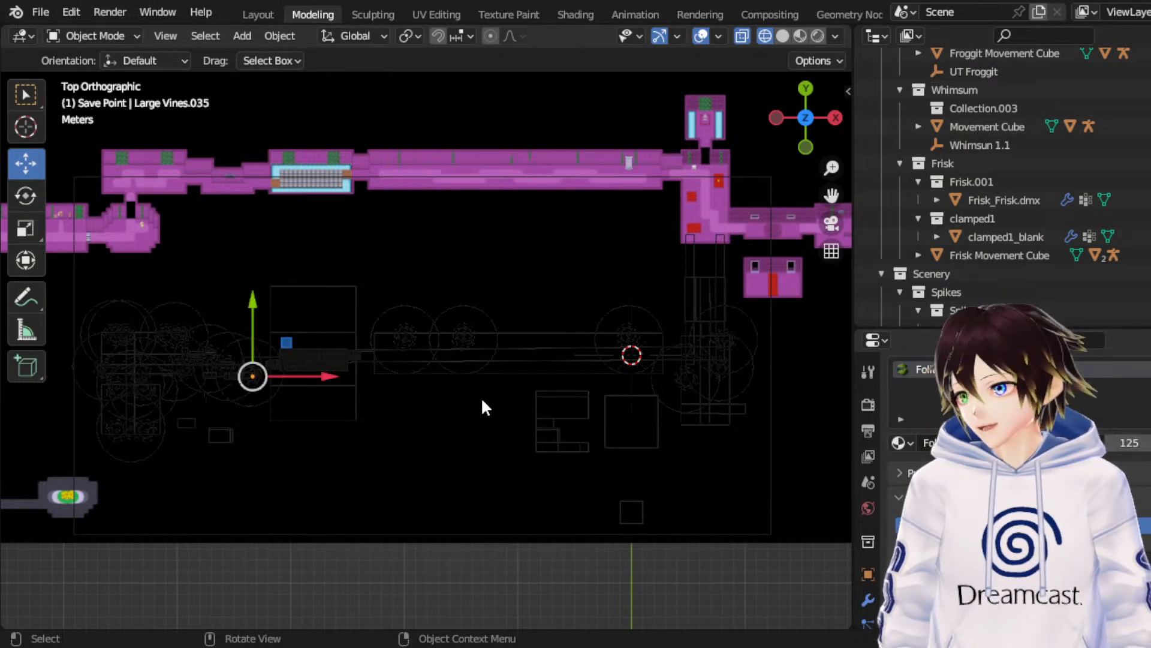
Step: Rotate and scale the duplicated vines so they differ from the original
left_click(27, 202)
key("r")
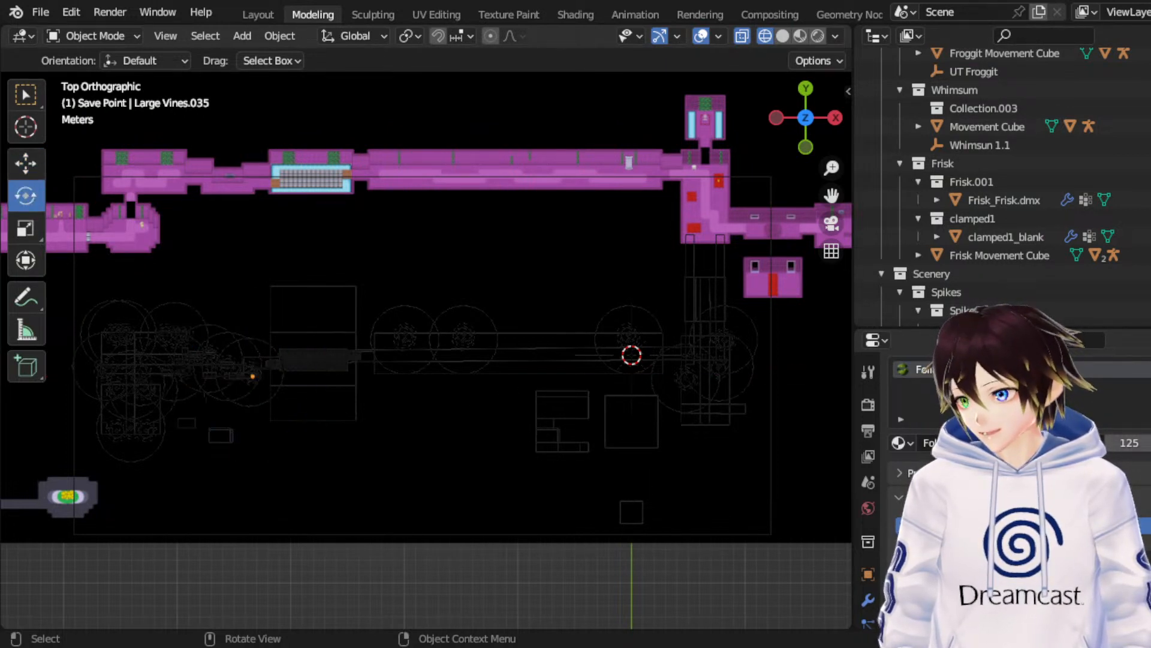
left_click(267, 521)
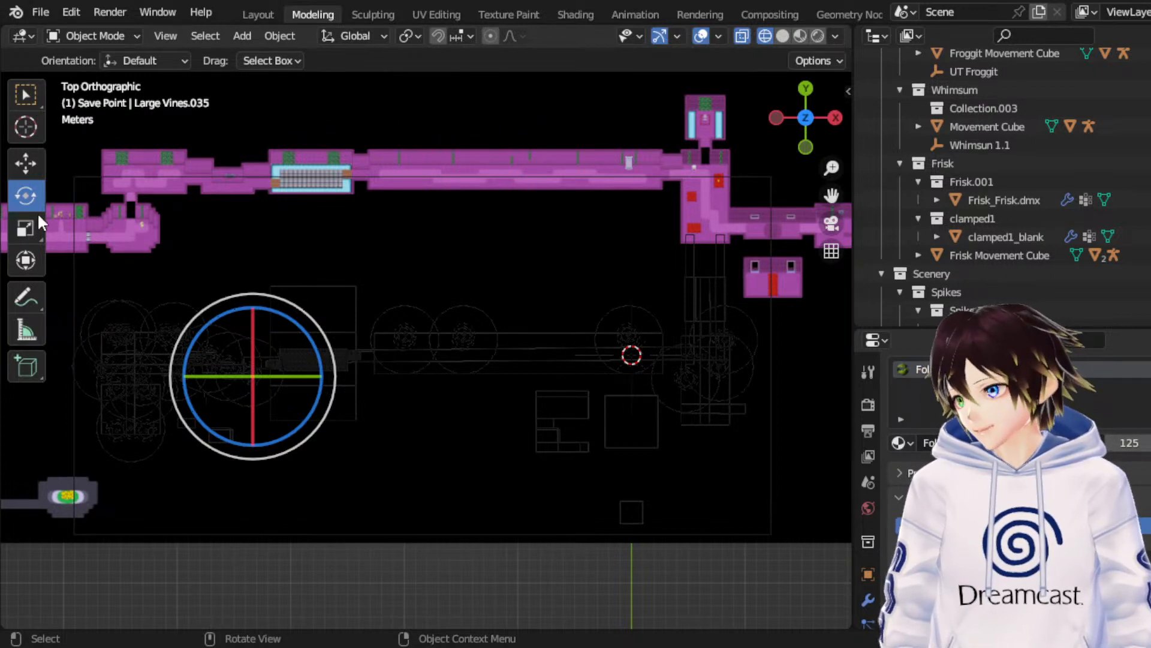
left_click(25, 227)
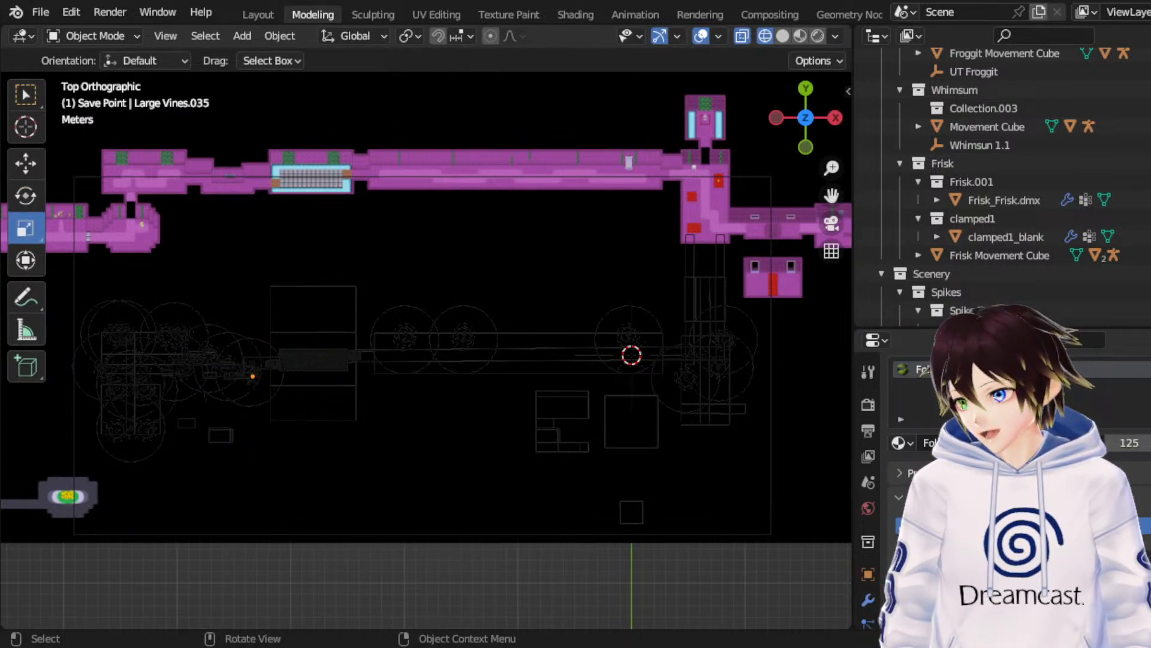
left_click(27, 163)
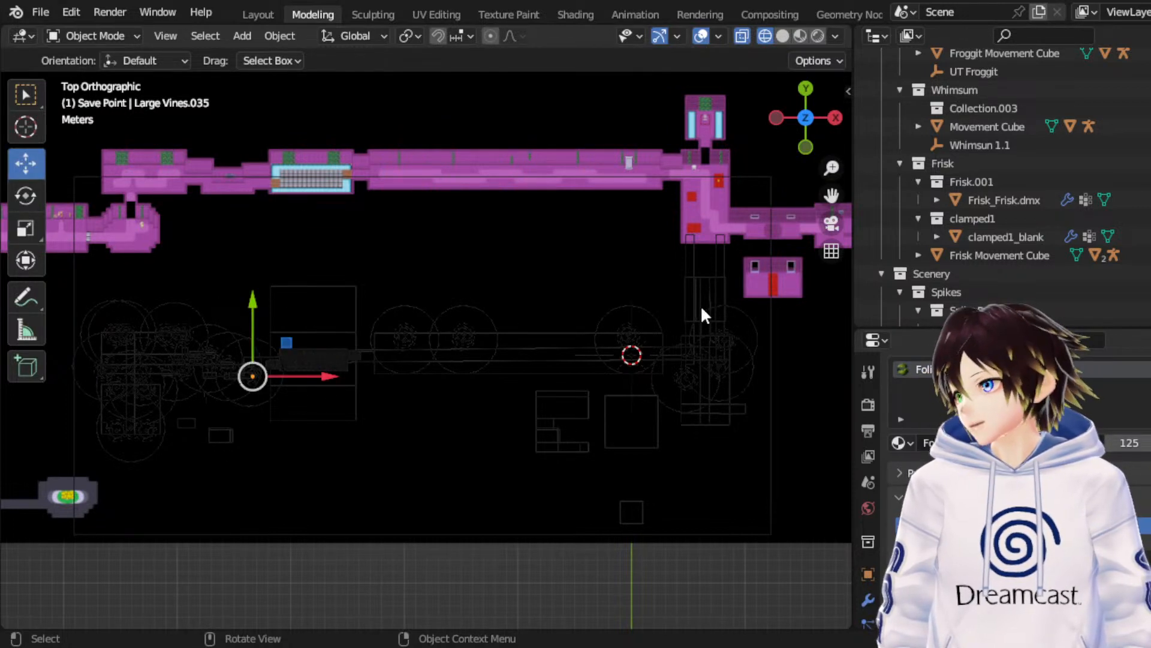
Step: Fine-tune the position of the duplicated vines along the X and Y axes
key("g")
key("x")
left_click(433, 340)
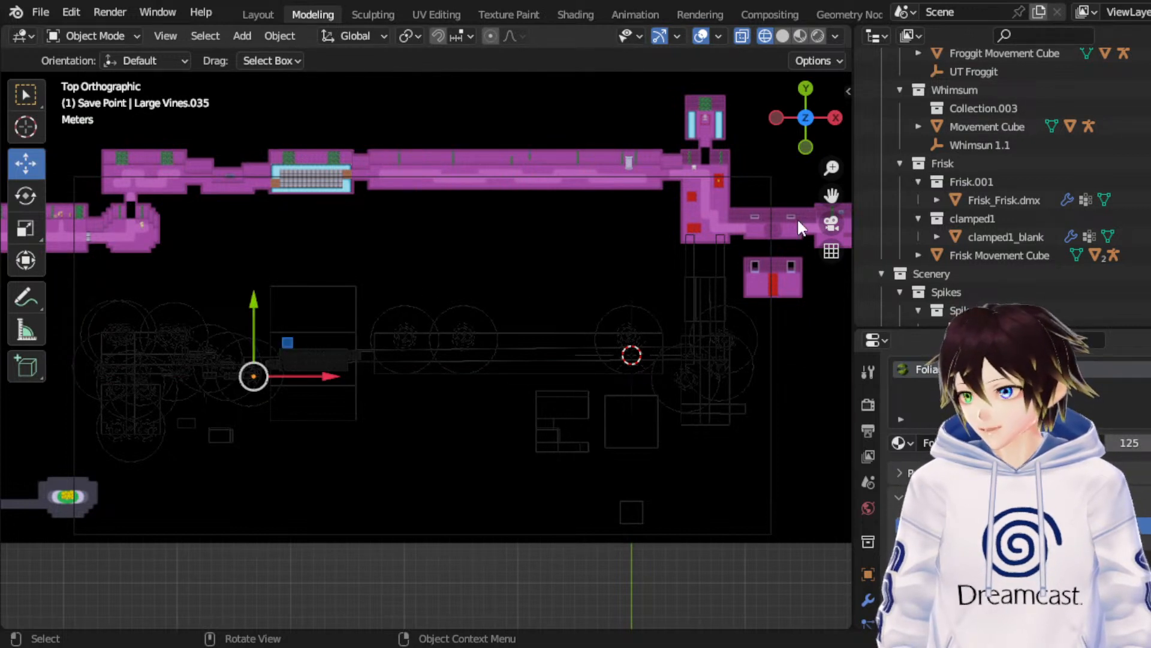
key("g")
key("y")
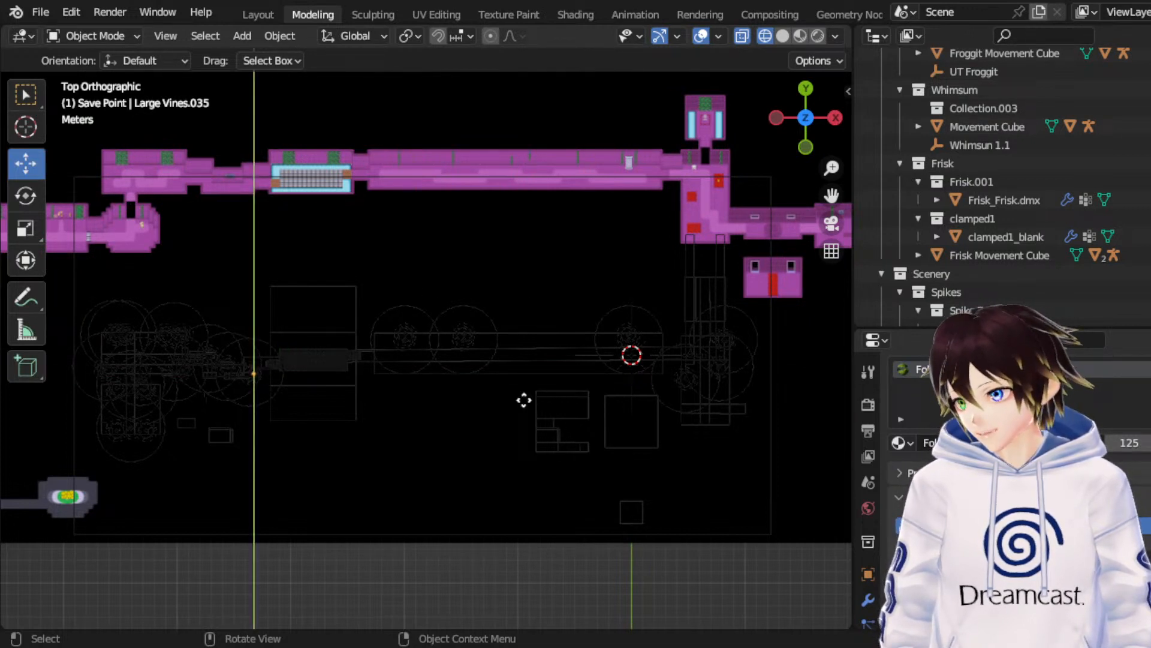
left_click(552, 394)
key("g")
key("x")
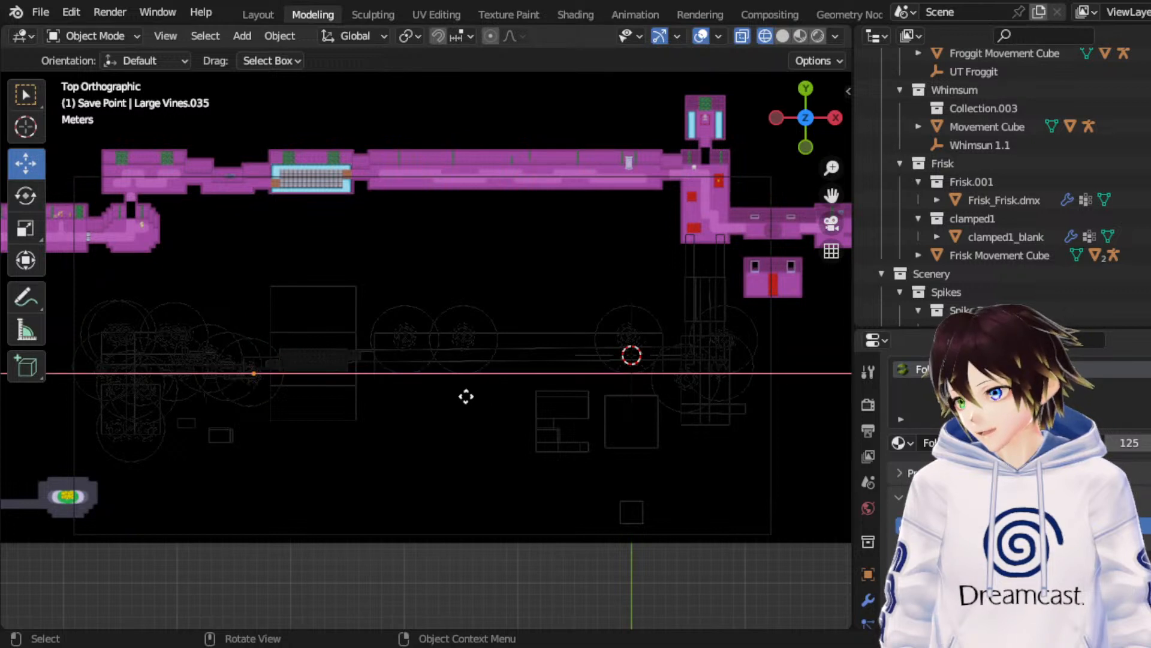
left_click(467, 398)
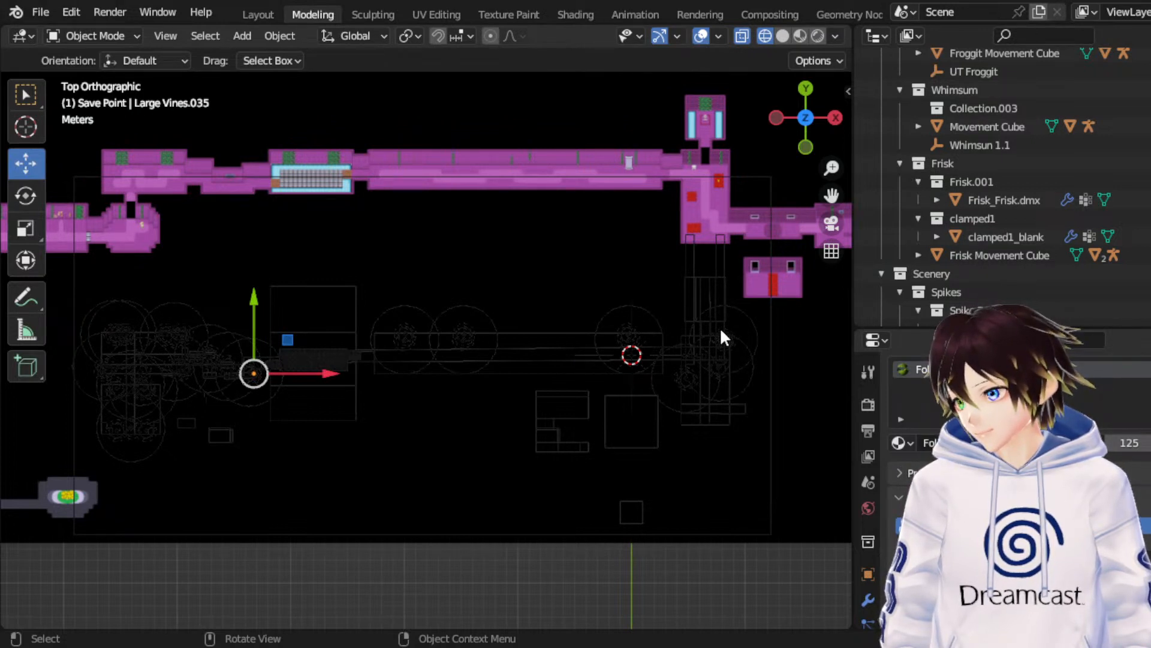
Step: Duplicate the Large Vines.033 object and move the copy along the positive X axis beside the previous duplicate
key("ctrl+z")
key("ctrl+z")
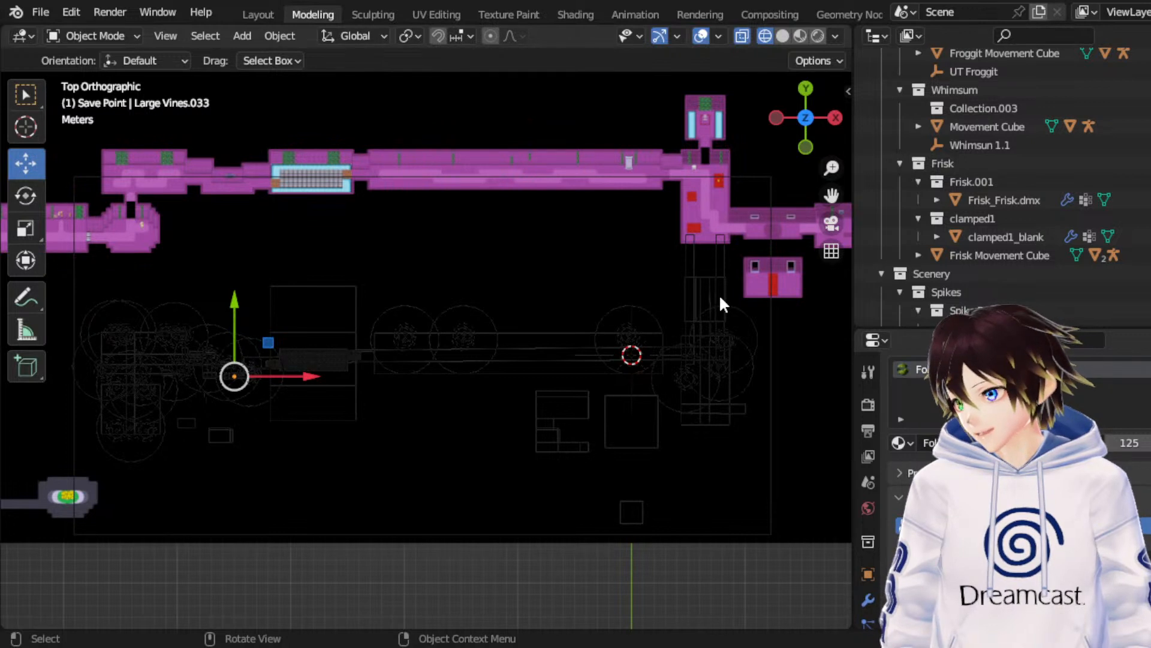
key("shift+d")
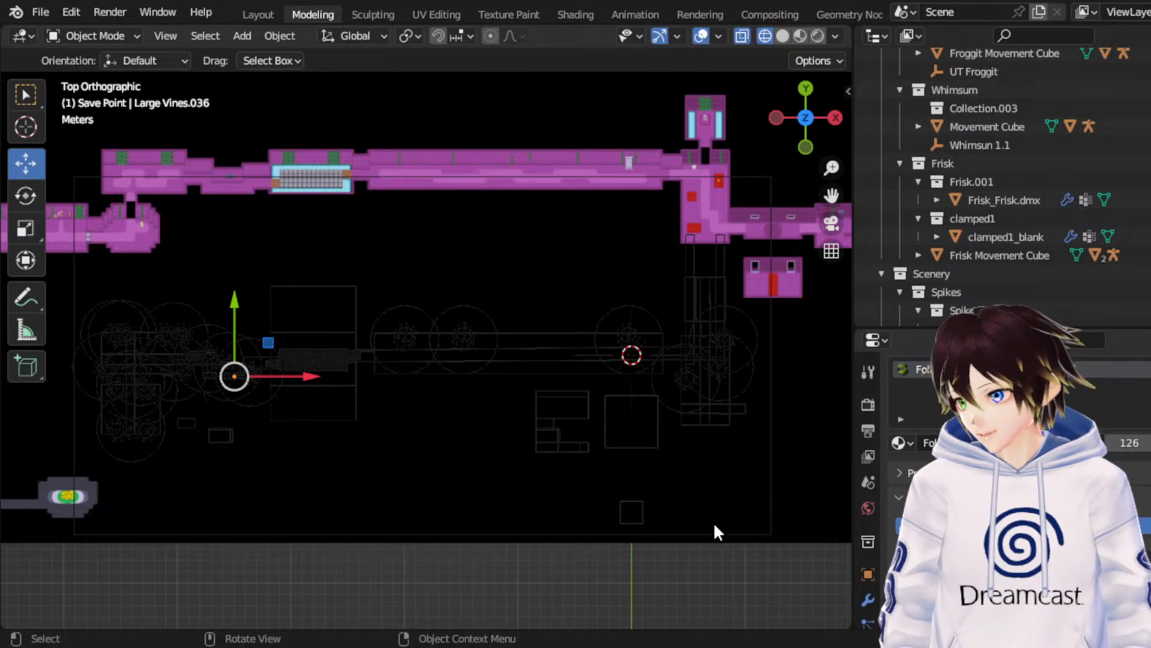
key("x")
left_click(487, 356)
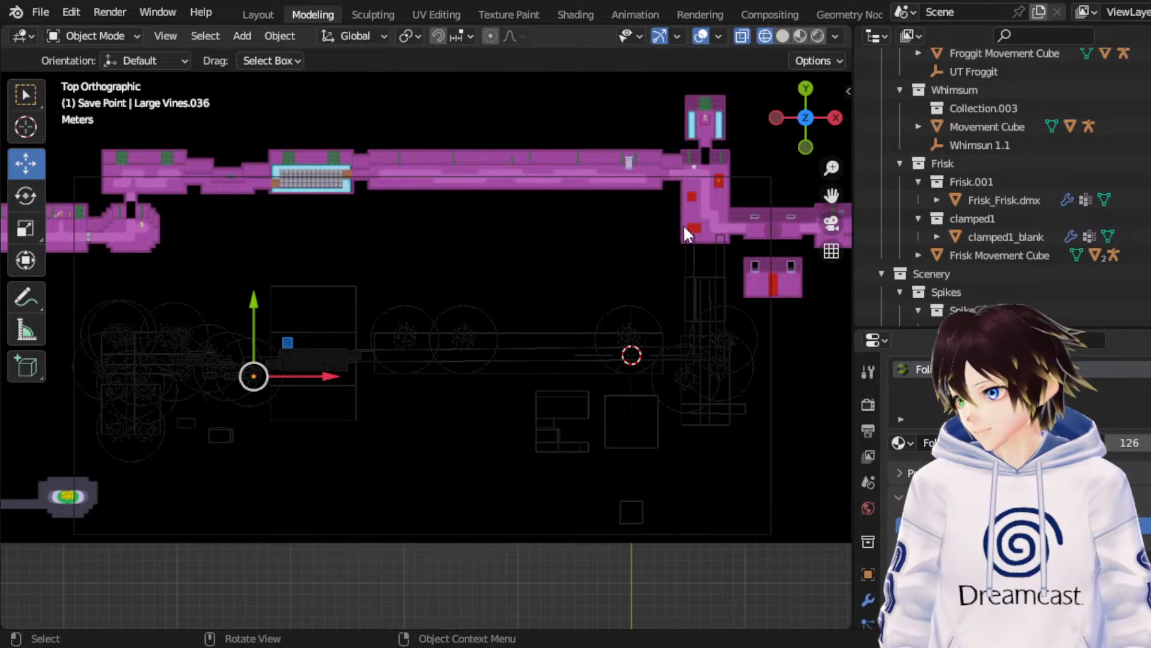
key("g")
key("x")
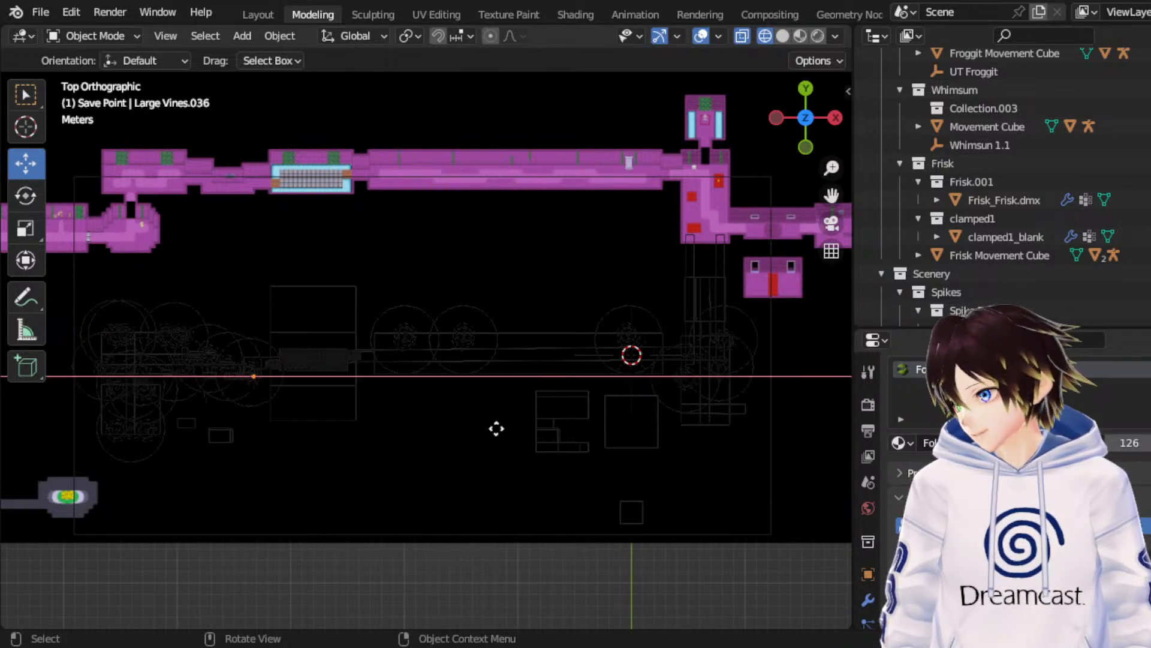
left_click(487, 429)
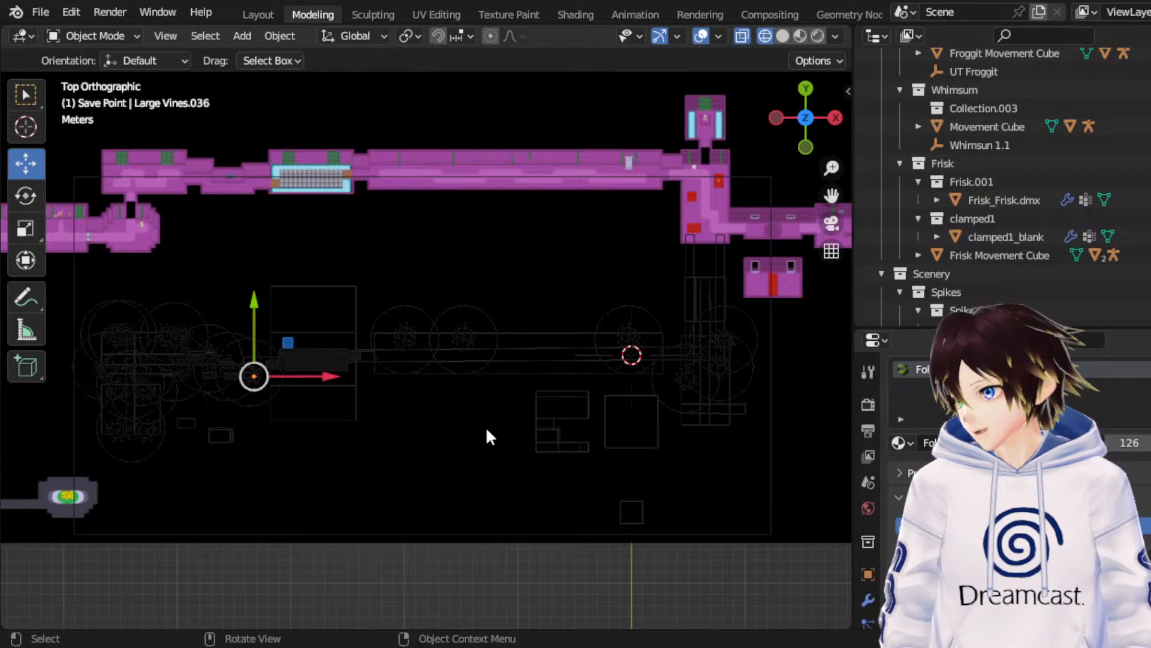
Step: Duplicate the newest vines copy in place and rotate the new duplicate
key("shift+d")
right_click(557, 276)
left_click(24, 198)
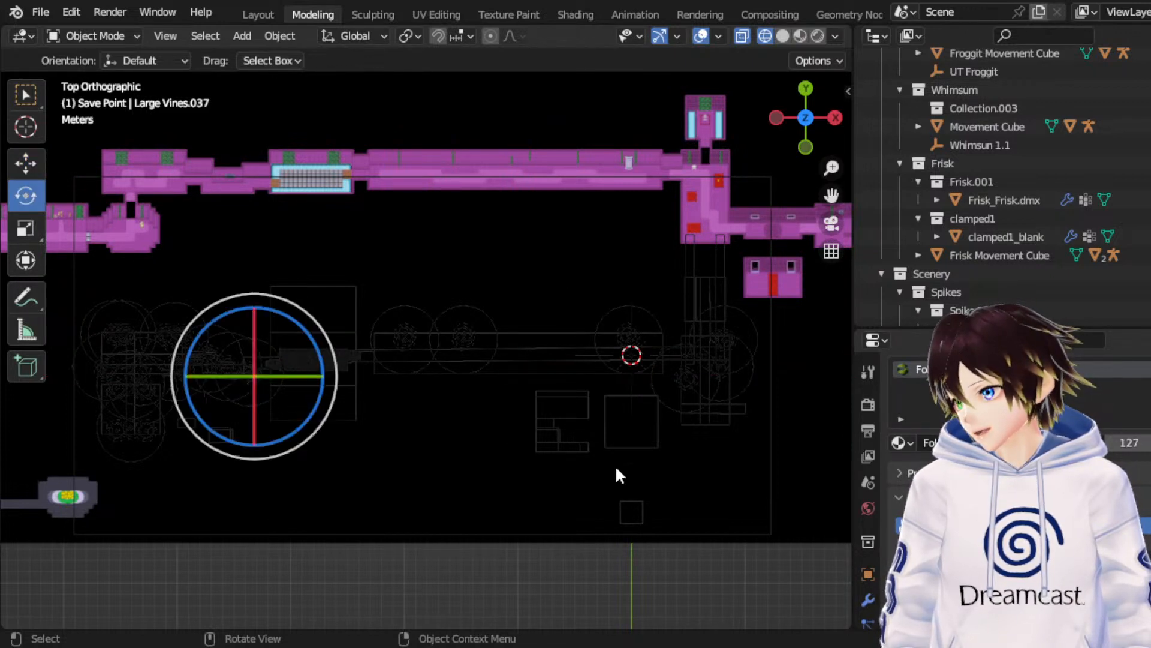
key("r")
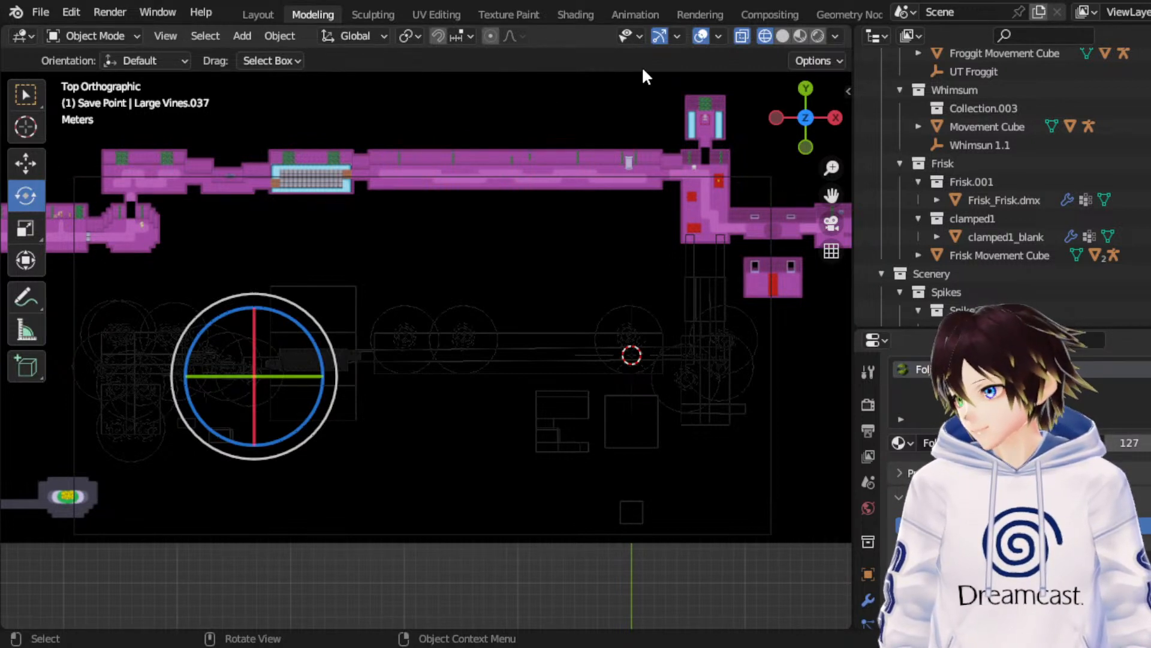
left_click(25, 163)
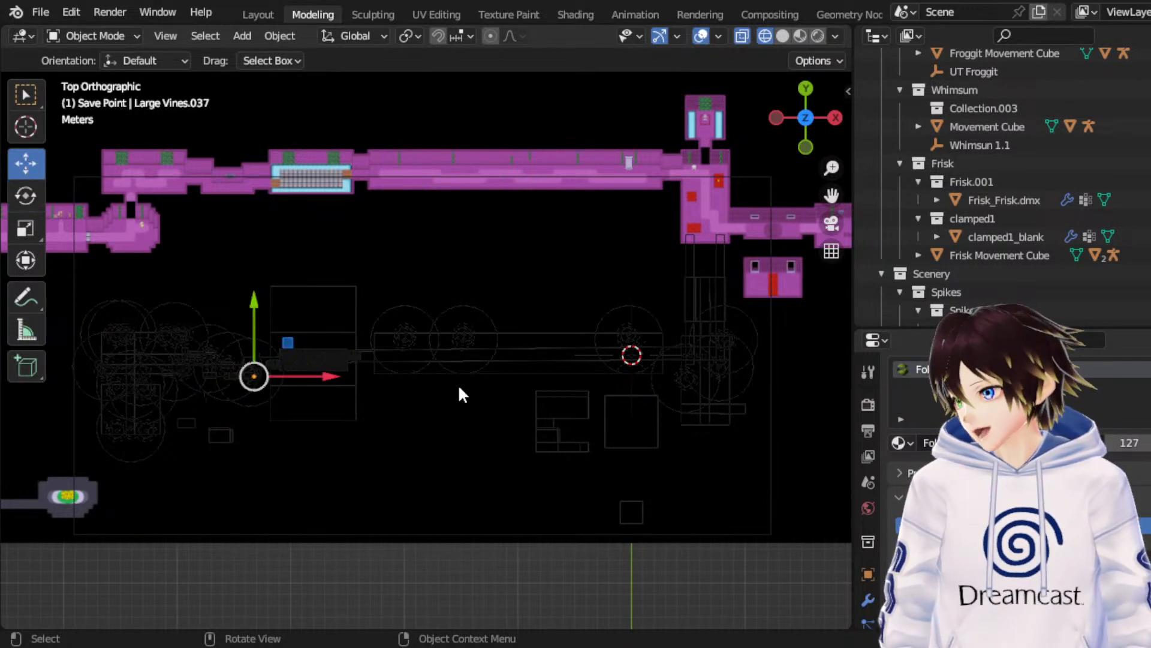
key("g")
key("x")
key("Escape")
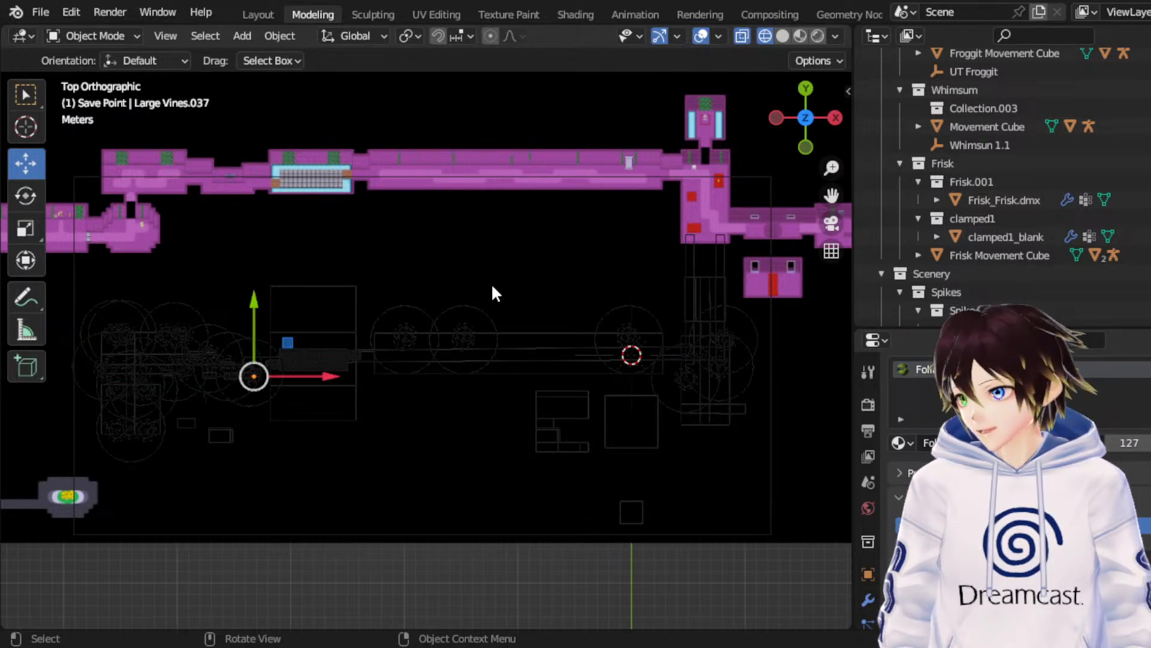
Step: Save the scene with the added vines
key("ctrl+s")
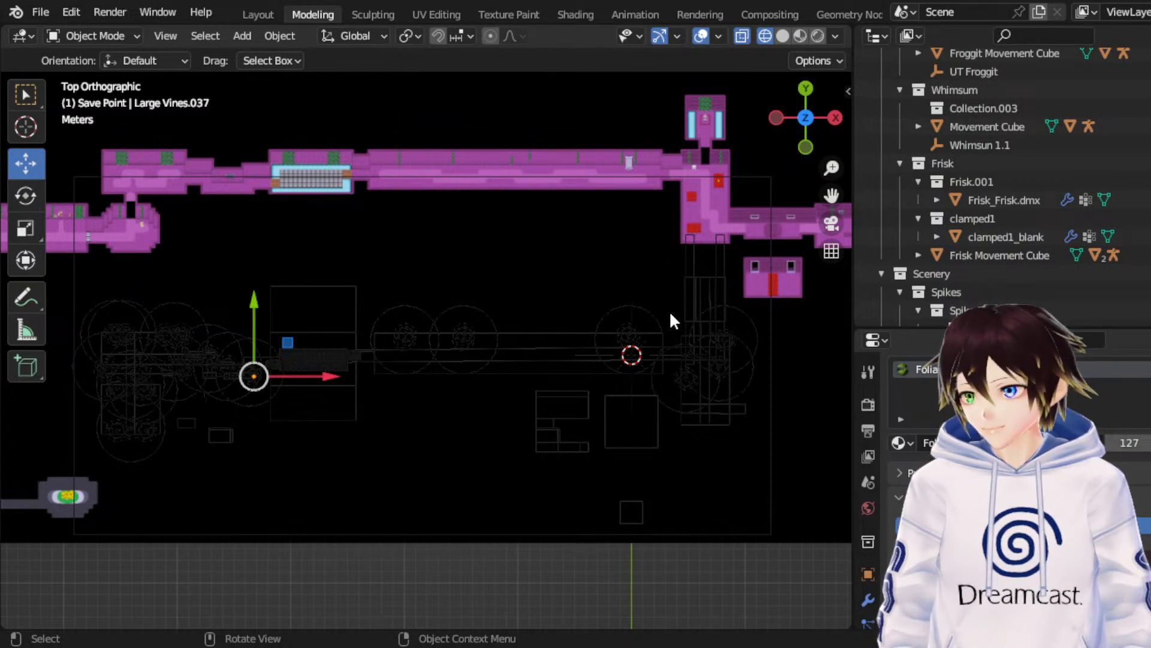
key("ctrl+s")
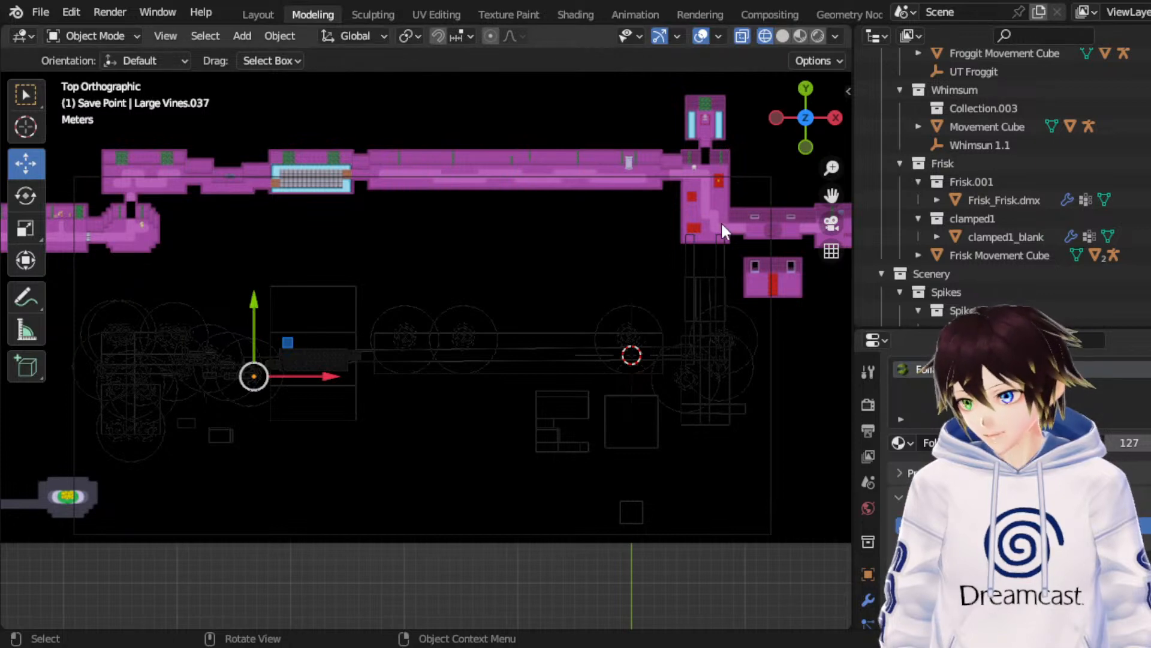
Step: Switch the viewport to solid shading and hide the Fog Cube covering the ruins map
left_click(783, 36)
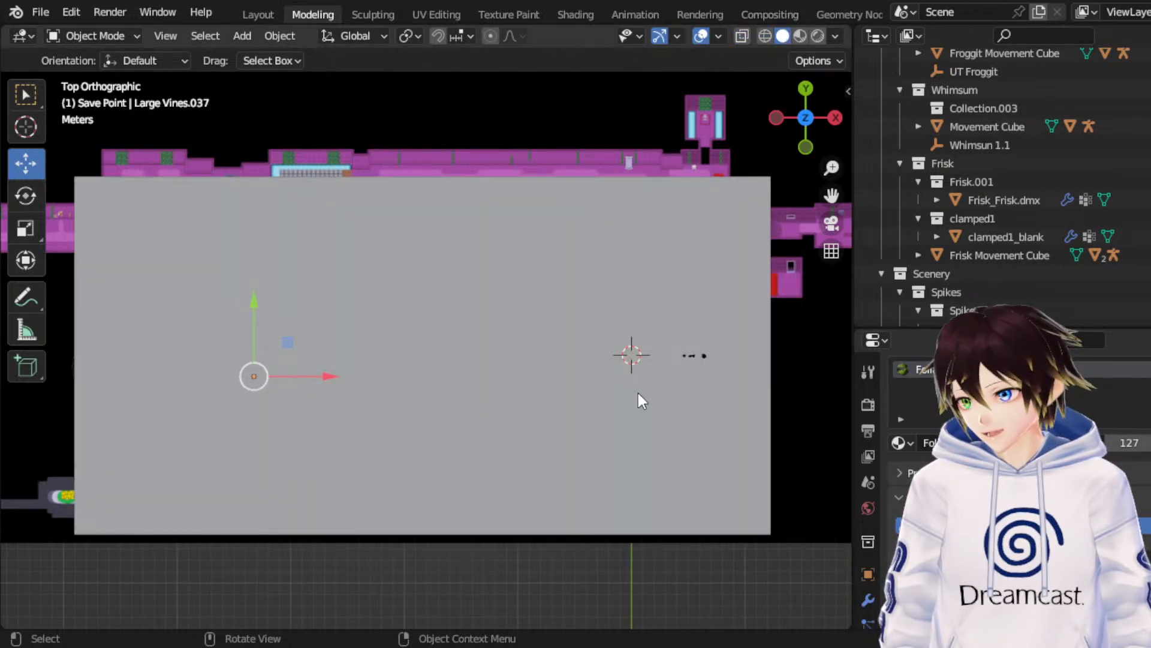
mouse_move(637, 397)
middle_mouse_down()
mouse_move(685, 288)
mouse_move(725, 246)
middle_mouse_up()
left_click(664, 146)
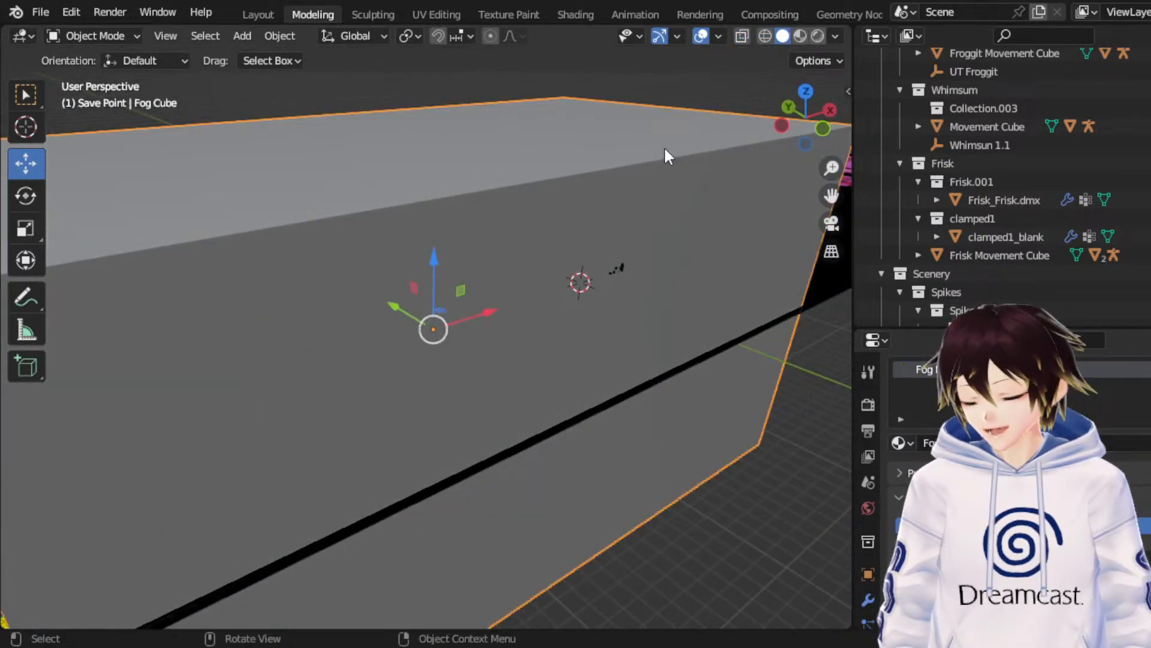
key("h")
middle_click_drag(582, 281, 647, 272)
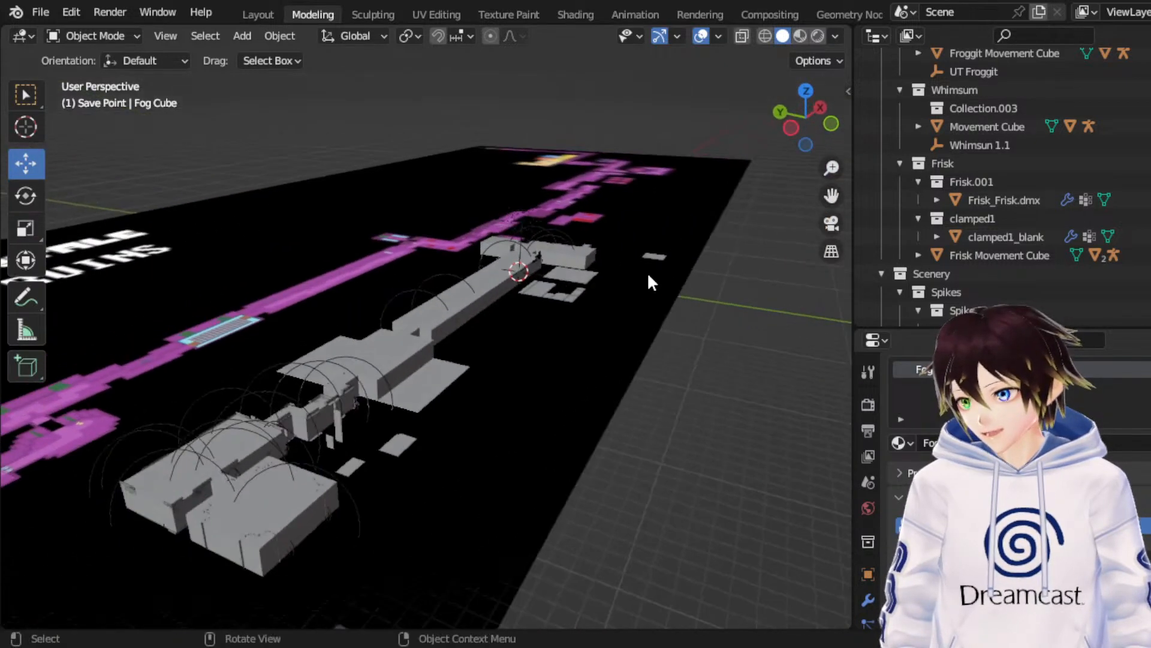
left_click_drag(831, 195, 1014, 153)
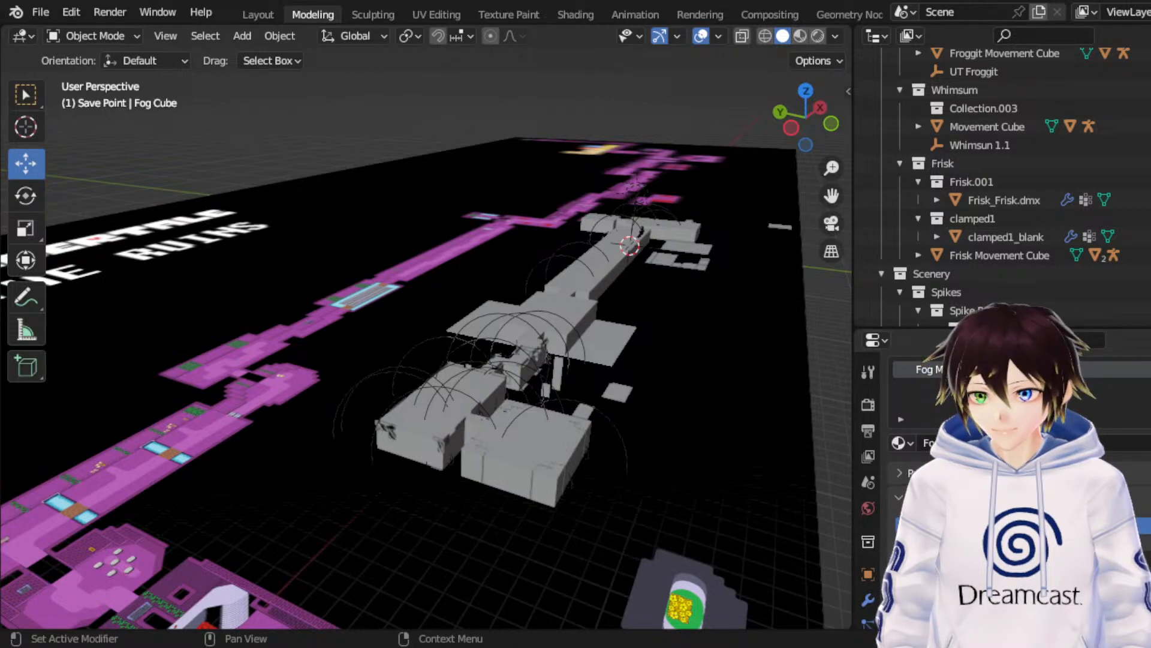
Step: Check the ruins map blocks from the outside and save the scene
scroll(658, 297, "up", 3)
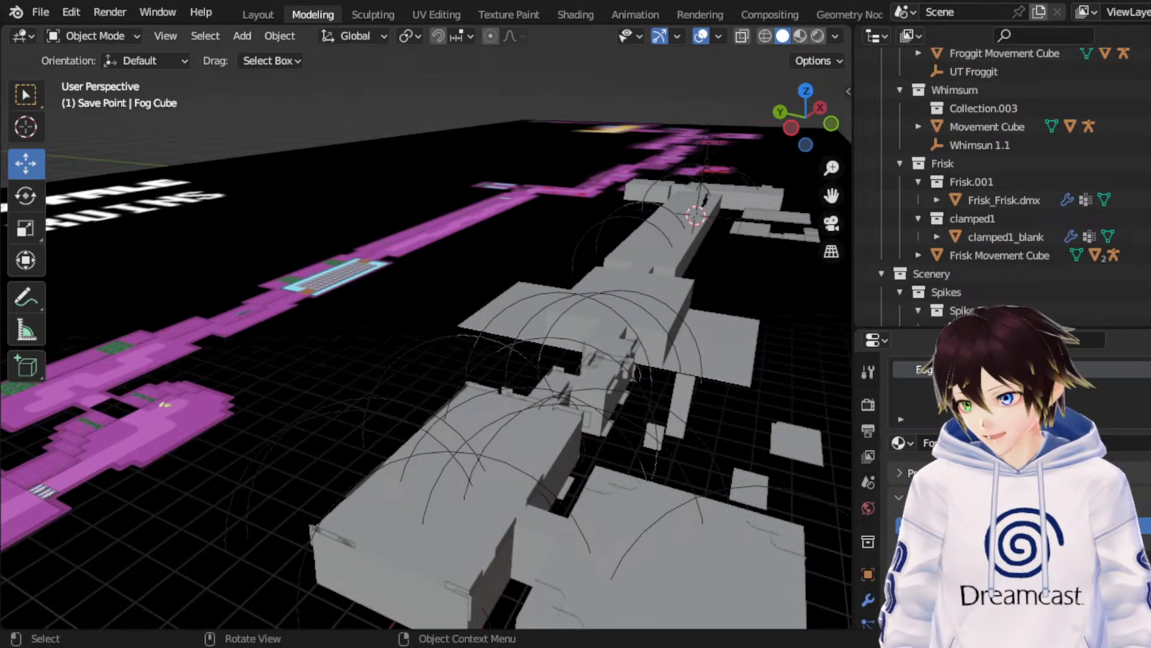
middle_click_drag(657, 298, 653, 278)
left_click_drag(829, 195, 624, 286)
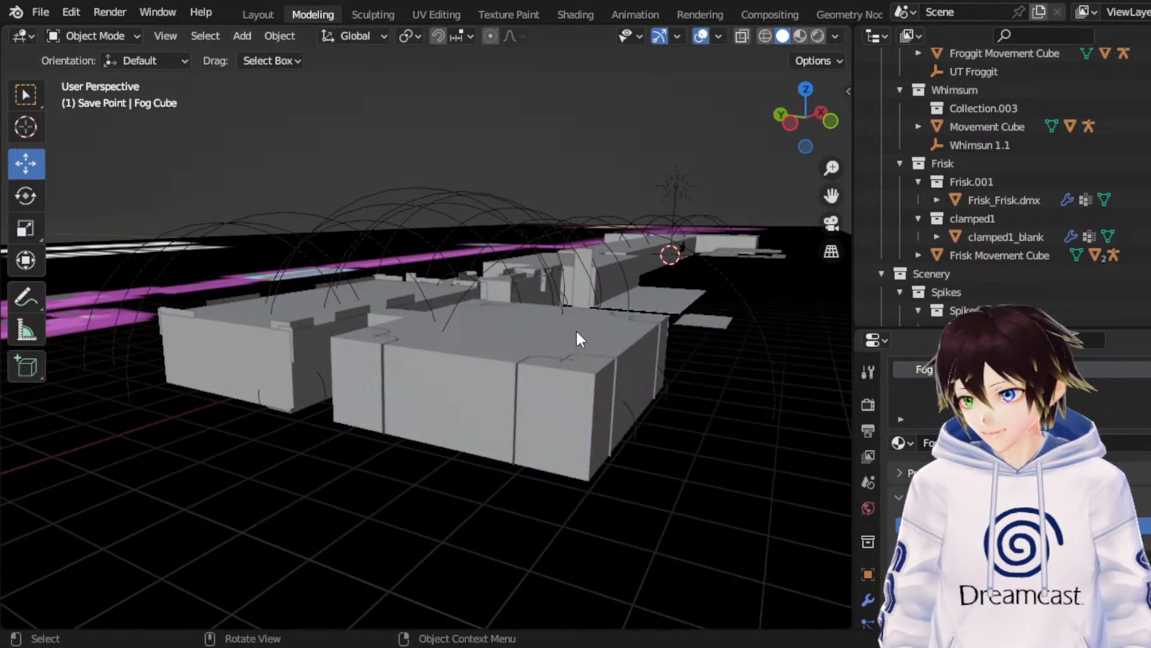
key("ctrl+s")
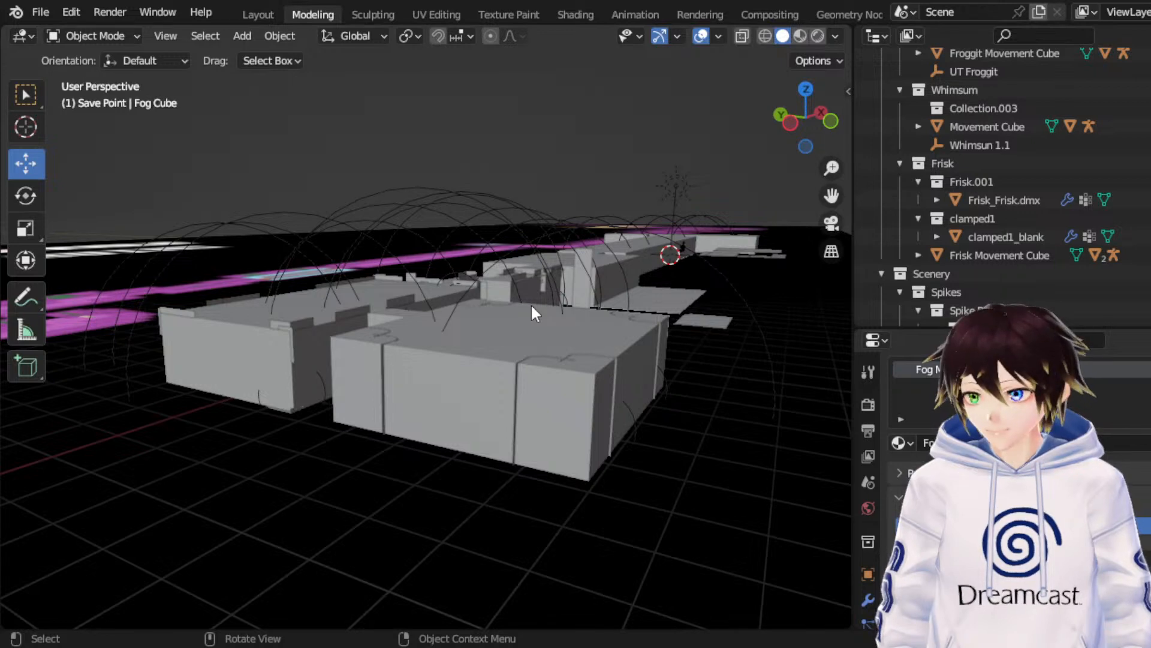
Step: Go inside the large first room of the map and hide the viewport overlays
mouse_move(466, 327)
middle_mouse_down()
mouse_move(505, 326)
mouse_move(475, 326)
middle_mouse_up()
scroll(475, 327, "up", 6)
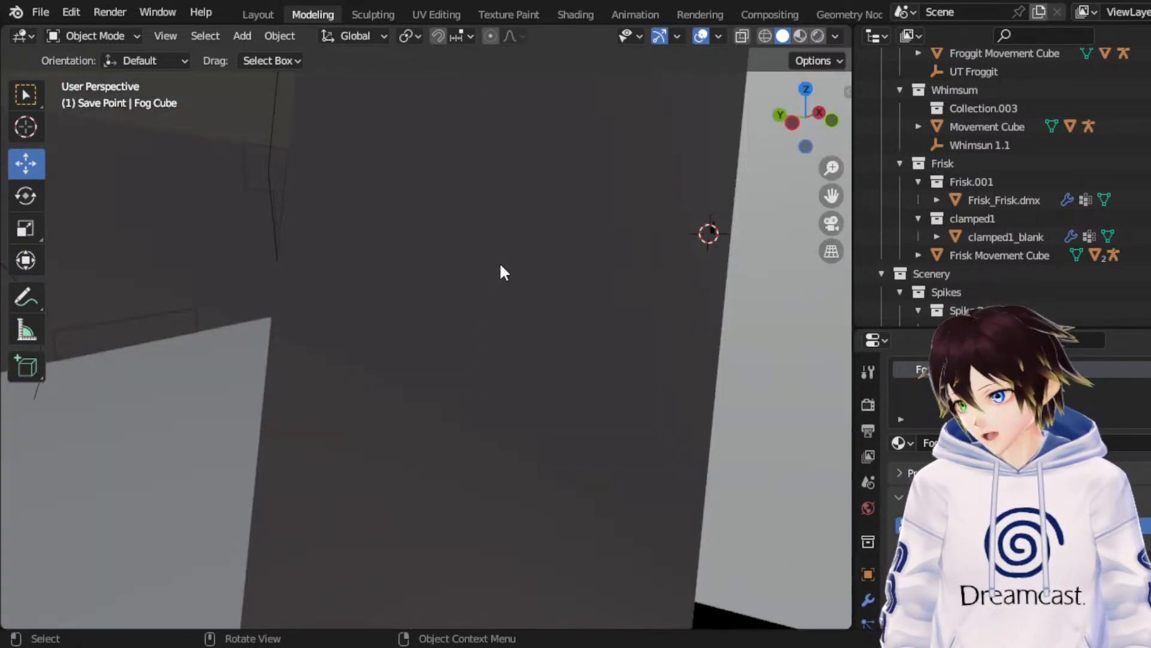
middle_click_drag(500, 264, 513, 264)
scroll(513, 265, "down", 2)
left_click_drag(837, 190, 714, 190)
left_click_drag(834, 170, 895, 170)
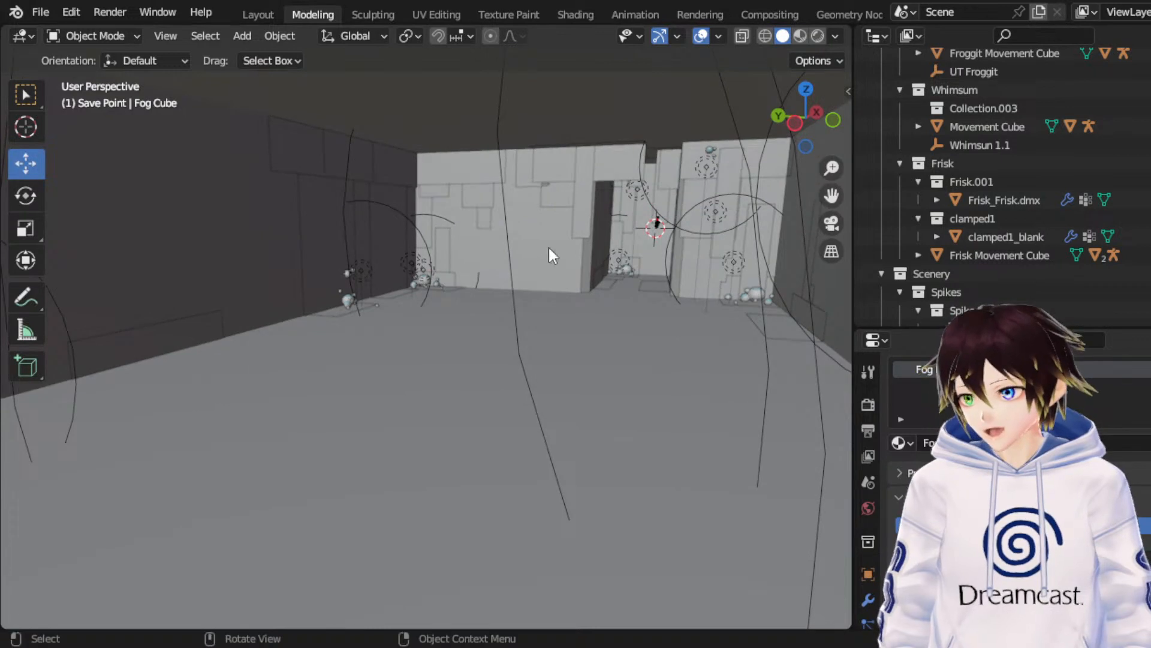
left_click(701, 36)
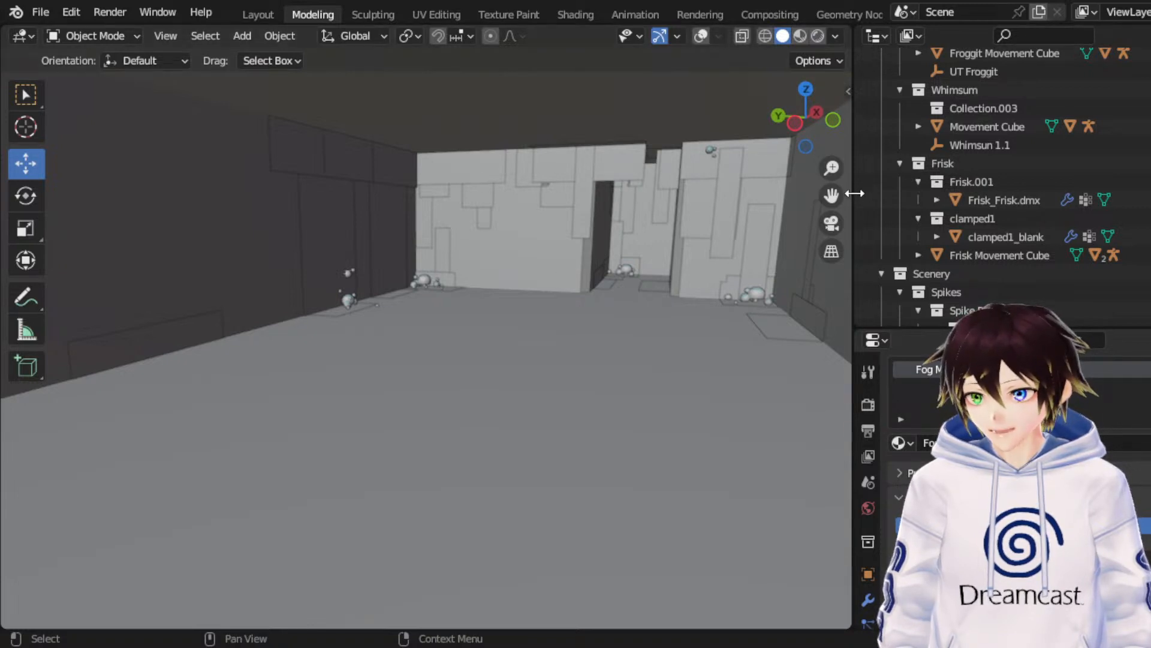
Step: Examine the first room's walls, the corner ornaments and the doorway leading into the corridor
middle_click_drag(820, 186, 633, 250)
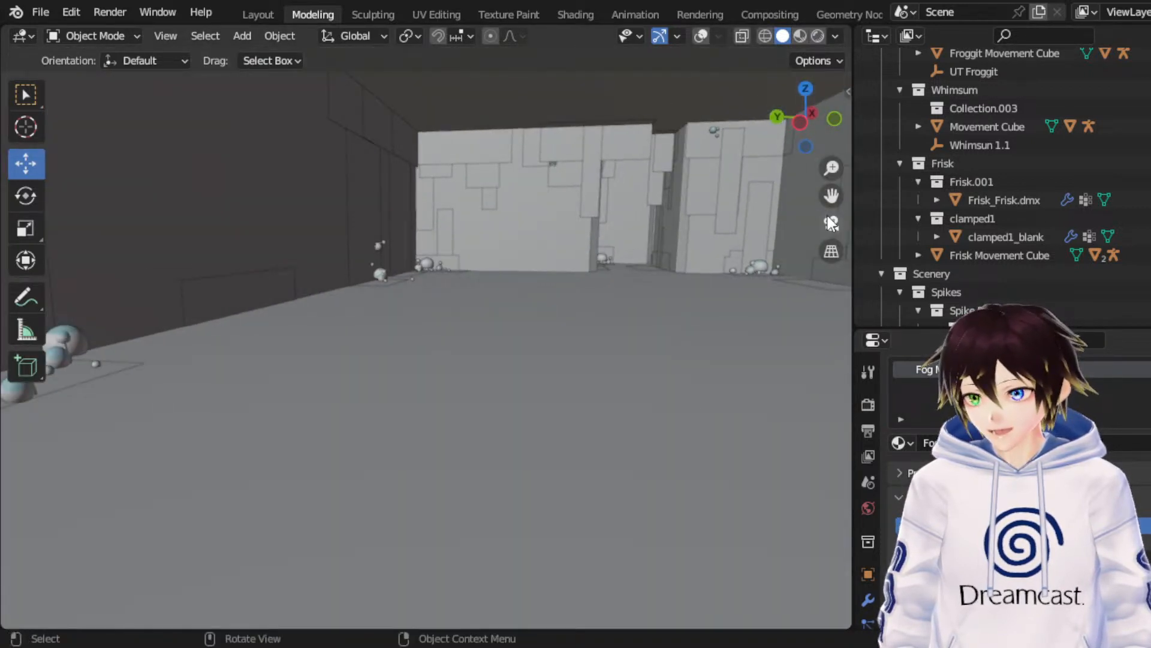
left_click_drag(832, 196, 701, 265)
middle_click_drag(695, 227, 701, 222)
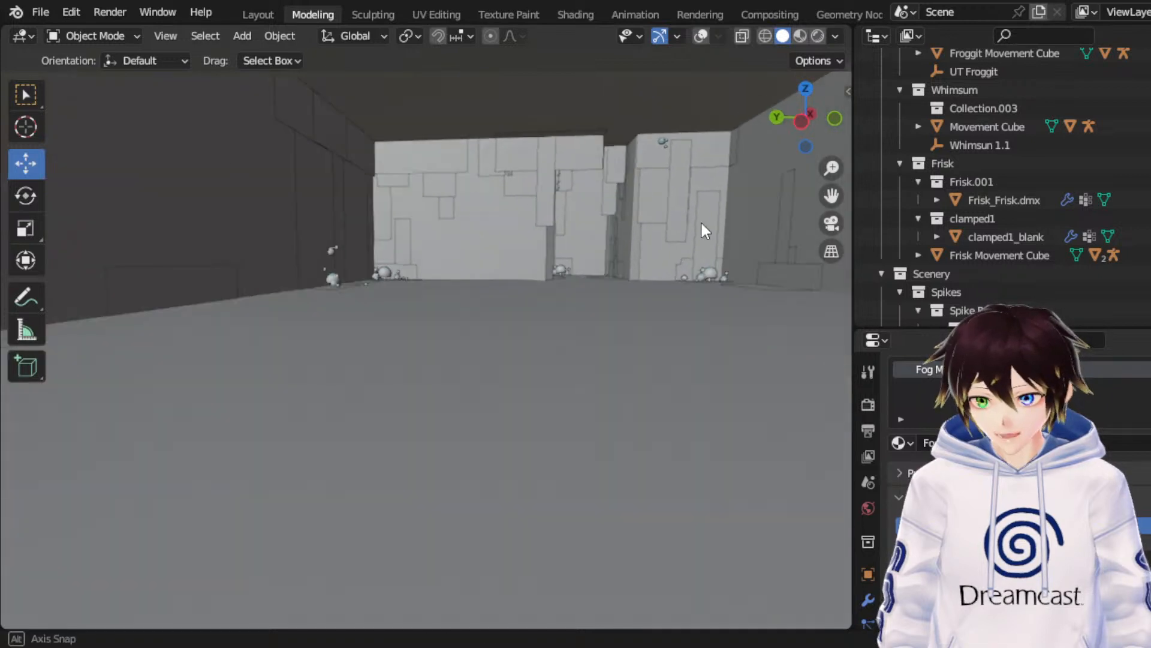
left_click_drag(832, 199, 776, 268)
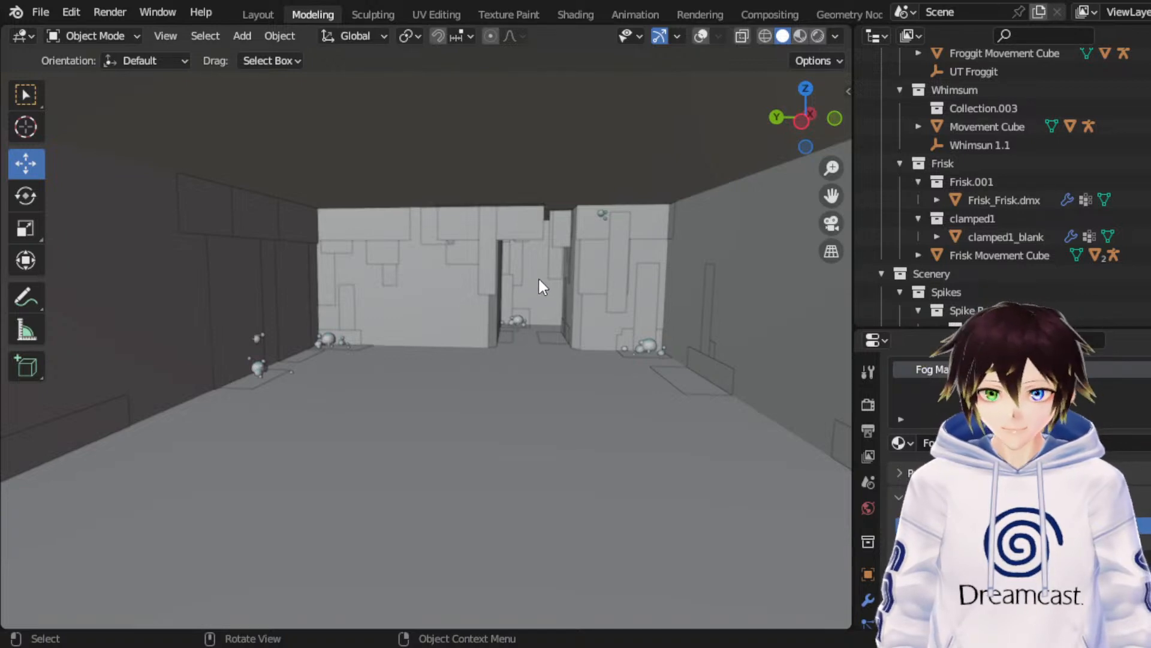
scroll(539, 281, "up", 5)
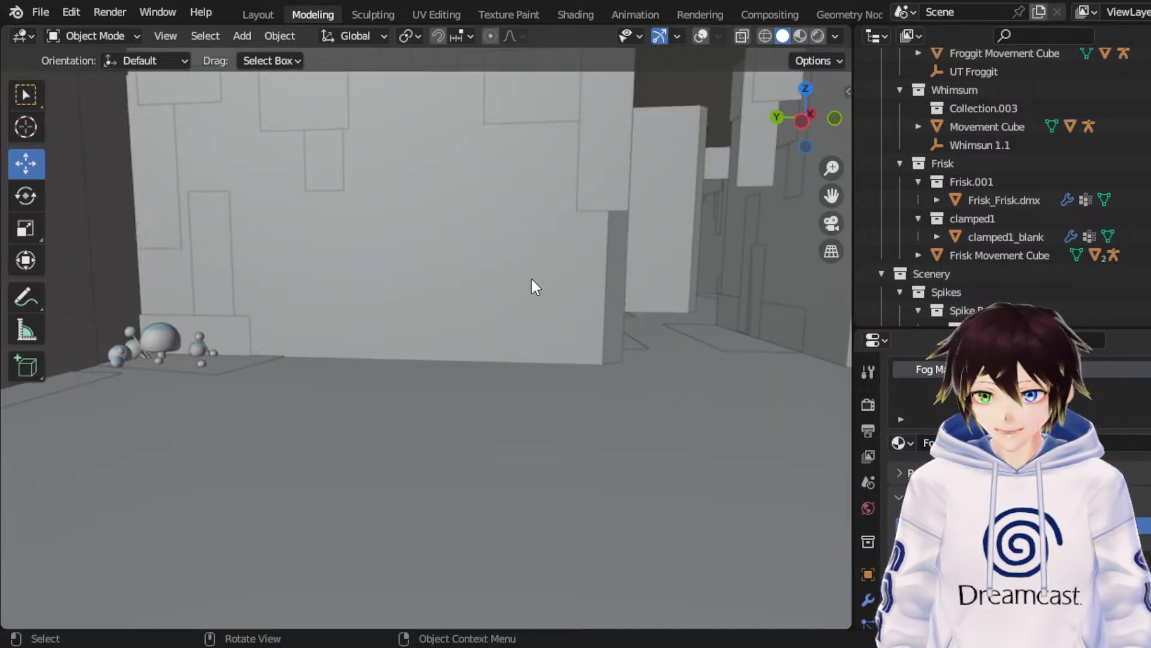
scroll(661, 221, "up", 5)
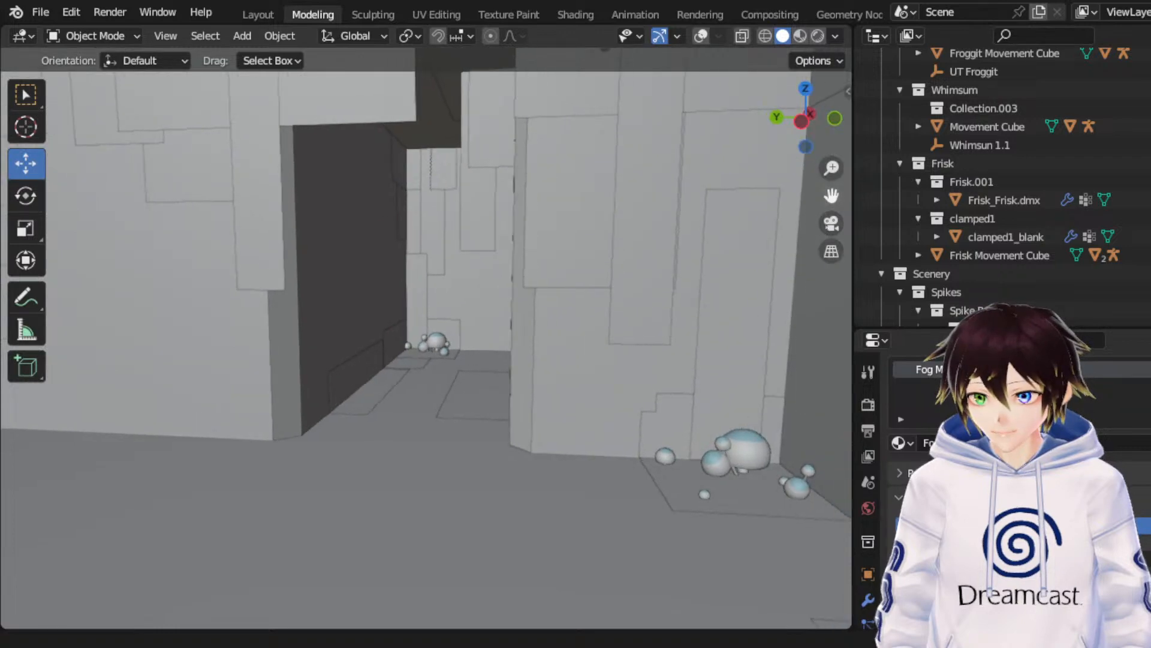
middle_click_drag(664, 192, 672, 191)
left_click_drag(832, 168, 832, 138)
left_click_drag(831, 195, 575, 268)
middle_click_drag(623, 269, 630, 271)
left_click_drag(824, 204, 610, 230)
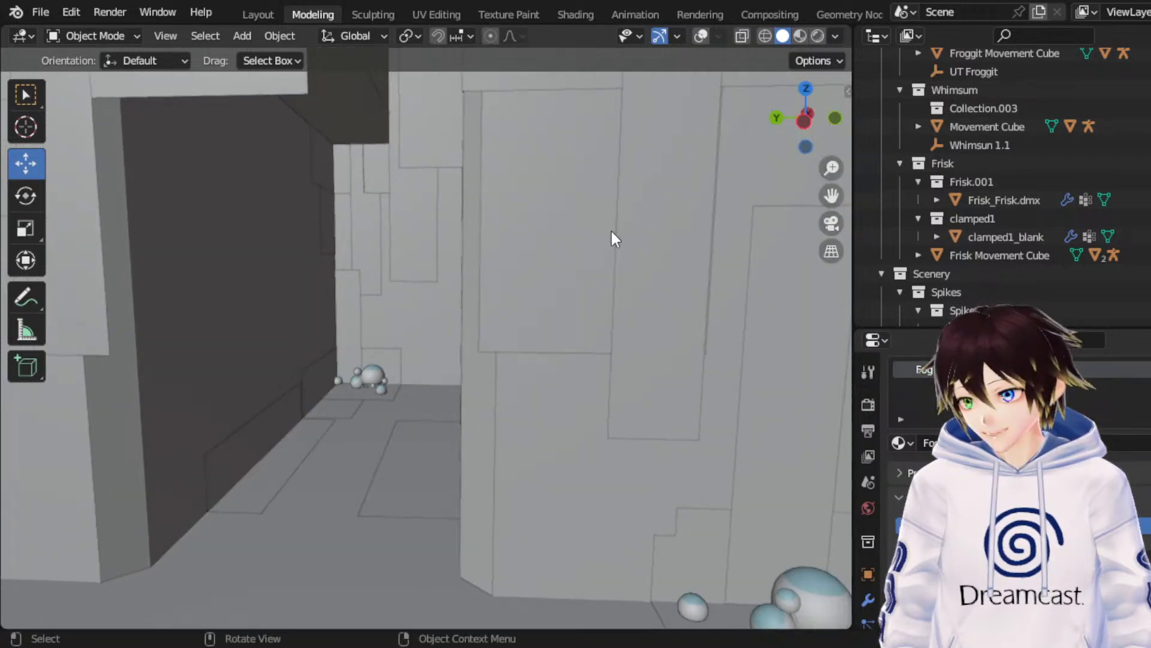
middle_click_drag(612, 232, 621, 232)
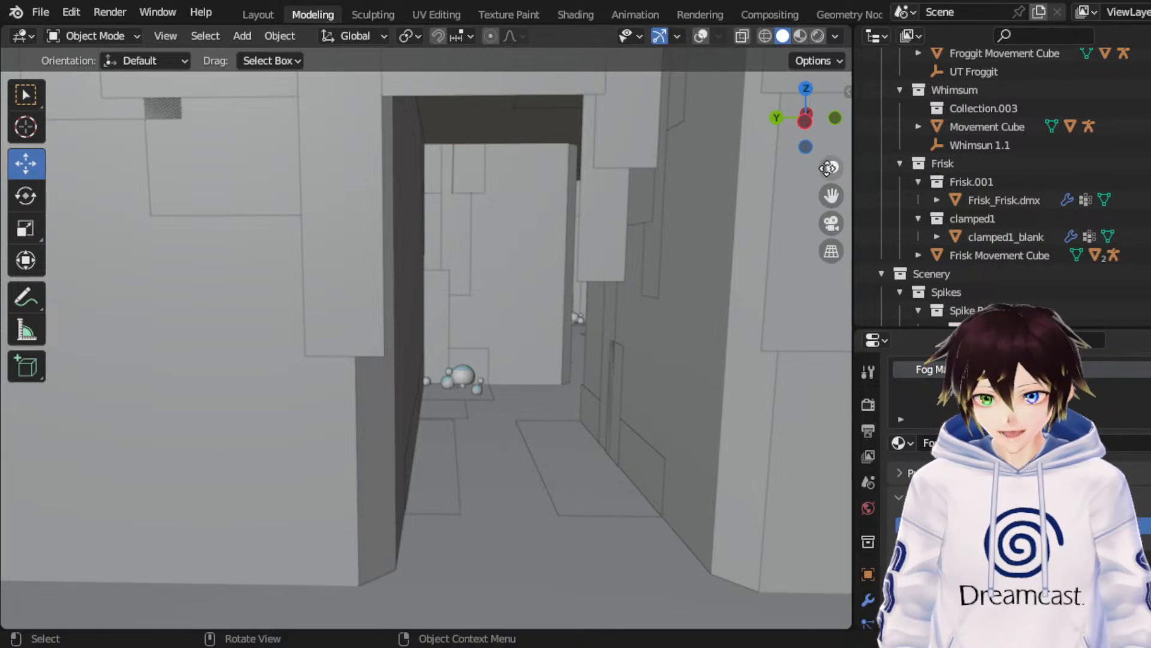
left_click_drag(830, 196, 669, 235)
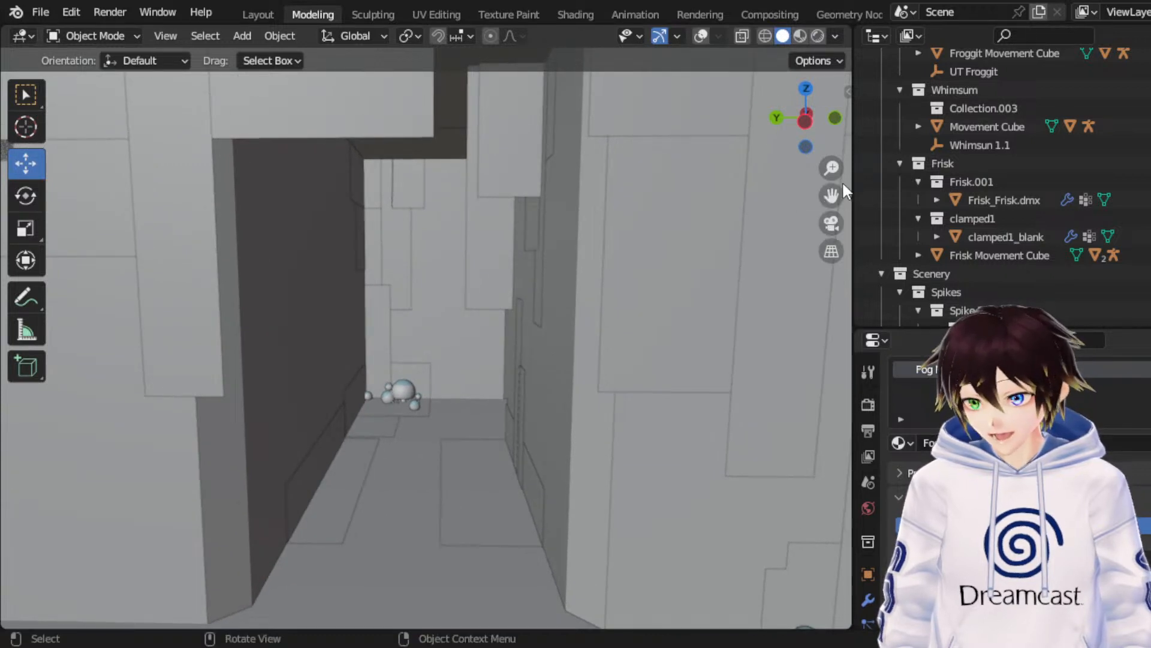
Step: Examine the corridor beyond the doorway through to the room with the stairs and spike field
left_click_drag(831, 168, 831, 117)
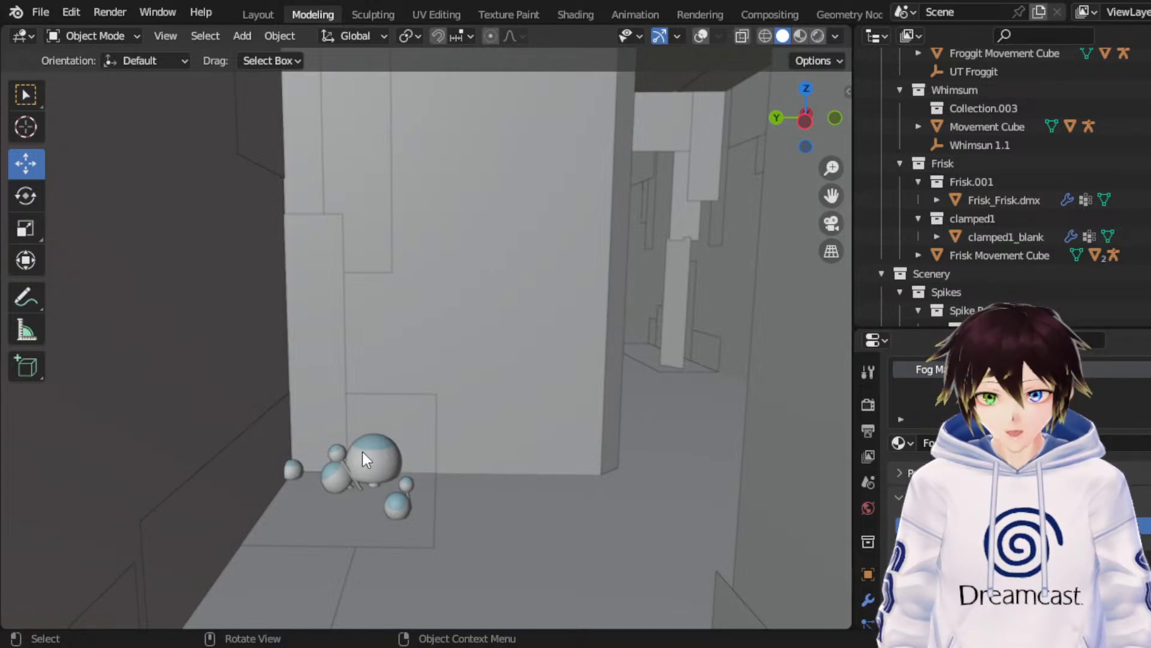
left_click_drag(829, 196, 983, 196)
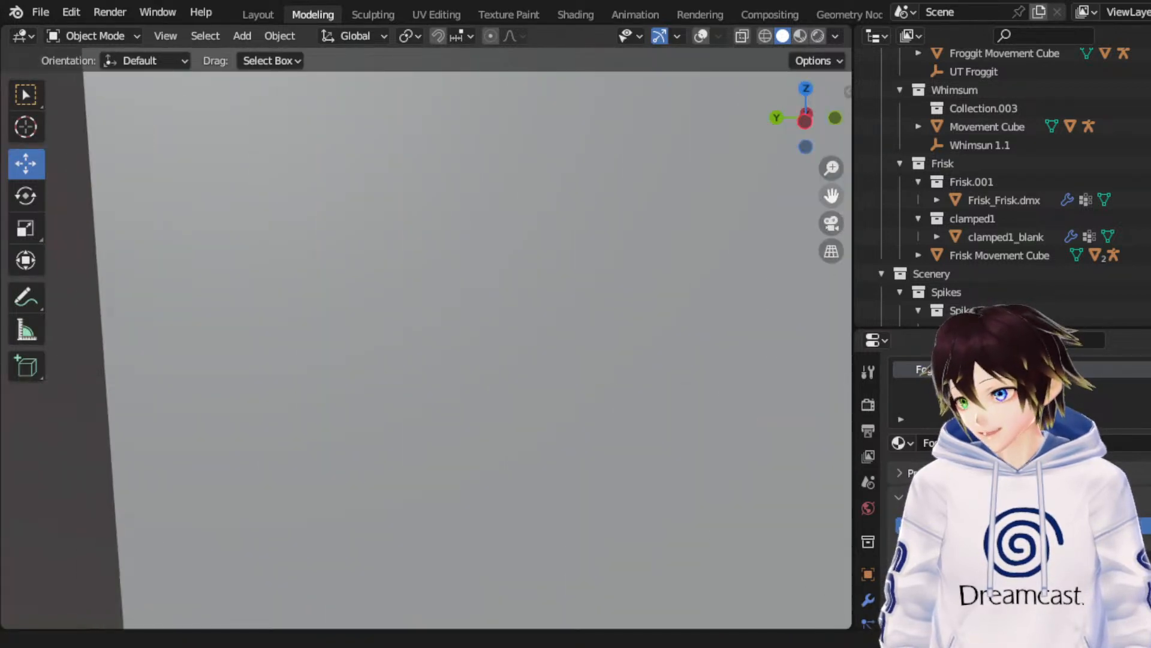
left_click_drag(826, 172, 825, 108)
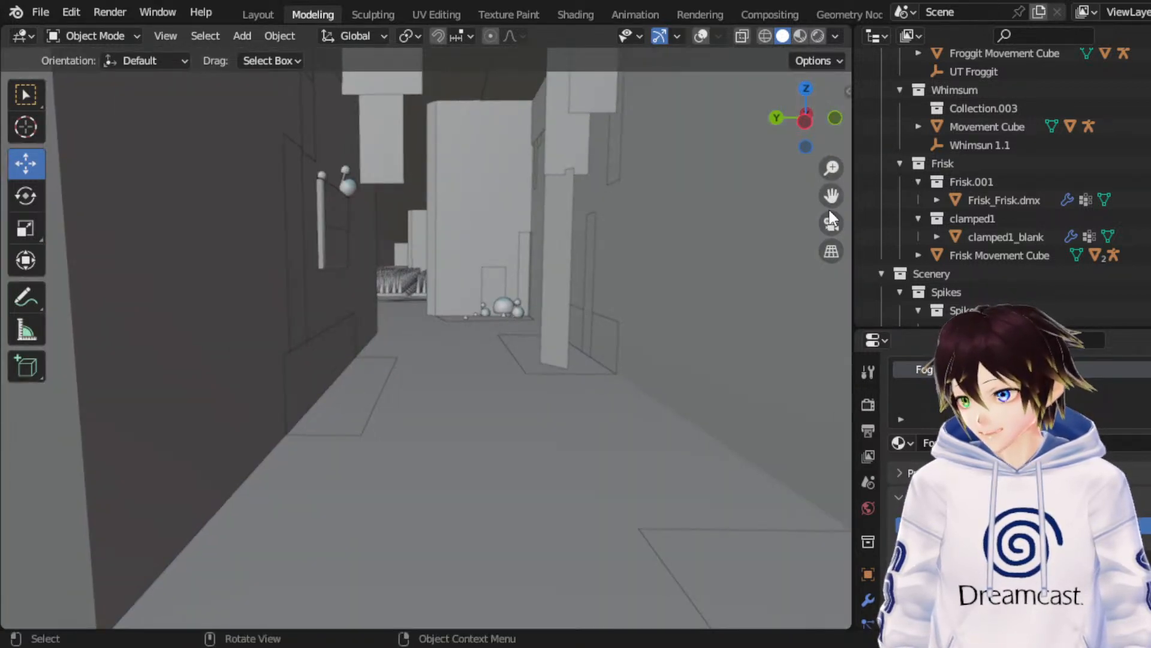
left_click_drag(831, 198, 776, 247)
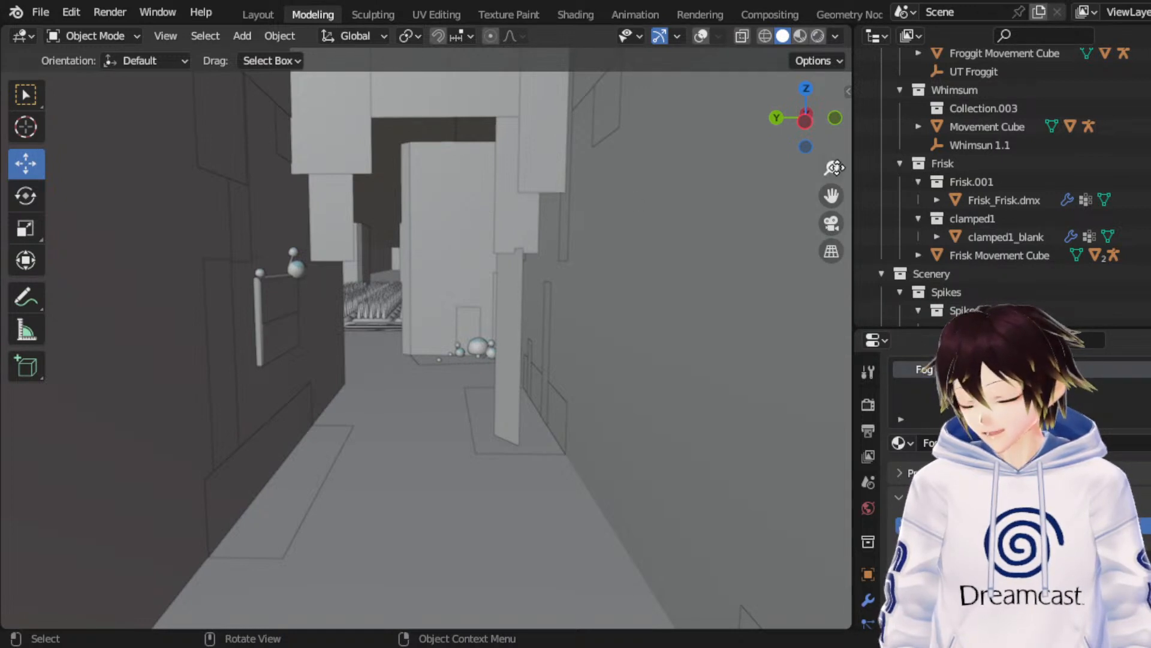
left_click_drag(835, 168, 836, 142)
left_click_drag(829, 196, 899, 239)
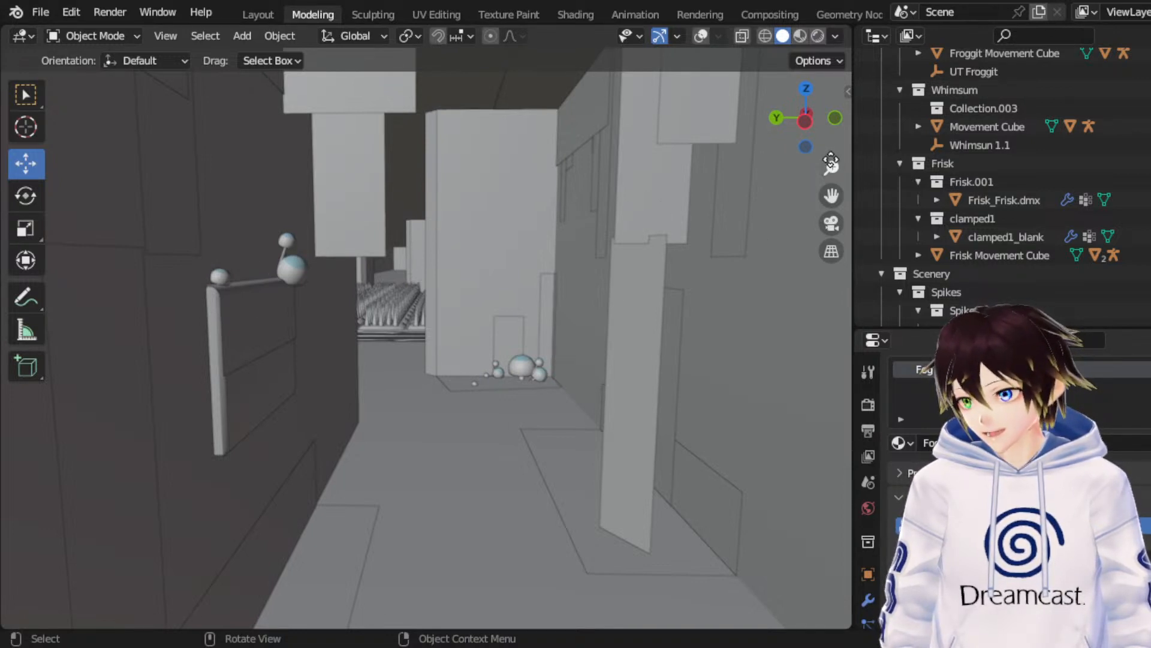
left_click_drag(832, 166, 831, 141)
left_click_drag(829, 189, 930, 232)
mouse_move(832, 168)
left_mouse_down()
mouse_move(831, 143)
mouse_move(831, 158)
left_mouse_up()
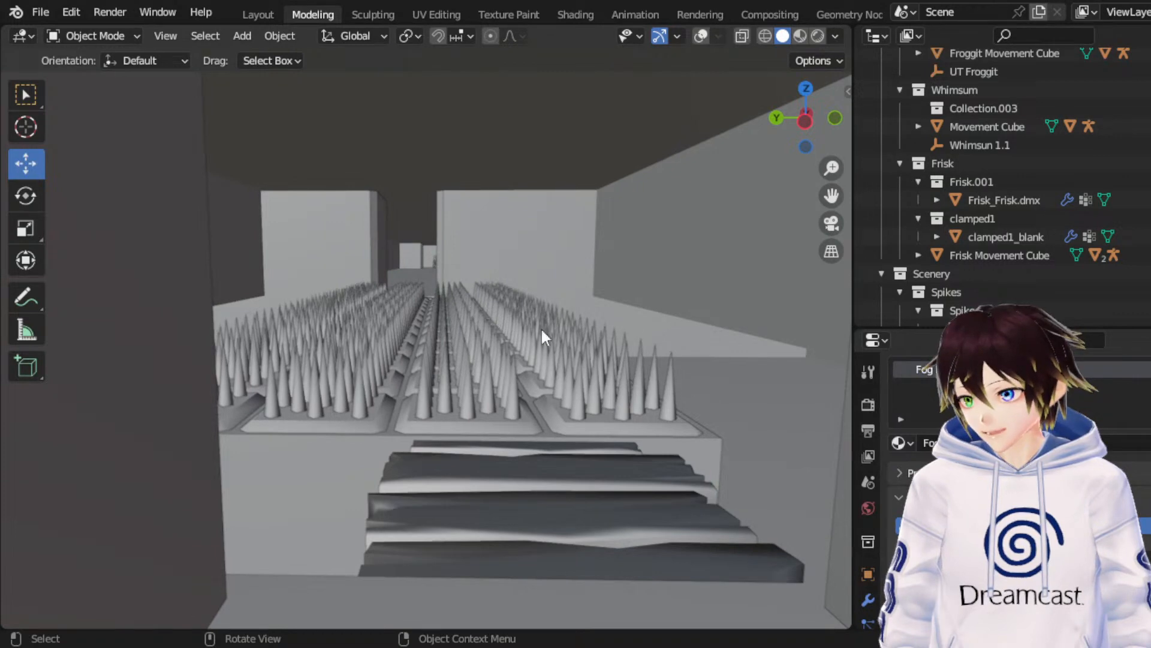
scroll(778, 230, "up", 4)
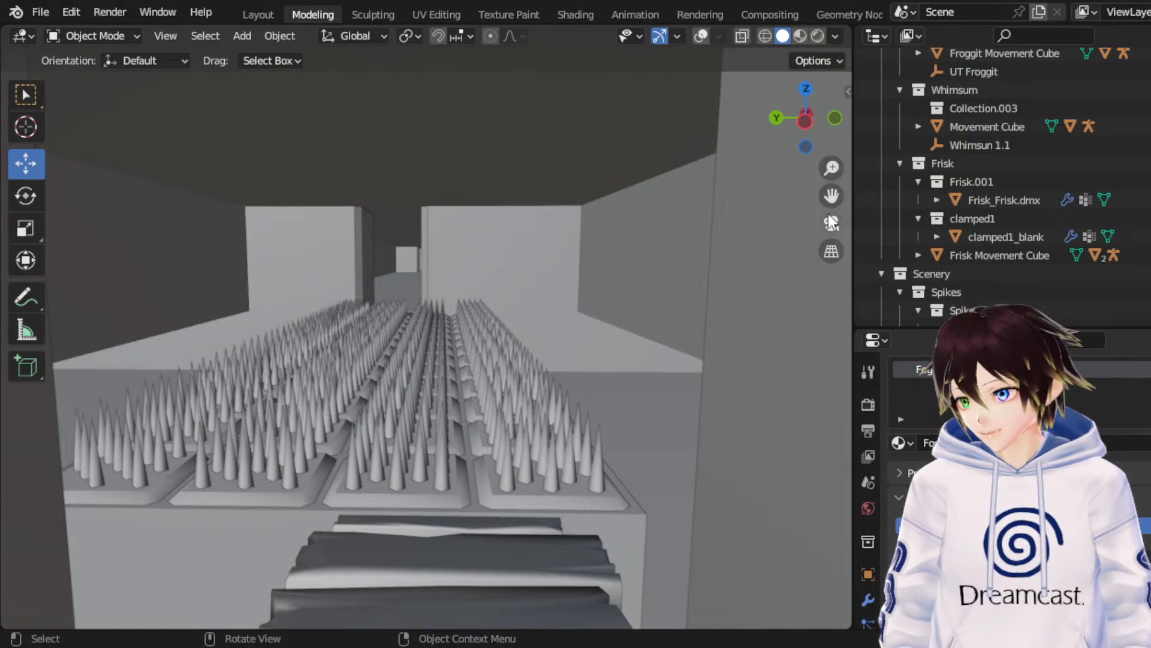
left_click_drag(832, 196, 873, 195)
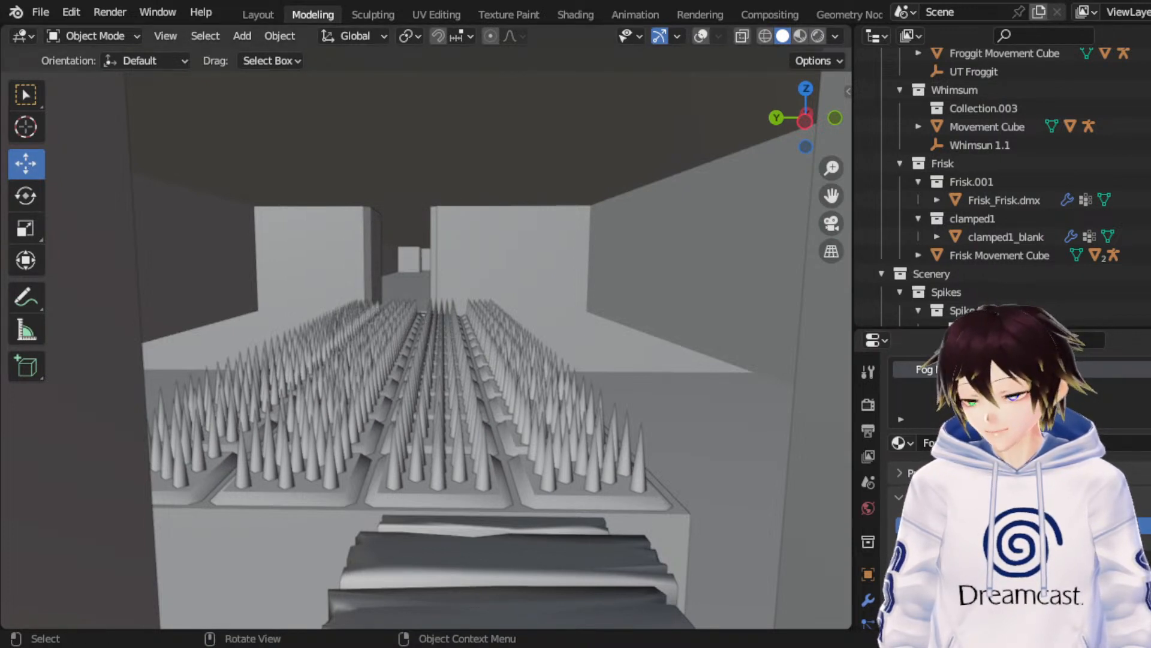
mouse_move(832, 168)
left_mouse_down()
mouse_move(832, 154)
mouse_move(833, 166)
left_mouse_up()
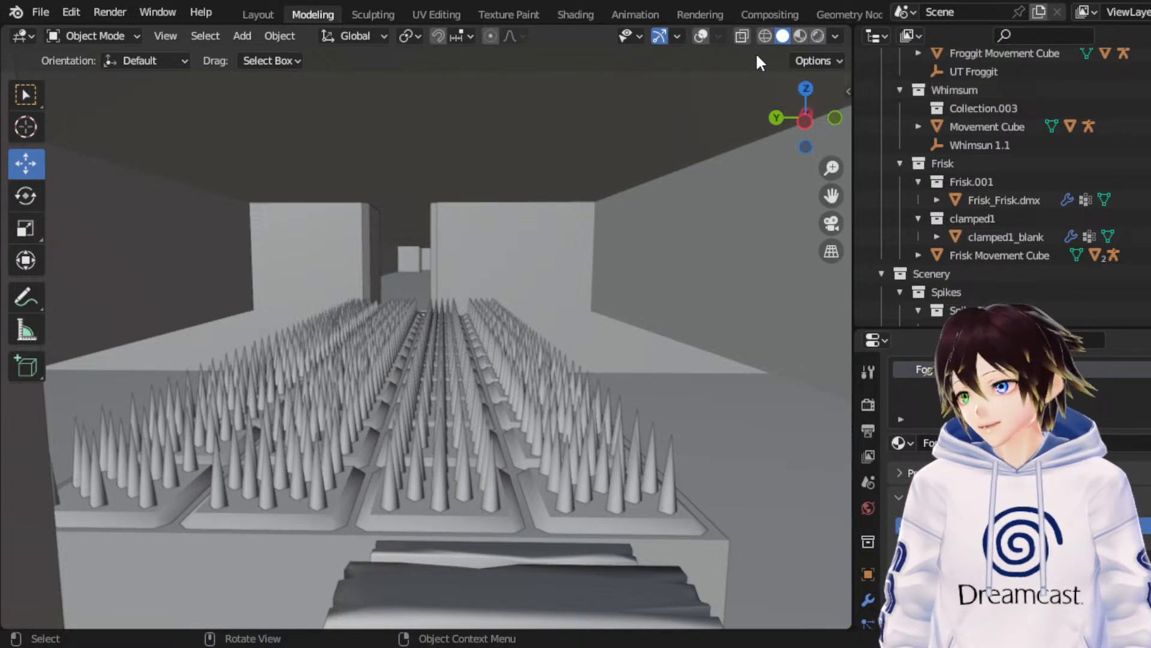
Step: Switch the viewport to wireframe shading and inspect the map layout around the spike room from directly above
left_click(765, 36)
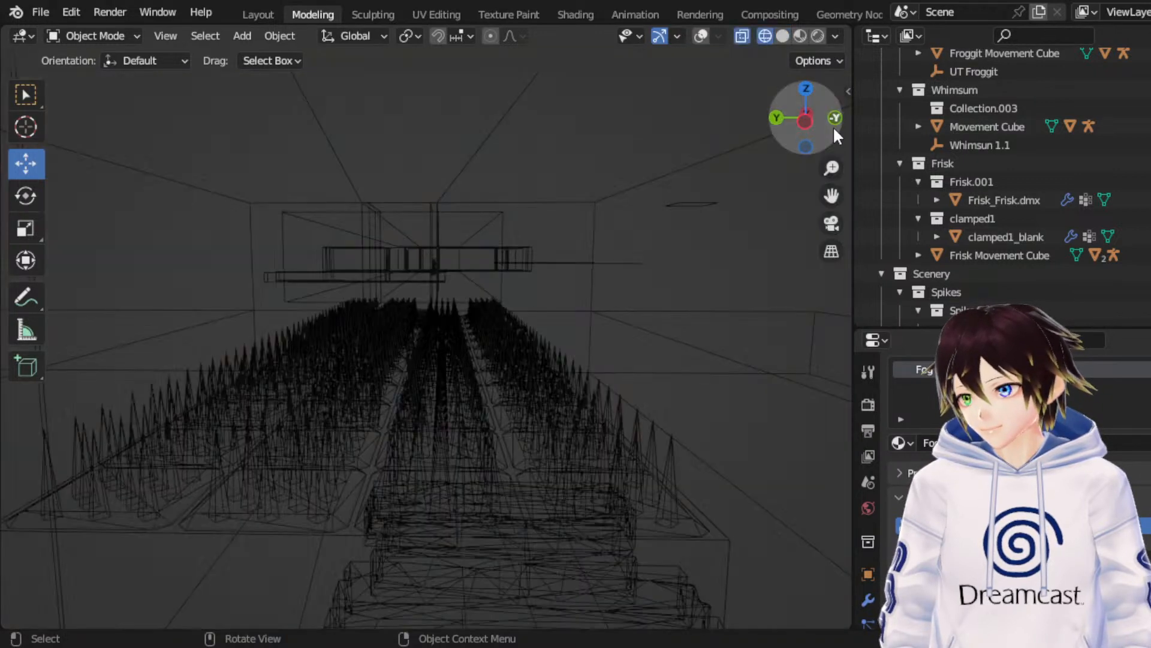
left_click(807, 89)
scroll(654, 225, "down", 2)
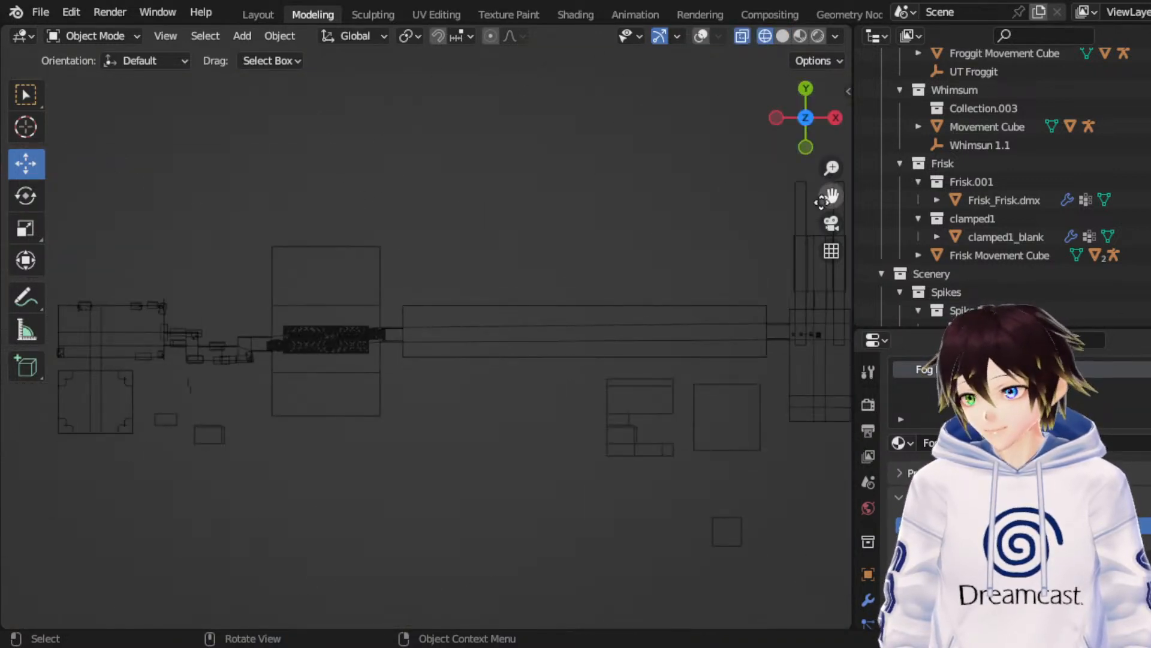
left_click_drag(831, 196, 949, 195)
scroll(622, 259, "up", 2)
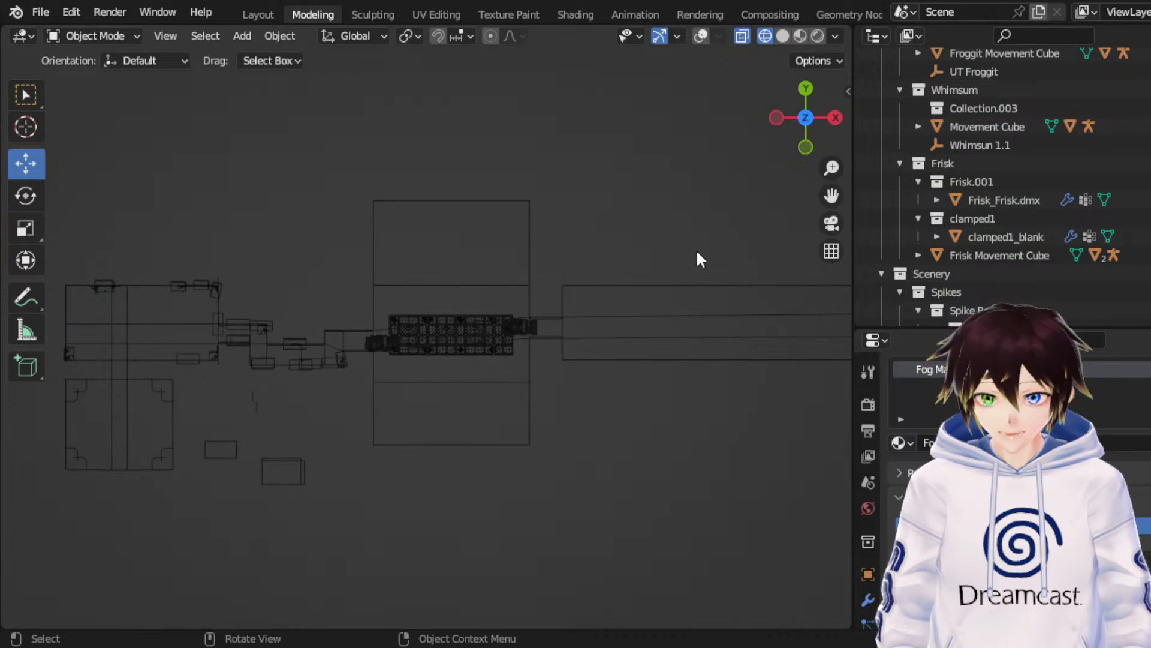
left_click_drag(831, 195, 706, 249)
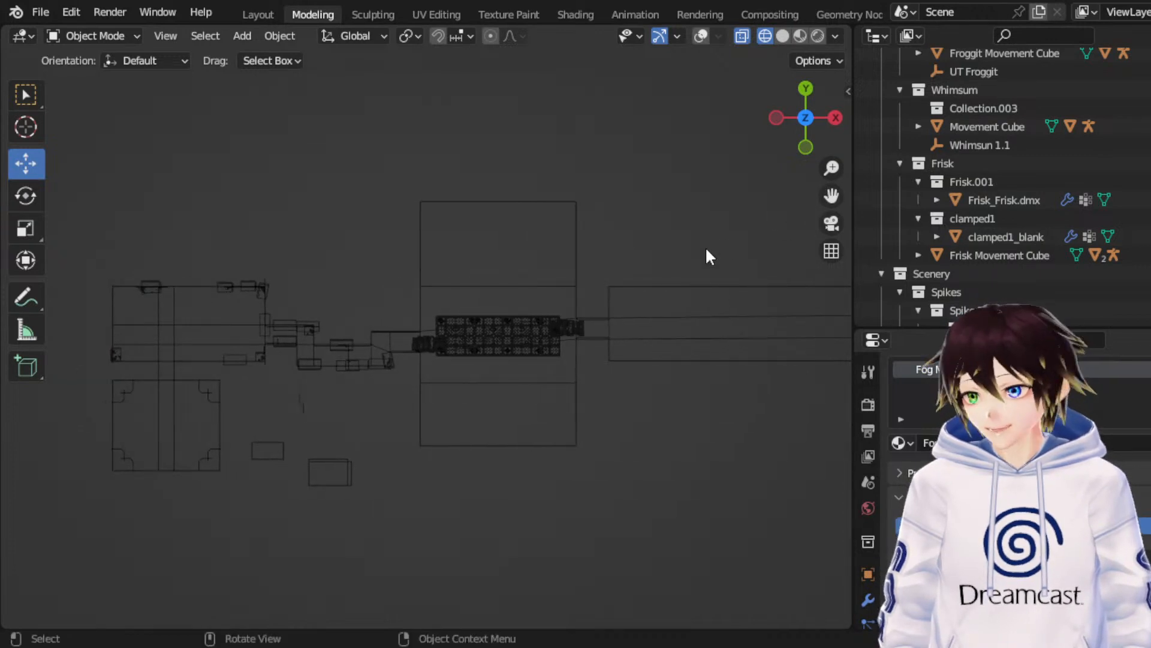
Step: Save the current scene and open the recent file ruinsgmodVer2Part2ver2.blend
key("ctrl+s")
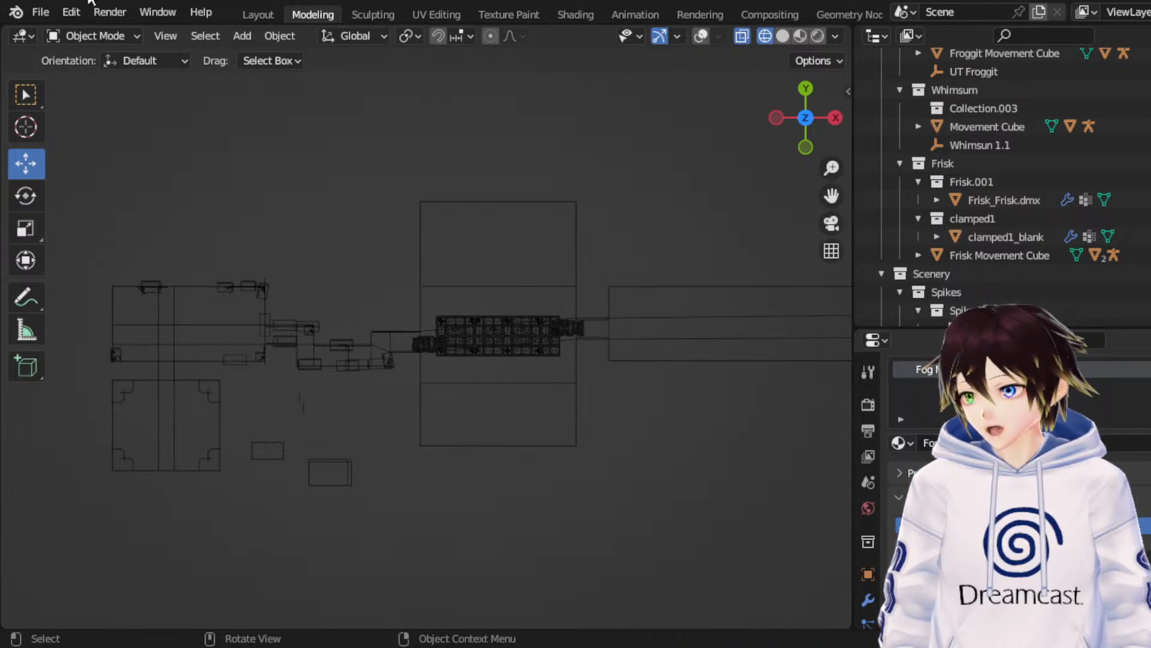
key("ctrl+s")
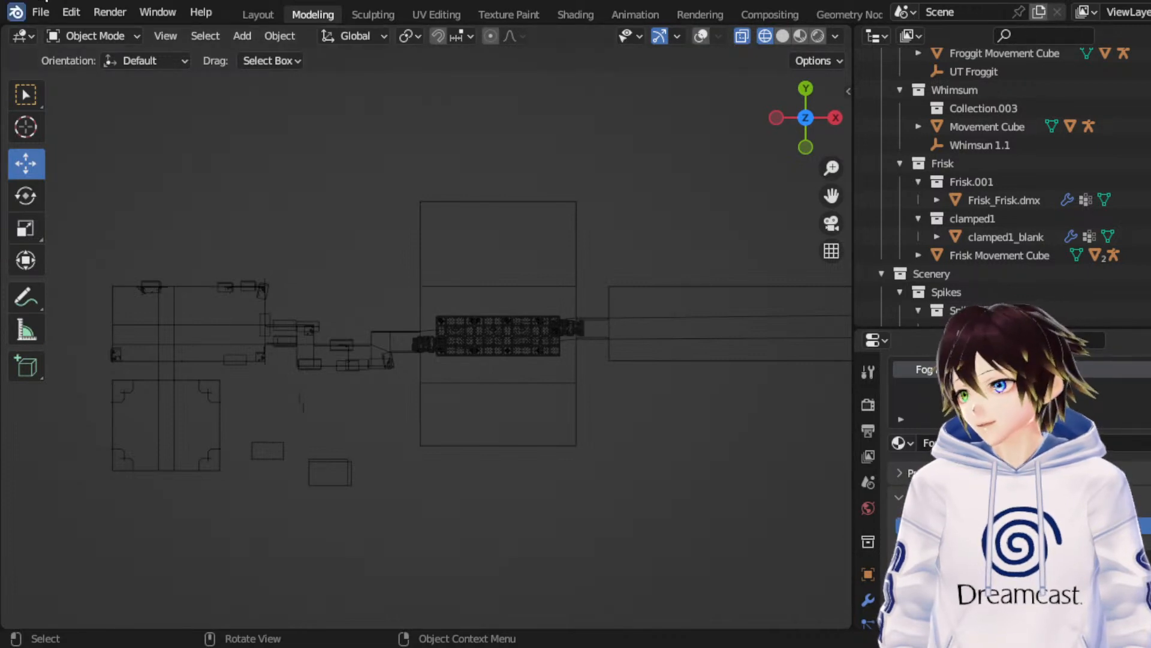
left_click(40, 12)
mouse_move(67, 70)
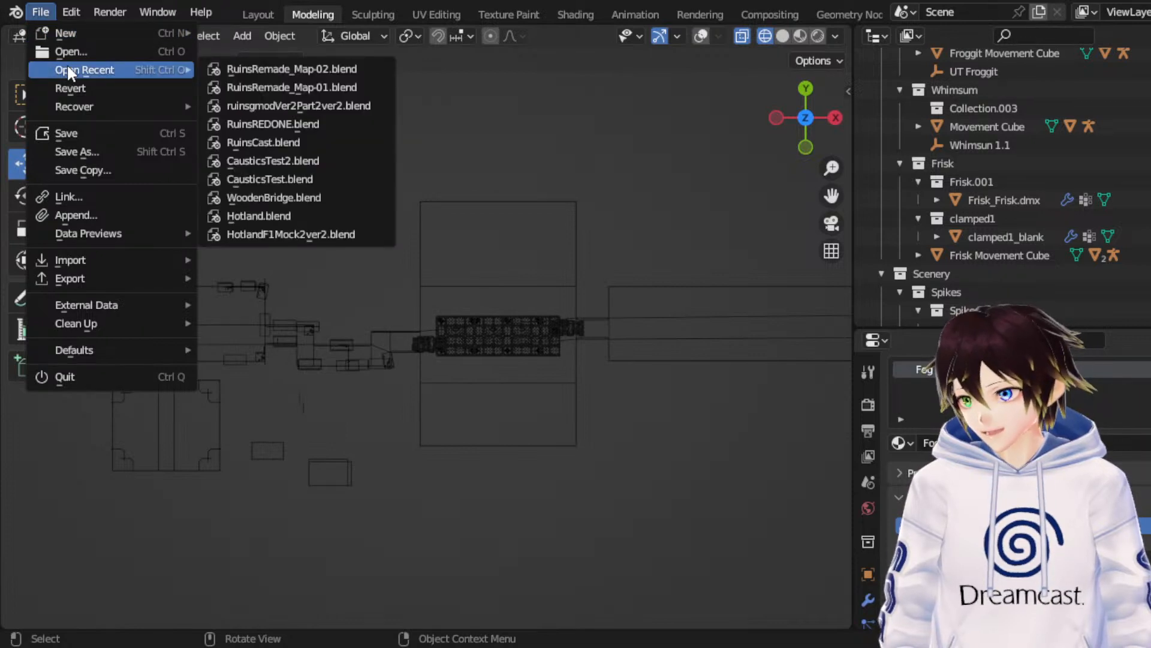
left_click(329, 105)
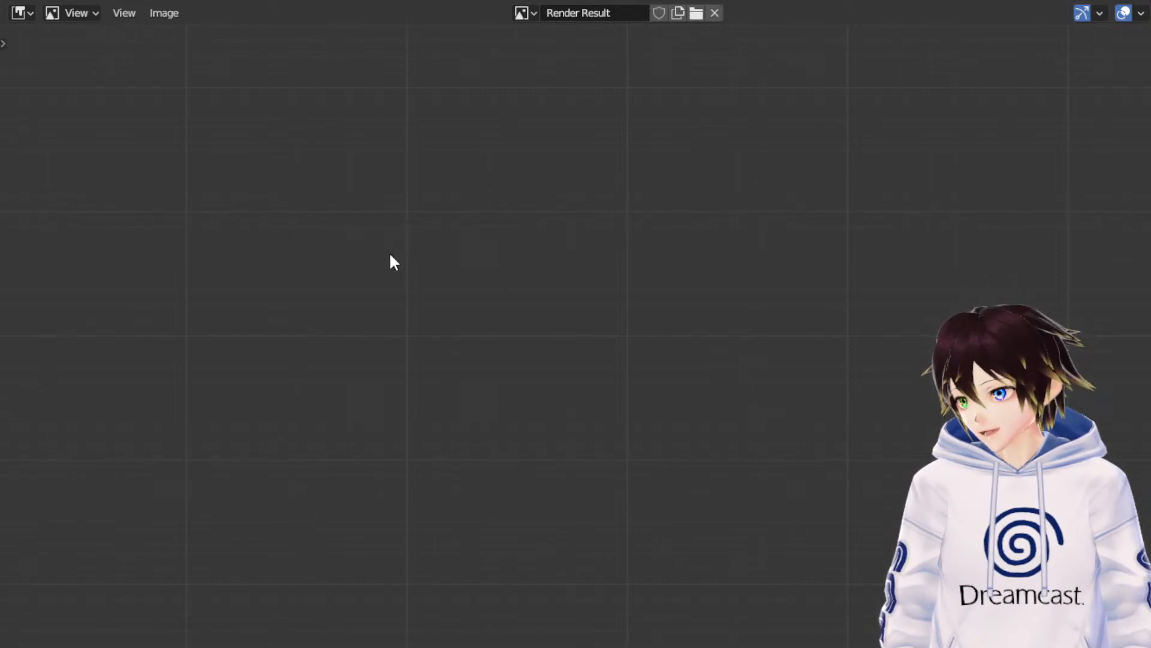
Step: Switch the viewport to rendered shading and examine the vines, water and spikes in the older spike room
middle_click_drag(784, 197, 784, 197)
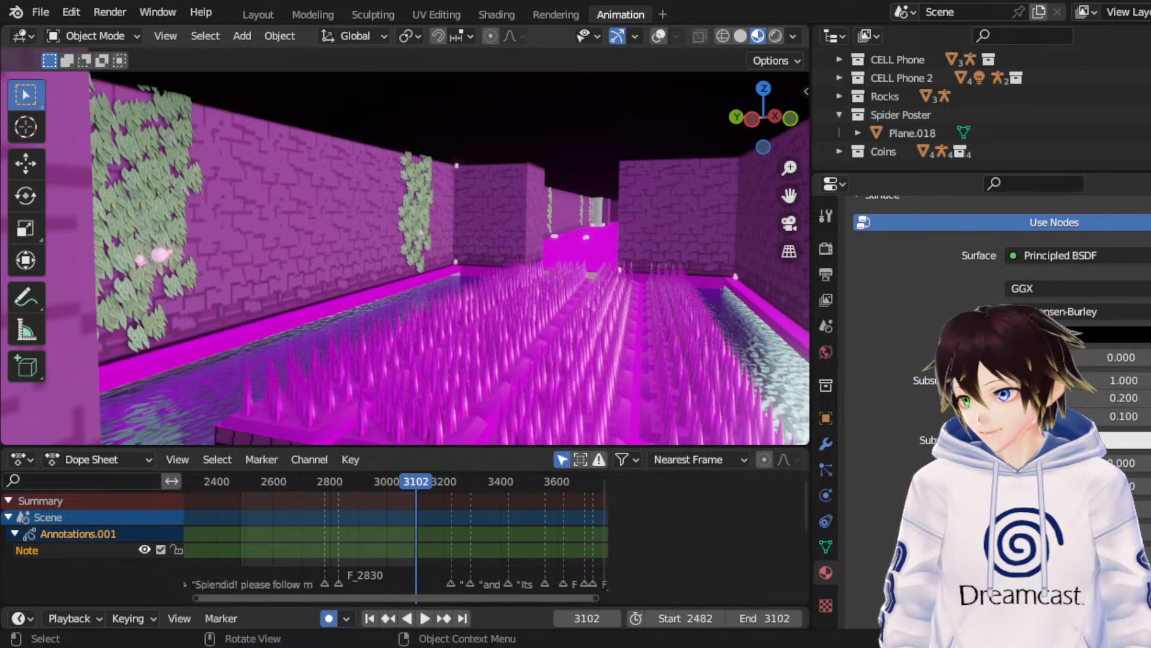
left_click(778, 33)
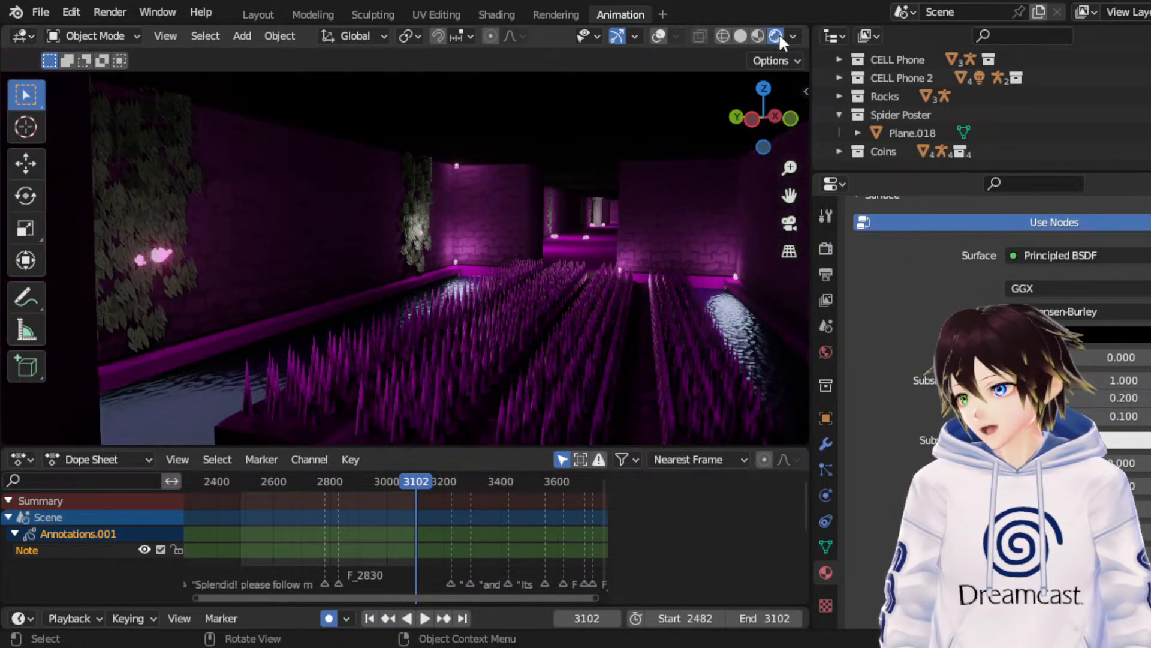
left_click_drag(790, 195, 881, 198)
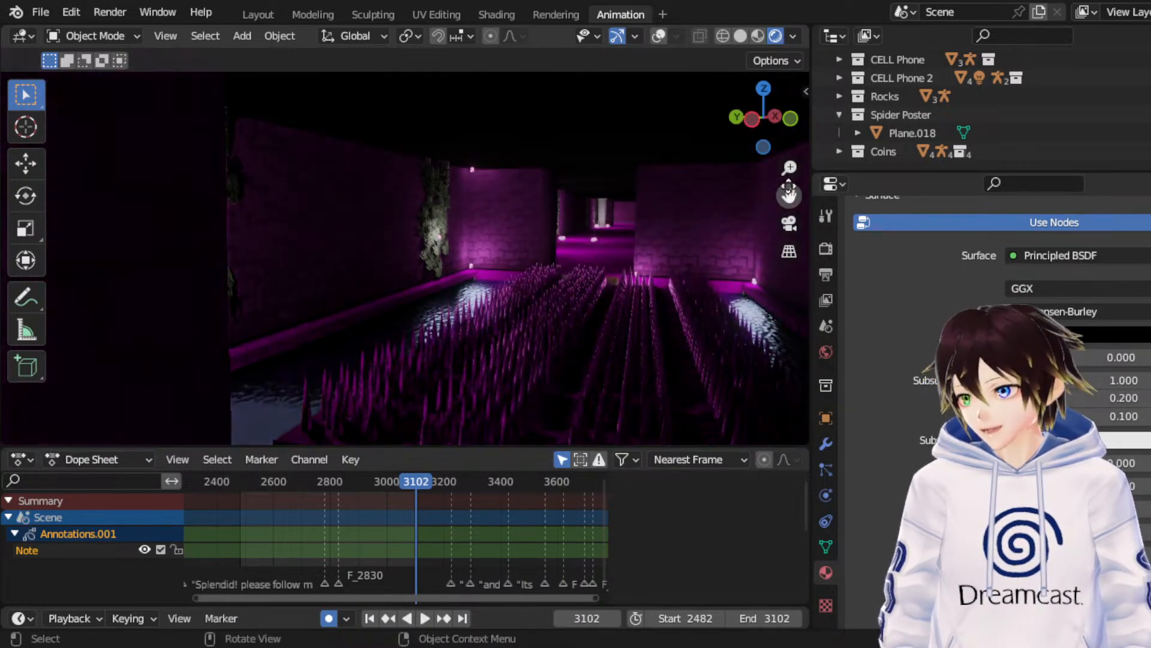
left_click_drag(789, 167, 790, 114)
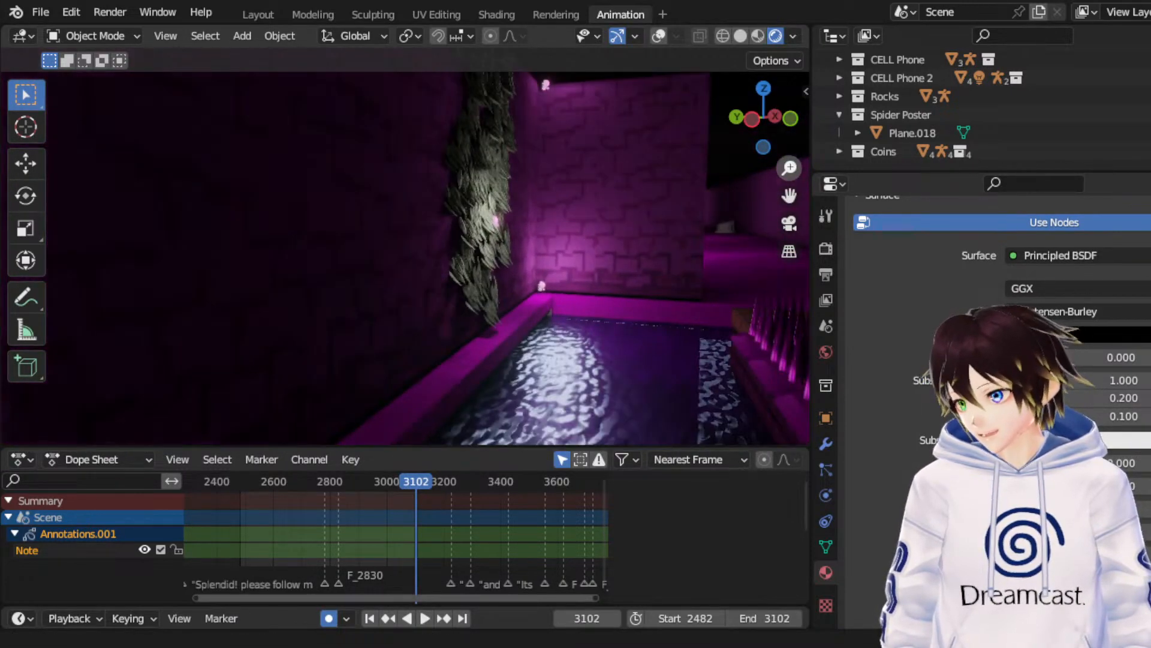
Step: Examine the vine-covered wall, the corner pool and the corridor beyond the spike field in the older map
mouse_move(790, 196)
left_mouse_down()
mouse_move(792, 114)
mouse_move(770, 206)
left_mouse_up()
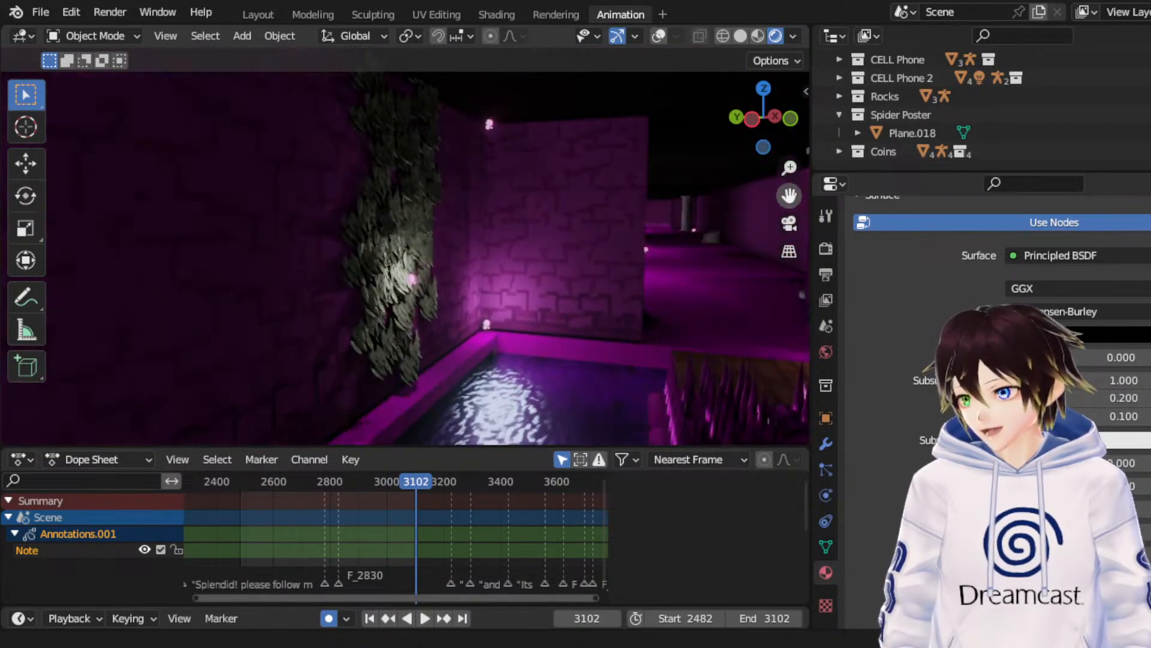
middle_click_drag(494, 315, 459, 315)
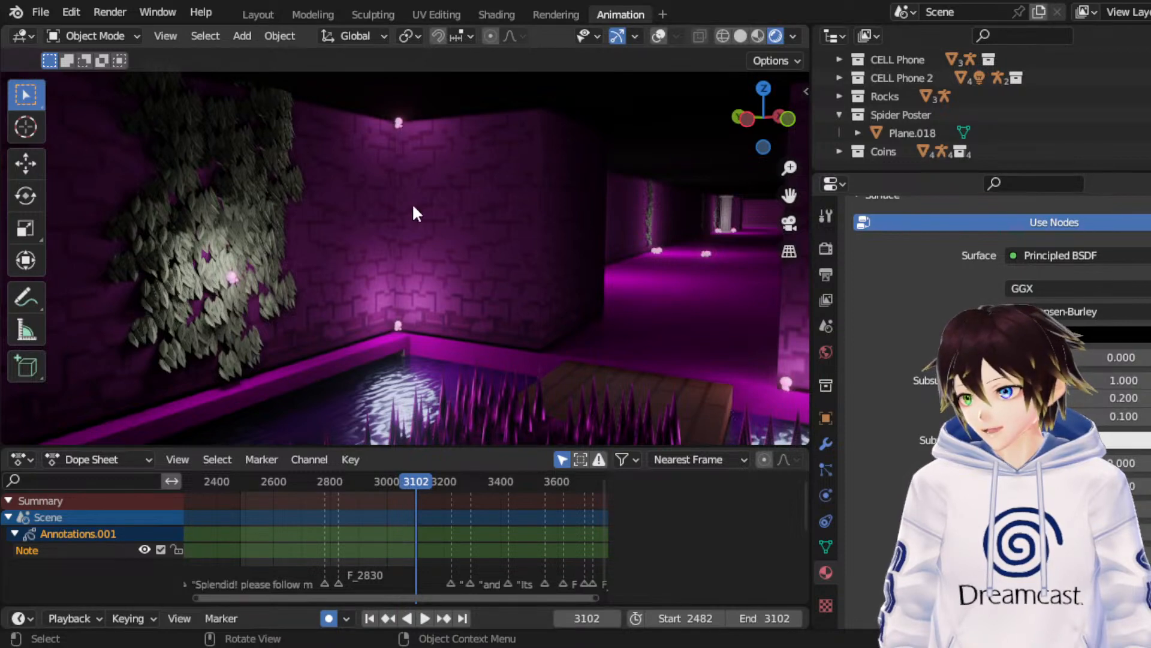
middle_click_drag(399, 338, 418, 320)
scroll(408, 336, "down", 3)
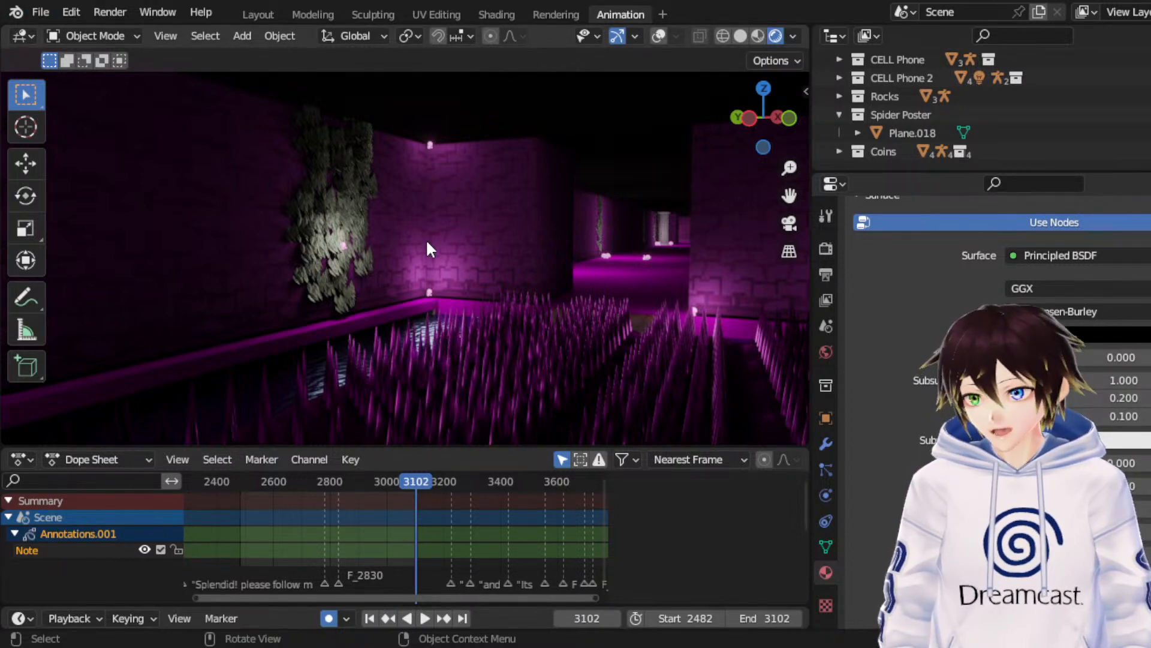
Step: Open the recent file CausticsTest.blend
left_click(34, 9)
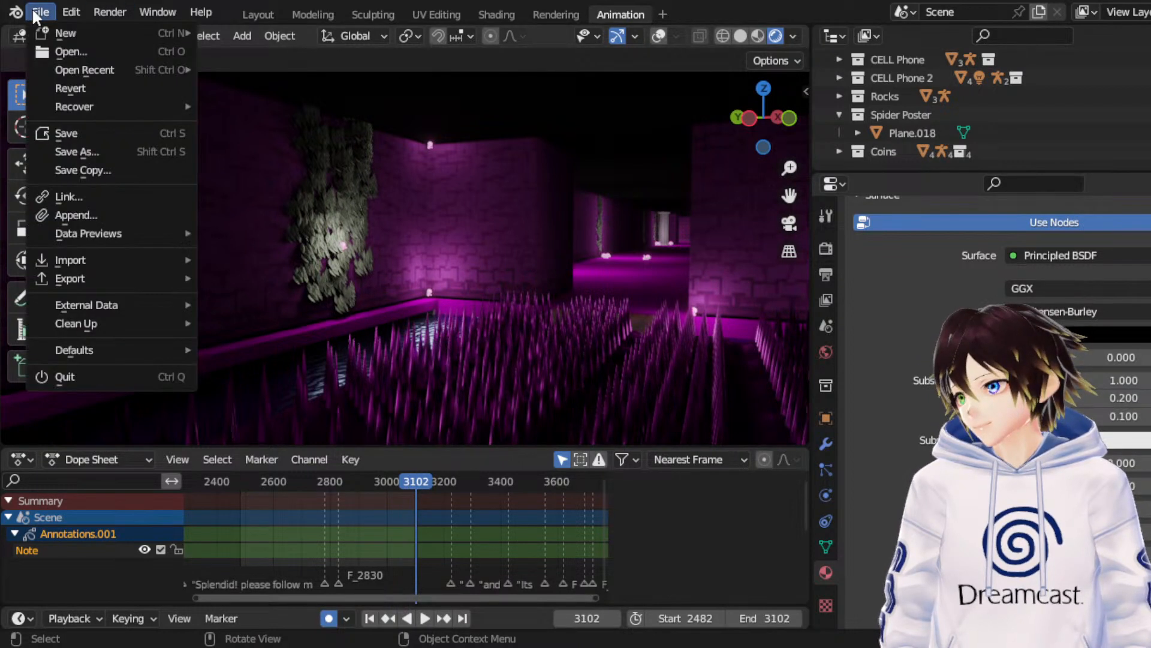
mouse_move(34, 33)
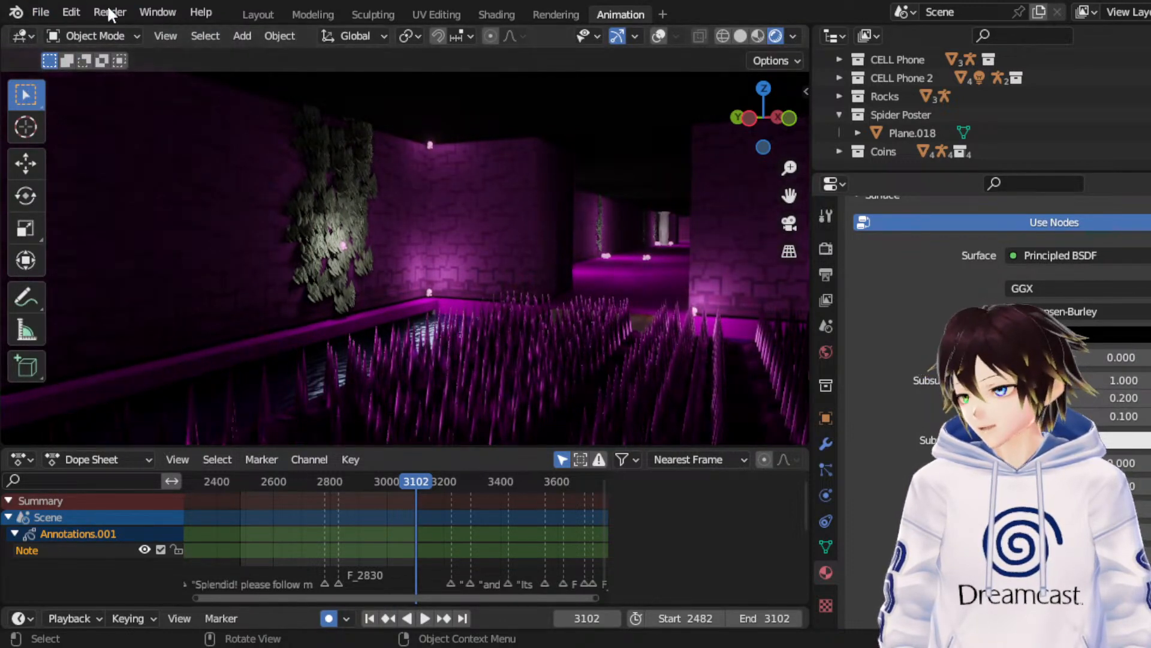
left_click(41, 10)
mouse_move(55, 69)
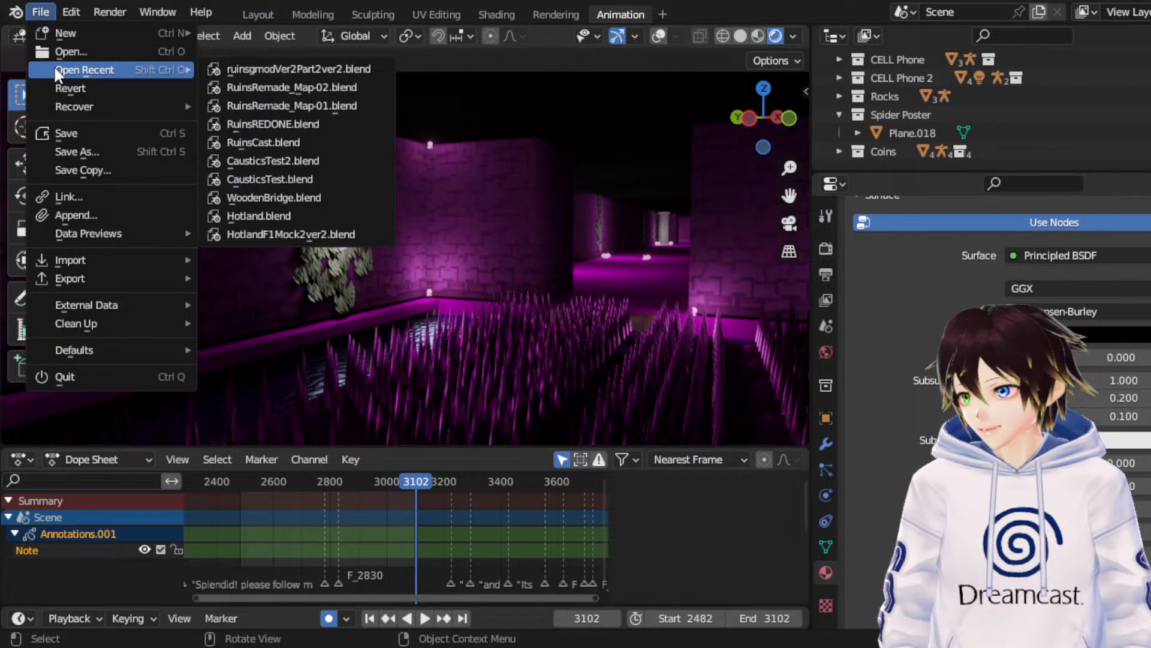
left_click(299, 179)
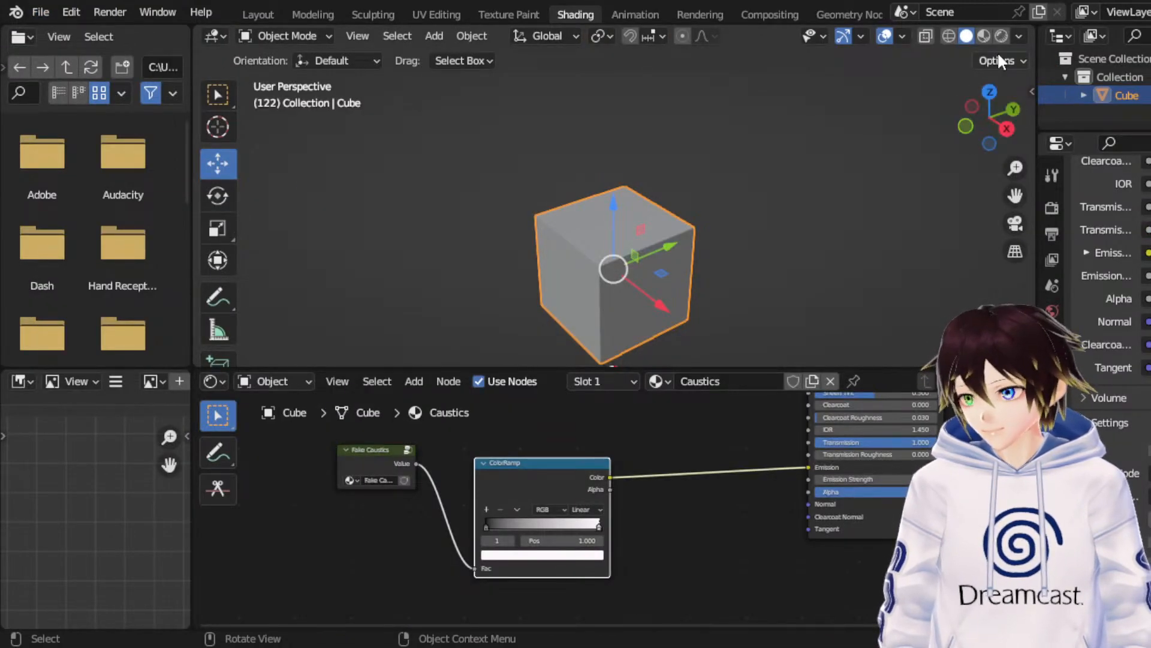
Step: Switch the viewport to material preview, widen it over the file browser, and play the cube's caustics animation
left_click(984, 35)
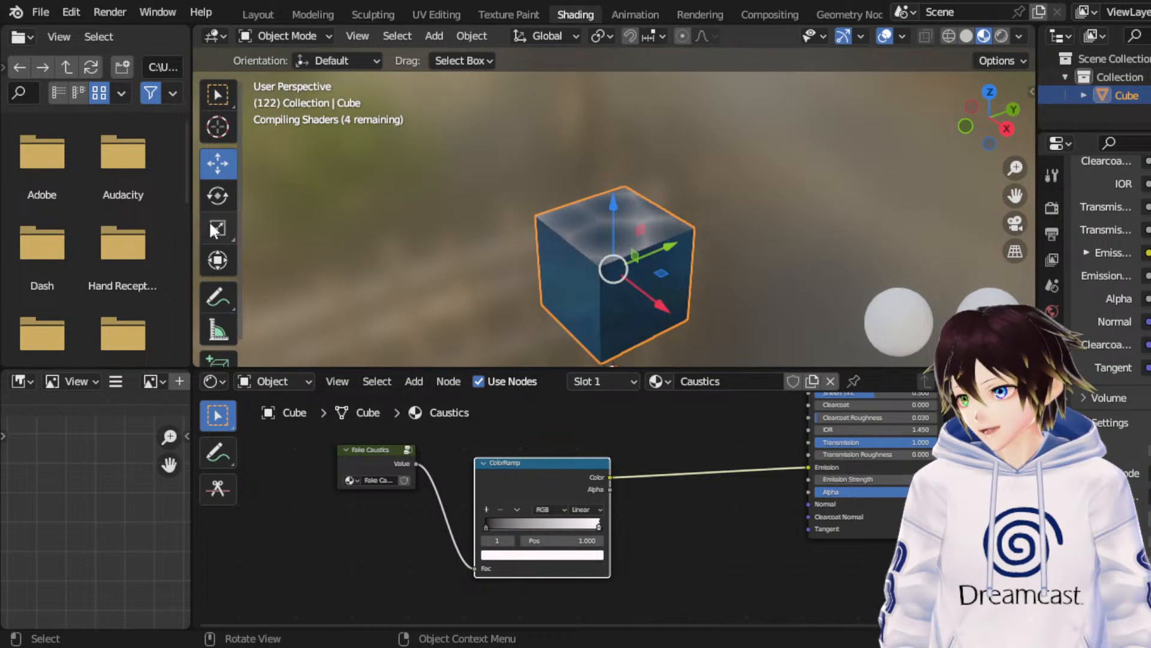
left_click_drag(192, 234, 82, 234)
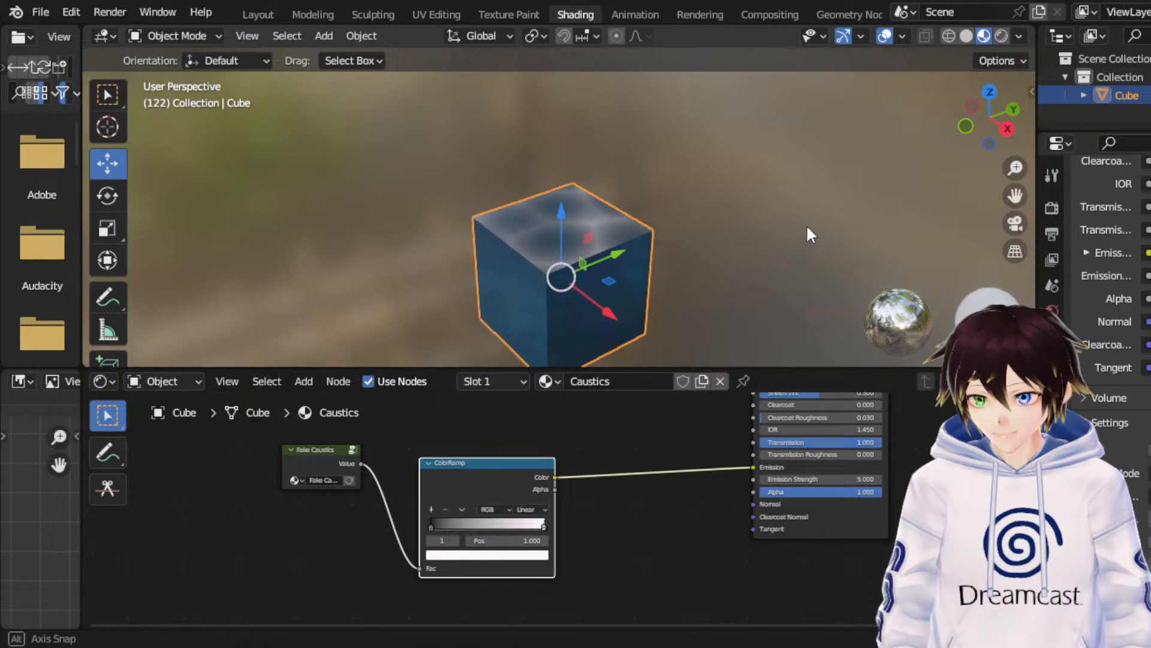
scroll(808, 225, "up", 2)
middle_click_drag(793, 233, 804, 233)
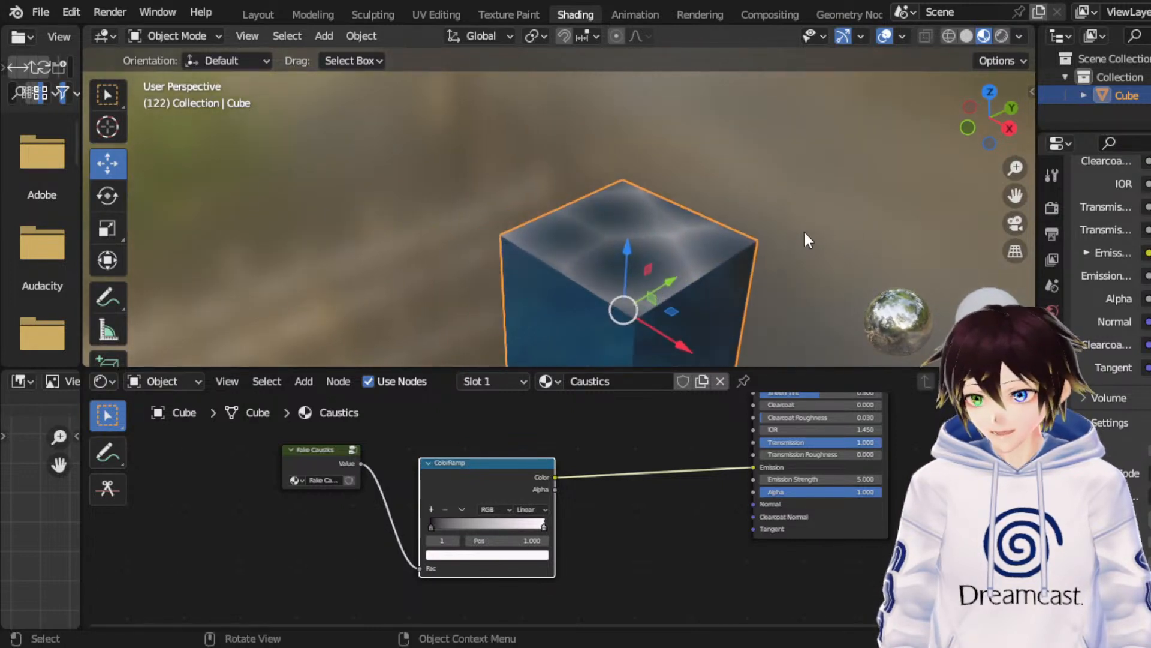
left_click_drag(1018, 195, 922, 66)
scroll(744, 198, "down", 2)
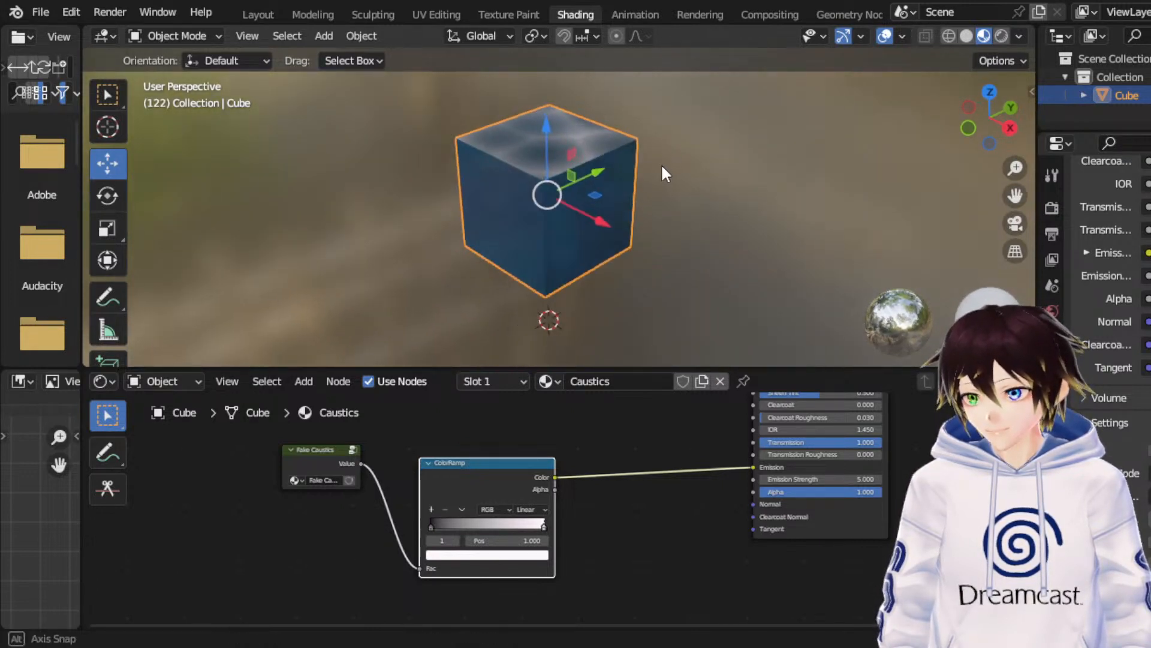
middle_click_drag(661, 166, 666, 179)
key("space")
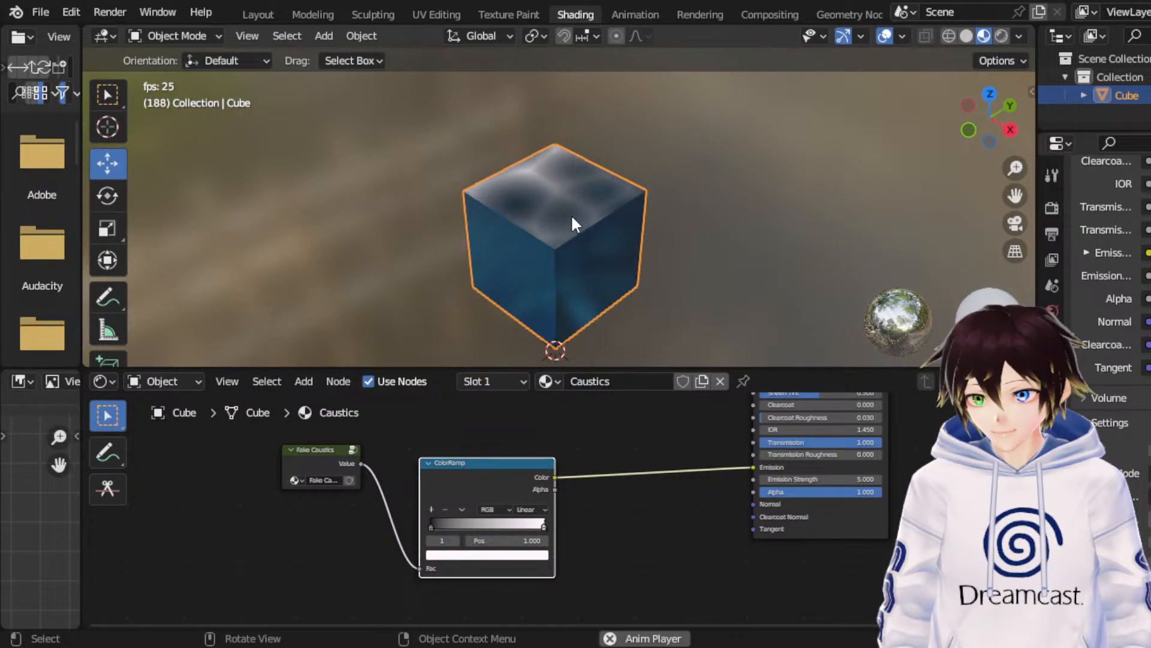
key("space")
scroll(571, 225, "down", 3)
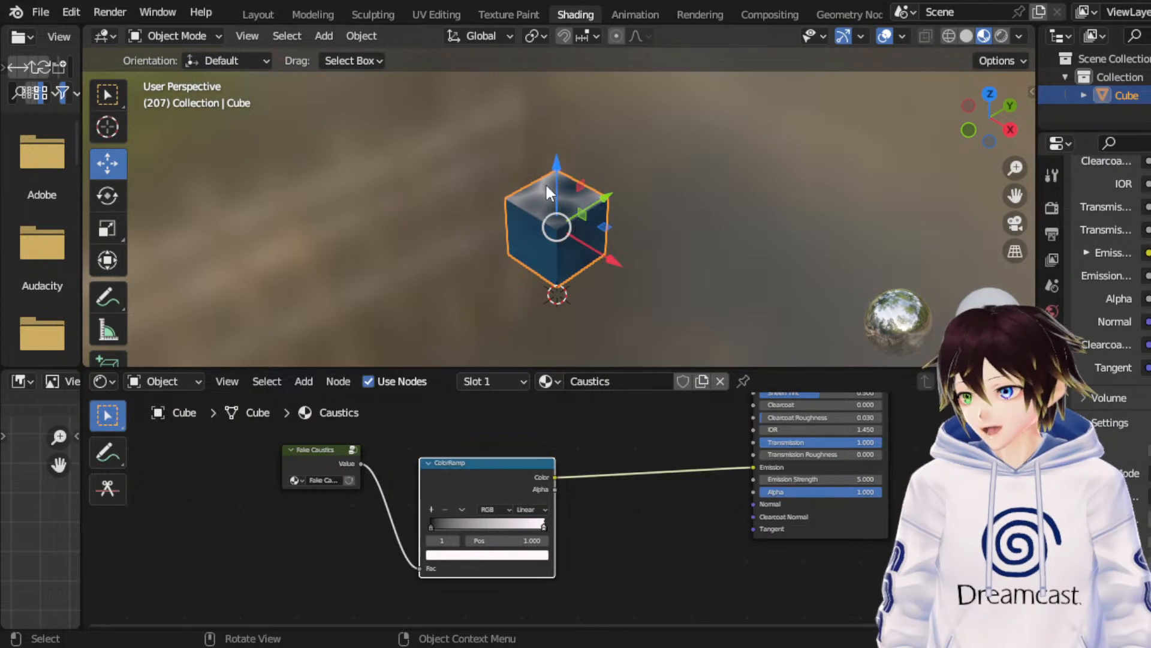
Step: Add a mesh plane beneath the cube and scale it up until it extends far beyond the cube
left_click(324, 35)
mouse_move(332, 57)
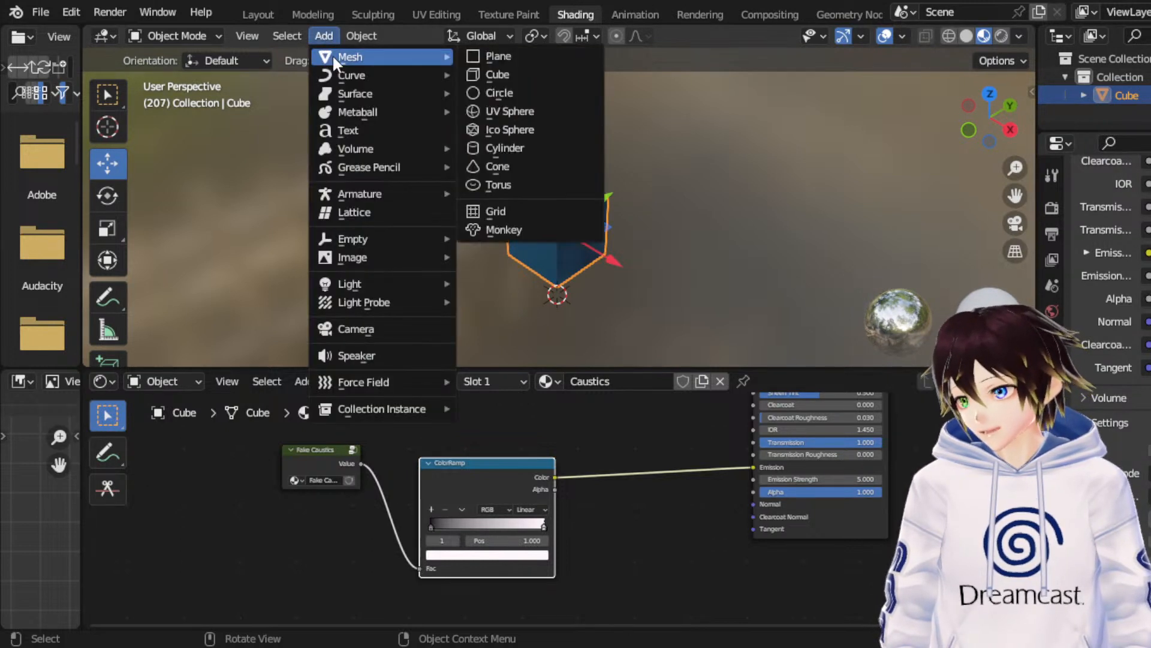
left_click(495, 56)
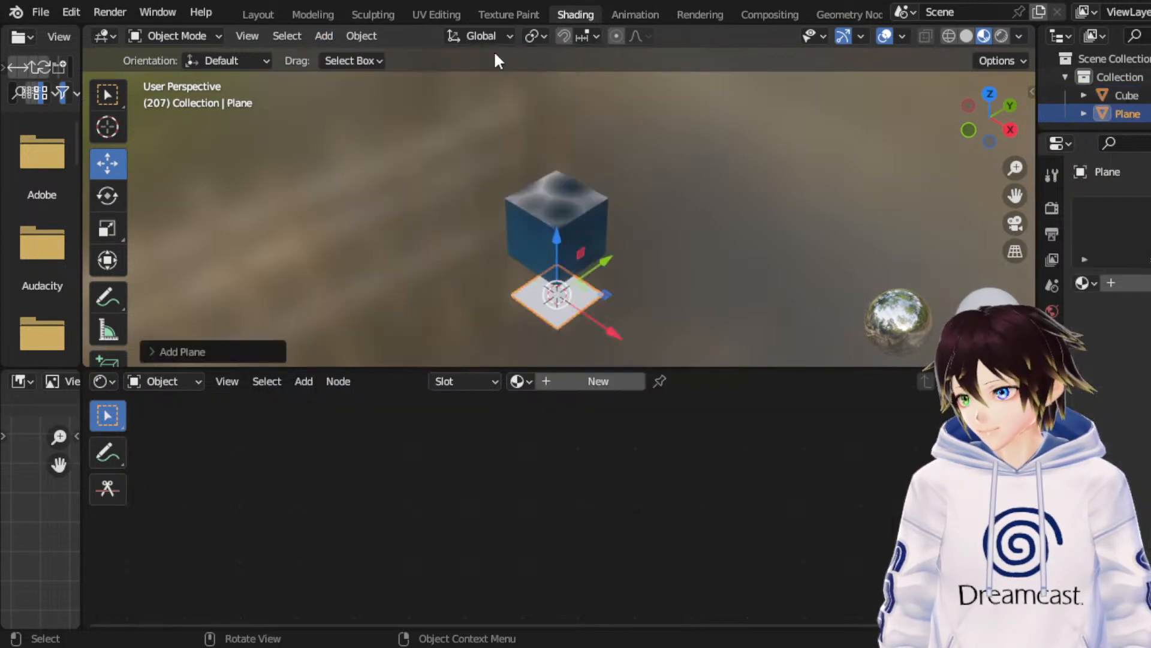
left_click(108, 228)
key("s")
left_click(913, 304)
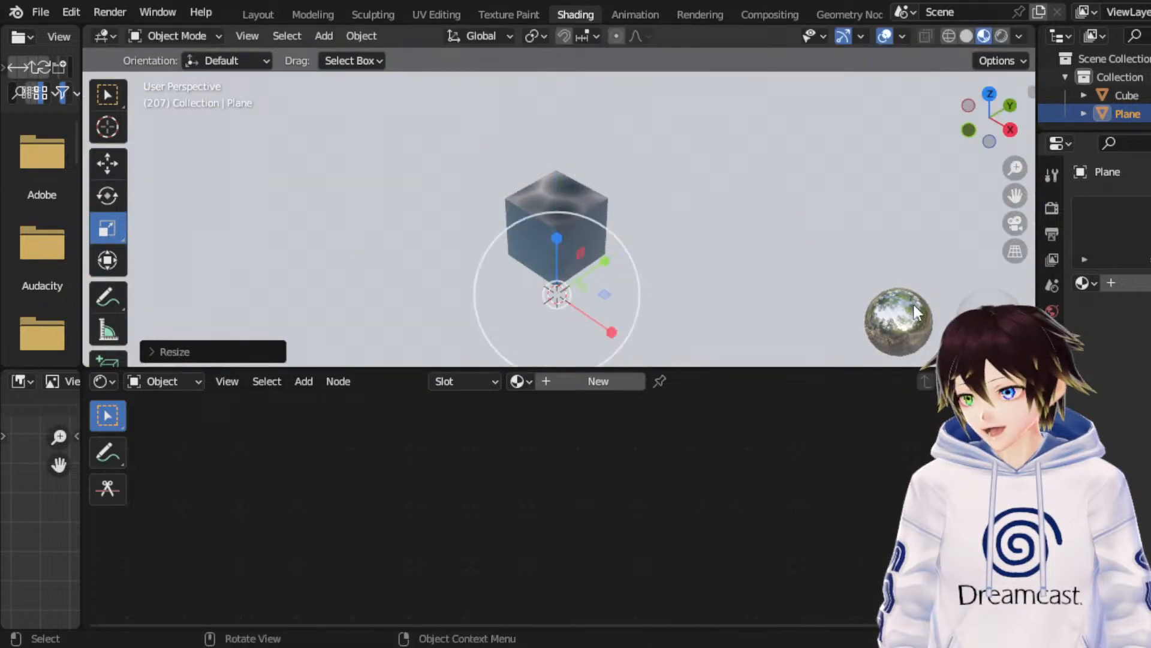
Step: Assign the existing Caustics material to the plane and play the animation to view the water pattern
left_click(1086, 283)
left_click(960, 311)
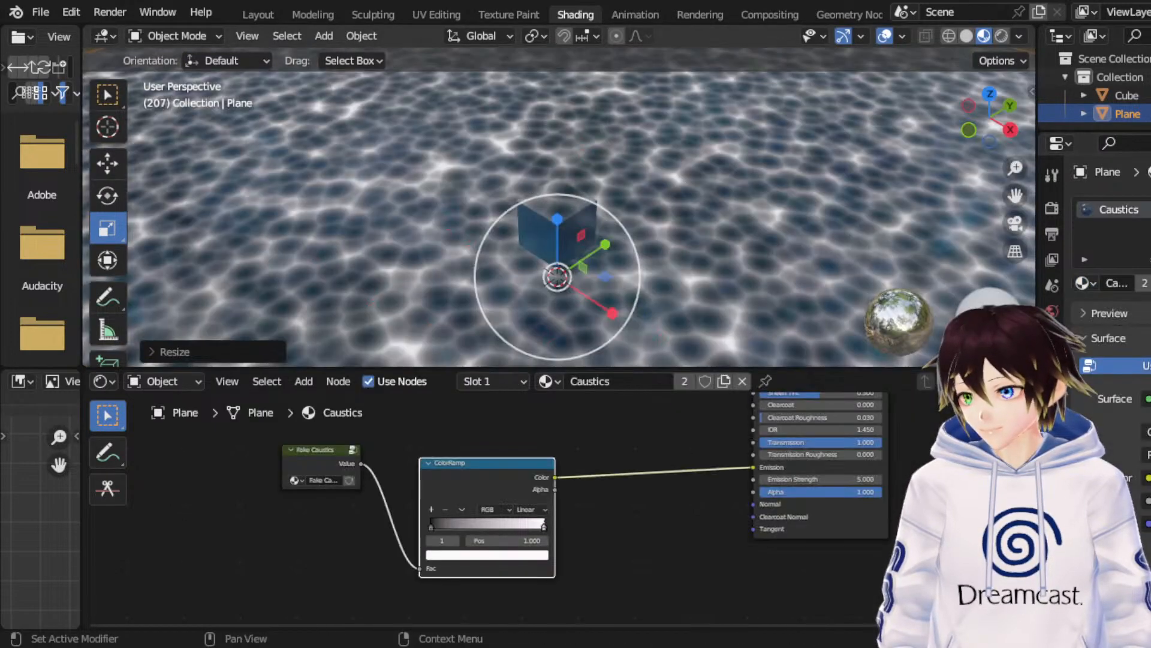
scroll(933, 288, "down", 4)
key("space")
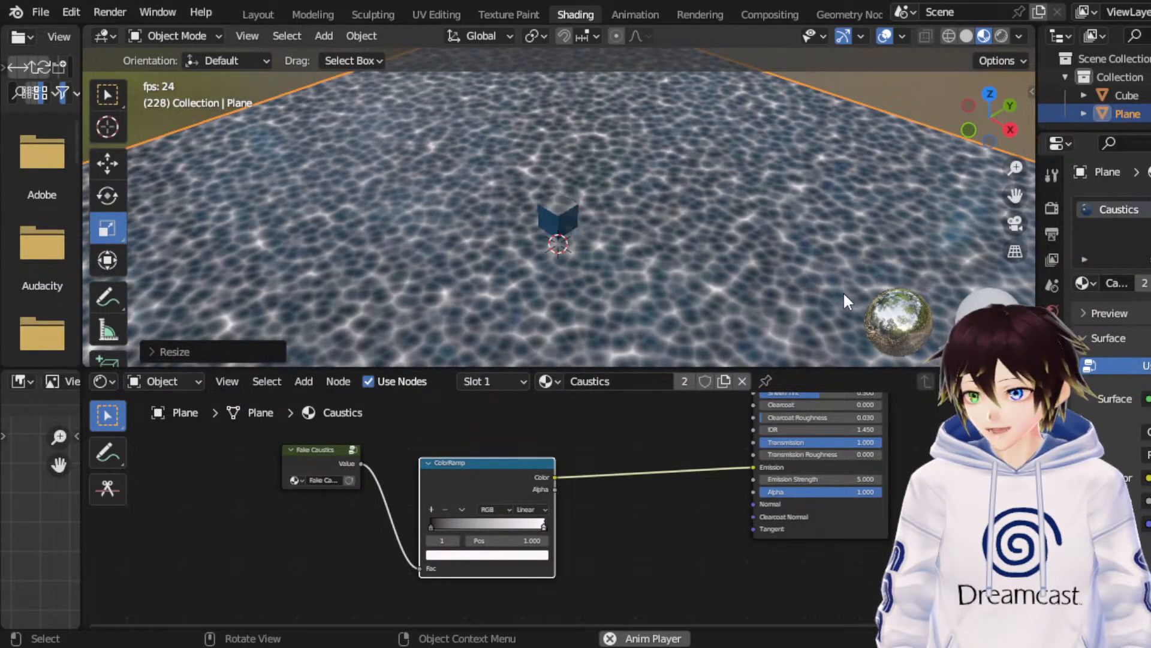
scroll(725, 218, "up", 3)
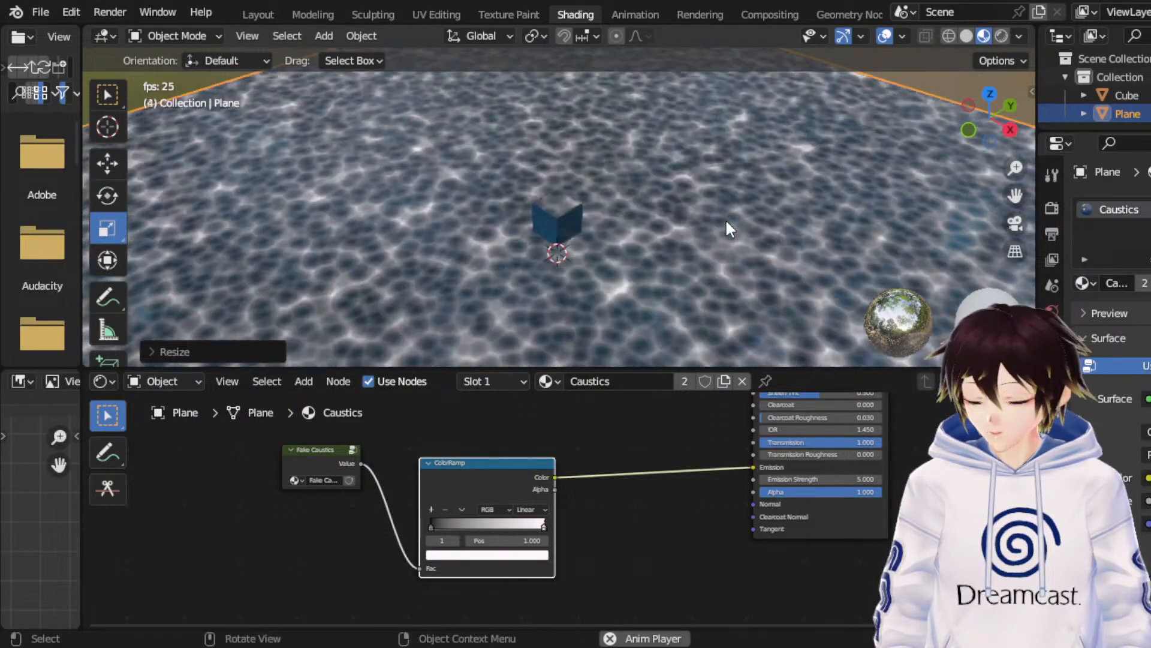
scroll(725, 219, "up", 2)
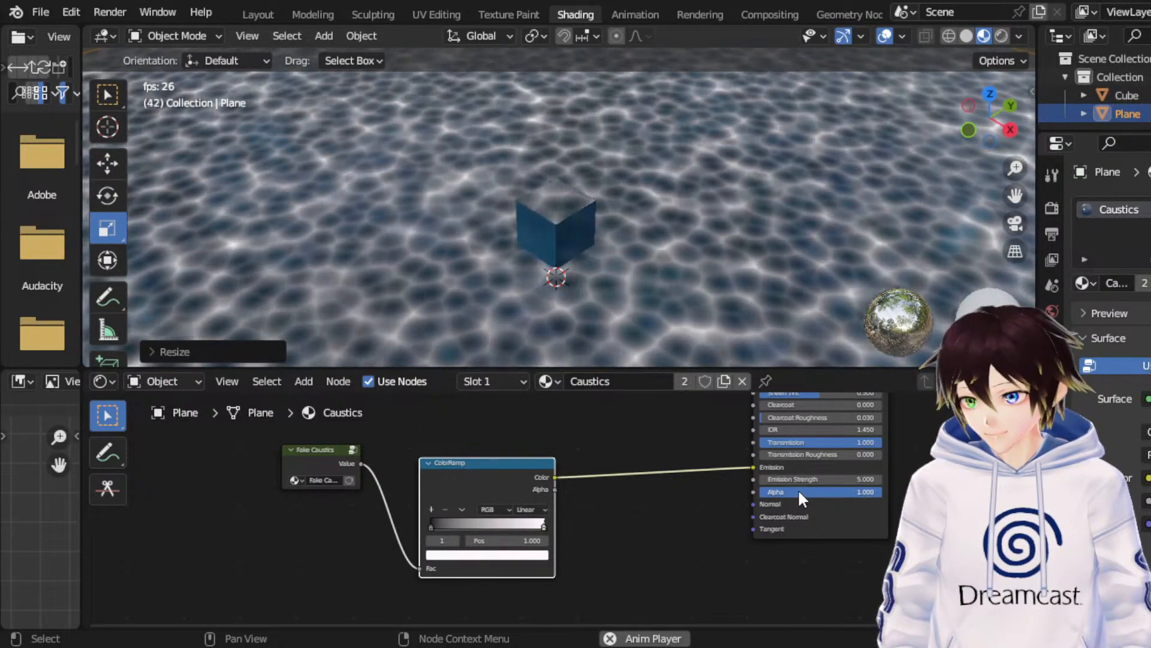
Step: Set the Caustics material's Emission Strength to 0.5
left_click(812, 479)
type("1")
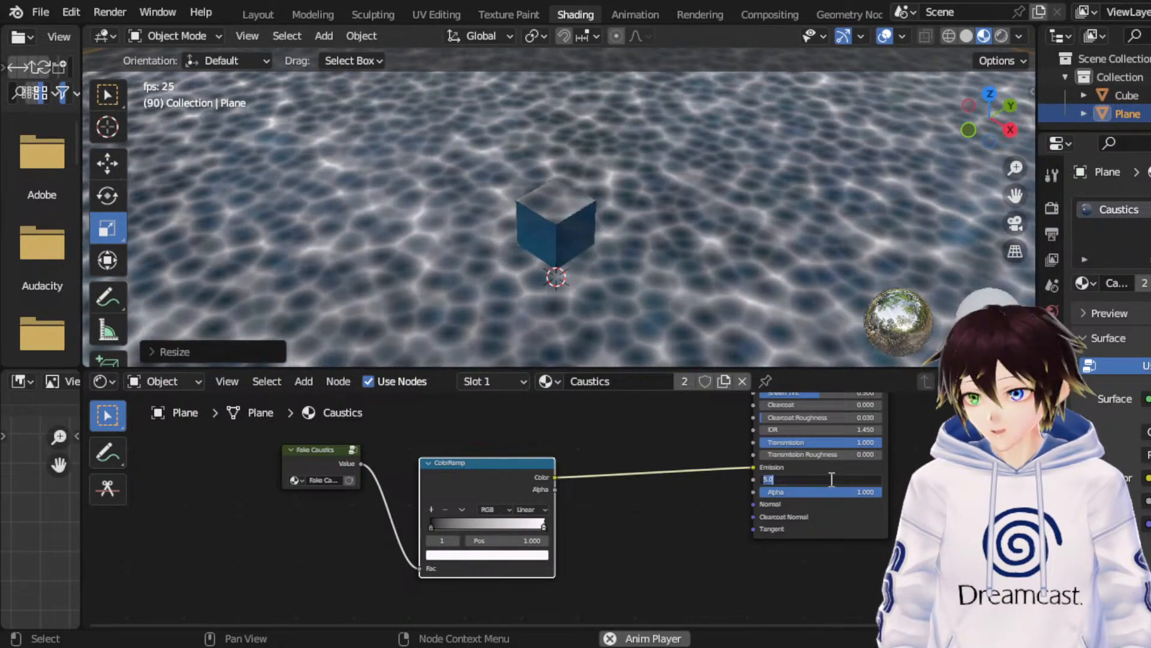
key("Return")
left_click(830, 479)
type("0.5")
key("Return")
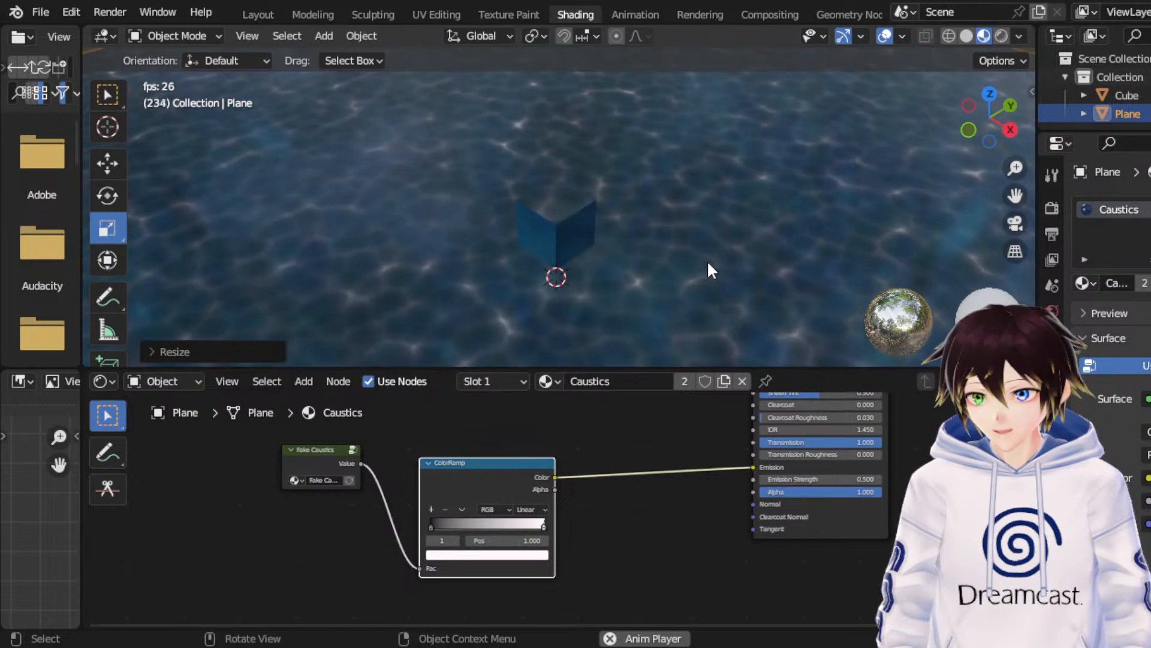
Step: Examine the animated caustics plane edge-on and from above around the cube
middle_click_drag(701, 243, 770, 166)
scroll(770, 167, "up", 4)
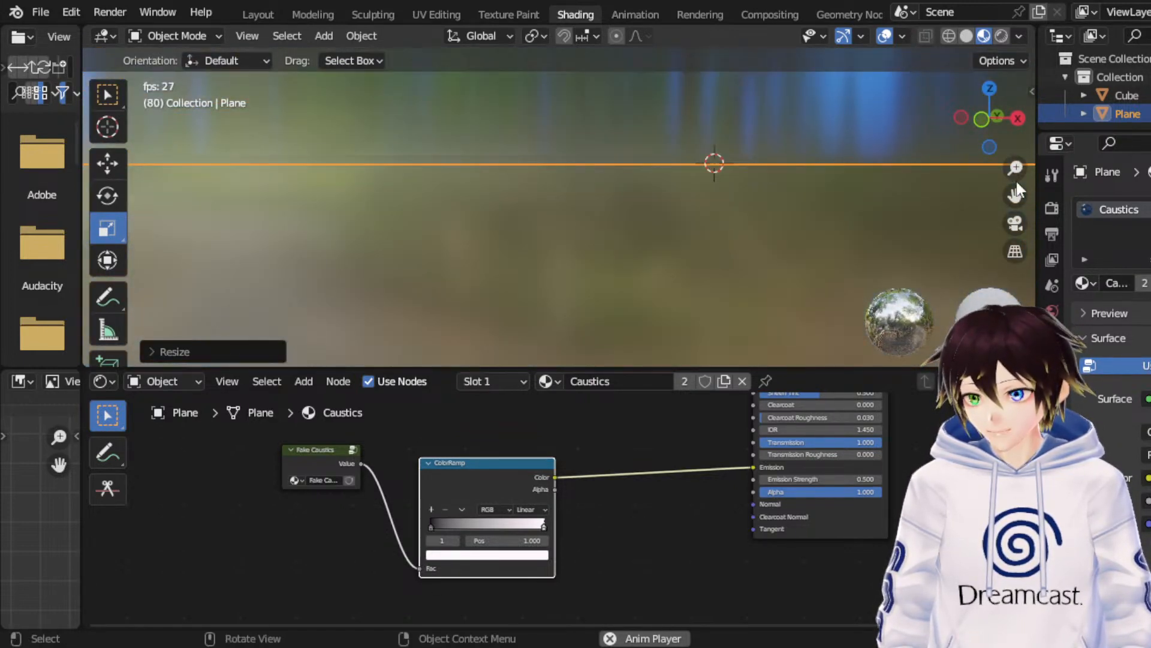
left_click_drag(1016, 194, 947, 383)
middle_click_drag(863, 213, 760, 289)
scroll(858, 190, "up", 2)
scroll(761, 289, "down", 2)
left_click_drag(1019, 197, 1142, 125)
scroll(689, 223, "up", 2)
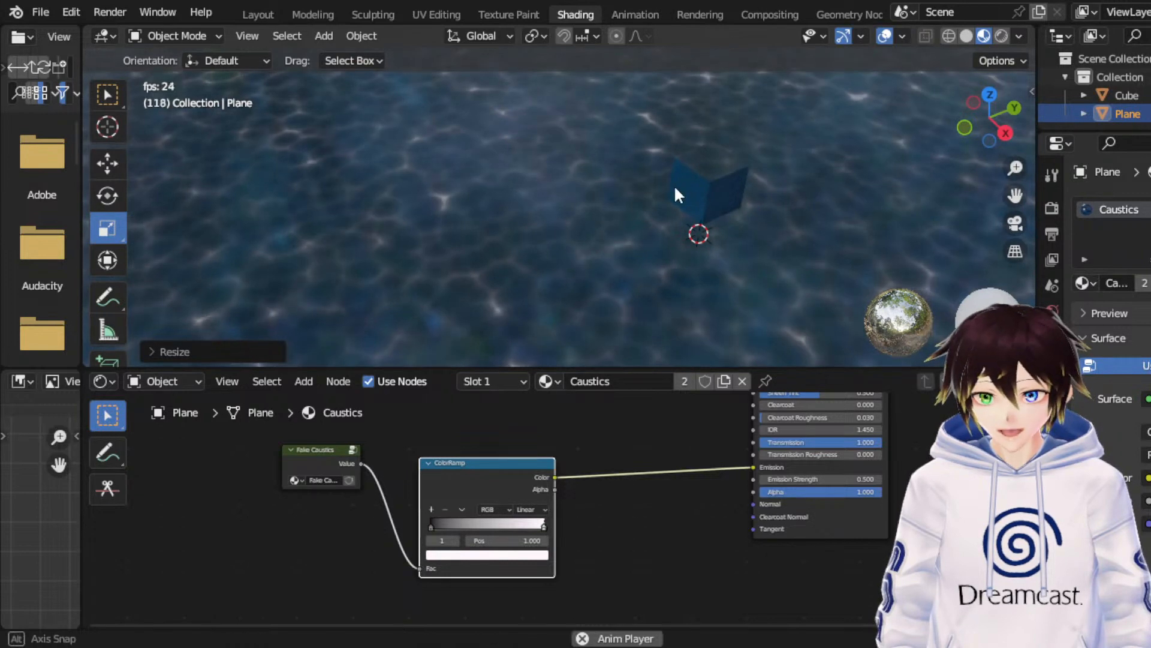
Step: Compare the caustics plane in rendered and material preview shading, then inspect its surface from several angles
left_click(1002, 35)
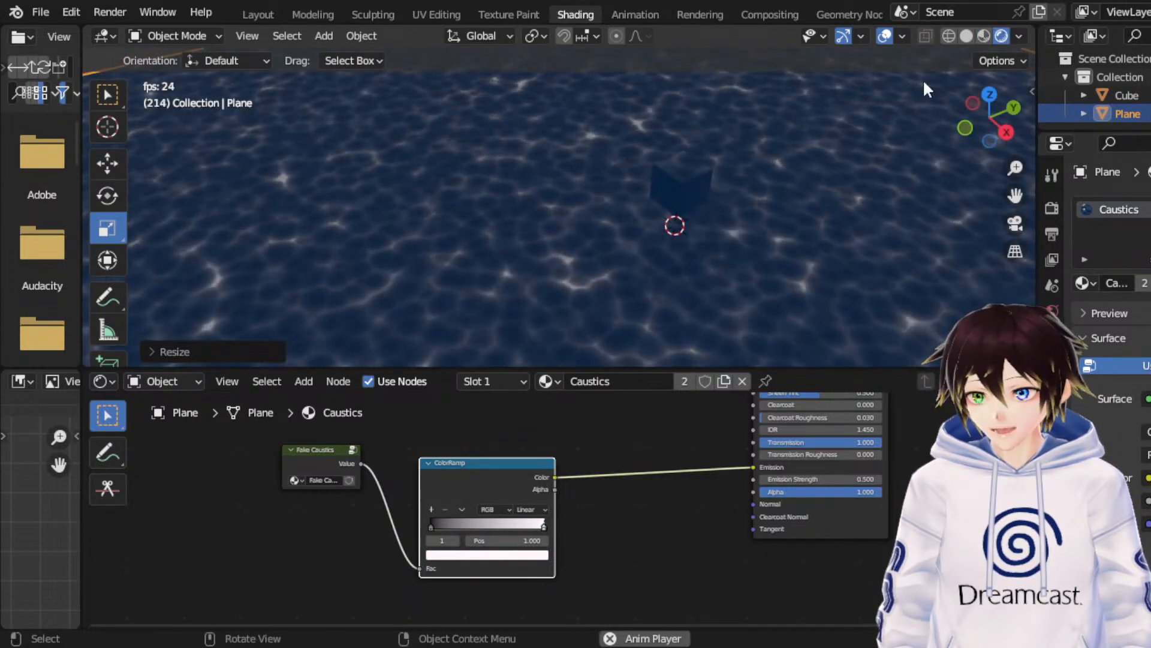
left_click(983, 36)
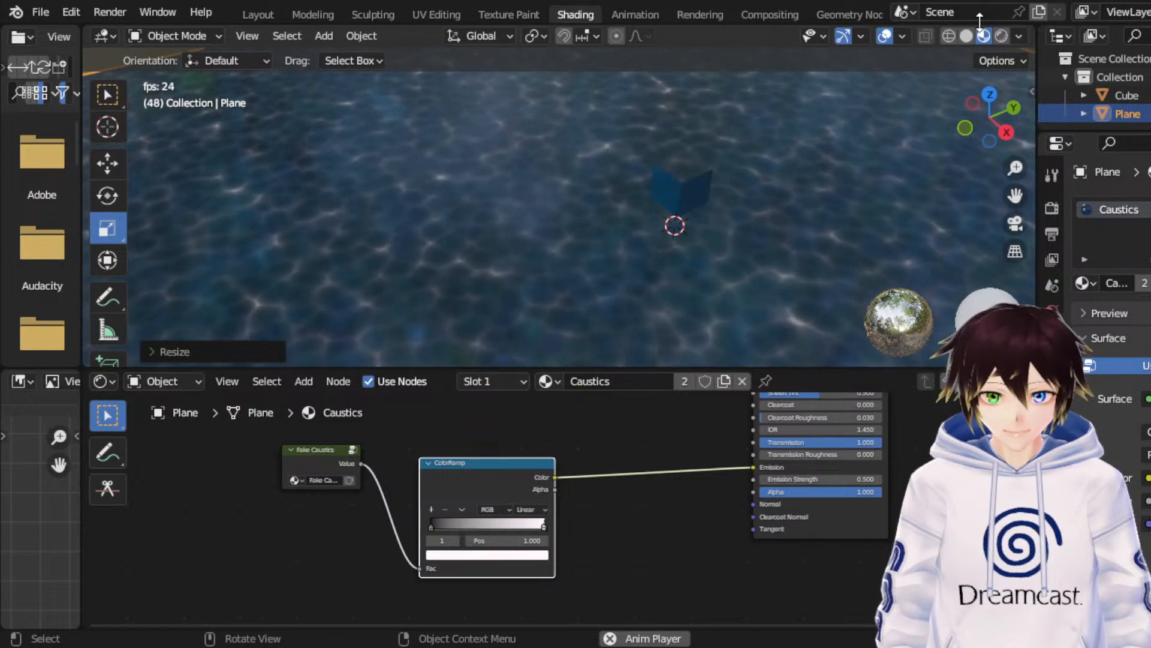
left_click_drag(1015, 194, 1037, 199)
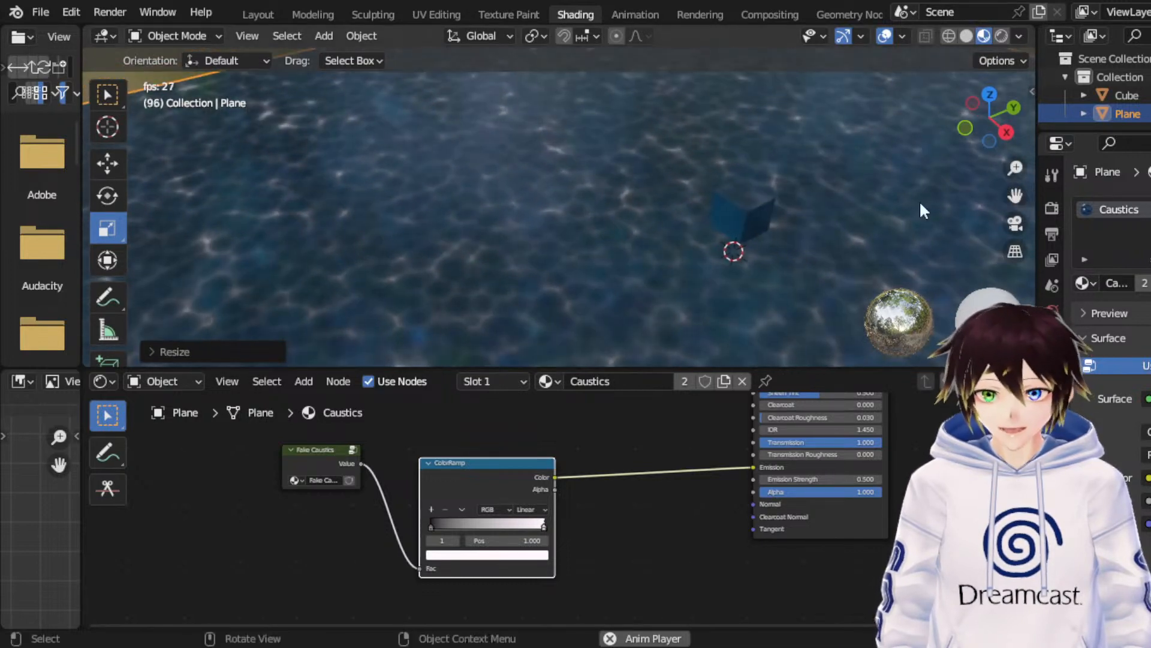
middle_click_drag(919, 200, 879, 233)
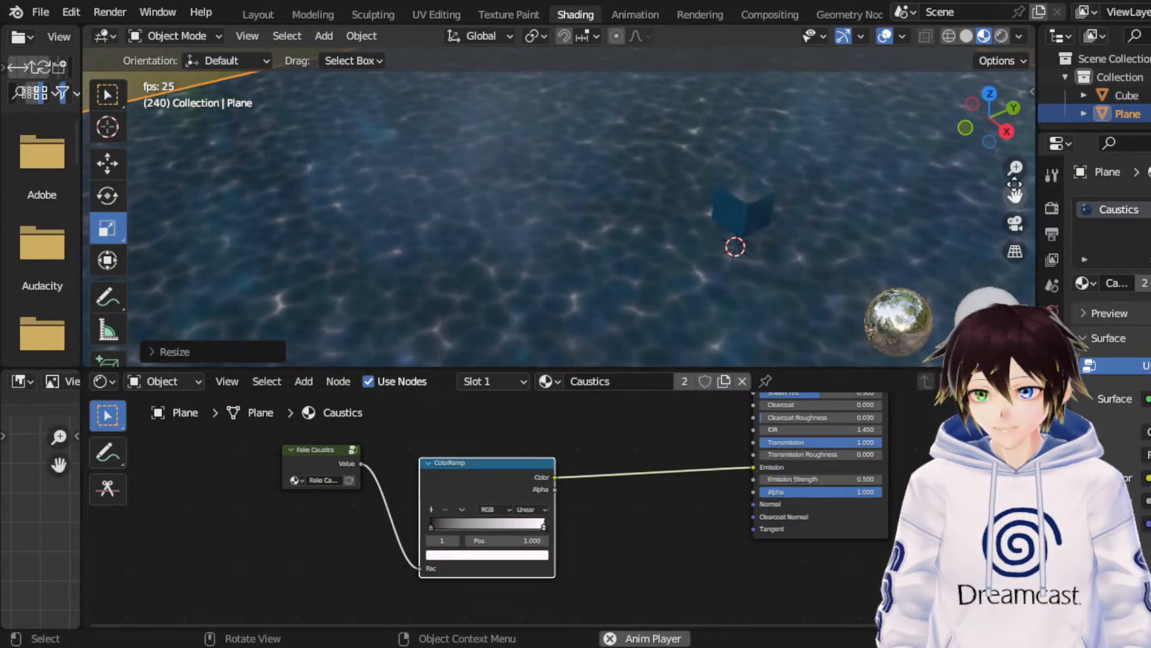
left_click_drag(1015, 196, 898, 132)
middle_click_drag(819, 165, 827, 169)
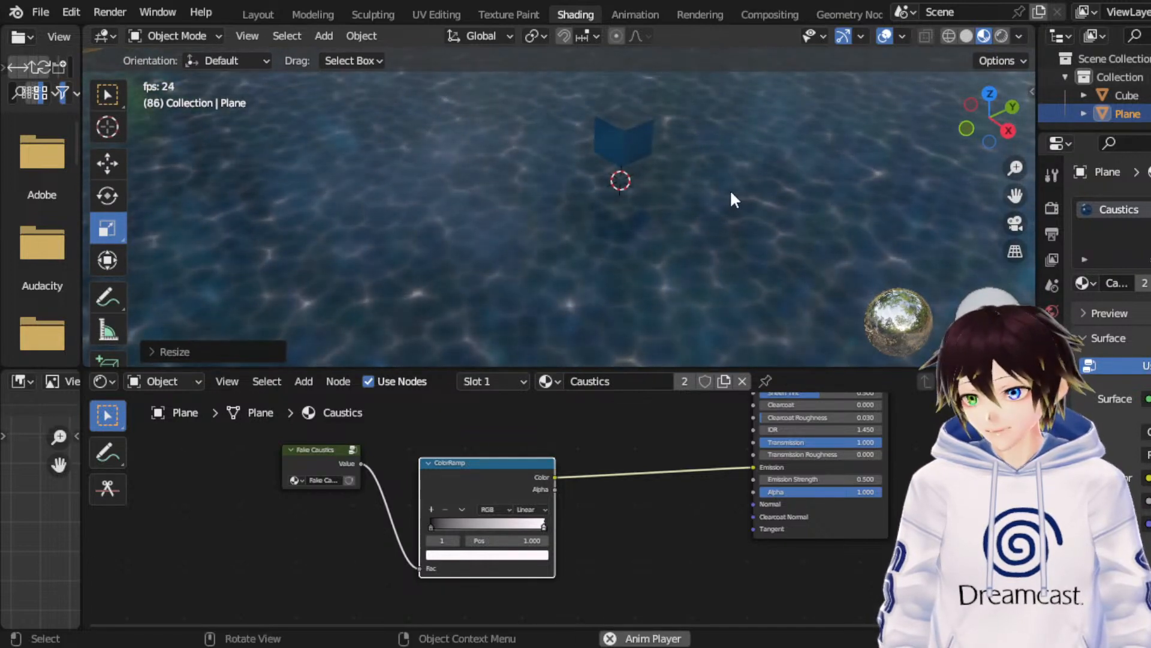
middle_click_drag(732, 197, 781, 206)
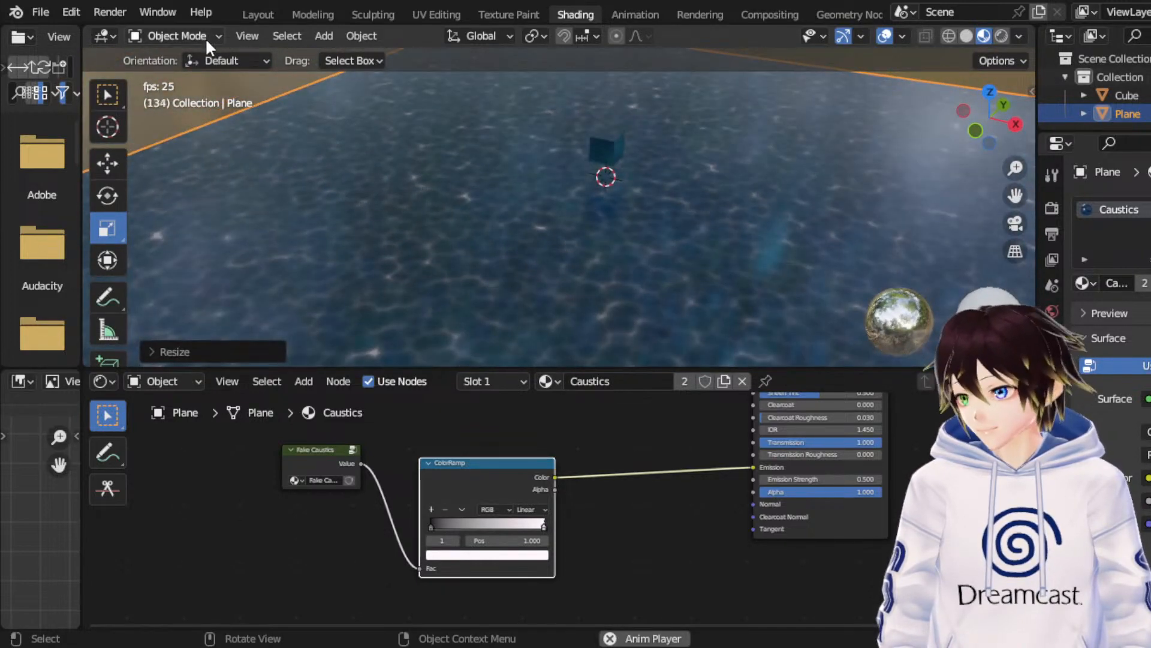
Step: Try extruding all of the caustics plane's edges straight up along Z to form a tall box around the cube
left_click(204, 38)
left_click(161, 77)
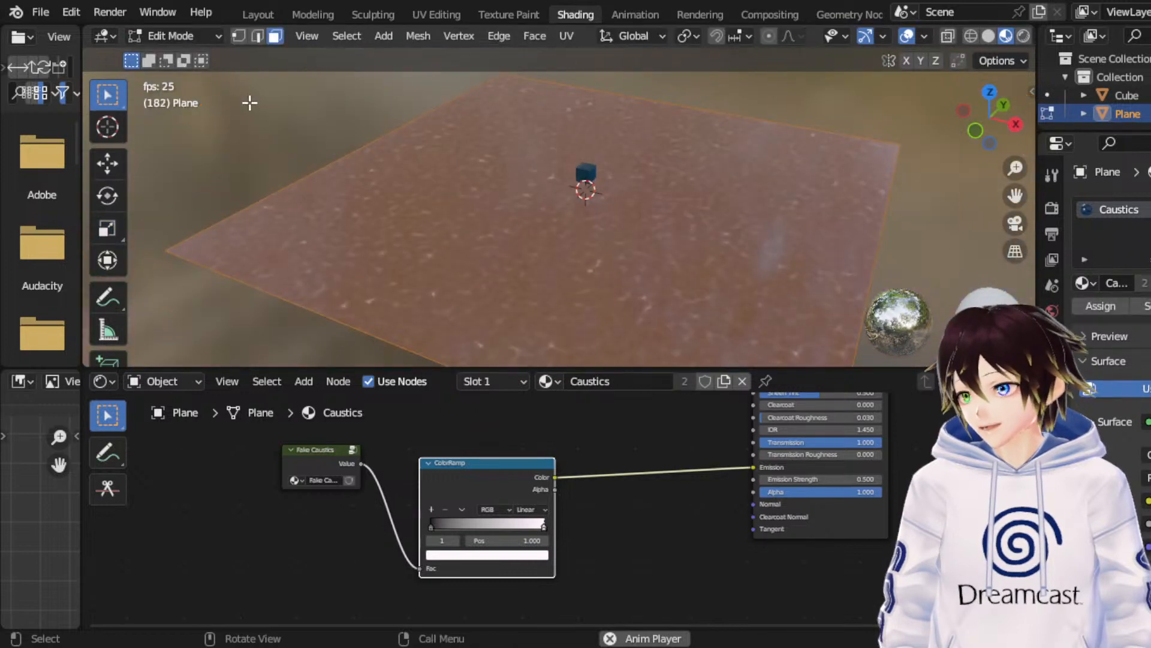
left_click(258, 37)
left_click(303, 177)
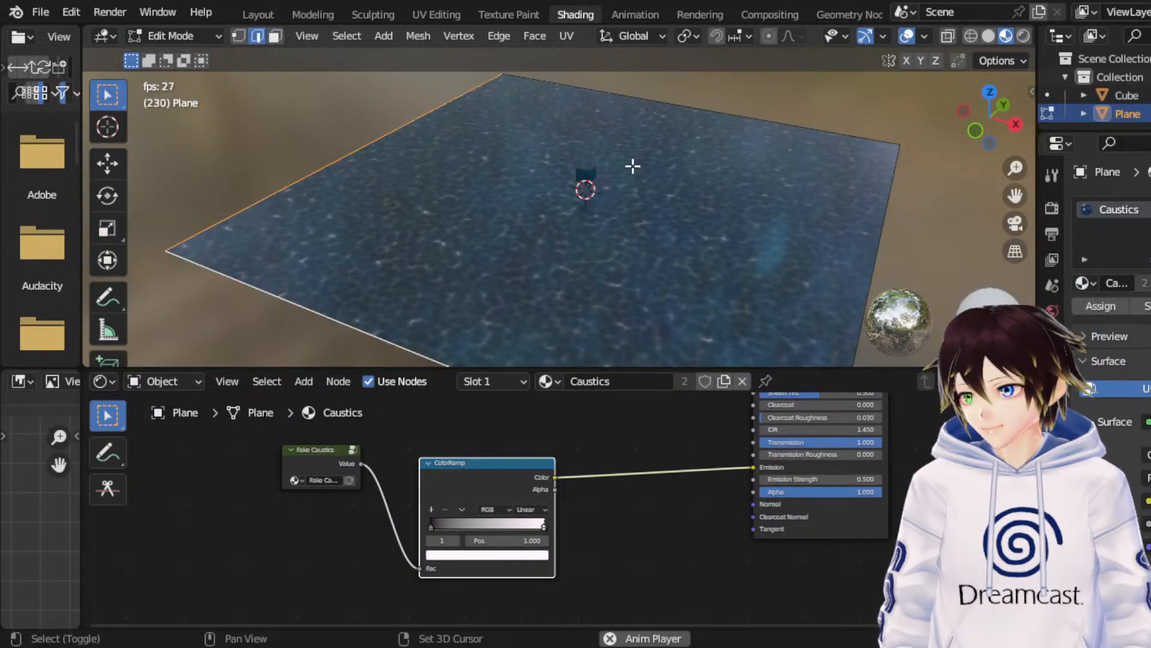
key("a")
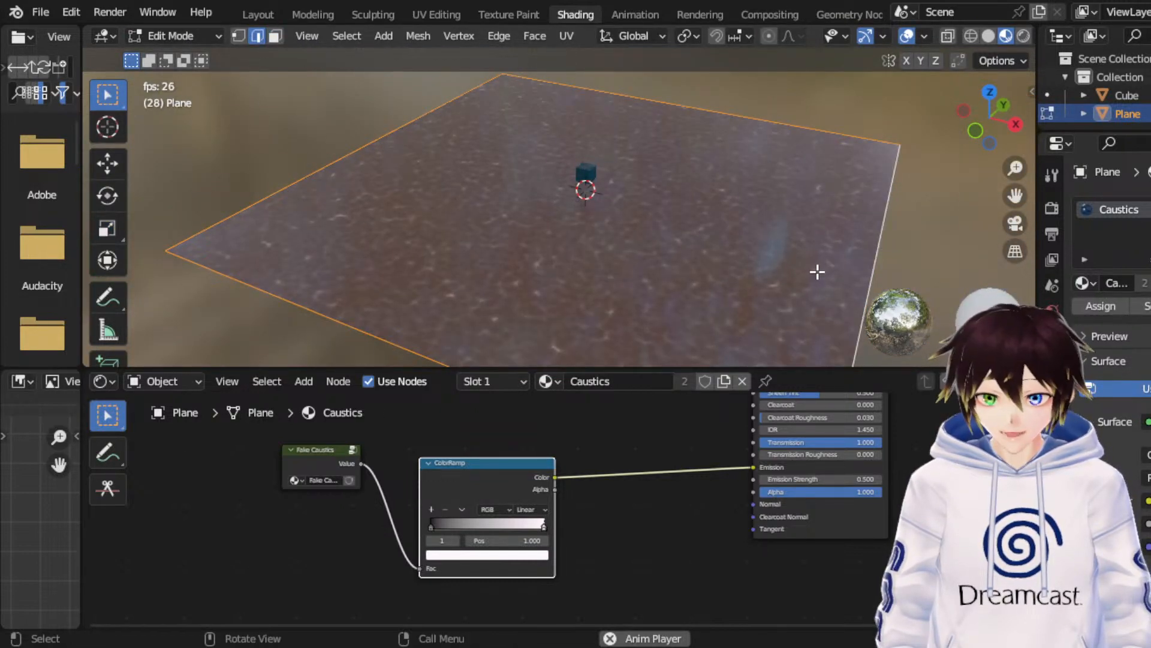
key("e")
right_click(778, 268)
left_click(108, 163)
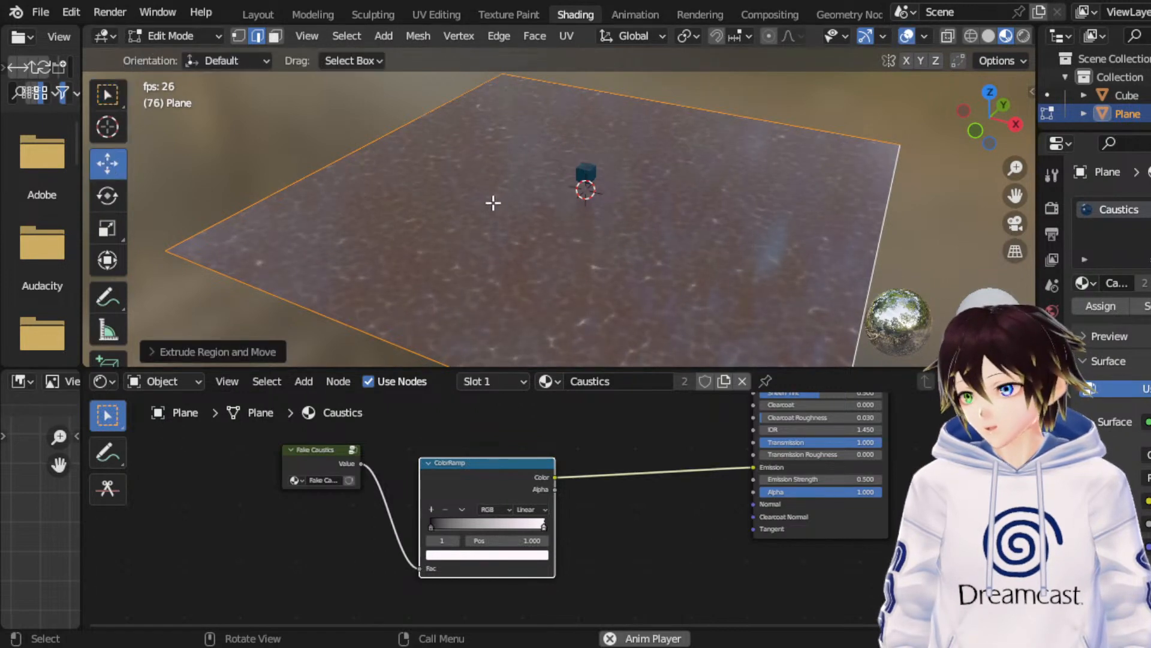
scroll(384, 198, "down", 4)
middle_click_drag(442, 198, 560, 244)
key("space")
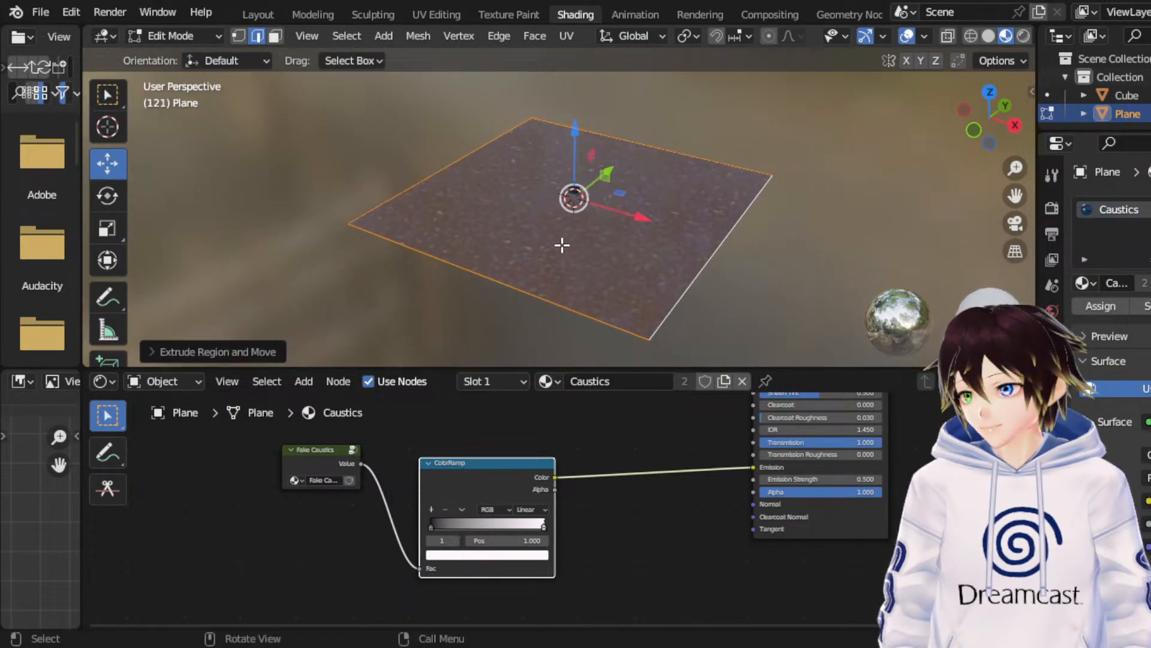
left_click_drag(577, 136, 577, 77)
Step: Examine the extruded box from inside while playing the caustics animation, looking at the floor and wall surfaces
scroll(611, 159, "up", 6)
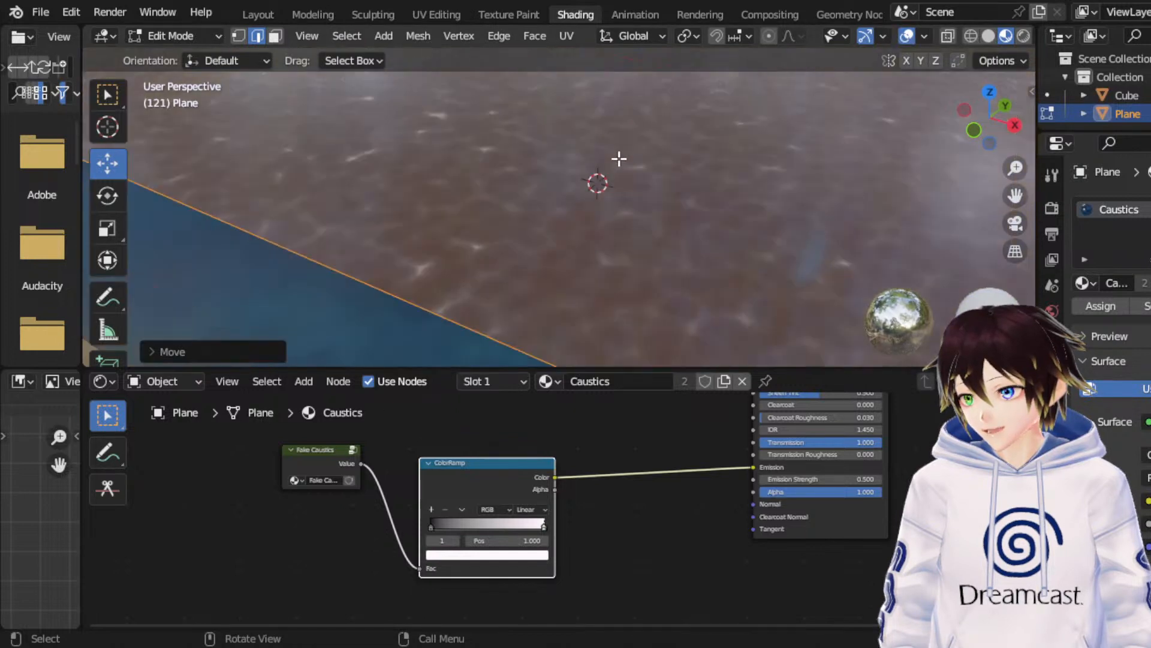
middle_click_drag(617, 159, 575, 134)
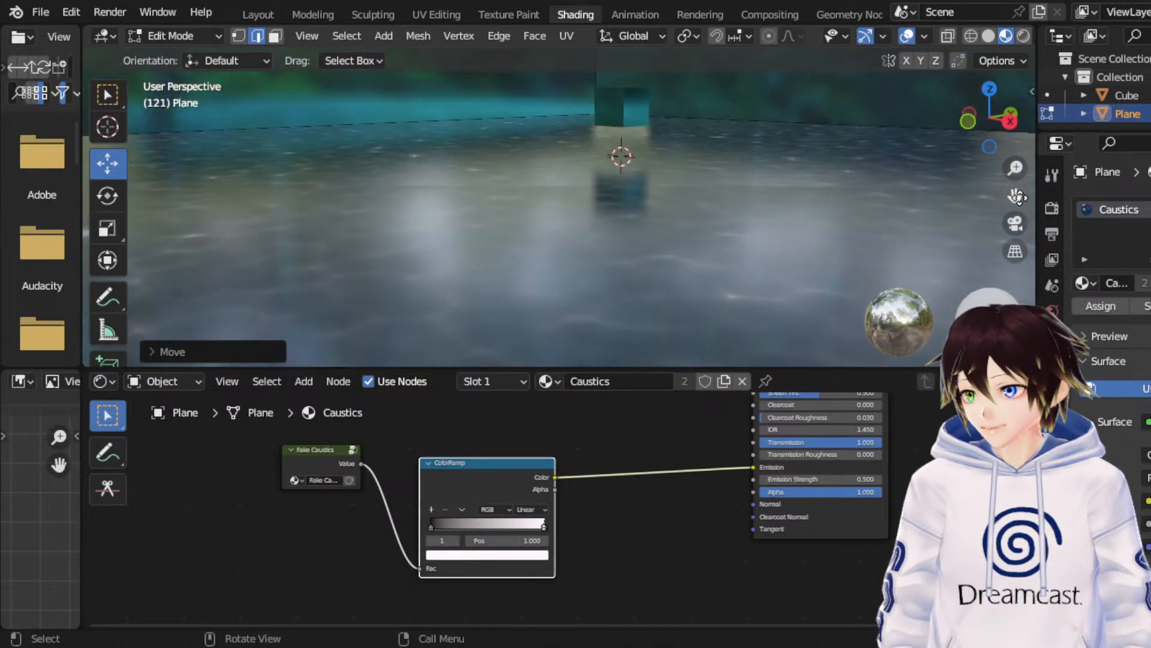
left_click_drag(1018, 197, 1021, 336)
scroll(717, 133, "down", 2)
middle_click_drag(879, 166, 893, 173)
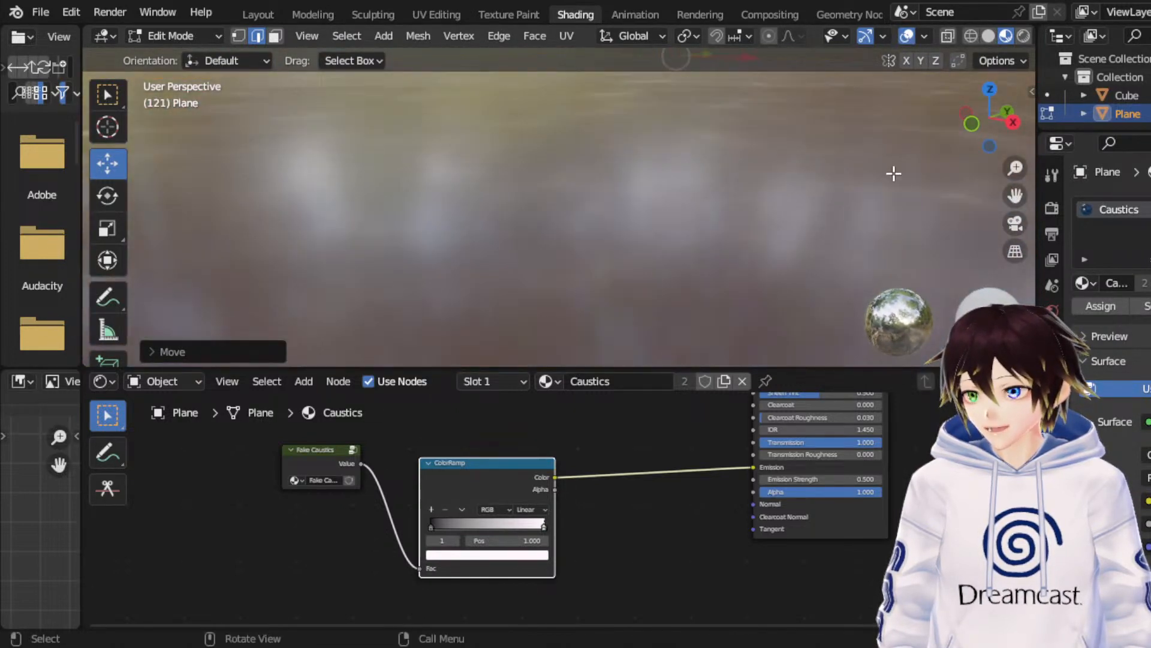
key("space")
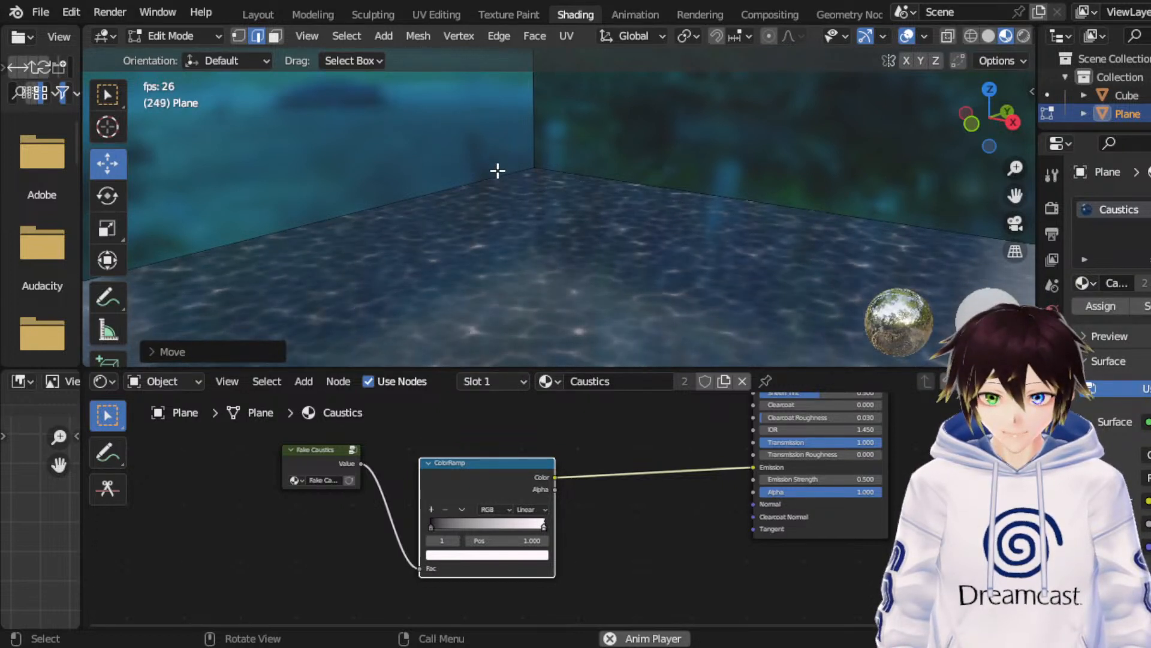
key("space")
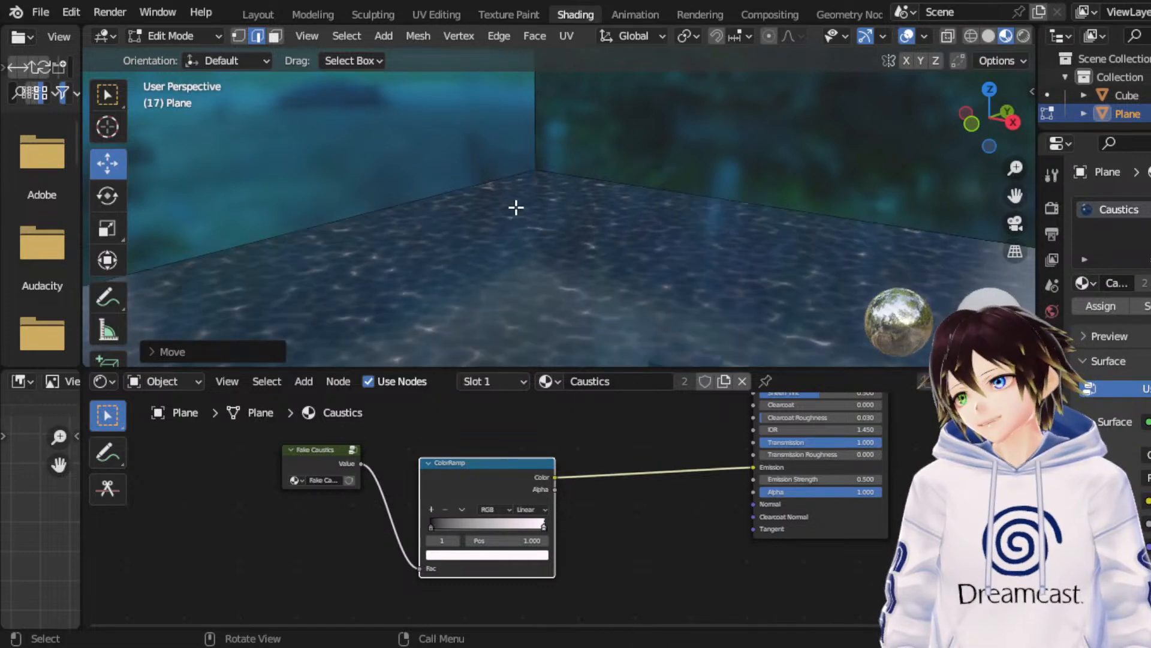
middle_click_drag(516, 208, 601, 204)
scroll(601, 204, "down", 8)
Step: Undo the plane's extrusion and return to Object Mode
key("ctrl+z")
key("ctrl+z")
key("ctrl+z")
key("ctrl+z")
key("ctrl+z")
key("ctrl+z")
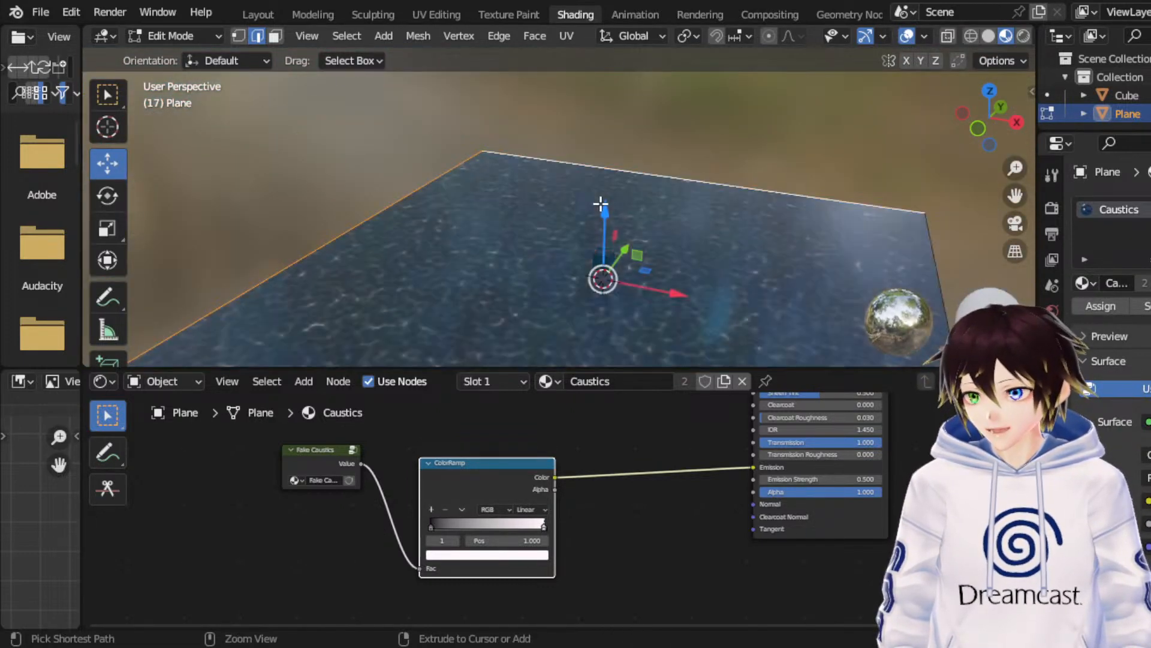
middle_click_drag(591, 162, 620, 167)
left_click(180, 36)
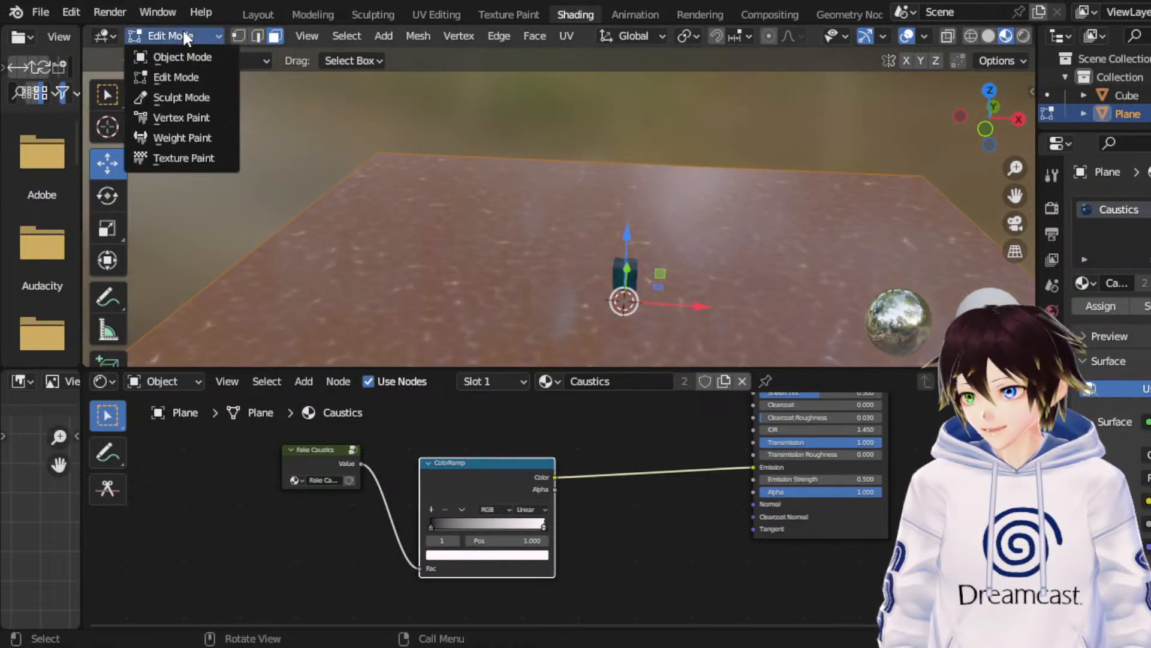
left_click(200, 63)
Step: Play the animation to view the caustics on the flat plane up close
scroll(645, 215, "up", 5)
key("space")
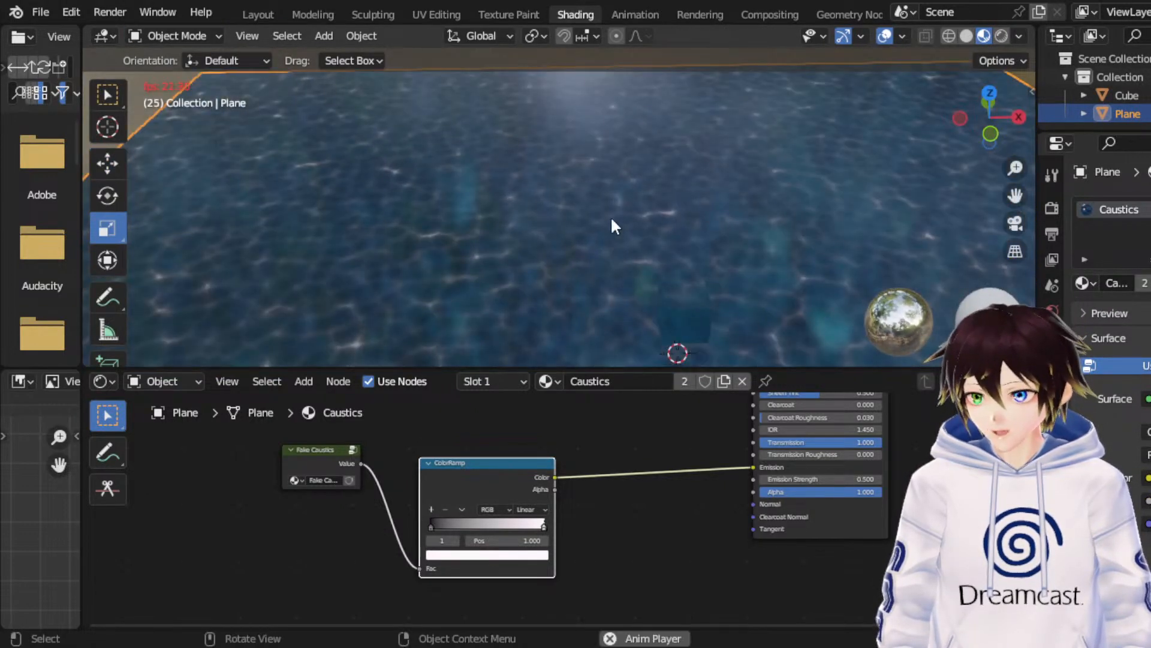
key("space")
Step: Duplicate the caustics plane in place and rotate the copy about 151° around the X axis
scroll(581, 219, "down", 4)
right_click(567, 191)
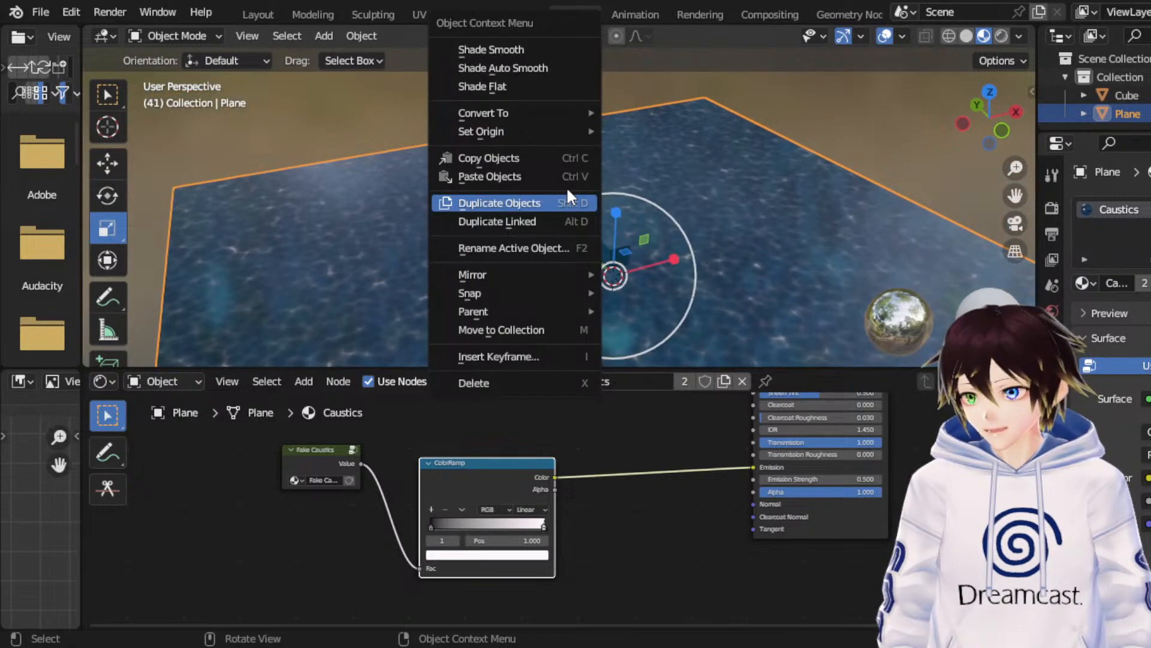
left_click(567, 202)
right_click(549, 199)
left_click(119, 193)
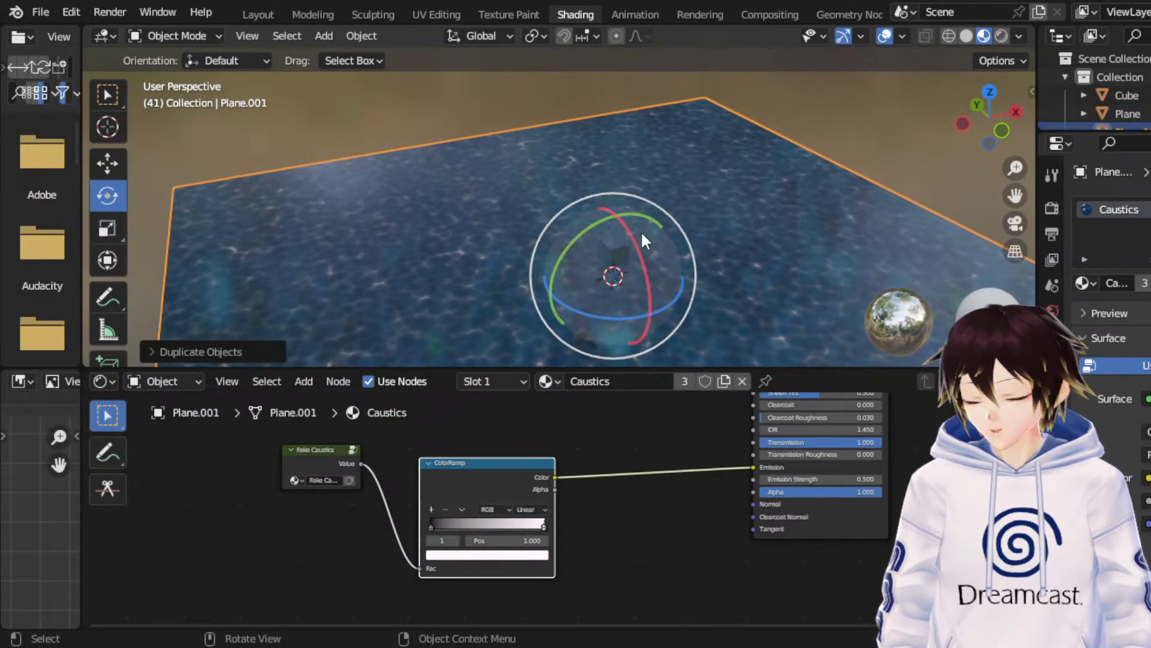
left_click_drag(641, 232, 606, 315)
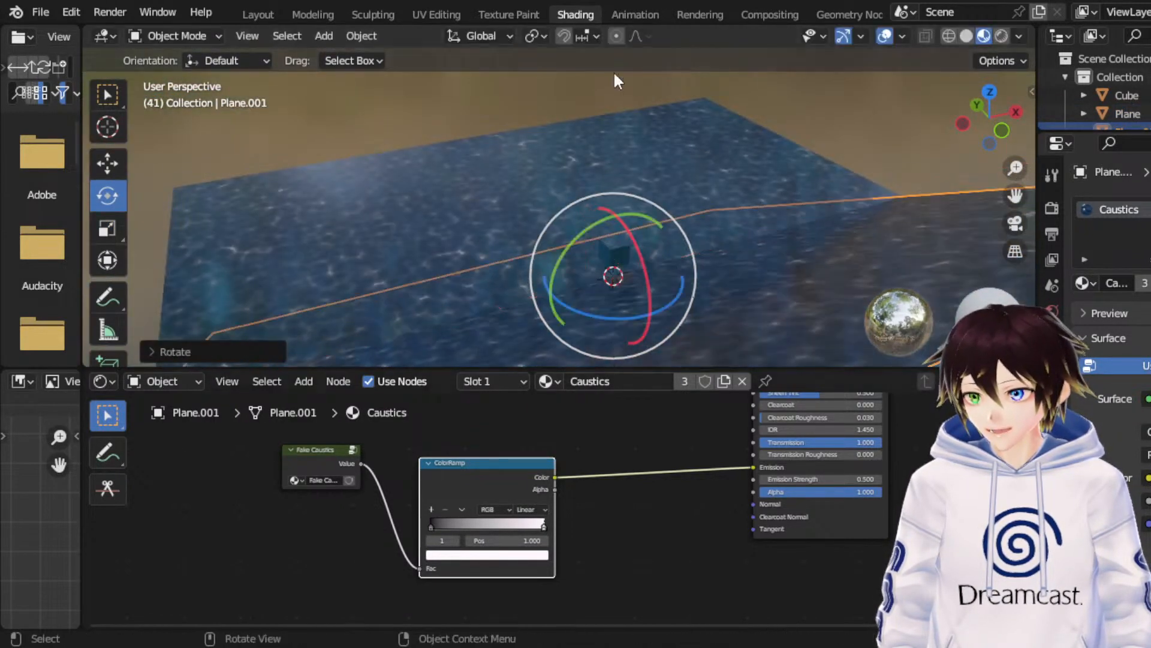
scroll(1109, 270, "down", 10)
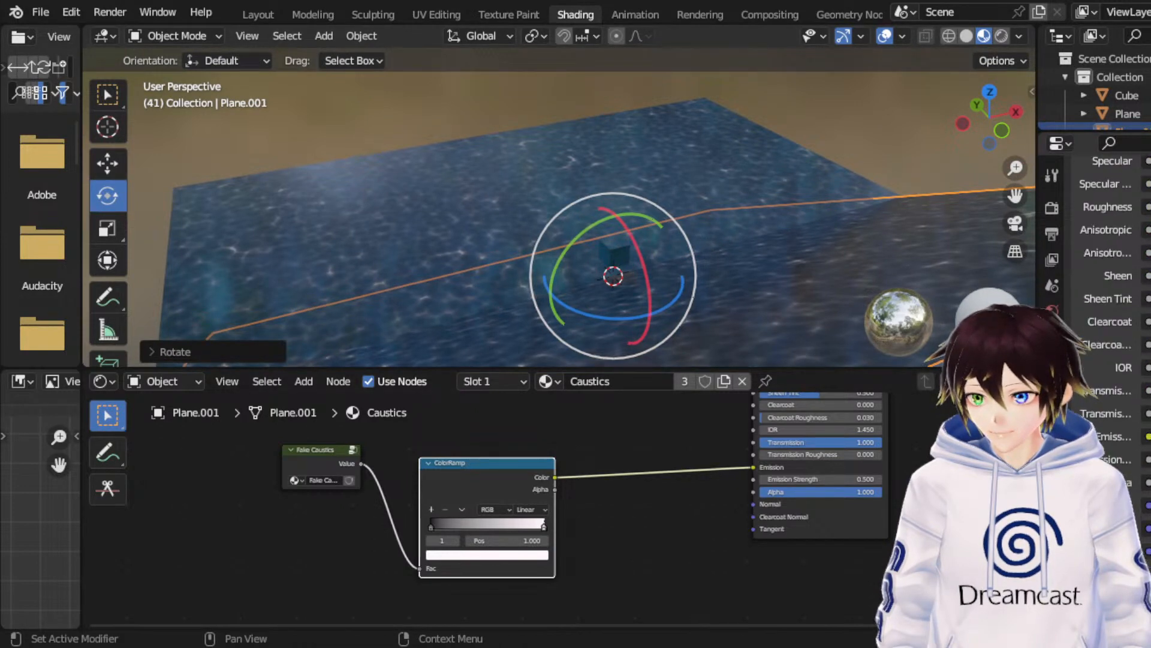
key("Return")
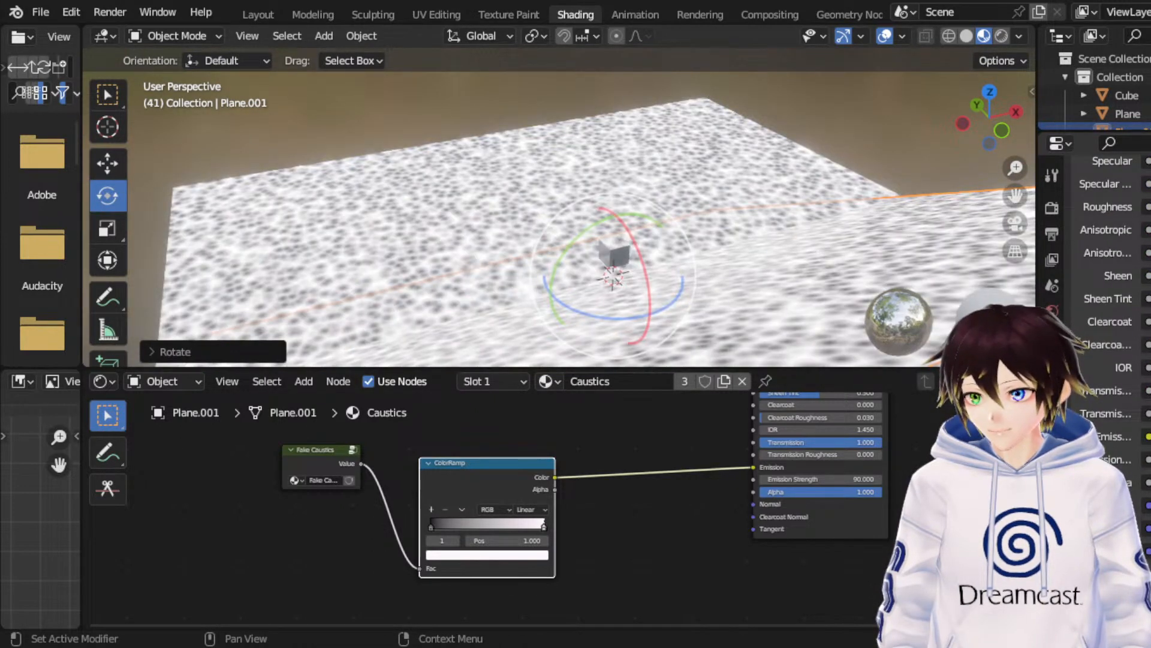
key("ctrl+z")
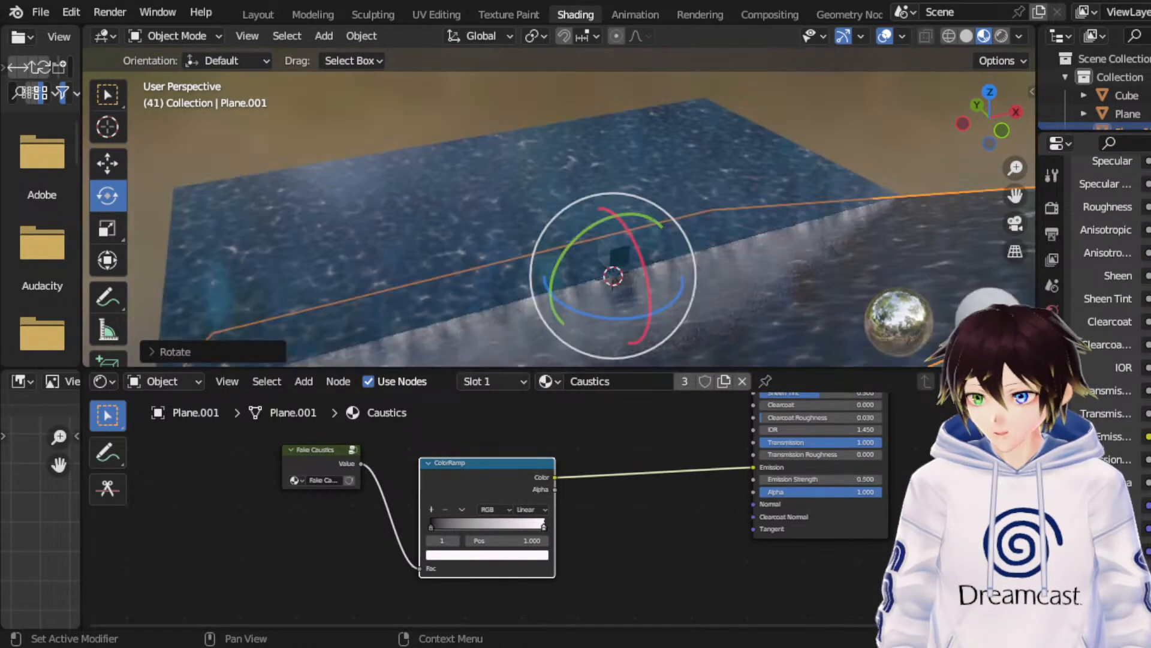
Step: Set the duplicate plane's rotation angle around the global X axis to 180°
left_click(223, 351)
left_click(346, 264)
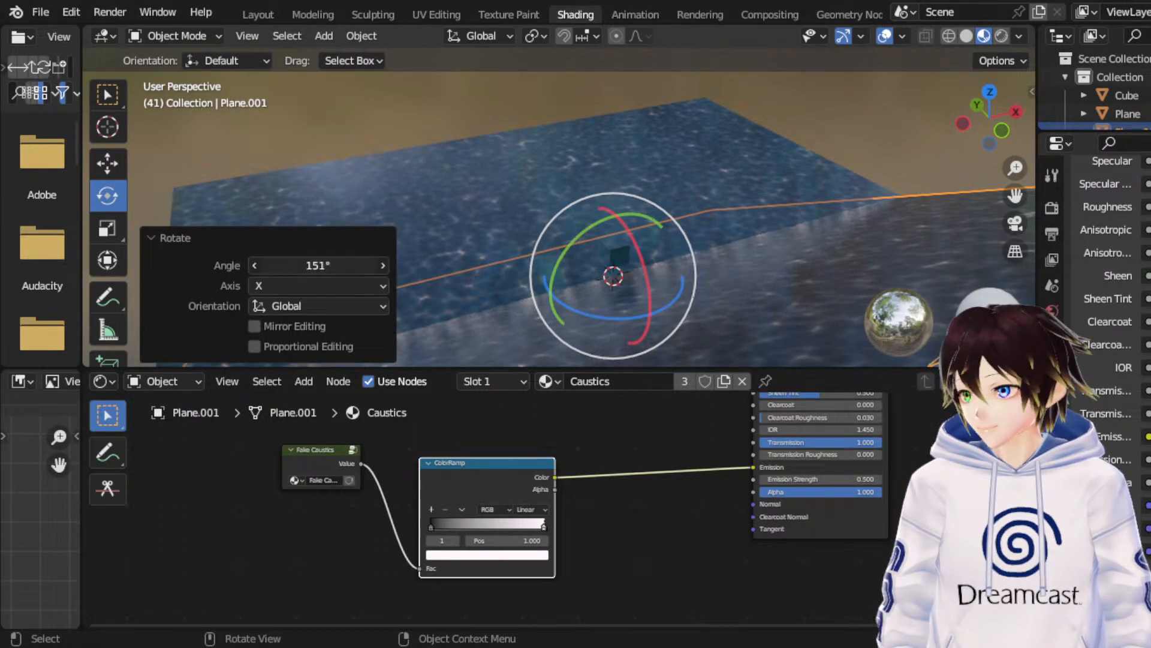
type("180")
key("Return")
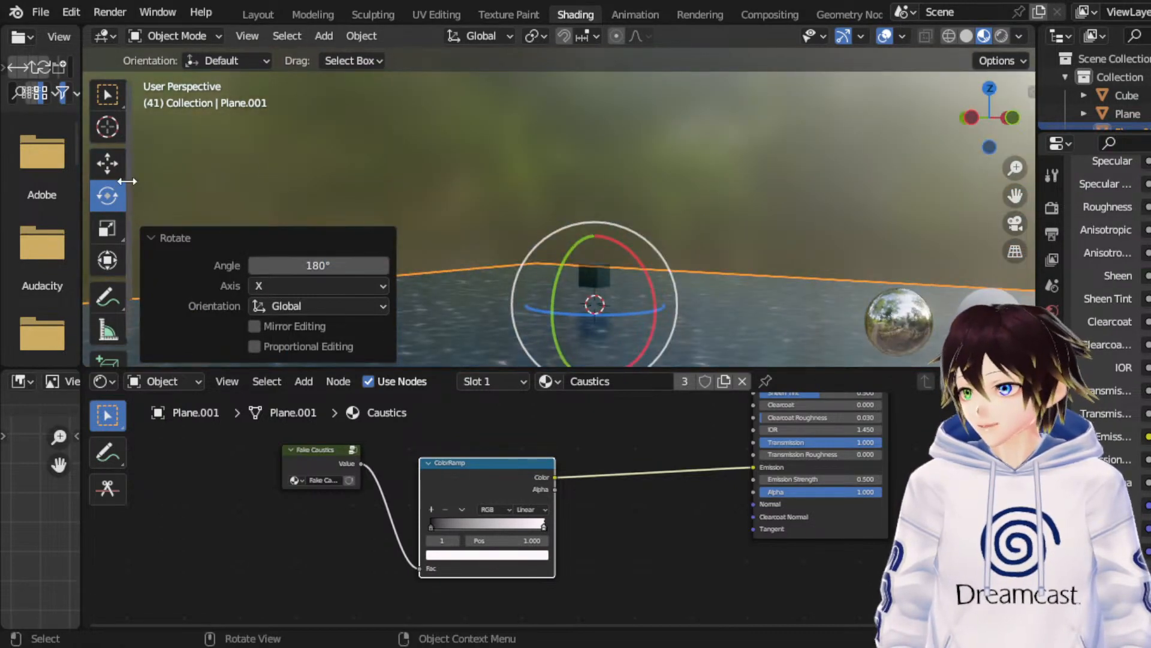
Step: Raise the duplicate plane above the original along Z by about 19.5 m, followed by another 4.9 m
left_click(111, 165)
left_click_drag(601, 231, 603, 314)
scroll(677, 192, "down", 4)
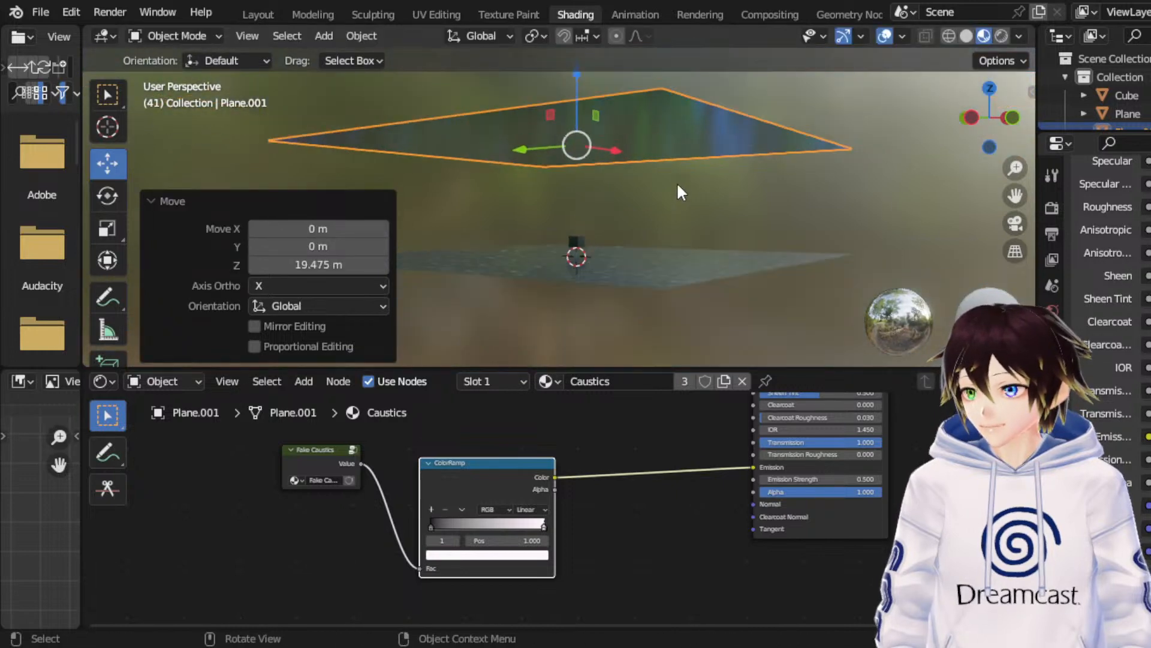
middle_click_drag(678, 187, 673, 214)
left_click_drag(589, 167, 591, 115)
Step: Mirror the raised duplicate plane along the global Z axis
right_click(619, 200)
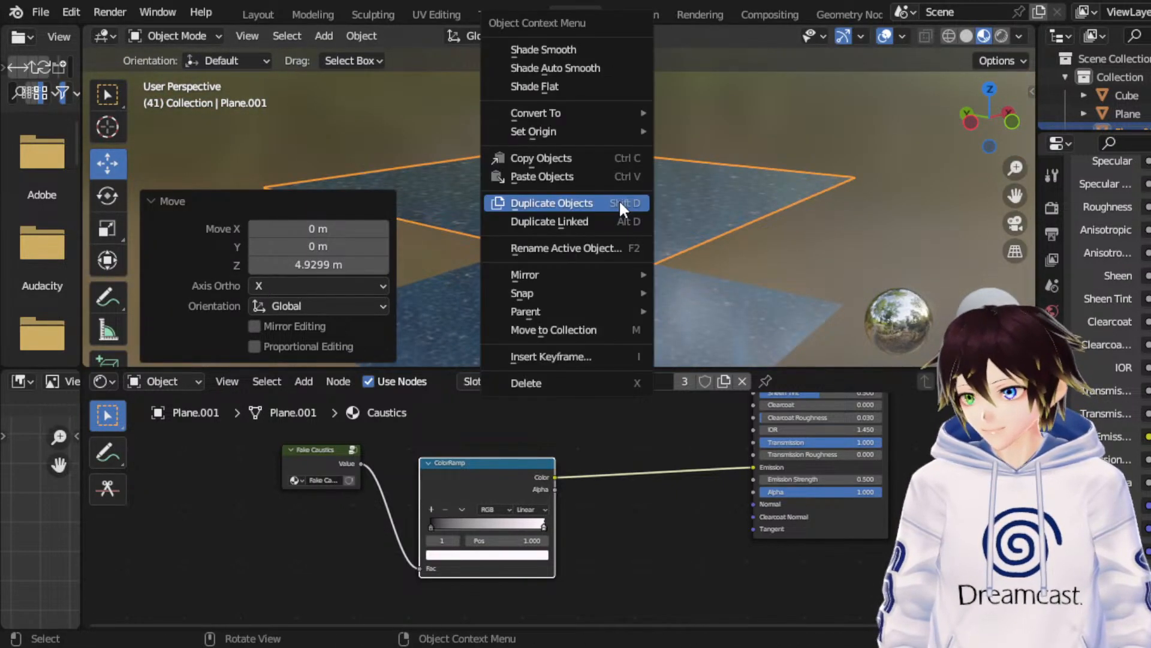
mouse_move(598, 273)
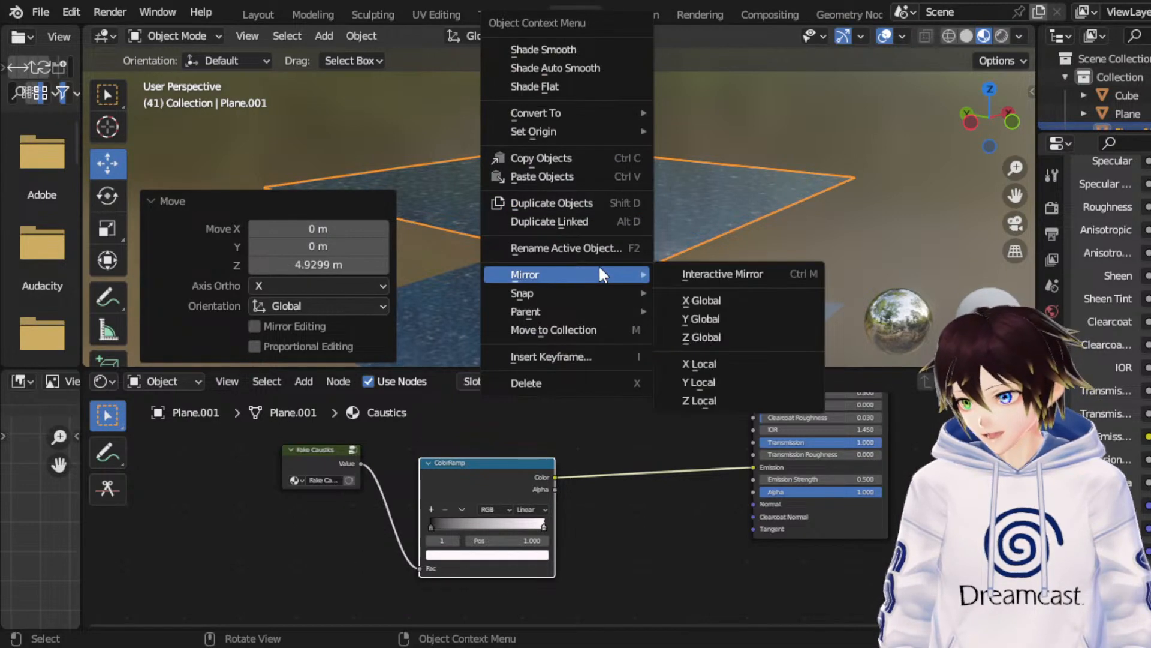
left_click(707, 337)
middle_click_drag(674, 198, 601, 273)
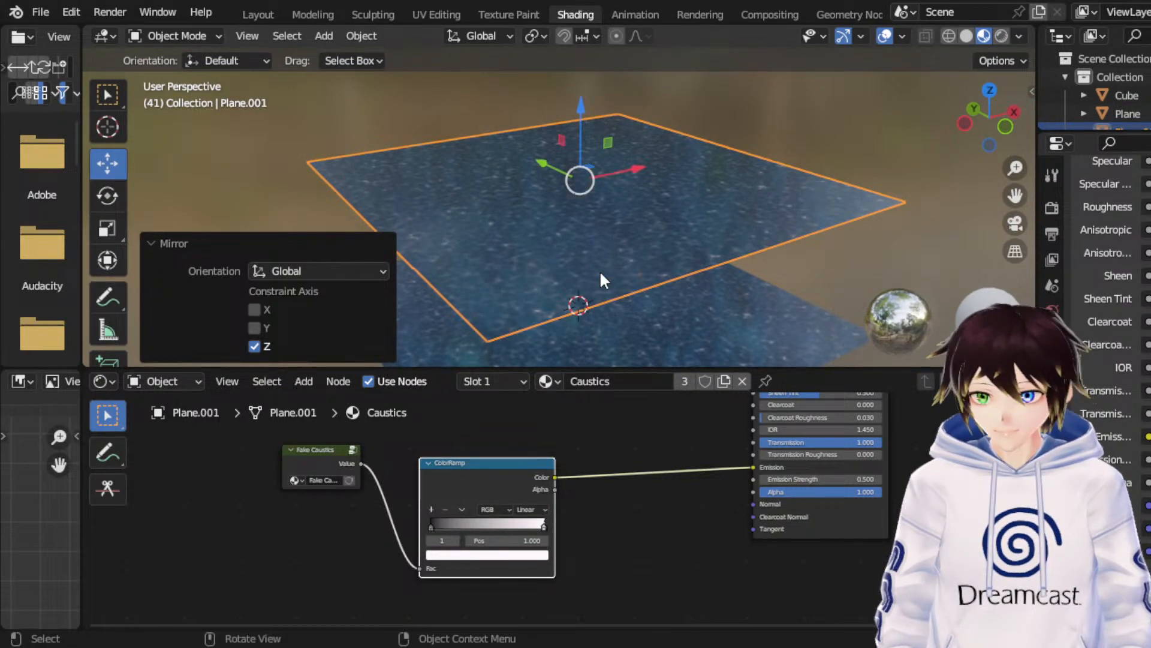
Step: Inspect the mirrored duplicate plane from below and above, and delete it
middle_click_drag(647, 148, 596, 298)
scroll(664, 157, "up", 1)
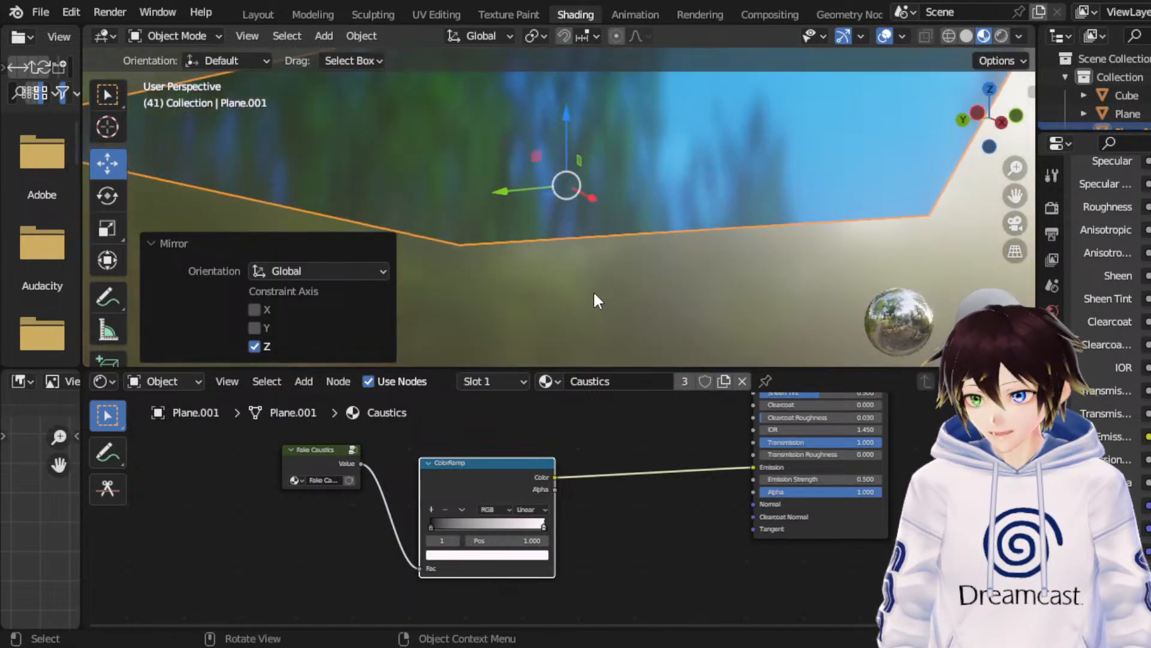
middle_click_drag(660, 250, 771, 227)
key("Delete")
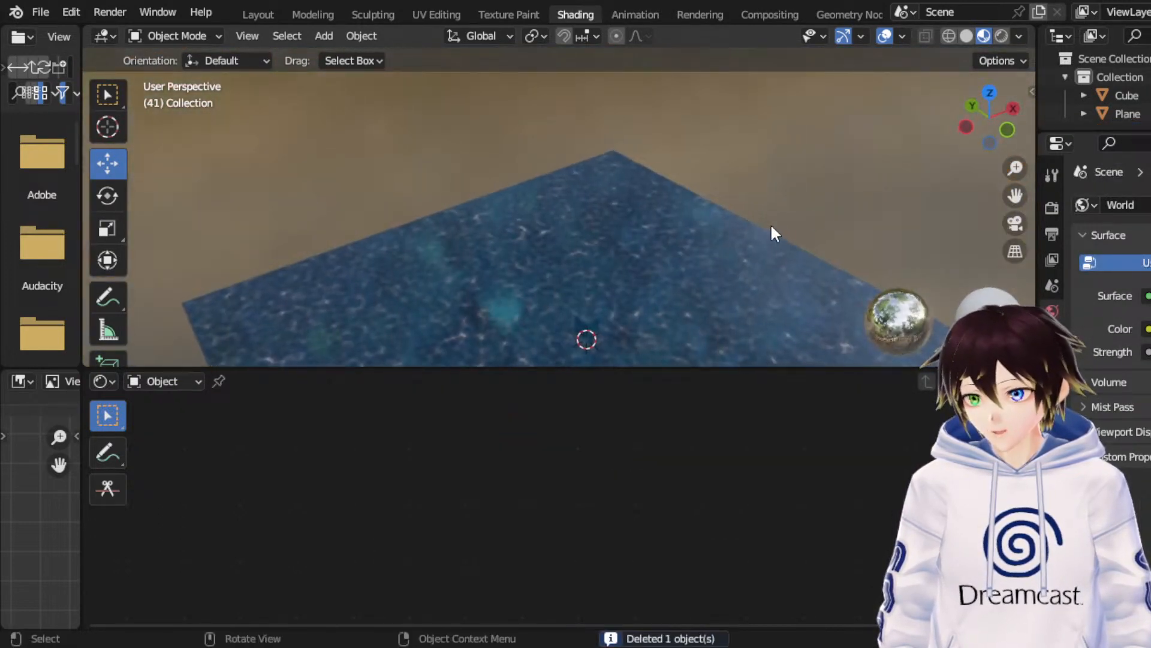
Step: Play the caustics animation on the remaining plane and view the water pattern around the cube
left_click_drag(1016, 195, 1017, 44)
scroll(714, 243, "up", 3)
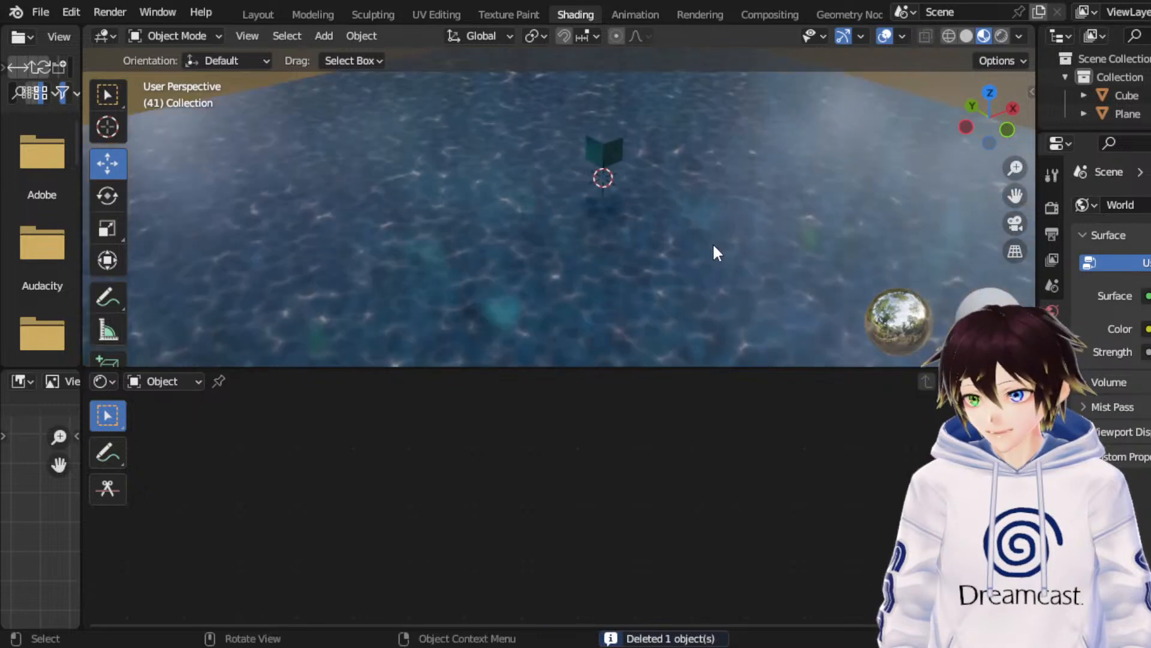
middle_click_drag(713, 148, 708, 236)
key("space")
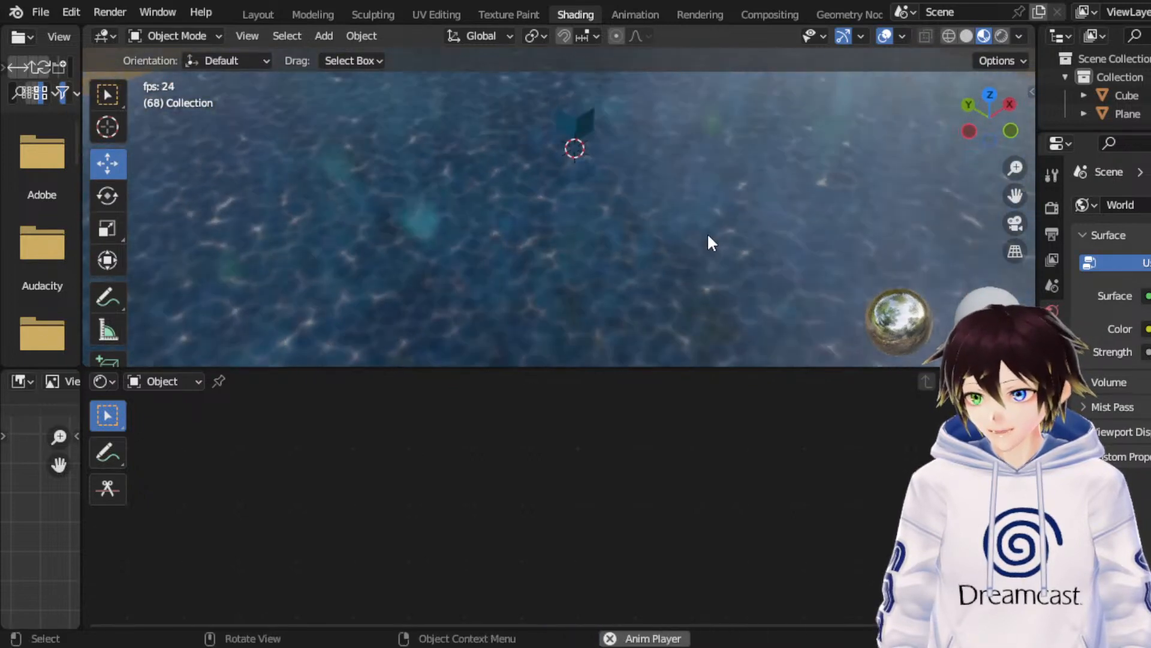
scroll(708, 236, "up", 2)
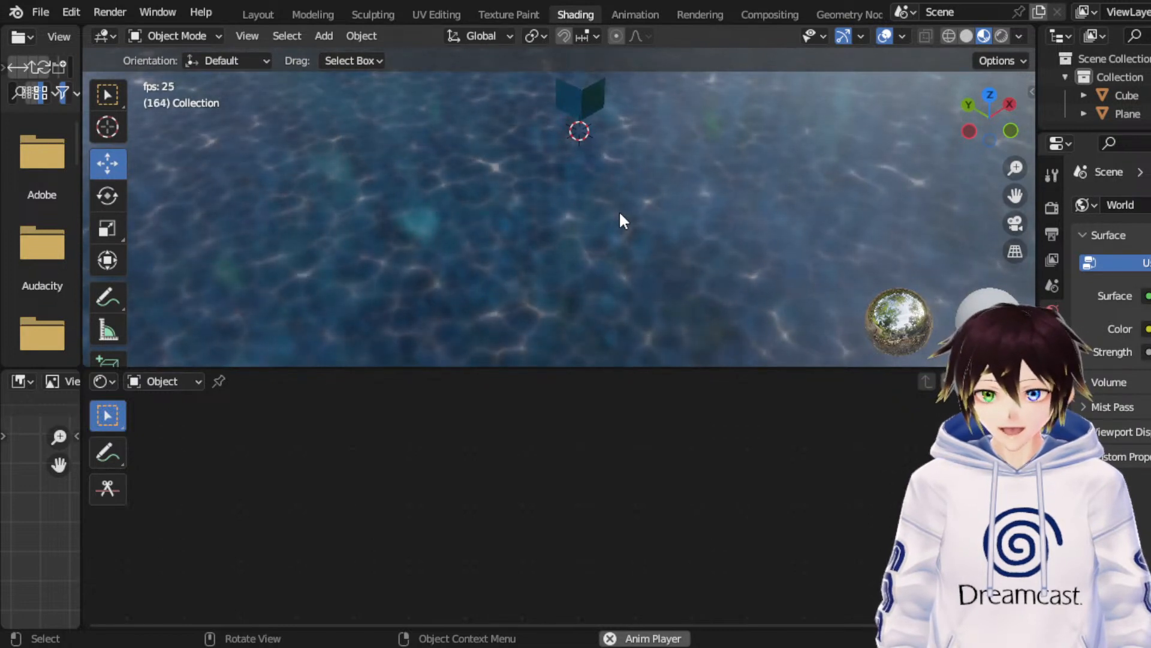
scroll(619, 210, "down", 2)
key("space")
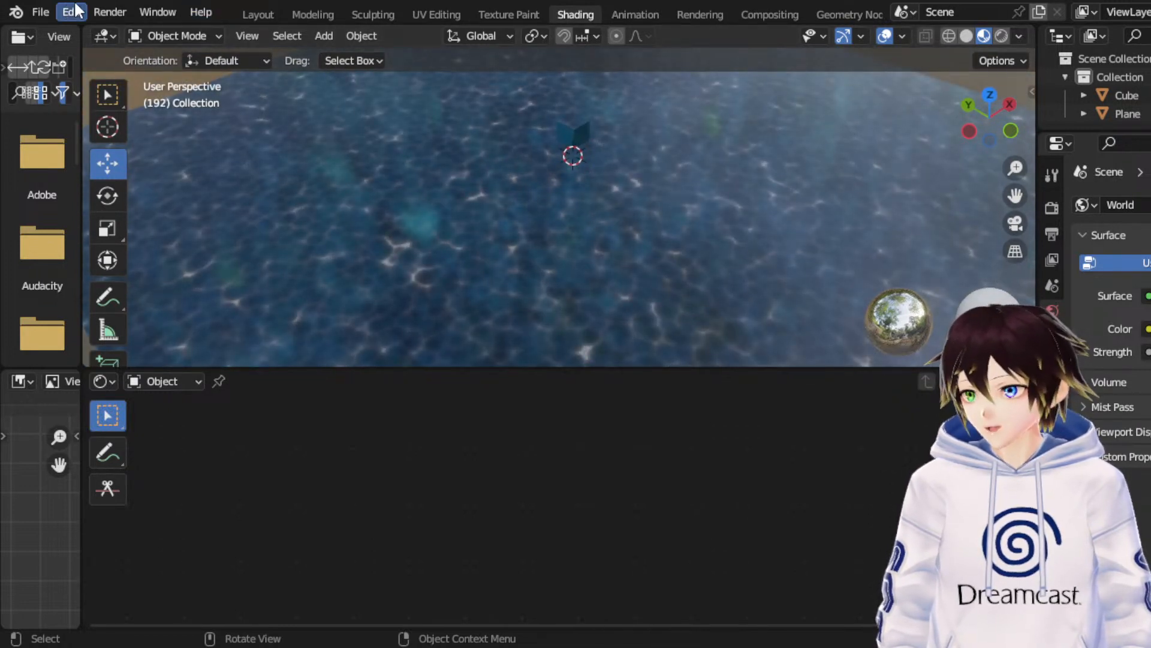
Step: Open the battle menu file containing the FIGHT, ACT, ITEM and MERCY buttons, discarding the changes to CausticsTest.blend
left_click(41, 12)
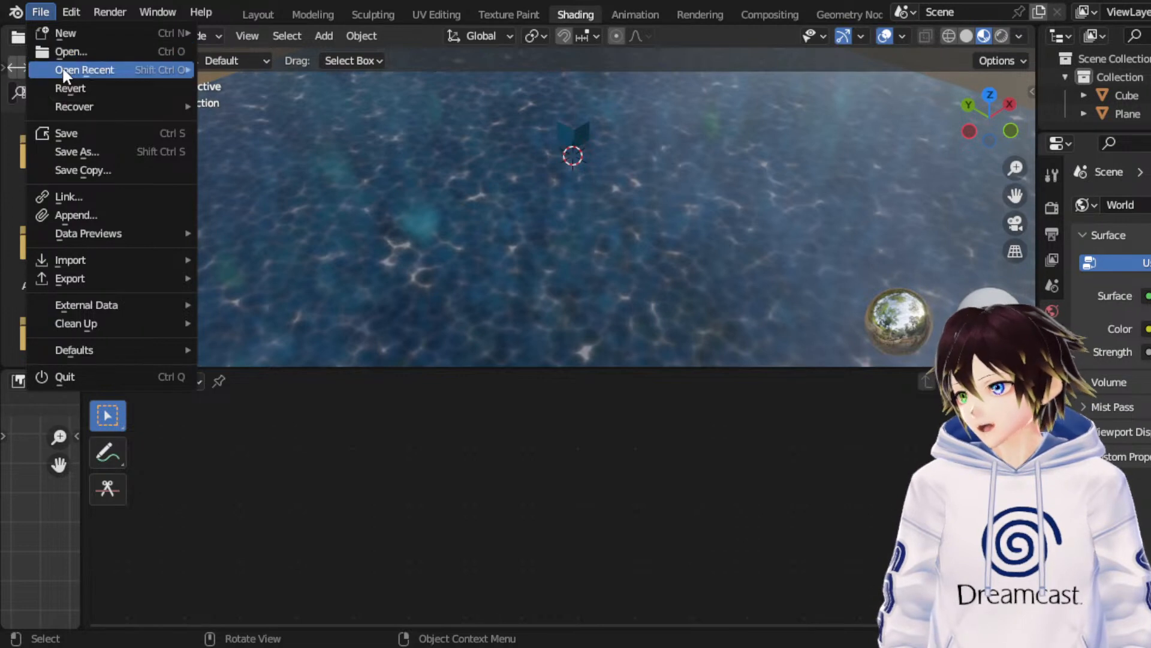
mouse_move(63, 69)
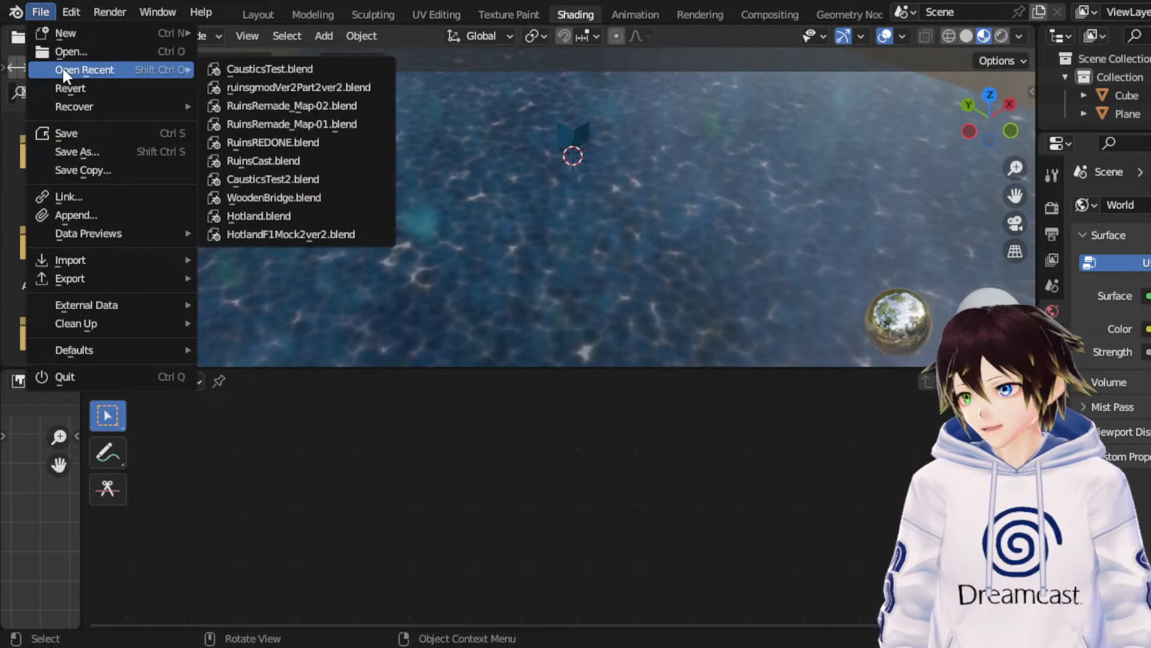
left_click(72, 52)
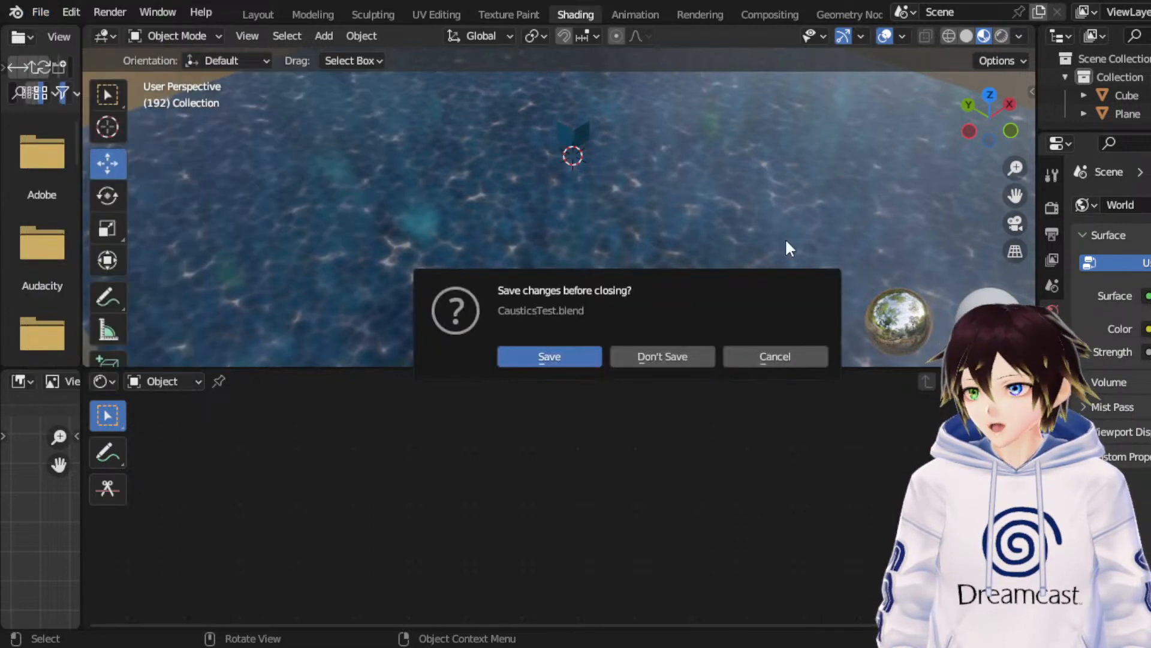
left_click(660, 356)
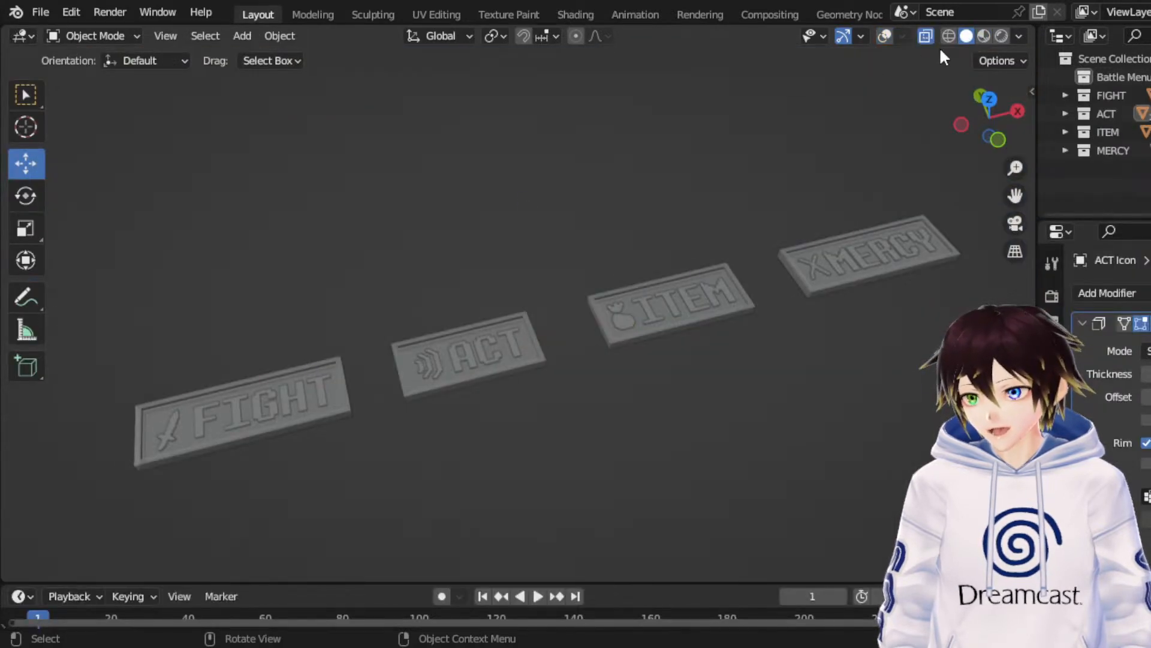
Step: Display the battle menu with rendered shading and examine the glowing buttons, closing in on FIGHT from several angles
left_click(987, 36)
left_click(1001, 36)
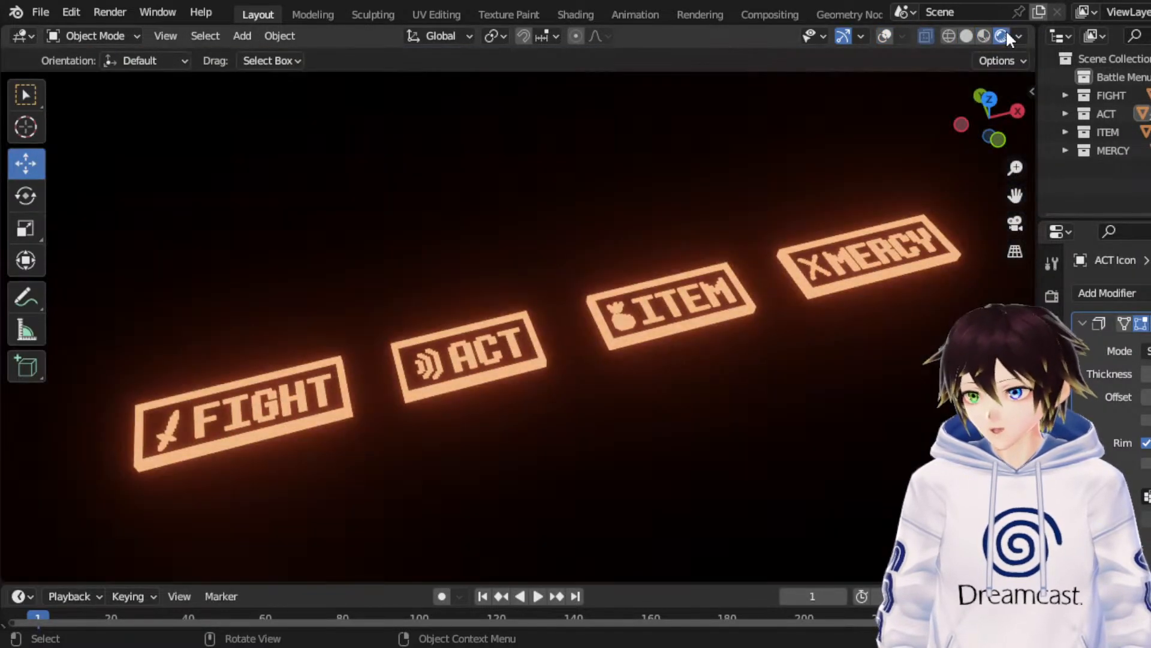
mouse_move(869, 181)
middle_mouse_down()
mouse_move(843, 201)
mouse_move(860, 221)
middle_mouse_up()
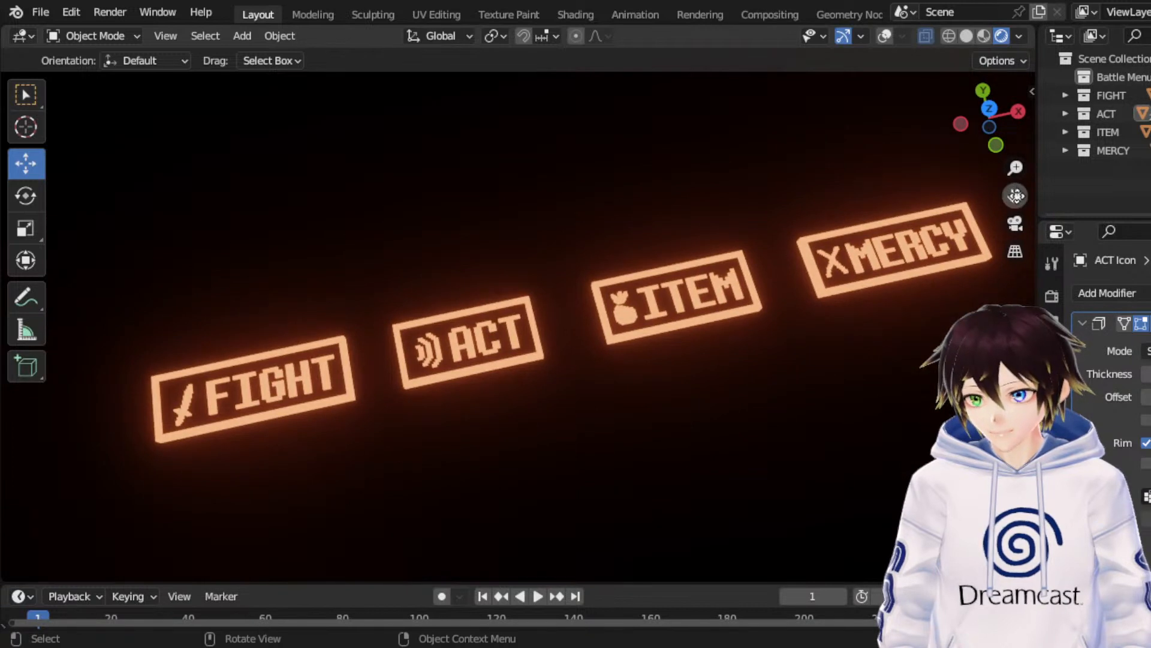
left_click_drag(1016, 195, 1001, 199)
middle_click_drag(805, 219, 801, 203)
scroll(802, 211, "up", 1)
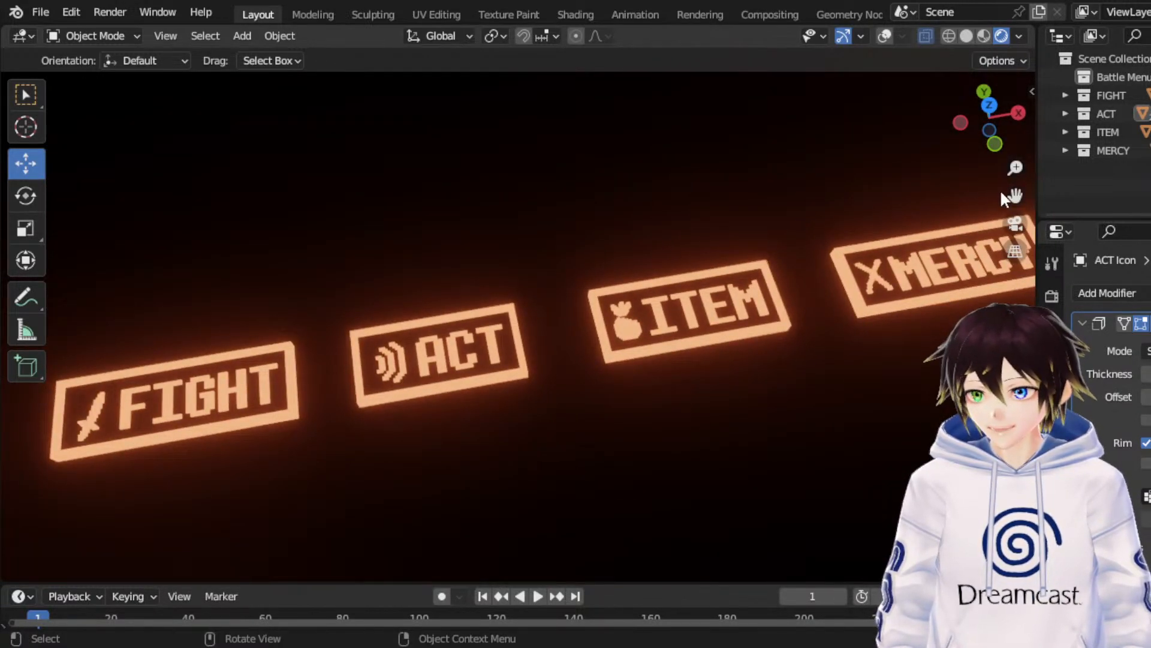
left_click_drag(1006, 197, 1150, 126)
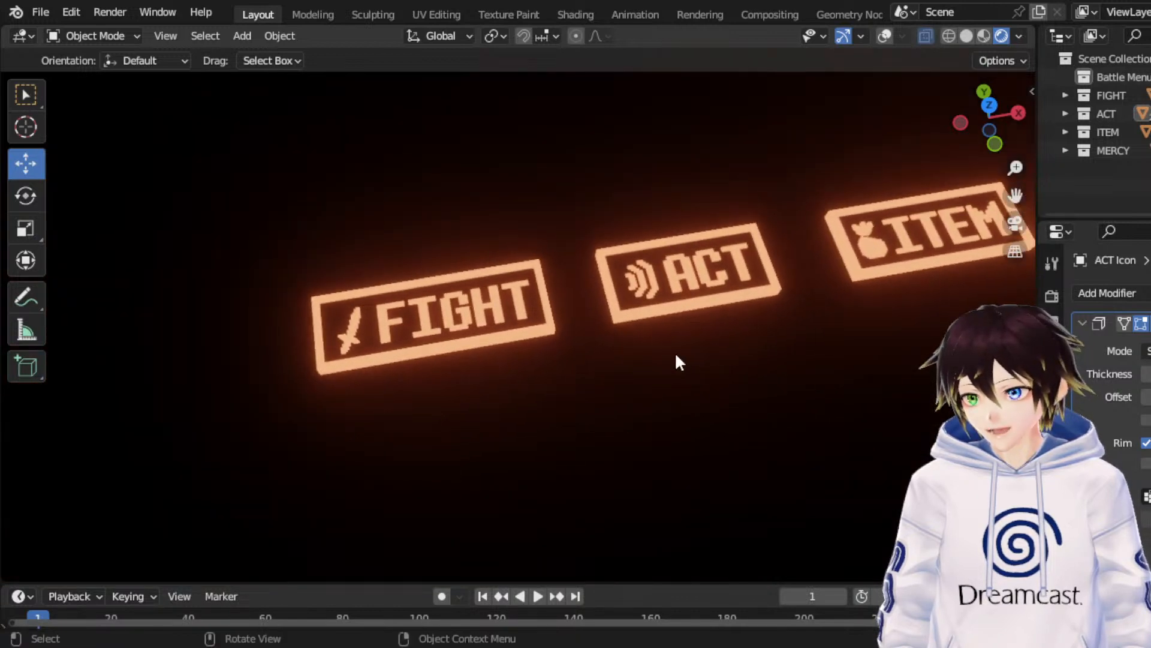
scroll(679, 362, "up", 3)
middle_click_drag(443, 355, 566, 362, "shift")
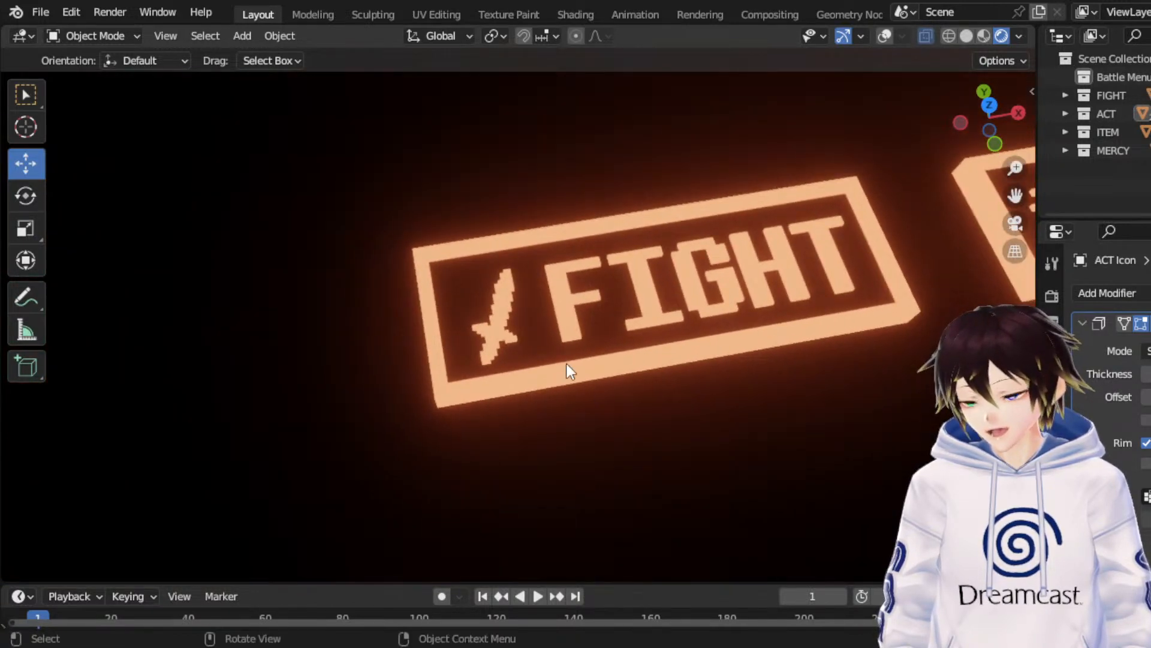
scroll(523, 307, "up", 3)
middle_click_drag(495, 292, 879, 56)
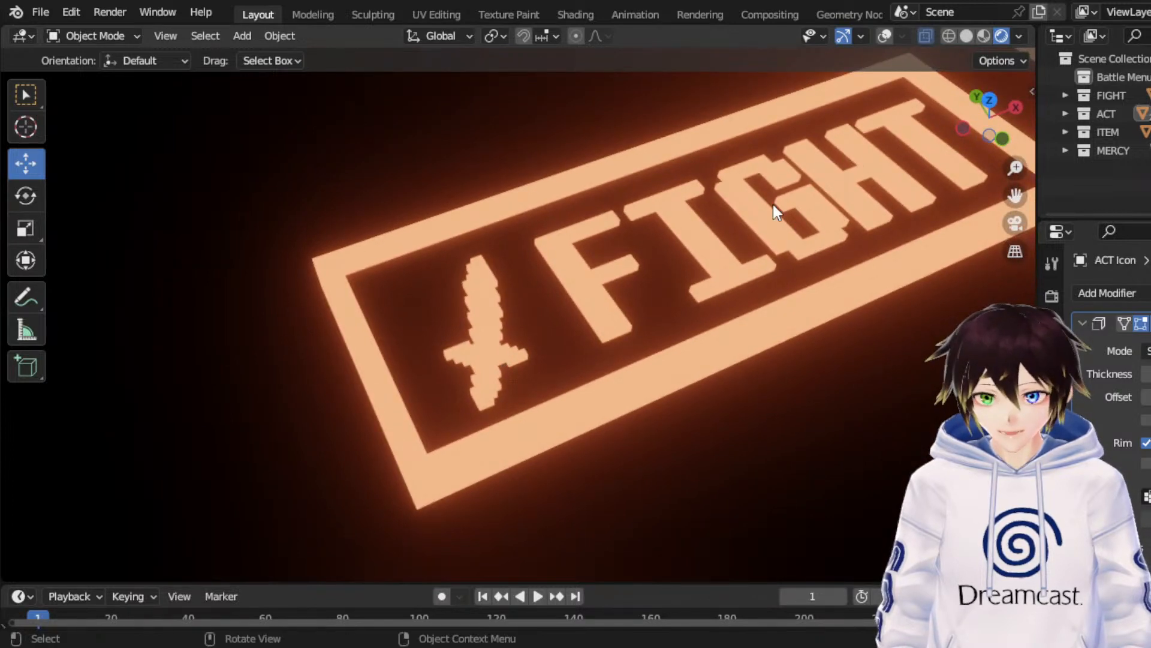
middle_click_drag(772, 203, 762, 234)
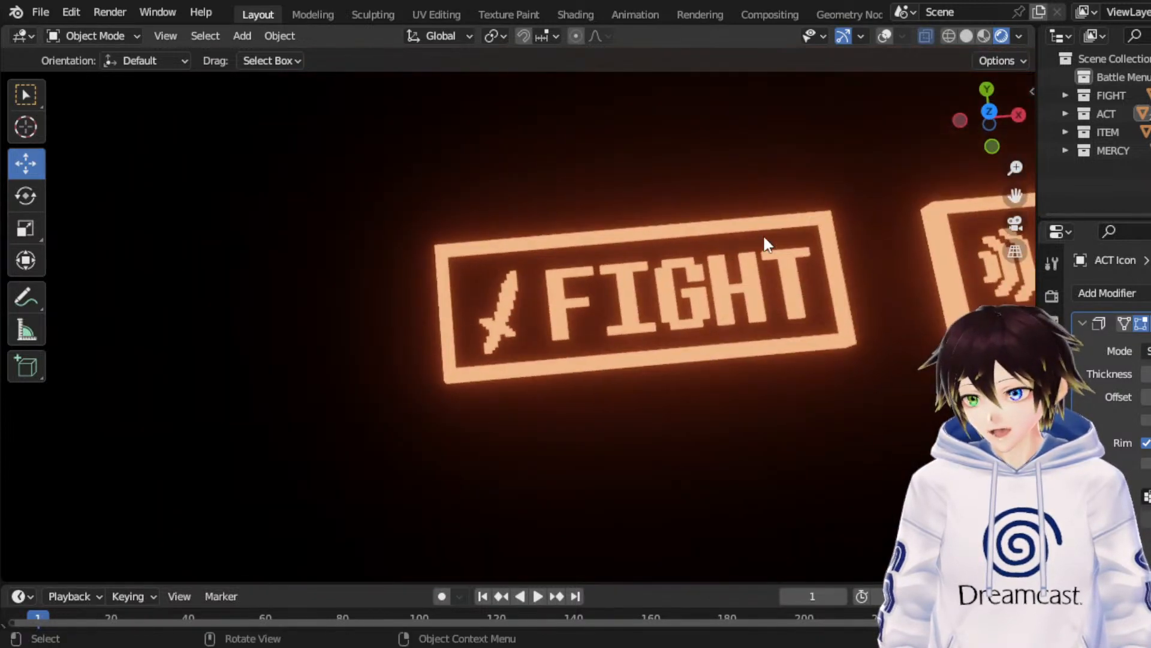
Step: View the battle menu from the top with overlays shown, and compare wireframe, solid and material preview shading
left_click(997, 113)
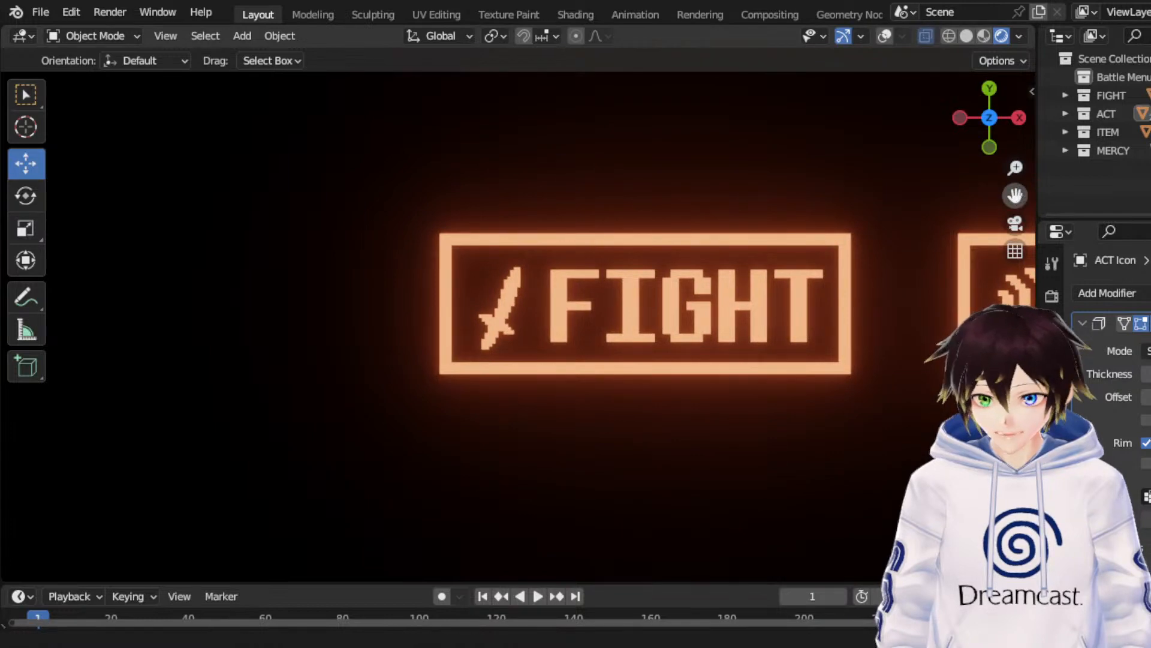
middle_click_drag(761, 281, 800, 311, "shift")
scroll(800, 311, "up", 3)
left_click(883, 36)
scroll(848, 148, "down", 5)
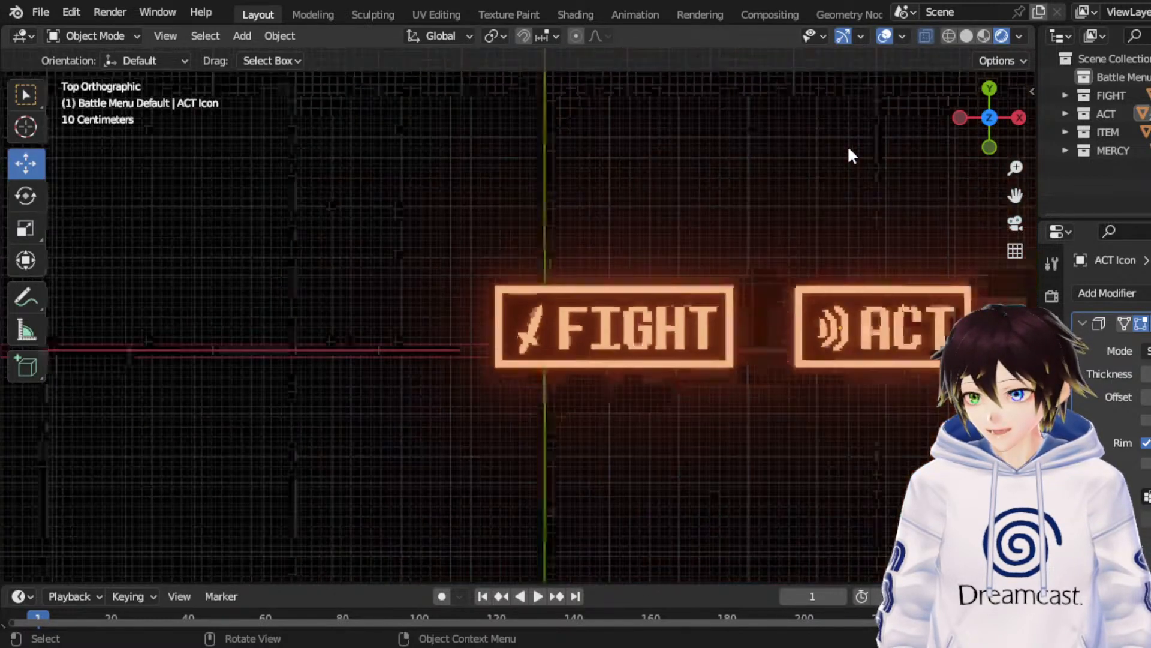
left_click(949, 36)
scroll(907, 165, "down", 4)
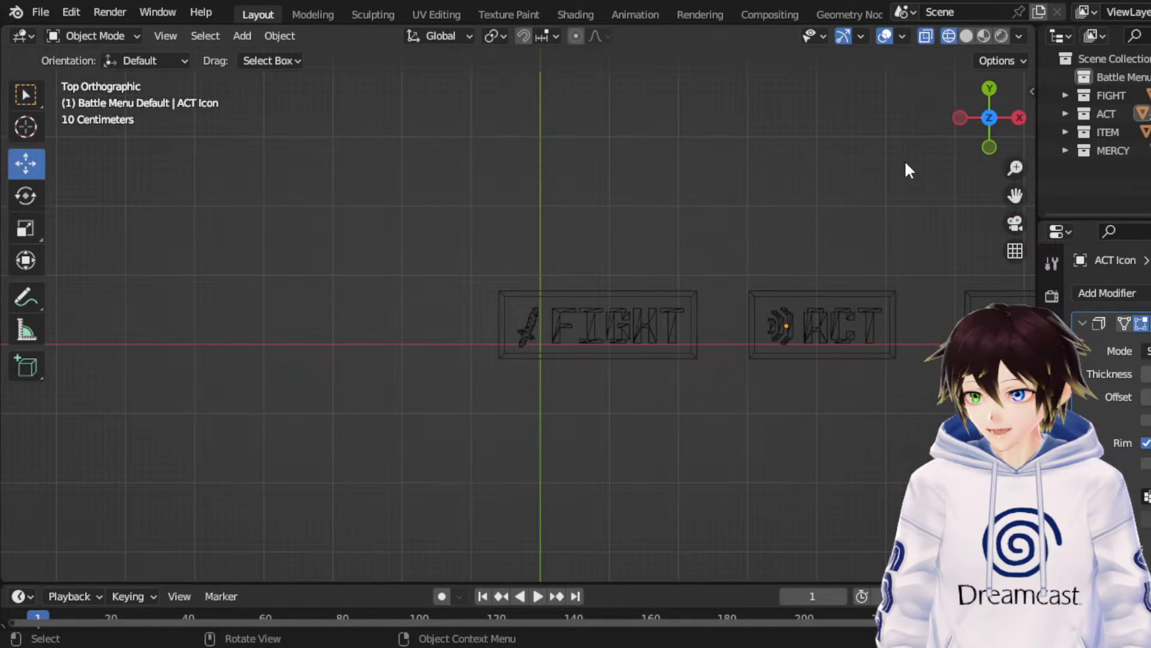
left_click(989, 34)
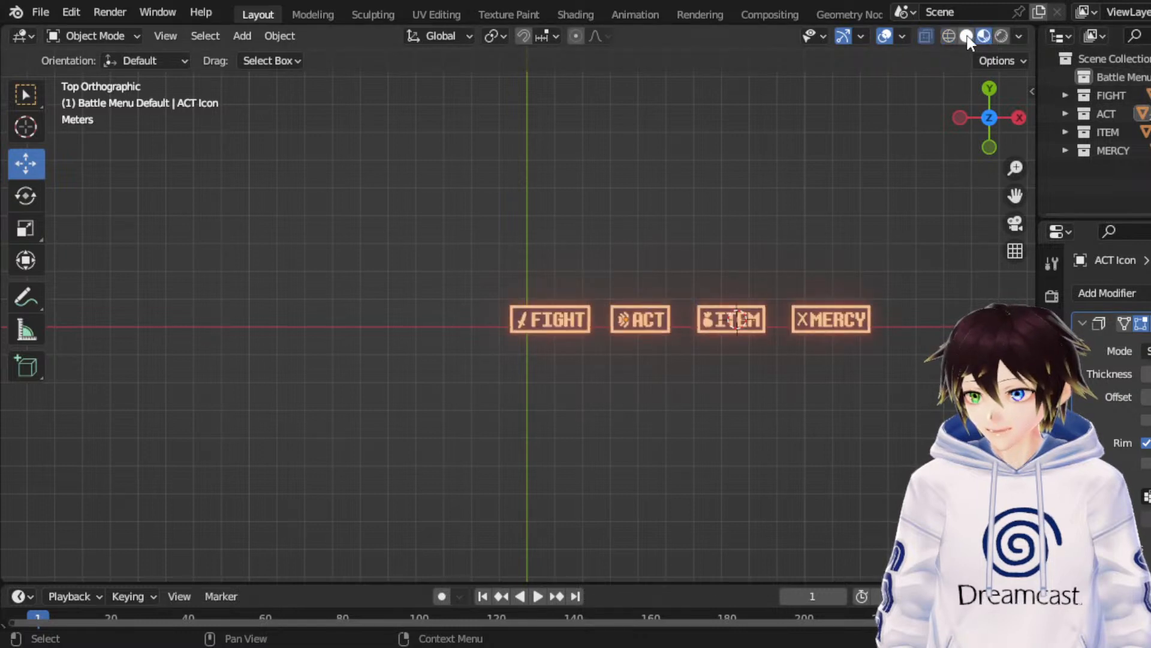
left_click(967, 36)
left_click(988, 36)
Step: Examine the FIGHT and ACT buttons up close in perspective with material preview shading
left_click_drag(1015, 195, 924, 195)
middle_click_drag(749, 259, 777, 187)
scroll(776, 209, "up", 4)
scroll(777, 187, "up", 2)
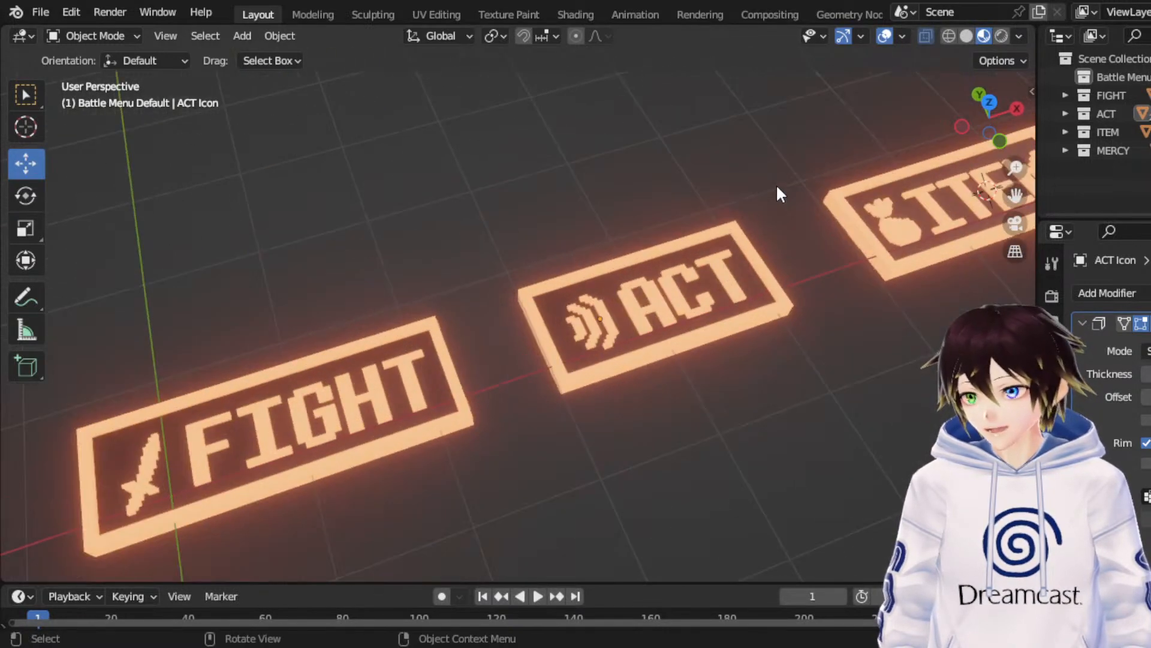
middle_click_drag(714, 254, 598, 175)
scroll(598, 175, "up", 3)
scroll(598, 175, "down", 2)
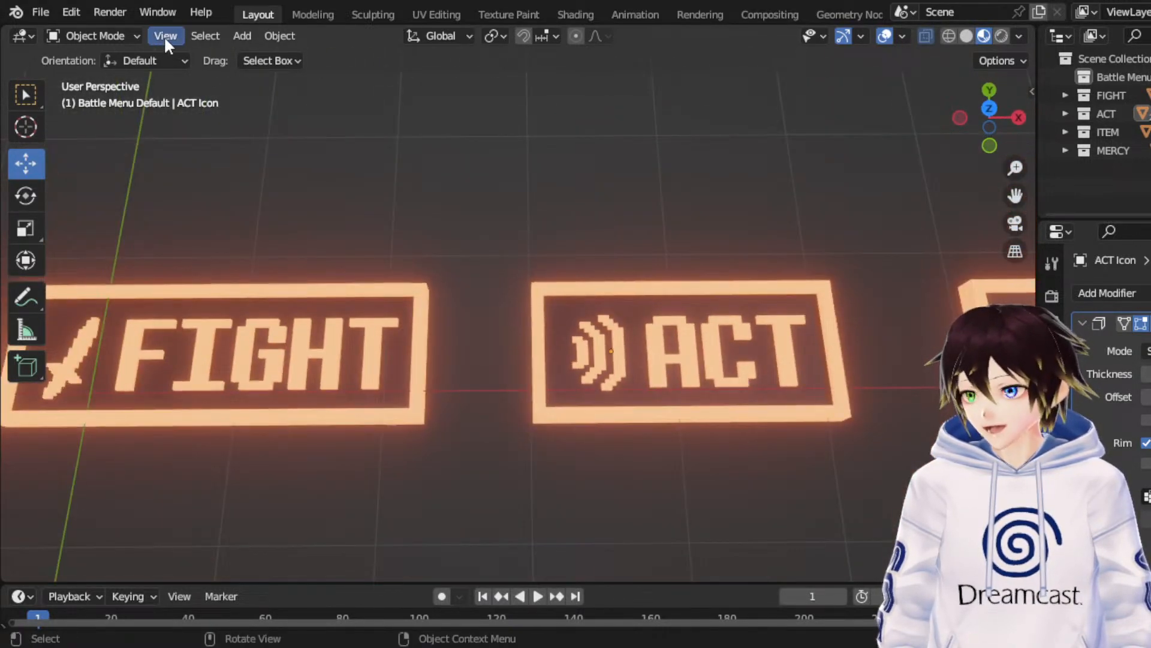
Step: Add a plane mesh and move it along the Y axis to sit in front of the ITEM button
left_click(244, 39)
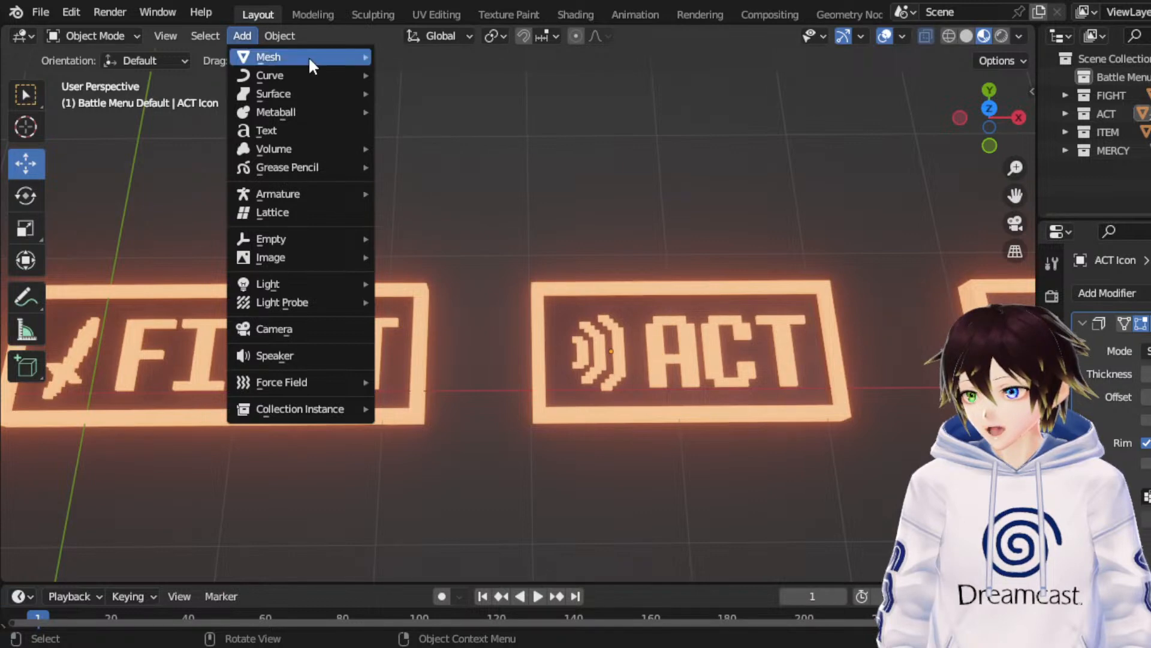
mouse_move(308, 57)
left_click(420, 55)
scroll(681, 244, "down", 2)
middle_click_drag(682, 245, 548, 263)
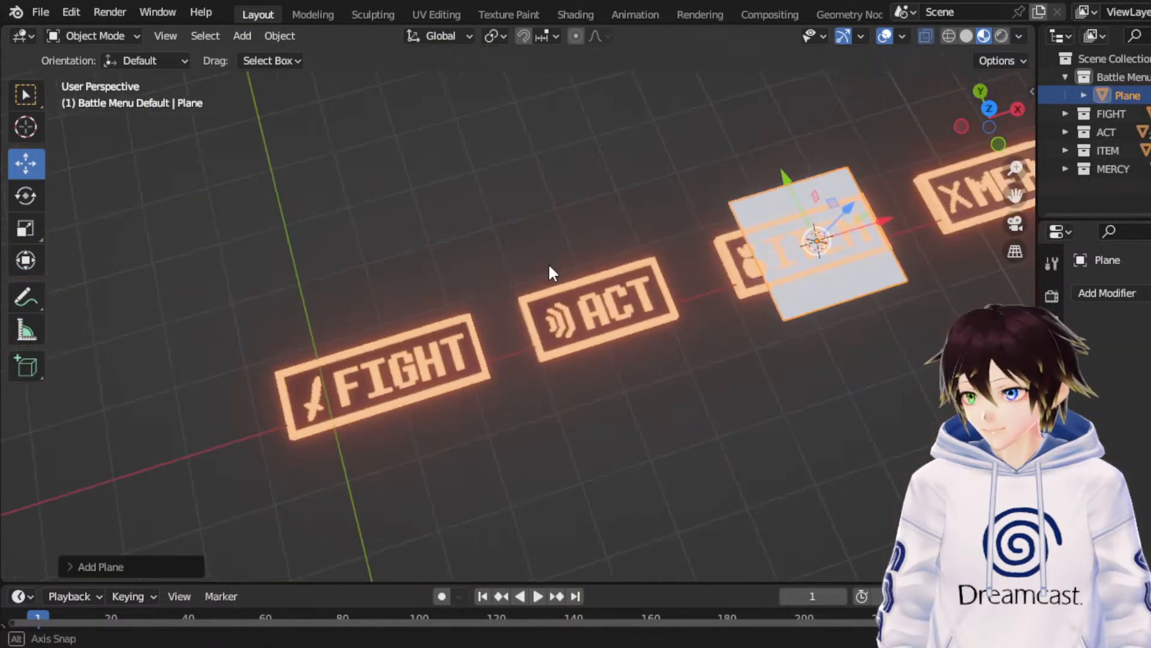
left_click_drag(785, 178, 857, 324)
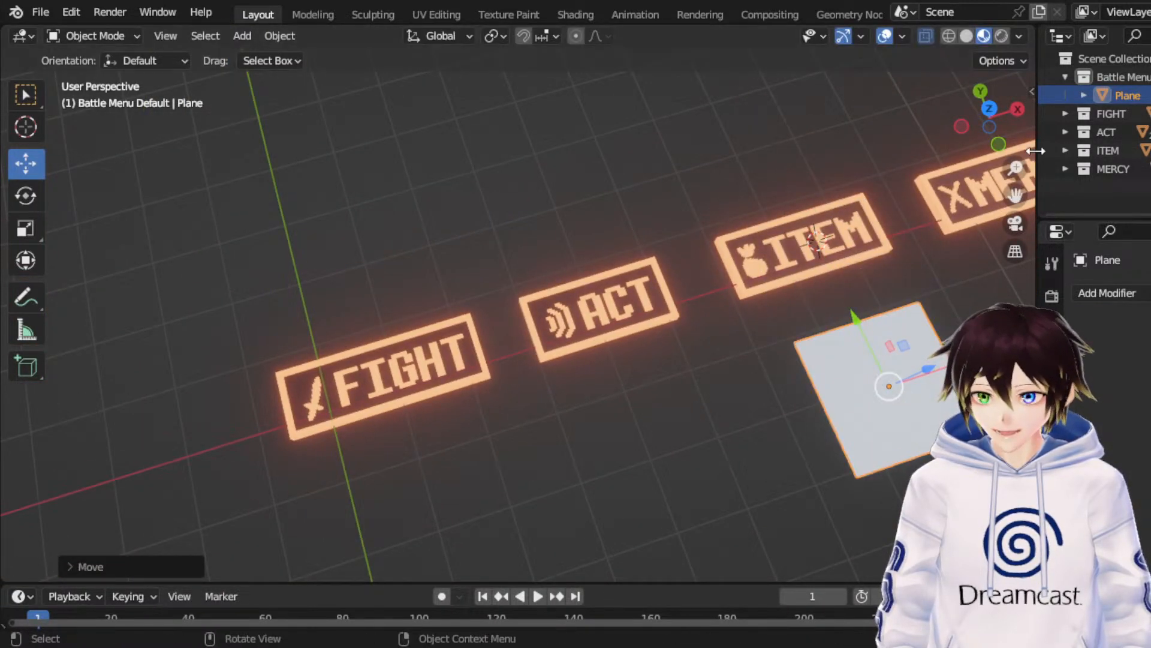
Step: Edit the plane from the top view and delete three of its vertices, keeping only the upper-left one
left_click(989, 110)
key("KP_Decimal")
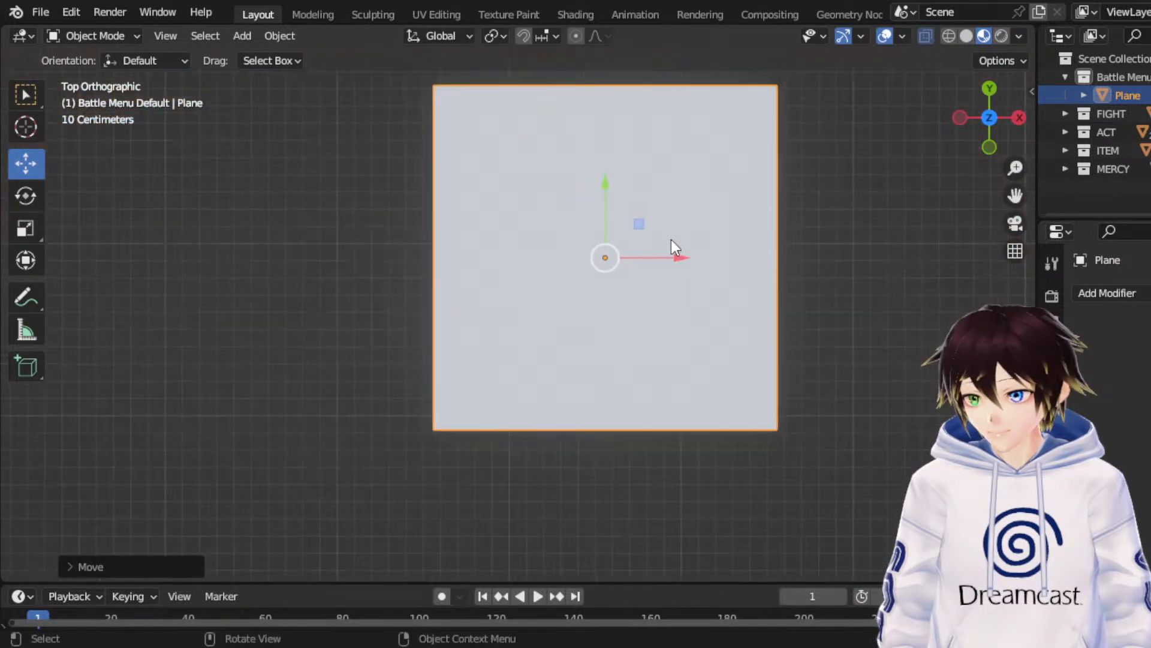
left_click(95, 35)
left_click(98, 75)
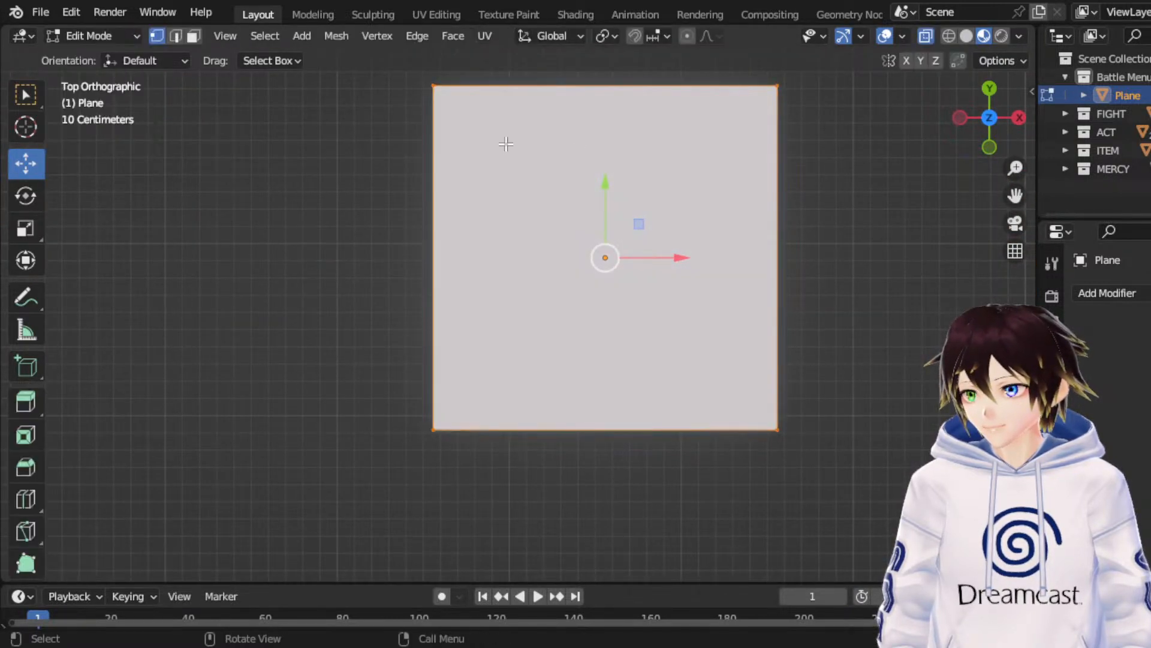
left_click_drag(913, 515, 694, 75)
key("x")
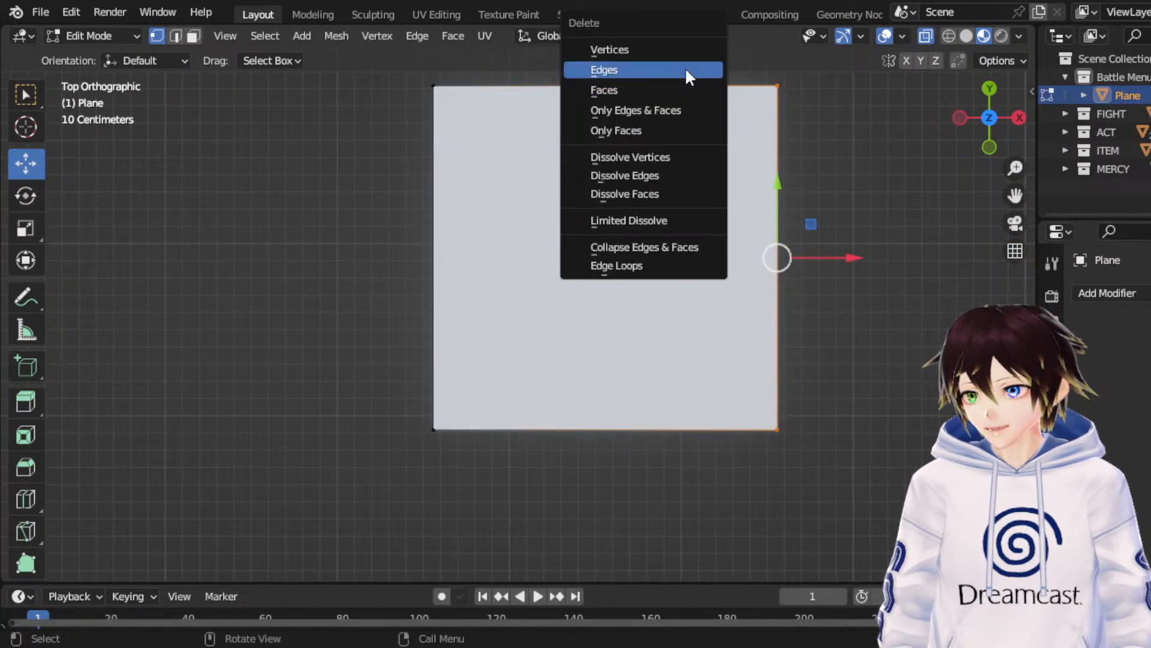
left_click(684, 48)
left_click_drag(568, 491, 314, 344)
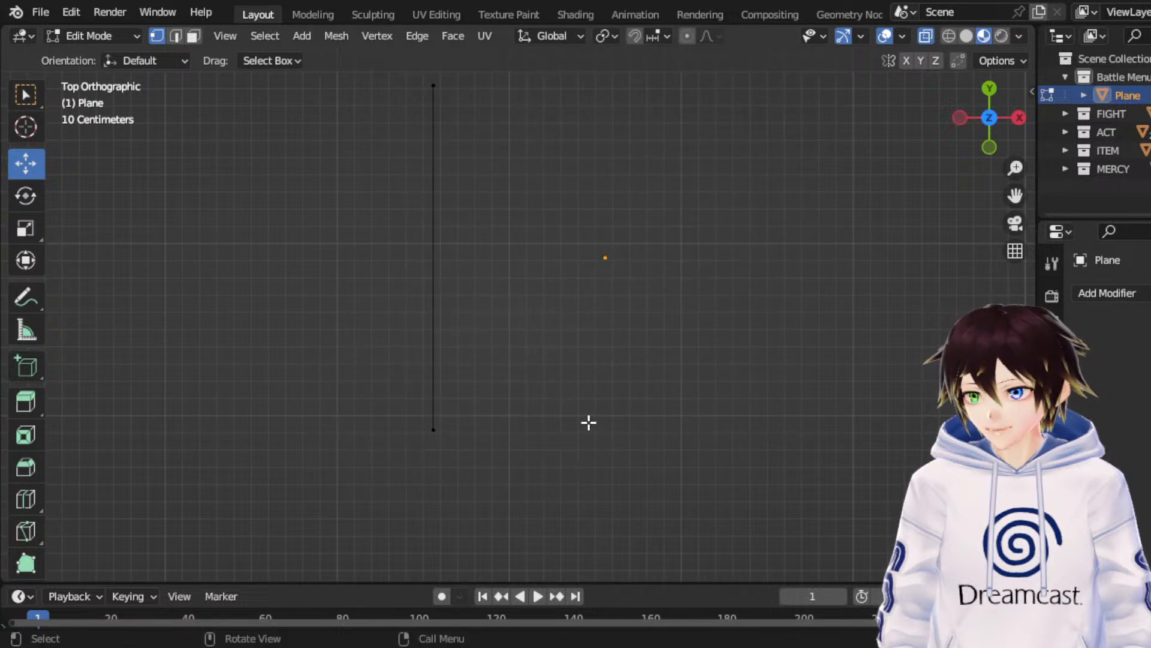
key("x")
left_click(327, 282)
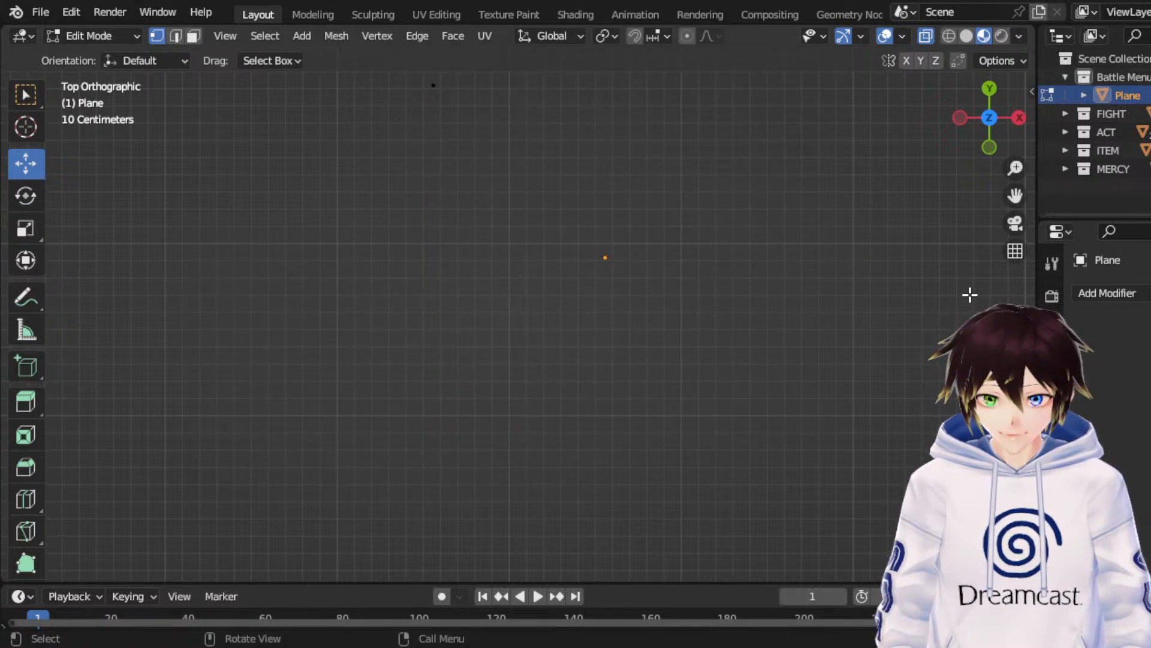
Step: Extrude the remaining vertex down, right along X and down again to begin a stepped T-shaped outline
left_click_drag(1013, 197, 1088, 392)
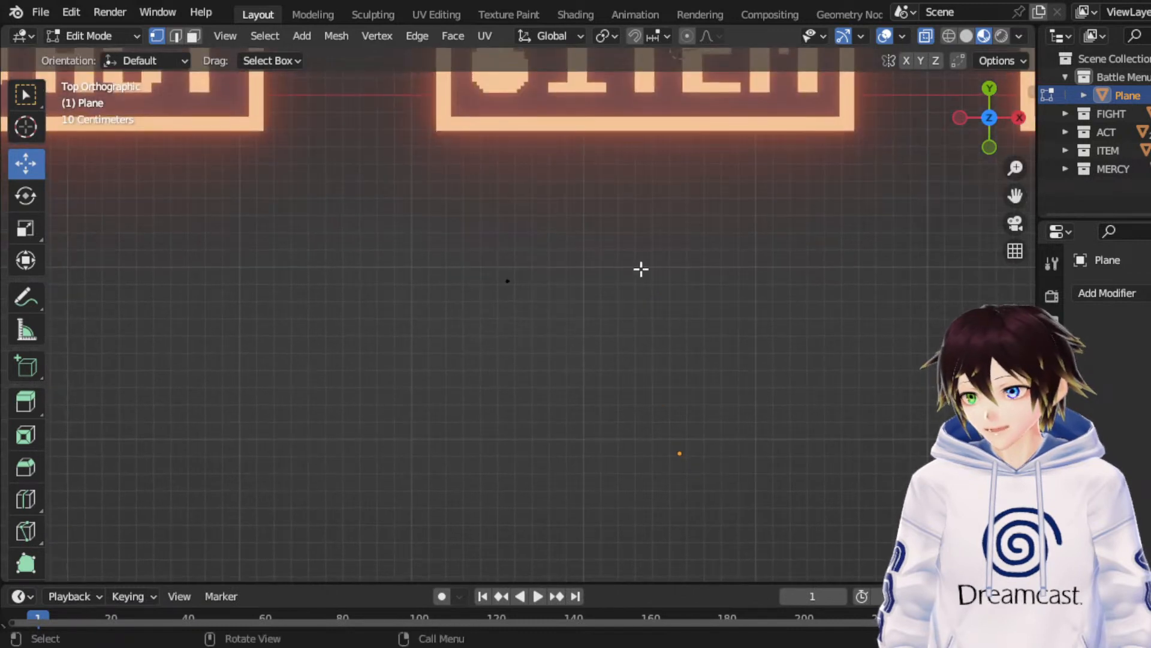
left_click_drag(568, 309, 404, 192)
scroll(566, 287, "up", 3)
left_click_drag(501, 200, 493, 257)
key("e")
right_click(500, 219)
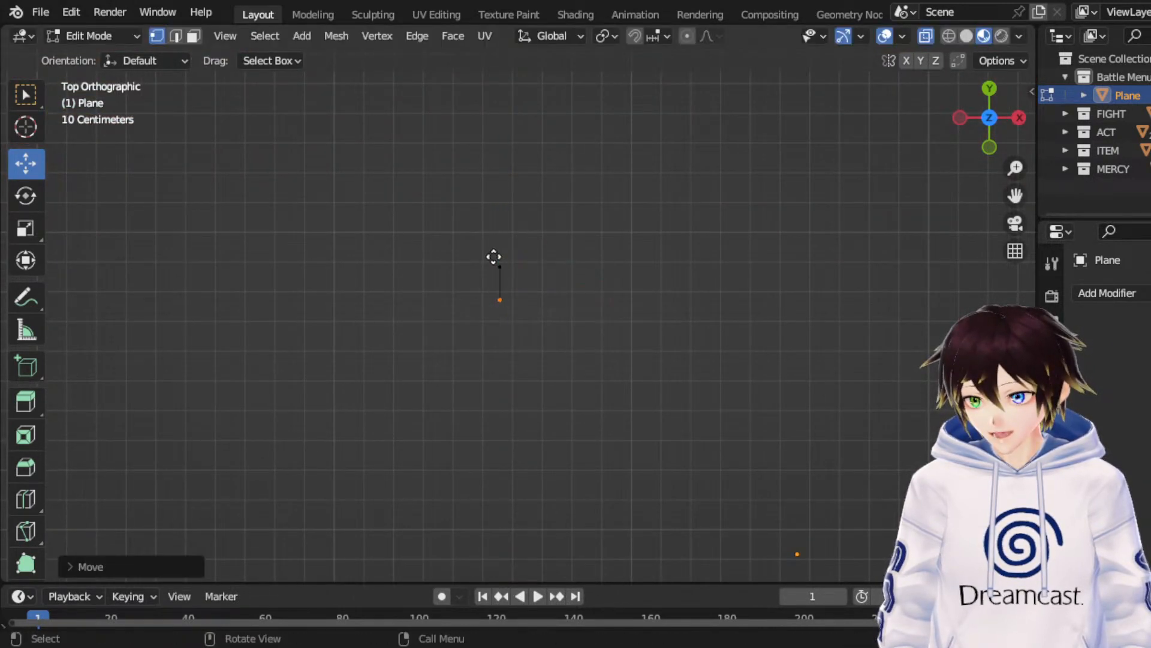
key("e")
right_click(494, 256)
left_click_drag(550, 301, 598, 303)
key("e")
right_click(525, 239)
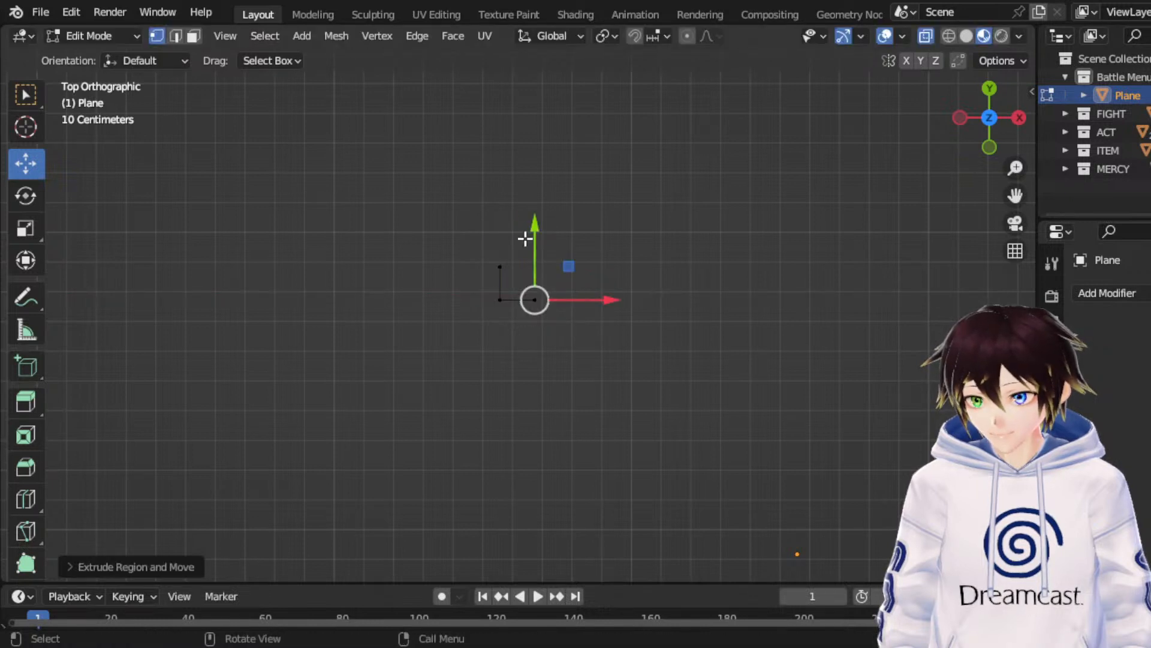
left_click_drag(526, 239, 527, 280)
Step: Extrude the outline right along X and back up along Y to form the stem of the T
key("e")
right_click(527, 281)
left_click_drag(580, 341, 624, 342)
key("e")
right_click(624, 342)
left_click_drag(580, 266, 591, 240)
Step: Extrude the outline right, up and back left to the starting vertex to complete the T's crossbar
key("e")
right_click(592, 240)
left_click_drag(635, 301, 664, 304)
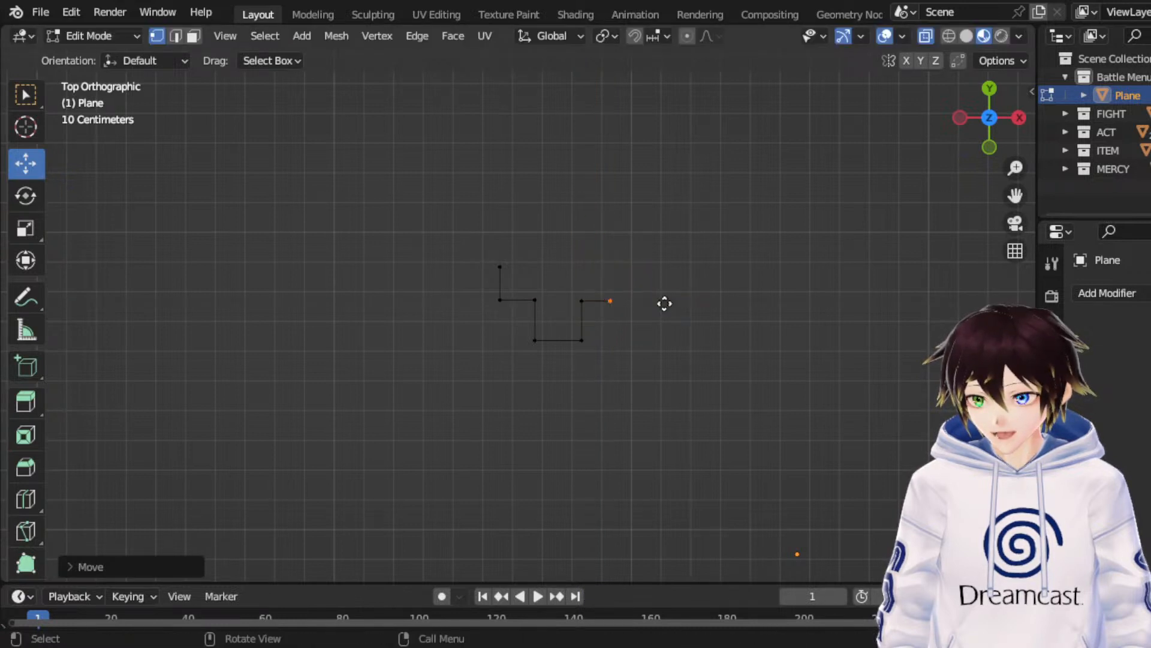
key("e")
right_click(664, 304)
left_click_drag(617, 260, 620, 223)
key("e")
right_click(619, 223)
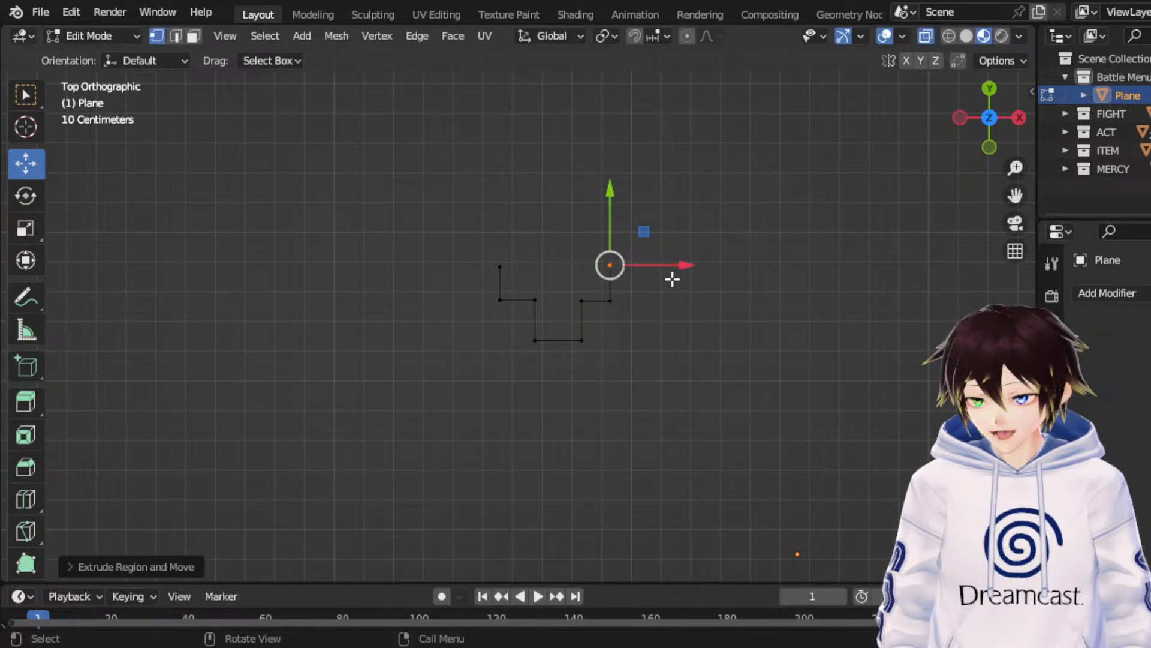
left_click_drag(671, 265, 561, 270)
Step: Merge the overlapping vertices at the T outline's upper-left corner, trying By Distance first and finishing with At Center
left_click_drag(373, 189, 558, 281)
right_click(558, 281)
mouse_move(498, 550)
left_click(643, 543)
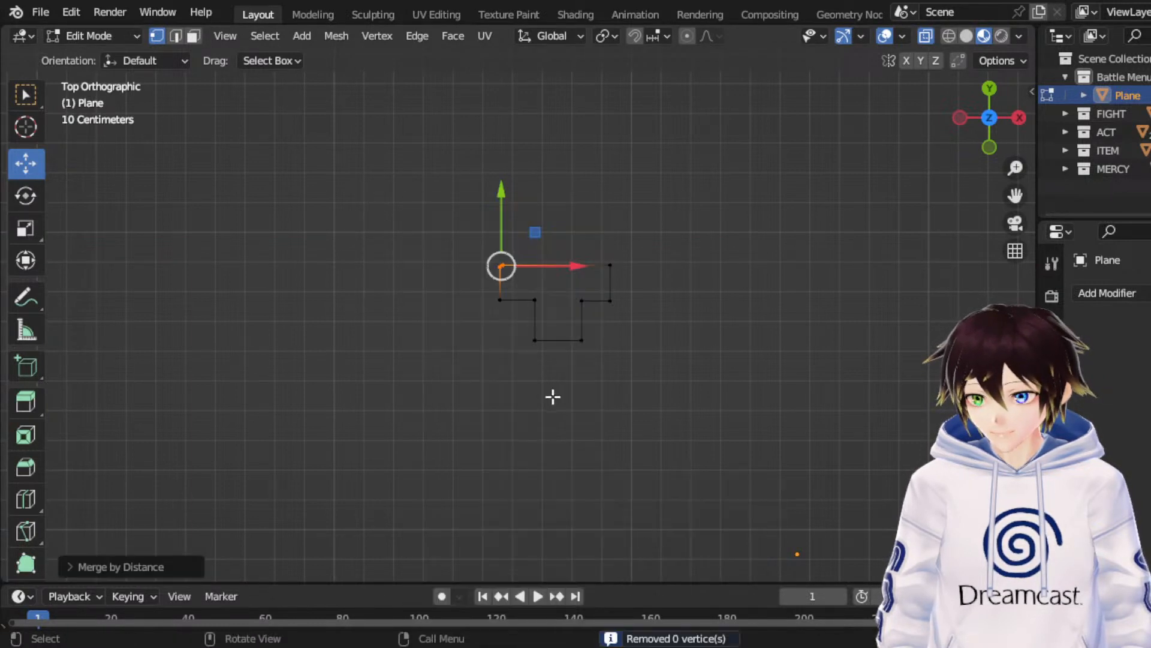
right_click(515, 555)
mouse_move(538, 549)
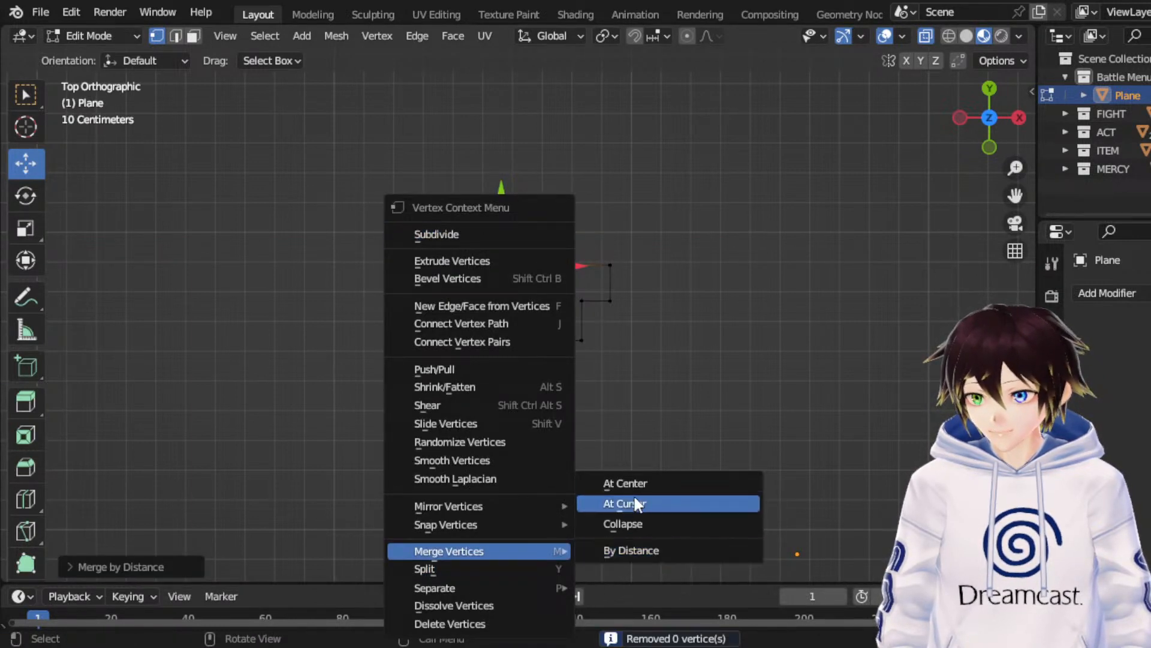
left_click(631, 485)
Step: Select the whole T outline in Edit Mode and fill it with faces
left_click(96, 39)
left_click(115, 57)
middle_click_drag(515, 333, 138, 12)
left_click(120, 36)
left_click(105, 74)
left_click_drag(687, 433, 348, 181)
left_click(453, 36)
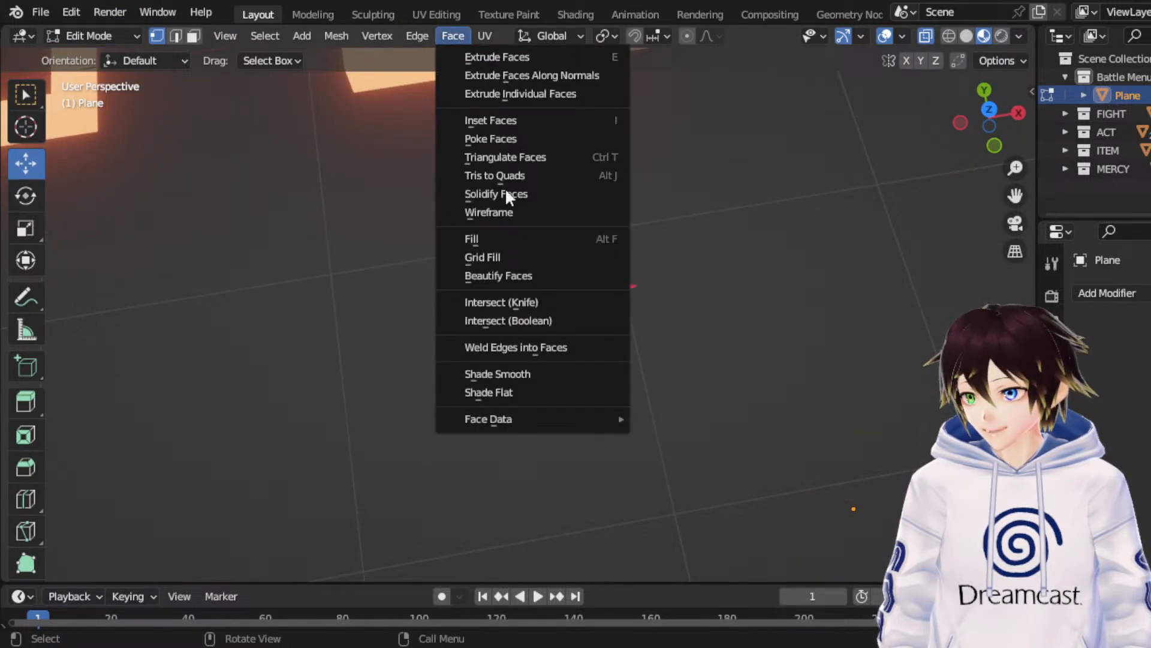
left_click(472, 238)
middle_click_drag(523, 327, 551, 319)
scroll(551, 319, "up", 2)
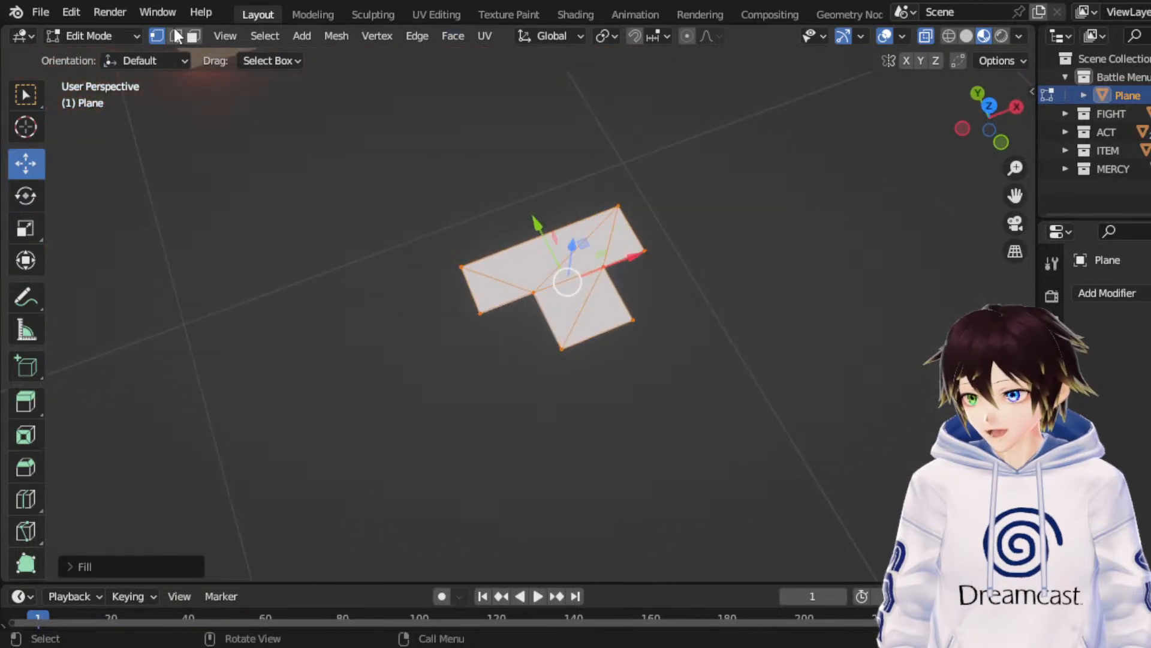
Step: Return to Object Mode, add a Solidify modifier to the T shape and increase its thickness to form a block
left_click(93, 36)
left_click(99, 56)
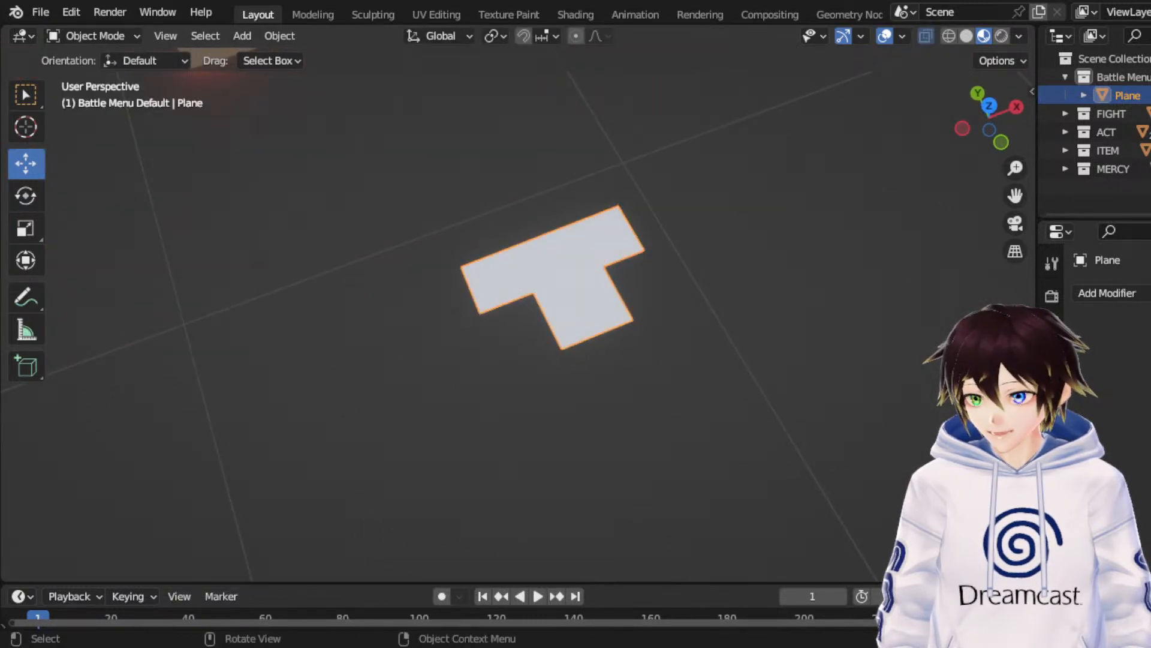
left_click(1092, 296)
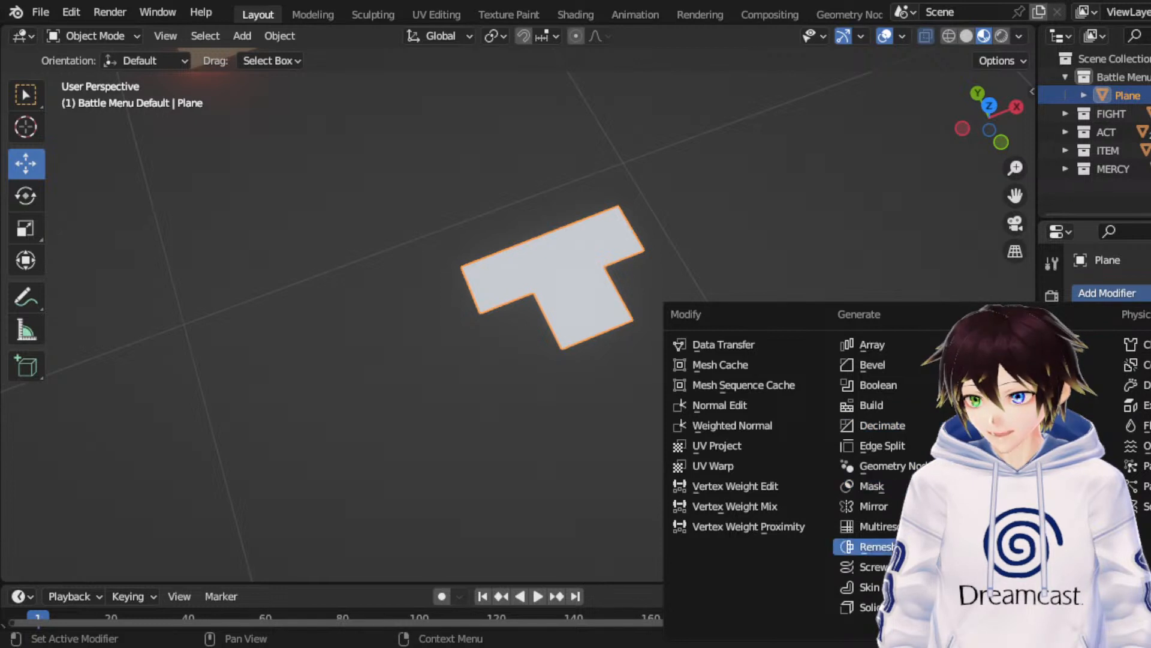
left_click(900, 607)
middle_click_drag(721, 408, 722, 365)
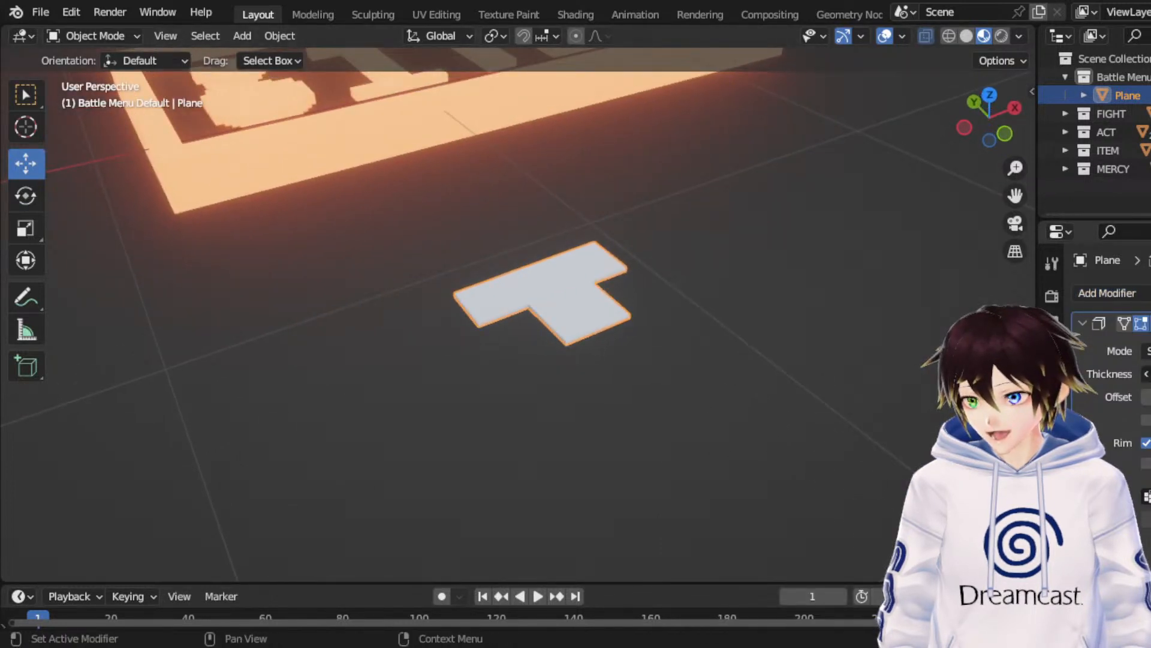
left_click_drag(1147, 373, 1150, 373)
middle_click_drag(793, 171, 776, 185)
scroll(776, 186, "down", 3)
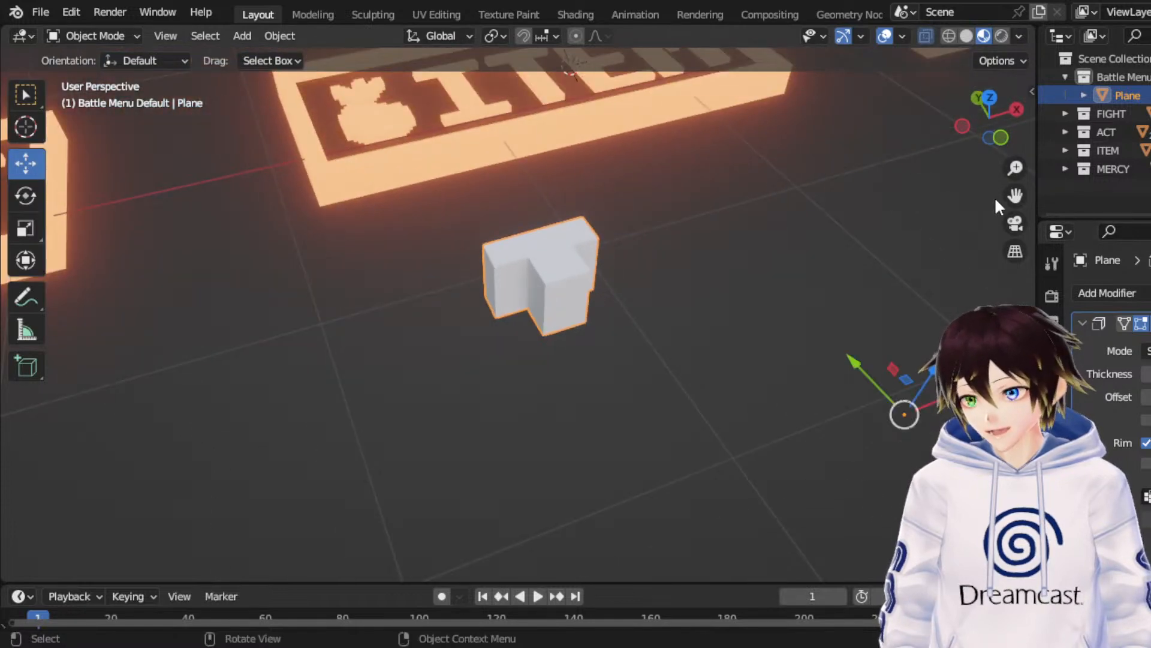
Step: Delete the T-shaped block and bring all four battle menu buttons back into view
key("Delete")
left_click_drag(1015, 195, 1060, 309)
scroll(741, 179, "down", 4)
middle_click_drag(724, 192, 658, 212)
scroll(659, 212, "down", 2)
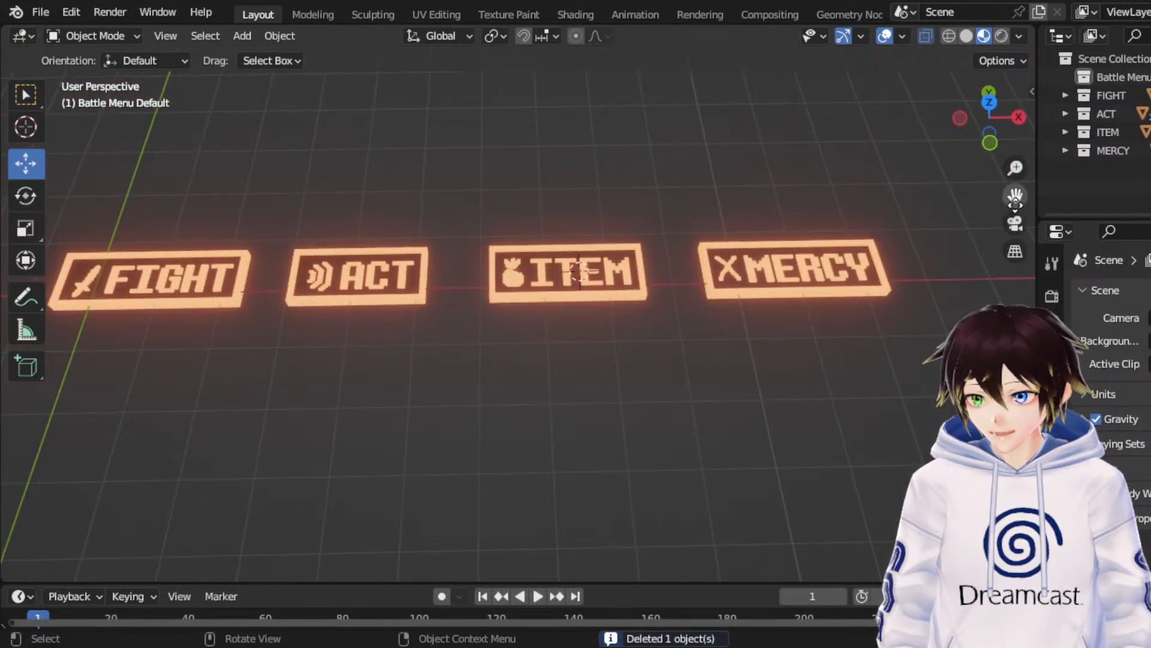
Step: Switch the viewport to rendered shading and examine the four glowing battle menu buttons from several angles
left_click_drag(1016, 202, 1097, 206)
middle_click_drag(853, 250, 858, 274)
scroll(857, 273, "up", 1)
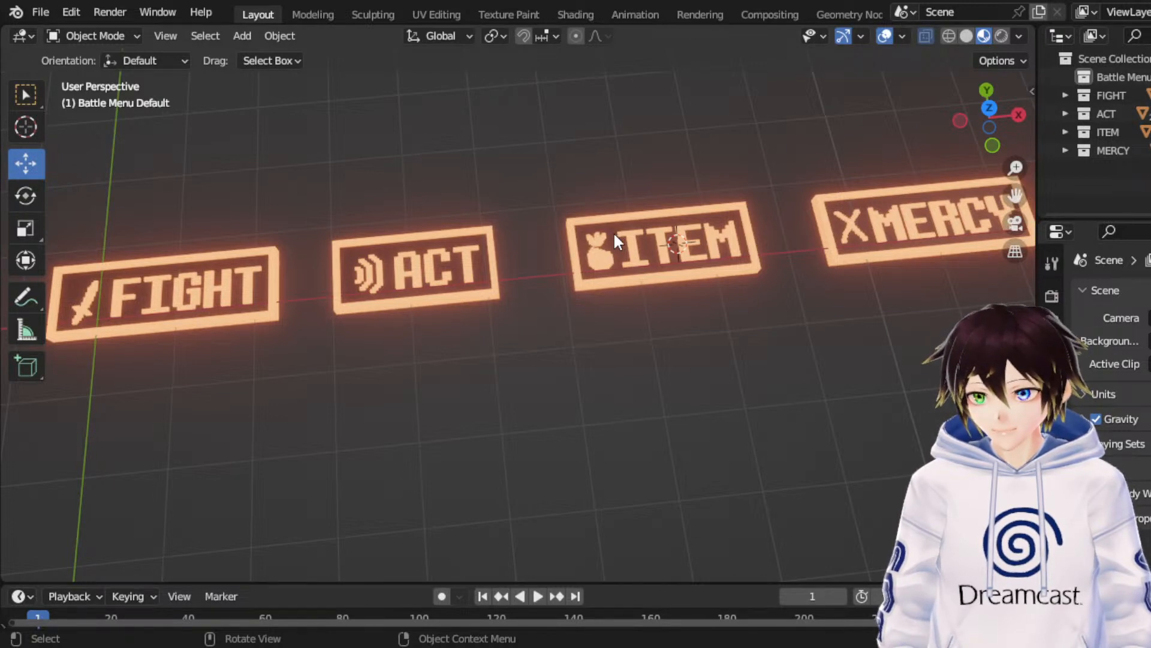
scroll(614, 231, "down", 5)
left_click(1001, 36)
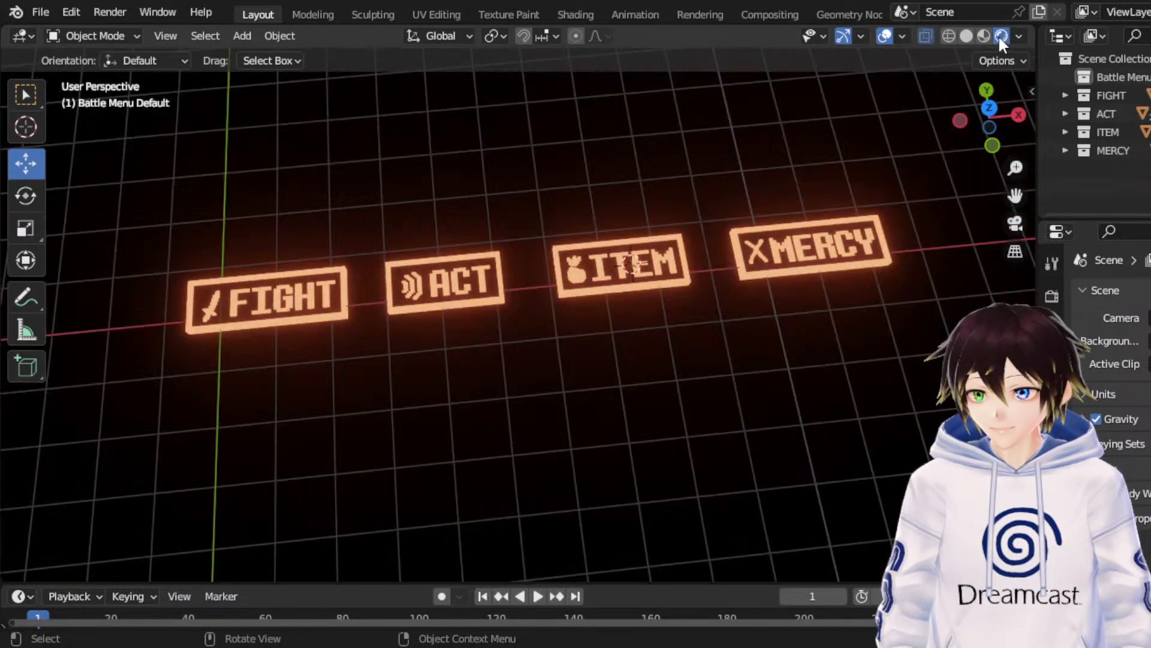
scroll(892, 241, "up", 3)
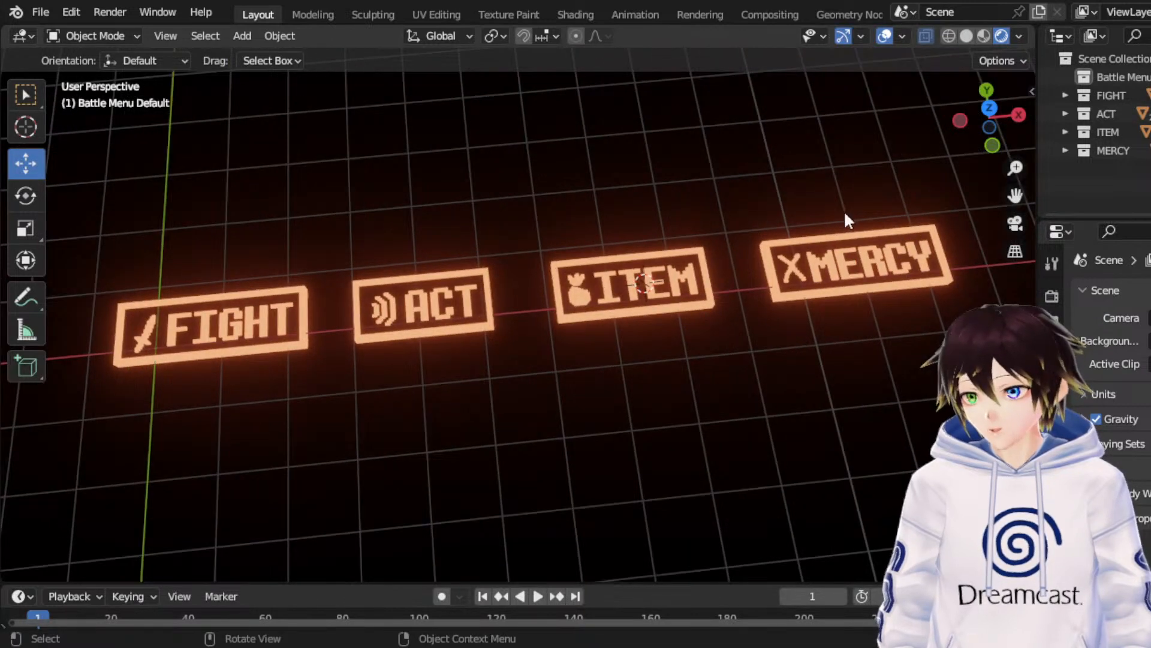
middle_click_drag(845, 215, 914, 232)
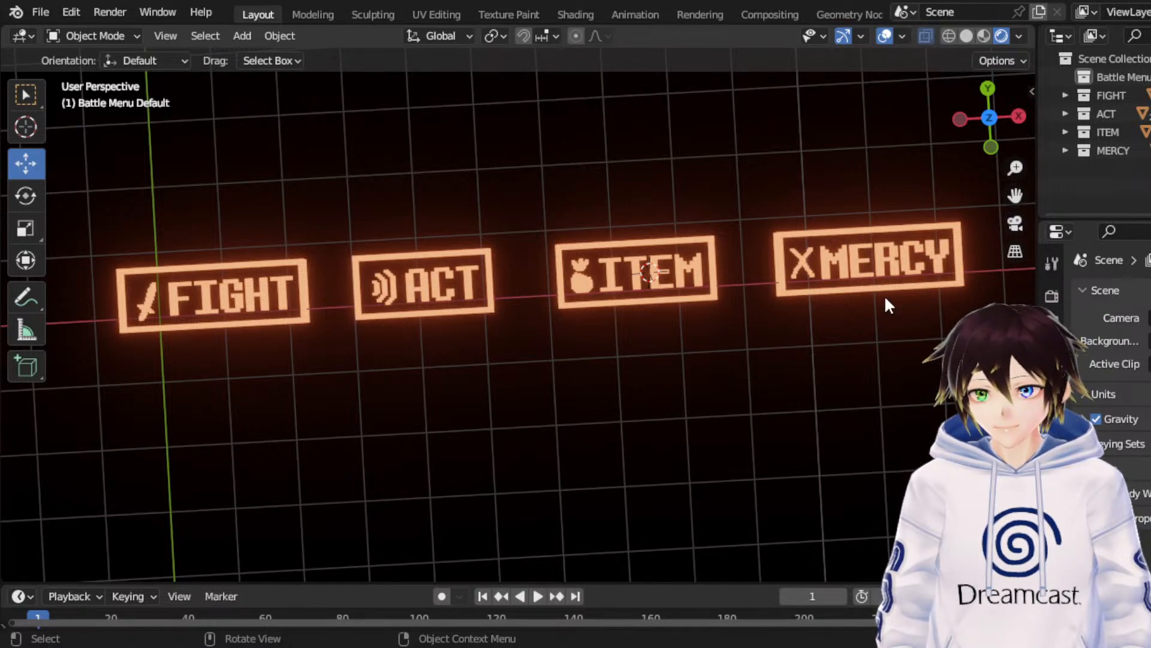
scroll(868, 301, "down", 3)
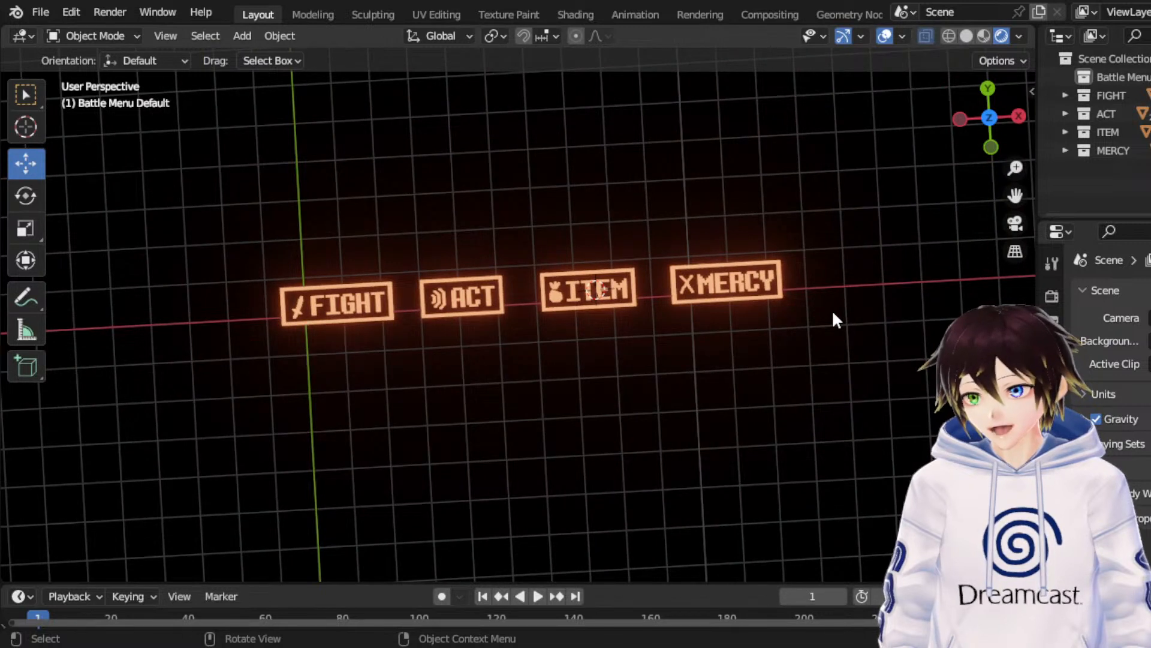
Step: Open the recent file RuinsRemade_Map-02.blend without saving the changes to BattleMenu3d.blend
left_click(38, 11)
mouse_move(81, 68)
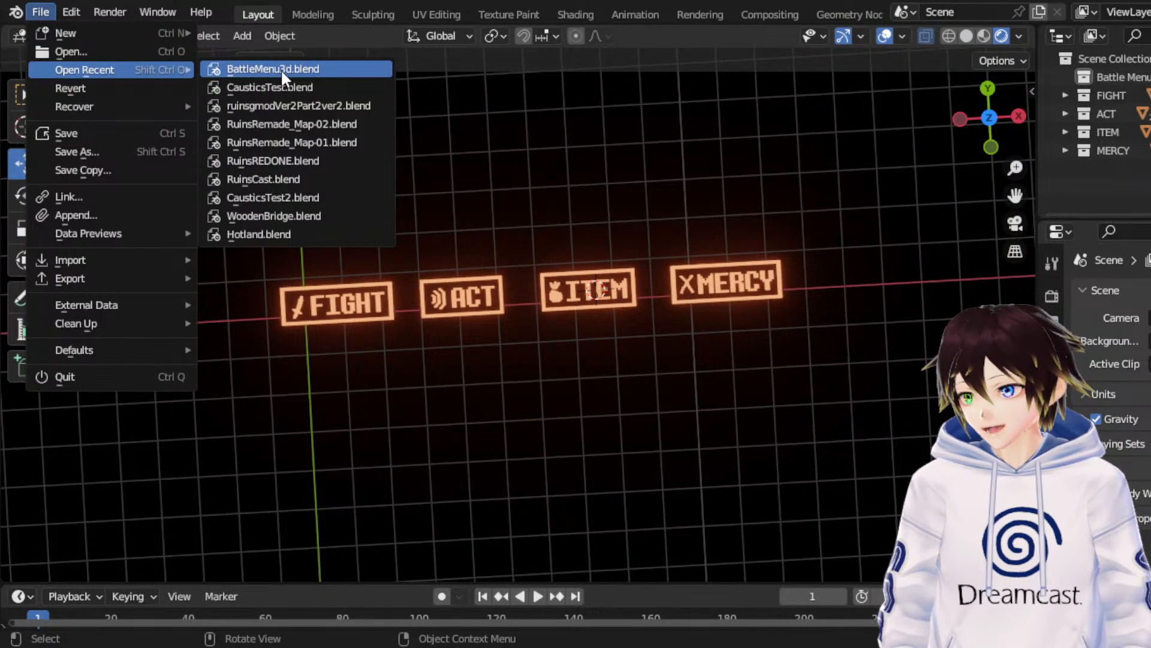
left_click(296, 125)
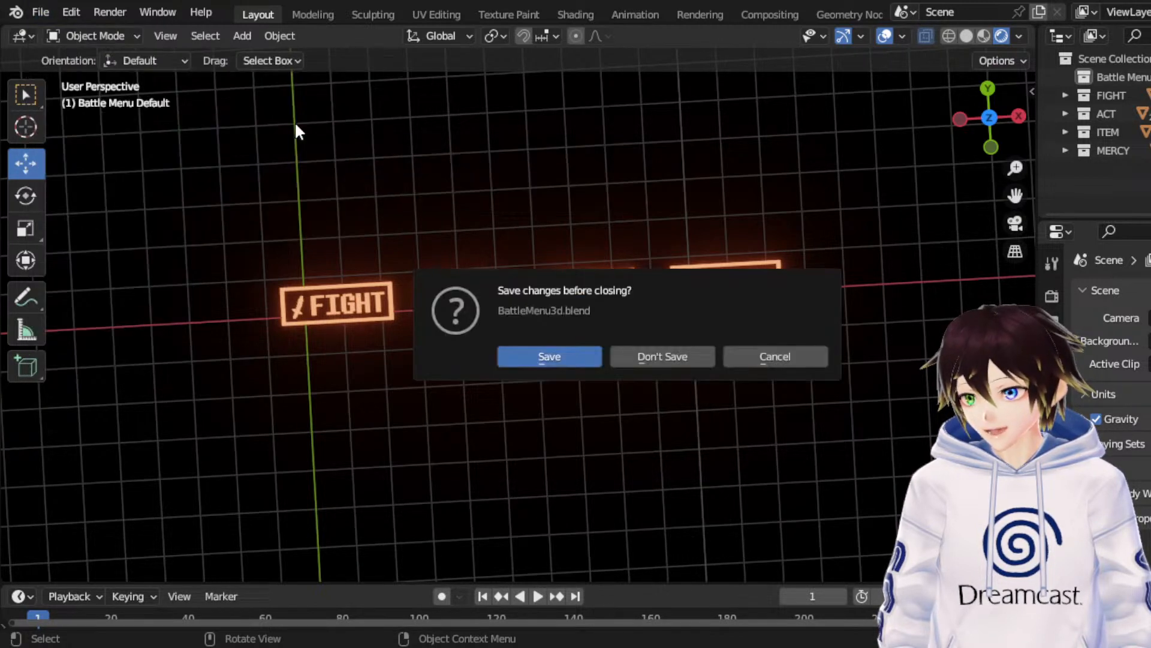
left_click(695, 355)
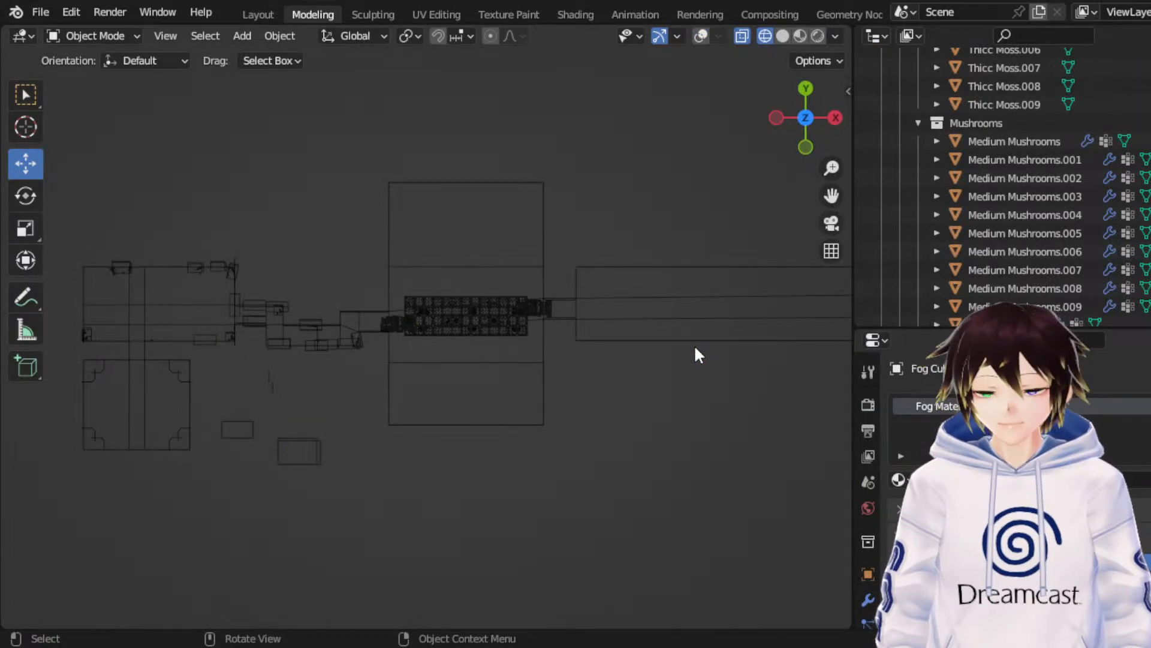
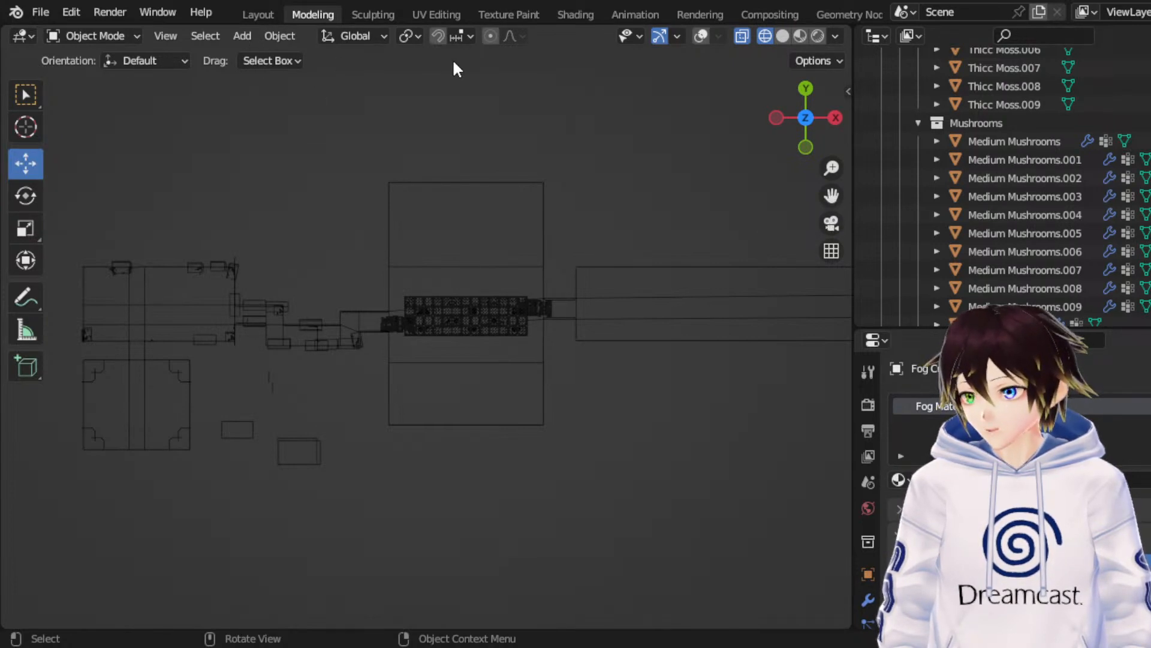
Step: Add a plane, move it over the middle of the map layout and name it Water Plane
left_click(465, 232)
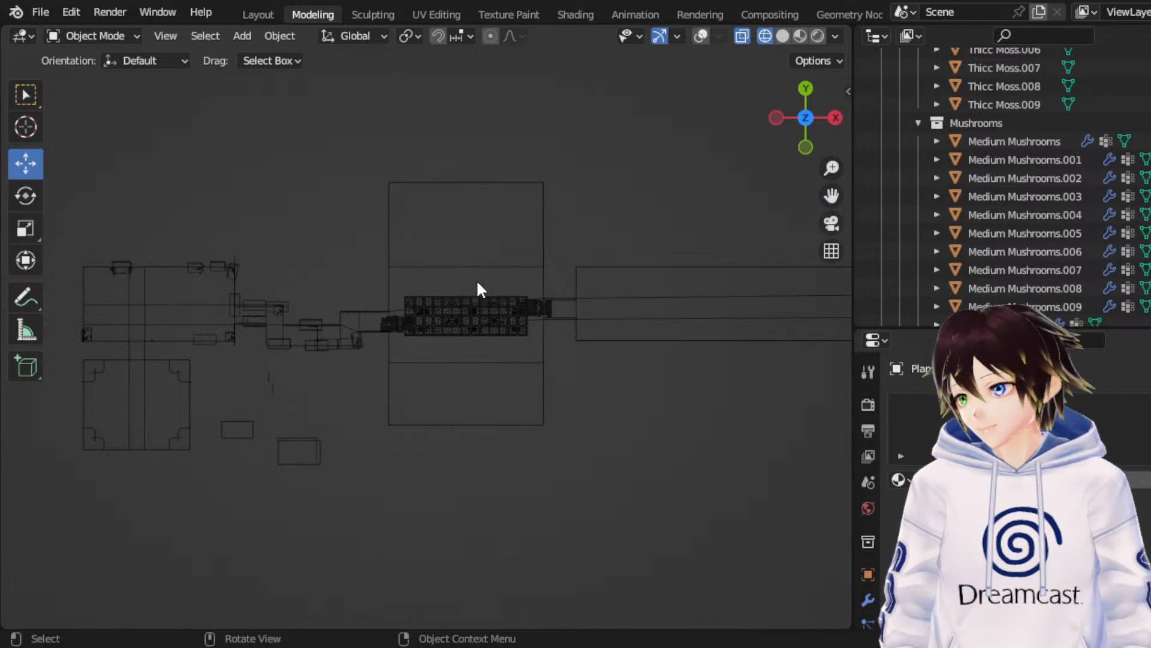
key("g")
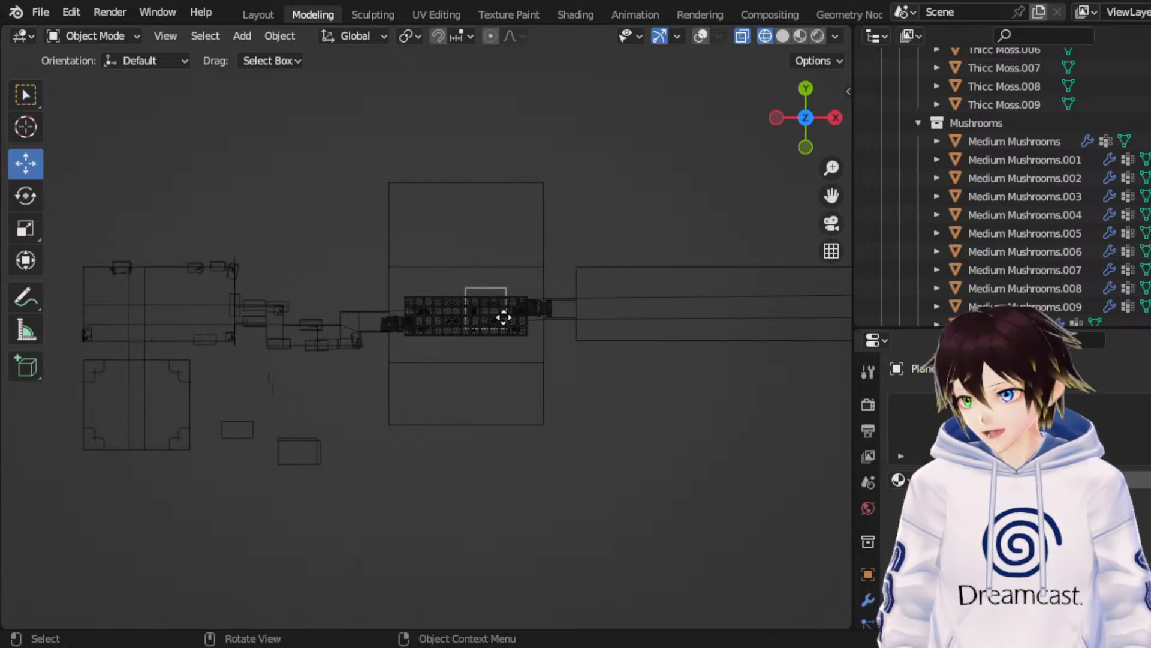
left_click(514, 305)
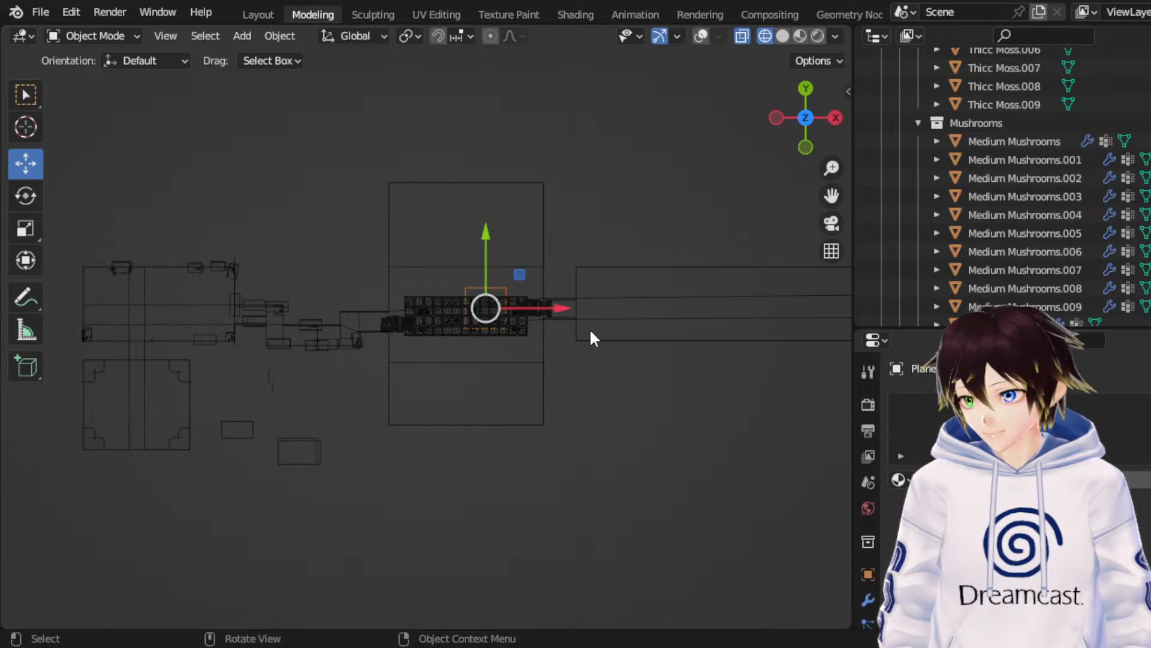
key("g")
left_click(501, 325)
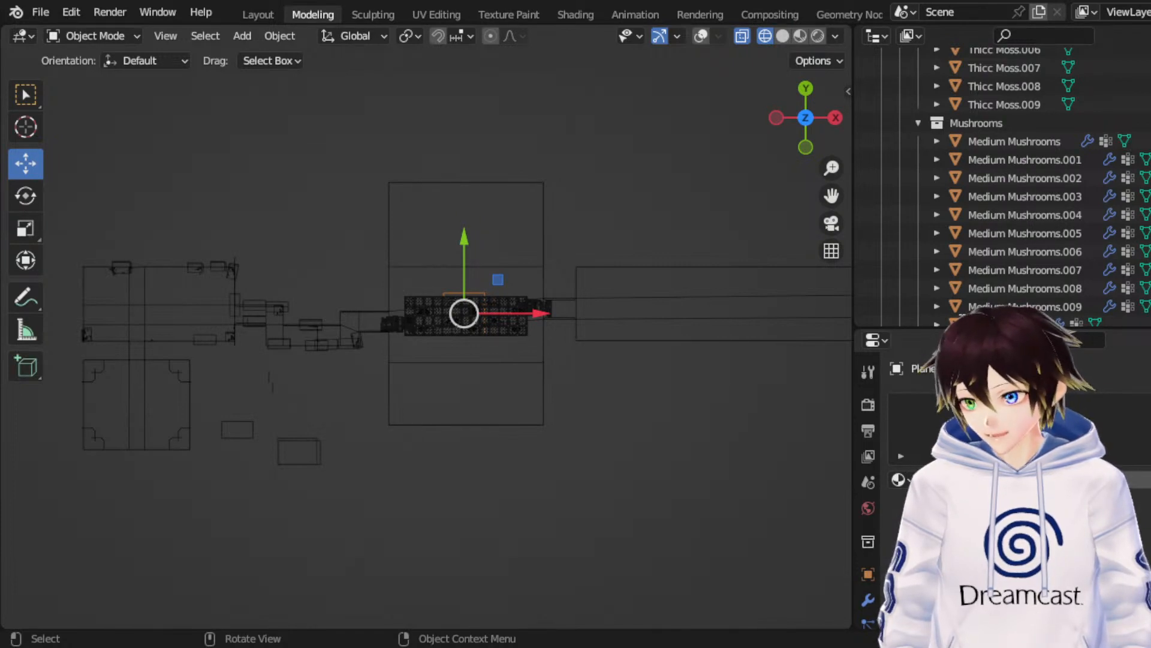
key("Return")
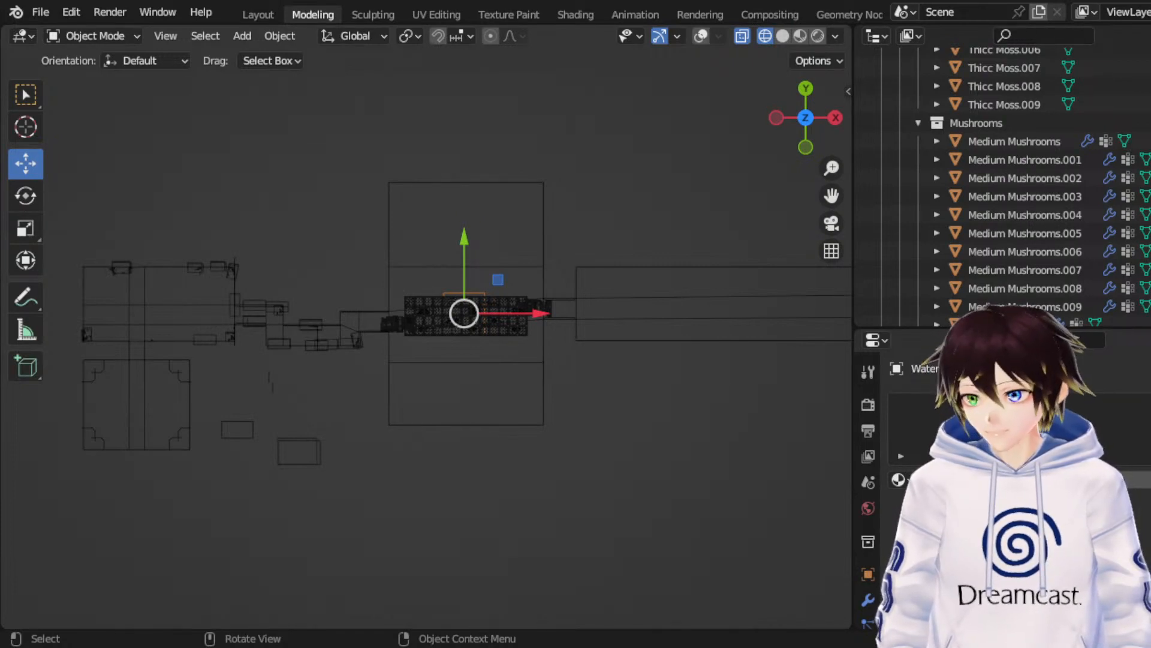
Step: Turn the Water Plane into a wavy grid spanning the whole map and give it a material named Water Surface Material
left_click(906, 479)
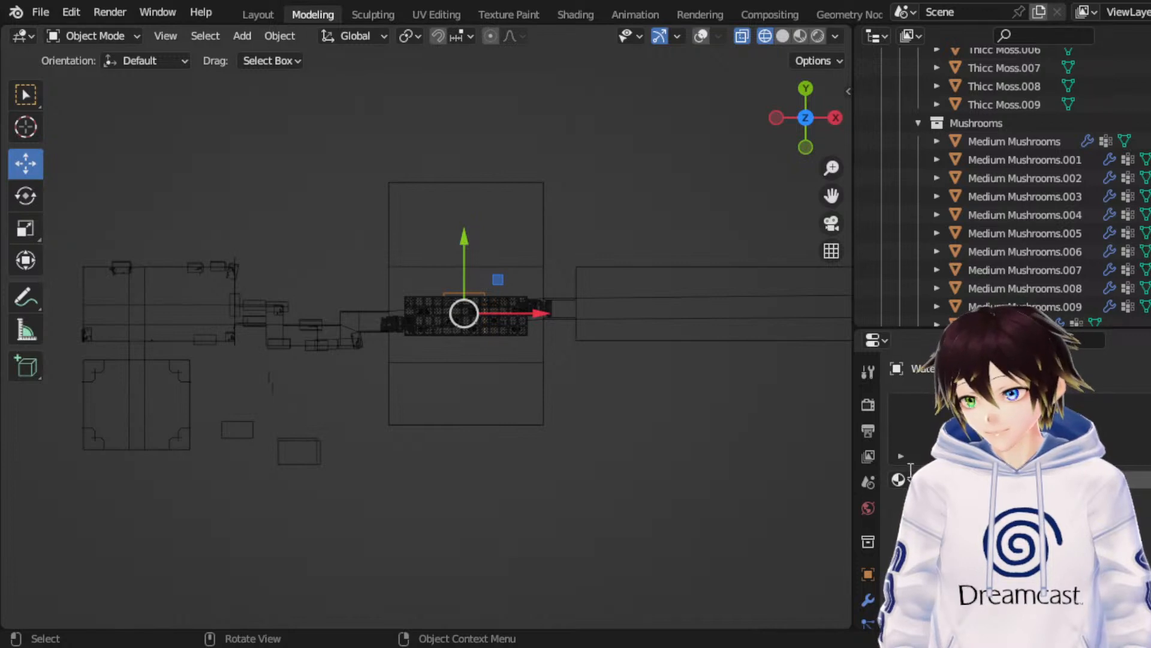
left_click(947, 456)
key("ctrl+z")
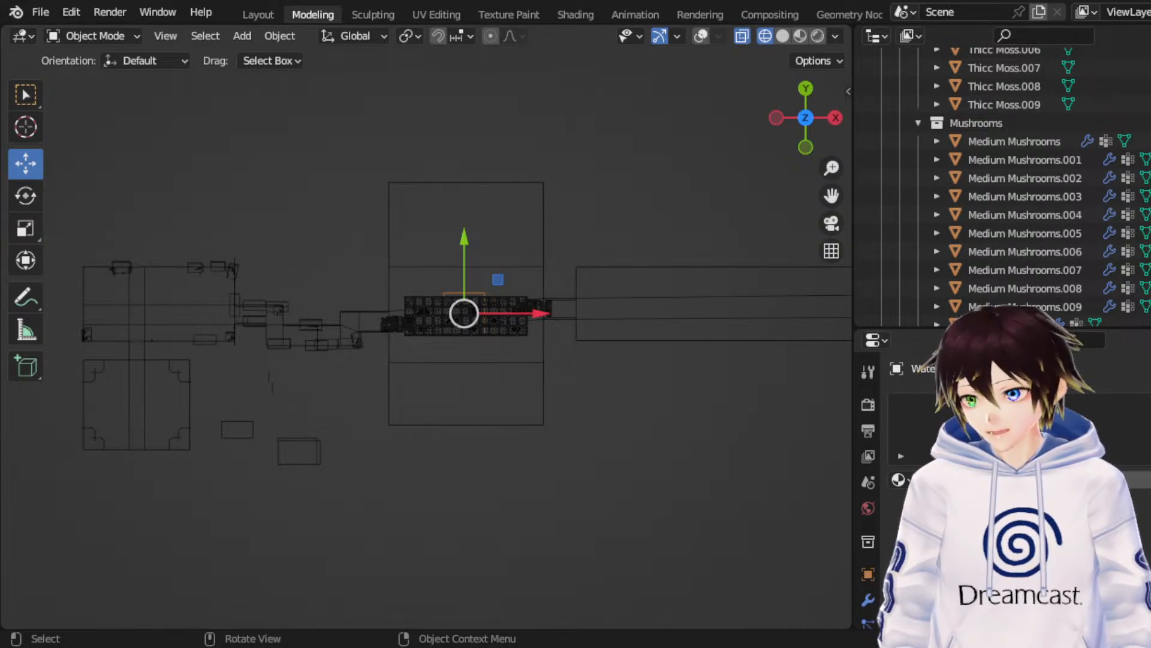
key("ctrl+z")
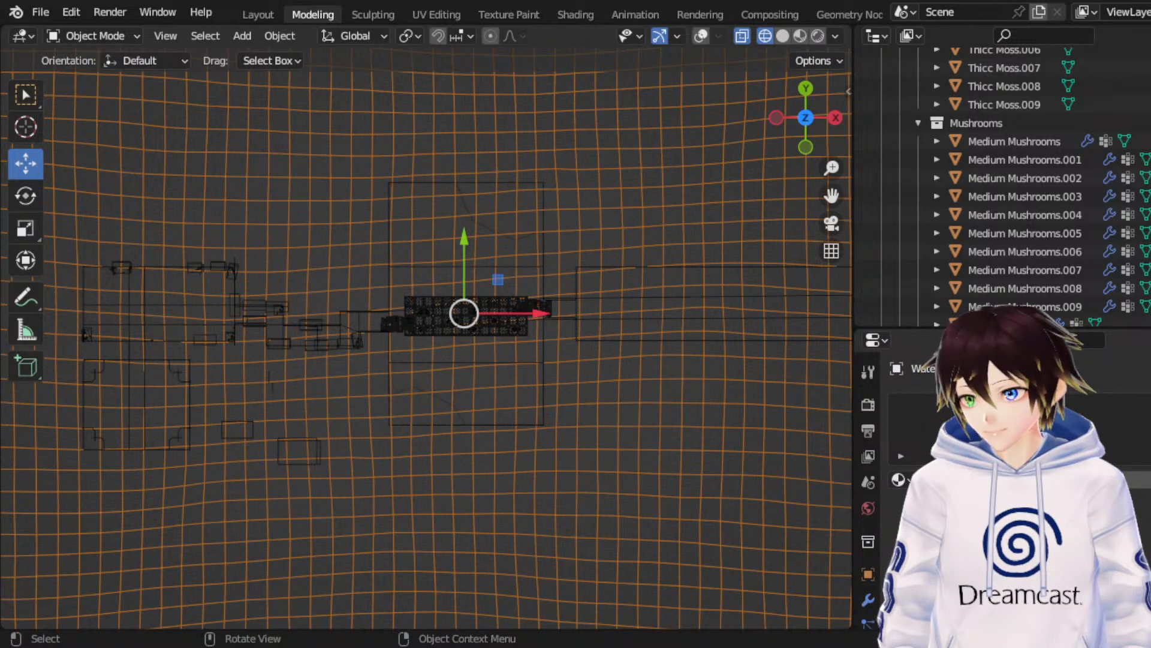
middle_click_drag(647, 262, 628, 343)
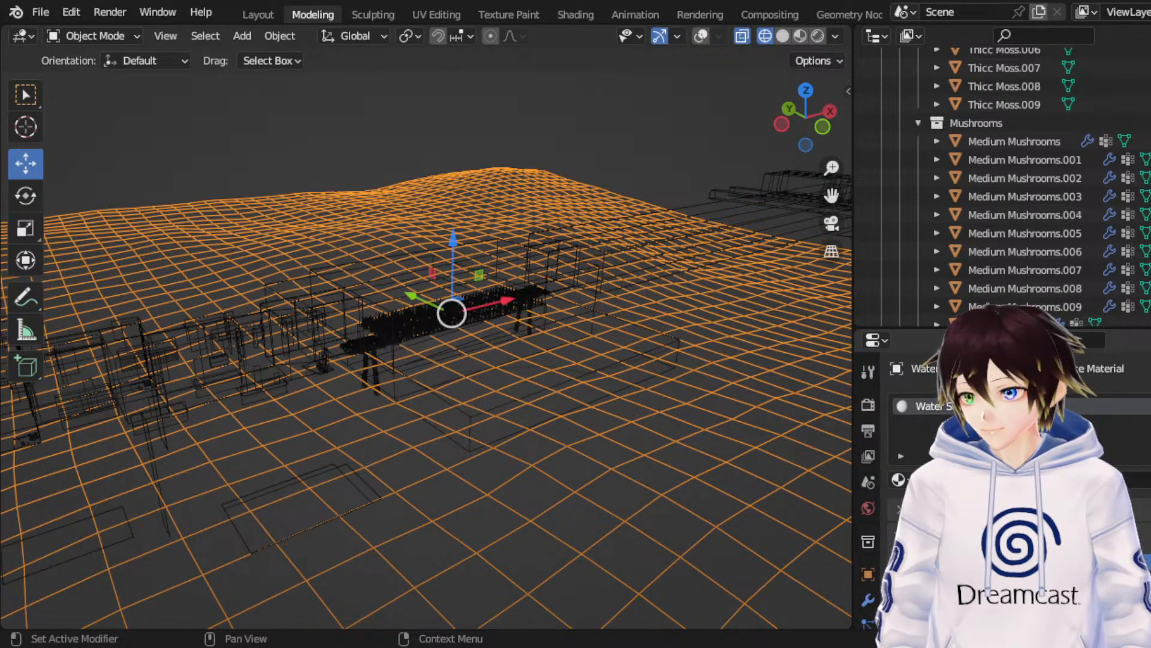
scroll(1020, 480, "down", 5)
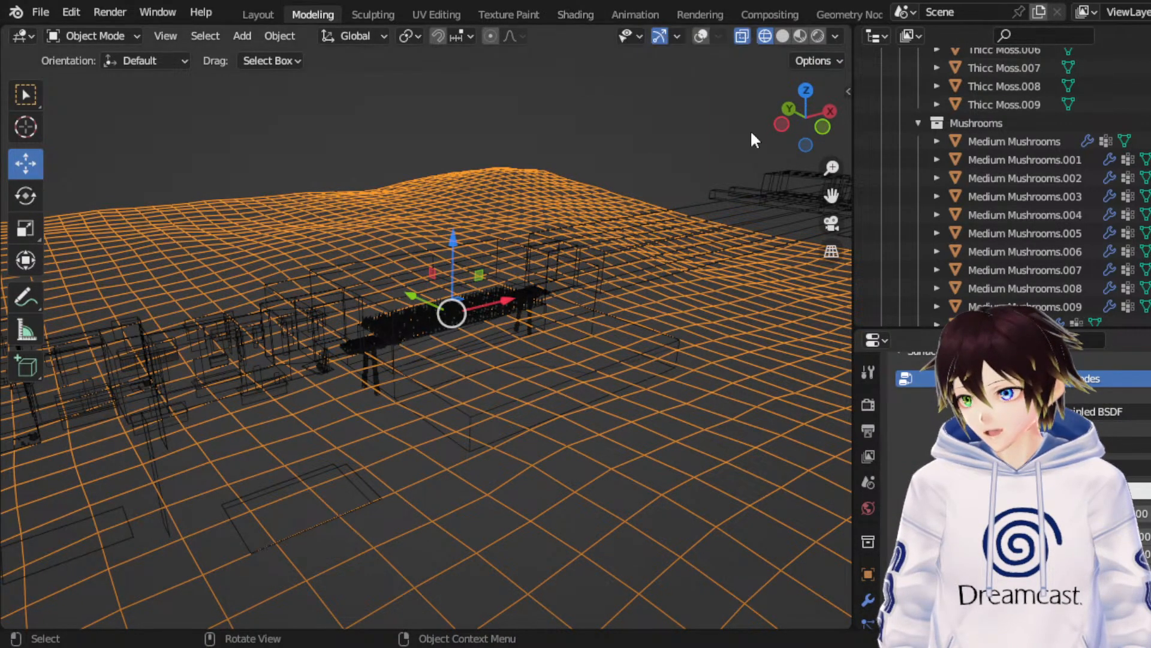
Step: Examine how the wavy Water Plane sits around the Ruins map in the Shading and Modeling workspaces
left_click_drag(831, 196, 807, 498)
middle_click_drag(802, 203, 636, 153)
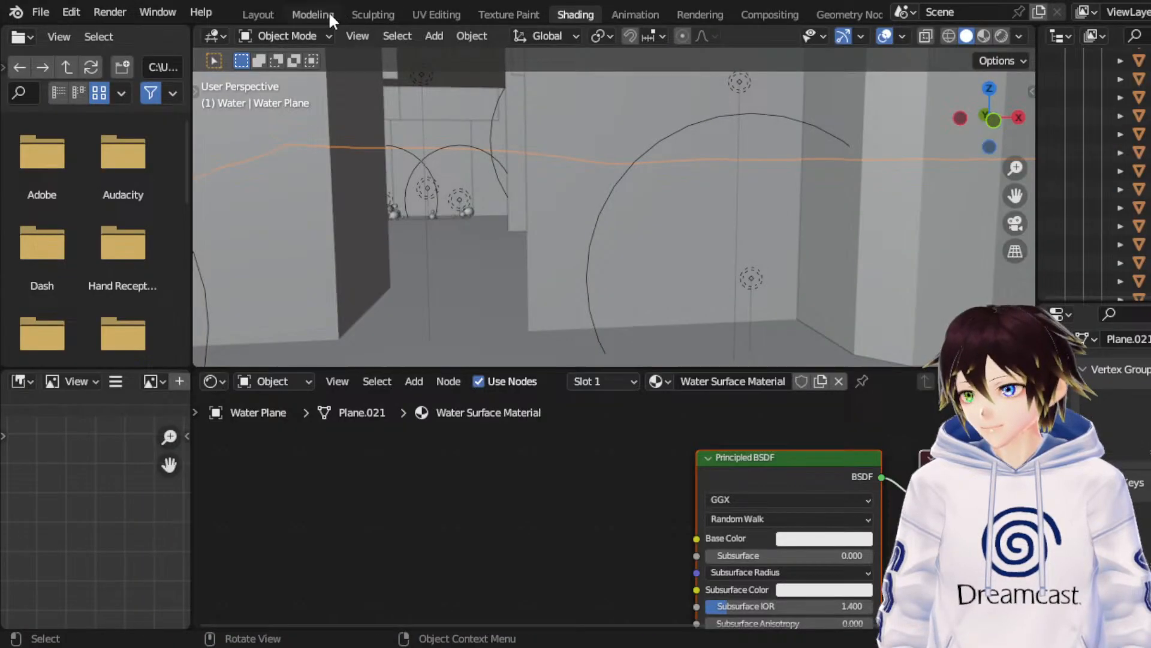
scroll(735, 185, "down", 6)
mouse_move(734, 186)
middle_mouse_down()
mouse_move(662, 207)
mouse_move(746, 216)
mouse_move(733, 156)
middle_mouse_up()
scroll(662, 207, "down", 4)
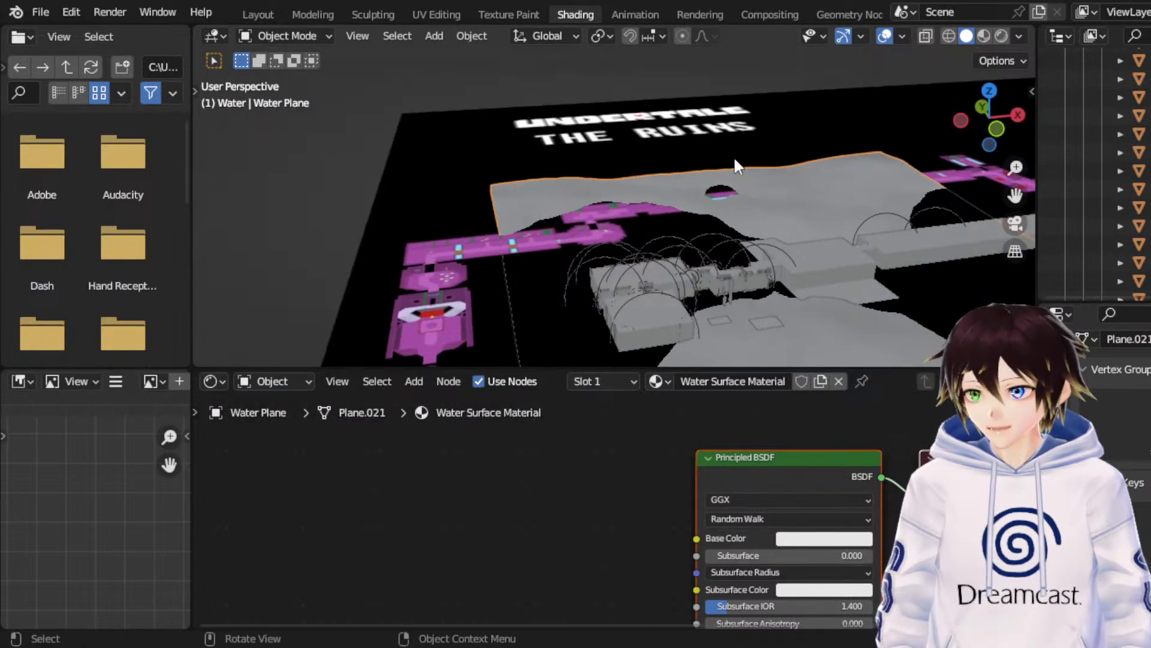
left_click(313, 13)
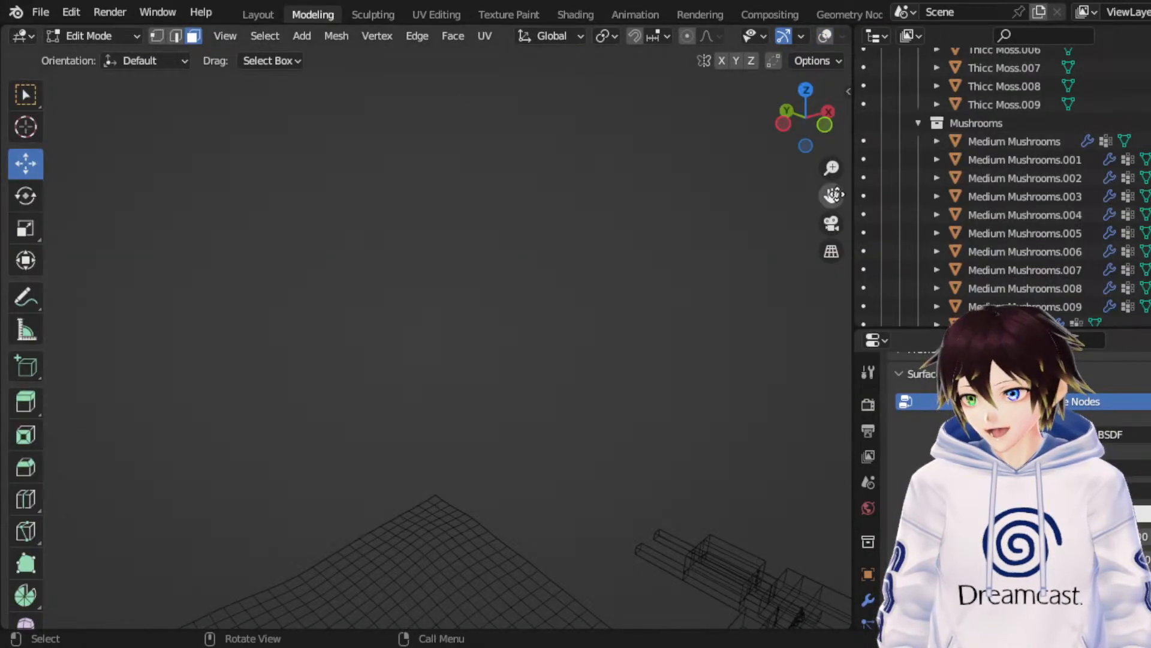
left_click_drag(831, 194, 907, 267)
middle_click_drag(684, 337, 639, 355)
scroll(639, 356, "up", 1)
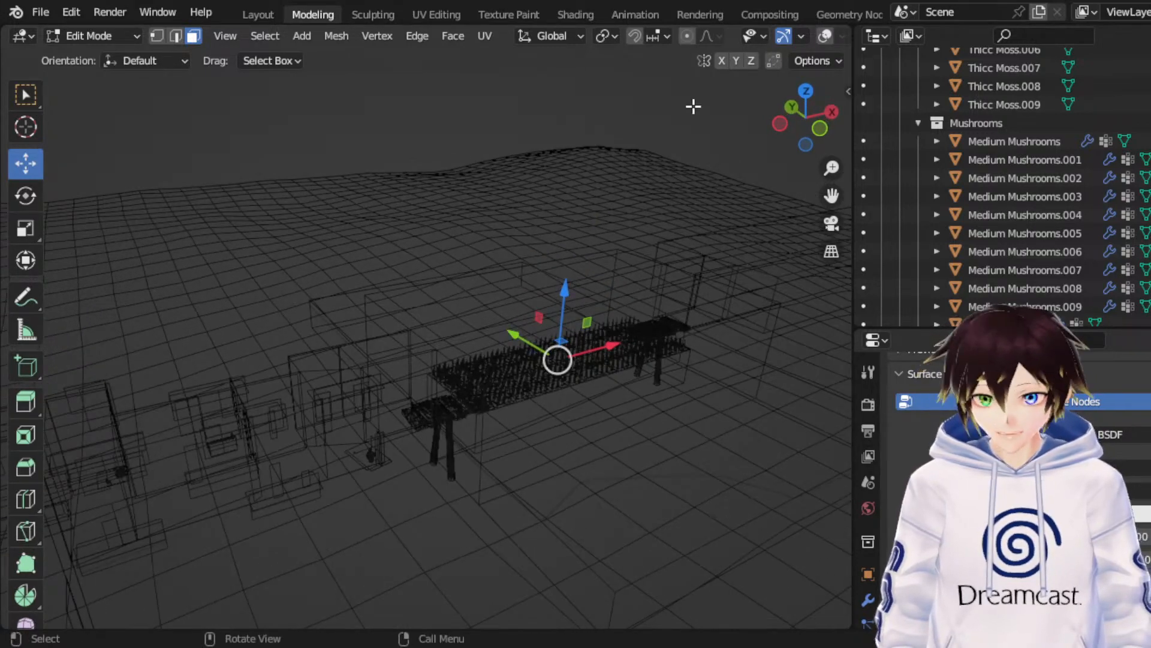
Step: In the Shading workspace, set the Principled BSDF Roughness of the Water Surface Material to 0.2
left_click(566, 14)
middle_click_drag(744, 255, 801, 260)
scroll(798, 496, "down", 8)
scroll(797, 494, "up", 6)
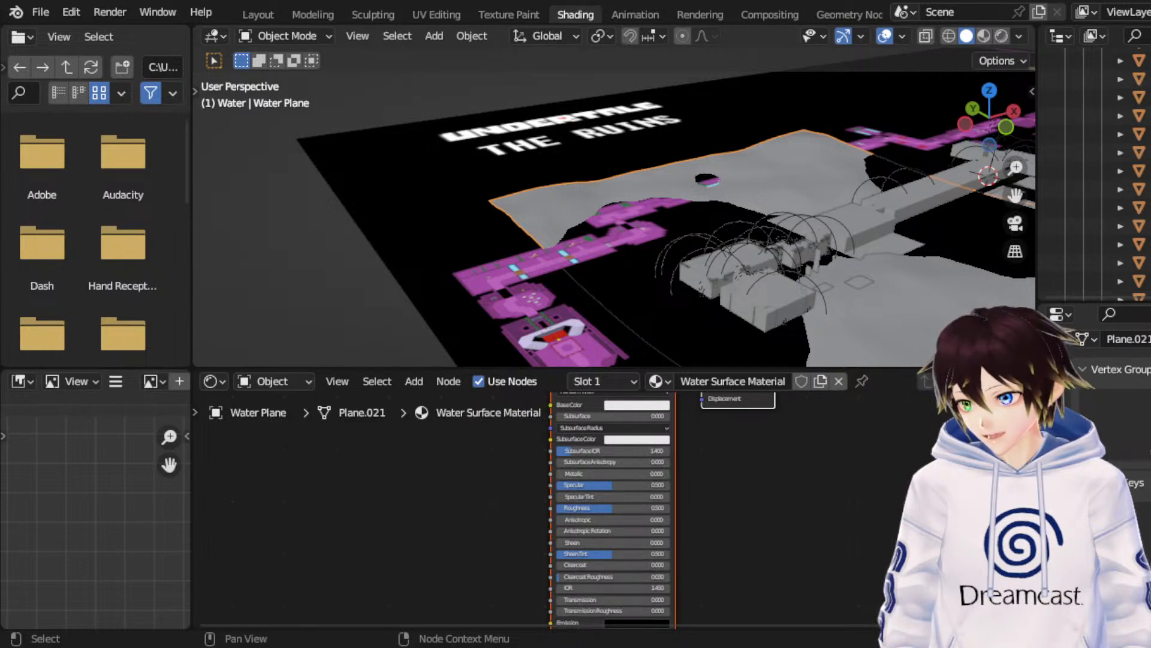
scroll(679, 474, "up", 3)
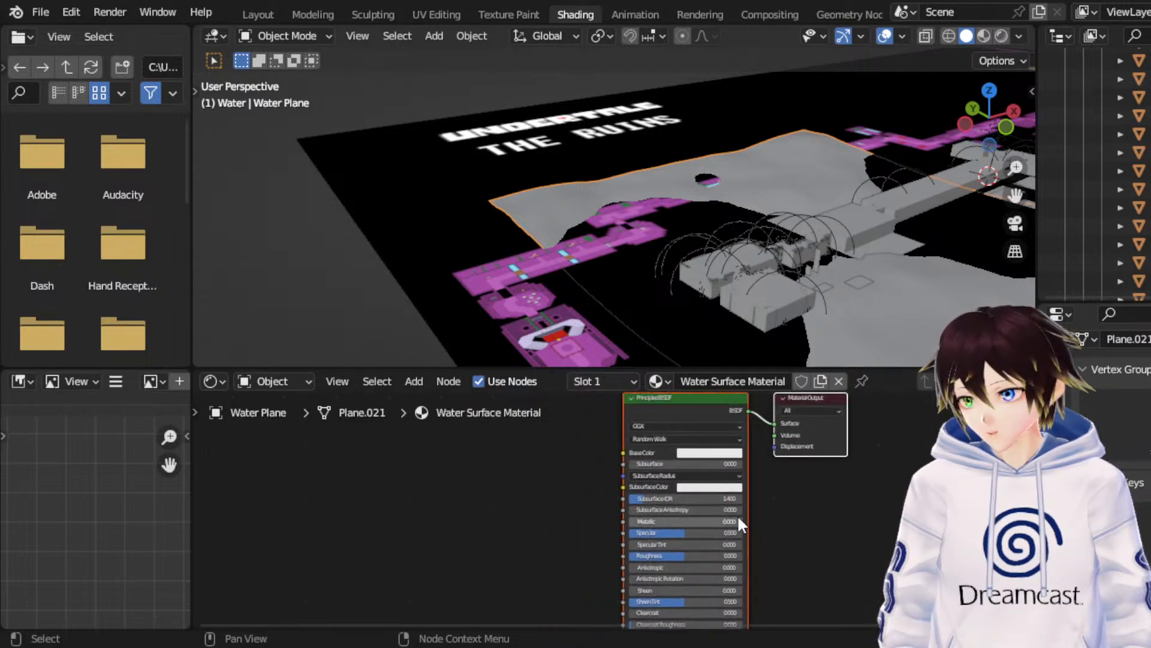
left_click(701, 531)
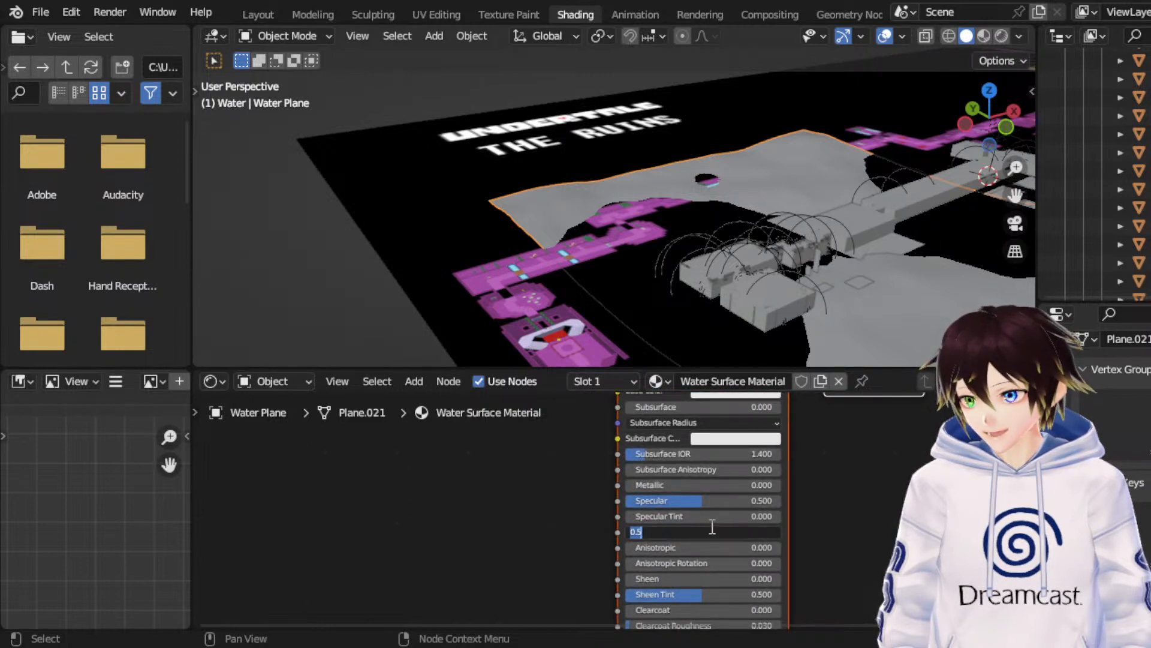
type("0.2")
key("Return")
Step: Set the Base Color of the Water Surface Material to hex 90FFD1
middle_click_drag(730, 440, 722, 483)
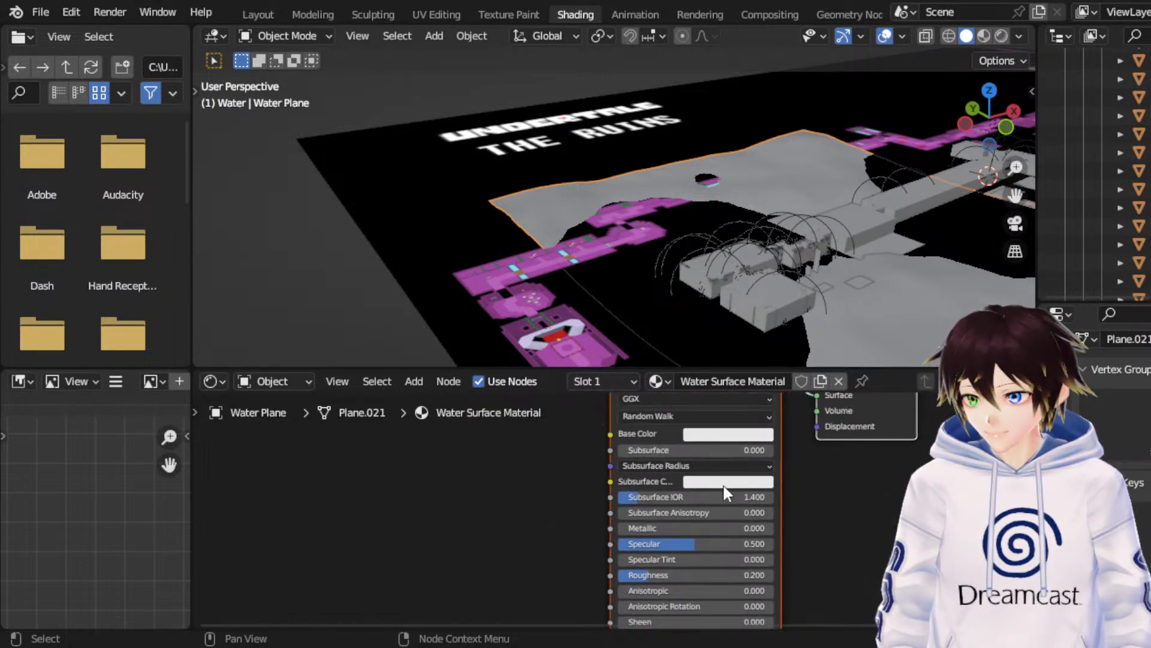
left_click(716, 434)
left_click(789, 348)
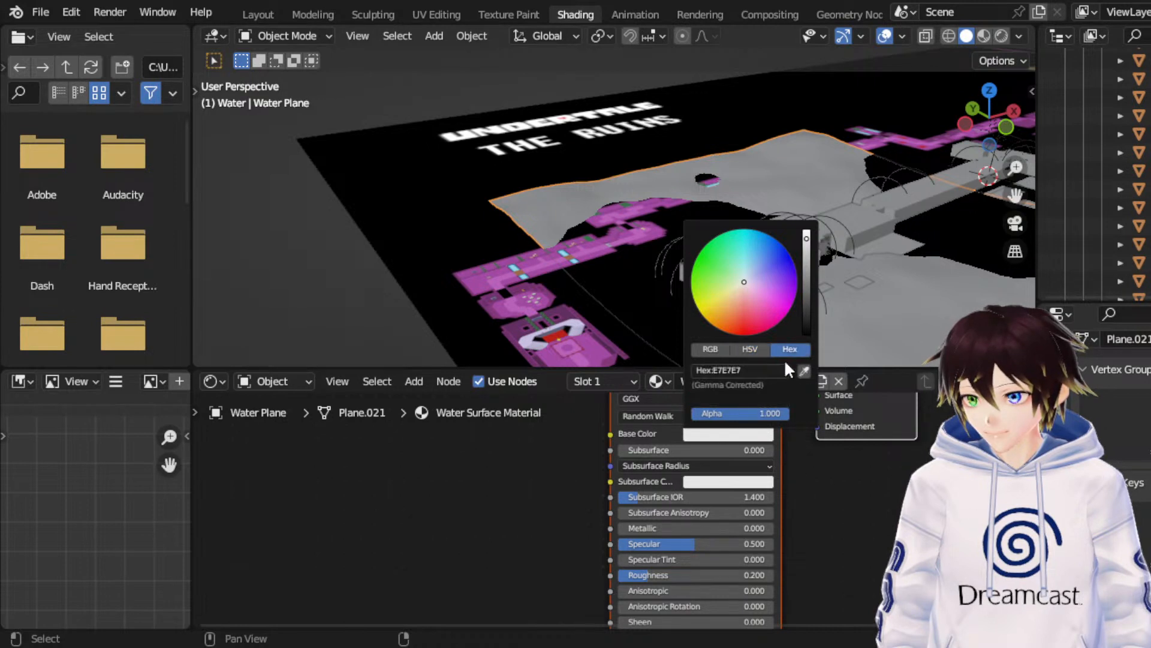
left_click(770, 370)
type("90FFD1")
key("Return")
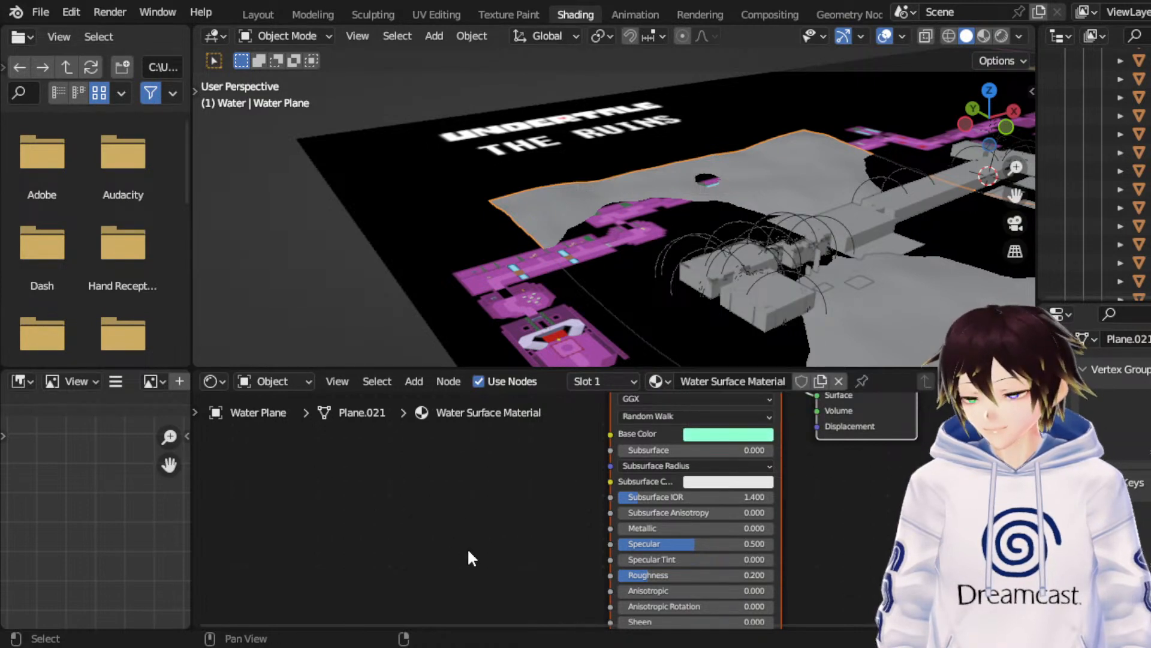
Step: Enlarge the node editor area and set the Principled BSDF Transmission of the Water Surface Material to 0.8
middle_click_drag(501, 570, 499, 483)
middle_click_drag(527, 546, 551, 522)
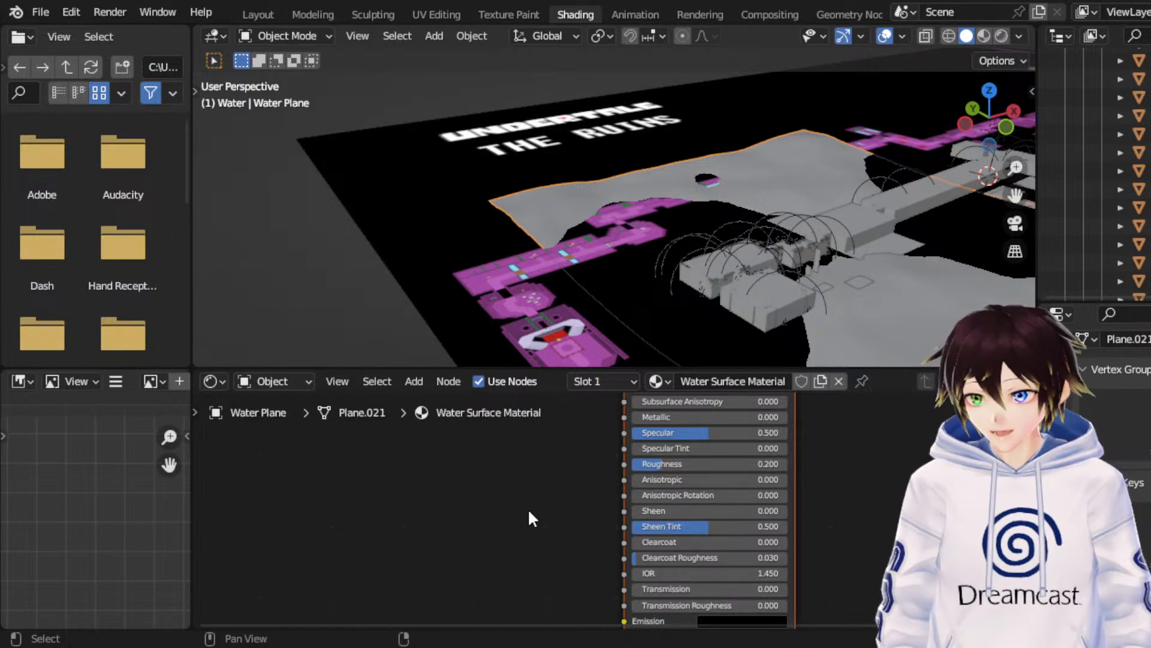
left_click(547, 377)
left_click_drag(560, 369, 559, 275)
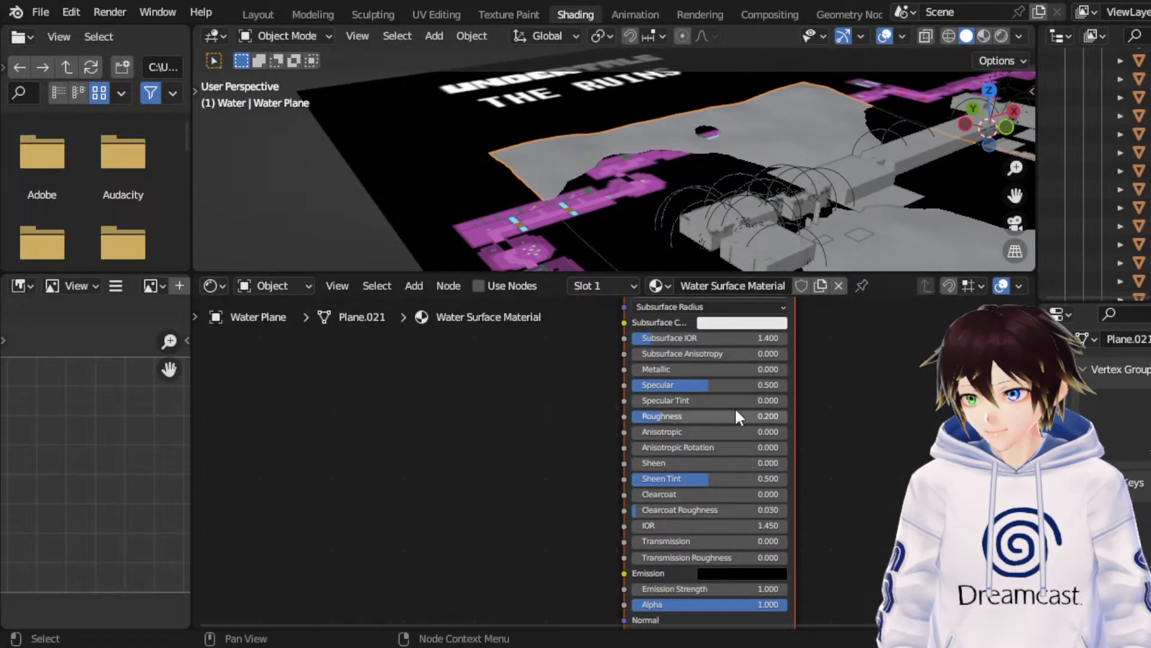
middle_click_drag(736, 406, 685, 463)
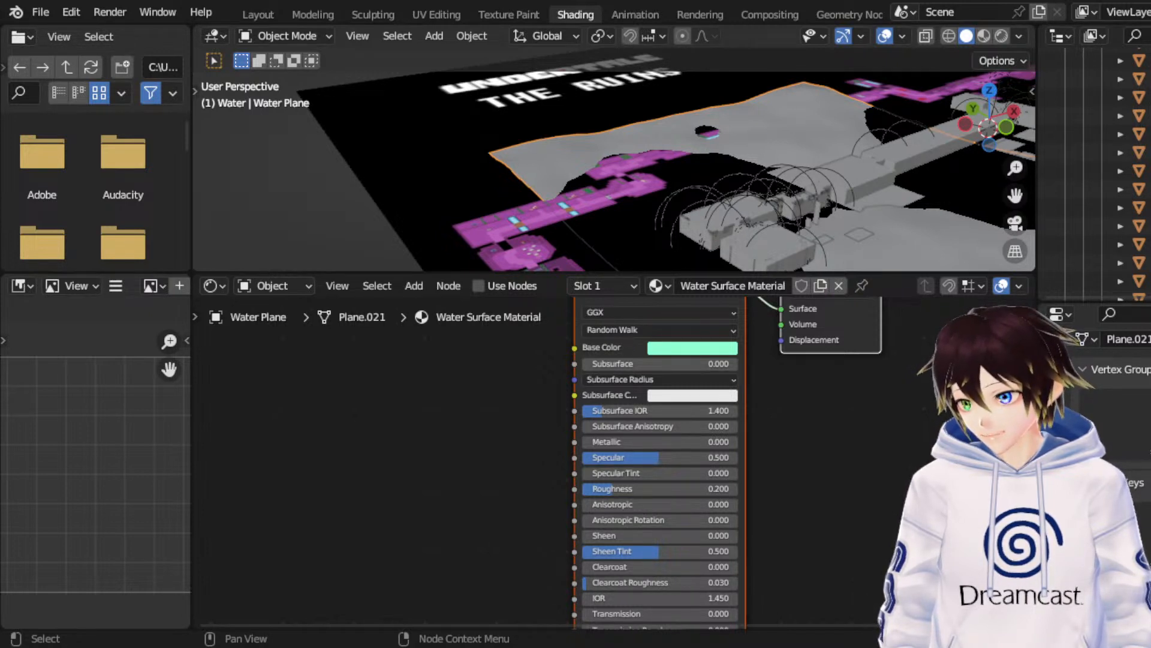
middle_click_drag(676, 563, 677, 424)
scroll(678, 425, "up", 3)
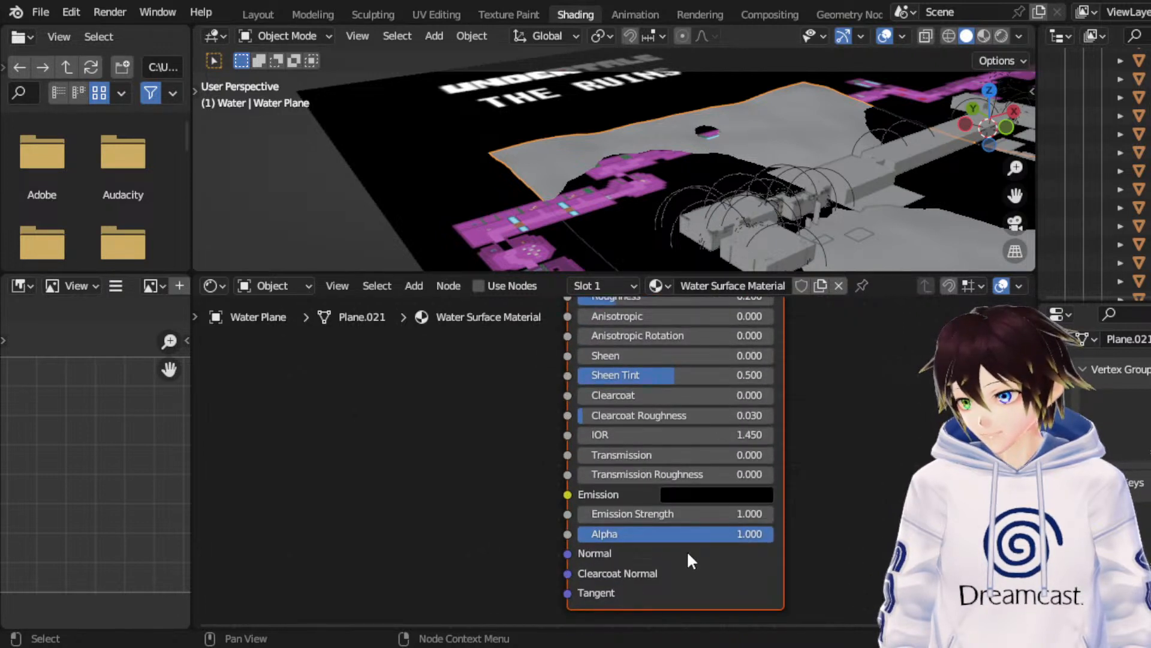
left_click(675, 476)
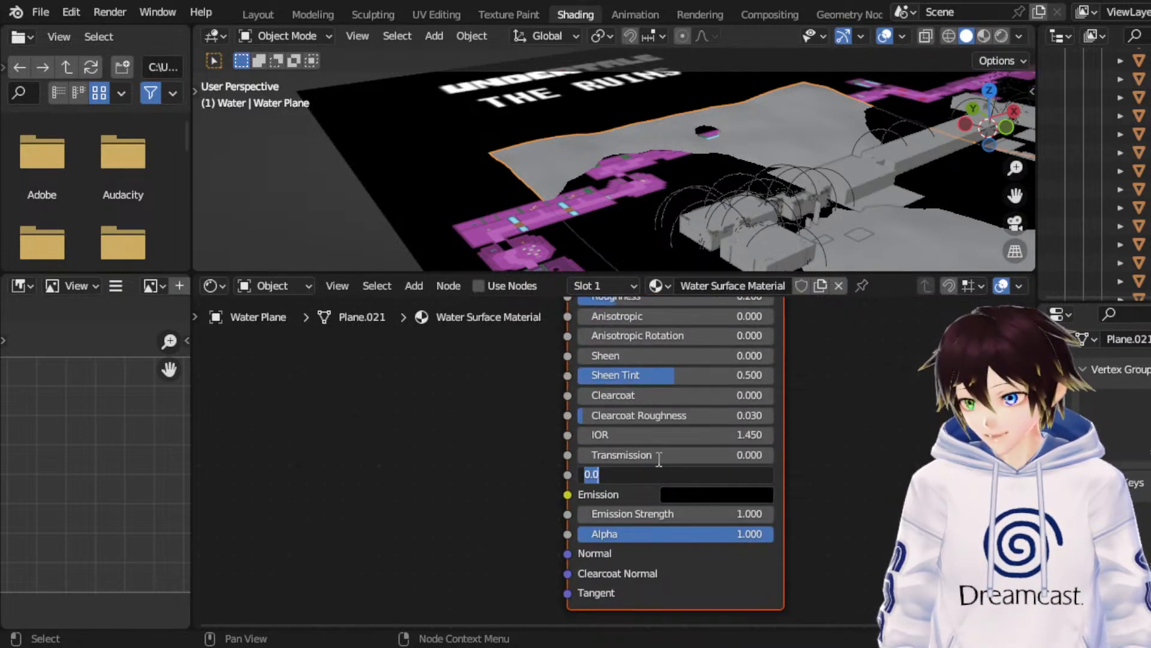
double_click(645, 458)
type("0.8")
key("Return")
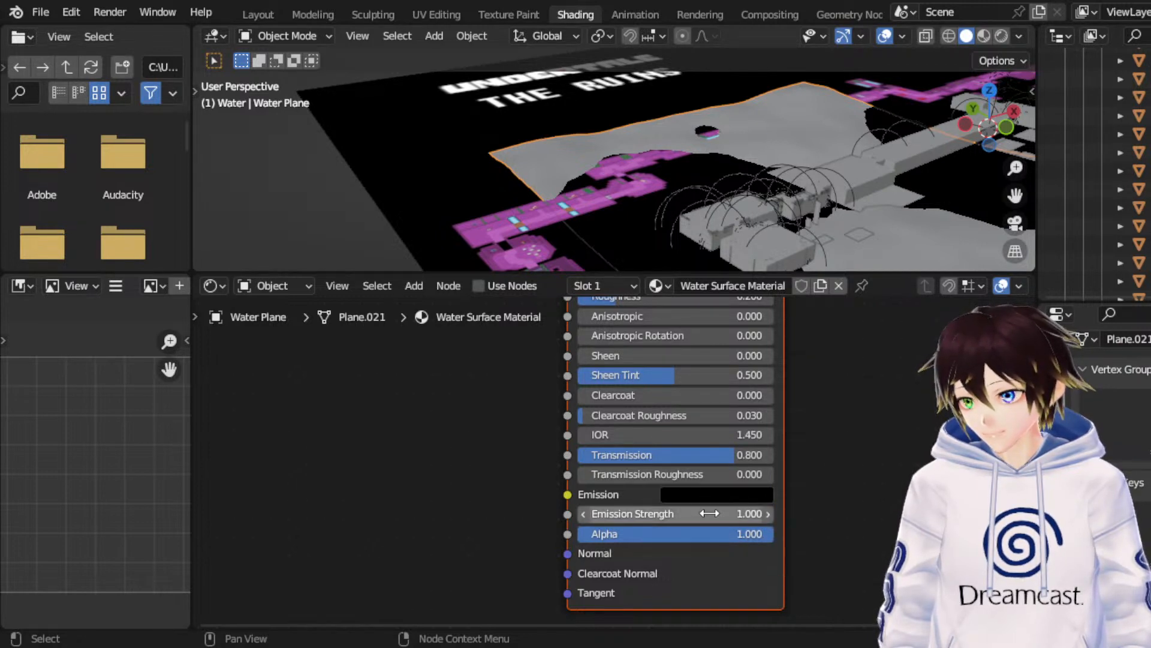
Step: Set the Principled BSDF Alpha of the Water Surface Material to 0.8 and save the Ruins map file
left_click(713, 531)
type("0.8")
key("Return")
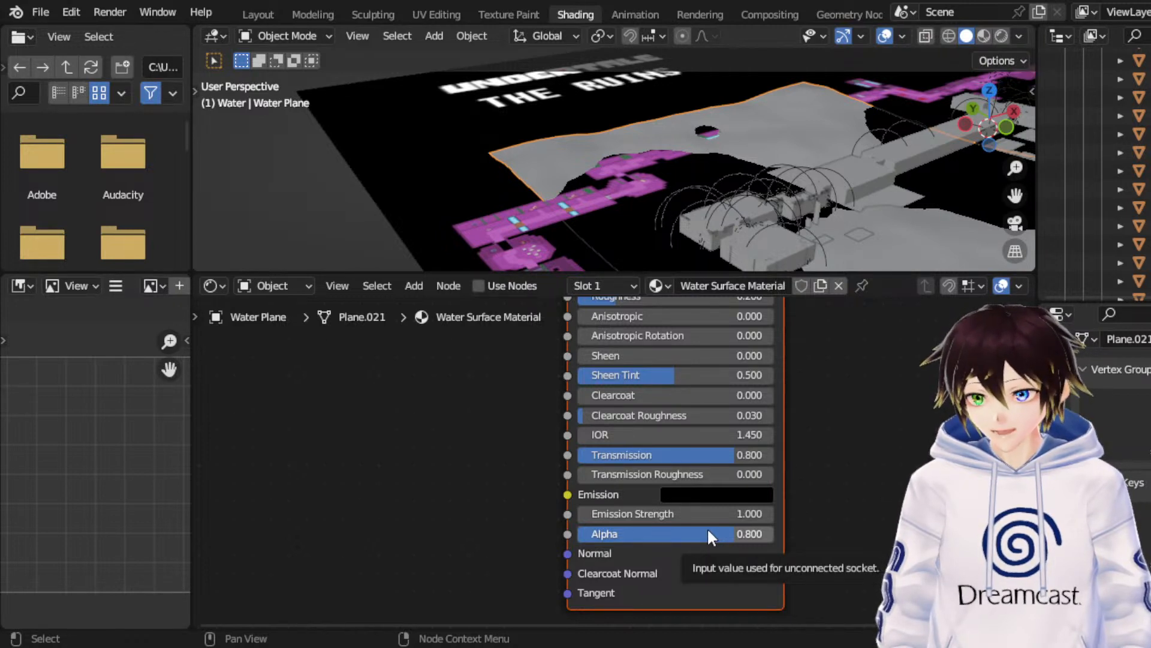
middle_click_drag(814, 488, 777, 425)
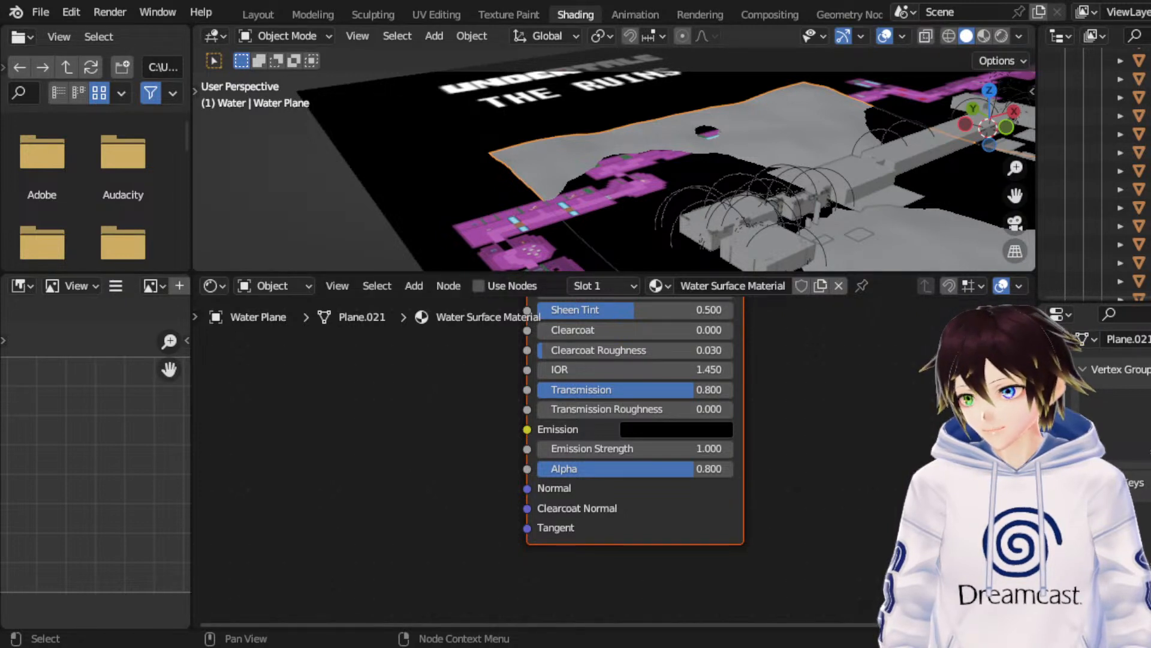
left_click(40, 12)
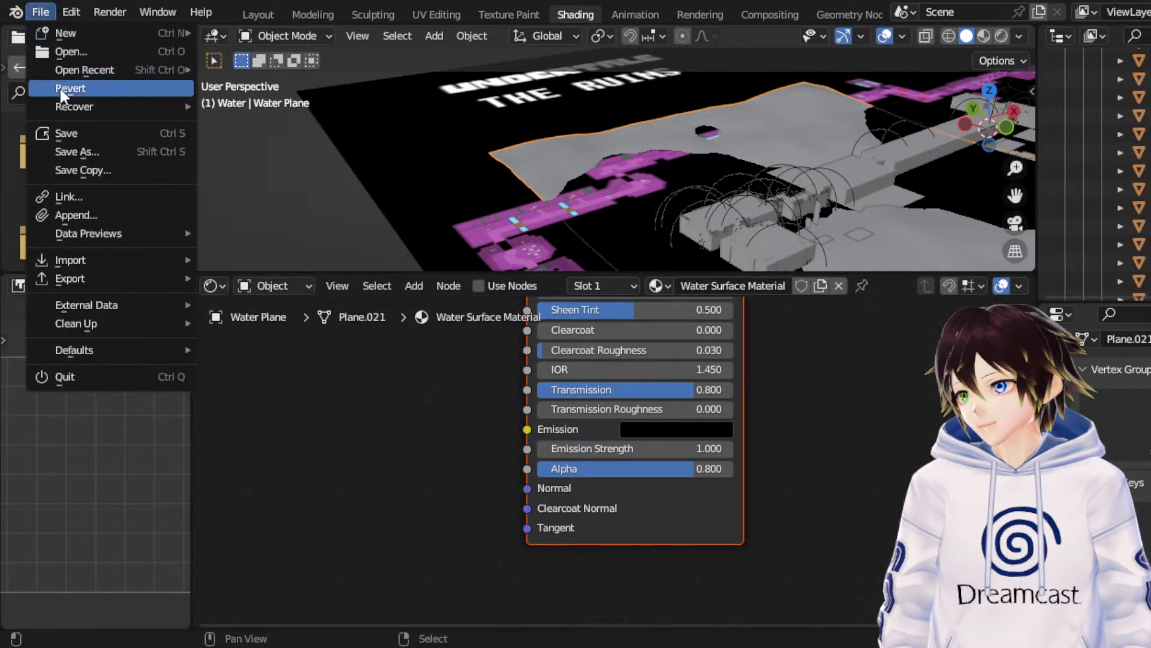
left_click(71, 135)
Step: Open the video editing project 30second.blend
left_click(45, 7)
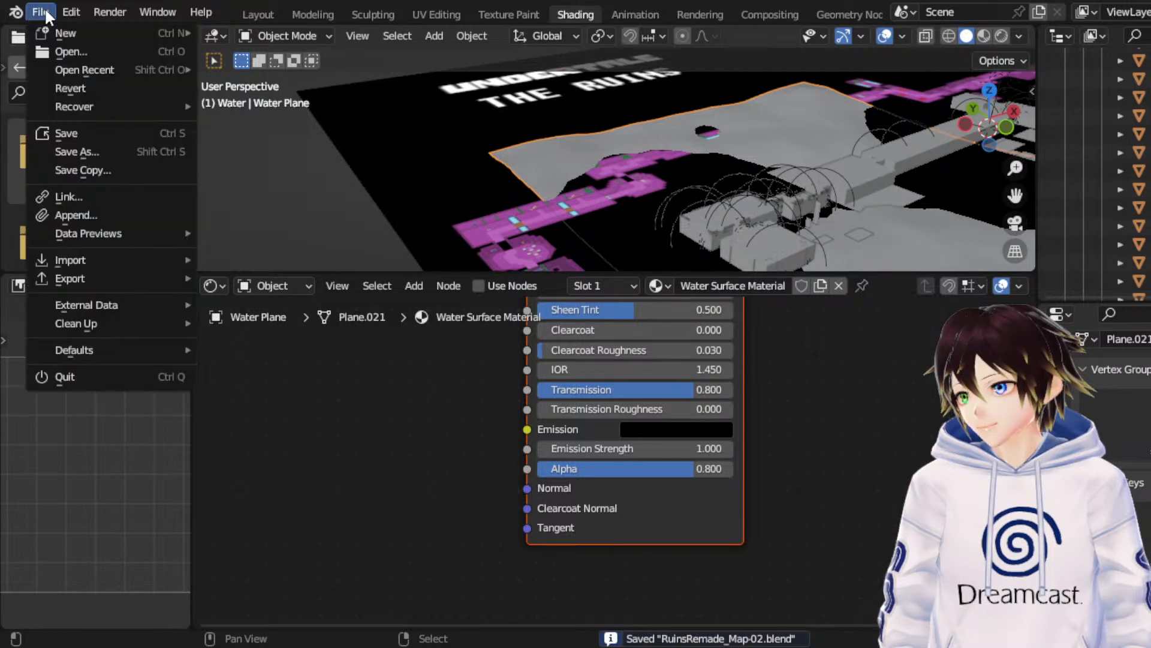
mouse_move(84, 73)
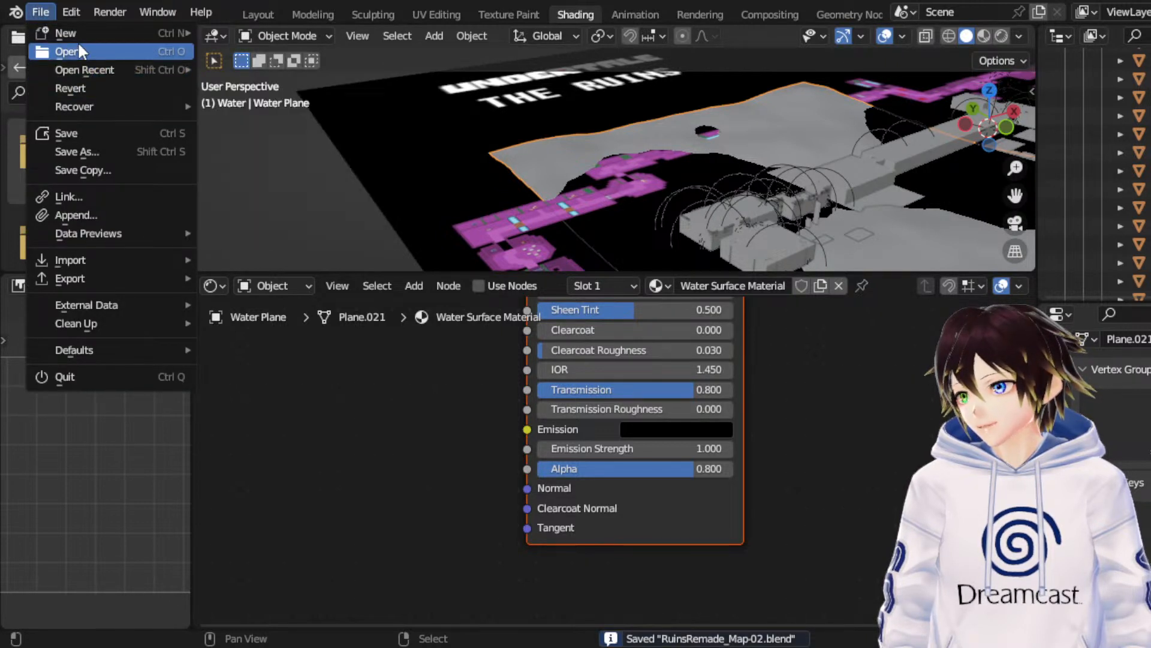
left_click(70, 48)
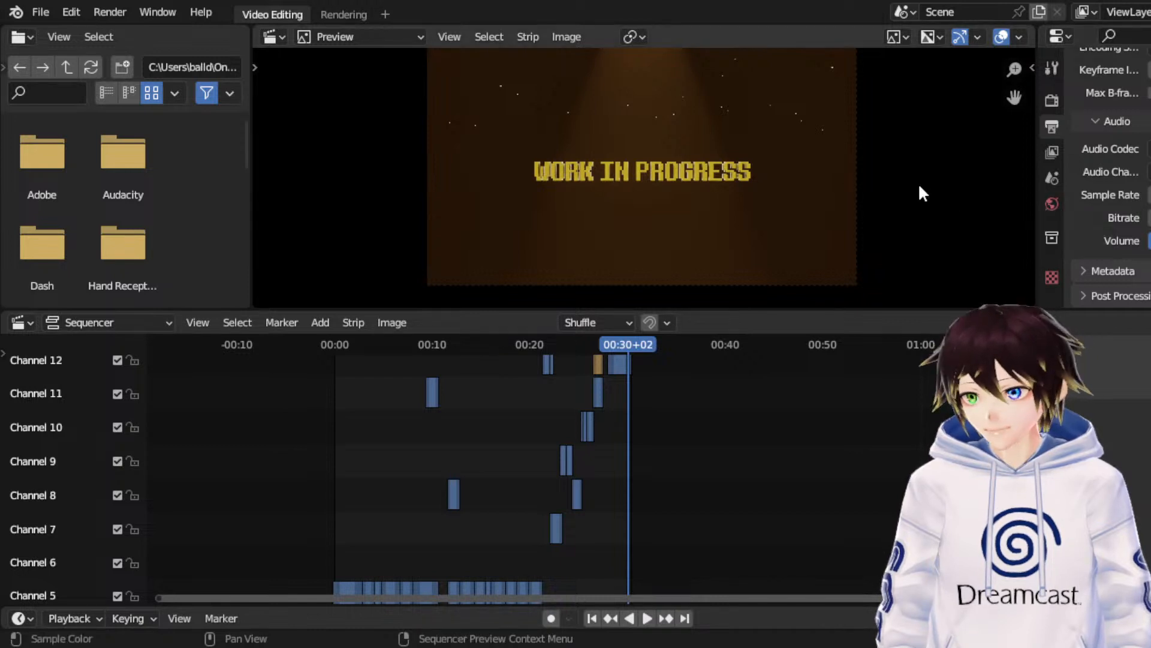
Step: Enlarge the video preview and play the trailer from its first frame up to the Sans and Papyrus scene
left_click(296, 345)
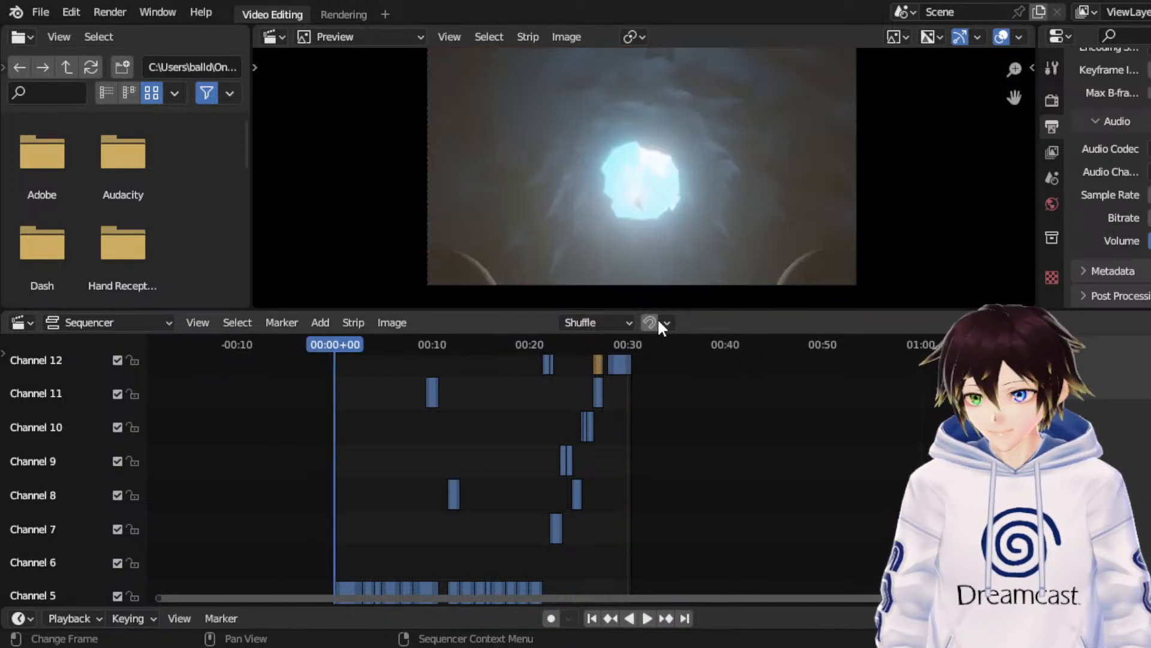
left_click_drag(873, 312, 881, 538)
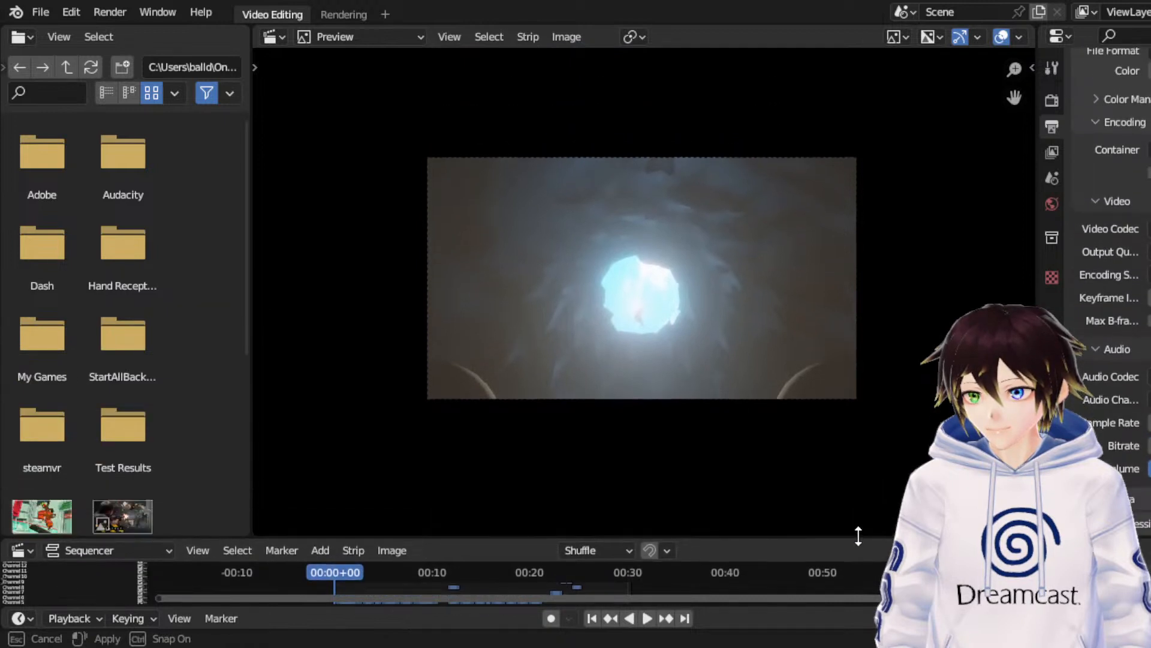
scroll(920, 406, "up", 2)
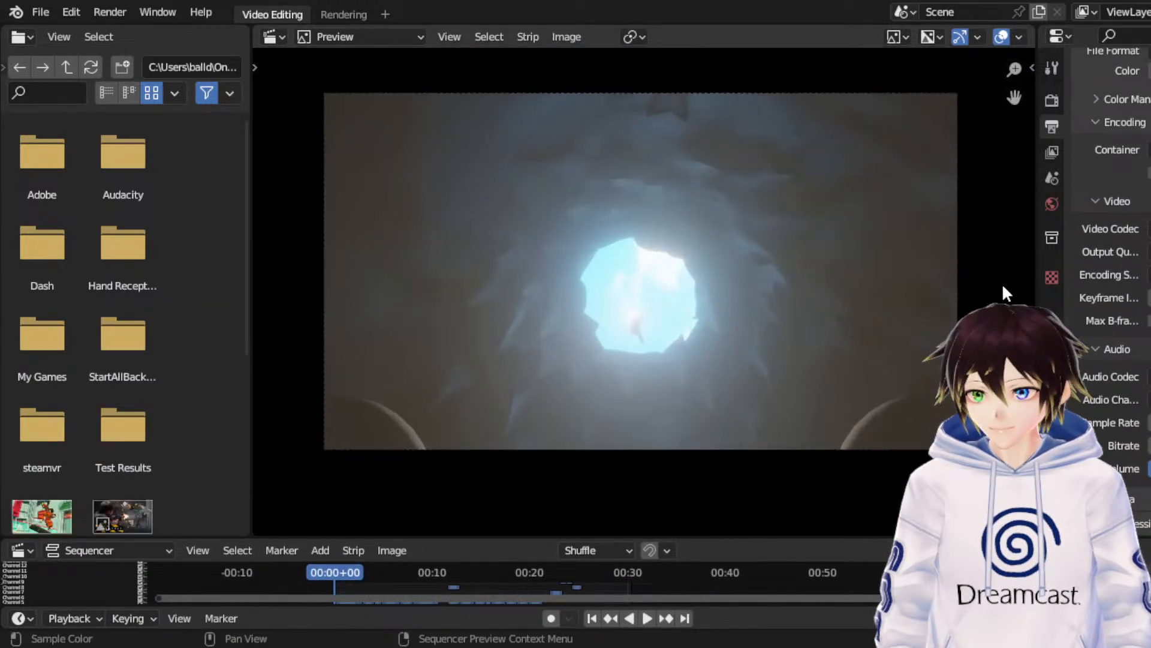
key("space")
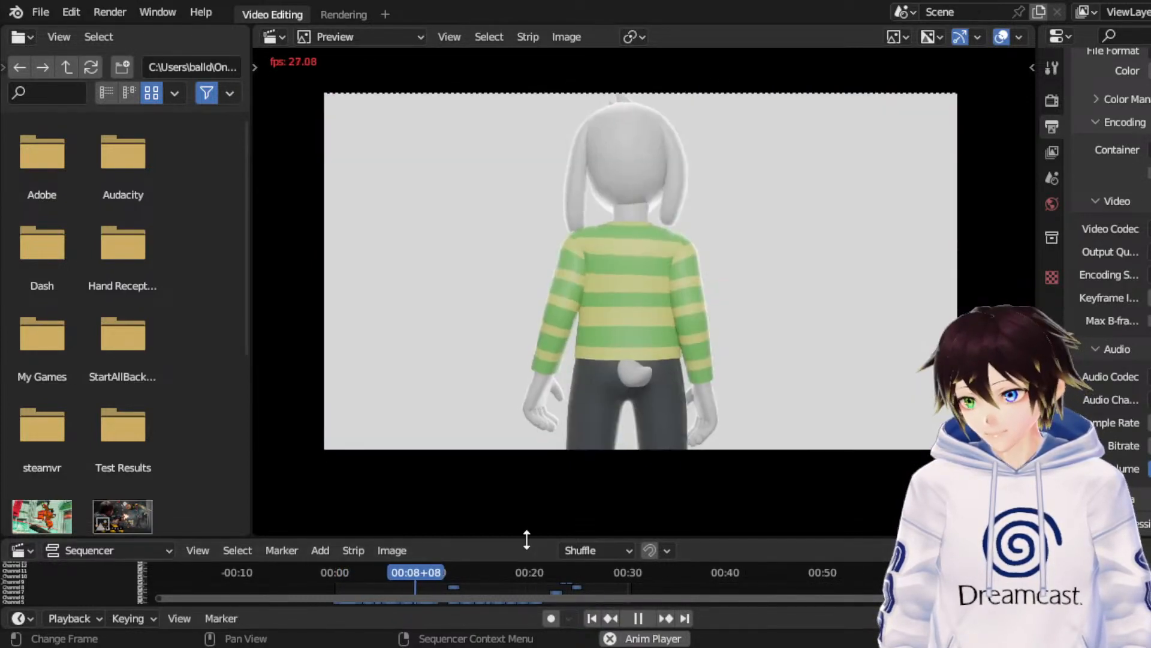
left_click_drag(527, 540, 526, 489)
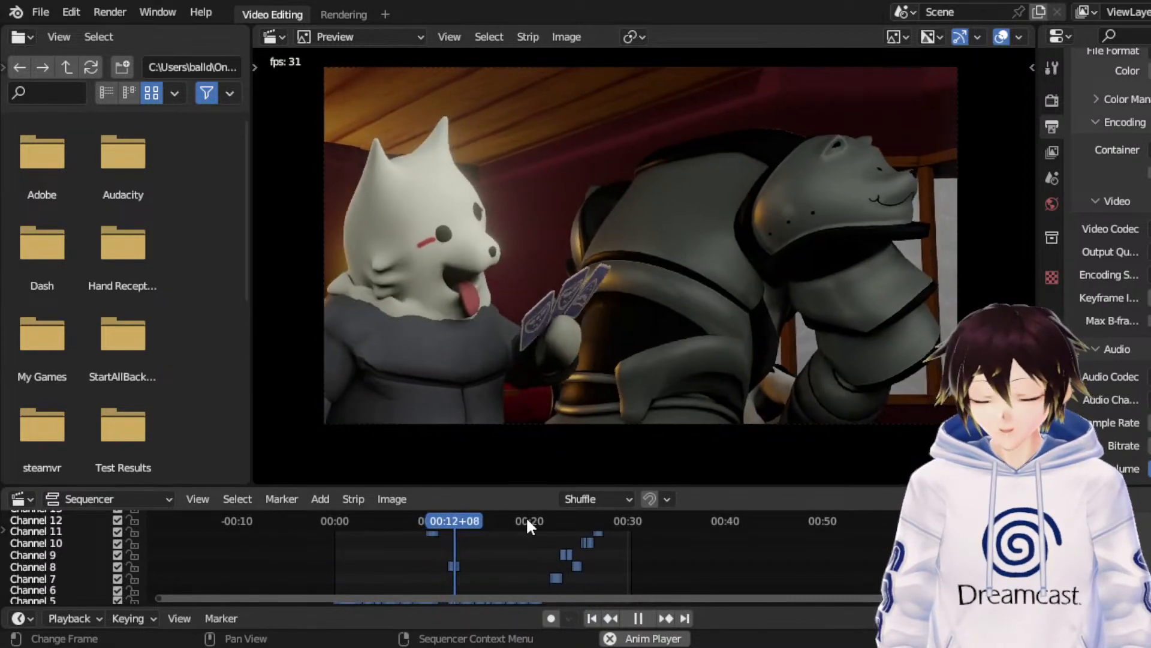
scroll(541, 555, "up", 2)
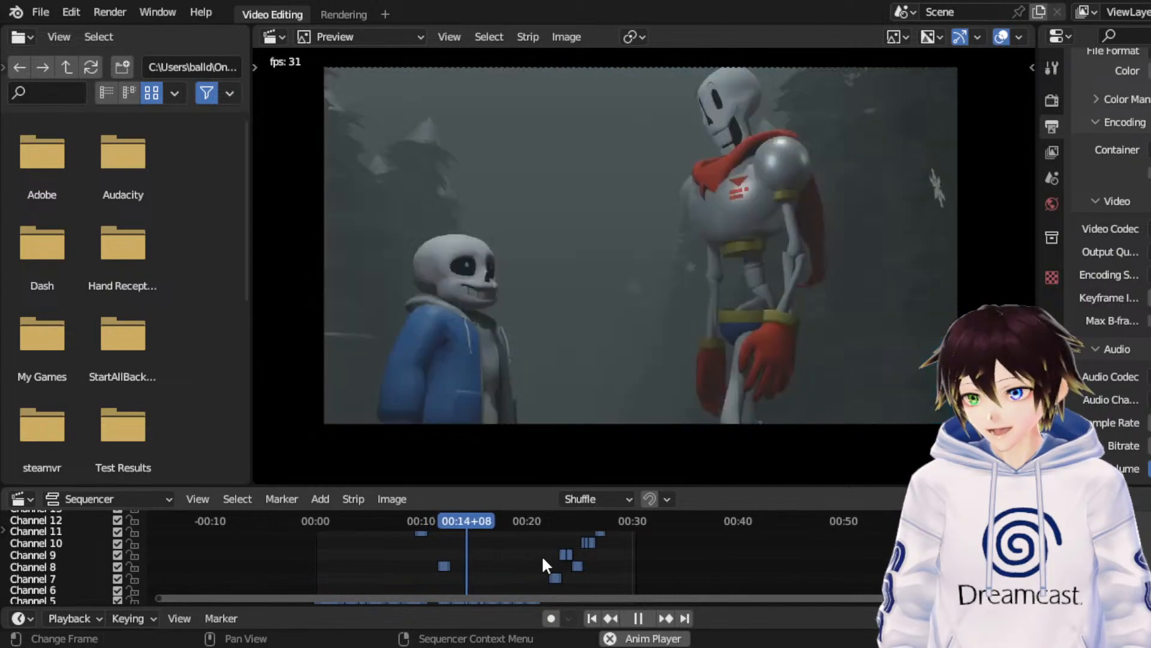
key("space")
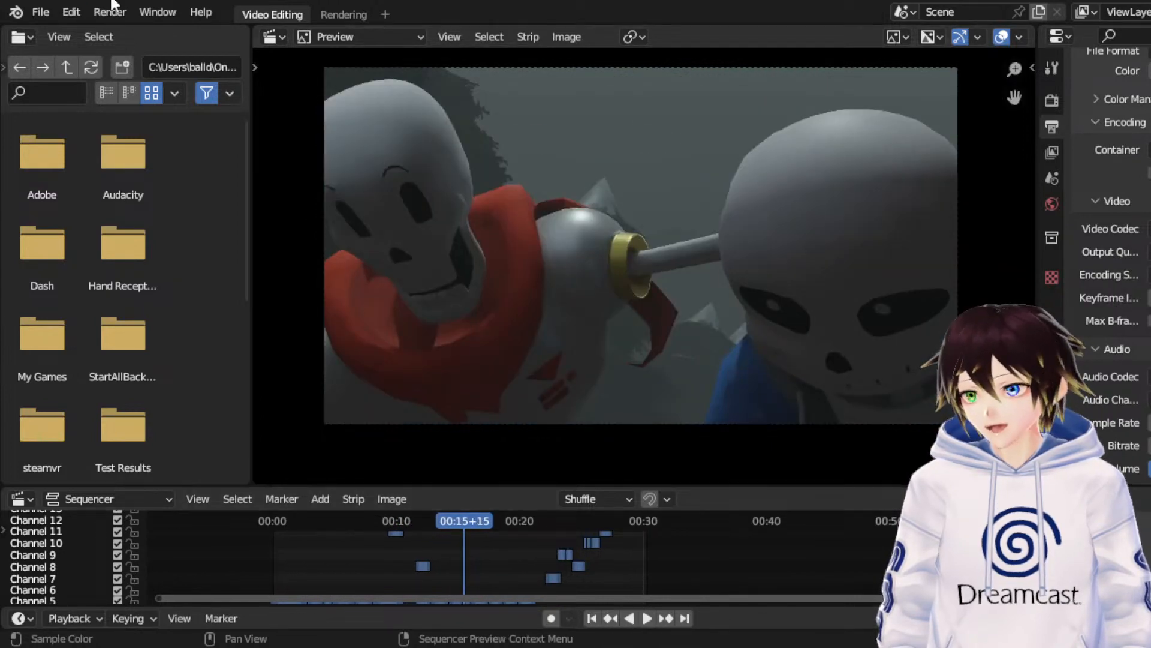
Step: Review the rest of the trailer by scrubbing and playing its scenes from about 16 seconds through to the end credits
key("space")
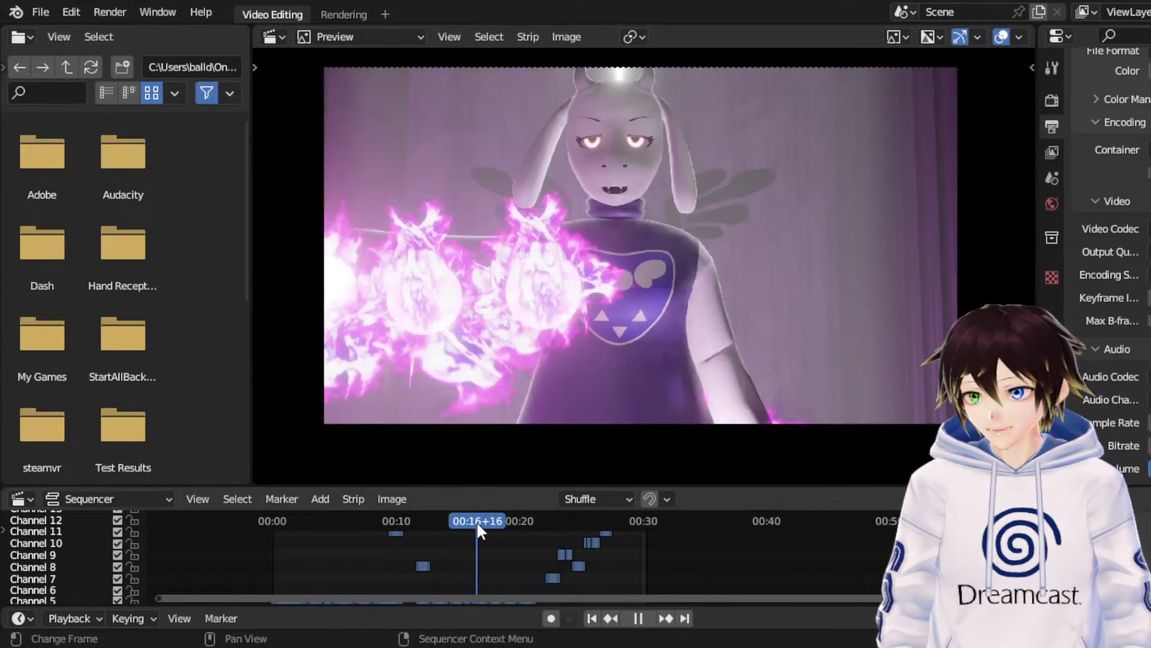
left_click_drag(489, 520, 545, 524)
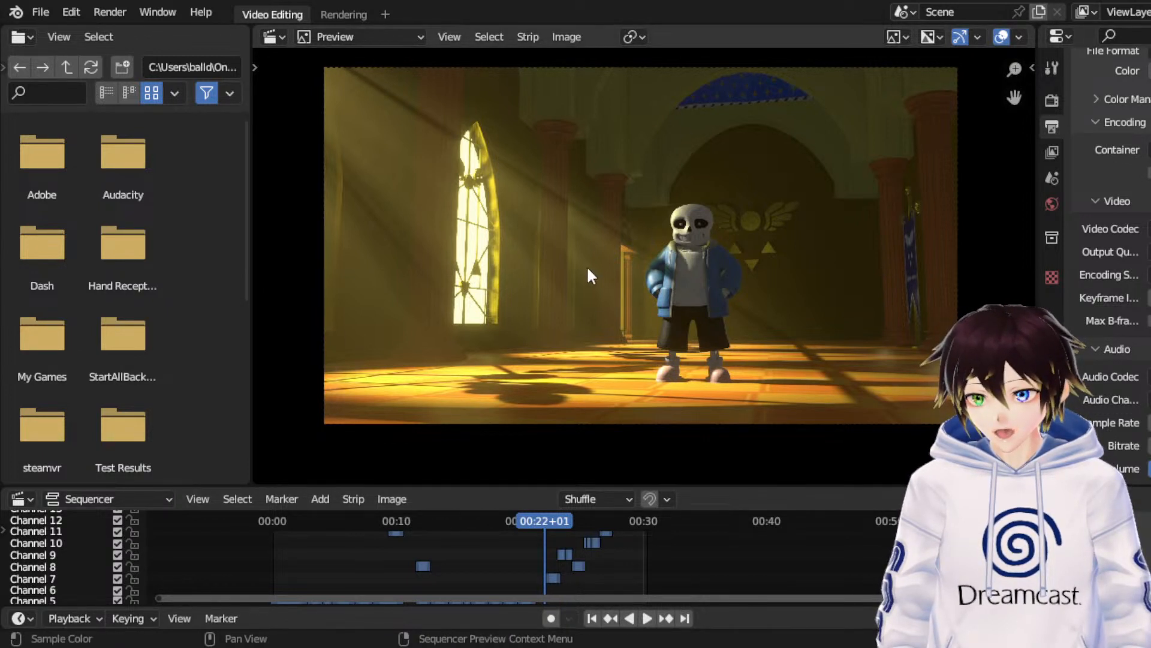
left_click_drag(557, 517, 560, 515)
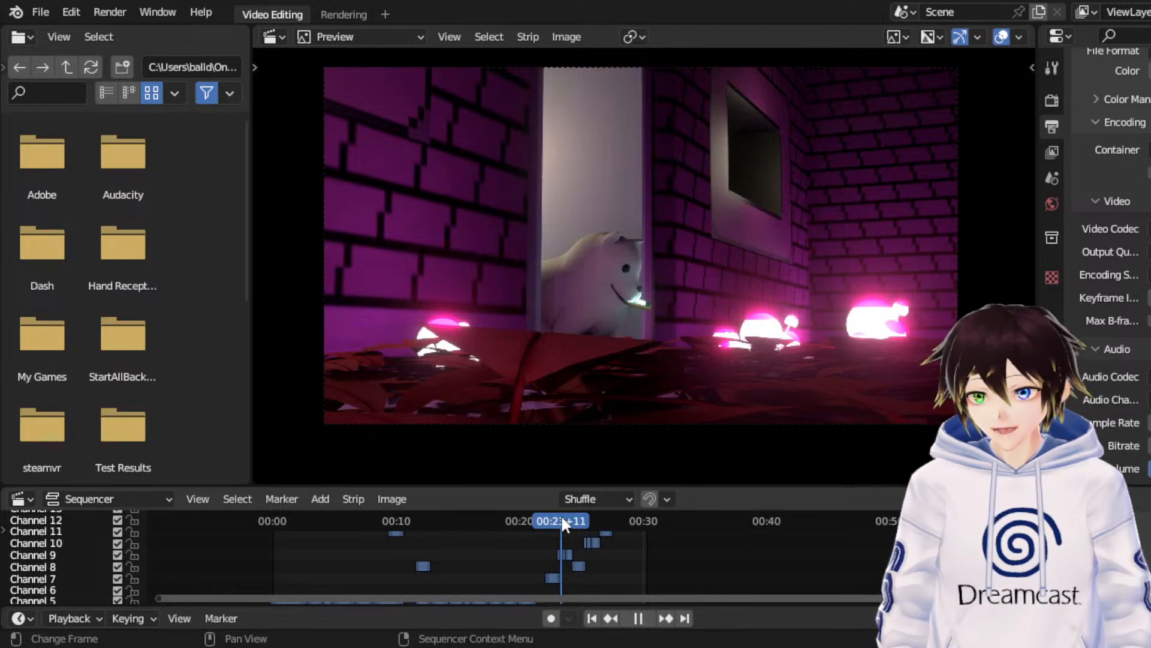
left_click_drag(560, 514, 583, 510)
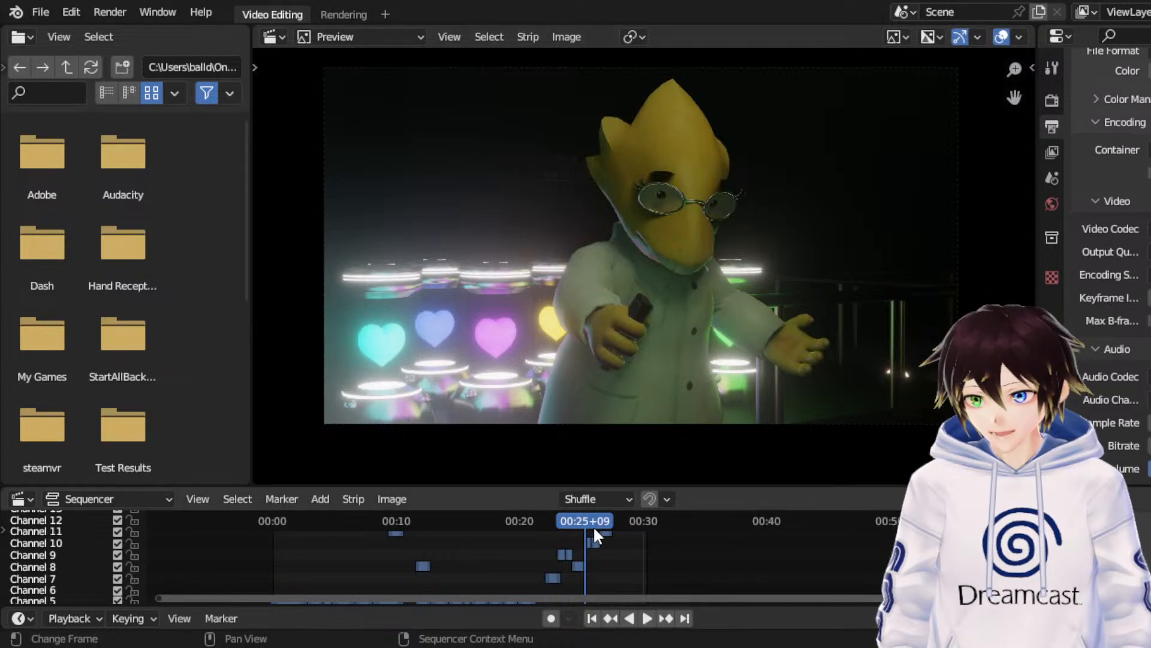
key("space")
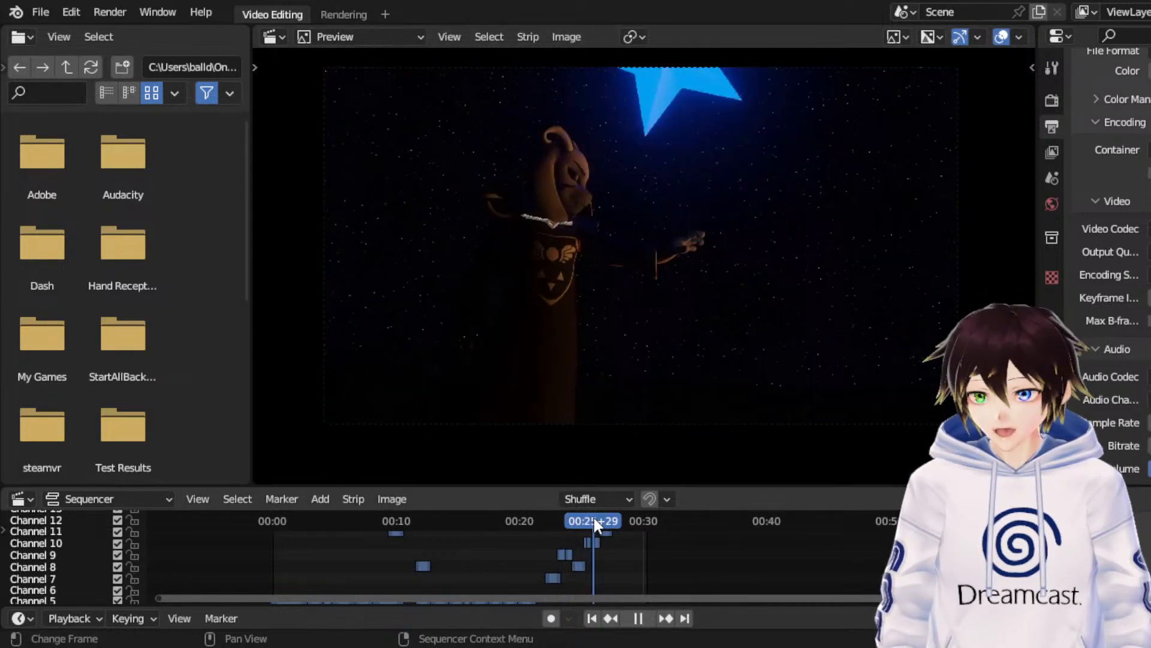
key("space")
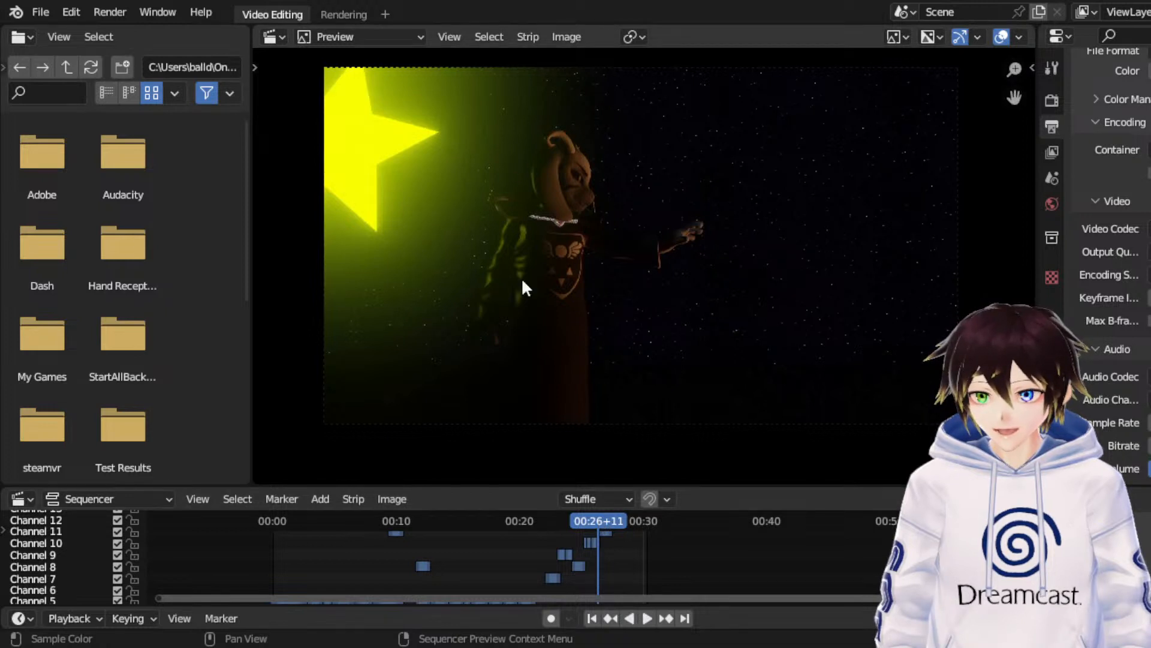
scroll(597, 528, "up", 4)
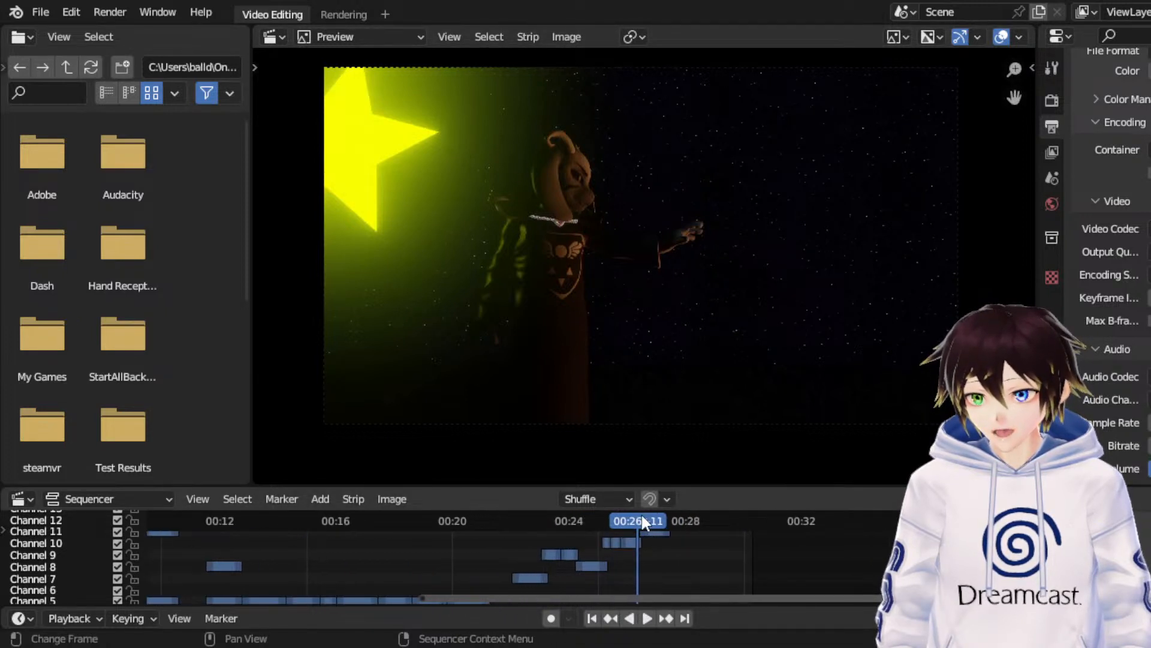
key("space")
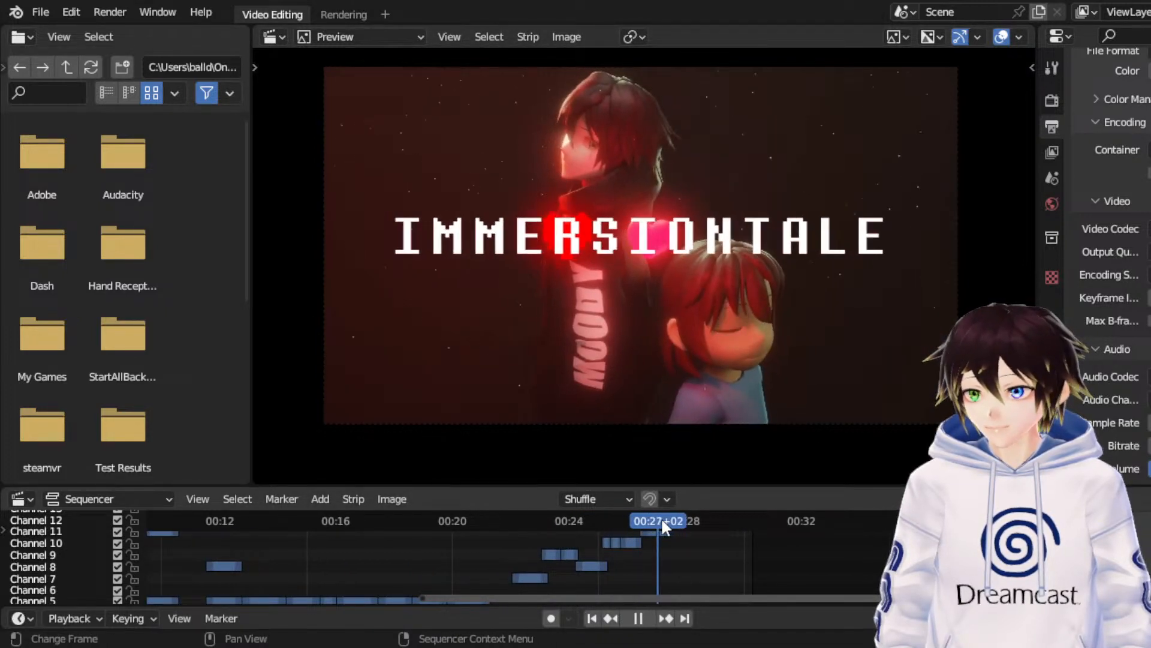
key("space")
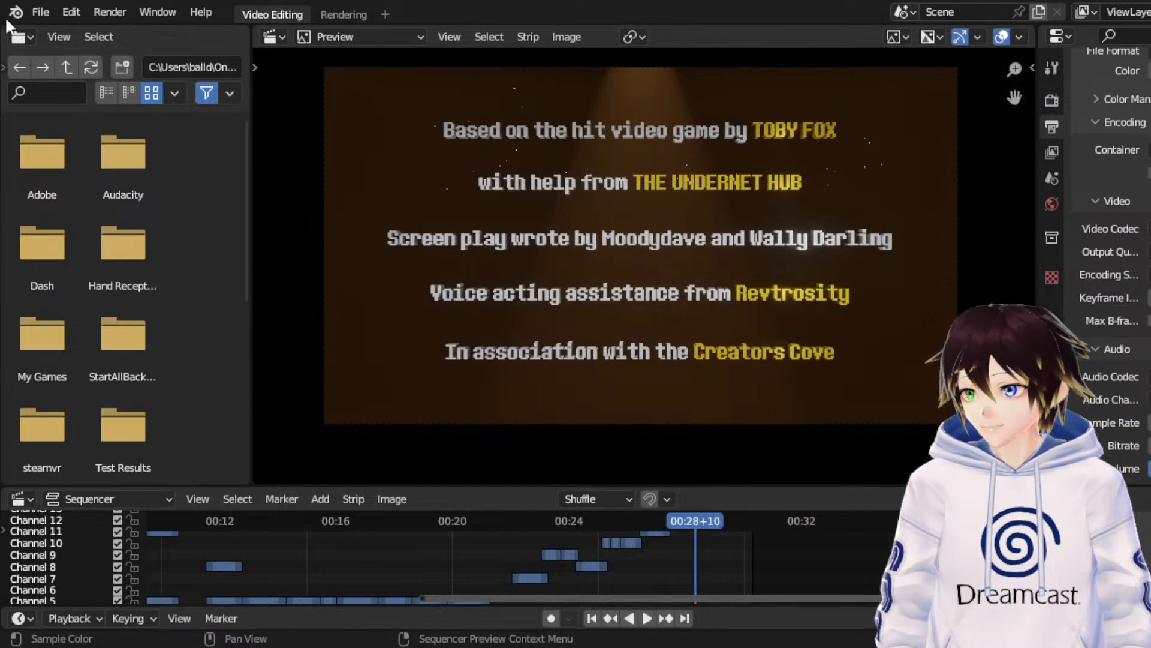
Step: Open the lava lab scene file without saving the changes to 30second.blend
left_click(37, 11)
mouse_move(84, 70)
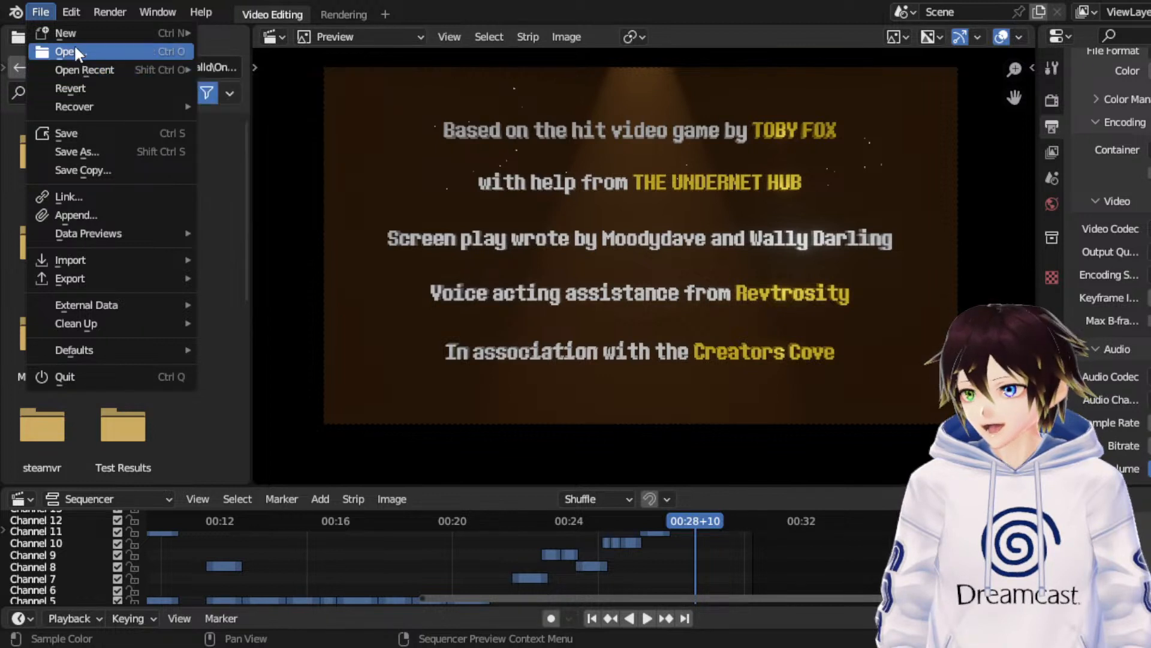
left_click(70, 51)
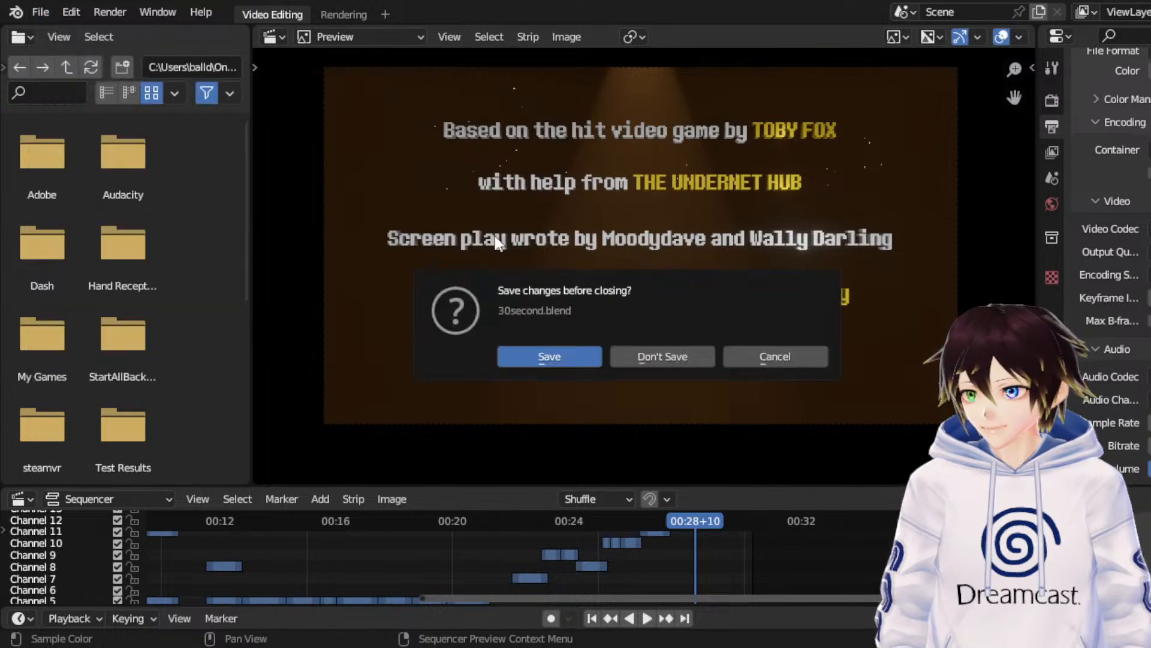
left_click(649, 359)
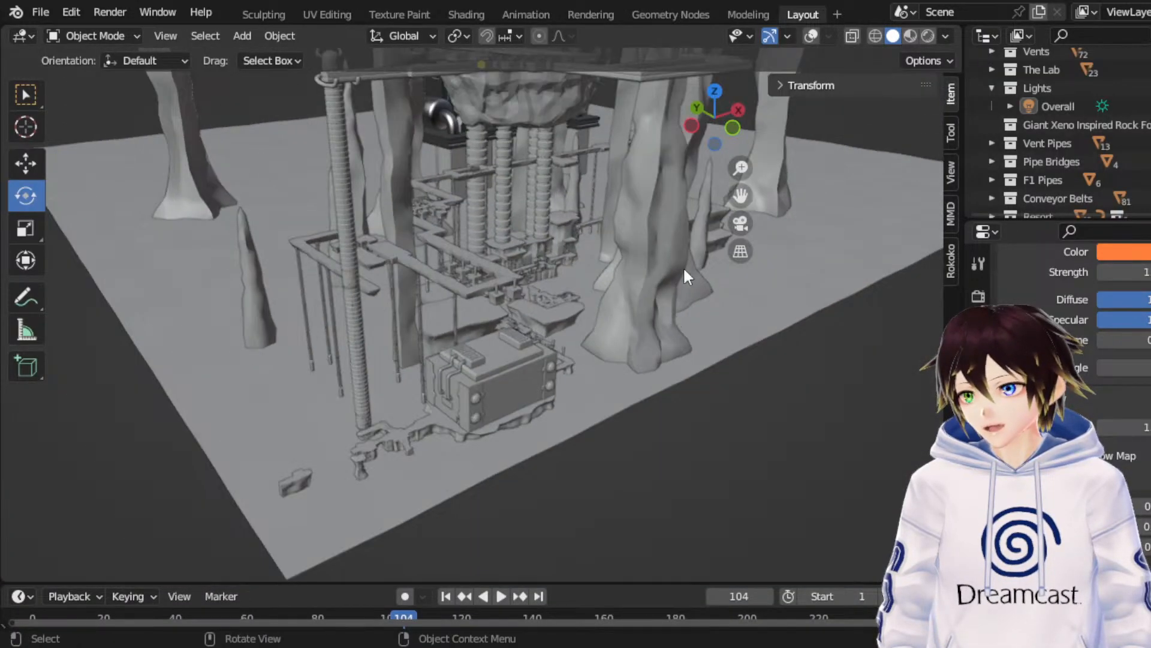
Step: Examine the LAB building and the surrounding pipes in Material Preview and Rendered shading
left_click(910, 35)
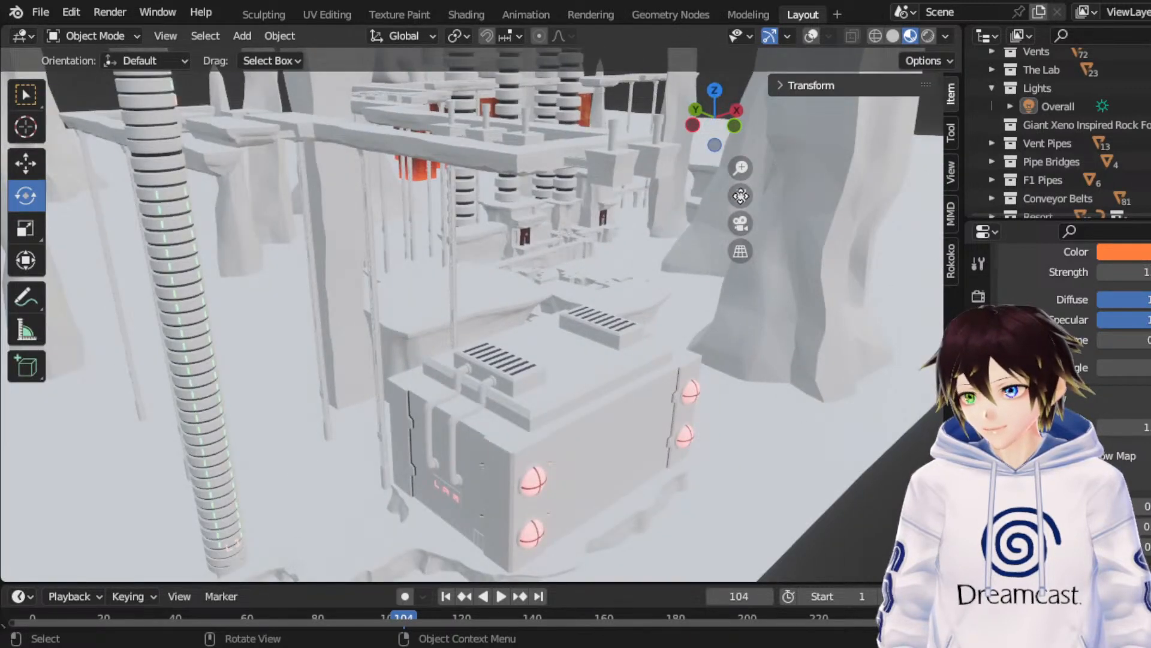
left_click_drag(741, 196, 741, 268)
middle_click_drag(621, 271, 631, 263)
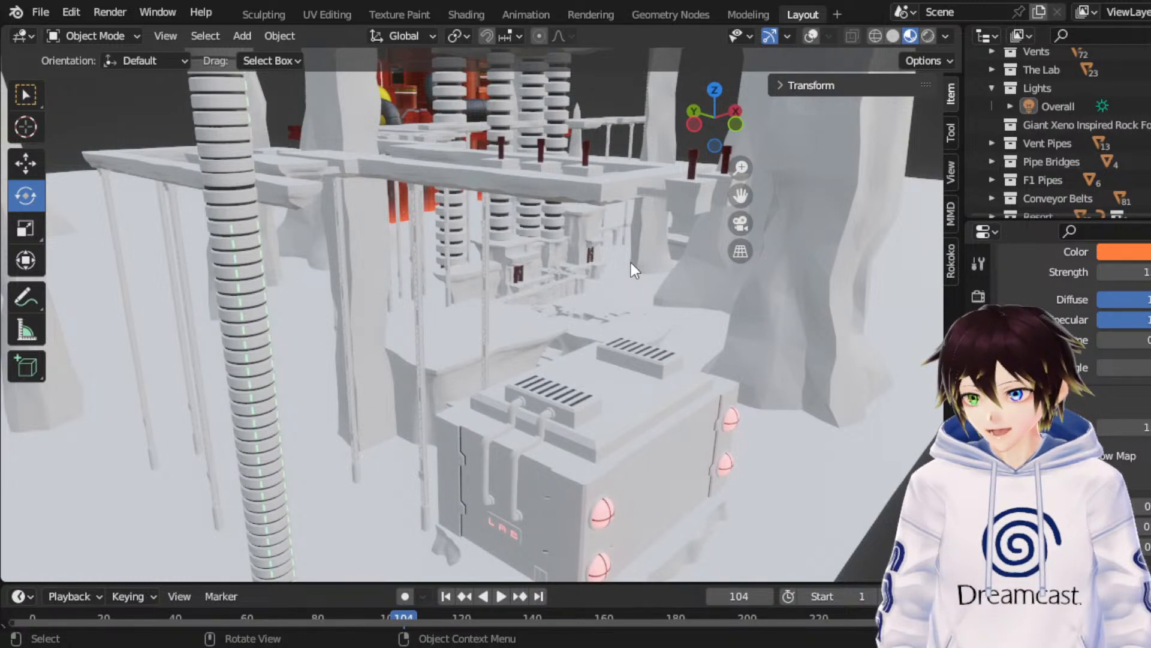
left_click(928, 36)
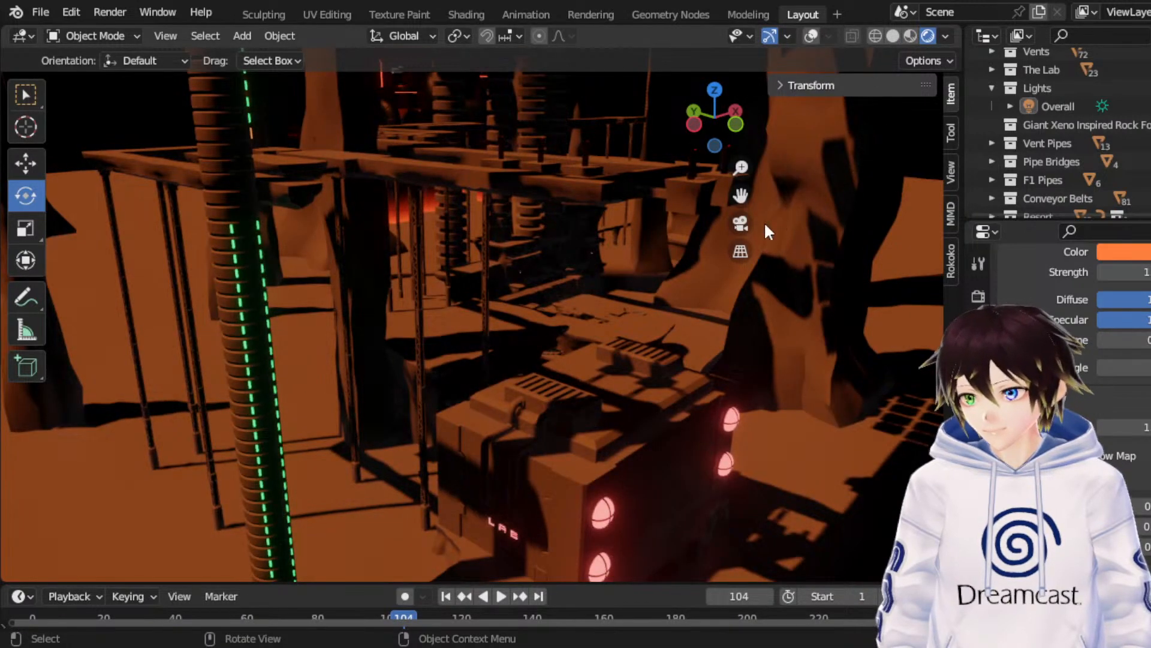
mouse_move(701, 255)
middle_mouse_down()
mouse_move(683, 265)
mouse_move(688, 251)
middle_mouse_up()
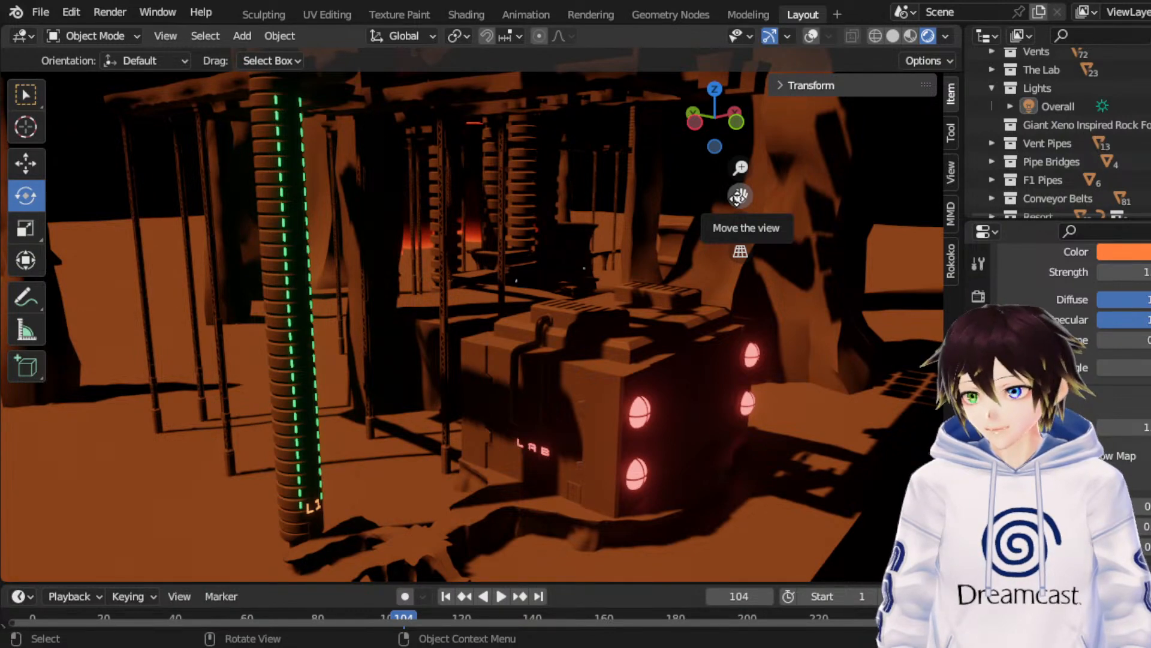
Step: Compare Material Preview with Rendered shading and examine the lava surface around the rock pillars up close
left_click(910, 36)
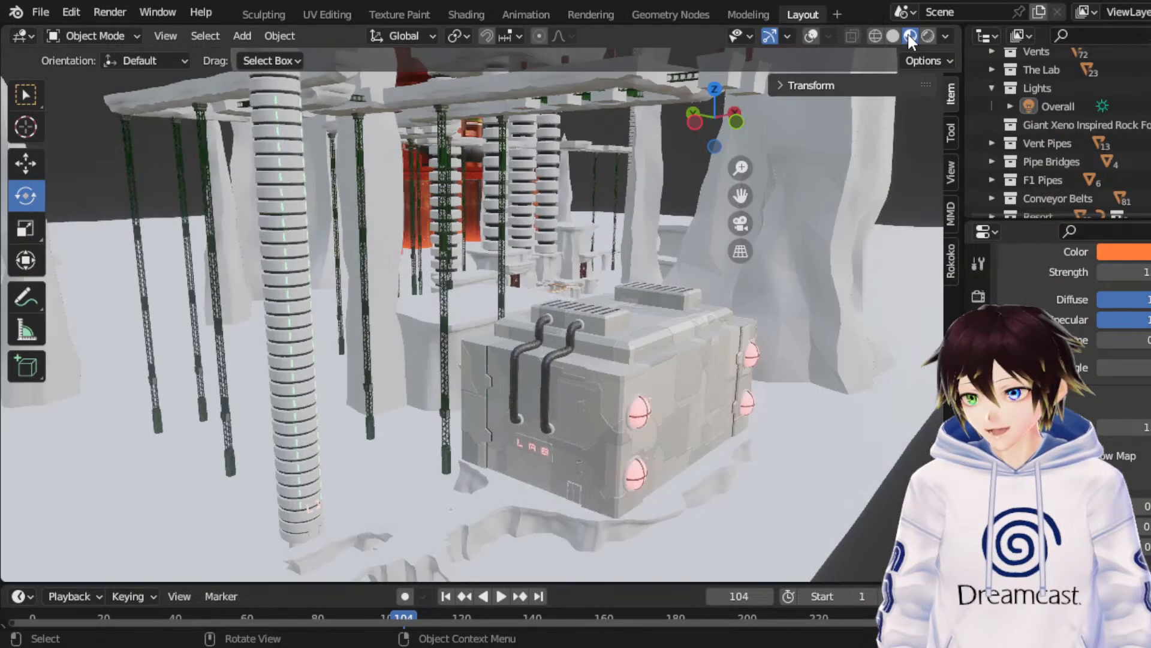
left_click(927, 36)
scroll(785, 207, "up", 3)
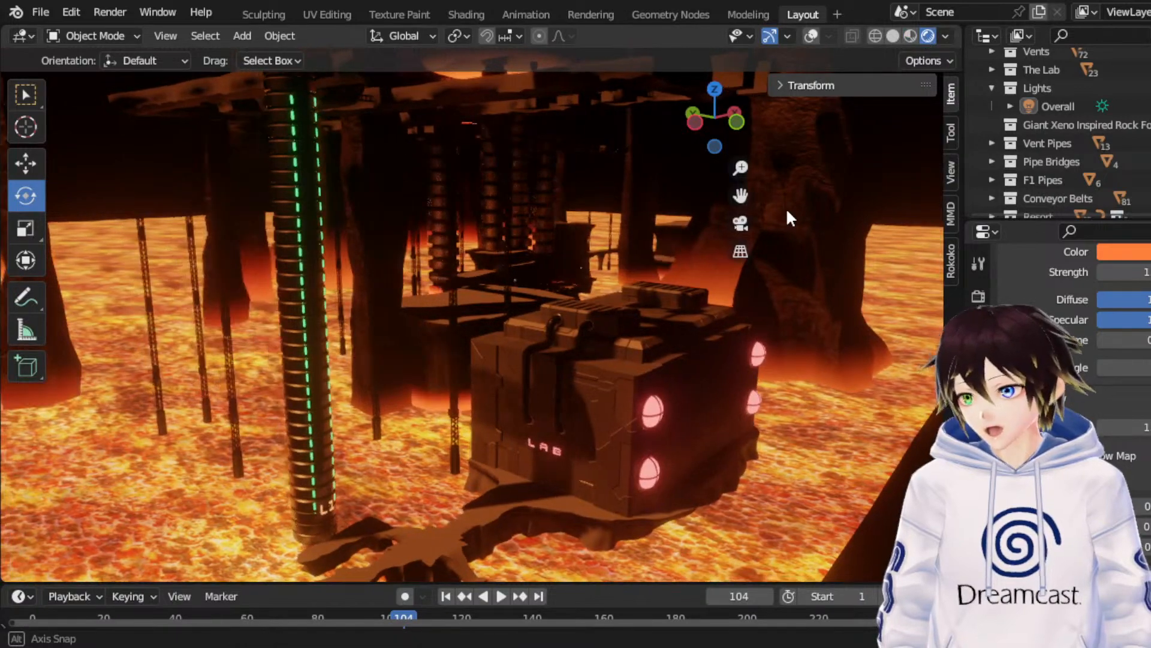
left_click_drag(743, 202, 905, 45)
scroll(664, 230, "up", 4)
scroll(664, 230, "down", 2)
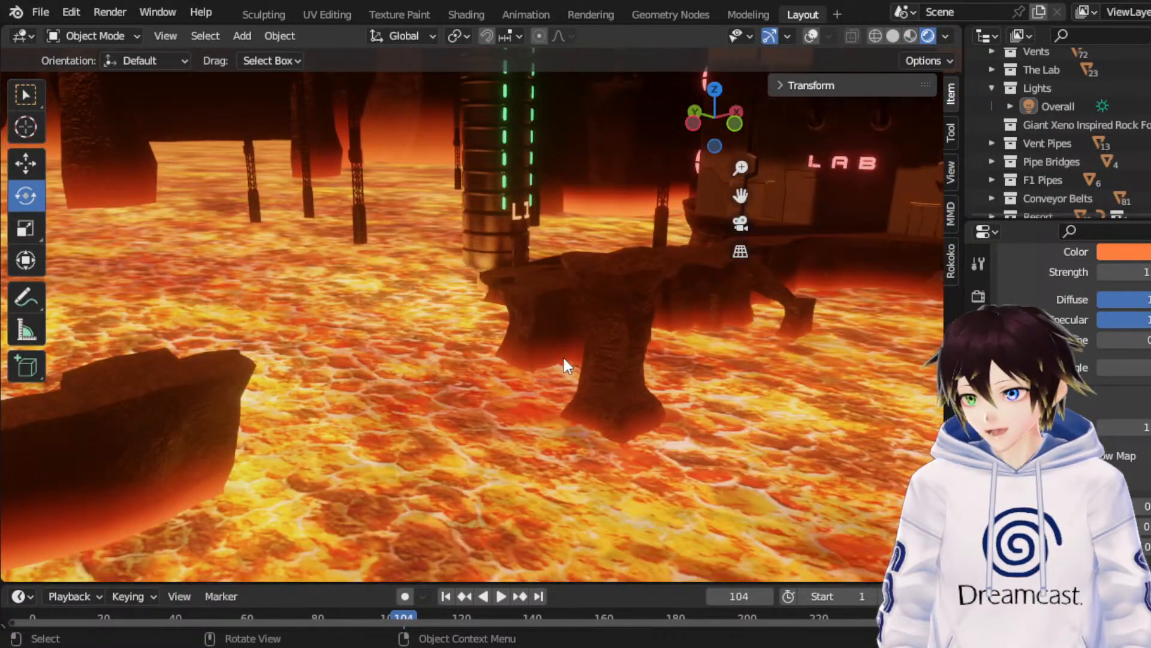
Step: Play the lava animation and inspect the moving surface around the LAB building and the rocky path
key("space")
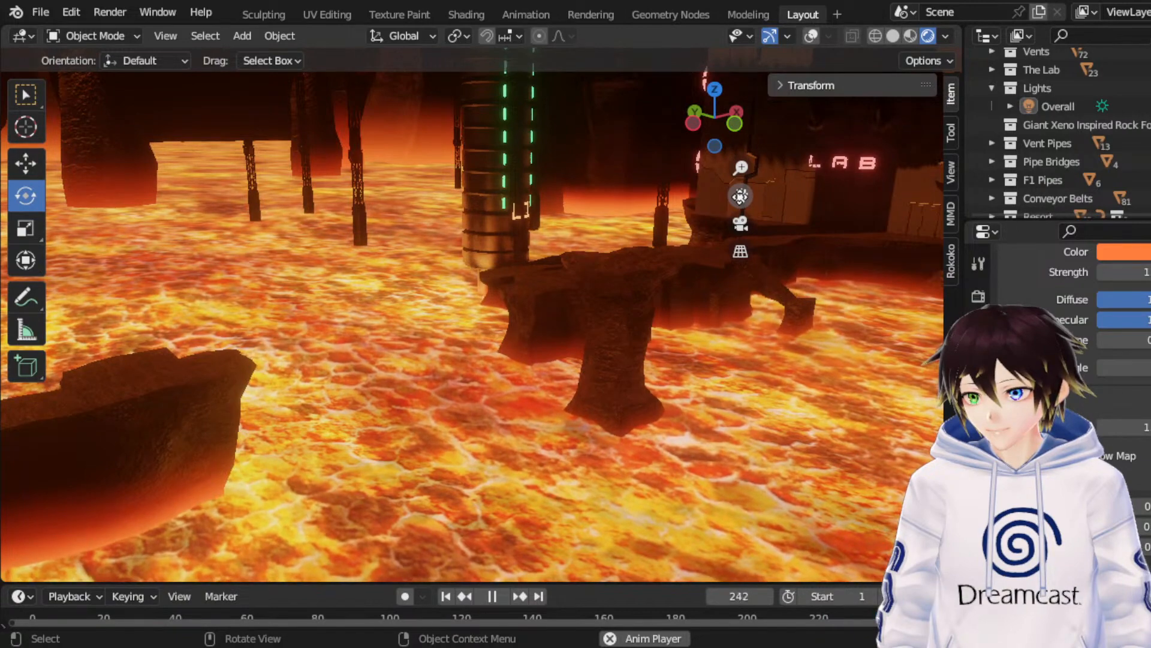
left_click_drag(741, 196, 669, 289)
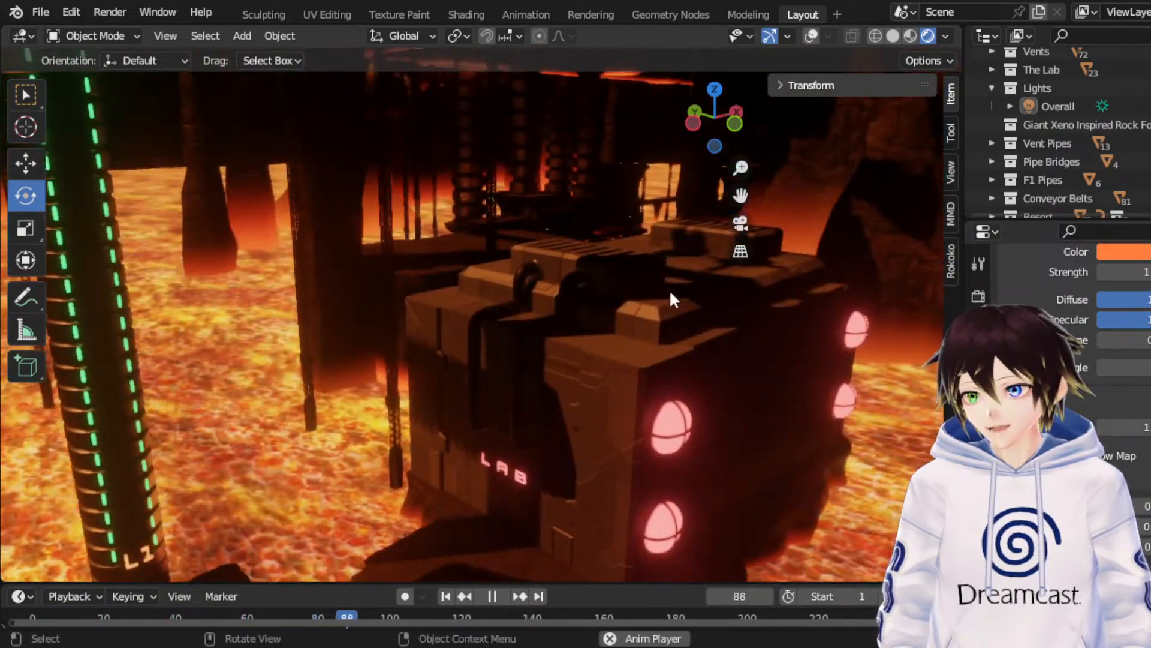
middle_click_drag(670, 289, 580, 293)
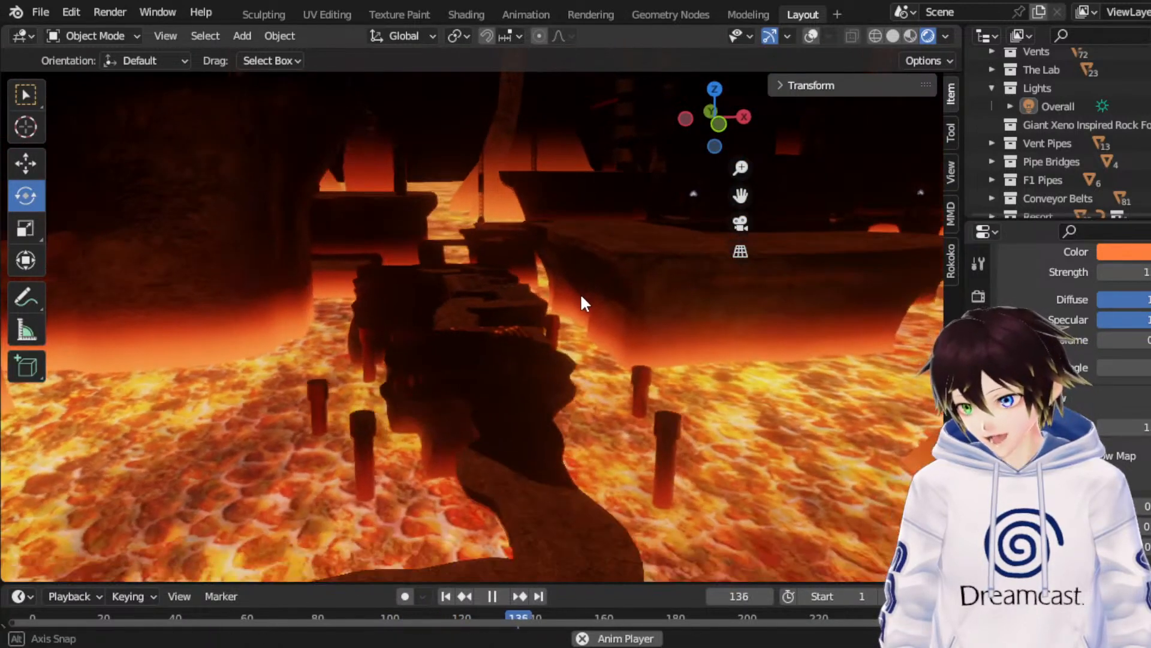
Step: Examine the rocky path, conveyor belts and pipe bridge above the animated lava, both up close and from overhead
scroll(618, 380, "up", 4)
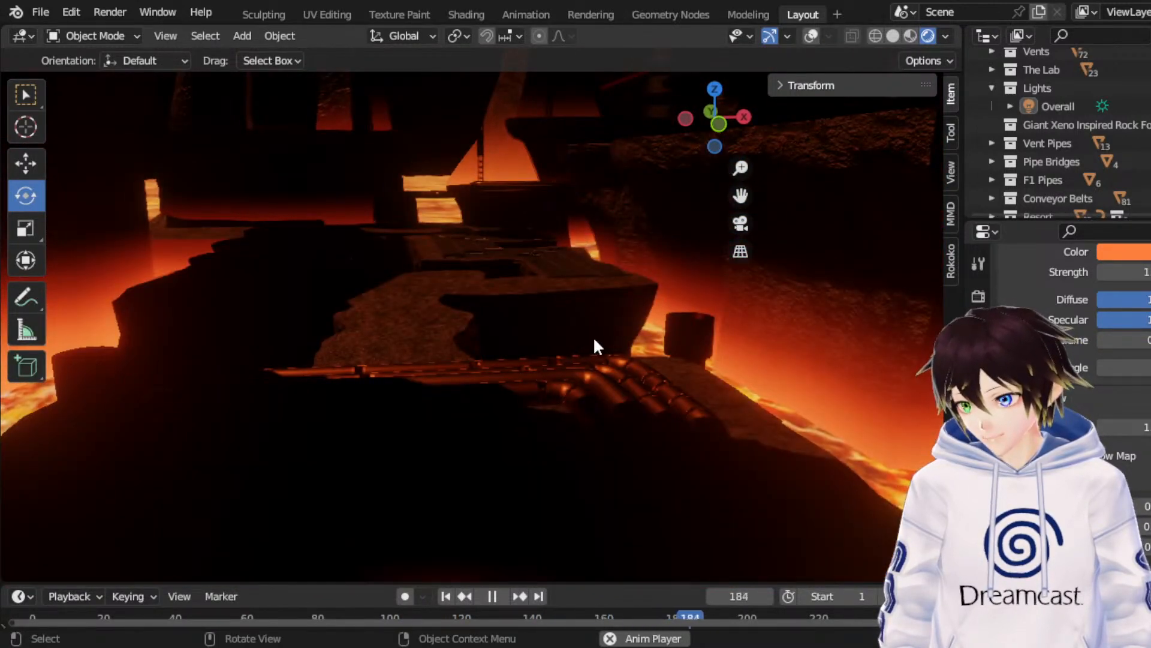
scroll(585, 316, "up", 5)
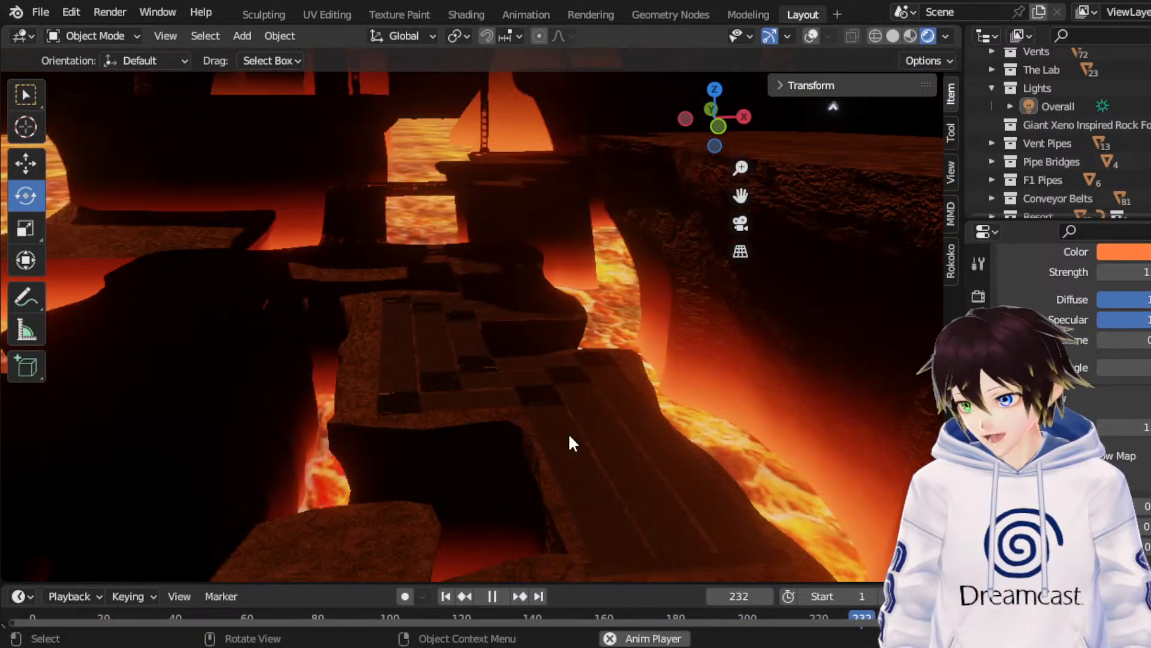
scroll(360, 310, "down", 5)
middle_click_drag(494, 397, 499, 383)
middle_click_drag(499, 299, 508, 351)
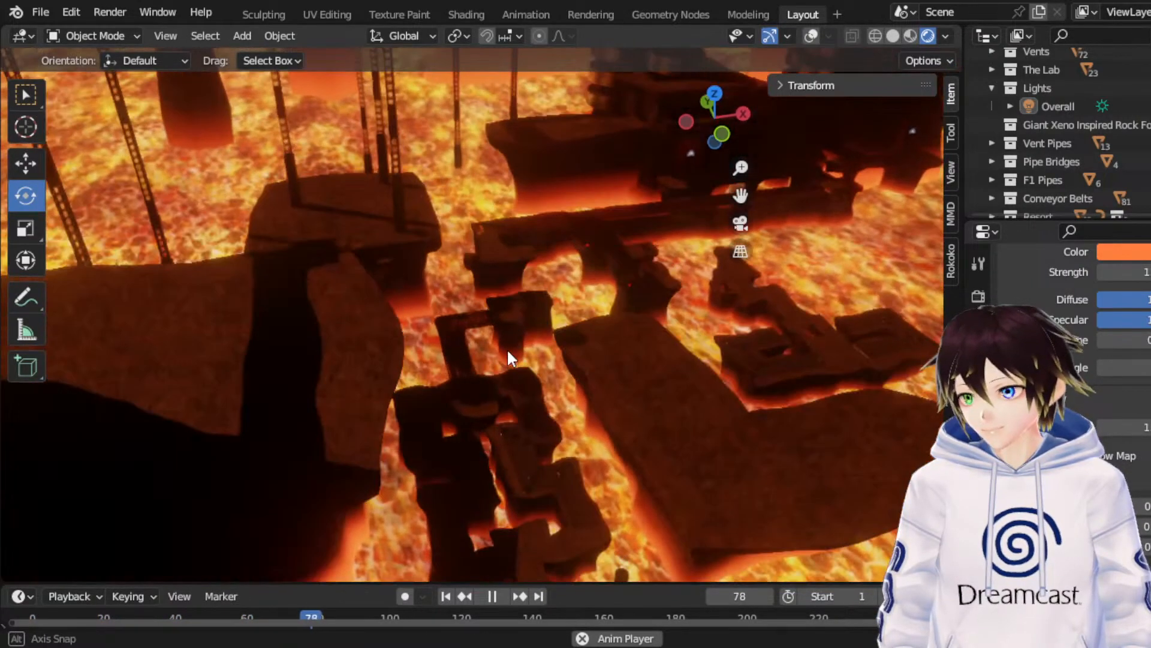
left_click_drag(741, 196, 503, 263)
middle_click_drag(504, 262, 617, 239)
scroll(617, 239, "up", 5)
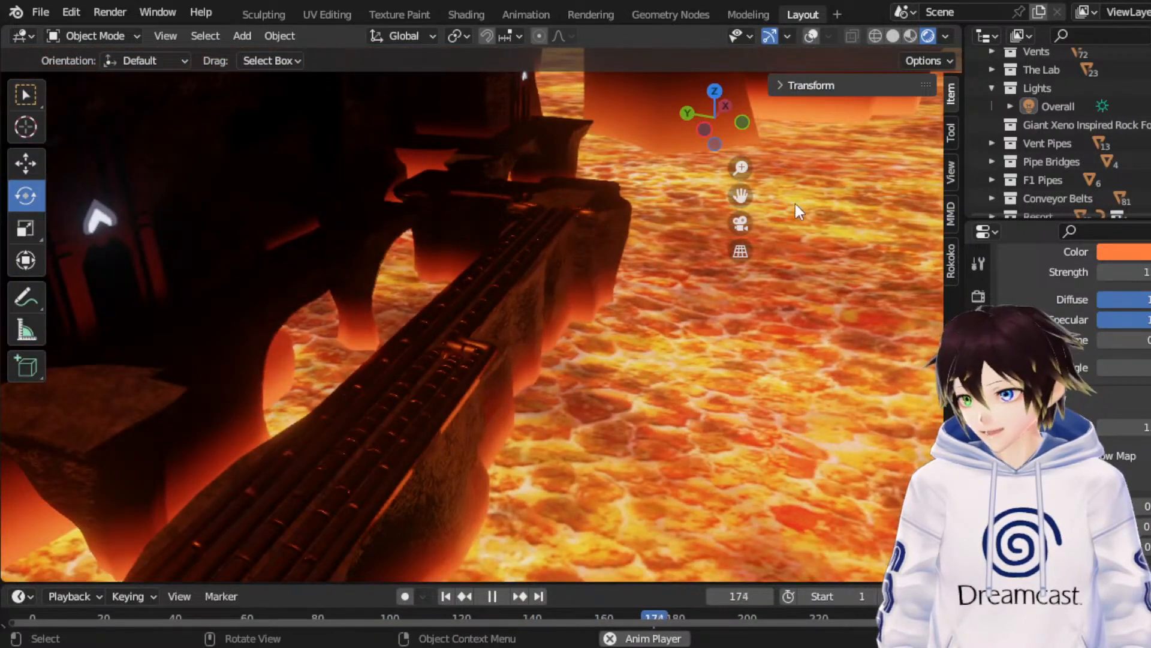
Step: Examine the pipe bridge, the rock islands around it and the ringed vent pipes rising from the lava
middle_click_drag(795, 203, 569, 235)
left_click_drag(740, 195, 337, 299)
middle_click_drag(444, 251, 360, 262)
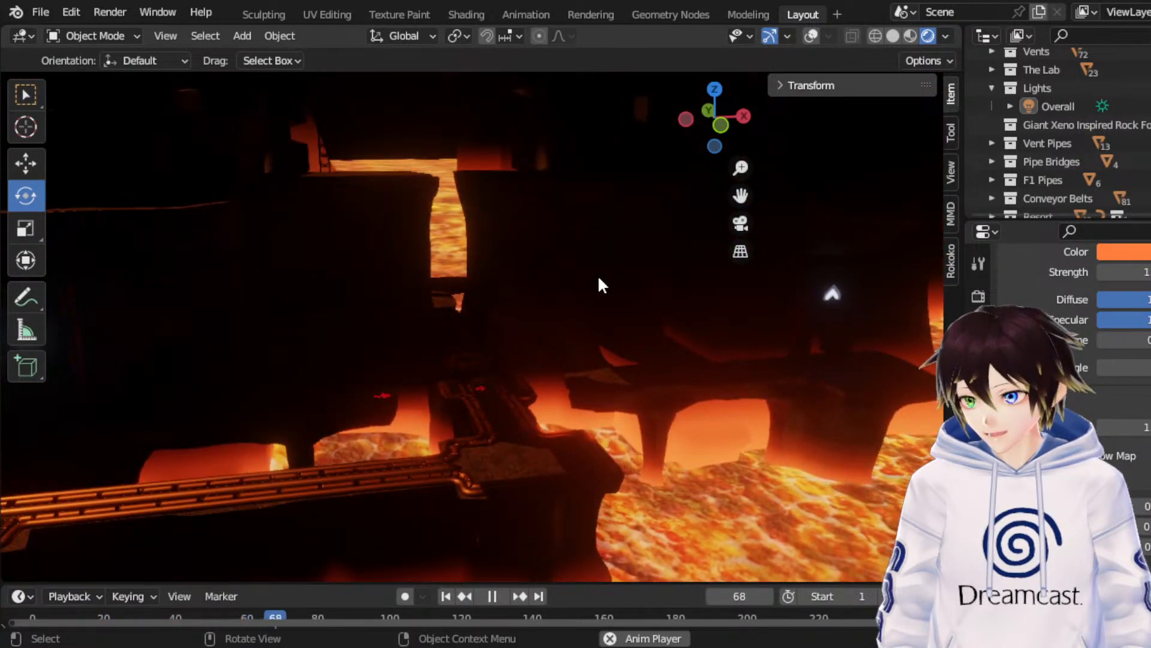
middle_click_drag(601, 285, 406, 272)
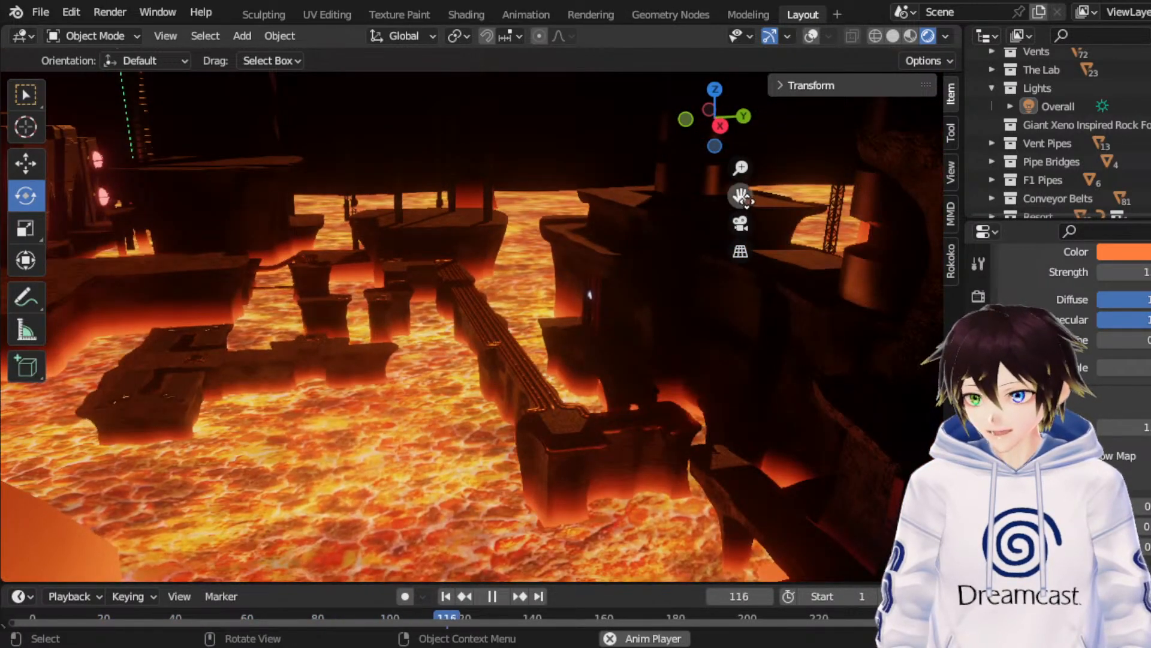
left_click_drag(741, 196, 560, 223)
middle_click_drag(537, 261, 610, 256)
scroll(610, 257, "down", 3)
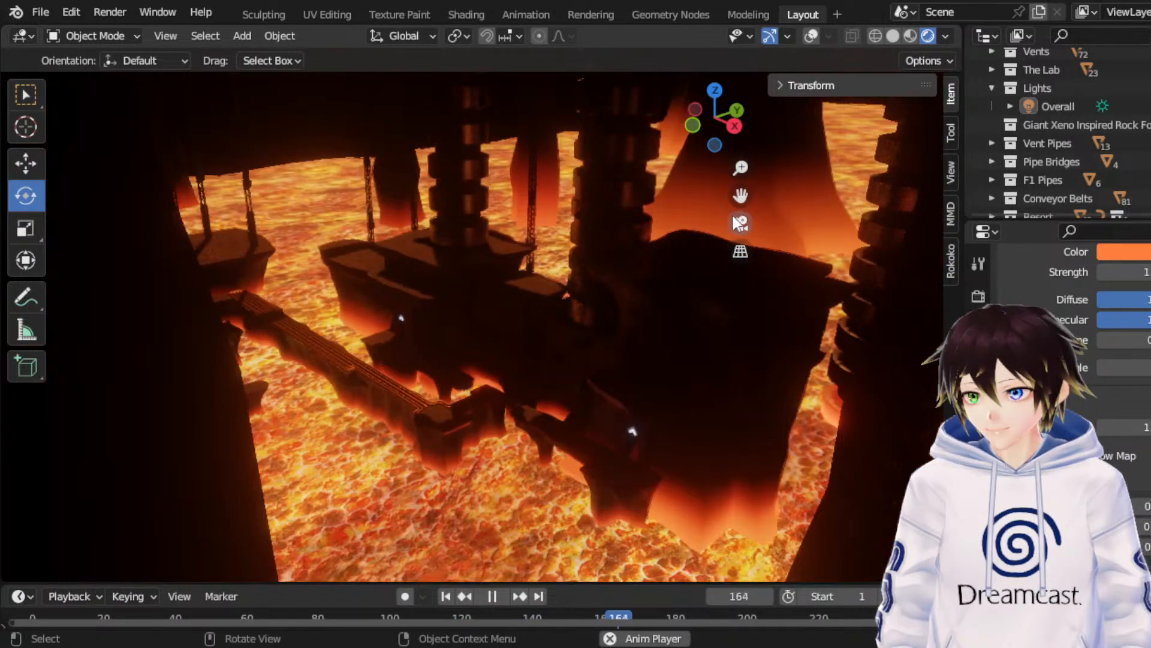
left_click_drag(741, 195, 695, 300)
scroll(546, 225, "down", 3)
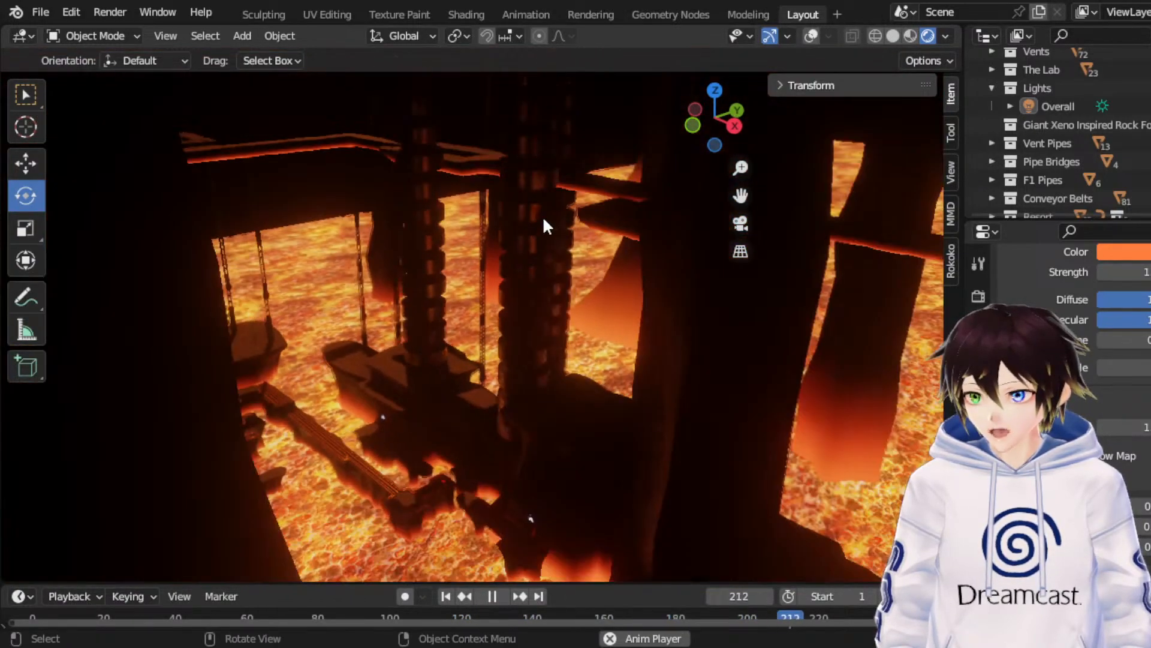
Step: Inspect the ringed vent pipes, the large rock formation above them and the striped glowing walkways
middle_click_drag(544, 224, 771, 191)
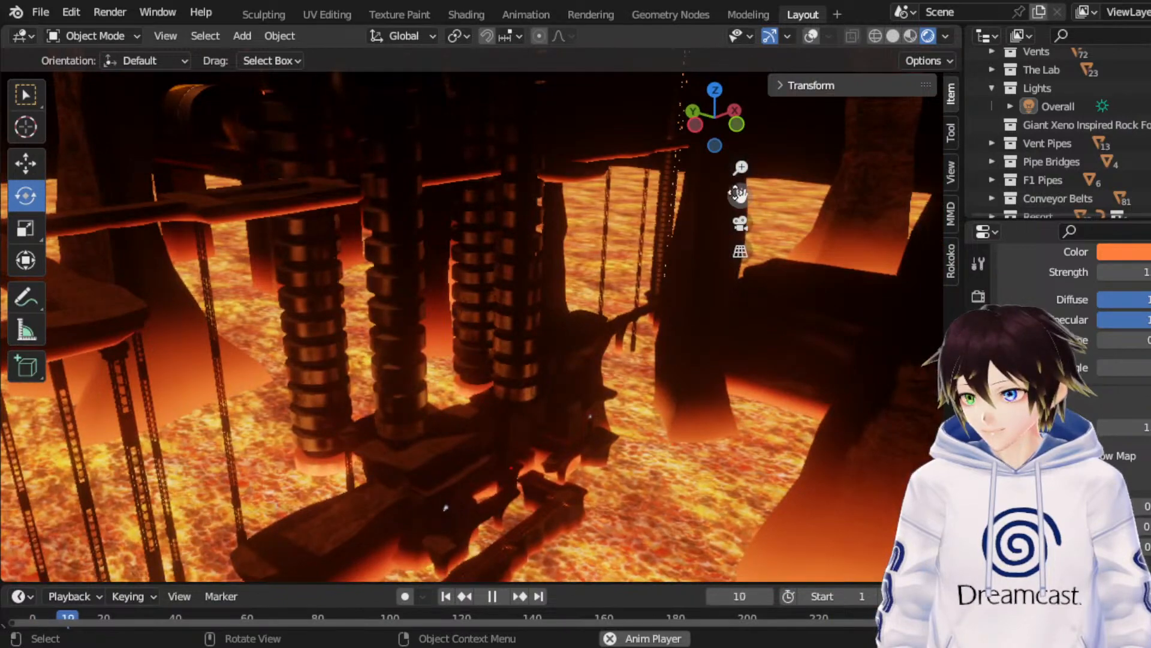
left_click_drag(739, 194, 773, 426)
middle_click_drag(668, 196, 555, 190)
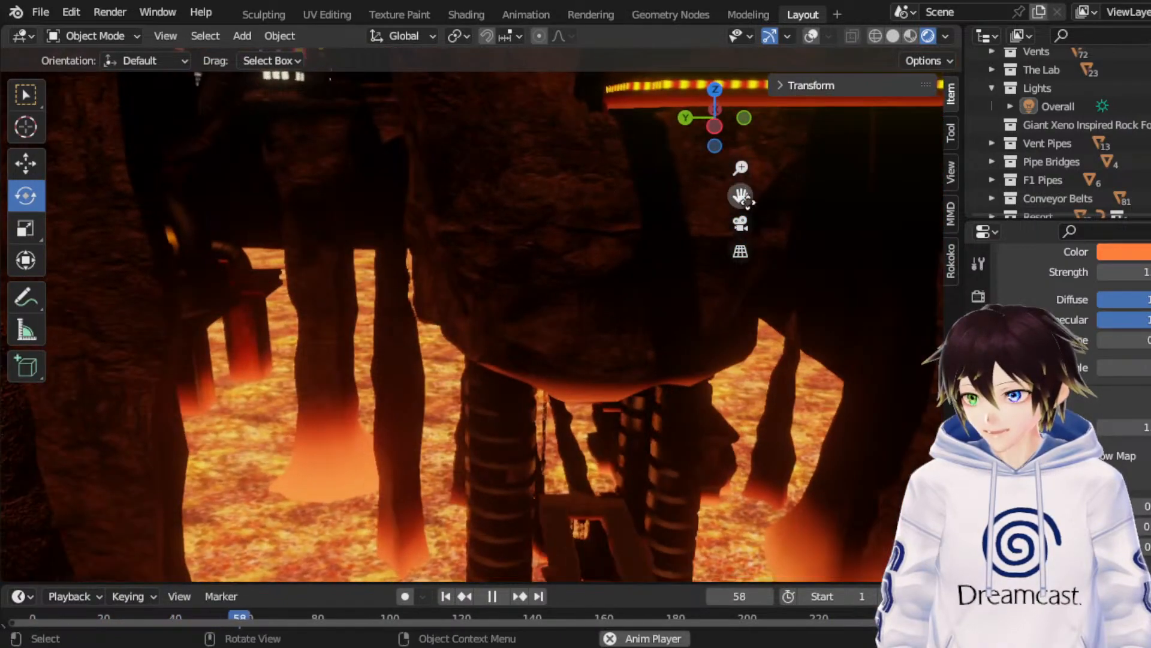
left_click_drag(747, 202, 635, 462)
scroll(523, 240, "down", 2)
middle_click_drag(523, 240, 506, 473)
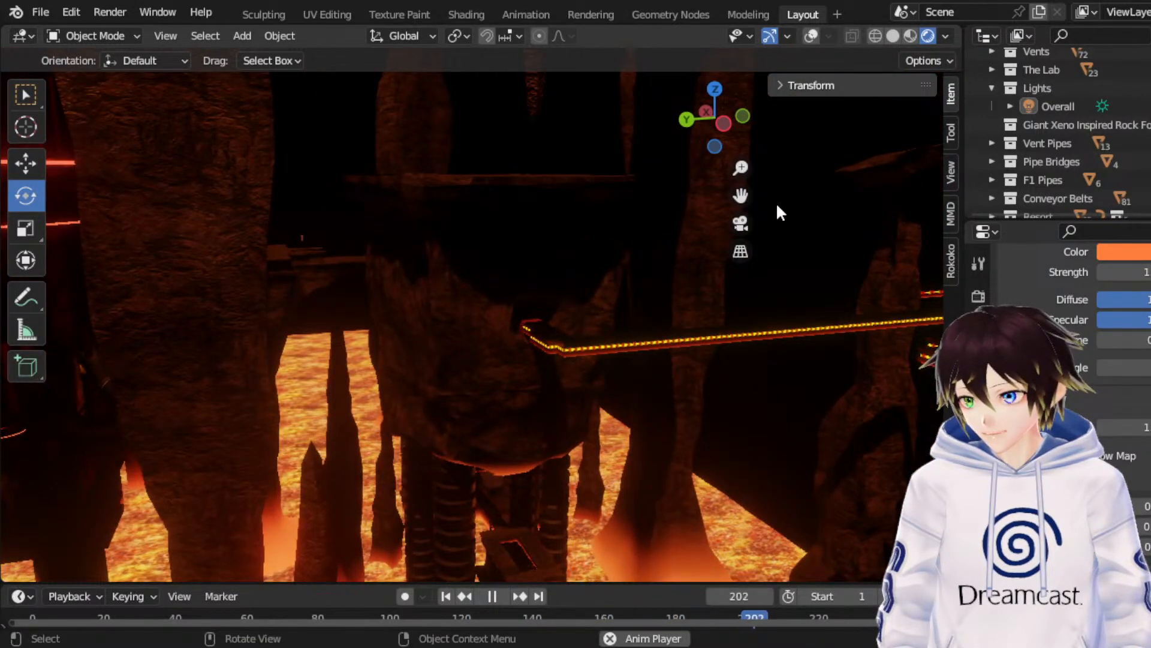
left_click_drag(741, 196, 614, 255)
middle_click_drag(596, 337, 485, 375)
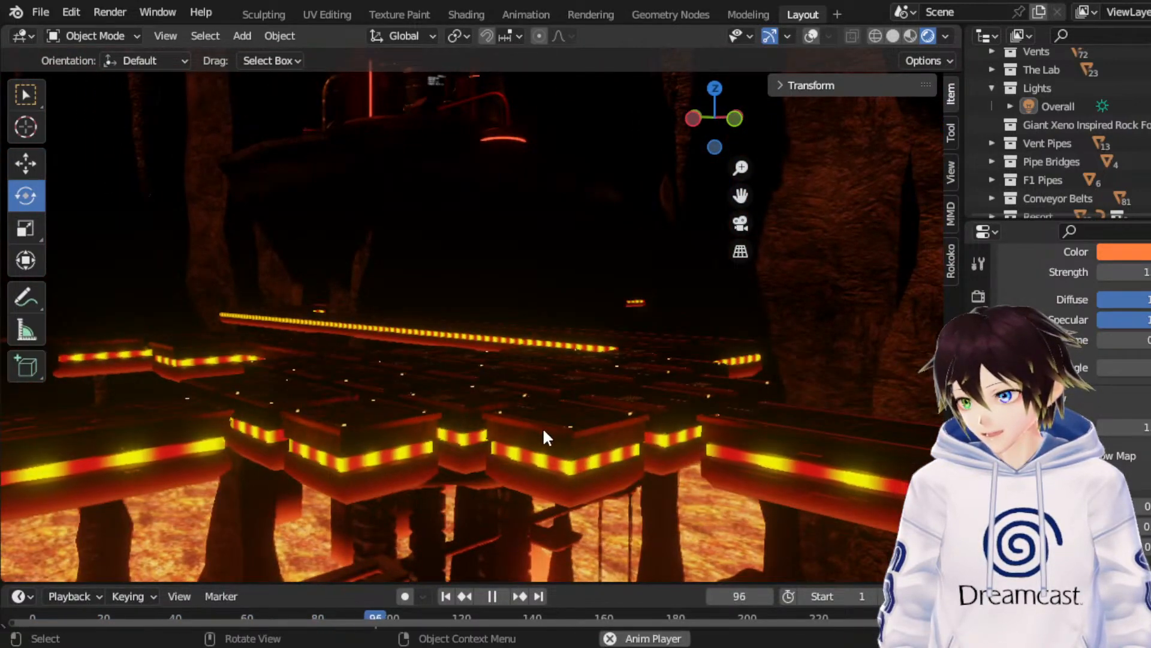
Step: Look over the striped conveyor platforms and the horned L3 elevator tower in Rendered shading
middle_click_drag(547, 455, 653, 231)
left_click_drag(741, 195, 984, 192)
middle_click_drag(623, 288, 550, 298)
middle_click_drag(596, 334, 704, 322)
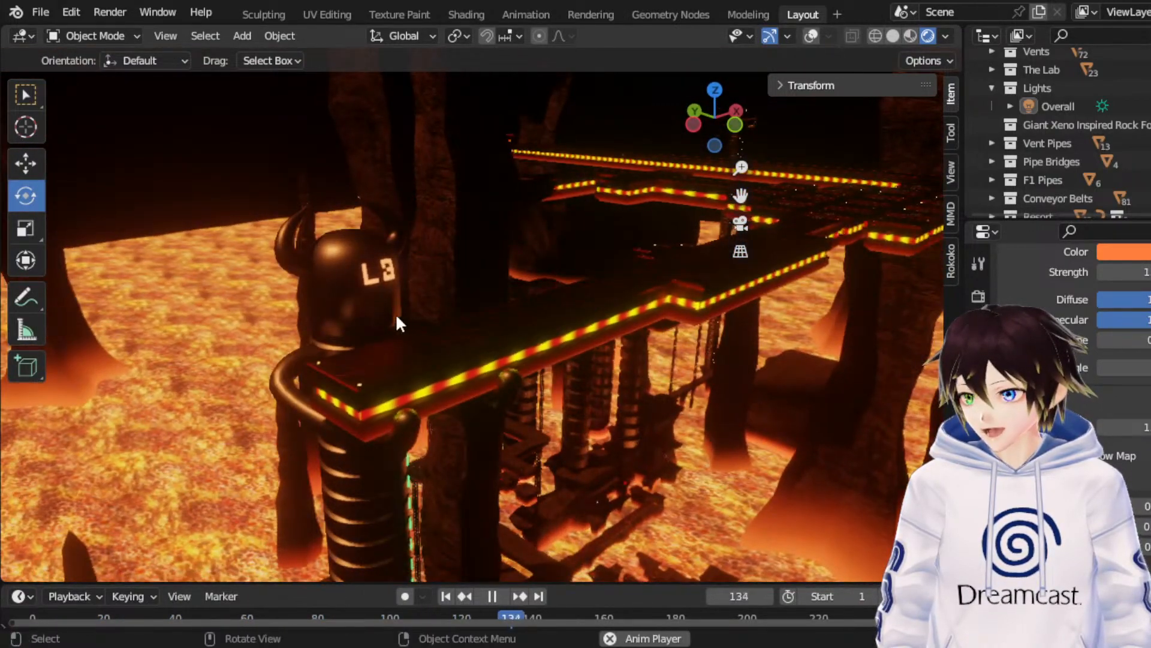
middle_click_drag(647, 224, 621, 235)
left_click_drag(740, 195, 603, 292)
middle_click_drag(655, 193, 517, 160)
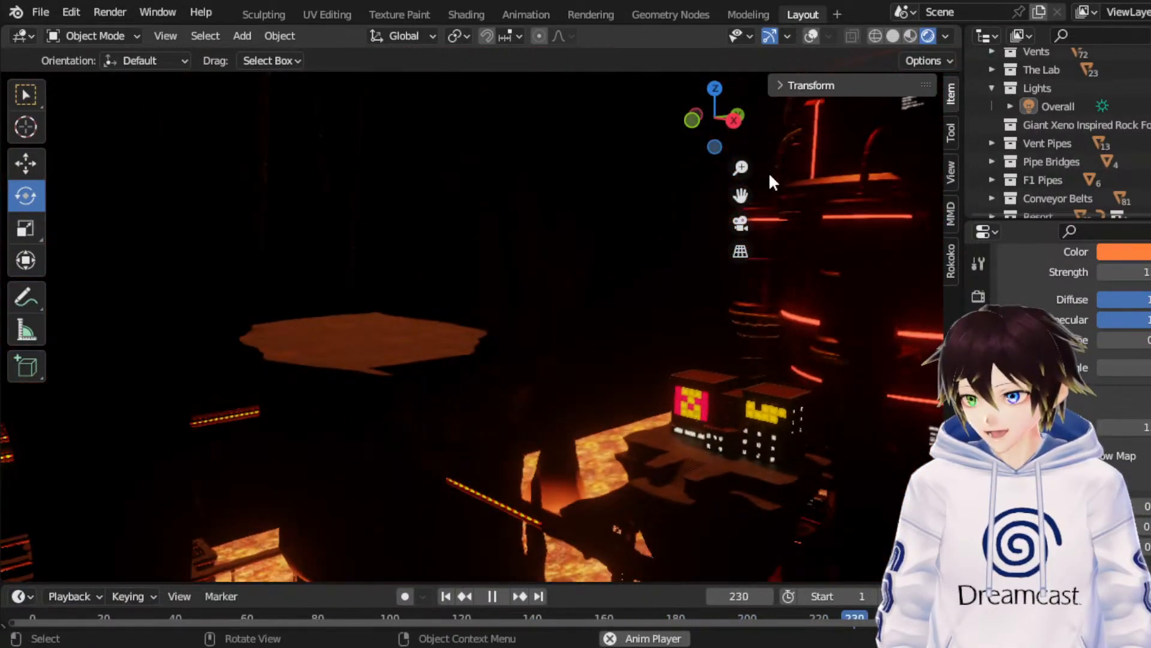
Step: Inspect the resort buildings with pink and yellow window panels up close in Rendered shading
left_click_drag(741, 194, 584, 70)
scroll(430, 369, "up", 3)
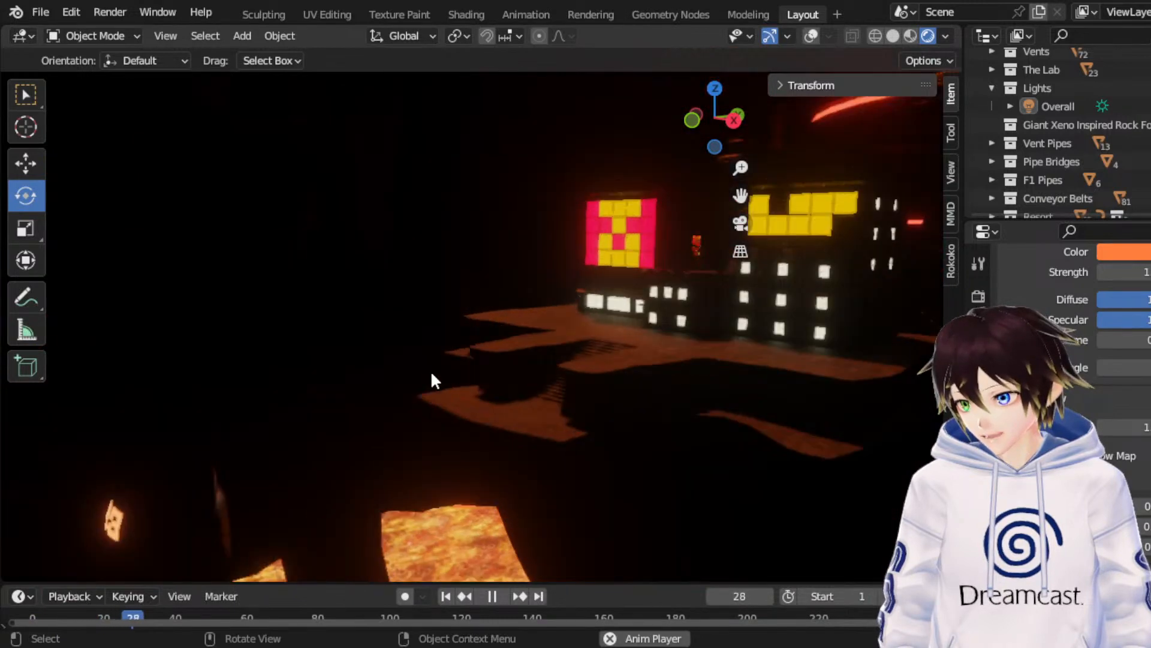
middle_click_drag(432, 373, 538, 357)
left_click_drag(741, 195, 490, 271)
scroll(660, 245, "up", 3)
middle_click_drag(610, 271, 646, 257)
scroll(647, 257, "up", 2)
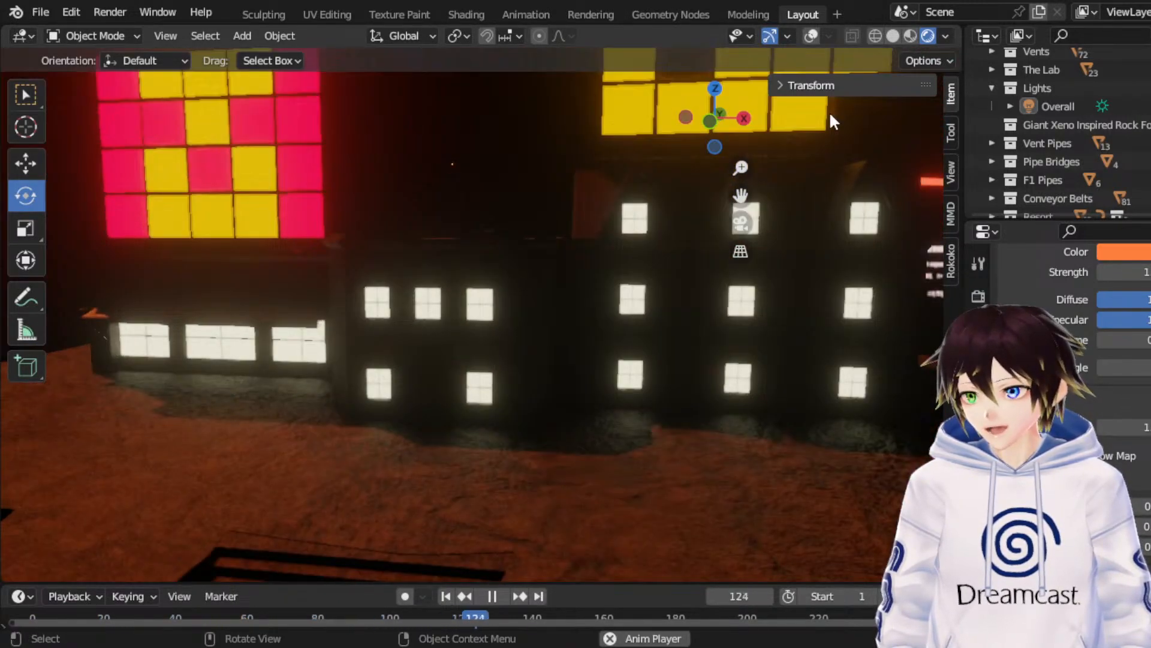
Step: Switch to Material Preview shading and examine the resort facade and the red reactor tower behind it
left_click(910, 35)
mouse_move(773, 293)
middle_mouse_down()
mouse_move(714, 290)
mouse_move(729, 287)
middle_mouse_up()
left_click_drag(741, 195, 983, 144)
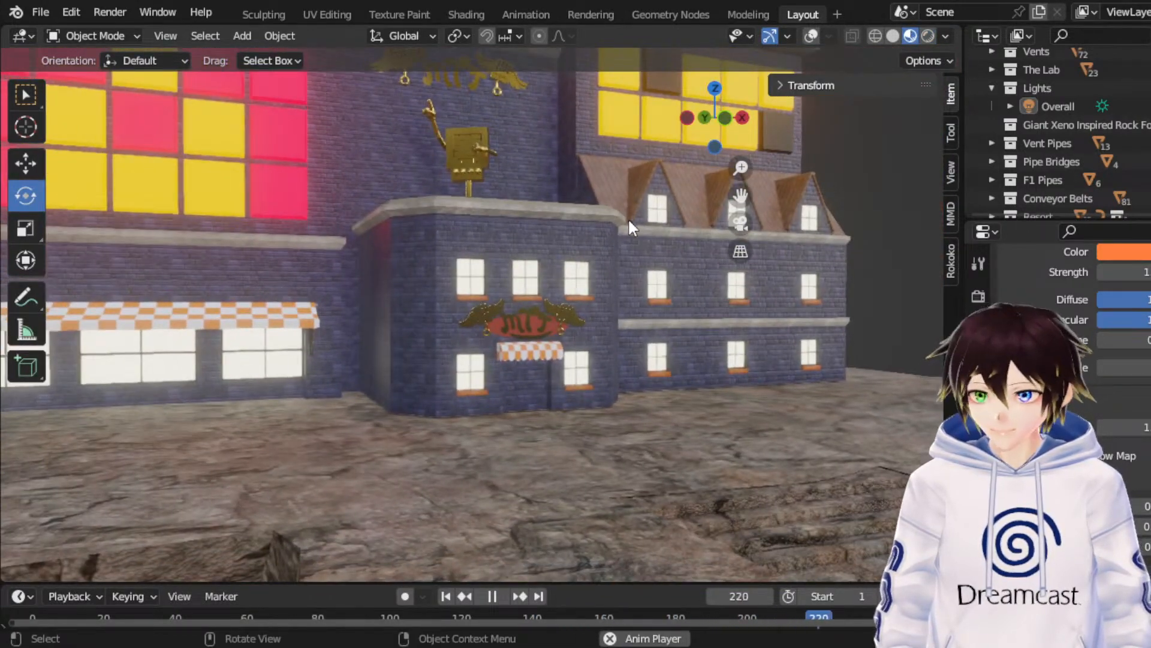
middle_click_drag(629, 220, 617, 221)
left_click_drag(740, 194, 712, 588)
mouse_move(690, 252)
middle_mouse_down()
mouse_move(682, 154)
mouse_move(653, 233)
middle_mouse_up()
scroll(642, 220, "down", 3)
scroll(641, 220, "down", 3)
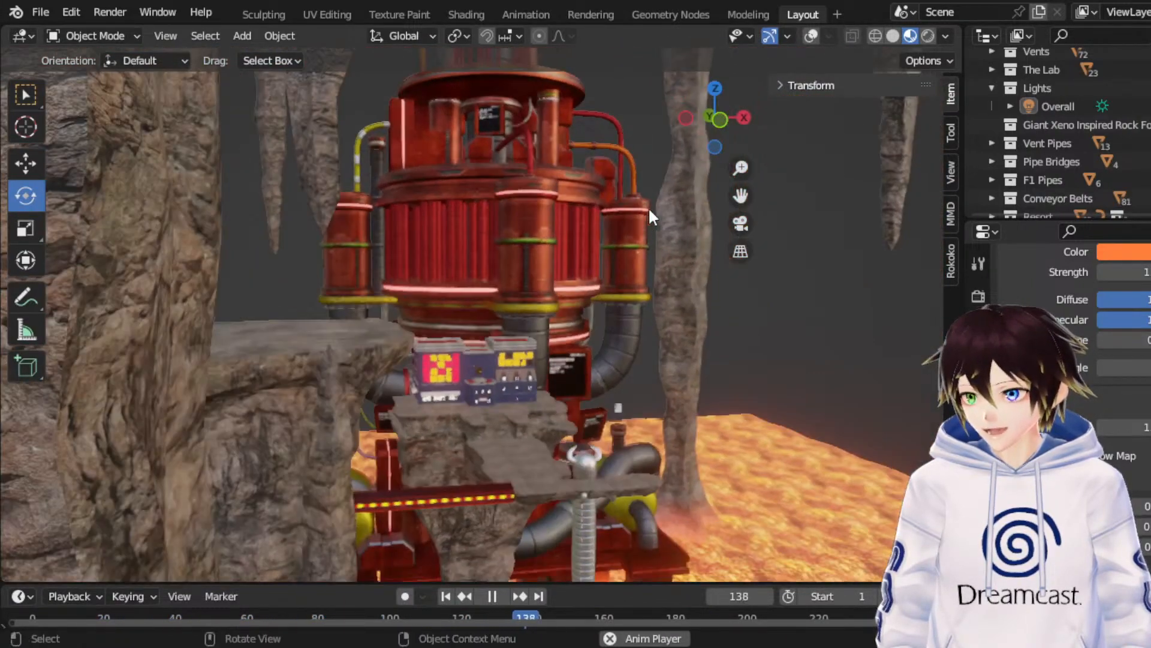
Step: Return to Rendered shading and examine the glowing reactor tower rising behind the resort
left_click(928, 36)
mouse_move(741, 194)
left_mouse_down()
mouse_move(696, 381)
mouse_move(687, 359)
left_mouse_up()
middle_click_drag(625, 258, 583, 250)
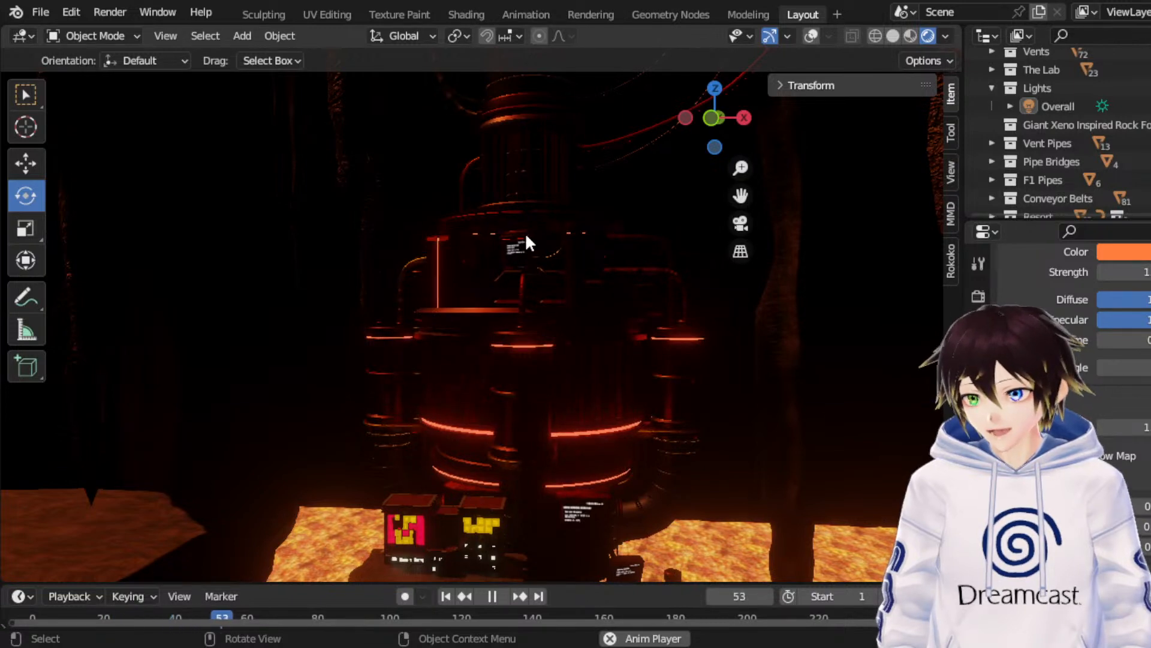
left_click_drag(740, 195, 660, 53)
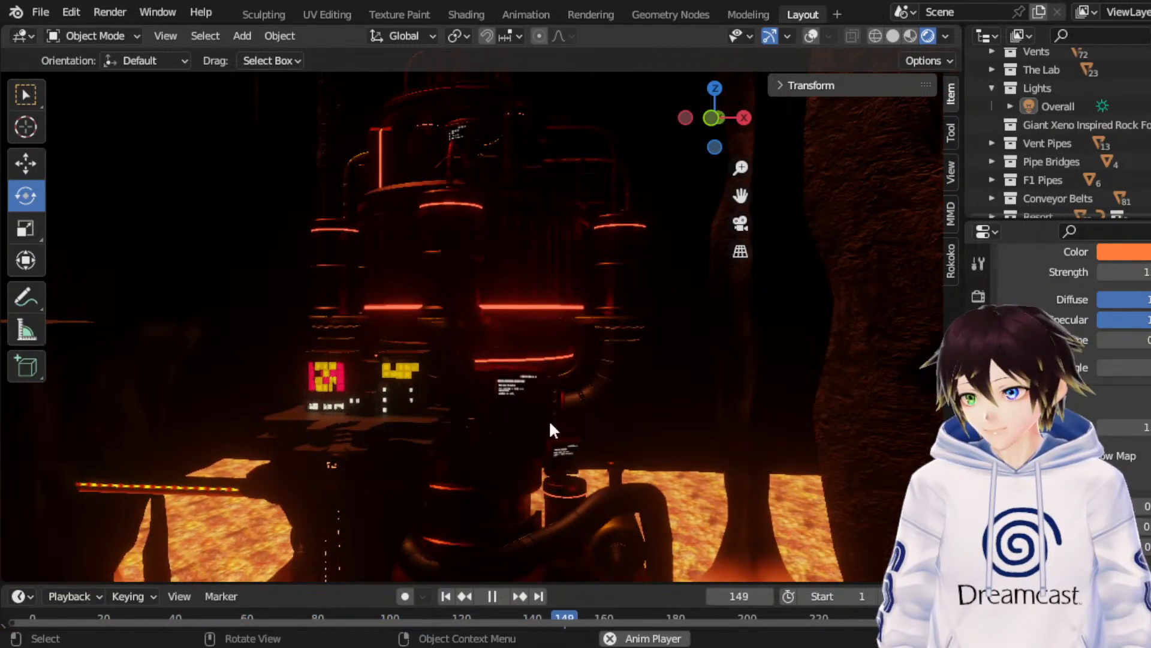
middle_click_drag(465, 159, 474, 193)
left_click_drag(741, 195, 803, 227)
middle_click_drag(642, 284, 602, 284)
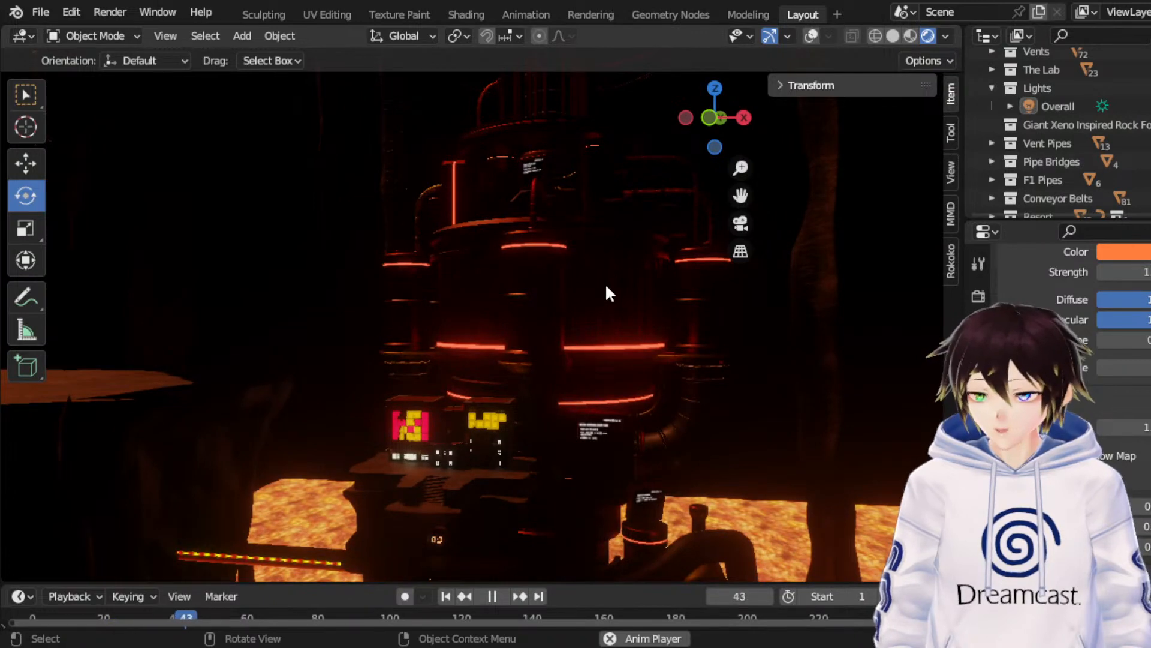
middle_click_drag(524, 298, 617, 331)
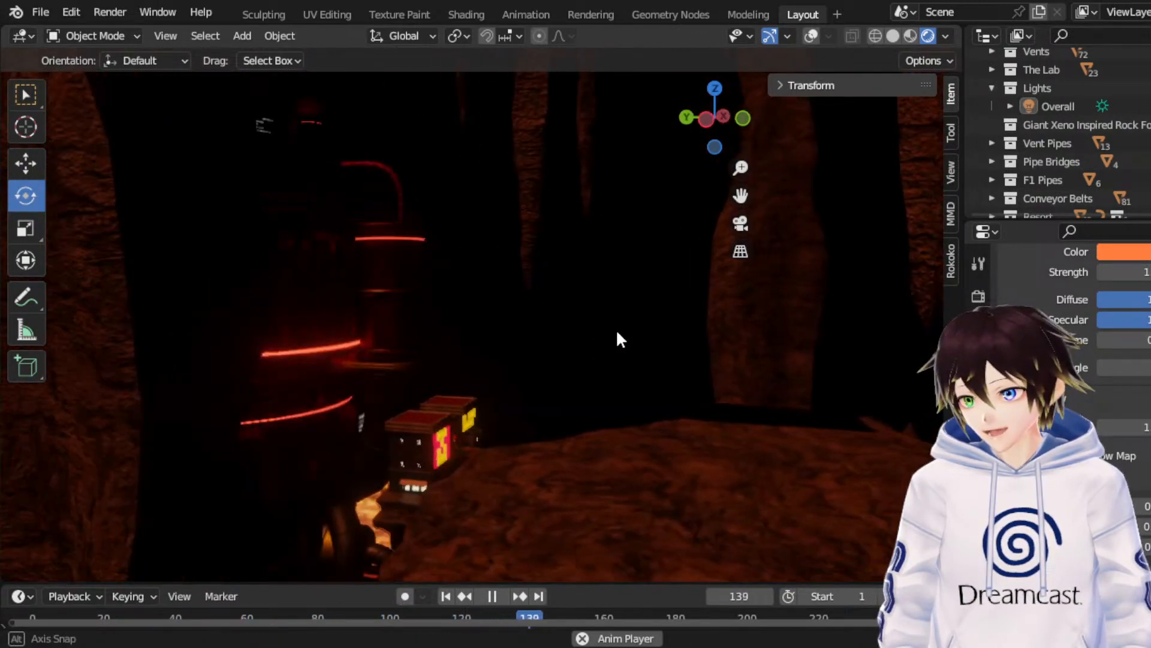
Step: Circle the reactor tower and inspect its glowing rings, pipes and lower section from several sides
left_click_drag(741, 196, 795, 217)
middle_click_drag(522, 232, 452, 232)
middle_click_drag(533, 213, 481, 211)
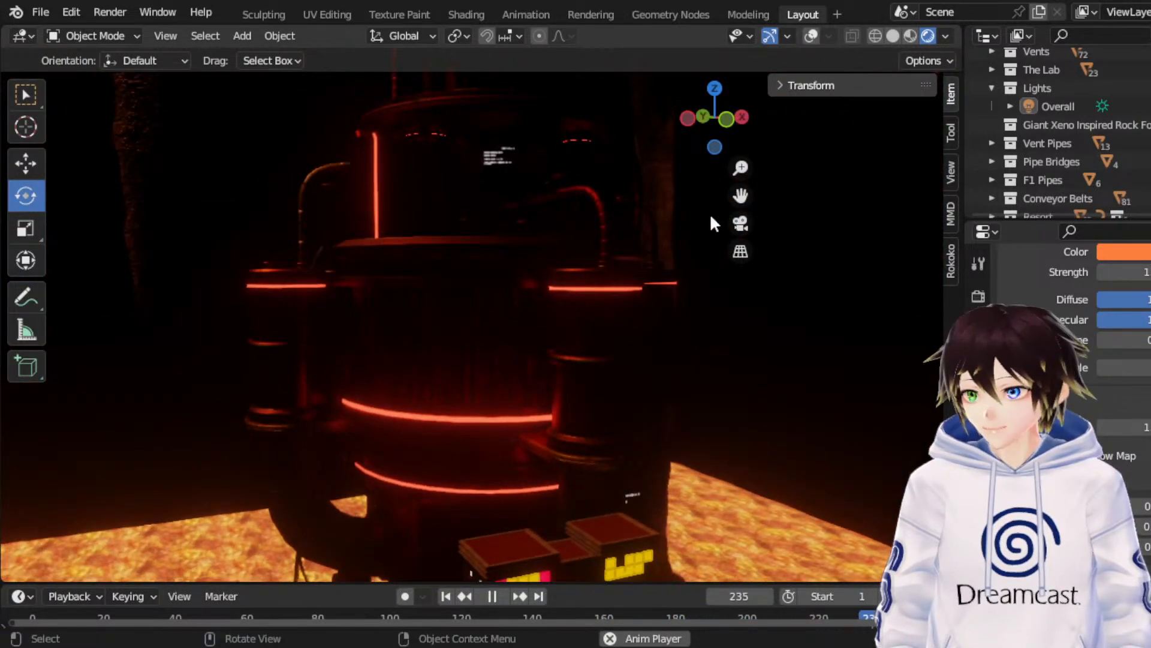
left_click_drag(741, 196, 731, 322)
middle_click_drag(605, 297, 611, 295)
left_click_drag(741, 196, 756, 6)
middle_click_drag(398, 339, 529, 350)
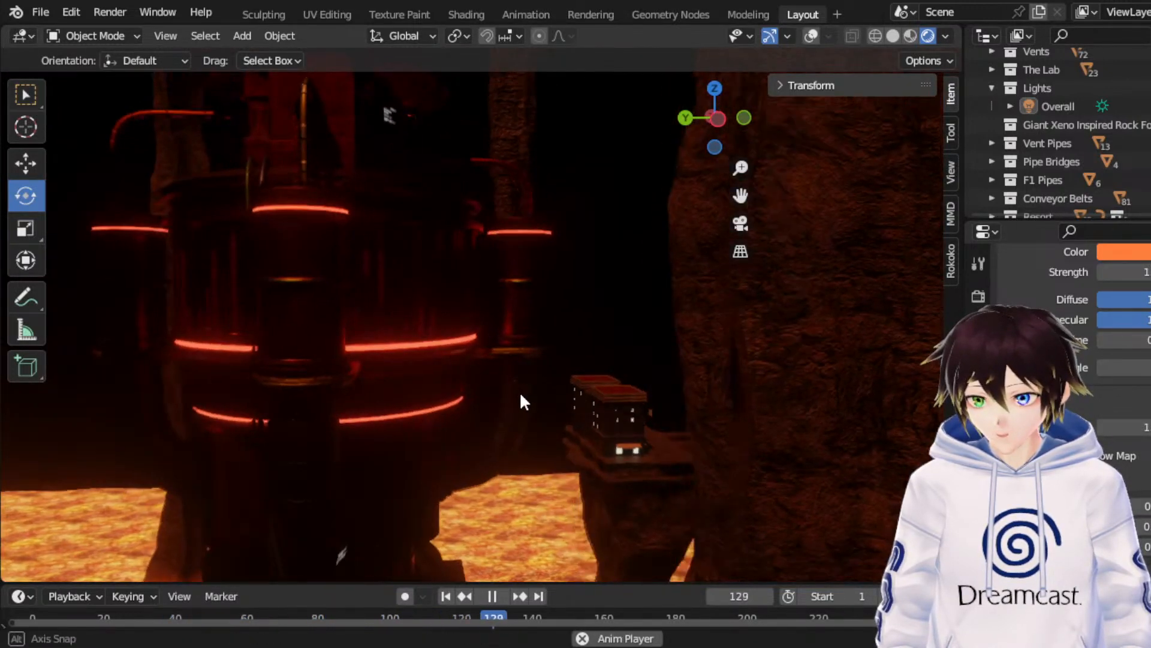
left_click_drag(742, 195, 741, 78)
middle_click_drag(378, 379, 515, 388)
middle_click_drag(488, 466, 465, 447)
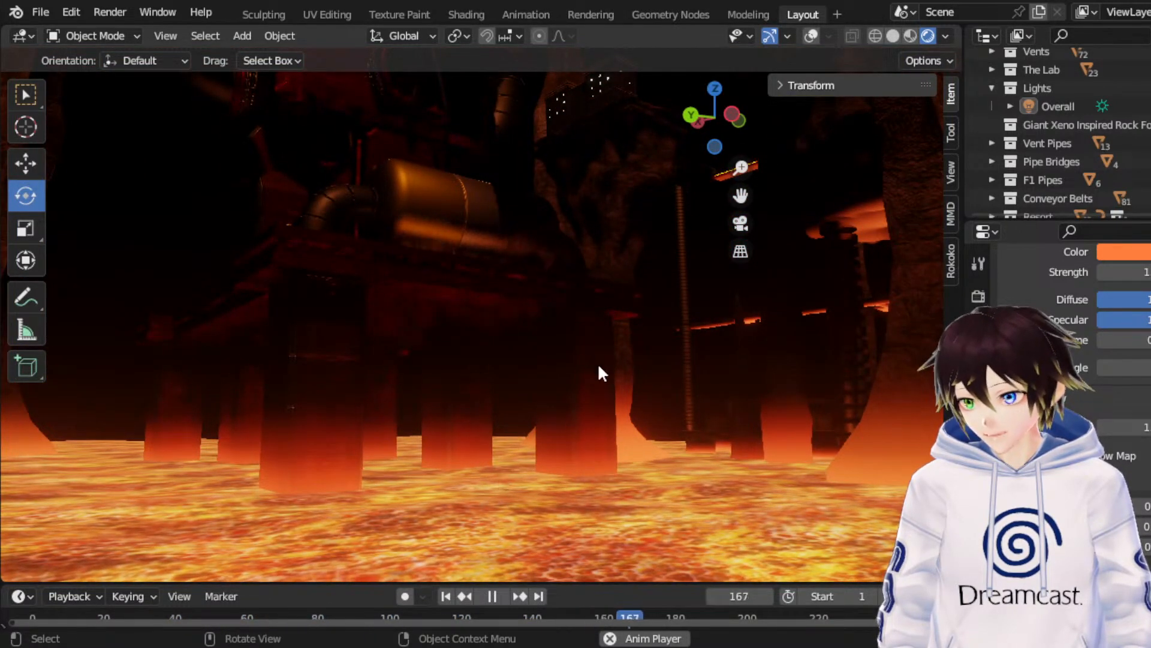
Step: Inspect the tower's support legs in the lava and its upper section, checking Material Preview against Rendered shading
middle_click_drag(596, 340, 520, 391)
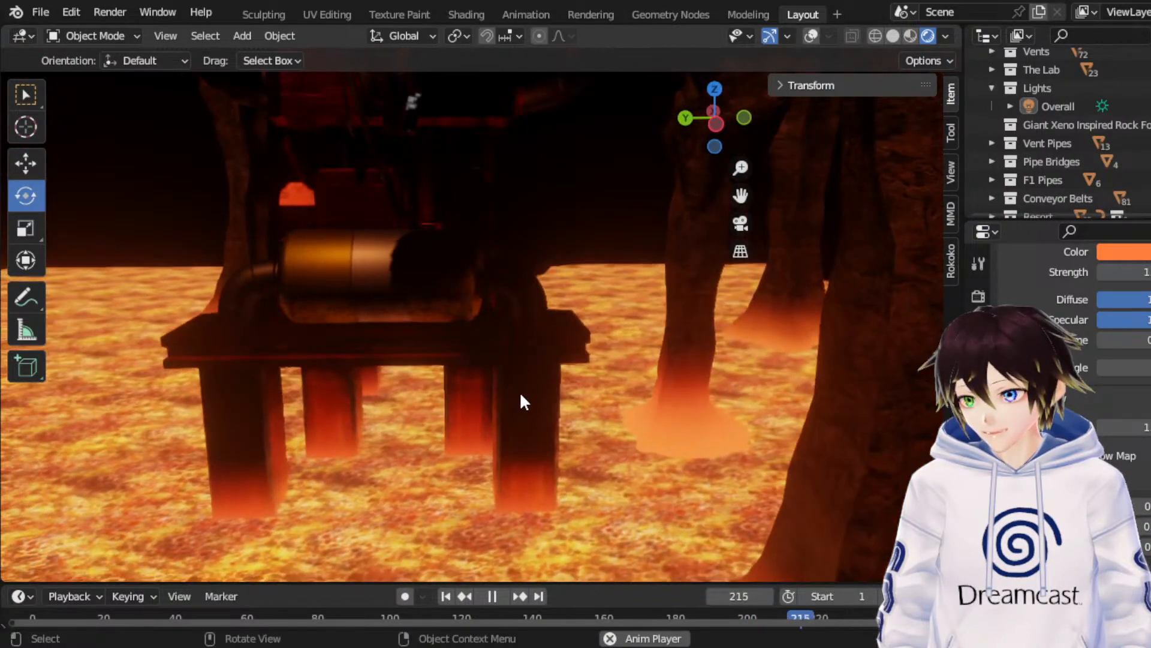
left_click_drag(741, 196, 737, 523)
middle_click_drag(667, 200, 699, 344)
middle_click_drag(424, 323, 527, 336)
left_click_drag(740, 196, 542, 315)
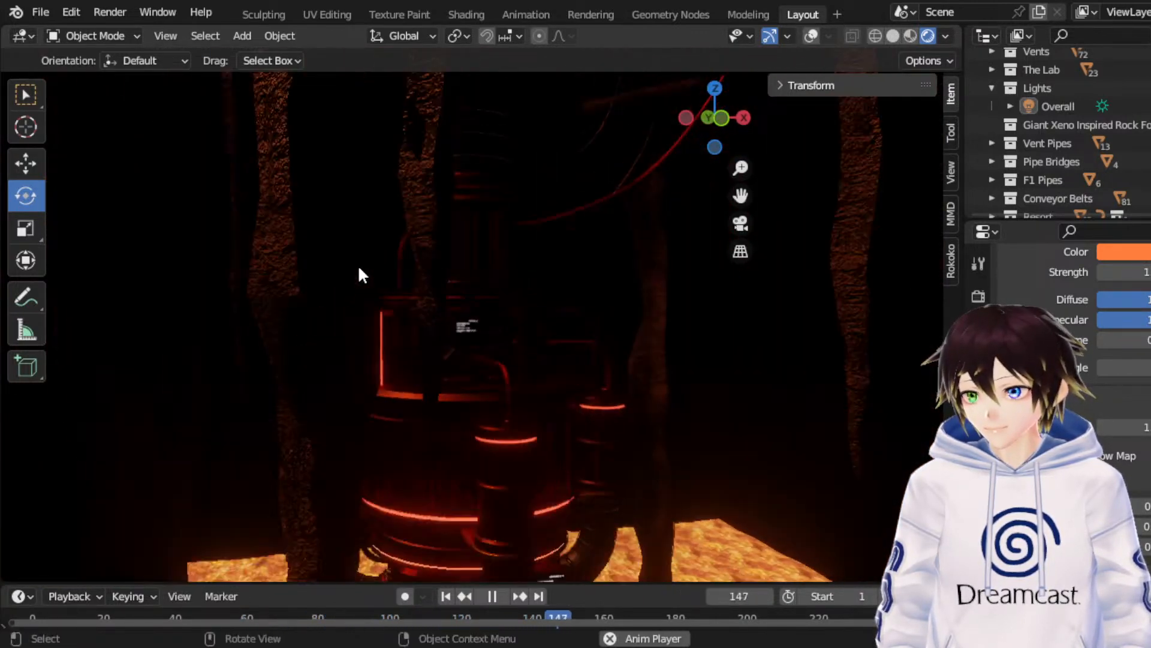
left_click(911, 36)
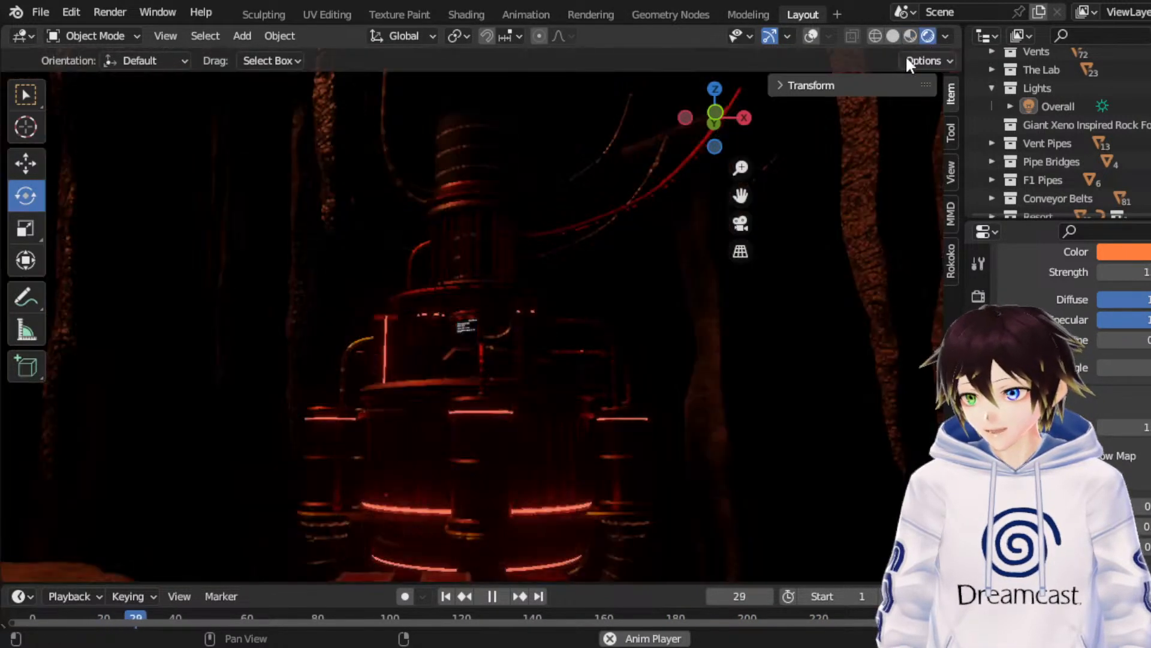
left_click(924, 36)
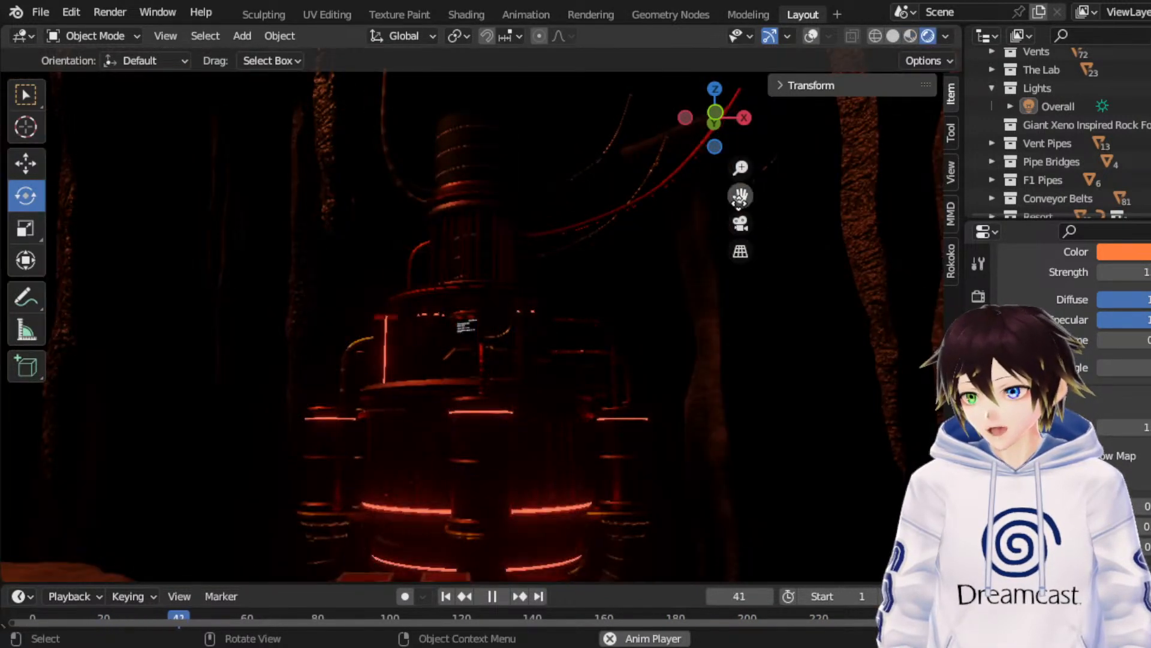
Step: Stop the animation playback and view the reactor tower, resort and surrounding lava from farther away
key("space")
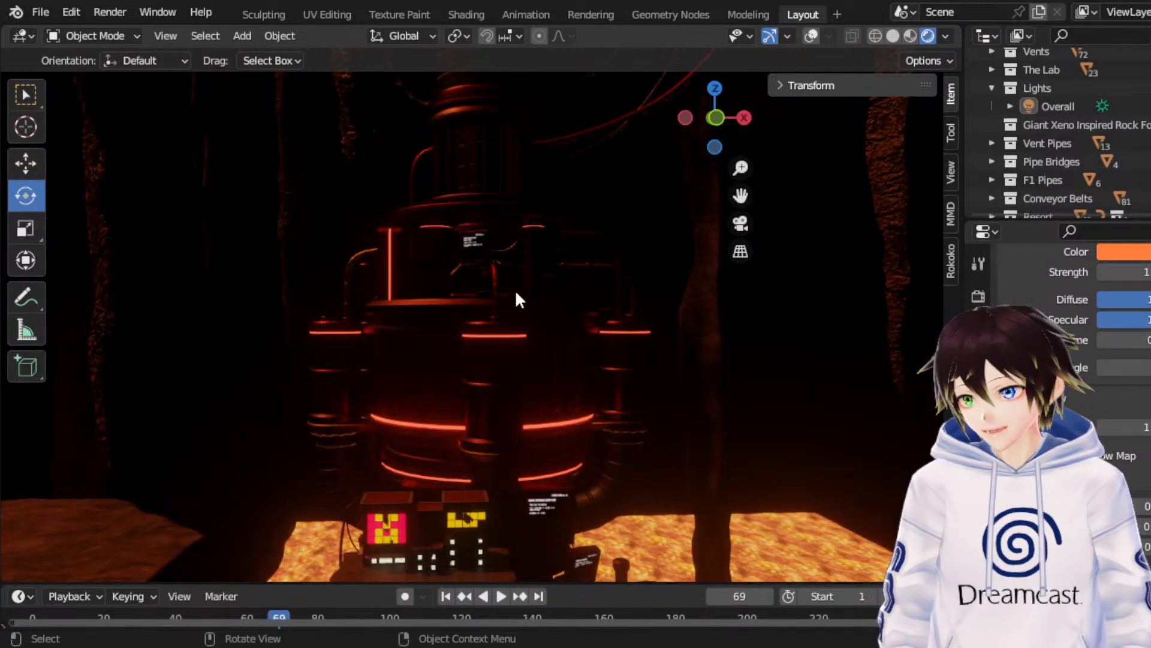
left_click(42, 11)
mouse_move(80, 67)
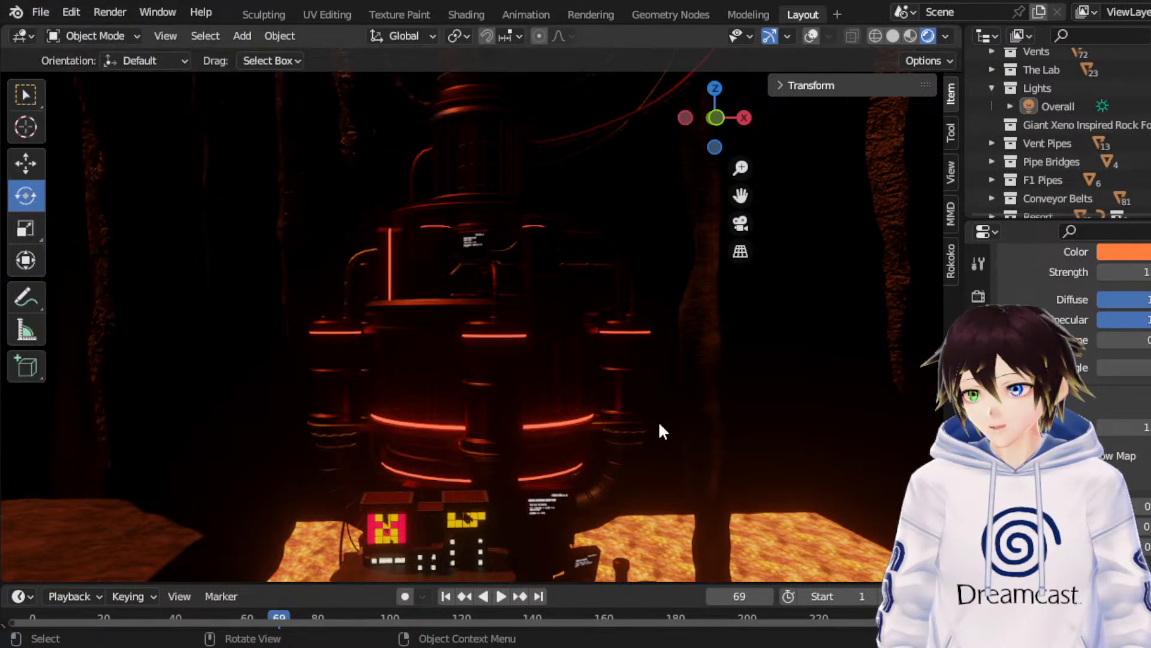
middle_click_drag(659, 420, 602, 333)
left_click_drag(742, 196, 731, 90)
middle_click_drag(444, 259, 422, 274)
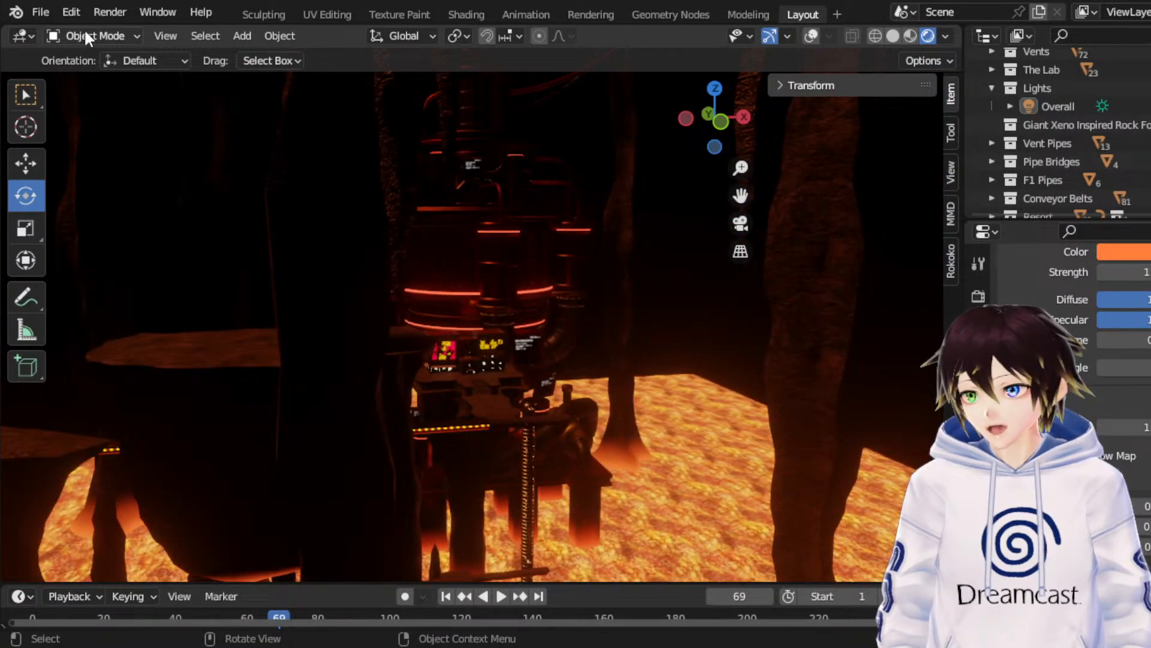
Step: Open the recent file RuinsRemade_Map-02.blend
left_click(43, 9)
mouse_move(75, 73)
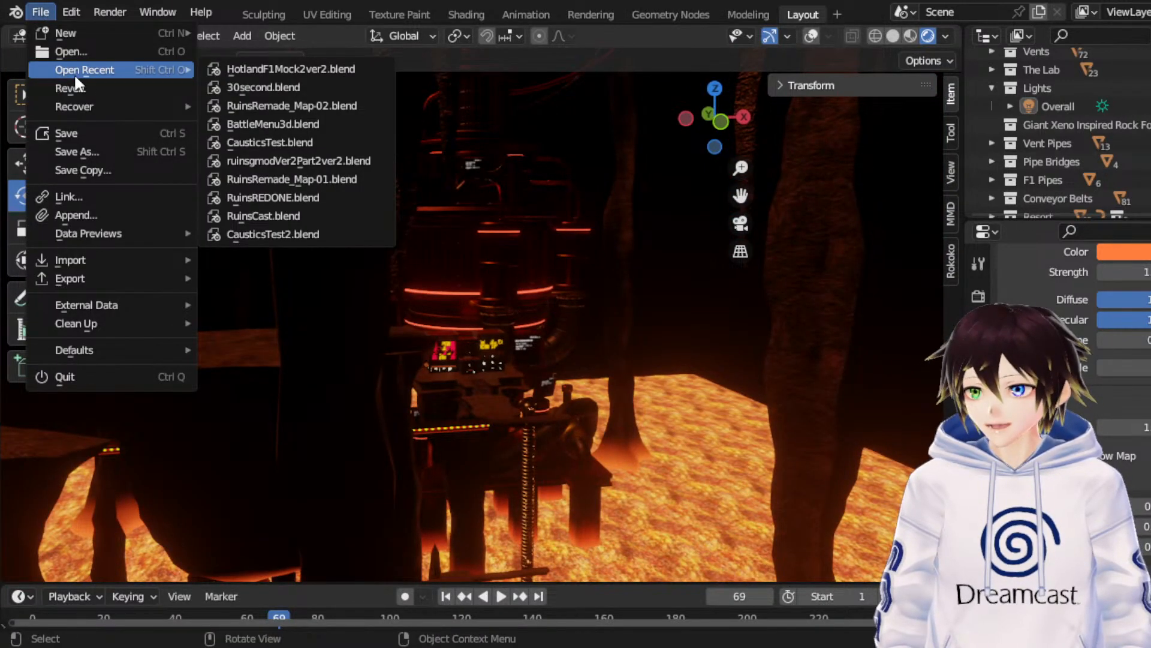
left_click(253, 105)
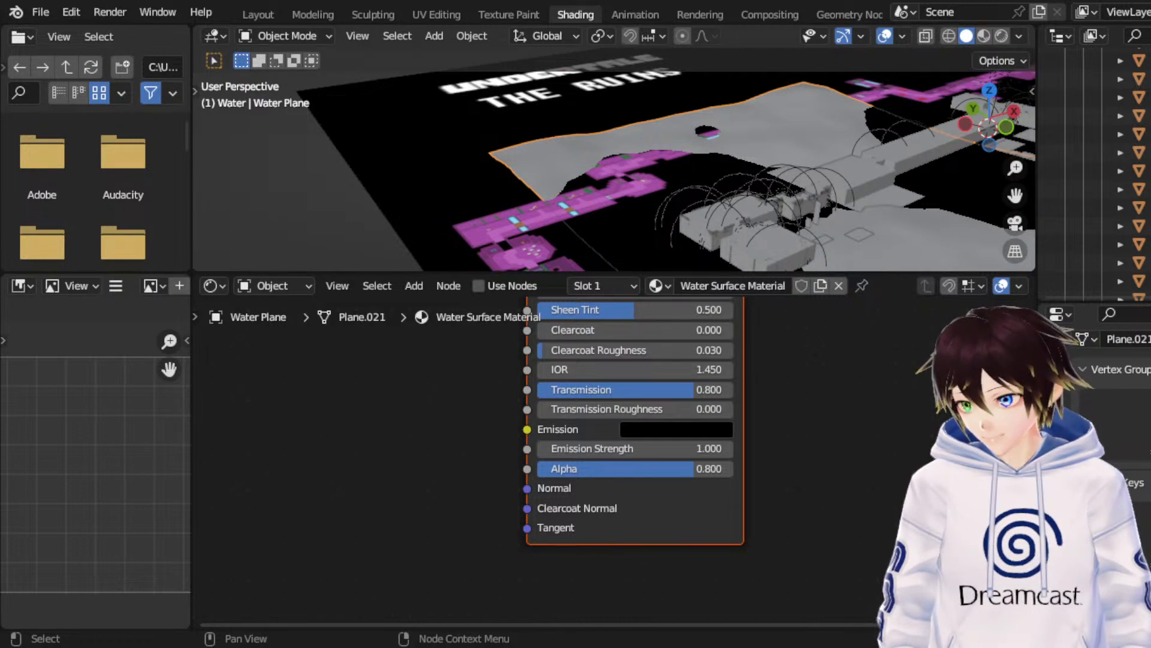
Step: Add a Bump node to the Water Surface Material and connect its Normal output to the Principled BSDF's Normal input
middle_click_drag(543, 451, 755, 540)
scroll(755, 540, "down", 2)
left_click(419, 290)
left_click(447, 307)
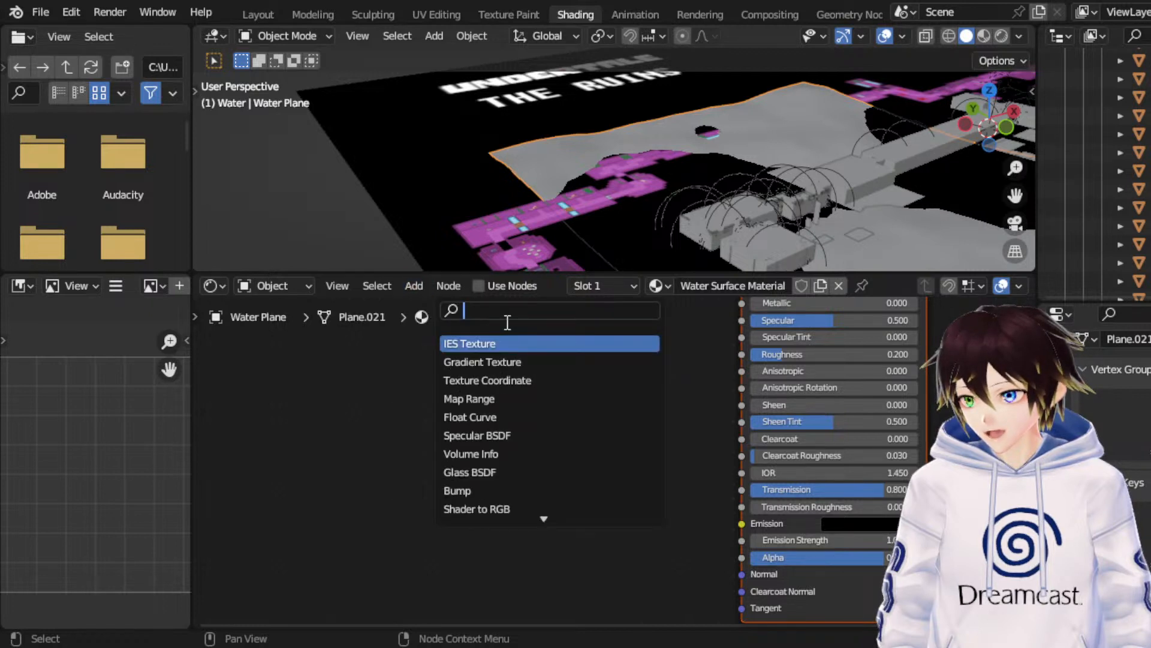
type("bump")
key("Return")
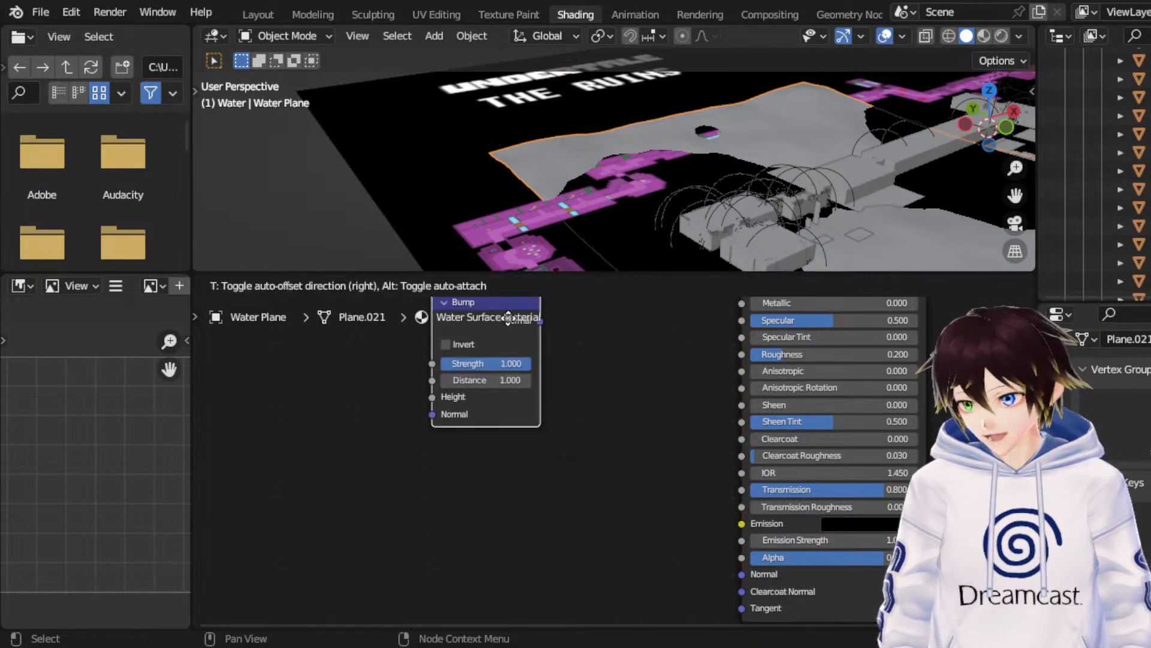
left_click(519, 419)
middle_click_drag(519, 419, 484, 360)
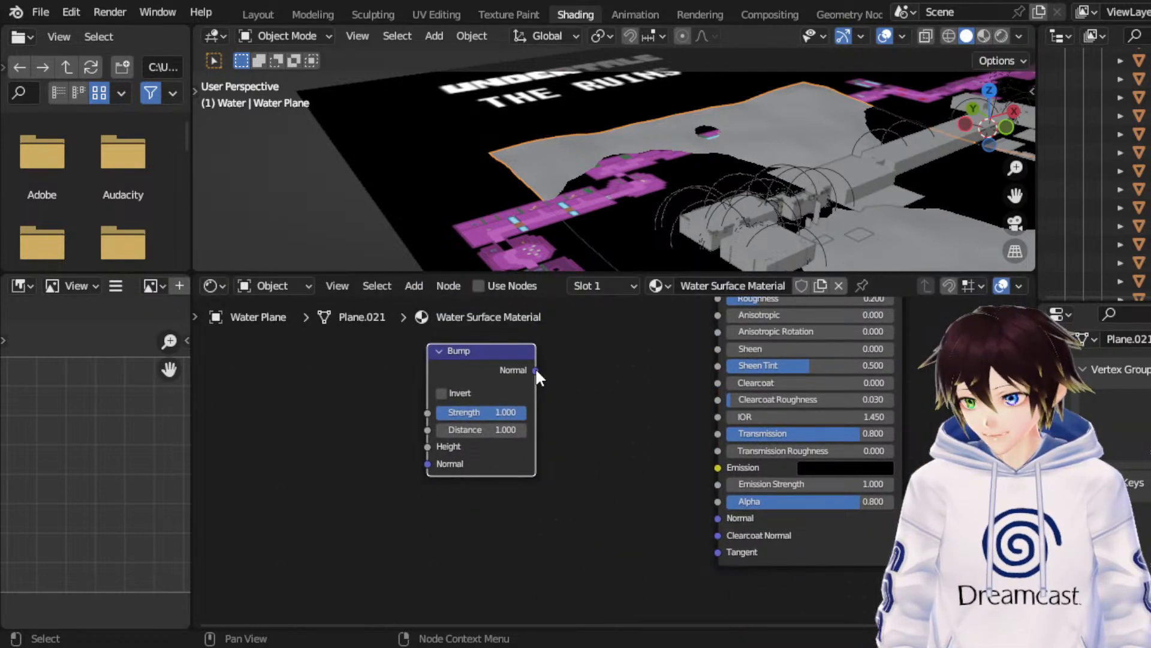
left_click_drag(535, 370, 707, 517)
Step: Add a Musgrave Texture node before the Bump node and connect its Height output to the Bump node's Height input
middle_click_drag(477, 335, 517, 355)
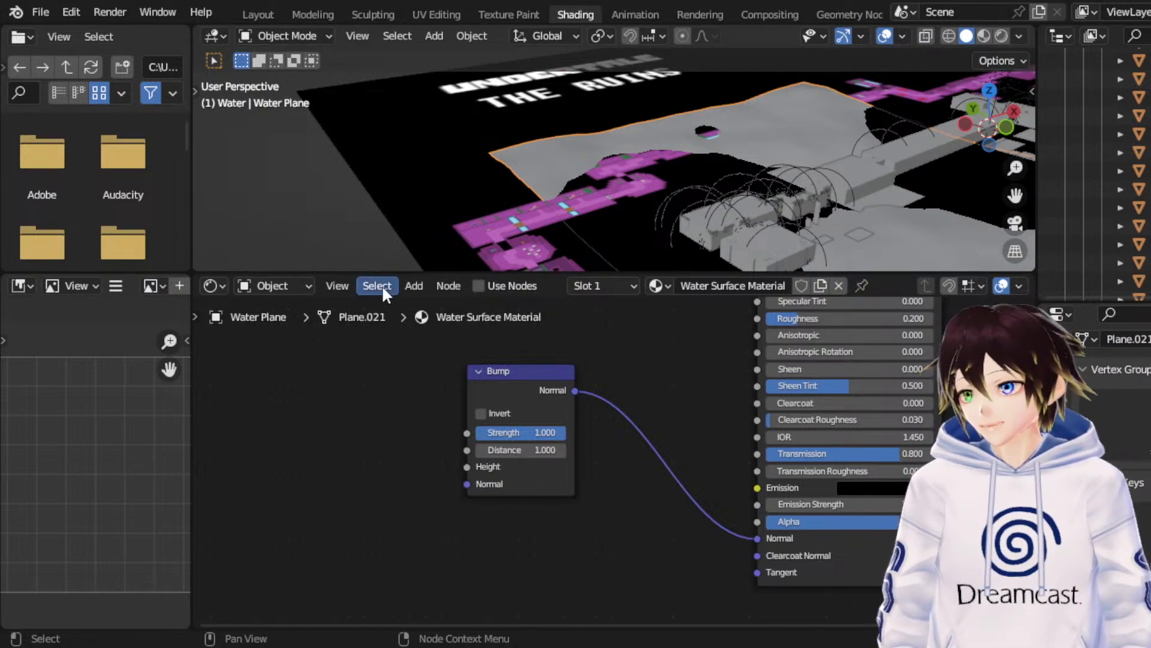
left_click(413, 286)
left_click(420, 303)
type("musgra")
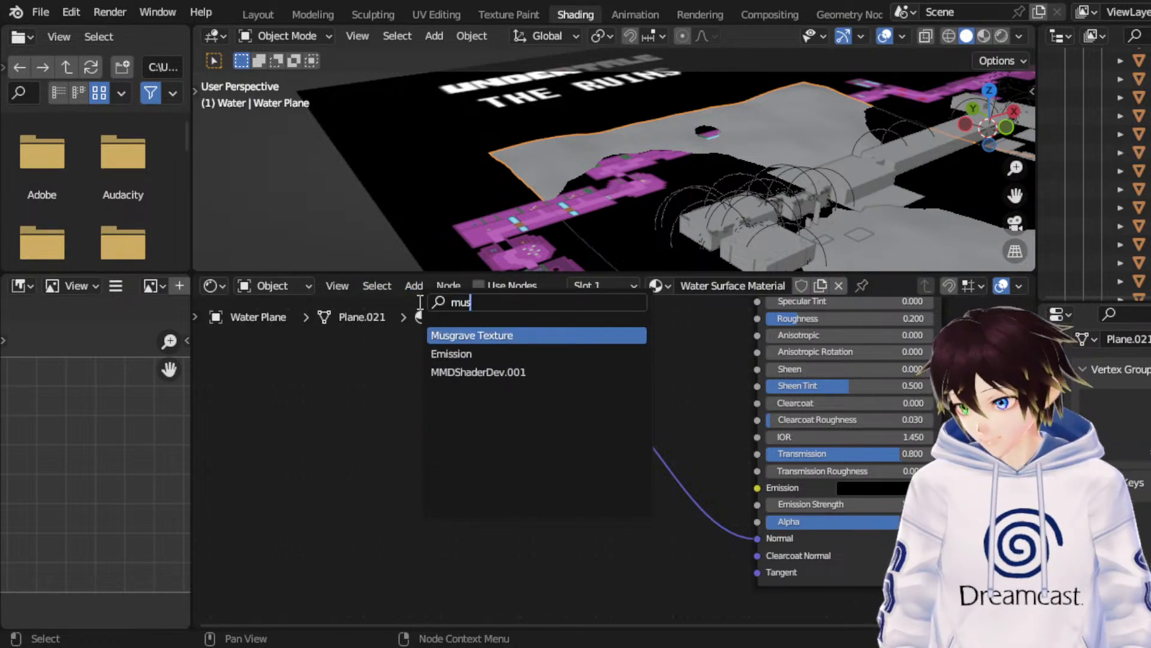
key("Return")
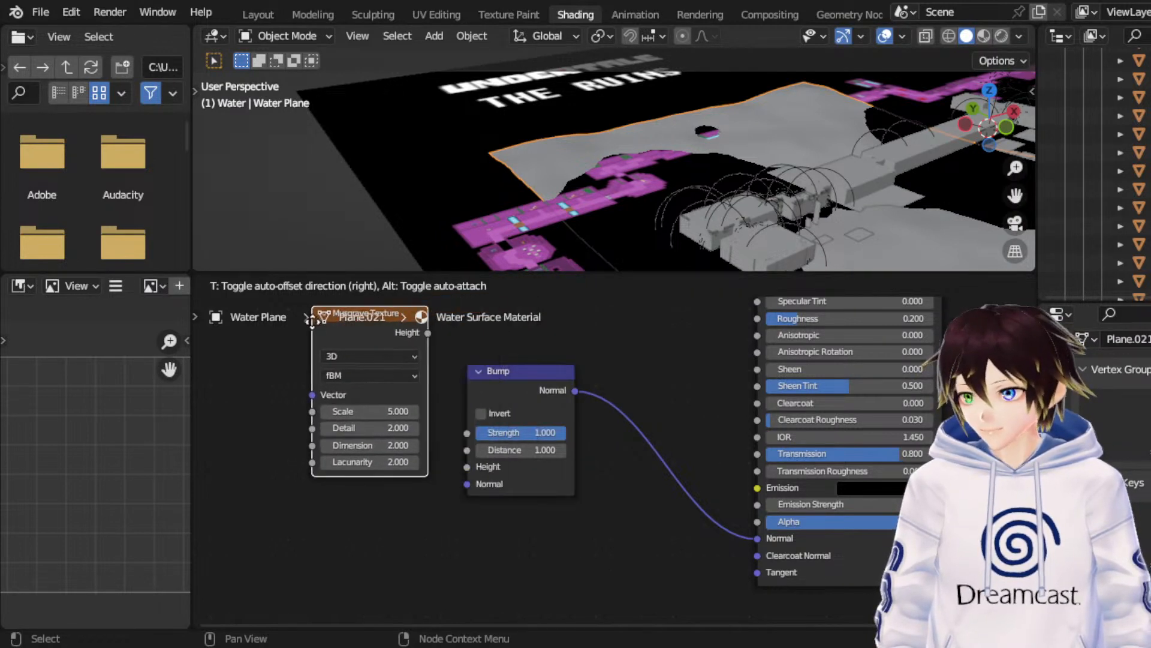
left_click(281, 359)
scroll(534, 478, "up", 2)
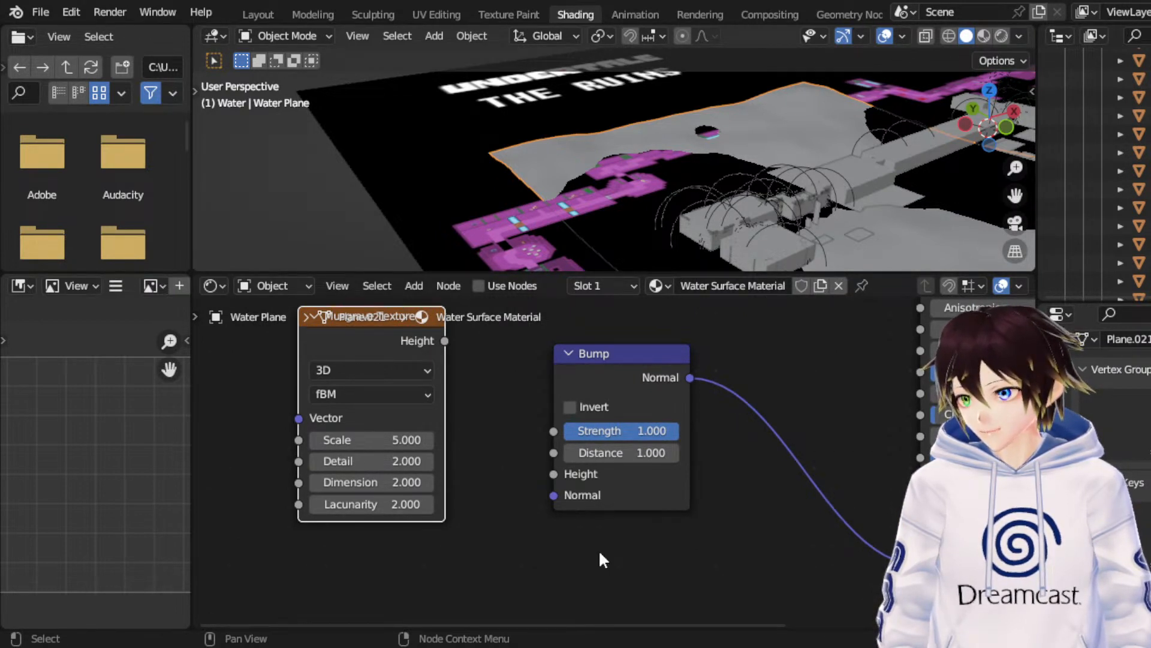
left_click_drag(444, 341, 553, 474)
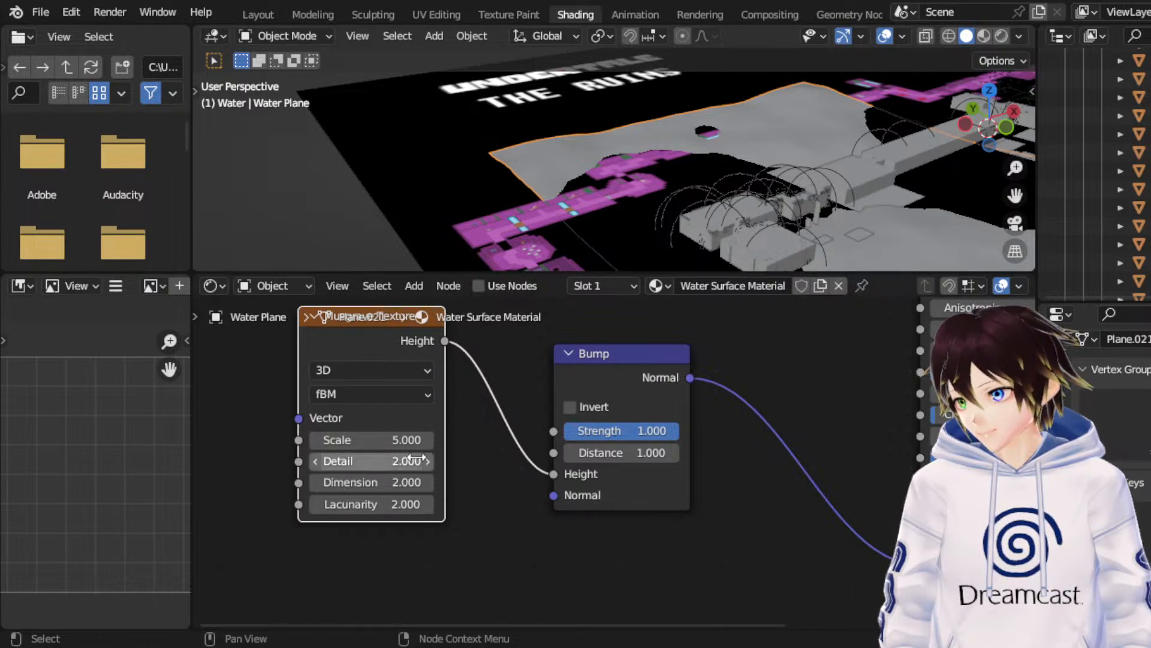
Step: Add a Mapping node and feed its Vector output into the Musgrave Texture's Vector input
middle_click_drag(410, 462, 566, 498)
scroll(538, 463, "down", 2)
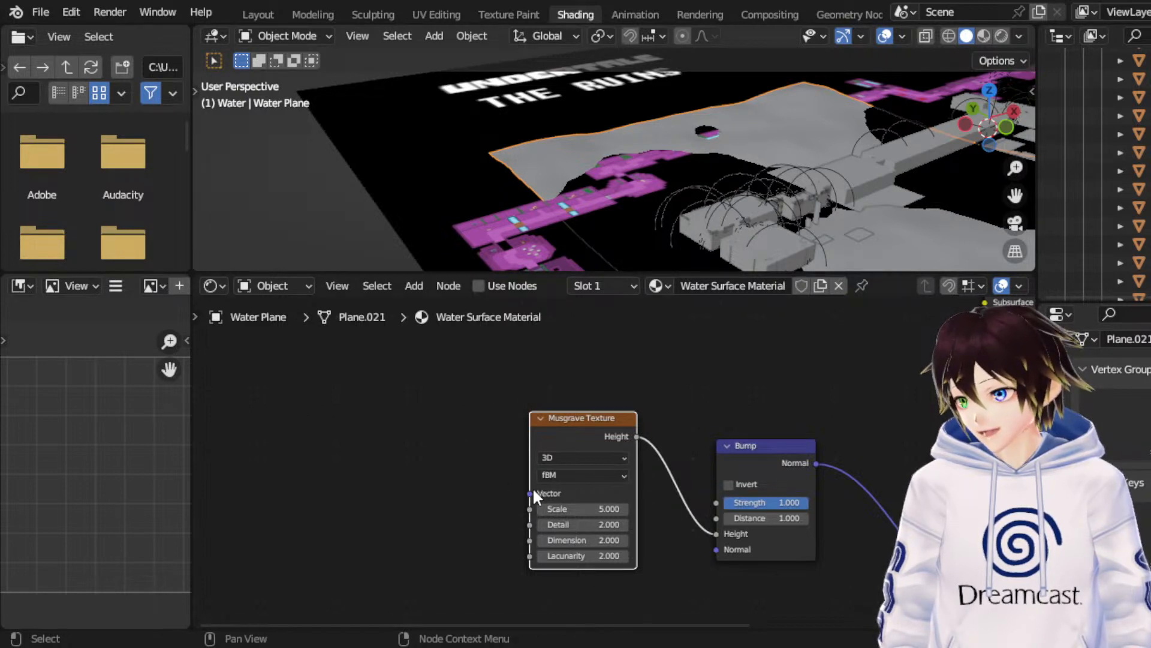
left_click_drag(530, 493, 339, 372)
type("mapp")
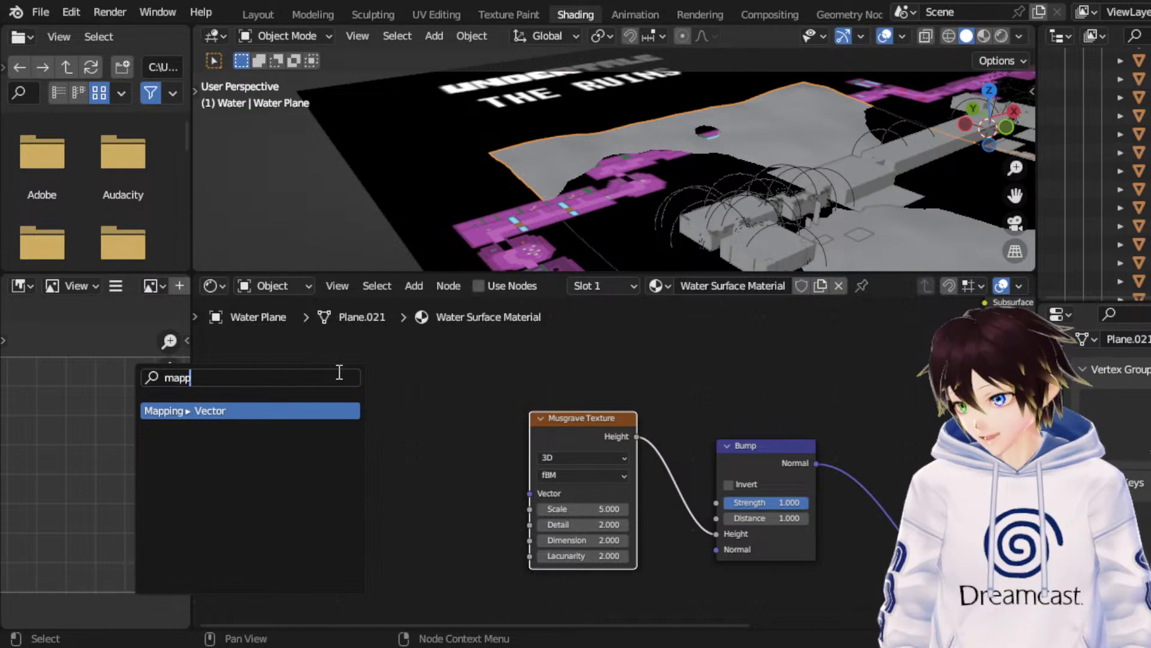
type("ing")
key("Return")
left_click(434, 390)
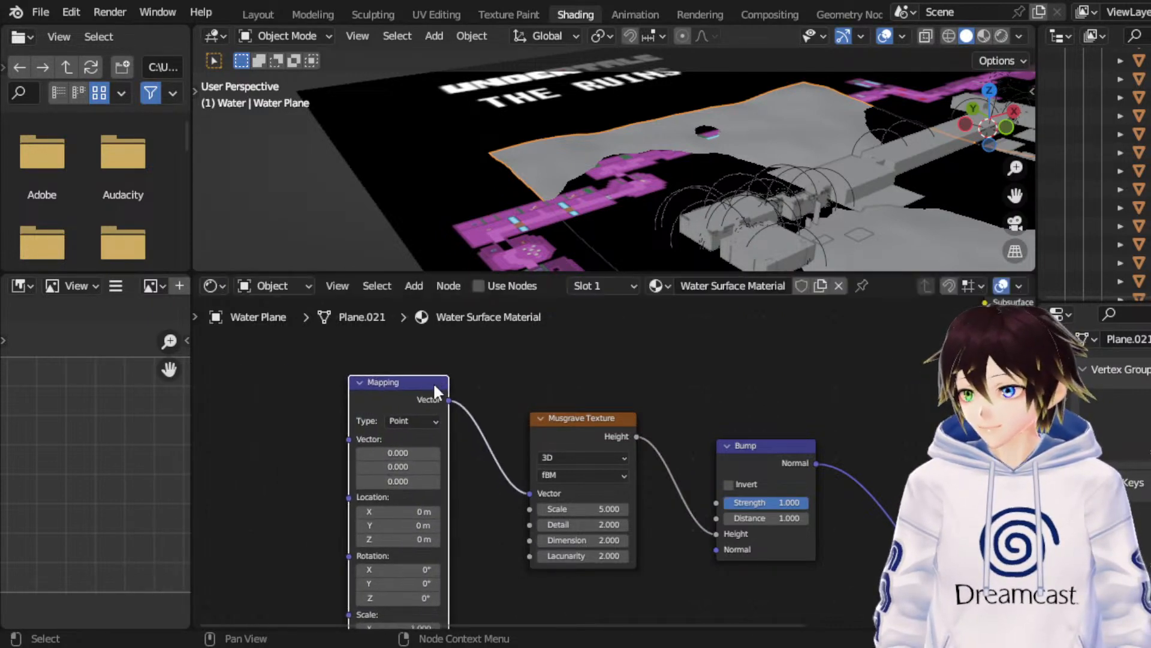
scroll(484, 540, "down", 2)
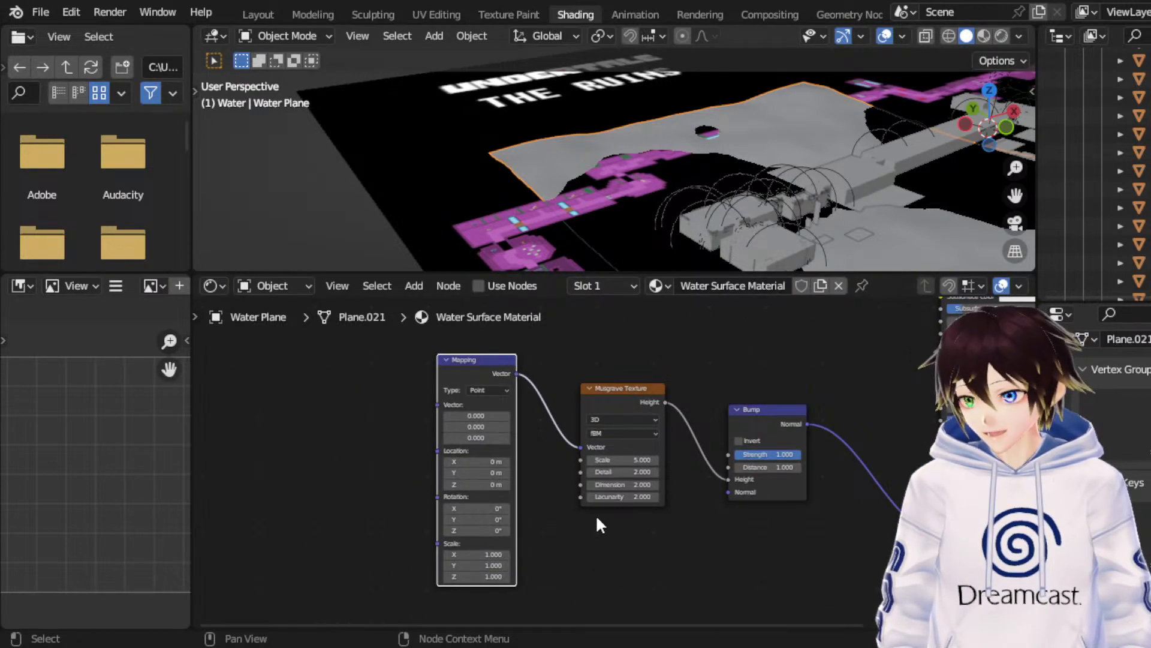
scroll(588, 534, "up", 1)
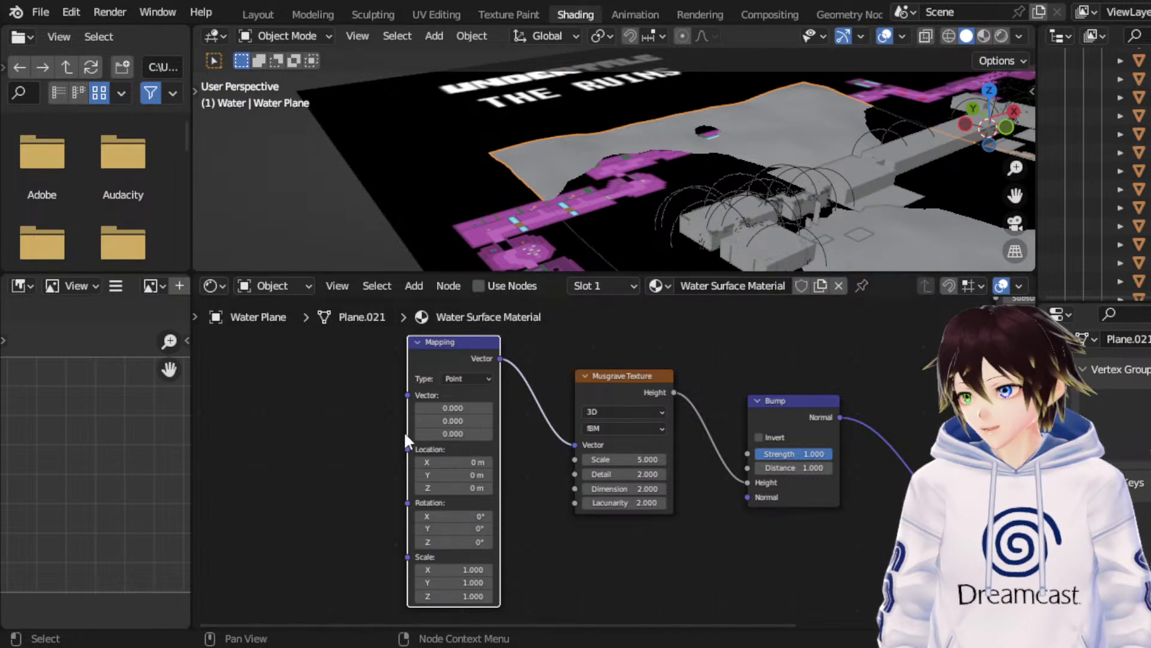
Step: Add a Texture Coordinate node with Generated linked to the Mapping node's Vector input, placing it before the Mapping node
middle_click_drag(351, 339, 514, 478)
left_click_drag(556, 461, 393, 398)
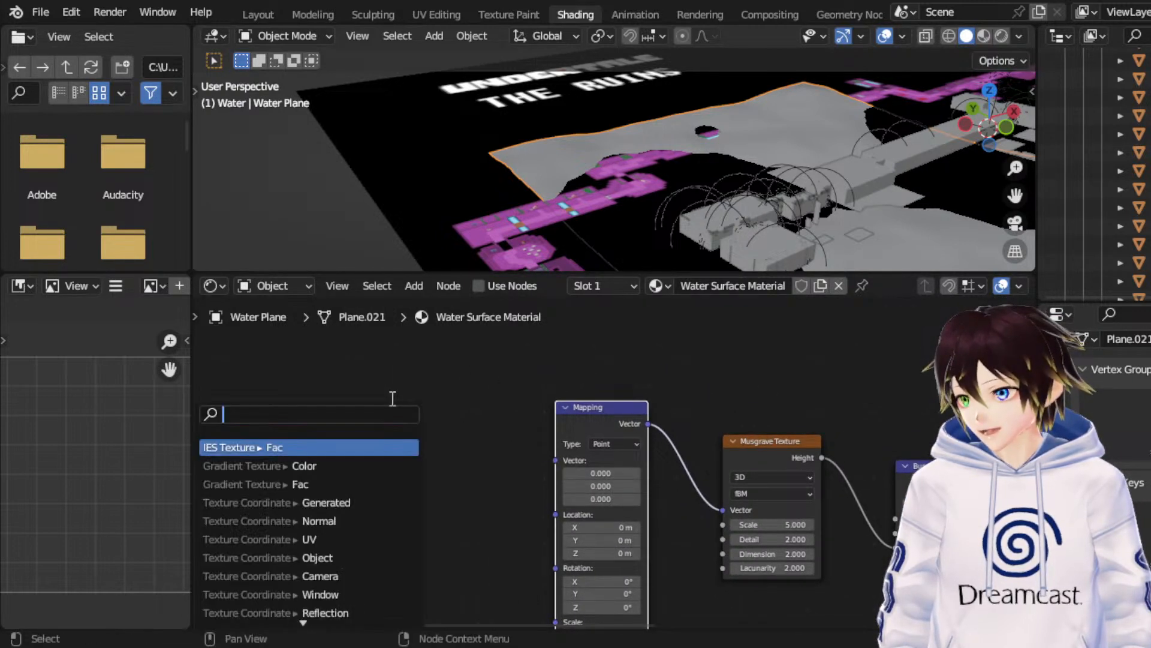
type("coord")
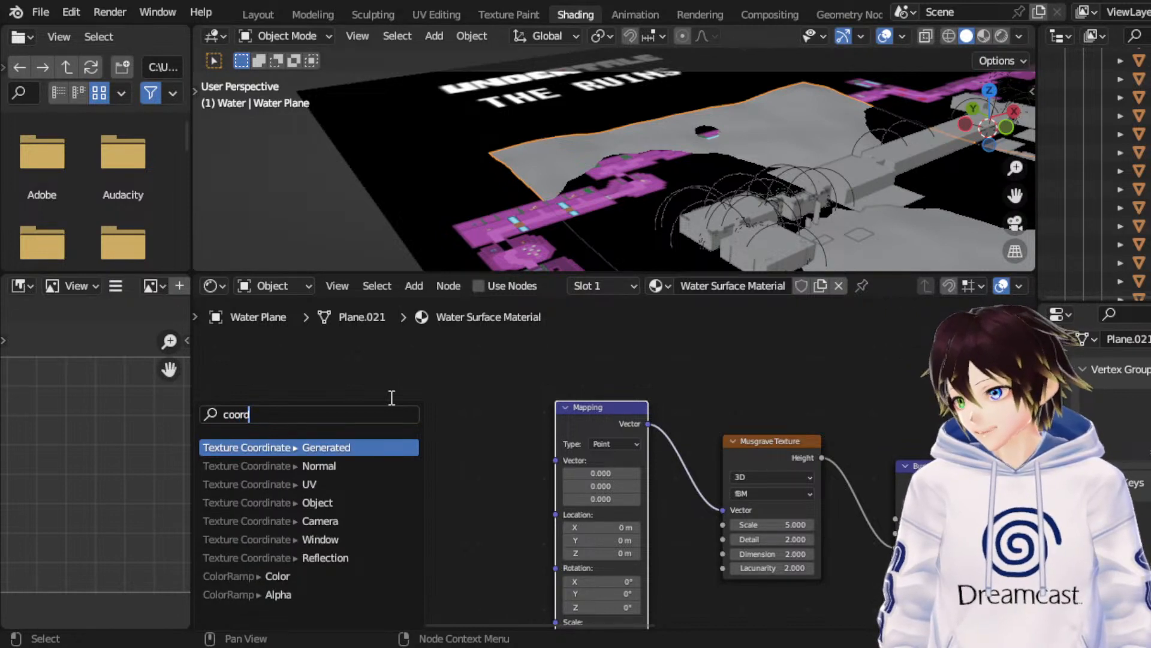
key("Return")
left_click(390, 397)
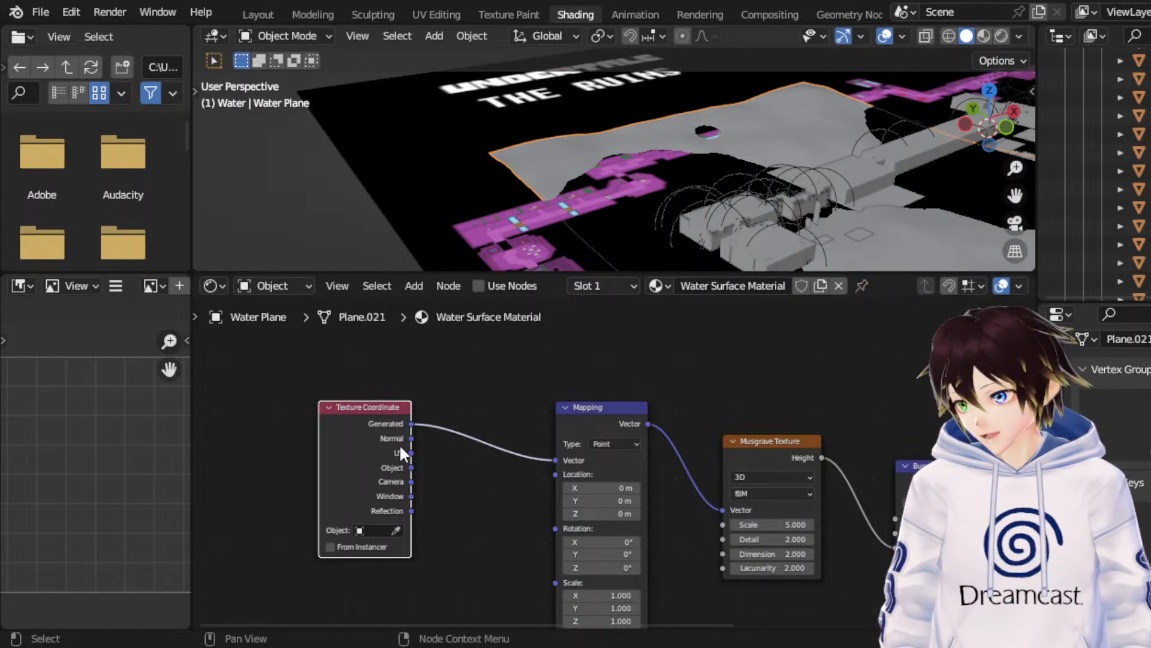
left_click_drag(400, 444, 449, 428)
middle_click_drag(529, 520, 513, 482)
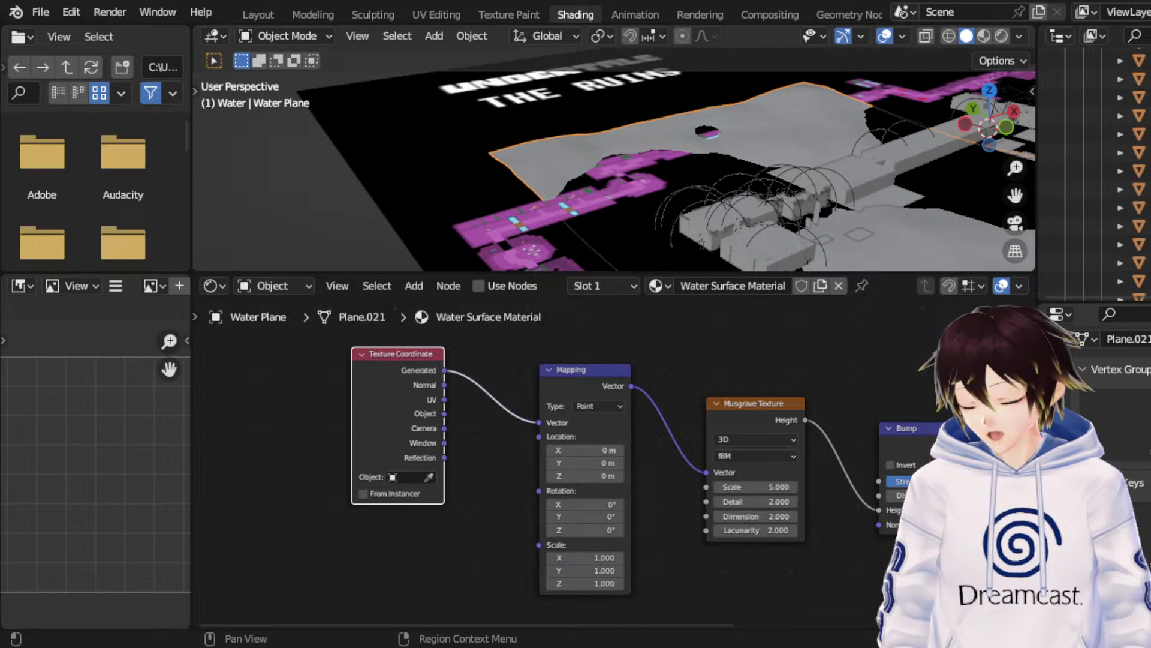
Step: Change the Water Surface Material's blend mode from Opaque to an alpha-based mode and choose its shadow mode
left_click(1141, 543)
scroll(1141, 543, "down", 8)
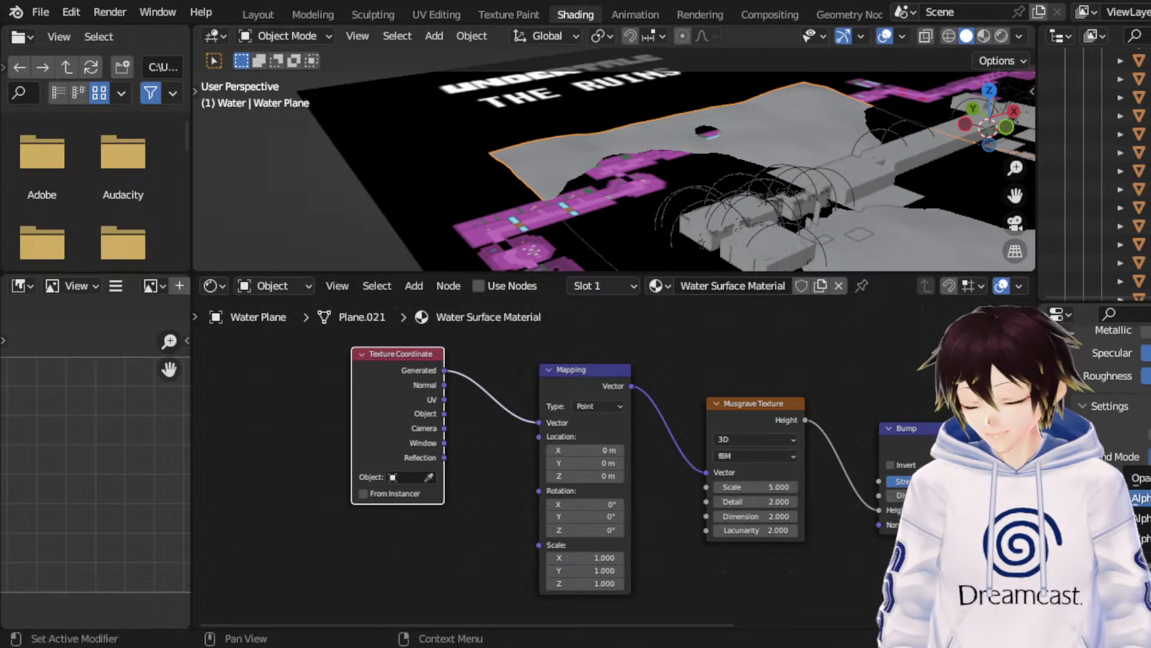
left_click(1145, 456)
left_click(1144, 538)
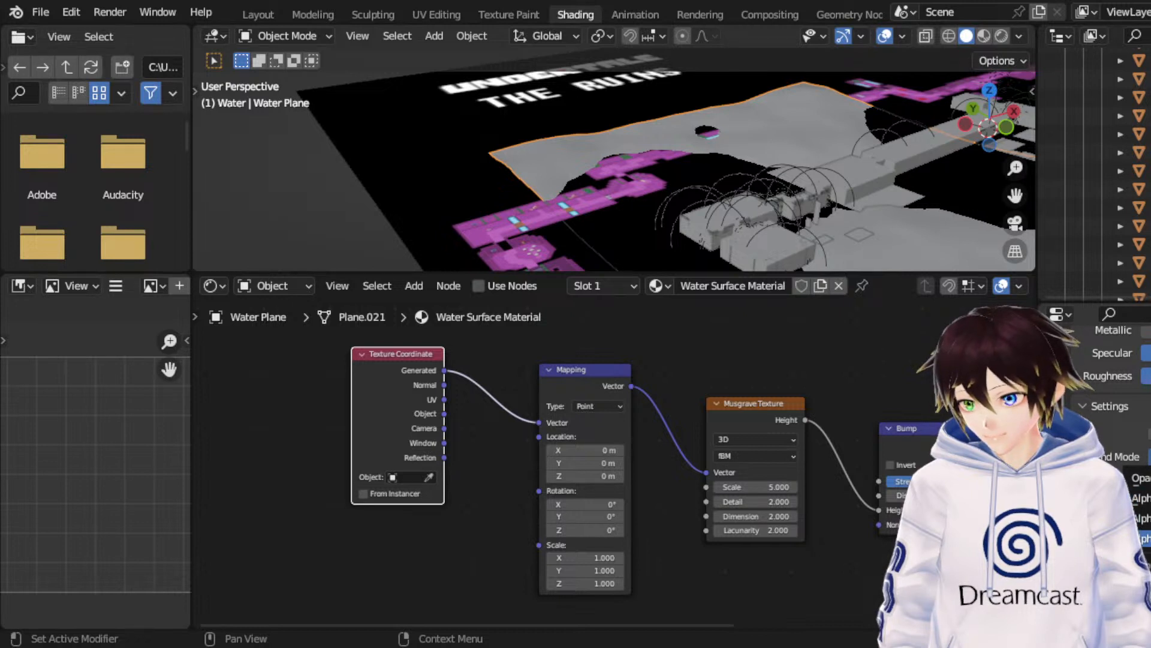
left_click(1144, 480)
left_click(1137, 504)
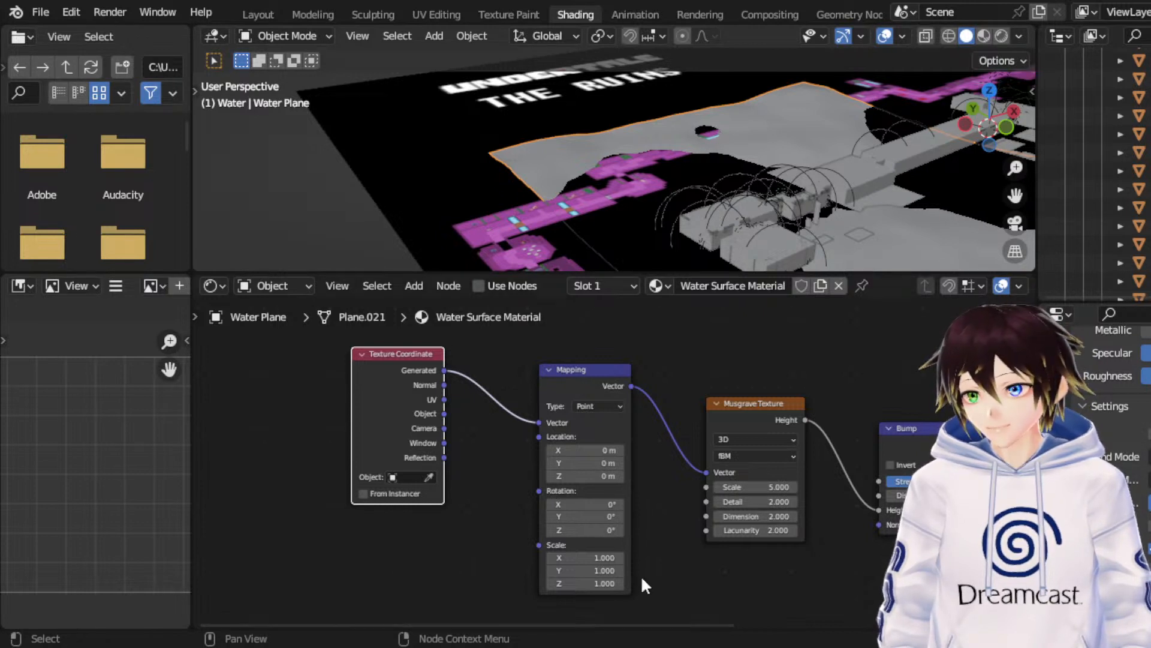
Step: Save RuinsRemade_Map-02.blend with the water material's new node chain
scroll(698, 446, "down", 4)
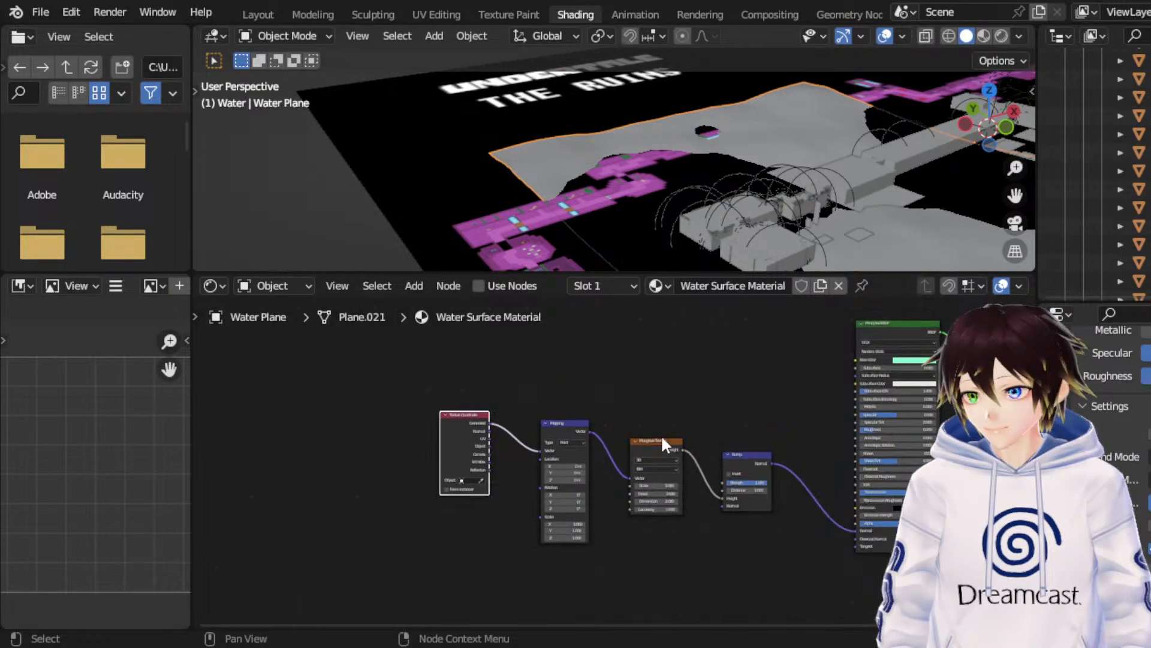
middle_click_drag(689, 381, 643, 395)
key("ctrl+s")
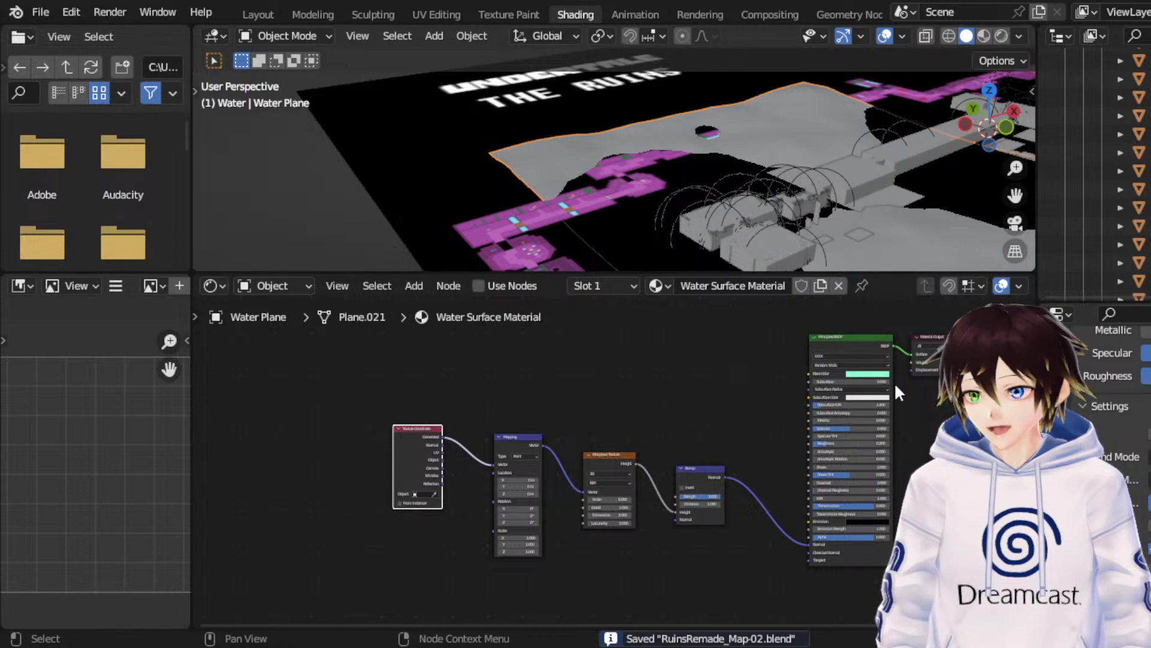
Step: Set the Base Color in the water material's surface properties to hex 90FFD1, matching the Principled BSDF node
scroll(1115, 408, "up", 10)
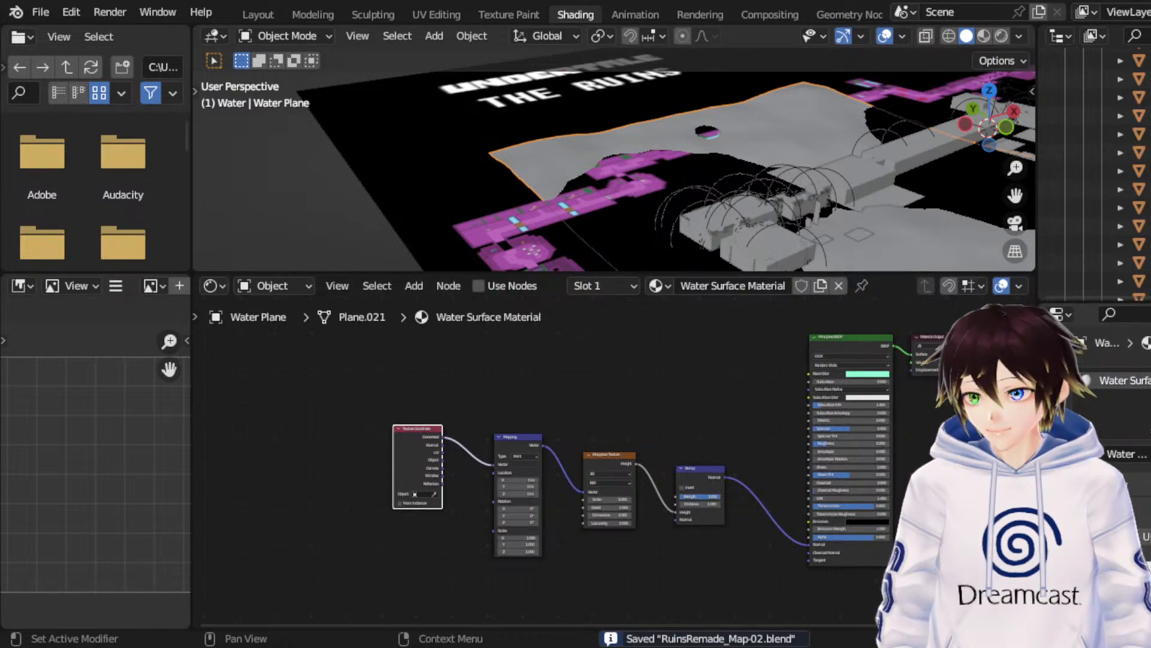
left_click(971, 414)
left_click(841, 338)
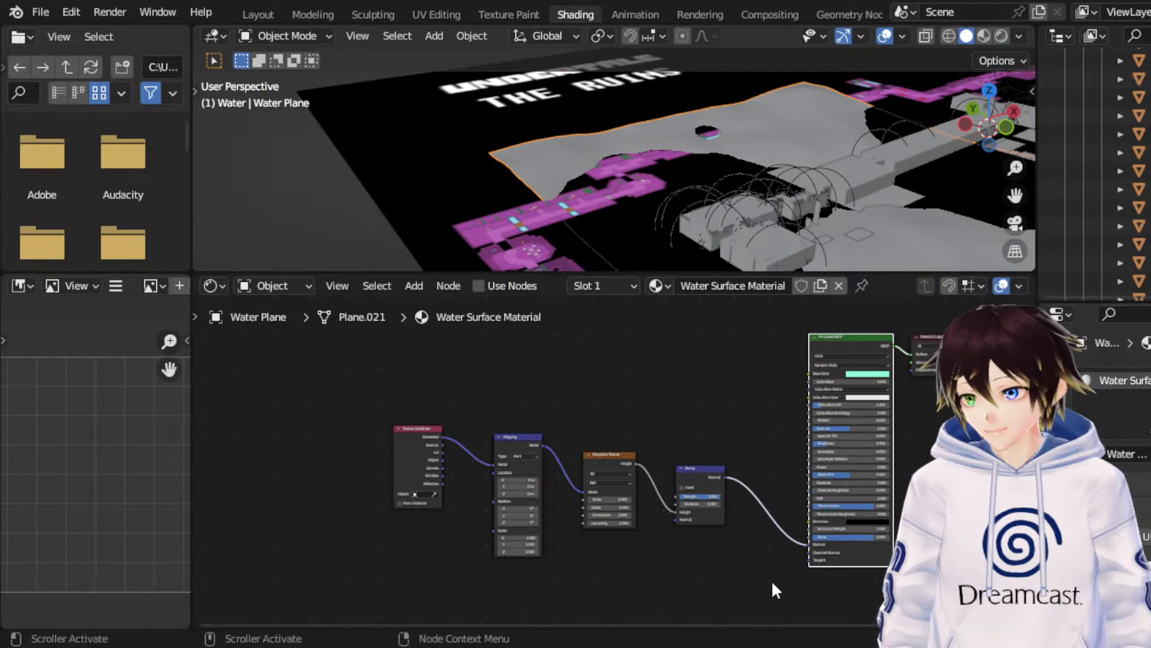
scroll(861, 373, "up", 1)
scroll(861, 373, "up", 4)
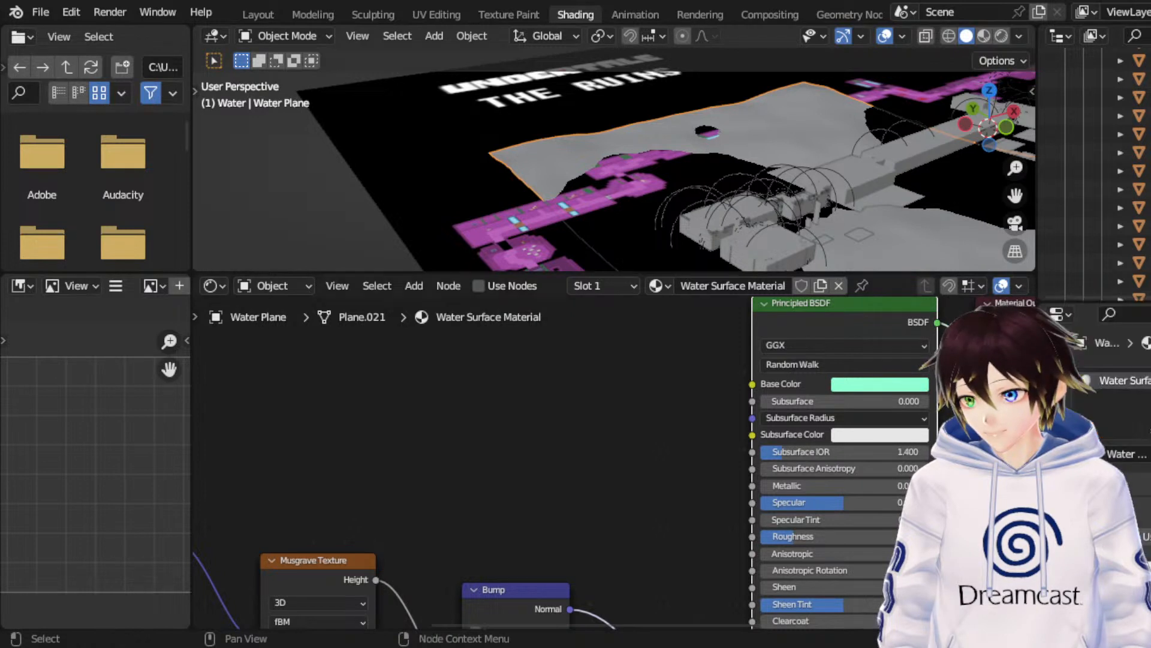
left_click(901, 384)
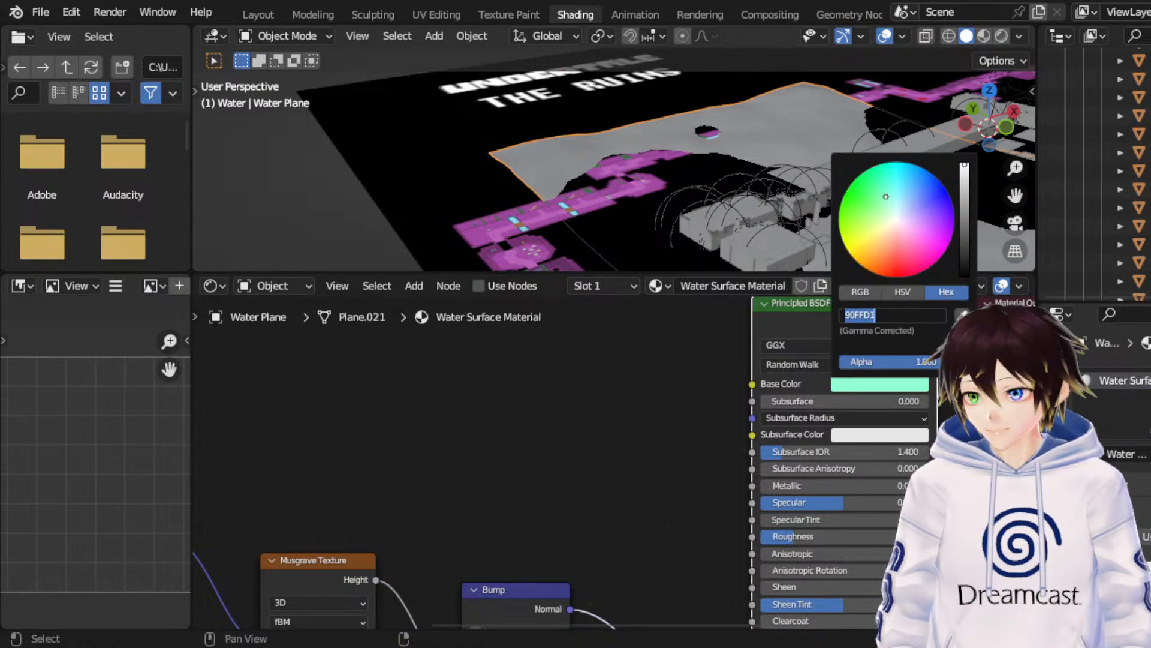
left_click(1148, 570)
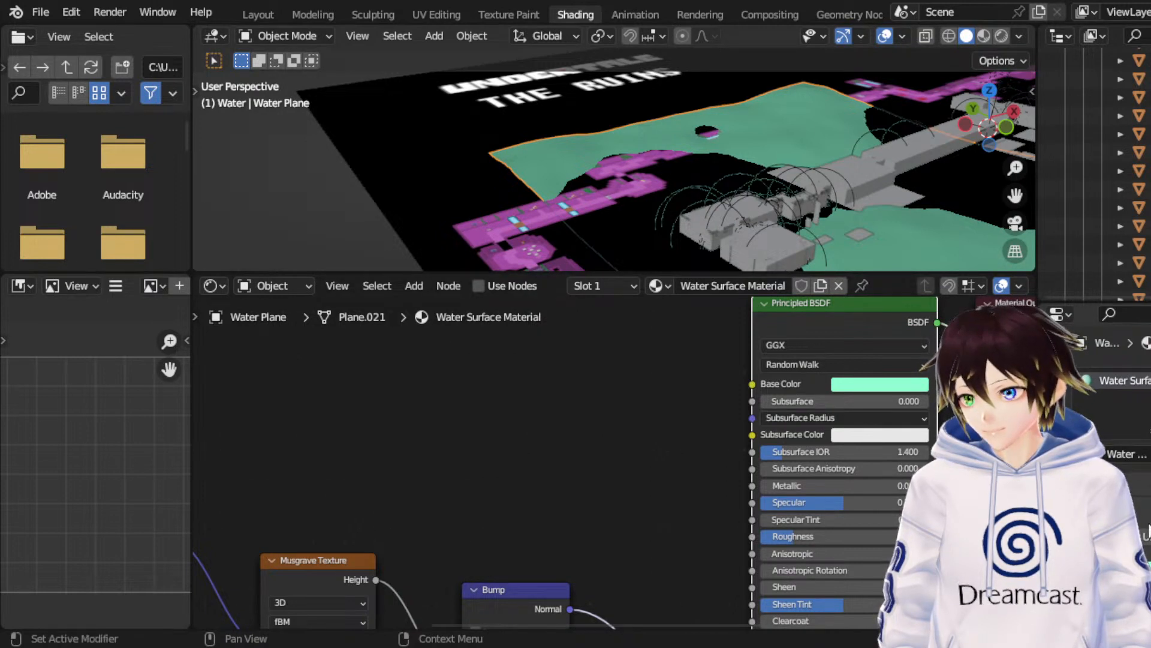
Step: Set the Principled BSDF's Subsurface Color to hex 9AE8FF
scroll(1149, 529, "down", 5)
scroll(1148, 529, "down", 2)
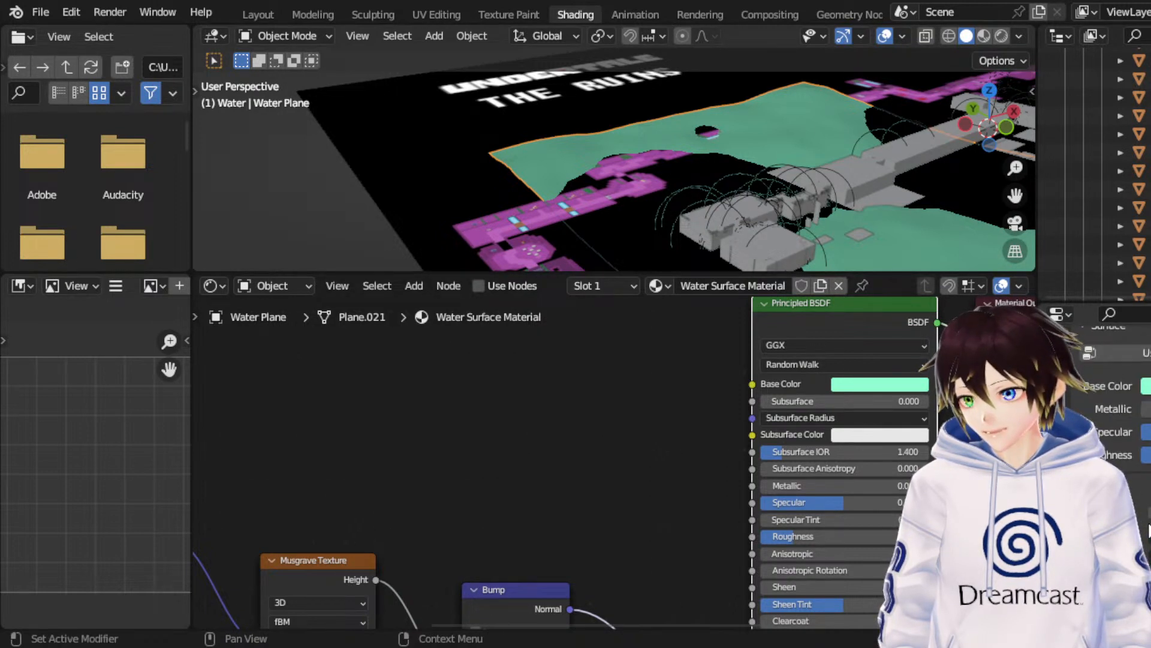
left_click(875, 435)
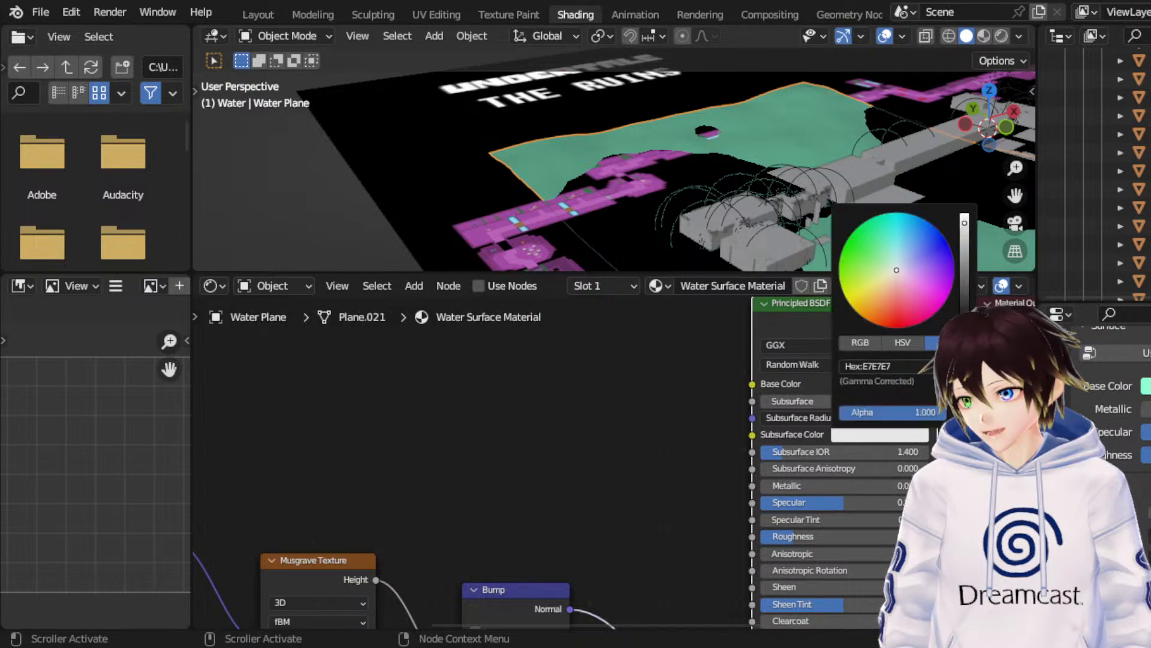
left_click(922, 360)
type("9AE8FF")
key("Return")
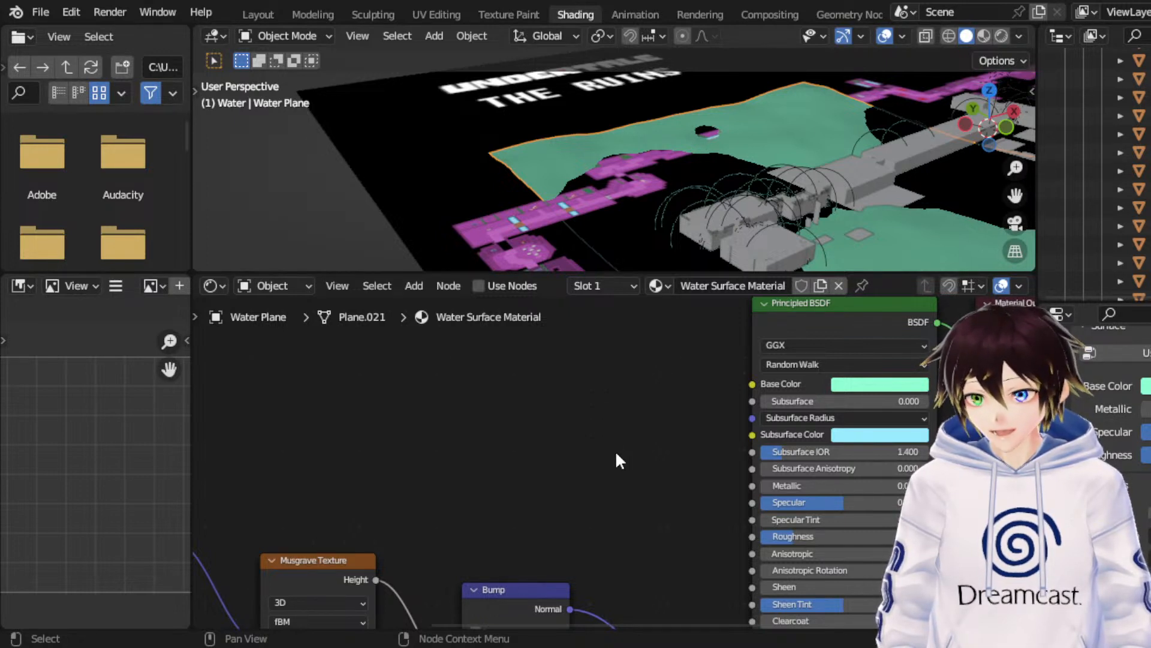
Step: Adjust the Water Plane's Ocean modifier settings and lower its Waves Scale to flatten the waves
middle_click_drag(615, 451, 529, 411)
scroll(527, 403, "down", 3)
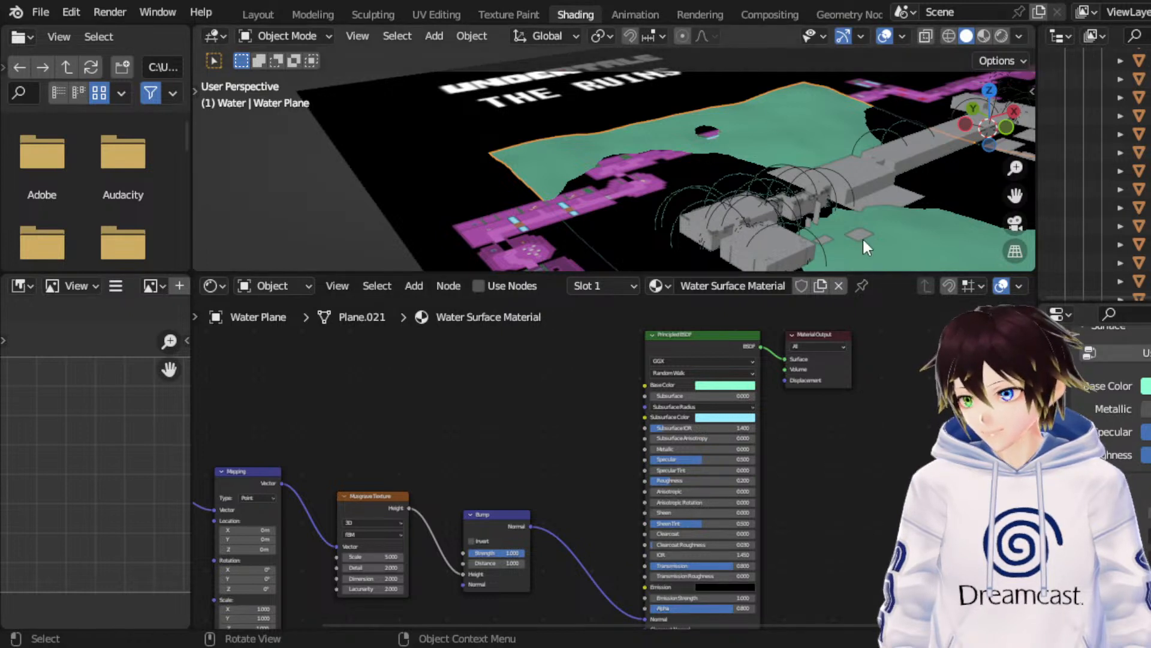
left_click(1056, 489)
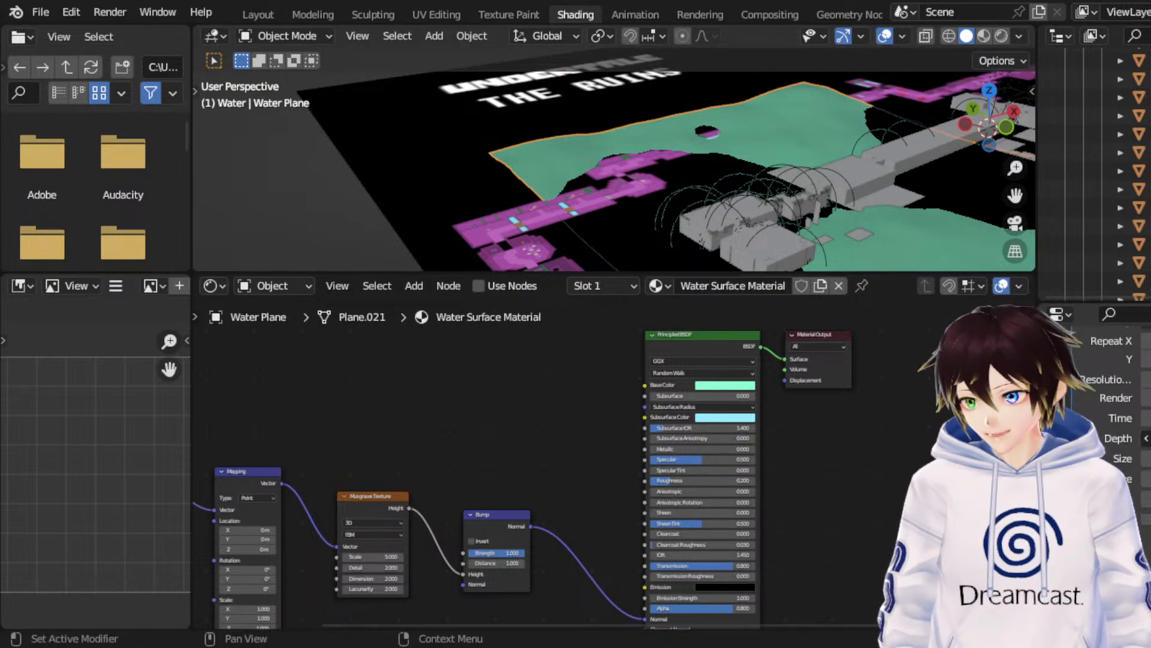
scroll(1147, 454, "up", 3)
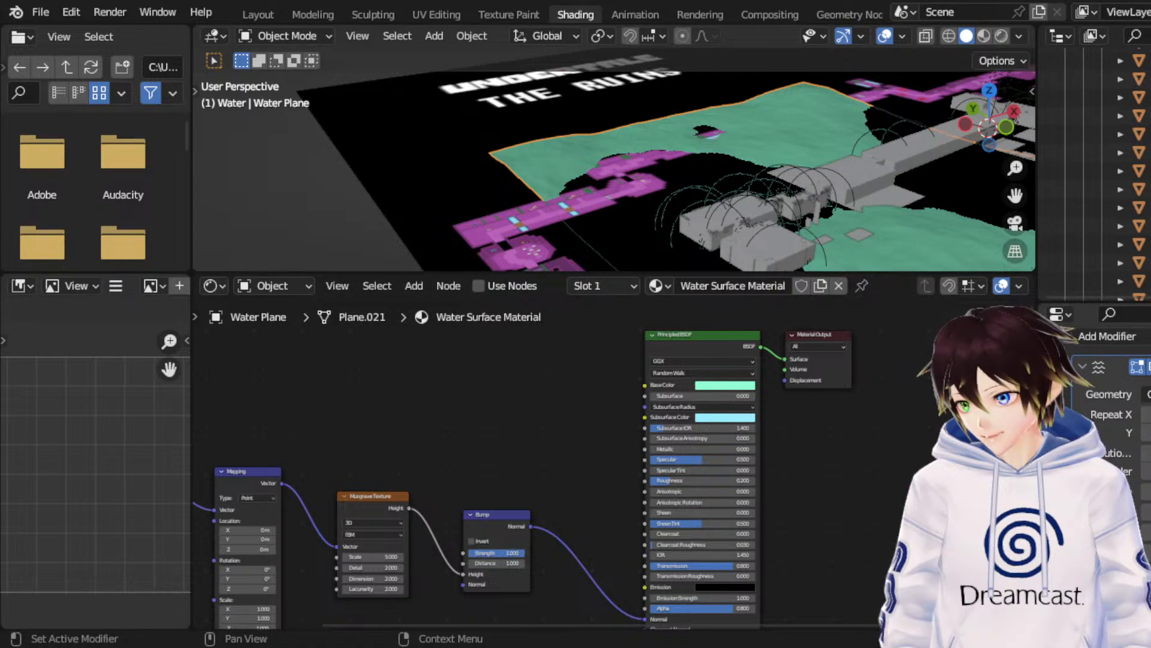
key("Return")
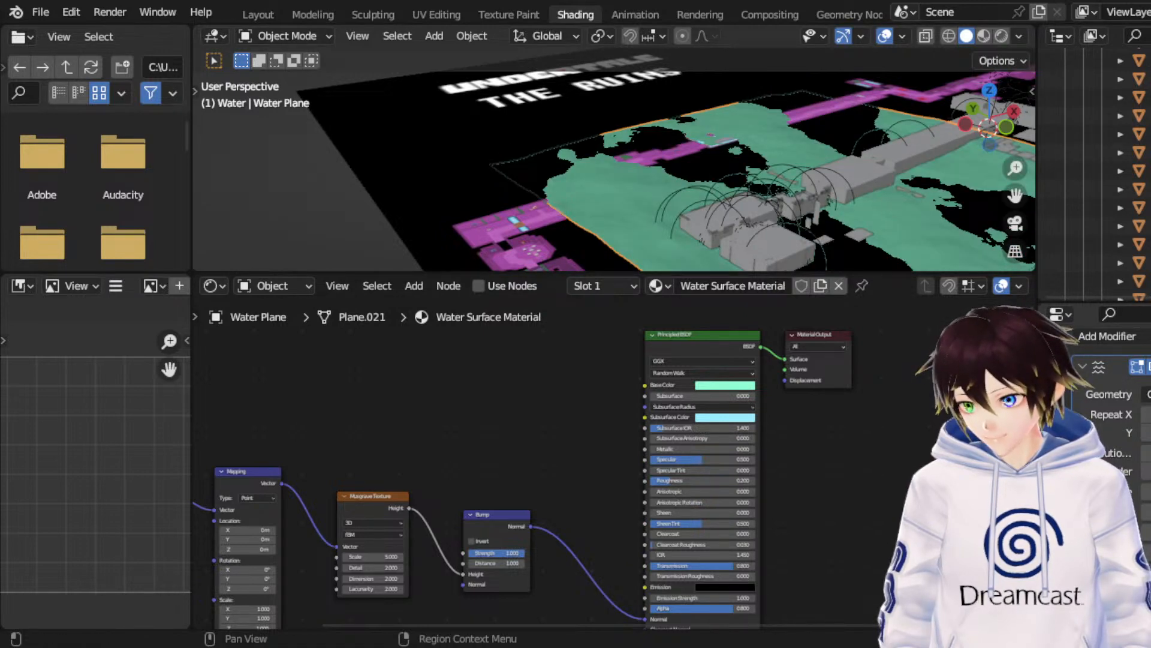
left_click_drag(1016, 196, 960, 143)
scroll(1127, 456, "down", 3)
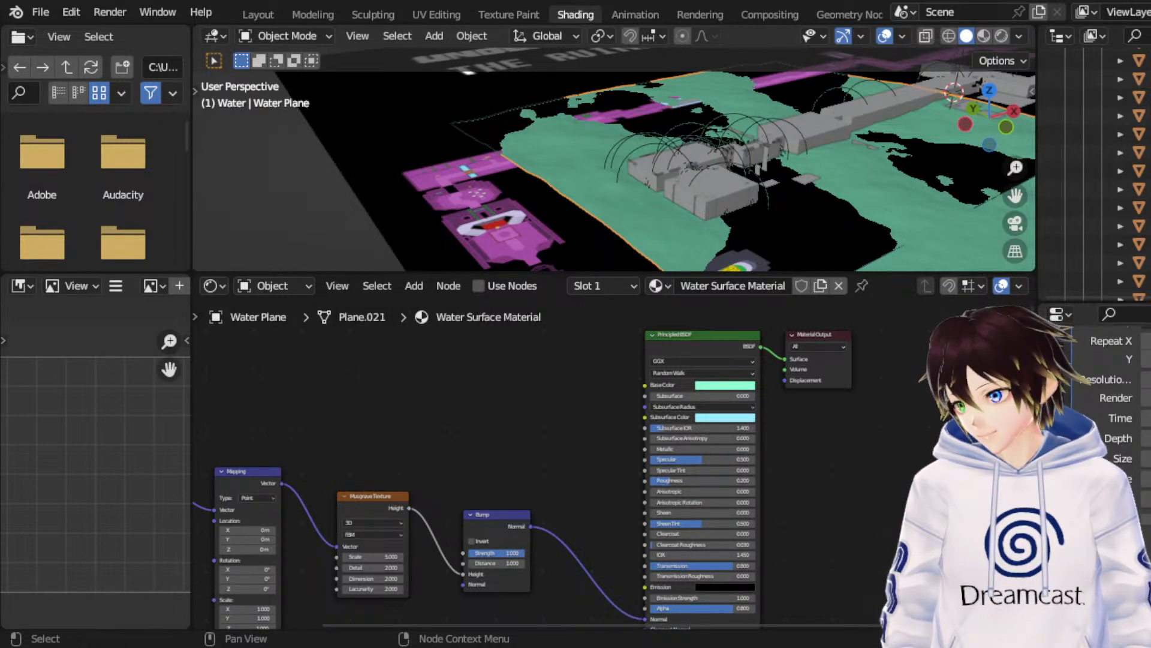
scroll(1116, 420, "down", 5)
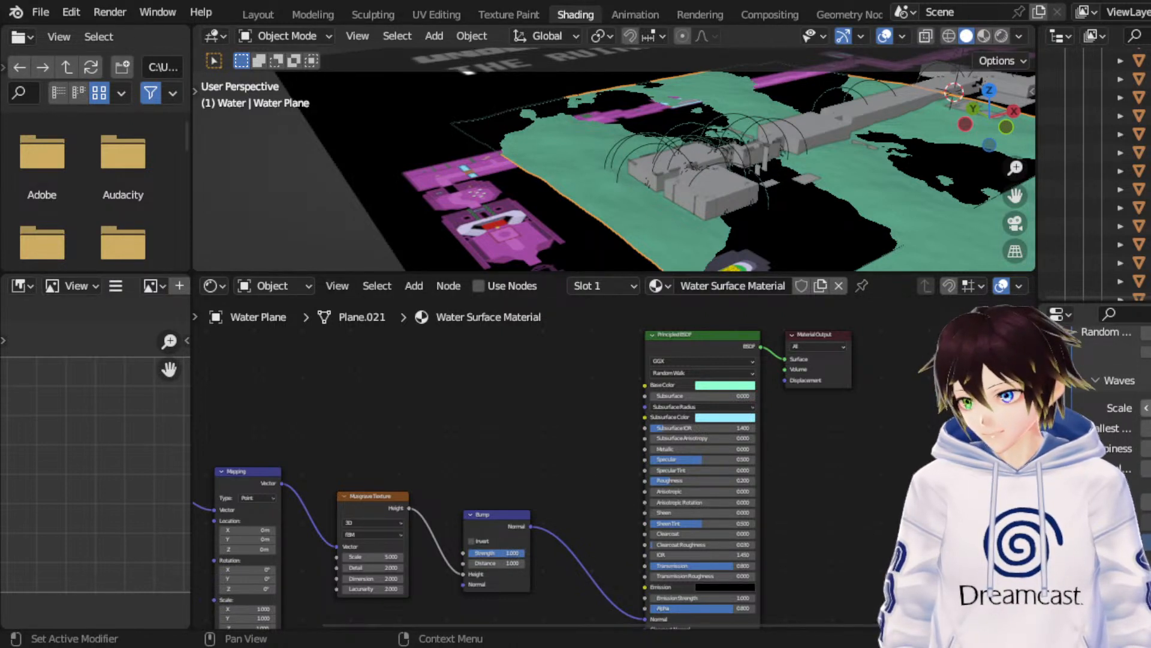
key("Return")
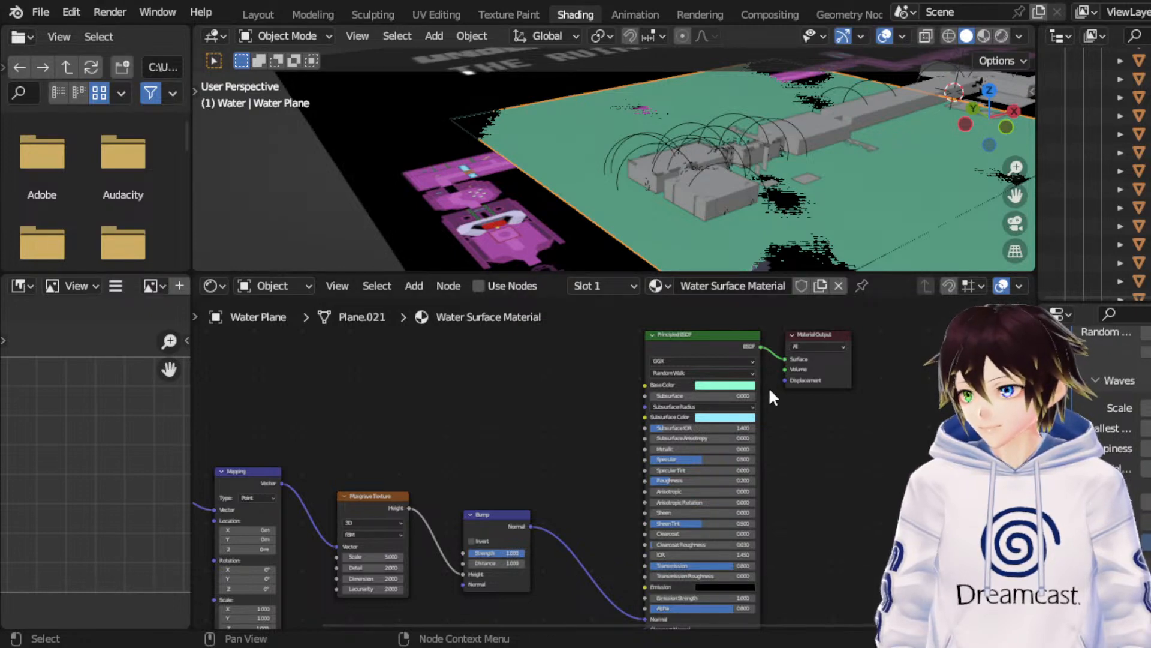
Step: Hide the Reference Artwork plane showing through the water
mouse_move(760, 192)
middle_mouse_down()
mouse_move(786, 192)
mouse_move(776, 196)
middle_mouse_up()
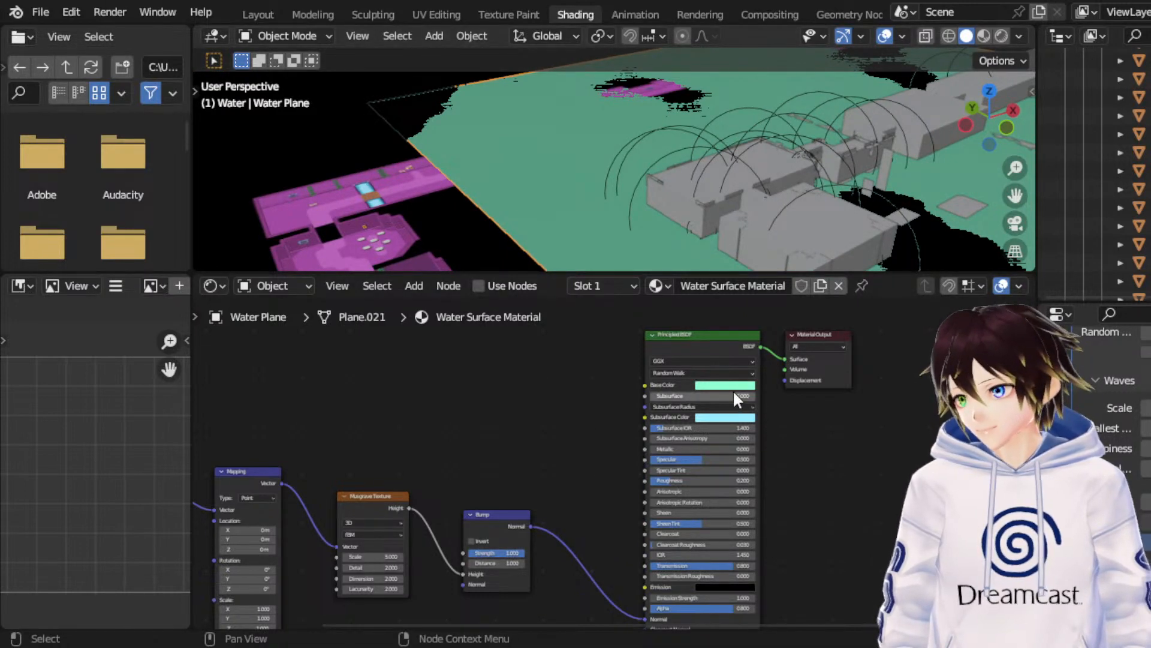
middle_click_drag(719, 161, 869, 175)
middle_click_drag(992, 188, 761, 150)
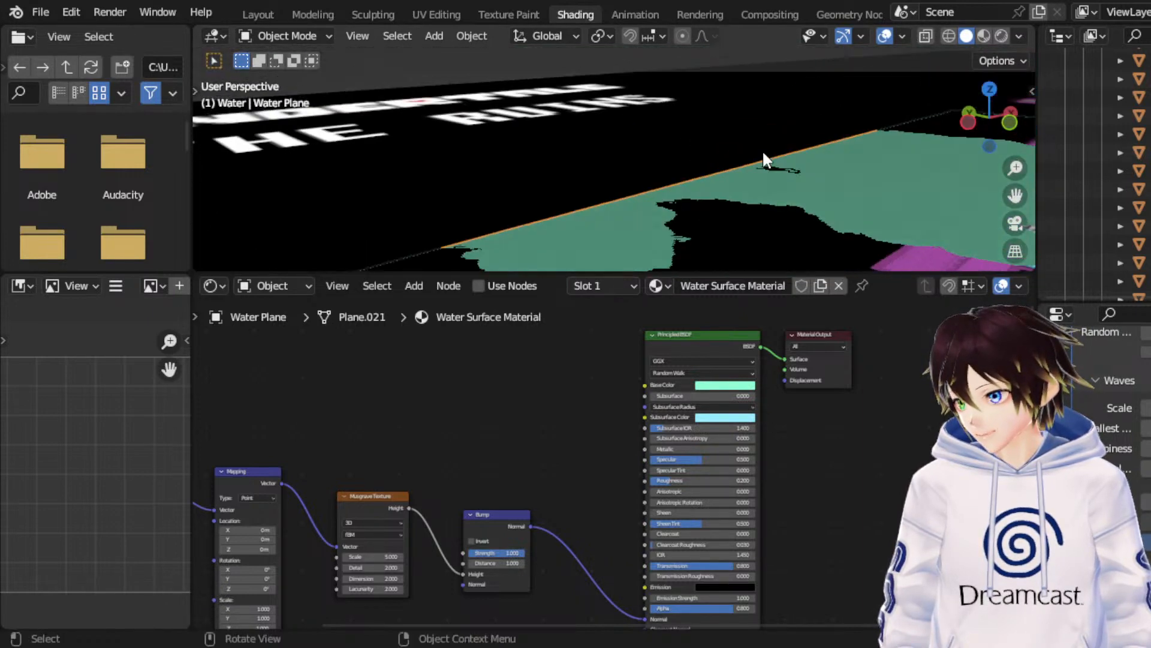
left_click(728, 121)
key("h")
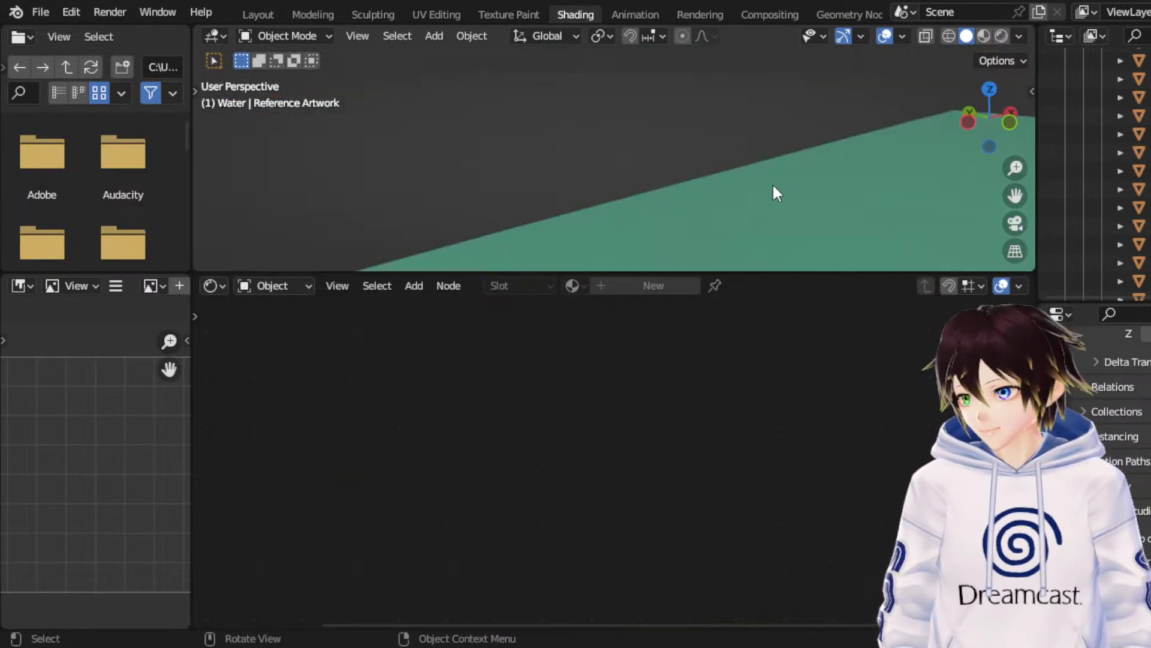
Step: Briefly preview the scene in rendered shading, return to solid shading and play the animation to check the water around the rooms
left_click(1001, 37)
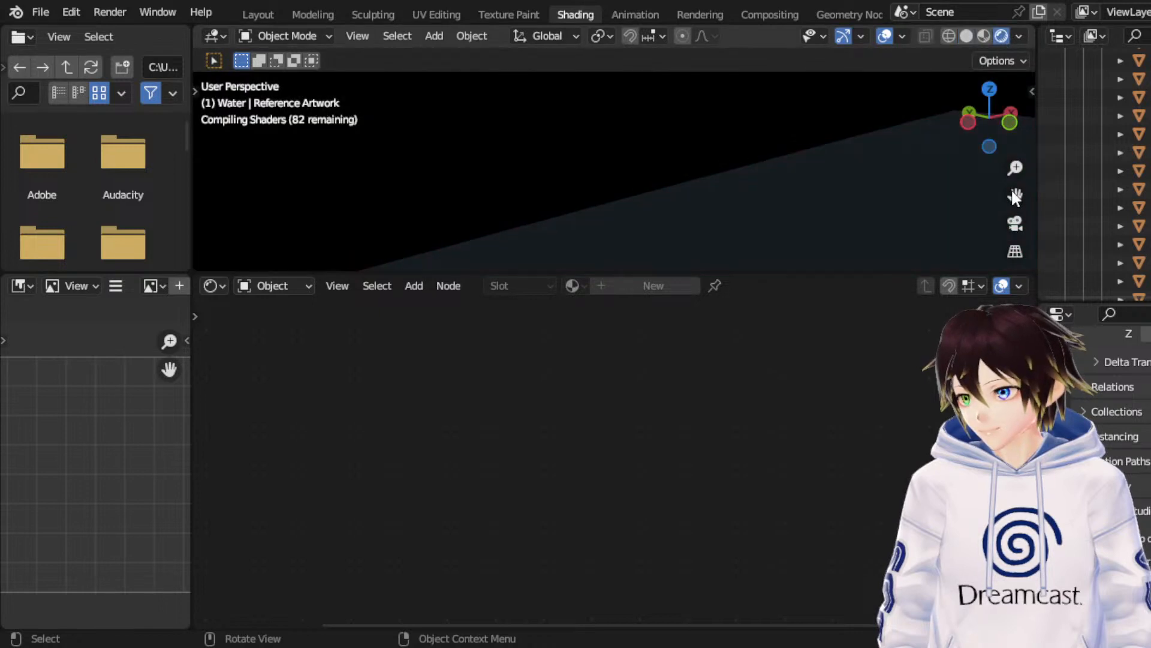
left_click(968, 37)
middle_click_drag(956, 161, 988, 187)
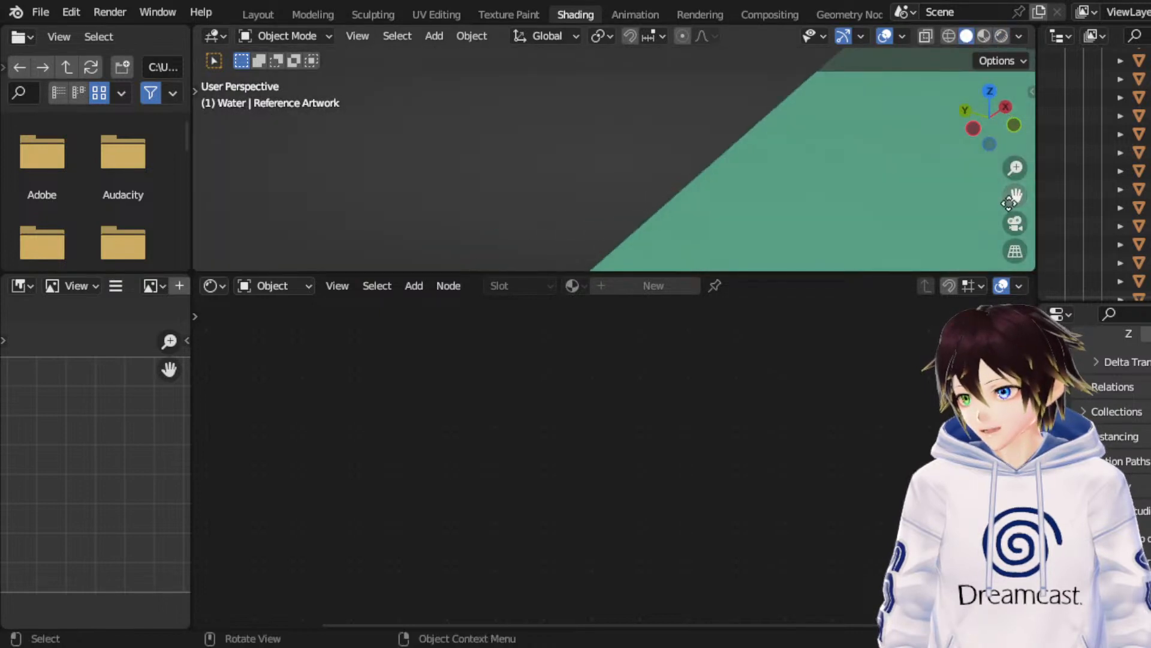
left_click_drag(1016, 195, 966, 183)
scroll(904, 221, "down", 6)
middle_click_drag(905, 221, 831, 198)
scroll(834, 199, "up", 2)
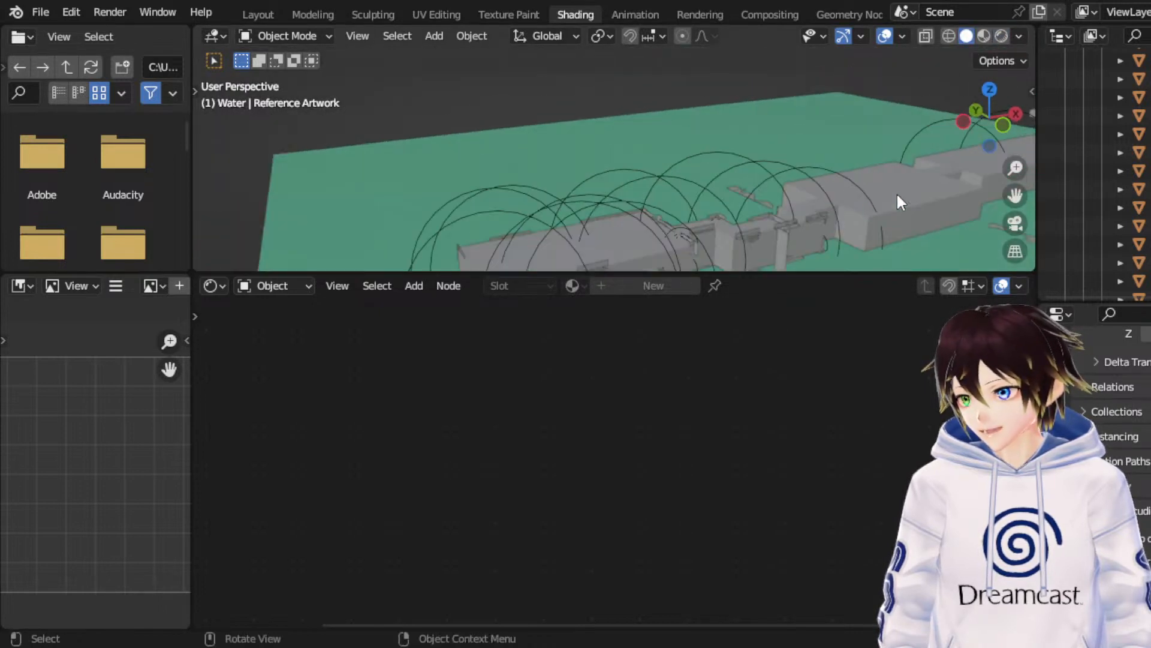
left_click_drag(1008, 189, 790, 95)
scroll(912, 207, "up", 3)
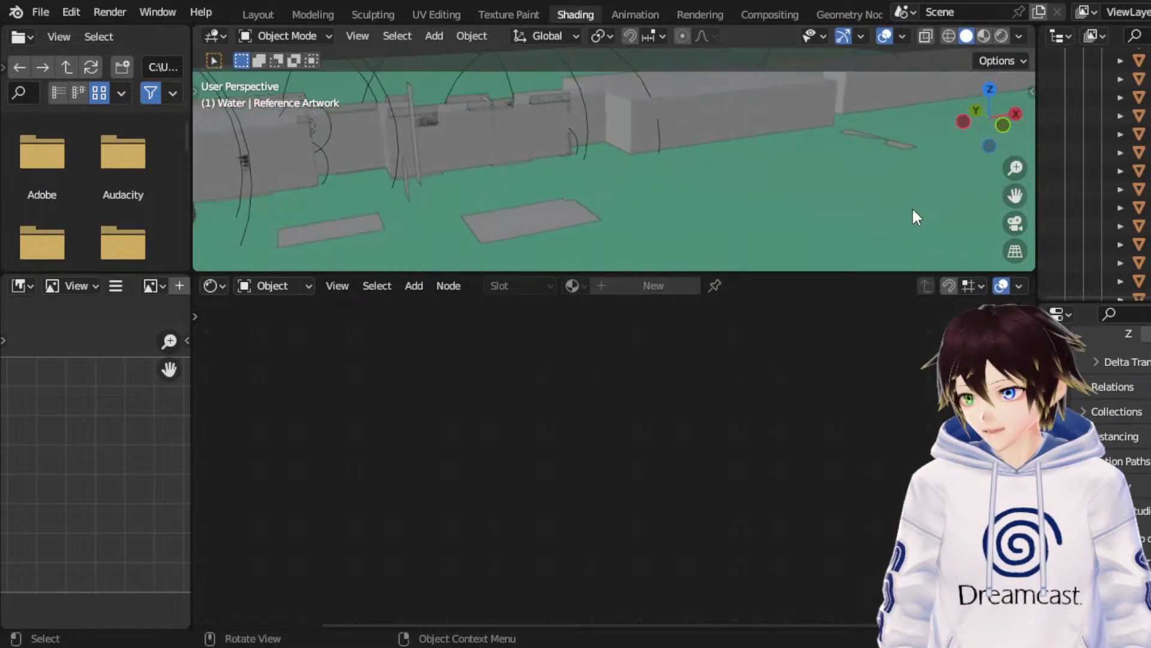
key("space")
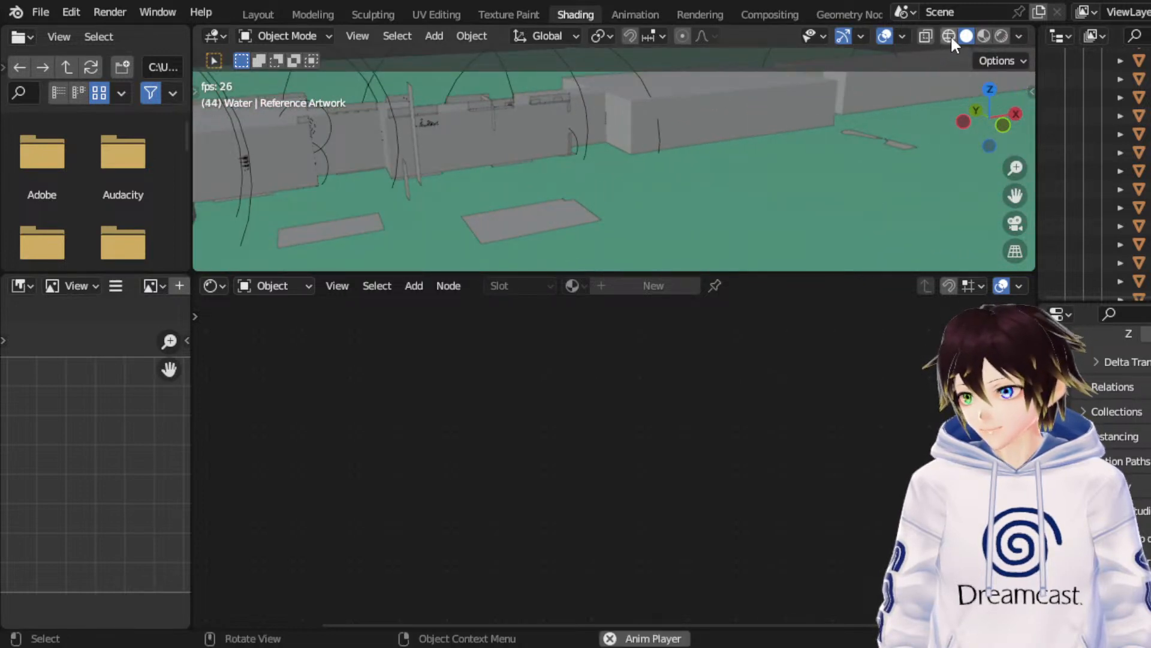
Step: Select the Water Plane and turn on the wireframe overlay in the viewport
left_click(909, 233)
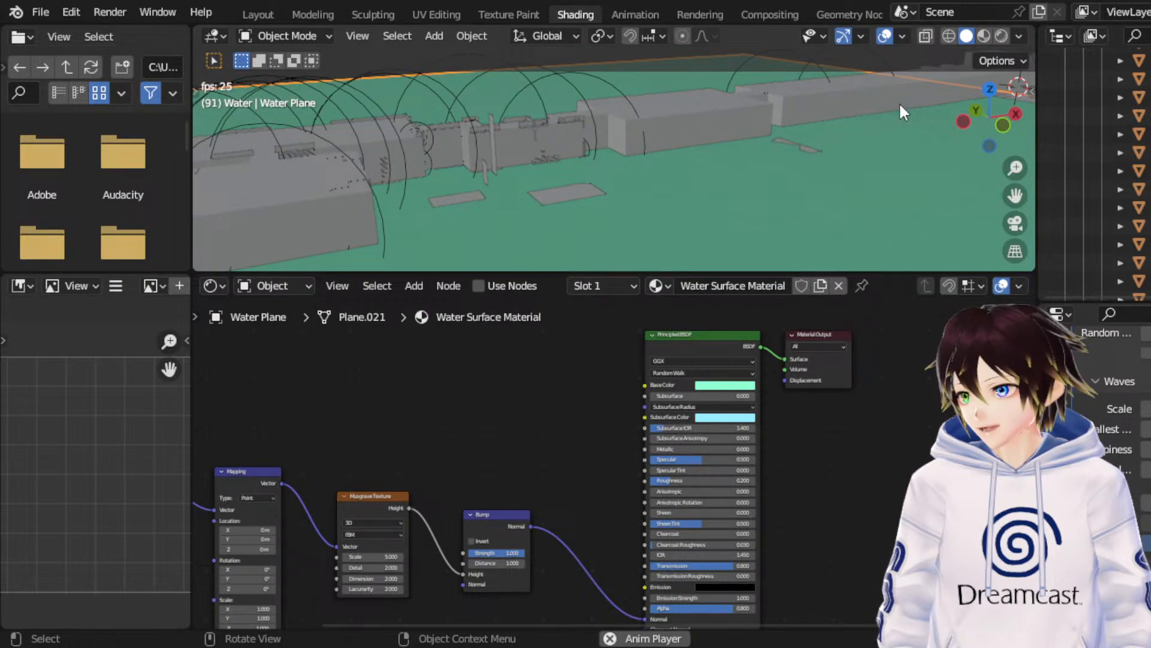
left_click(903, 37)
left_click(794, 344)
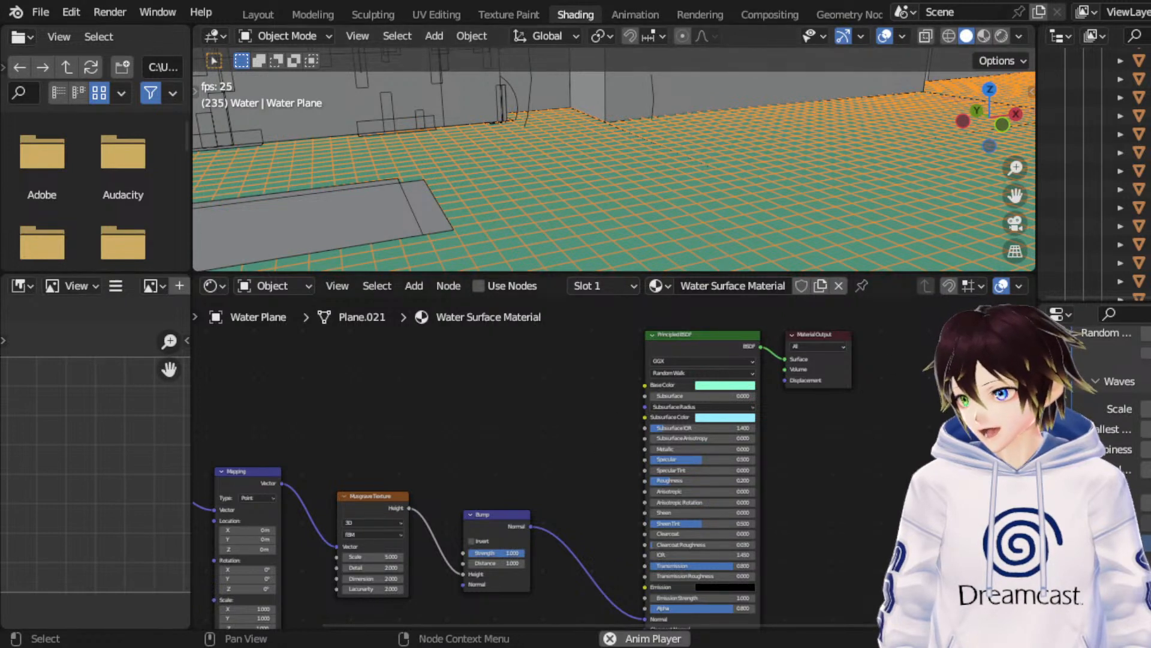
Step: Drive the Ocean modifier's Time value with a # driver expression so the waves animate during playback
scroll(1102, 419, "up", 5)
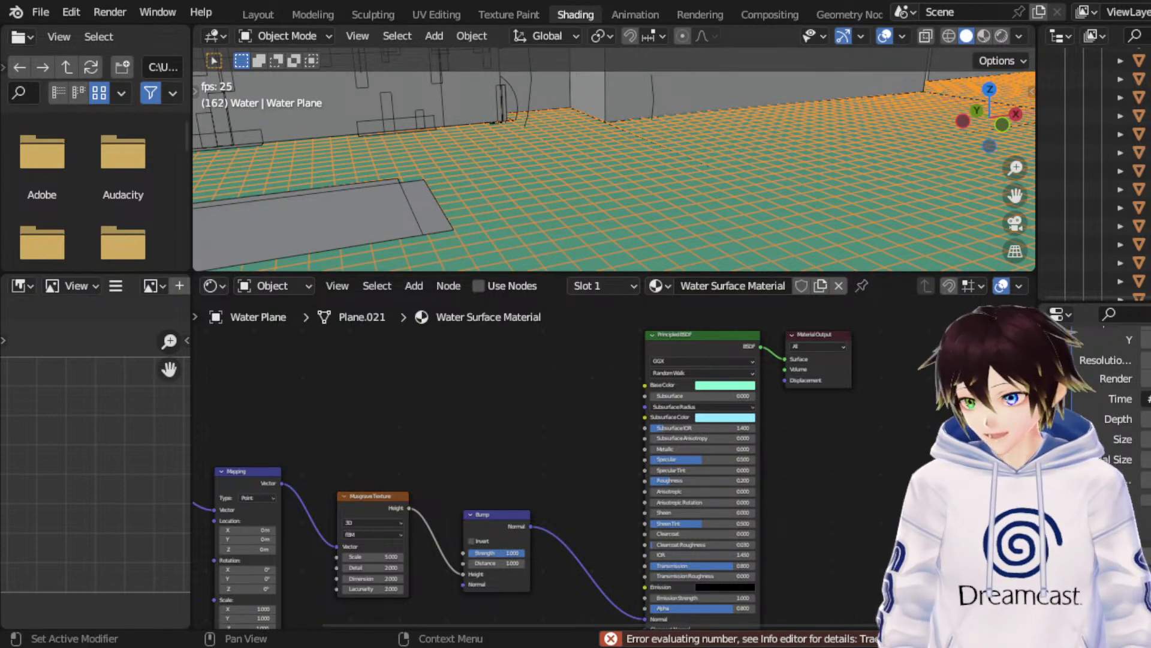
middle_click_drag(776, 178, 830, 167)
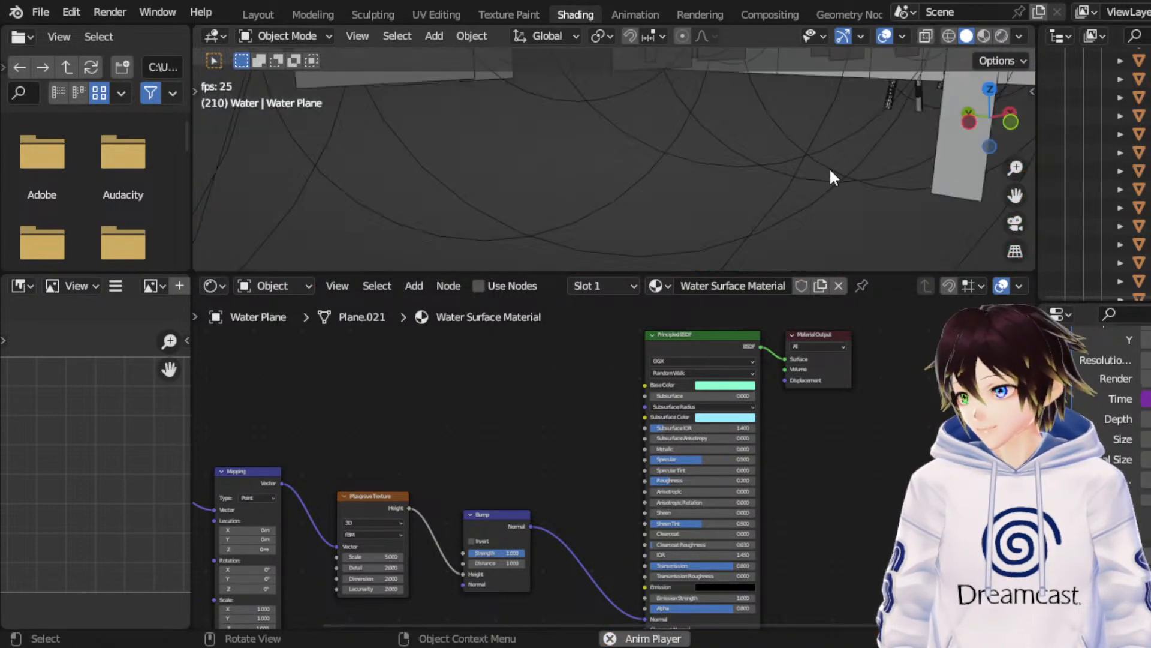
scroll(830, 168, "down", 2)
scroll(824, 171, "down", 5)
scroll(830, 165, "up", 7)
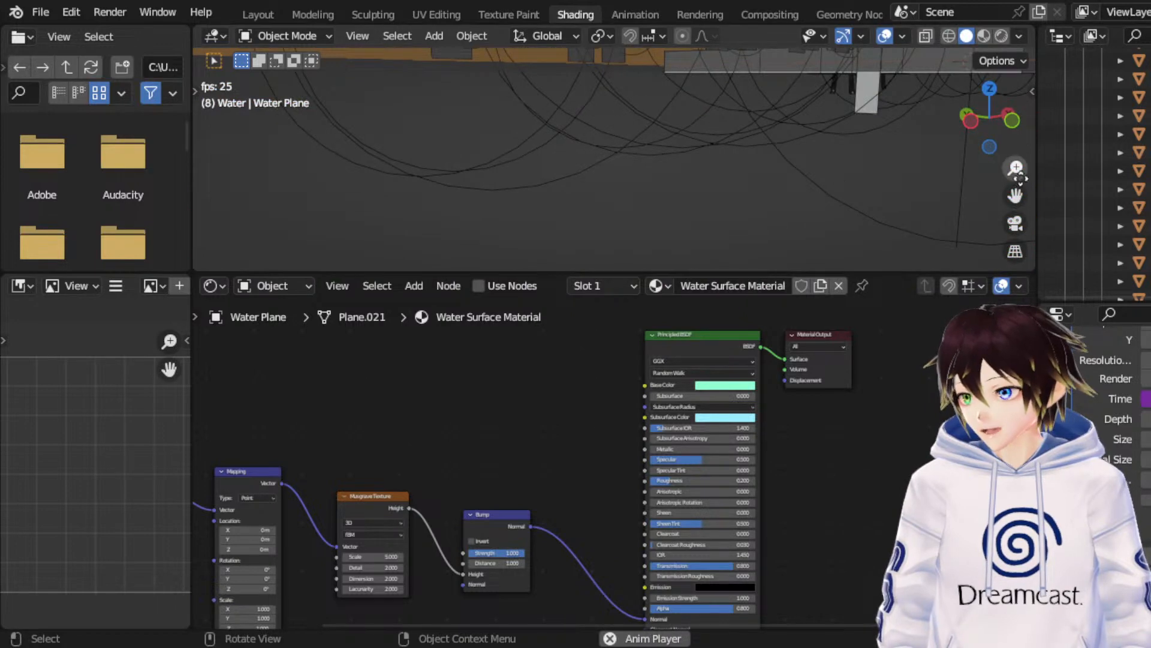
Step: Examine the animated water mesh from close, low and distant angles around the rooms, and stop playback
left_click_drag(1015, 194, 958, 196)
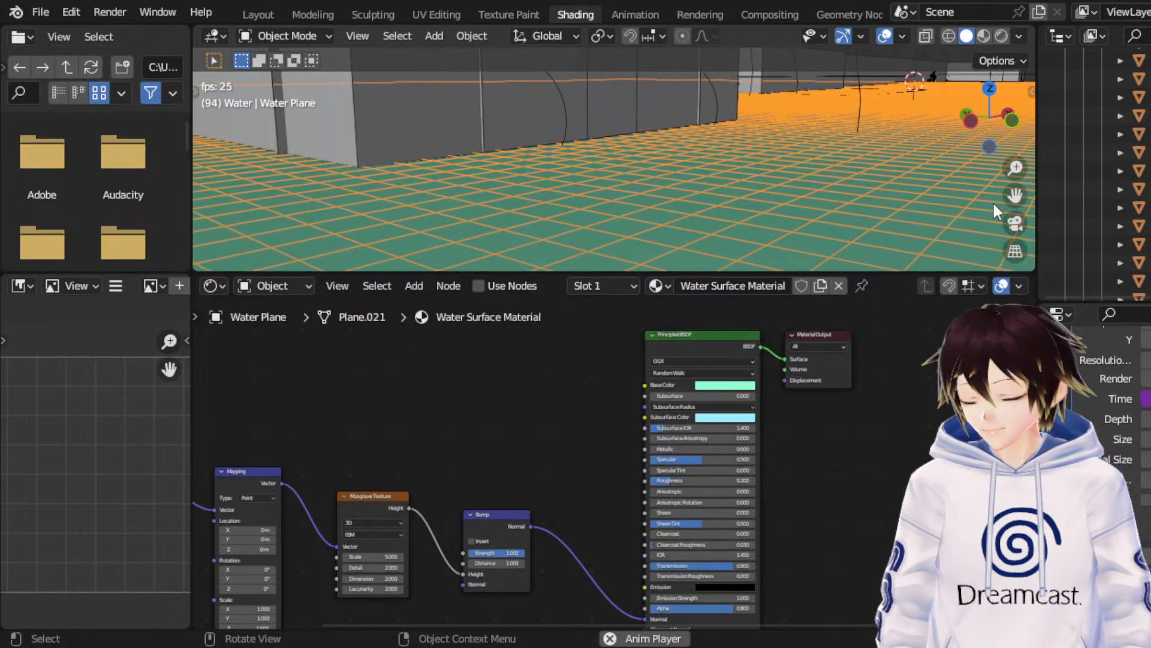
left_click_drag(1014, 200, 839, 173)
middle_click_drag(838, 165, 858, 166)
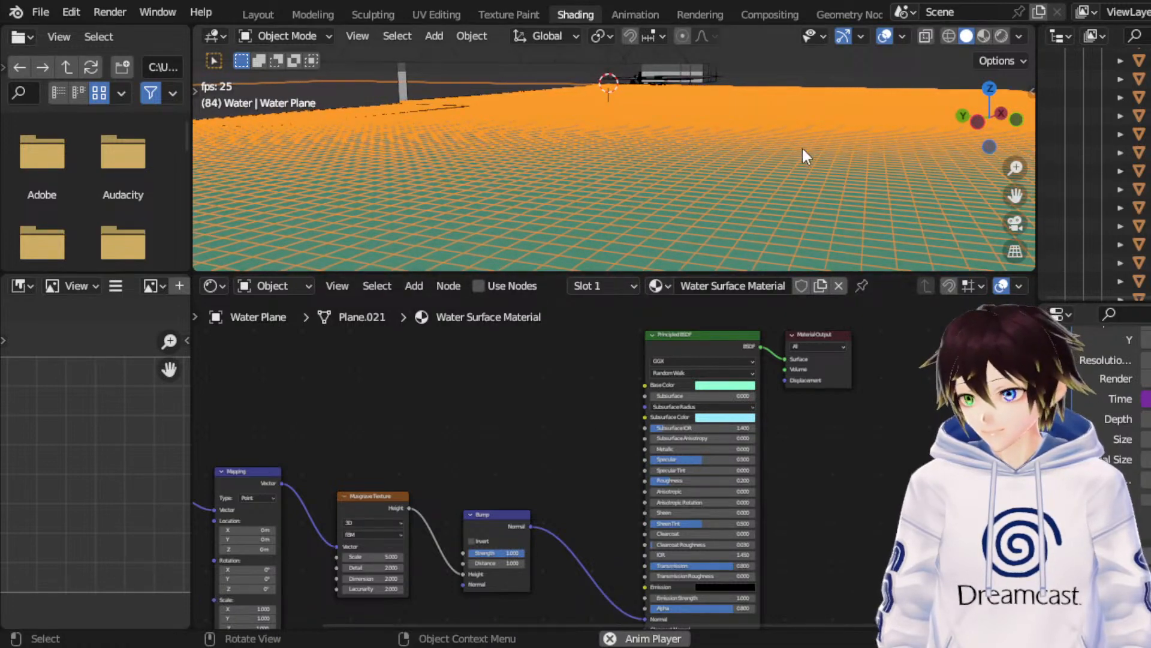
middle_click_drag(801, 147, 880, 153)
left_click_drag(1009, 187, 1146, 211)
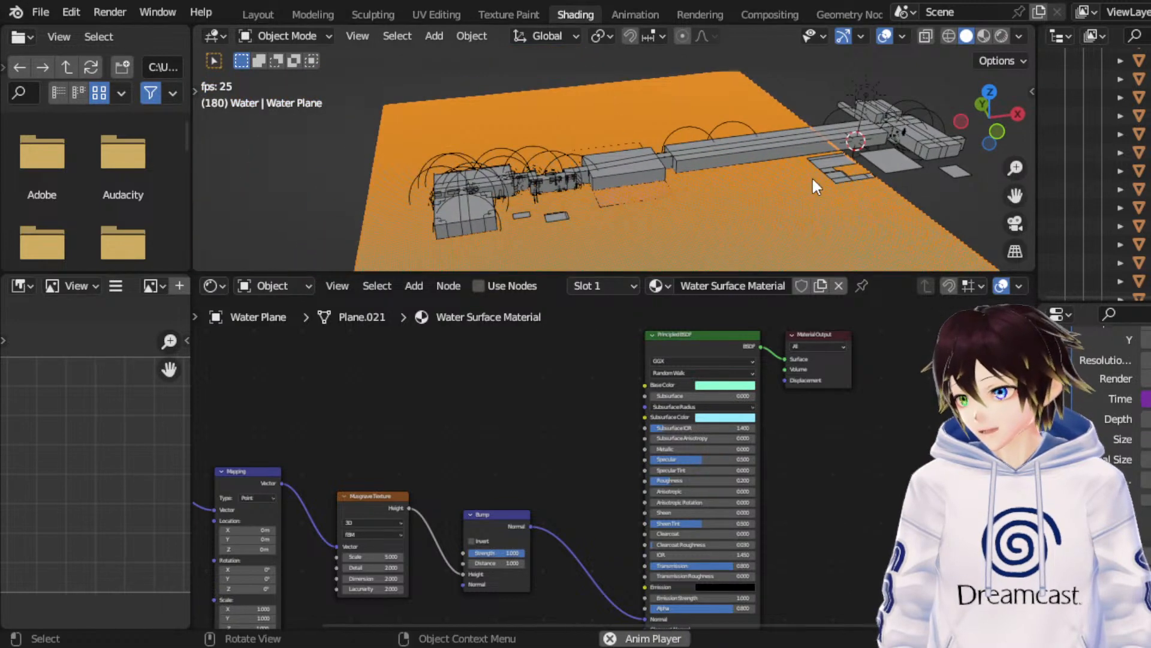
scroll(812, 176, "up", 2)
key("space")
mouse_move(772, 171)
middle_mouse_down()
mouse_move(796, 165)
mouse_move(768, 170)
mouse_move(775, 154)
middle_mouse_up()
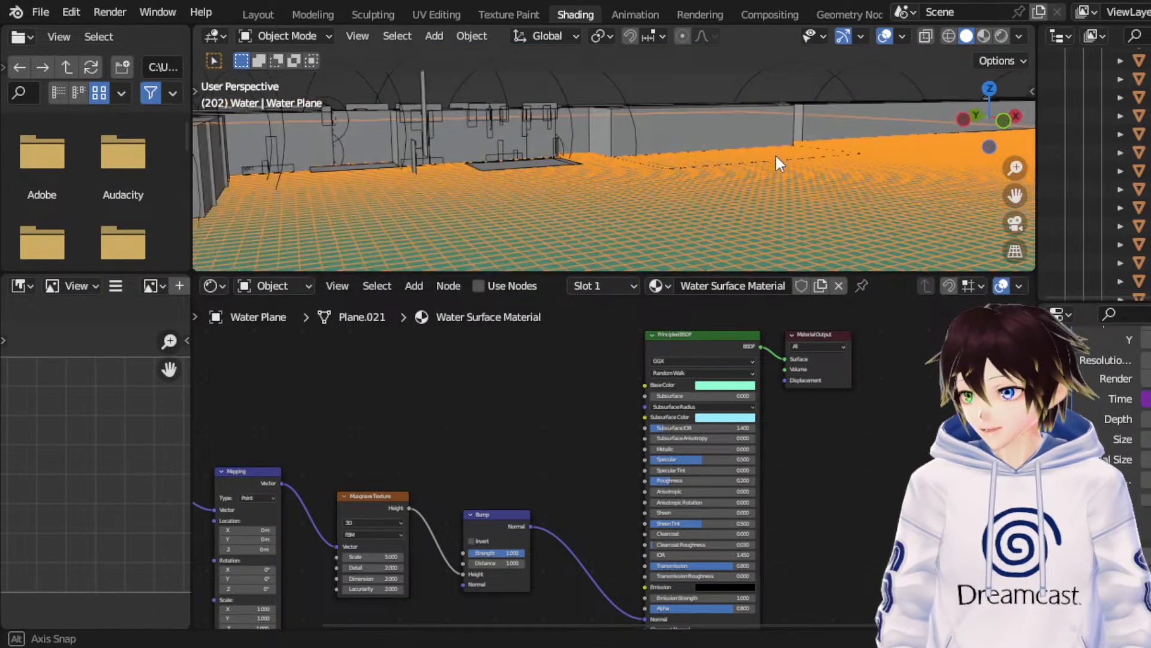
Step: Lower the water plane about 0.29 m along global Z in Object Mode, beneath the spiked bridge floor
left_click(304, 12)
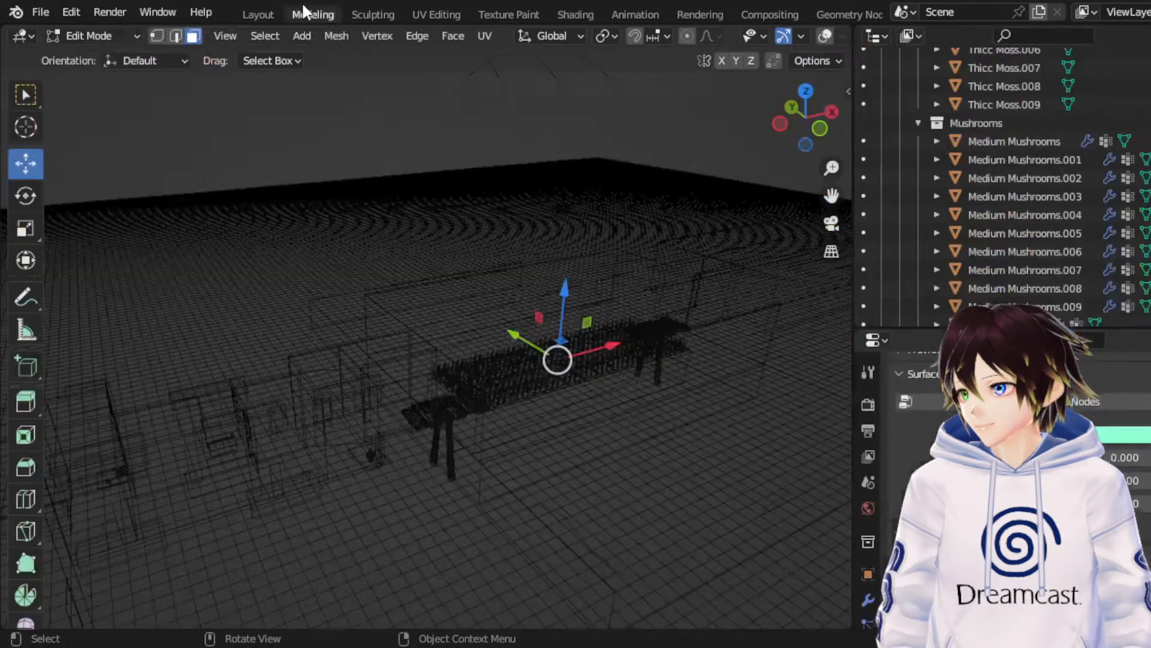
middle_click_drag(432, 348, 567, 297)
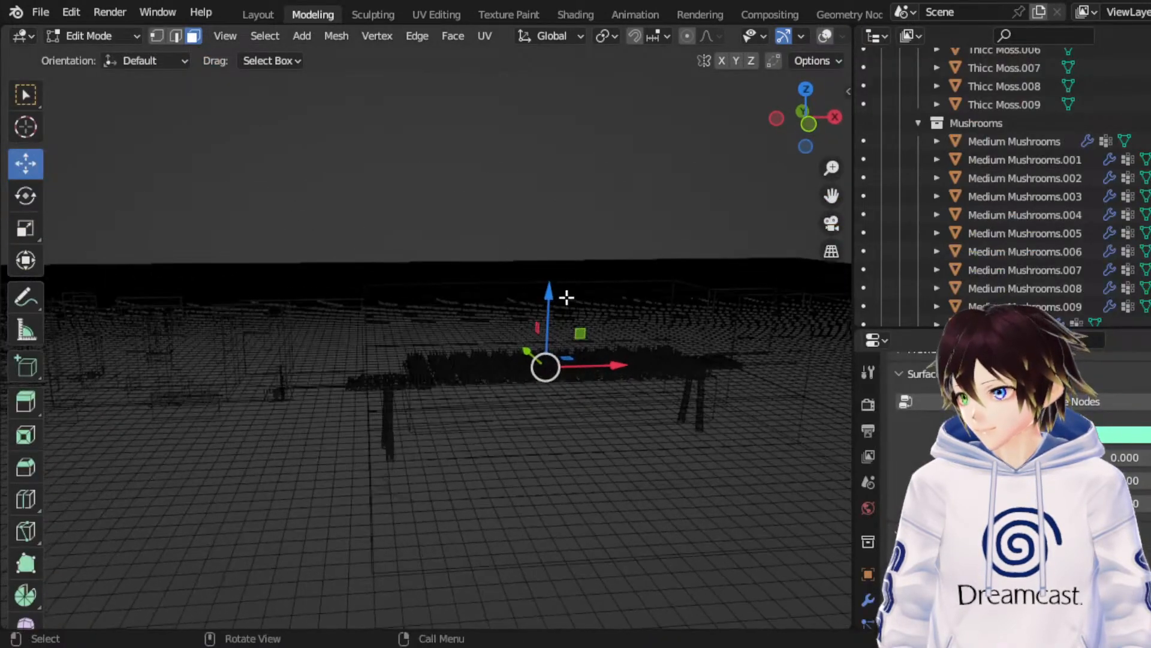
left_click(810, 123)
left_click(66, 37)
left_click(96, 55)
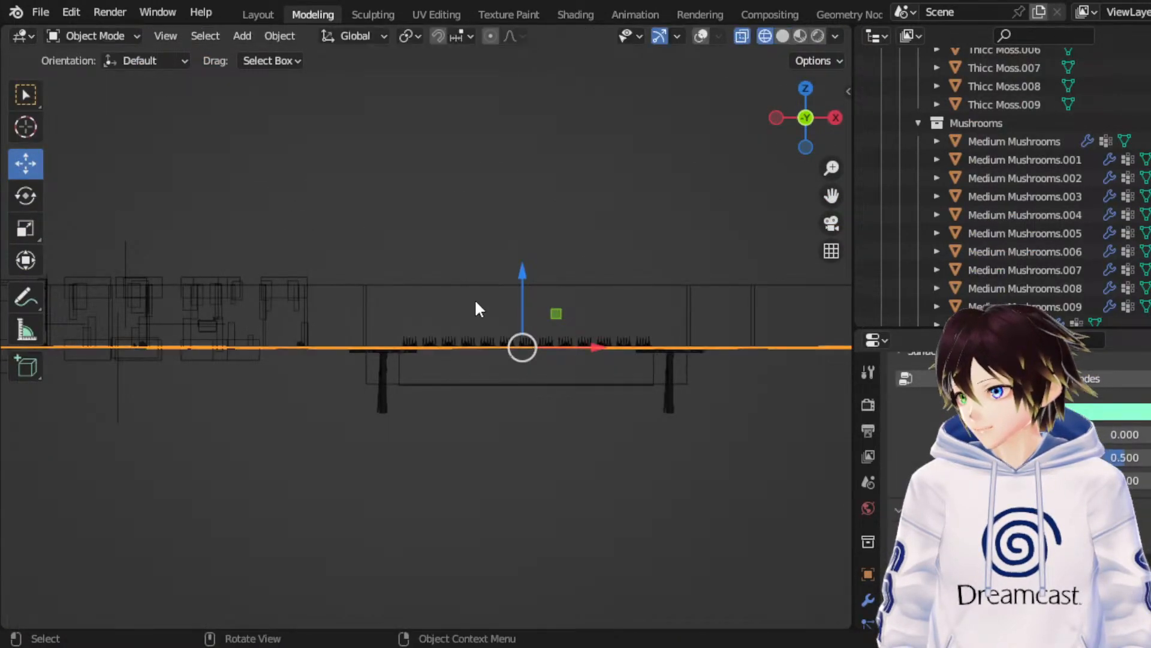
scroll(478, 309, "up", 3)
left_click_drag(599, 291, 593, 318)
middle_click_drag(594, 318, 540, 282)
left_click(805, 120)
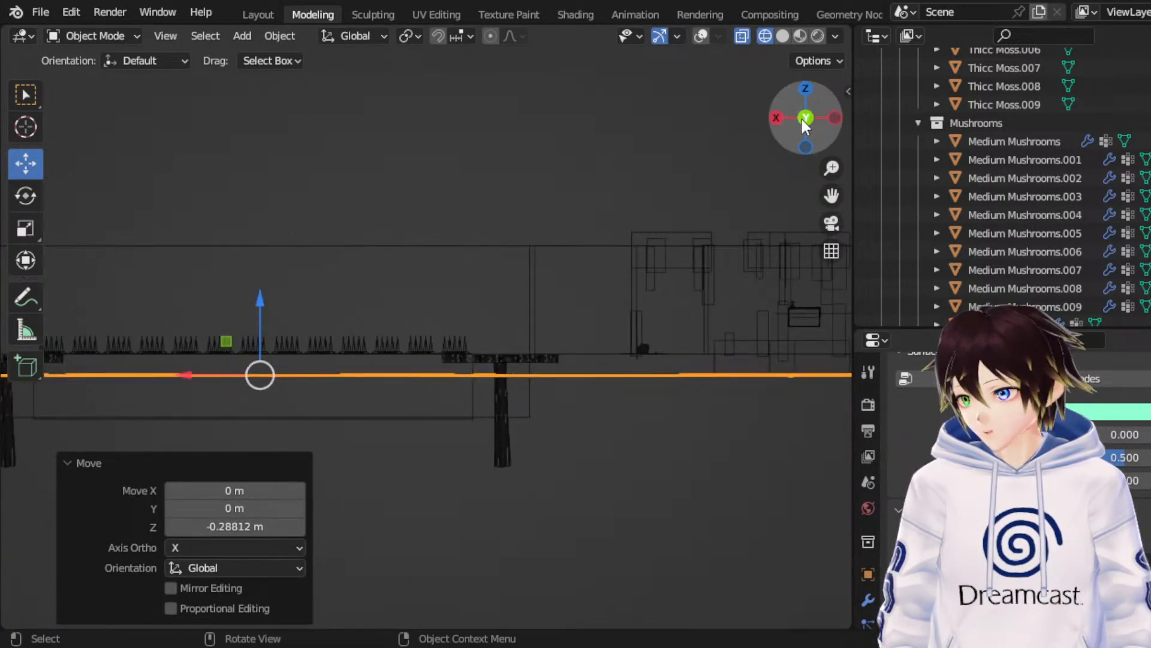
Step: Play the animation in side view and check the wave height against the bridge and rooms
key("space")
left_click_drag(832, 196, 978, 164)
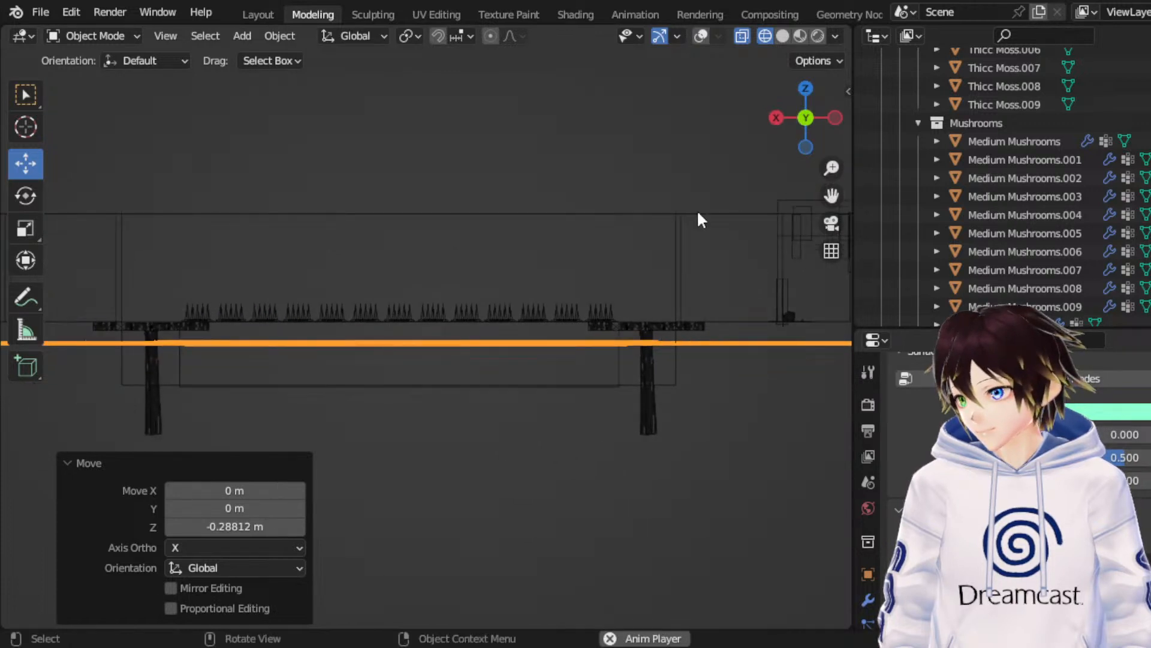
scroll(624, 224, "up", 1)
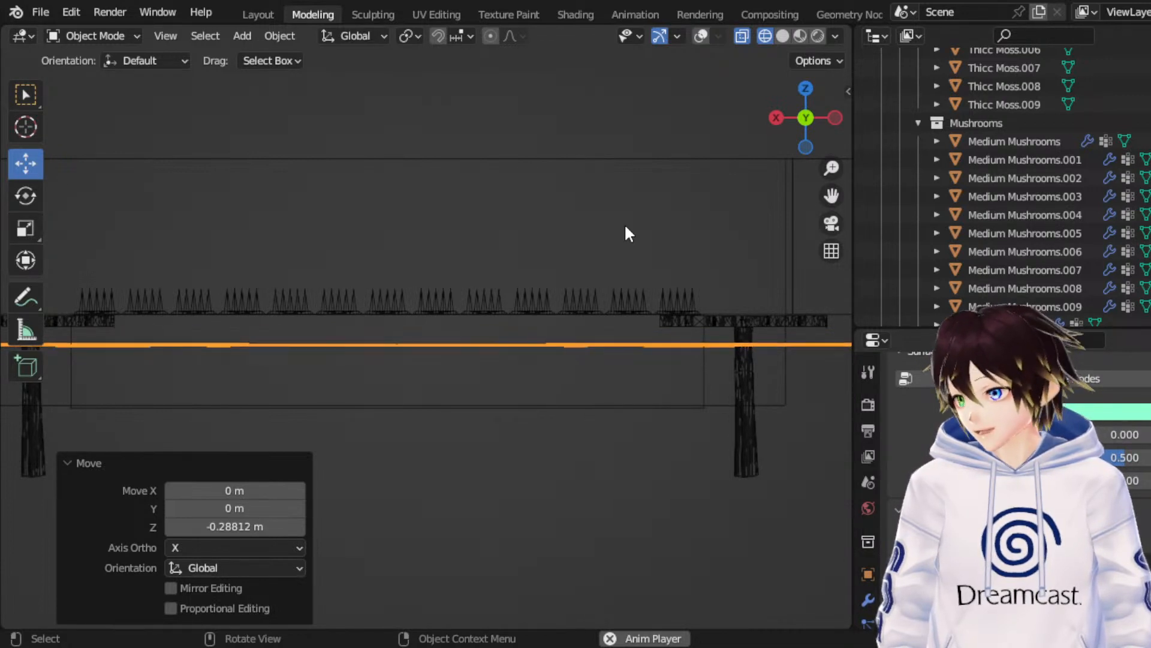
scroll(626, 226, "down", 6)
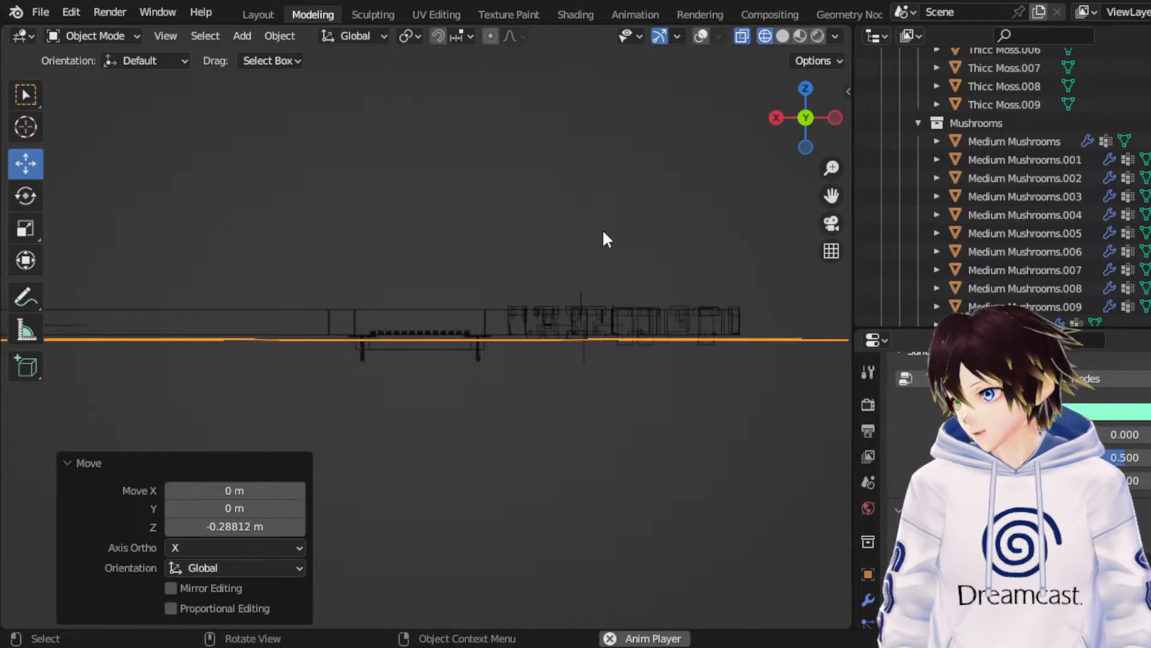
scroll(603, 234, "up", 4)
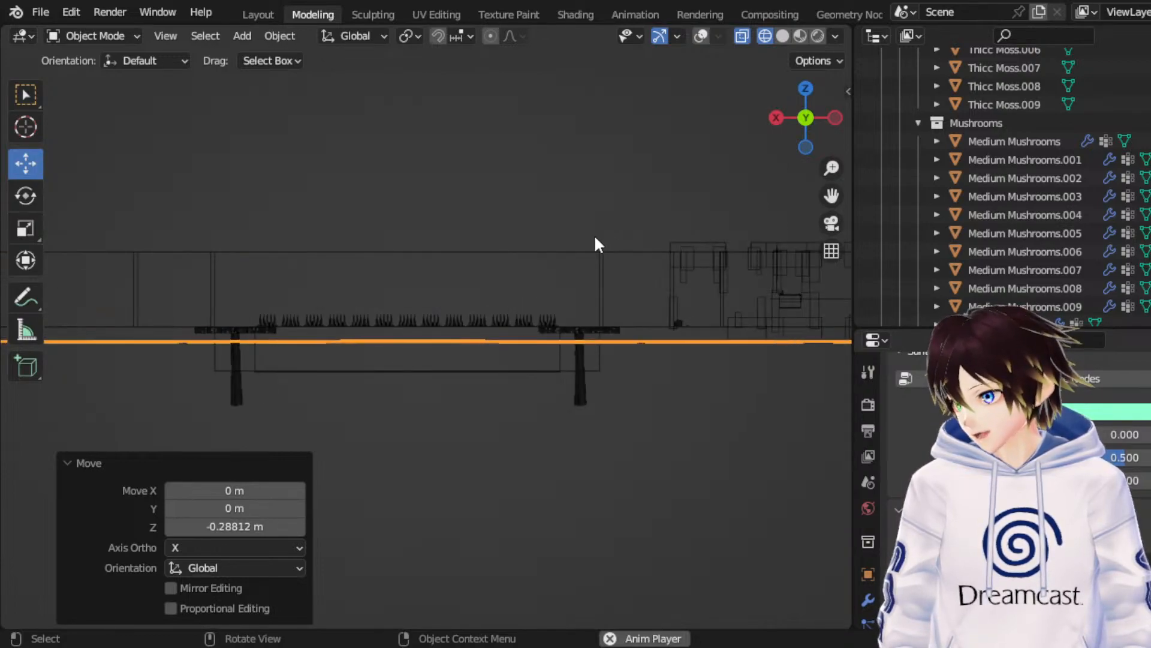
Step: Scale the water plane down uniformly by a factor of 0.821
middle_click_drag(550, 216, 417, 319)
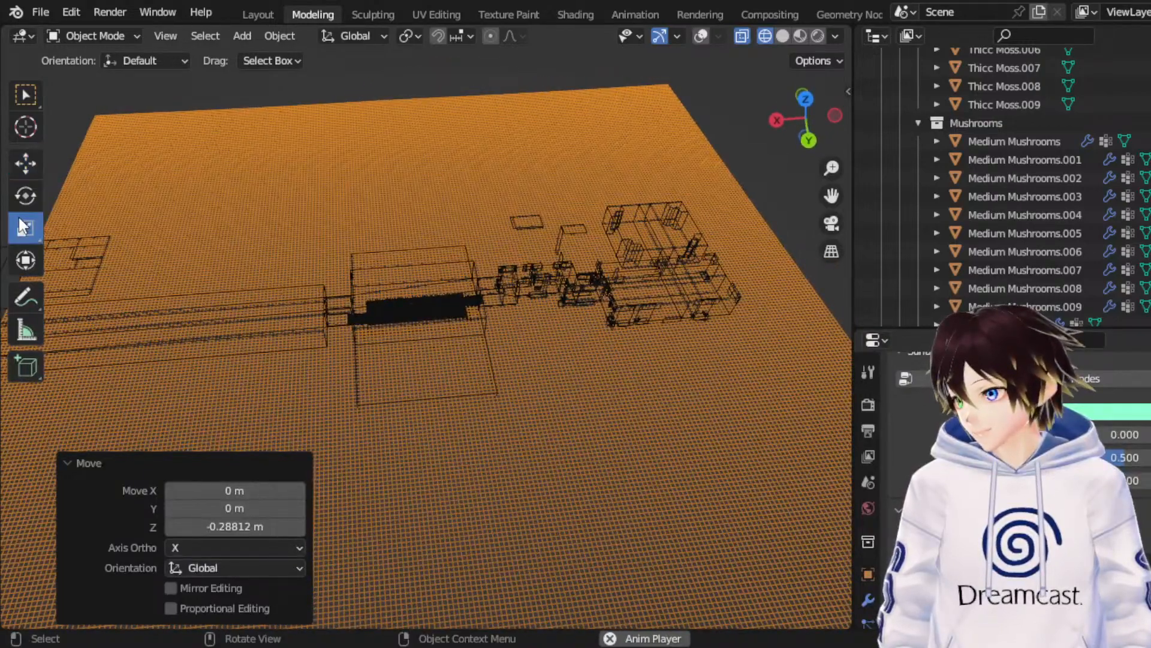
left_click(806, 102)
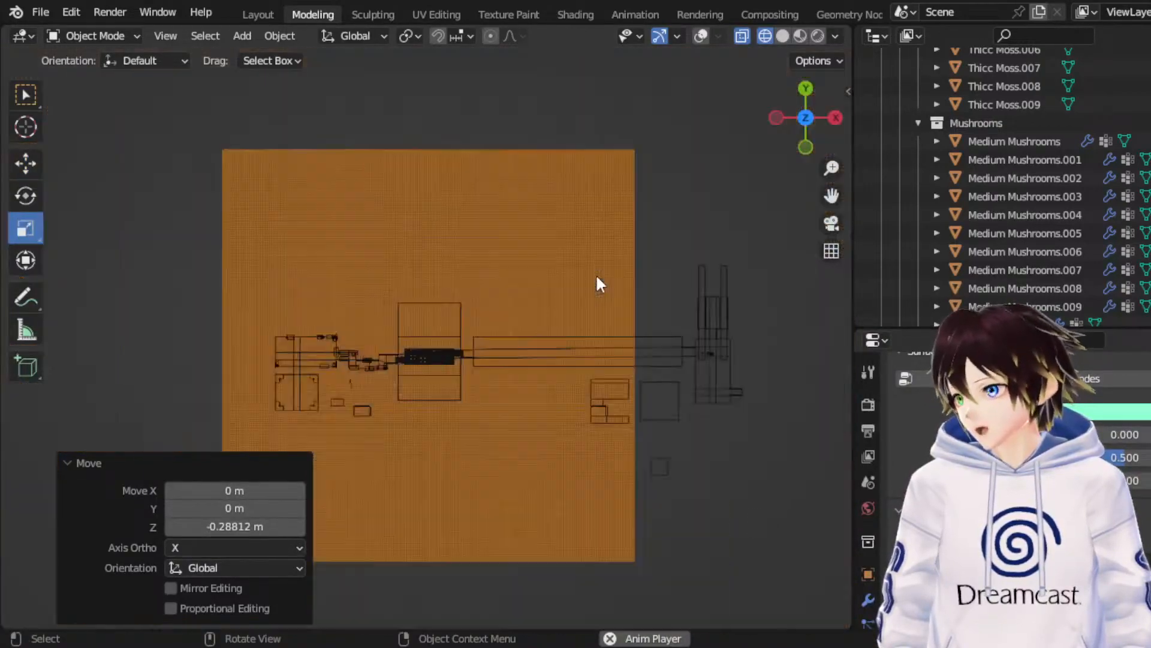
left_click_drag(502, 329, 466, 336)
scroll(449, 327, "up", 4)
middle_click_drag(466, 336, 483, 280)
left_click_drag(489, 291, 479, 300)
middle_click_drag(480, 299, 481, 297)
scroll(495, 324, "up", 4)
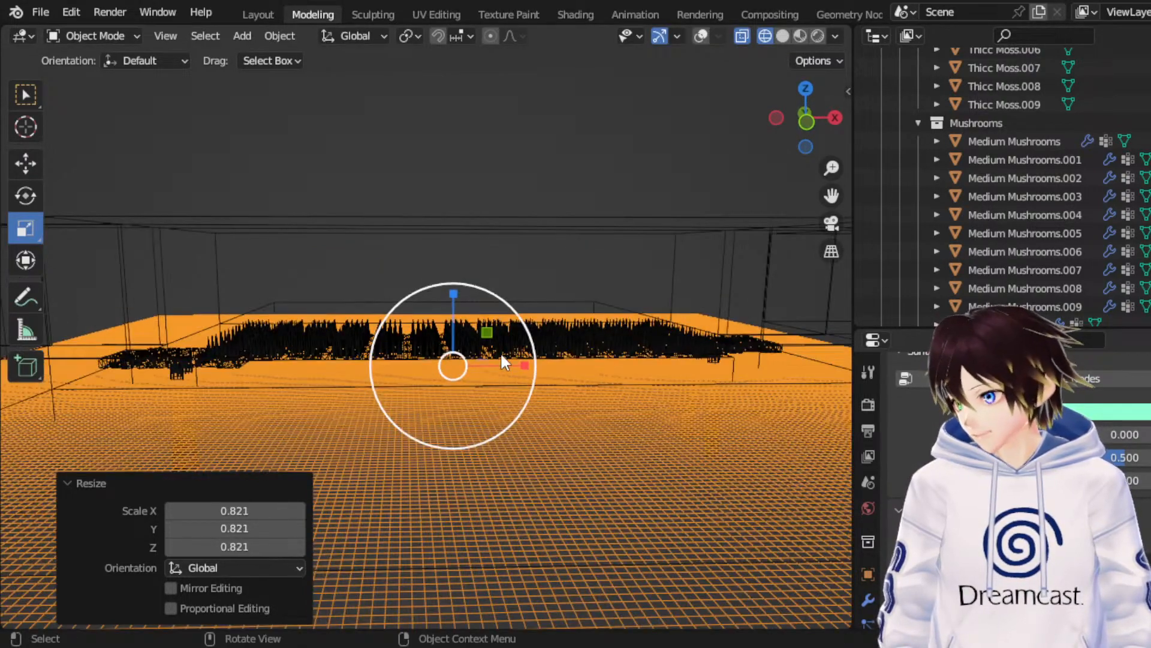
Step: Play the animation and view the moving water surface from a low angle around the bridge supports
key("space")
middle_click_drag(502, 371, 707, 370)
left_click_drag(826, 199, 541, 139)
middle_click_drag(714, 320, 739, 295)
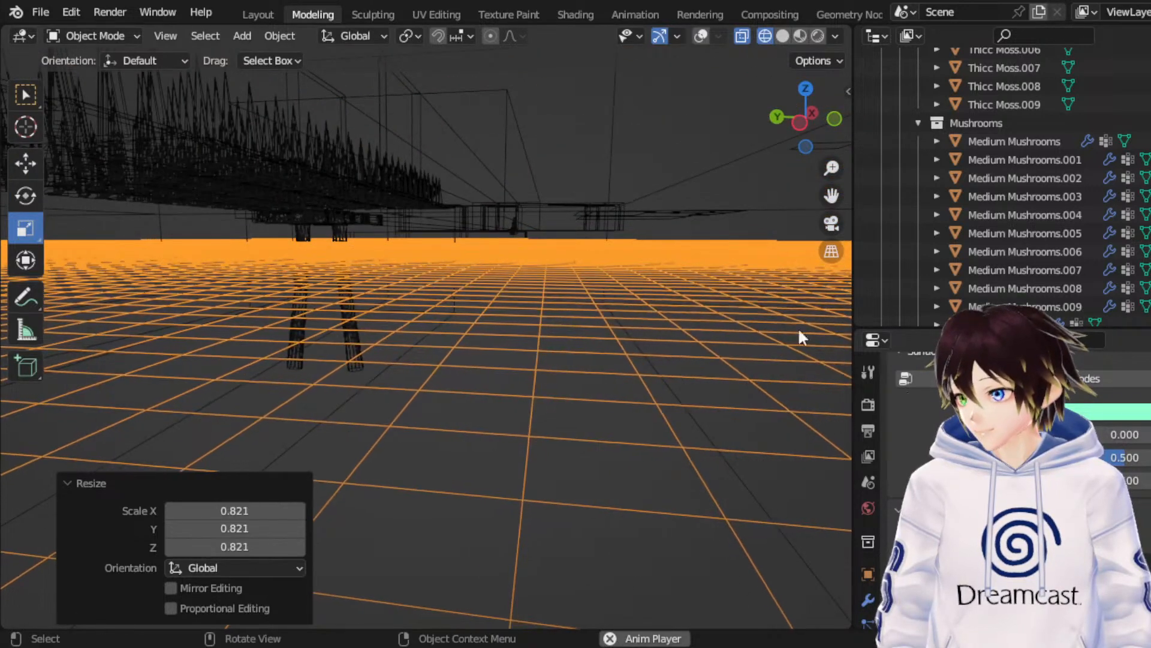
Step: Try a viewport resolution of 7 in the water plane's Ocean modifier and settle on 8
scroll(1019, 455, "up", 5)
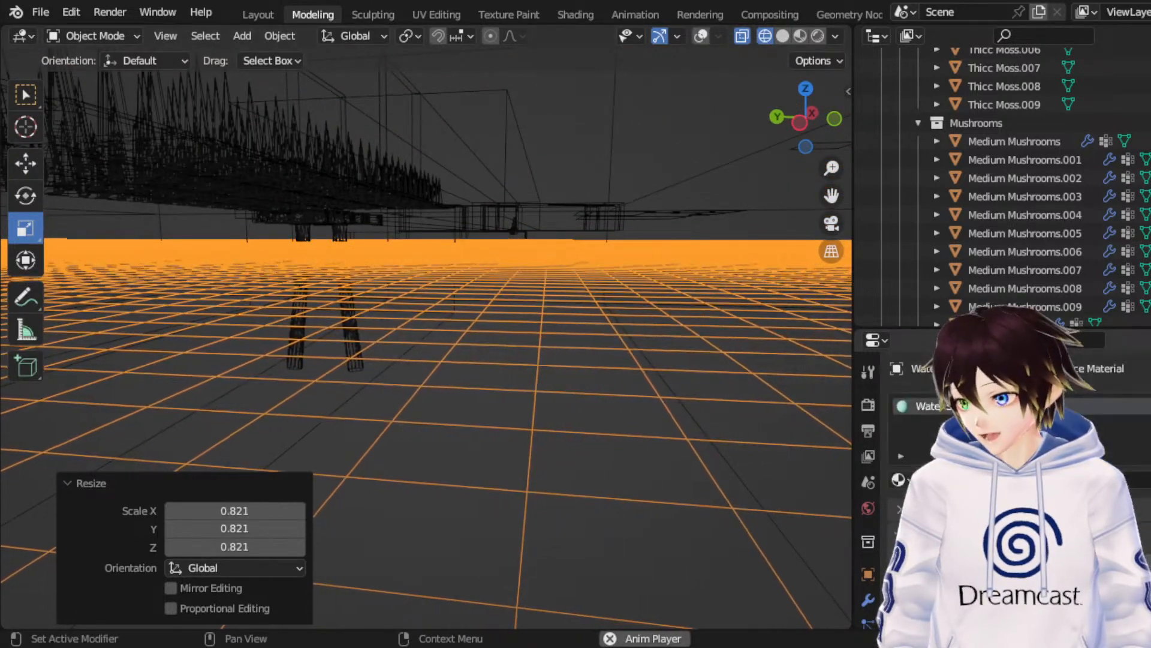
scroll(1019, 456, "down", 7)
scroll(1019, 456, "down", 2)
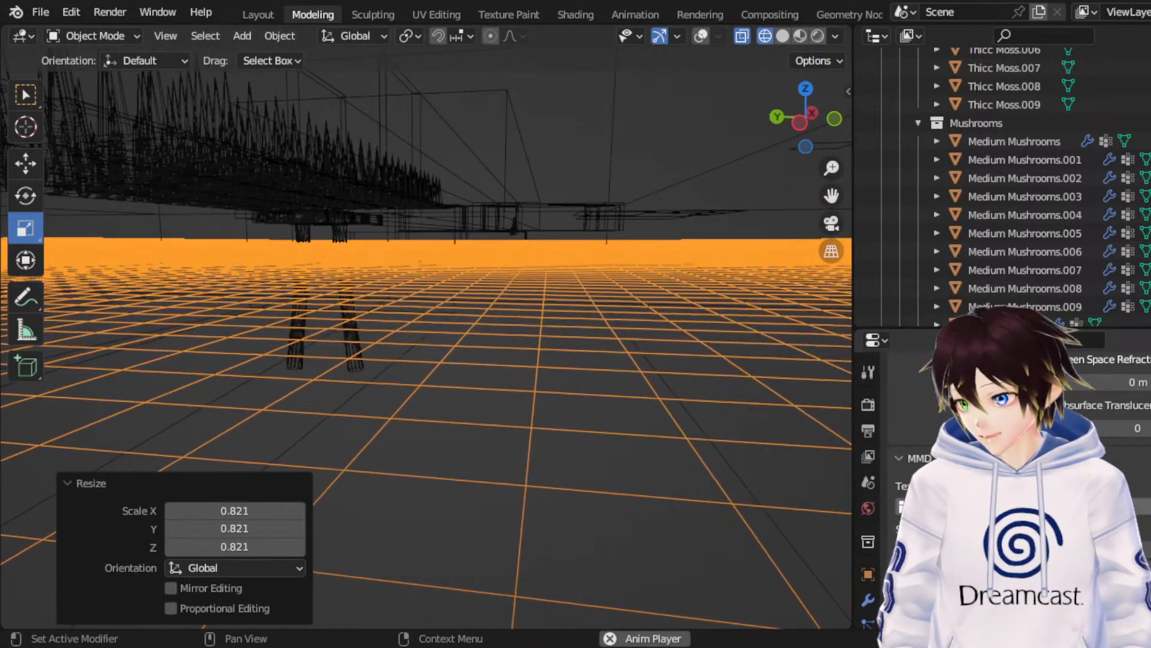
scroll(1019, 455, "up", 6)
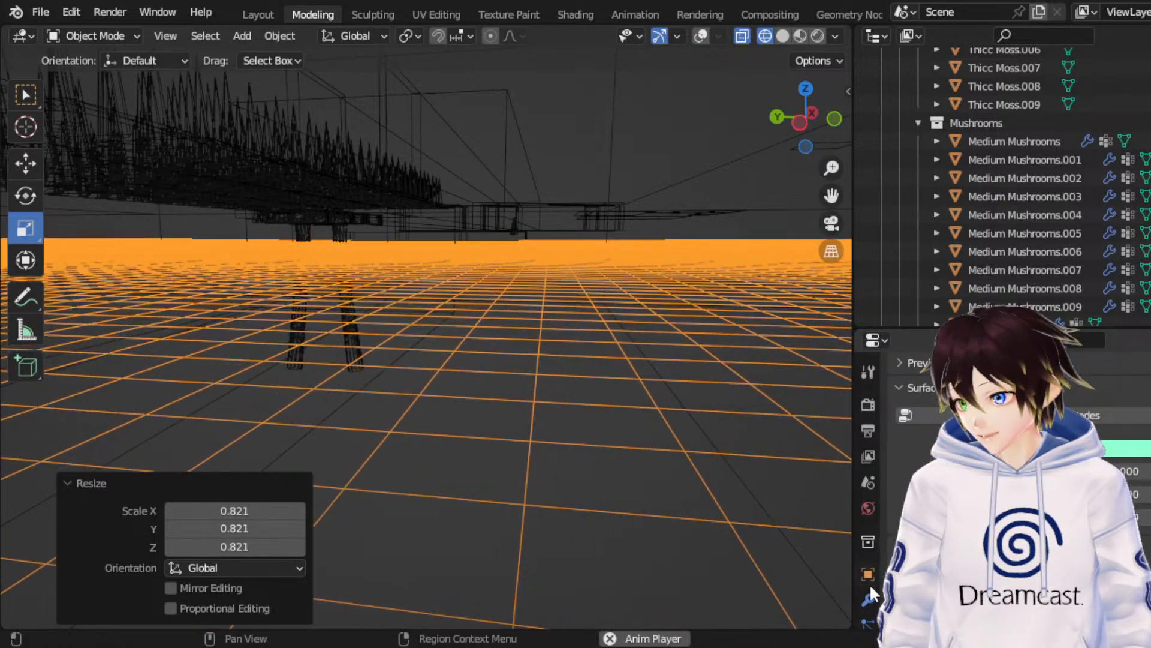
scroll(1019, 456, "down", 5)
double_click(1115, 407)
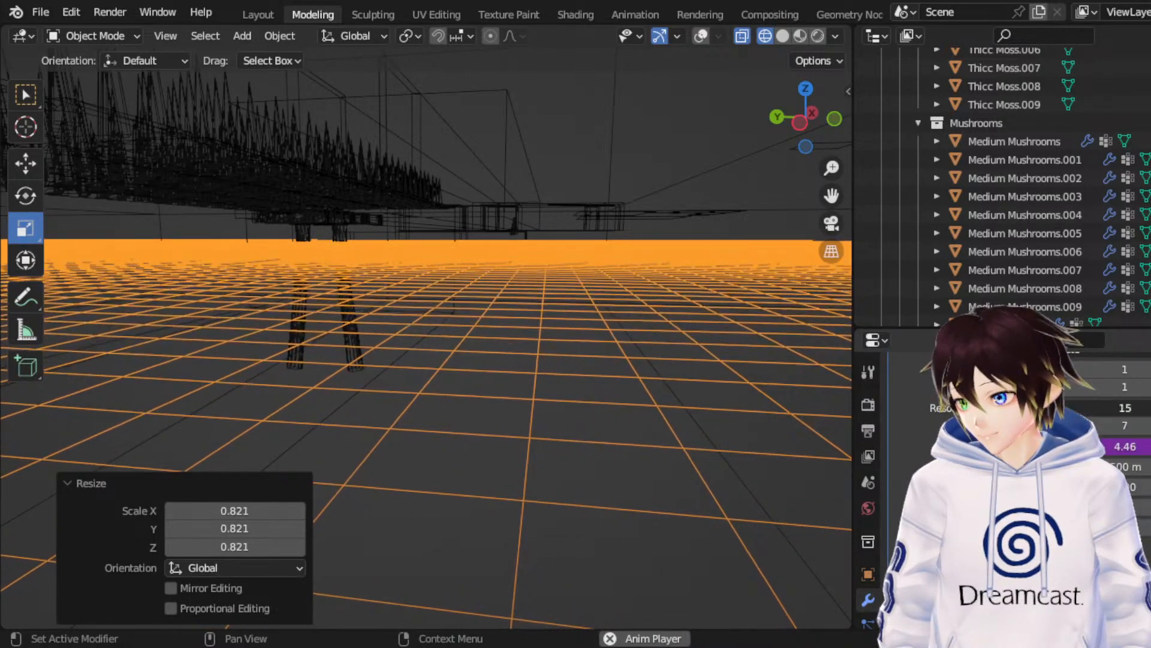
type("7")
key("Return")
scroll(547, 324, "down", 4)
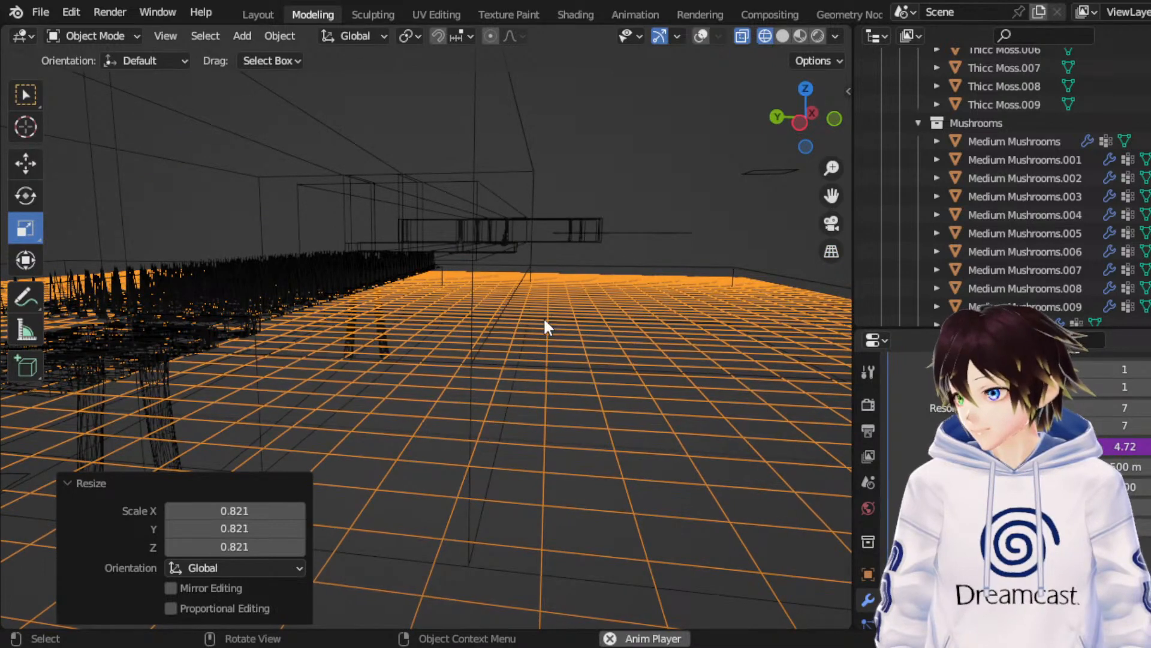
left_click_drag(1098, 409, 1104, 409)
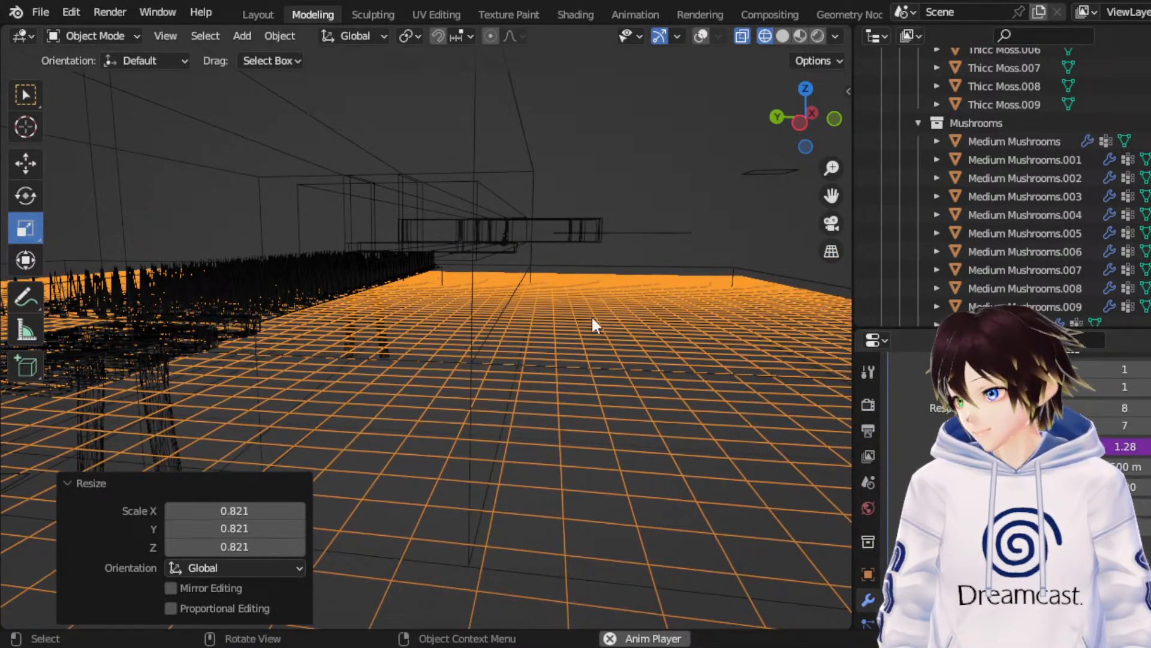
Step: Examine the coarser waves around the spiked bridge from several angles and in front view, and look through the remaining Ocean settings
middle_click_drag(593, 318, 625, 326)
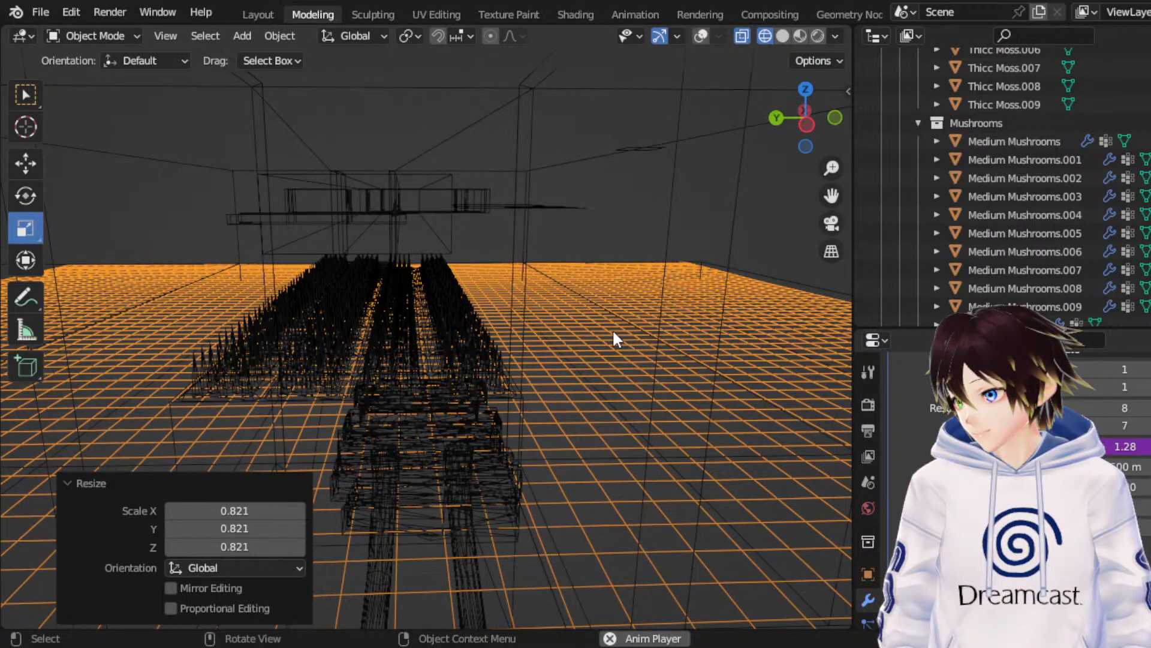
middle_click_drag(608, 389, 594, 380)
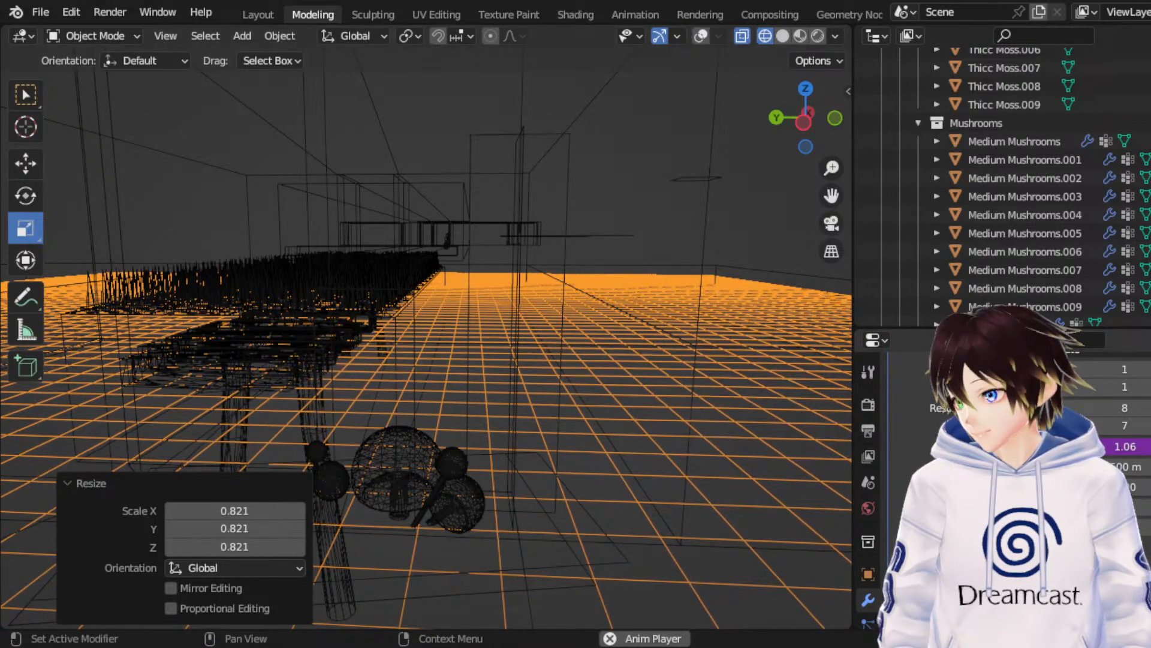
scroll(1020, 420, "down", 3)
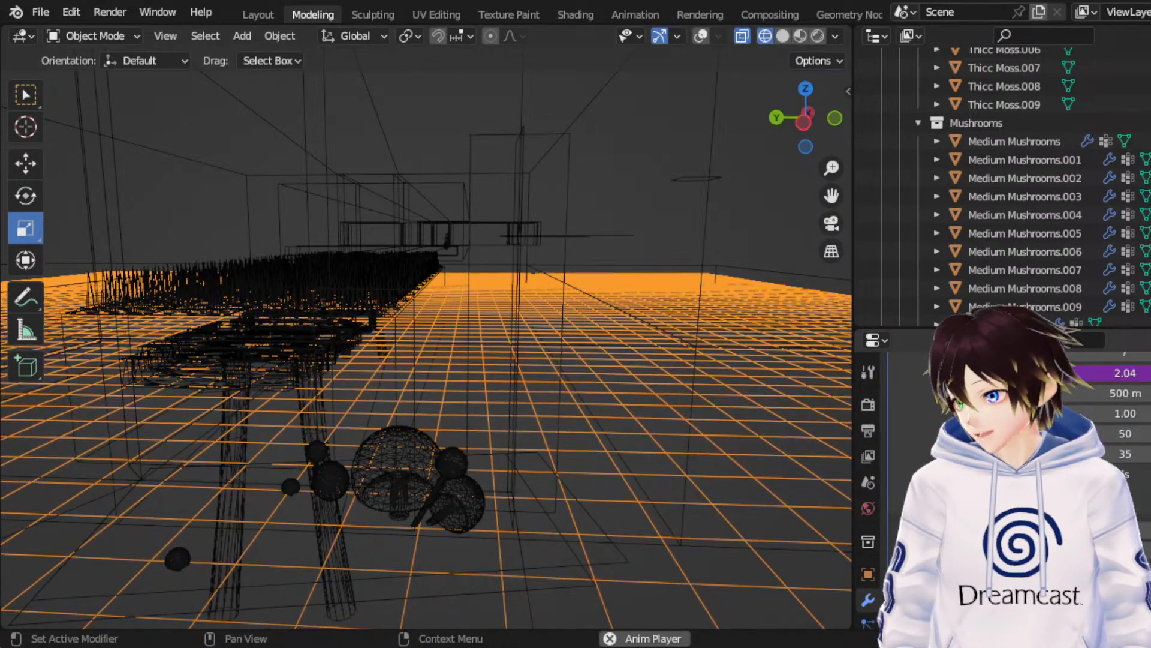
scroll(1019, 420, "down", 3)
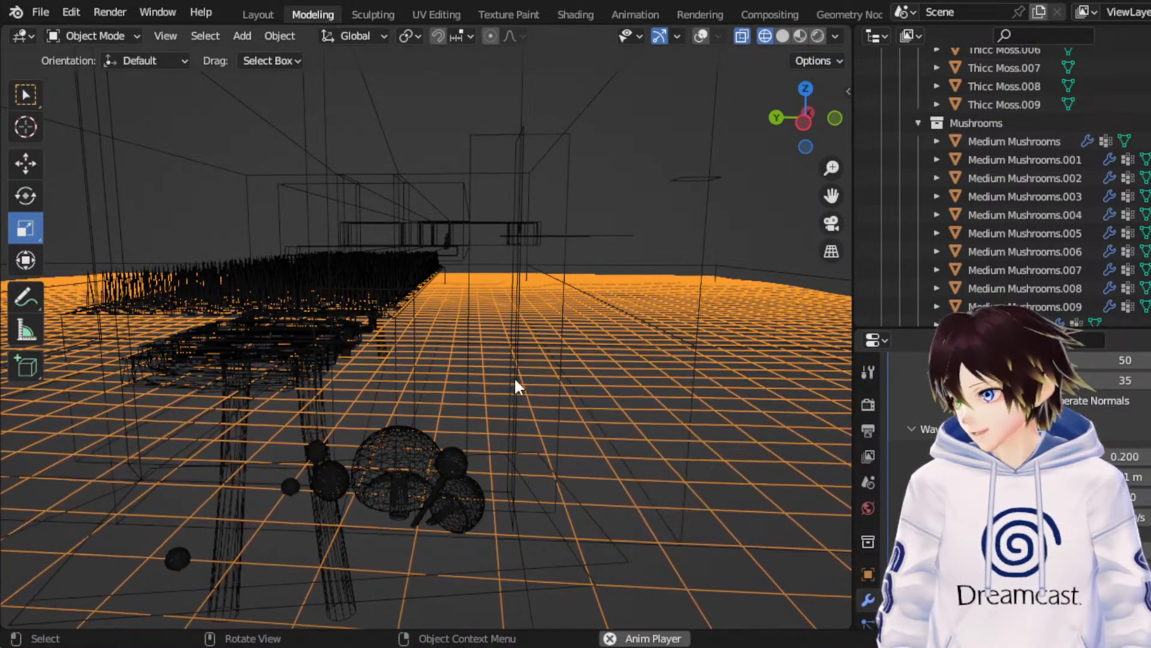
middle_click_drag(513, 377, 516, 373)
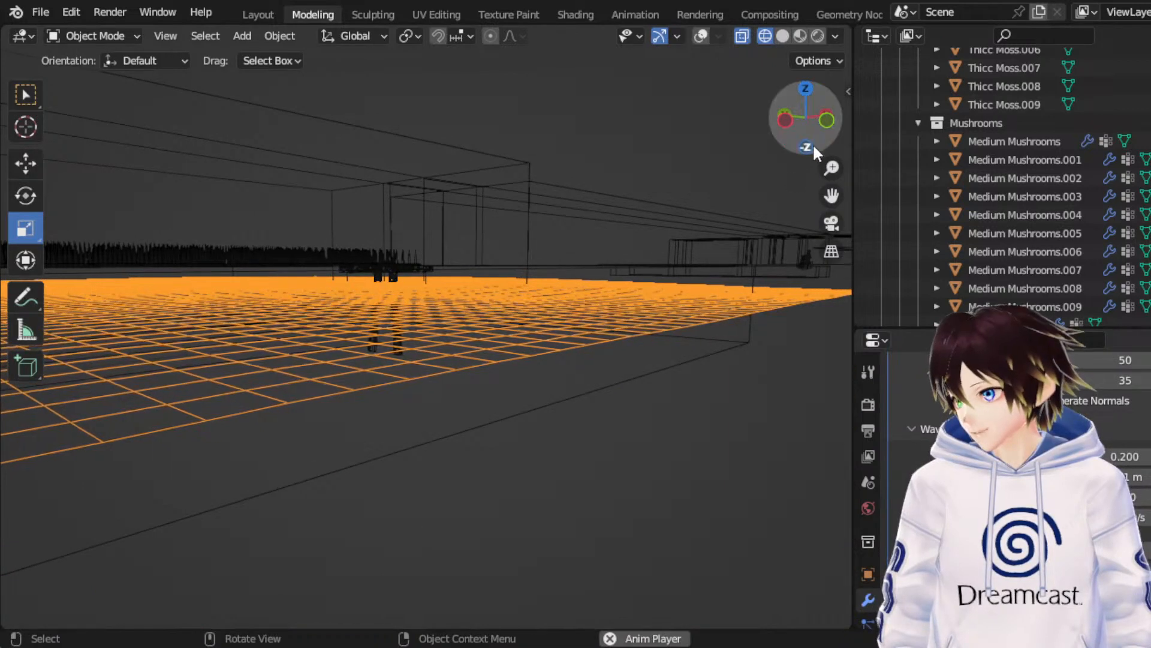
left_click(826, 122)
left_click_drag(832, 196, 842, 230)
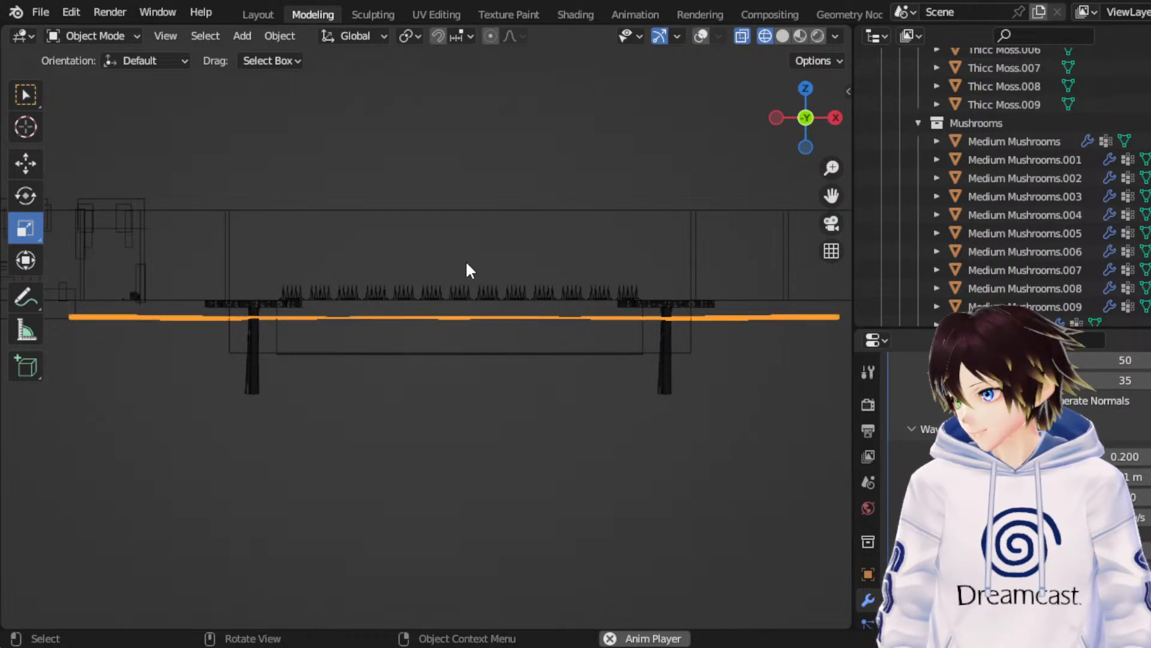
Step: Return to an angled view of the water plane with playback stopped and save the file RuinsRemade_Map-02.blend
middle_click_drag(448, 249, 539, 300)
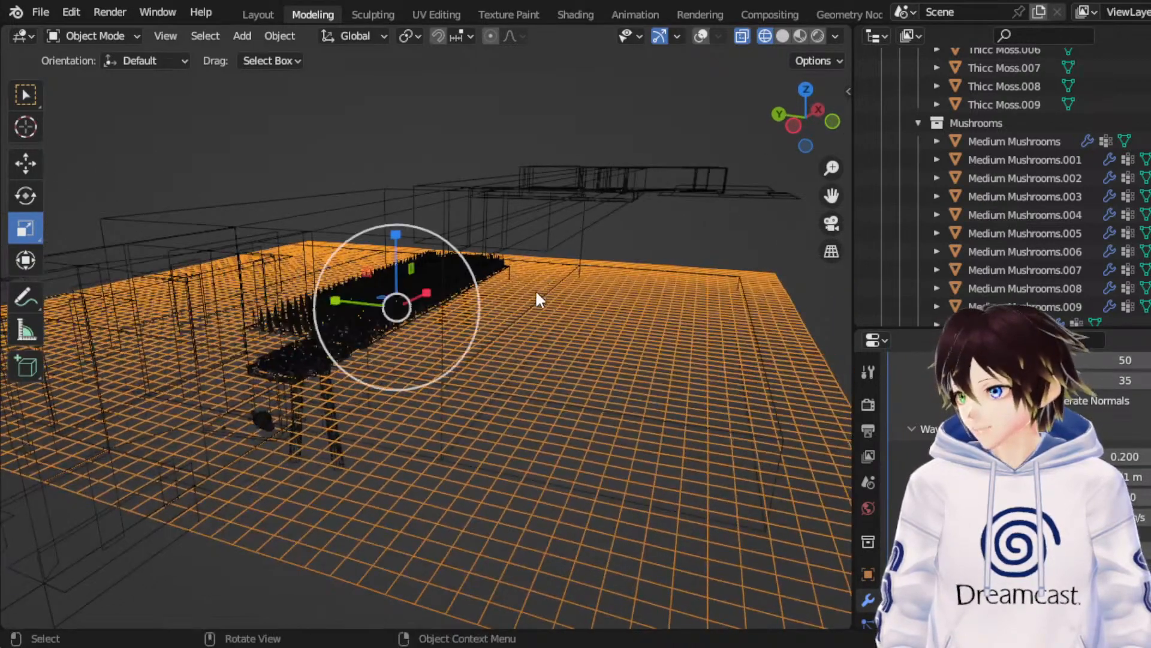
key("ctrl+s")
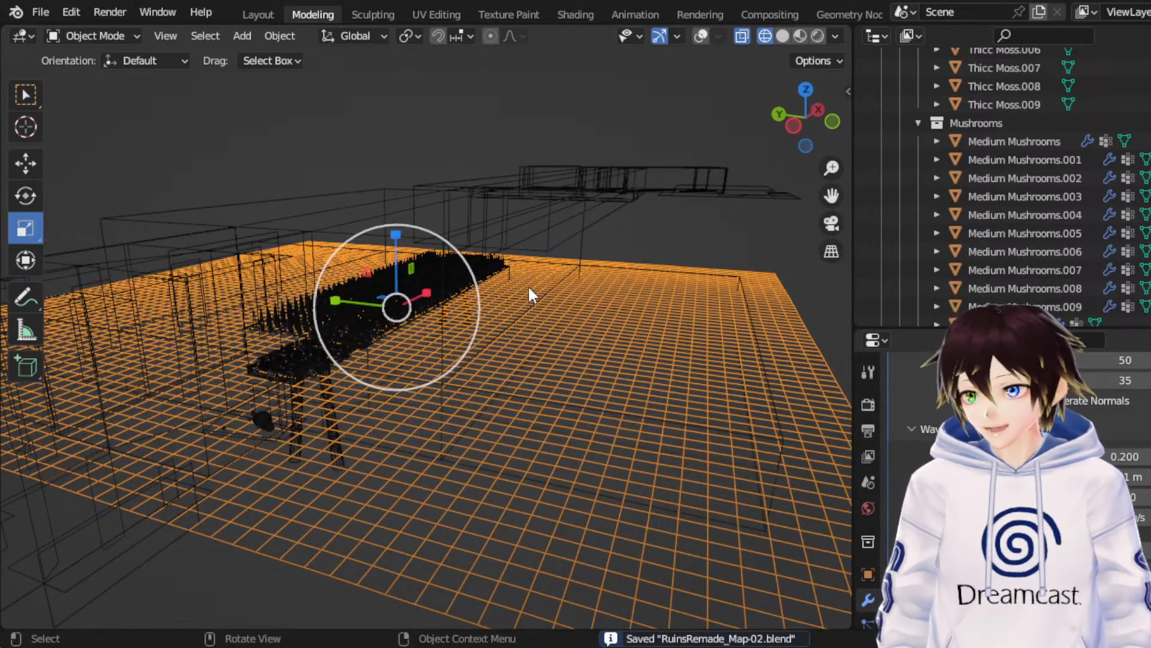